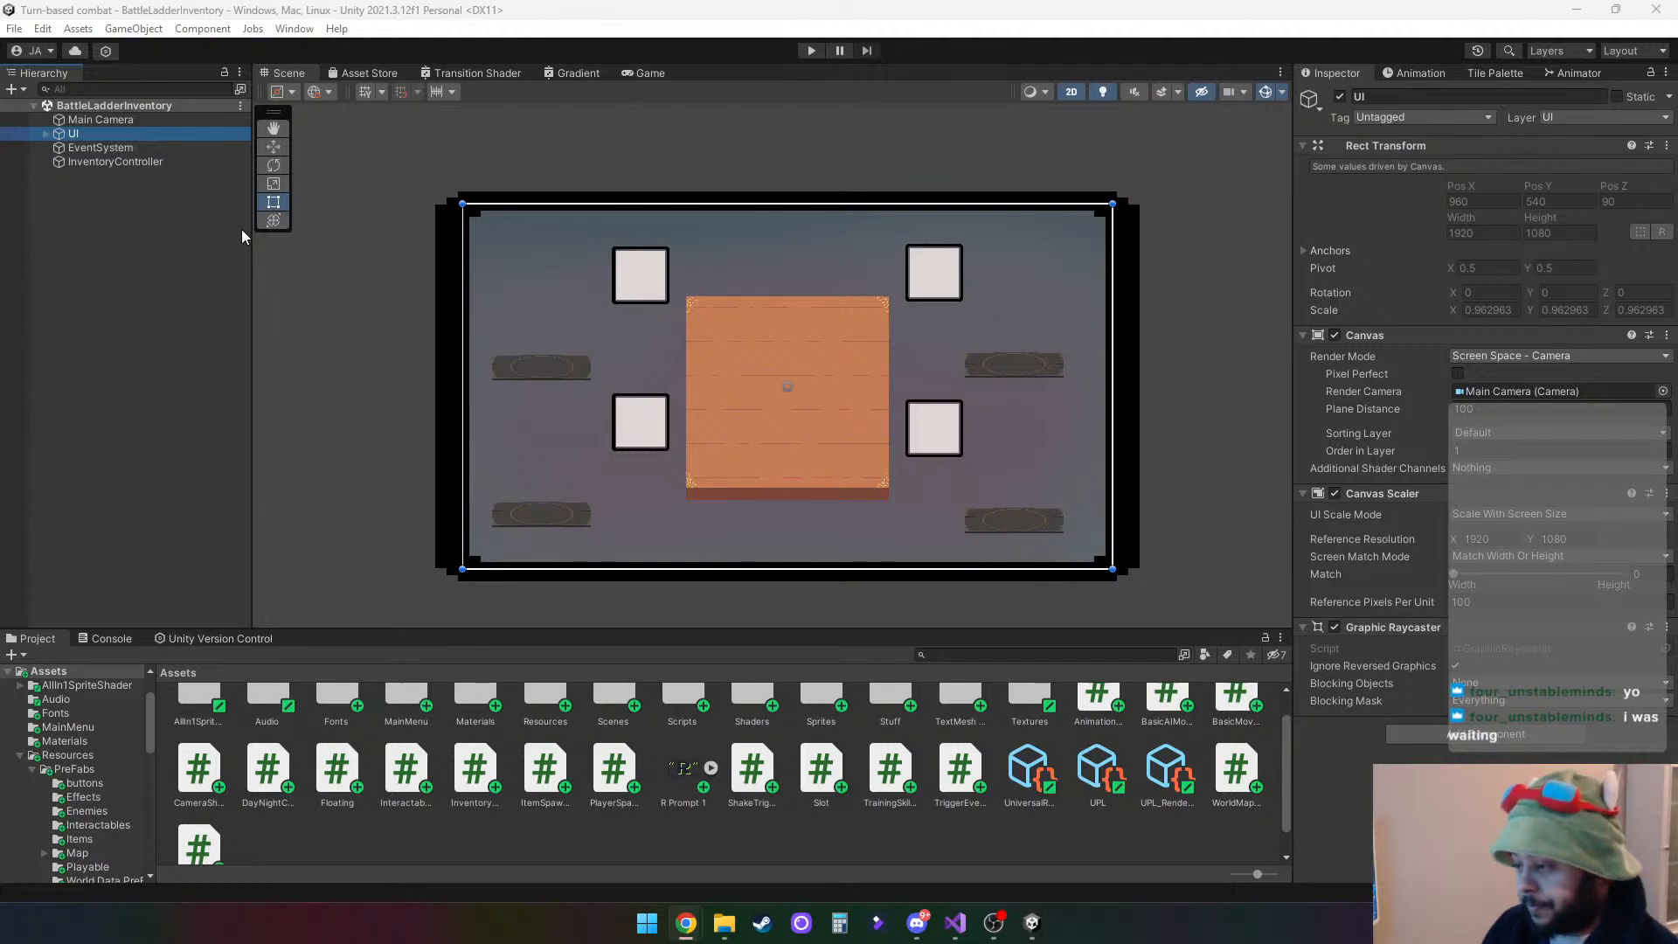
- Switch to Visual Studio and add the comment "//--- UI--//" below the itemPrefabsB field in InventoryController.cs
left_click(955, 923)
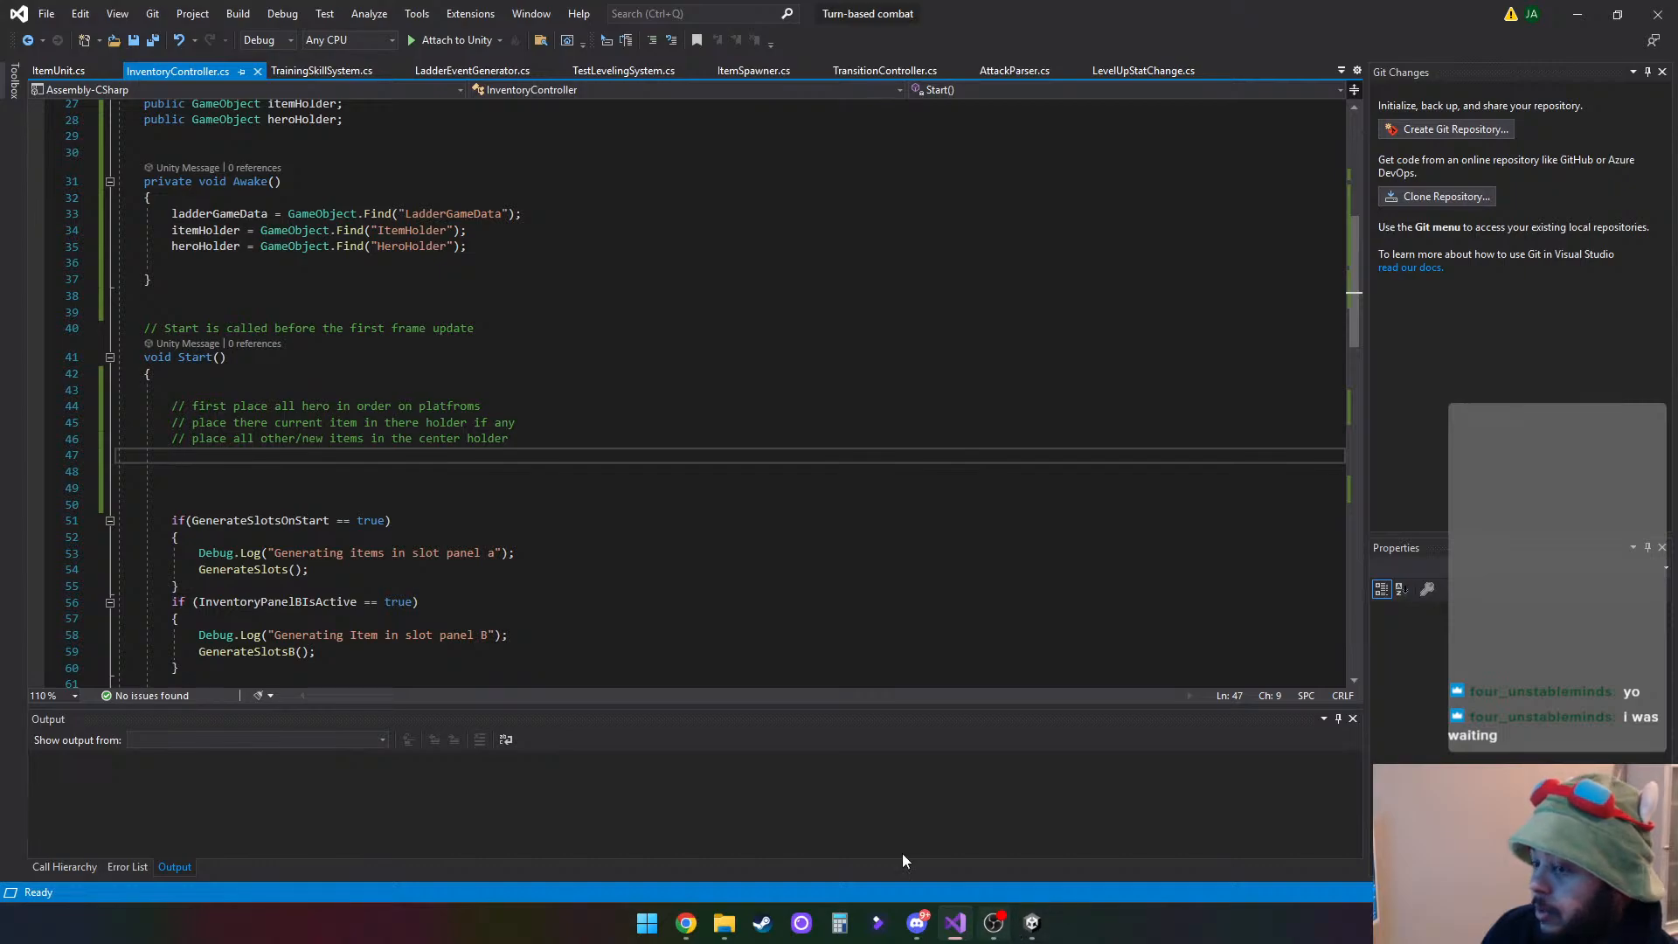
scroll(601, 585, "up", 9)
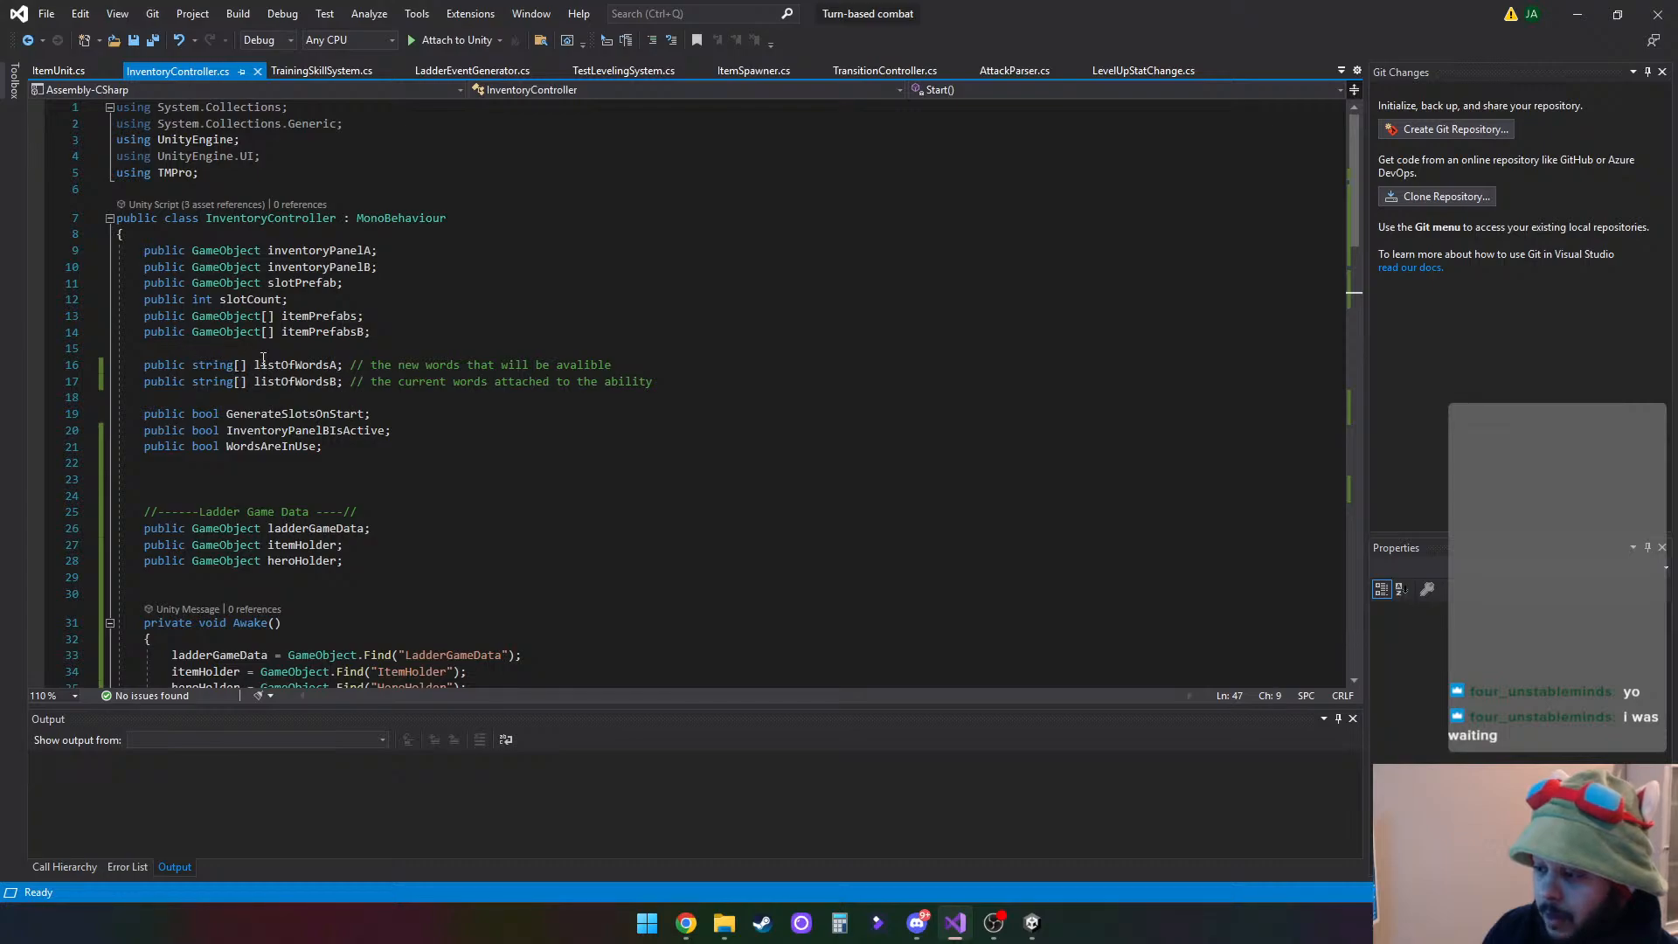
left_click(157, 349)
key("Return")
key("Return")
key("Return")
left_click(196, 367)
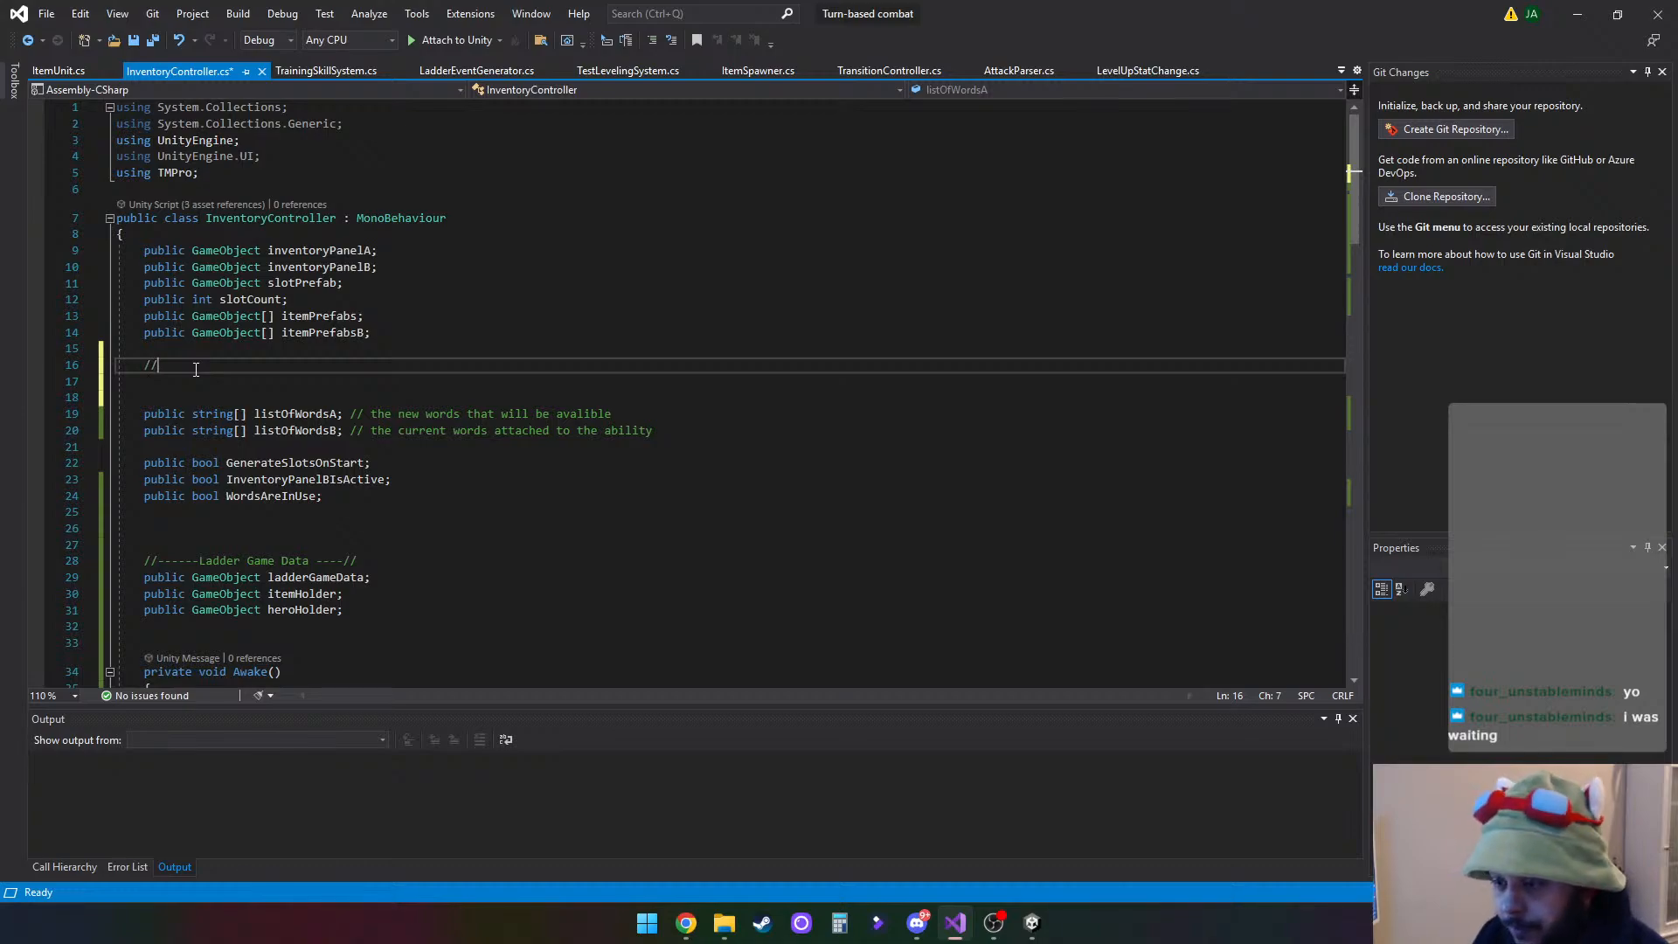
type("//--- UI")
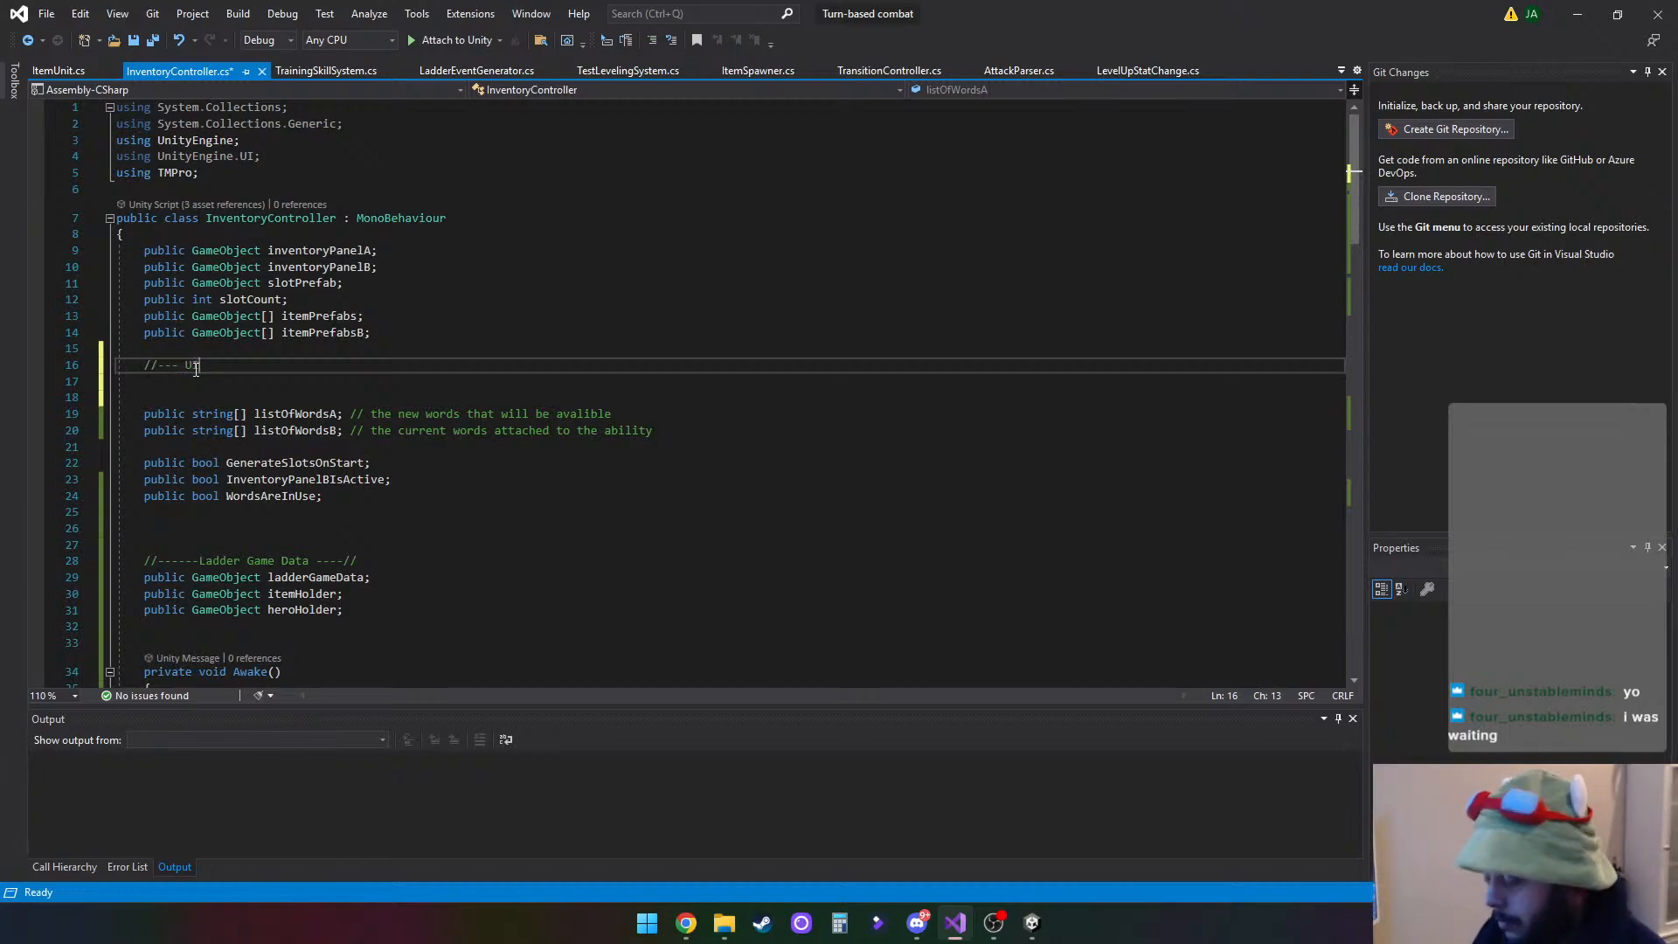
type("--")
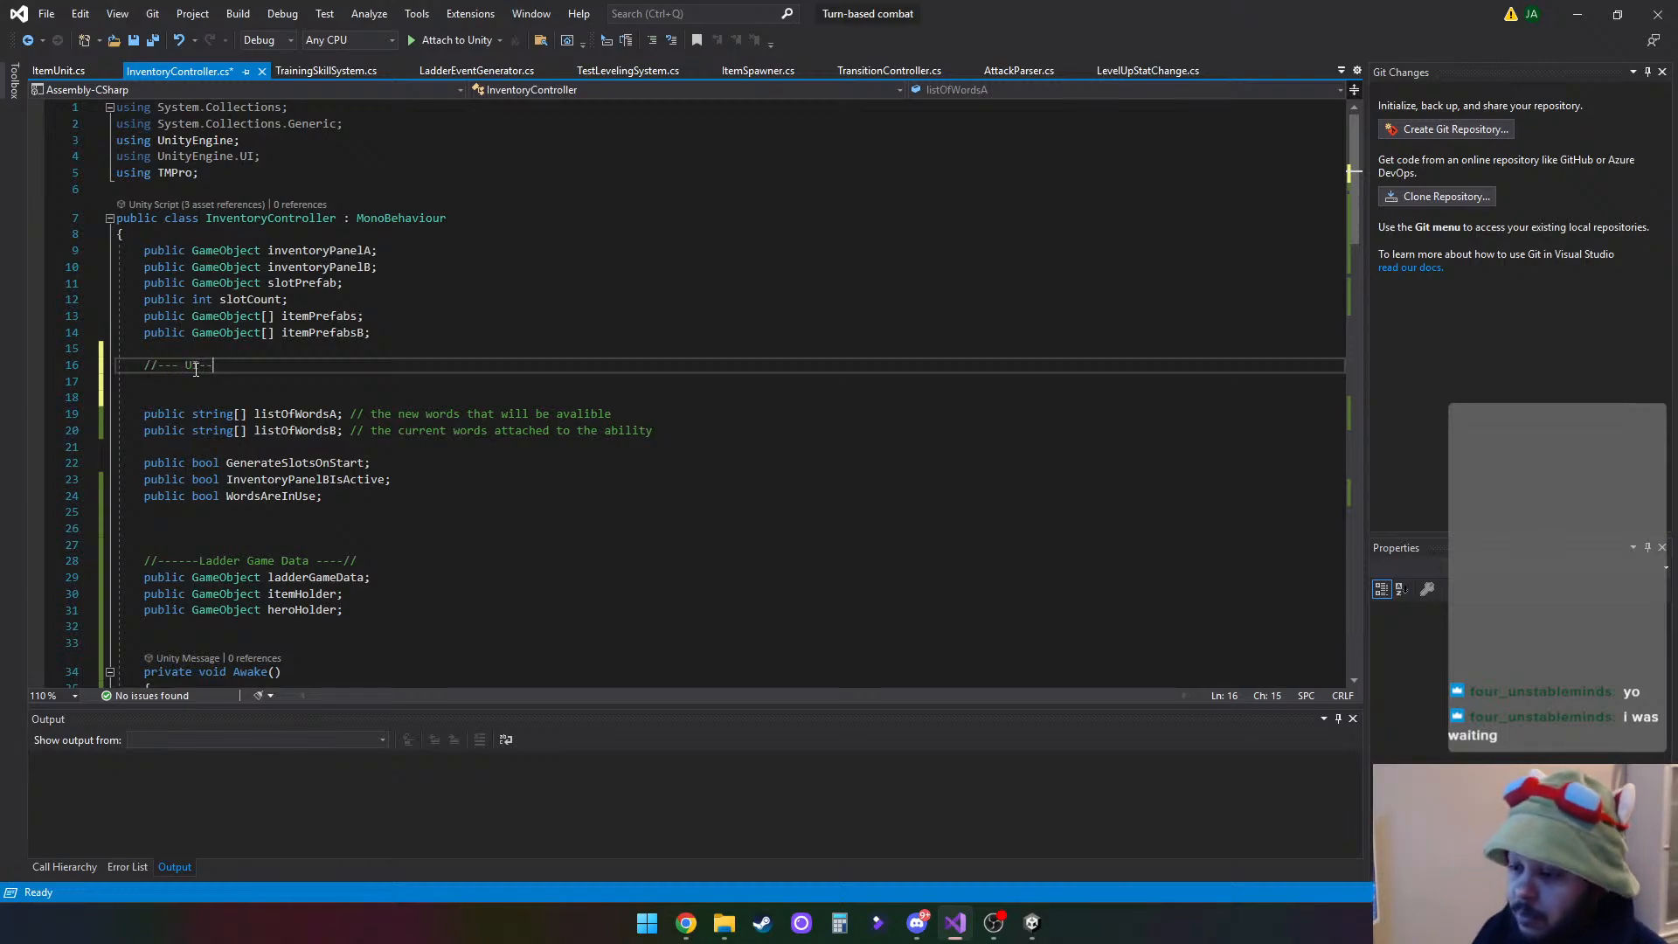
type("//")
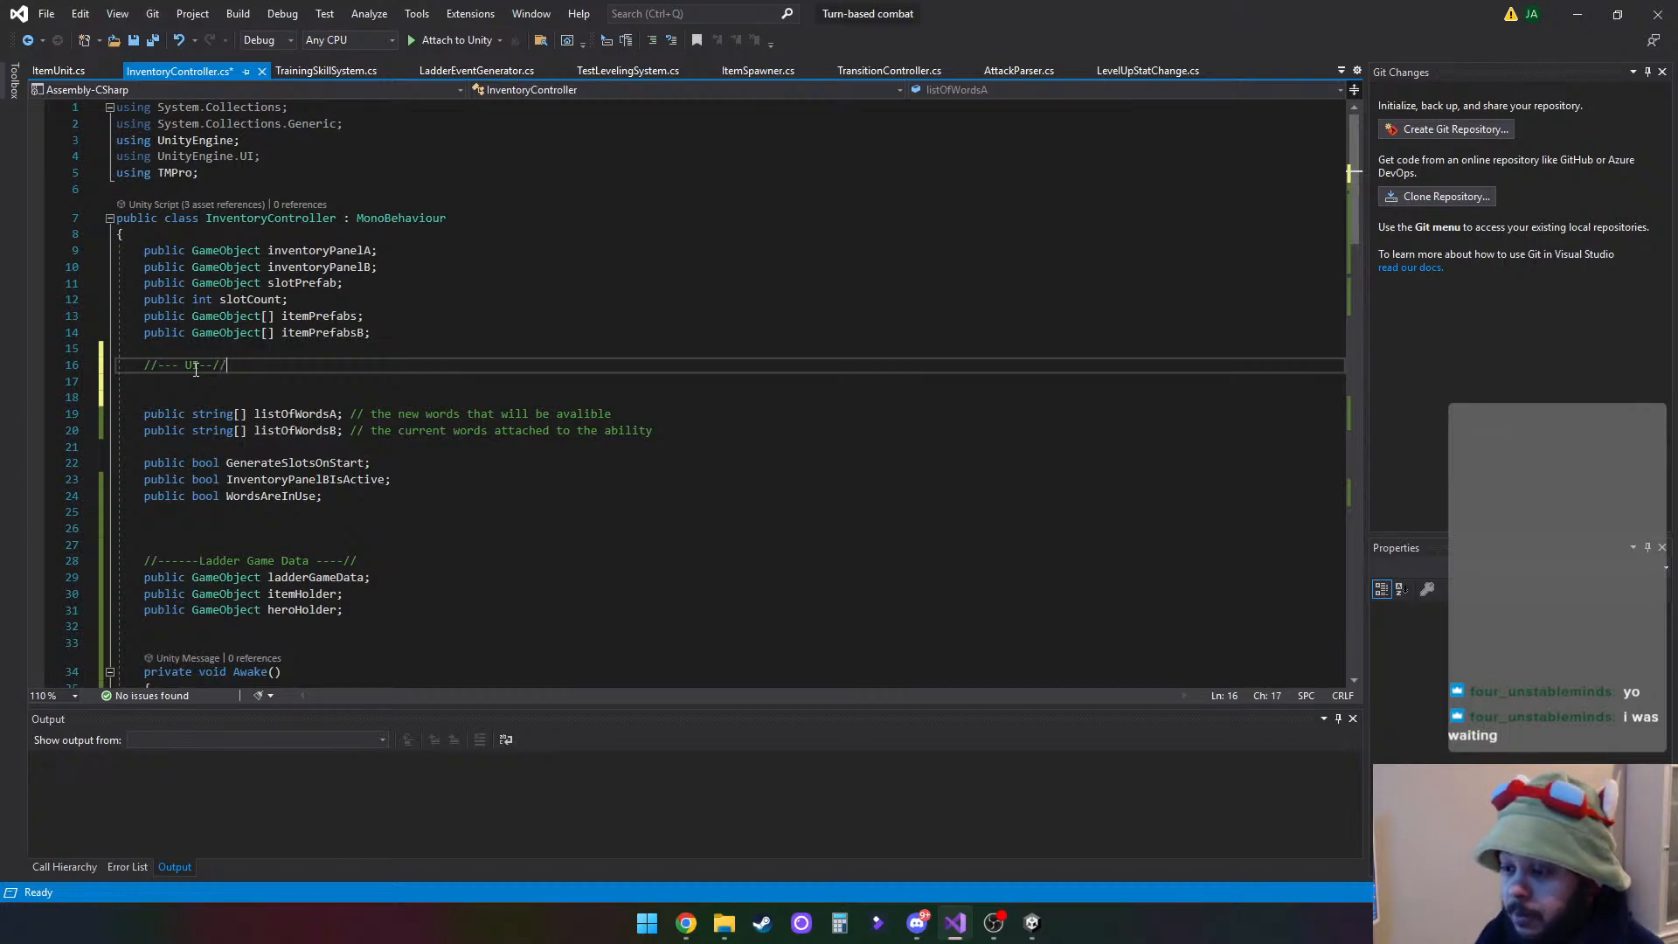
- Declare a public GameObject[] array field named heroPlatform directly under the UI comment
key("Return")
type("public")
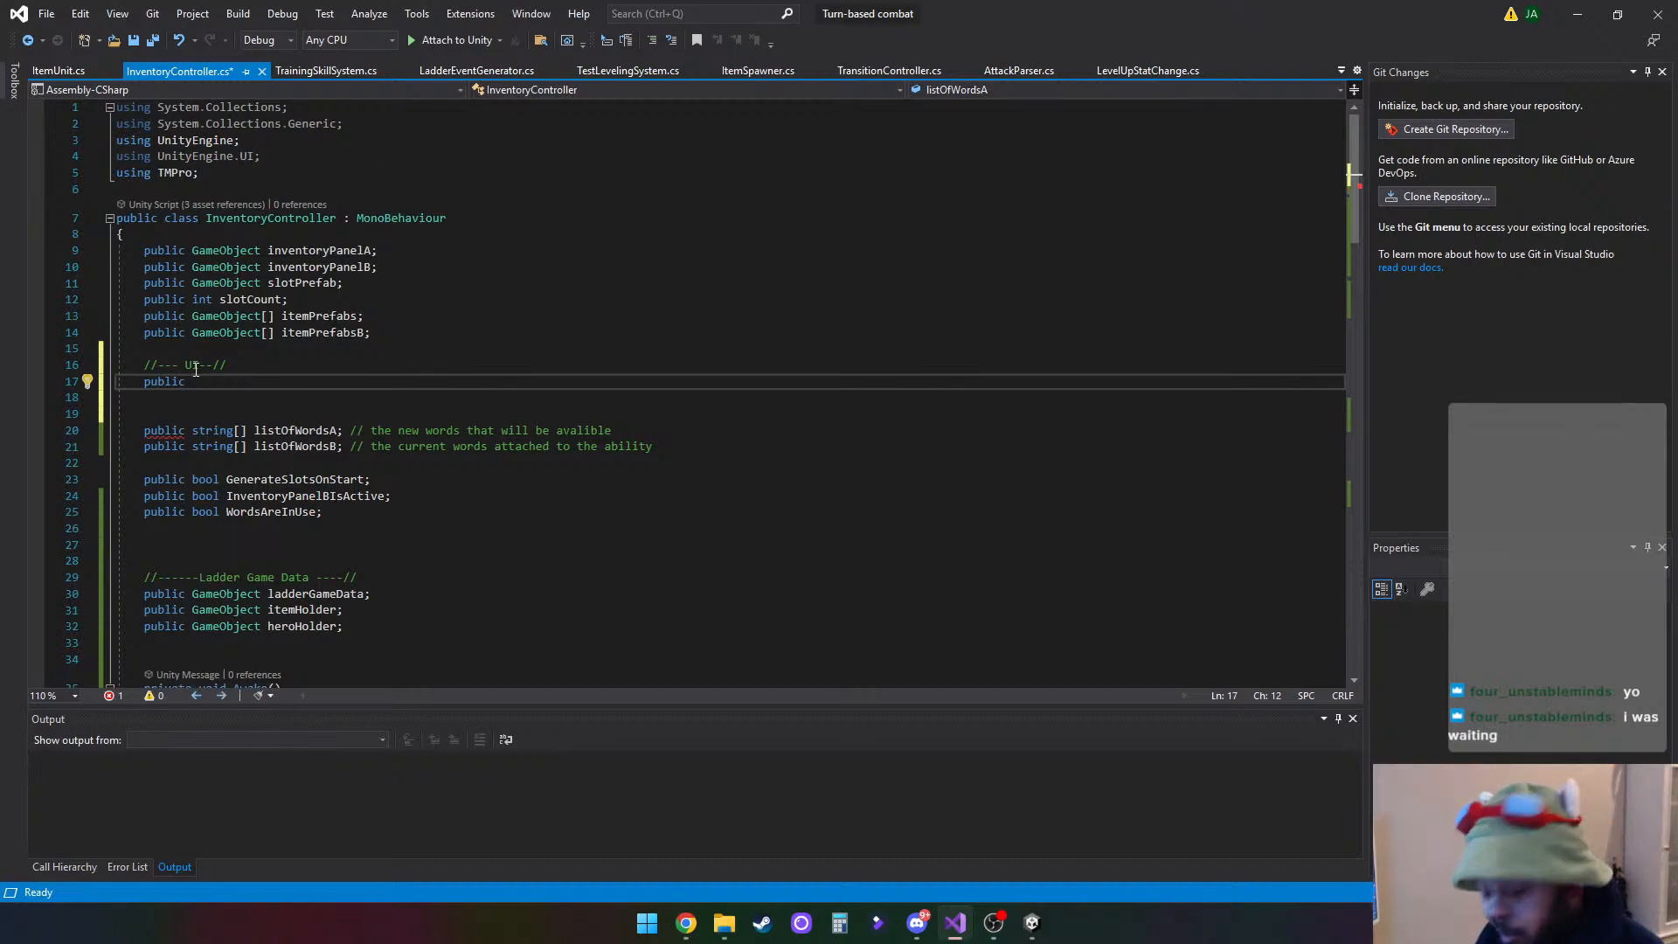
type("GameObject")
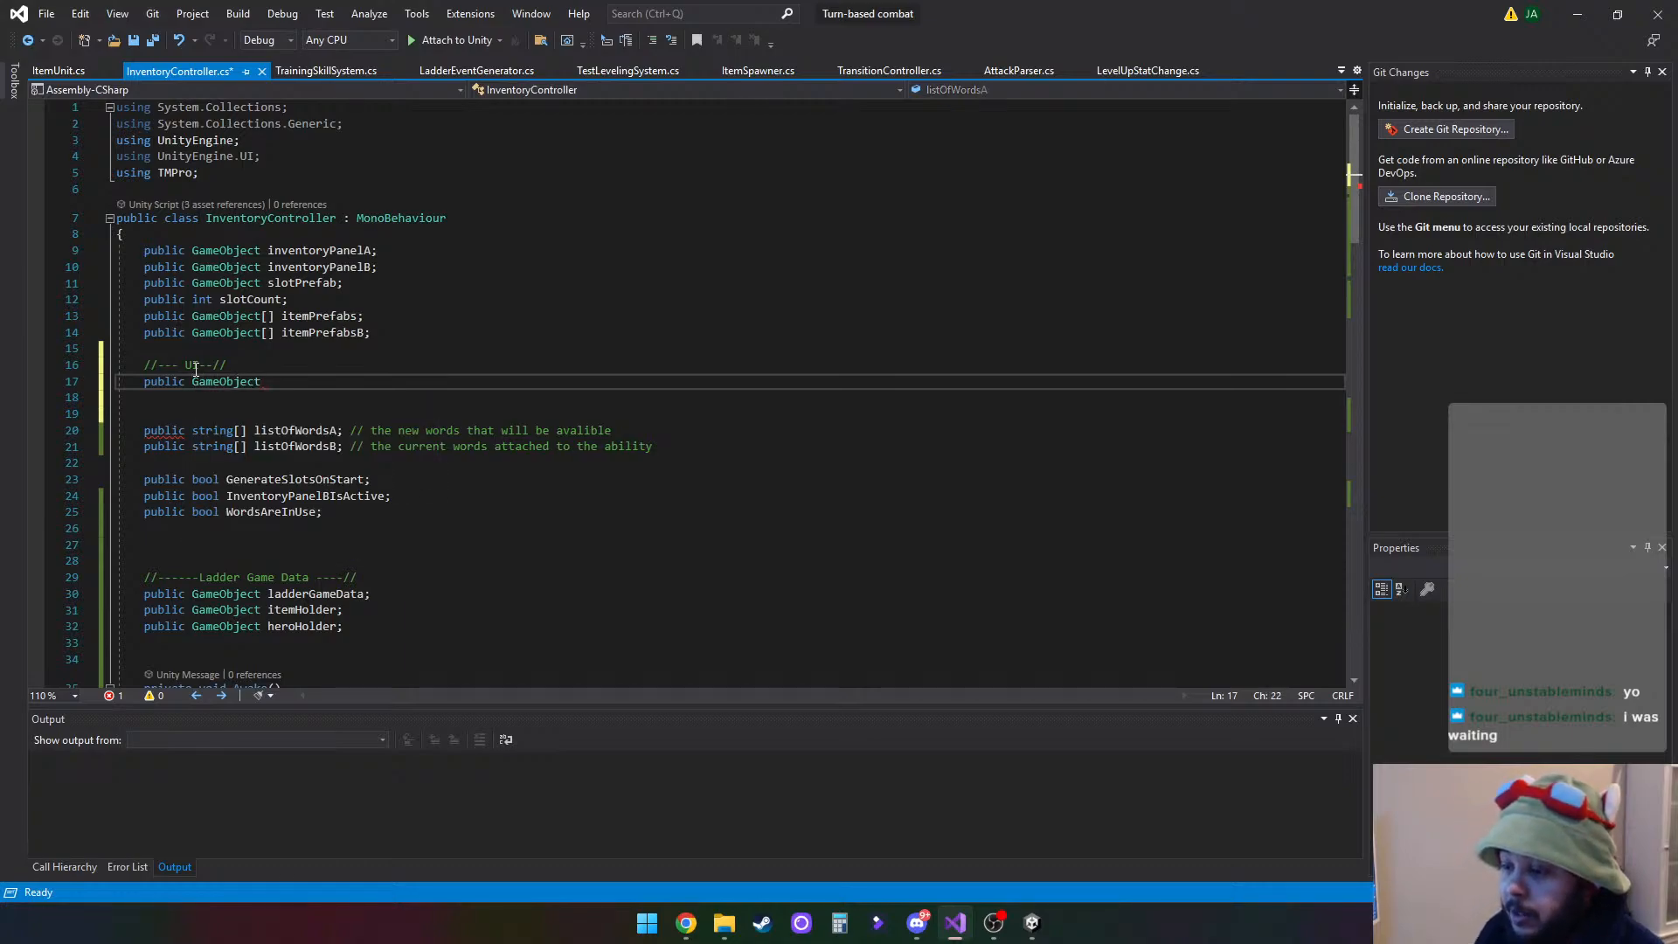
key("BackSpace")
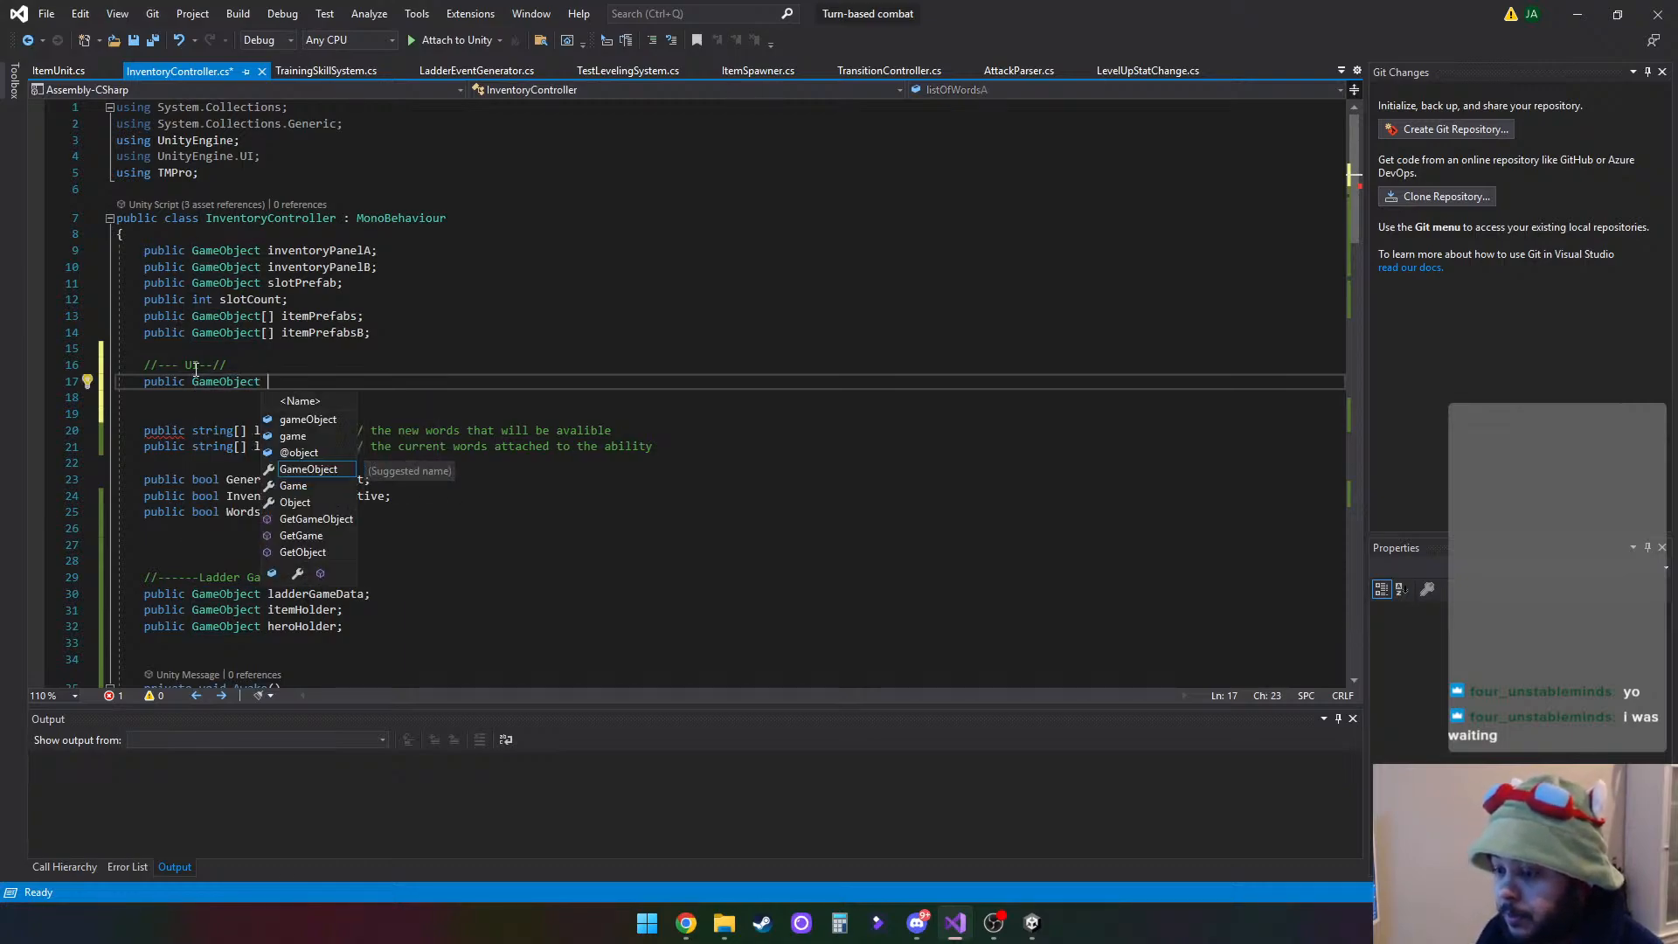
type("[]")
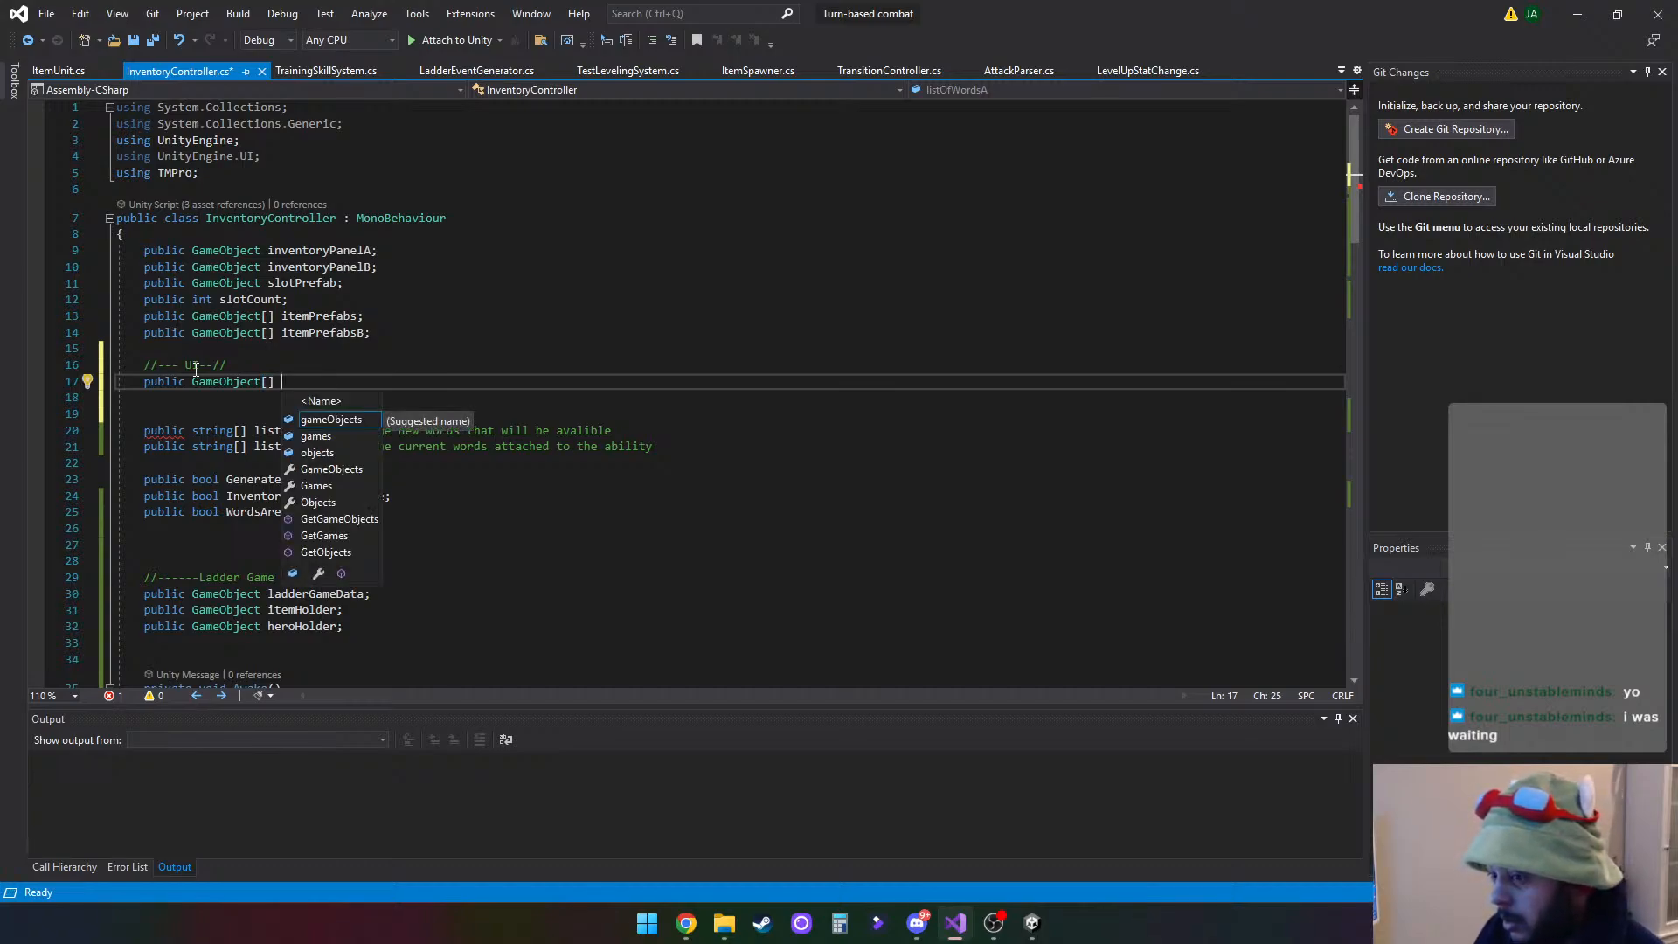
type(" h")
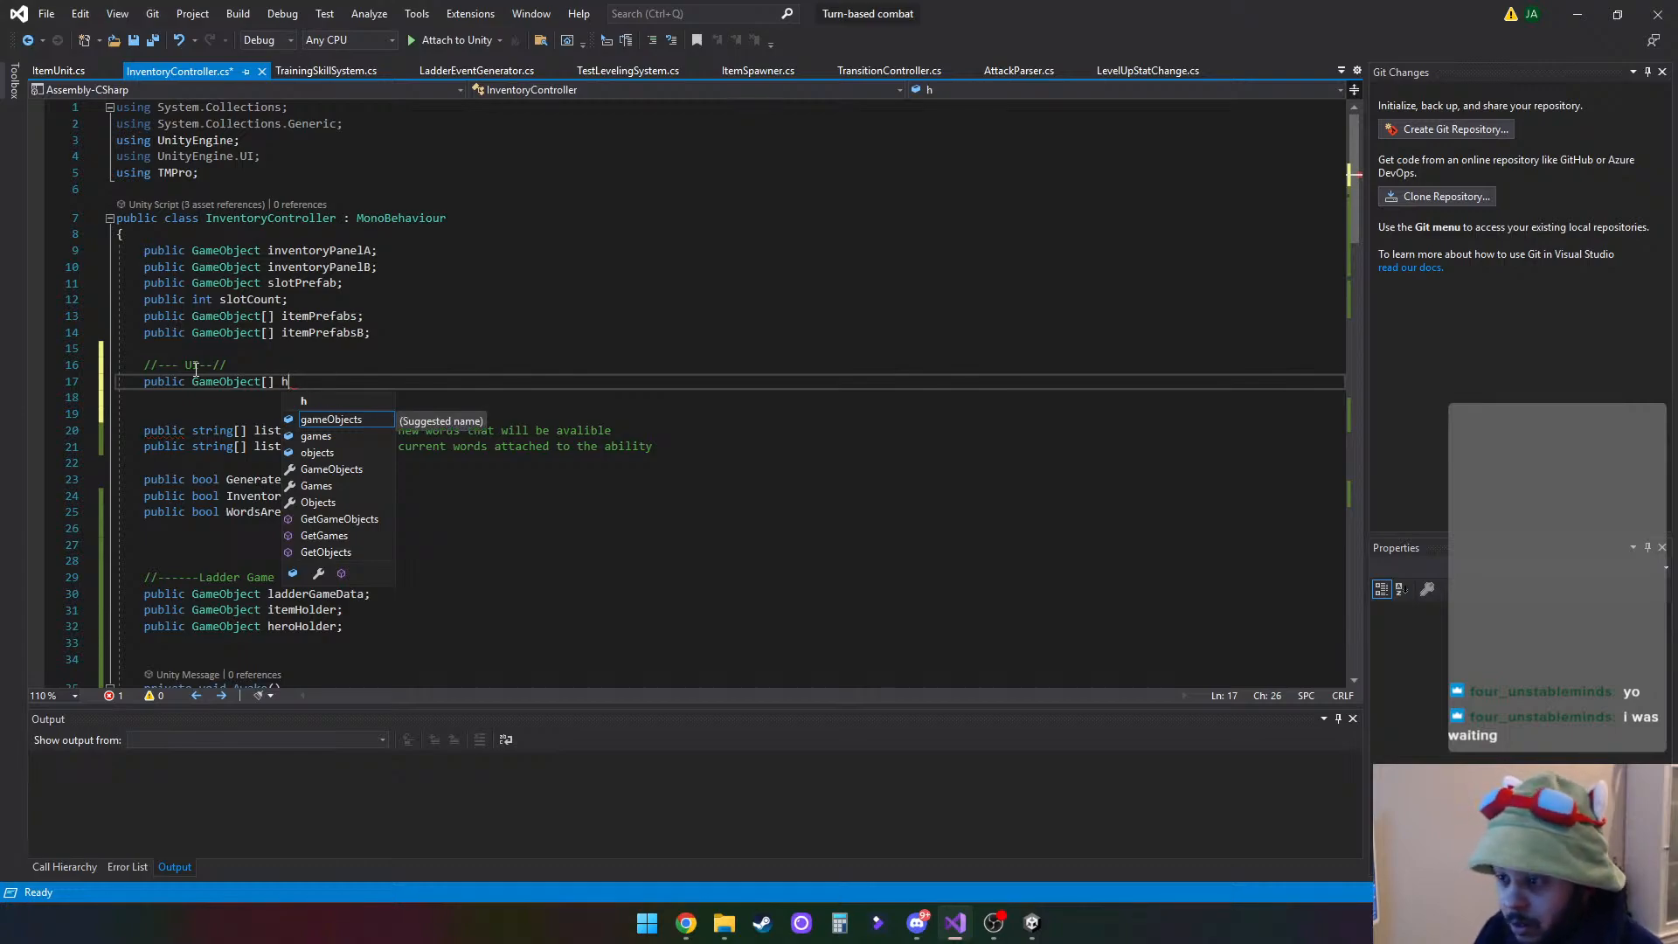
type("ero")
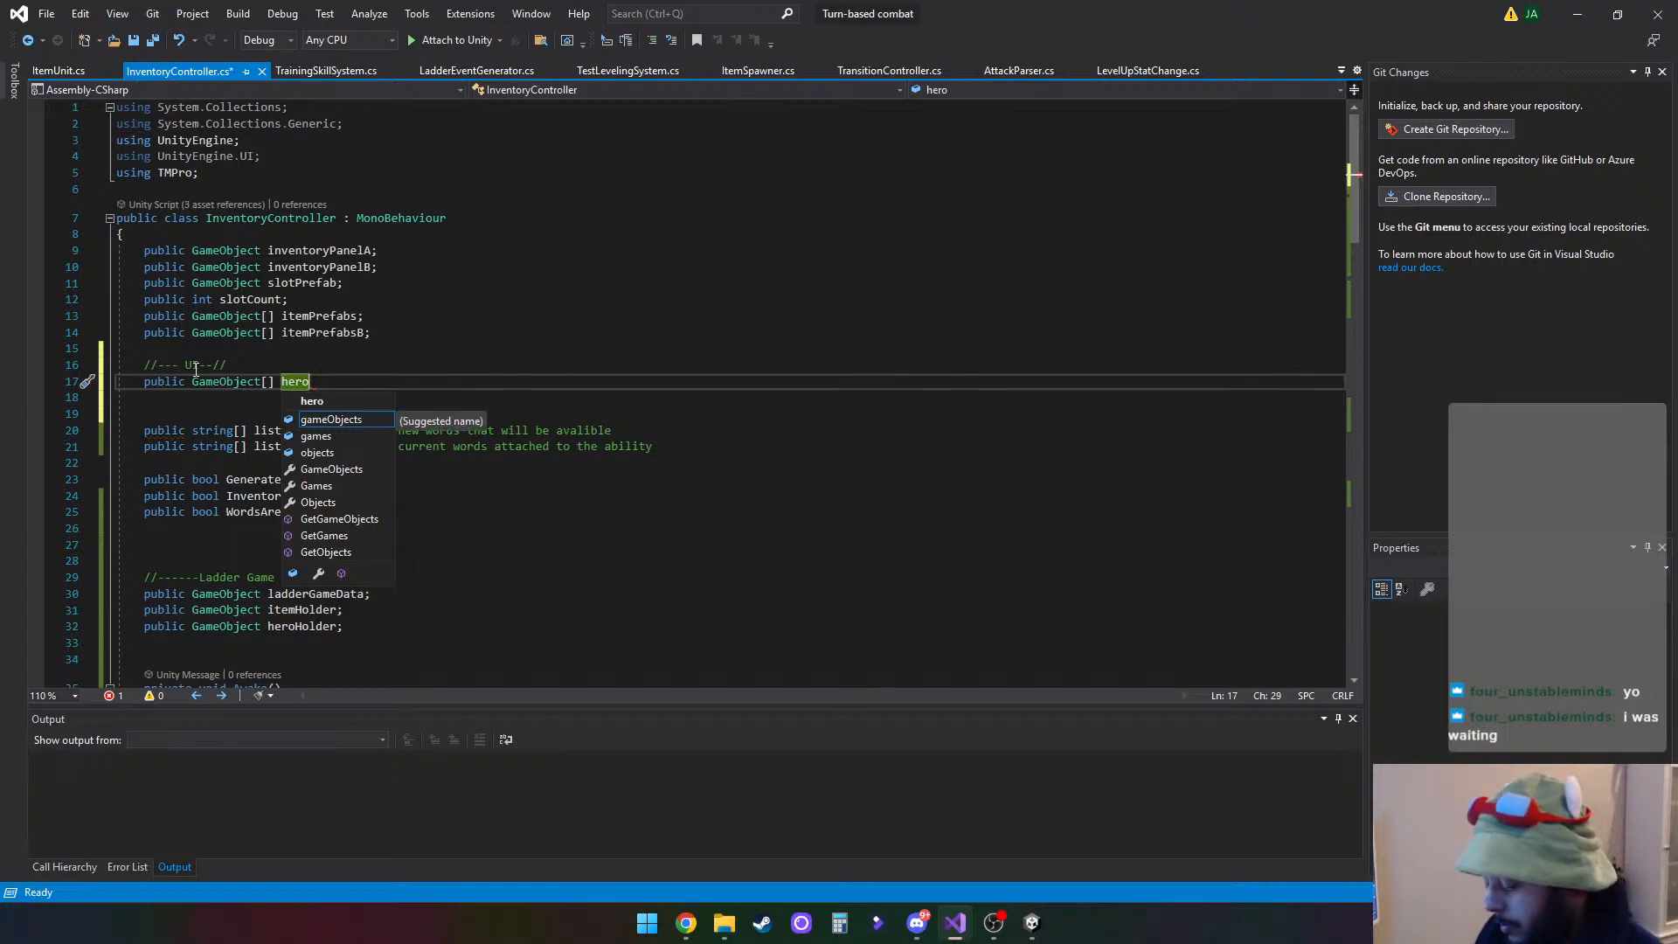
type("Pl")
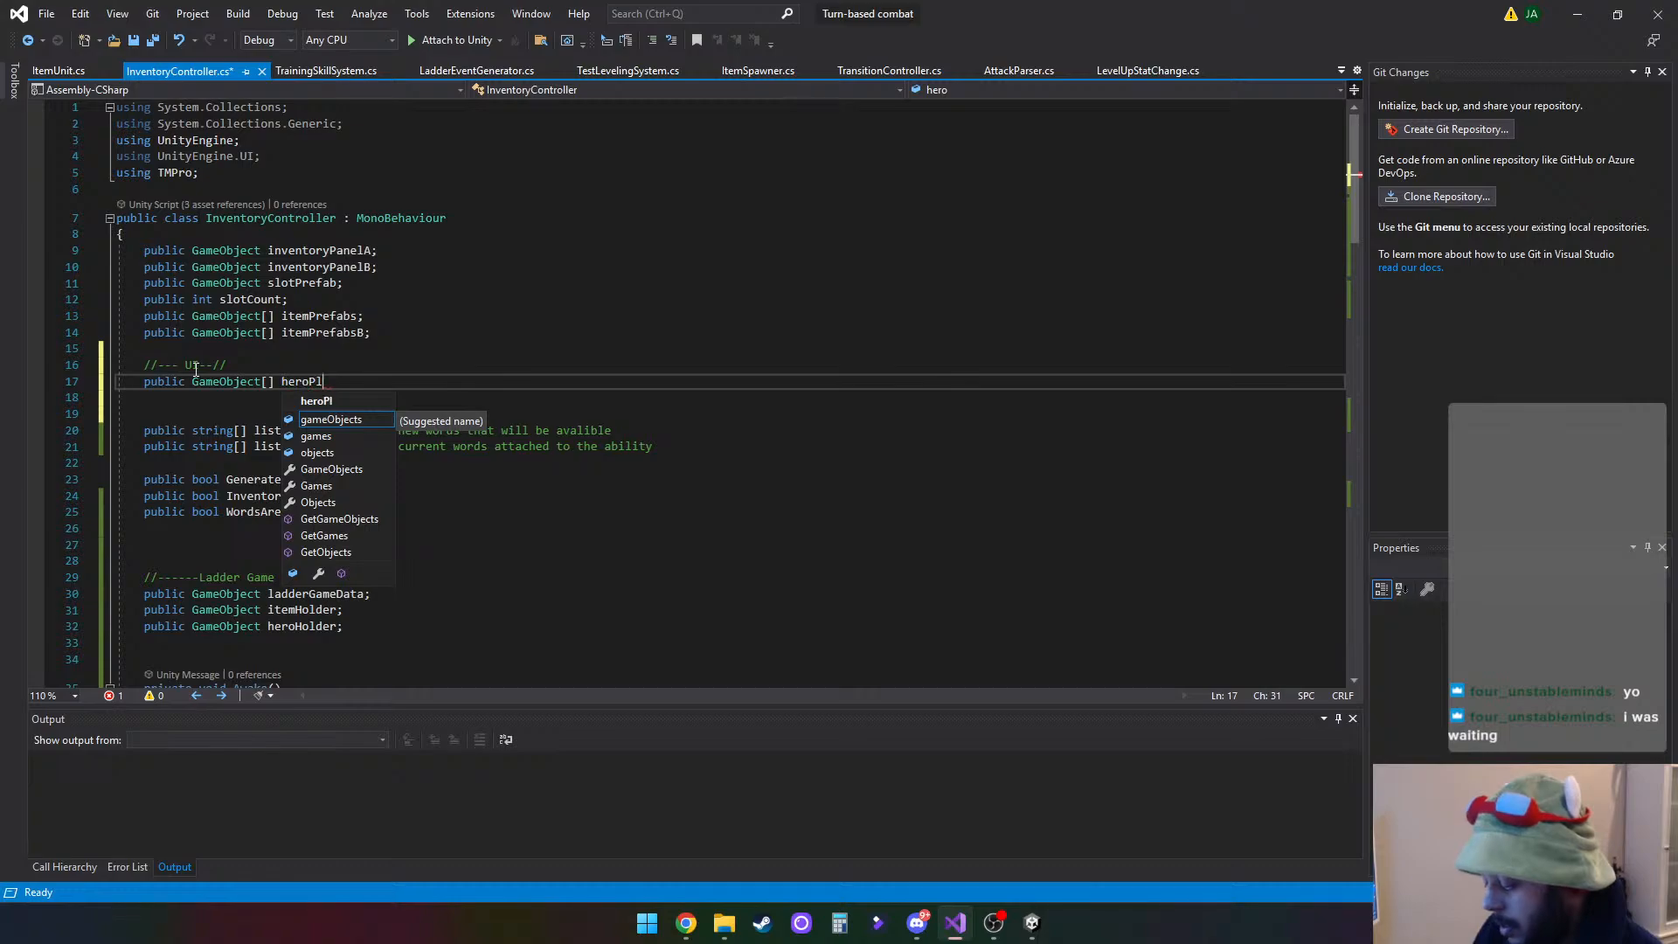
type("atform")
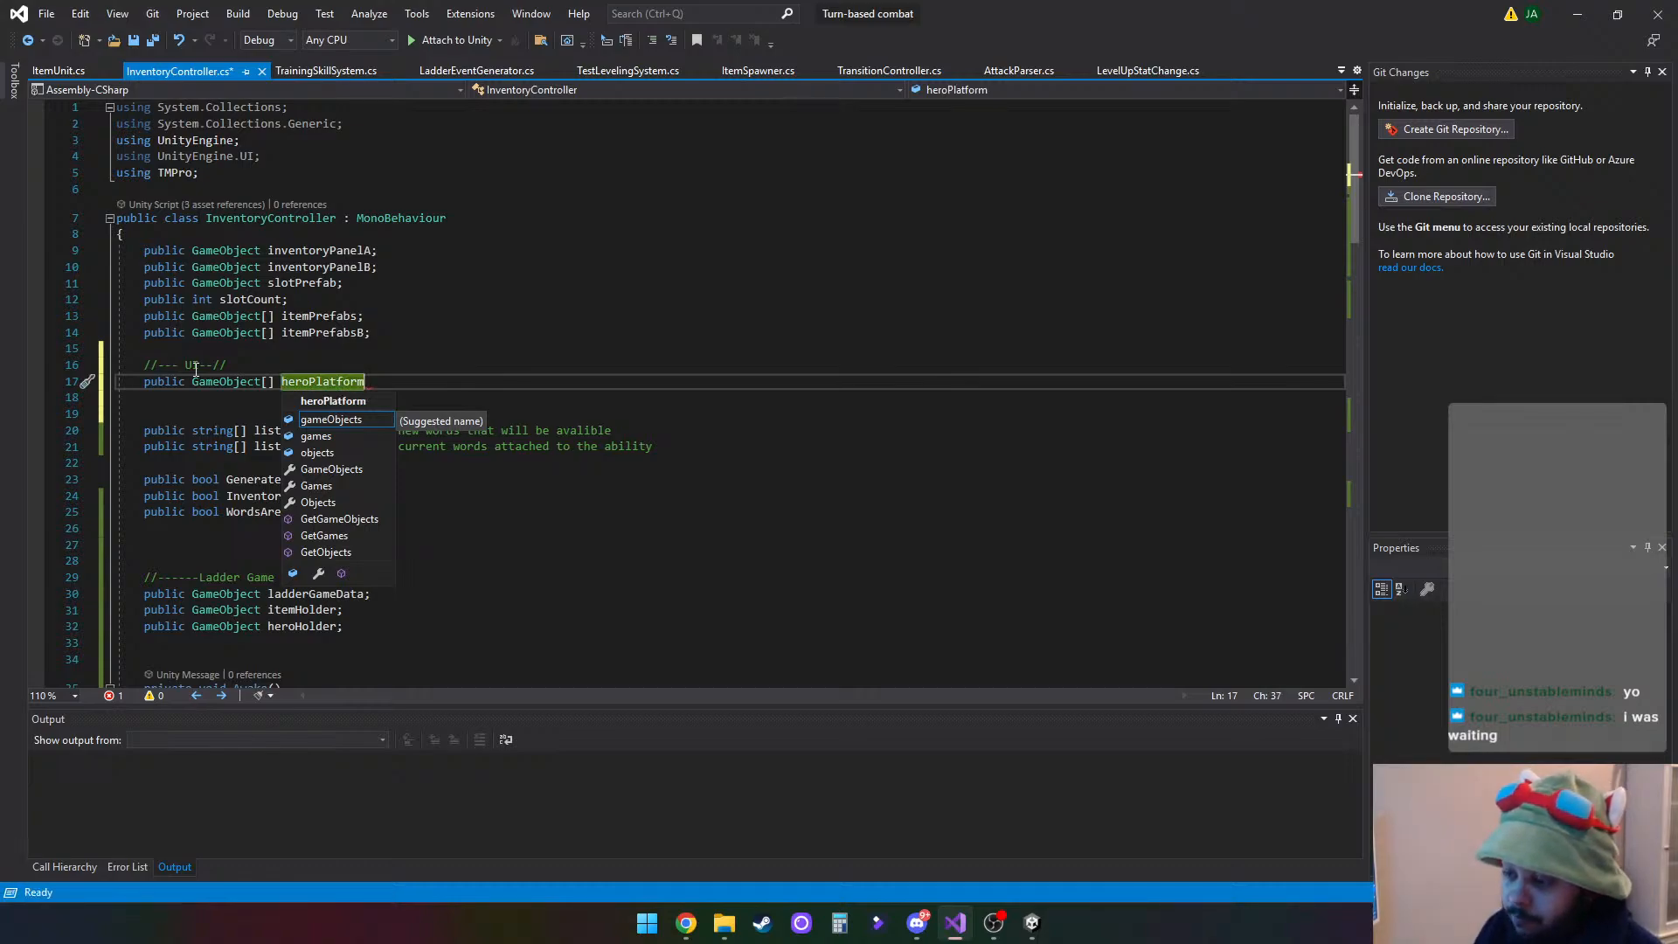
type(";")
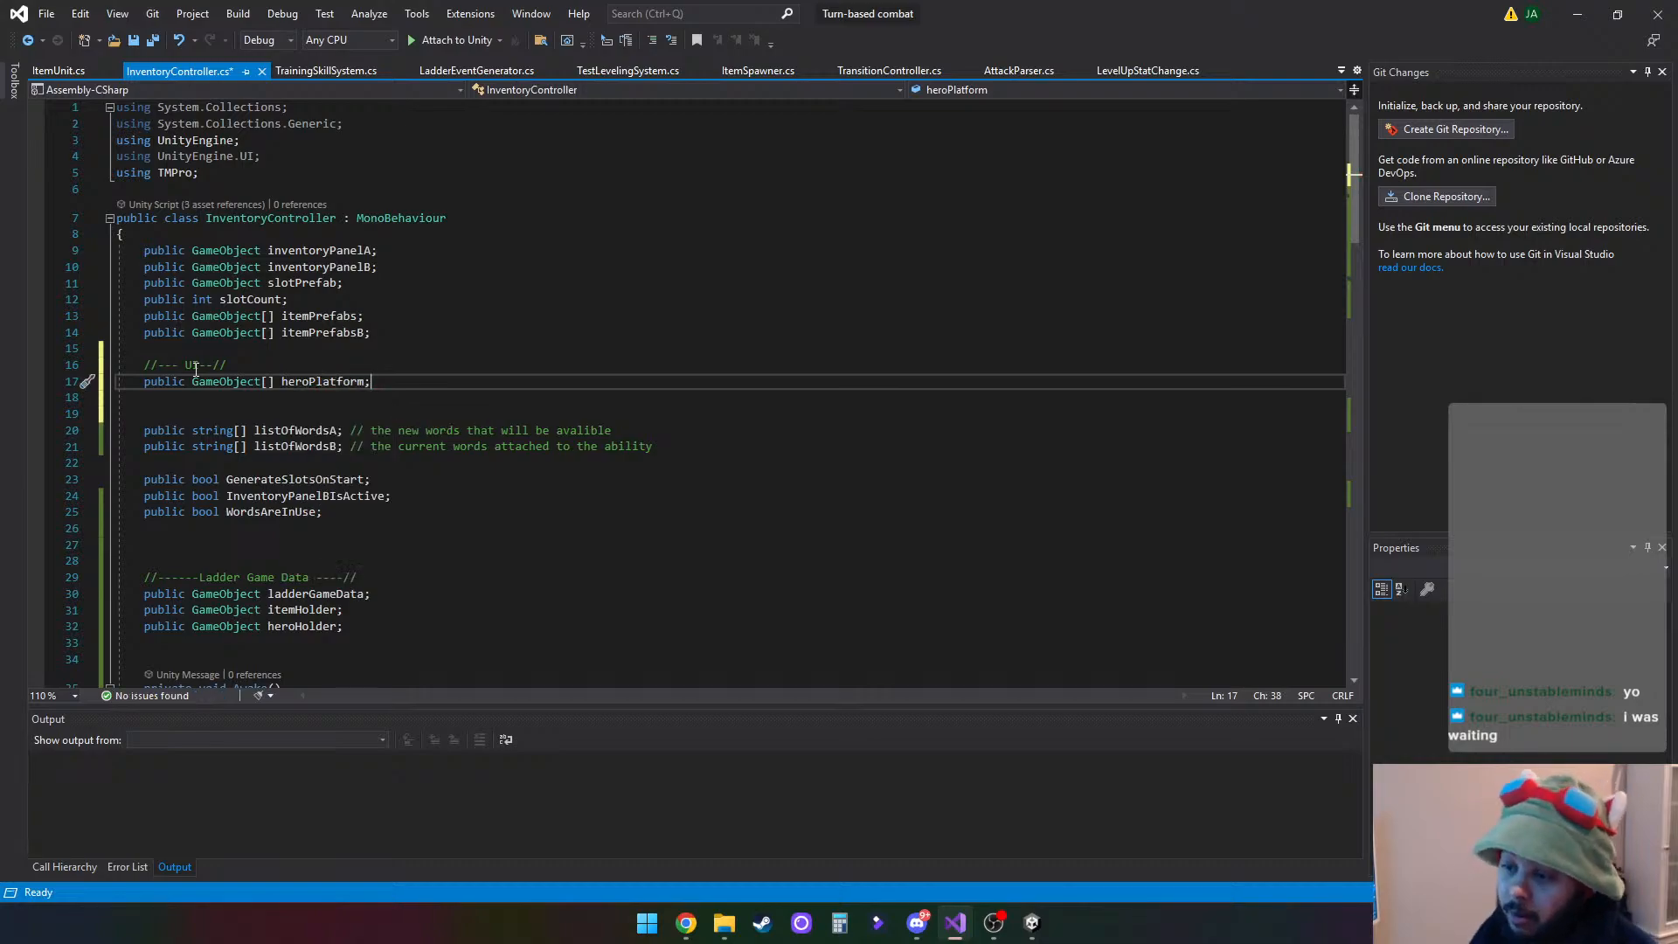
- Append the comment "// the object that the hero with be placed on" to the heroPlatform declaration and save the script
scroll(326, 456, "down", 5)
scroll(355, 440, "up", 4)
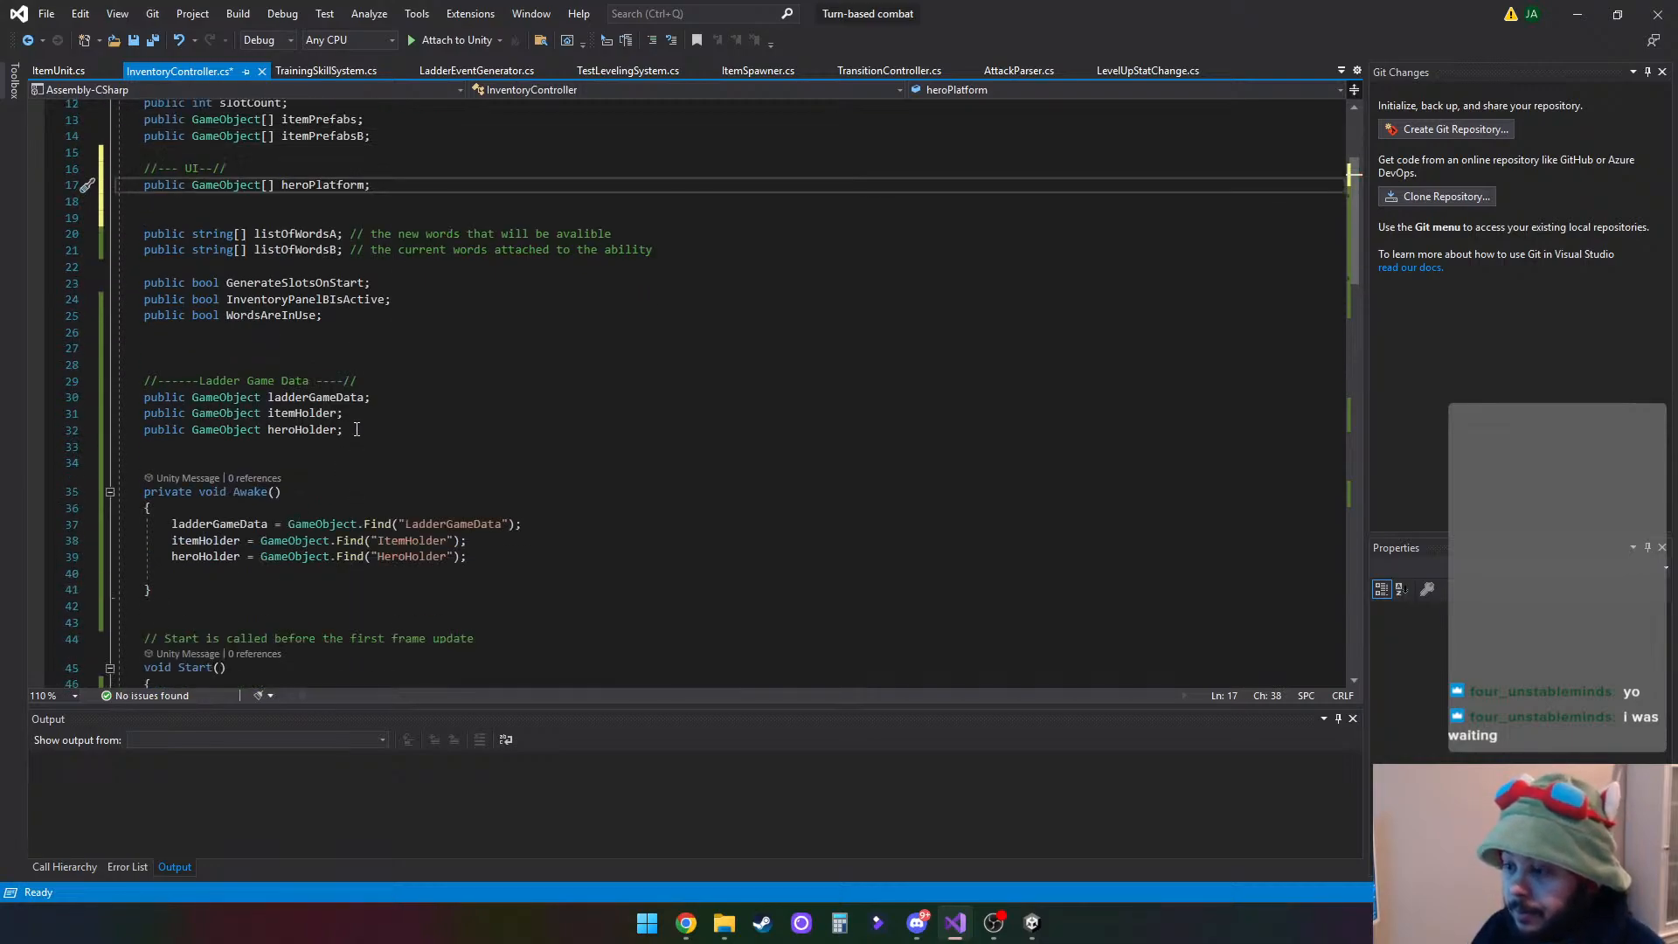
type("// the")
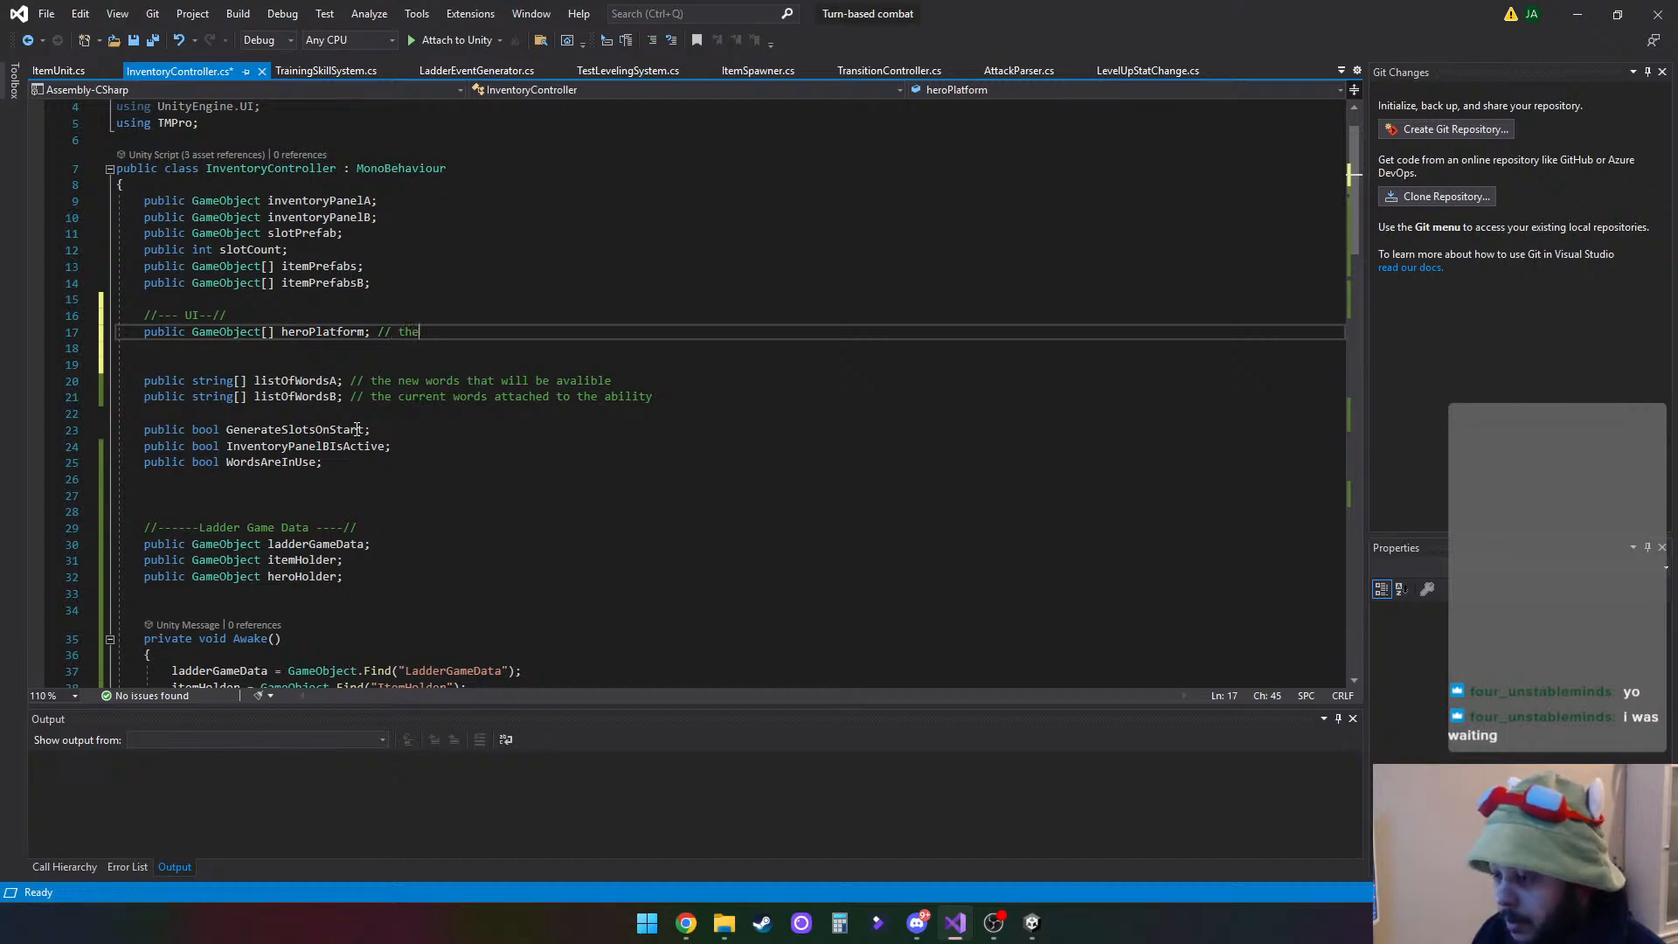
type(" obj")
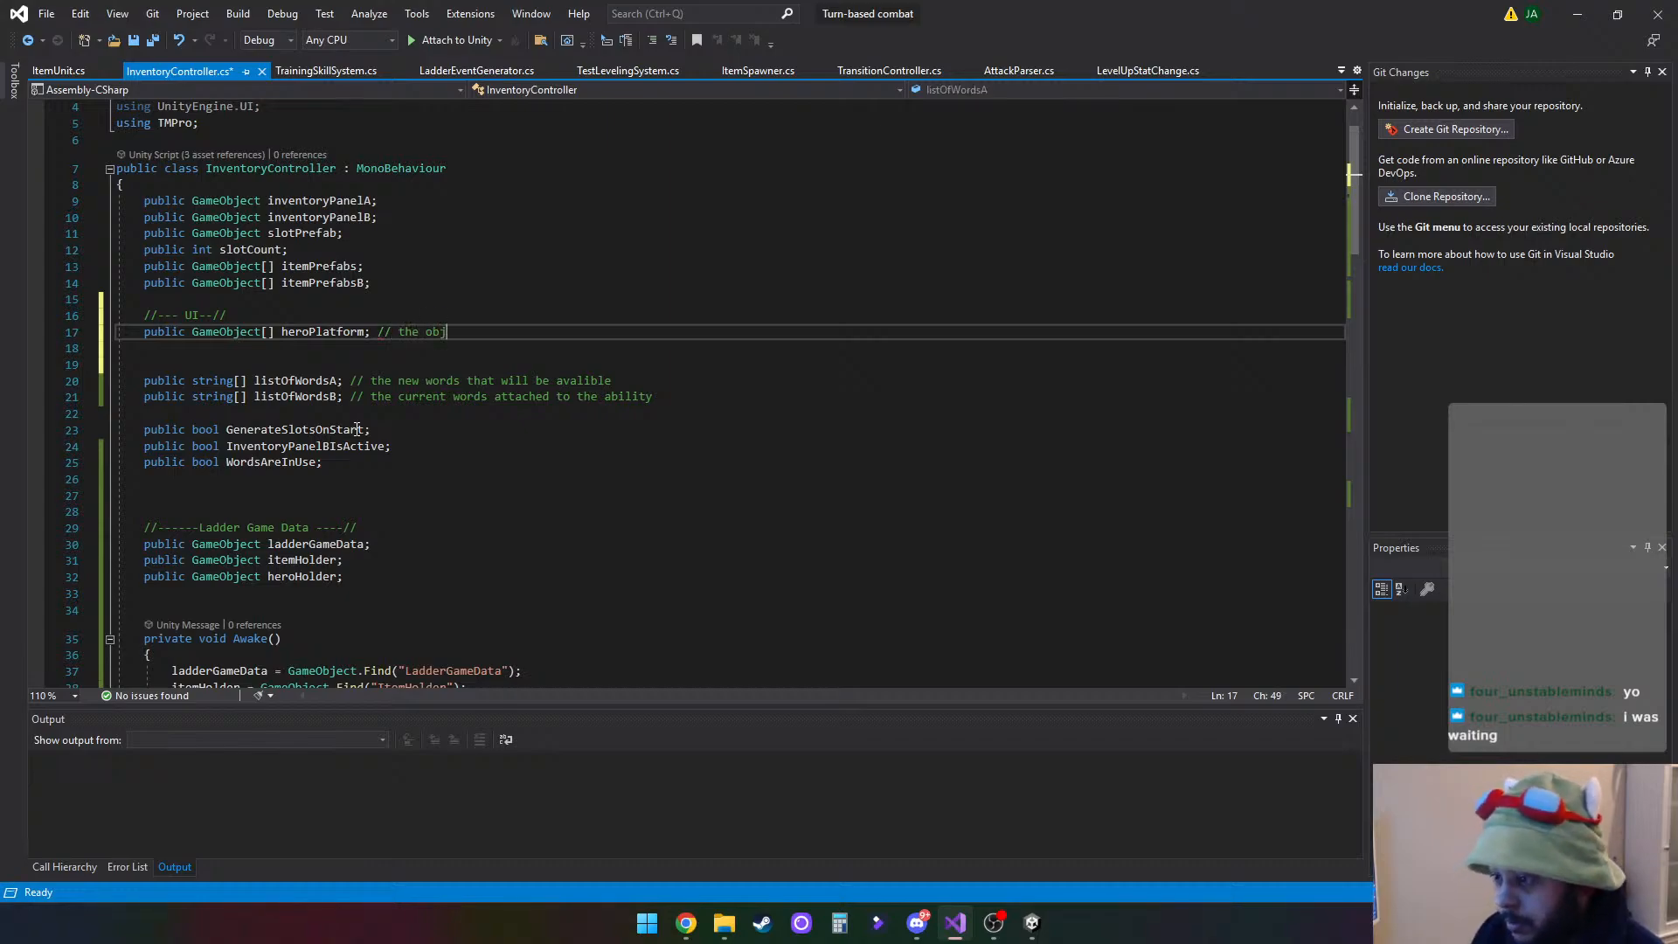
type("ect that the ")
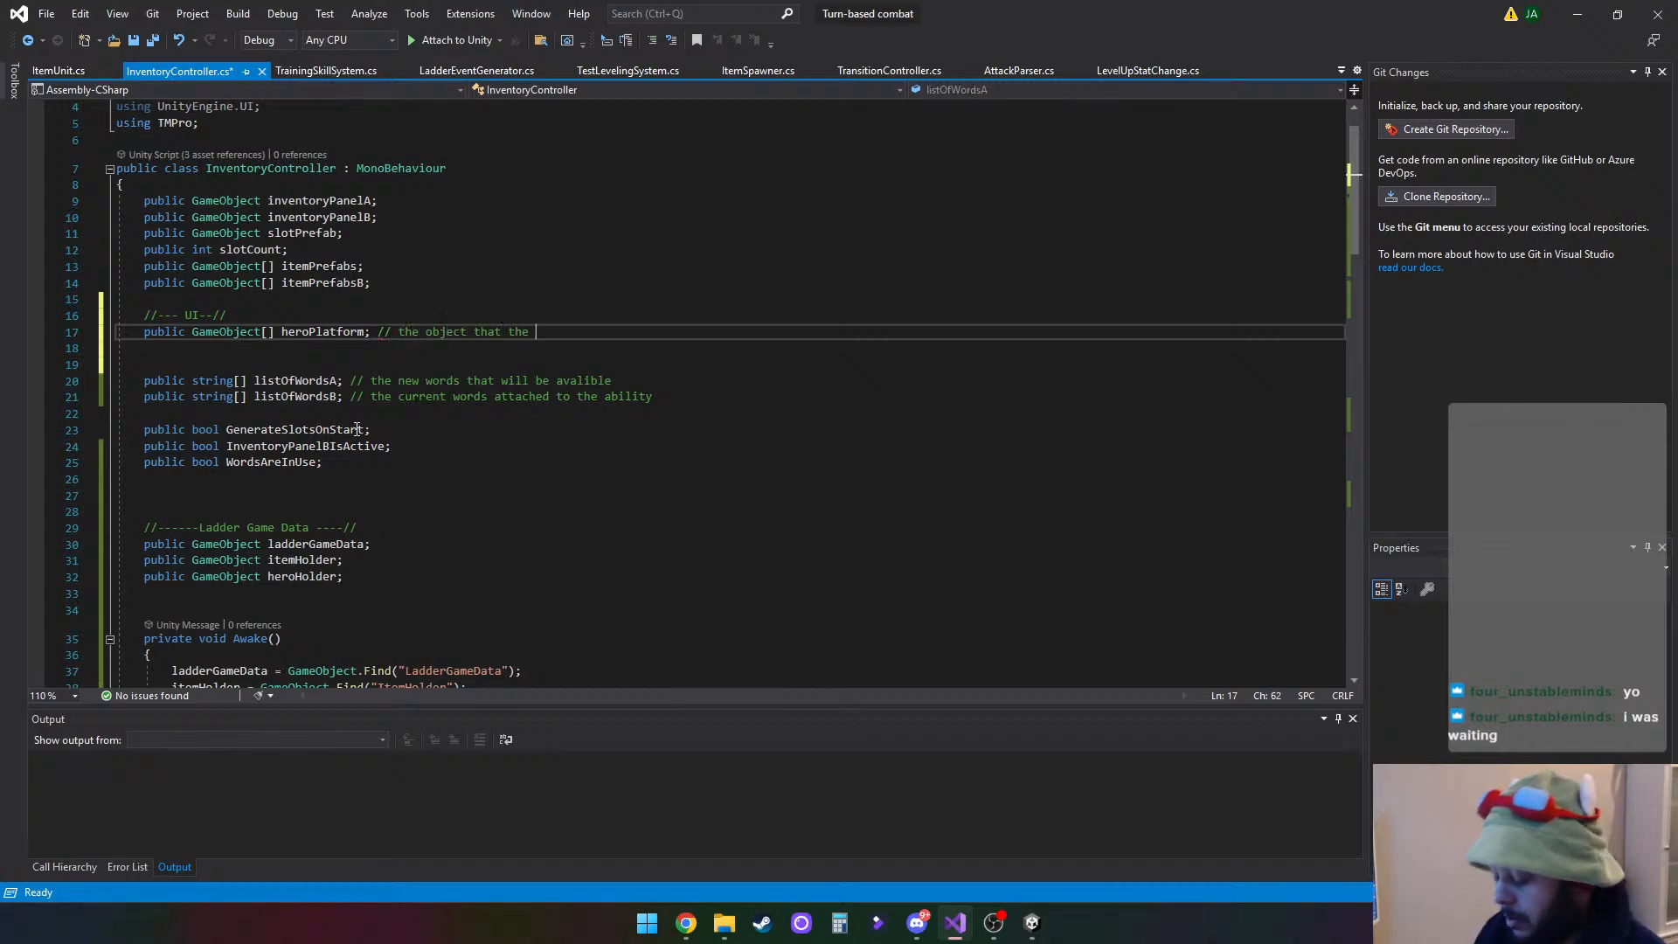
type("hero ")
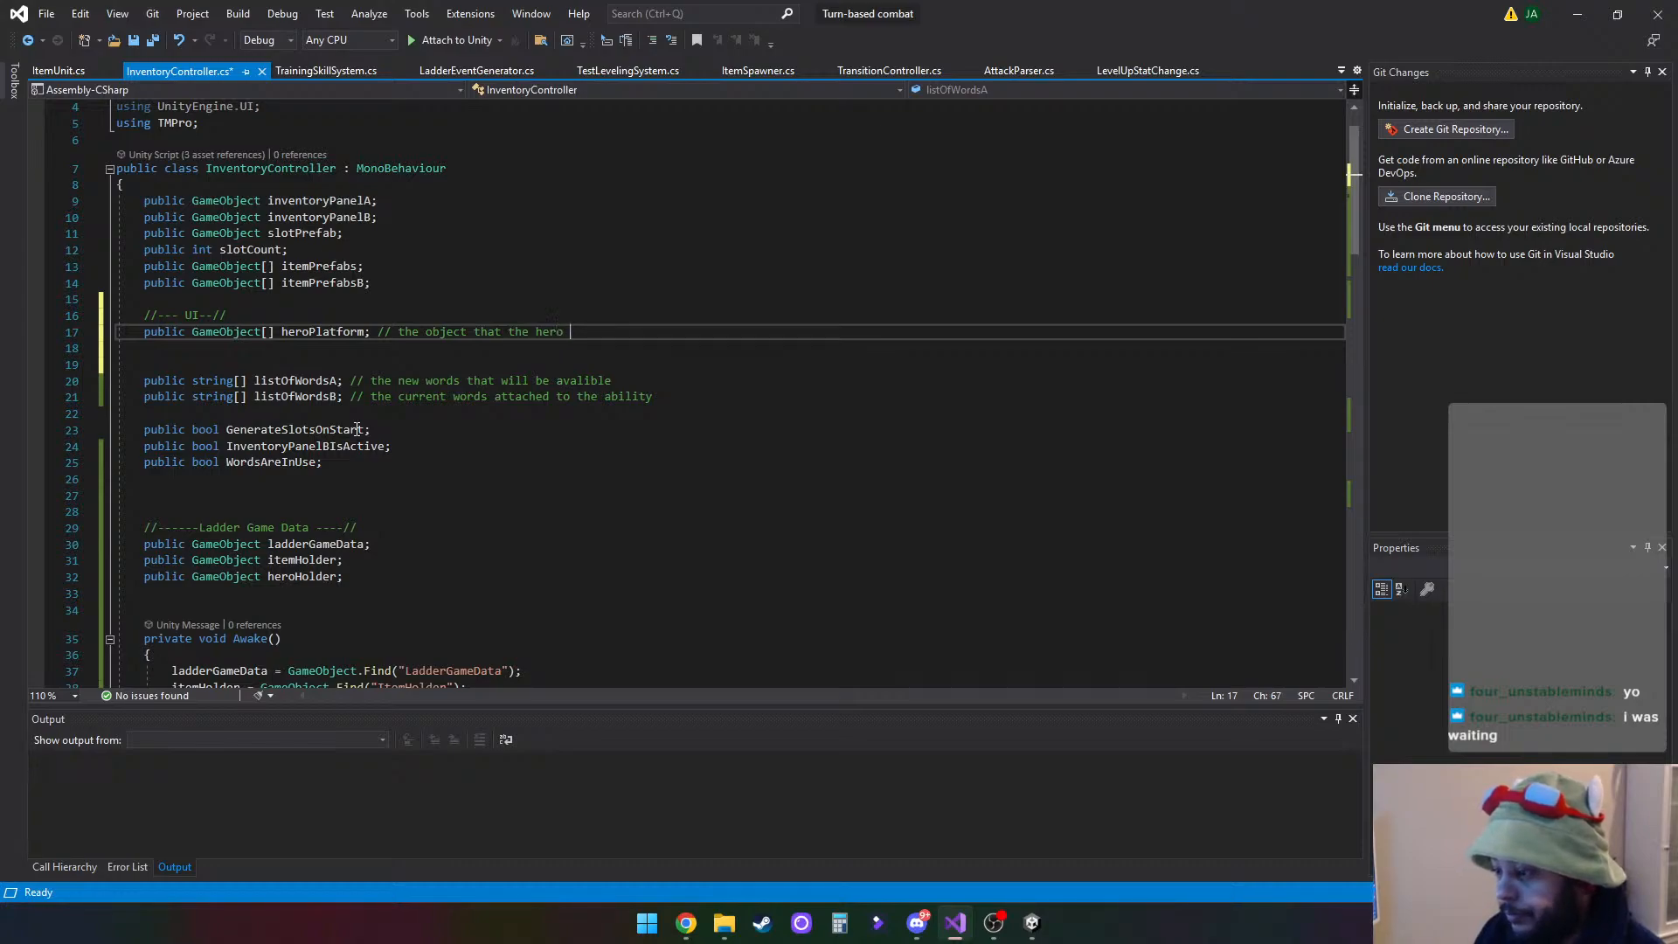
type("with be palce")
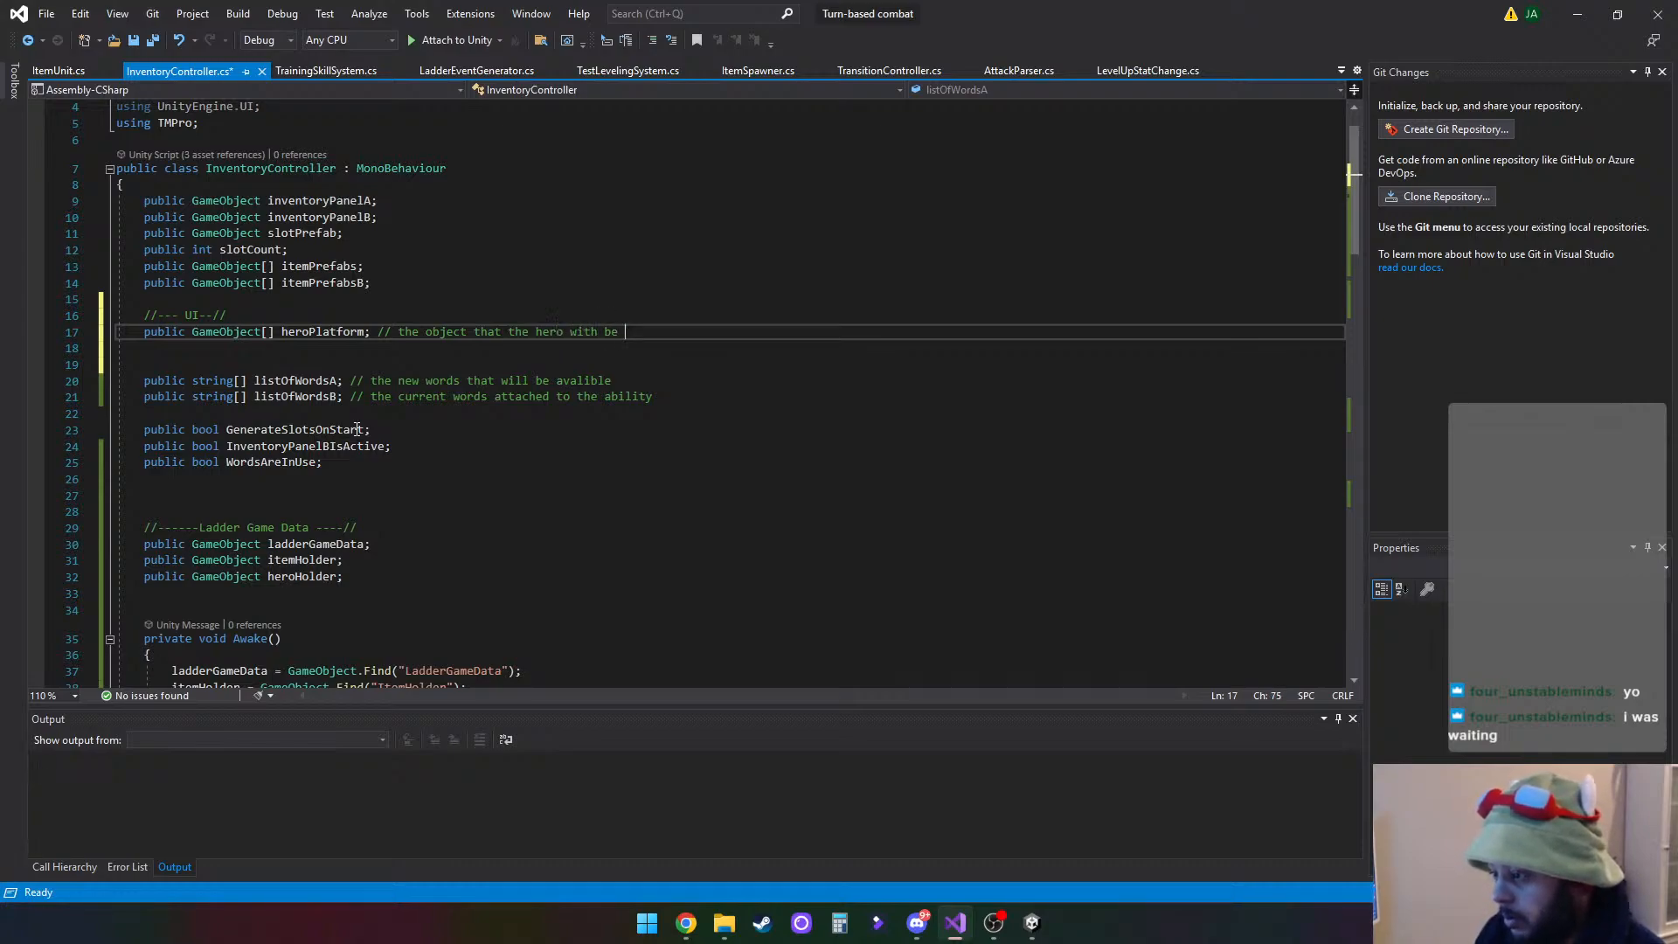
key("BackSpace")
key("BackSpace")
key("BackSpace")
key("BackSpace")
key("BackSpace")
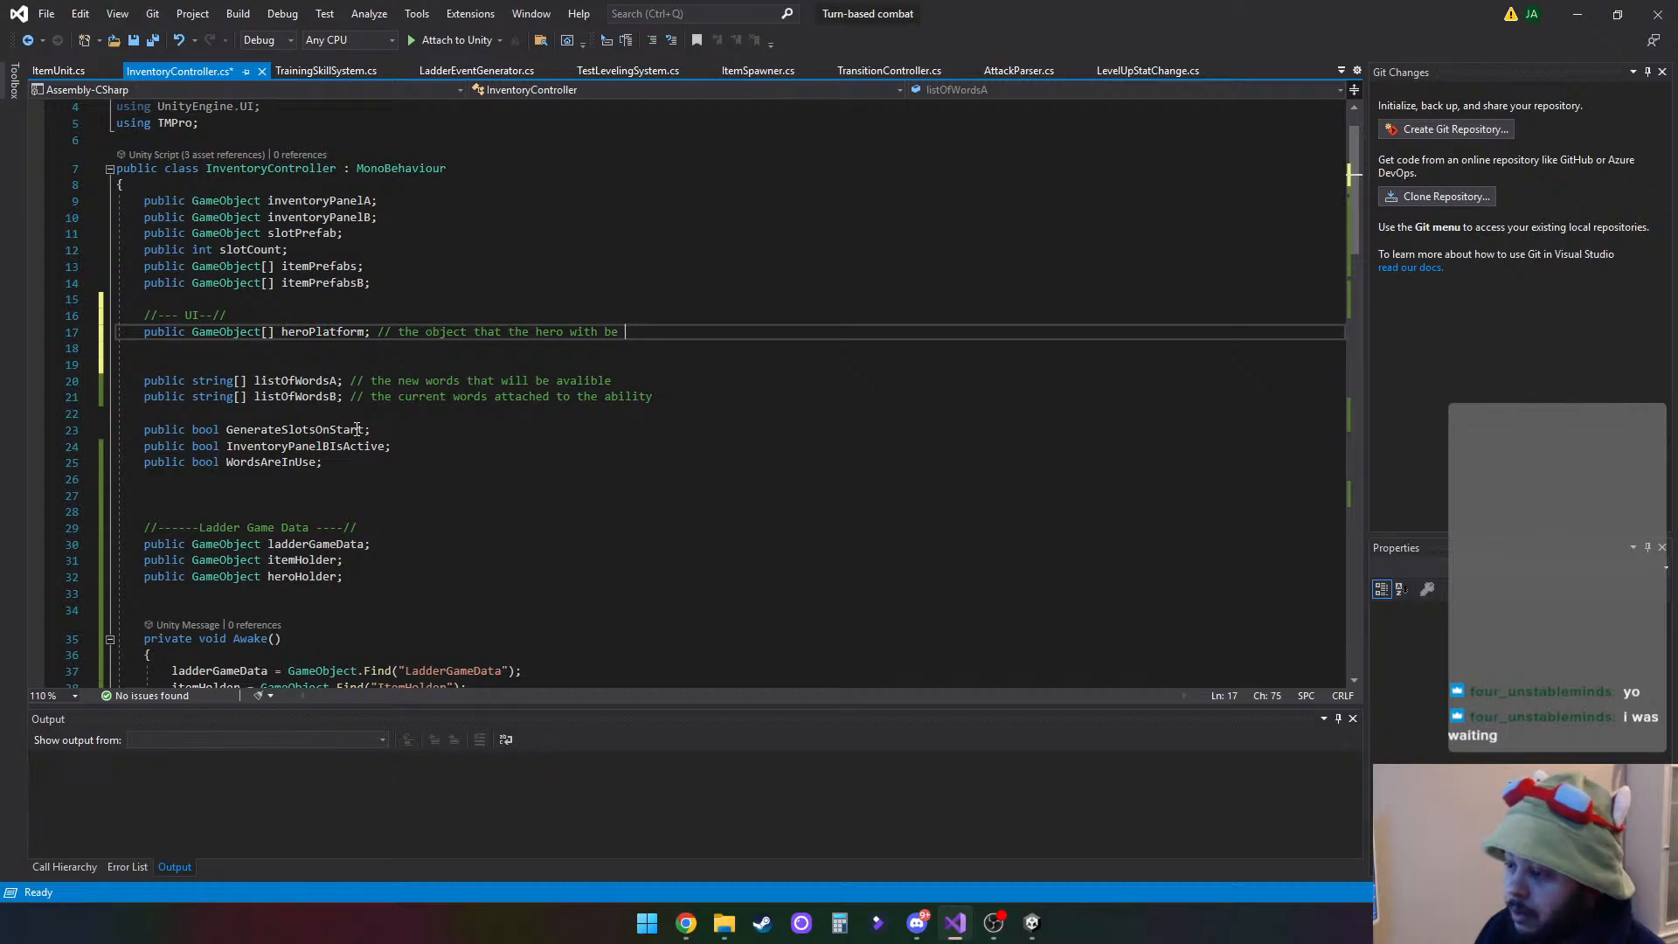
type("plast")
key("BackSpace")
key("BackSpace")
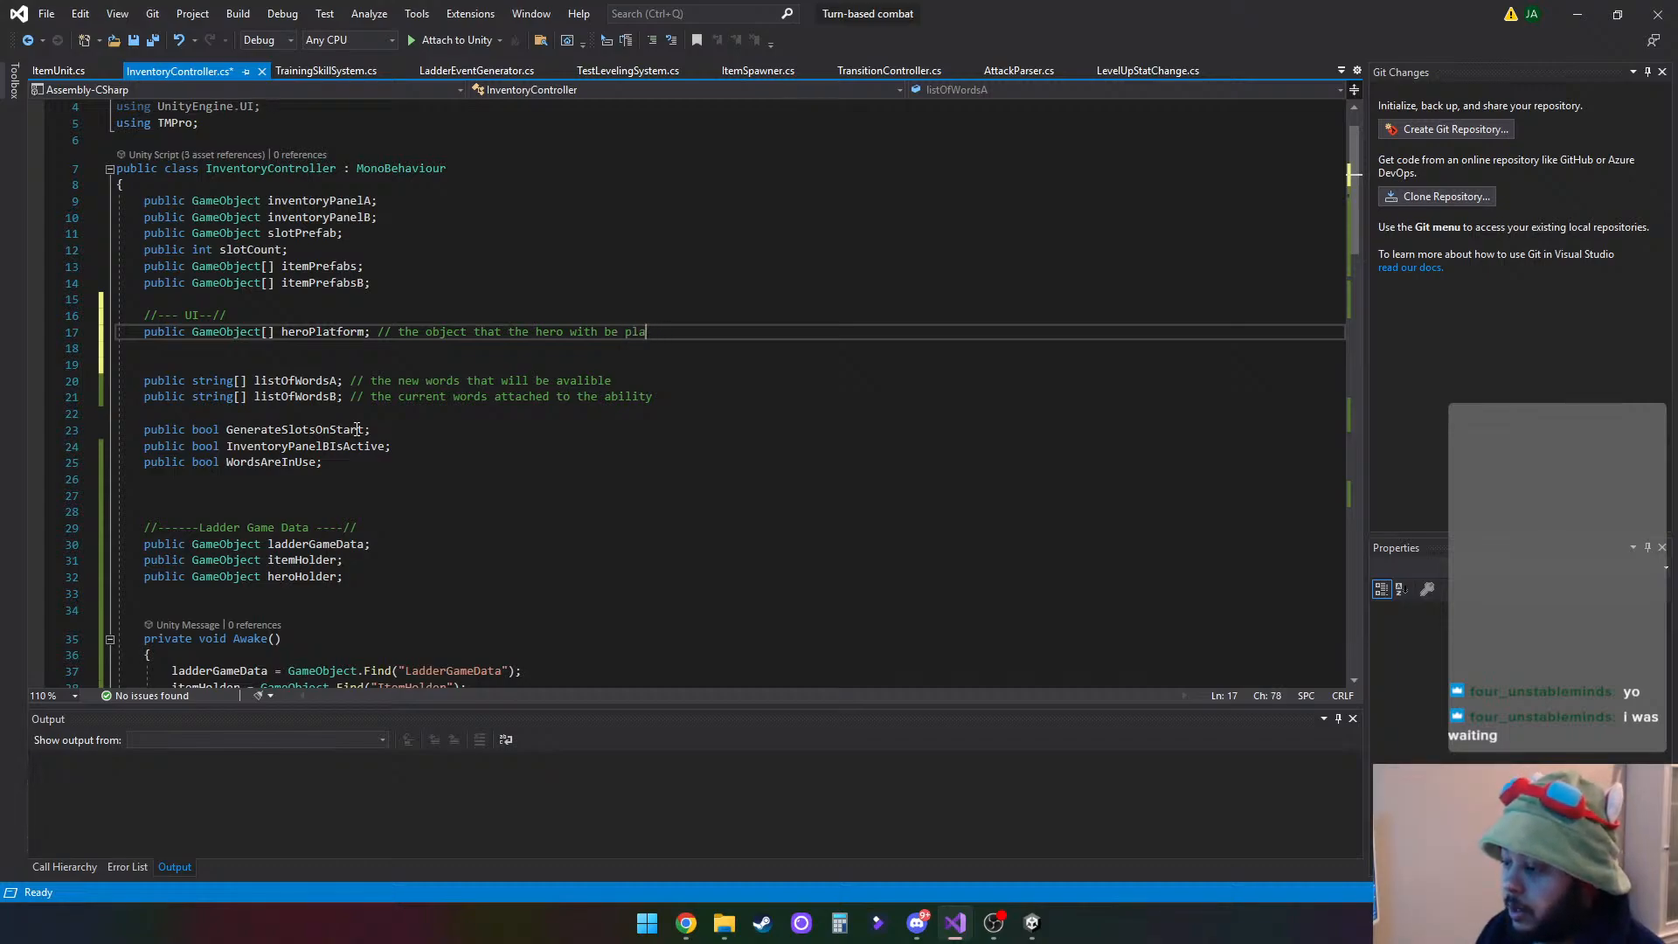
type("c")
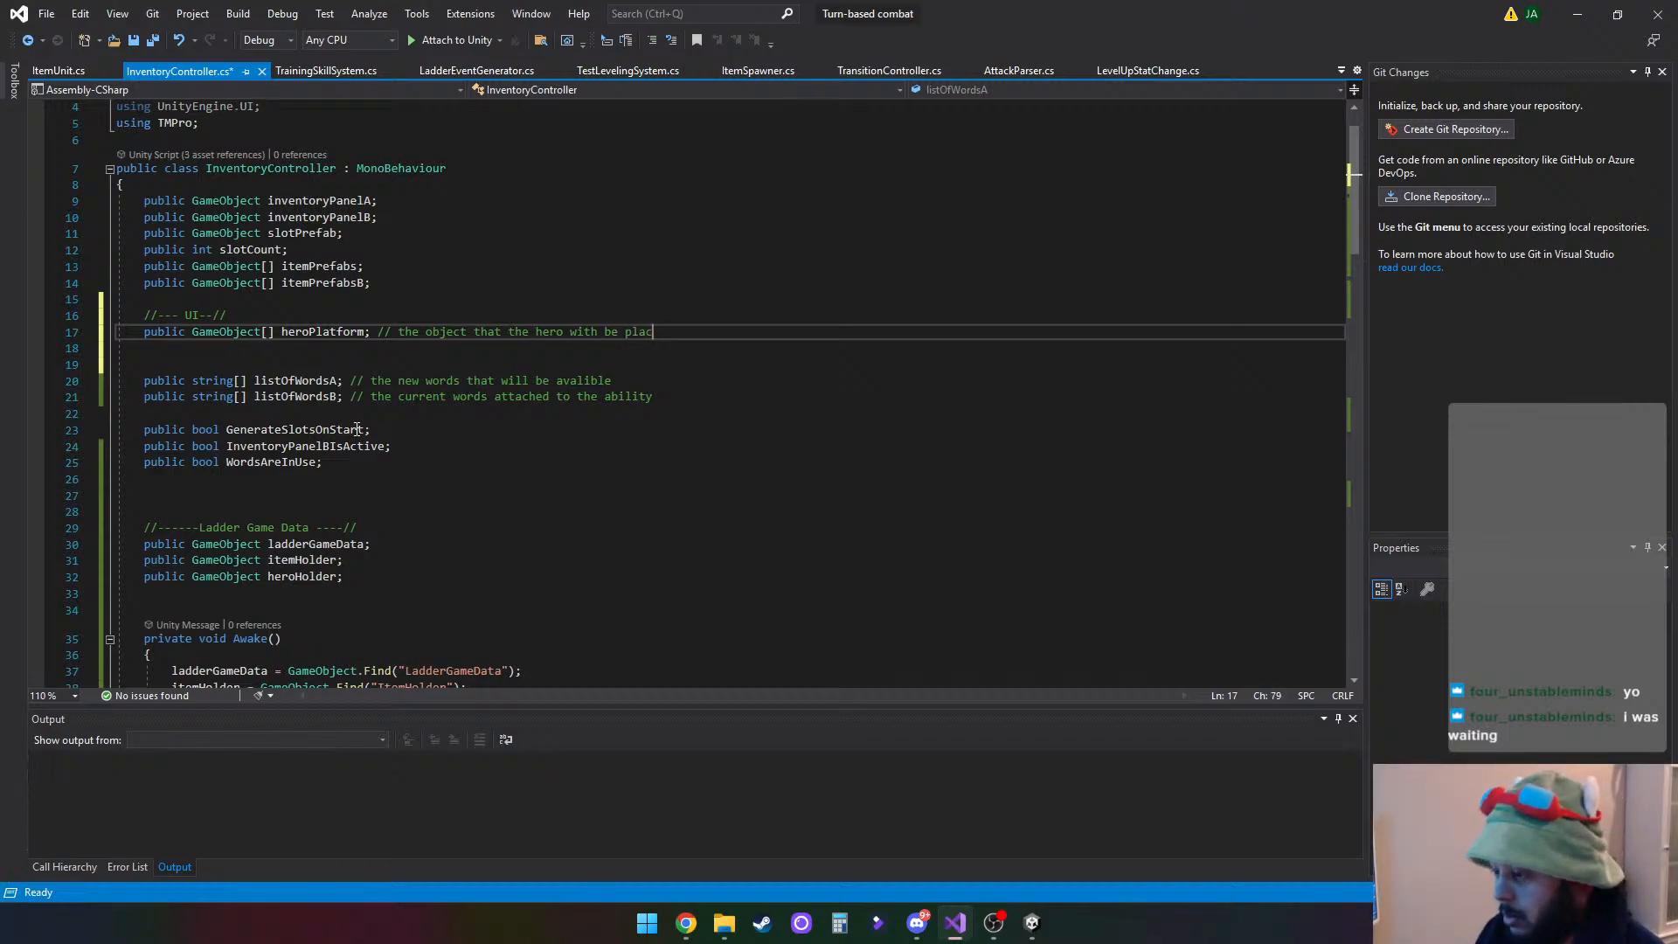
type("ed on")
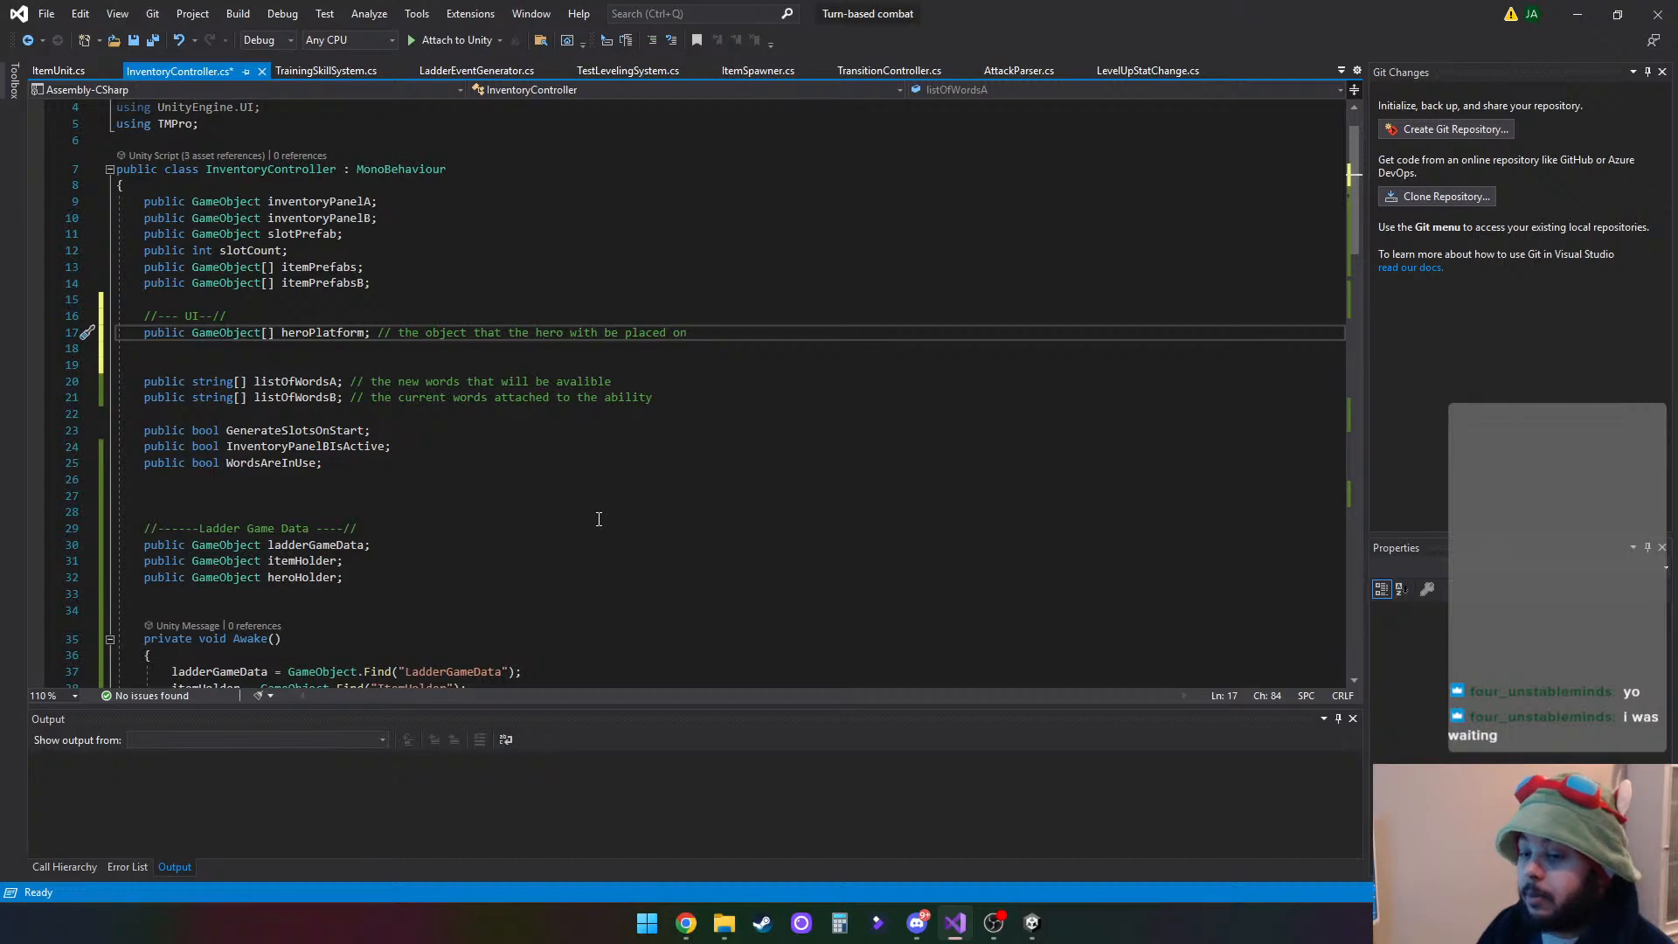
key("ctrl+s")
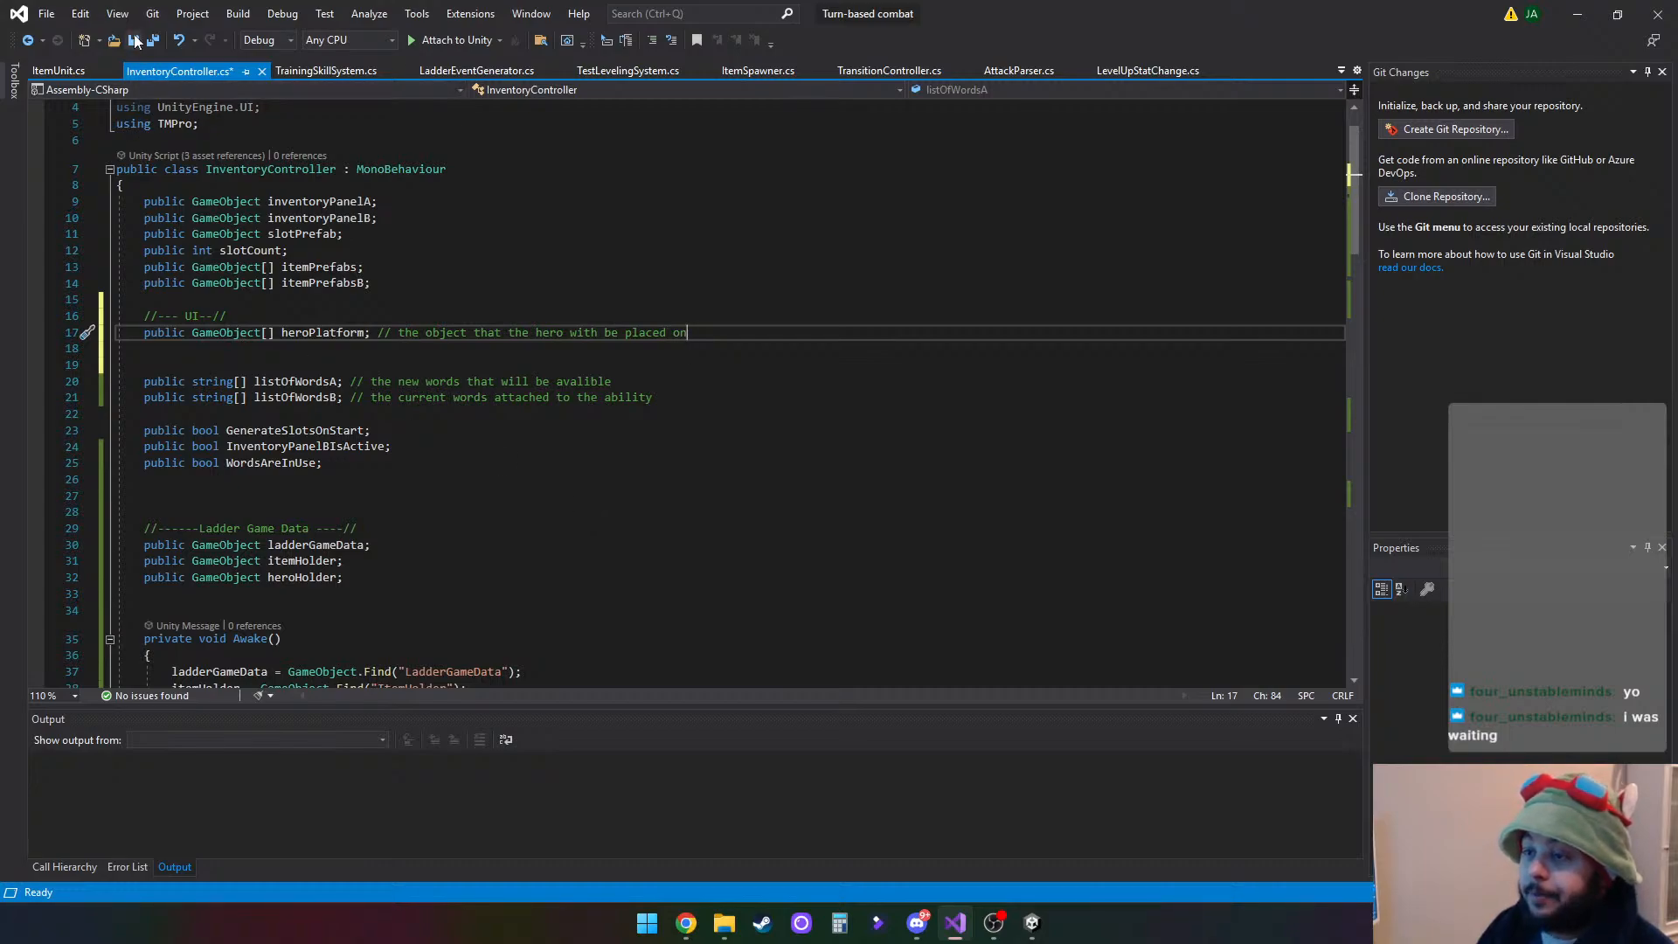
- Declare a public void method named PlaceHeroesOnPlatforms() between the Start and GenerateSlots methods
scroll(563, 559, "down", 8)
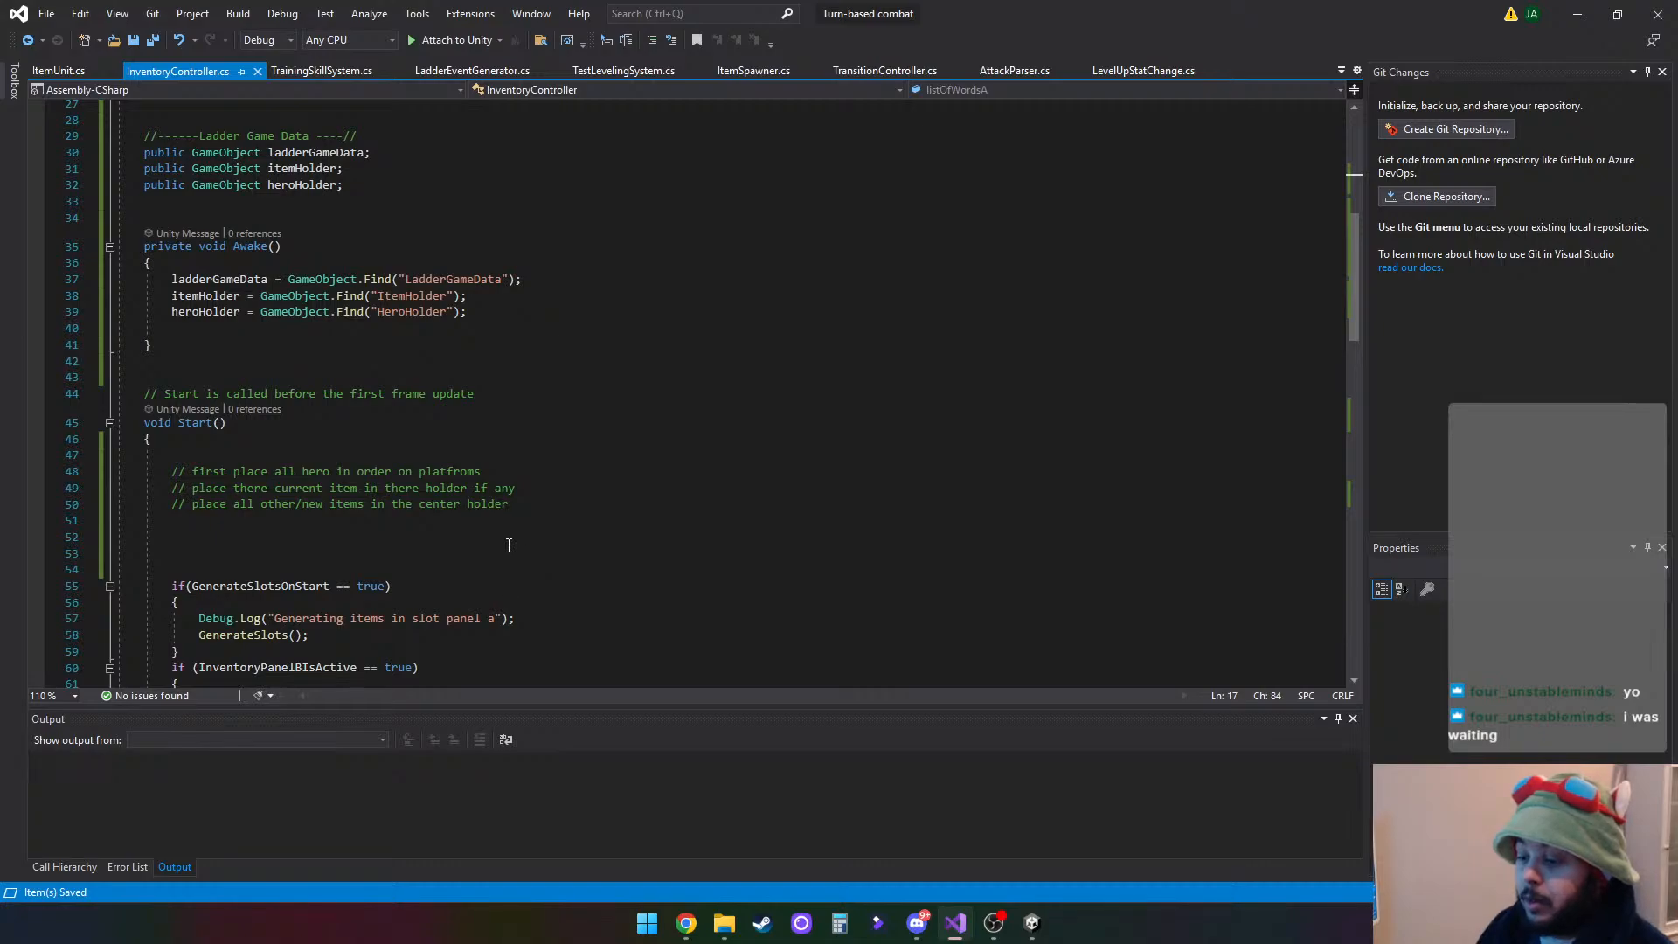
scroll(510, 544, "down", 6)
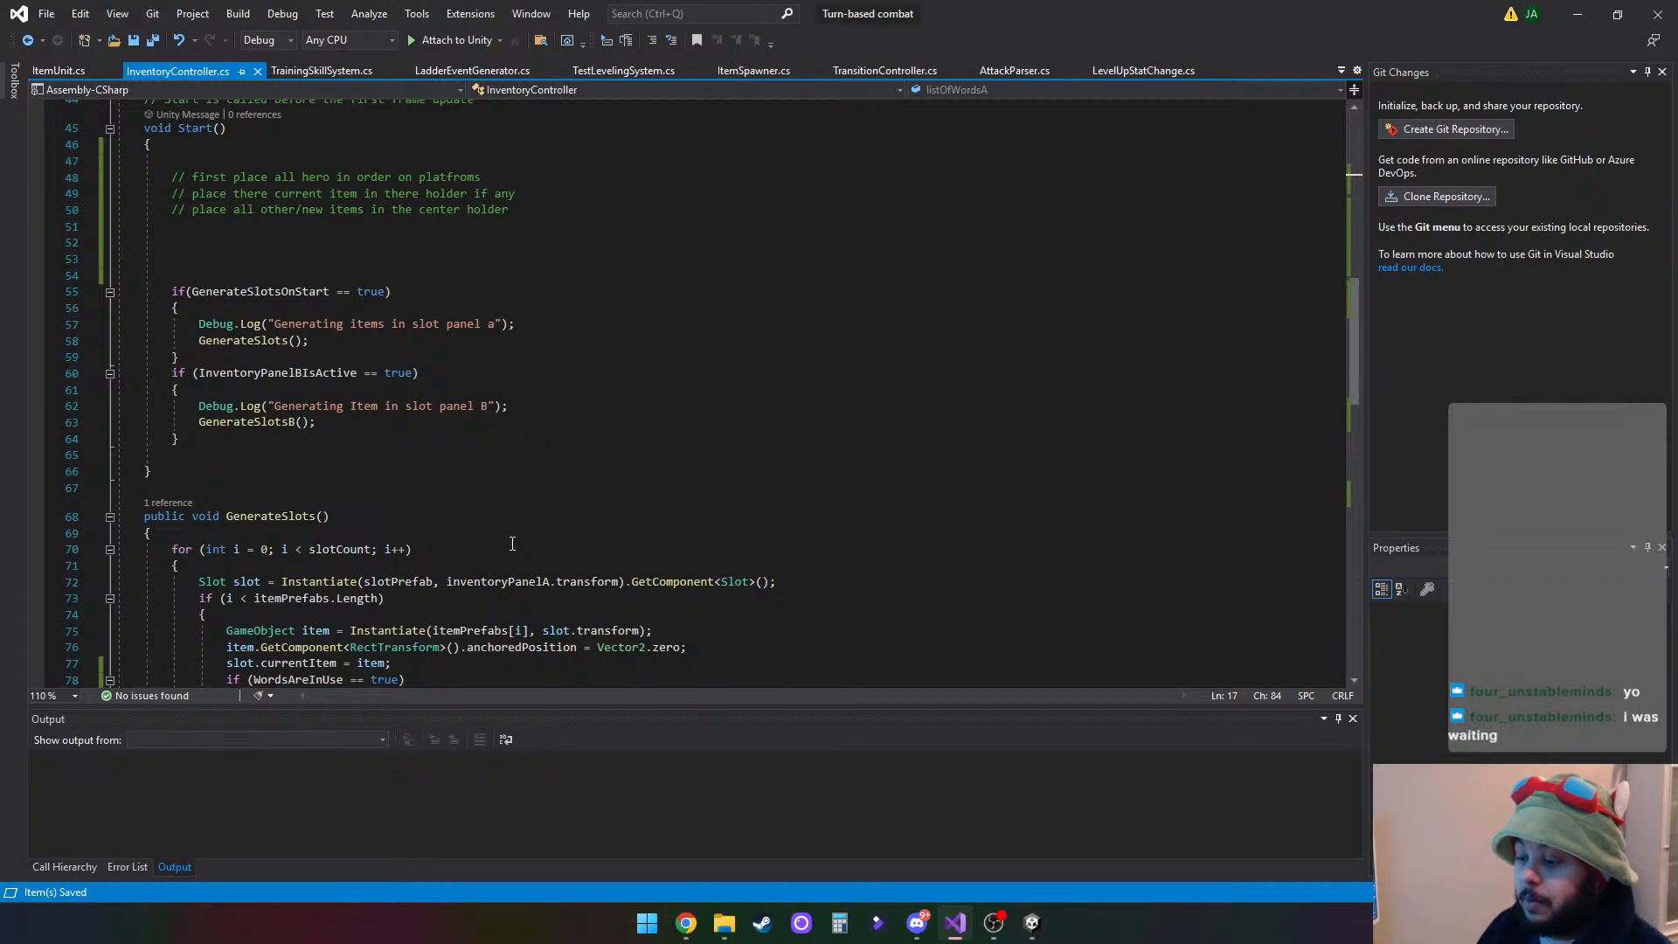
scroll(512, 543, "down", 6)
scroll(198, 476, "up", 6)
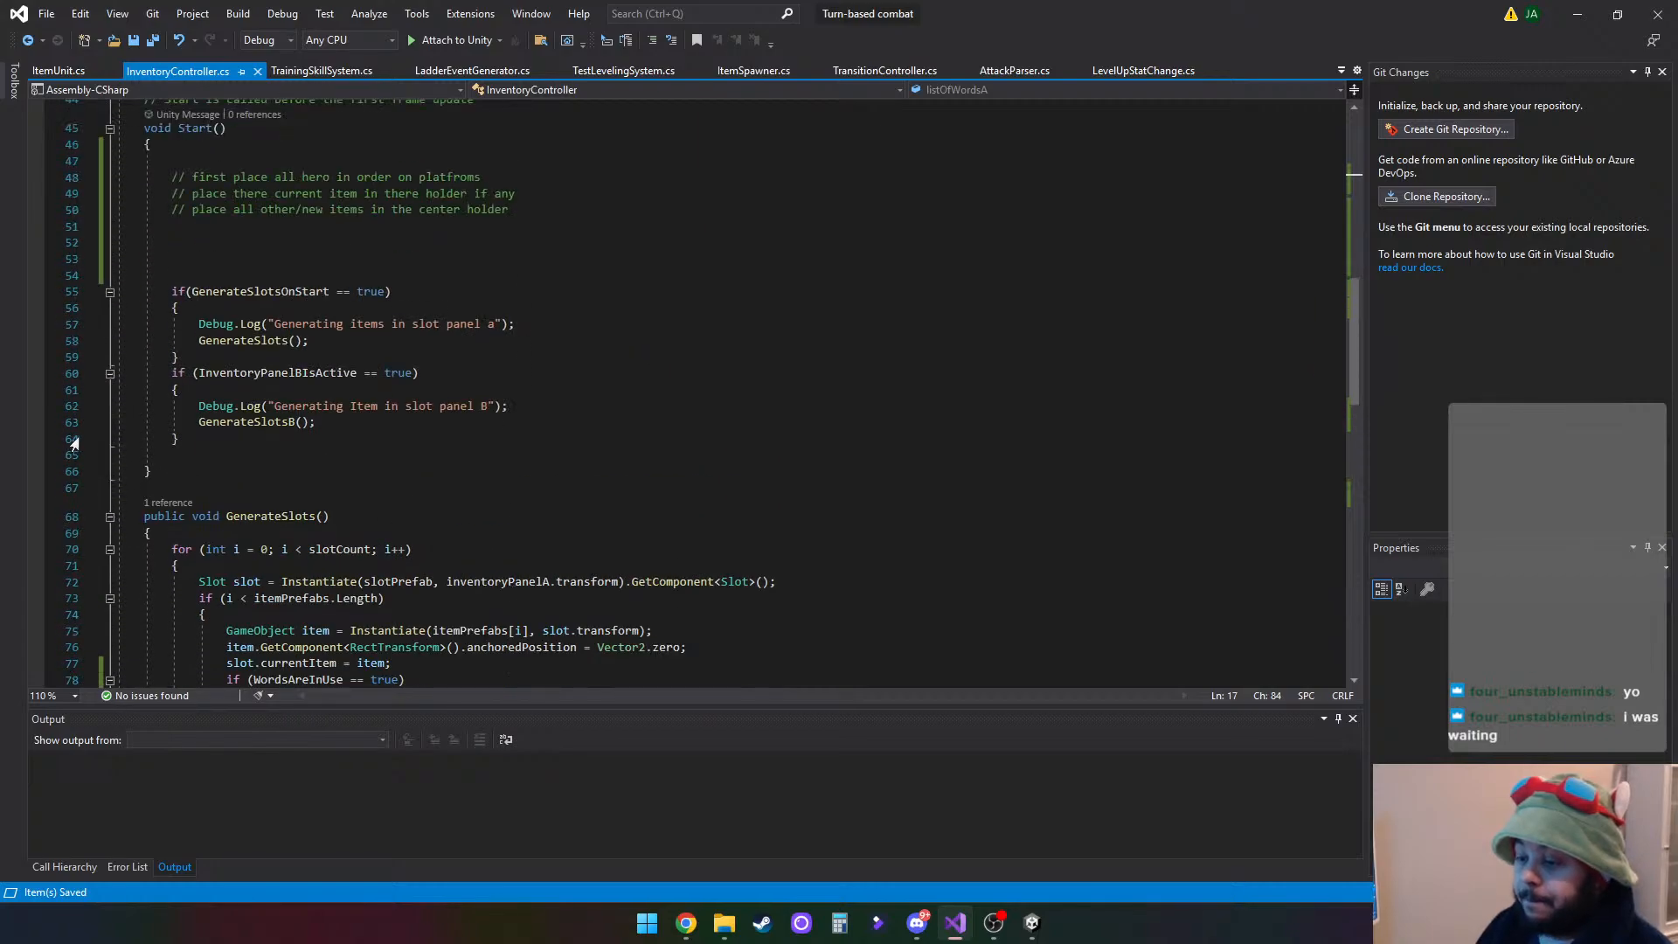
left_click(205, 471)
key("Return")
key("Return")
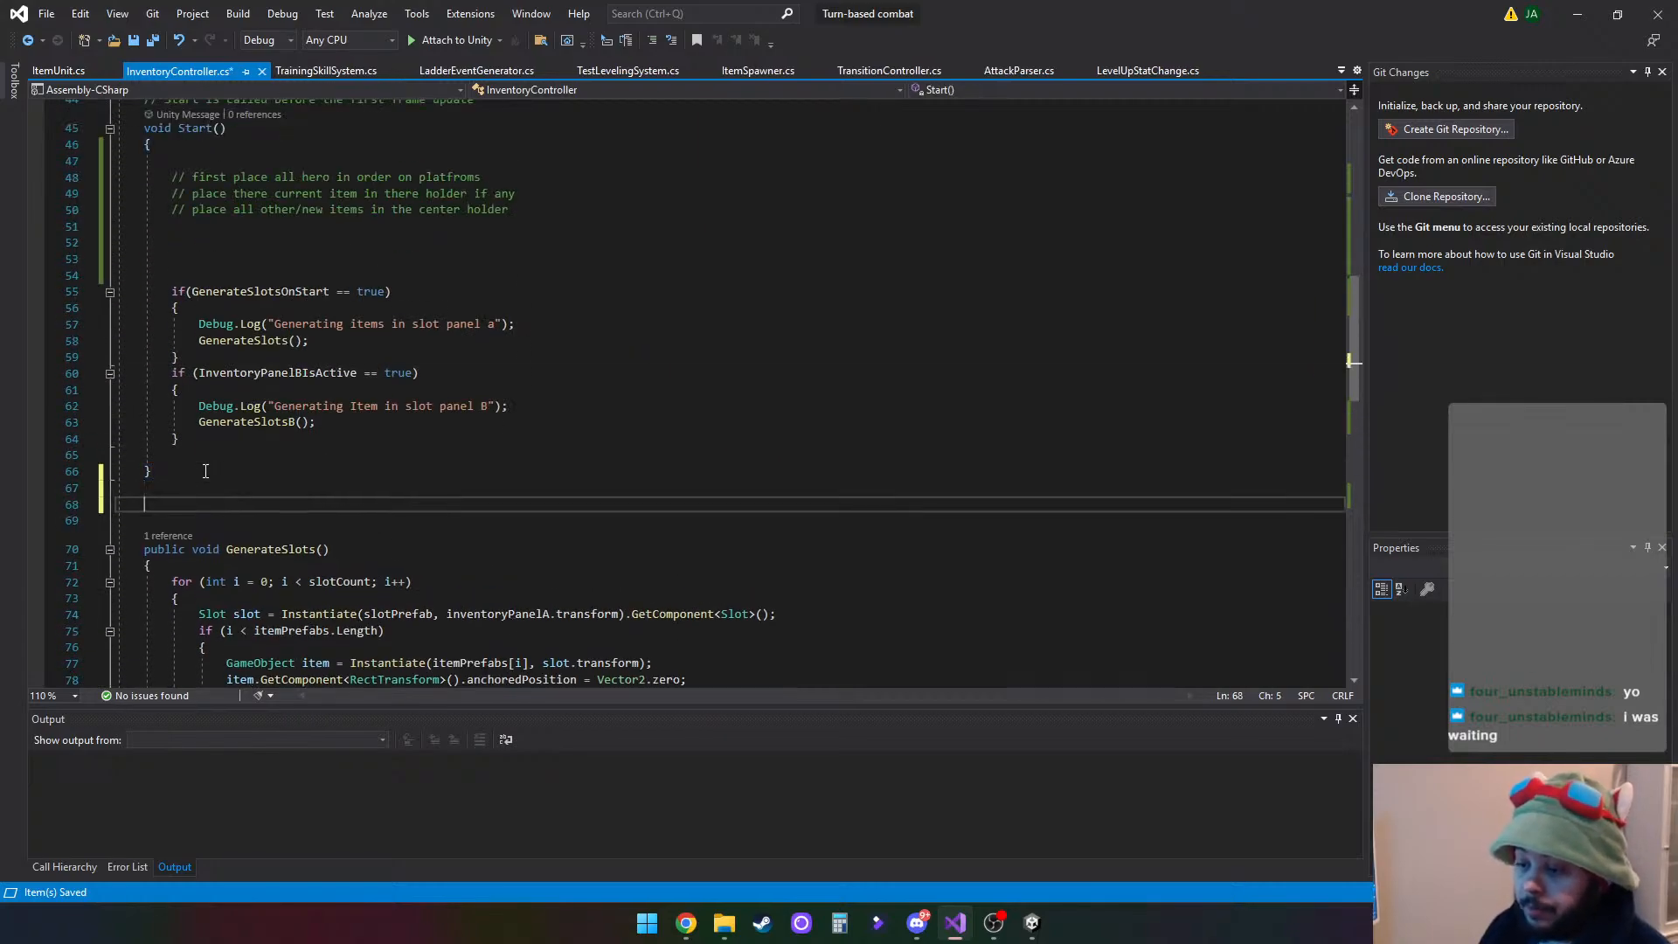
type("public")
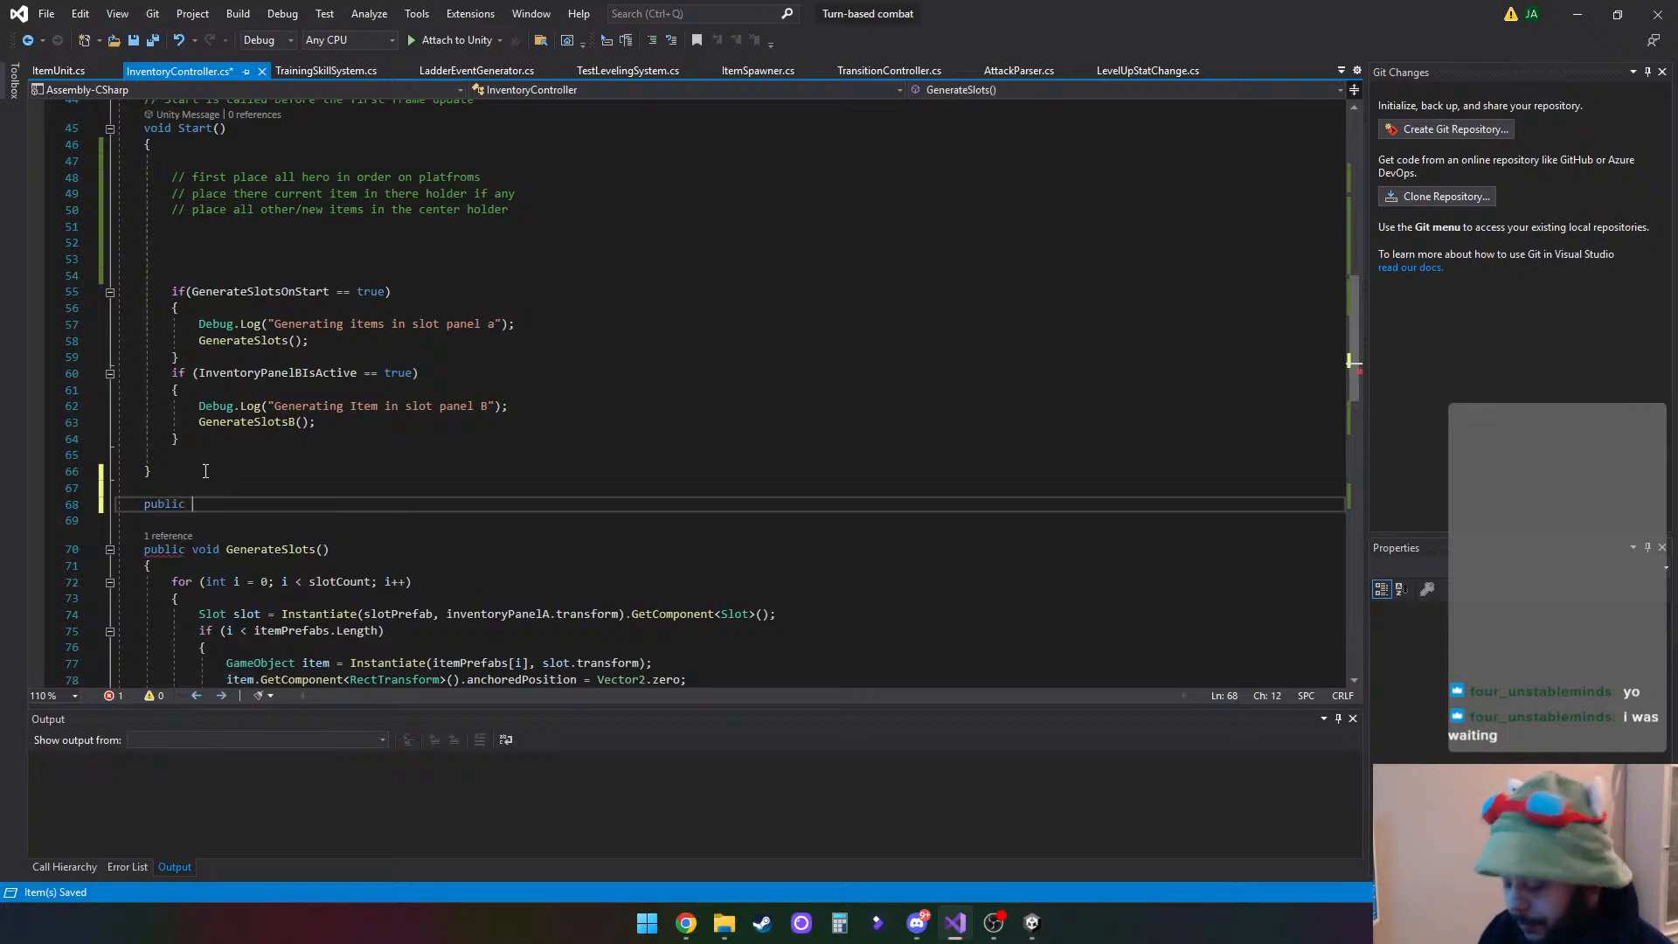
type(" void Plac")
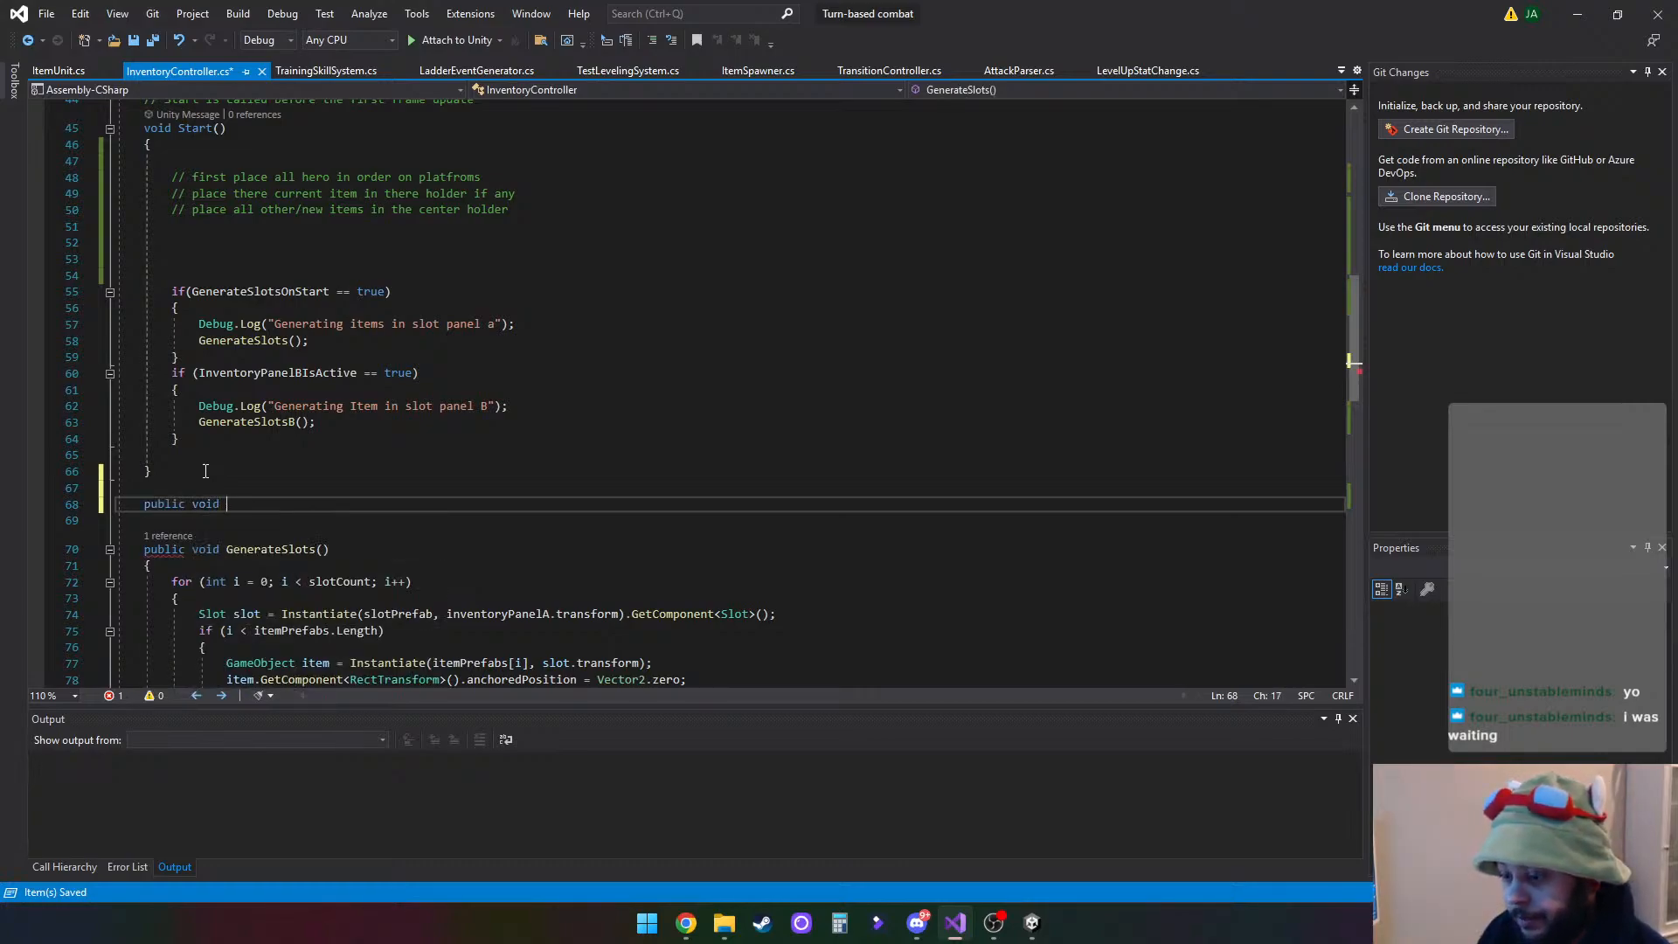
type("eHeros")
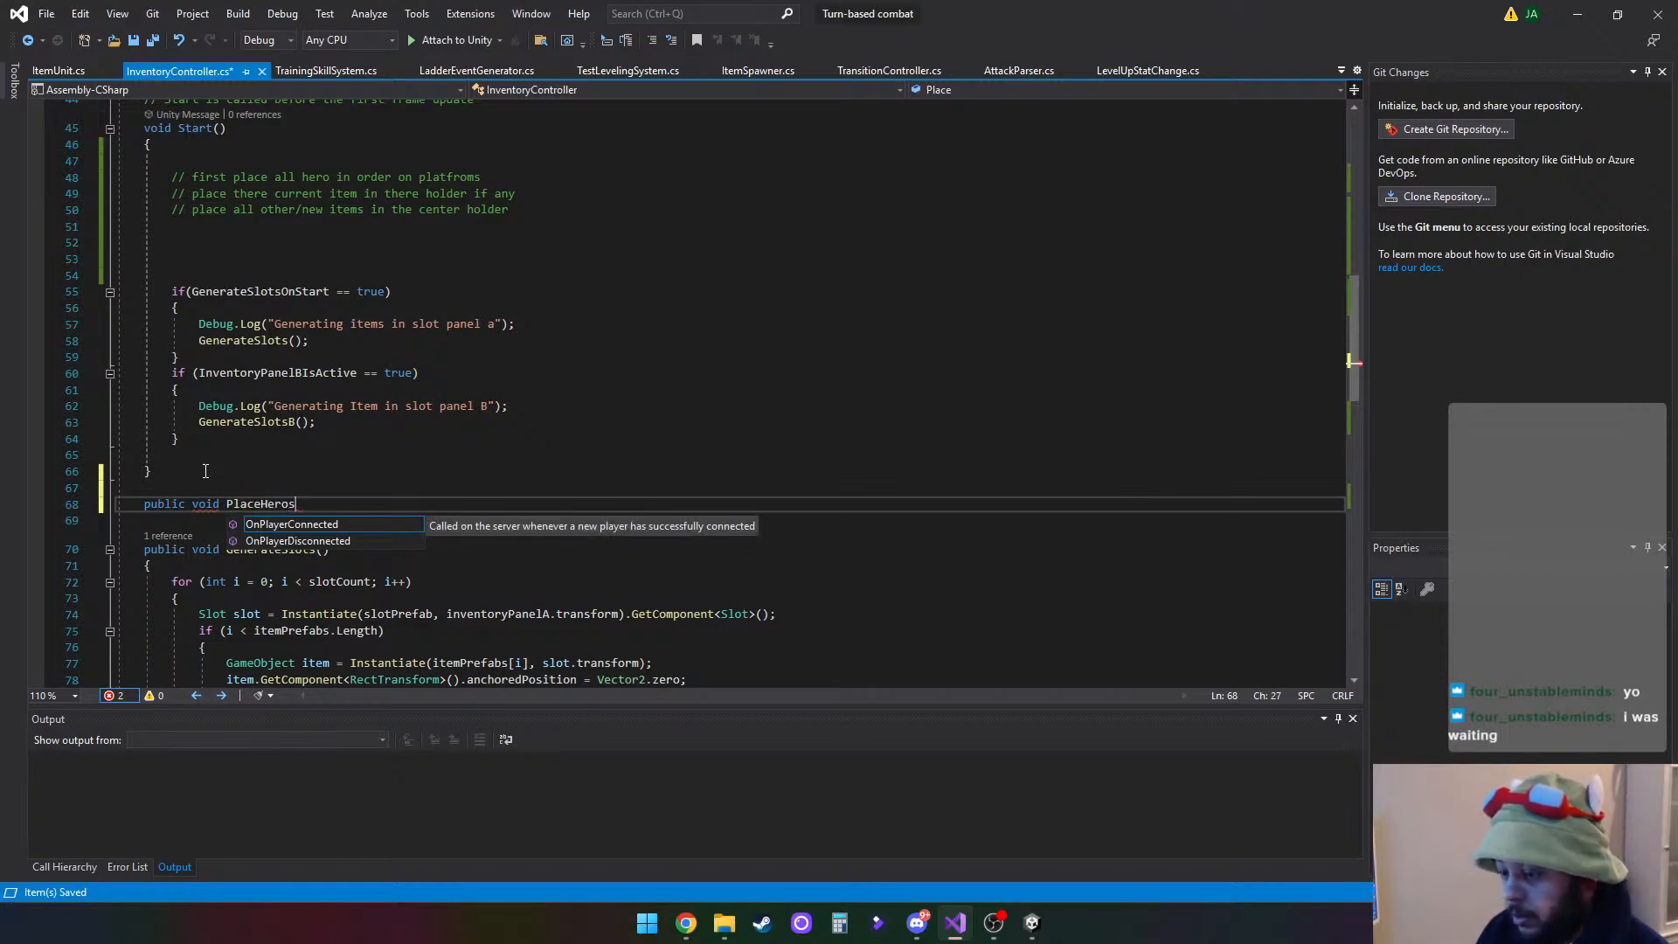
key("BackSpace")
type("es")
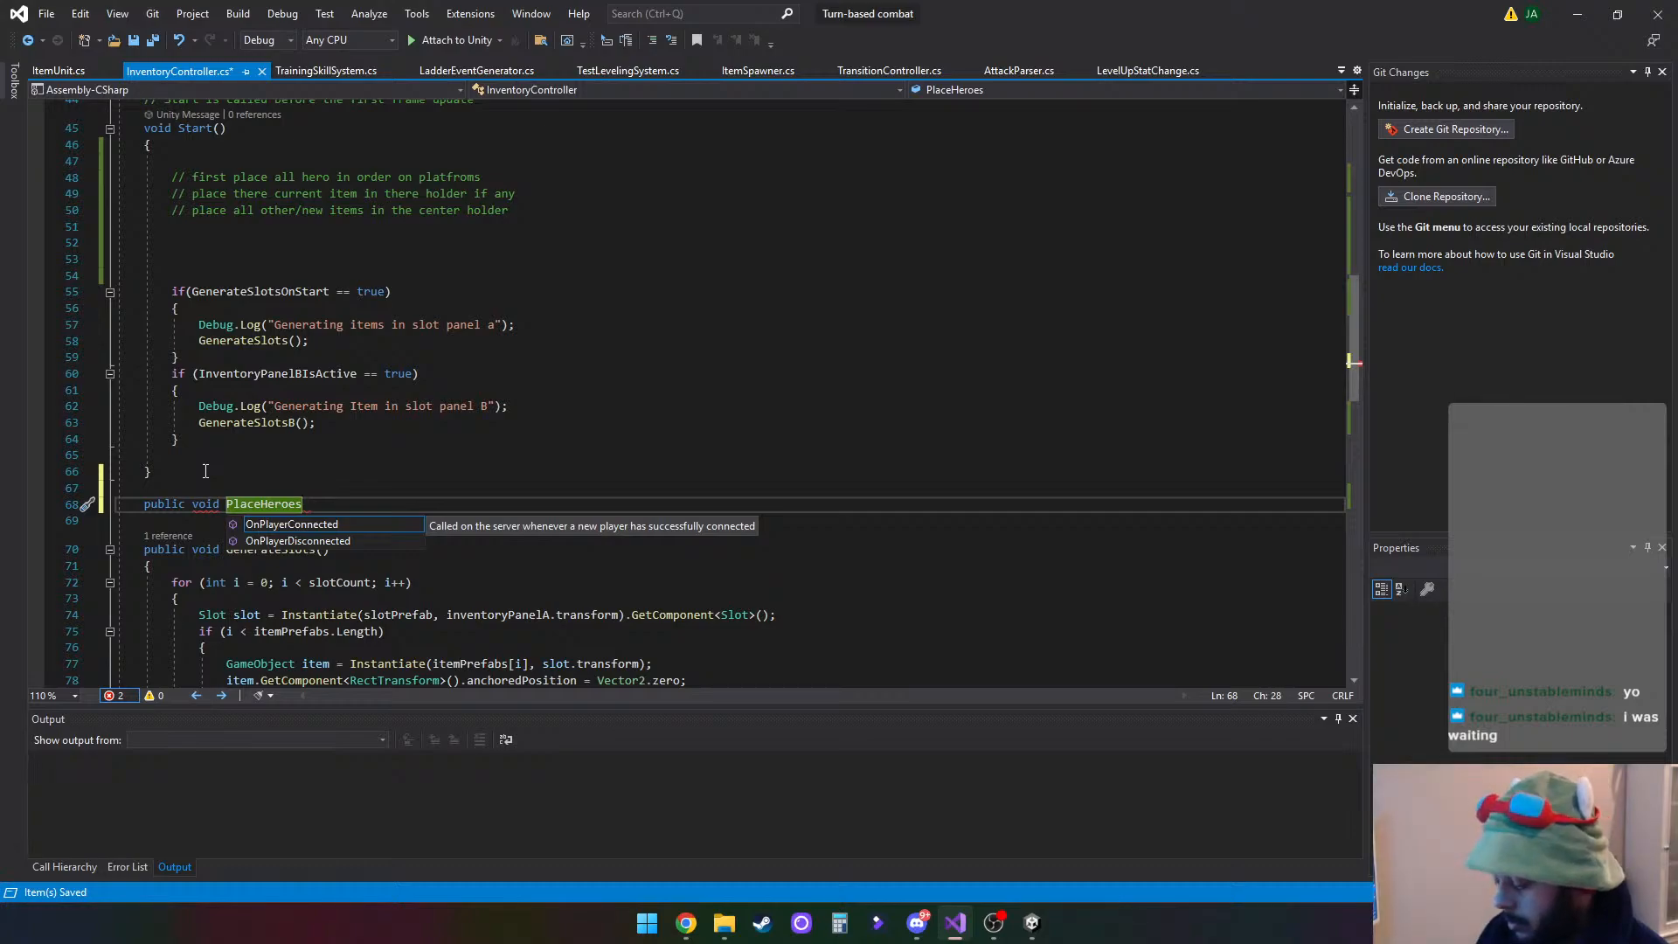
type("OnPlatfo")
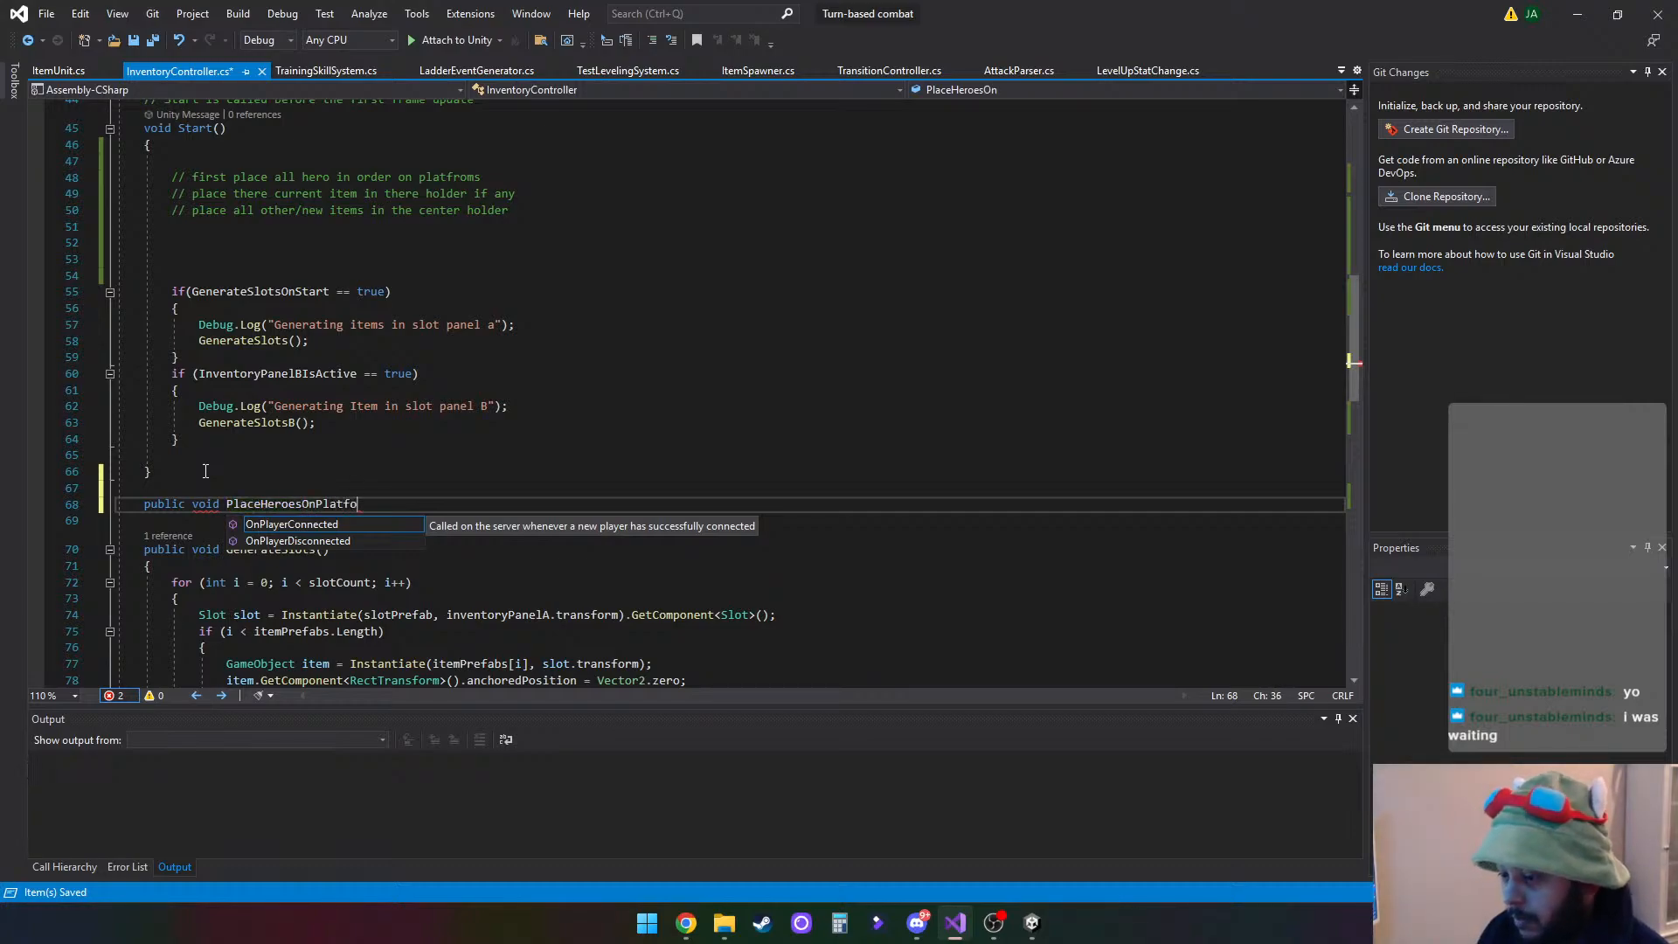
type("rms(0")
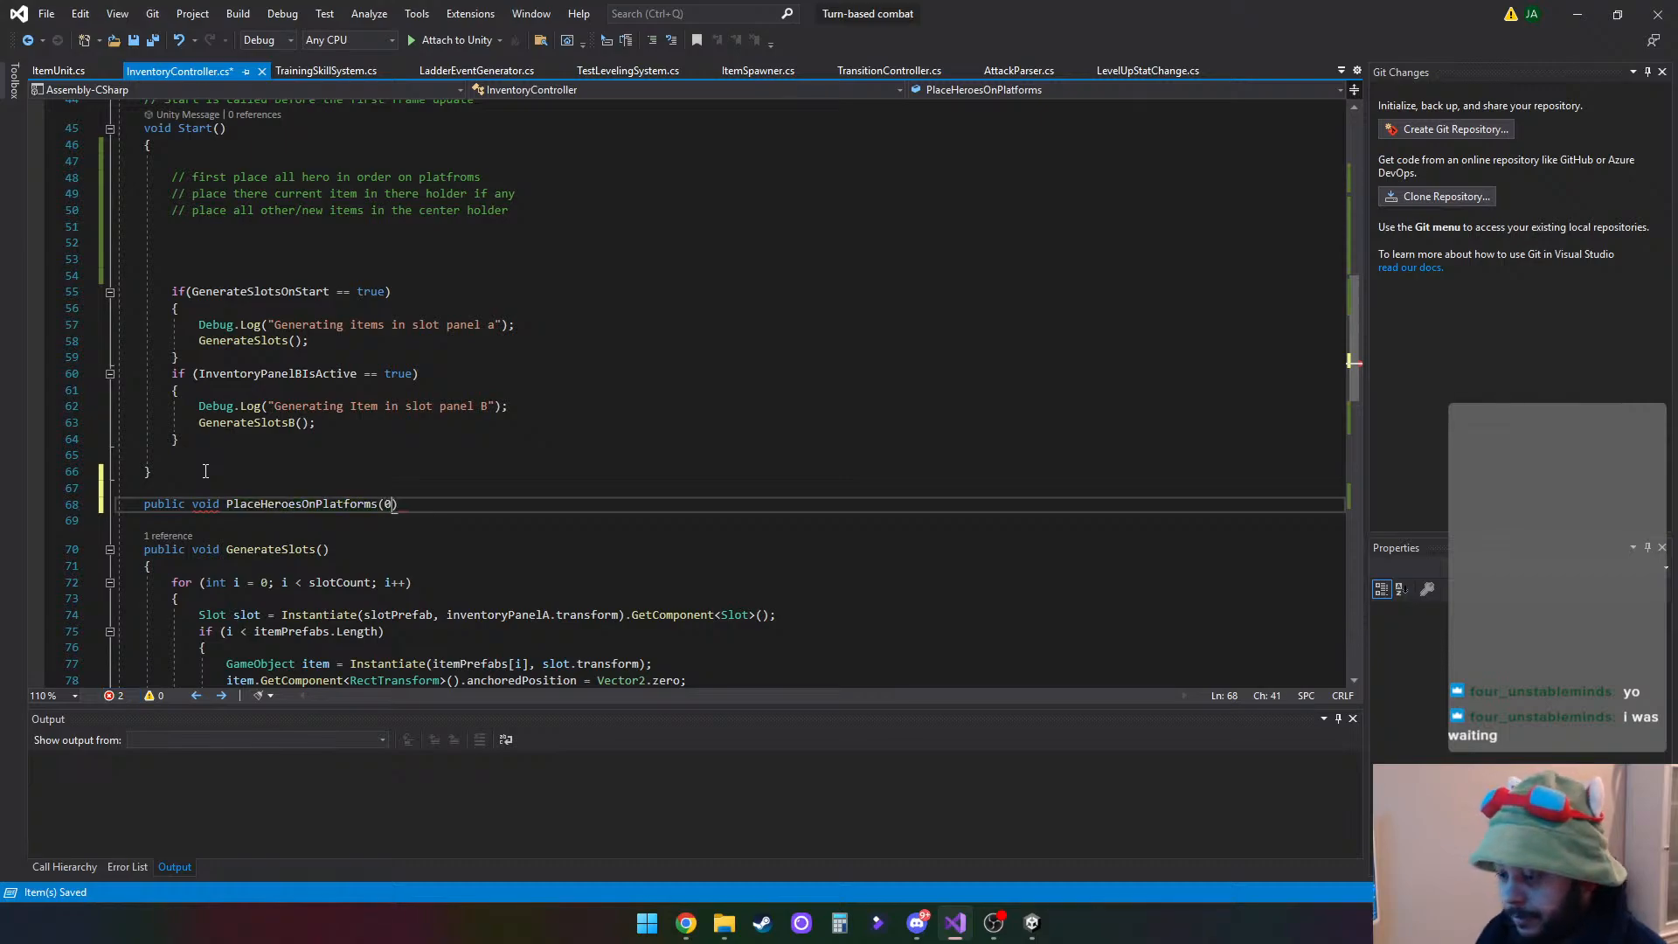
key("BackSpace")
key("End")
key("Return")
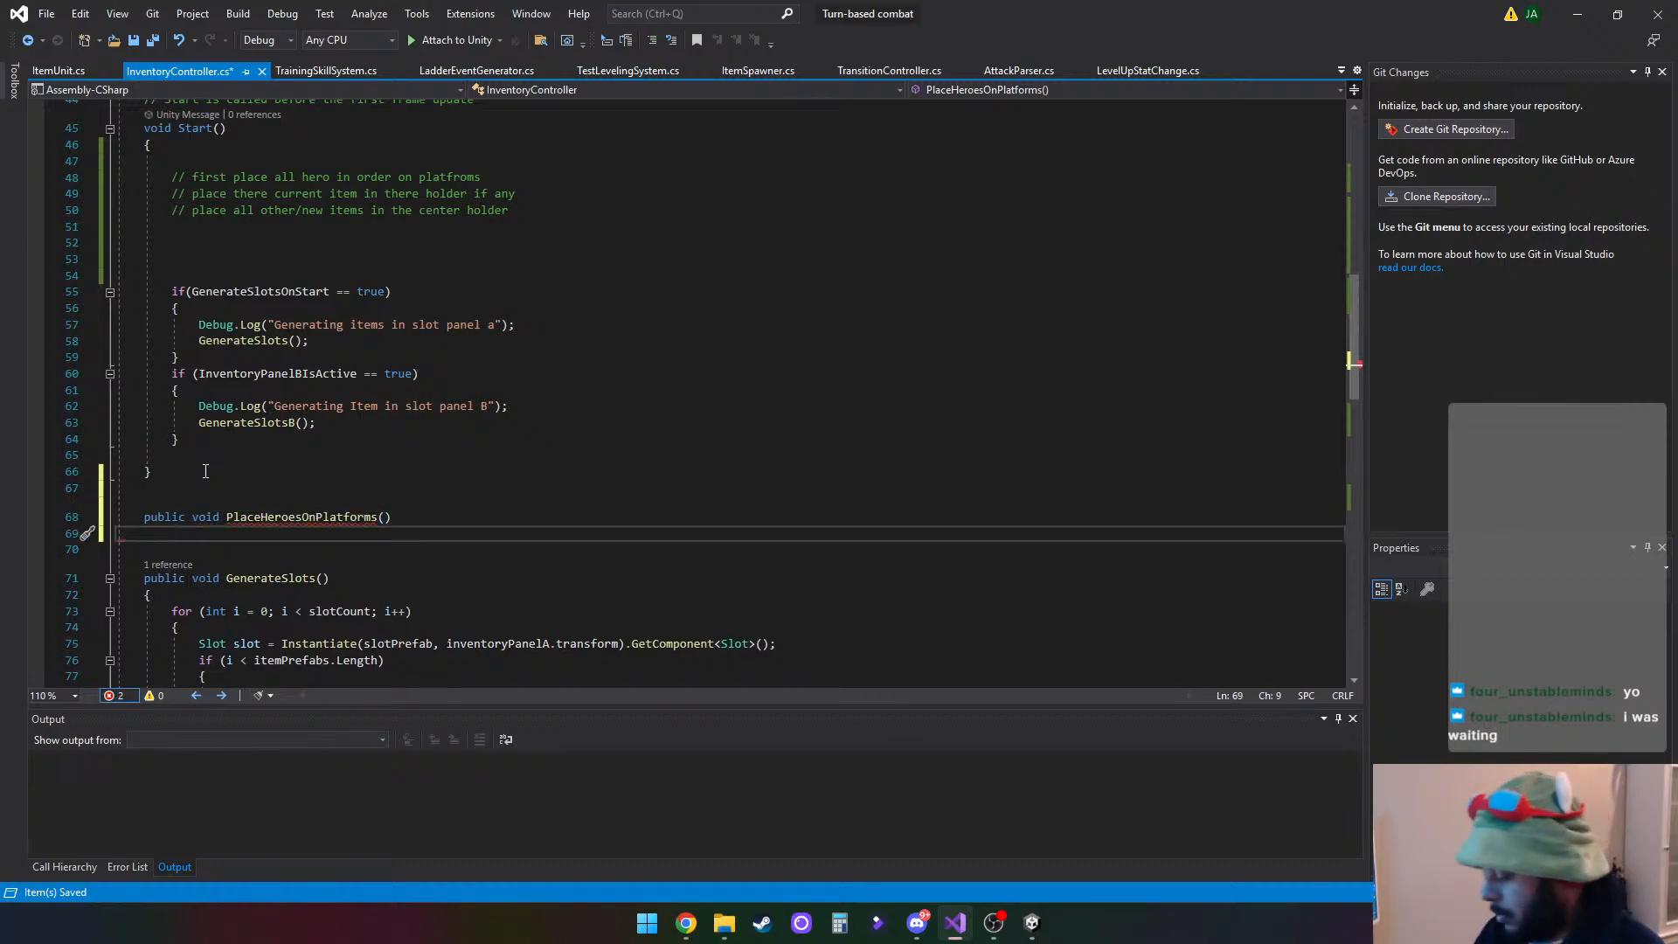
- Give PlaceHeroesOnPlatforms an empty body in braces with two blank lines and place the cursor on the first one
type("{")
key("Return")
key("Return")
type("}")
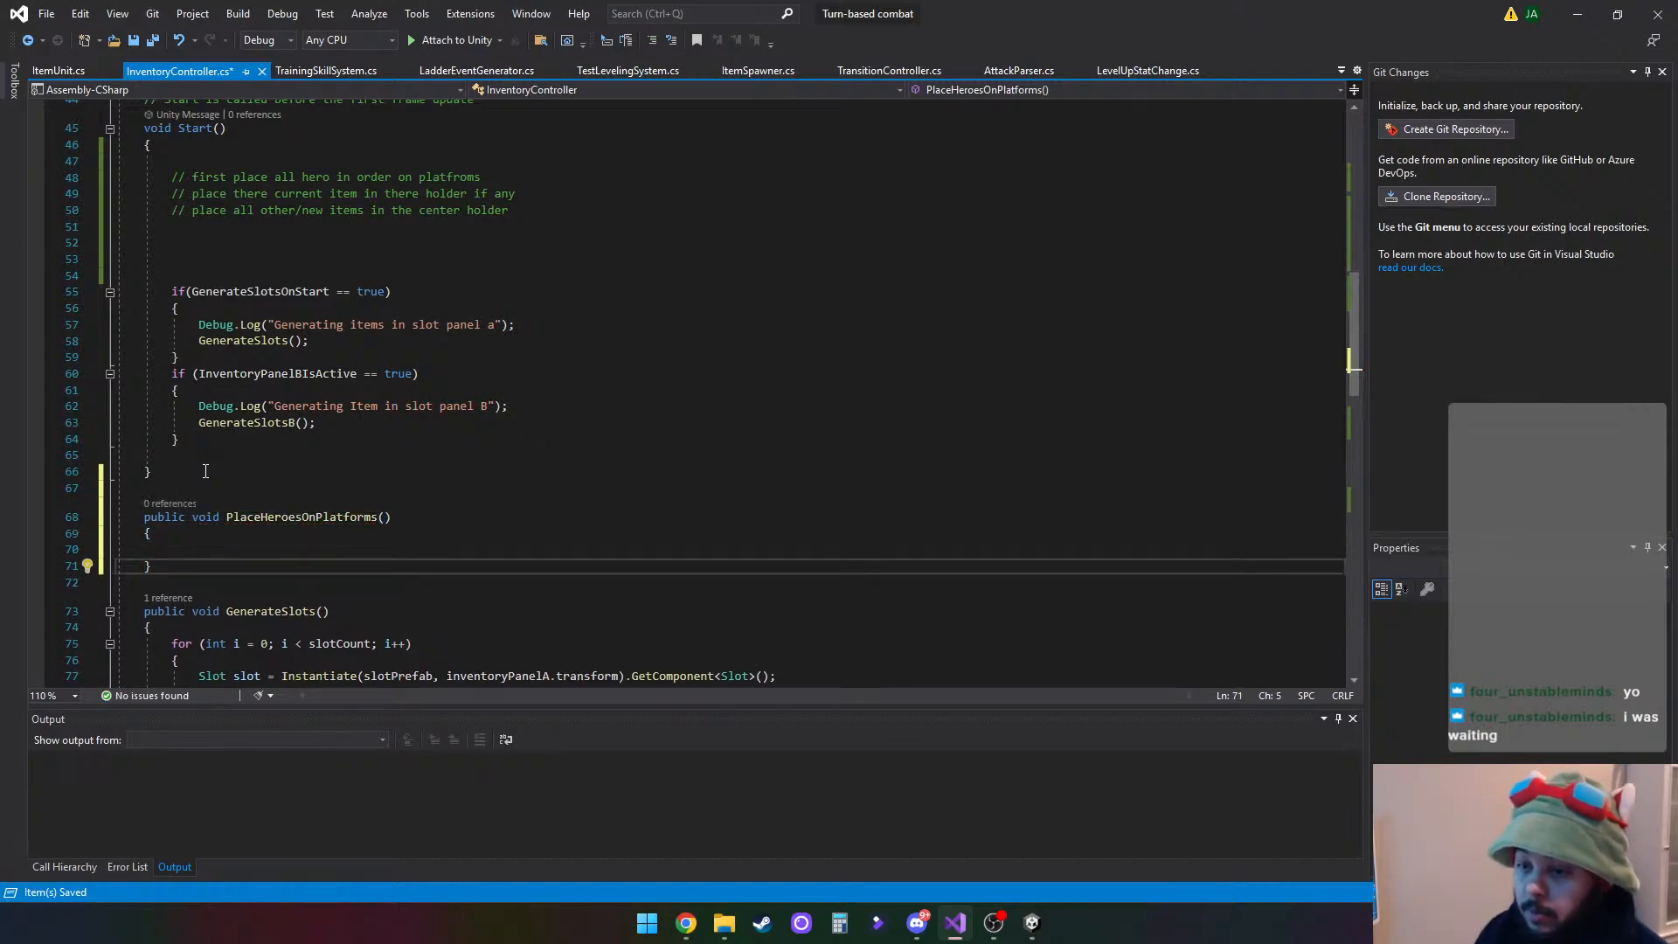
key("Return")
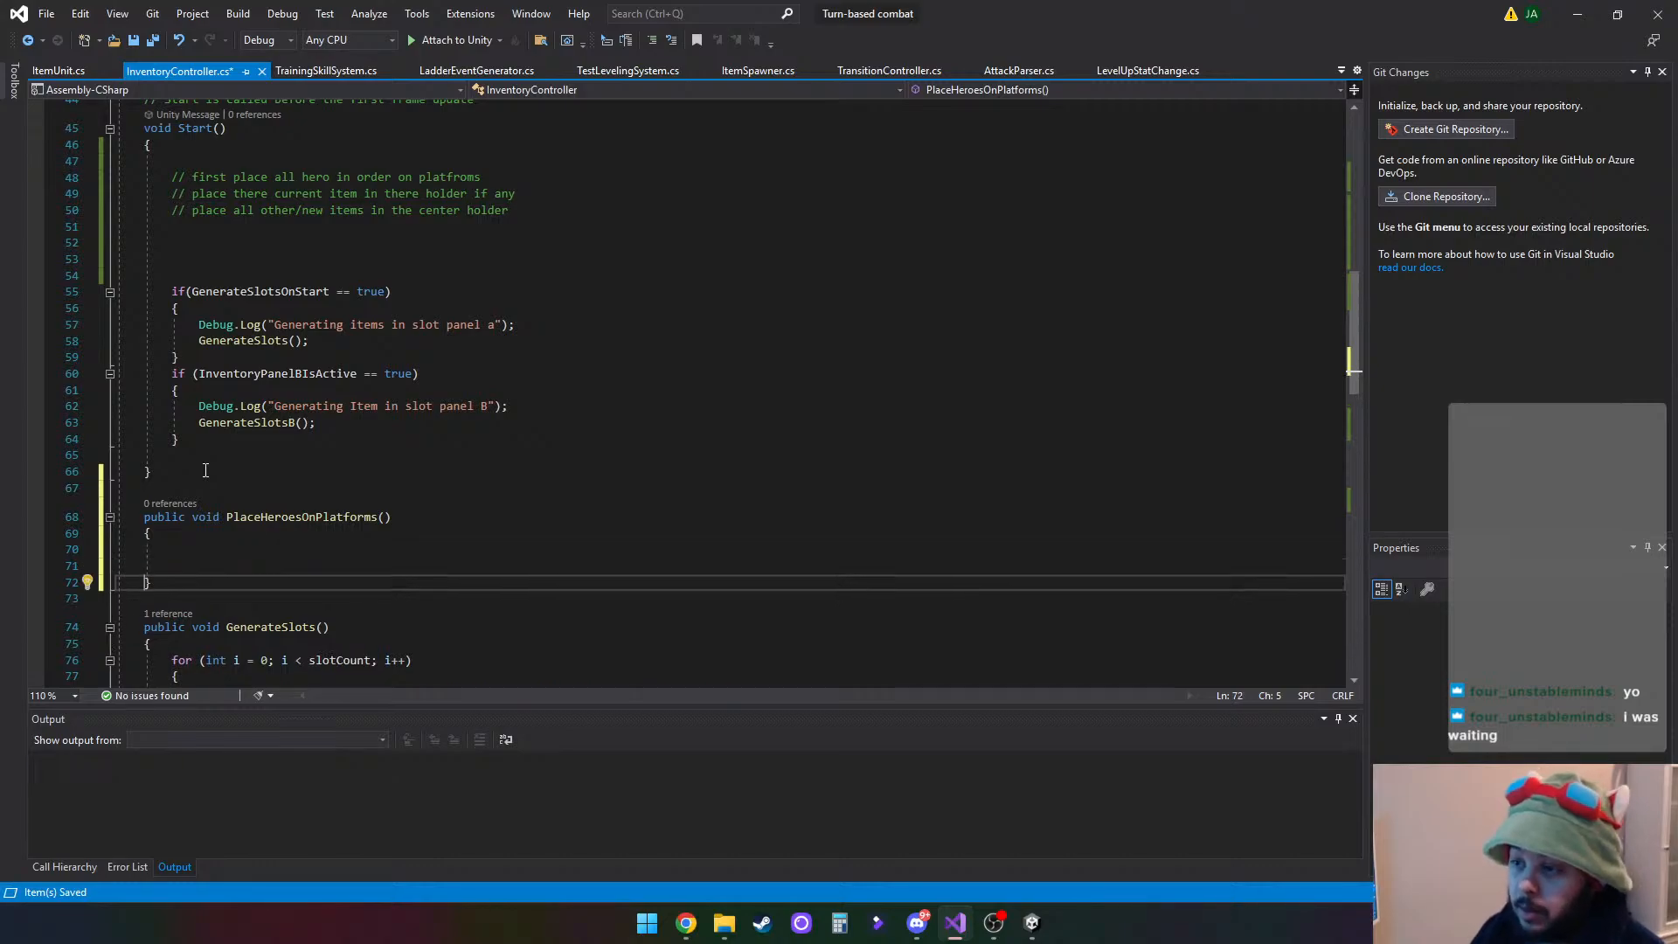
left_click(264, 551)
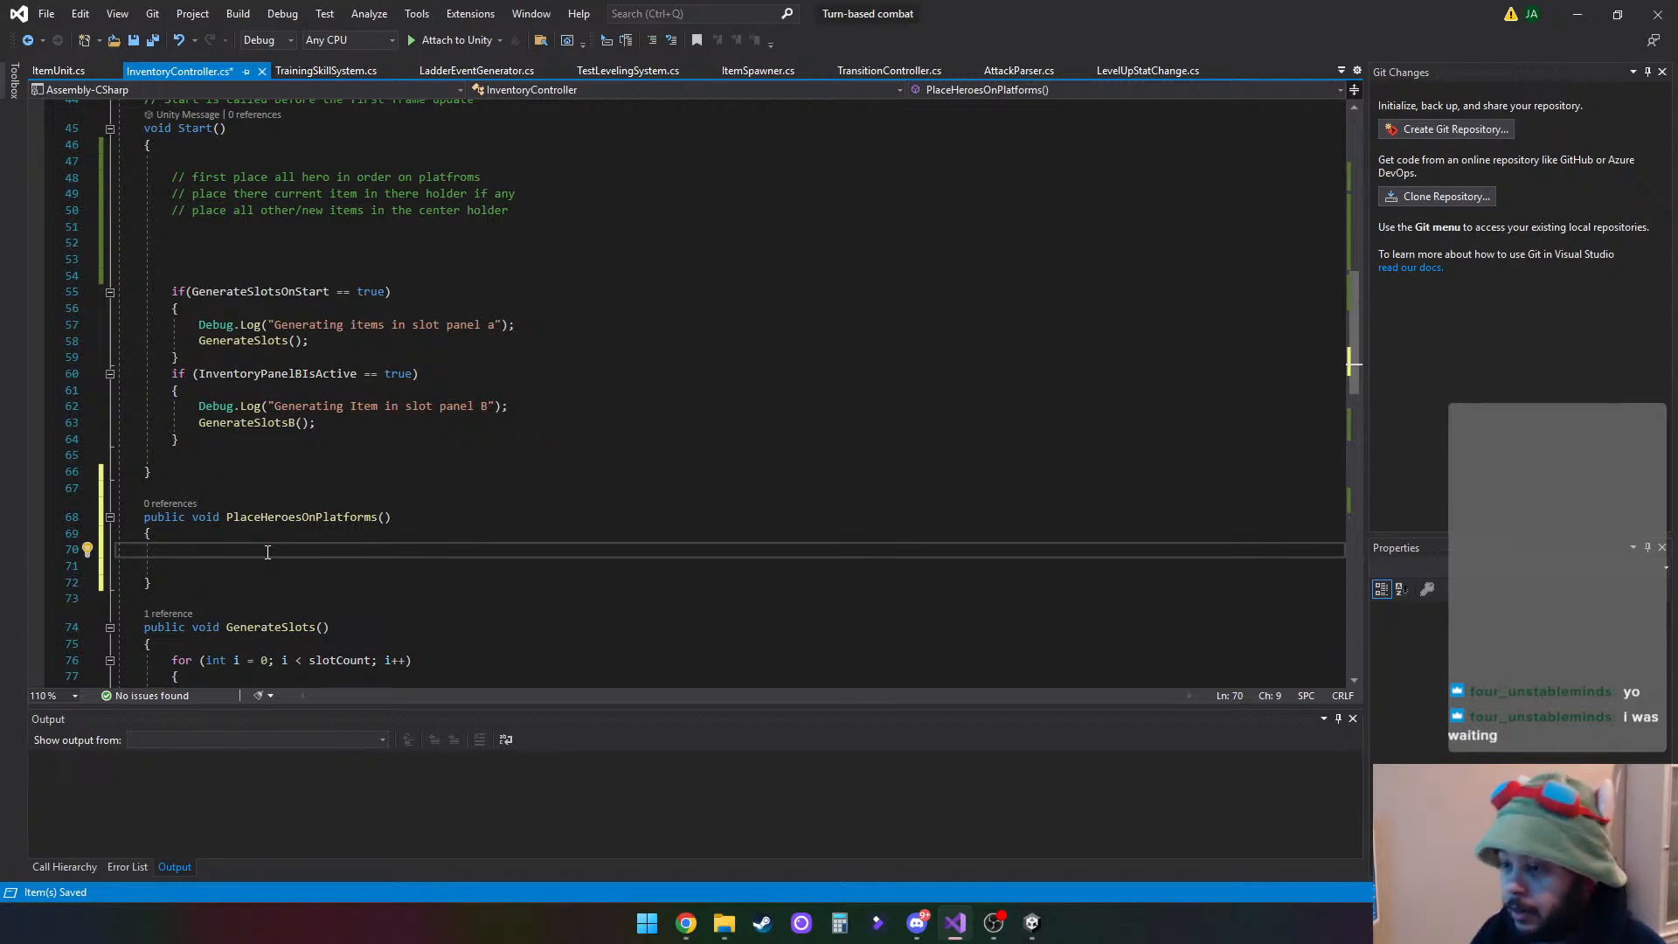
scroll(561, 466, "up", 6)
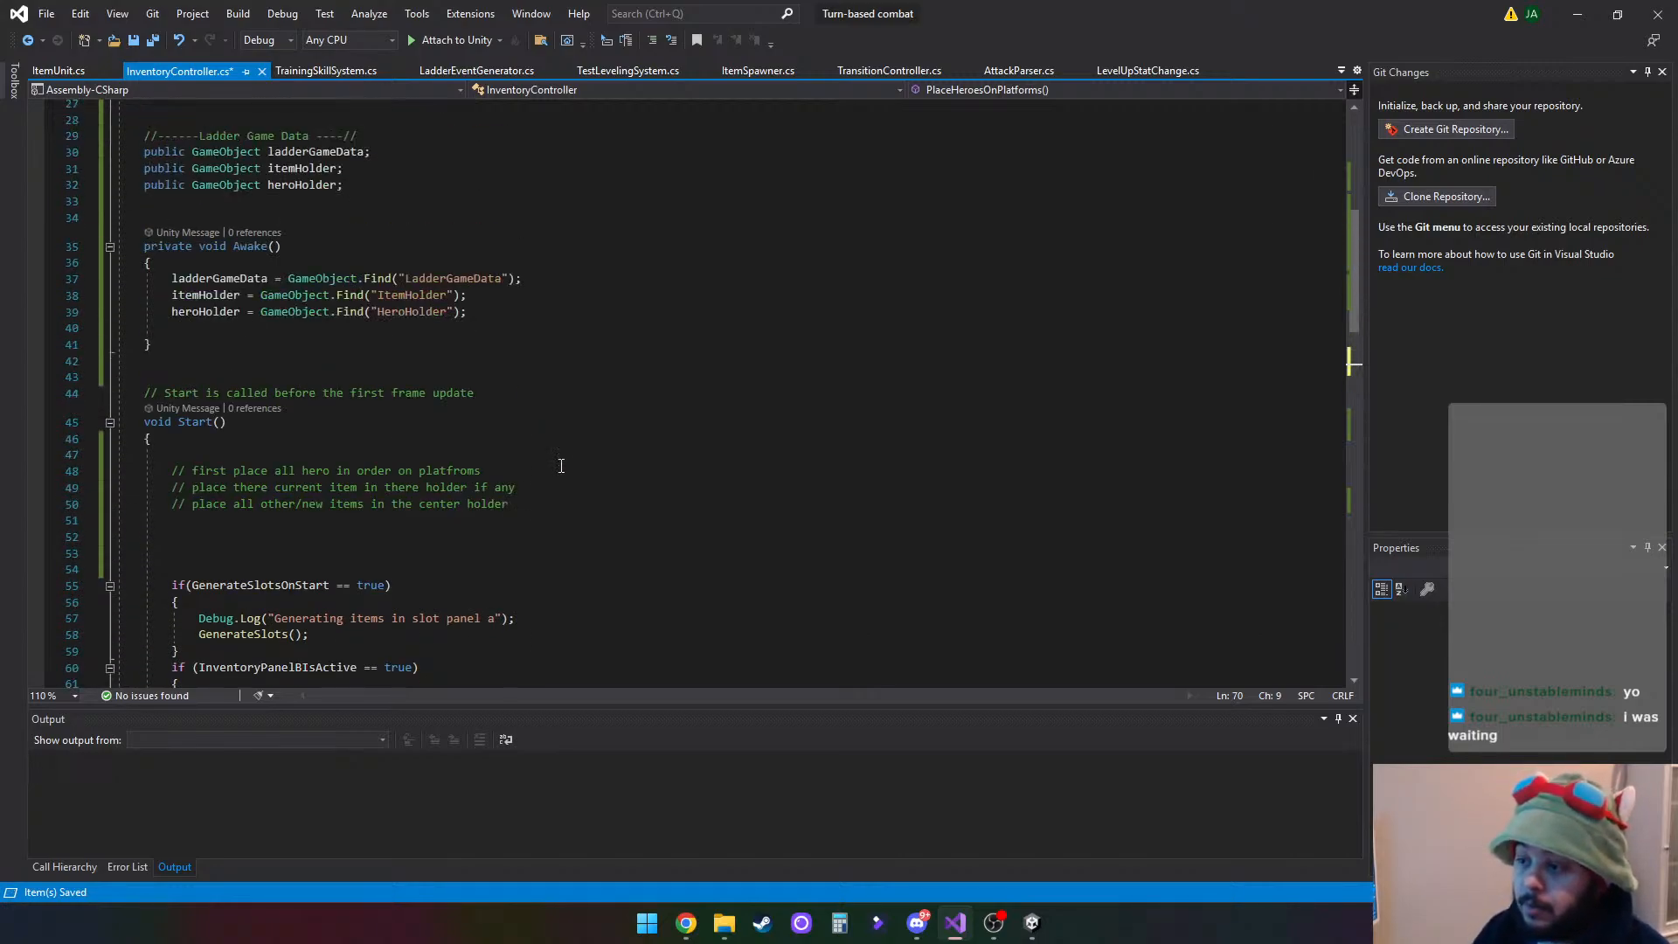
scroll(563, 463, "down", 6)
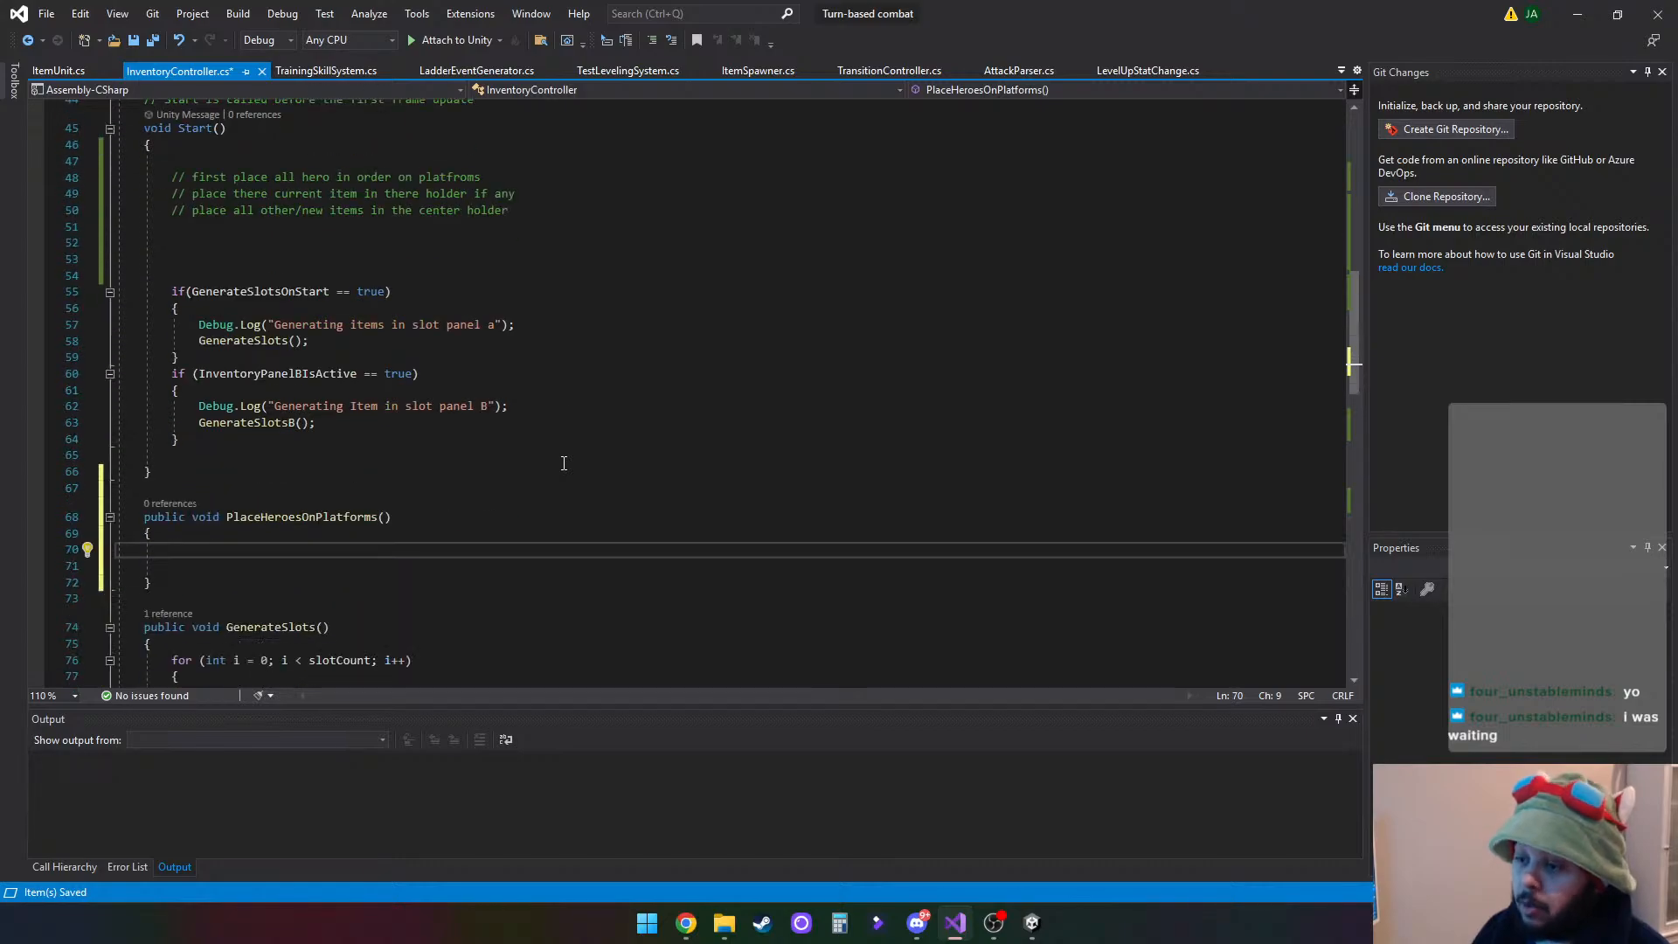
type("hero")
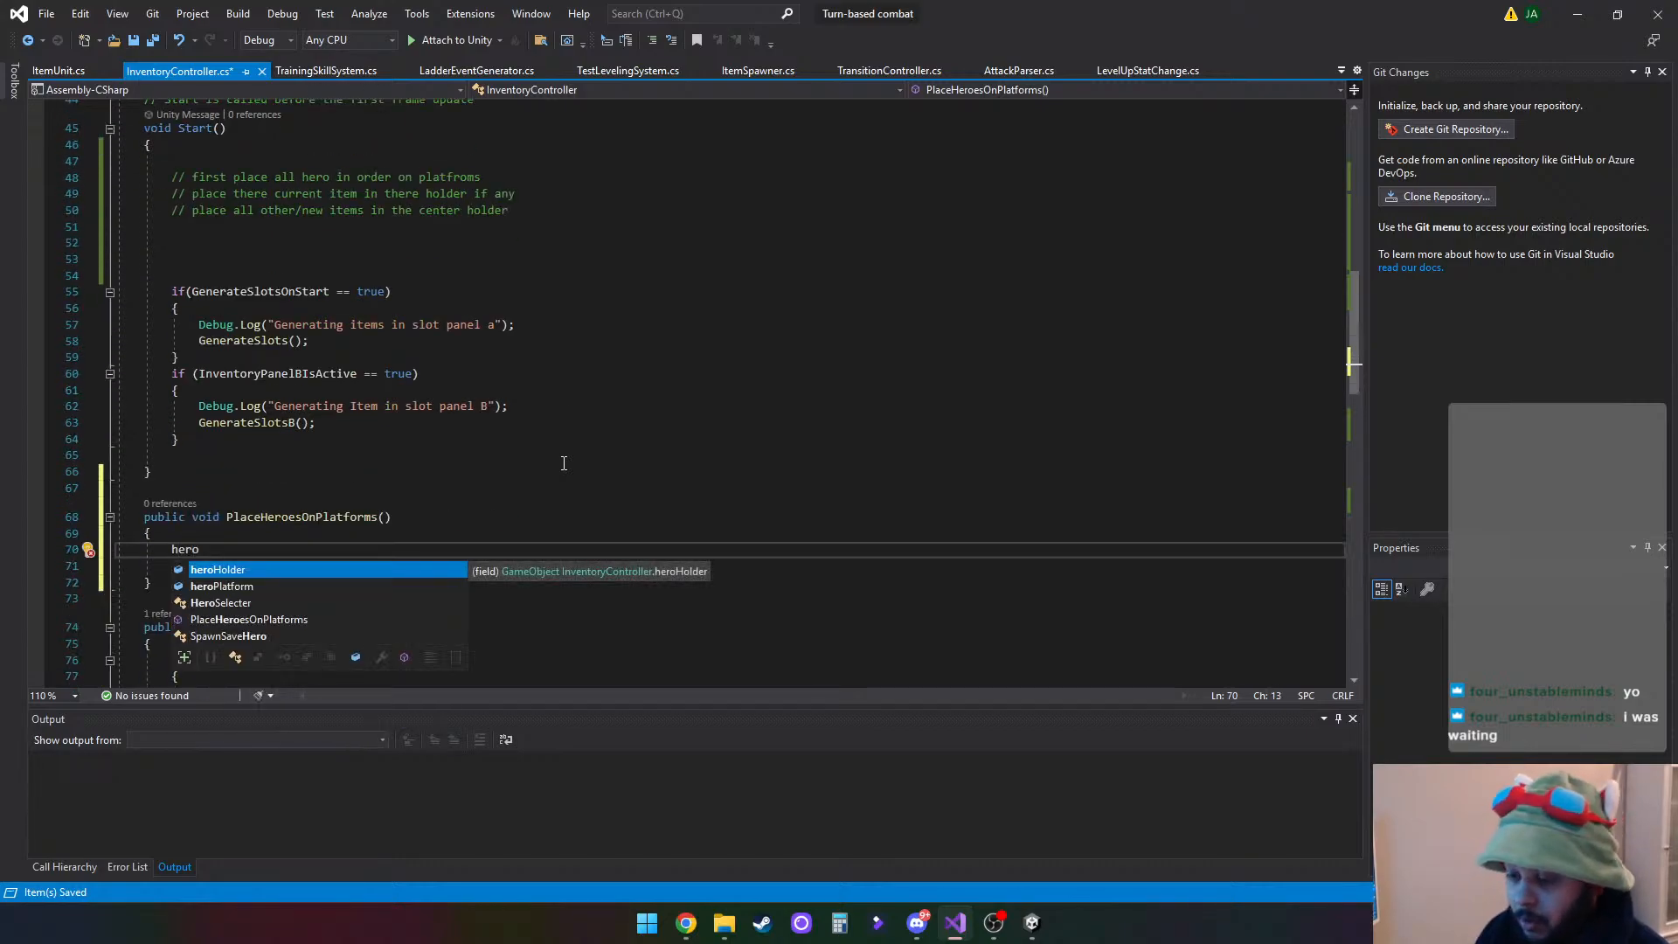
key("Tab")
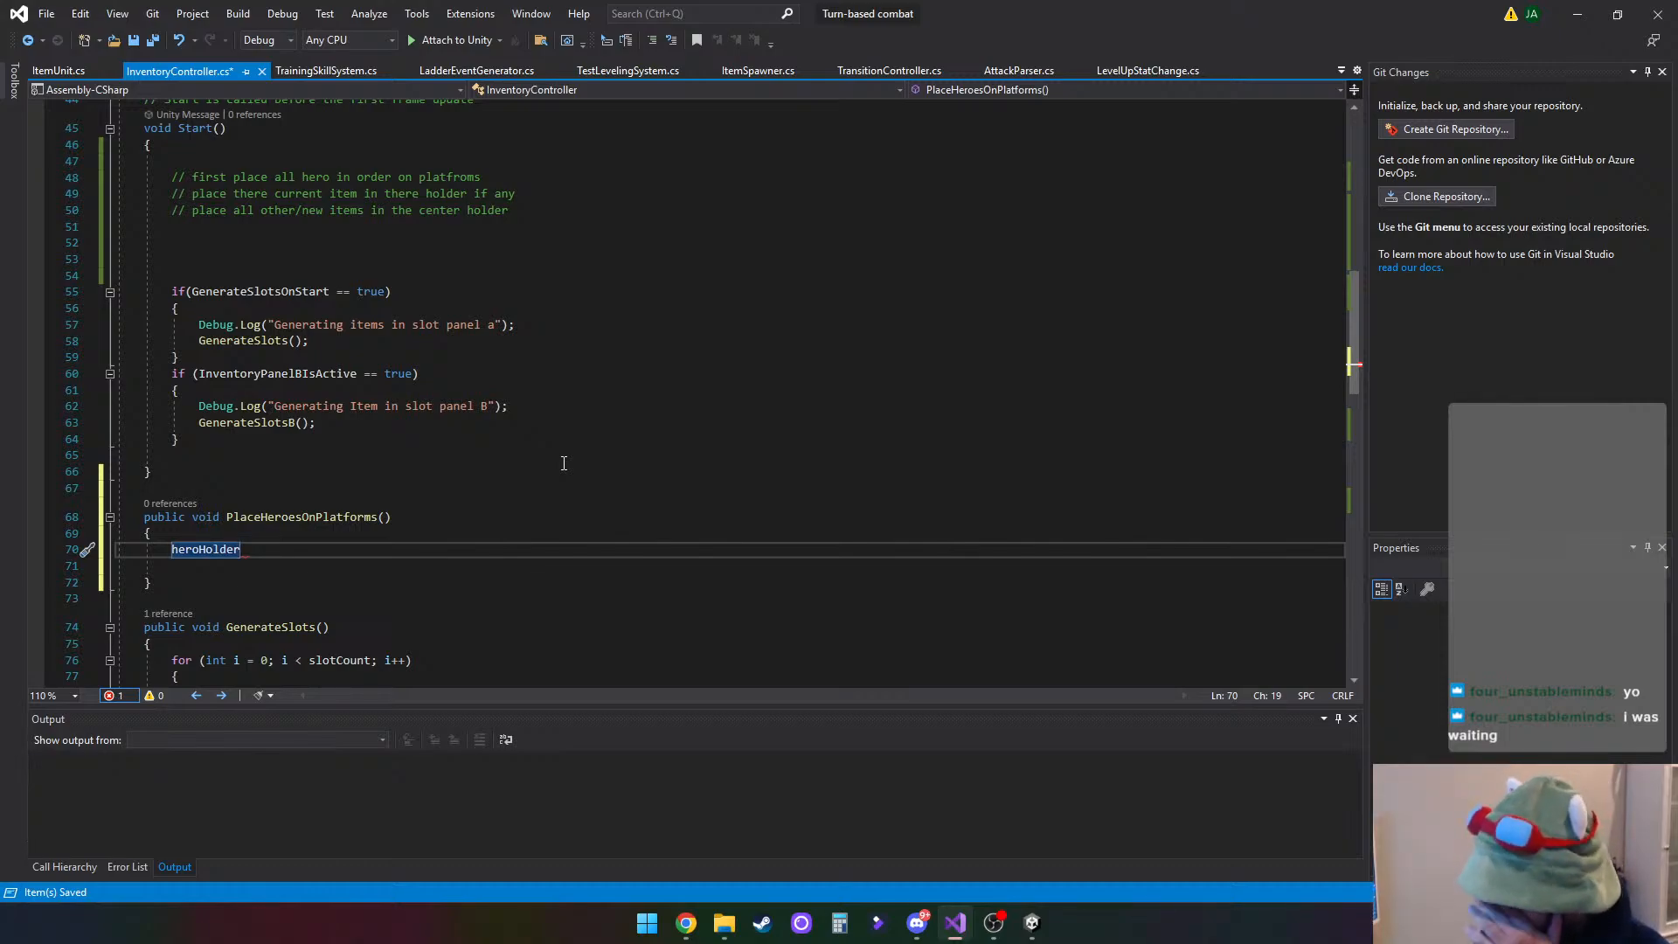
key("BackSpace")
key("BackSpace")
key("BackSpace")
key("BackSpace")
key("BackSpace")
key("BackSpace")
key("BackSpace")
key("BackSpace")
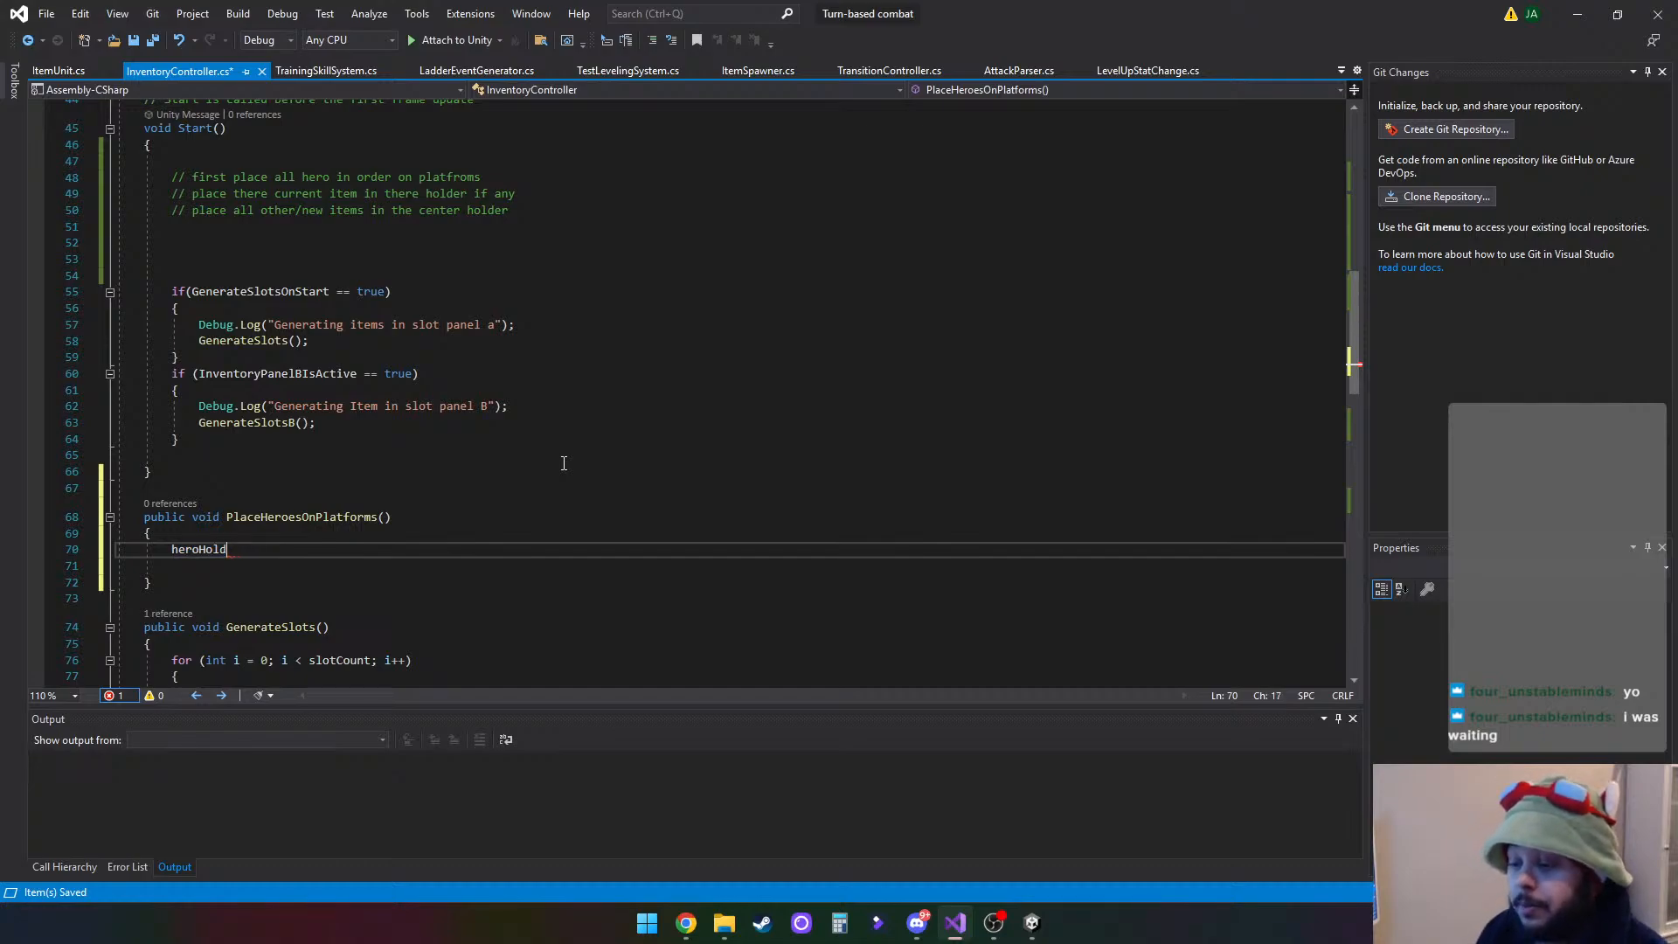
key("BackSpace")
key("BackSpace")
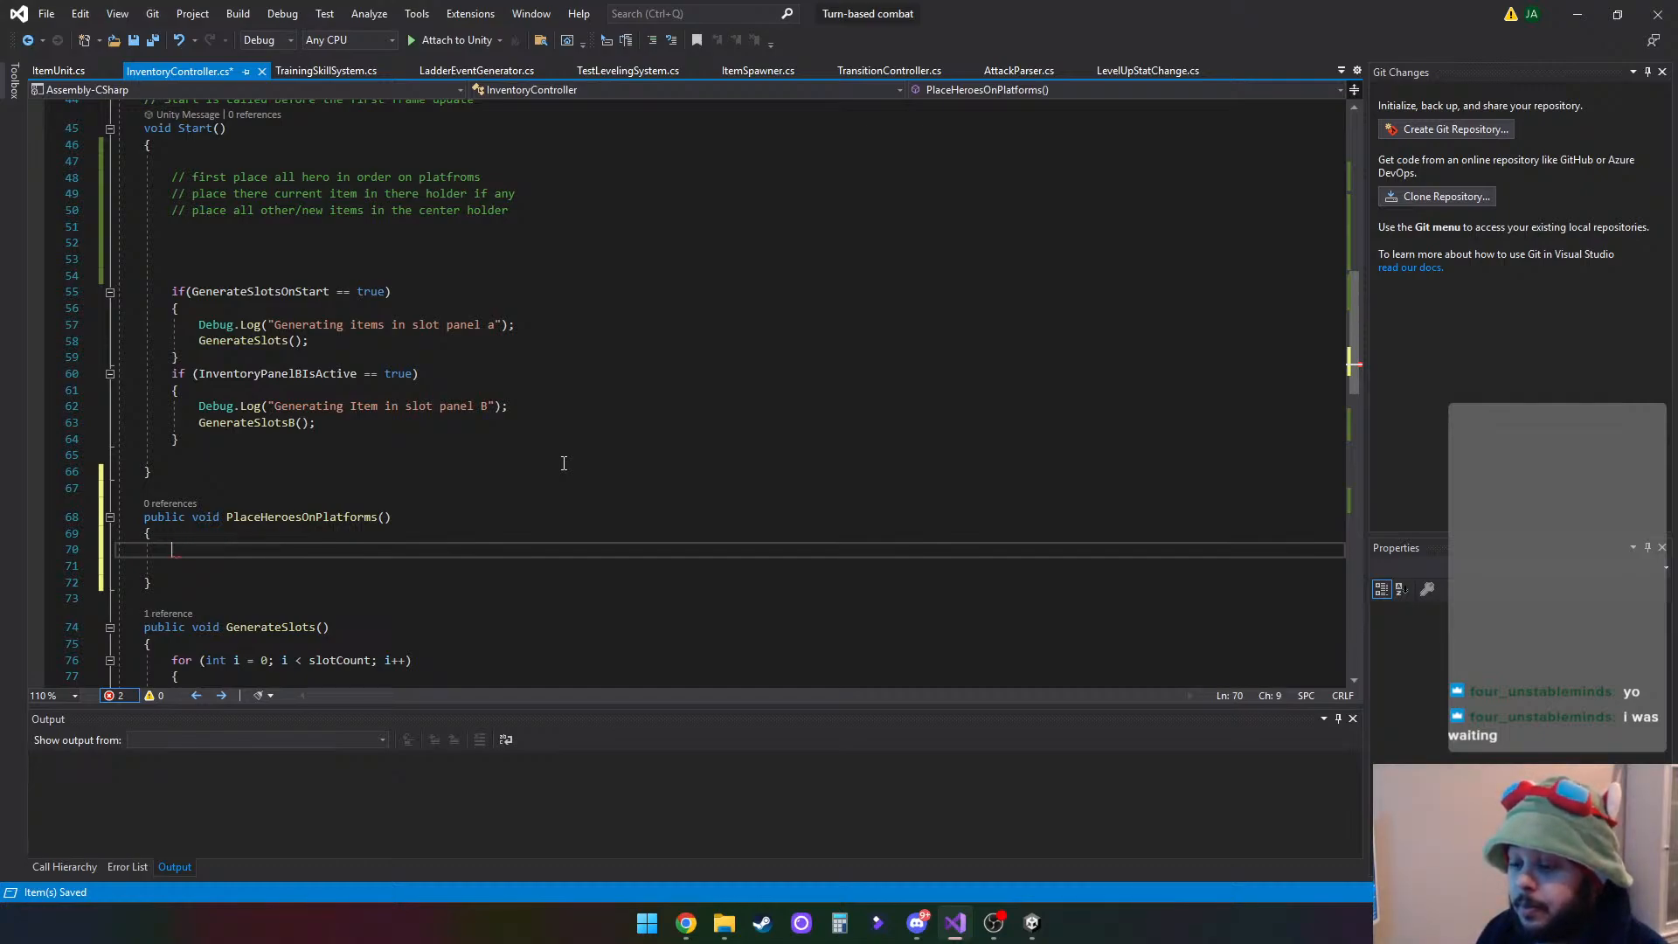
- Start a for loop inside PlaceHeroesOnPlatforms with the initializer "int i =0;"
scroll(524, 454, "down", 3)
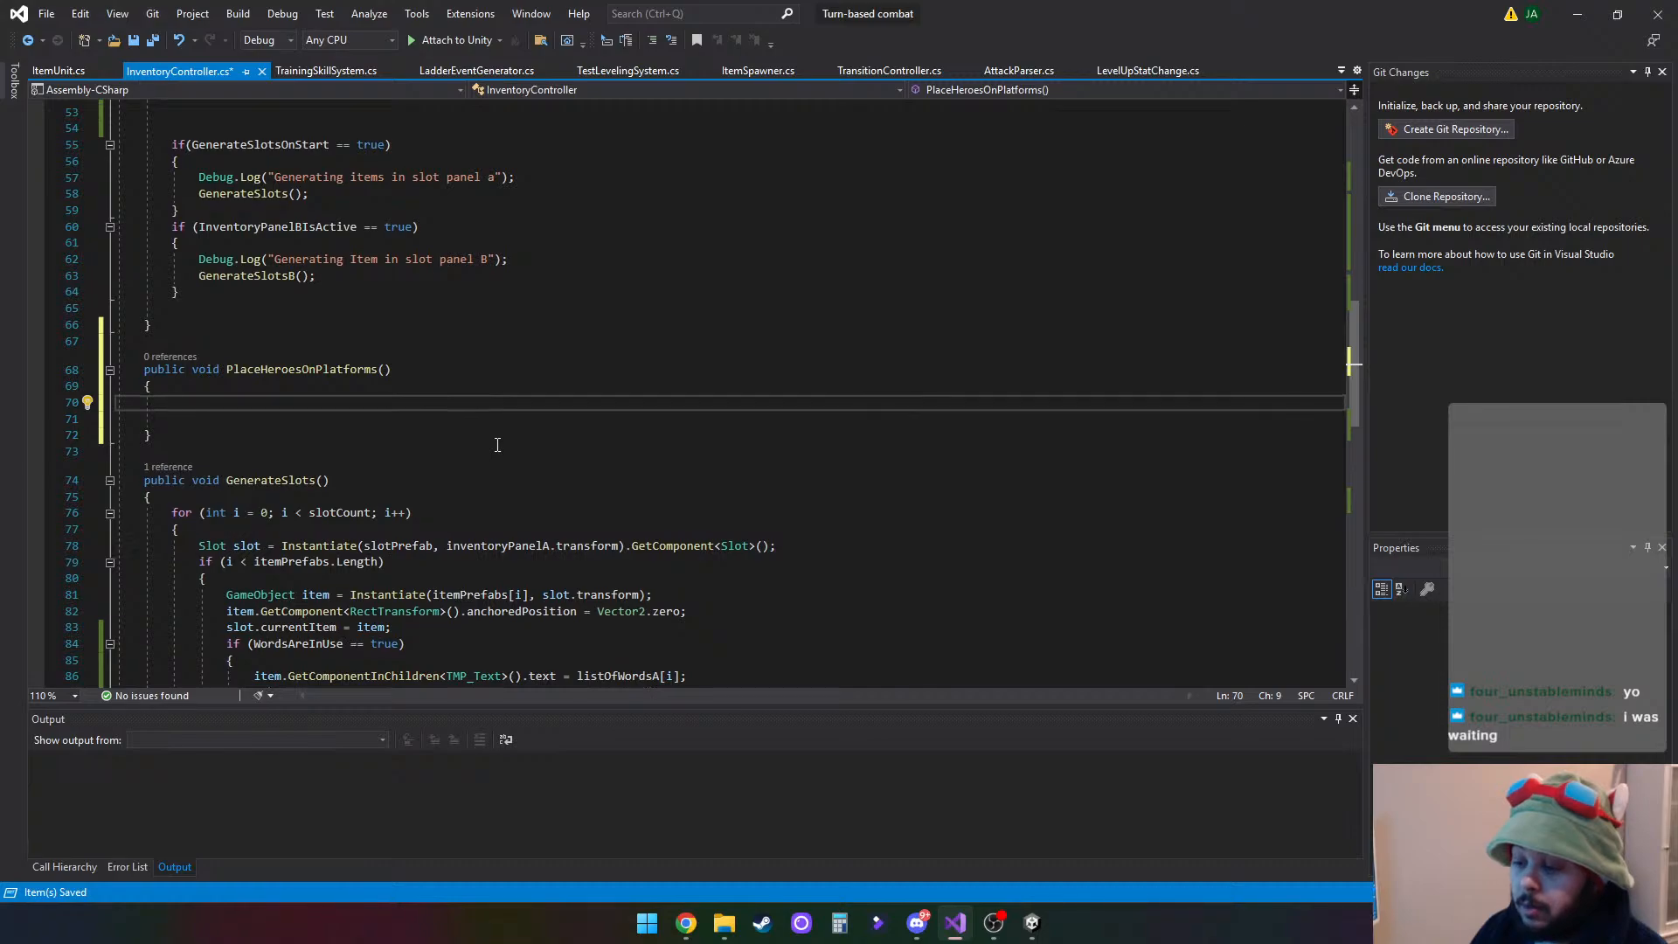
type("for")
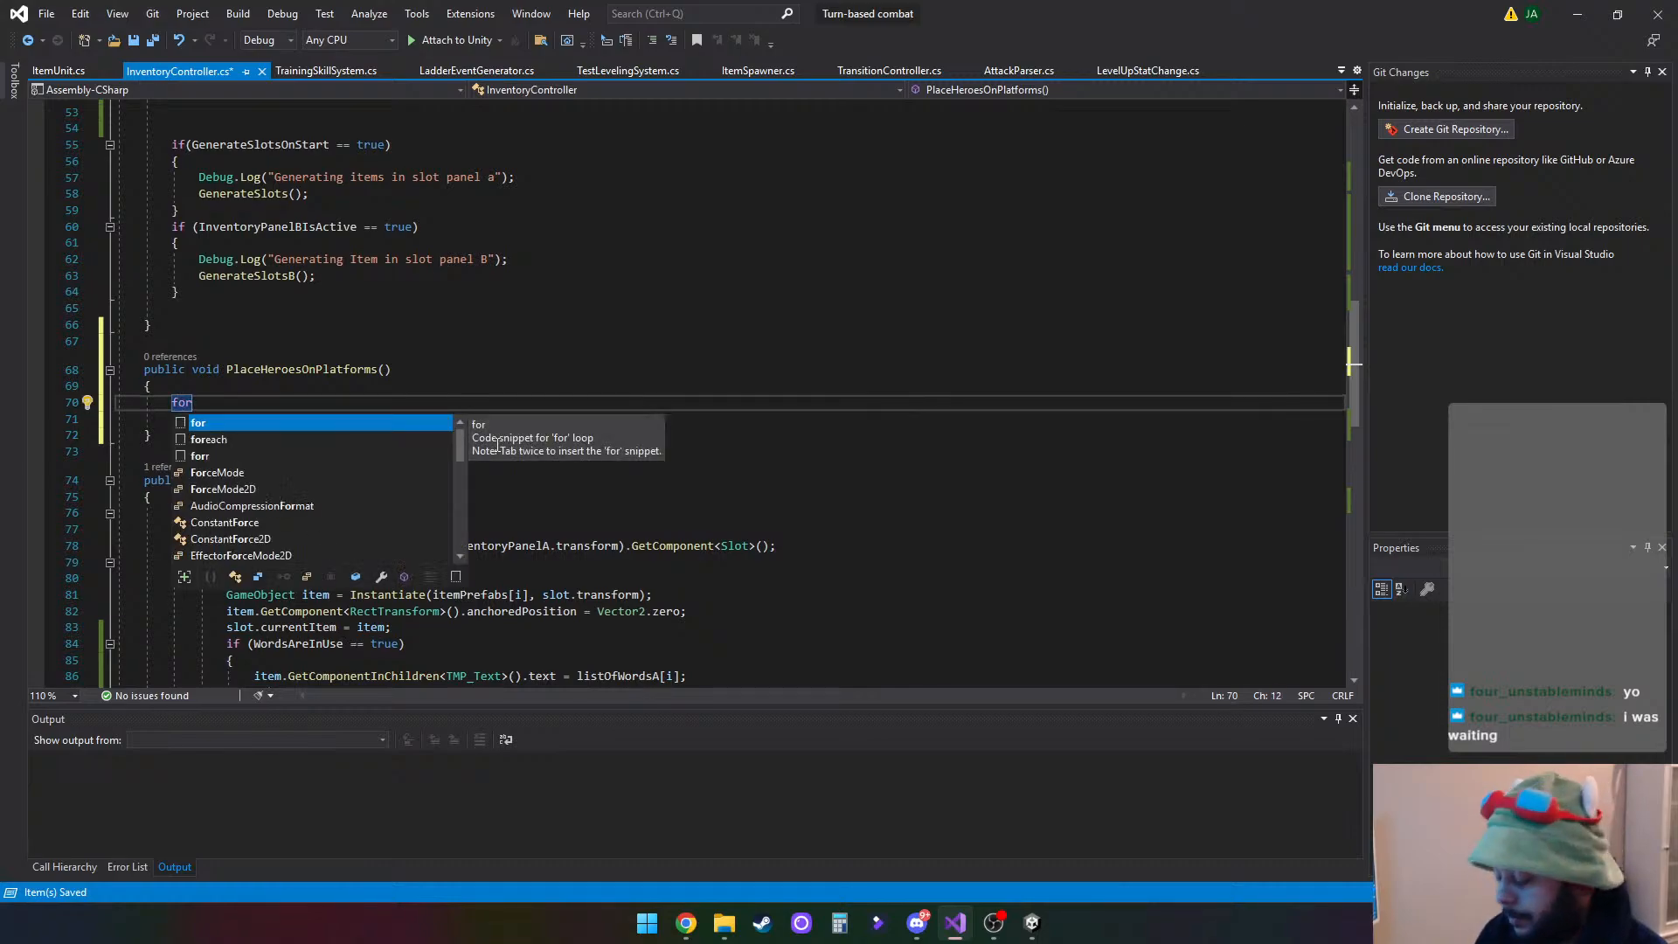
type("(int ")
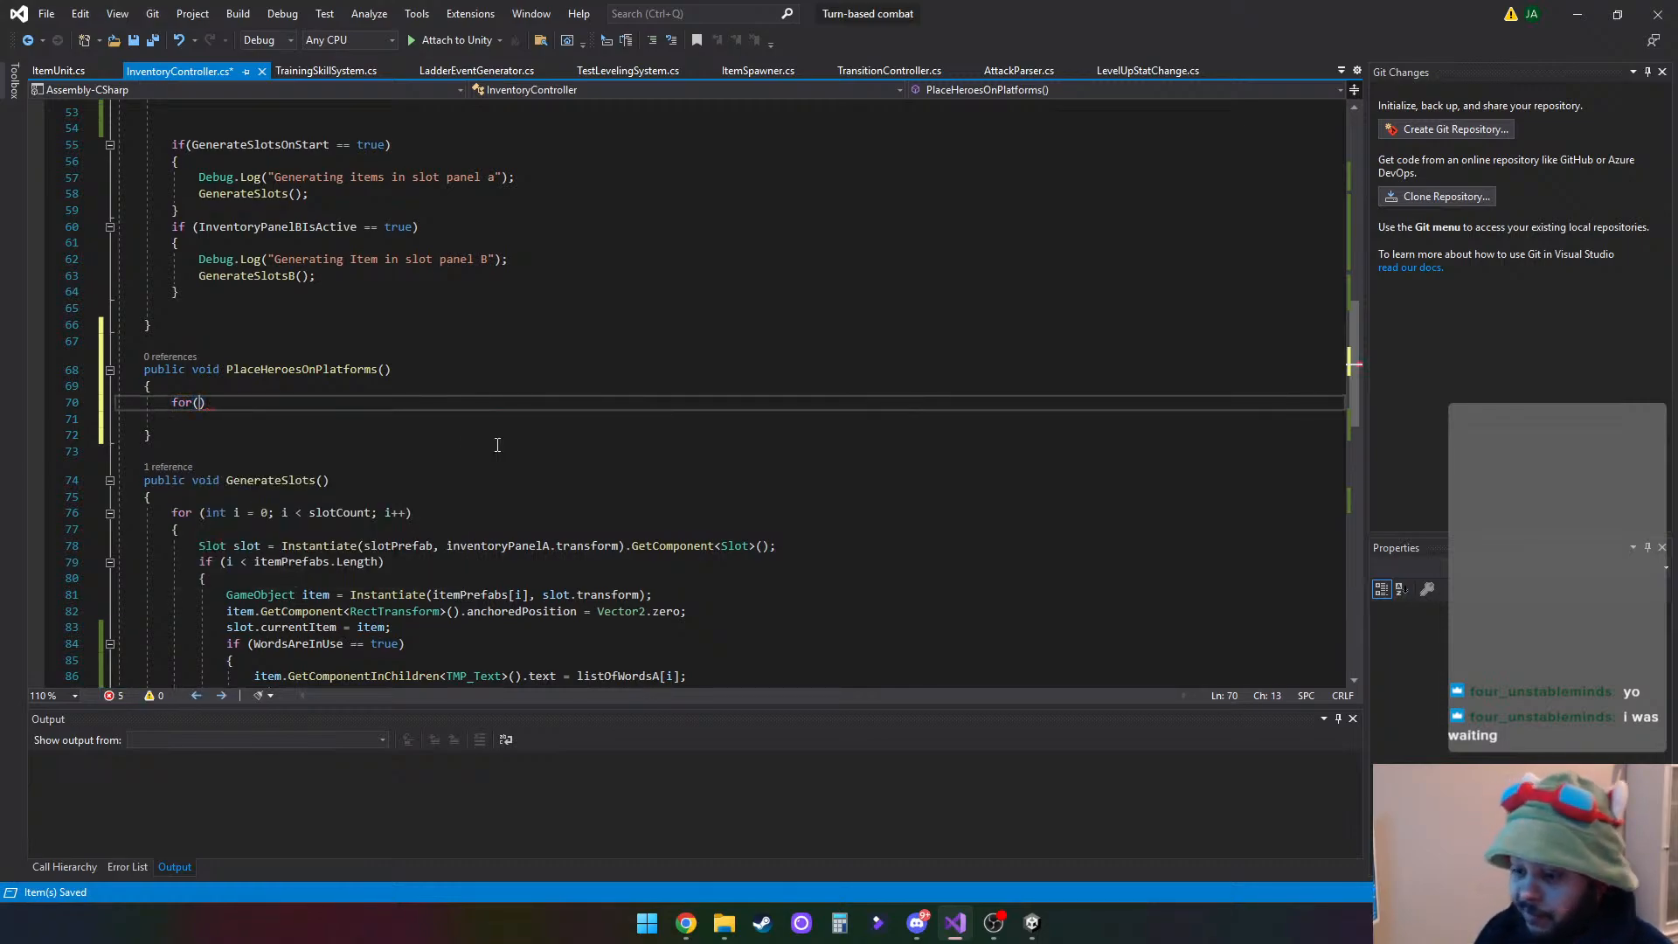
type("i ")
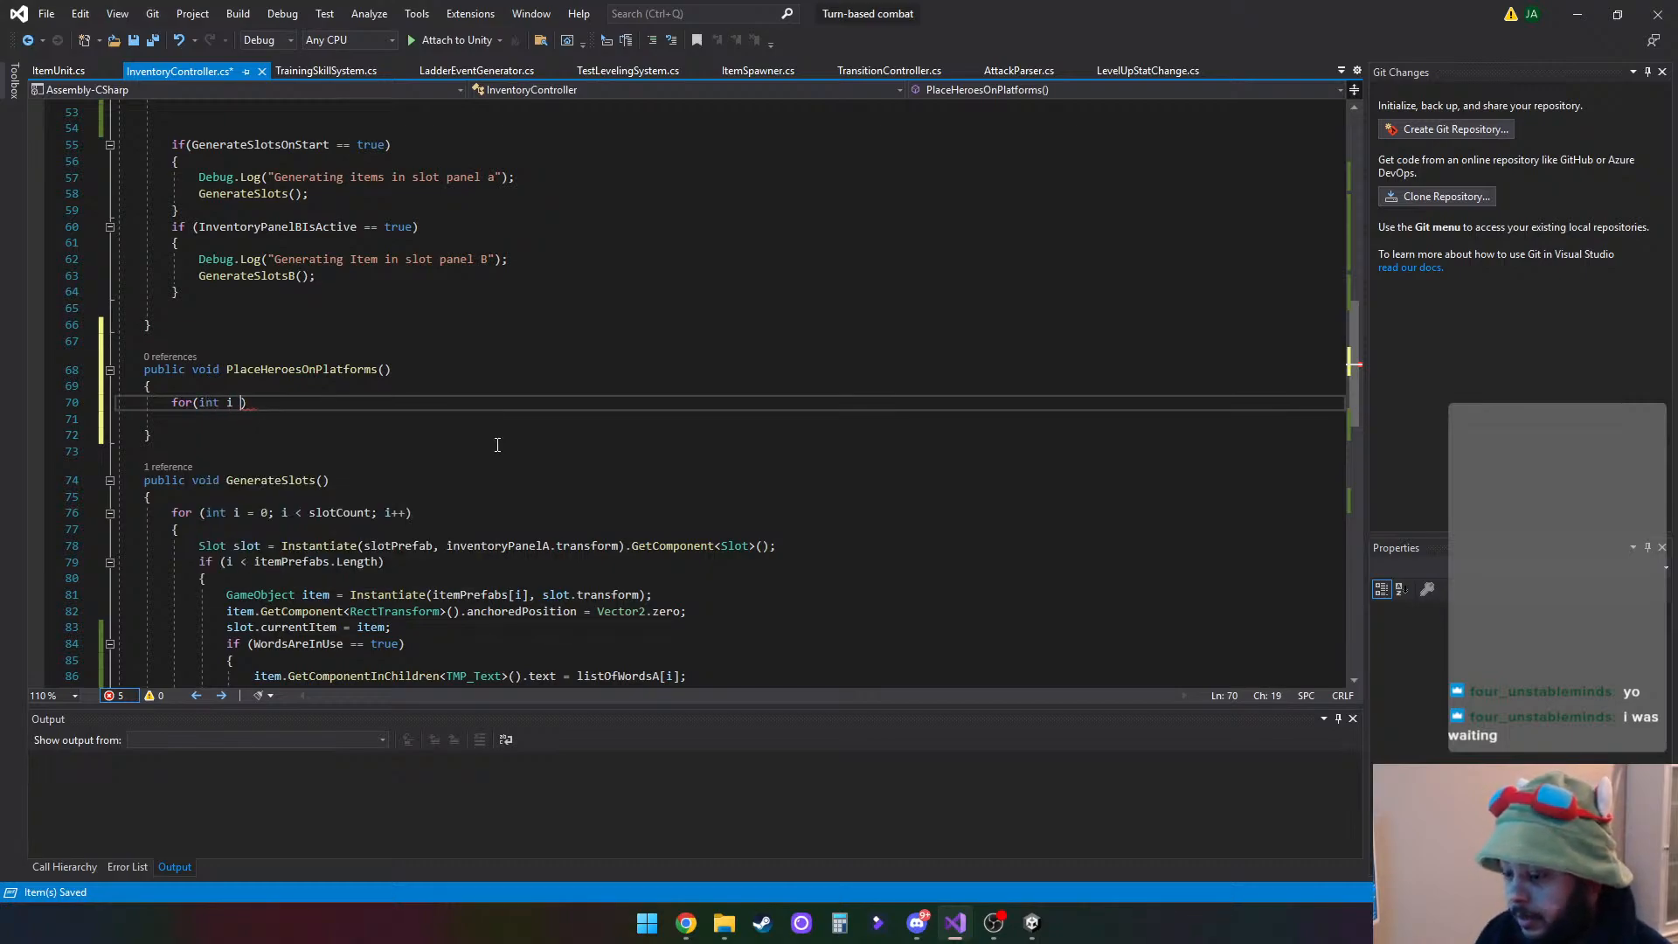
type("=0")
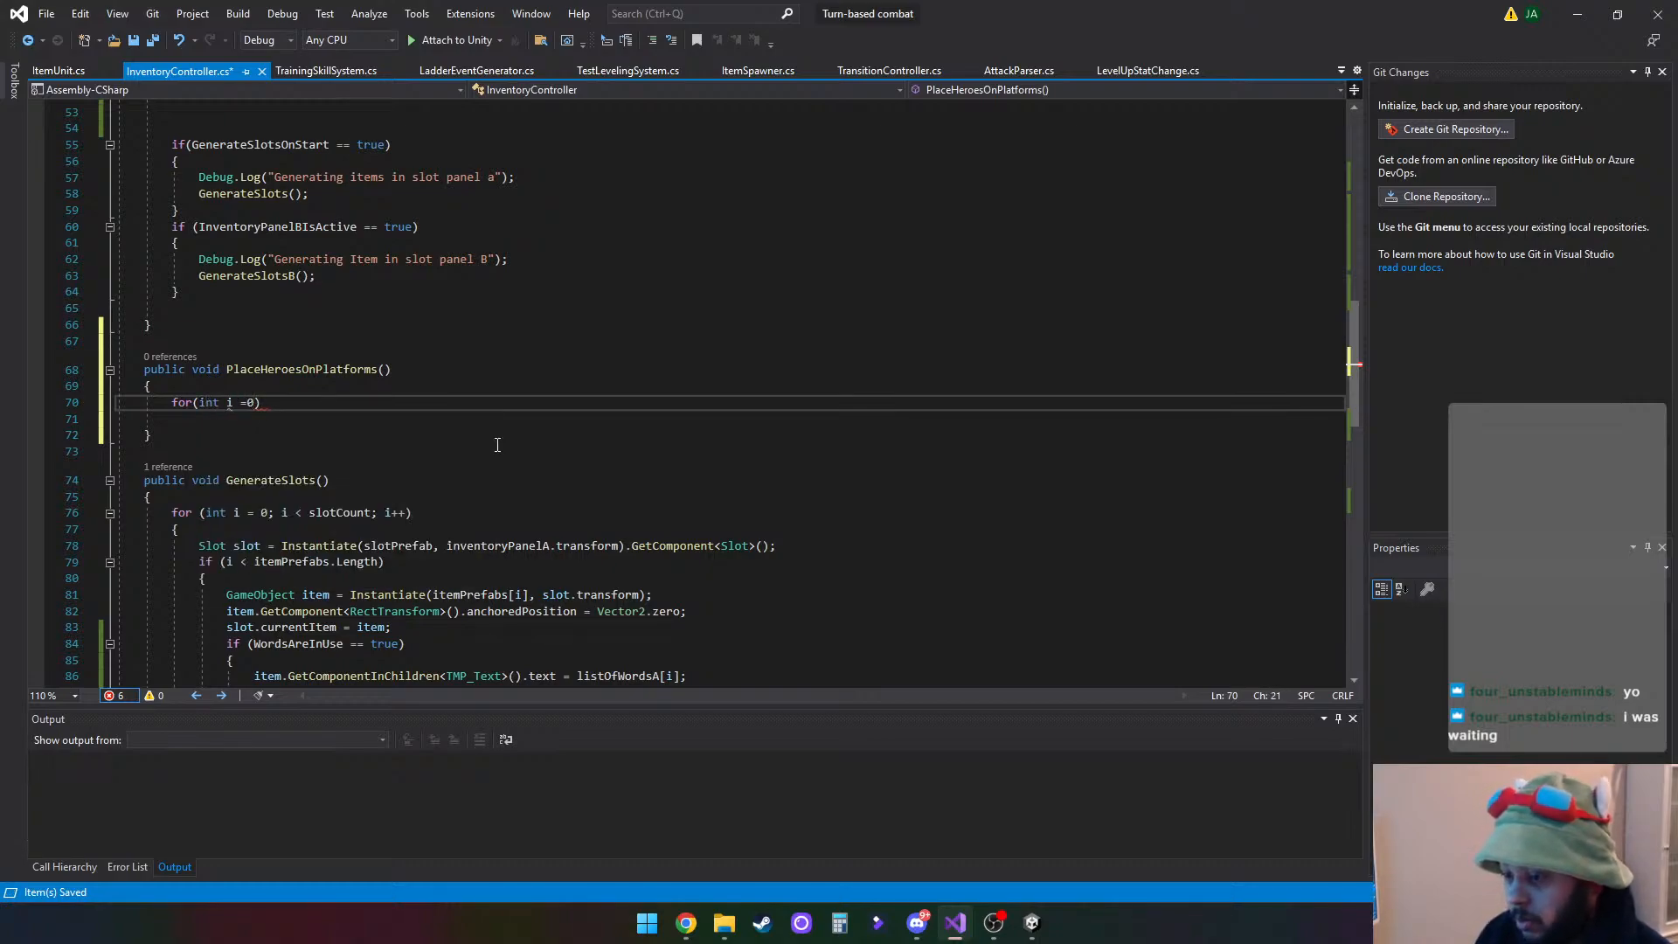
type("; ")
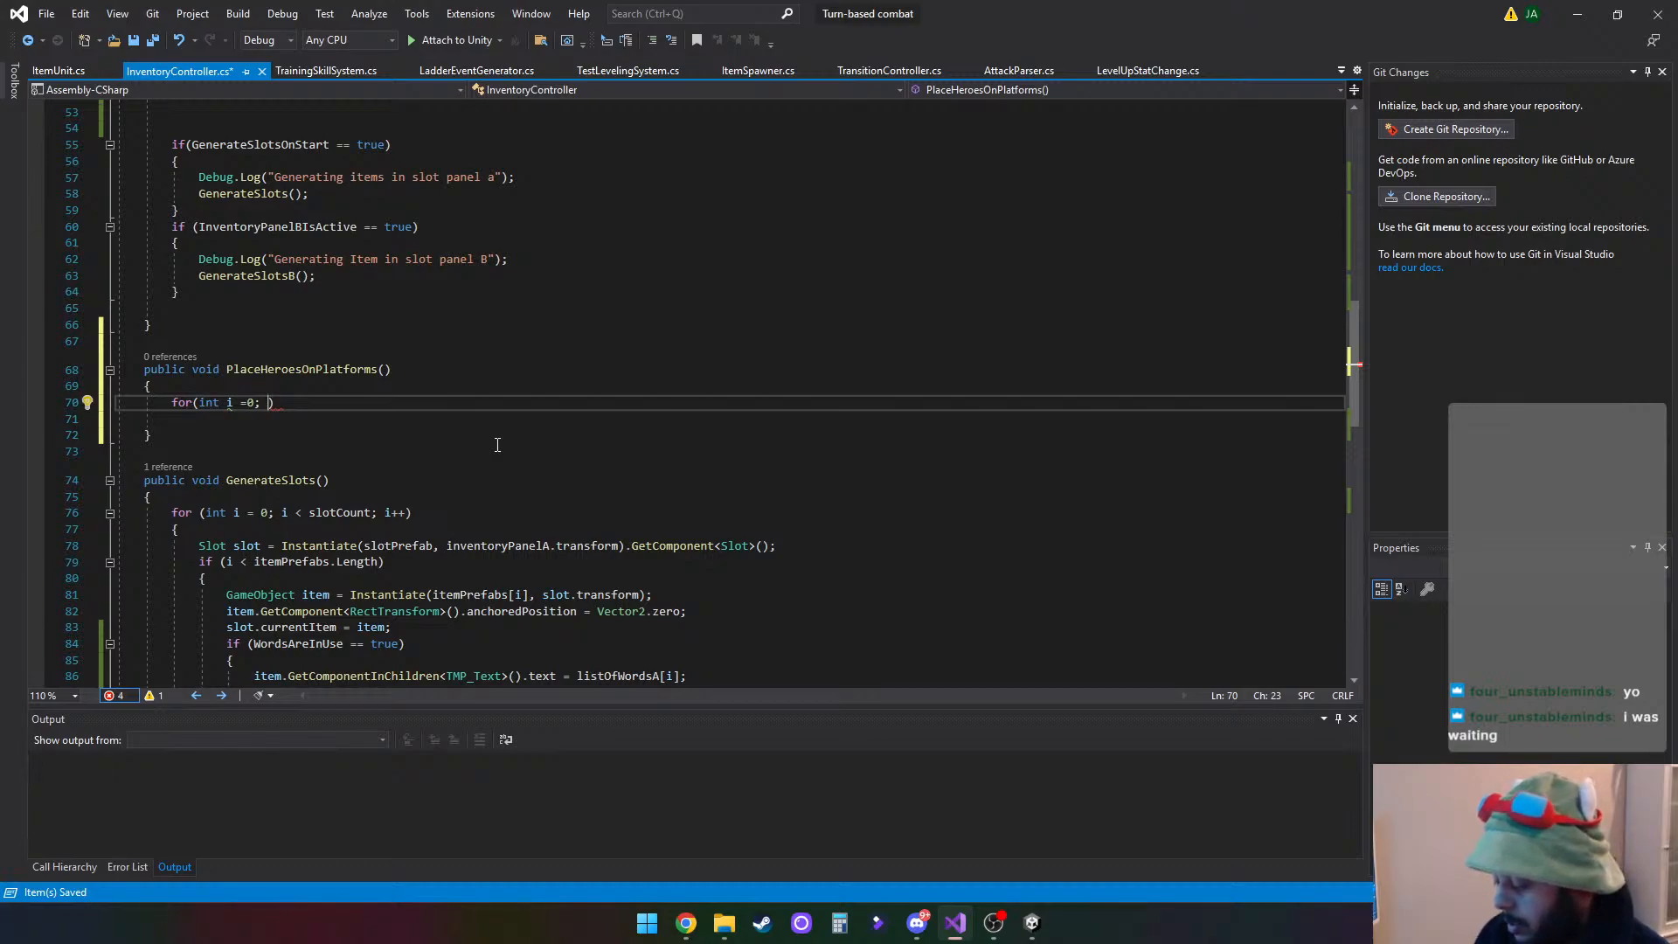
type("i <")
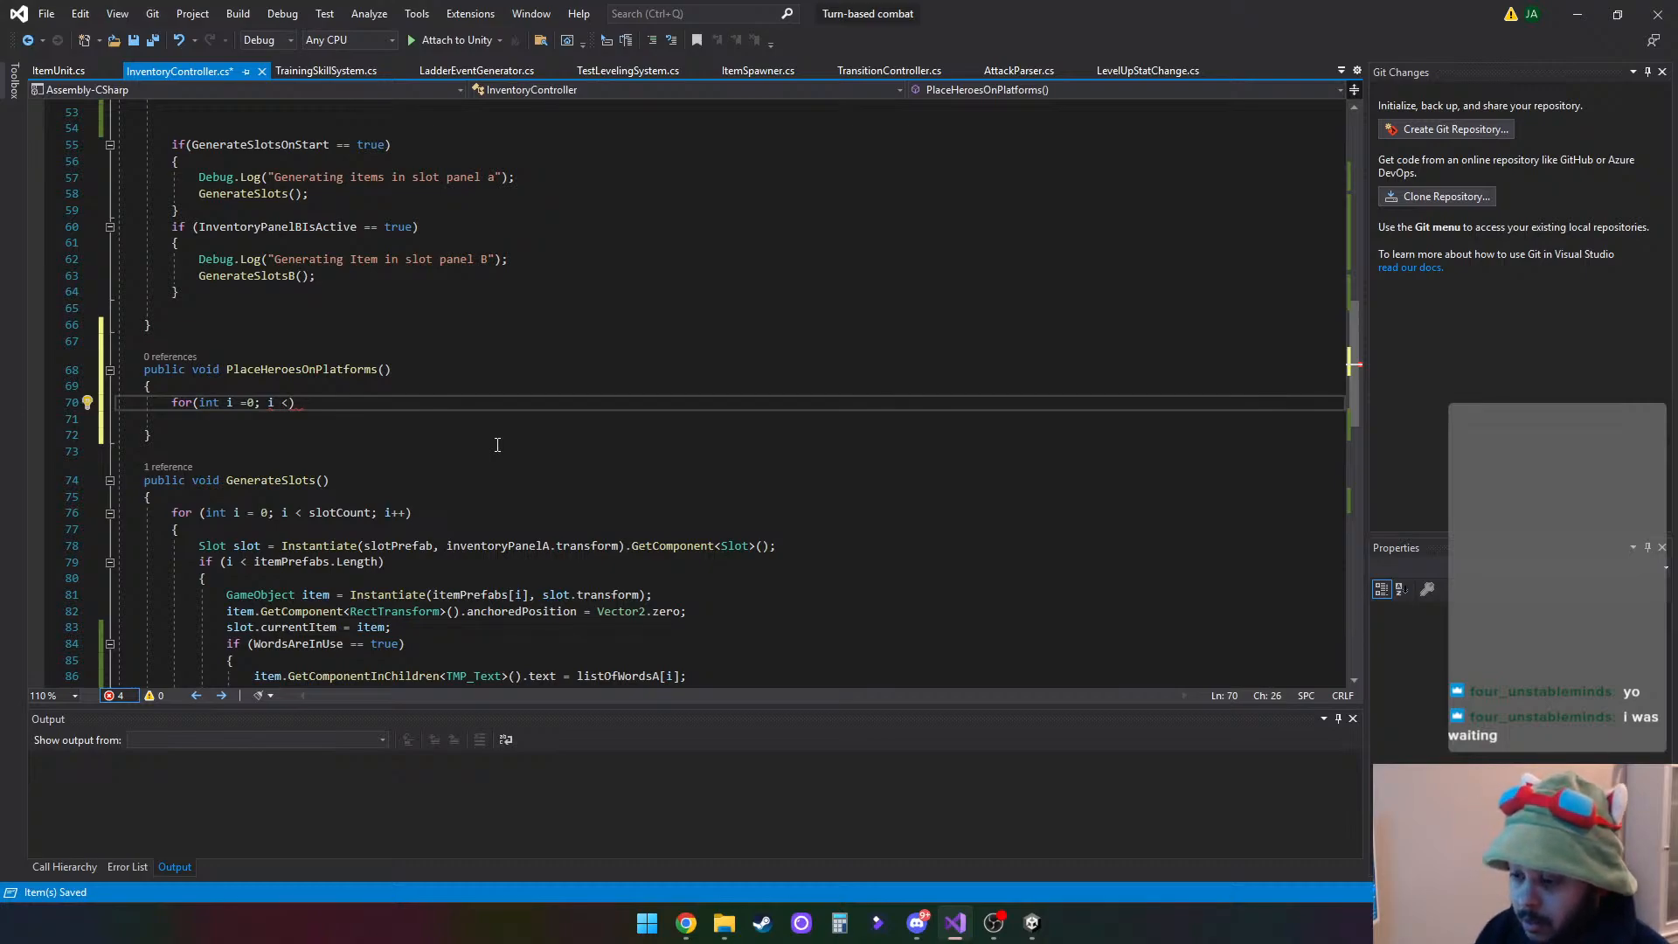
type(" h")
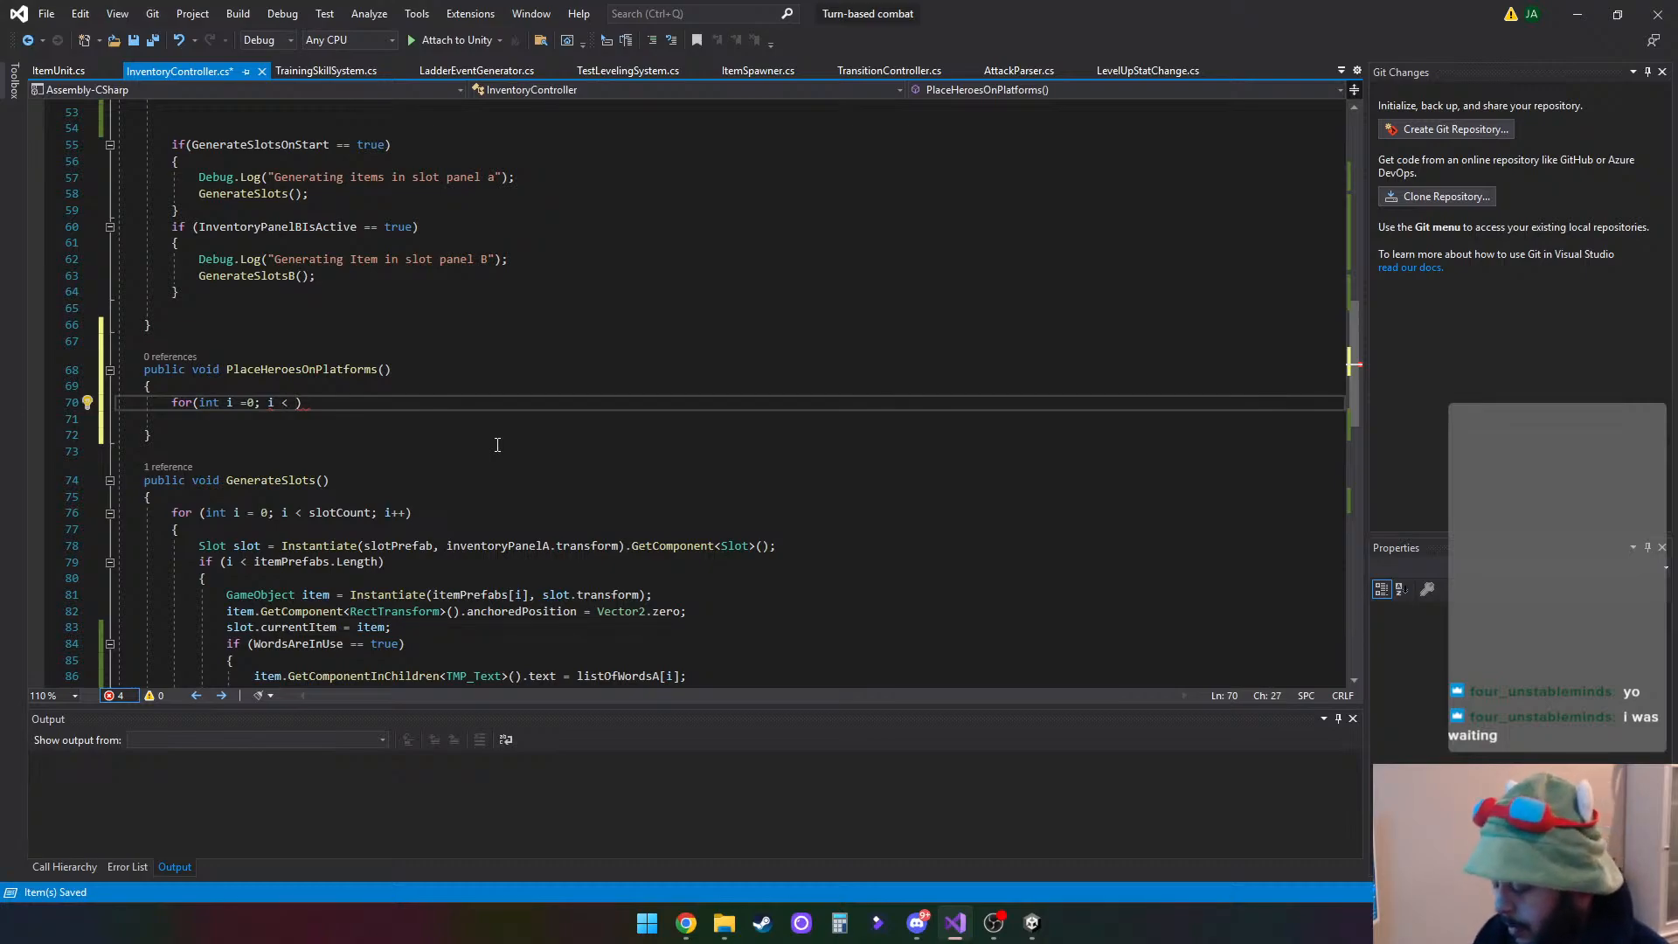
- Add the loop condition "i < heroHolder.transform.childCount" to the for statement in PlaceHeroesOnPlatforms
key("Tab")
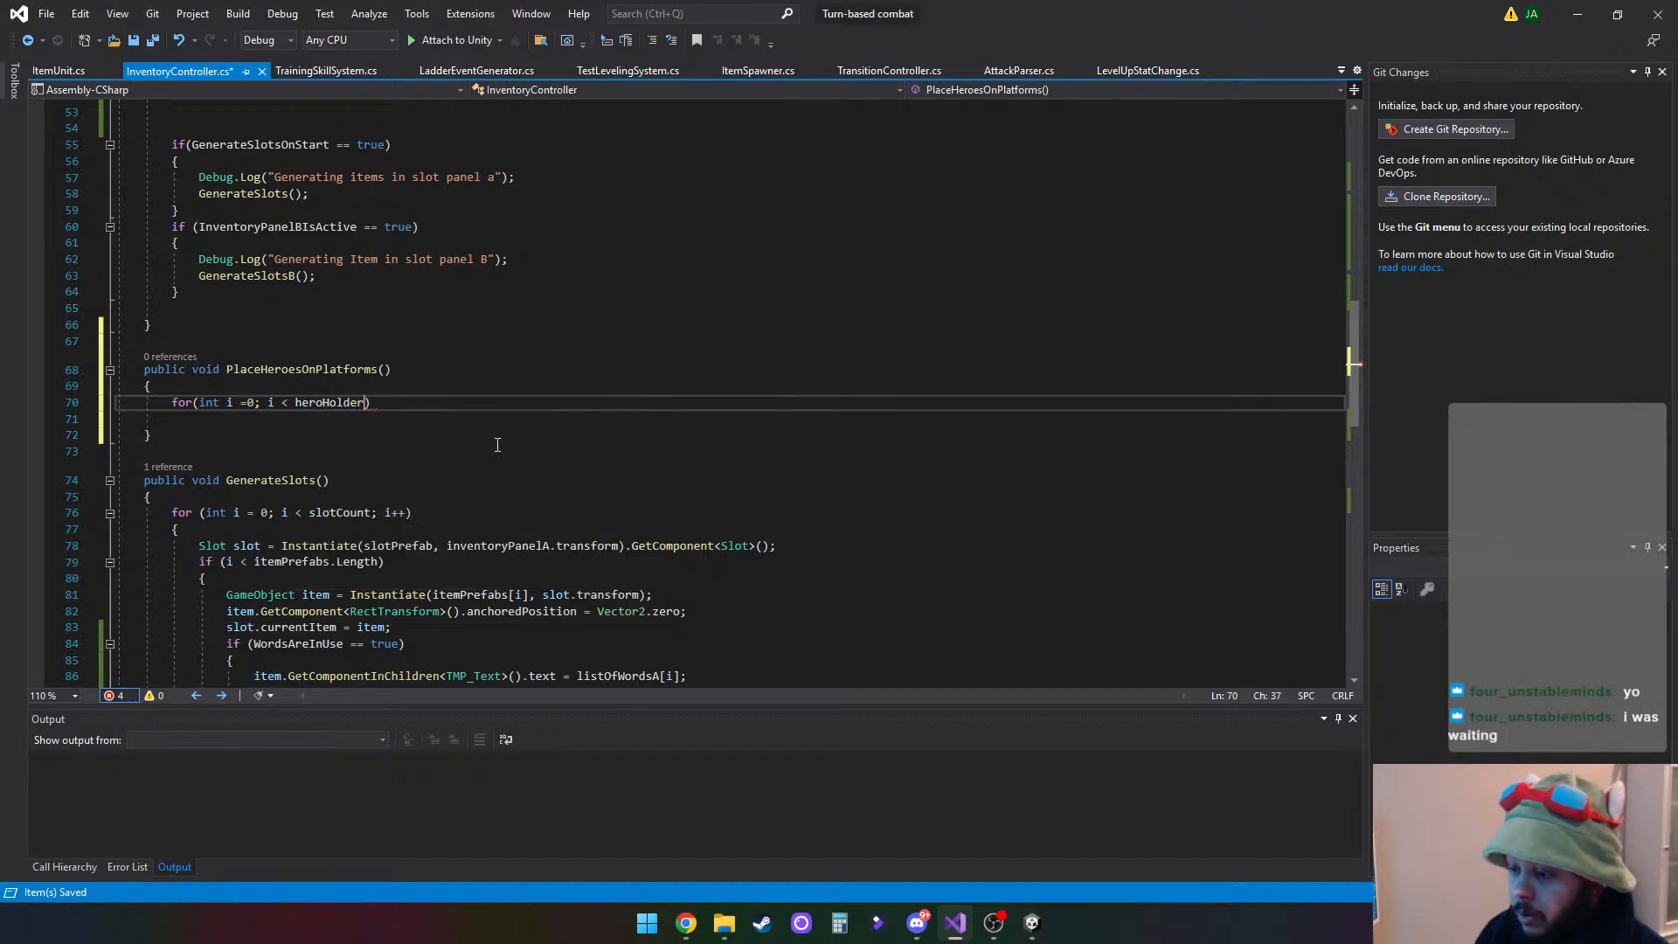
type(".")
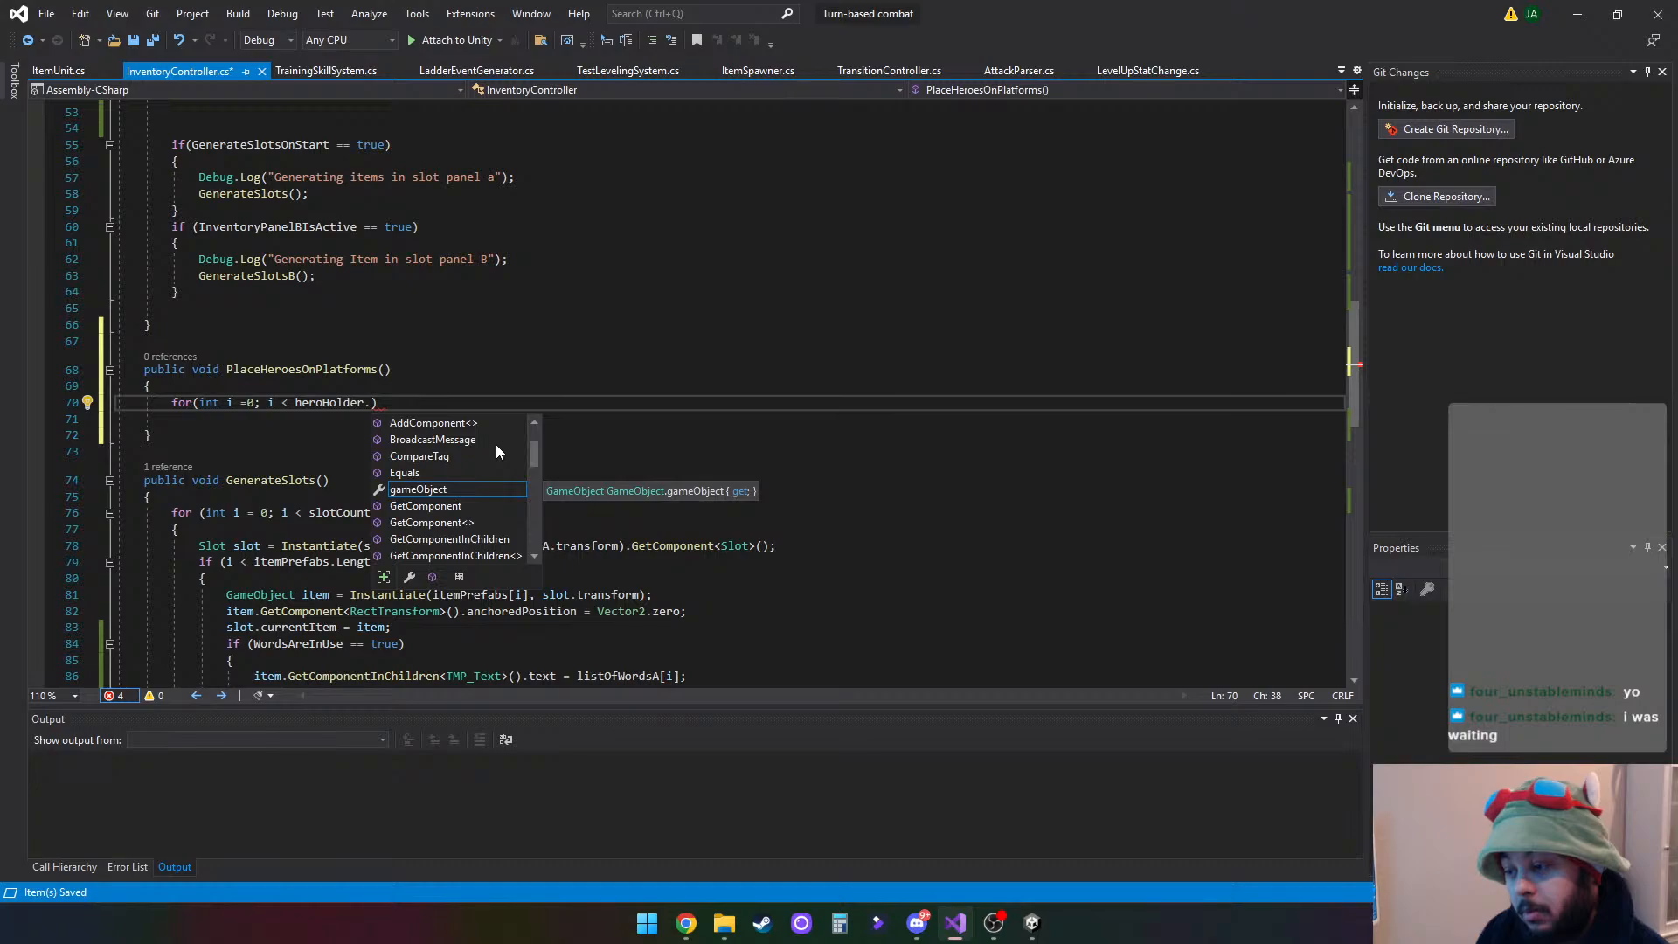
type("chi")
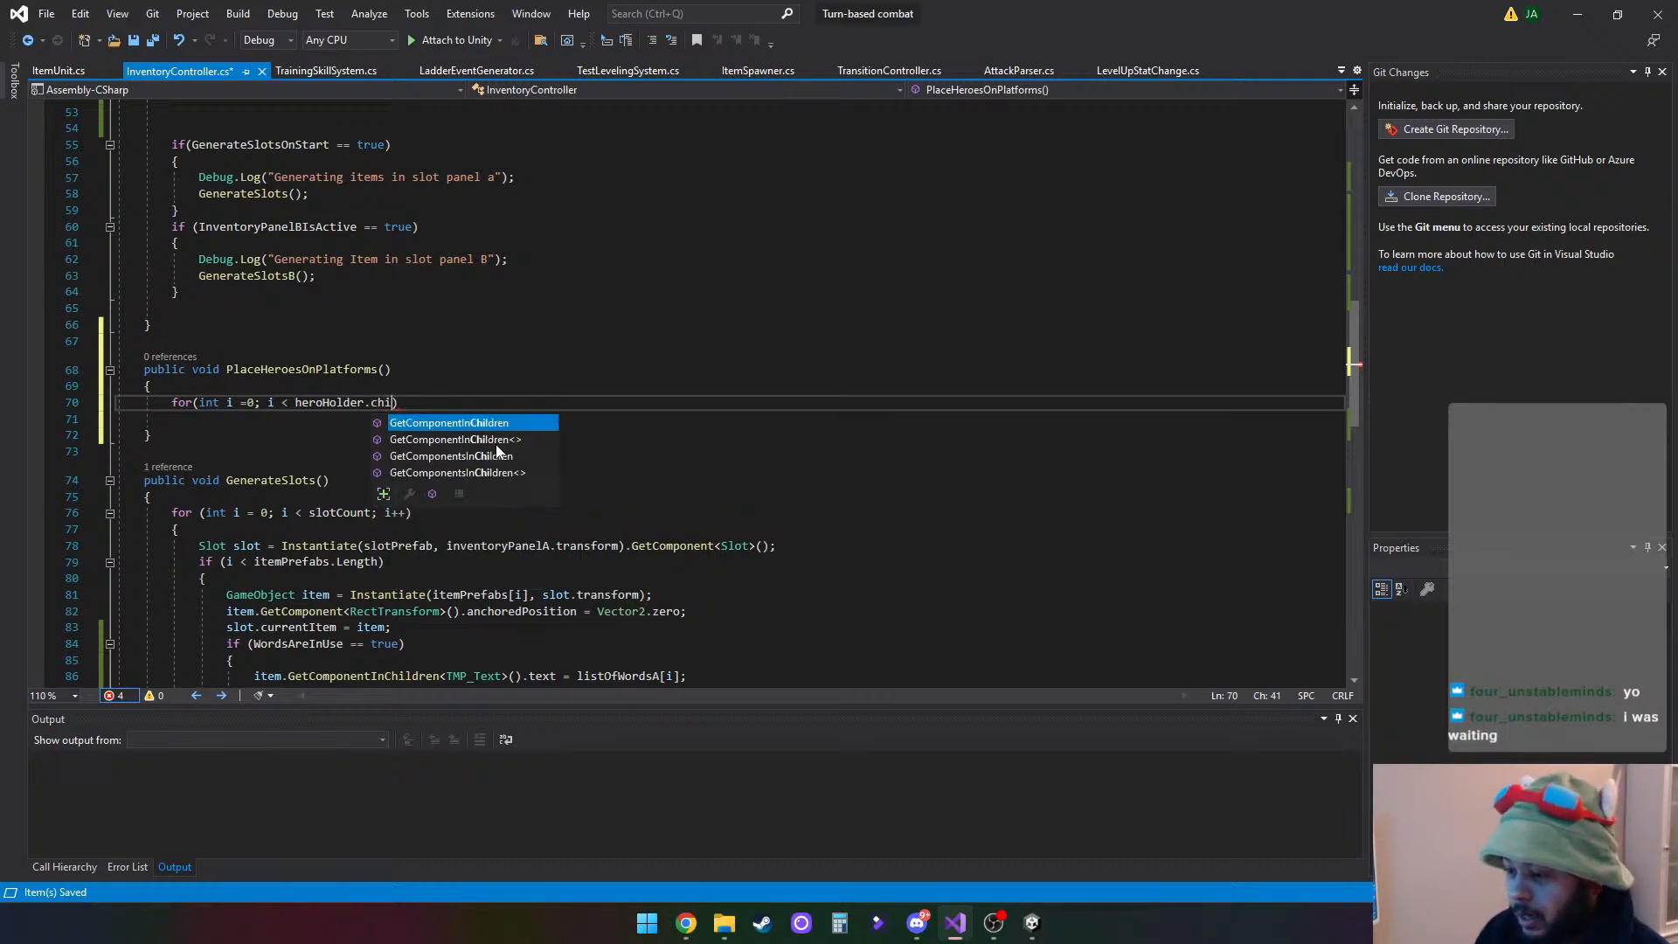
key("BackSpace")
key("BackSpace")
key("BackSpace")
type("tra")
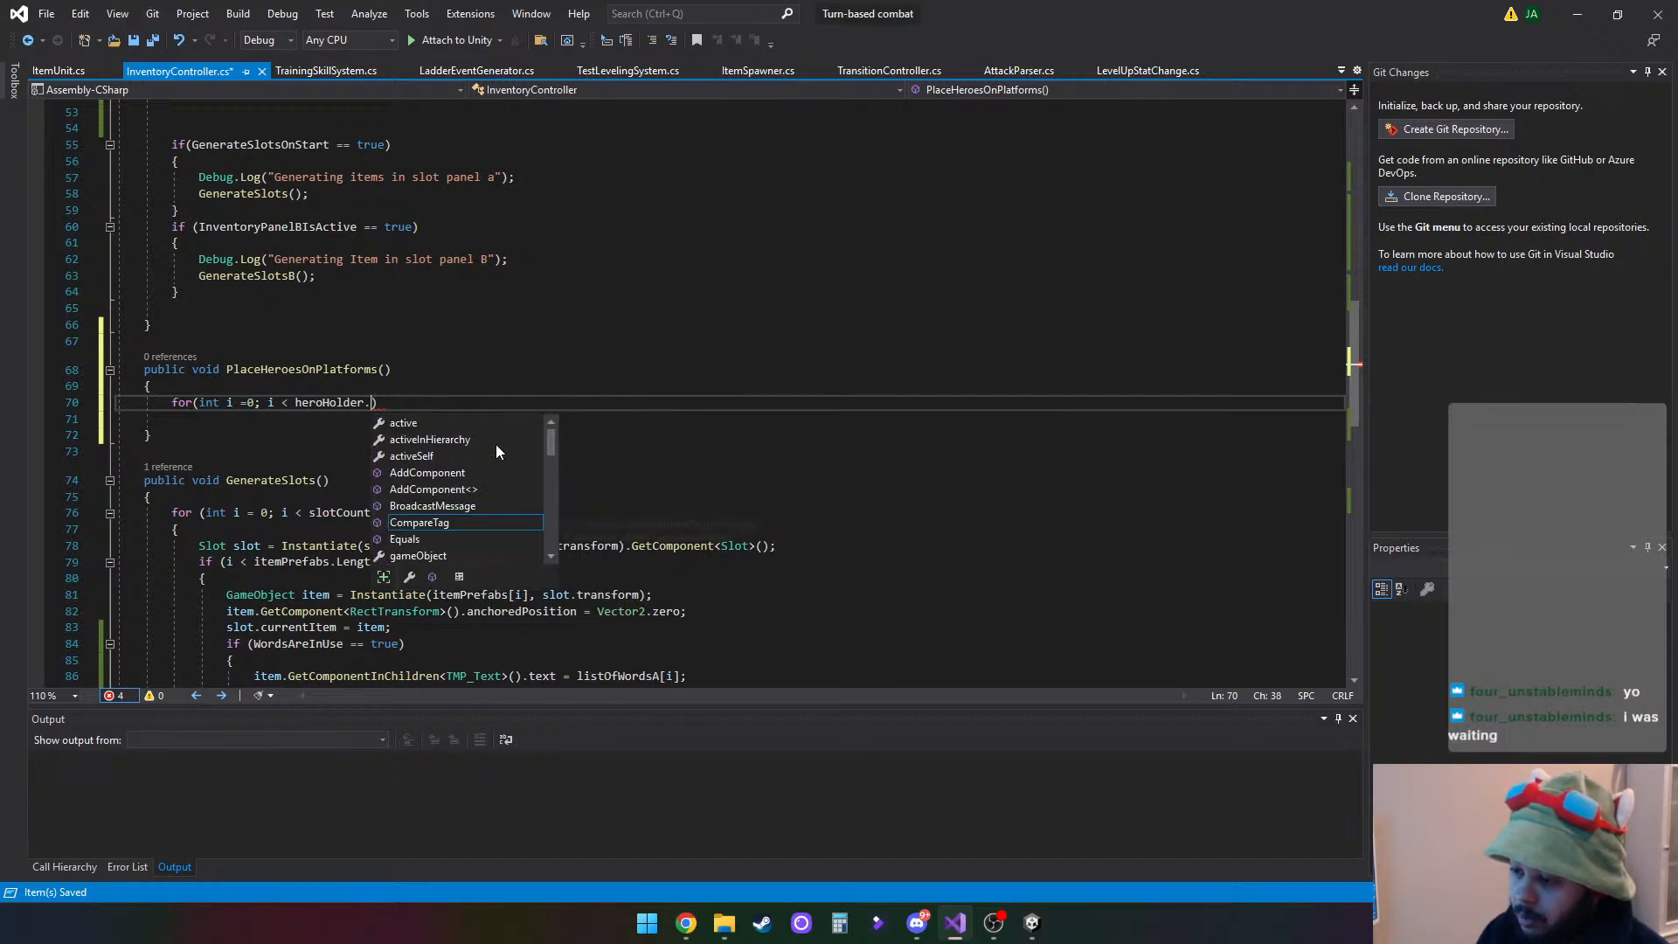
key("Tab")
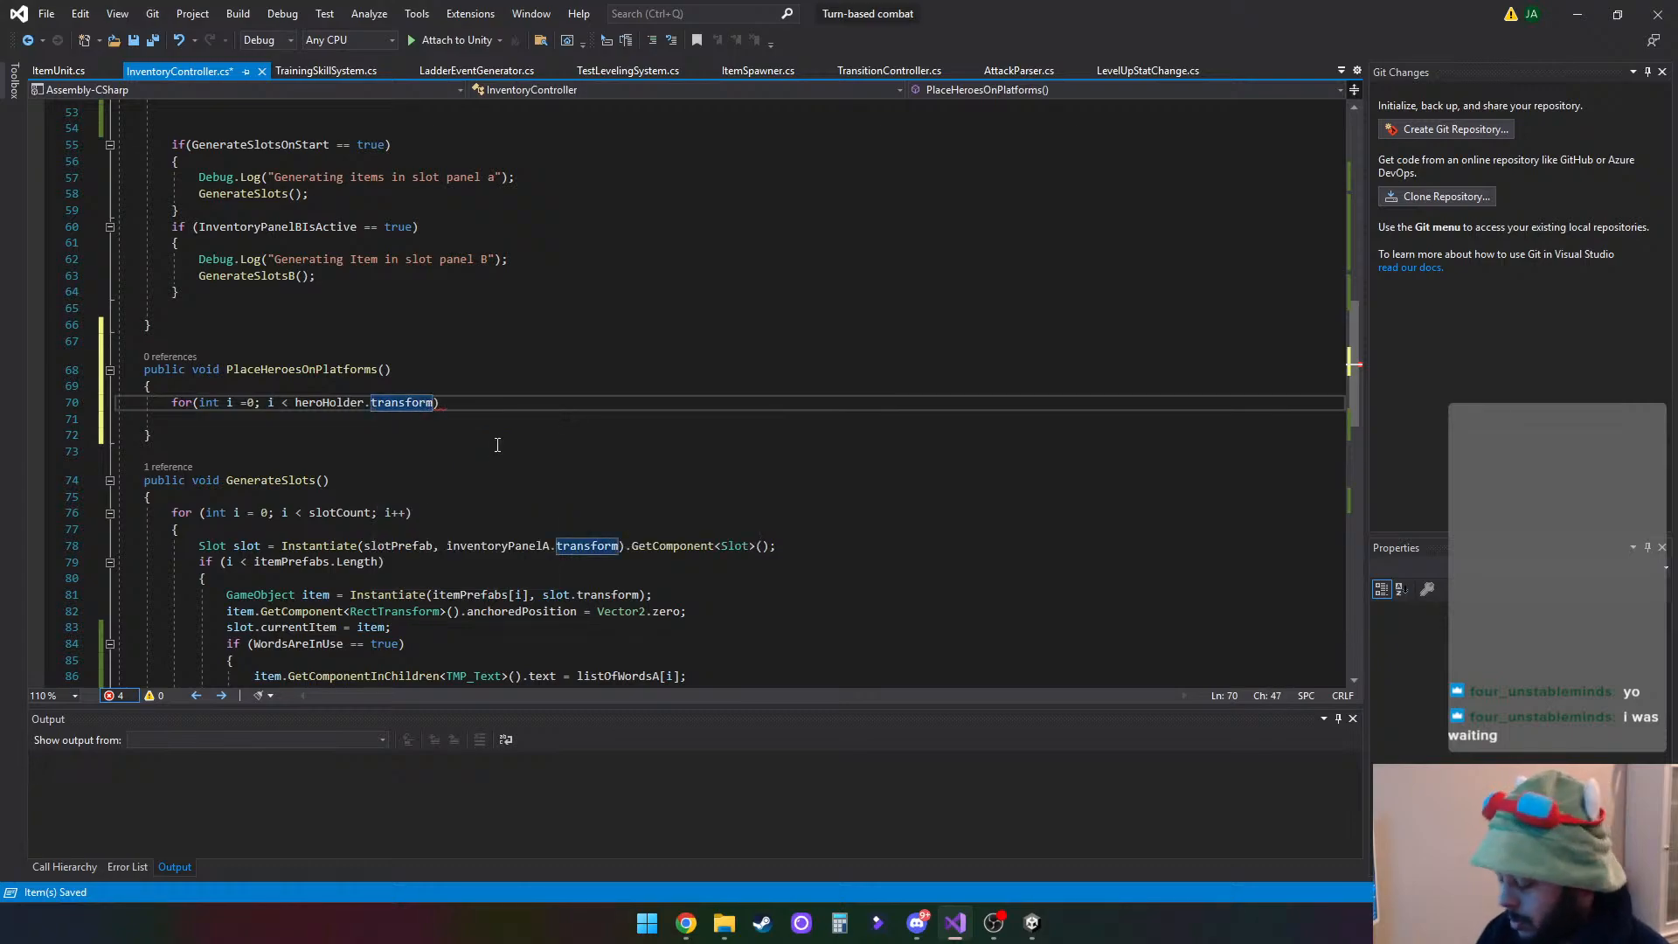
type(".ch")
key("Tab")
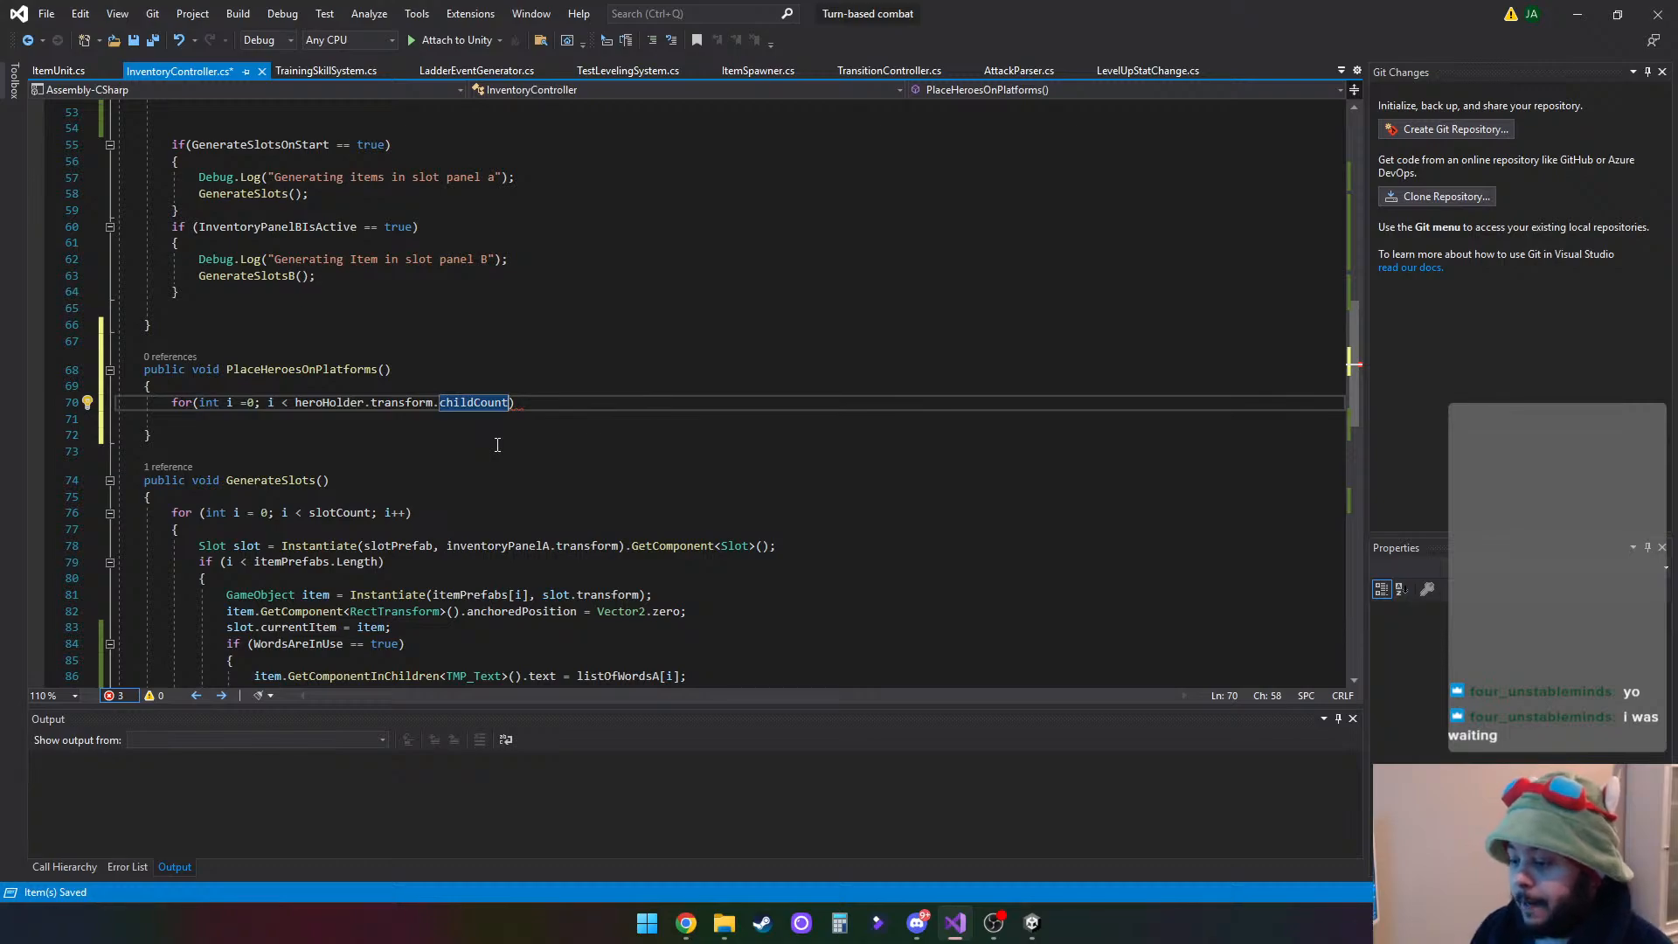
- Finish the for statement with the increment "i++" and give it a braced body containing one indented blank line
type("; i+")
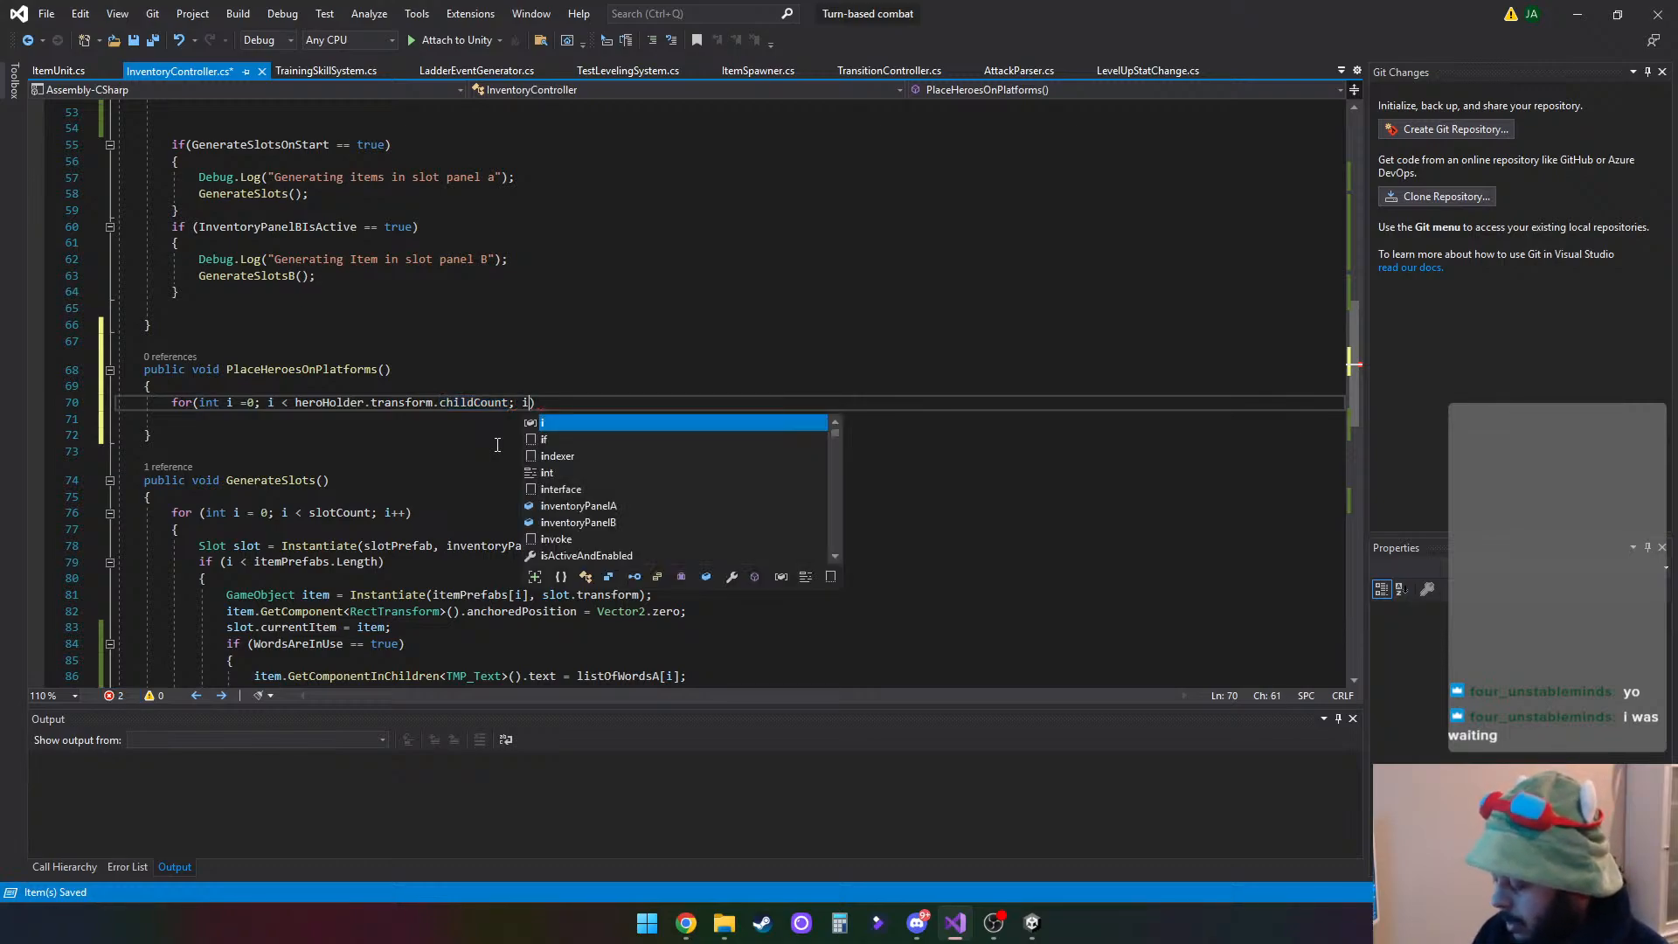
type("+)")
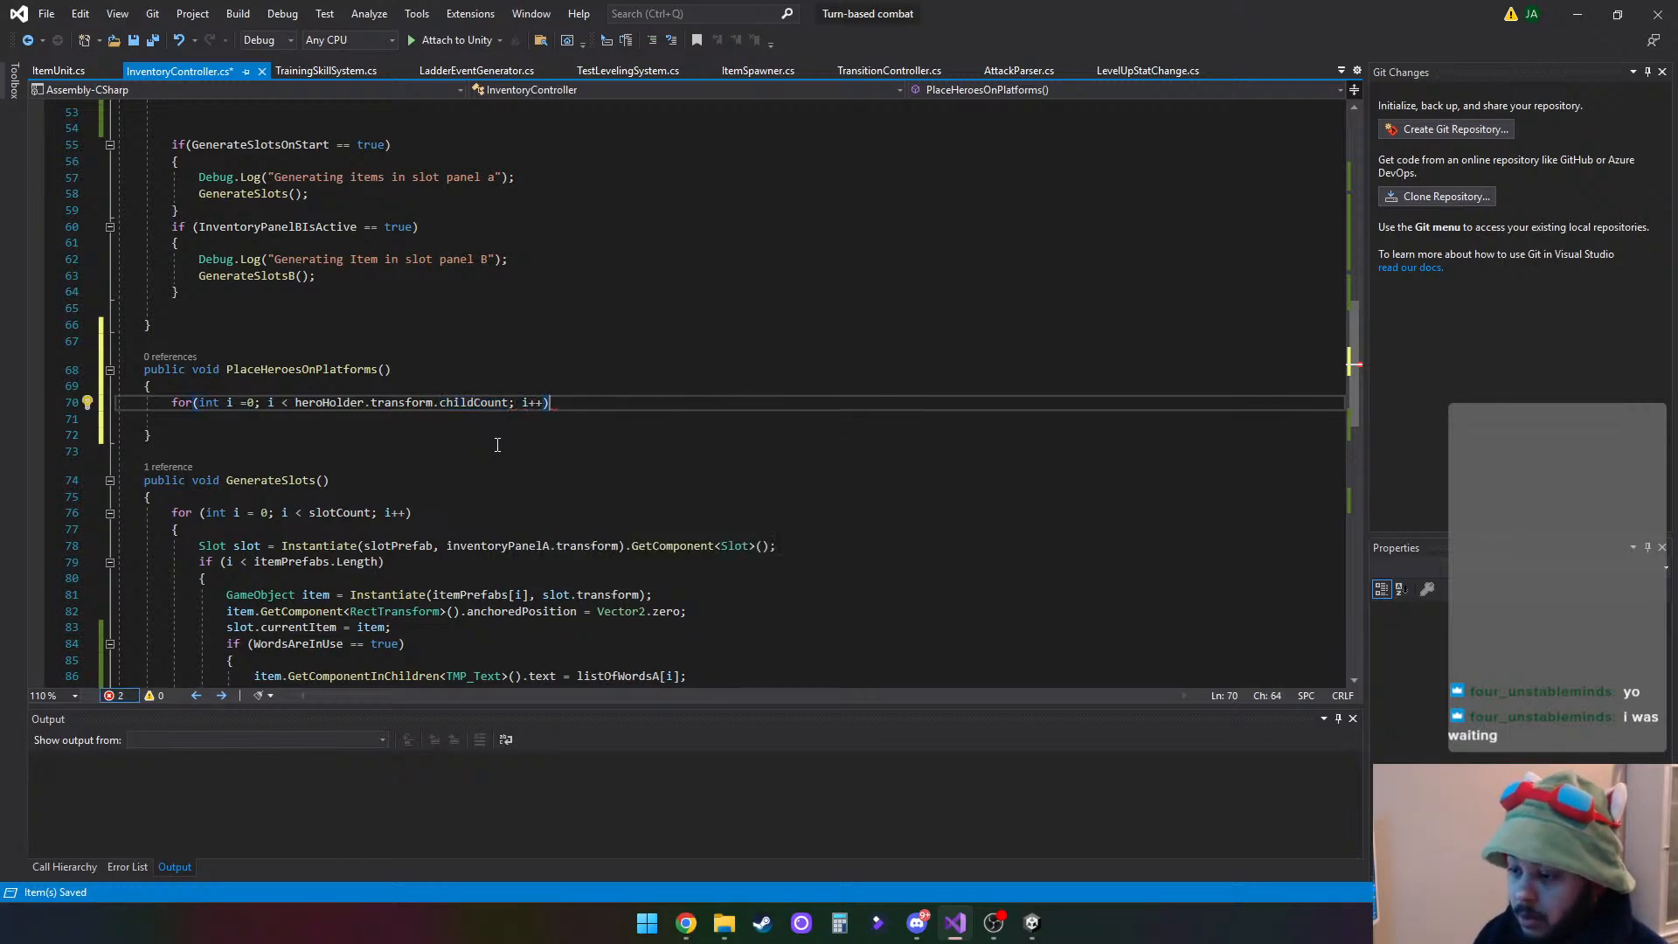
key("Return")
type("{")
key("Return")
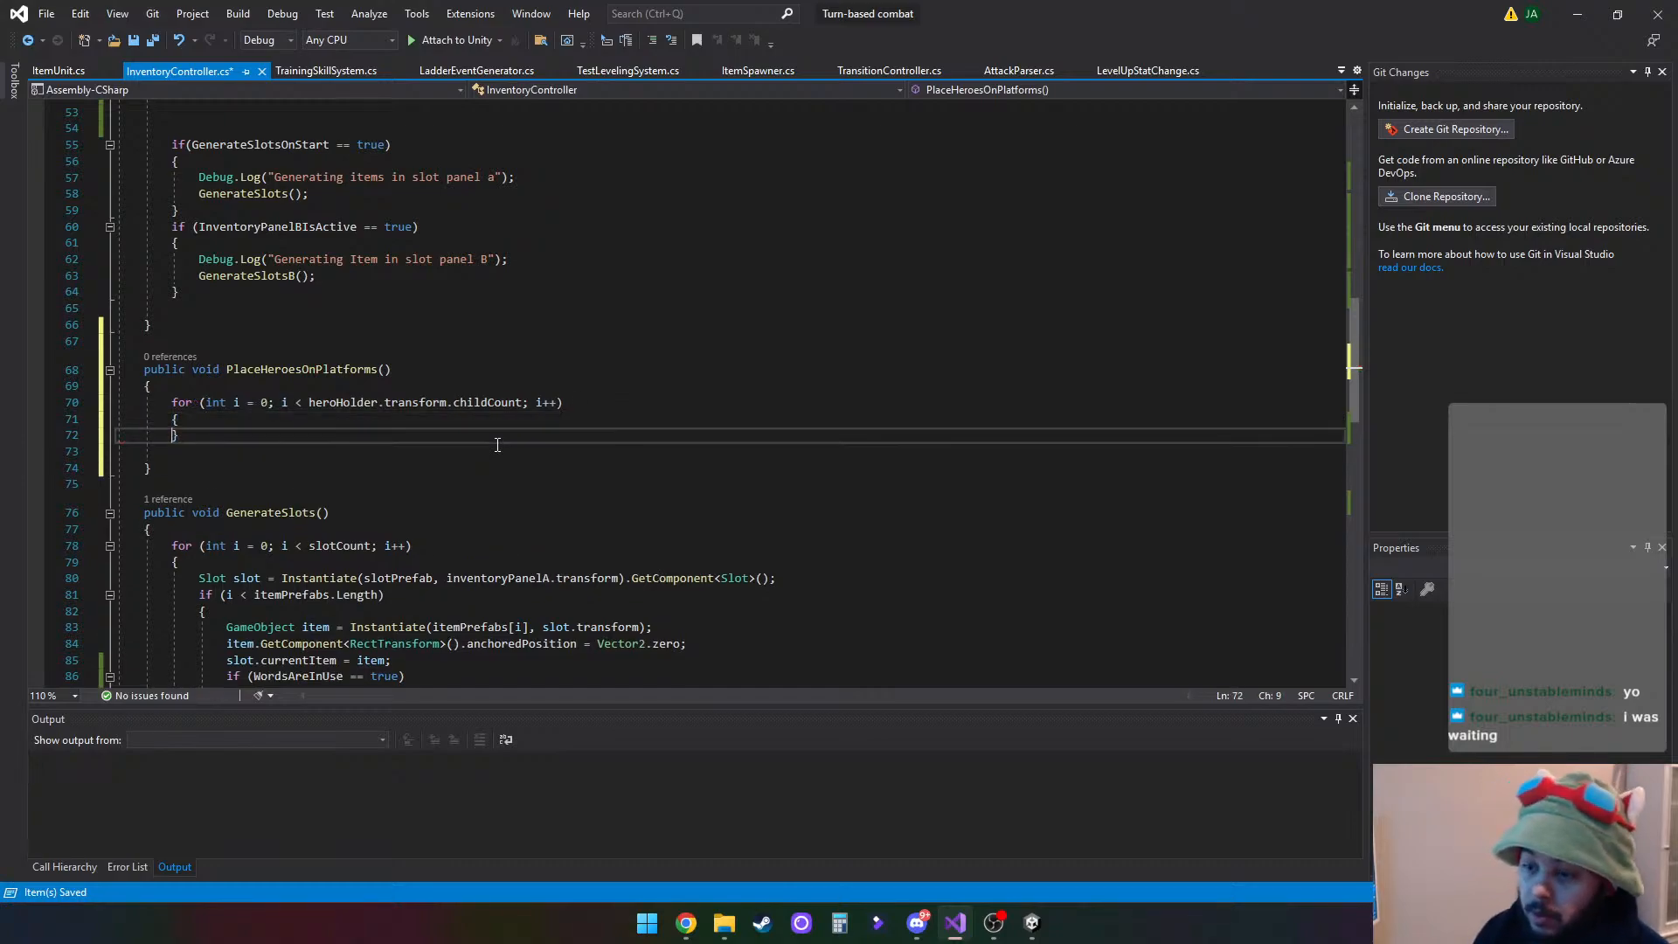
key("Return")
key("Tab")
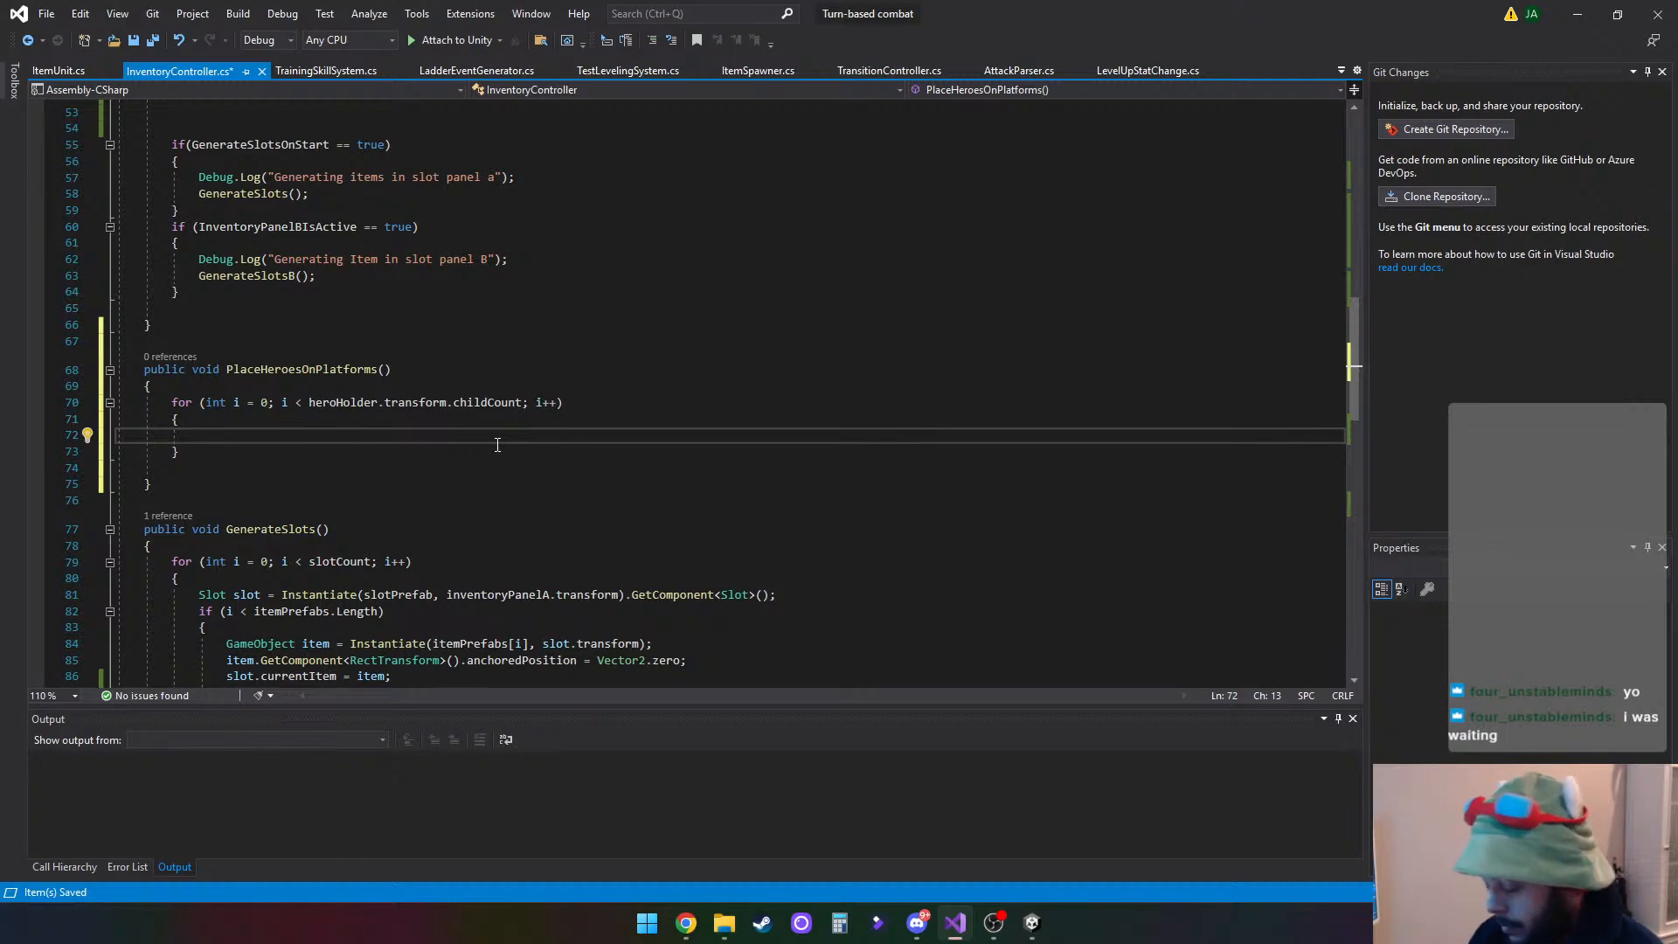
- Start a Debug.Log call inside the loop body with the message text "placing " followed by a + operator
type("de")
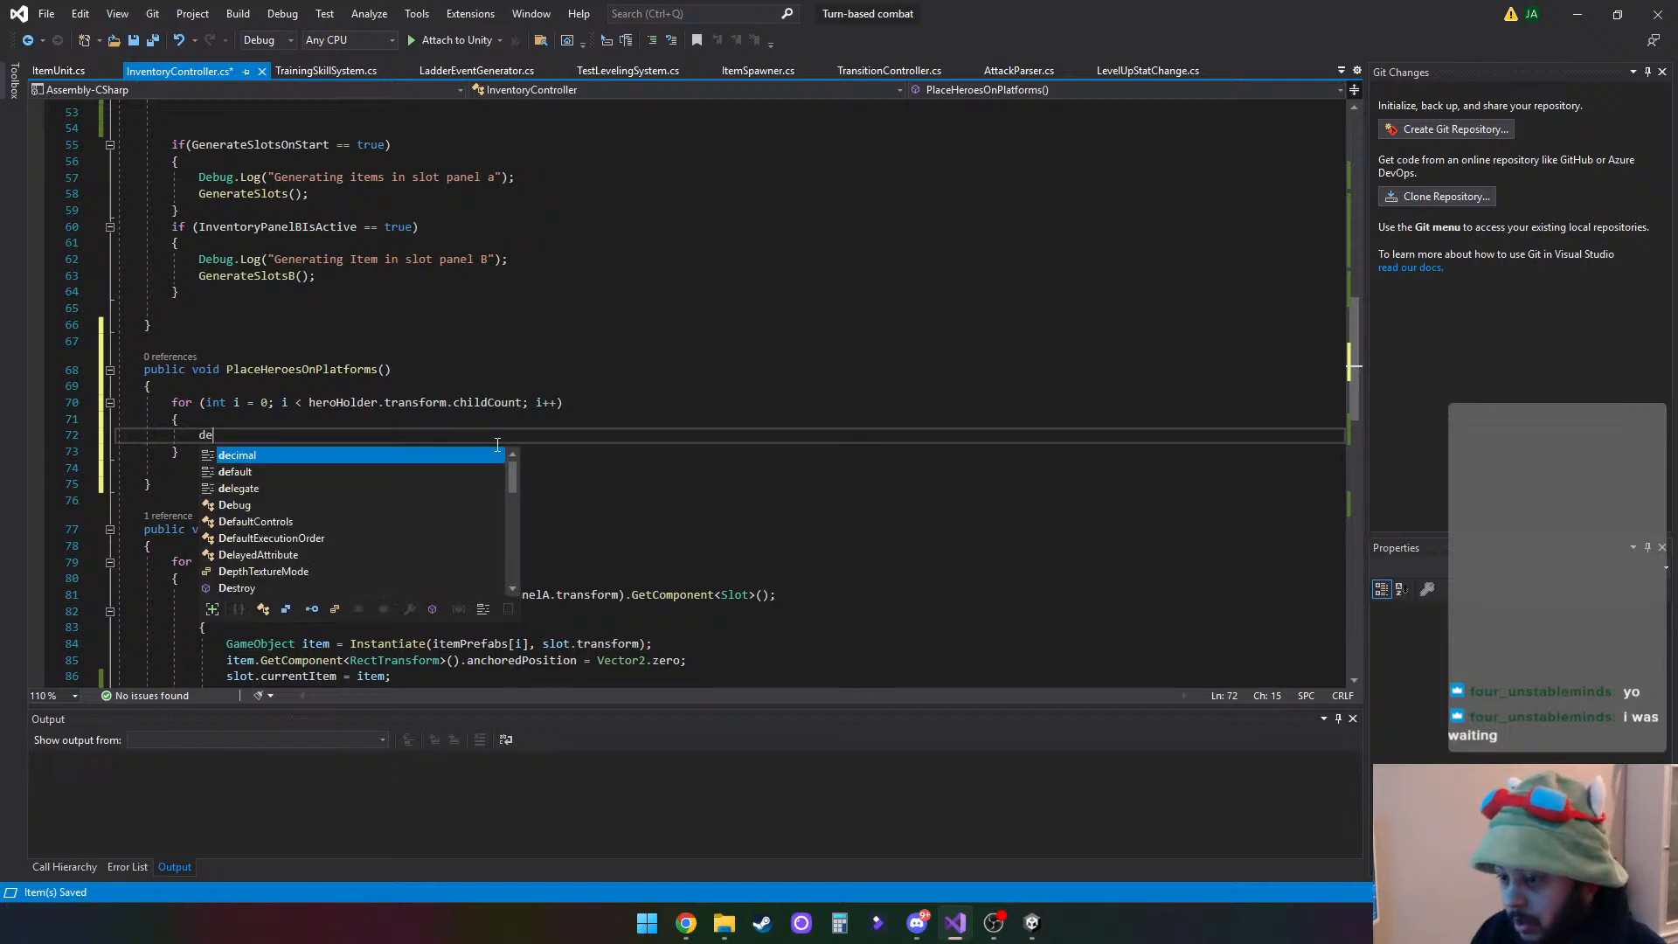
key("Down")
key("Down")
key("Tab")
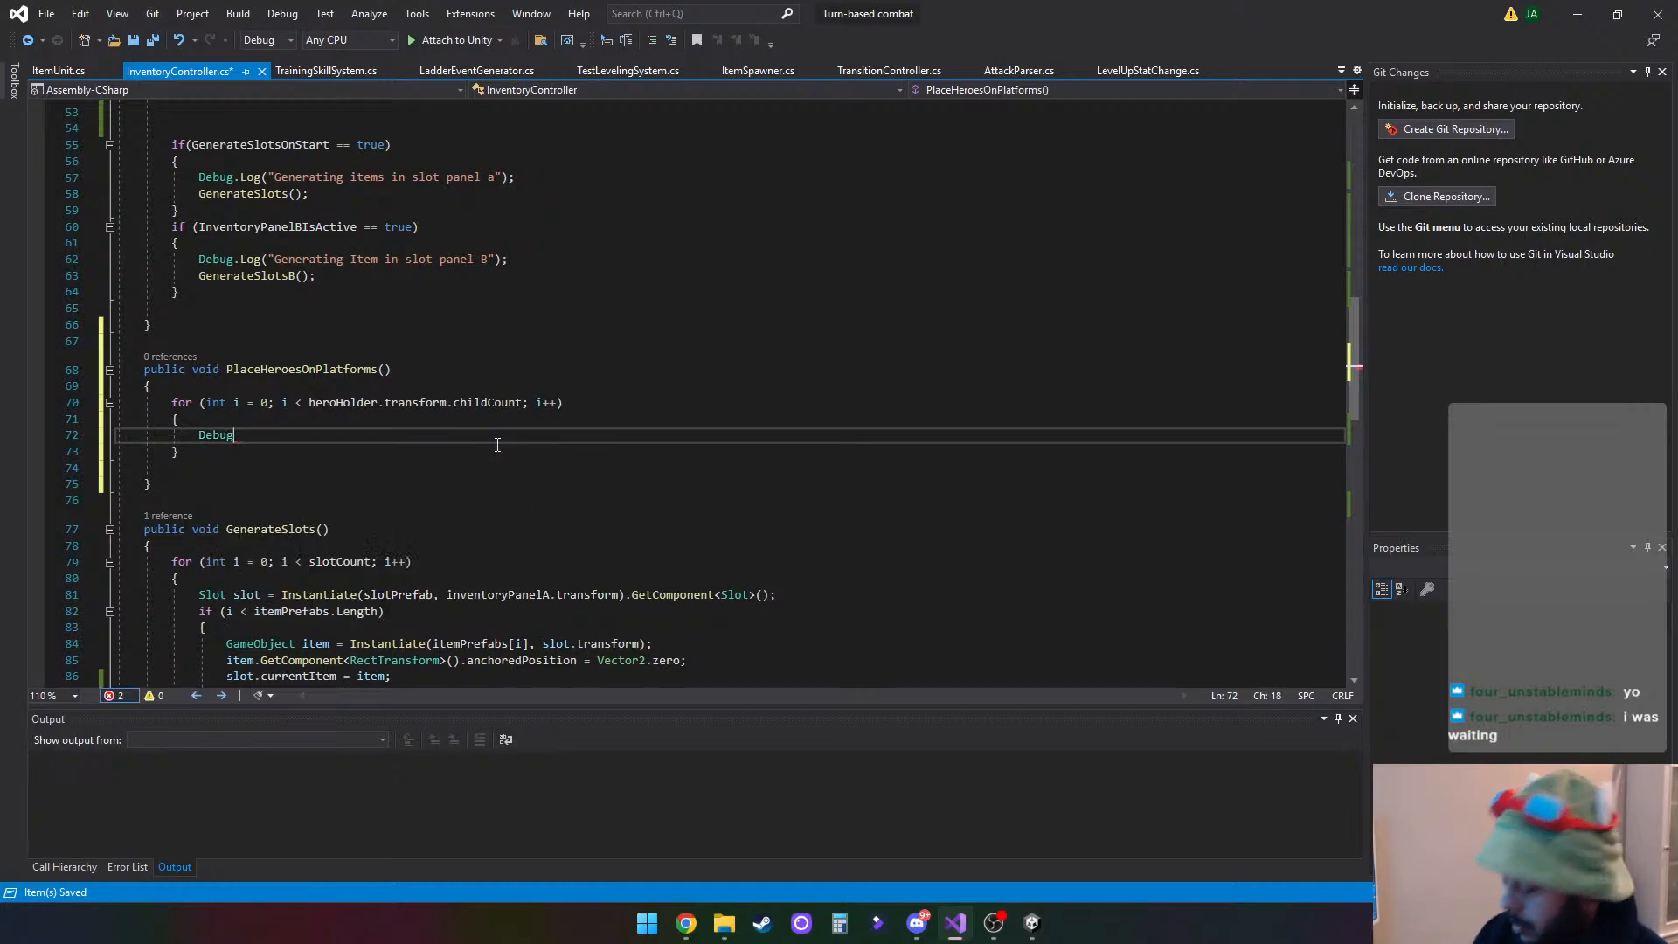
type(".L")
key("Tab")
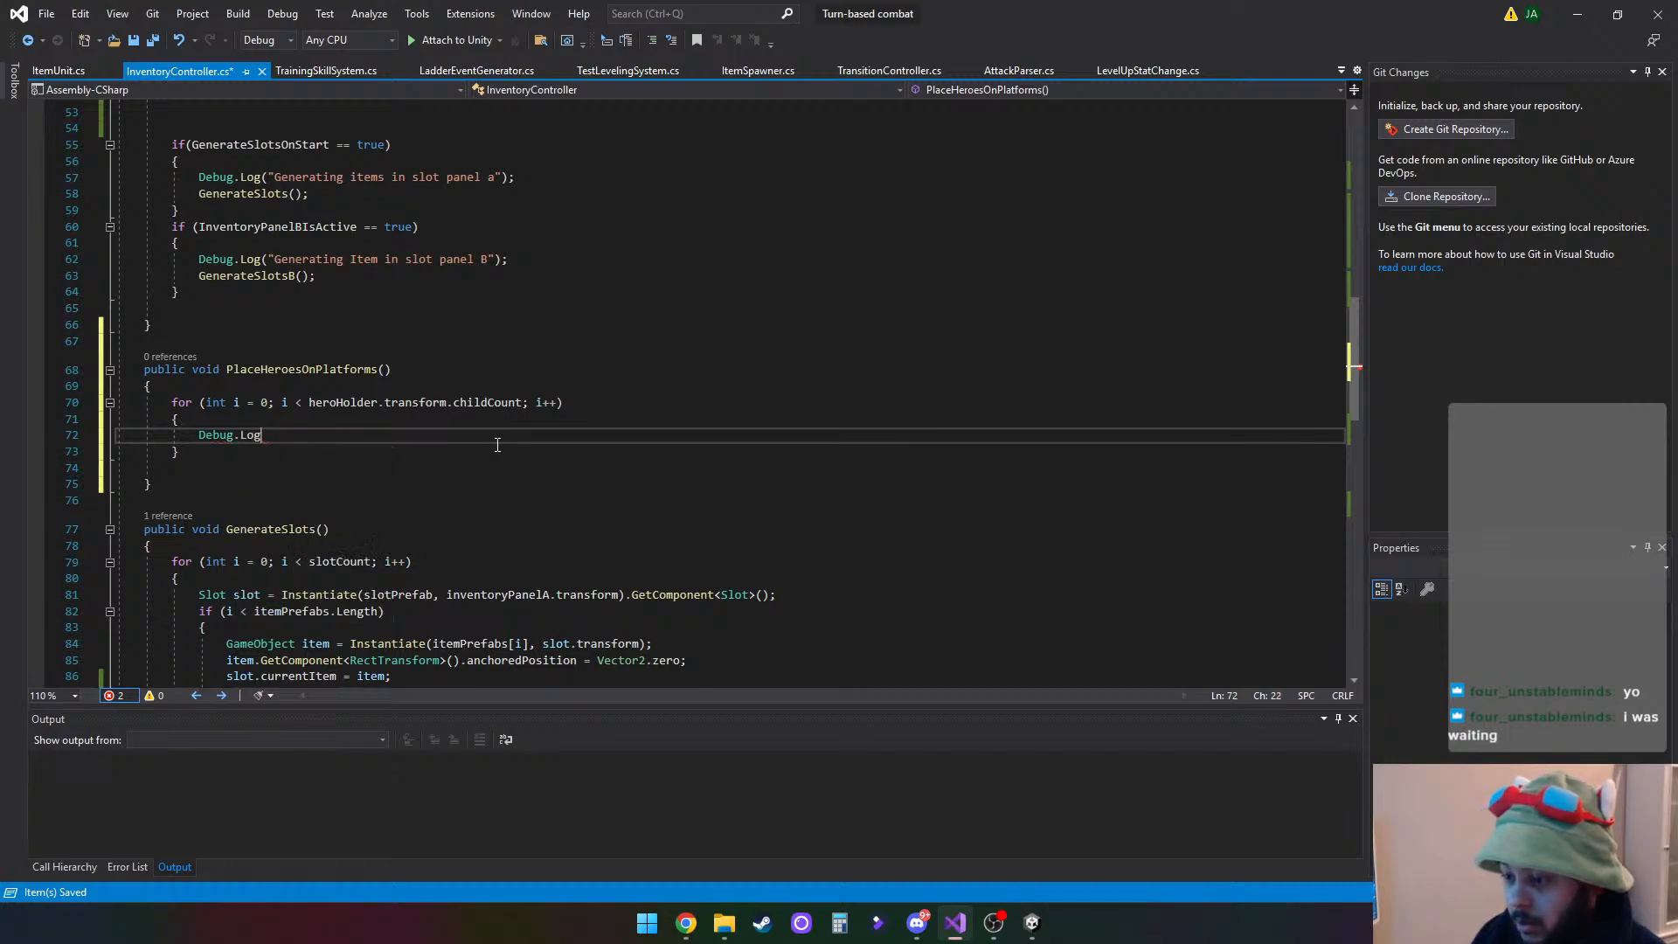
type("(\"")
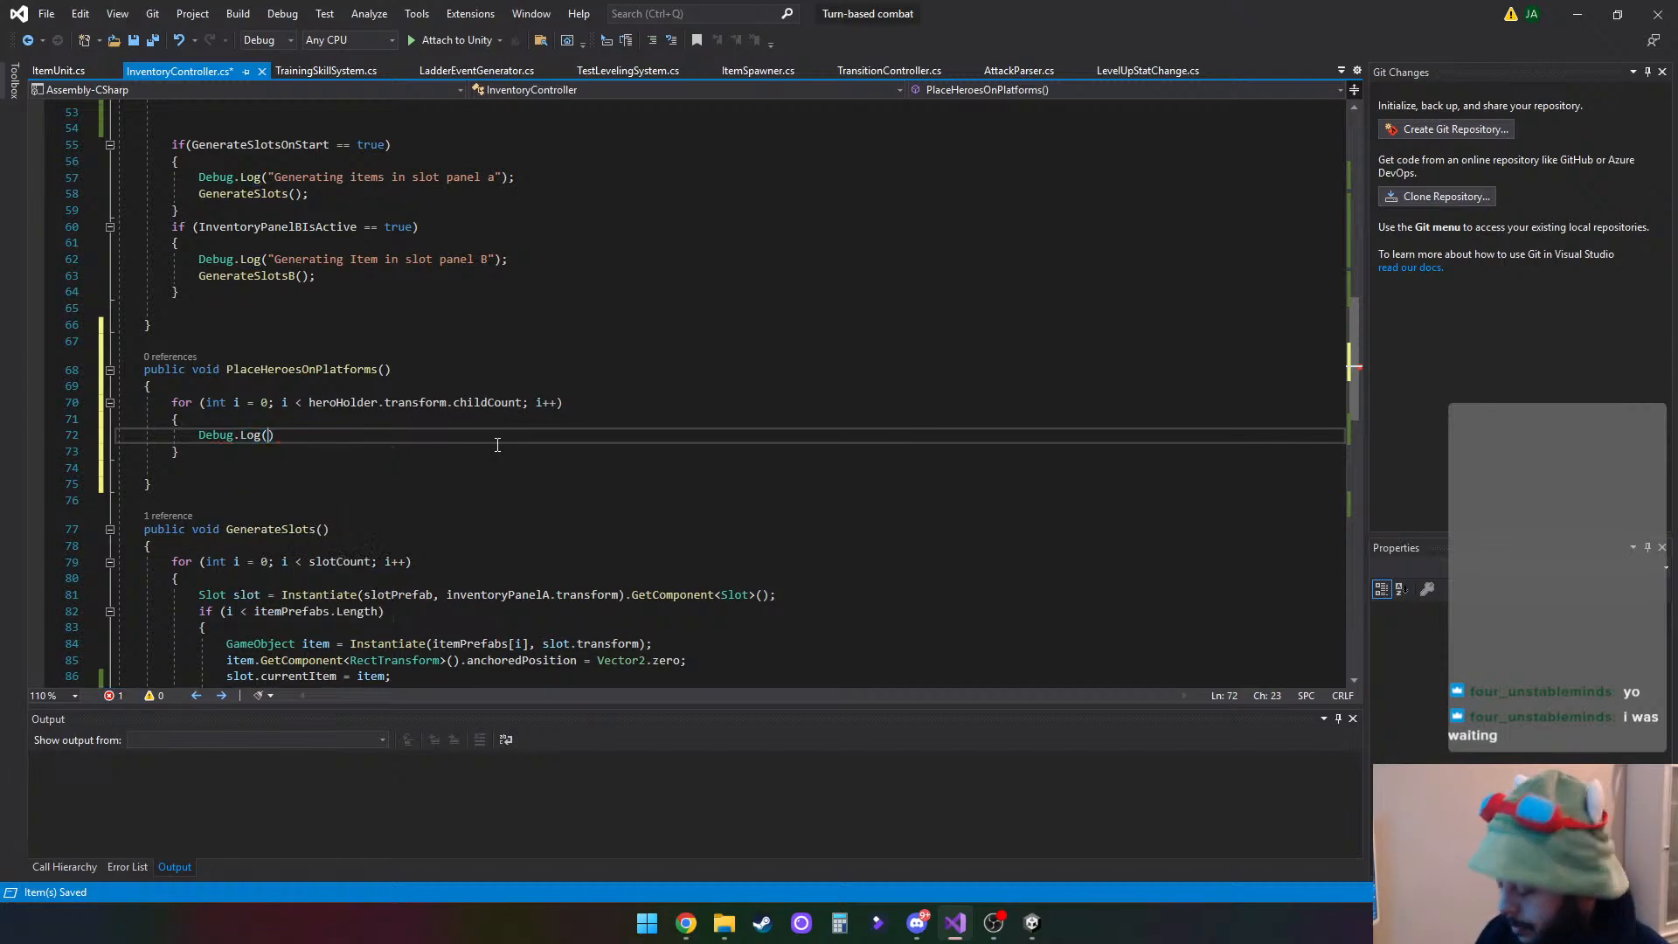
type("placin")
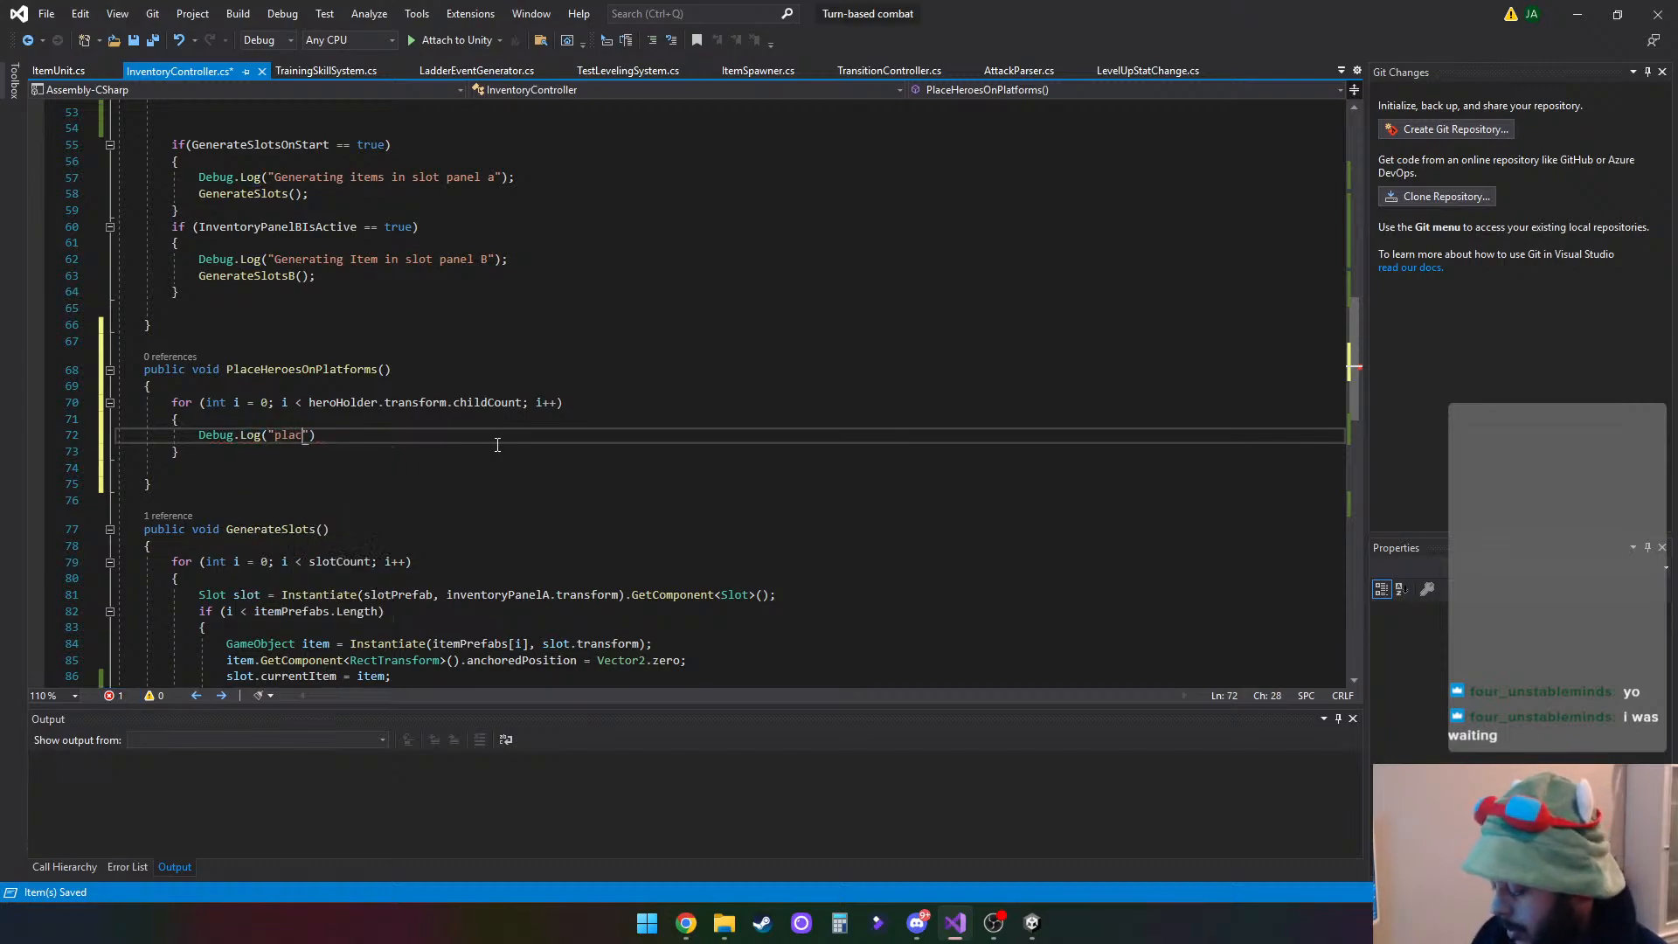
type("g")
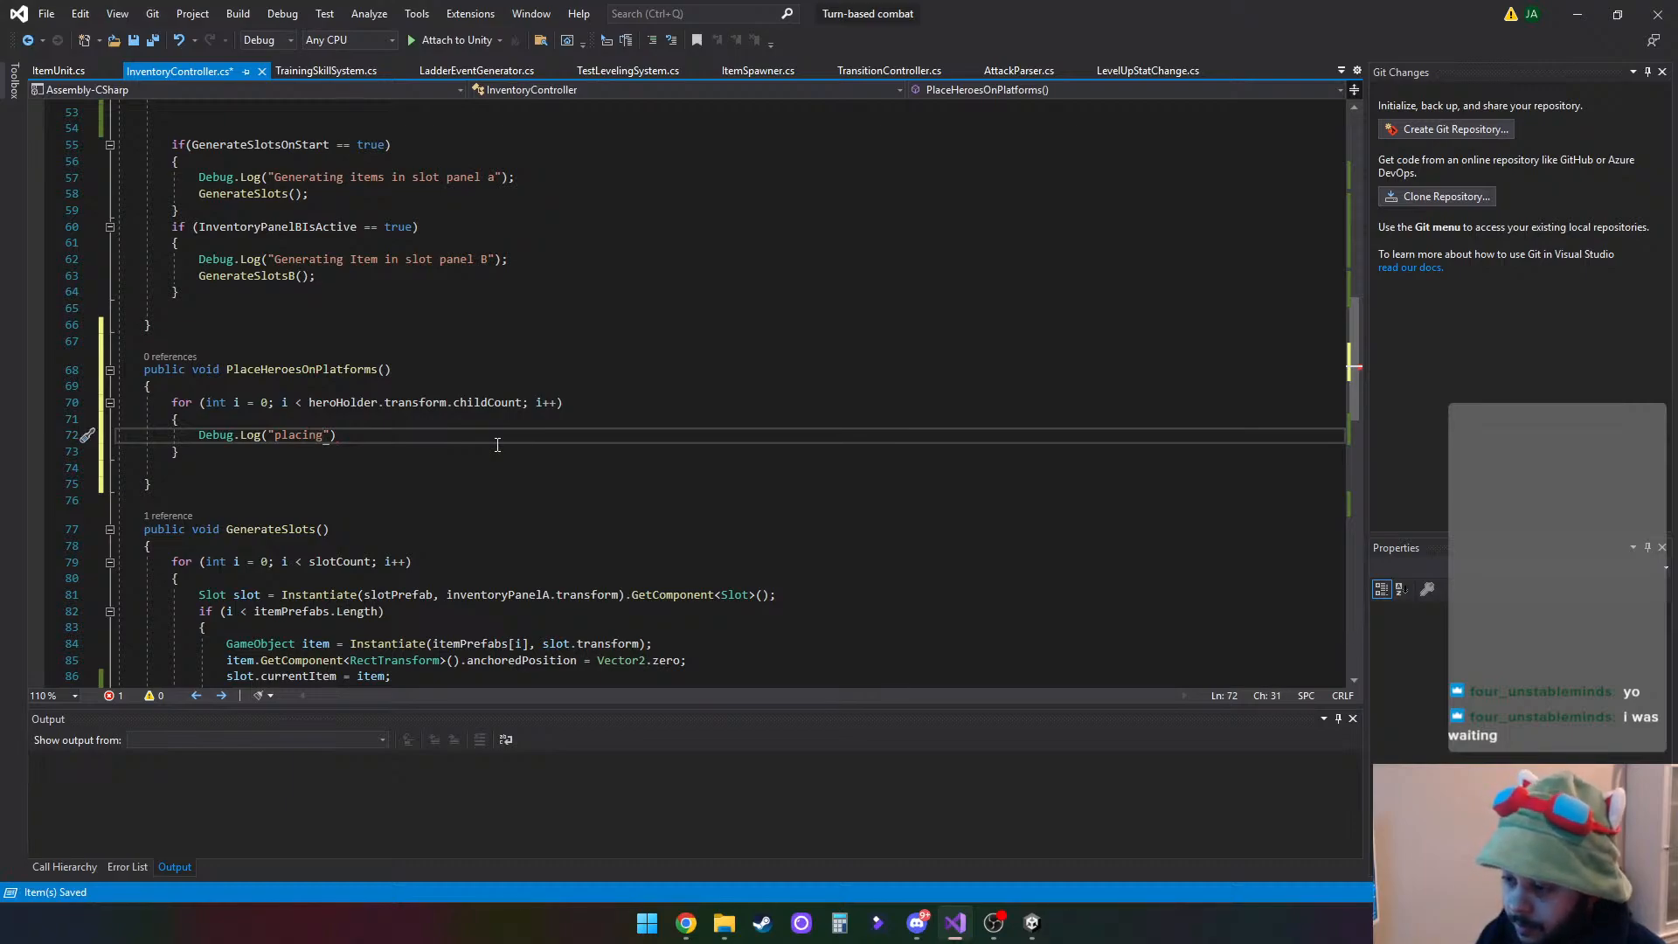
type(" \"+ ")
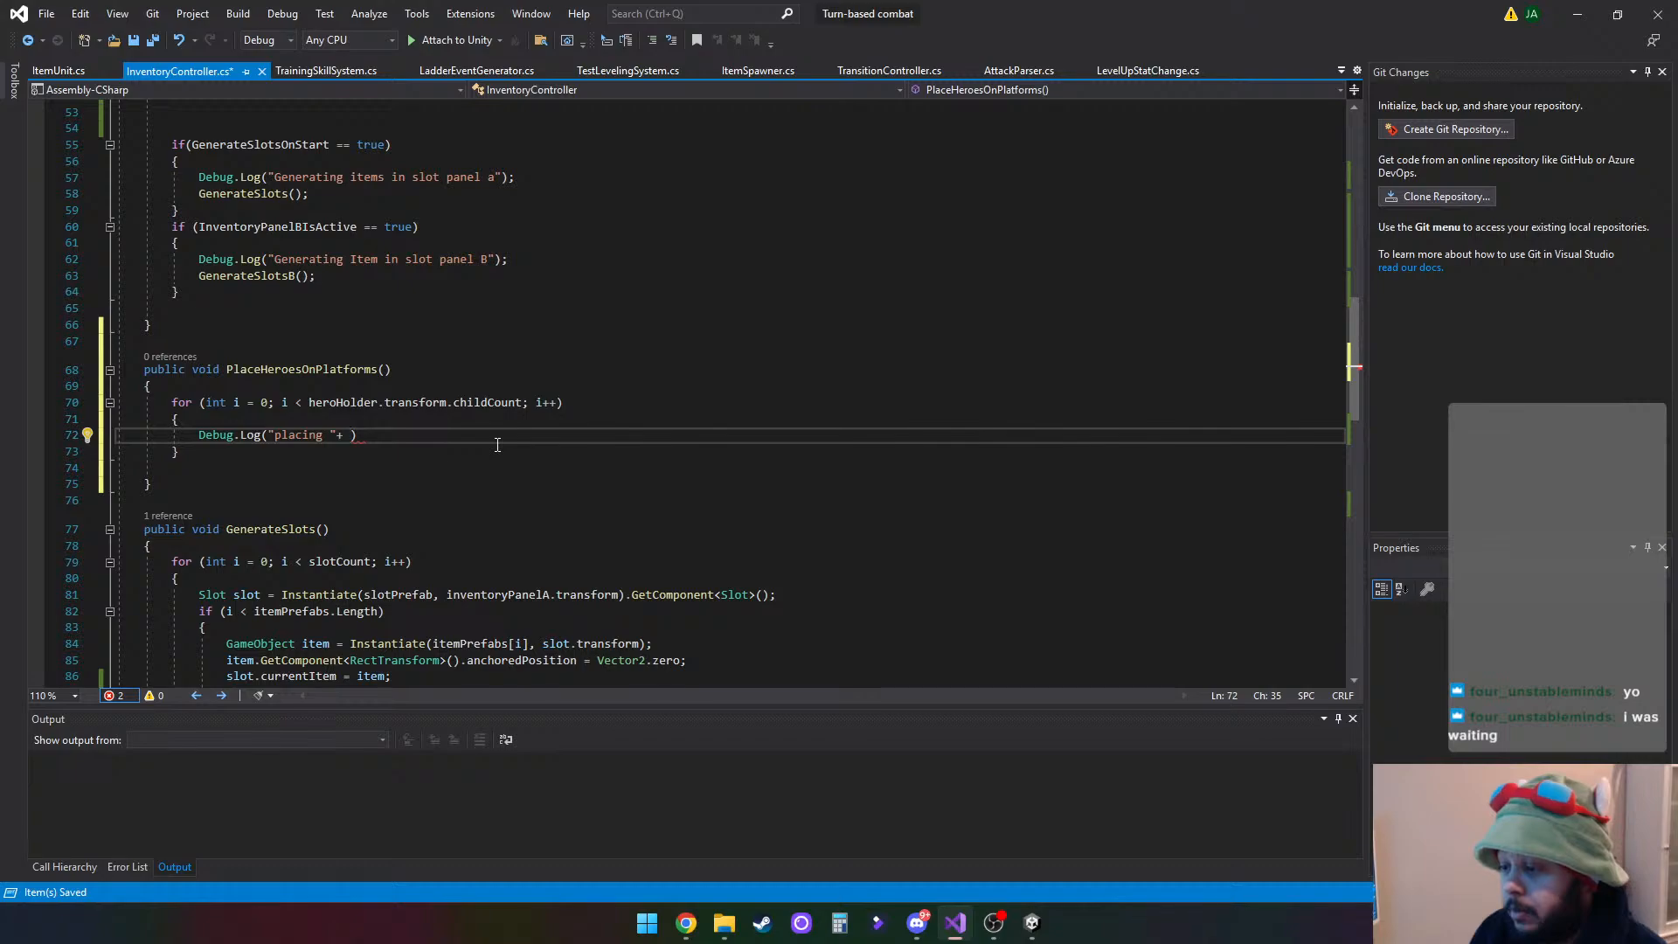
type("hero")
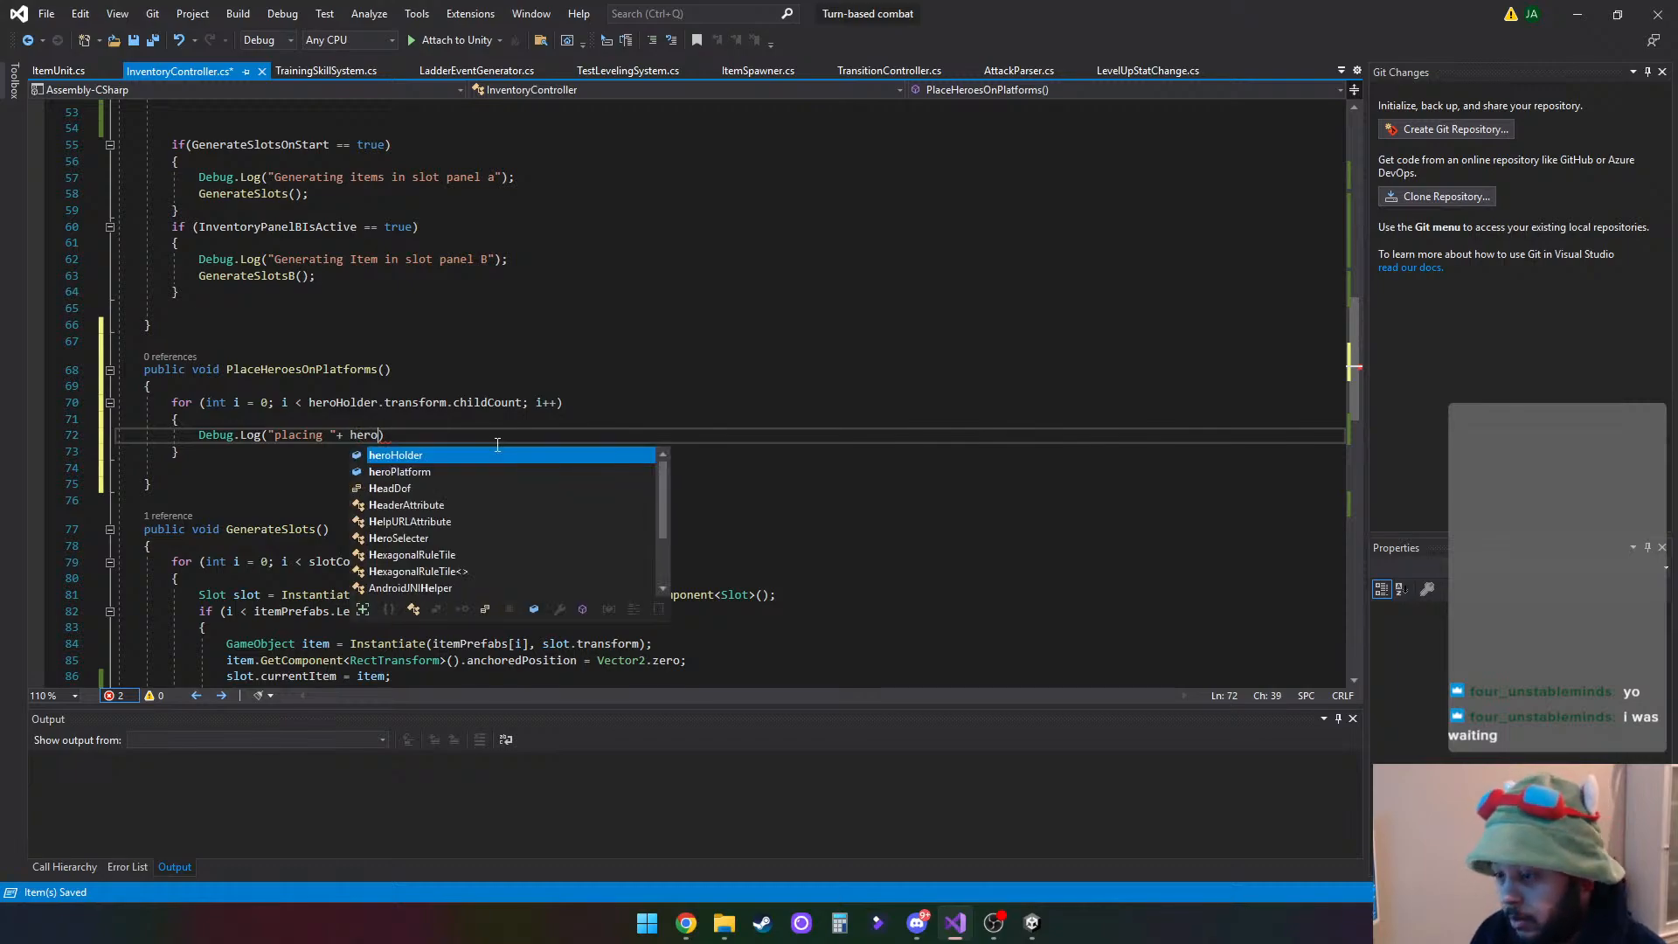
- Concatenate heroHolder.transform.GetChild(i) after "placing " in the Debug.Log message
key("Tab")
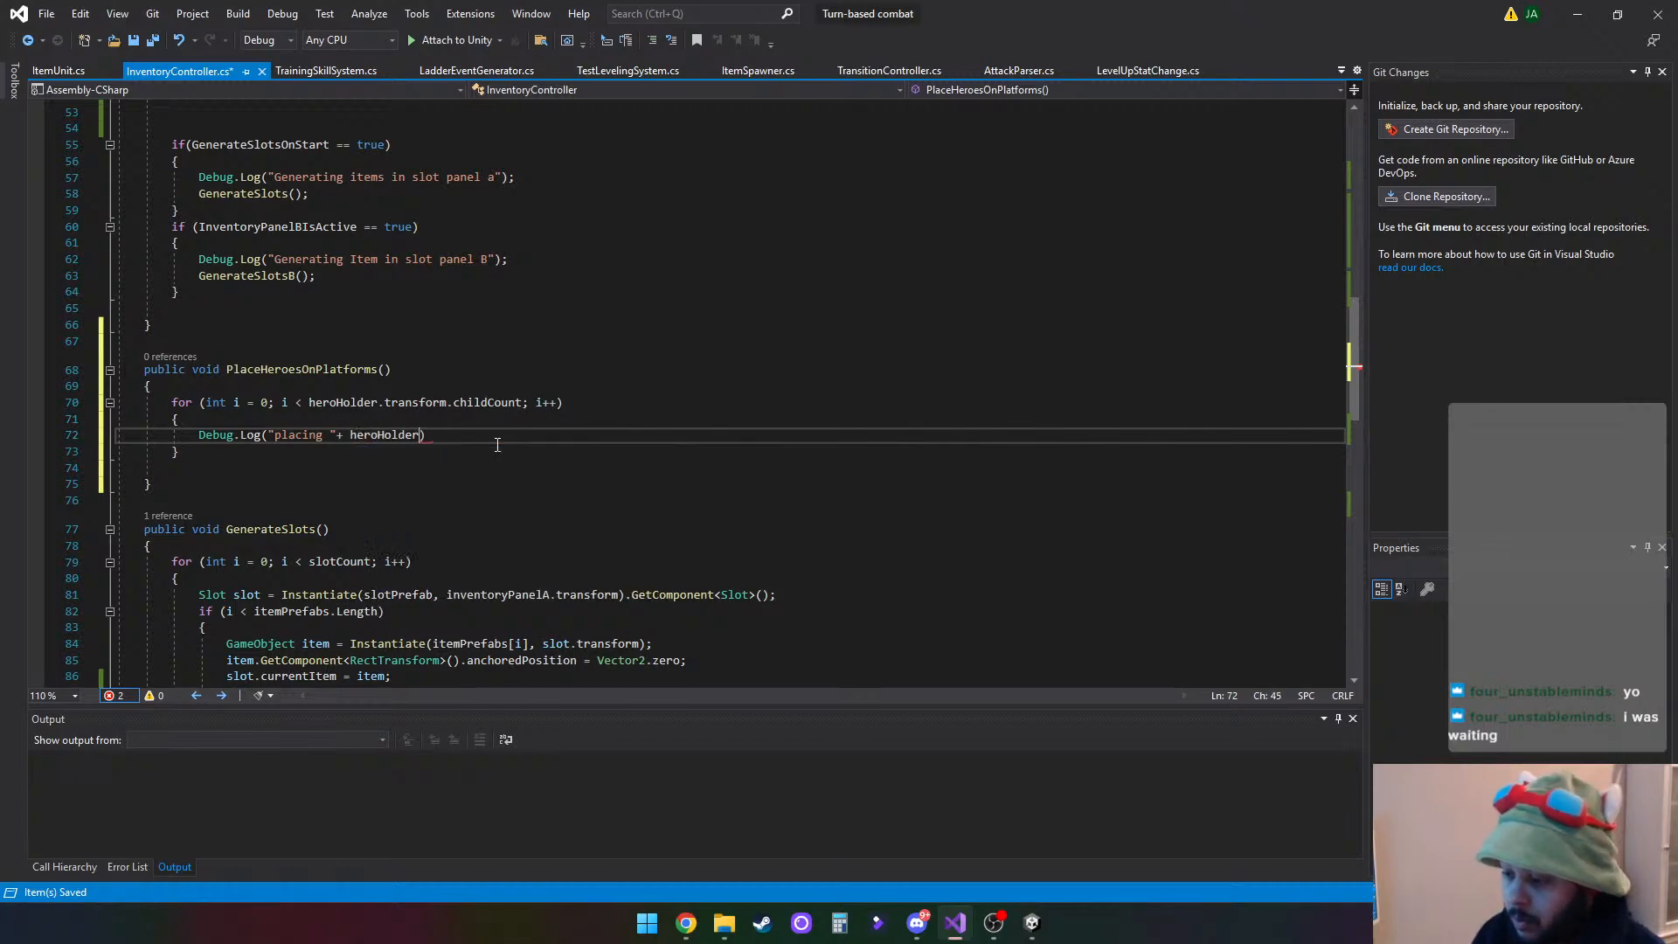
type(".tra")
key("Tab")
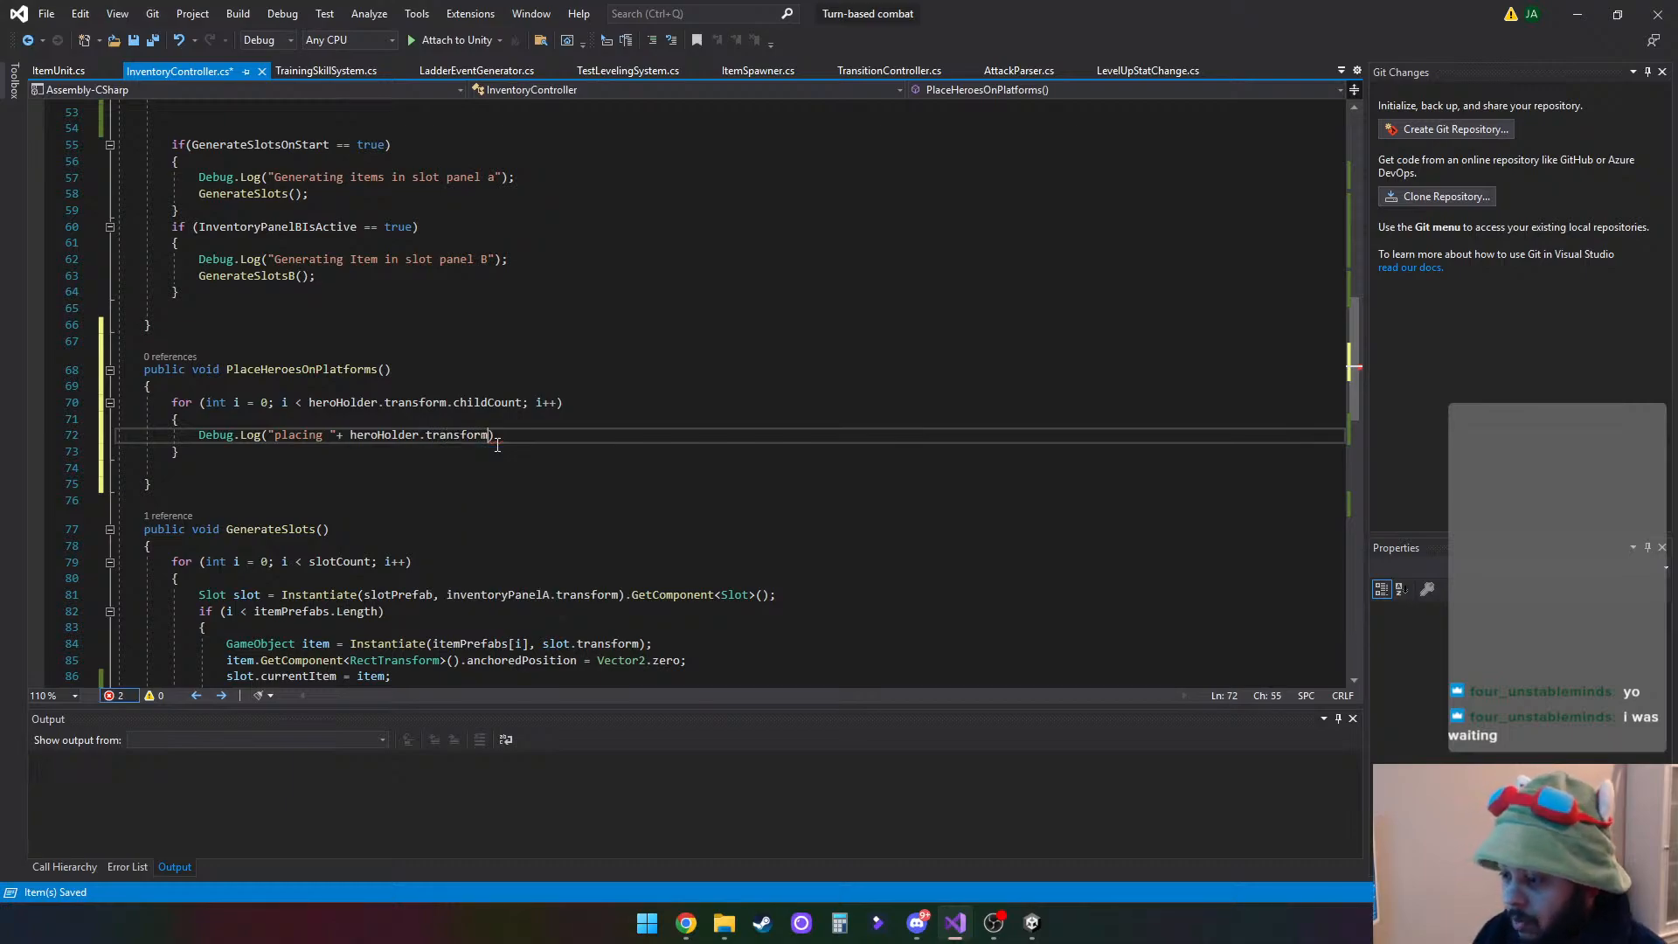
type(".chi")
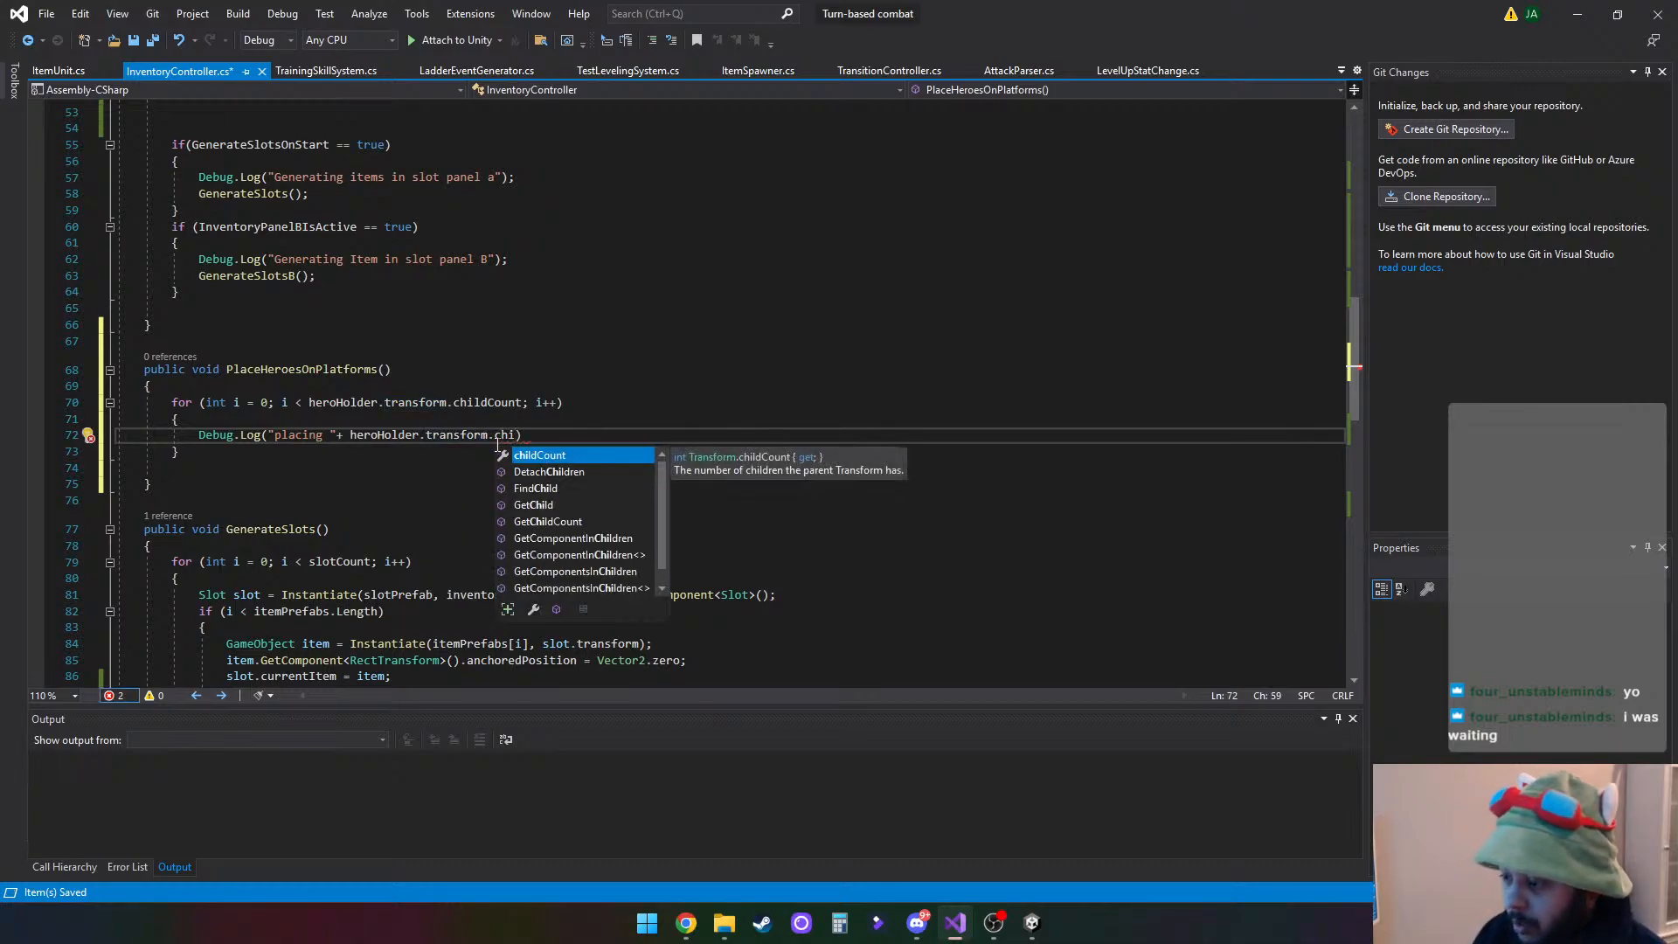
key("Down")
key("Down")
key("Down")
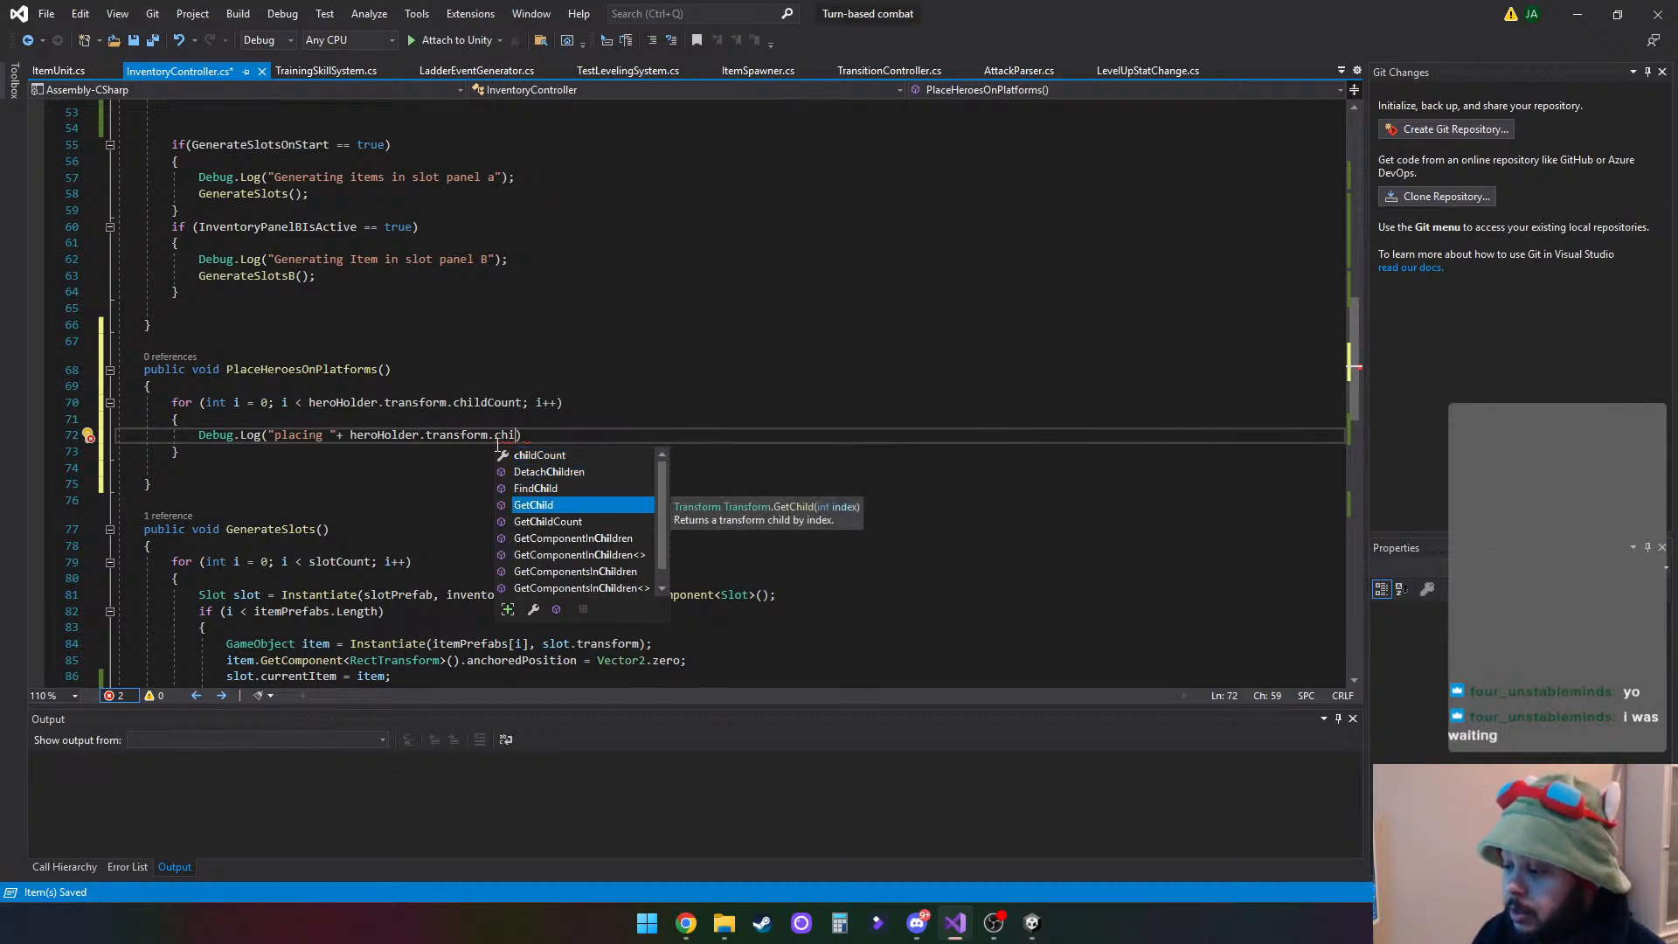
key("Tab")
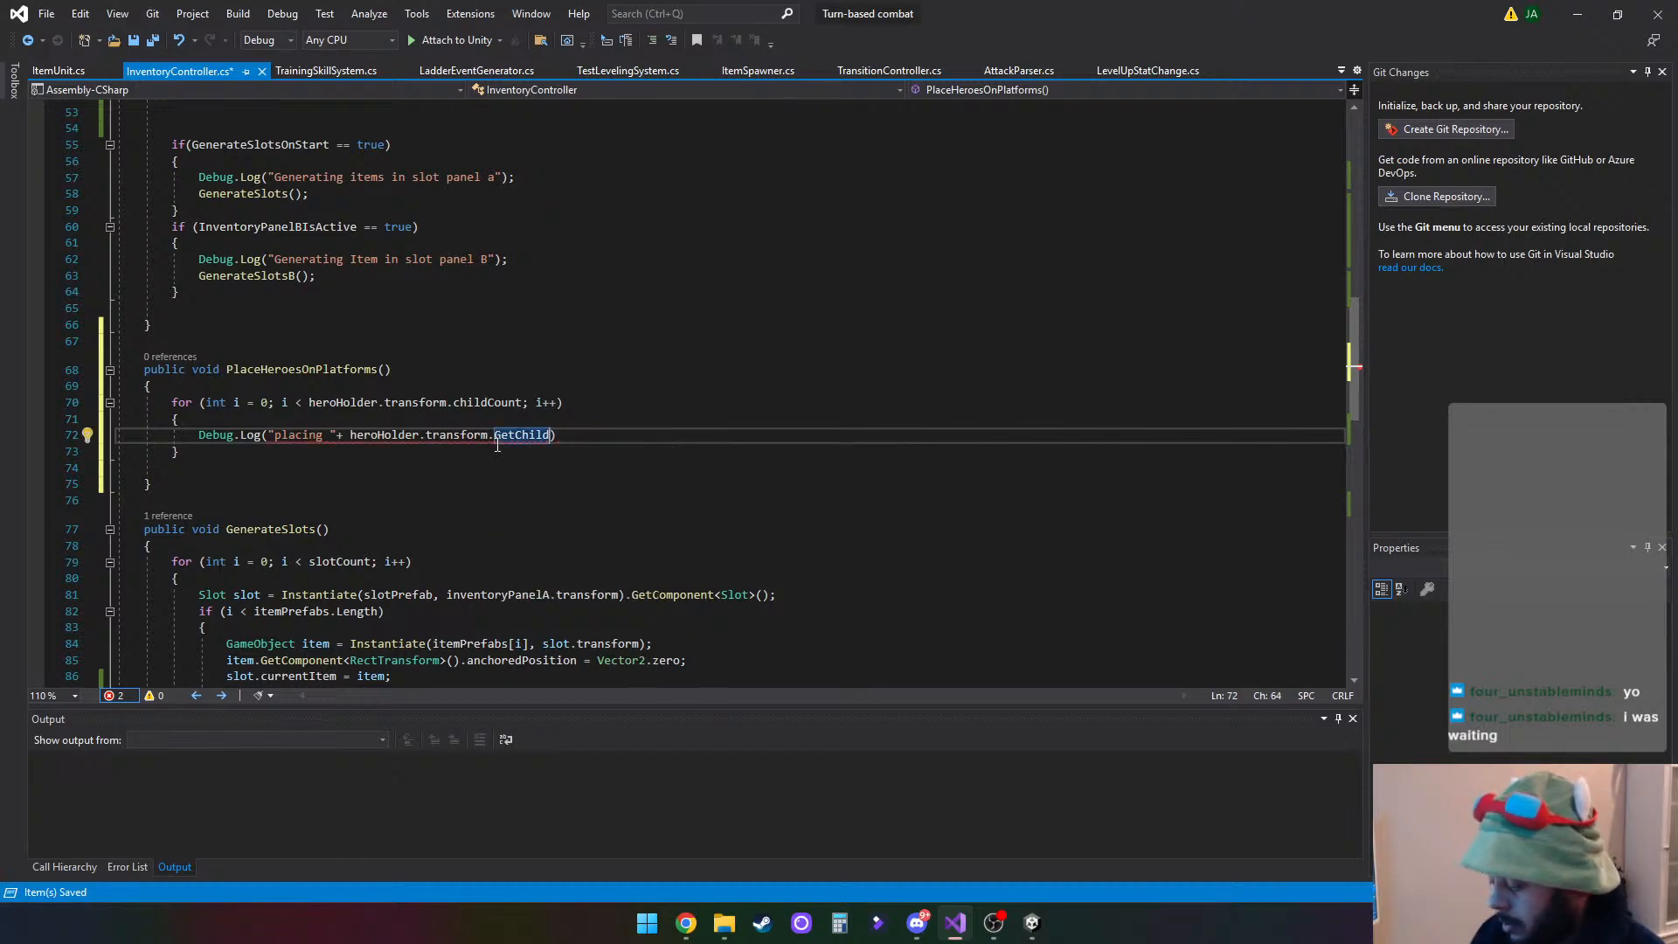
type("()")
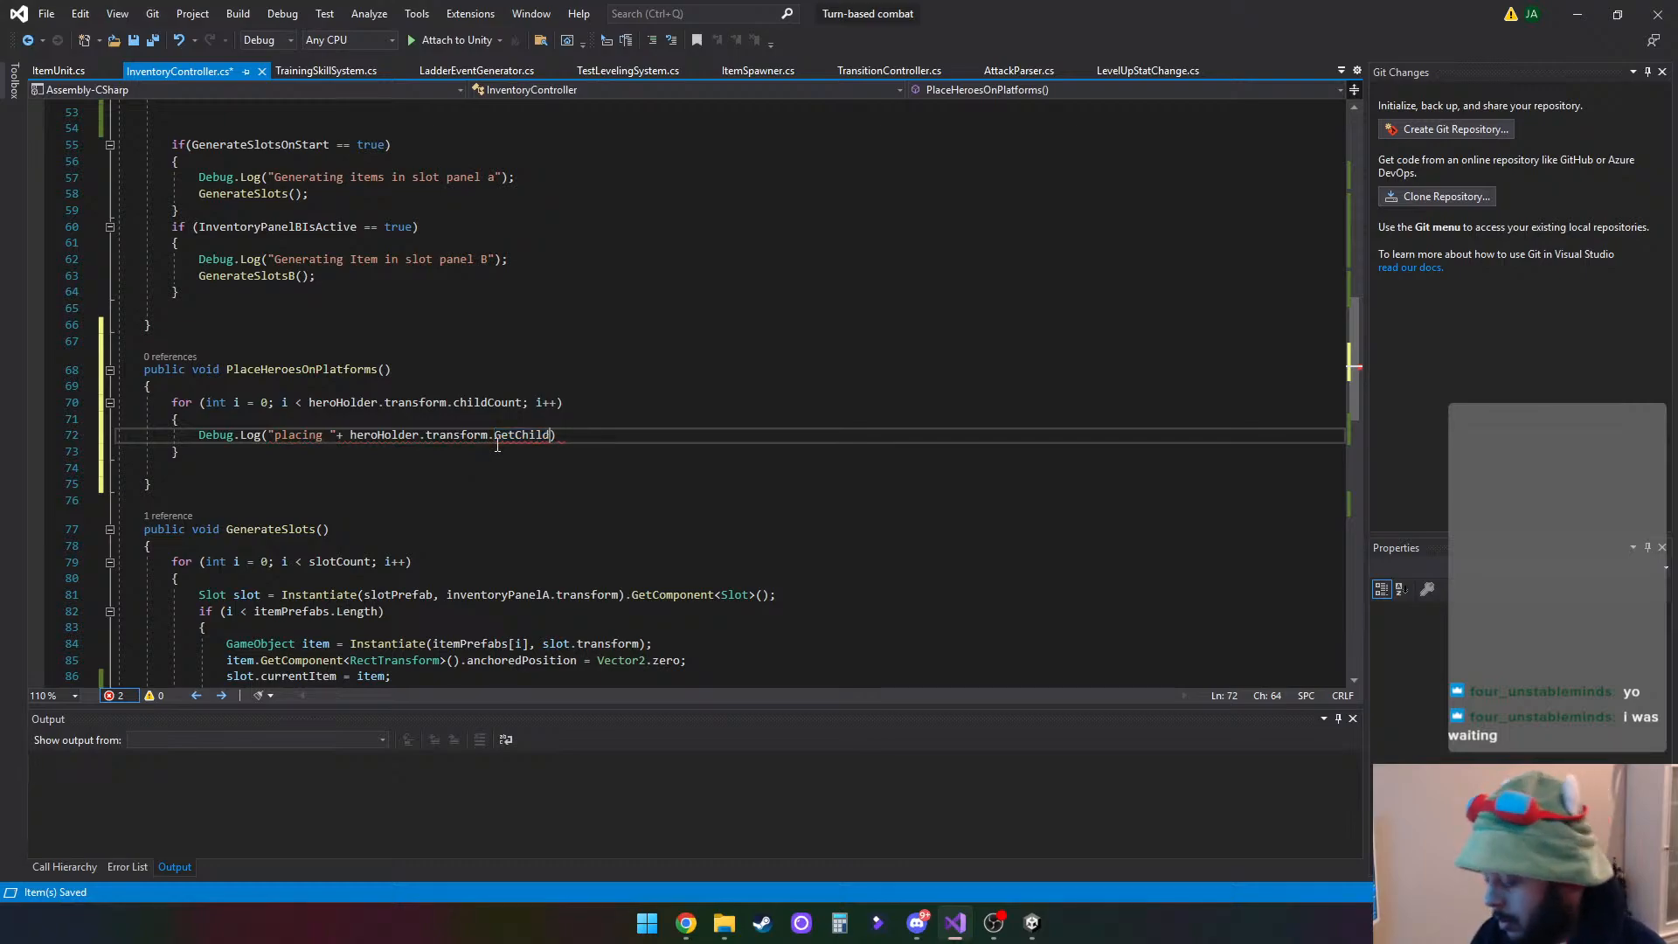
type("i")
key("Escape")
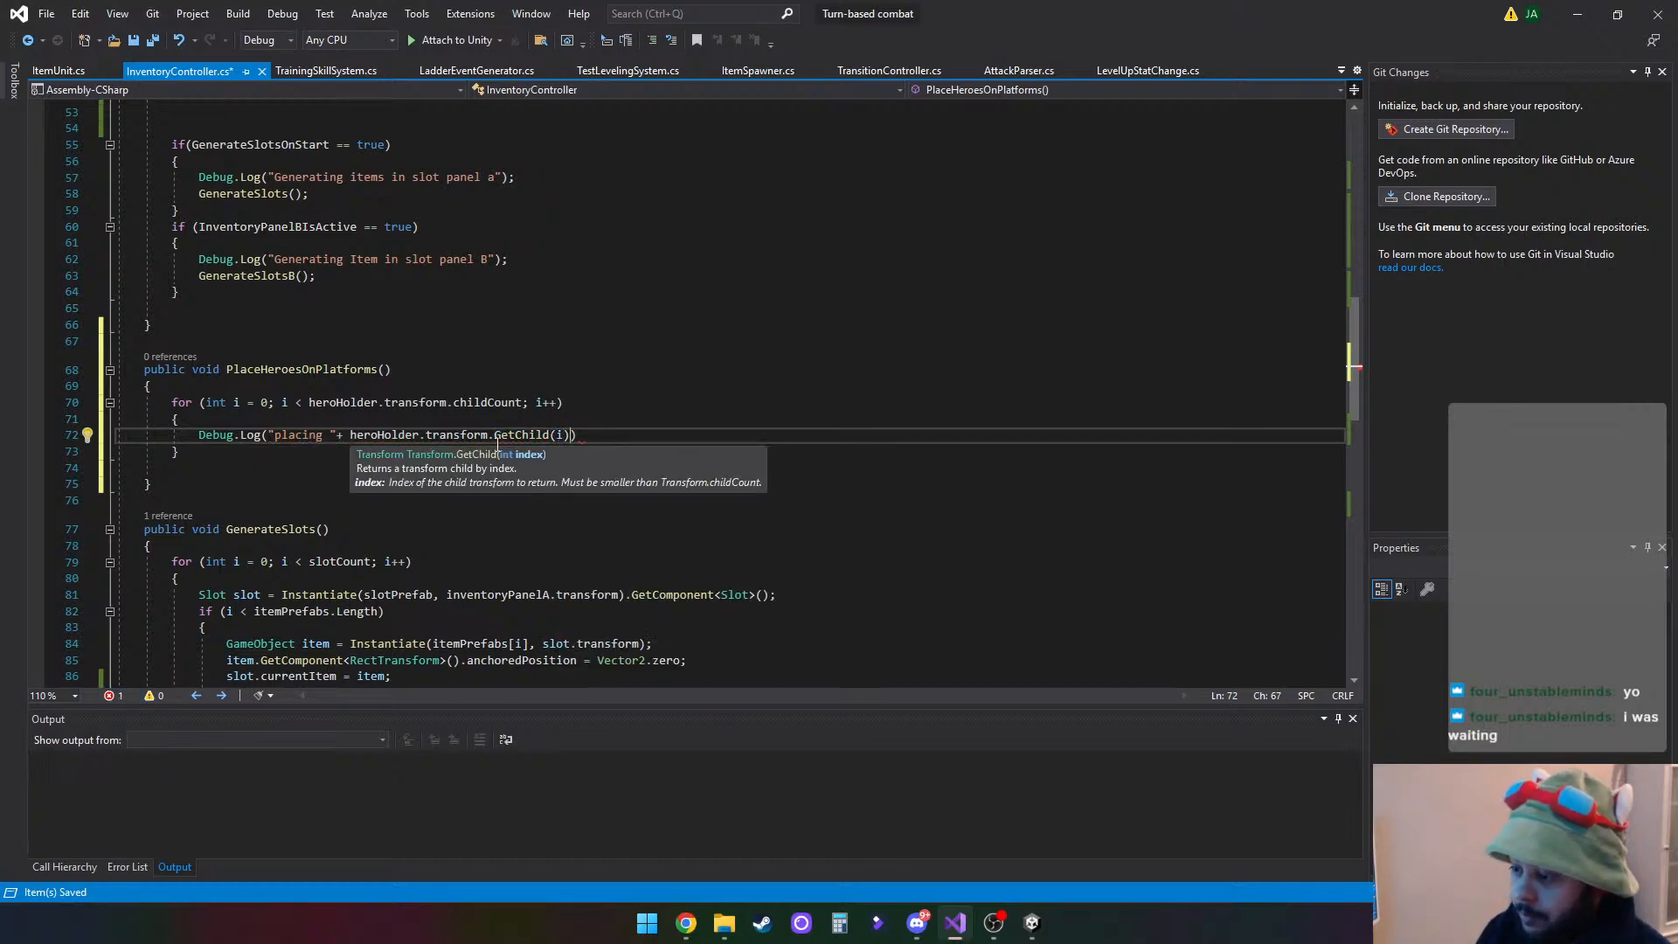
- Extend the GetChild(i) expression with .gameObject.name so the log outputs the child's name
type(".")
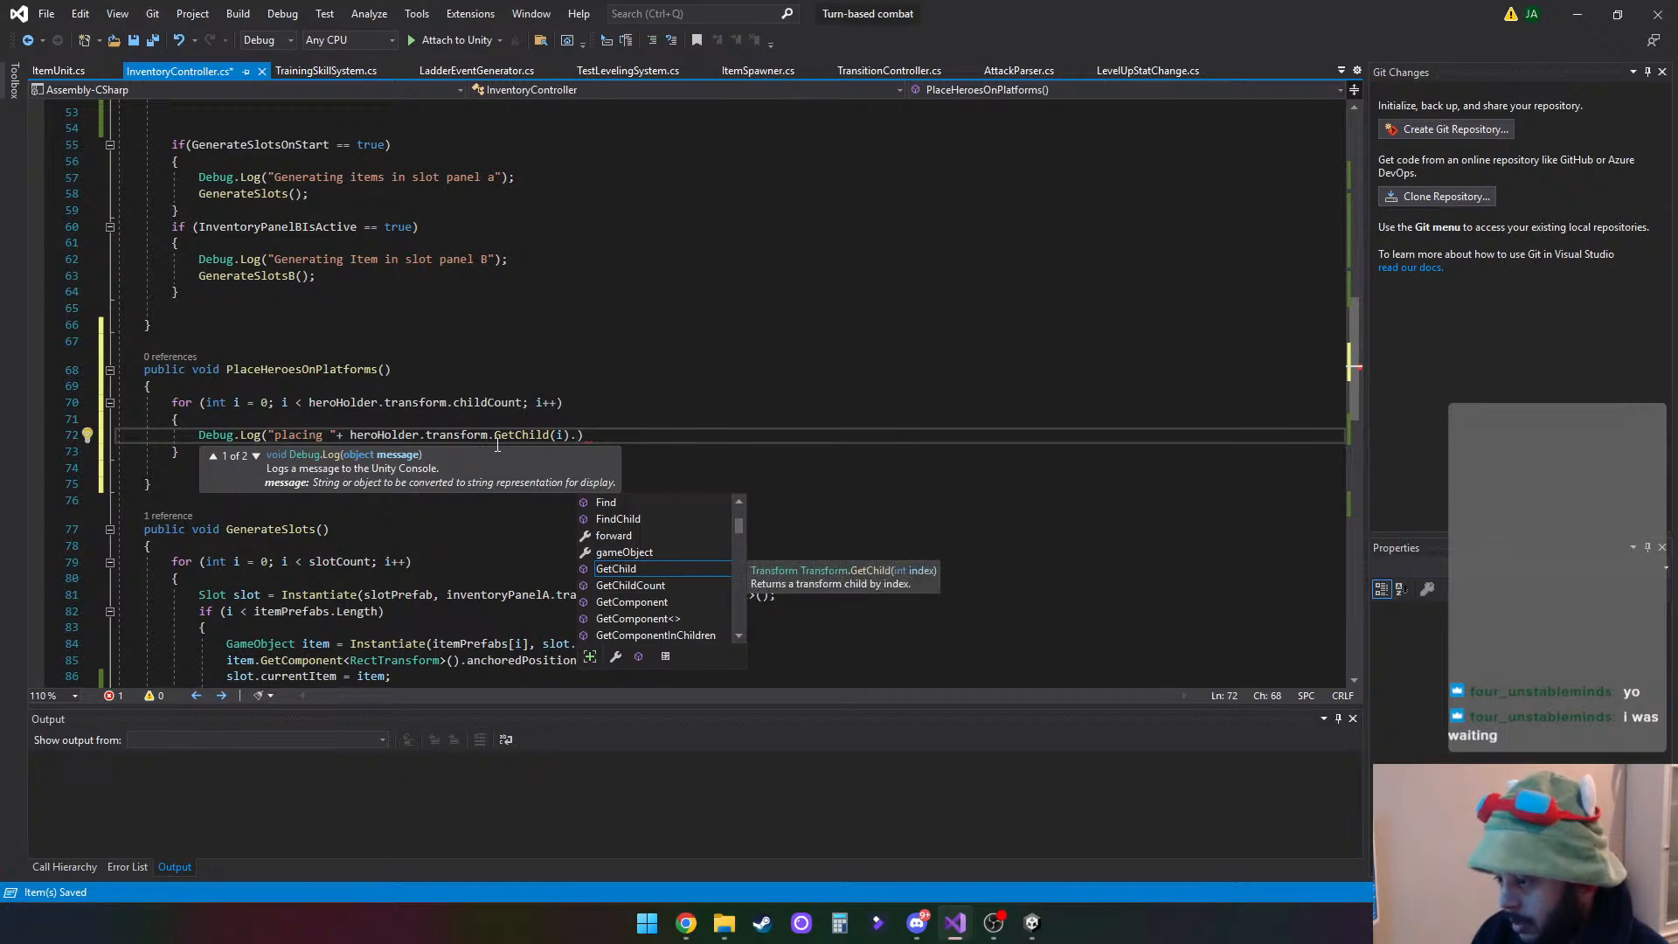
type("gameObject")
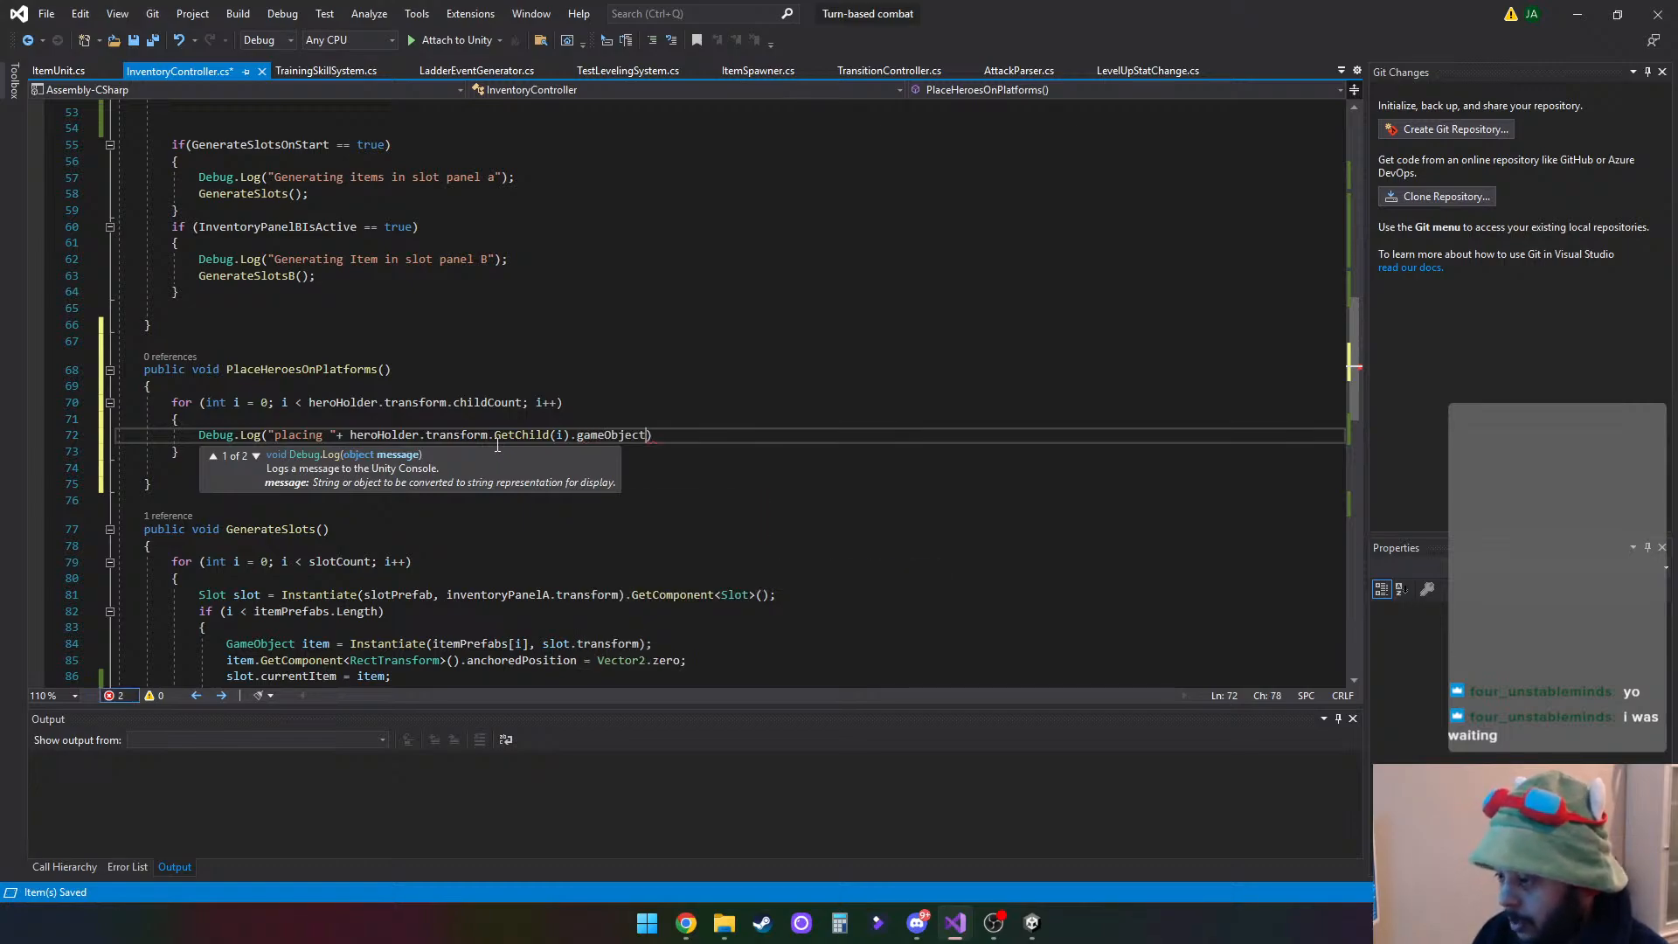
type(".name")
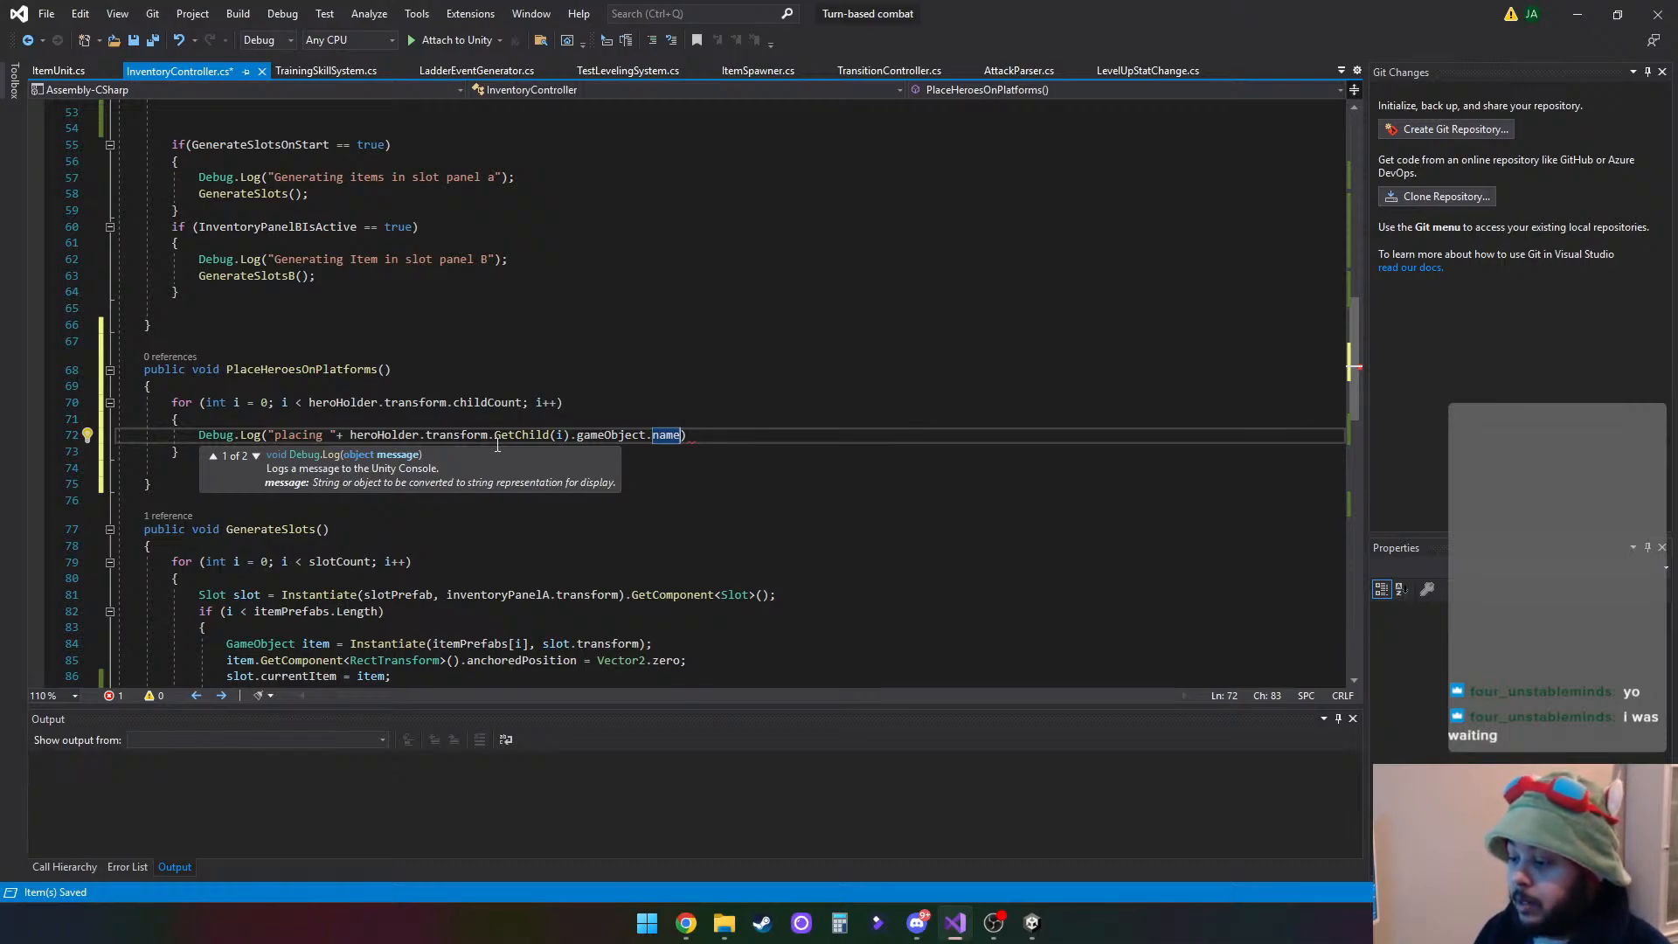
- Append + " on " after gameObject.name in the Debug.Log message
type("+")
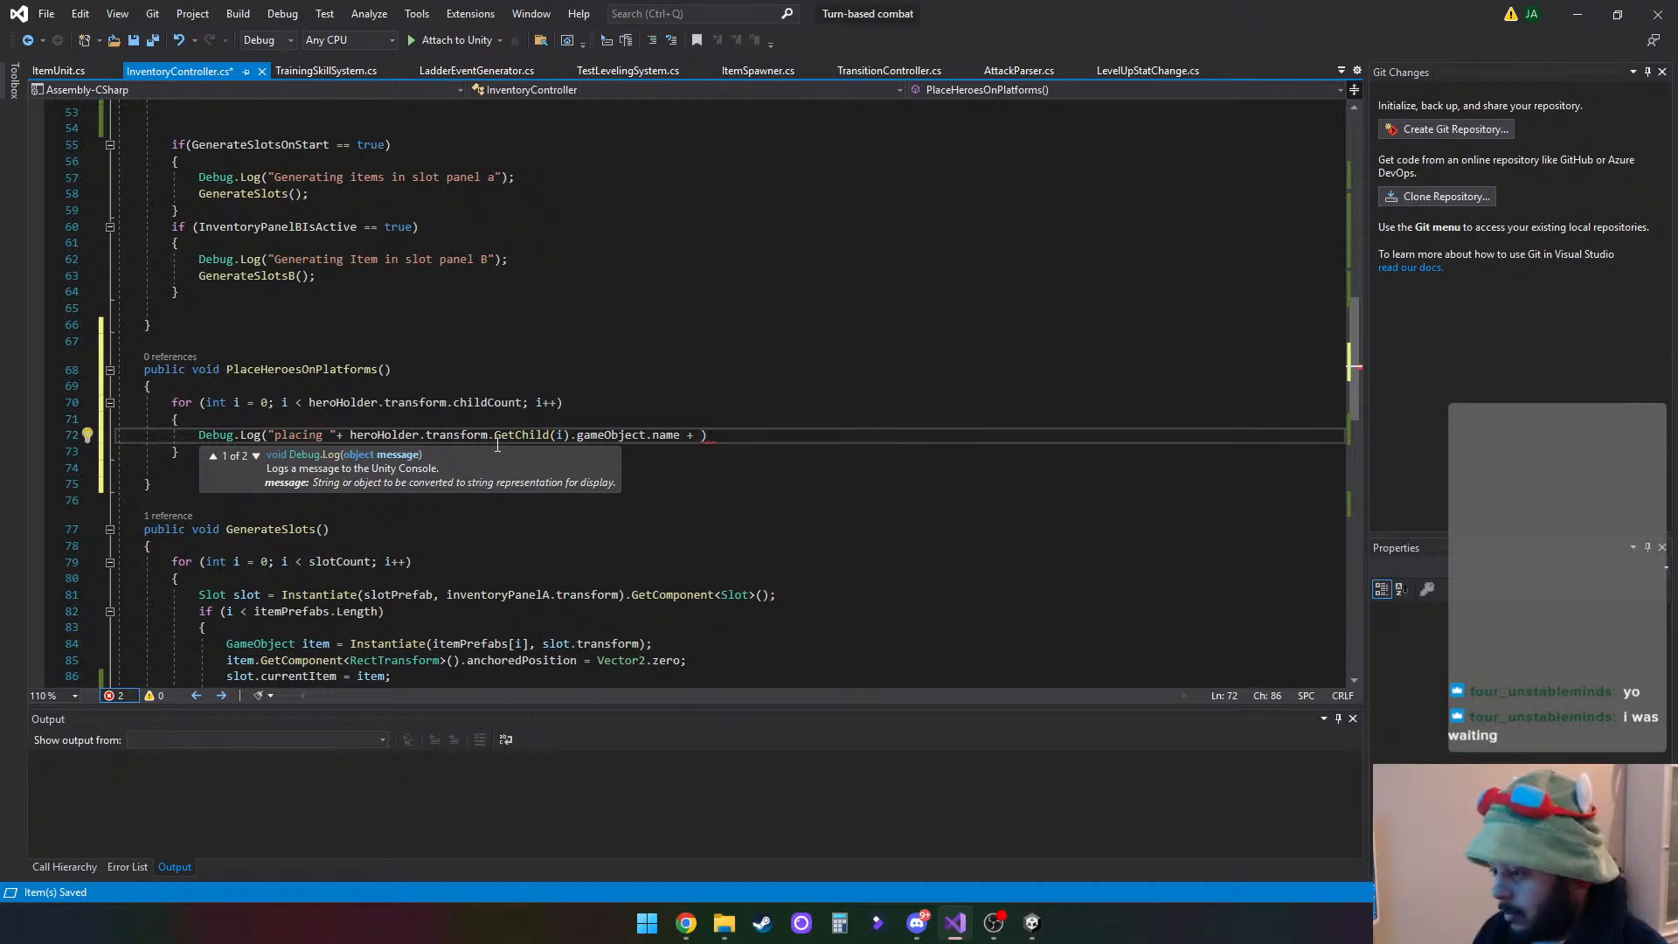
type(" \" ")
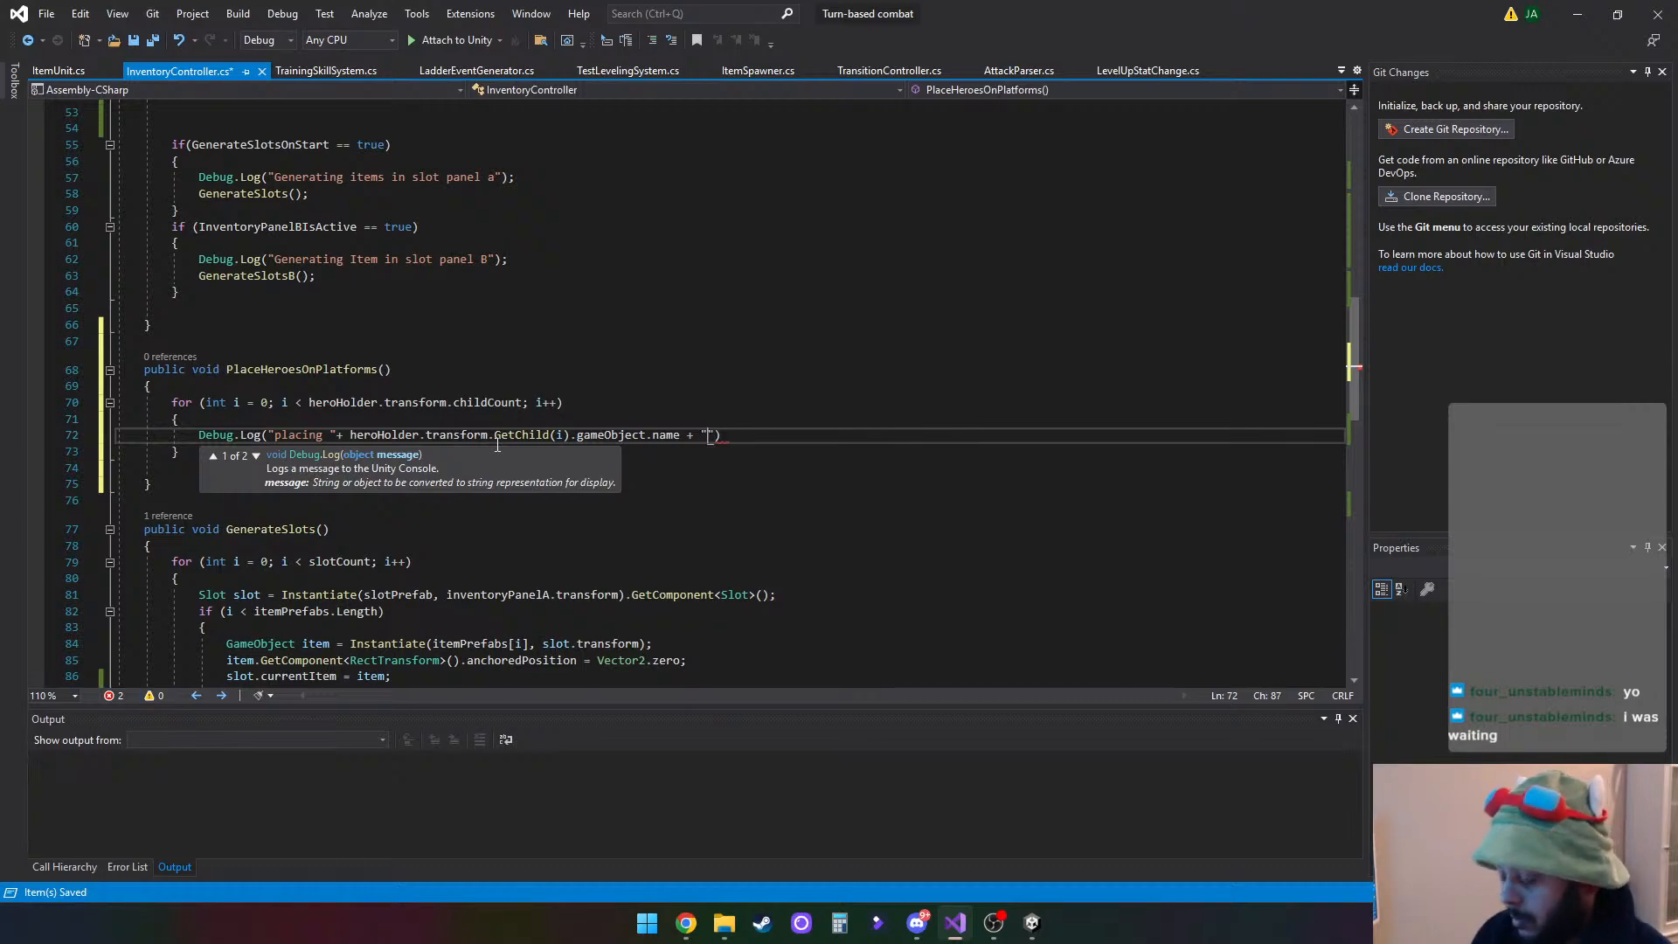
type("in")
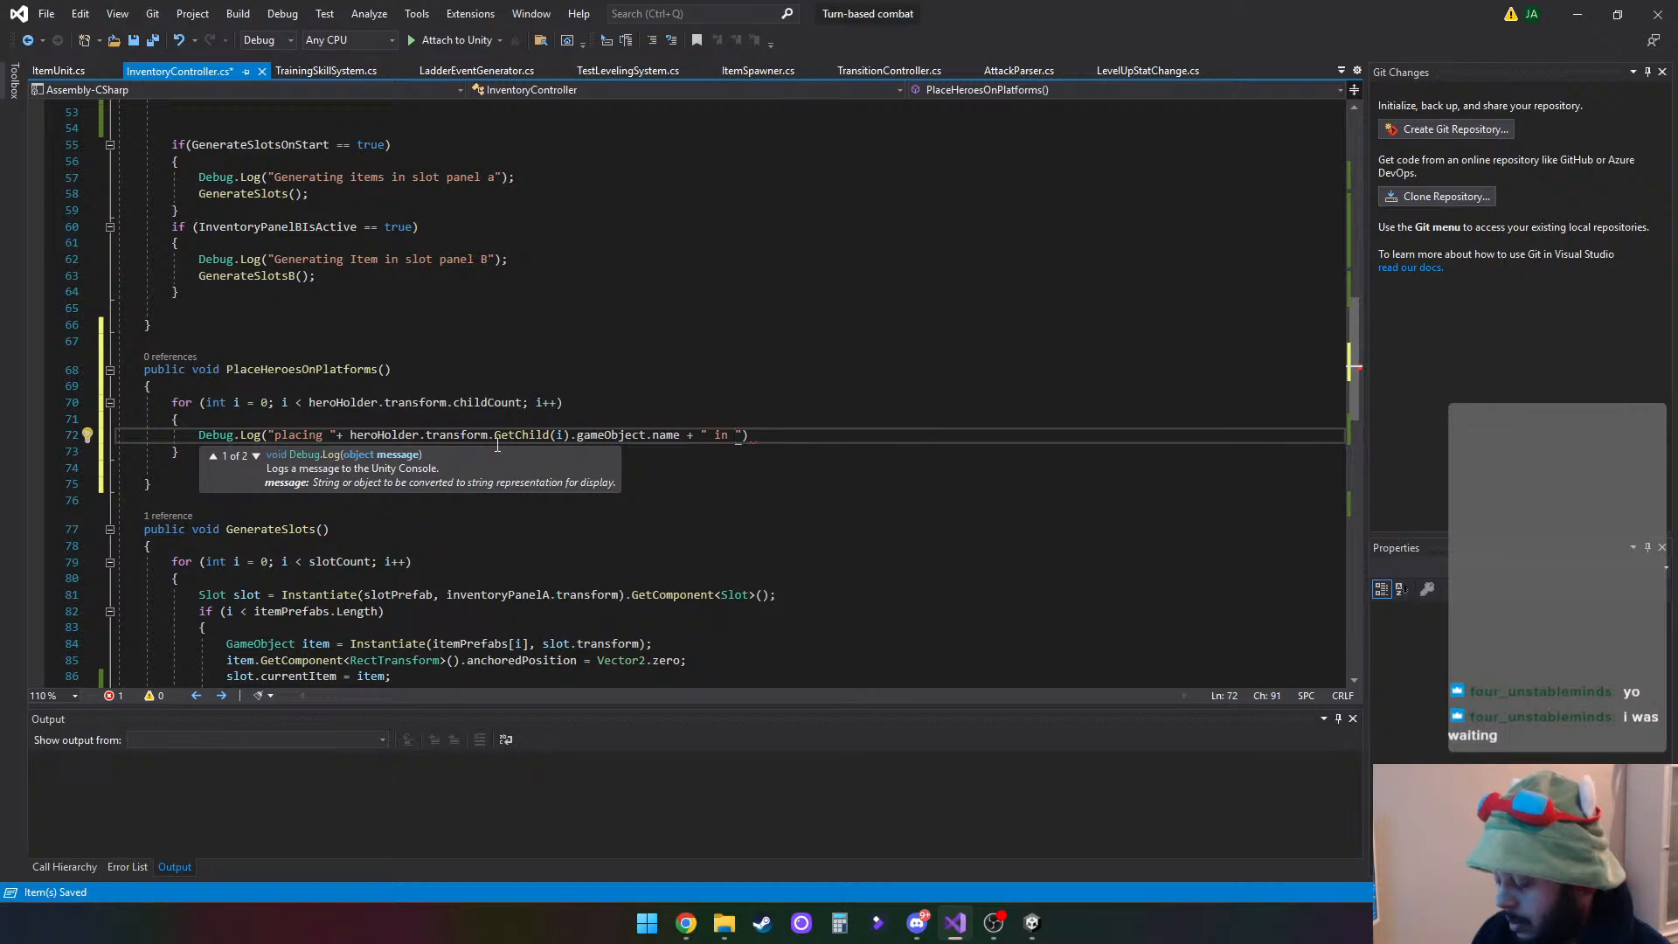
key("BackSpace")
key("BackSpace")
key("BackSpace")
type("on ")
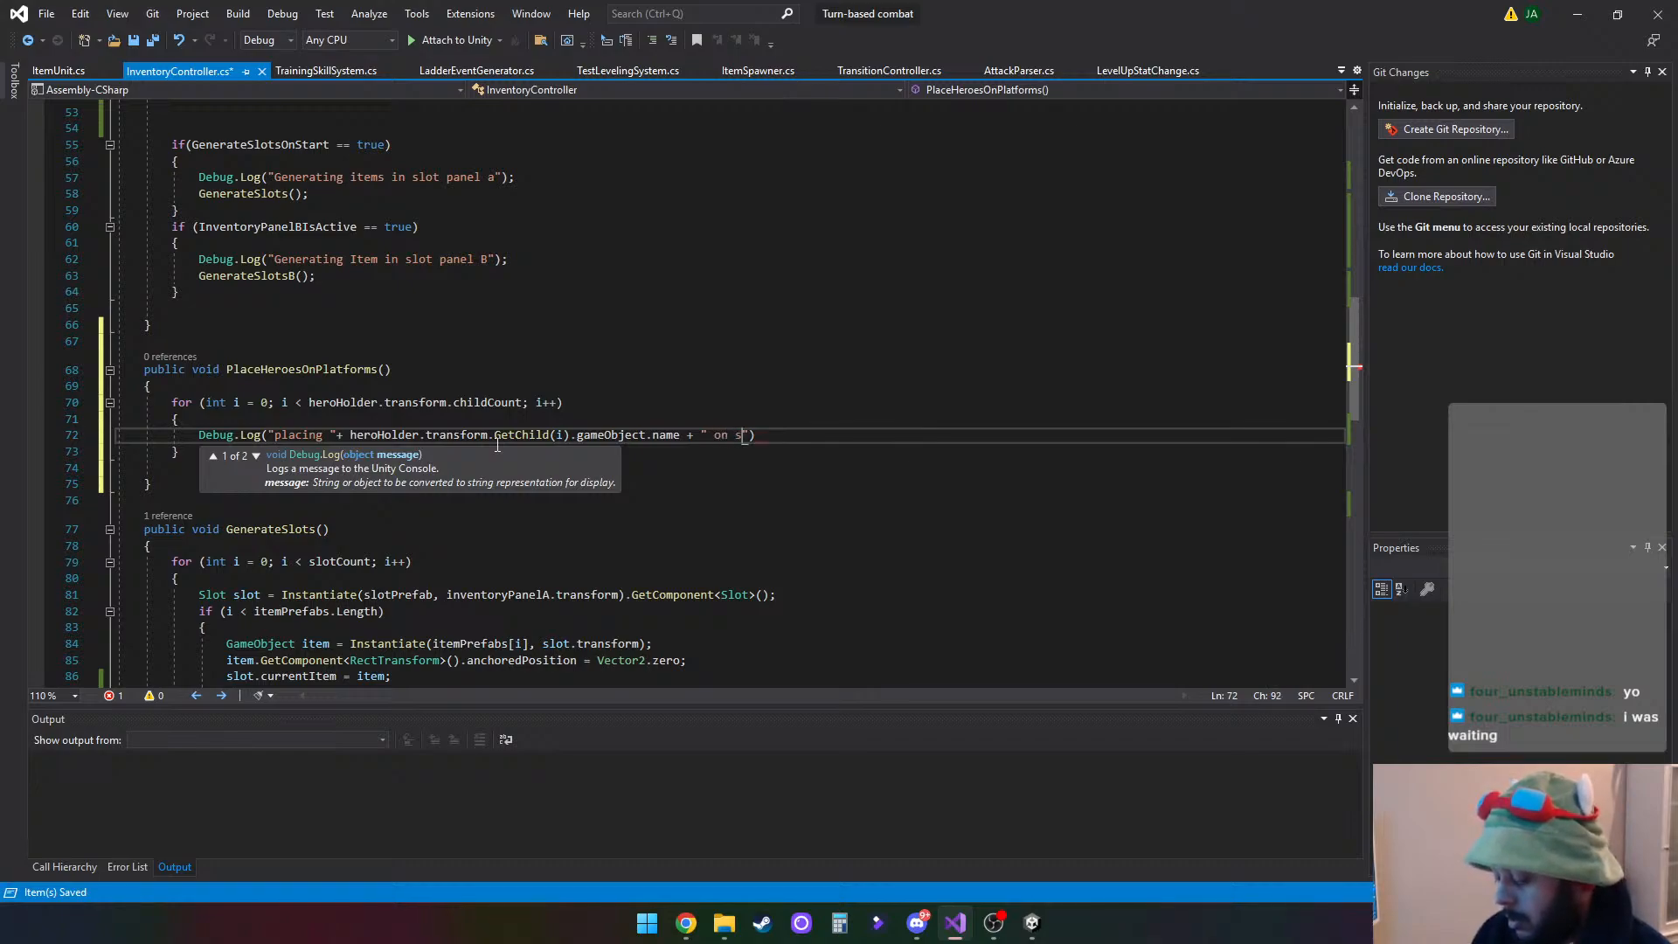
type("platfrom ")
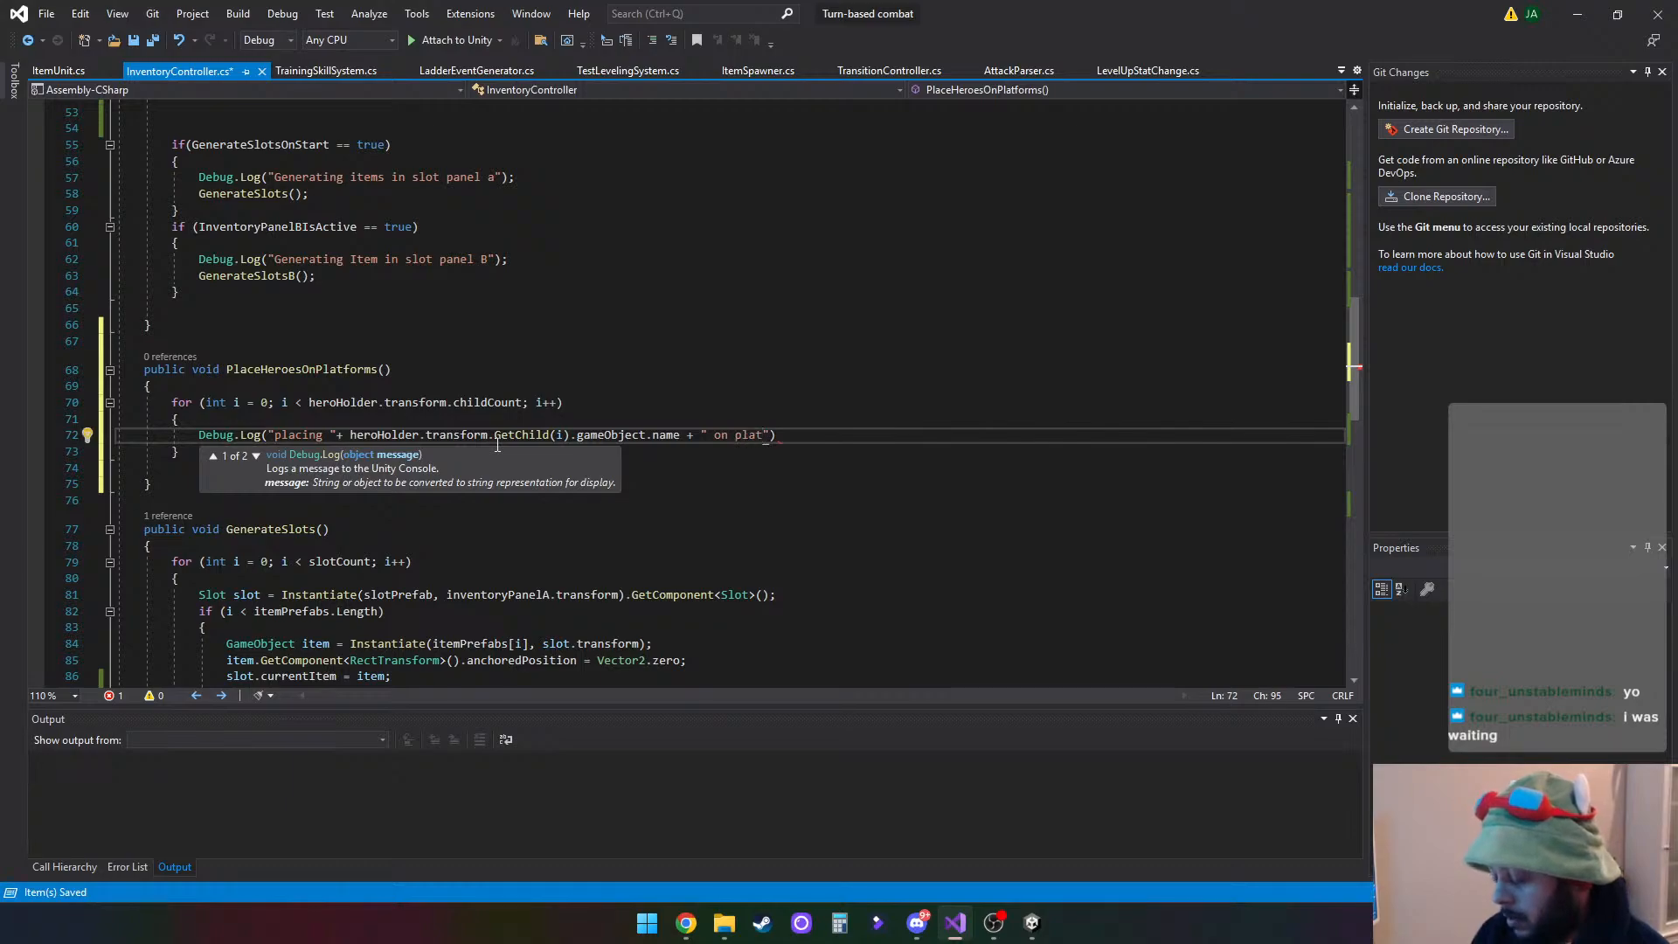
type("\" +")
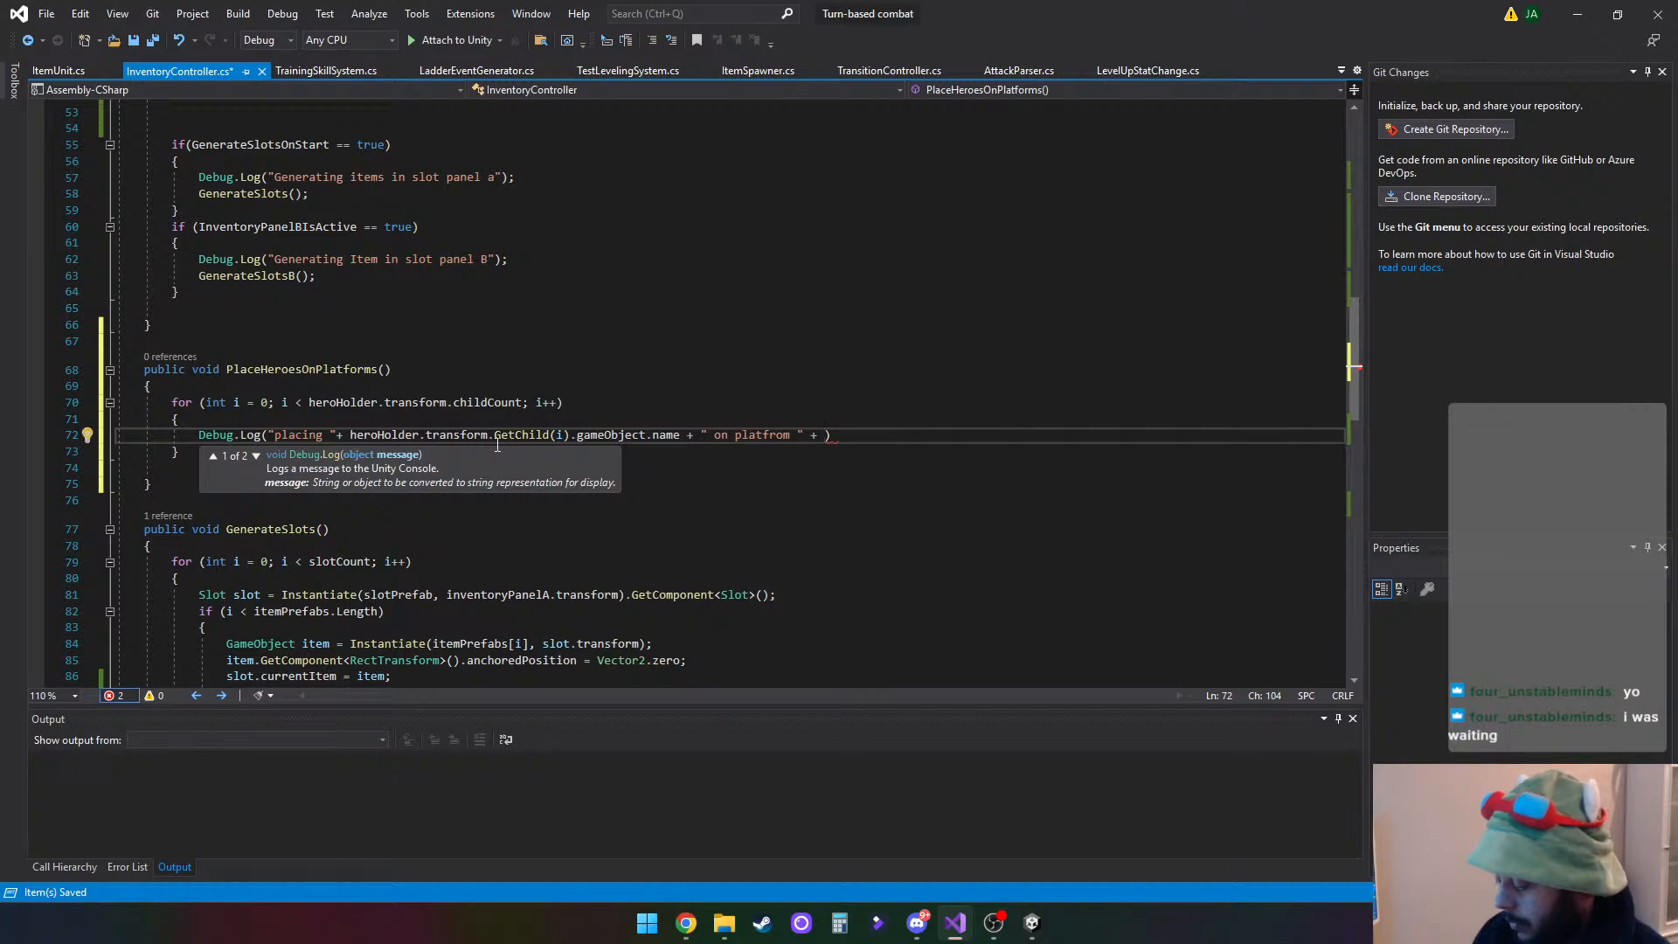
type(" i)")
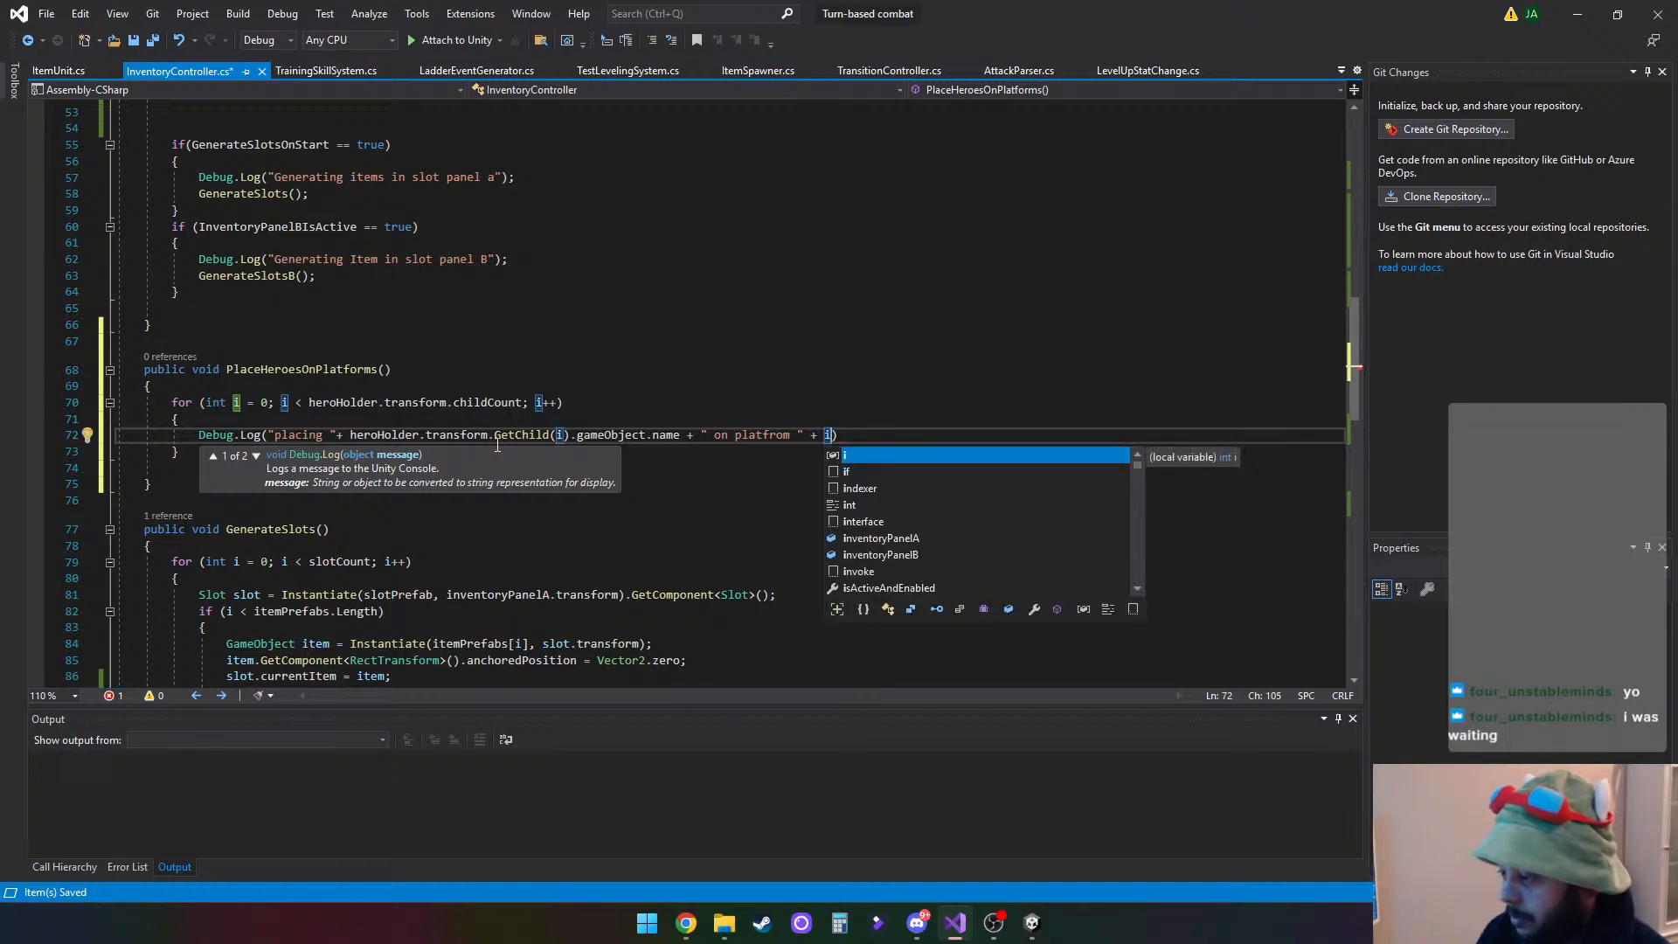
type(";")
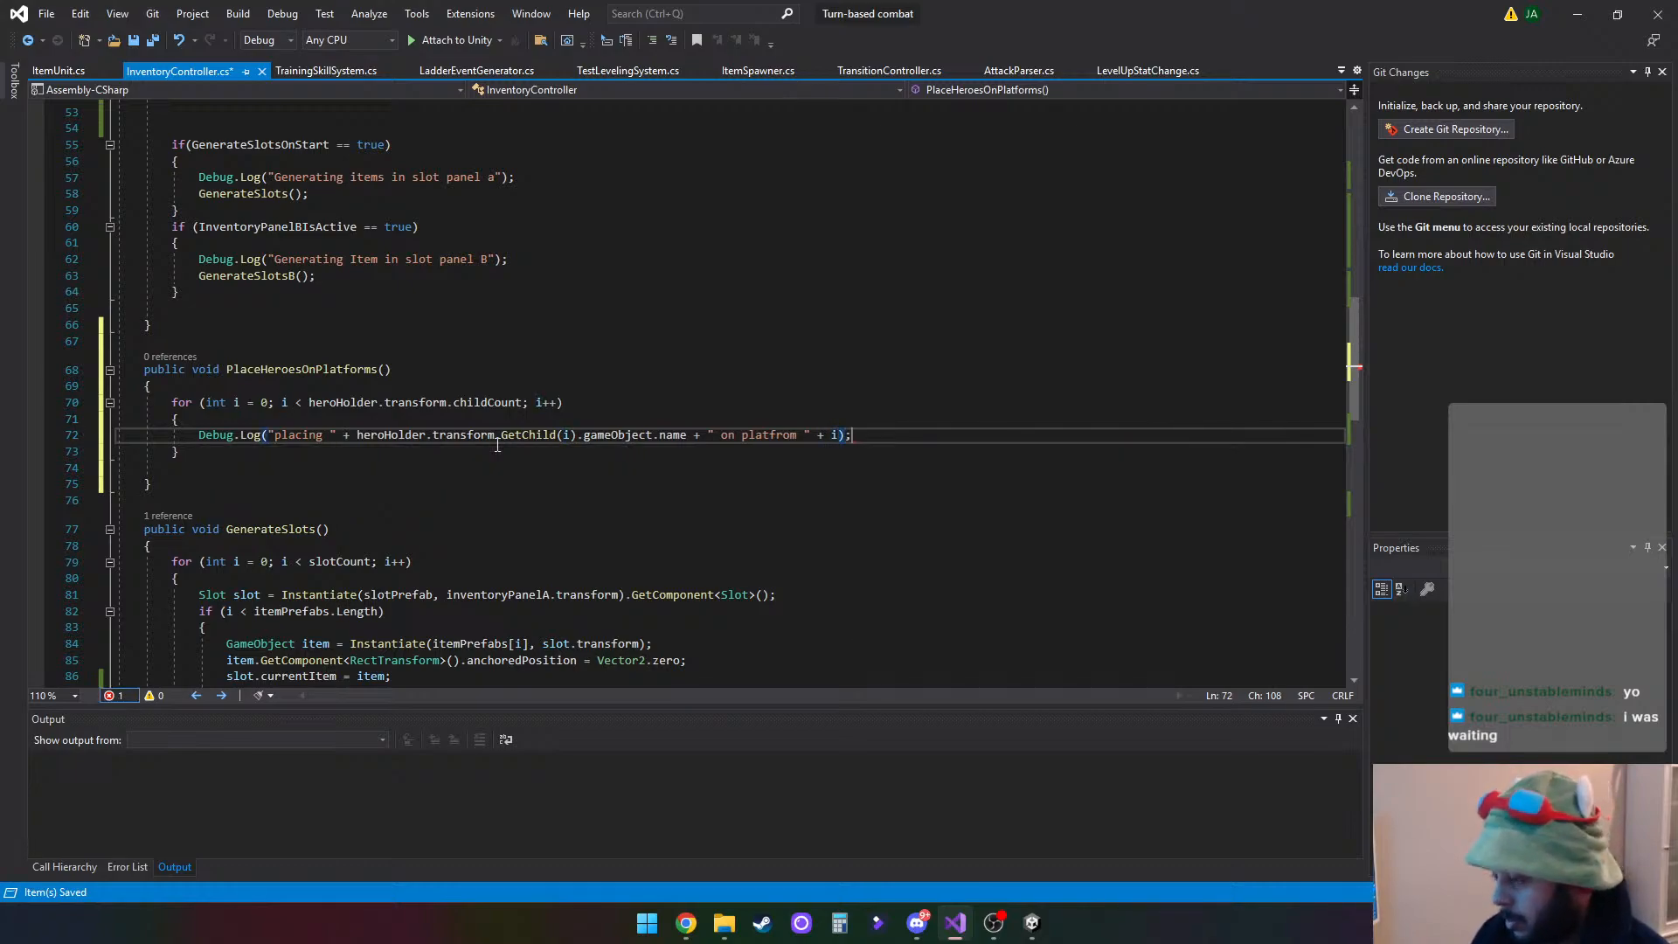
- Start a var declaration named hero with an equals sign on a new line below the Debug.Log call
key("Return")
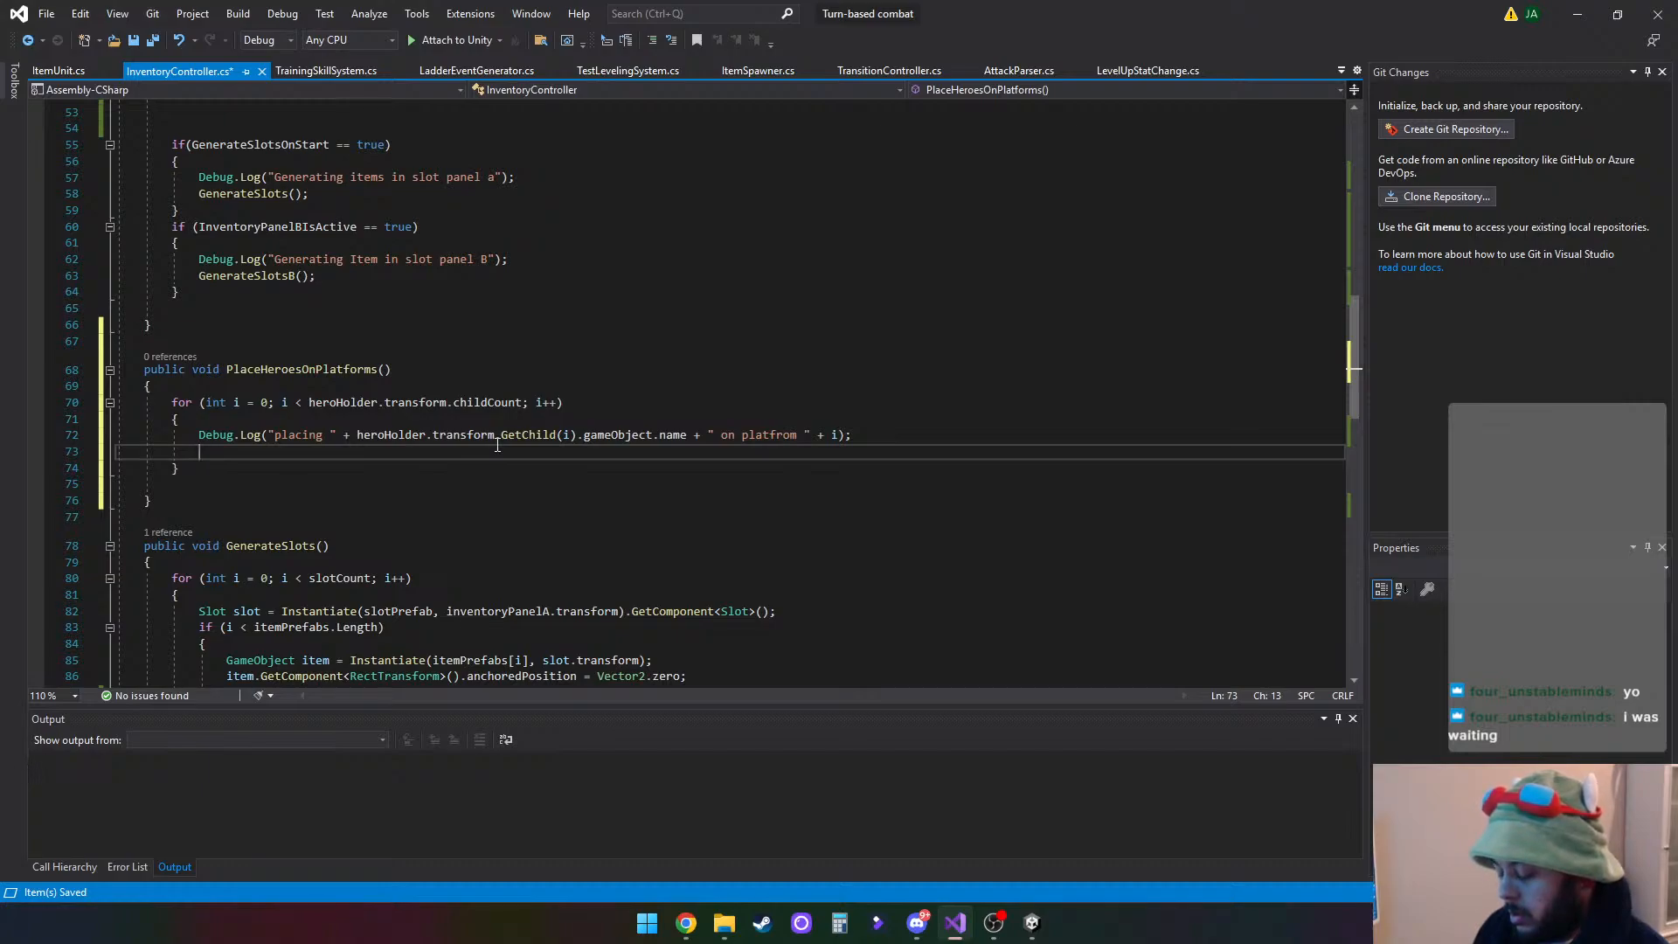
type("var ")
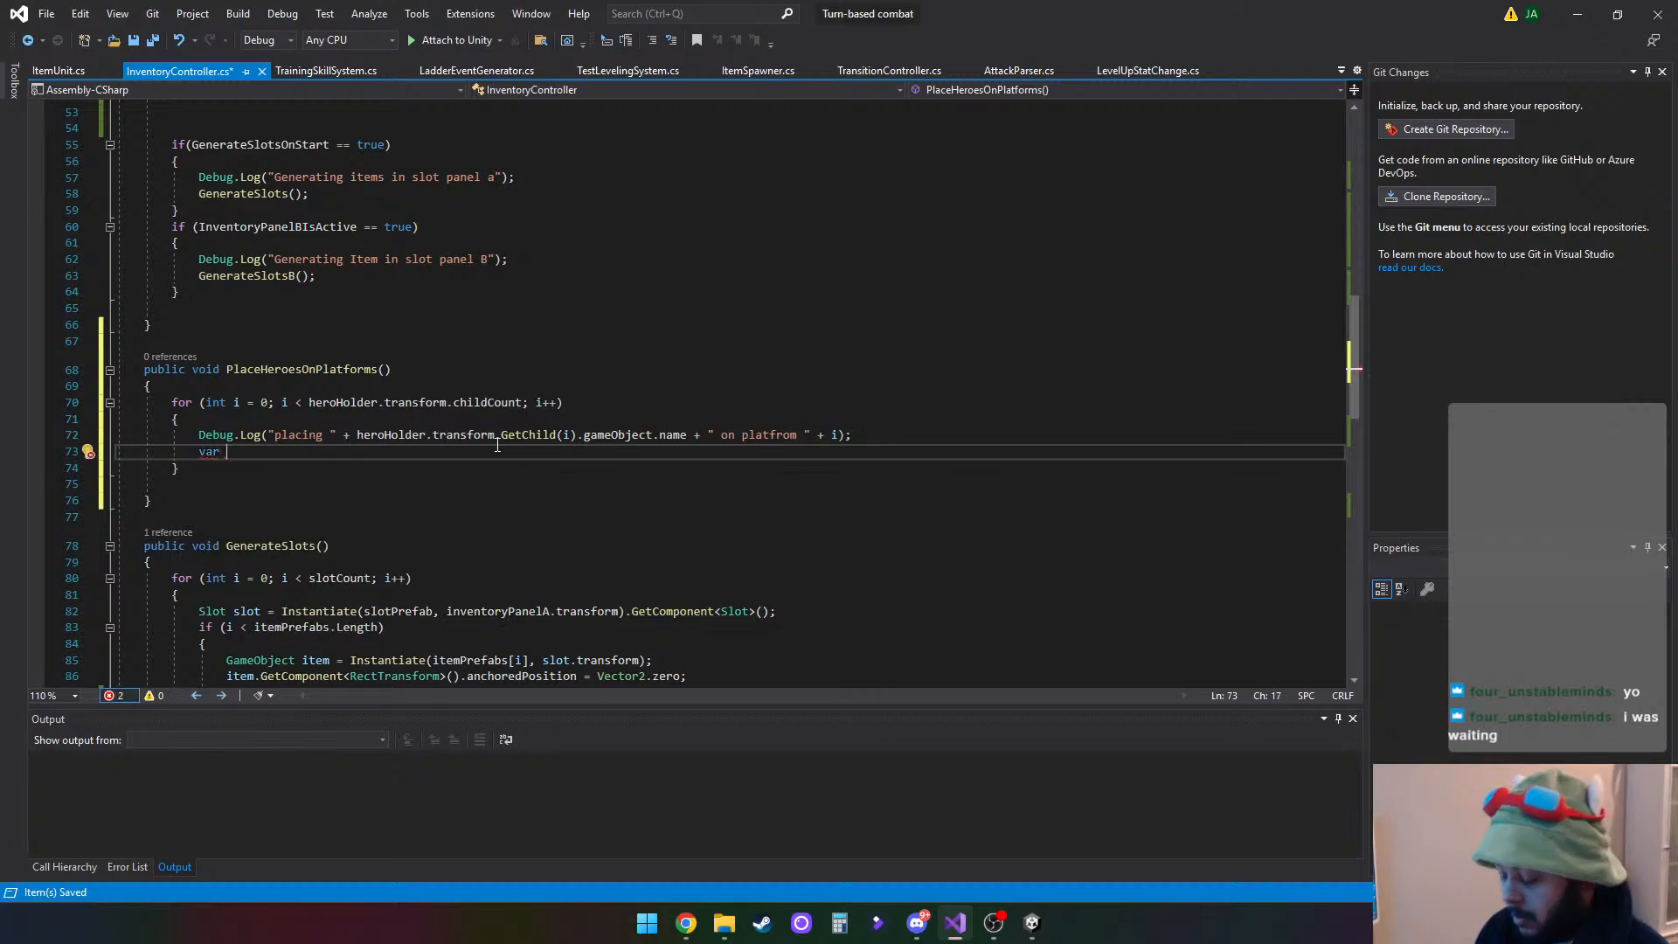
type("go")
key("BackSpace")
key("BackSpace")
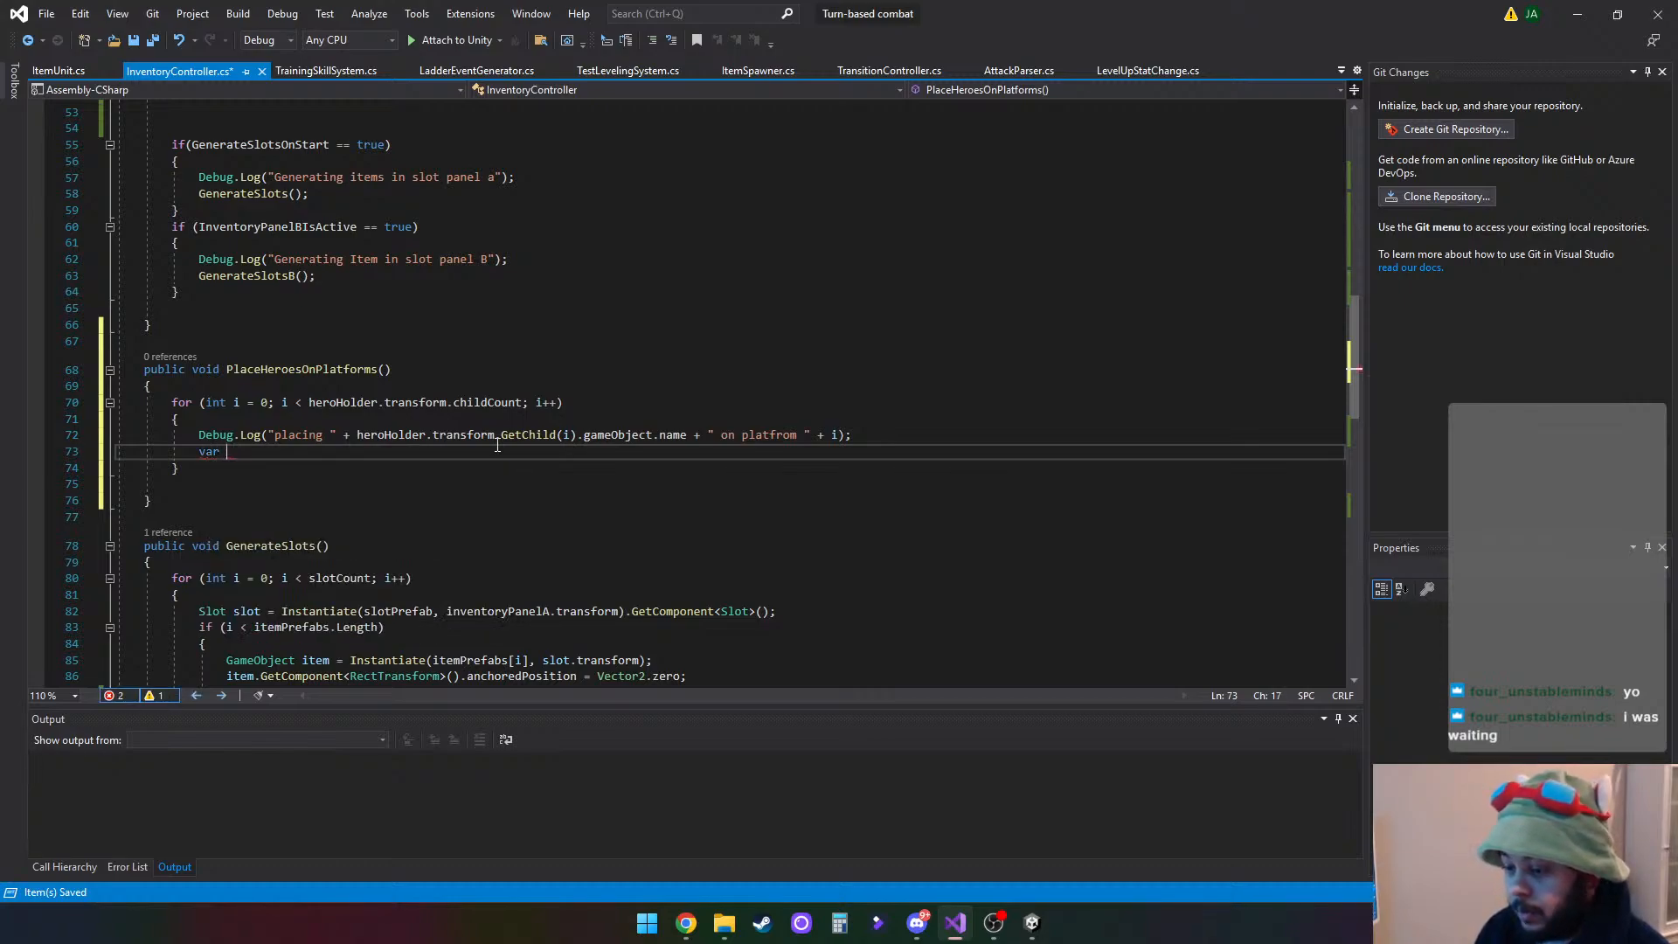
type("h")
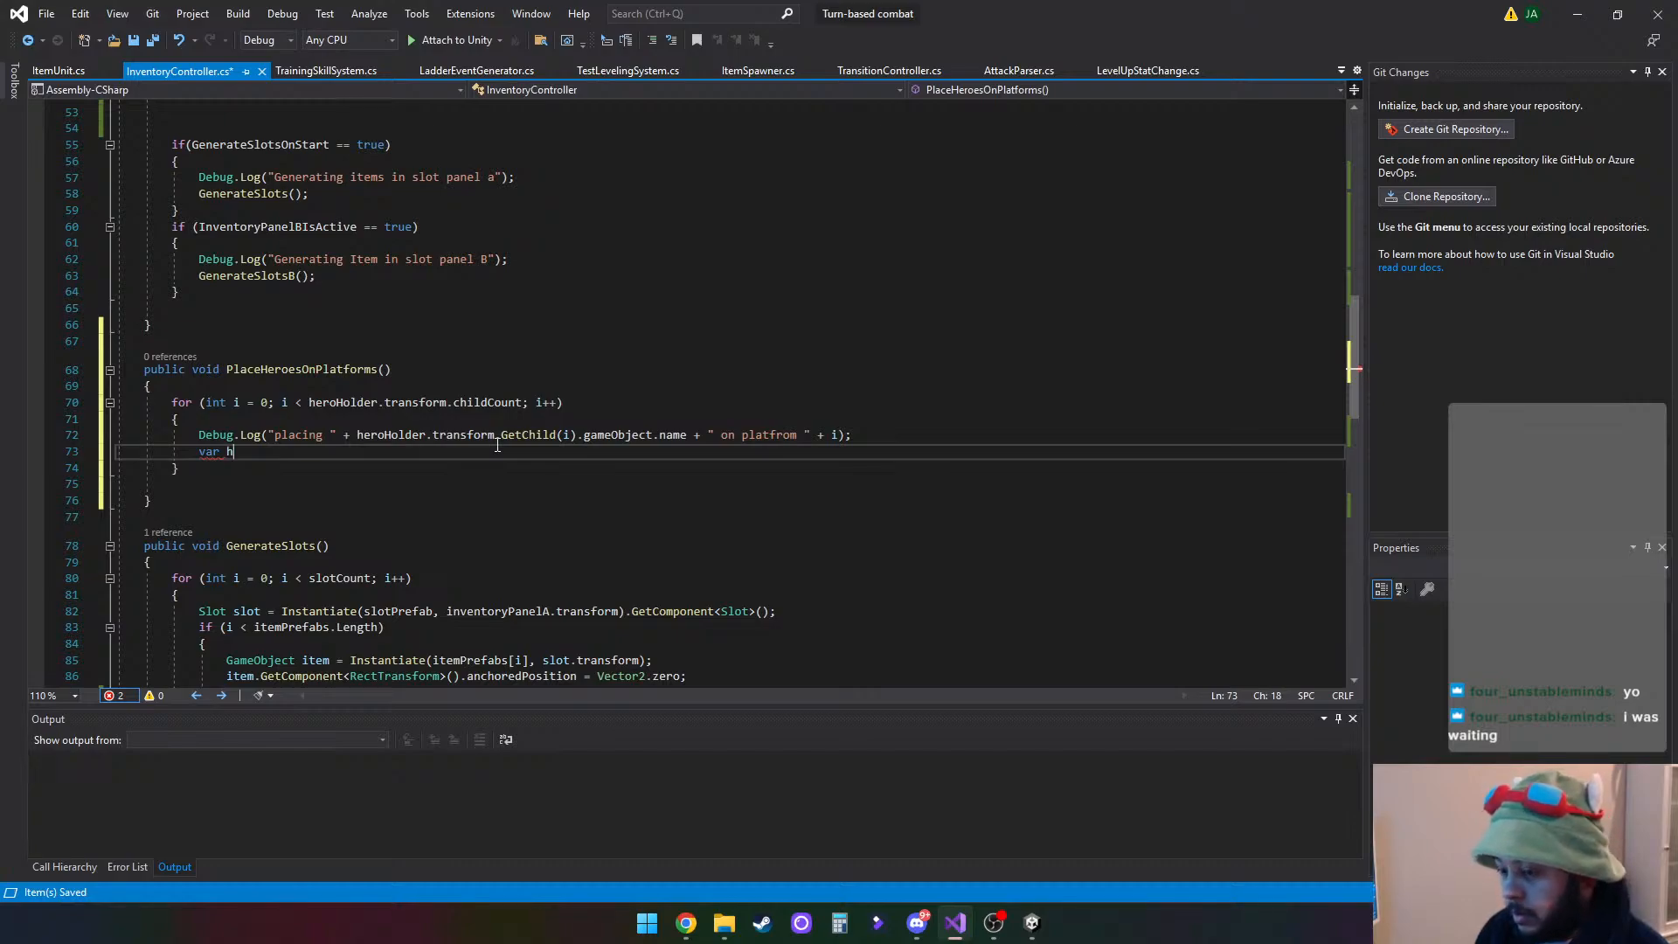
type("ero")
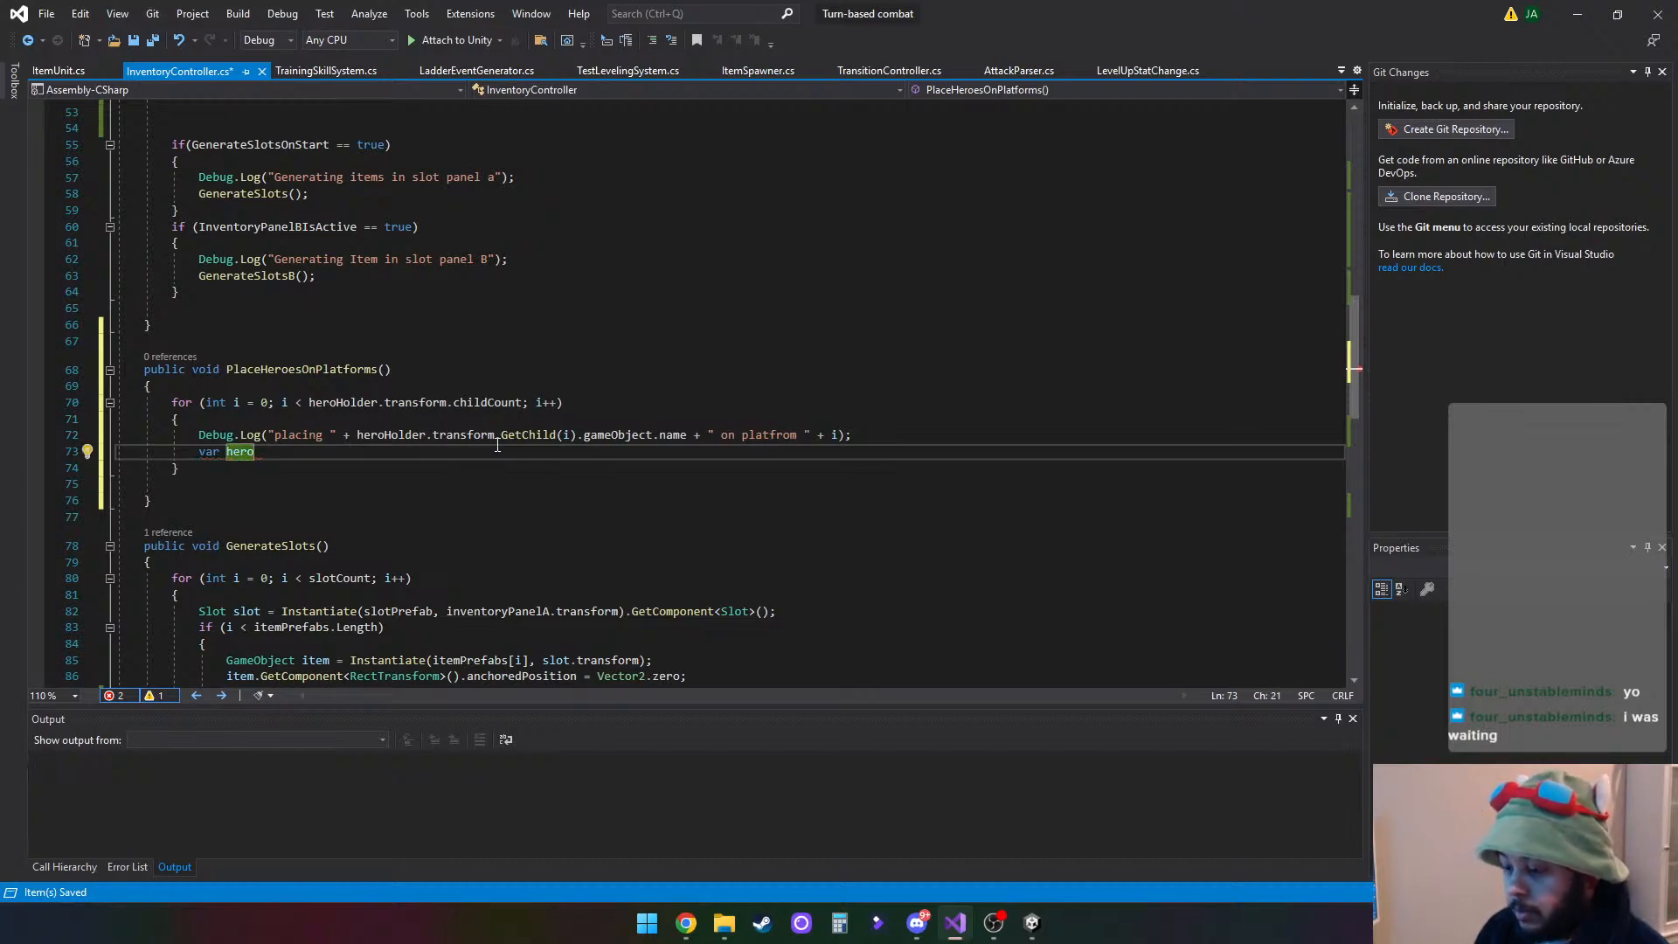
type(" = ")
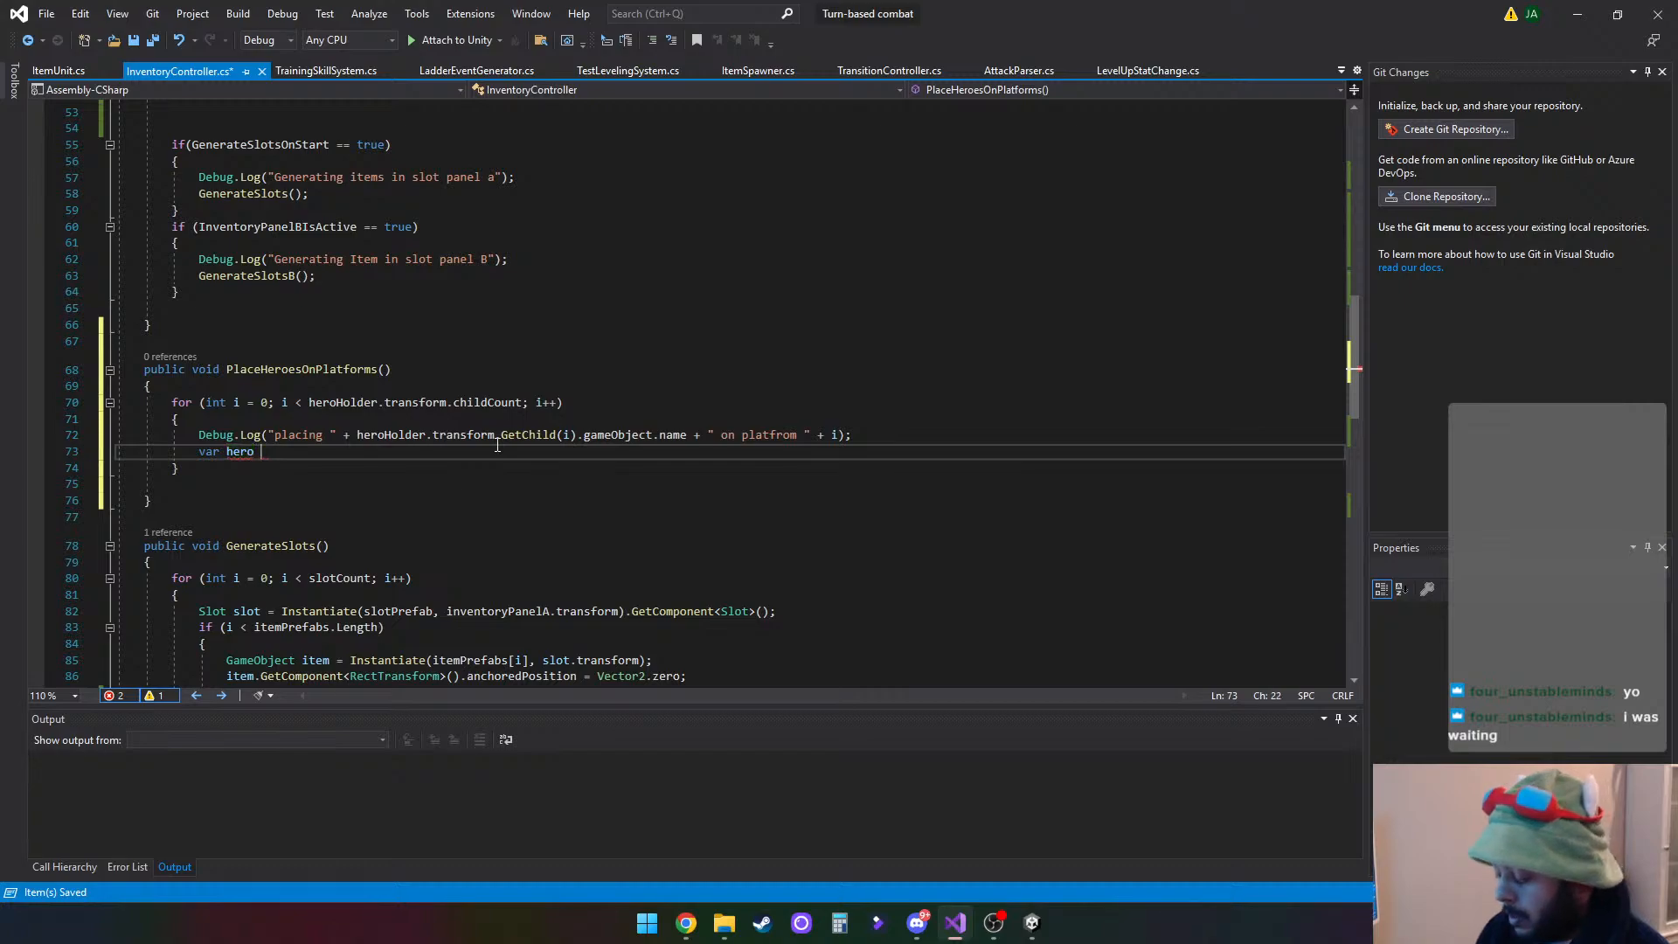
type("hero")
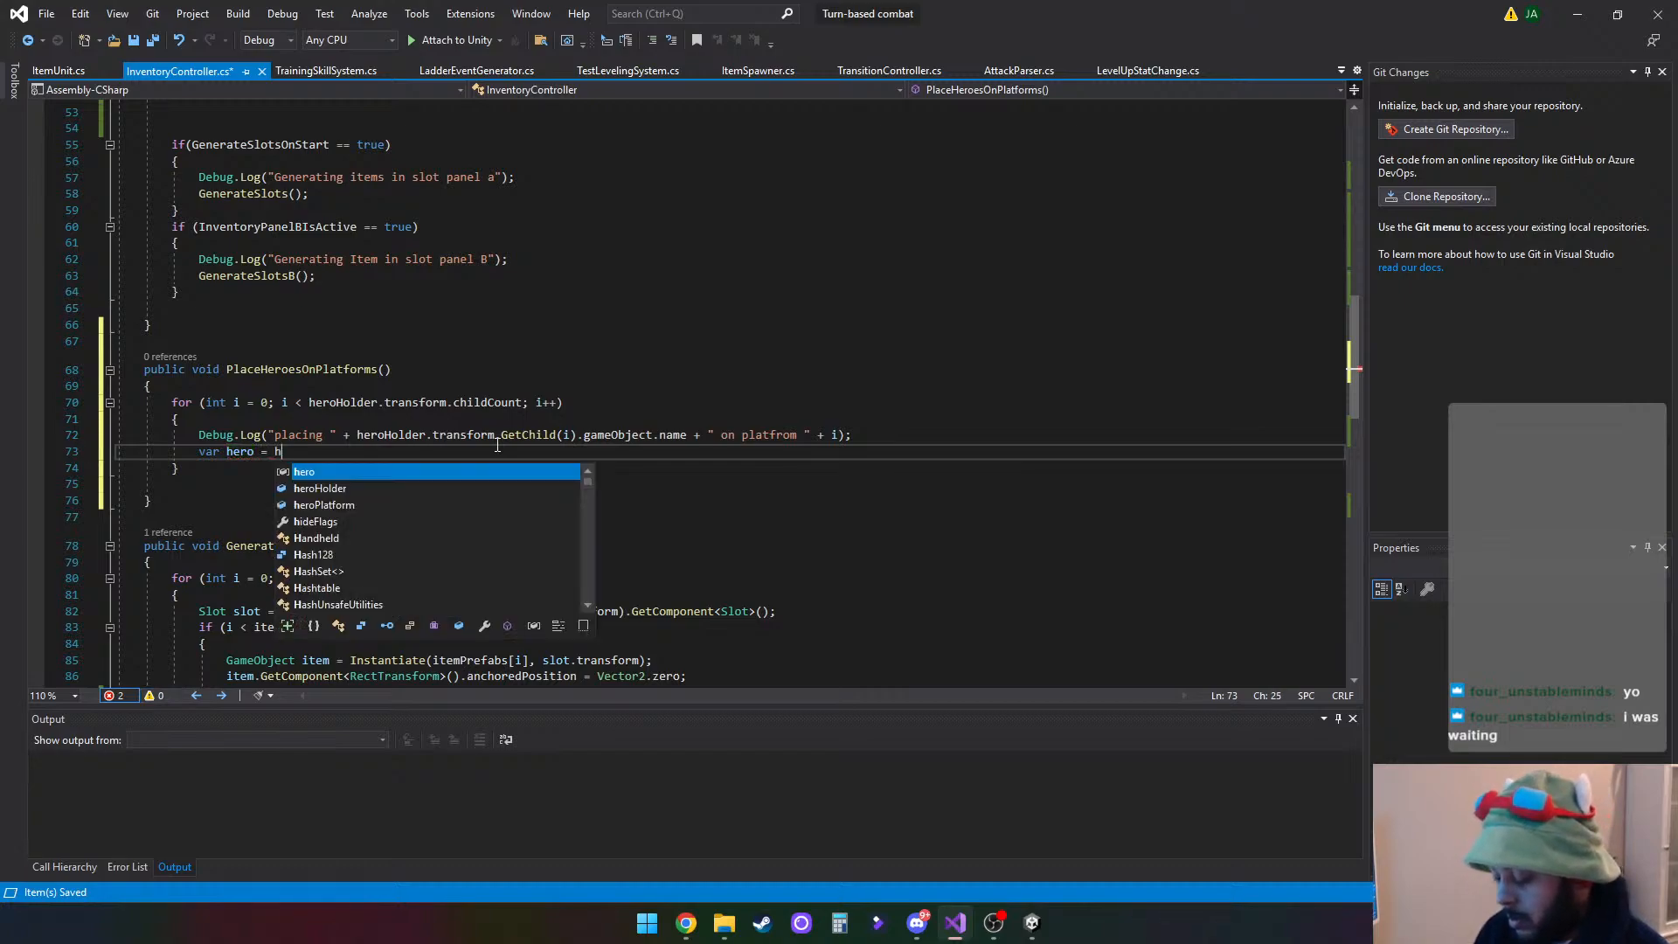
type("Holder")
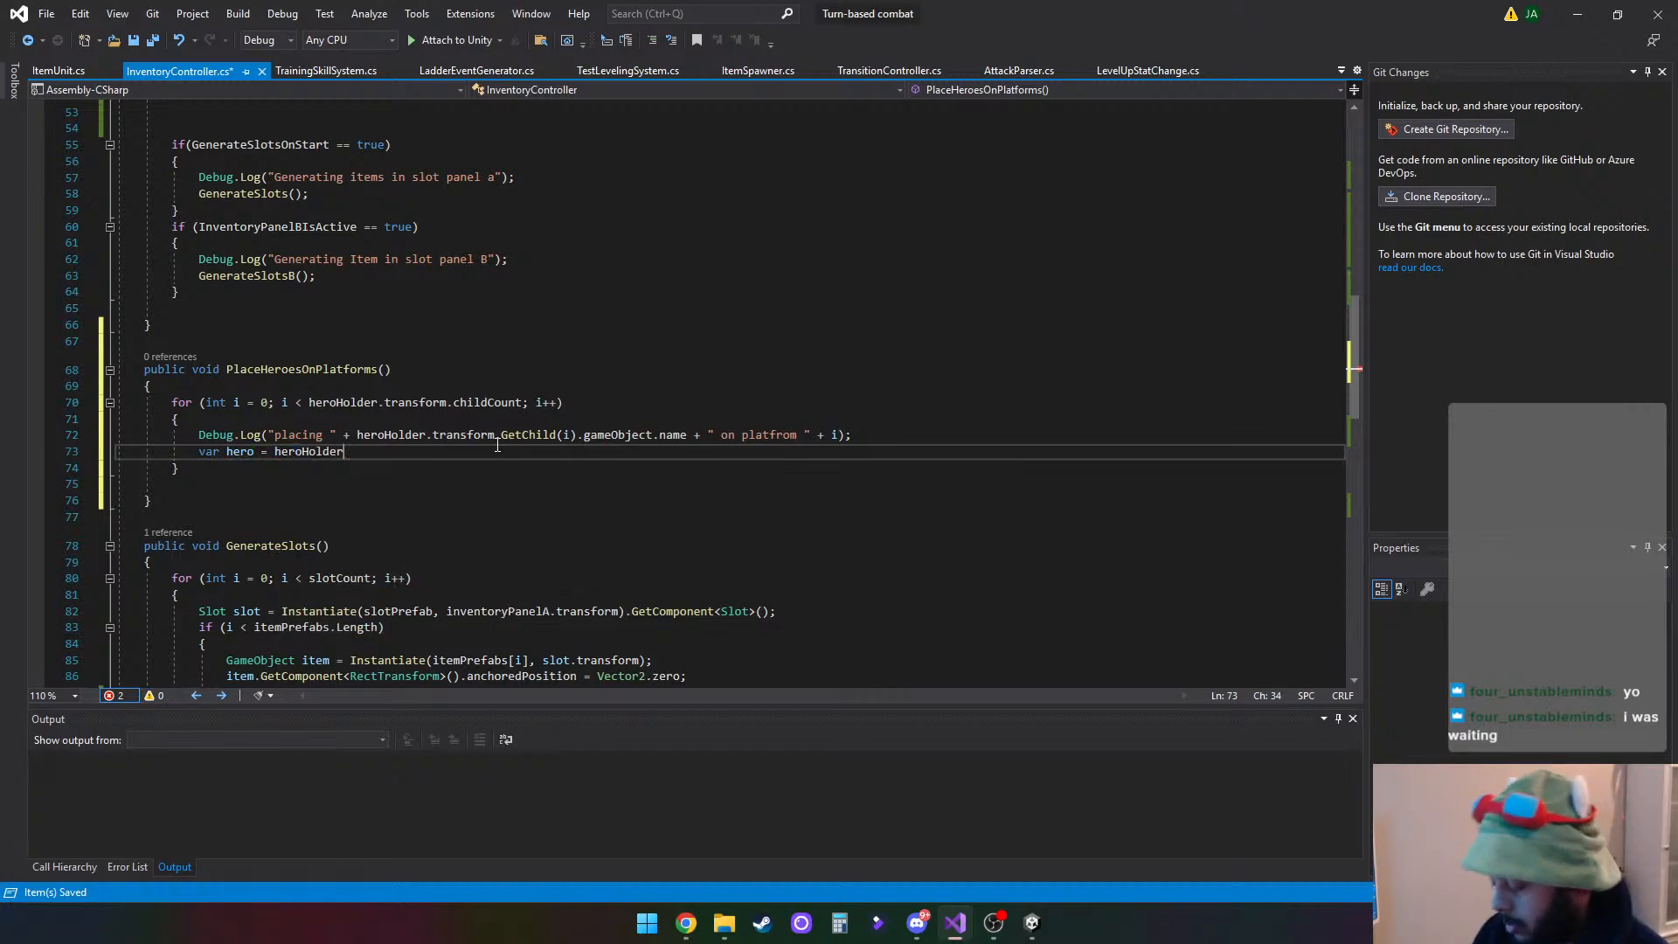
type(".transform.GetChild")
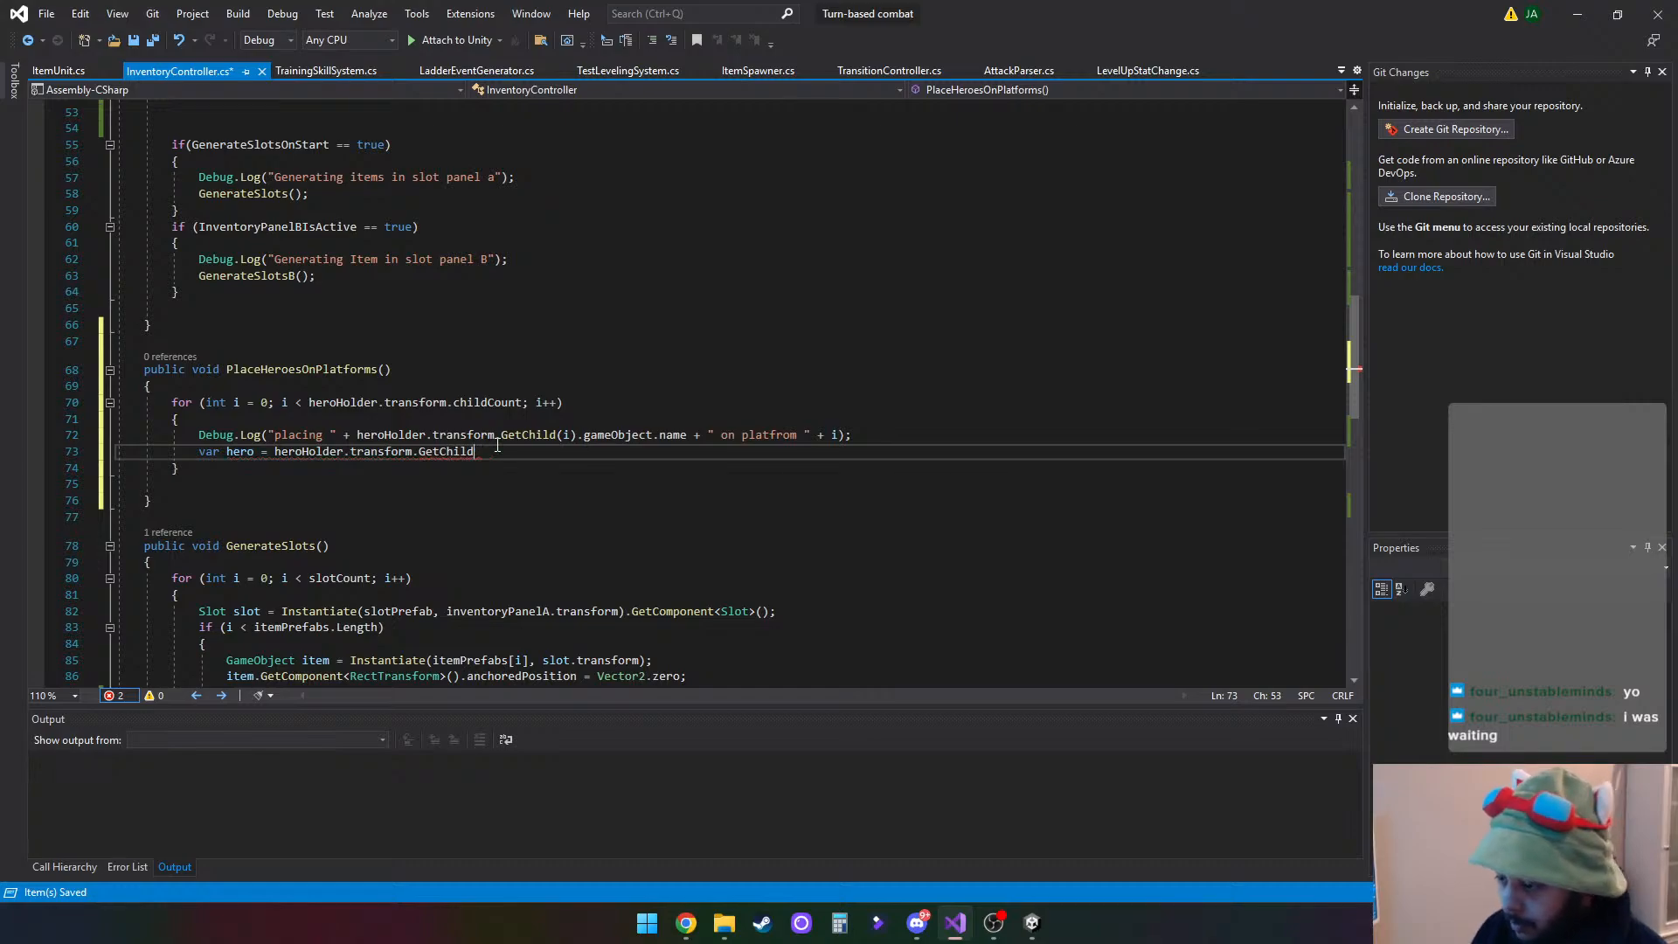
type("(i).")
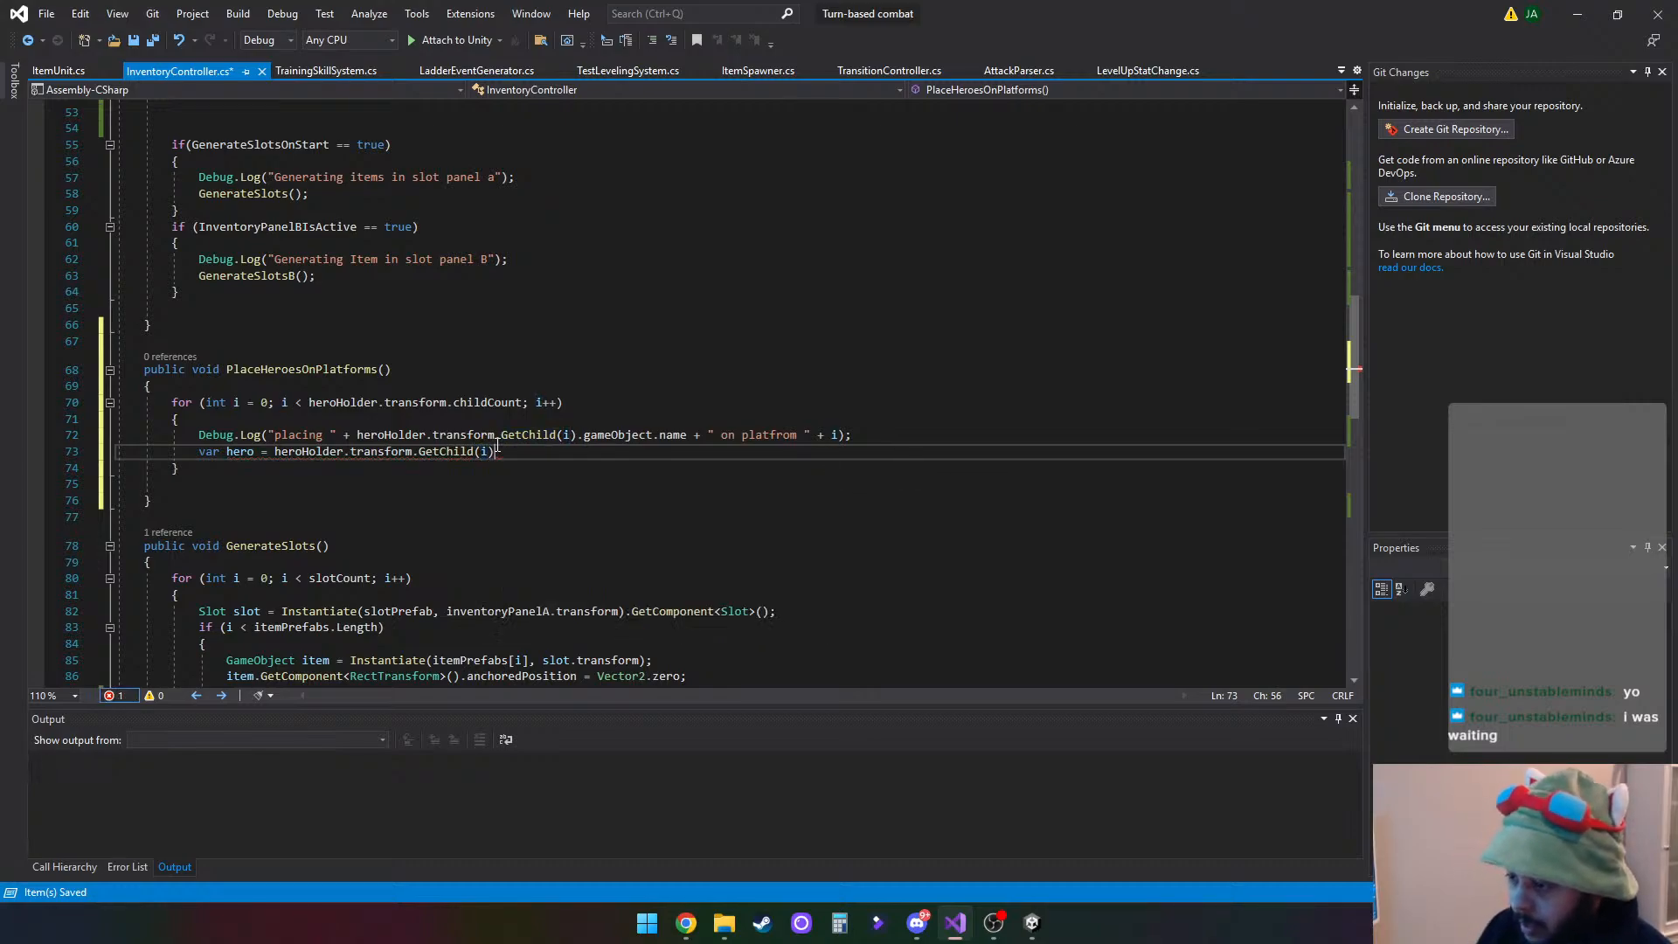
type("gam")
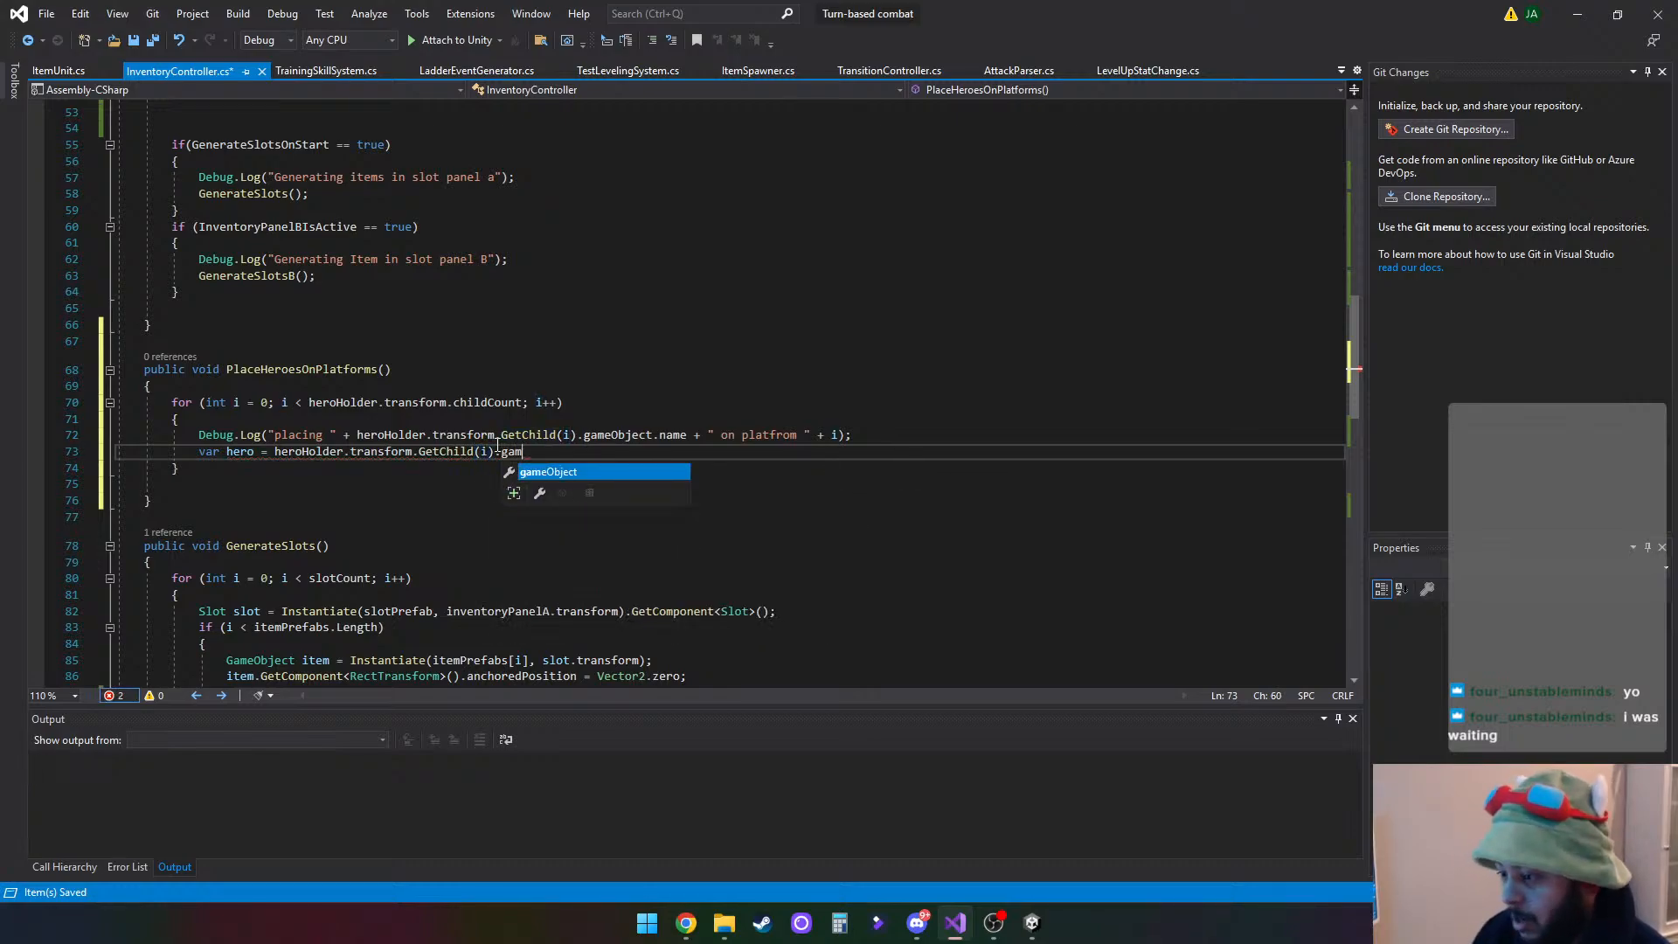
type("eObject;")
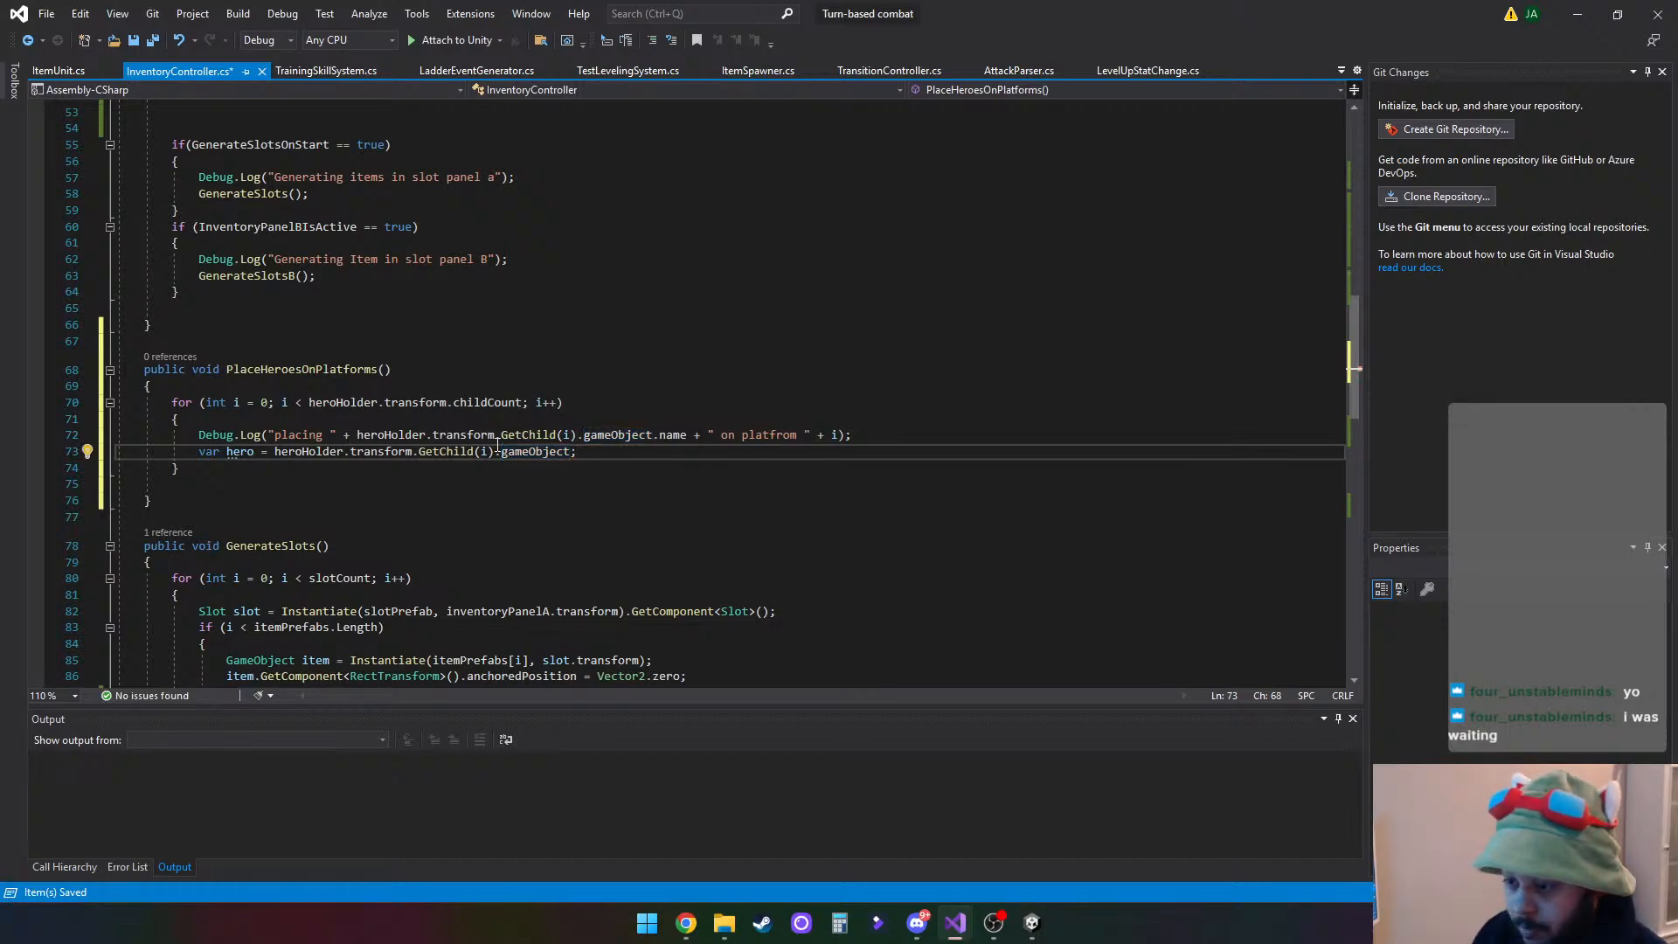
- Begin an assignment to hero.transform.position on a new line below the hero declaration
key("Return")
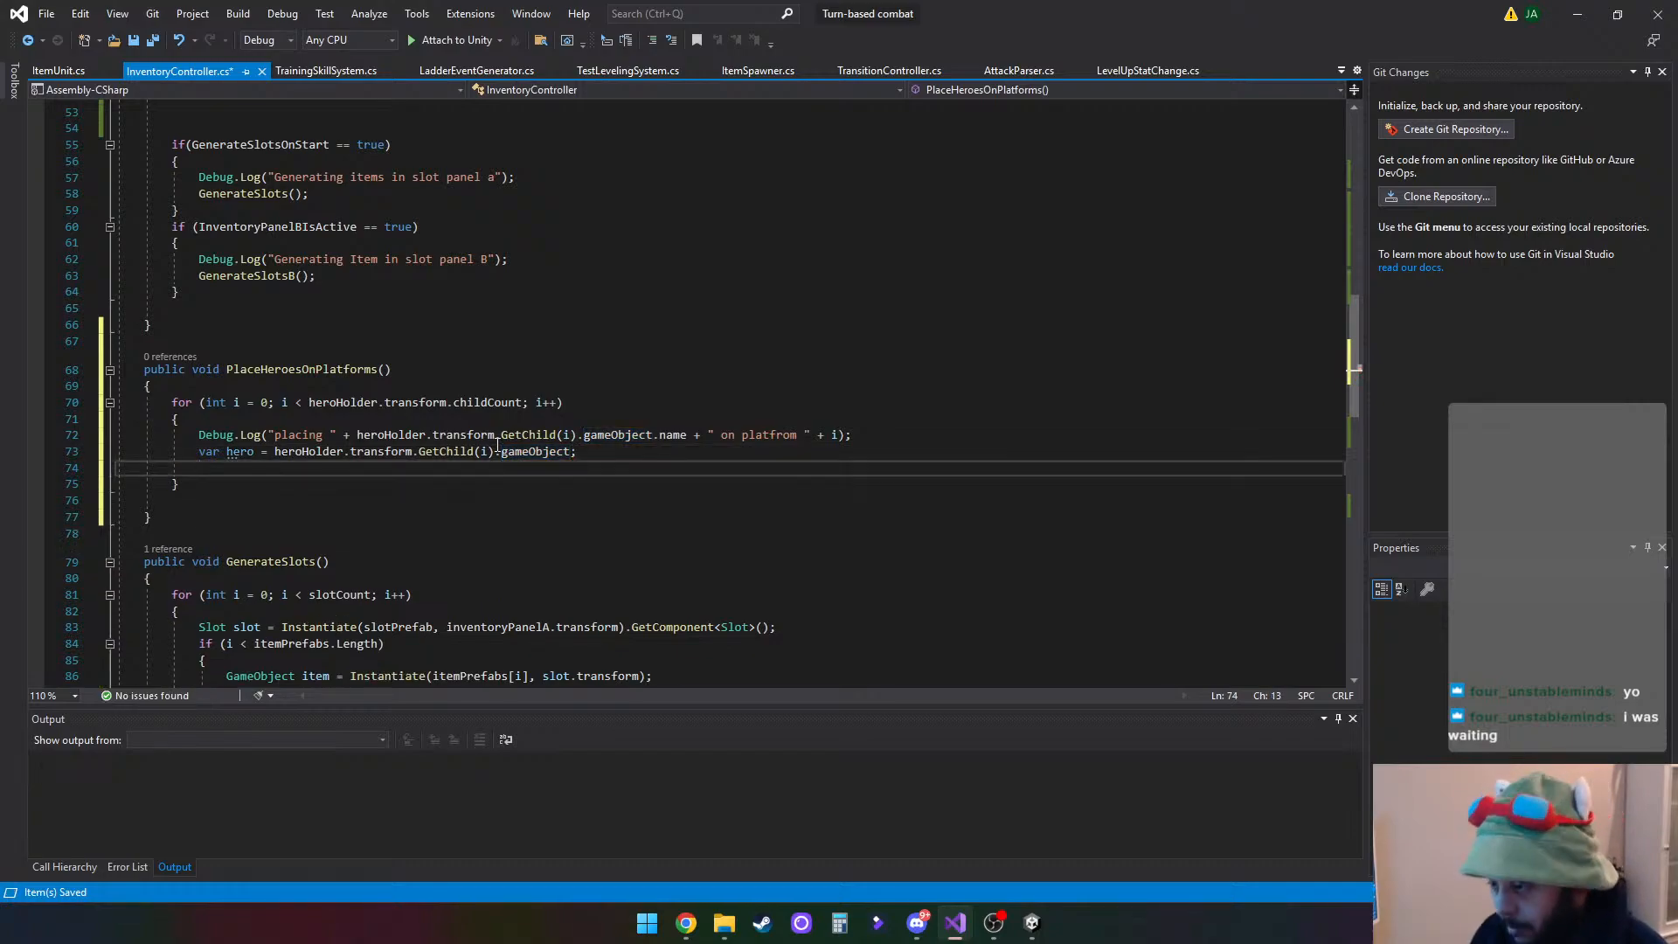
type("hero")
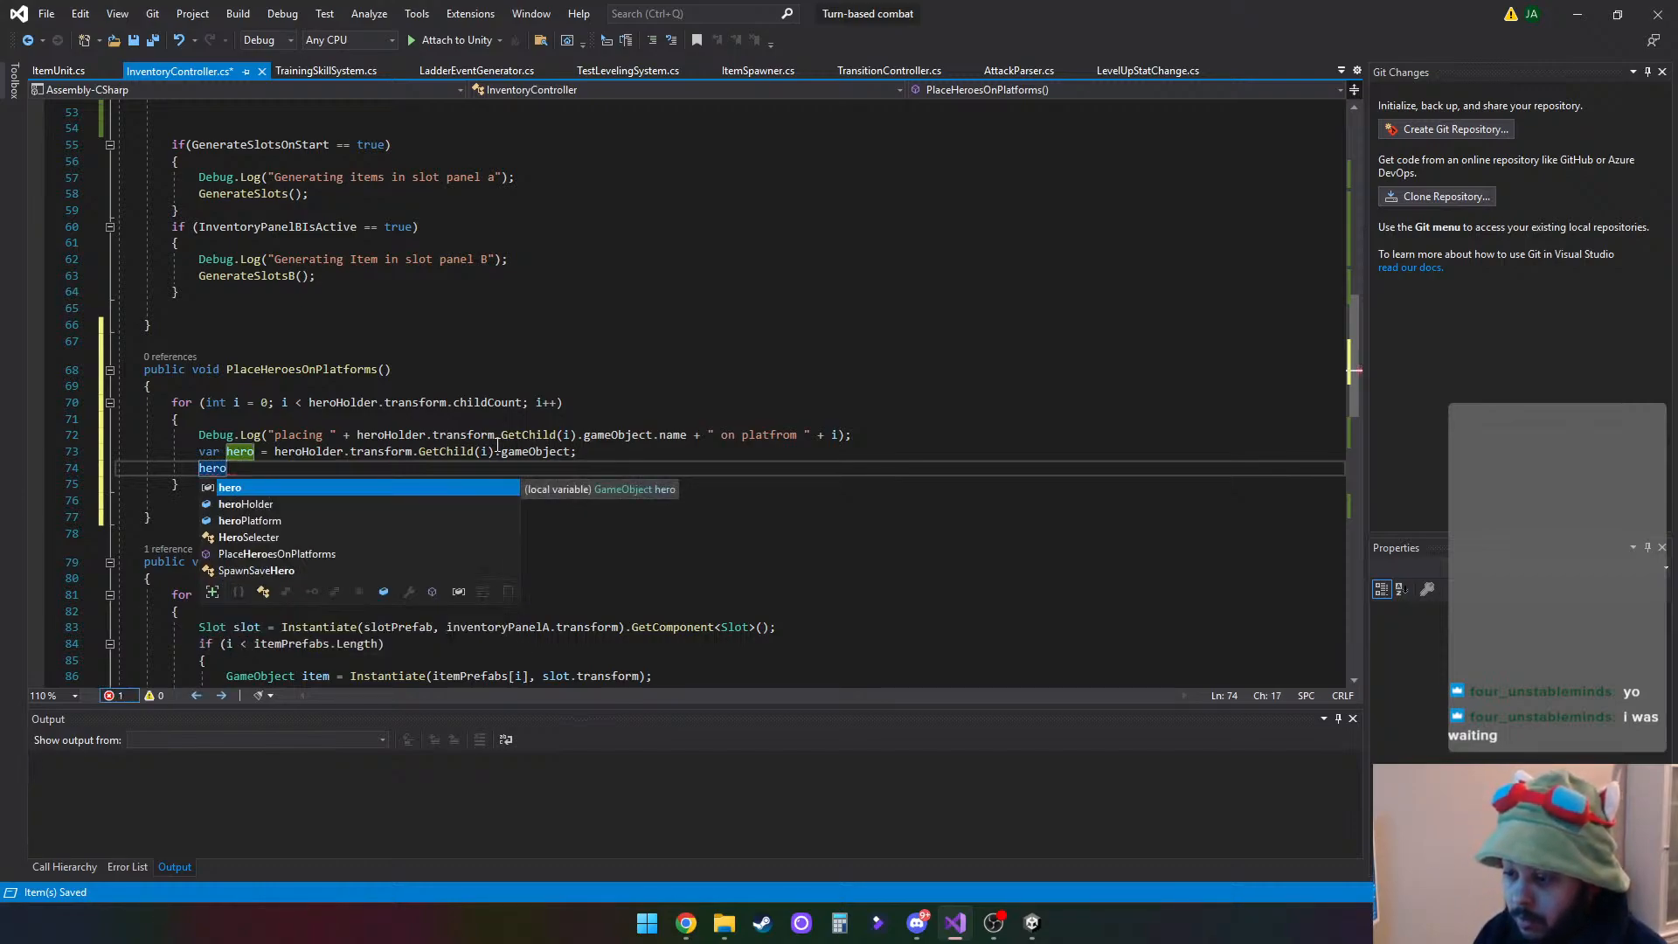
type(".tr")
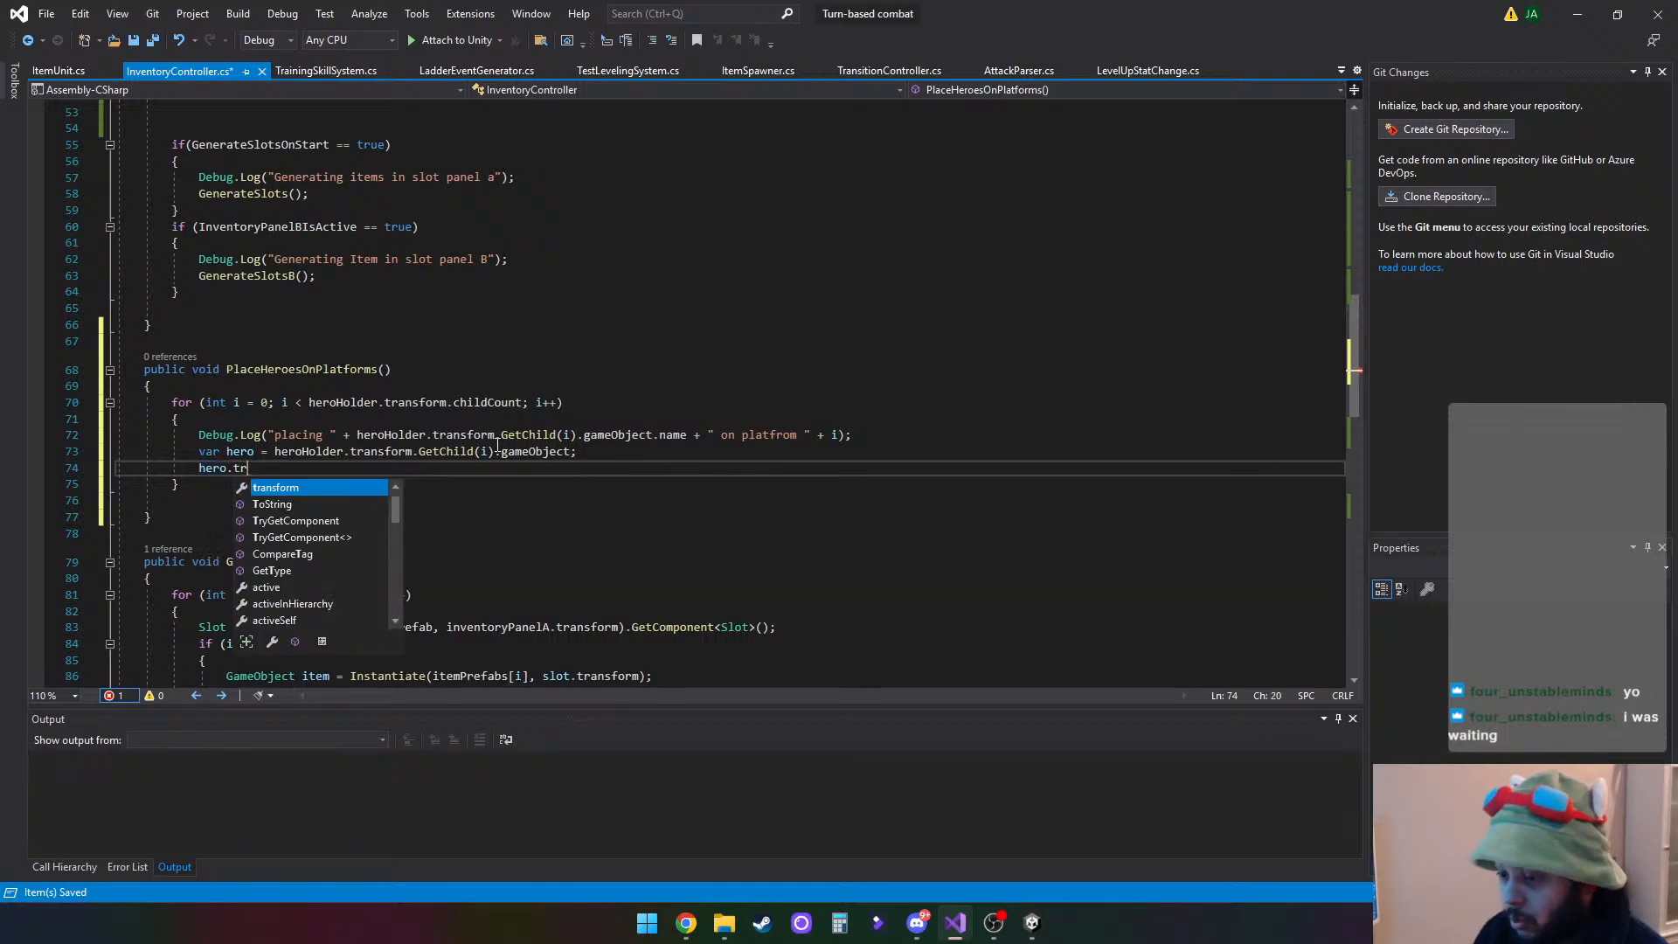
type("ansform.po")
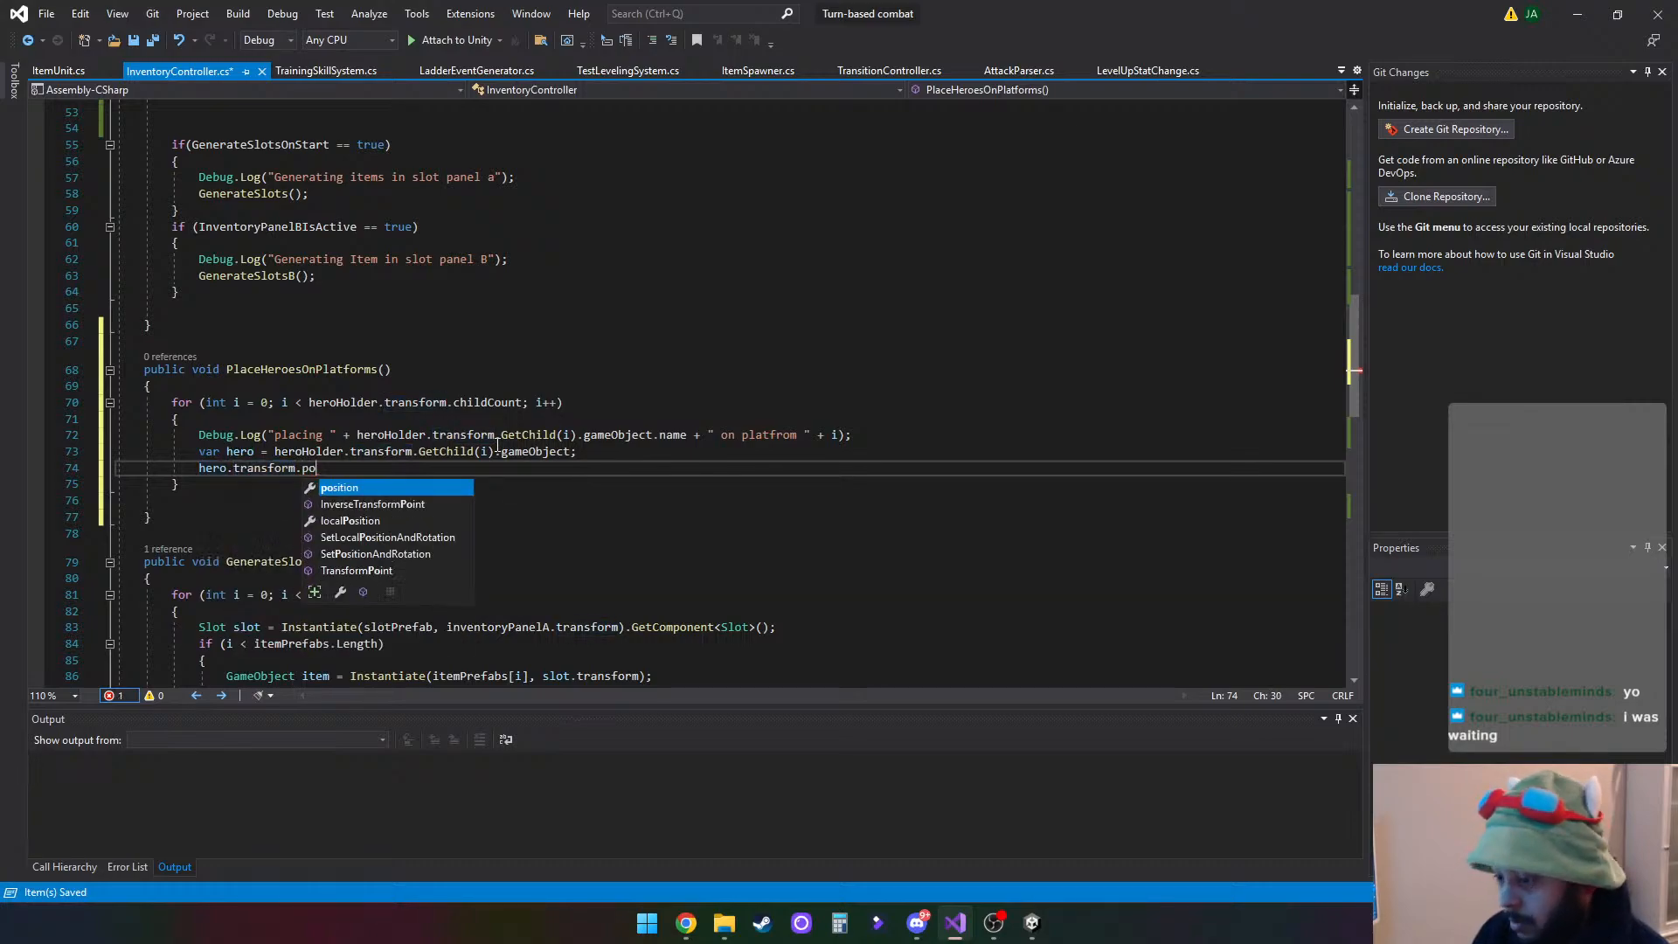
type("sition =")
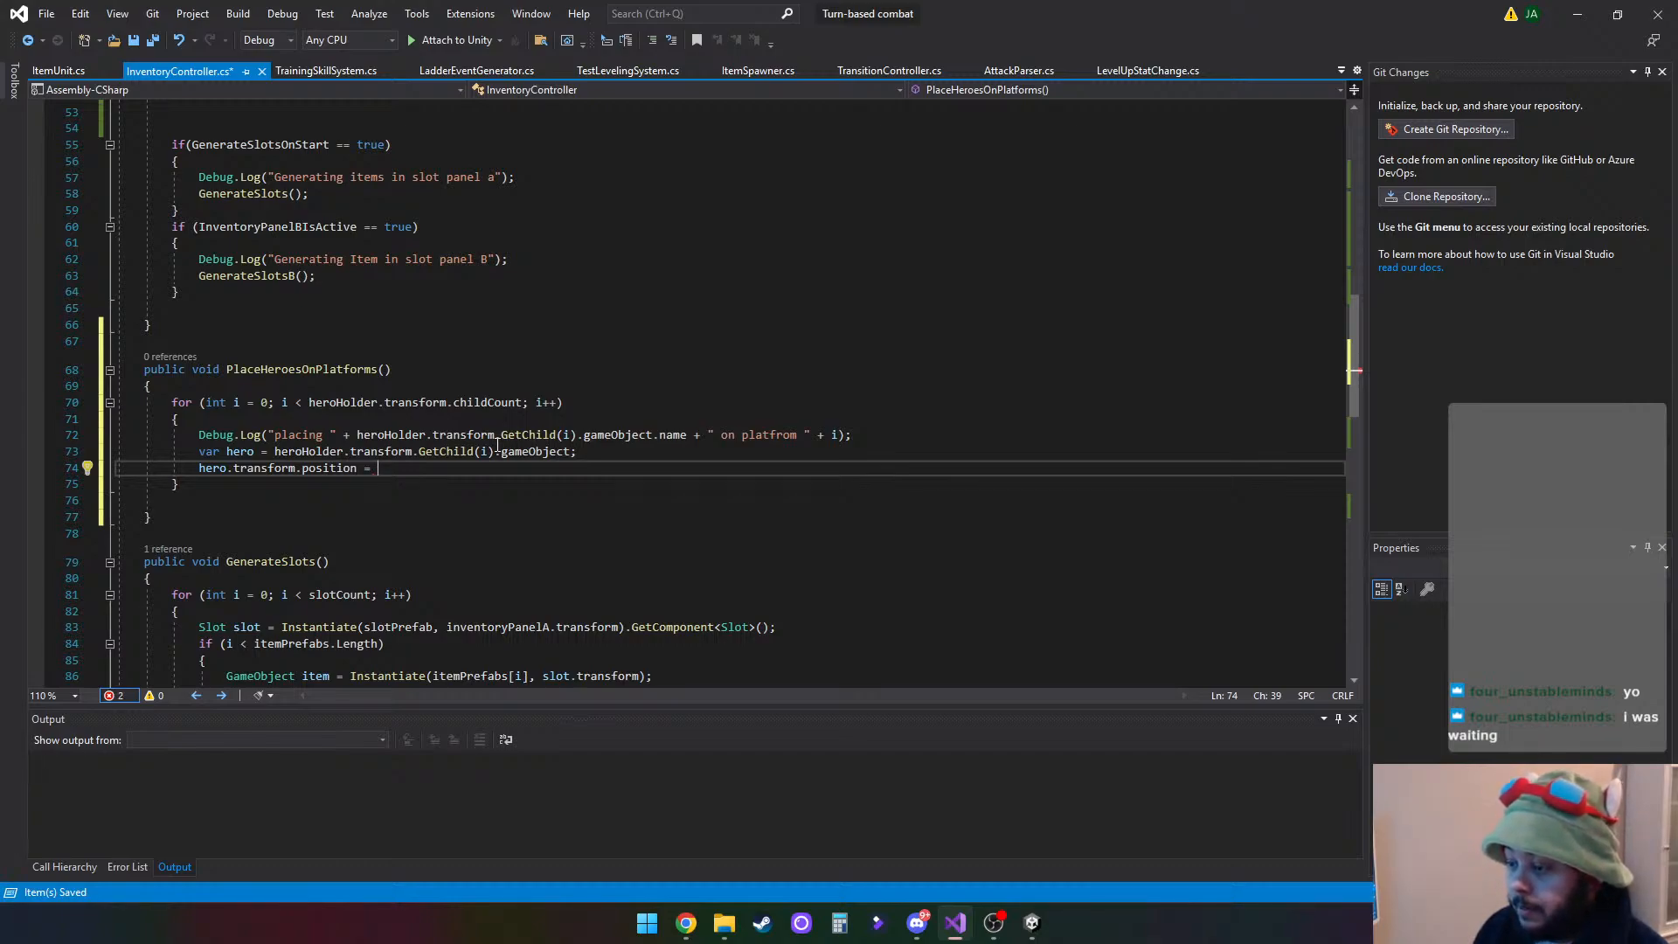
- Reference the array element heroPlatform[i] as the source of the hero's position assignment
scroll(497, 445, "up", 13)
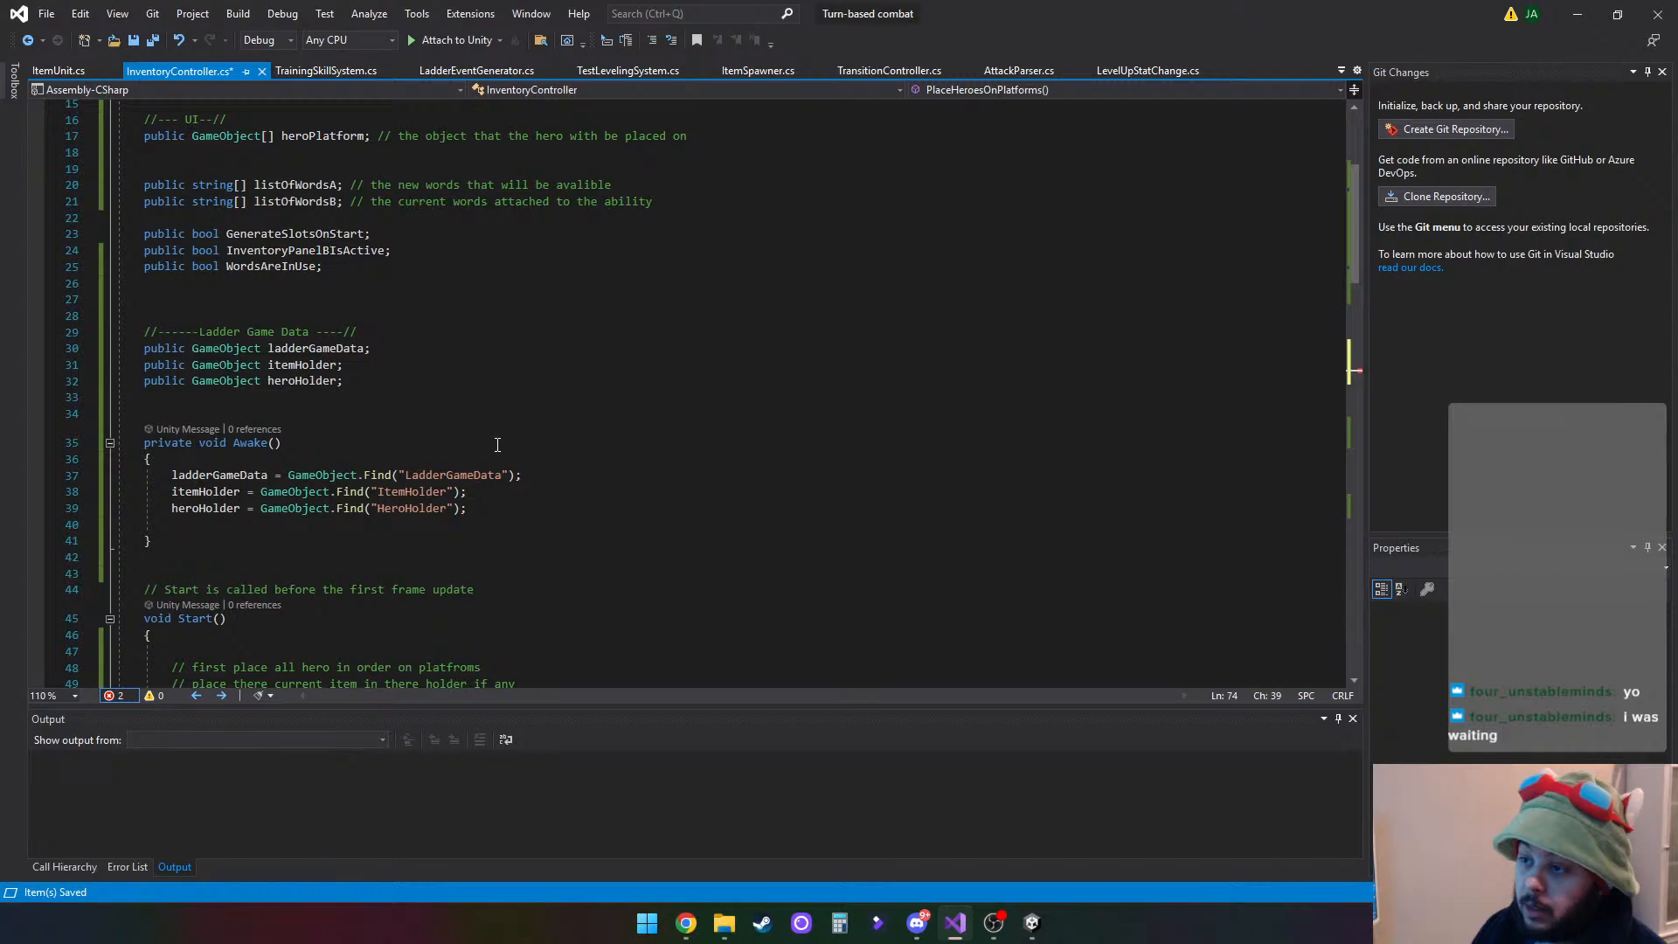
scroll(497, 445, "down", 10)
type("heroPlatform")
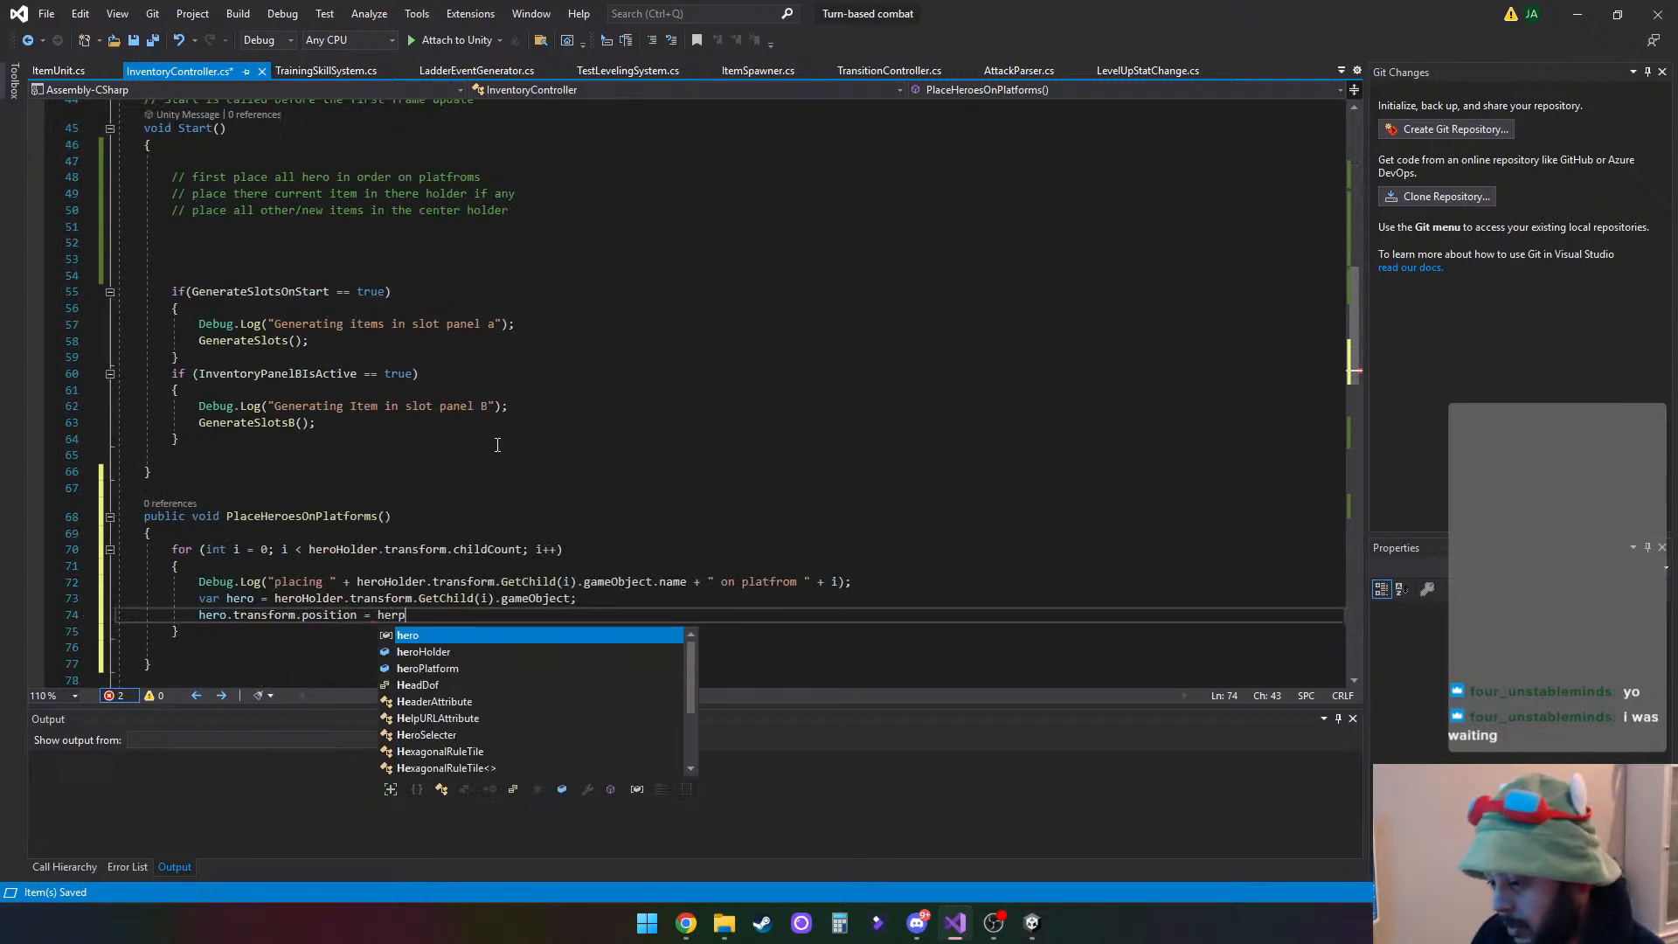
key("Tab")
type("[i")
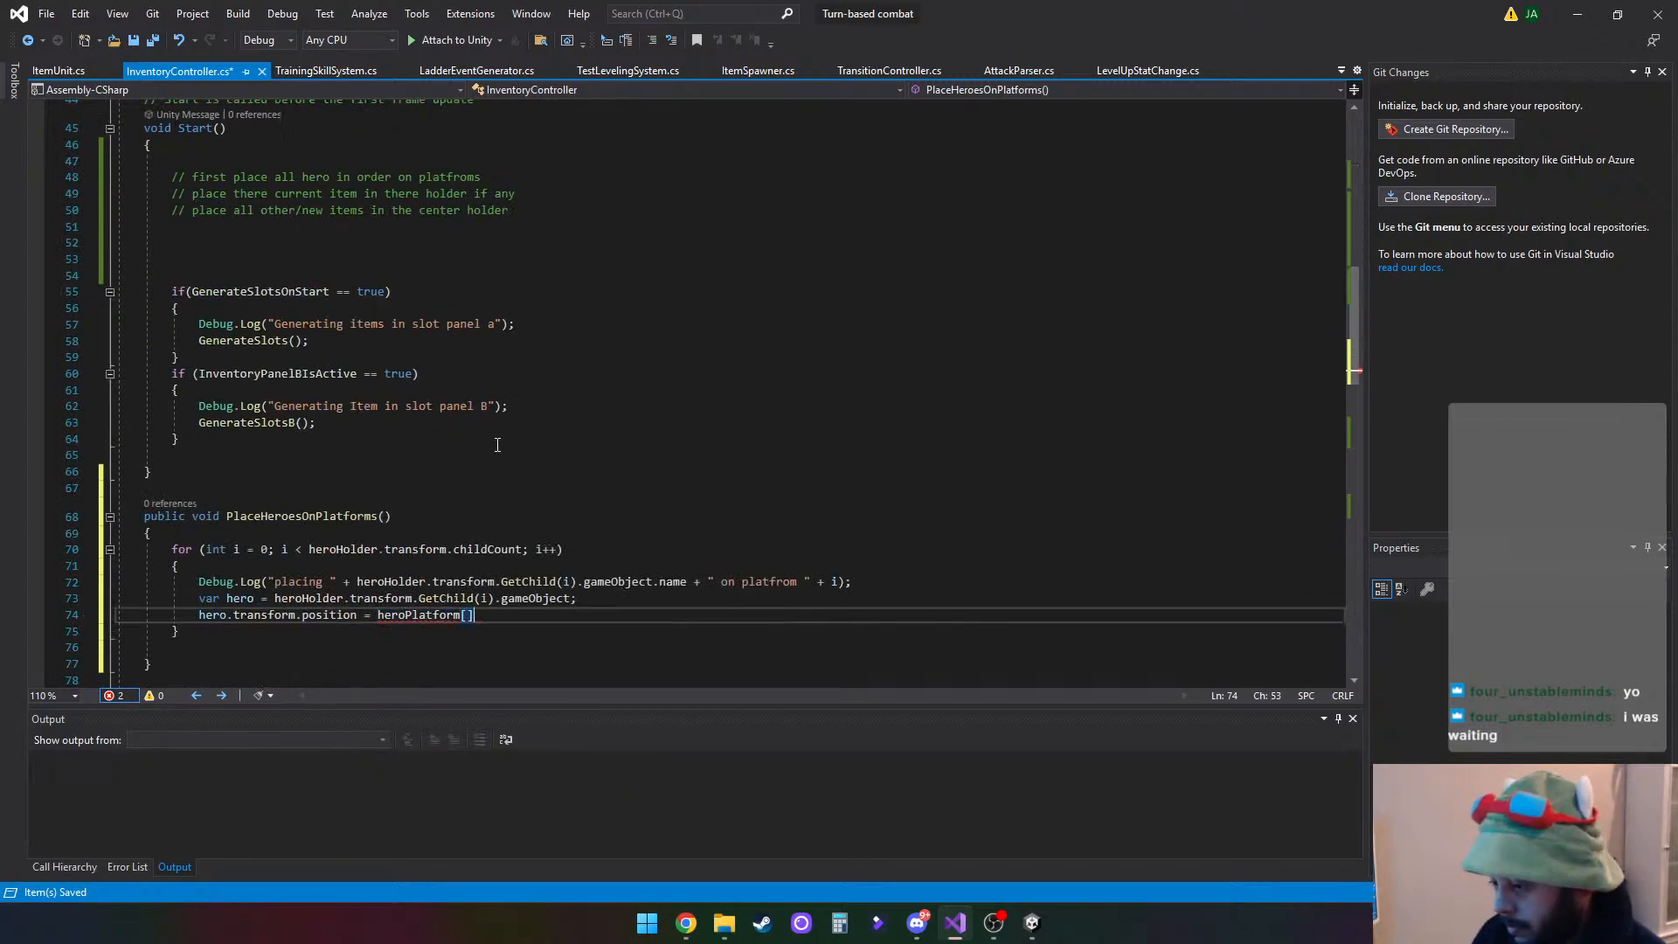
type("]")
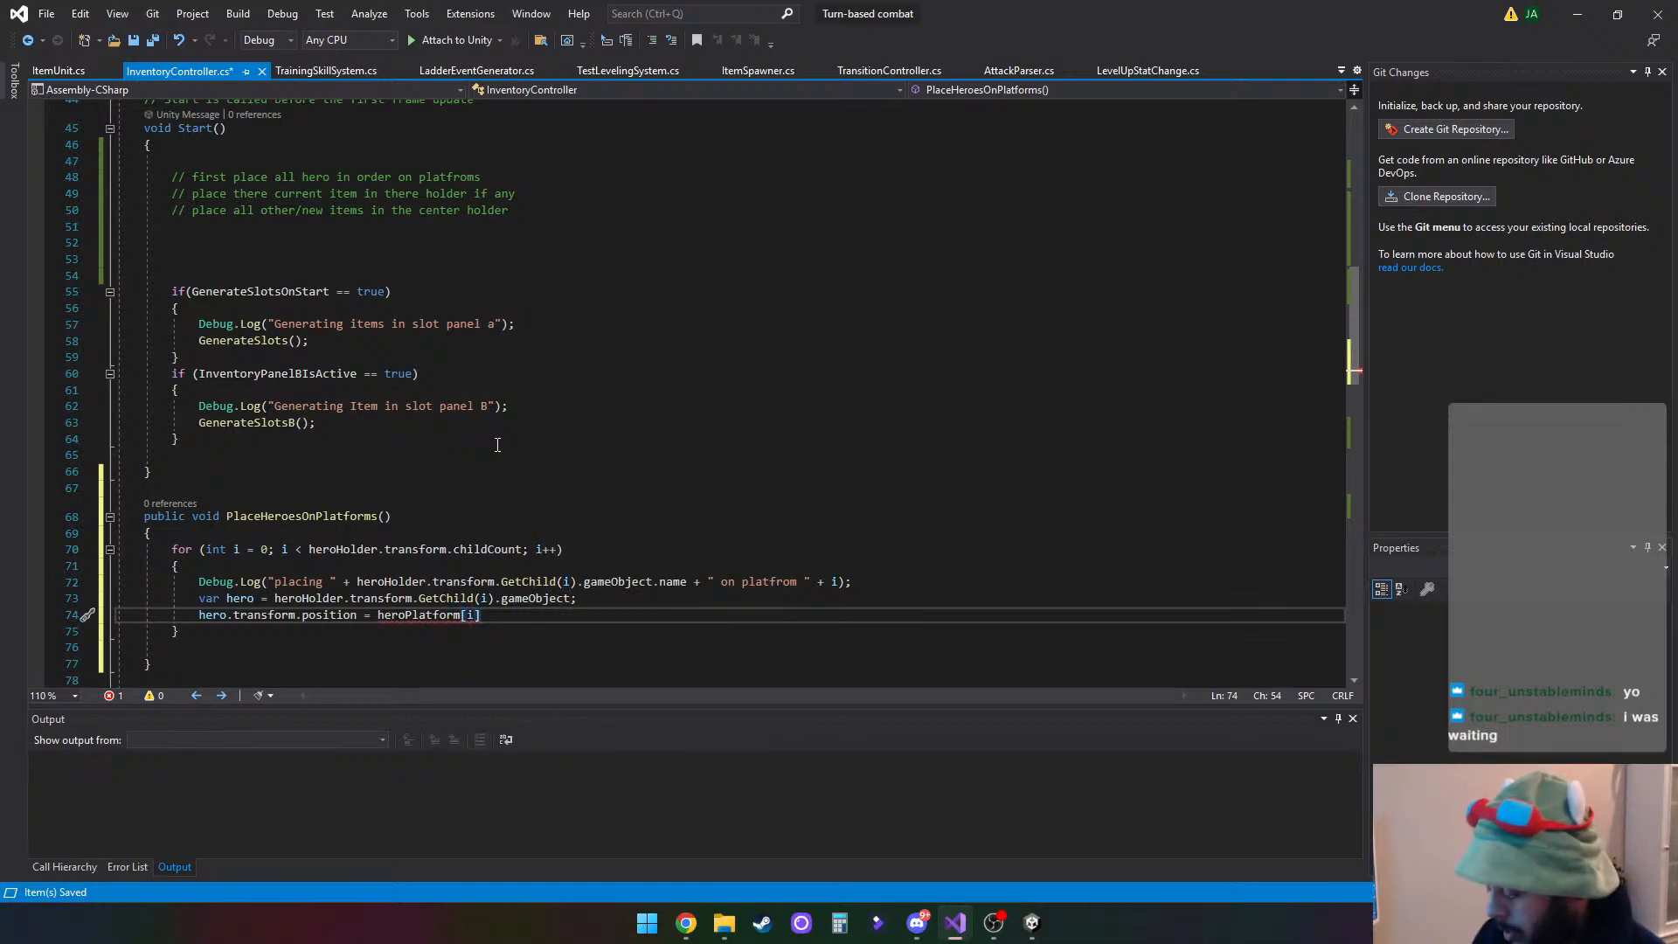
type(".po")
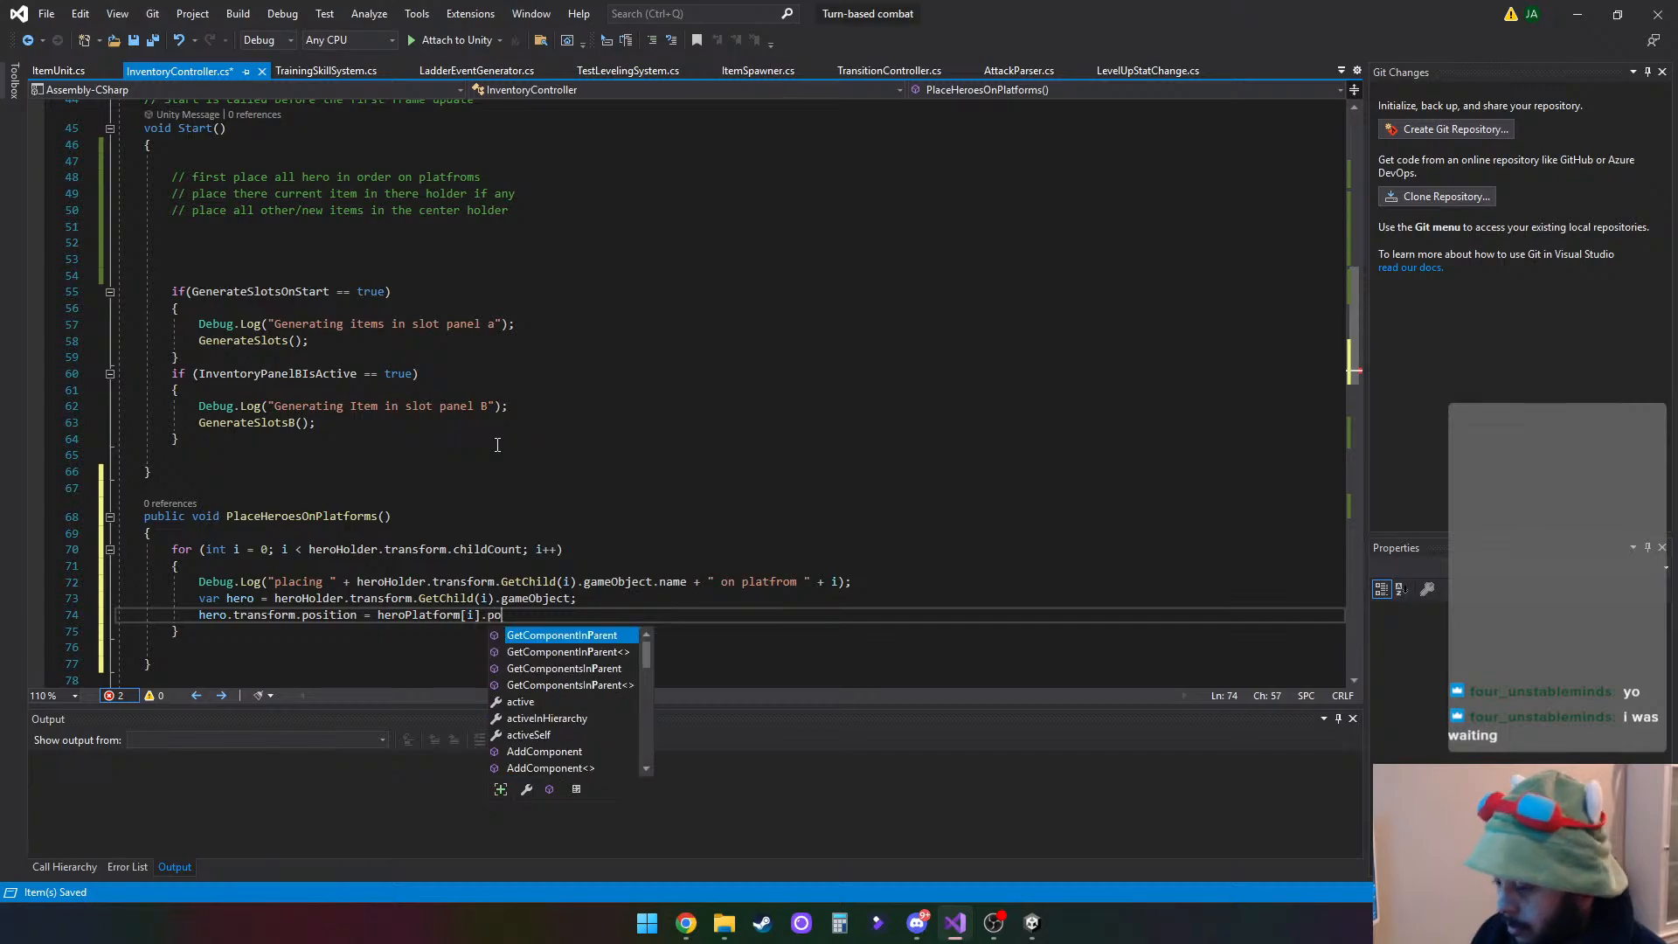
type("transform.po")
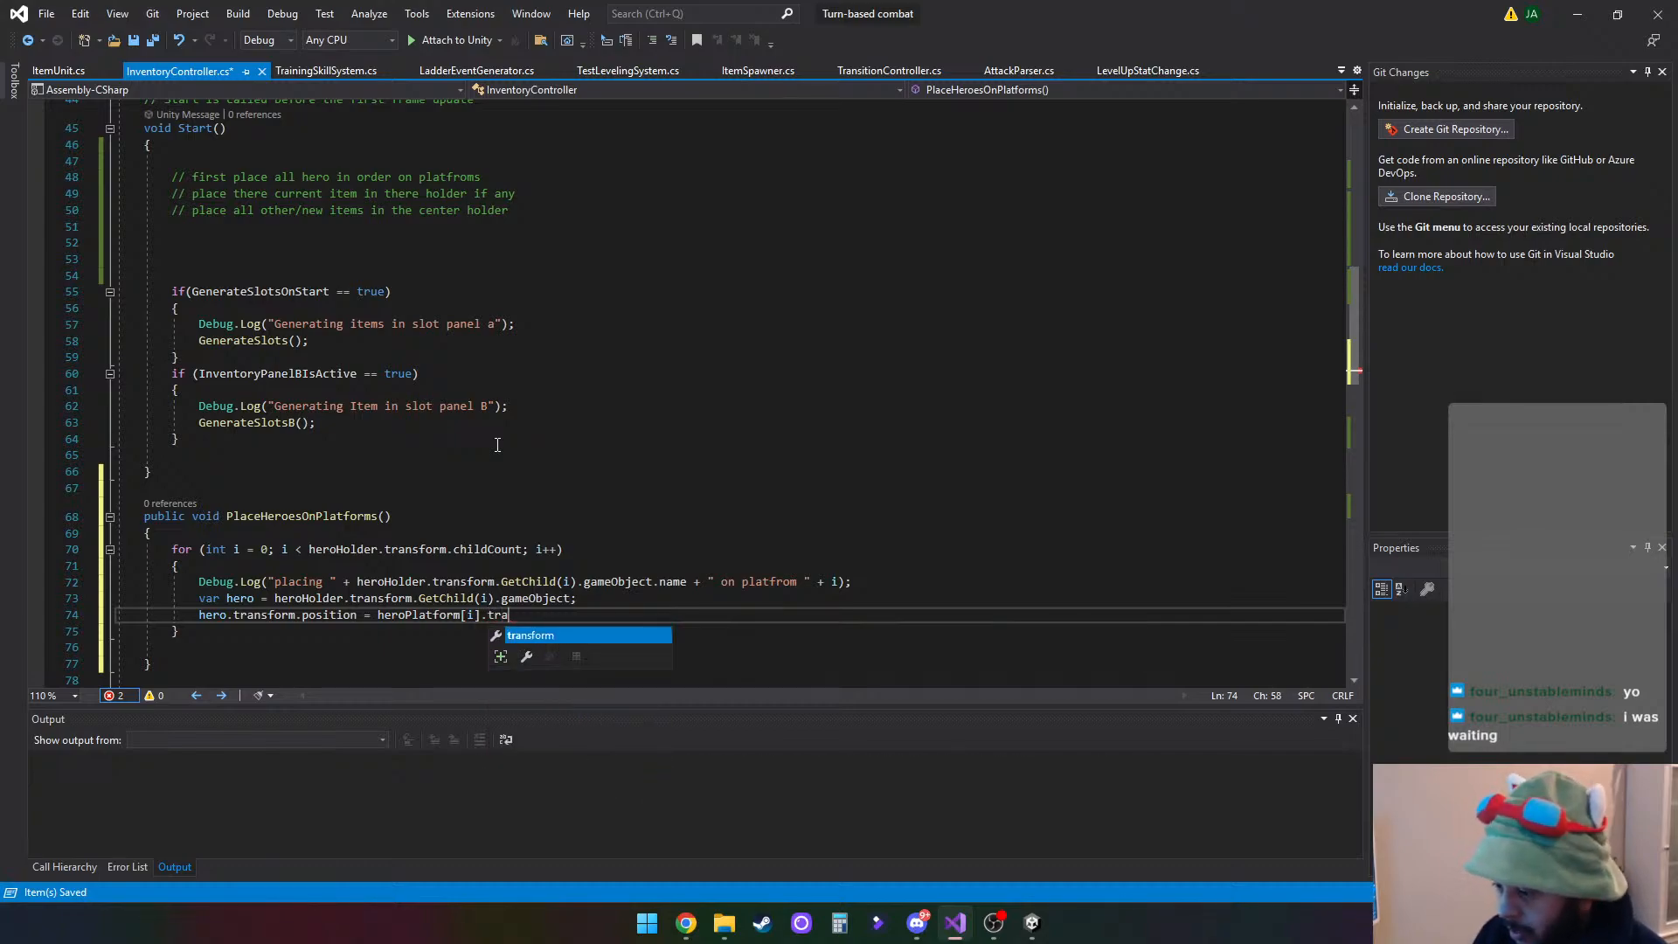
type("sition;")
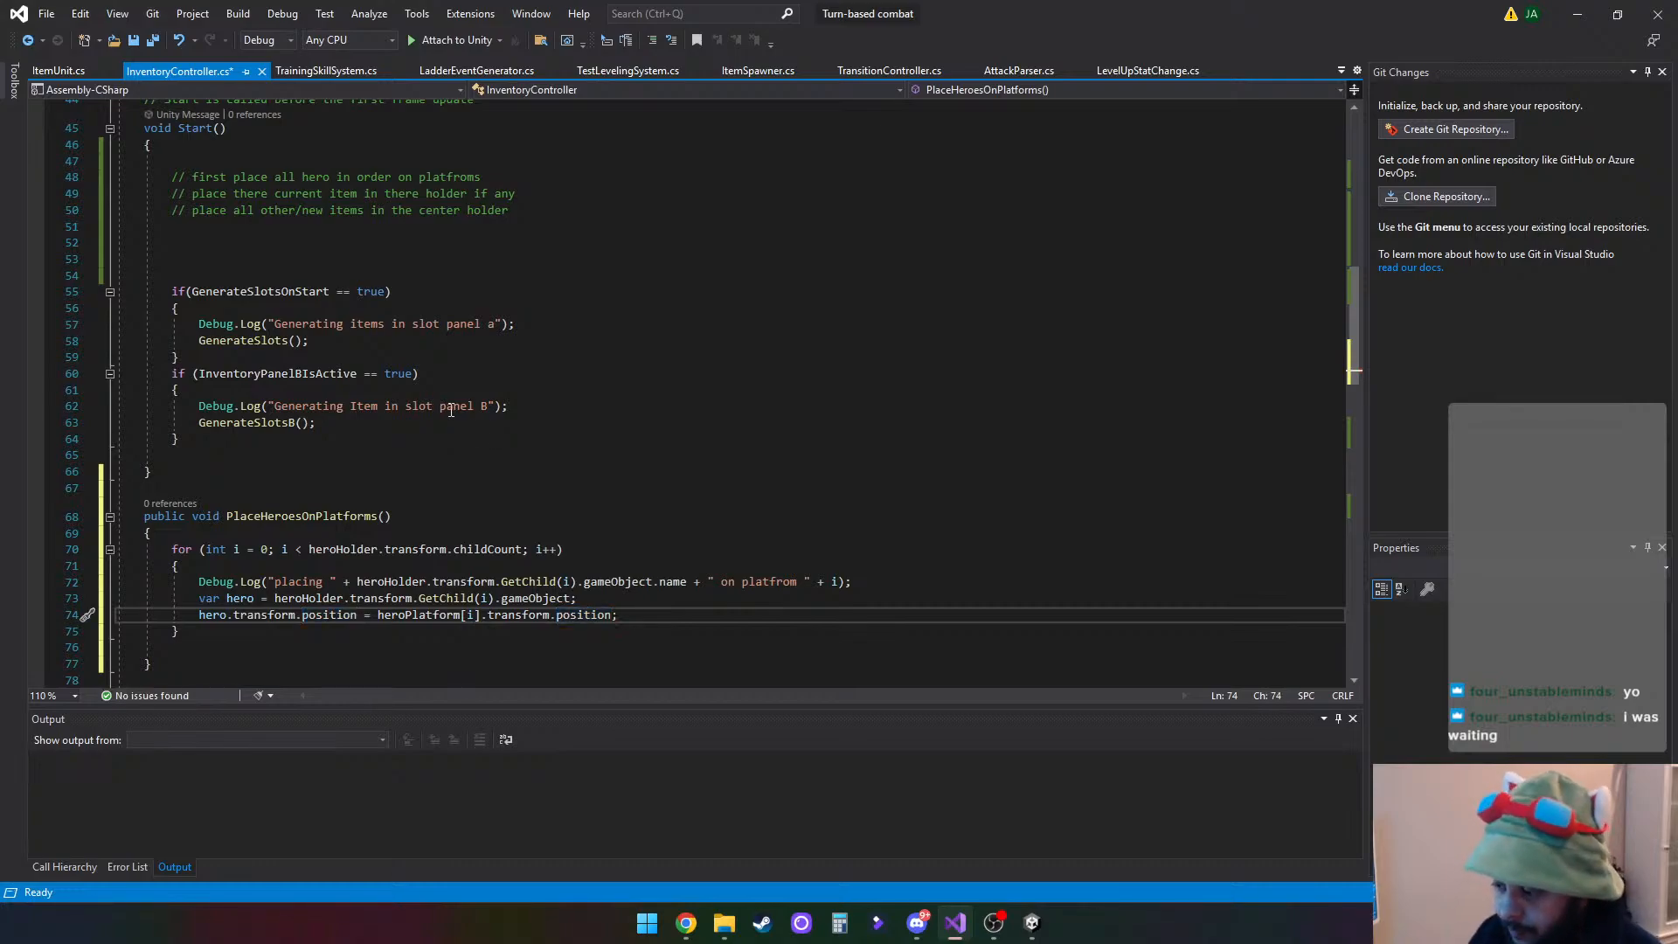
- Finish the assignment with .transform.position; after heroPlatform[i] and save the InventoryController script
scroll(451, 410, "down", 3)
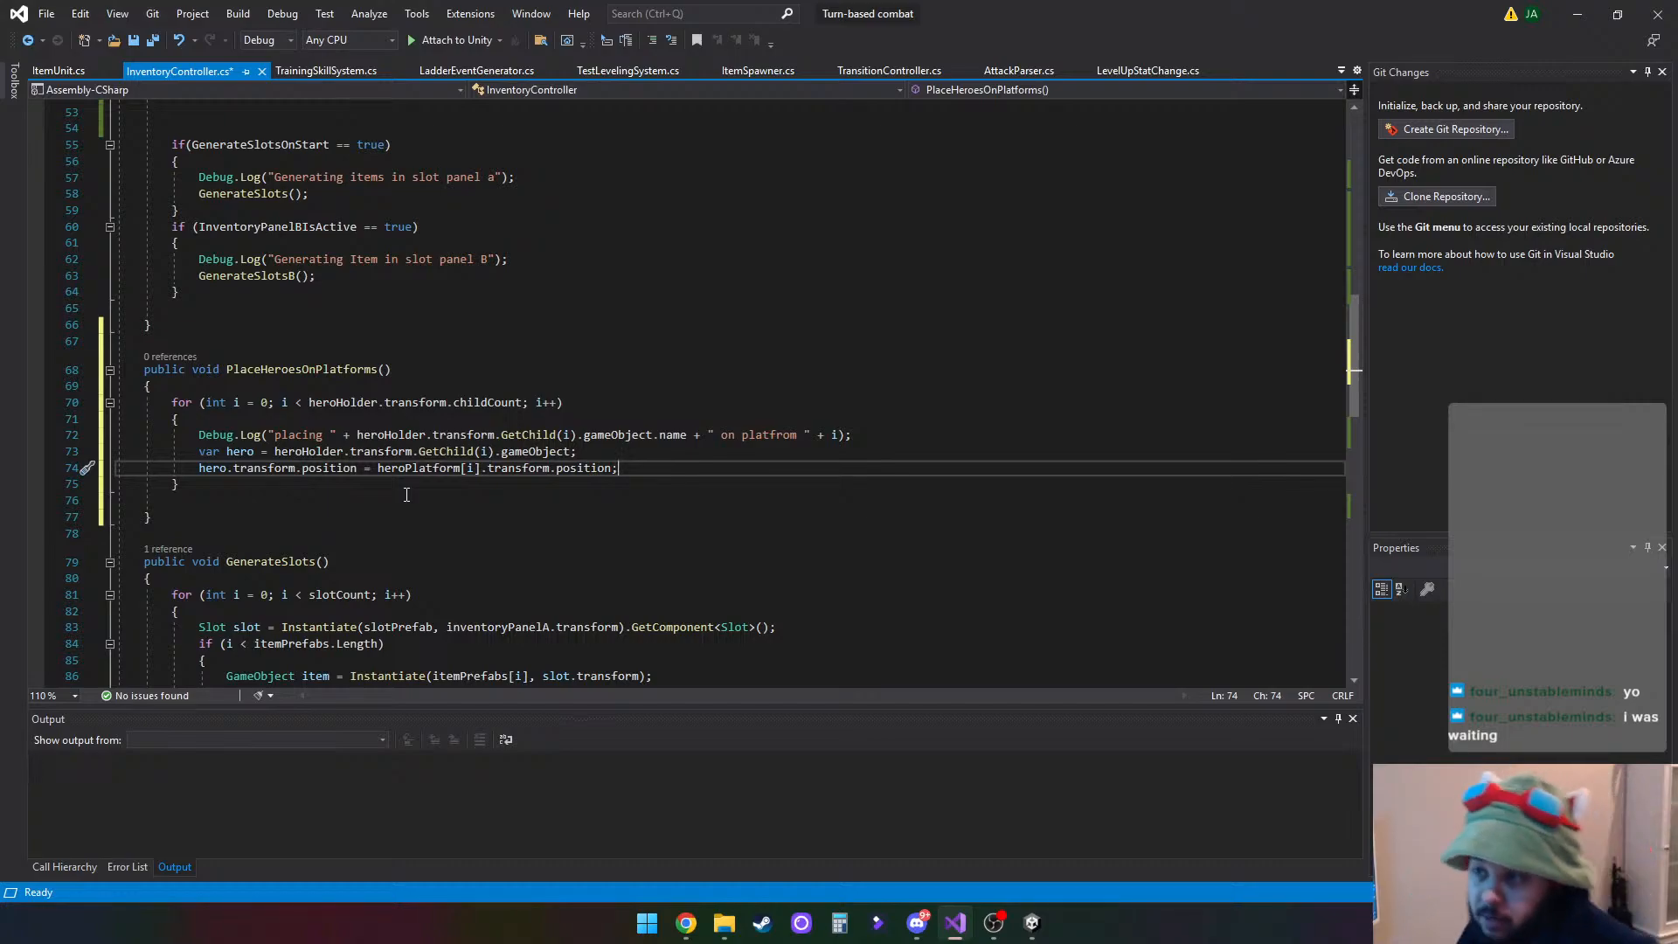
key("ctrl+s")
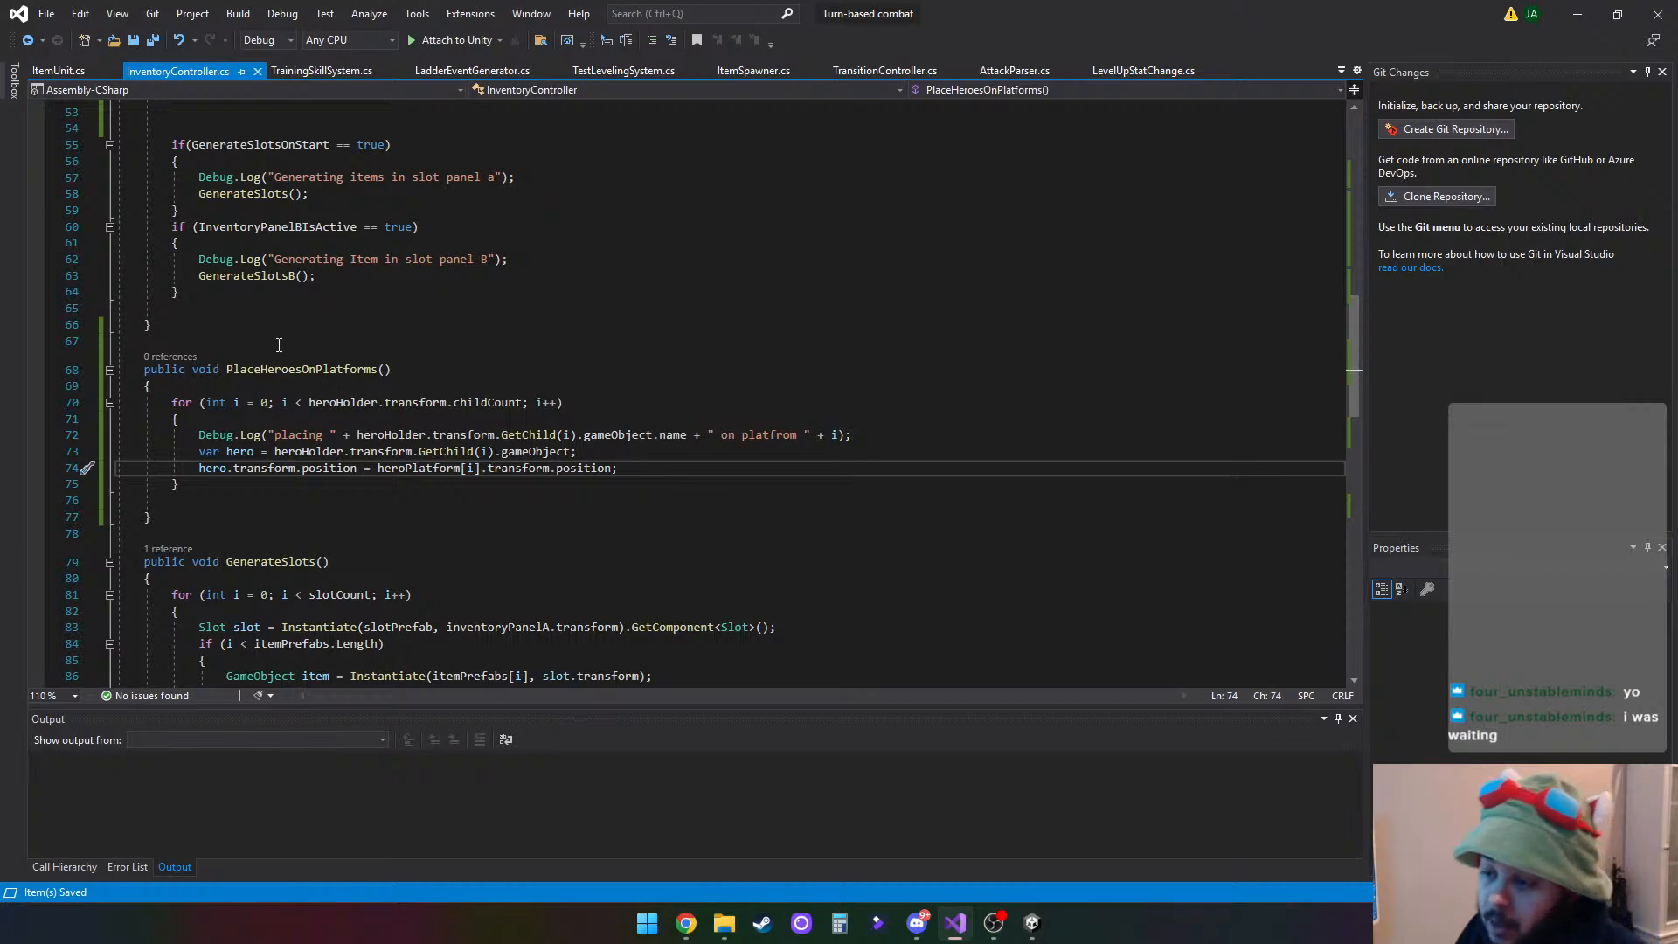
- Add a PlaceHeroesOnPlatforms(); call in Start() below the comment about placing all heroes in order, and save the script
left_click_drag(227, 369, 393, 369)
key("ctrl+c")
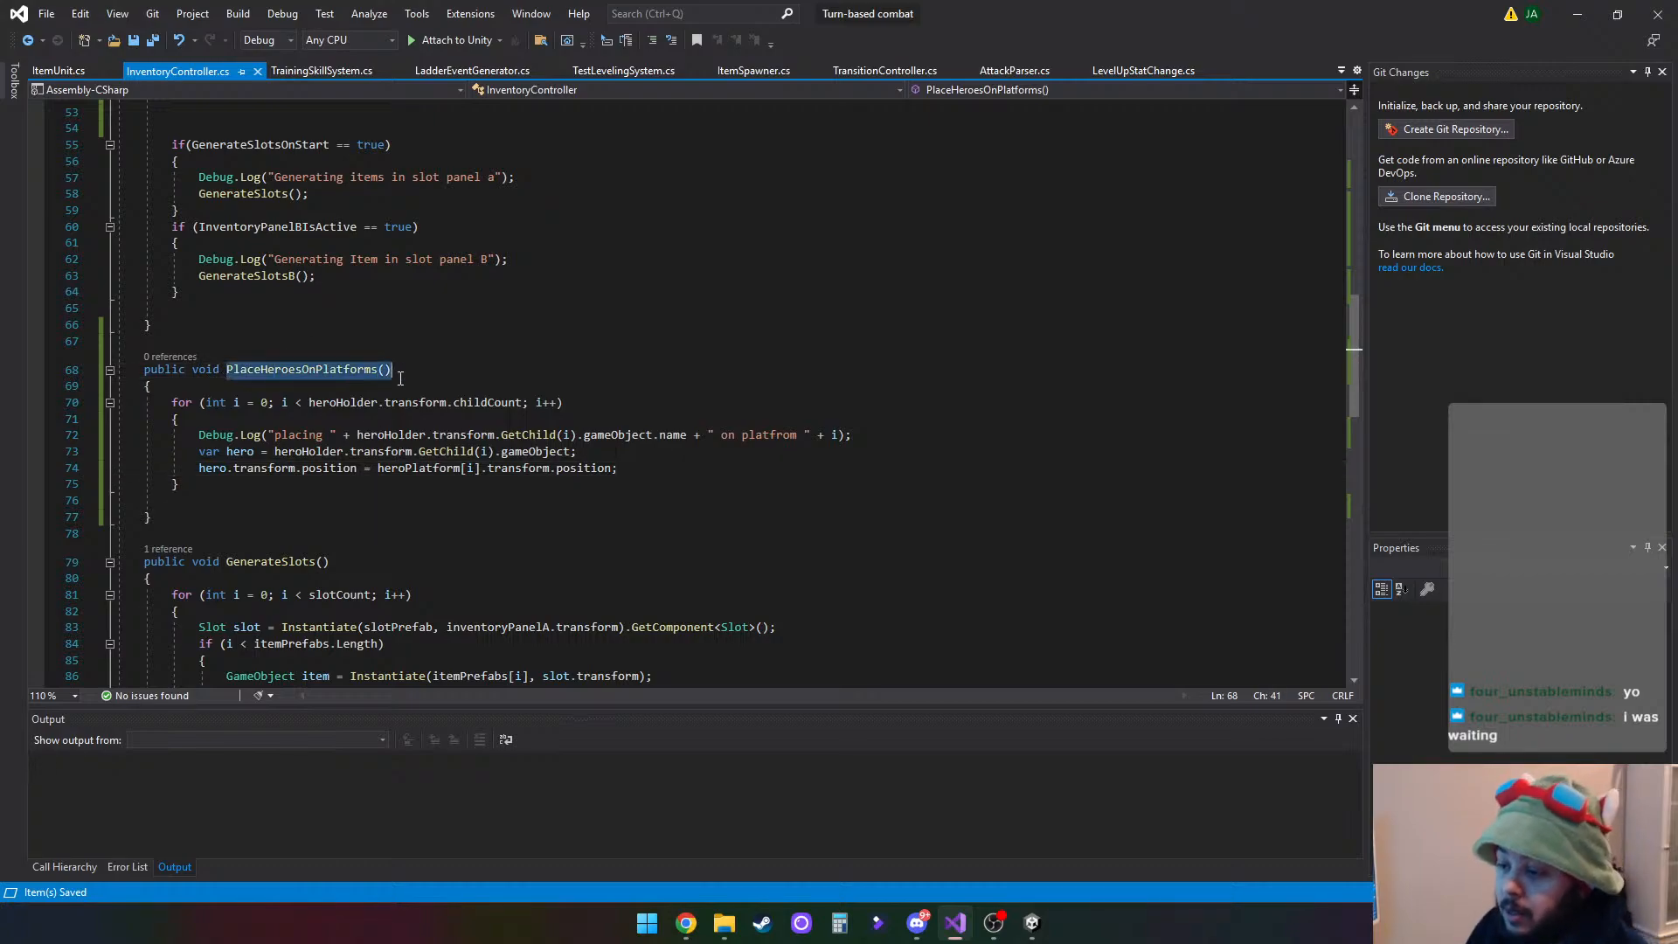
scroll(417, 366, "up", 5)
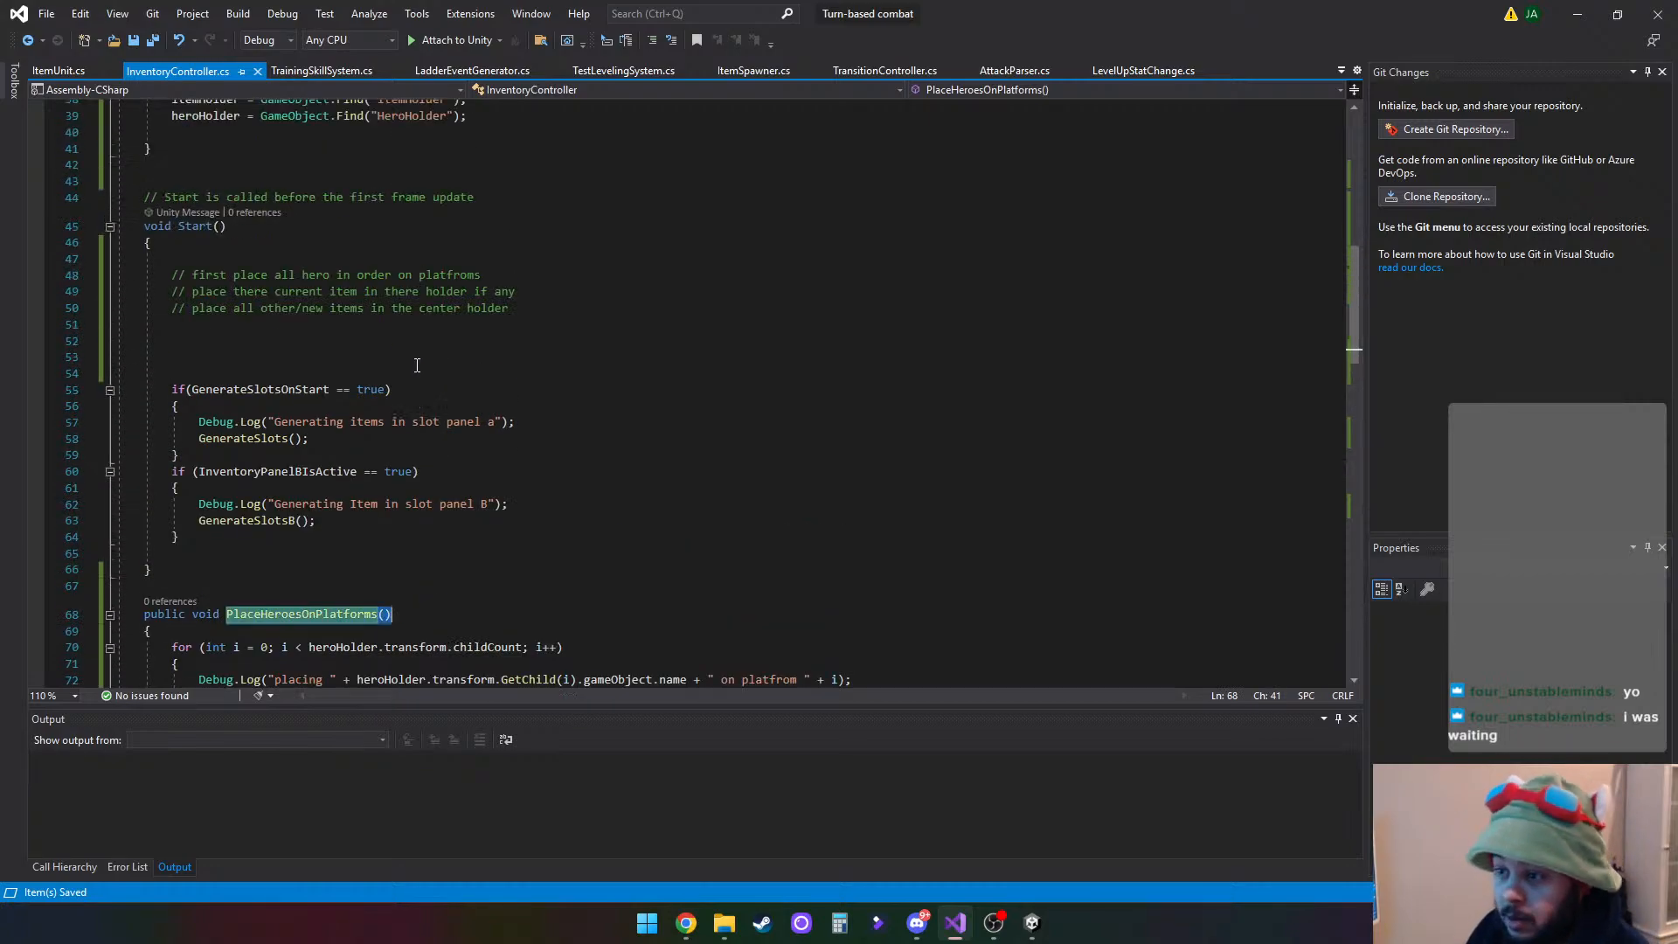
left_click(219, 326)
left_click(495, 278)
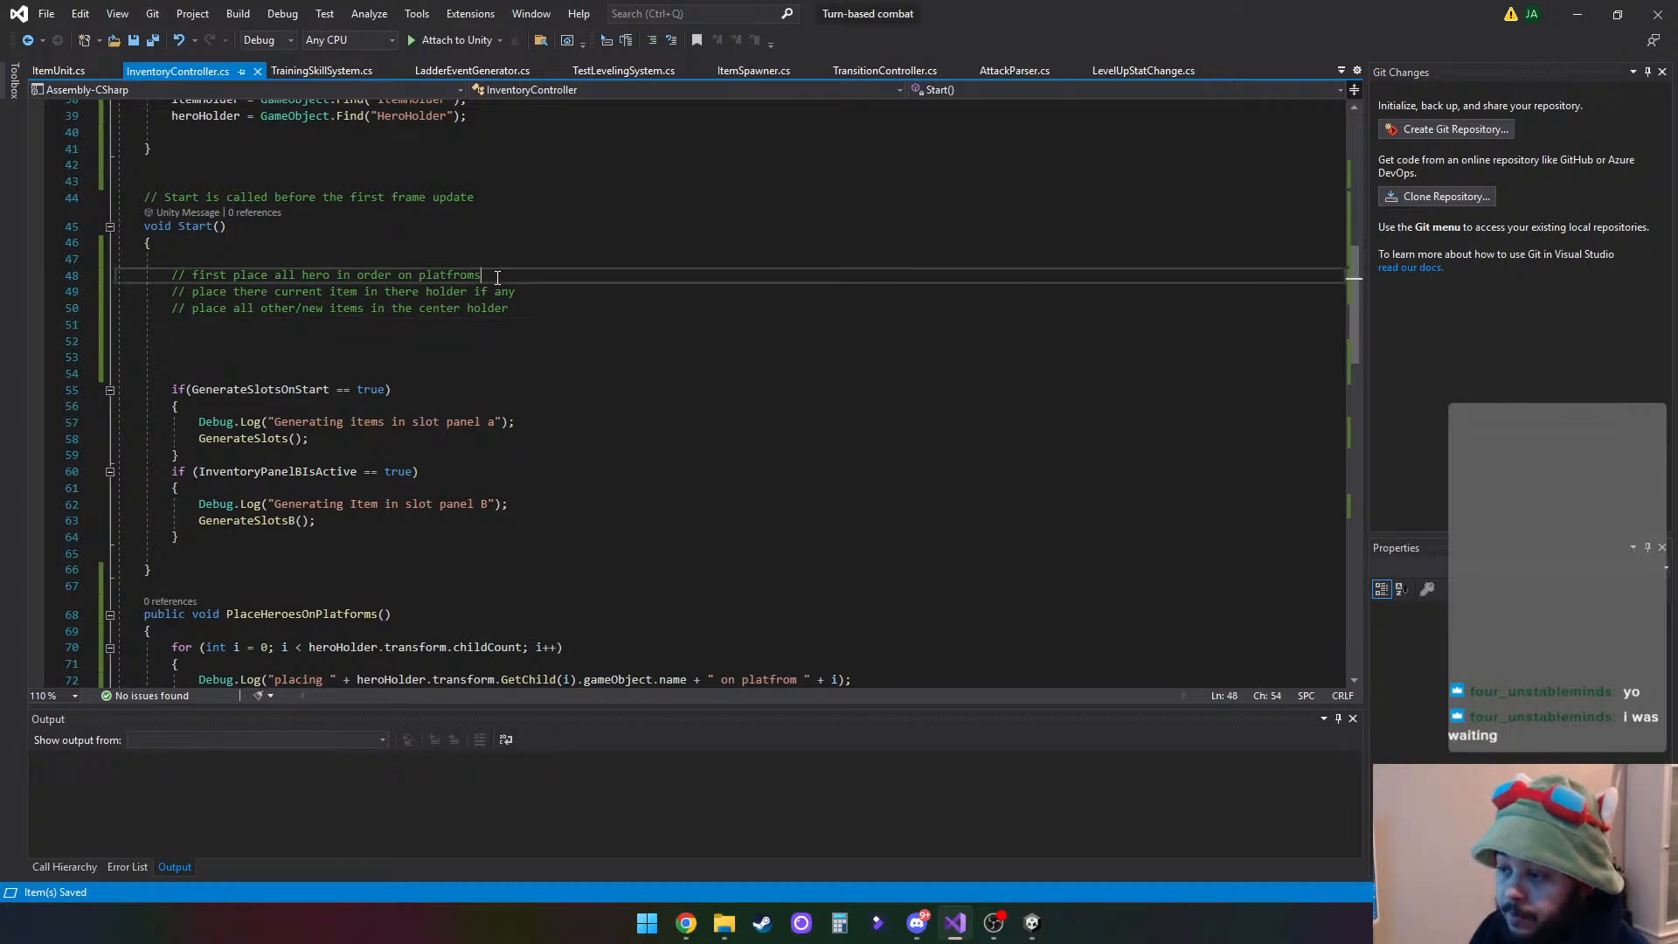
key("Return")
key("ctrl+v")
type(";")
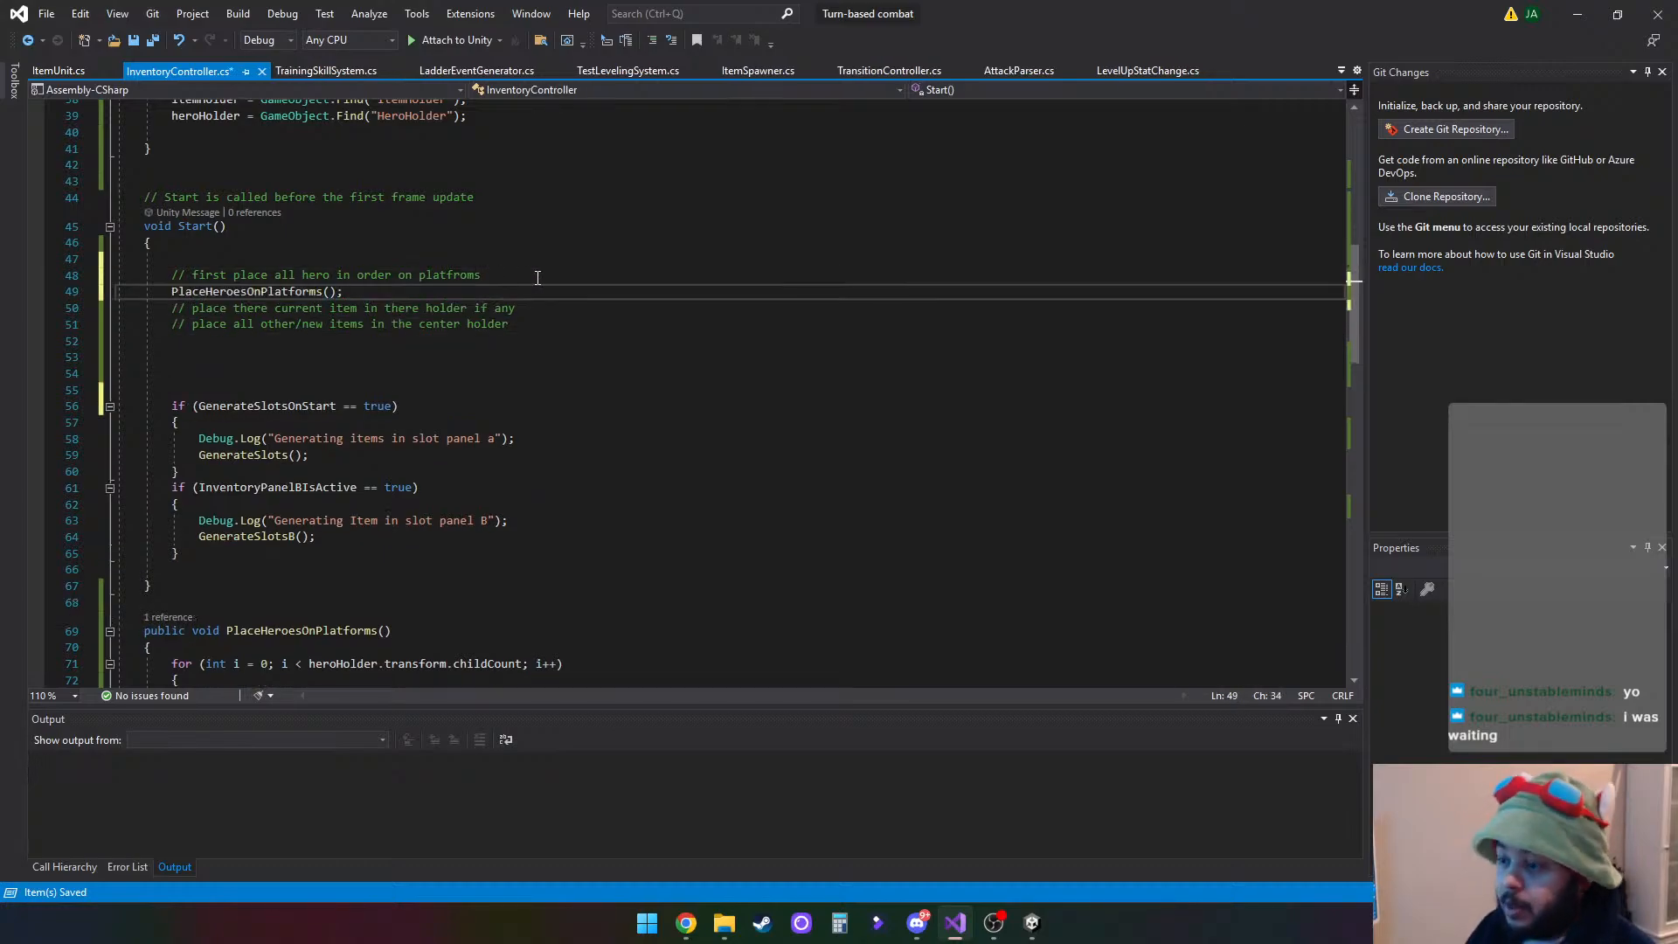
left_click(743, 488)
left_click(133, 40)
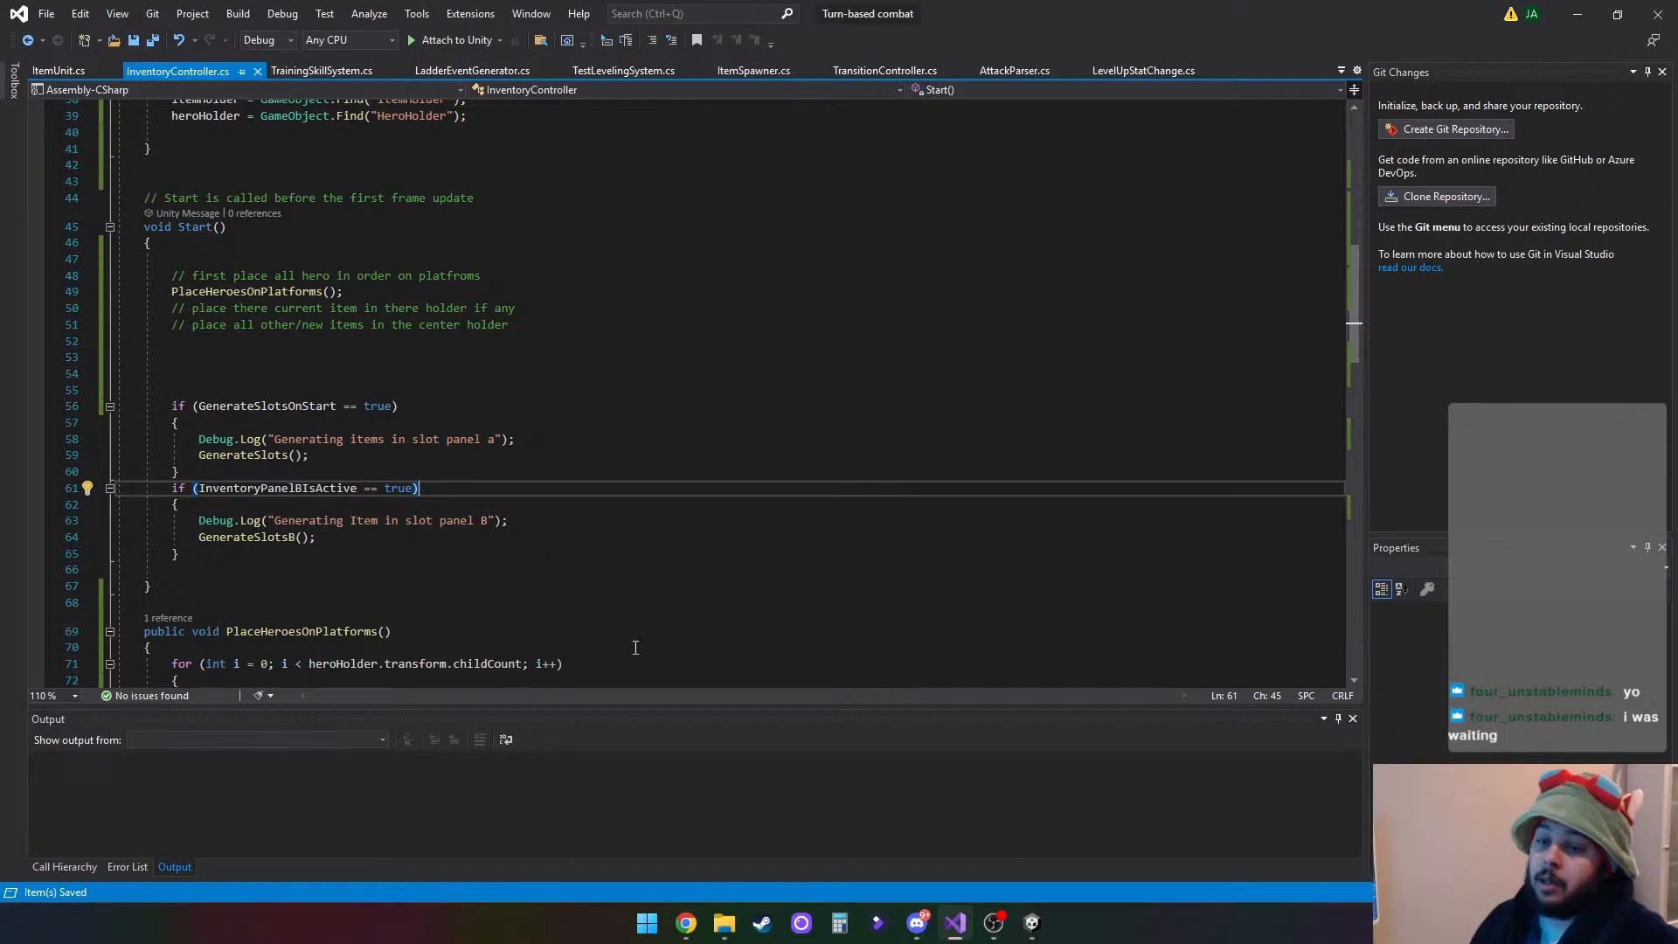
- Switch to Unity and set the Hero Platform array size on the InventoryController object to 4, showing its elements
key("alt+Tab")
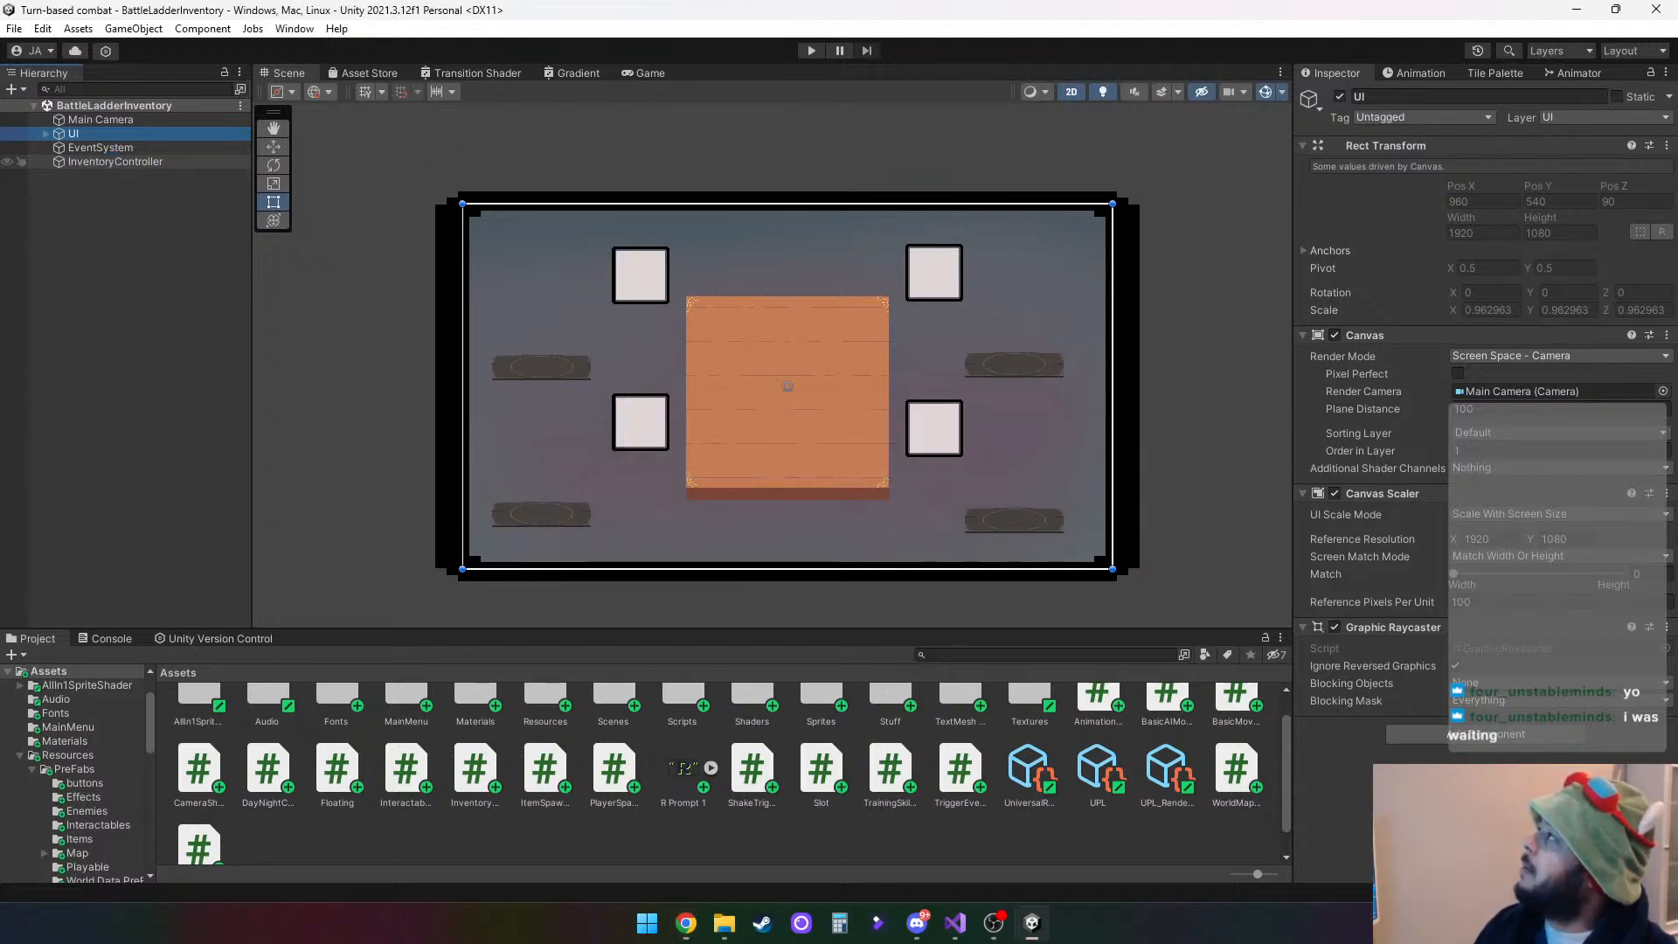
left_click(115, 161)
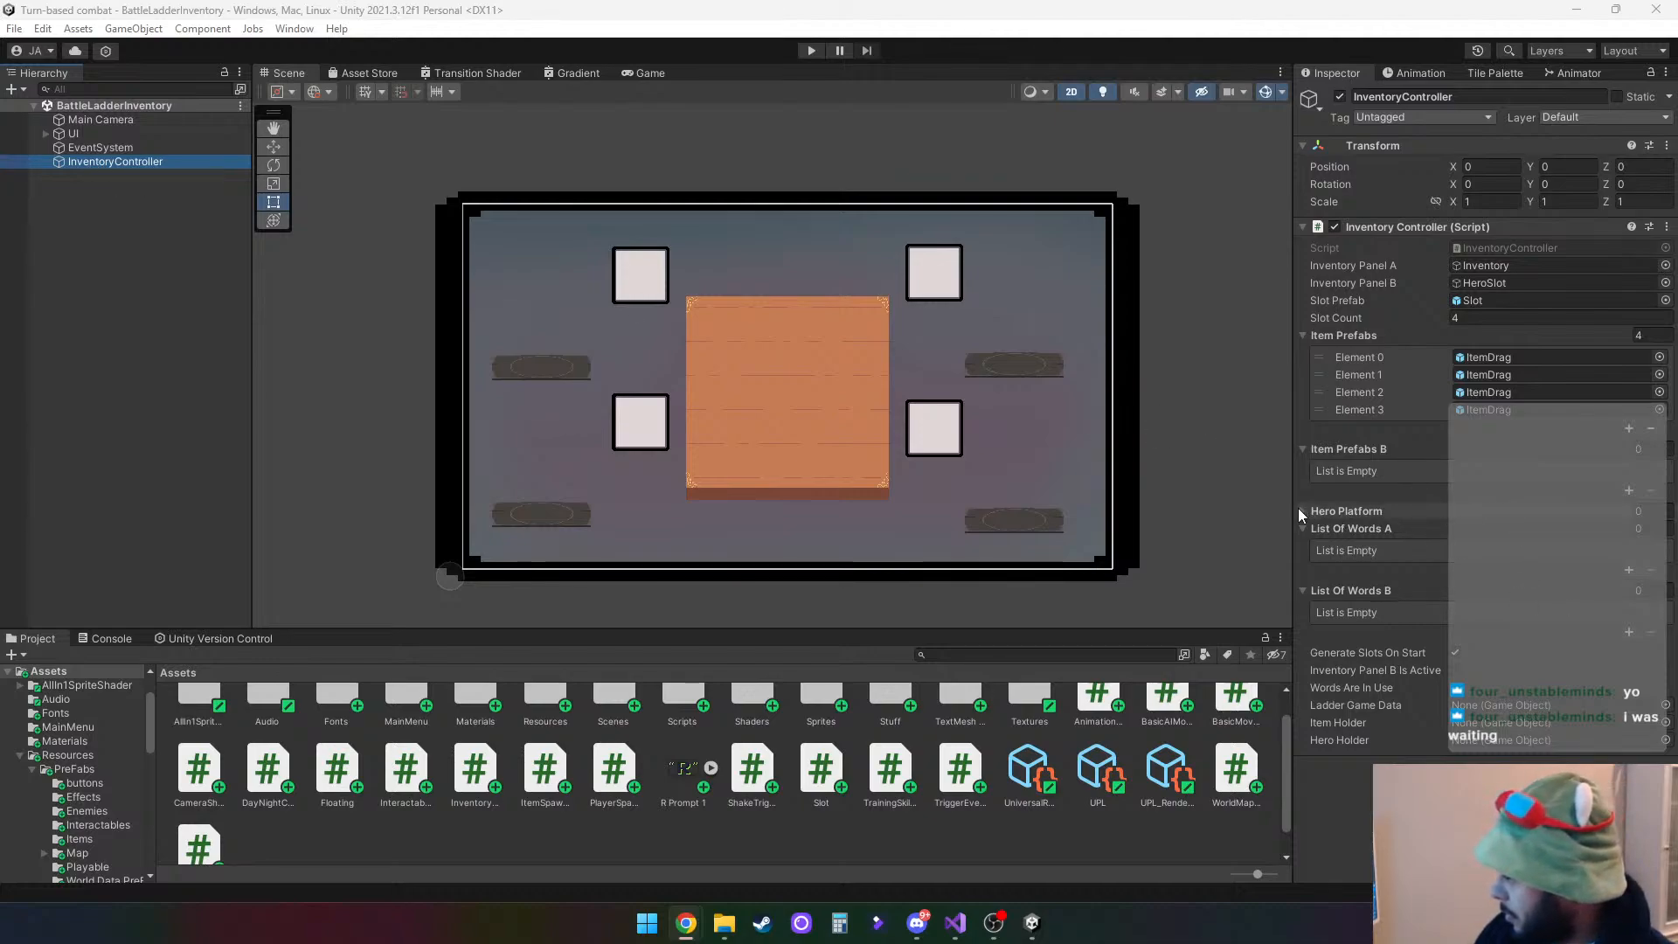
left_click(1643, 509)
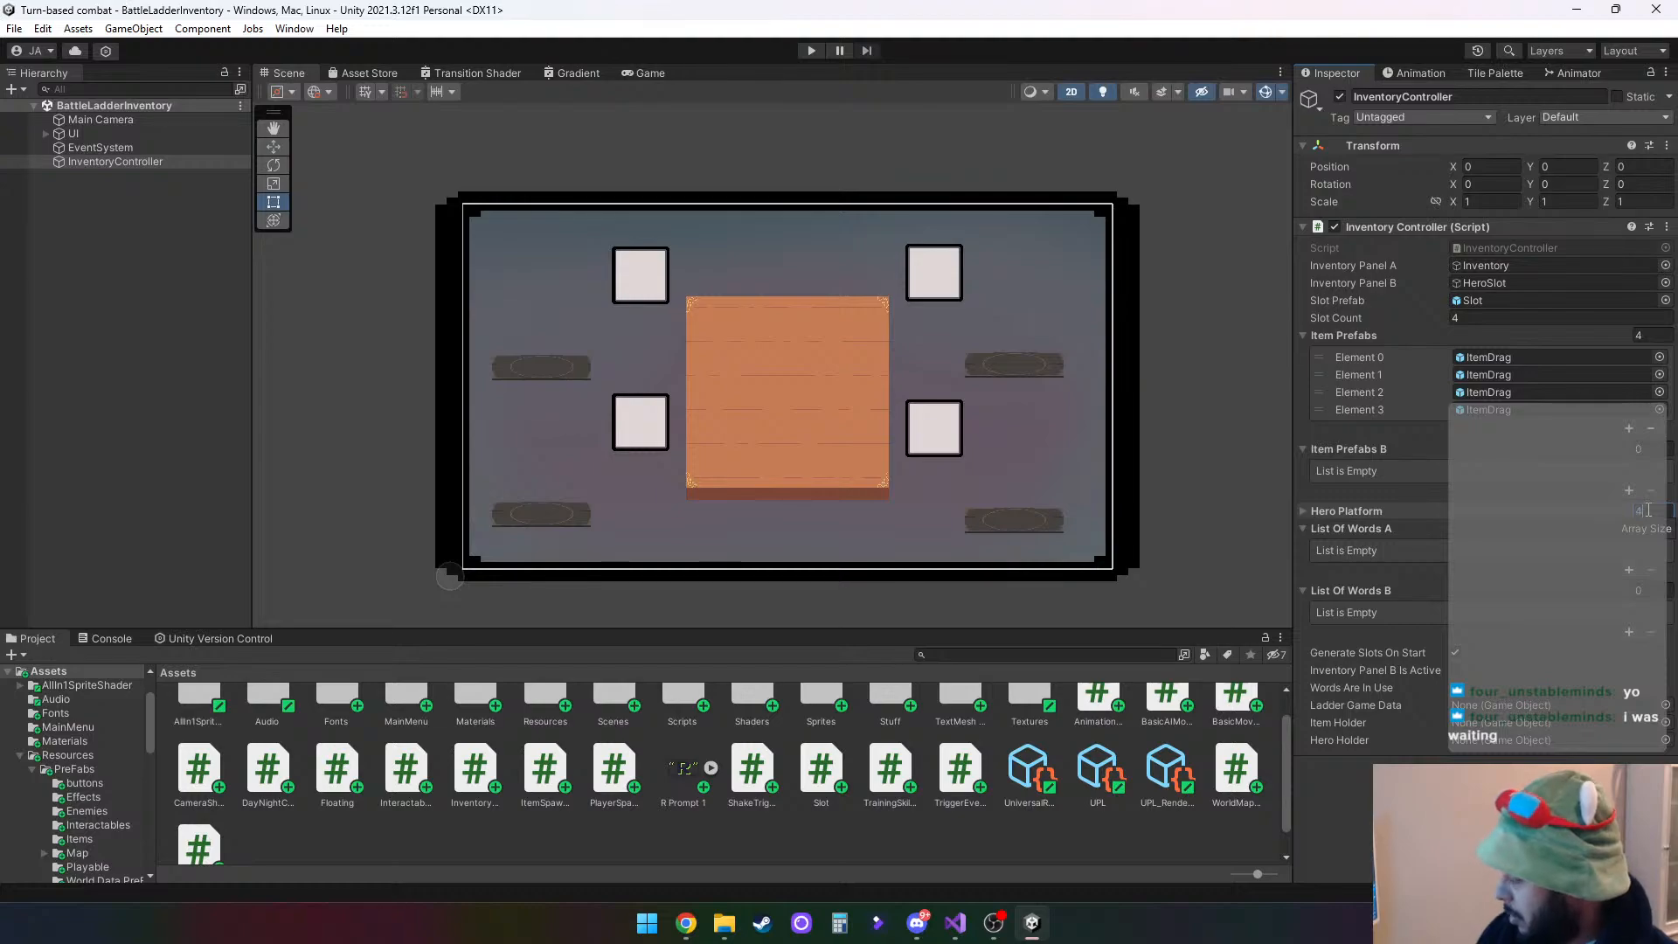
key("Return")
left_click(1304, 511)
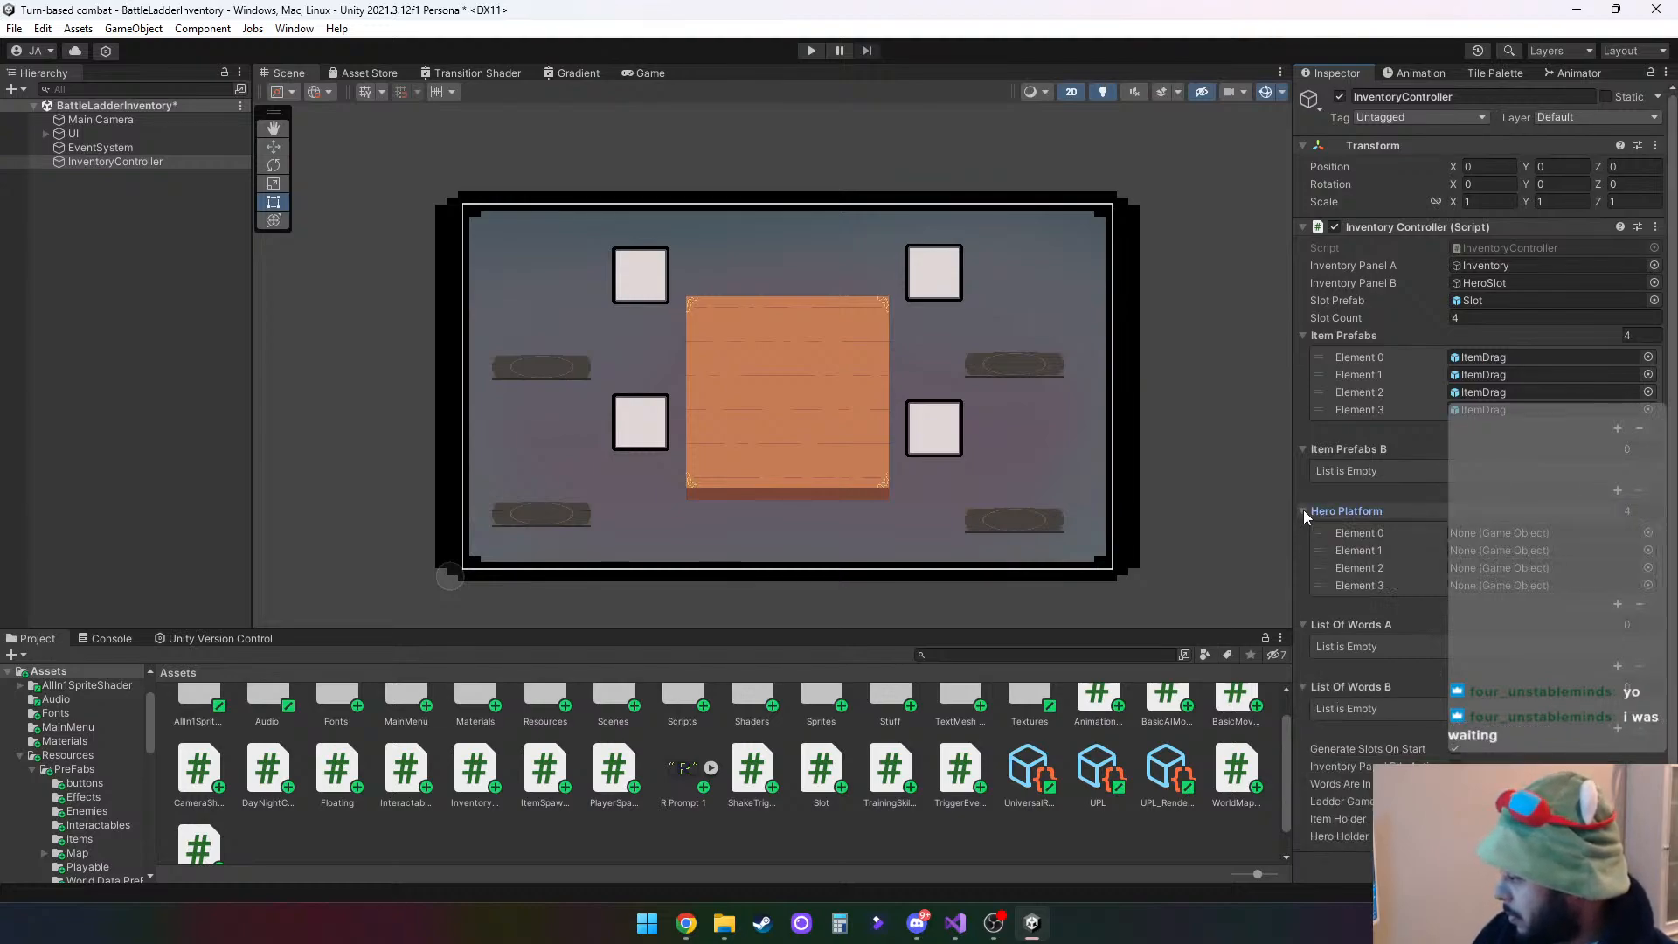
- Expand UI and its four HeroSlot objects in the hierarchy to expose each HeroAncherSpot child
left_click(46, 133)
left_click(103, 177)
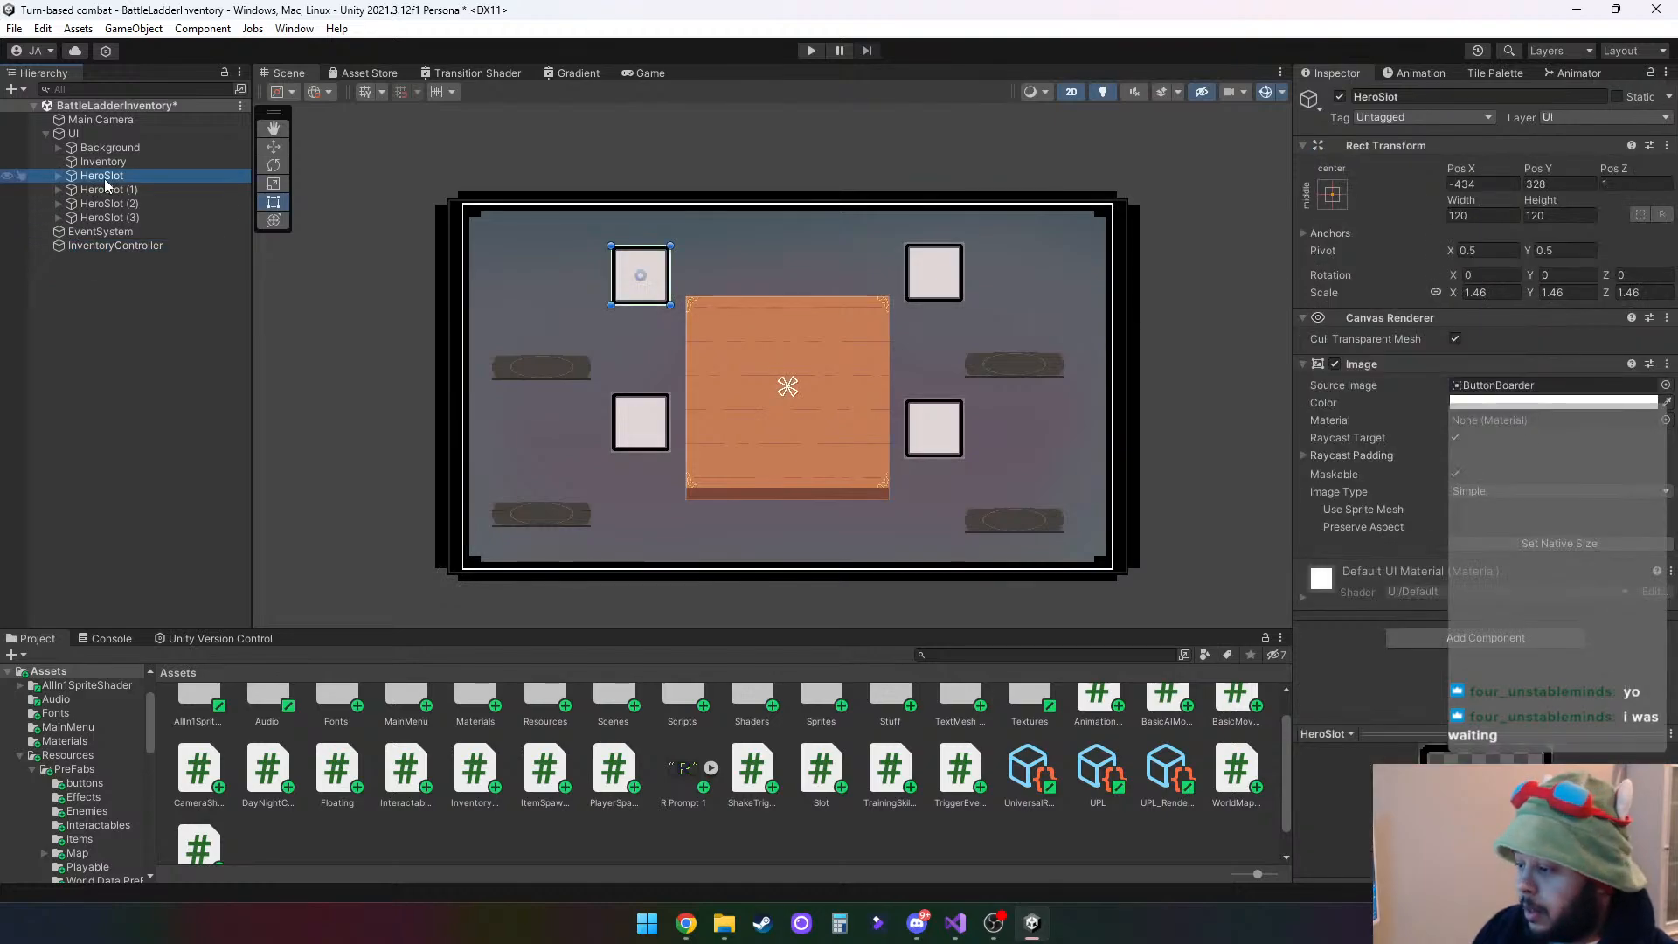
left_click(59, 176)
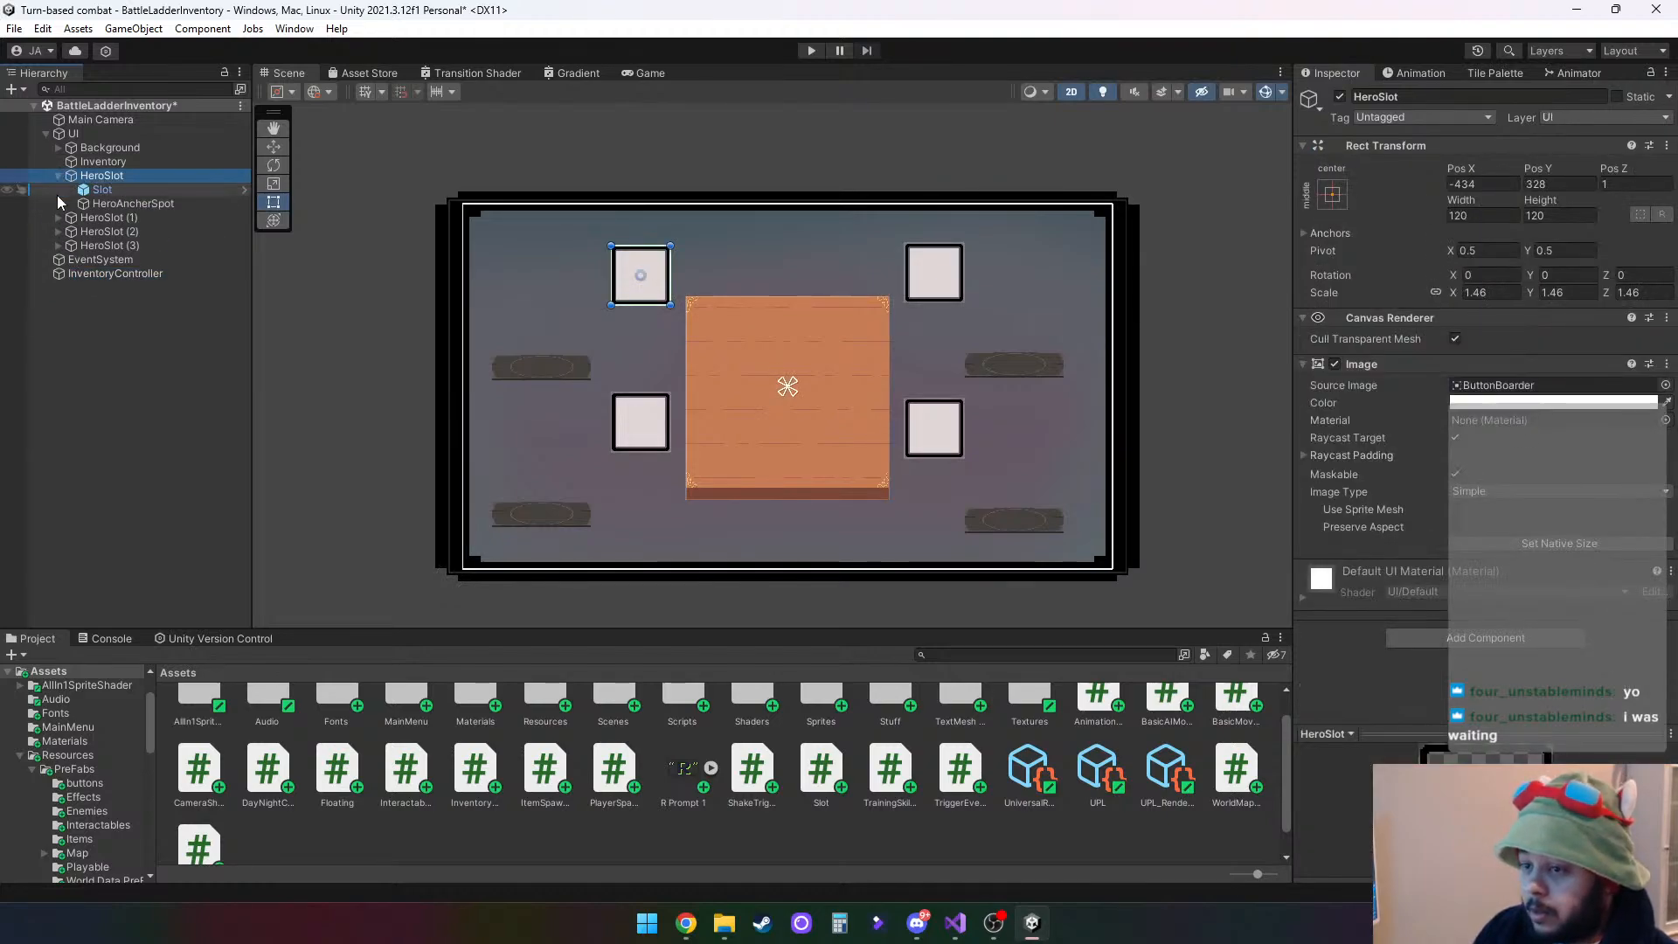
left_click(110, 202)
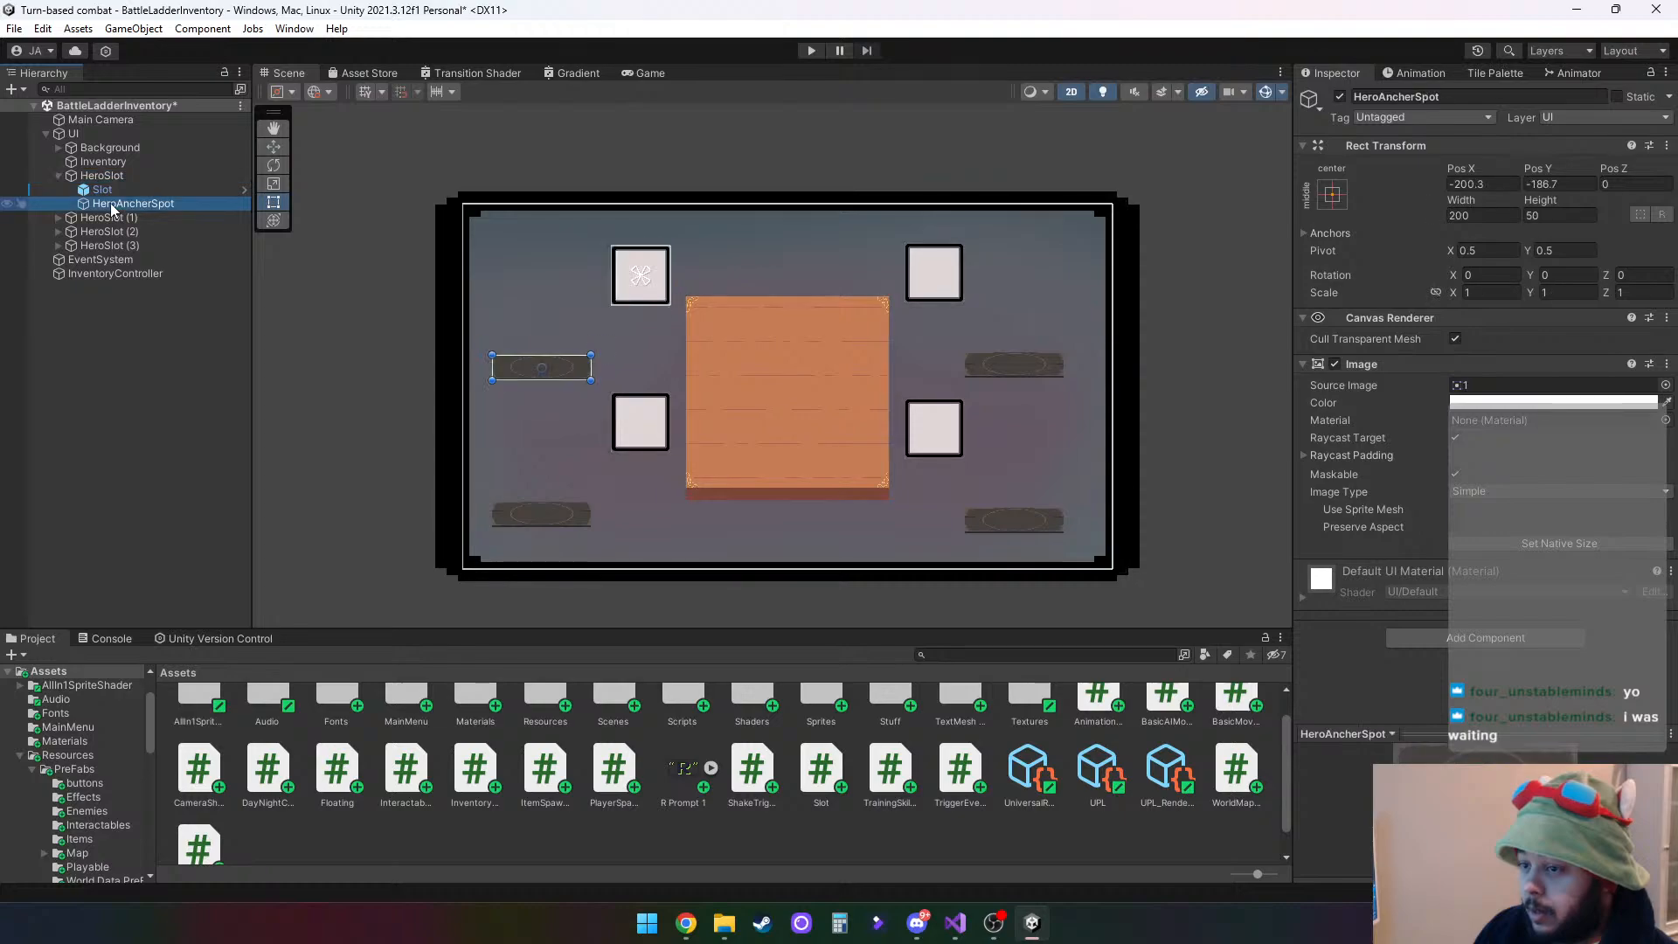
left_click(58, 218)
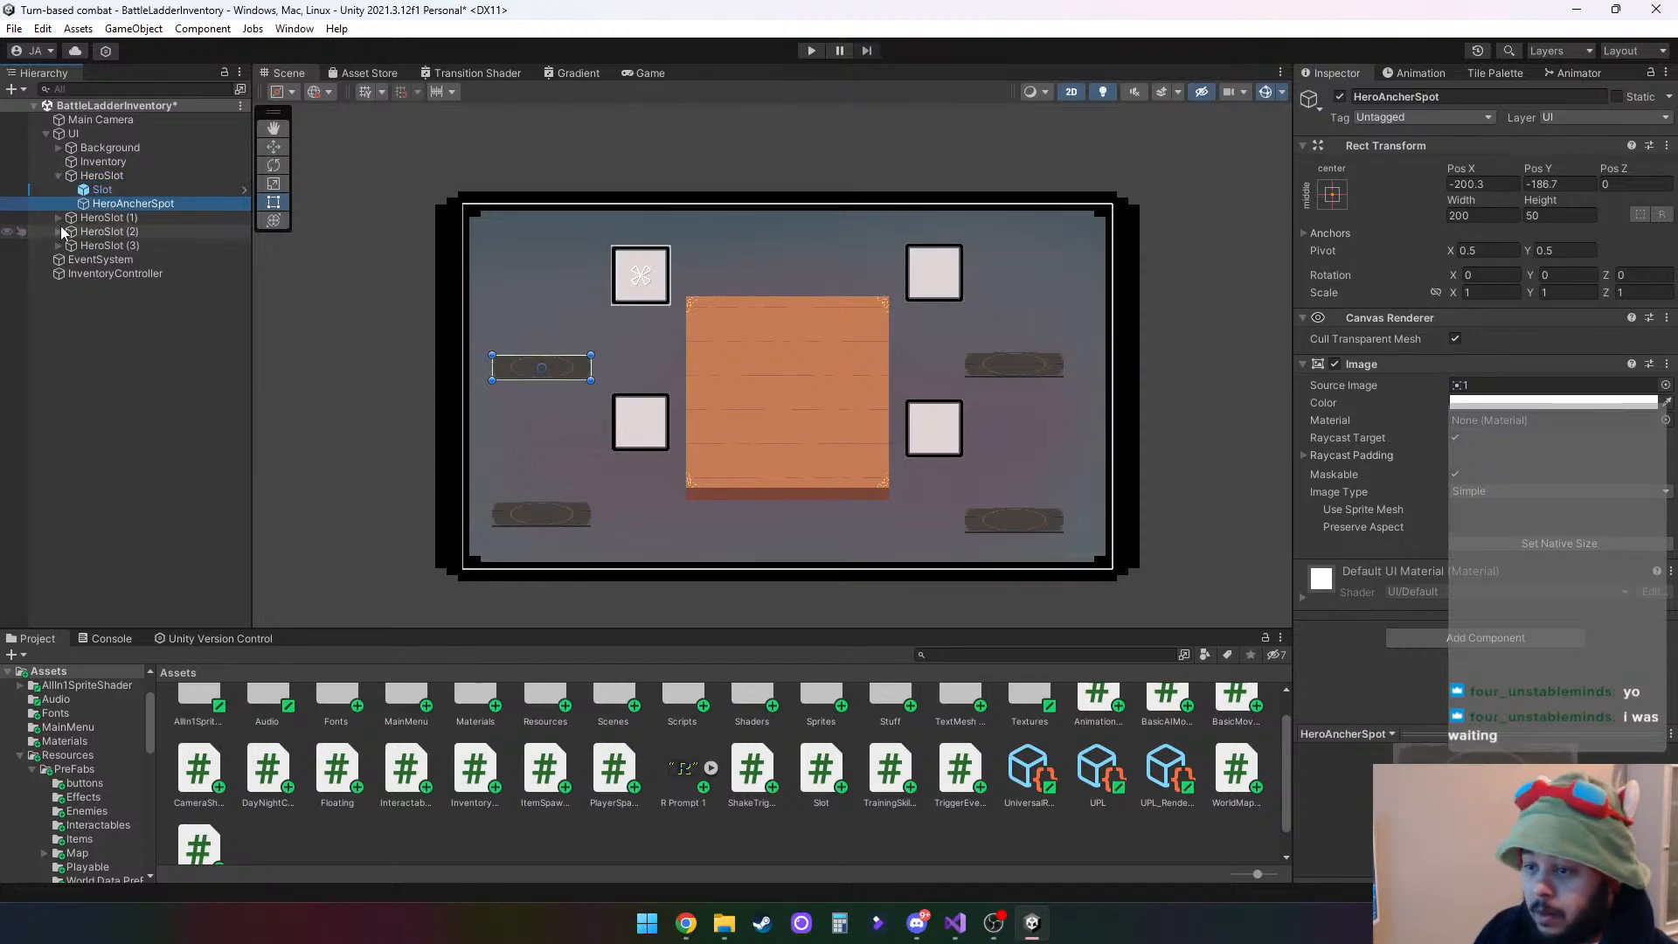
left_click(59, 260)
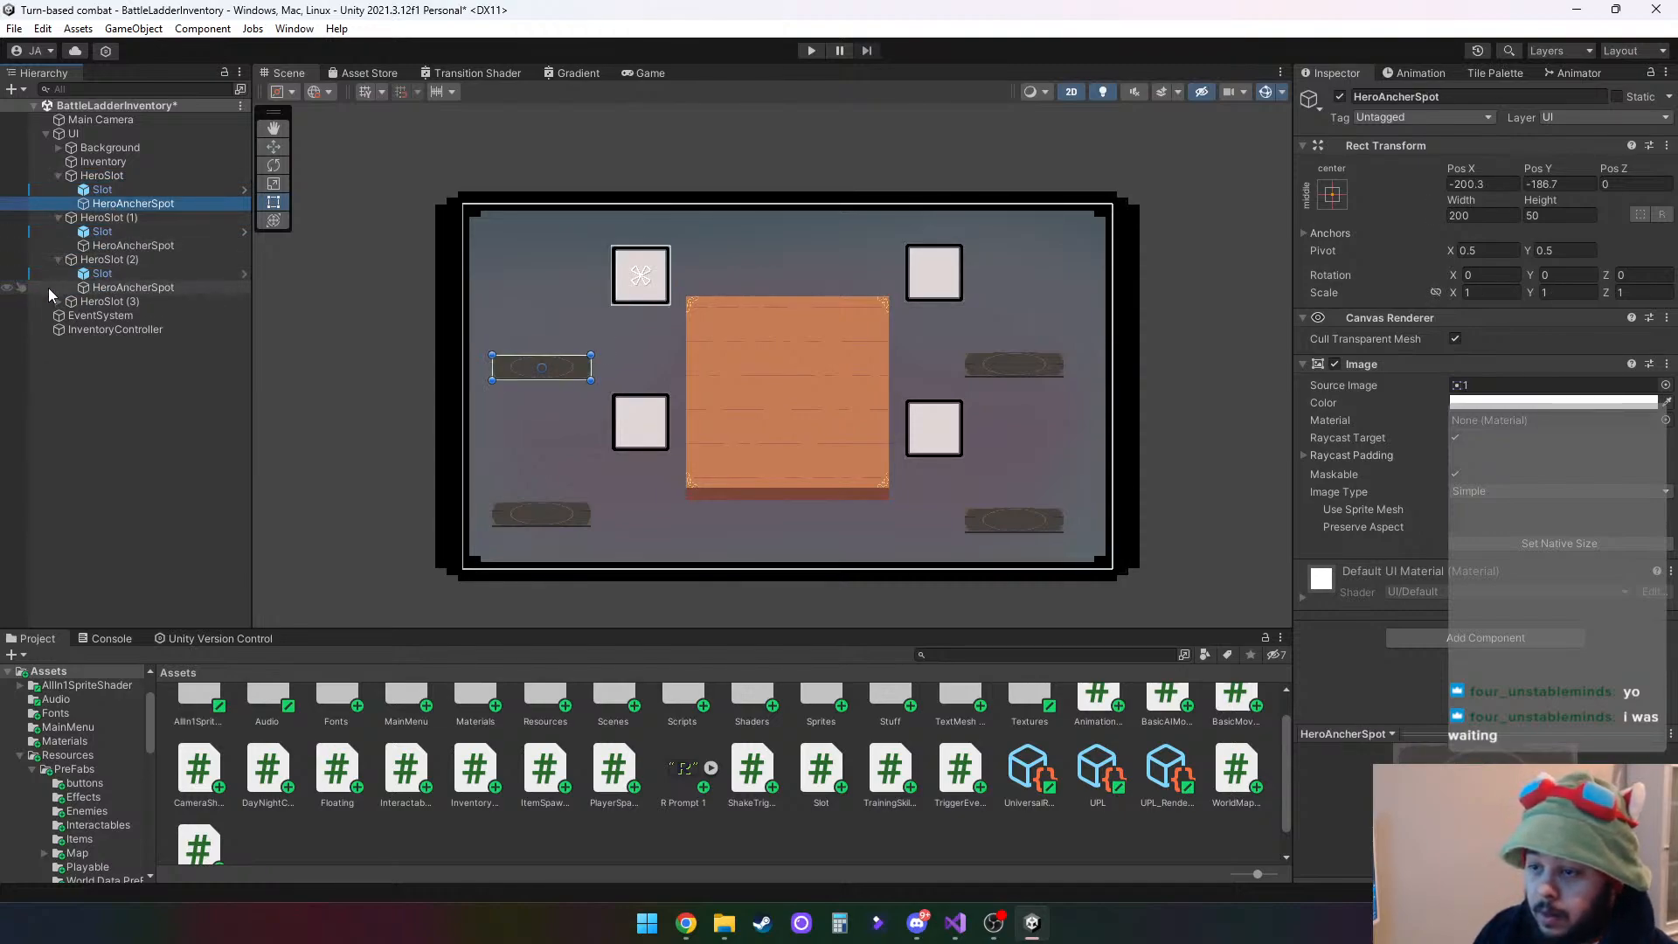
left_click(59, 301)
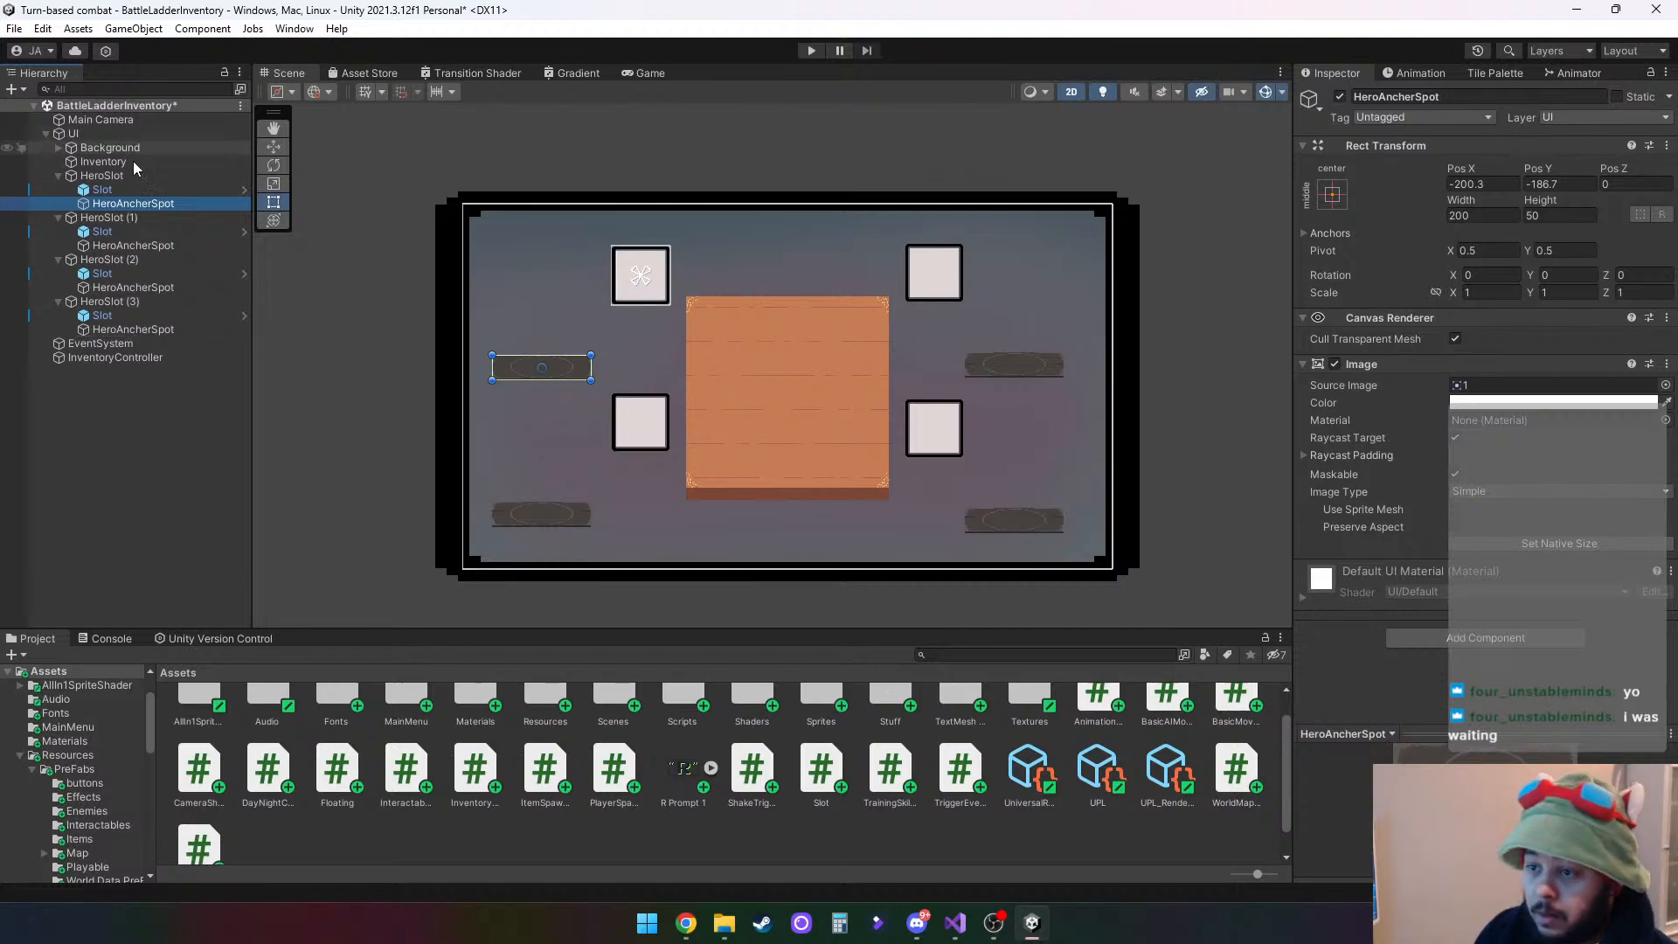
- Assign the HeroAncherSpot objects of HeroSlot, HeroSlot (1), (2) and (3) to InventoryController's Hero Platform elements 0 to 3 in order
left_click(133, 356)
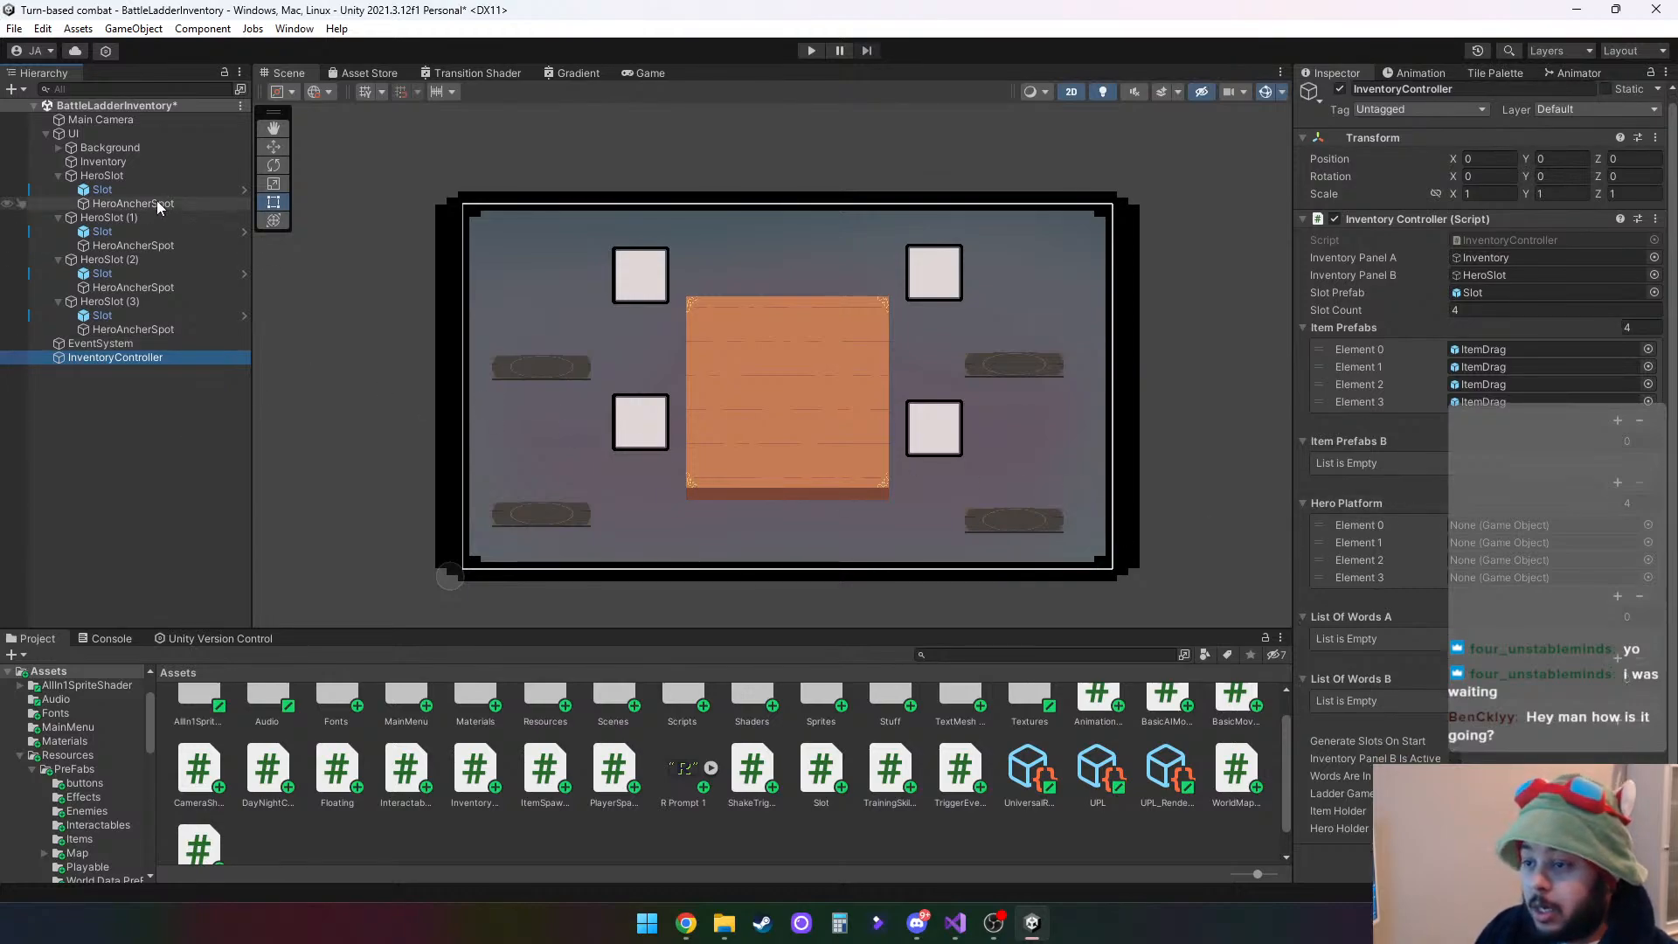
left_click_drag(131, 204, 1517, 525)
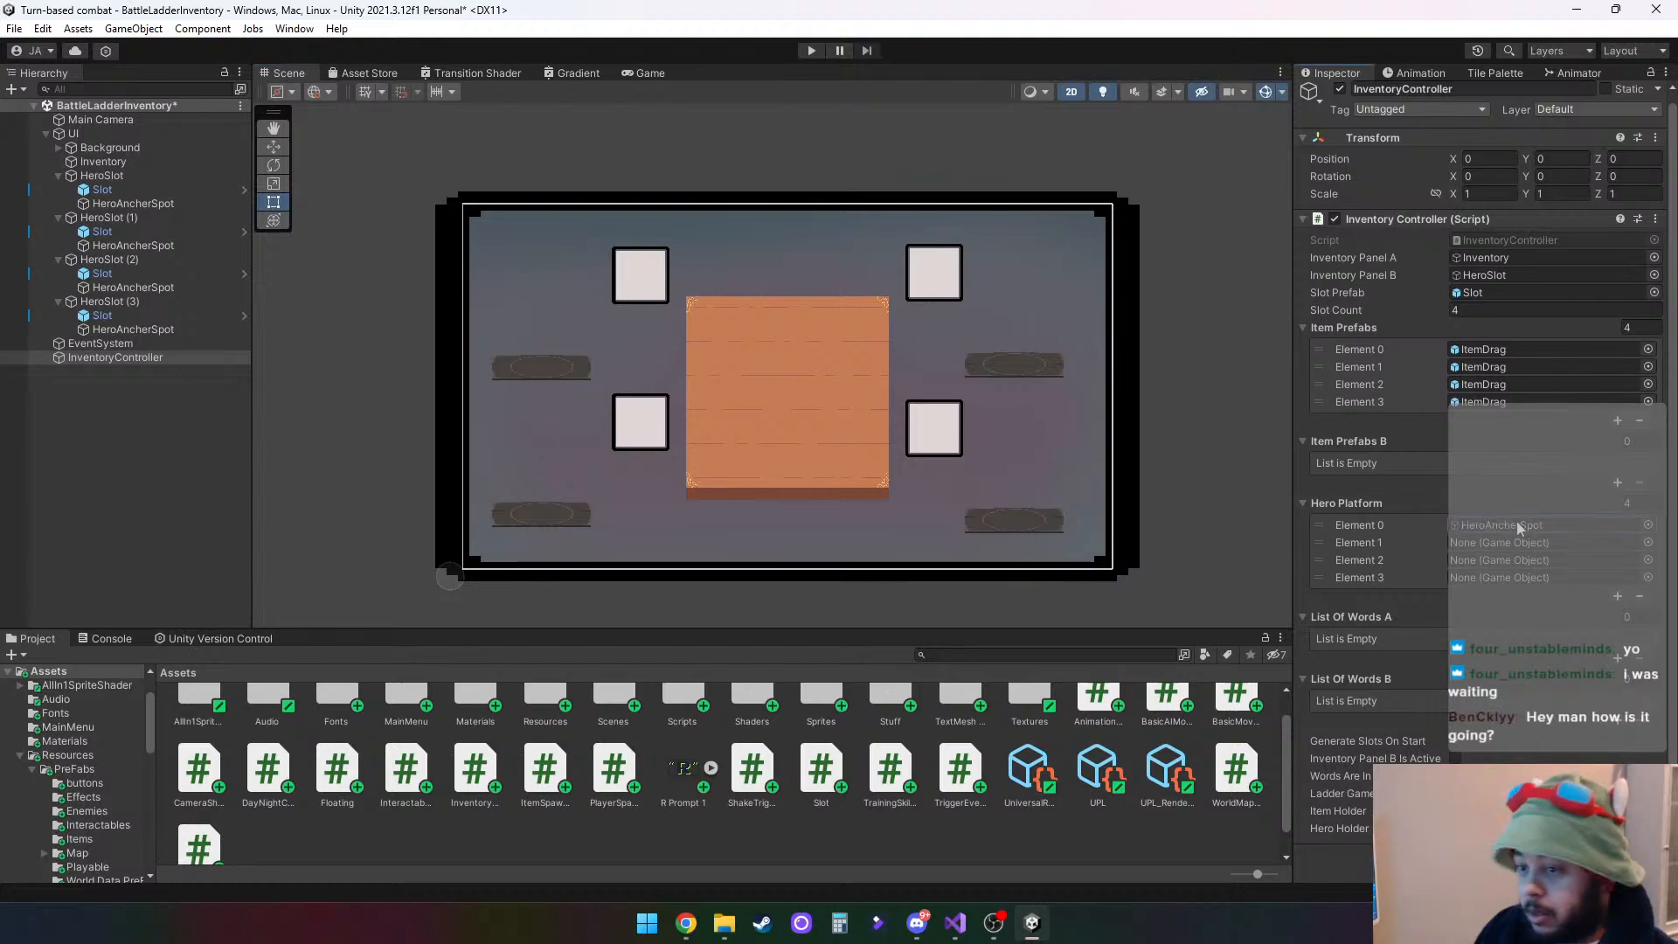
left_click_drag(150, 246, 1515, 547)
left_click_drag(133, 288, 1518, 560)
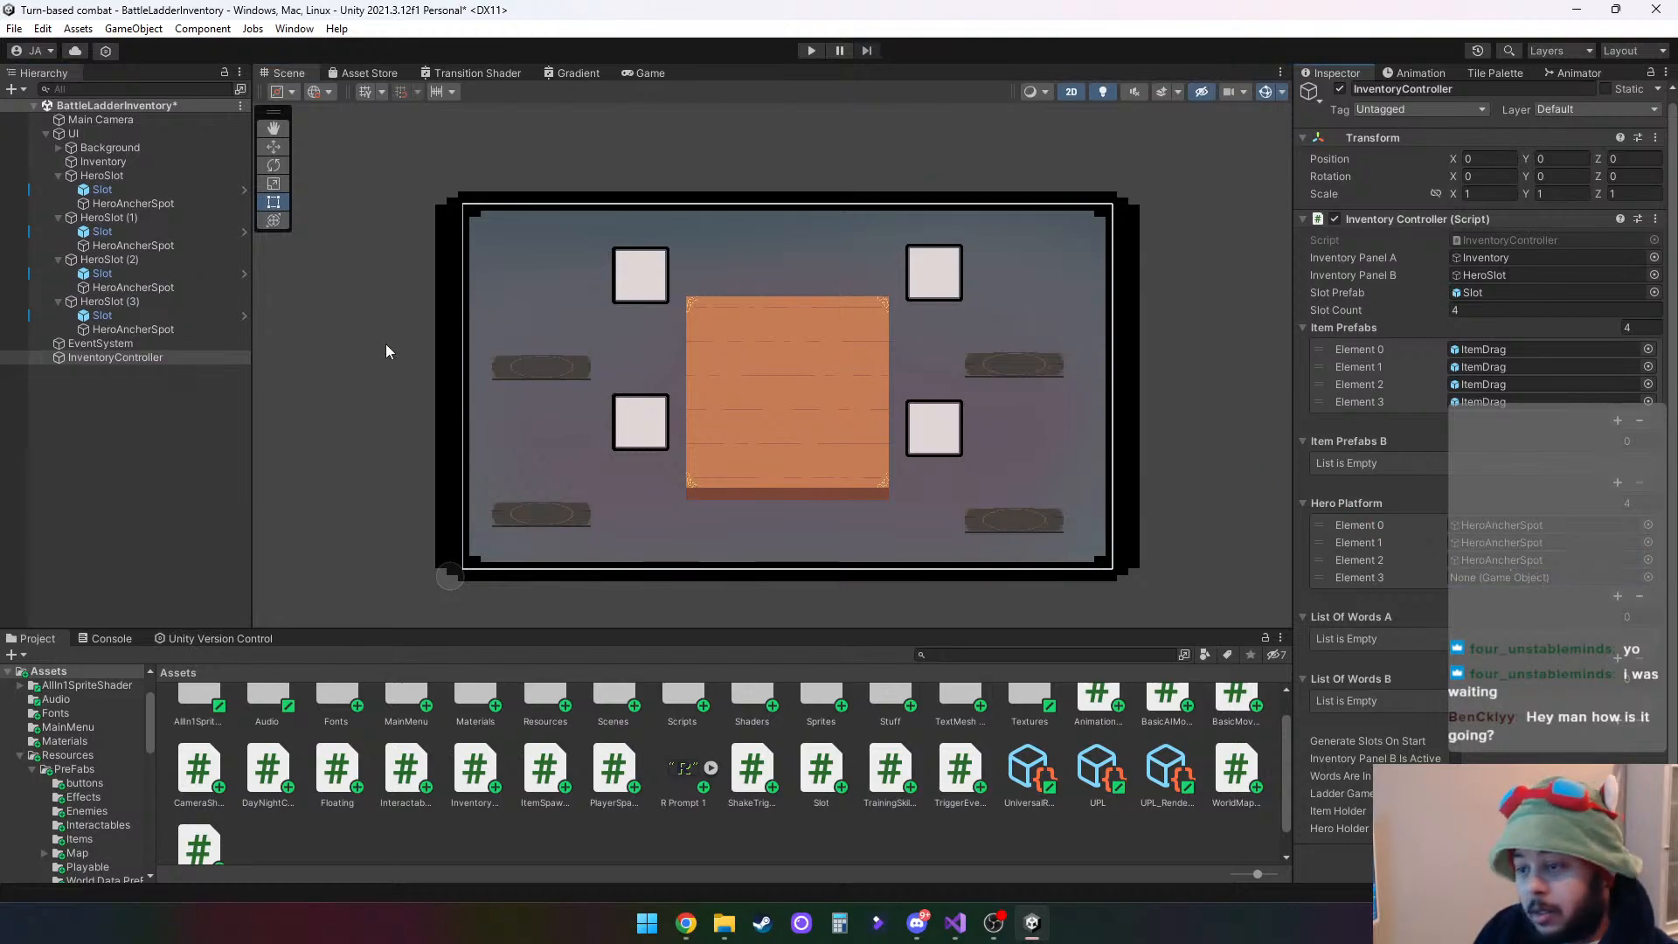
left_click_drag(173, 332, 1538, 580)
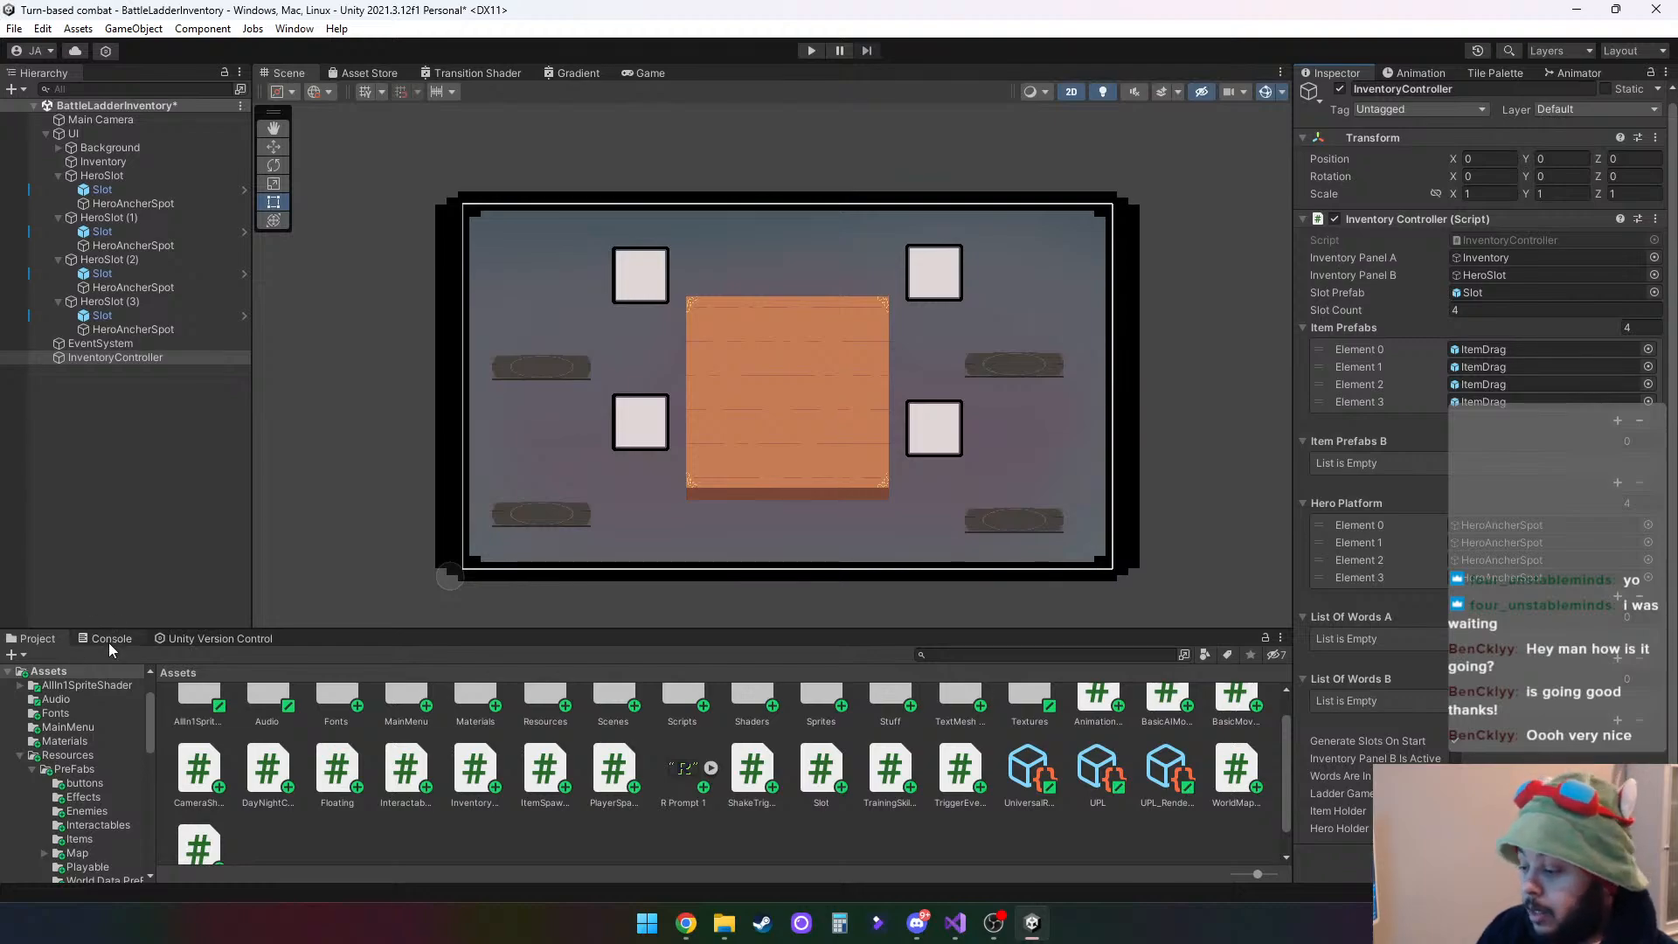
- Add the LadderGameData prefab from PreFabs to the scene and place the Playable prefab 0 Brute under its HeroHolder
left_click(85, 769)
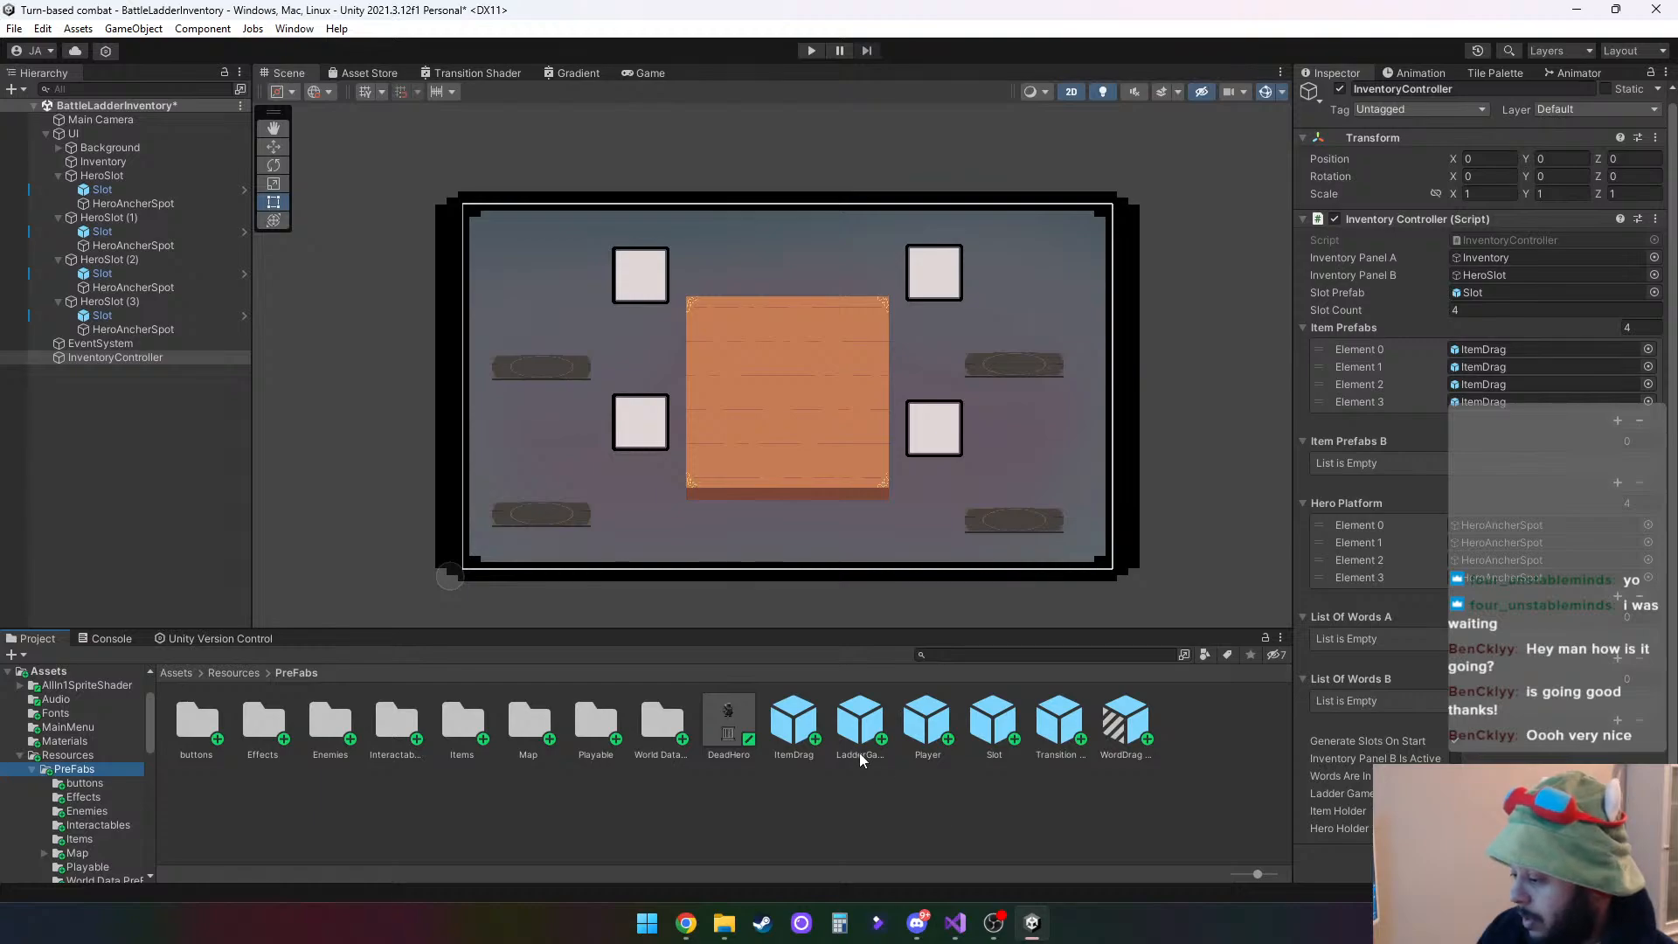
left_click_drag(867, 724, 141, 456)
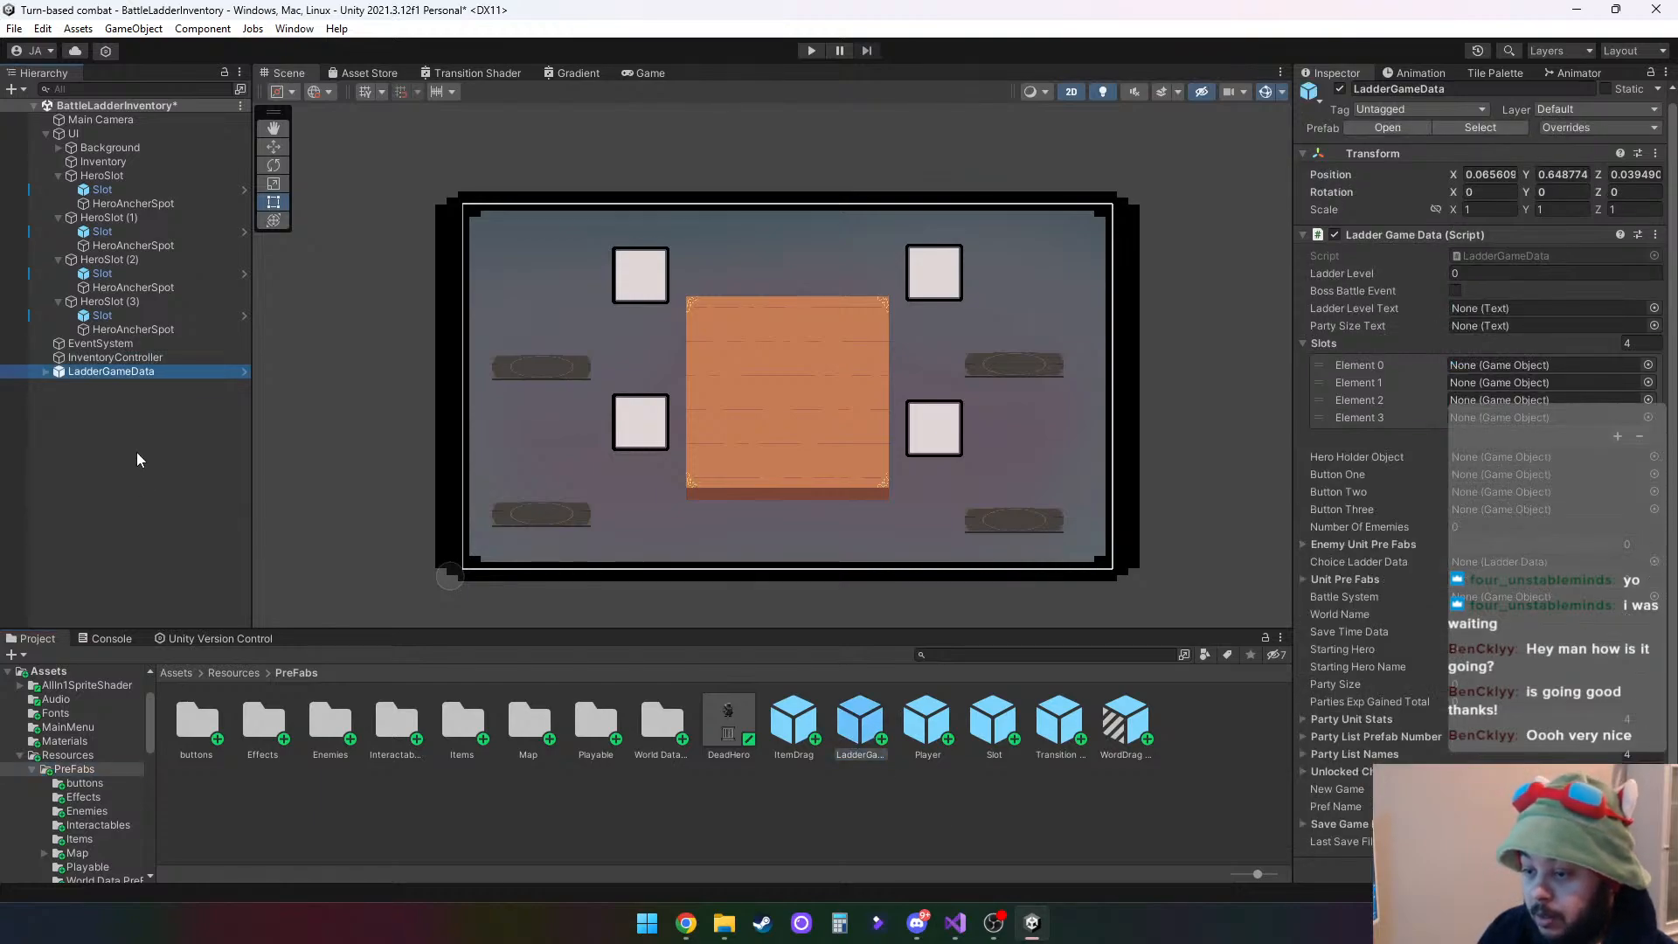
left_click(46, 369)
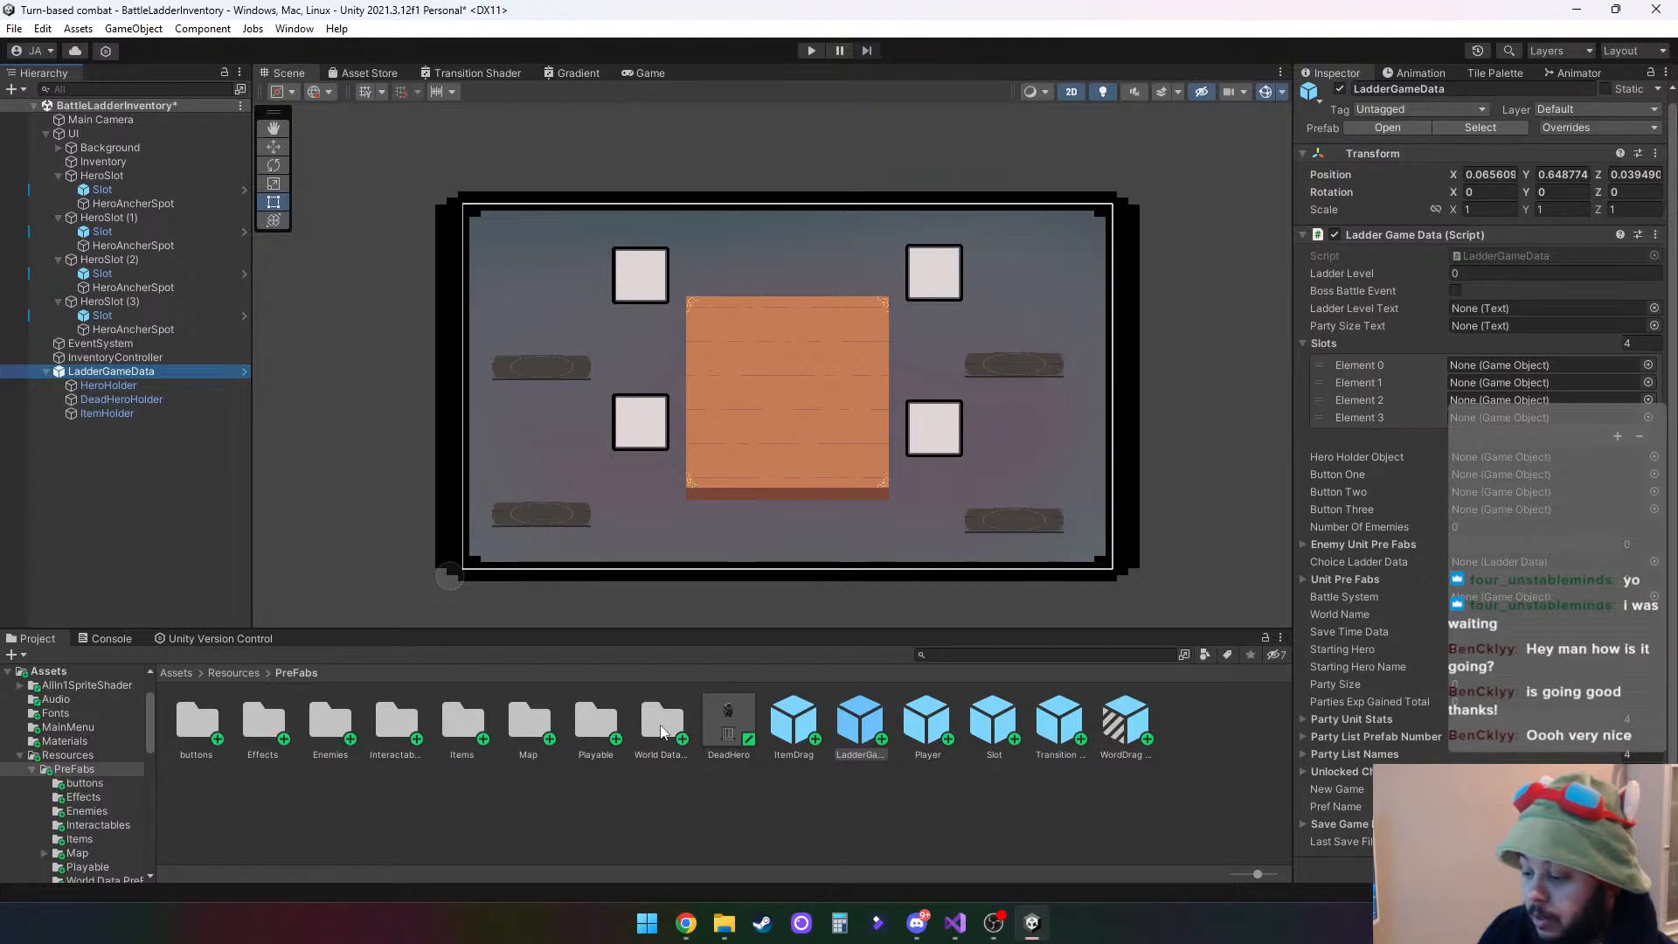
left_click(597, 725)
double_click(599, 725)
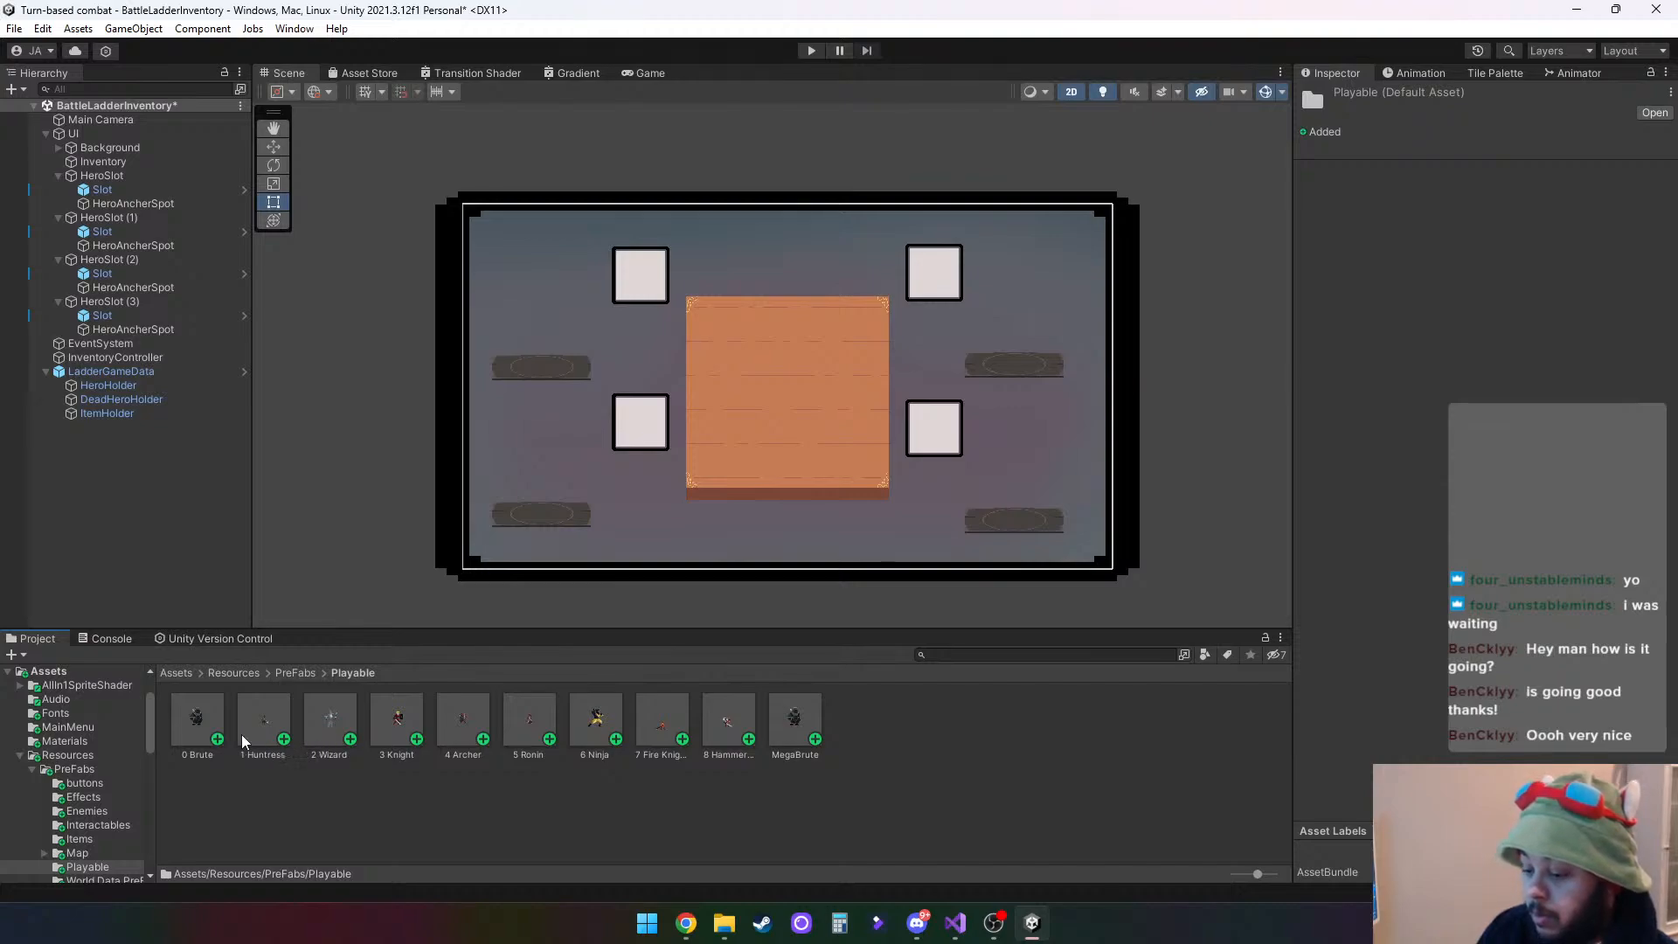
left_click_drag(202, 720, 124, 390)
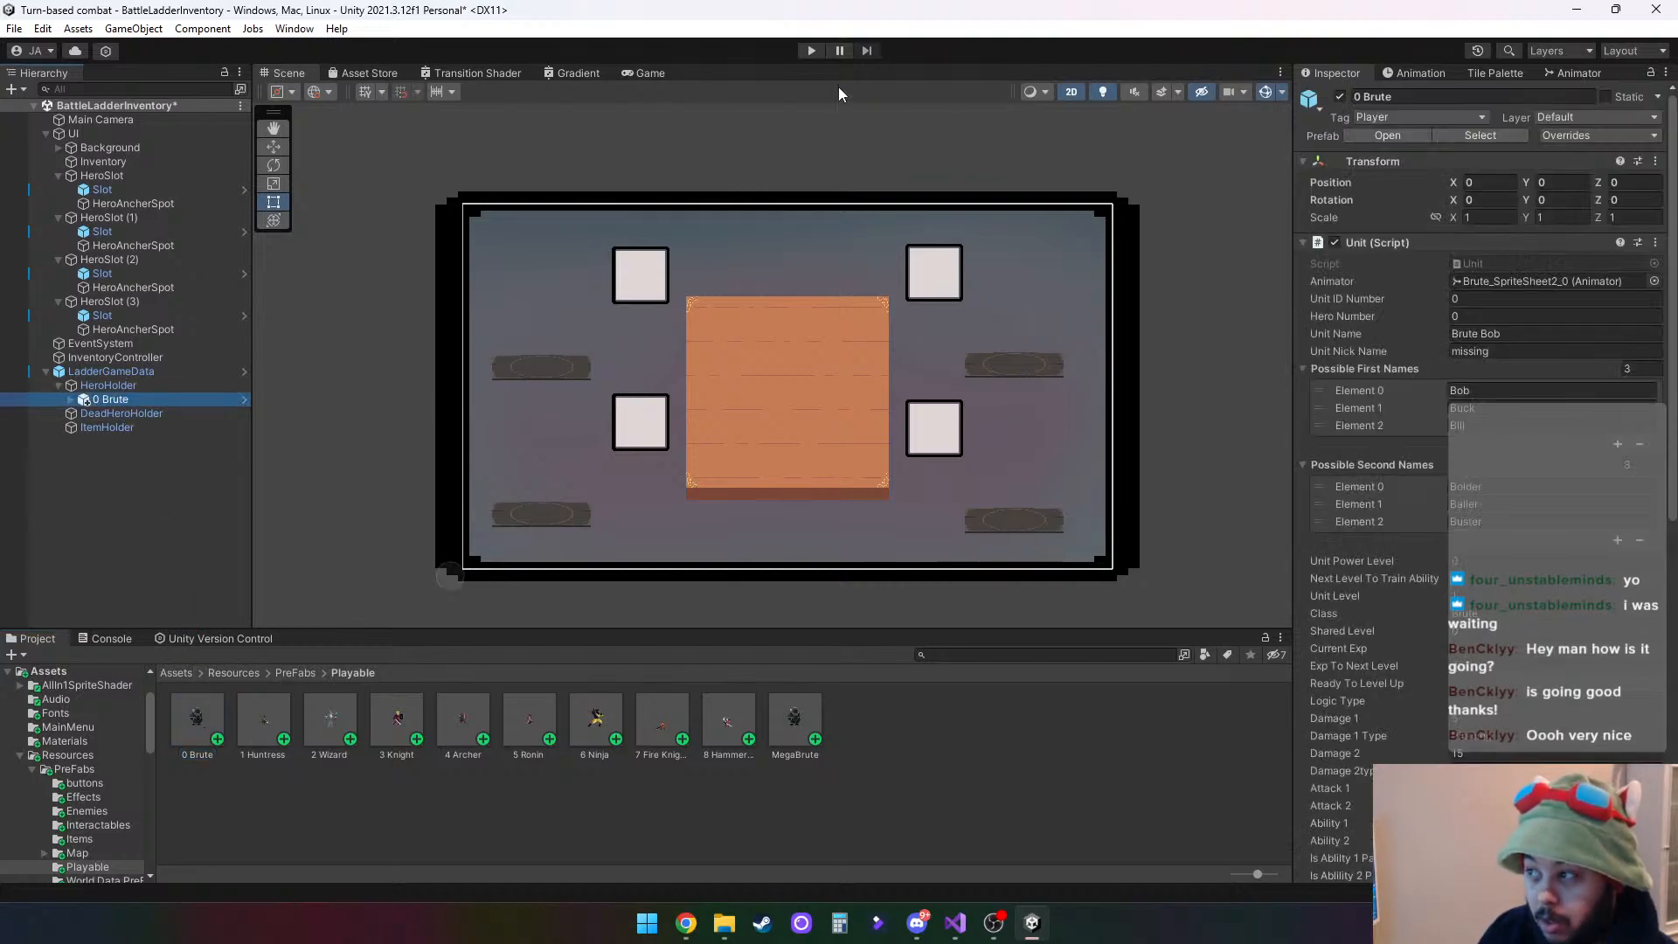
- Run the scene in play mode and check the console for the log entry about placing the hero on its platform
left_click(810, 48)
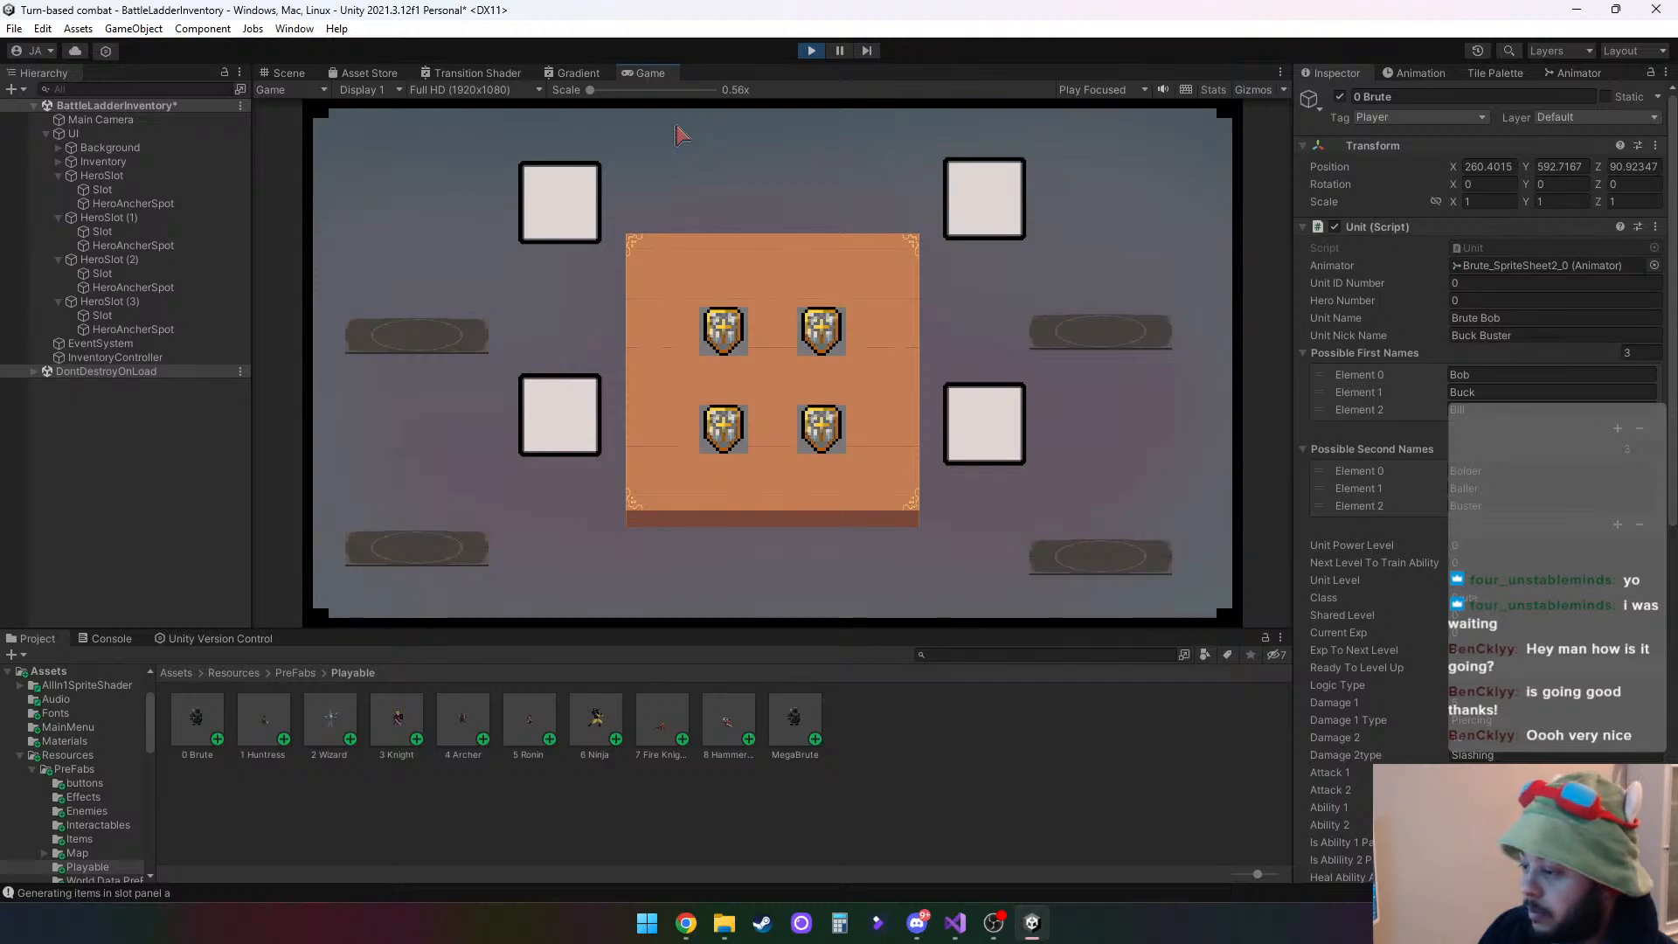
left_click(127, 644)
scroll(291, 741, "up", 1)
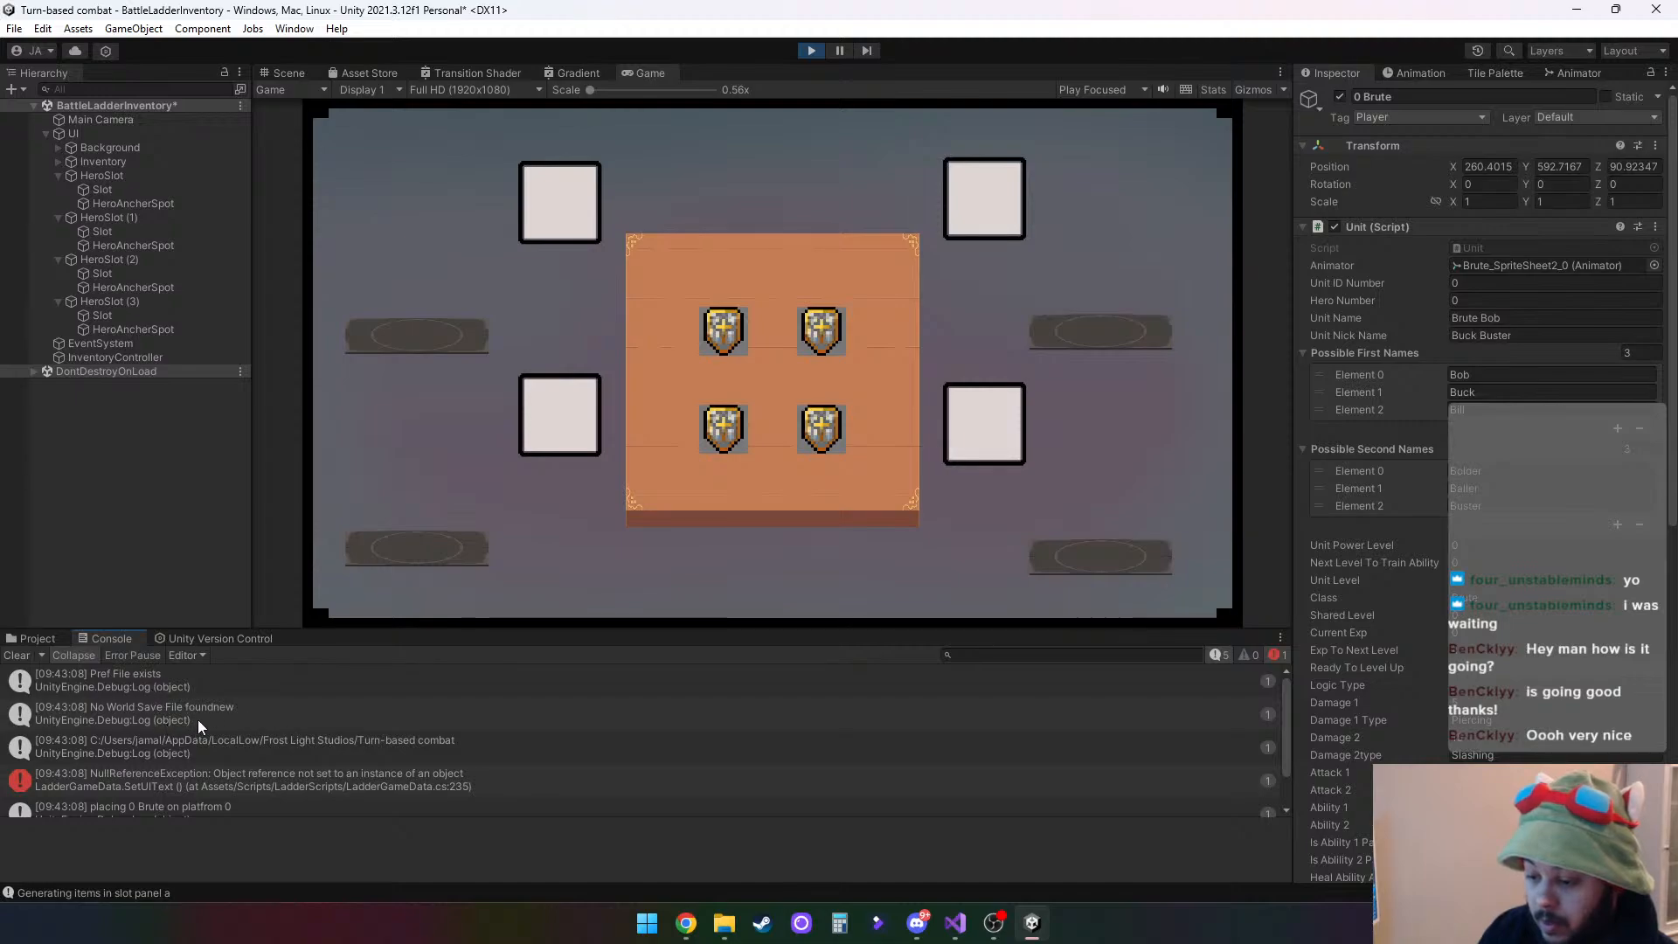
scroll(196, 764, "down", 1)
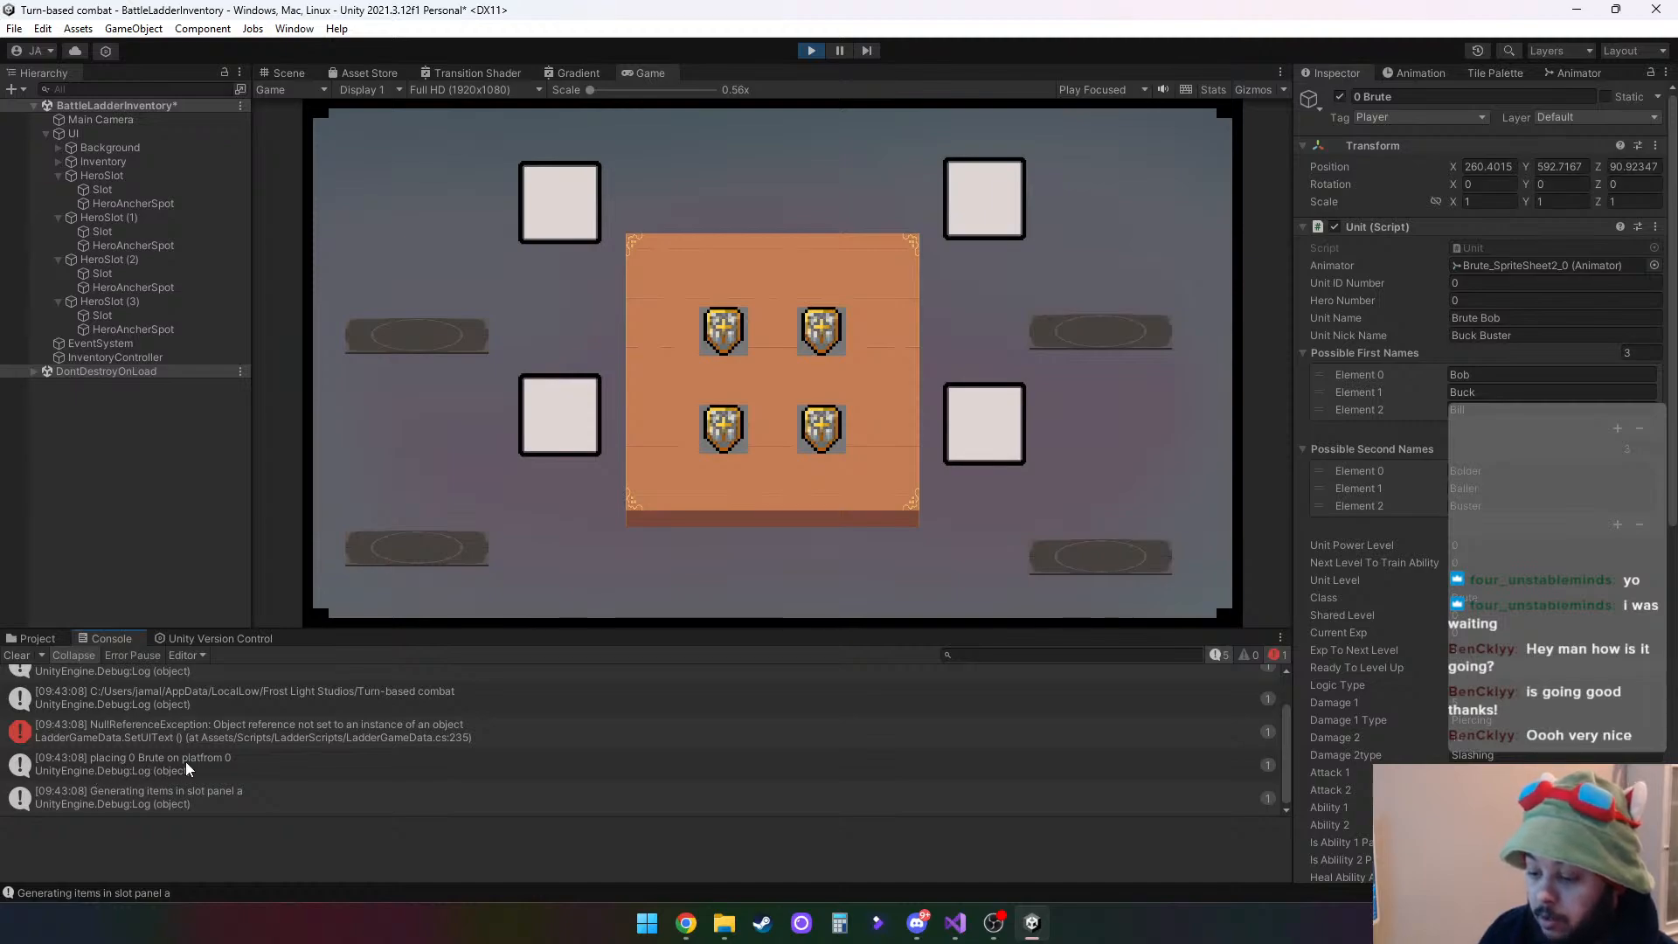
left_click(210, 774)
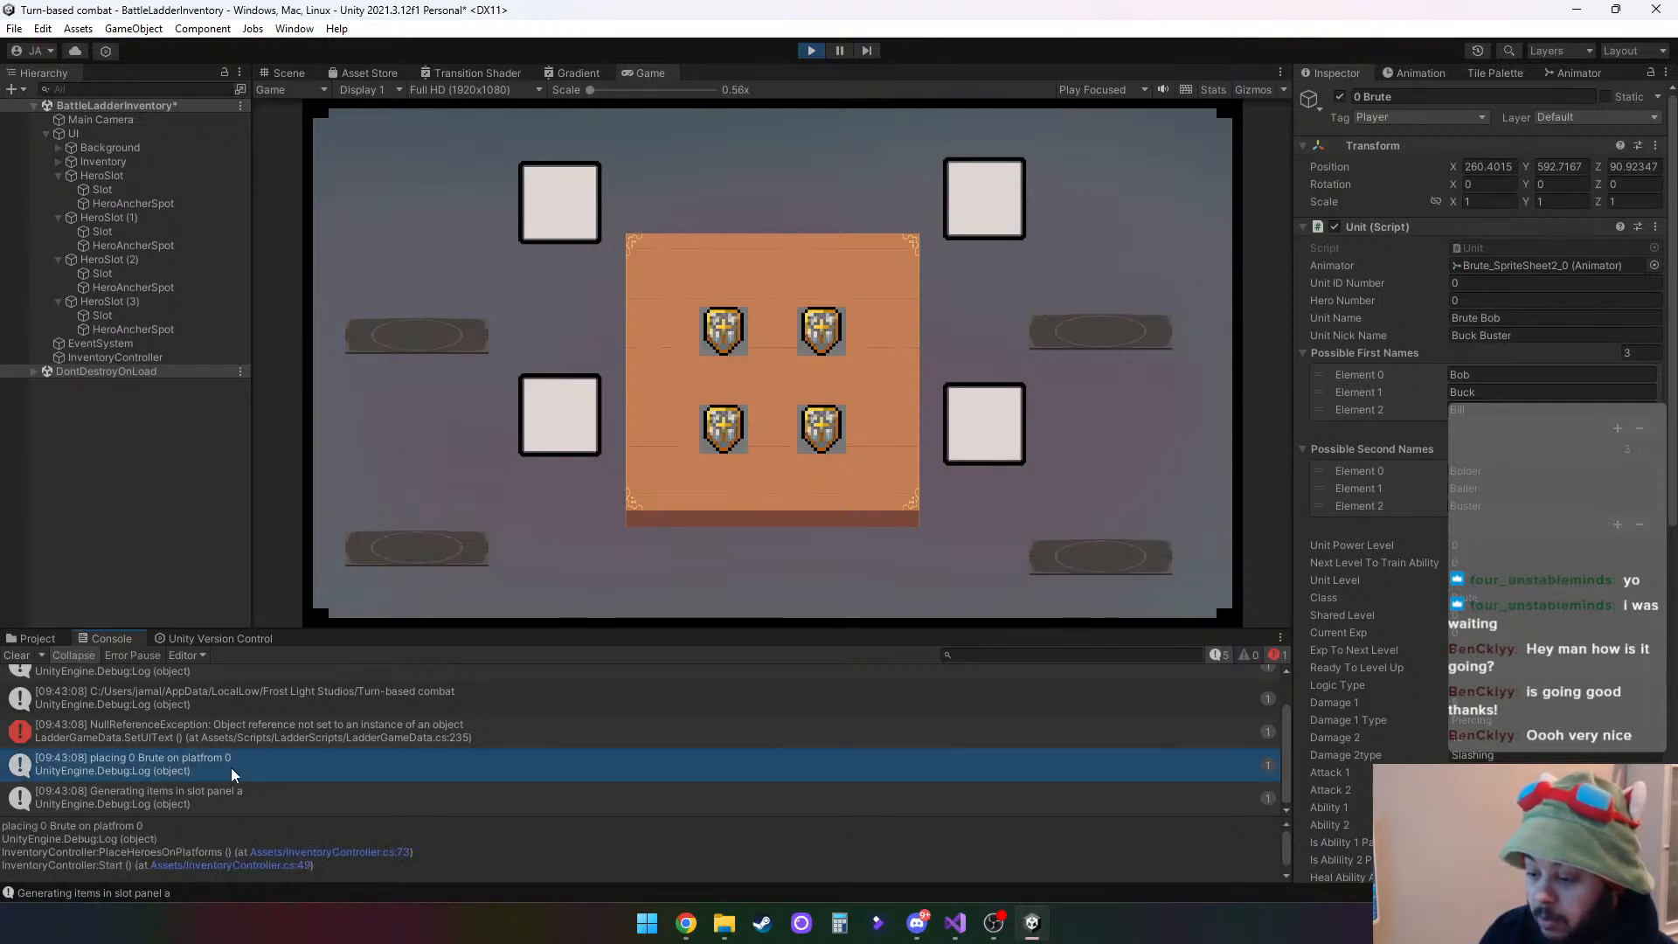
- Examine in the Scene view where the running 0 Brute's Brute_SpriteSheet2_0 sprite sits and how large it is against the platform
left_click(287, 73)
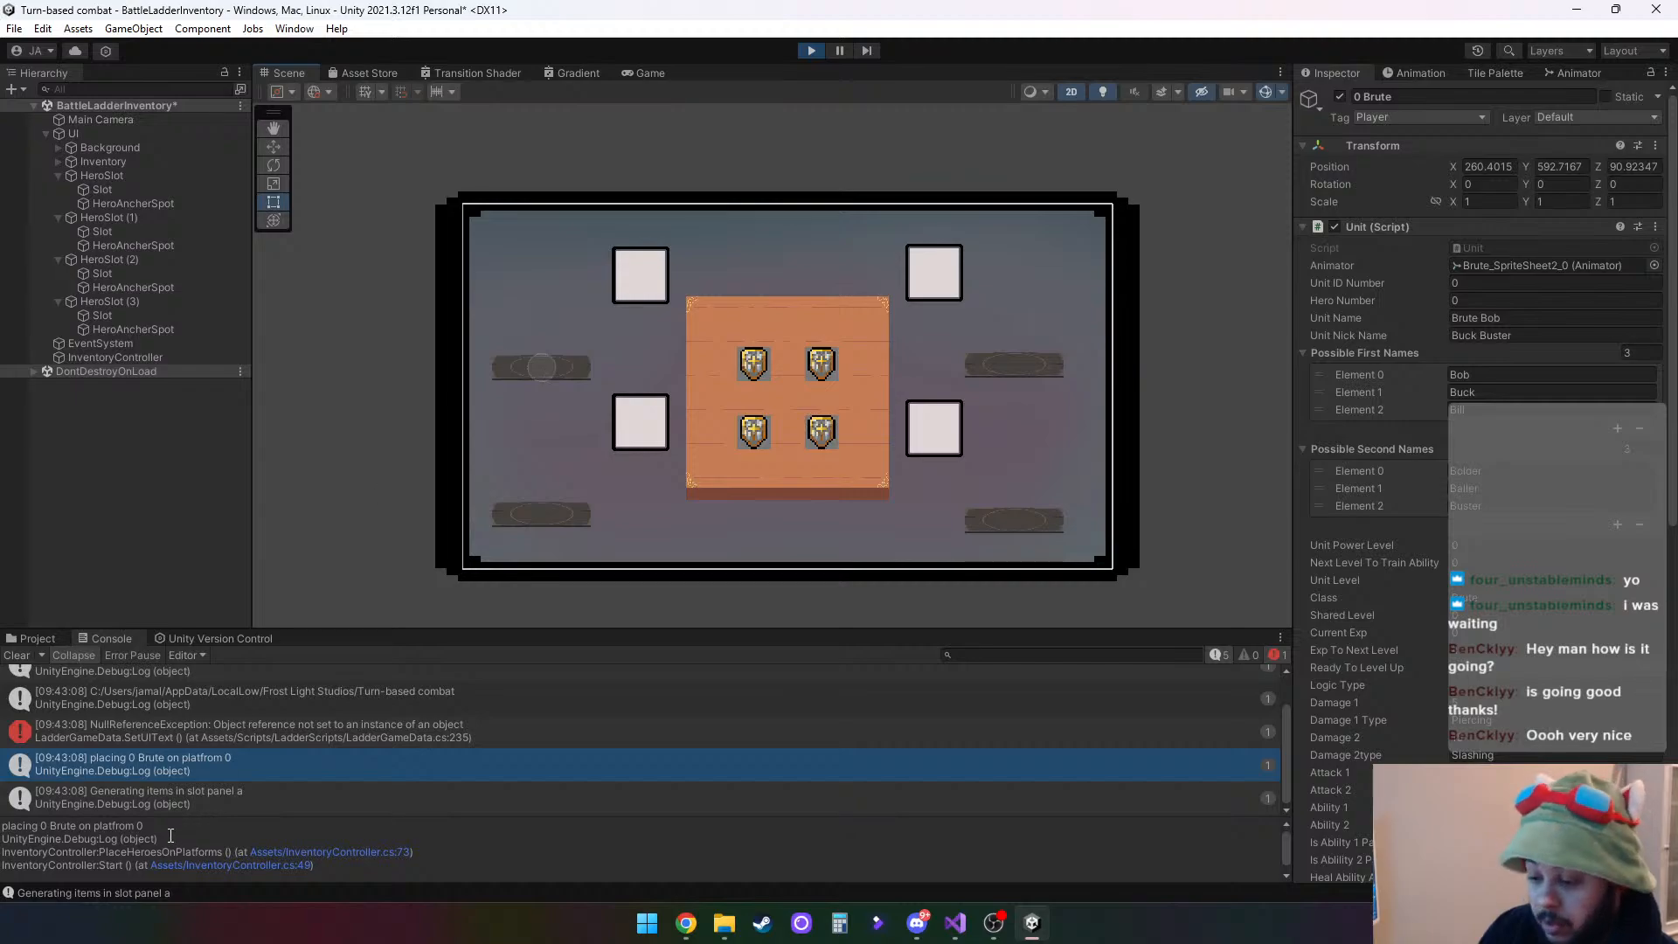
left_click(34, 371)
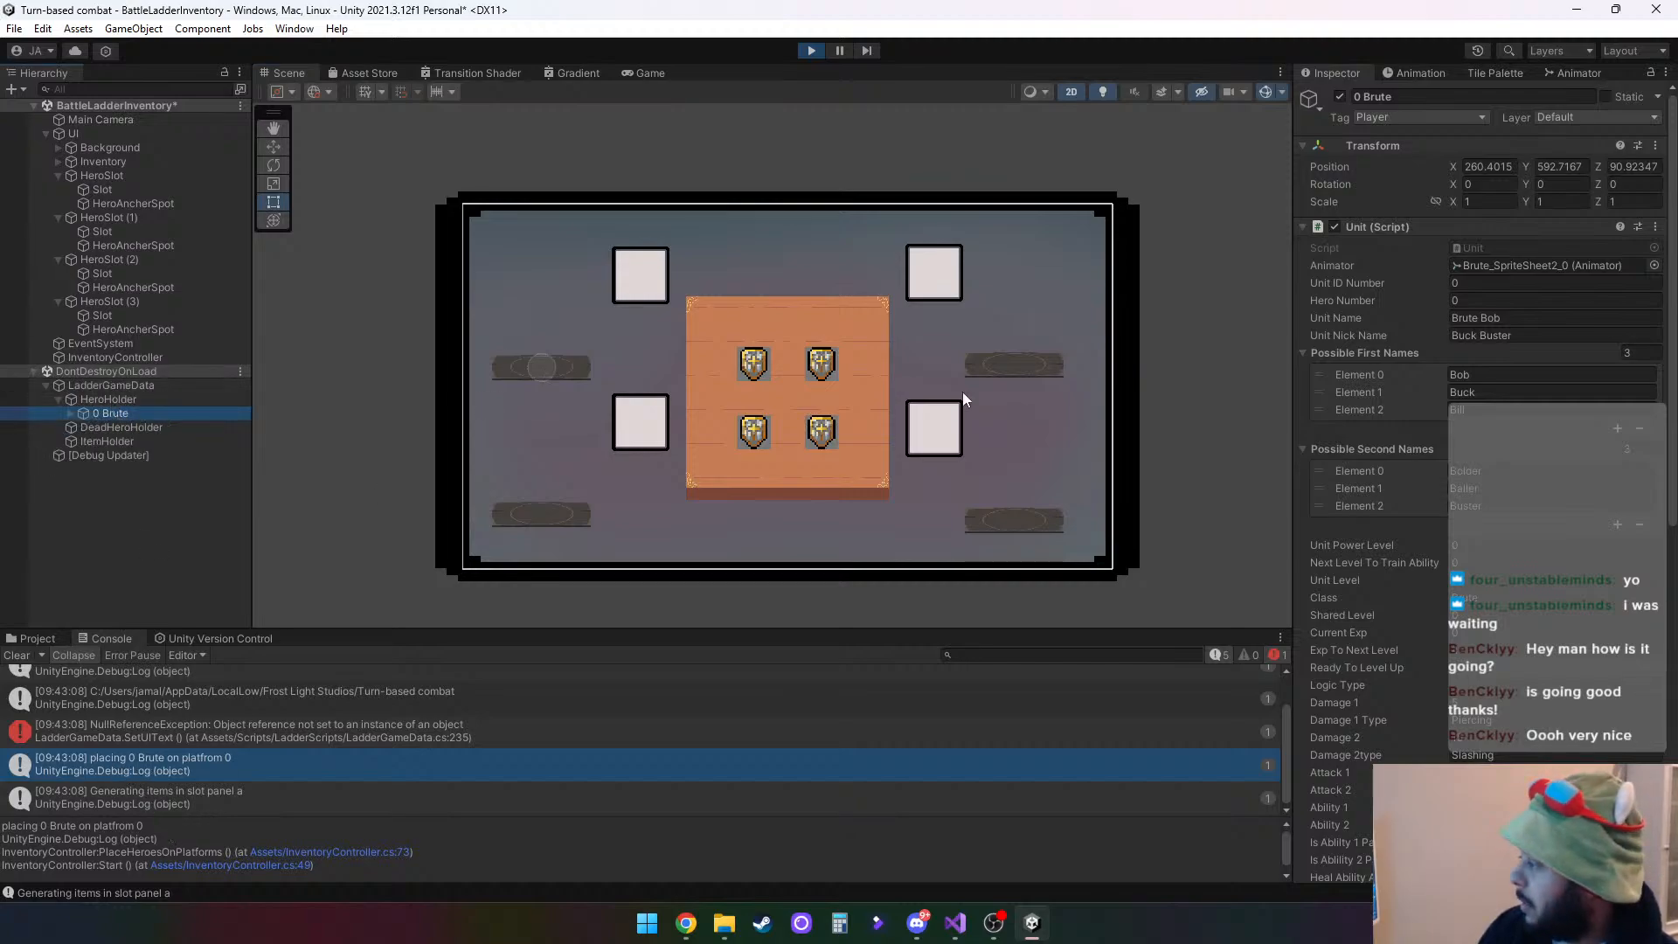
left_click(67, 412)
left_click(161, 429)
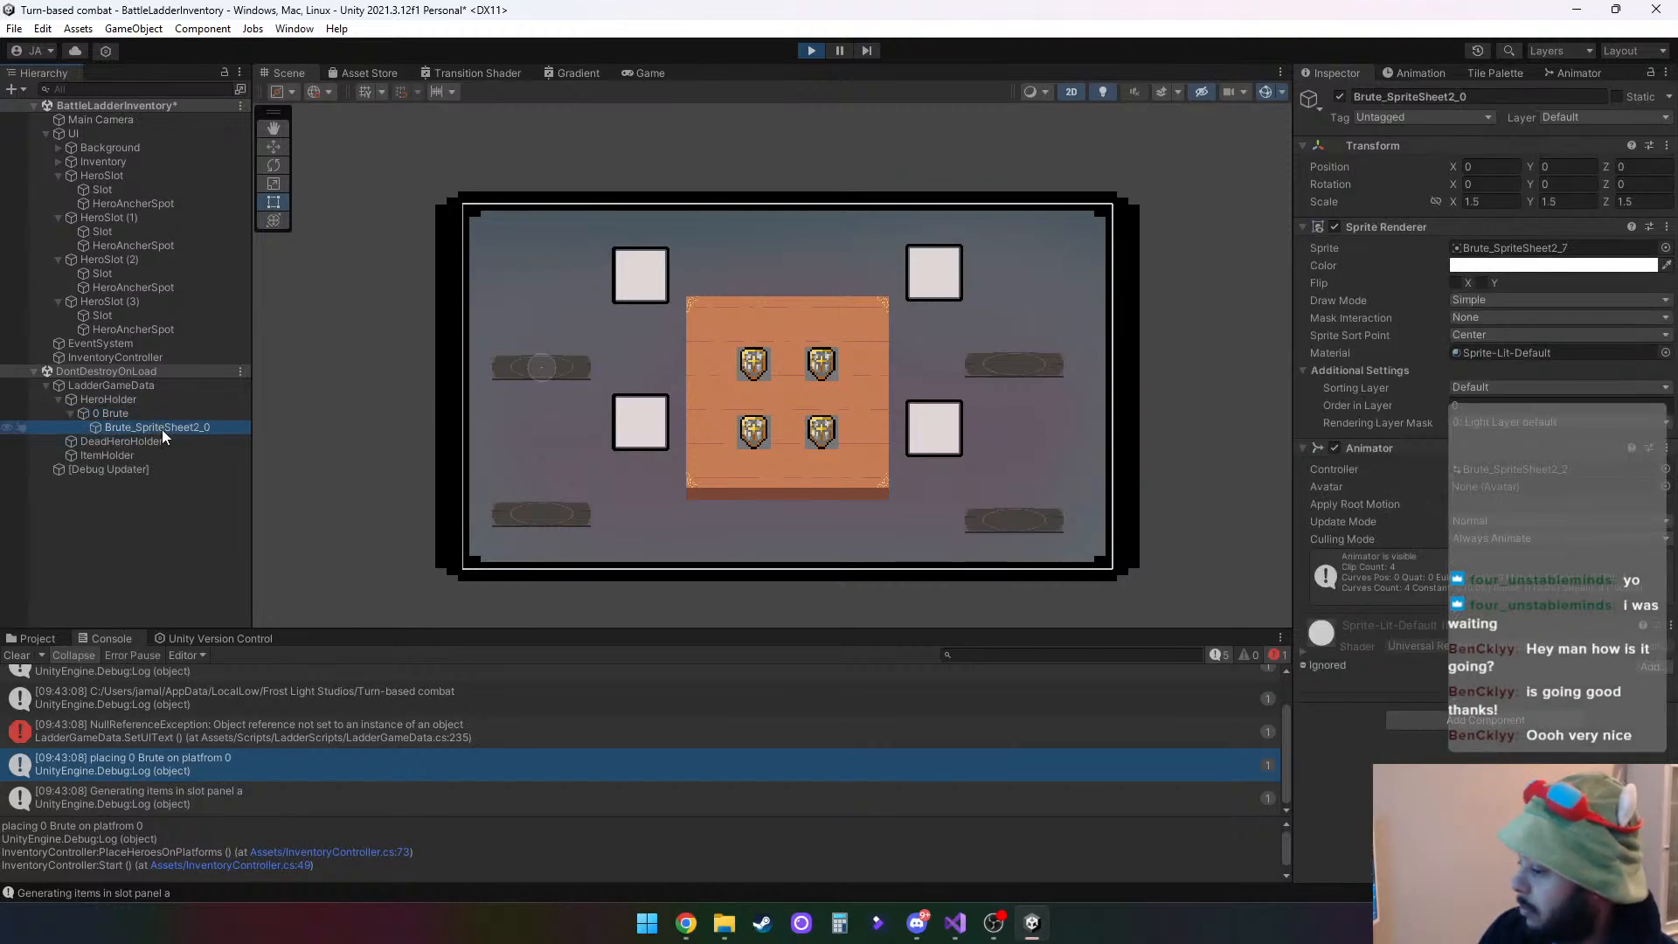
key("f")
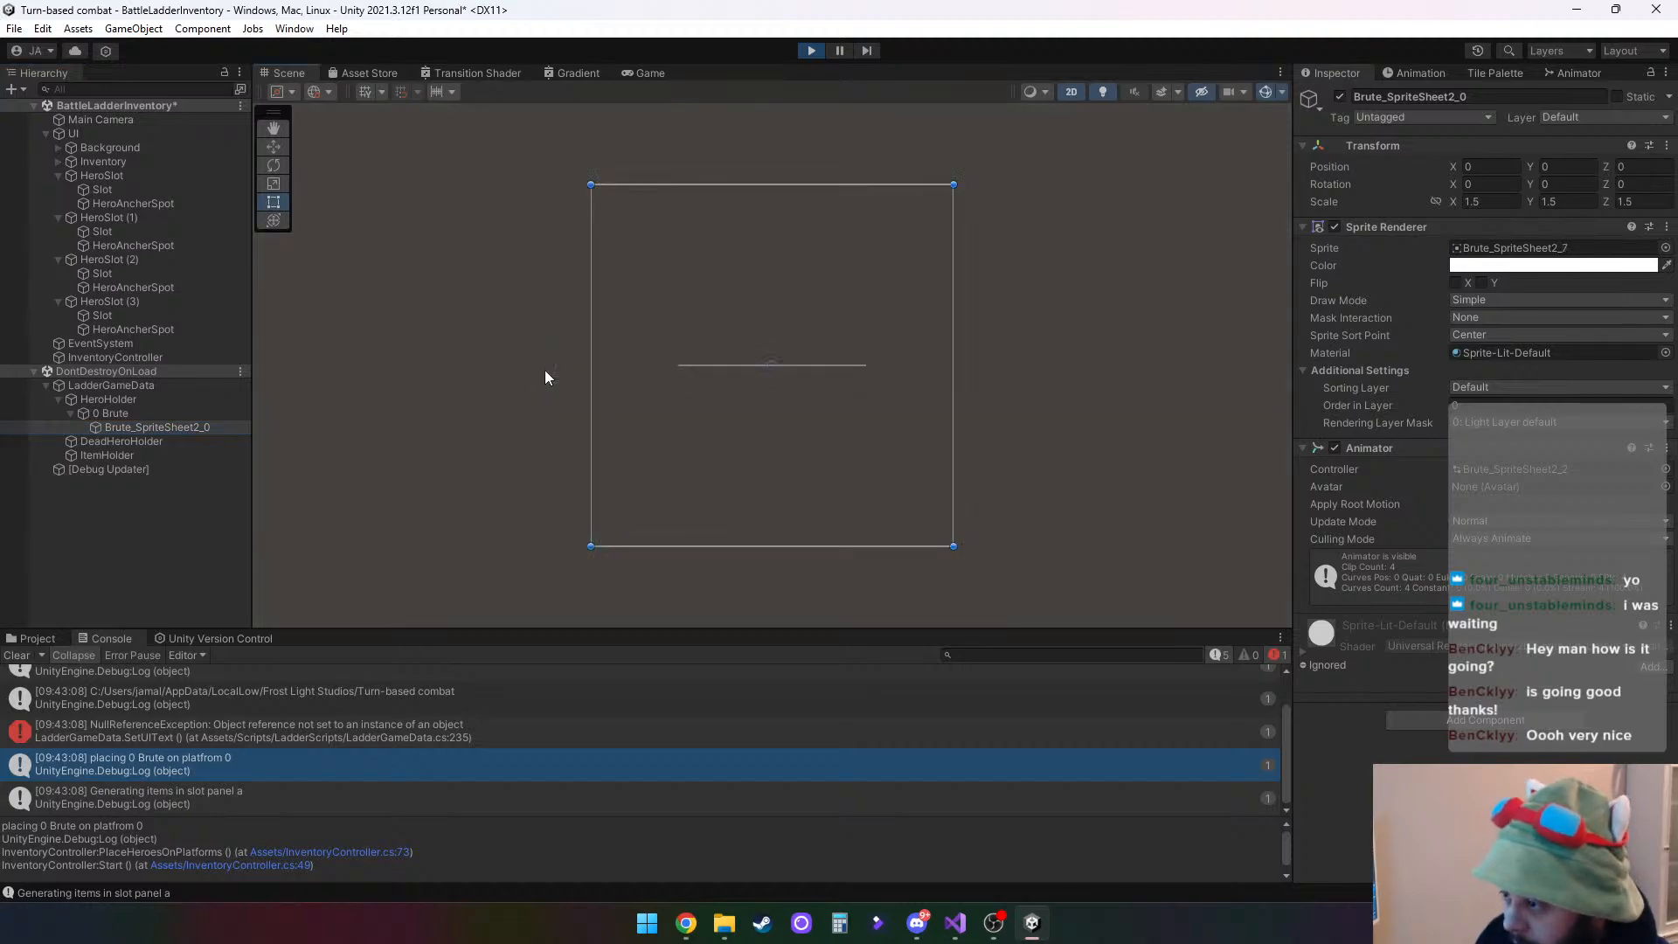
scroll(826, 489, "down", 5)
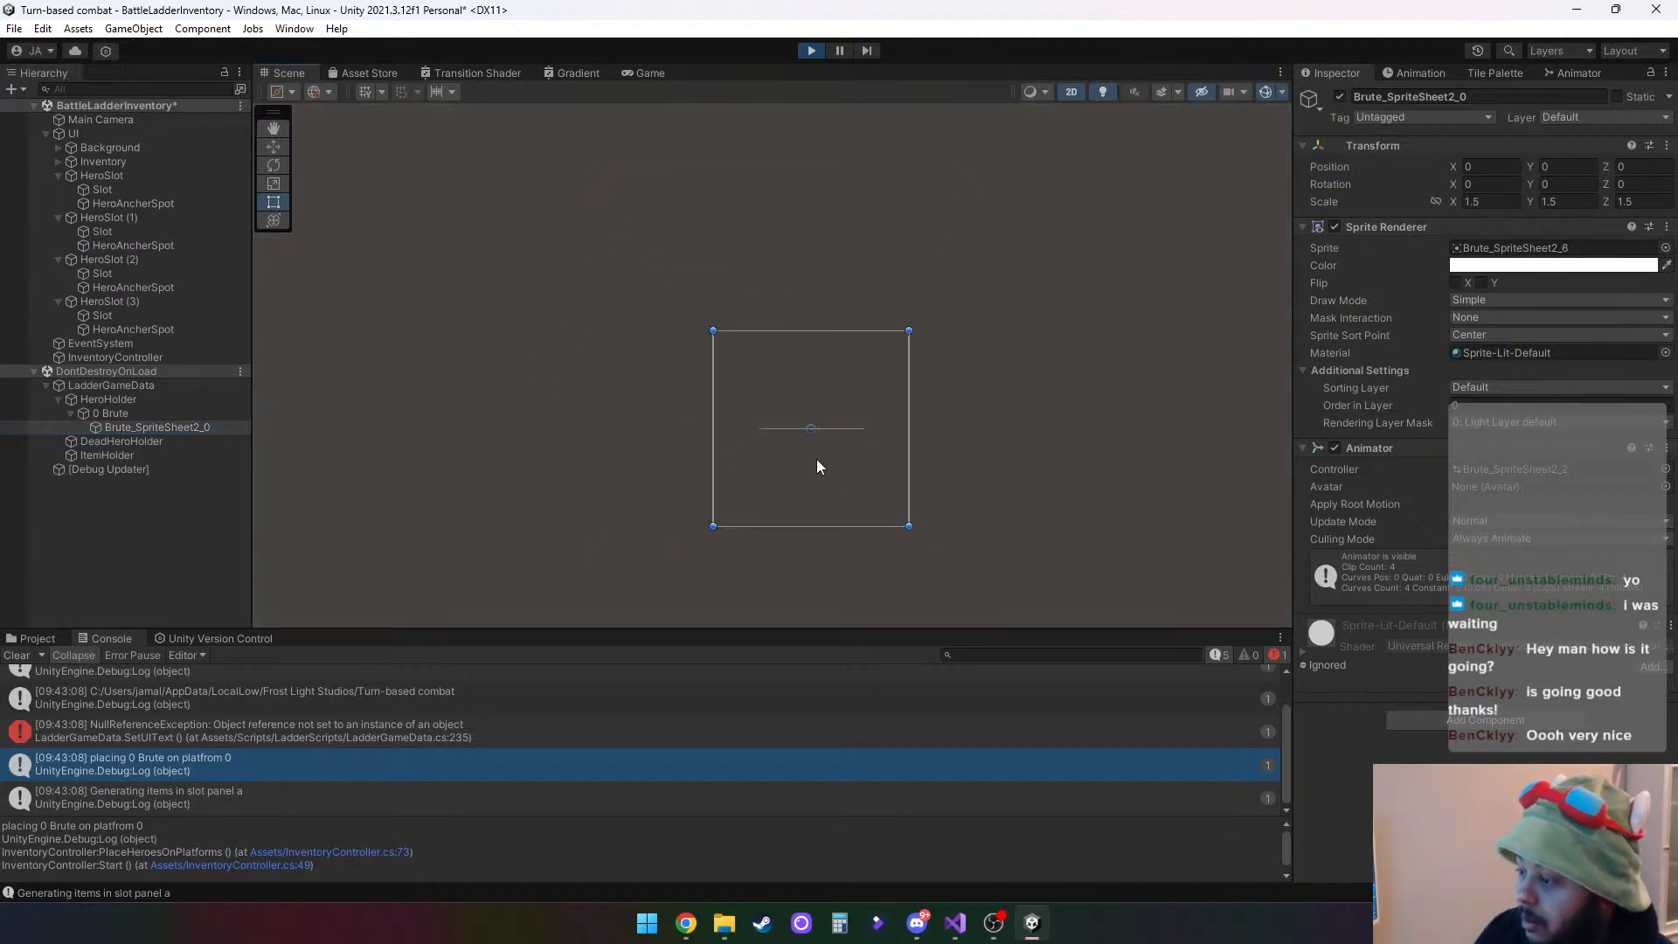
scroll(802, 451, "down", 8)
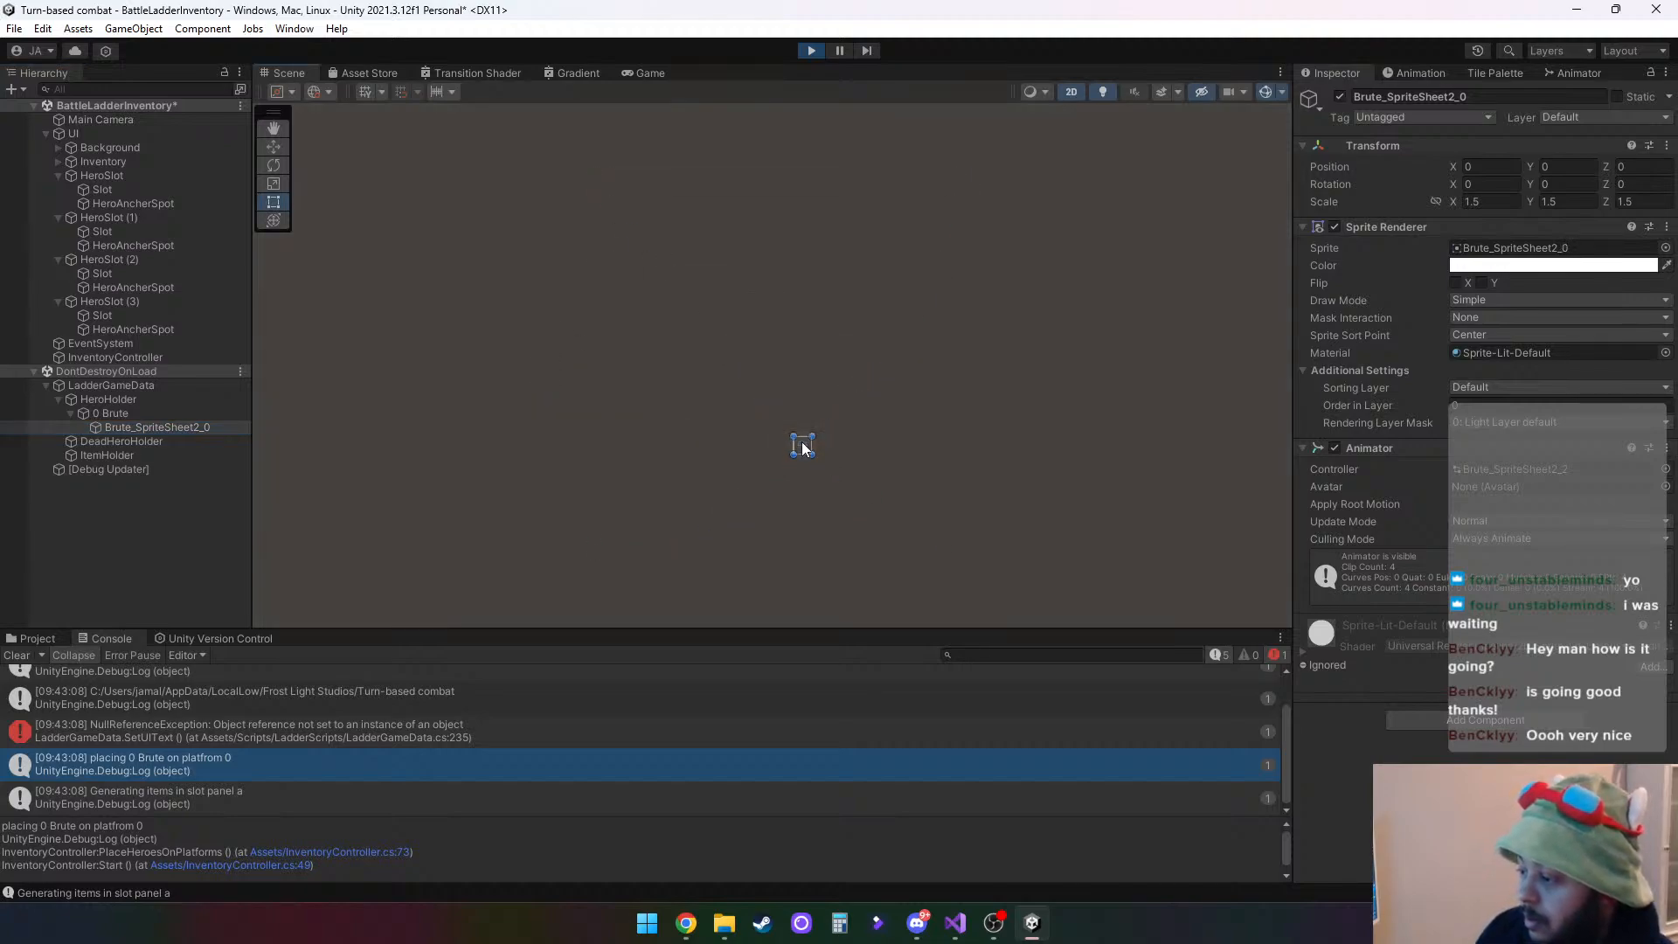
scroll(802, 445, "down", 10)
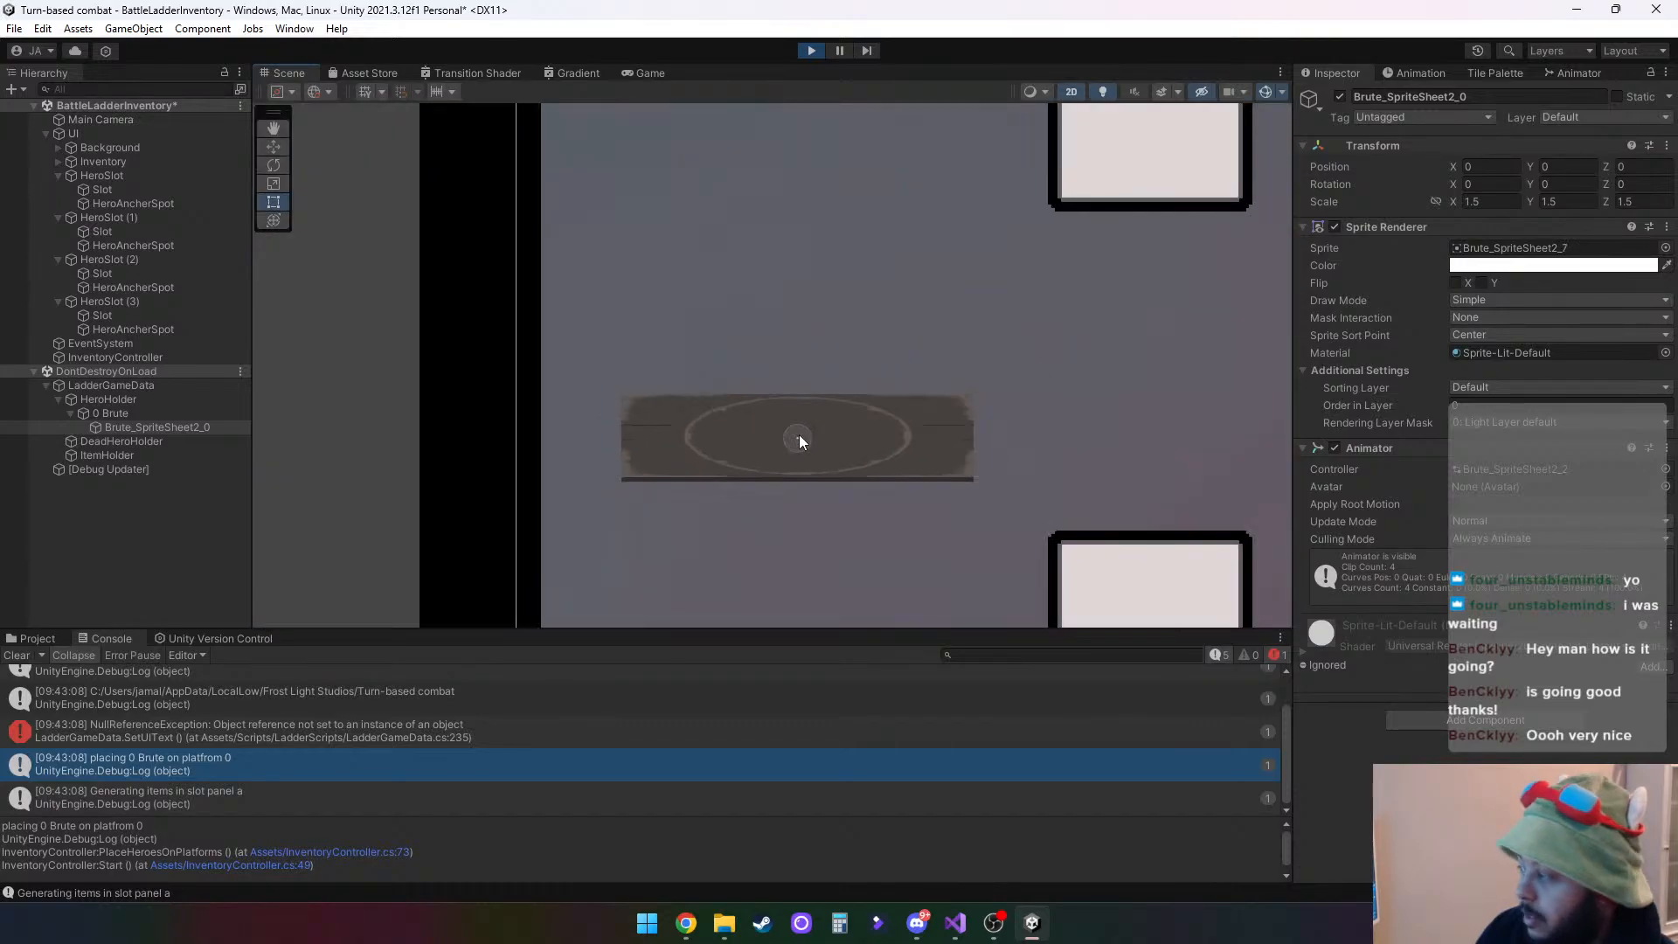
- Stop play mode, link the scale proportions of the 0 Brute instance under HeroHolder, and scale it uniformly to 1000
scroll(794, 435, "down", 8)
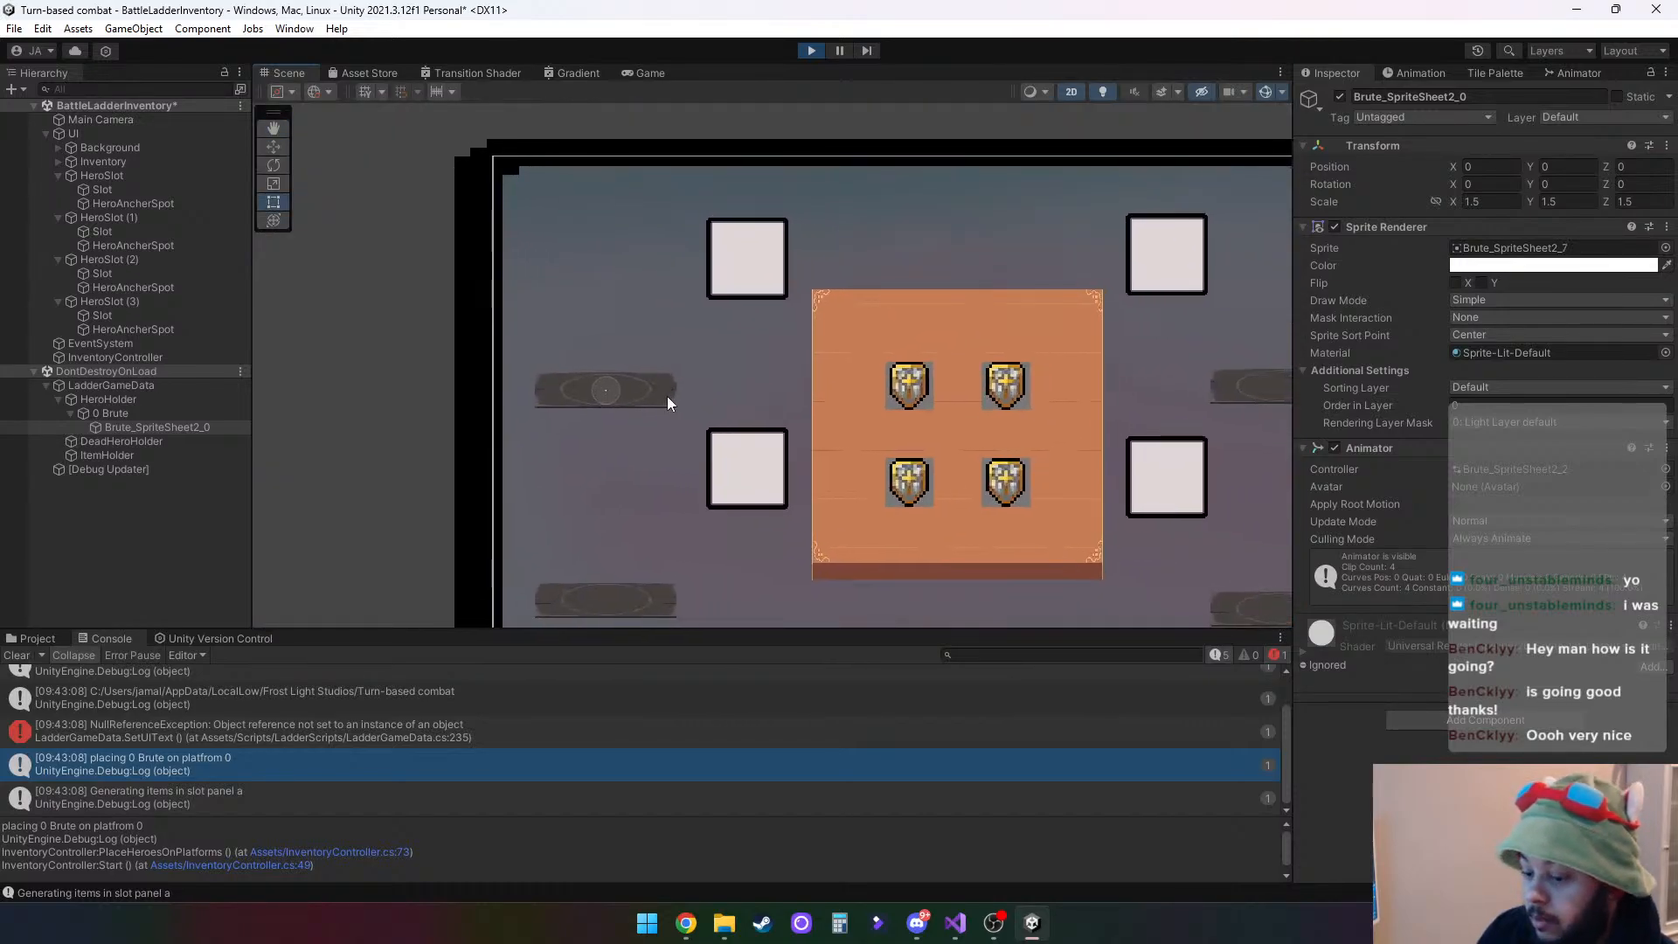
left_click(811, 50)
left_click(123, 400)
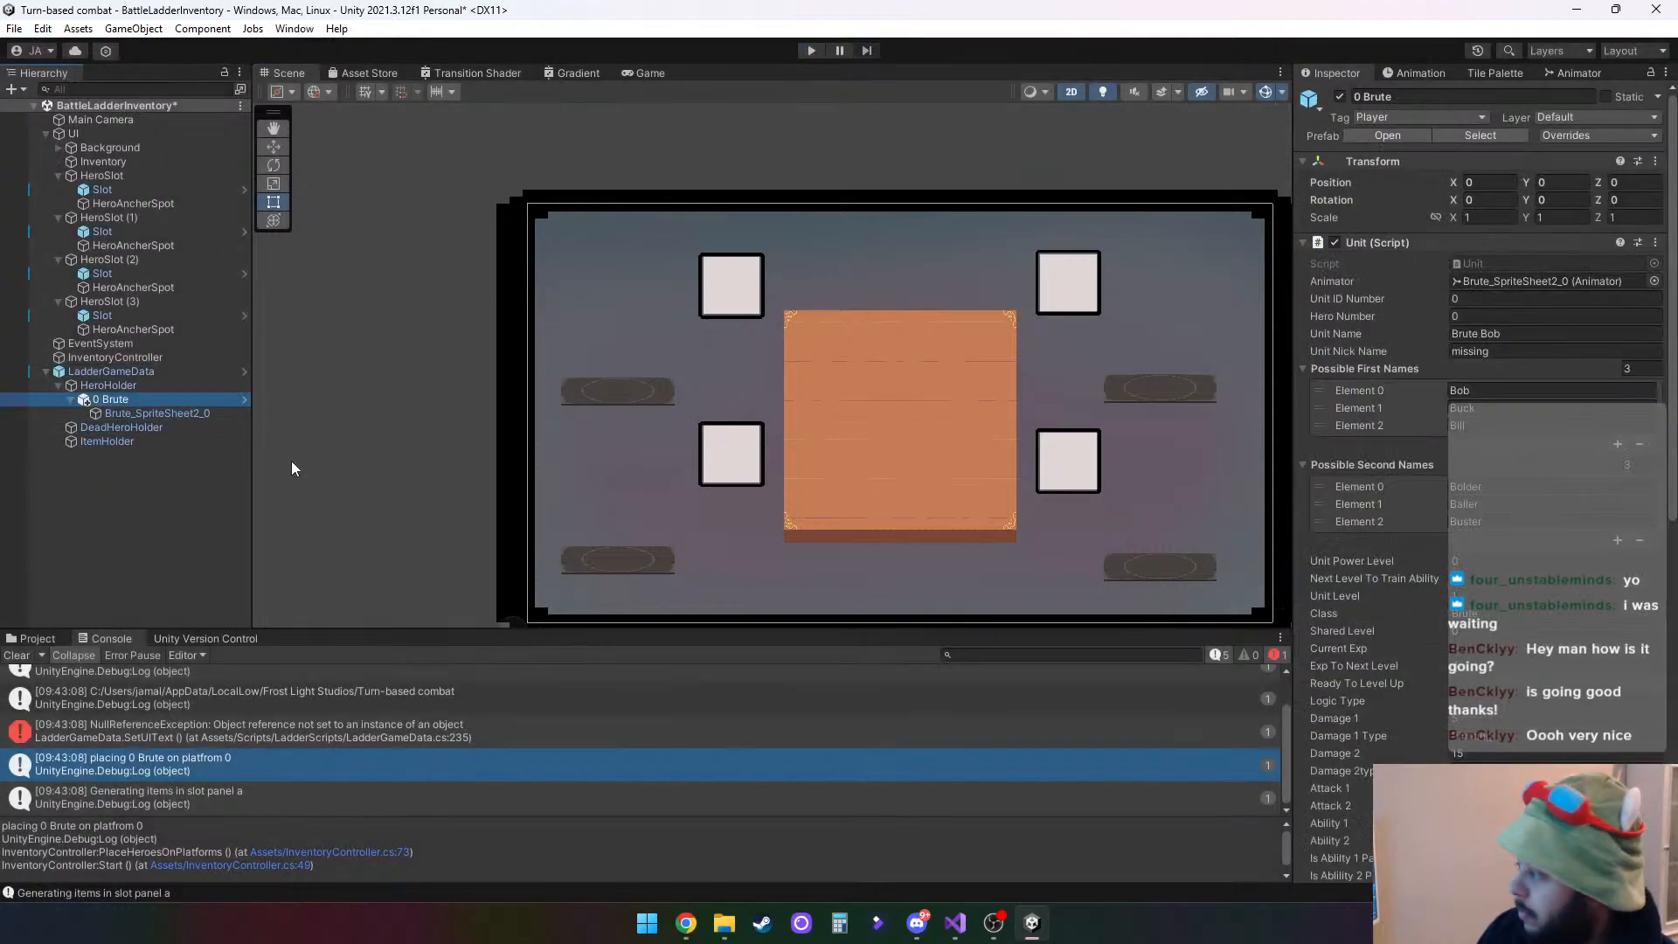
left_click(1434, 218)
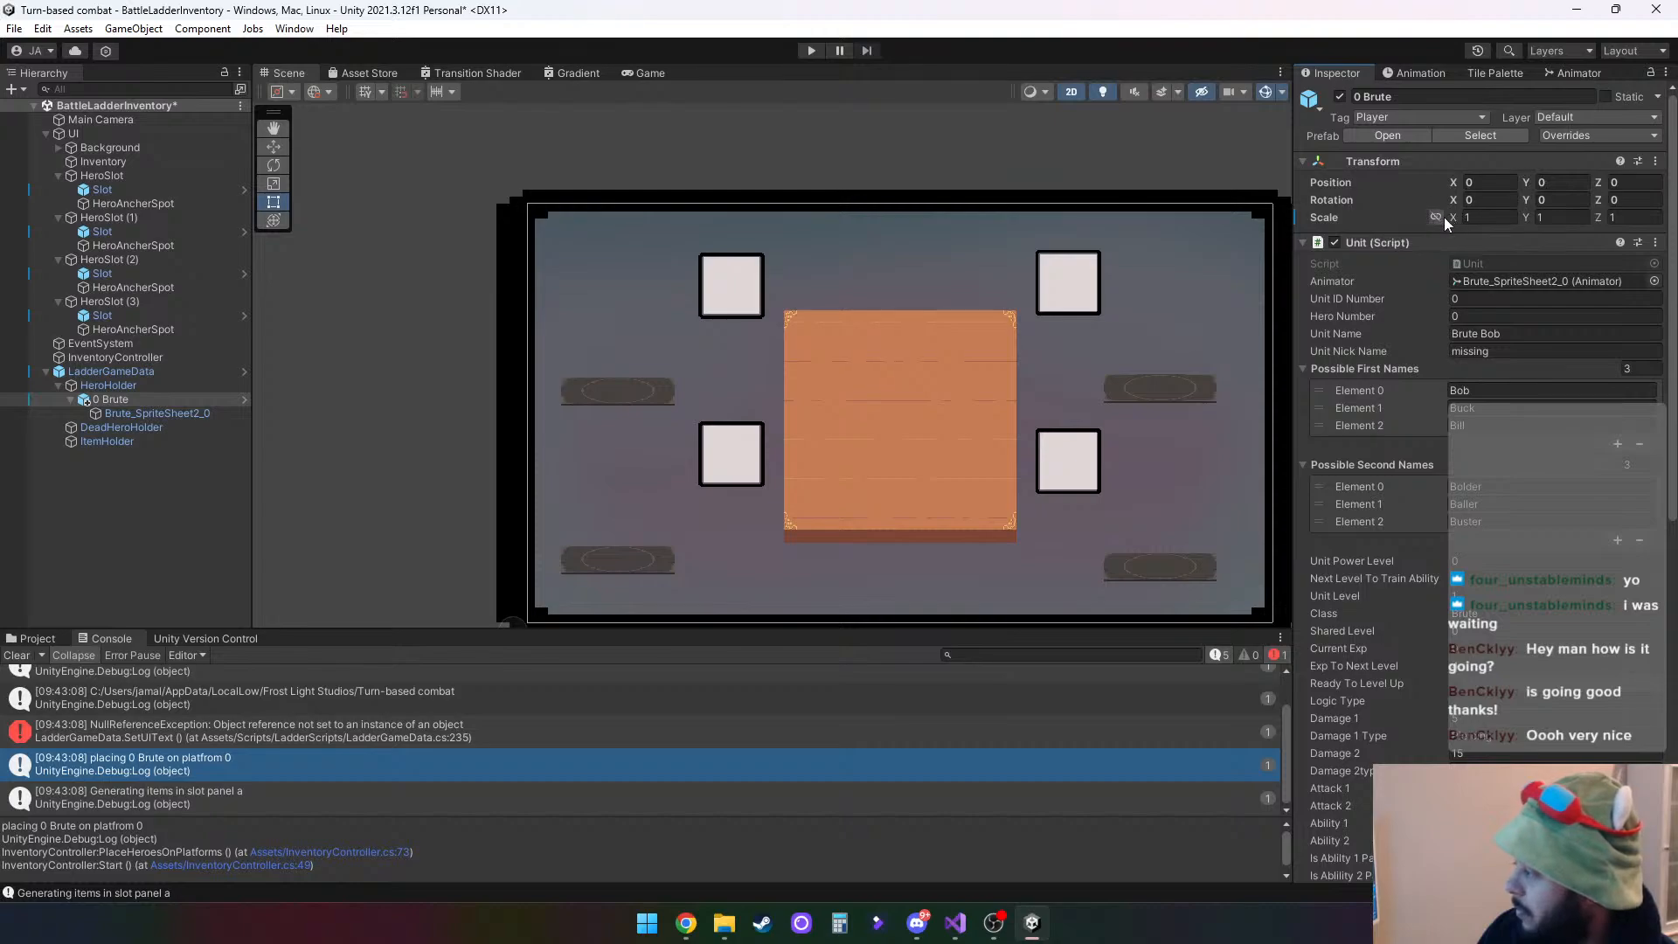
left_click_drag(1449, 217, 745, 228)
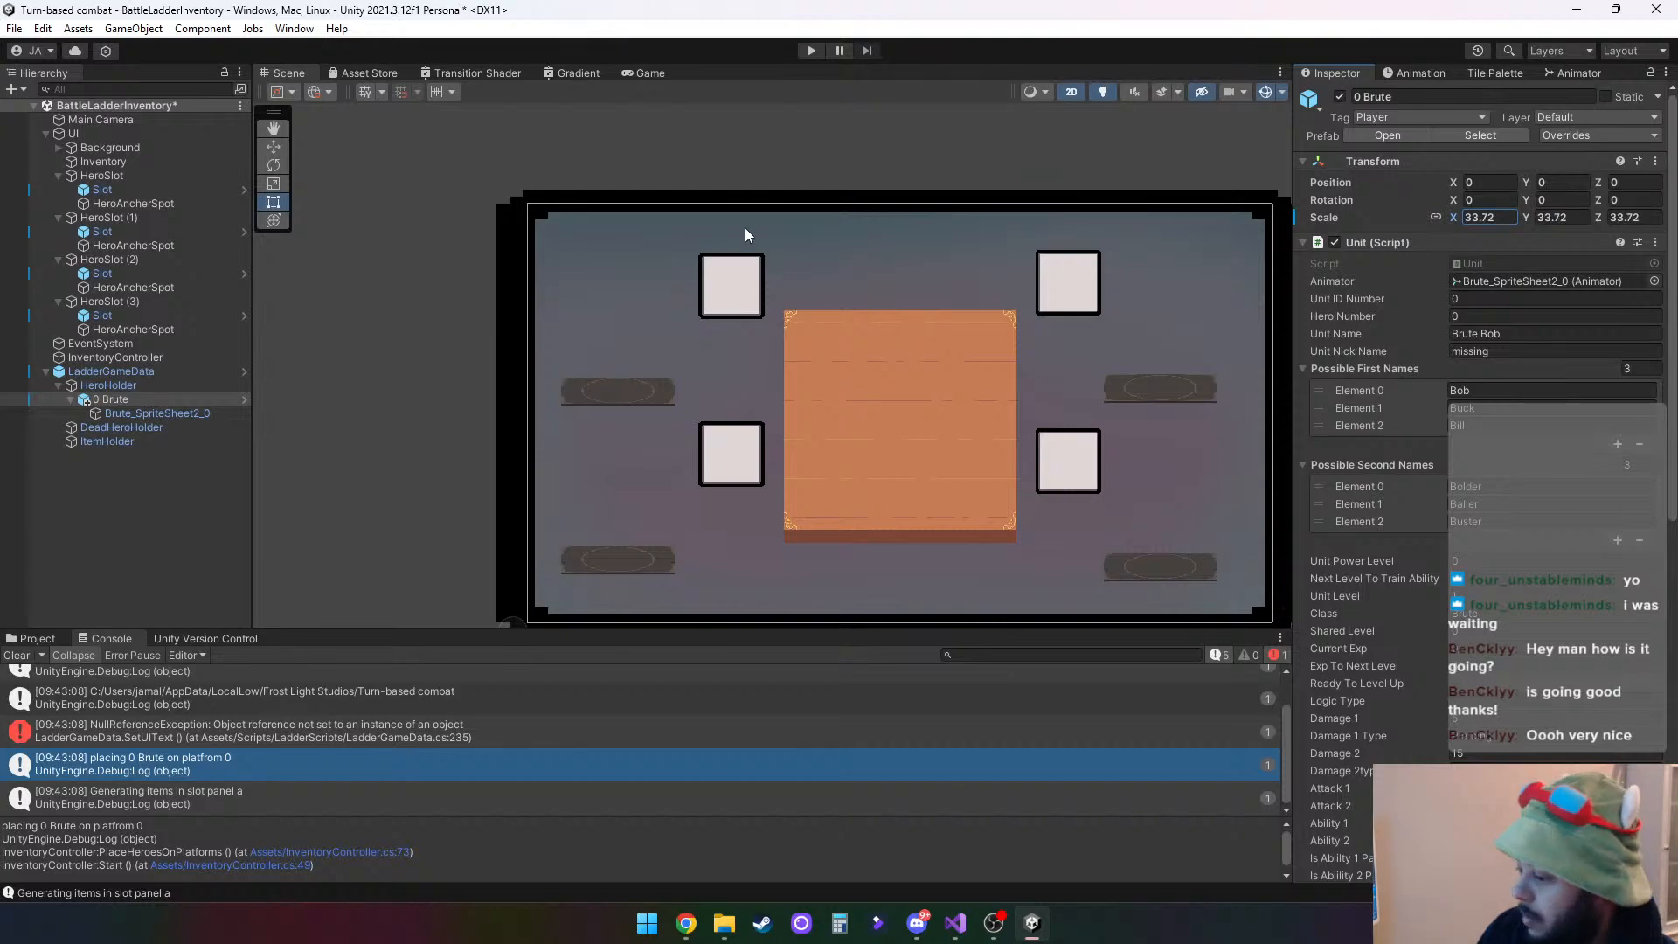
left_click(1497, 218)
type("100")
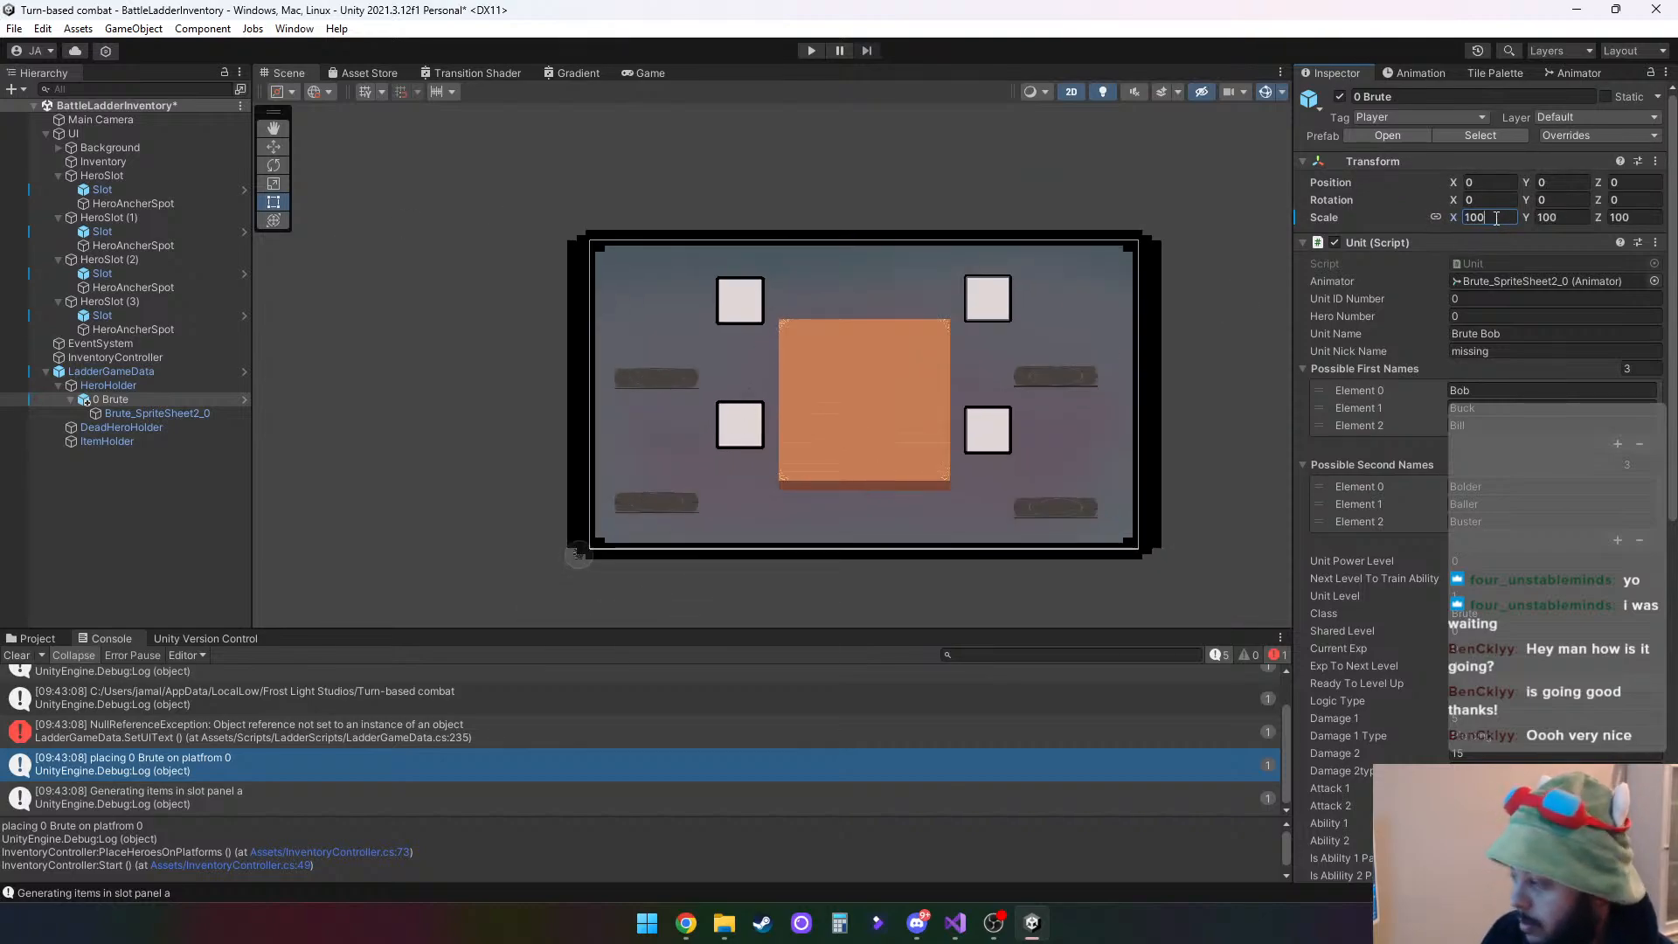
type("0")
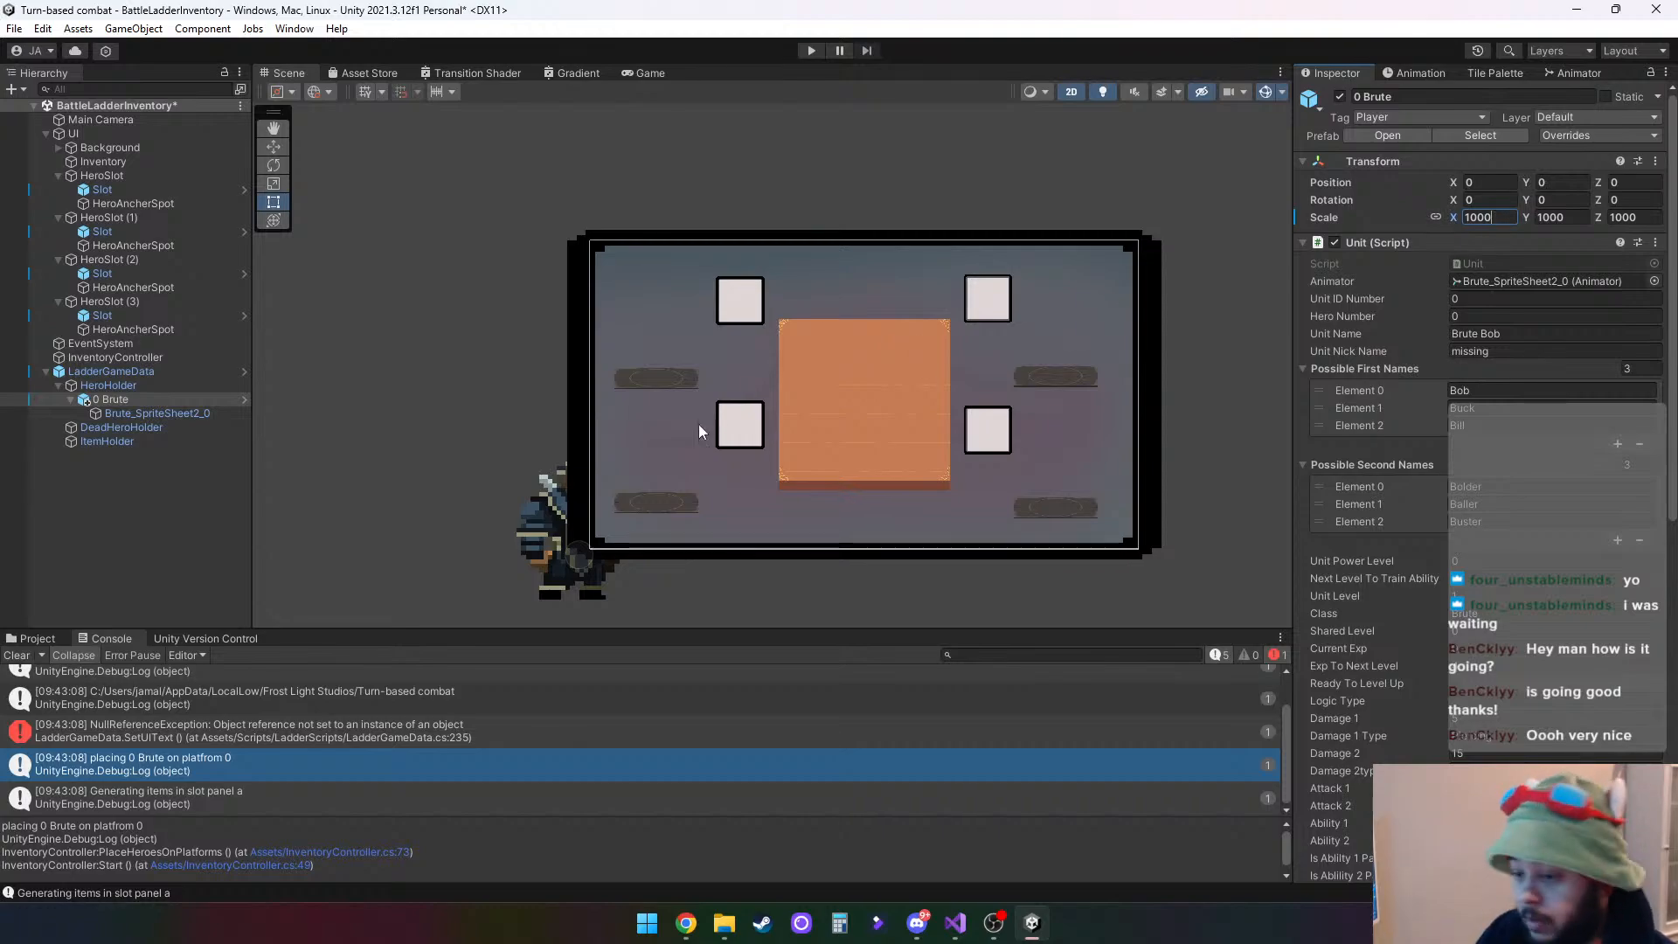
- Set the Order in Layer of the Brute_SpriteSheet2_0 sprite to 5
left_click(106, 412)
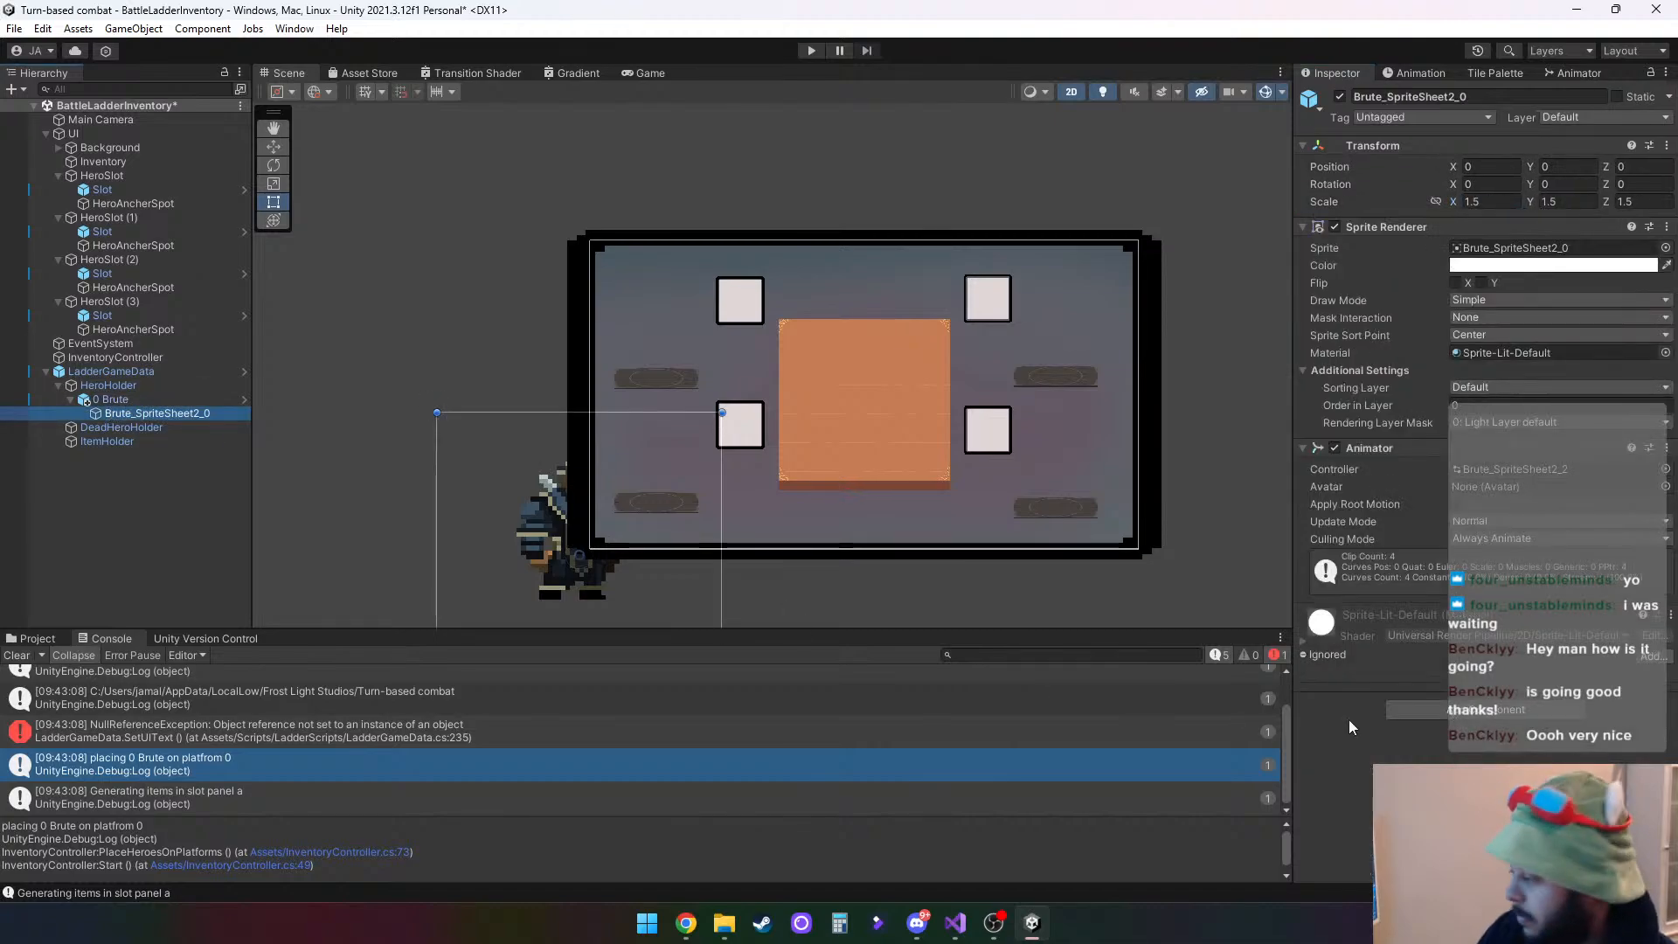
left_click(1483, 406)
type("5")
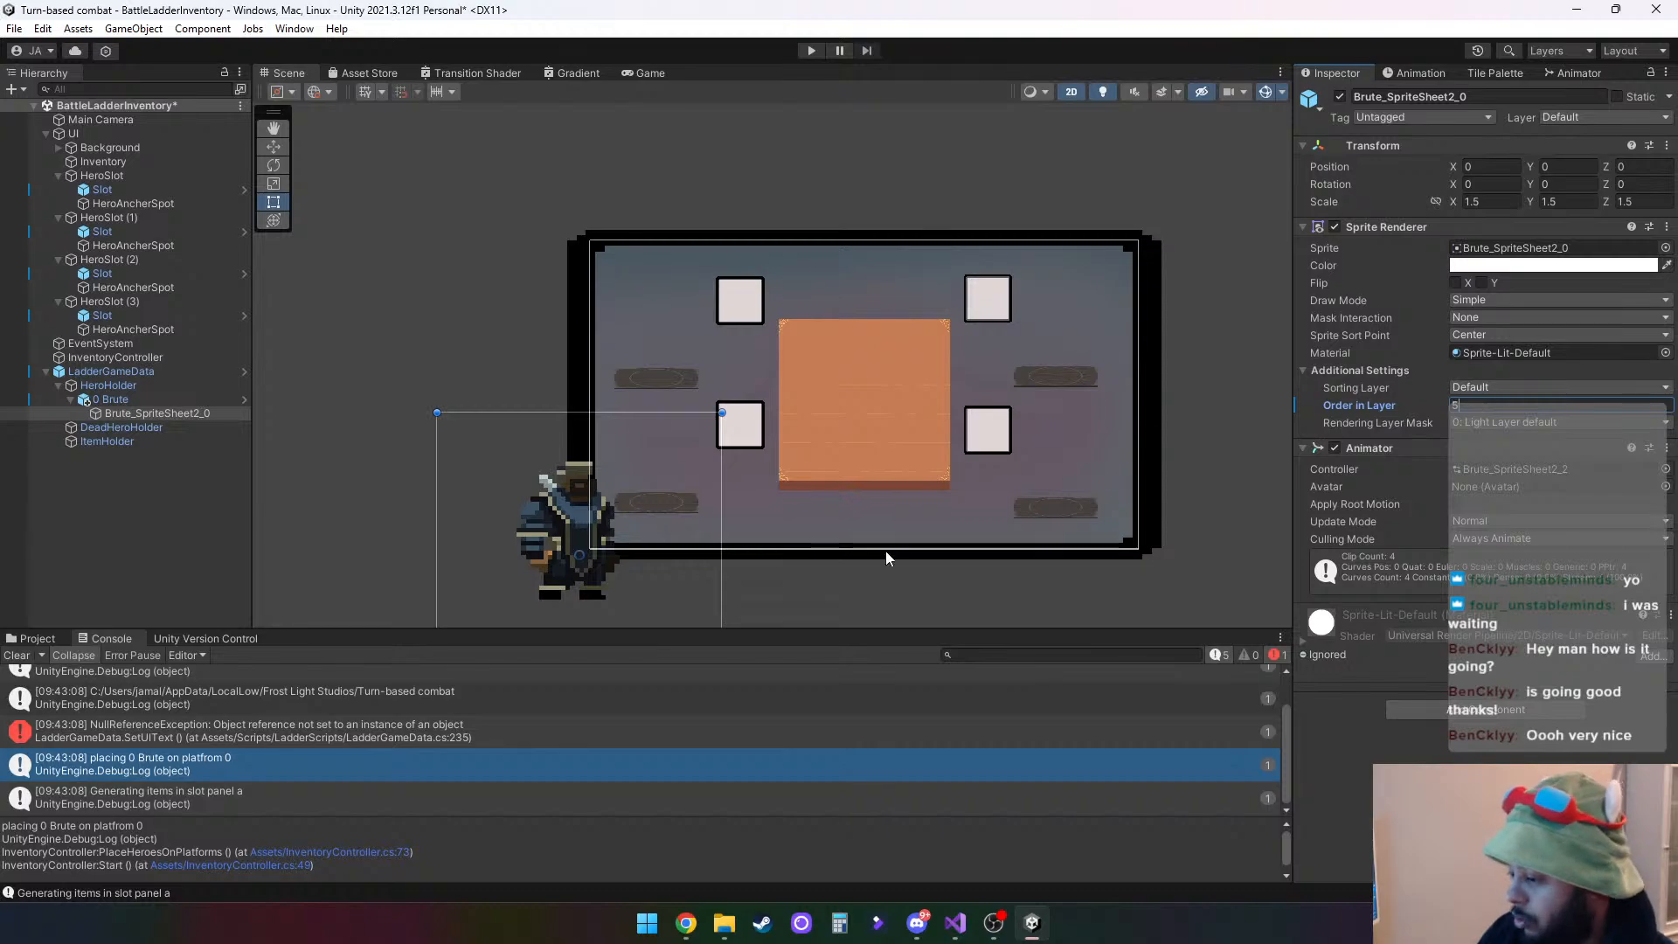
- Set the uniform scale of the 0 Brute instance under HeroHolder to 500
left_click(145, 399)
left_click(1507, 219)
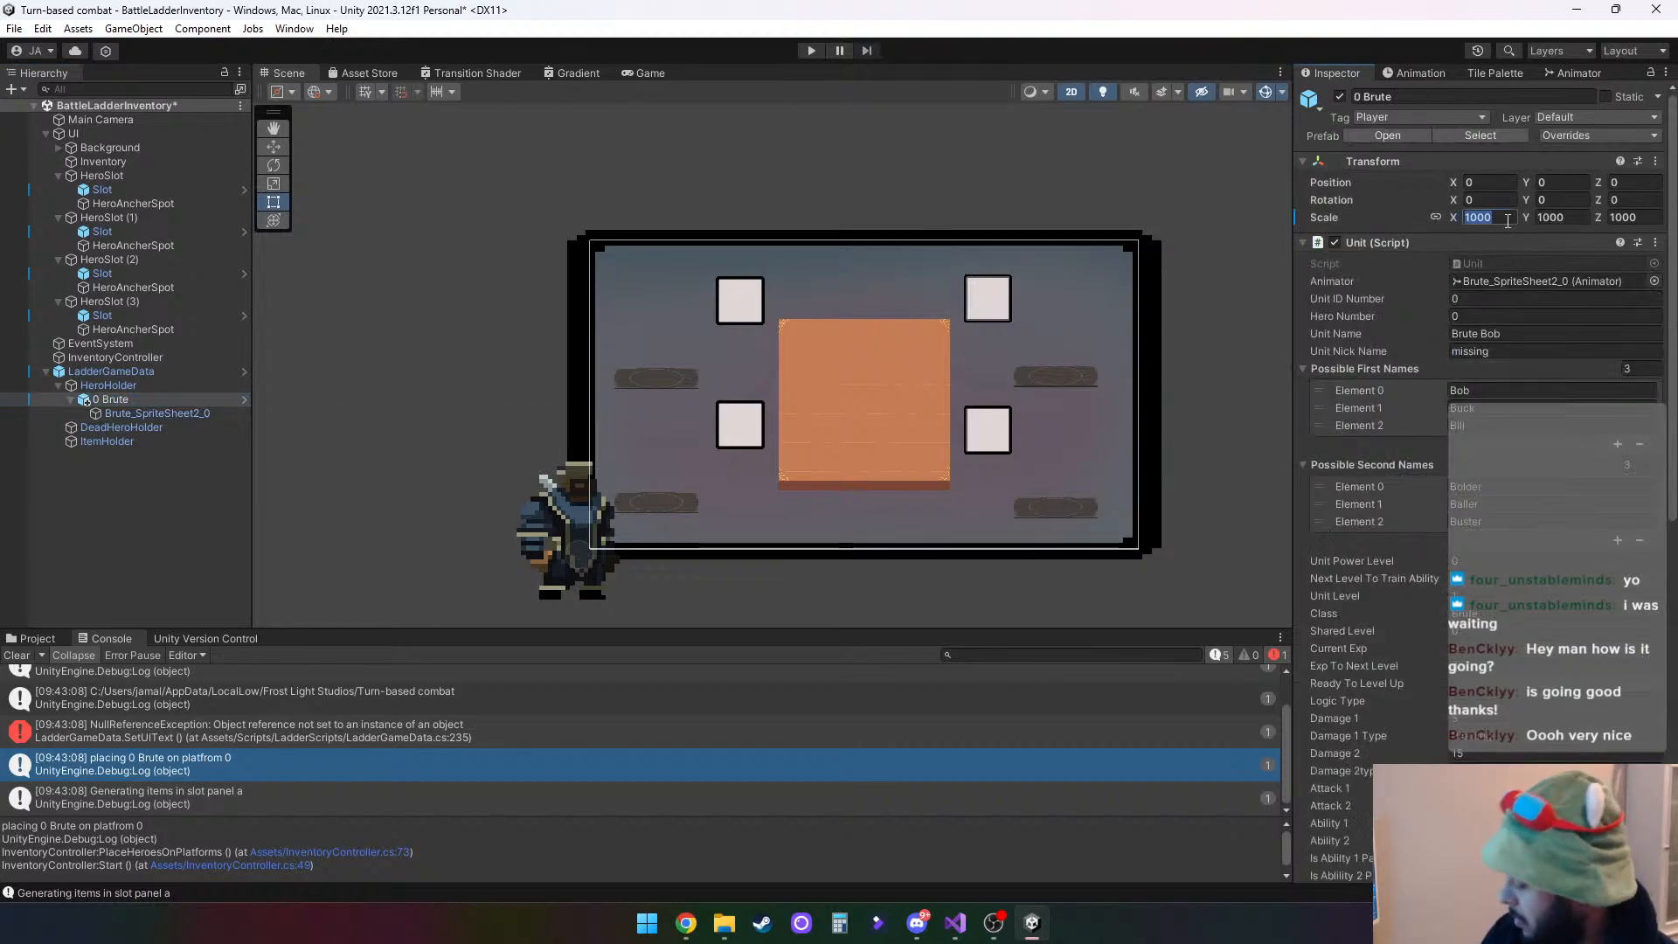
key("BackSpace")
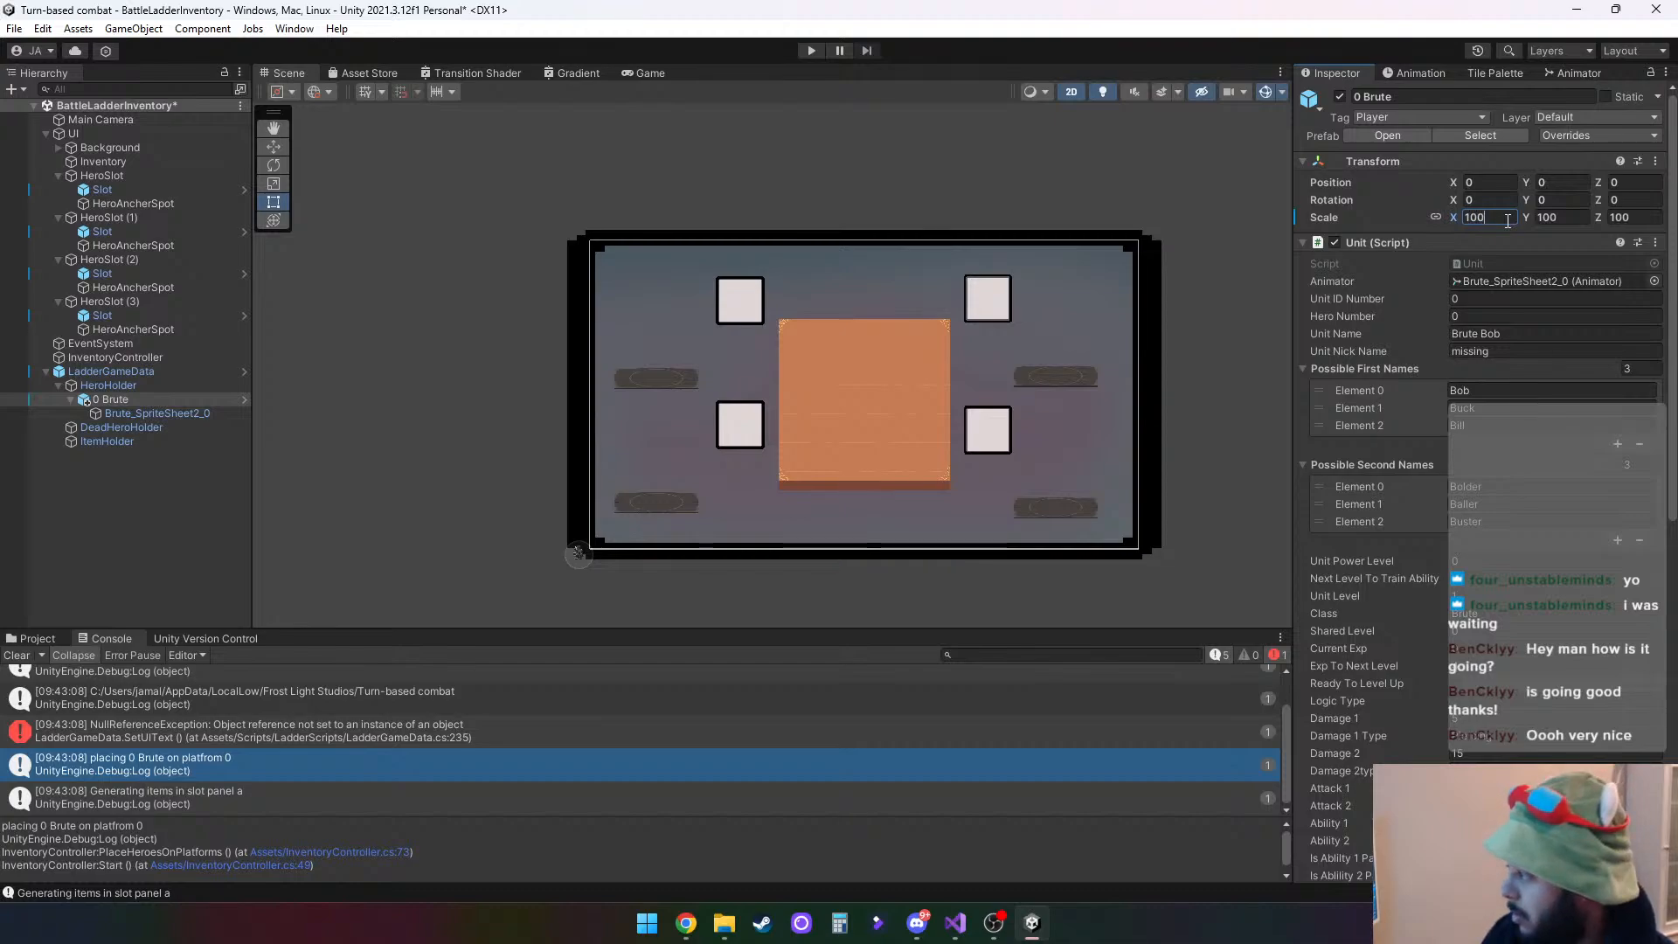
key("BackSpace")
key("BackSpace")
key("BackSpace")
type("5000")
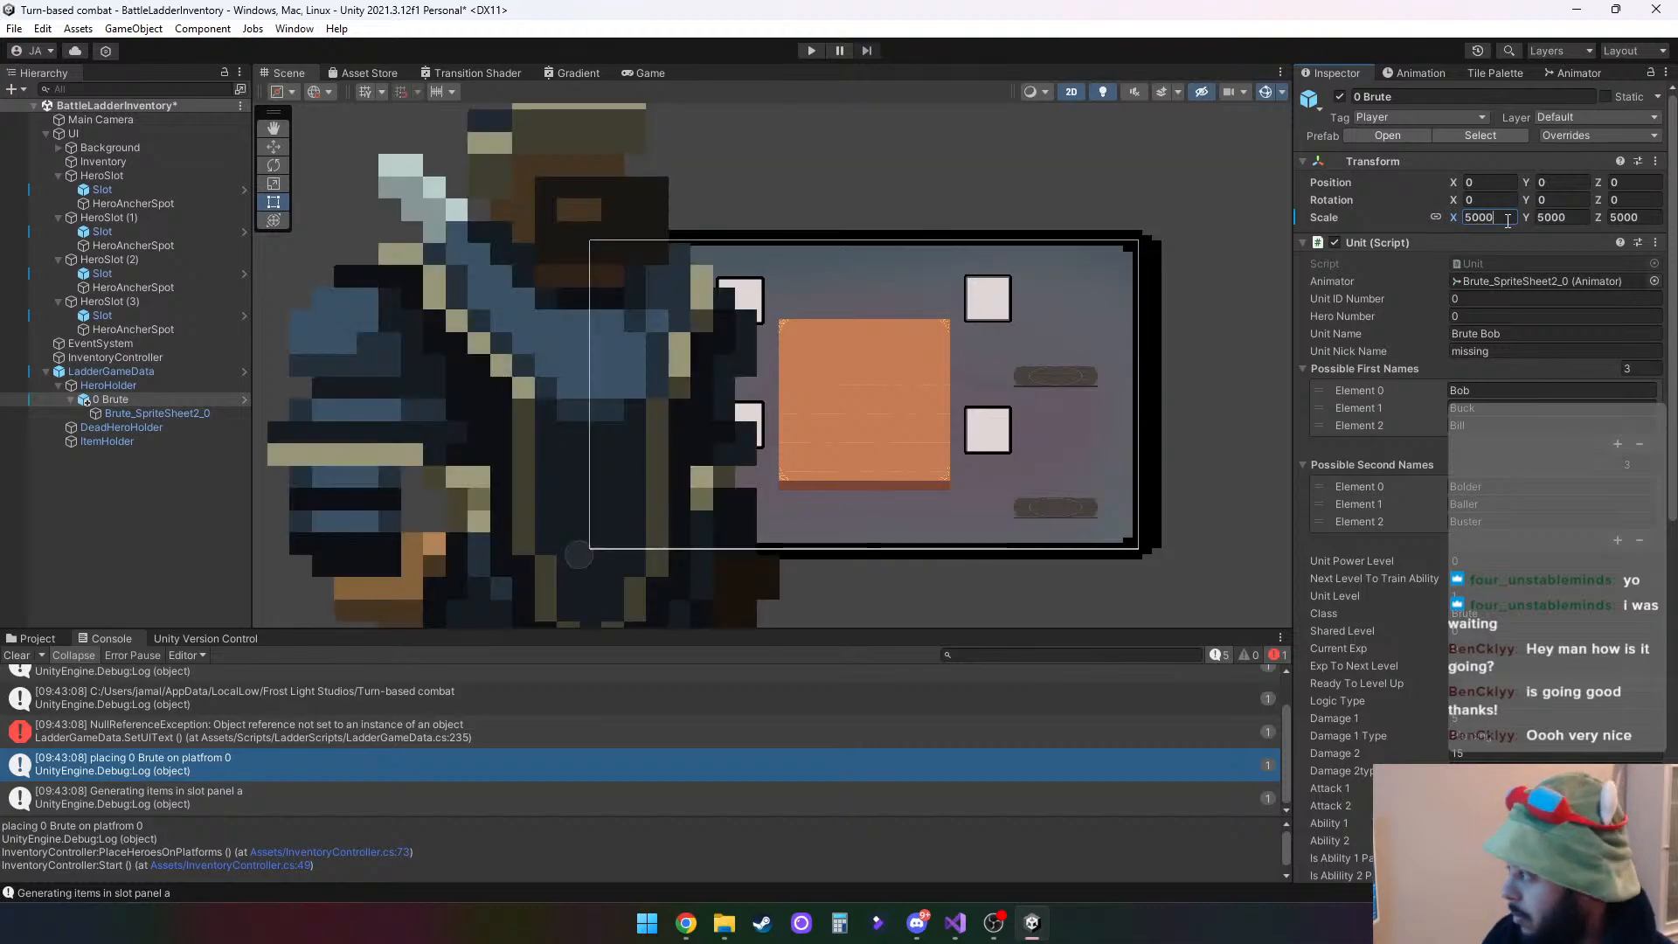
key("BackSpace")
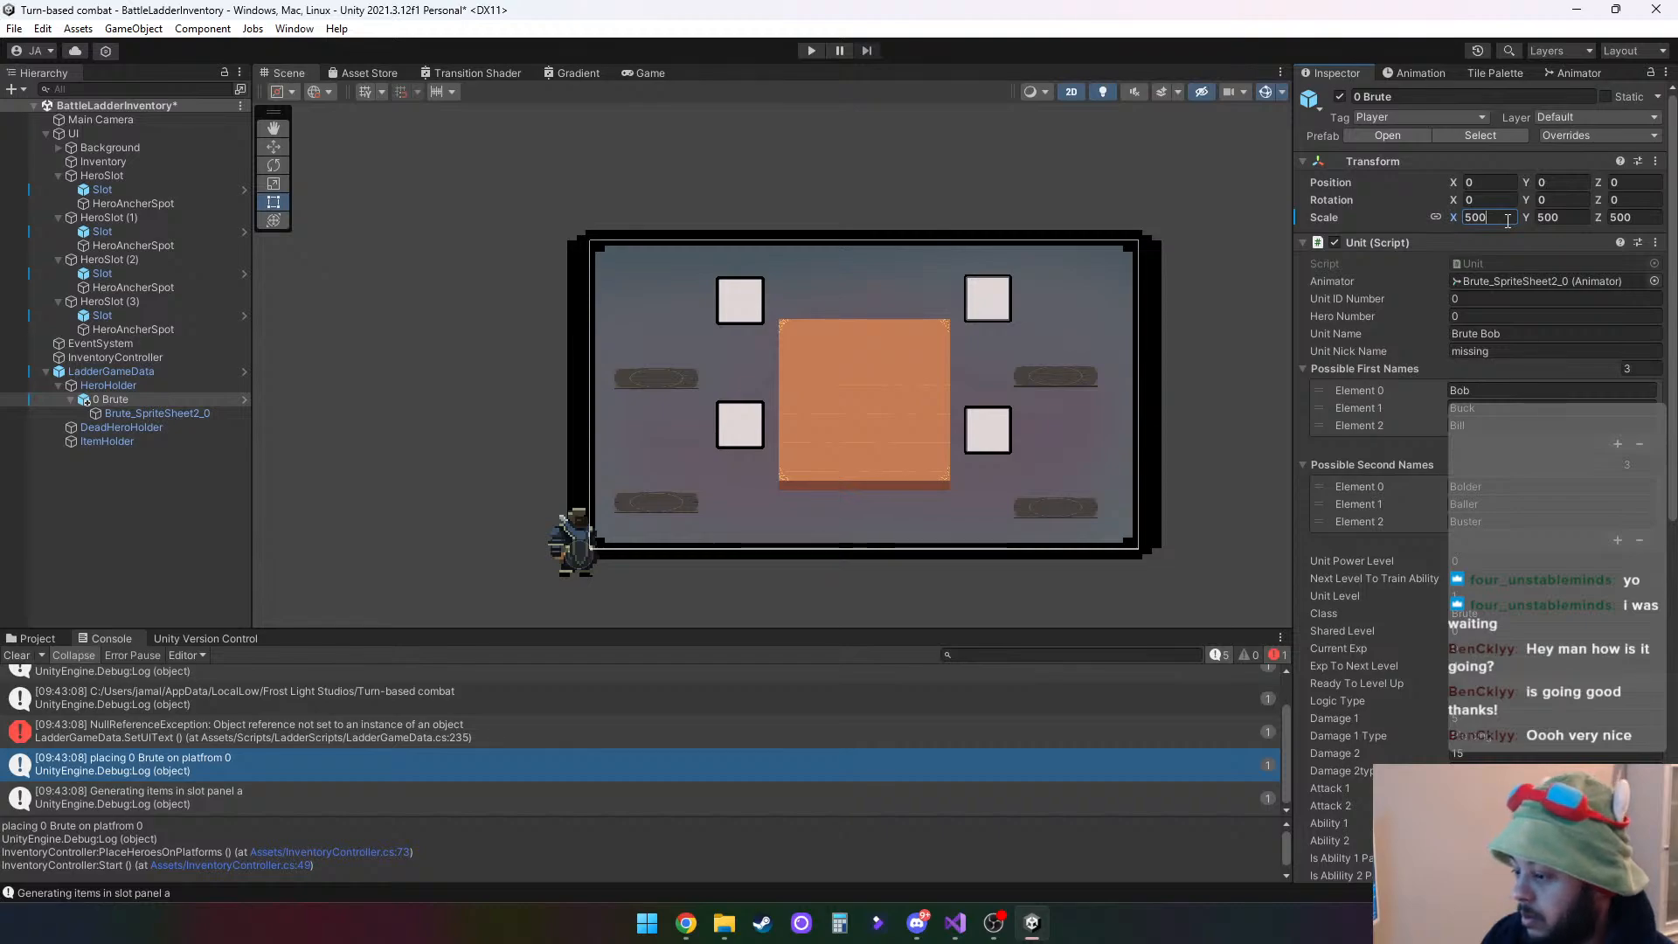
- Move HeroHolder outside the canvas to about X -683, Y 0 with the Move tool, and clear the console
left_click(129, 383)
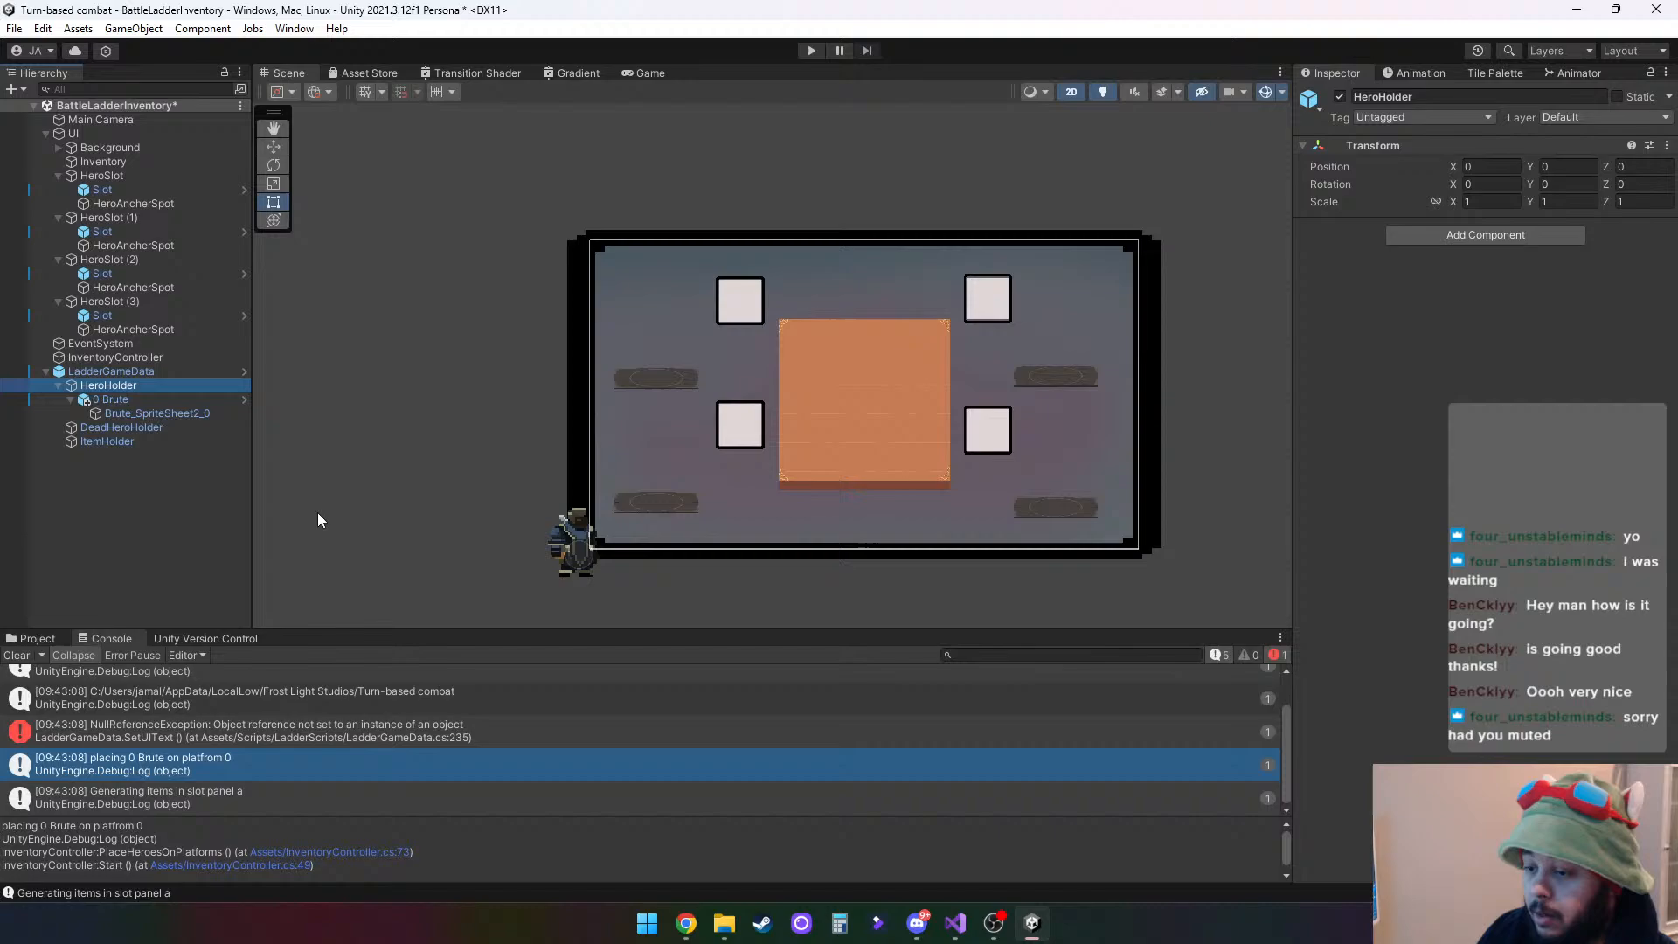
left_click(70, 398)
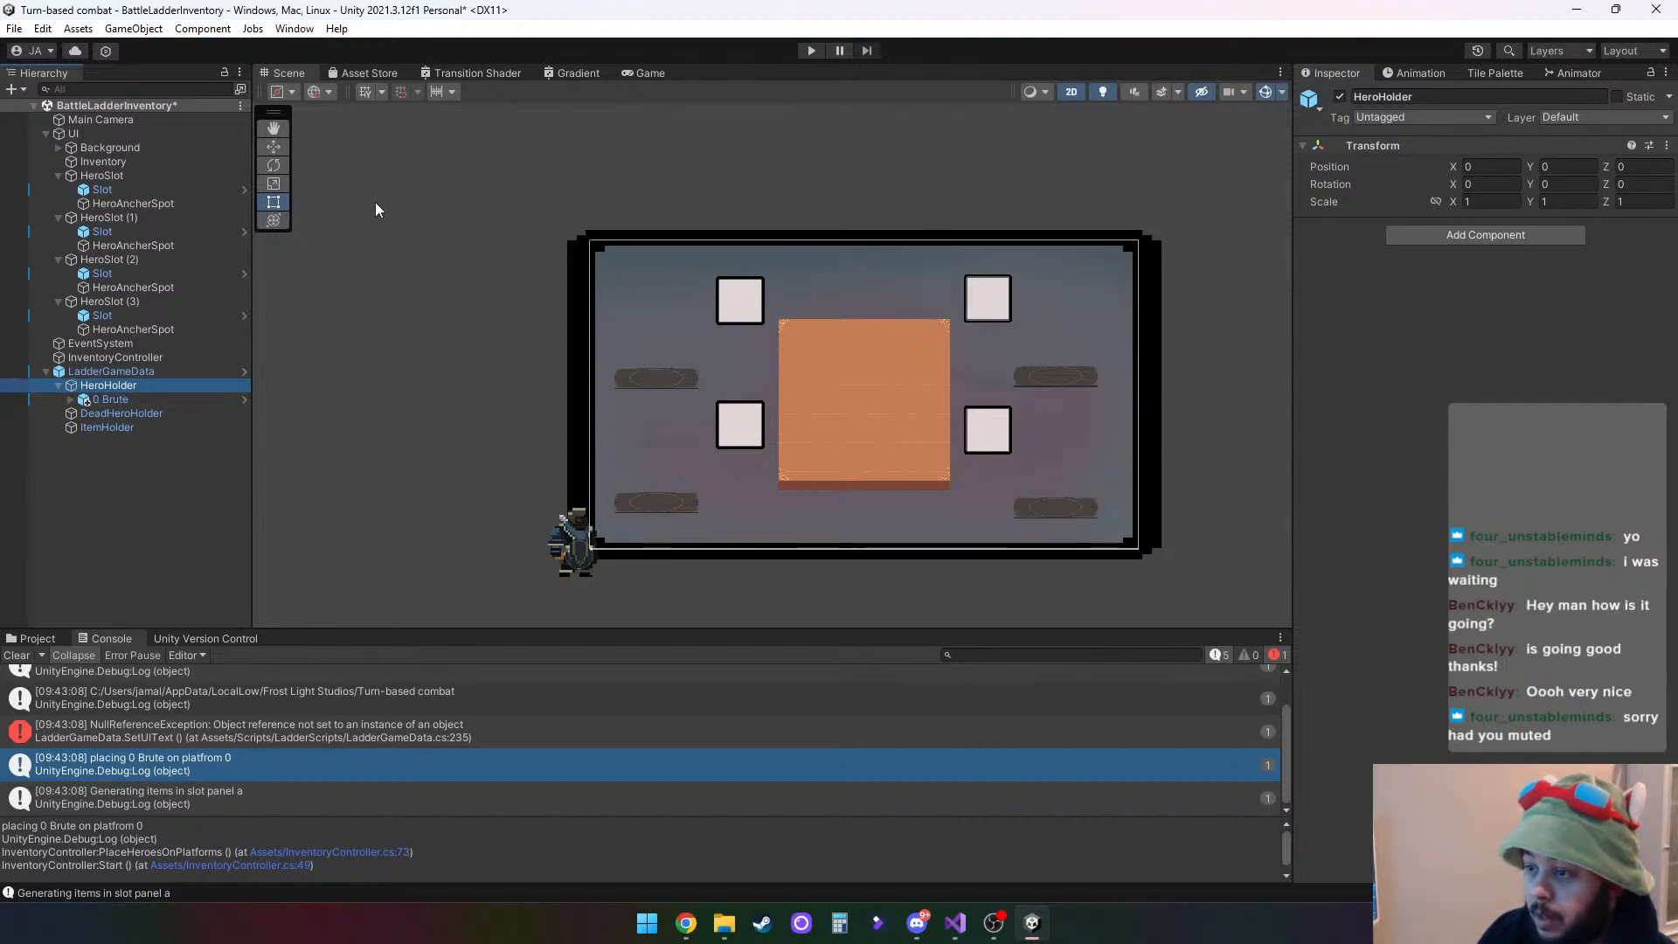
left_click(271, 146)
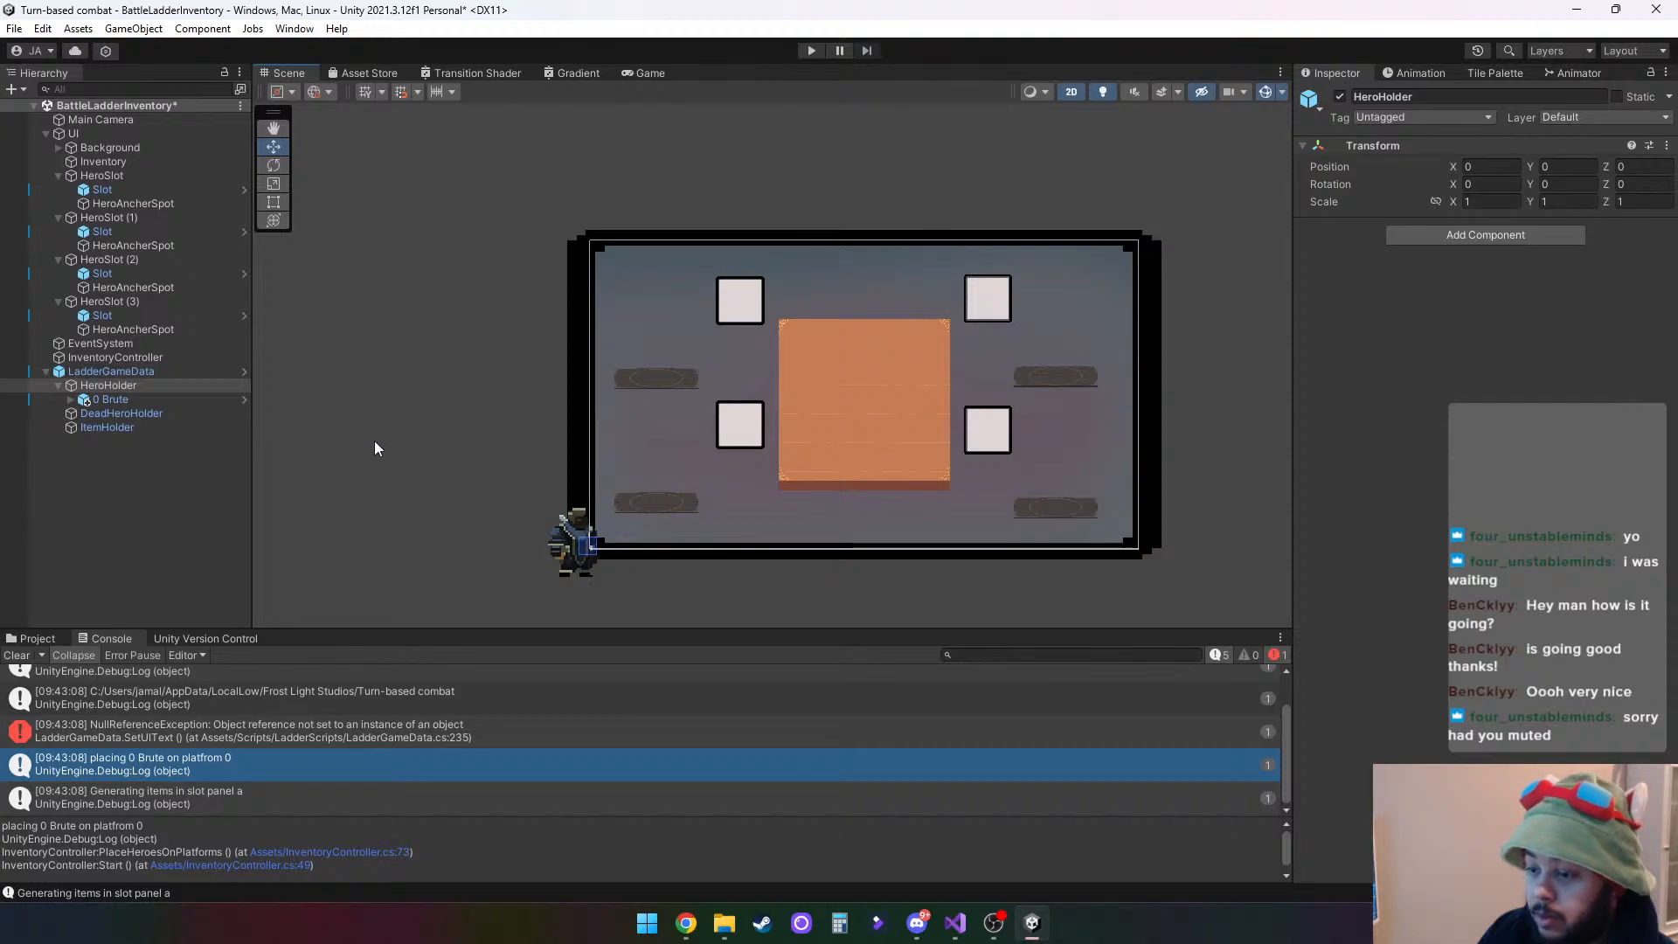
left_click_drag(585, 552, 441, 550)
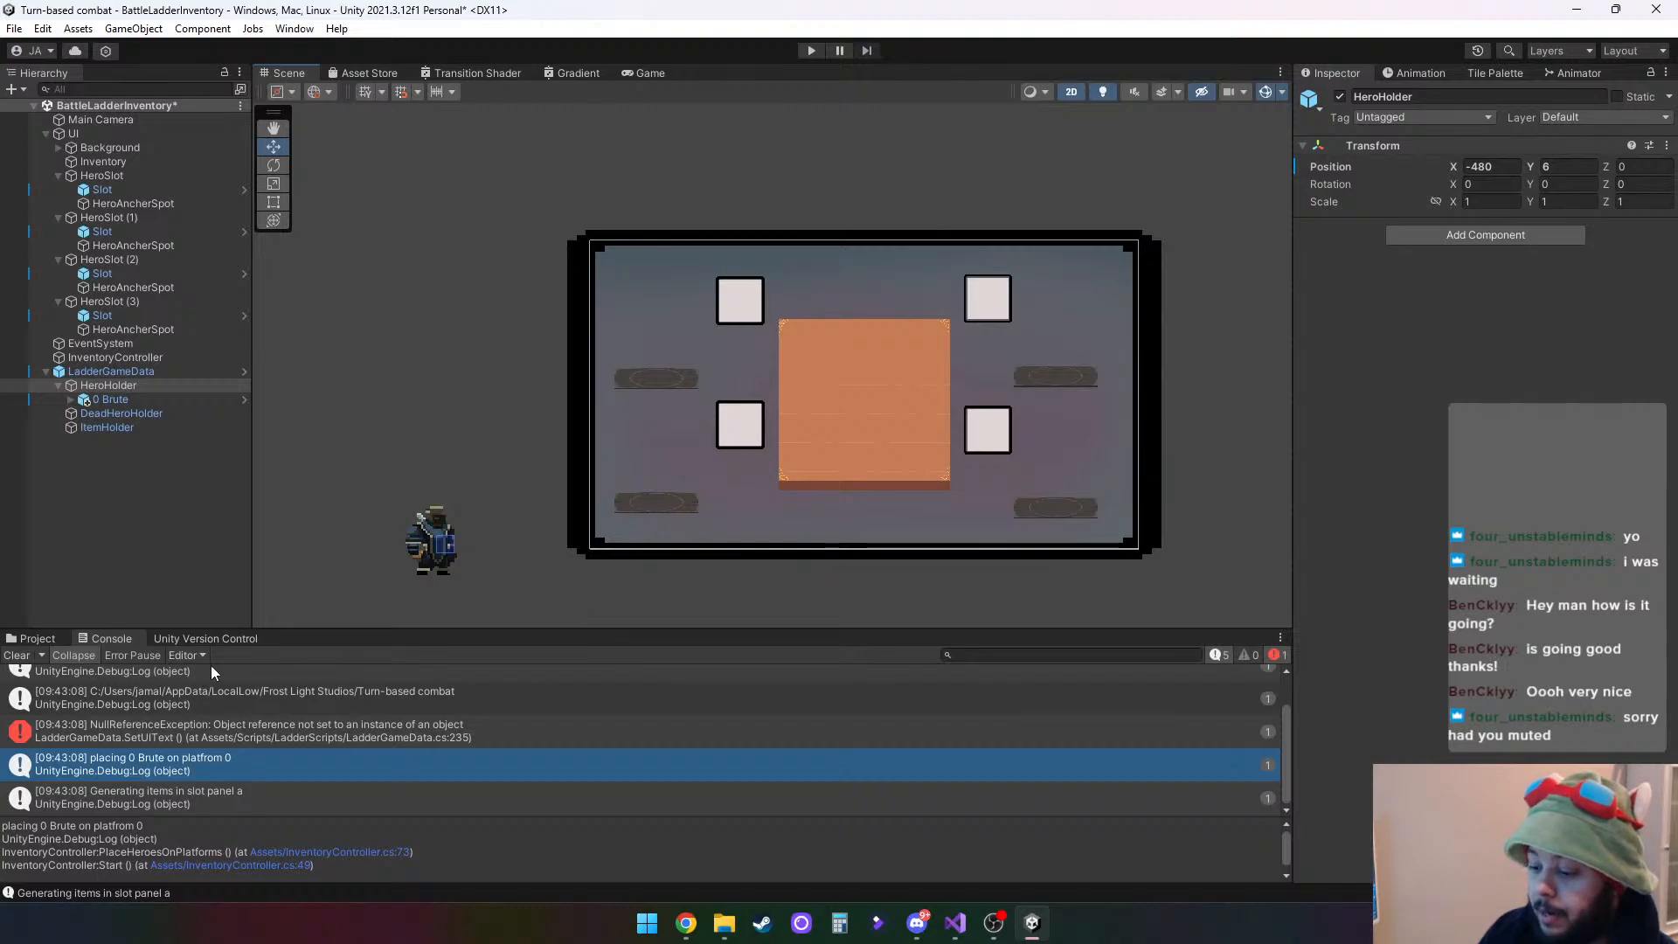
left_click(17, 656)
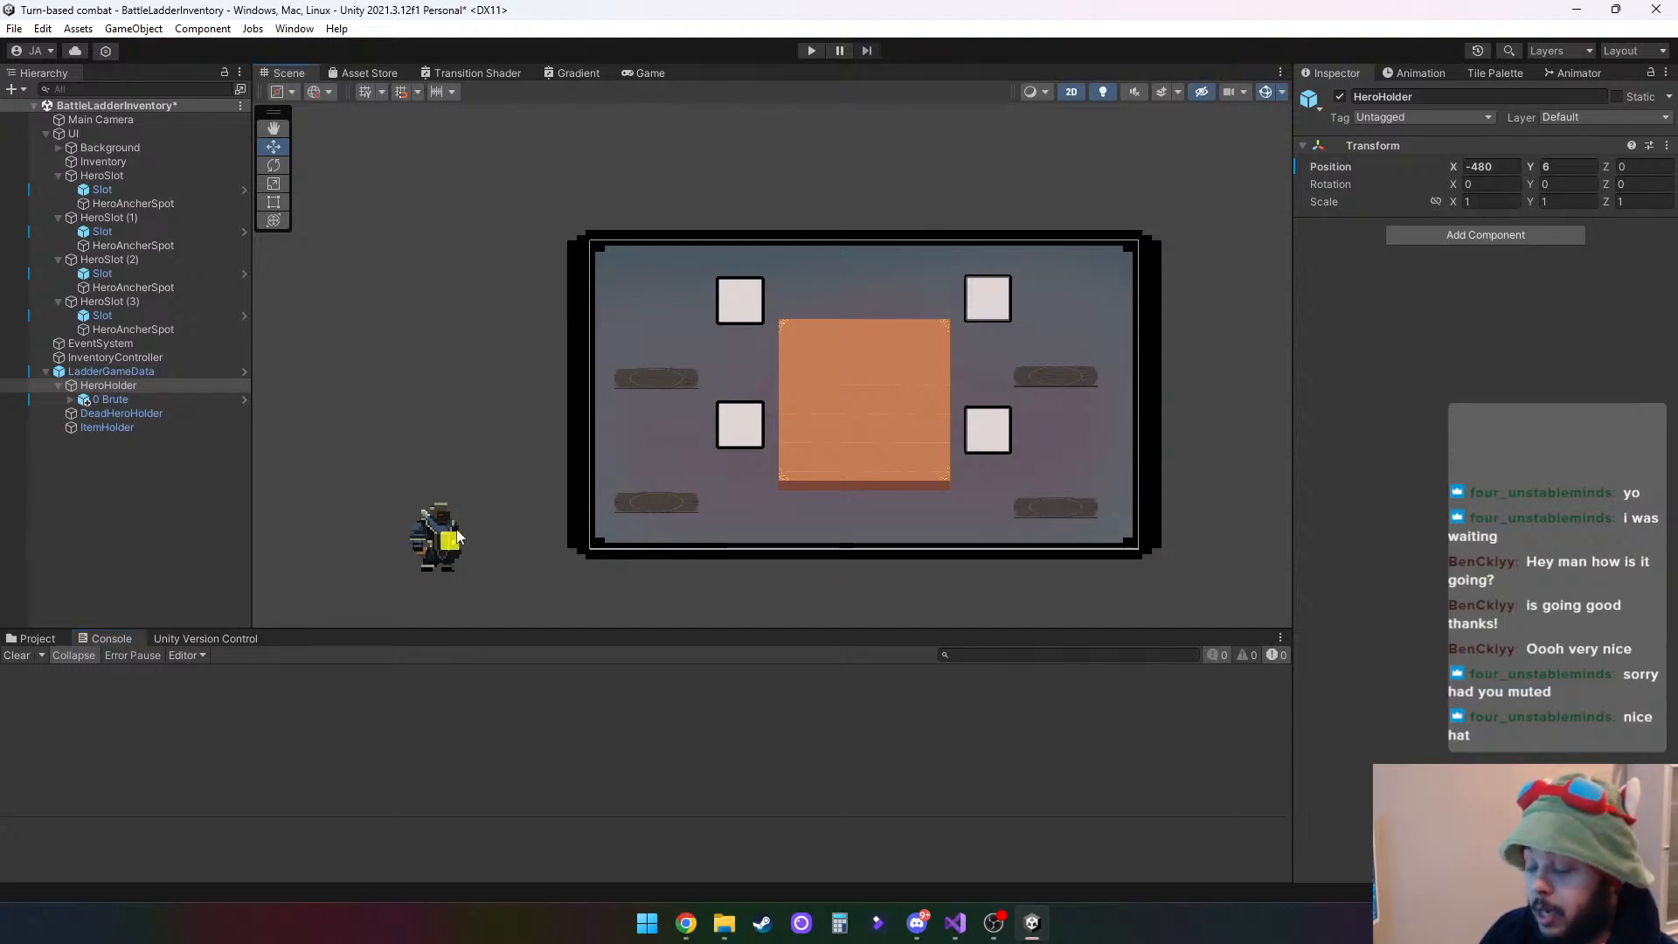
left_click_drag(444, 548, 384, 546)
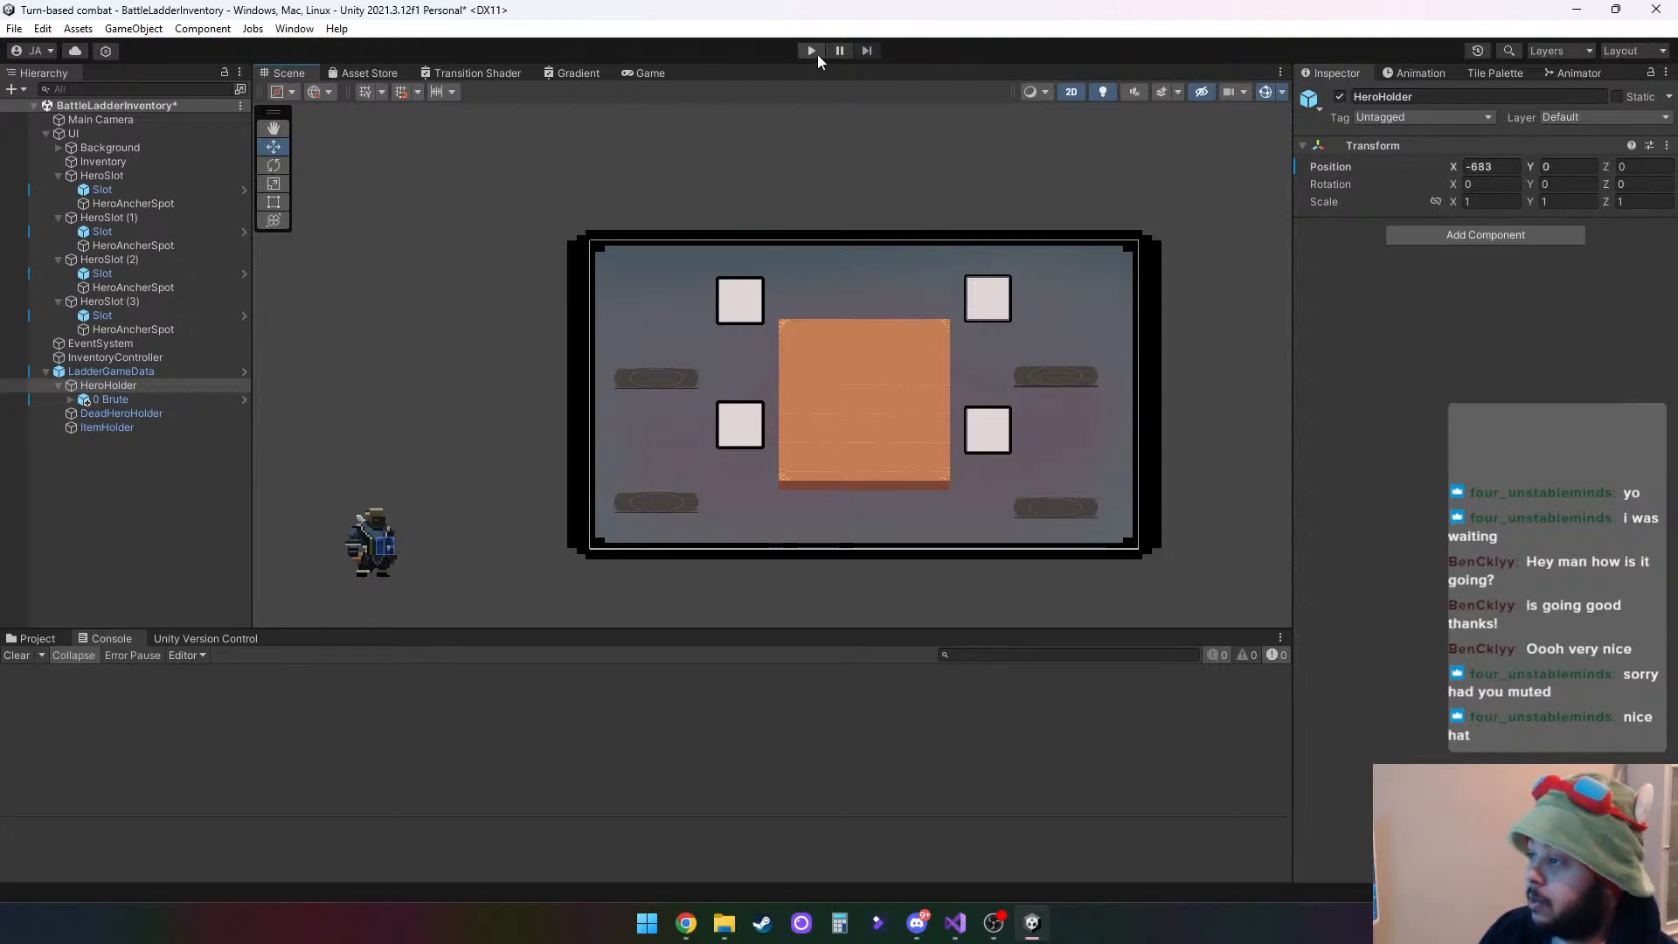
- Run the scene, test raising HeroHolder to about Y 68 so the Brute stands on its platform, and stop play mode
left_click(806, 50)
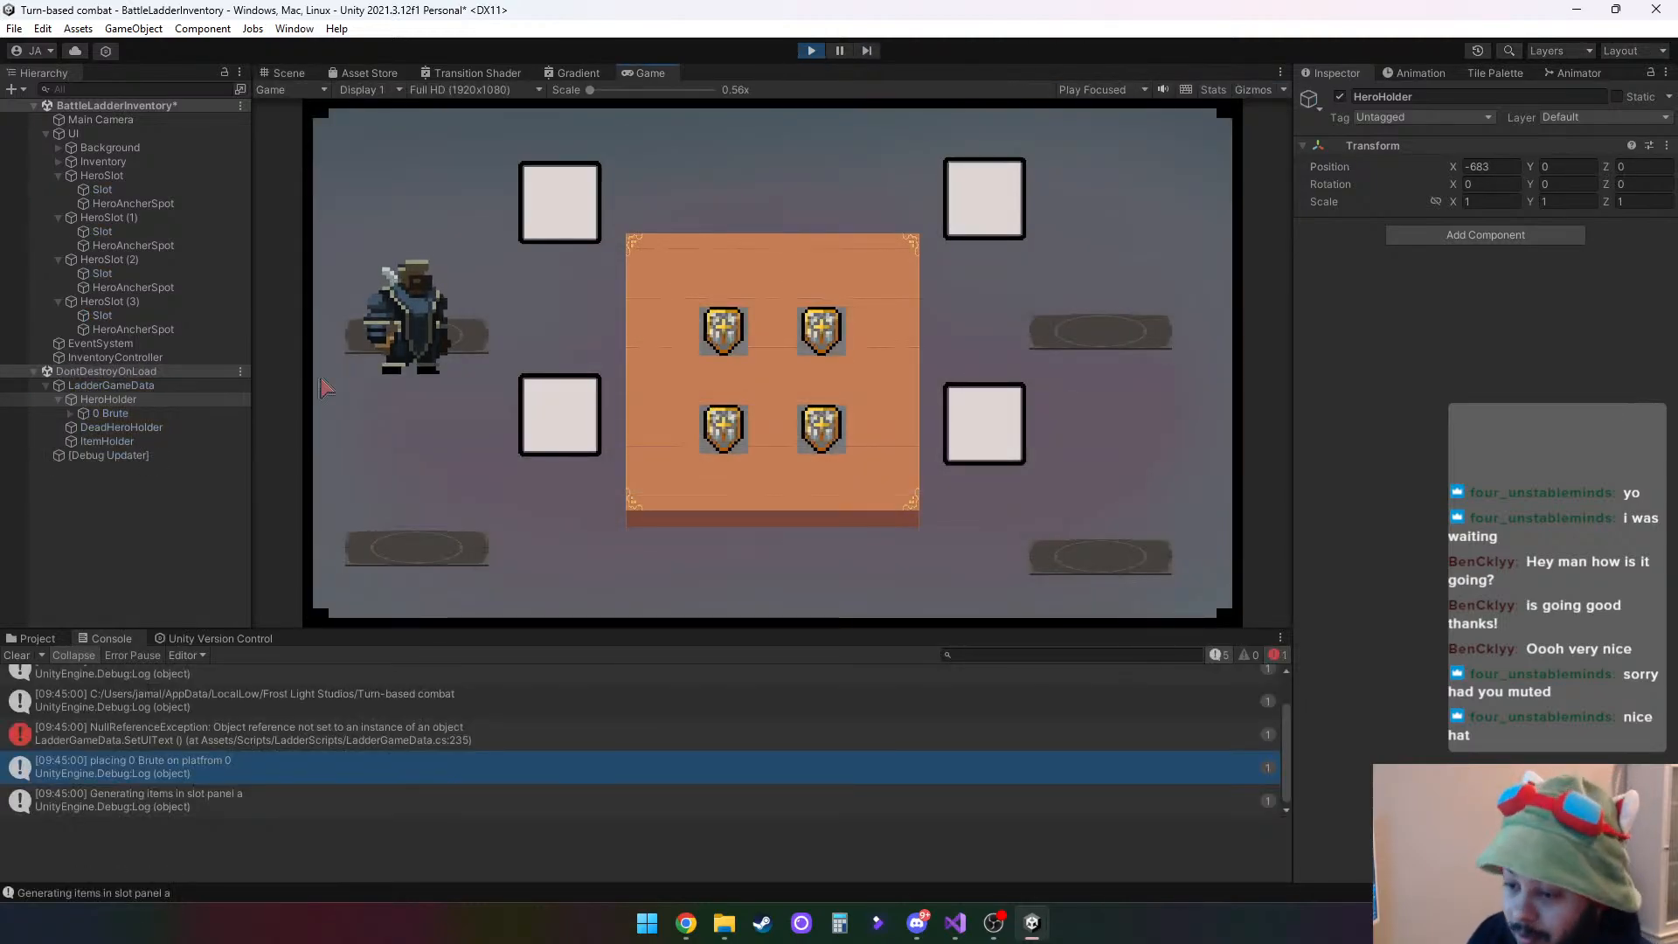
left_click(16, 656)
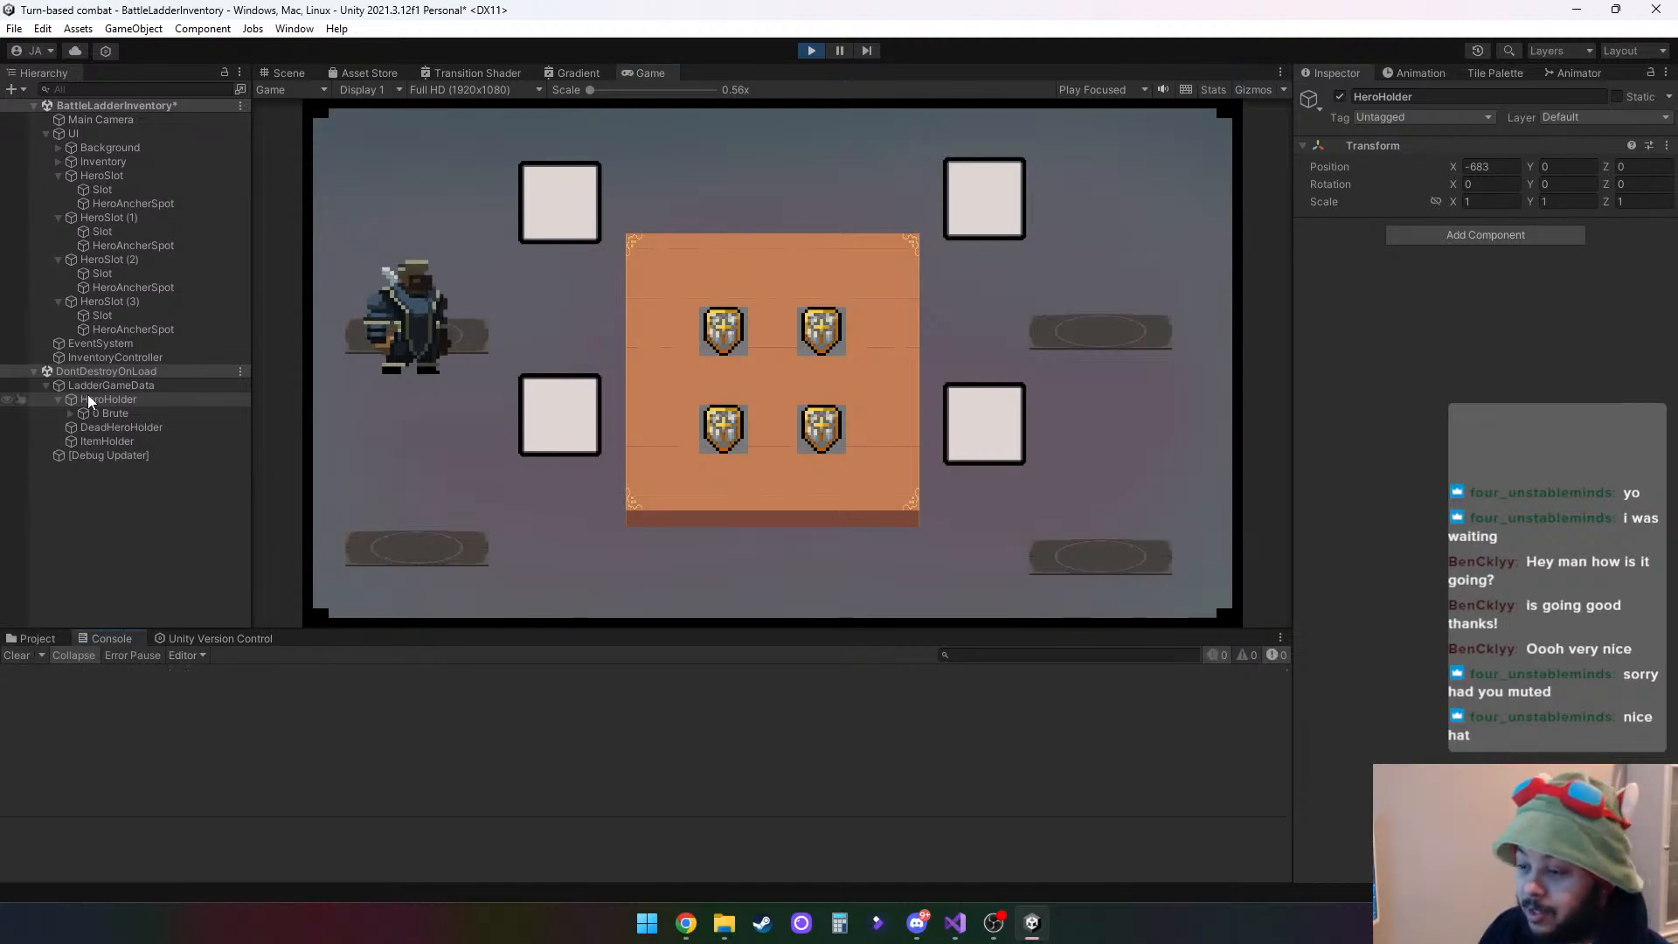
left_click(287, 73)
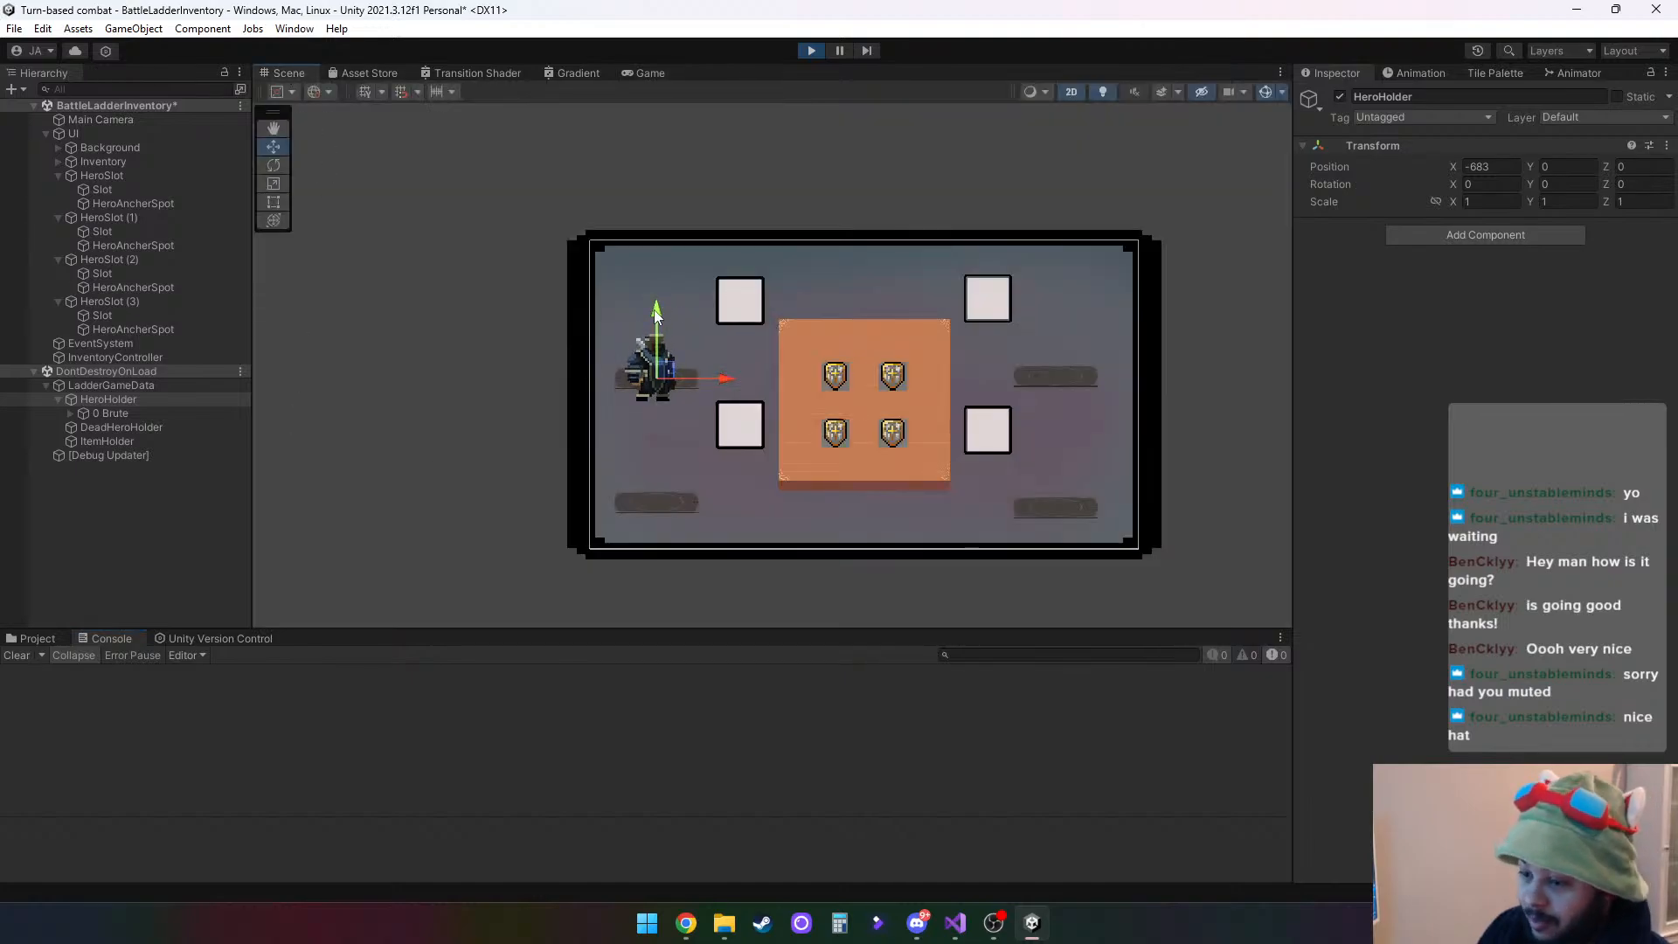
left_click_drag(660, 312, 656, 294)
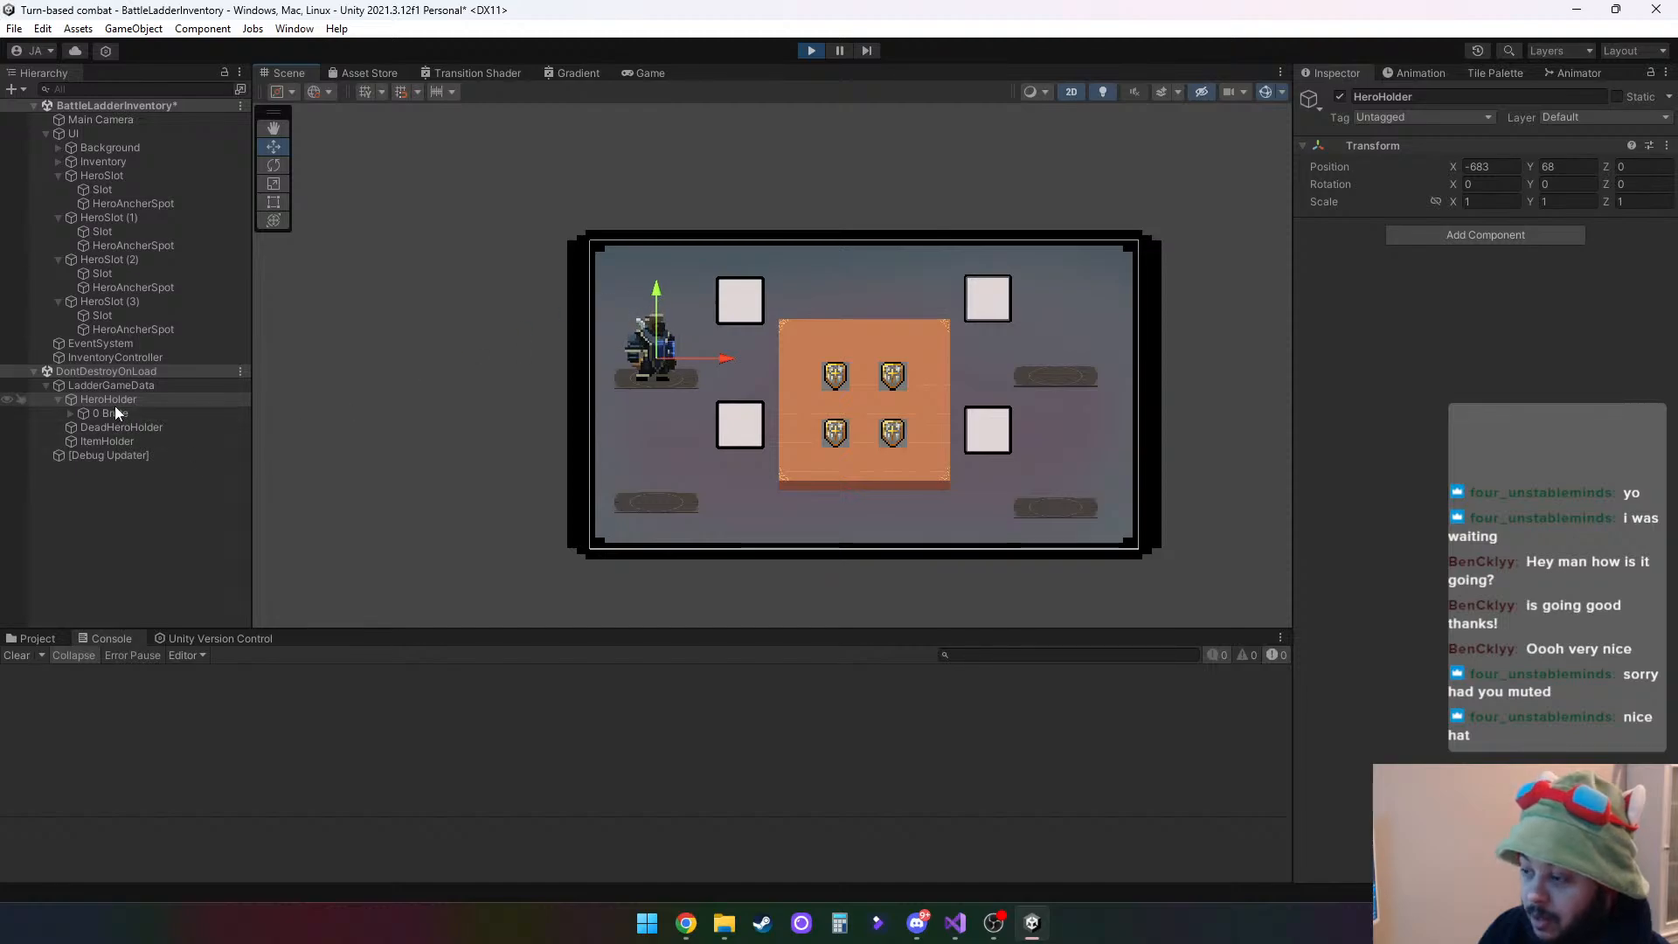
left_click(815, 49)
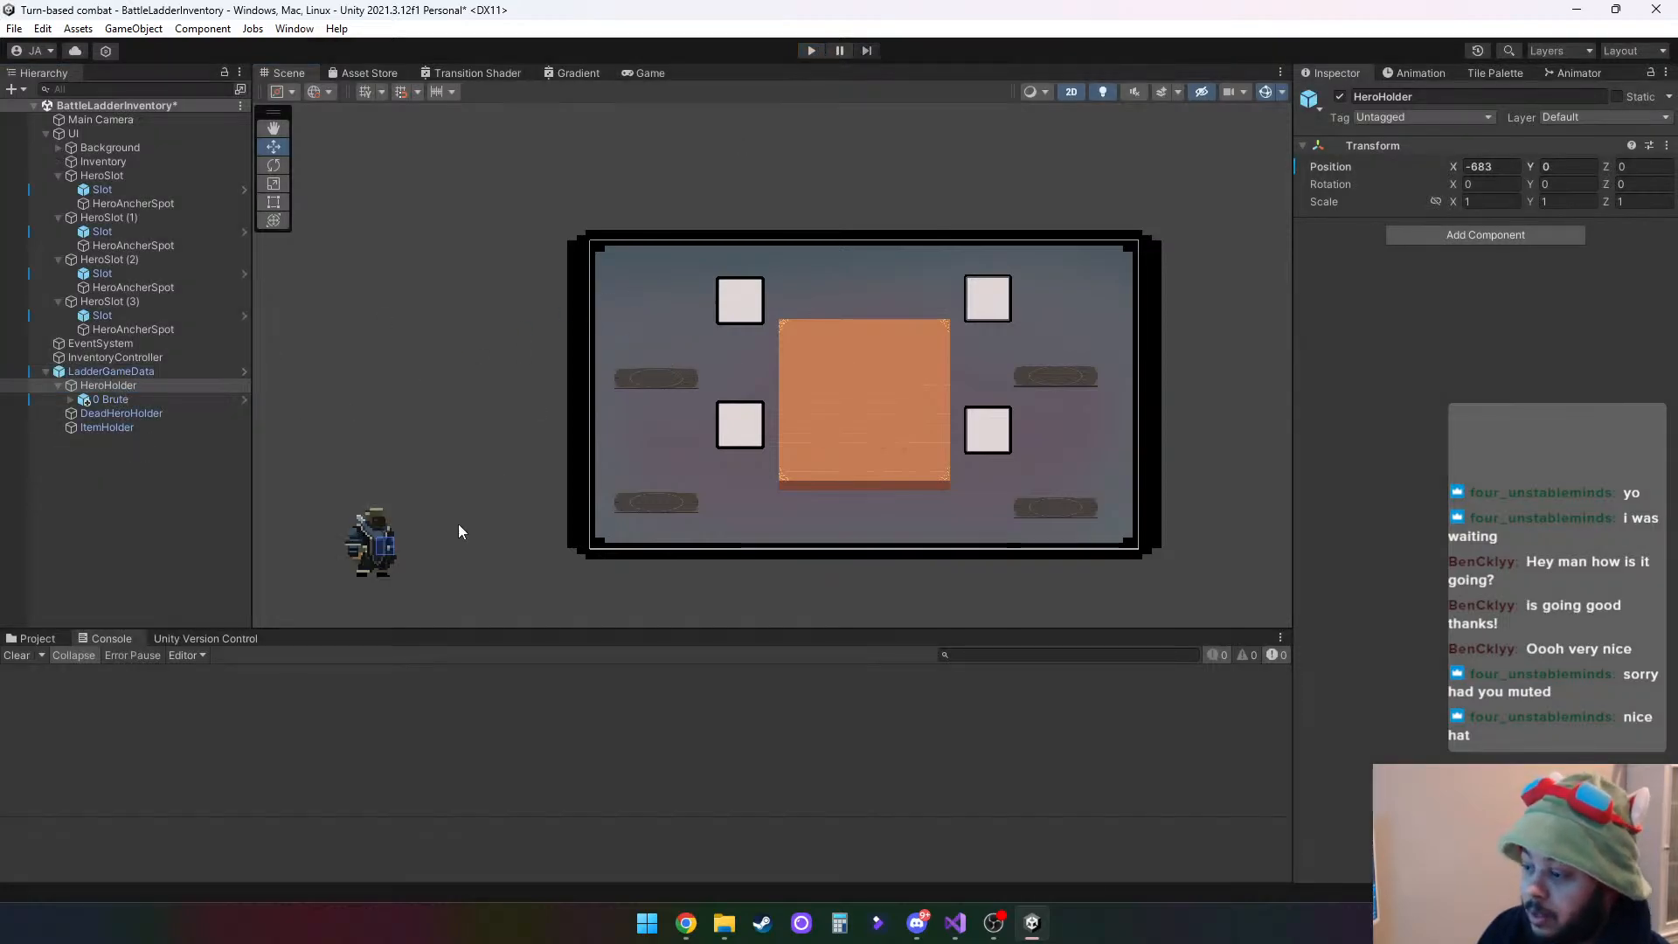
- Set HeroHolder's X position to -700
left_click(113, 400)
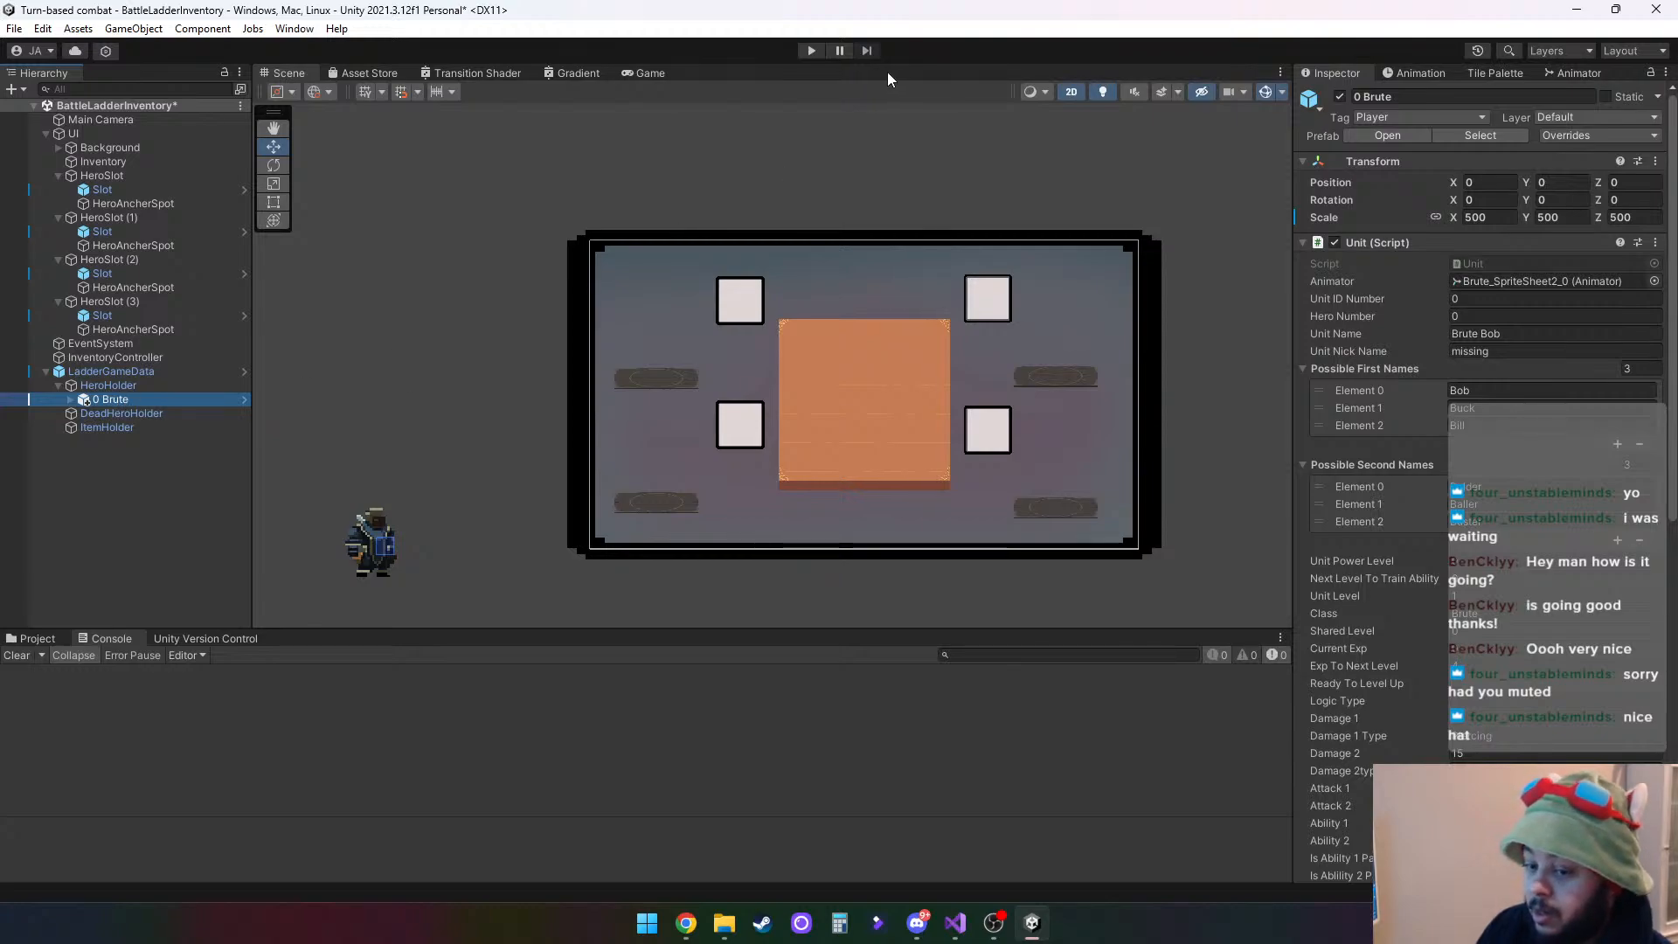
left_click(112, 384)
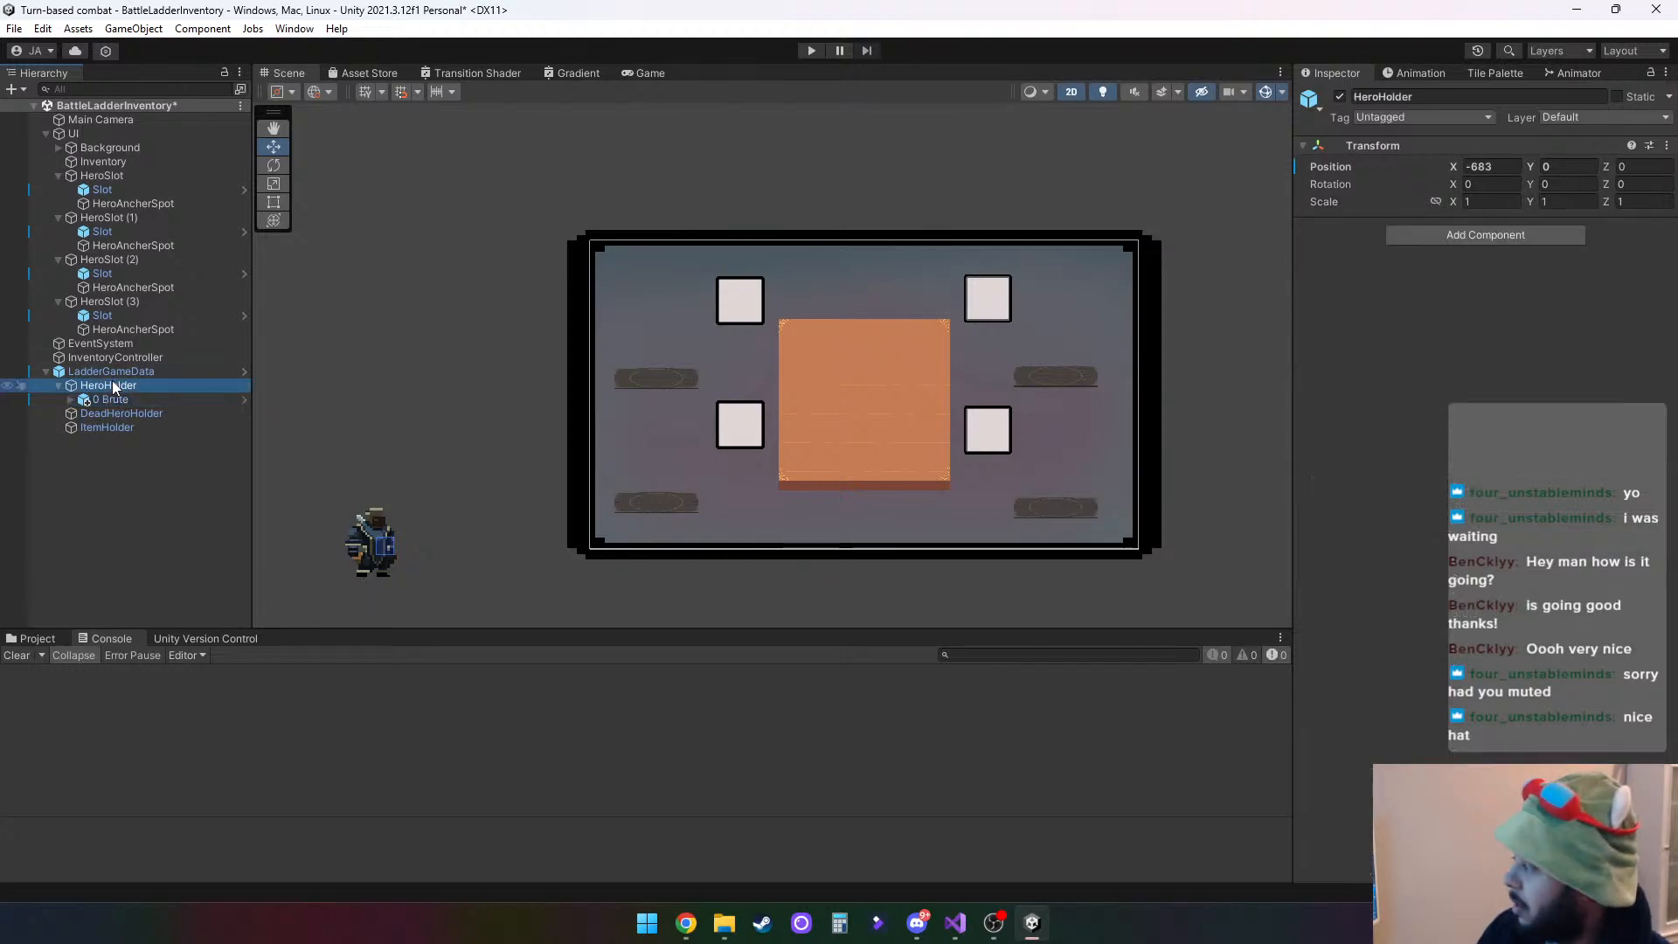
left_click(1511, 171)
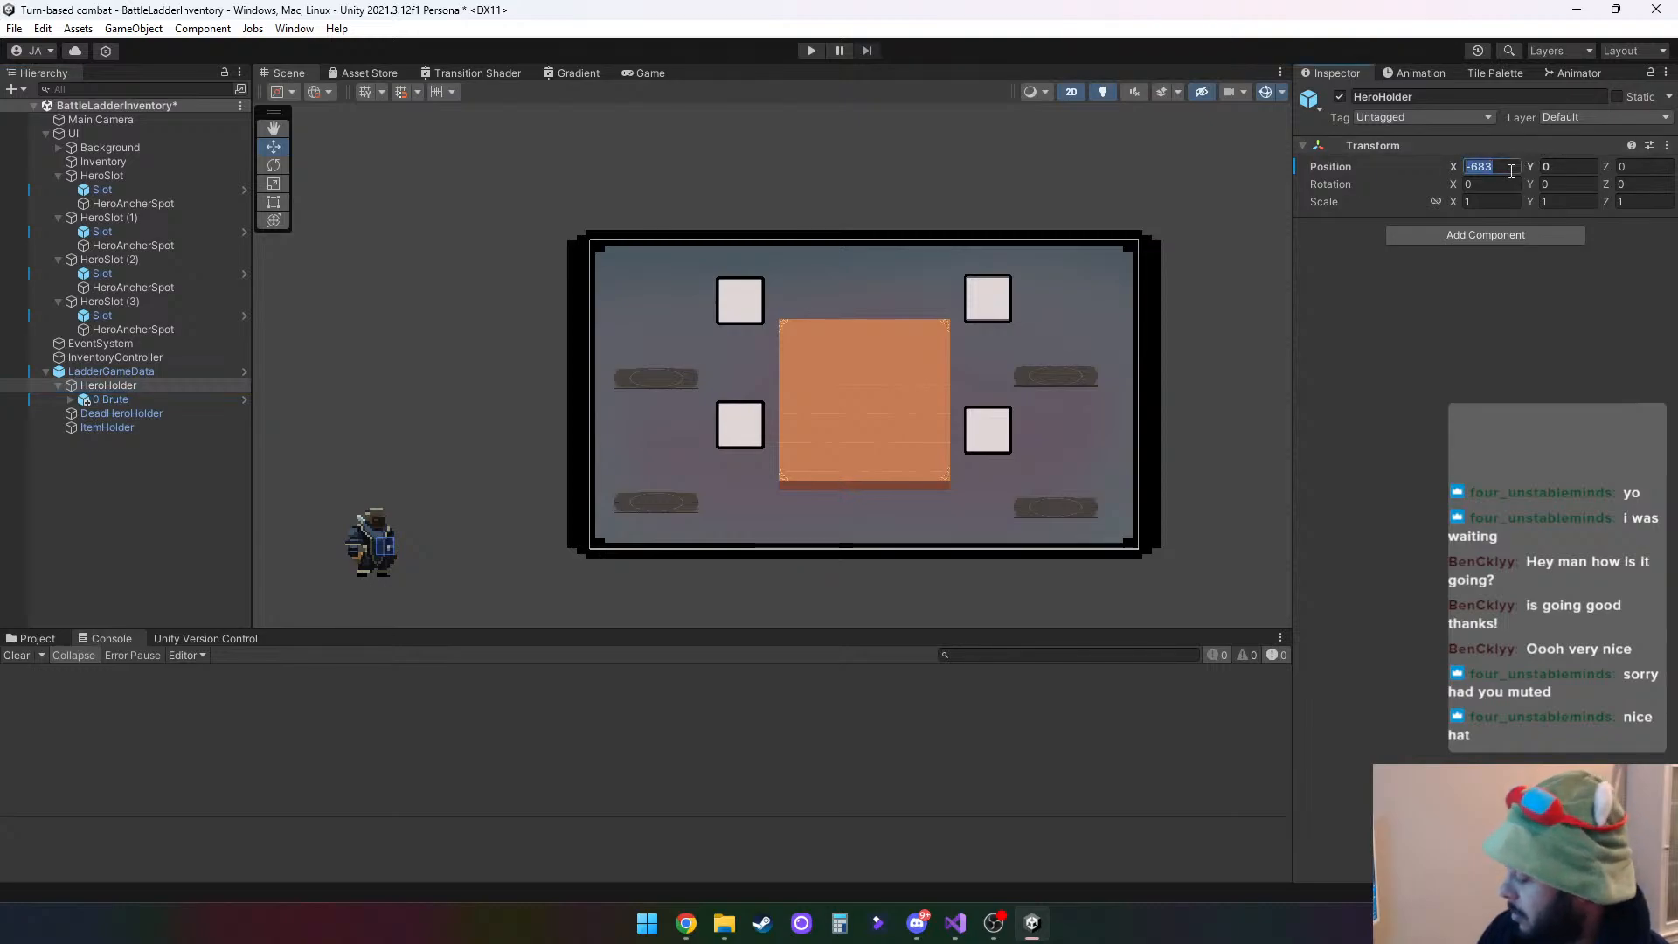
type("-700")
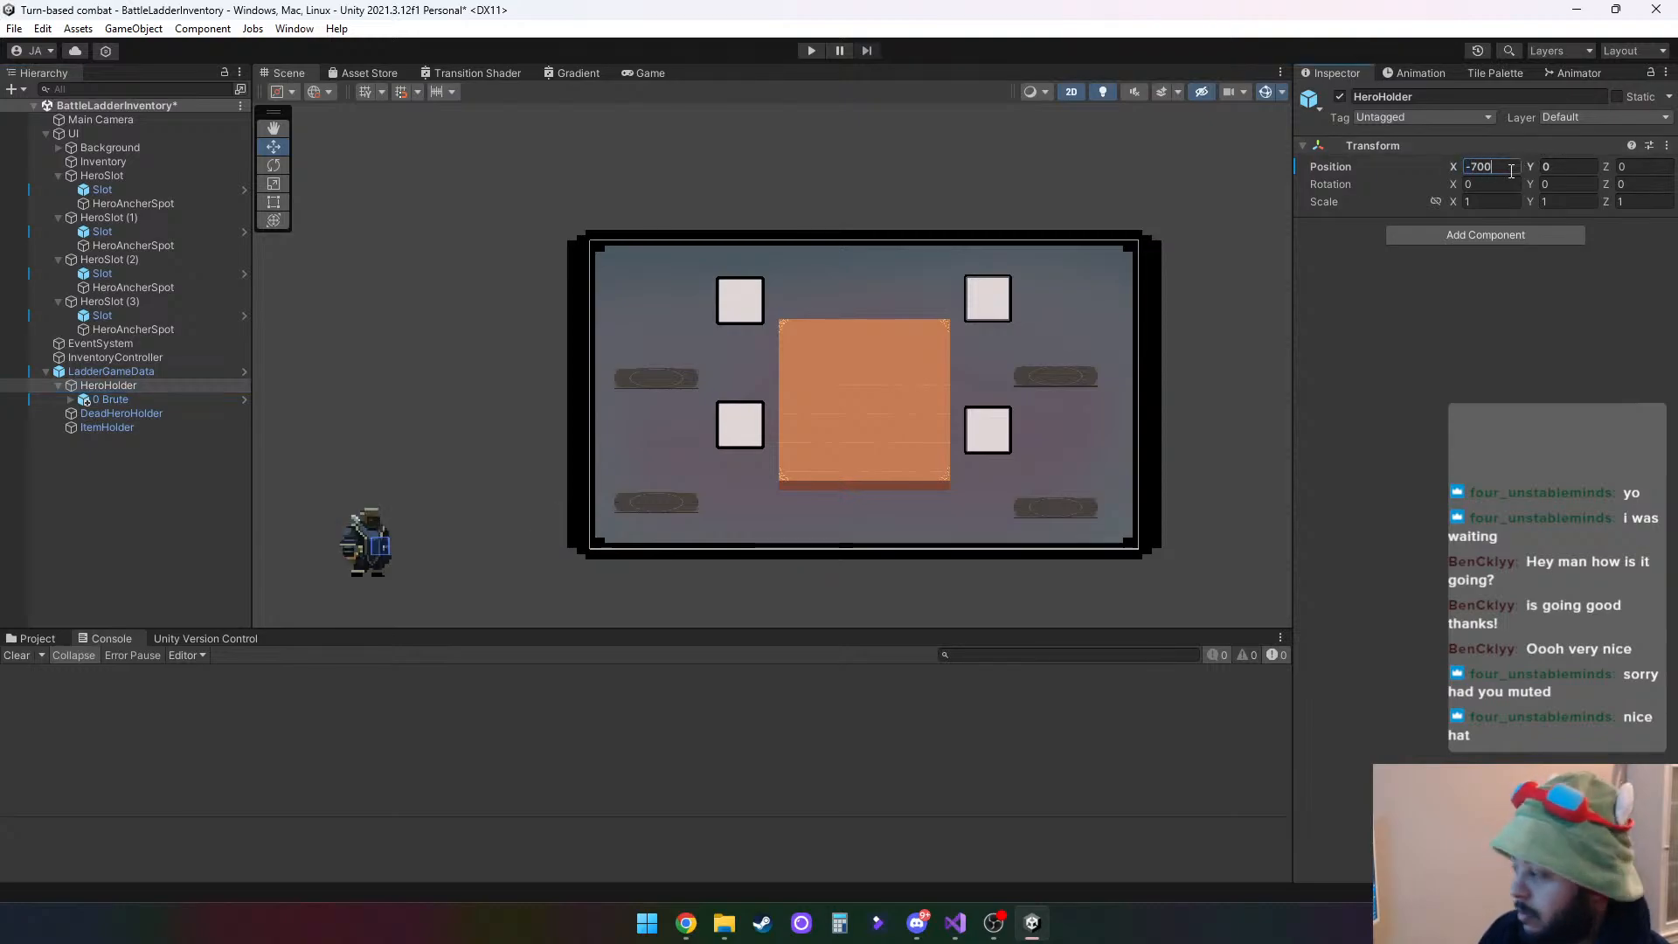
- Run the scene with 0 Brute selected, test raising it to about Y 675 above its platform, and stop play mode
left_click(121, 402)
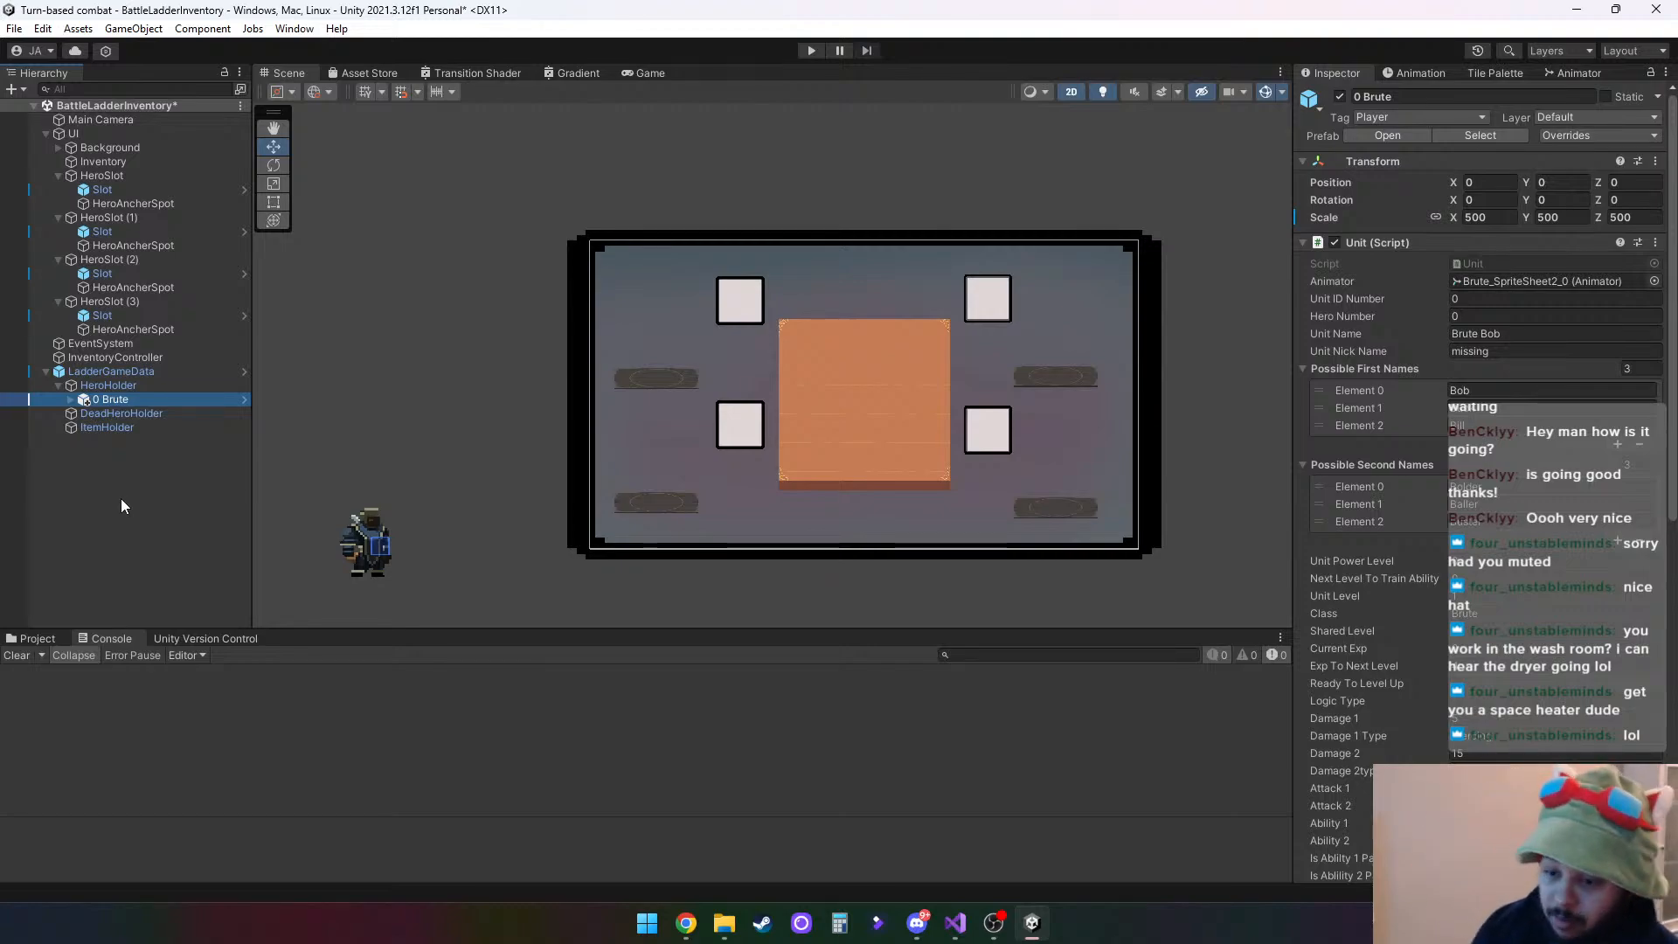
left_click(811, 50)
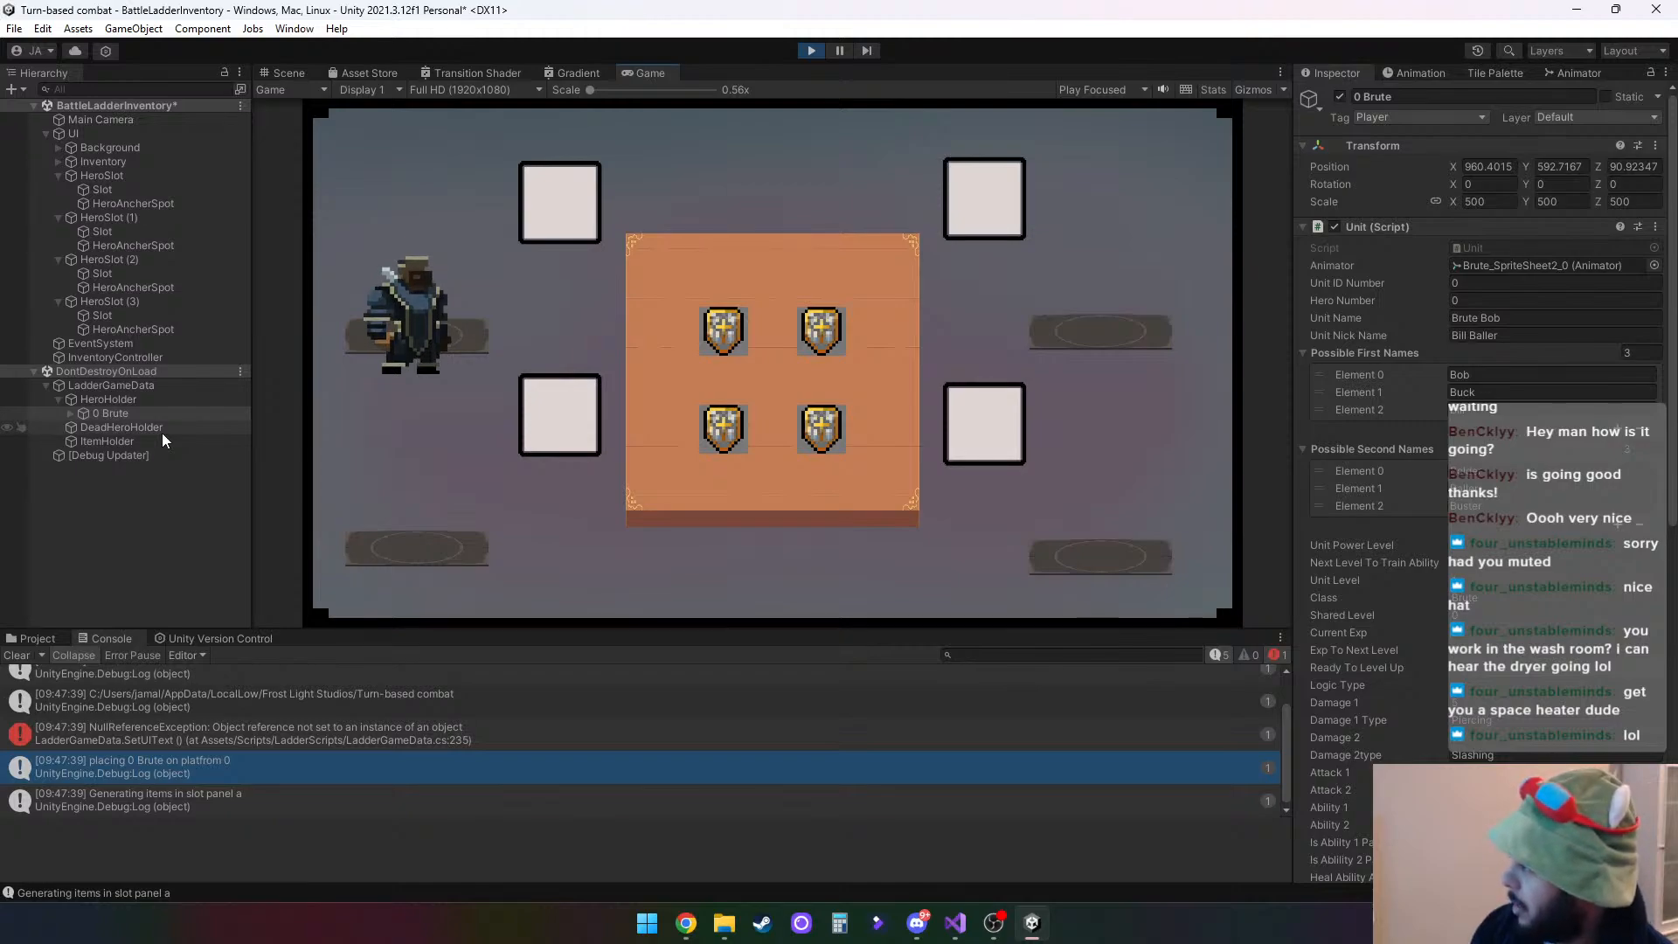
left_click(287, 70)
left_click_drag(657, 308, 659, 285)
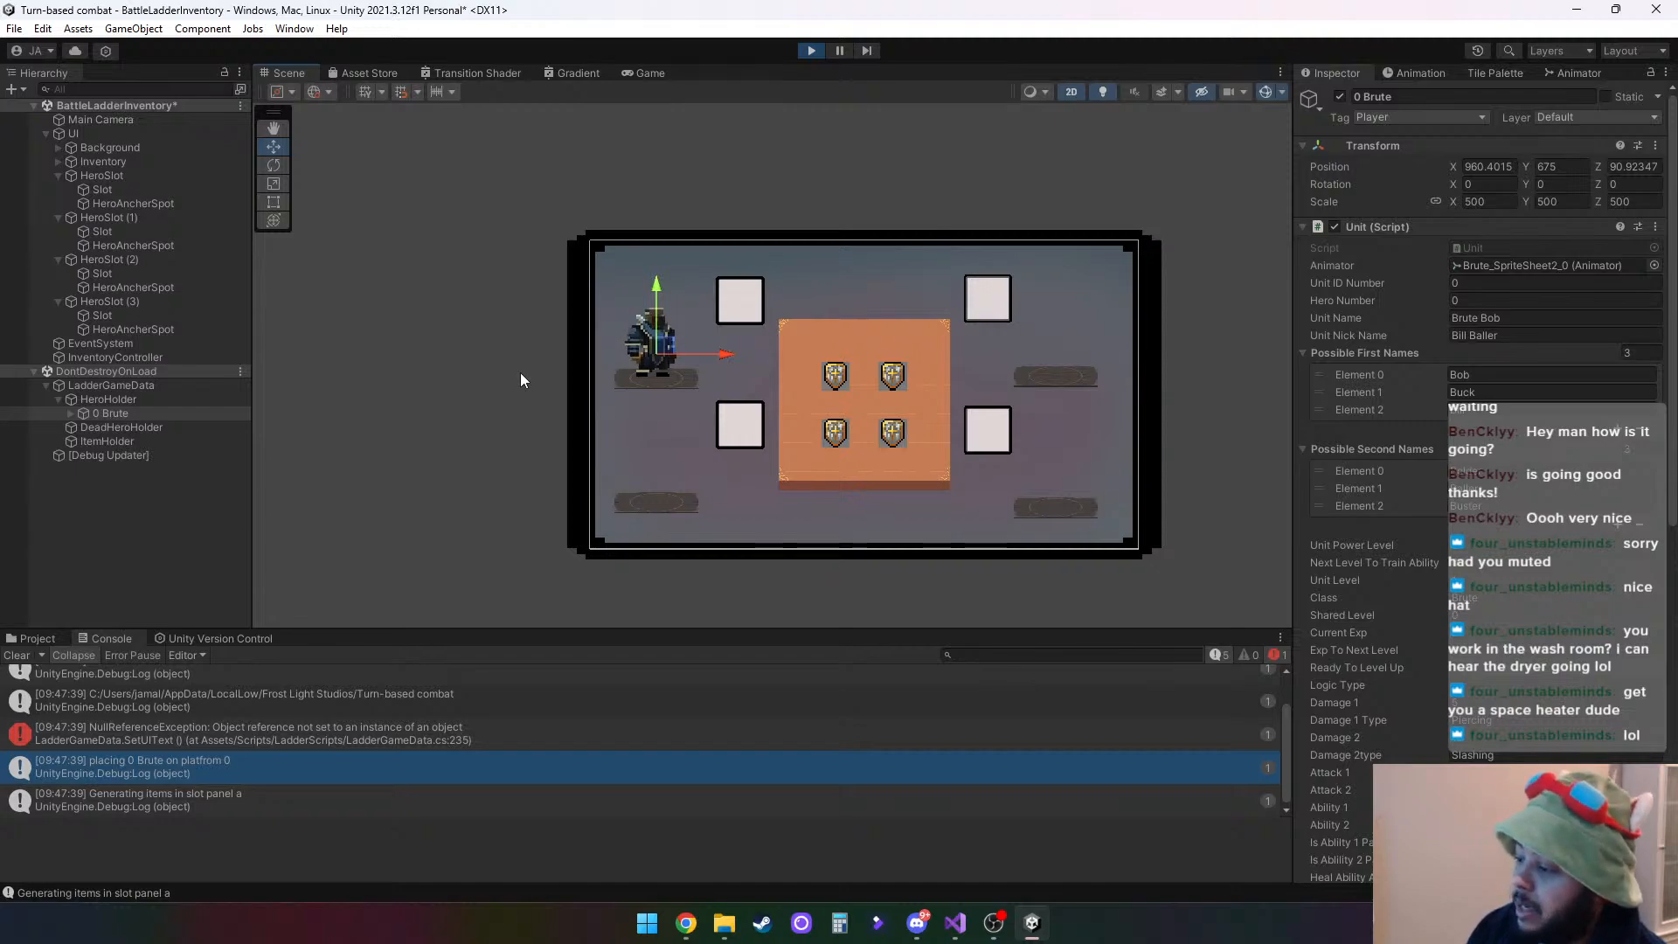
left_click(122, 416)
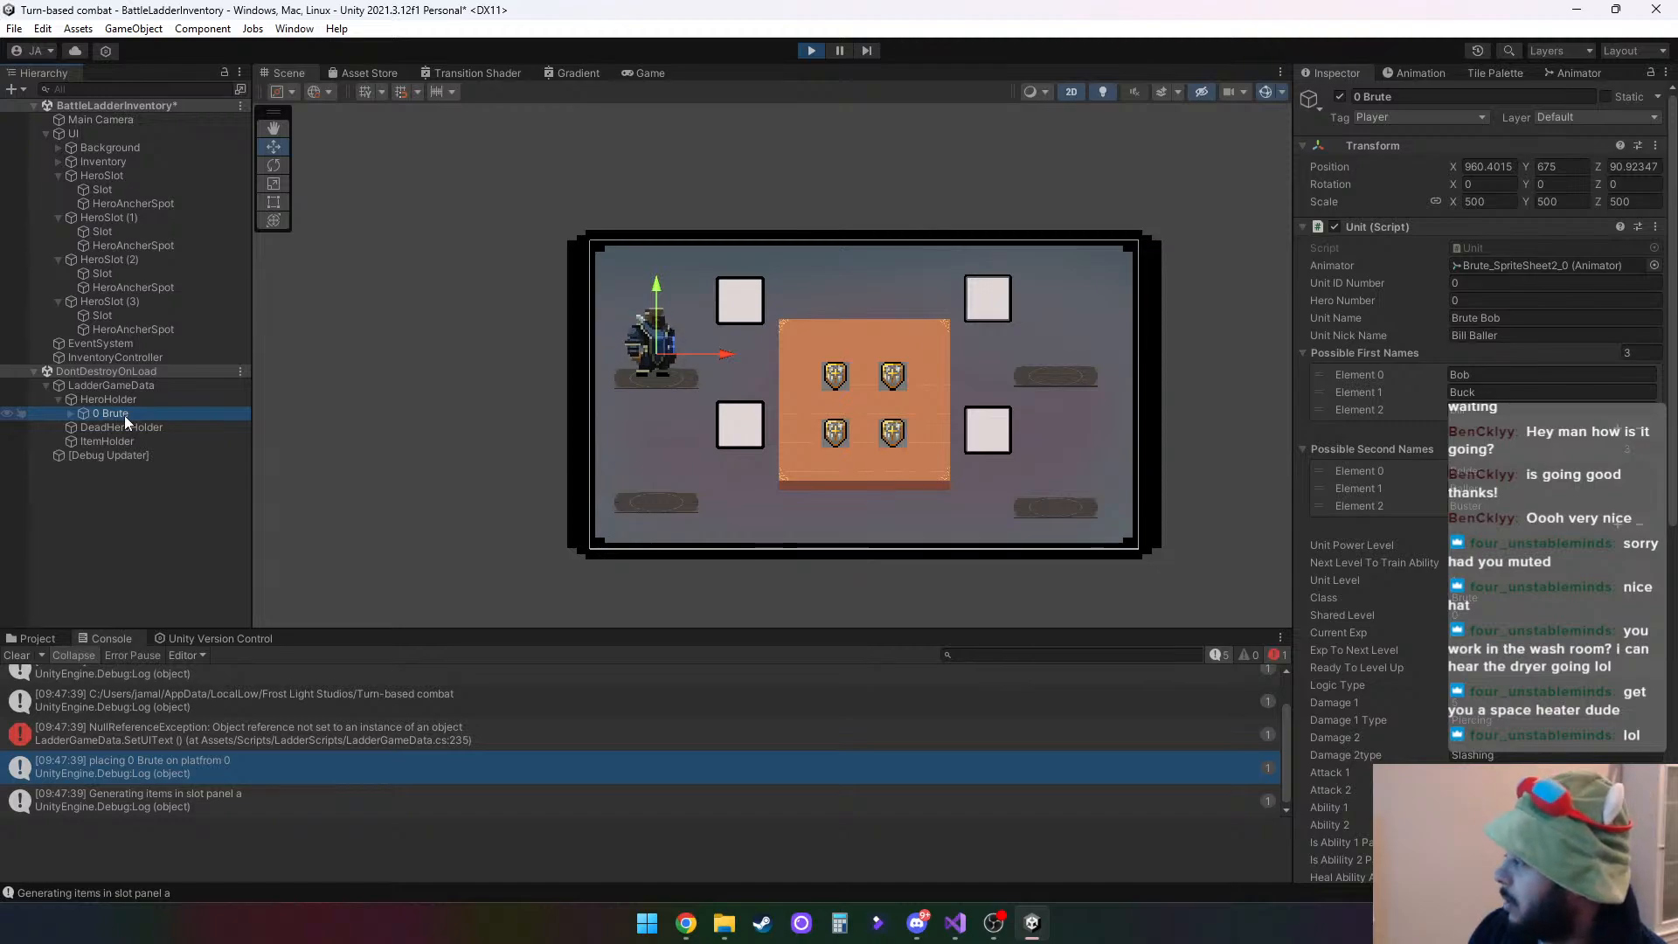
left_click(812, 50)
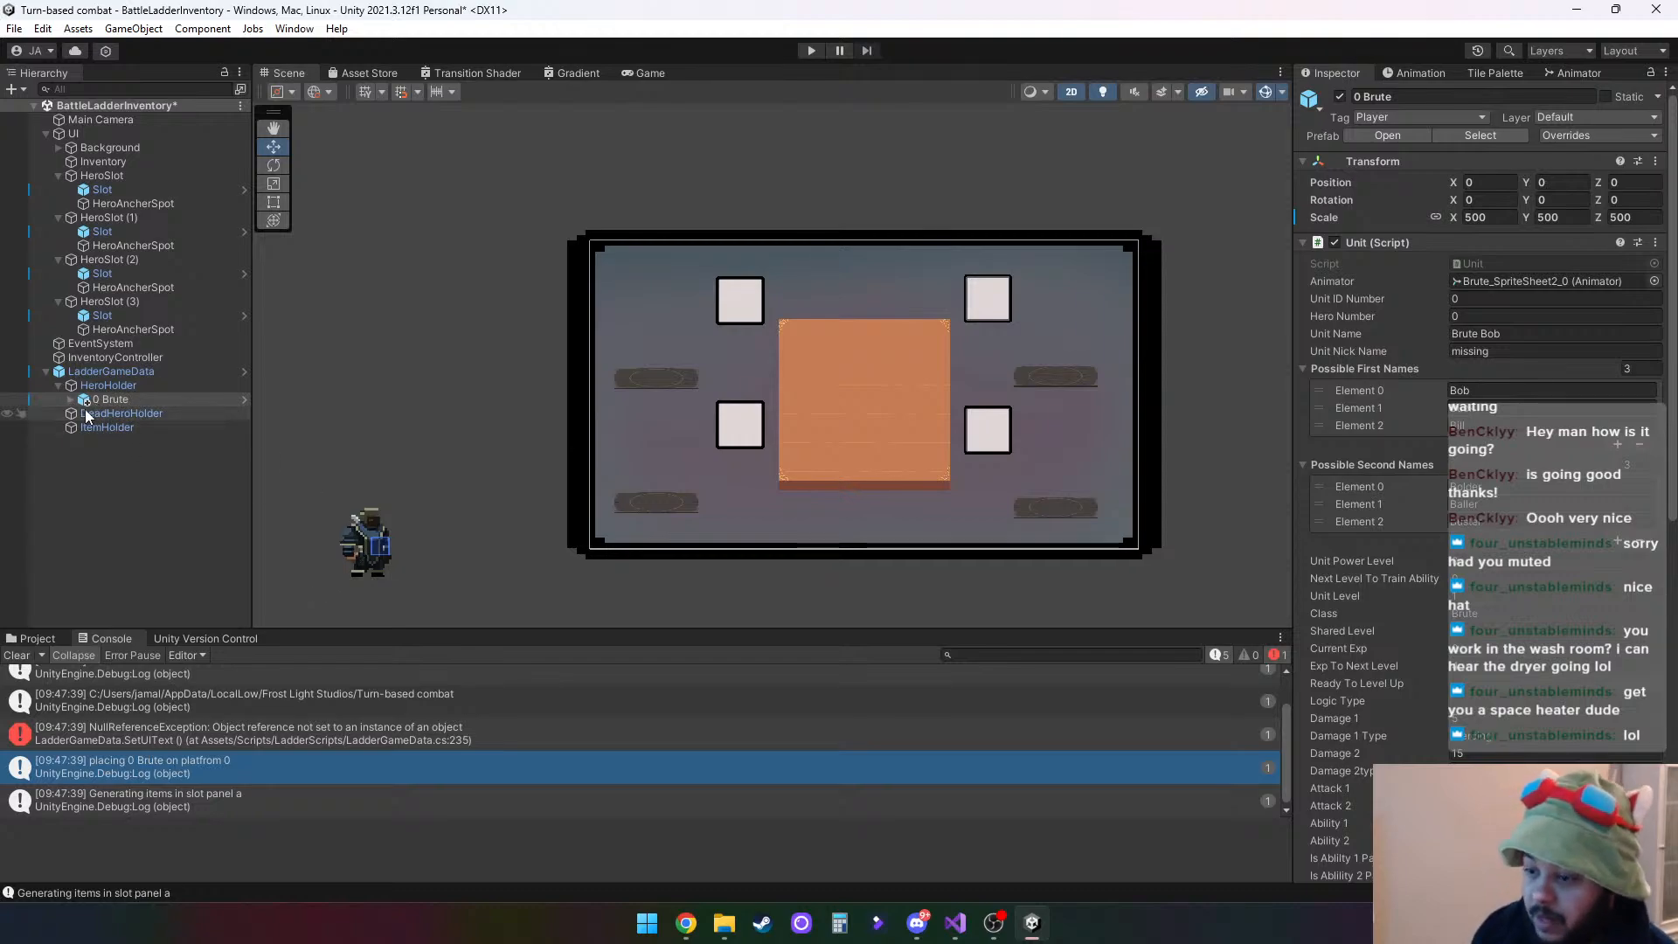
- Clear the console, open the 0 Brute prefab from the Playable folder for editing, and select its Brute_SpriteSheet2_0 child
left_click(17, 656)
left_click(35, 637)
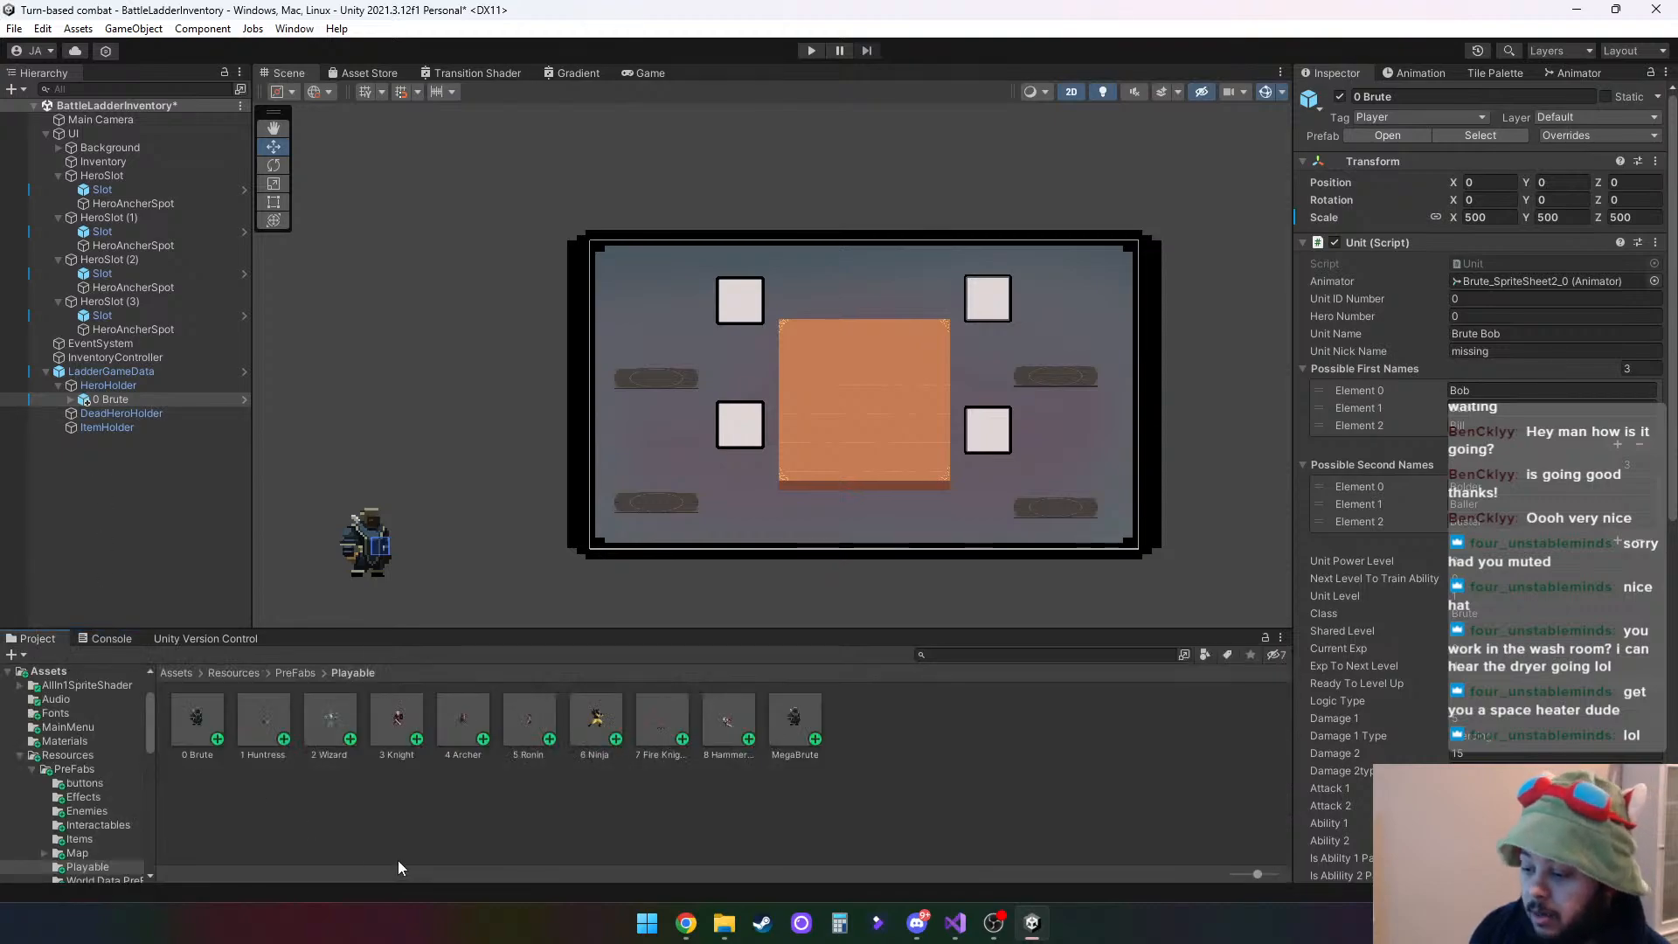
left_click(201, 720)
double_click(201, 720)
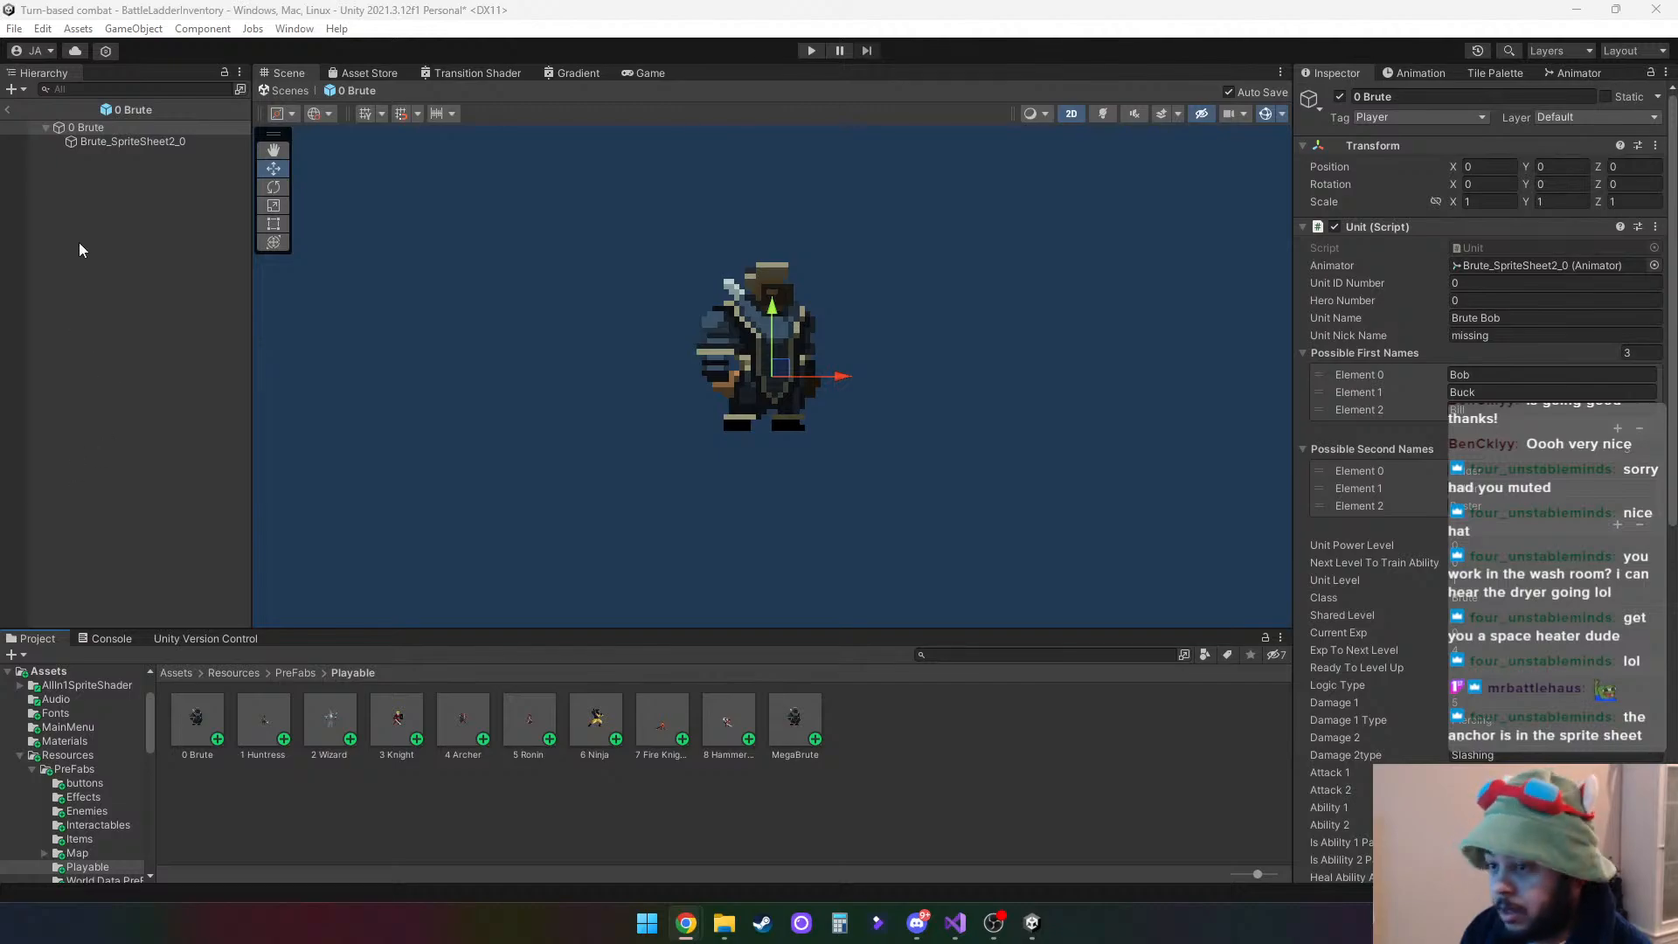
left_click(128, 141)
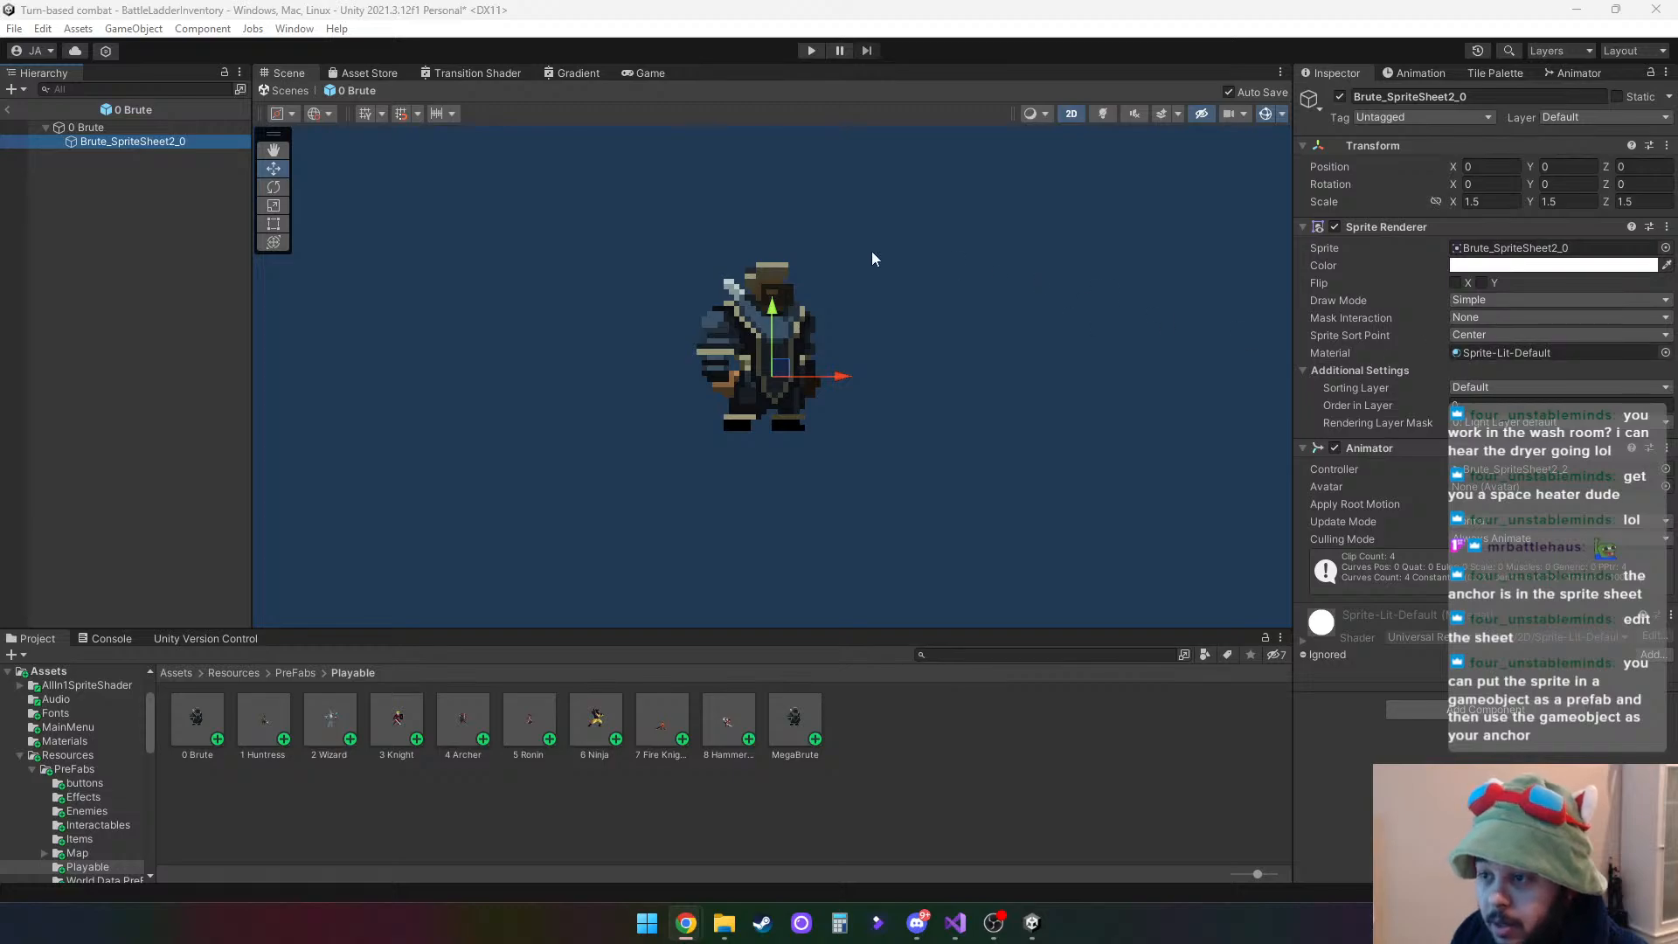
- Compare the Transform values and pivot placement of the 0 Brute root and its Brute_SpriteSheet2_0 child
left_click(92, 128)
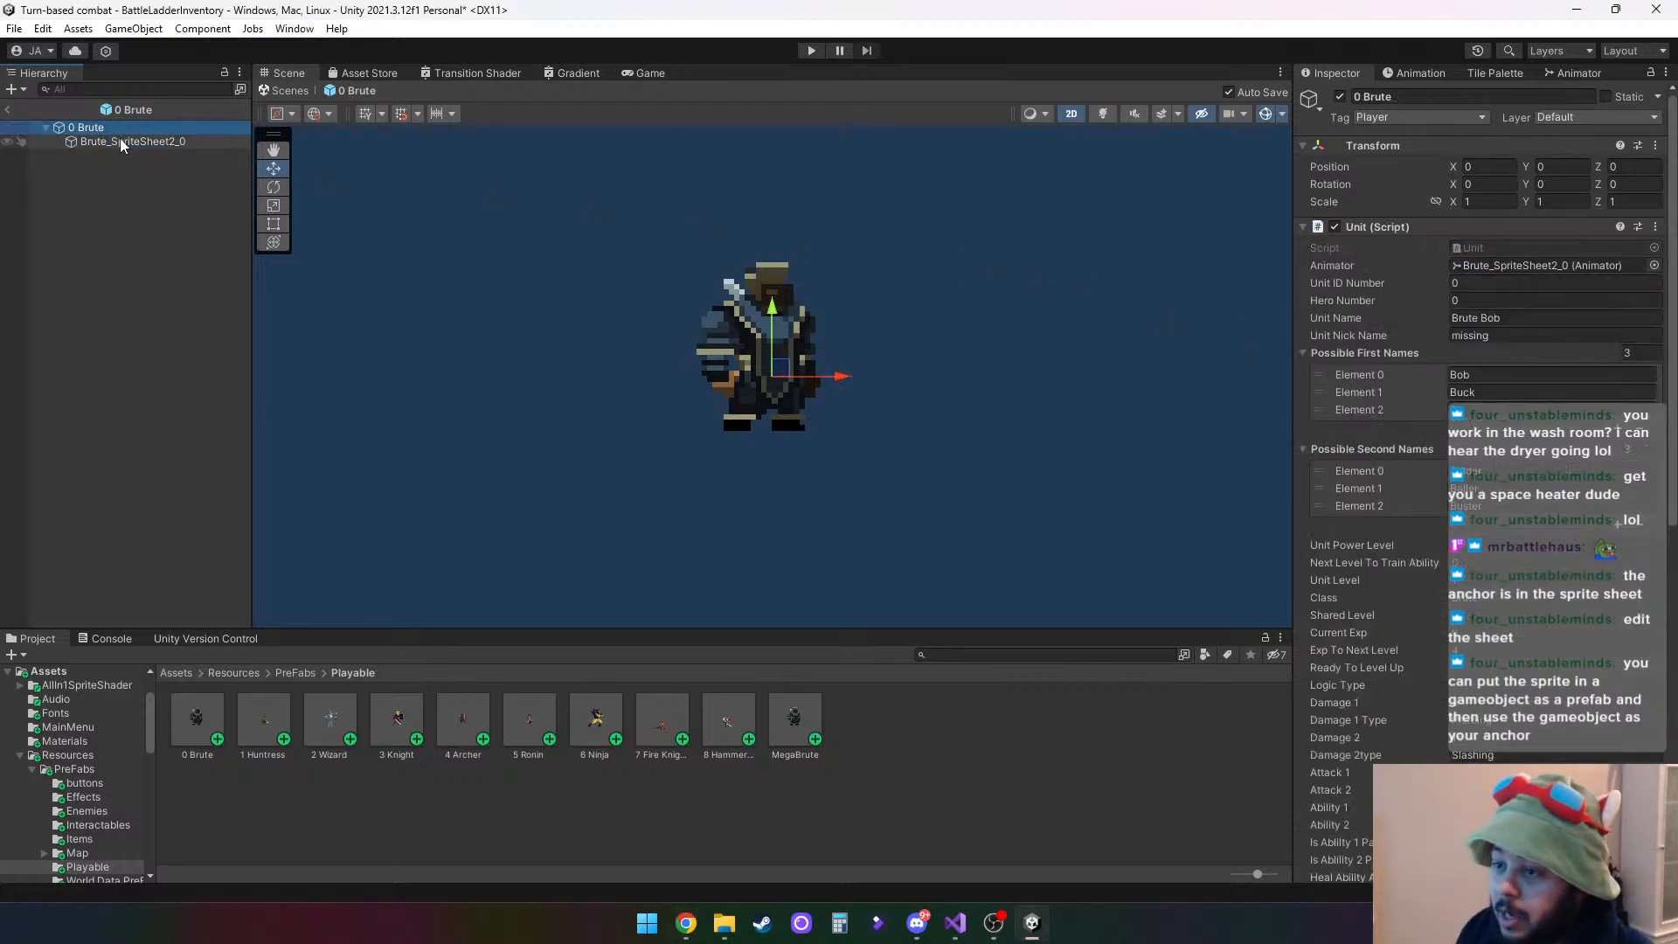
left_click(119, 140)
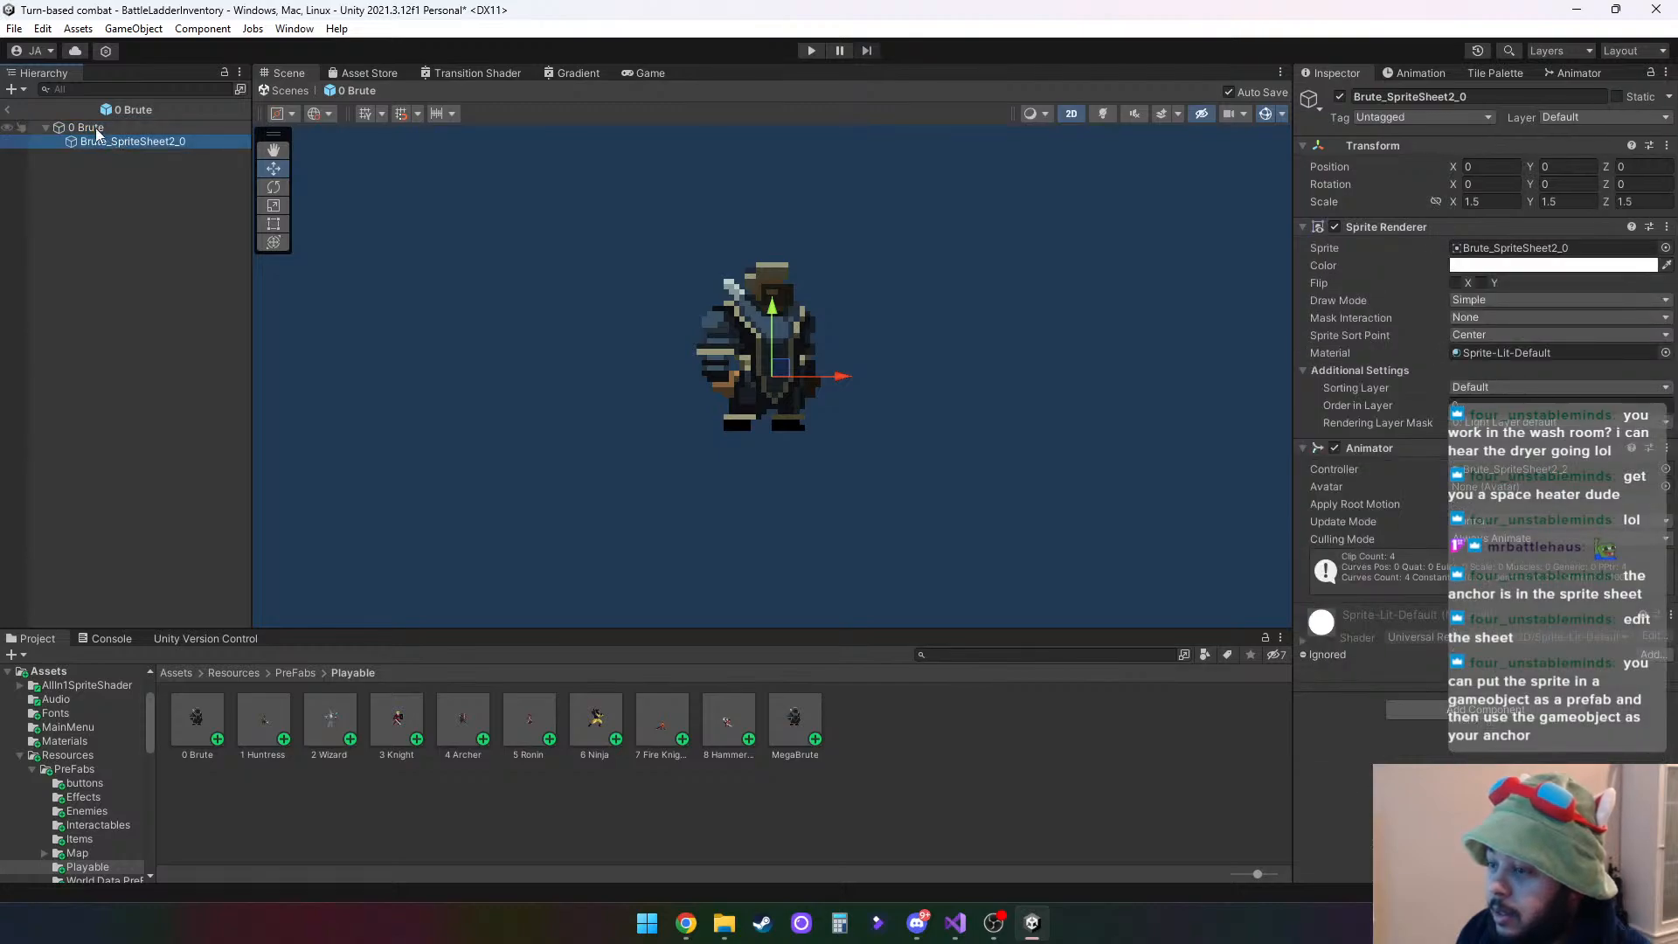
left_click(96, 129)
left_click(109, 141)
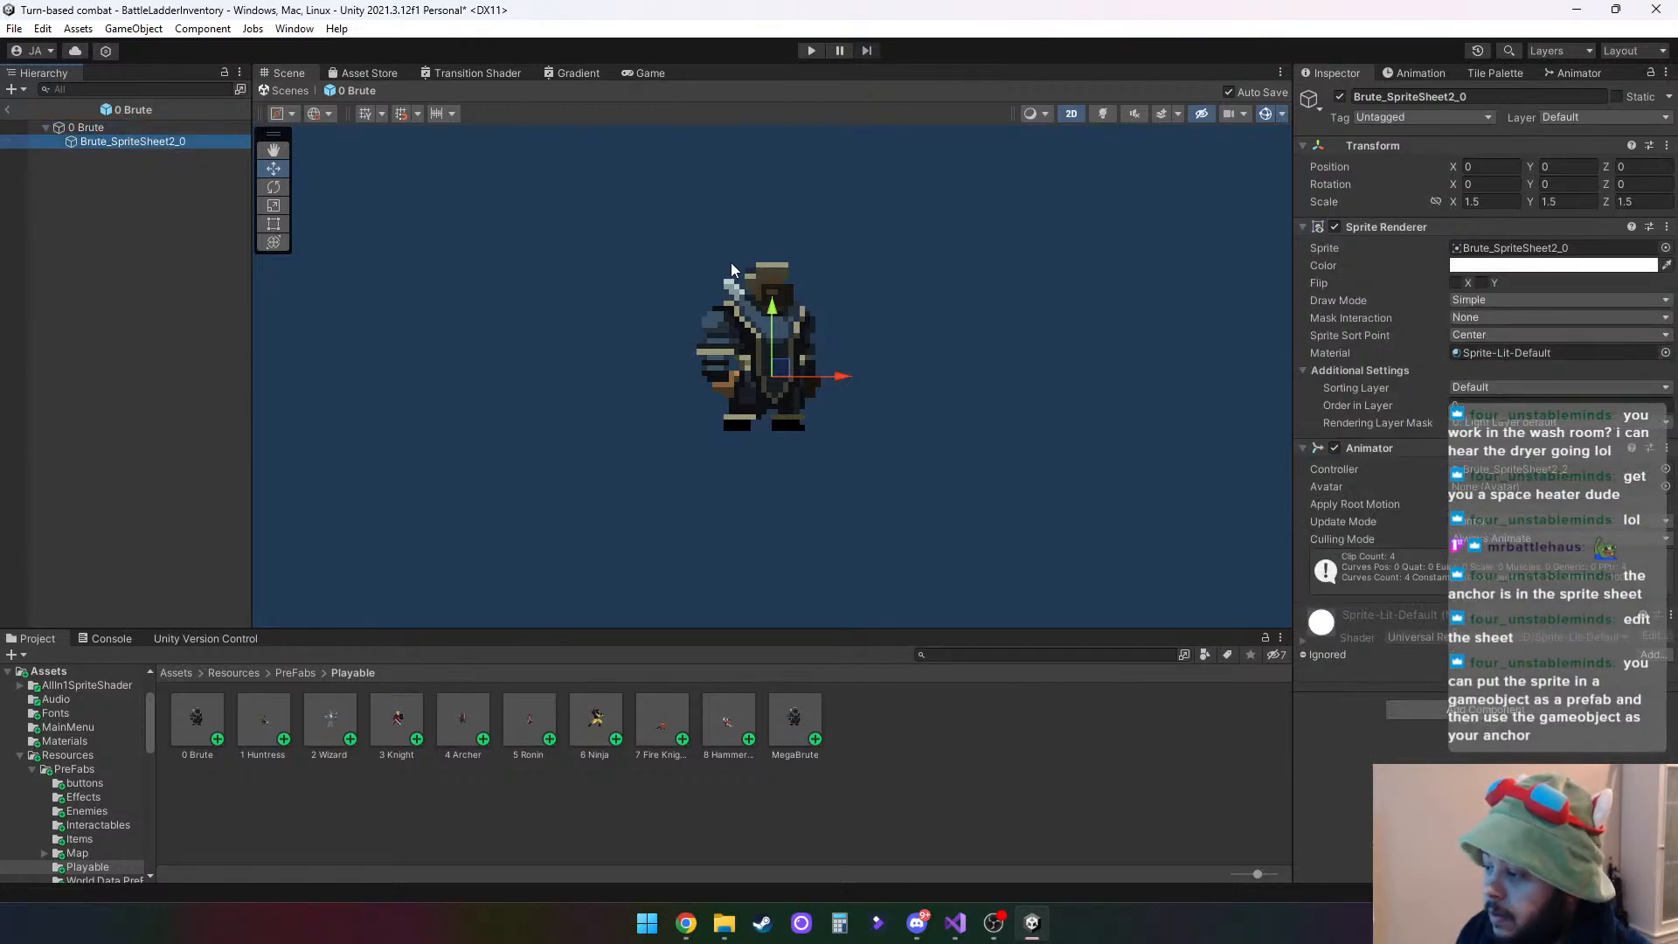
left_click(745, 330)
left_click(107, 128)
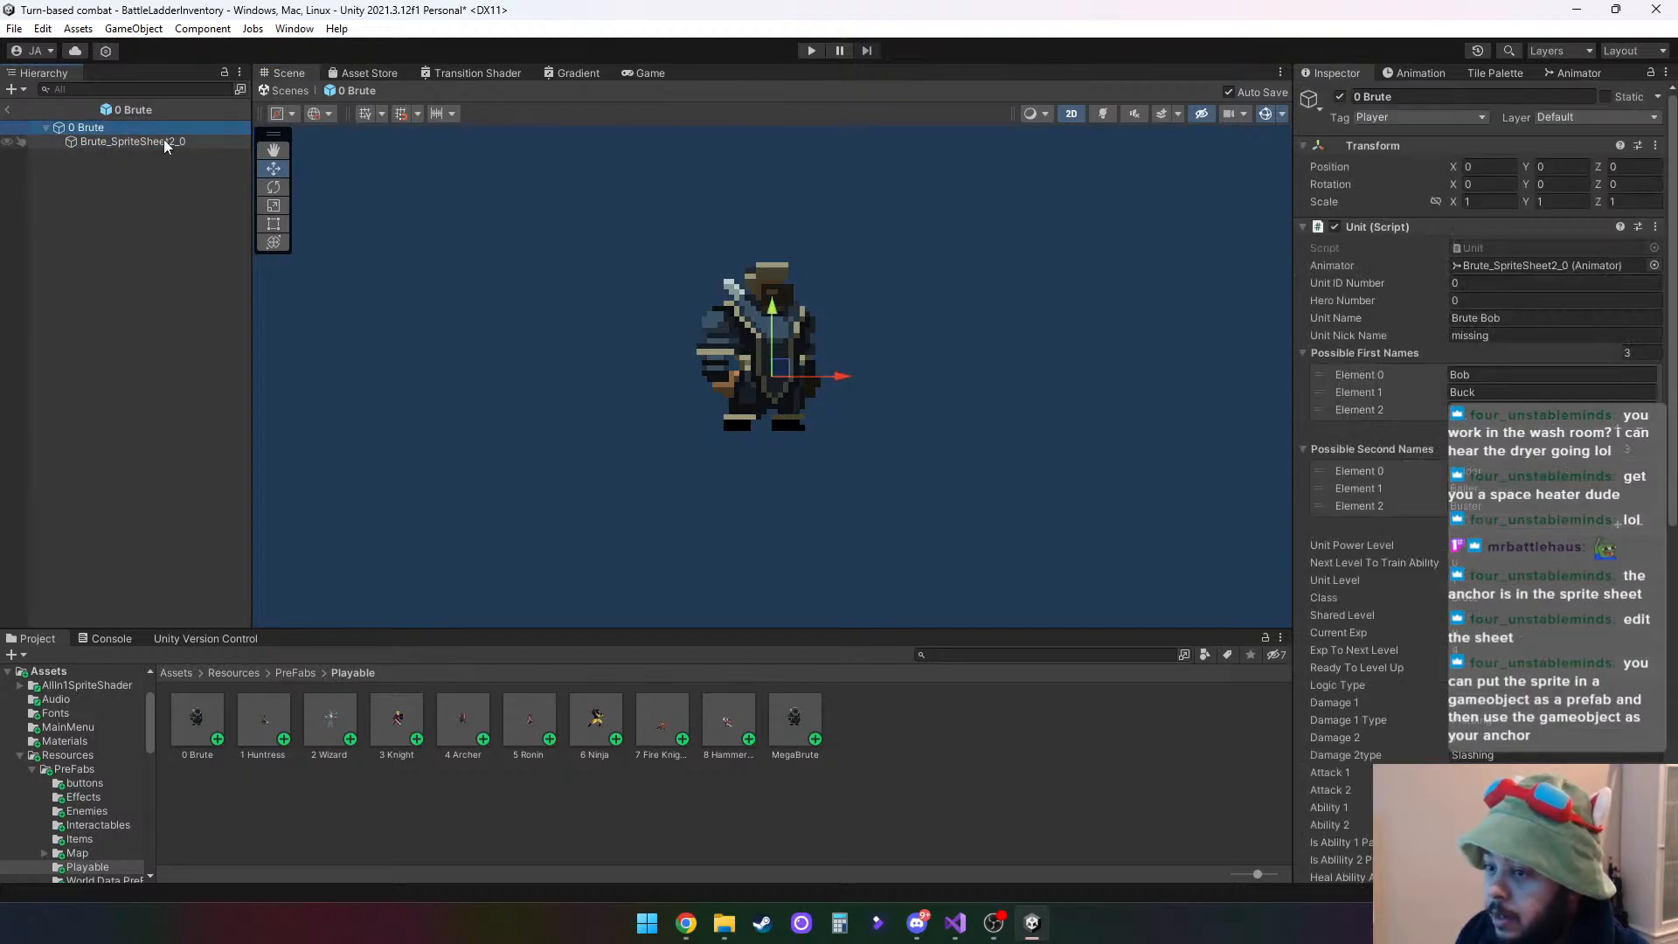
left_click(131, 142)
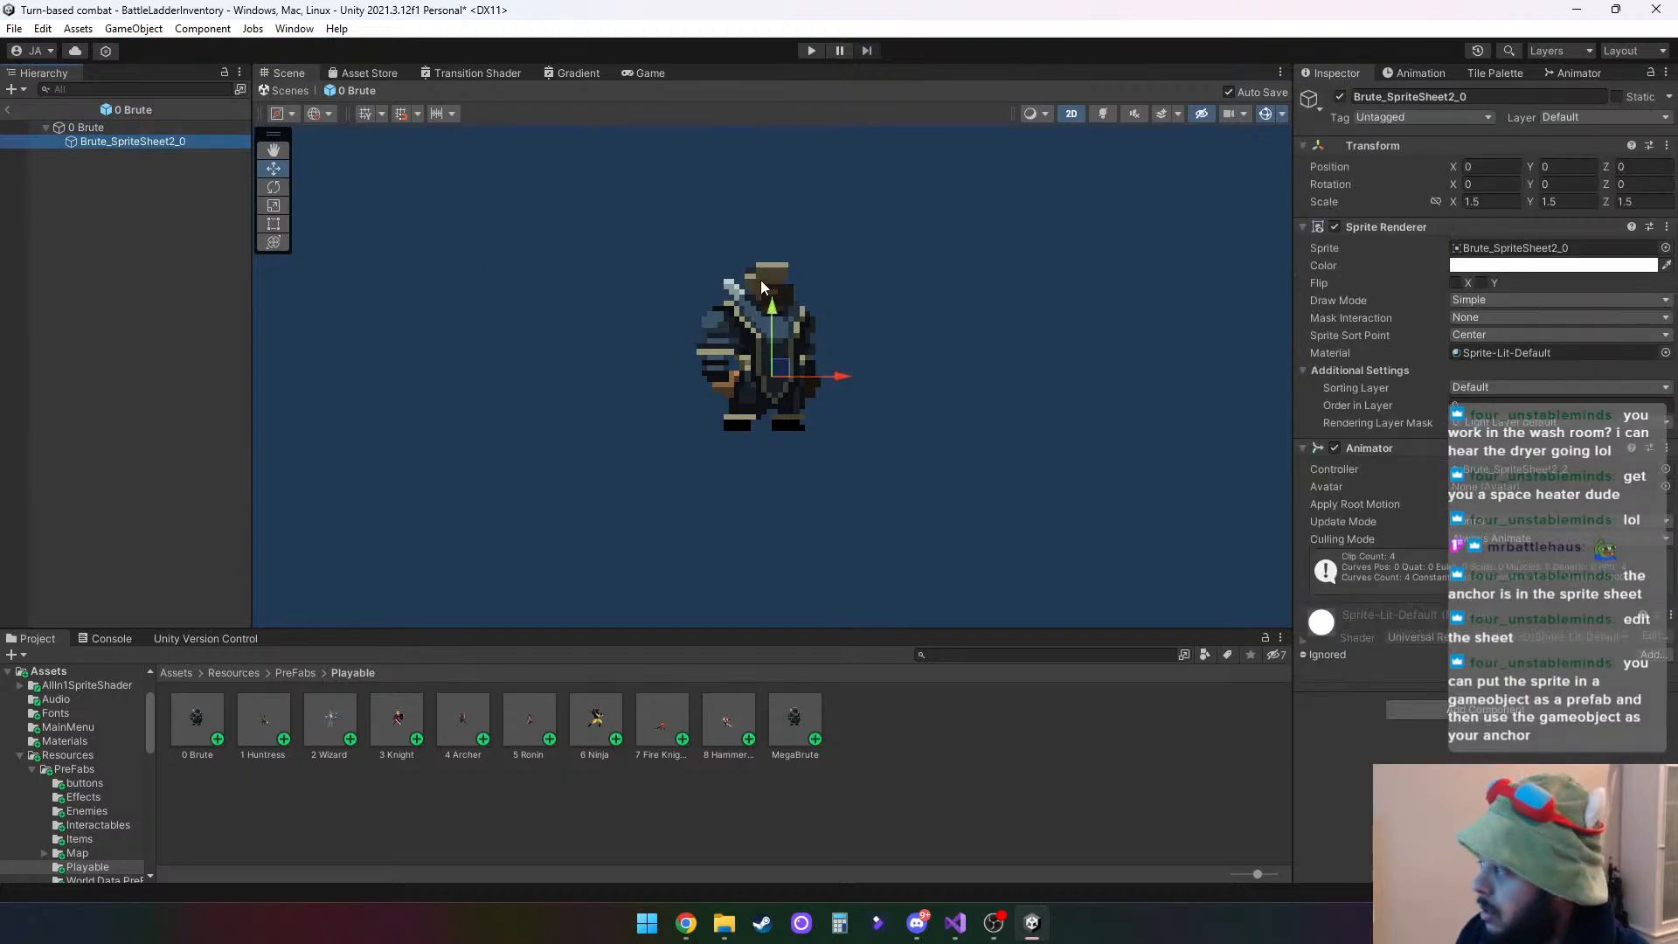
- Try lowering Brute_SpriteSheet2_0 to about Y -0.087, compare it with the 0 Brute root, and reset its Y position to 0
mouse_move(771, 341)
left_mouse_down()
mouse_move(772, 322)
mouse_move(772, 352)
left_mouse_up()
left_click(101, 129)
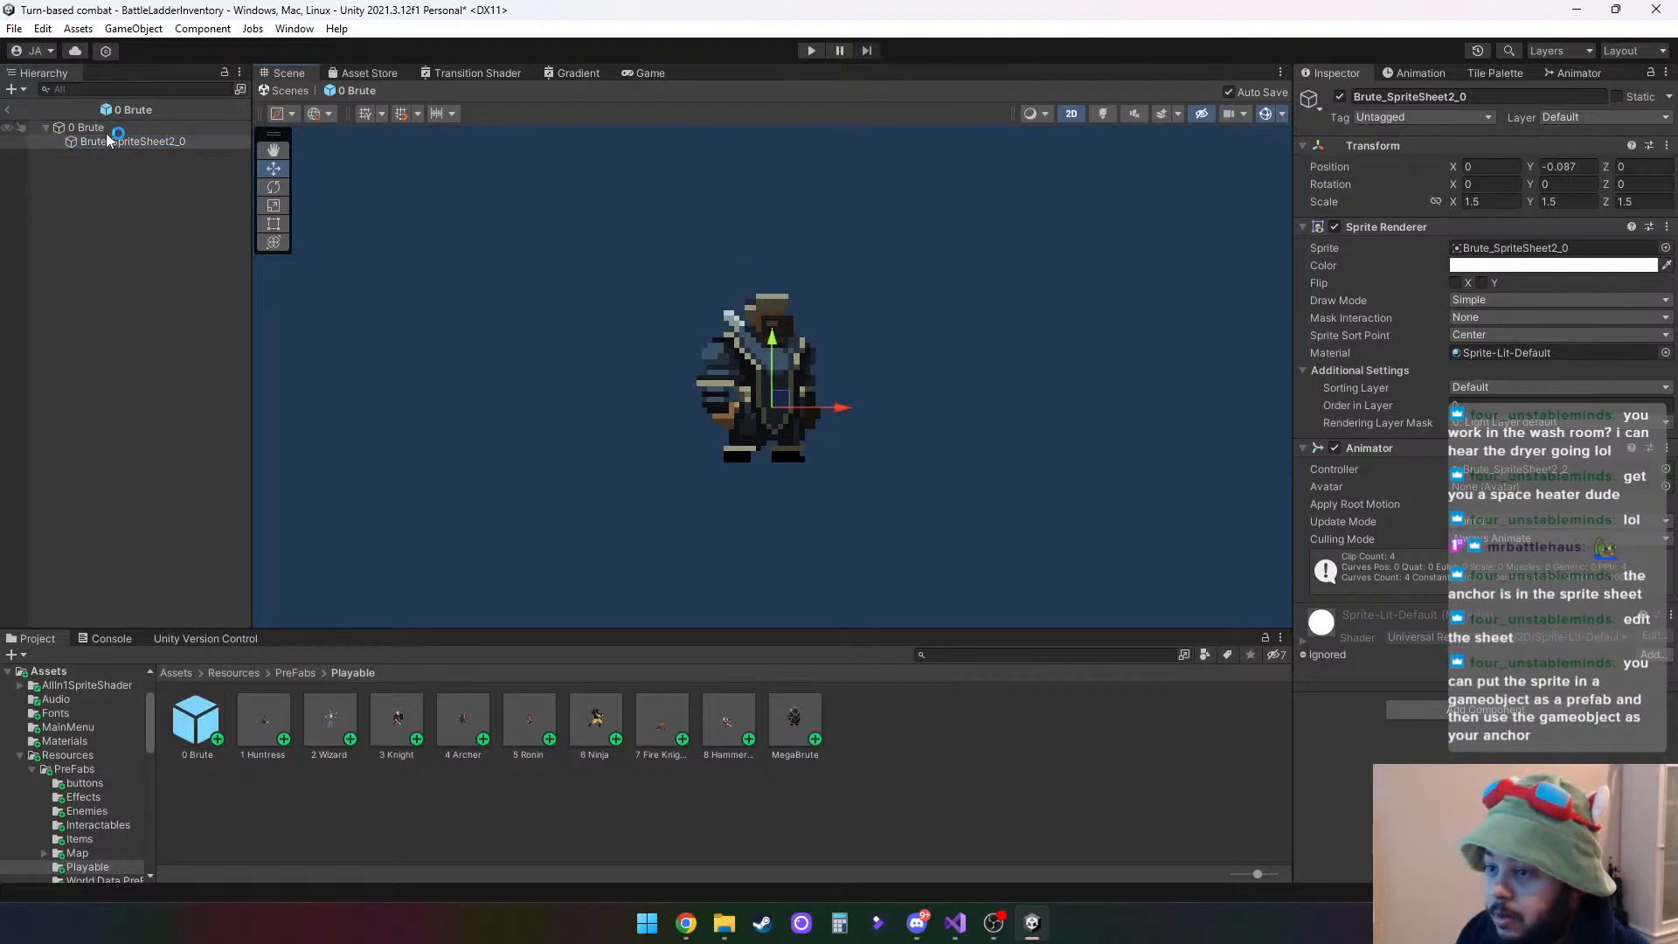
left_click(128, 141)
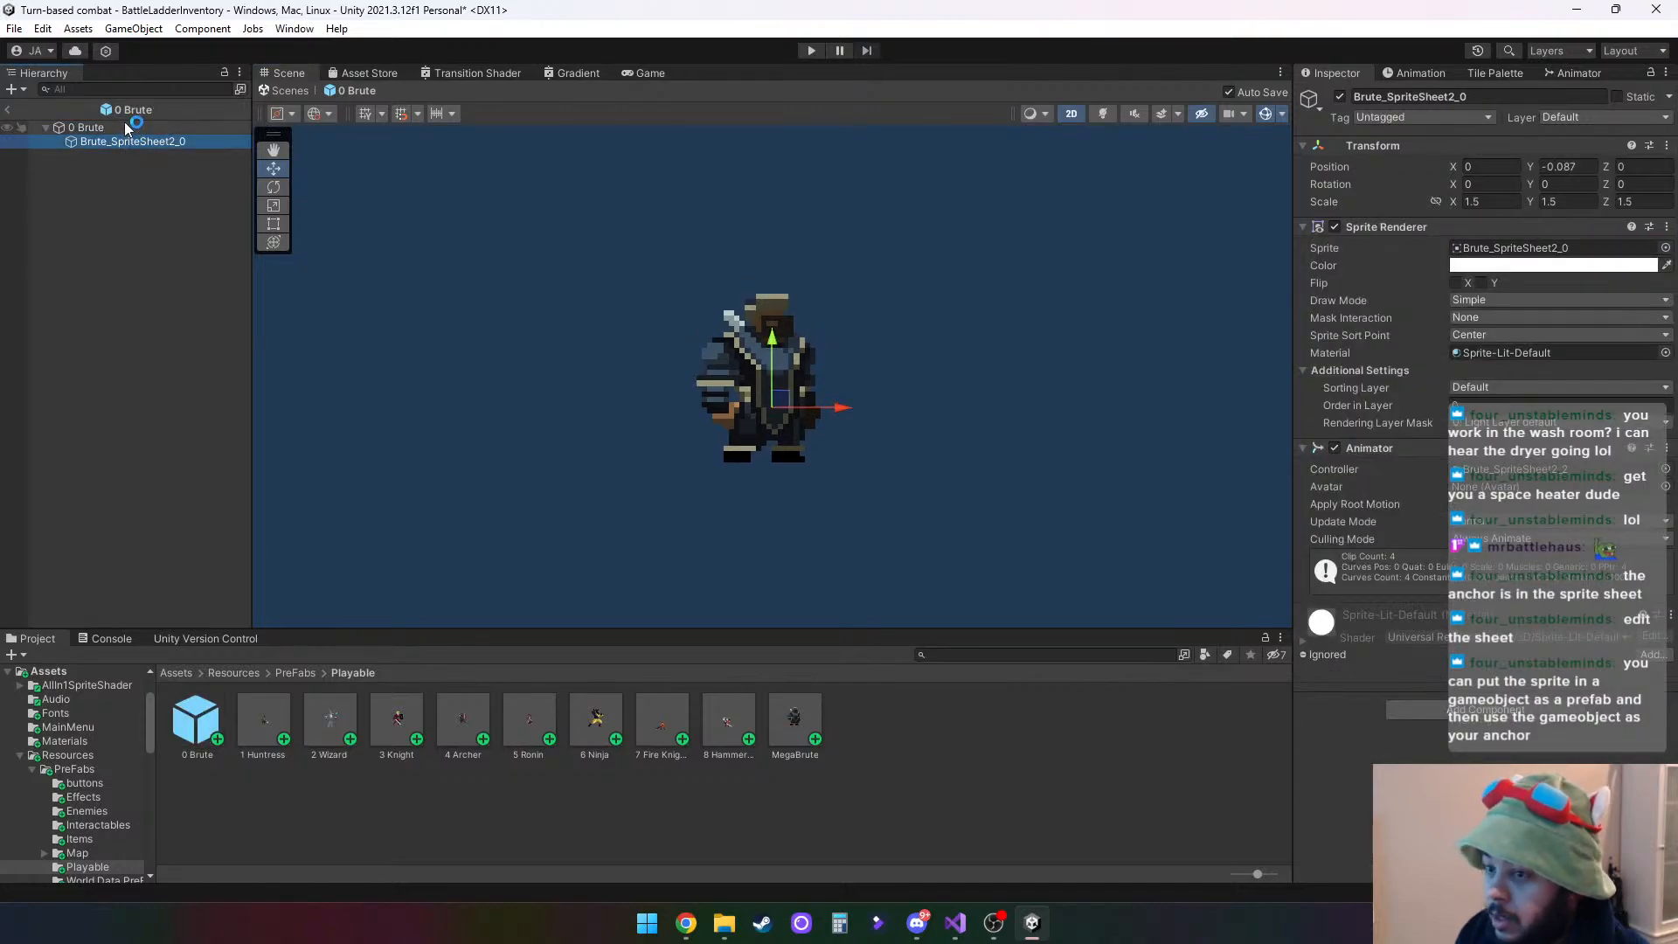
left_click(123, 128)
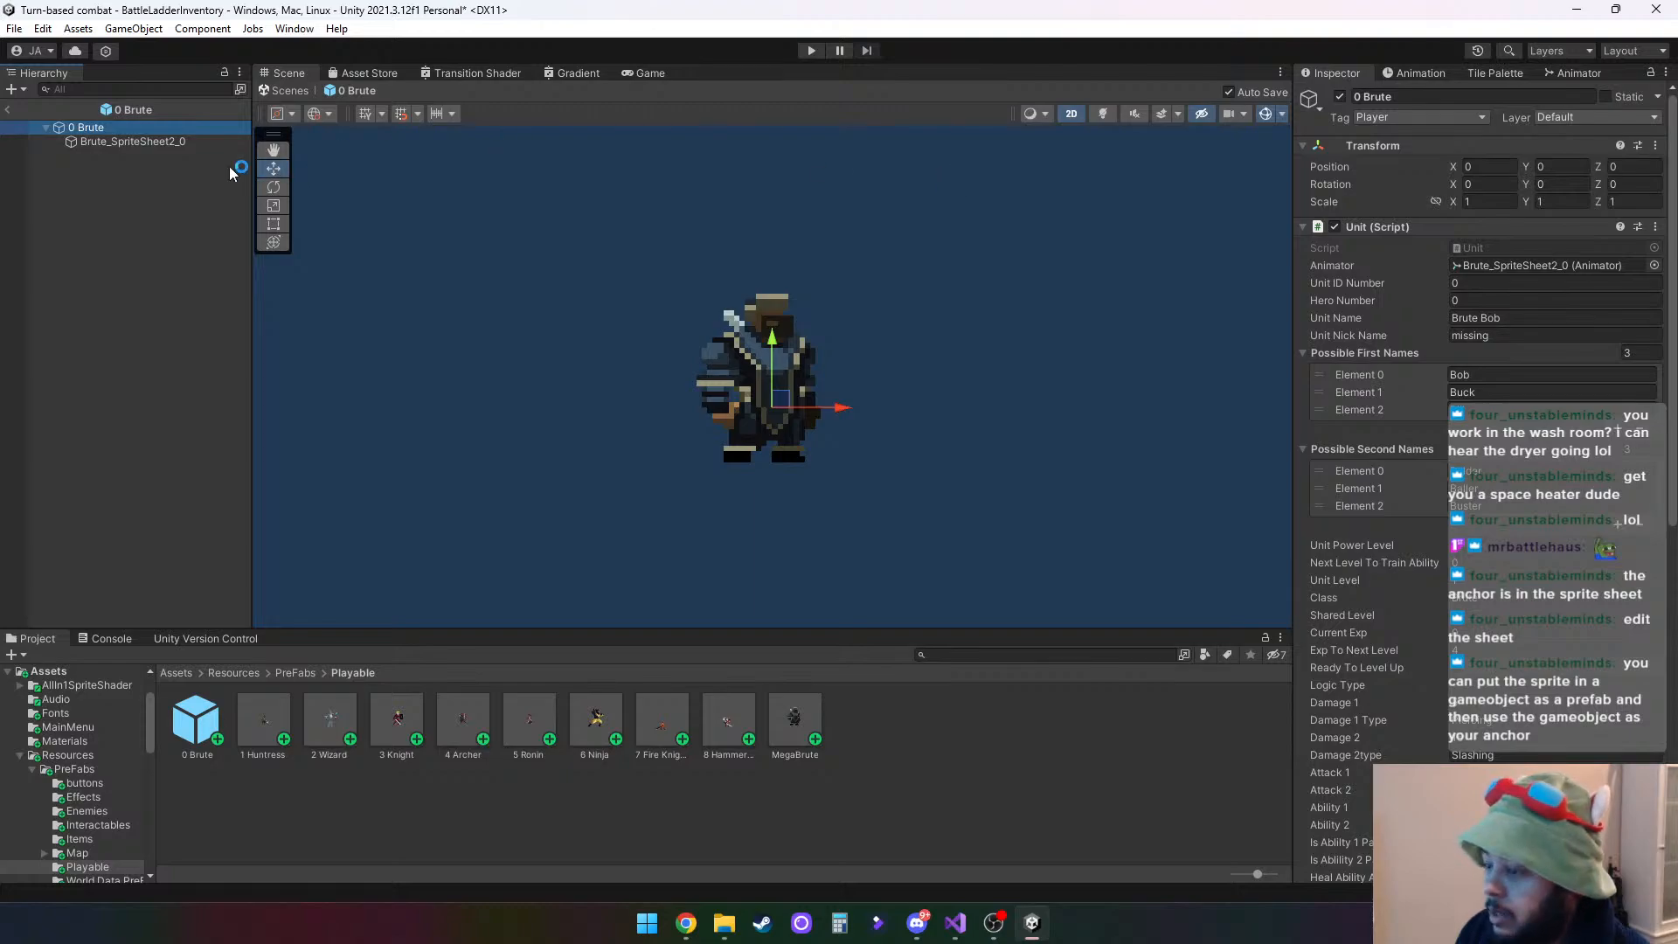
left_click(117, 144)
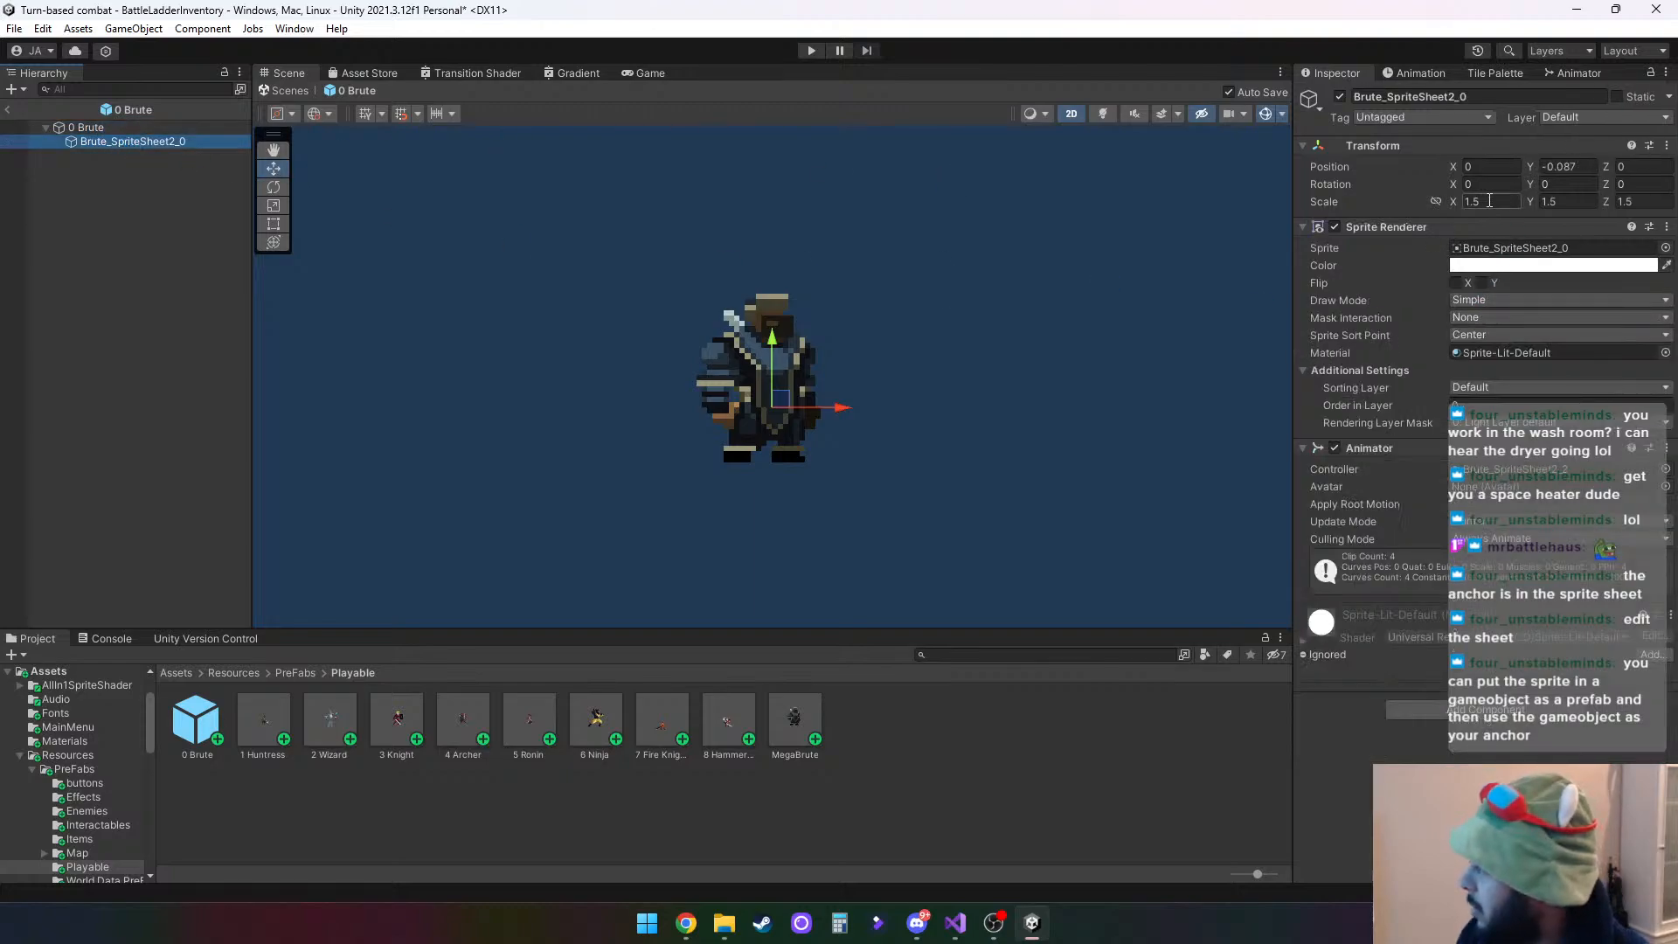
left_click(1588, 166)
type("0")
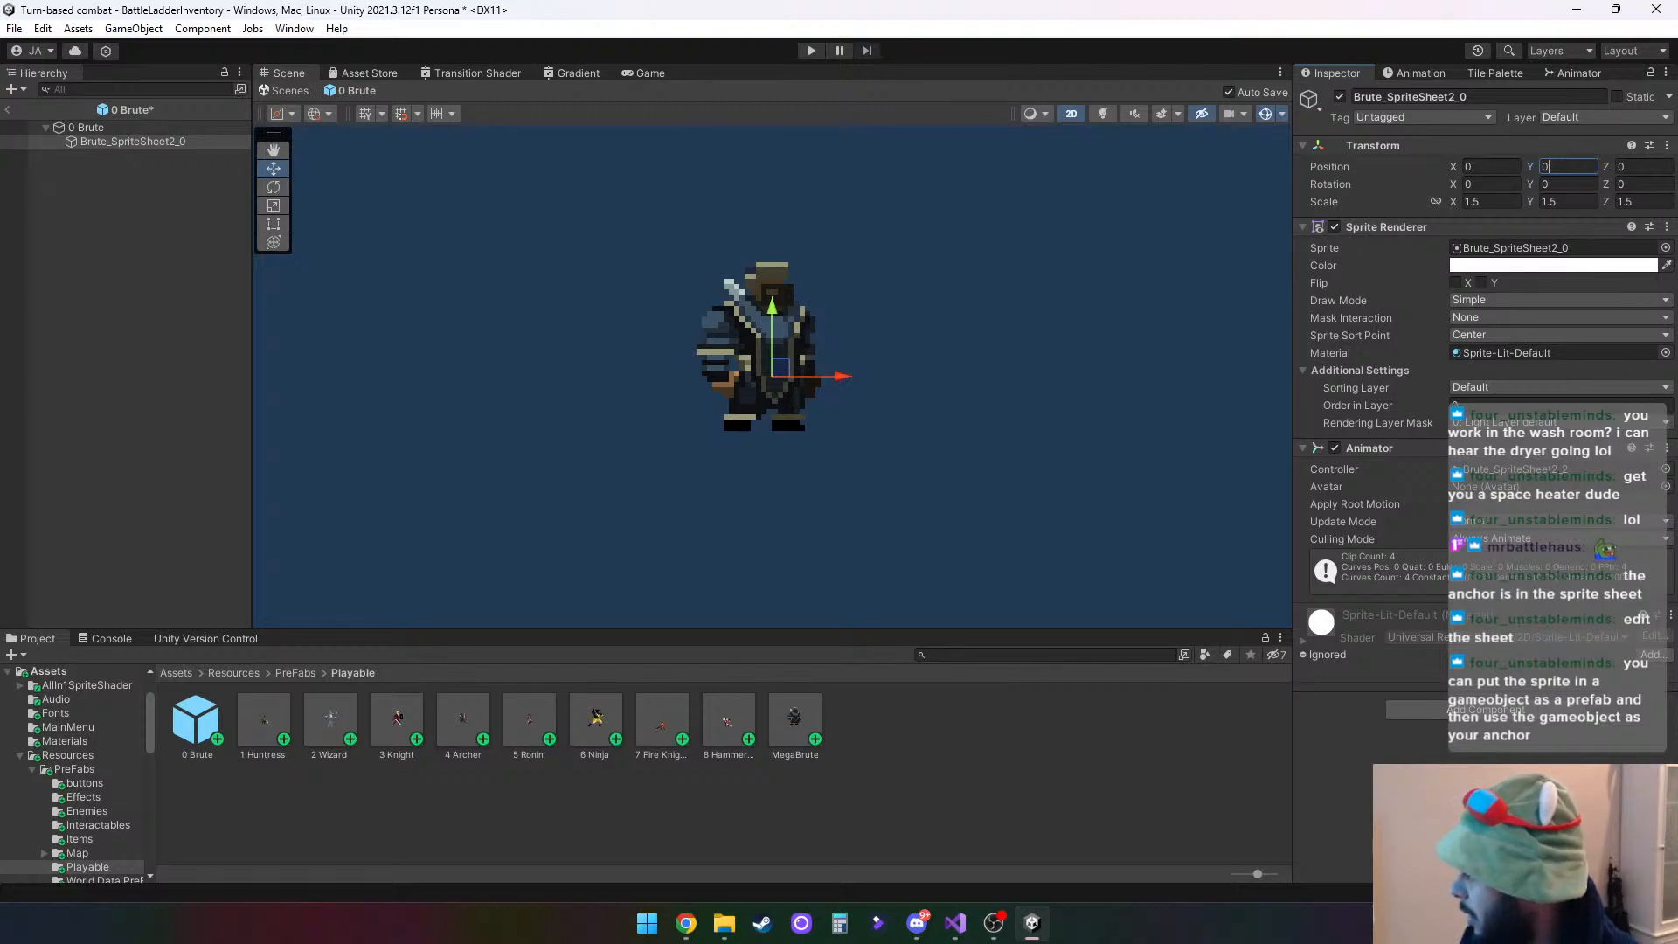
key("Return")
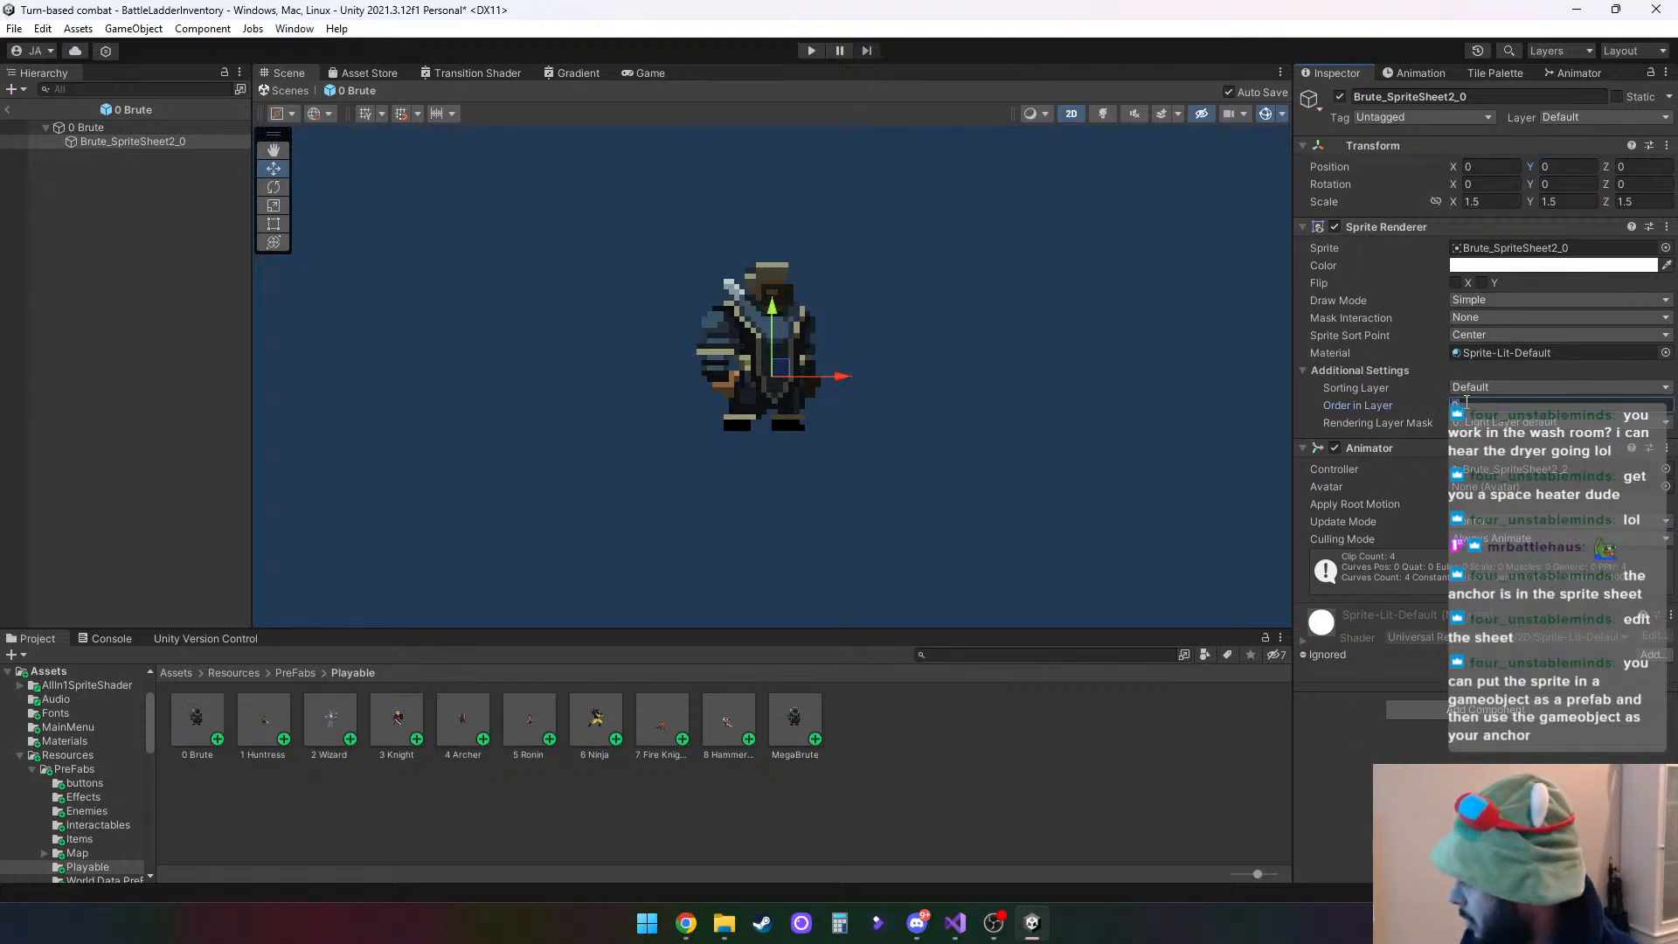
- Set Brute_SpriteSheet2_0's Order in Layer to 5 in the prefab and return to the BattleLadderInventory scene
type("5")
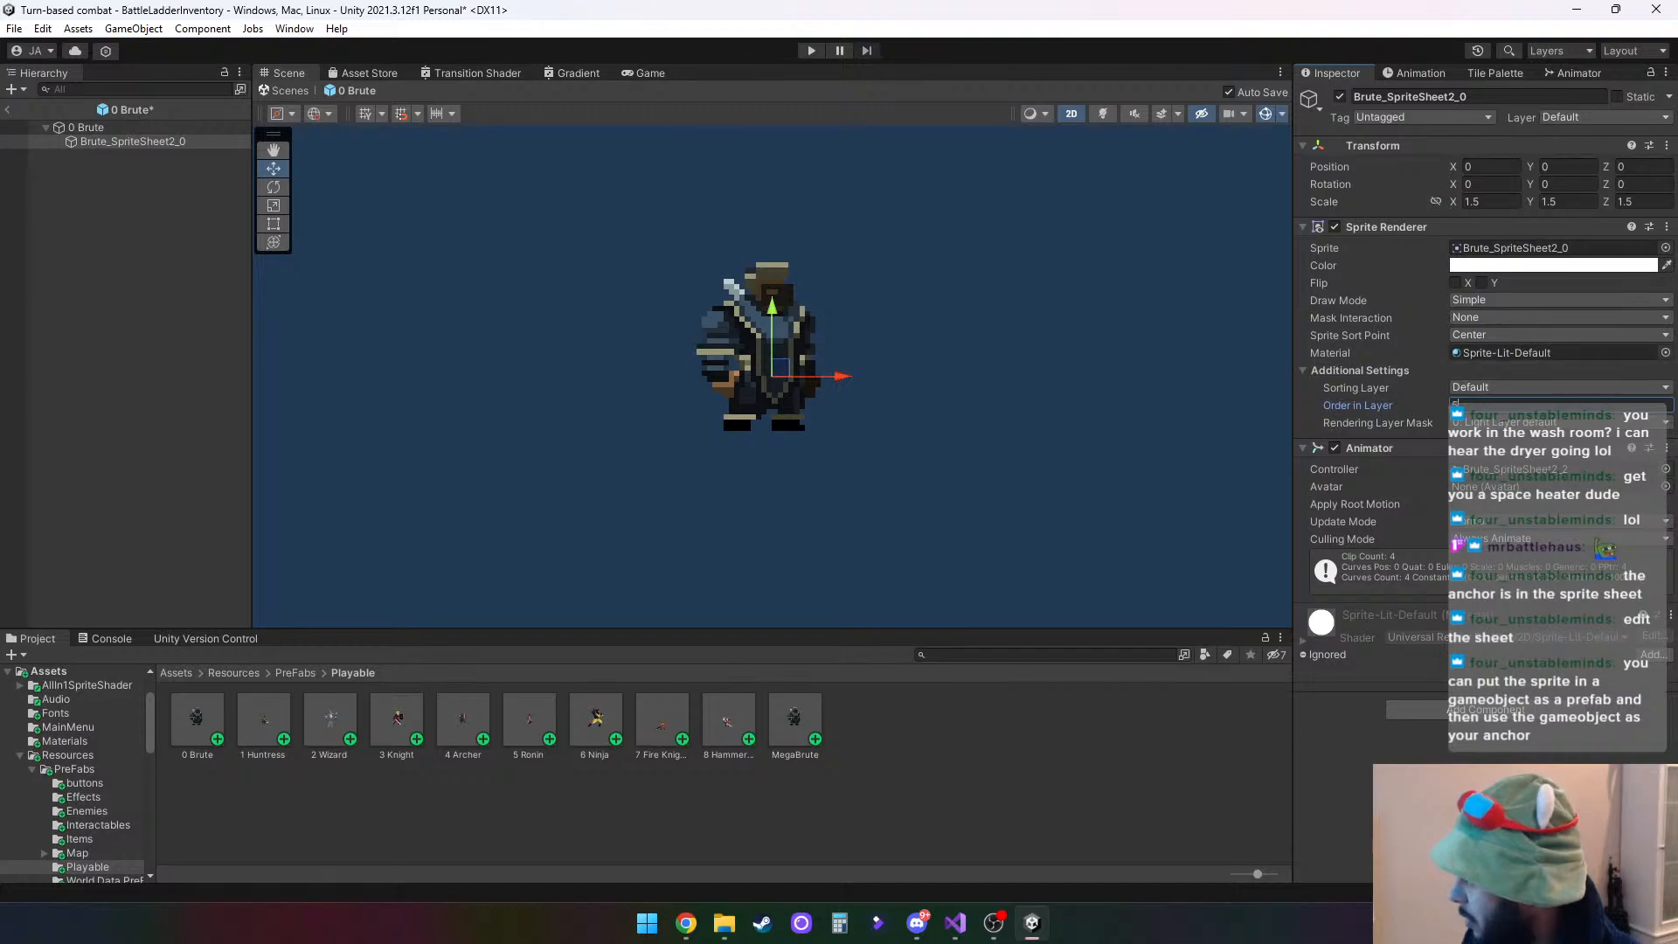
key("Return")
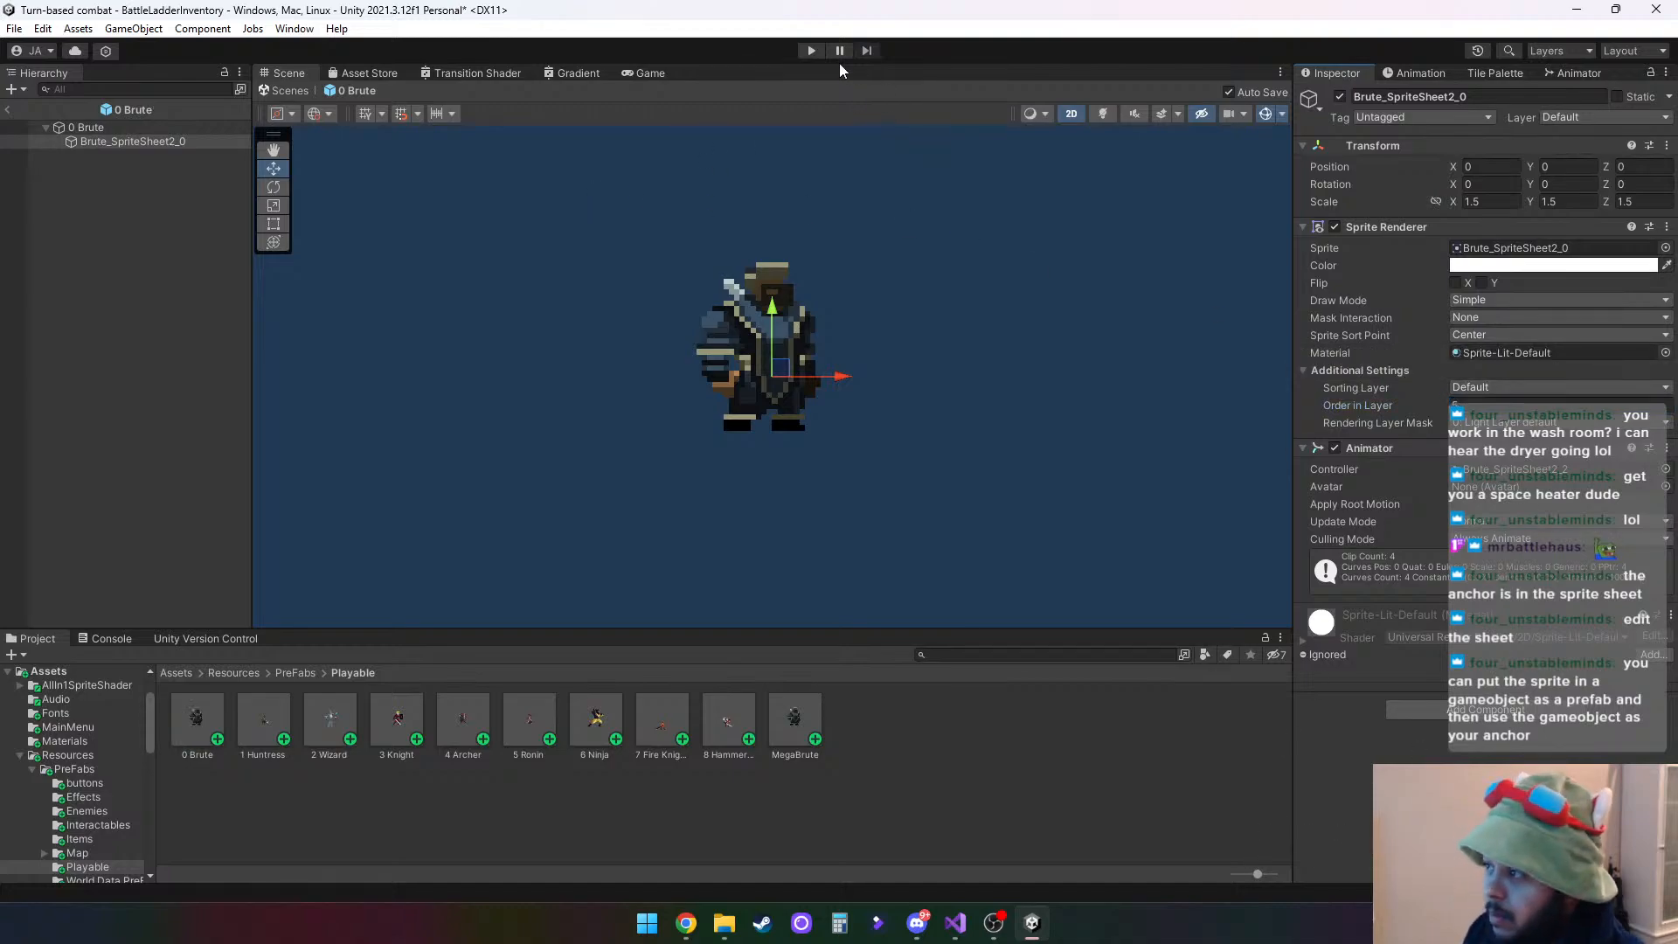
left_click(7, 109)
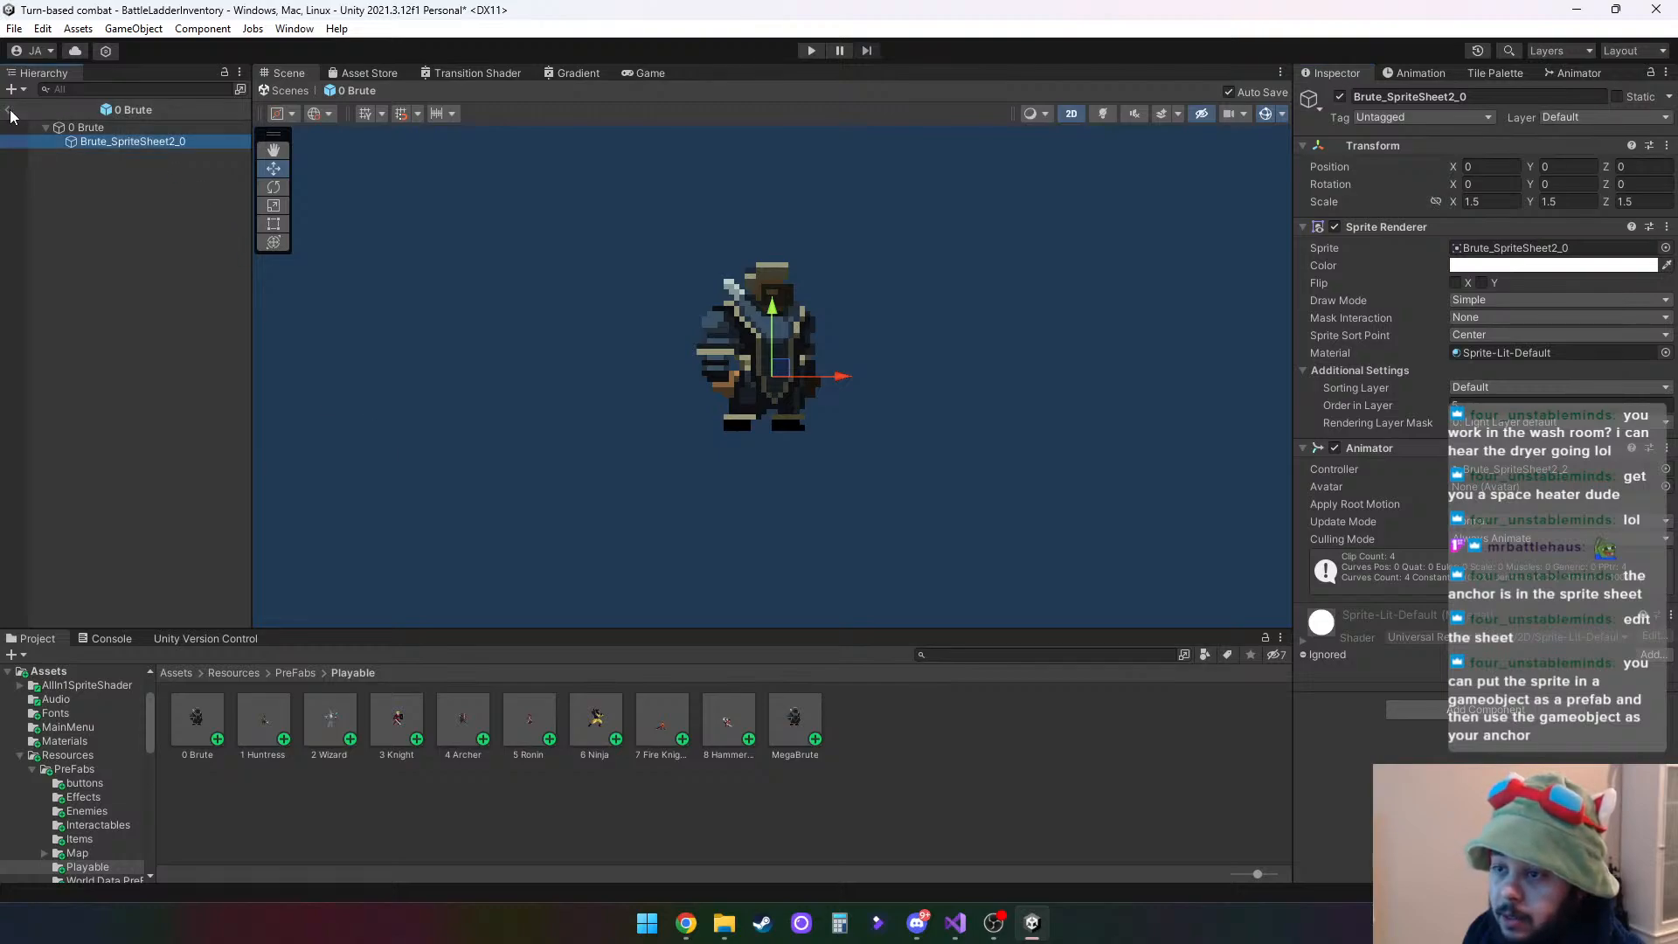
- Move 0 Brute to about X 59, Y 138 and reparent it from HeroHolder to the first HeroSlot's HeroAncherSpot
left_click(140, 403)
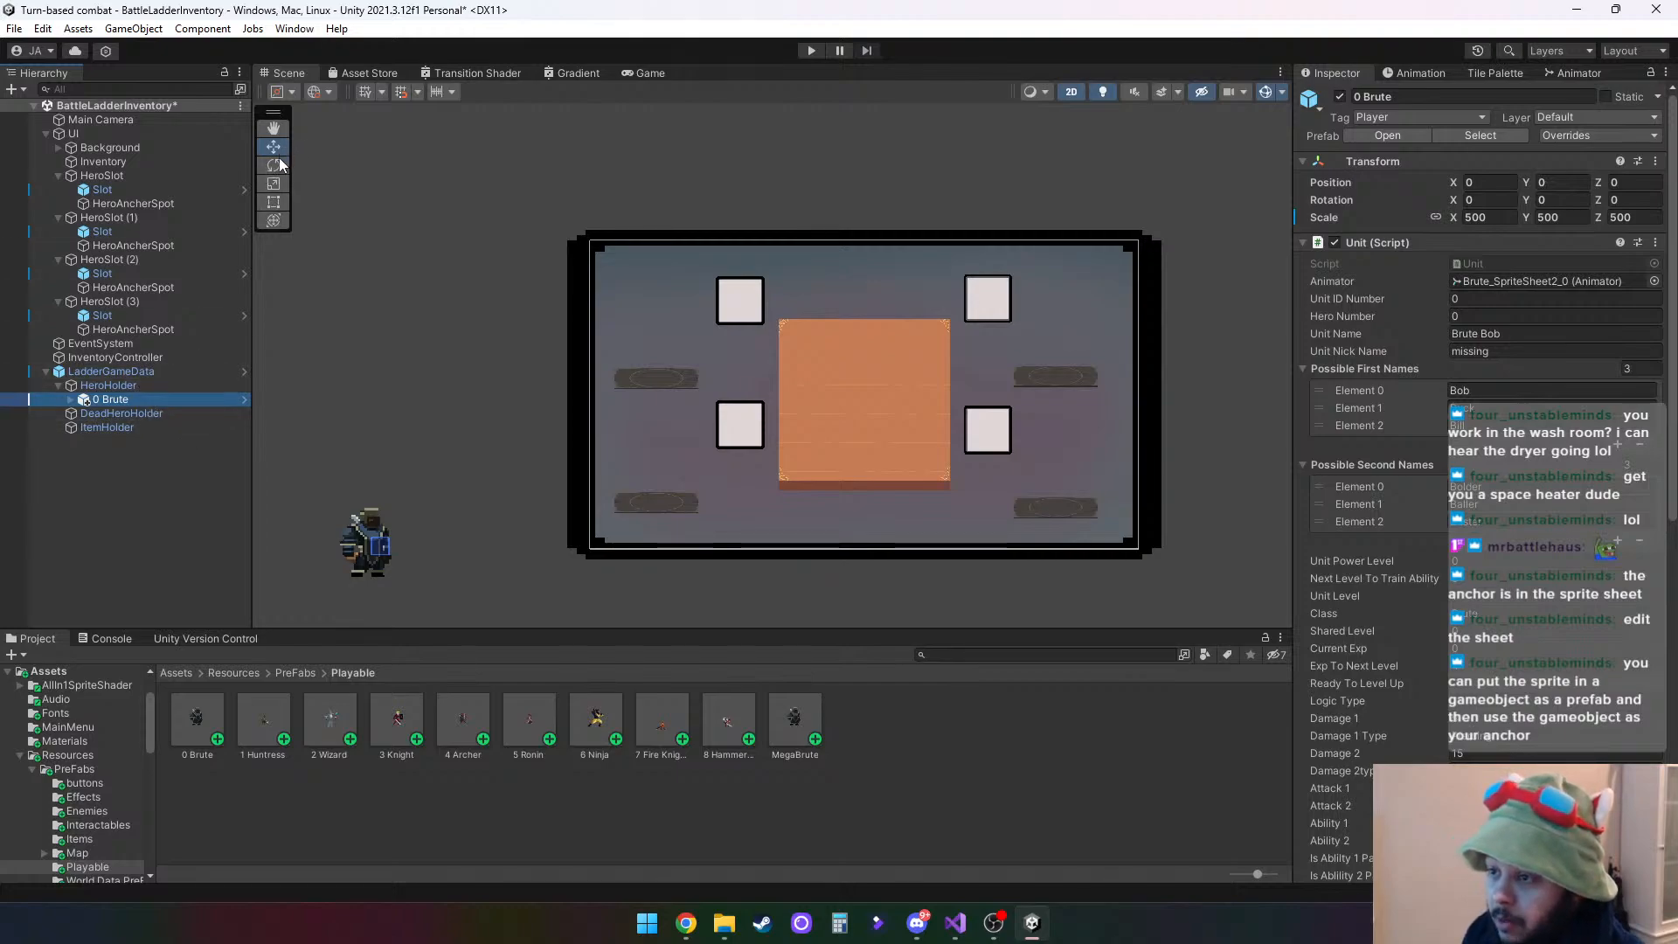
left_click_drag(379, 555, 384, 507)
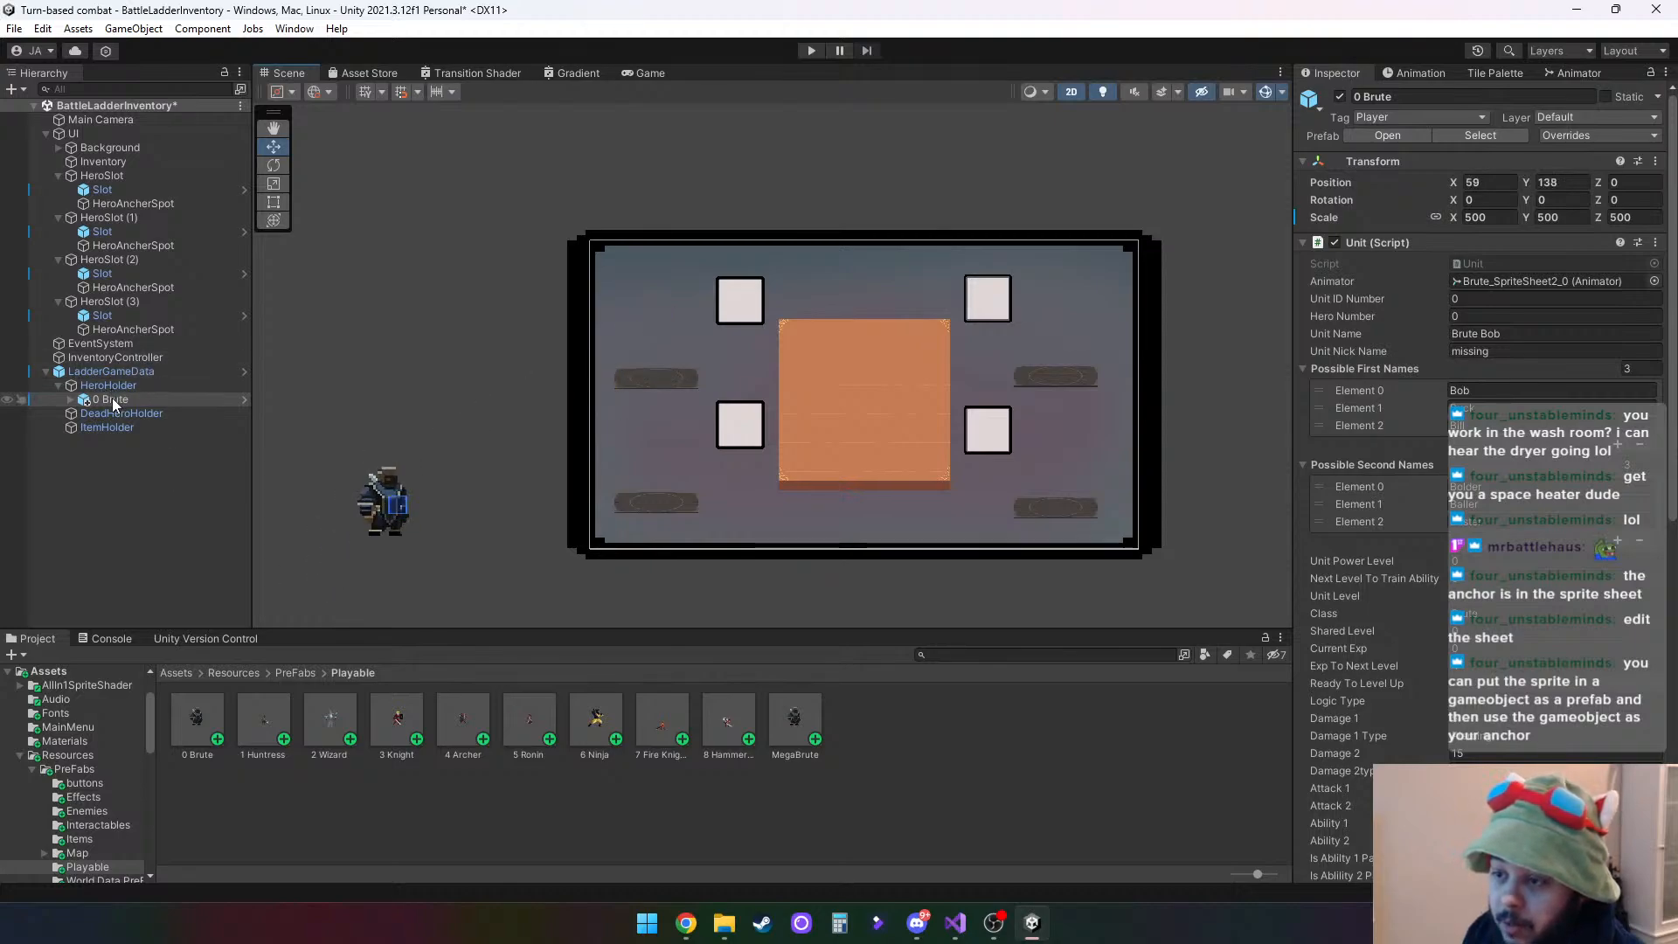
left_click_drag(113, 399, 161, 203)
- Set 0 Brute's X, Y and Z position to 0 under HeroAncherSpot
left_click(1509, 181)
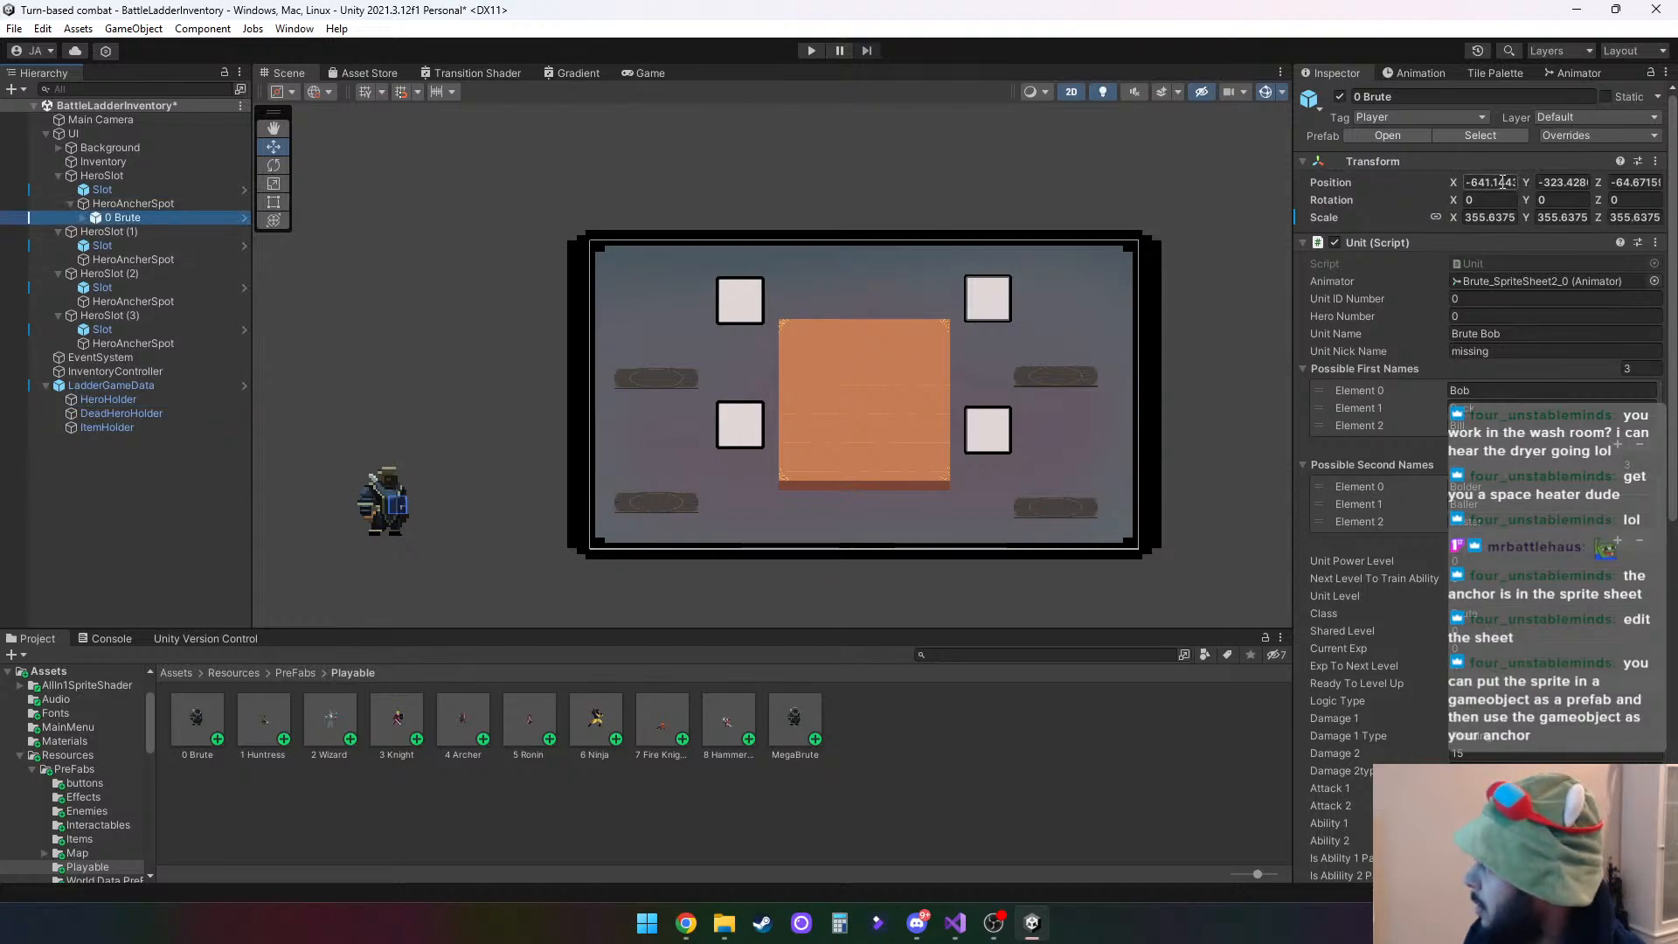
type("0")
key("Tab")
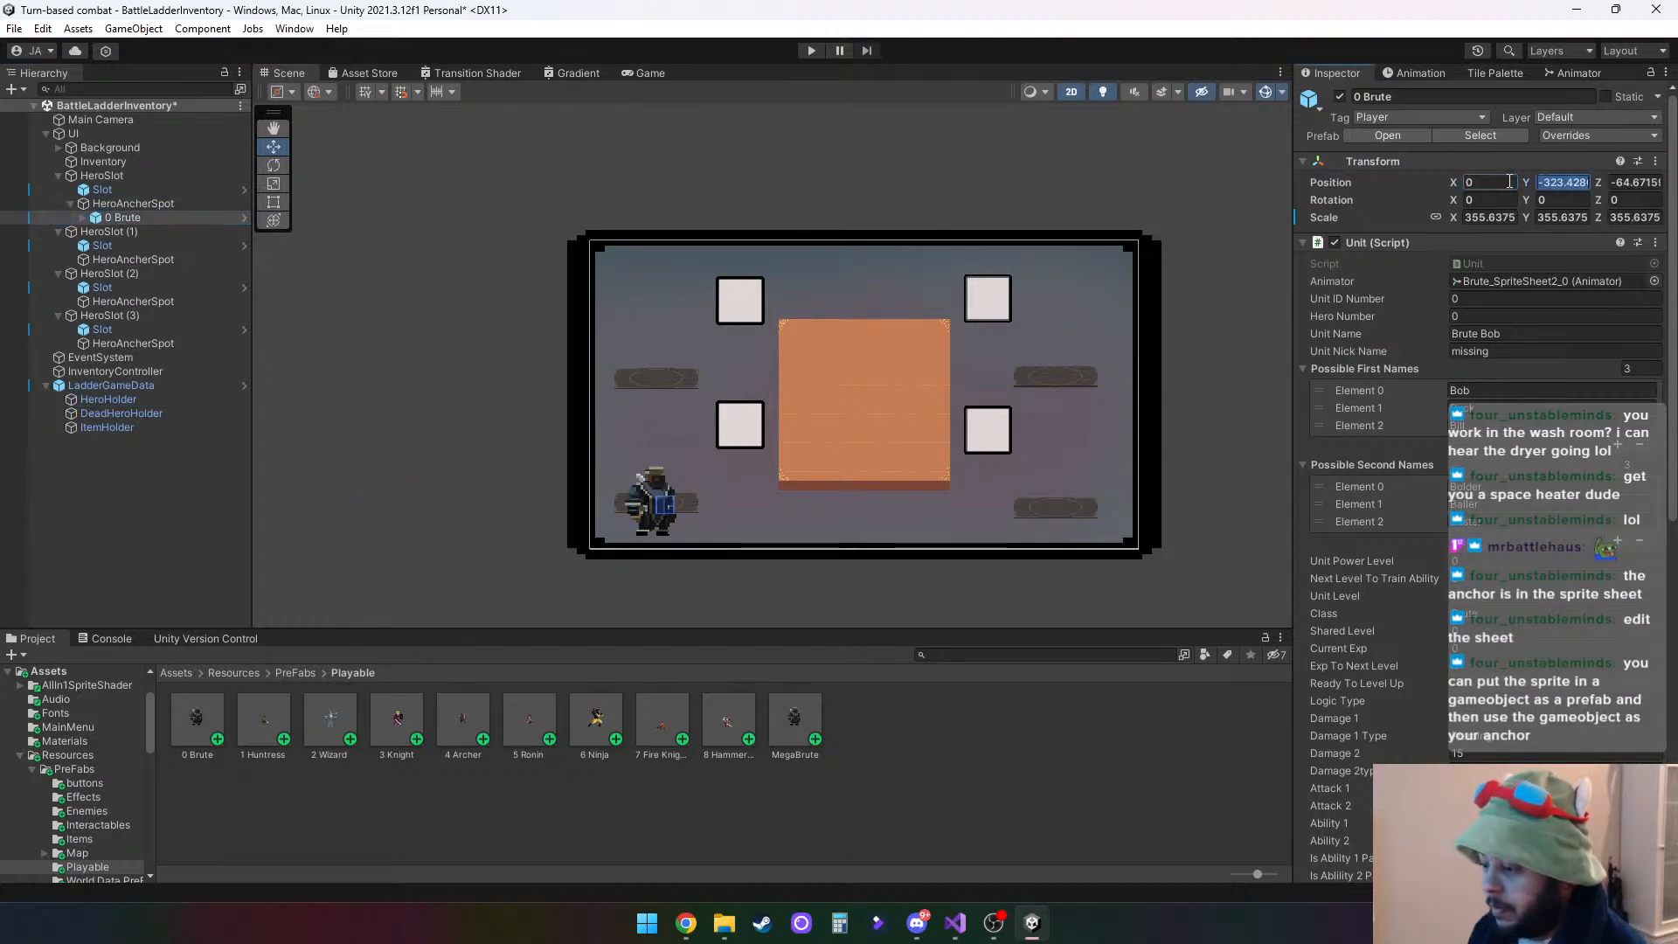
type("0")
key("Tab")
type("0")
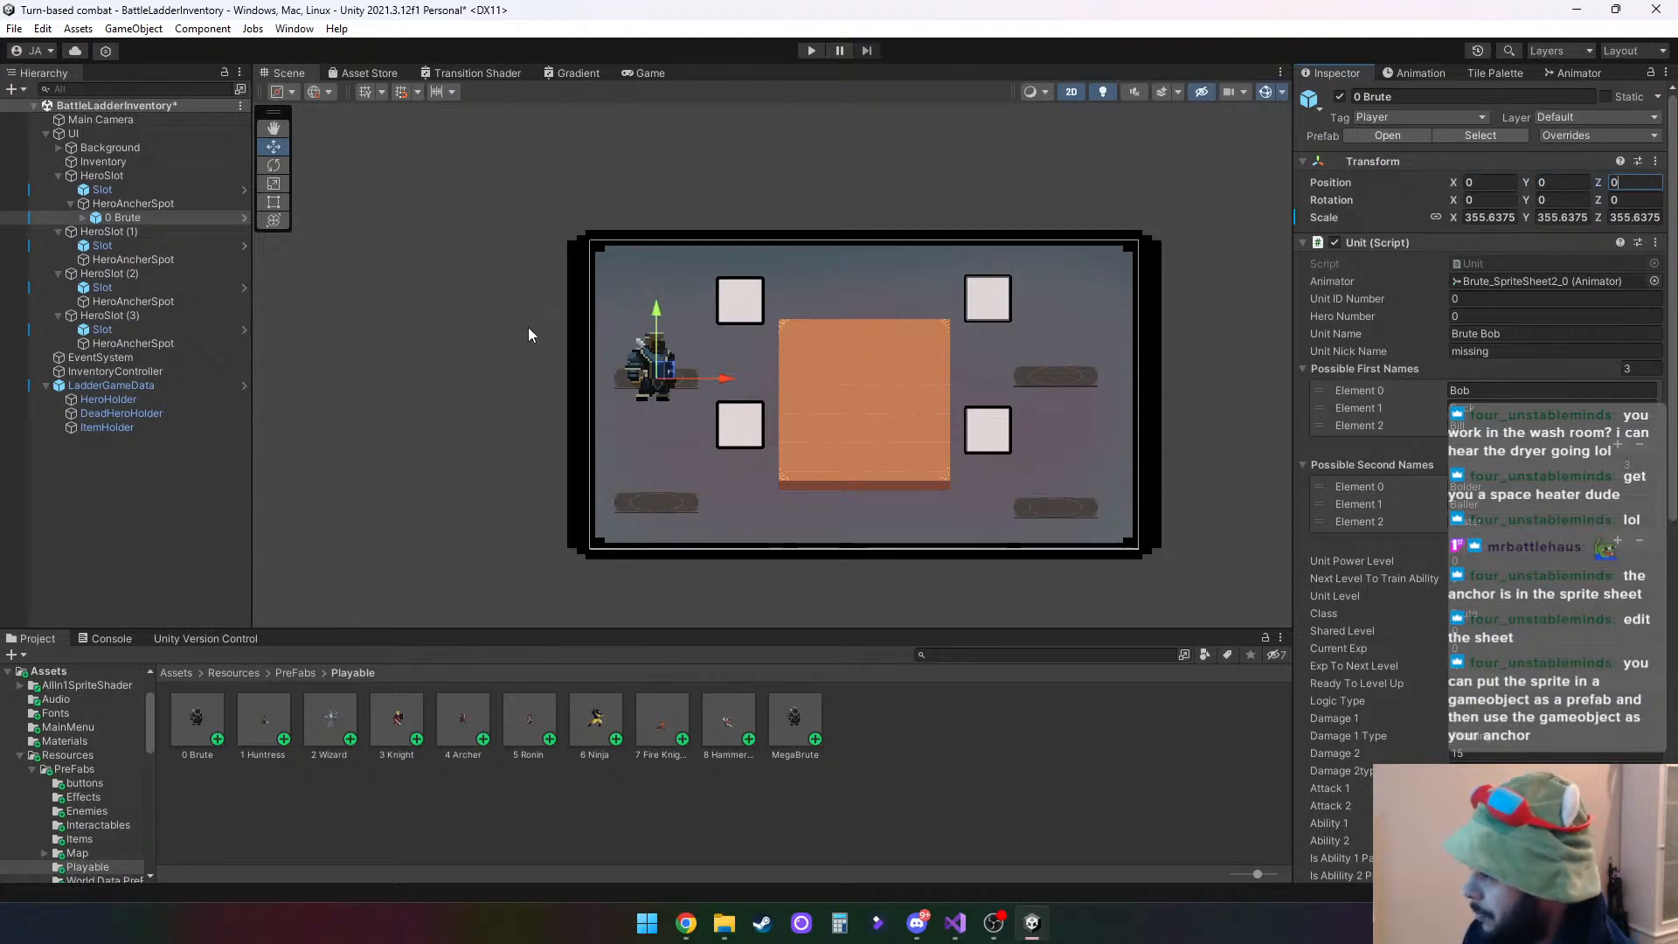
- Try raising 0 Brute's Brute_SpriteSheet2_0 child to about Y 0.141 above the platform, and reset its Y position to 0
left_click(84, 218)
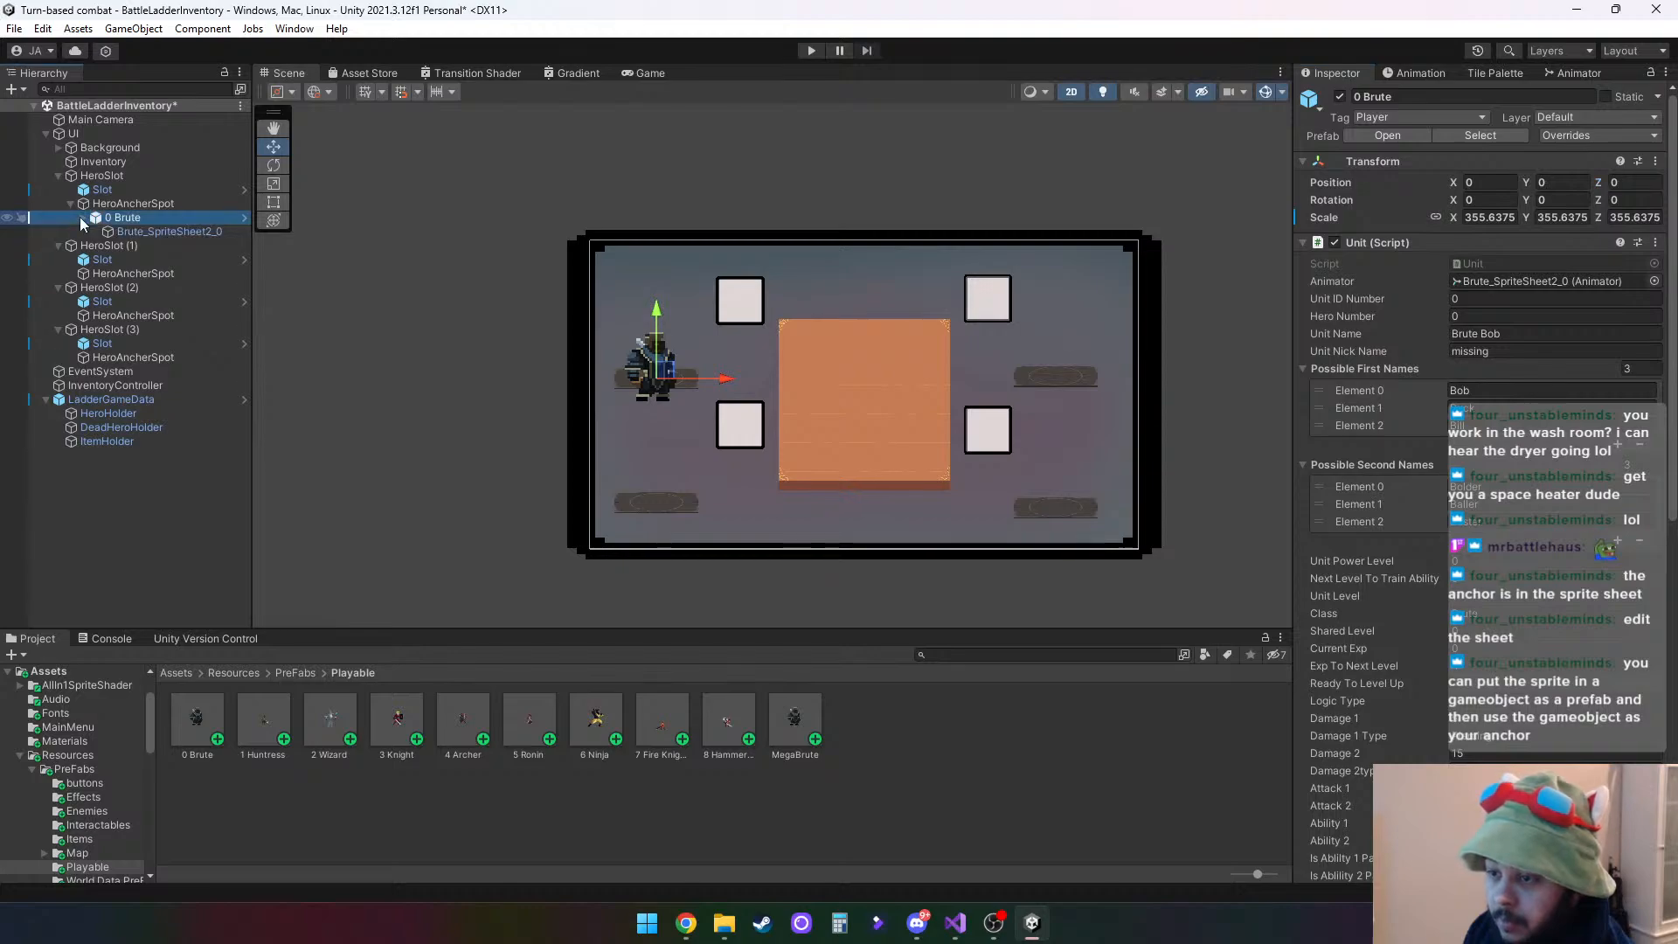
left_click(143, 230)
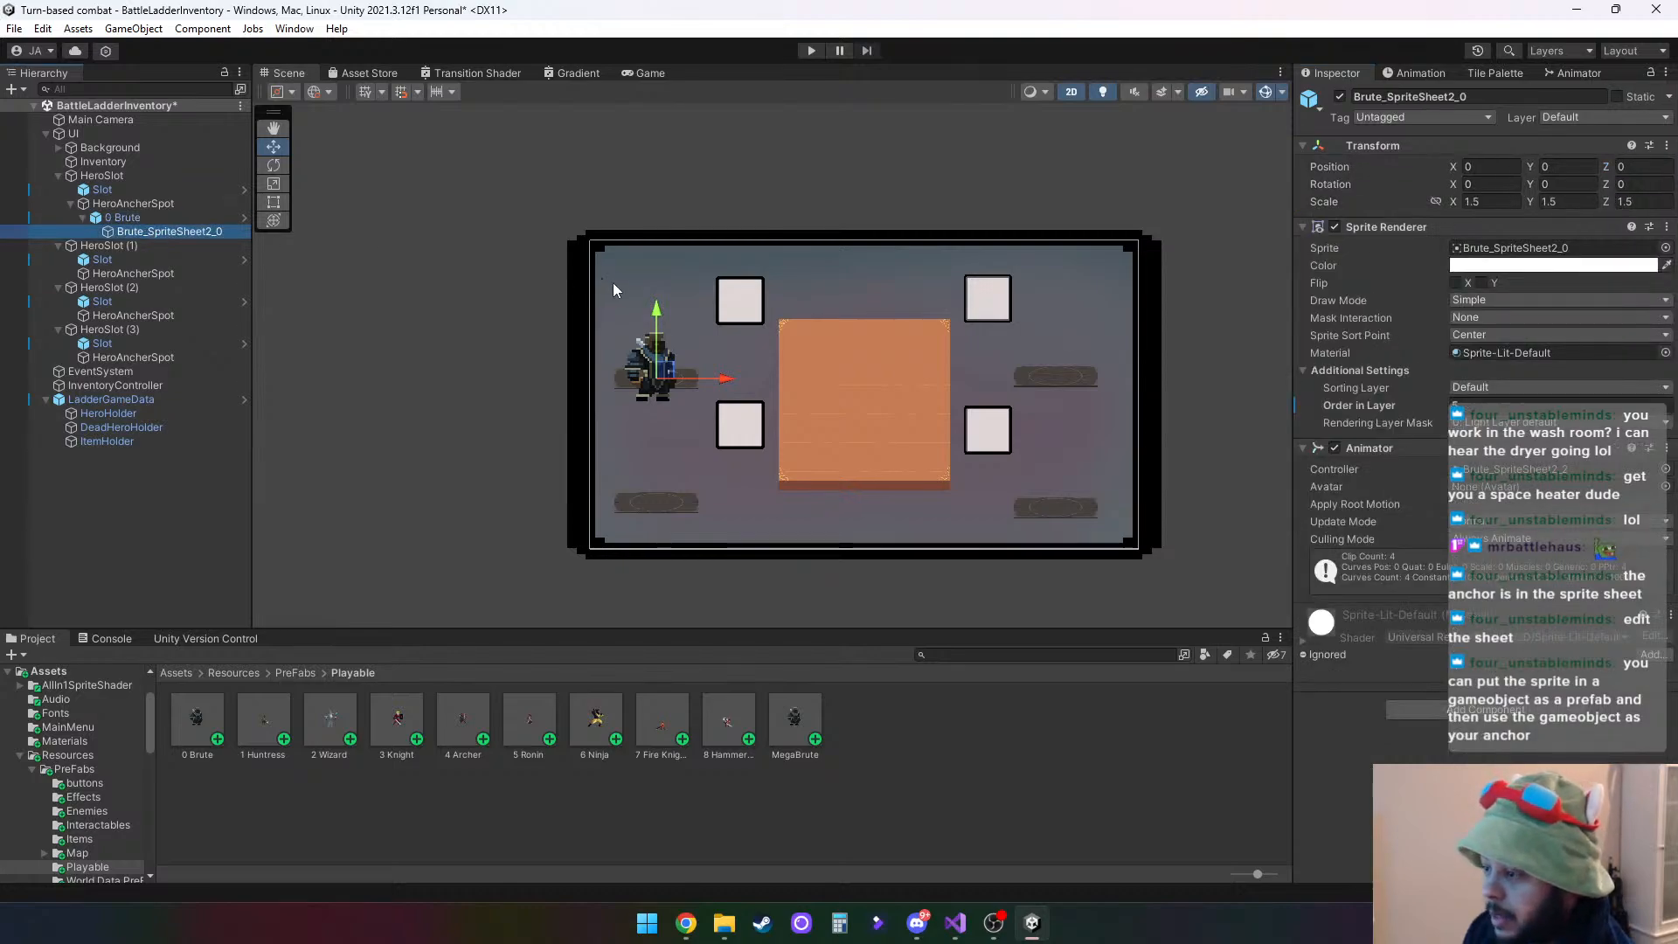
left_click_drag(662, 312, 656, 296)
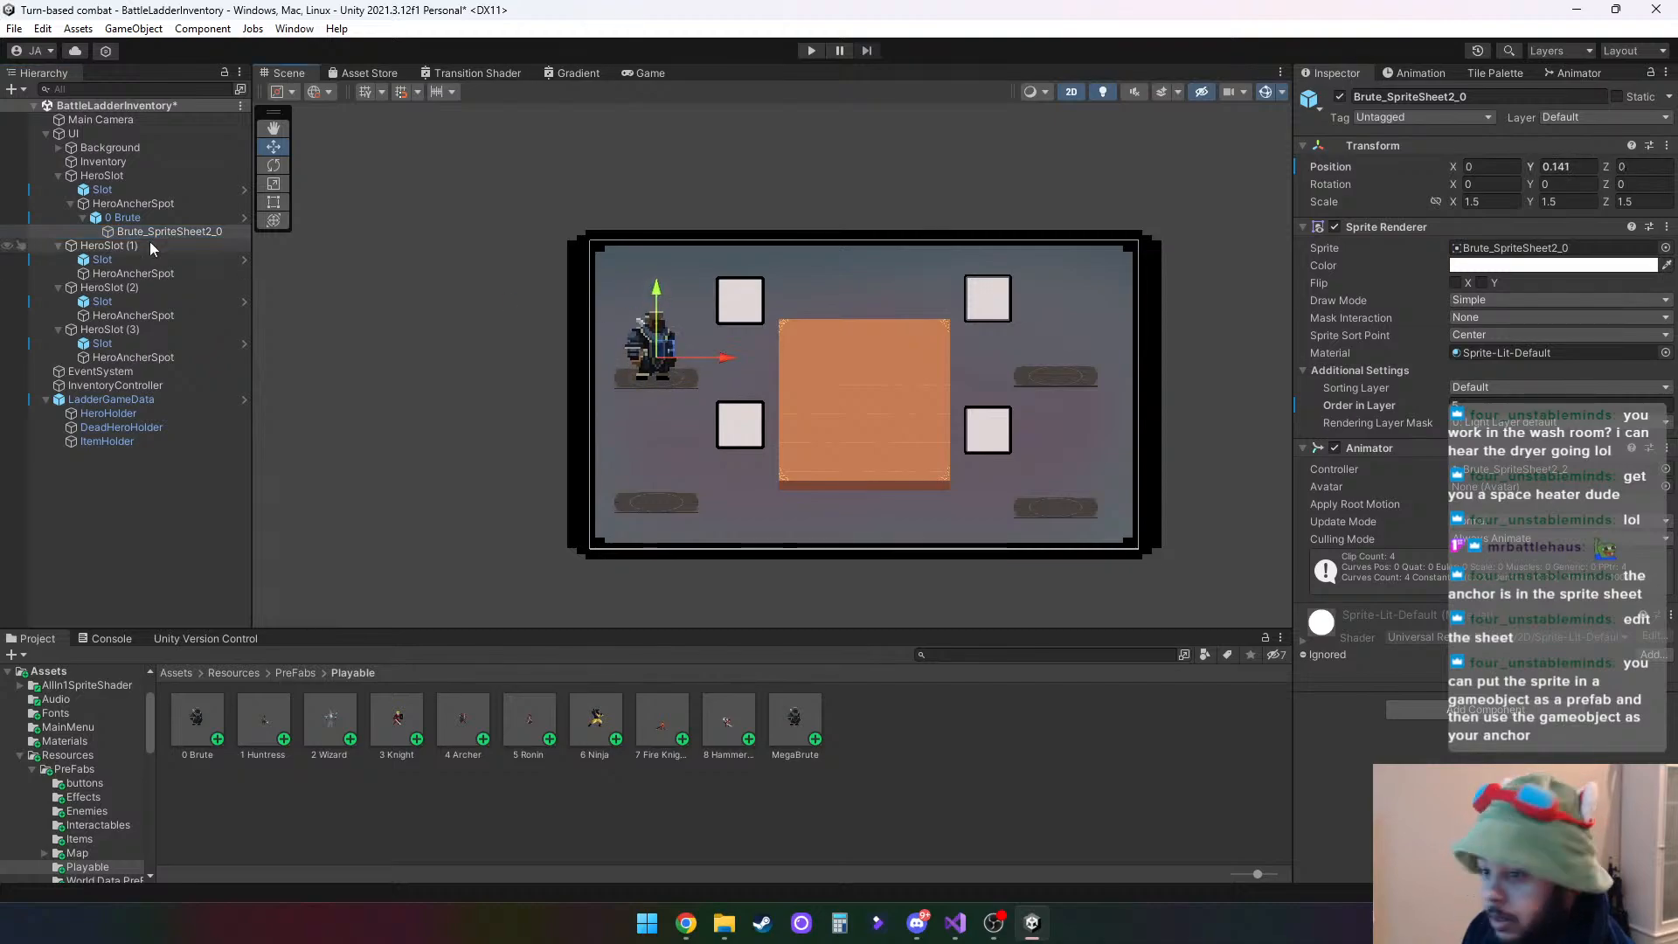
left_click(156, 231)
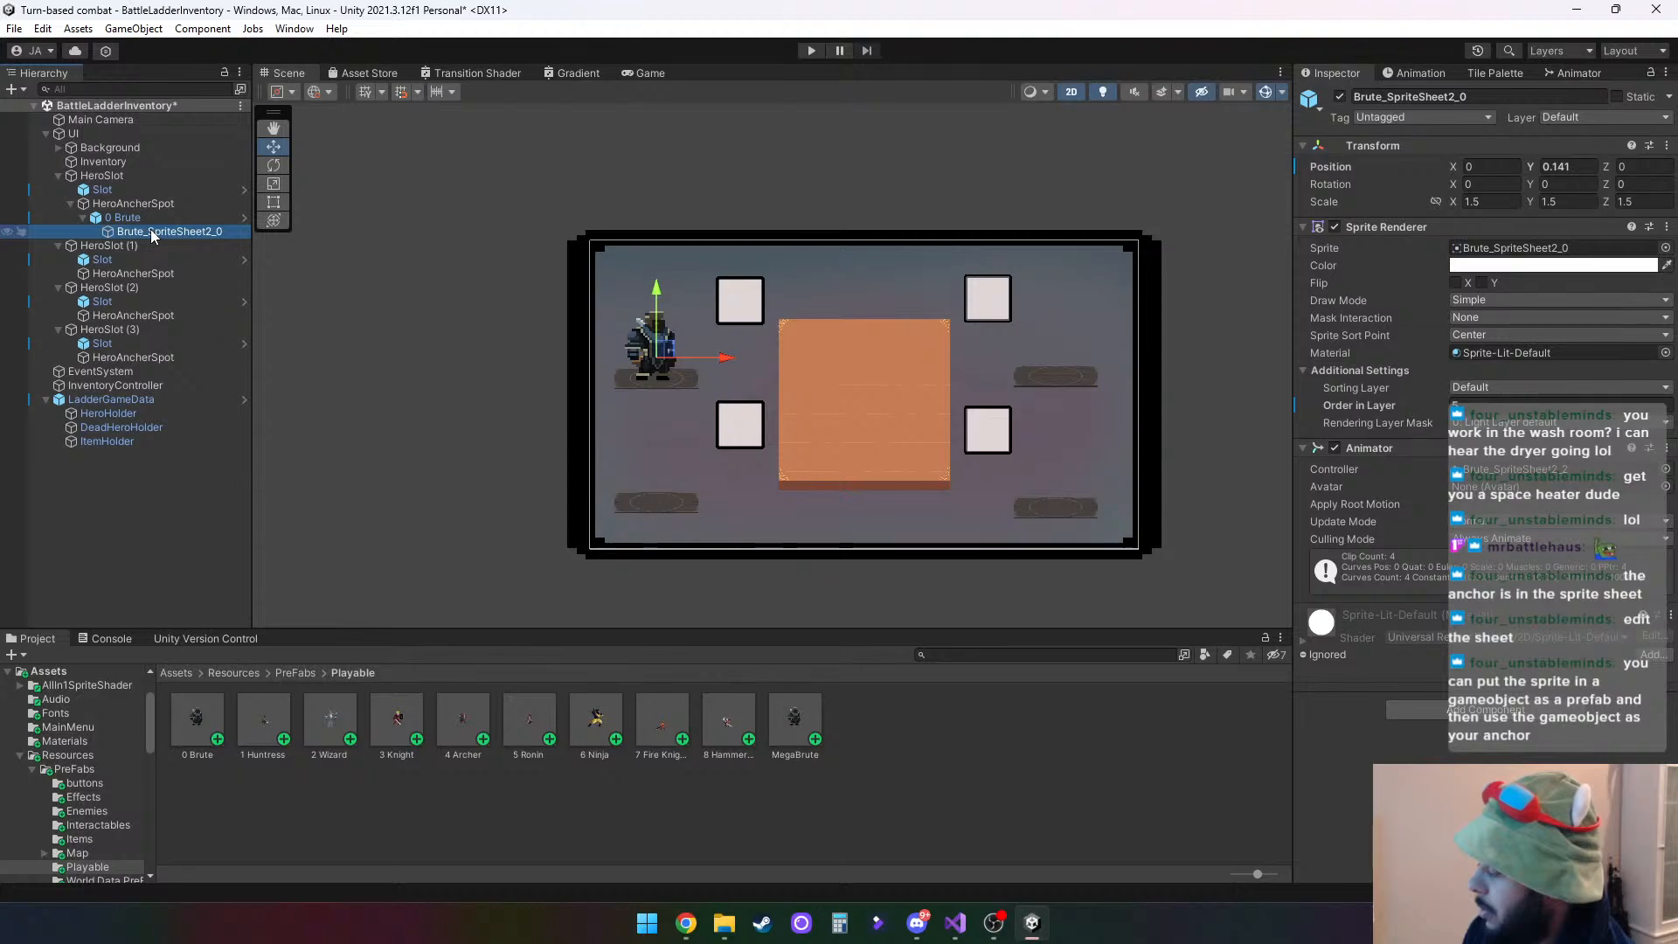
left_click(1578, 167)
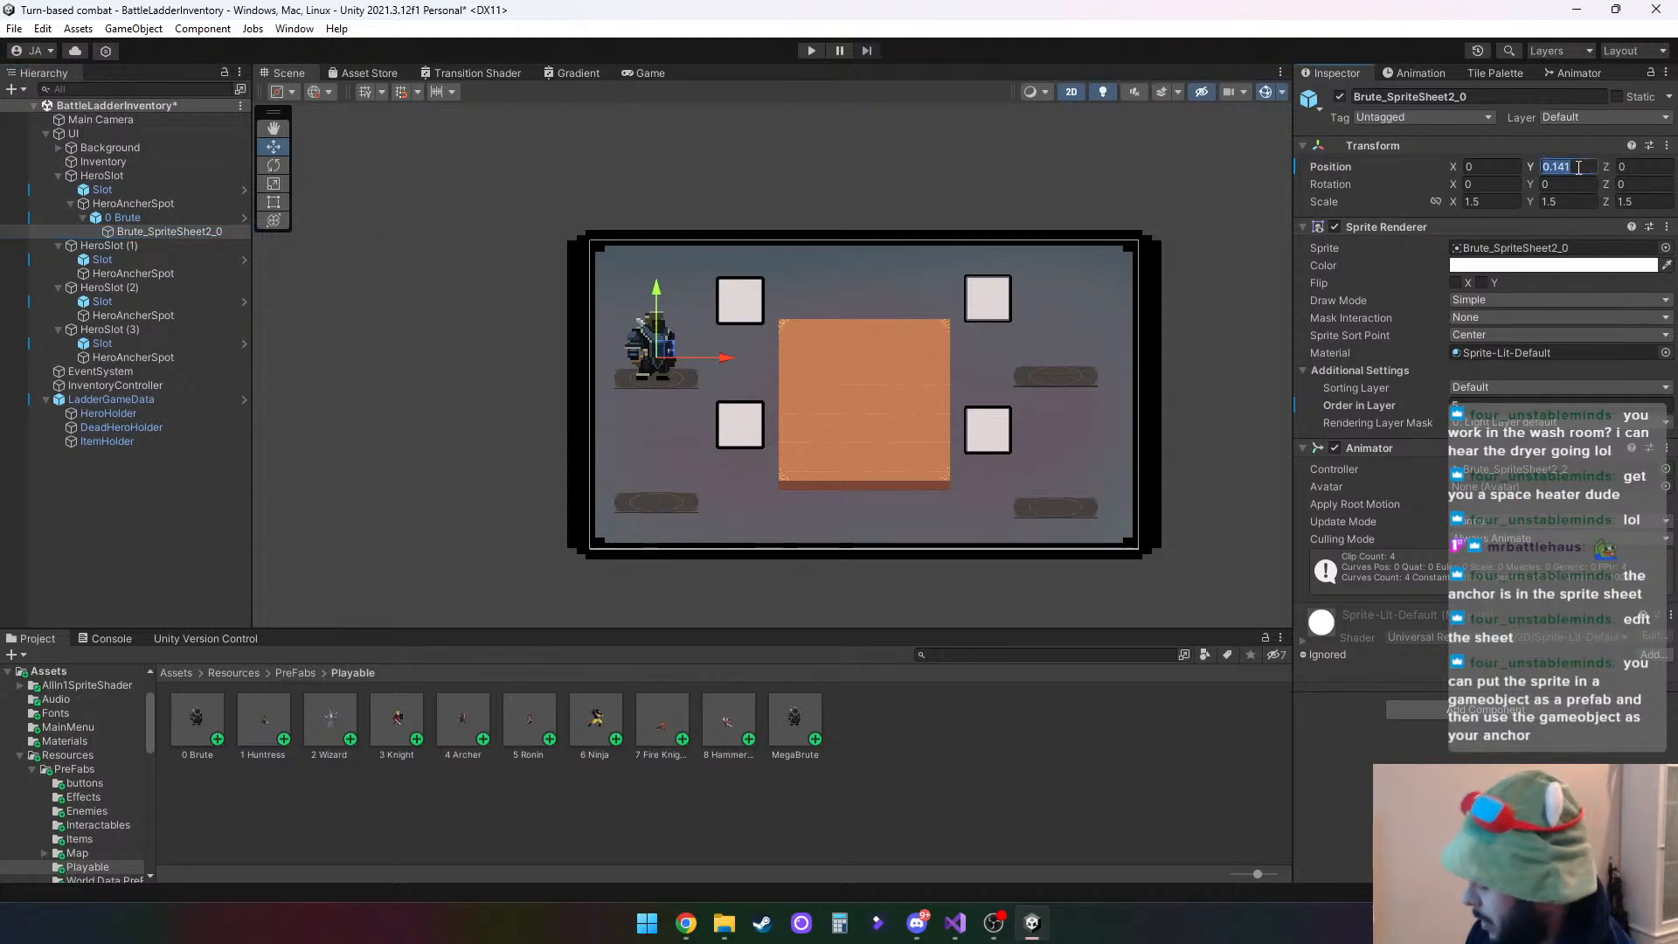
type("0")
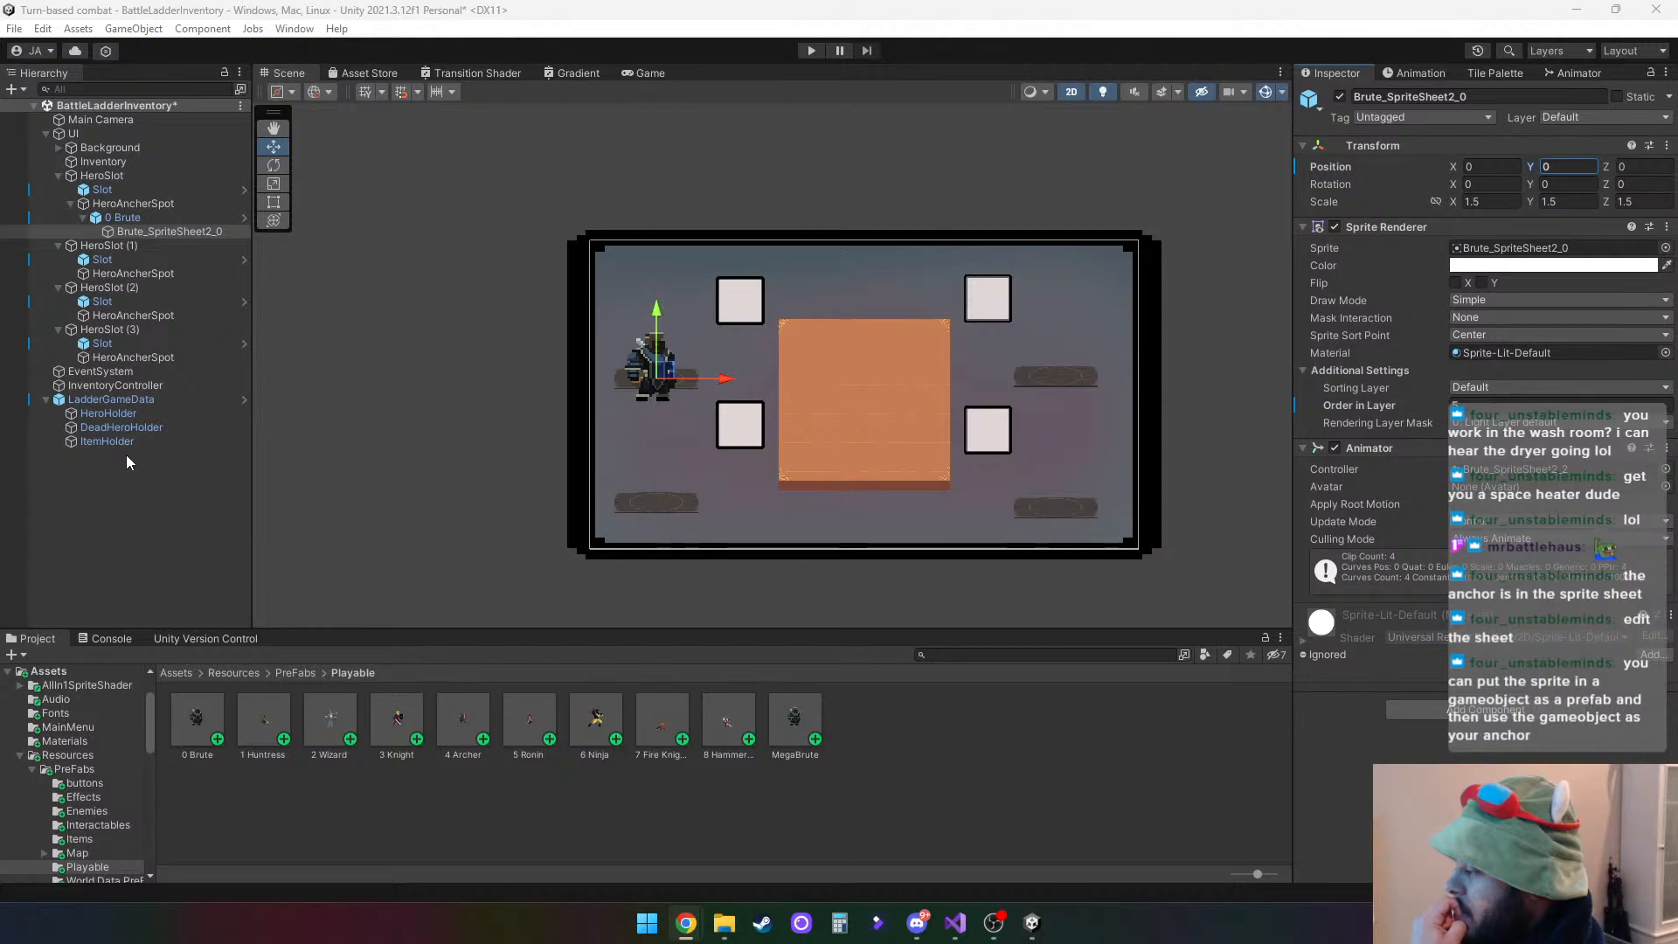
- Inspect the Static options and Transform properties of Brute_SpriteSheet2_0 for an anchor or pivot setting
left_click(1670, 99)
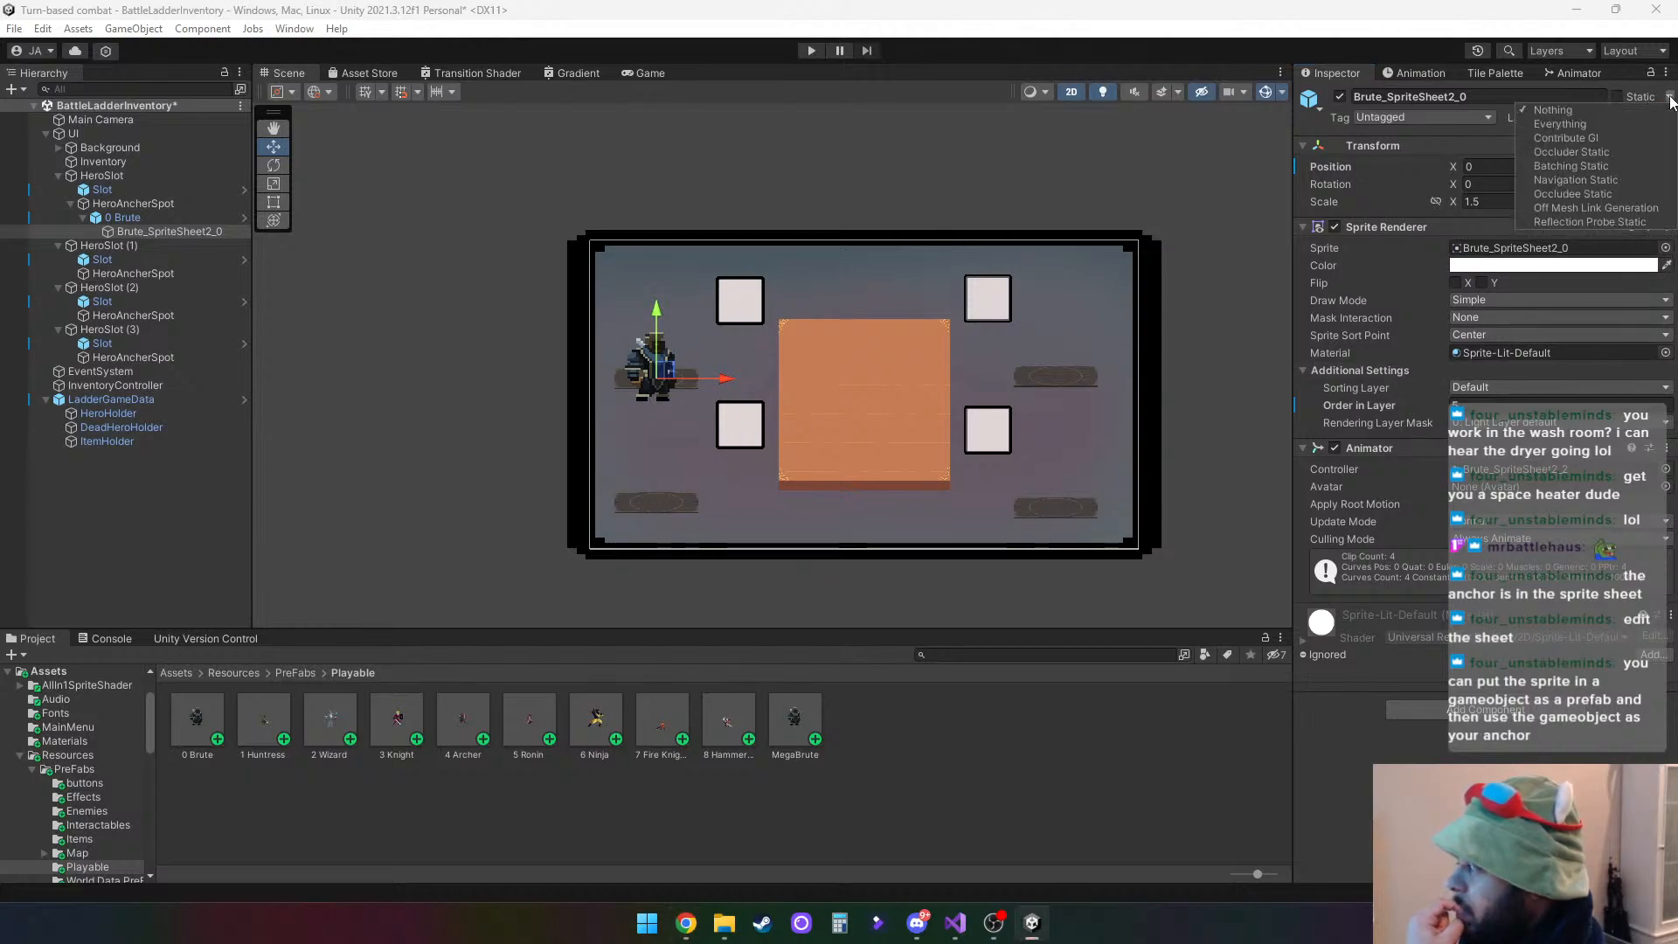
left_click(1670, 99)
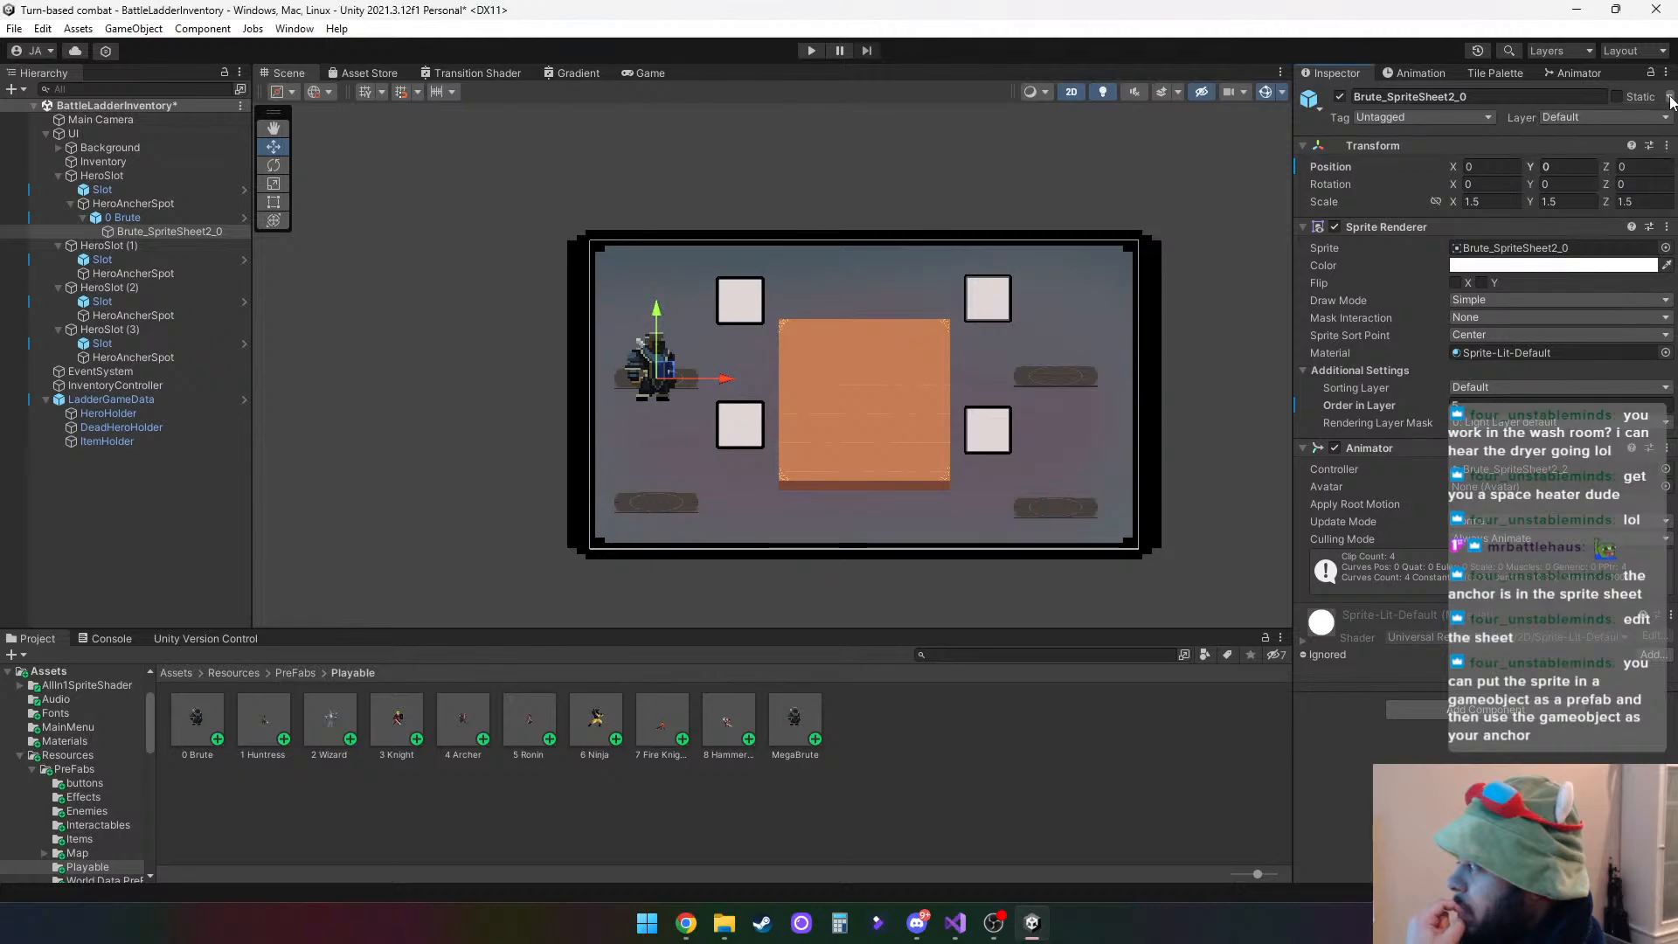
left_click(1649, 145)
left_click(1665, 139)
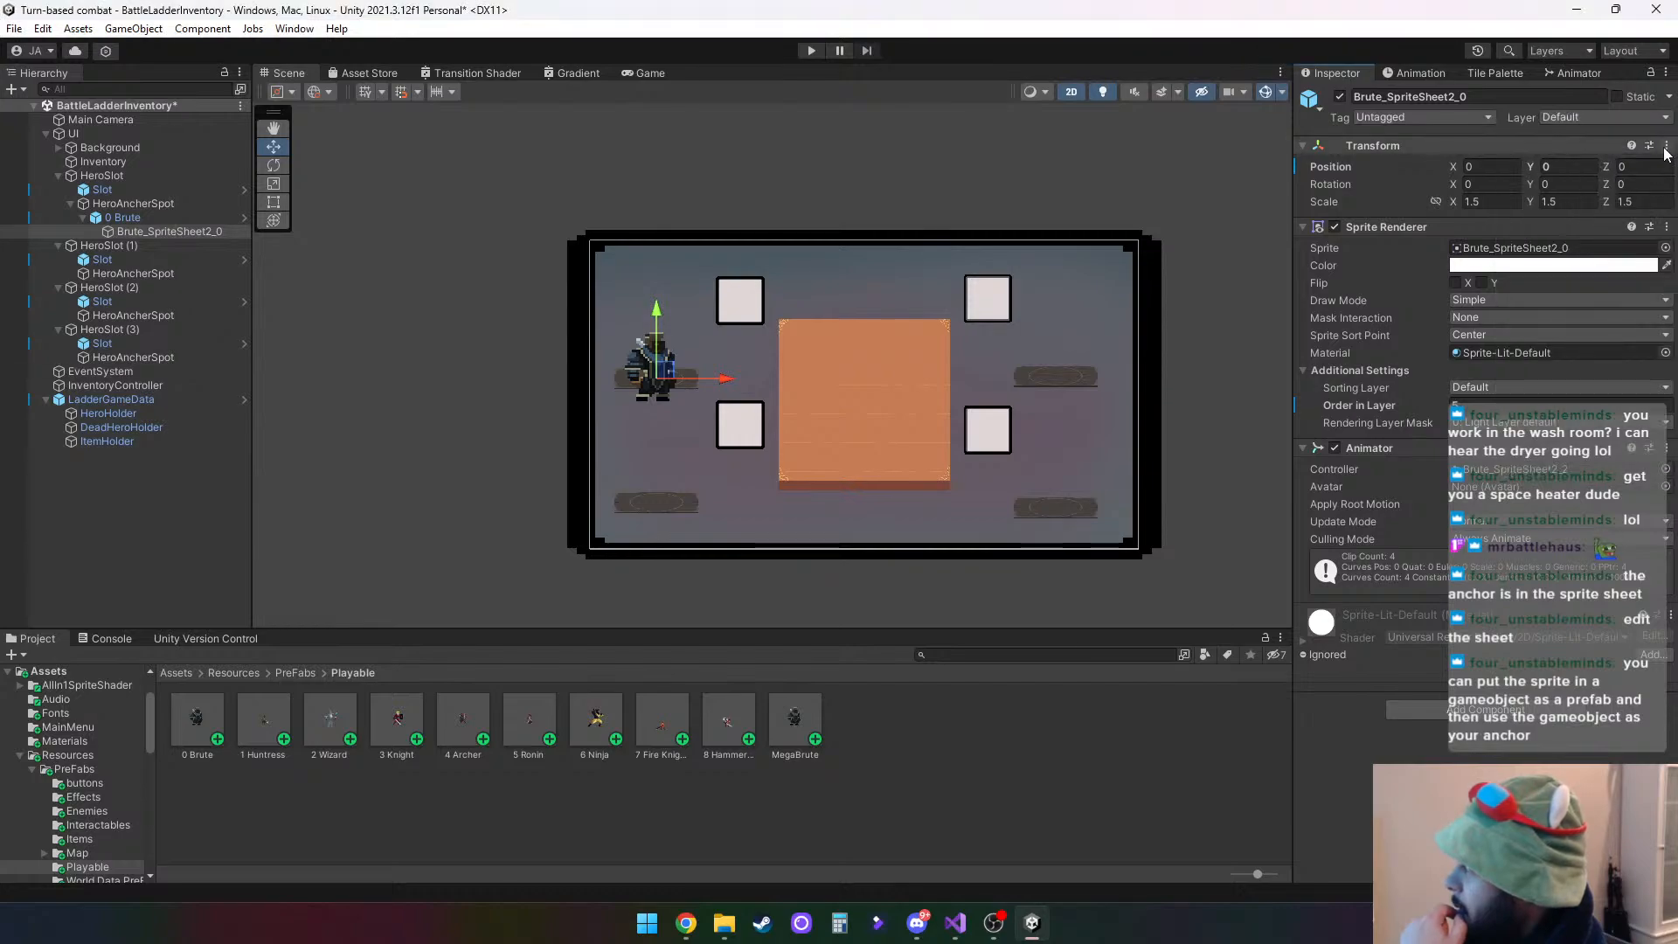
left_click(1666, 145)
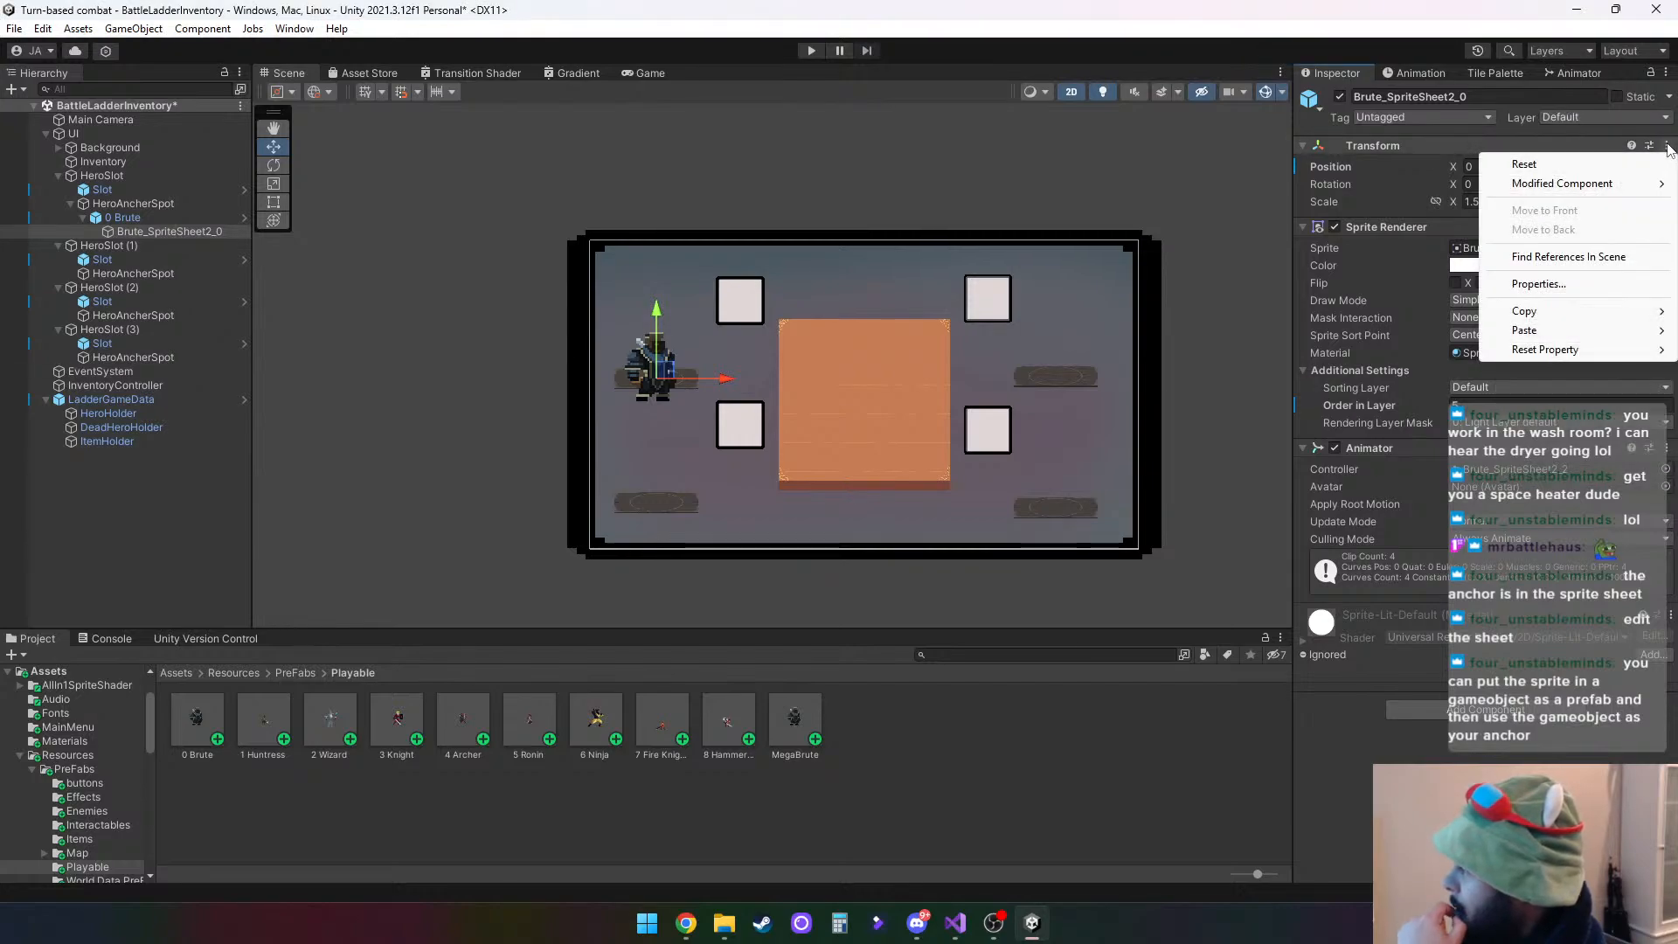
left_click(1564, 283)
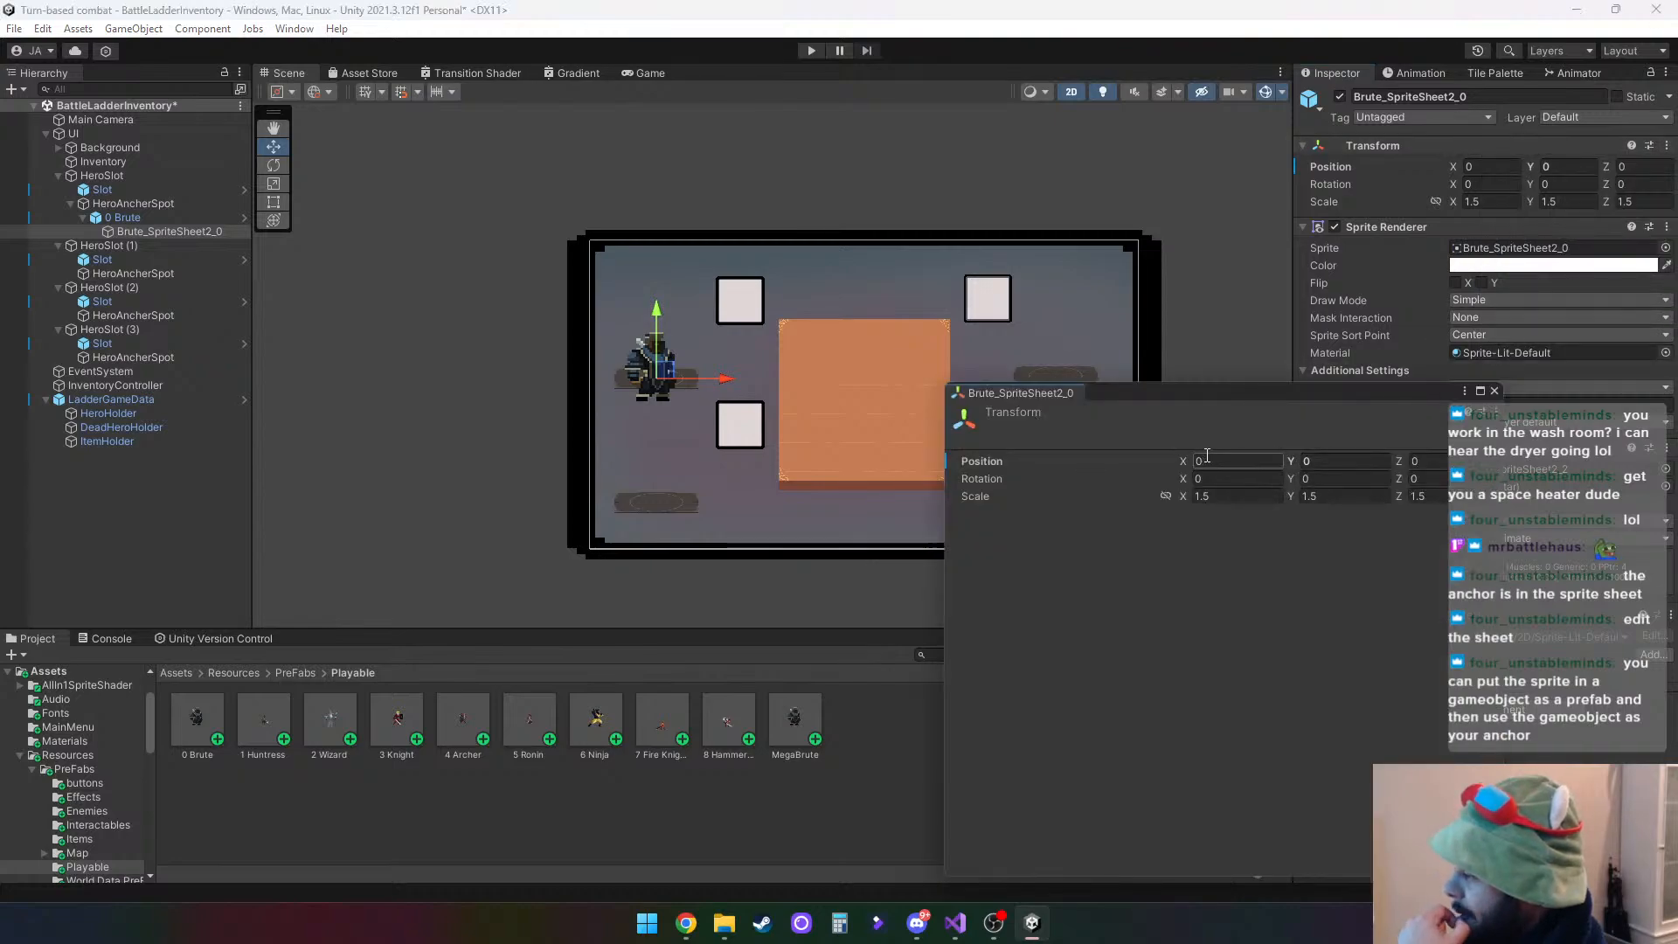
left_click(1495, 392)
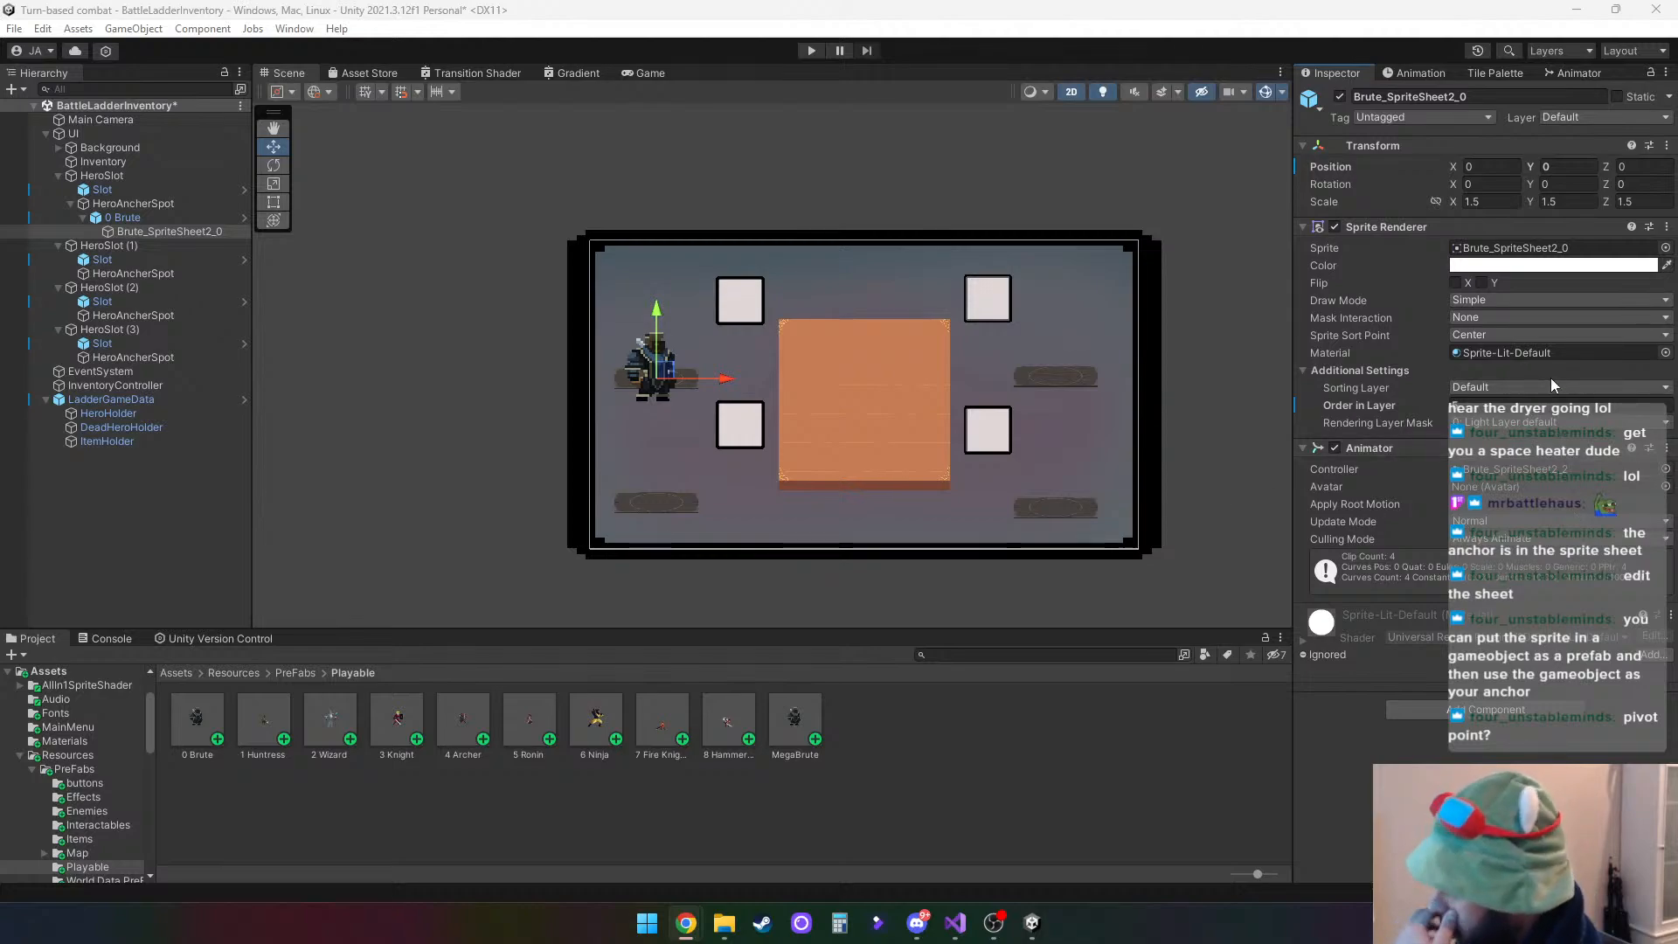
- Try the Pivot and Center sprite sort points on the scene's Brute_SpriteSheet2_0, shifting it to about X 0.077 as a test
left_click(1508, 301)
left_click(1577, 280)
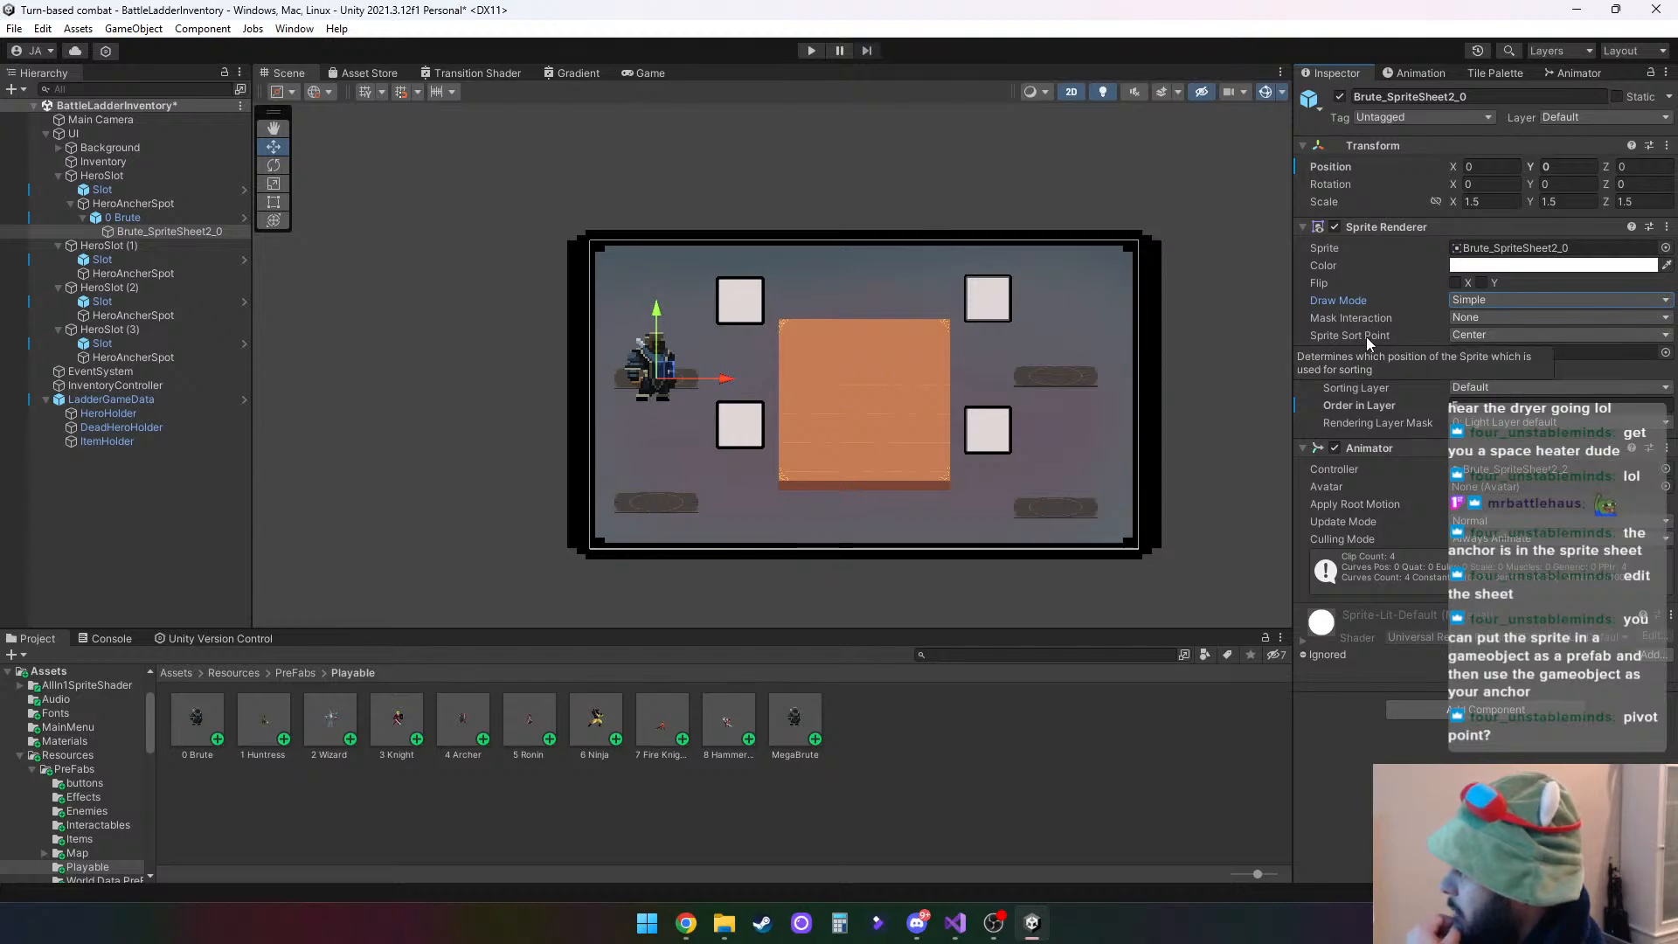
left_click(1469, 337)
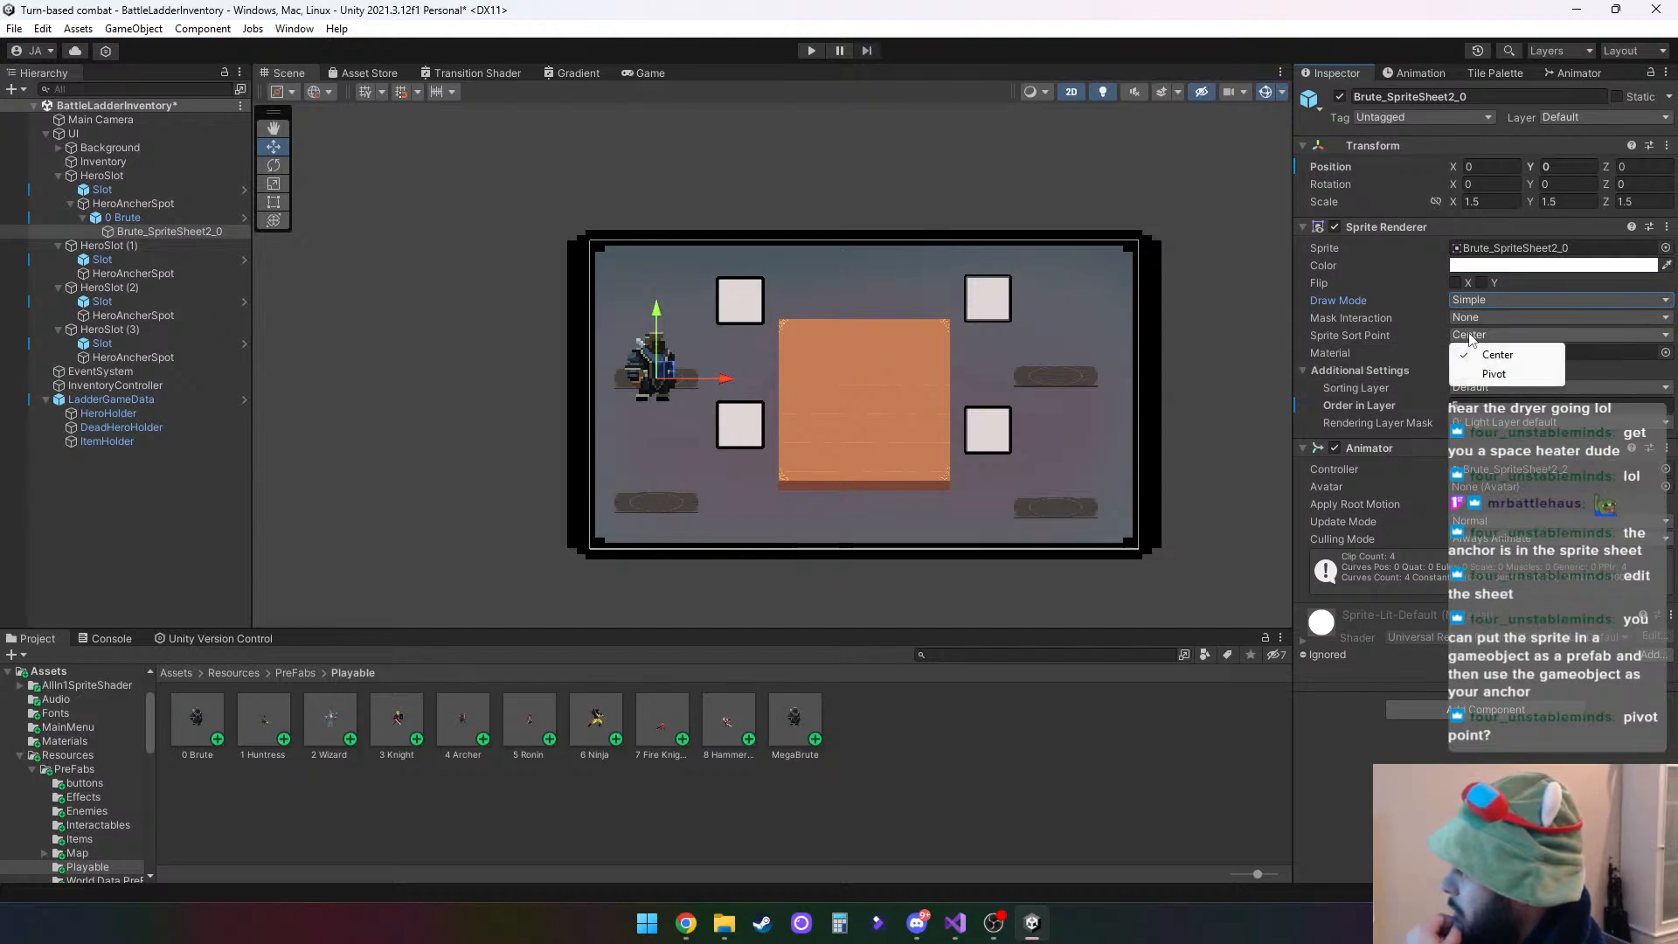
left_click(1491, 375)
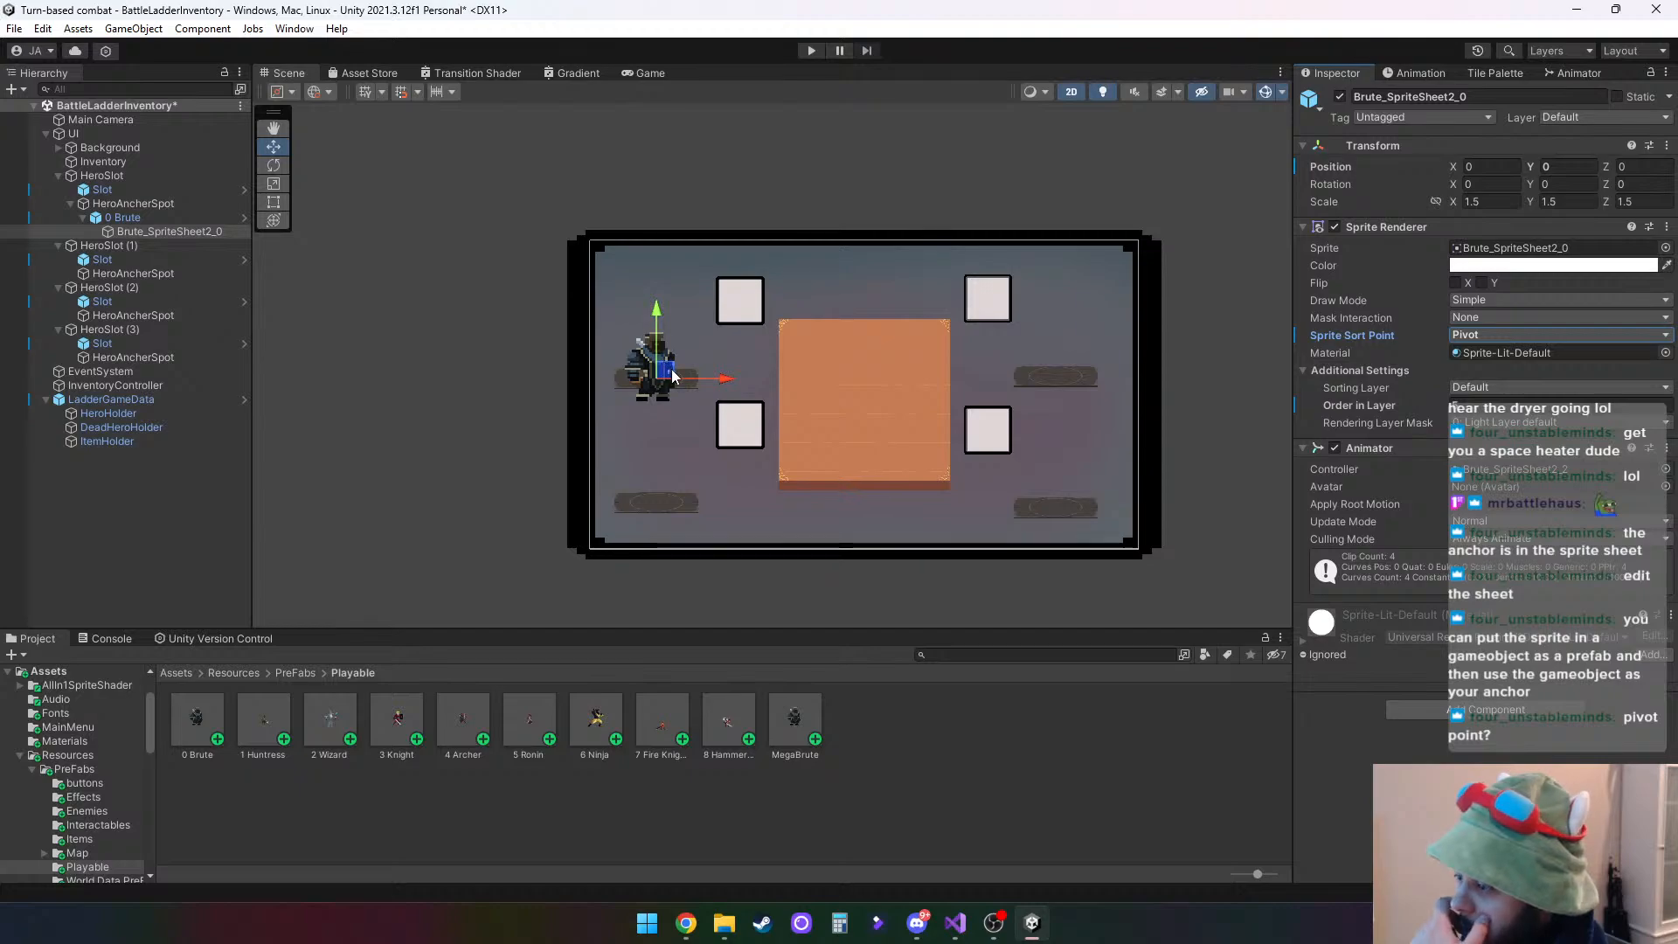
mouse_move(668, 374)
left_mouse_down()
mouse_move(696, 367)
mouse_move(680, 377)
left_mouse_up()
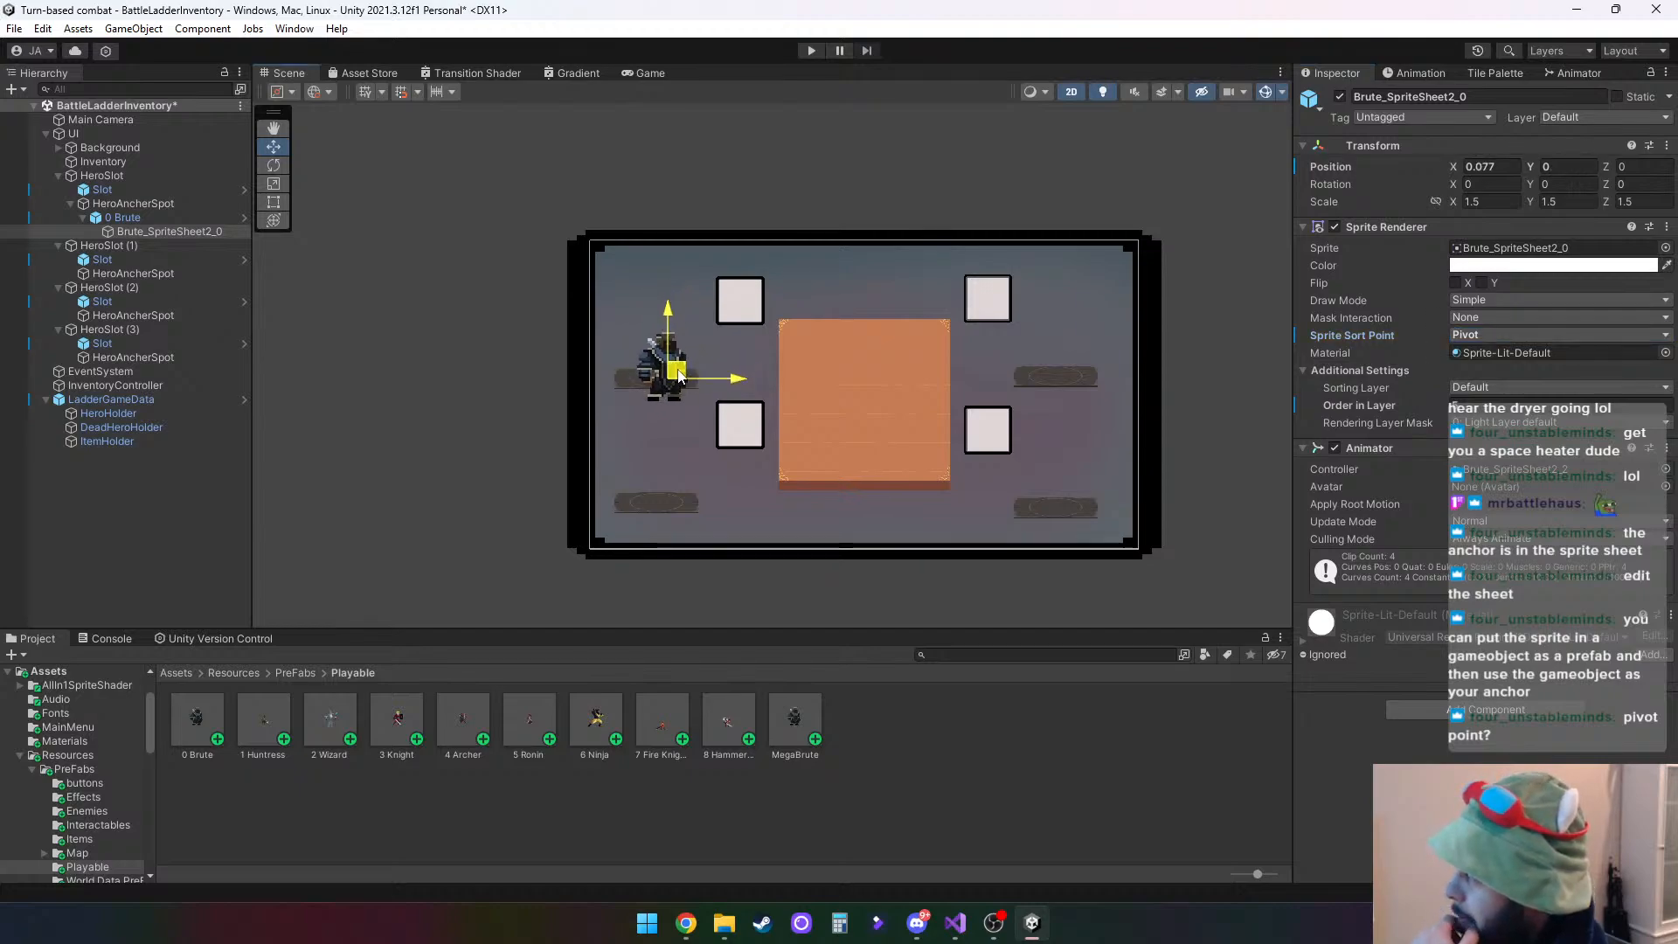
left_click(1467, 334)
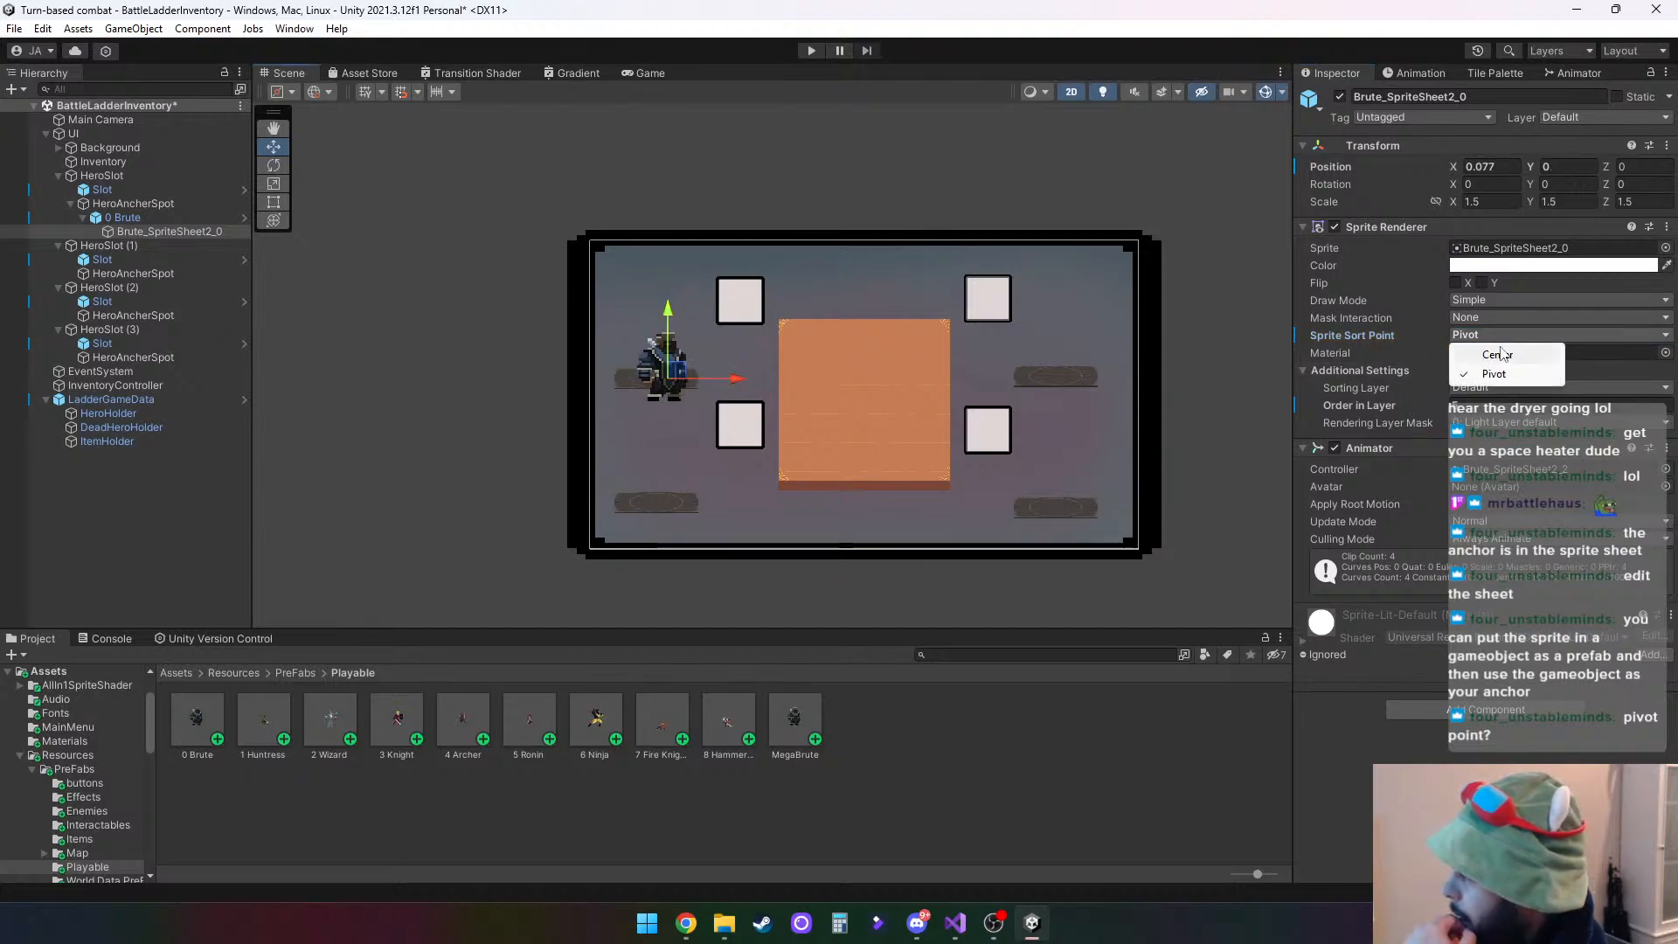
left_click(1498, 355)
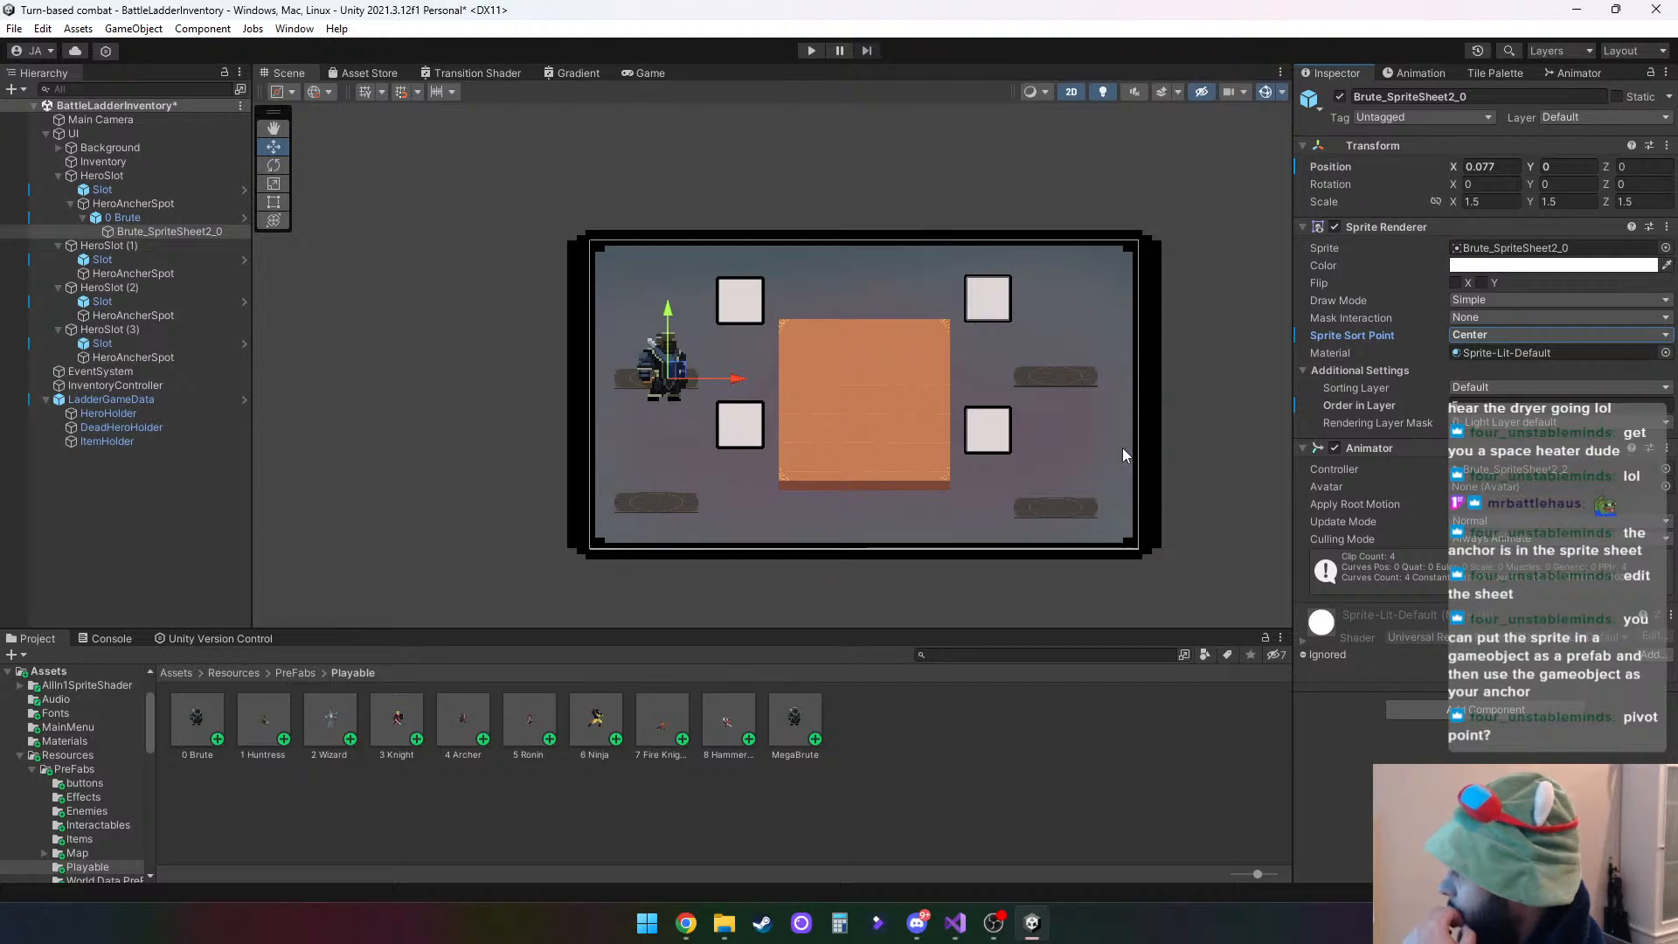
left_click(1491, 336)
left_click(1509, 381)
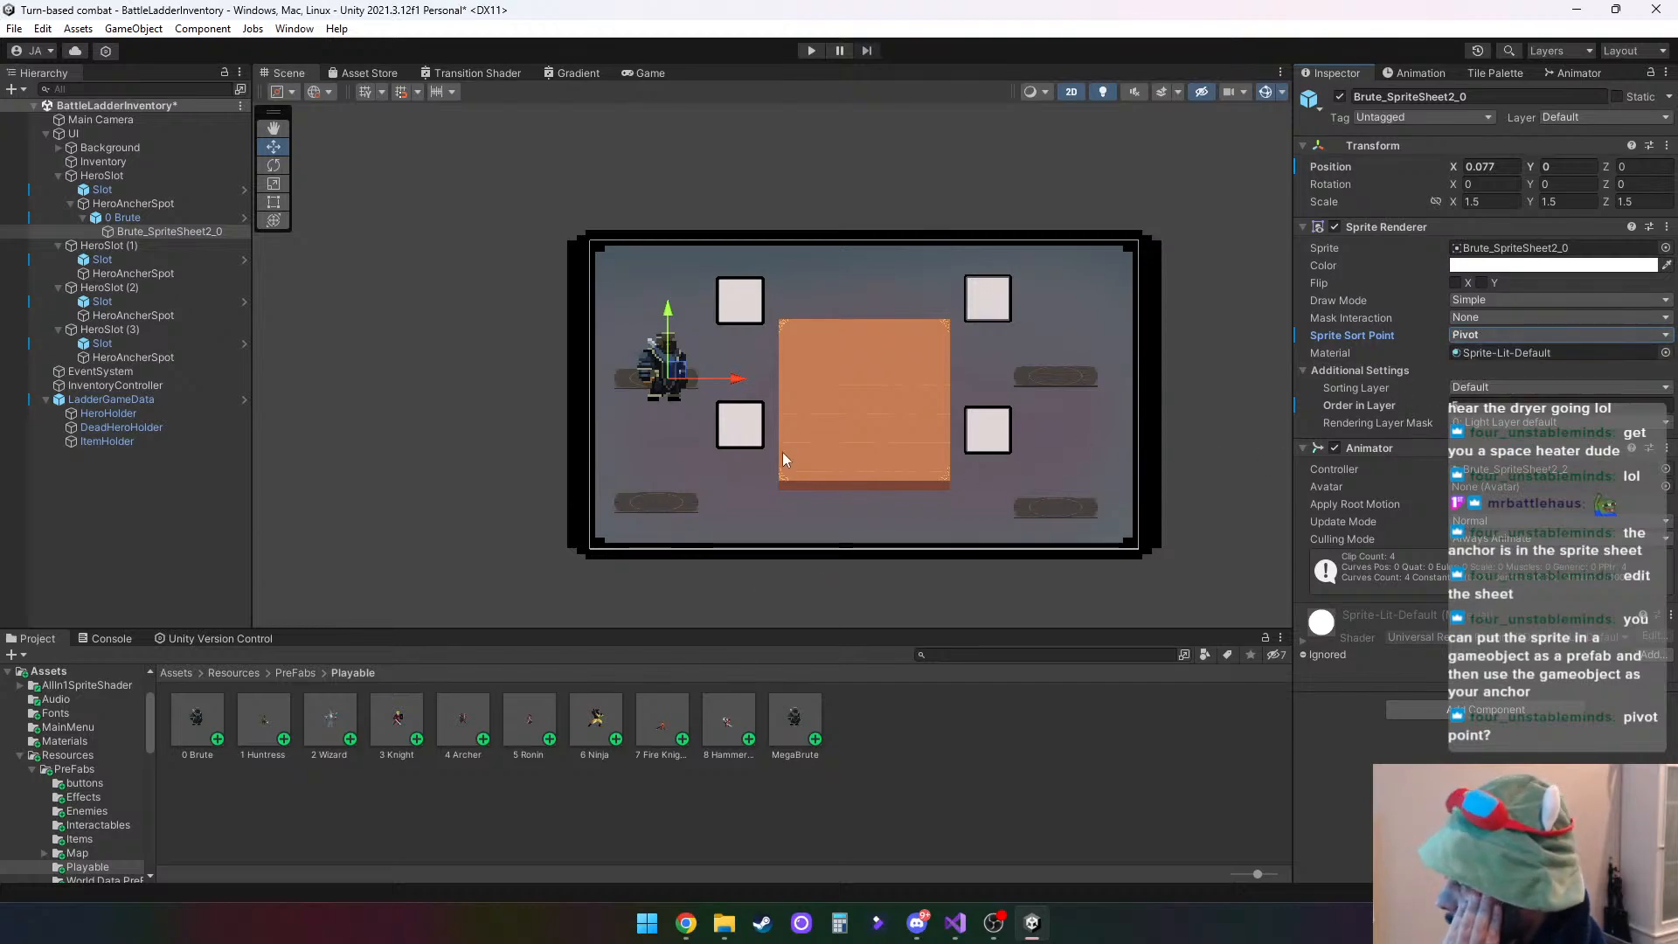
- Delete the 0 Brute instance from the first HeroSlot's HeroAncherSpot
left_click(121, 217)
right_click(130, 219)
left_click(201, 353)
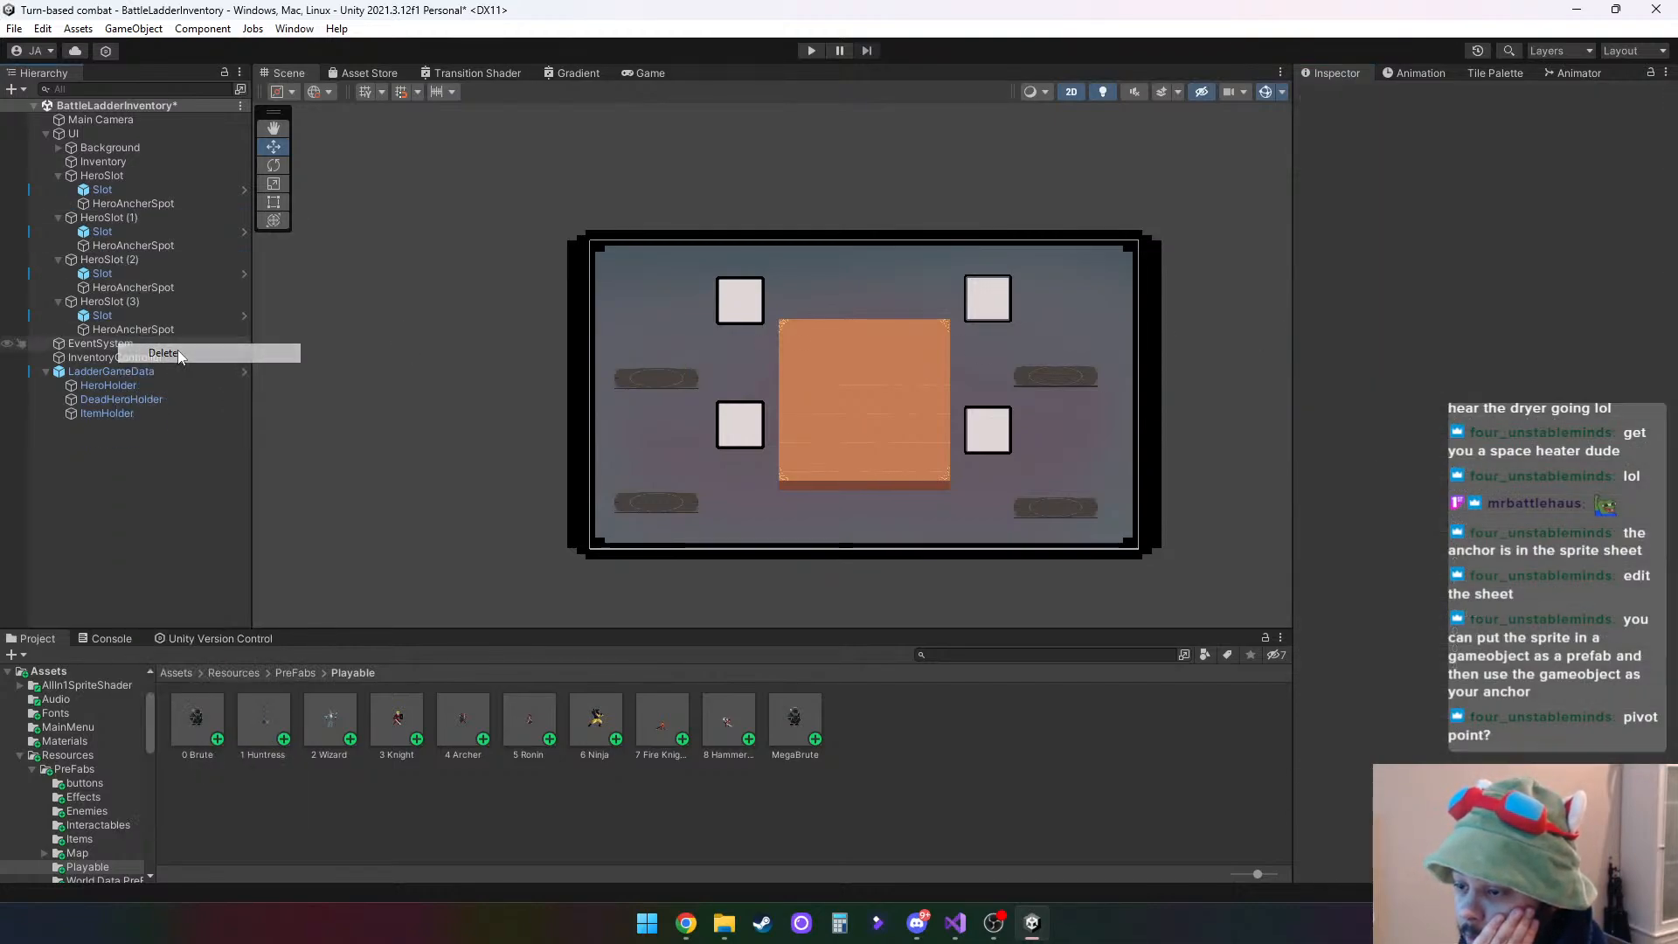
- Open the 0 Brute prefab, try the Pivot sprite sort point on Brute_SpriteSheet2_0, and return it to Center
double_click(197, 711)
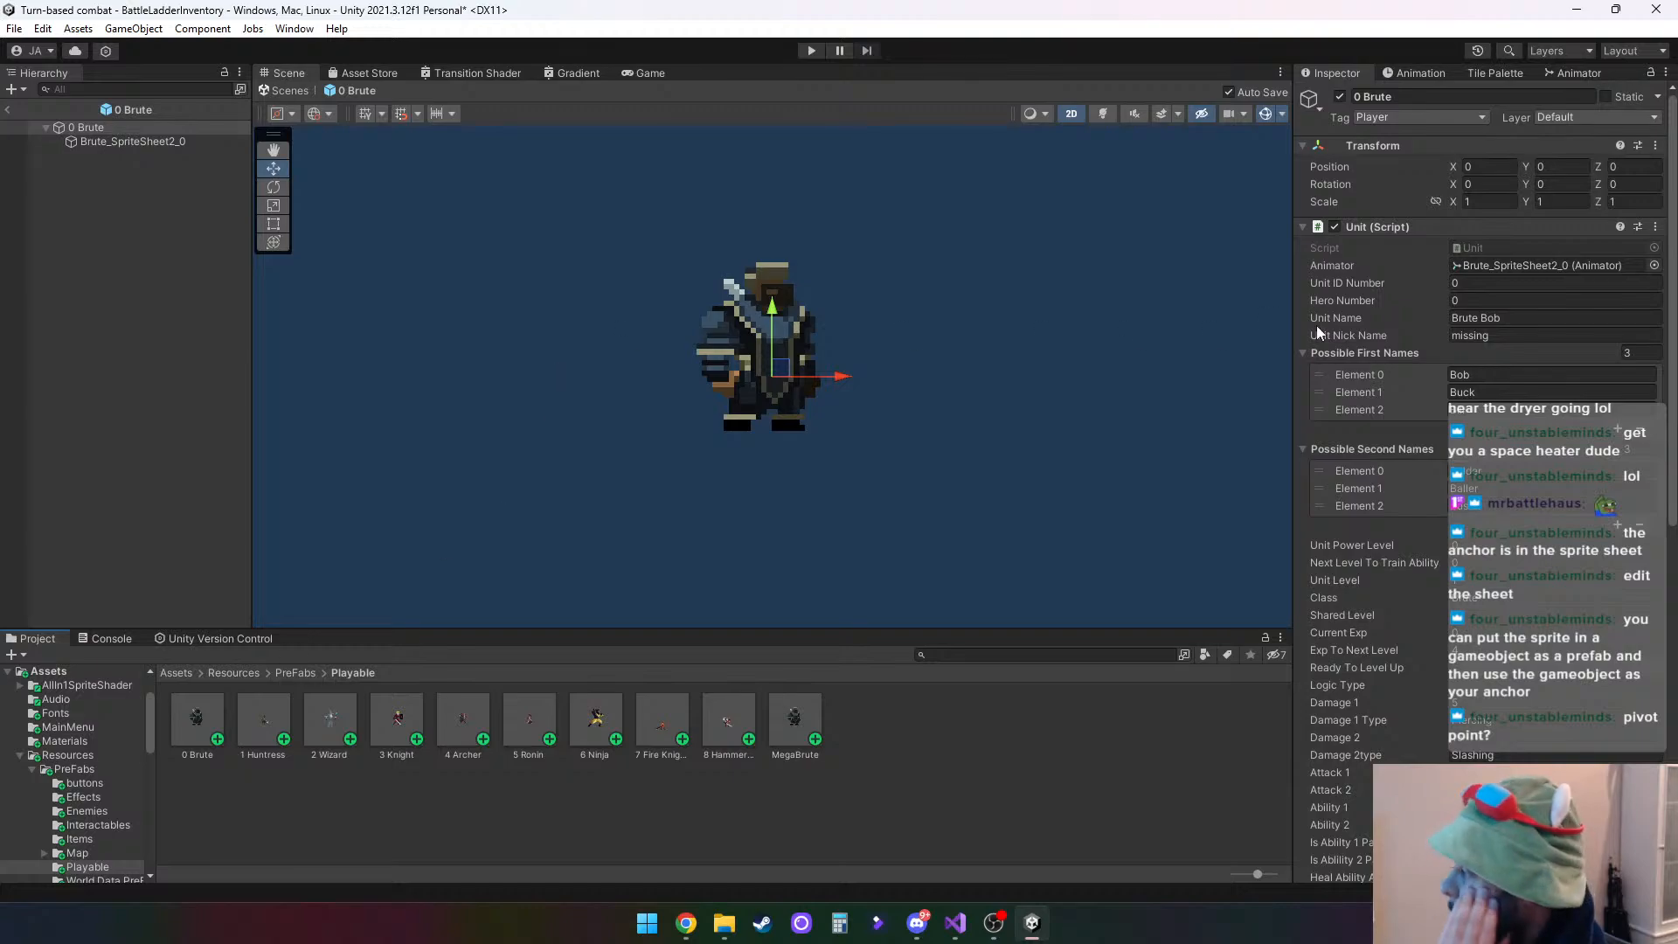
left_click(122, 140)
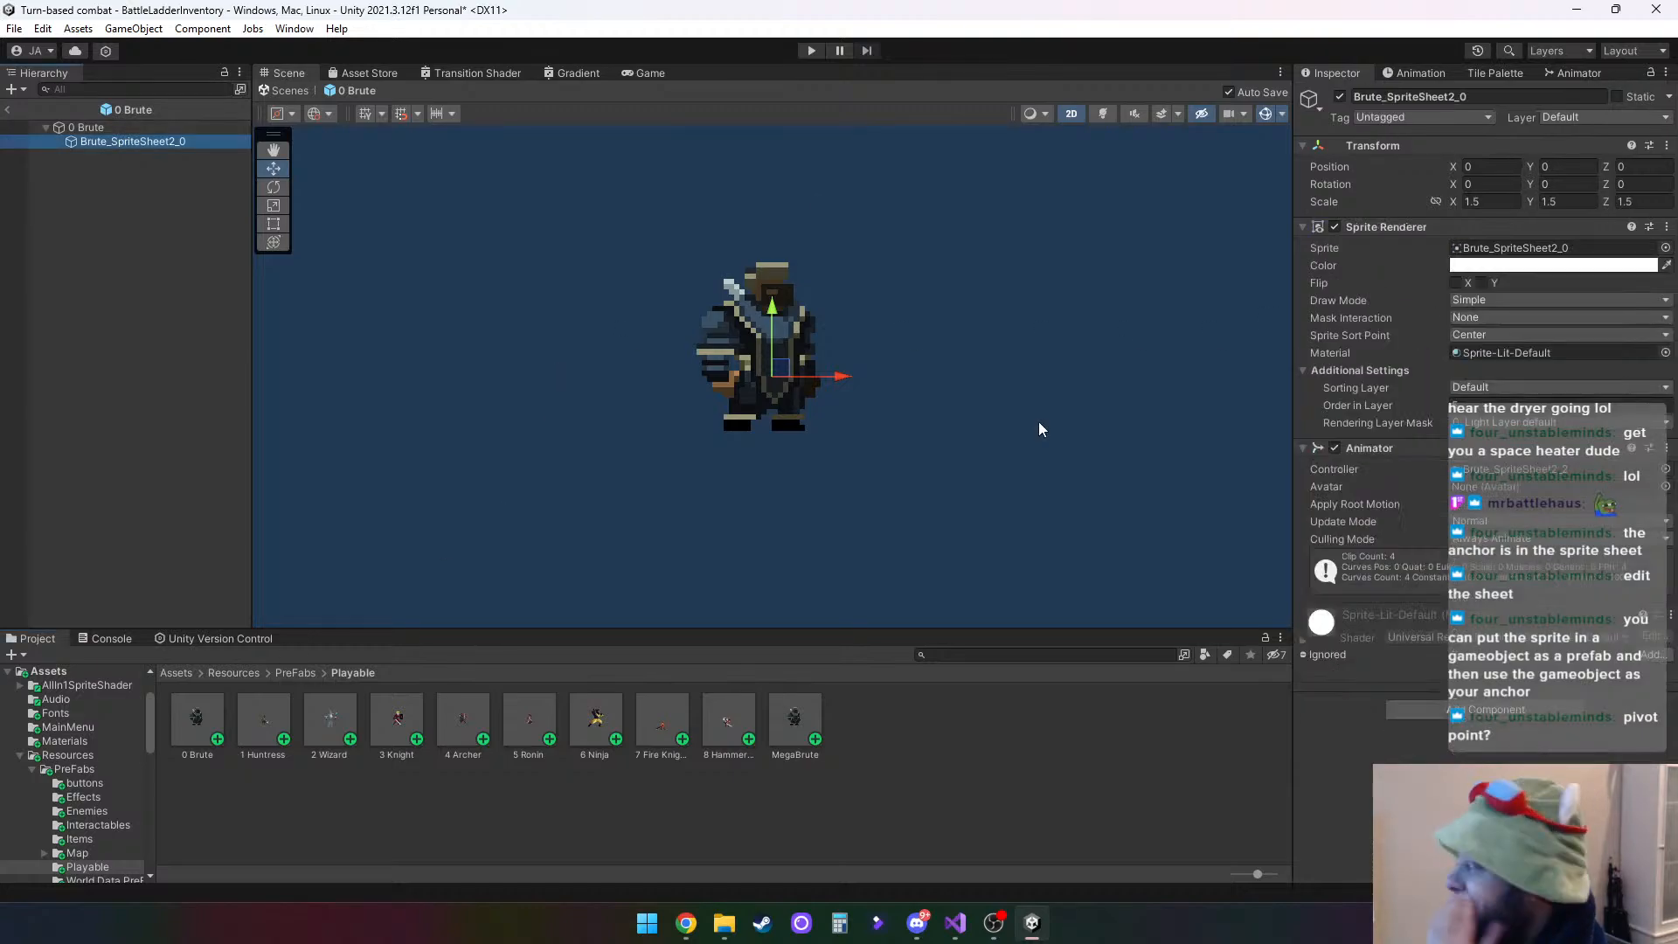
left_click(1486, 336)
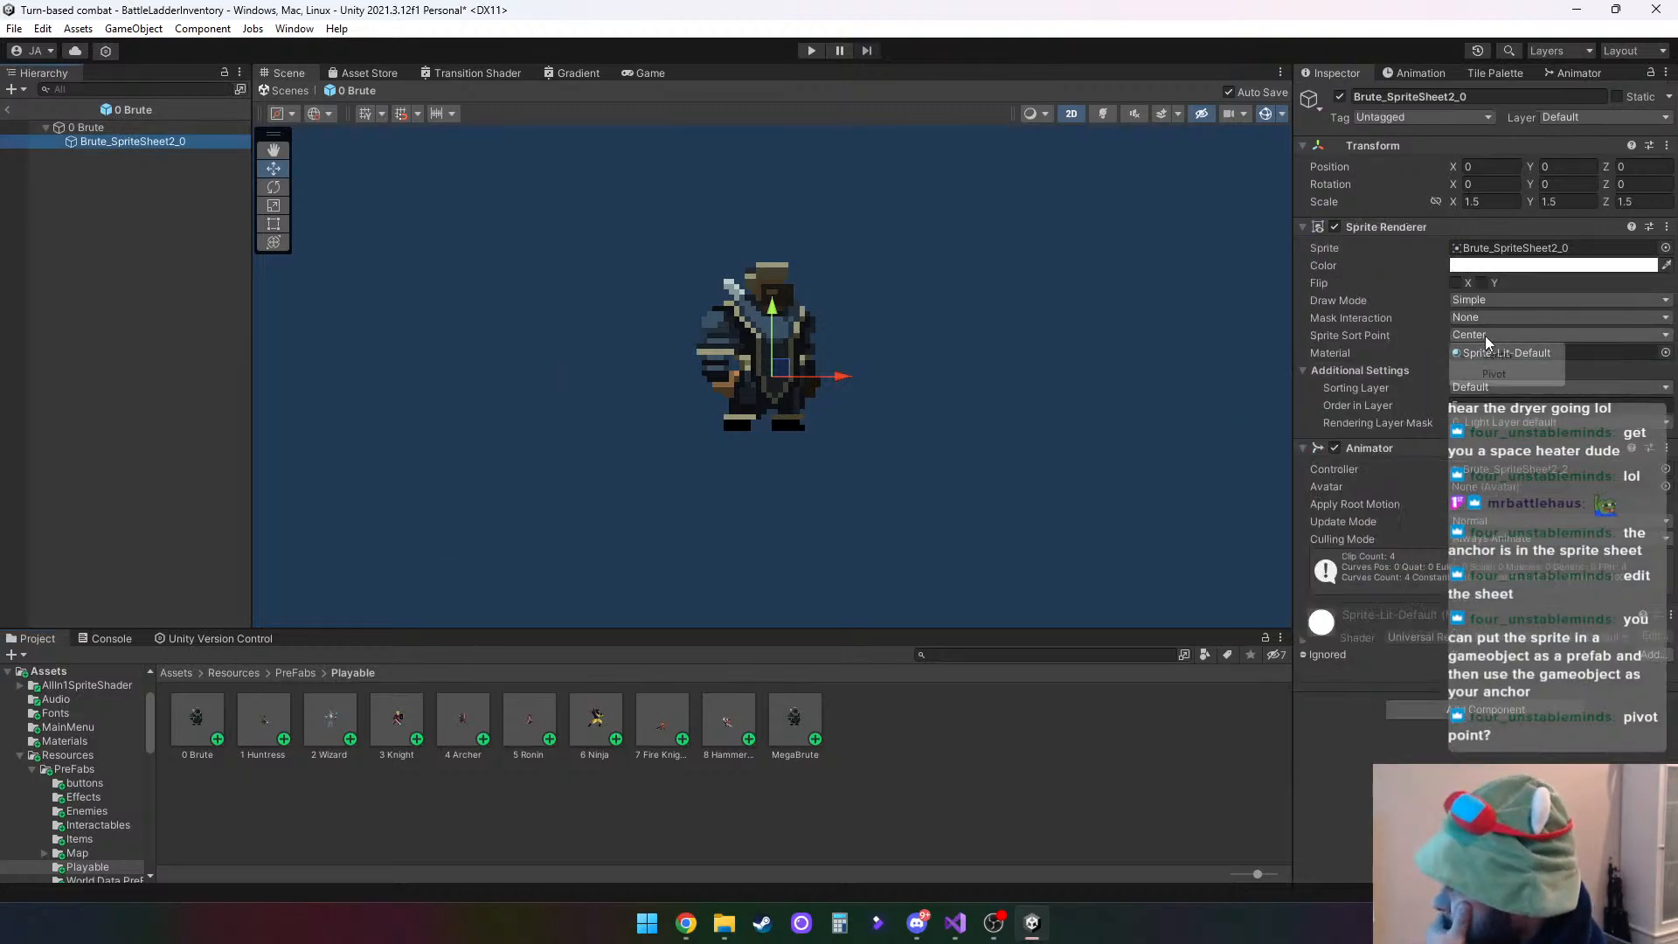
left_click(1497, 374)
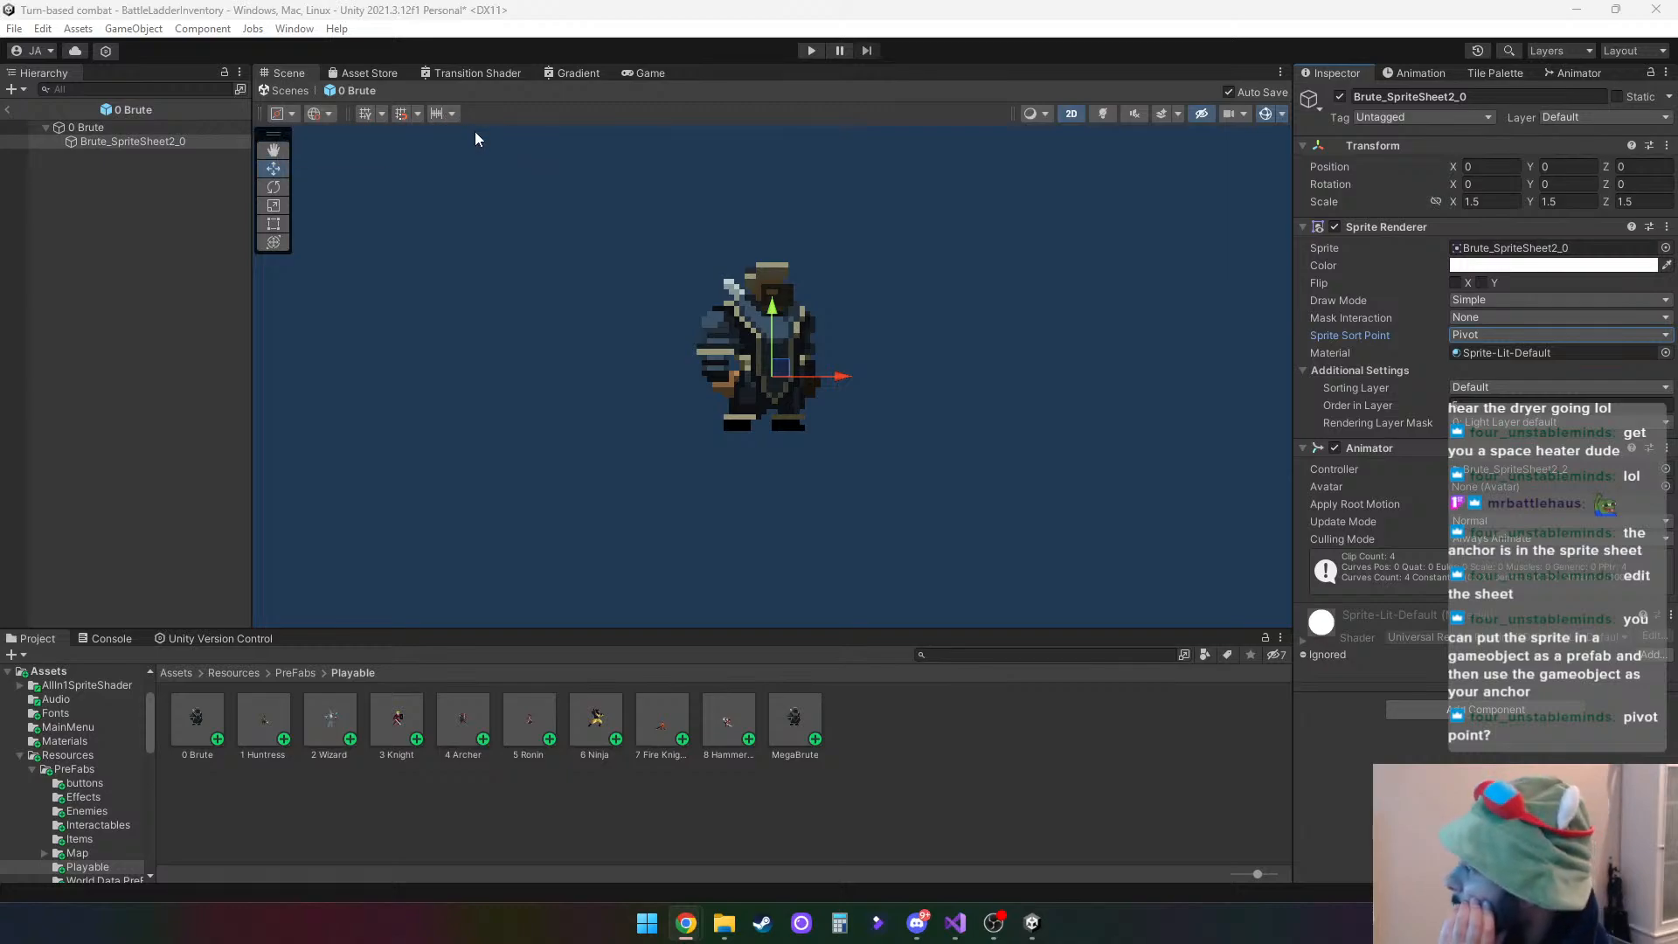
left_click(1476, 334)
left_click(1520, 354)
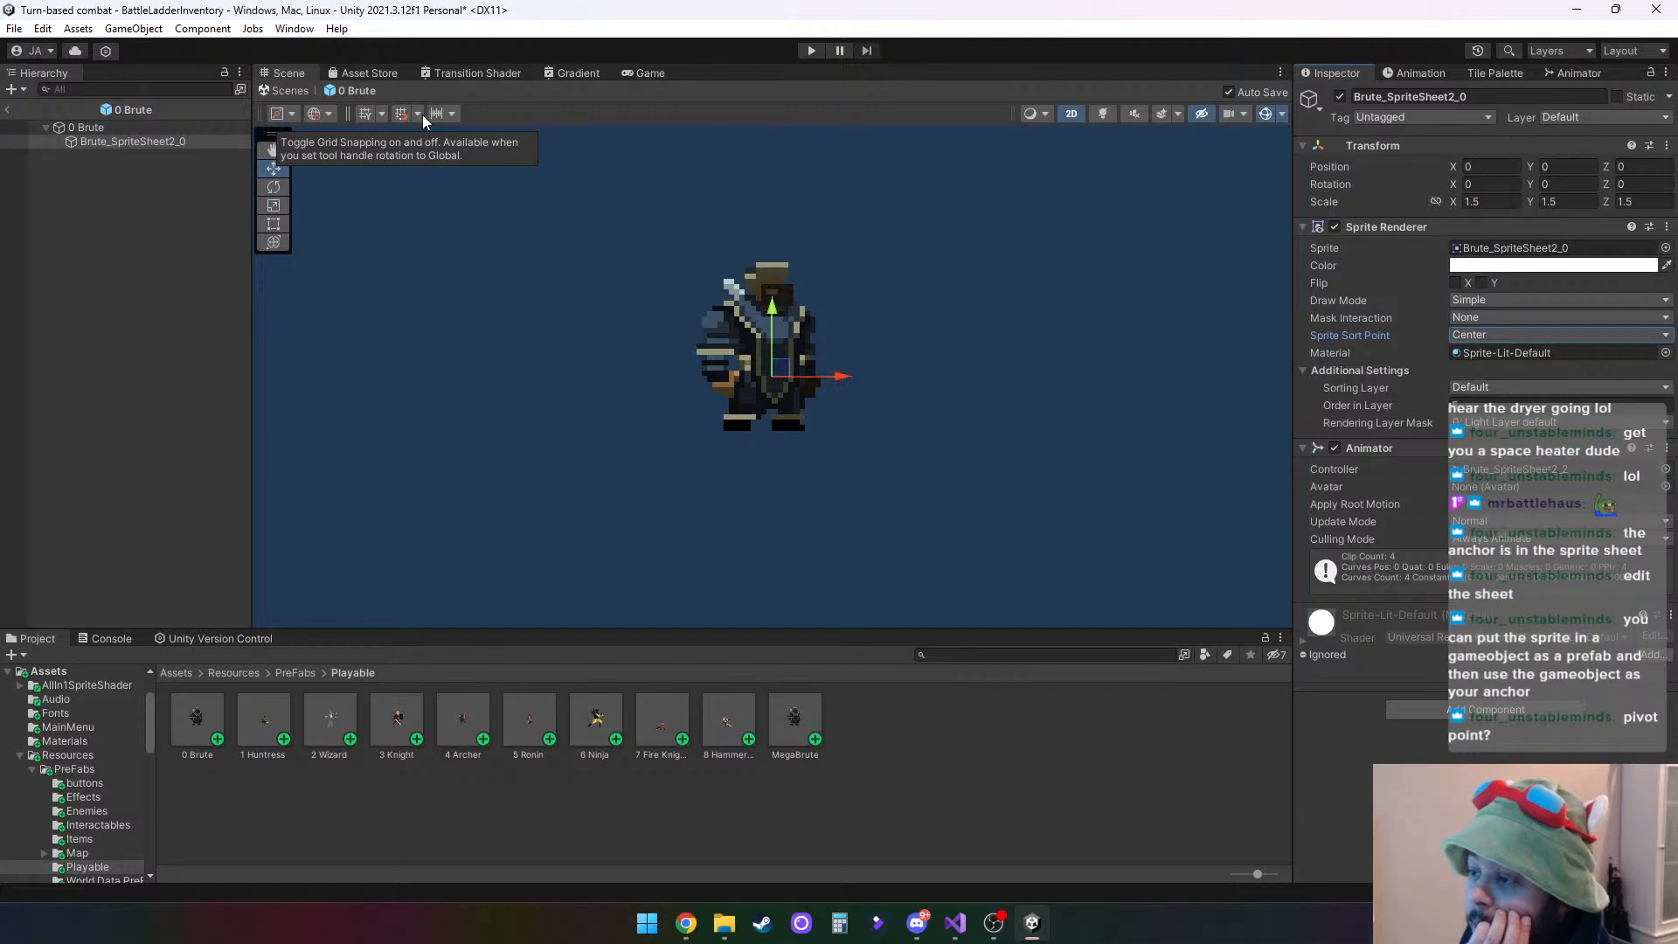
- Check the tool handle position options, try moving Brute_SpriteSheet2_0 to about X -0.063, Y -0.012, and undo the move
left_click(293, 114)
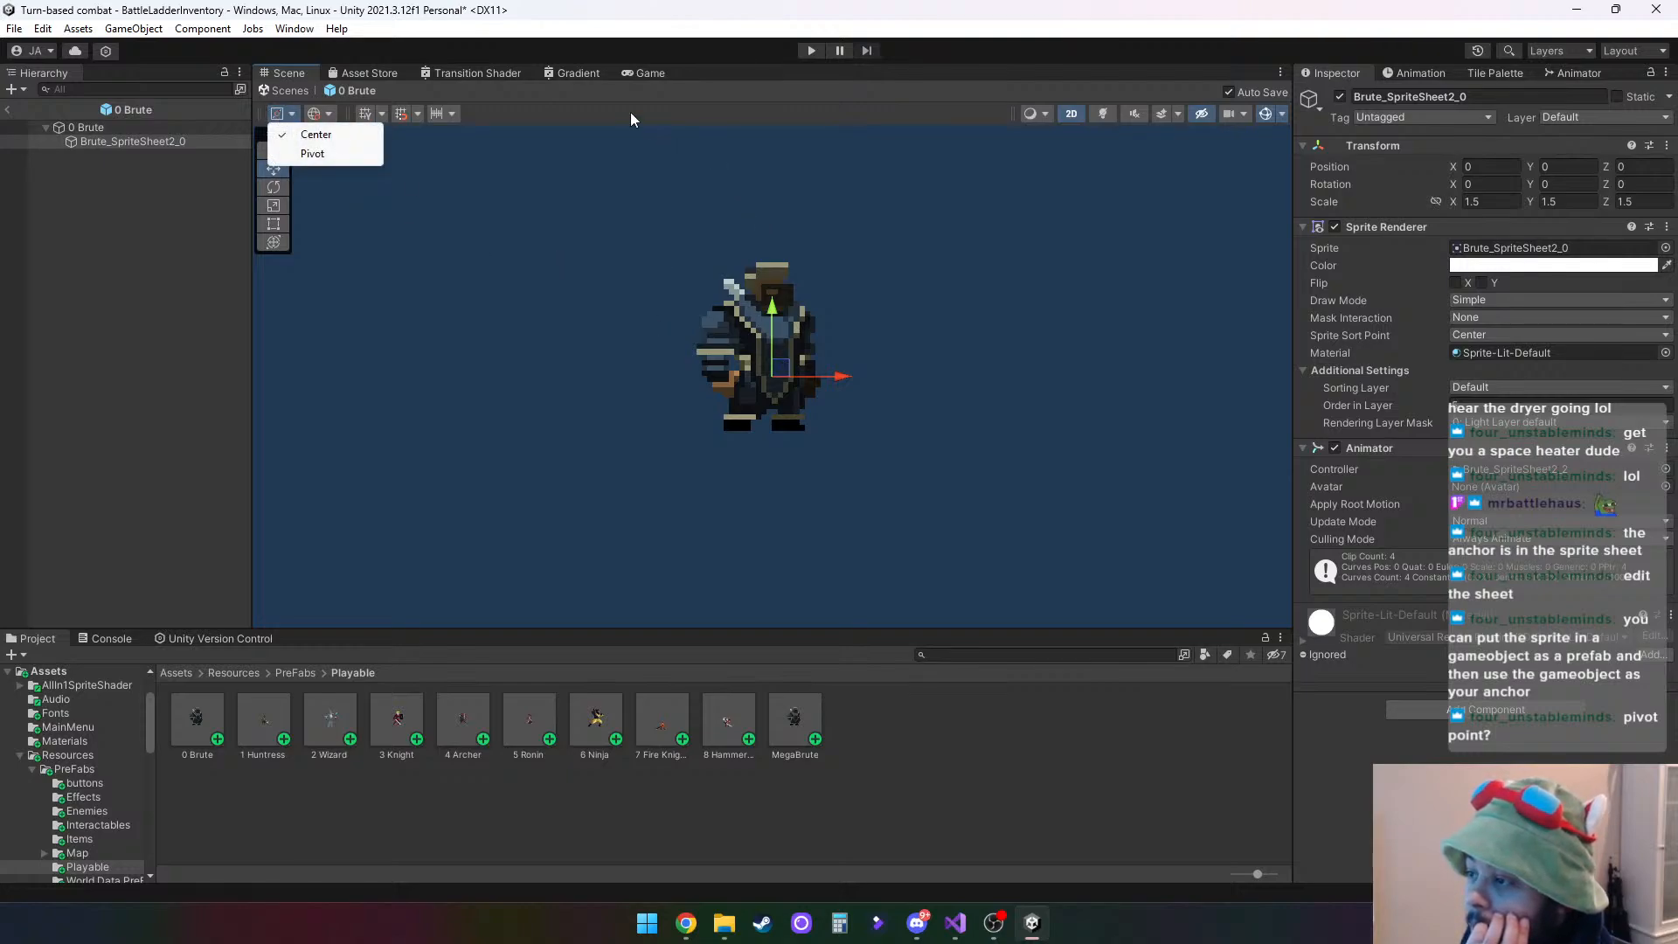
left_click(568, 120)
left_click(273, 115)
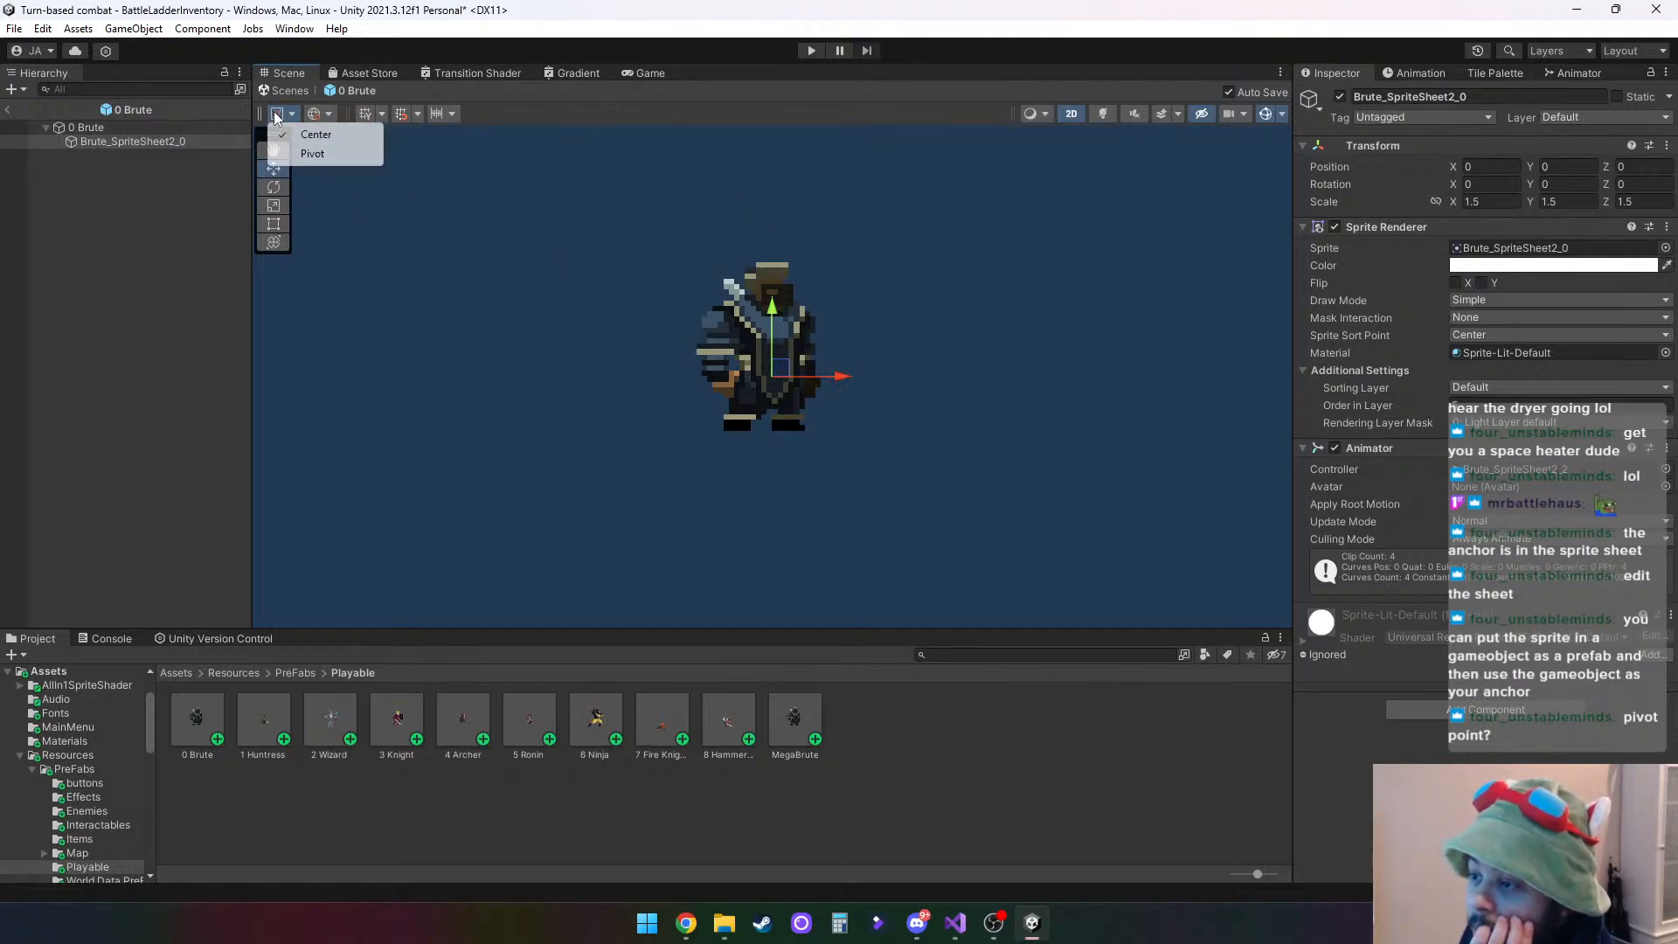
mouse_move(782, 366)
left_mouse_down()
mouse_move(801, 360)
mouse_move(760, 374)
left_mouse_up()
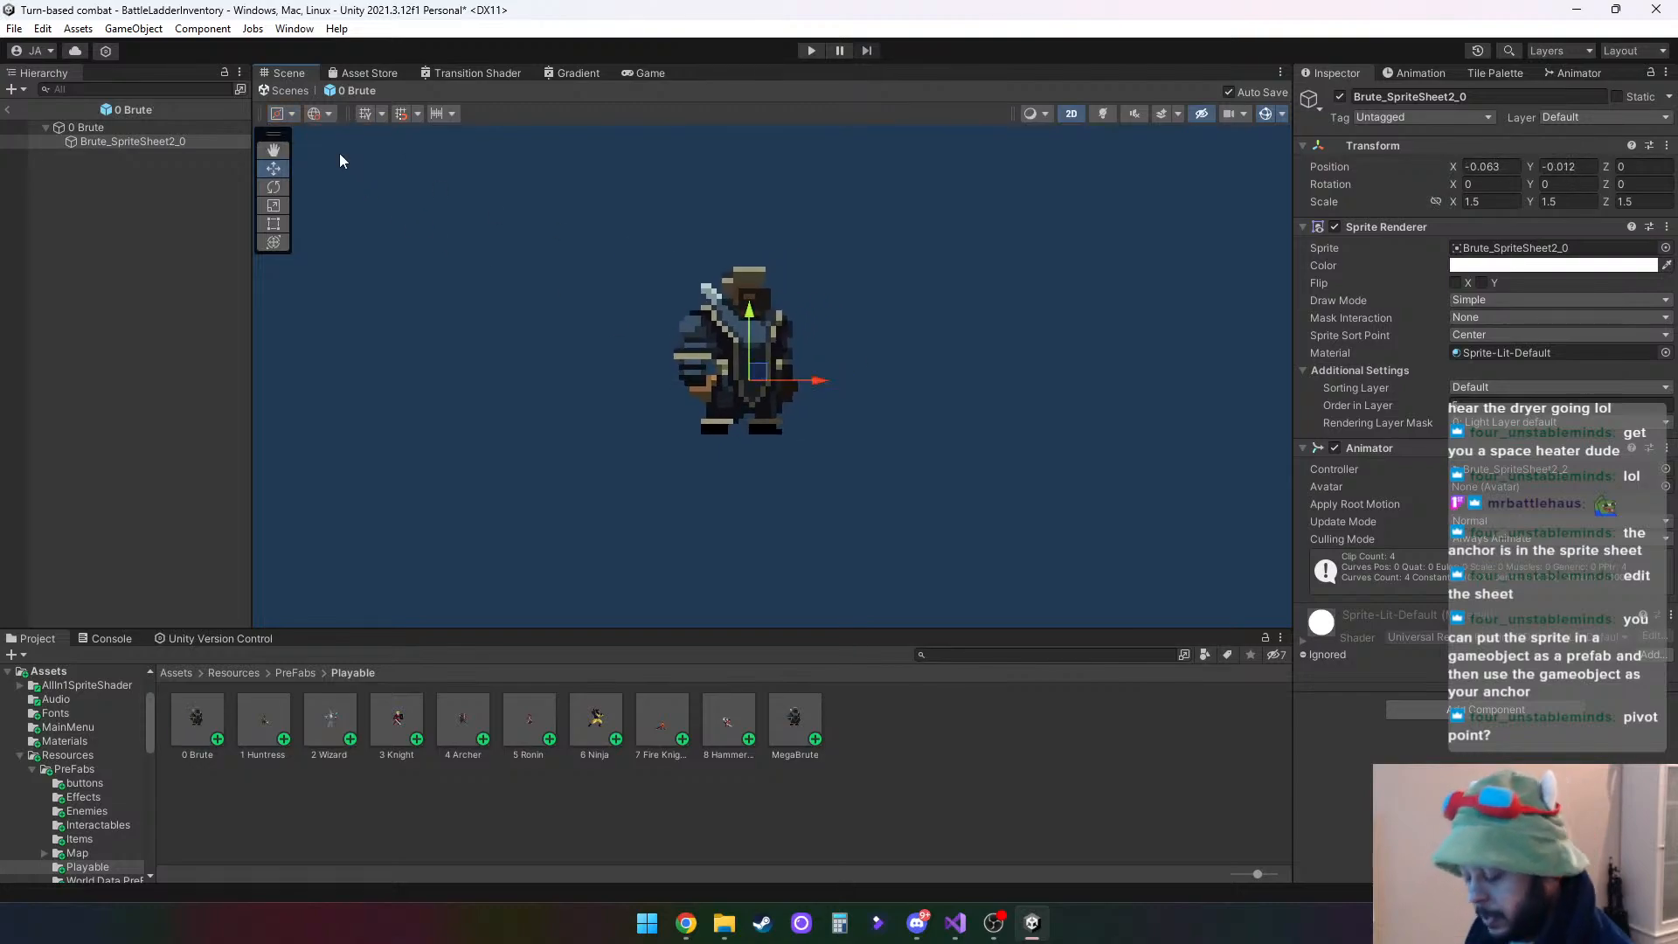
key("ctrl+z")
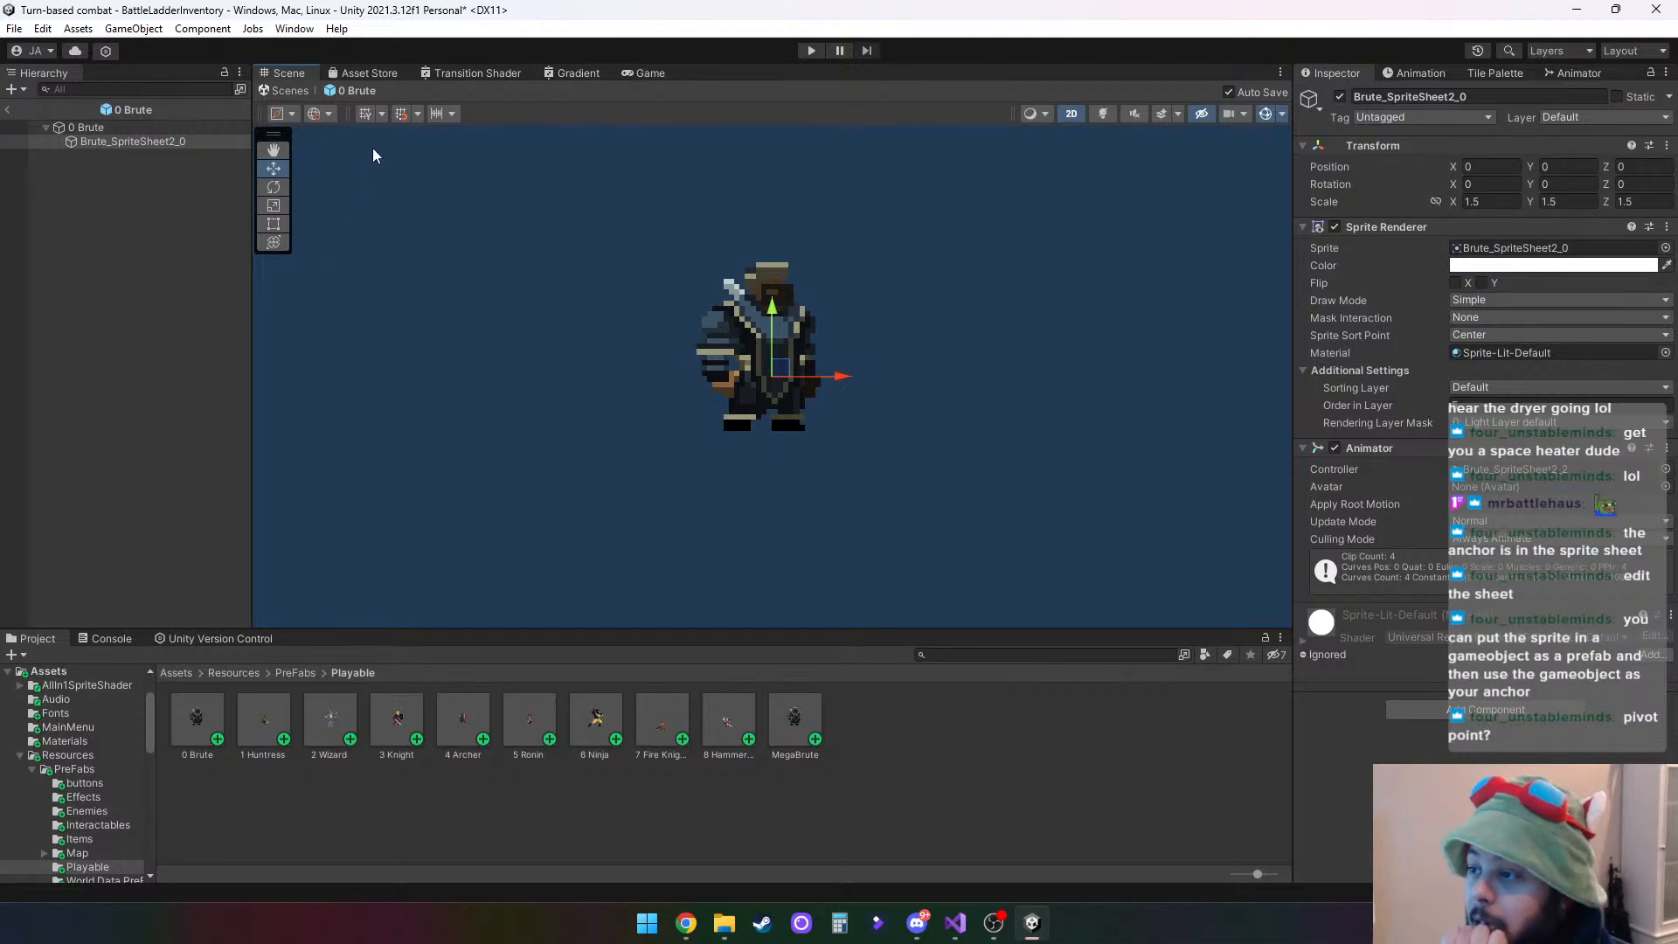
- Set the tool handle rotation to Local and compare the Transform positions of 0 Brute and its sprite child
left_click(316, 114)
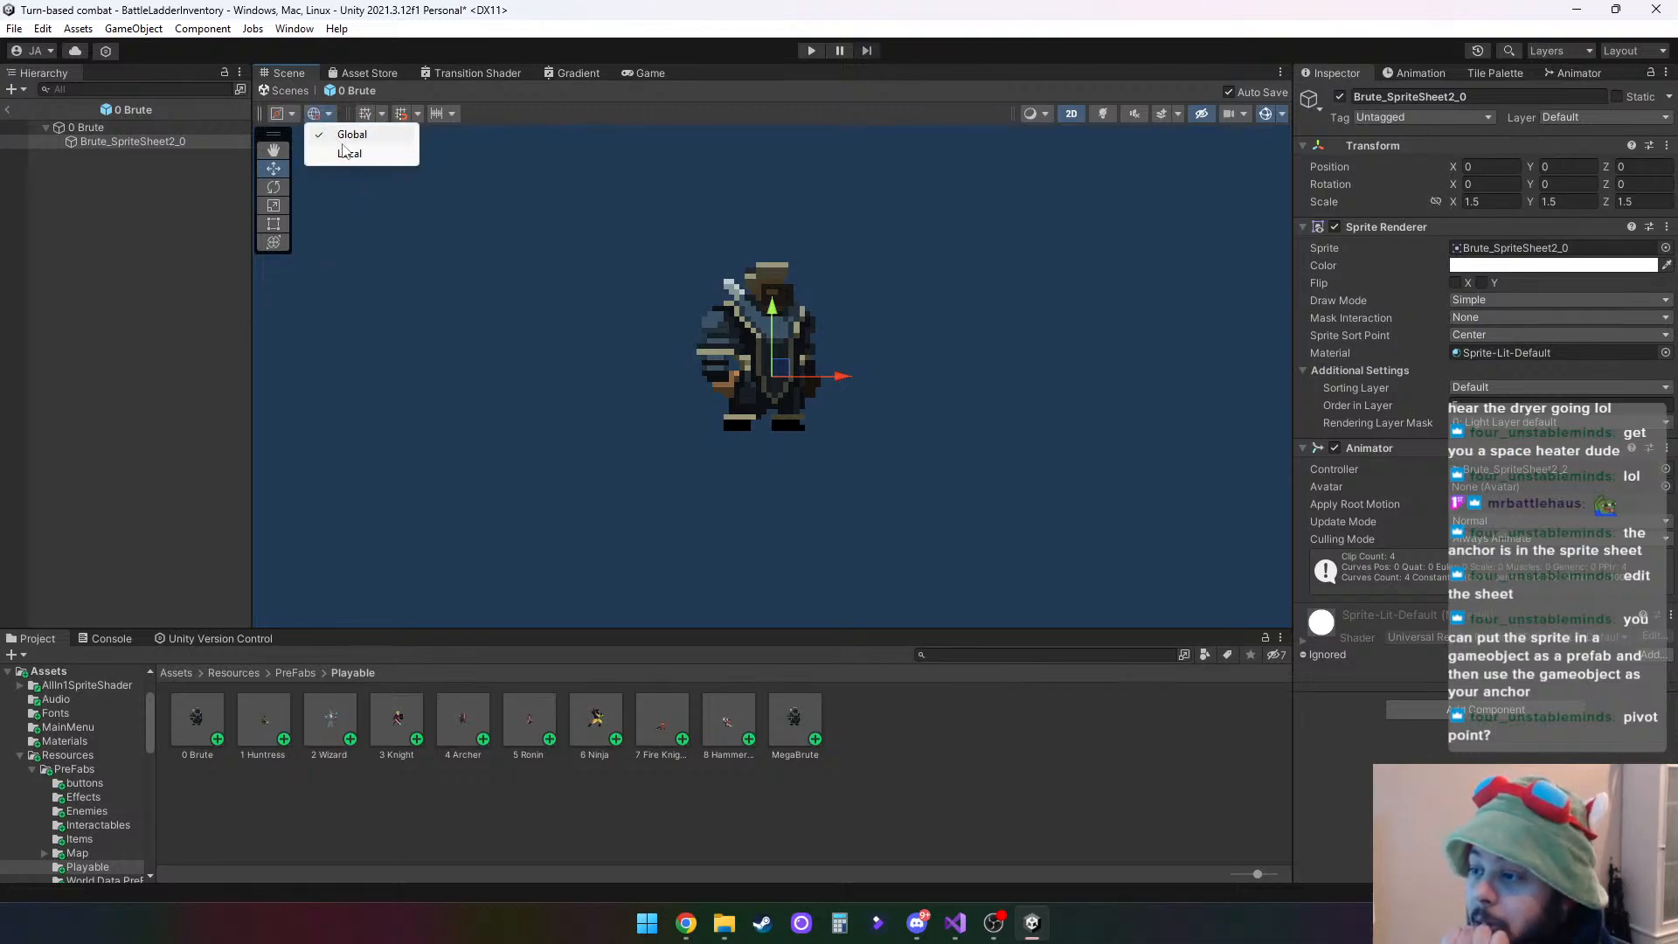
left_click(347, 153)
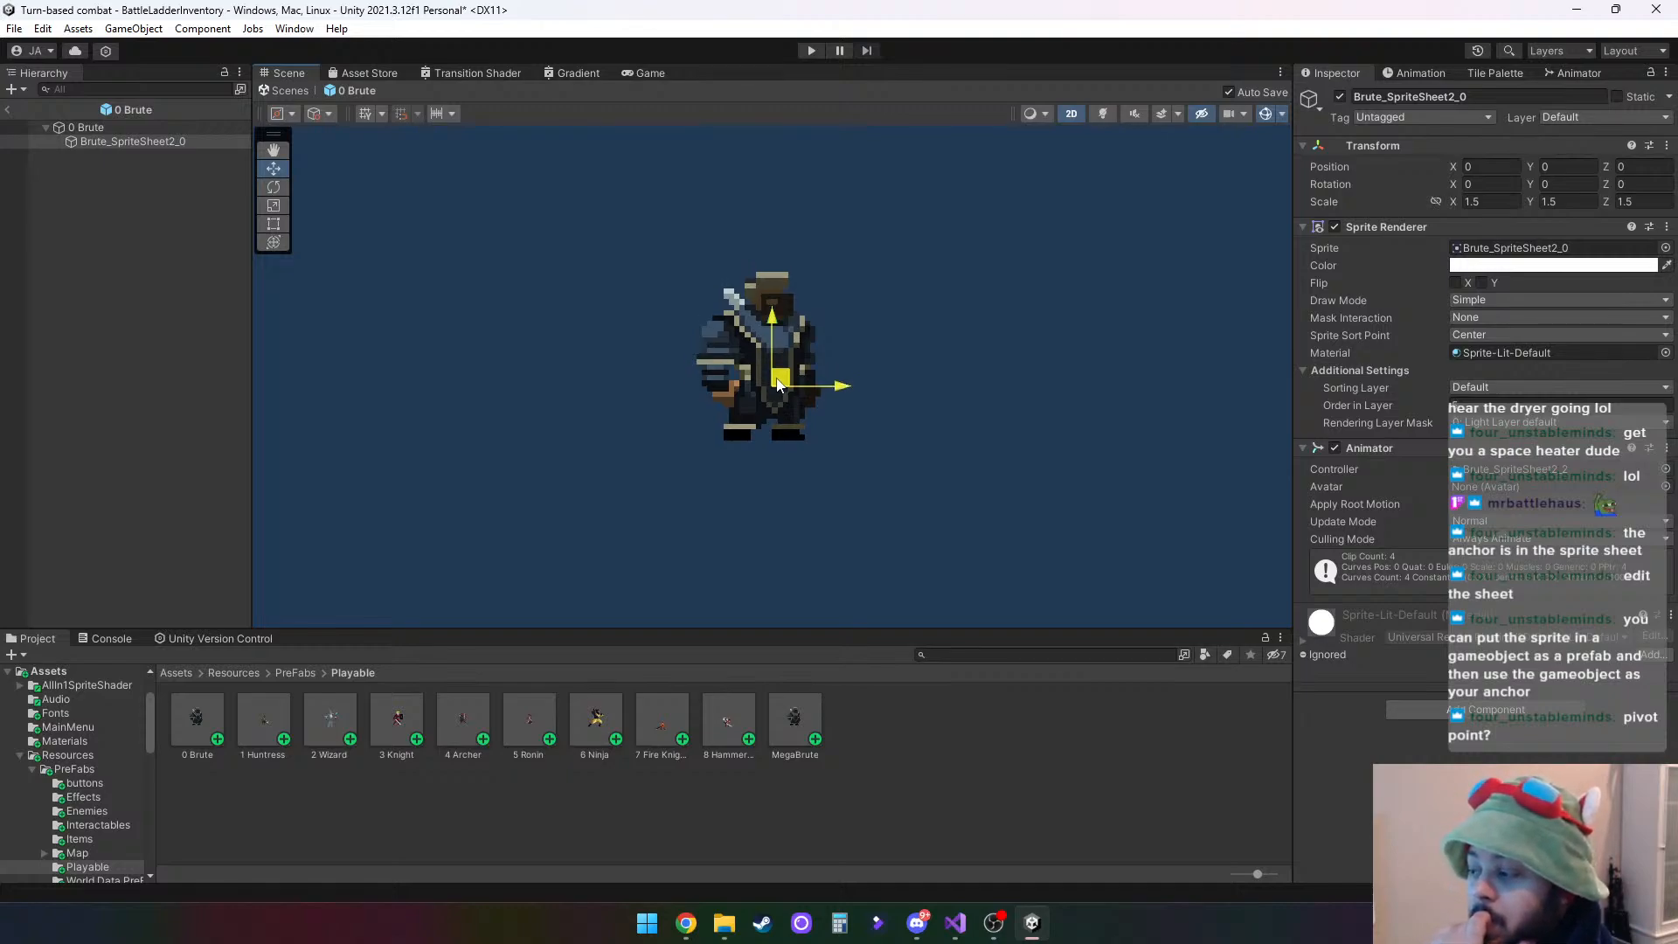
left_click(102, 128)
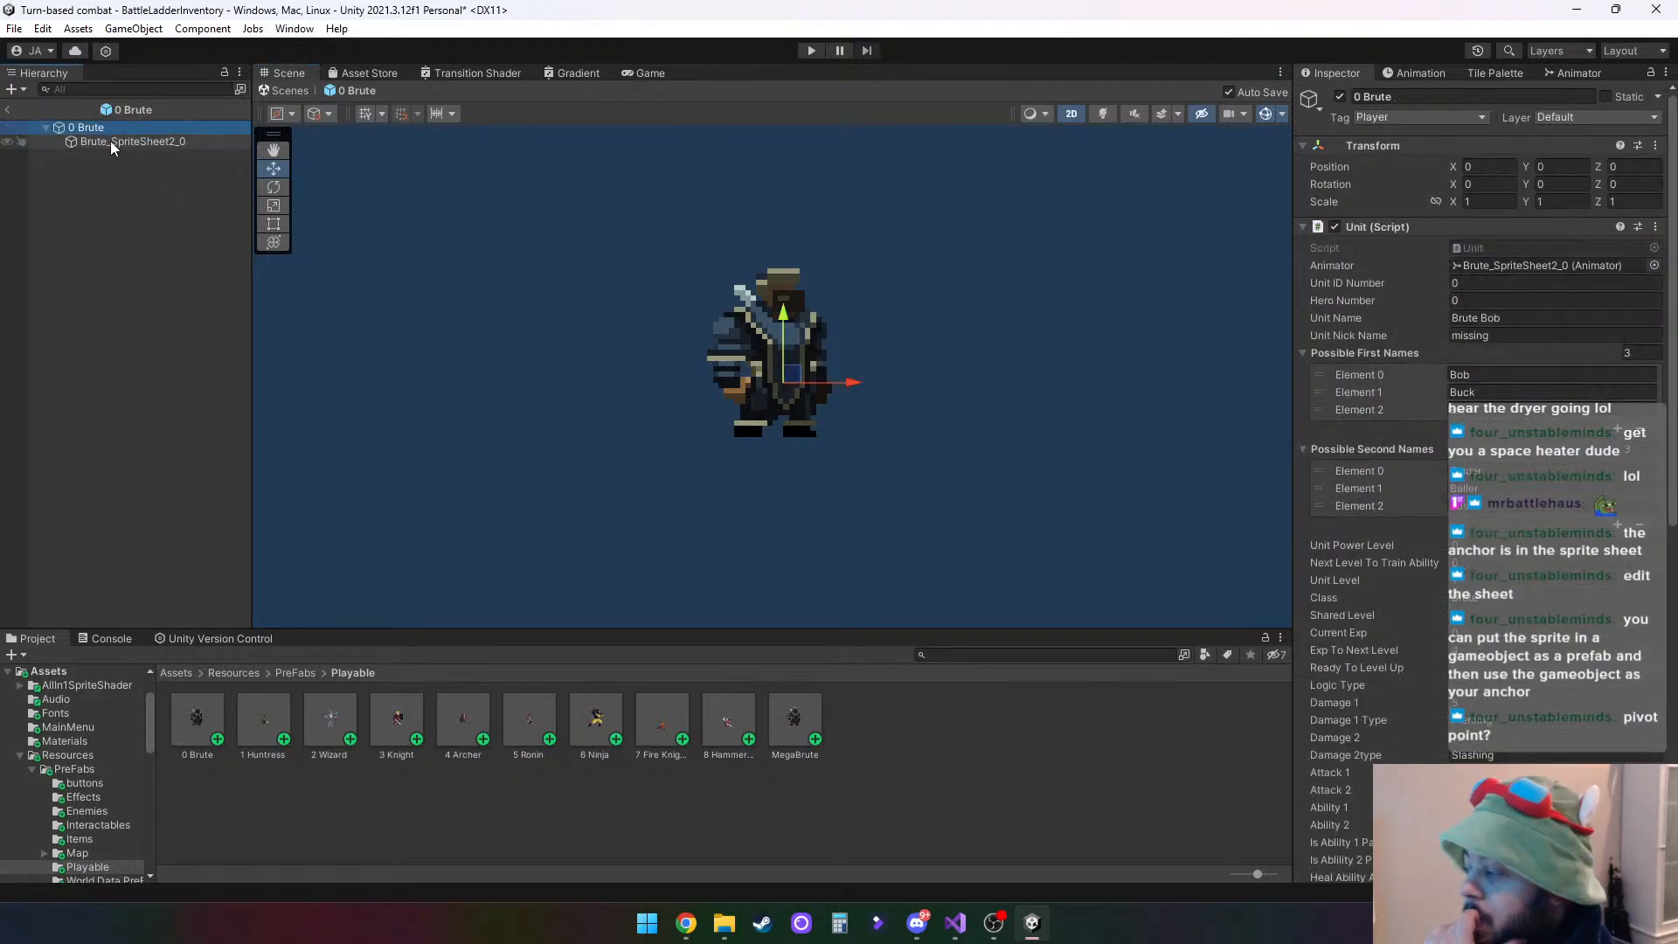
left_click(111, 141)
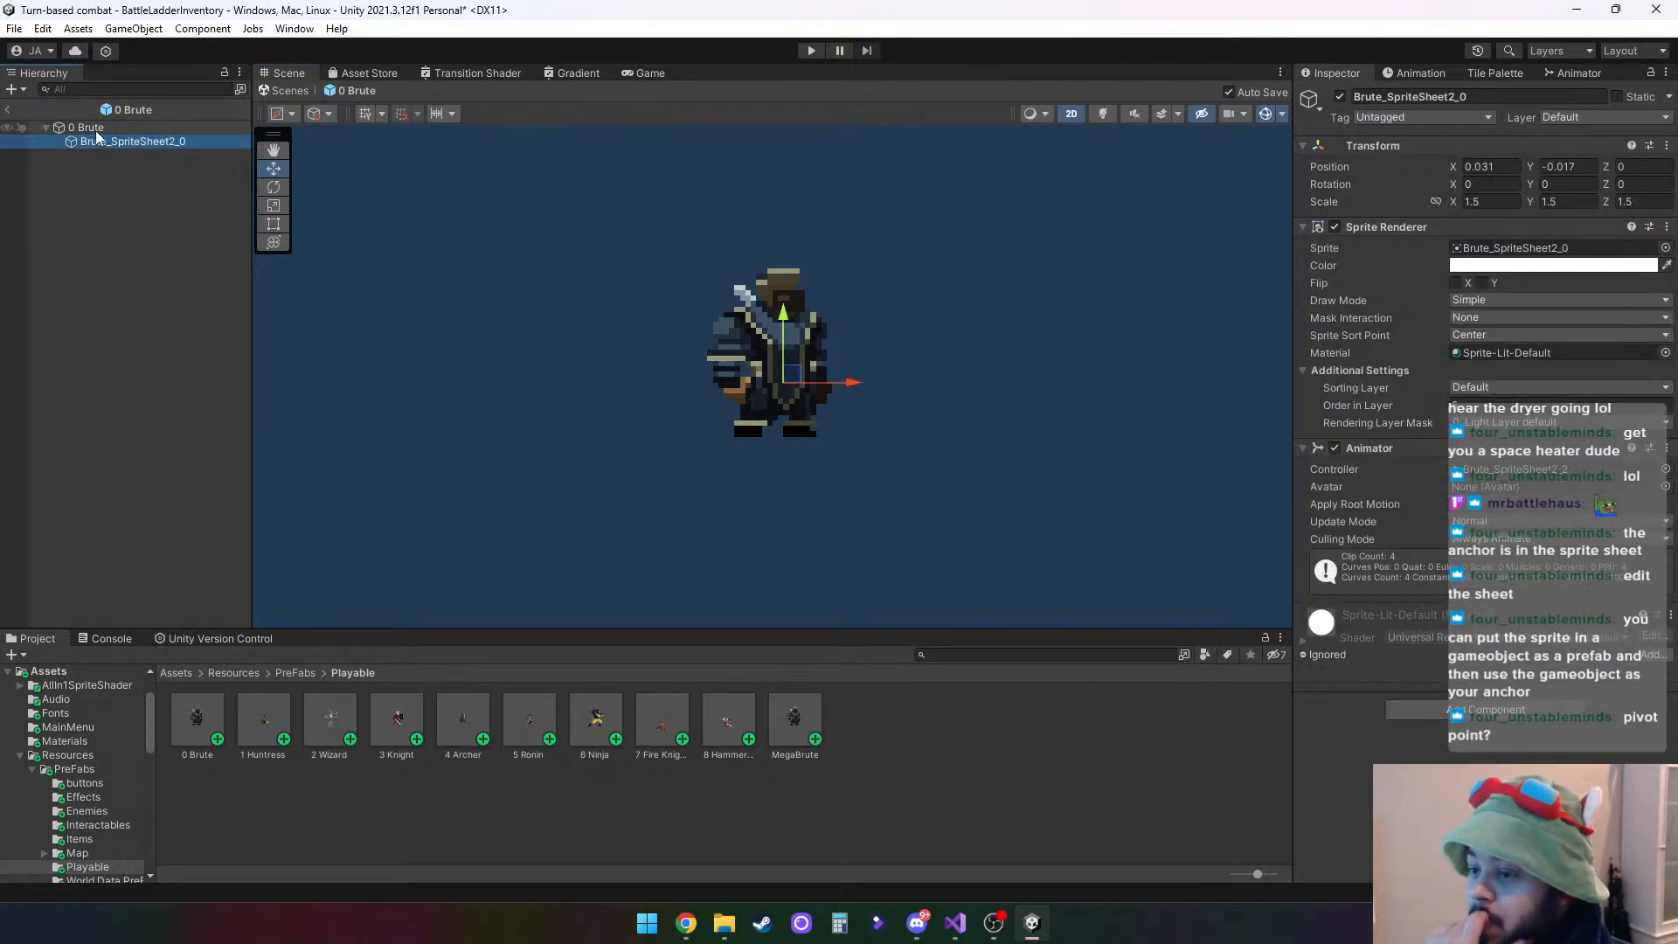
left_click(94, 128)
- Set Brute_SpriteSheet2_0's X and Y position to 0 in the prefab
left_click(124, 141)
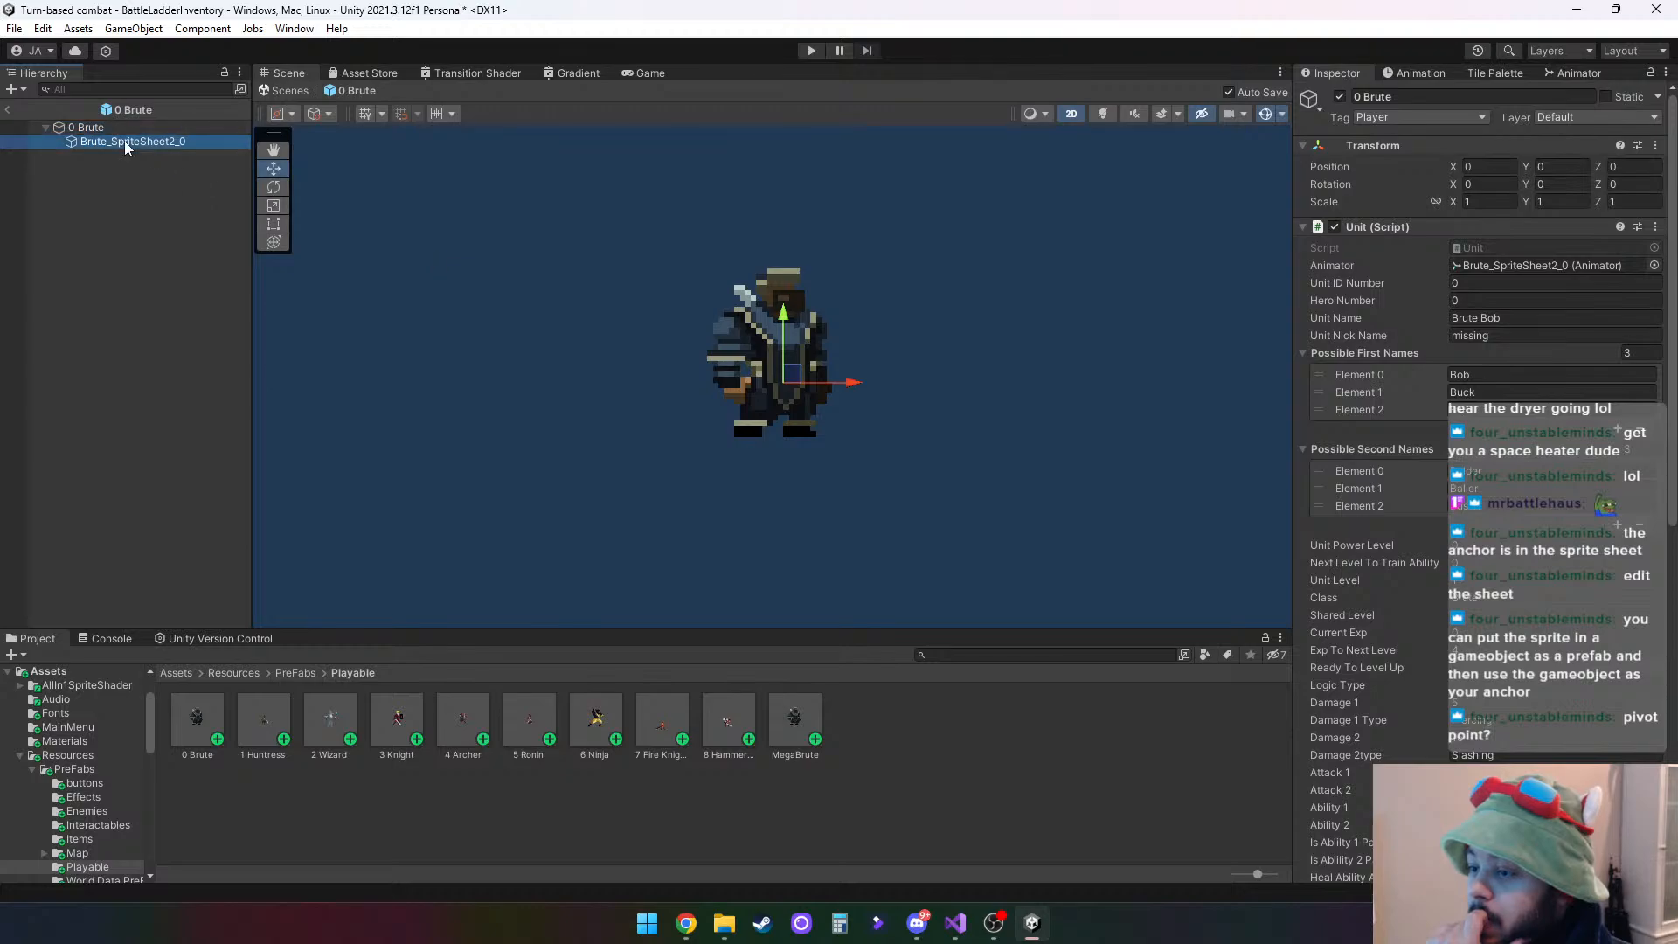
left_click(1496, 166)
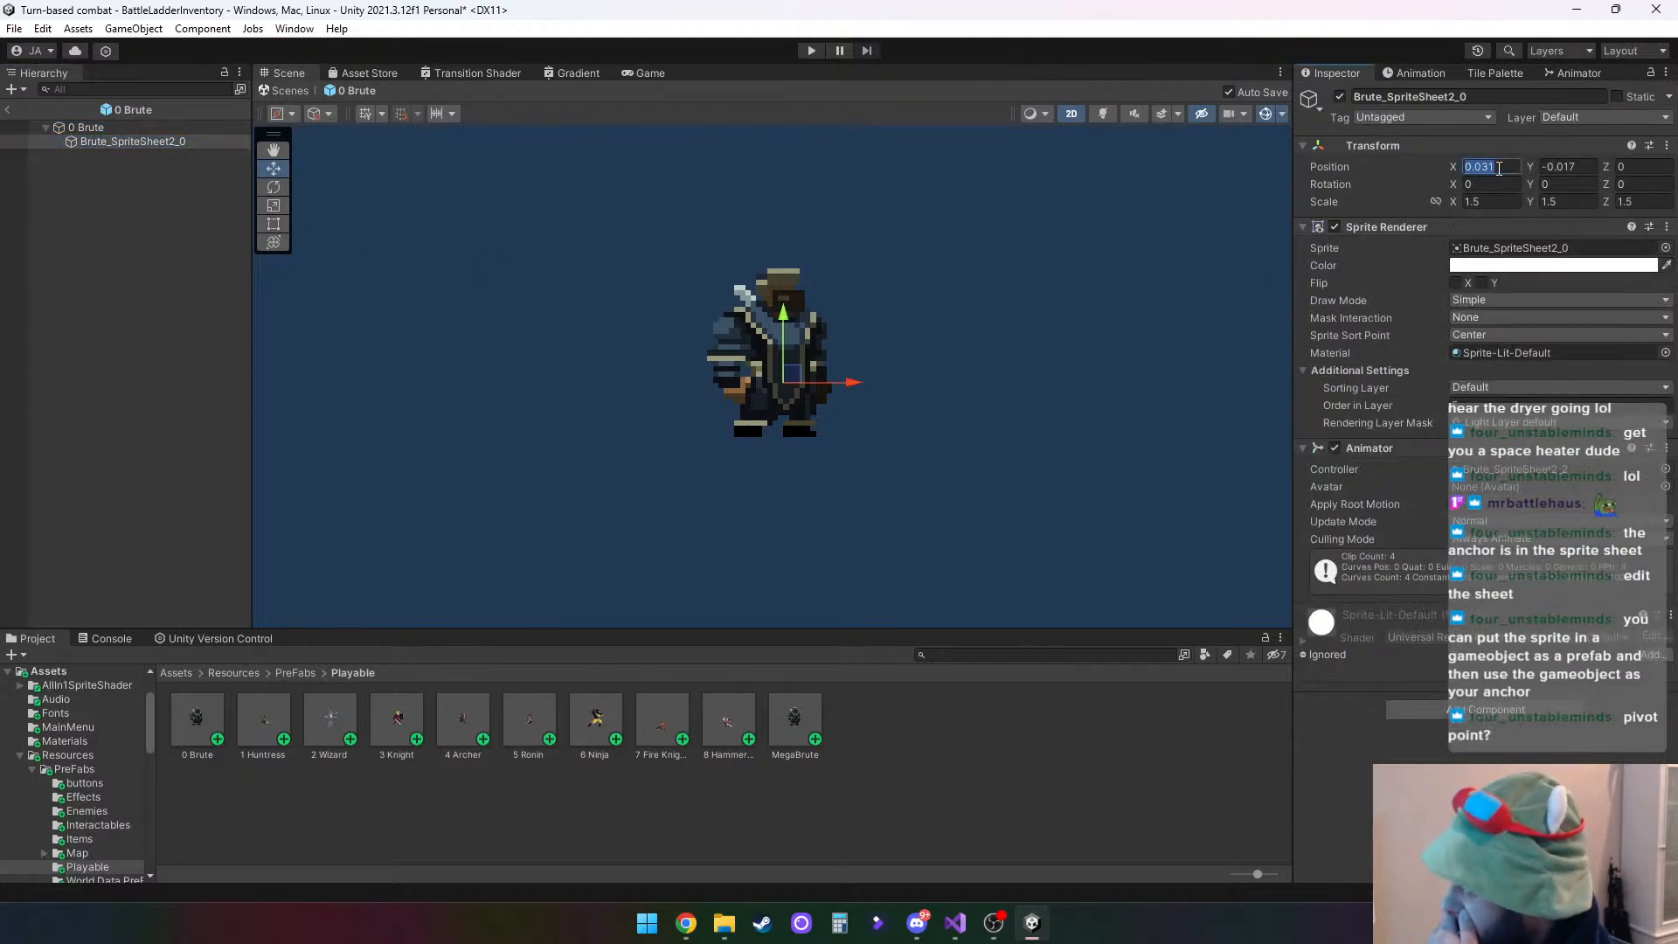
type("0")
key("Tab")
type("0")
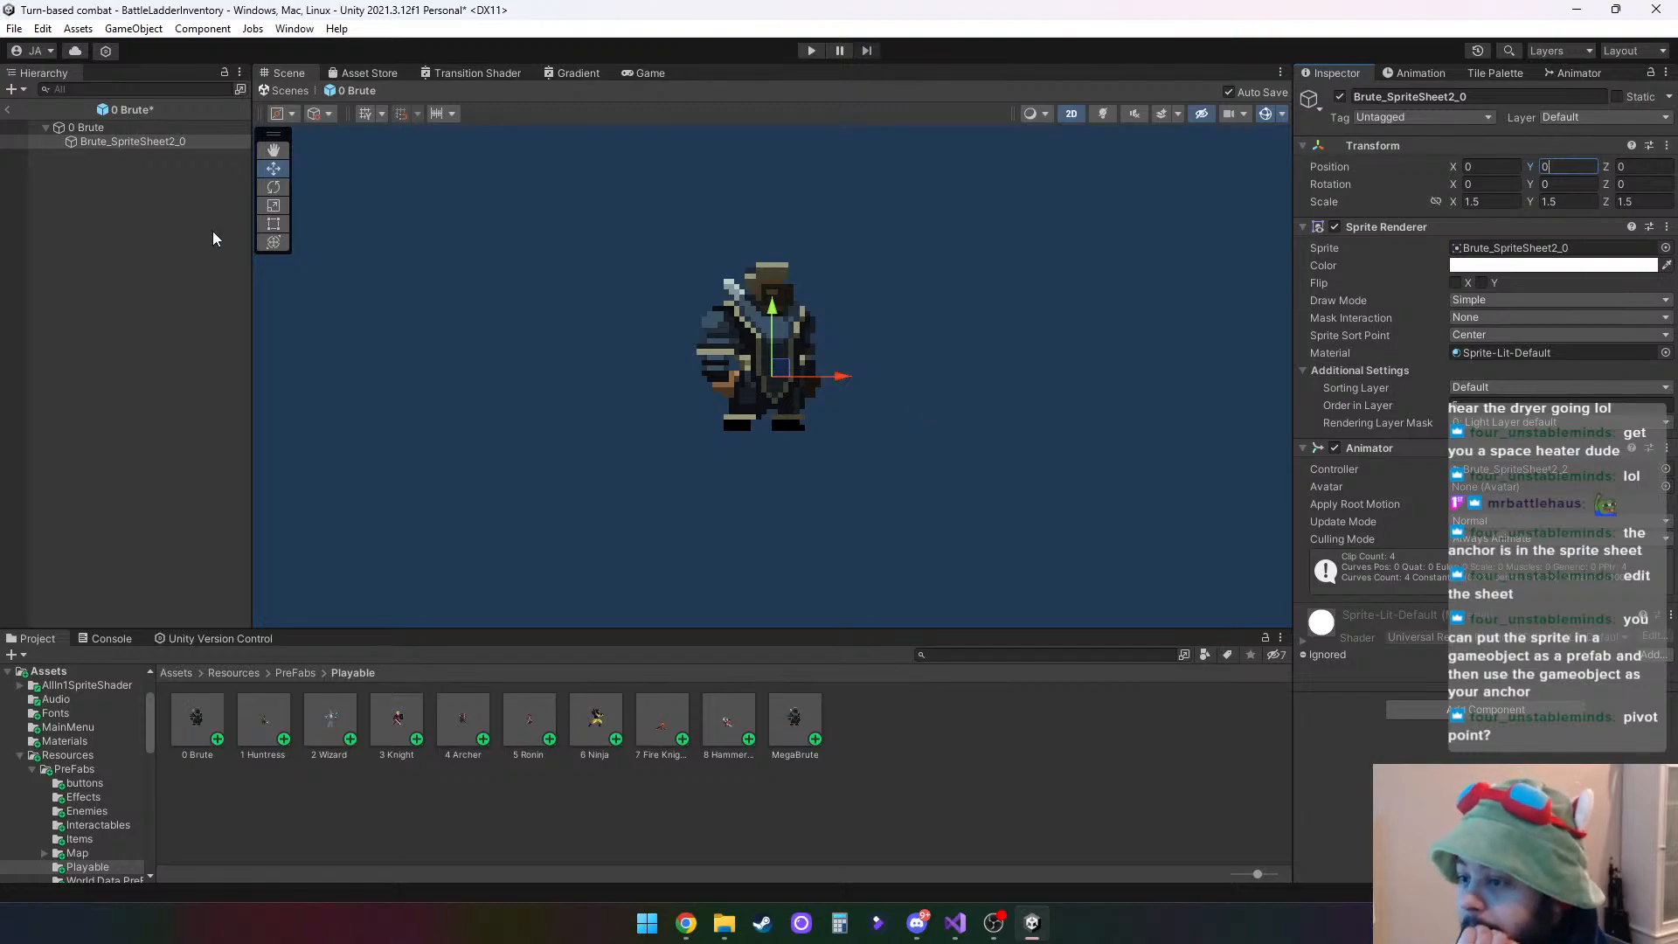
- Compare the Transform values of 0 Brute and Brute_SpriteSheet2_0 once more, and leave the prefab for the scene
left_click(89, 128)
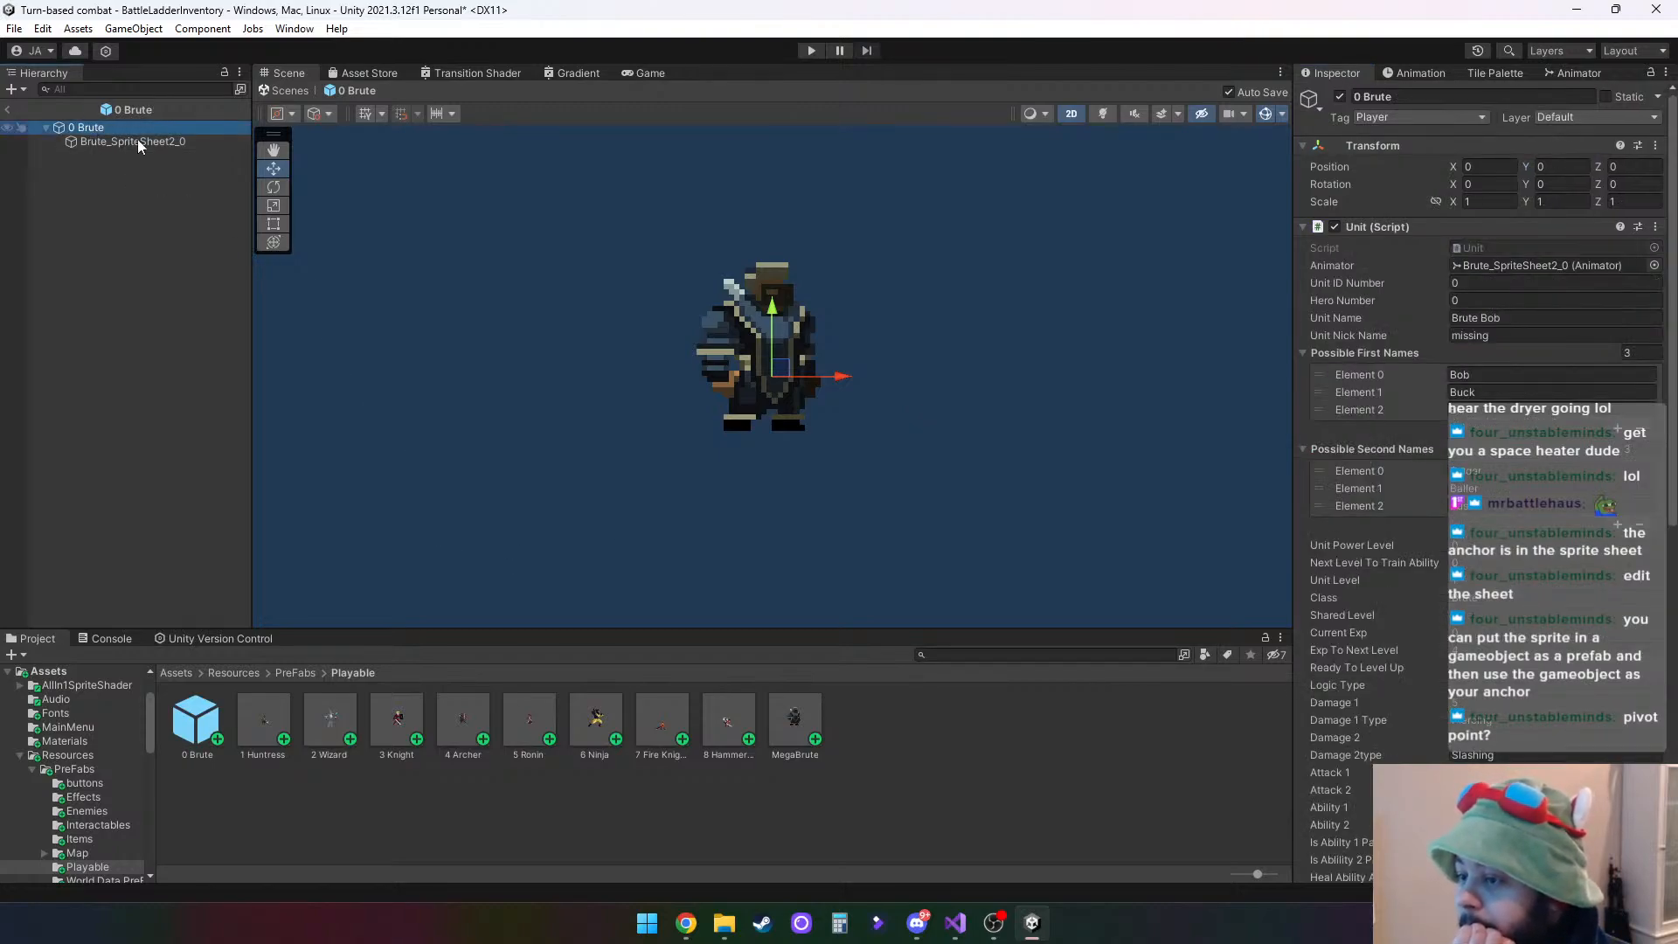
left_click(138, 141)
left_click(107, 129)
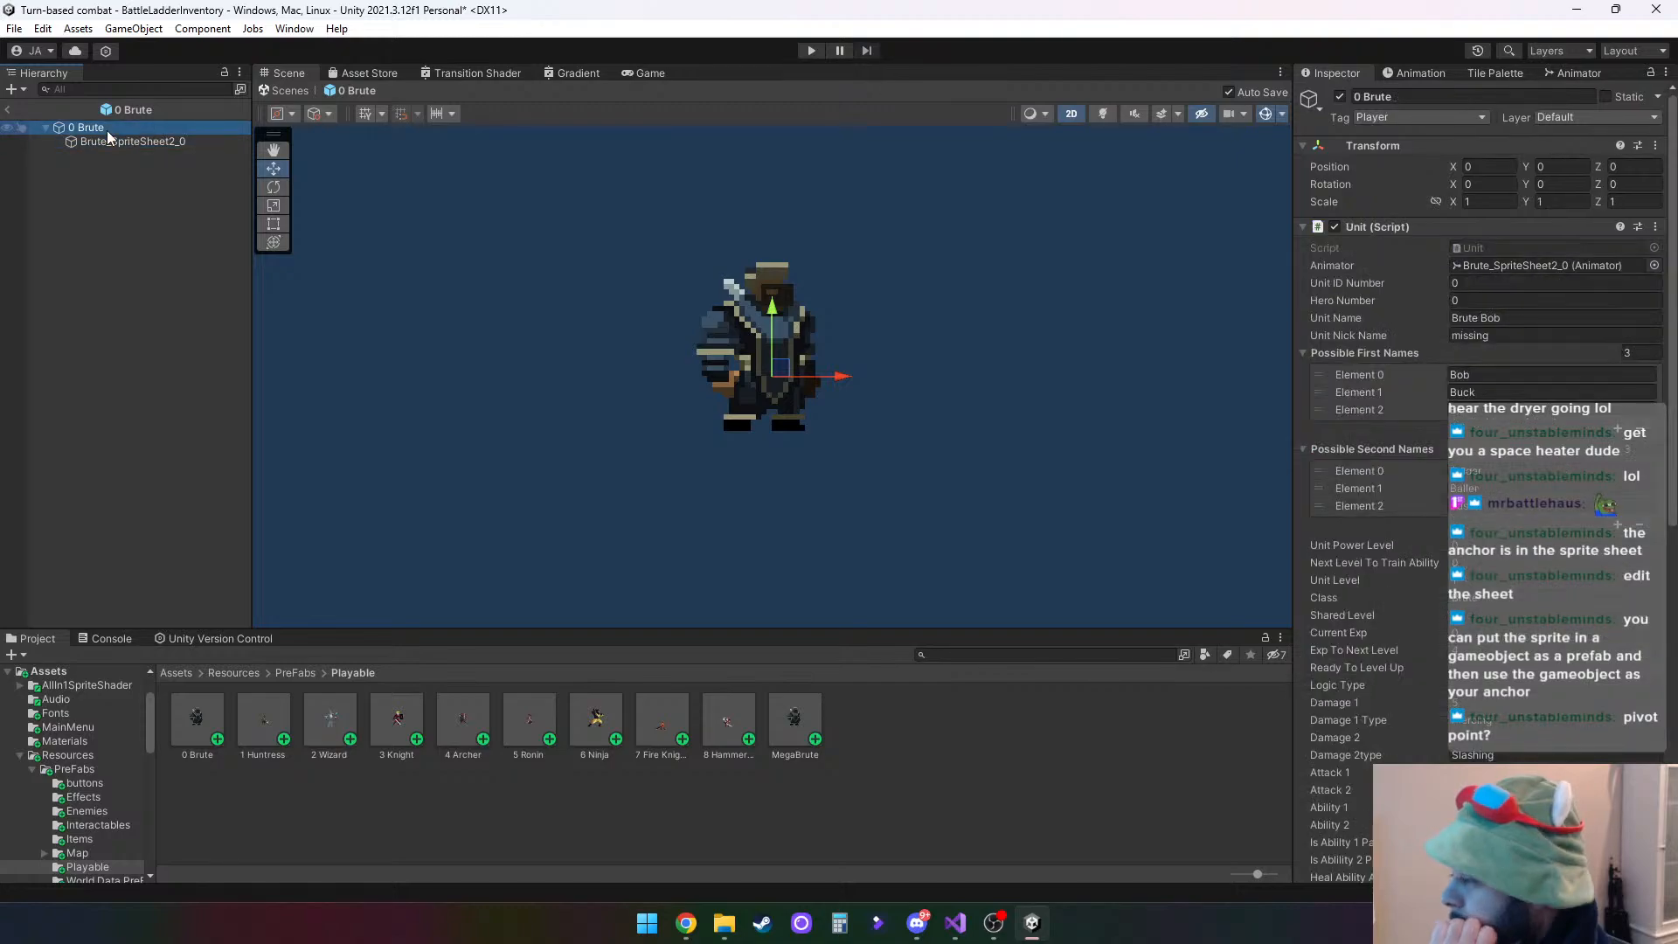
left_click(150, 140)
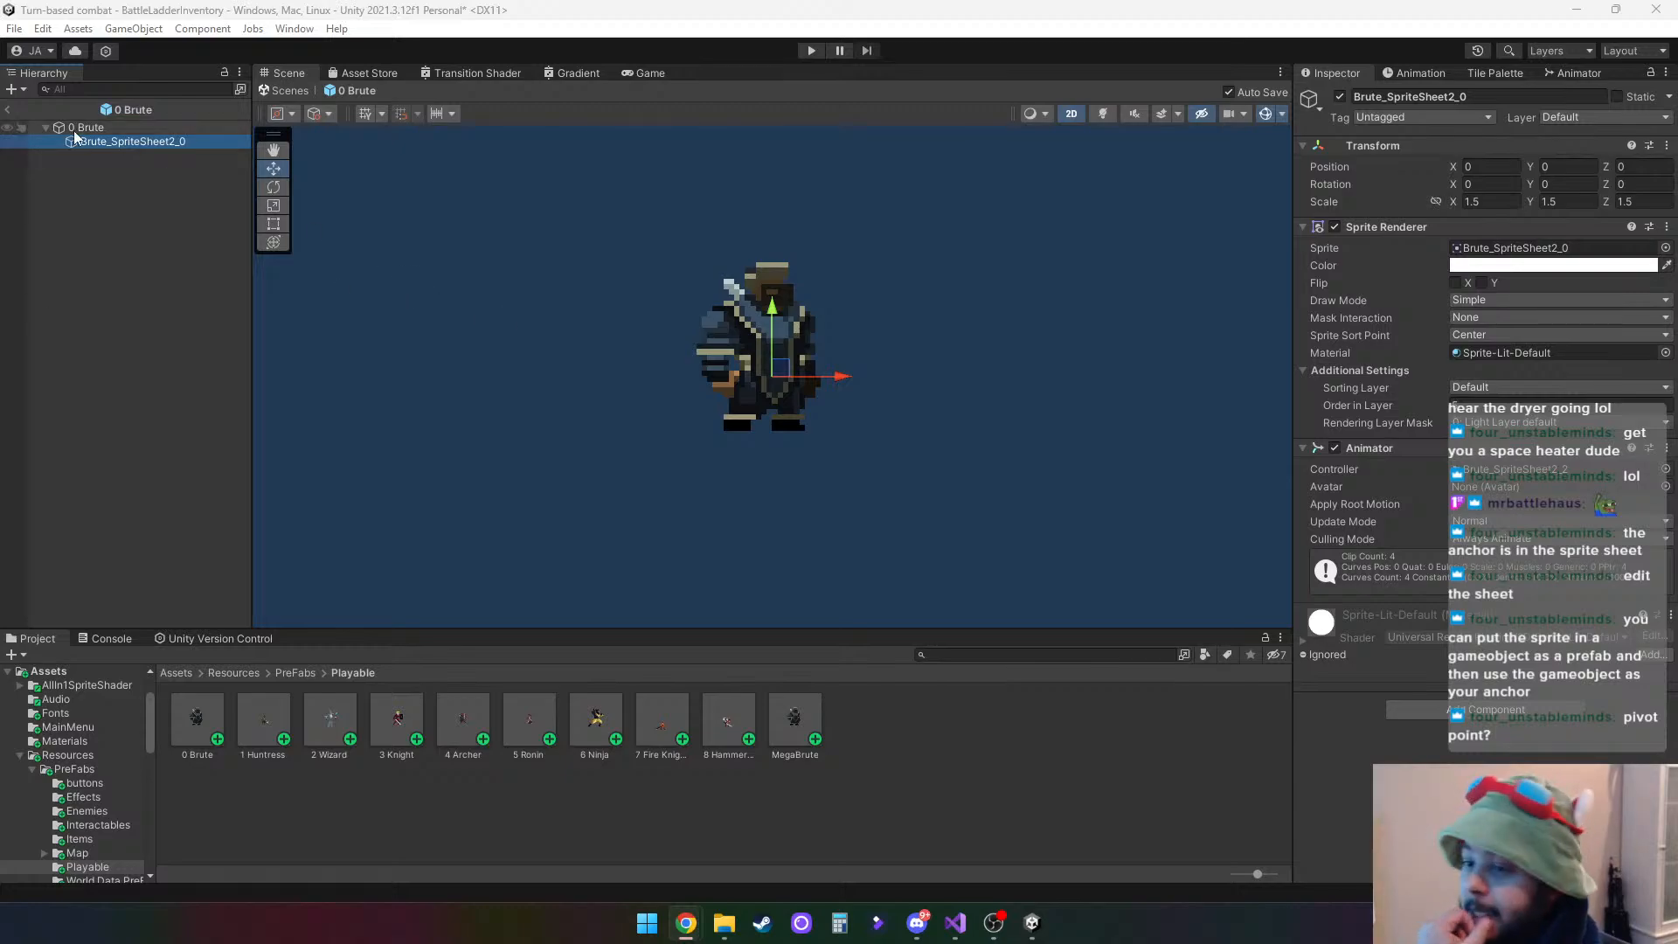
left_click(8, 109)
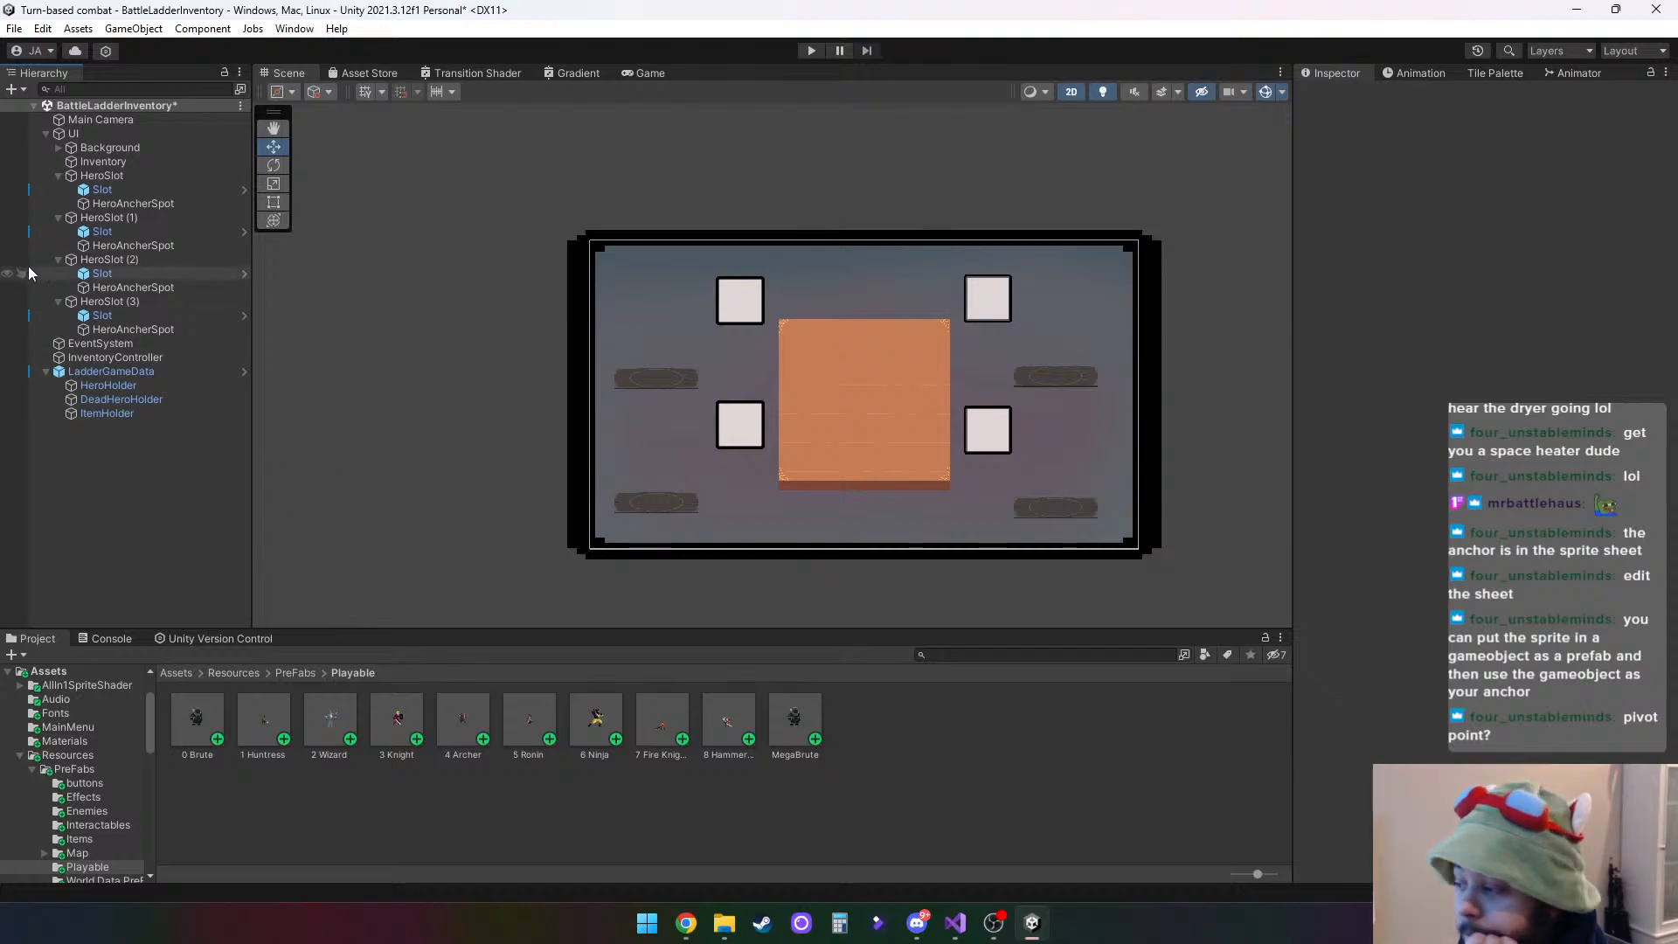
- Delete LadderGameData from the BattleLadderInventory scene and save the scene
right_click(156, 369)
left_click(247, 447)
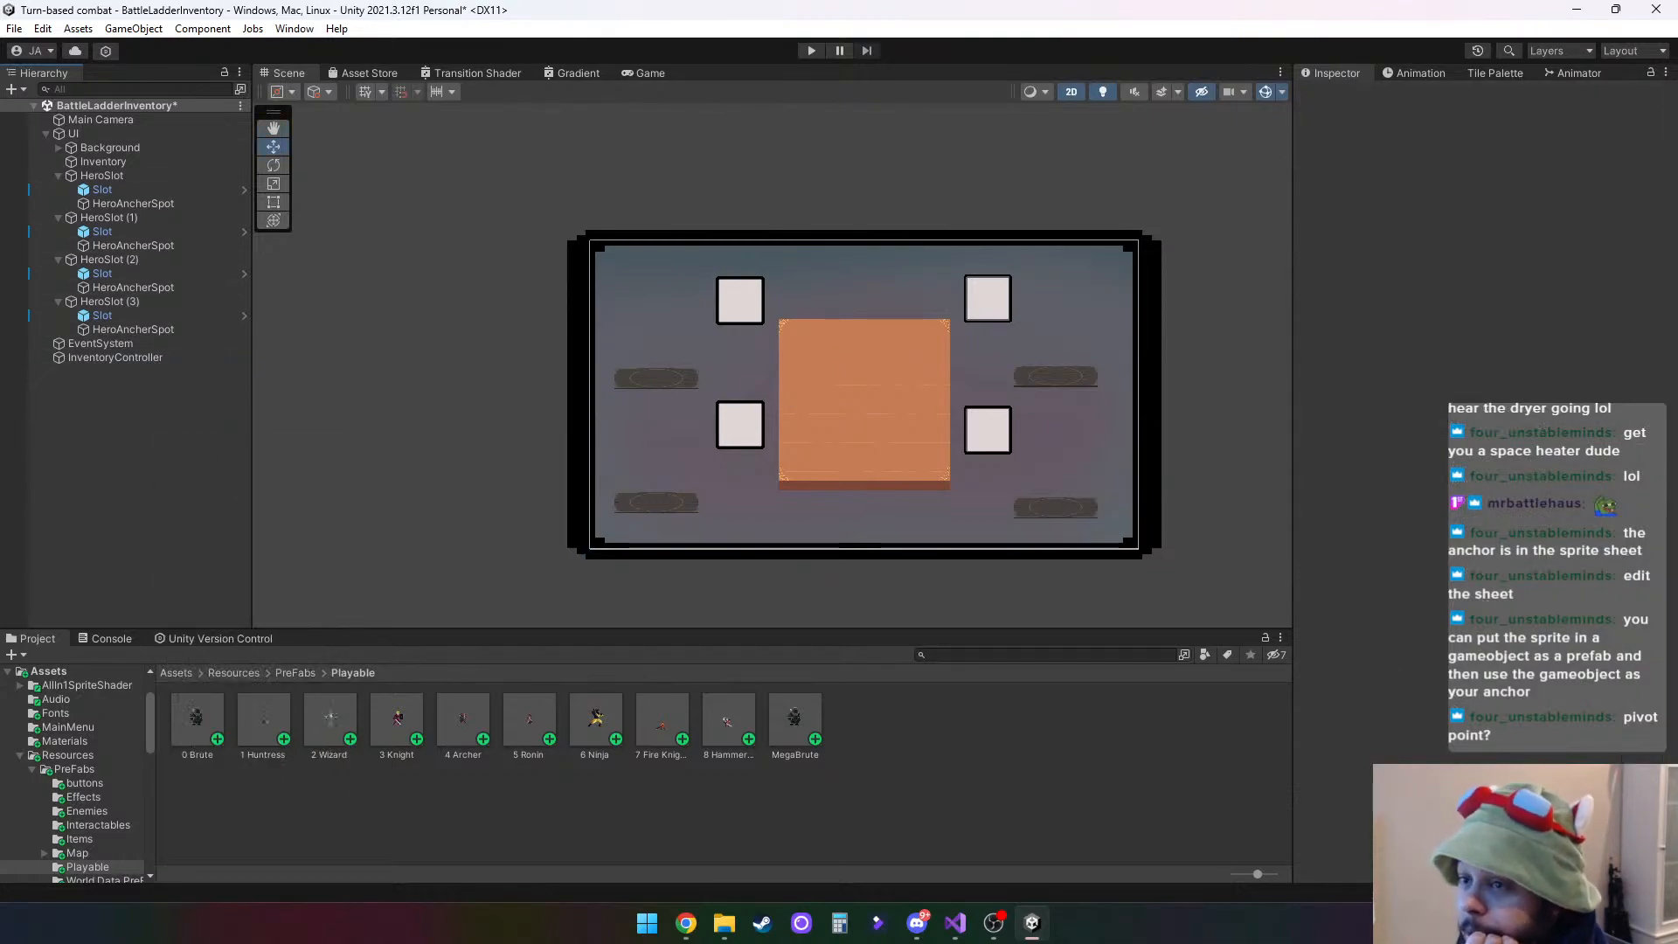
left_click(14, 28)
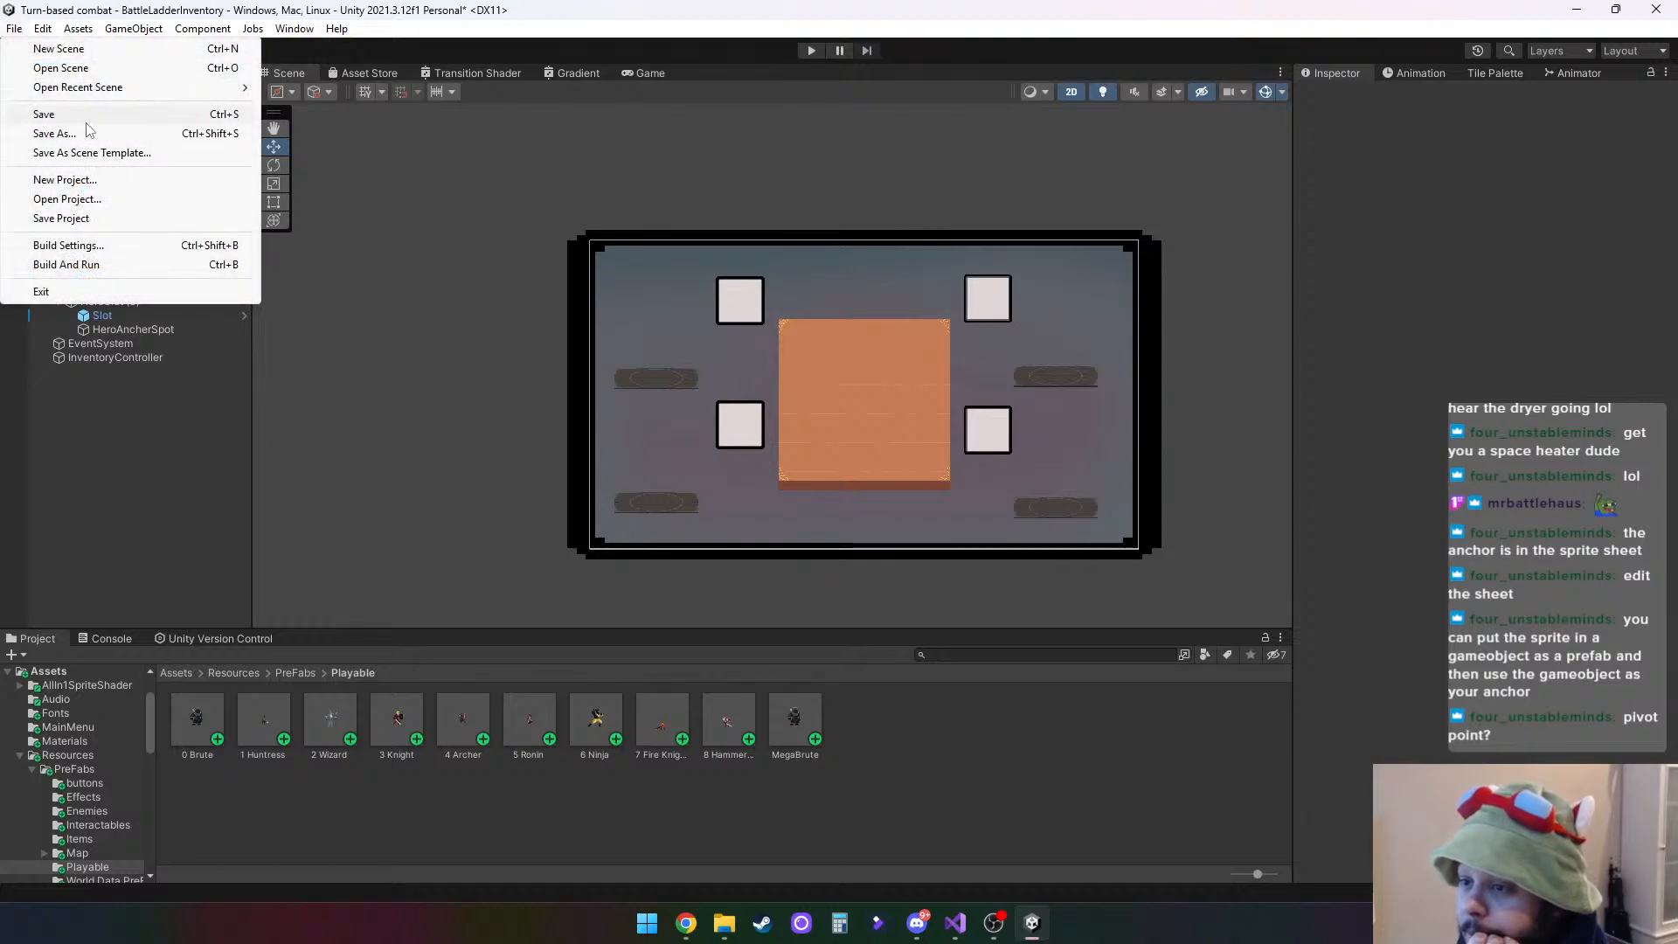
left_click(52, 114)
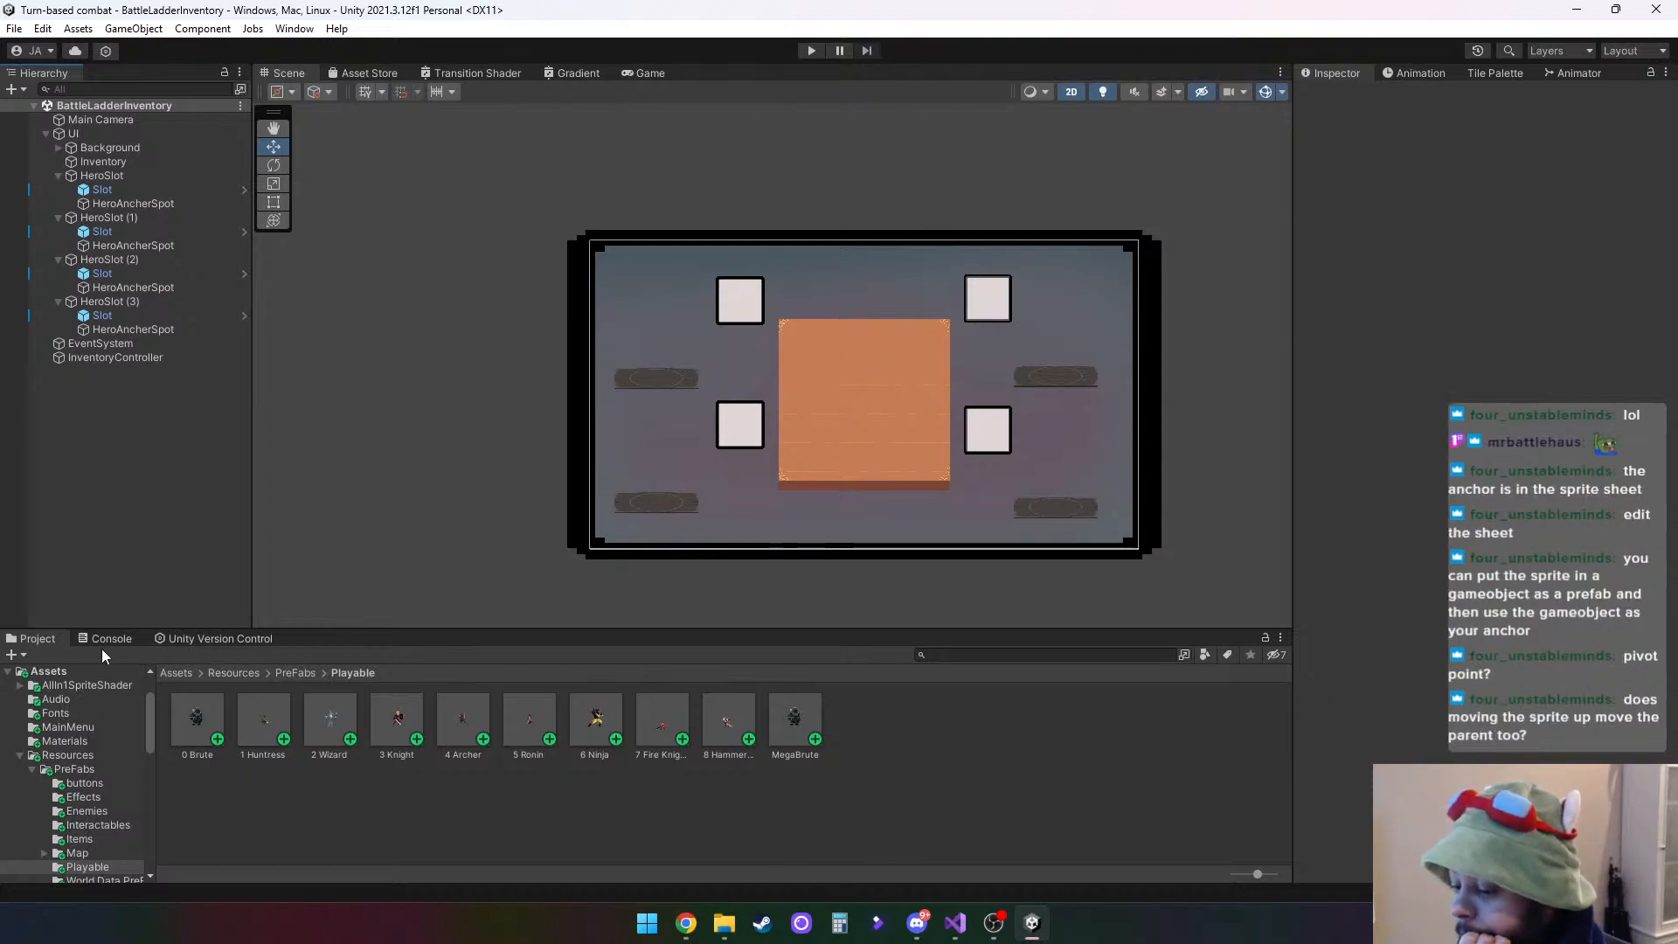
- Look into BattleScene 1 and open the BattleLadder scene from the Ladder folder under Scenes
scroll(86, 737, "down", 3)
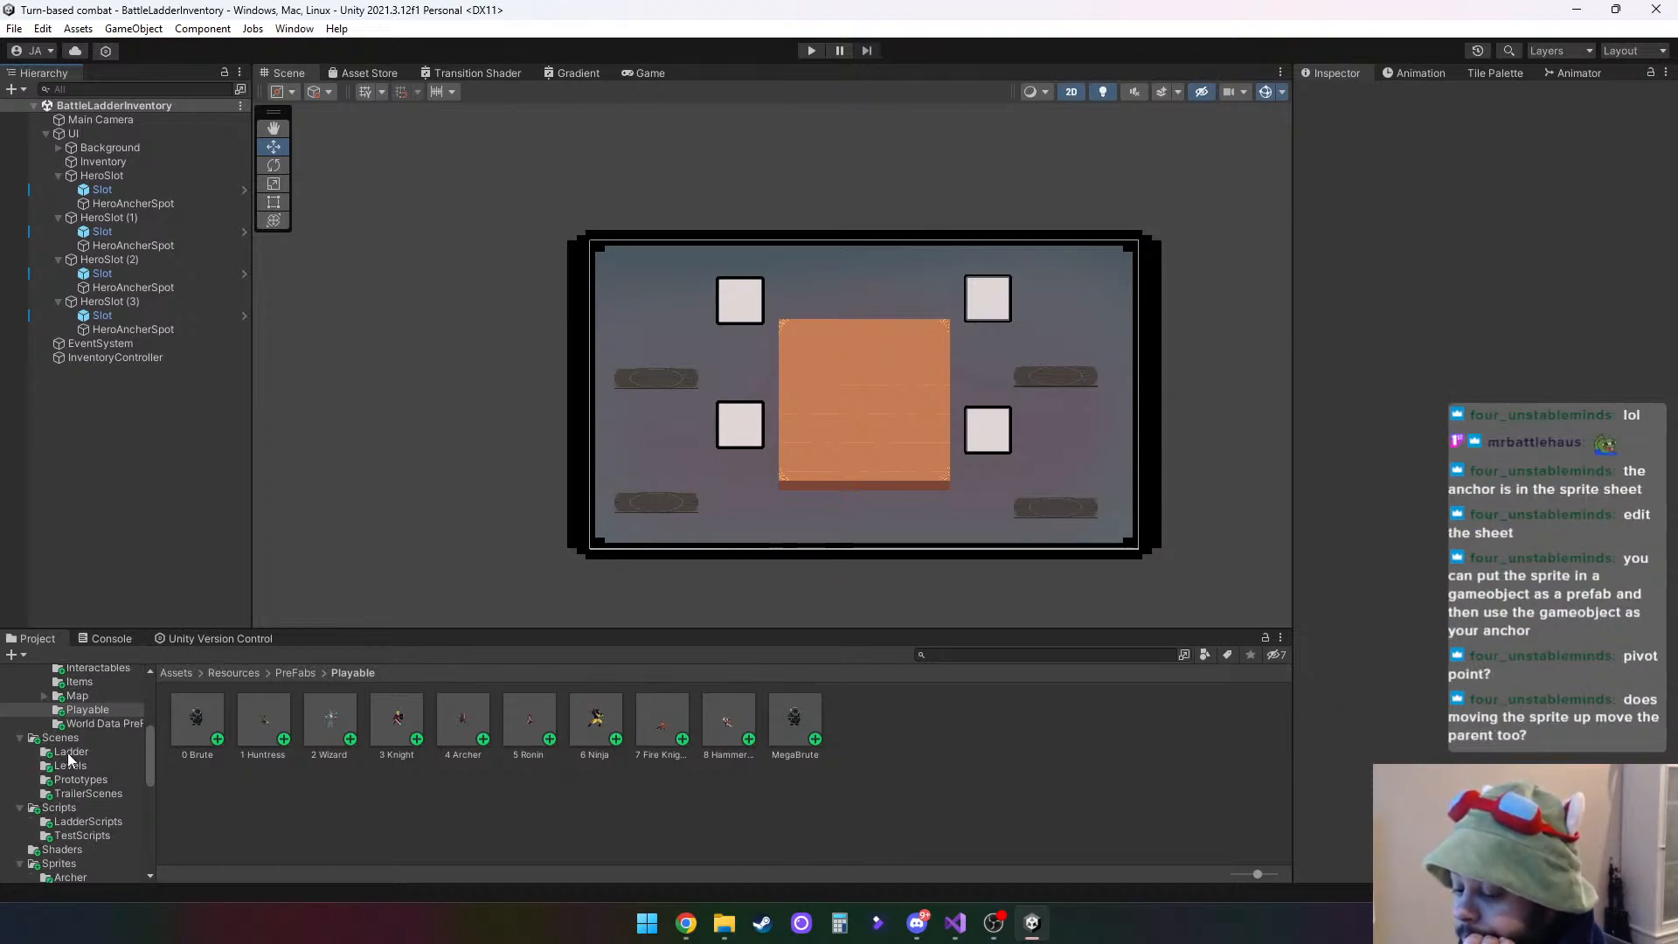
left_click(60, 738)
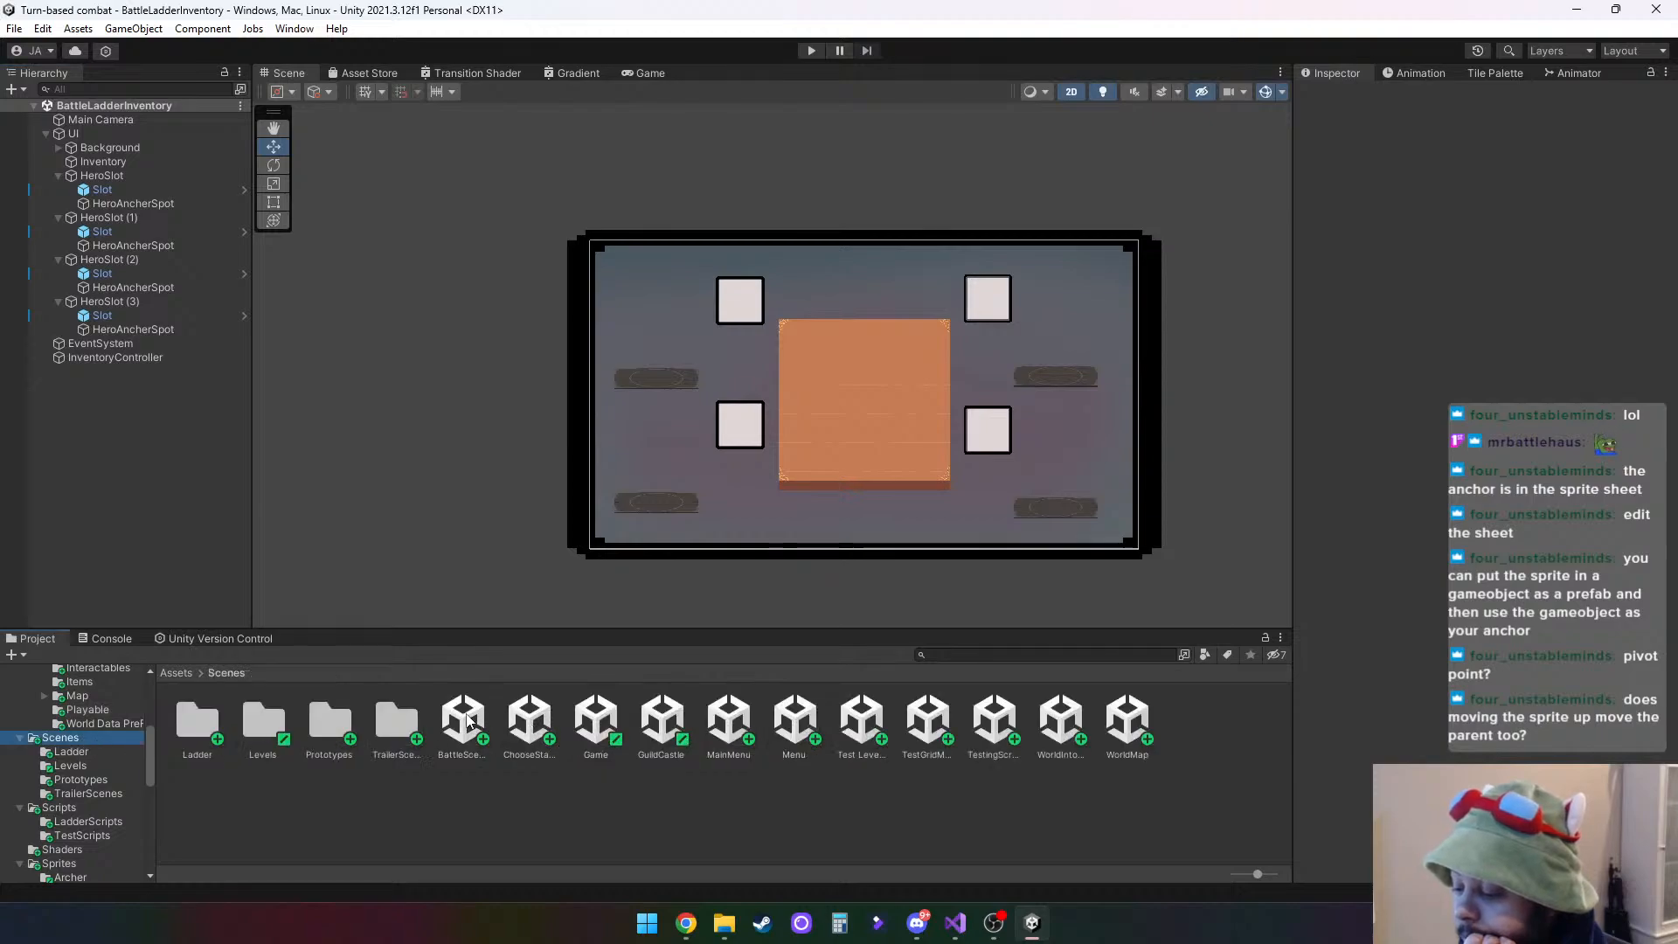
left_click(469, 720)
double_click(468, 721)
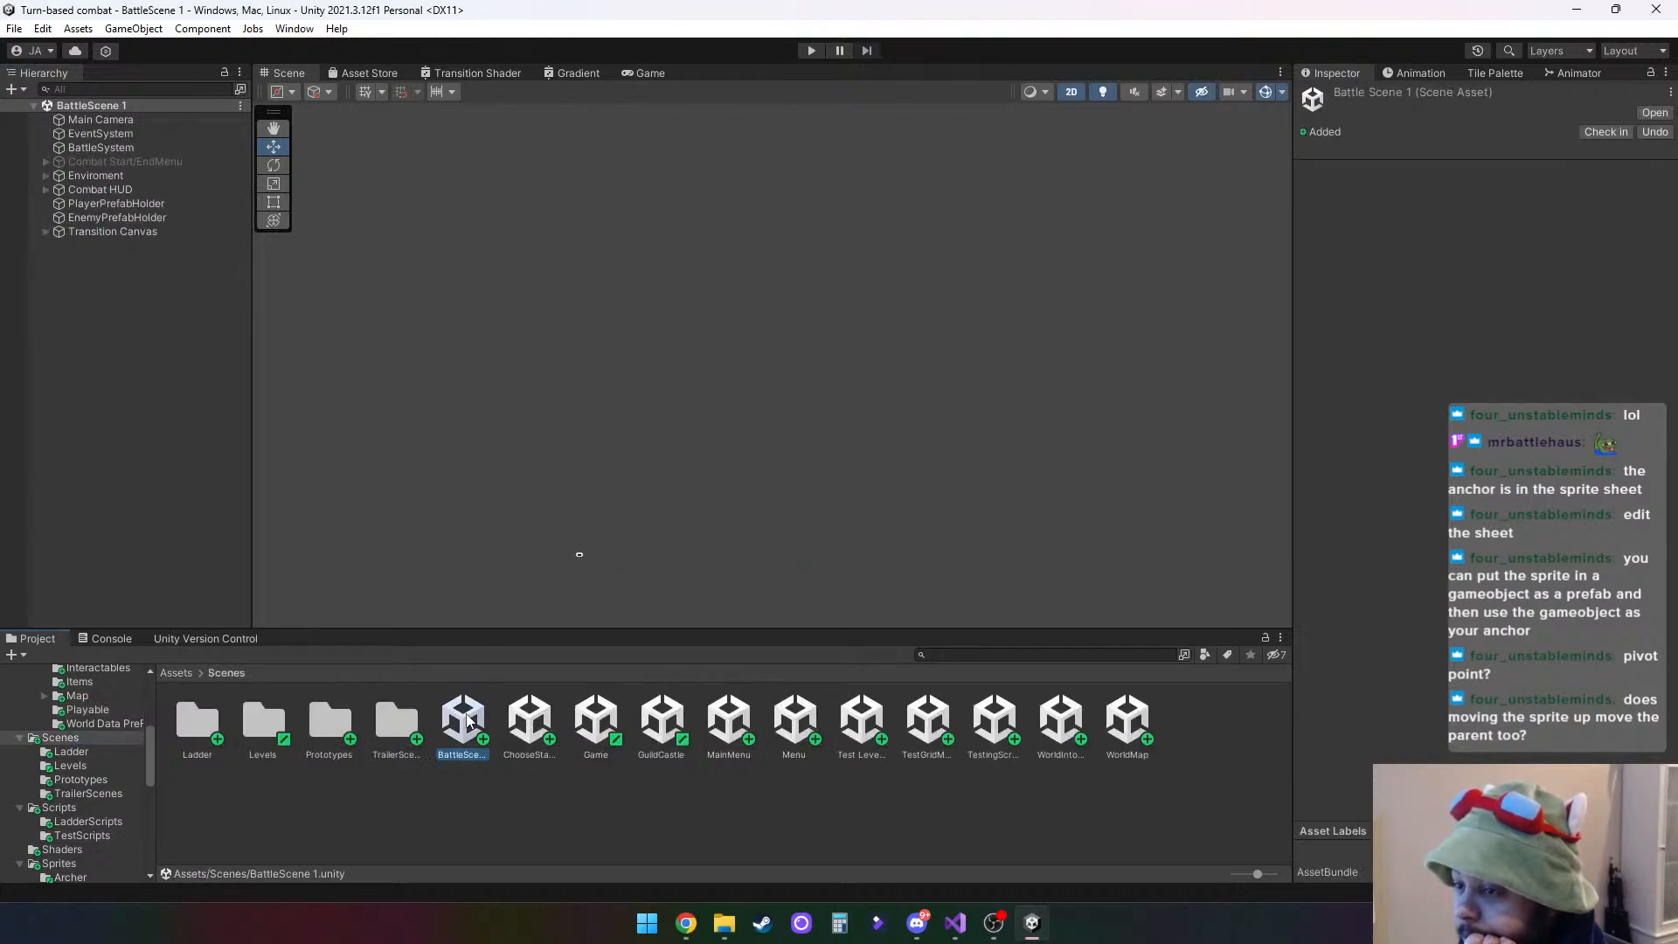
double_click(191, 734)
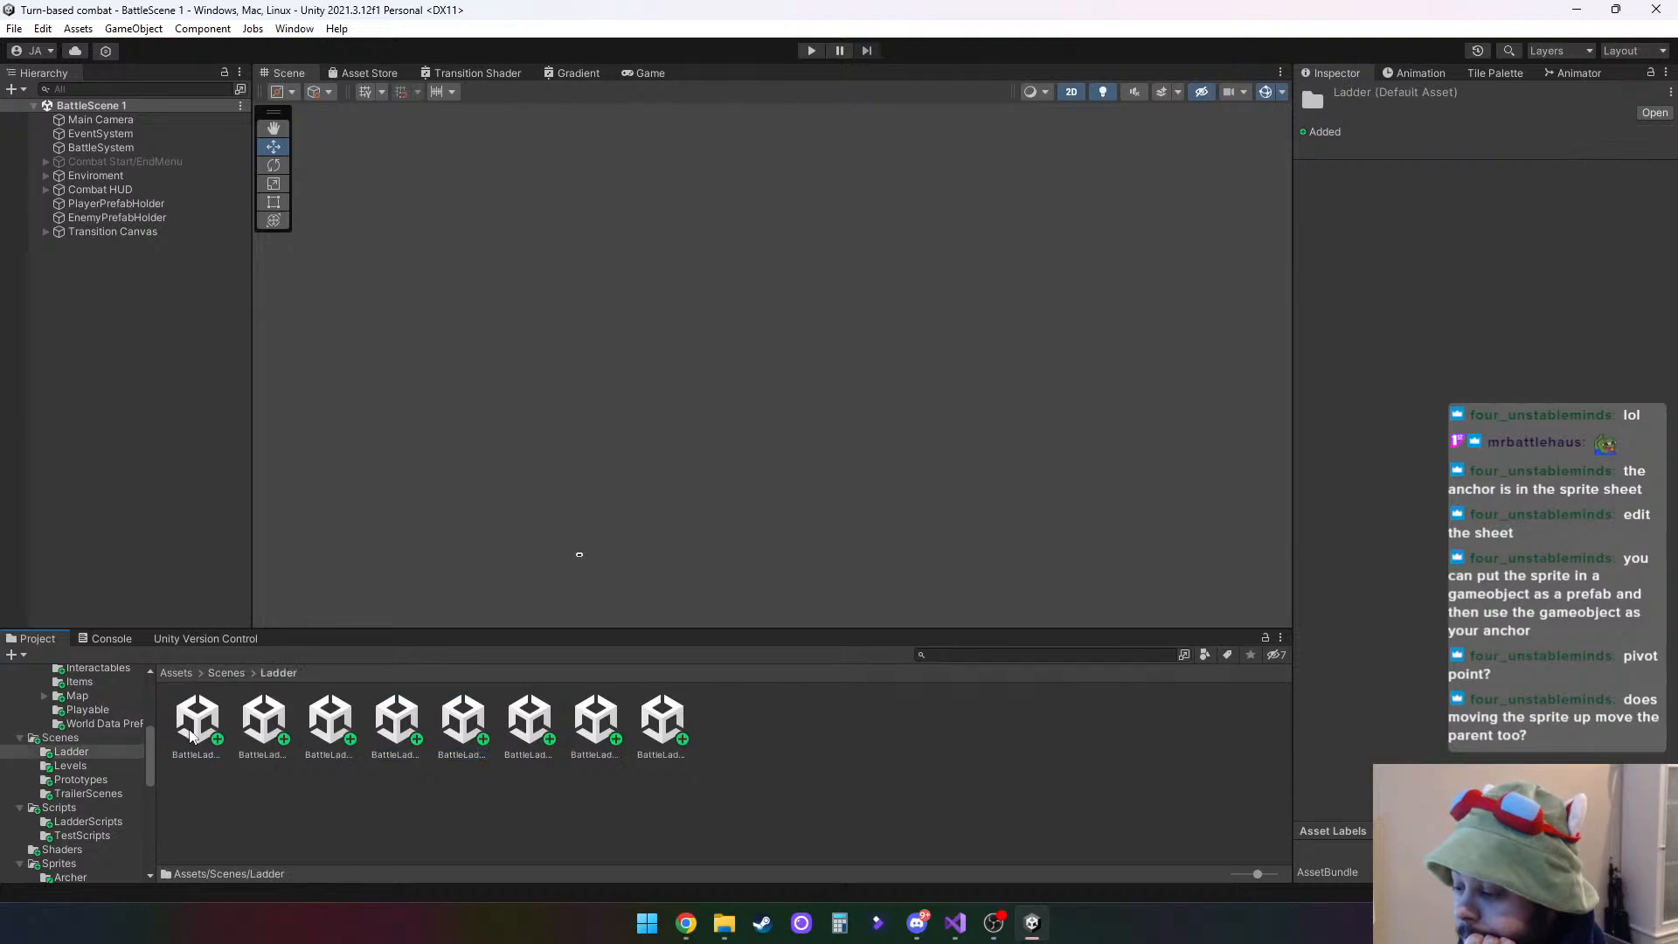
double_click(196, 724)
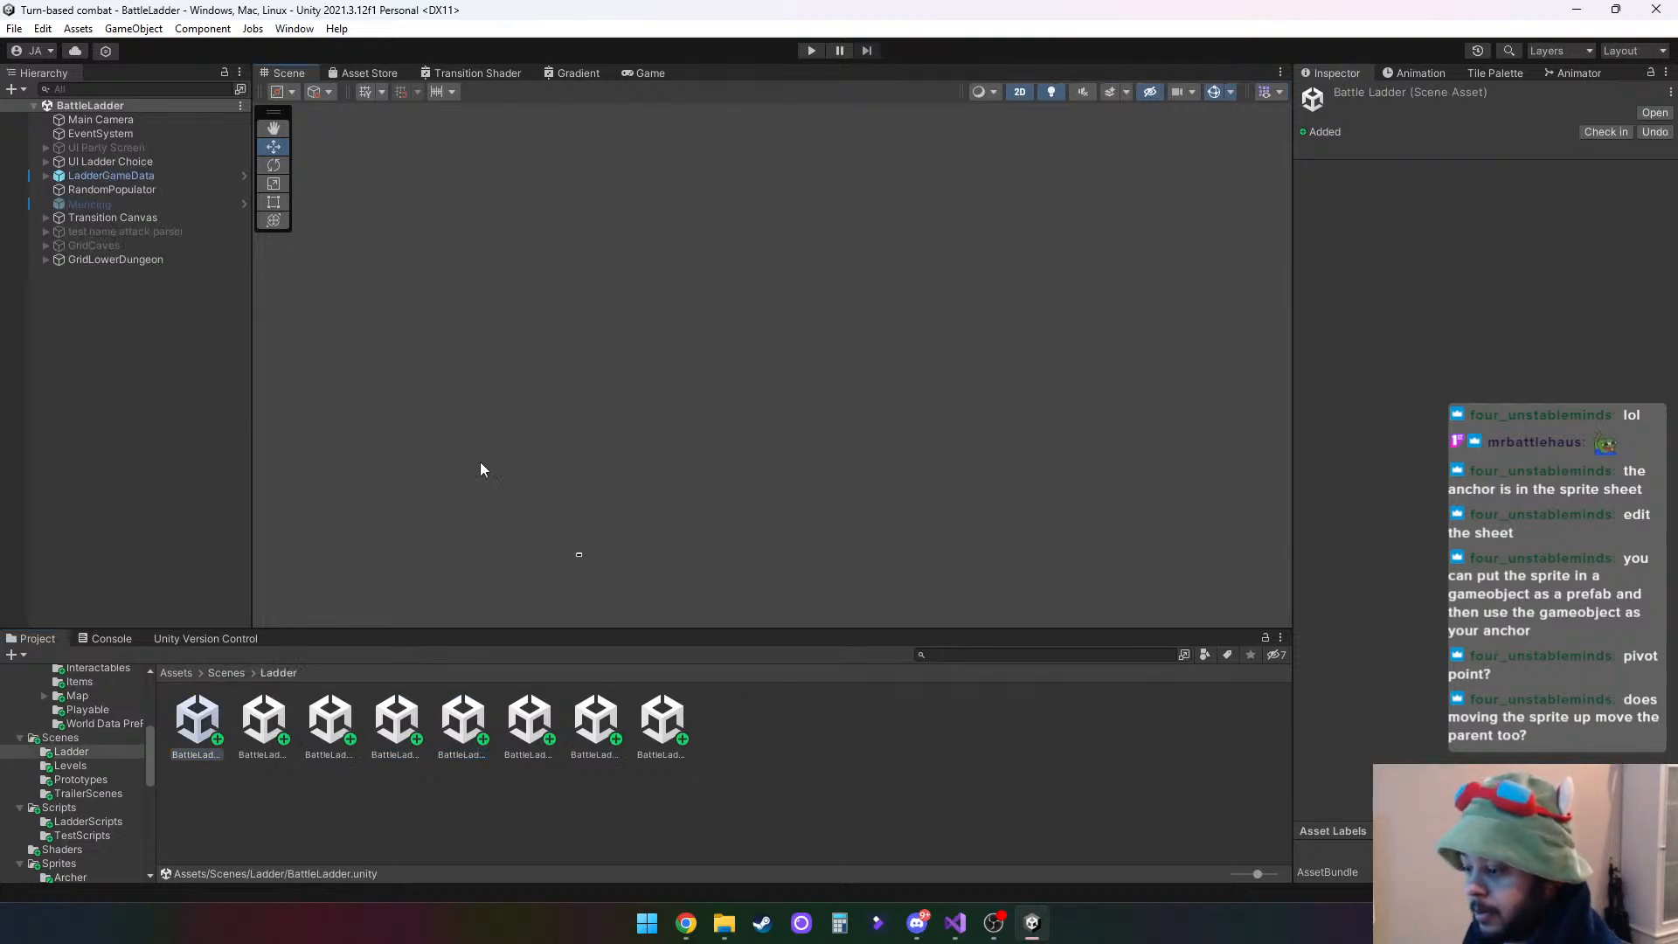
- Locate LadderGameData in the scene, play BattleLadder, choose Hero 6 as the starting hero and enter the middle combat
left_click(80, 174)
key("f")
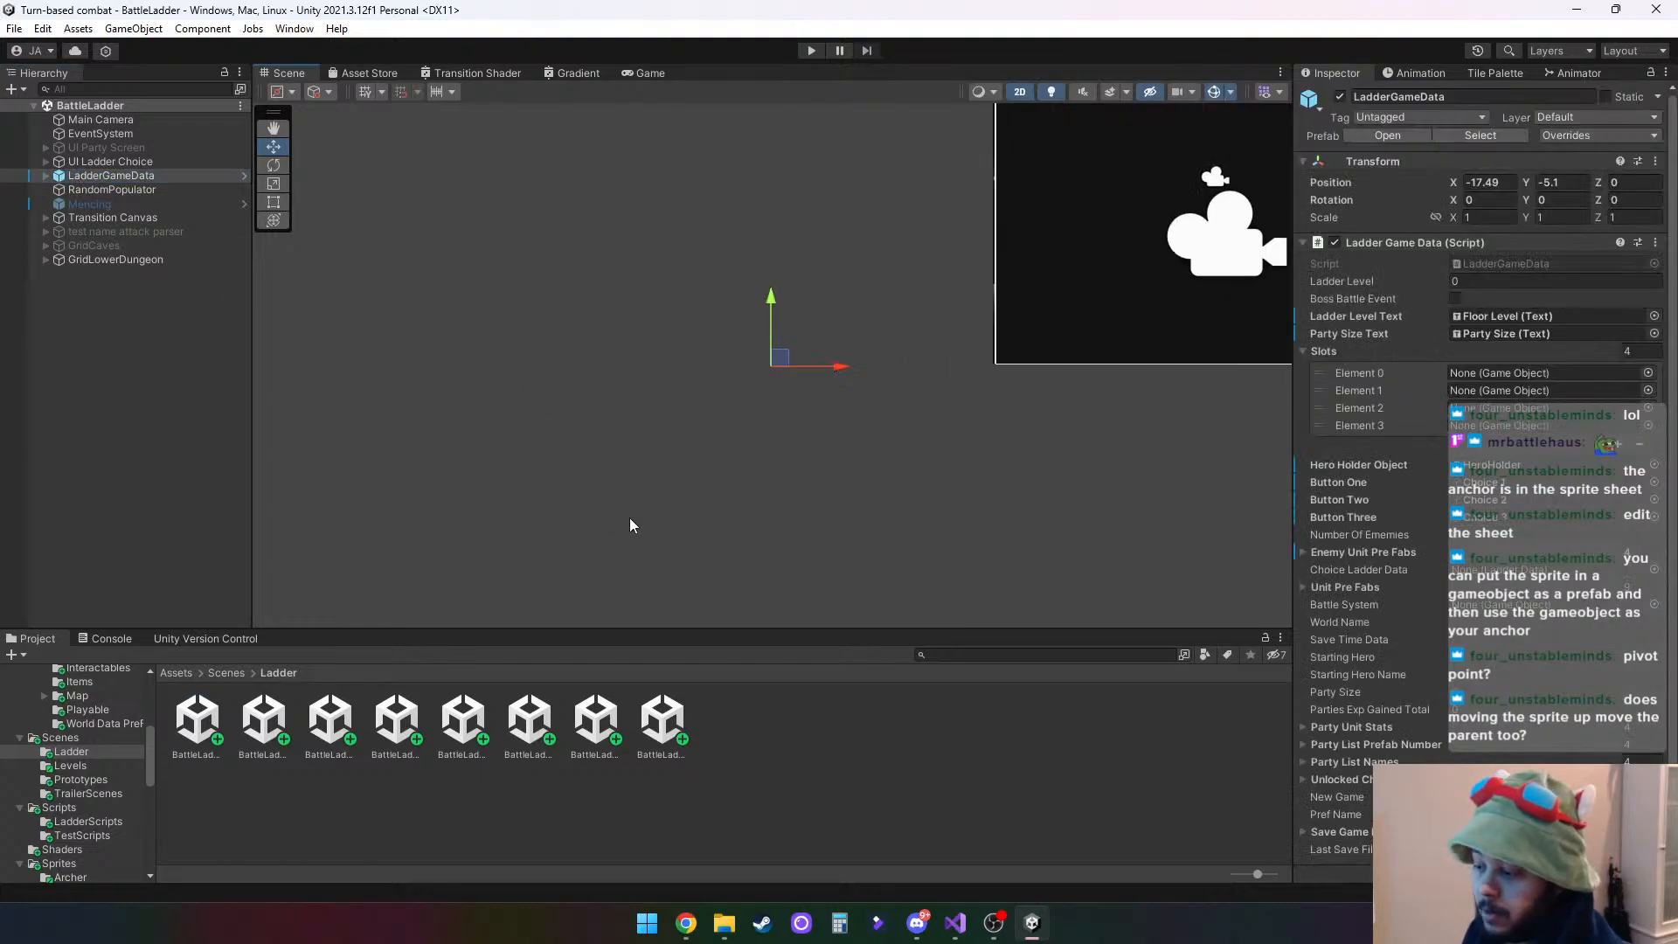
scroll(1025, 418, "down", 5)
middle_click_drag(1030, 427, 593, 485)
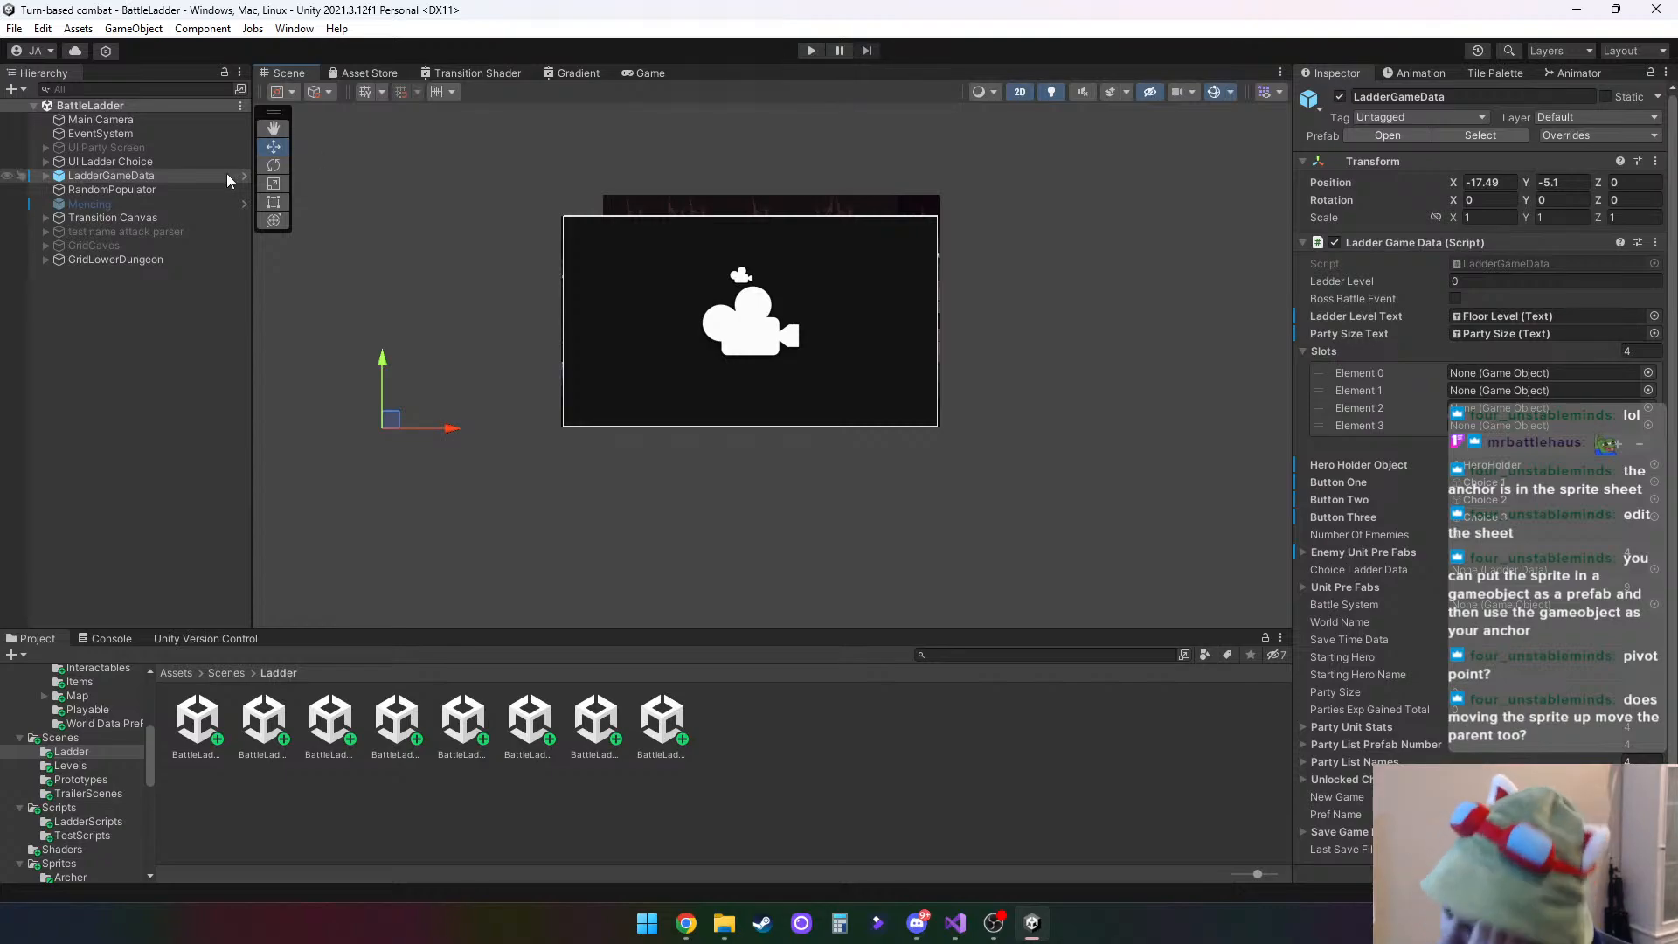
left_click(813, 50)
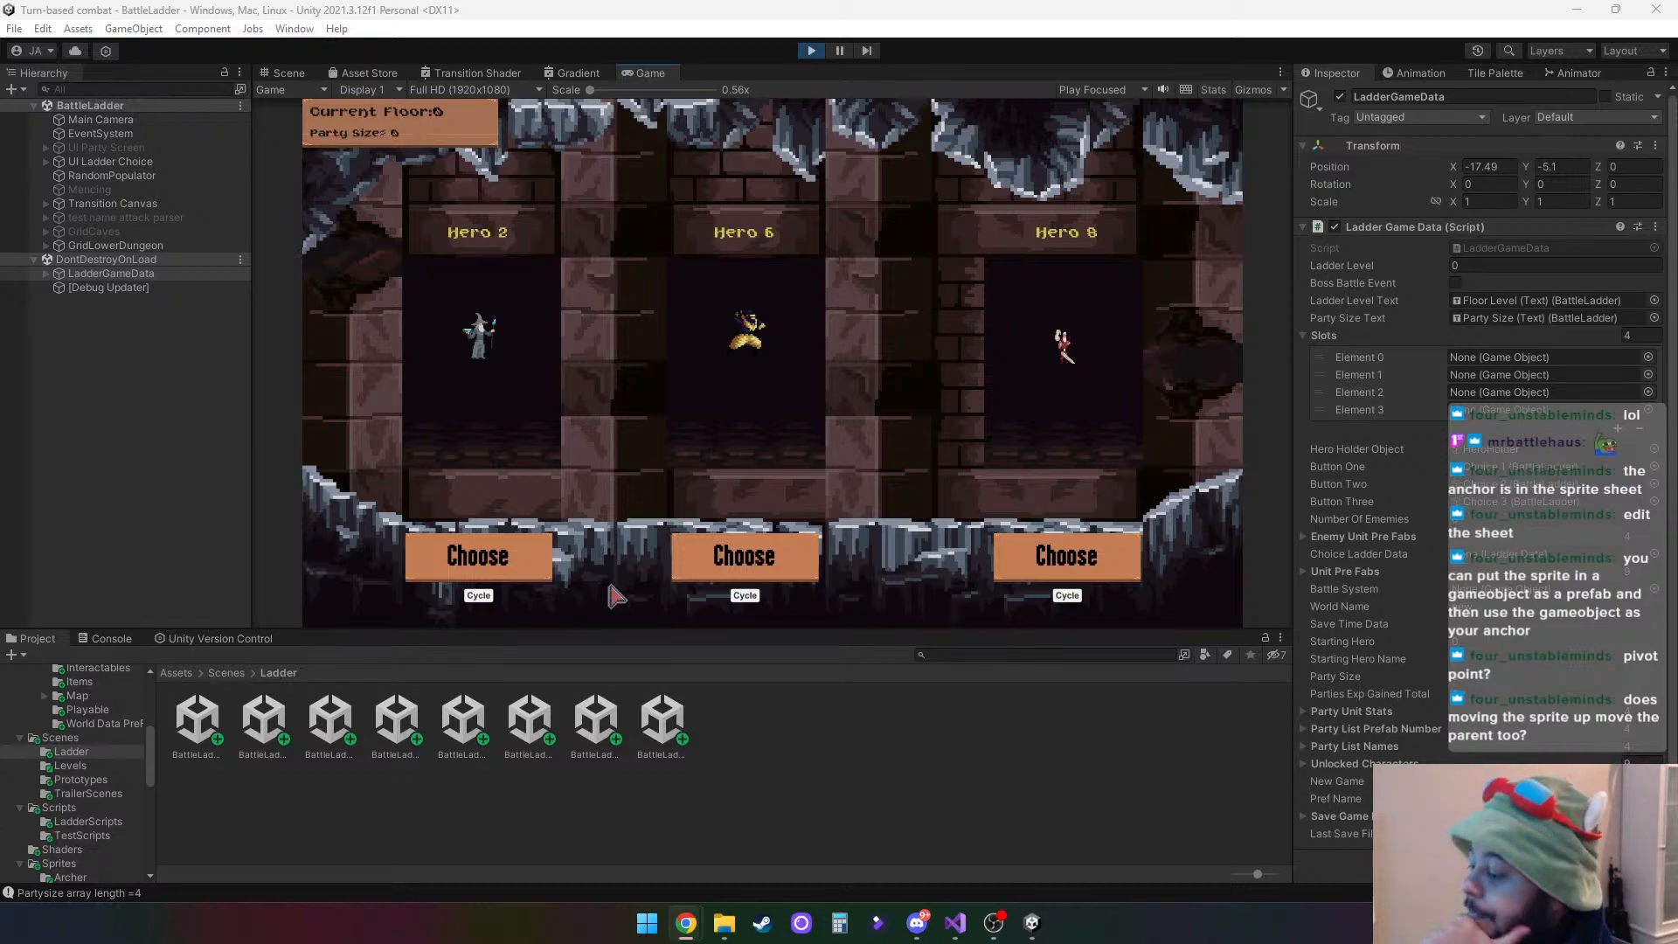
left_click(745, 564)
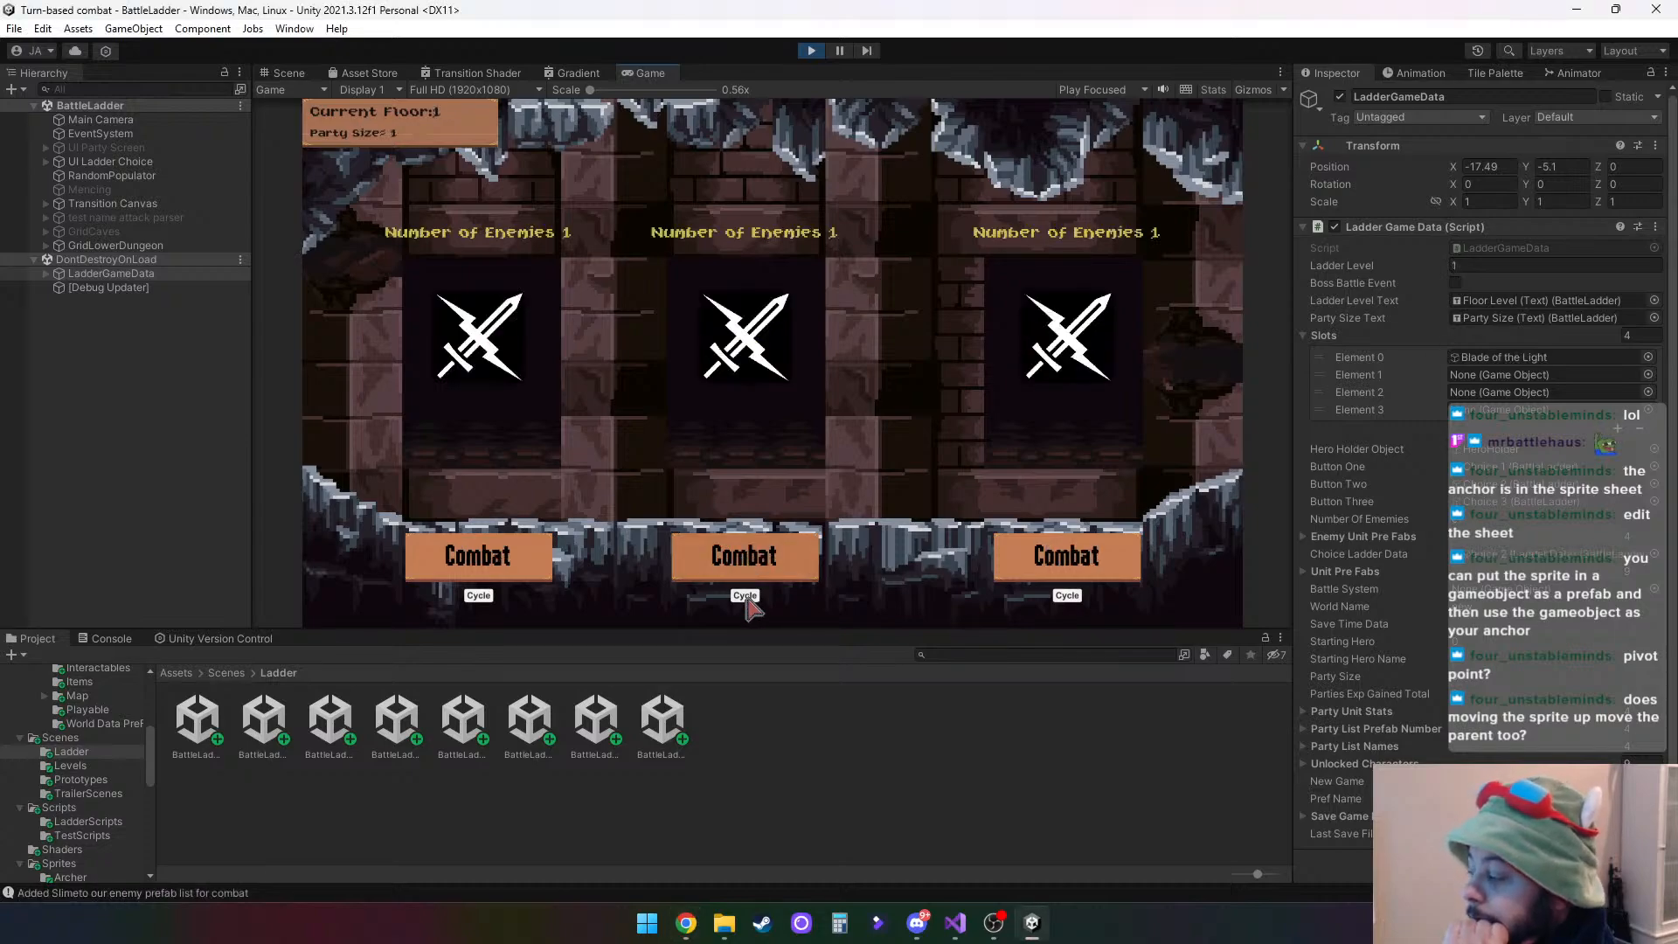
left_click(767, 567)
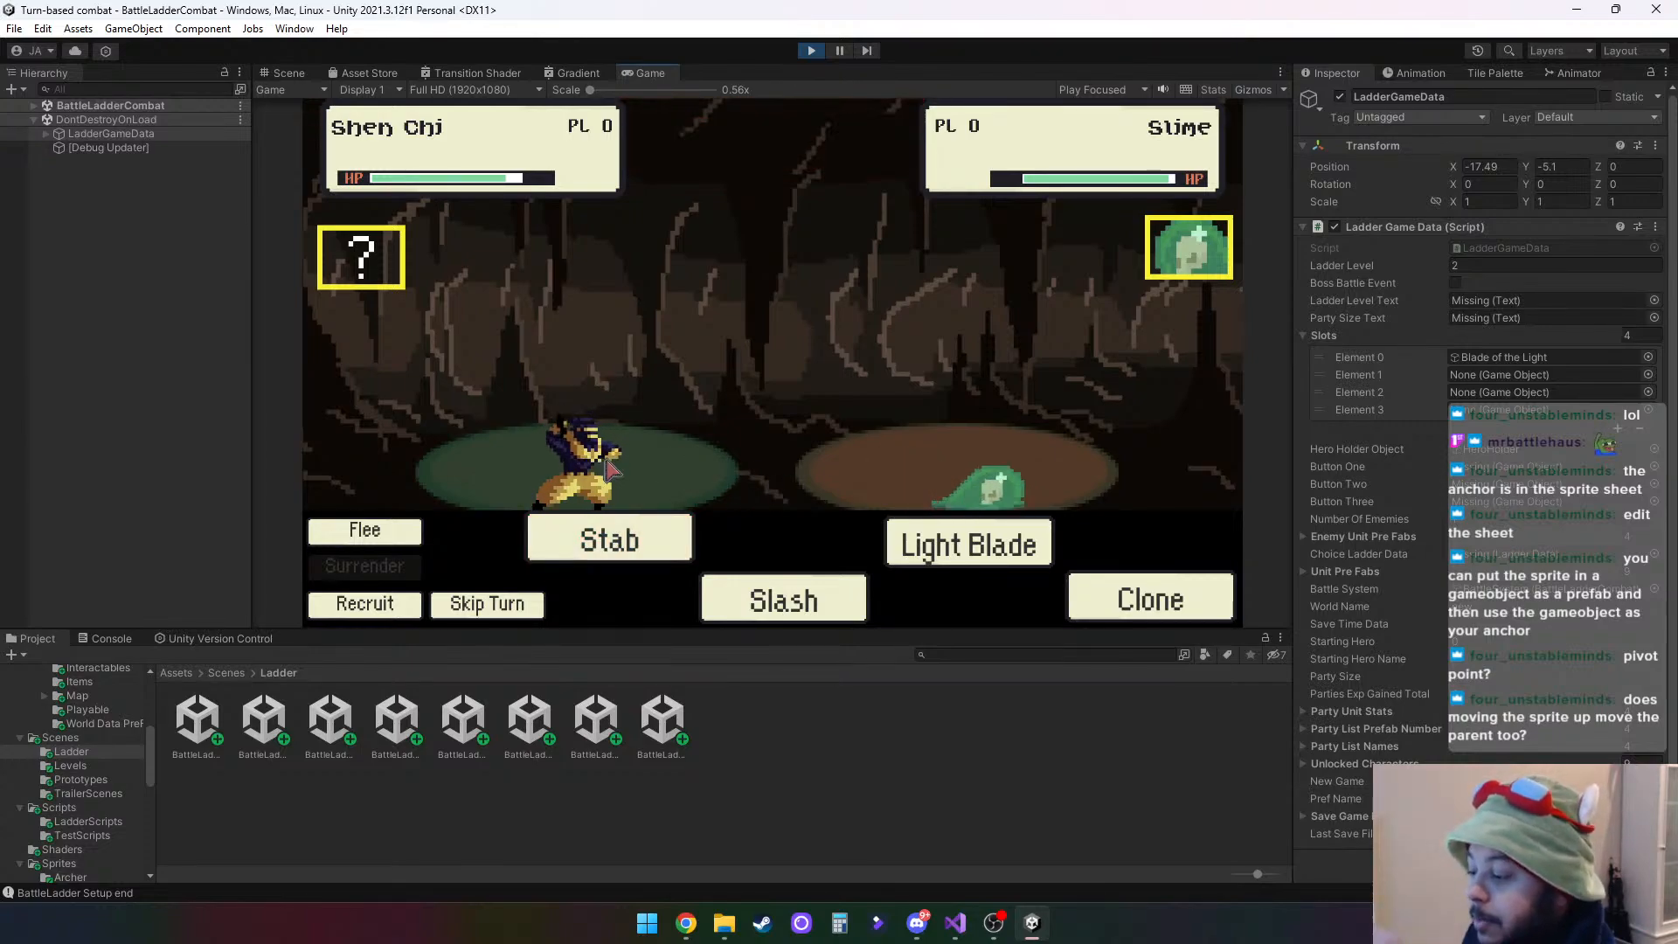
- Attack the Slime with Stab, choose Loot for the Treasure Room, and continue through the item shop to the inventory scene
left_click(34, 105)
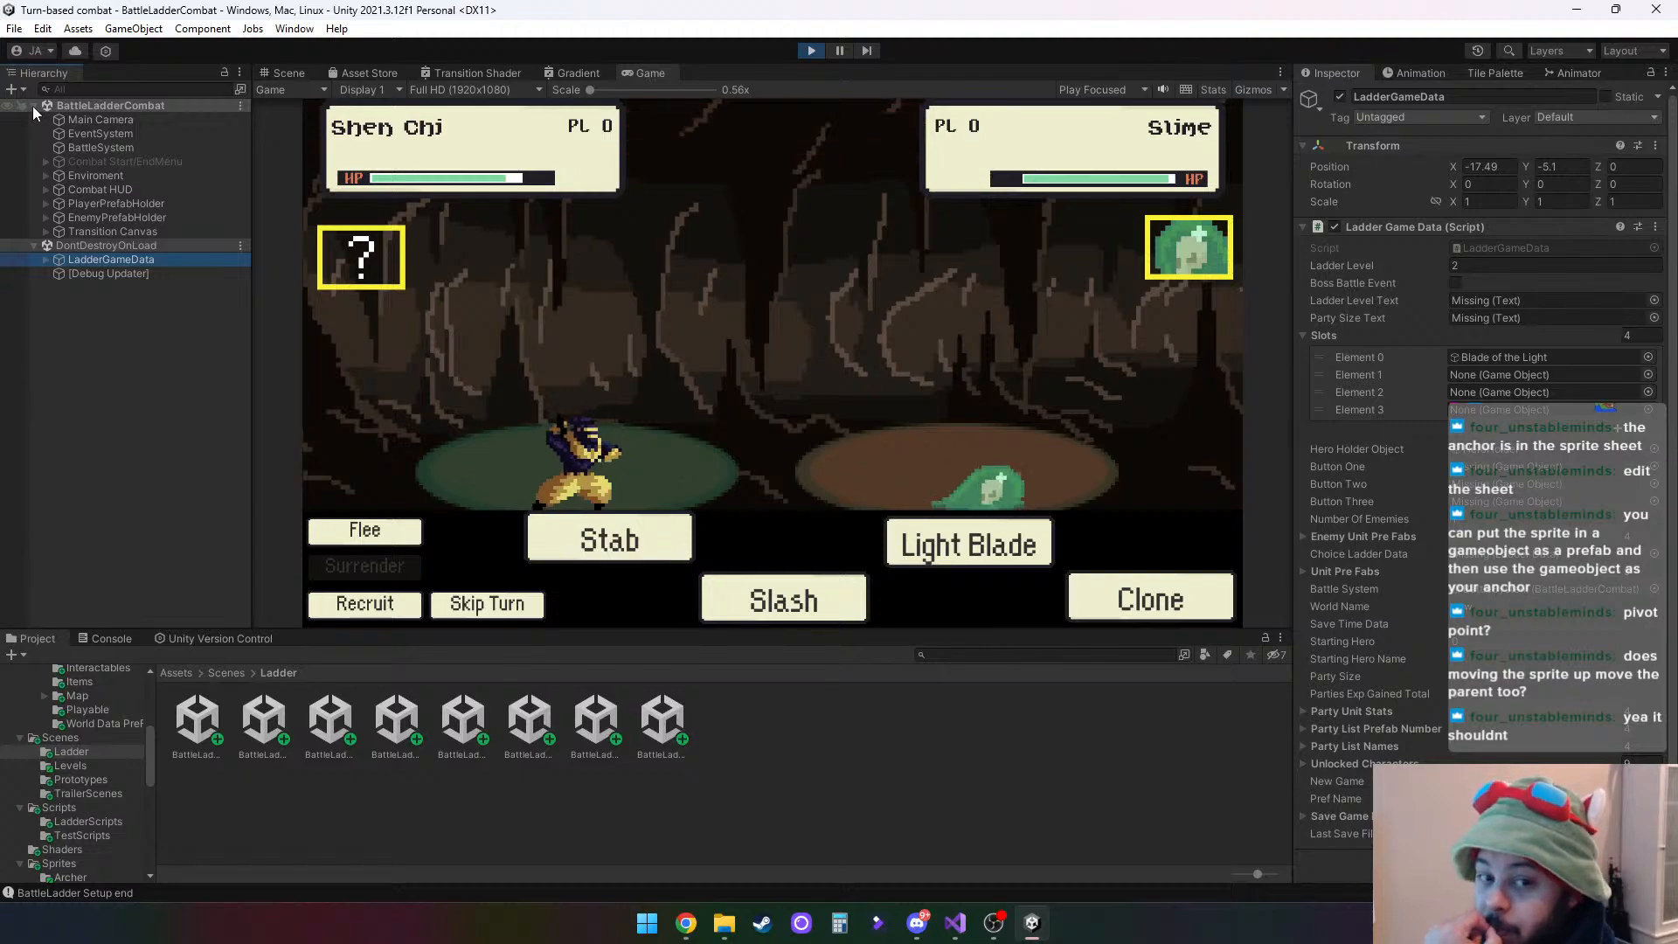
left_click(33, 106)
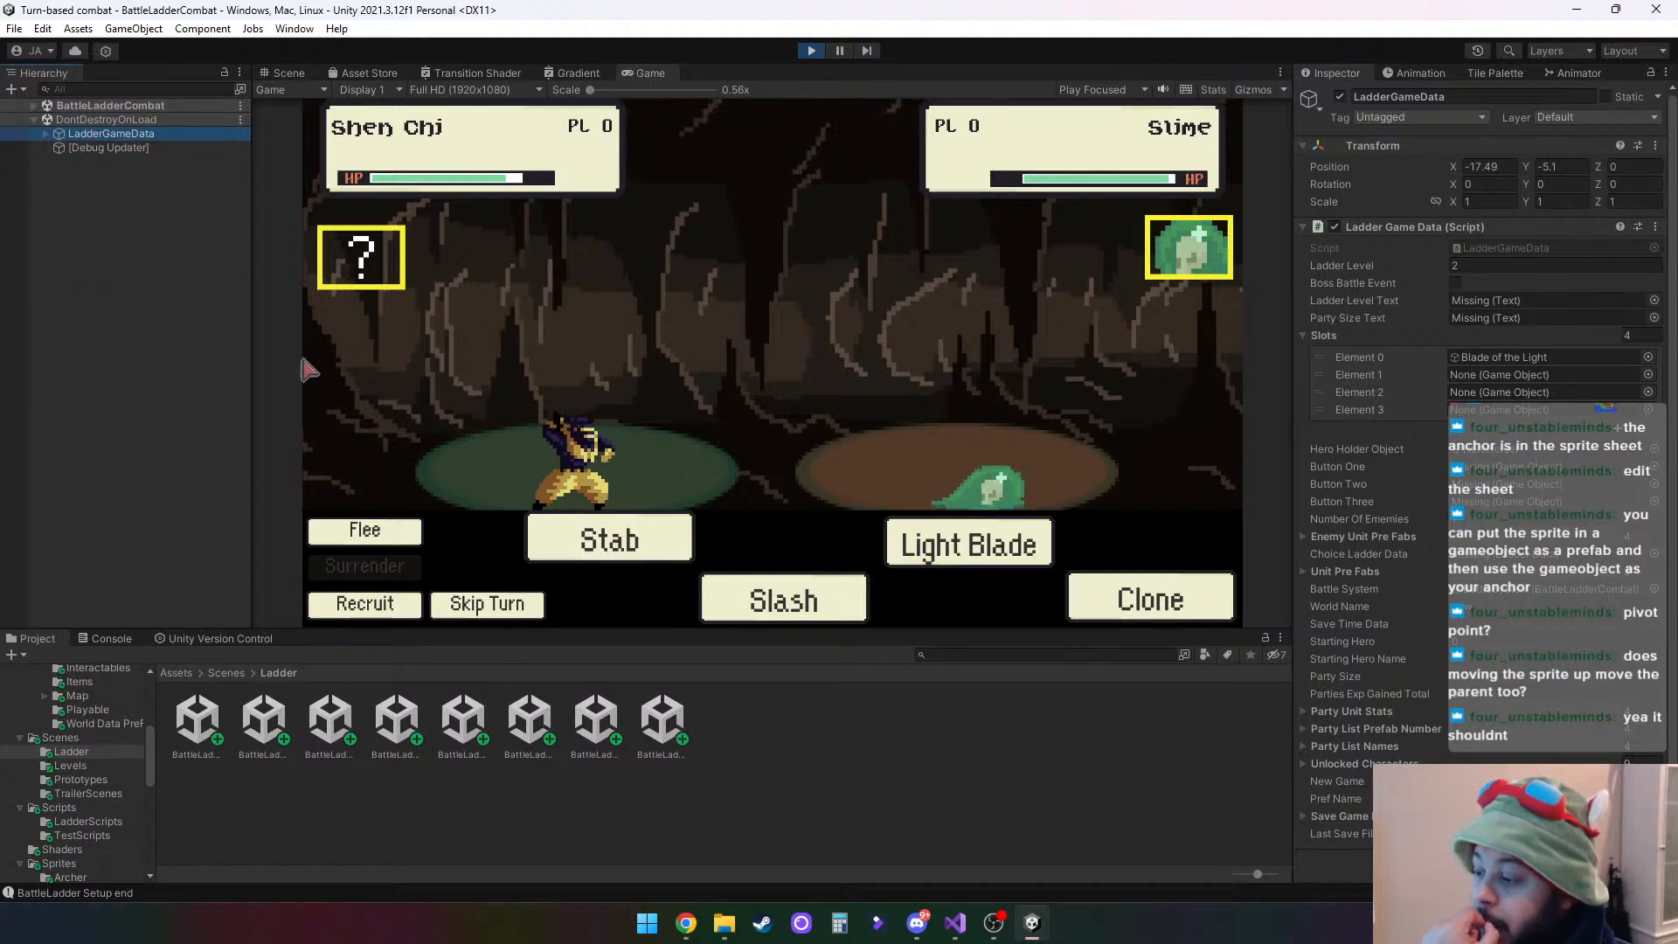
left_click(637, 542)
left_click(796, 365)
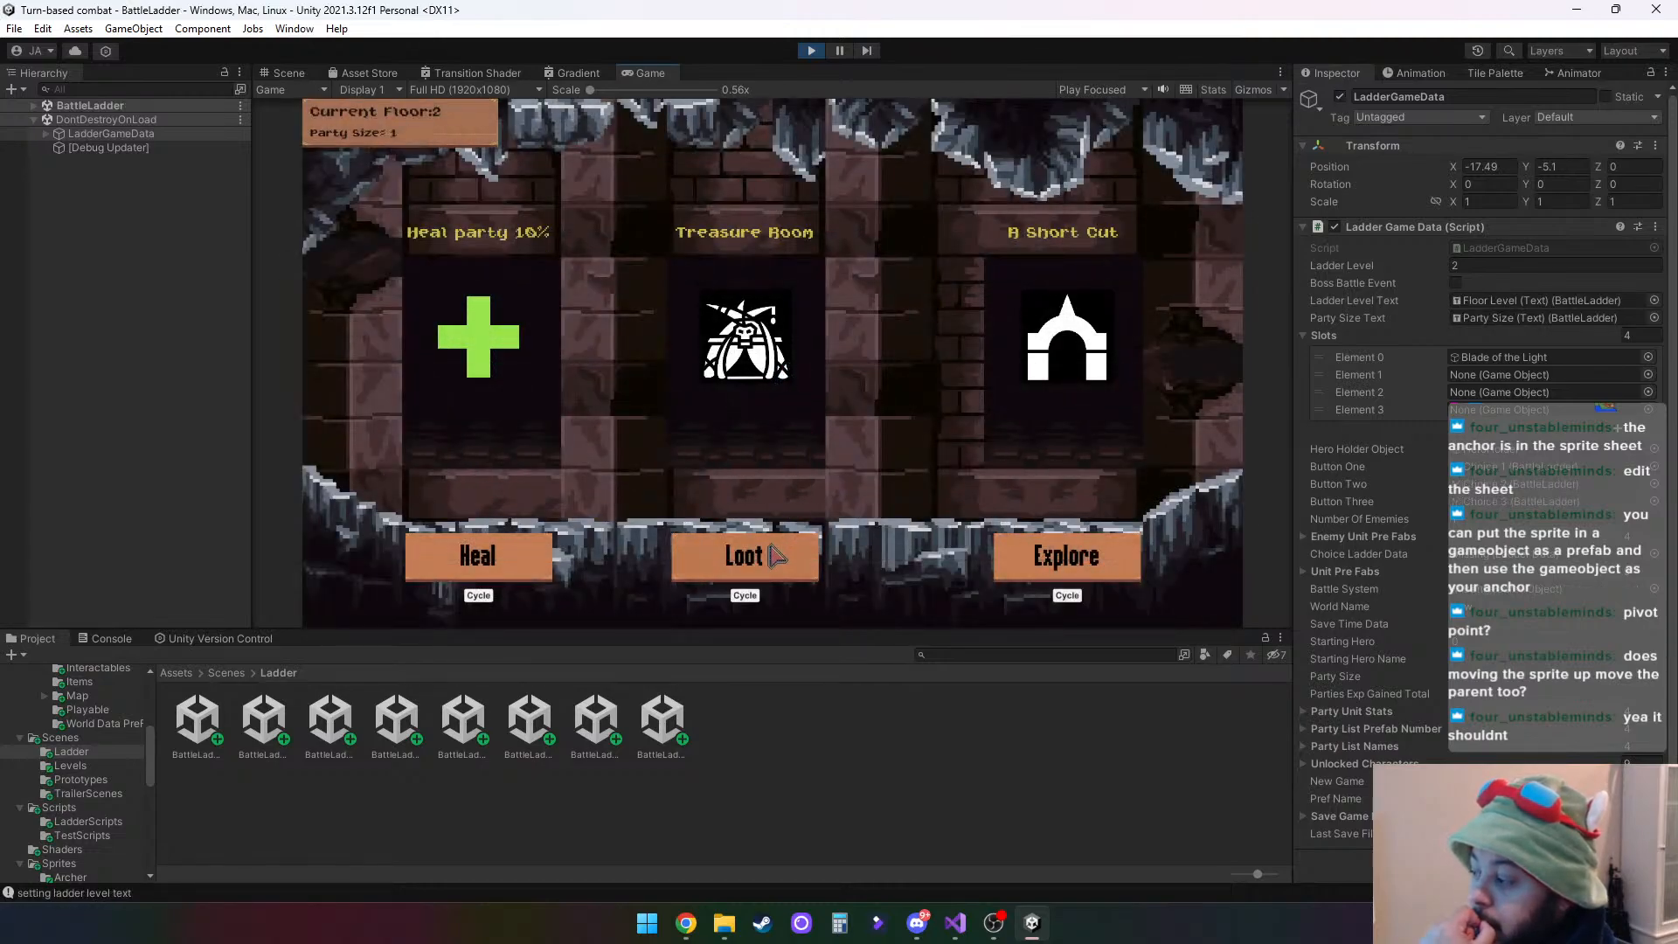
left_click(775, 556)
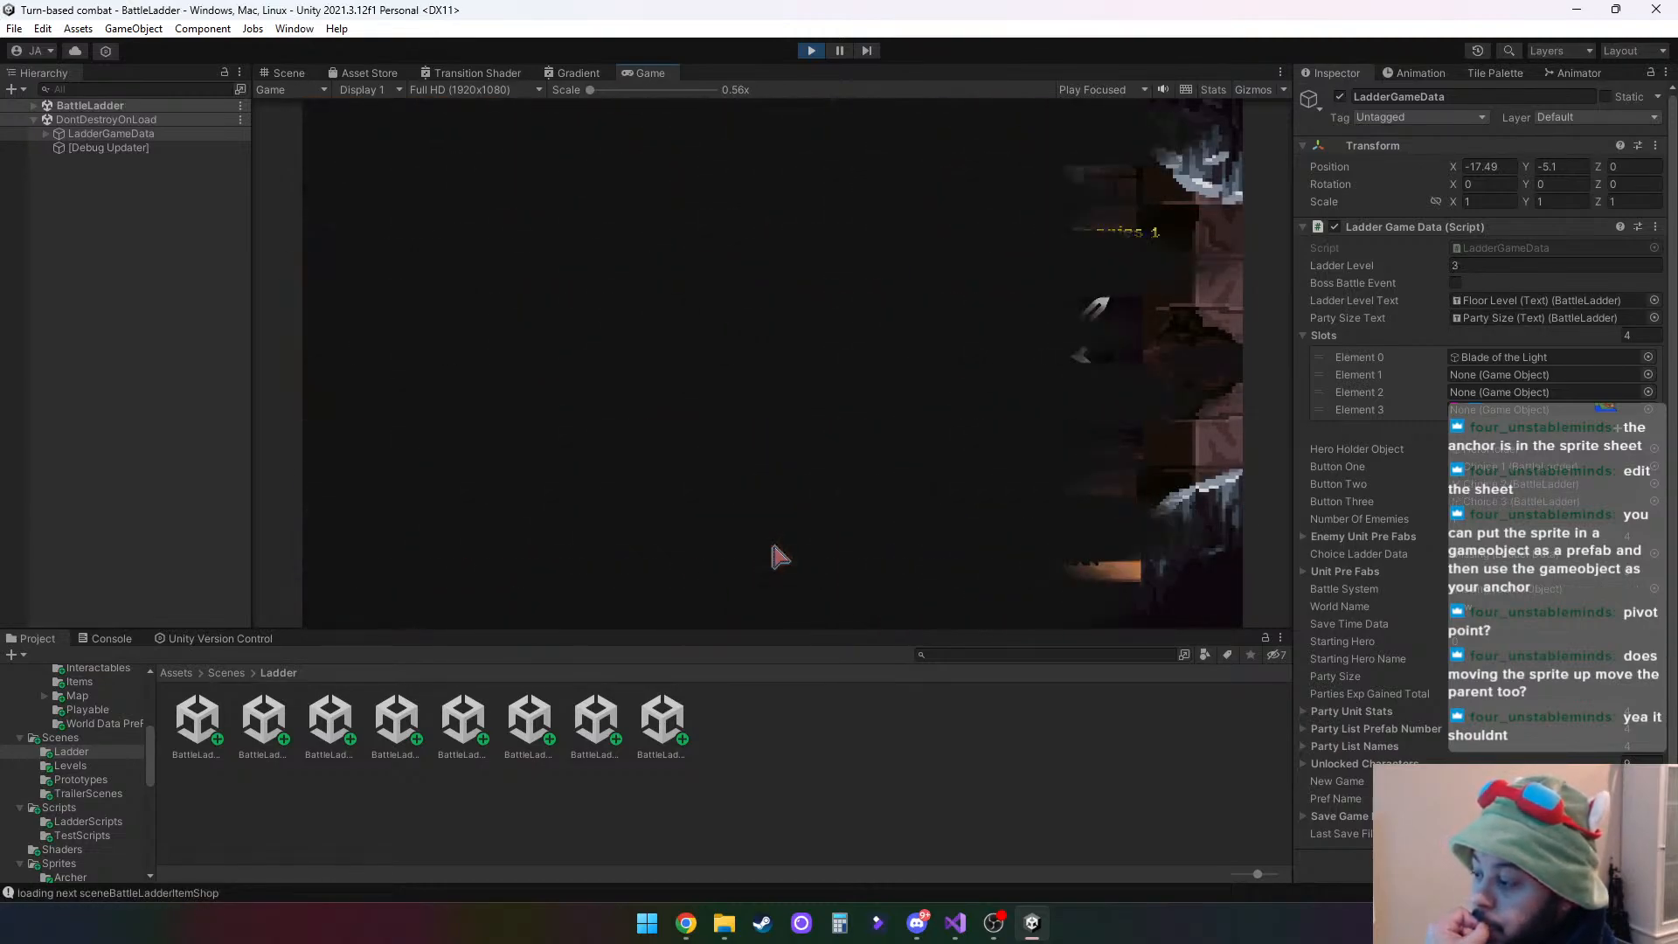
left_click(772, 486)
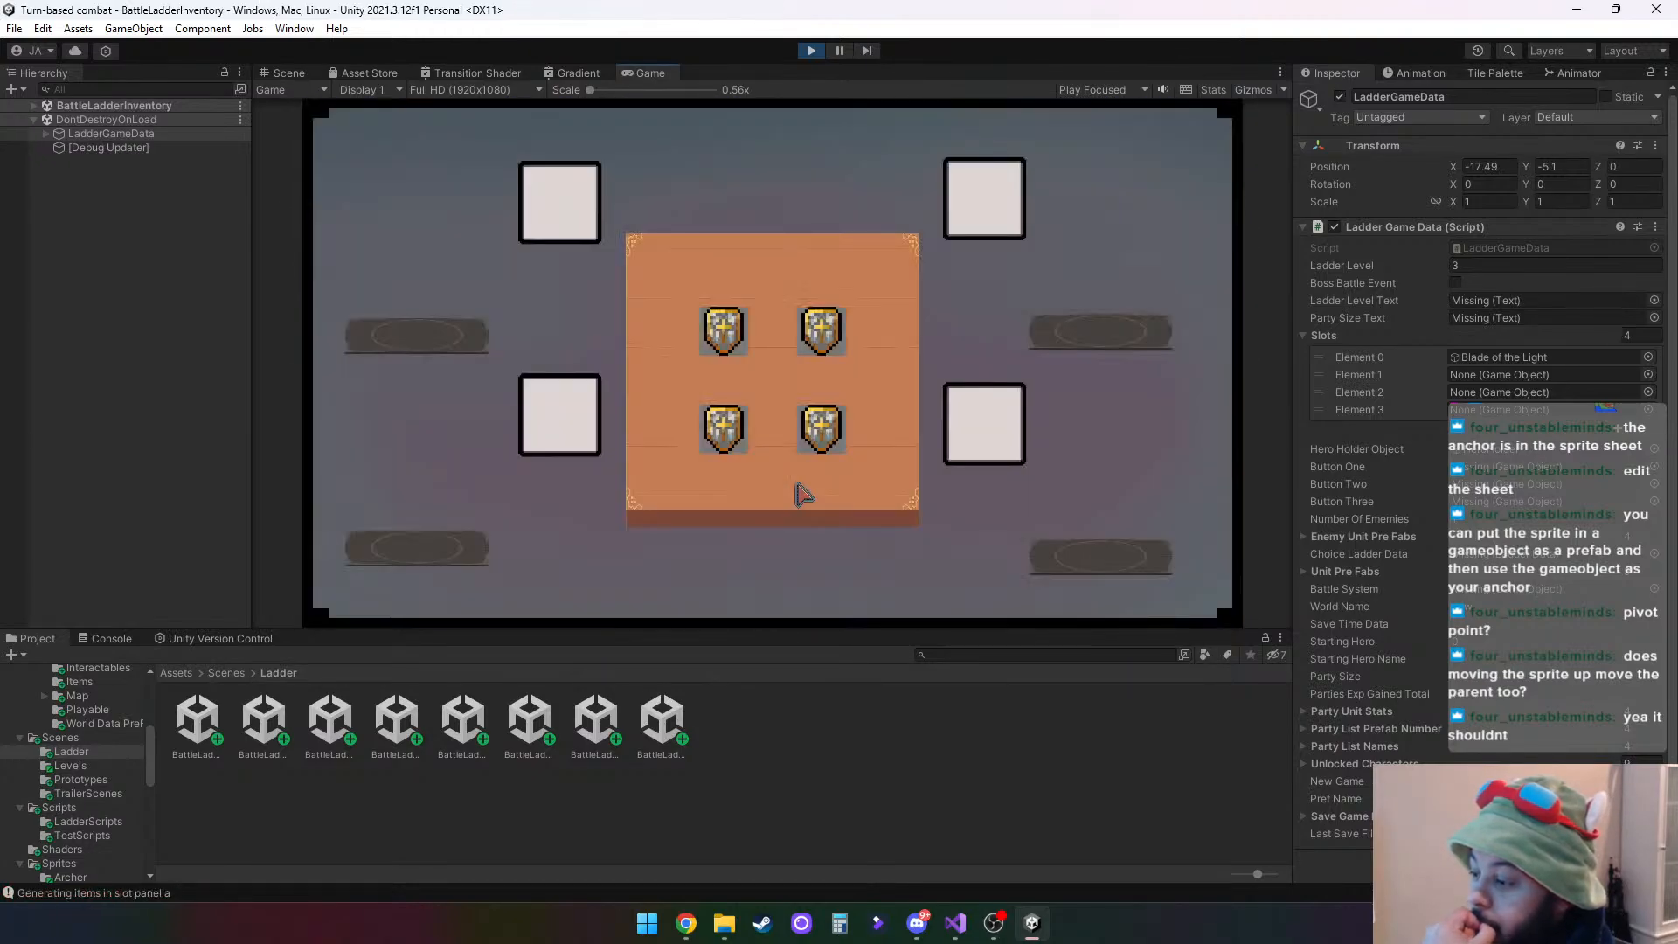
- Inspect the Transform of Blade of the Light under HeroHolder, locate it in the Scene view, and stop the playtest
left_click(35, 106)
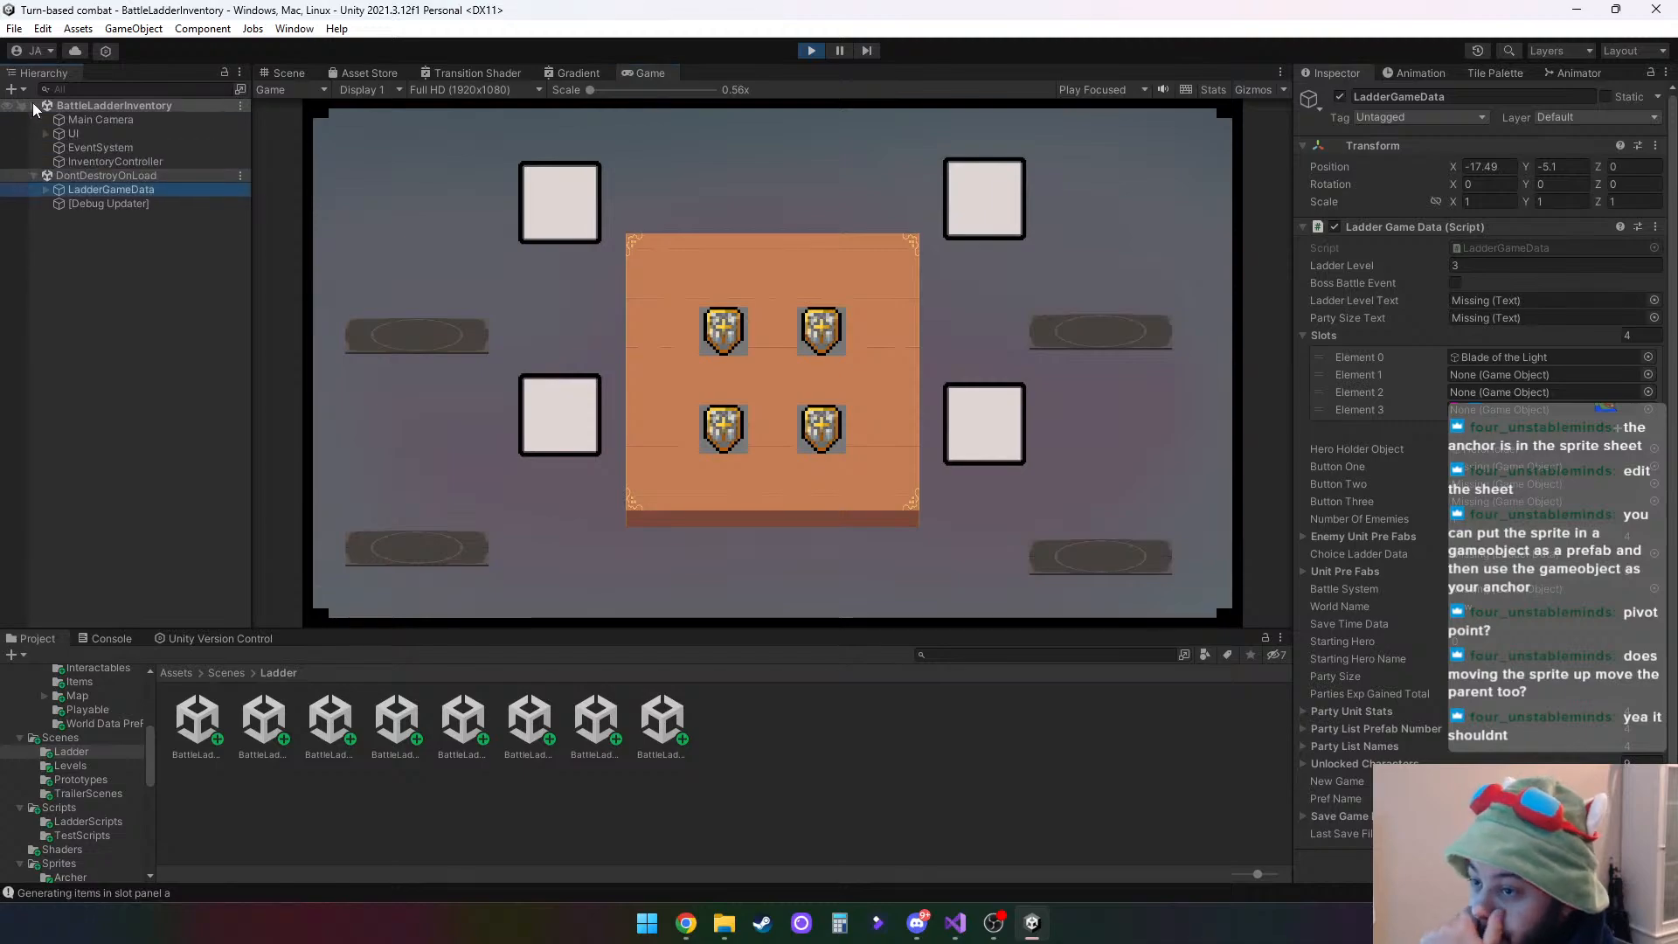
left_click(46, 190)
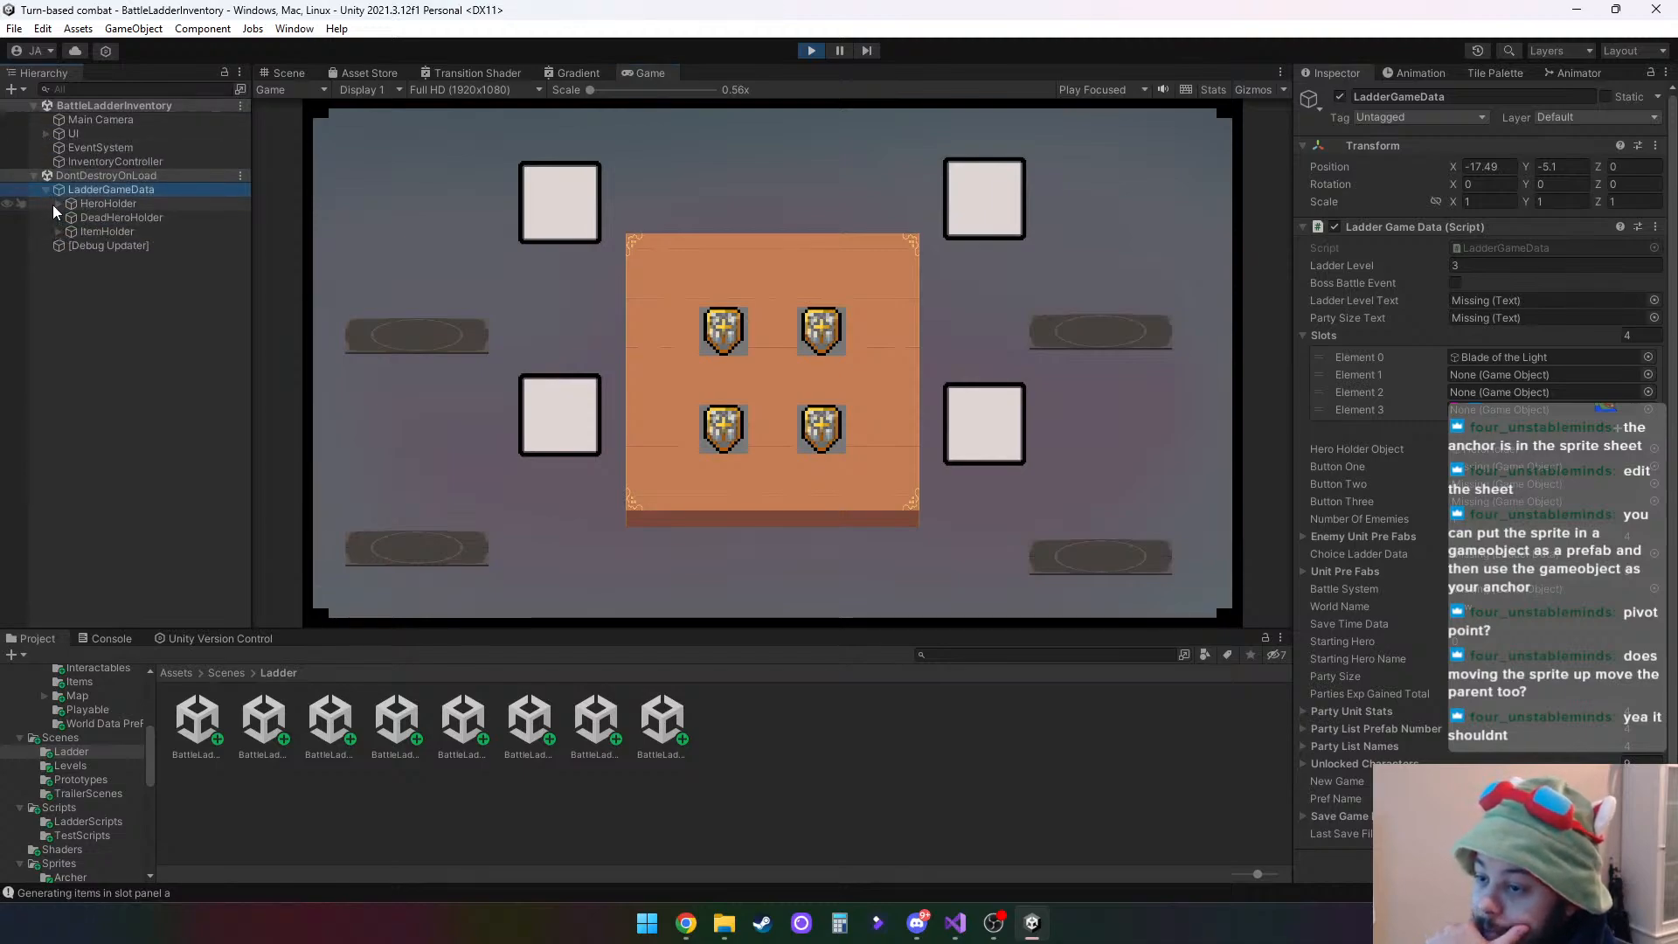
left_click(59, 204)
left_click(124, 219)
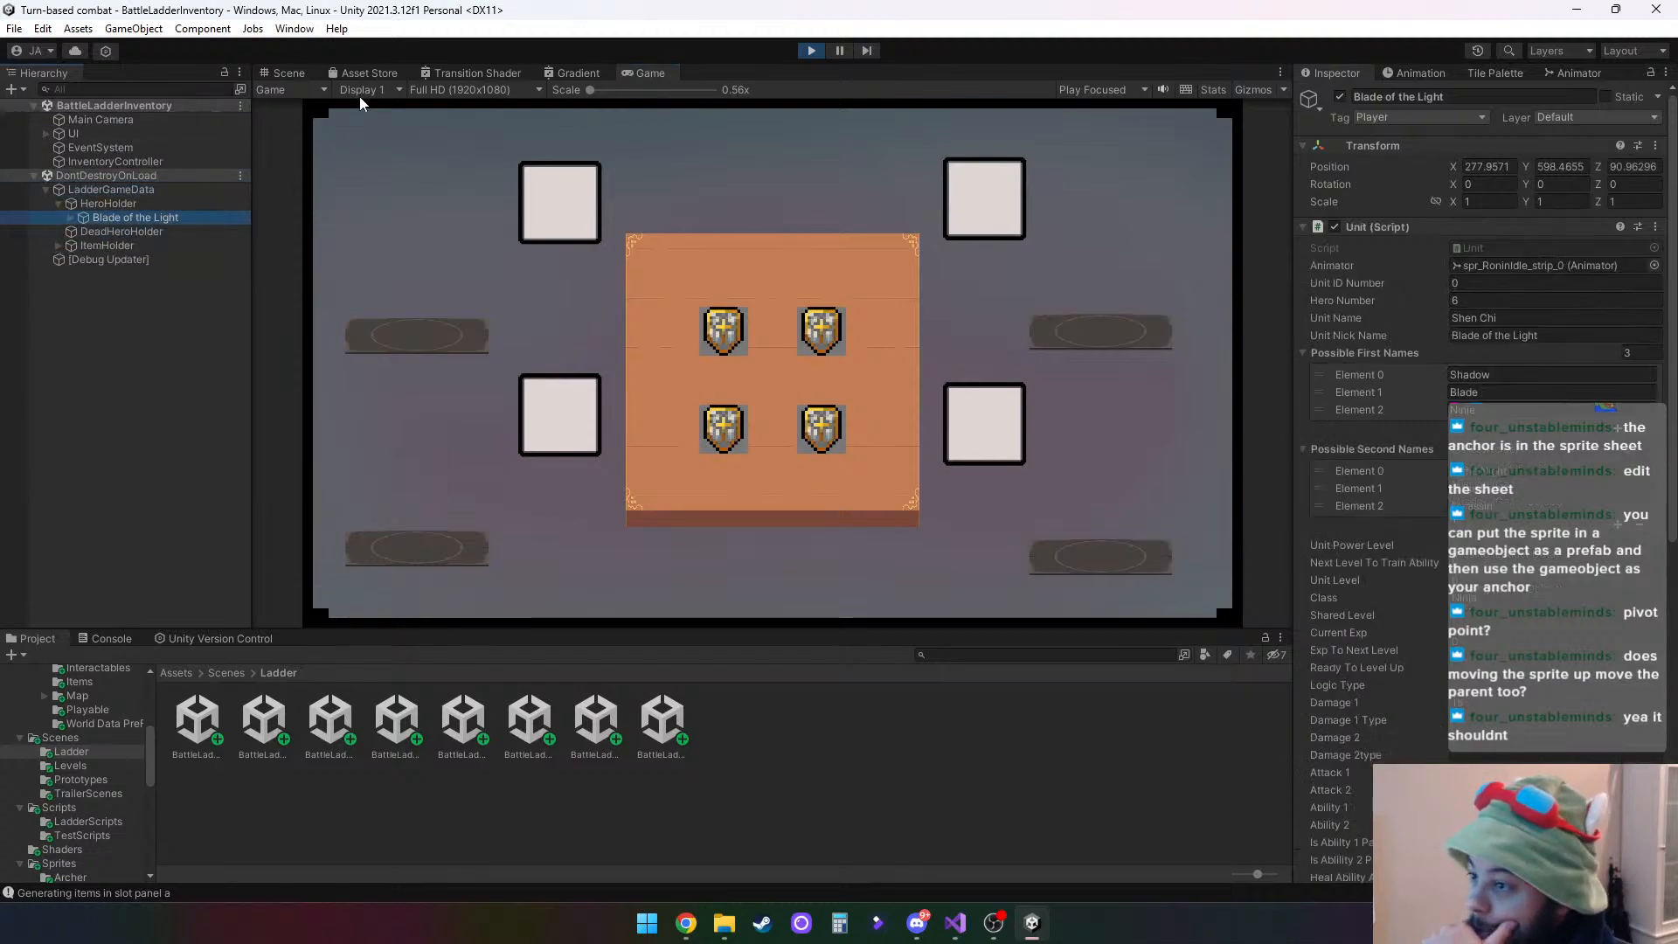
left_click(284, 72)
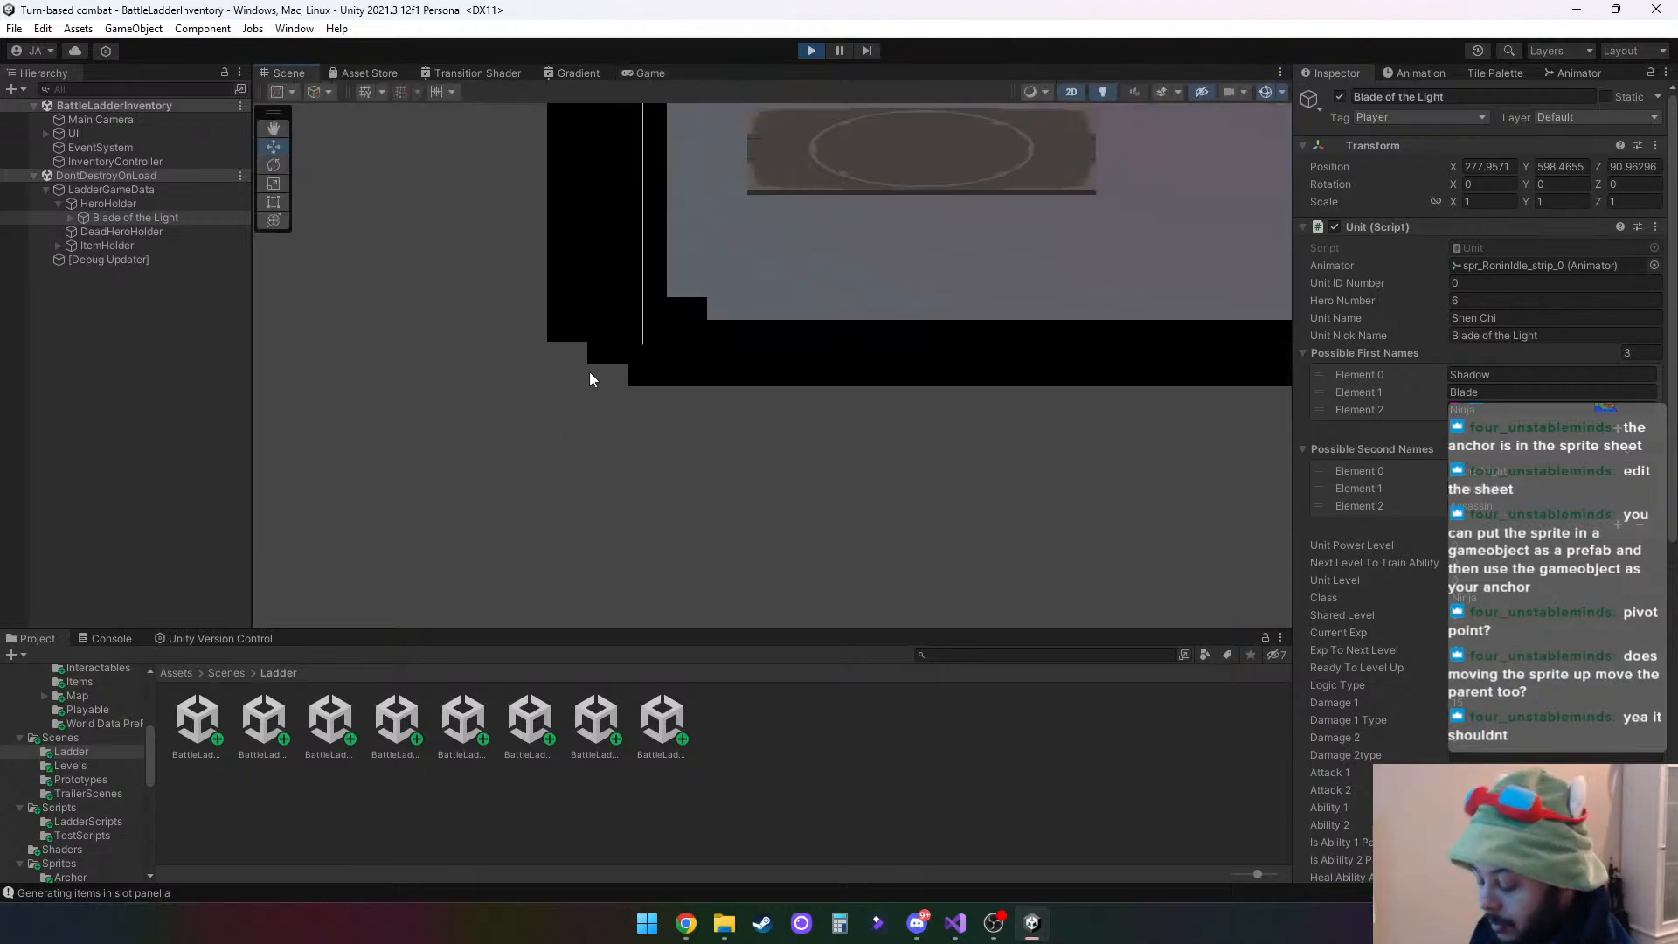
key("f")
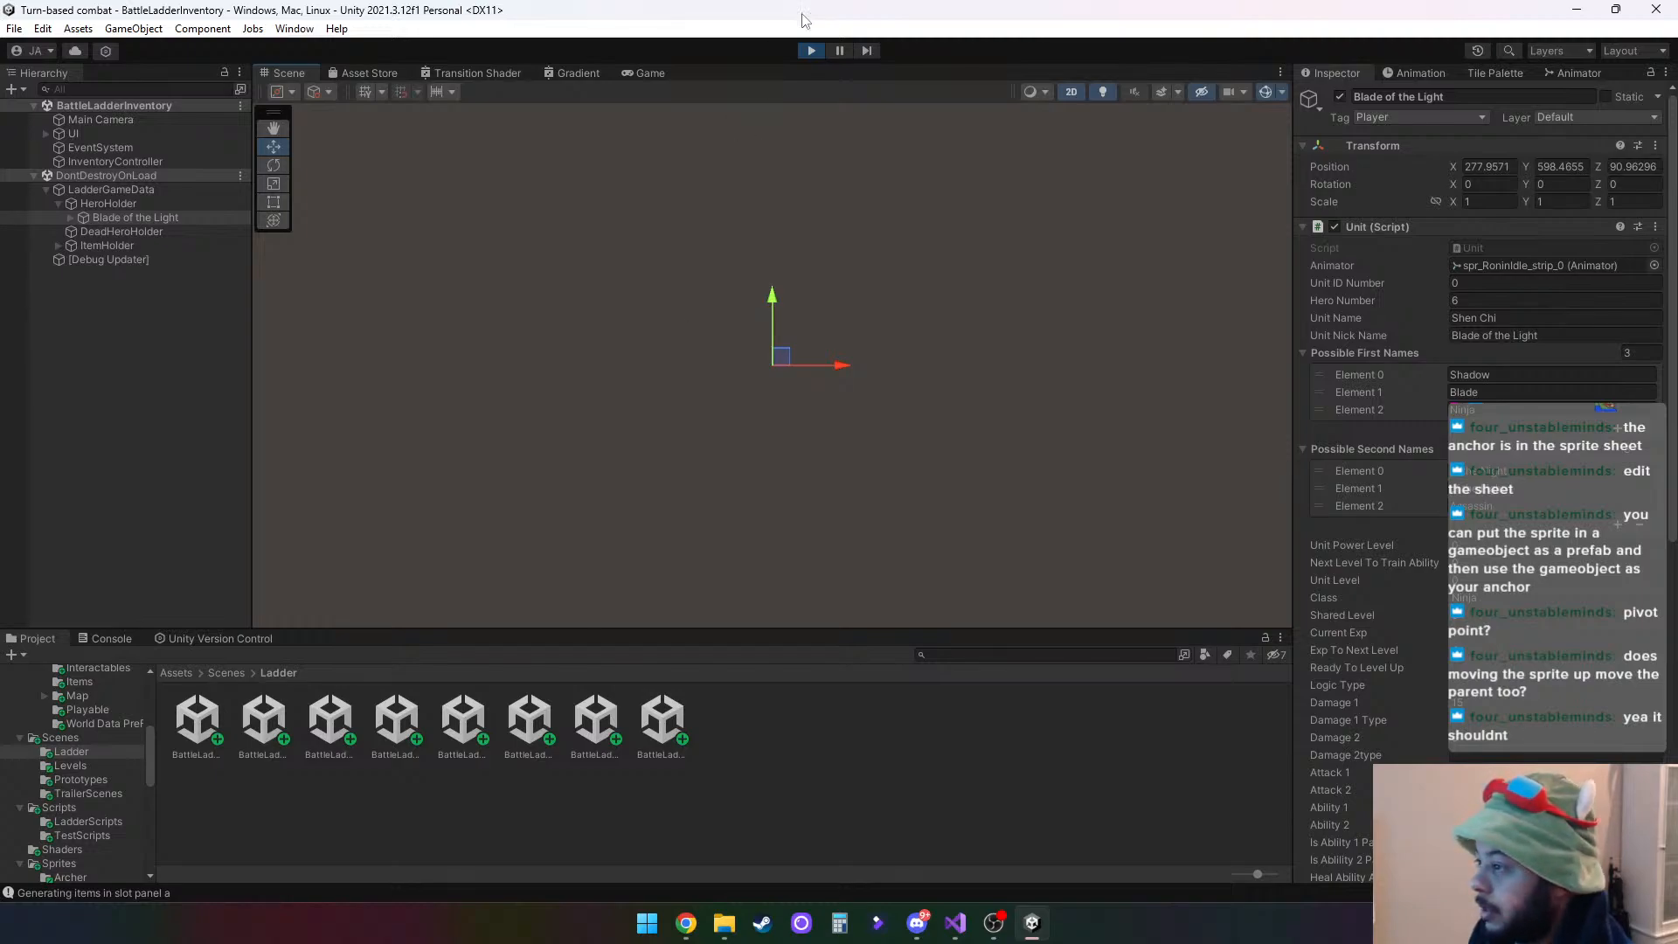
left_click(811, 50)
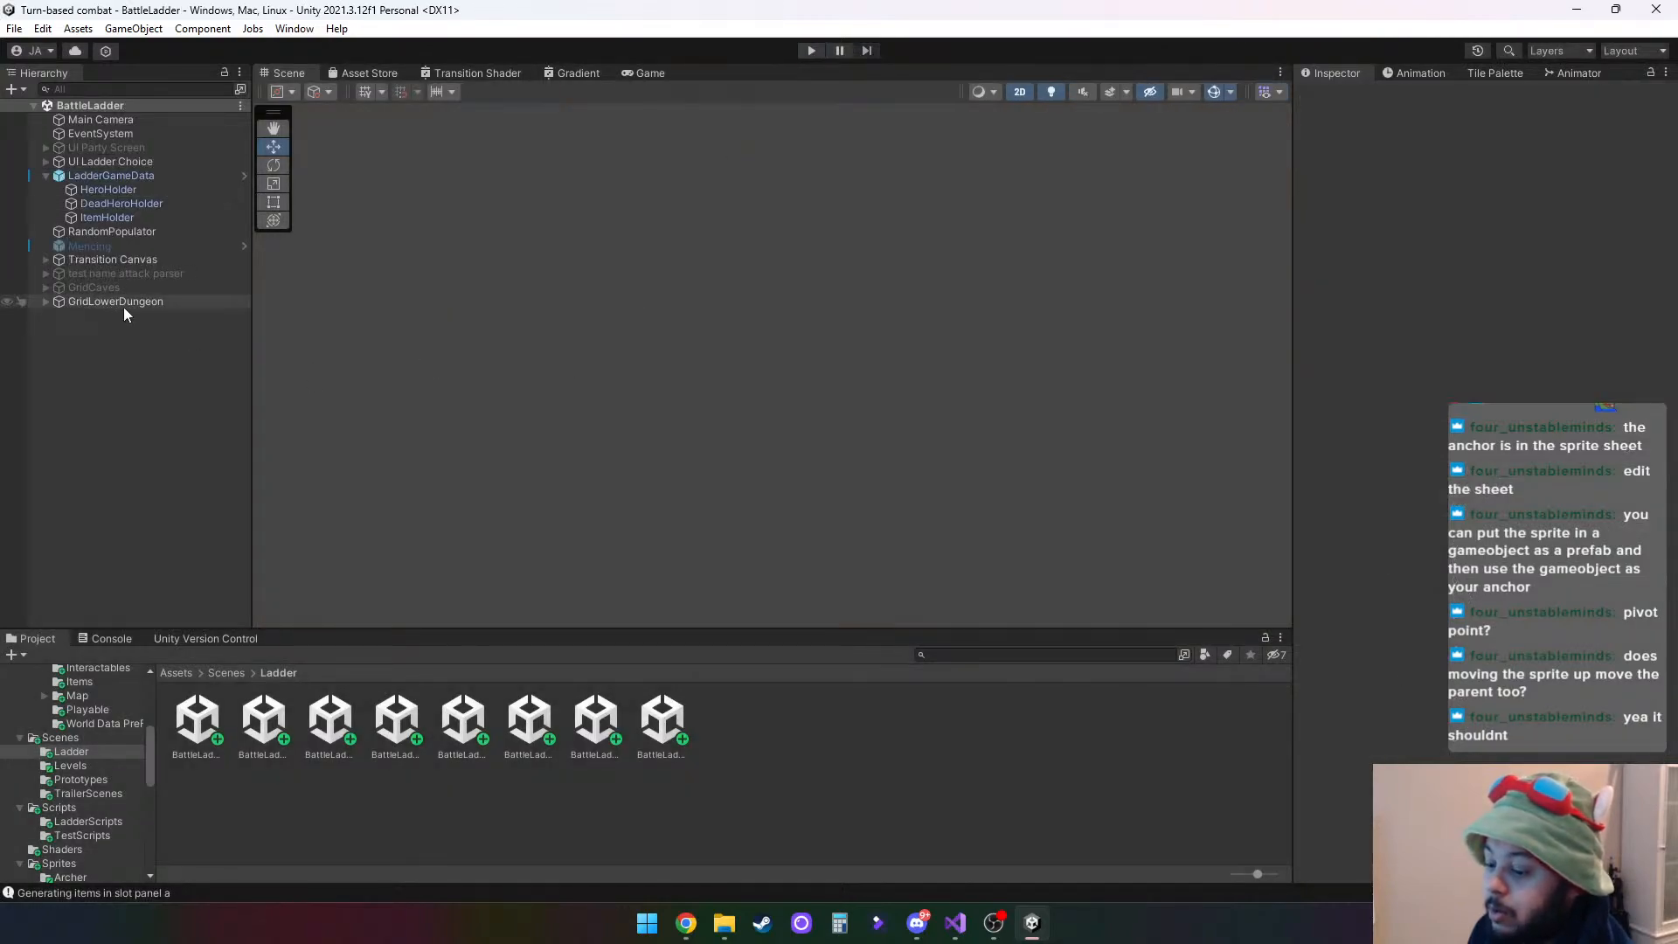
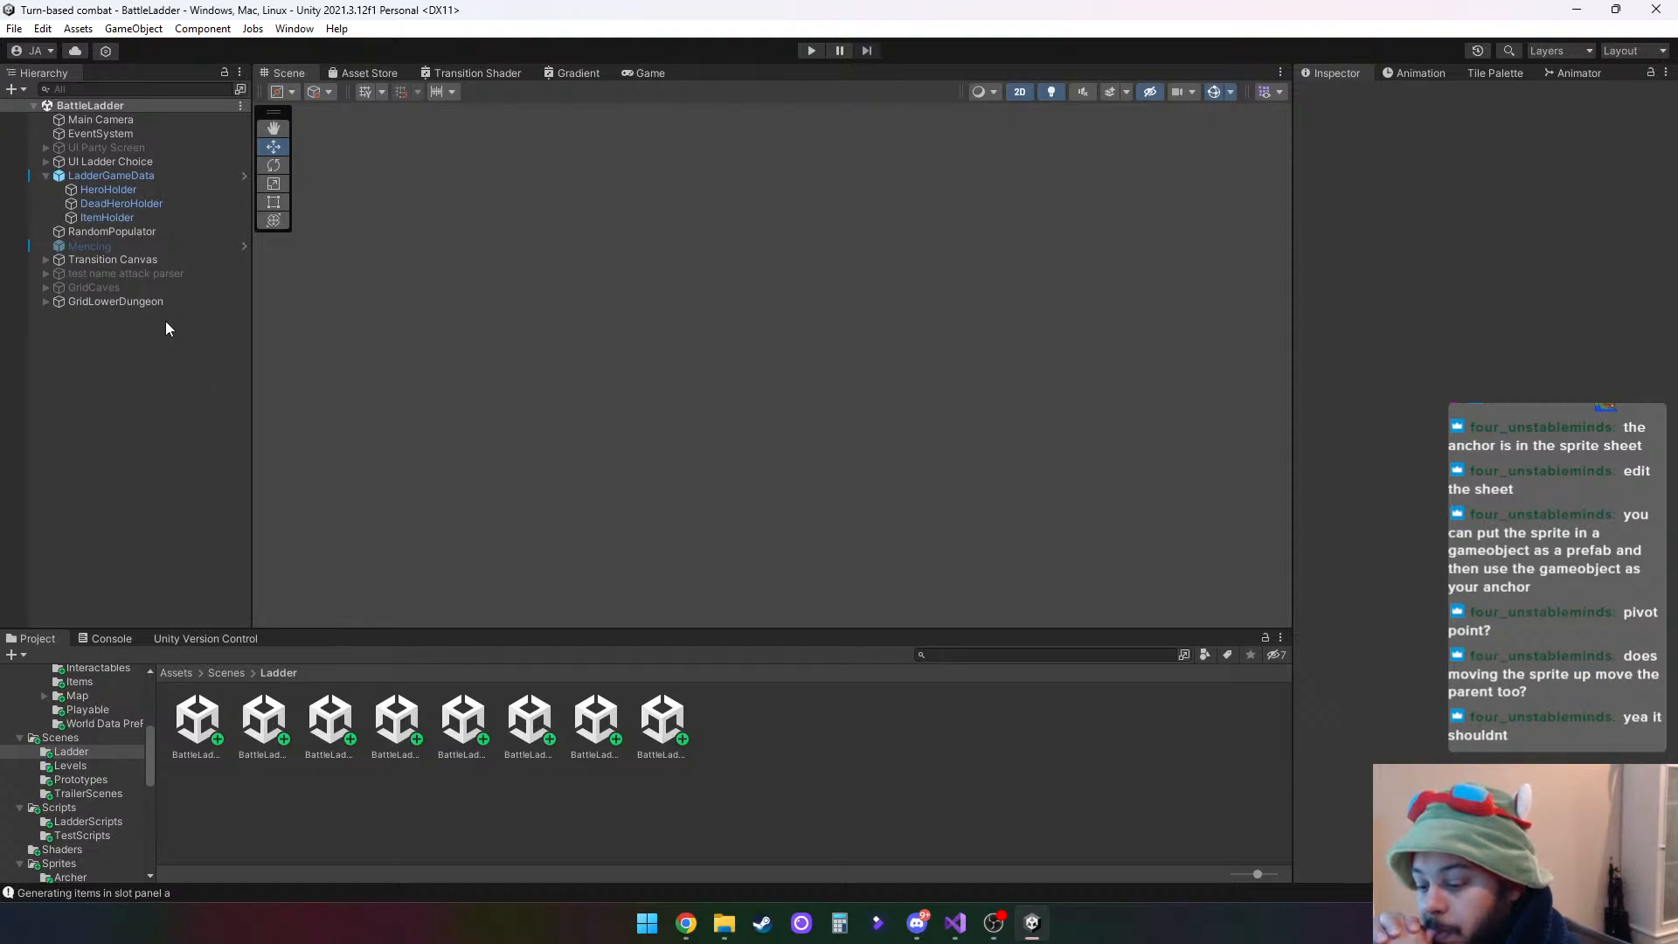
- Play BattleLadder, choose the first Hero 3, and inspect the Transforms of The Richard II and its Knight child under HeroHolder
left_click(812, 50)
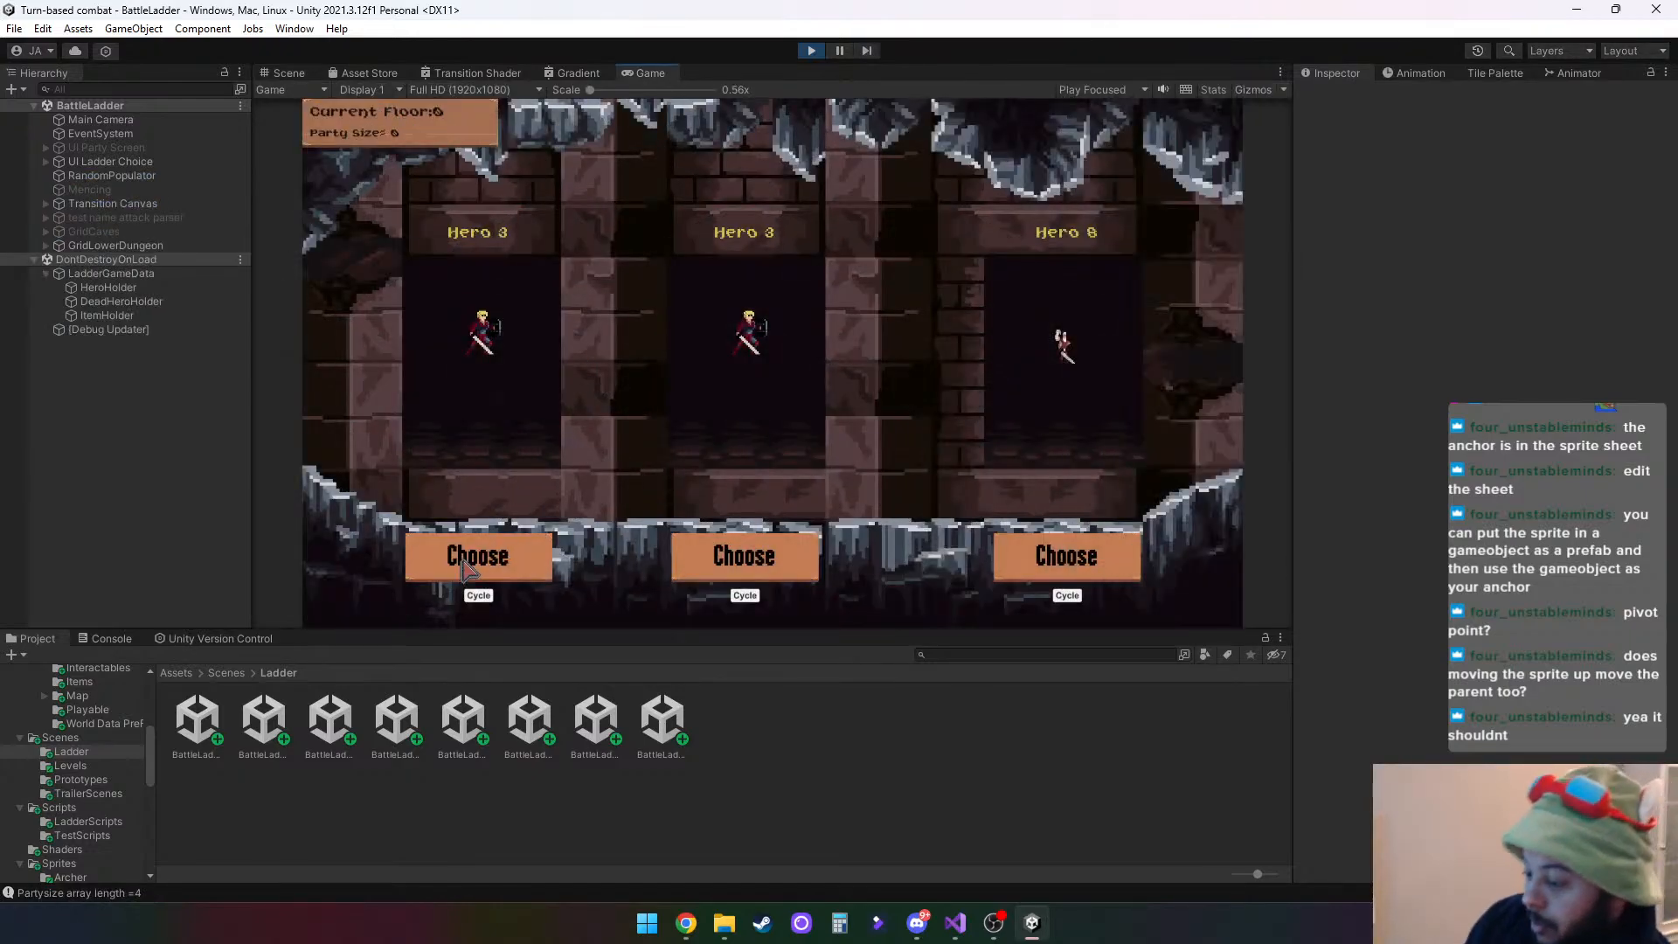
left_click(468, 560)
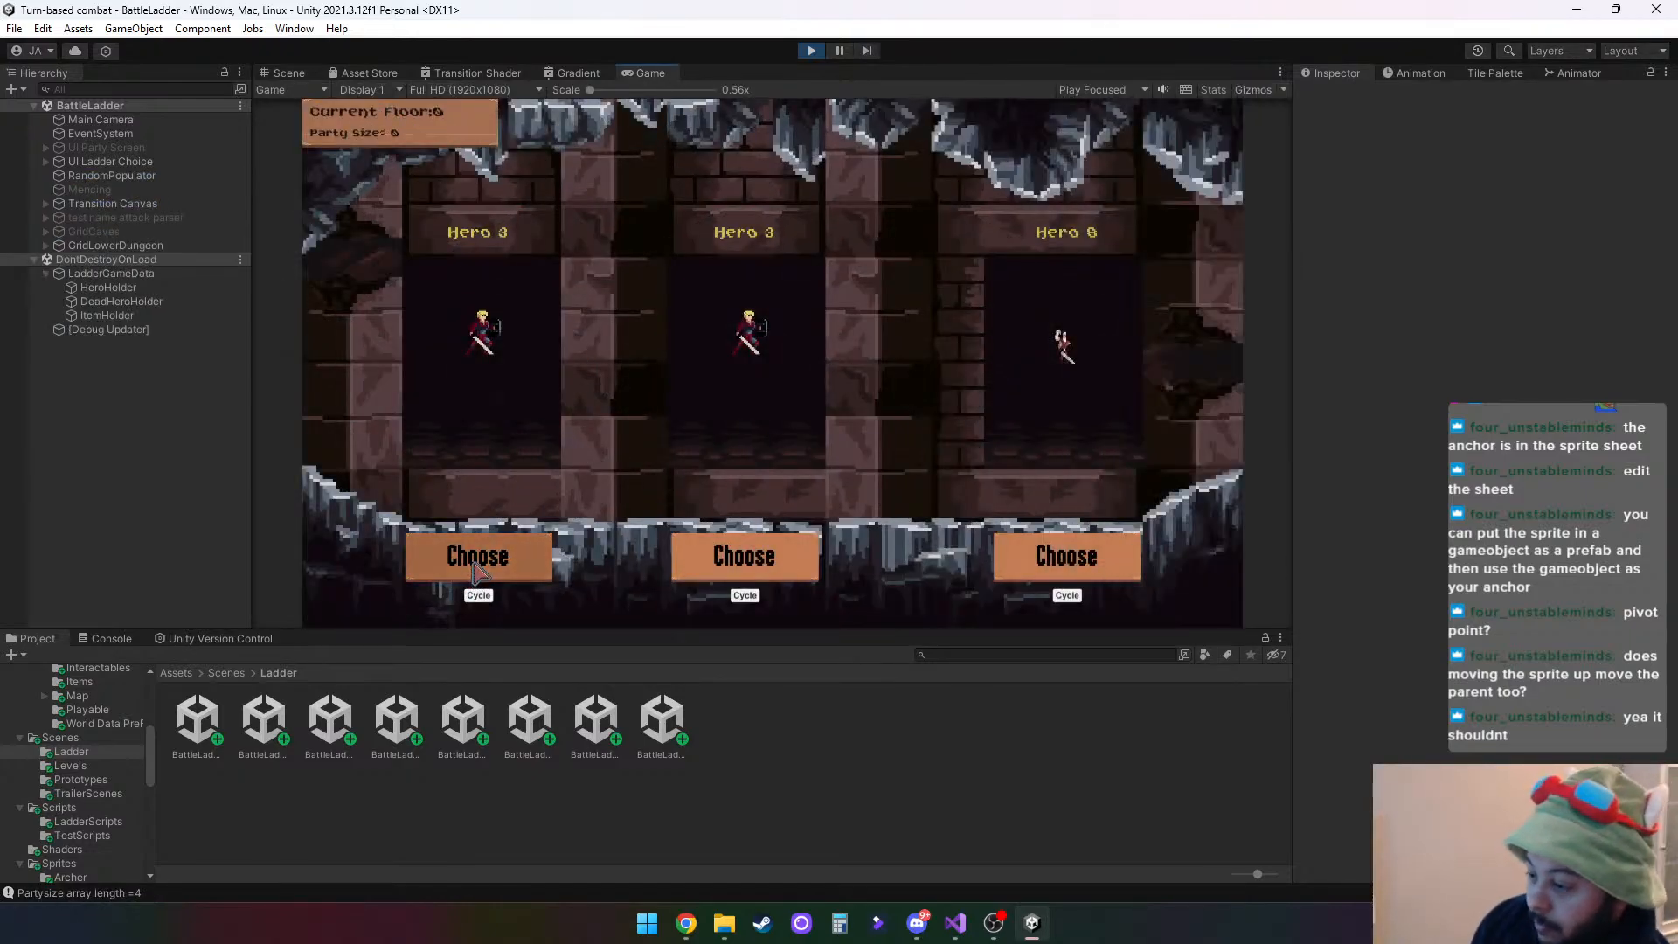
left_click(144, 302)
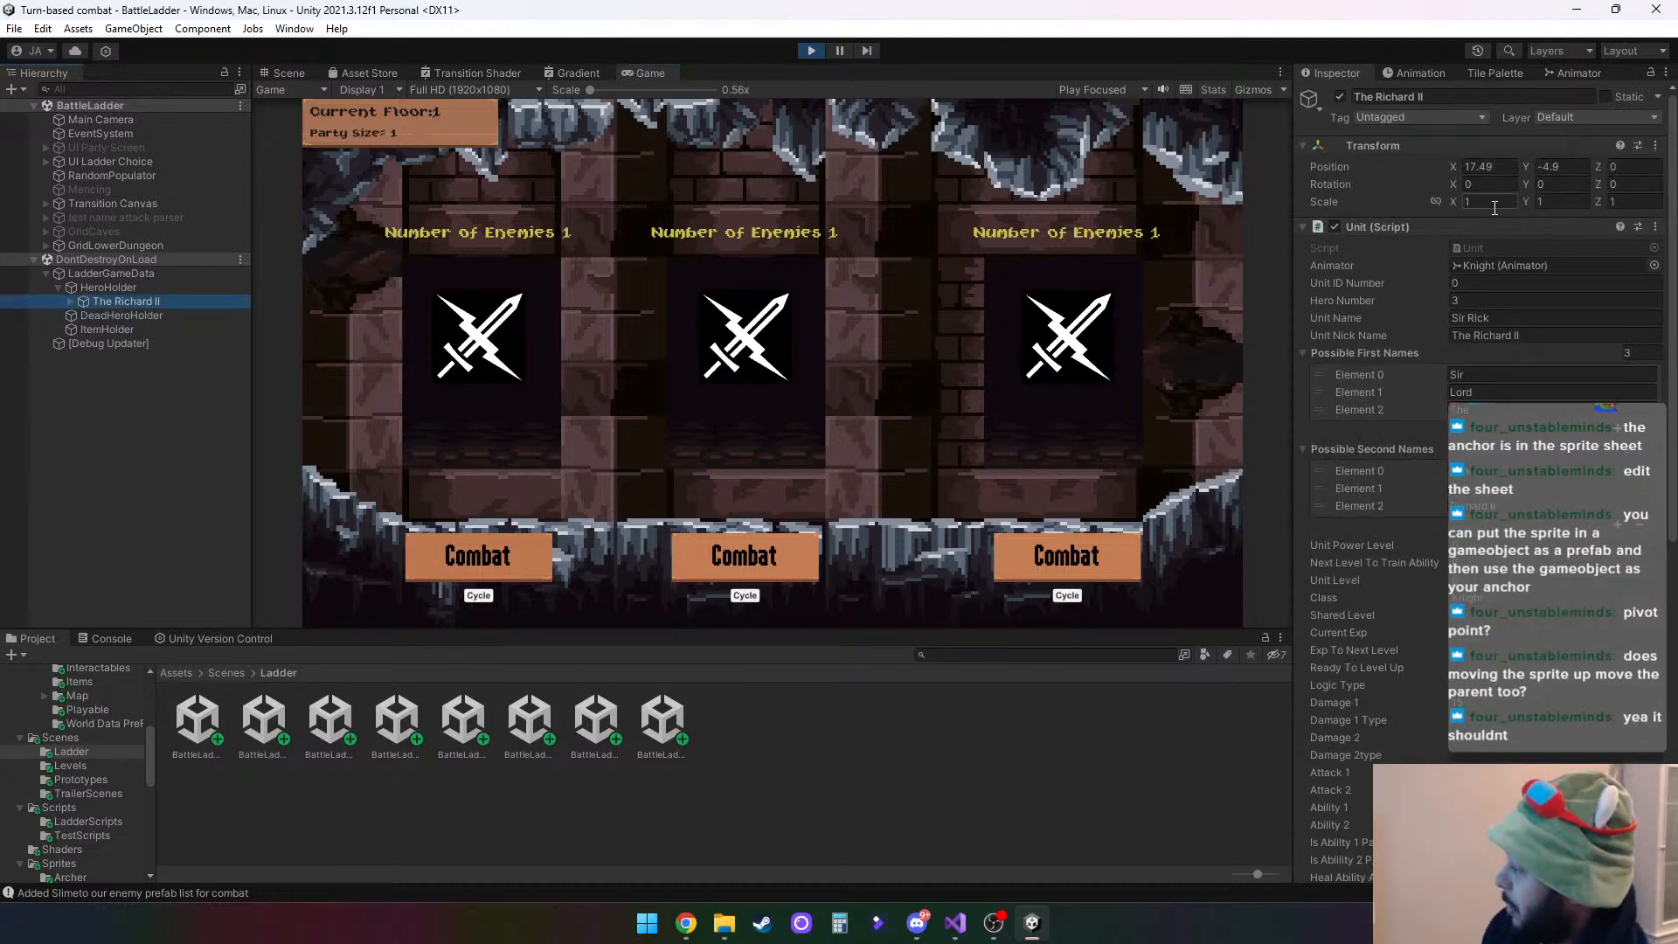
left_click(72, 302)
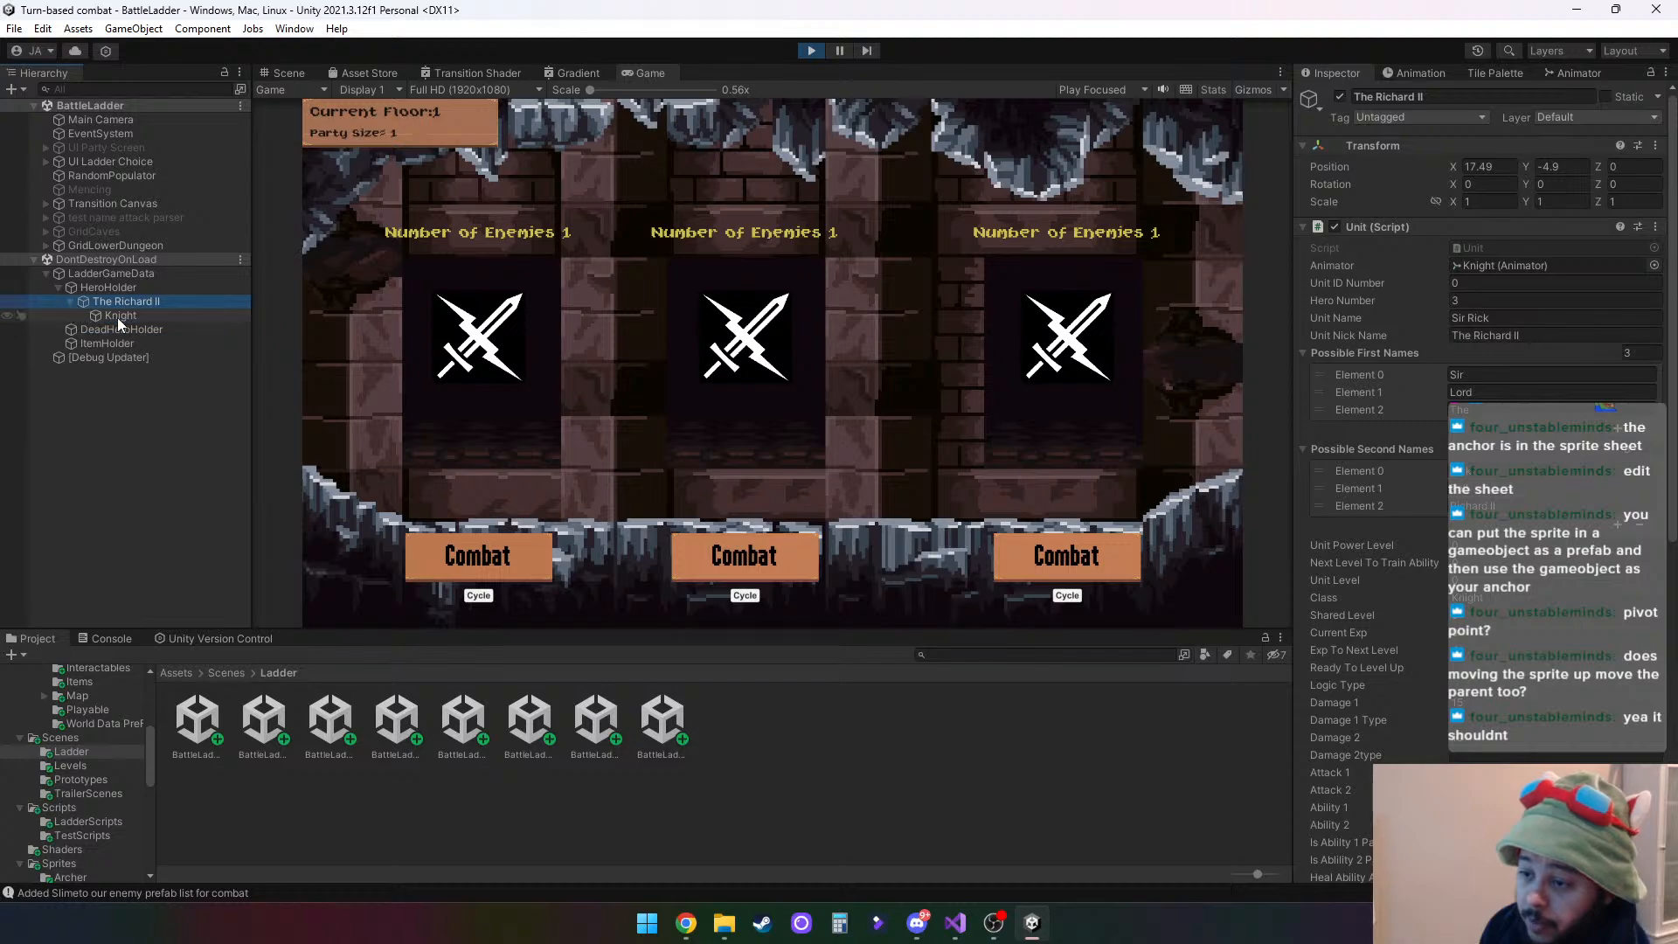
left_click(118, 316)
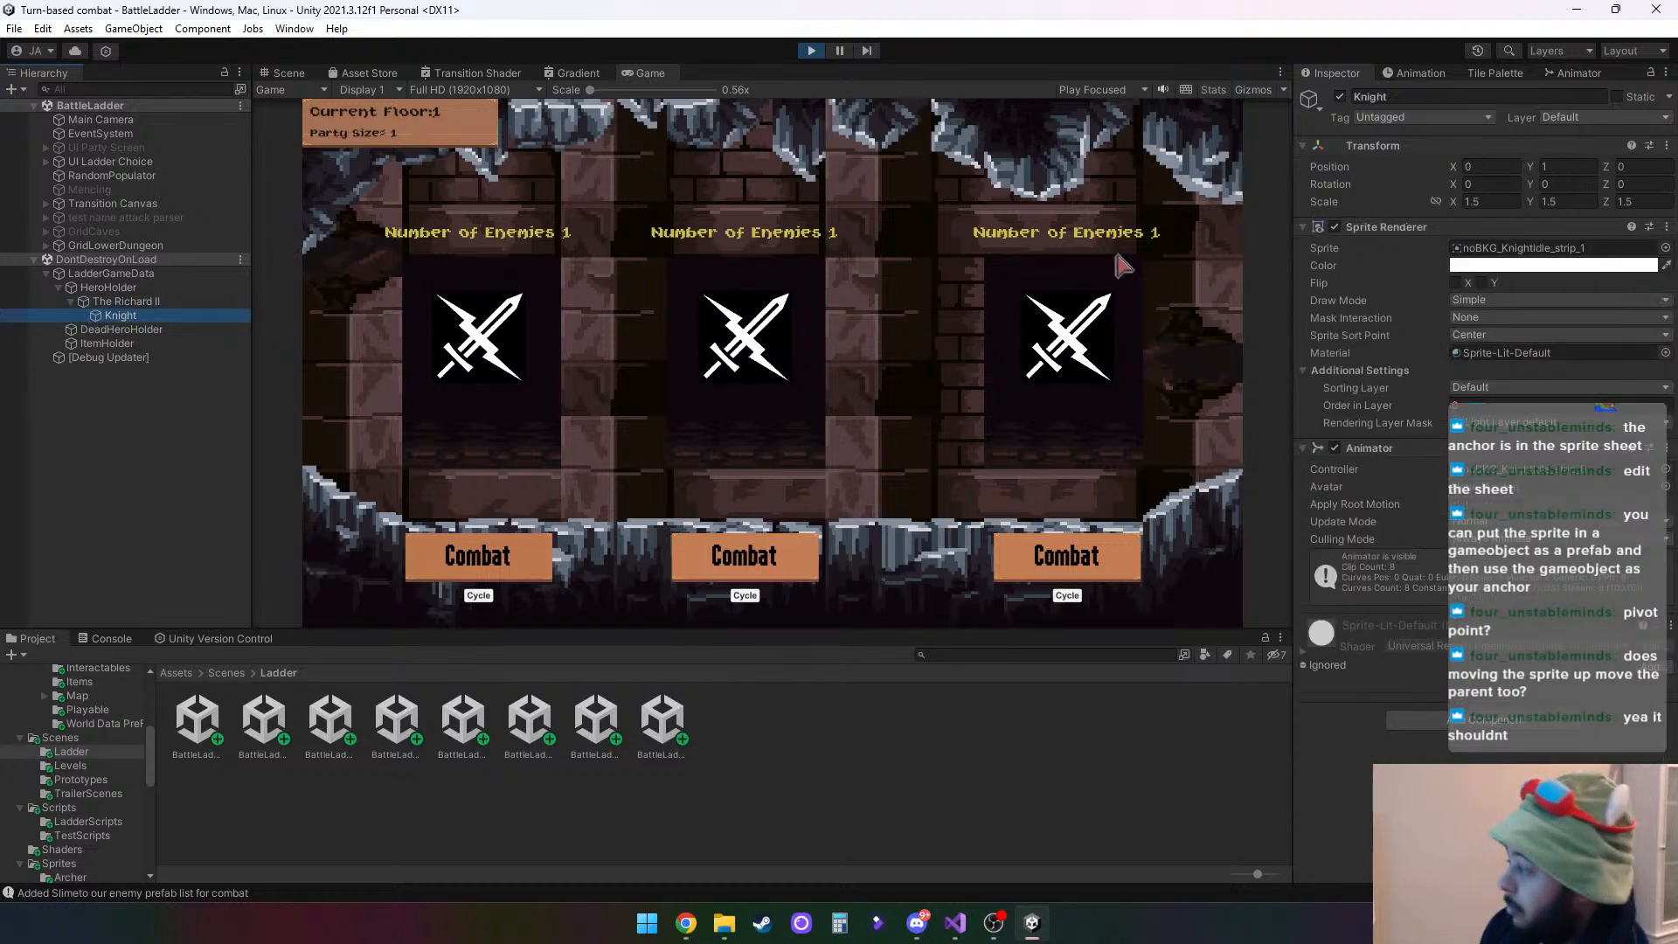
left_click(137, 302)
- Enter the first combat, detach the Game view from the Scene view, and frame the Knight child in the scene
left_click(536, 564)
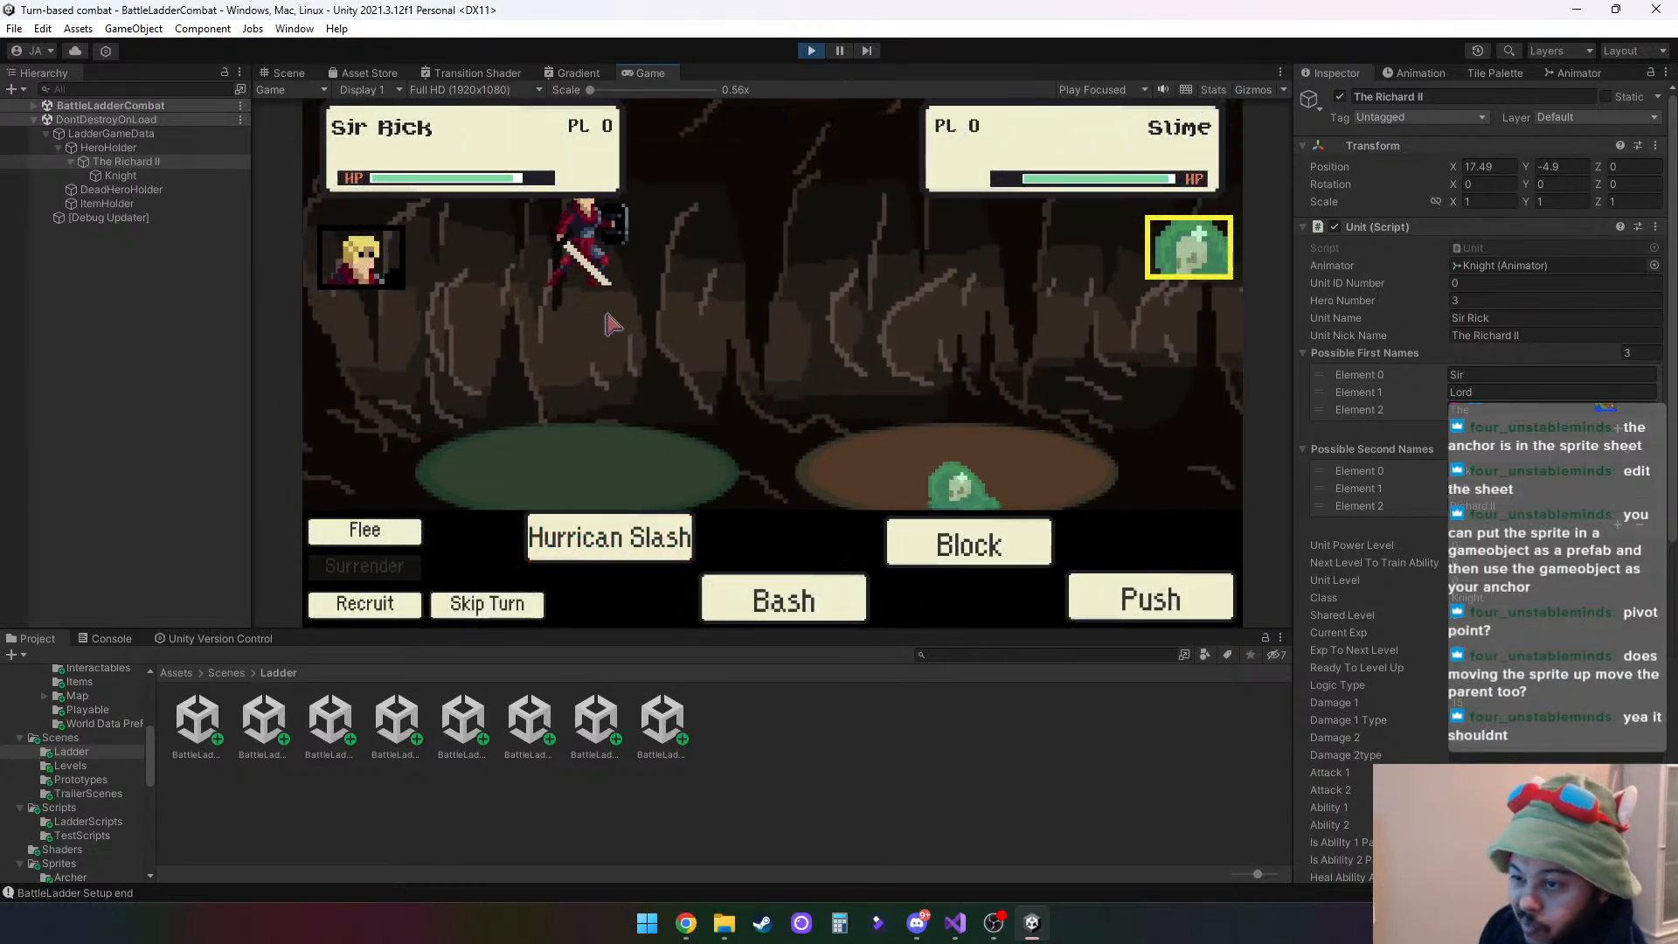
left_click(122, 176)
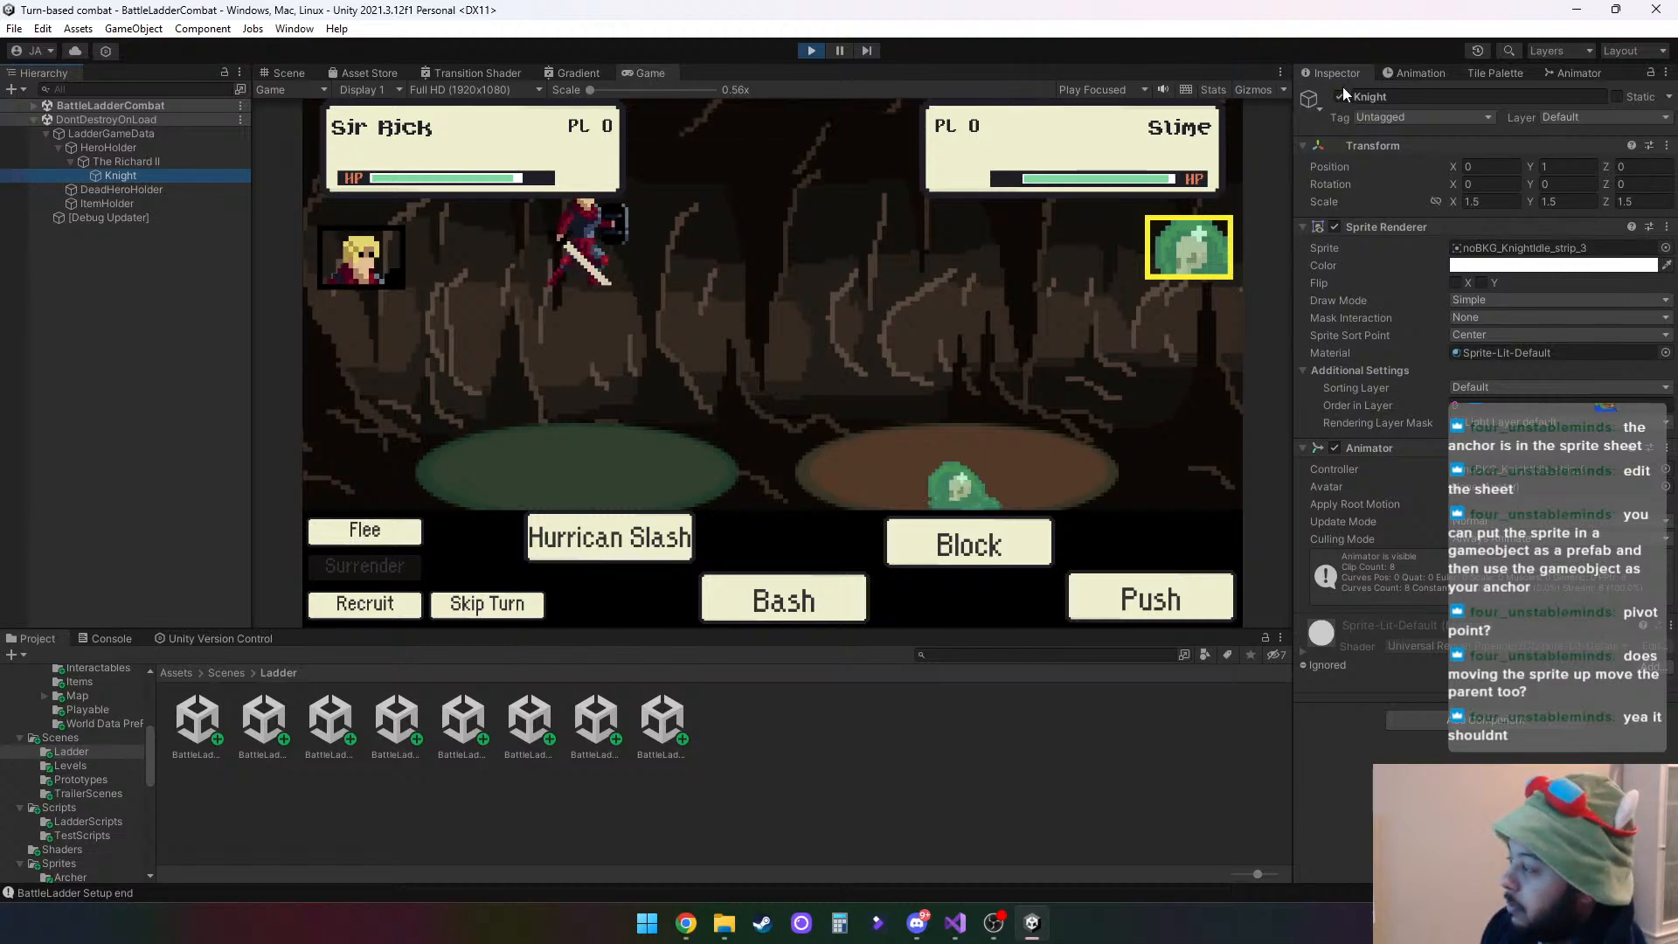
left_click(289, 71)
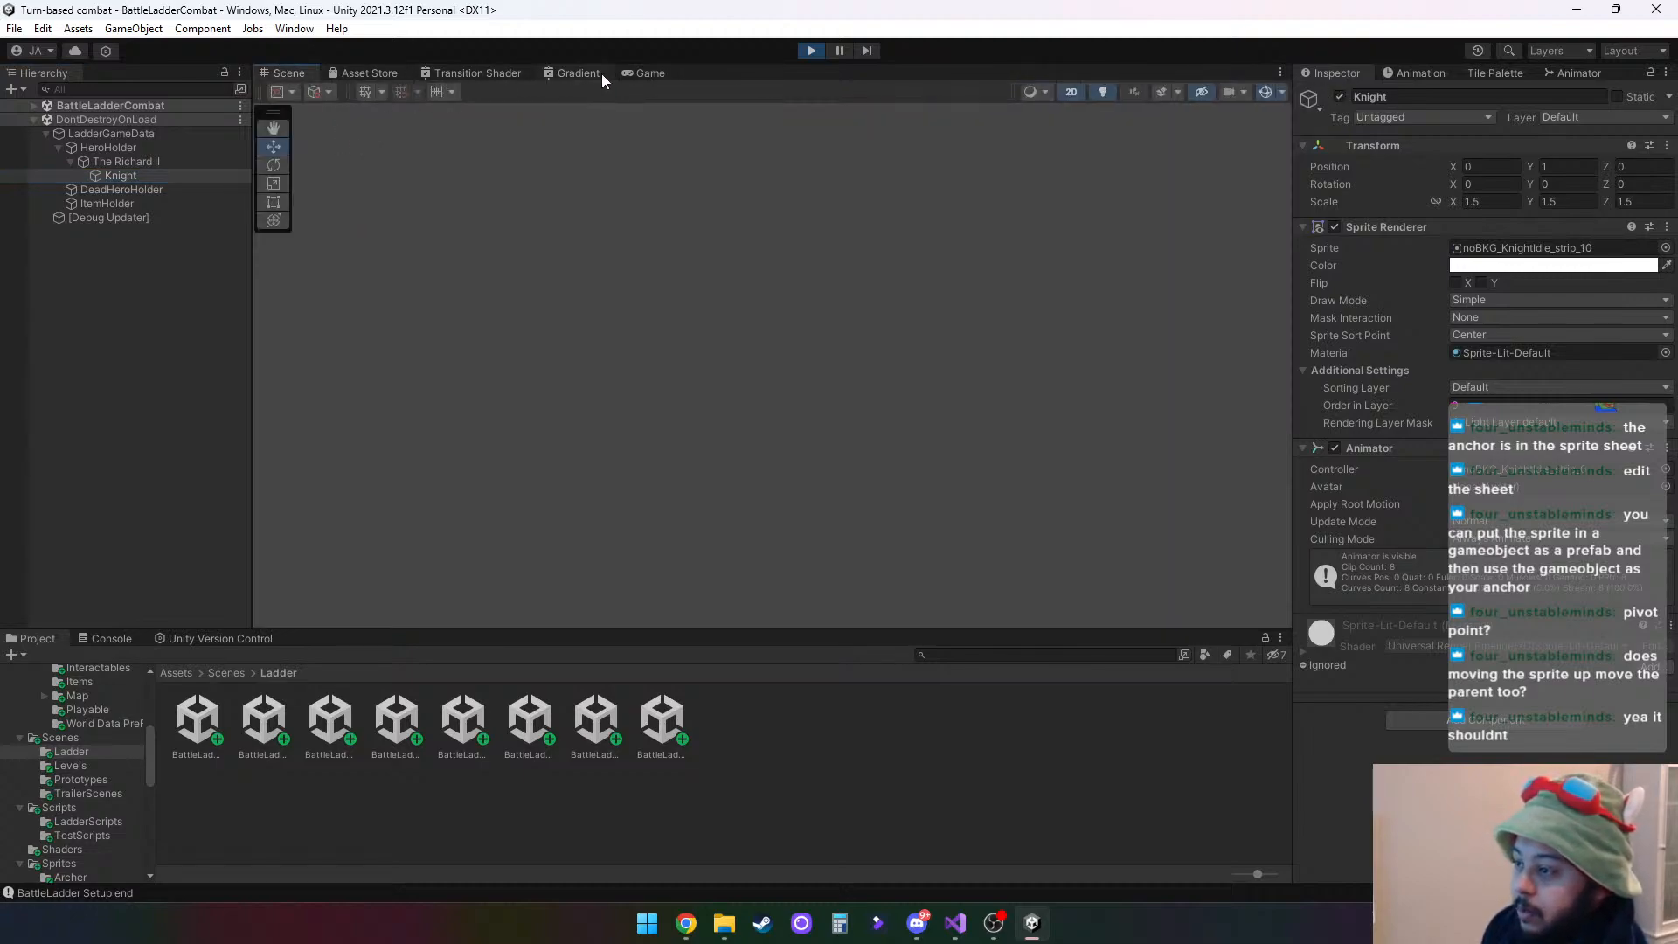
left_click(650, 73)
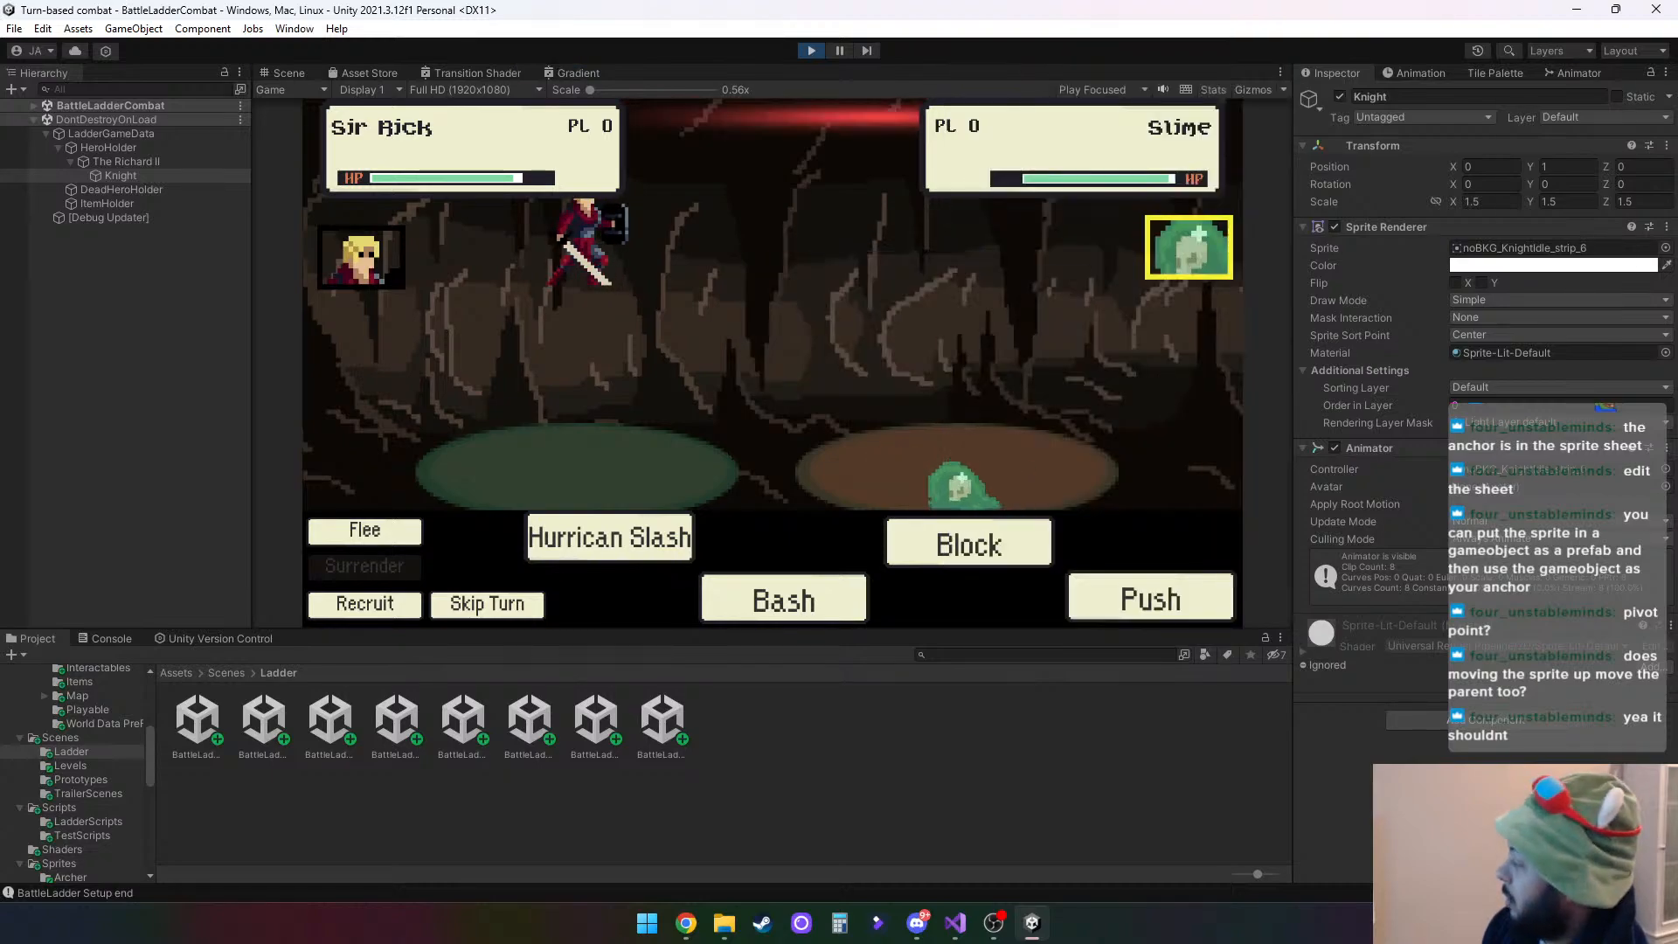
left_click_drag(650, 72, 0, 263)
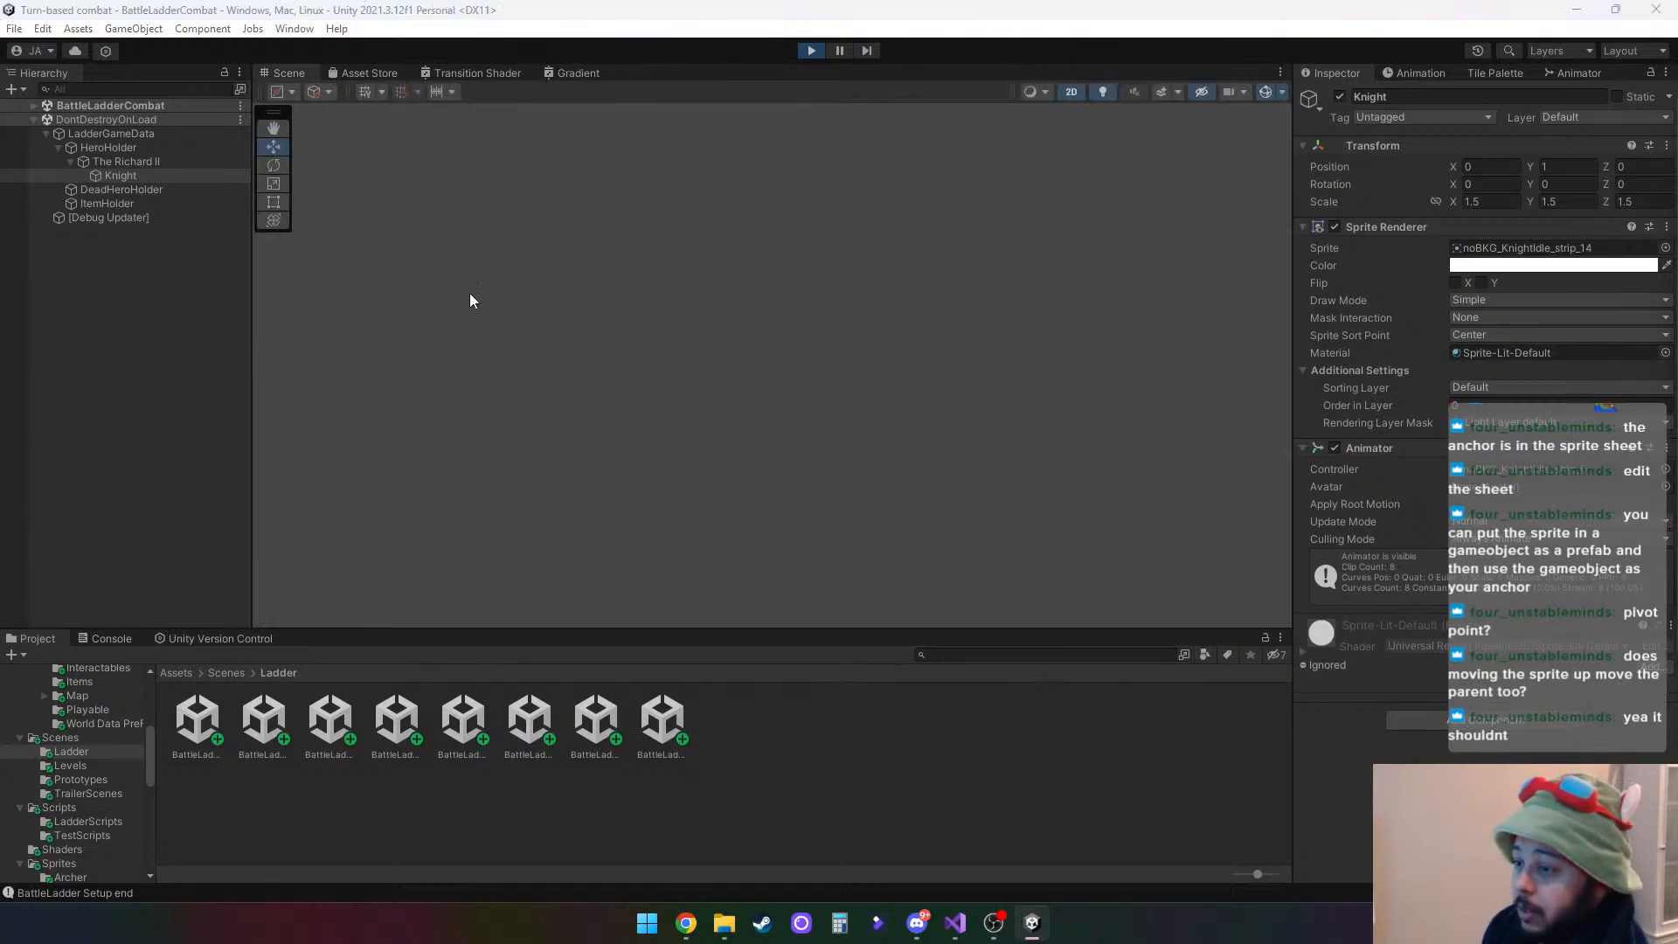
key("f")
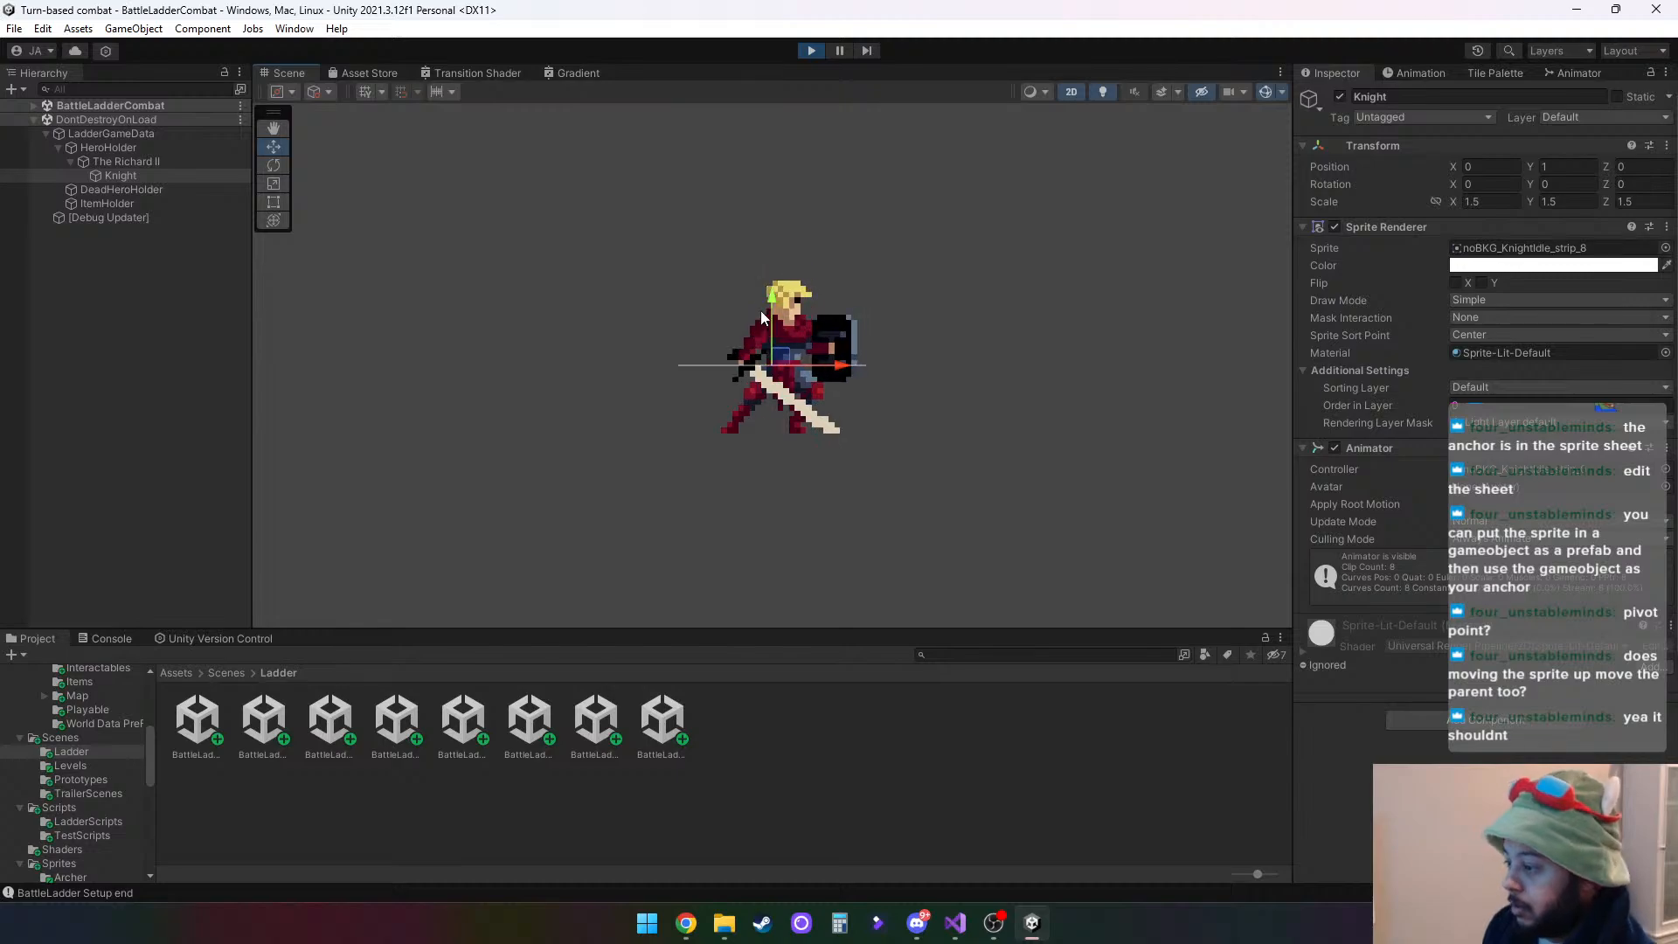
- Try moving the Knight child downwards in the Scene view and undo the move
left_click_drag(782, 301, 784, 367)
key("ctrl+z")
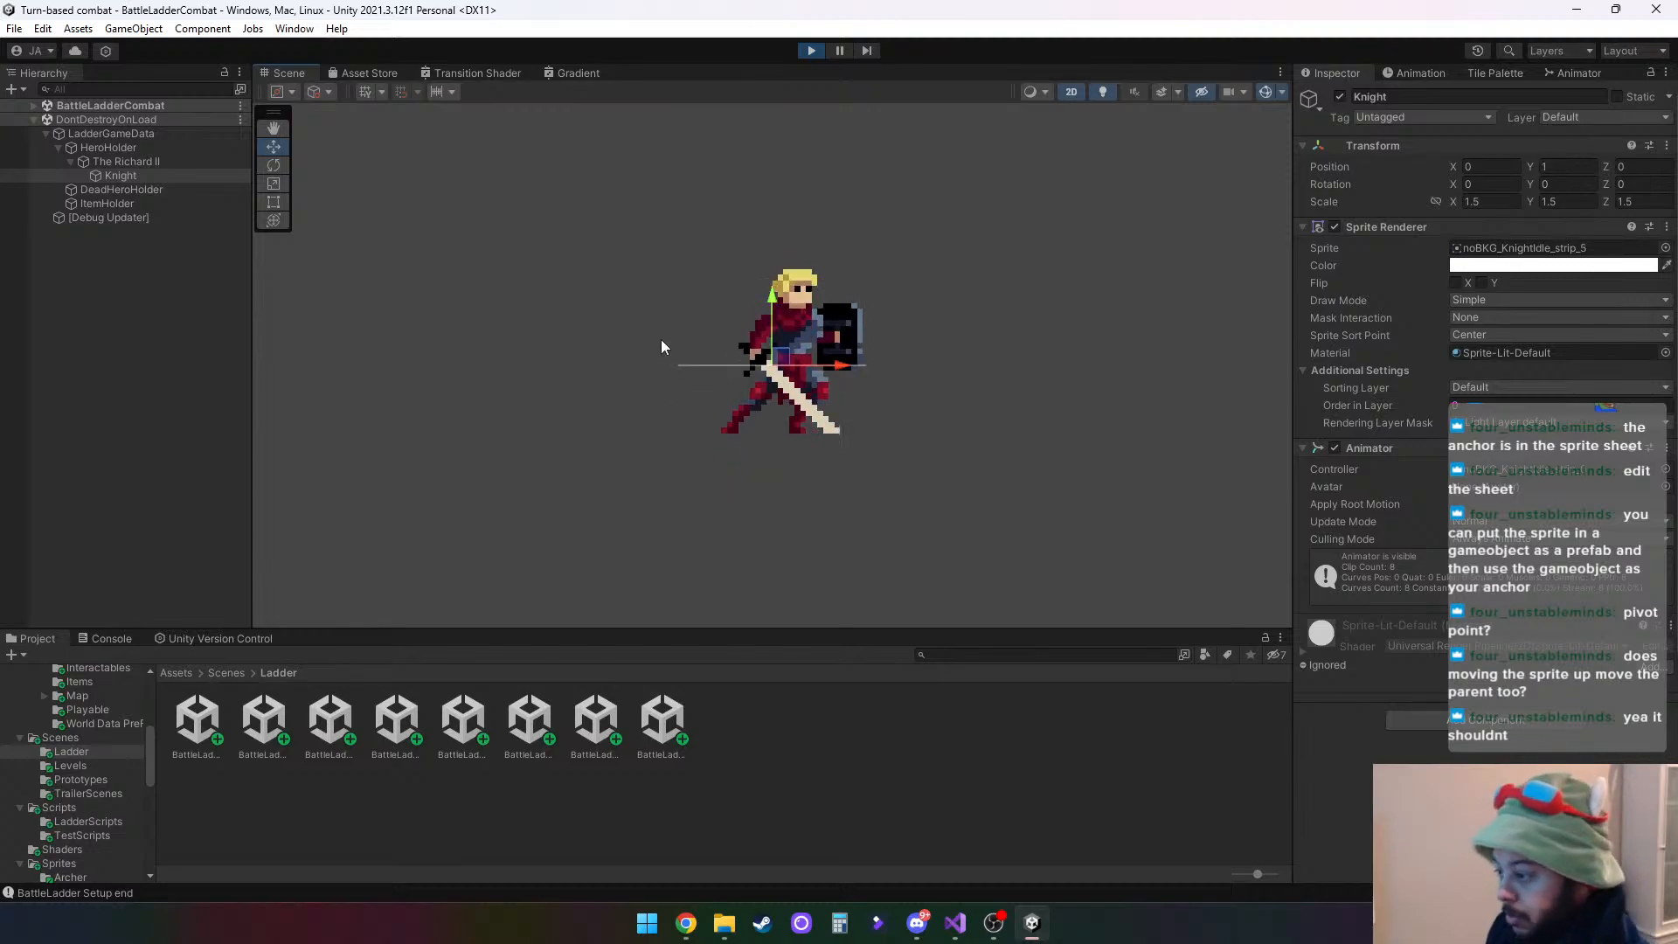
- Move The Richard II under PlayerPrefabHolder down onto the green platform, to about Y -5.572
left_click(33, 105)
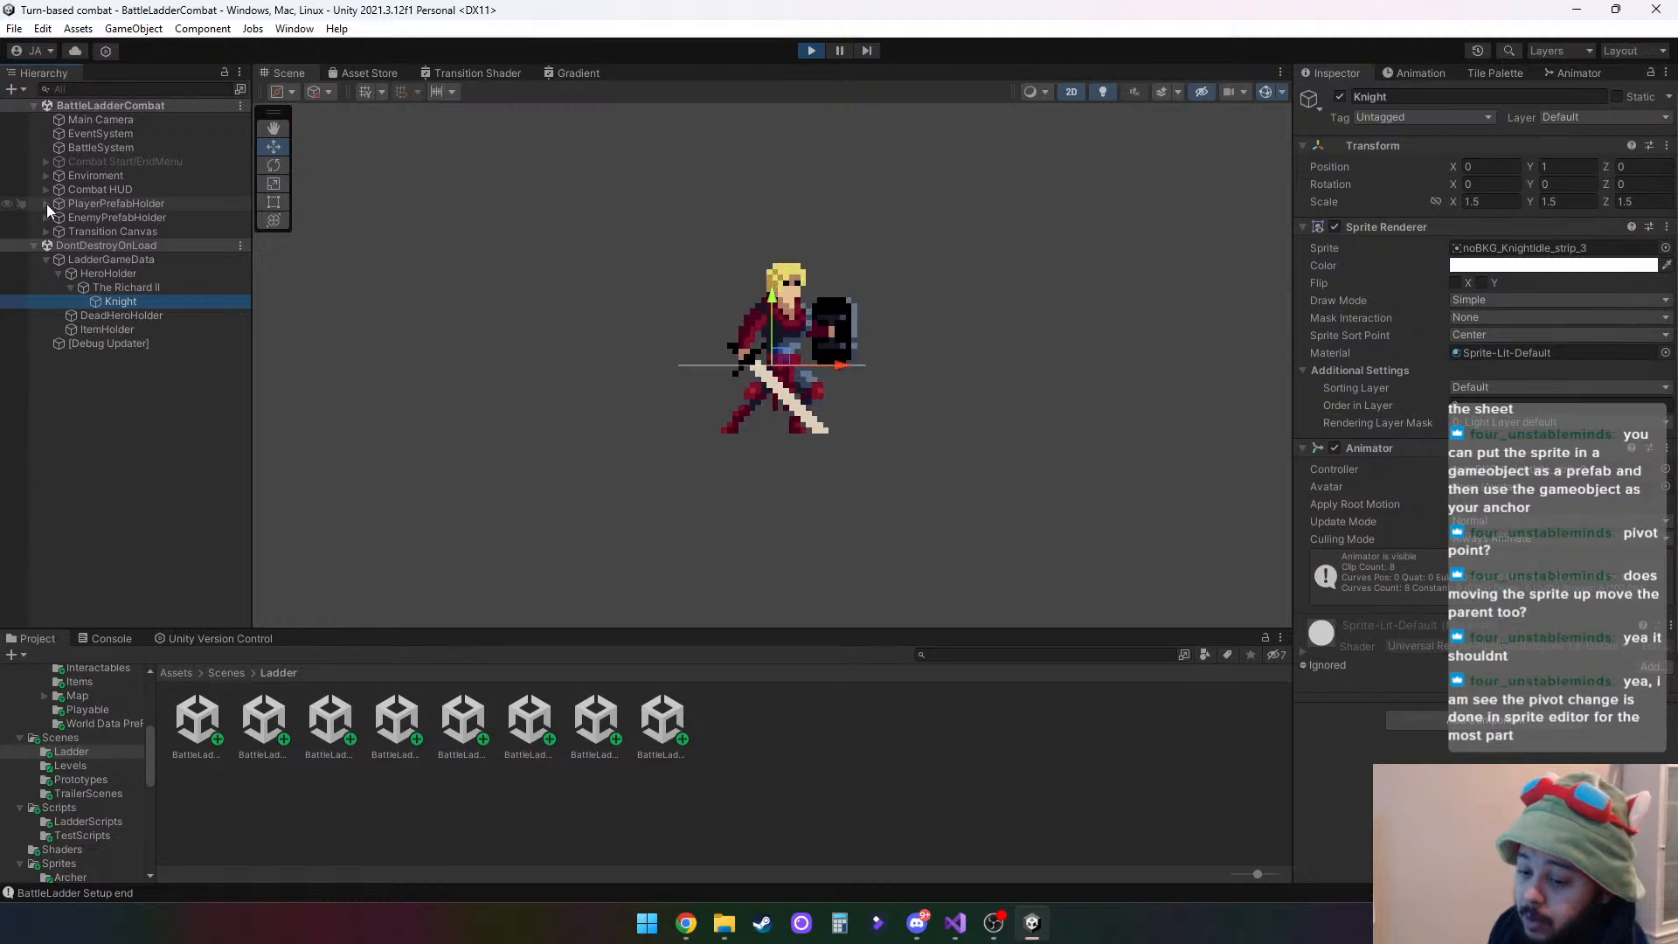
left_click(45, 202)
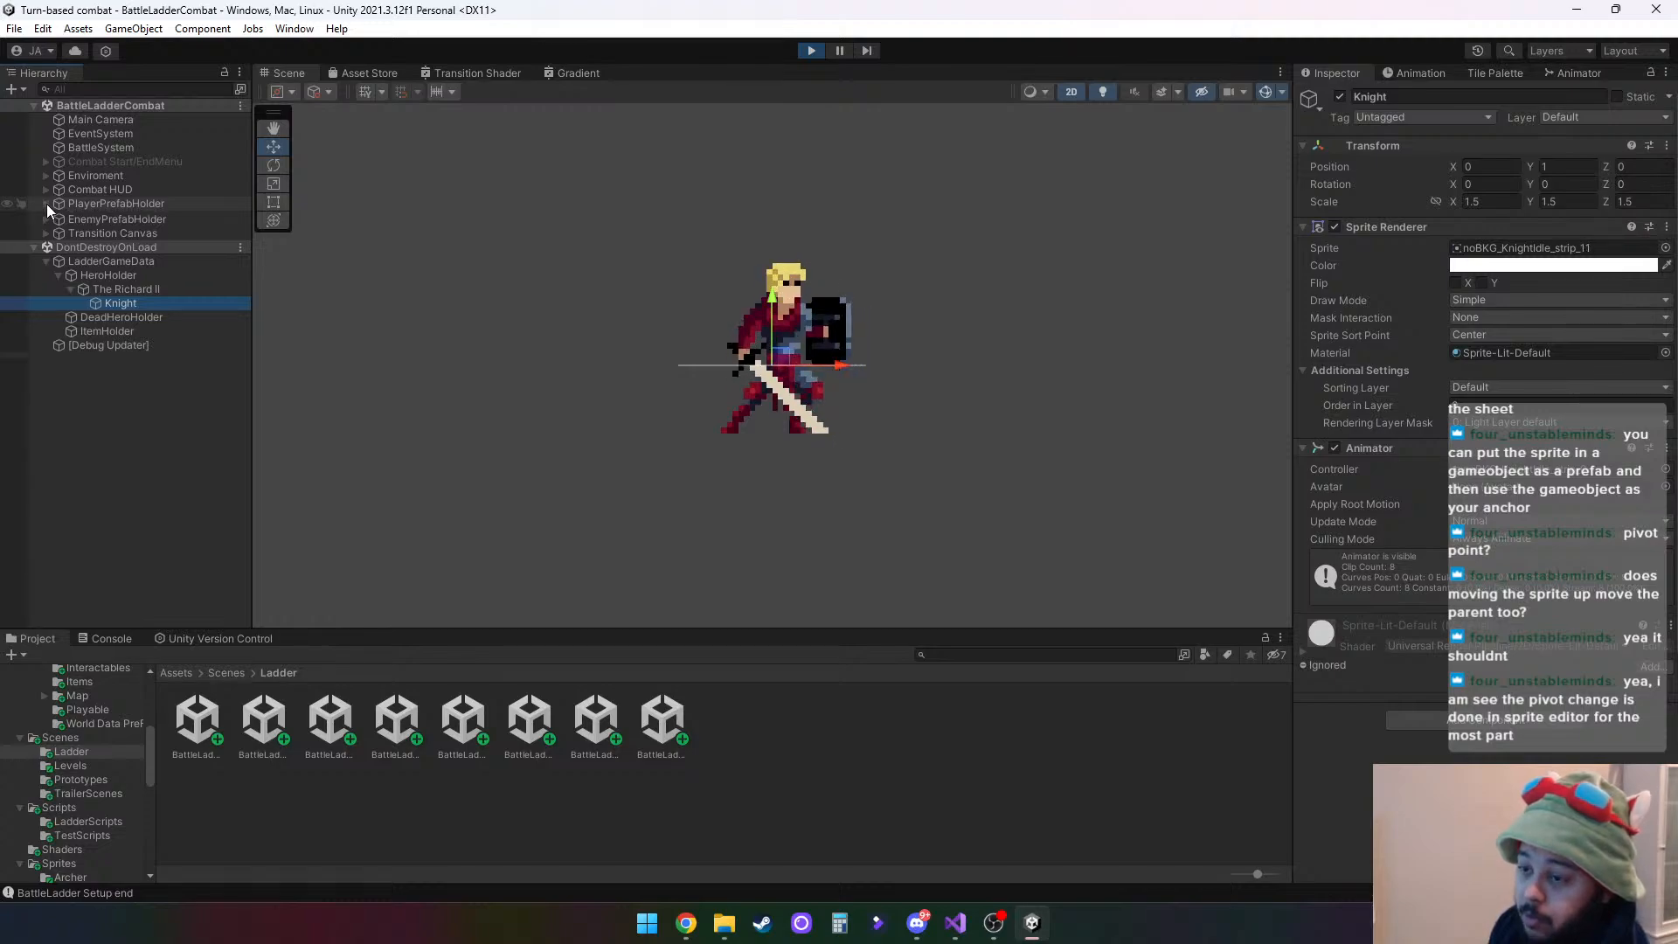
left_click(103, 217)
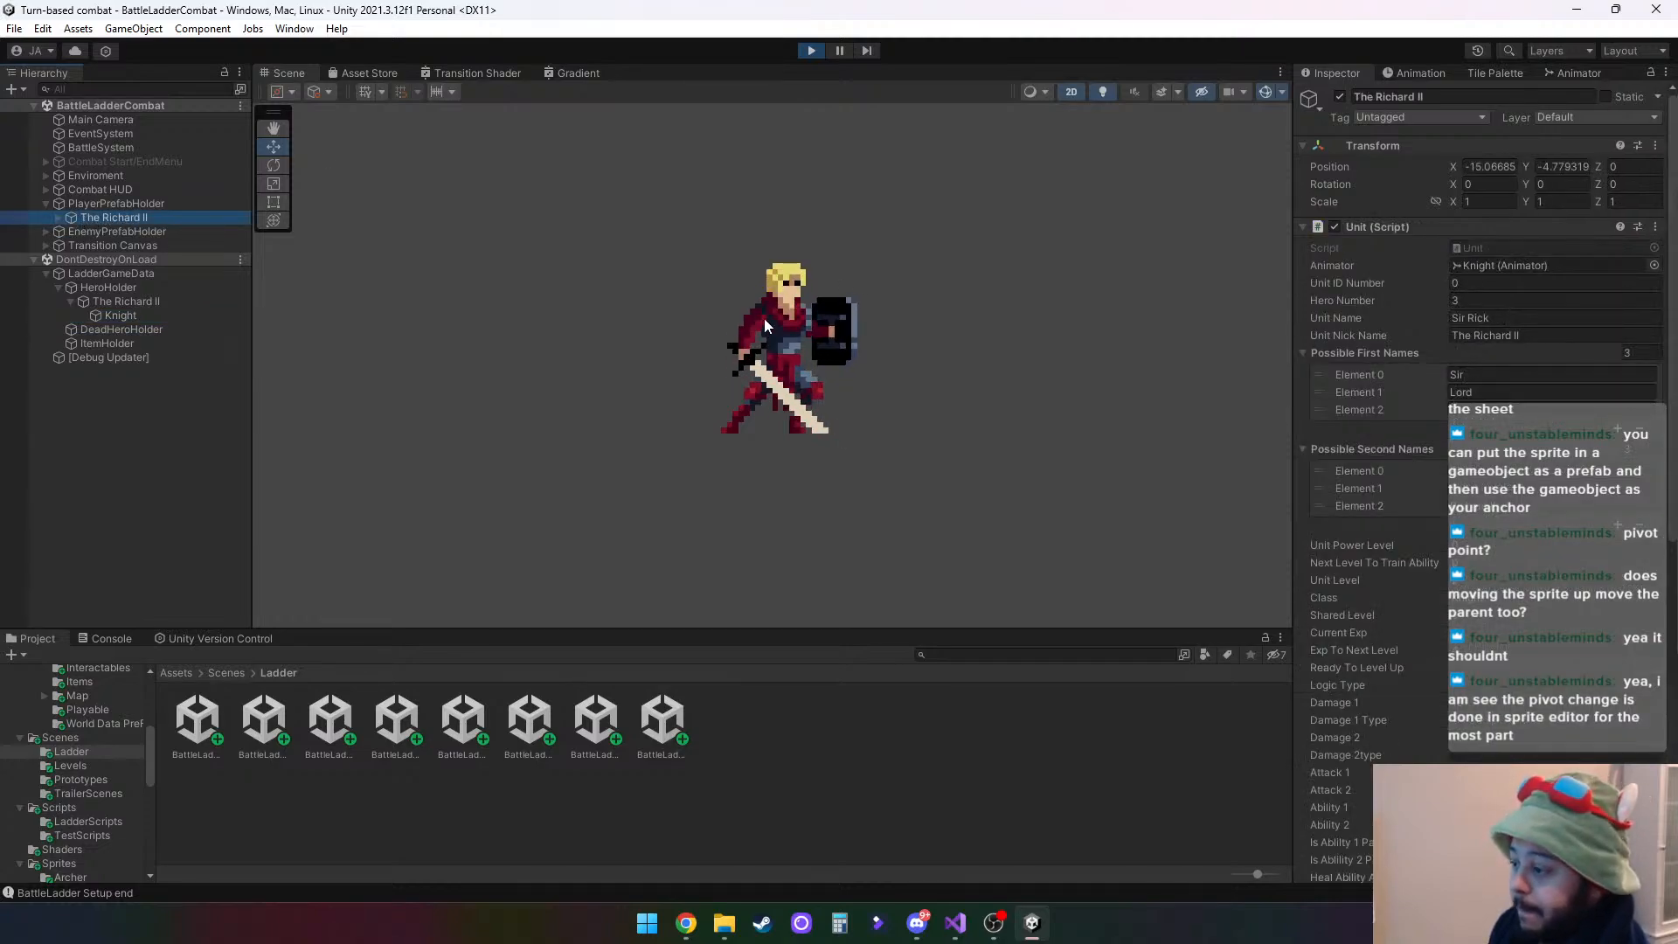
right_click(899, 275)
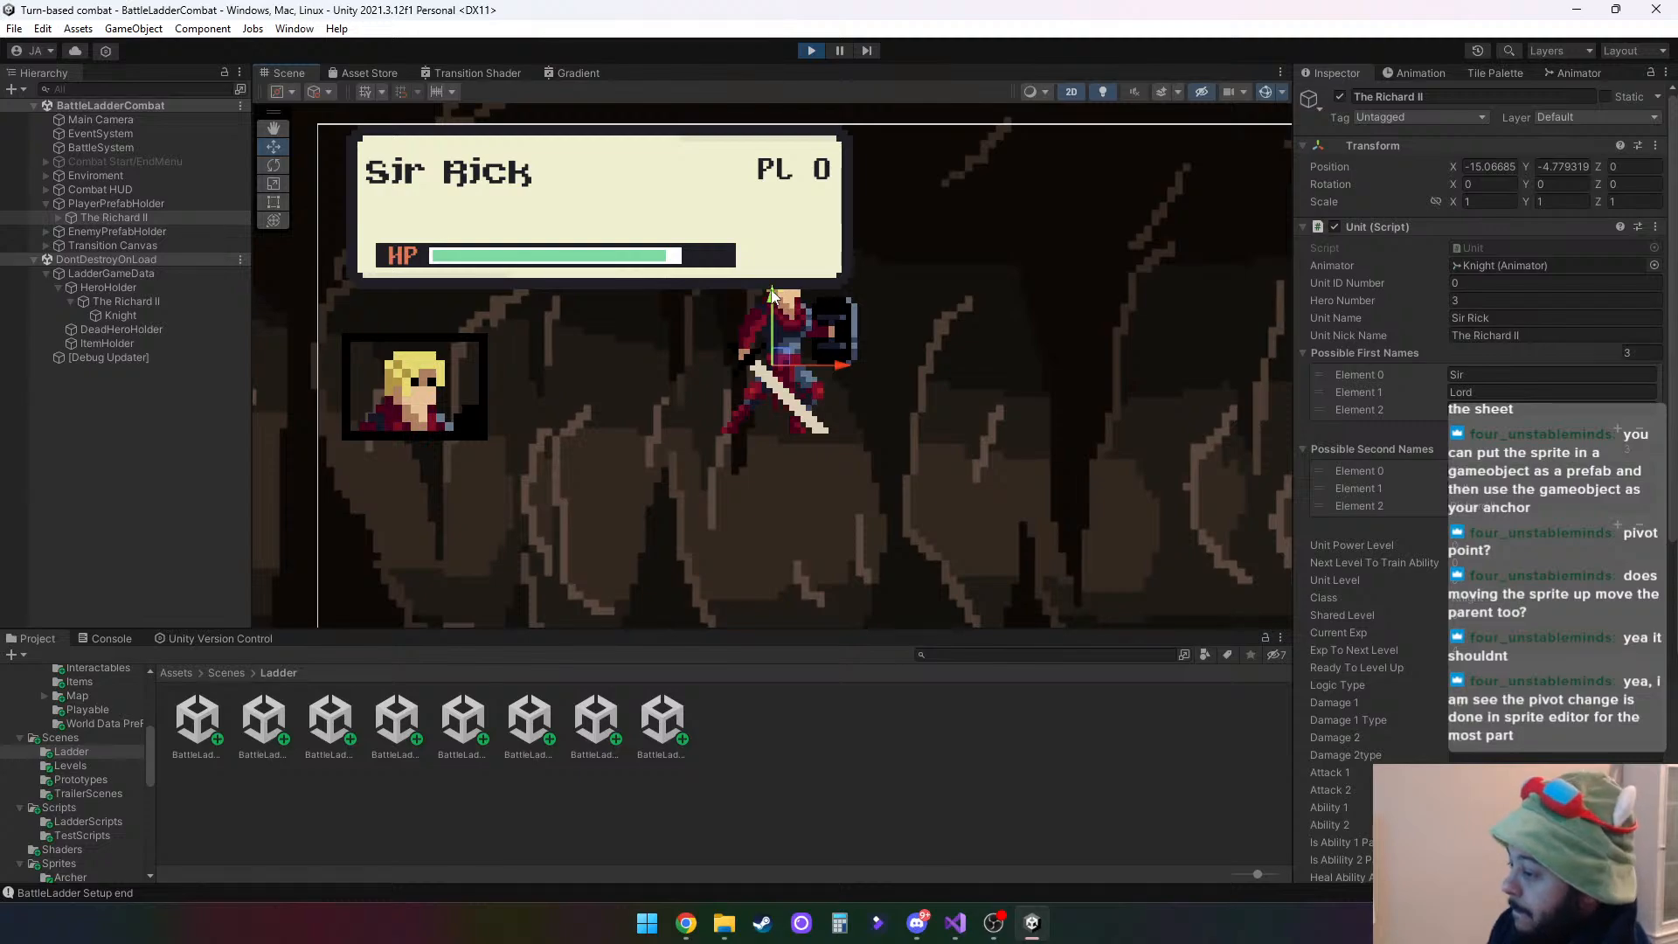
left_click_drag(771, 295, 777, 590)
scroll(790, 551, "down", 5)
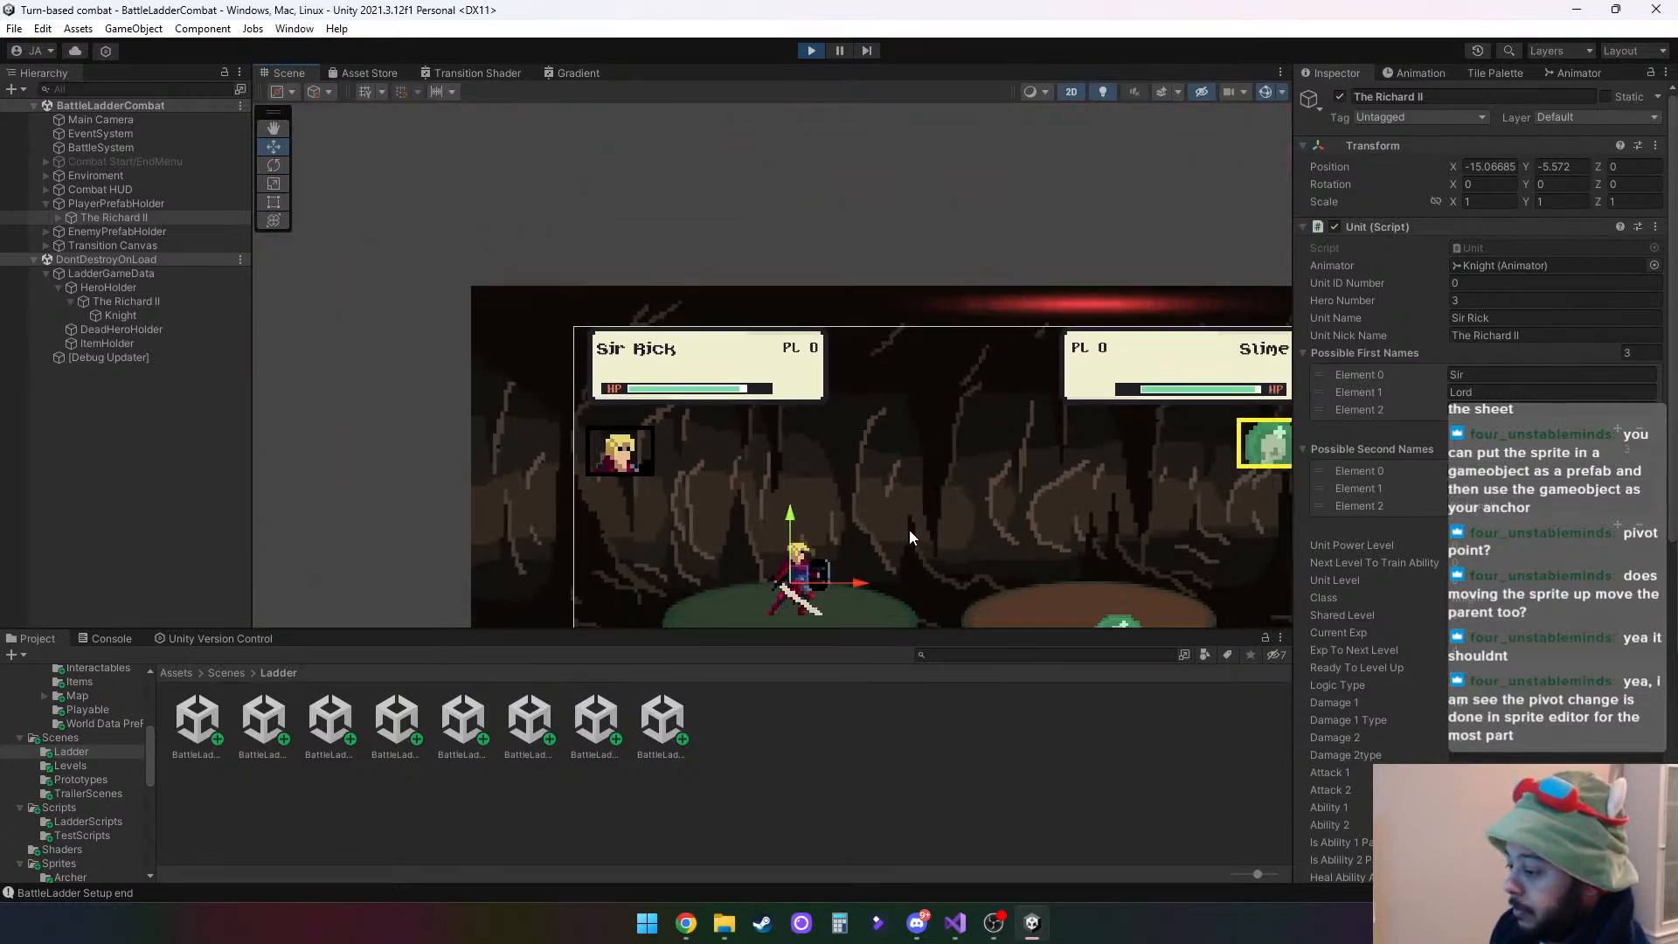
middle_click_drag(908, 535, 736, 325)
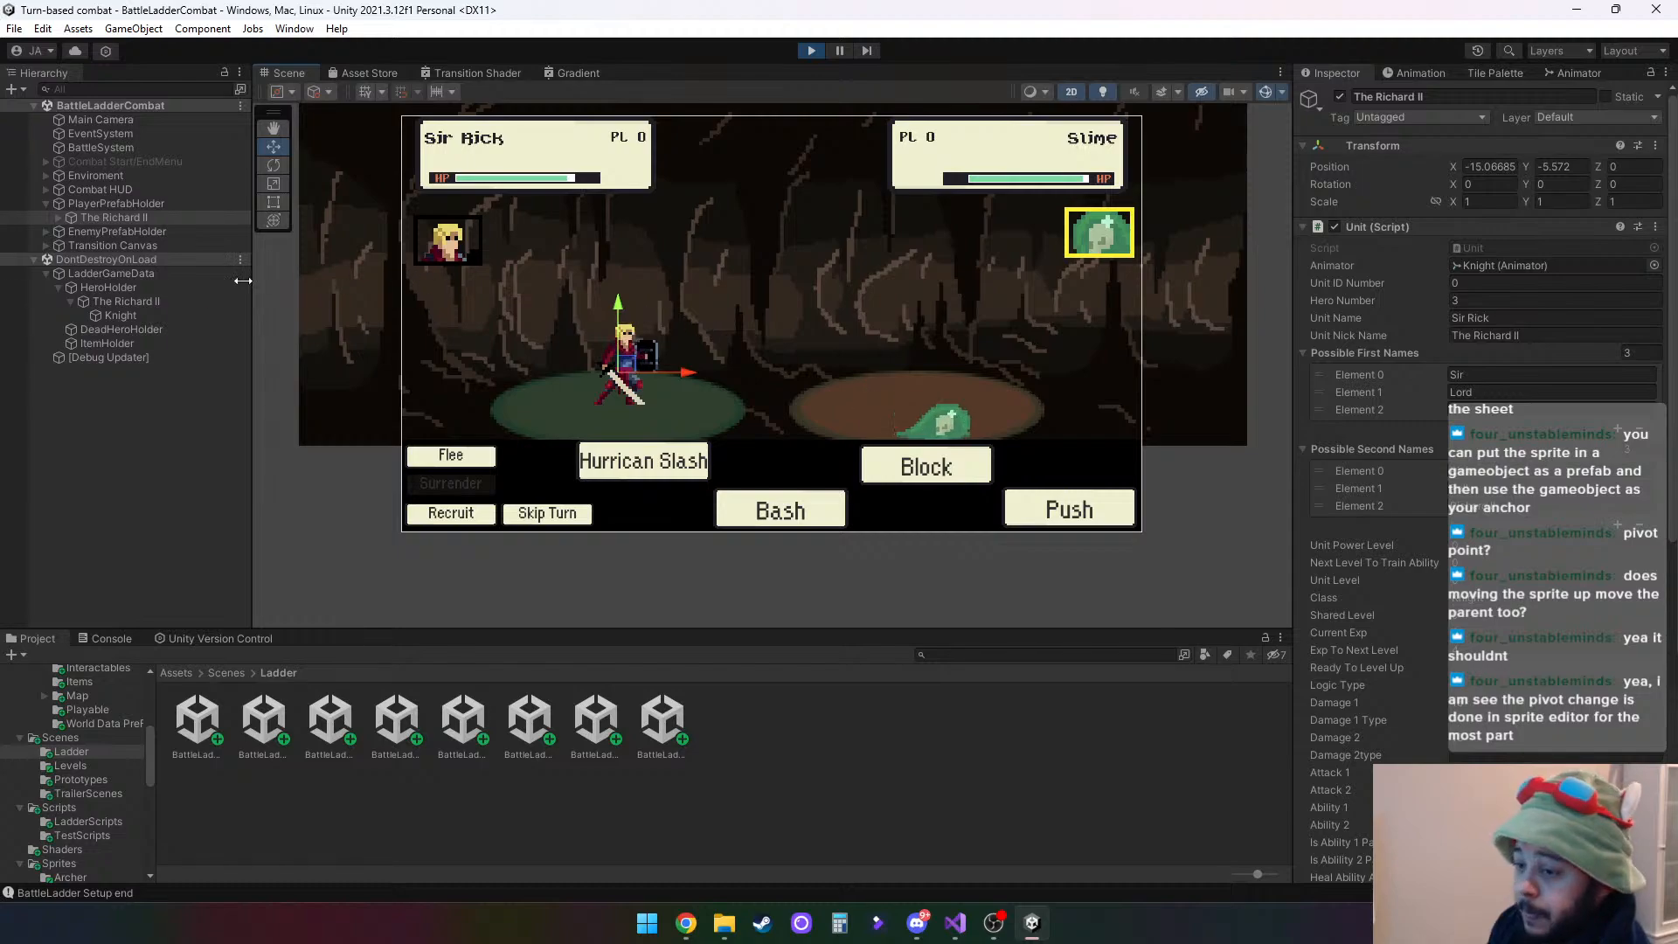
- Move Slime(Clone) under EnemyPrefabHolder up onto the brown platform, to about Y -4.536
left_click(46, 232)
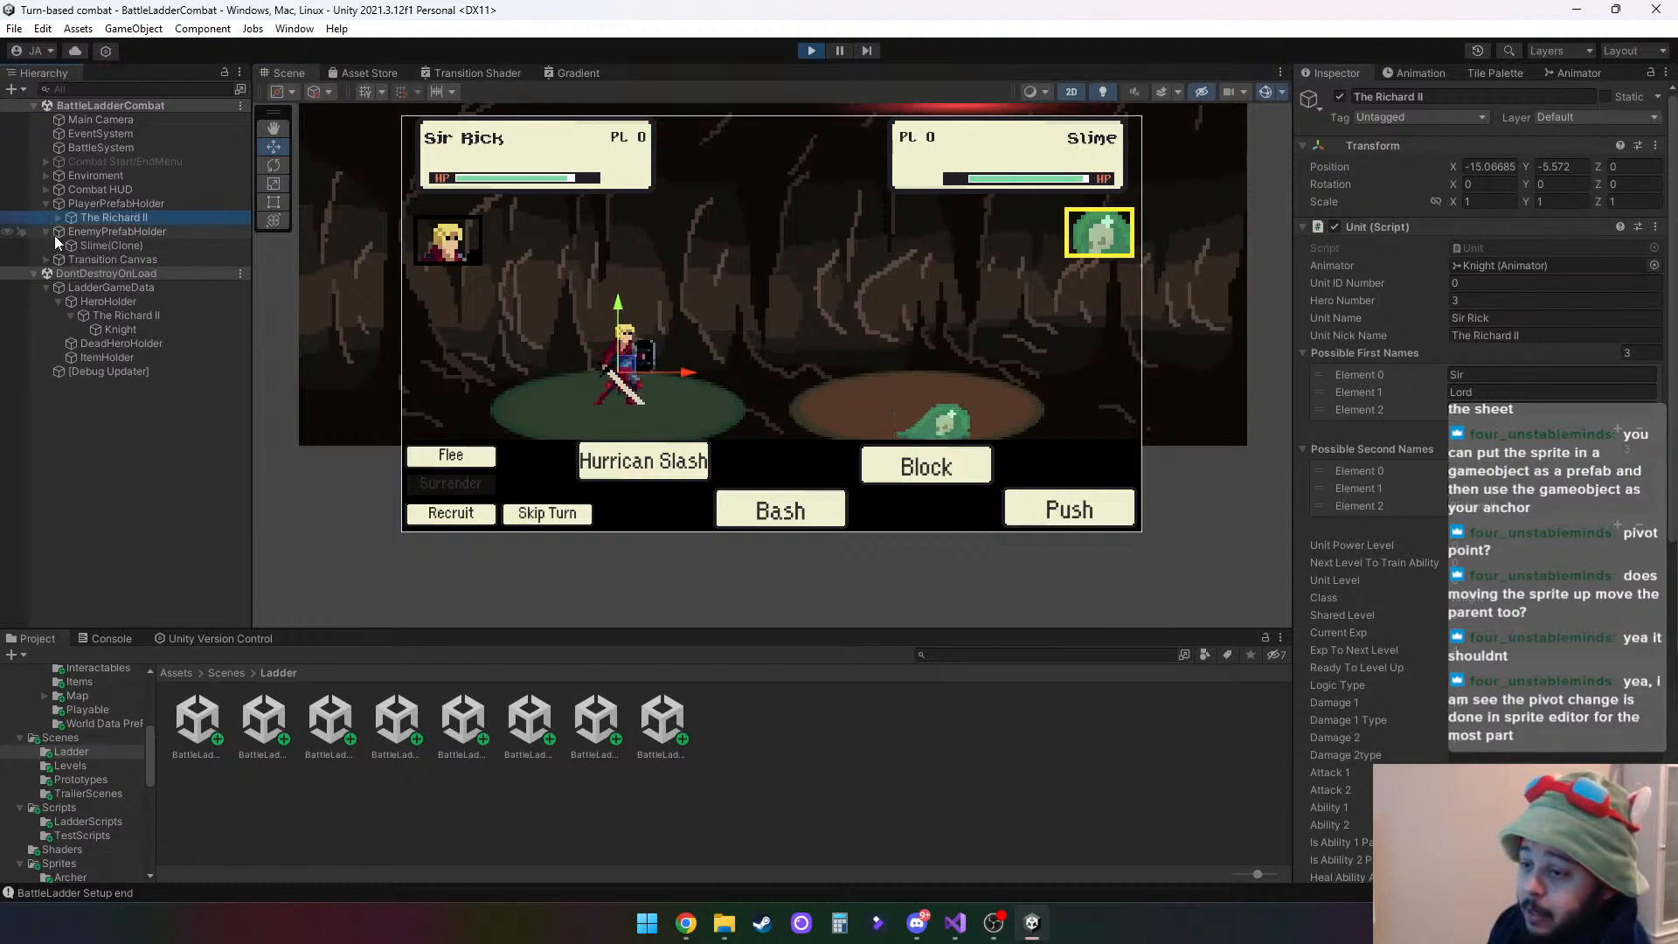
left_click(94, 246)
mouse_move(916, 343)
left_mouse_down()
mouse_move(915, 293)
mouse_move(910, 308)
left_mouse_up()
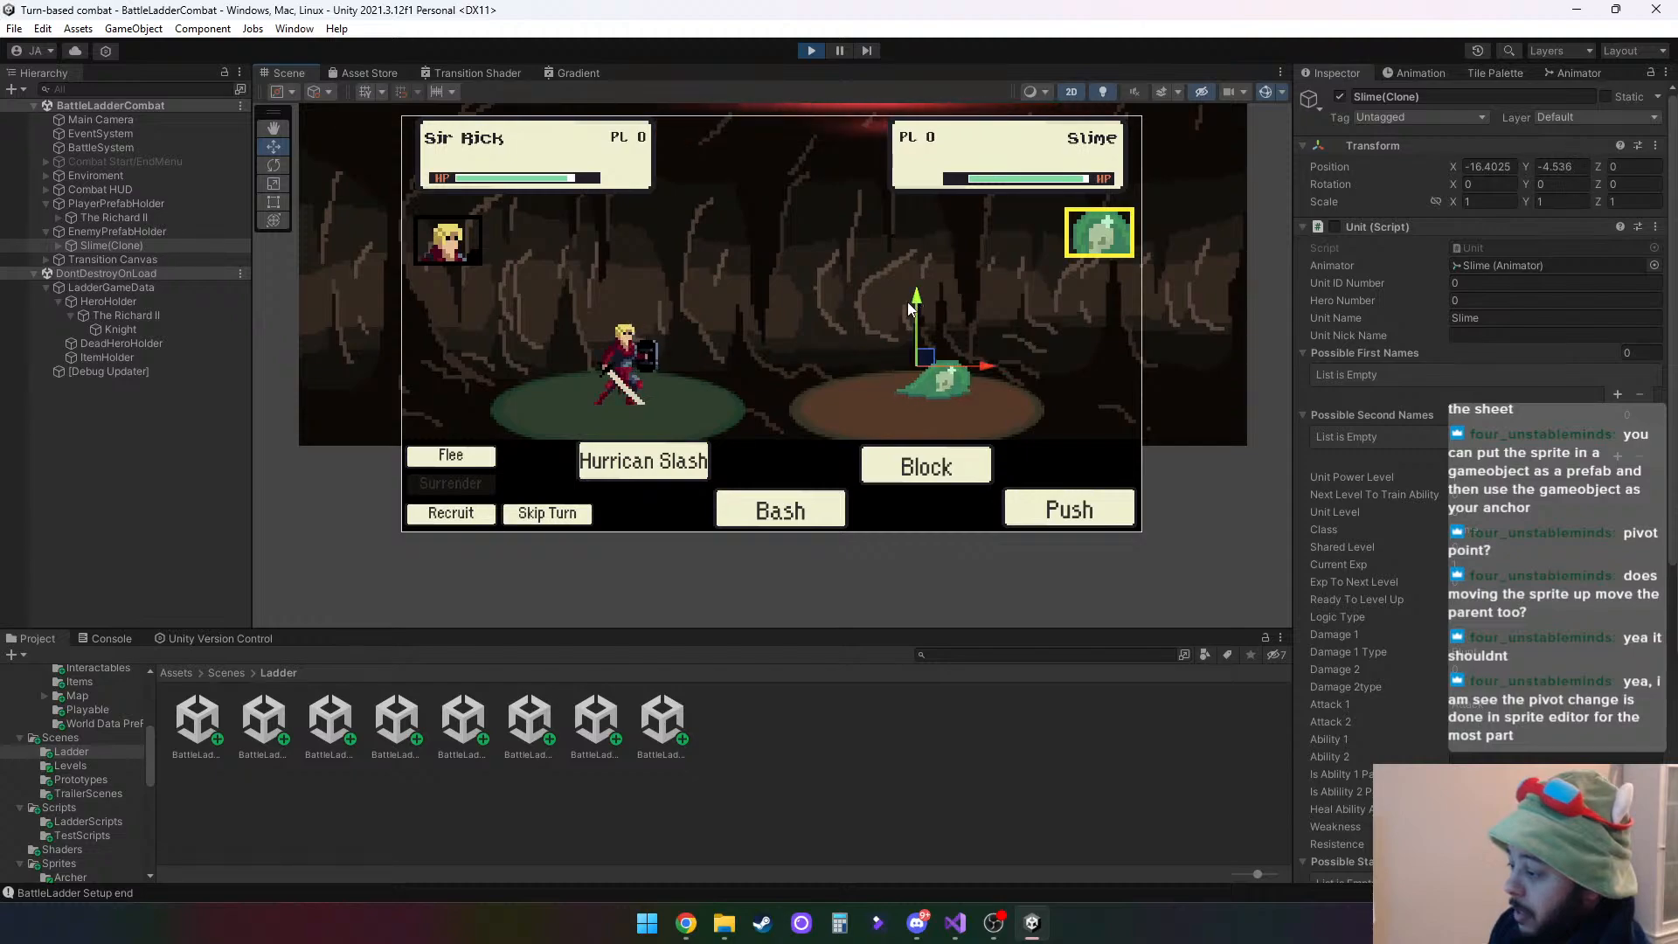
- Lower the Slime child inside Slime(Clone) to about Y -0.205, comparing its Transform with the parent's
left_click(58, 245)
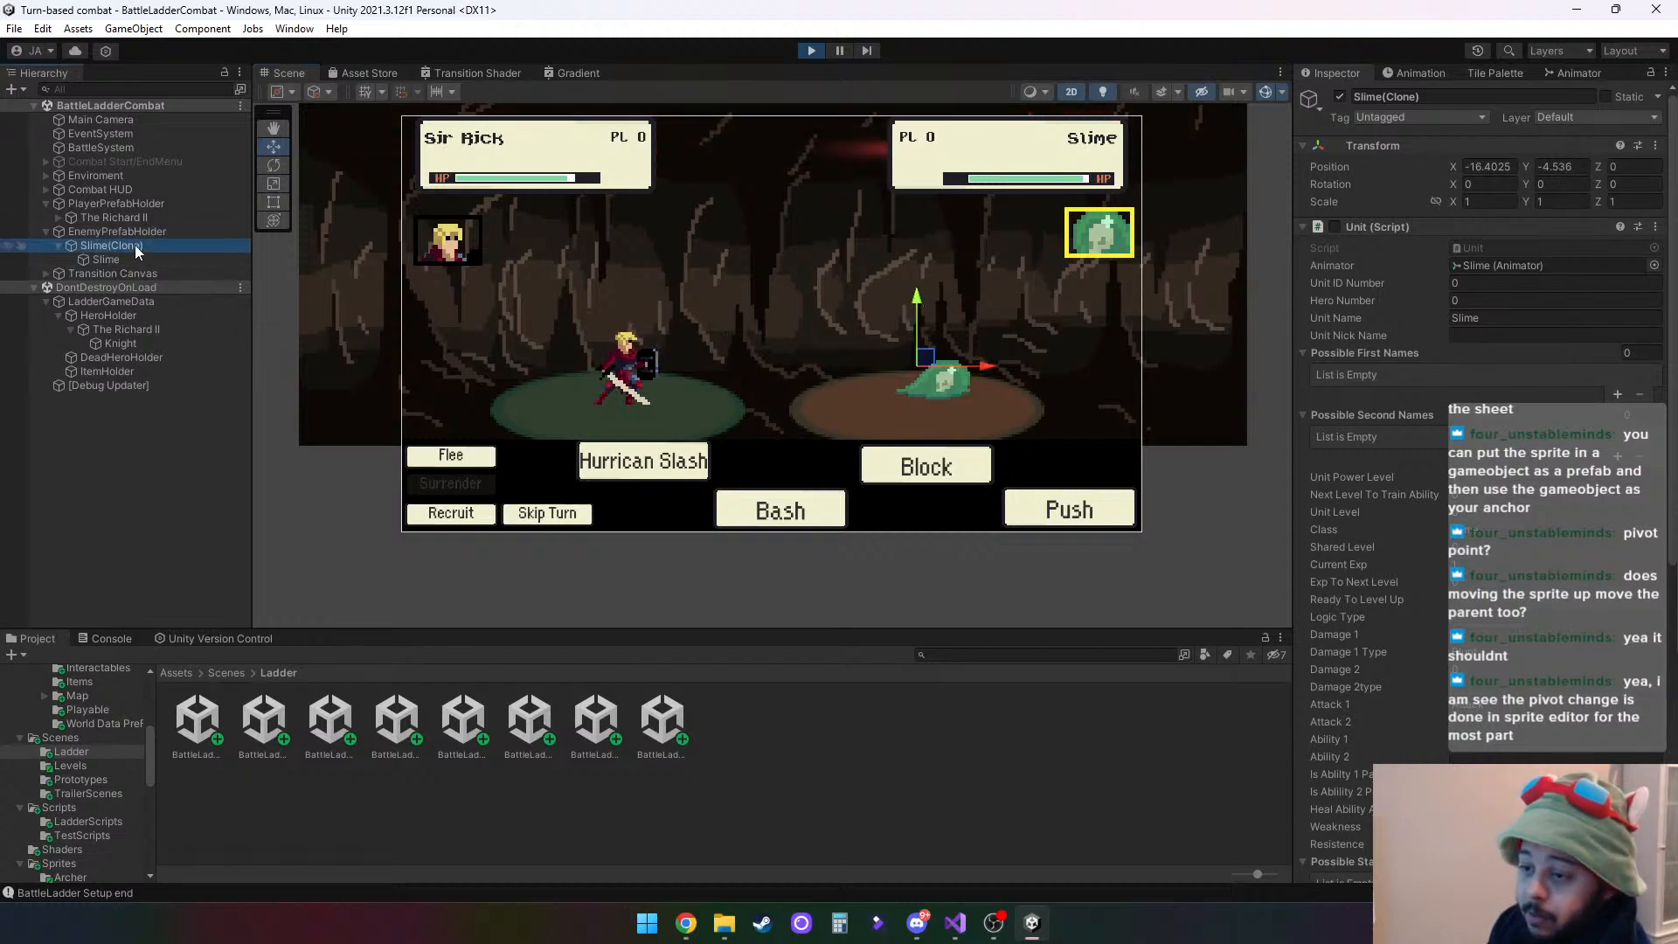
left_click(128, 259)
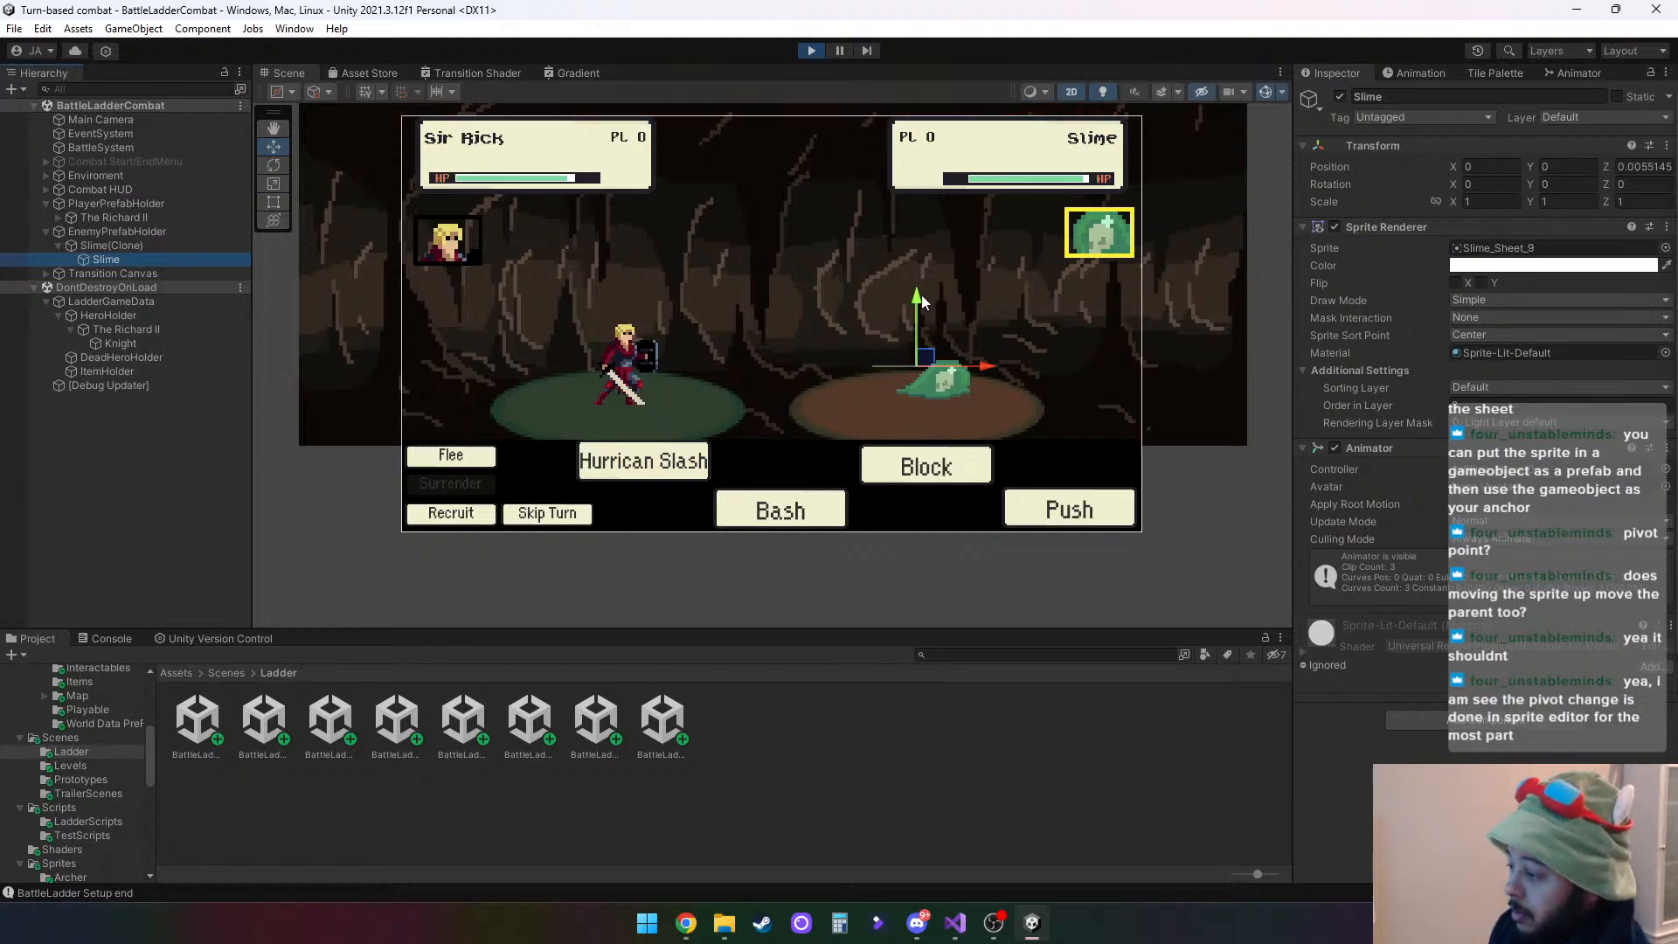
left_click_drag(918, 297, 919, 312)
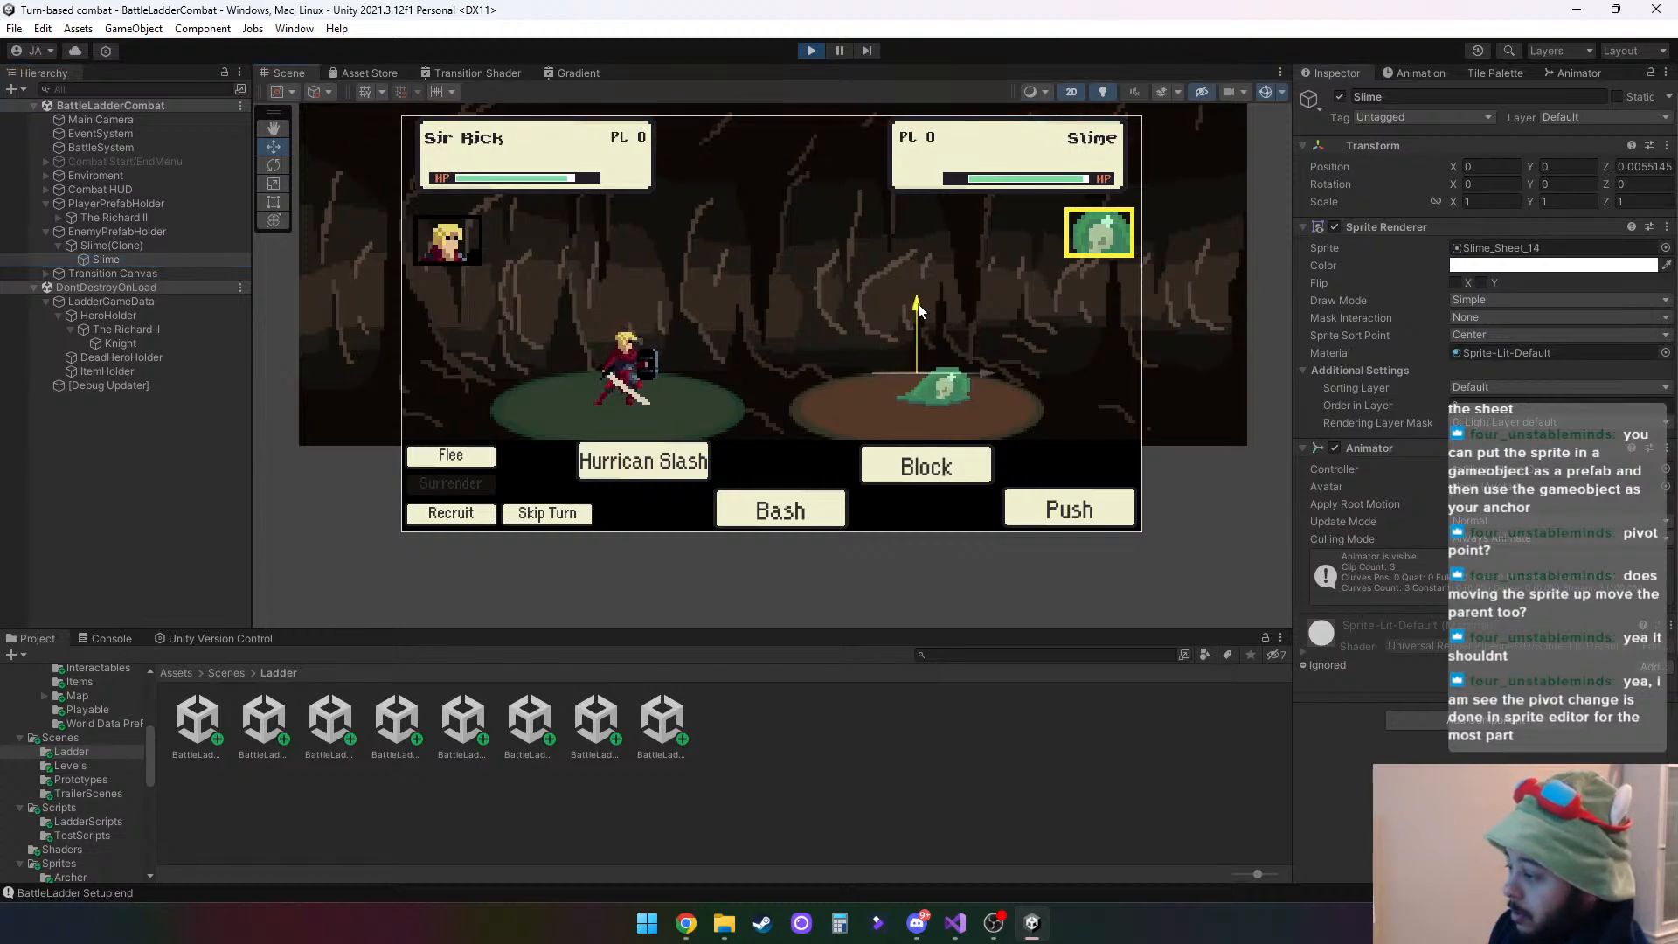
left_click(126, 245)
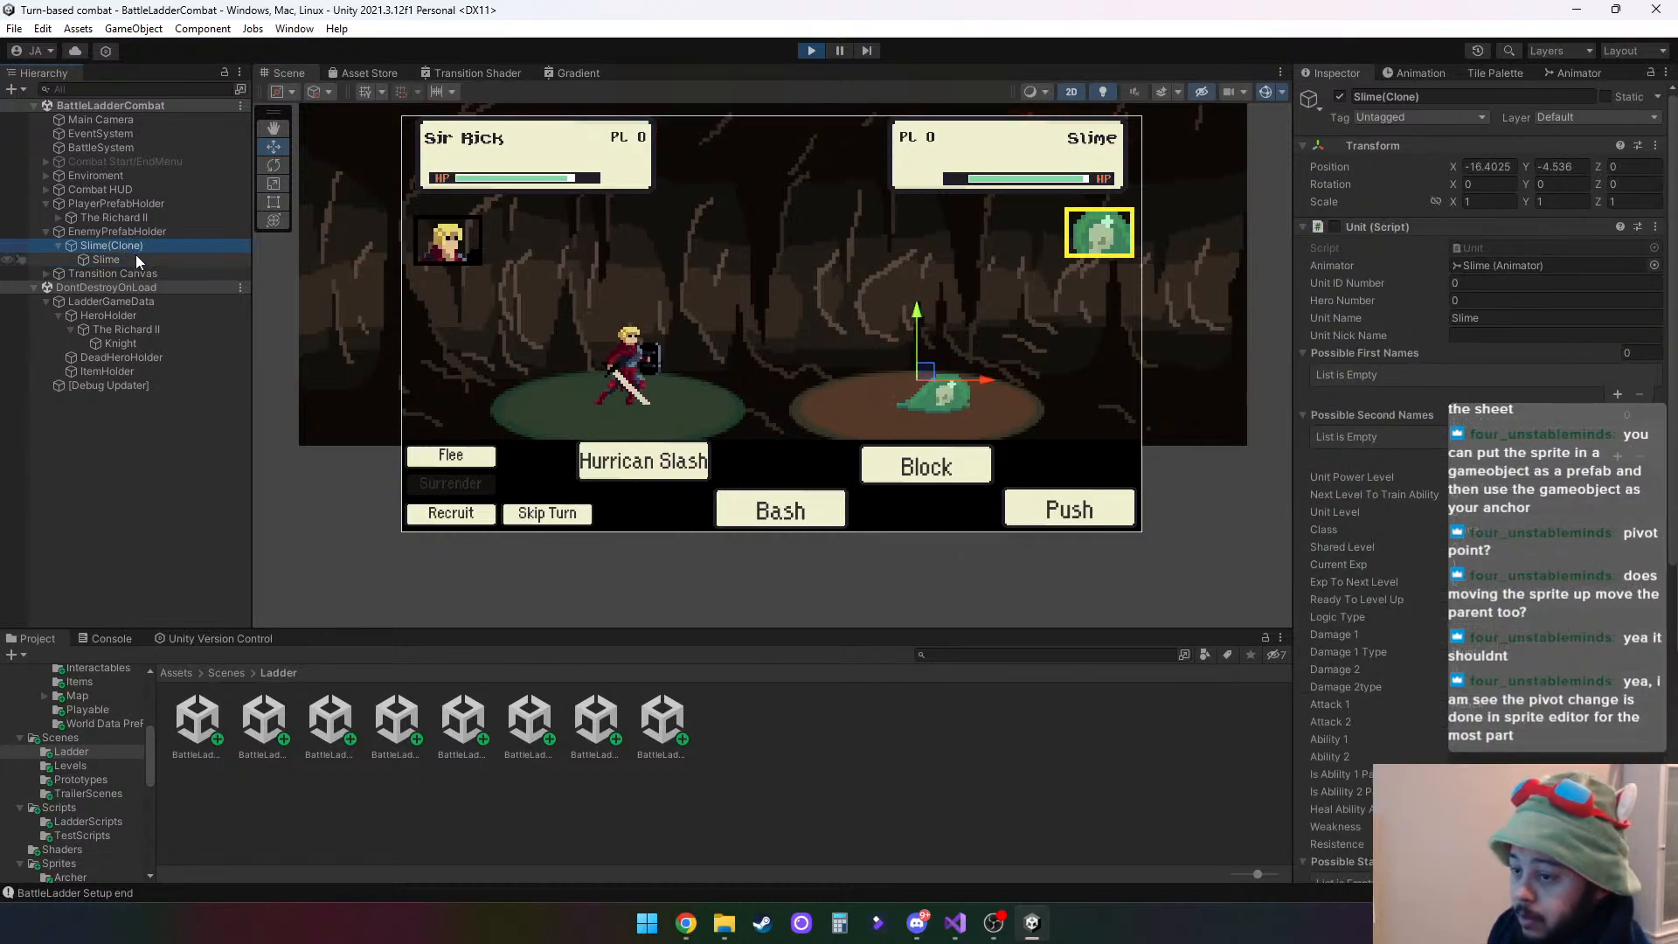
left_click(134, 259)
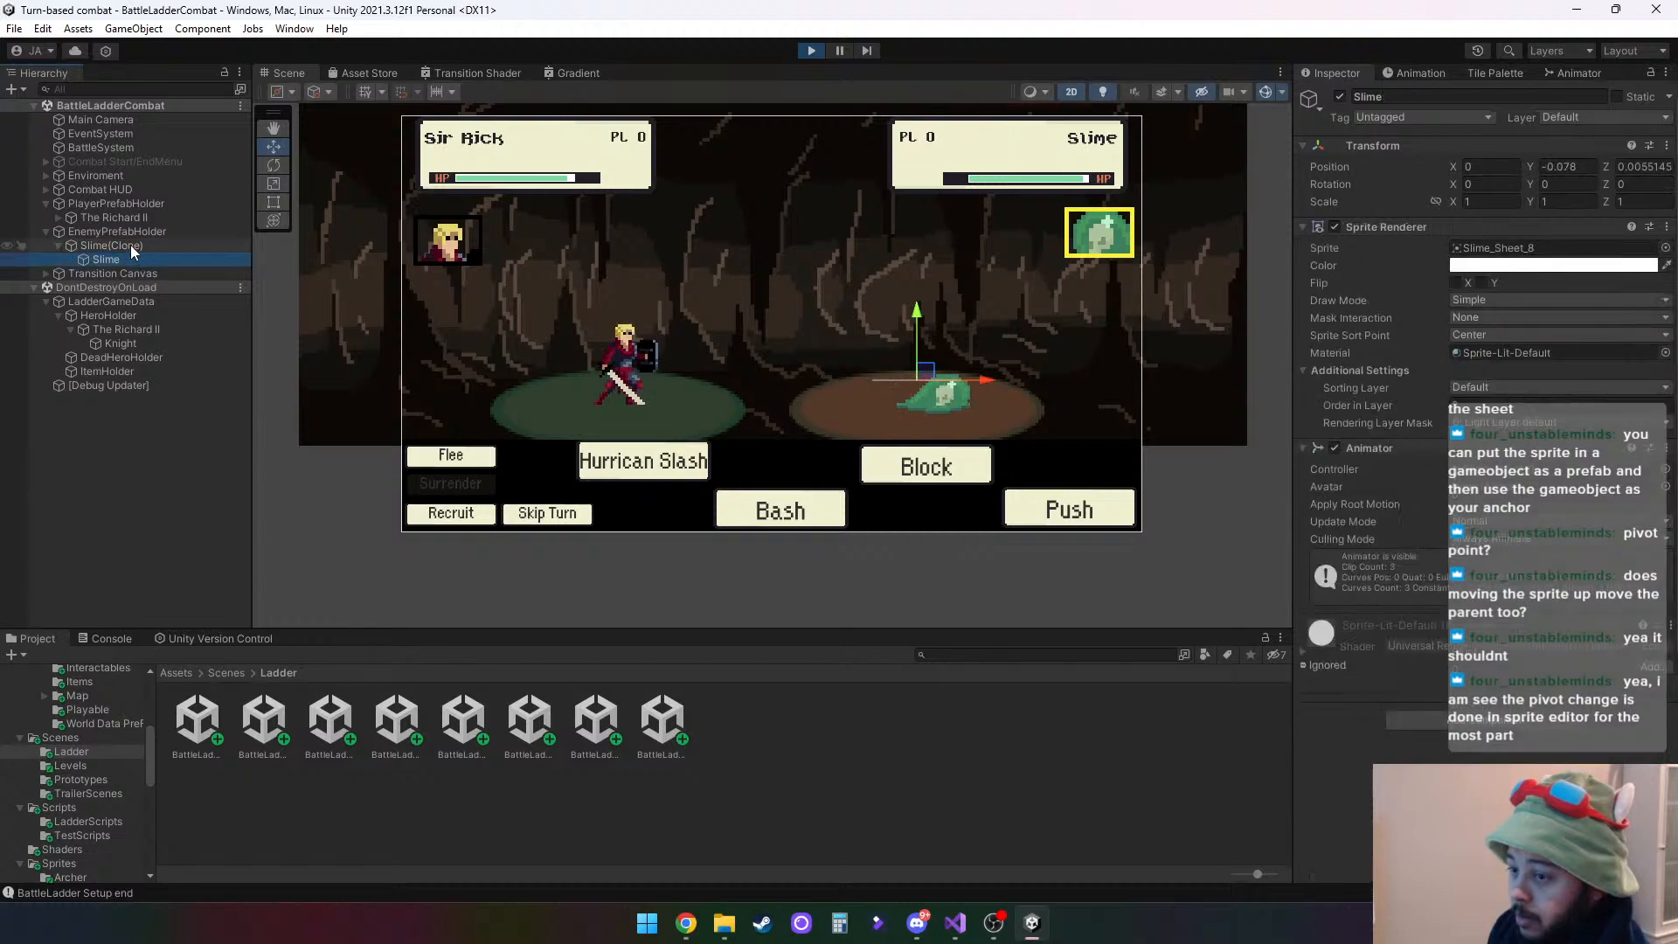
left_click_drag(923, 299, 925, 335)
left_click(117, 244)
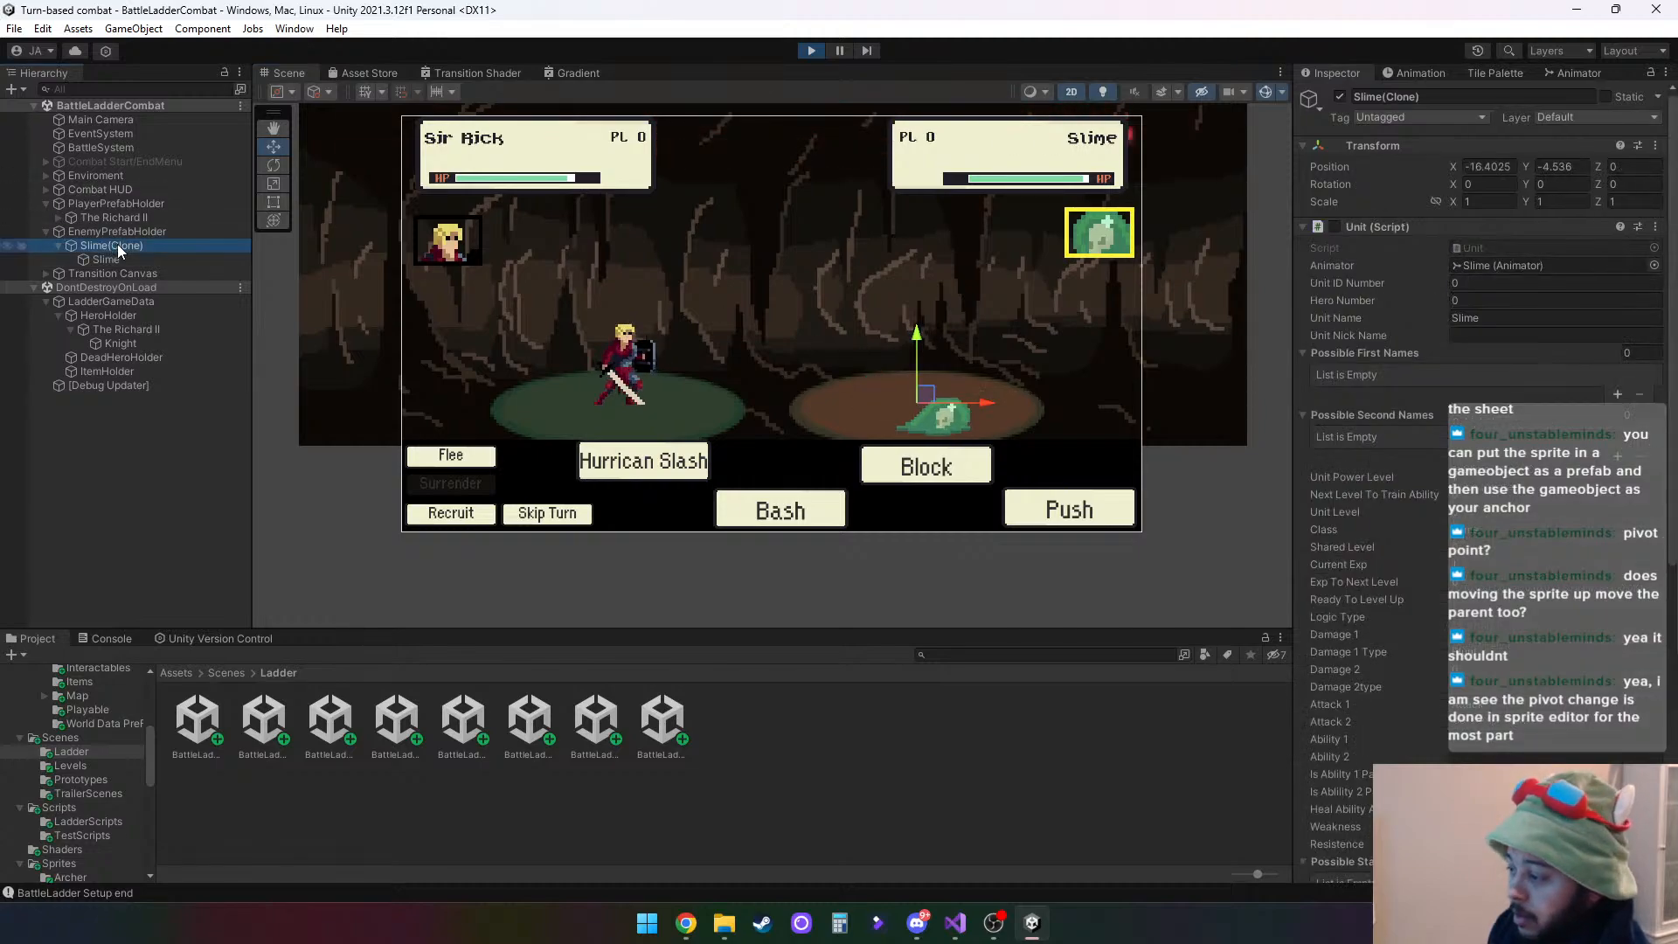
- Try Pivot as the Slime child's Sprite Sort Point while raising it to about Y -0.083, and restore the option to Center
left_click(128, 260)
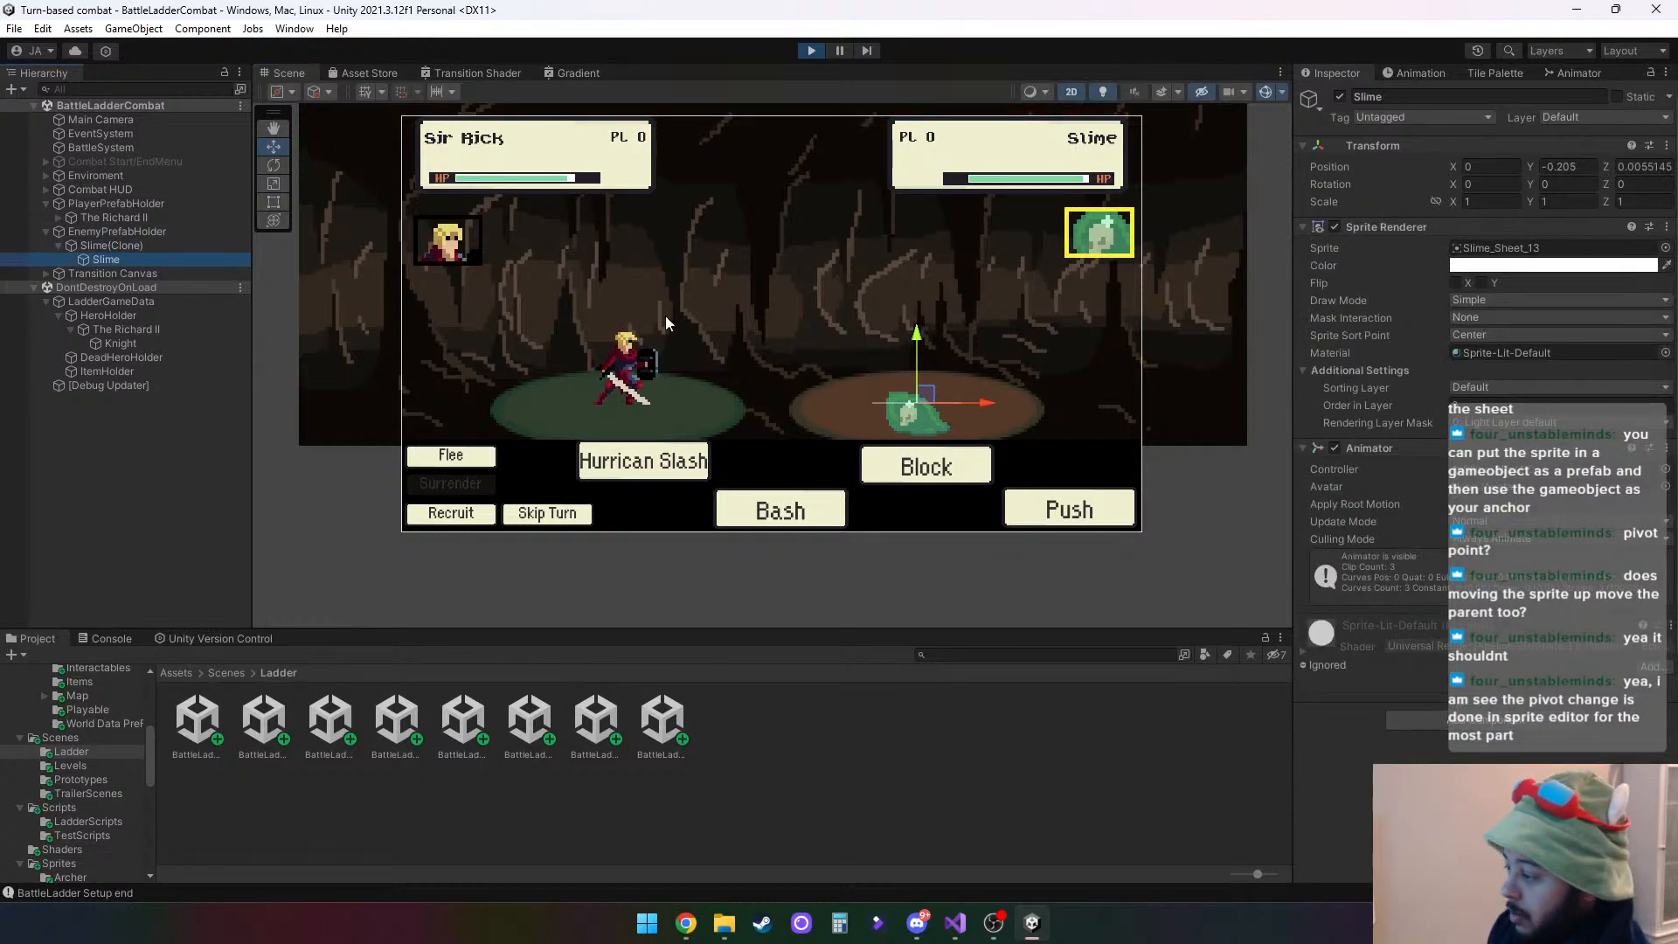
left_click(1491, 334)
left_click(1496, 370)
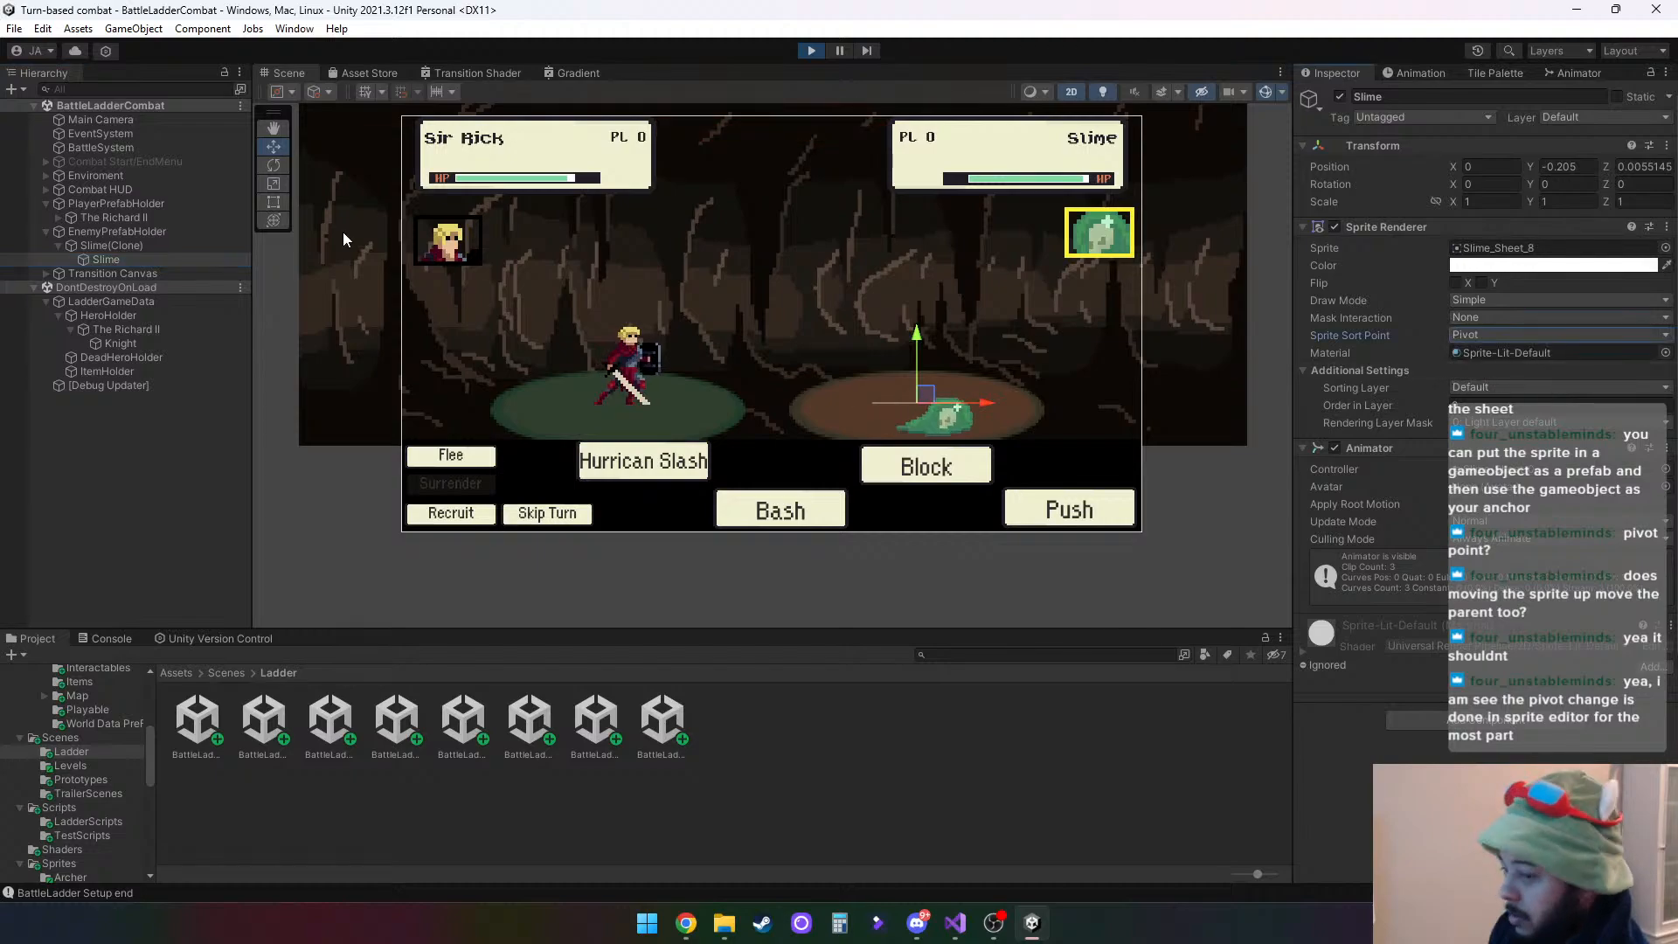
left_click_drag(919, 343, 921, 305)
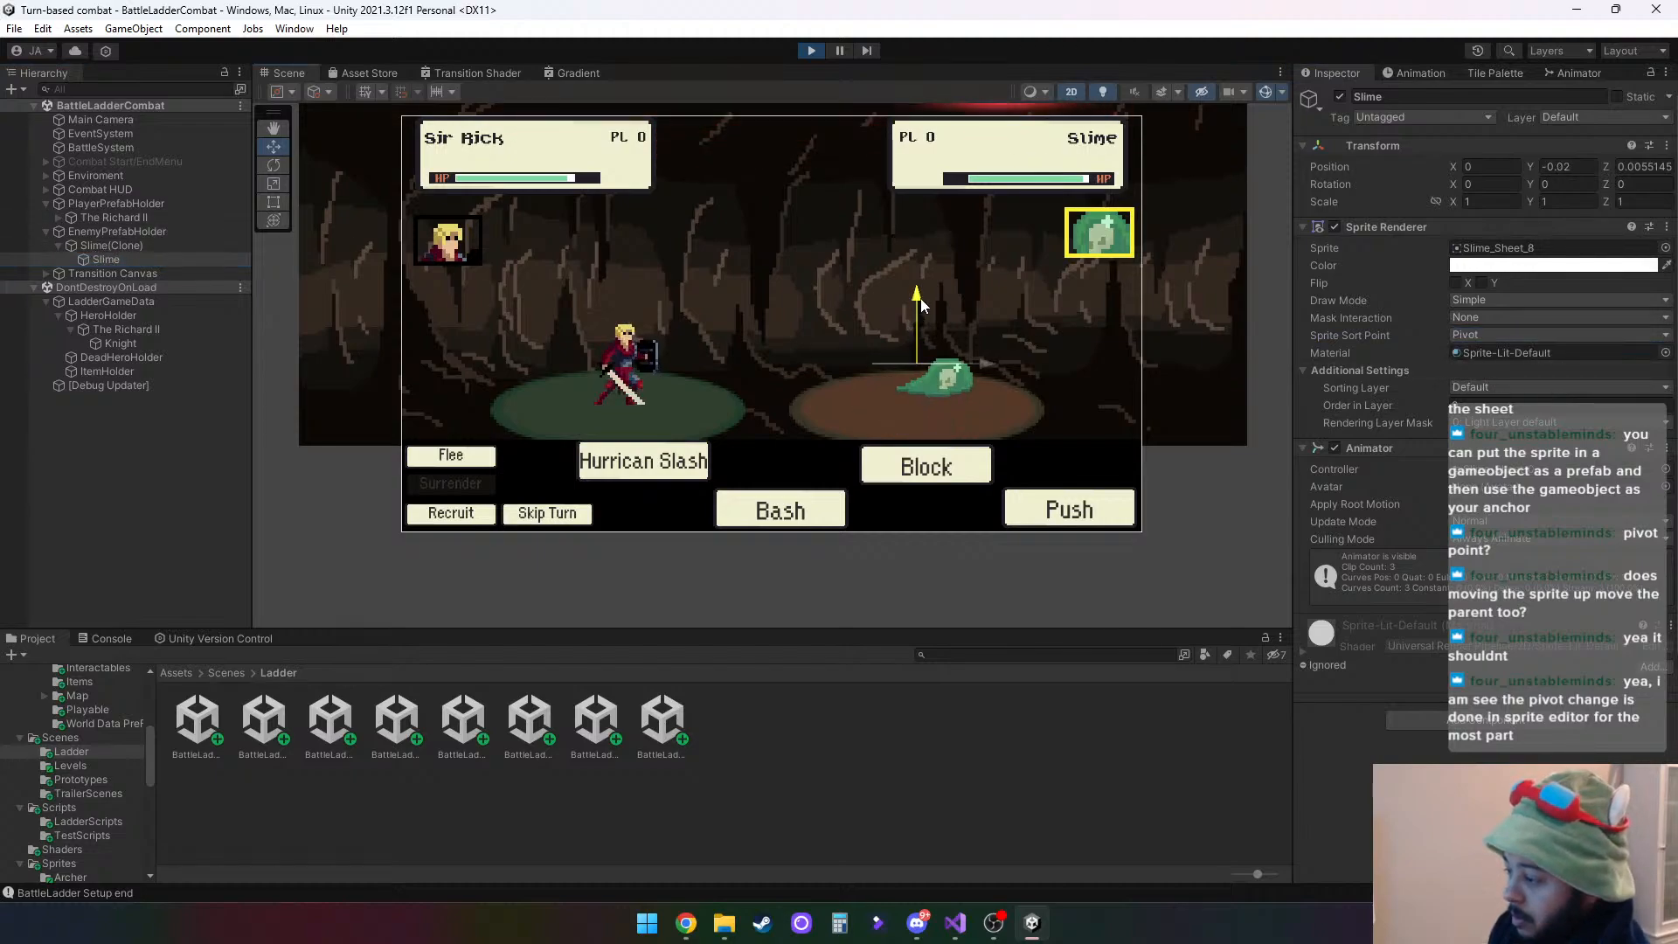
left_click(156, 245)
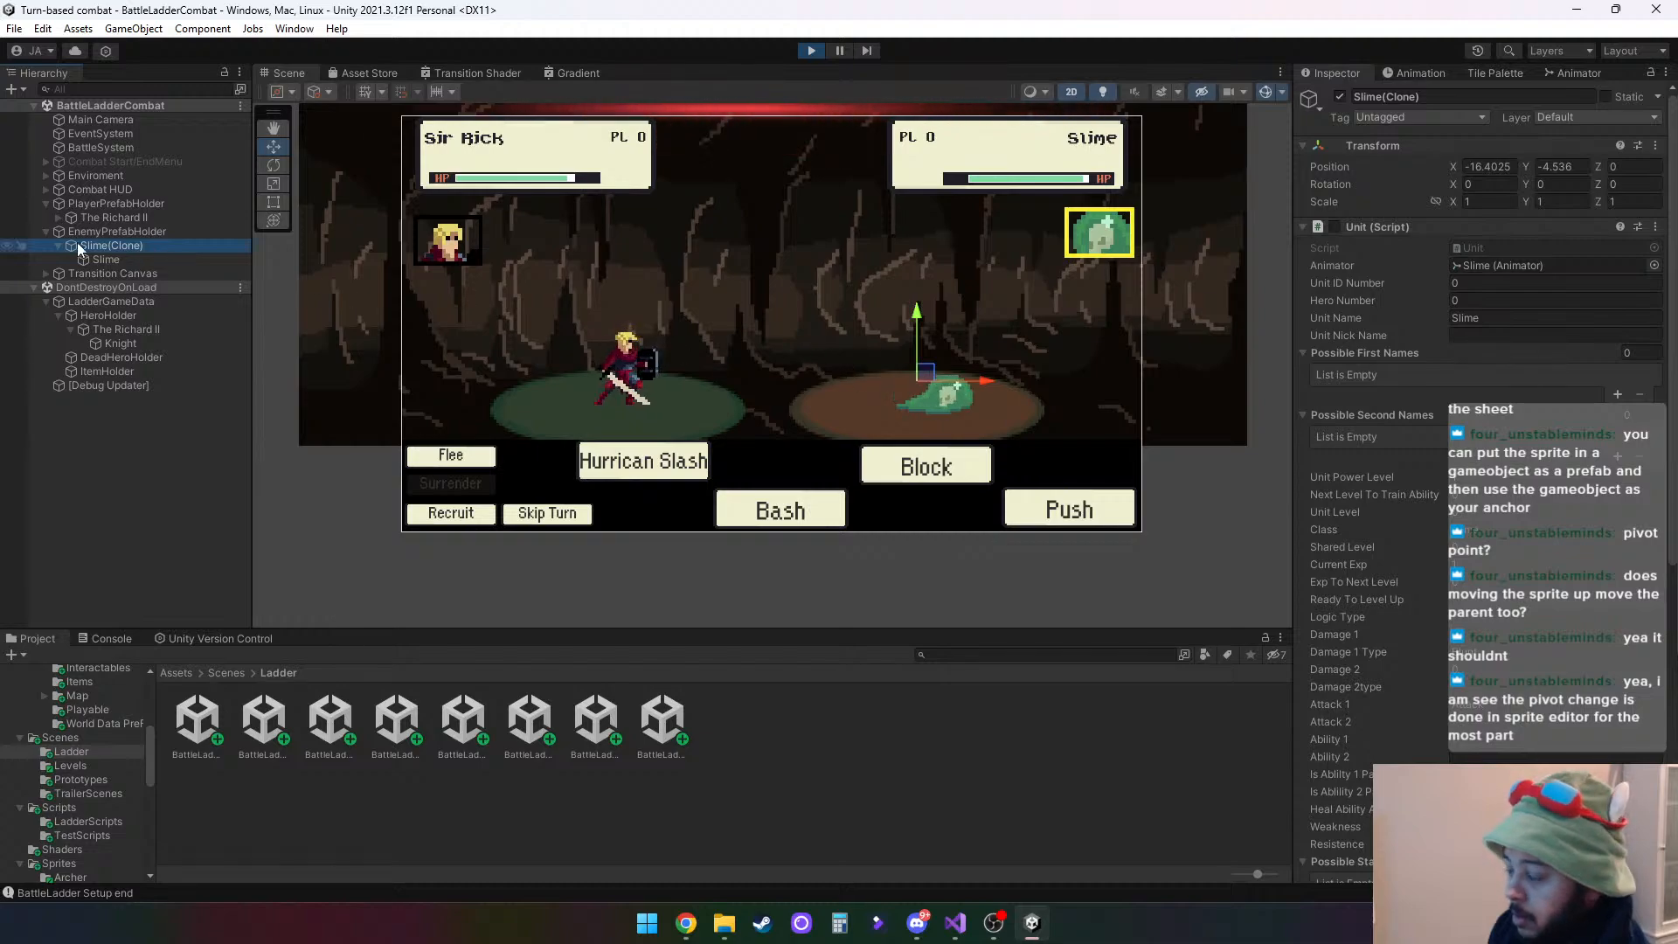
left_click(112, 259)
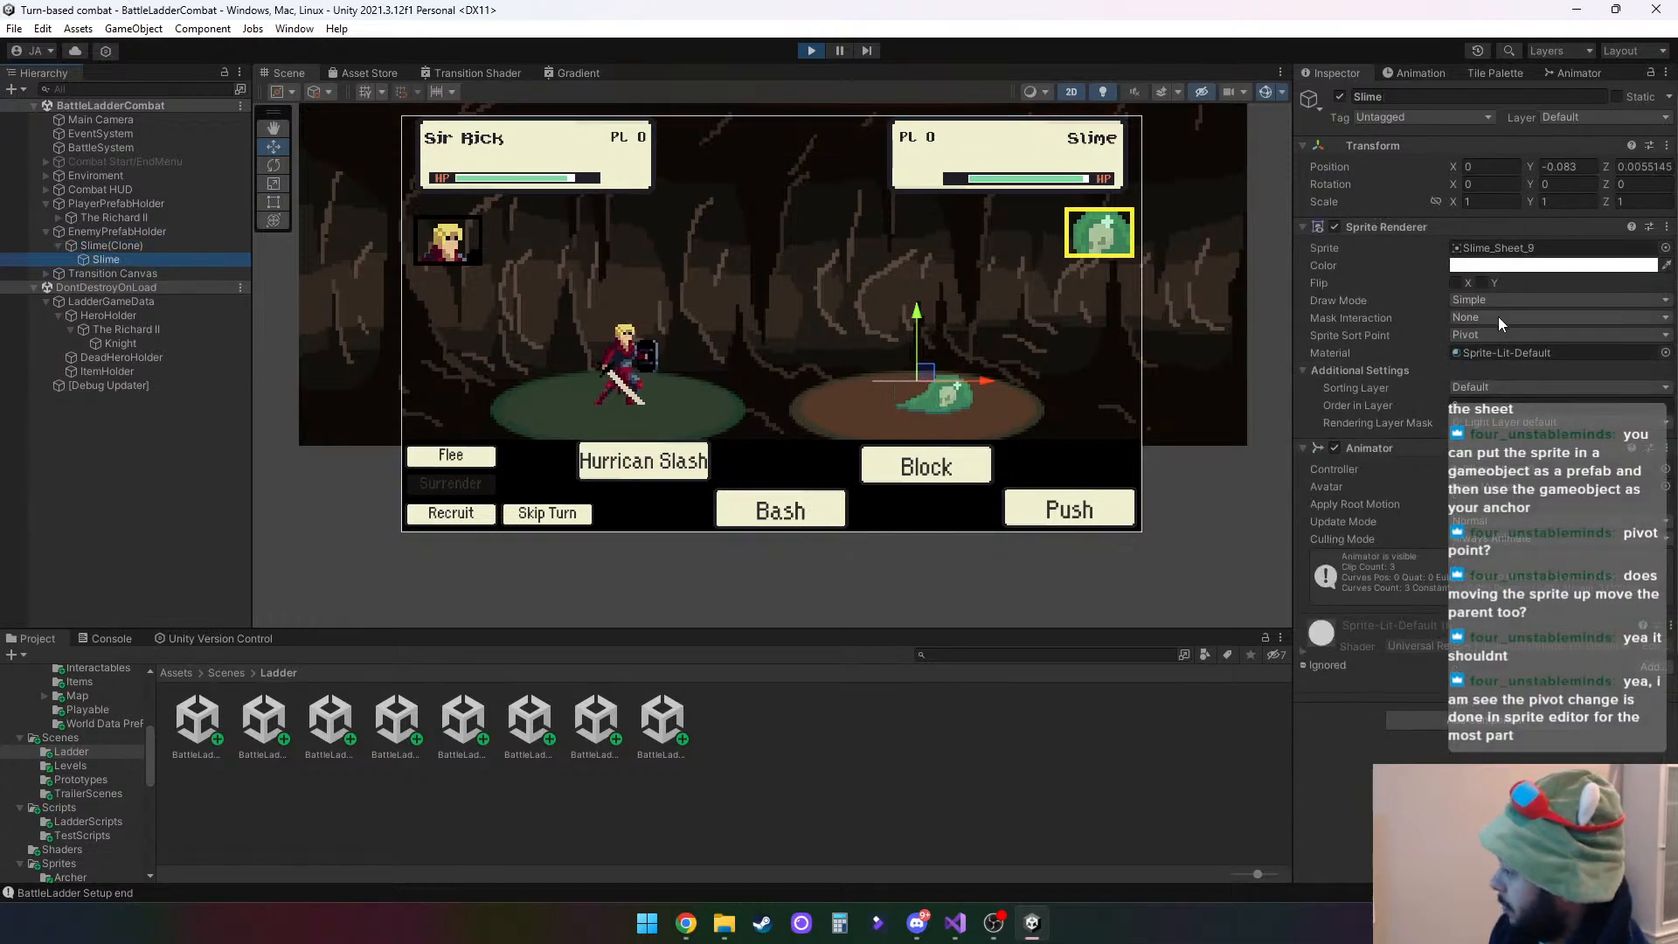
left_click(1476, 334)
left_click(1496, 353)
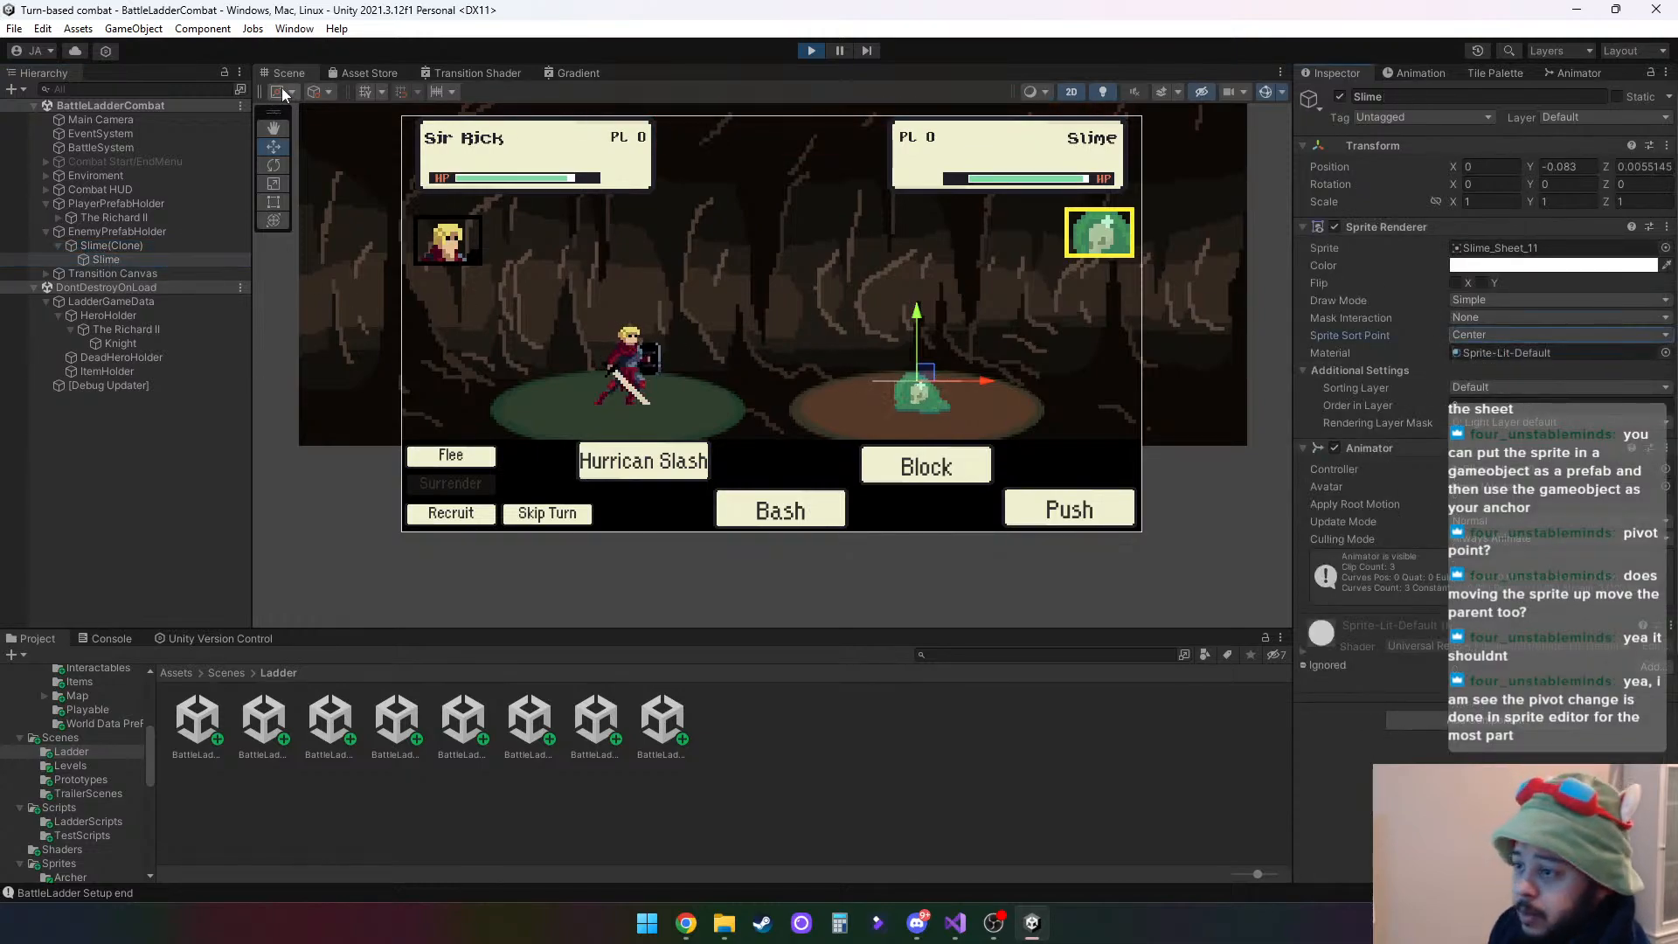
- Change the handle orientation setting, move the Slime child to about Y -0.059, and check the Transform of Slime(Clone)
left_click(327, 91)
left_click(364, 133)
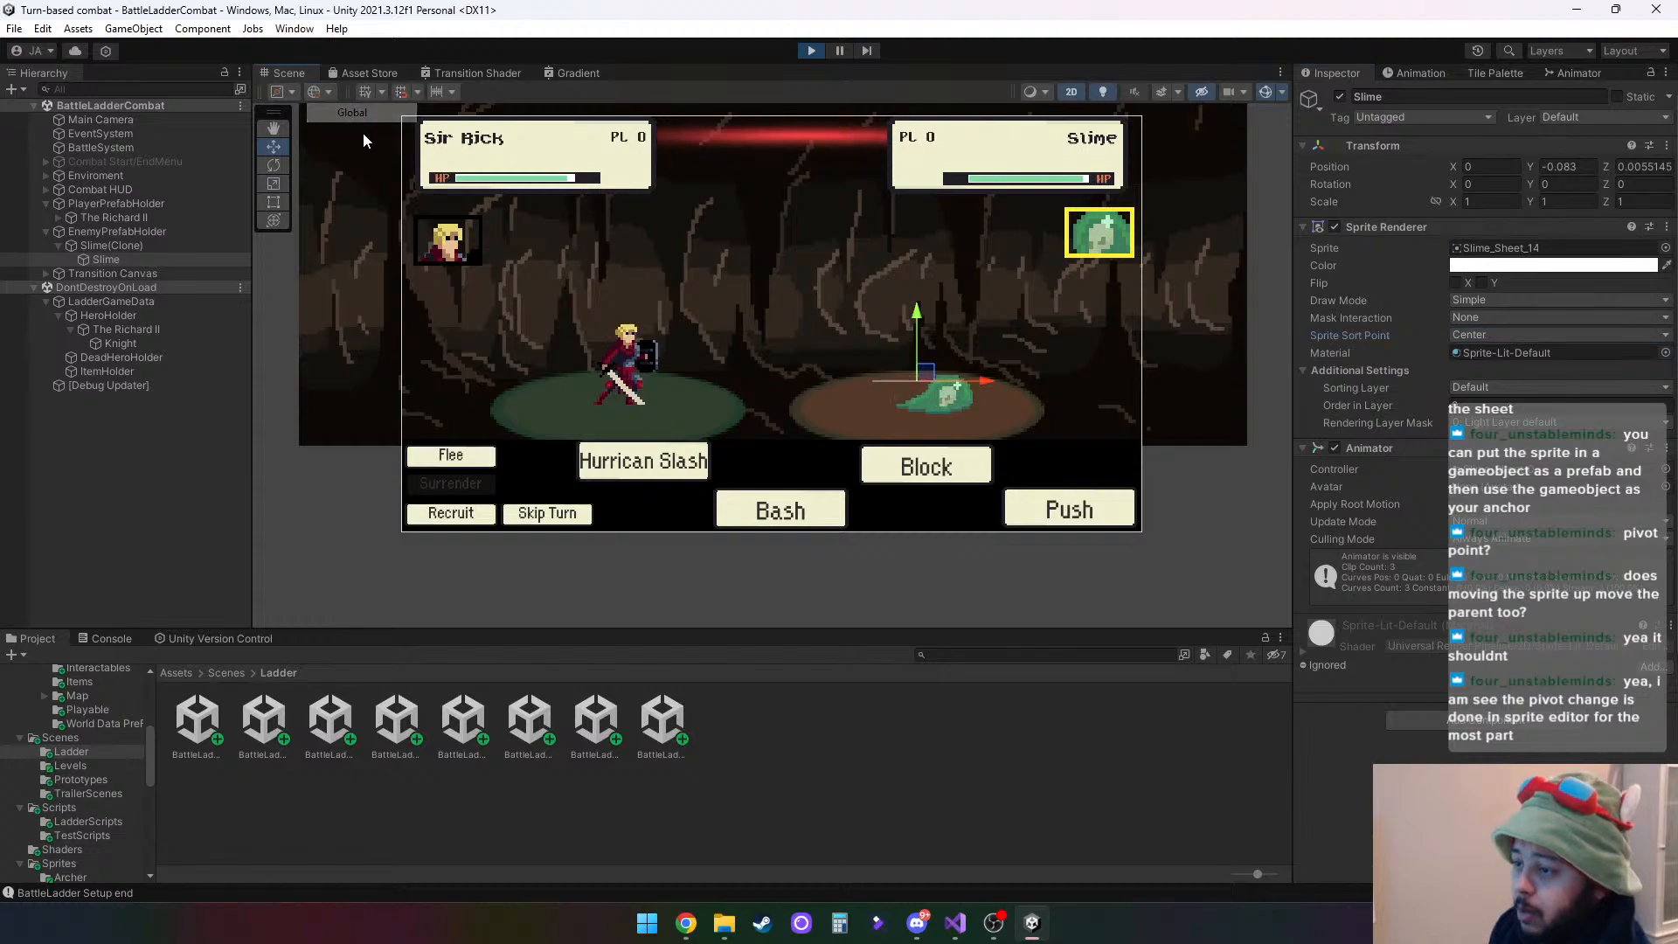
mouse_move(916, 312)
left_mouse_down()
mouse_move(916, 354)
mouse_move(916, 304)
mouse_move(906, 316)
mouse_move(898, 297)
left_mouse_up()
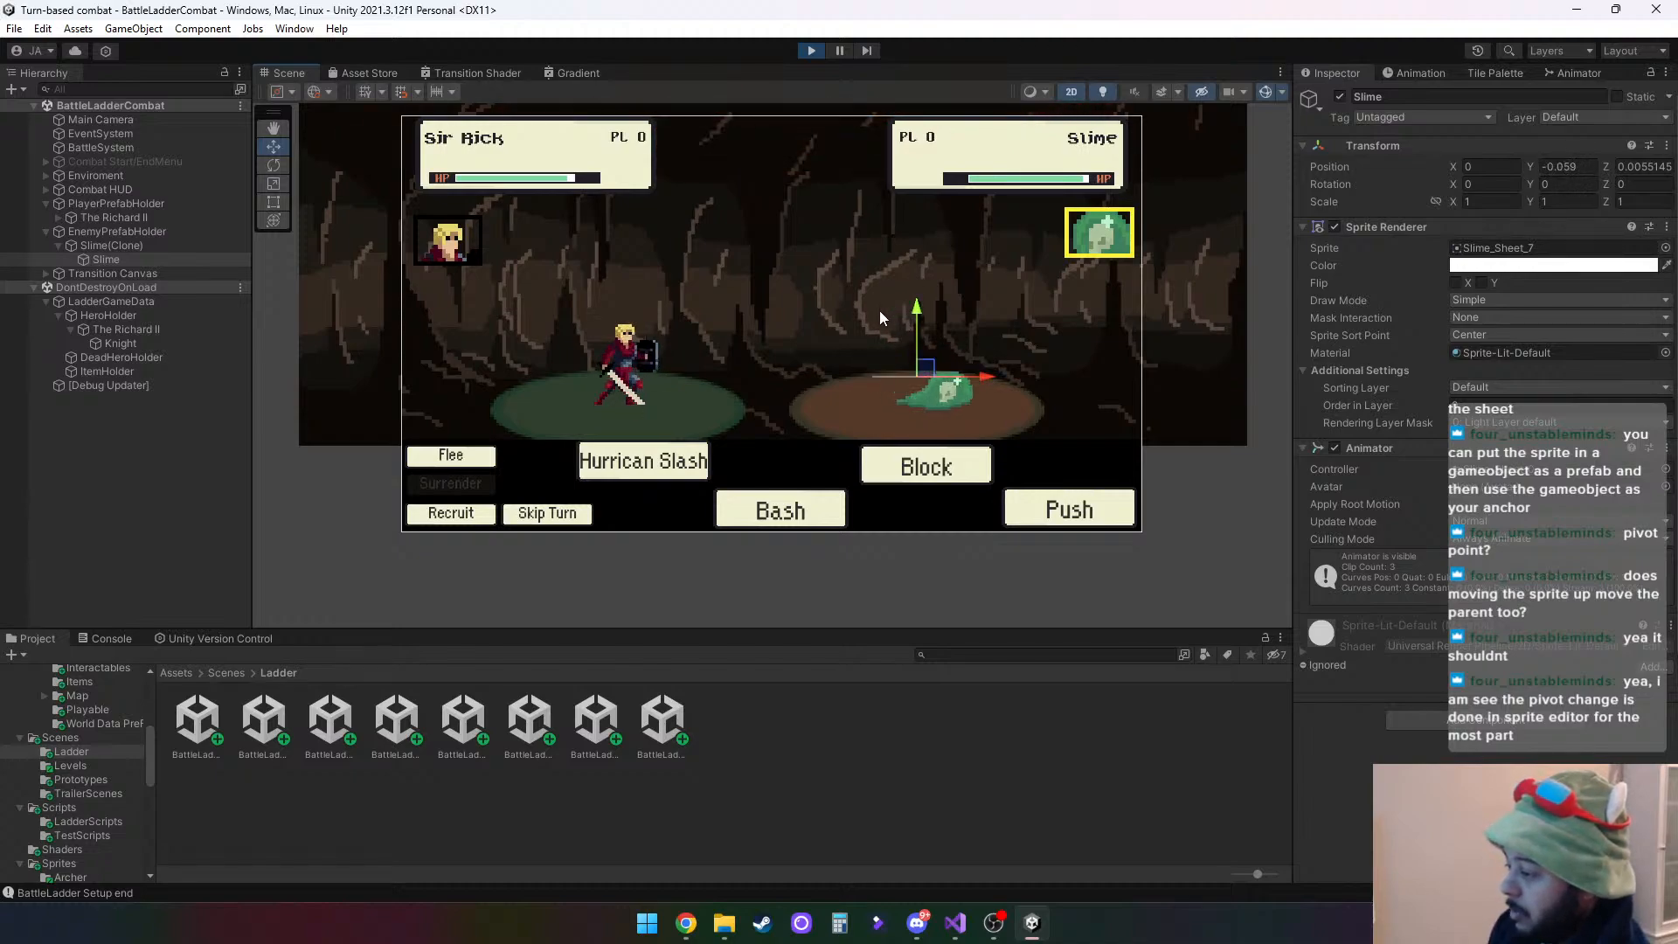
left_click(130, 246)
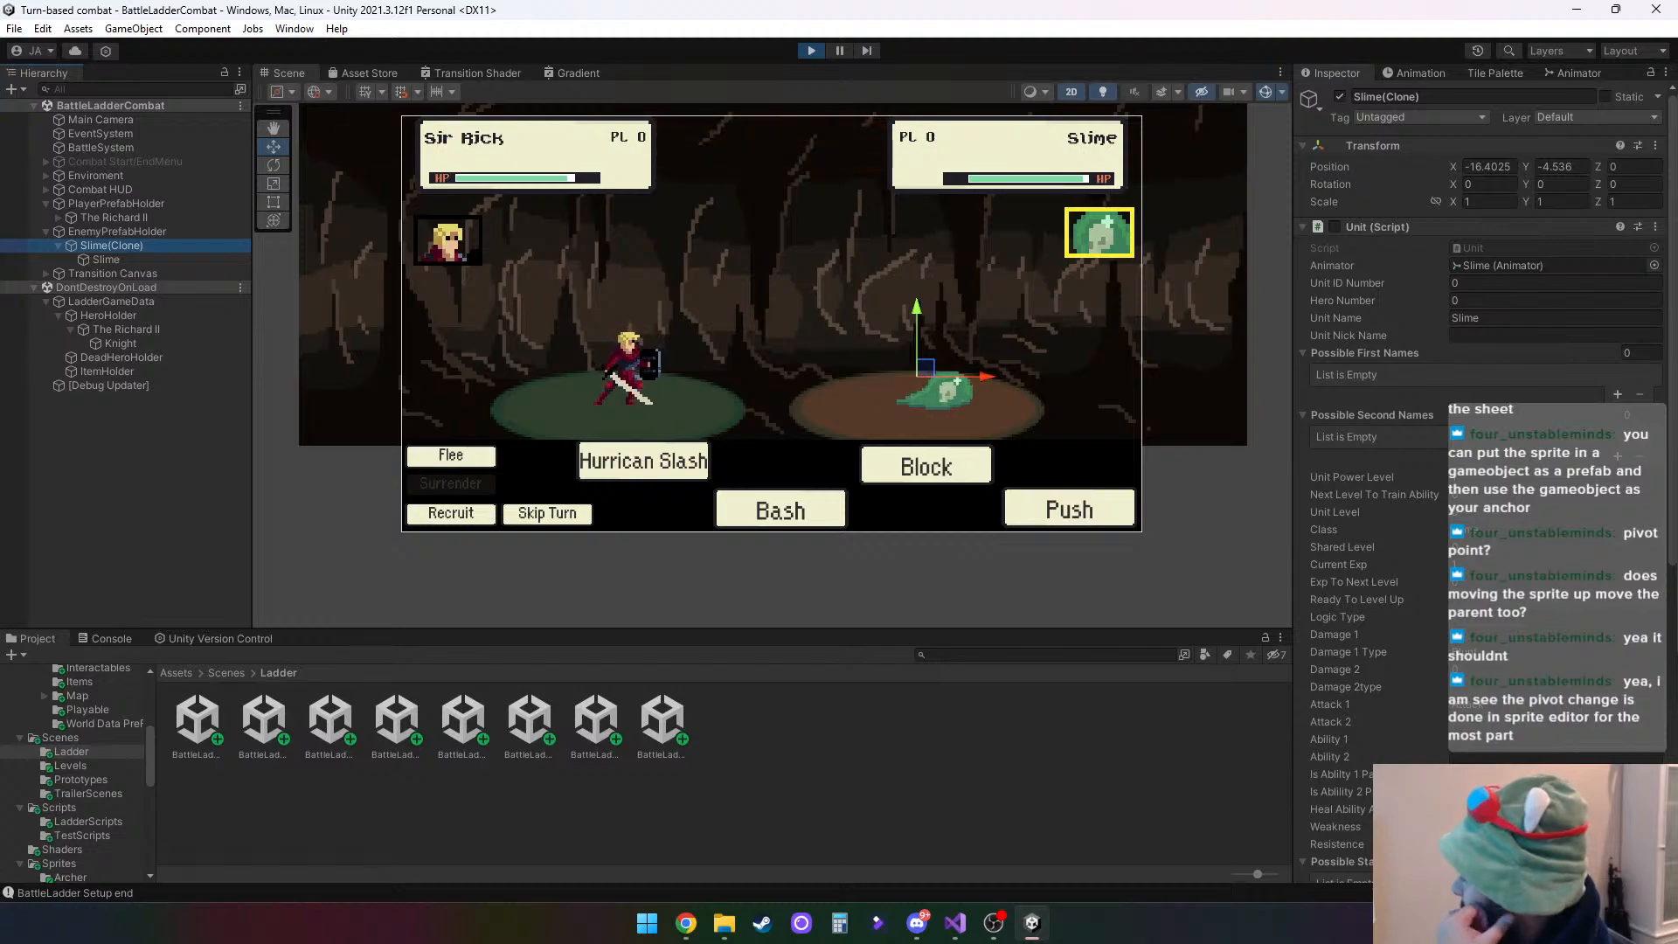
- Stop the playtest and open the BattleLadderCombat scene for editing
left_click(643, 460)
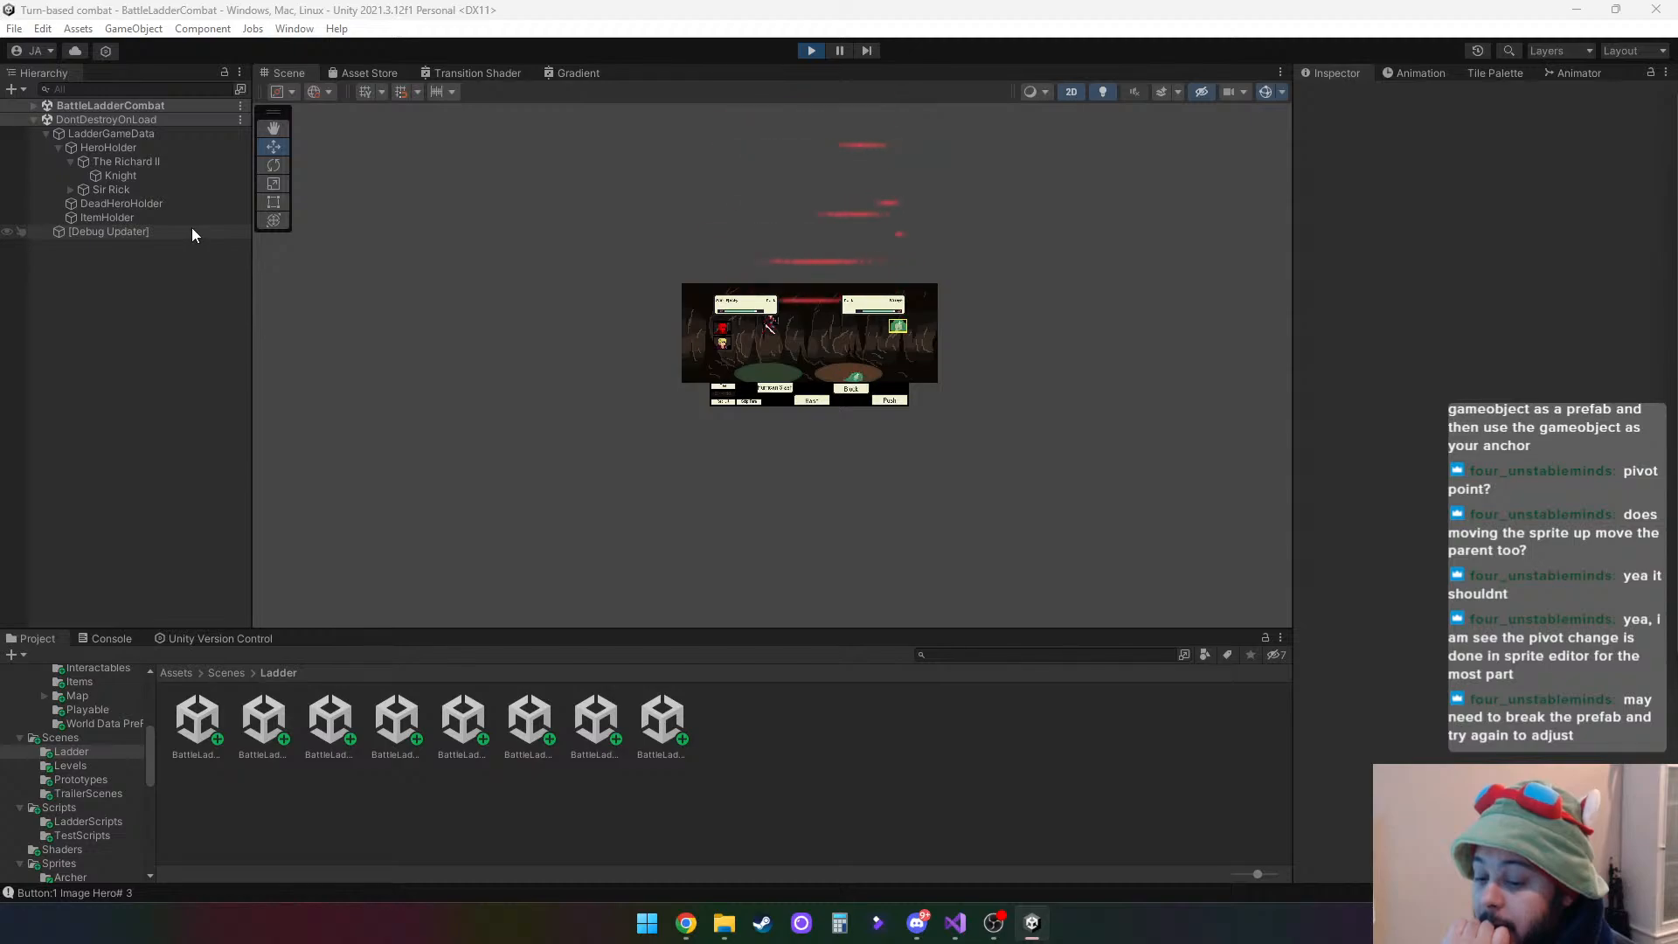
left_click(808, 51)
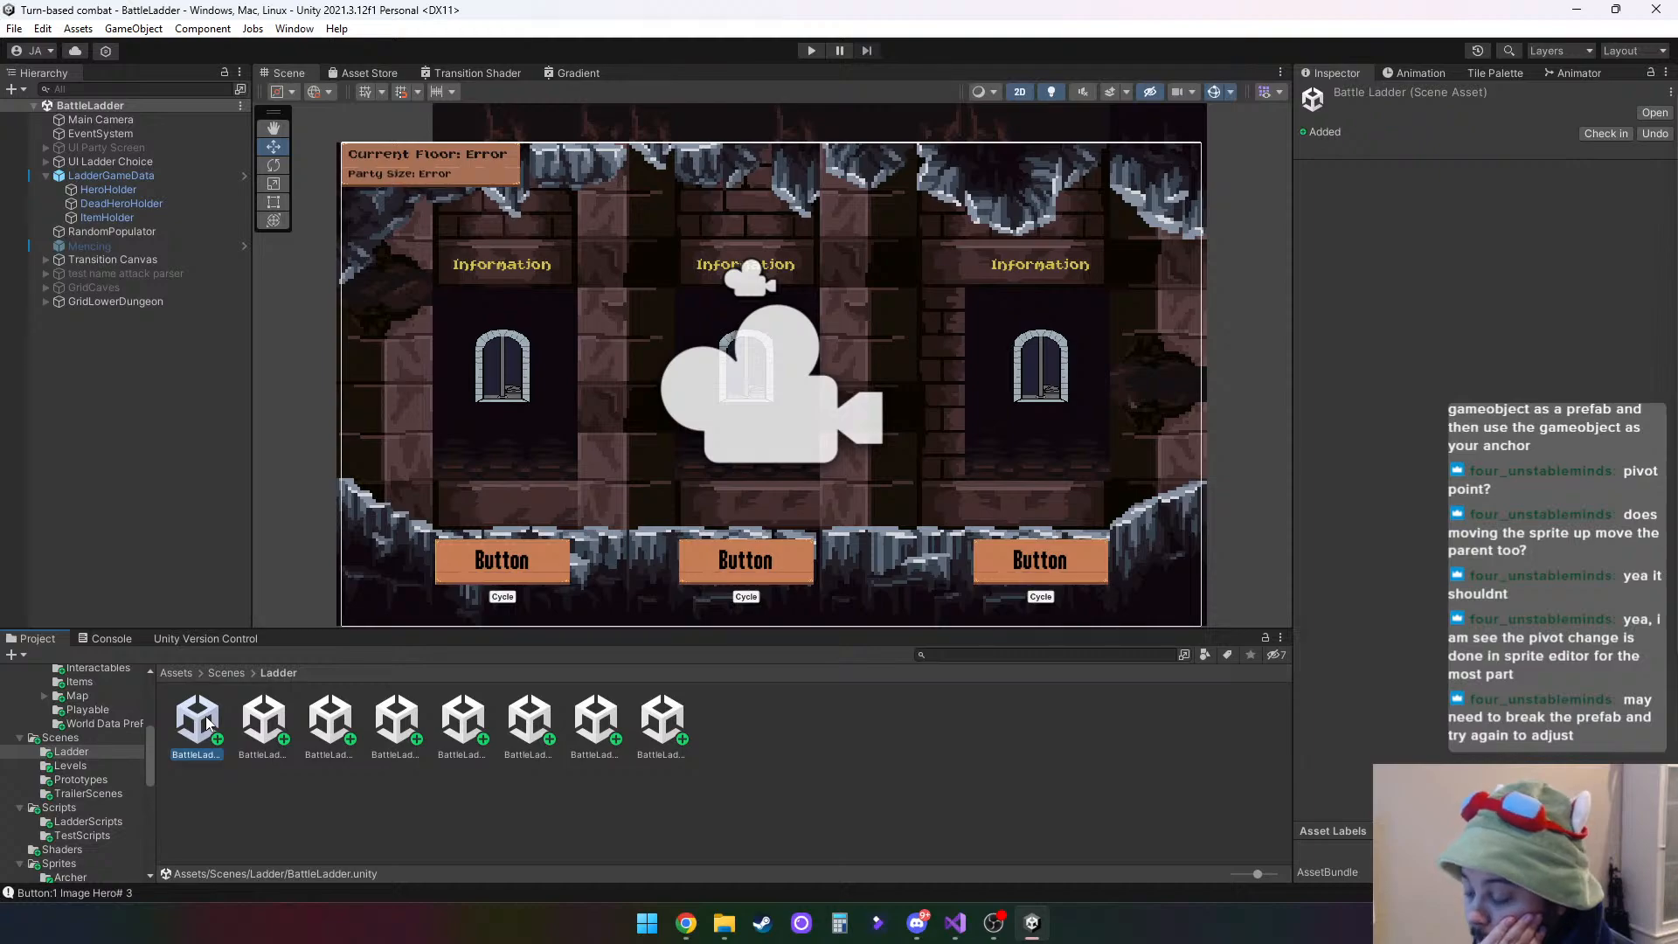
double_click(276, 719)
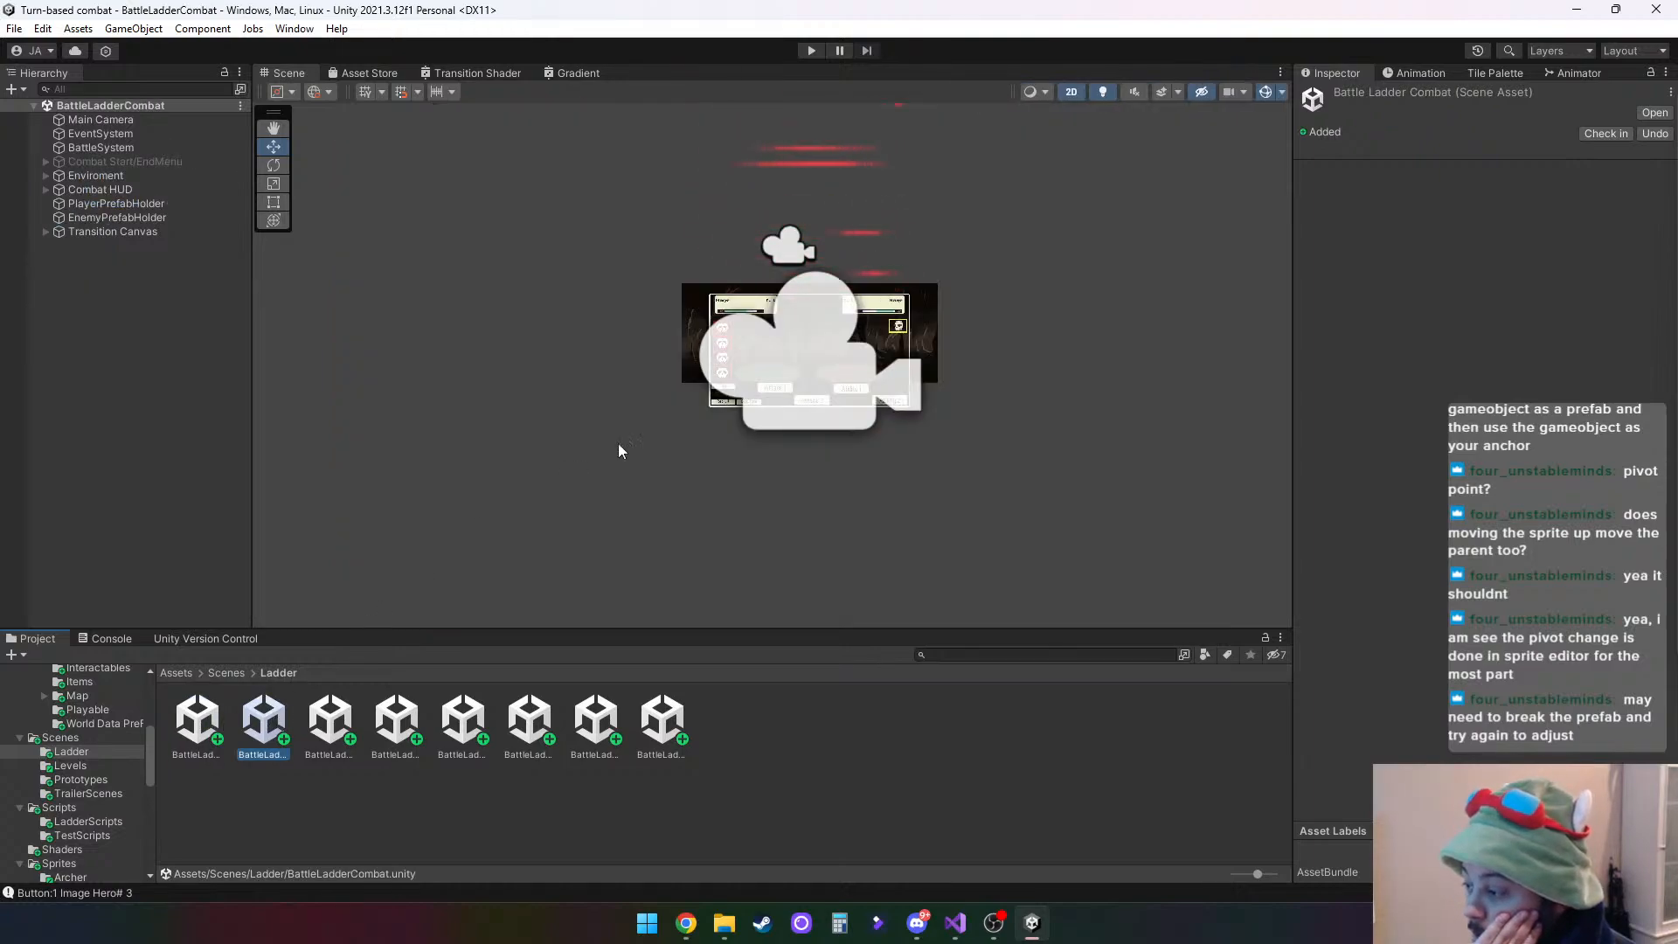
scroll(758, 383, "up", 8)
scroll(852, 524, "down", 5)
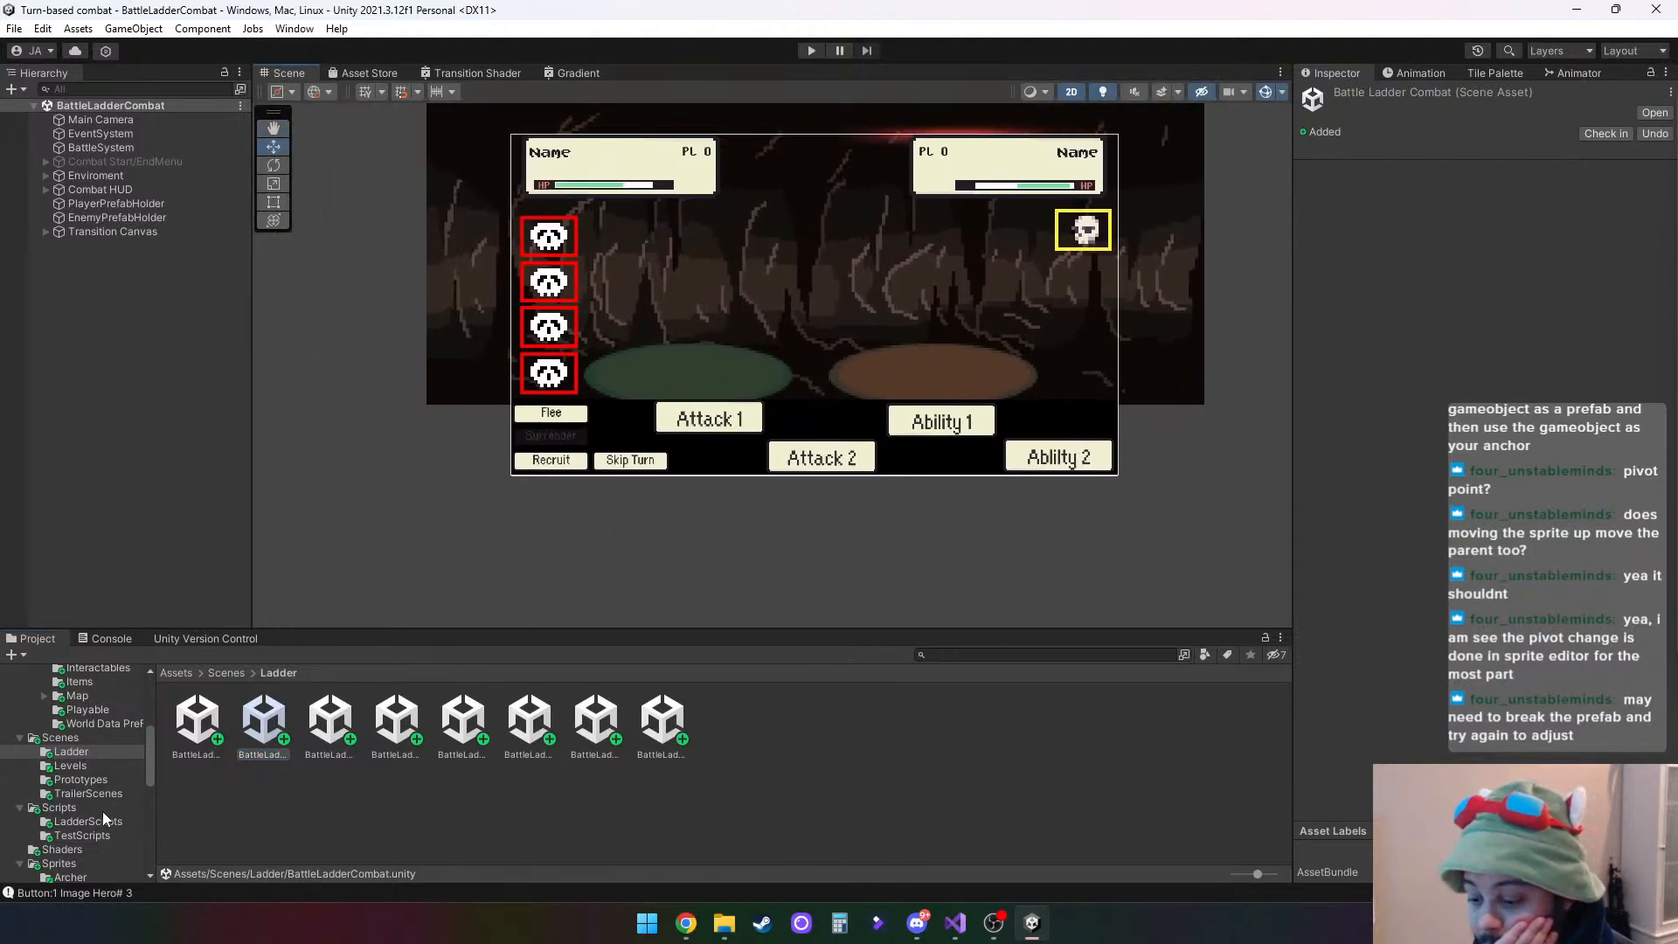
- Place the 0 Brute prefab from the Playable prefabs folder in the scene and set its position to X 0, Y 0
scroll(81, 747, "up", 2)
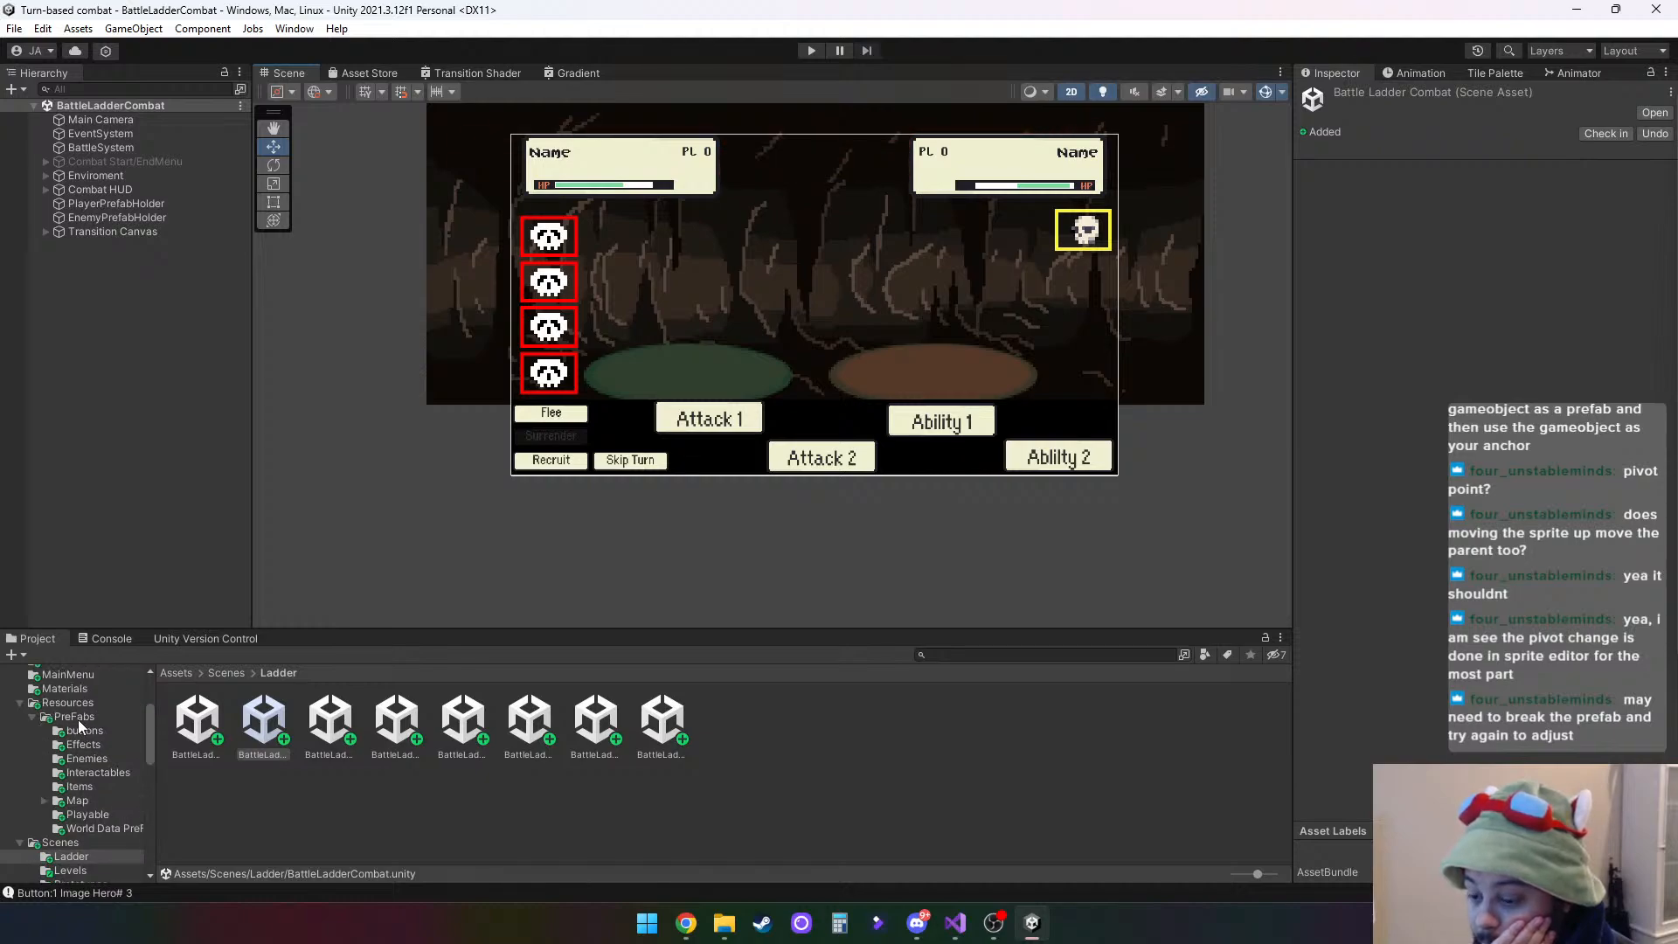
left_click(80, 717)
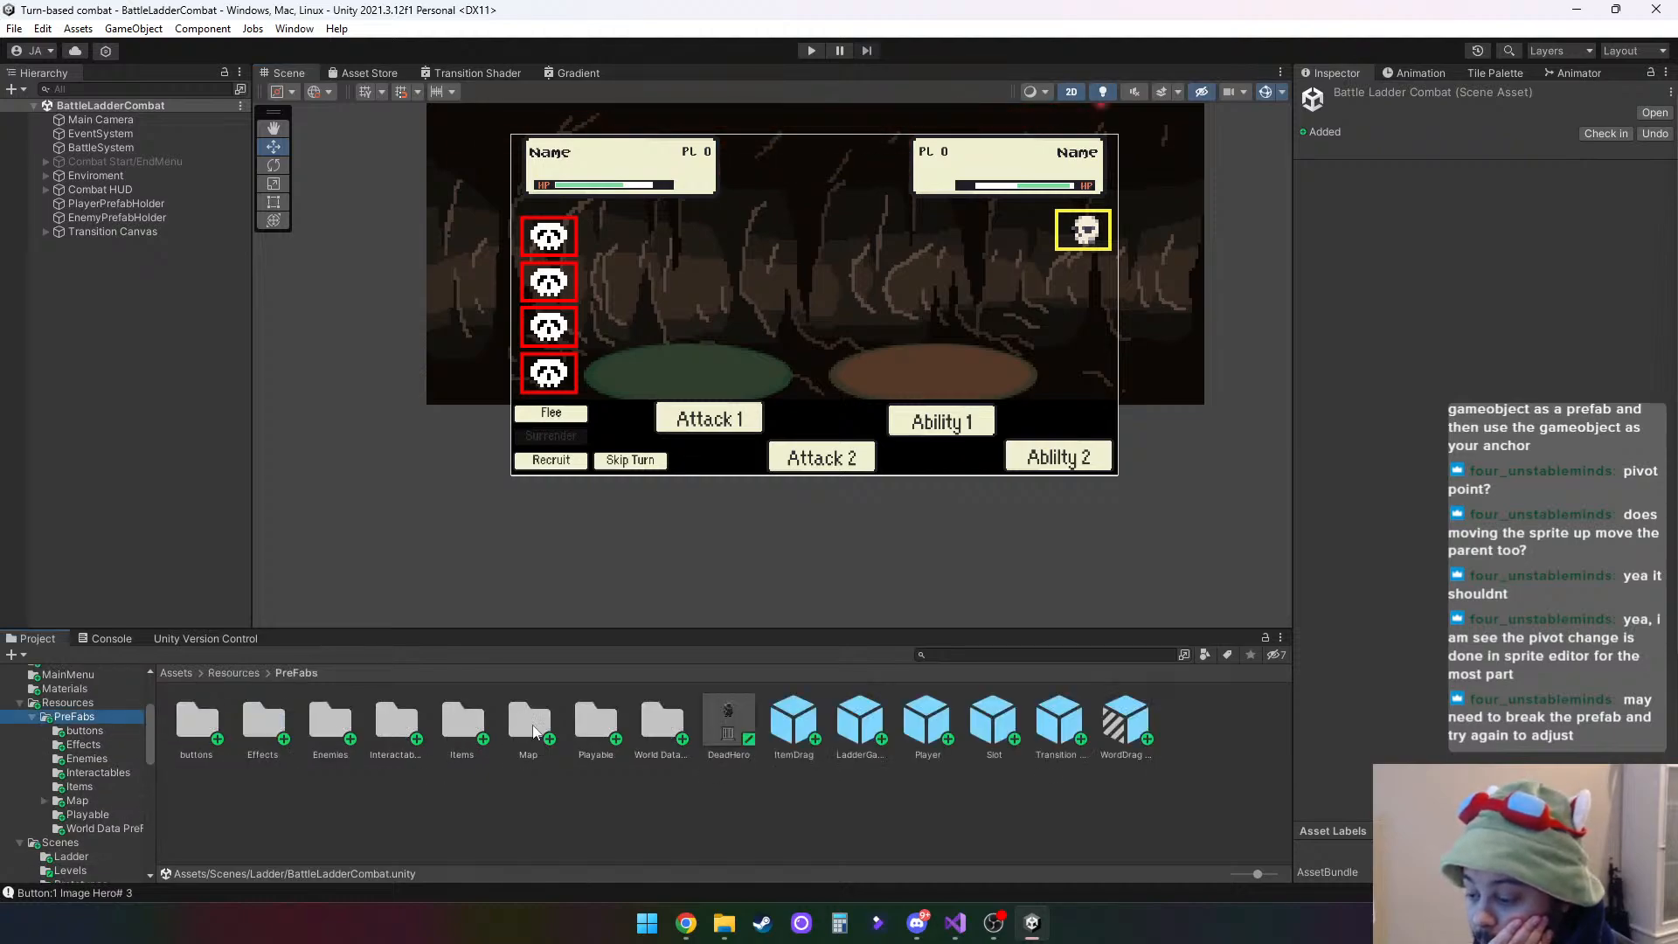
double_click(591, 724)
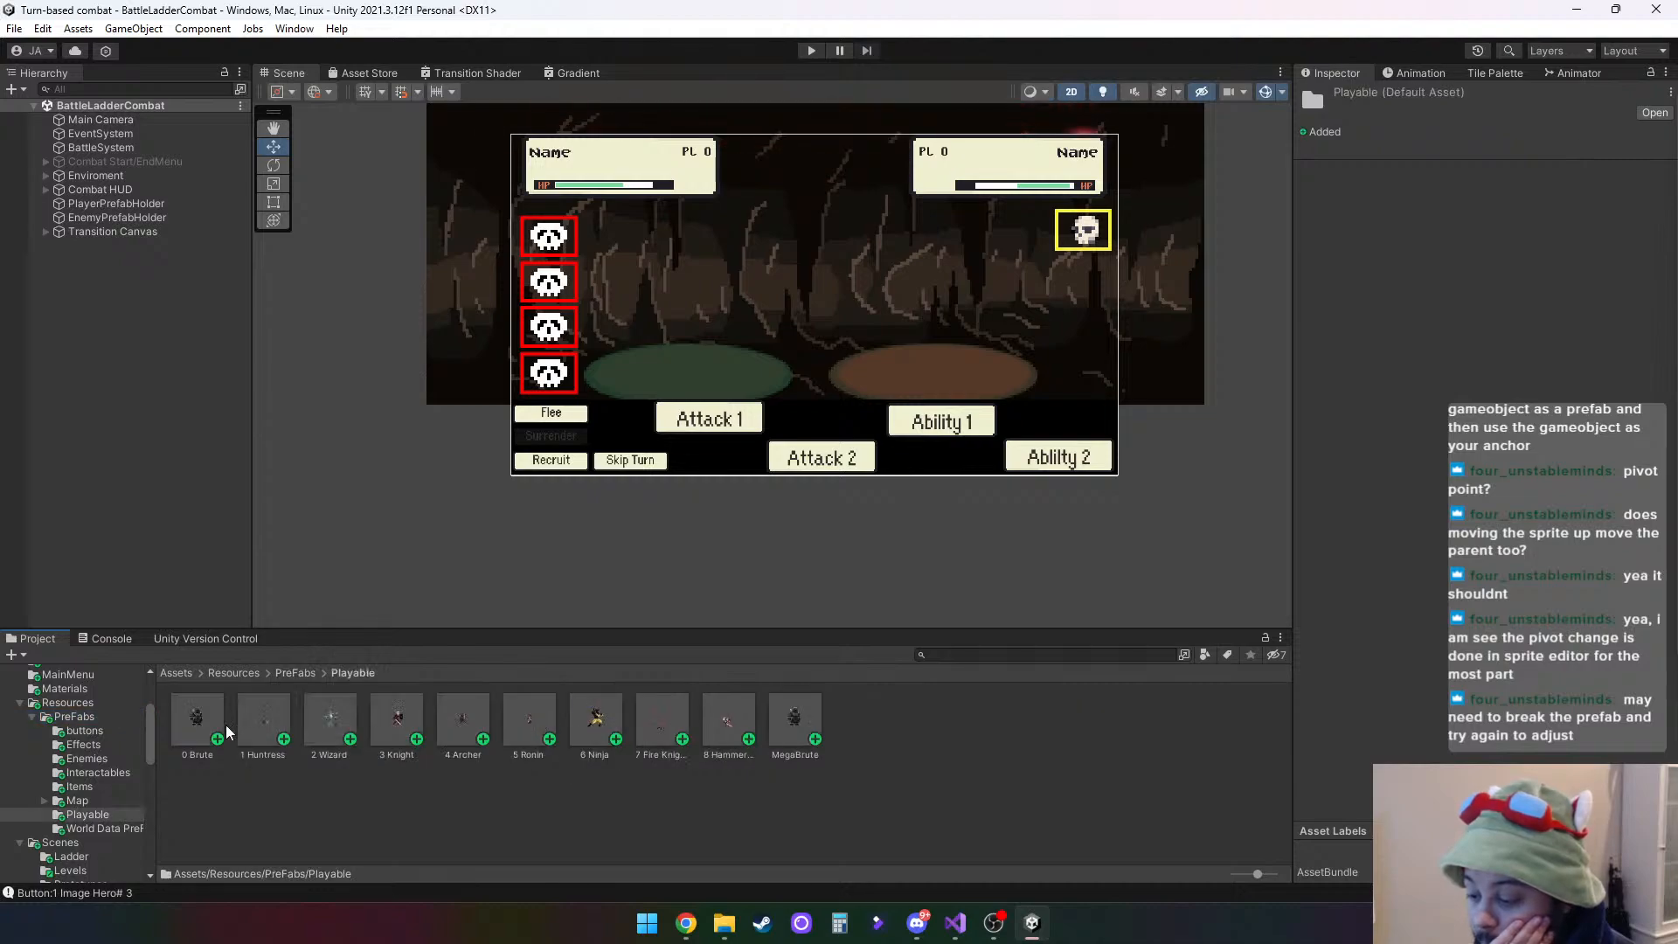
left_click_drag(196, 718, 673, 357)
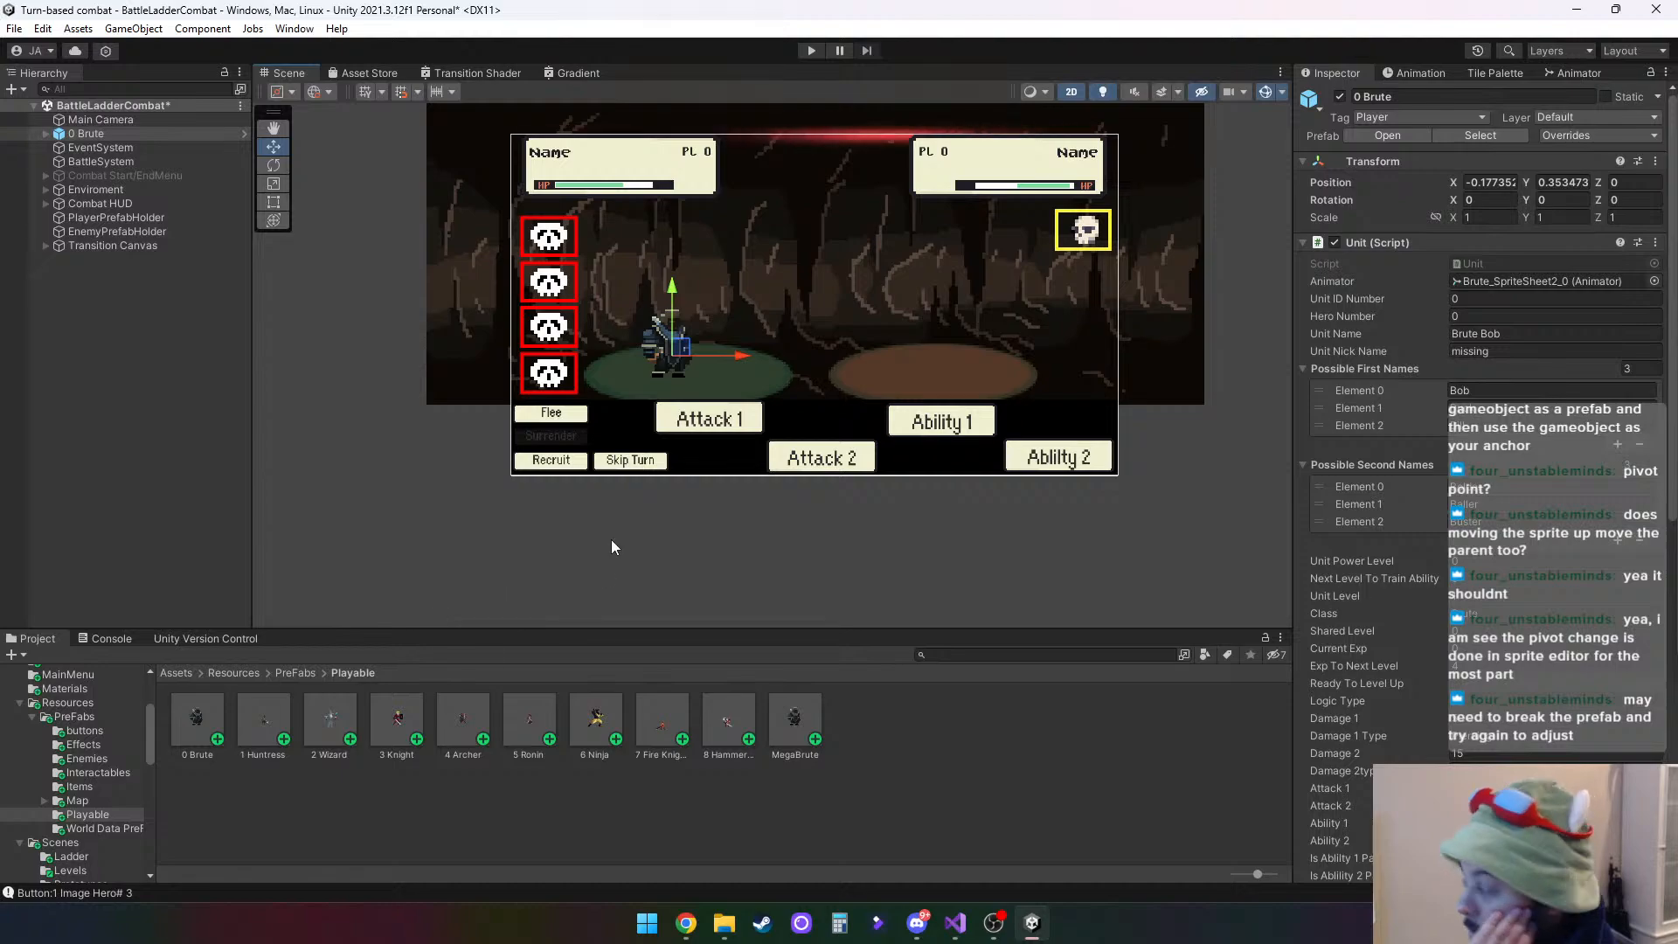
left_click(1496, 183)
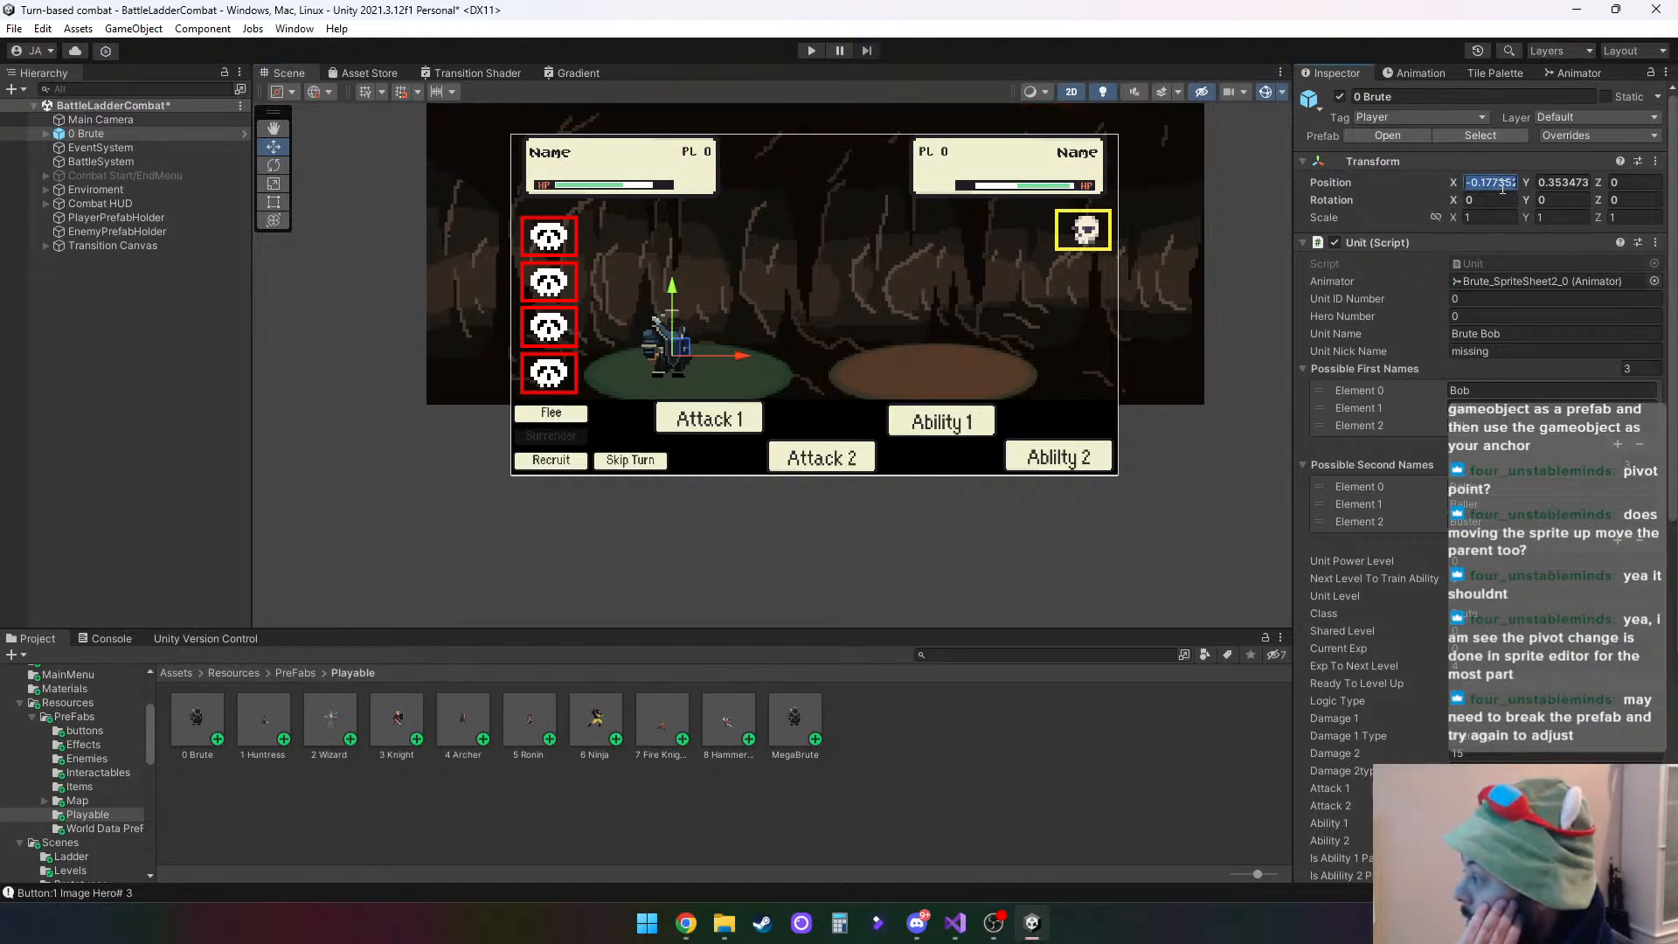
type("0")
key("Tab")
type("0")
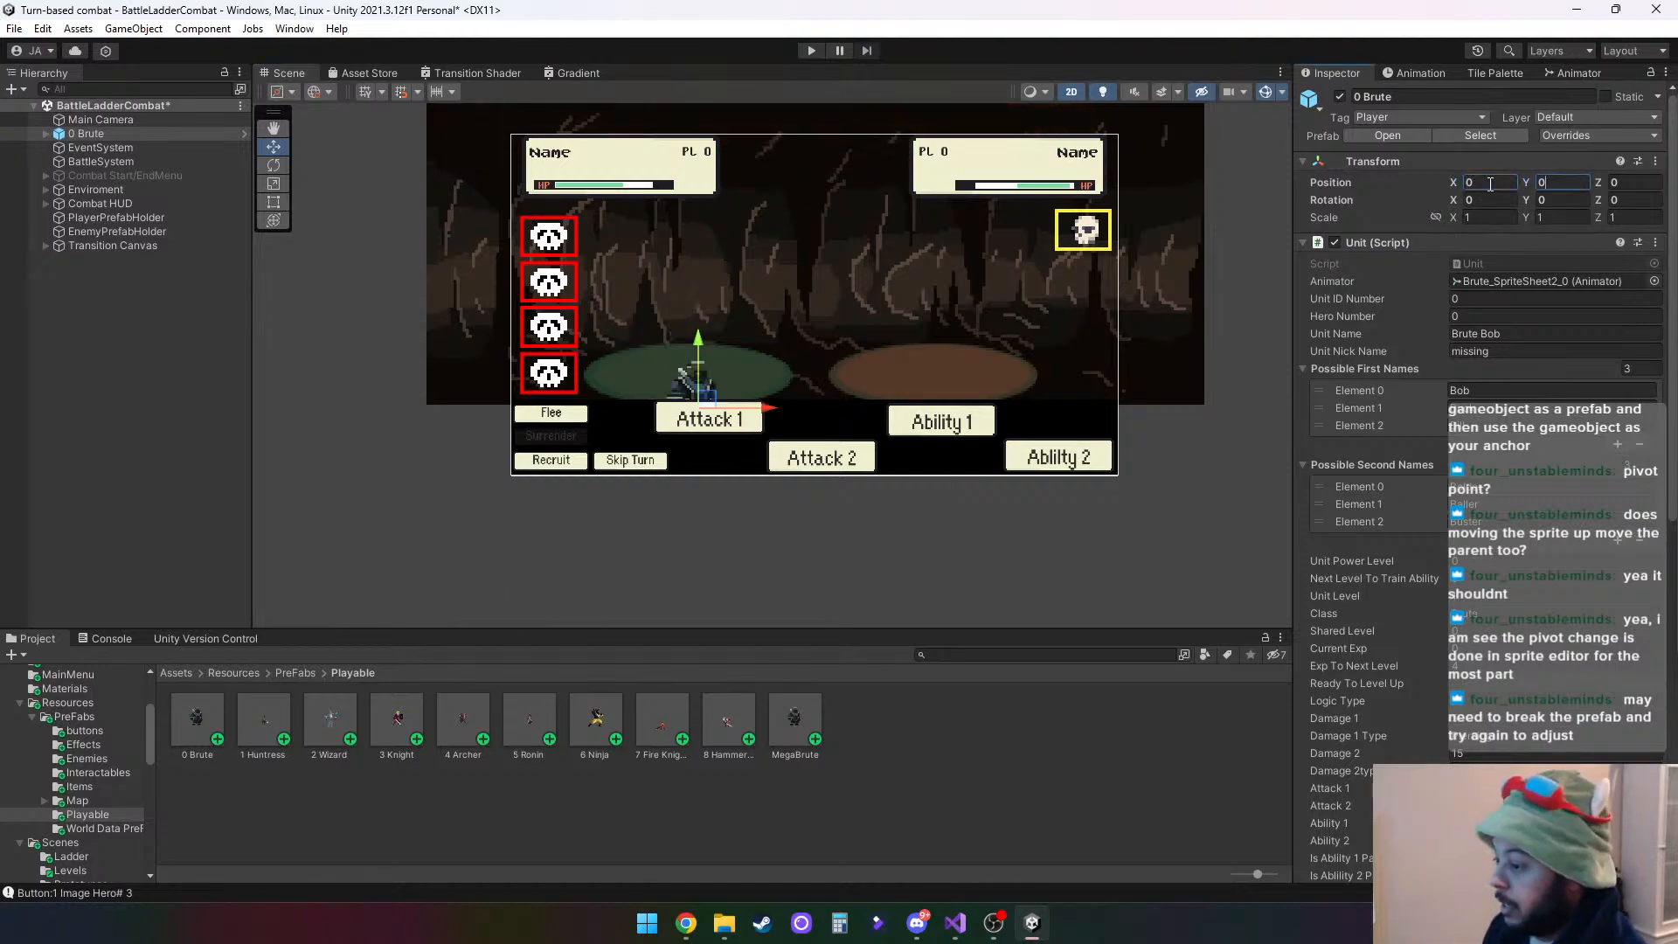
- Add the other numbered hero prefabs to the scene, from 1 Huntress through 8 HammerSword
left_click_drag(259, 720, 776, 538)
left_click_drag(339, 727, 607, 544)
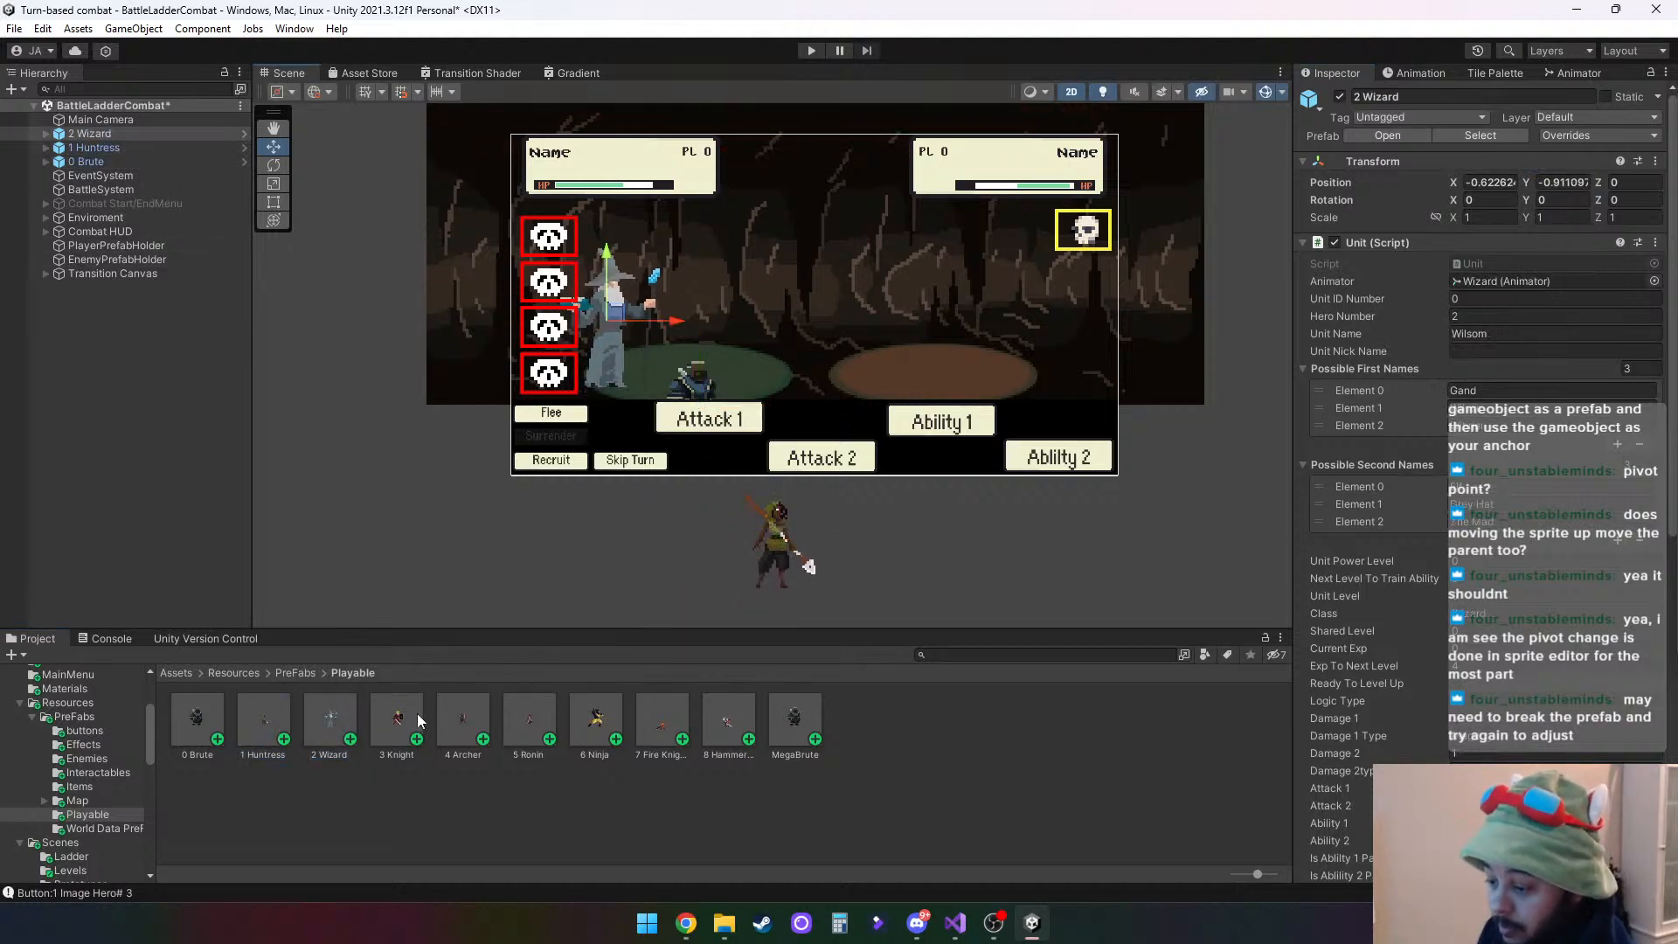
left_click_drag(416, 715, 529, 583)
left_click_drag(469, 727, 547, 581)
left_click_drag(529, 718, 618, 528)
left_click_drag(600, 709, 673, 559)
left_click_drag(661, 718, 734, 577)
left_click_drag(739, 728, 732, 580)
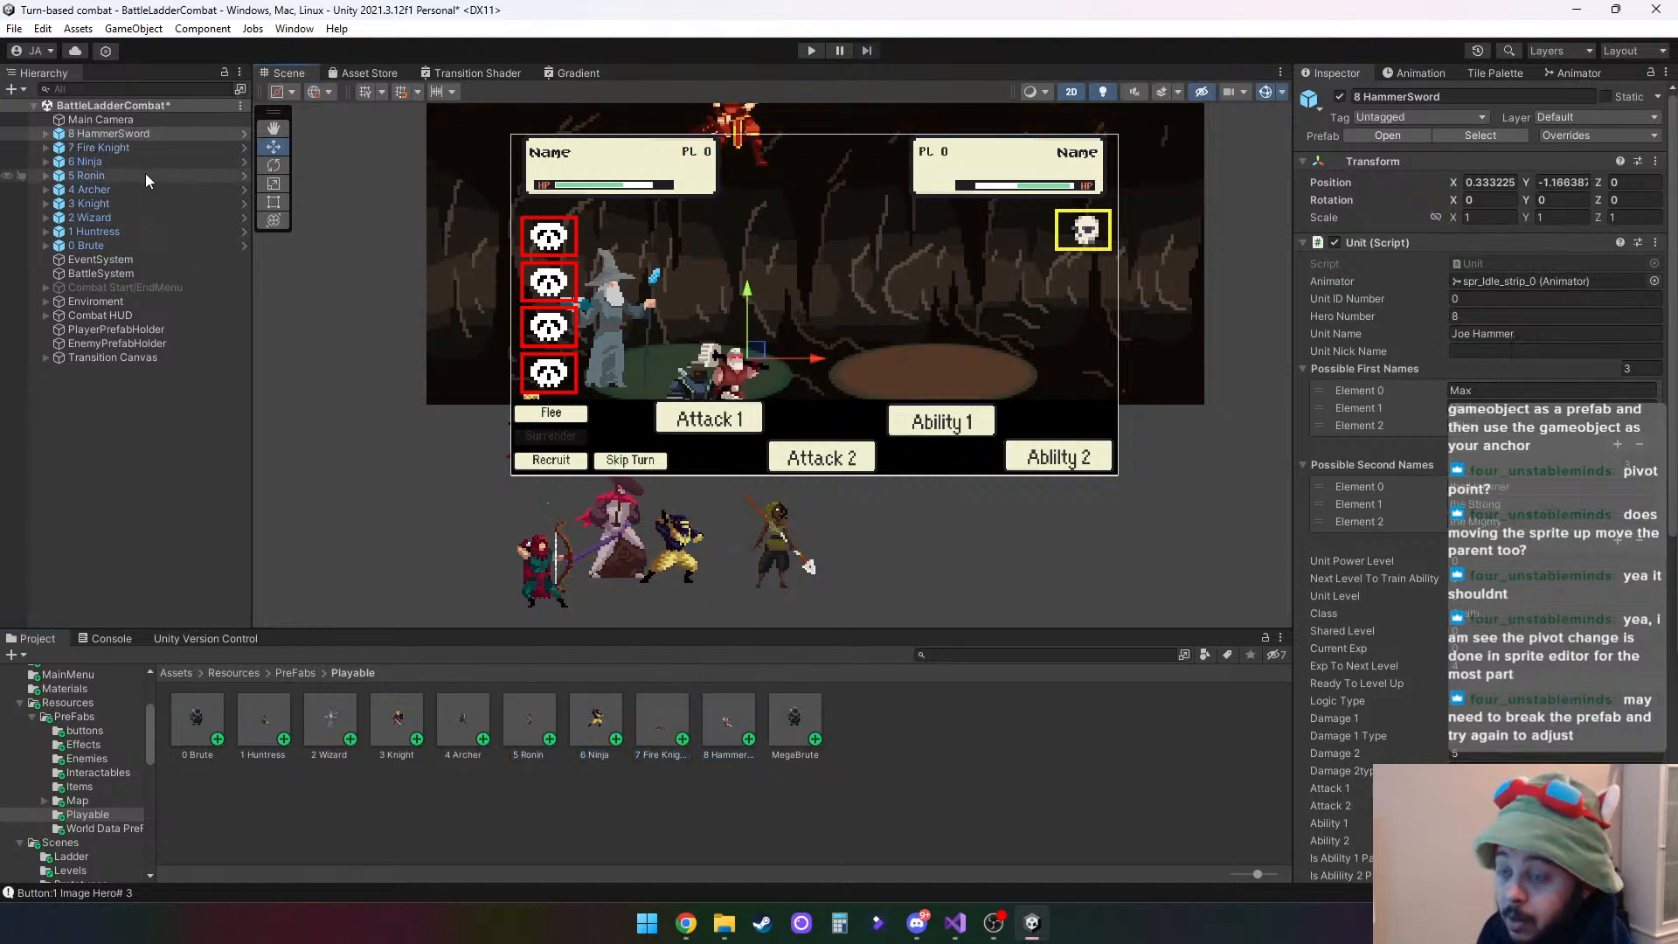
- Set the position of all nine hero prefab instances, 0 Brute to 8 HammerSword, to X 0, Y 0 together
left_click(96, 245, "shift")
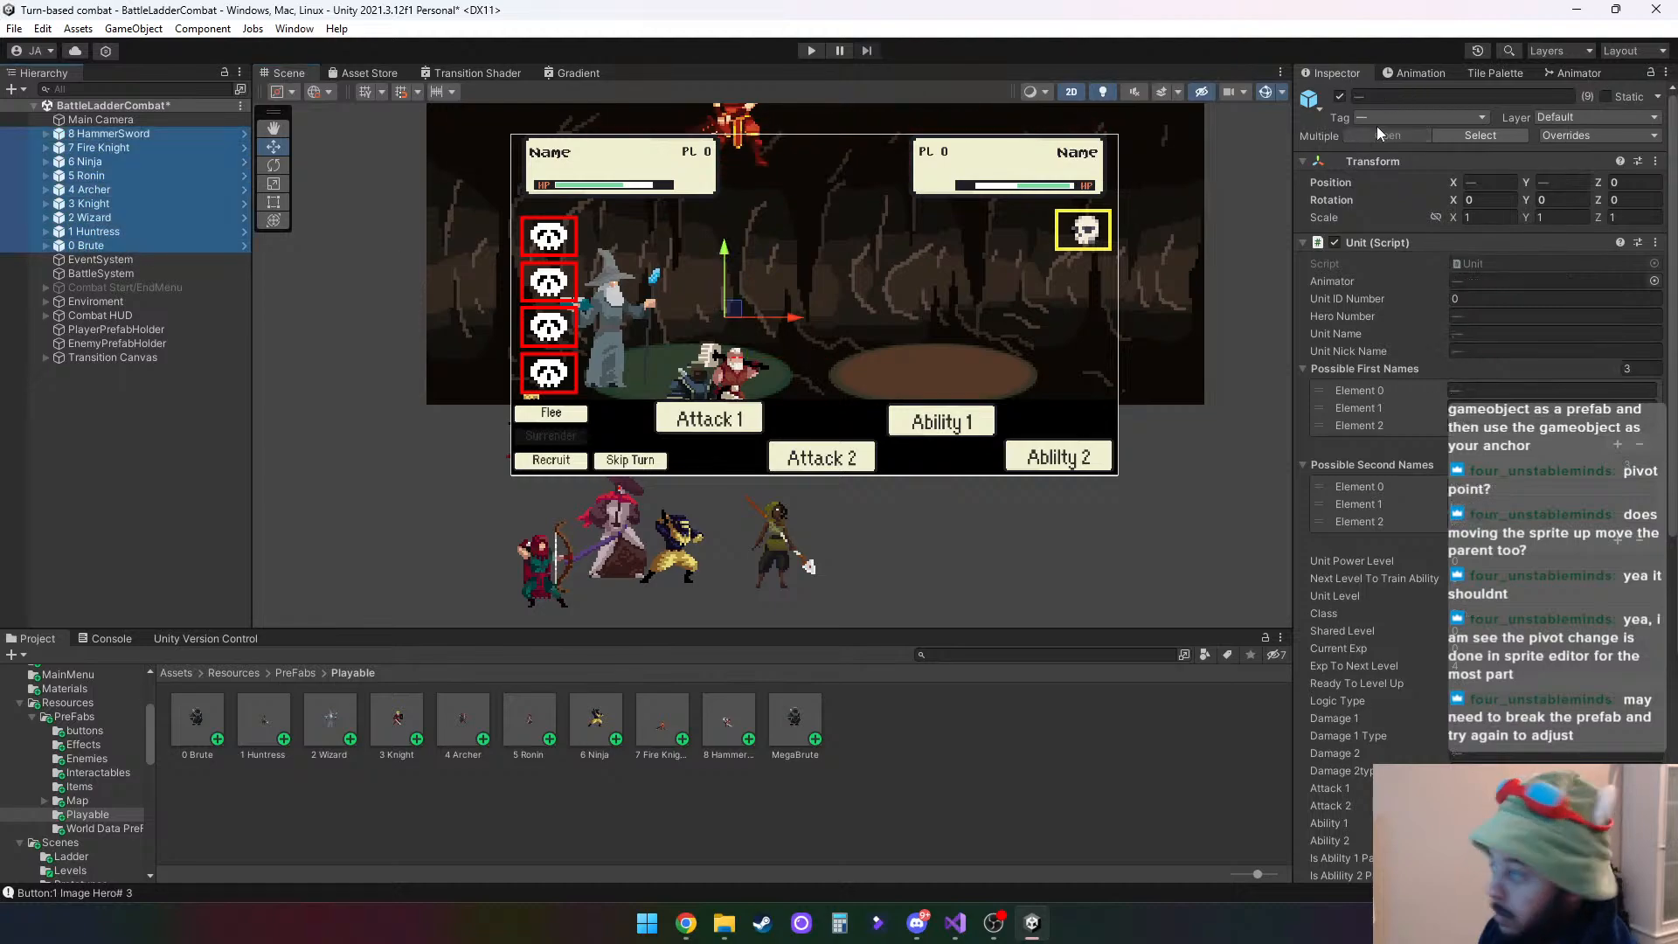
left_click(1485, 182)
type("0")
key("Tab")
type("0")
key("Tab")
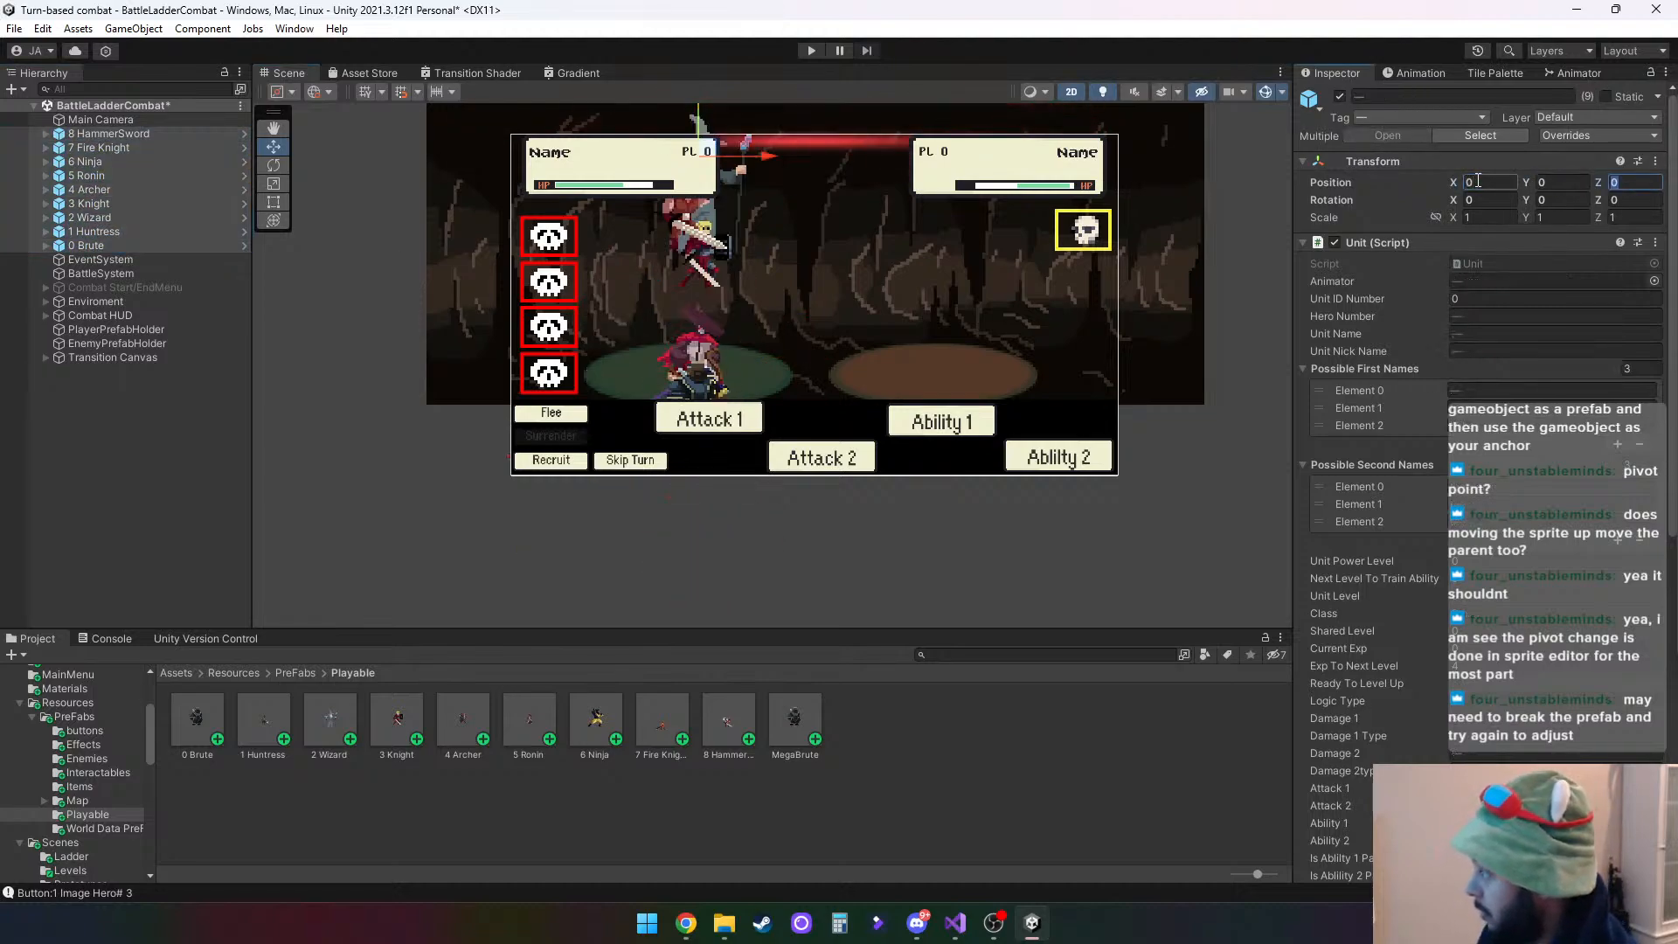
left_click(761, 511)
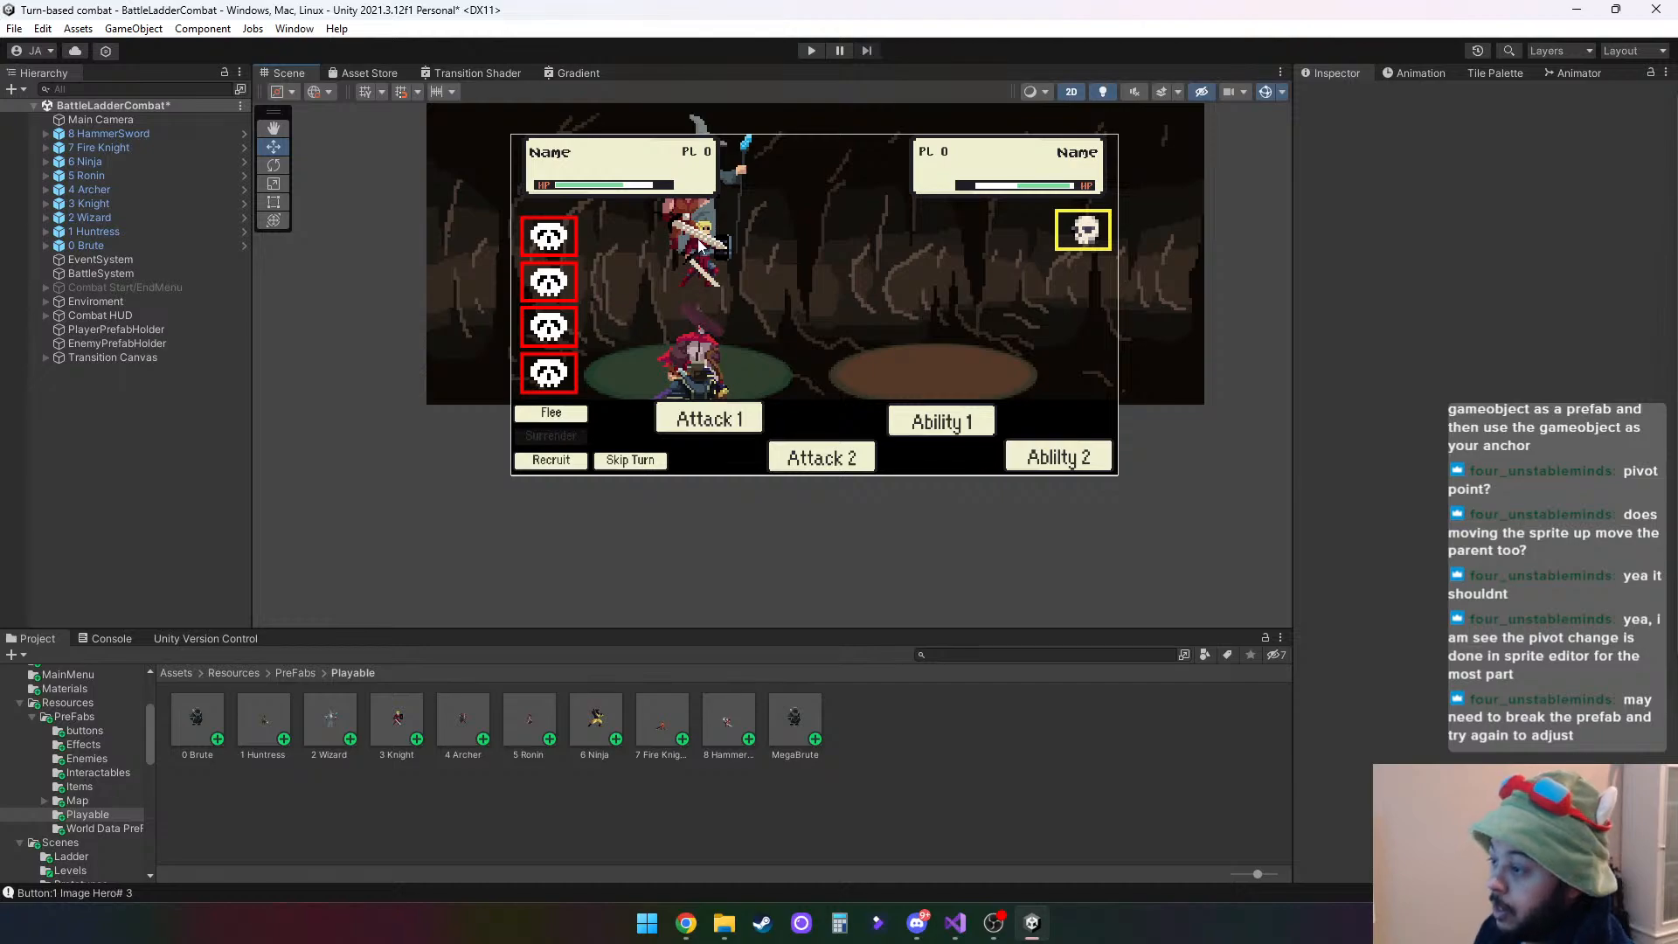
- Raise the Brute_SpriteSheet2_0 child inside 0 Brute onto the green platform and set its Y position to 0.35
left_click(94, 133)
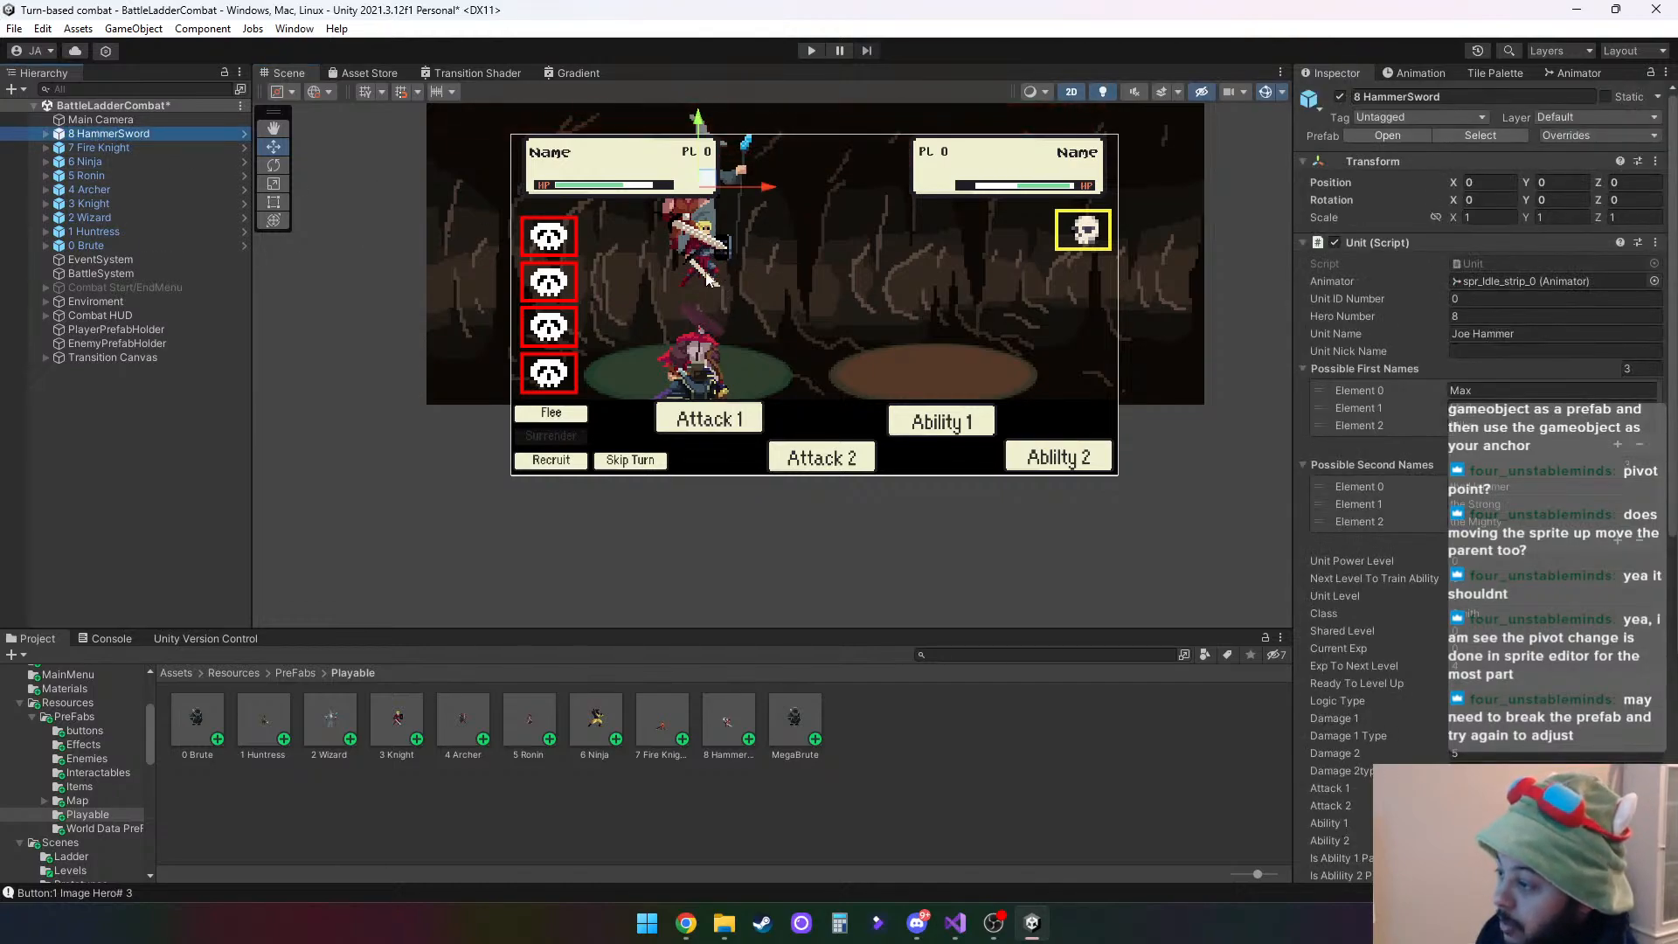
scroll(706, 278, "up", 3)
scroll(710, 288, "down", 5)
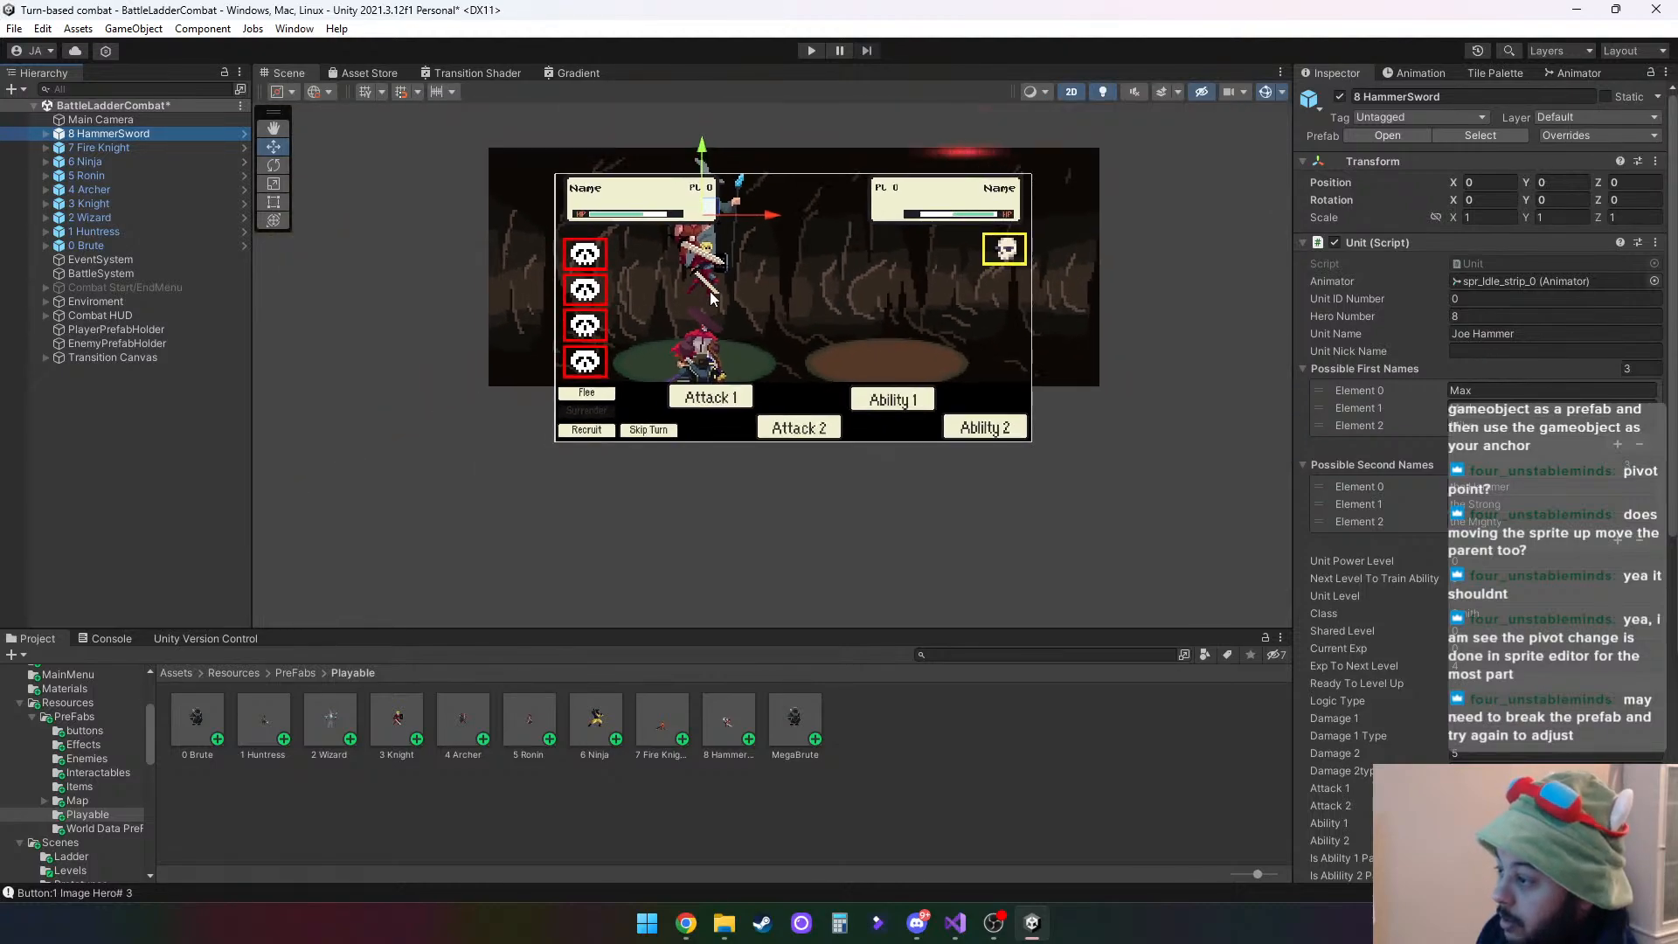
scroll(710, 294, "up", 3)
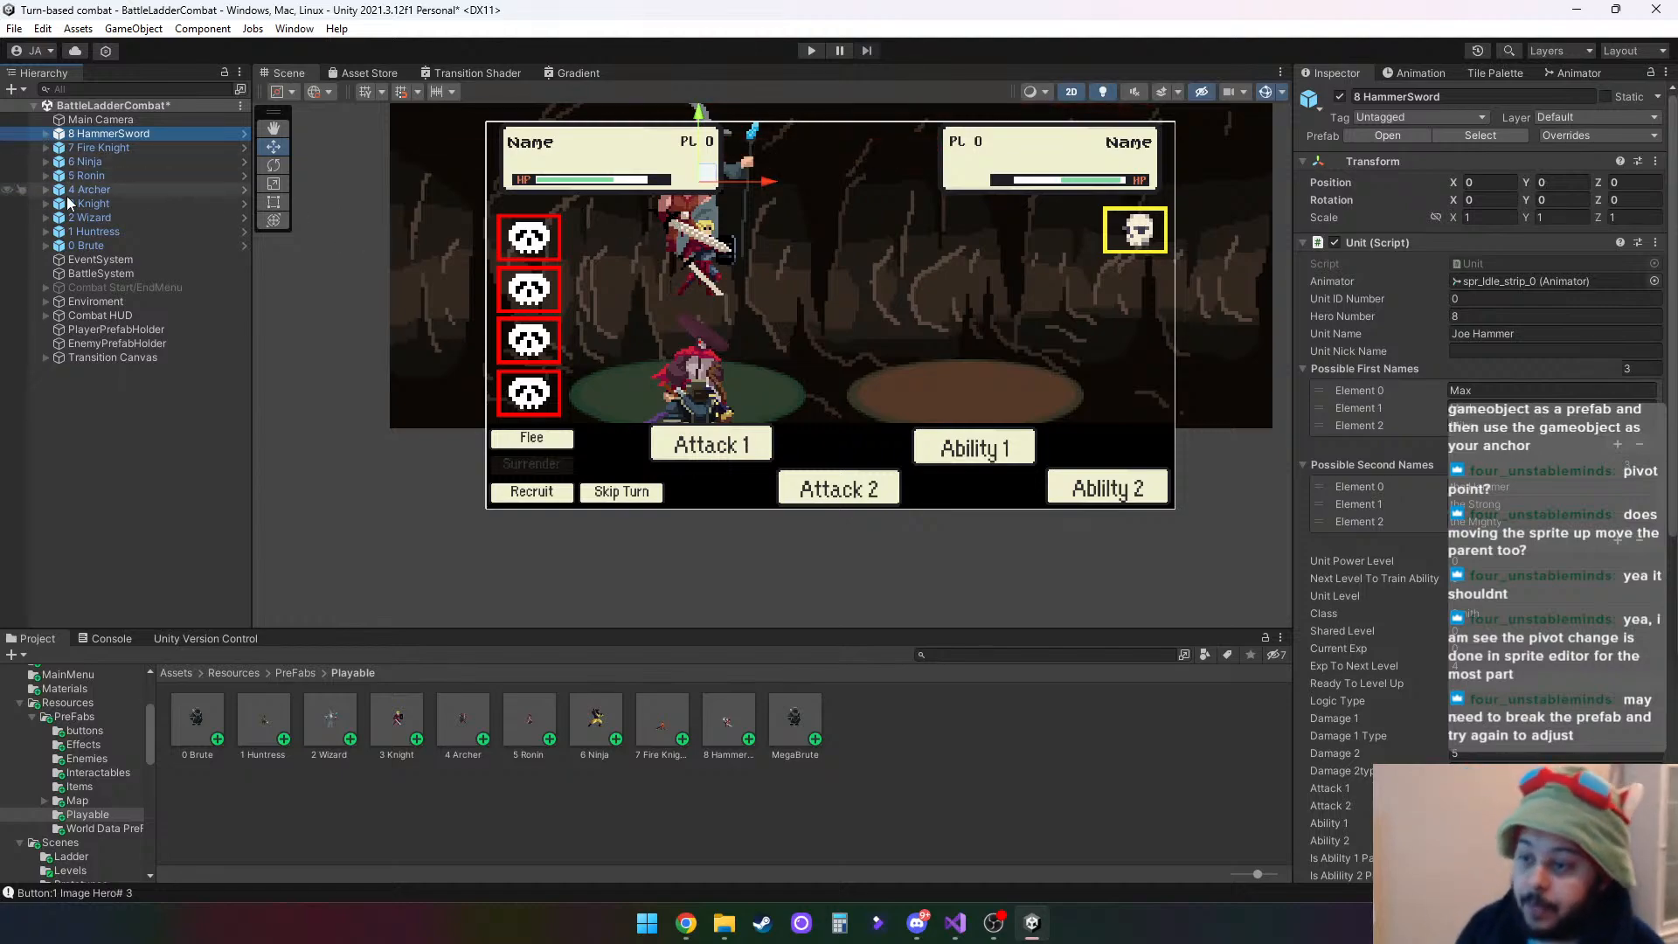
left_click(46, 246)
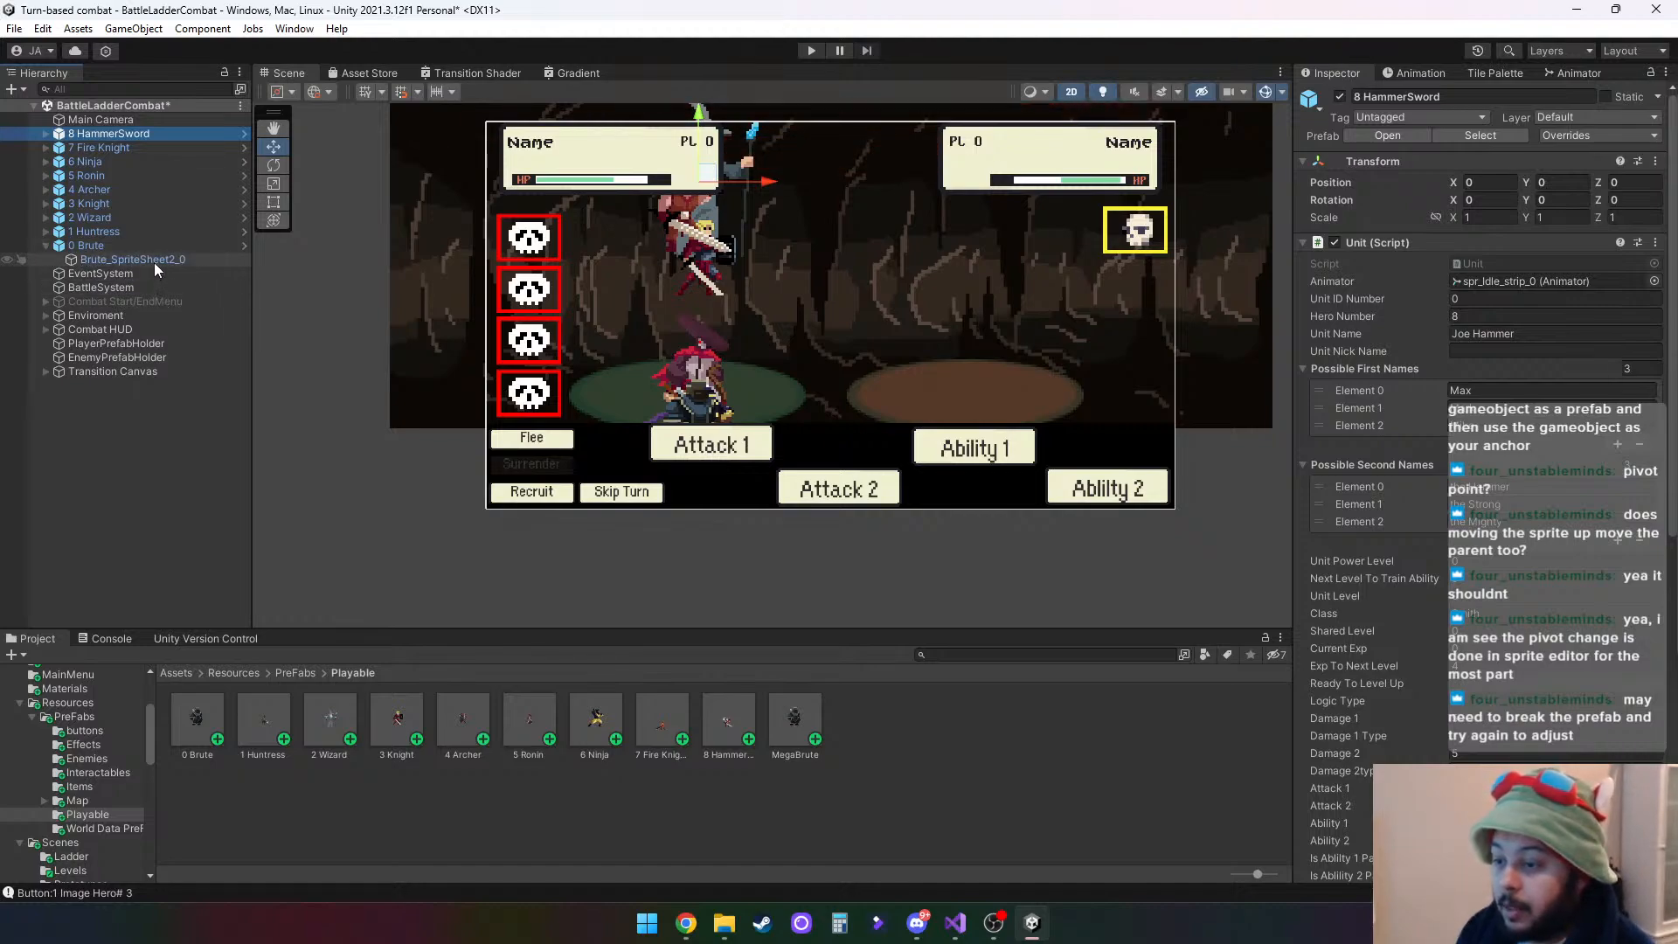
left_click(154, 260)
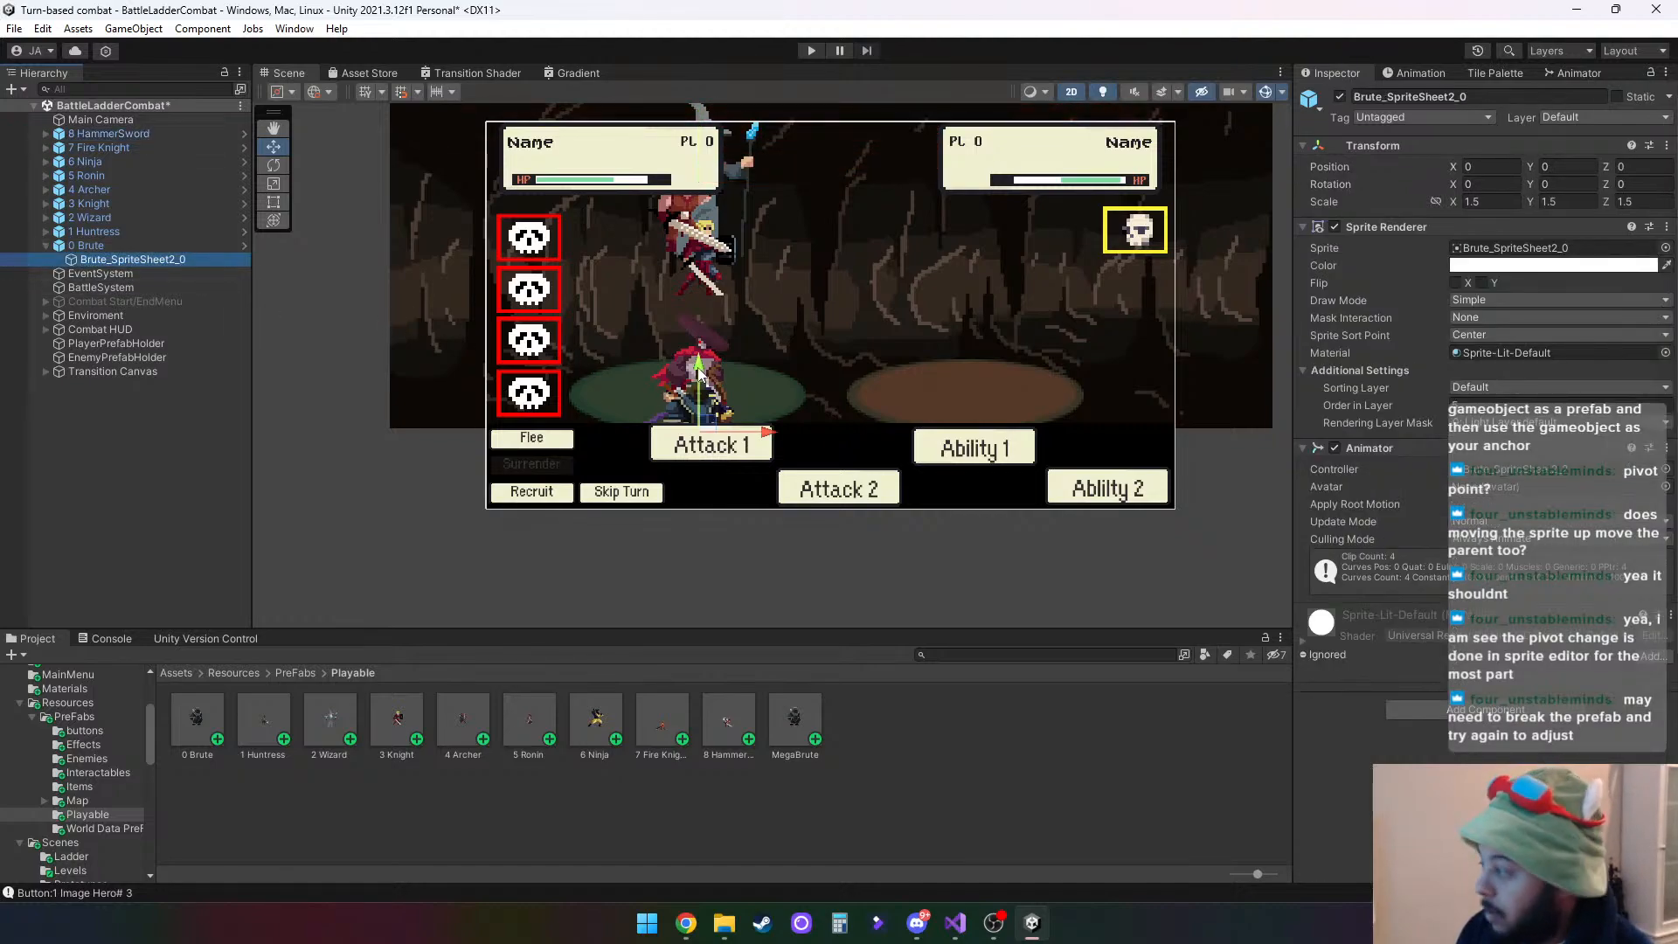
left_click_drag(699, 371, 699, 314)
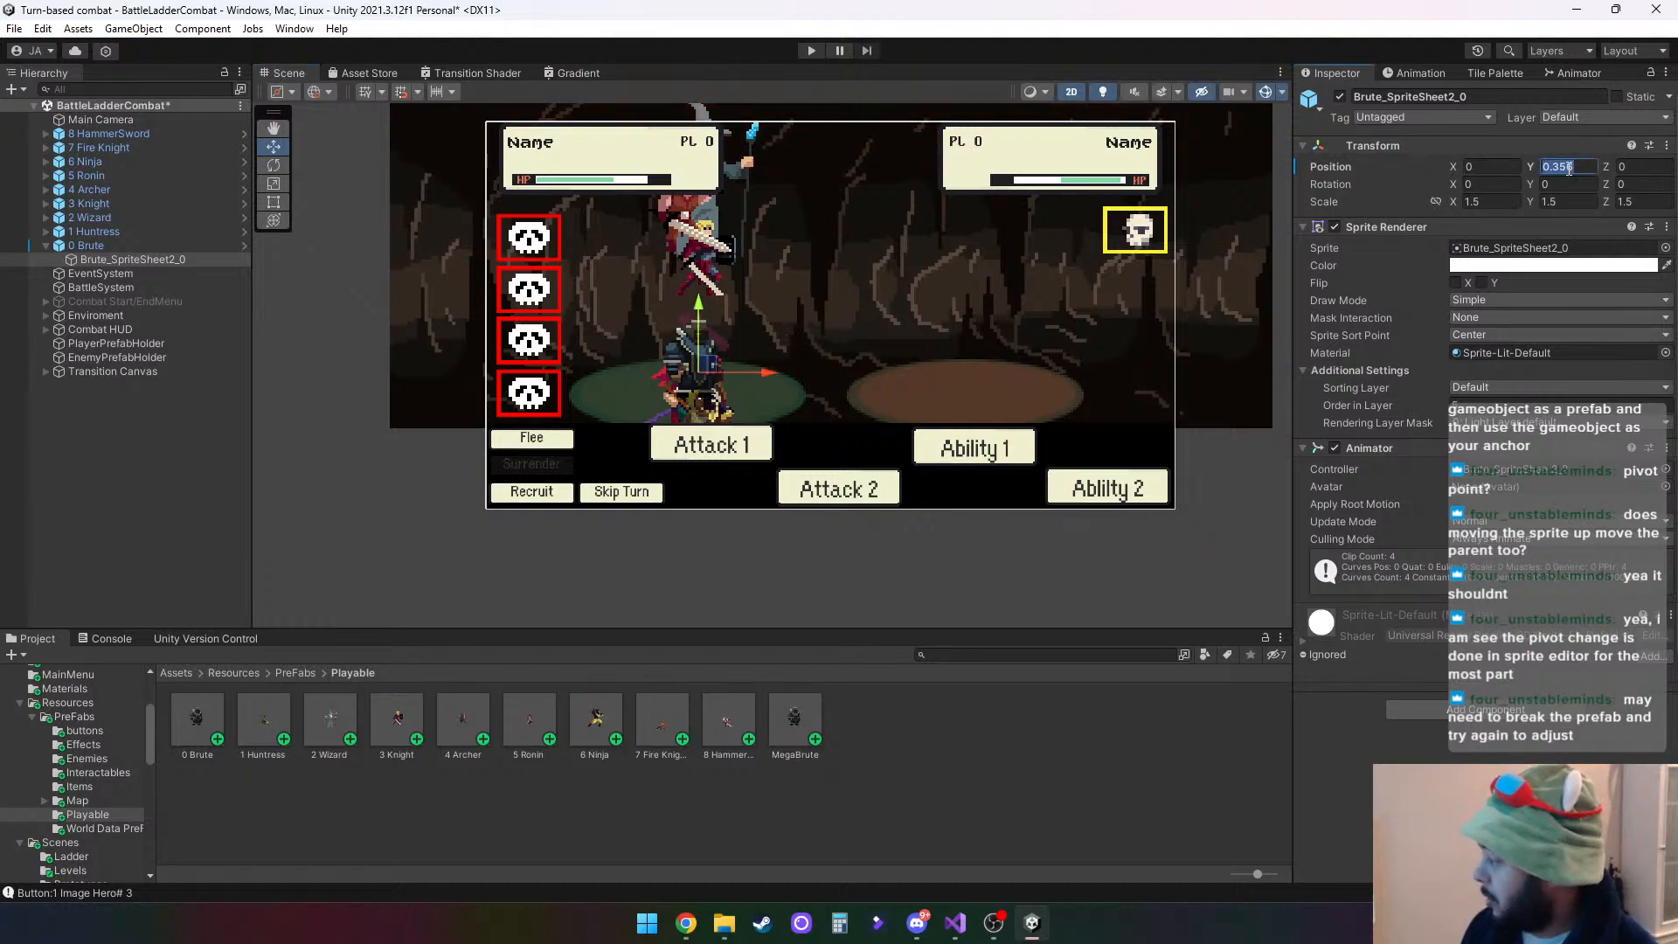
key("BackSpace")
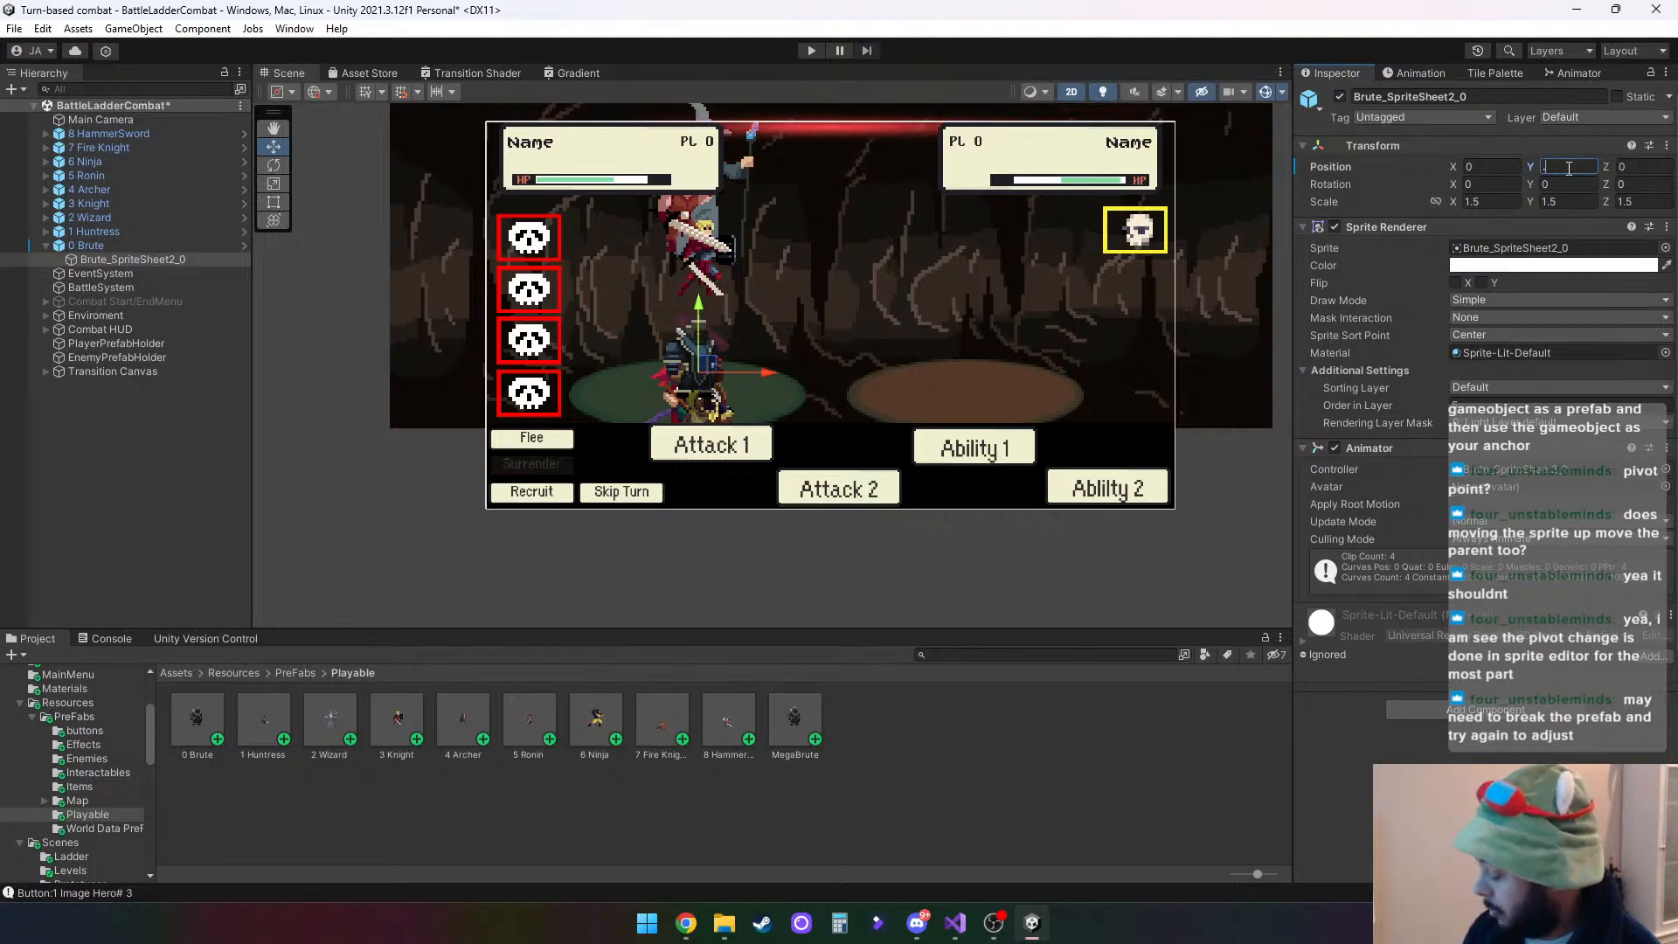
type(".35")
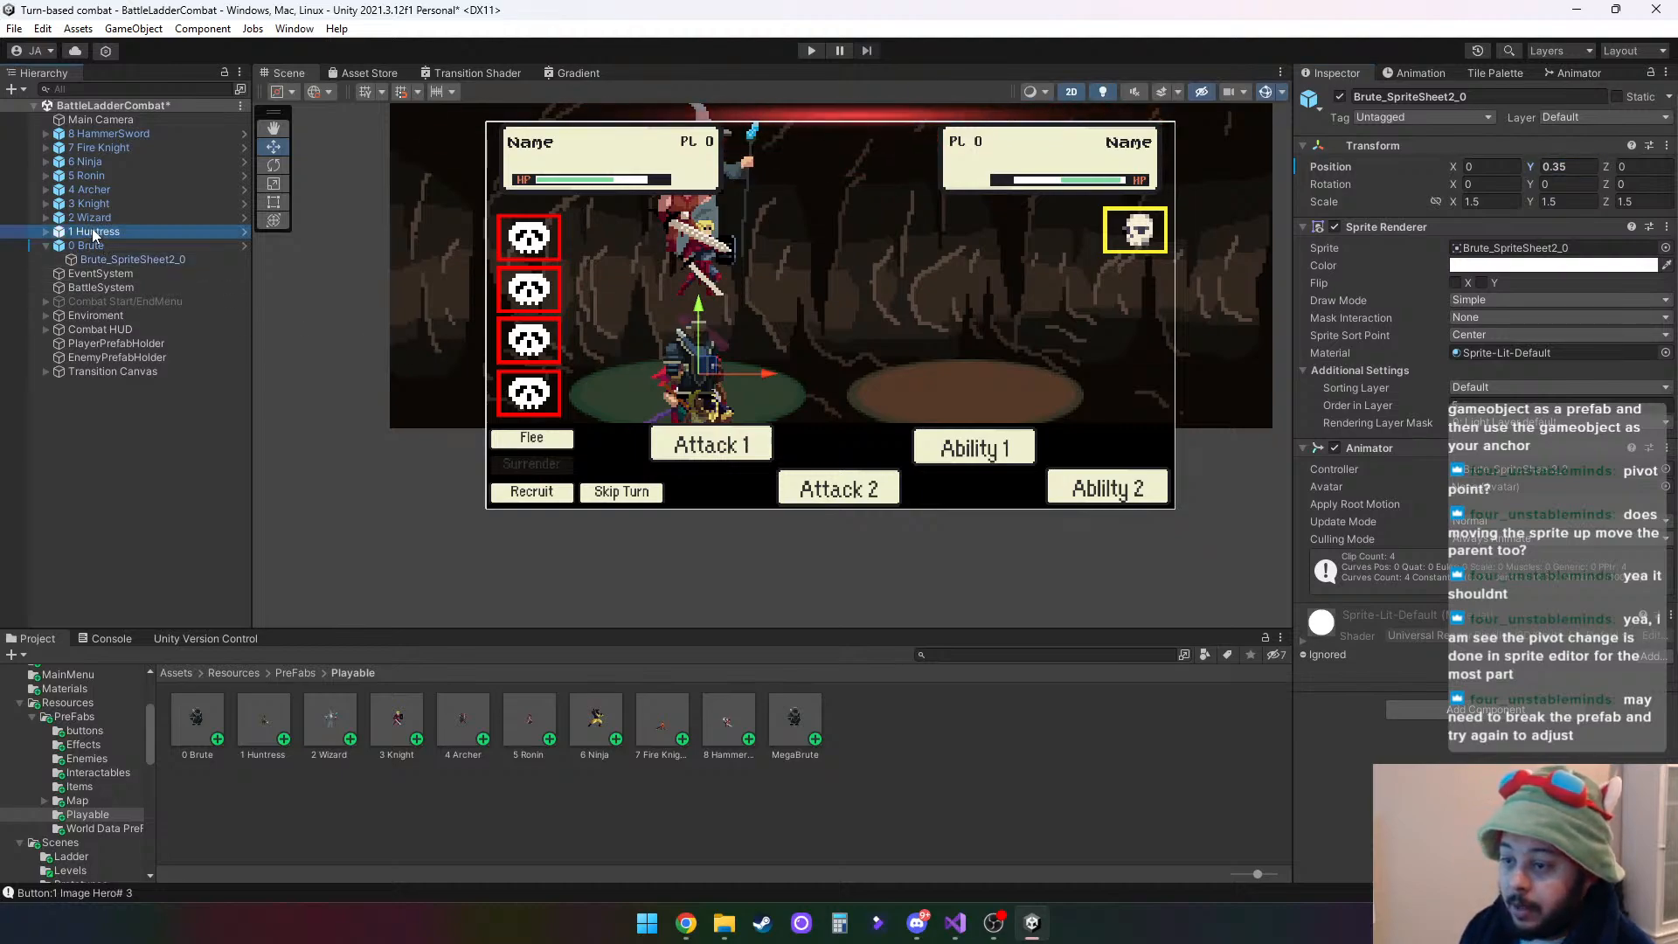
- Try moving the 1 Huntress parent up and sideways onto the green platform, to about X 0.33, Y 0.539
left_click(182, 232)
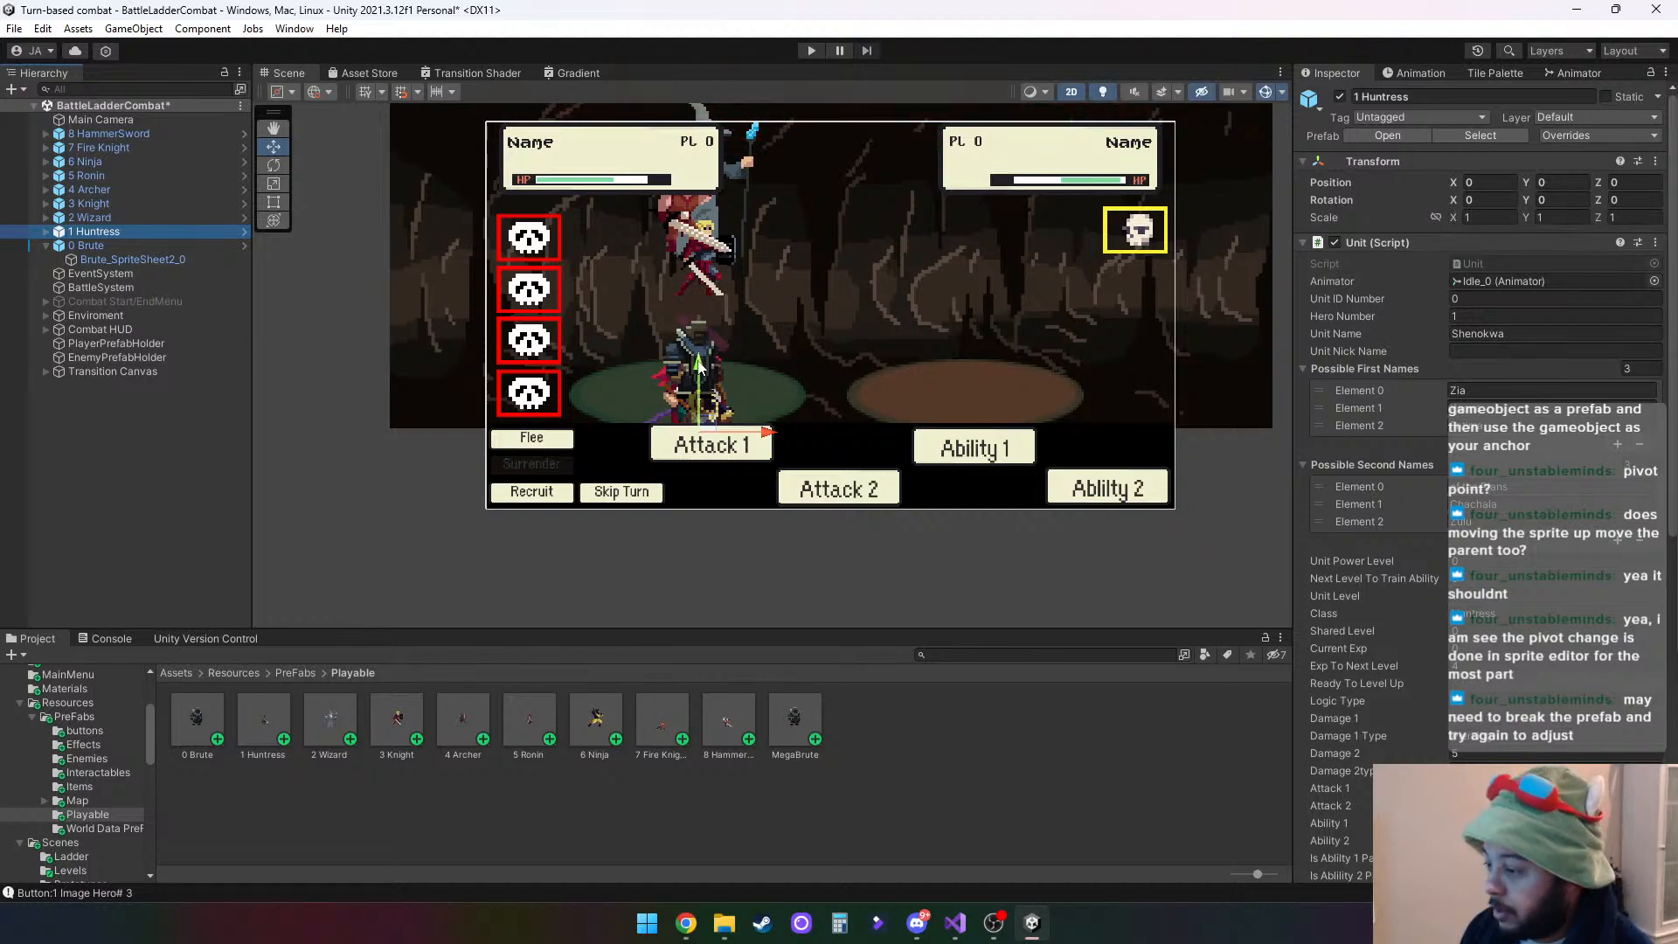
left_click_drag(699, 367, 699, 278)
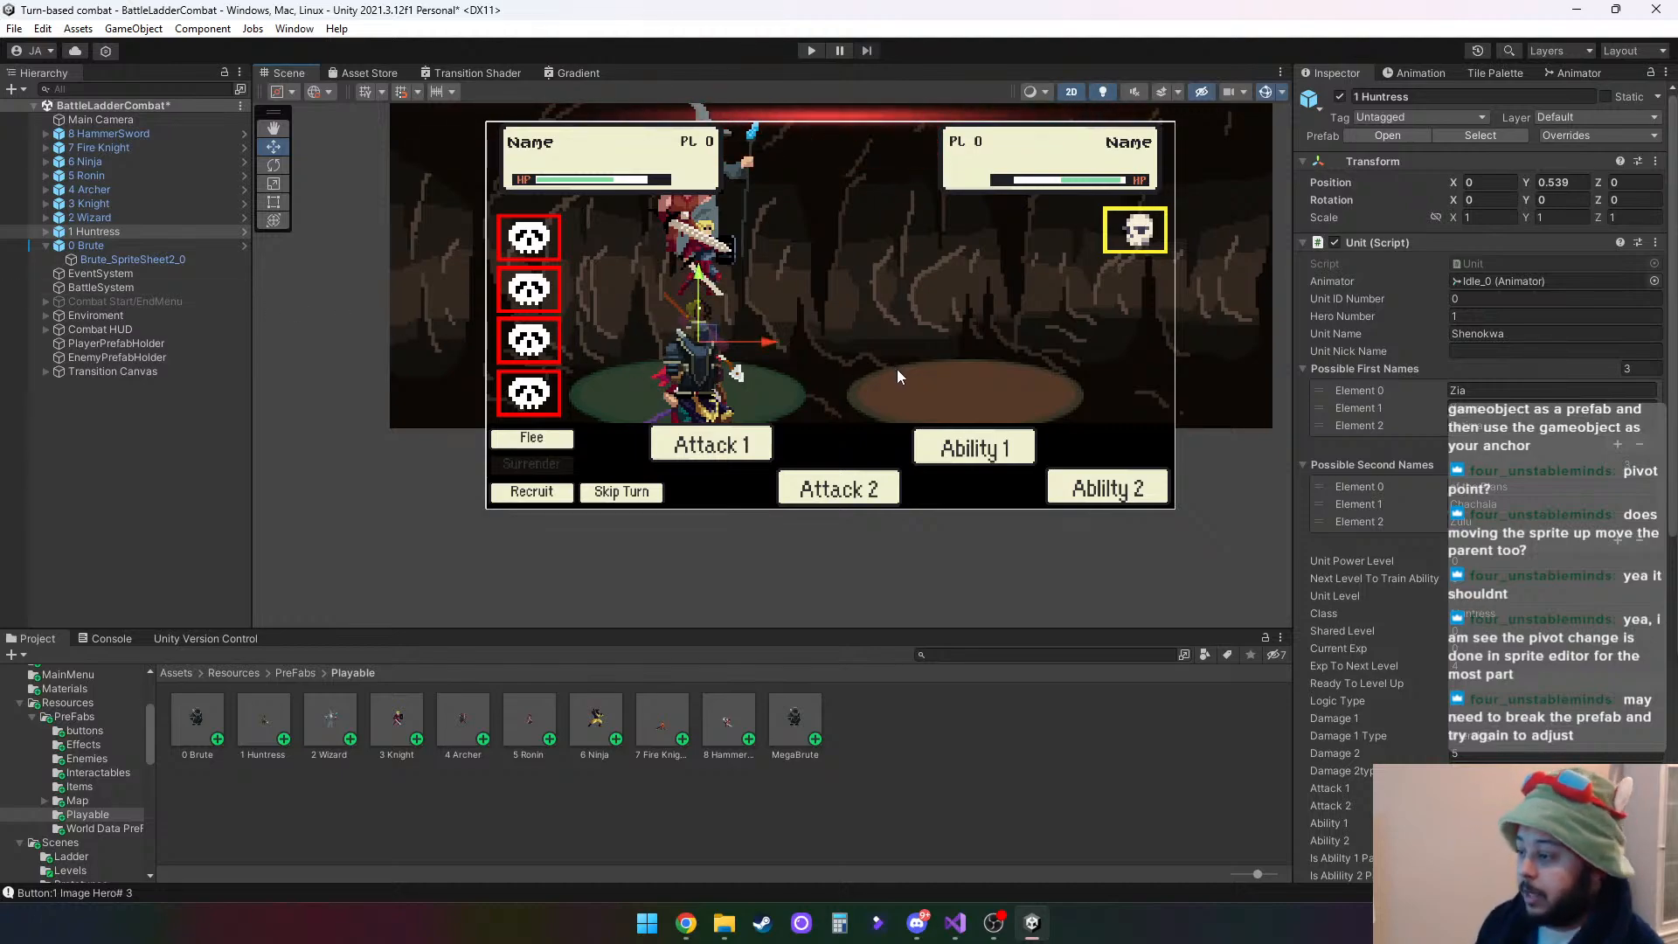
left_click_drag(777, 342, 831, 345)
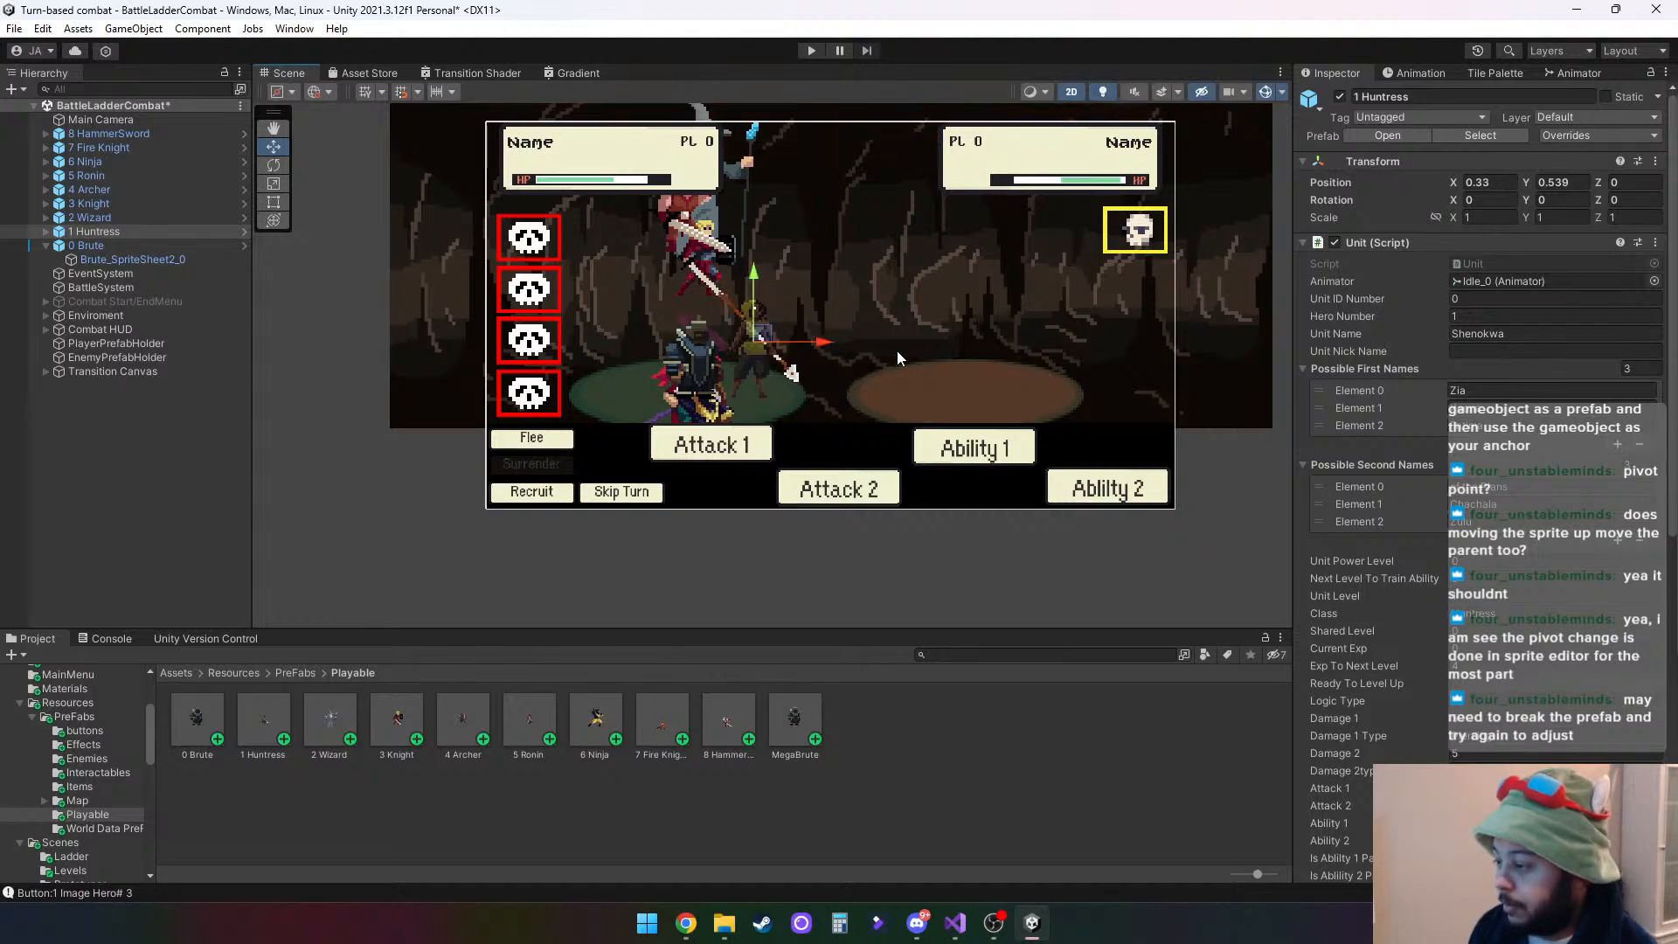
- Check the Transform of the Huntress's Idle_0 child, and set the 1 Huntress parent's position to X 0.3, Y 0
left_click(98, 217)
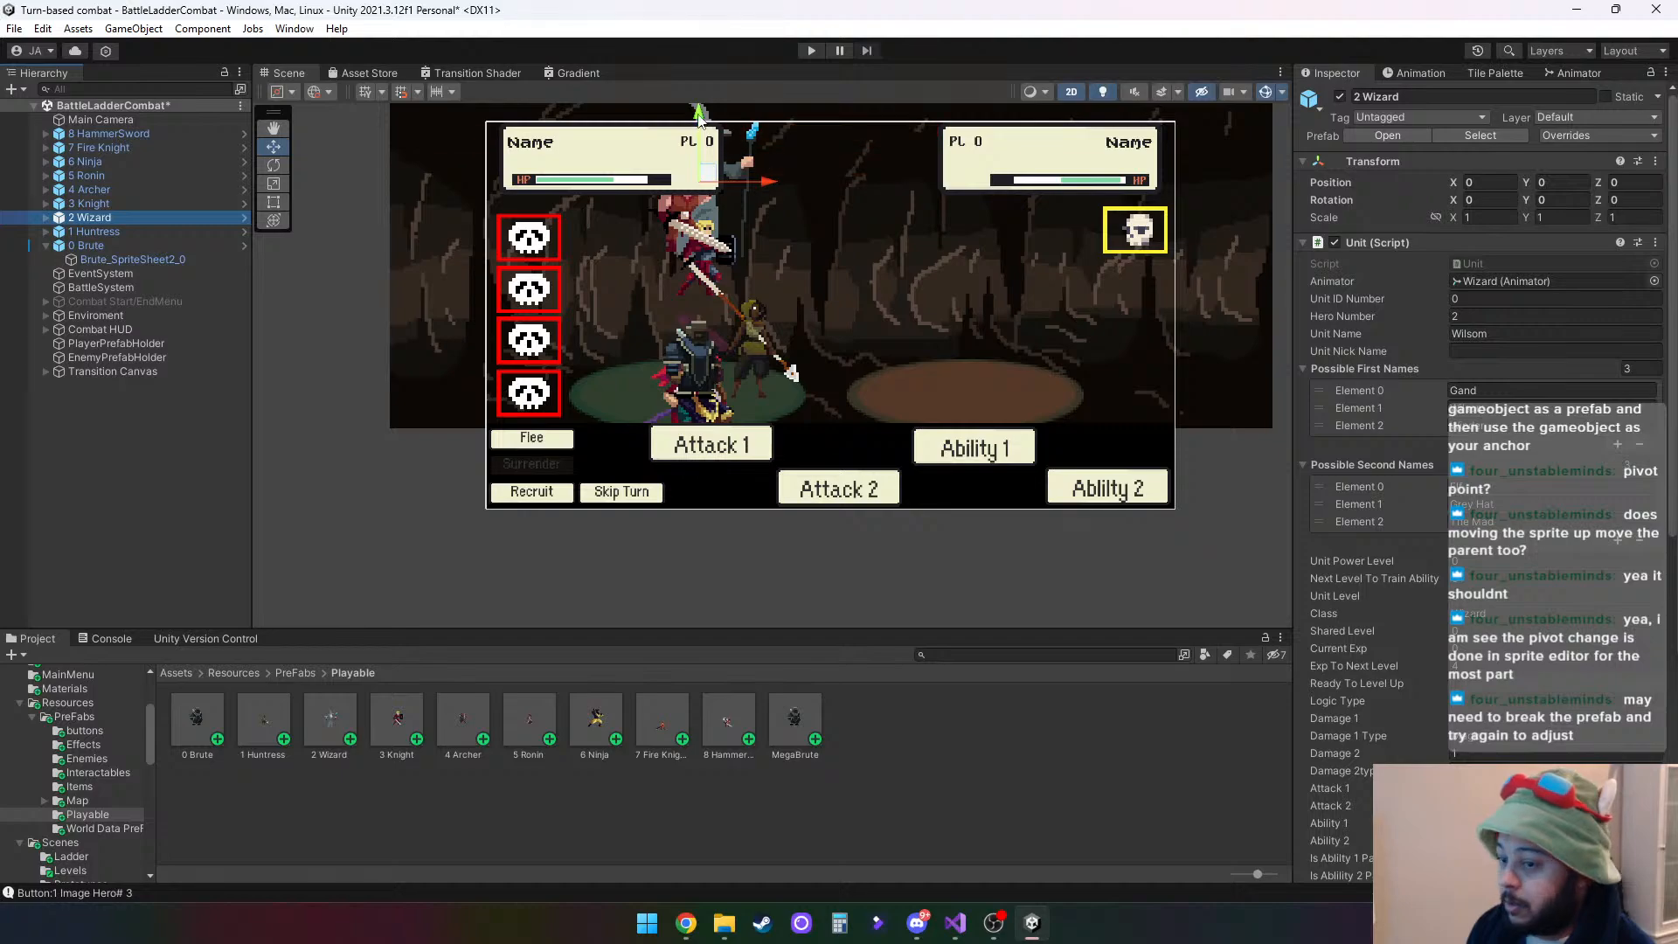
left_click(47, 233)
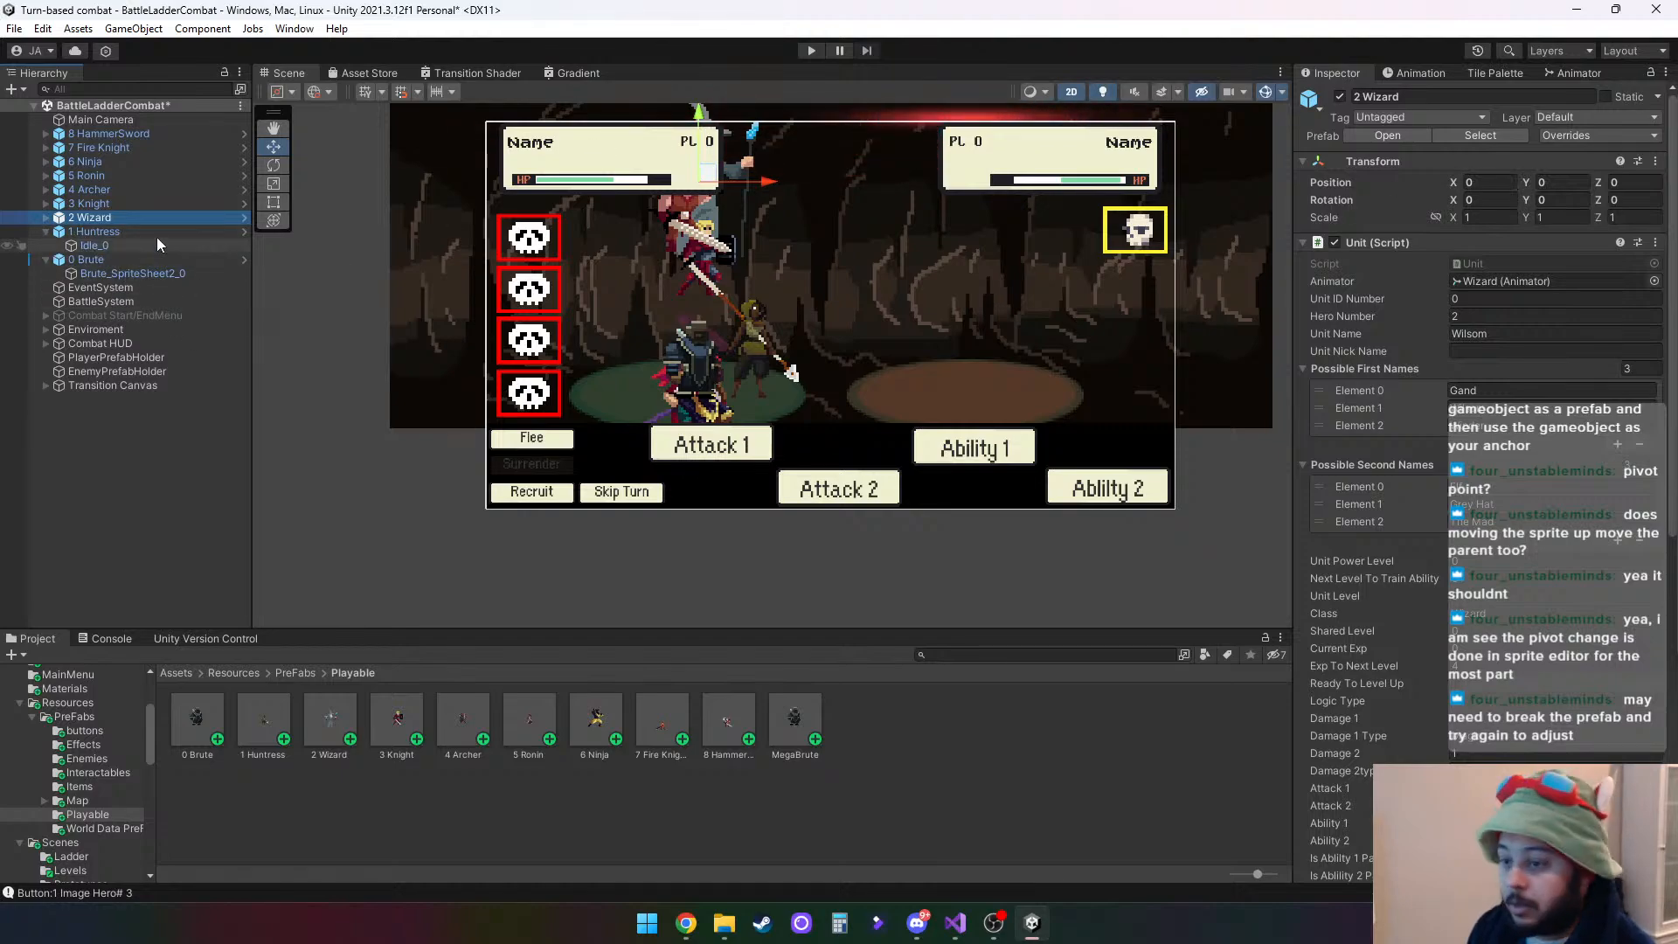
left_click(128, 246)
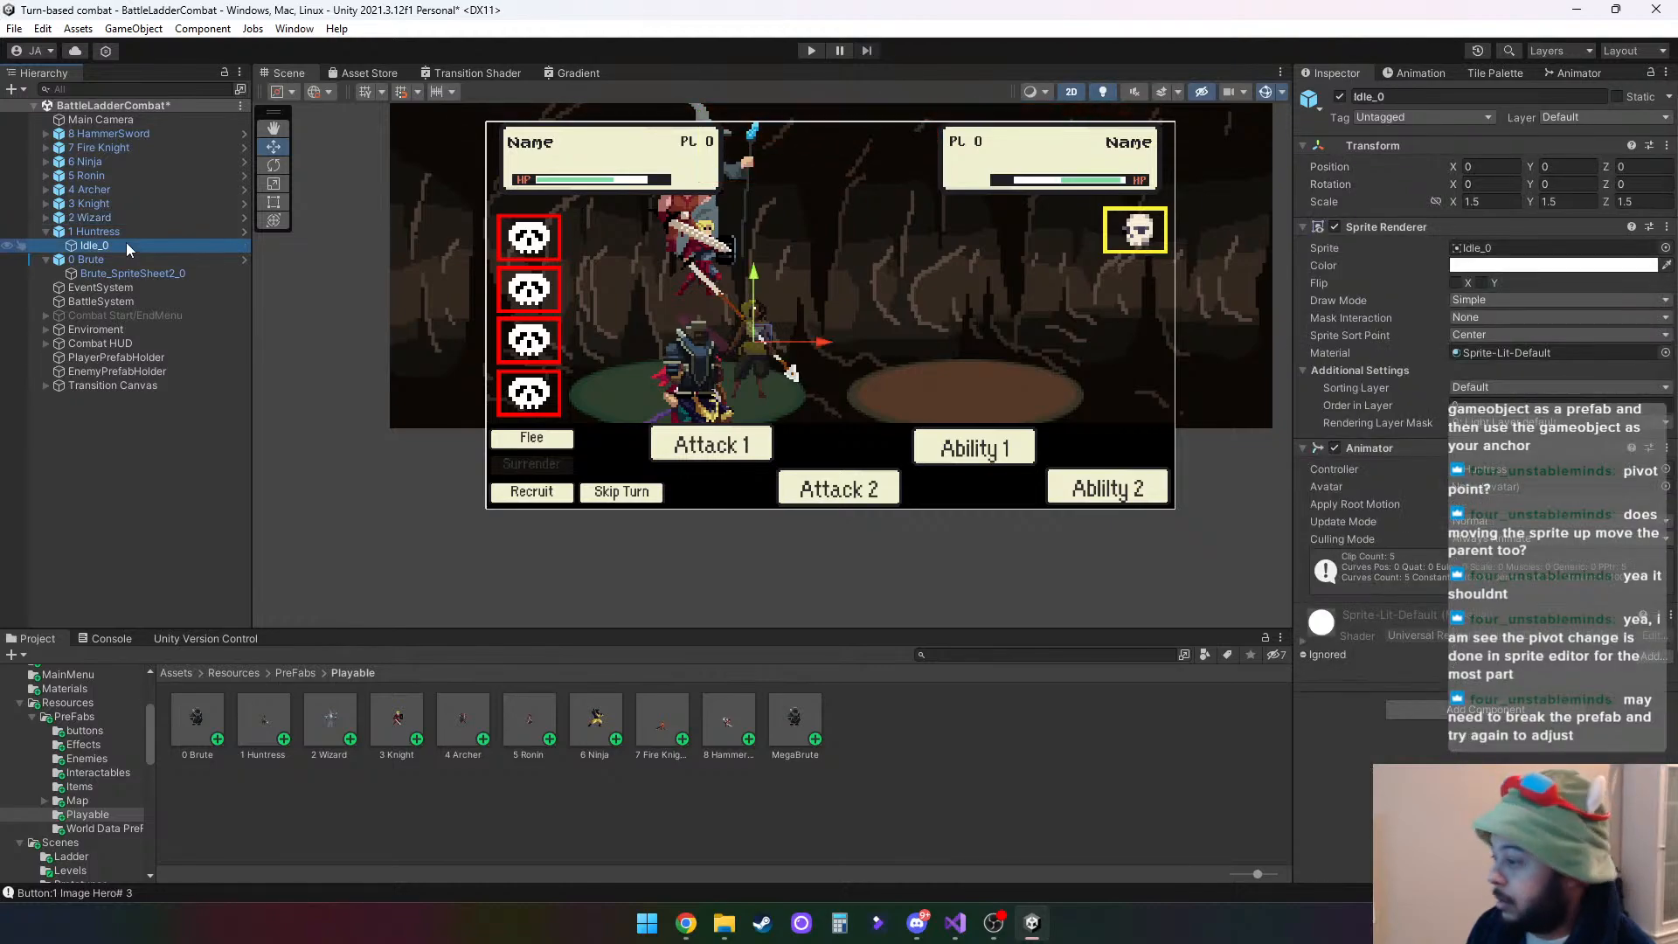
left_click(94, 234)
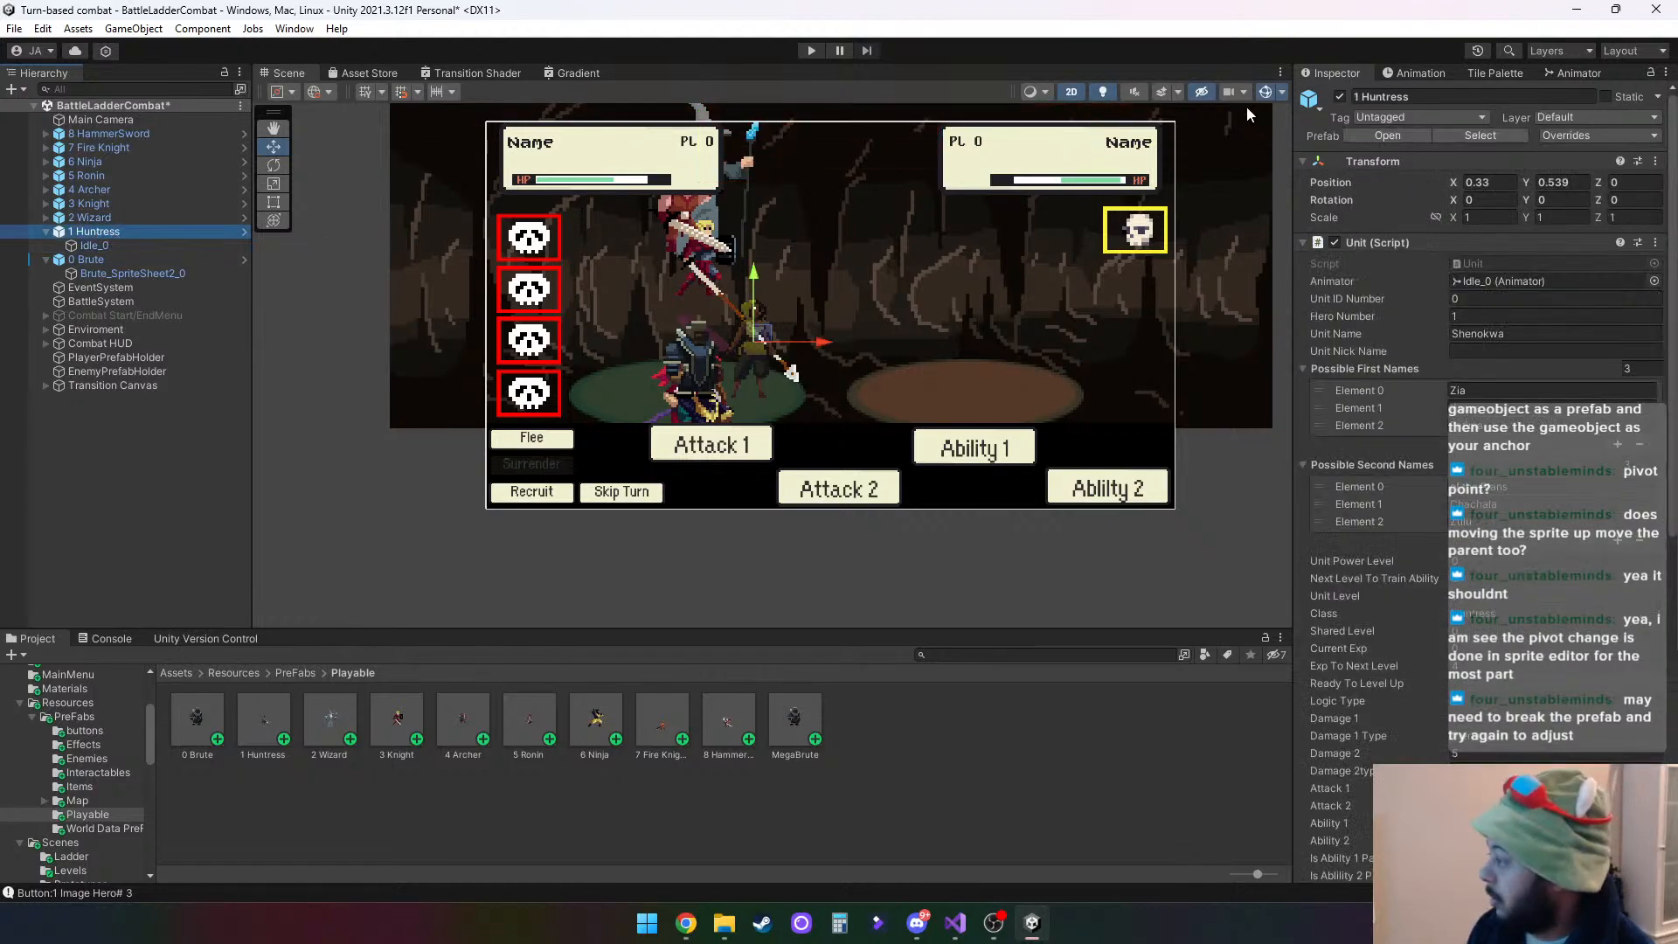
left_click(1502, 176)
left_click(1502, 178)
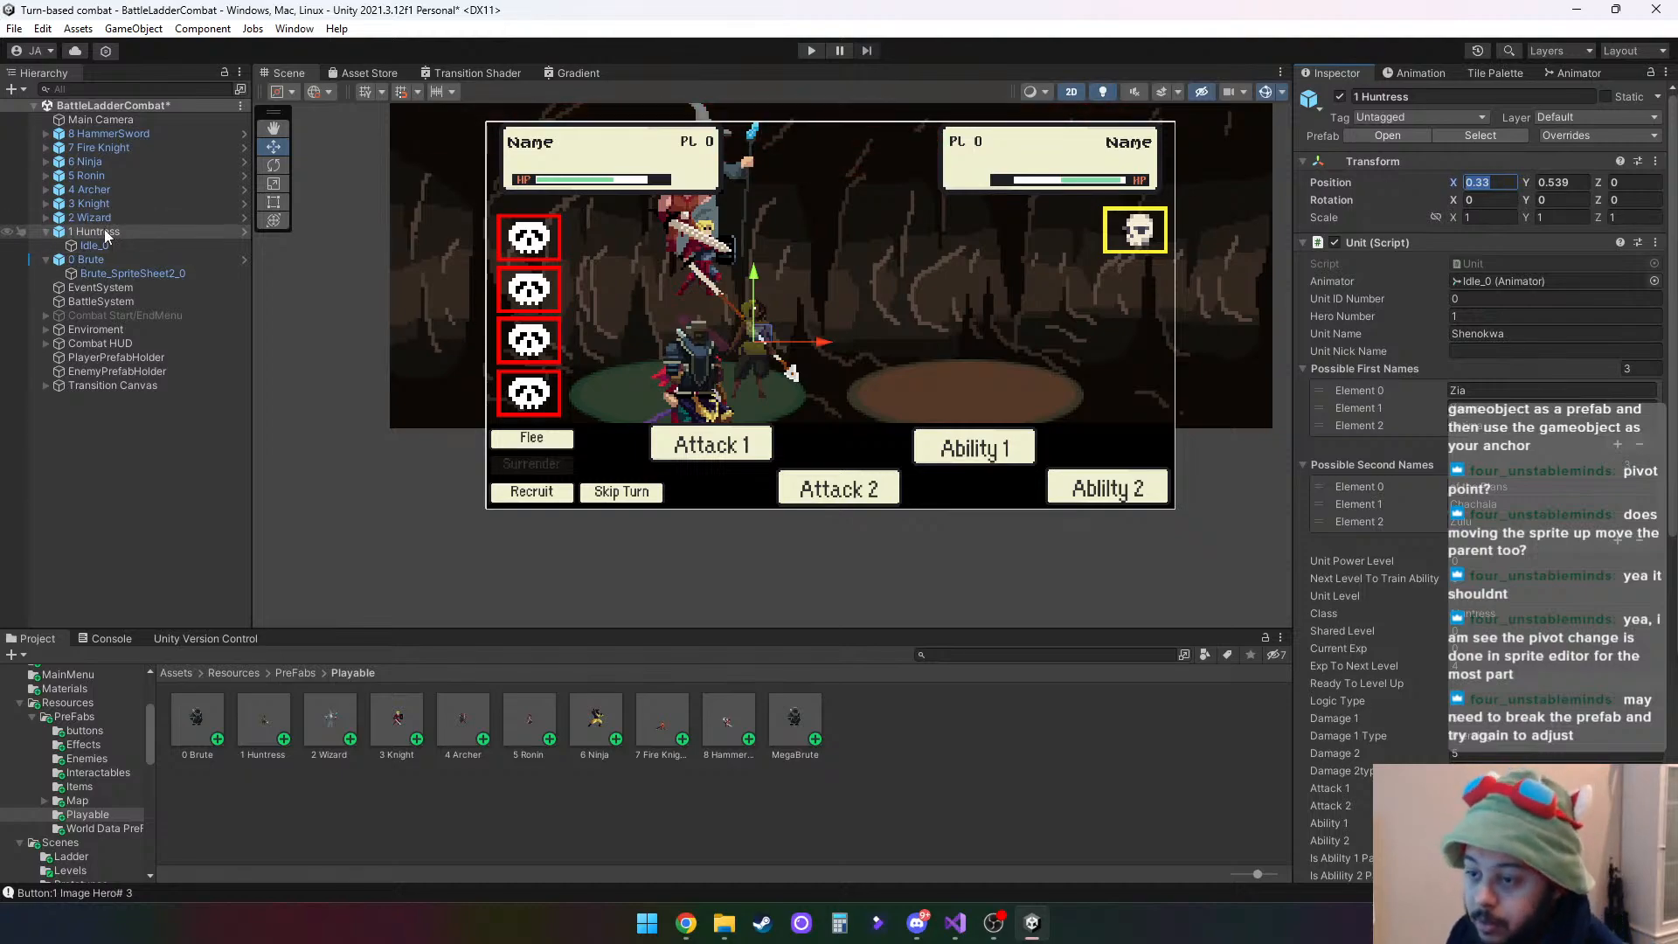
key("ctrl+a")
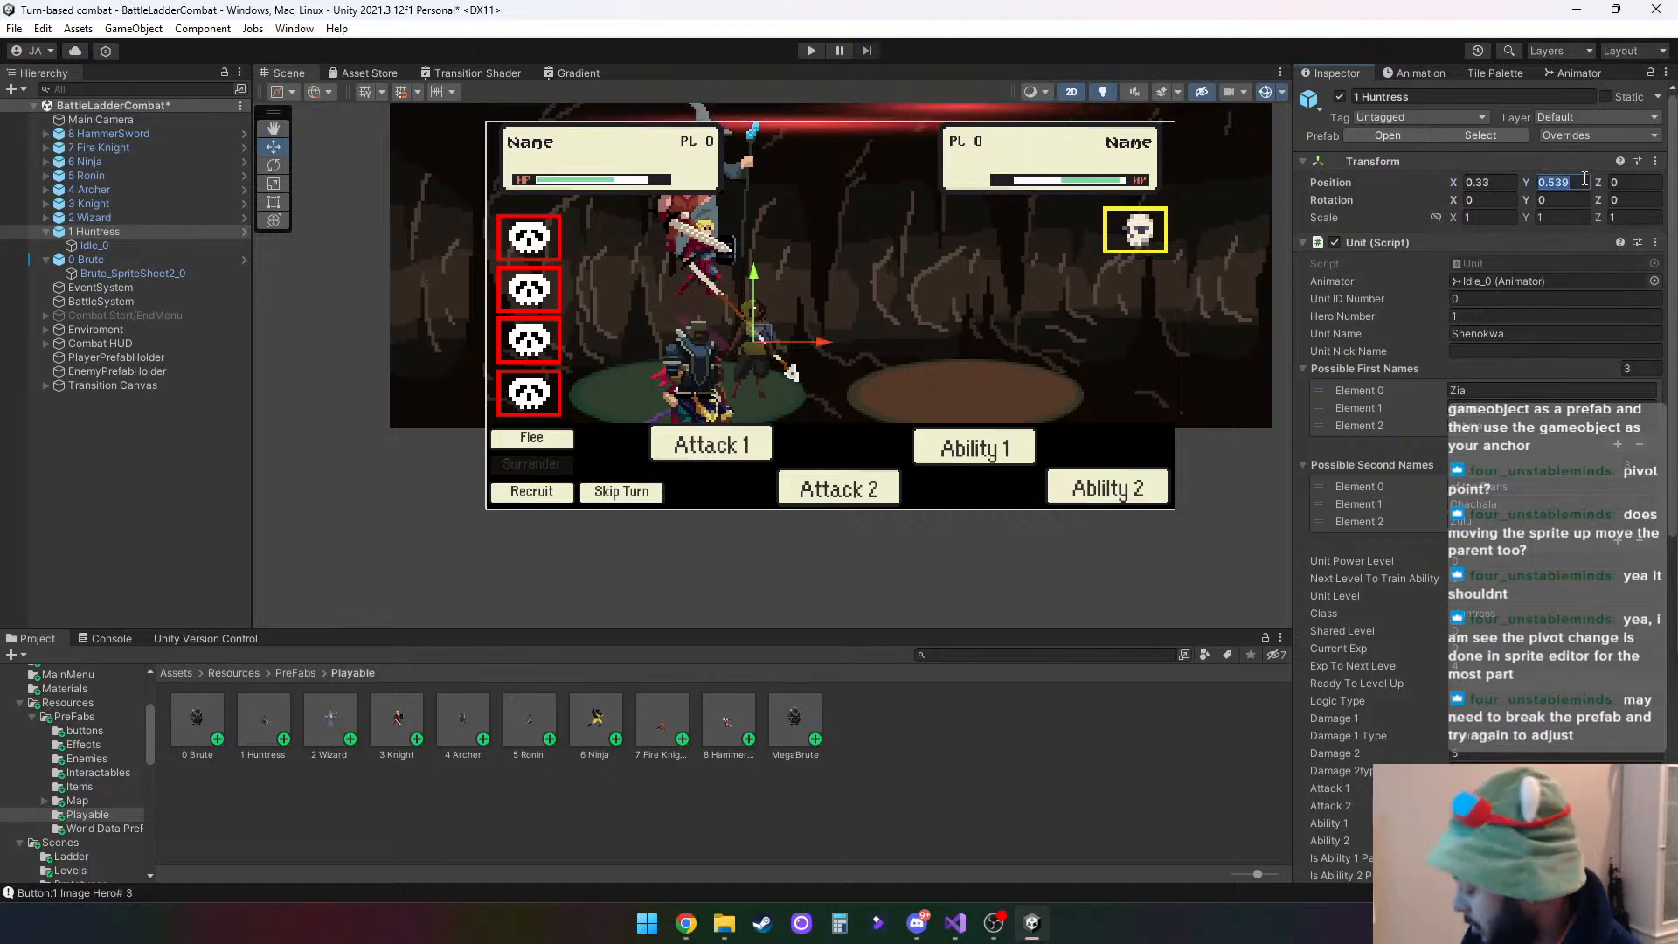
type("0")
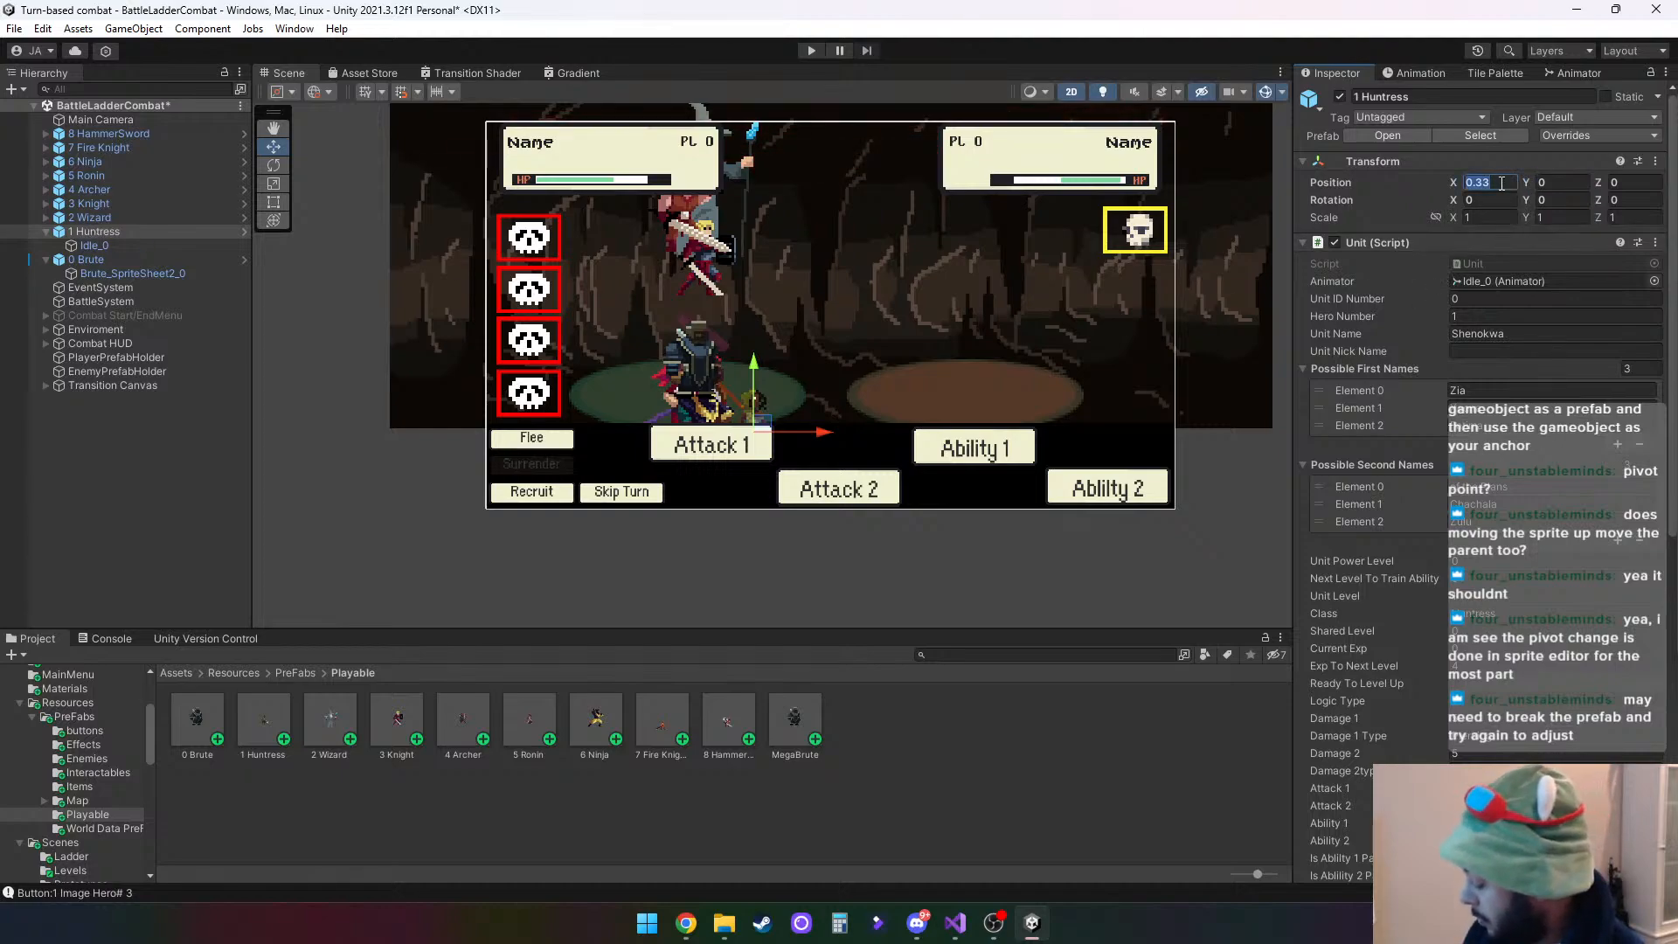
type(".3")
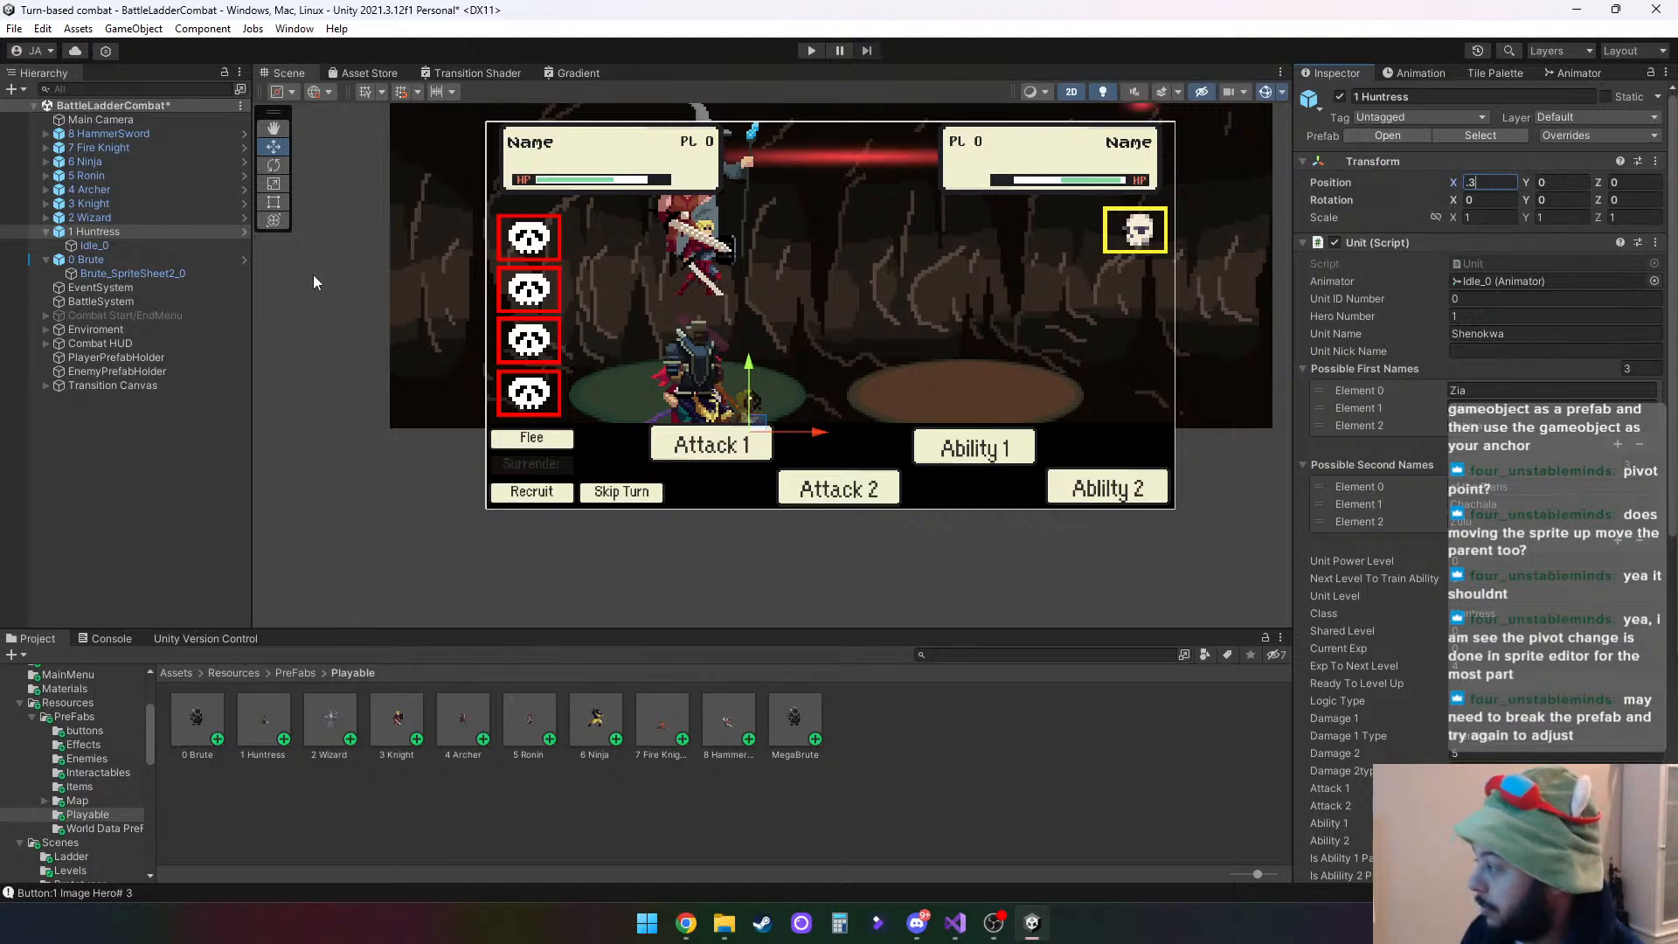
- Spread the next two heroes out by setting the X position of 2 Wizard to 0.6 and 3 Knight to 0.9
left_click(86, 218)
left_click(1493, 184)
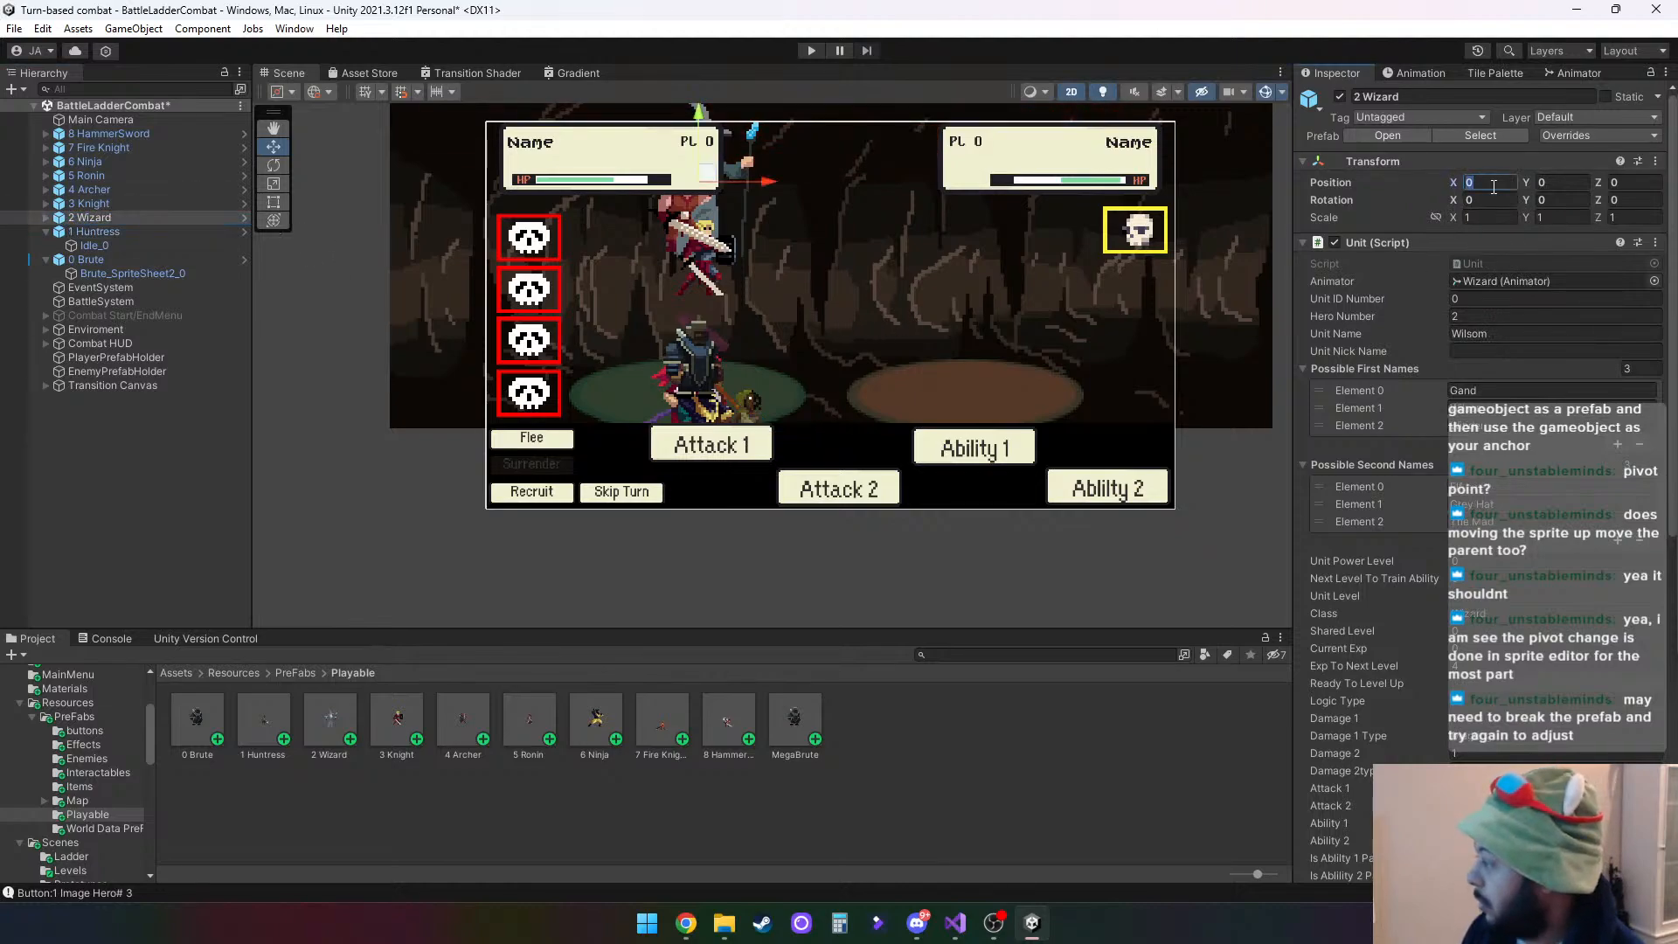
type(".6")
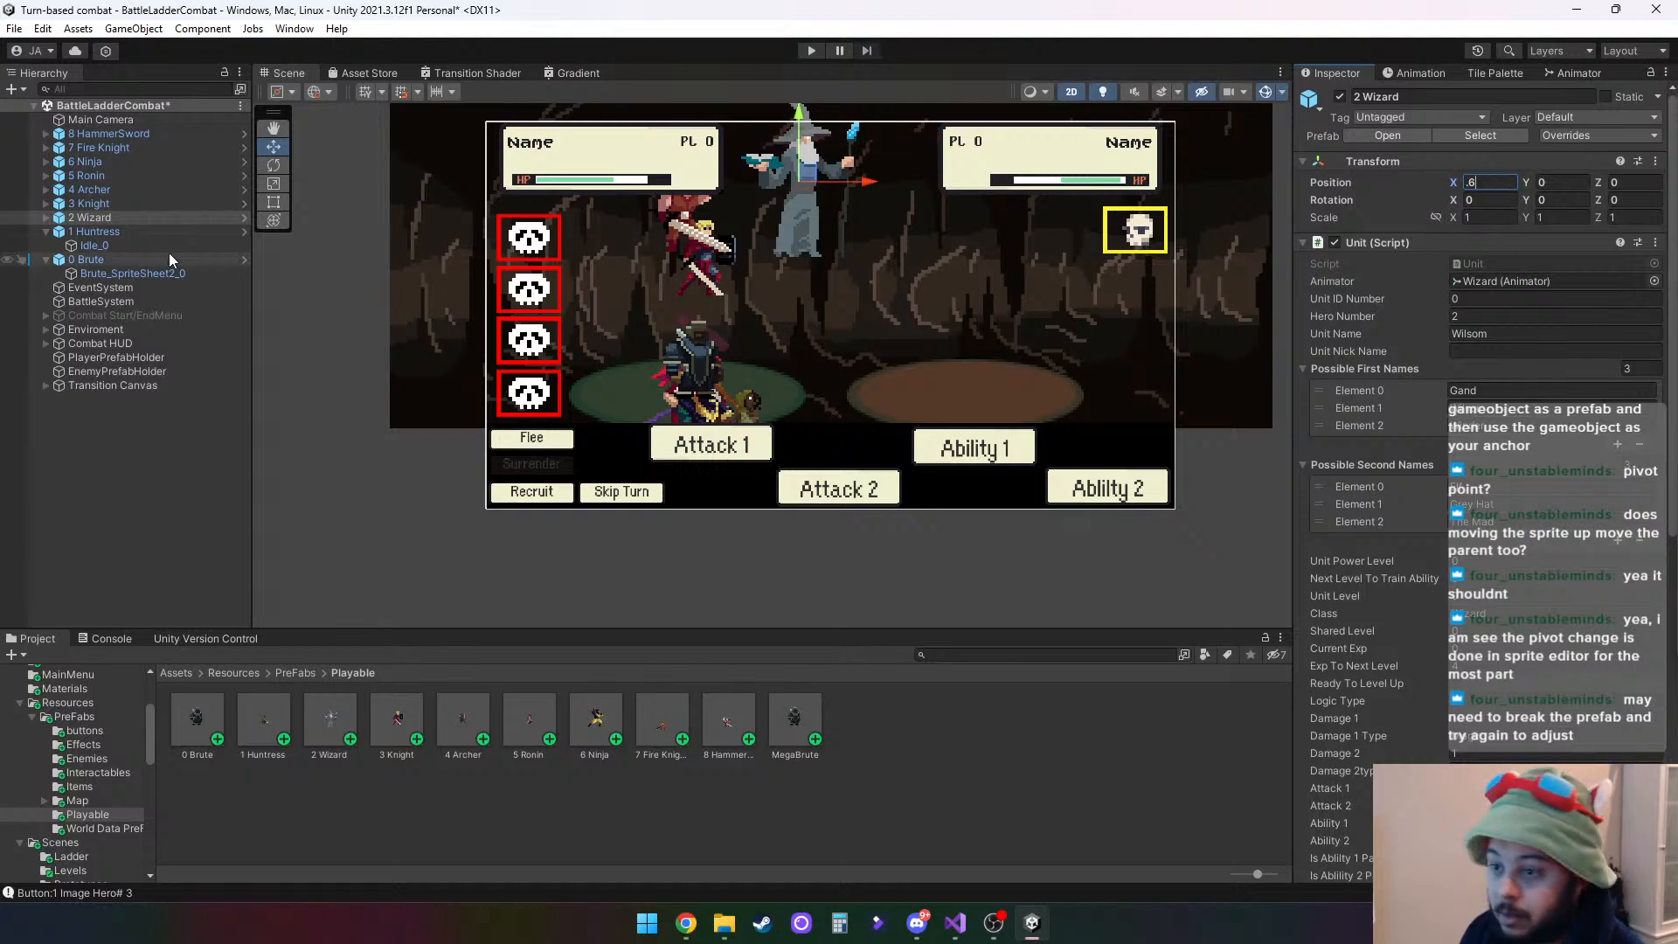
left_click(108, 206)
left_click(1495, 184)
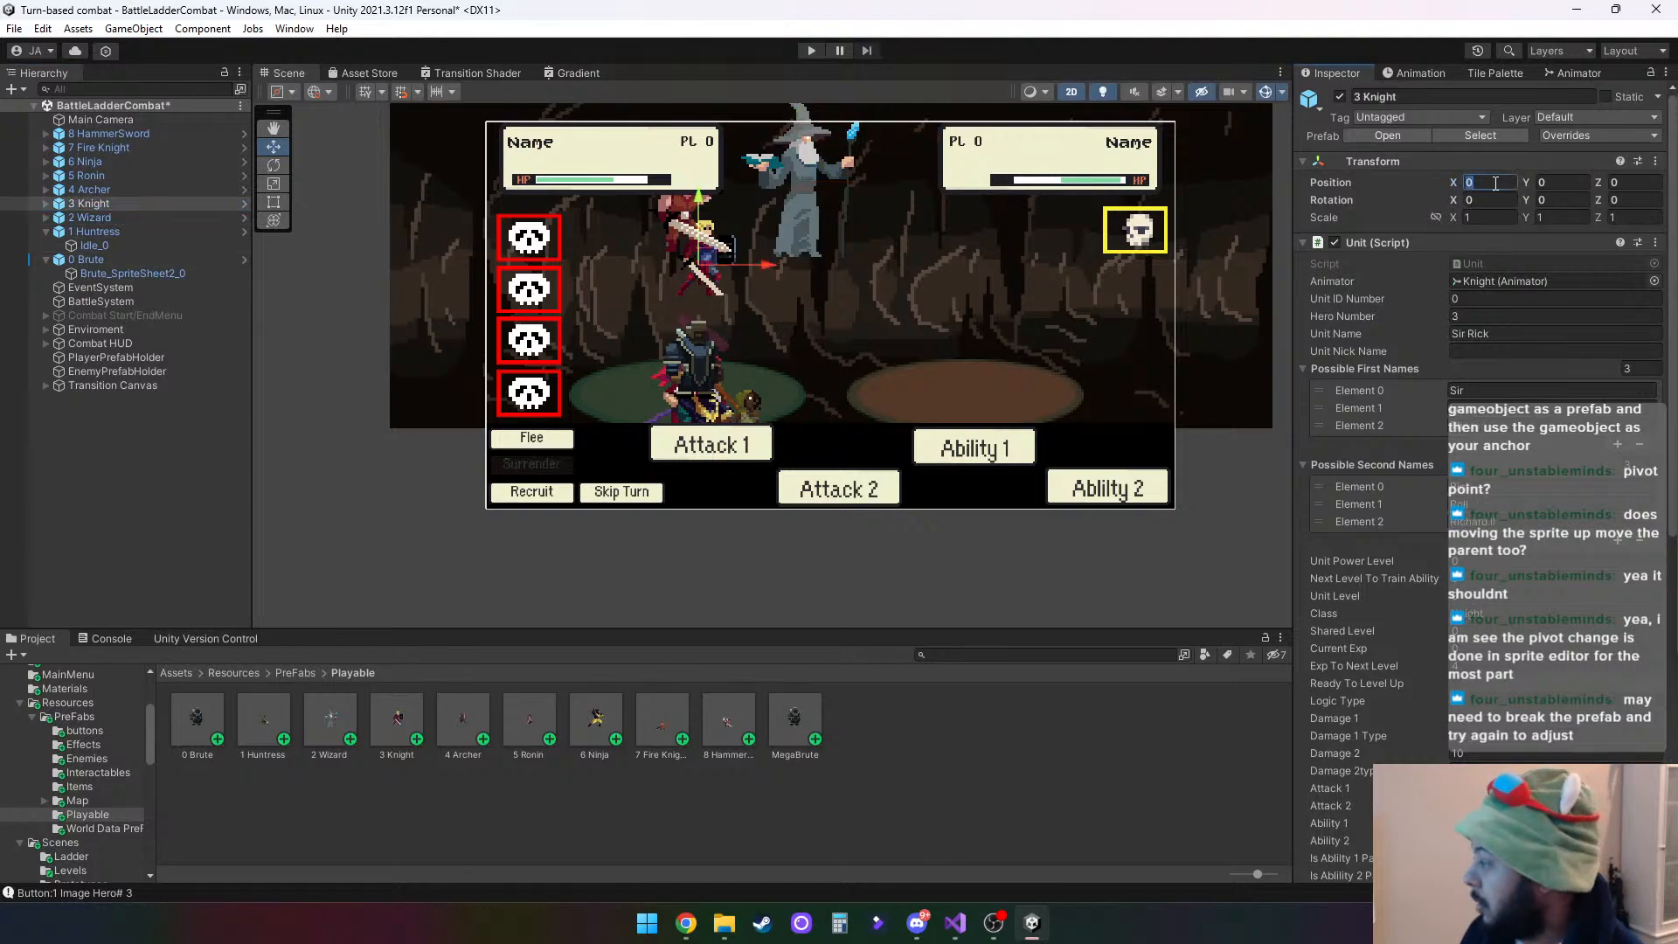
type(".9")
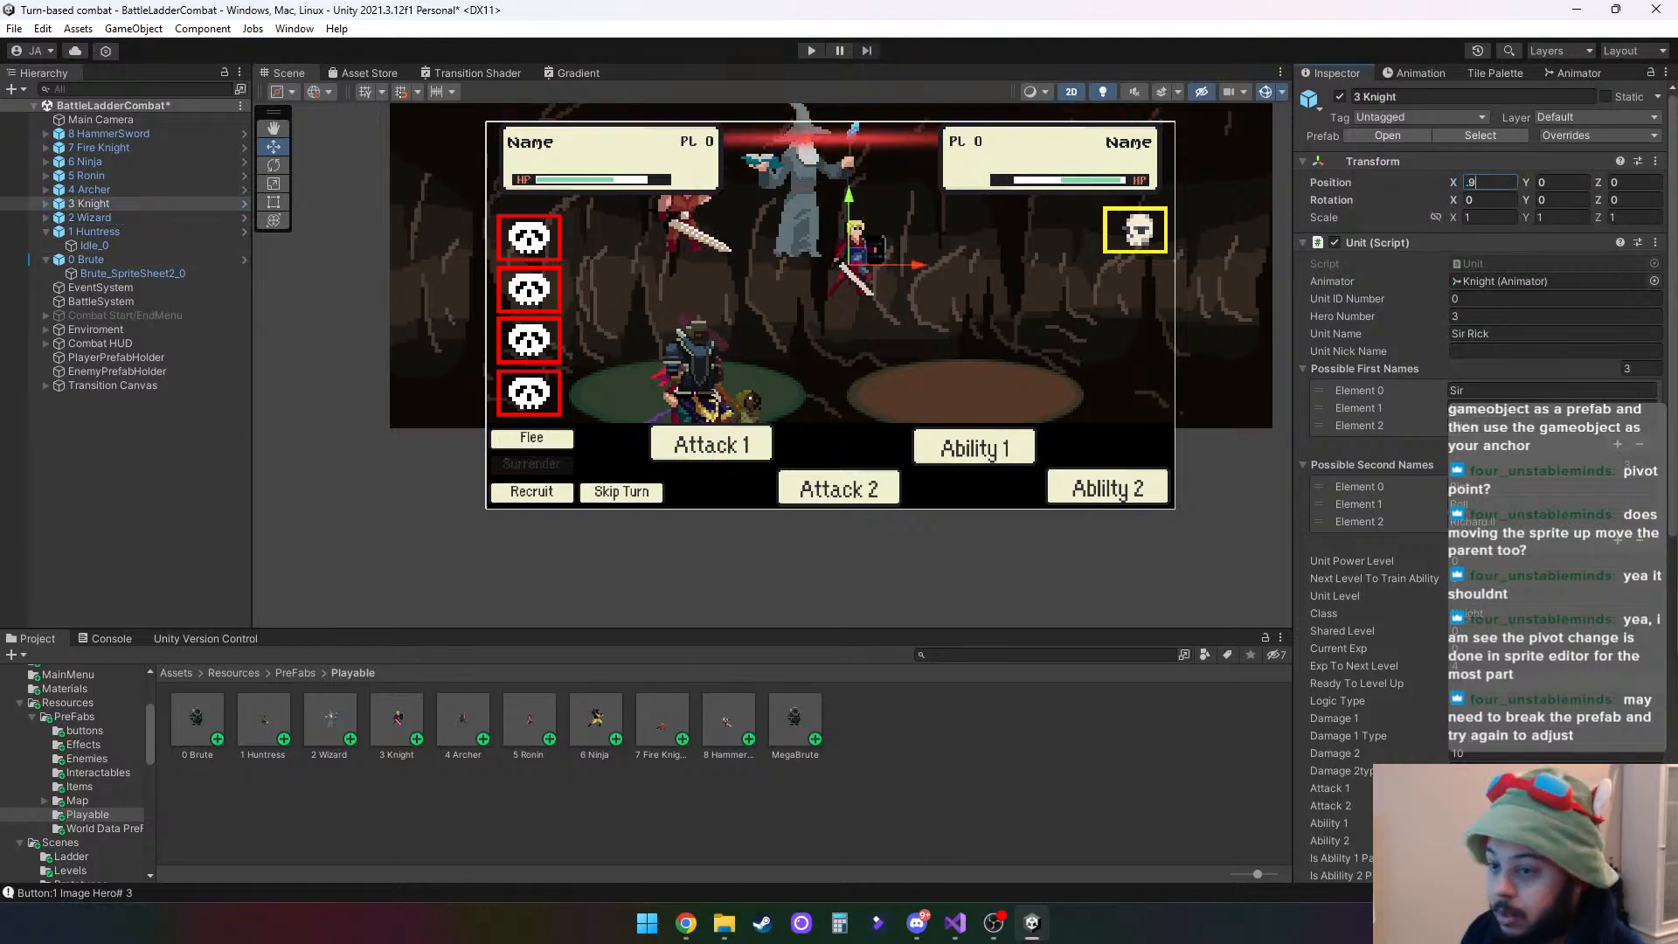
- Set the X position of the 4 Archer parent to 1.2 and the 5 Ronin parent to 1.5
left_click(120, 191)
left_click(1496, 183)
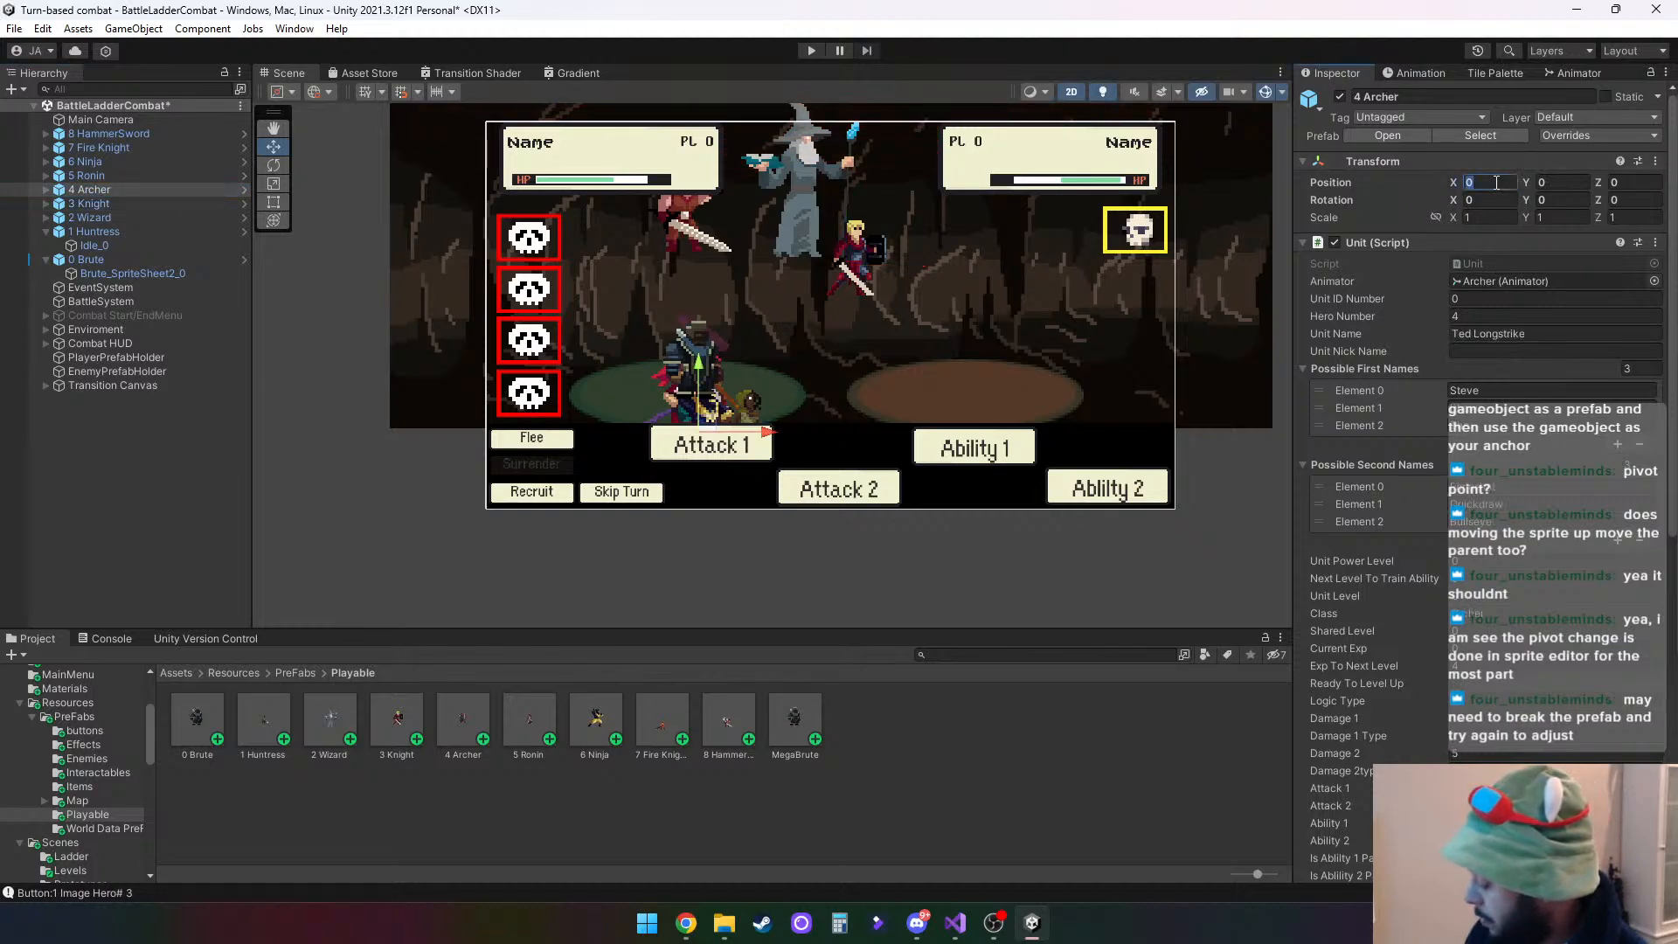
type("1.2")
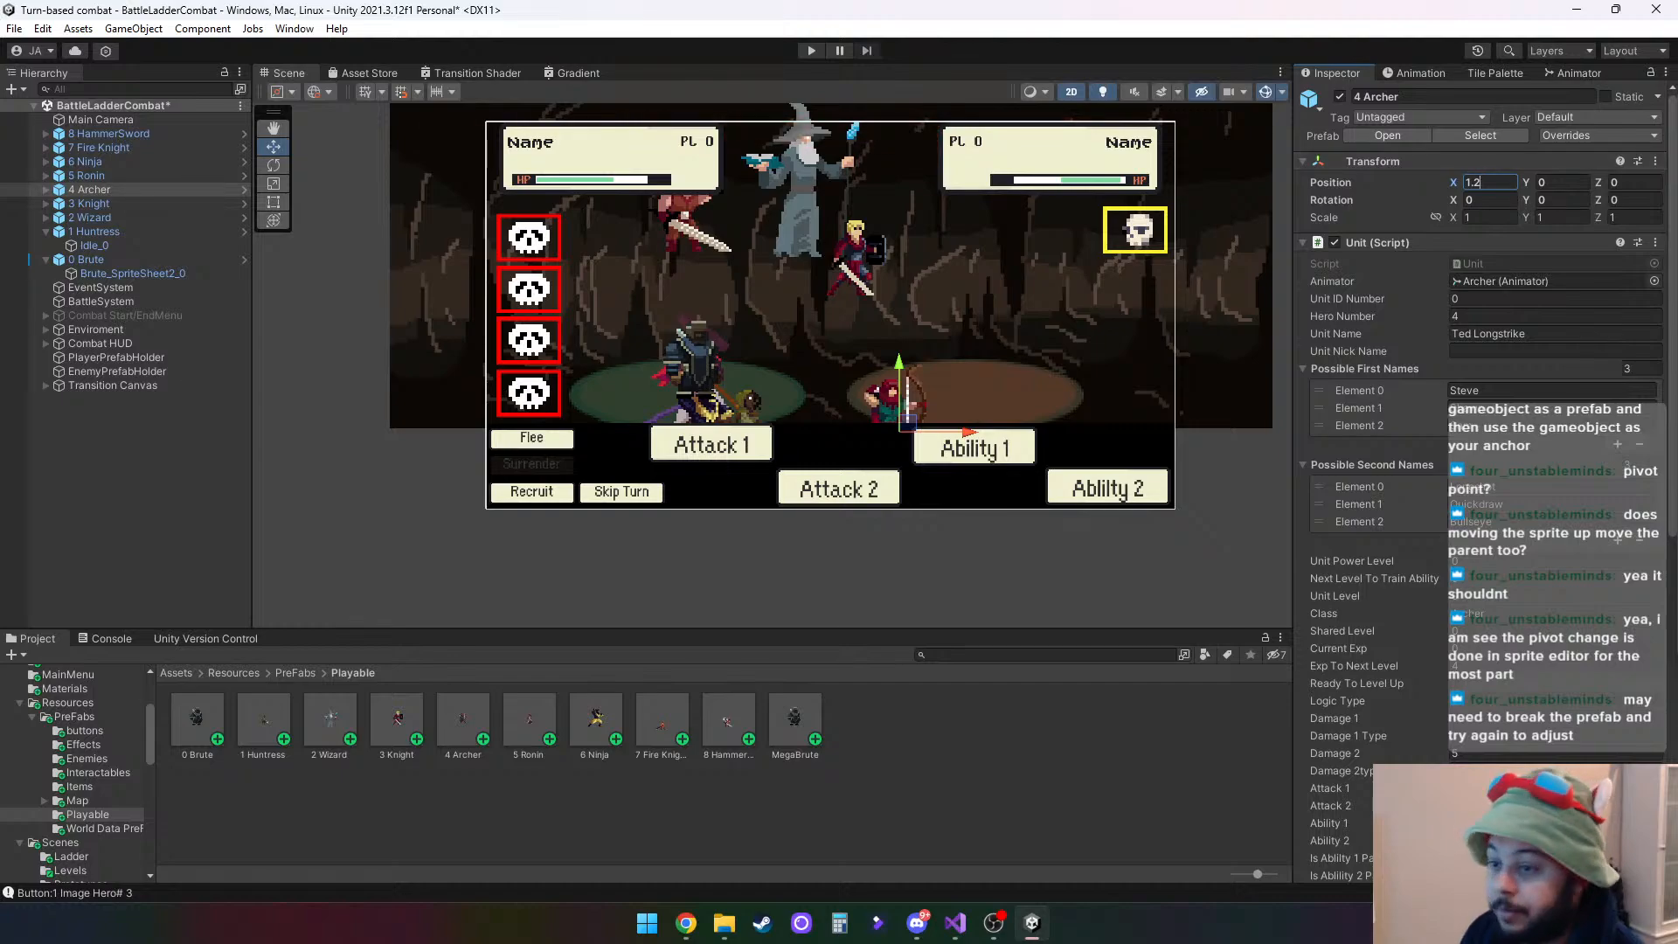
left_click(94, 172)
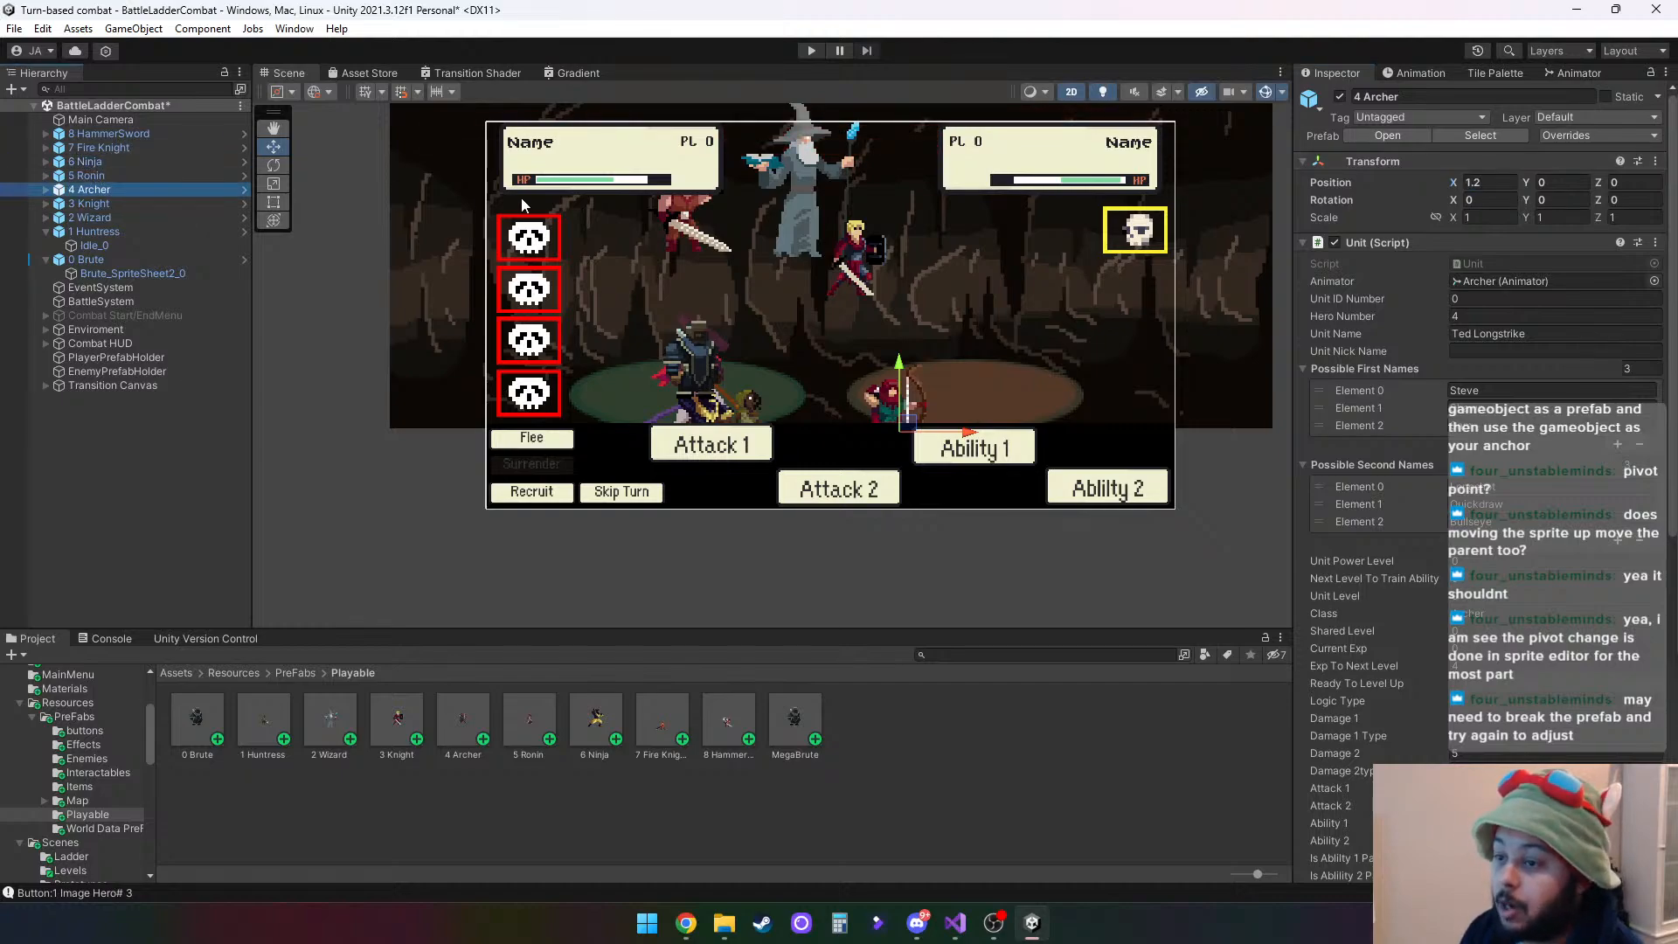
left_click(122, 175)
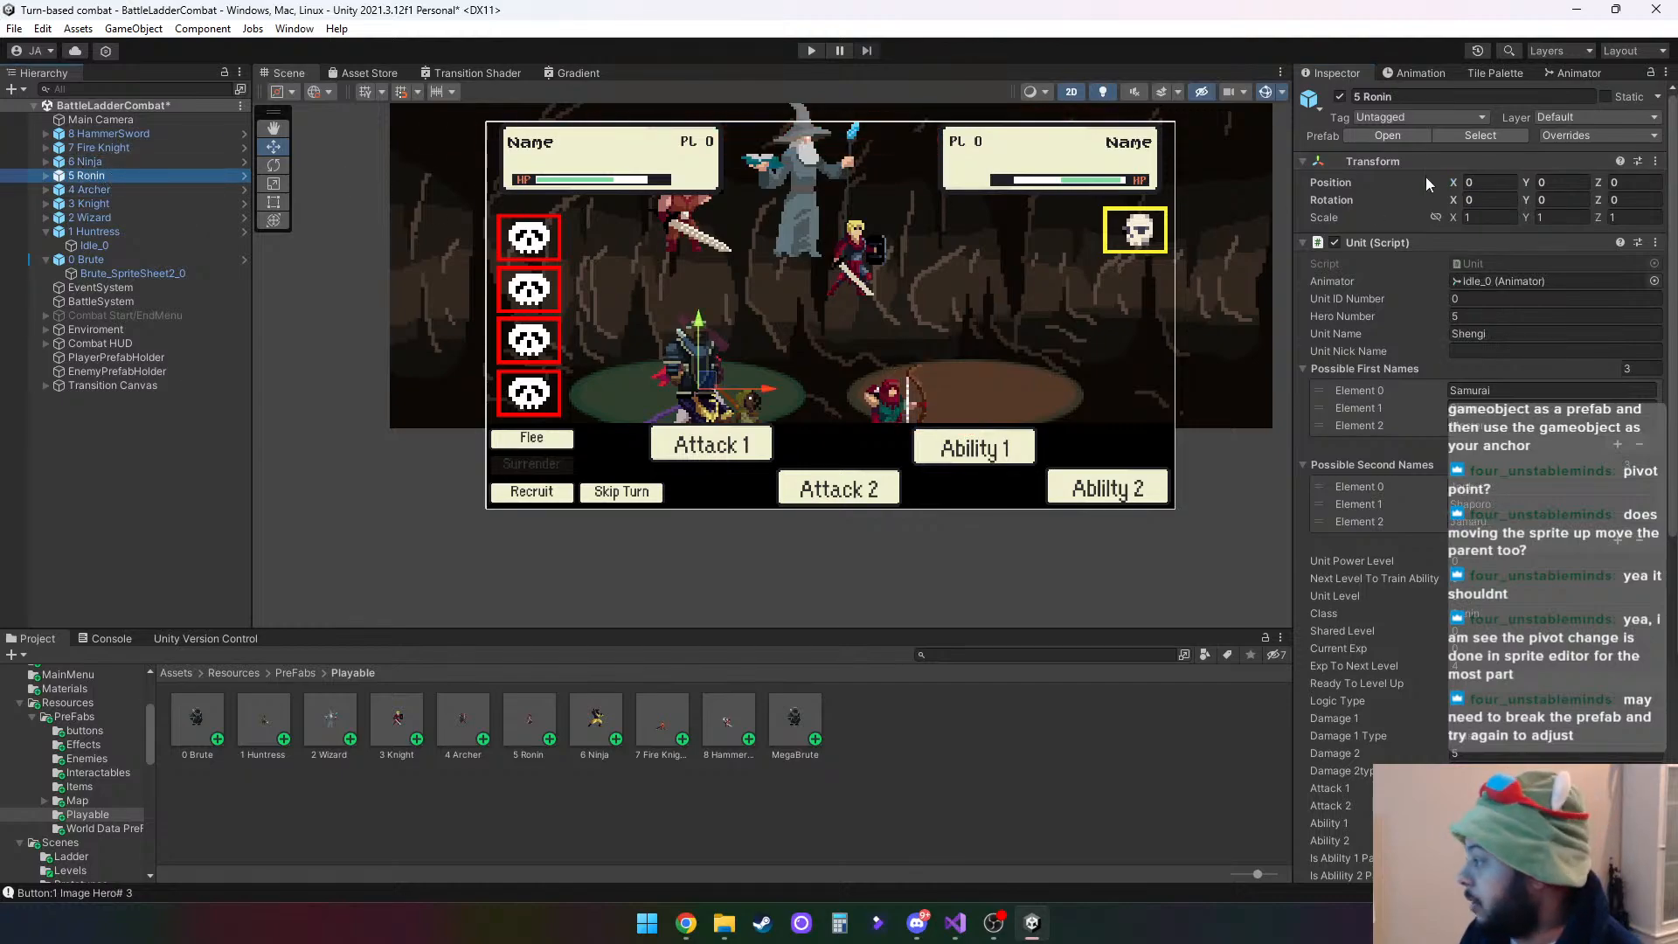
left_click(1486, 183)
type("1.5")
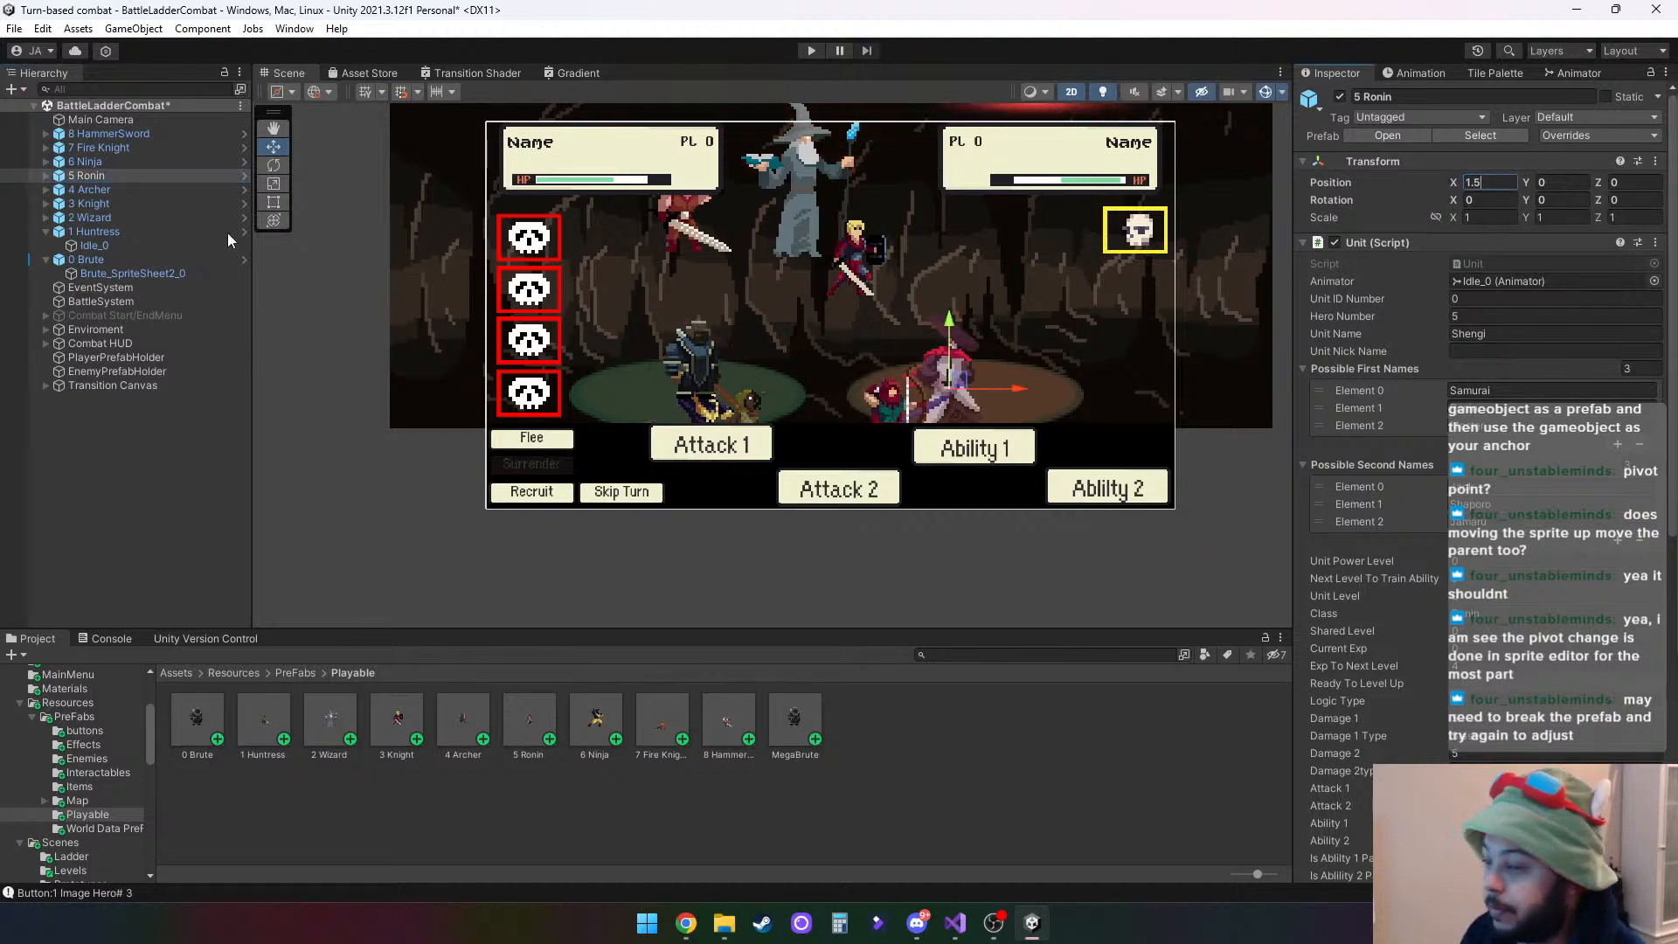
- Set the X position of the 6 Ninja parent to 1.8 and the 7 Fire Knight parent to 2.1
left_click(87, 161)
left_click(1489, 182)
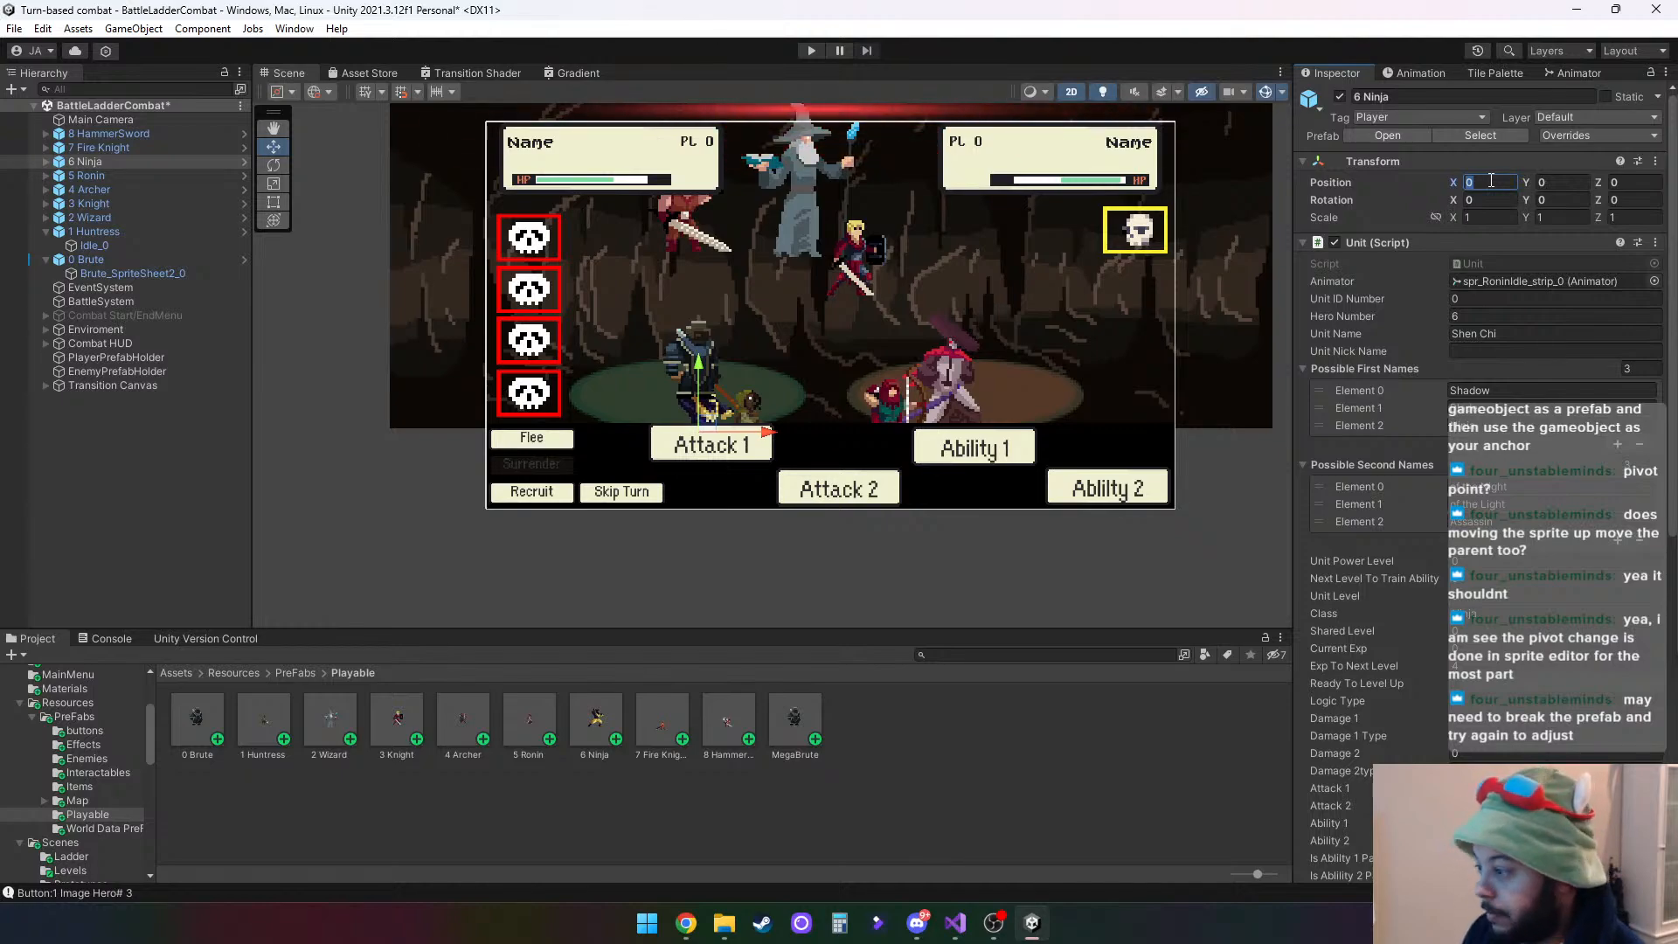
type("1")
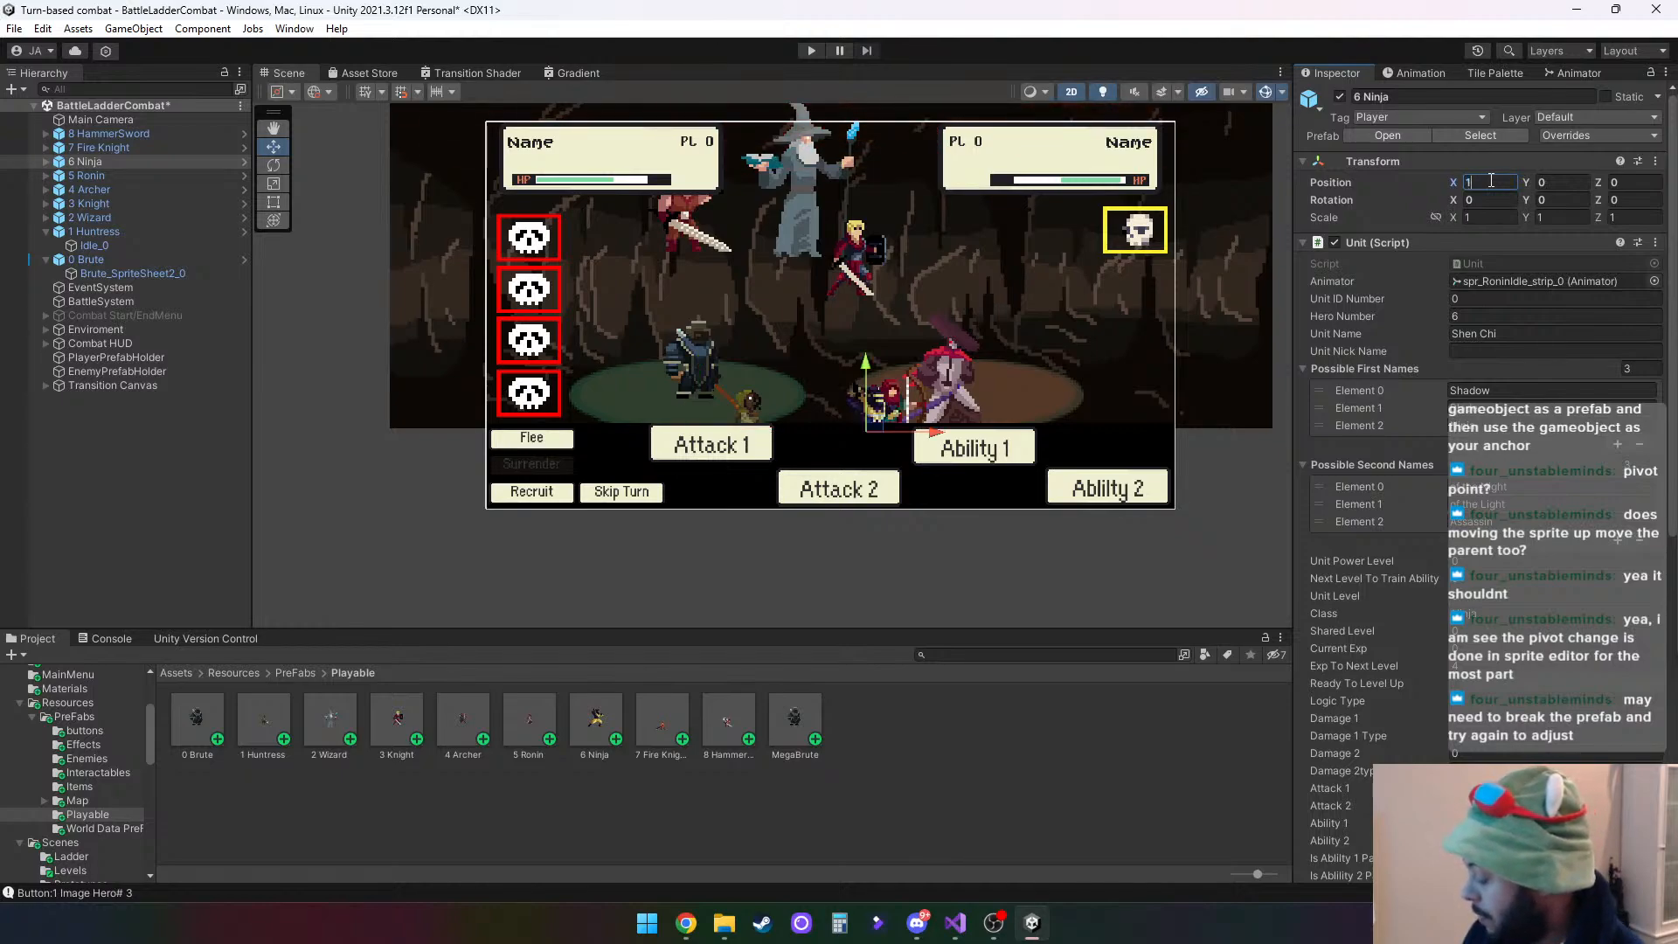
type(".8")
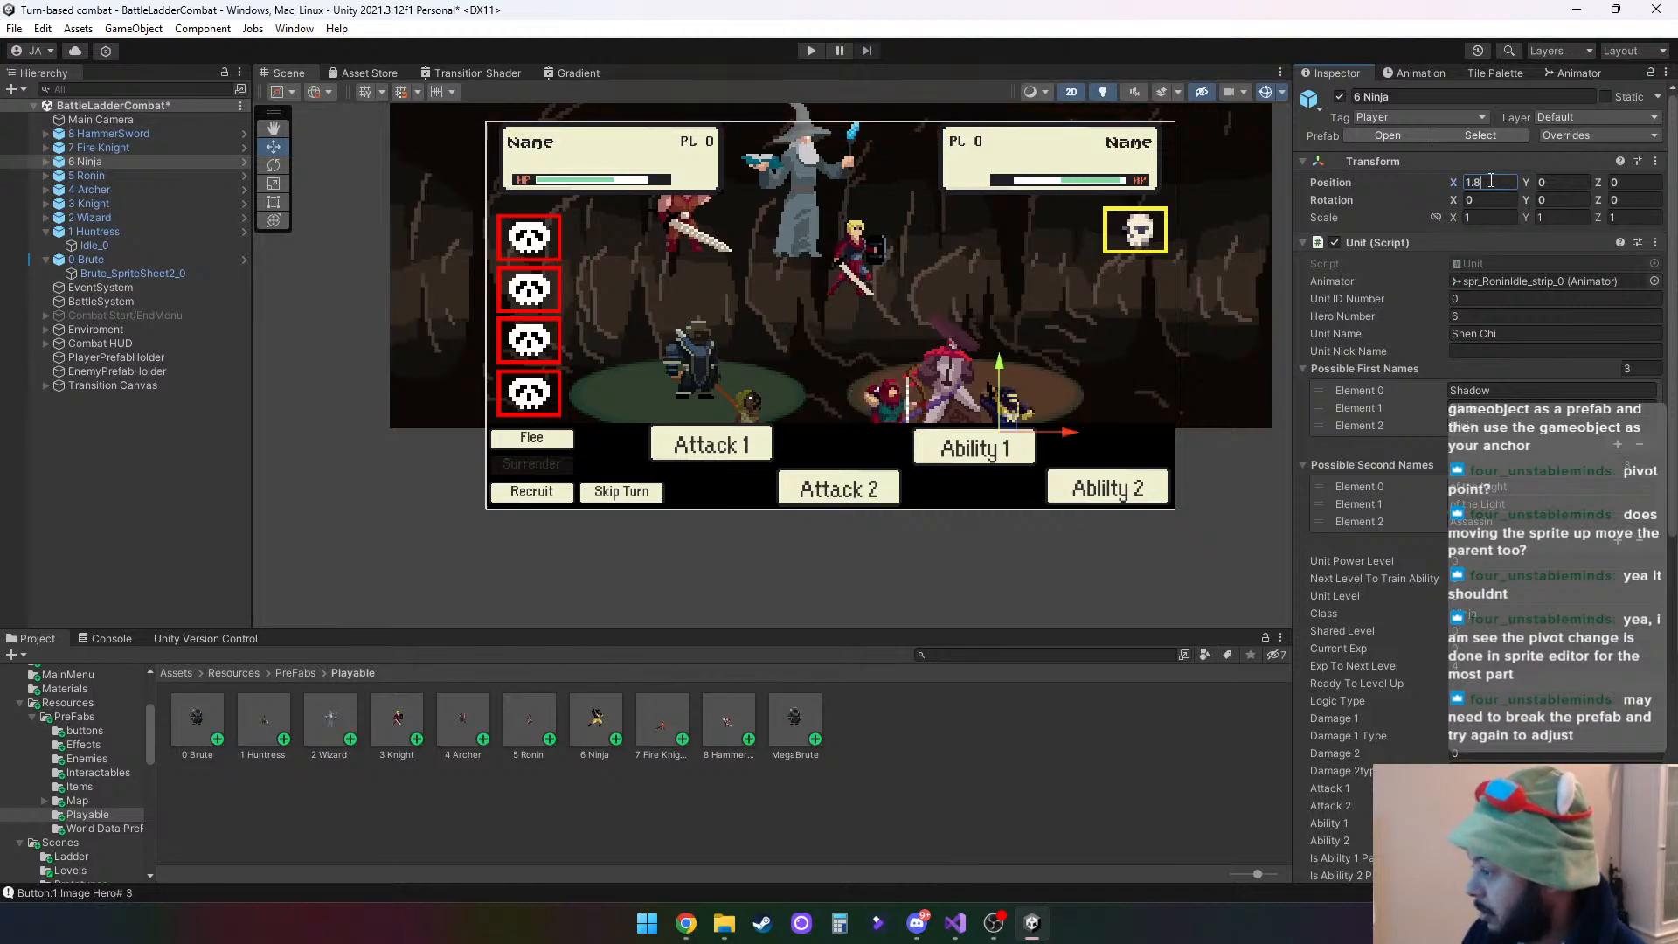
left_click(188, 147)
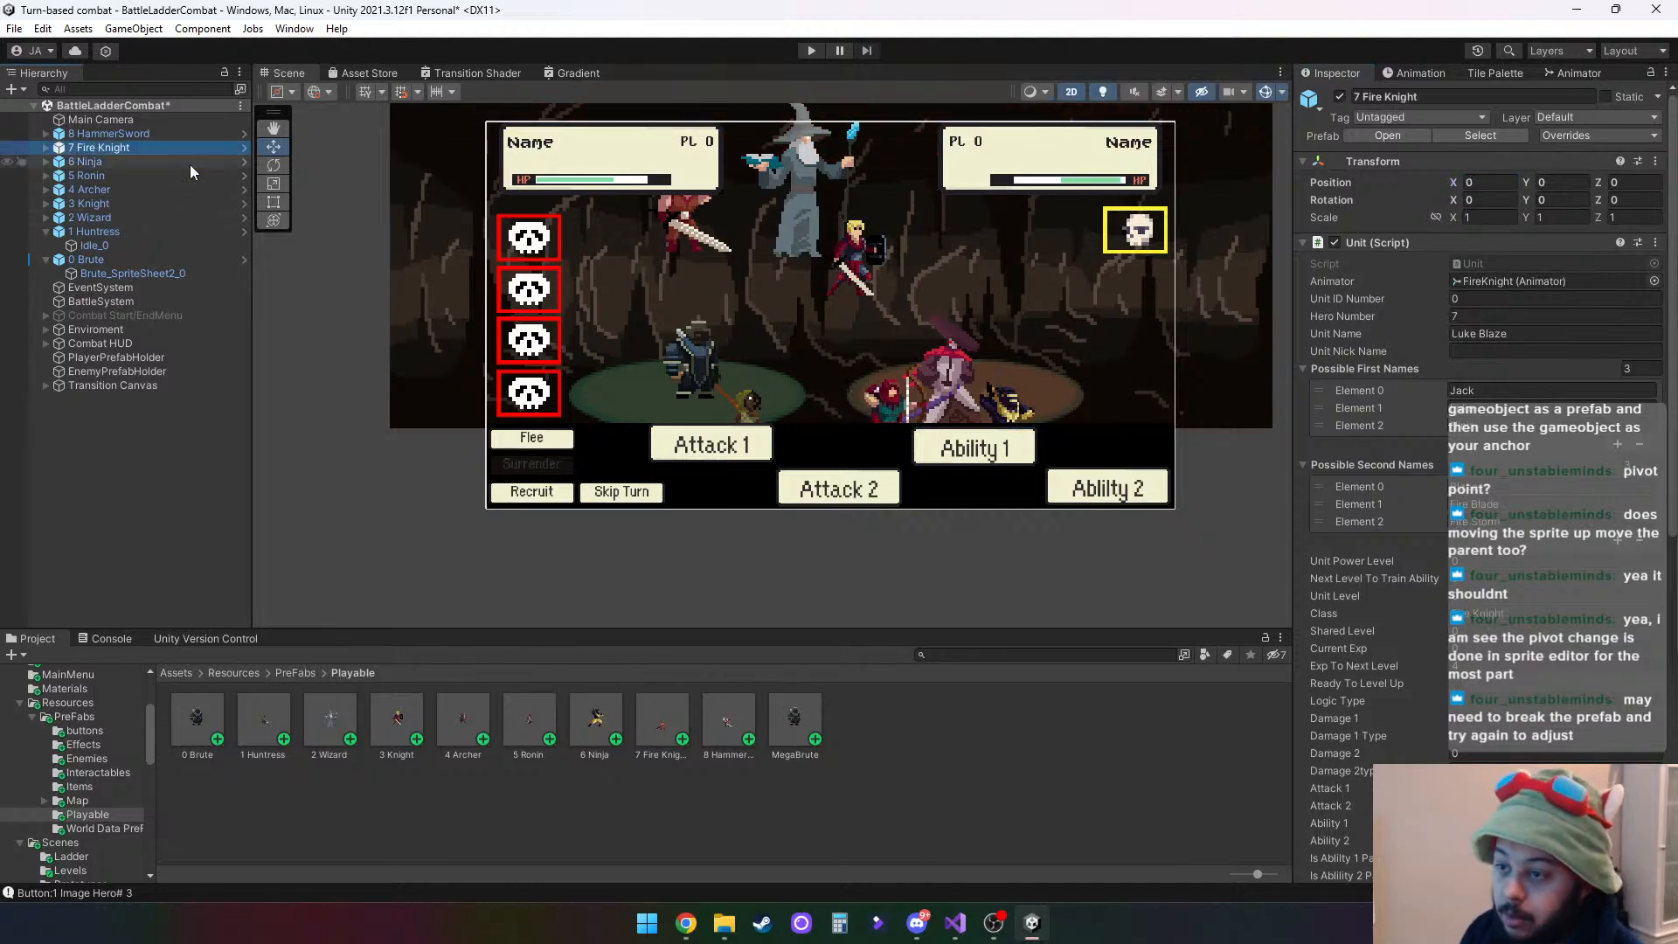
left_click(1488, 184)
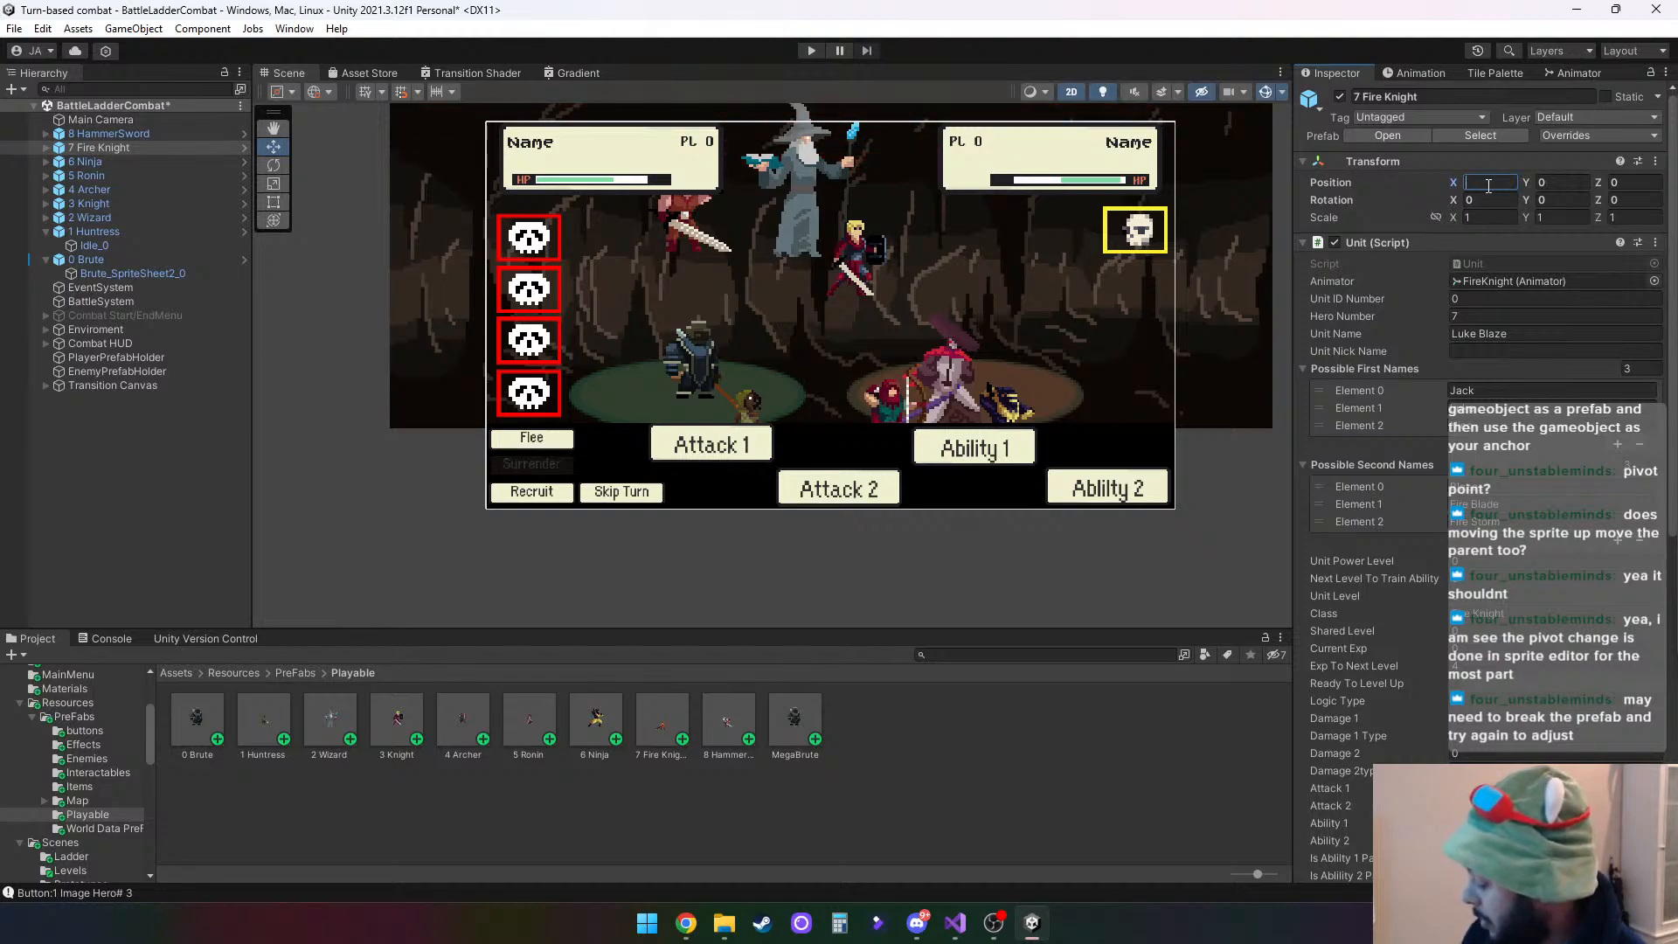
type("2.1")
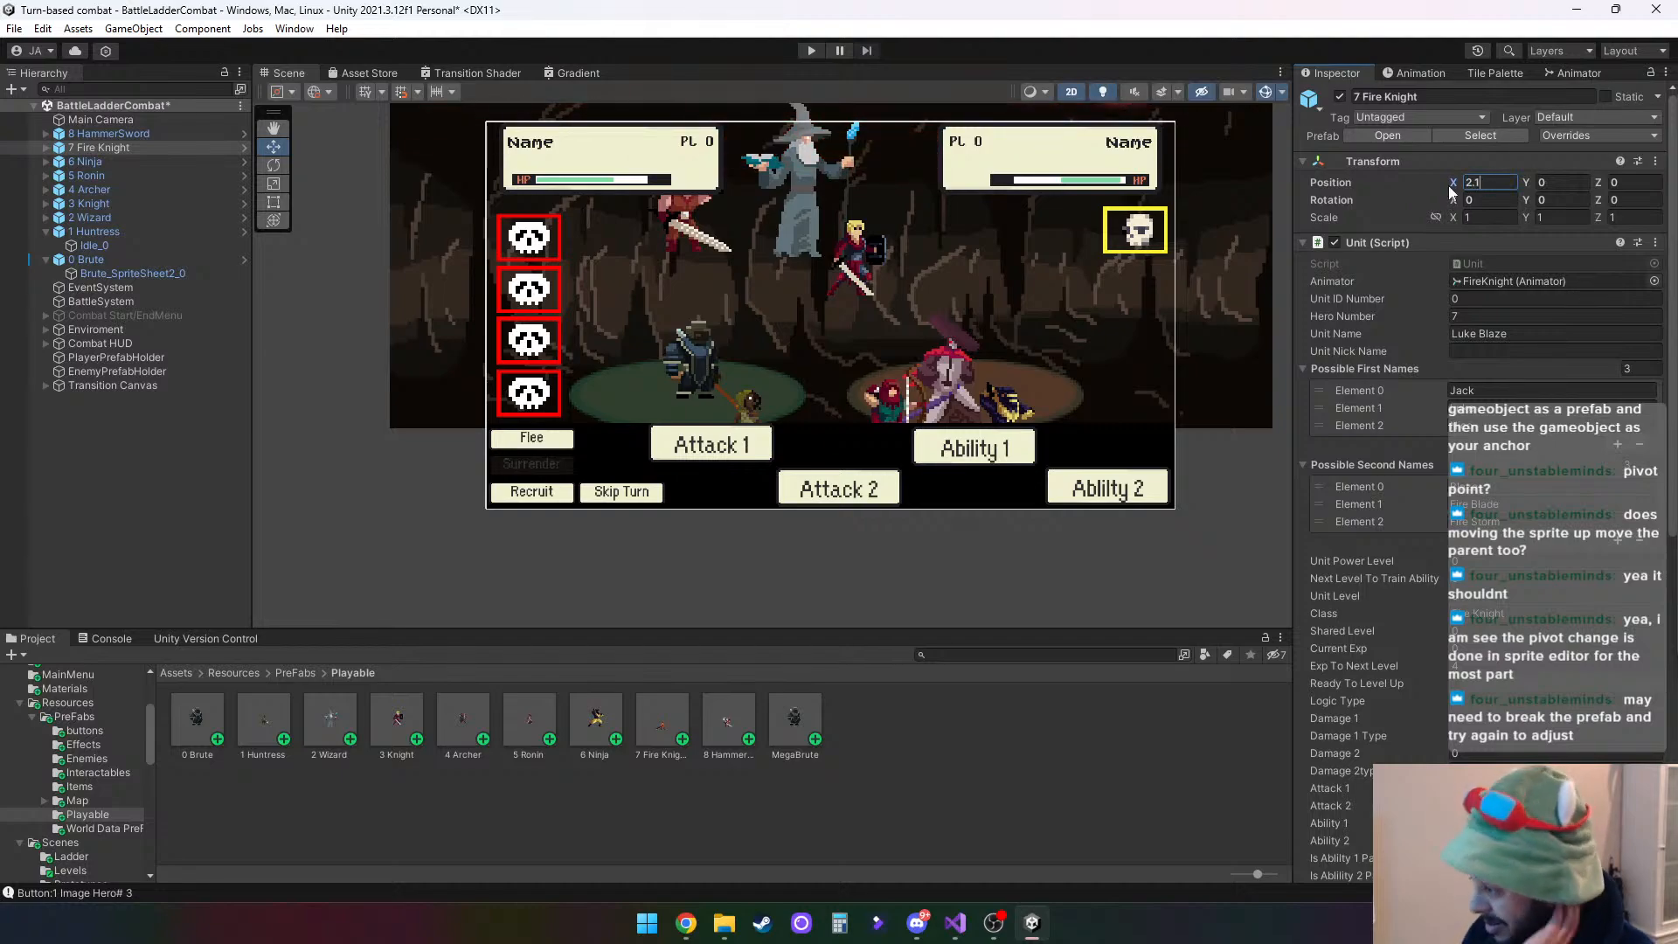
- Set the X position of the 8 HammerSword parent to 2.4
left_click(117, 134)
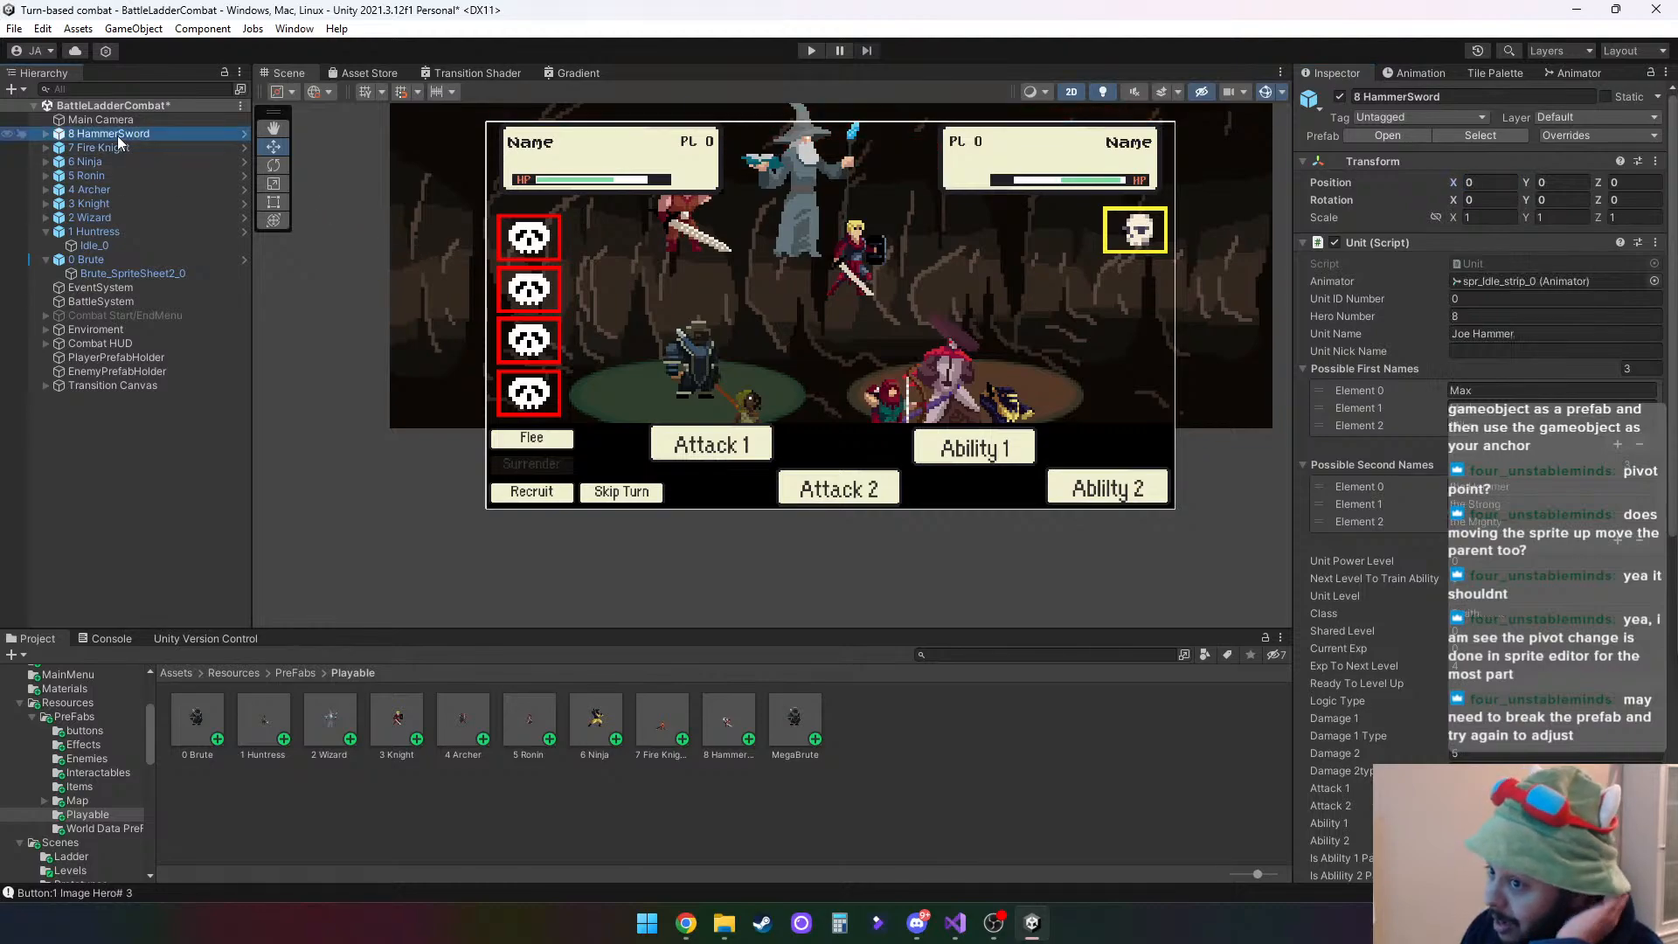
left_click(1487, 183)
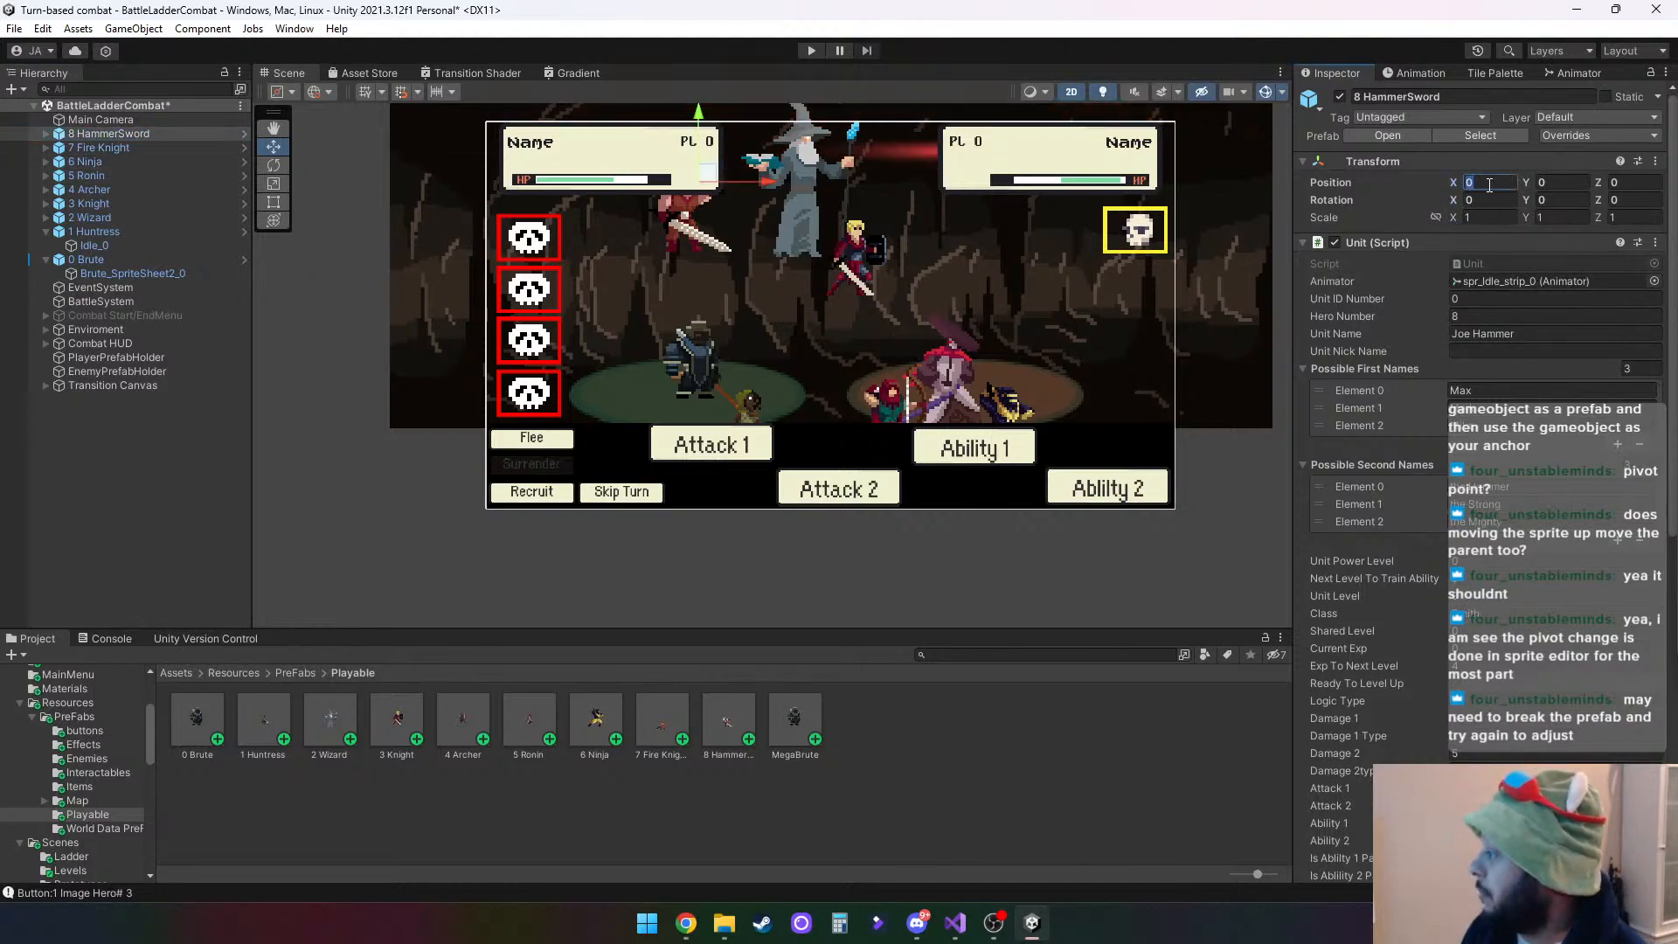
type("2.4")
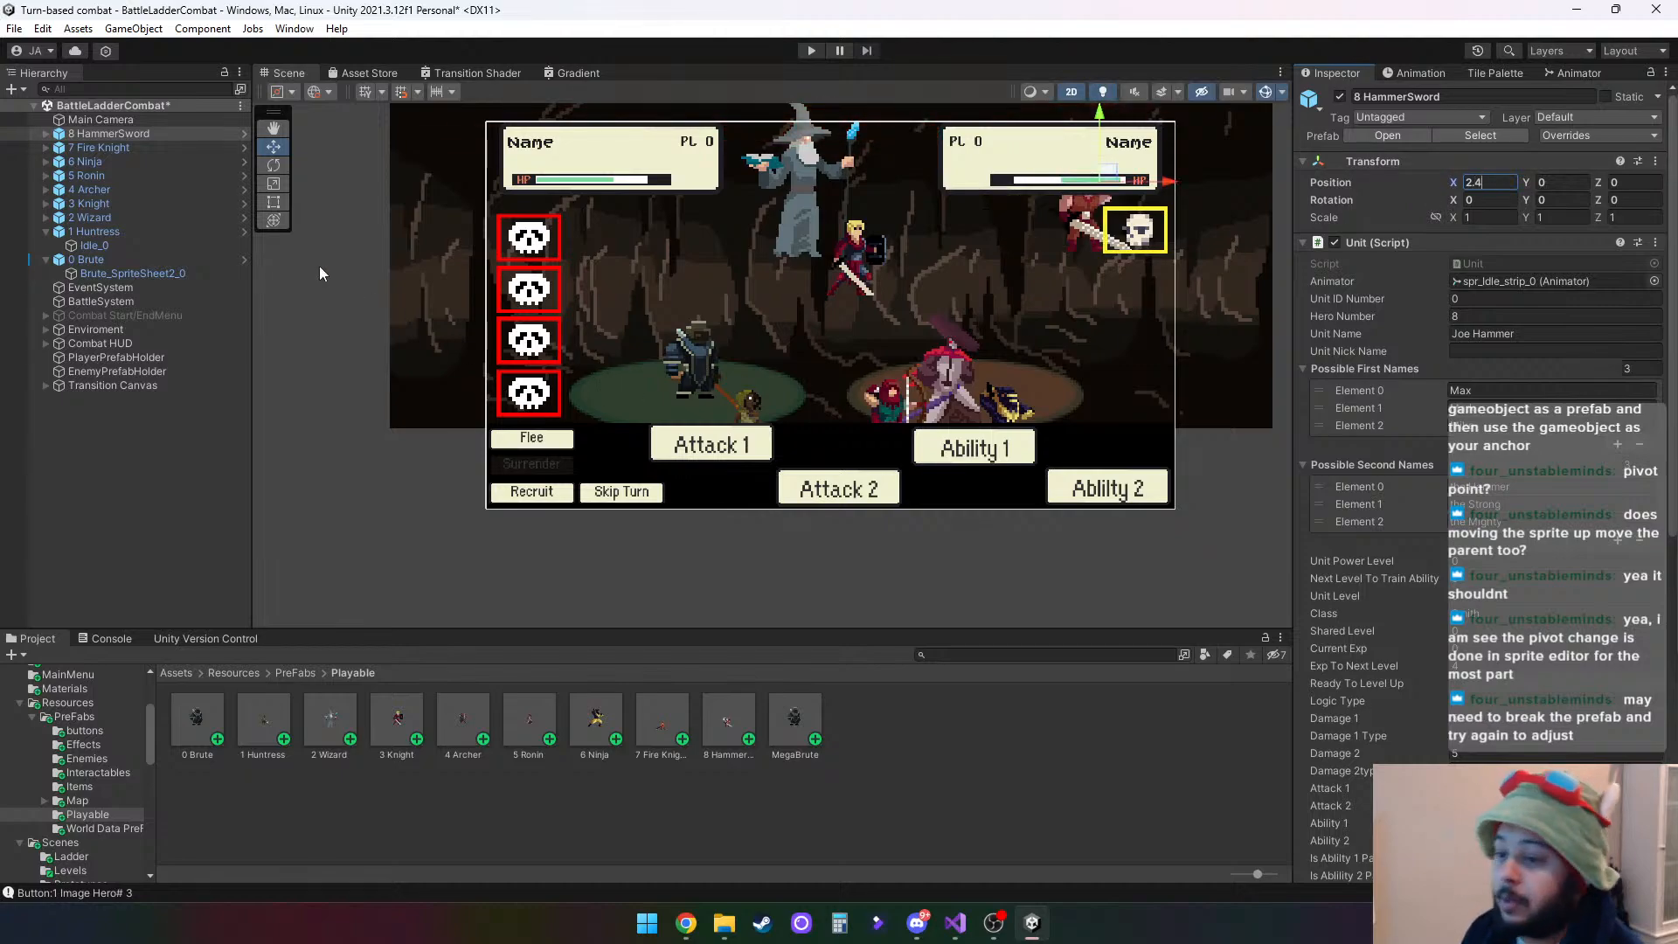
- Raise the Idle_0 child inside 1 Huntress onto the green platform and set its Y position to 0.5
left_click(173, 244)
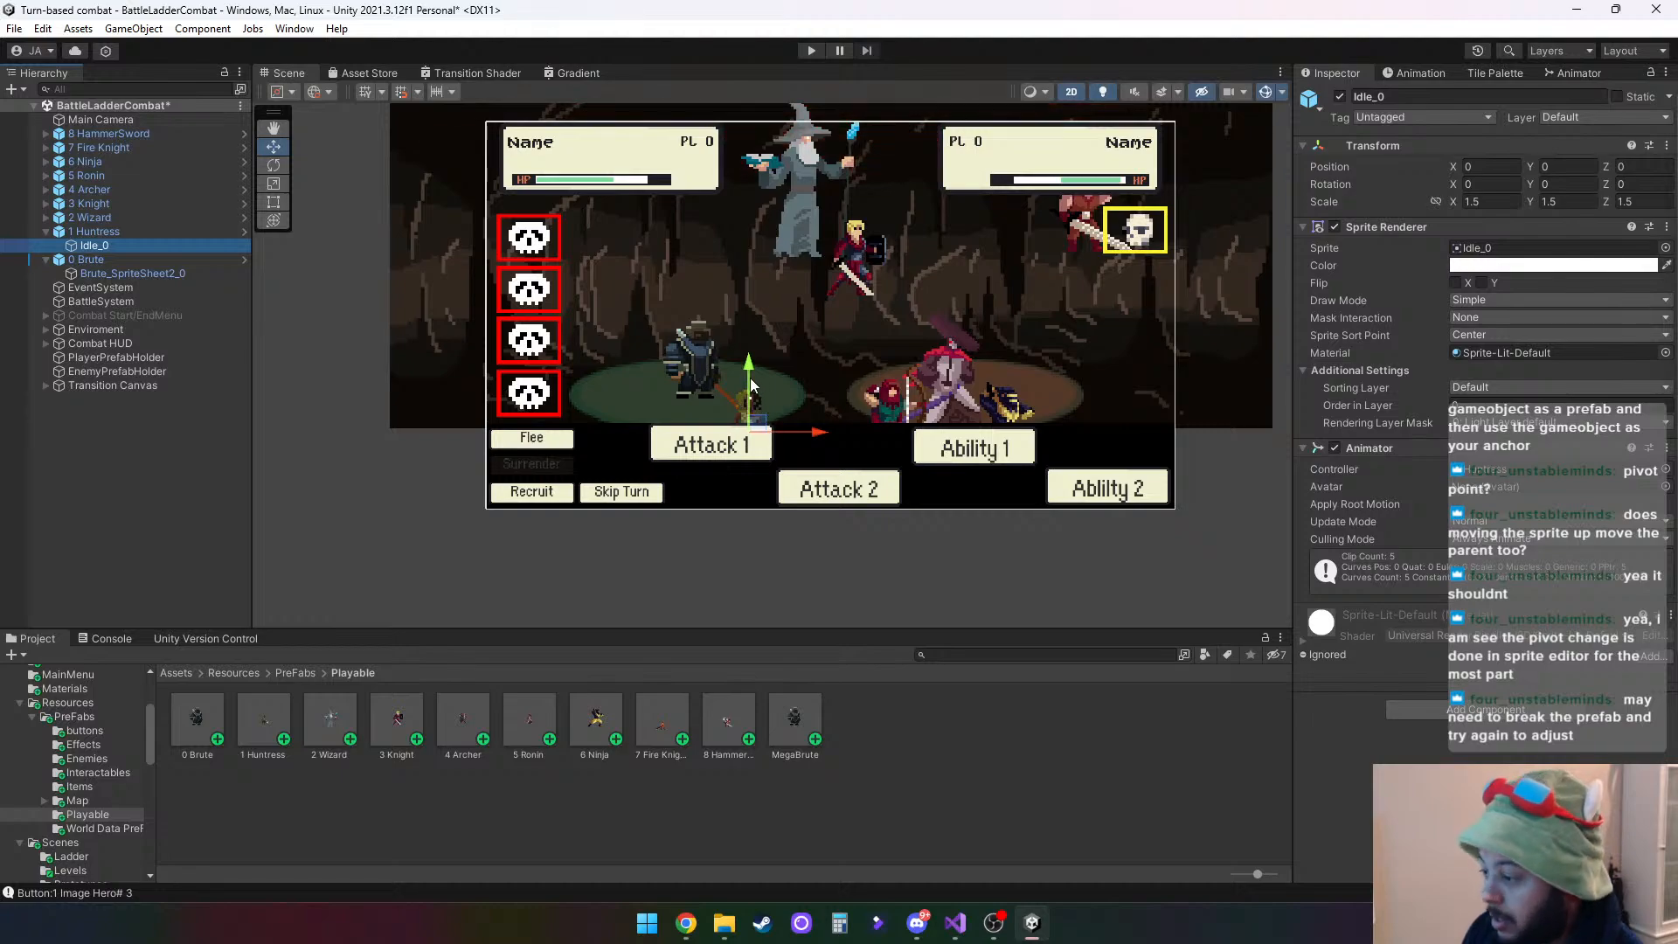
left_click_drag(741, 367, 736, 281)
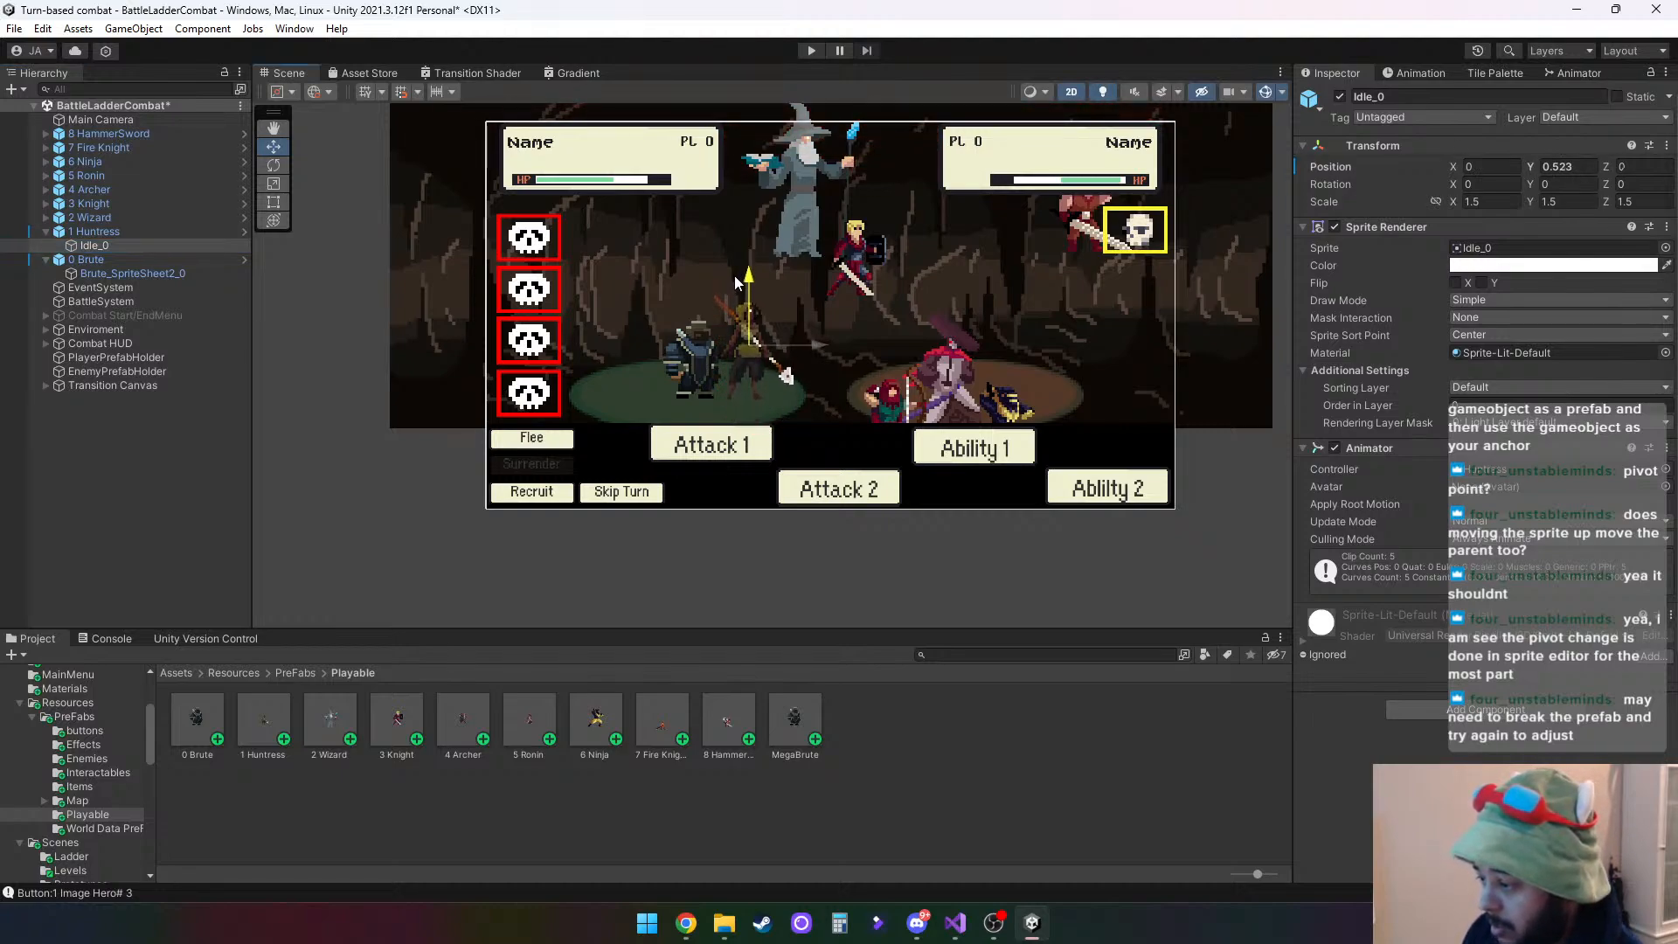
scroll(739, 331, "up", 5)
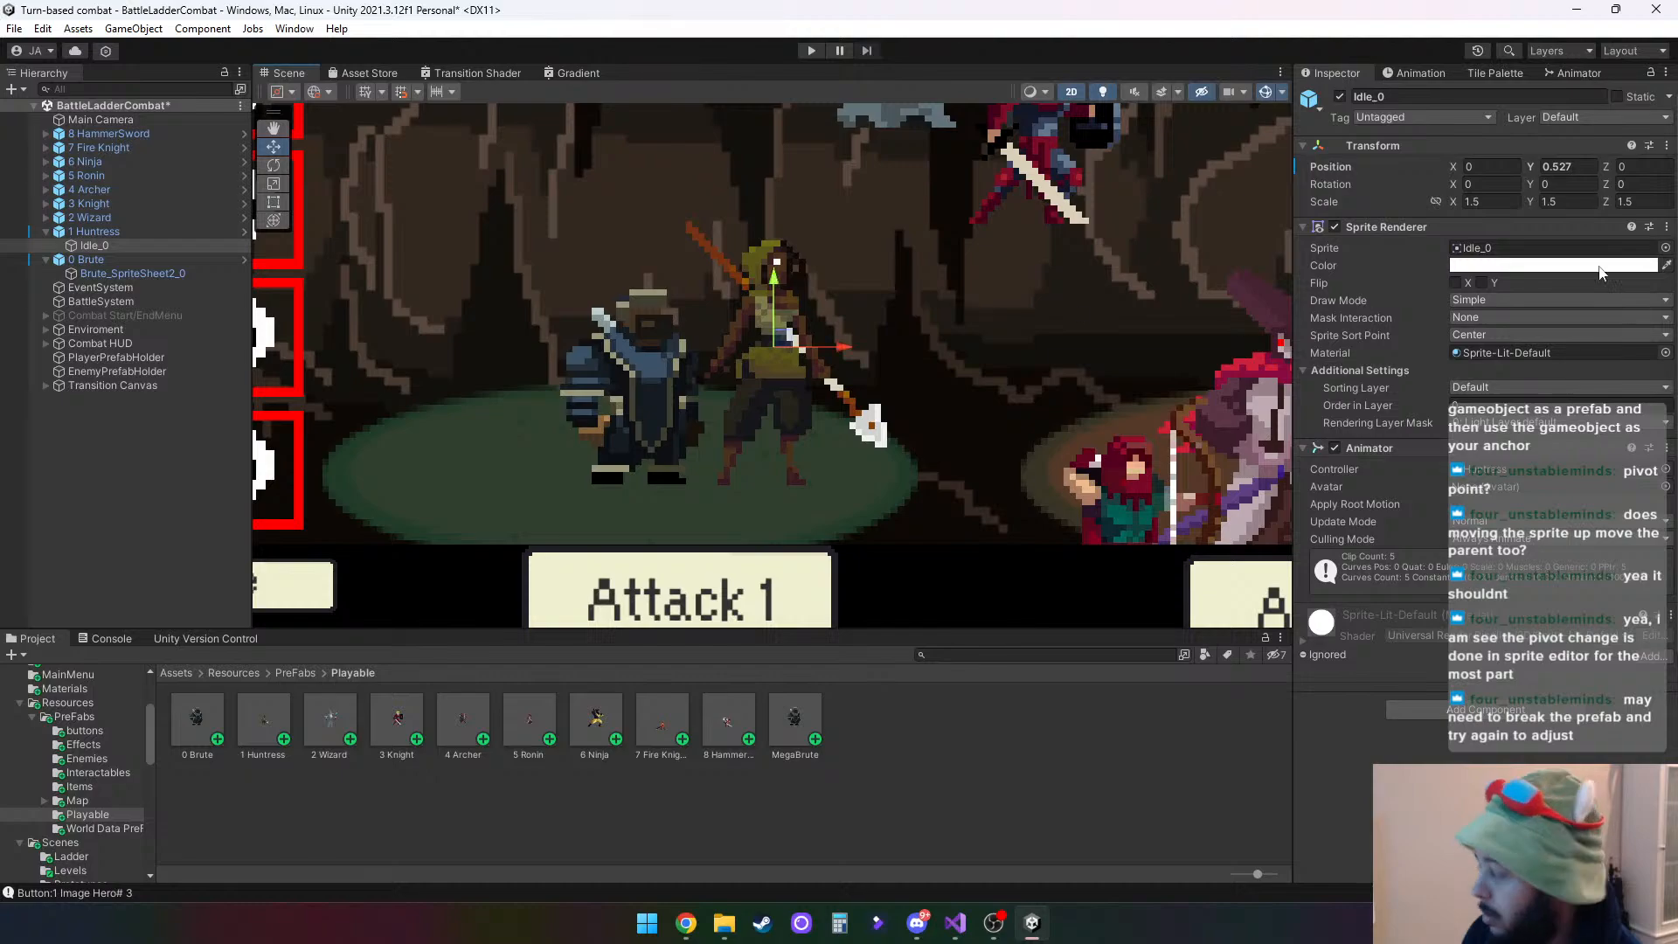
type(".5")
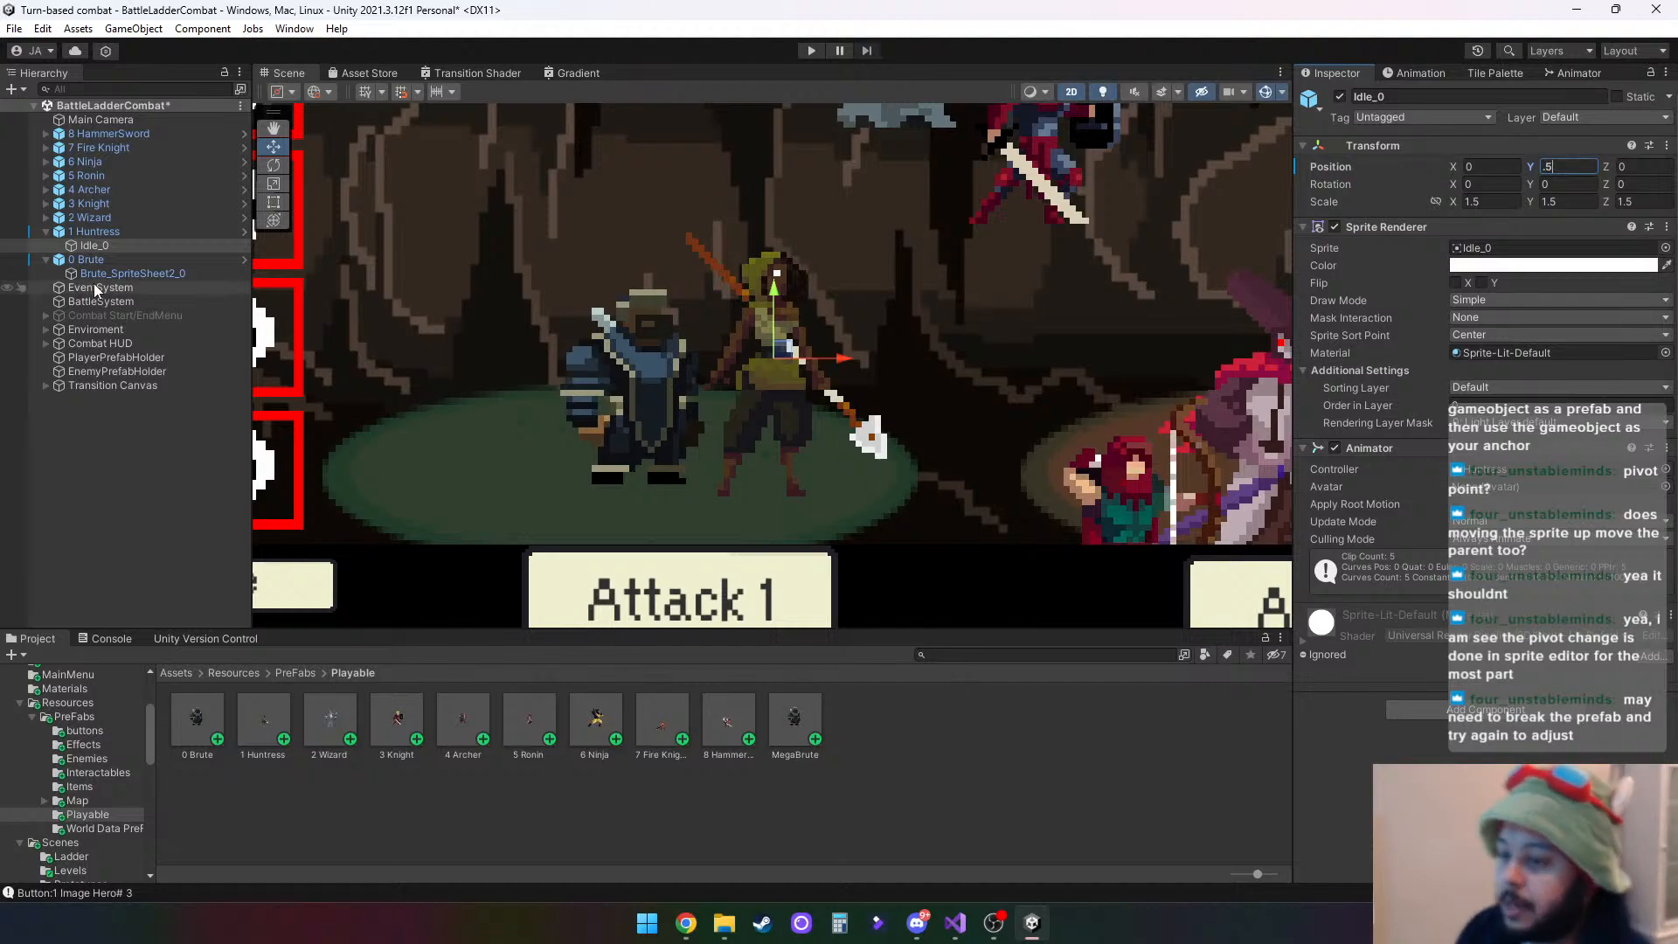
- Lower the Wizard child inside 2 Wizard to platform height, trying Y 0.5 and settling on a Y position of 0.6
left_click(125, 216)
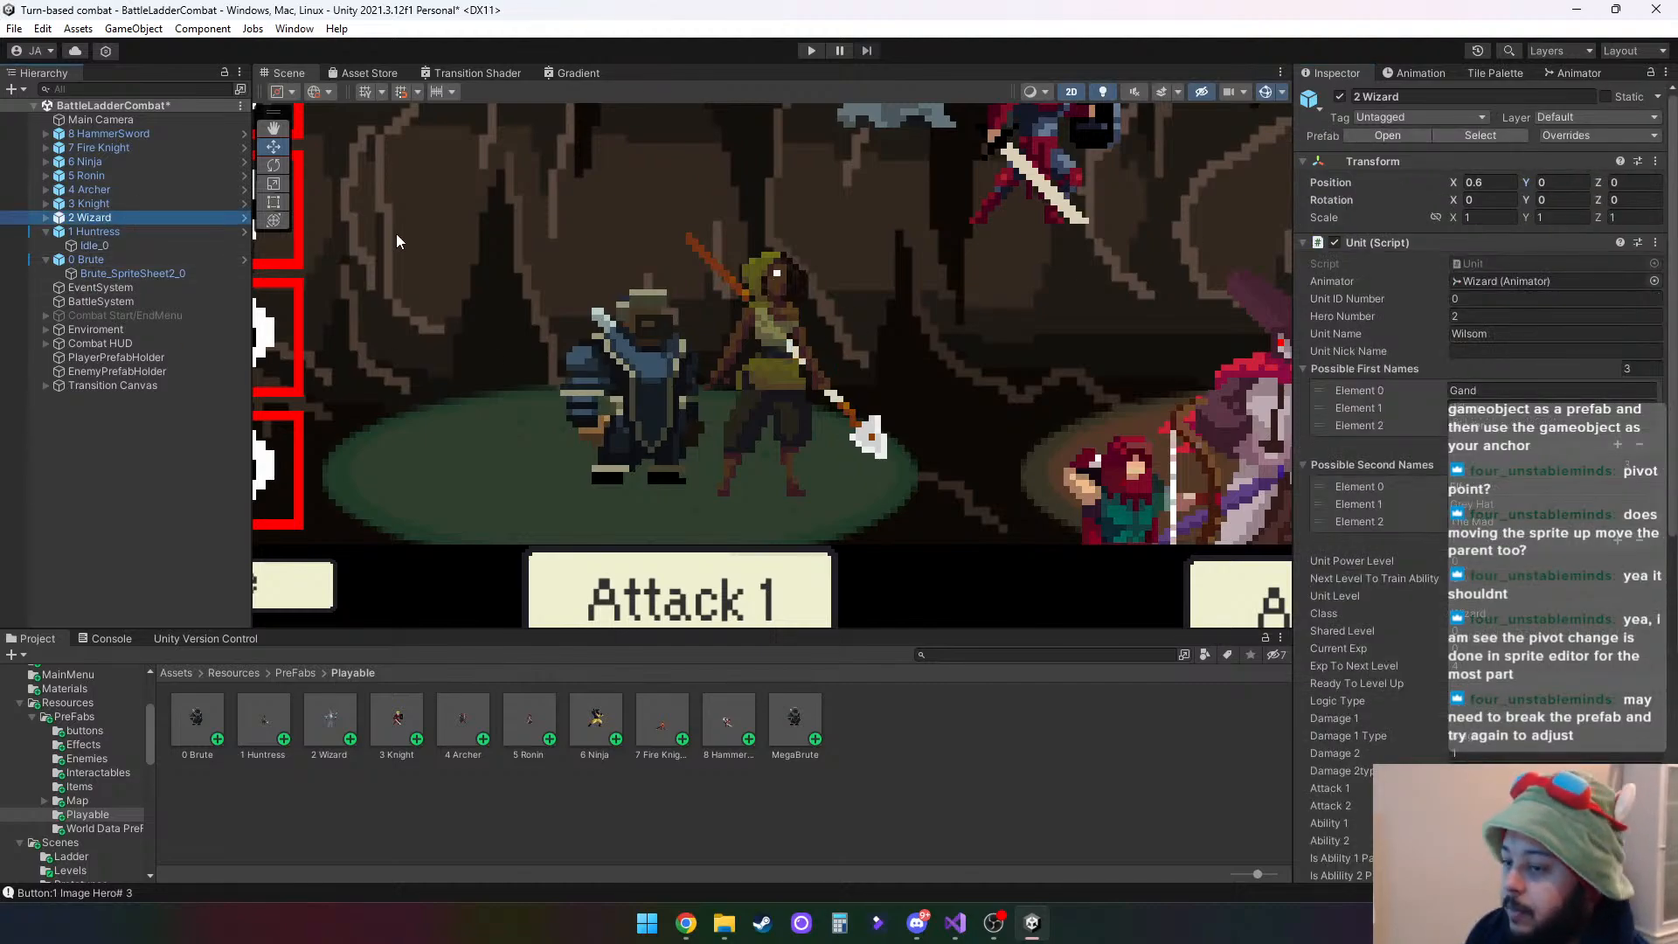
left_click(47, 218)
left_click(119, 231)
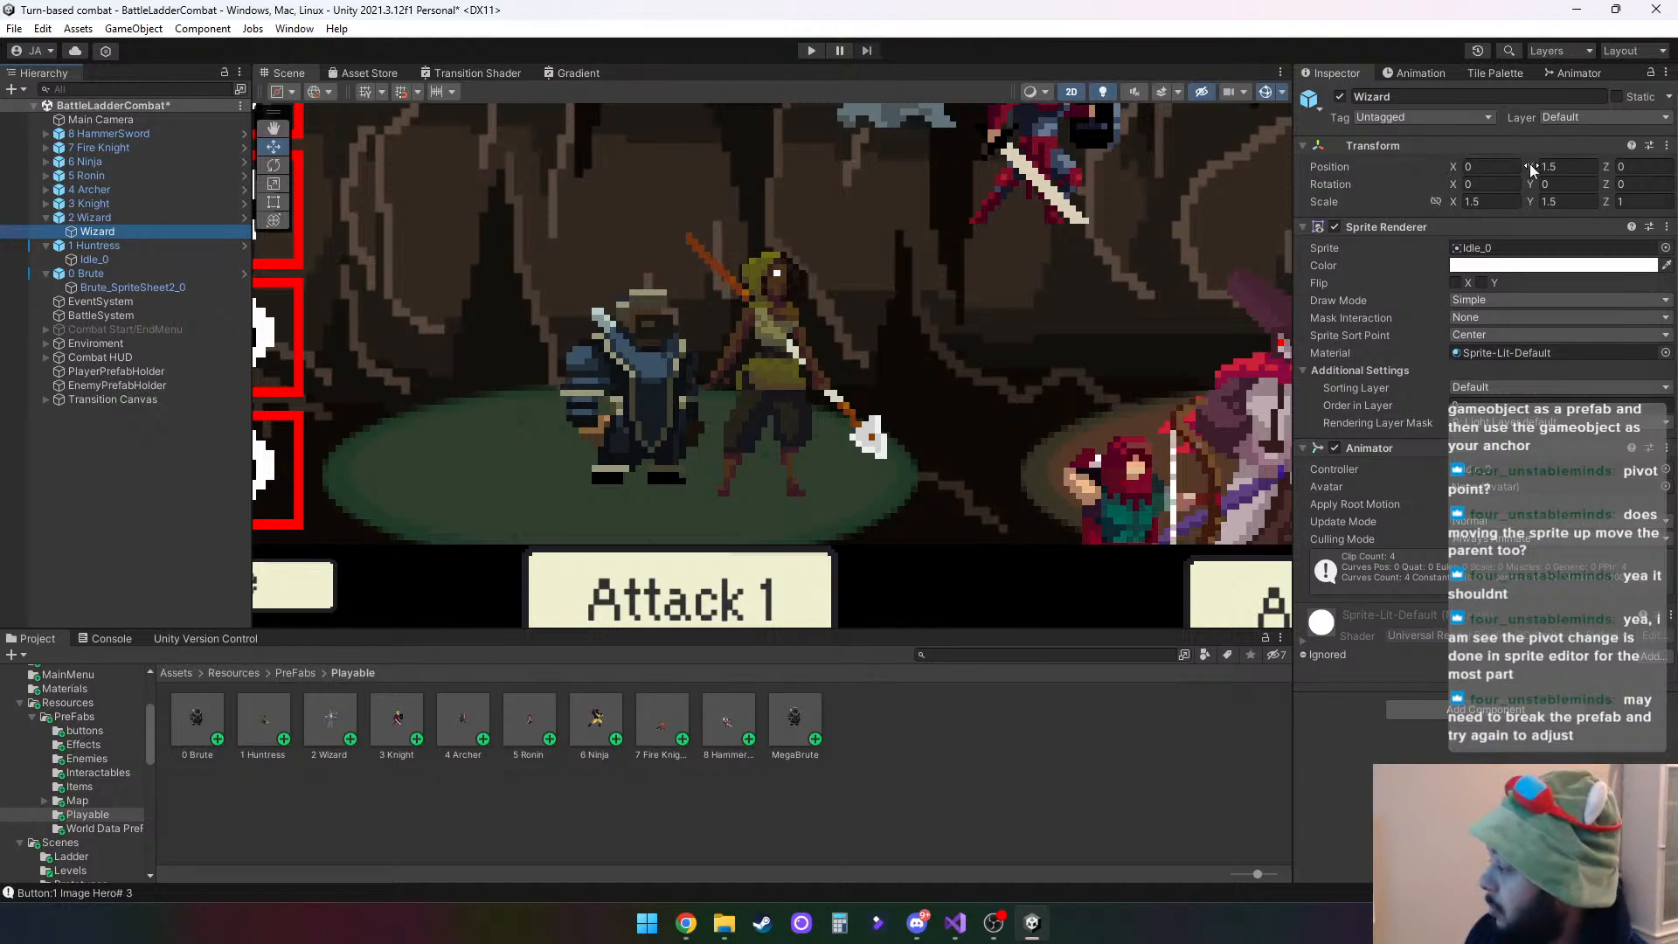
mouse_move(1530, 165)
left_mouse_down()
mouse_move(1553, 164)
mouse_move(1510, 166)
left_mouse_up()
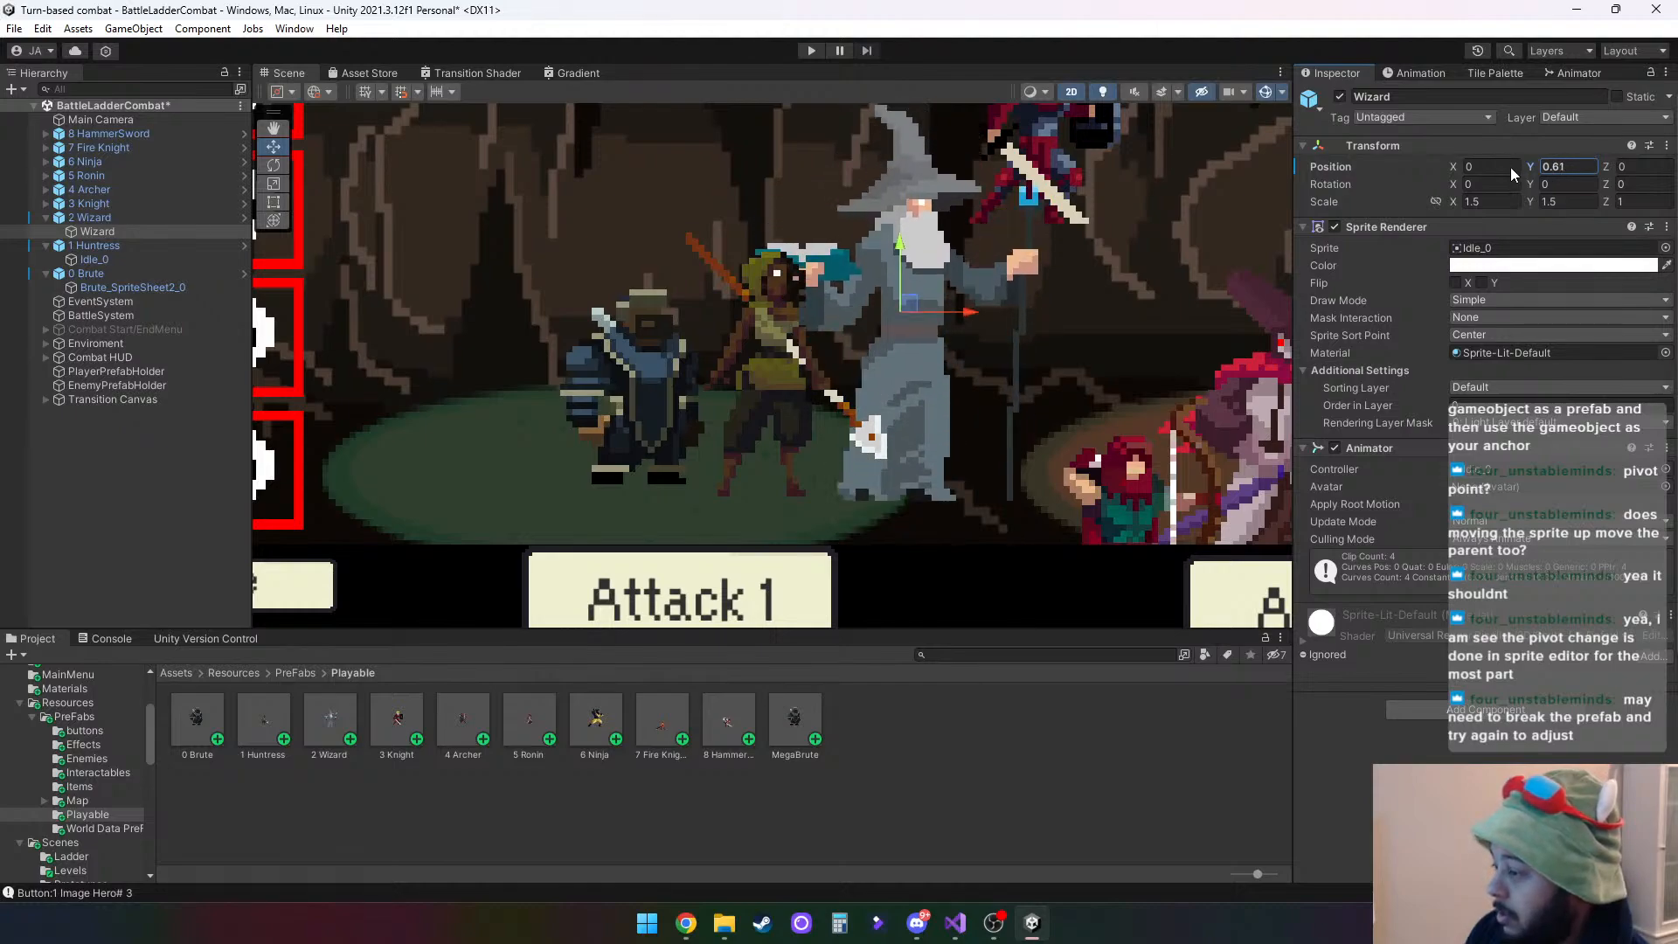
left_click(1572, 171)
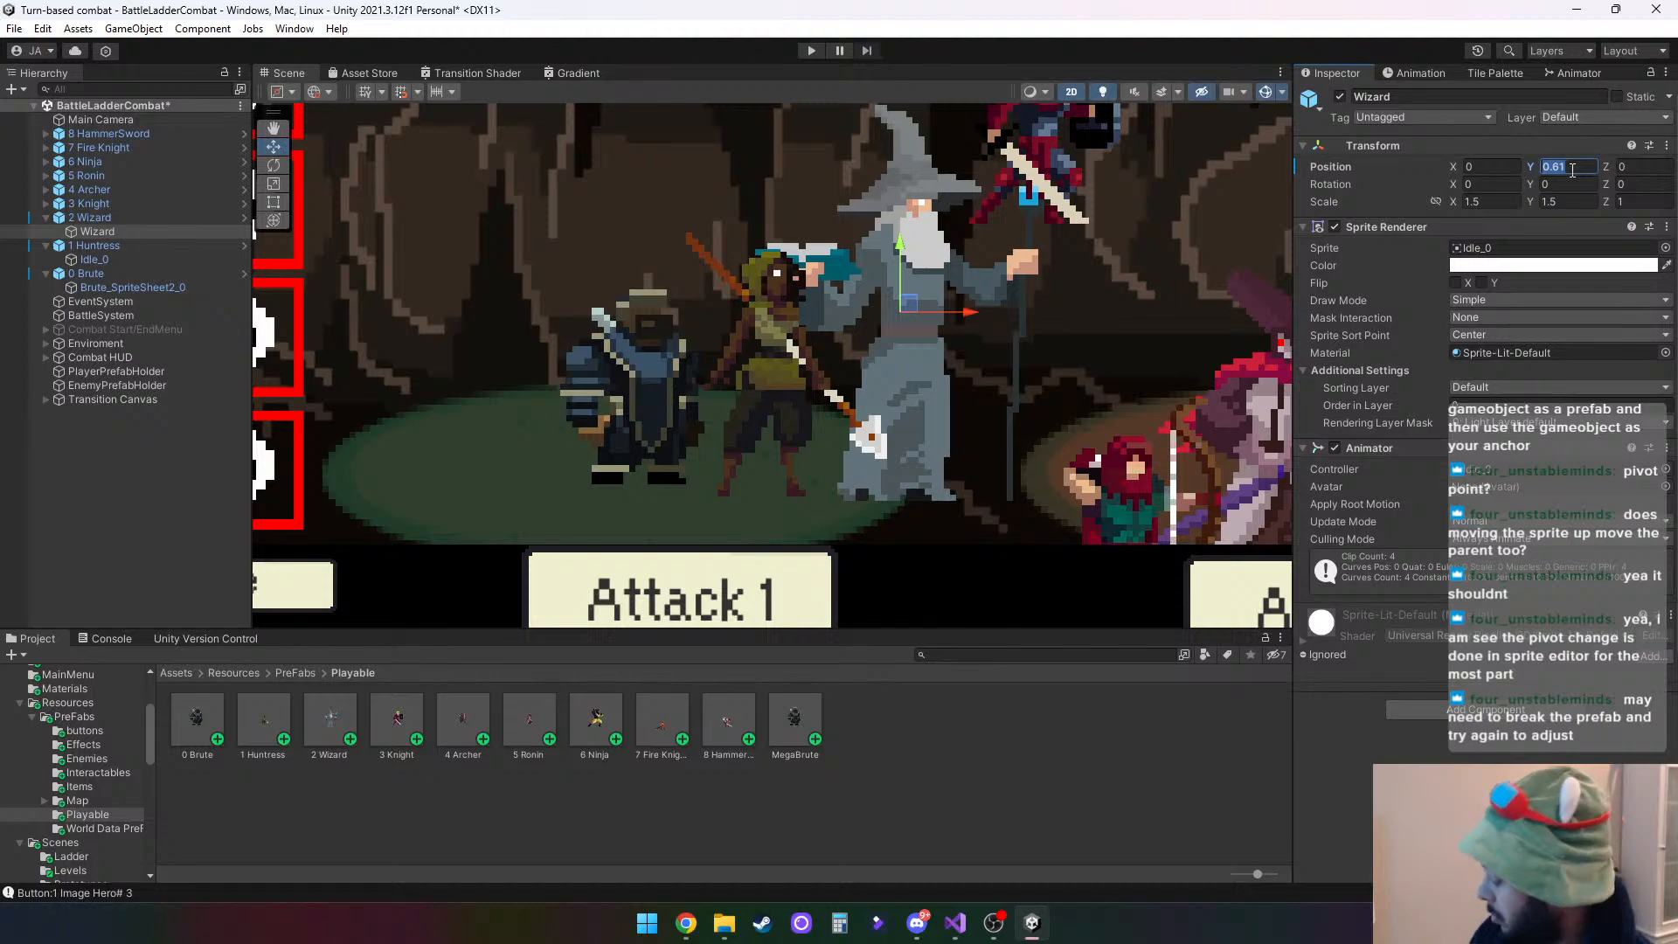
type(".5")
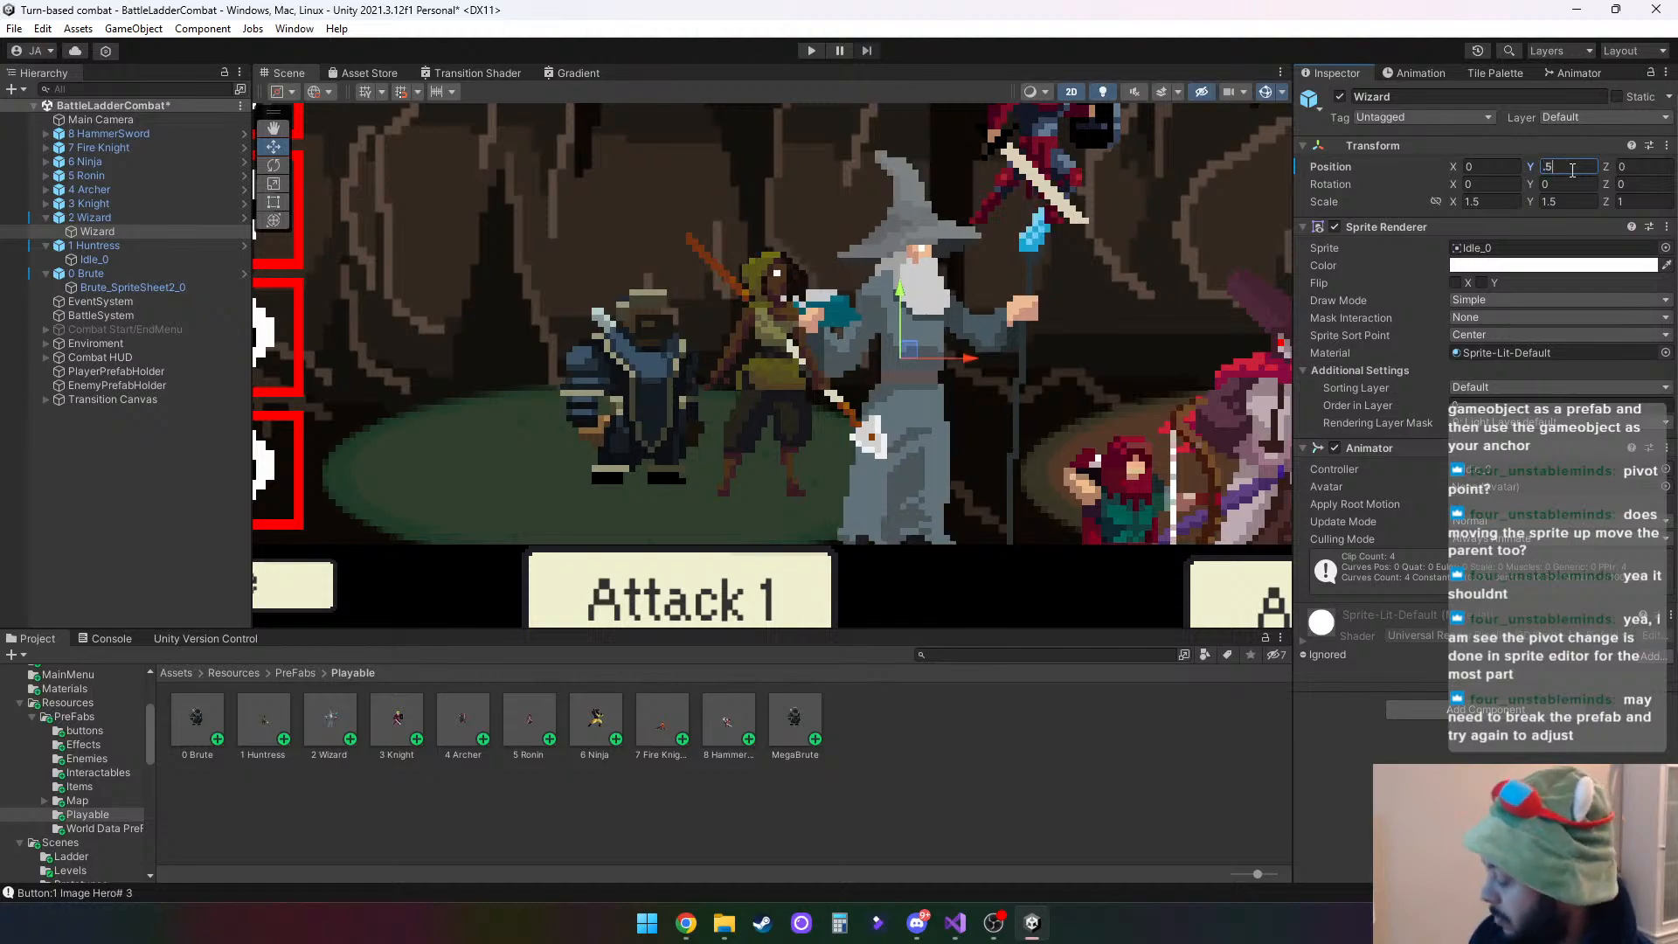
type(".6")
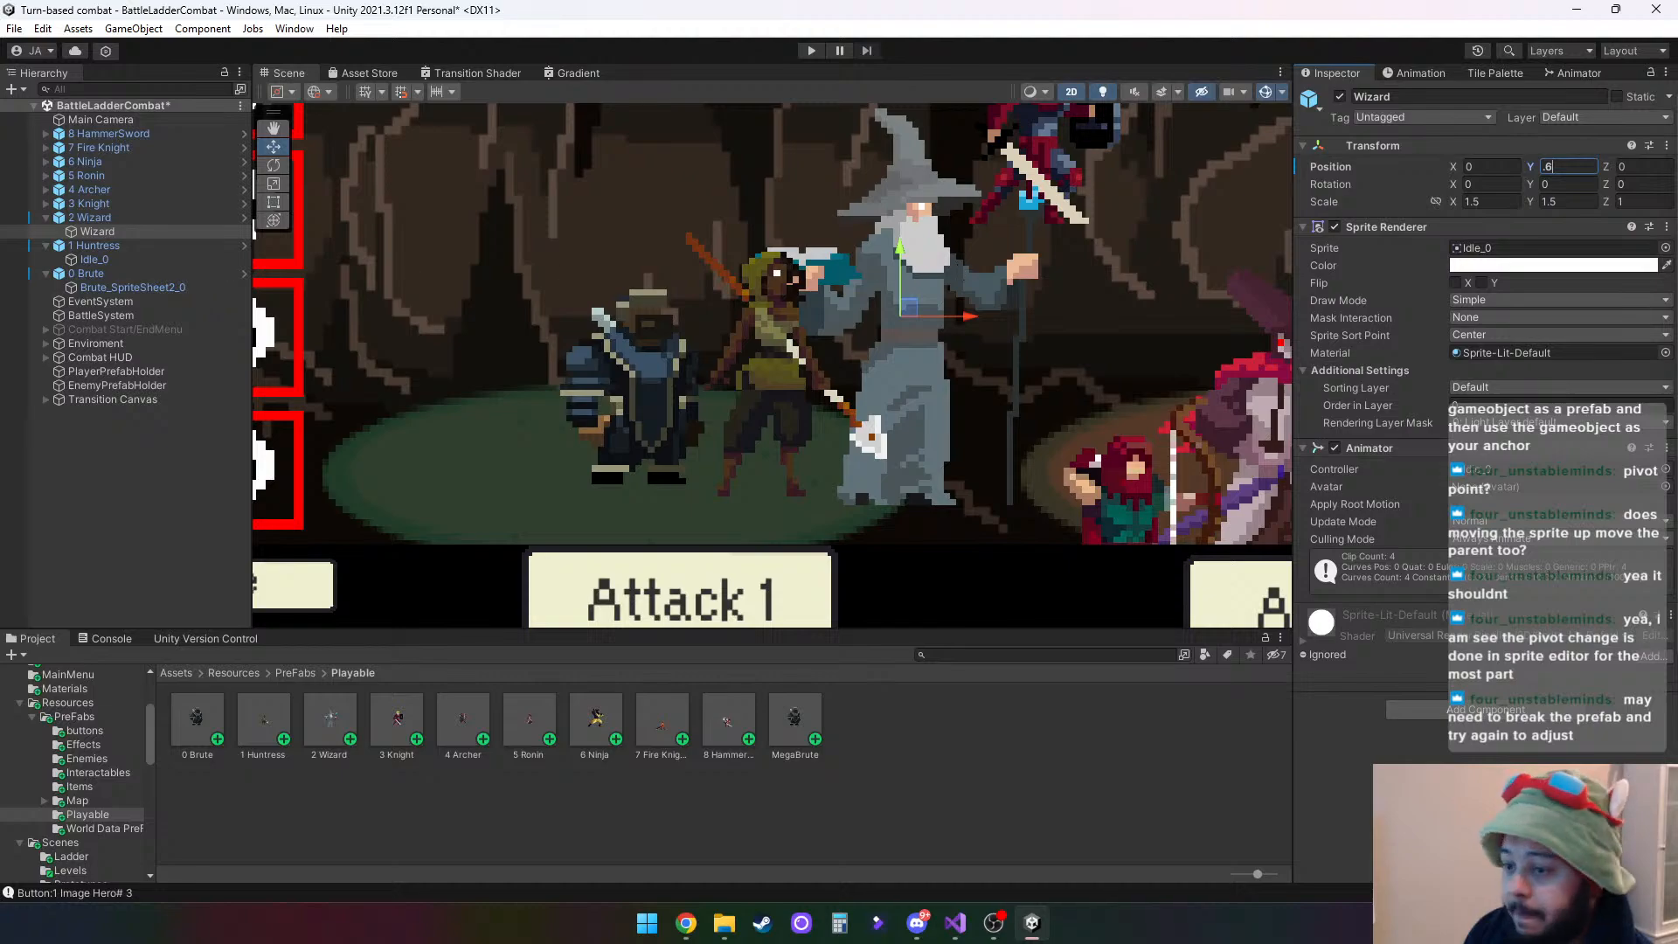
- Lower the Knight child inside 3 Knight to stand level with the other heroes, trying Y 0.35 and settling at about Y 0.375
left_click(46, 202)
left_click(107, 217)
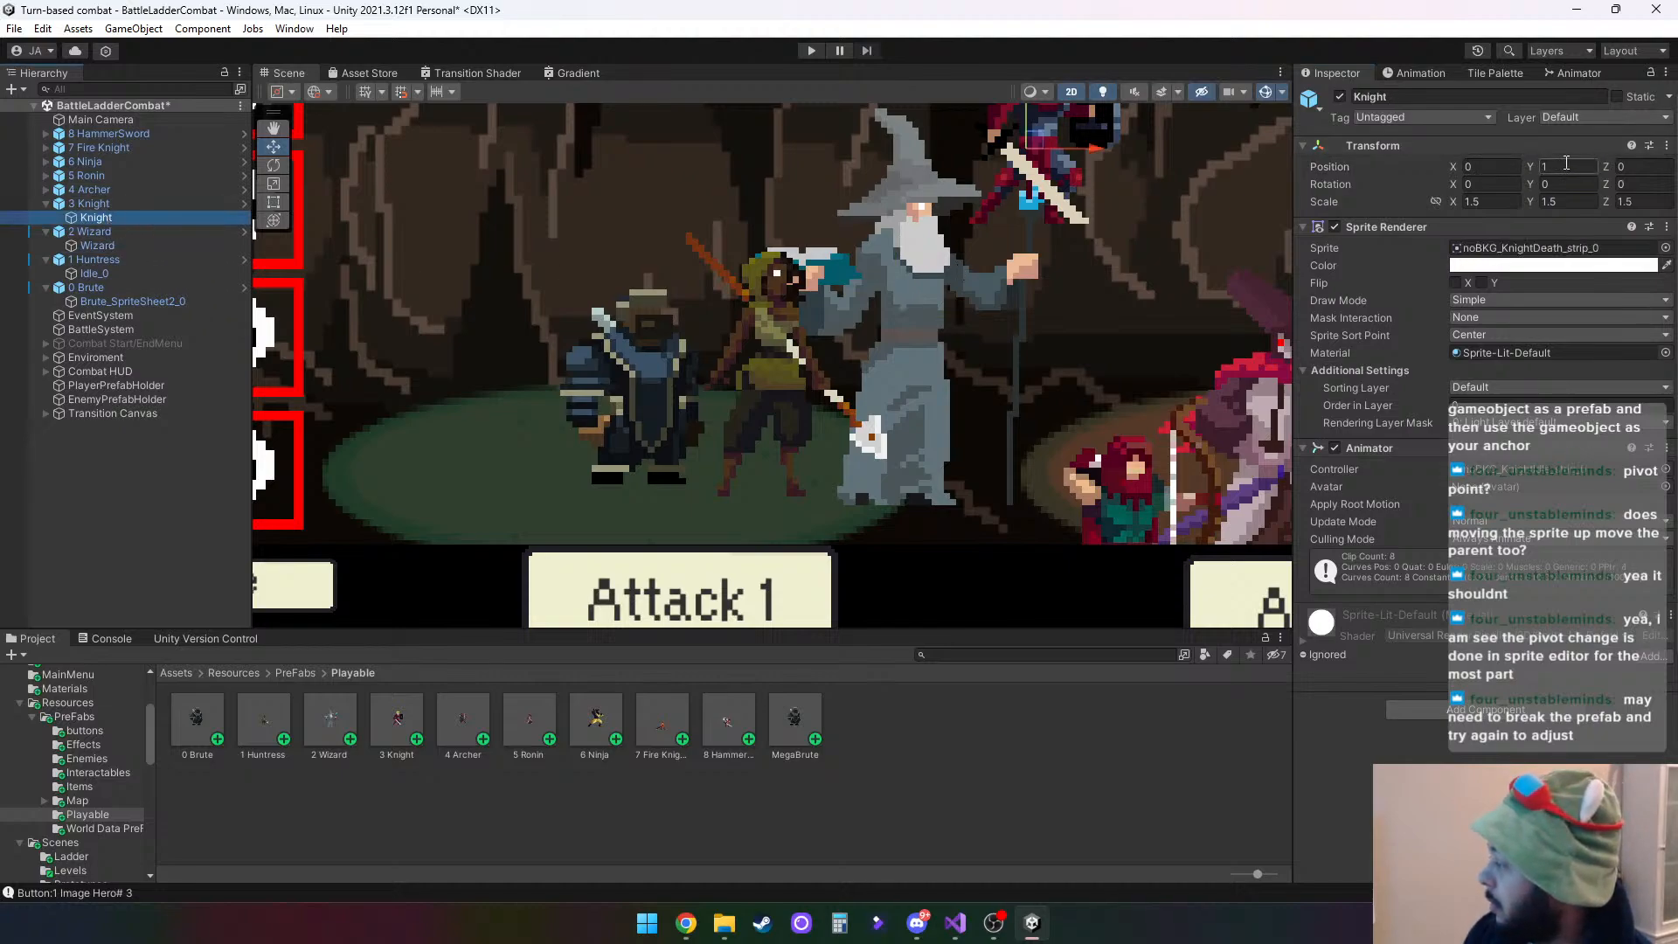
left_click(1567, 165)
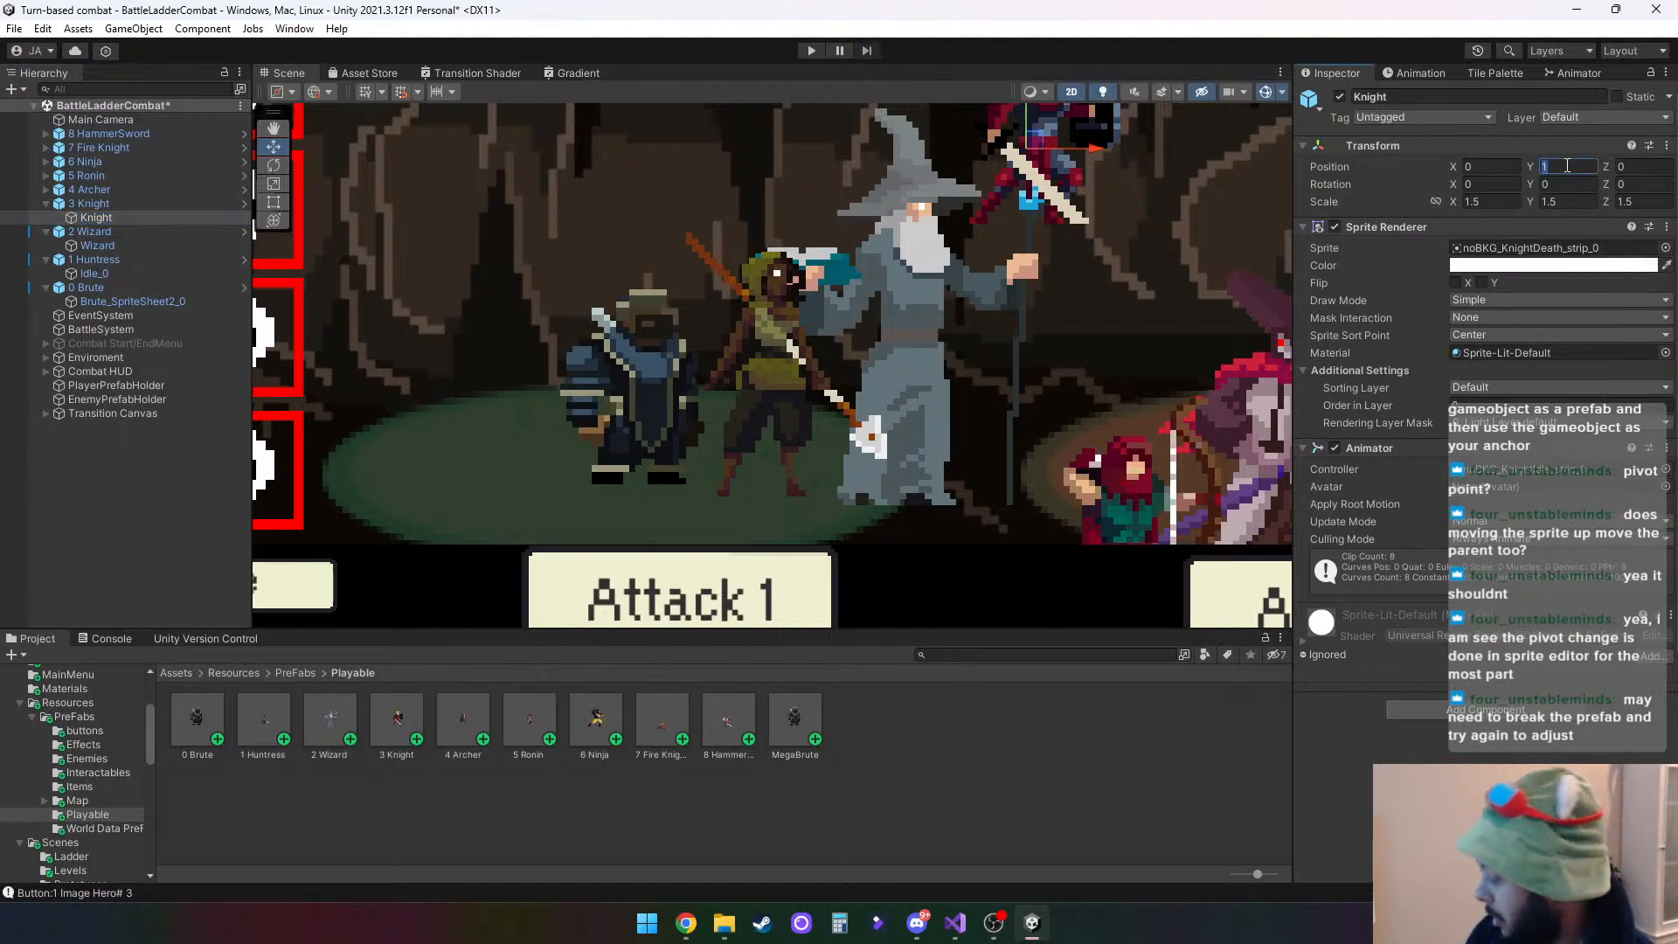
type("0")
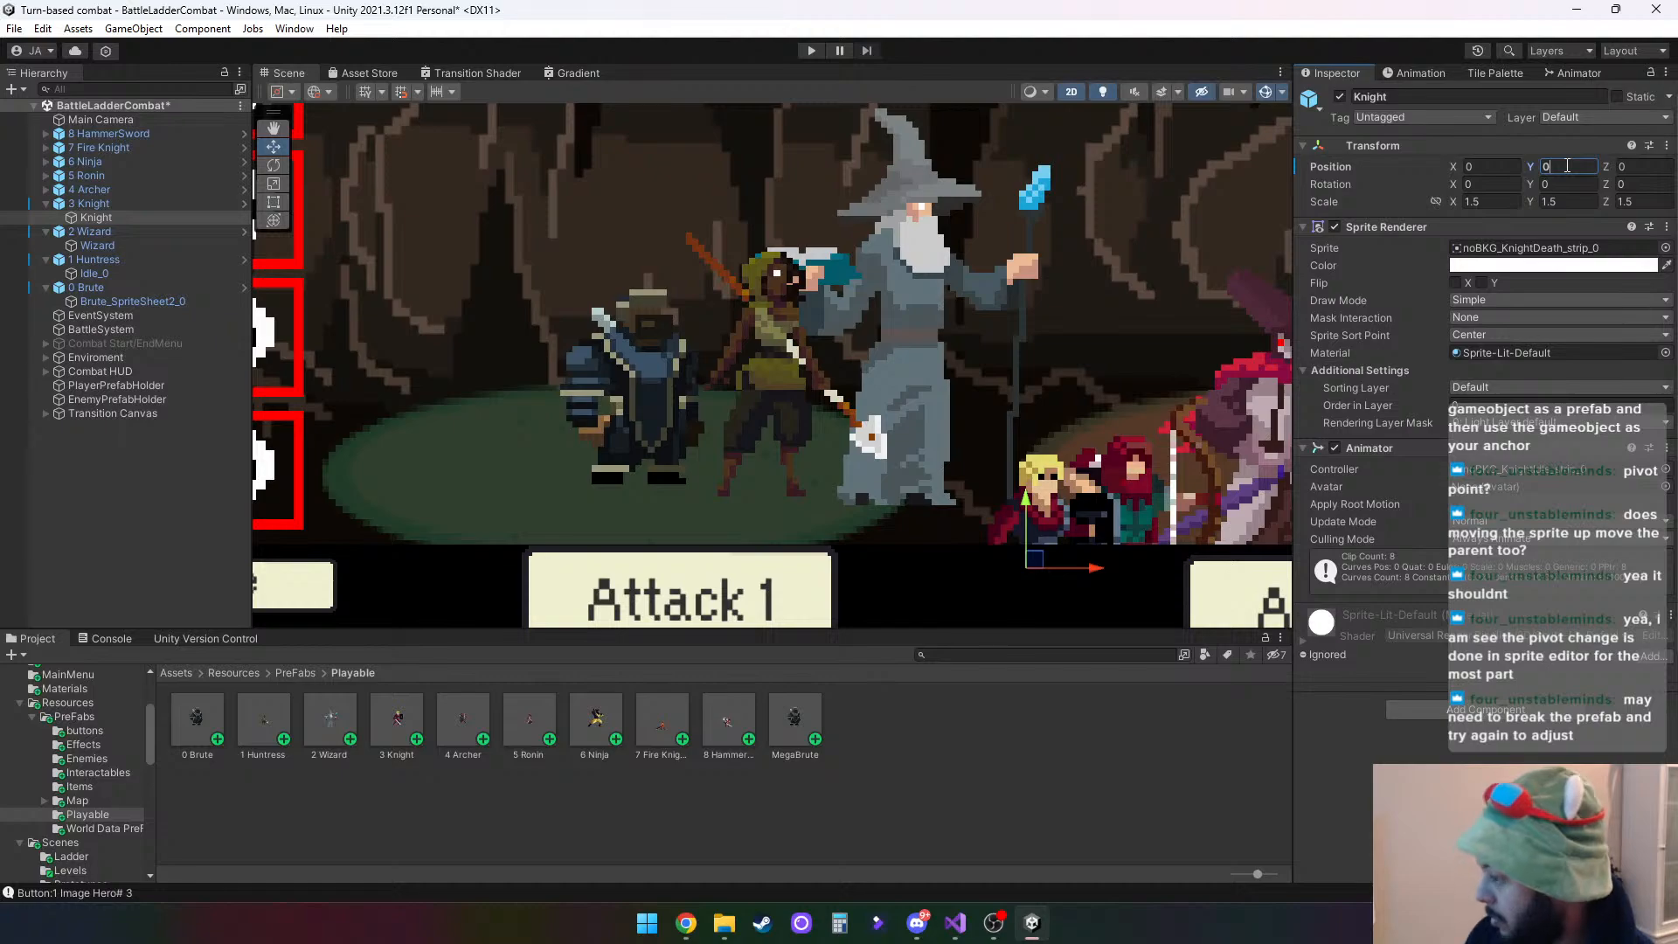
left_click_drag(1026, 496, 1012, 338)
left_click(1585, 167)
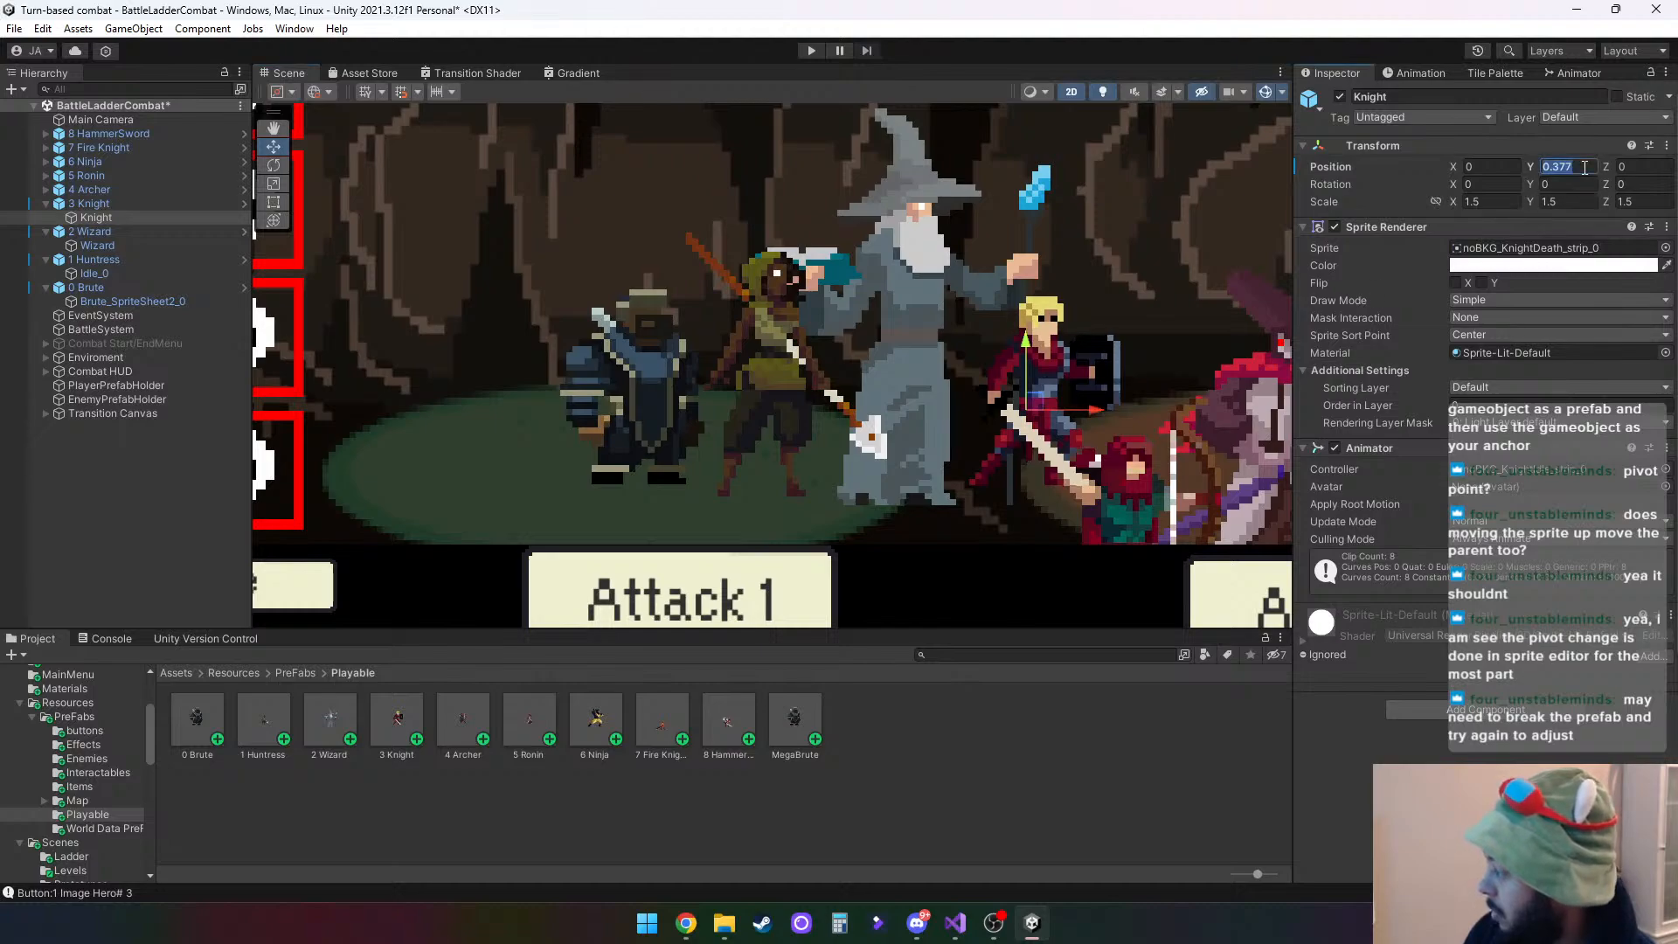
type(".35")
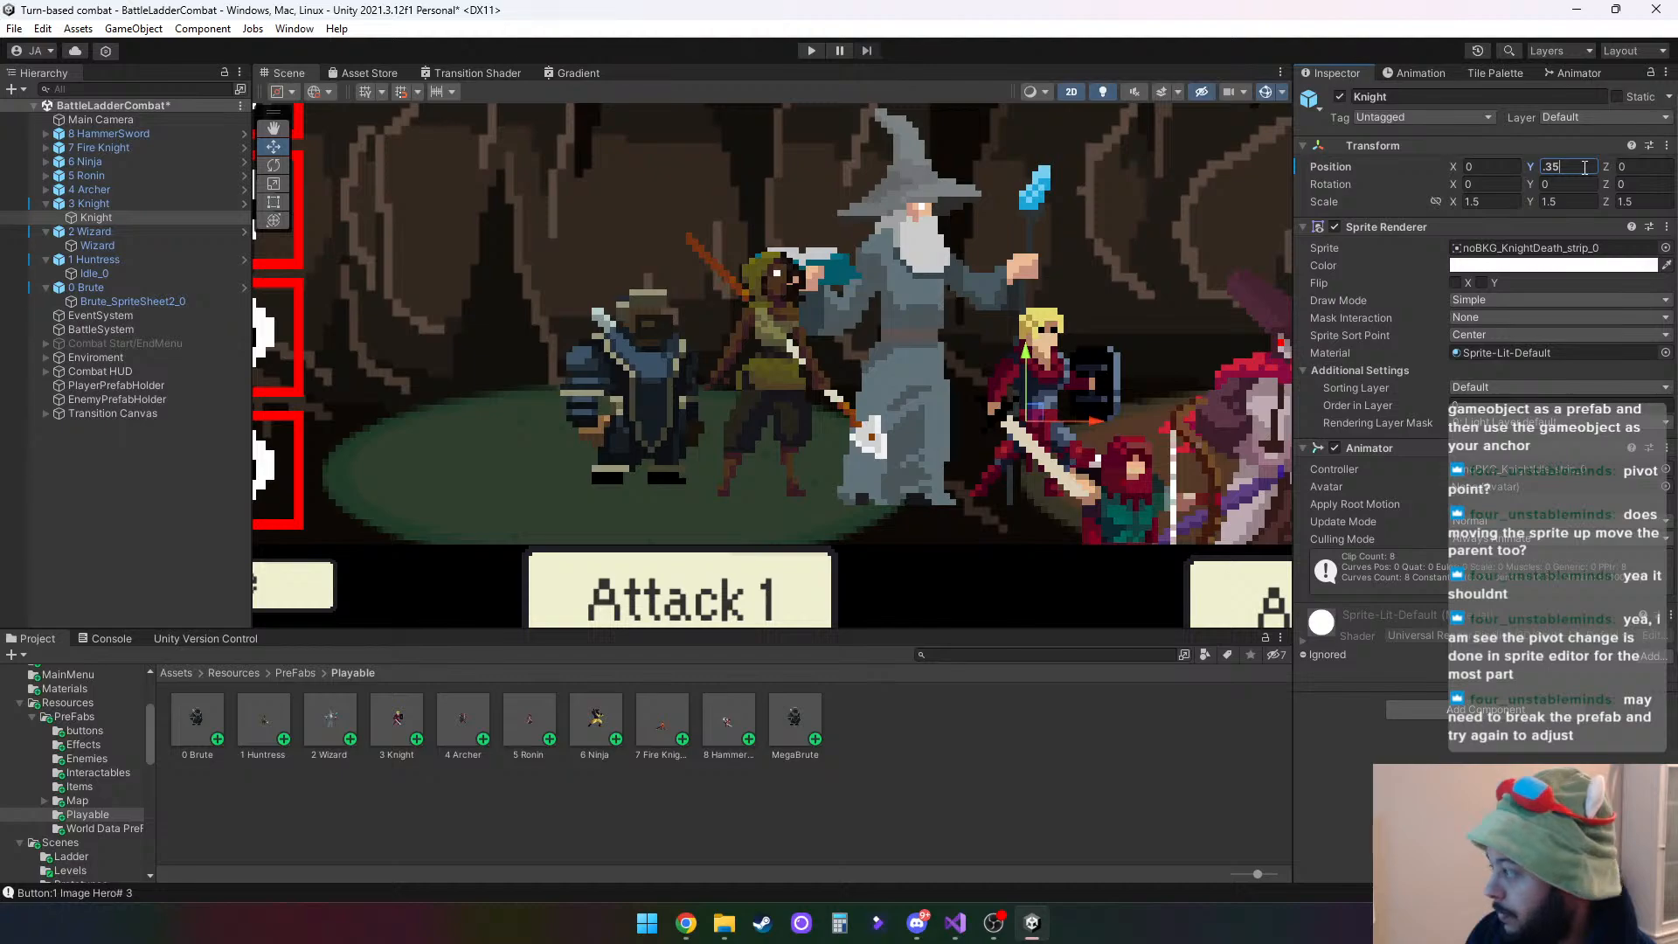
left_click_drag(1024, 357, 1027, 343)
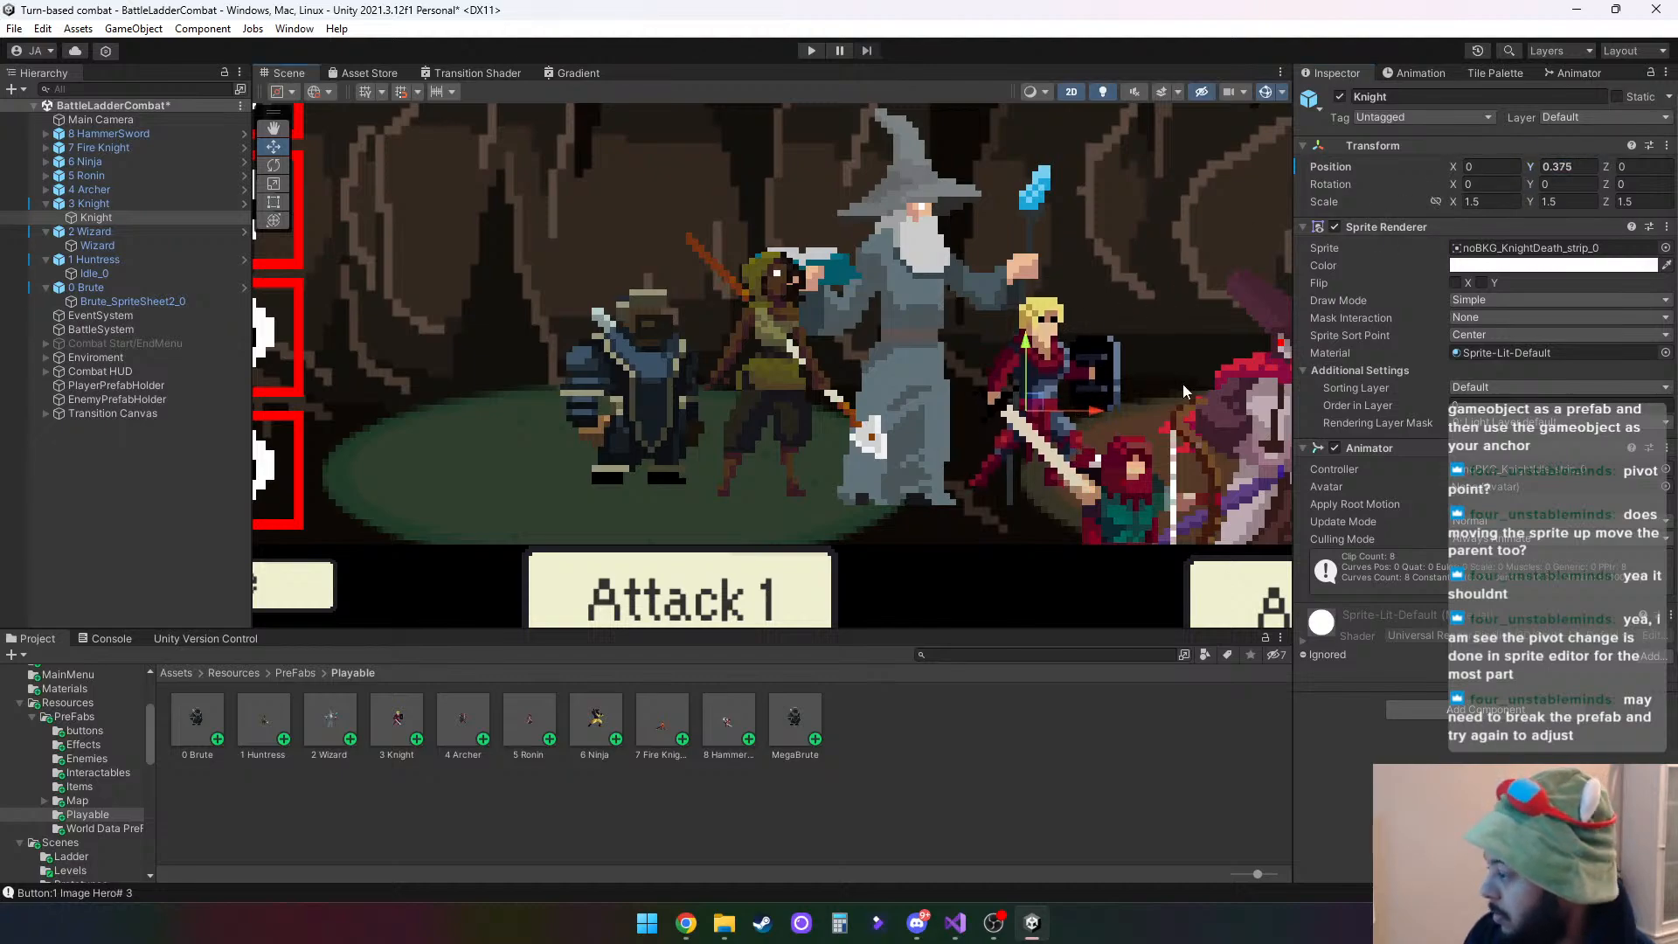
- Raise the Archer child inside 4 Archer to stand level with the other heroes, at a Y position of about 0.369
left_click(46, 191)
left_click(92, 202)
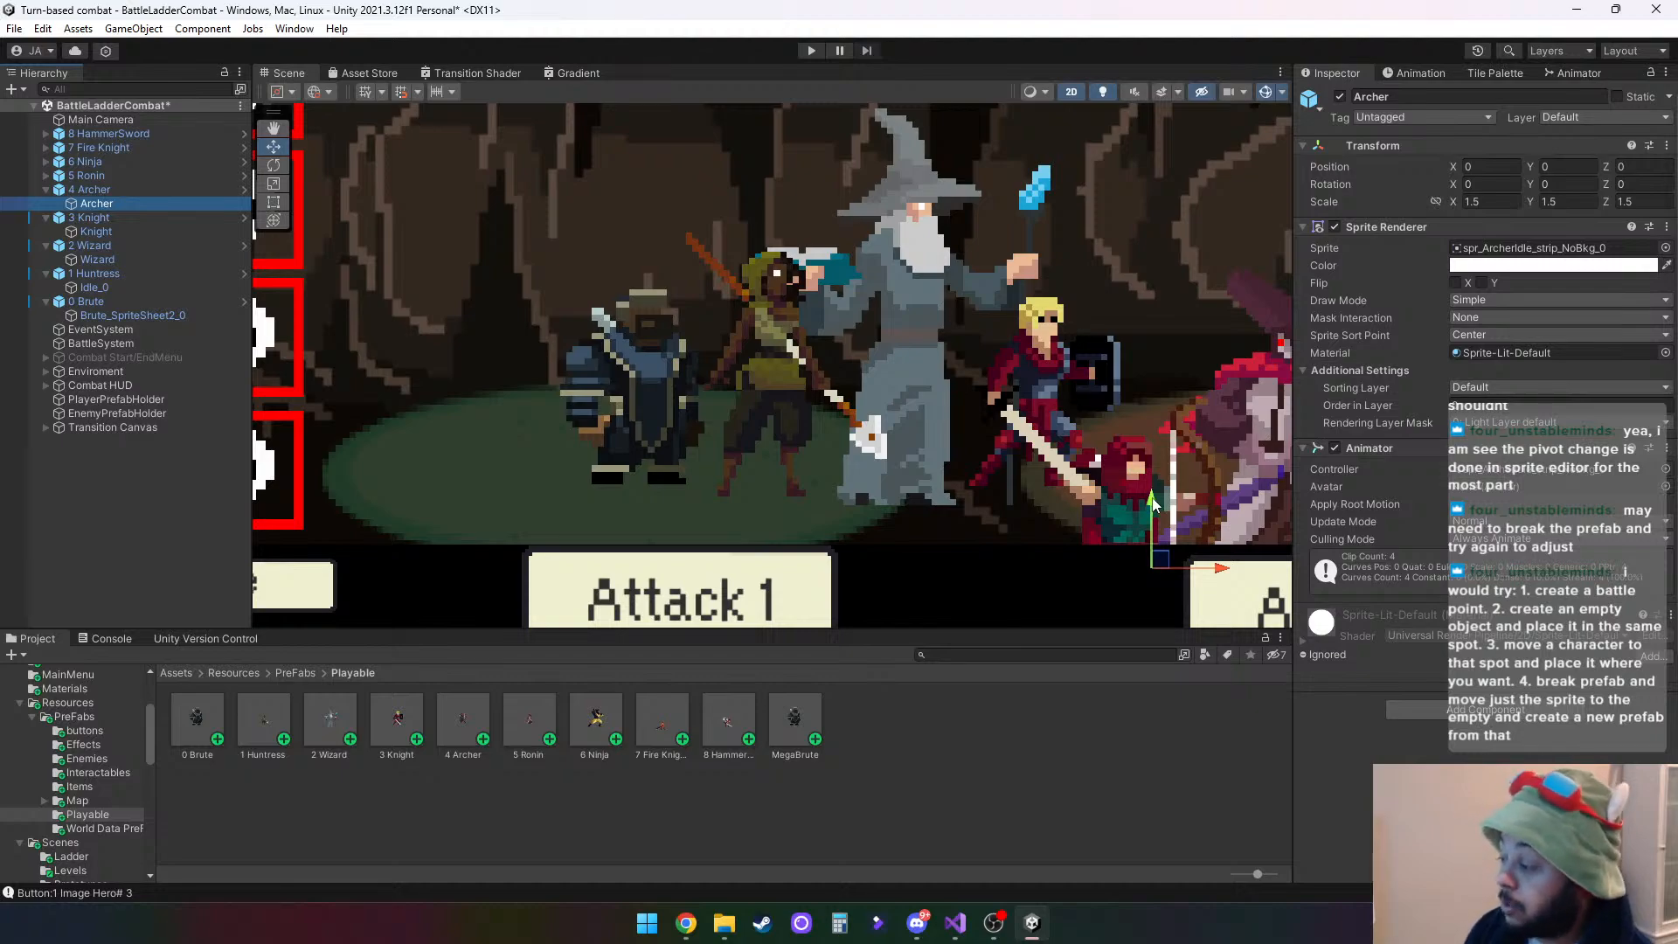
left_click_drag(1151, 505, 1161, 340)
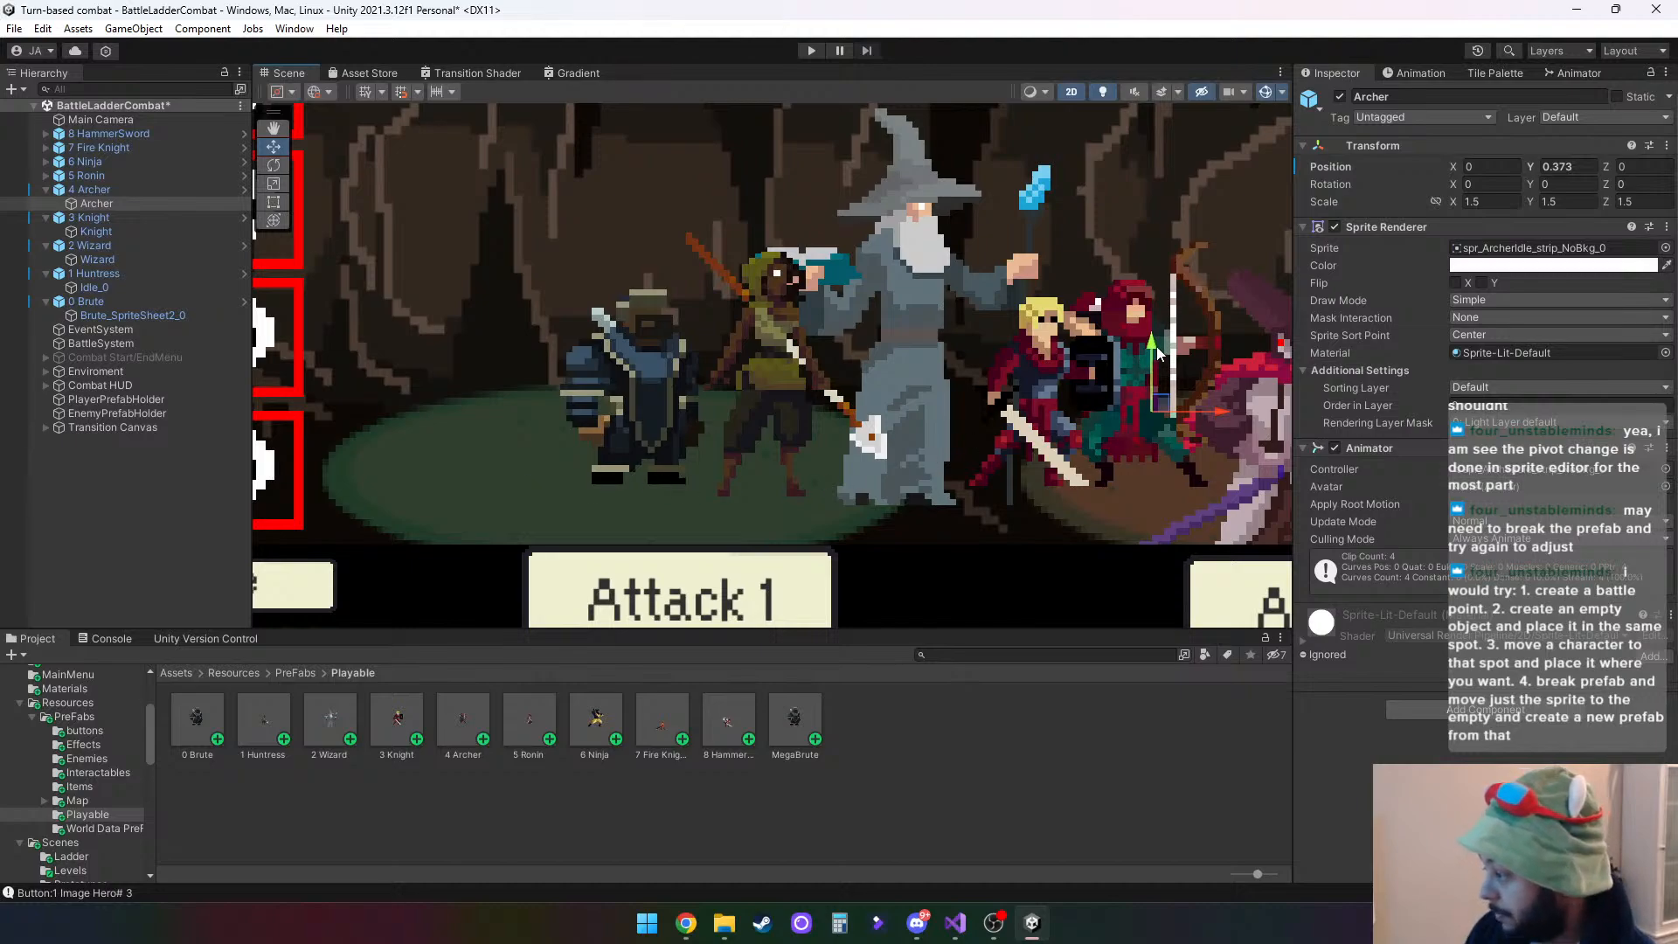
left_click_drag(1156, 346, 1156, 346)
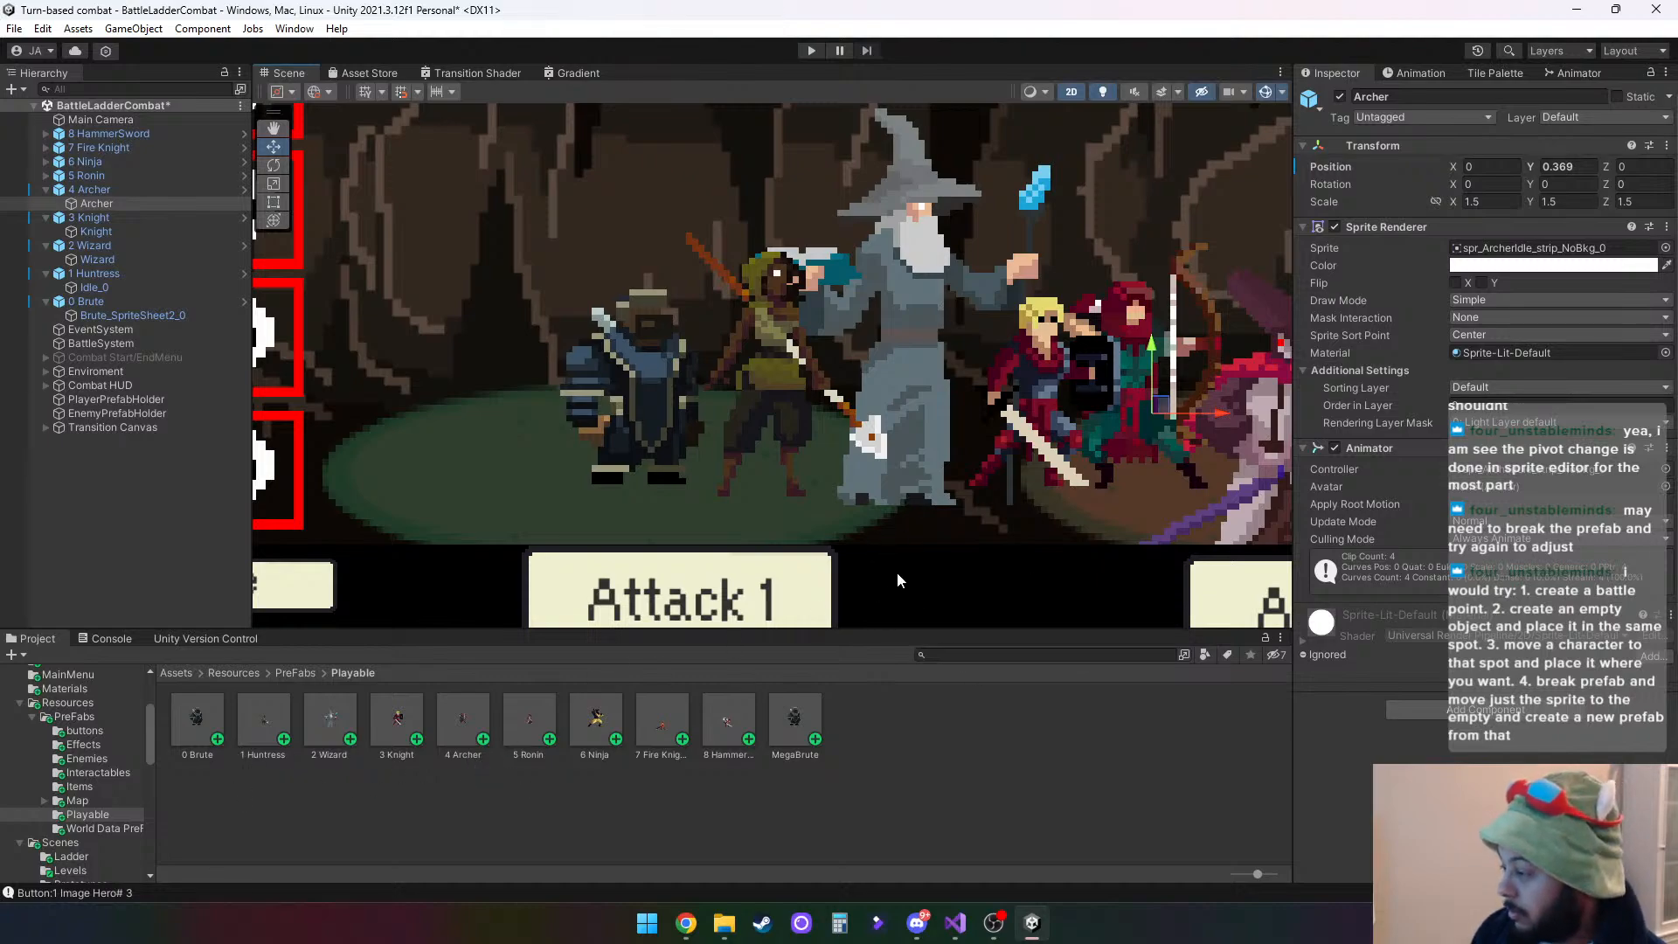
- Raise the Idle_0 child inside 5 Ronin to platform height, at a Y position of about 0.518
scroll(989, 606, "down", 5)
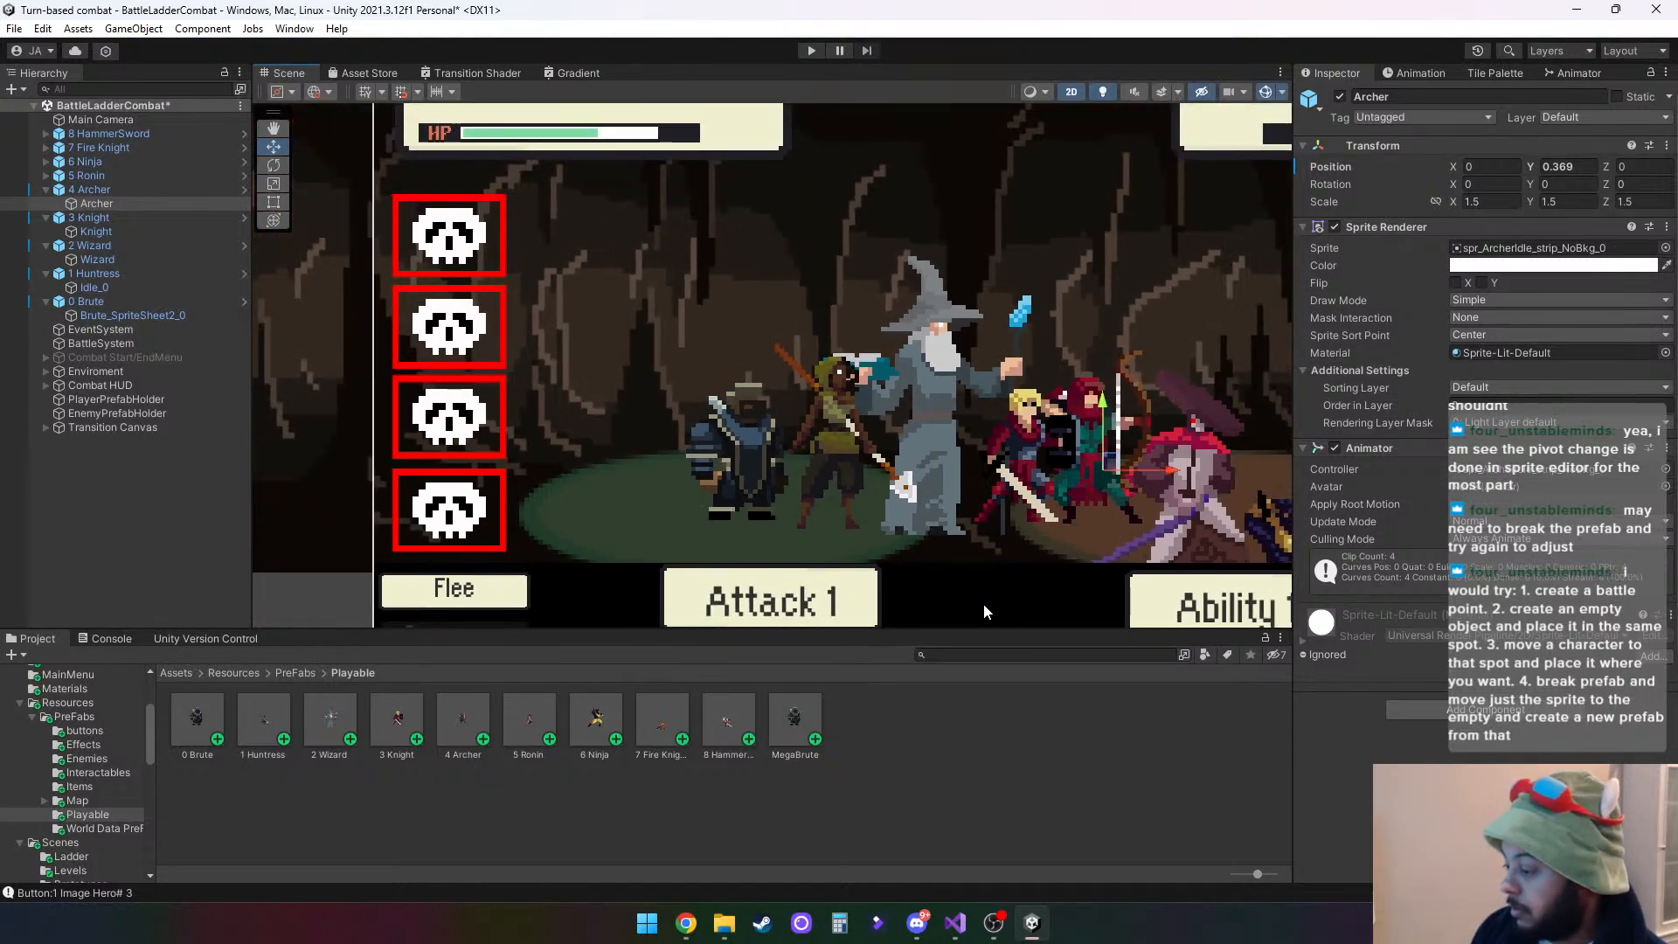
left_click_drag(989, 570, 774, 538)
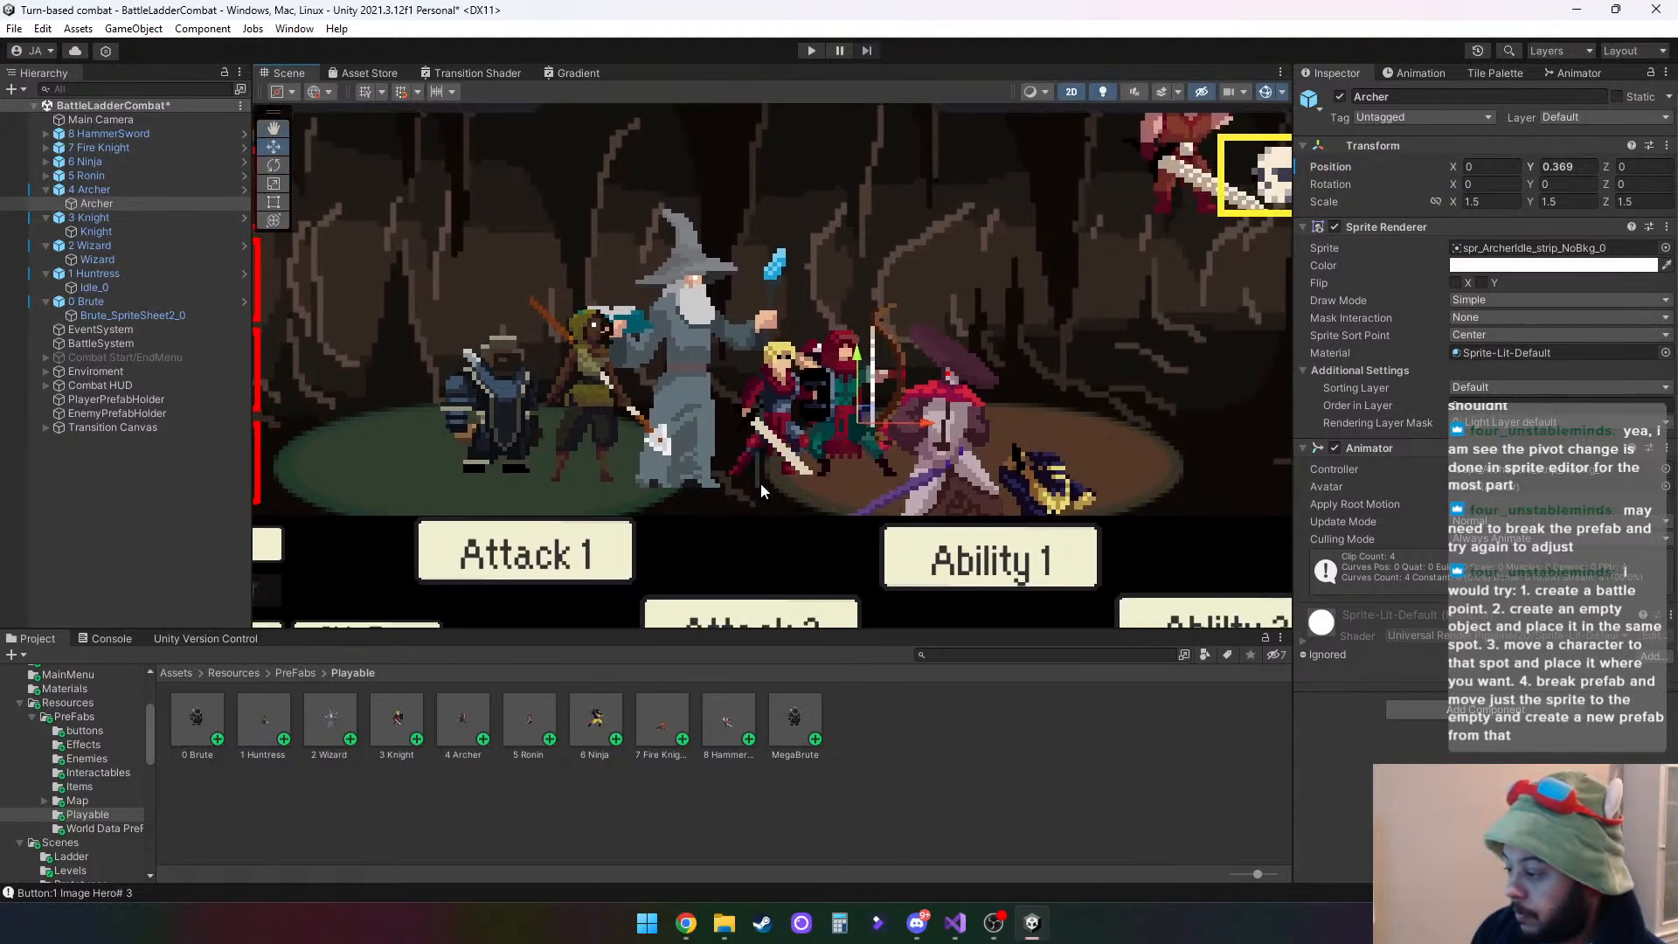
left_click(46, 174)
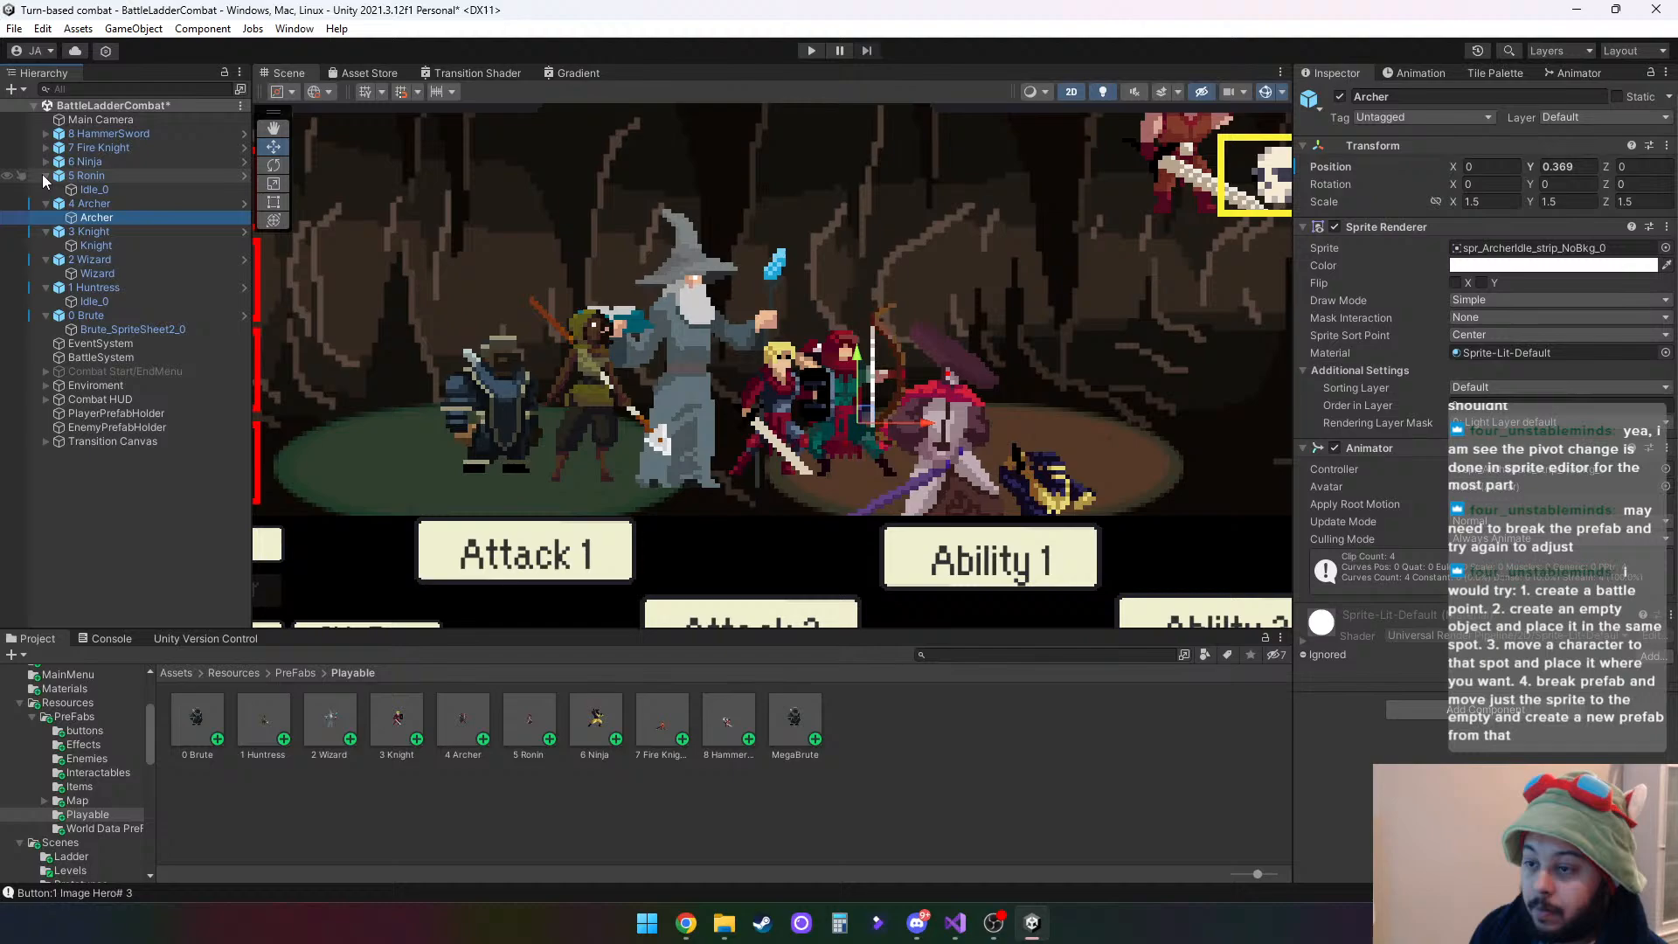
left_click(94, 189)
left_click_drag(948, 390, 949, 312)
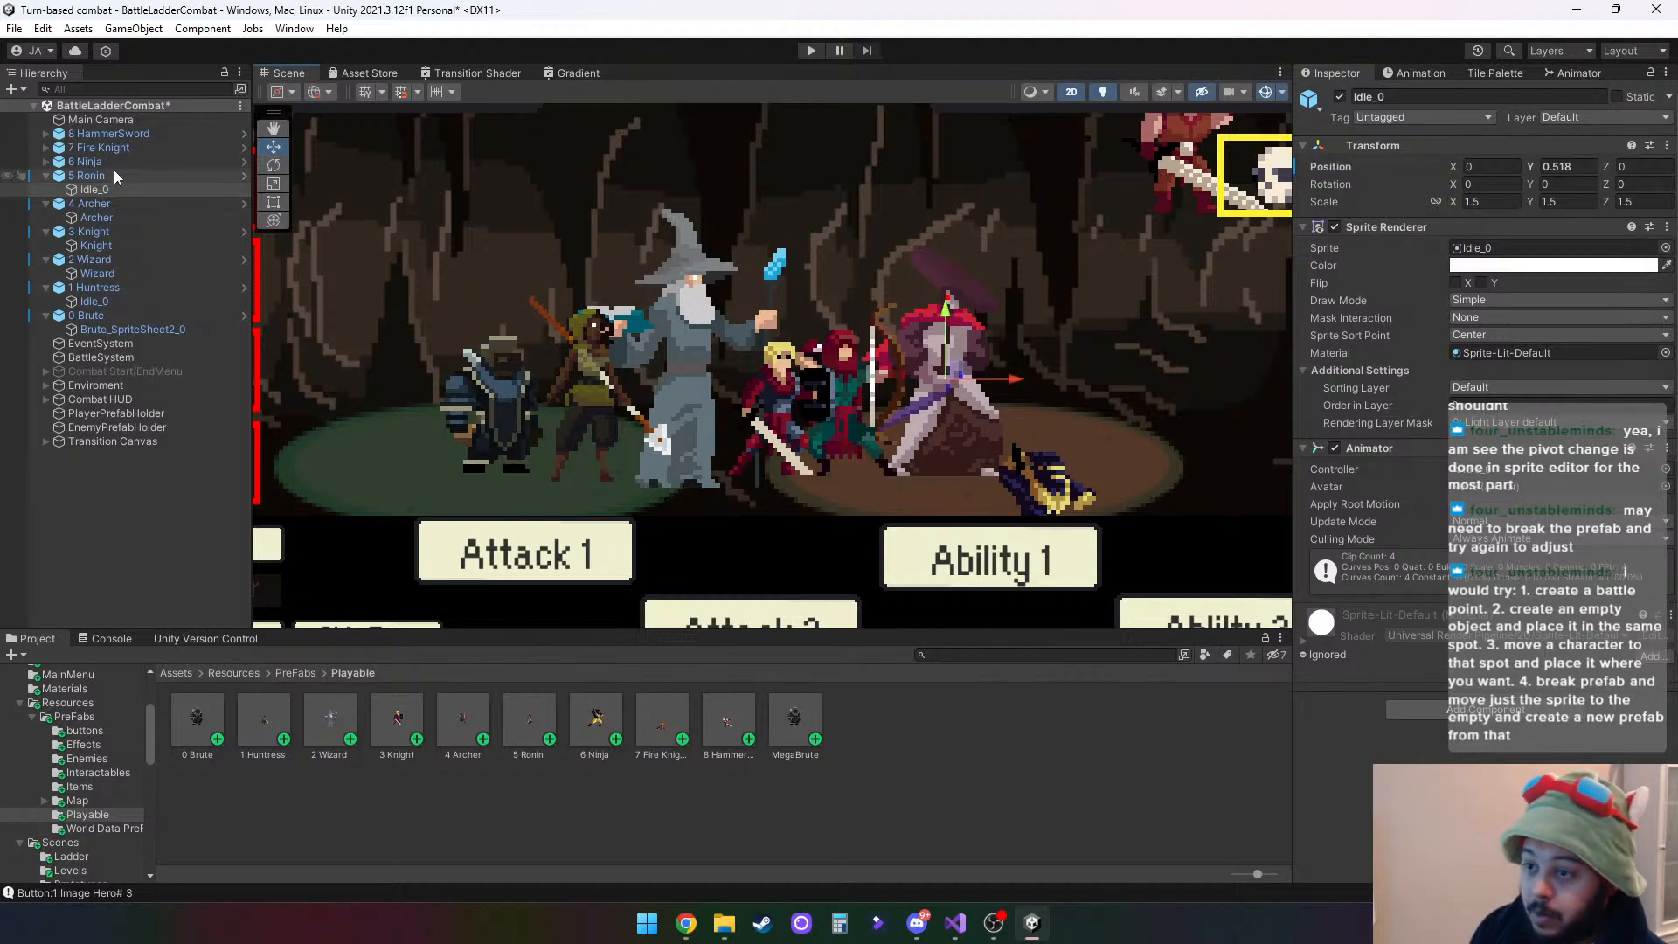
- Raise the spr_RoninIdle_strip_0 child inside 6 Ninja to platform height, at a Y position of about 0.382
left_click(47, 162)
left_click(91, 175)
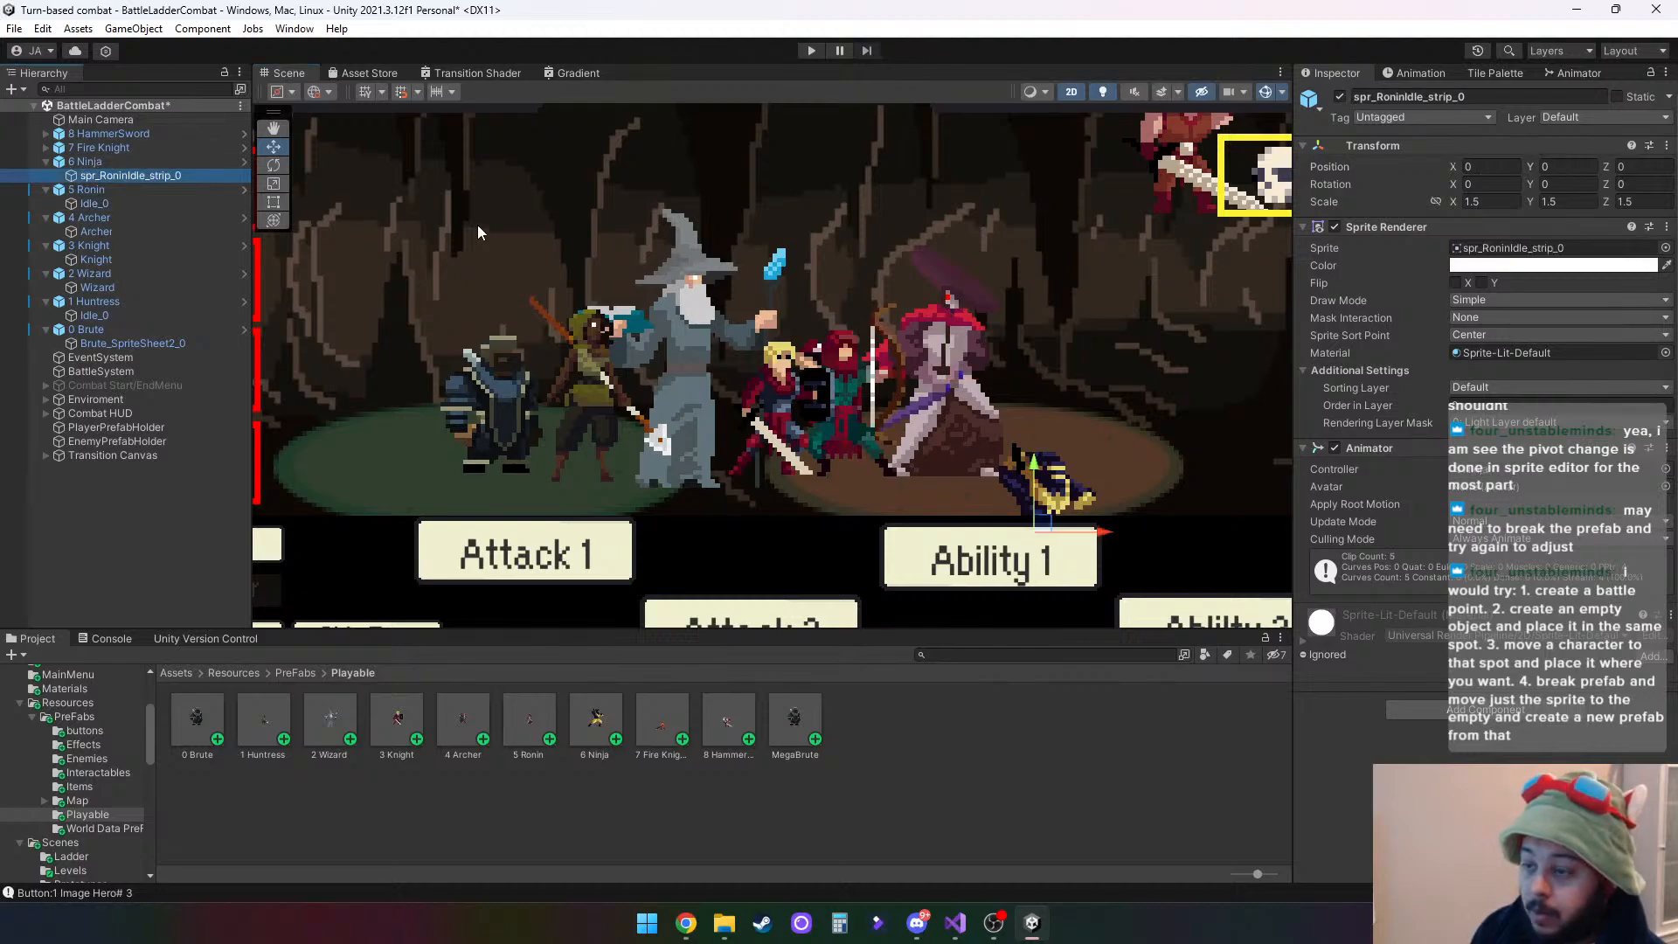
left_click_drag(1033, 460, 1034, 355)
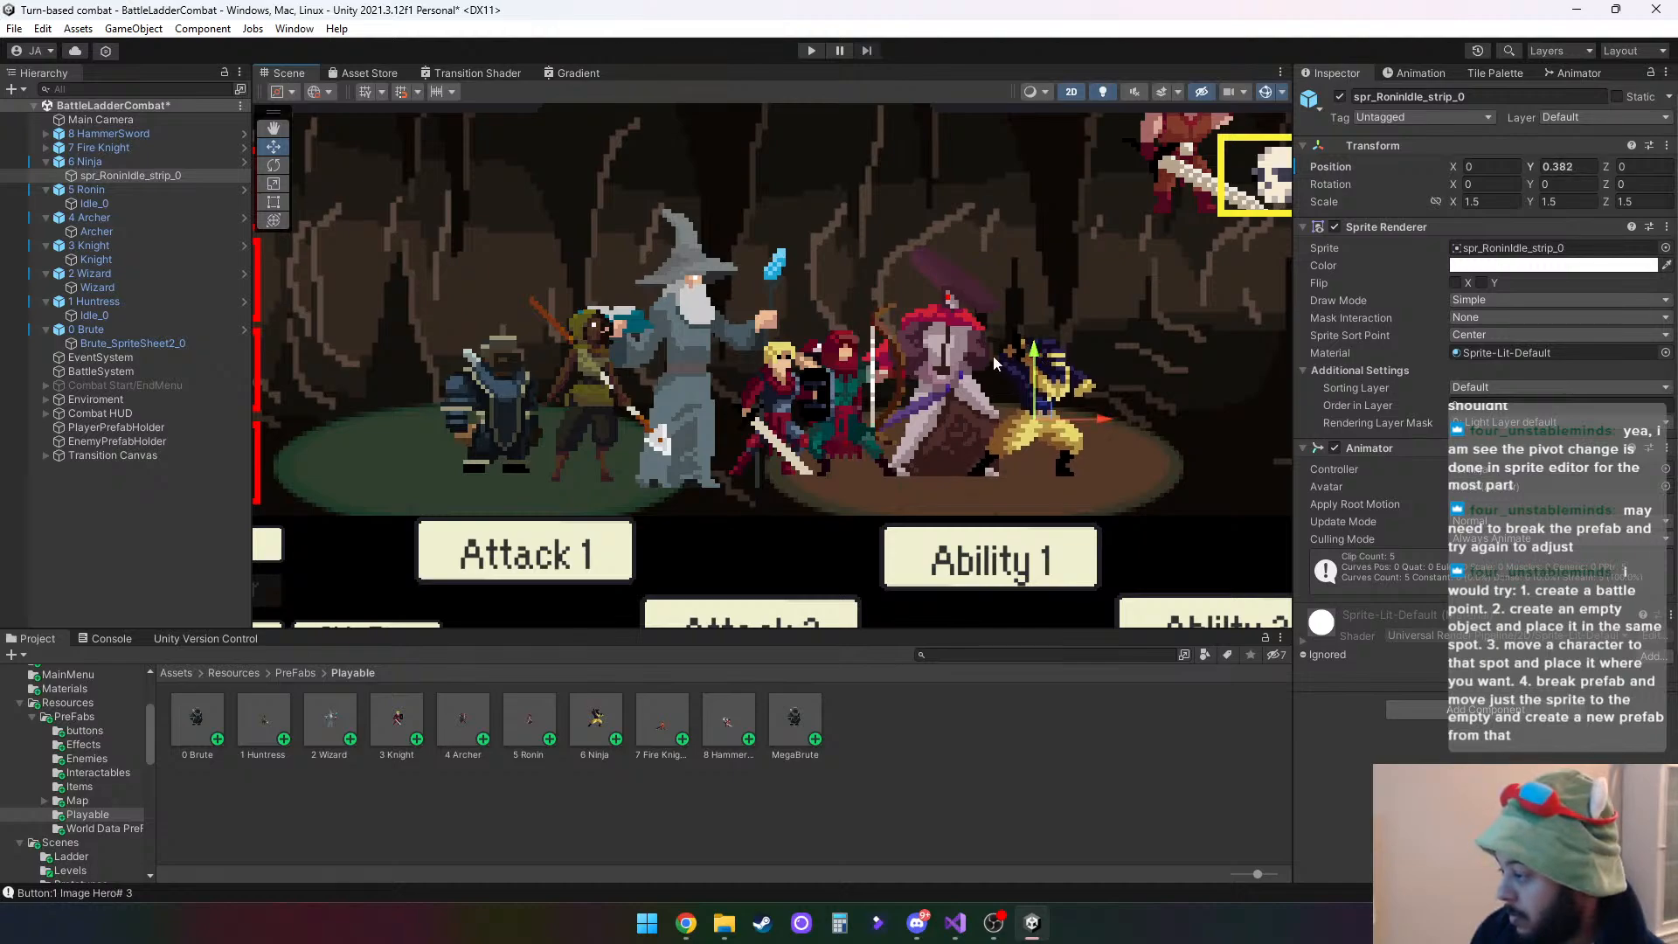
- Lower the FireKnight child inside 7 Fire Knight to stand level with the other heroes, at a Y position of about 1.132
left_click(45, 148)
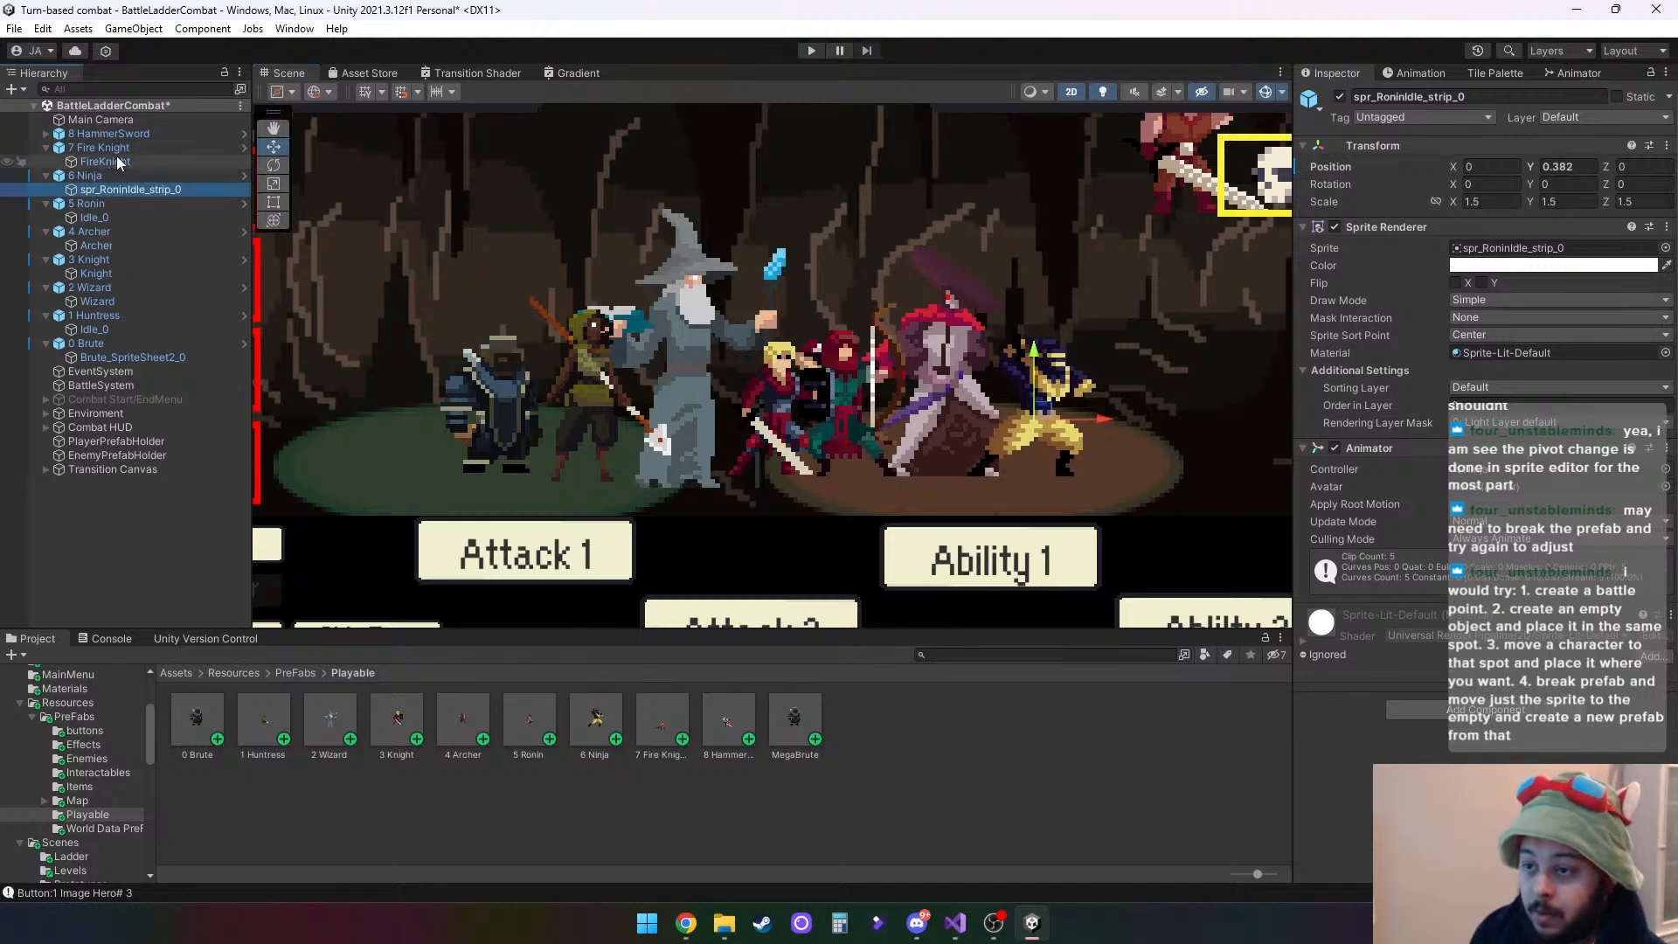
left_click(118, 160)
middle_click_drag(1178, 311, 930, 292)
scroll(929, 292, "down", 5)
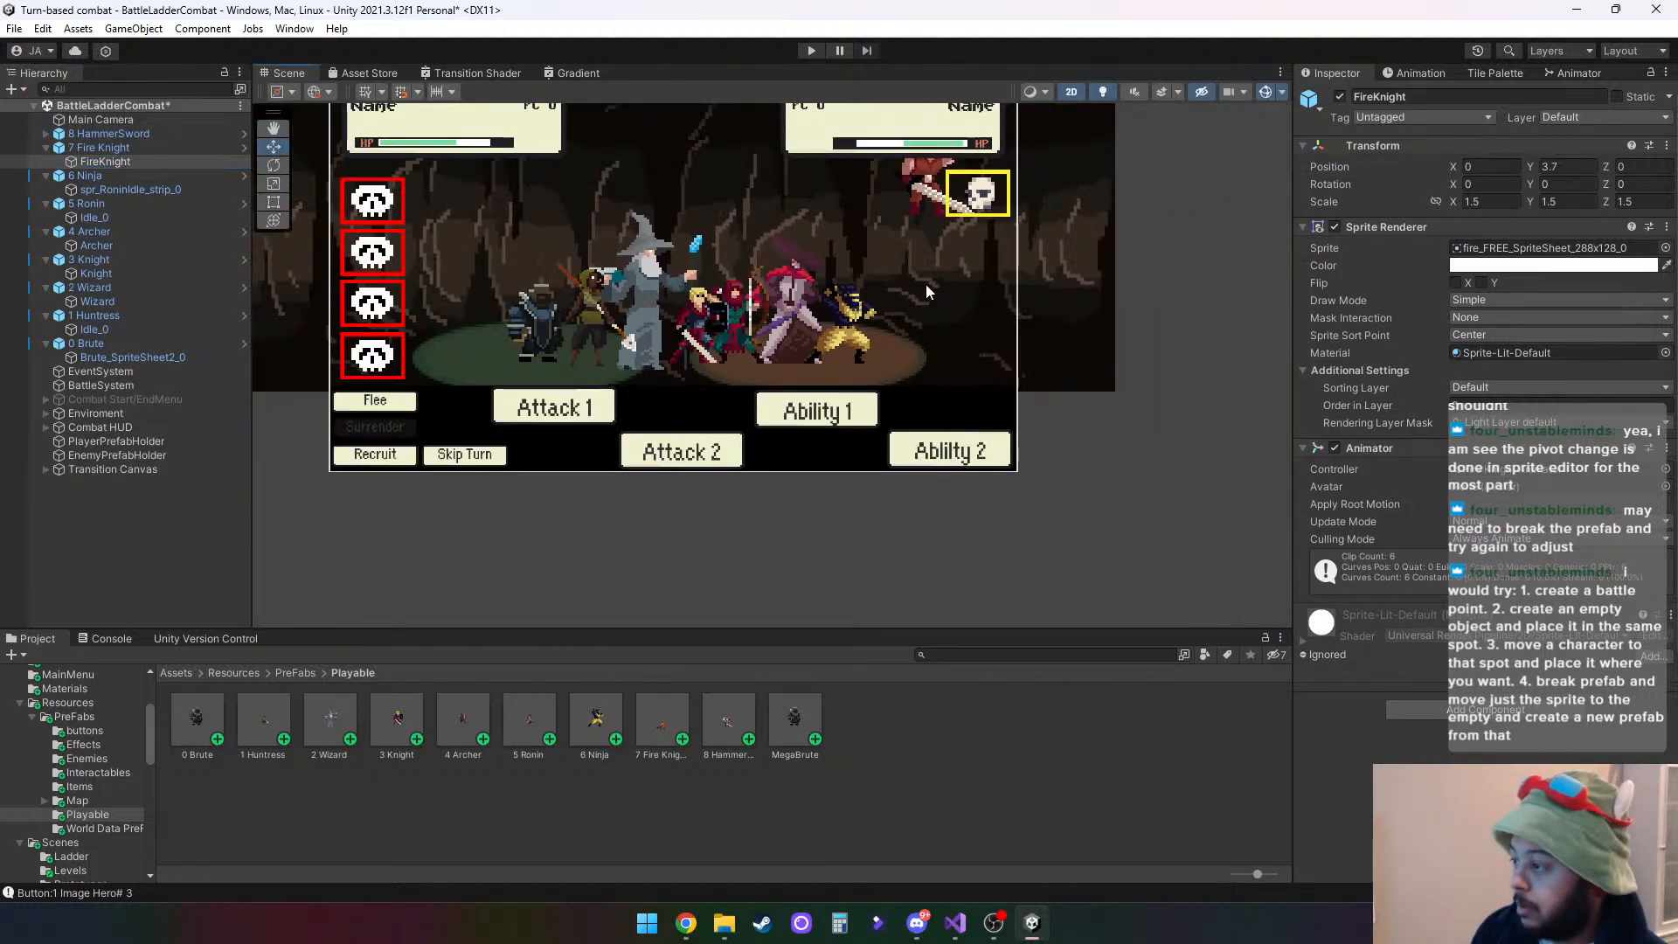
scroll(922, 451, "down", 1)
middle_click_drag(922, 451, 852, 351)
scroll(858, 353, "down", 3)
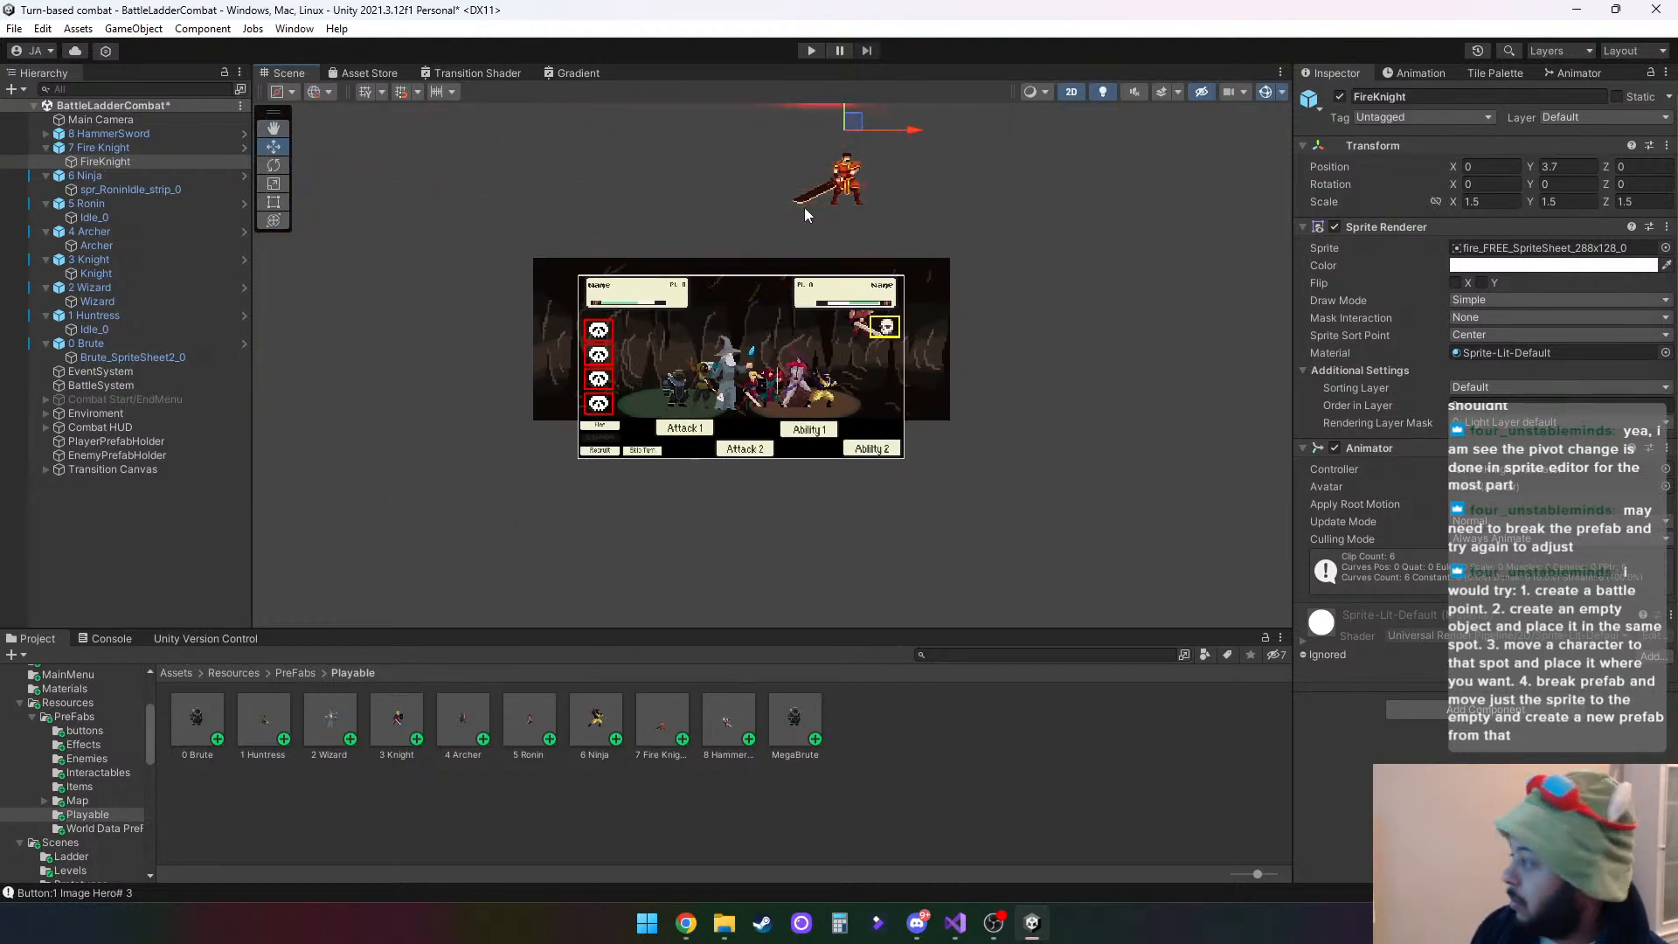
scroll(914, 171, "down", 1)
middle_click_drag(932, 161, 928, 266)
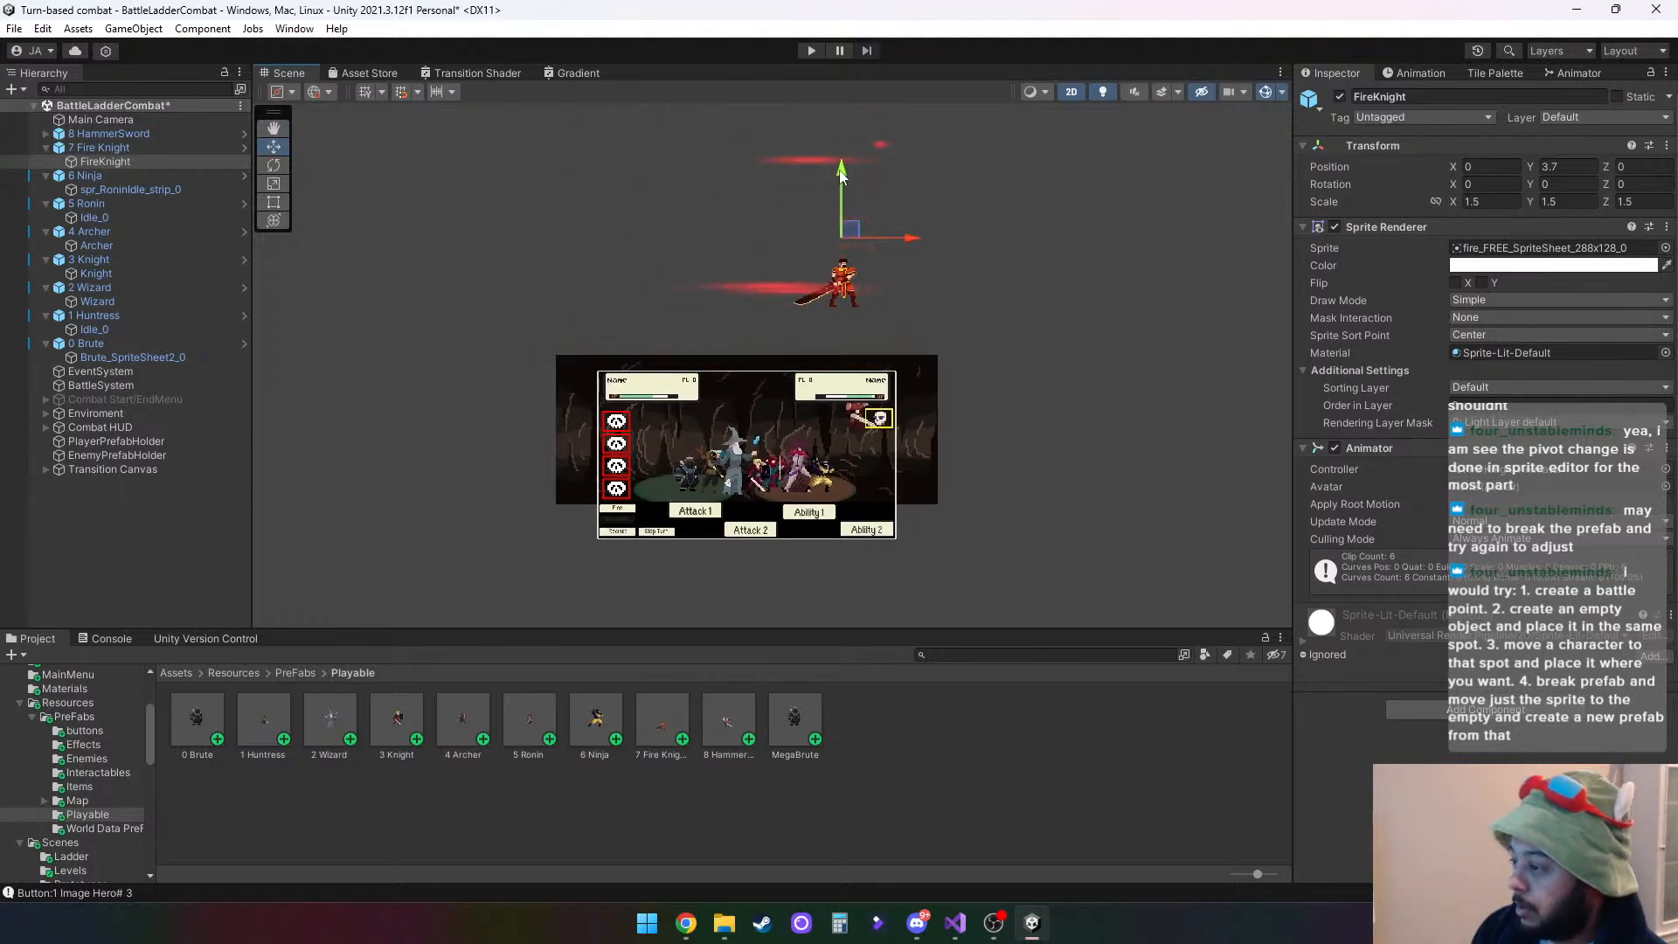
left_click_drag(844, 166, 867, 354)
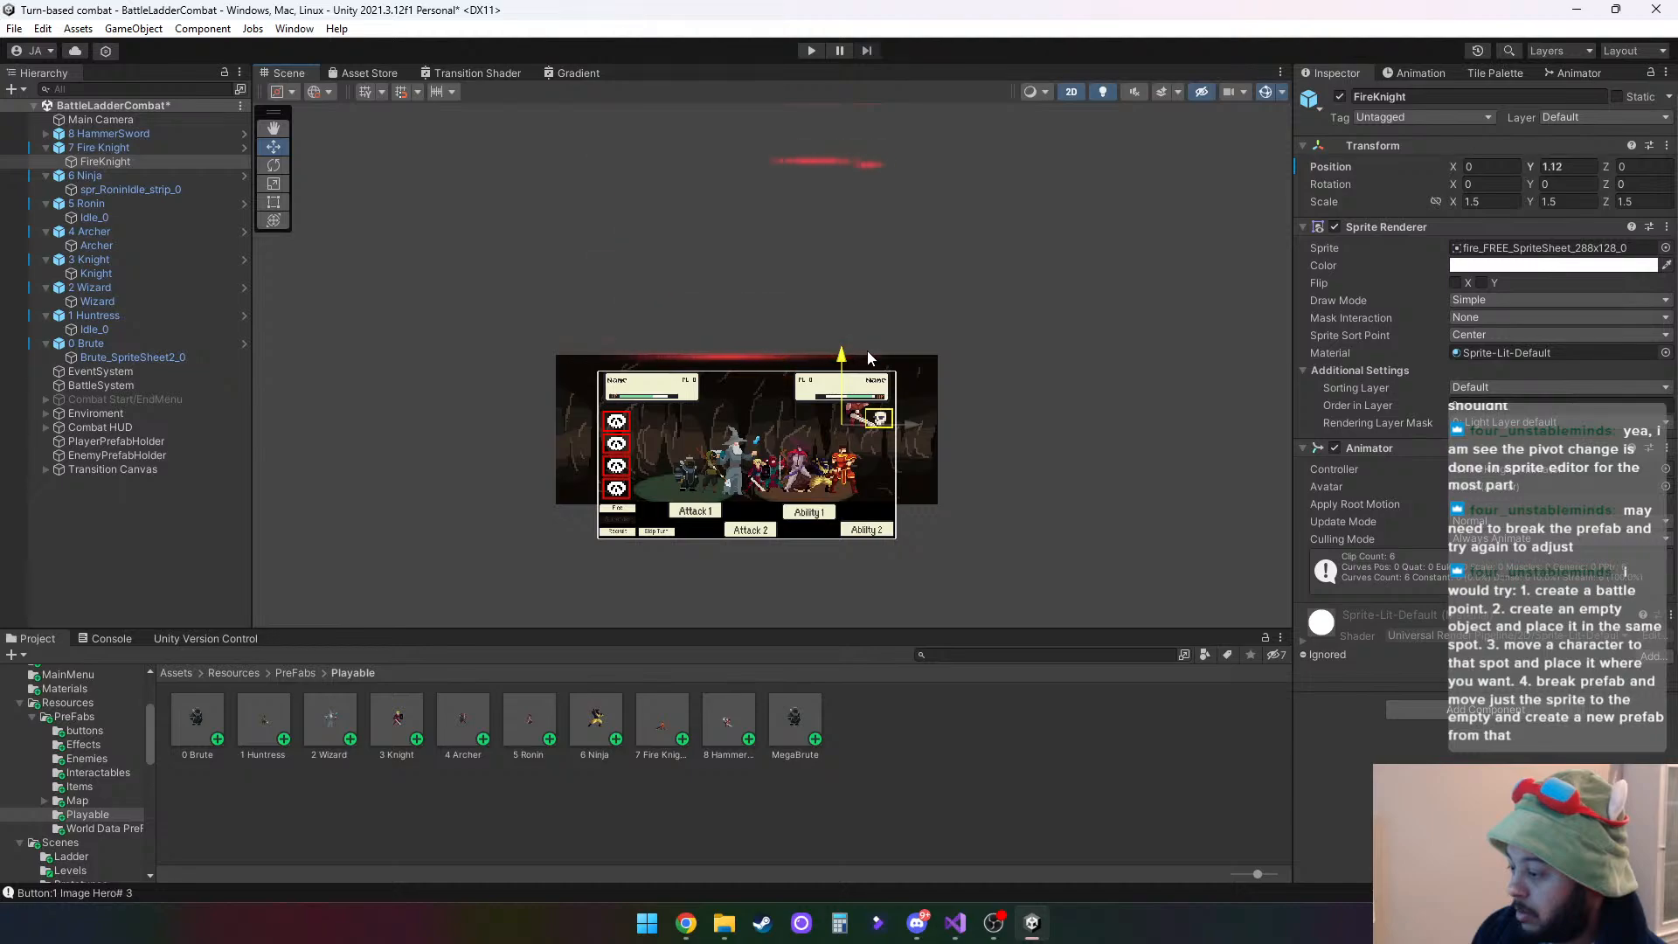
scroll(867, 349, "up", 6)
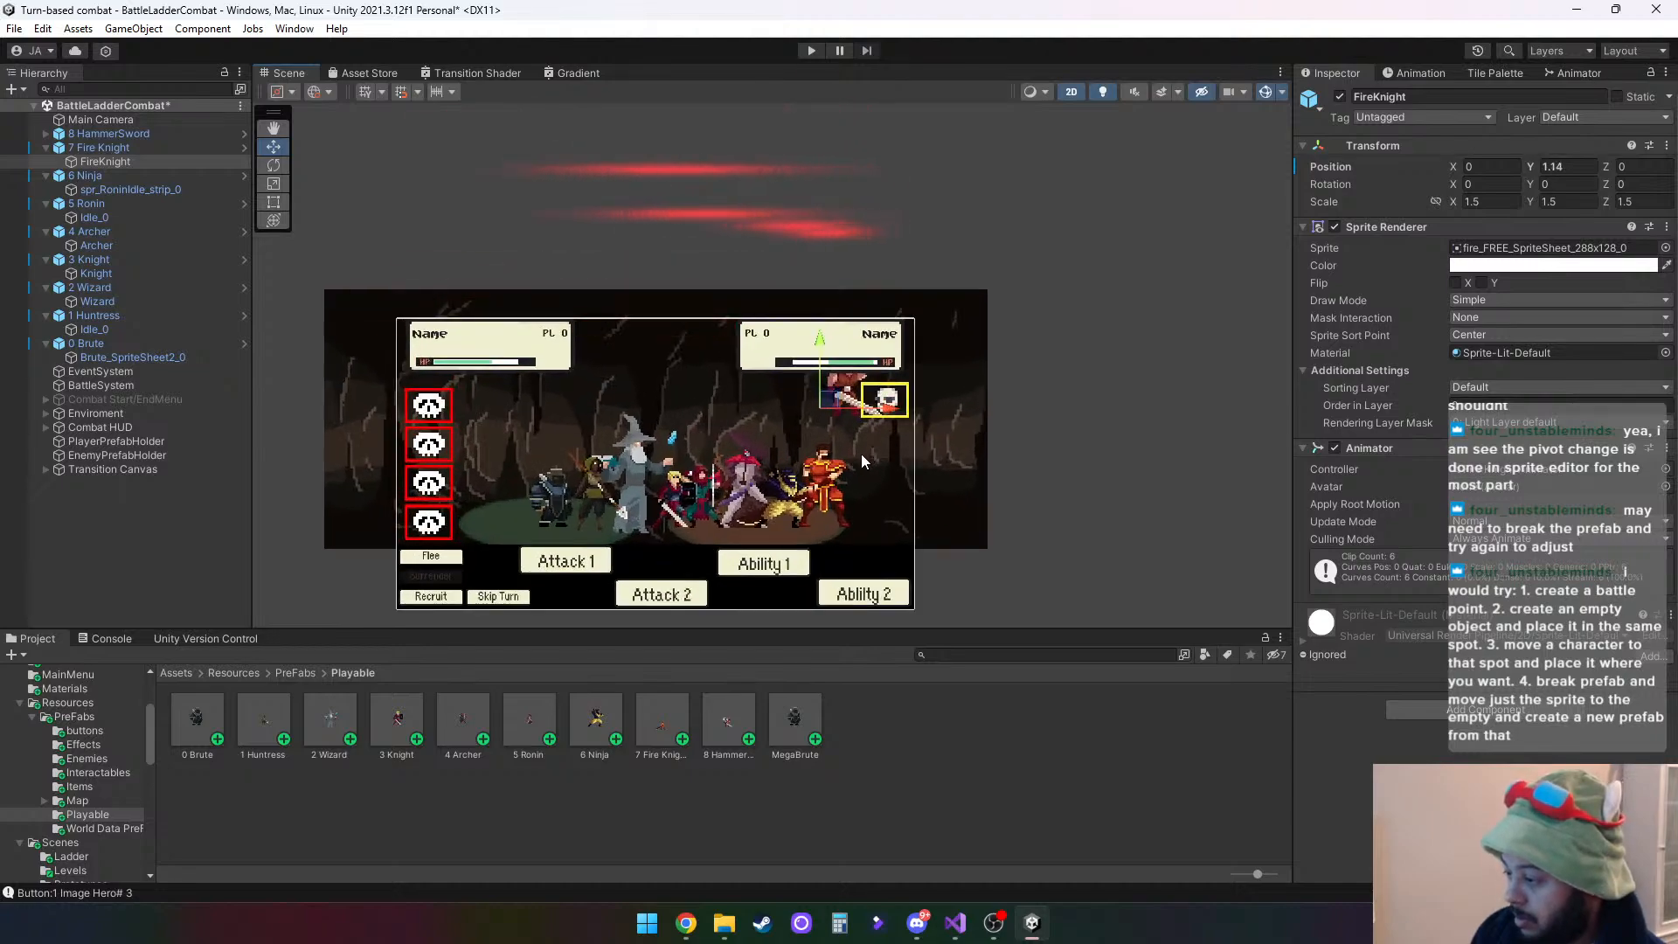
scroll(869, 344, "up", 2)
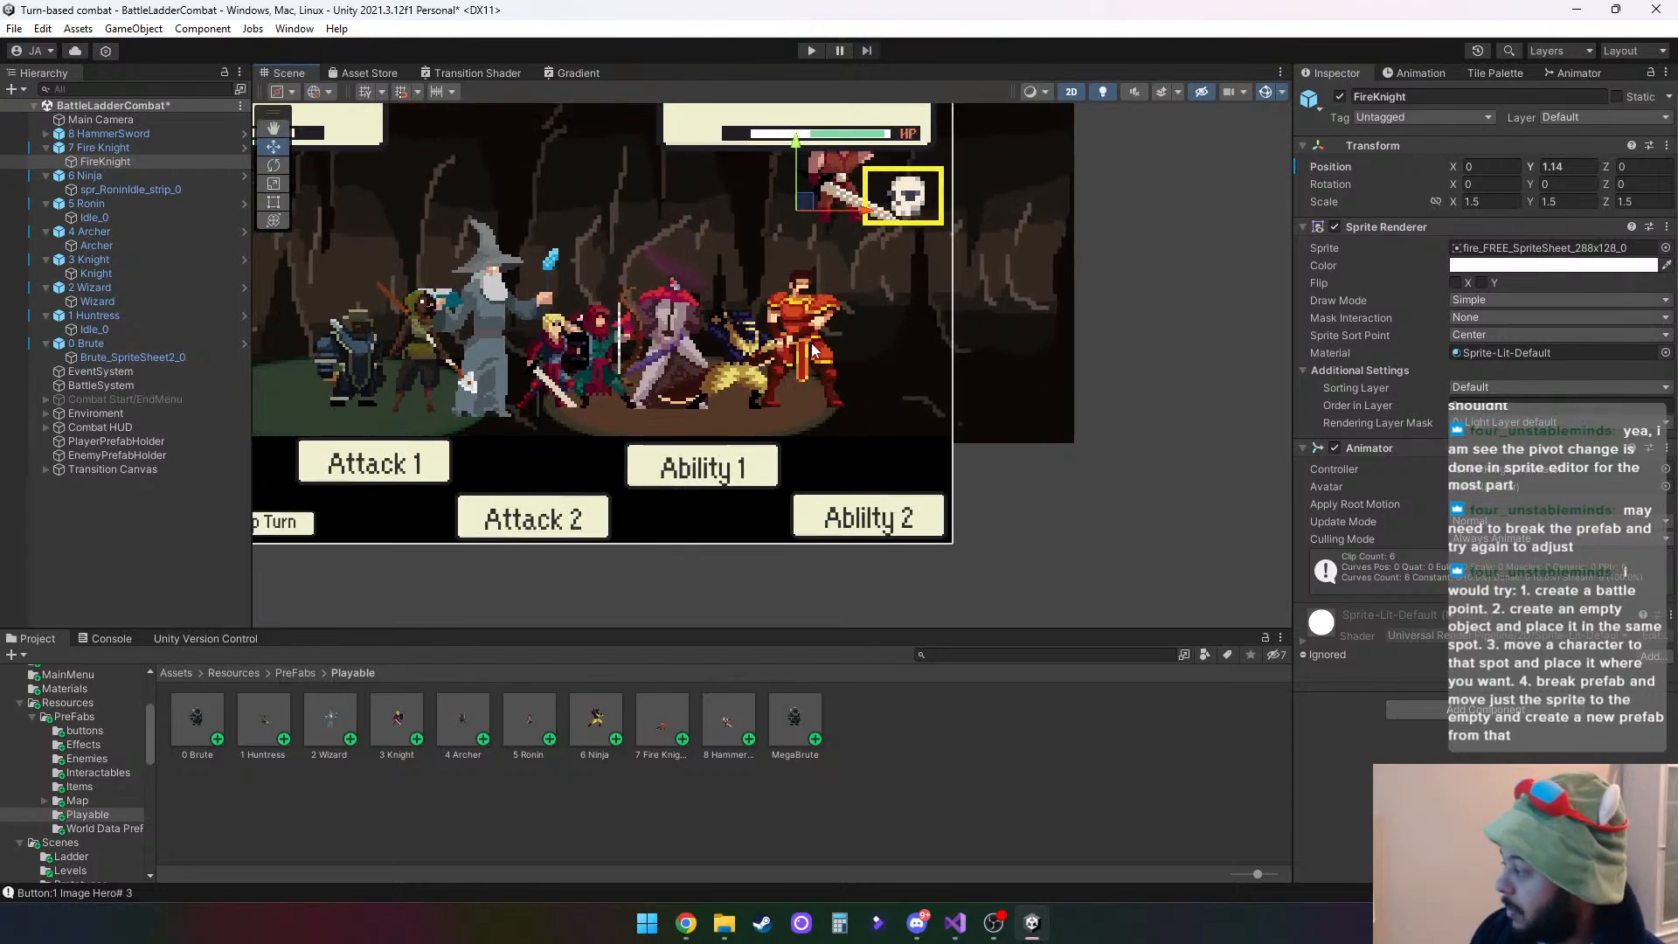
left_click_drag(794, 142, 799, 150)
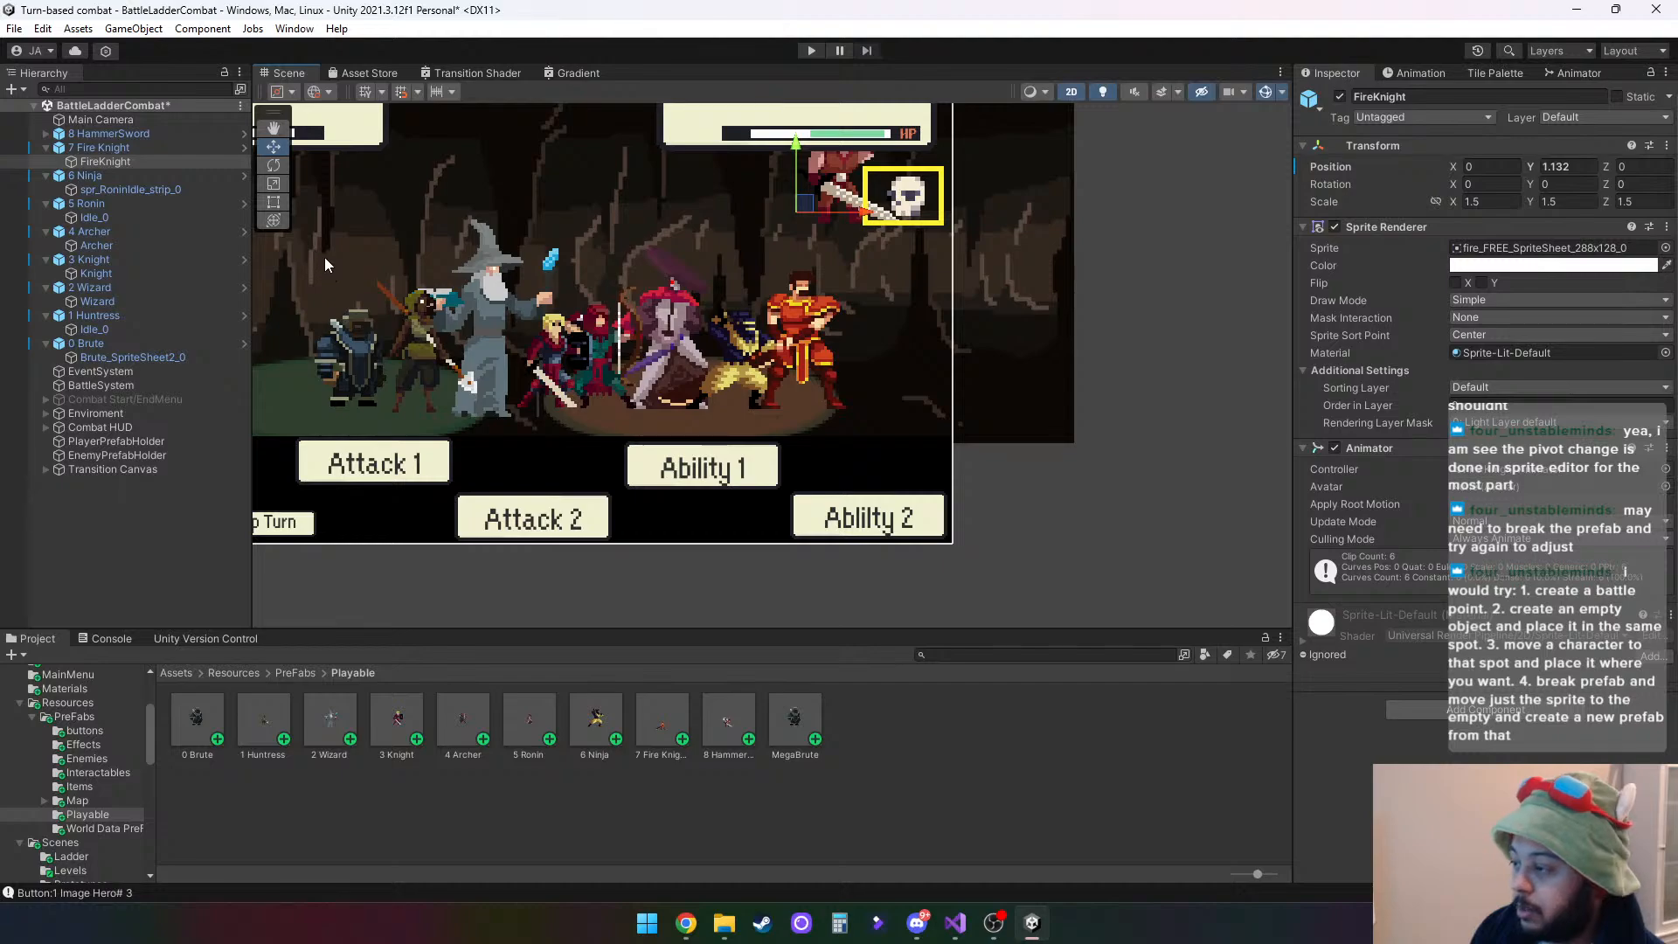
- Lower the spr_Idle_strip_0 child inside 8 HammerSword to stand level with the other heroes, at a Y position of about 0.607
left_click(46, 134)
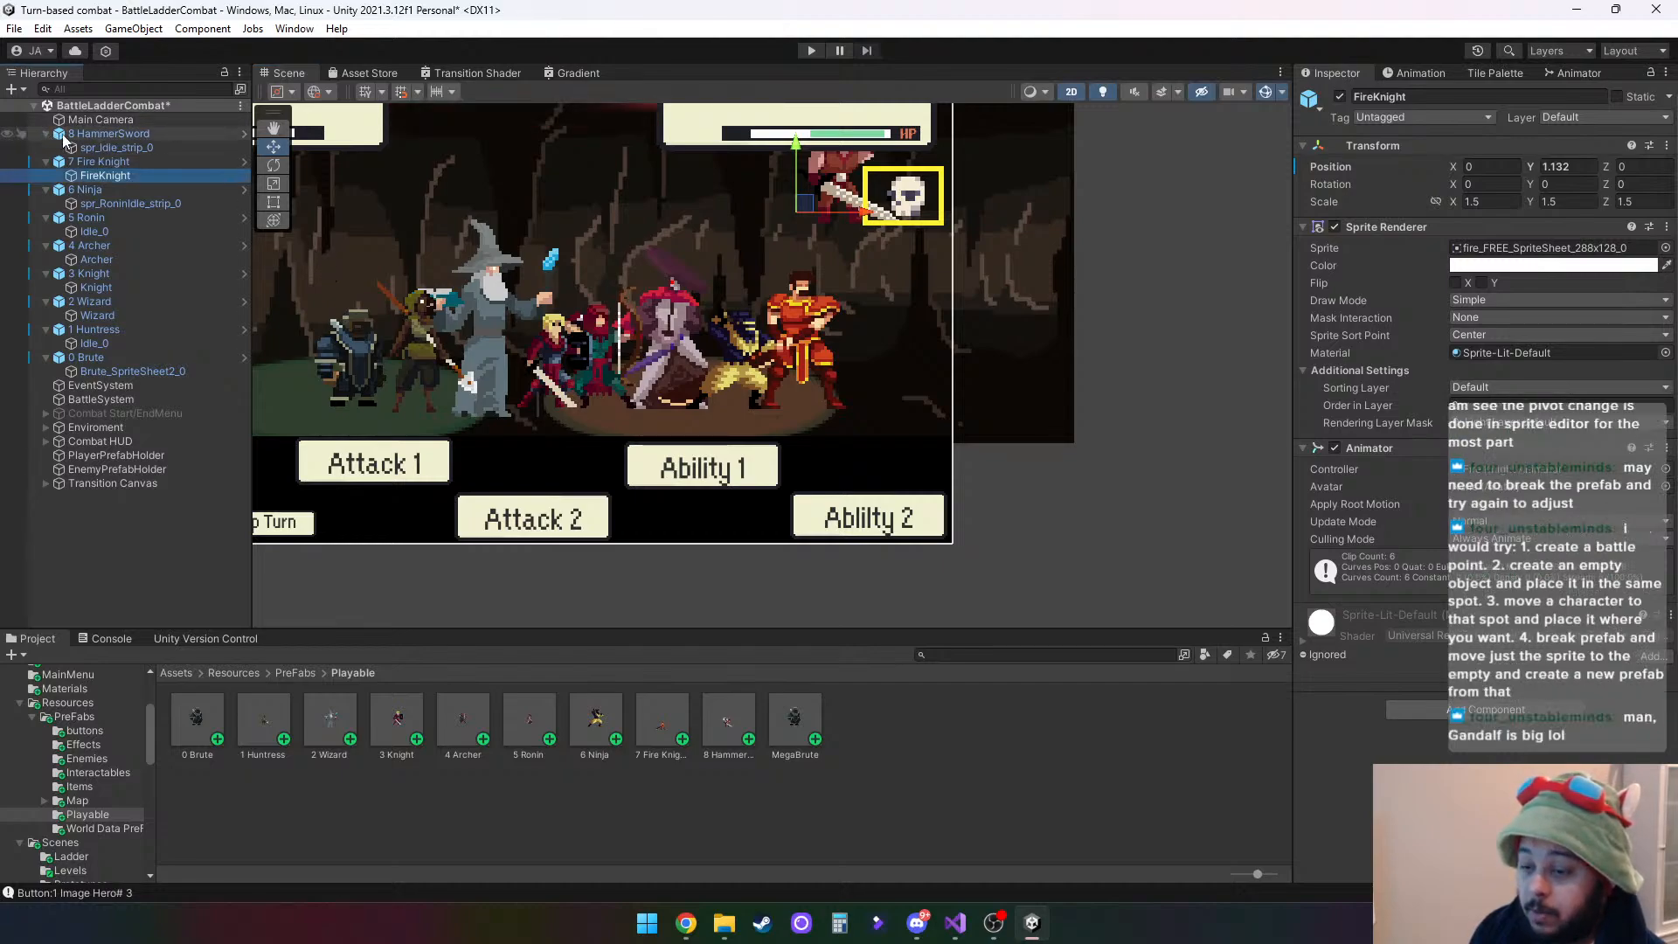
left_click(118, 148)
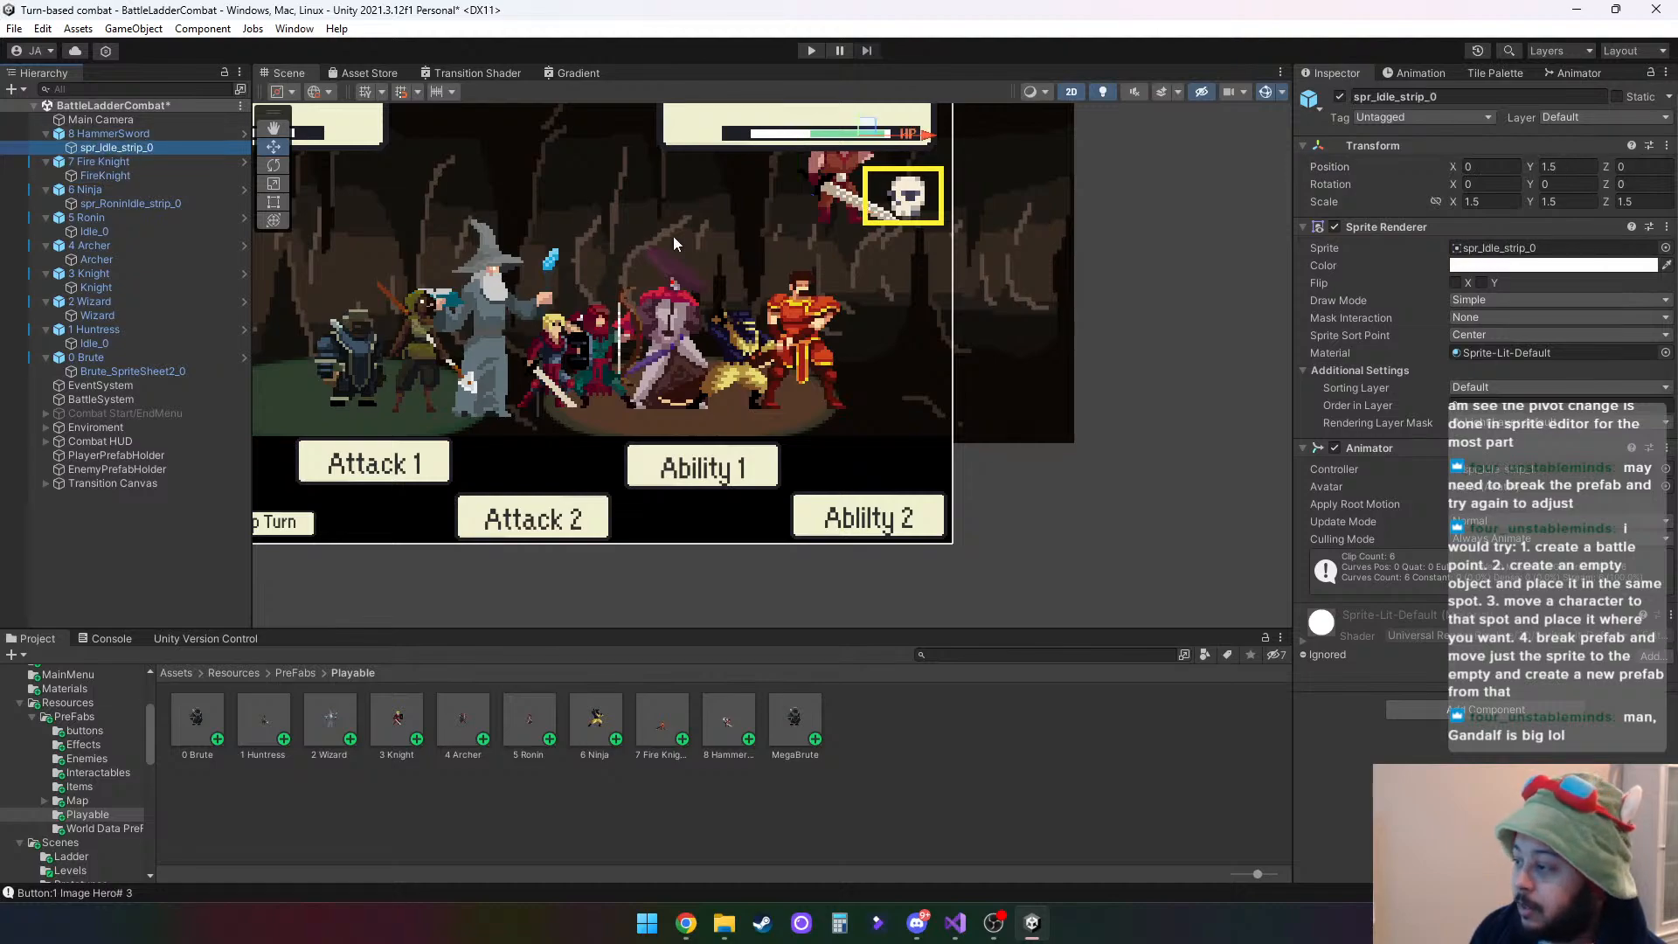
scroll(803, 233, "down", 1)
scroll(773, 212, "down", 1)
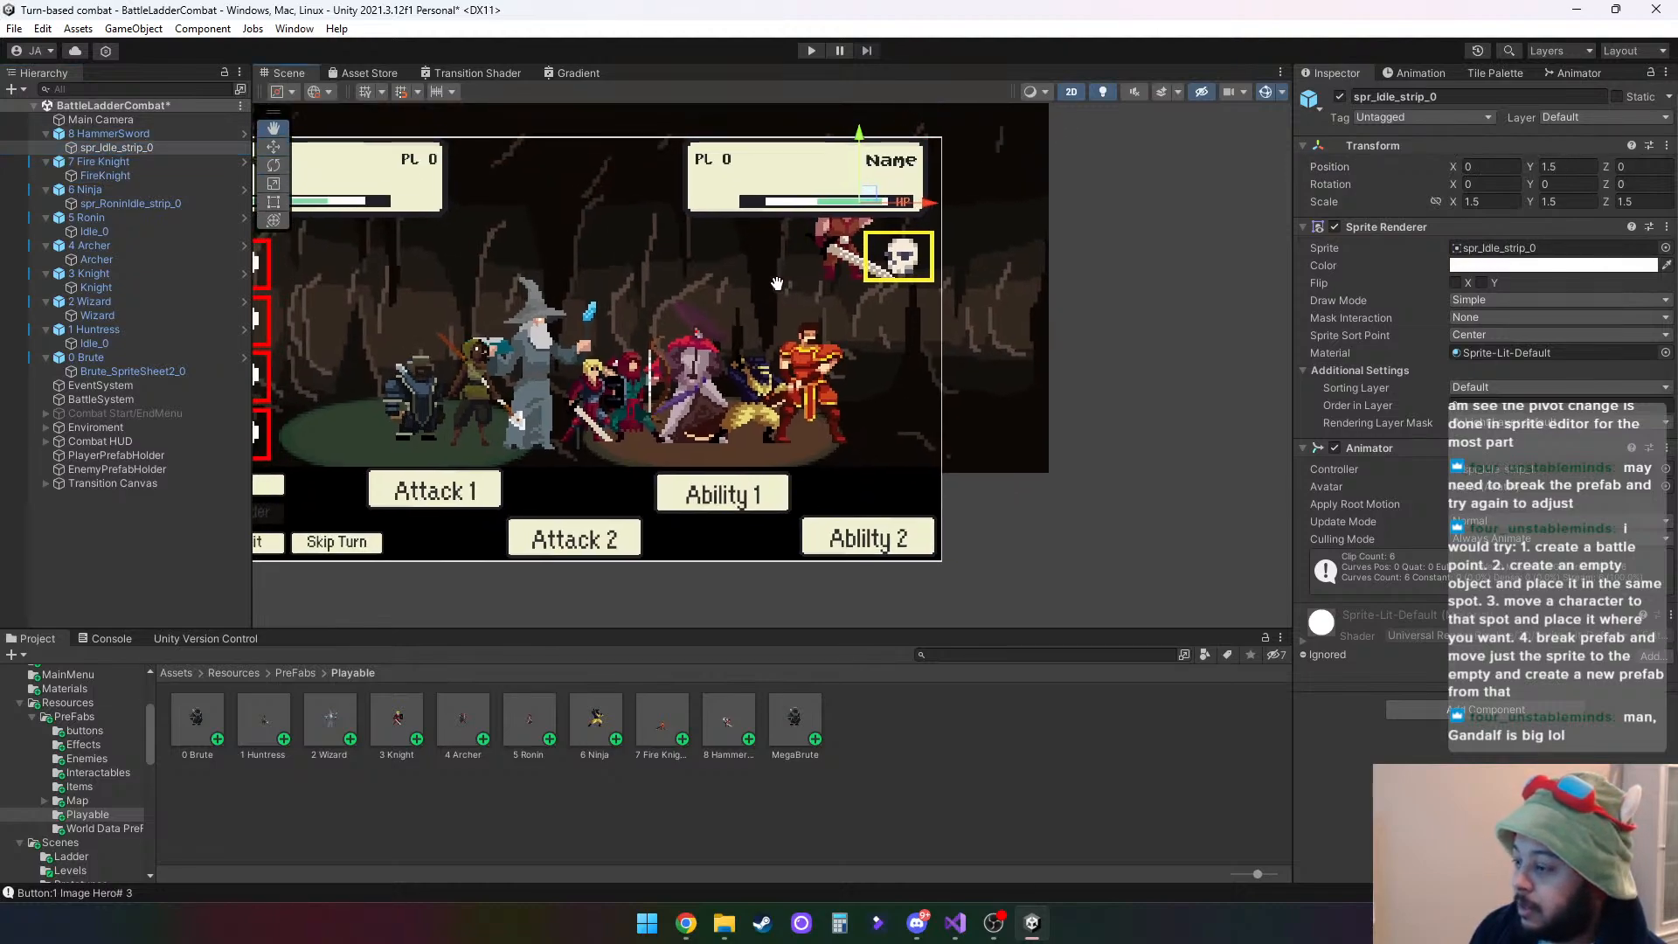
left_click_drag(858, 139, 879, 298)
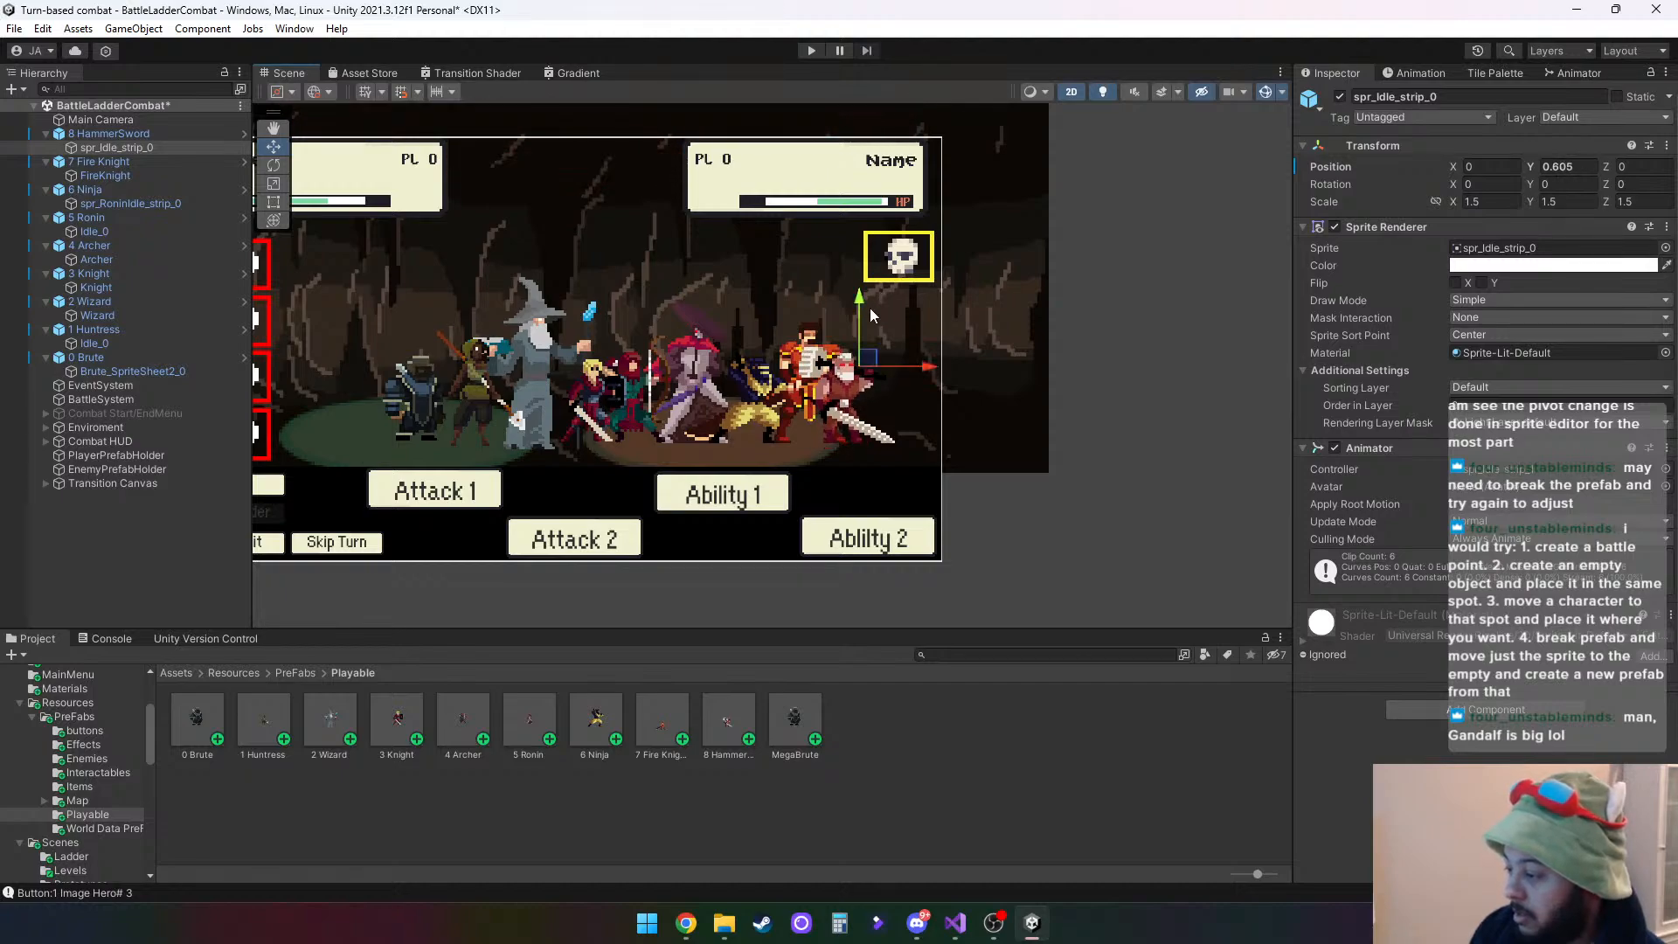
scroll(869, 308, "up", 1)
scroll(841, 324, "up", 2)
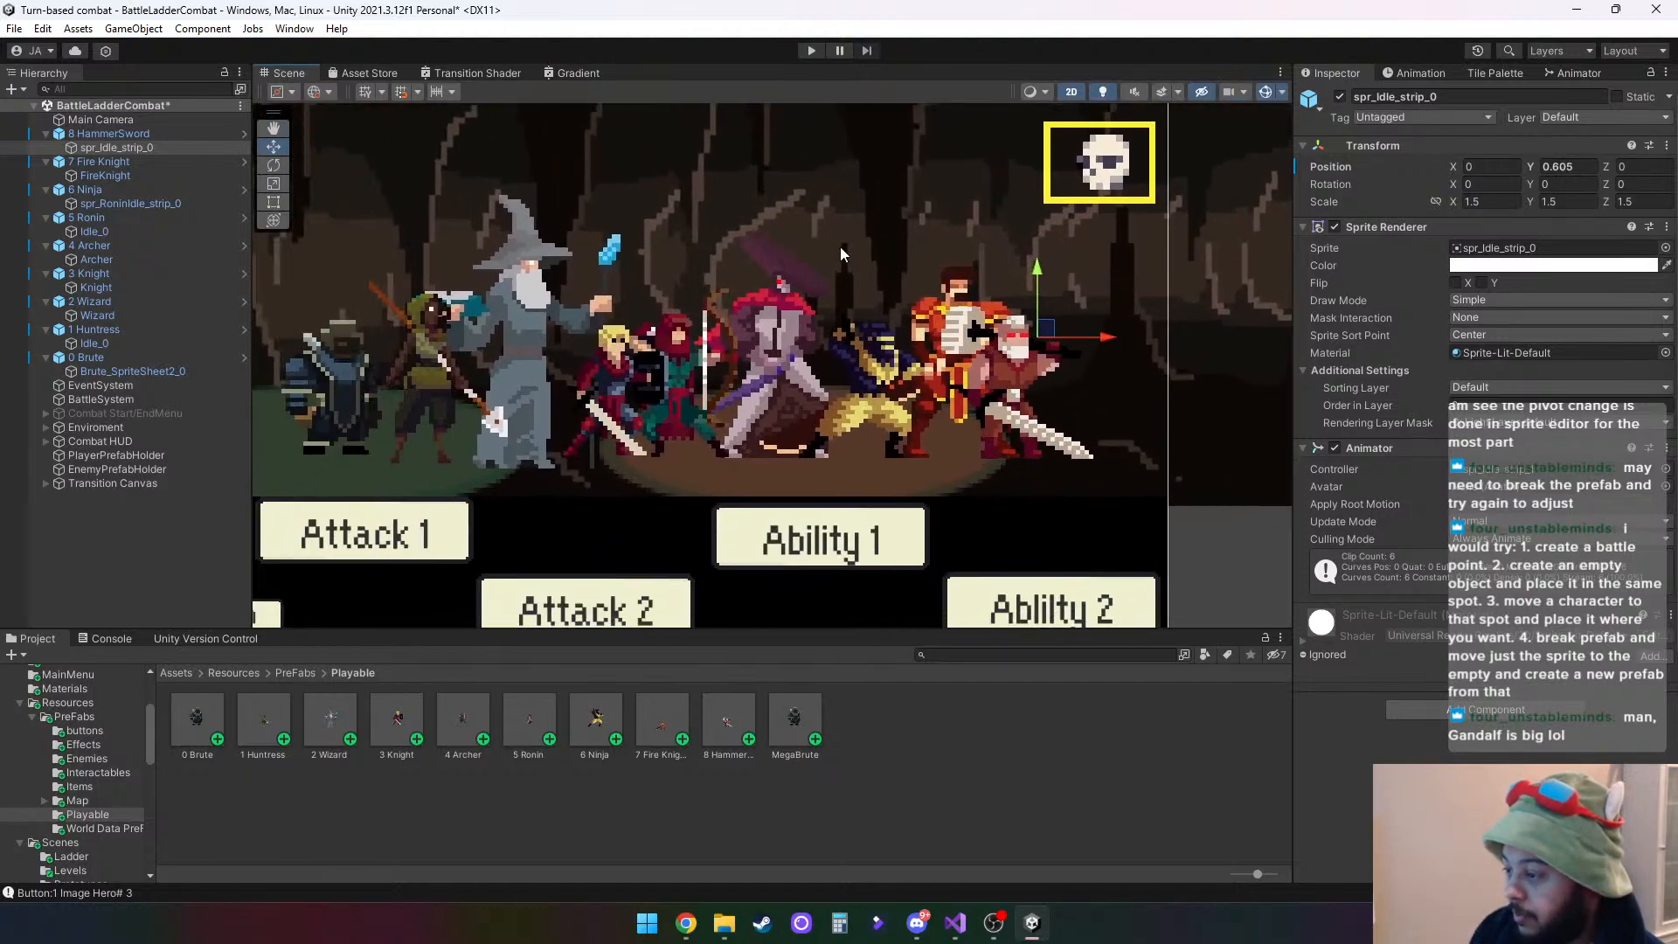
scroll(983, 337, "up", 1)
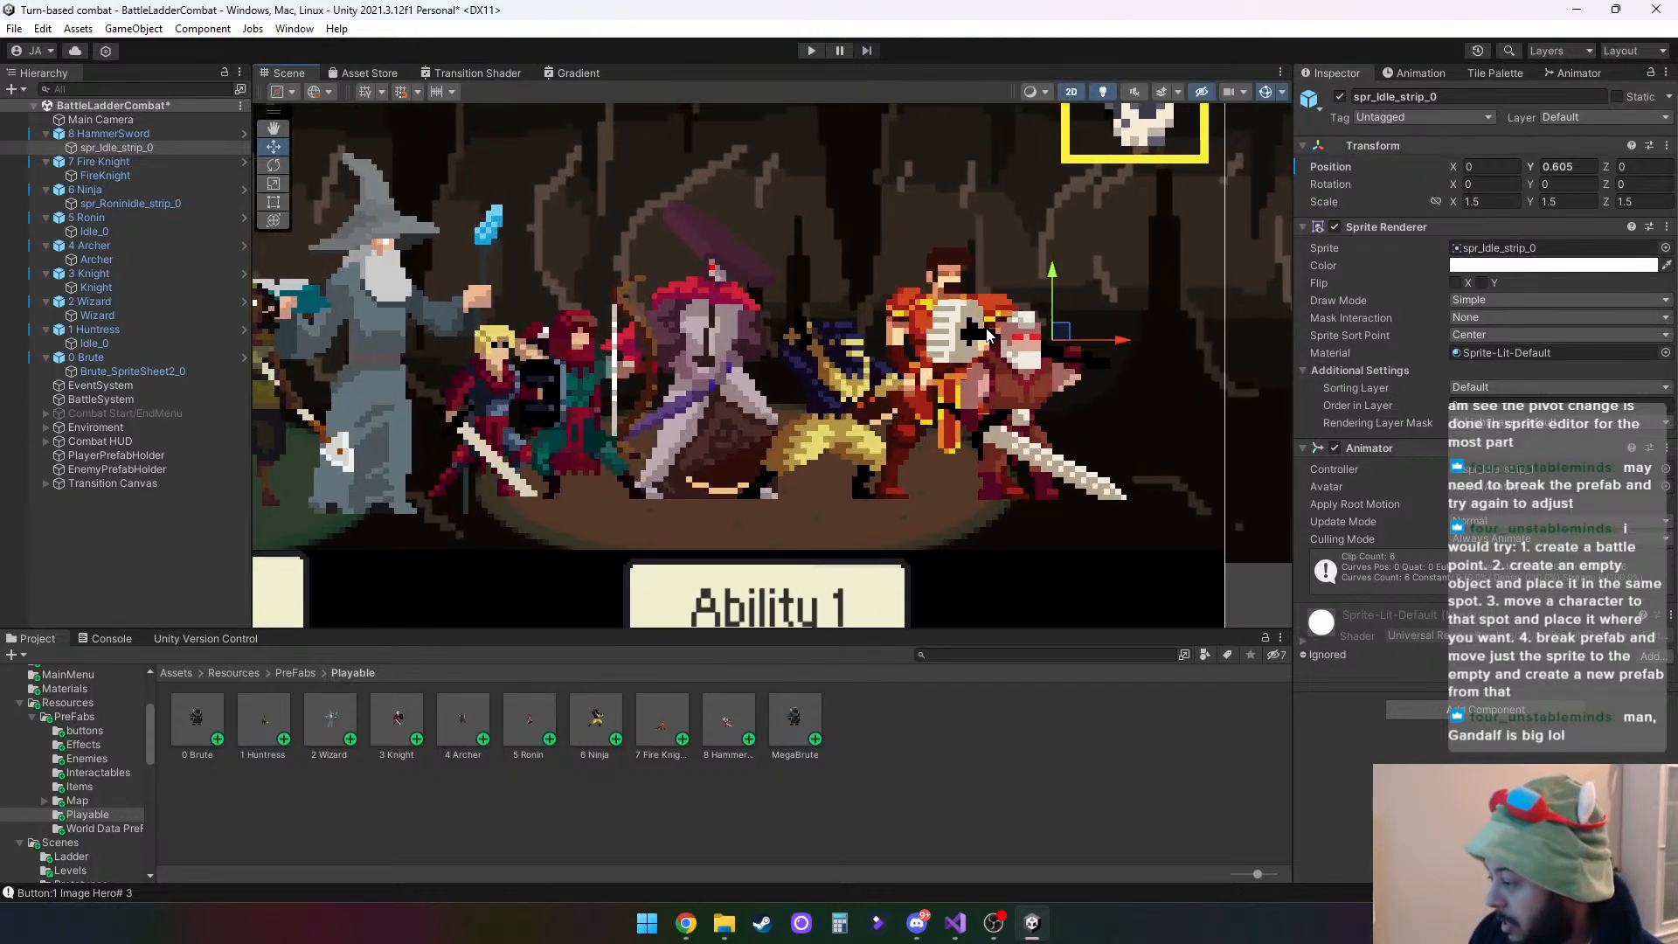
left_click_drag(1053, 278, 1053, 278)
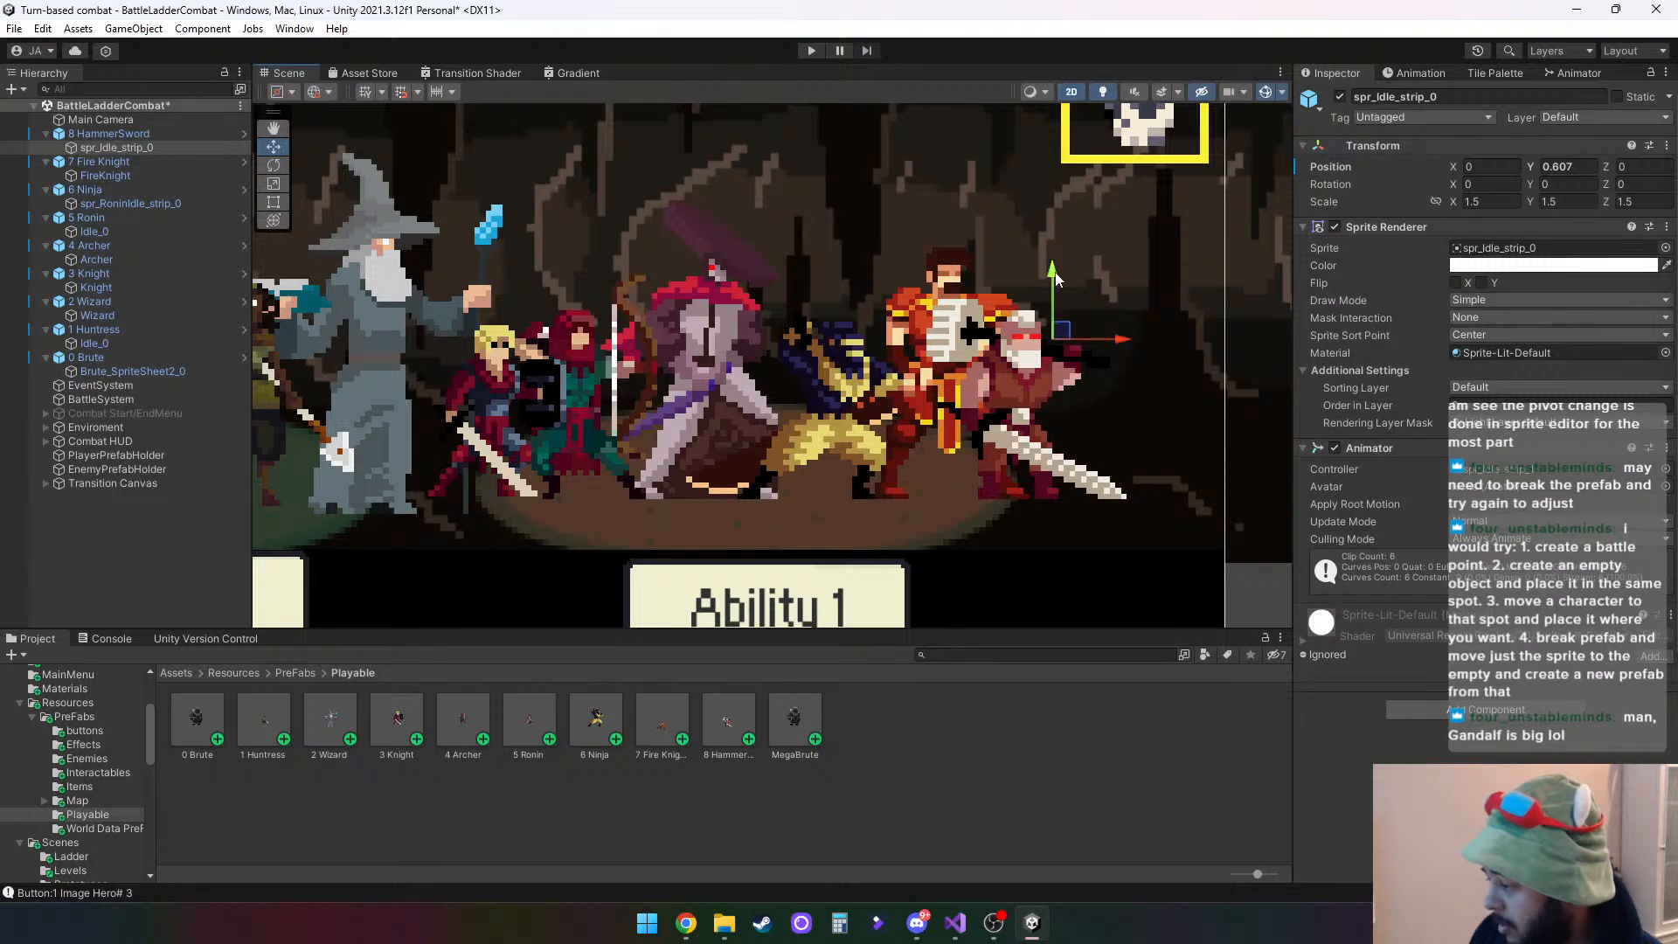
- Collapse all hero parents in the hierarchy, from 8 HammerSword to 0 Brute, rechecking the HammerSword child sprite's transform
scroll(874, 411, "down", 5)
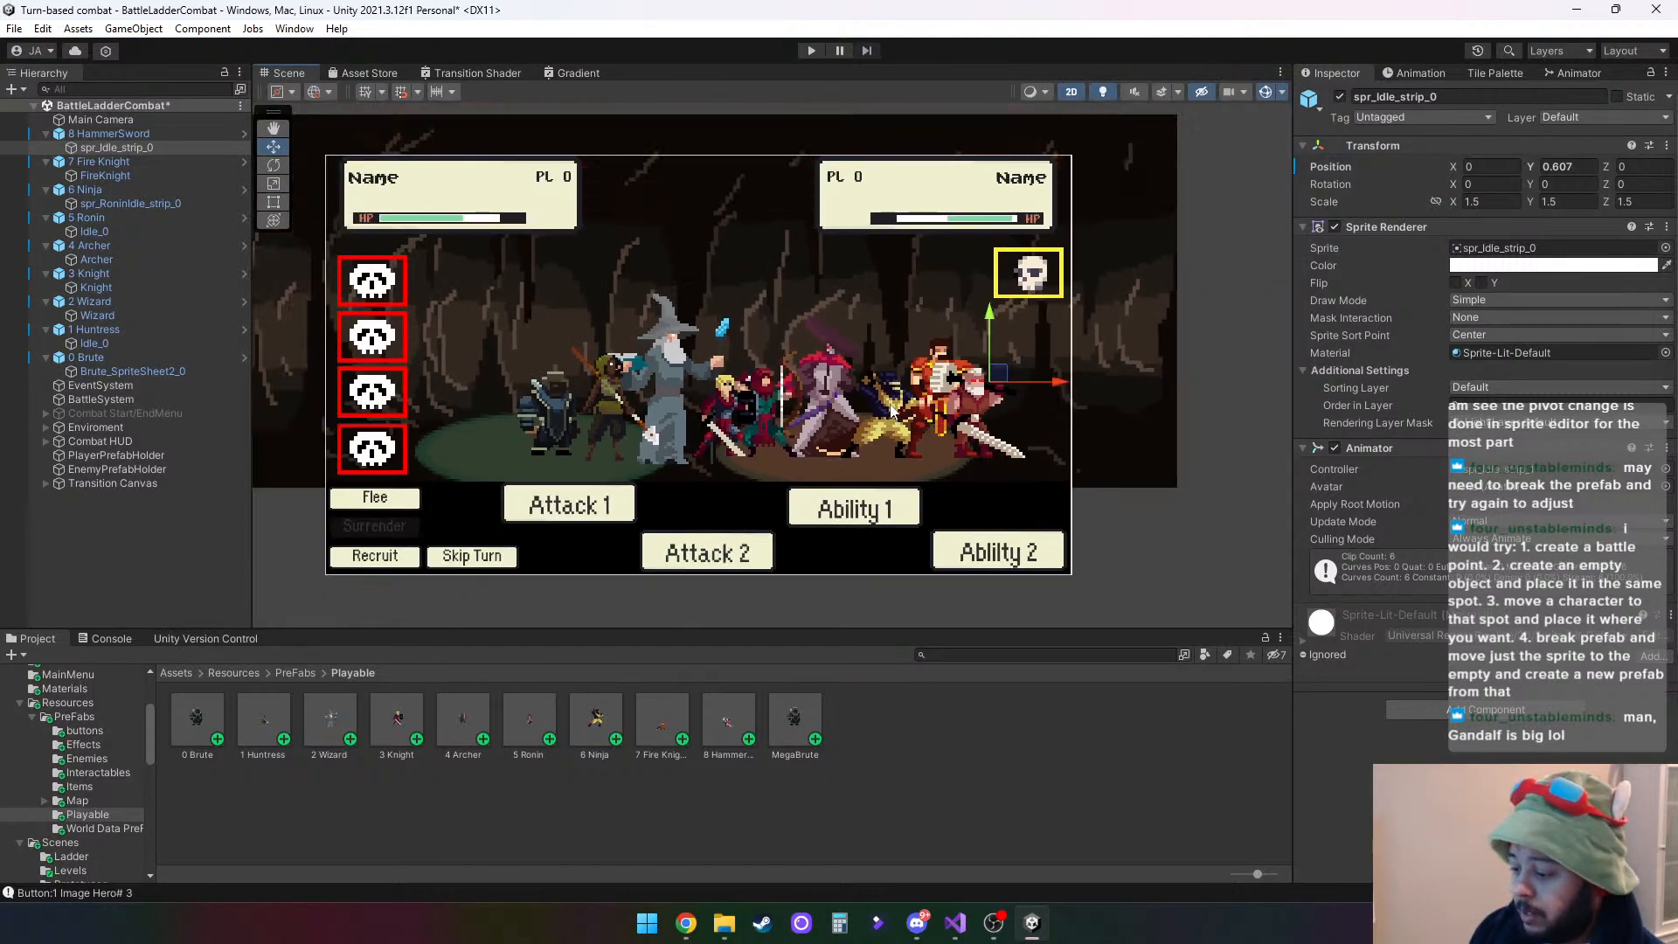
left_click(45, 134)
left_click(46, 148)
left_click(48, 163)
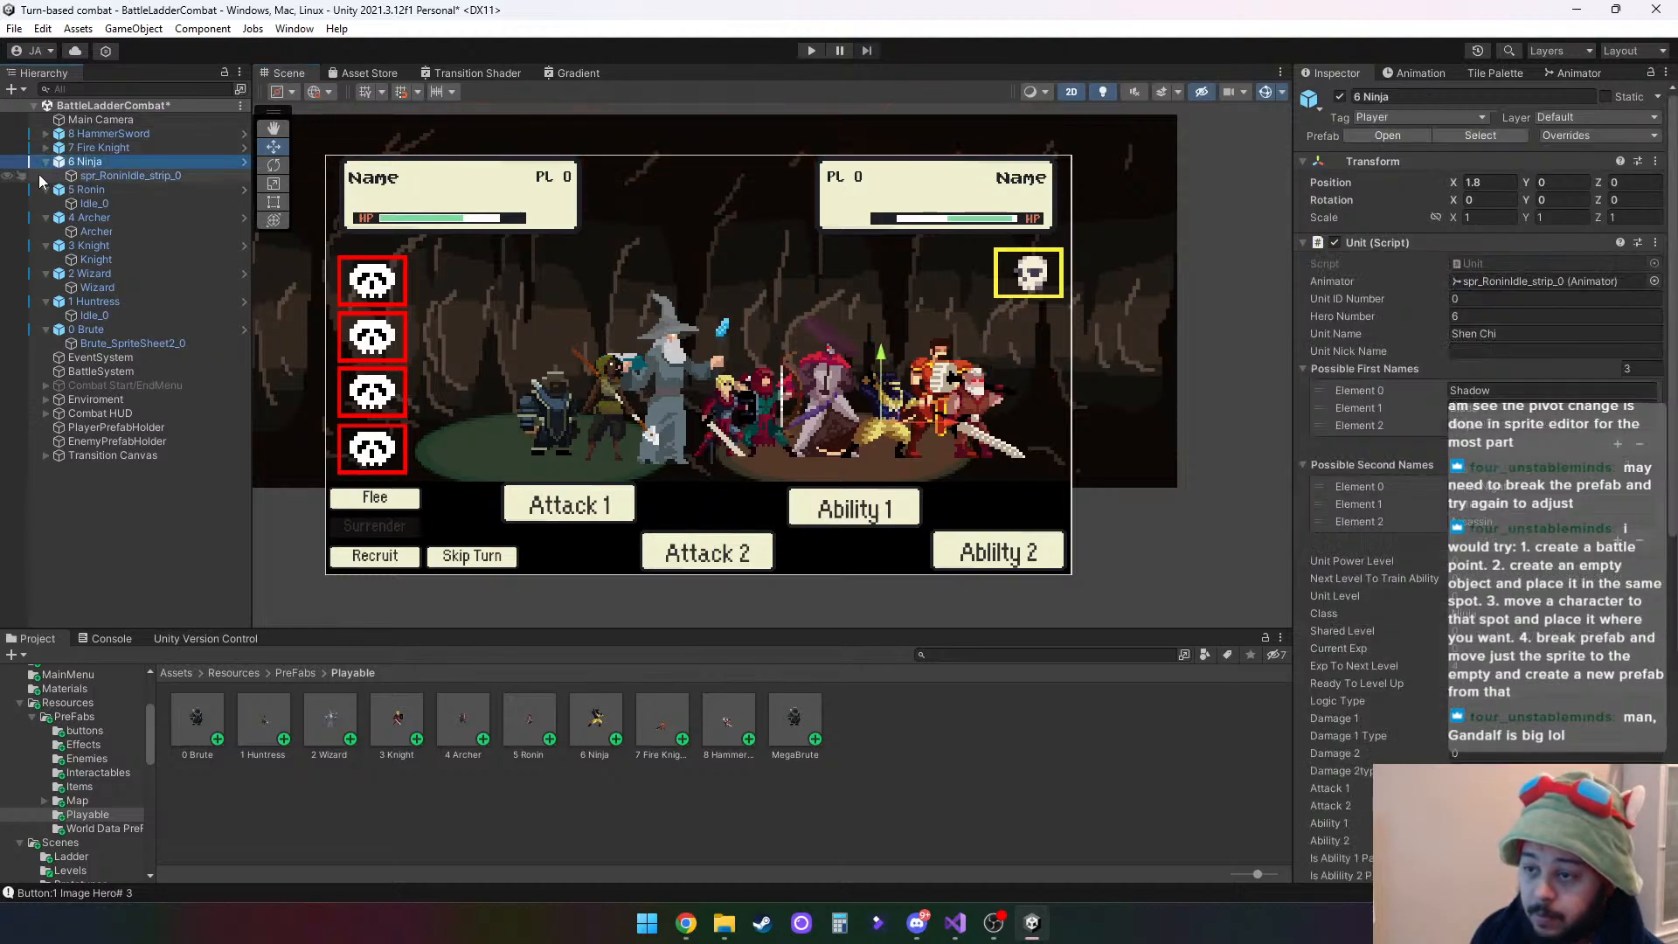
left_click(46, 162)
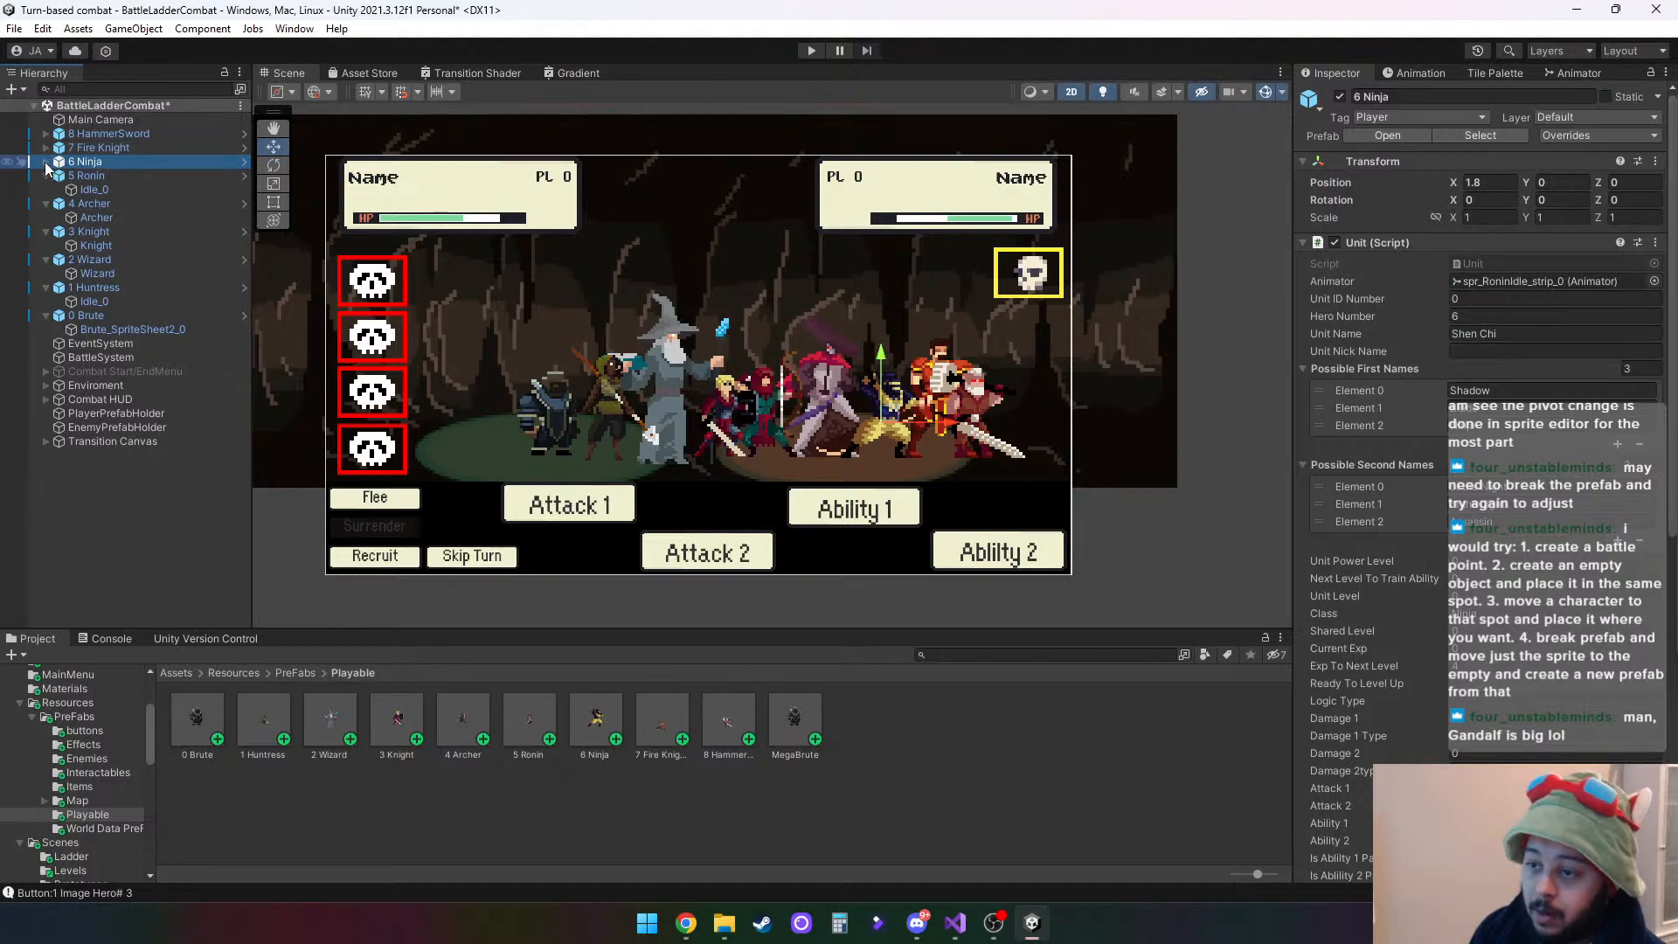
left_click(45, 176)
left_click(46, 189)
left_click(46, 204)
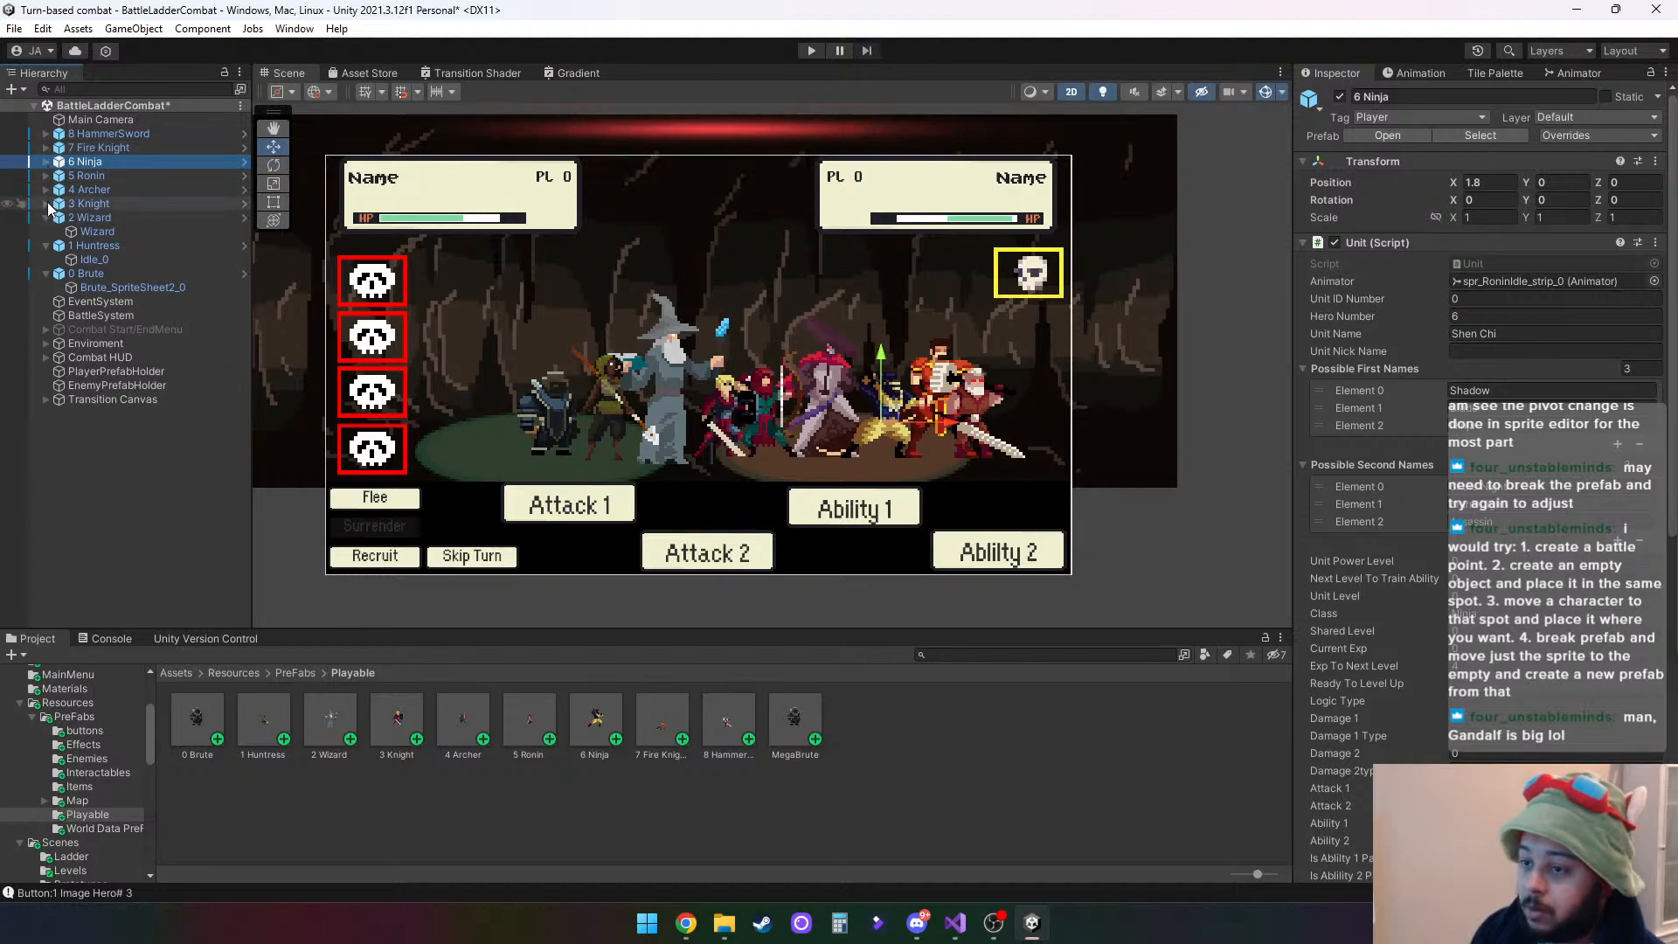
left_click(45, 217)
left_click(46, 232)
left_click(46, 245)
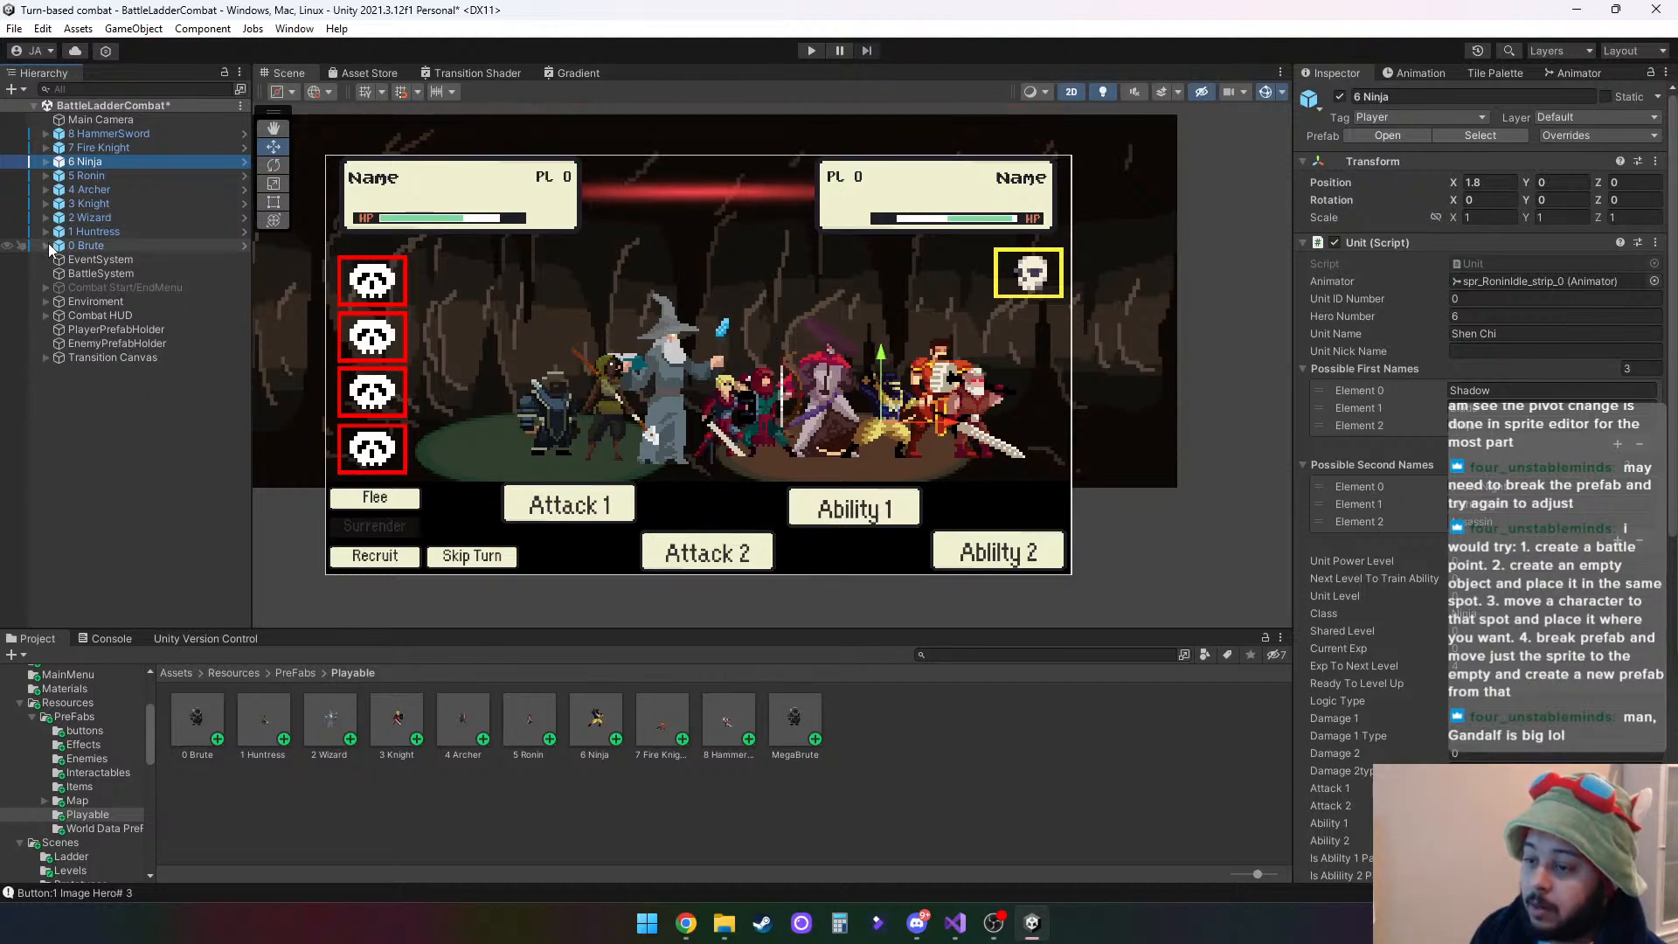
left_click(45, 134)
left_click(87, 148)
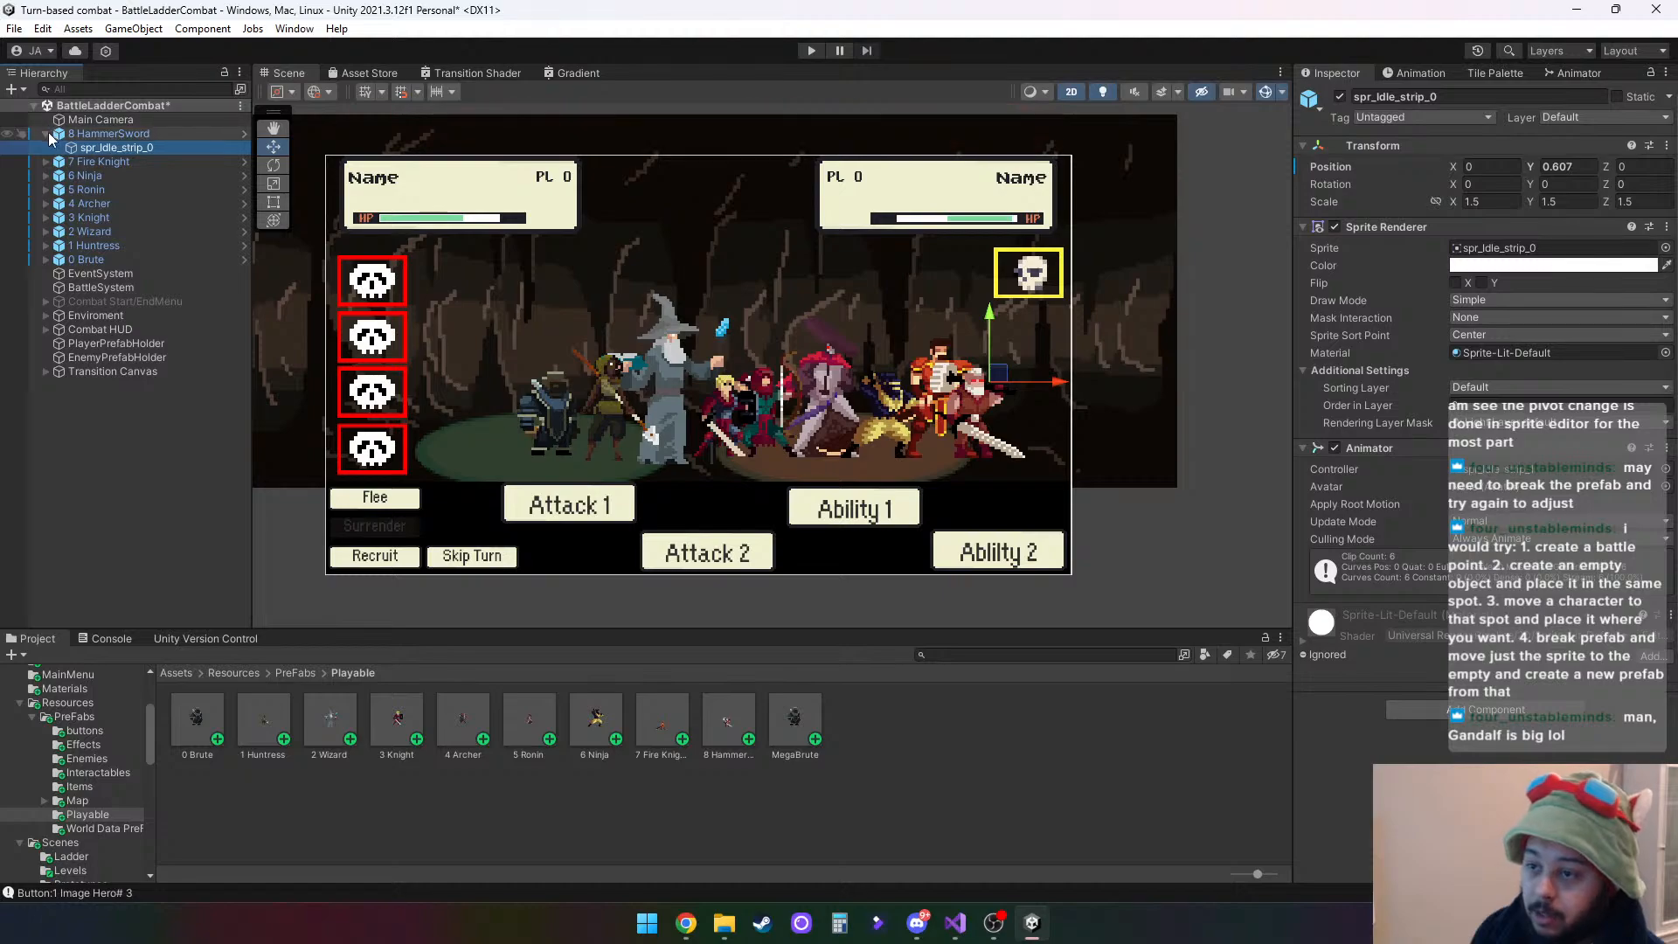
left_click(46, 134)
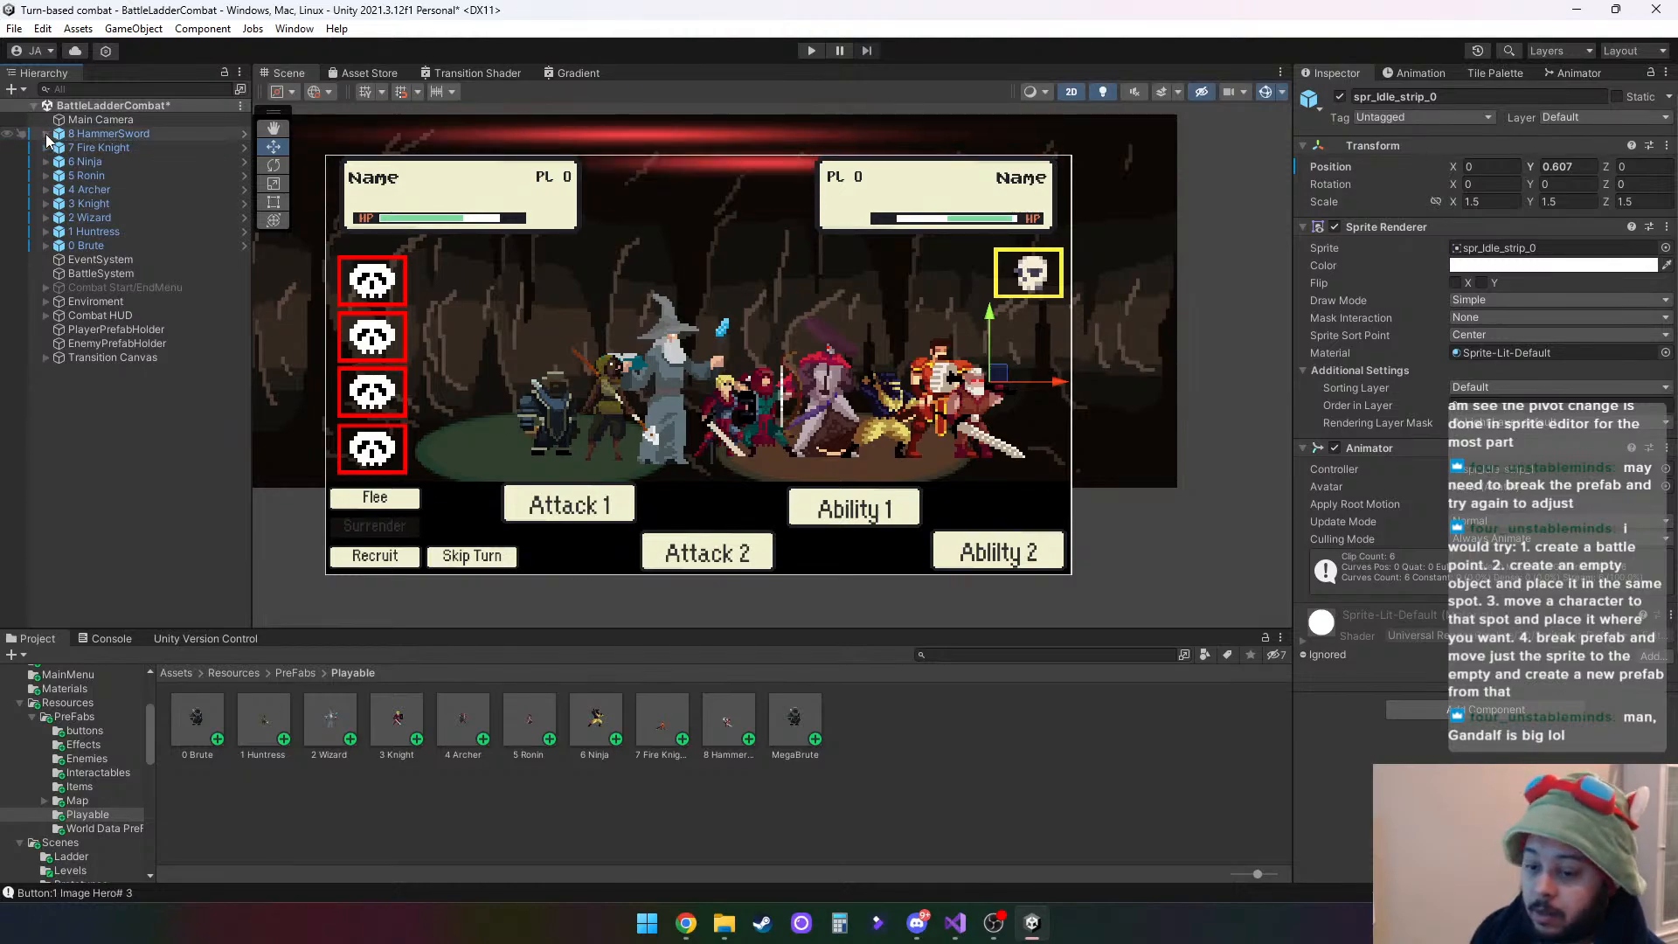
- Set the X position of all nine hero parents, 8 HammerSword through 0 Brute, to 0 and clear the selection
left_click(120, 133)
left_click(99, 245, "shift")
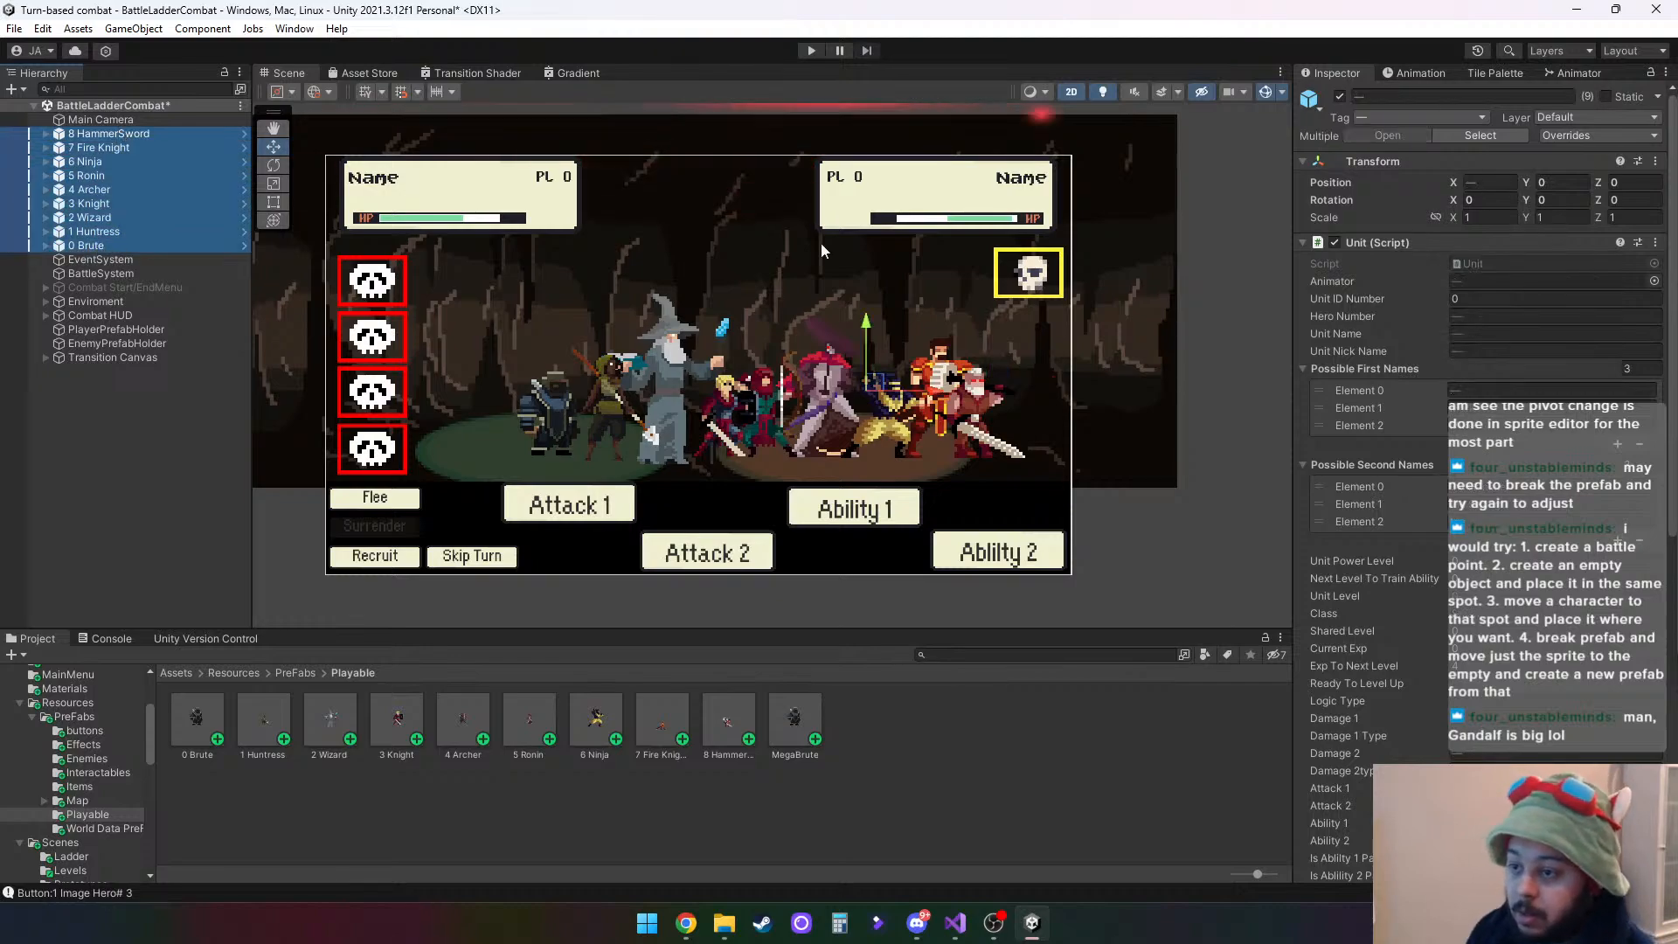
left_click(1492, 182)
type("0")
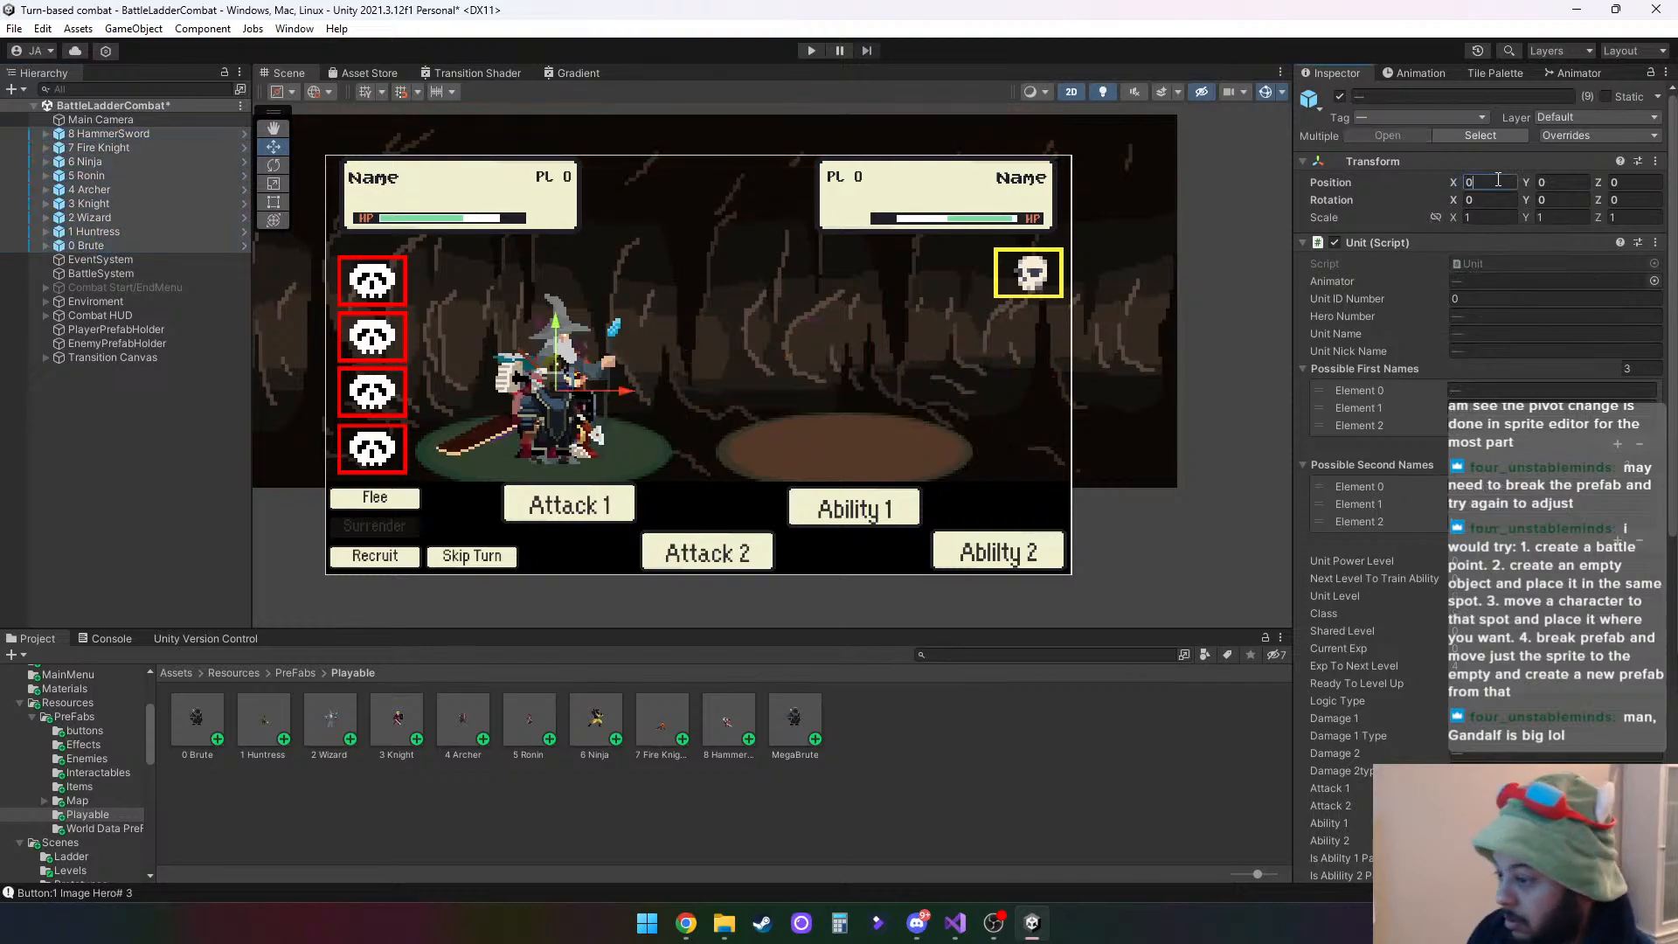
left_click(202, 468)
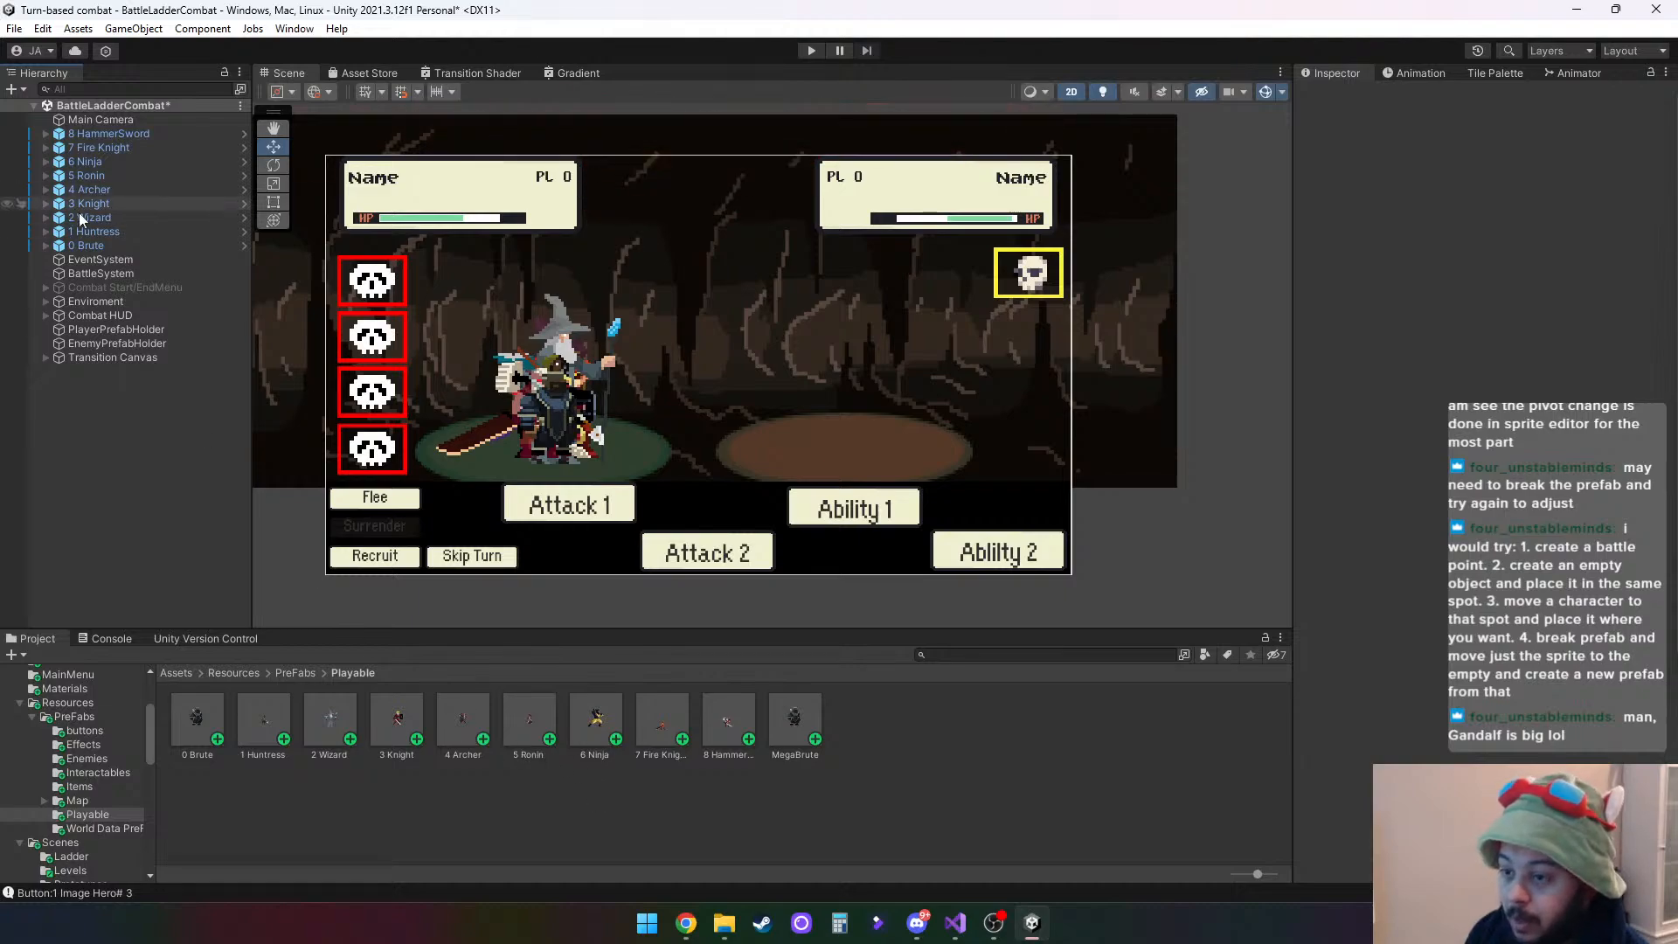
- Delete all ten prefab assets in the Playable folder, from 0 Brute through MegaBrute
left_click_drag(86, 246, 1043, 758)
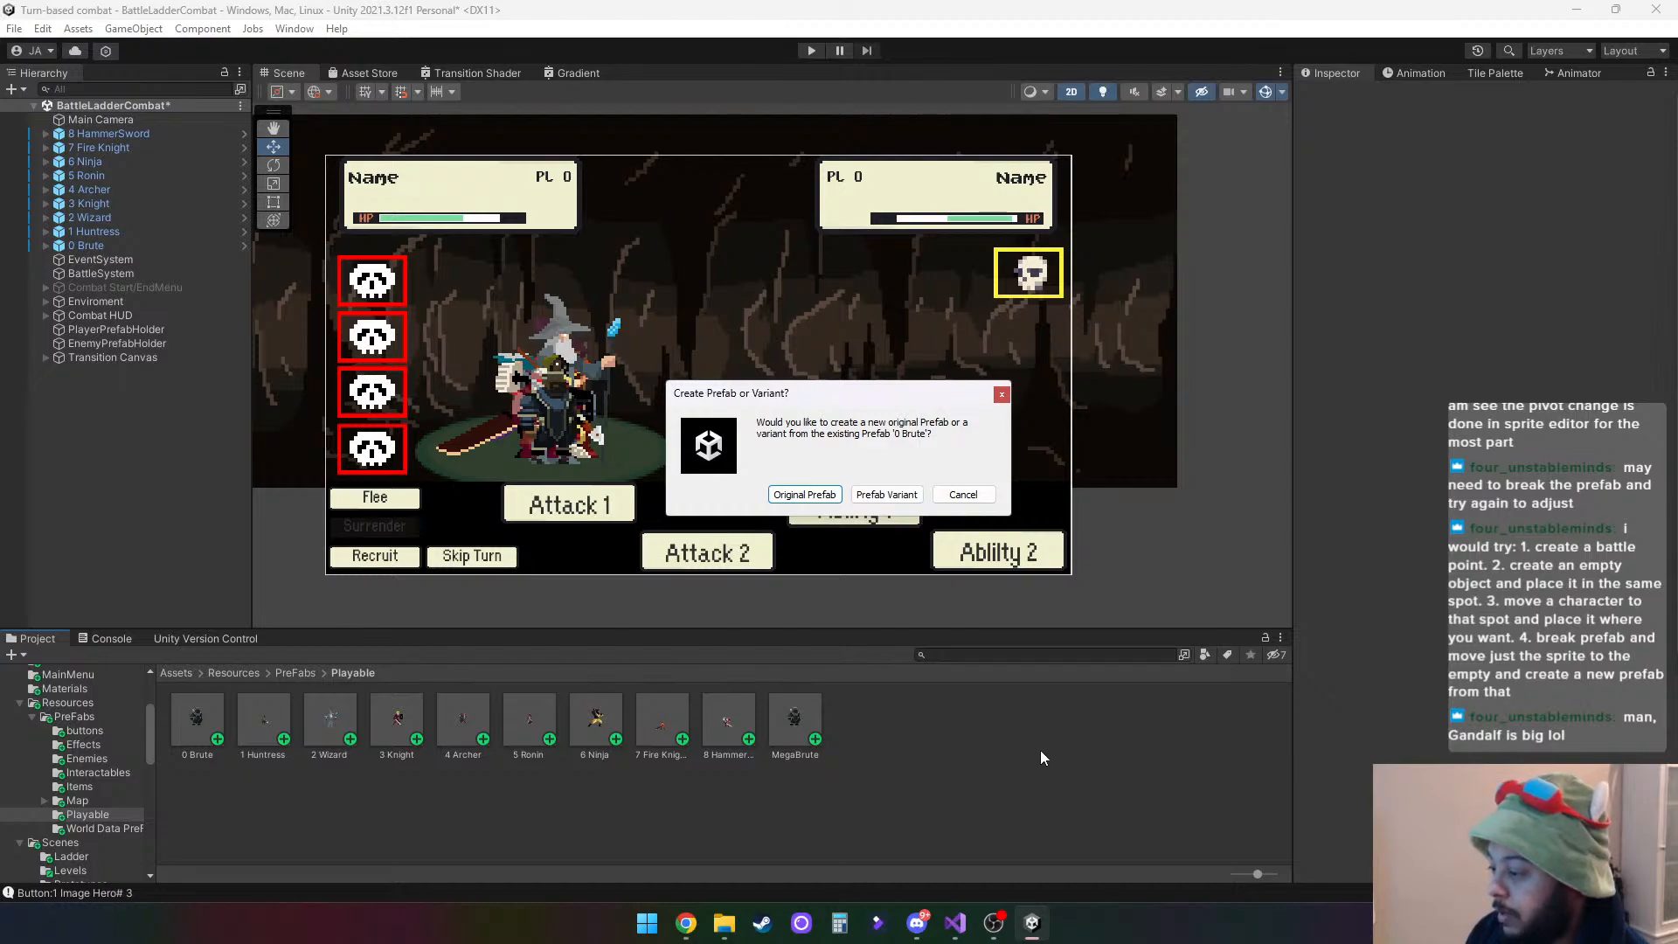
left_click(963, 495)
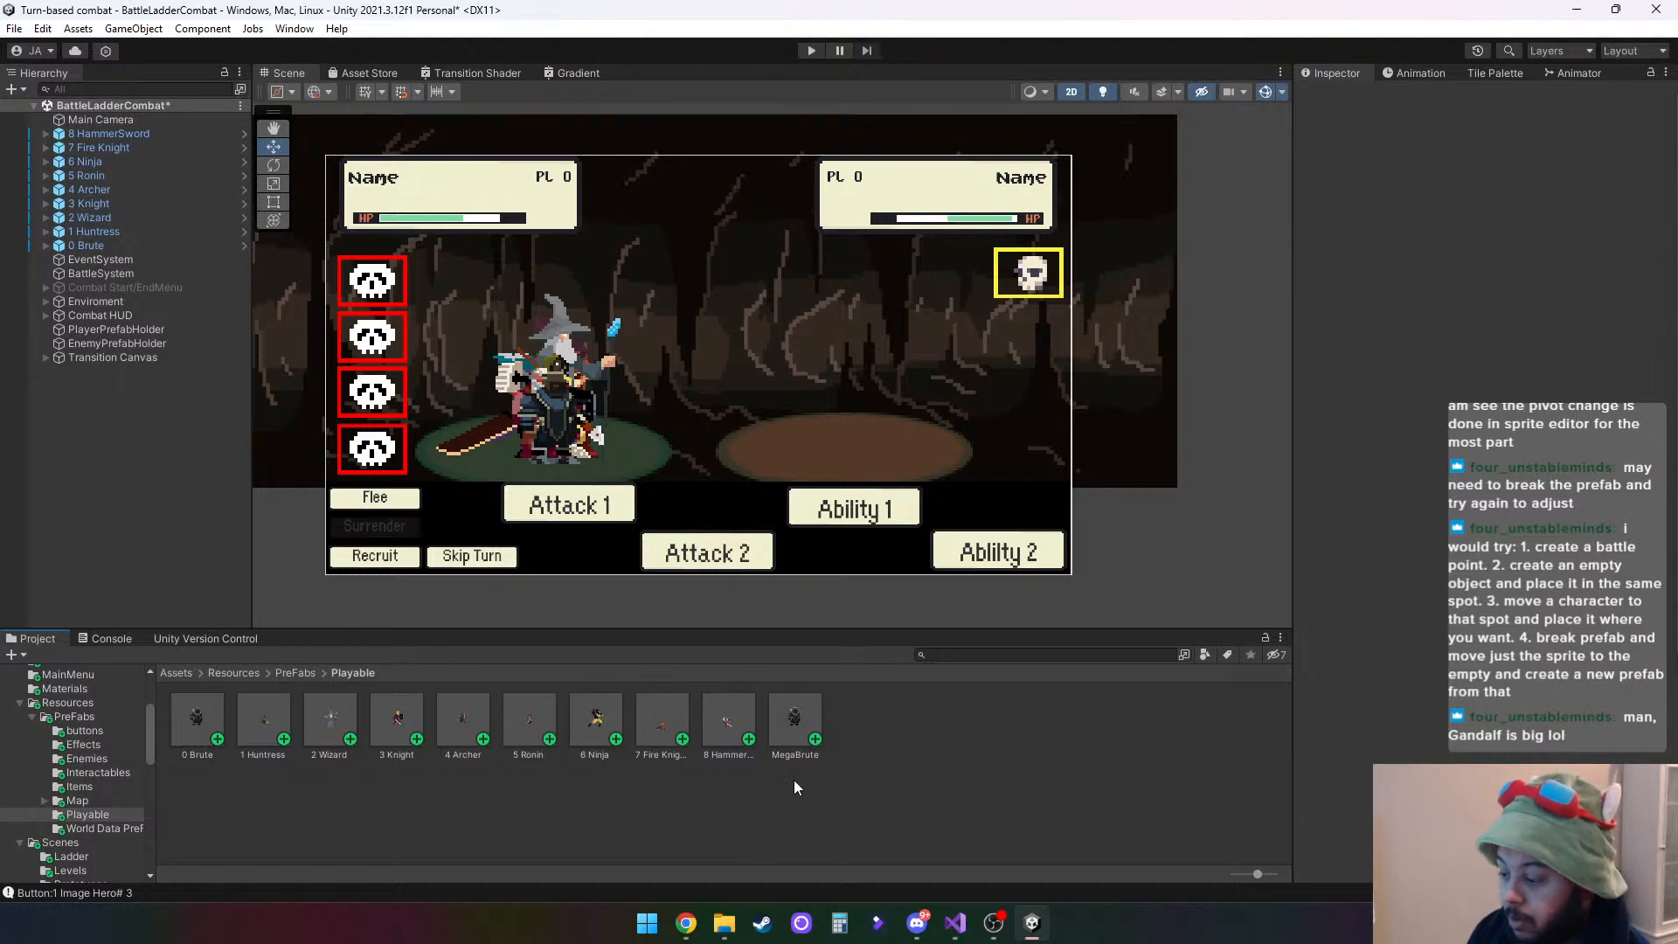
left_click(794, 722)
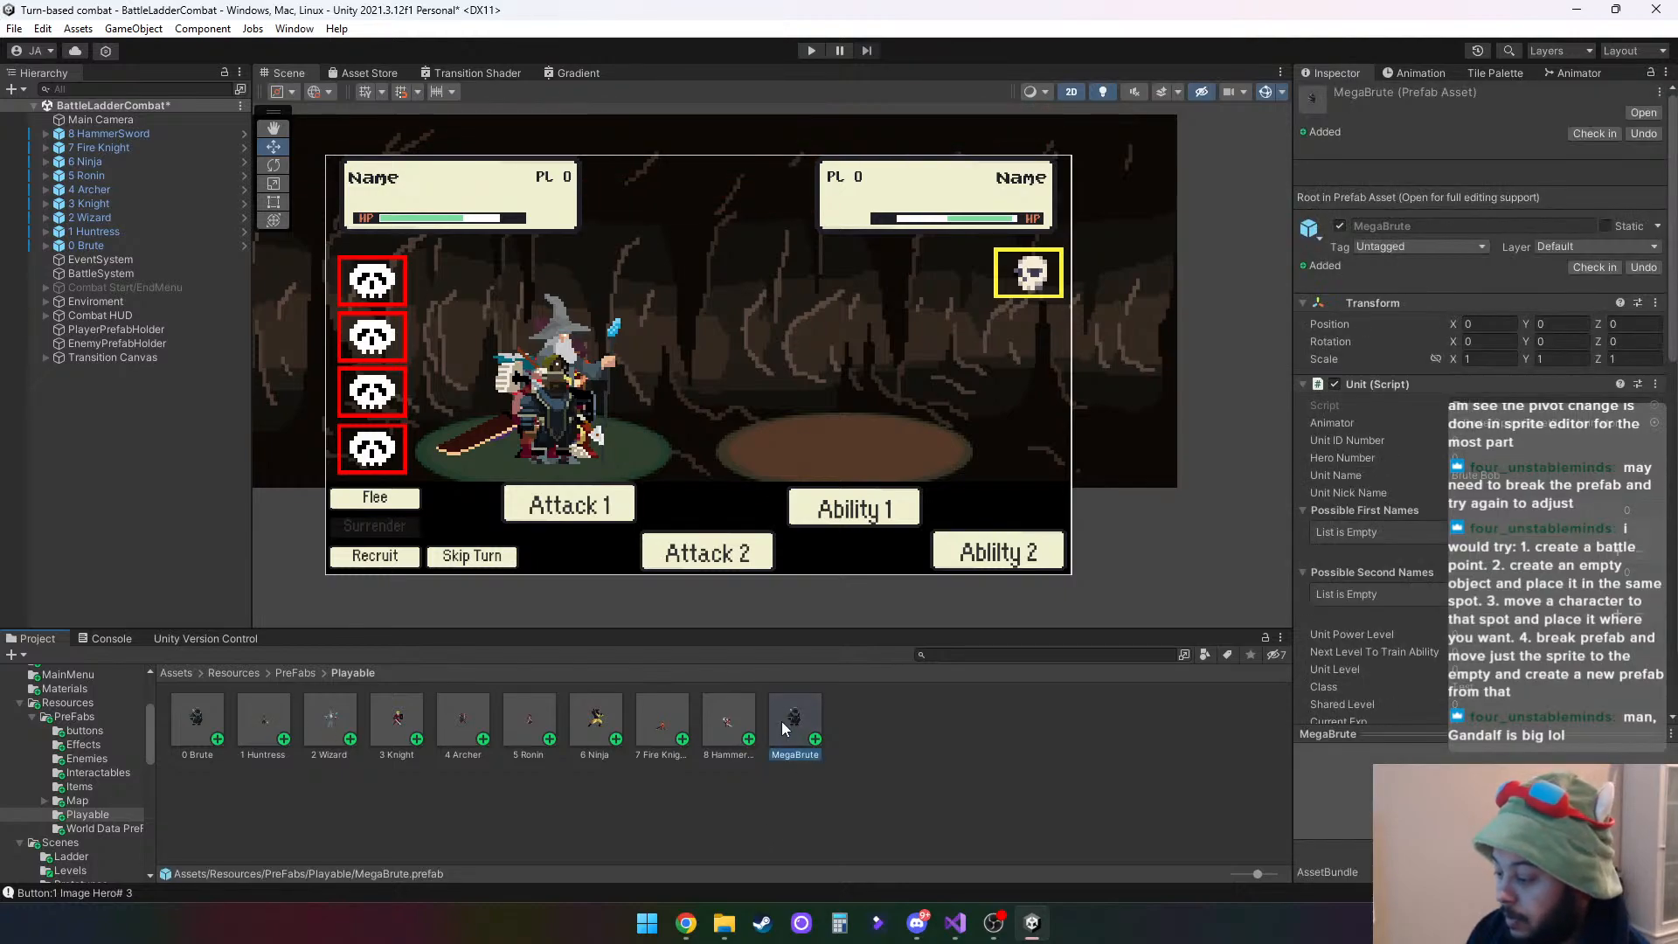
left_click(208, 711, "shift")
right_click(209, 710)
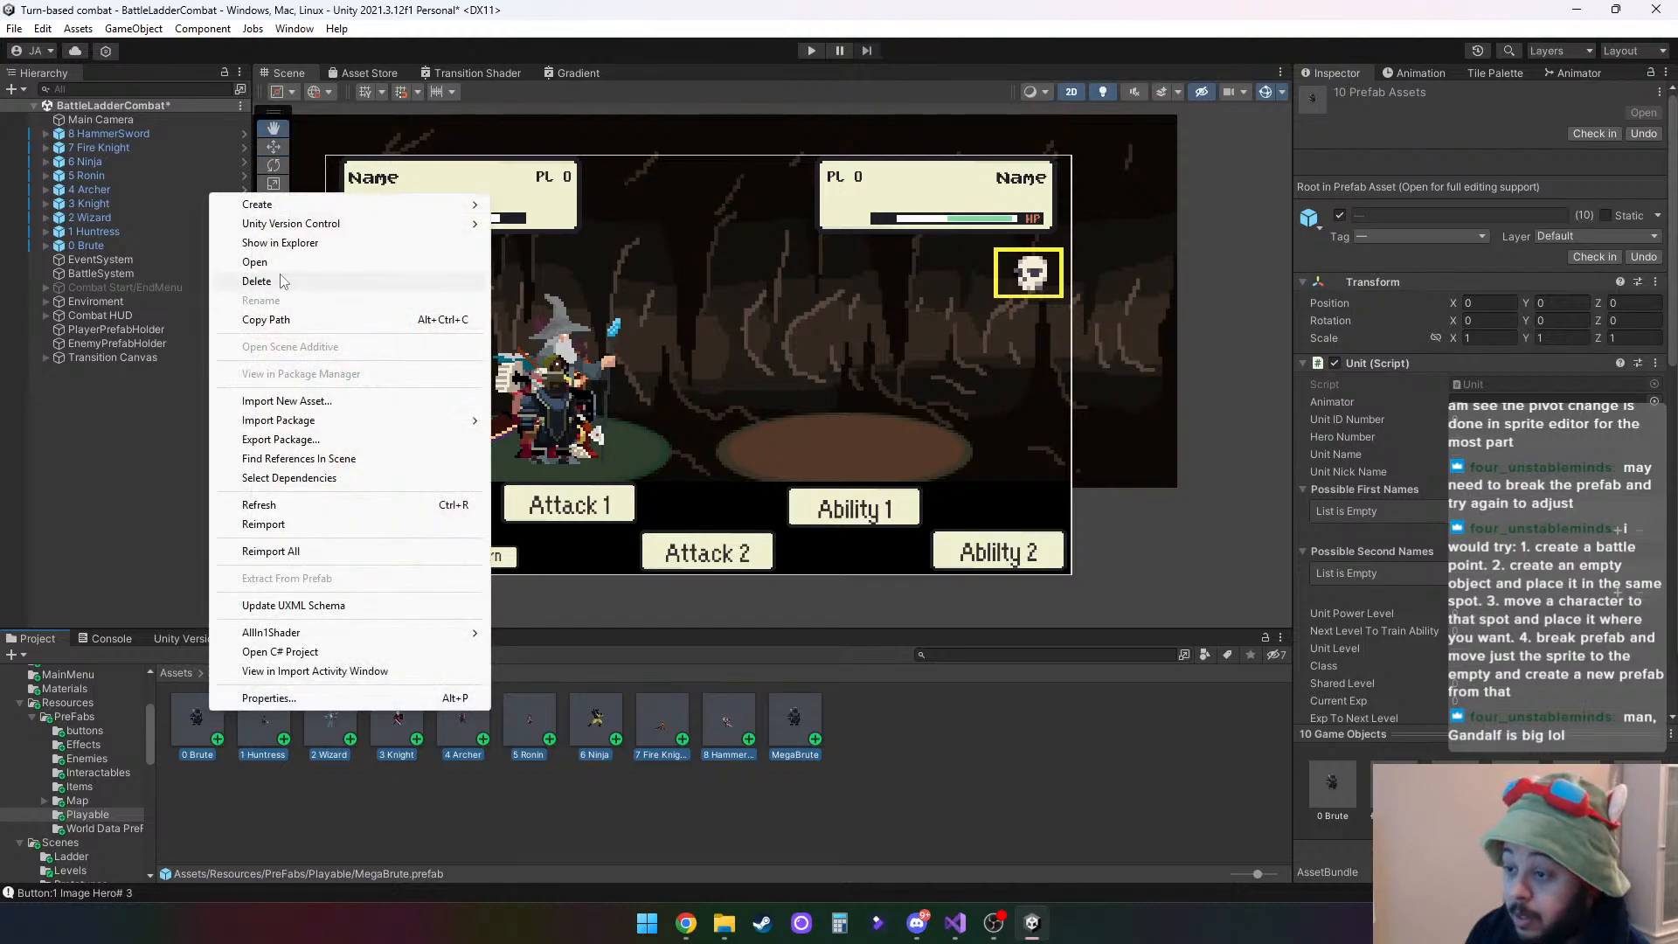
left_click(257, 281)
left_click(876, 510)
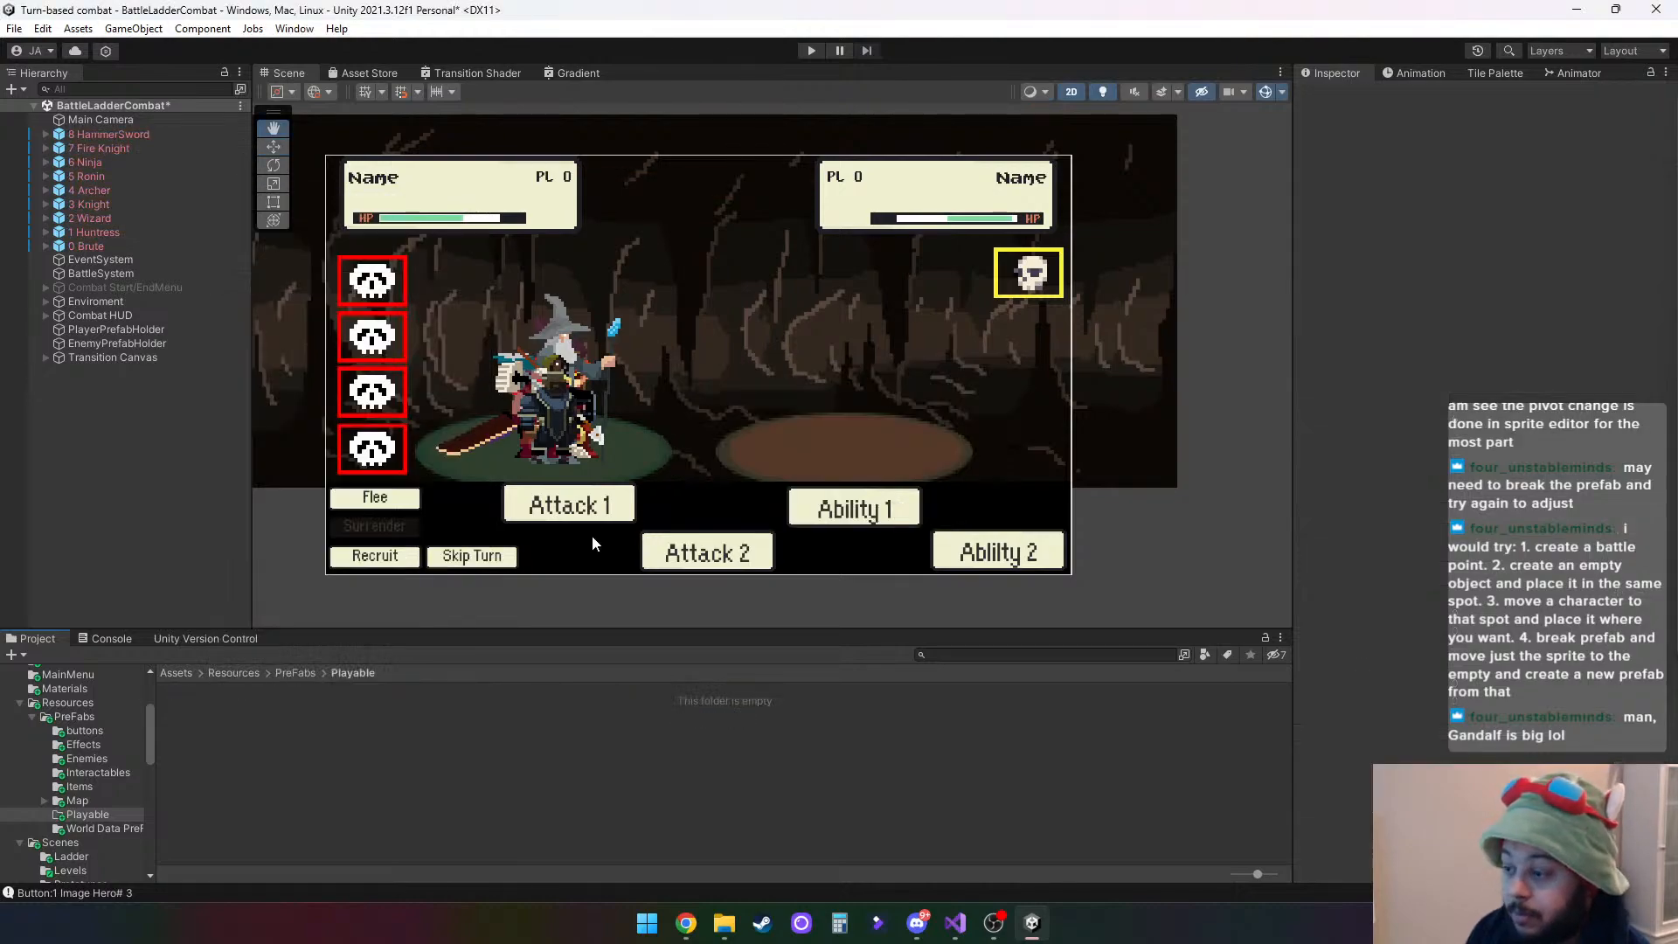
- Recreate the nine hero prefabs in the empty Playable folder from the scene objects 0 Brute through 8 HammerSword
left_click(82, 248)
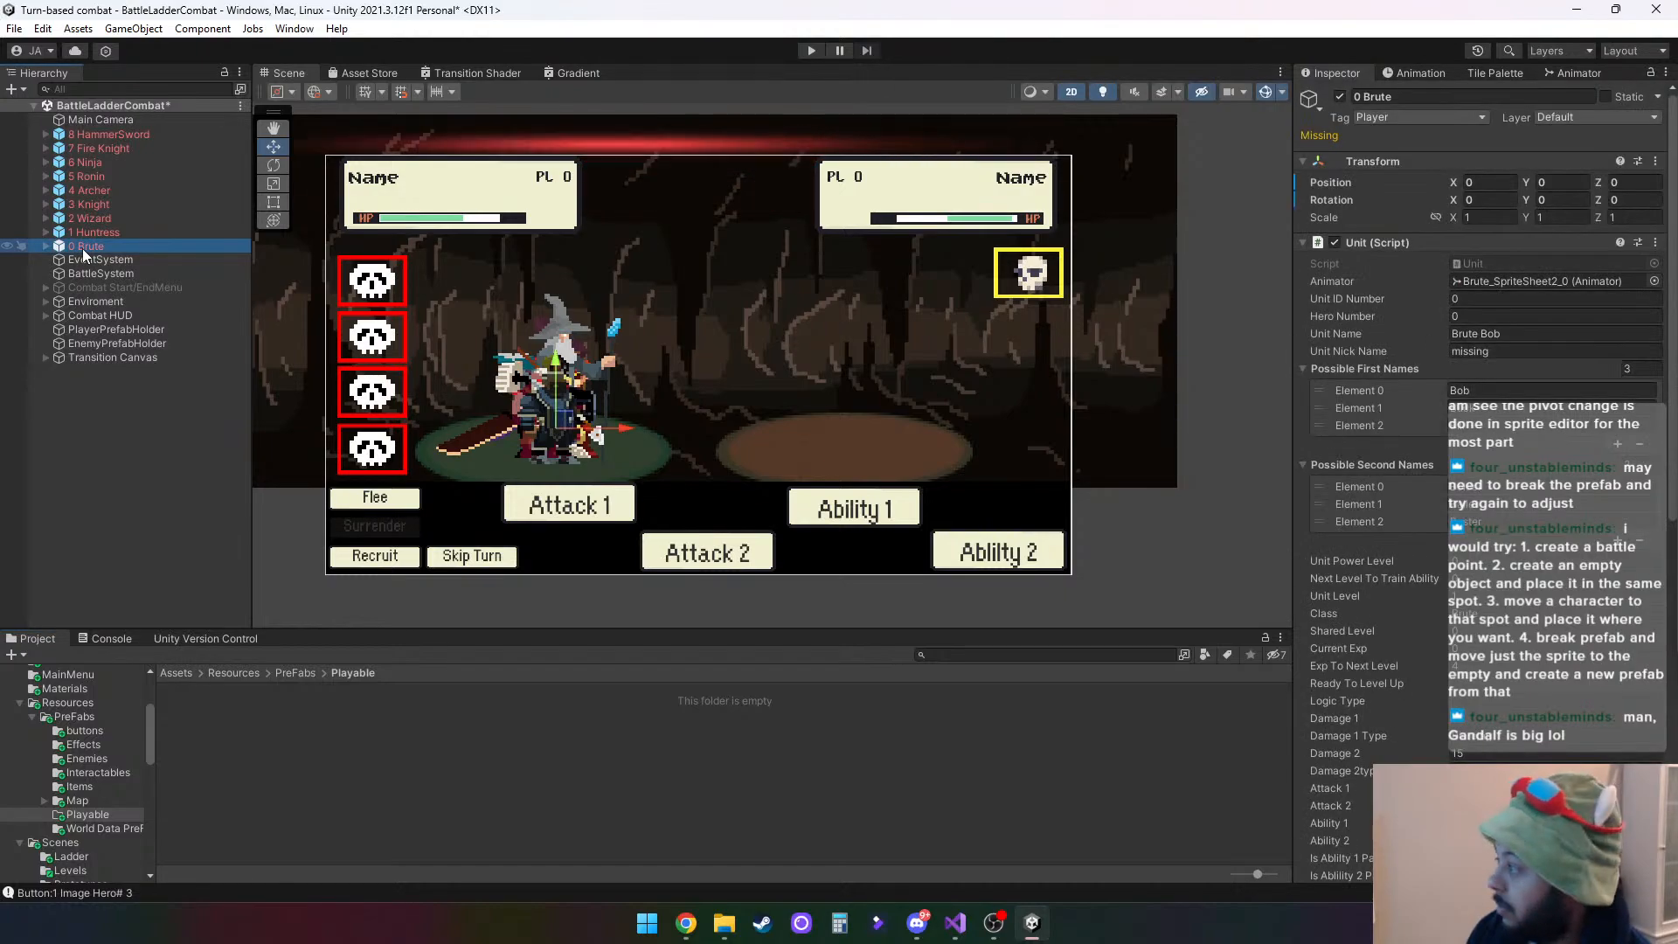
left_click_drag(161, 626, 192, 725)
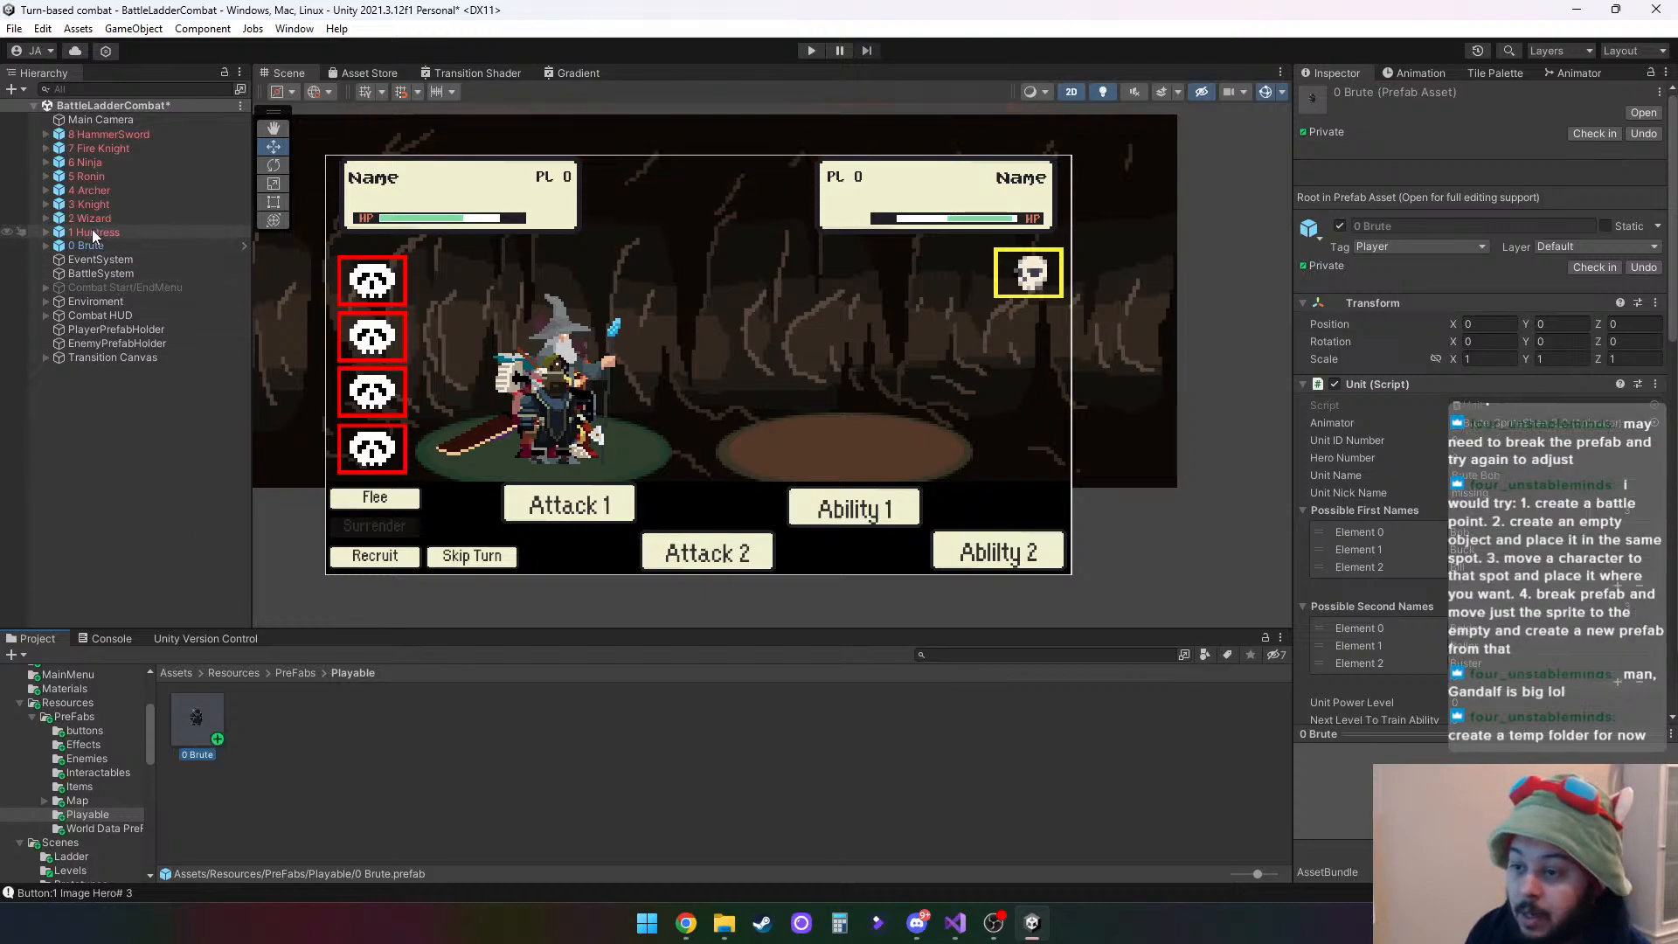
left_click_drag(92, 229, 261, 732)
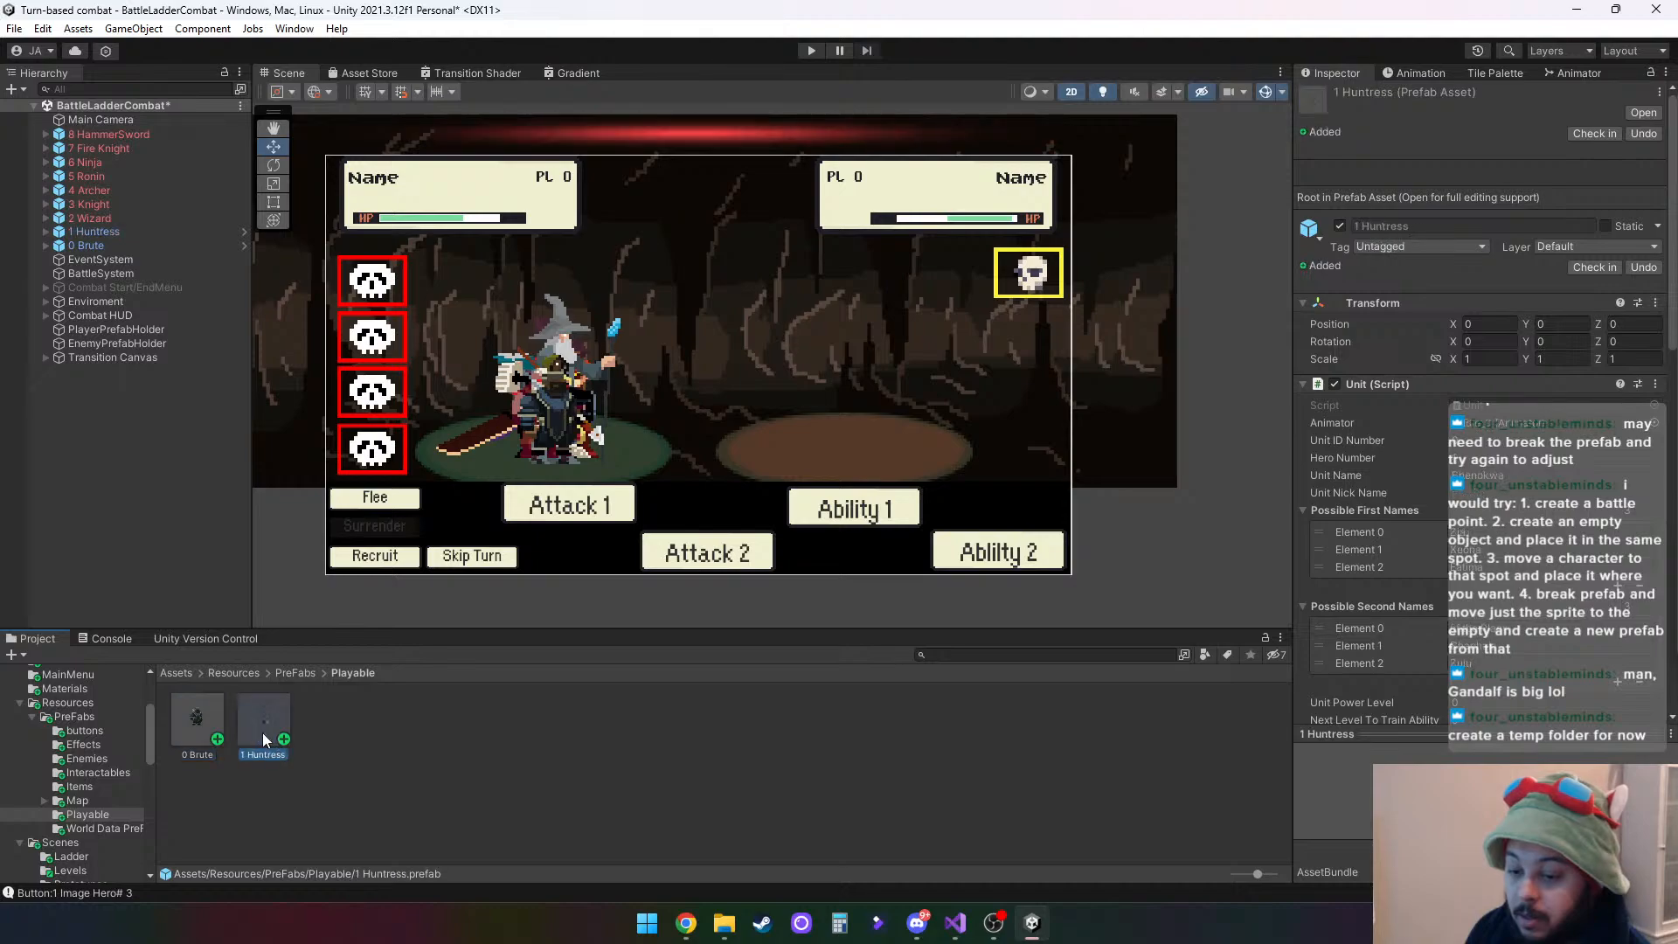
left_click(87, 217)
left_click_drag(87, 217, 332, 713)
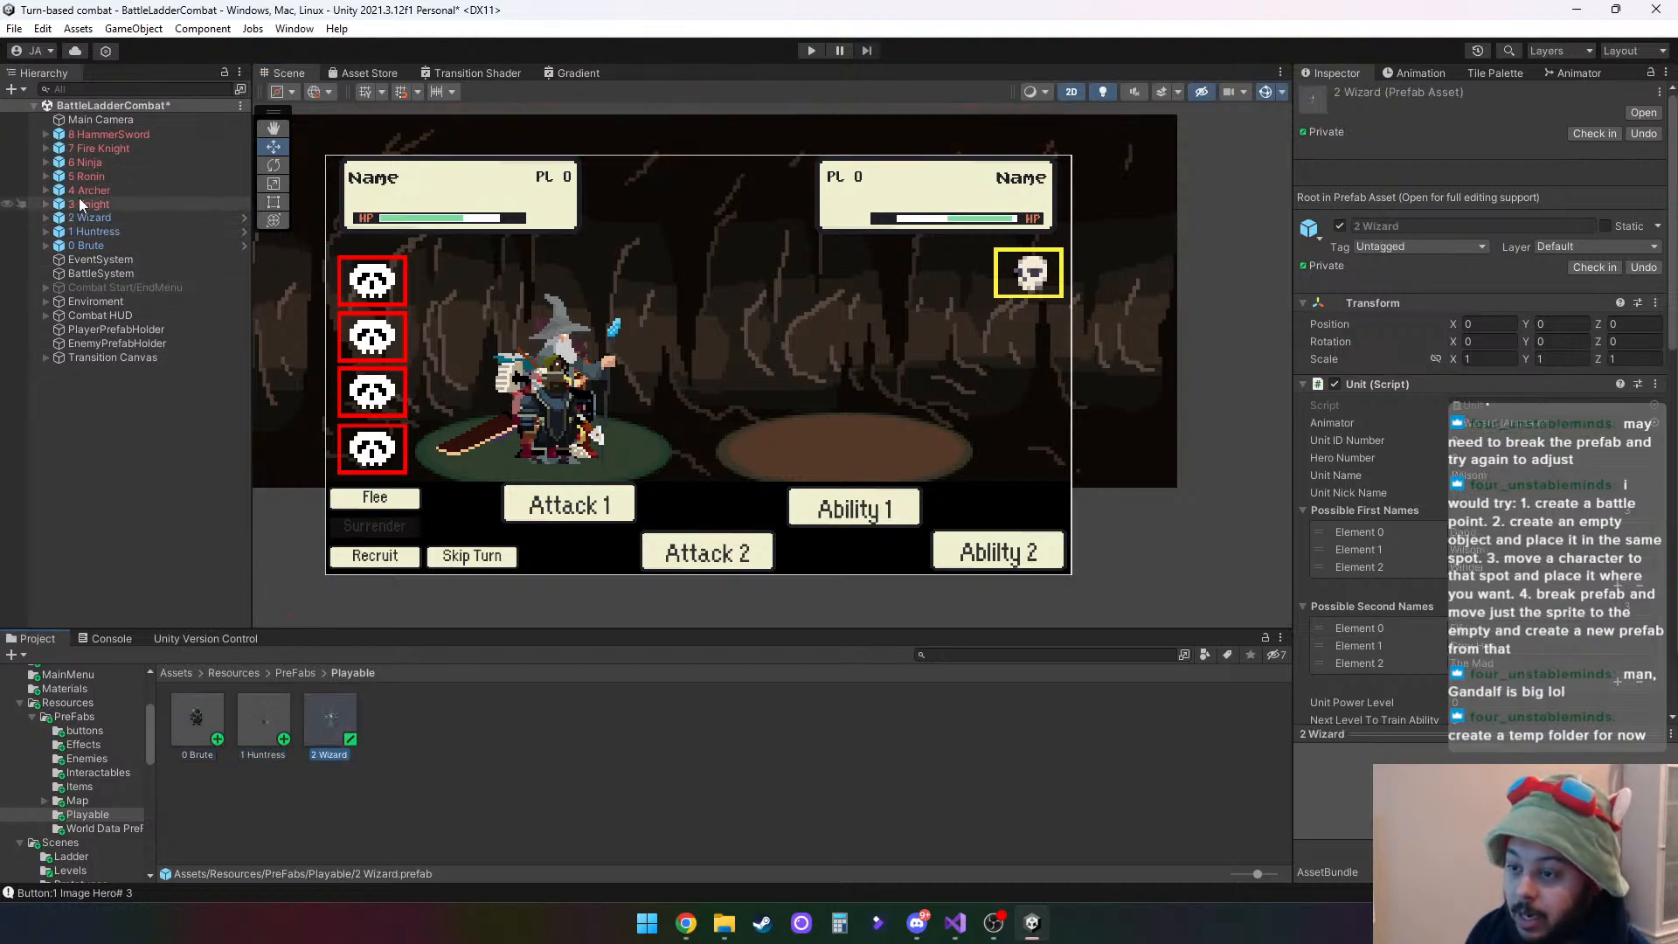
left_click_drag(83, 202, 403, 735)
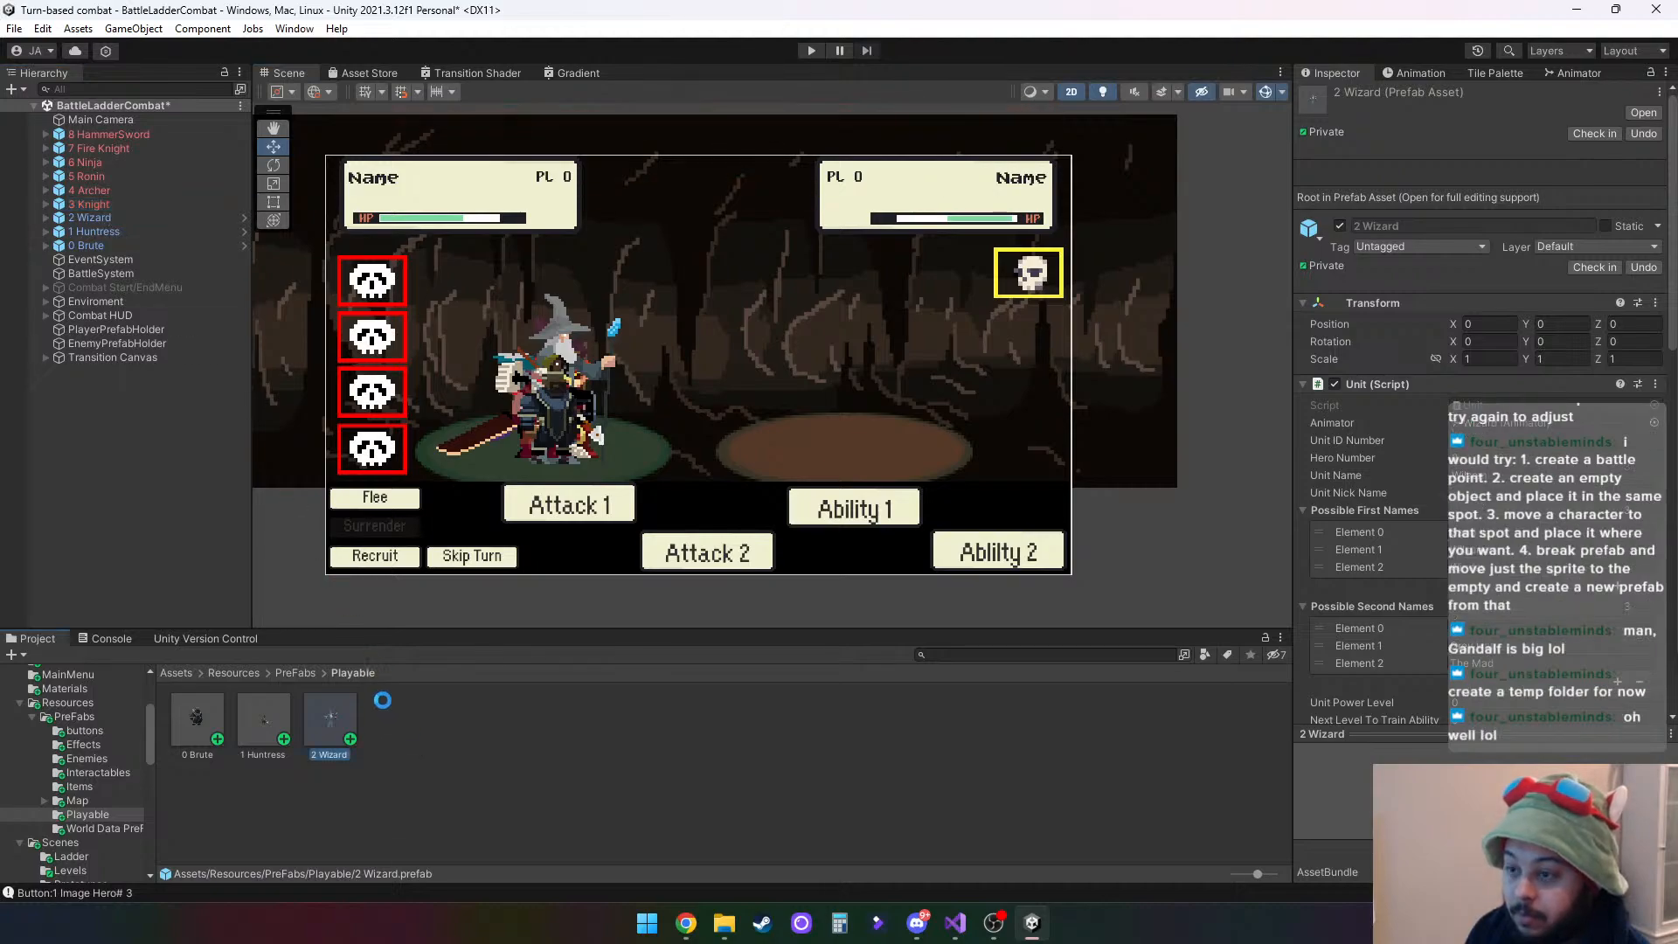
left_click_drag(90, 190, 485, 730)
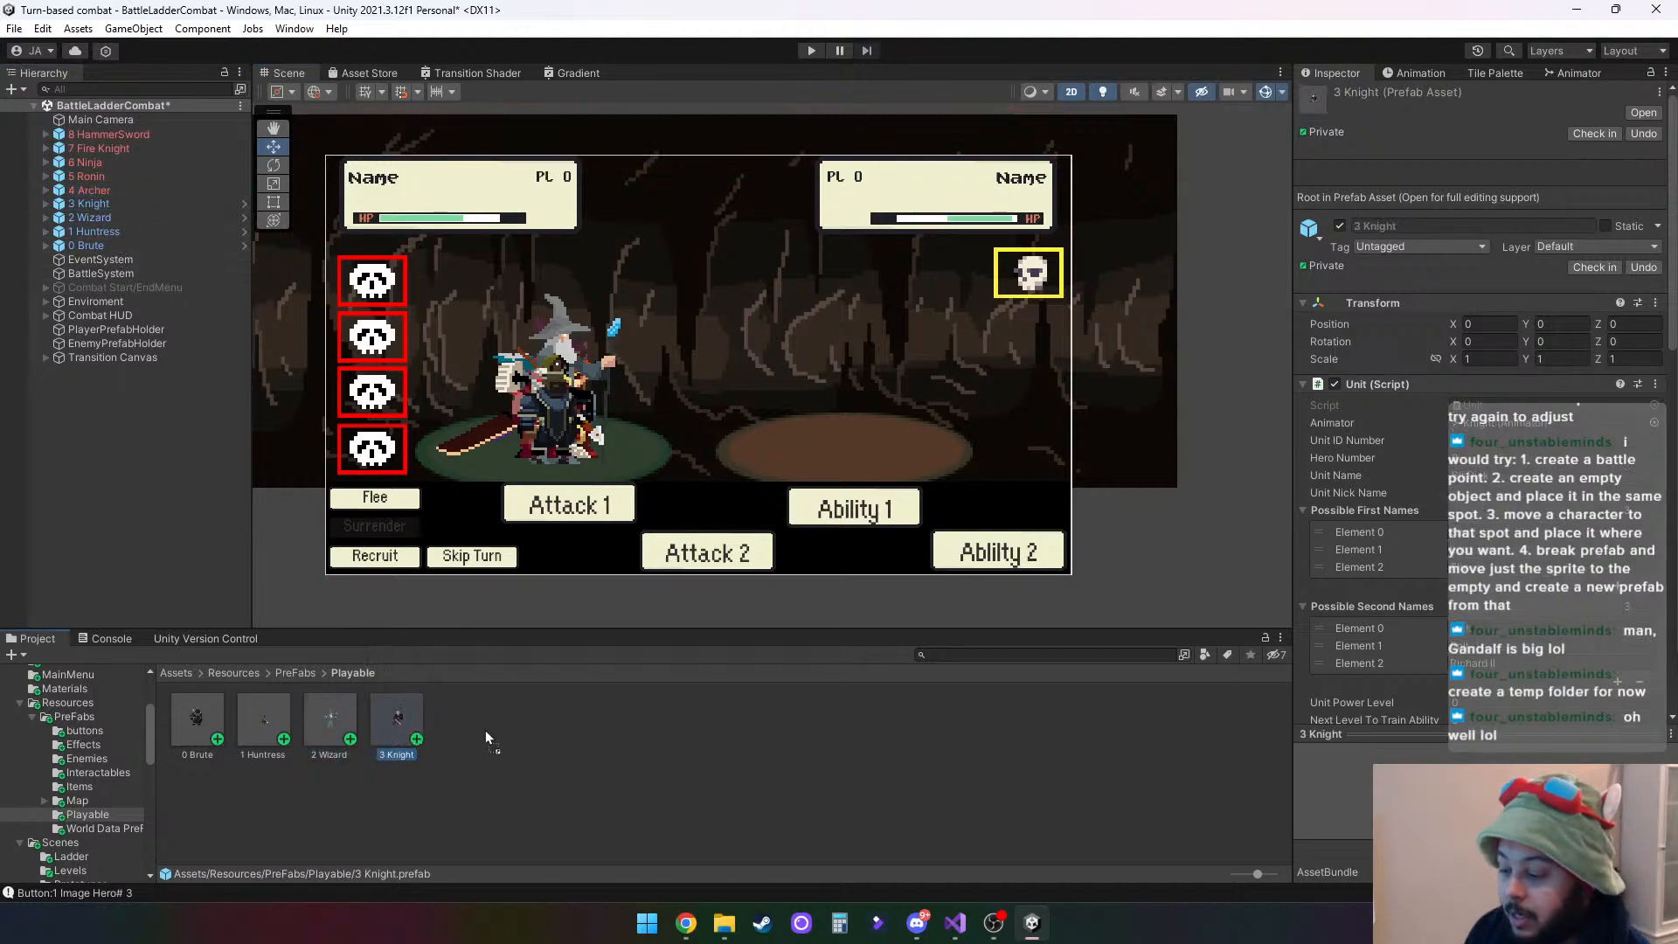
left_click_drag(87, 176, 542, 707)
left_click_drag(88, 168, 587, 719)
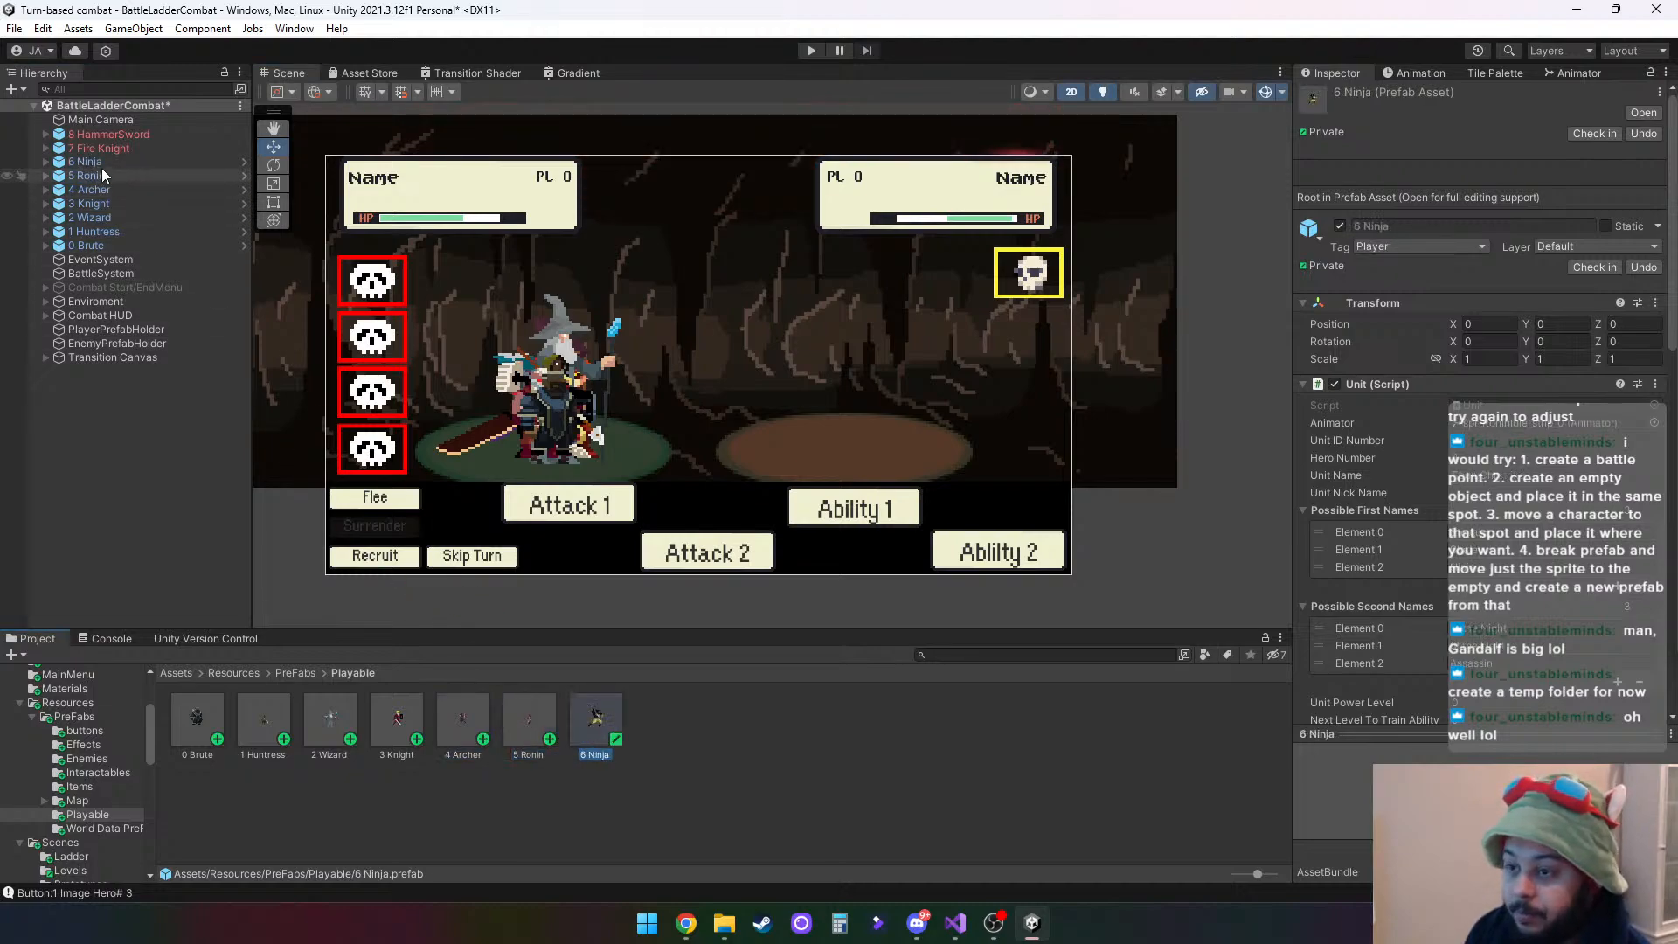
left_click_drag(91, 151, 674, 731)
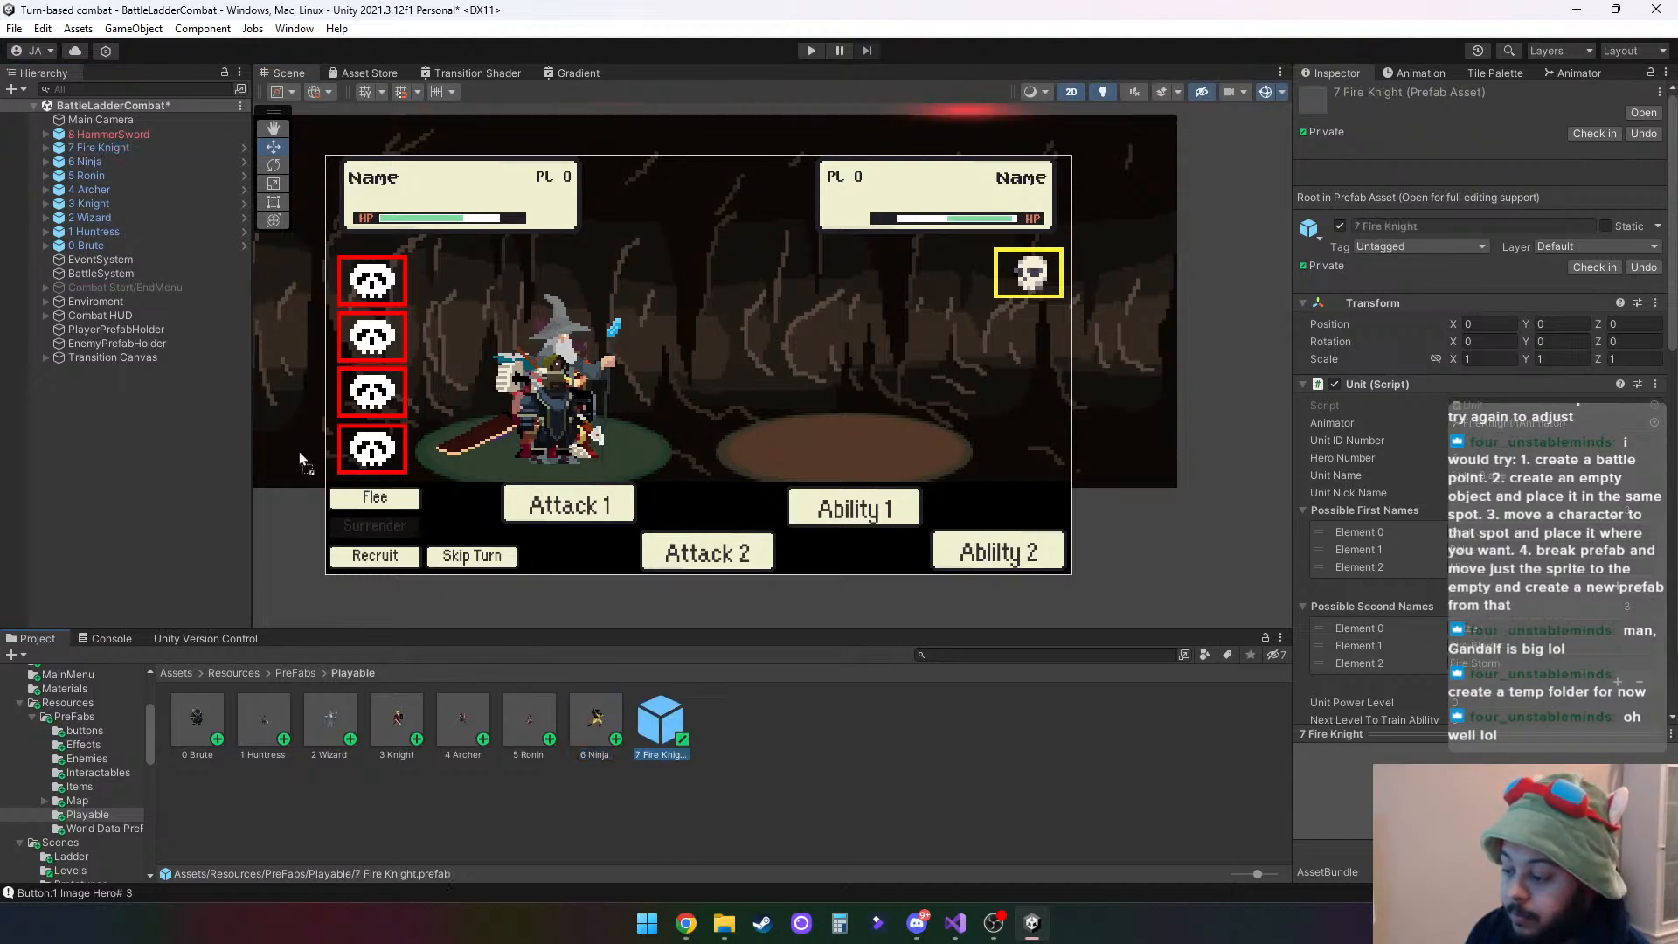
left_click_drag(87, 129, 727, 726)
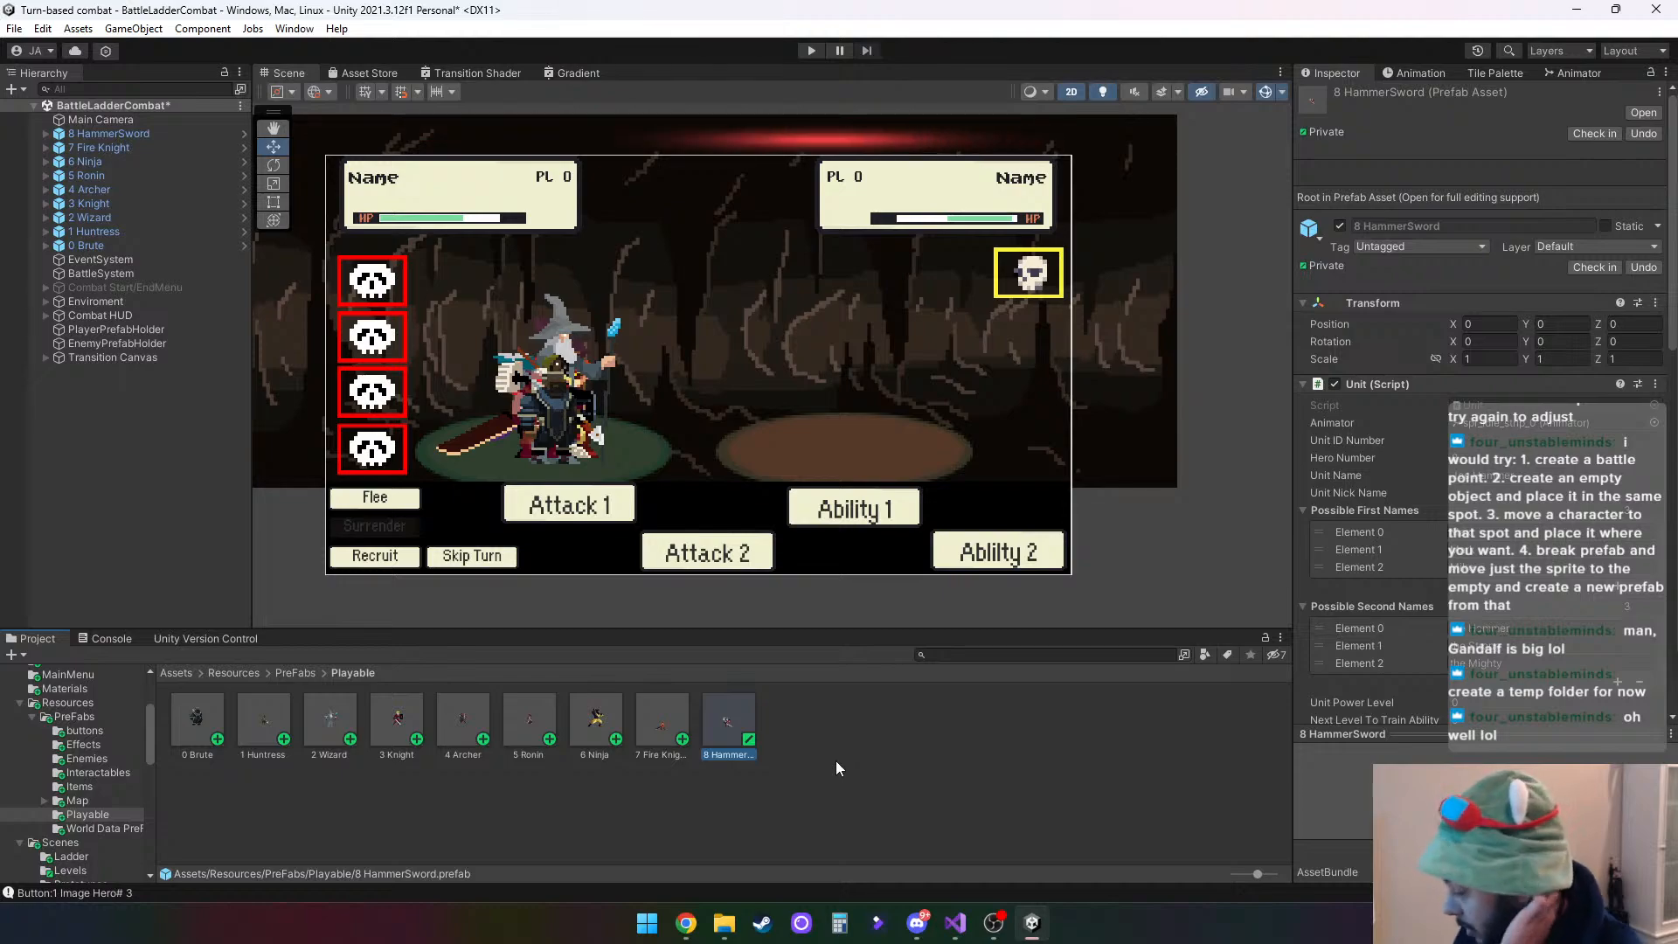
left_click(794, 747)
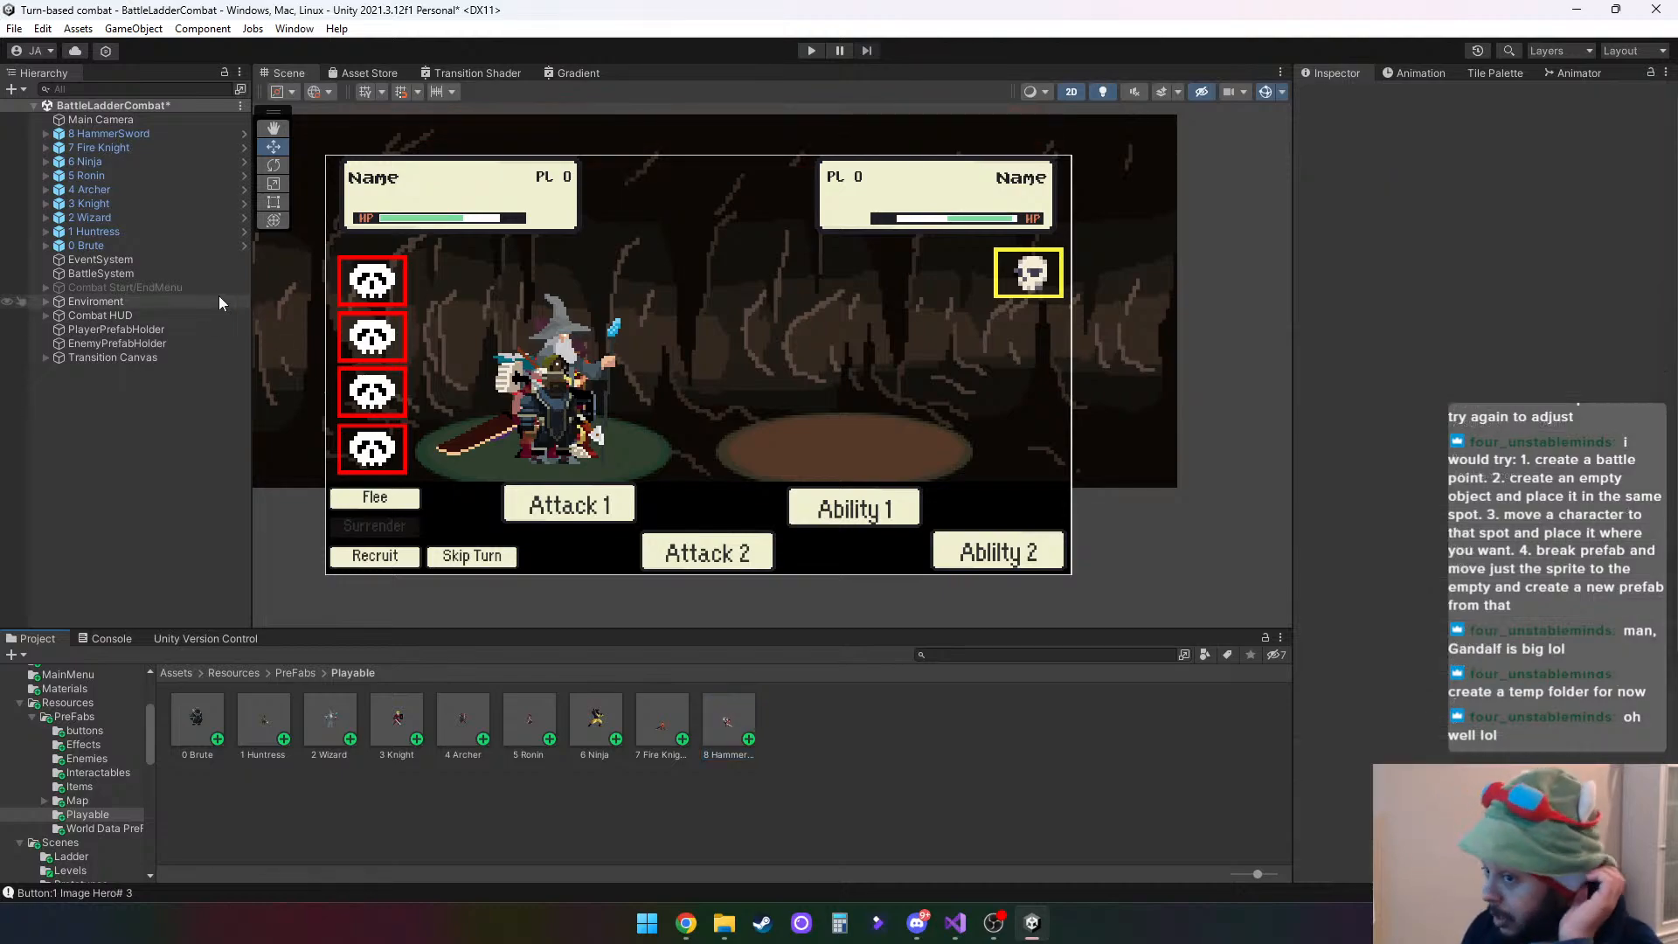
- Delete all nine hero objects, 8 HammerSword through 0 Brute, from the BattleLadderCombat scene
left_click(100, 134)
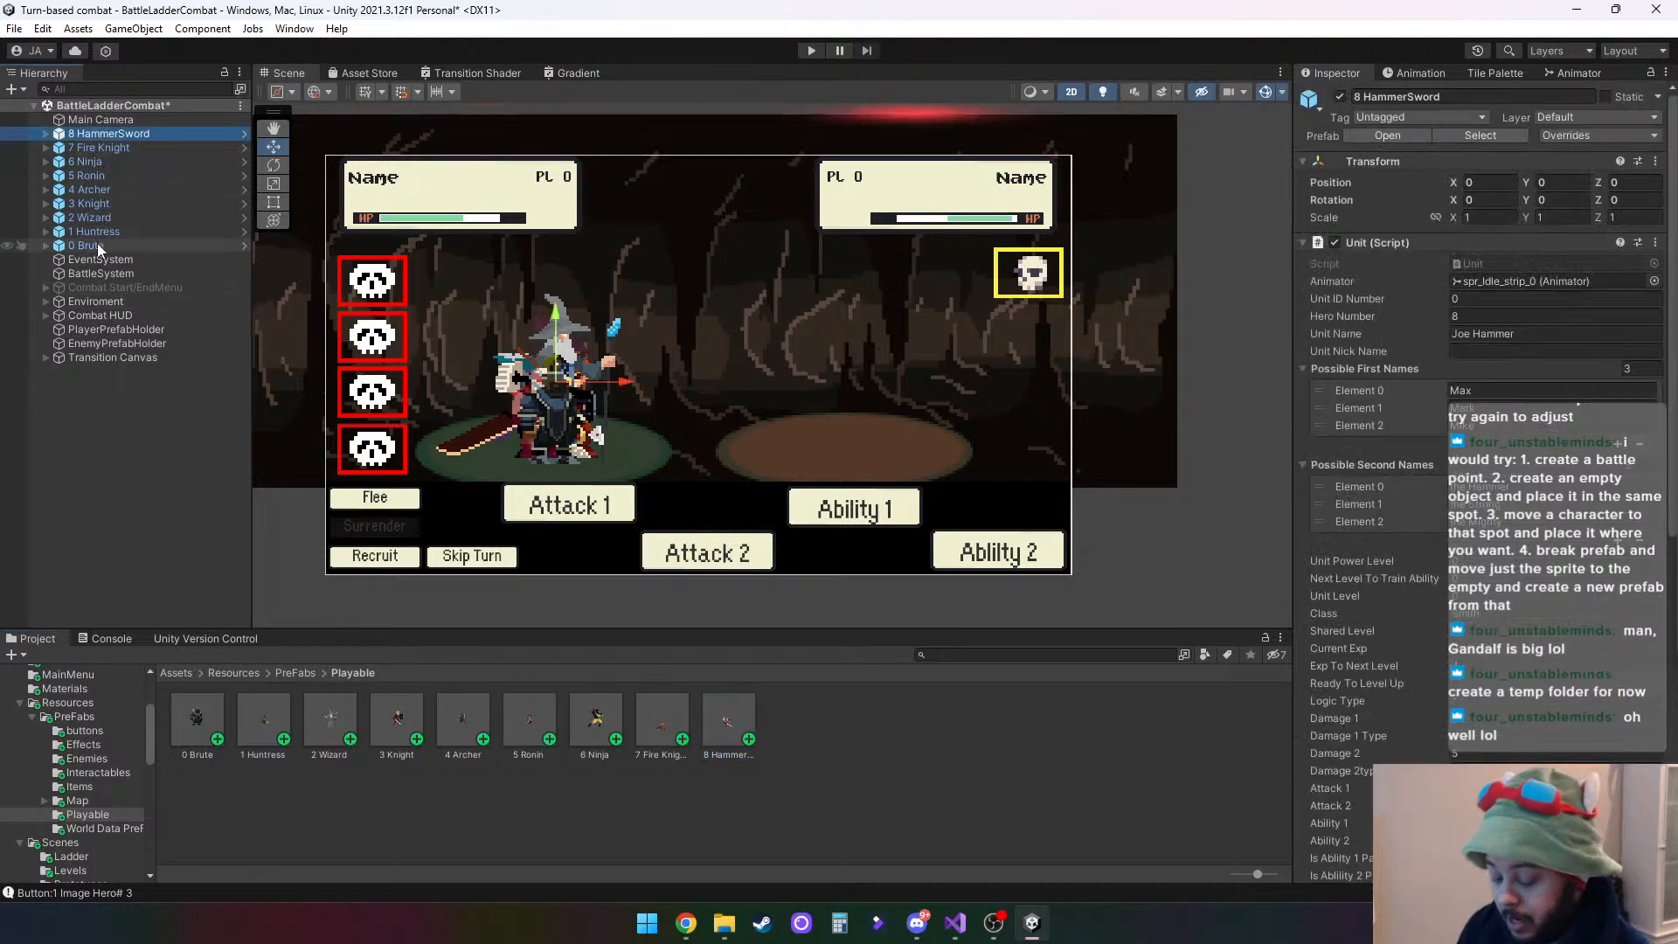
left_click(97, 244, "shift")
key("Delete")
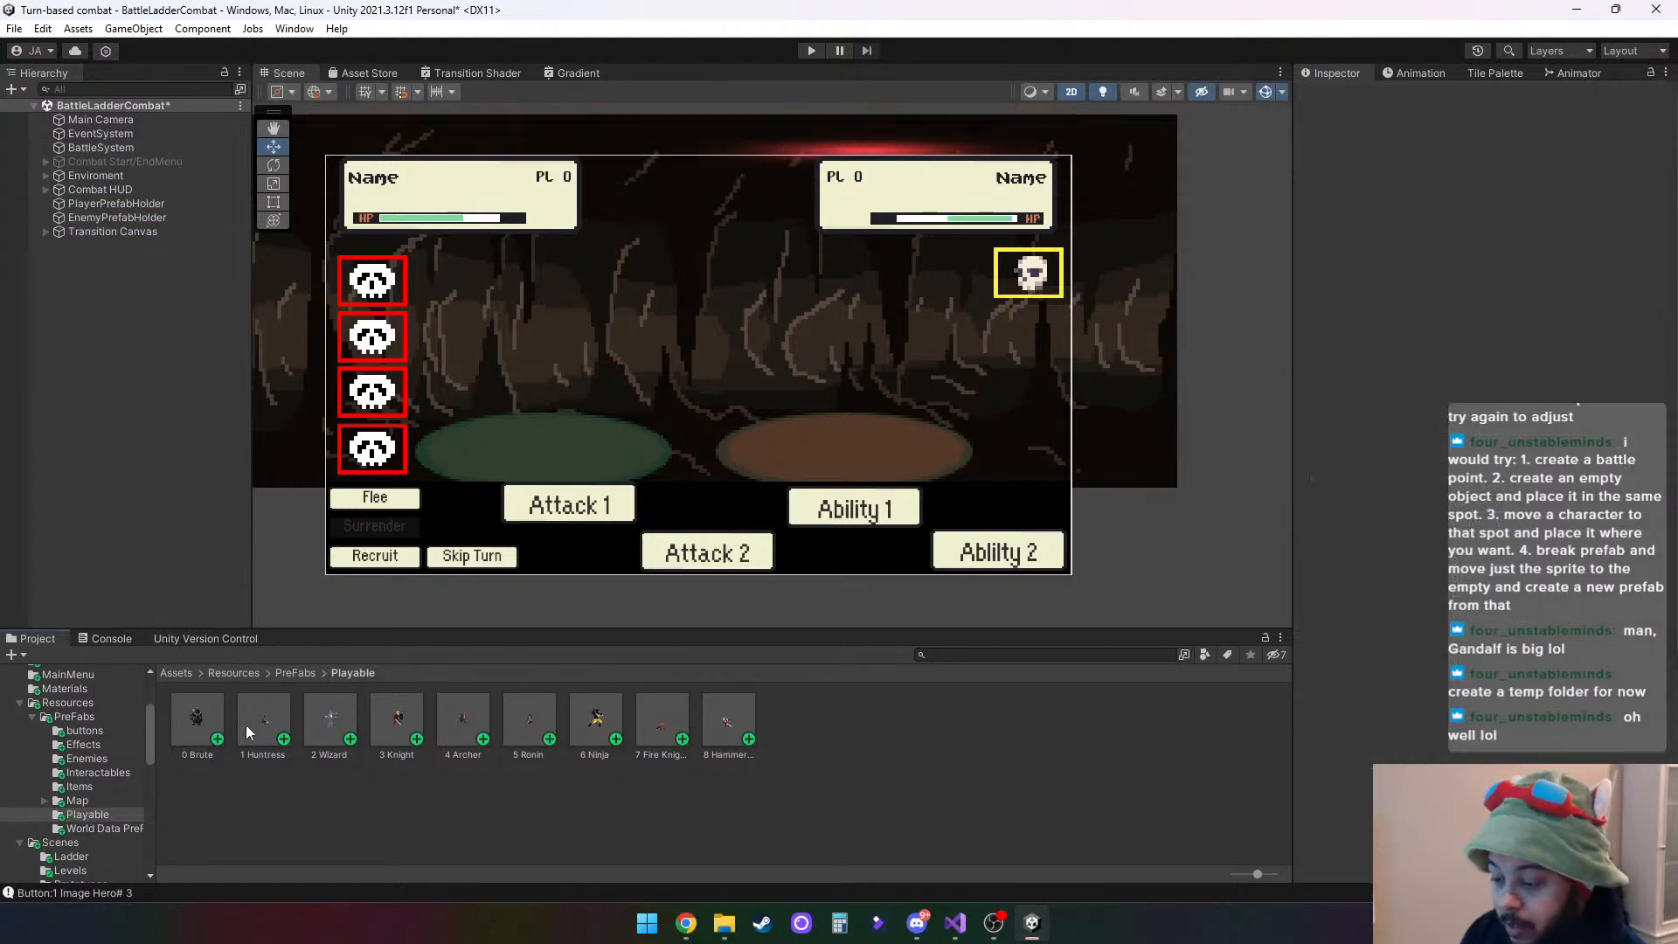
- Place all nine recreated hero prefabs in the scene to check their standing position, and delete them again
left_click(198, 724)
left_click(727, 726, "shift")
left_click_drag(727, 727, 197, 362)
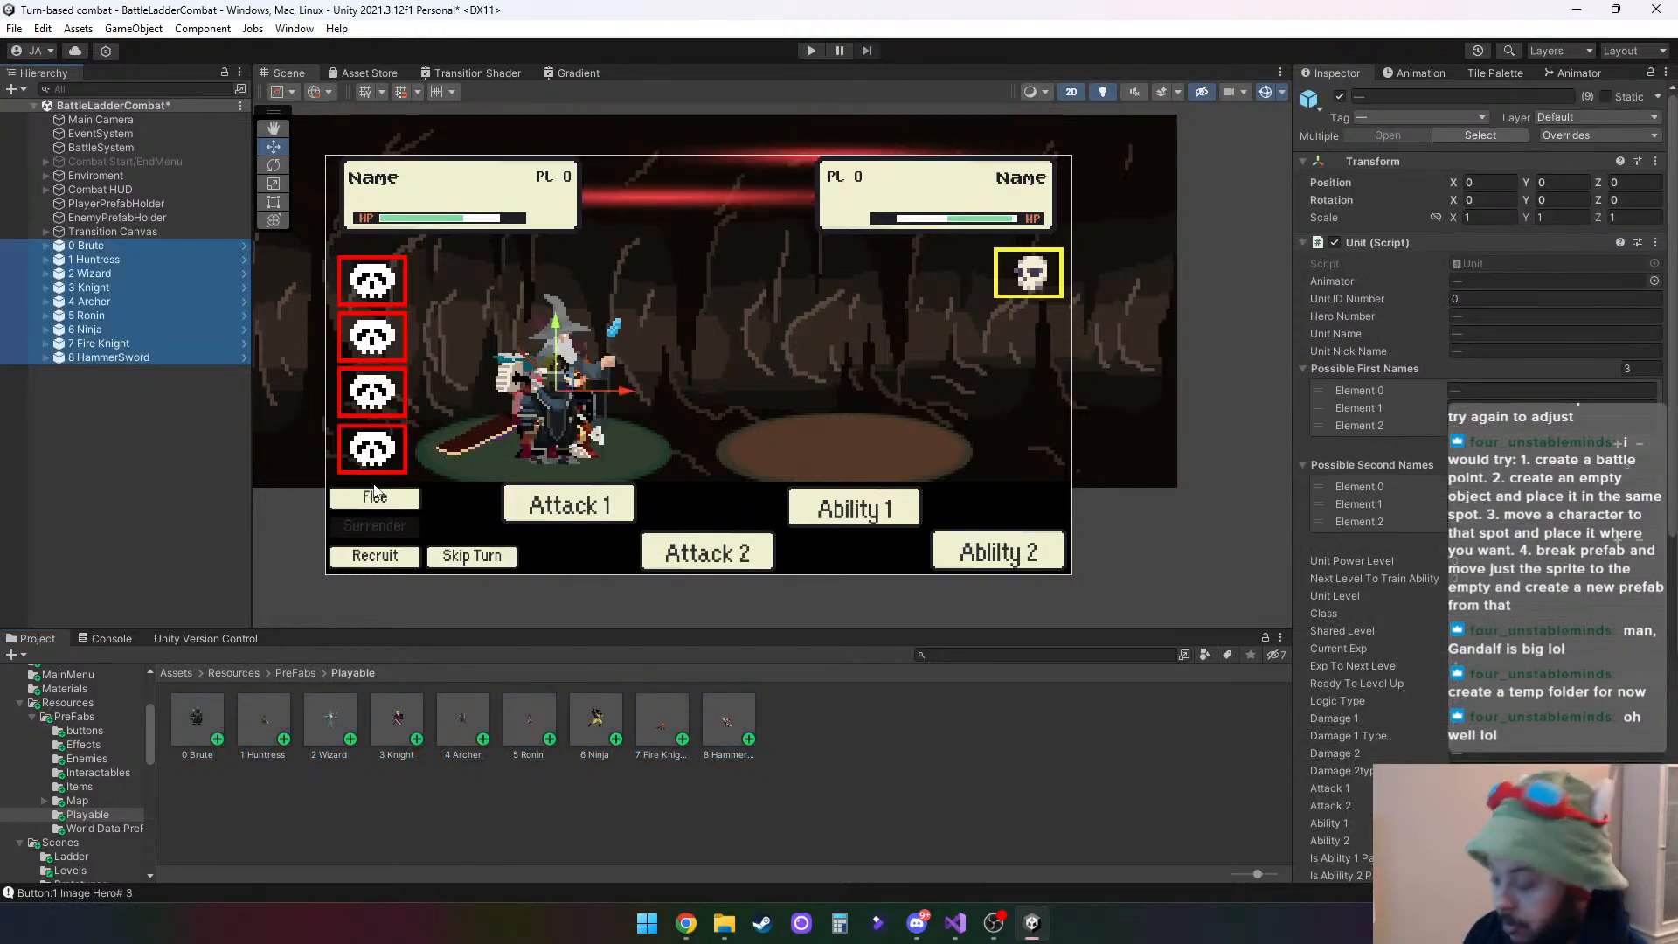
key("Delete")
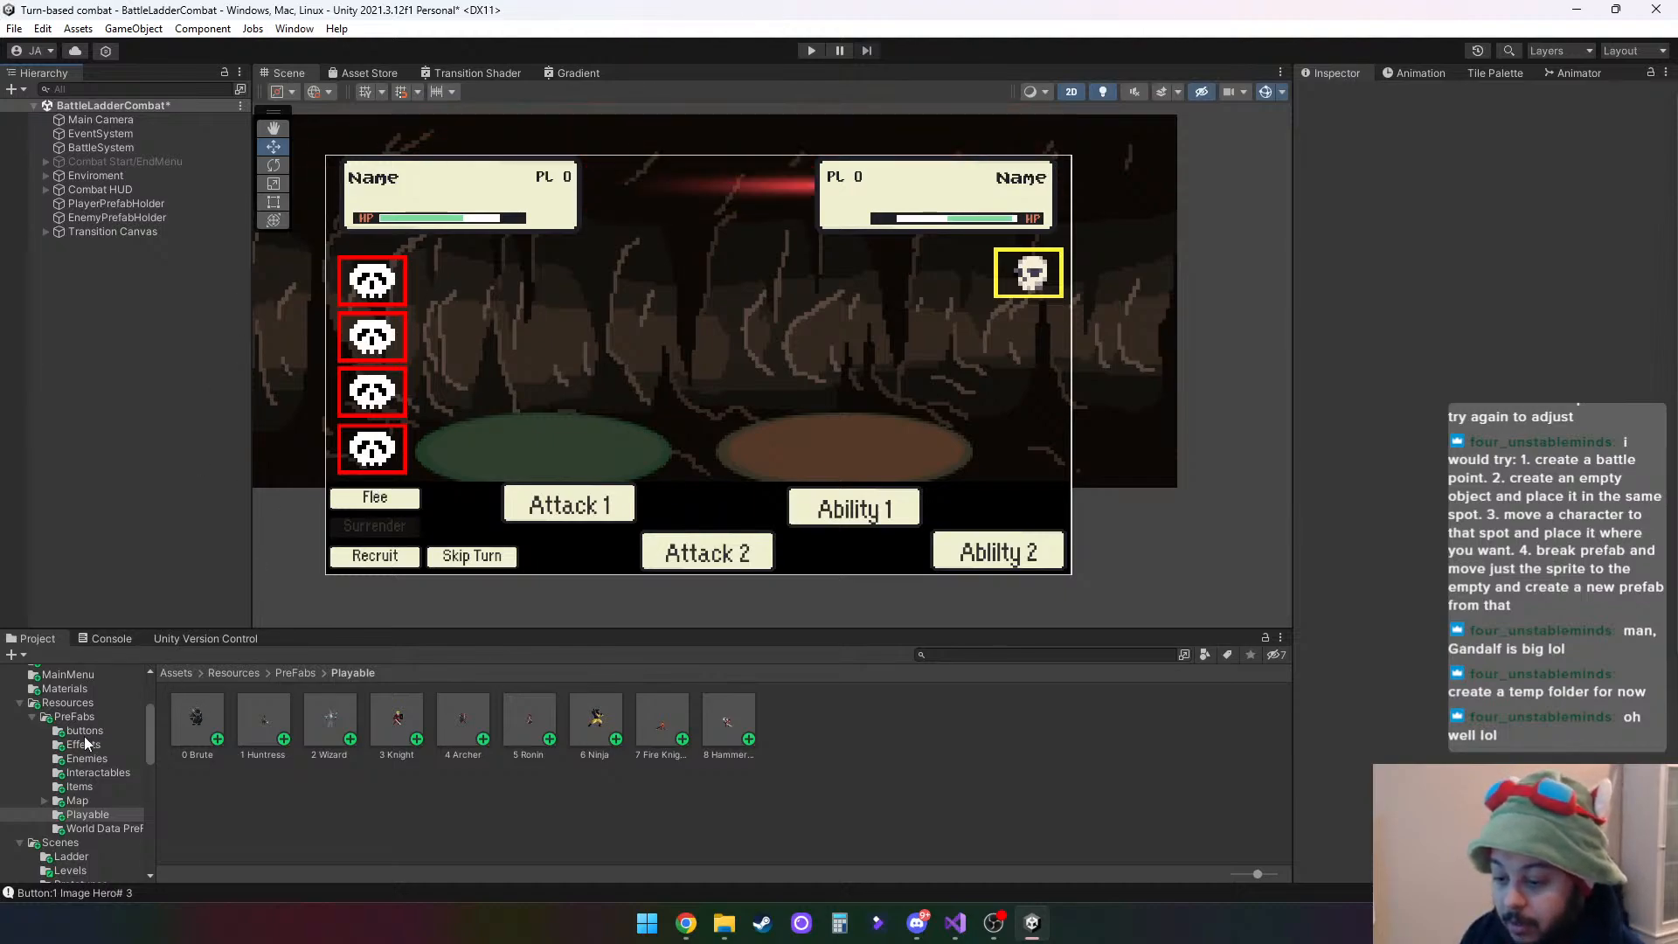
- Open the BattleLadder scene from the Scenes/Ladder folder, discarding the changes to BattleLadderCombat
left_click(61, 844)
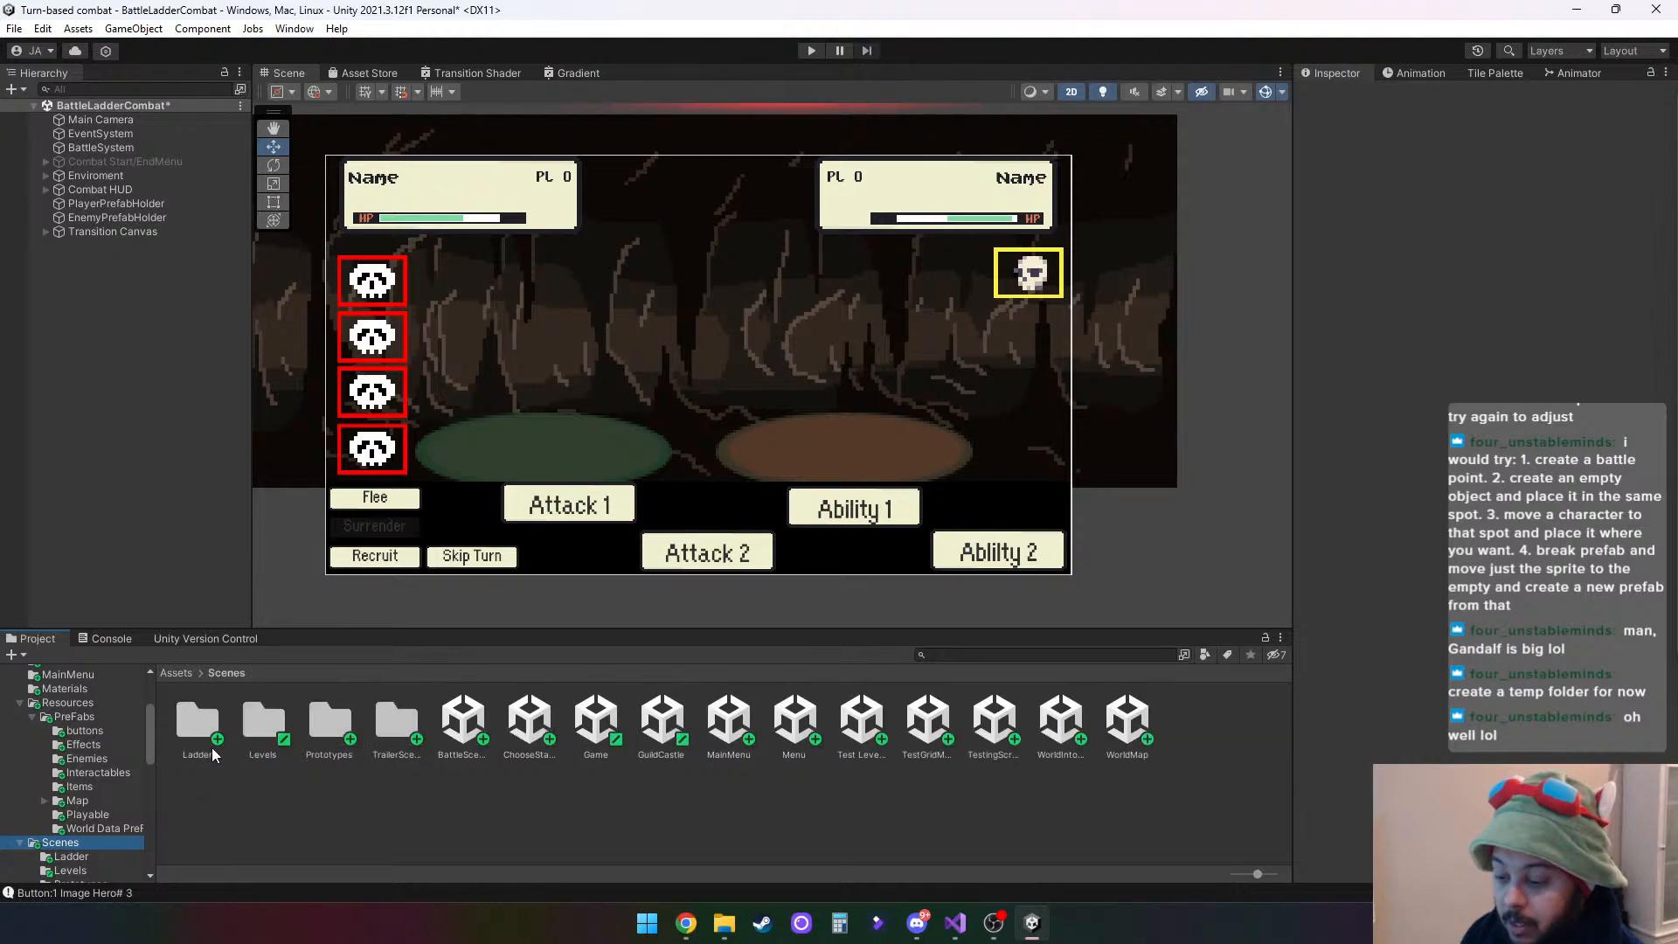
double_click(207, 722)
left_click(208, 723)
double_click(207, 725)
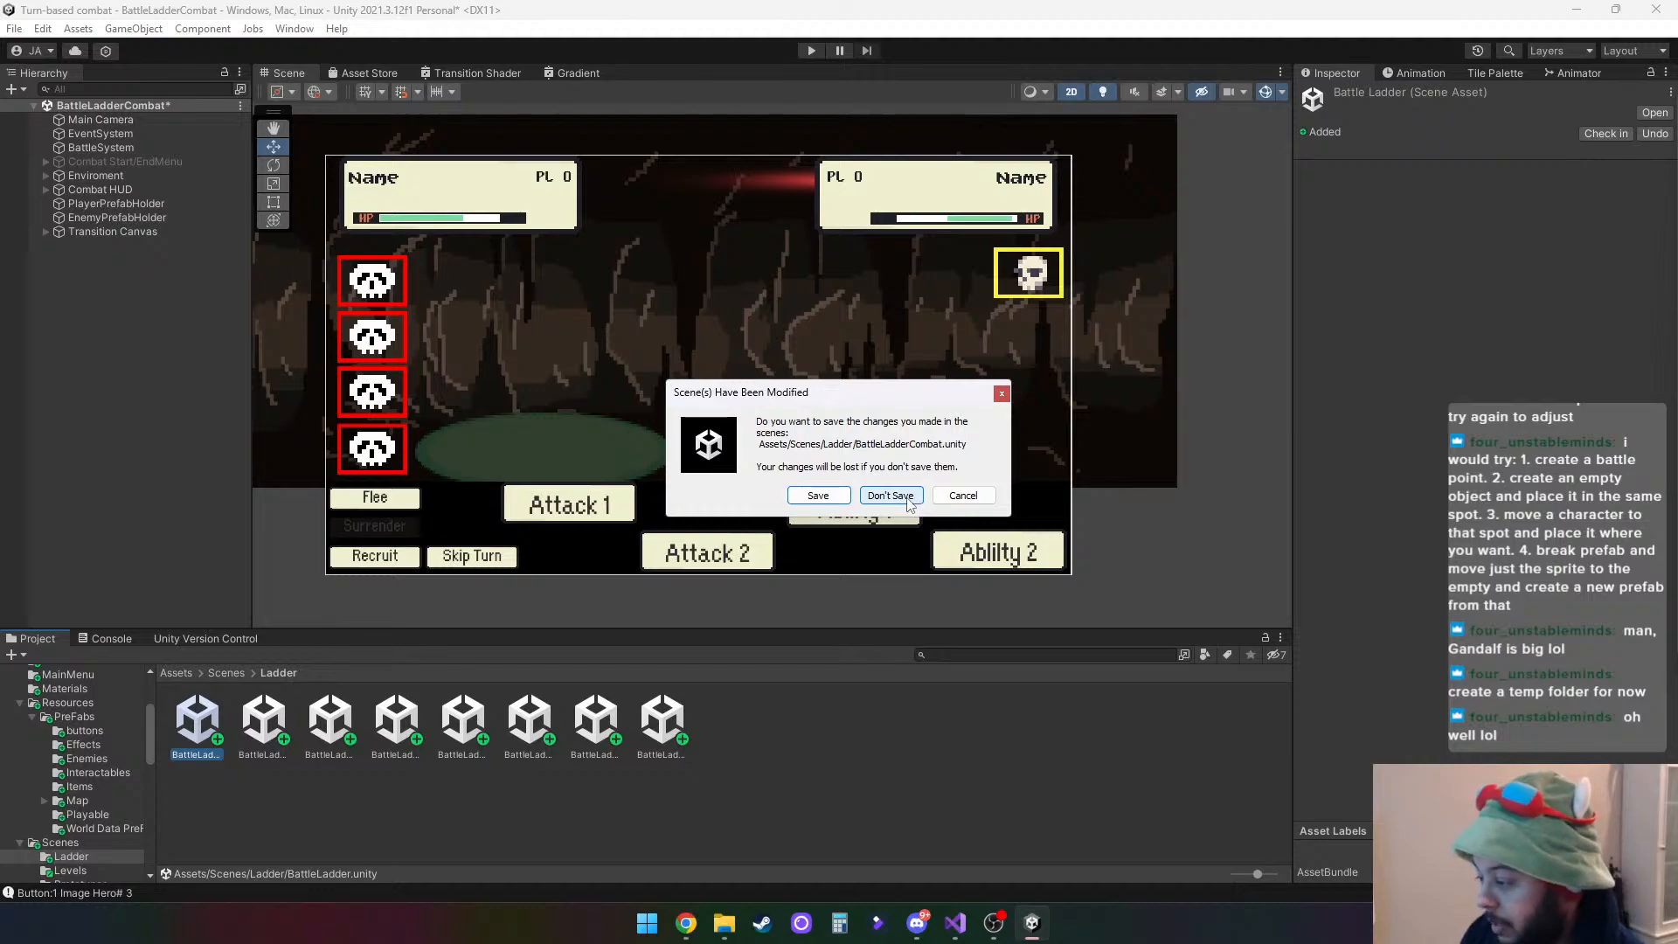
left_click(890, 495)
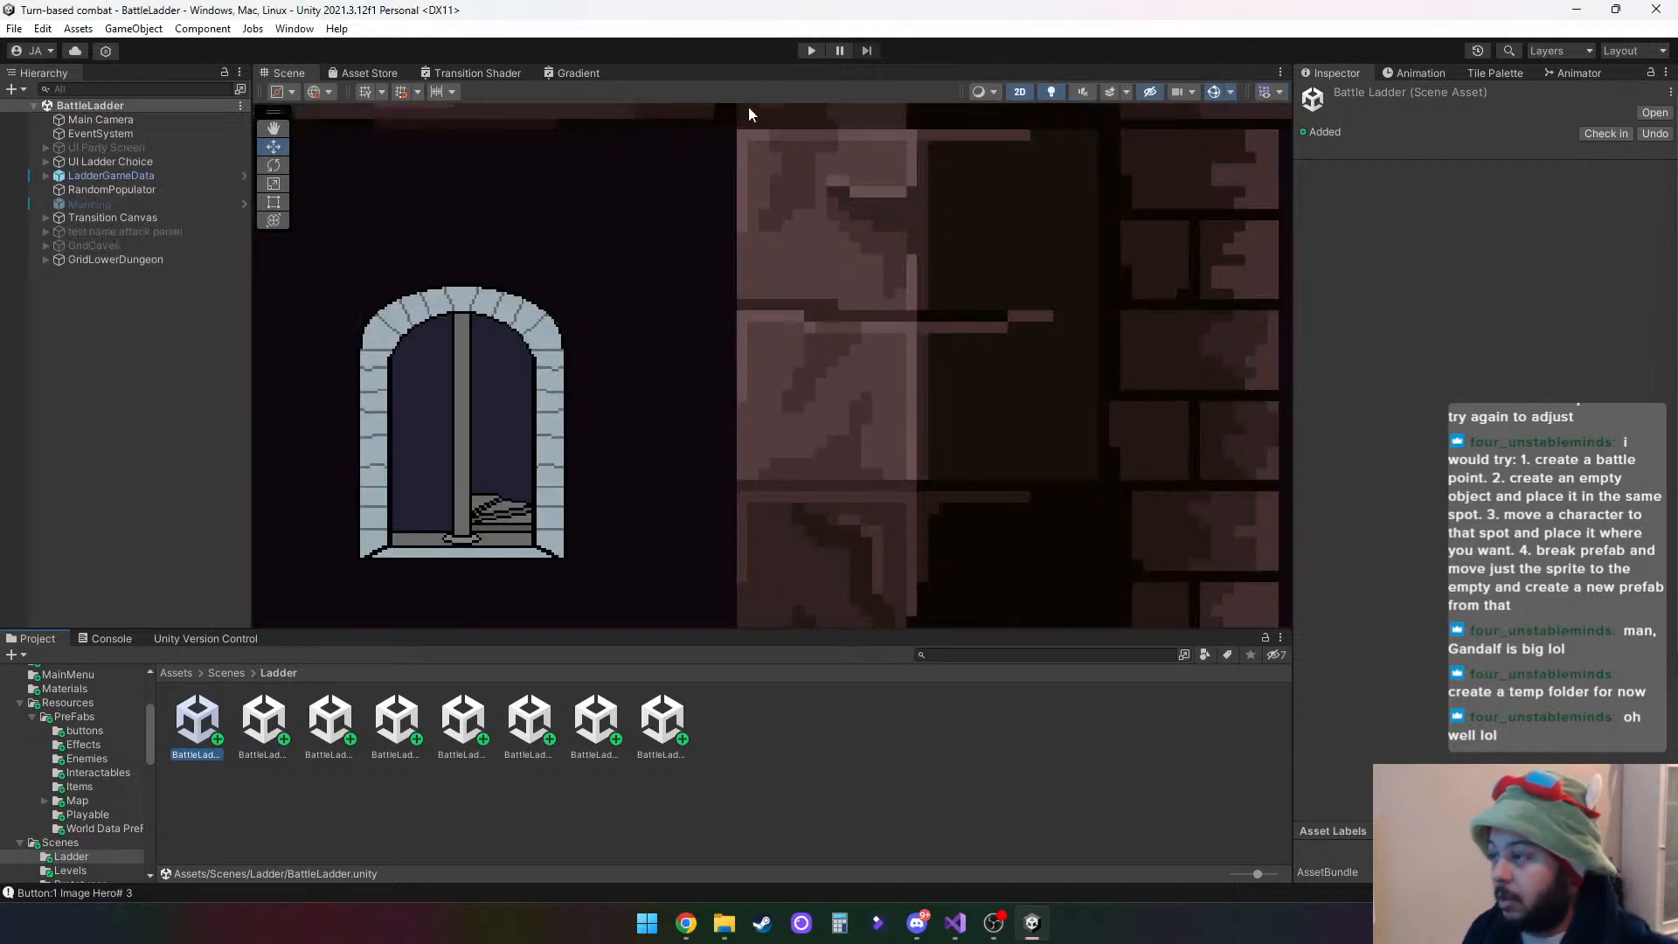
- Test-play the BattleLadder scene with the Game view docked beside the Scene view, choose the middle hero, and stop the test
left_click(802, 51)
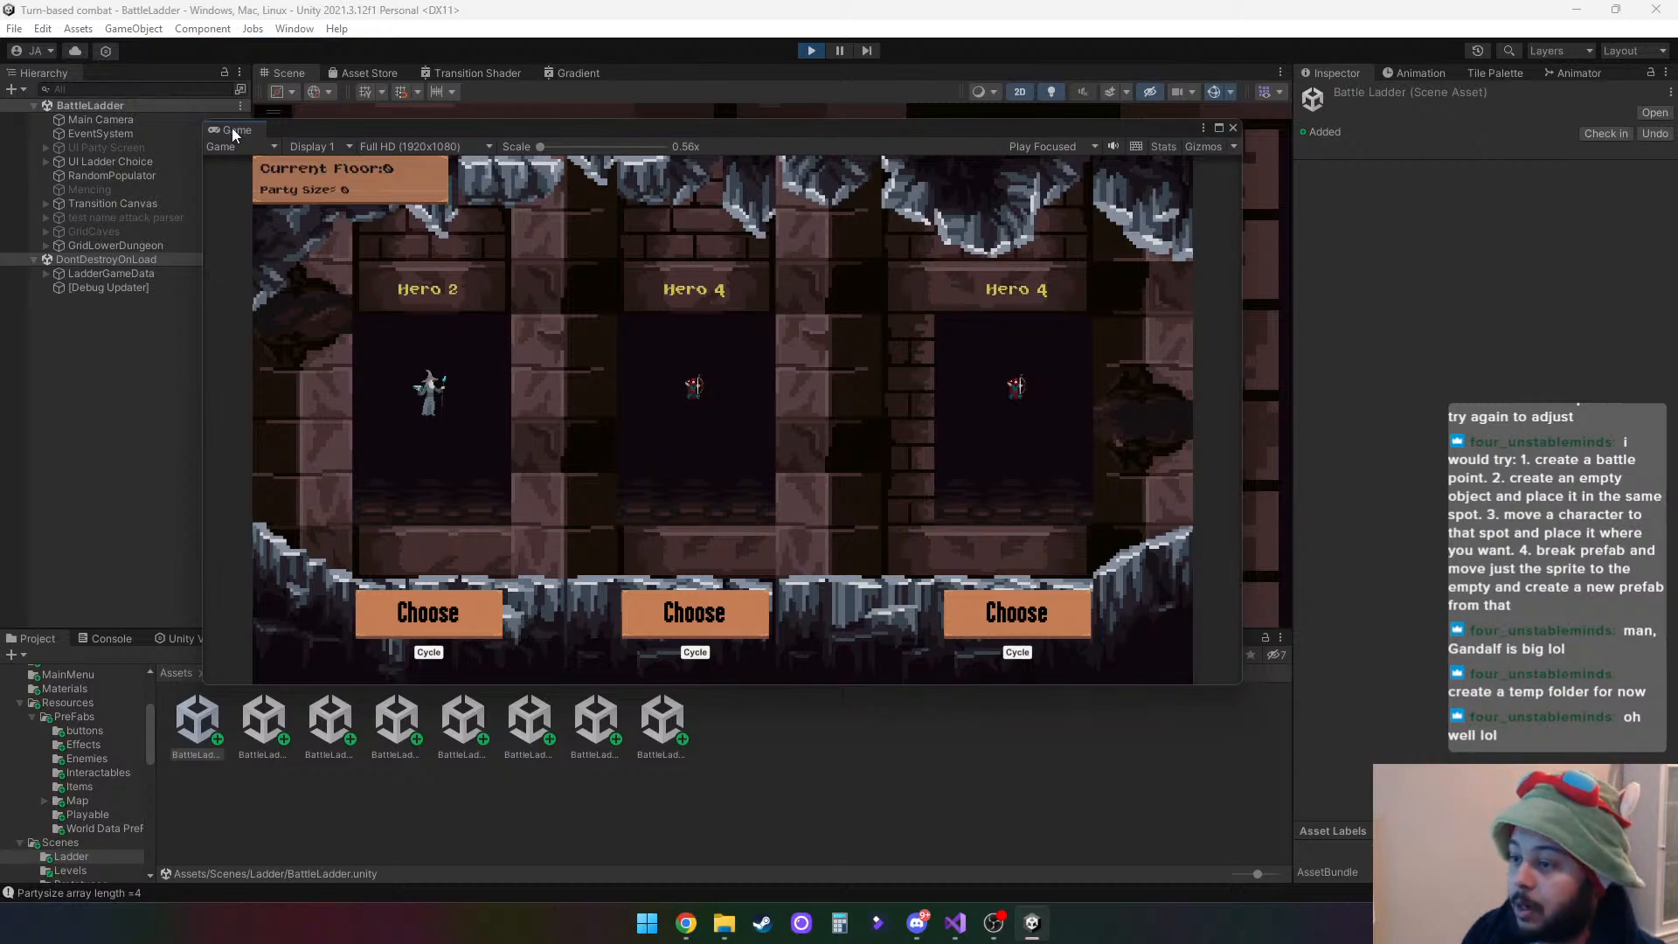
left_click_drag(234, 133, 659, 79)
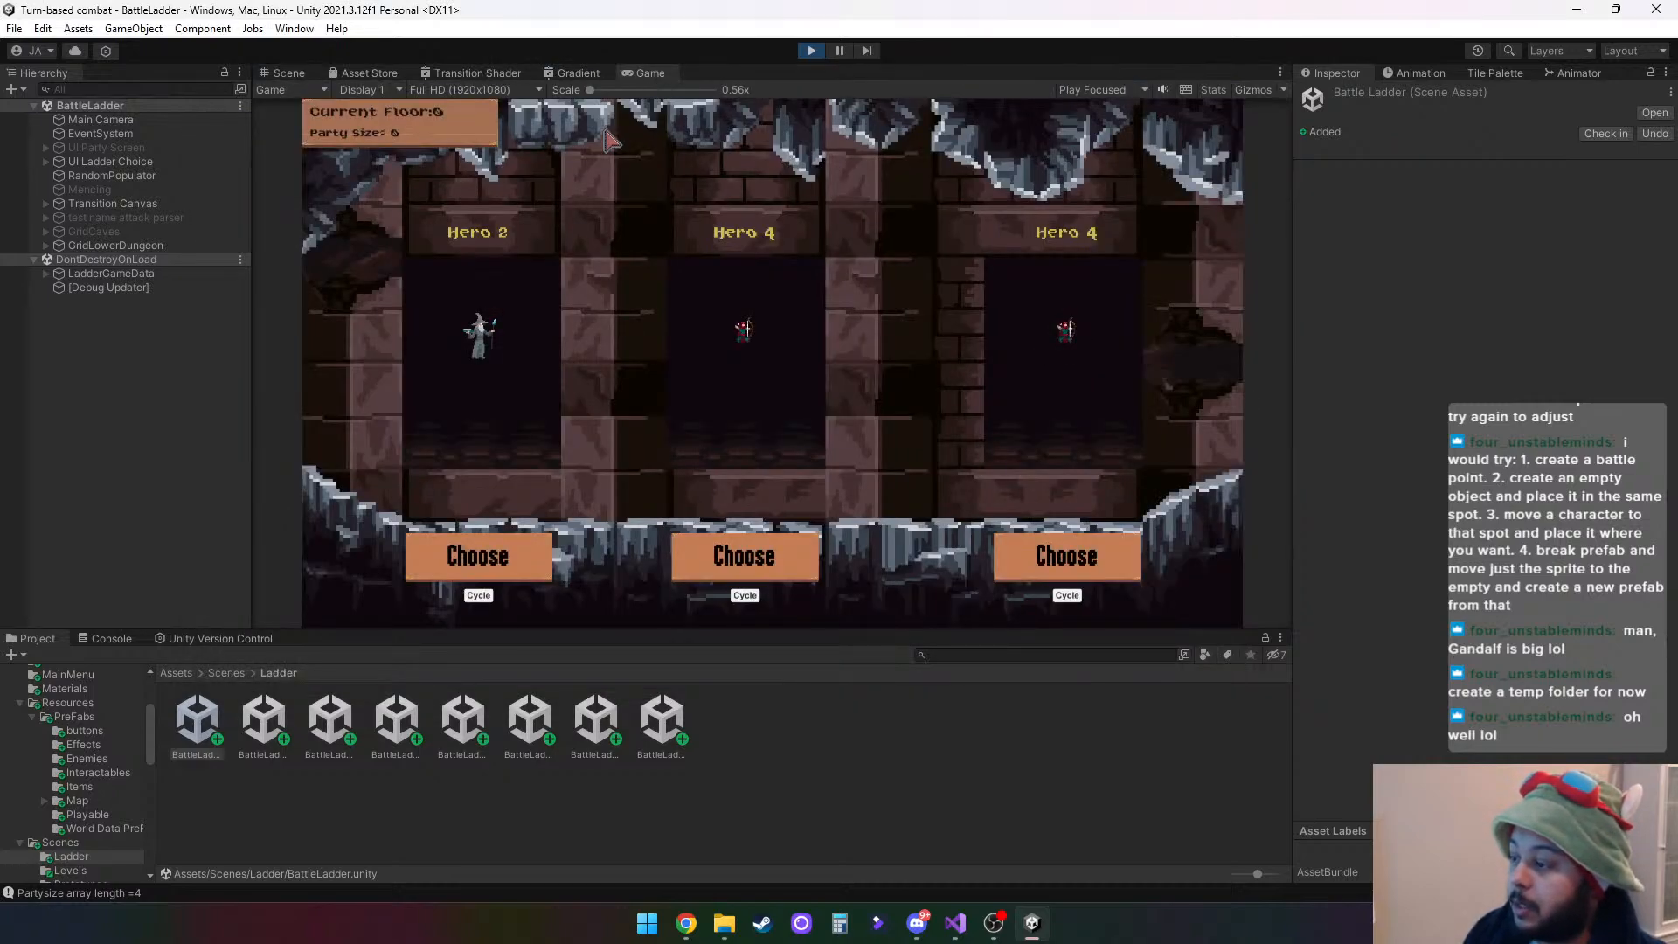
left_click(753, 559)
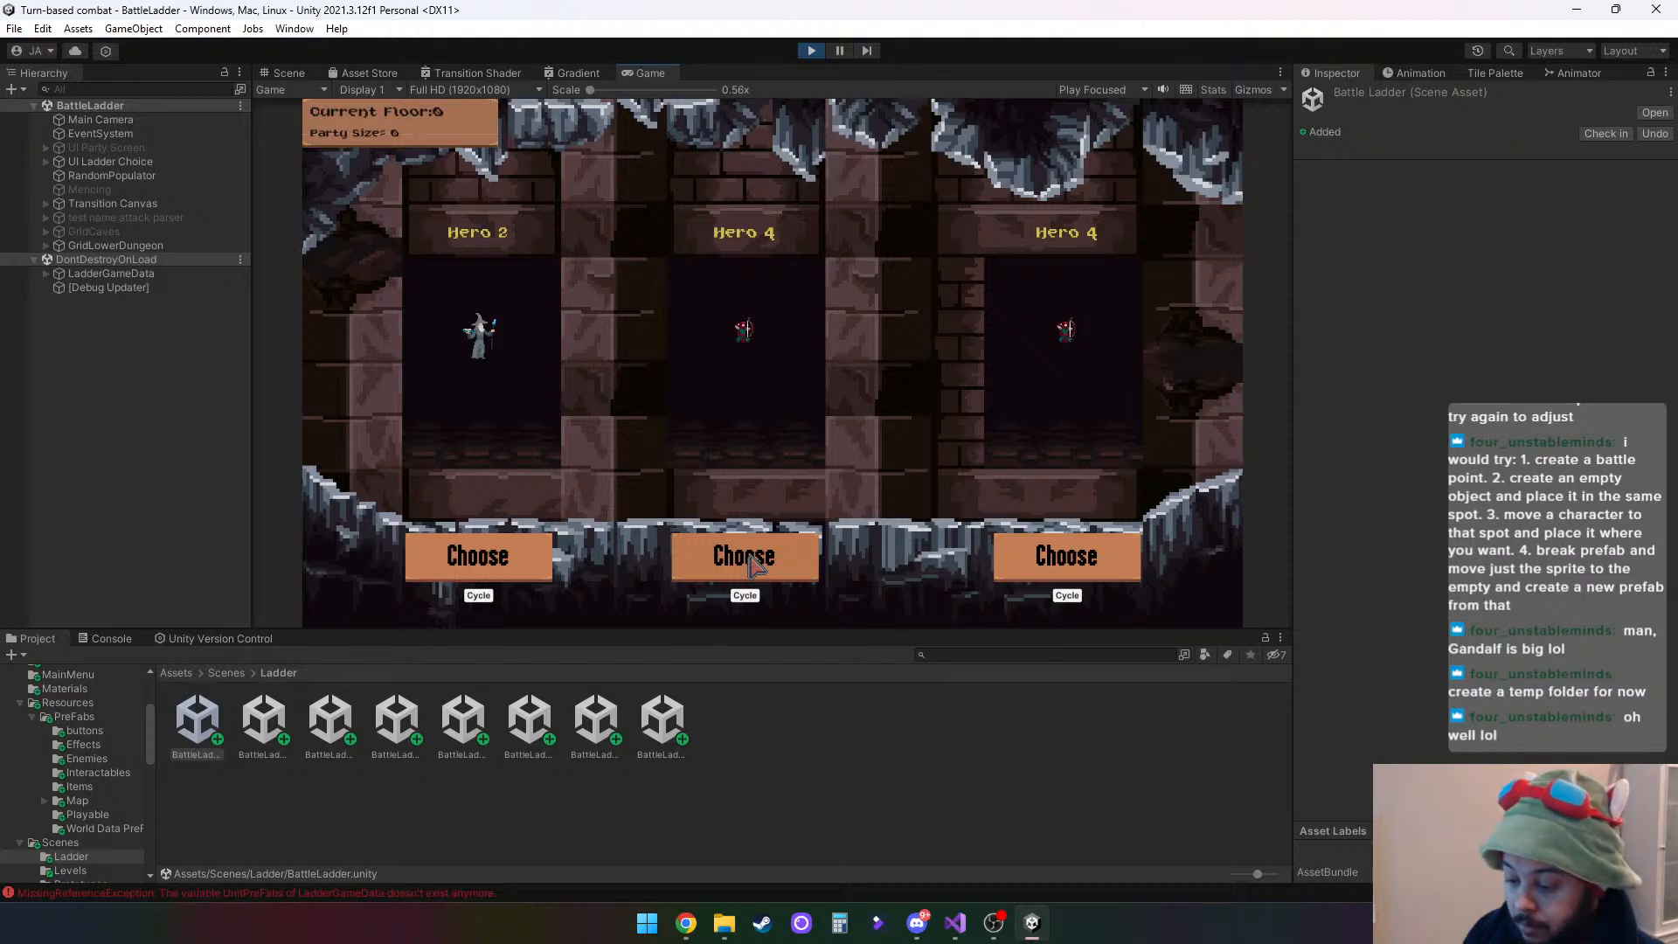
left_click(801, 54)
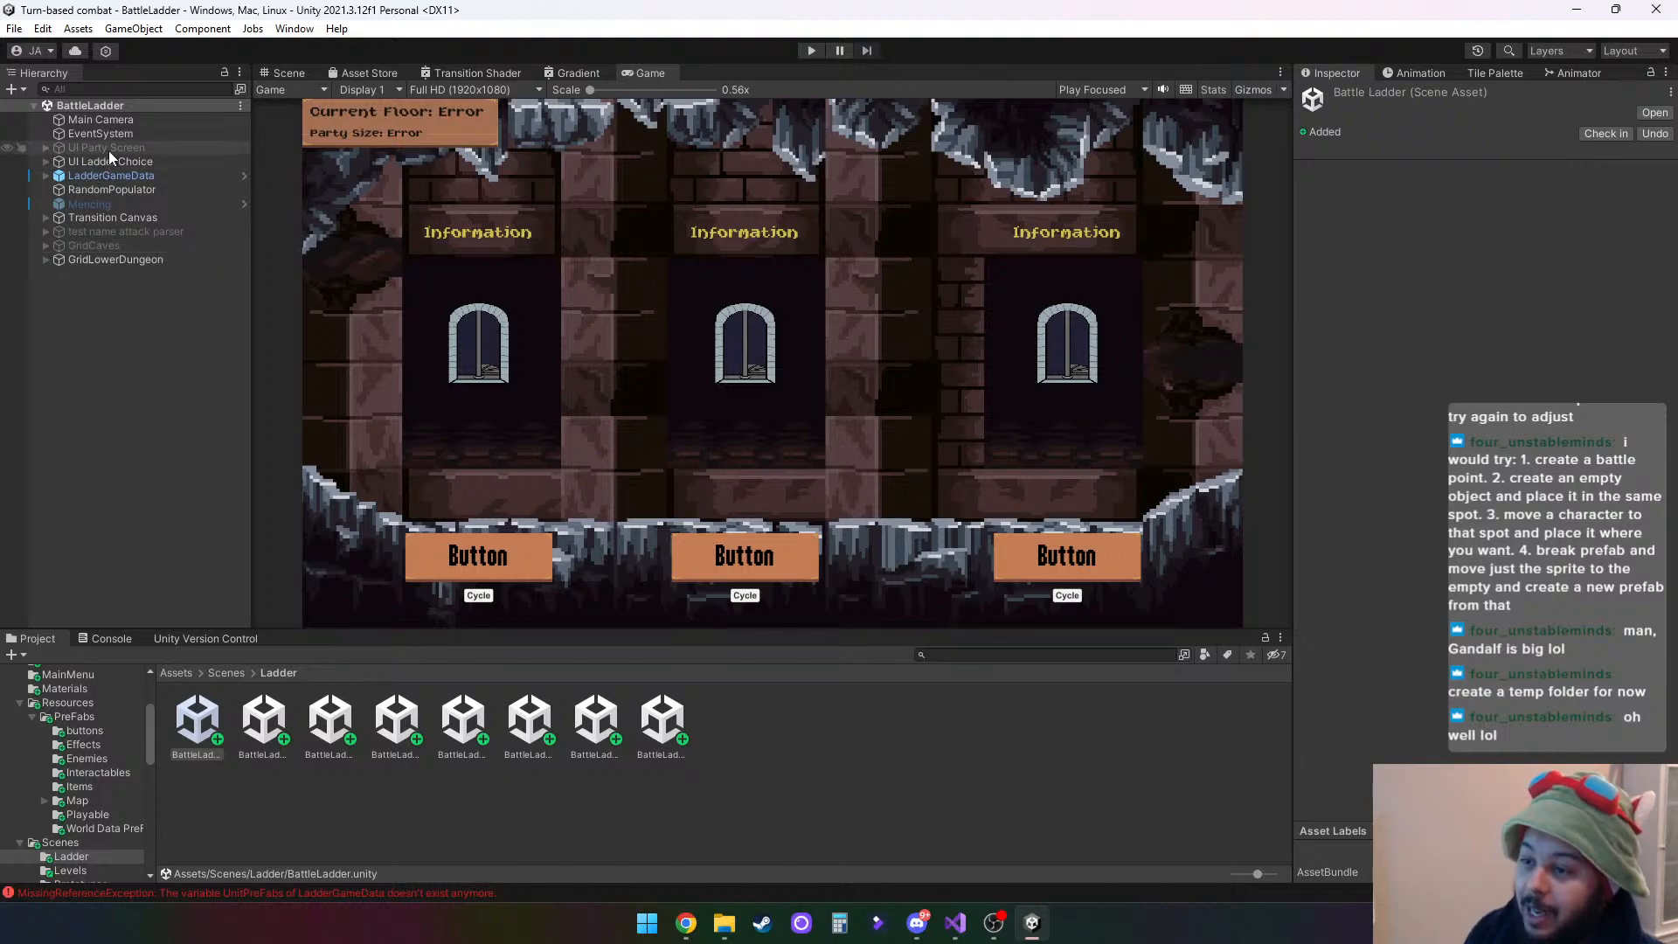
- Inspect UI Ladder Choice and RandomPopulator, and expand the Unit Pre Fabs list of LadderGameData
left_click(129, 164)
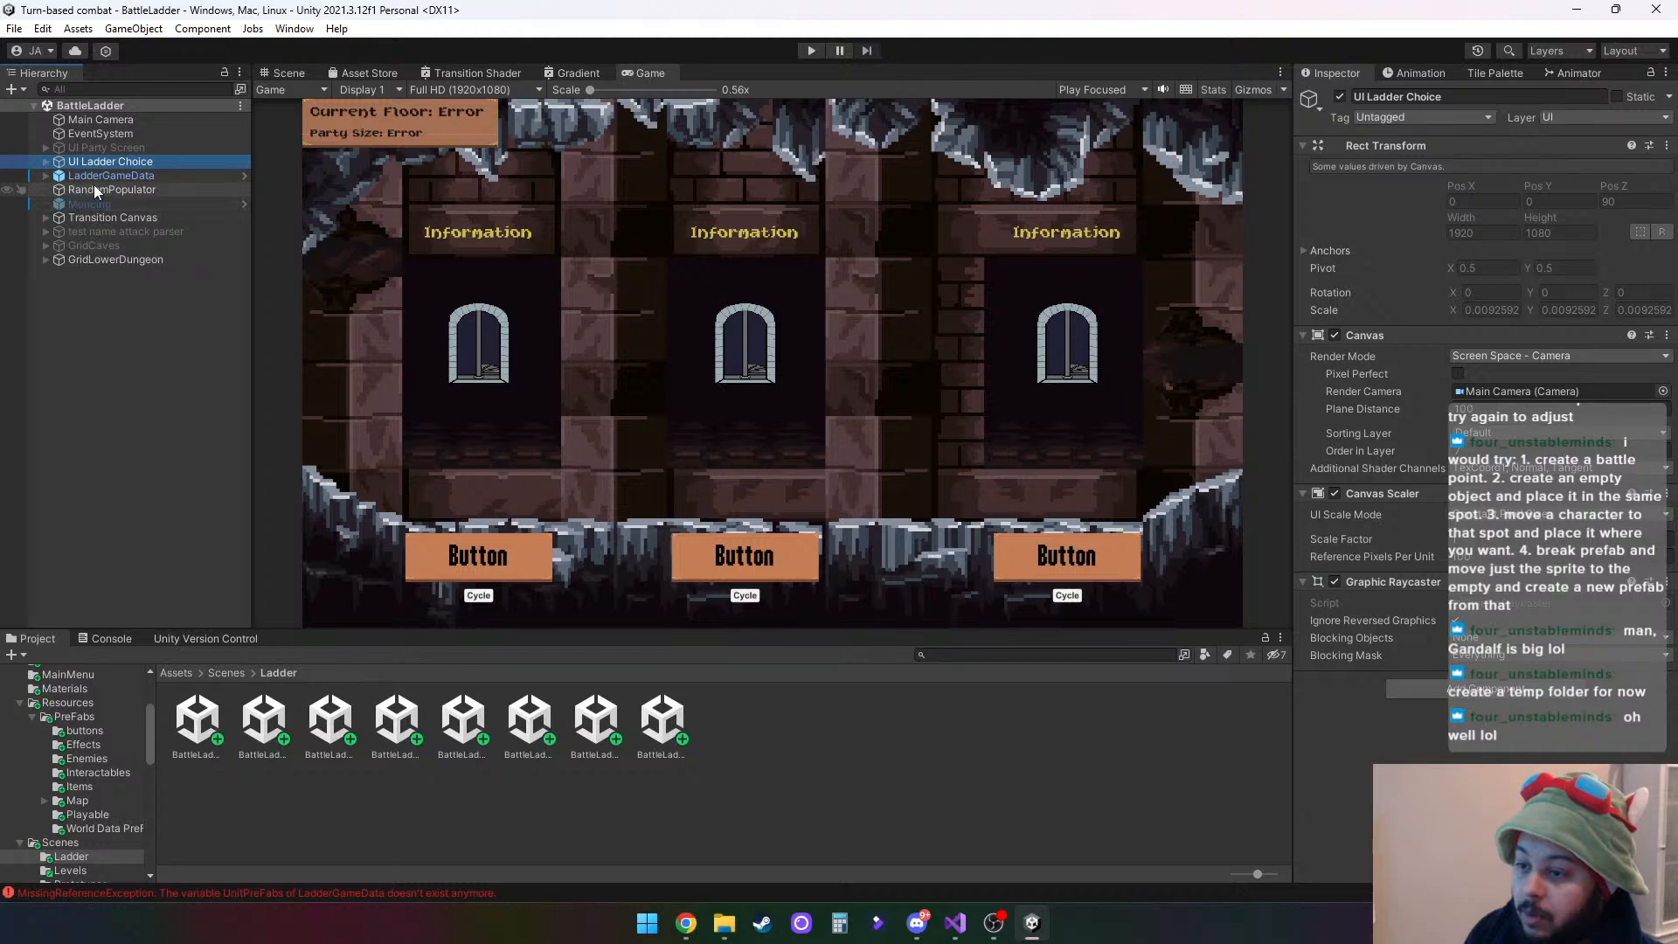
left_click(96, 189)
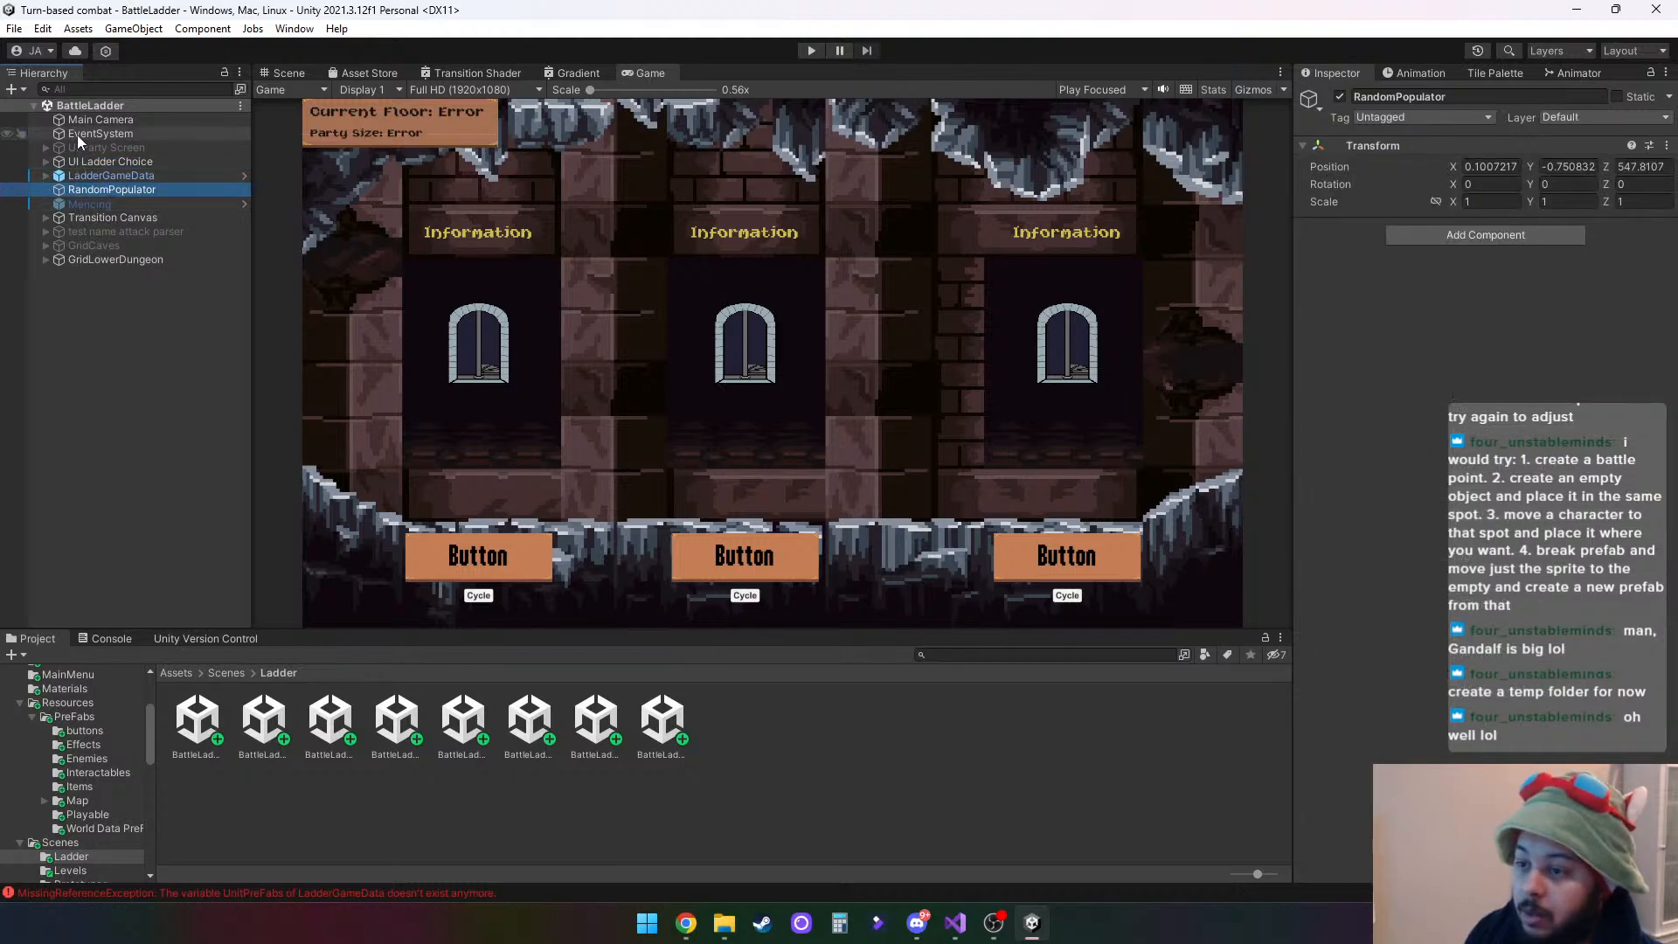
left_click(86, 163)
left_click(45, 162)
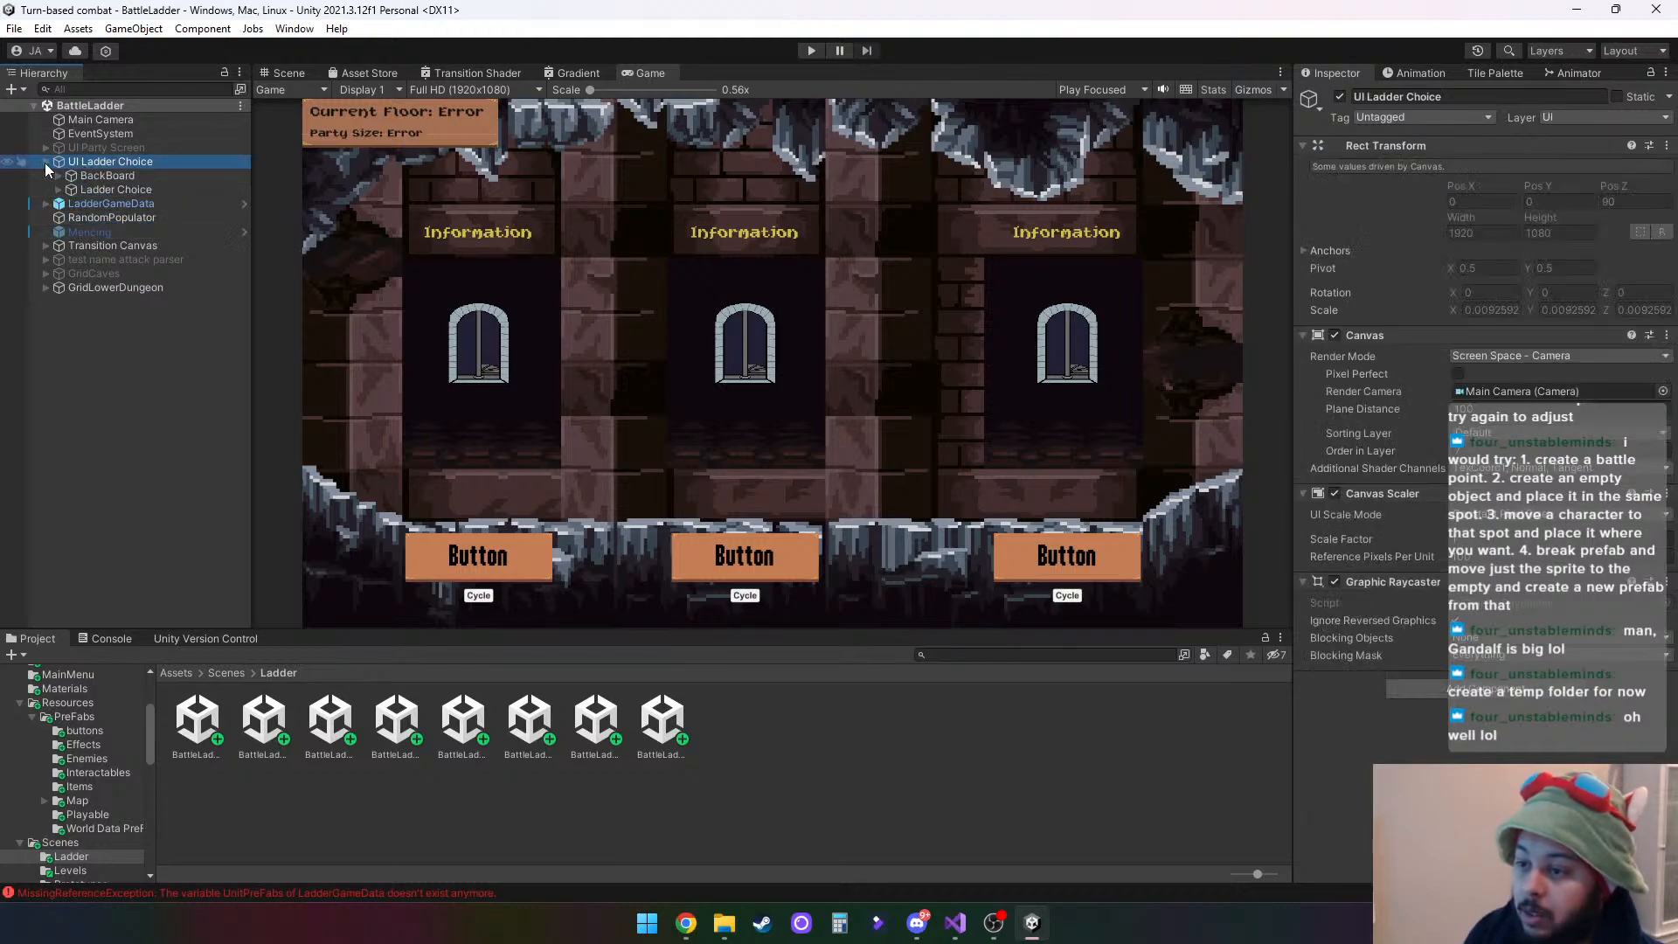
left_click(103, 202)
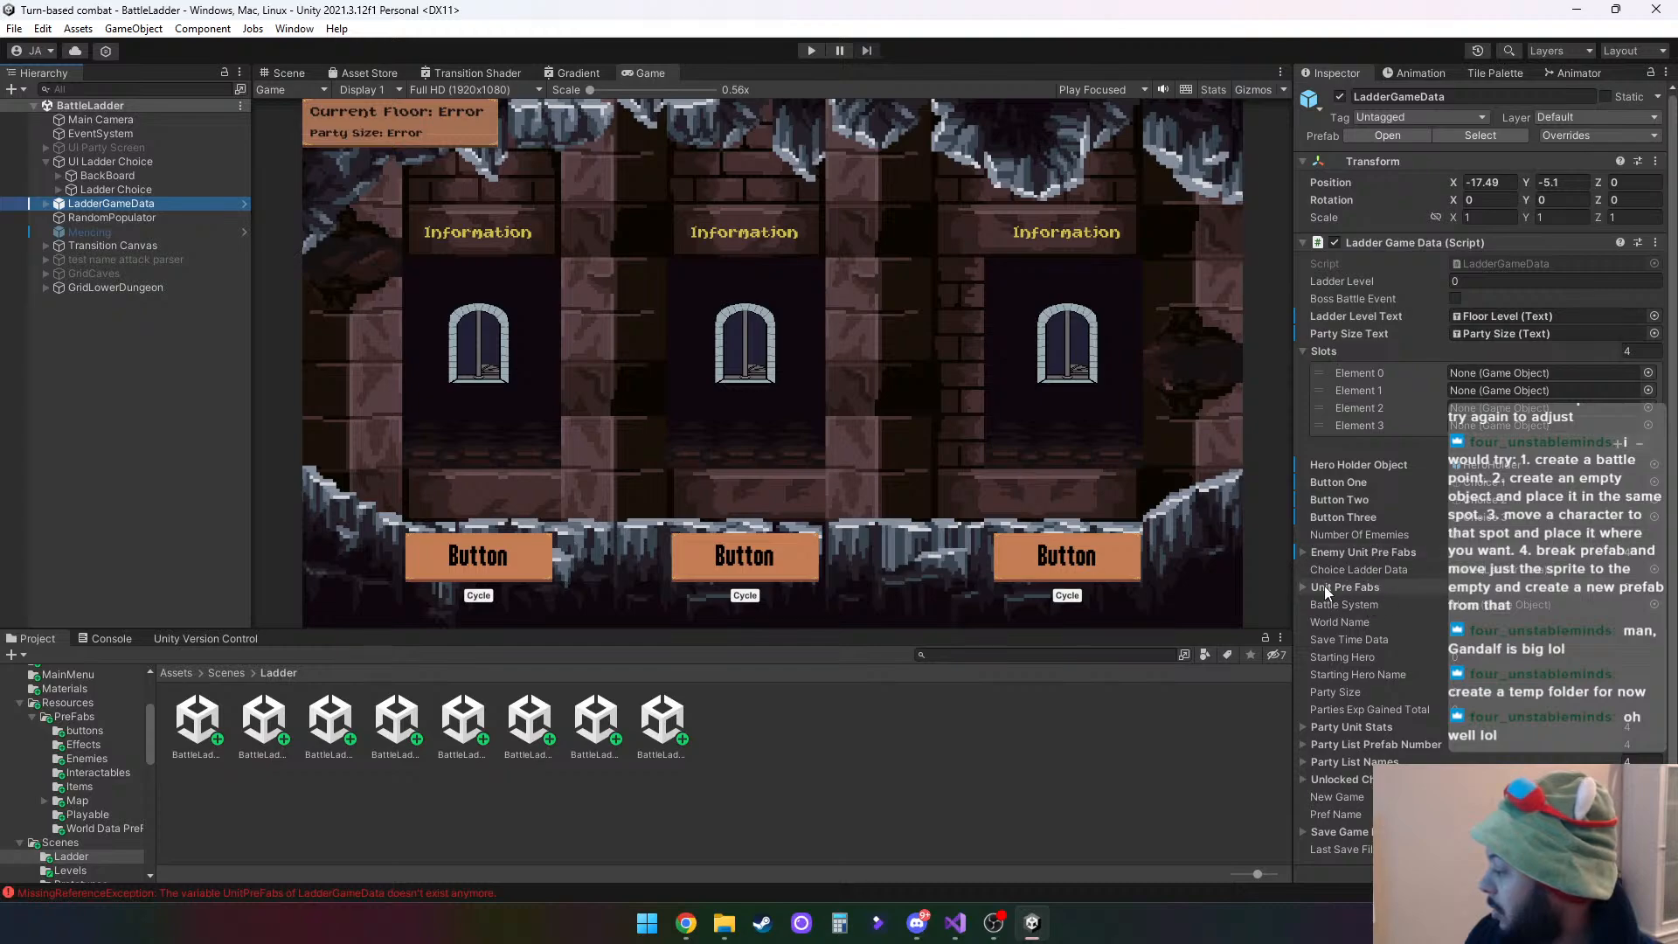
left_click(1302, 587)
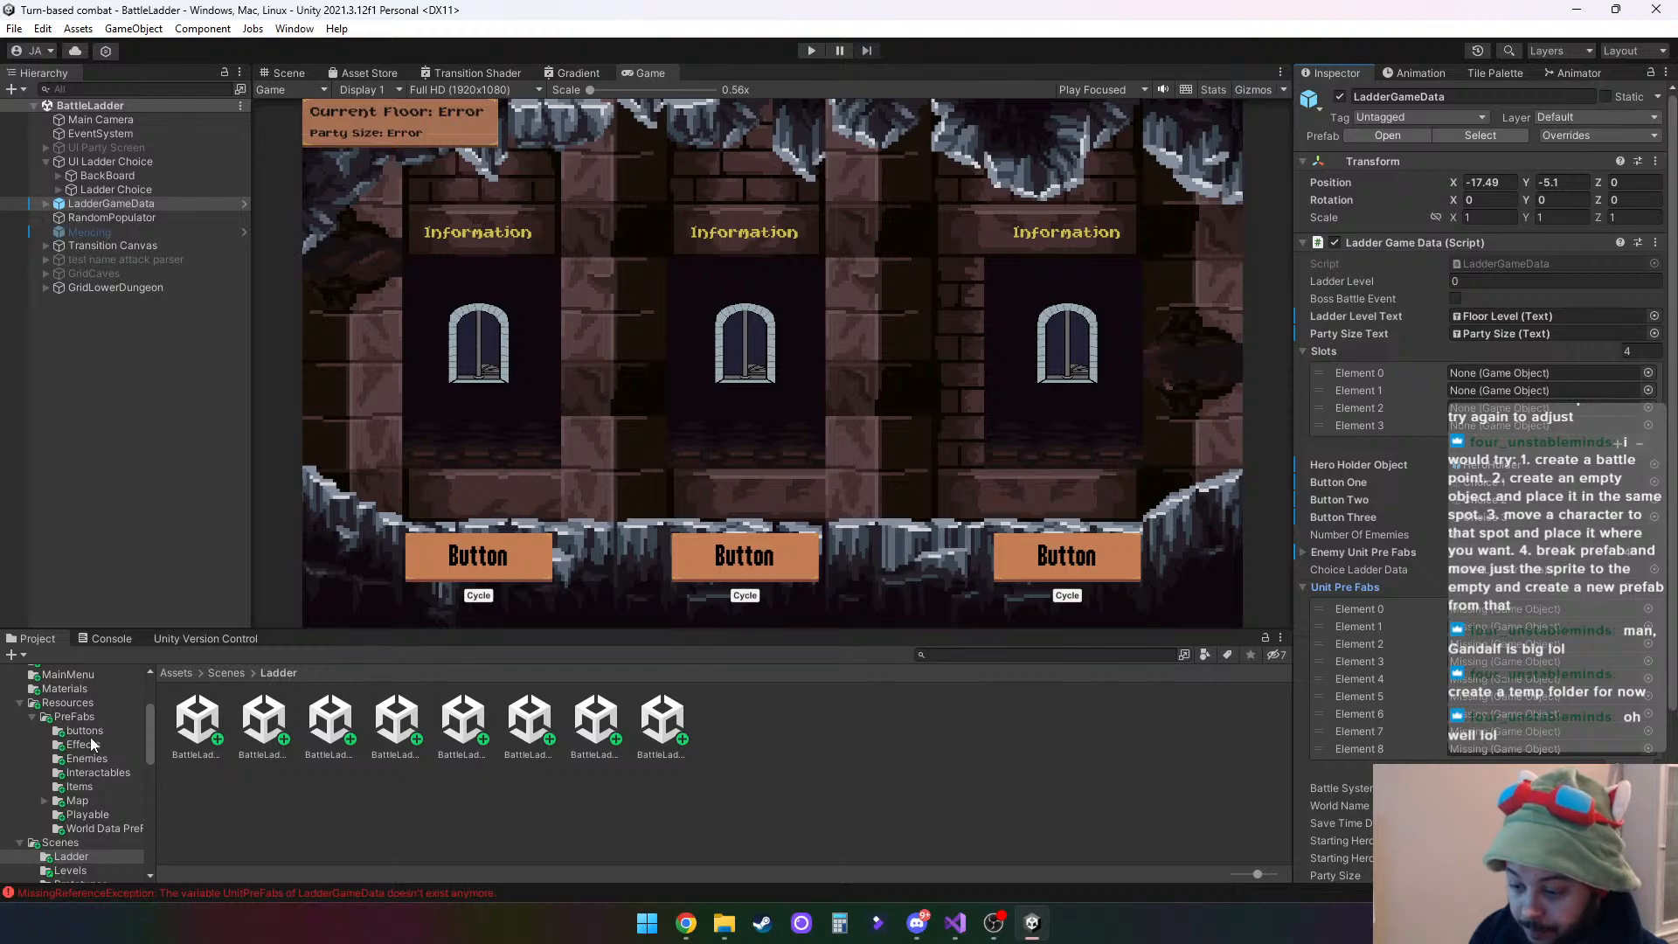
- Assign the Brute, Huntress, Wizard, Knight and Archer prefabs from the Playable folder to Elements 0–4 of LadderGameData's Unit Pre Fabs
left_click(75, 716)
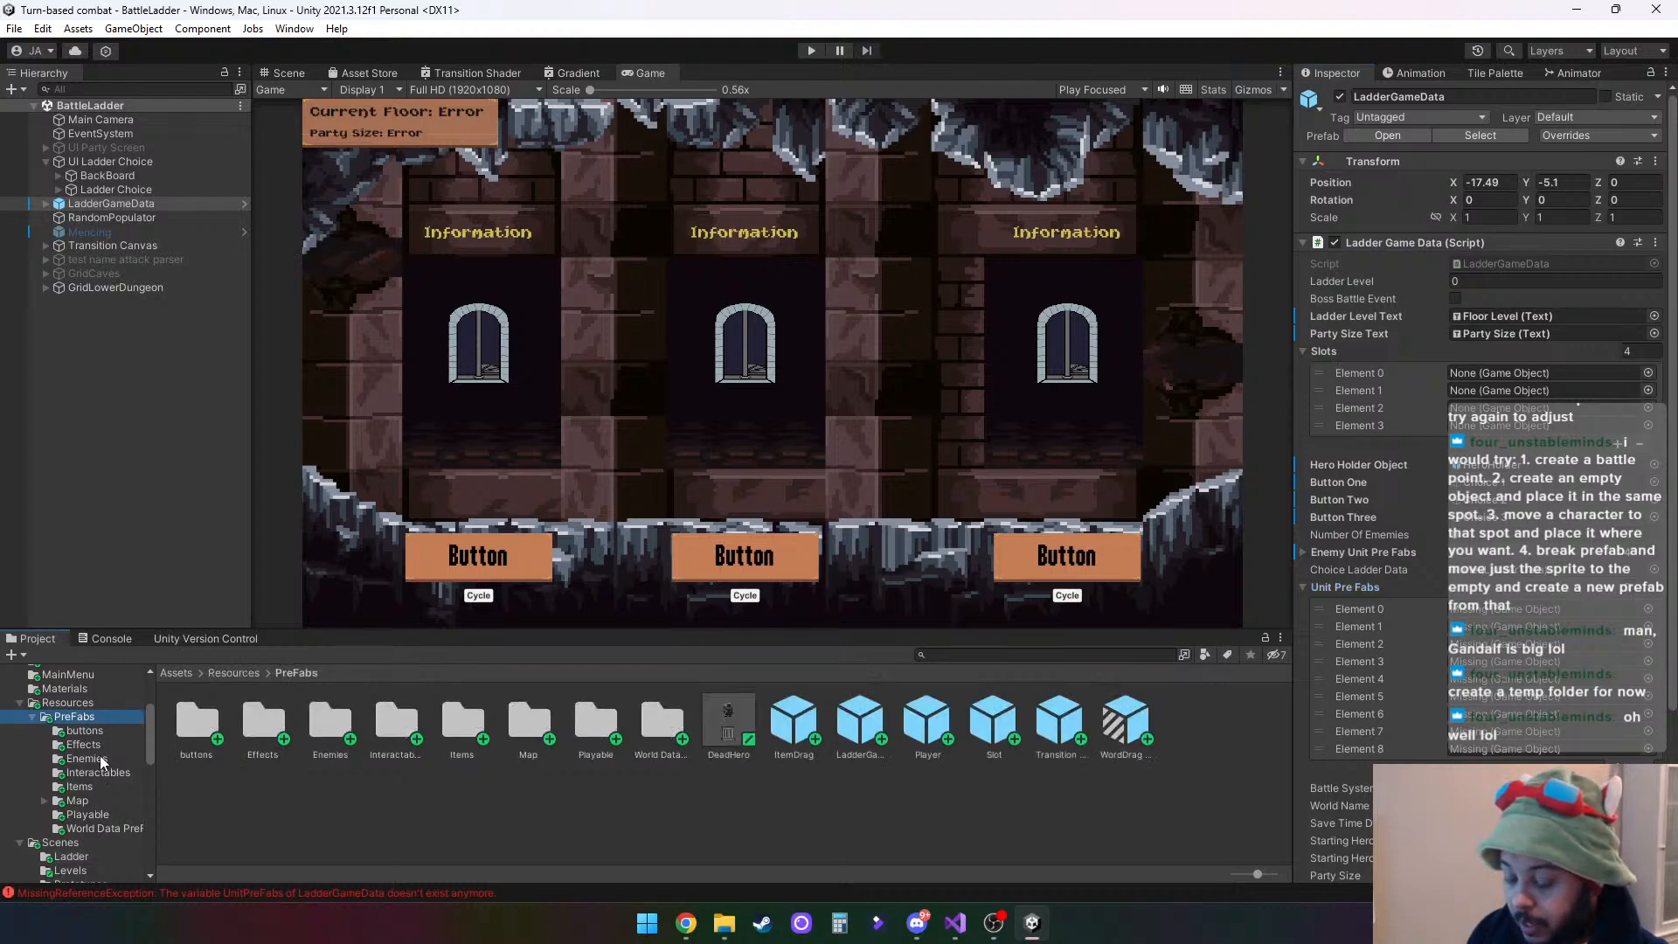
double_click(586, 718)
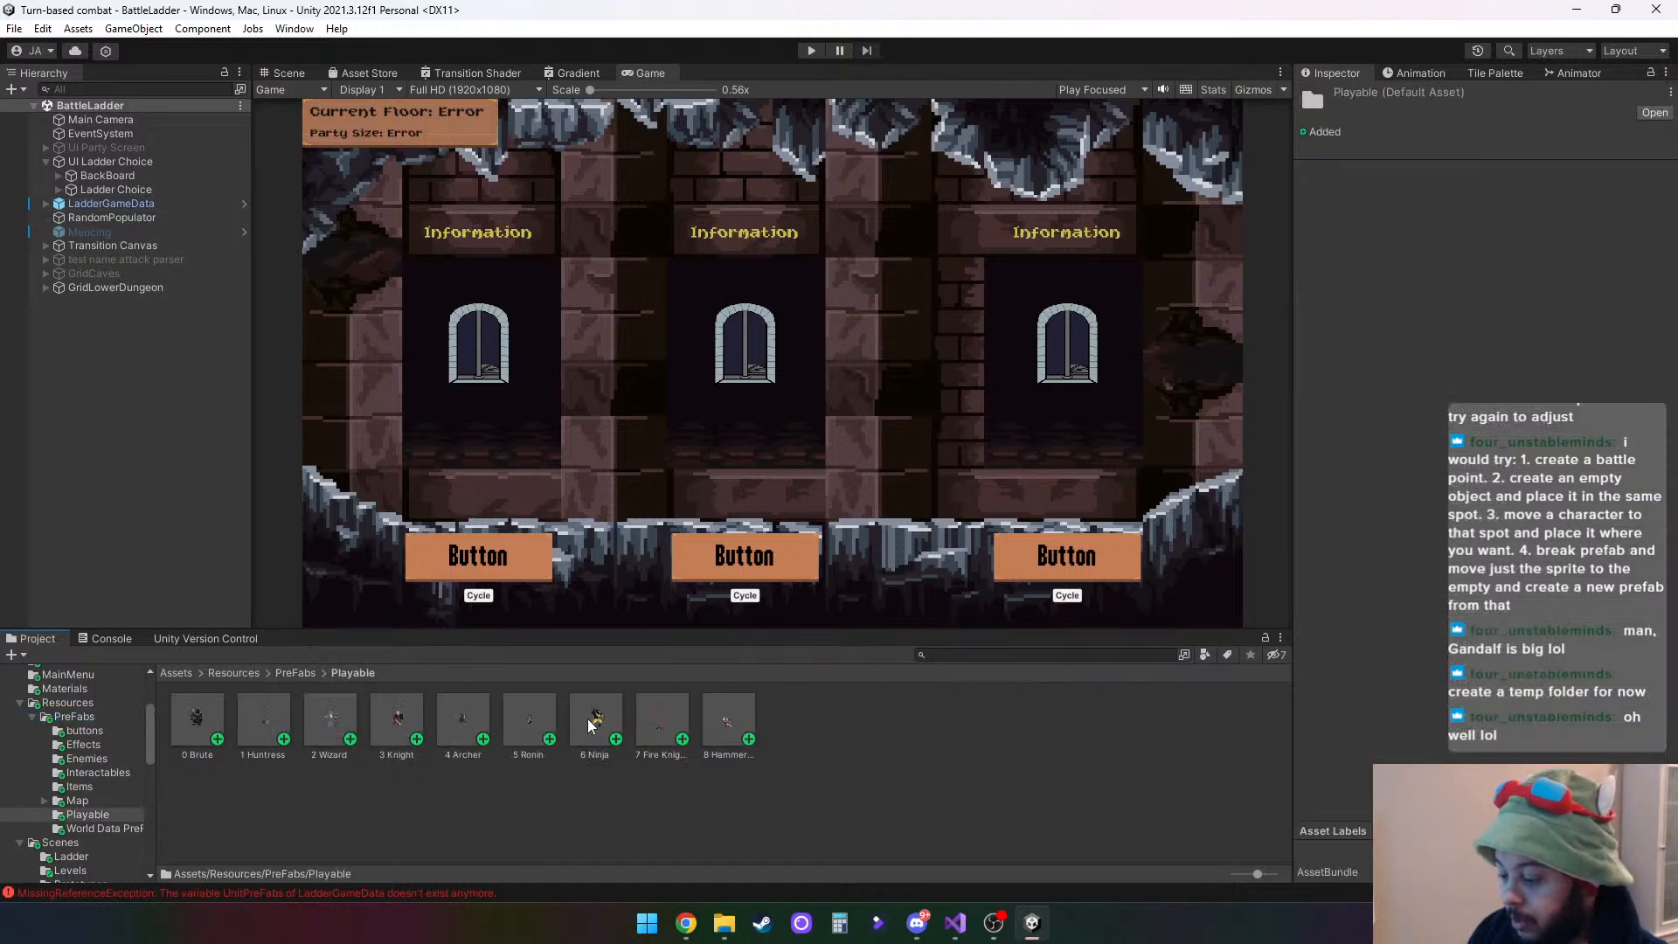
left_click(122, 204)
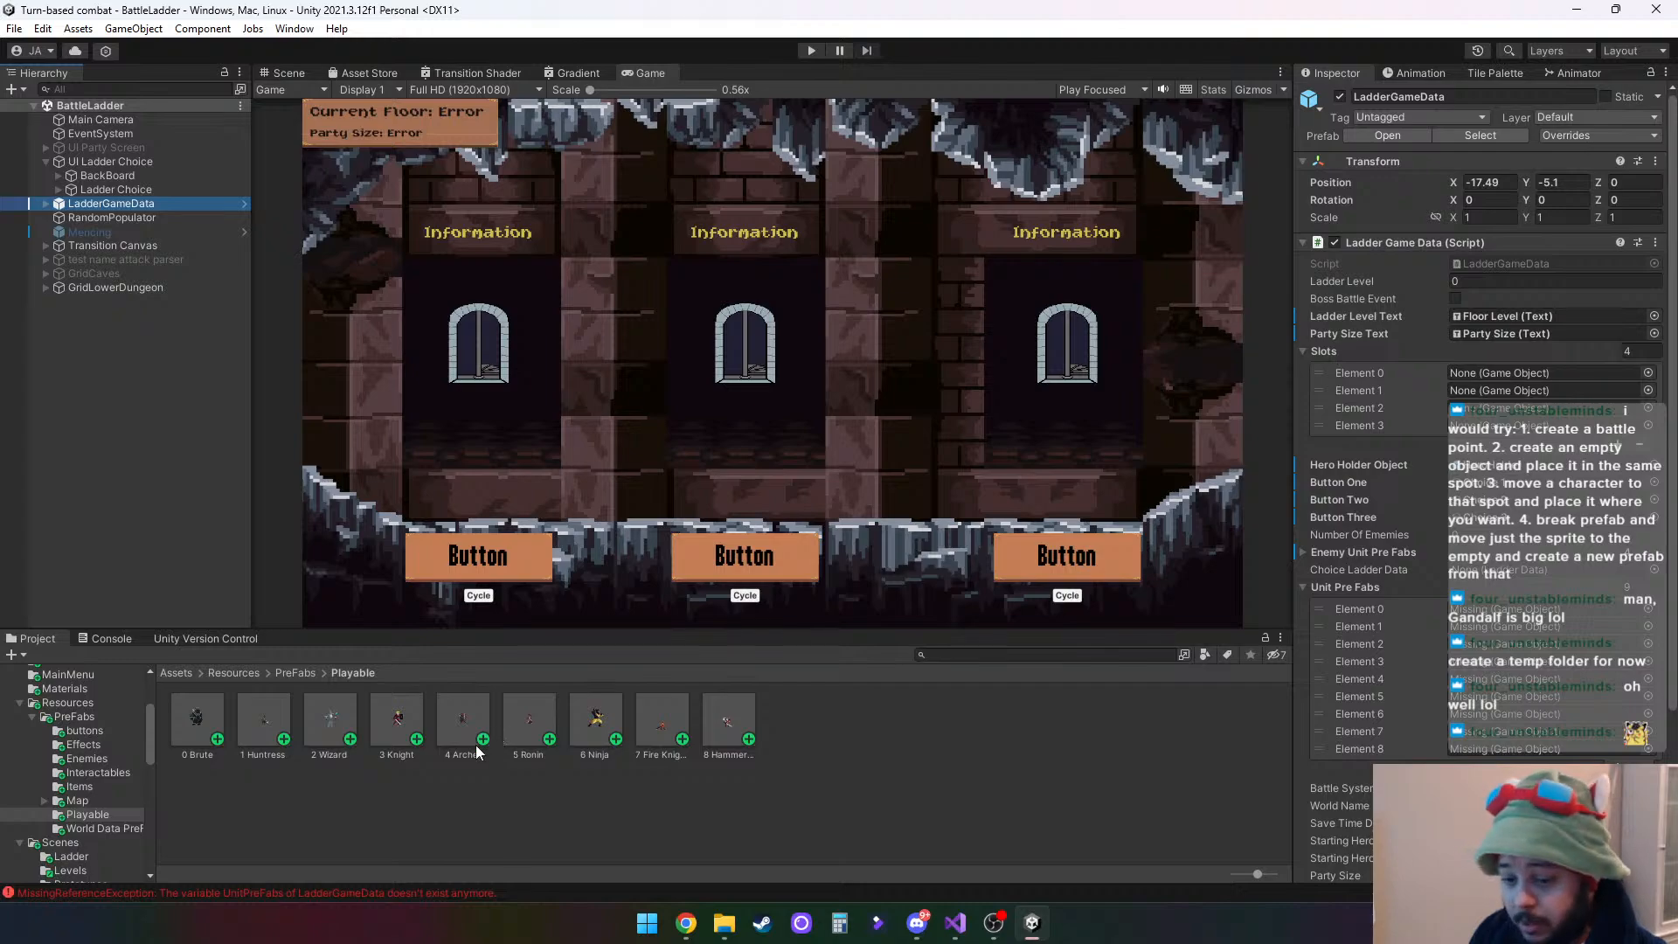
left_click_drag(199, 721, 1498, 609)
left_click_drag(266, 737, 1485, 627)
left_click_drag(348, 717, 1485, 643)
left_click_drag(393, 715, 1519, 662)
left_click_drag(464, 721, 1503, 679)
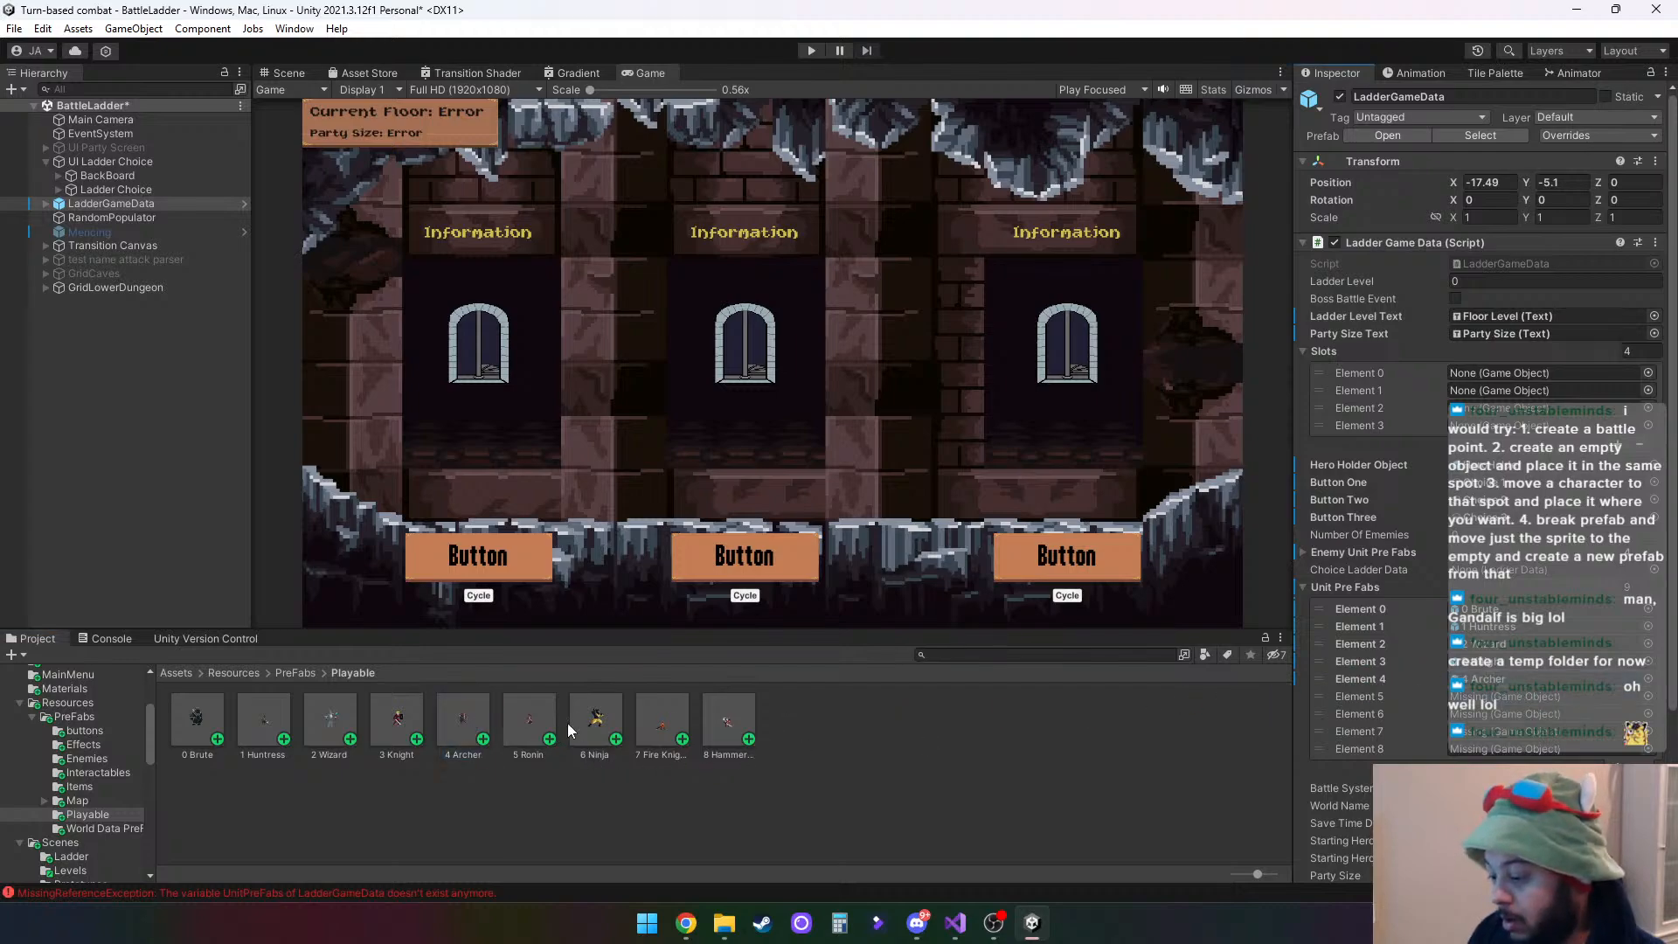
- Assign the Ronin, Ninja, Fire Knight and HammerSword prefabs to Elements 5–8 of LadderGameData's Unit Pre Fabs
left_click_drag(531, 715, 1520, 696)
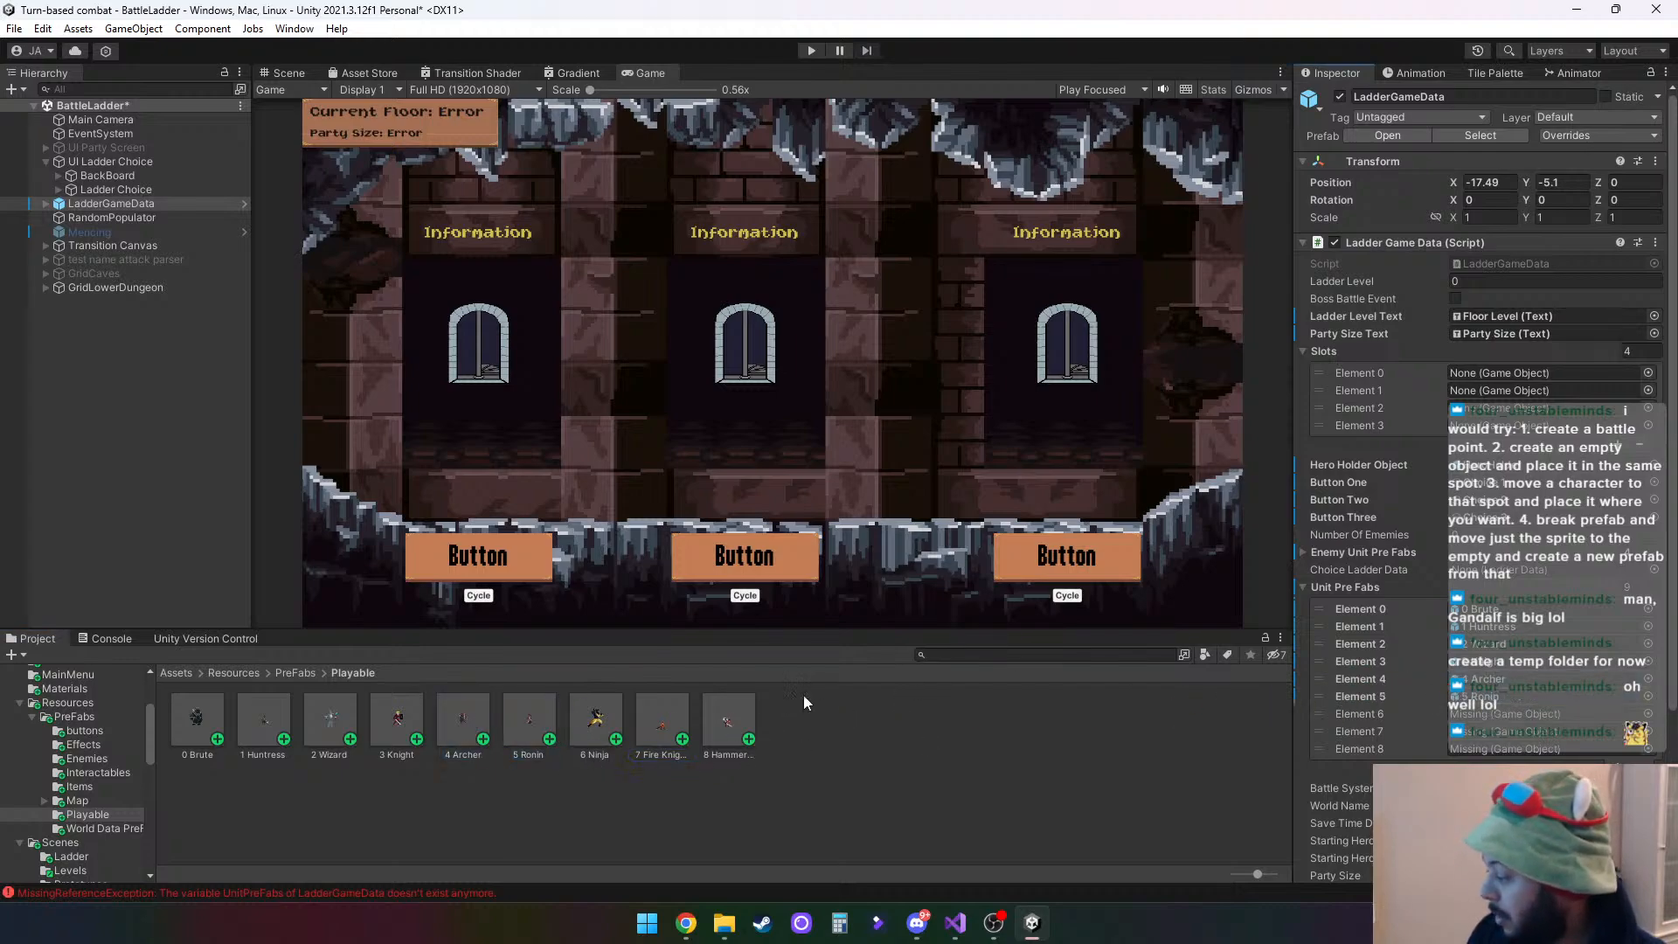
left_click_drag(599, 721, 1520, 713)
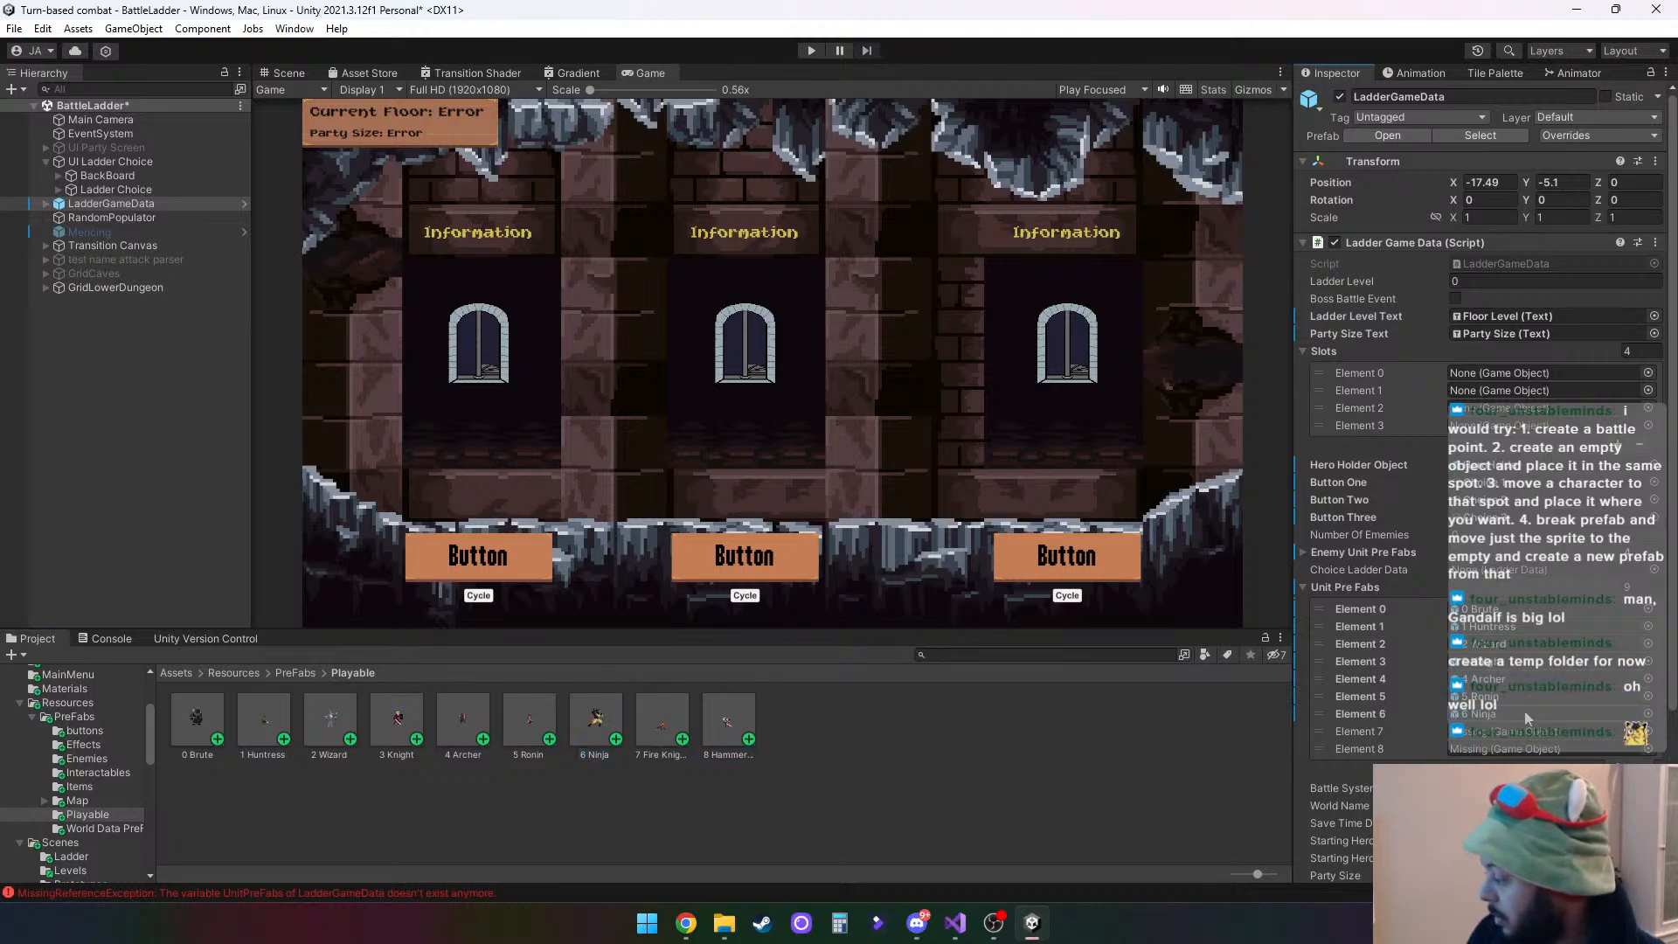
left_click_drag(649, 711, 1520, 730)
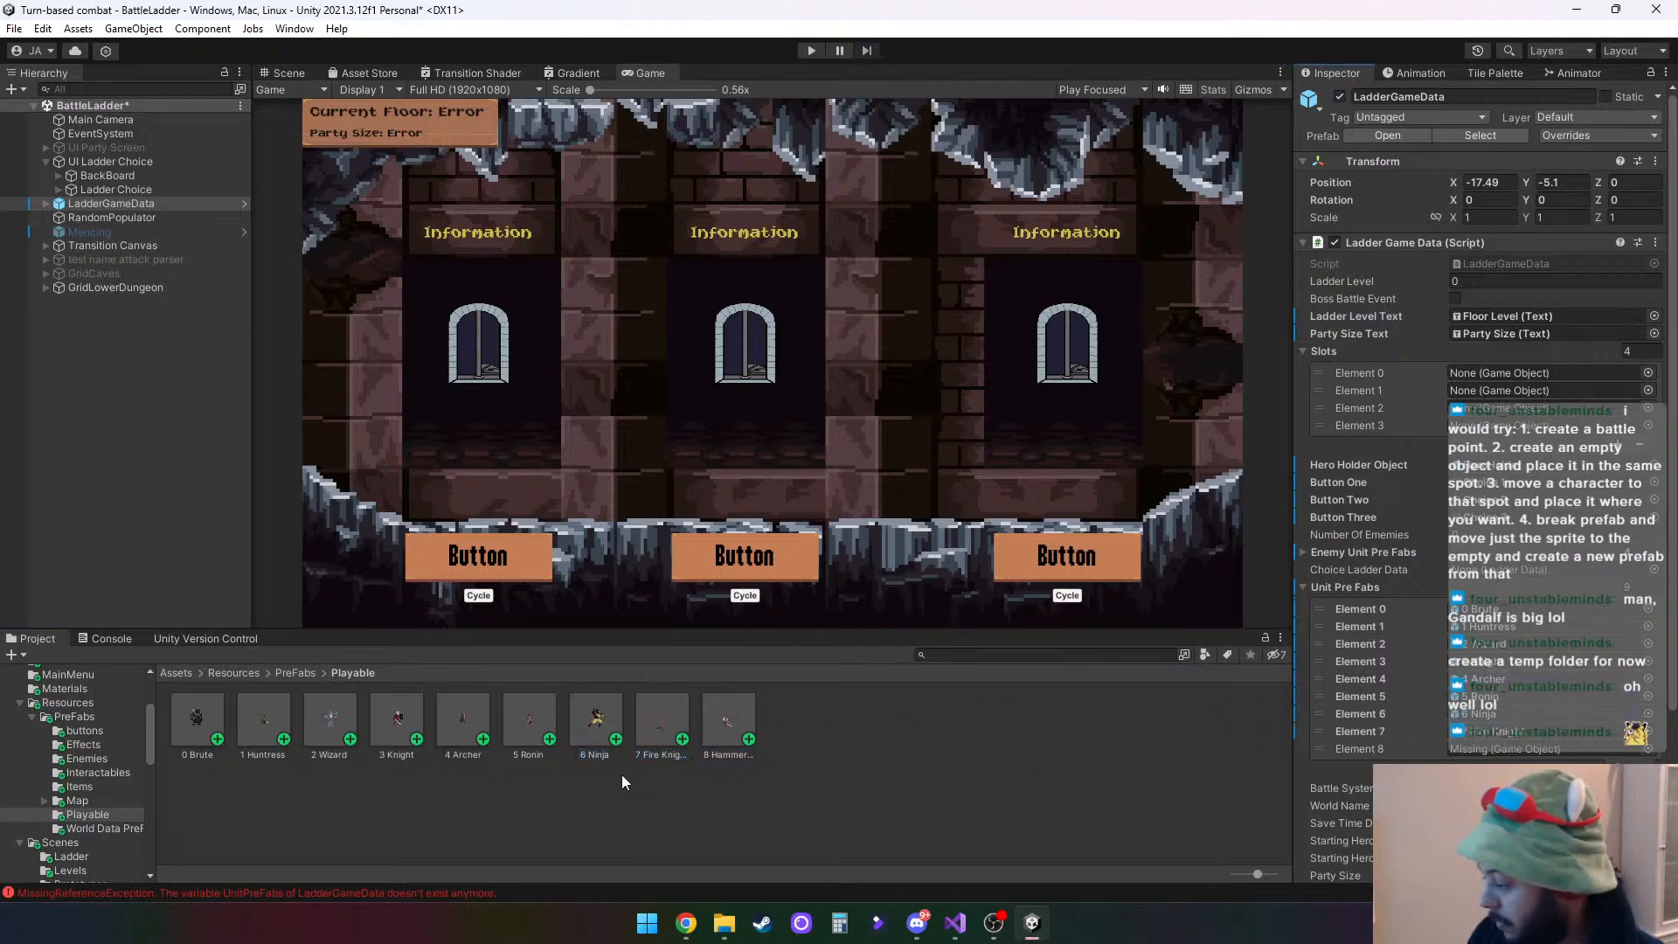
left_click_drag(708, 713, 1521, 748)
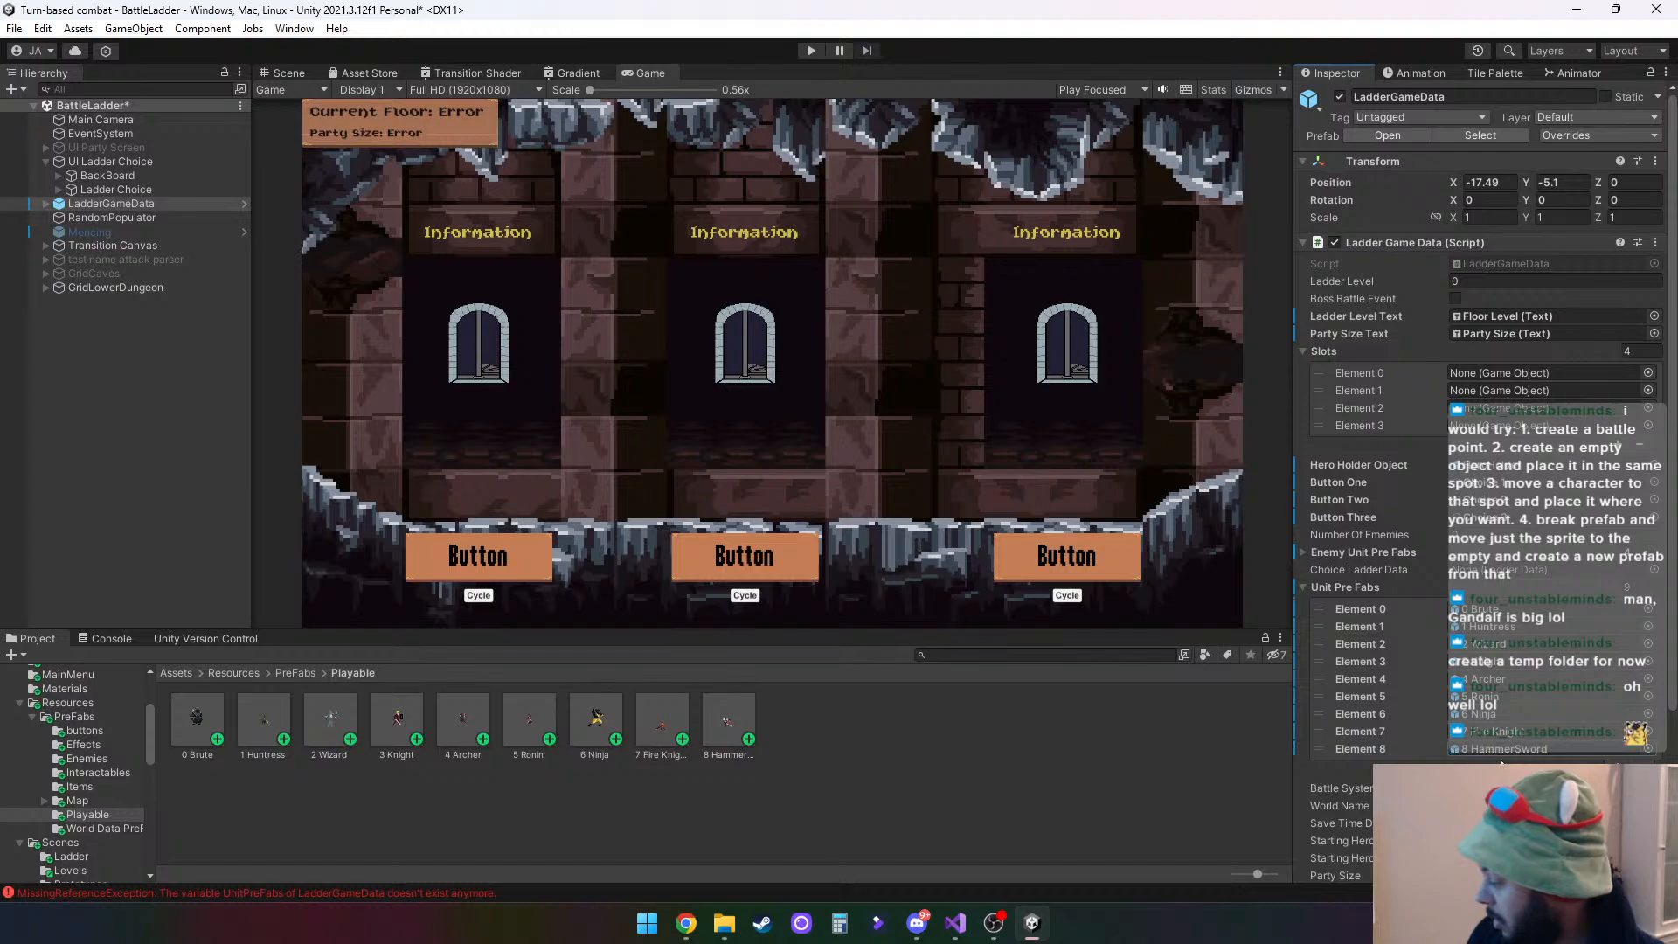
- Review LadderGameData's Unit Pre Fabs assignments and its Enemy Unit Pre Fabs list
scroll(1519, 699, "down", 2)
scroll(1519, 675, "up", 2)
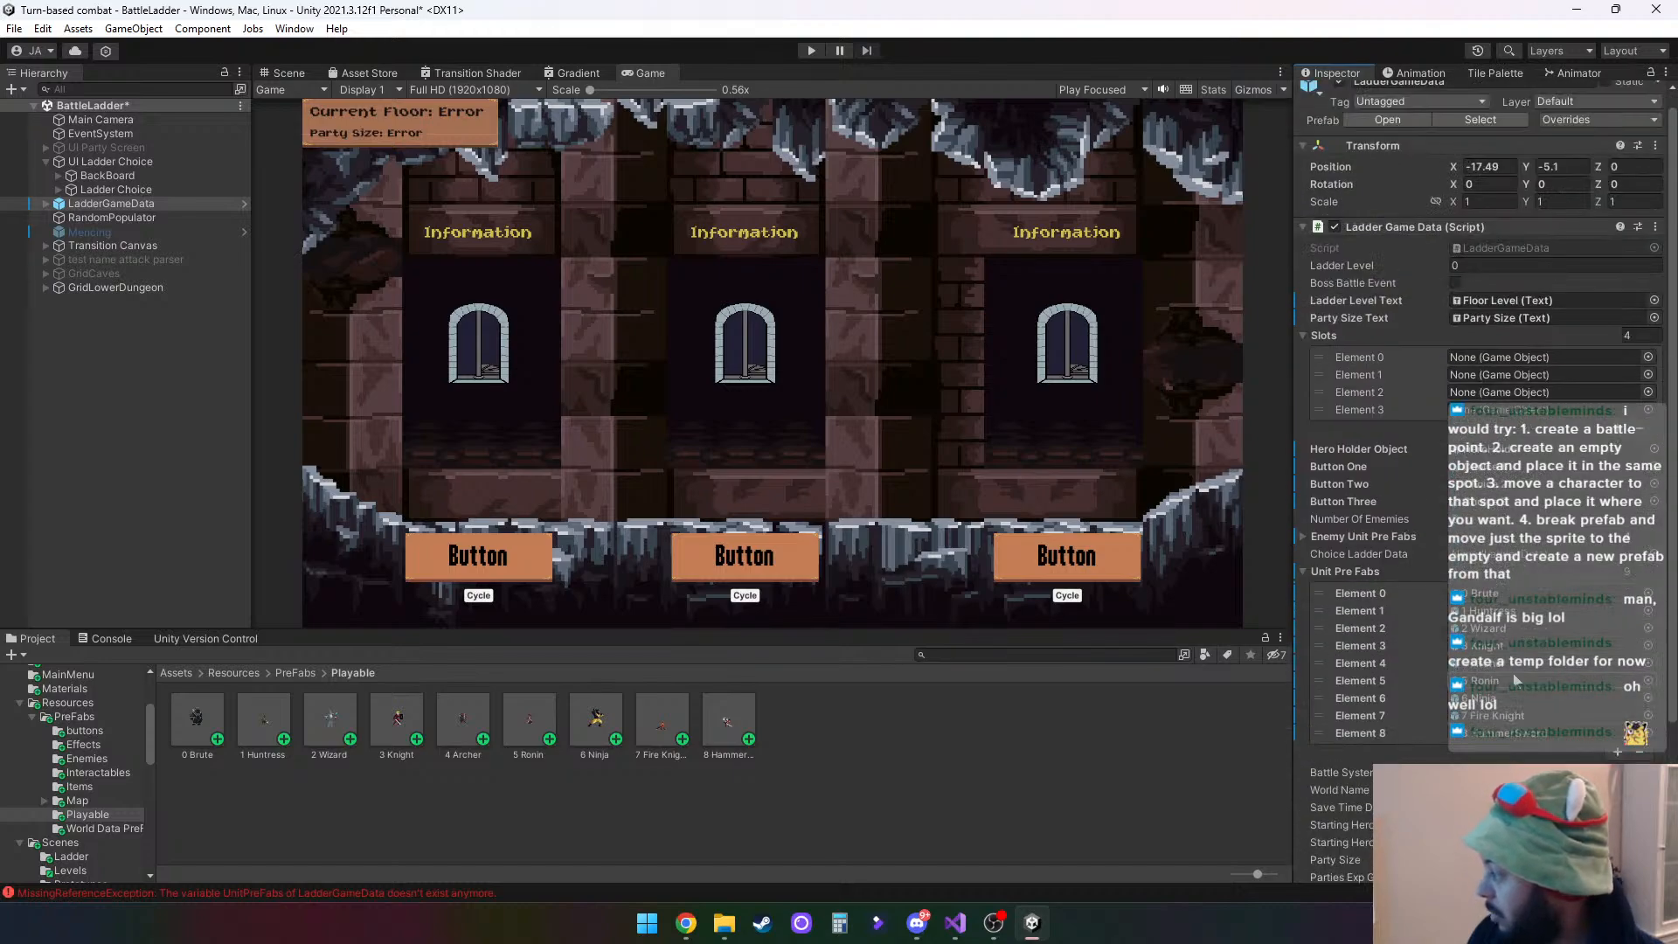
scroll(1516, 679, "up", 1)
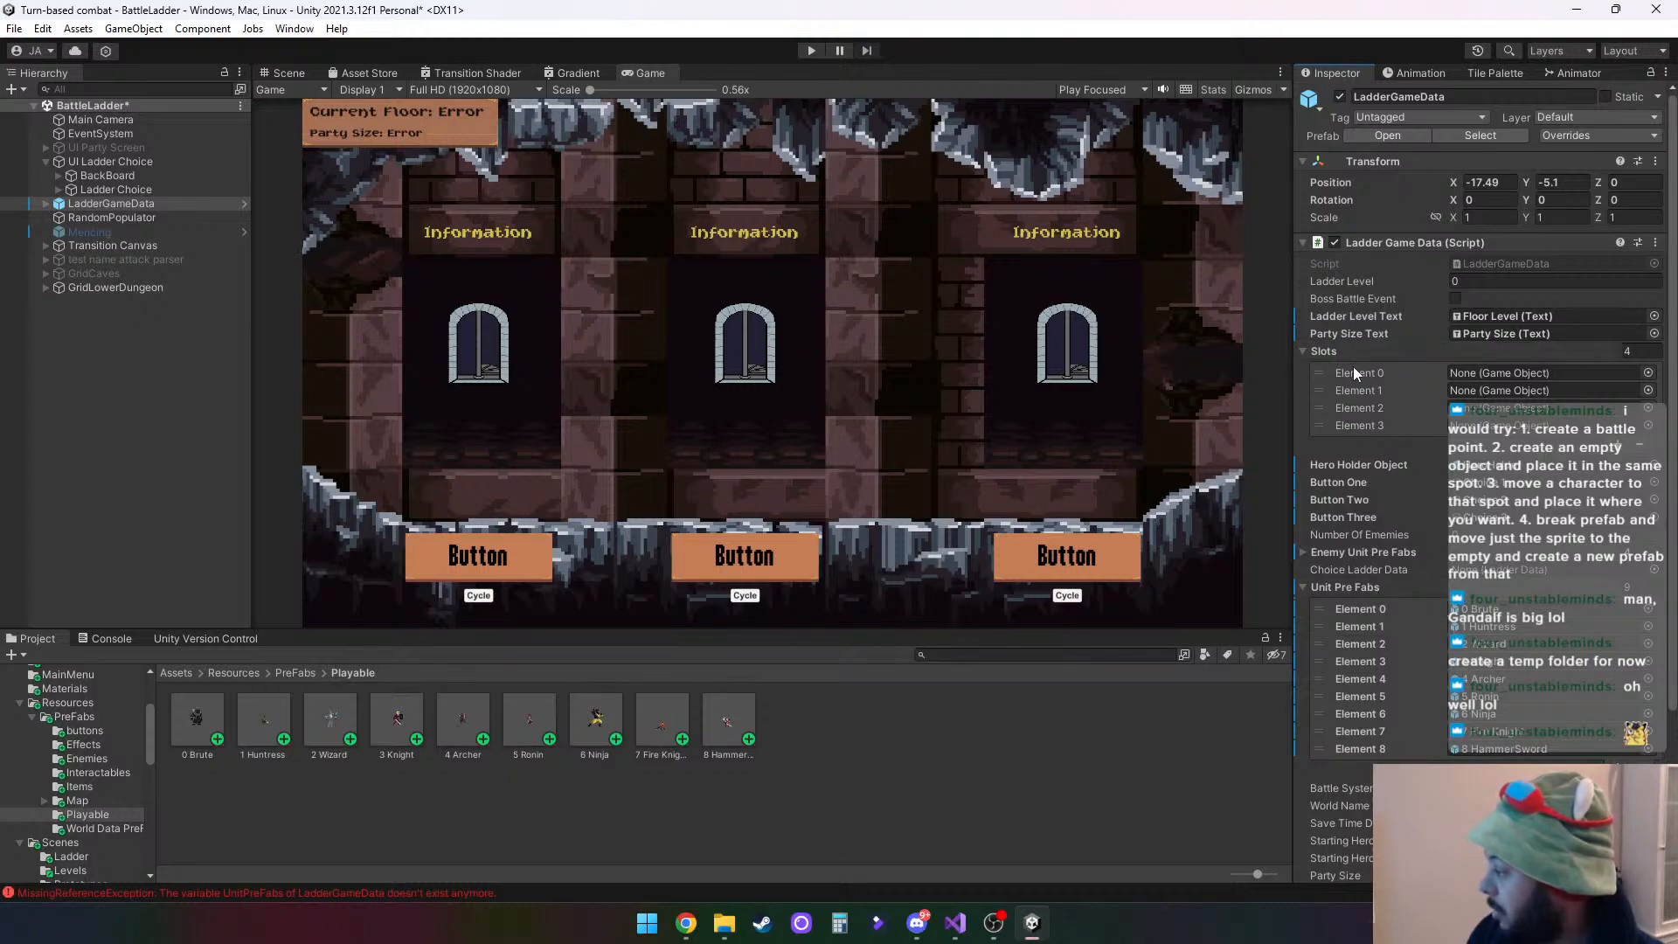
left_click(1302, 553)
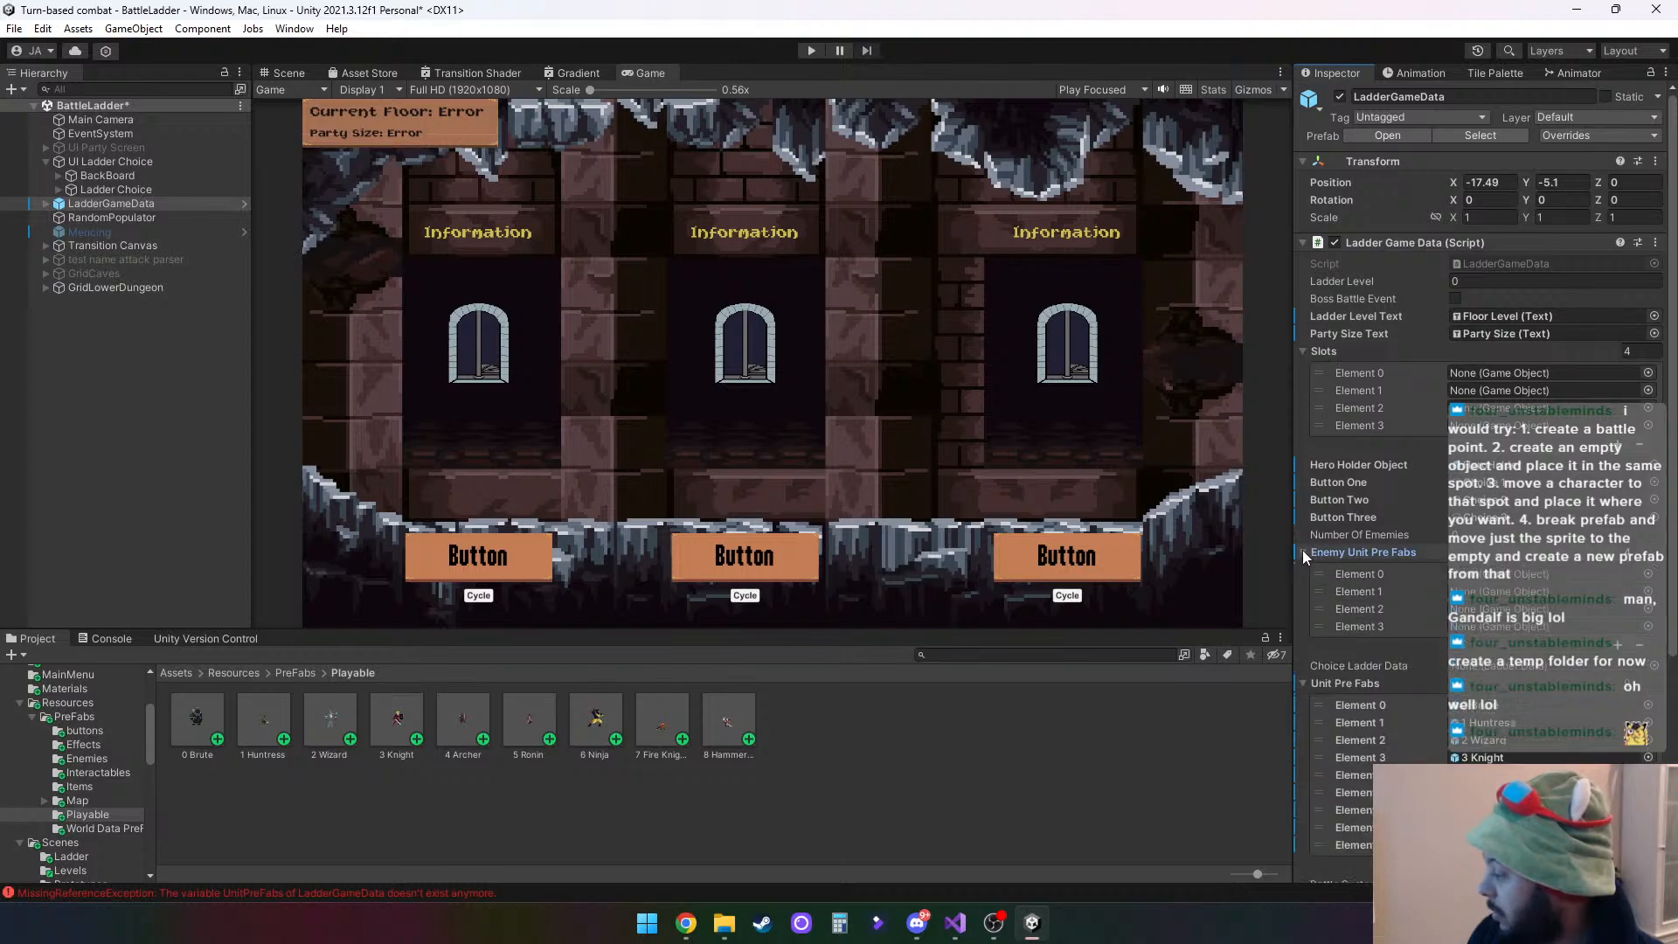
left_click(1302, 552)
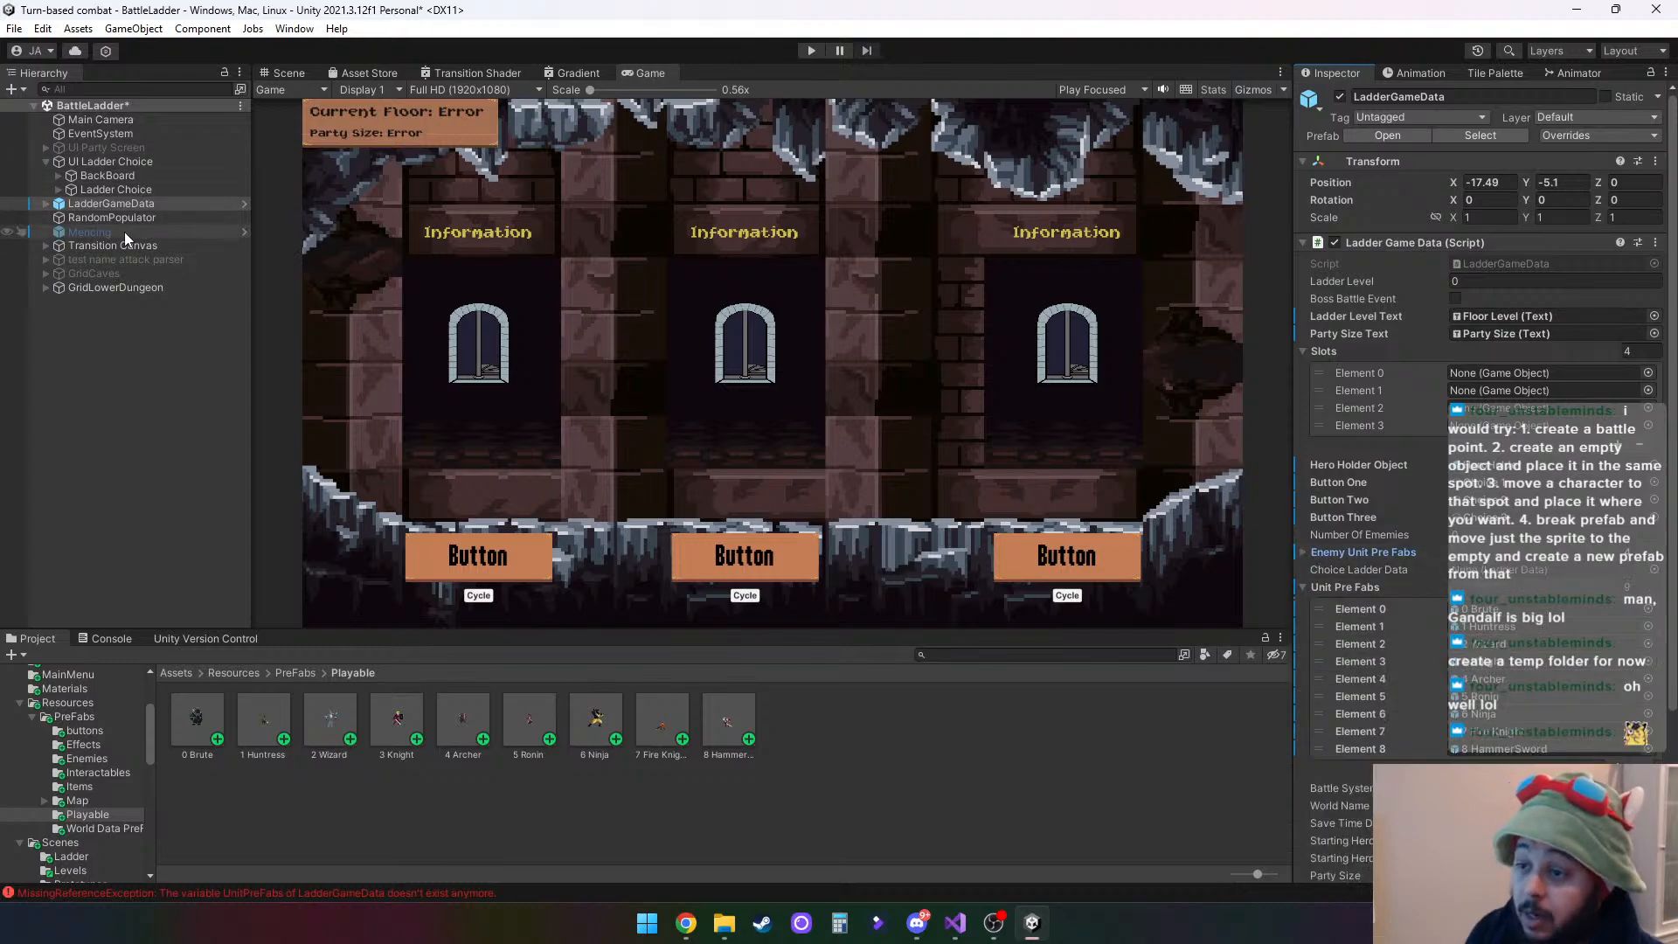
- Inspect the Ladder Data component of Choice 1 under Ladder Choice, including its Hero Sprits list
left_click(113, 191)
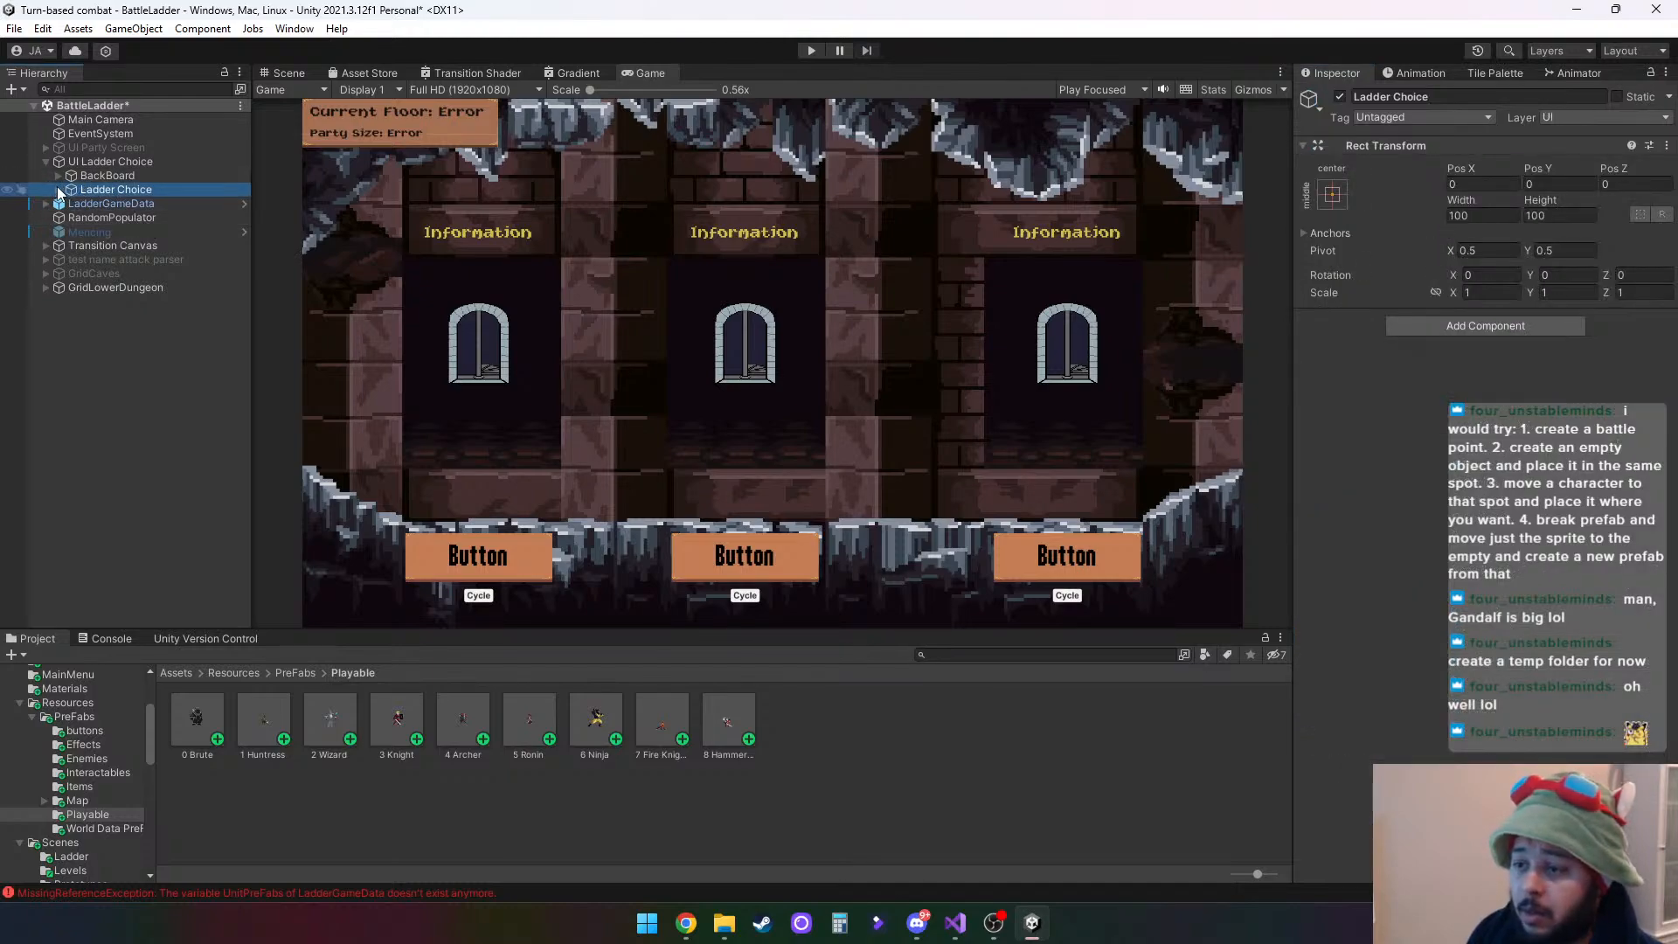
left_click(60, 190)
left_click(102, 202)
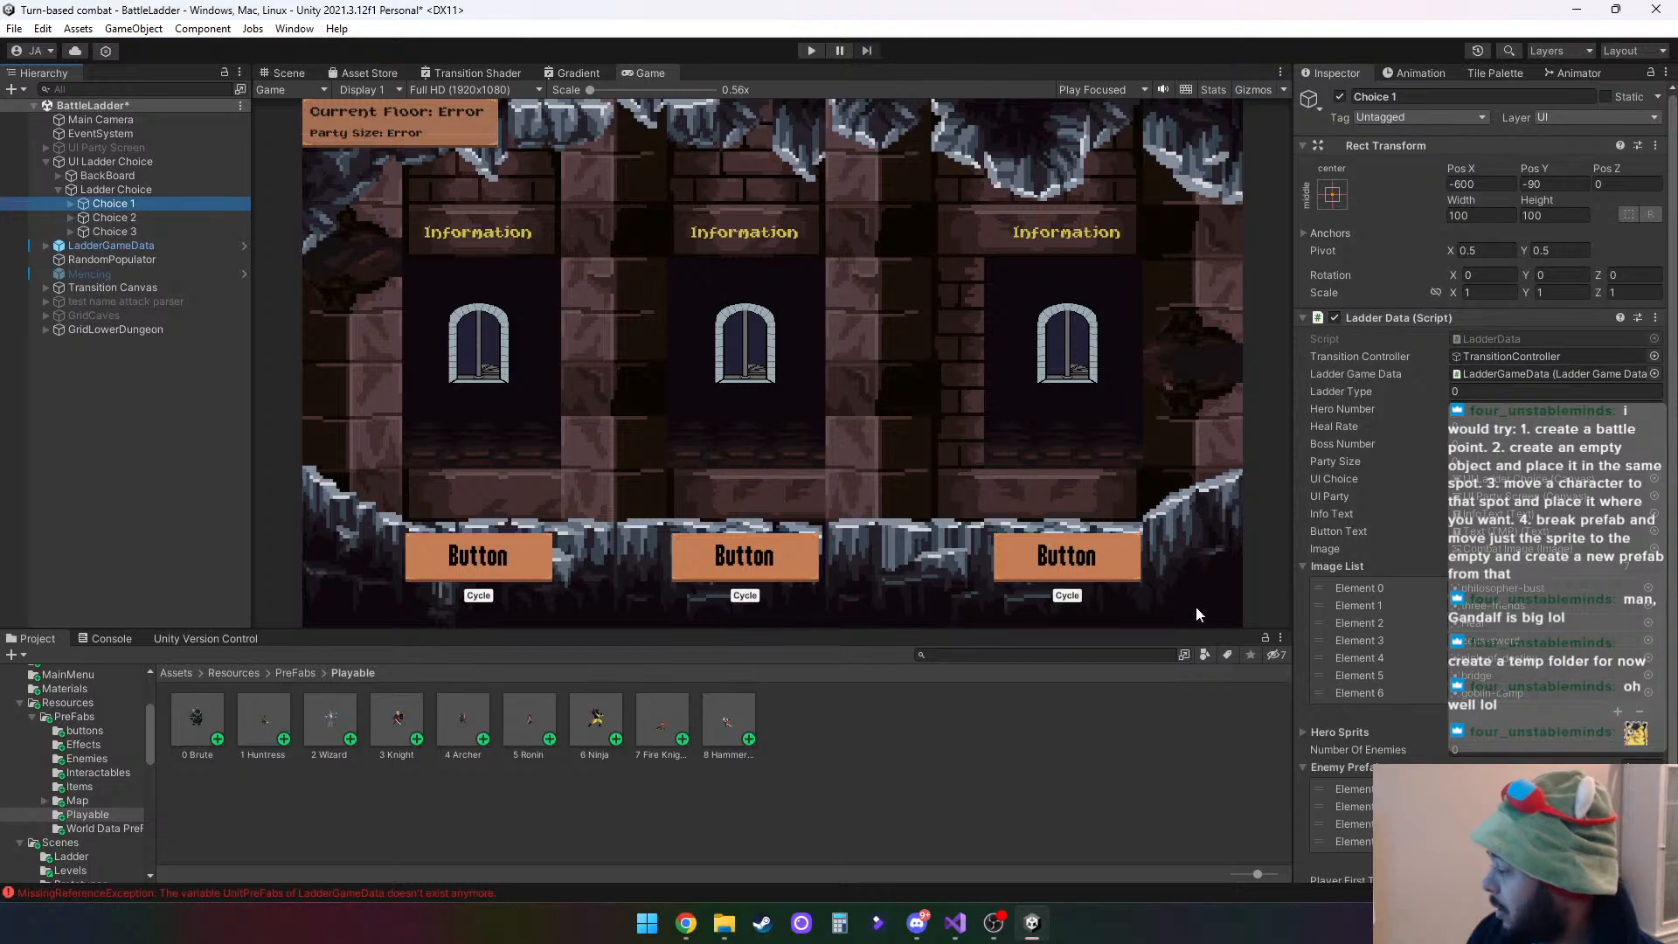
scroll(1361, 611, "down", 2)
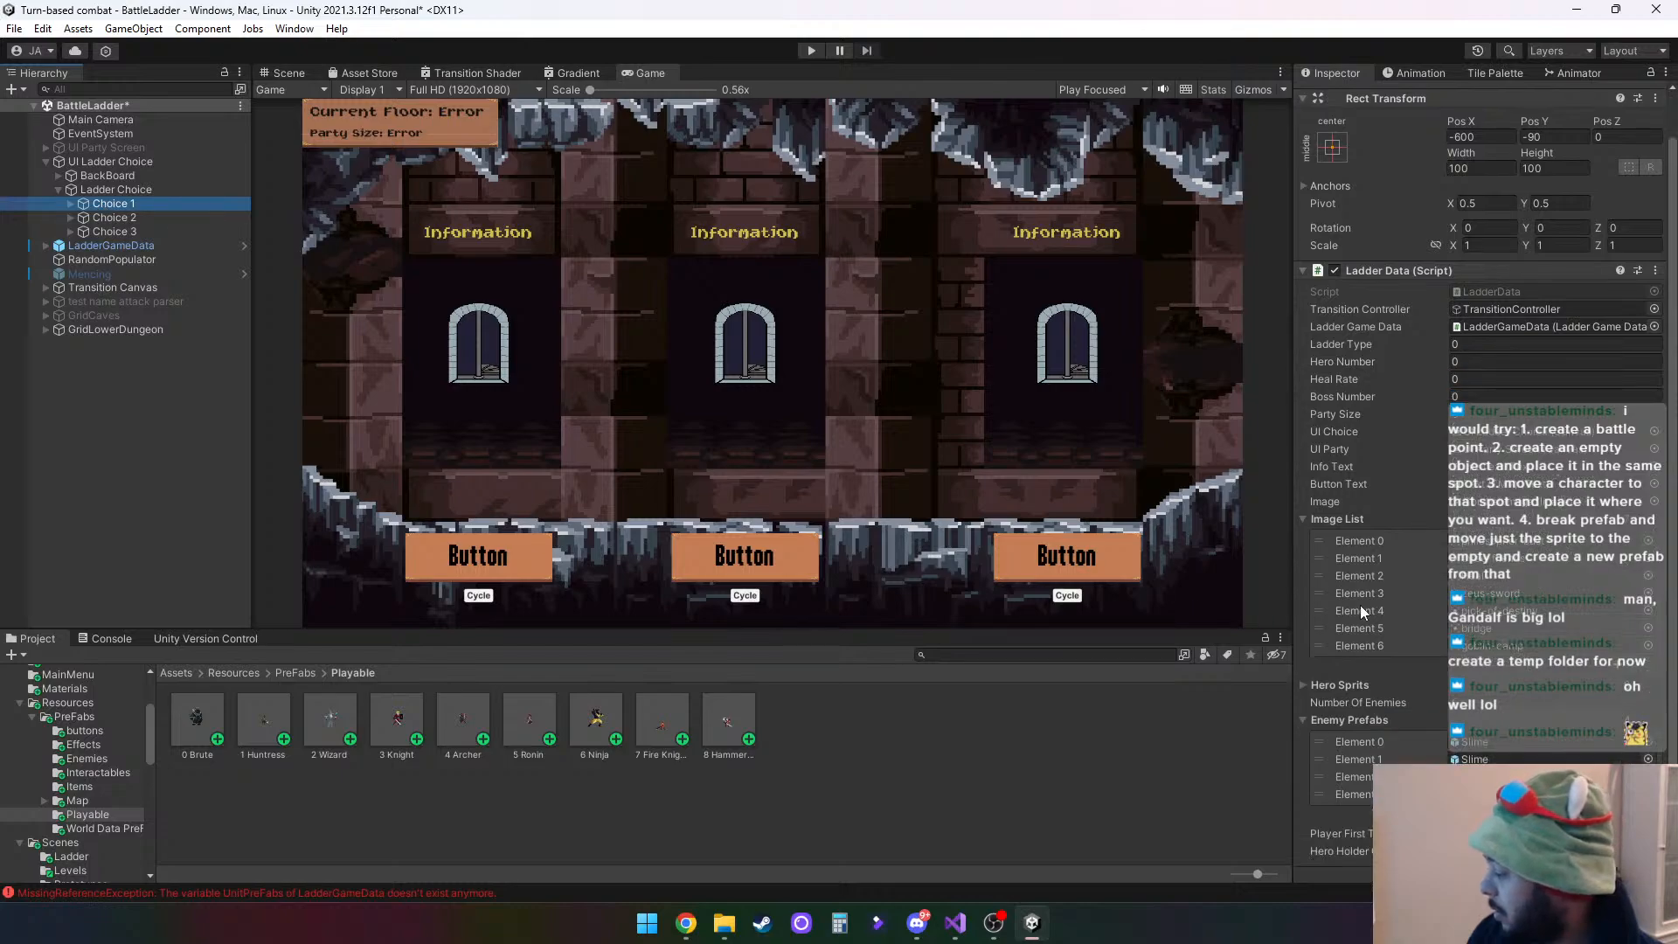
left_click(1302, 684)
left_click(1302, 684)
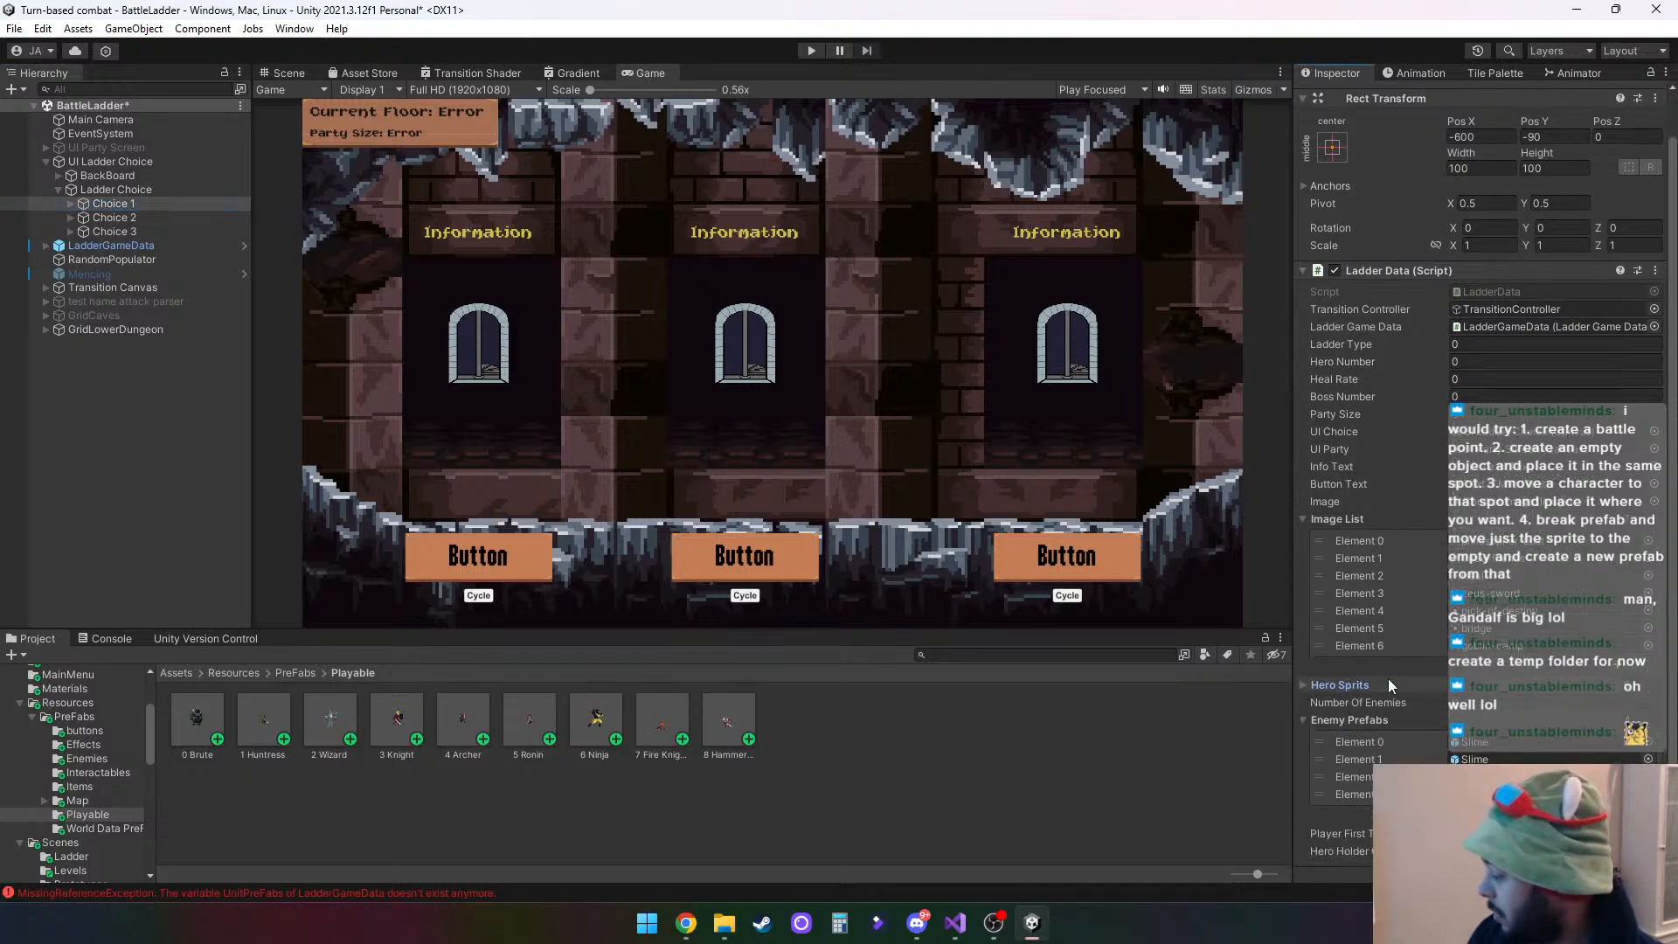
scroll(1389, 690, "down", 1)
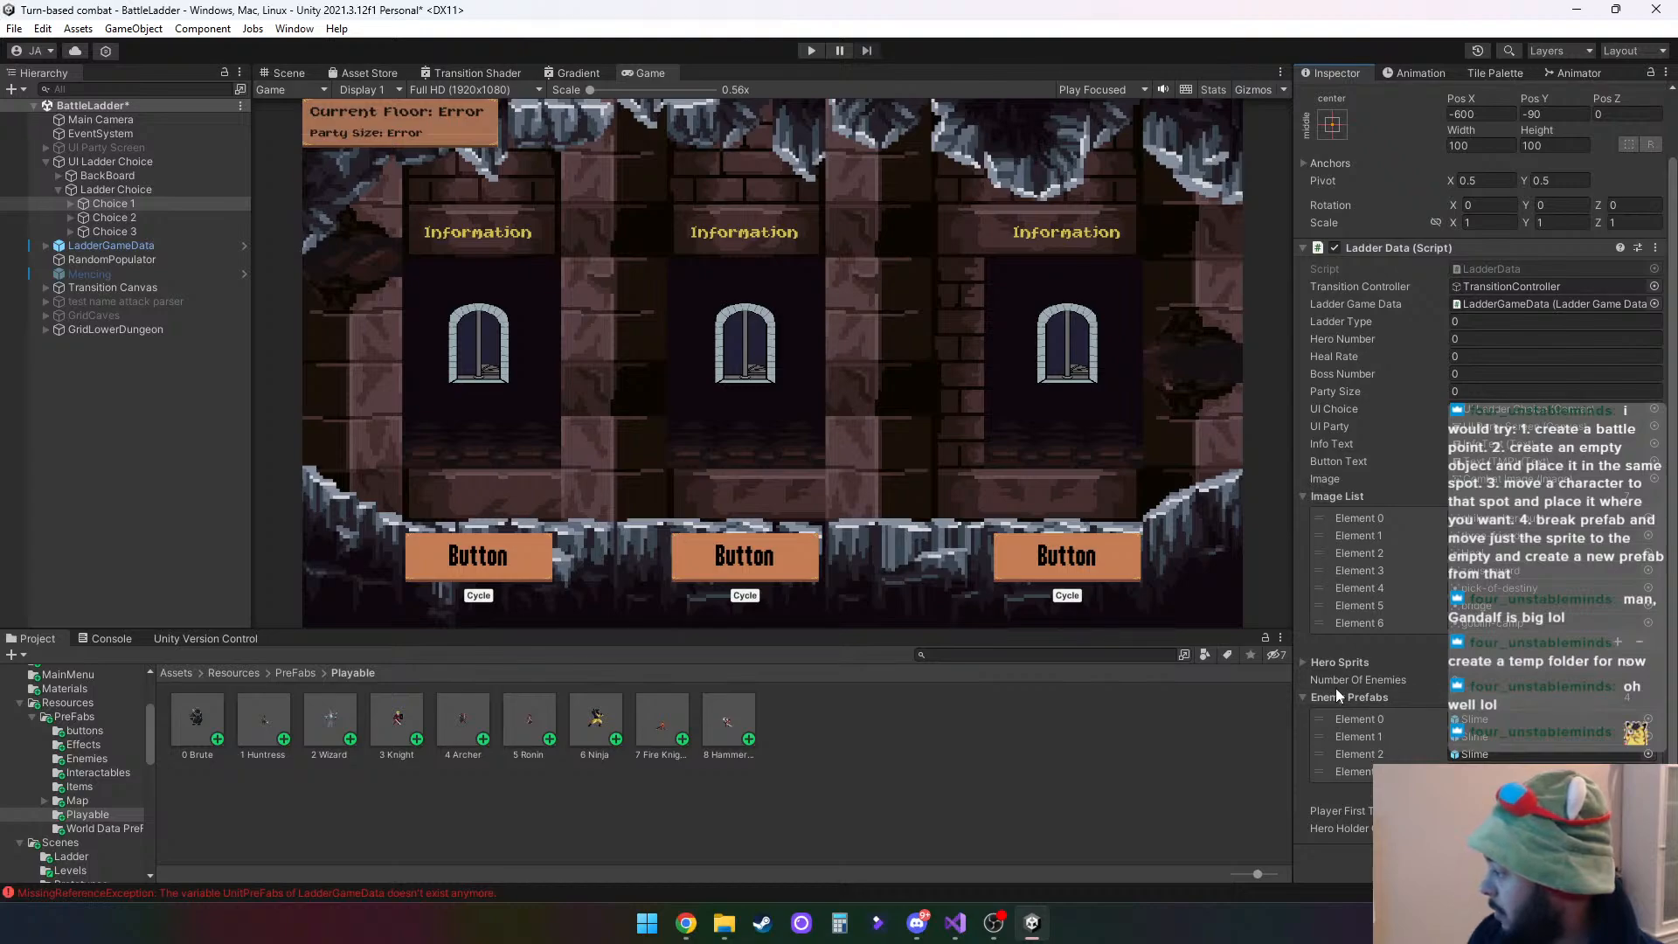
- Trace the console's MissingReferenceException to its line in LadderData.cs, close that script, and return to Unity
left_click(290, 890)
scroll(210, 782, "up", 2)
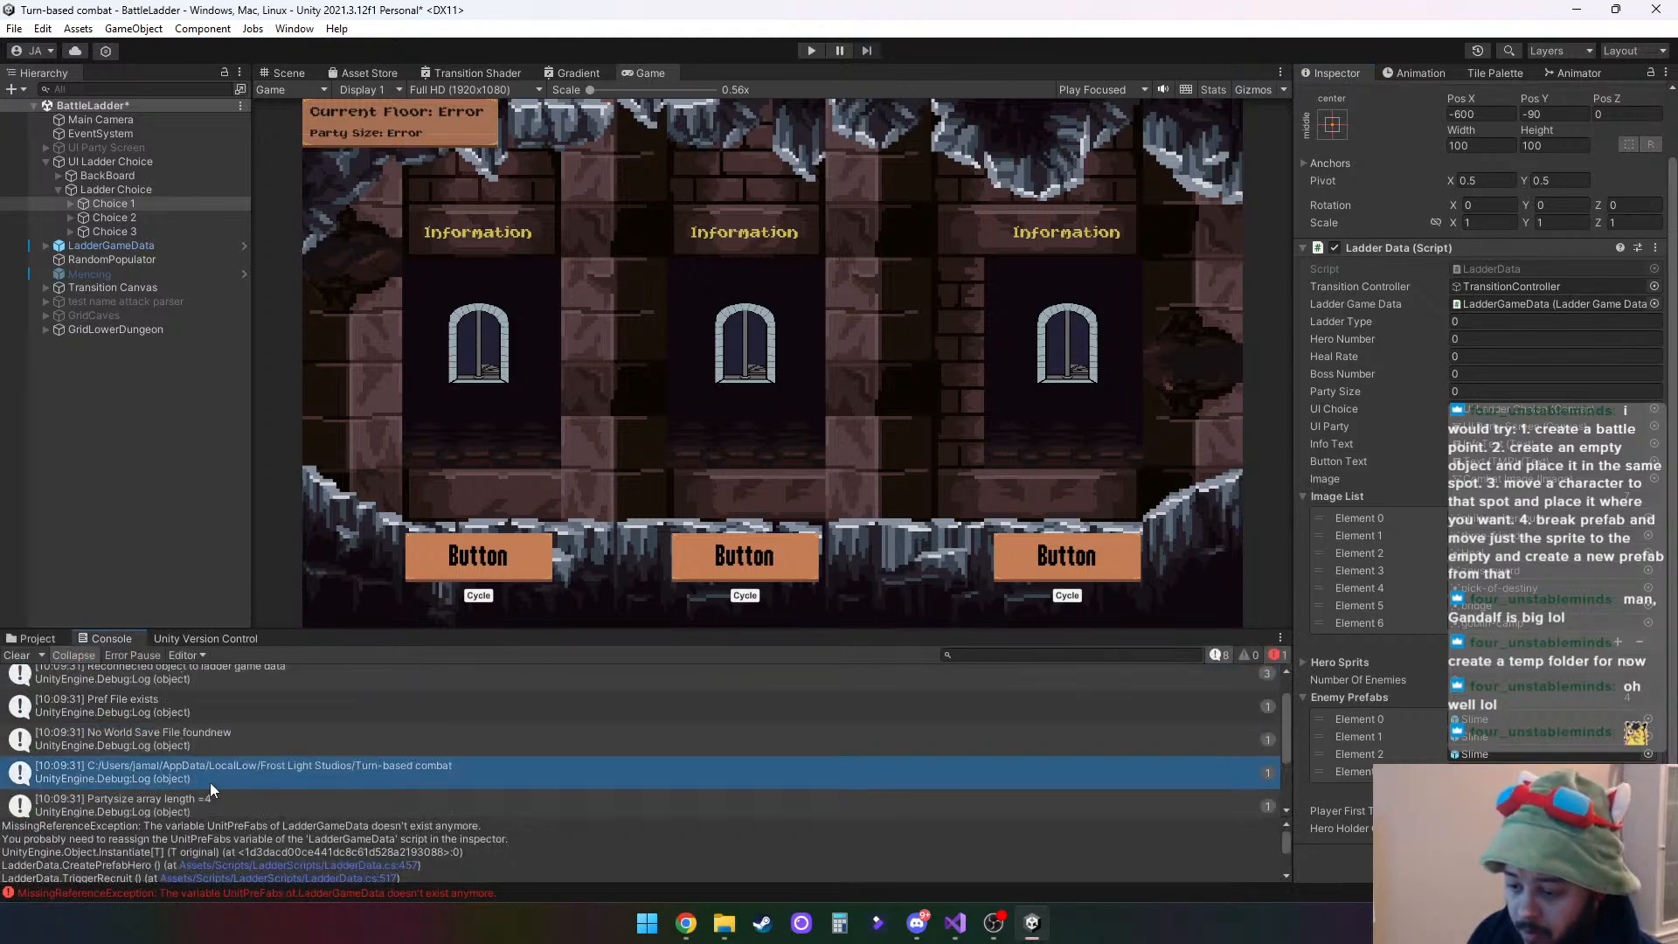
scroll(308, 806, "down", 2)
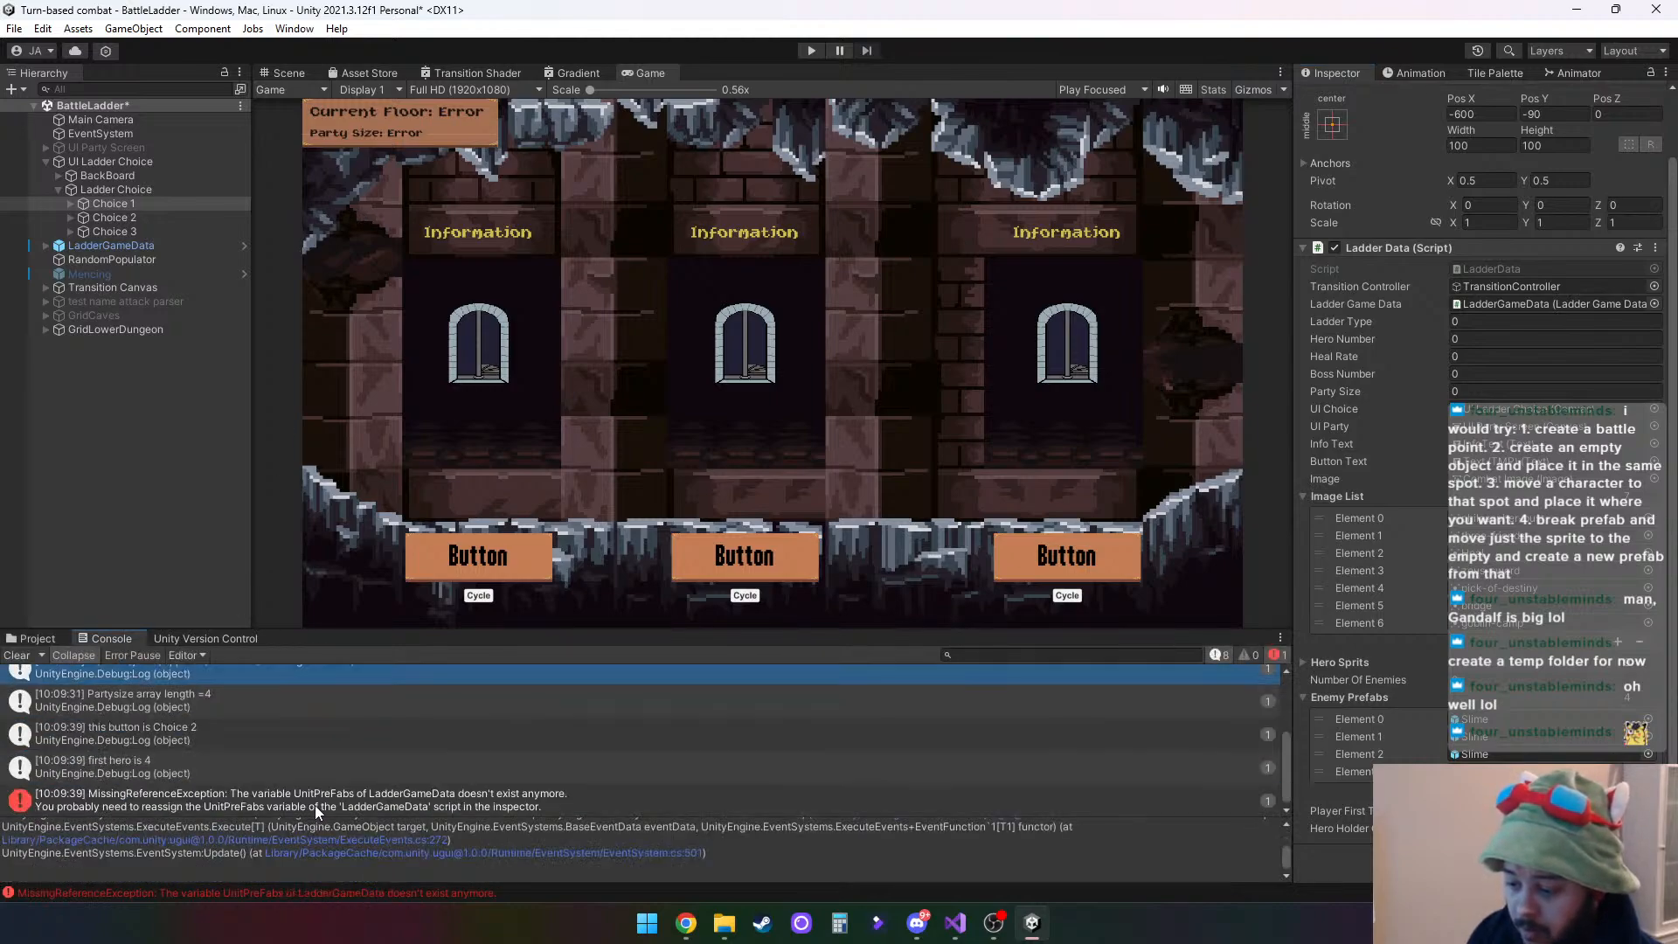
left_click(270, 800)
double_click(270, 800)
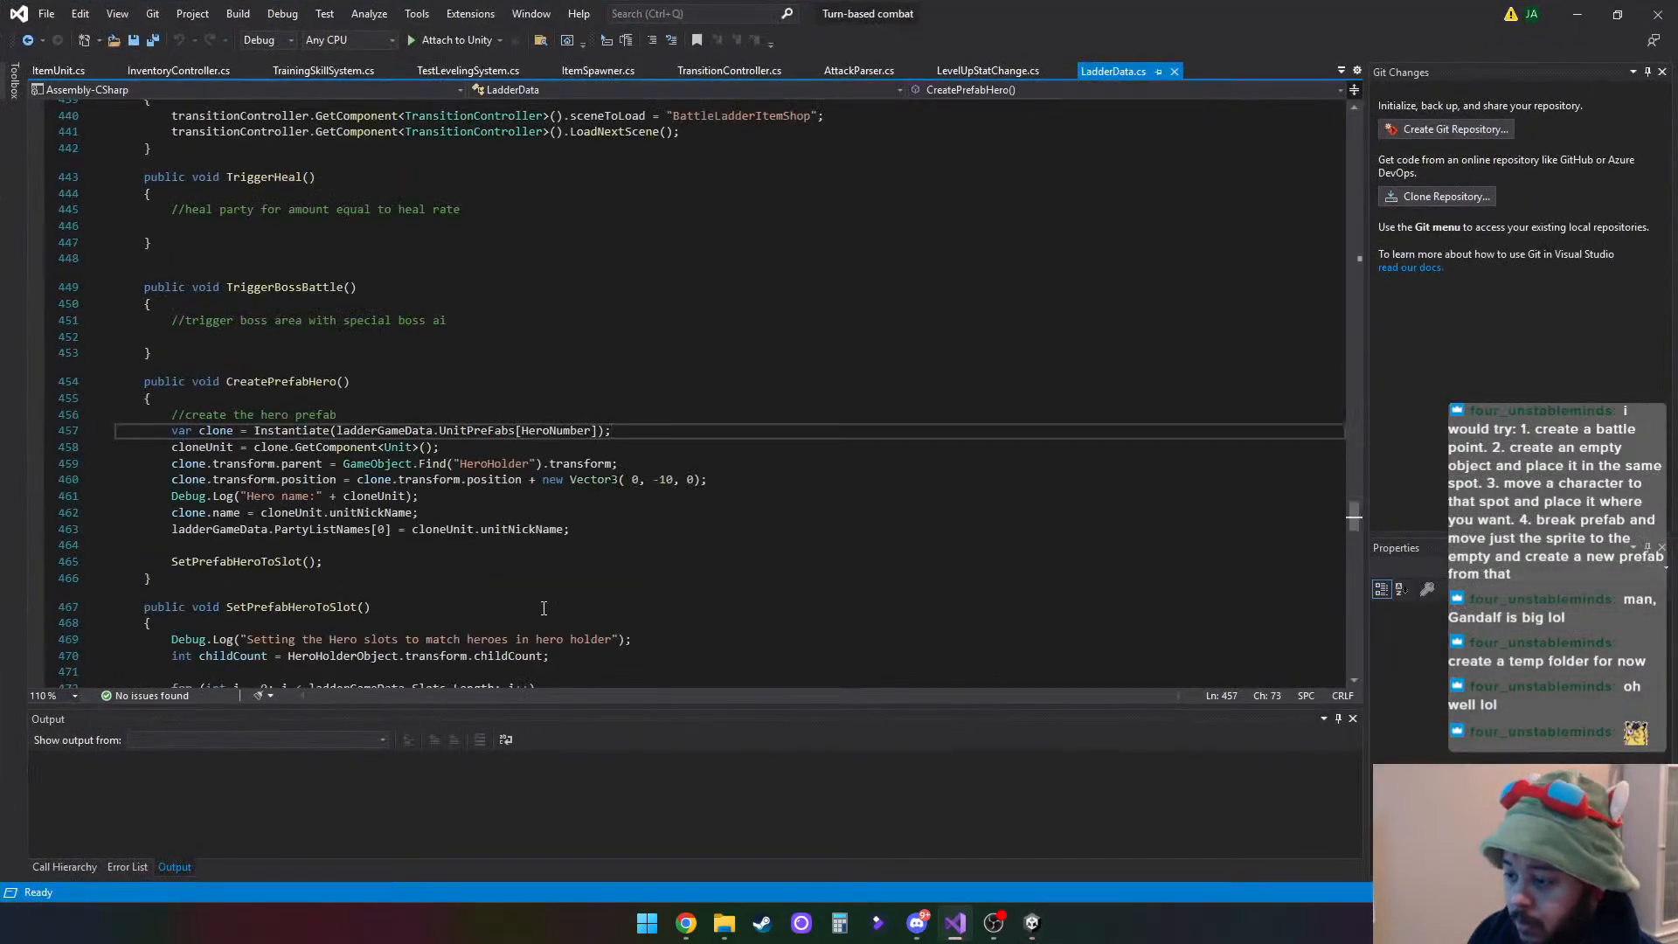
left_click(1175, 72)
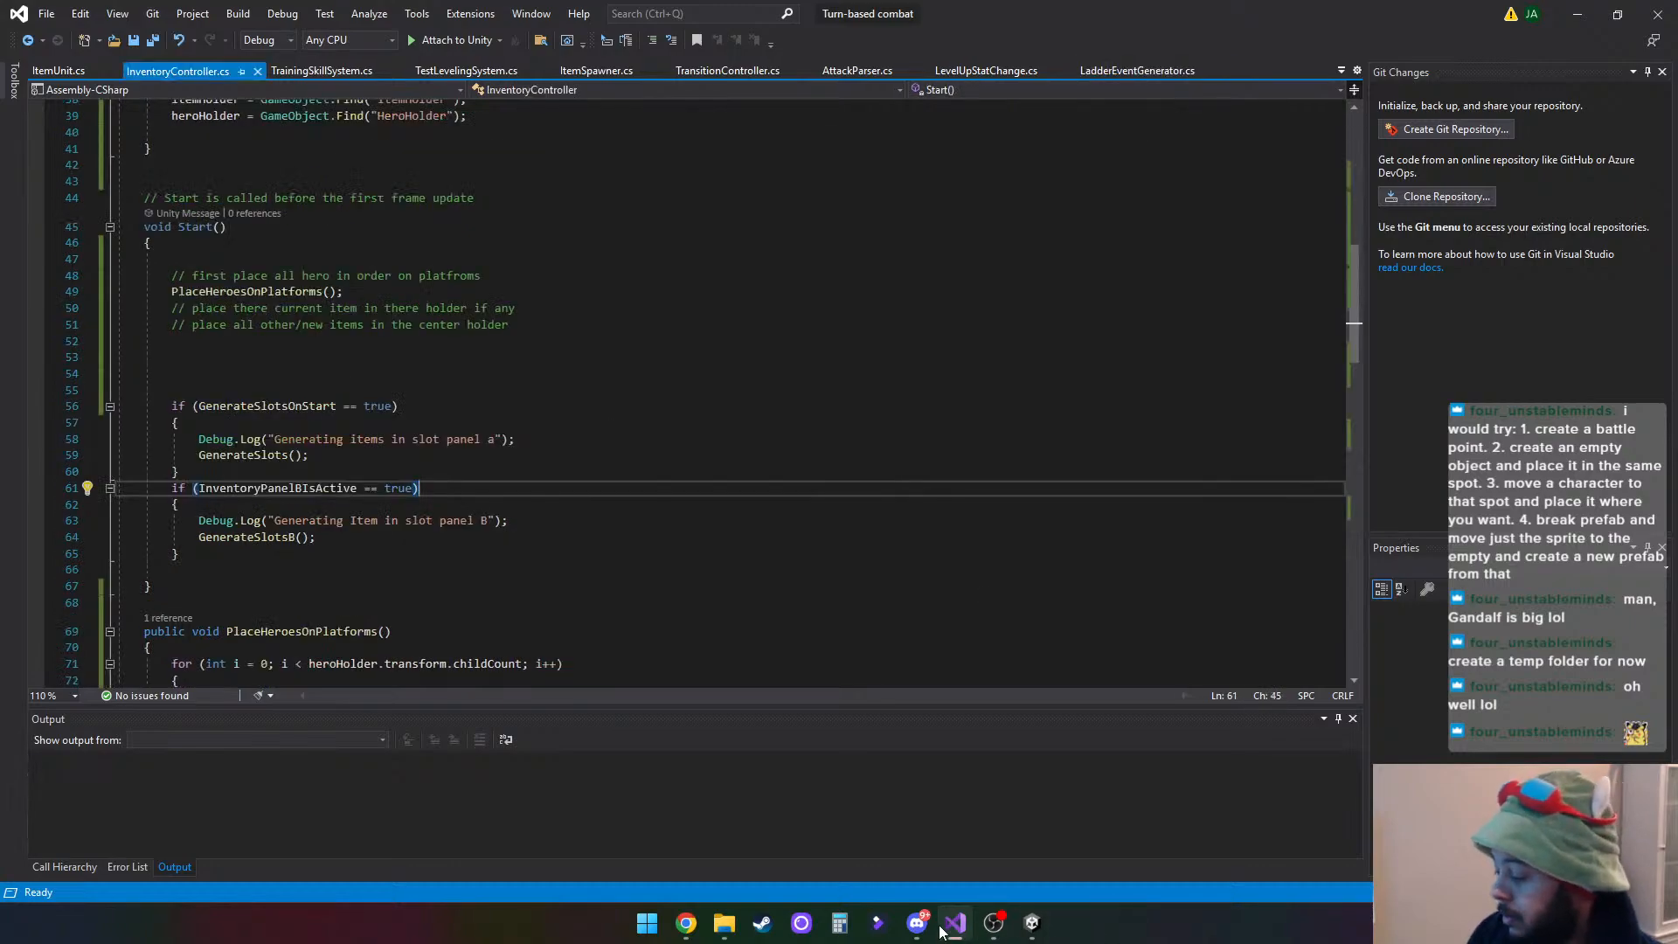
left_click(1032, 922)
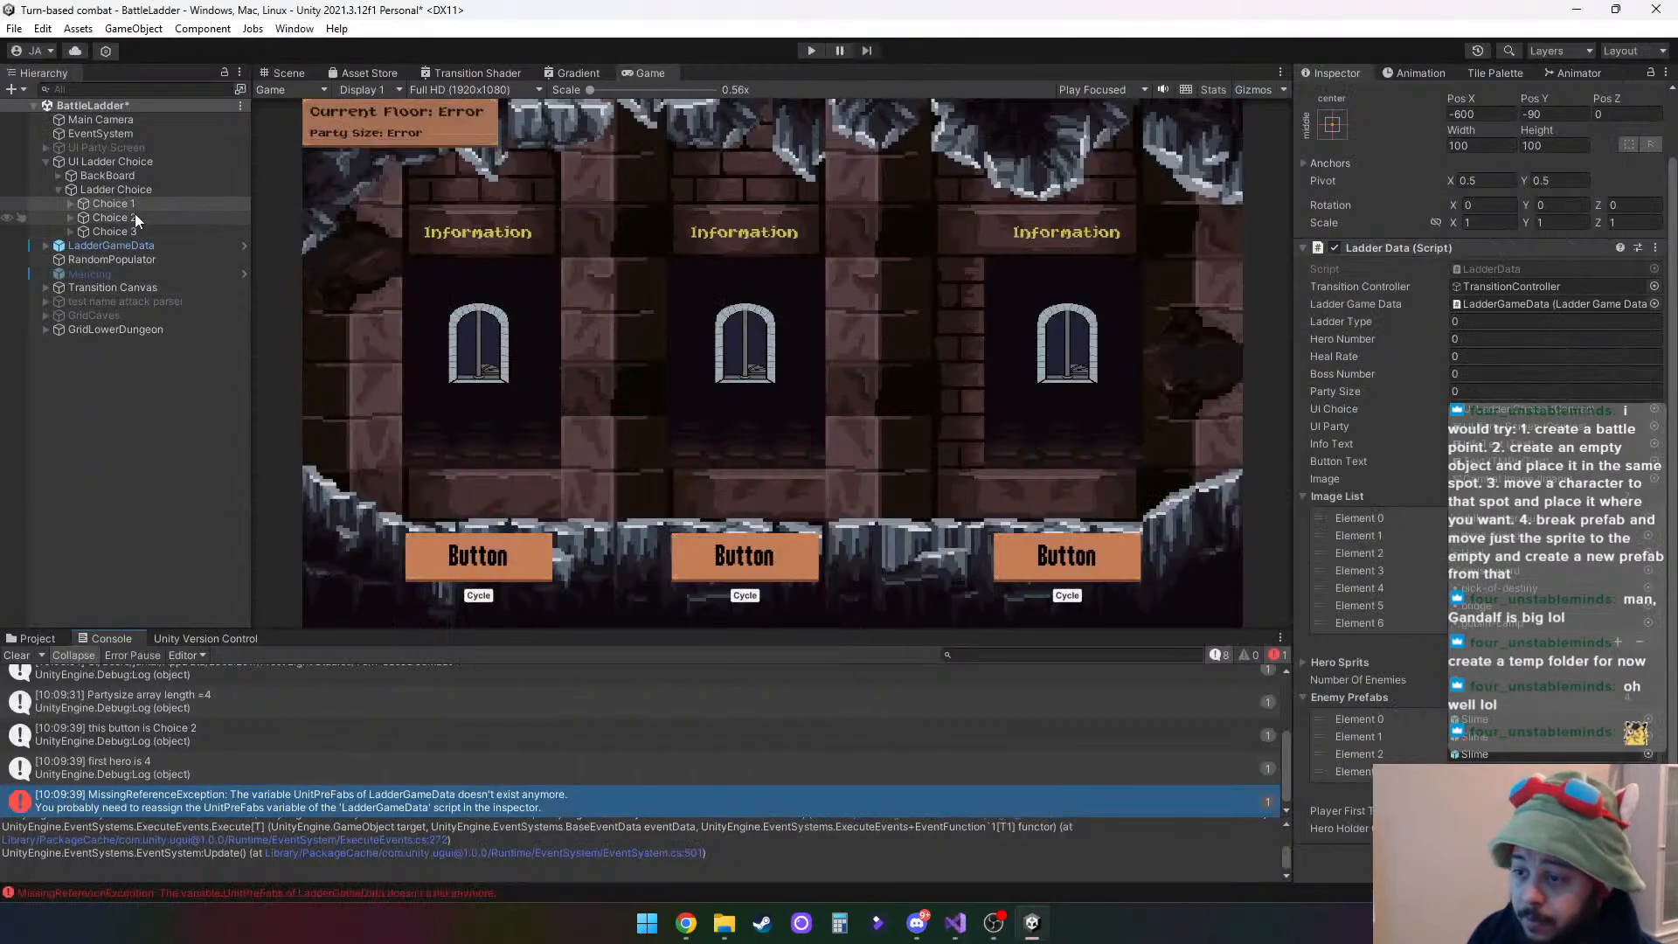
- Inspect BackBoard, UI Ladder Choice, Ladder Choice and Choice 1 in the BattleLadder scene for hero prefab references
left_click(108, 176)
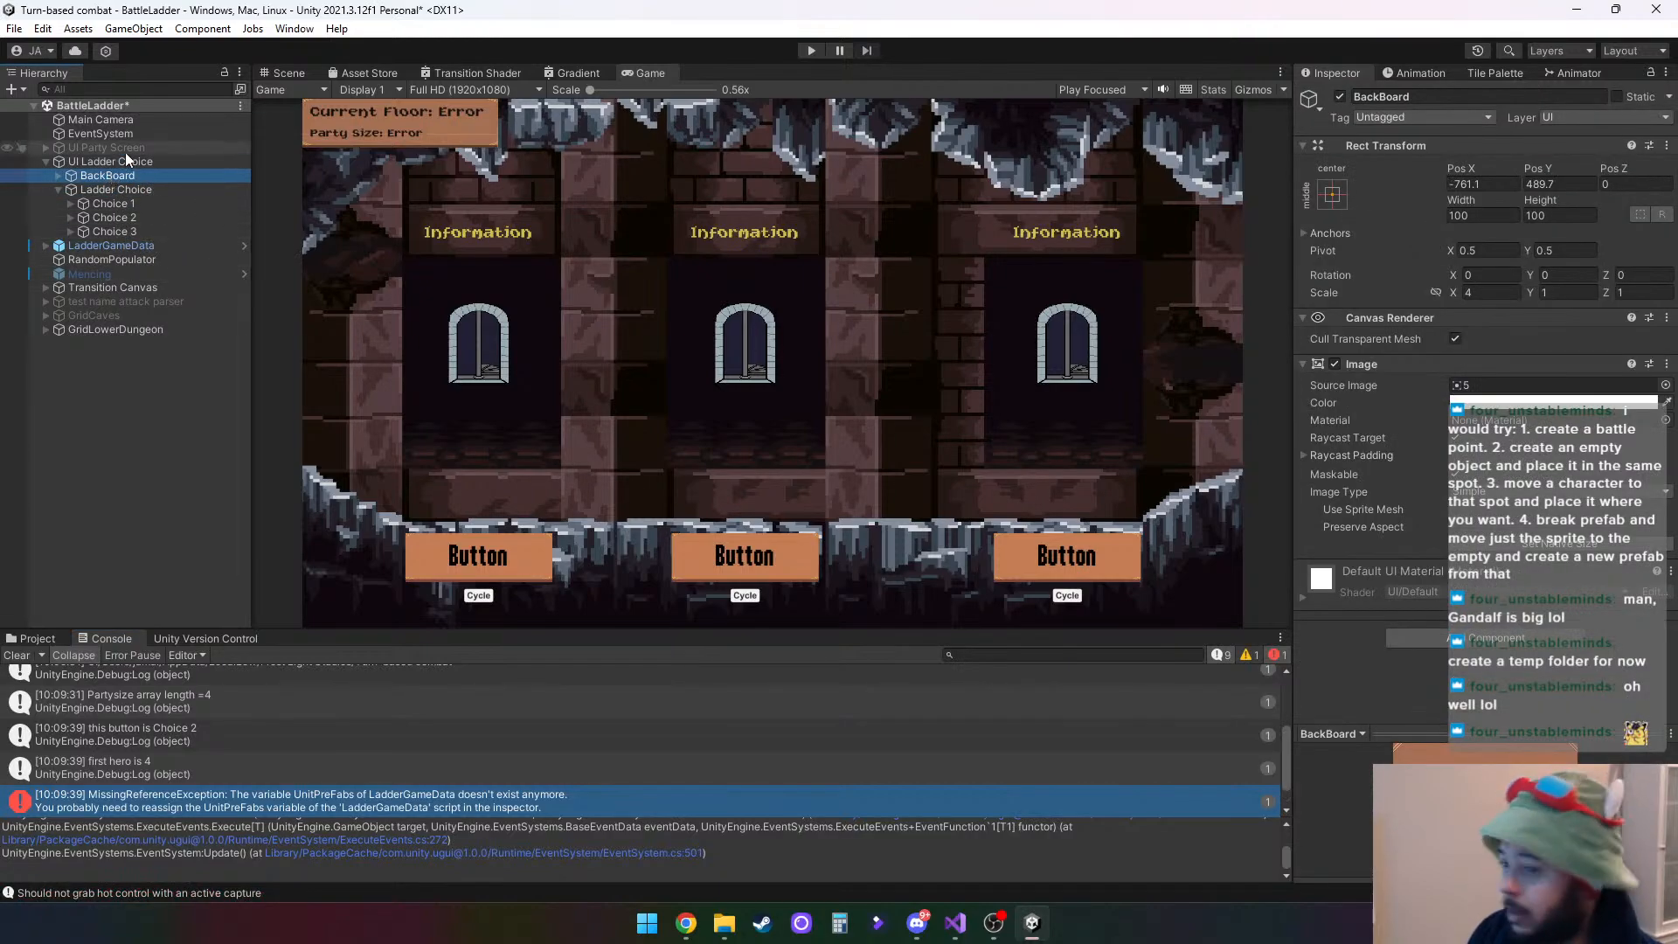
left_click(130, 161)
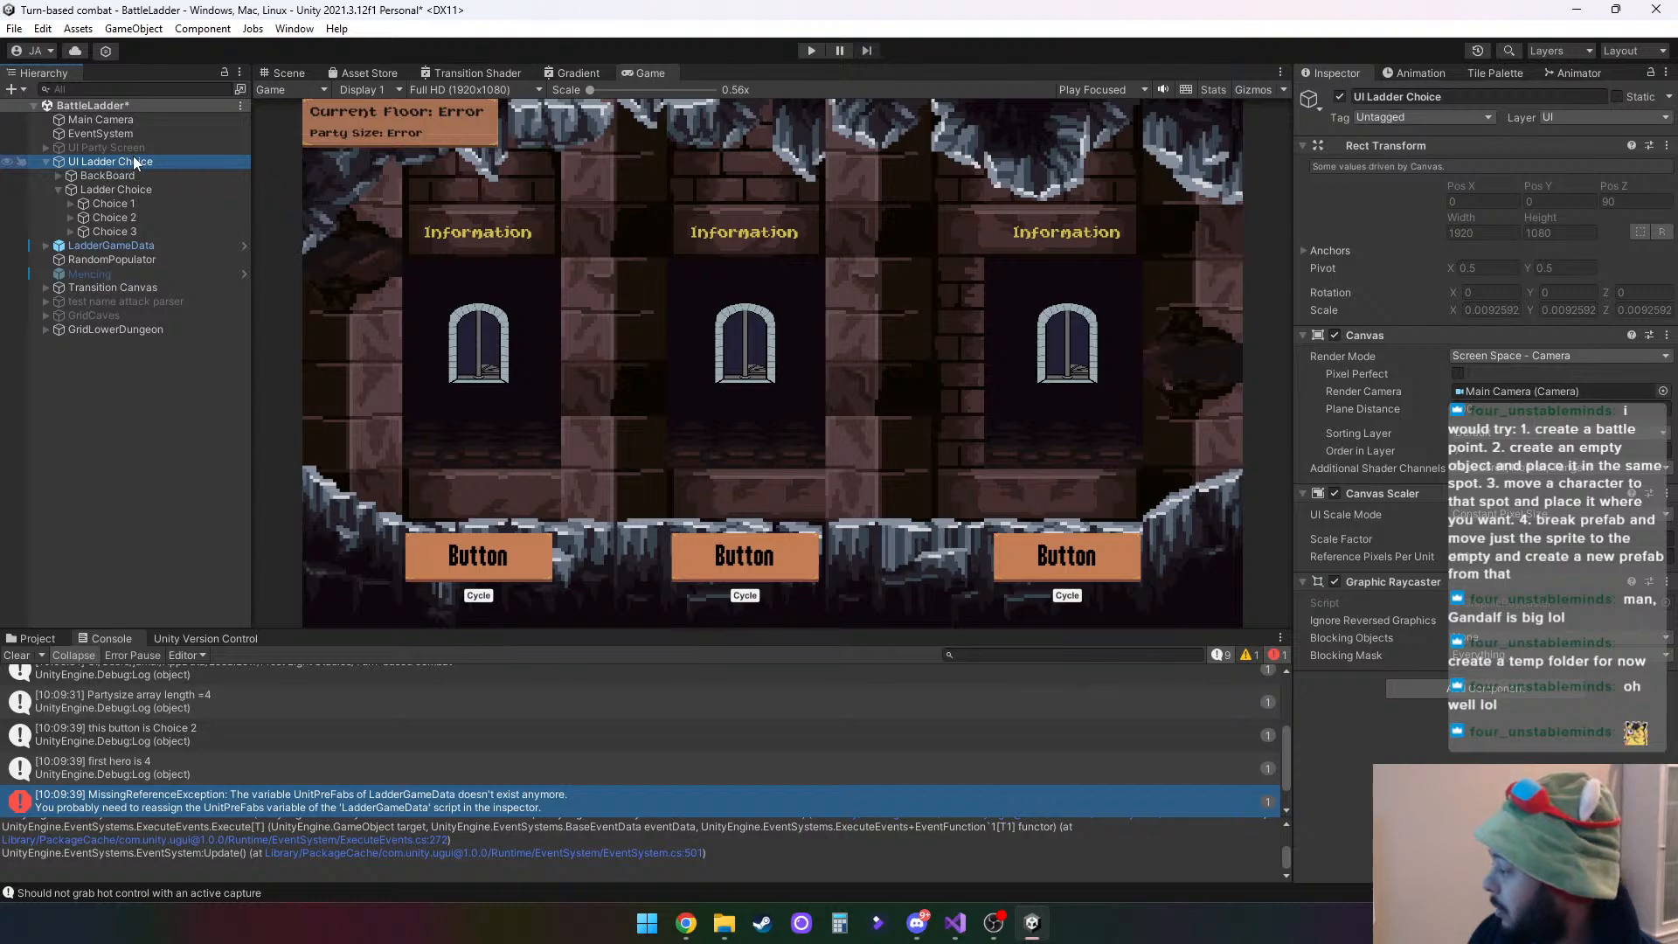
left_click(119, 187)
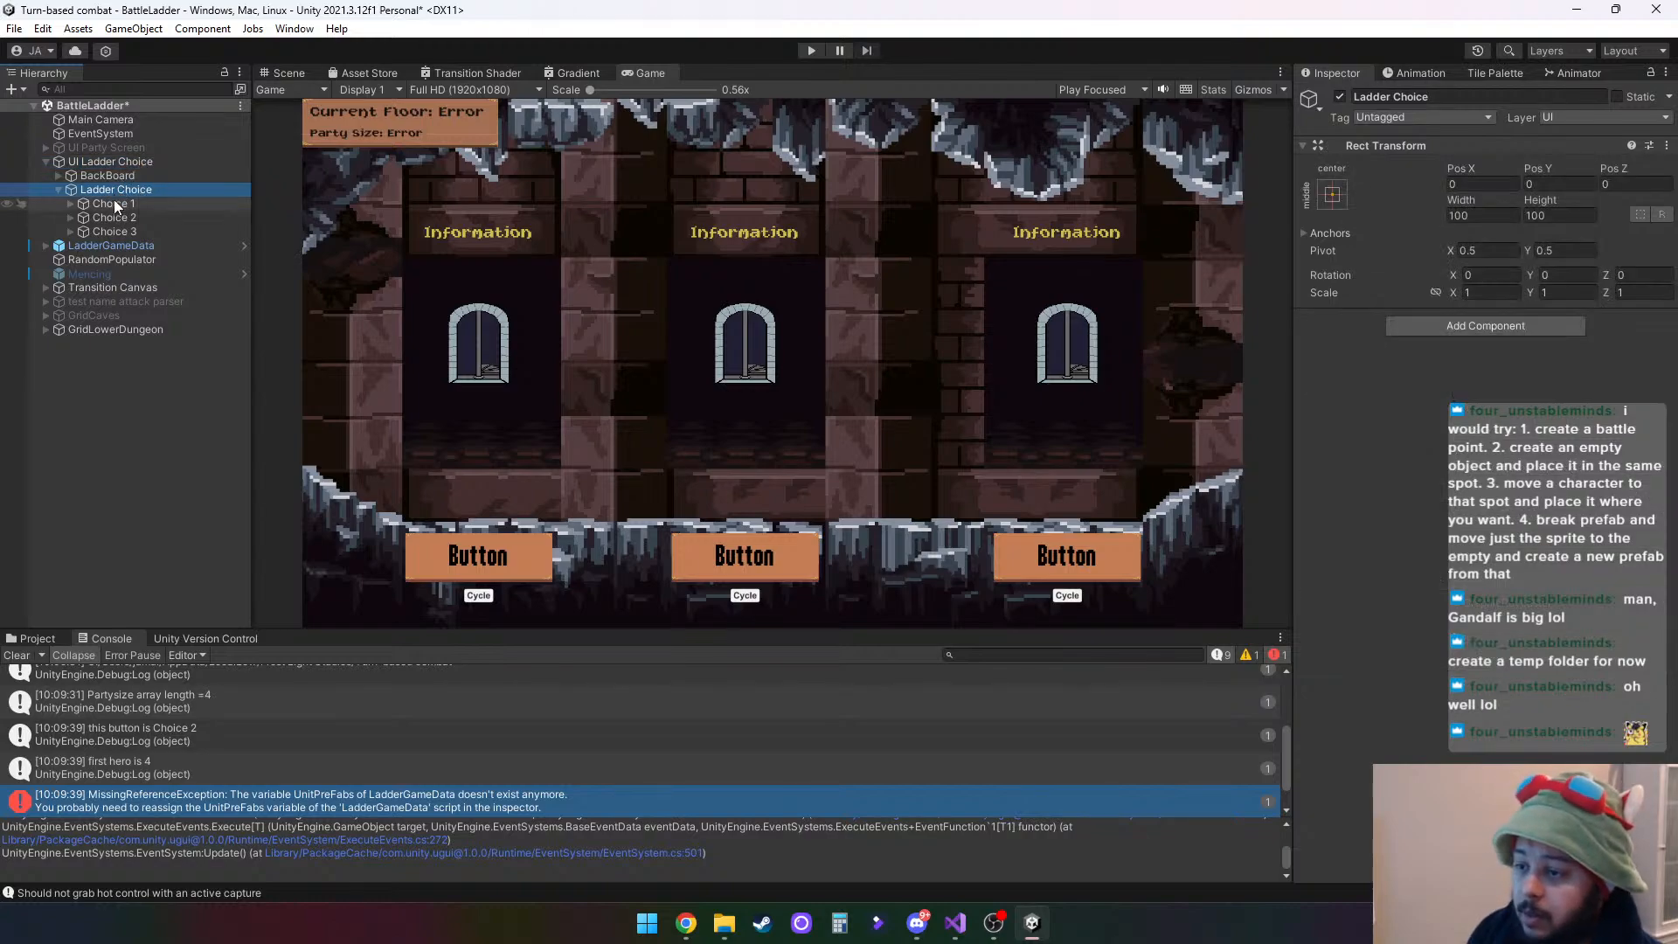
left_click(114, 201)
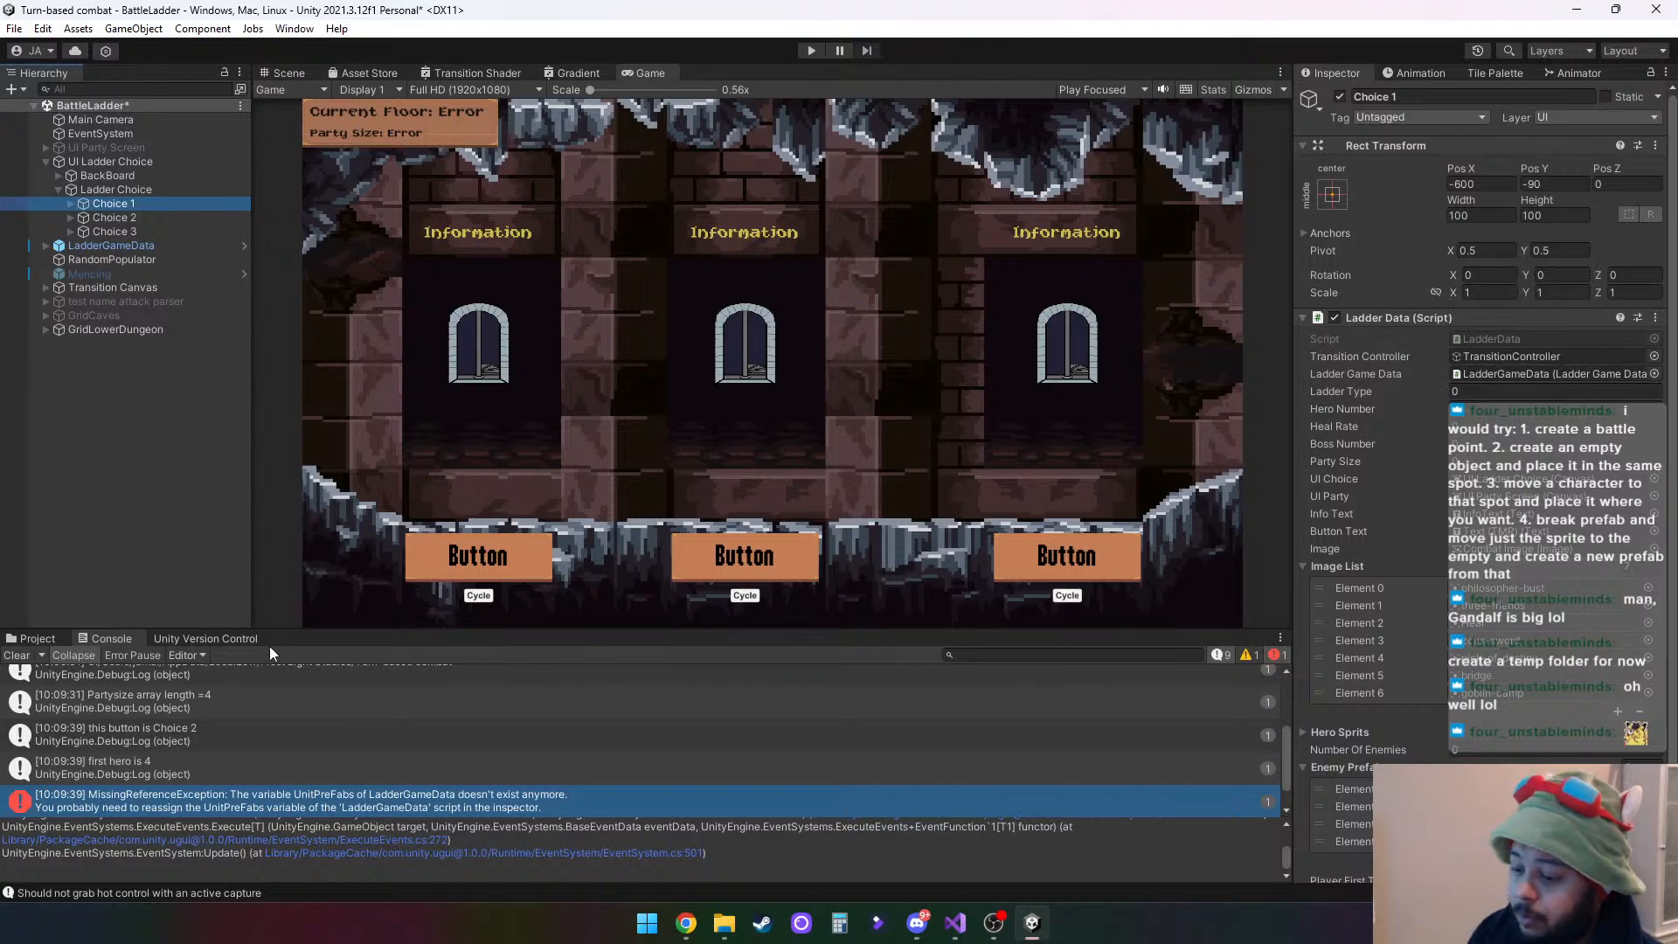
- Test-play BattleLadder with a cleared console, picking the first ladder choice and entering the middle Combat option
left_click(17, 655)
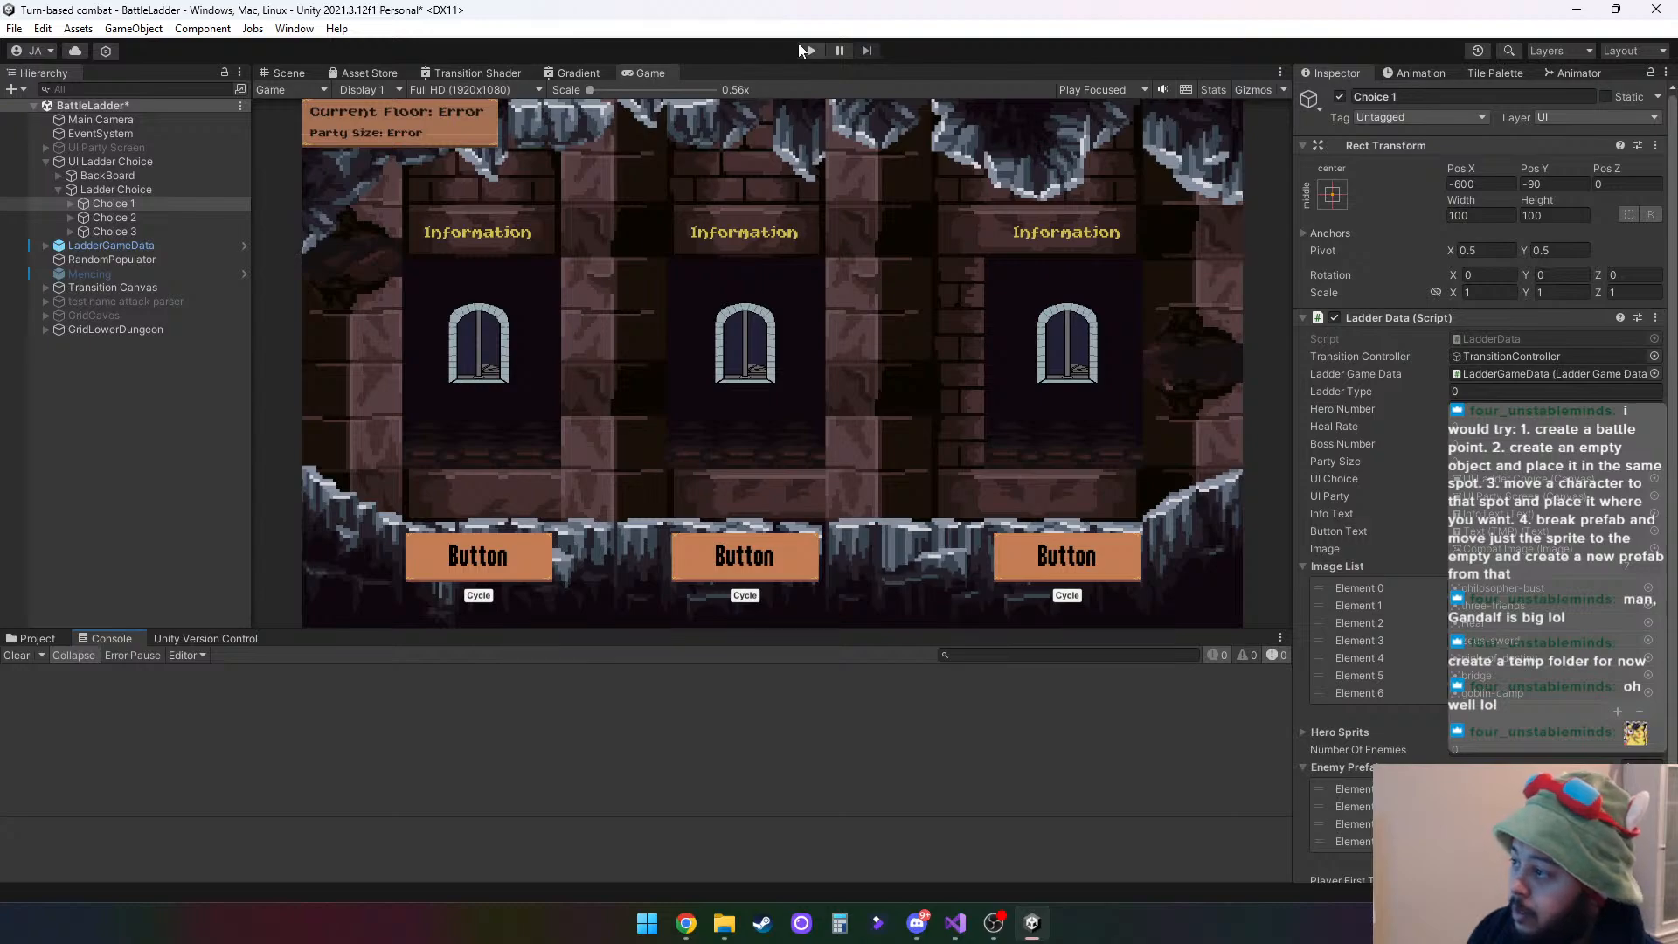
left_click(802, 48)
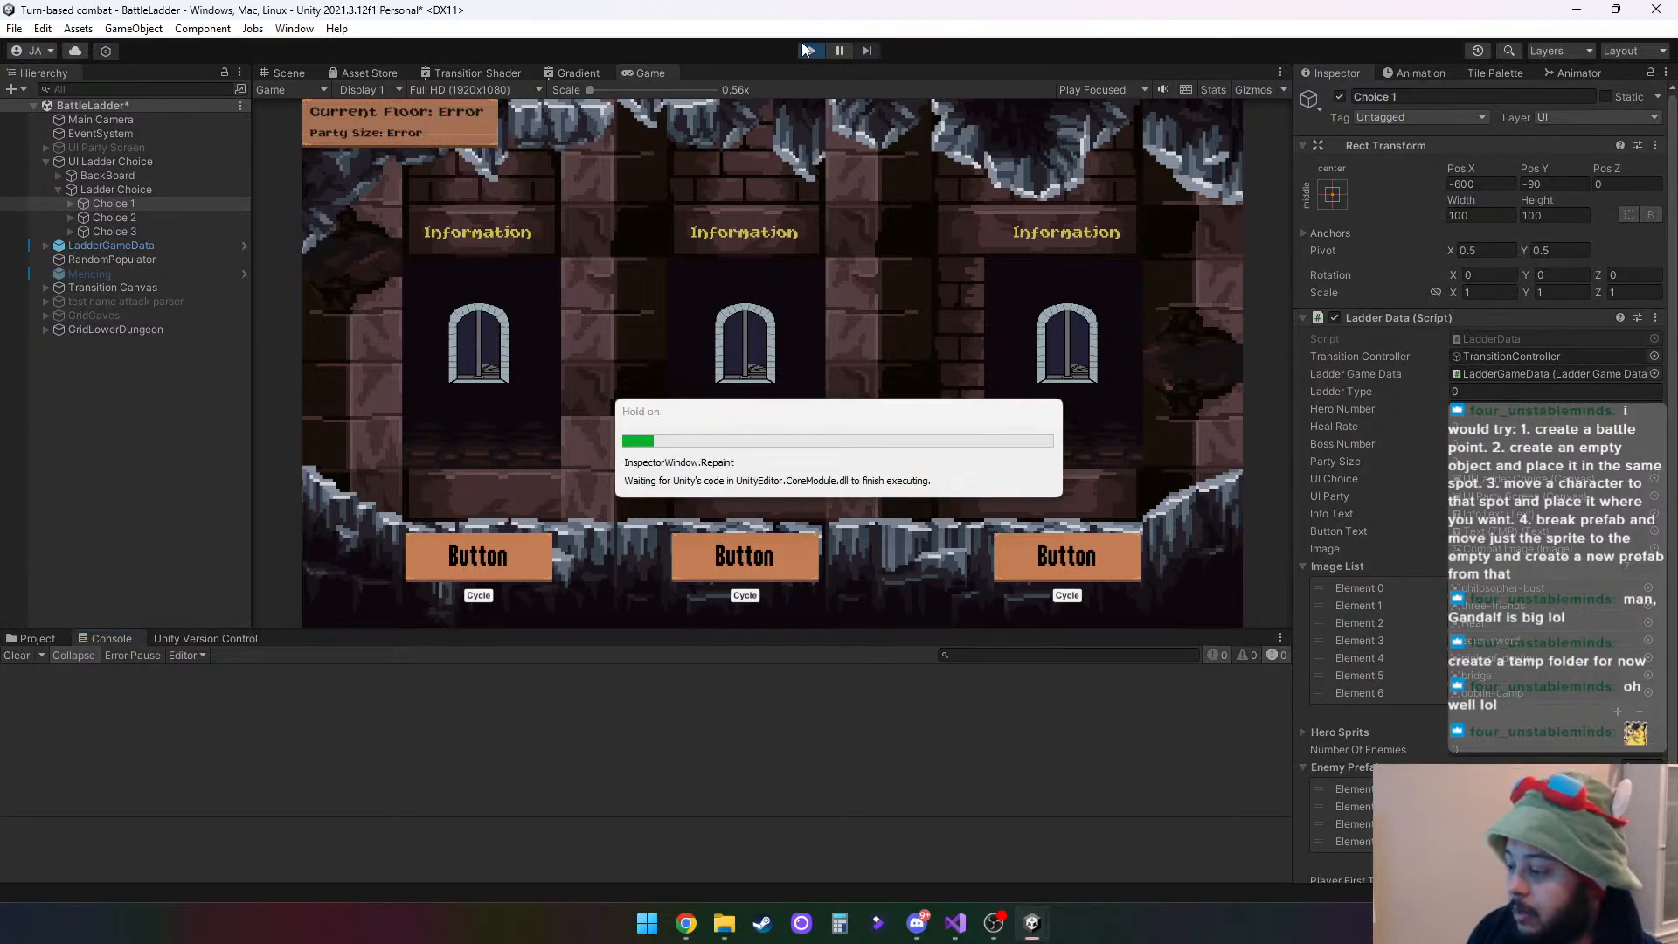
left_click(494, 557)
left_click(769, 566)
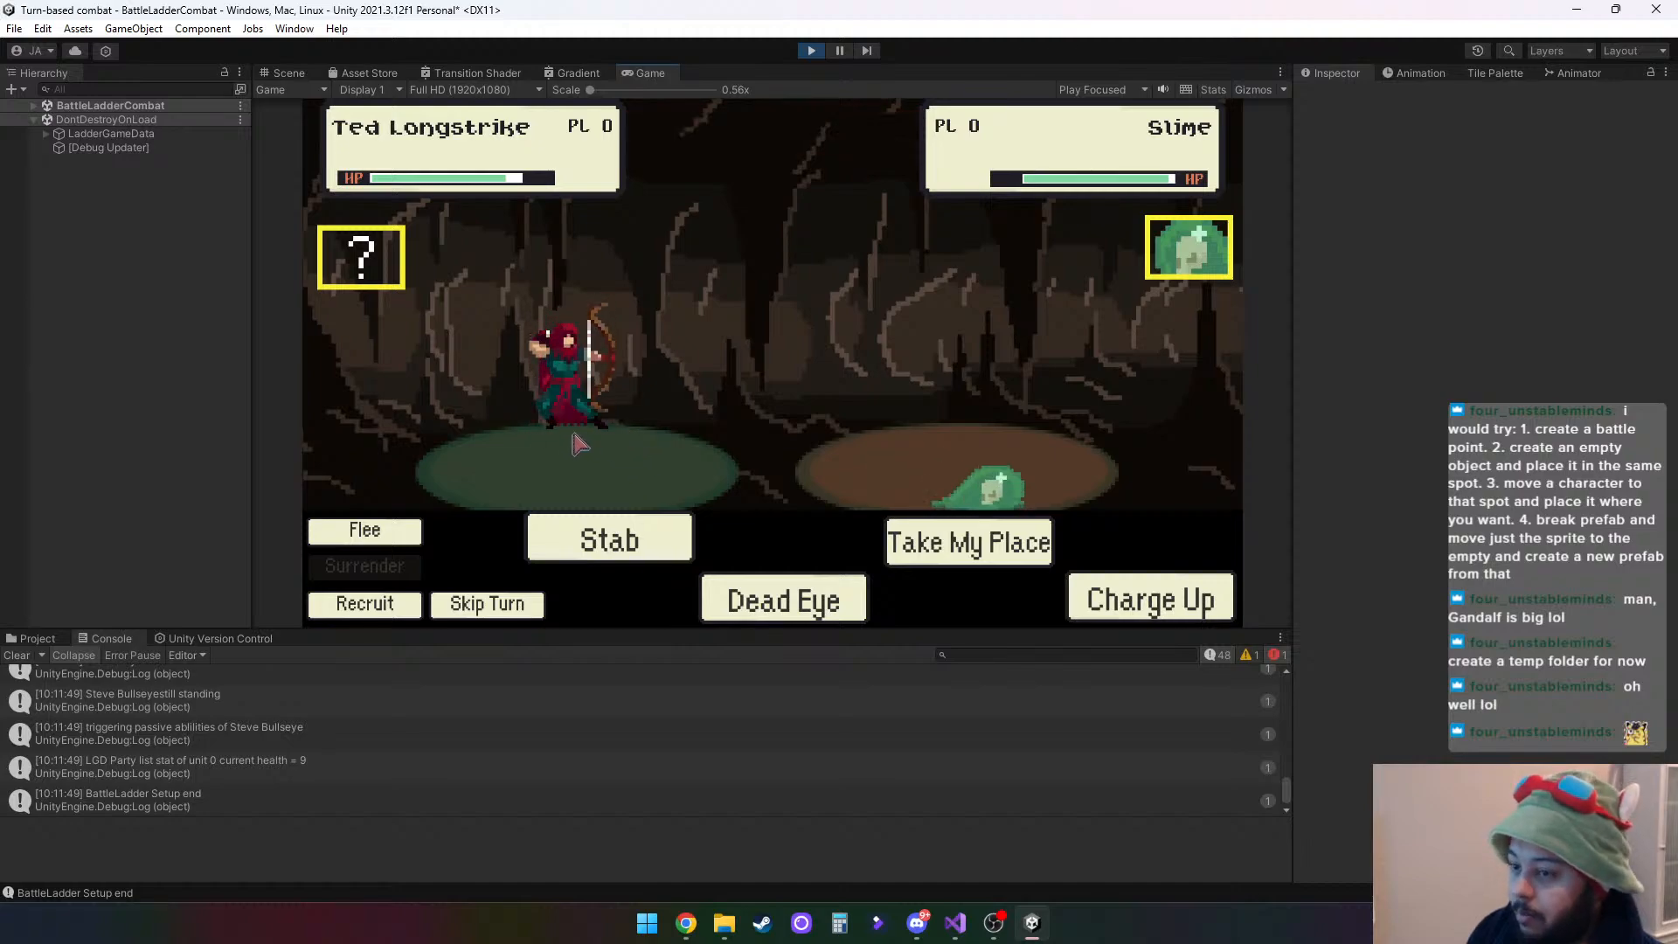
- Inspect the transforms of PlayerPrefabHolder and its spawned hero in the running BattleLadderCombat scene
left_click(34, 107)
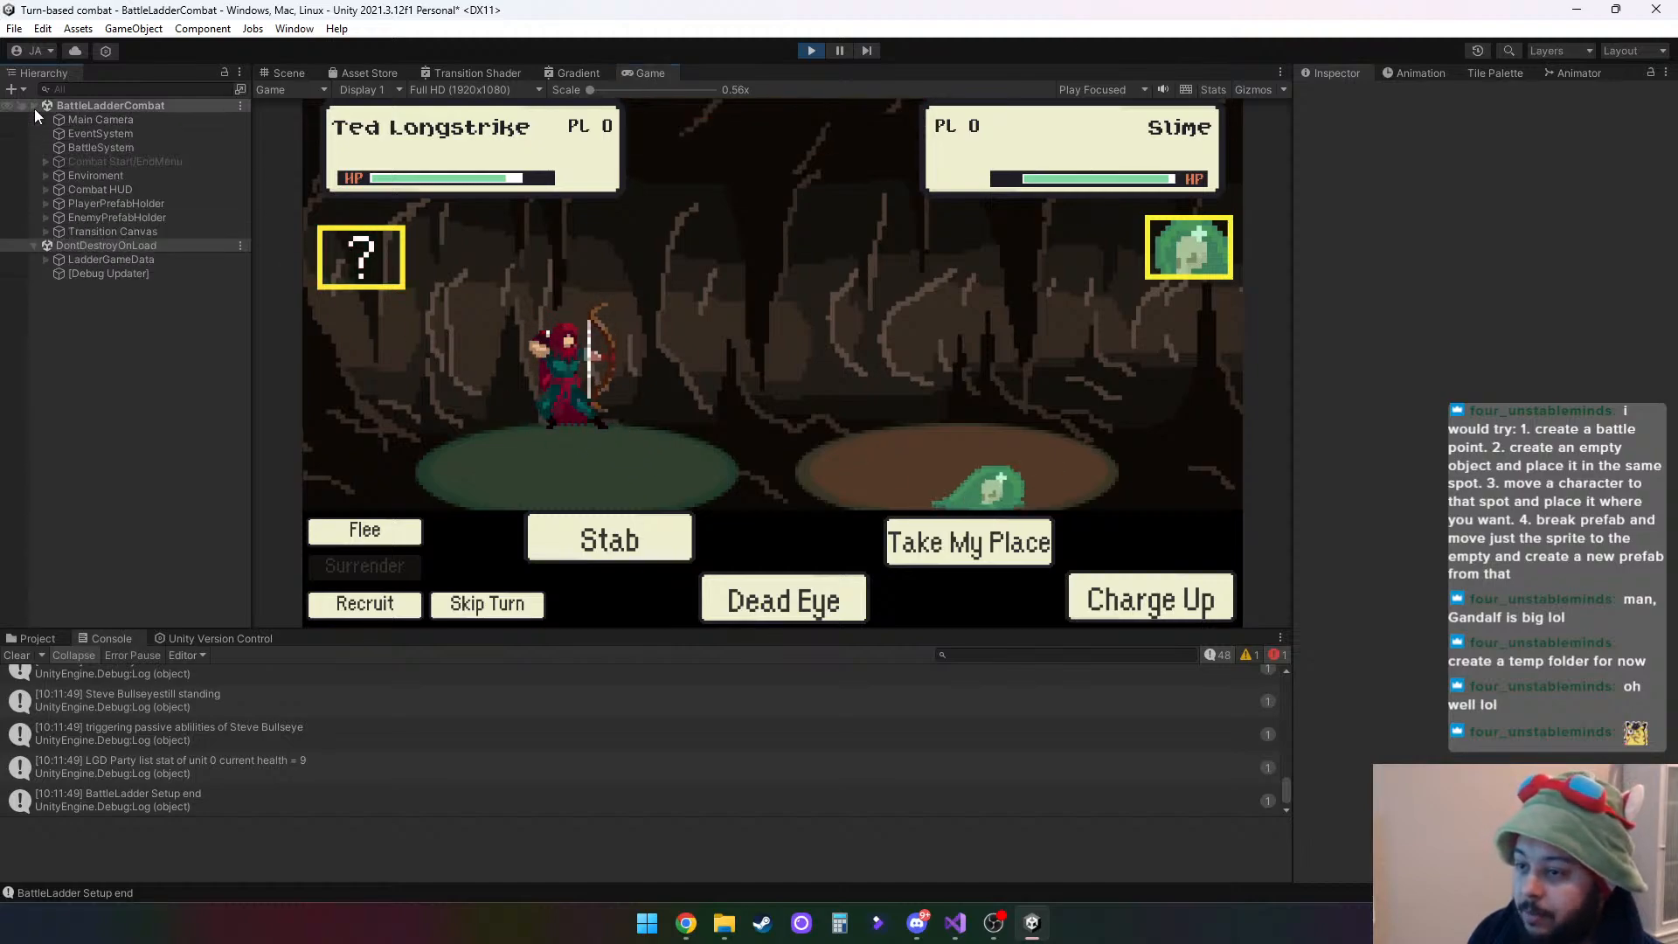
left_click(46, 205)
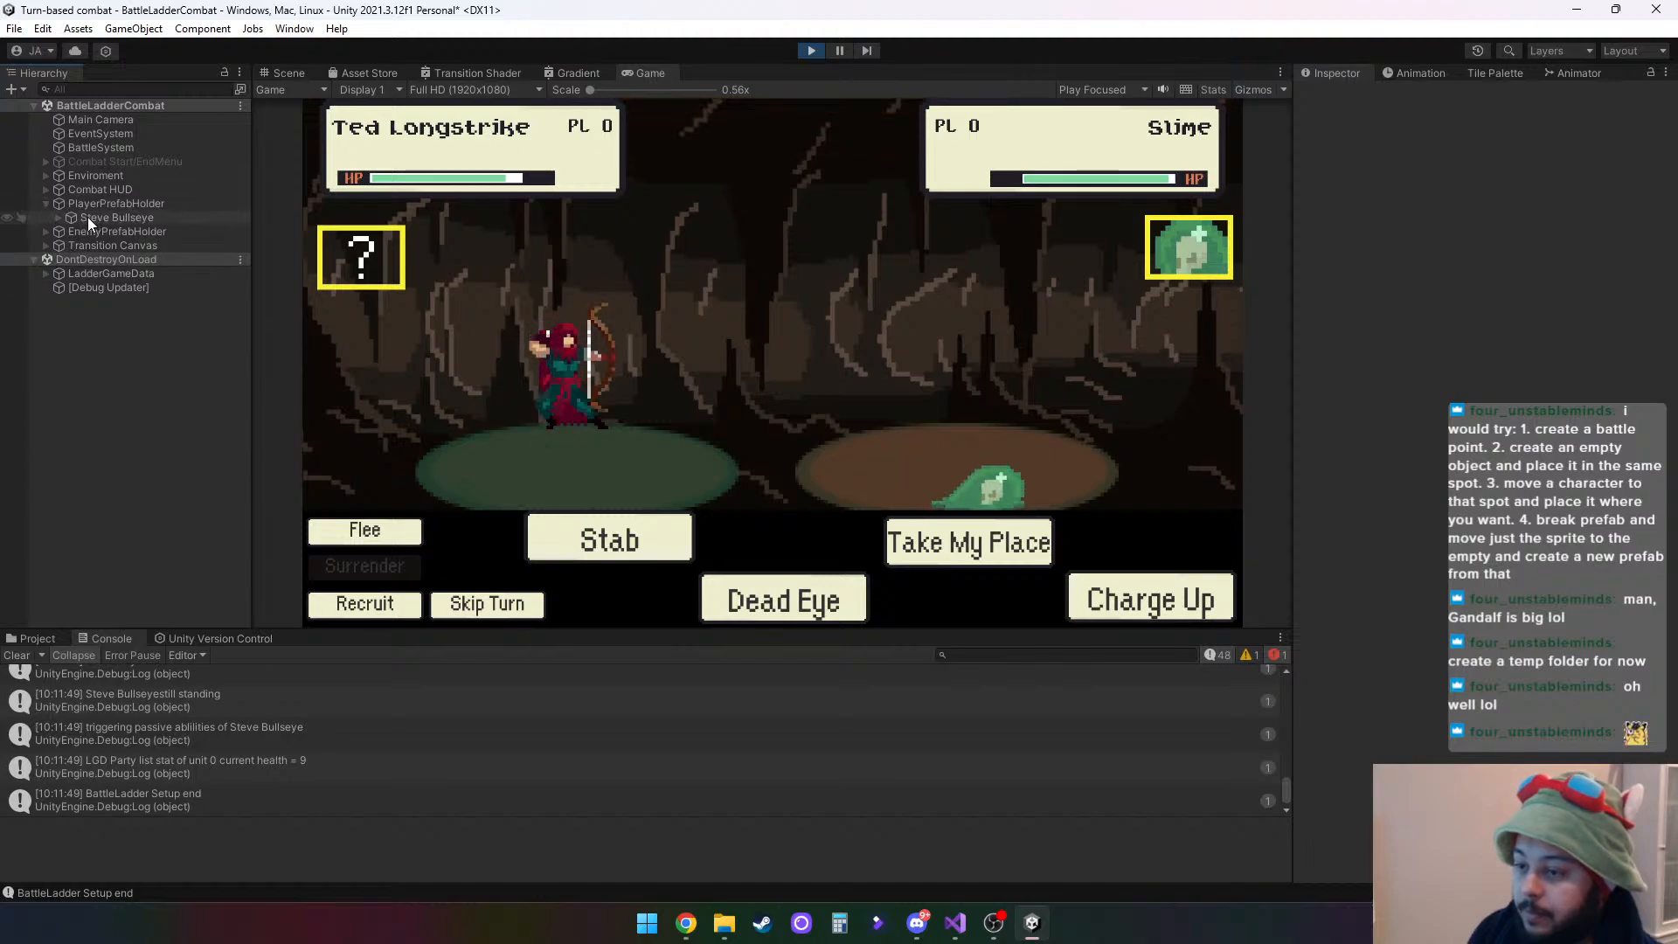
left_click(134, 203)
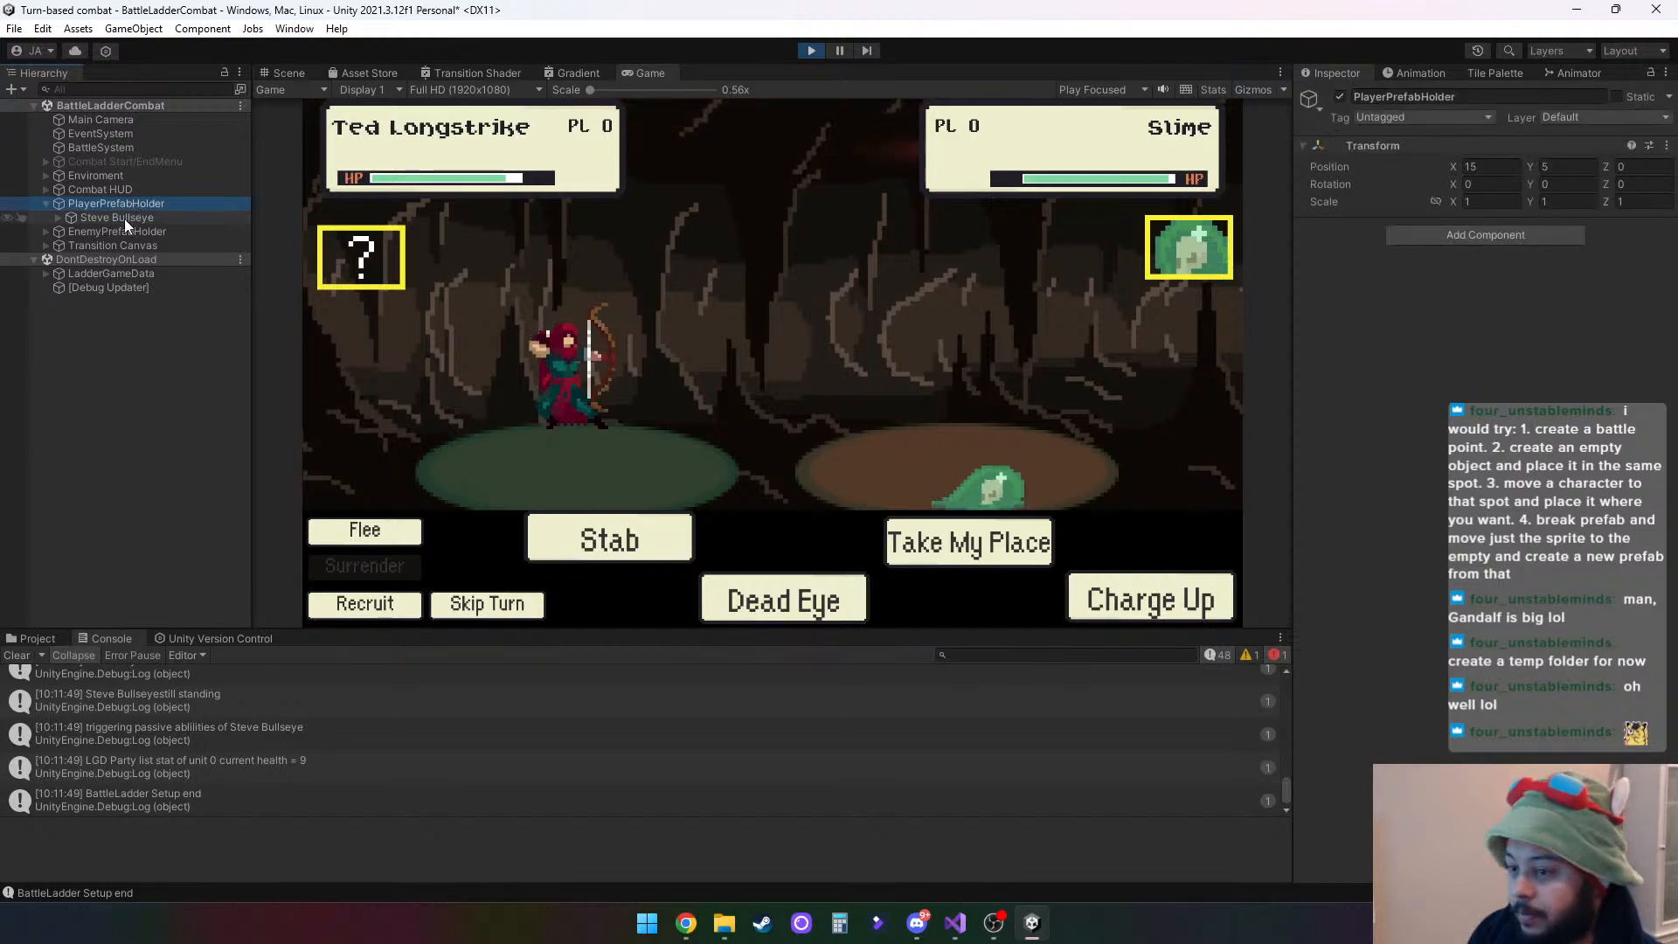
left_click(125, 218)
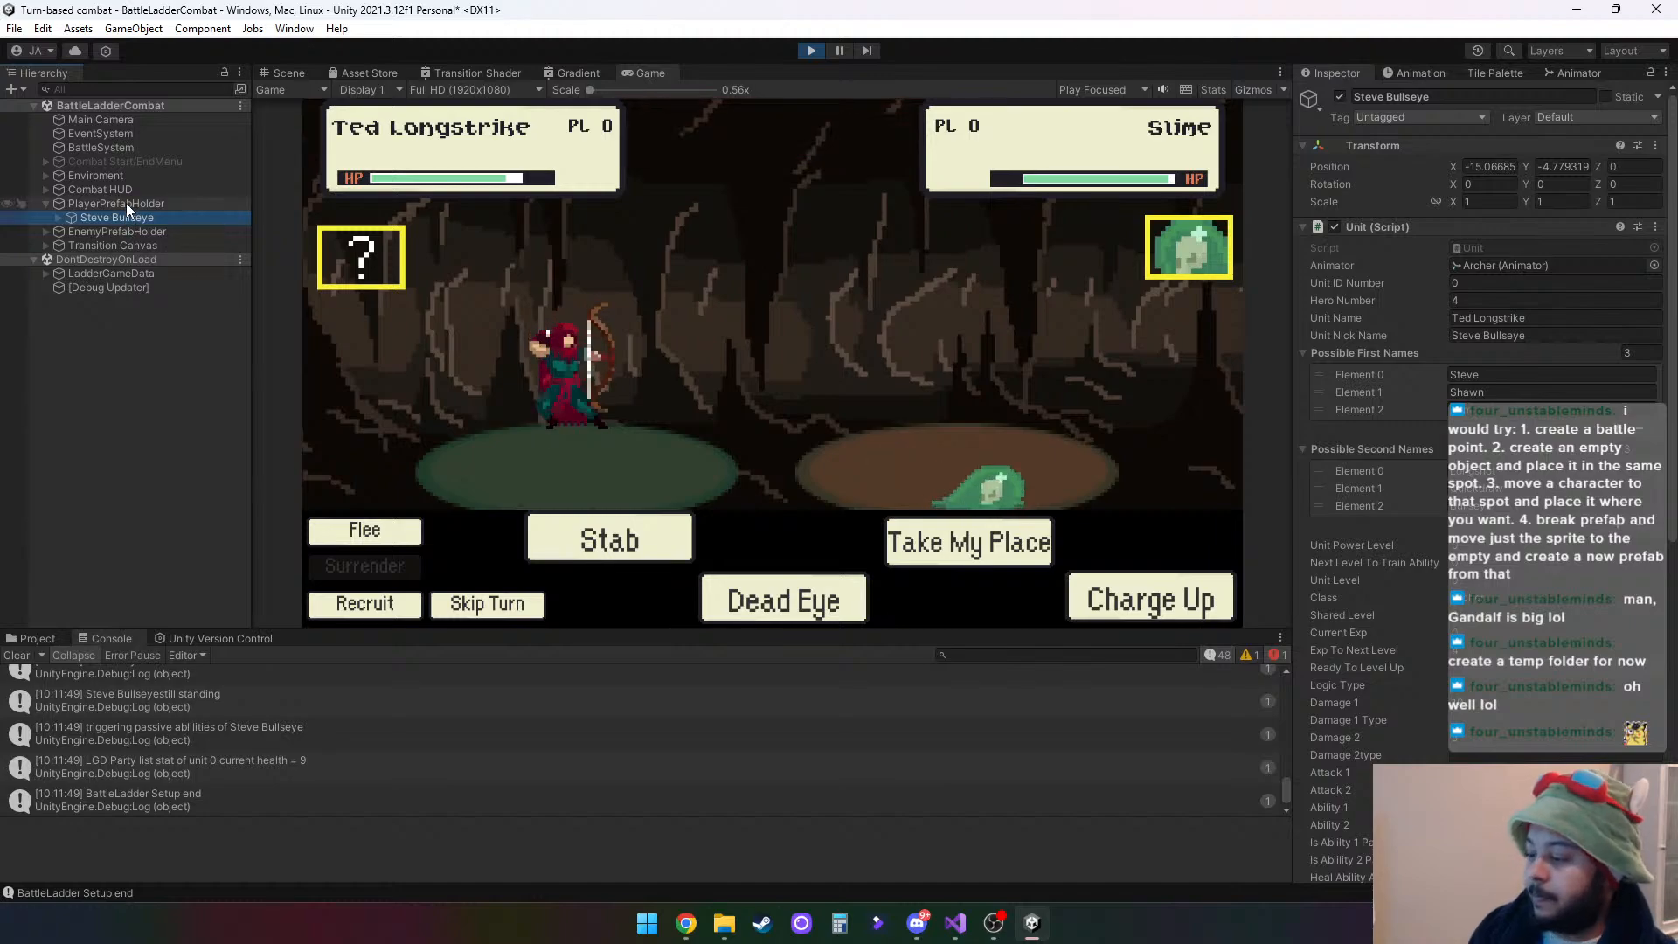
- Win the fight with Stab, recruit hero 6, and switch to that hero in the next combat to check its standing position
left_click(675, 549)
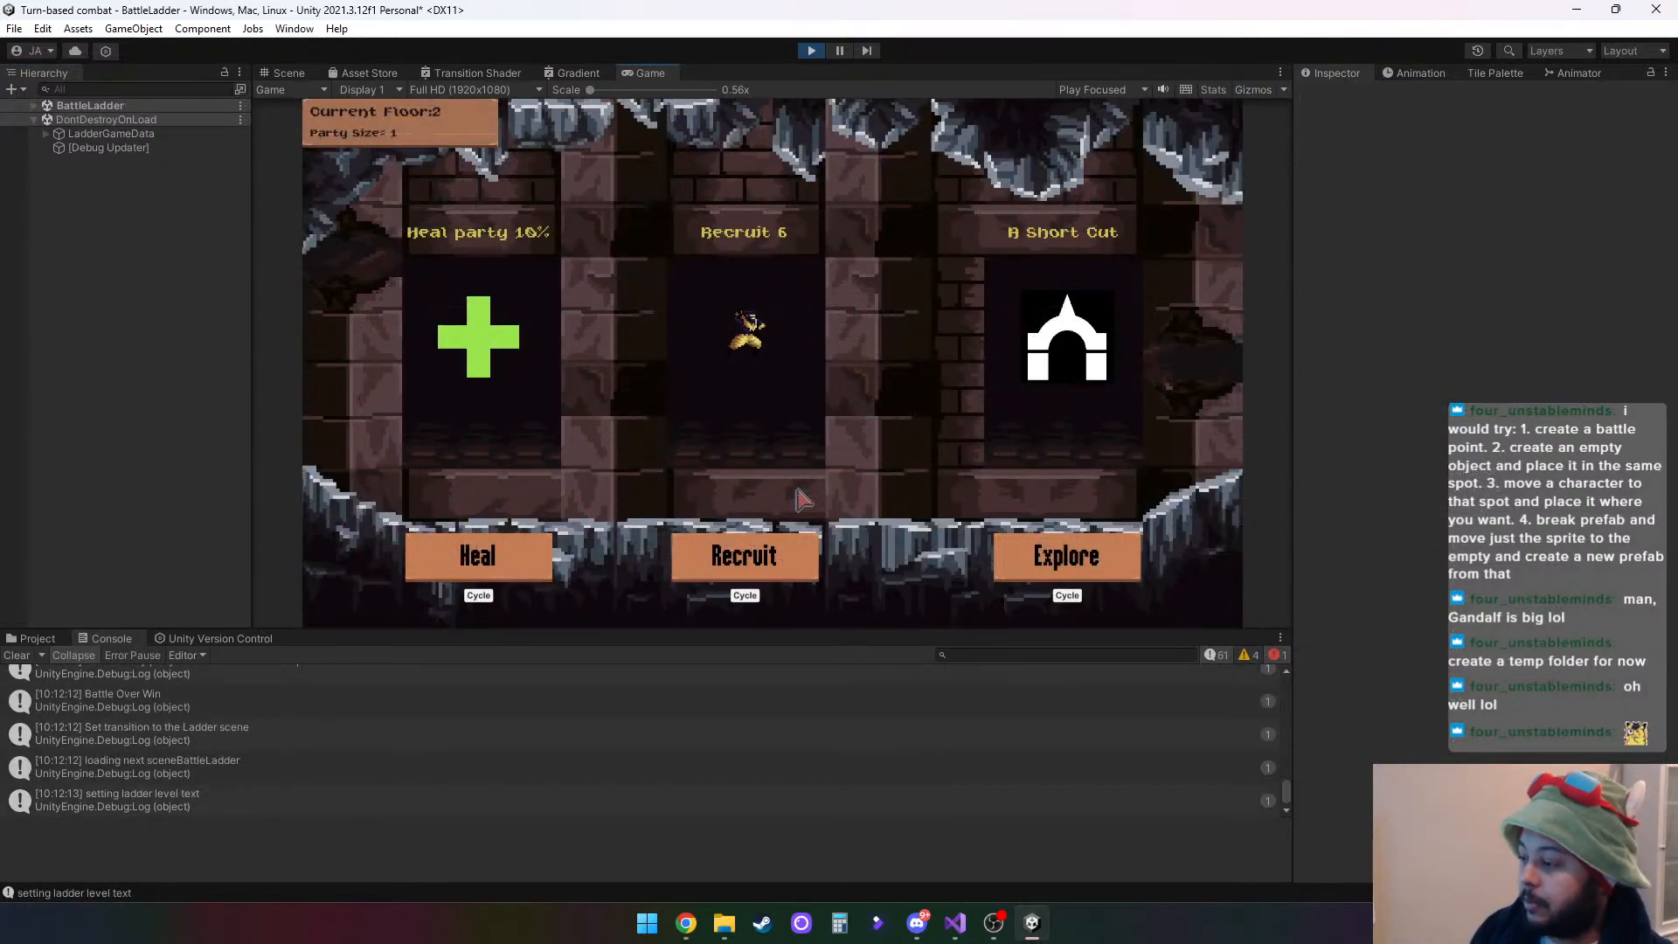
left_click(774, 564)
left_click(774, 565)
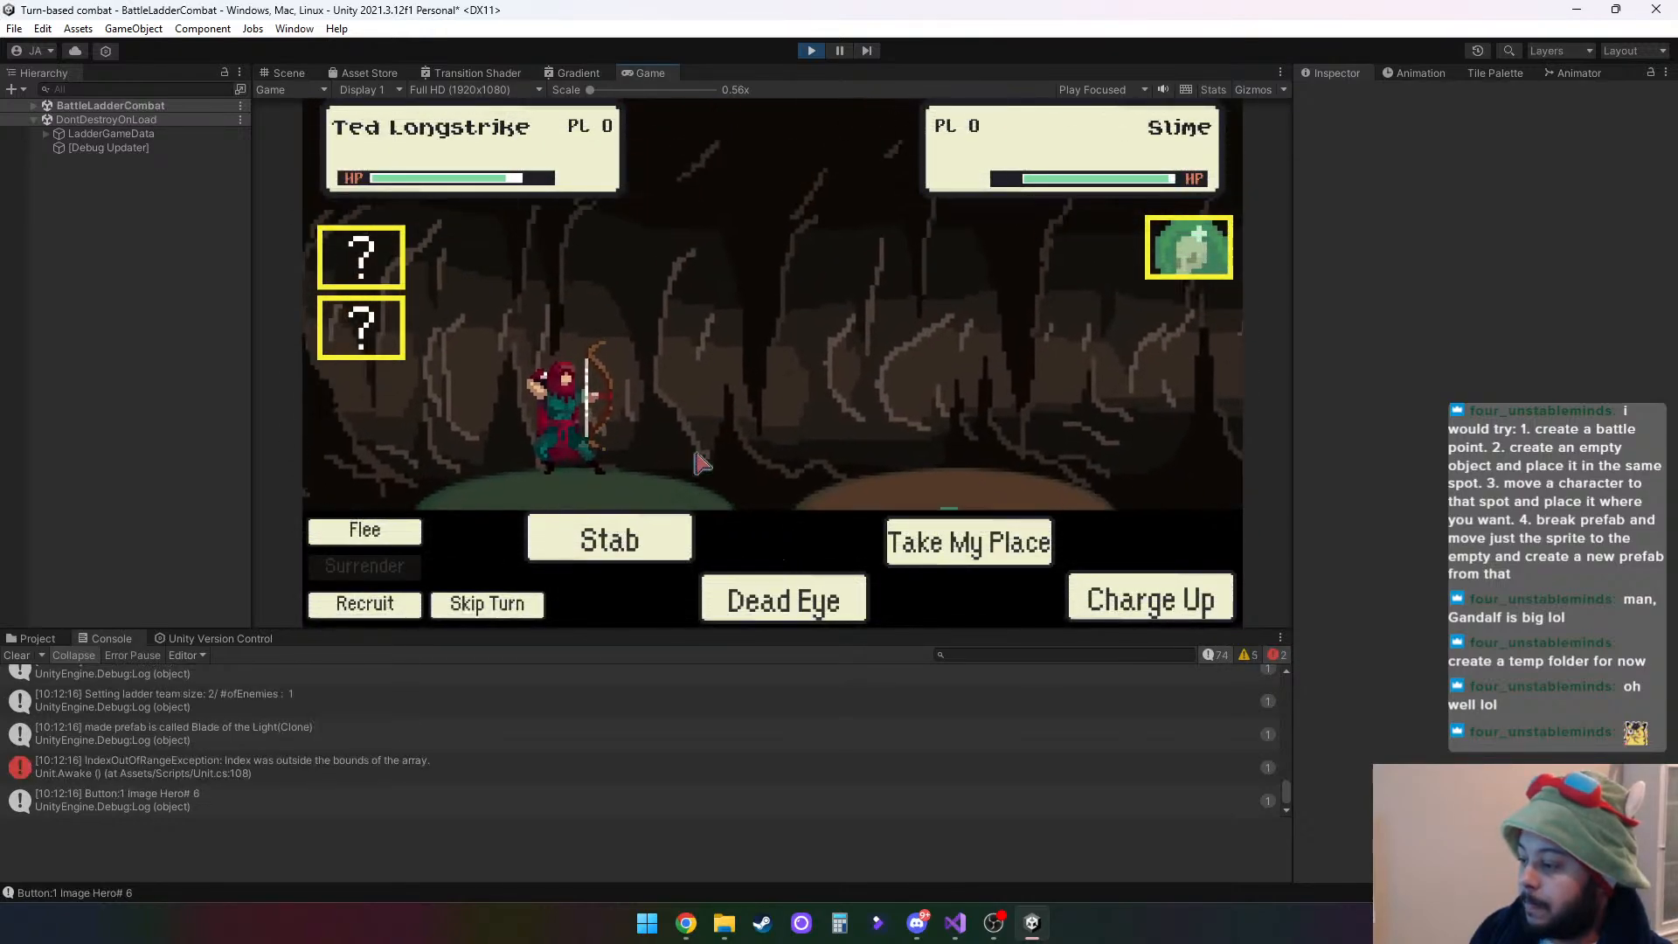
left_click(360, 335)
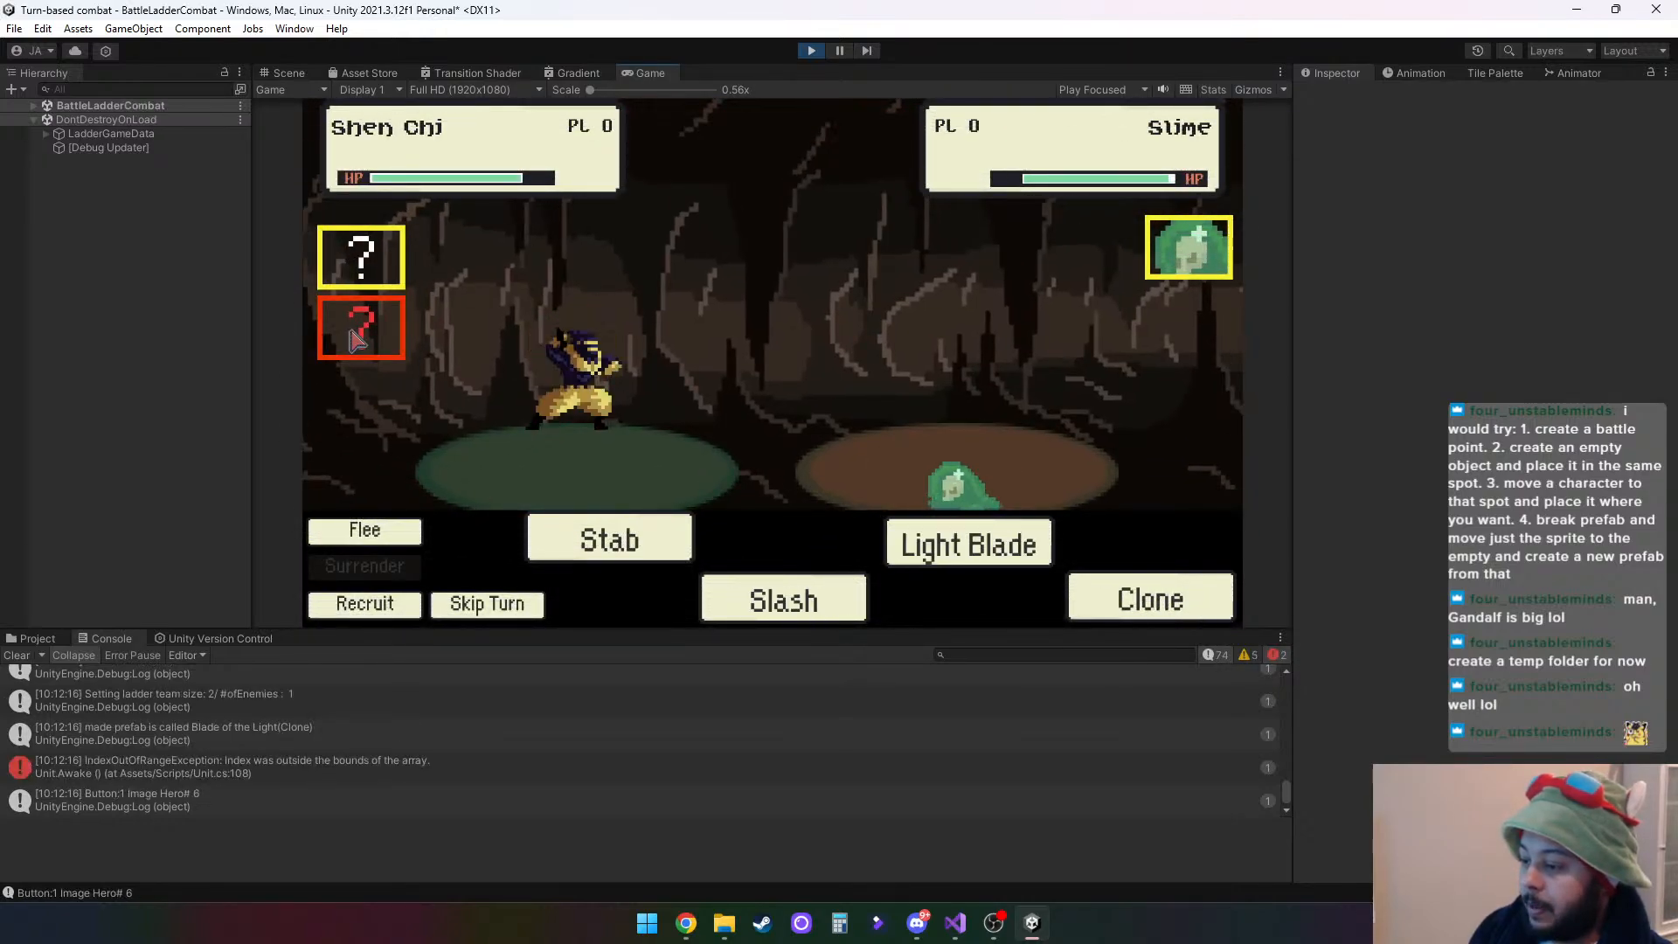
- Switch repeatedly between the two party heroes to compare their standing positions, and win the fight against the Slime with Stab
left_click(381, 269)
left_click(382, 352)
left_click(385, 351)
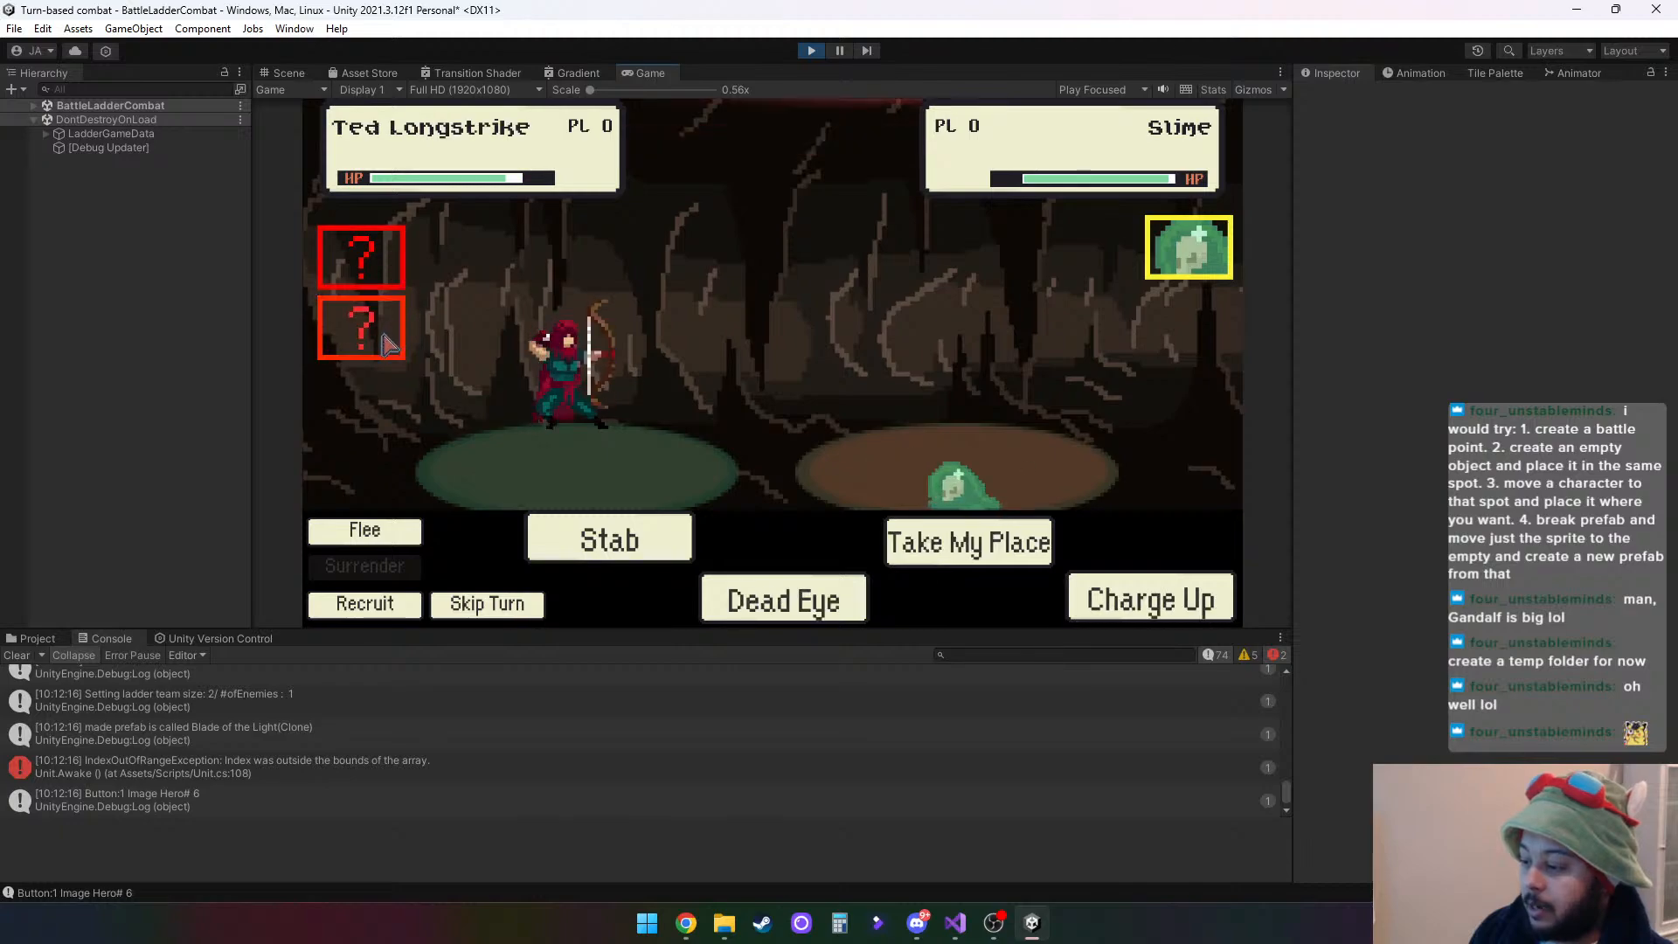
left_click(387, 349)
left_click(391, 347)
left_click(387, 338)
left_click(397, 267)
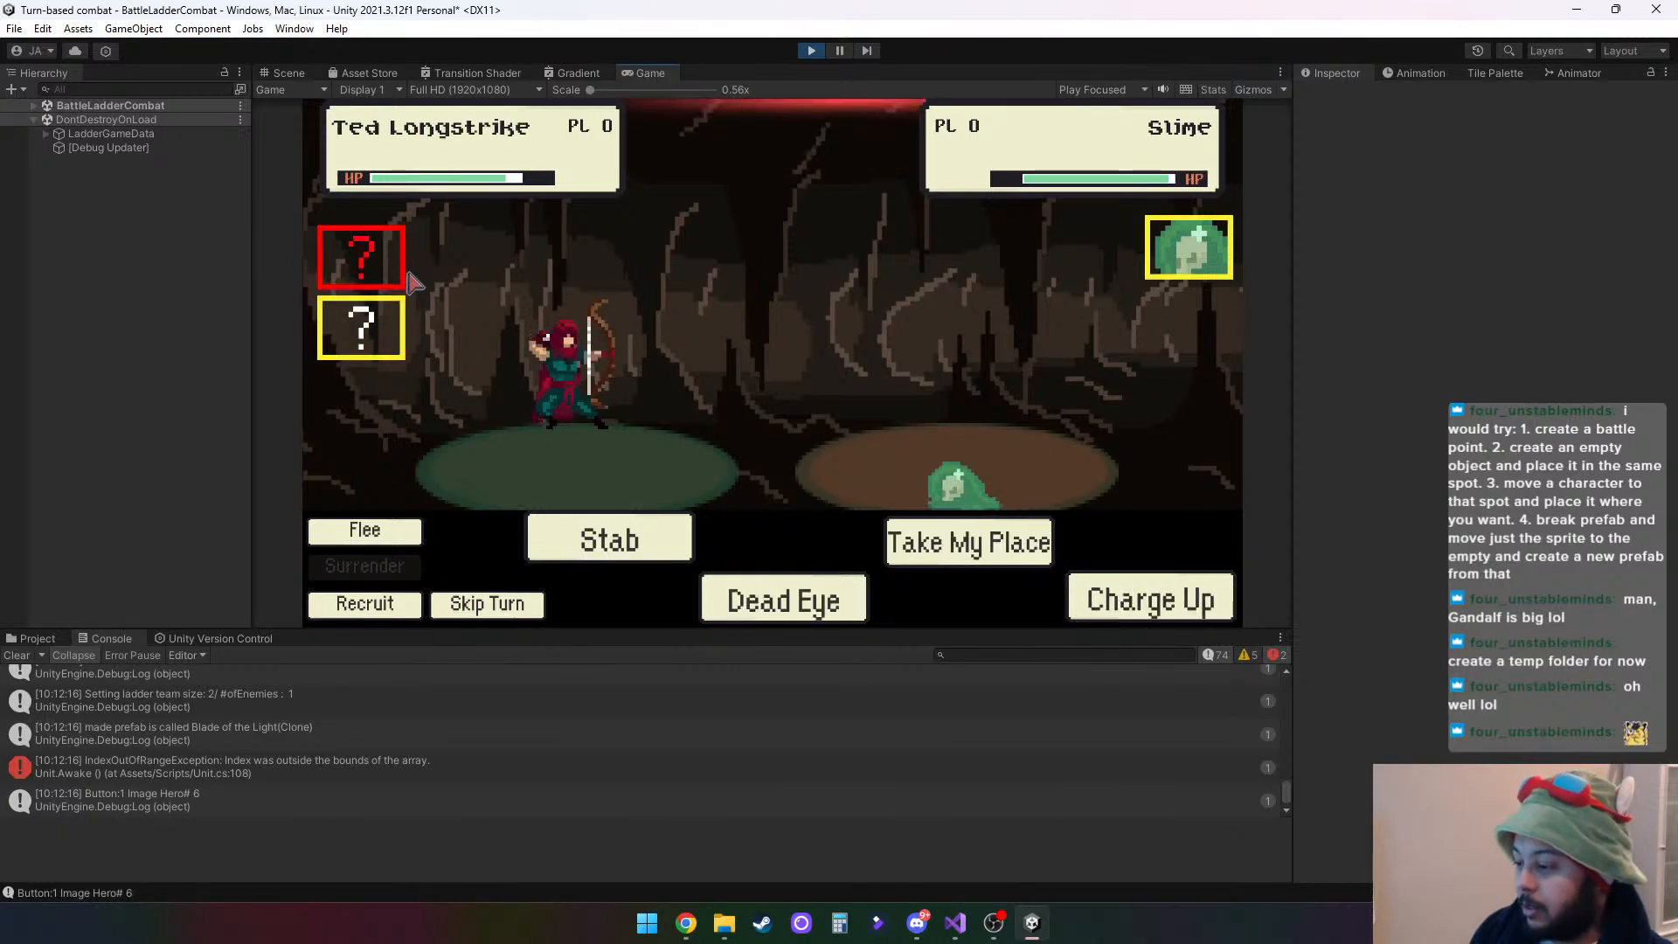
left_click(389, 332)
left_click(598, 548)
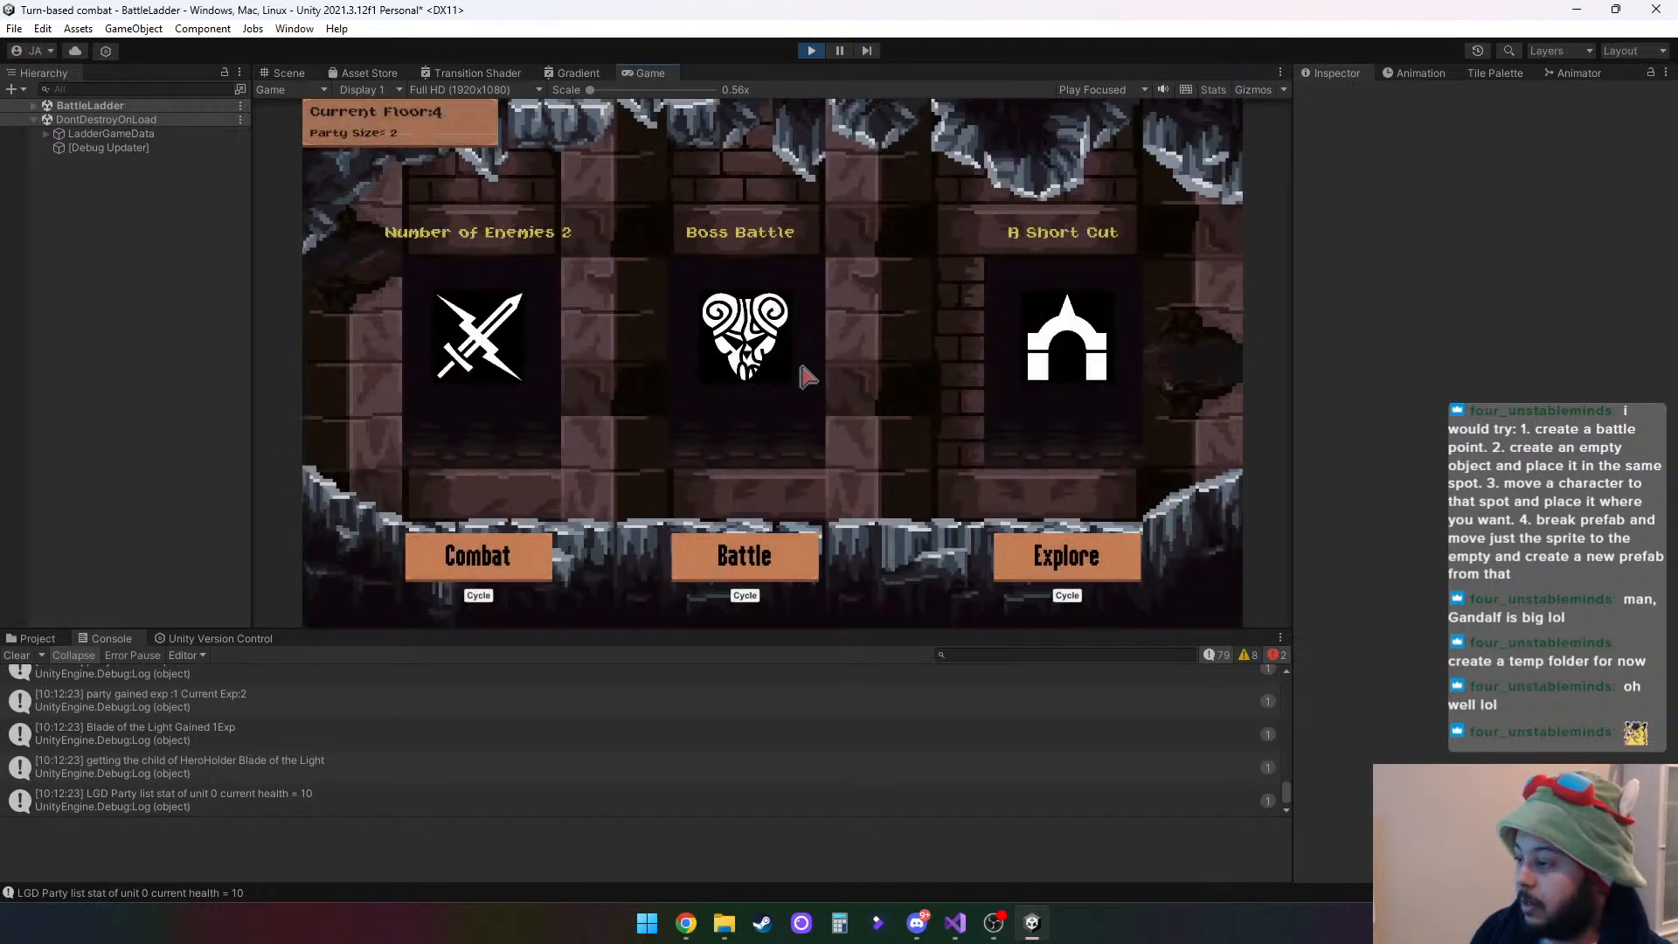
- Cycle the first and second ladder choices on floor 4 through their available encounter options
left_click(479, 596)
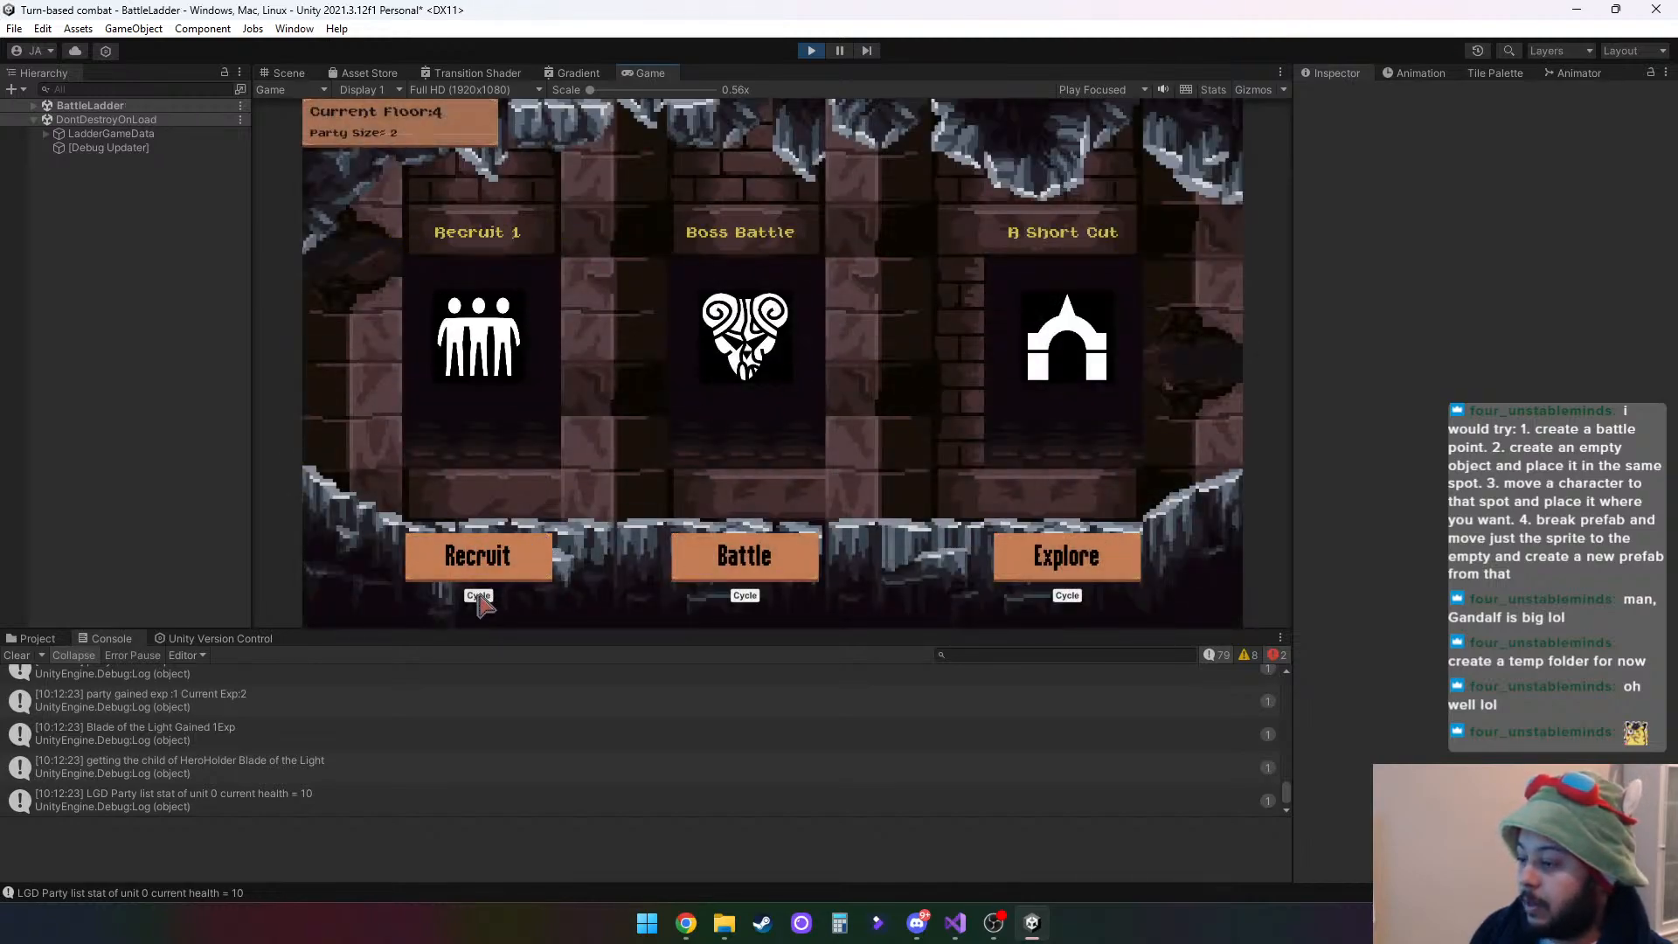
left_click(478, 596)
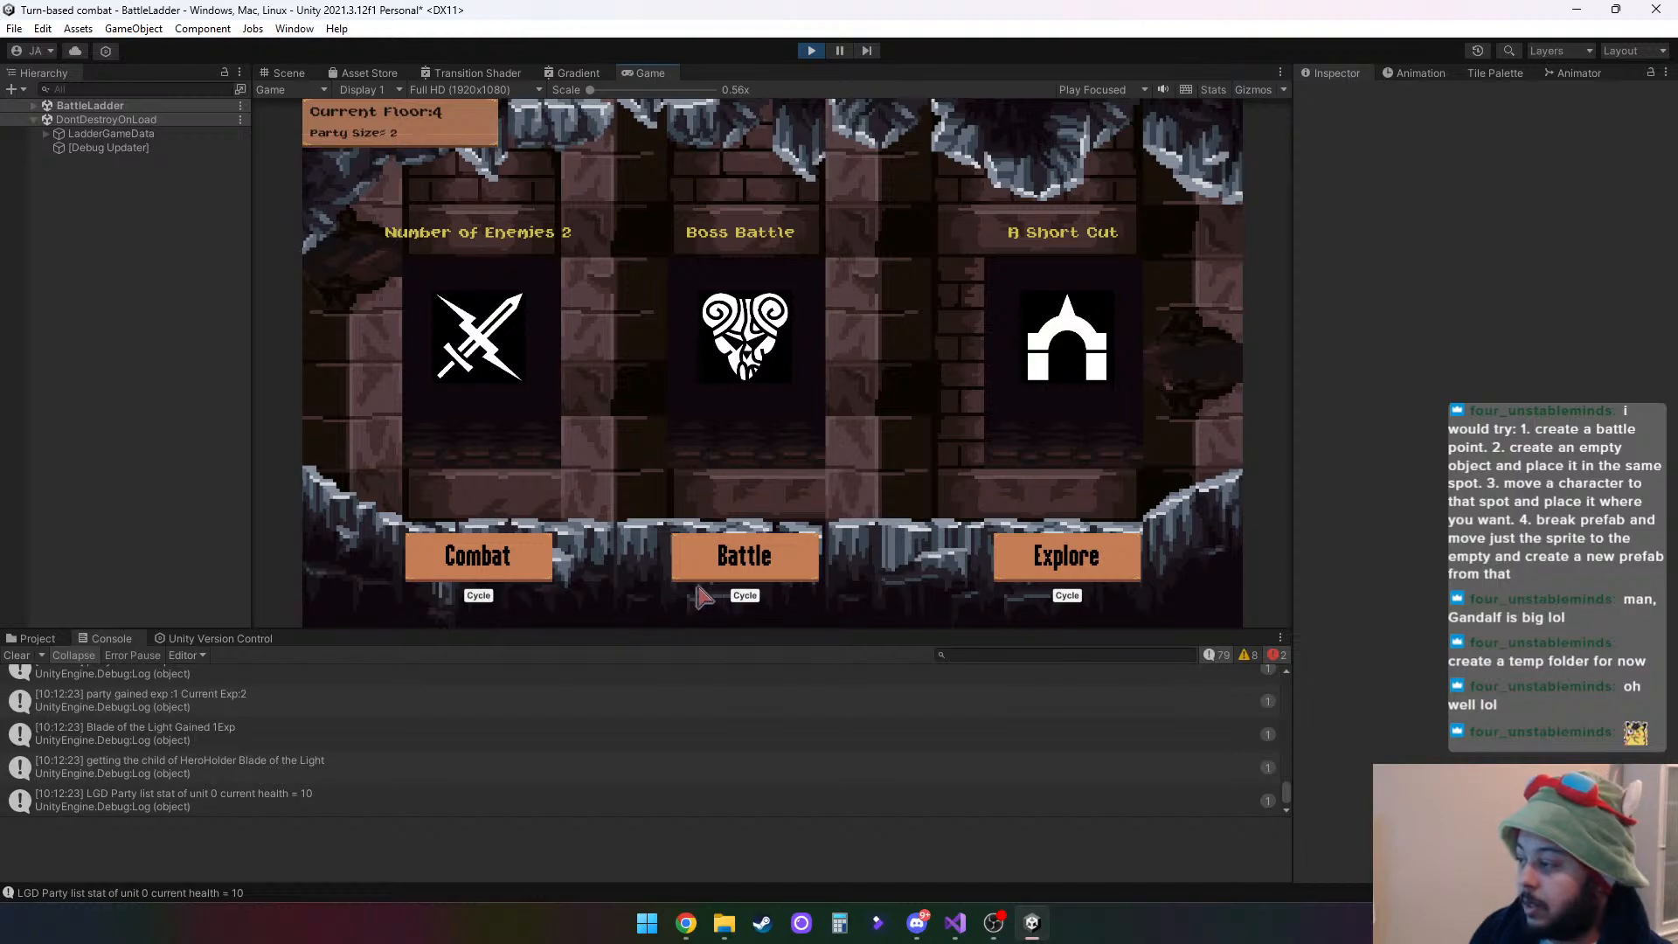
left_click(745, 596)
left_click(744, 596)
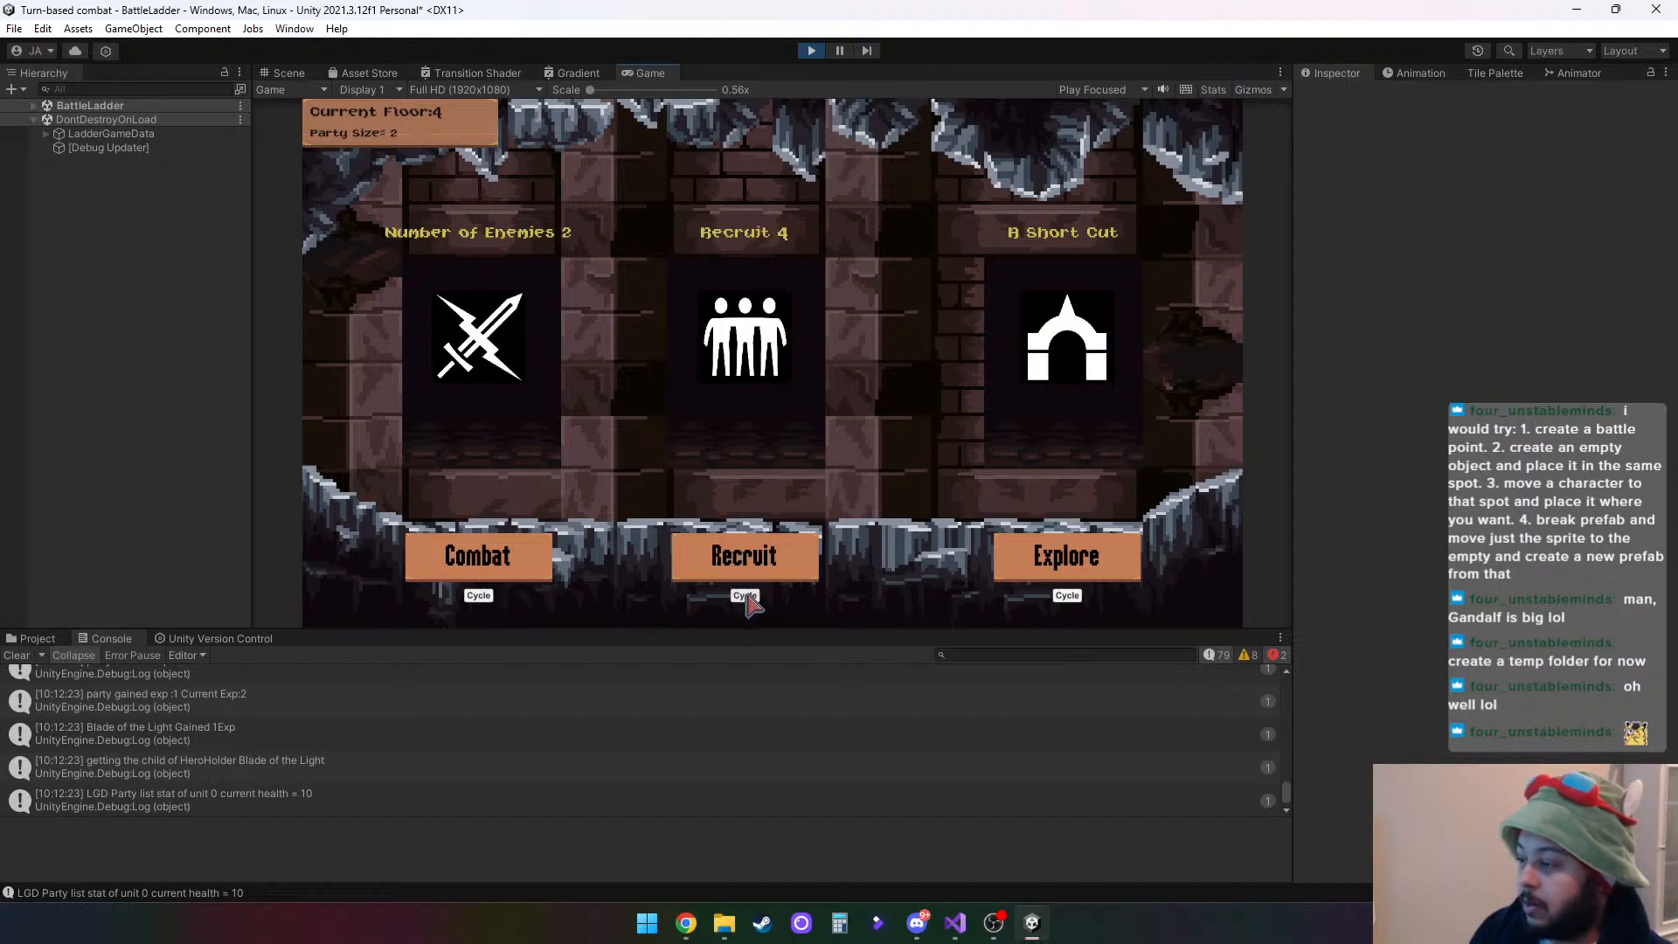
left_click(744, 595)
- Enter the two-enemy combat, attack with Stab and end the battle
left_click(535, 562)
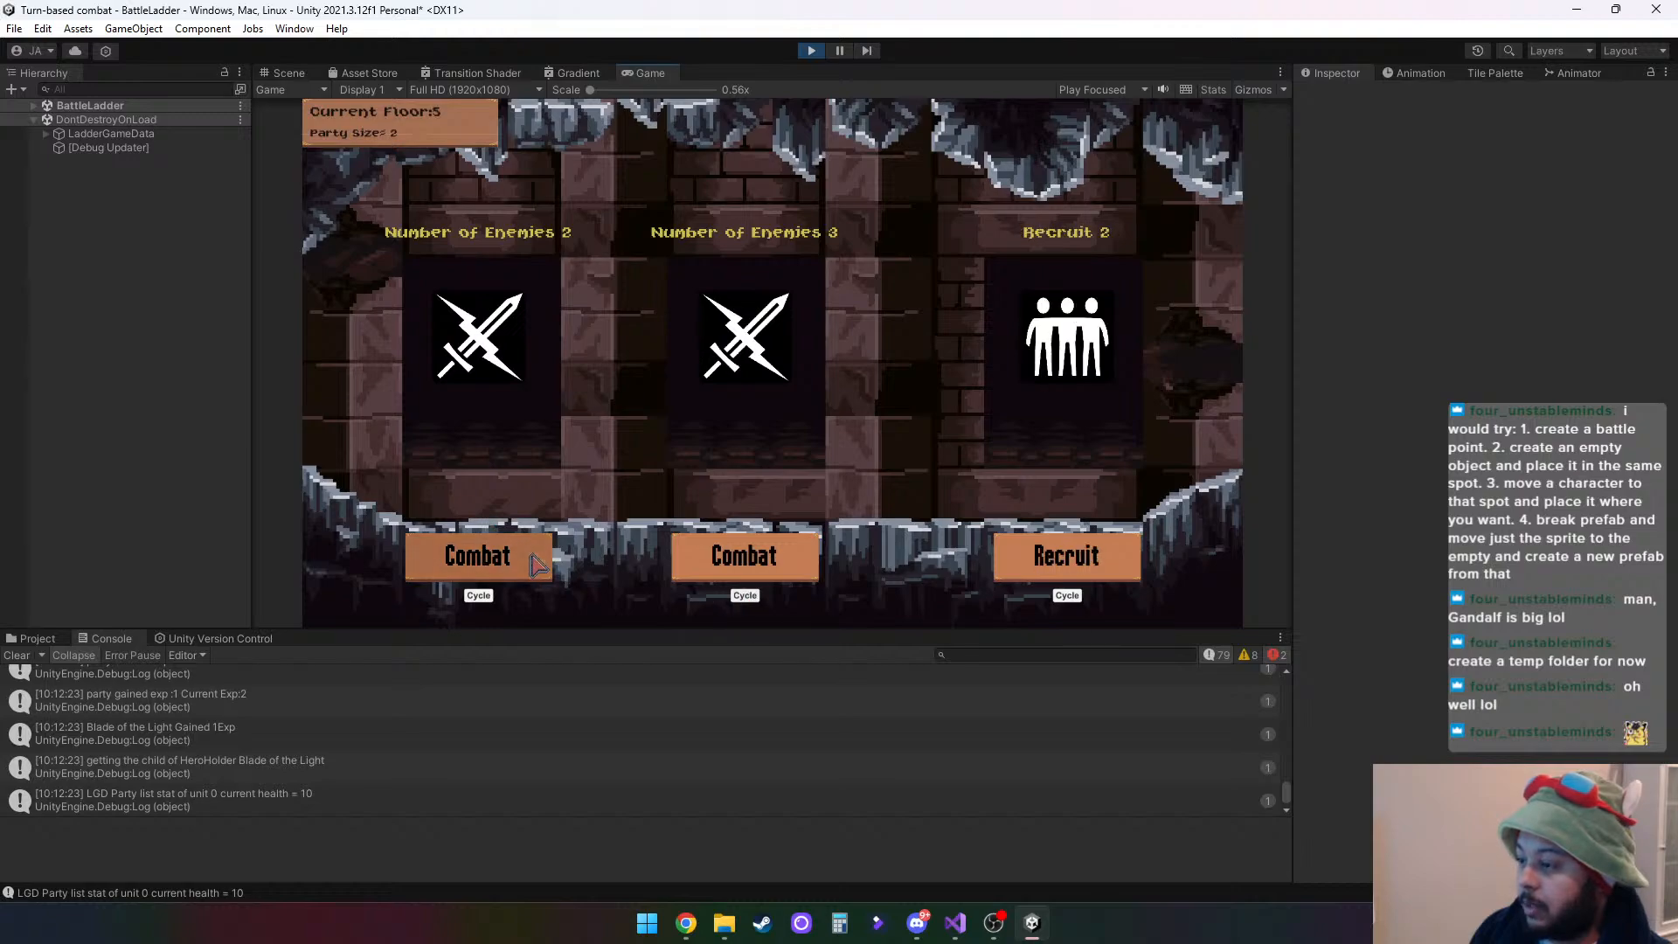
left_click(625, 536)
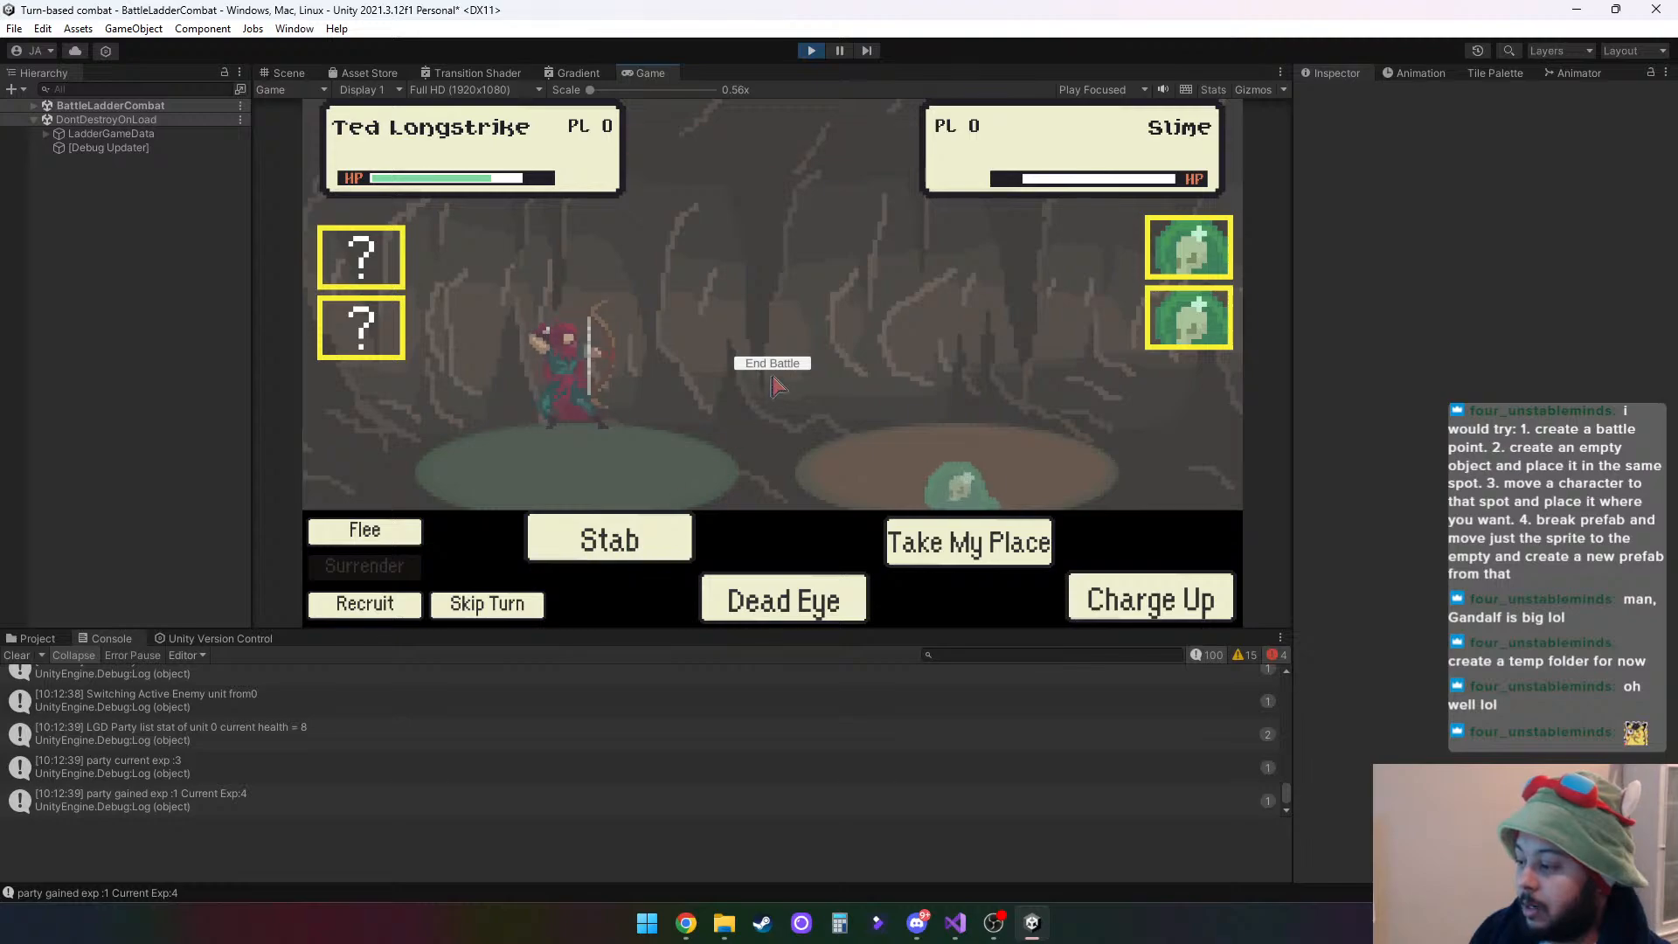
left_click(774, 364)
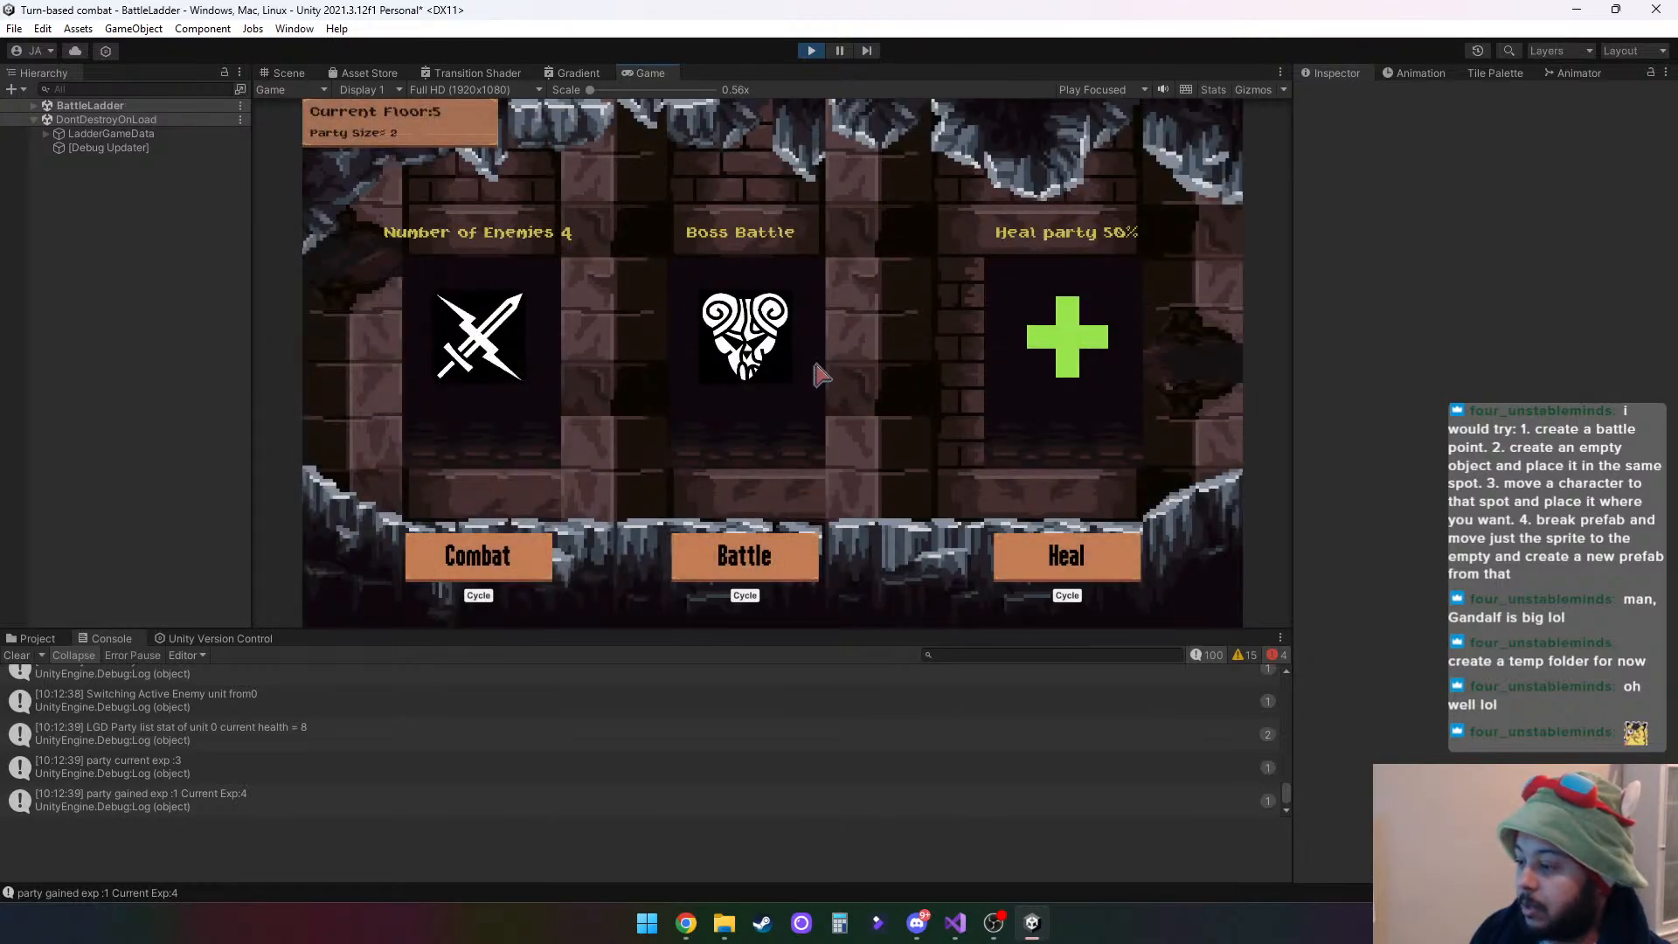
- Heal the party by 50%, enter the one-enemy combat and end that battle
left_click(1086, 570)
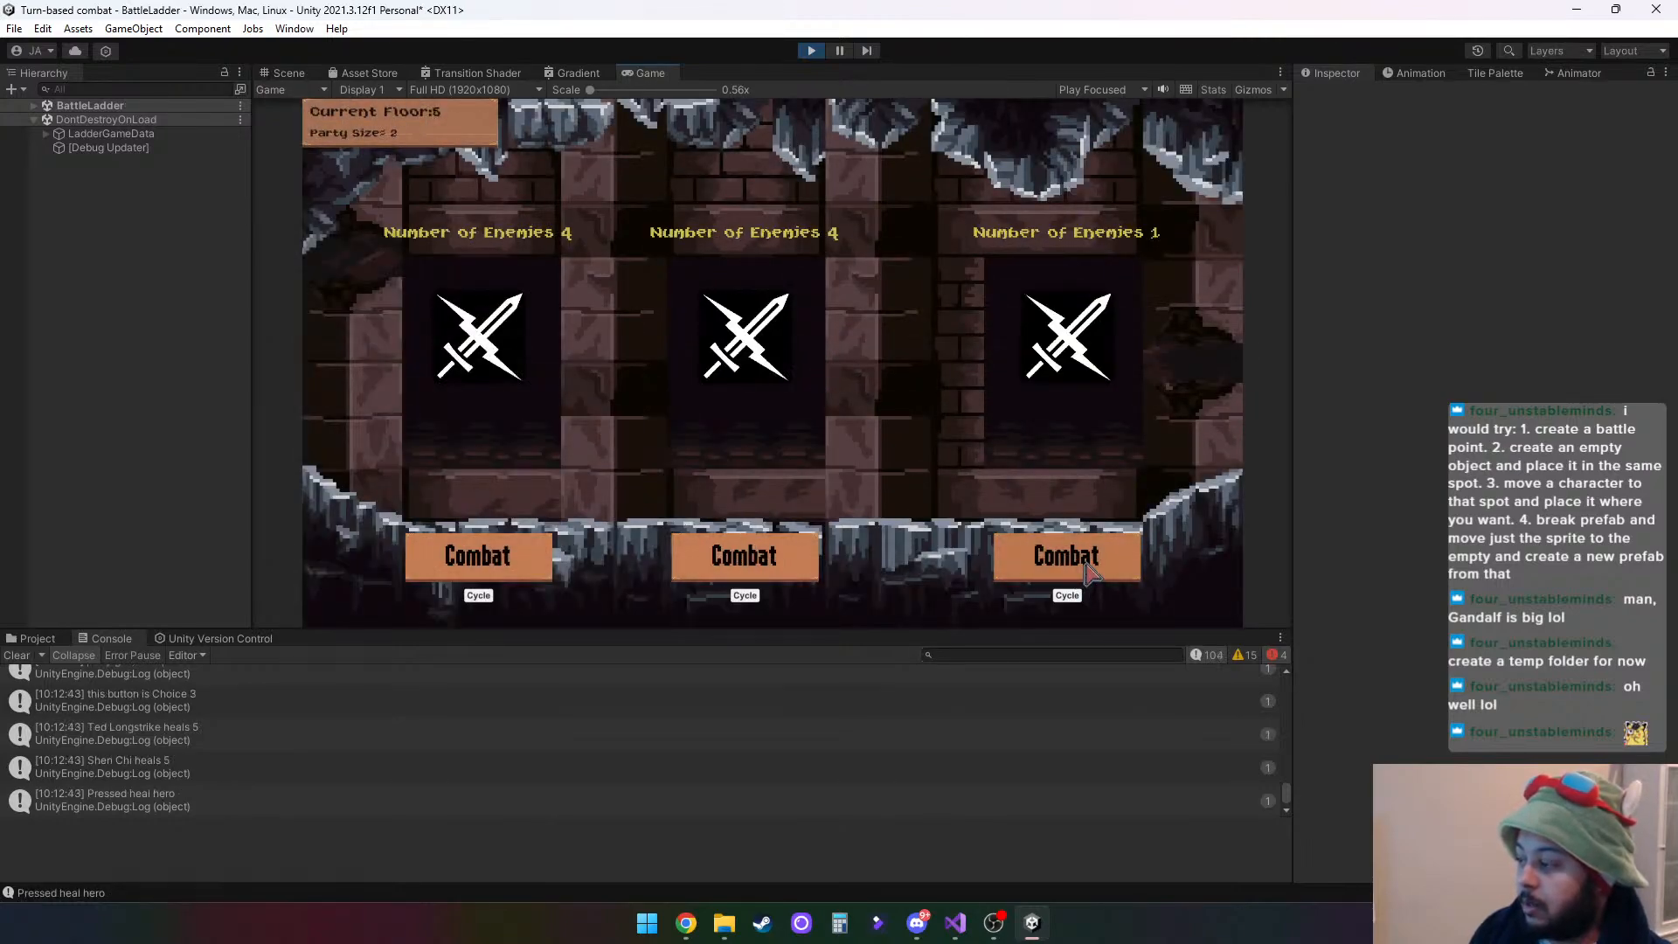
left_click(1086, 566)
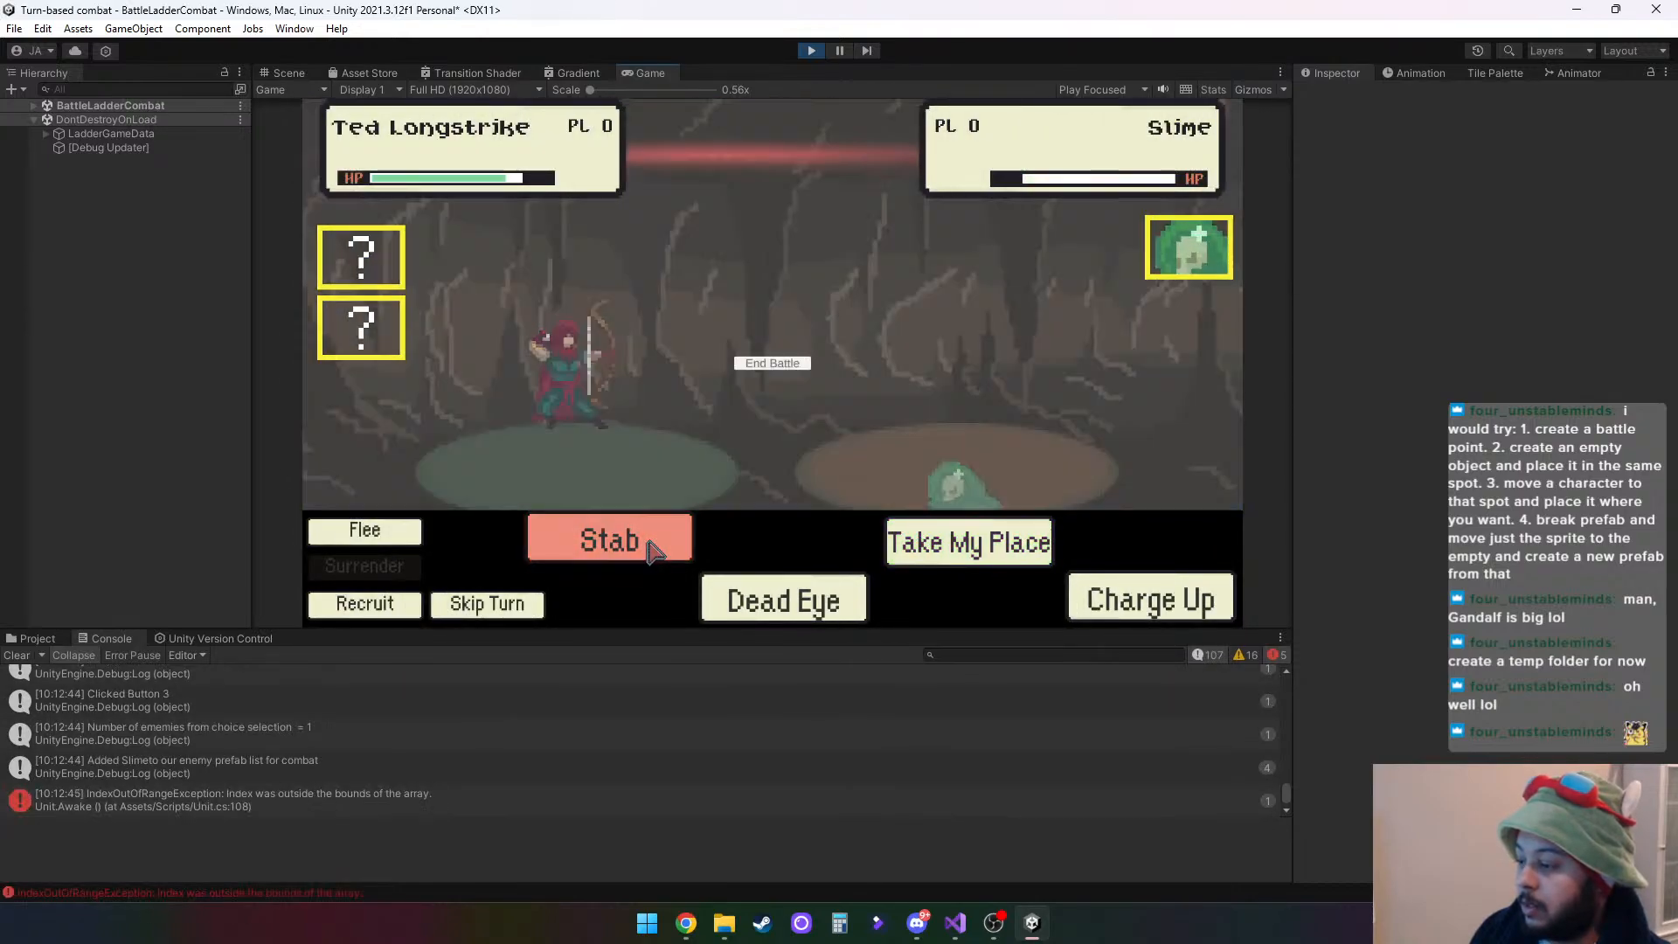
left_click(791, 363)
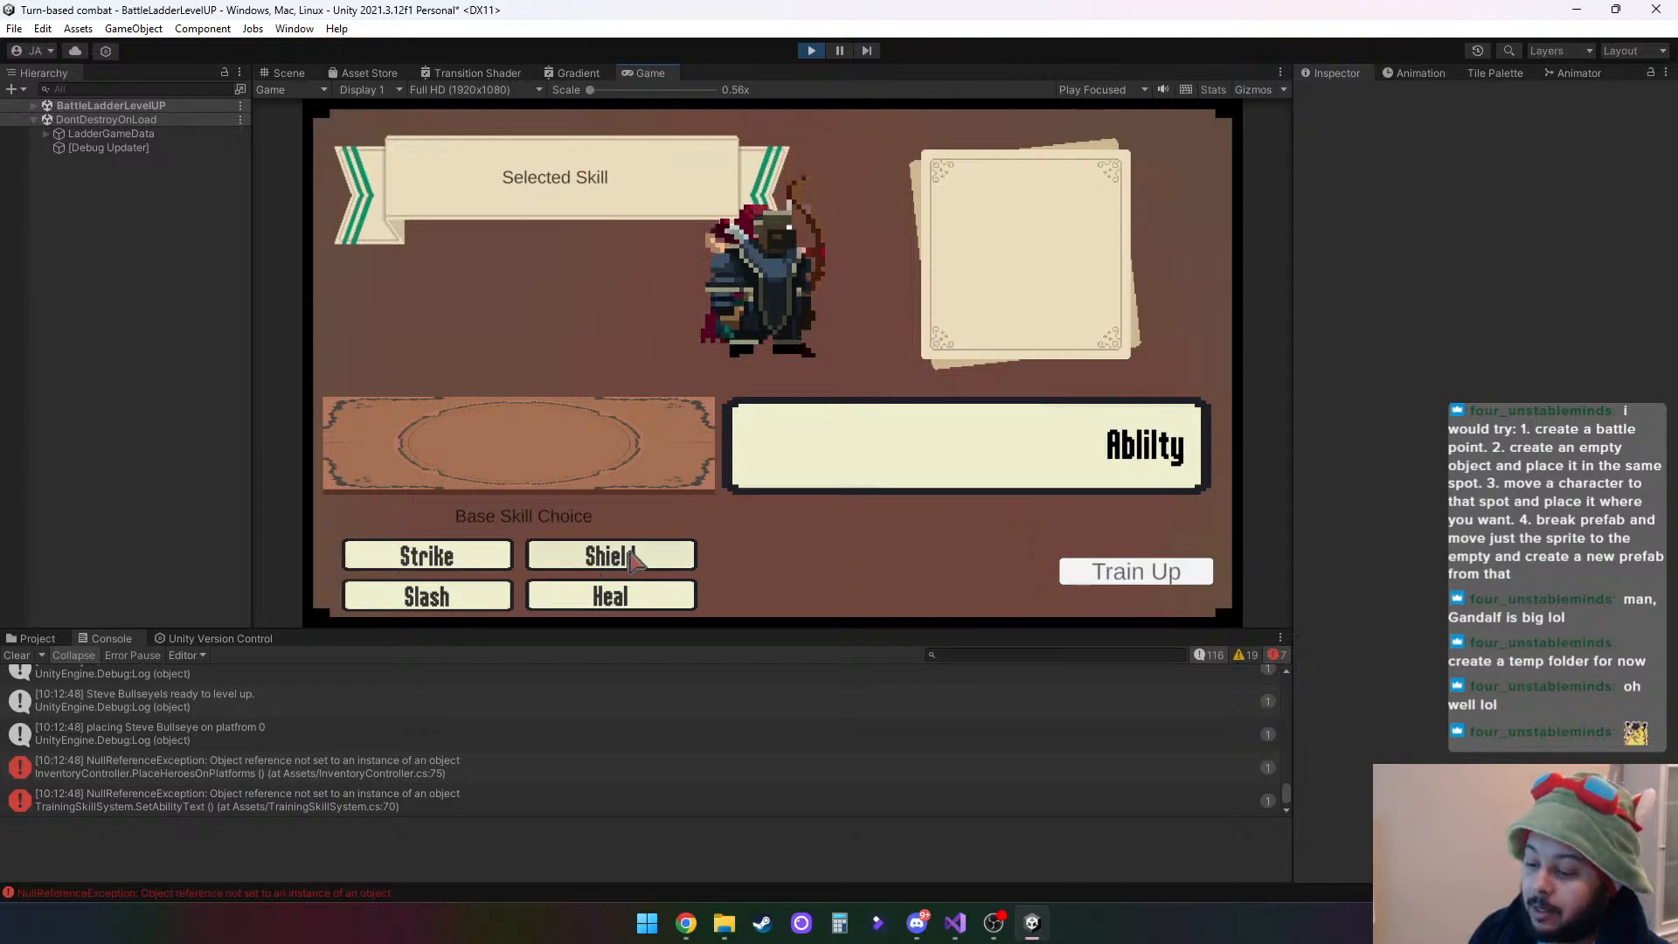
- Inspect the 0 Brute object under HeroLocation in the running BattleLadderLevelUP scene, and stop the play test
left_click(33, 105)
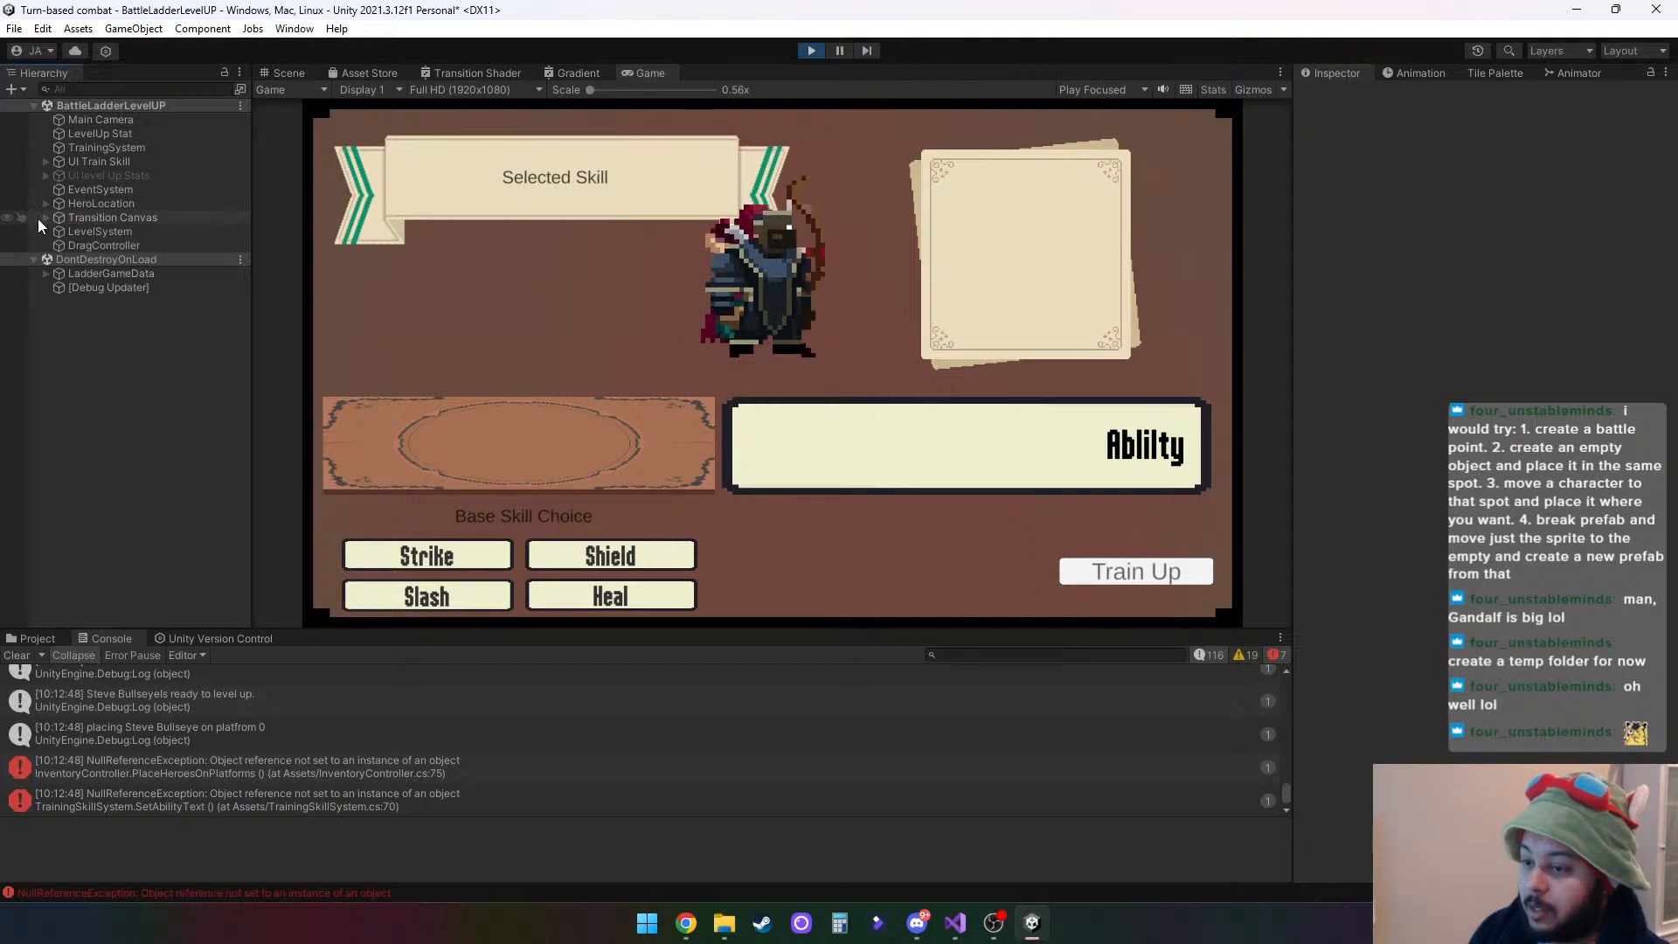
left_click(43, 201)
left_click(112, 218)
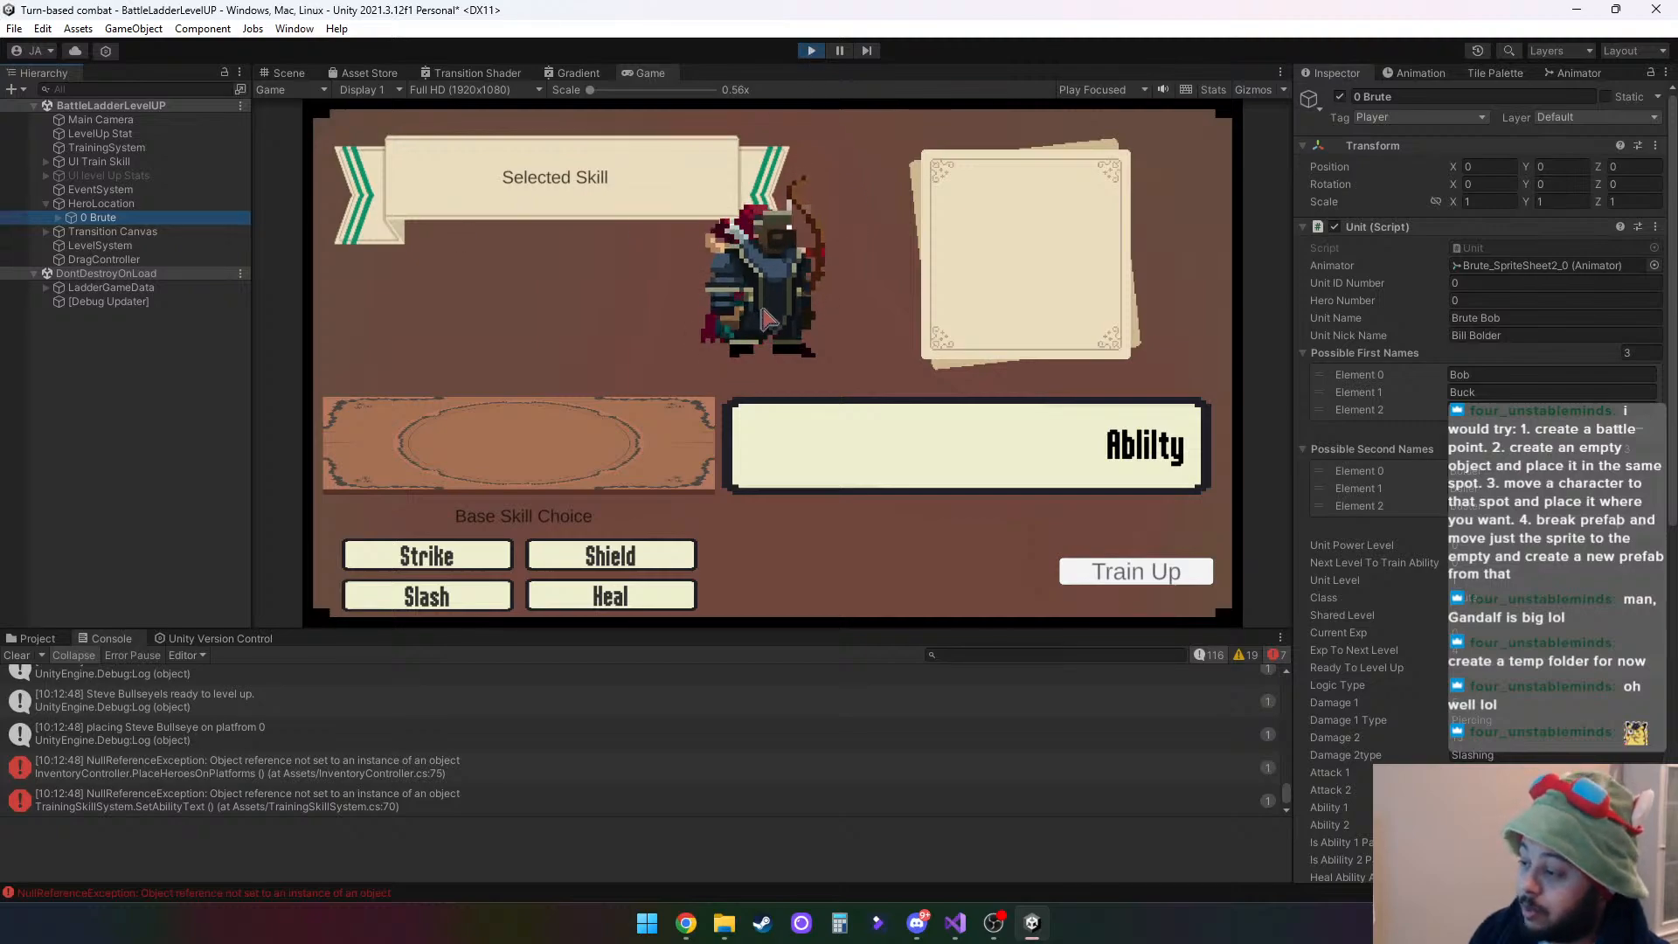
left_click(813, 50)
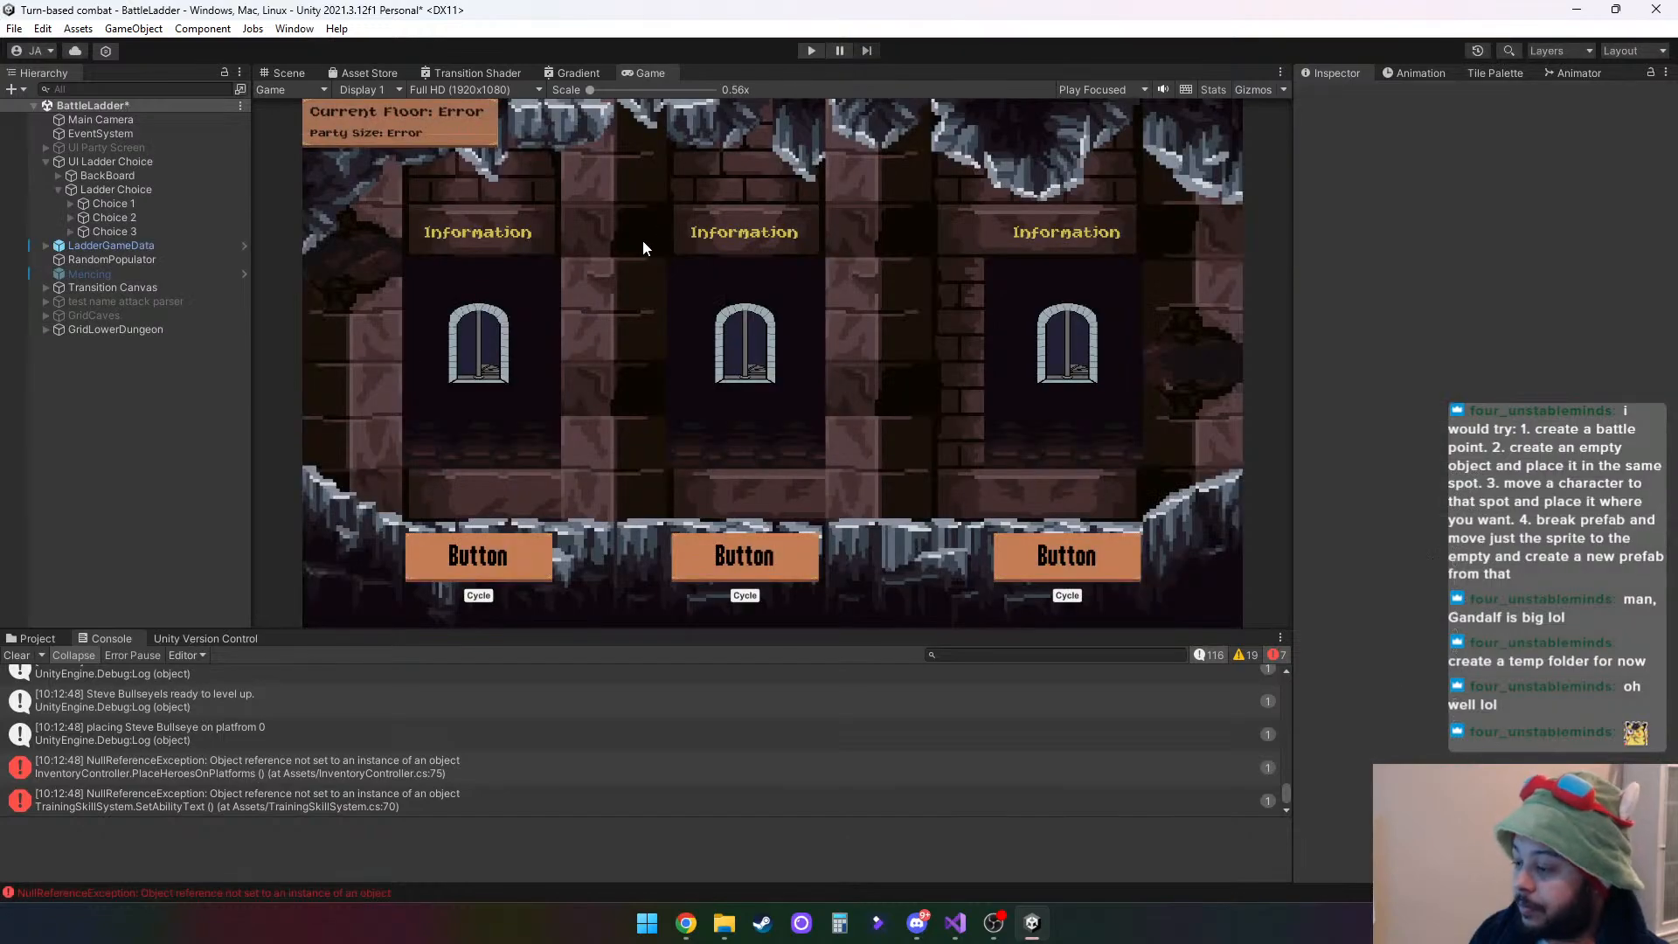
- Restart the BattleLadder play test with a cleared console, and choose Hero 2 to take into combat
left_click(17, 656)
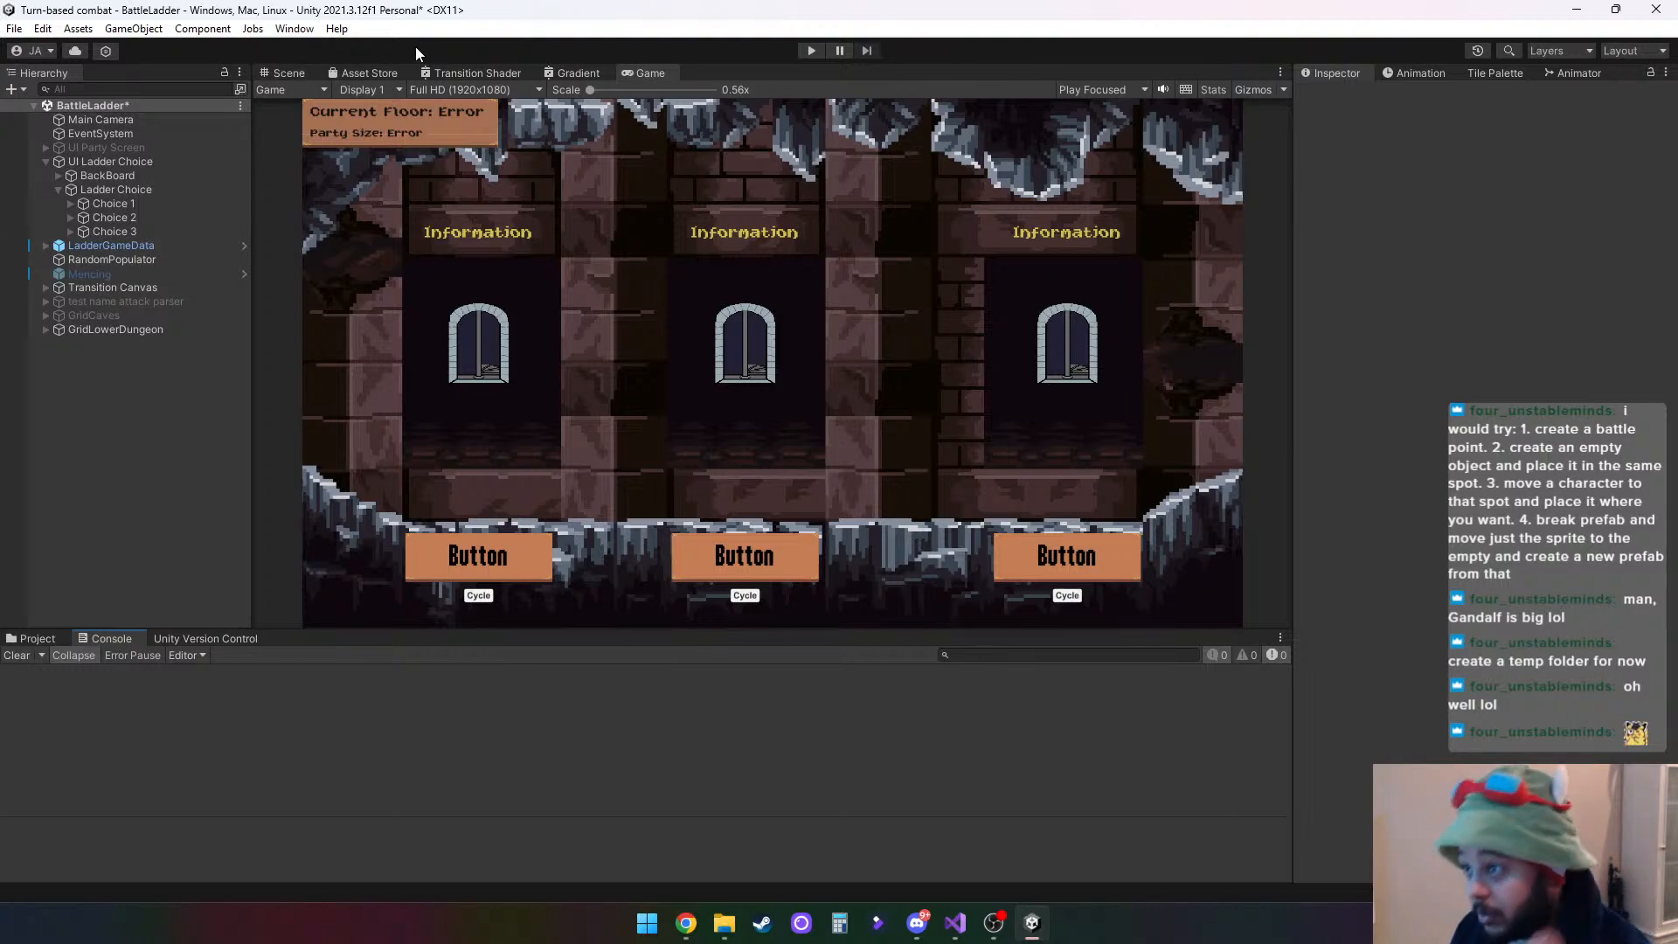
left_click(810, 52)
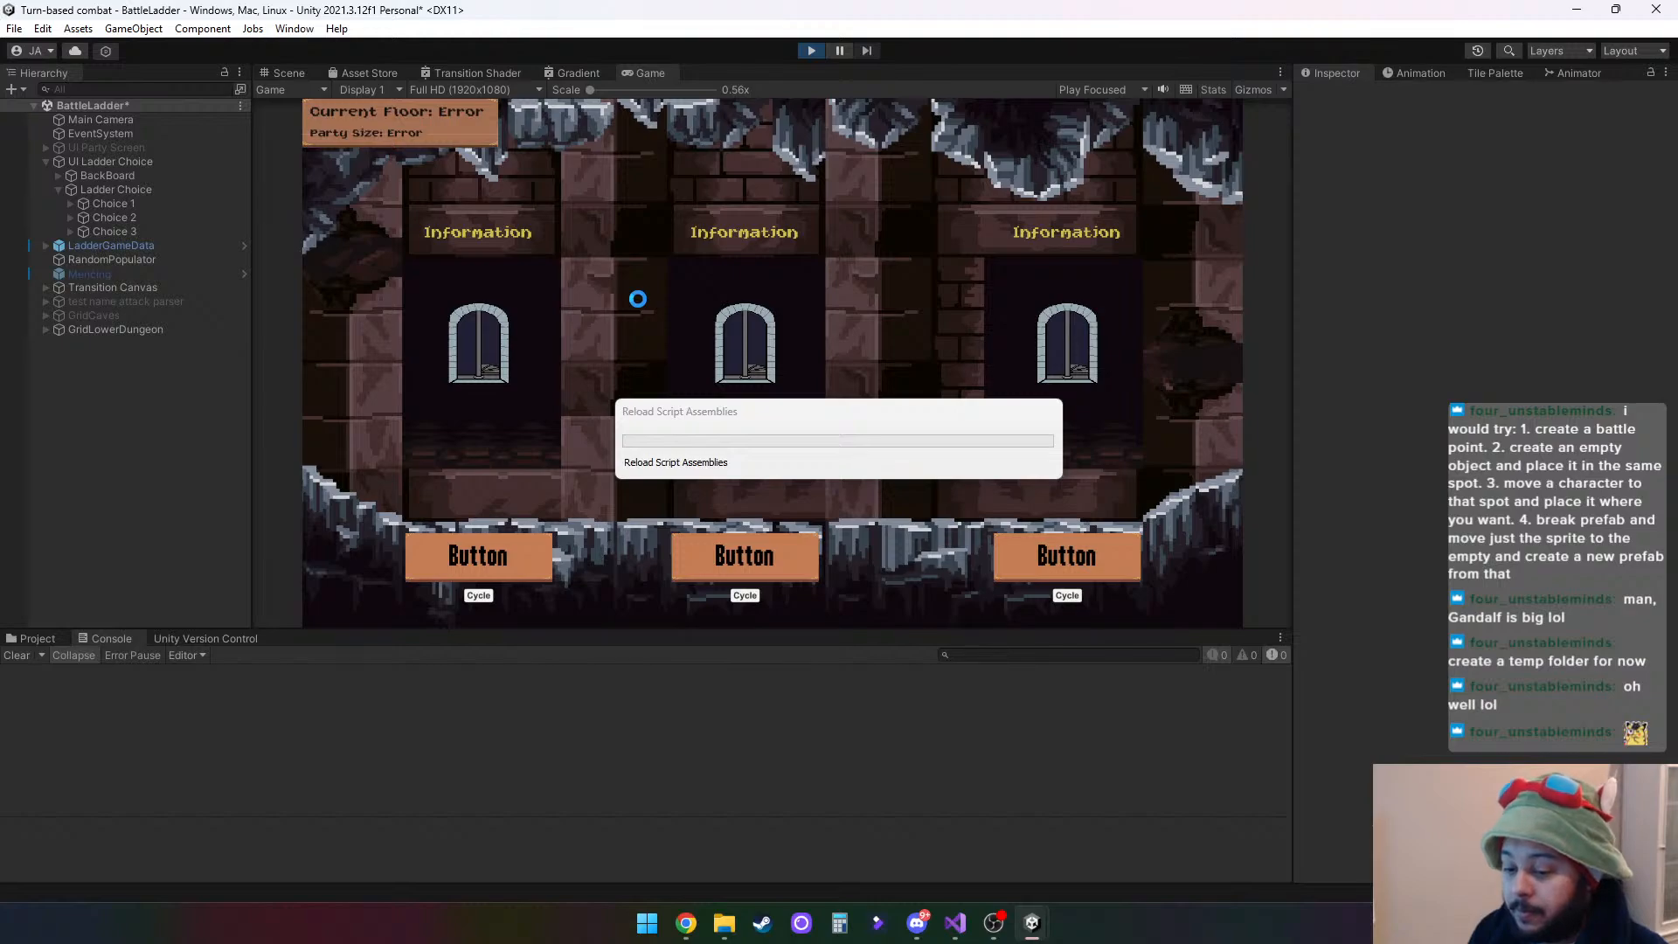
left_click(494, 562)
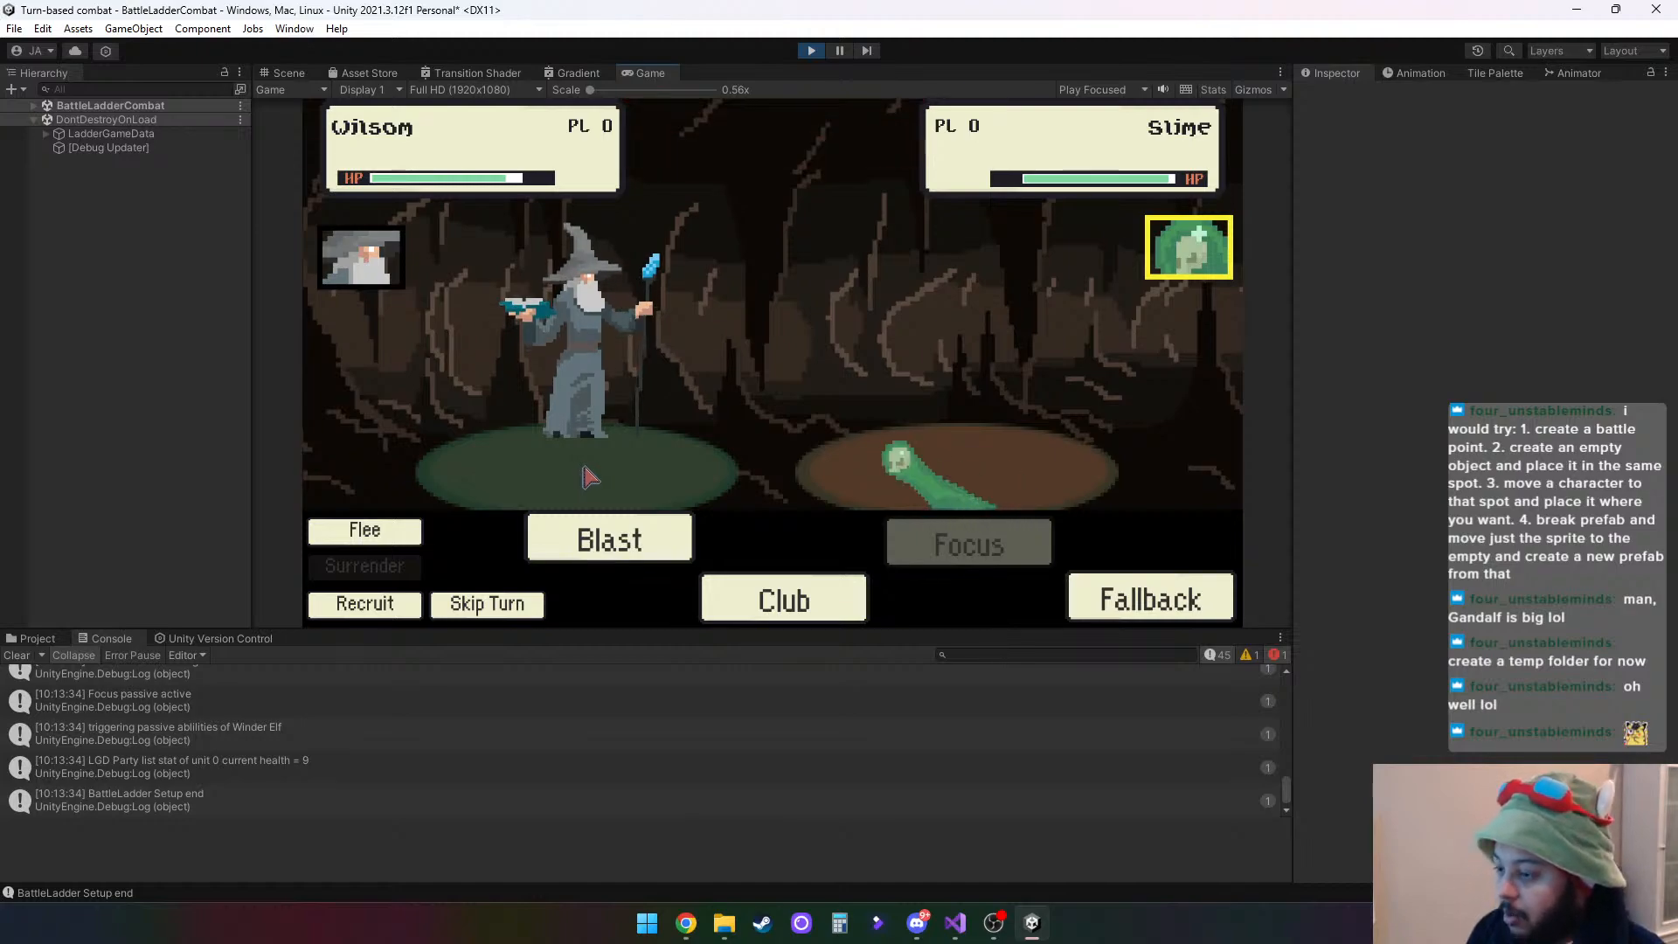
- Lower Winder Elf under PlayerPrefabHolder to Y -4.91 in the running scene so the hero stands on the platform
left_click(34, 105)
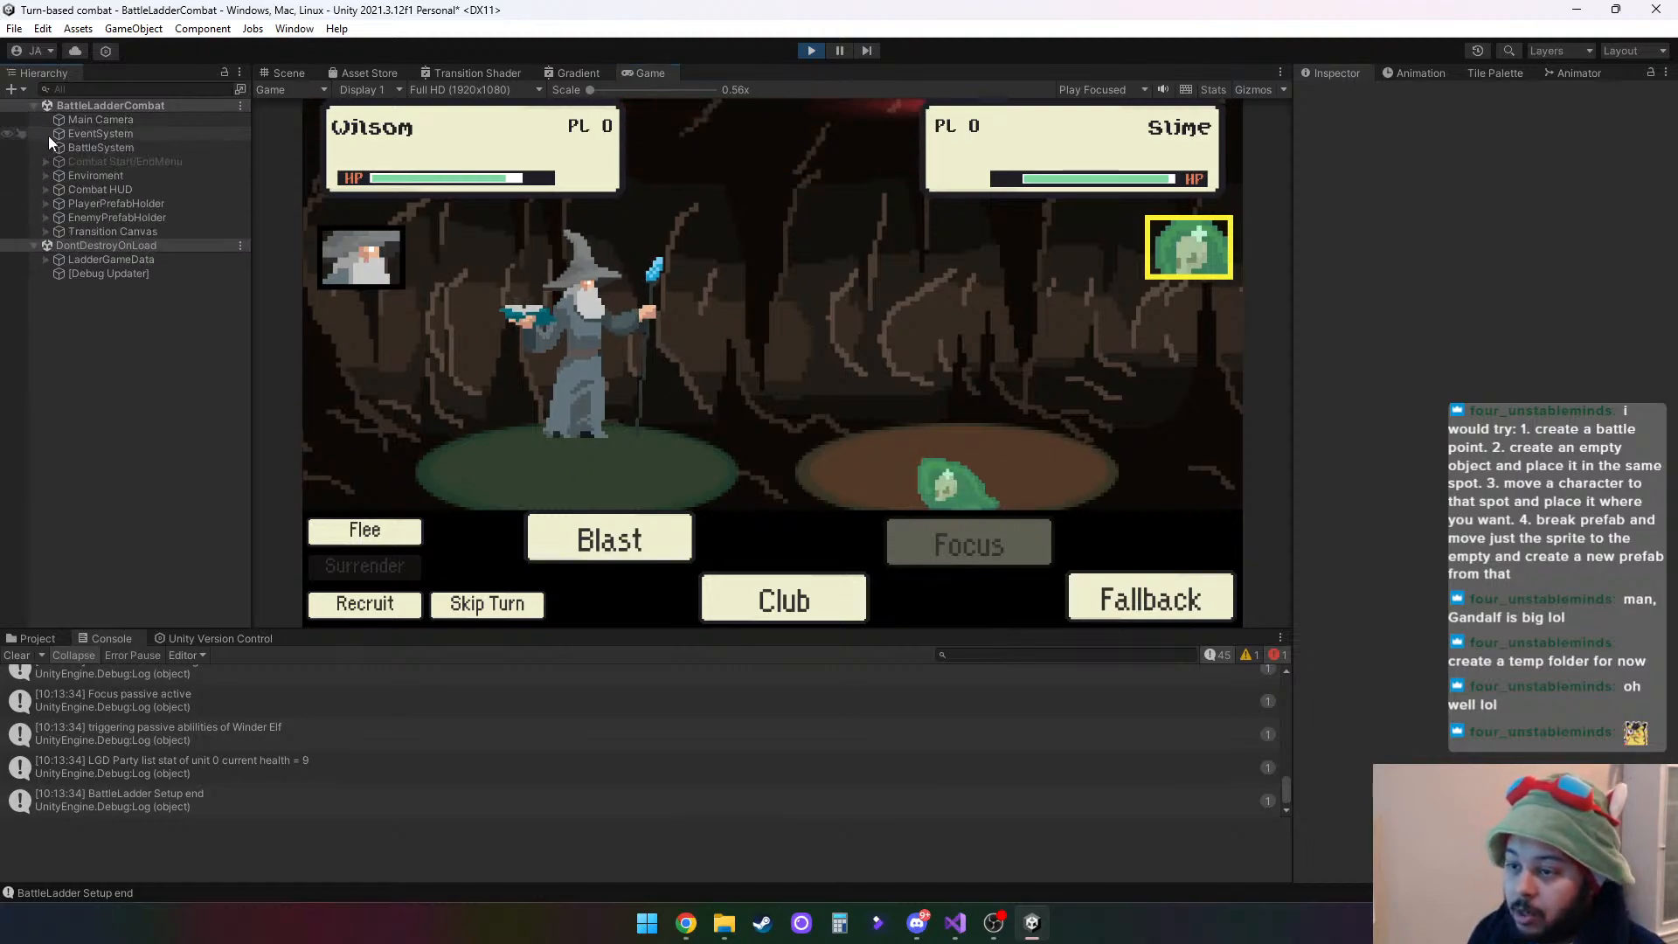
left_click(47, 203)
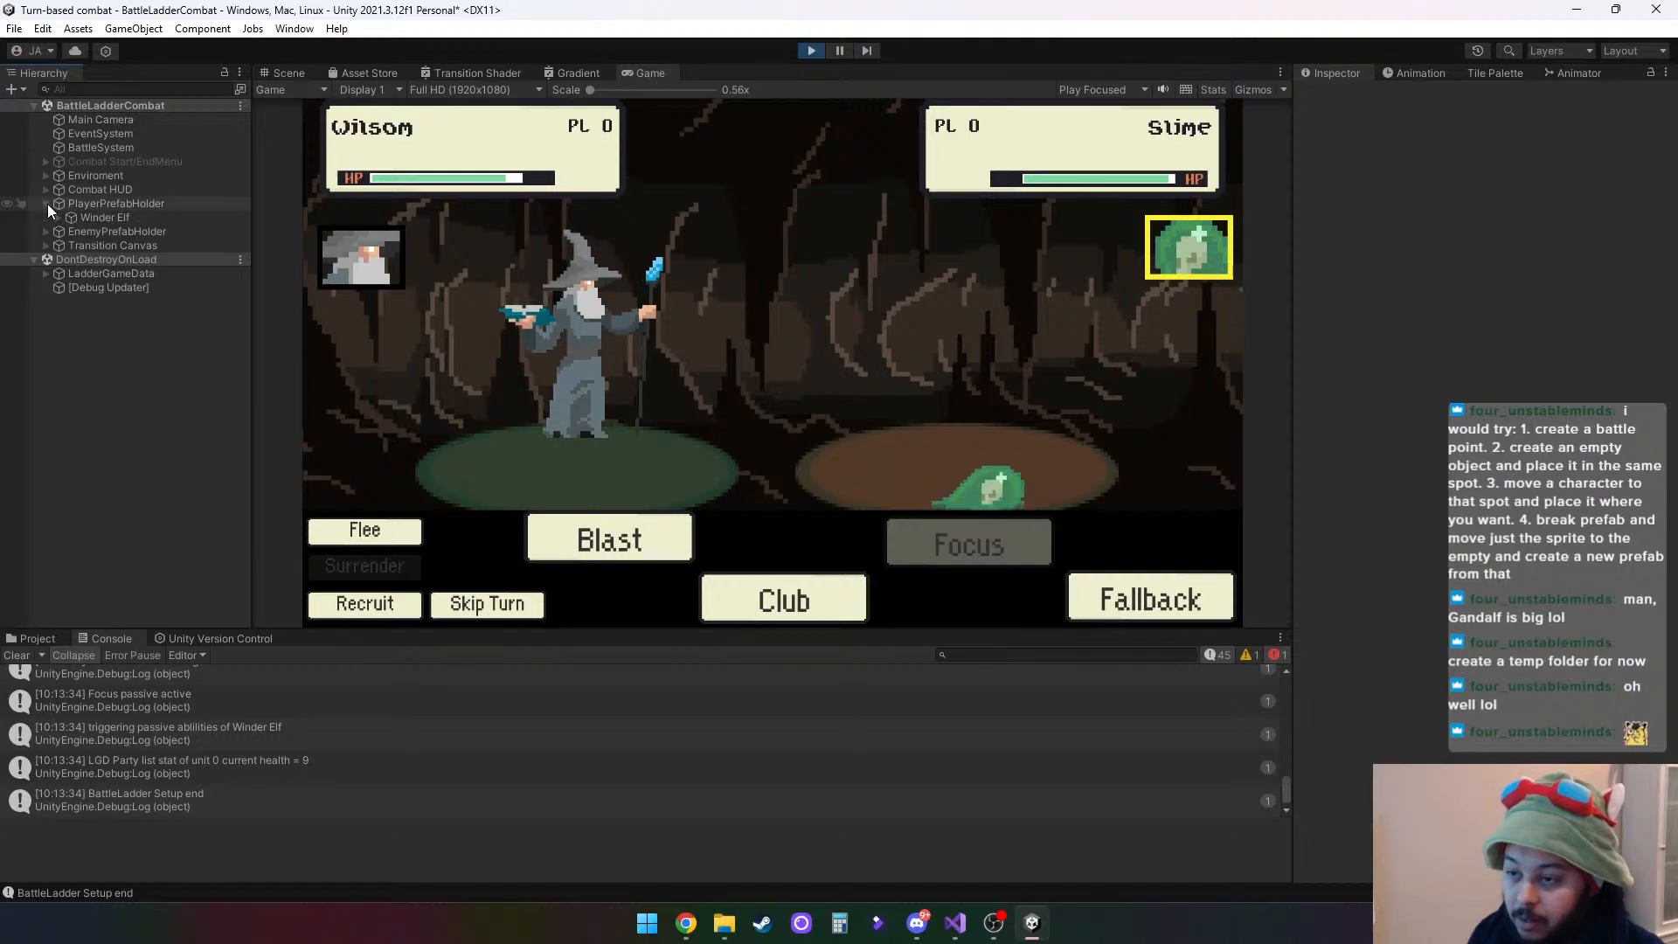
left_click(90, 216)
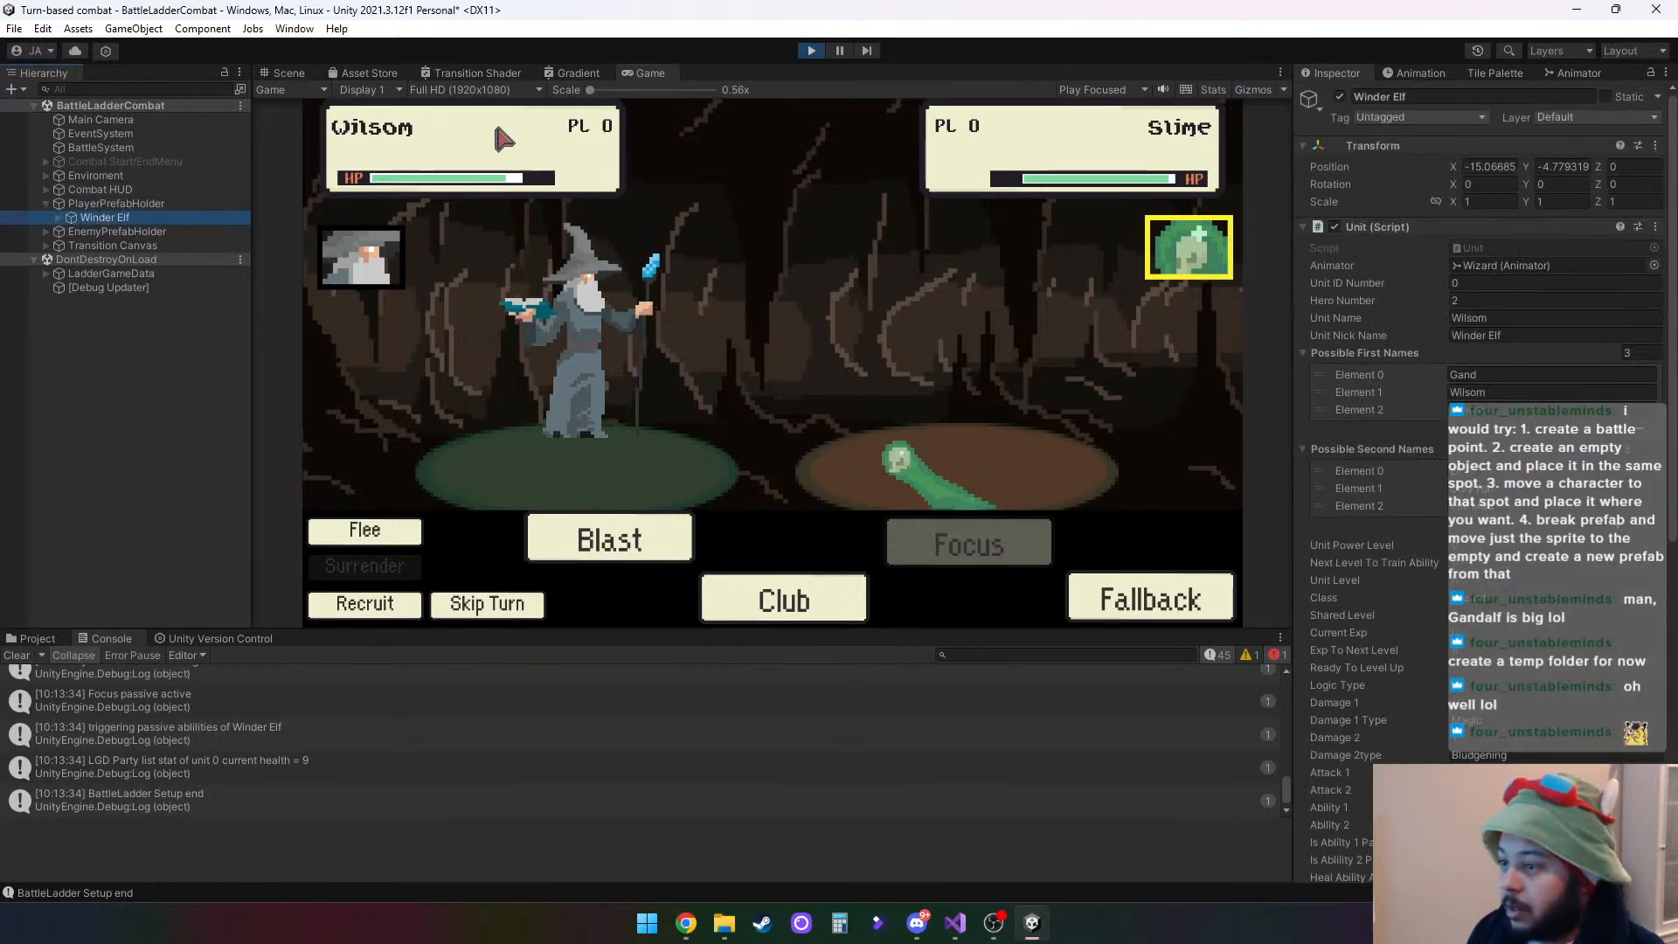
left_click(284, 72)
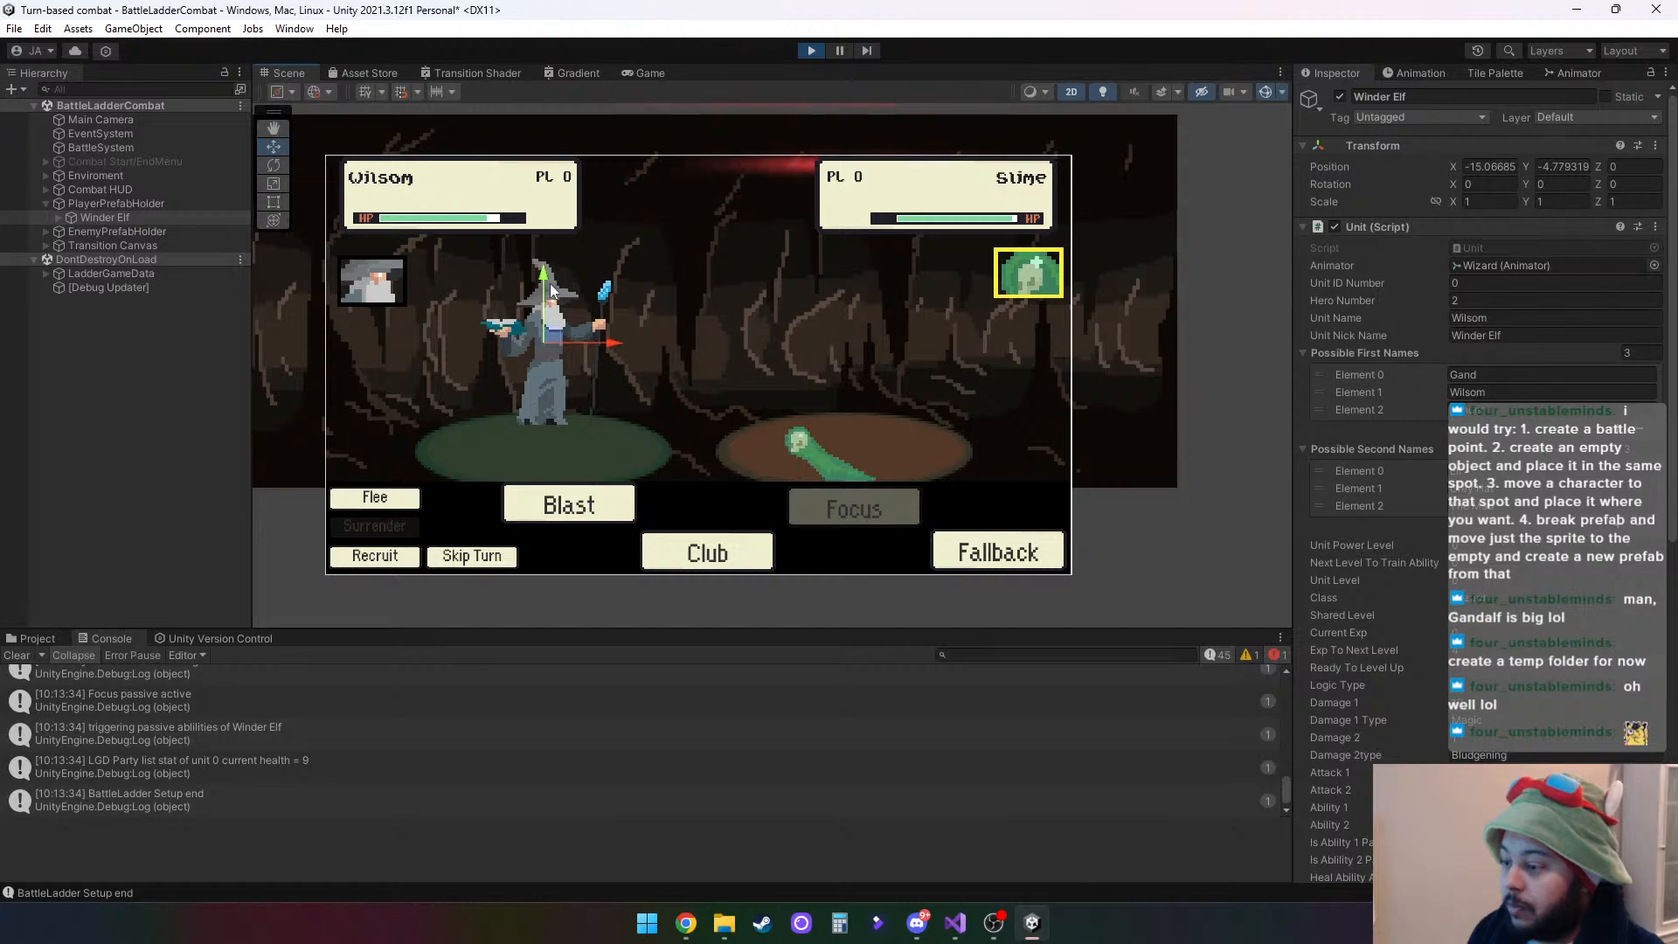
left_click_drag(544, 280, 543, 305)
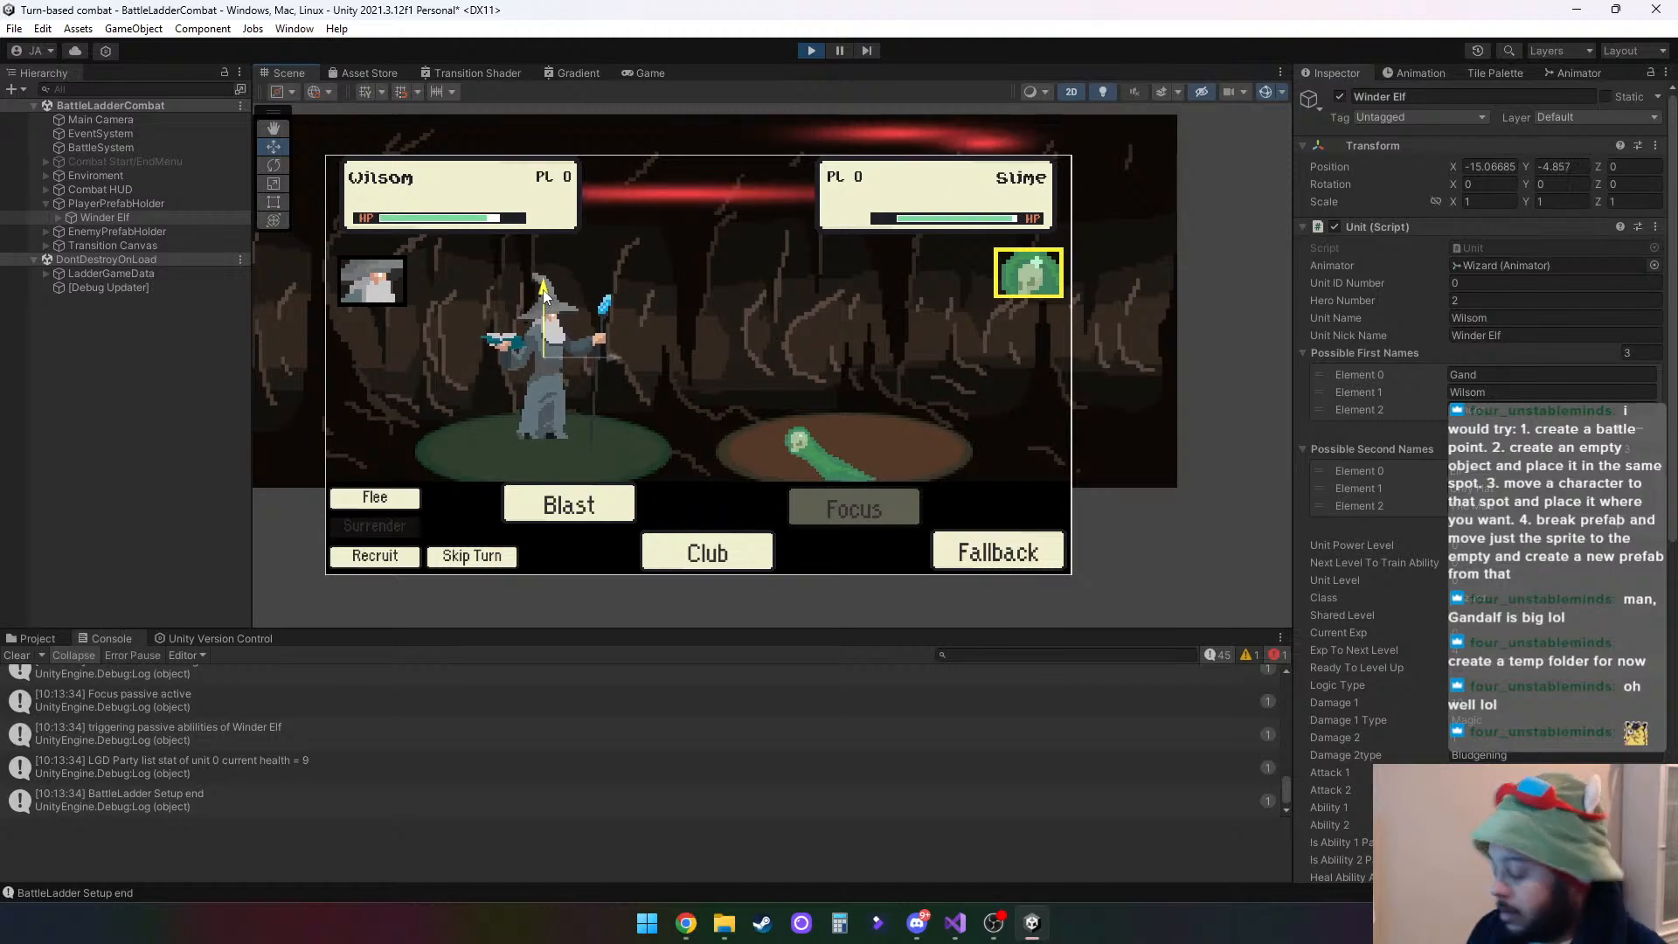
key("ctrl+z")
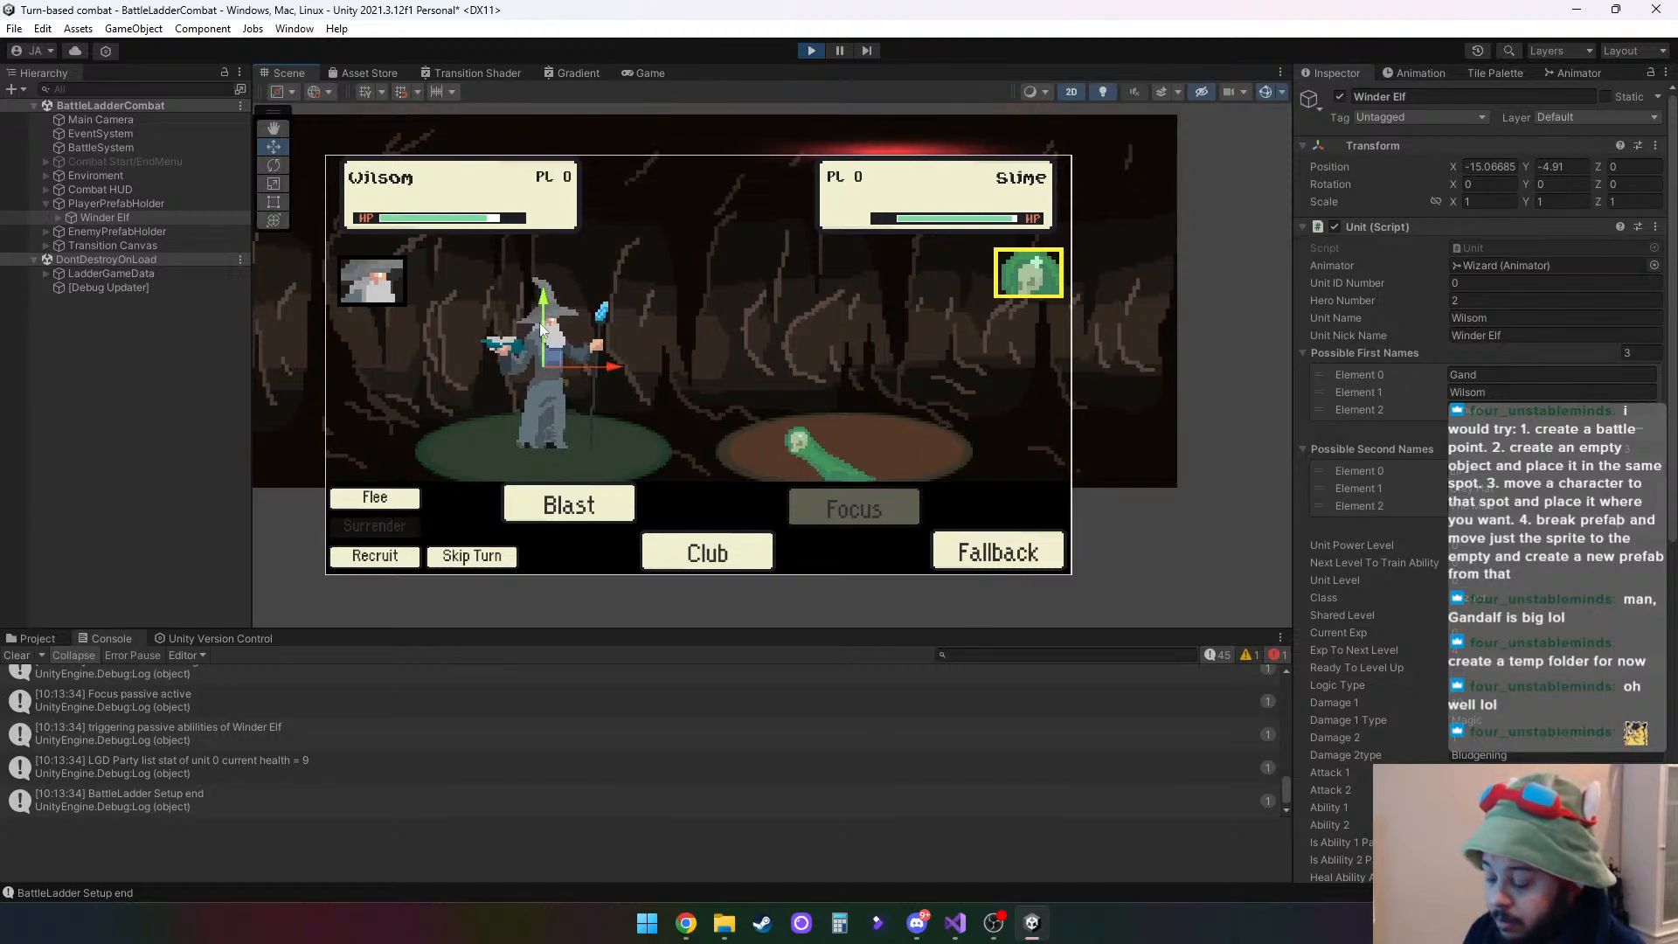
- Switch to Calculator, compute 779 − 910 for the hero's vertical offset, and close it
left_click(837, 923)
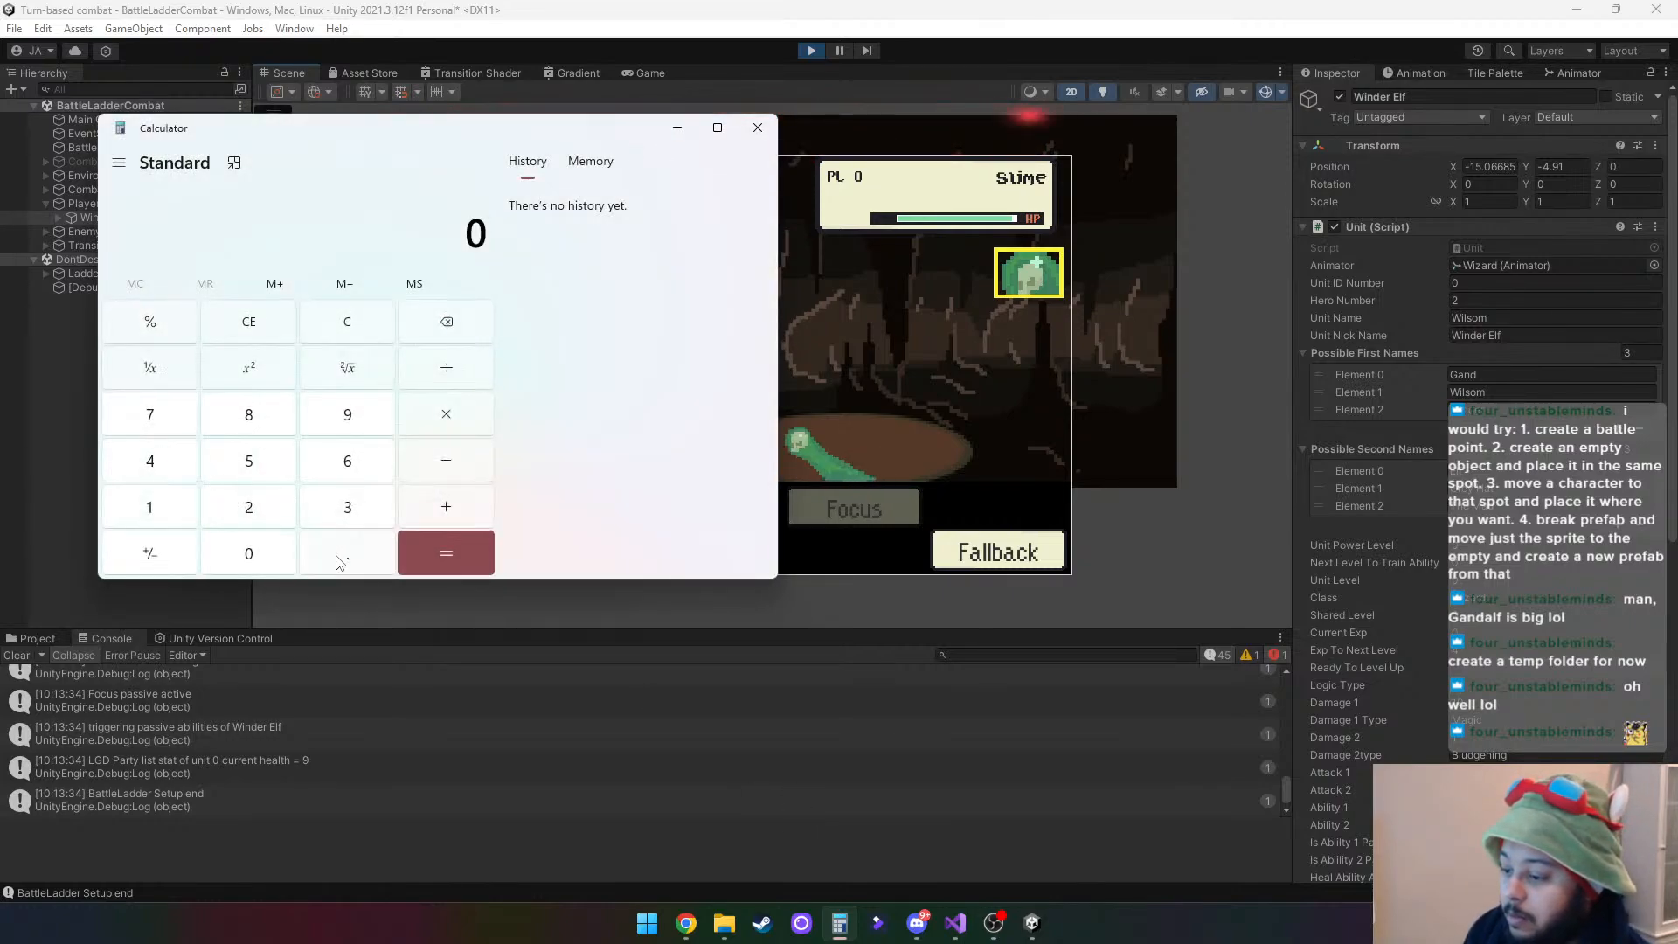
double_click(158, 425)
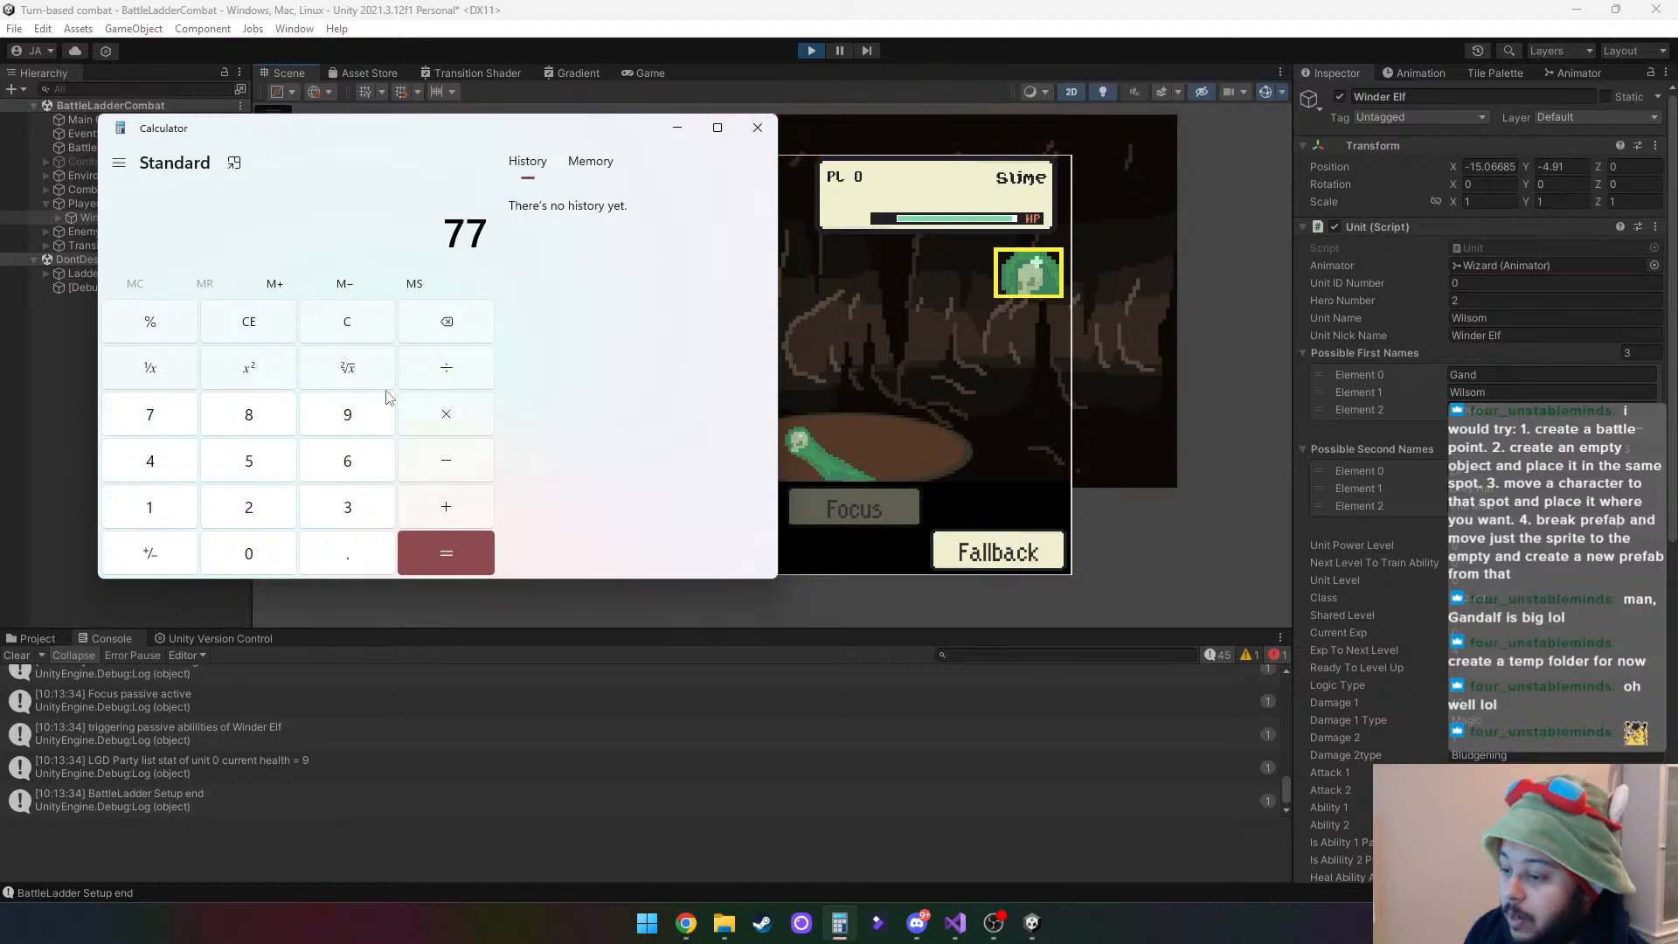
left_click(374, 423)
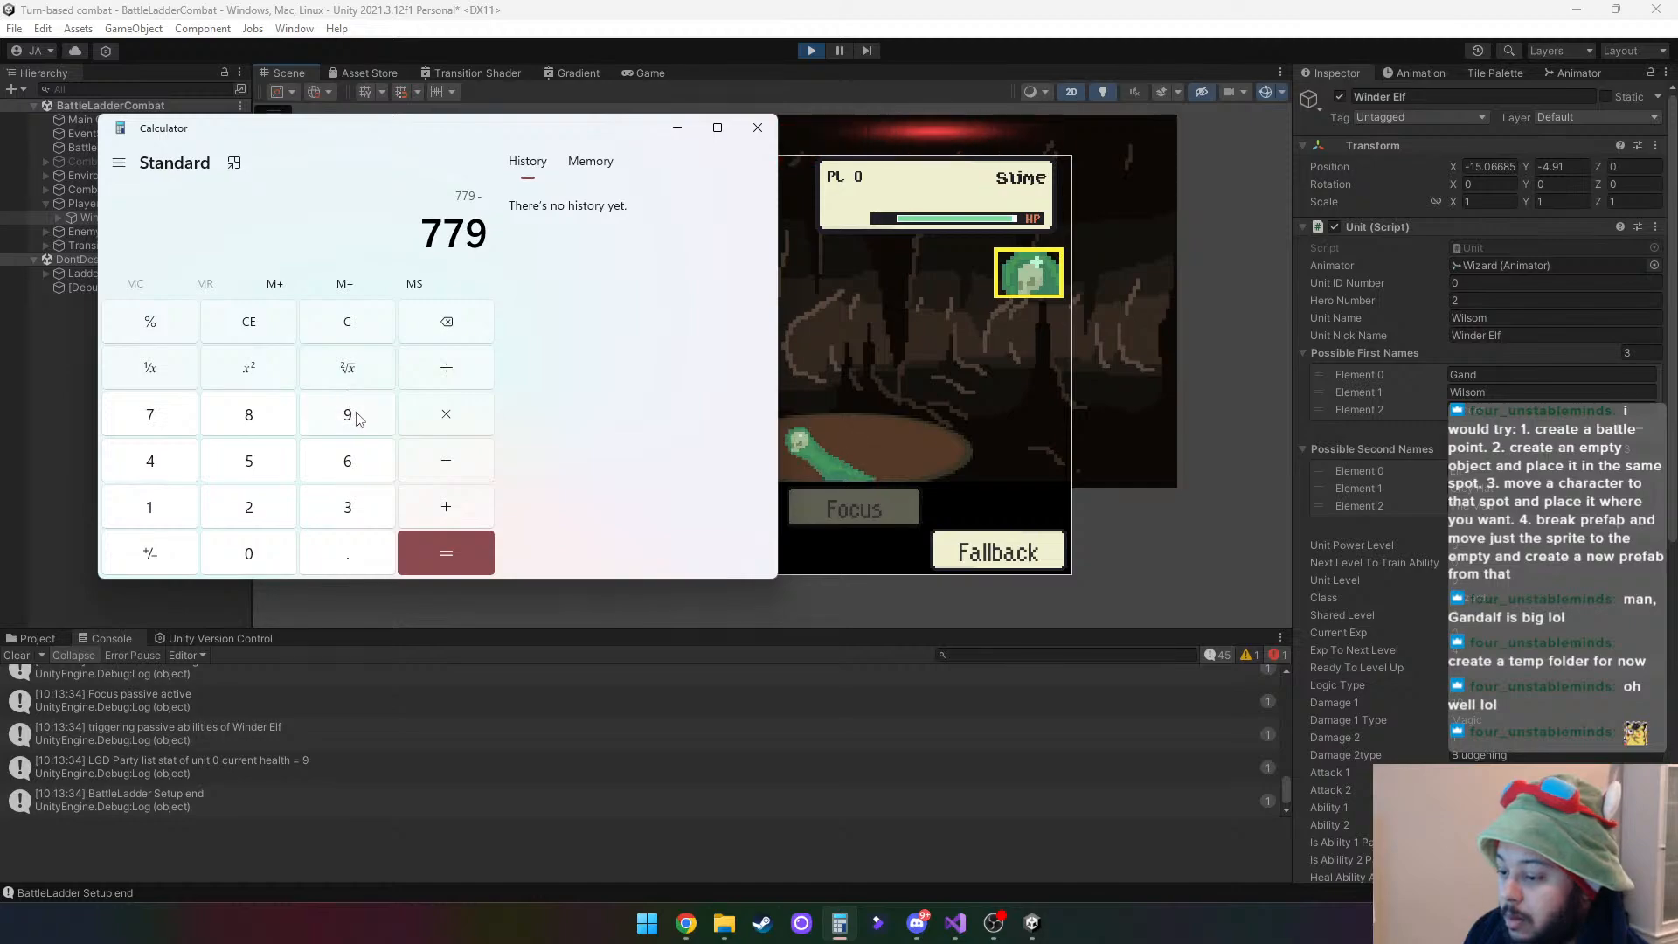
left_click(347, 414)
left_click(150, 507)
left_click(248, 553)
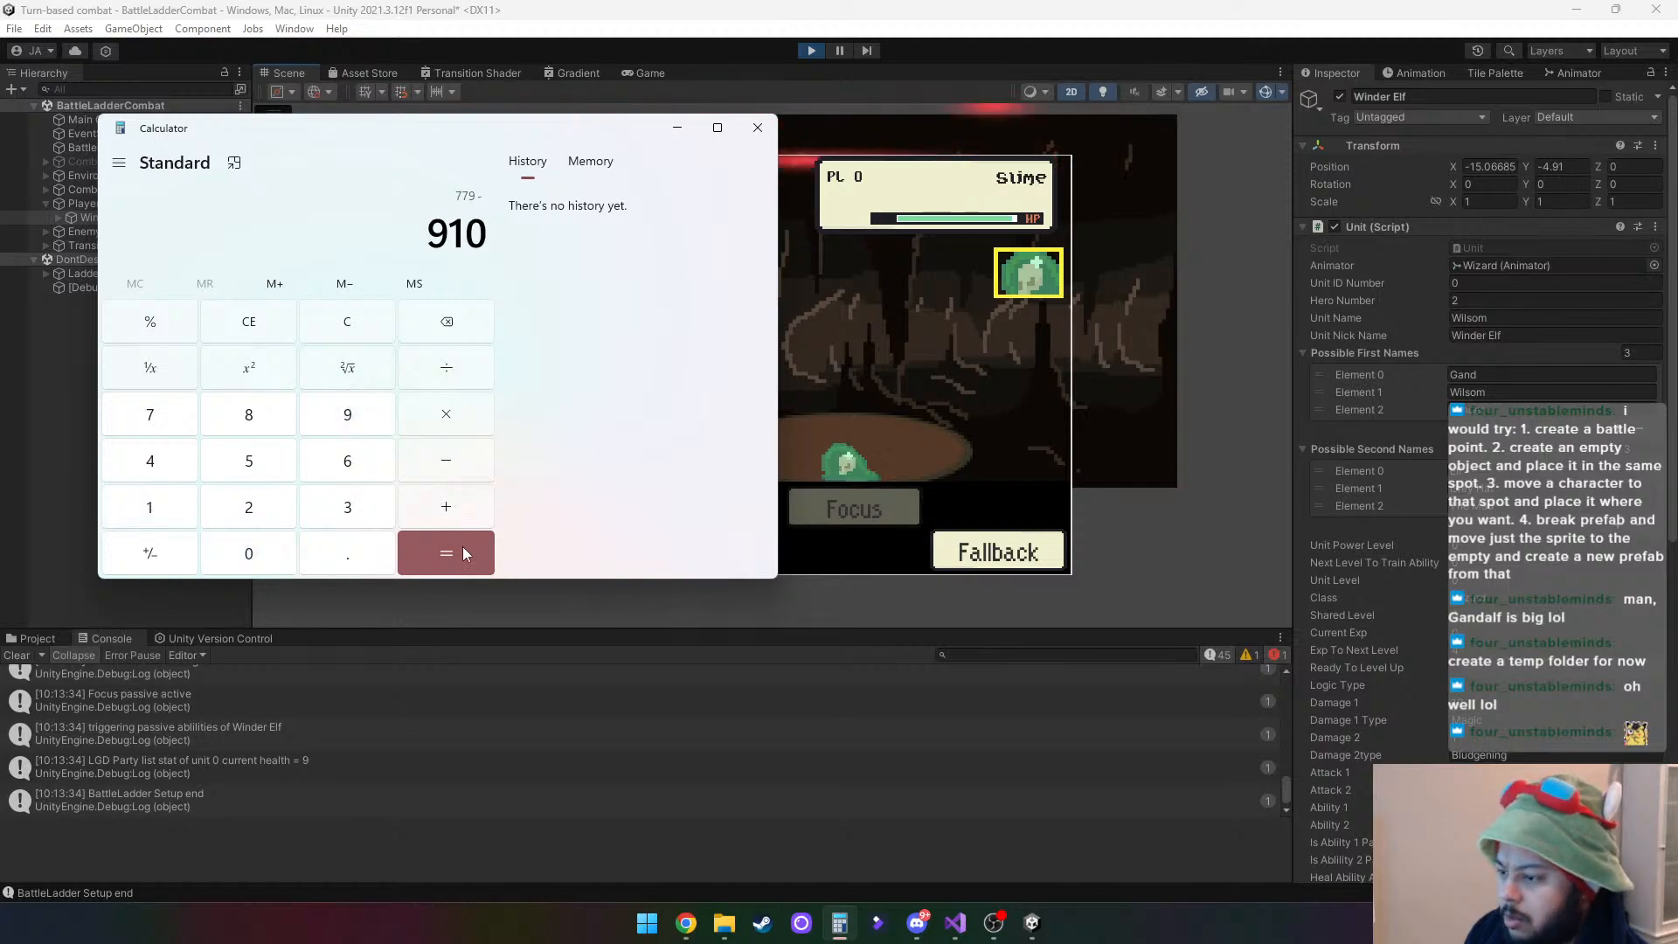
left_click(463, 553)
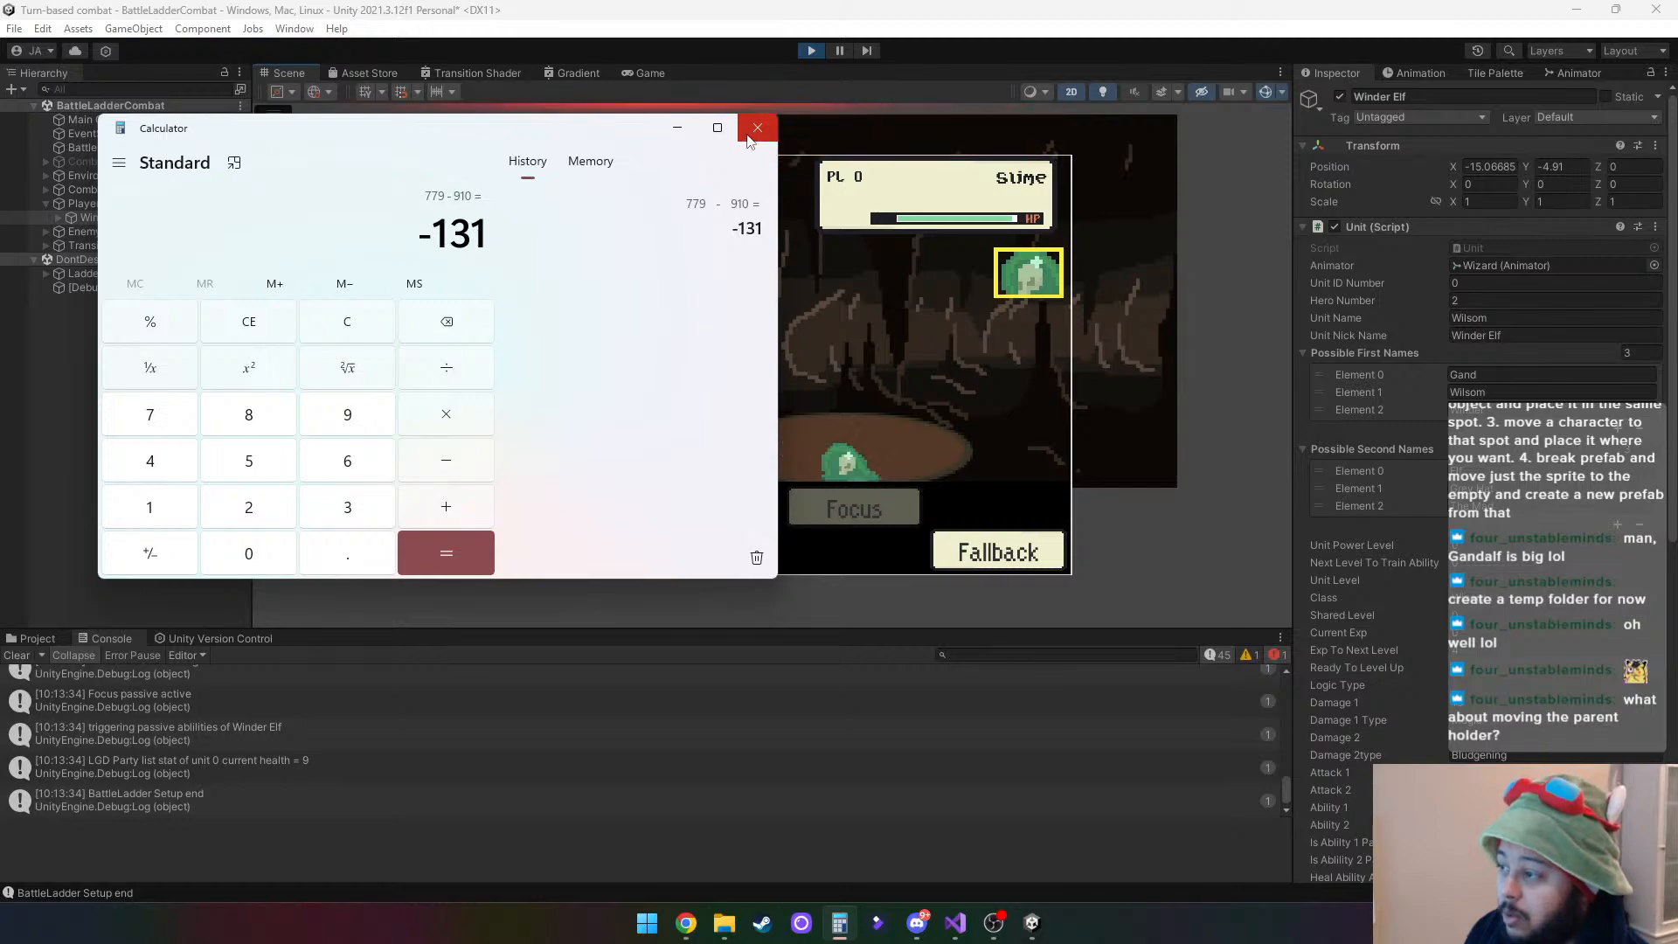
left_click(748, 137)
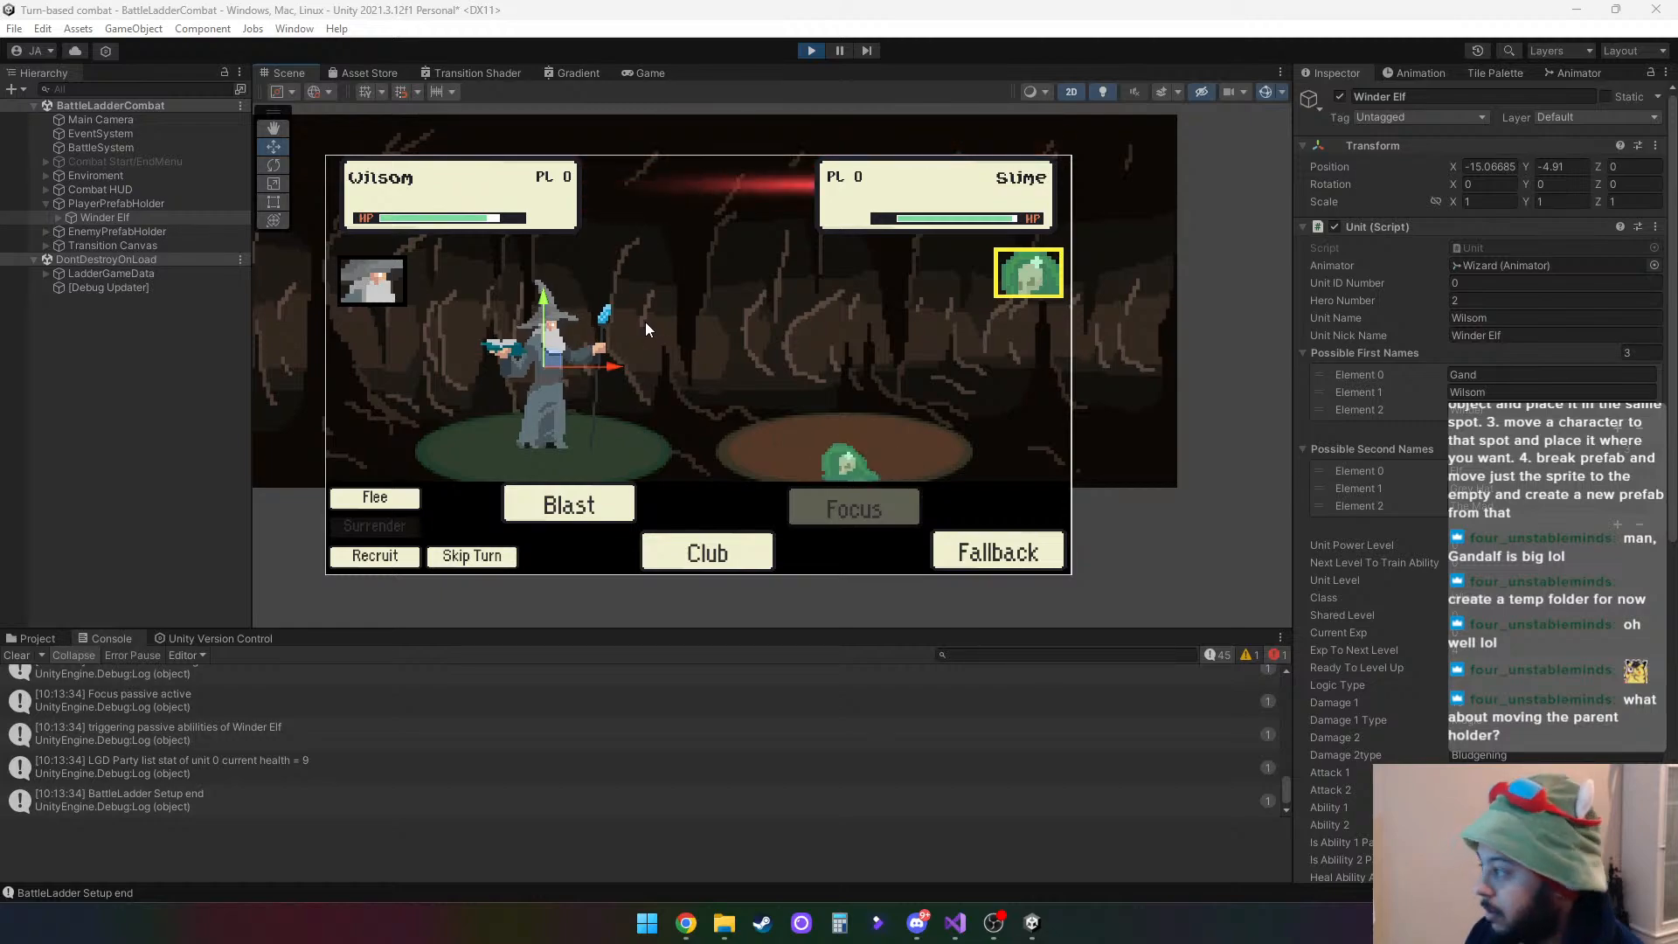
- Inspect the transforms of Winder Elf and its Wizard child in the running scene, and stop the play test
left_click(1224, 311)
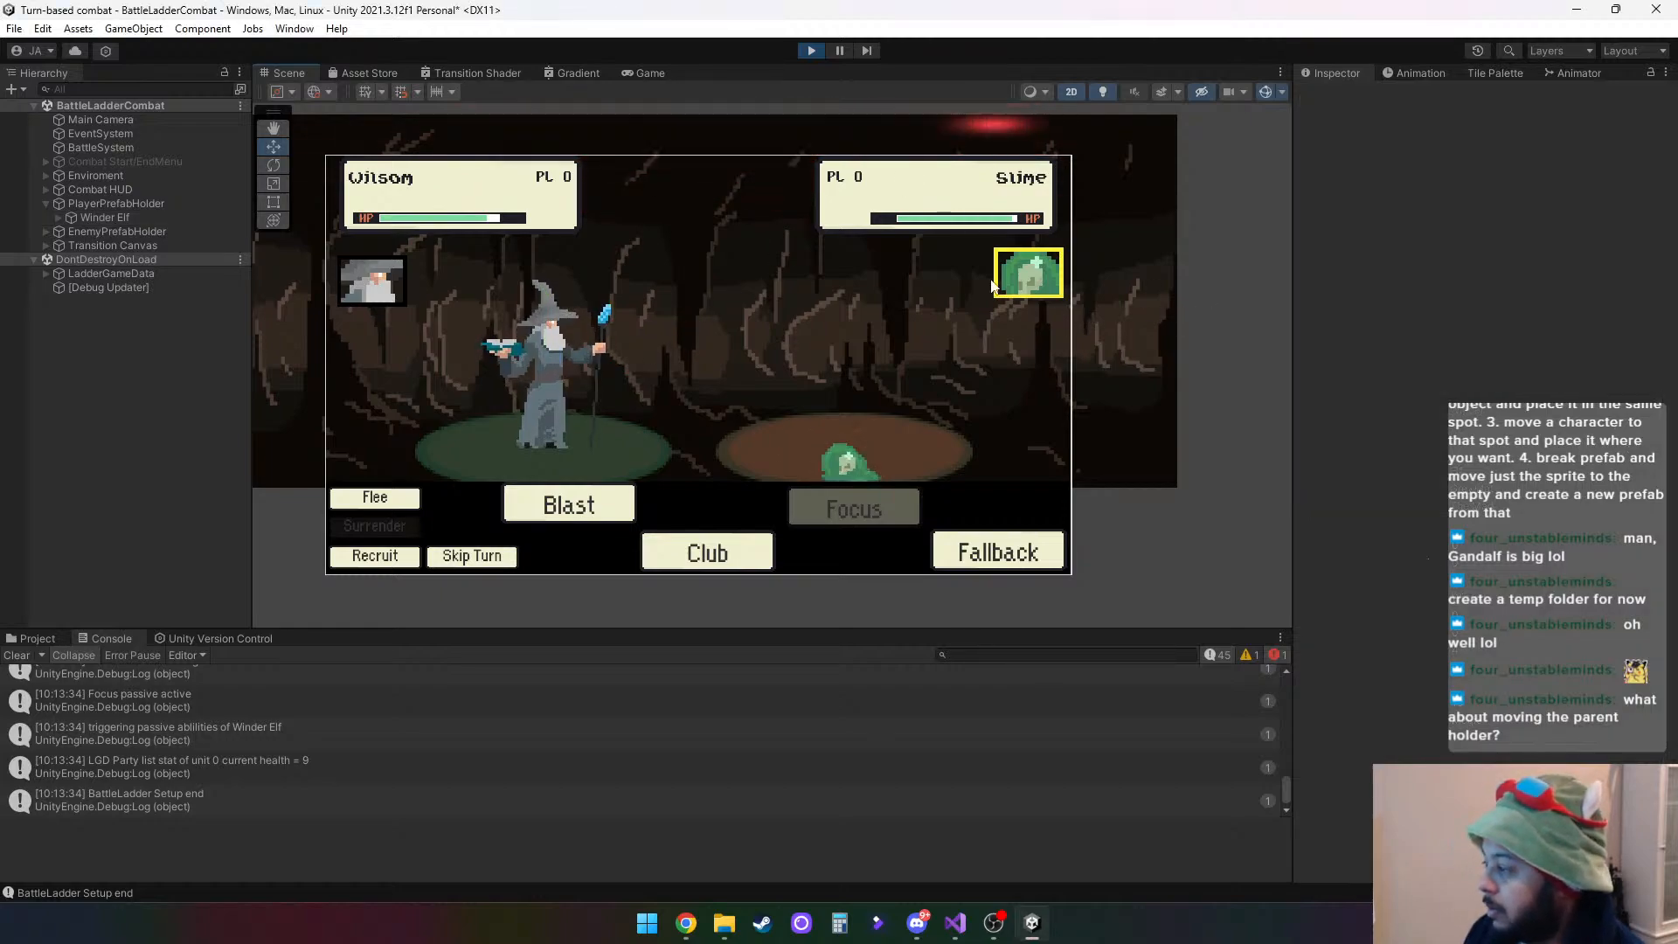
left_click(96, 217)
left_click(837, 296)
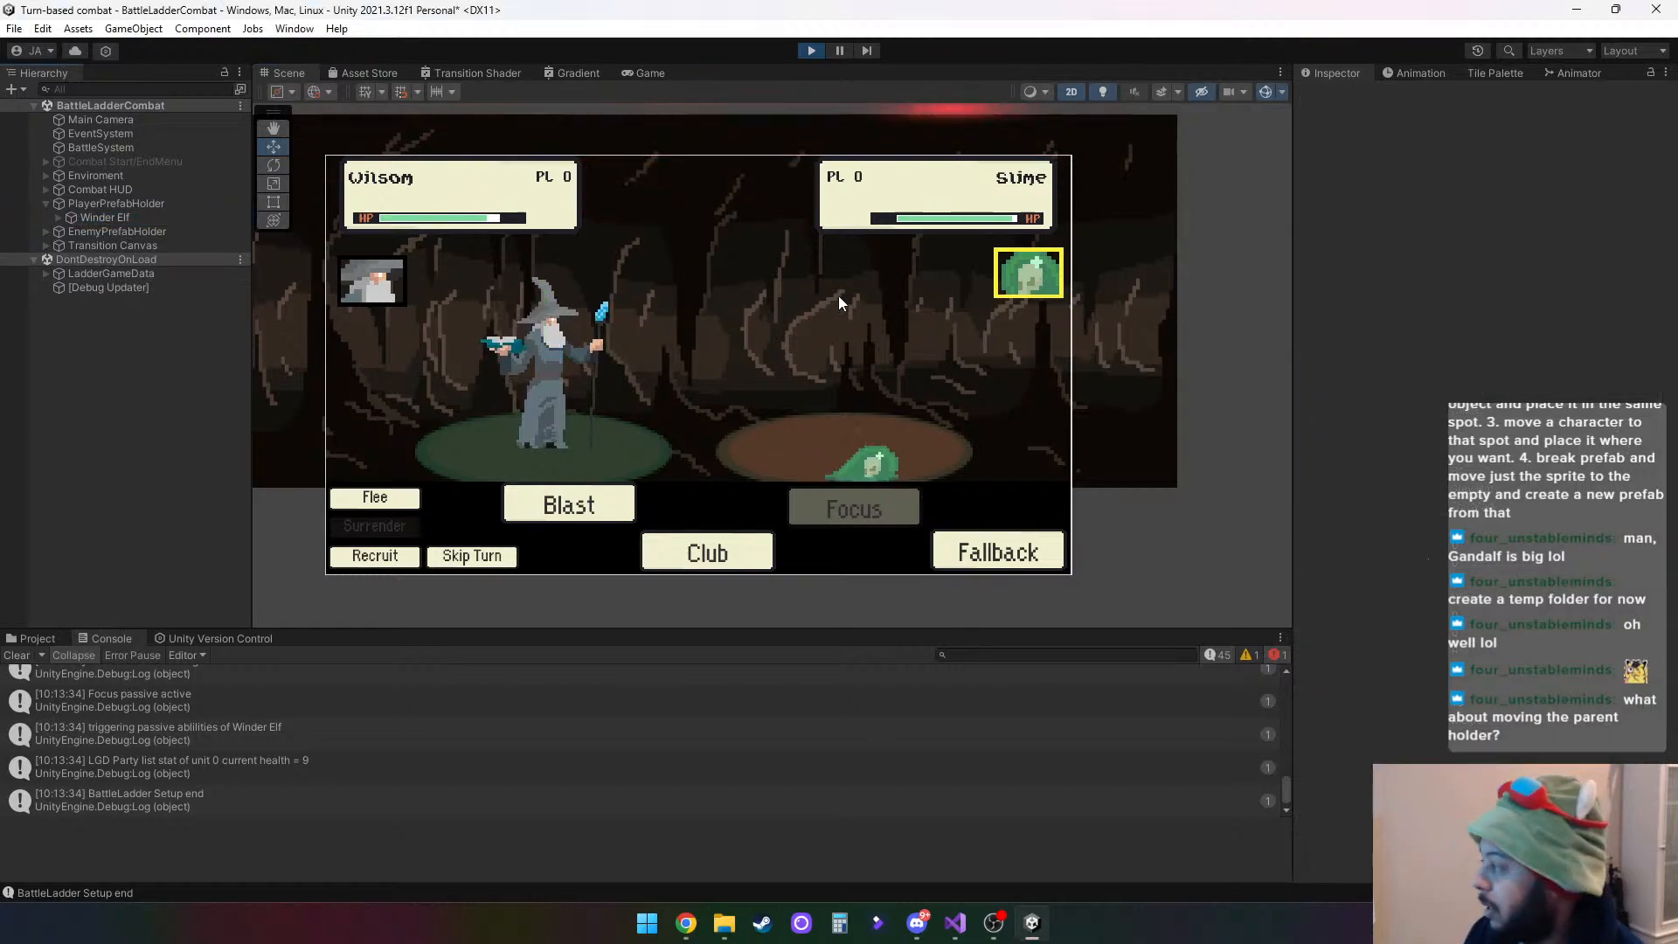
left_click(106, 216)
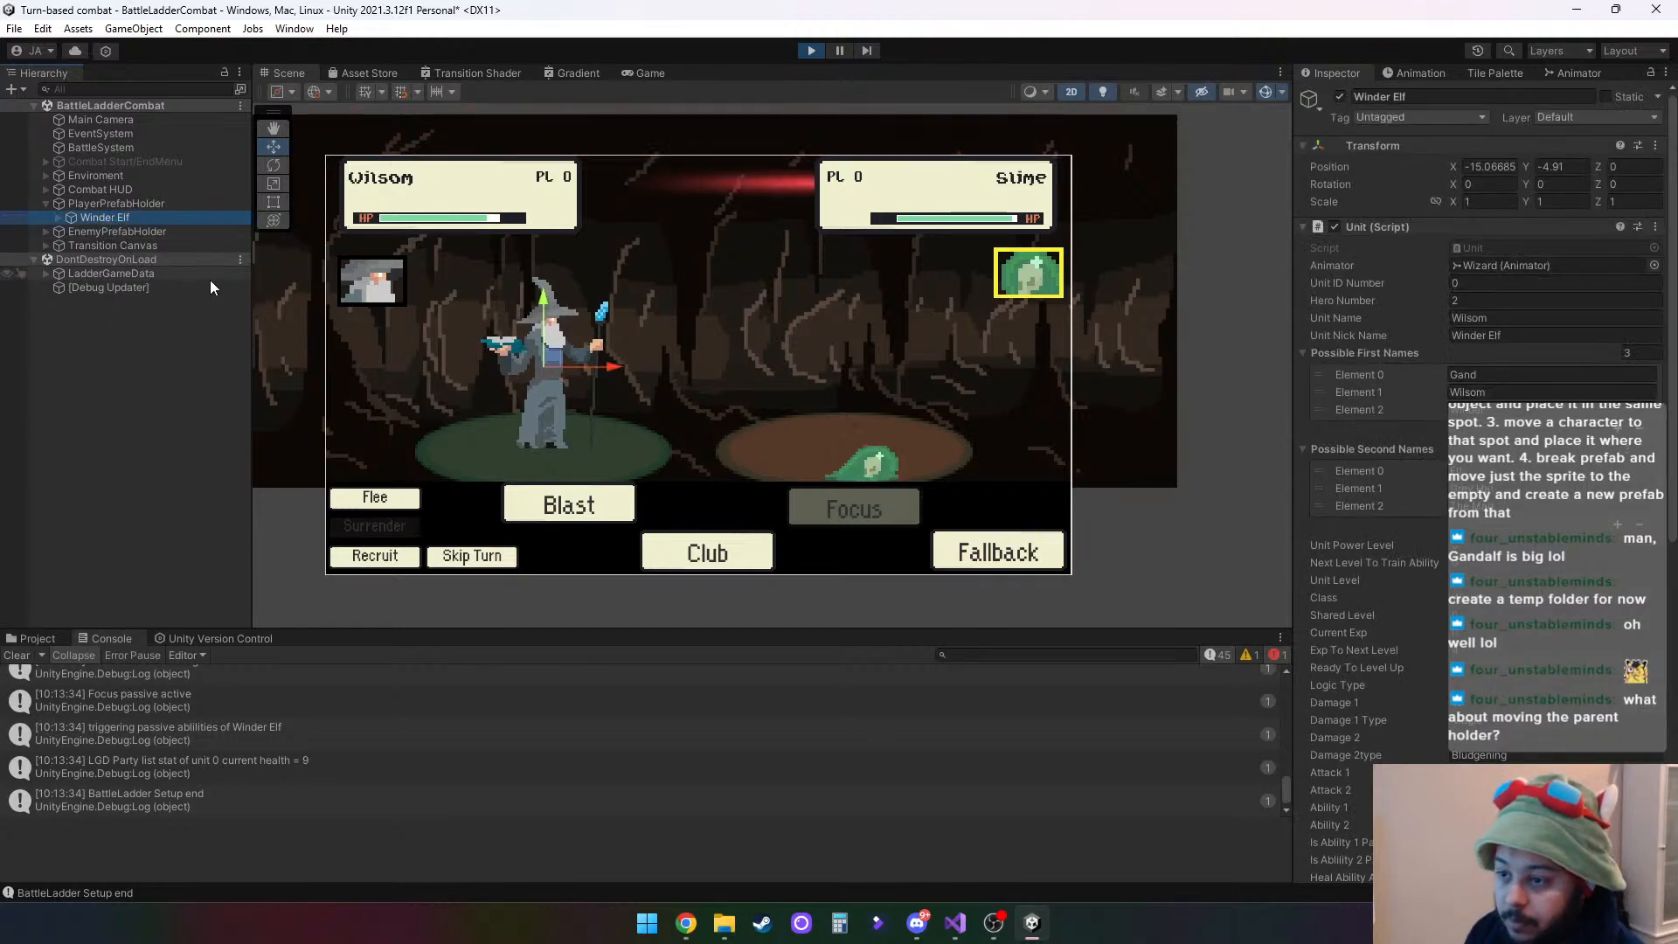
left_click(59, 218)
left_click(107, 233)
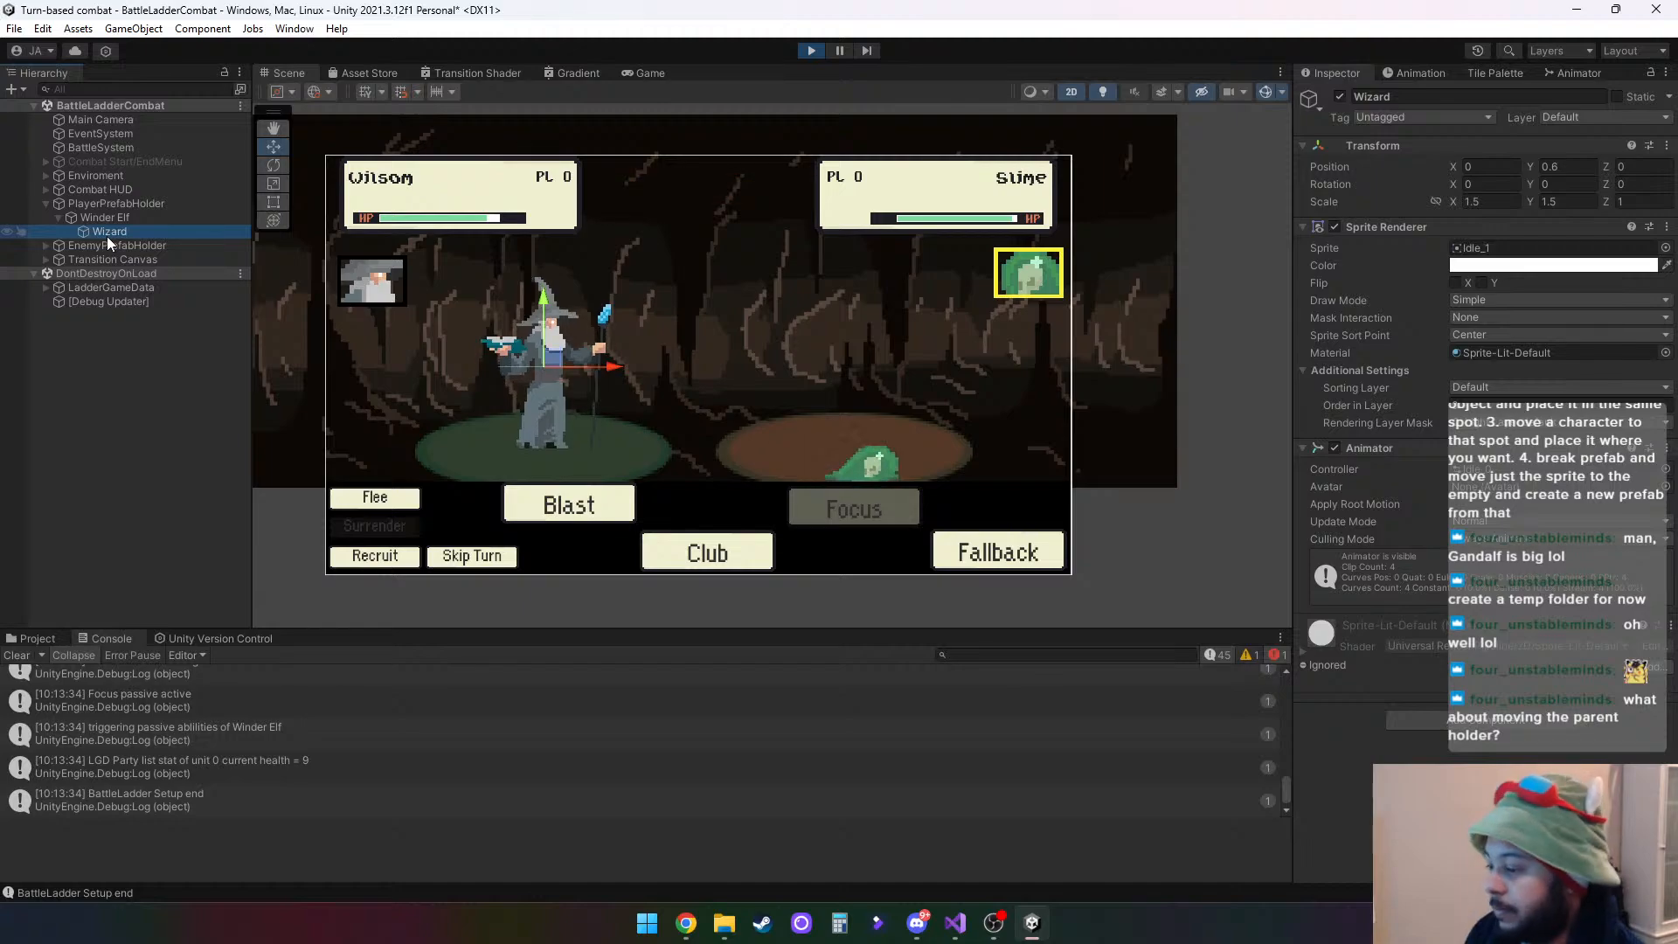
left_click(812, 50)
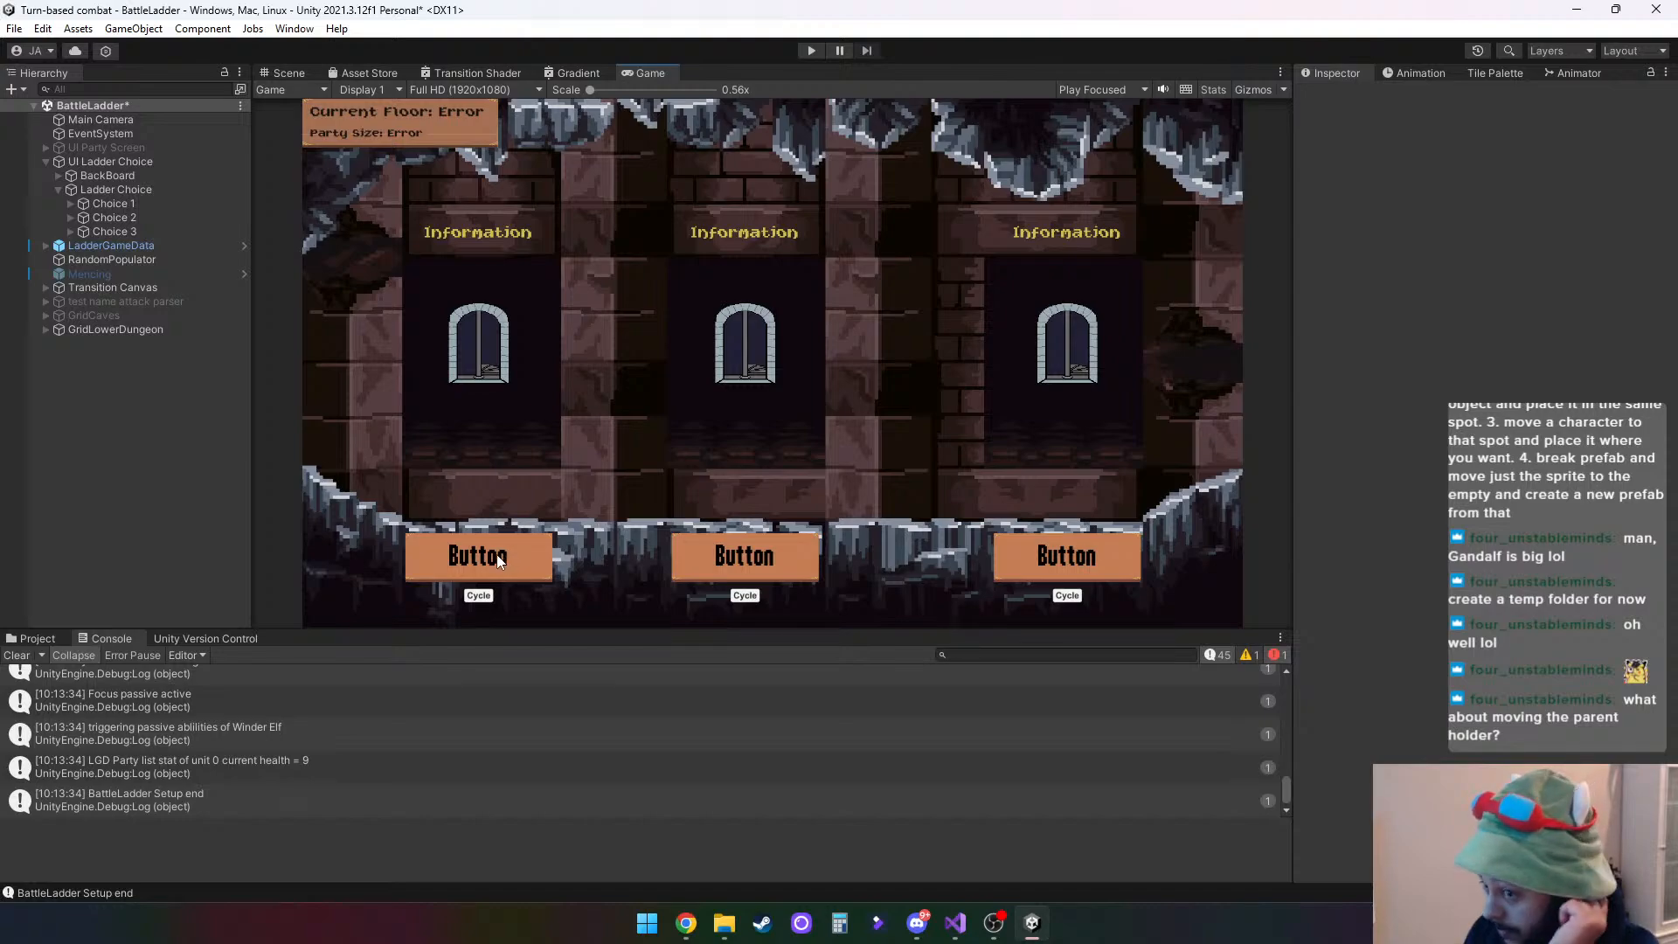
- Run the BattleLadder play test, choose Hero 1 and enter a combat room
left_click(810, 50)
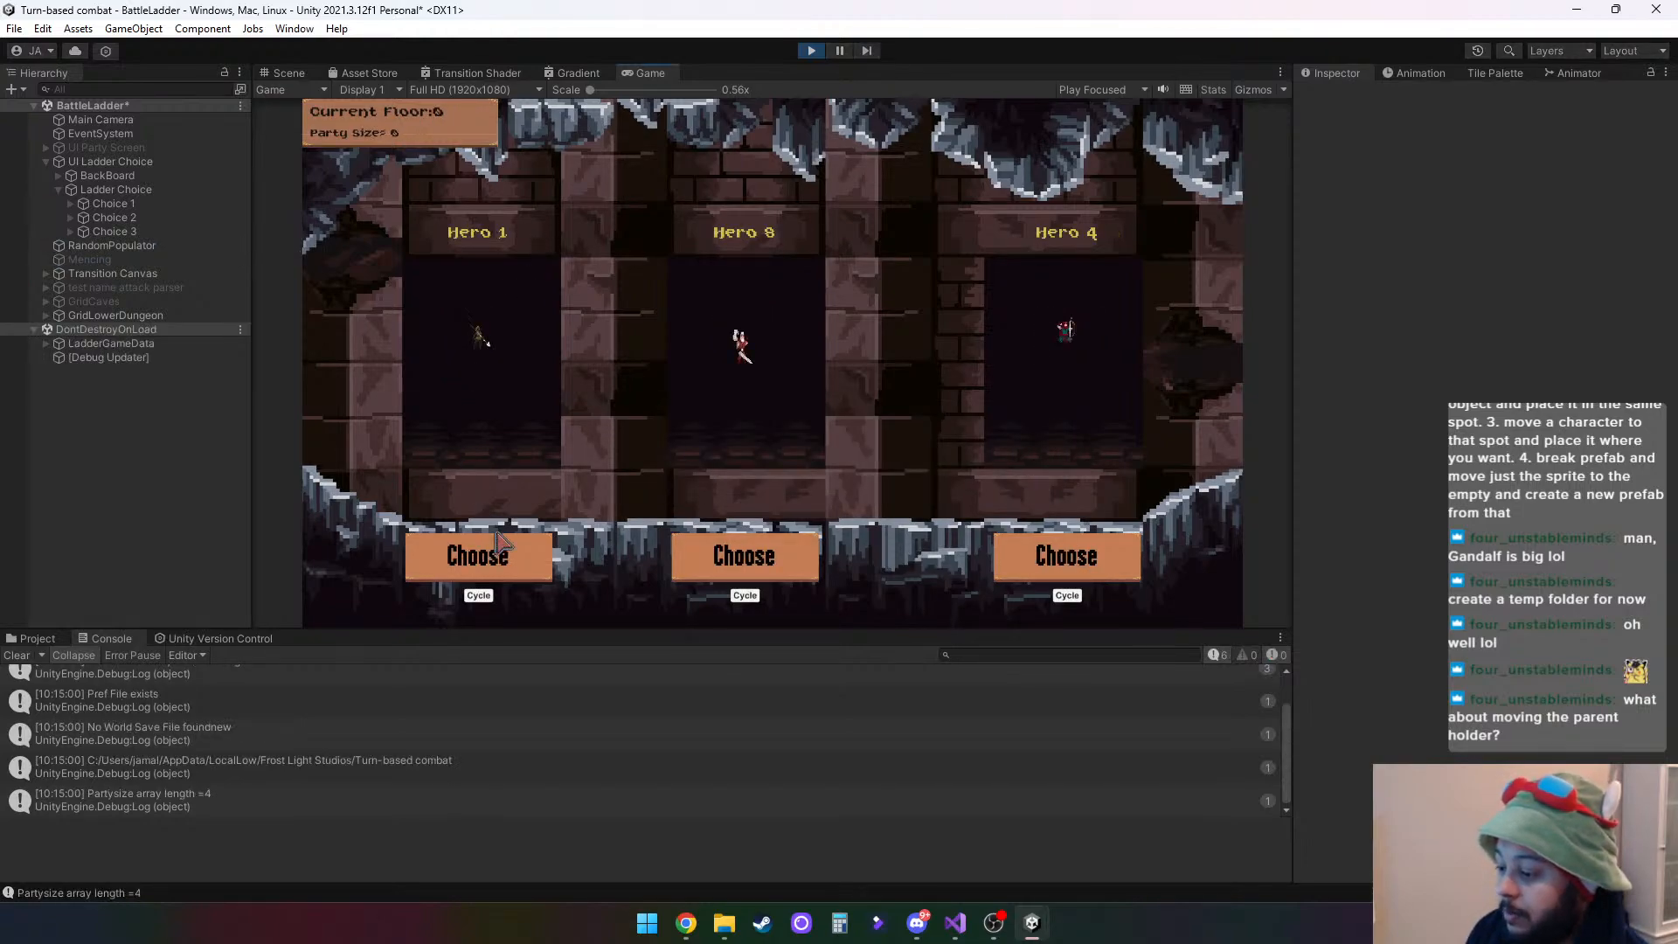
left_click(524, 564)
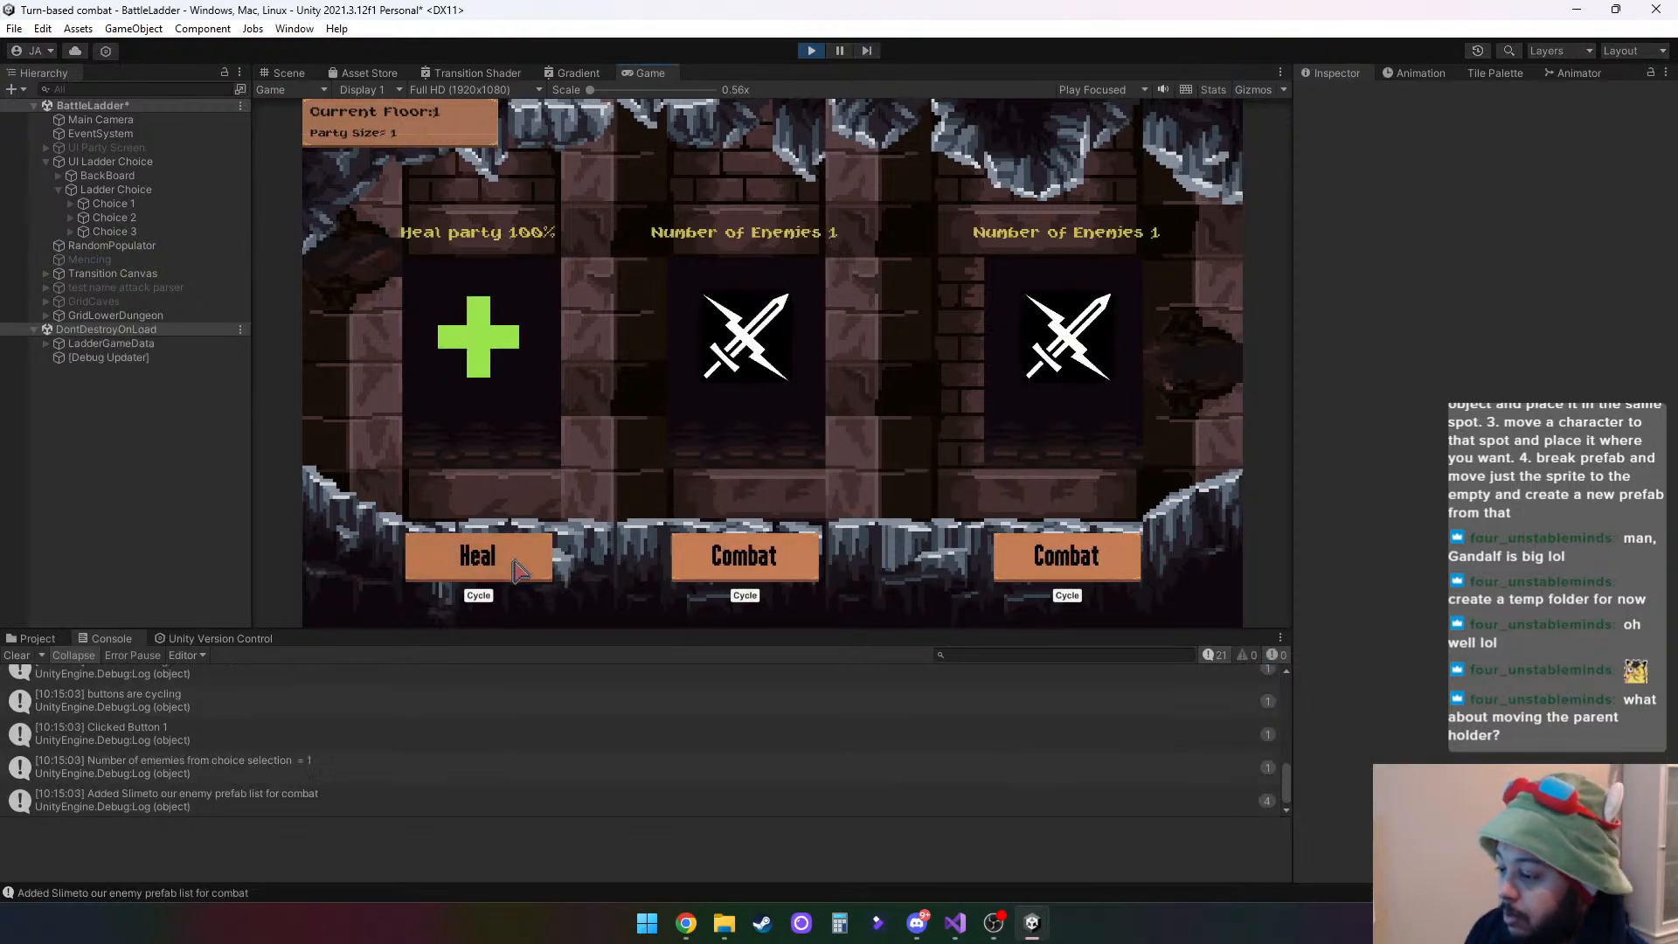
left_click(718, 572)
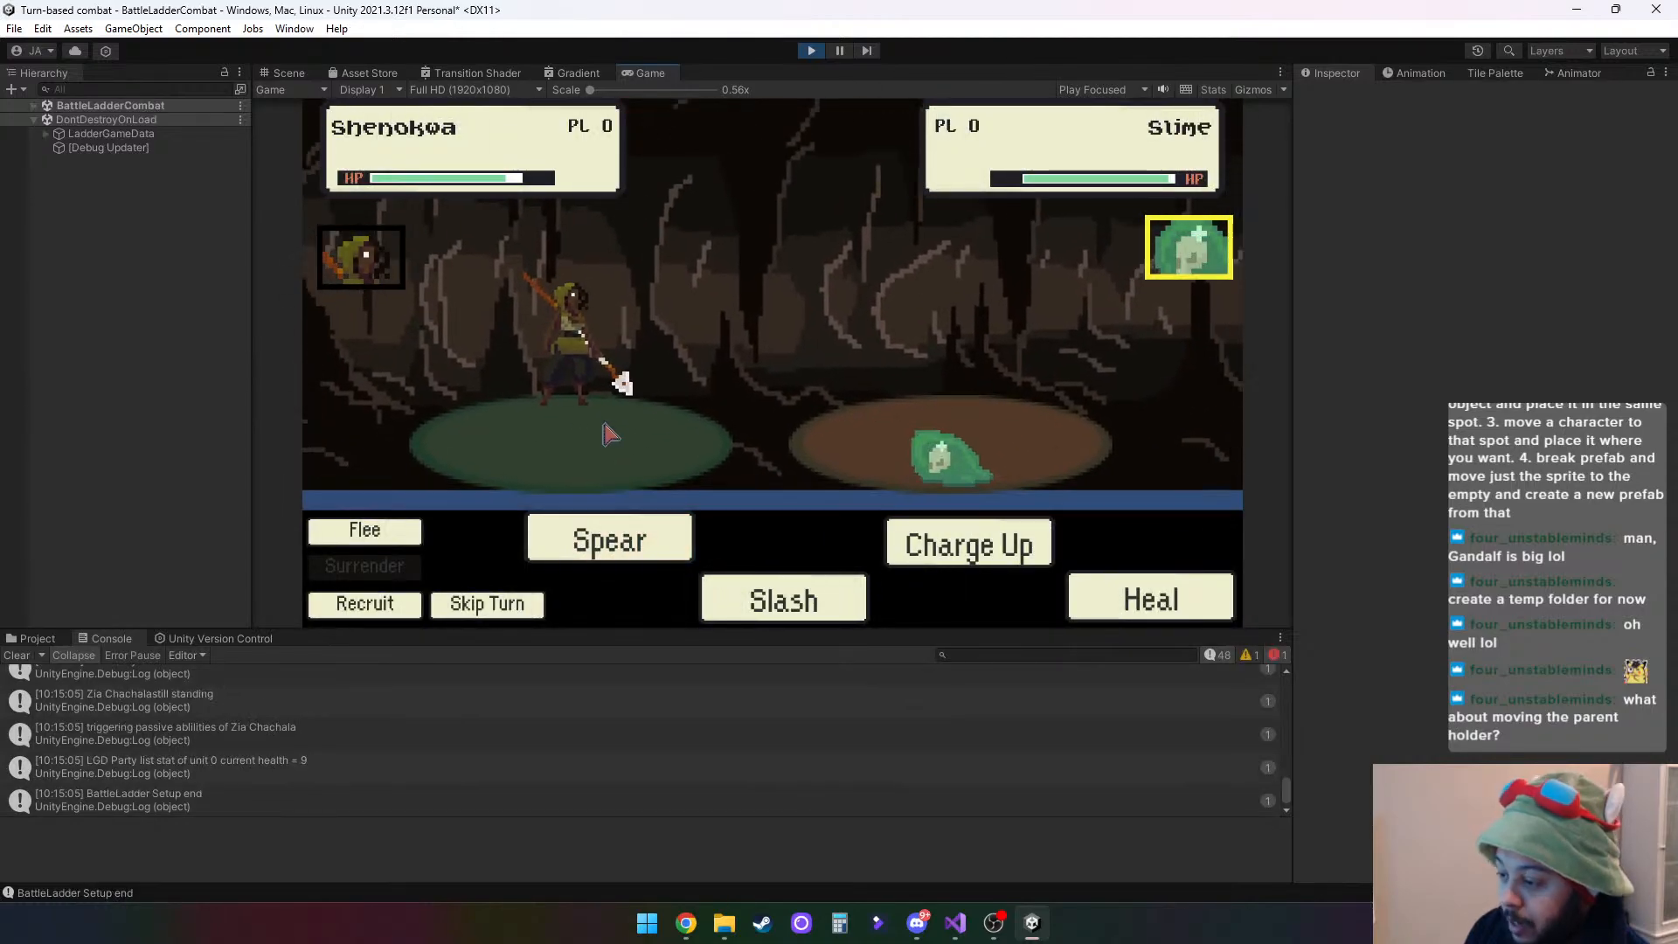
- Lower the huntress's Idle_0 sprite under PlayerPrefabHolder to Y 0.345 in the running scene, and stop the play test
left_click(34, 105)
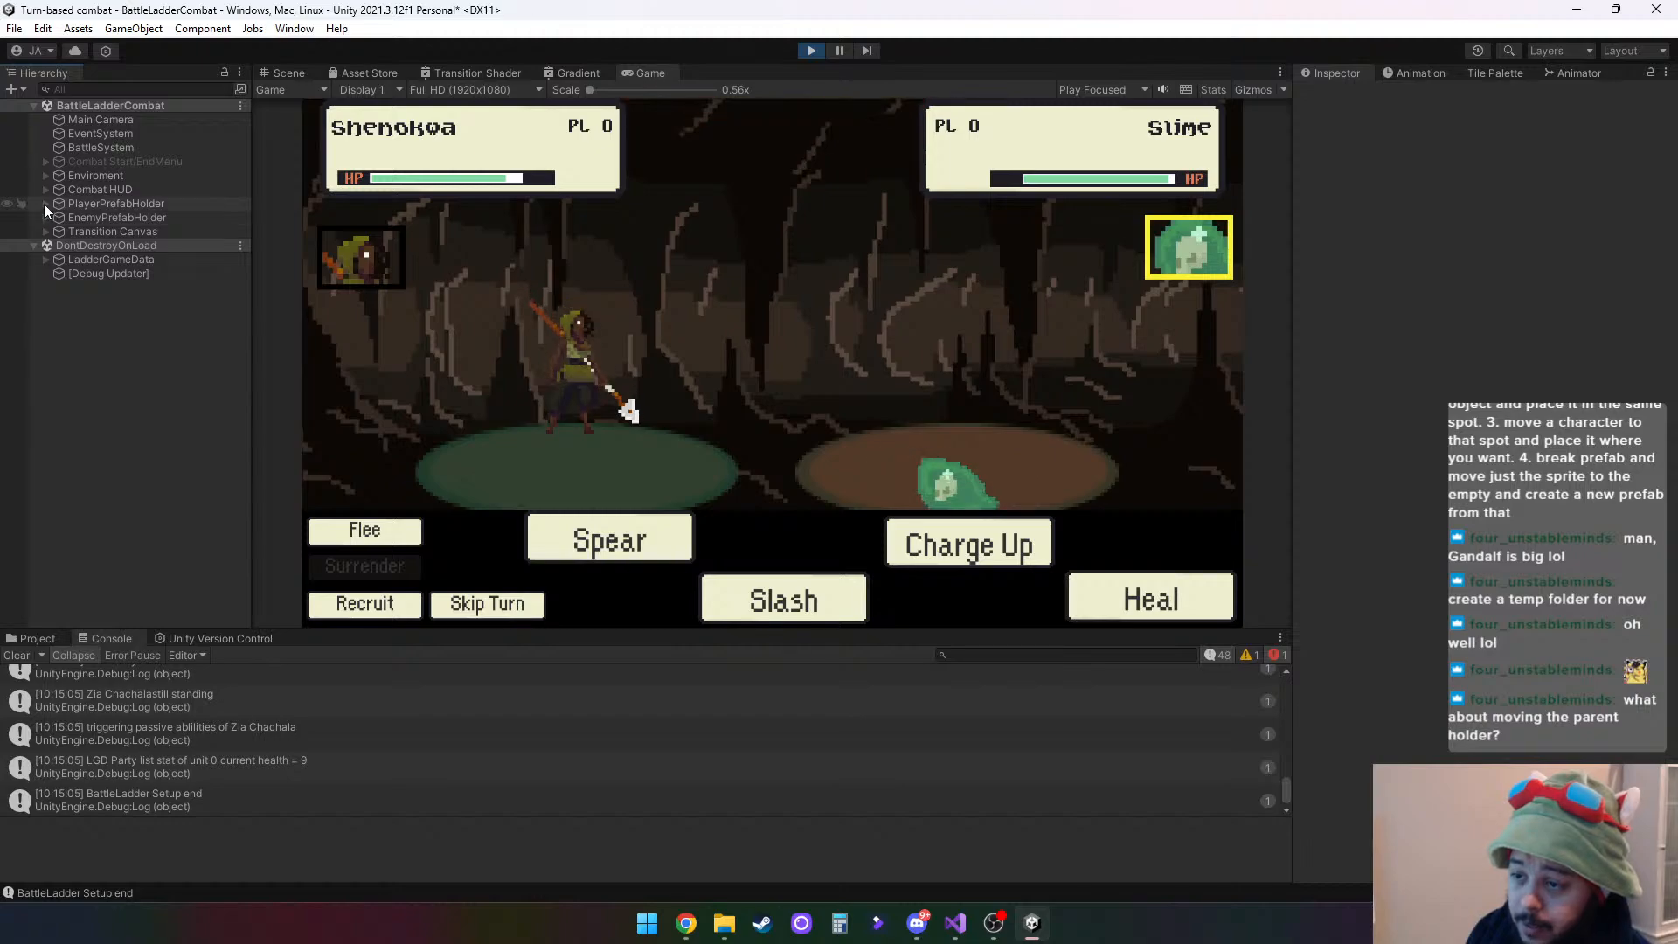
left_click(45, 203)
left_click(54, 216)
left_click(104, 231)
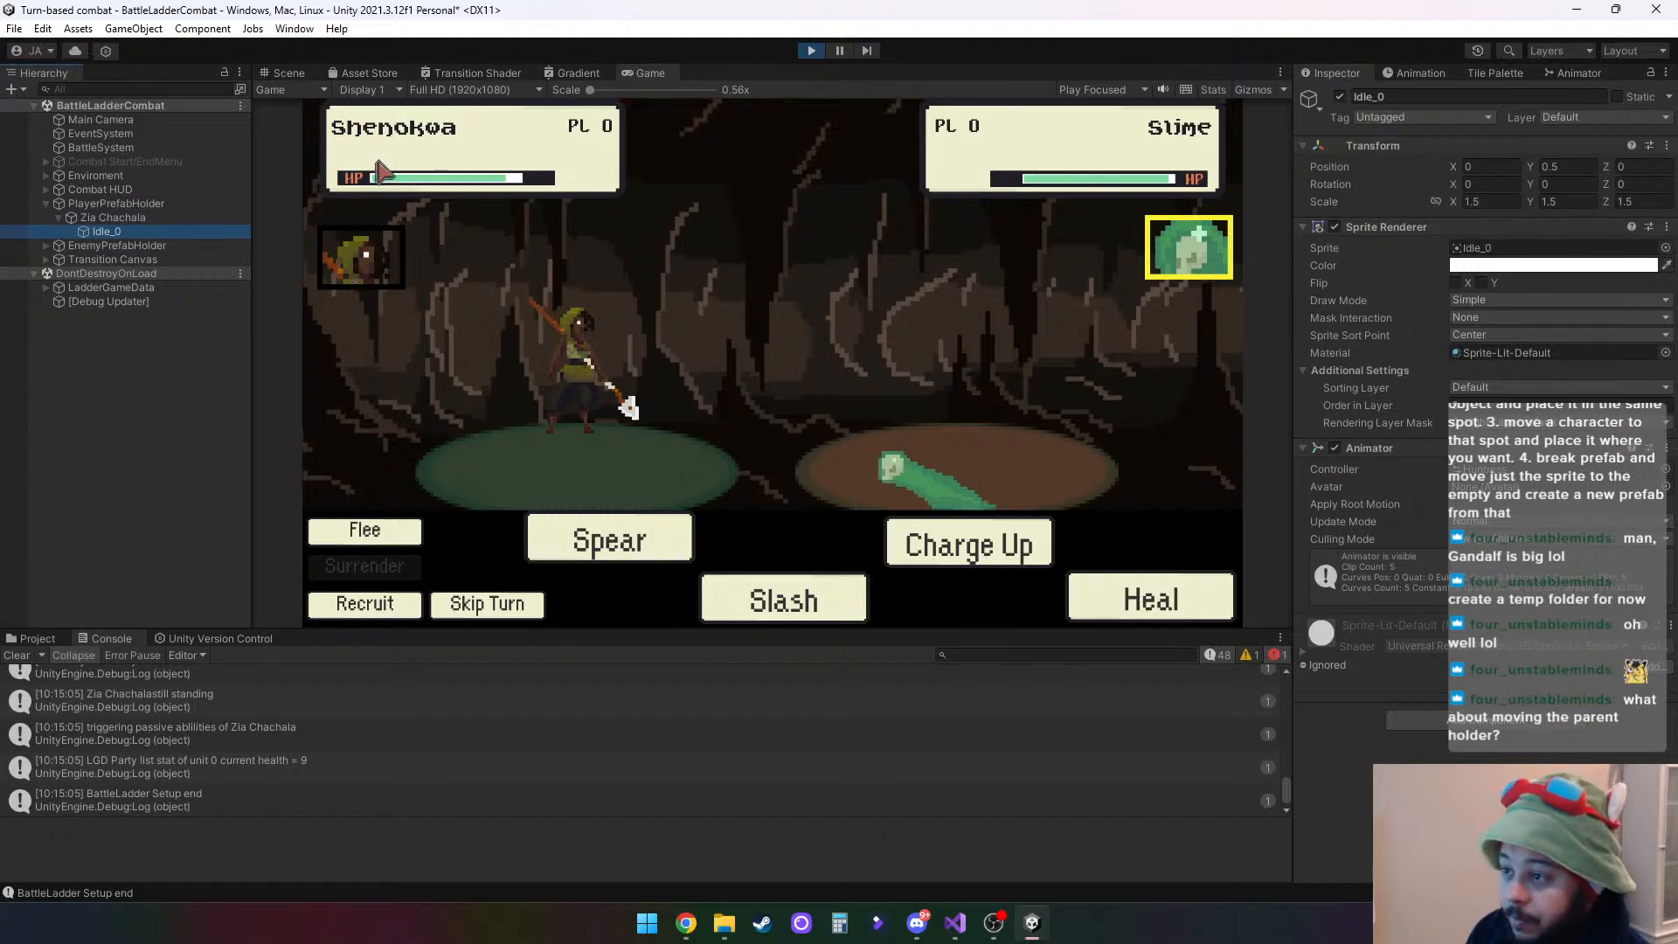
left_click(295, 74)
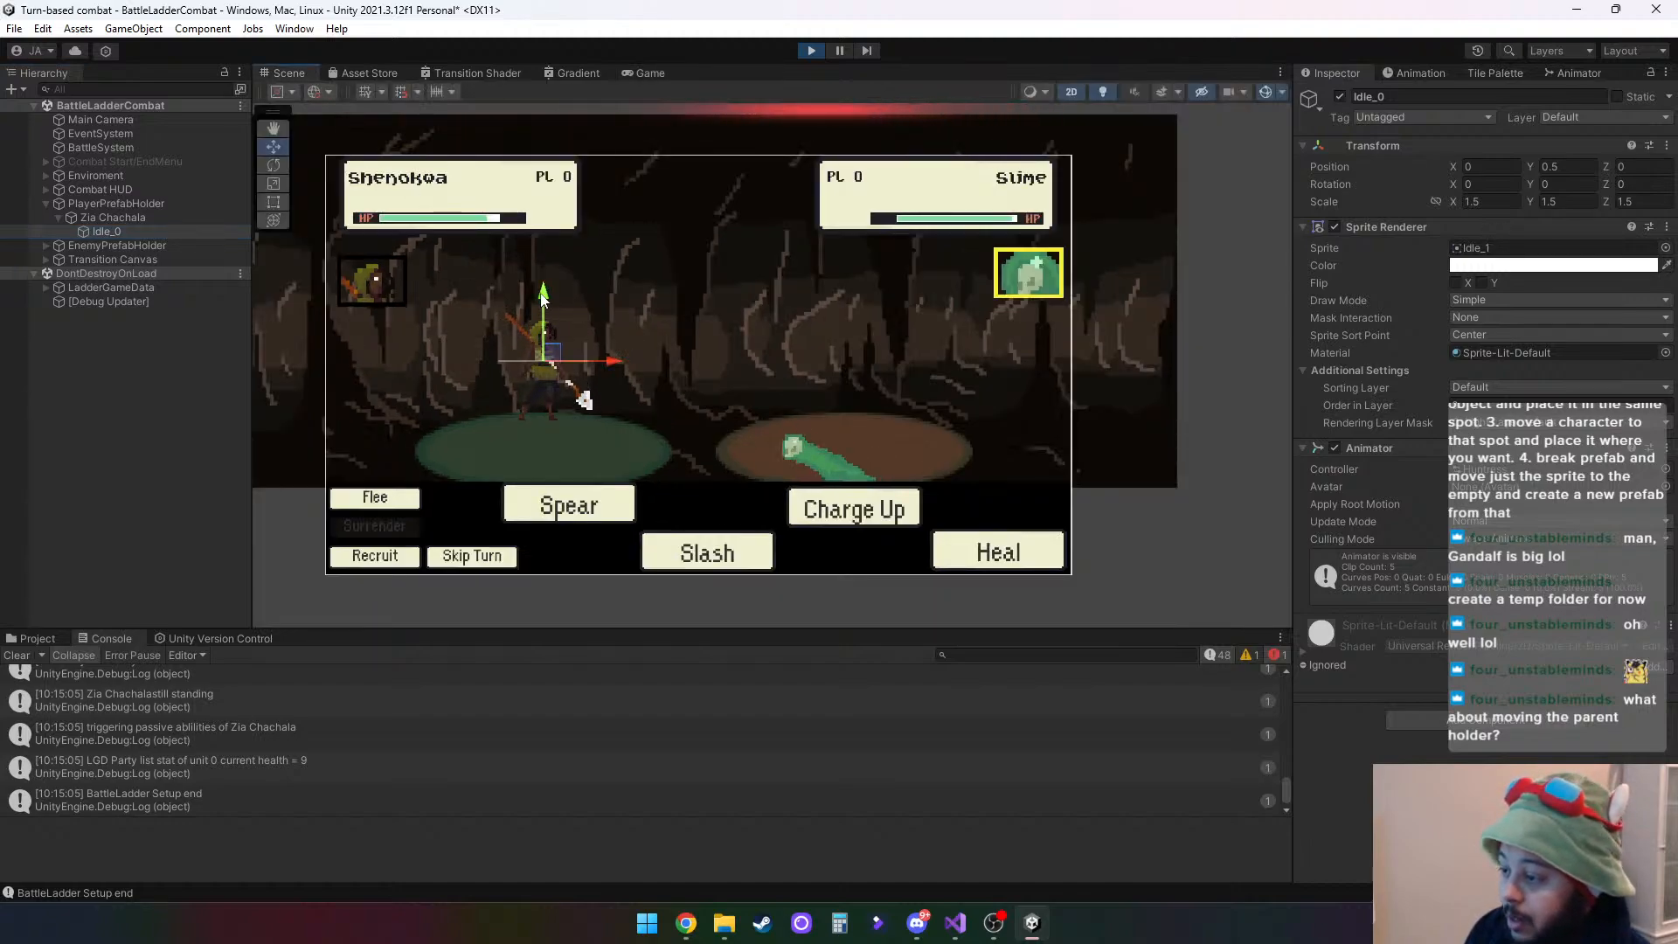
left_click_drag(543, 297, 543, 325)
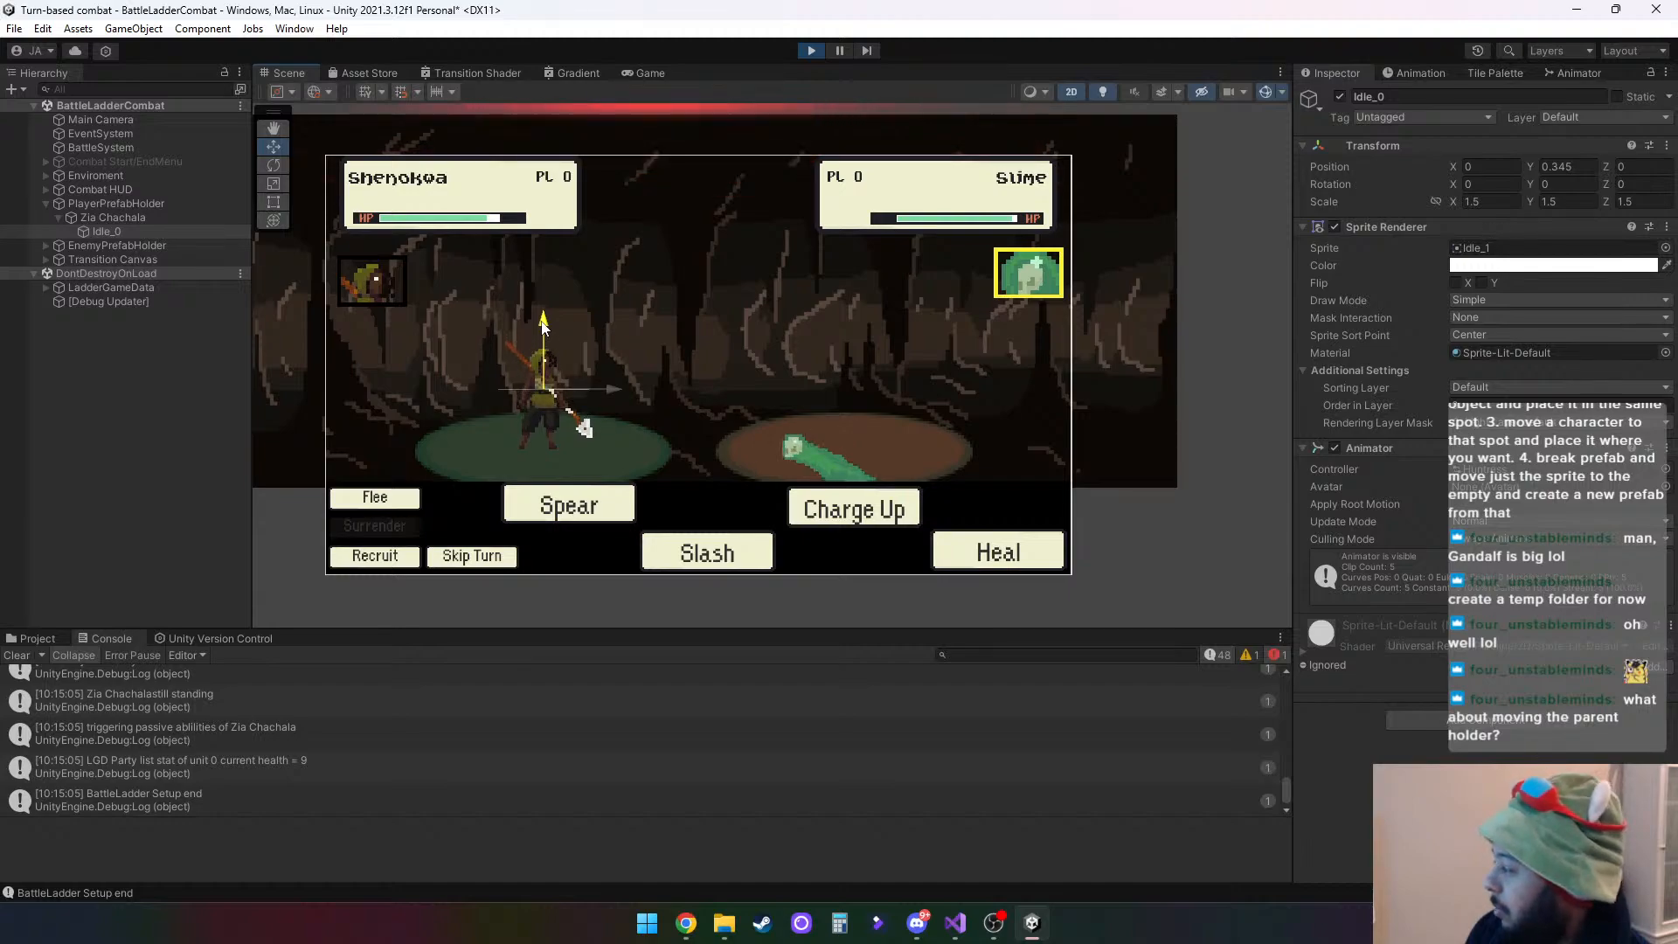
left_click(810, 50)
- Inspect the Idle_0 child's transform in the 1 Huntress prefab, and return to the BattleLadder scene
left_click(37, 638)
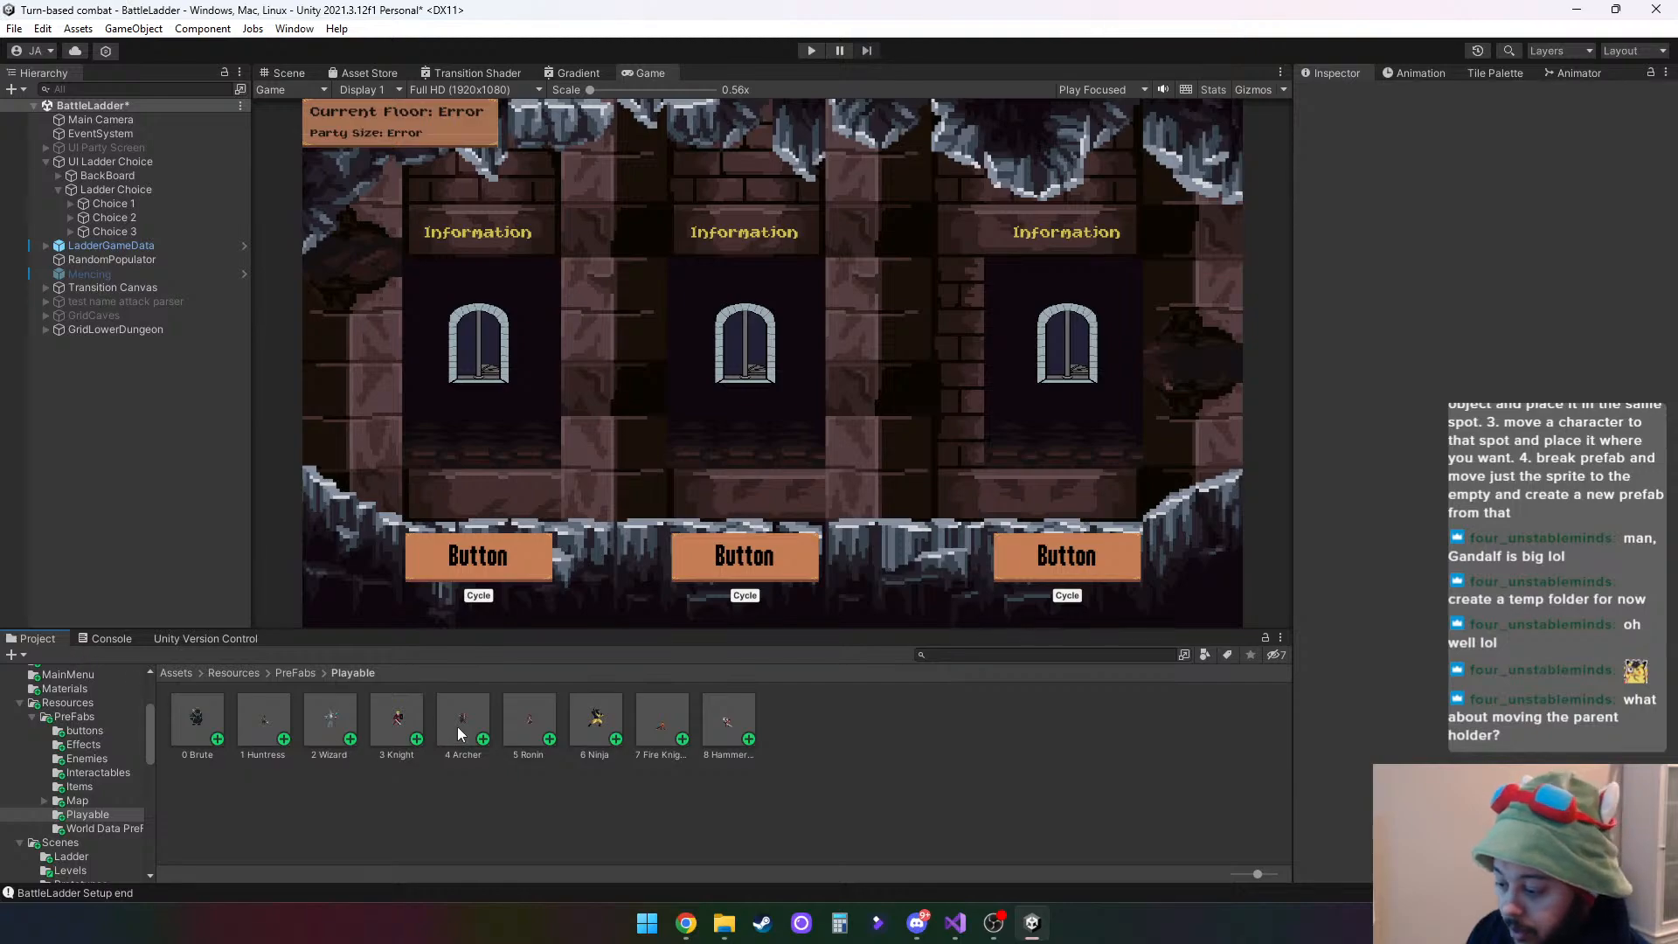
double_click(273, 720)
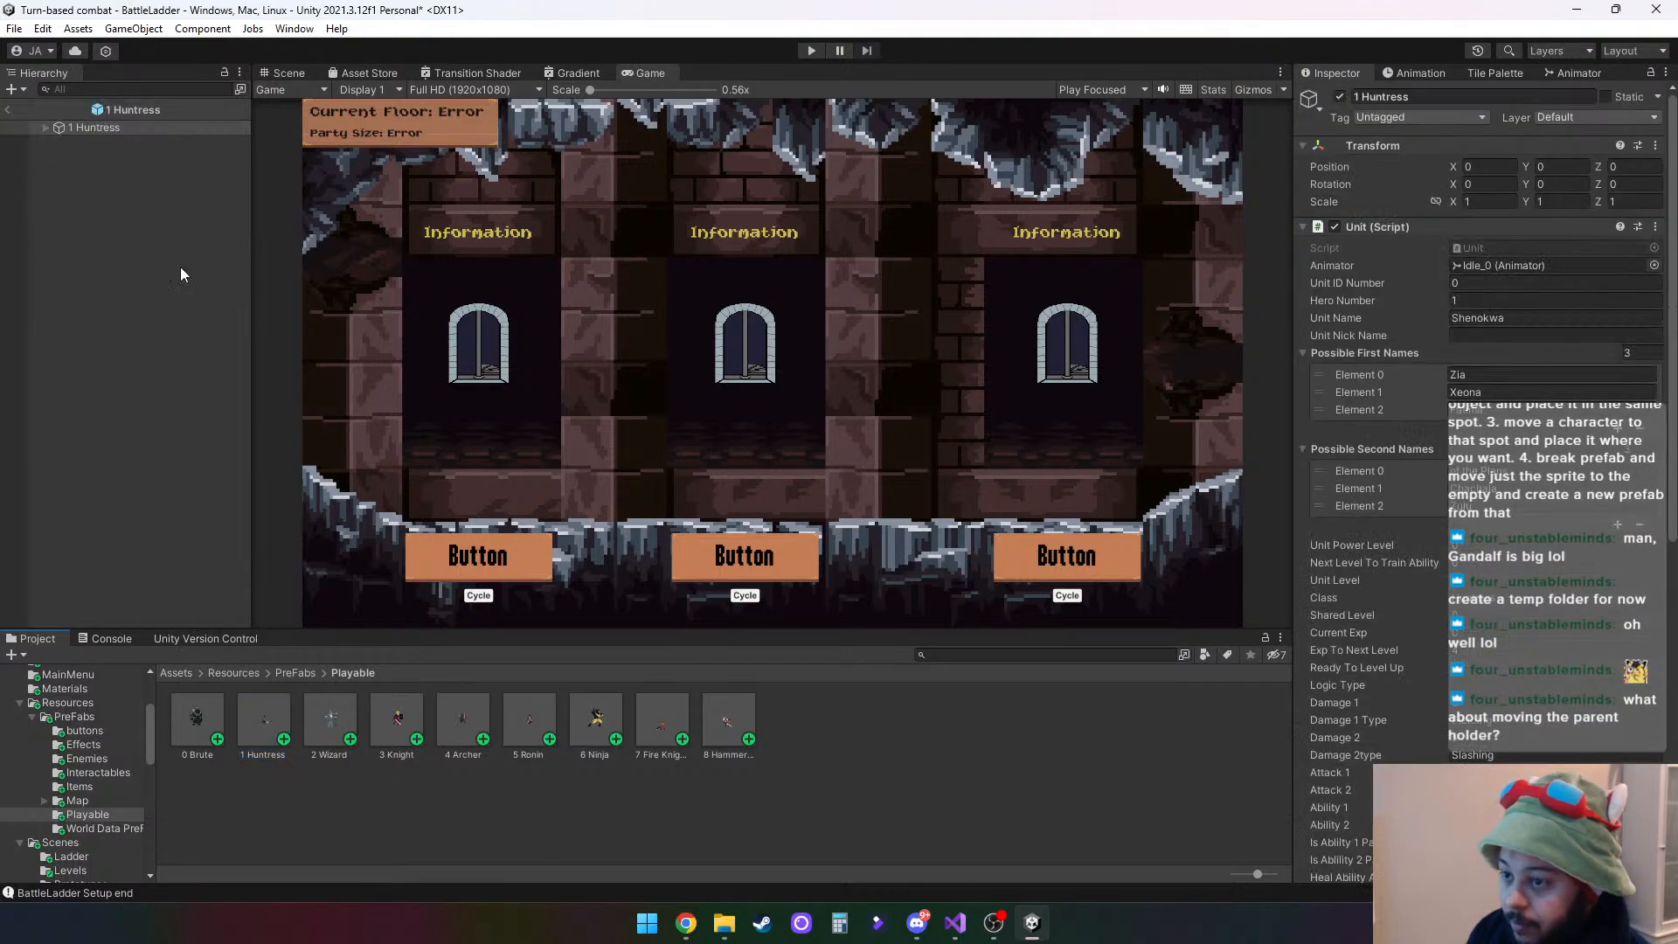
left_click(46, 128)
left_click(112, 145)
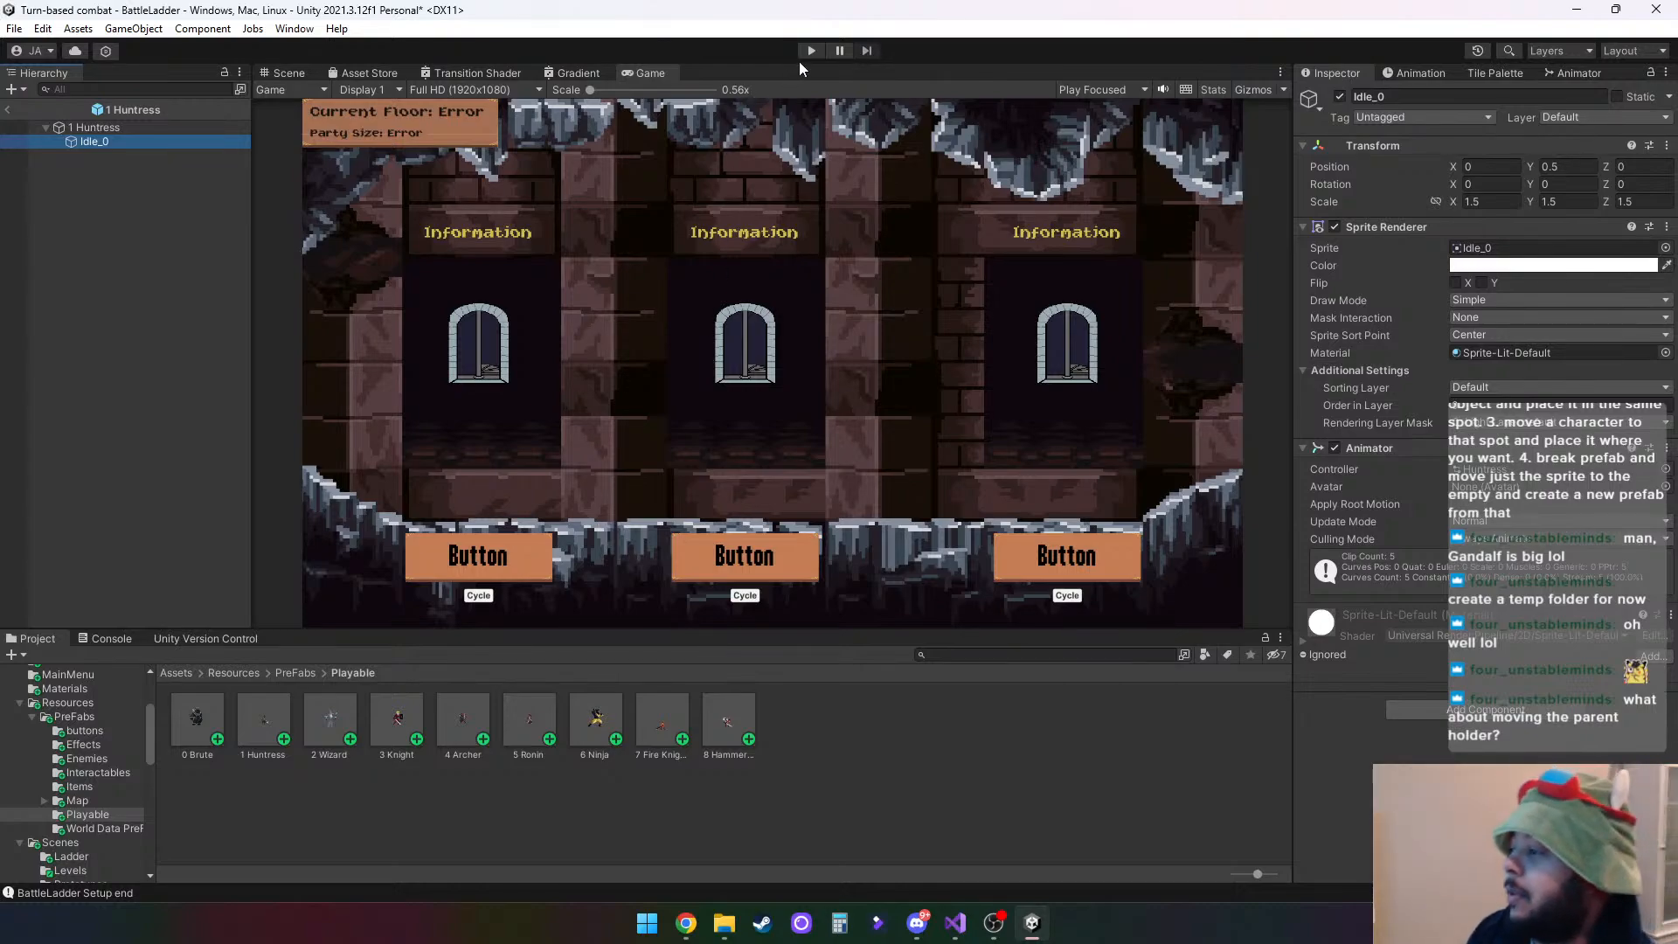
left_click(8, 110)
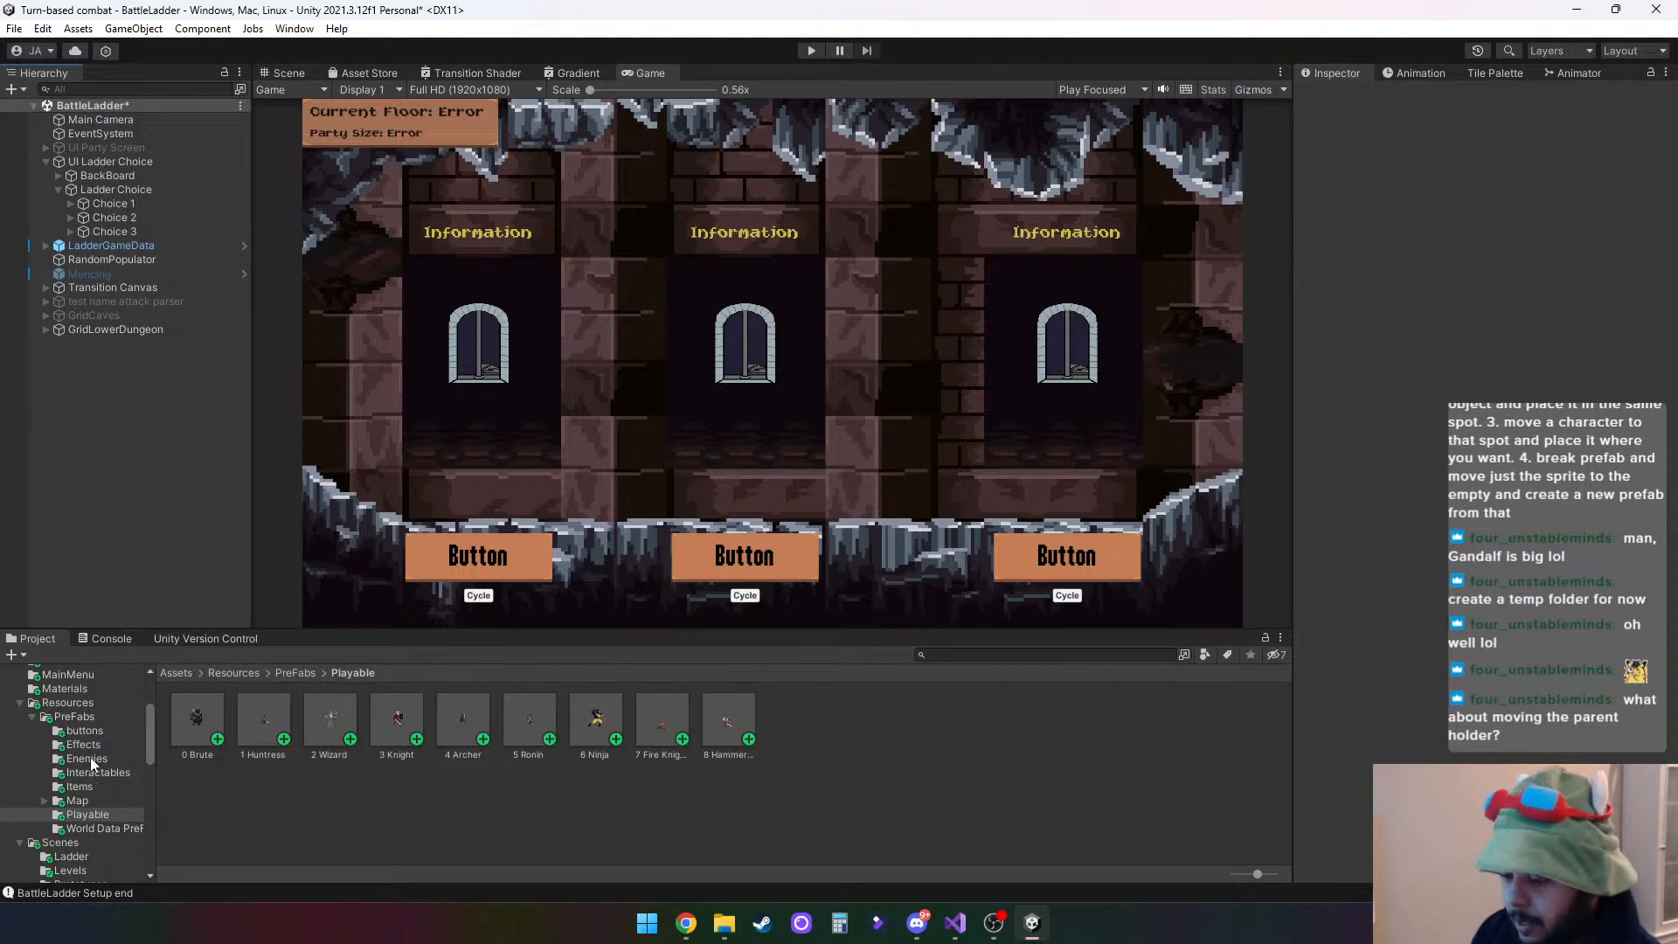
- Open the BattleLadderLevelUP scene from the Ladder scenes folder, discarding the unsaved BattleLadder changes
left_click(71, 857)
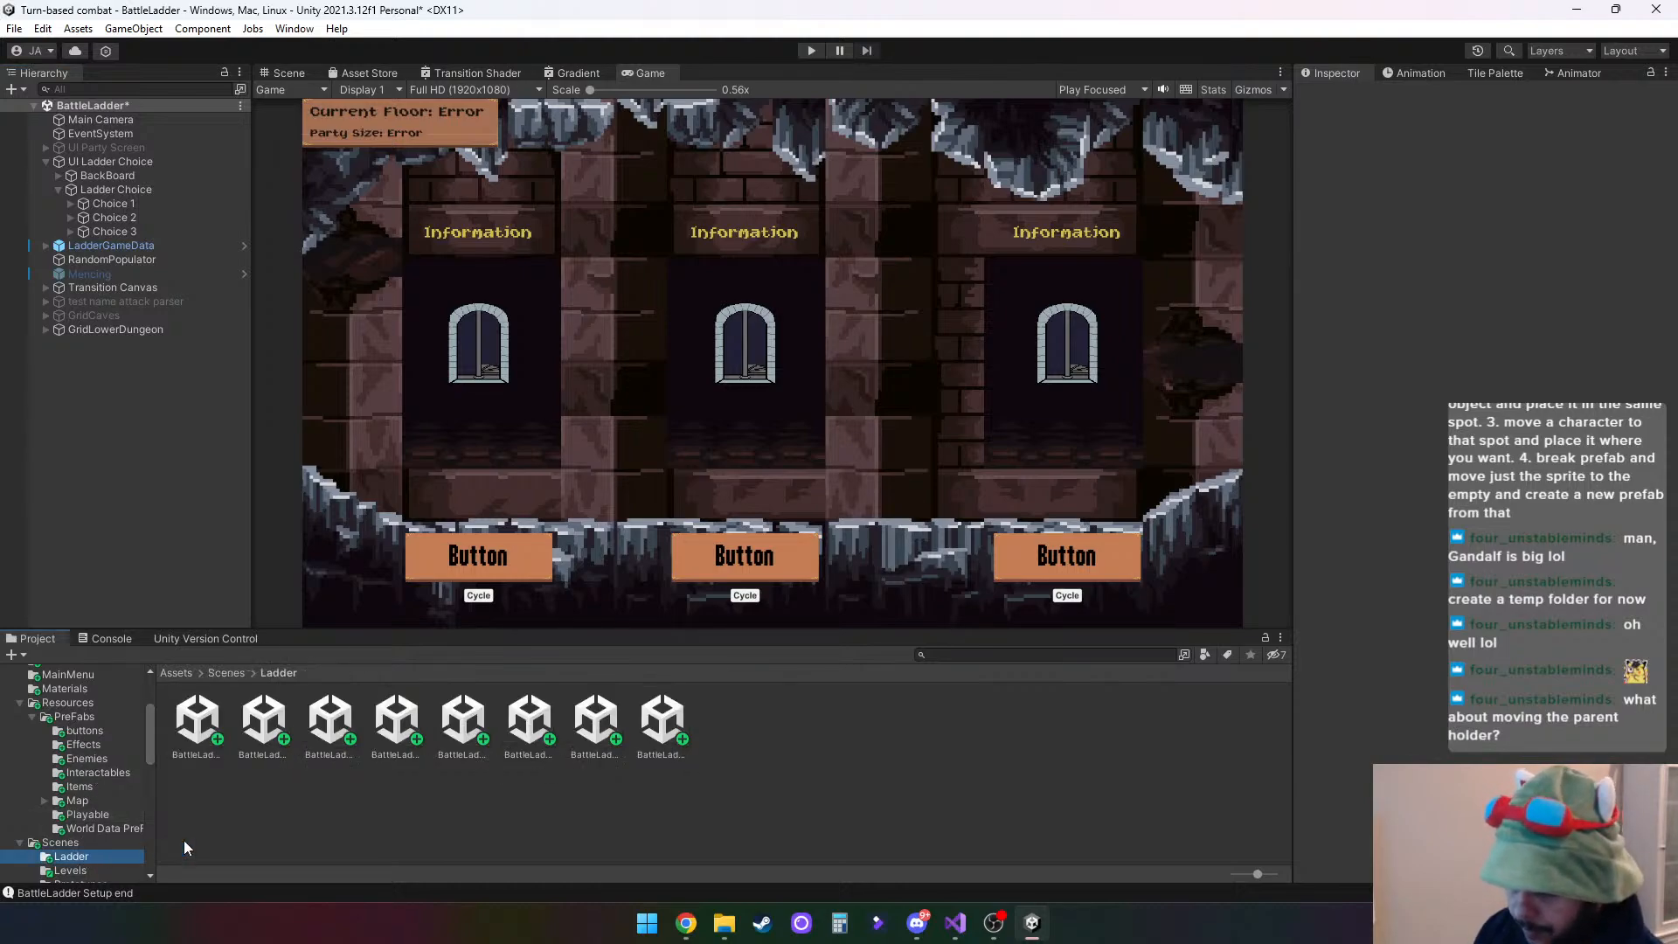
left_click(262, 725)
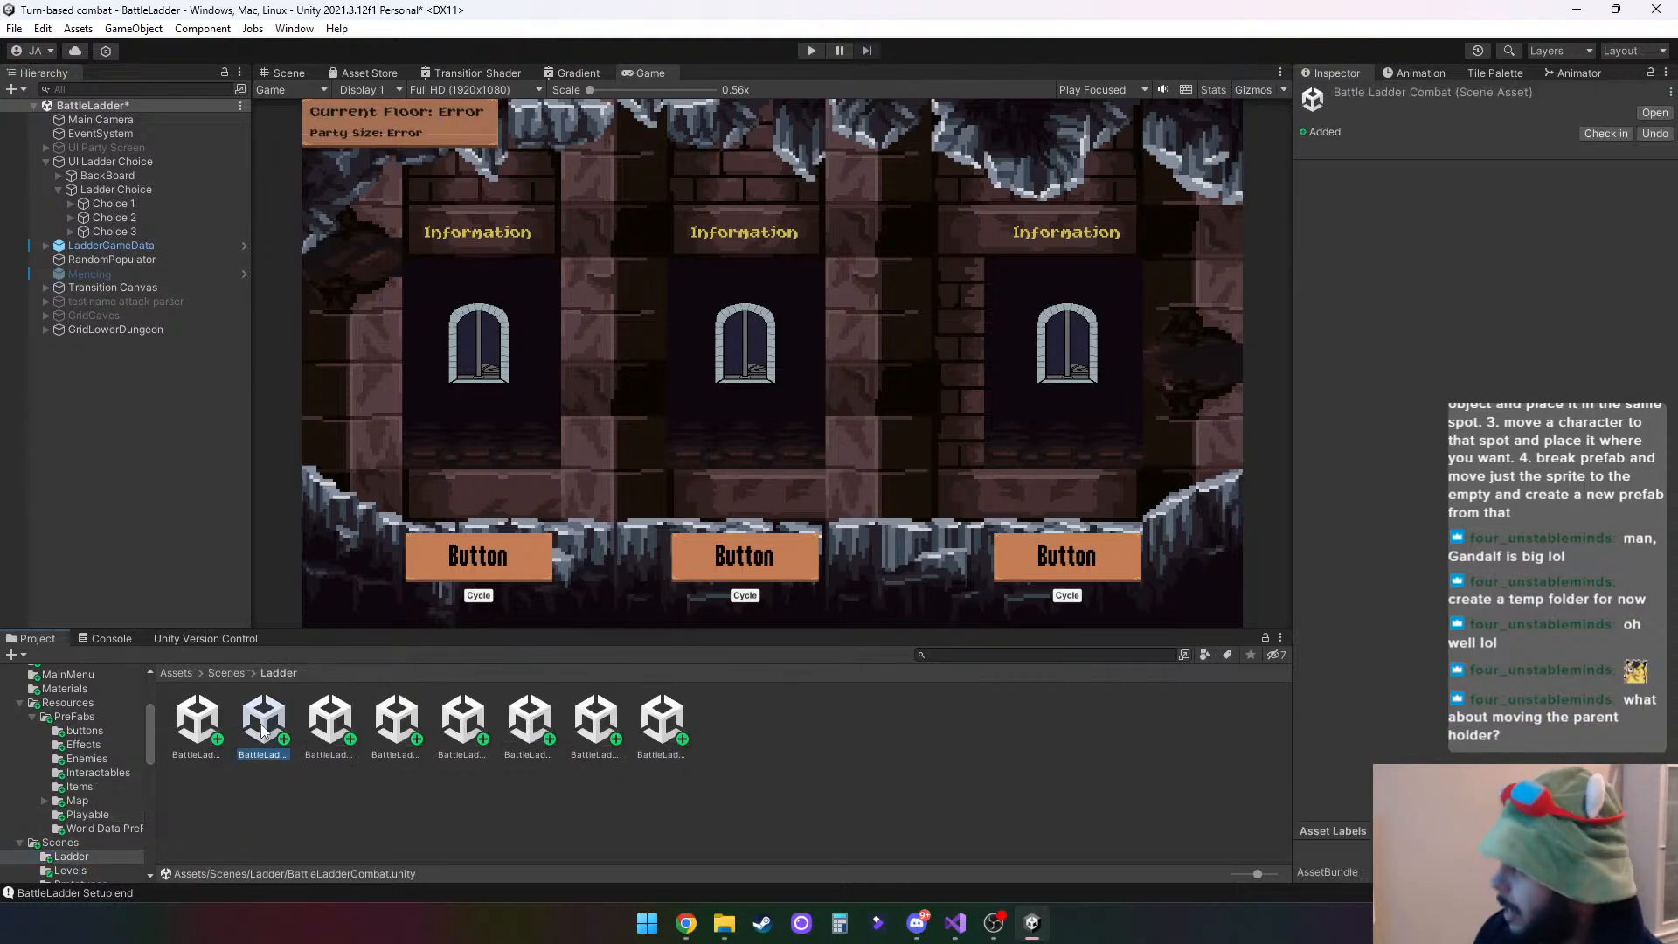
left_click(458, 723)
left_click(529, 723)
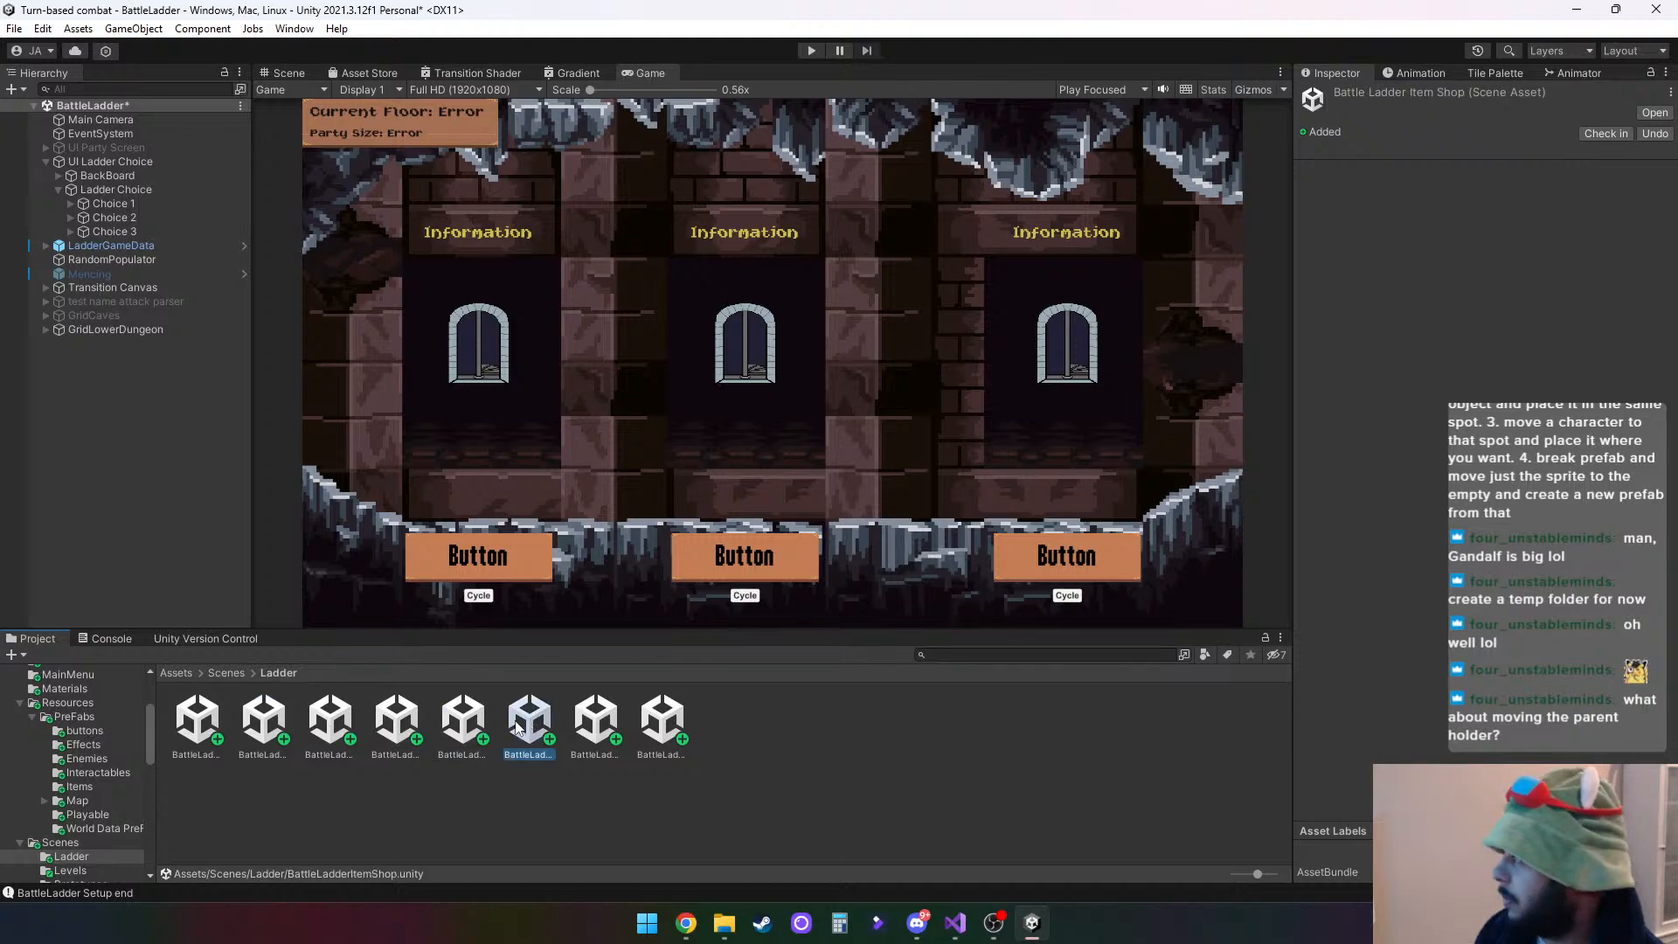
left_click(583, 729)
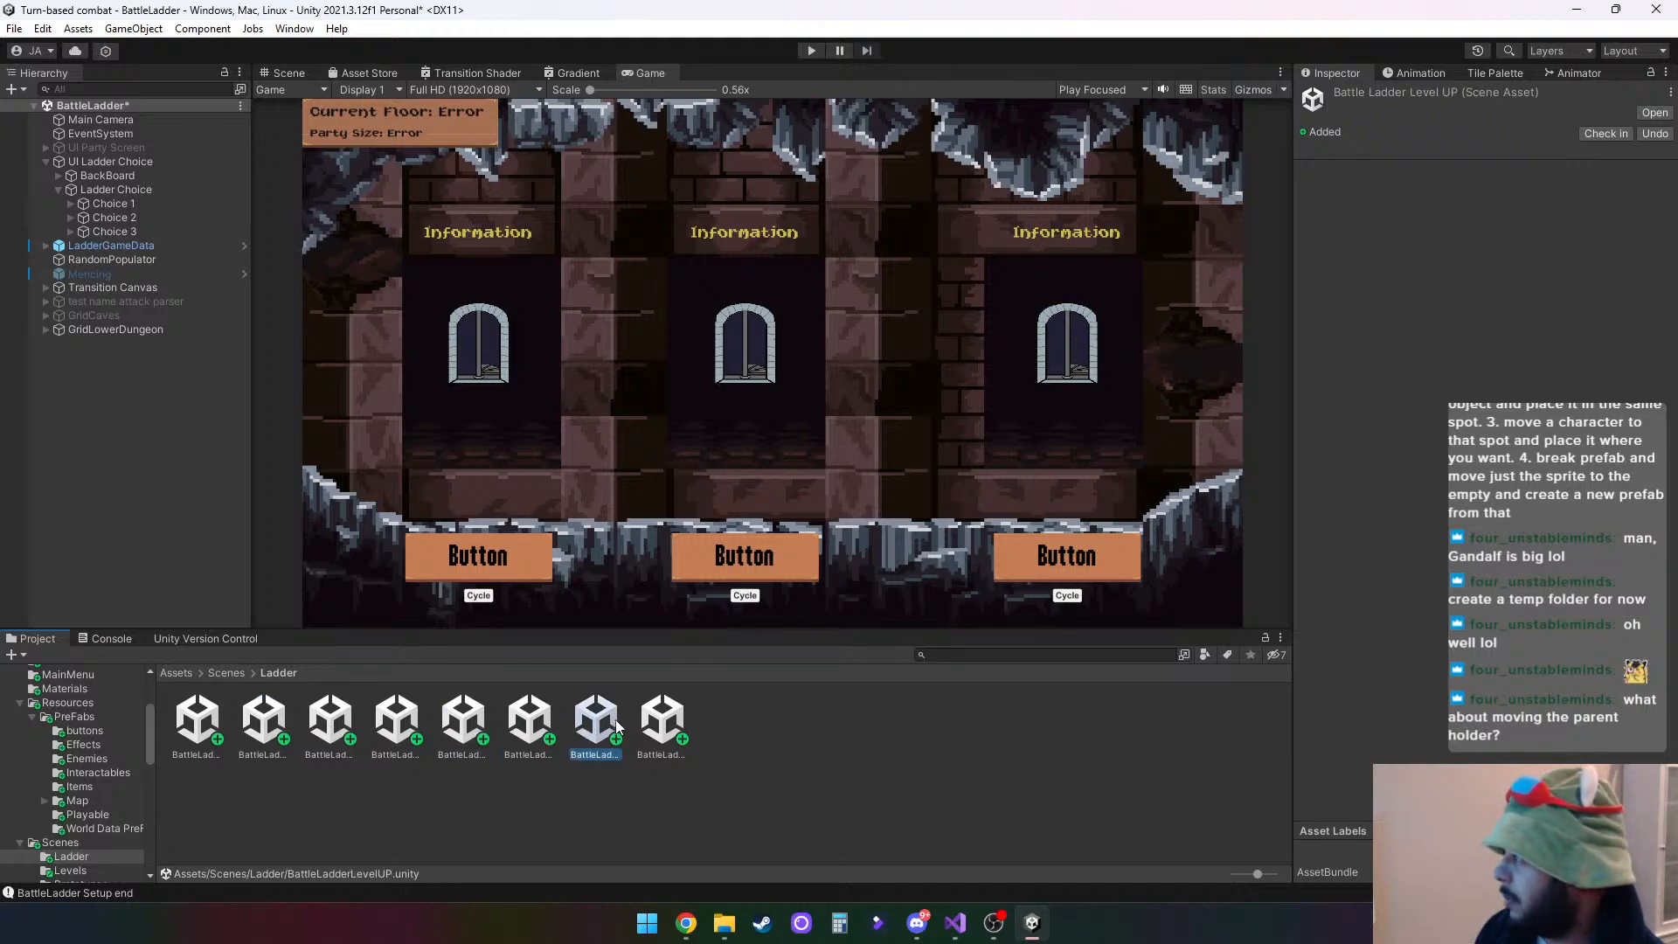
double_click(616, 725)
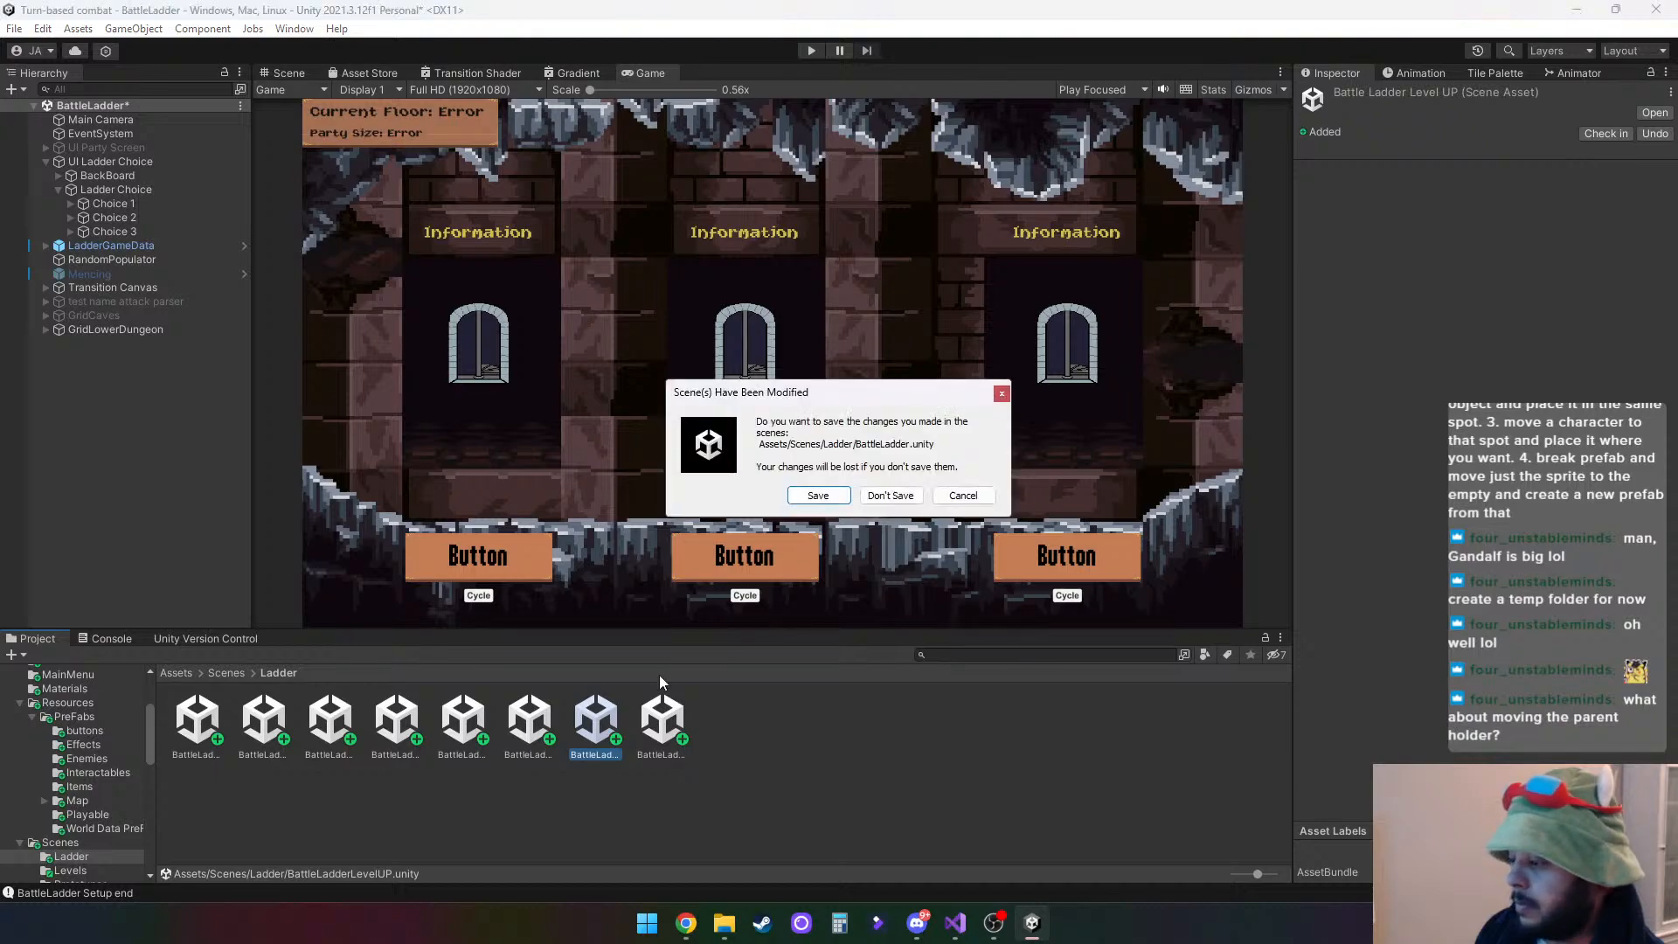
left_click(865, 502)
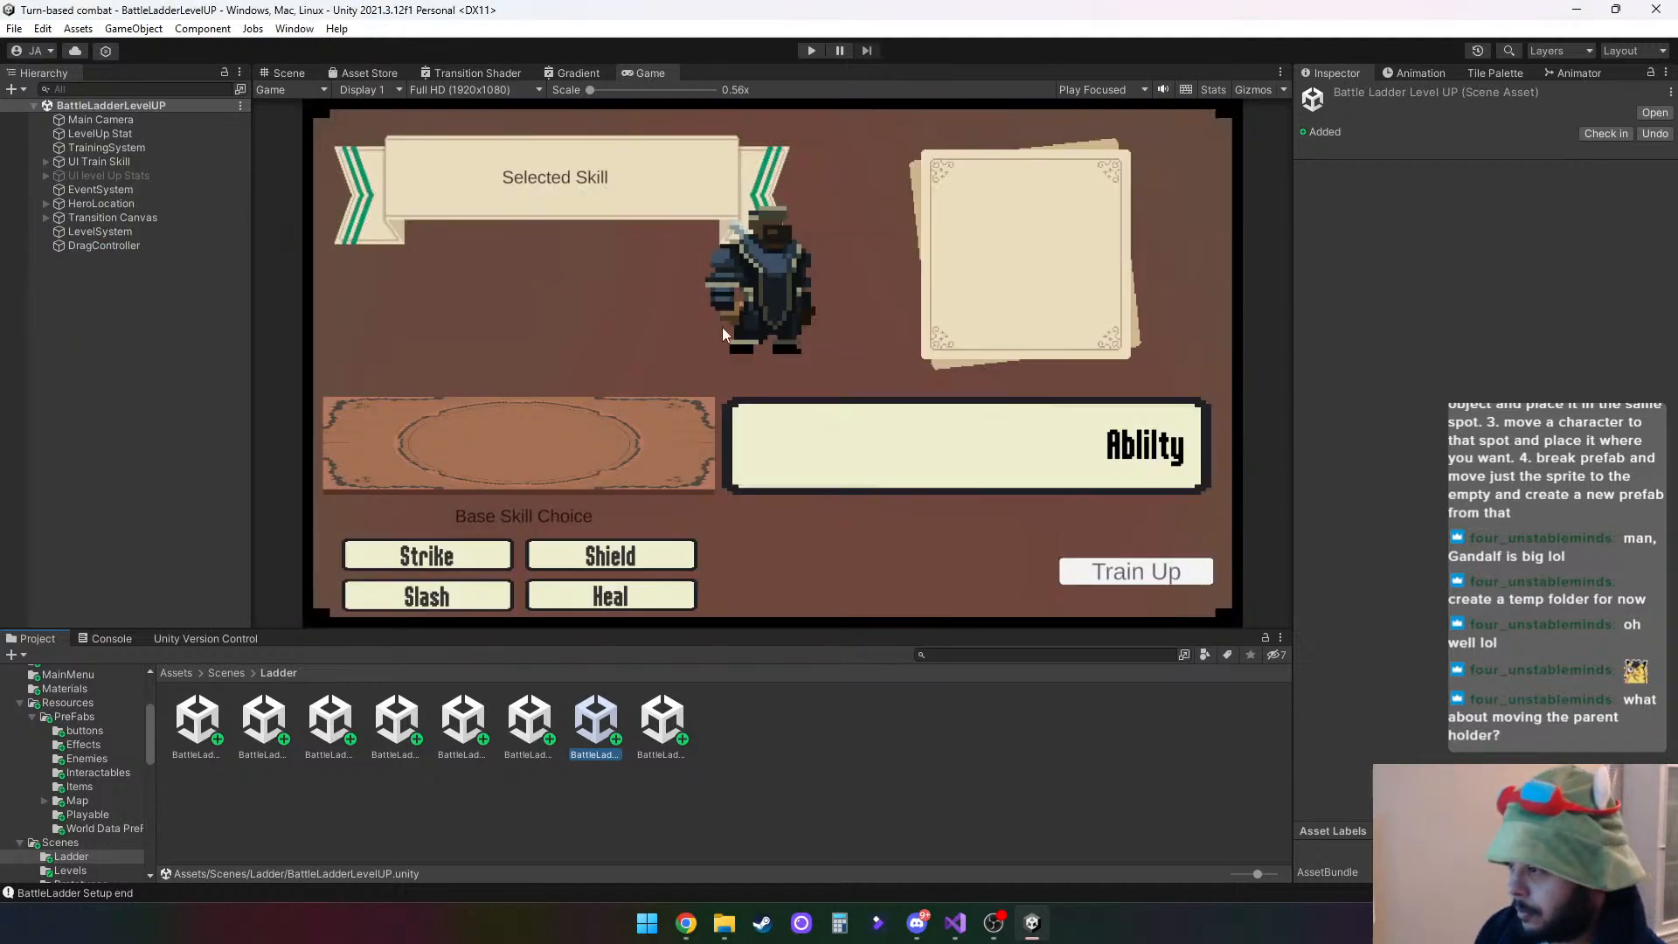
- Check the transforms of HeroLocation and its 0 Brute child, and move HeroLocation to X -0.739, Y -0.466
left_click(46, 203)
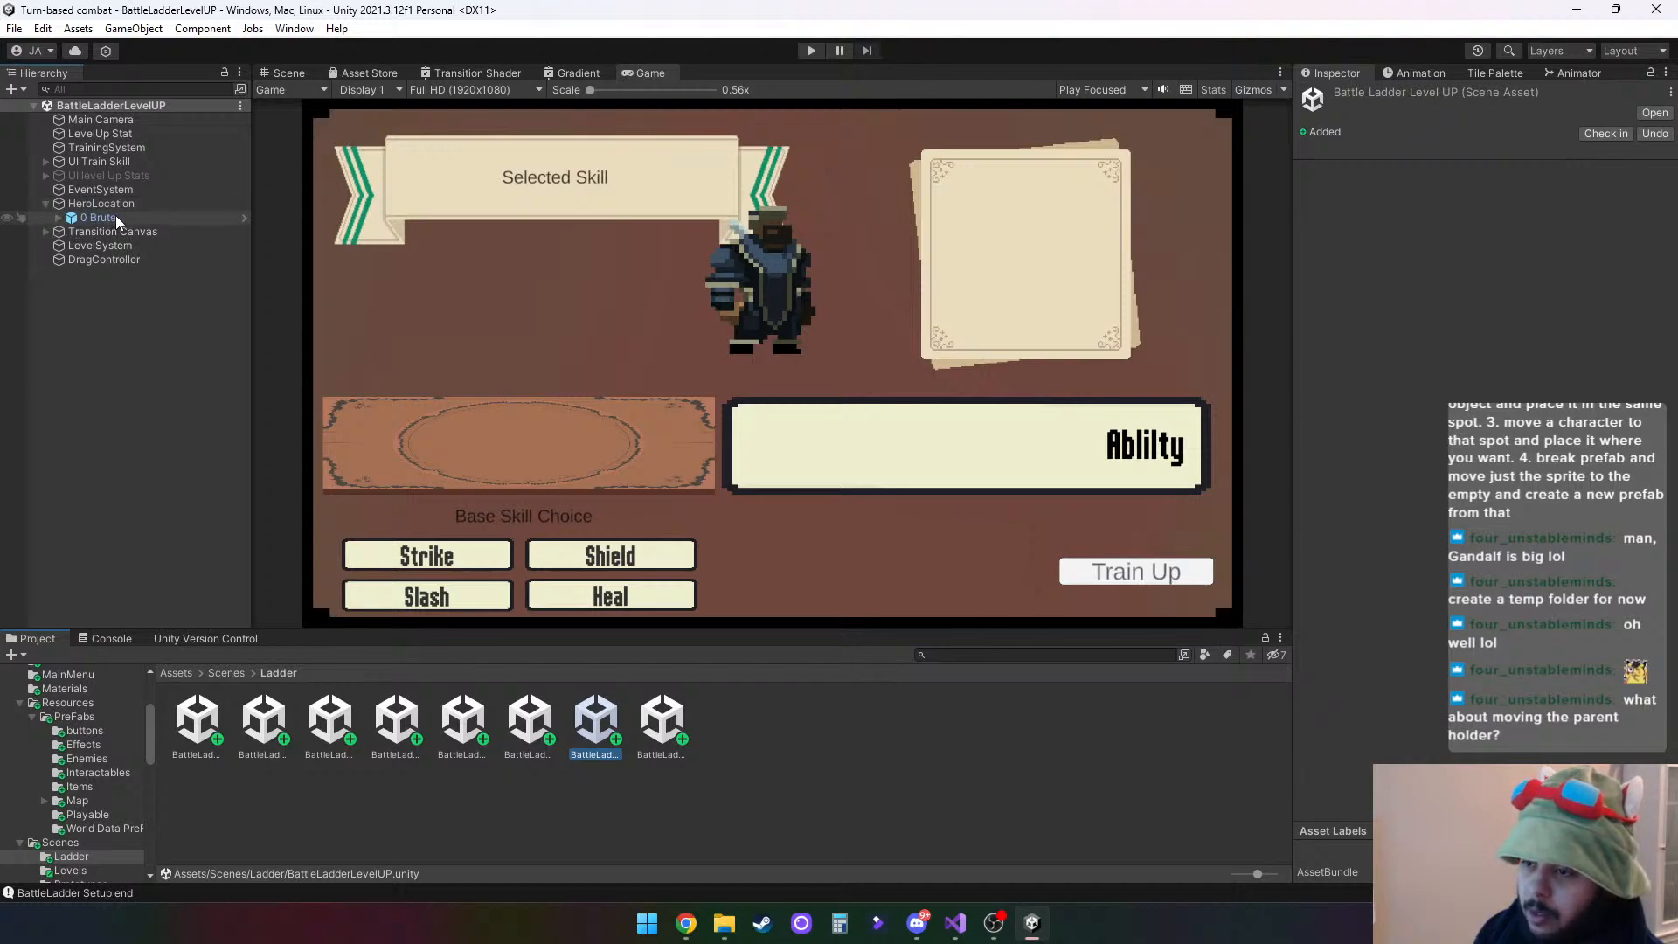
left_click(116, 204)
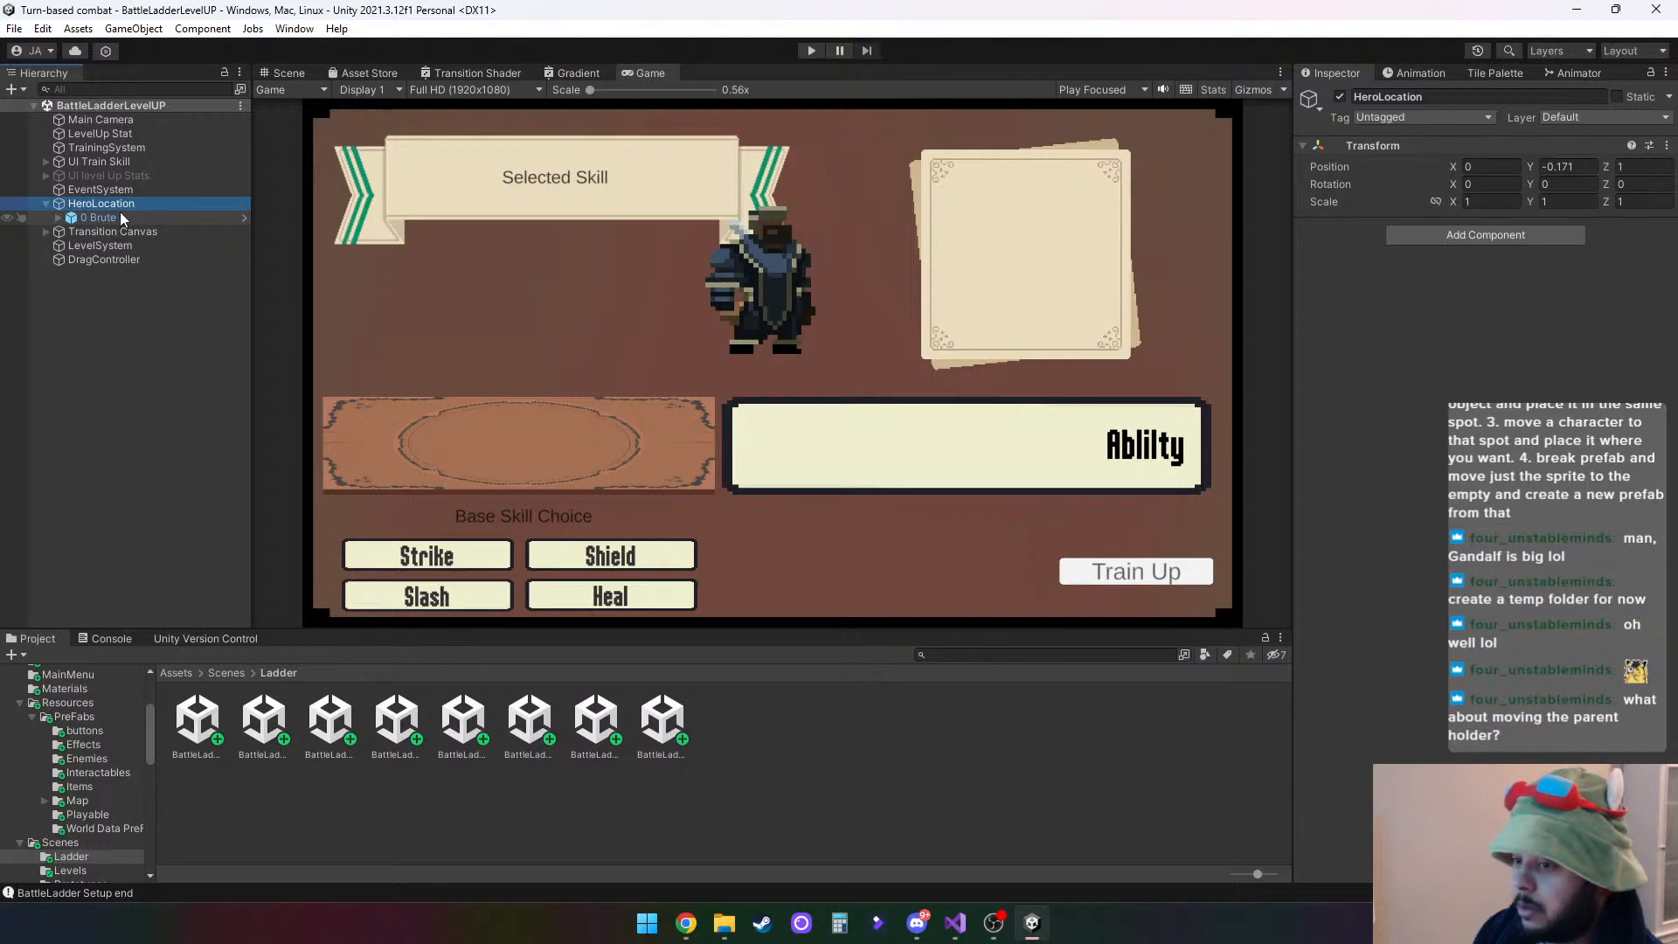
left_click(115, 215)
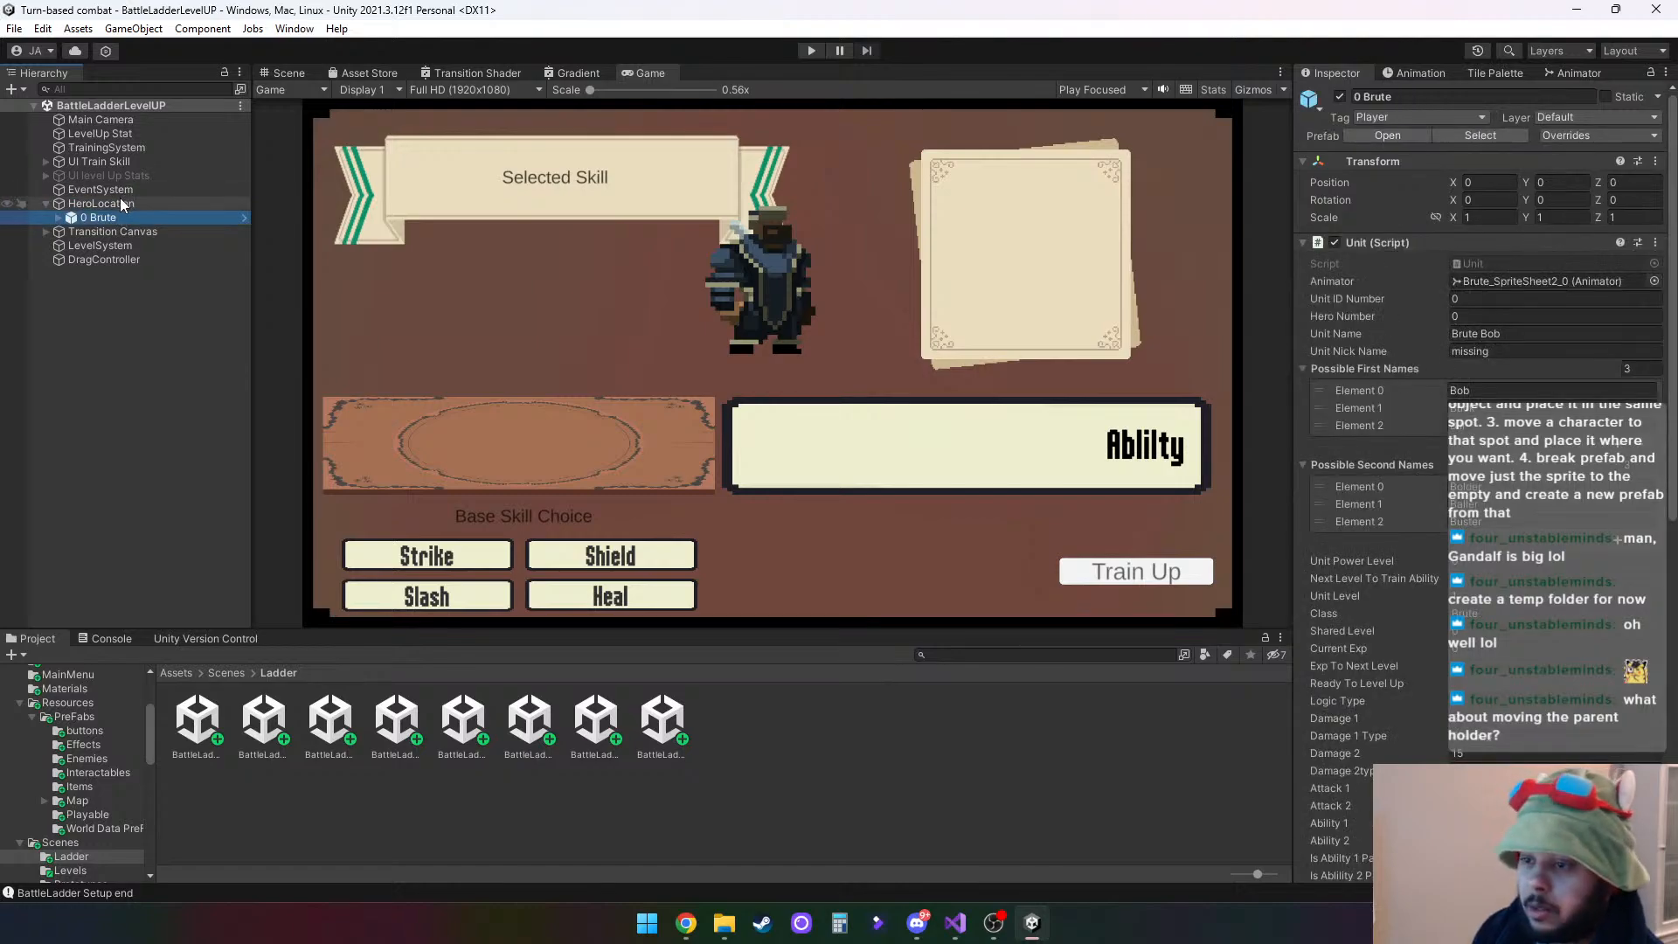
left_click(122, 205)
left_click(284, 73)
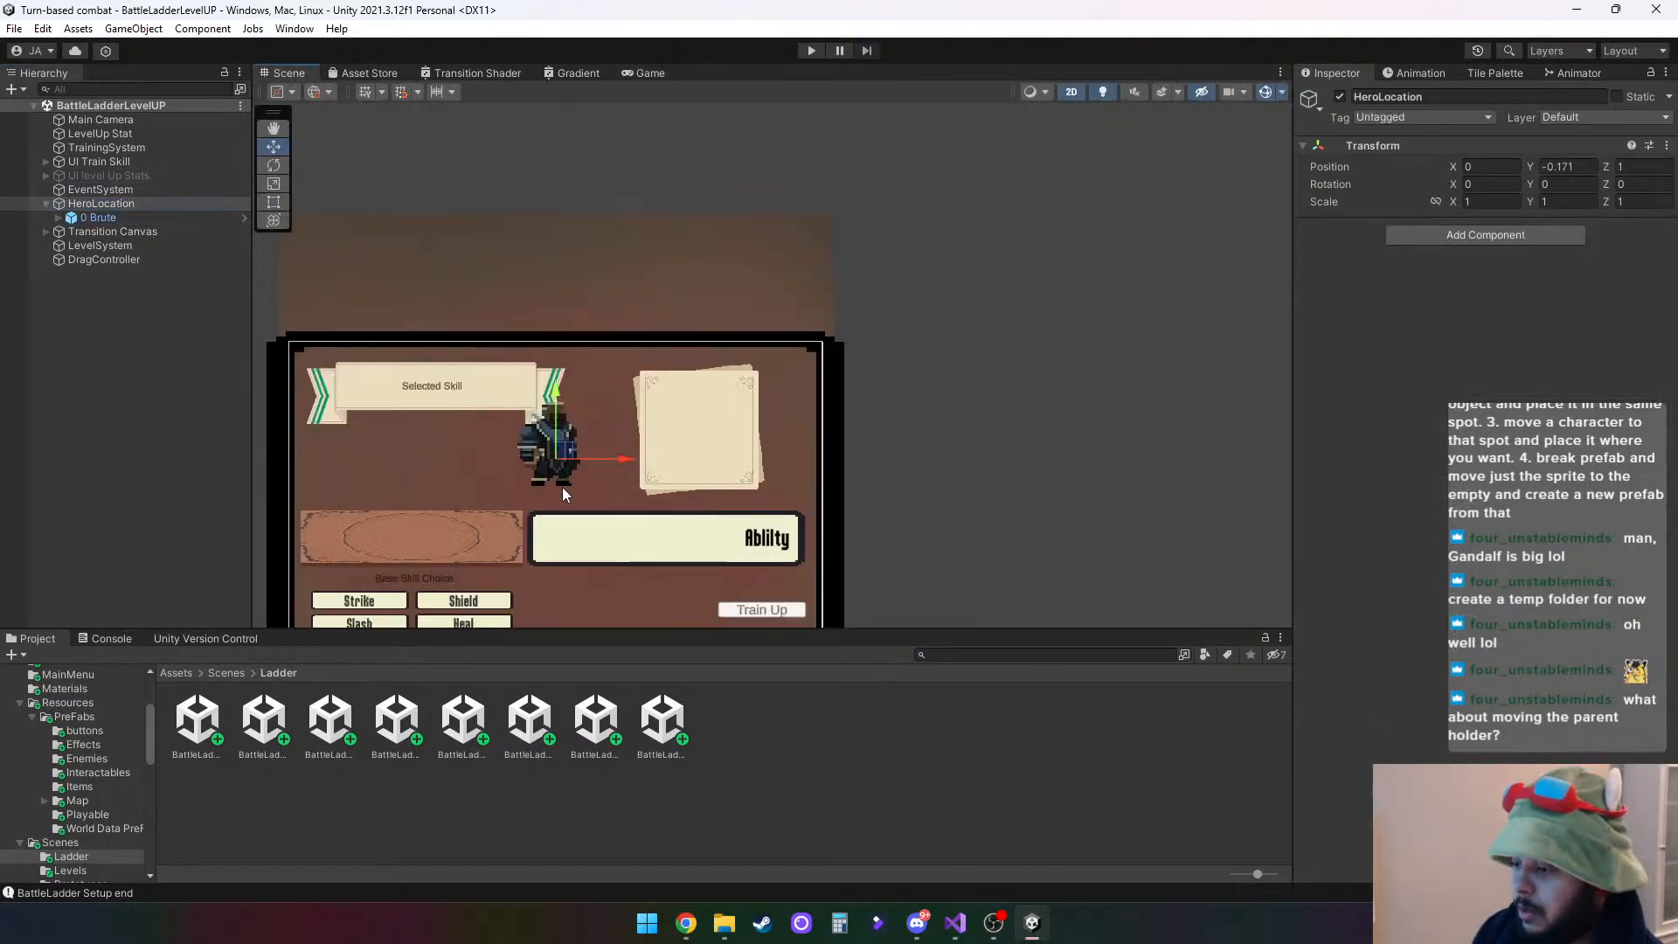
left_click_drag(559, 462, 432, 511)
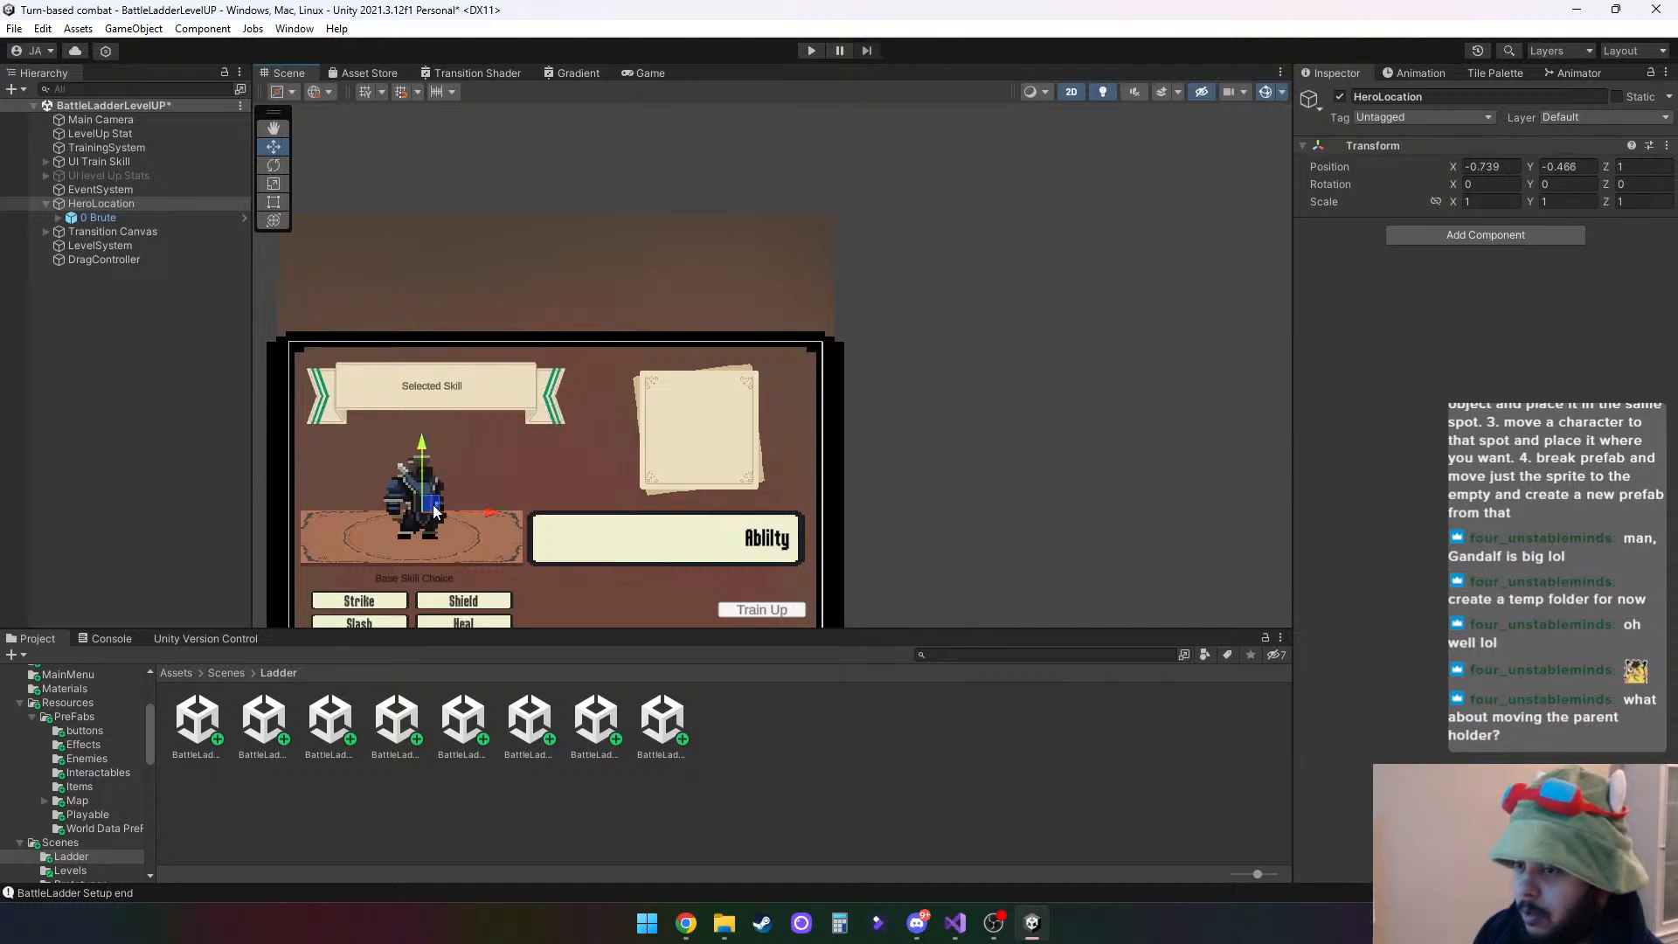
- Delete the 0 Brute instance from HeroLocation
right_click(117, 216)
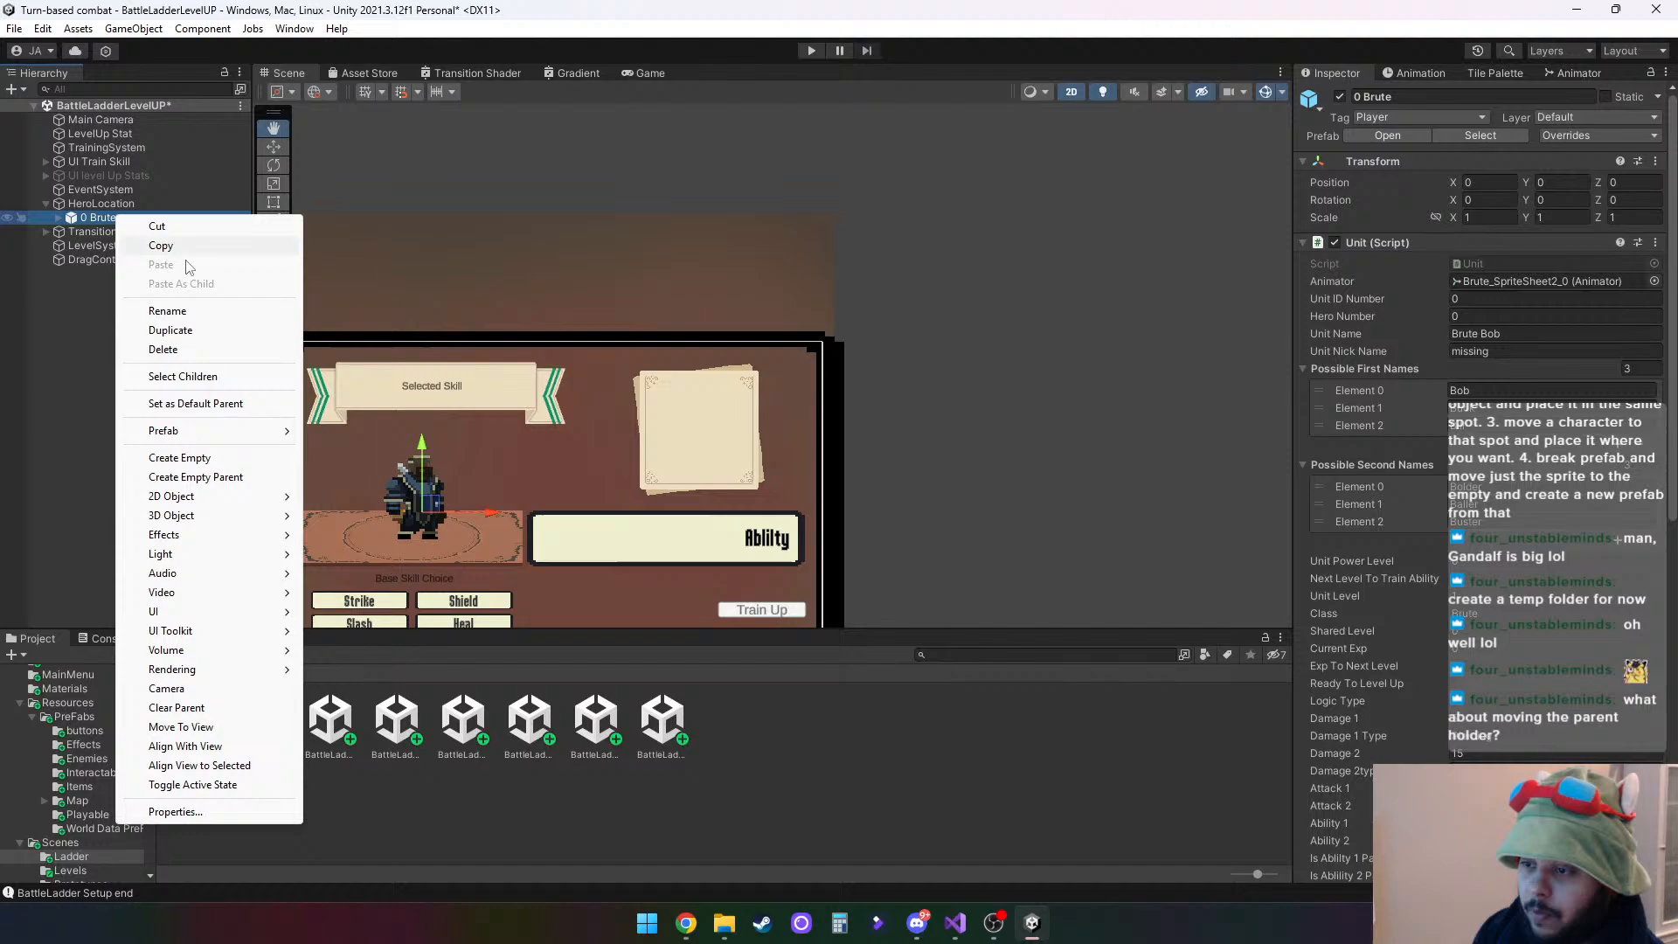
left_click(175, 350)
left_click(114, 203)
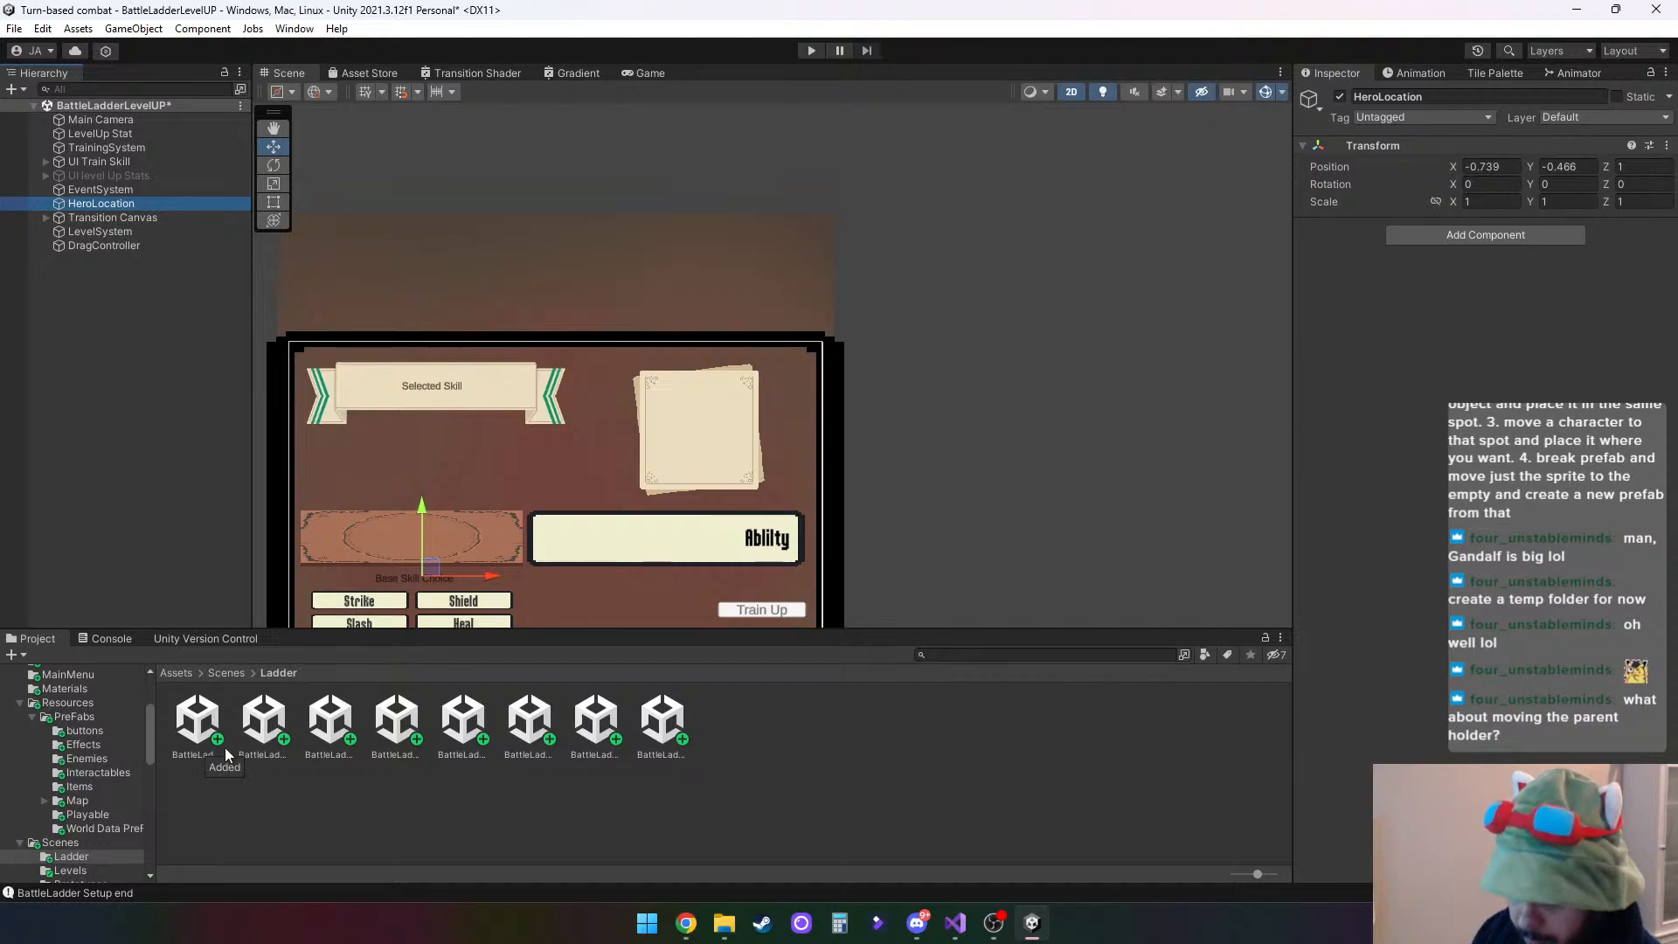
- Place the 0 Brute prefab from the Playable folder under HeroLocation and compare the transforms of parent and child
left_click(77, 717)
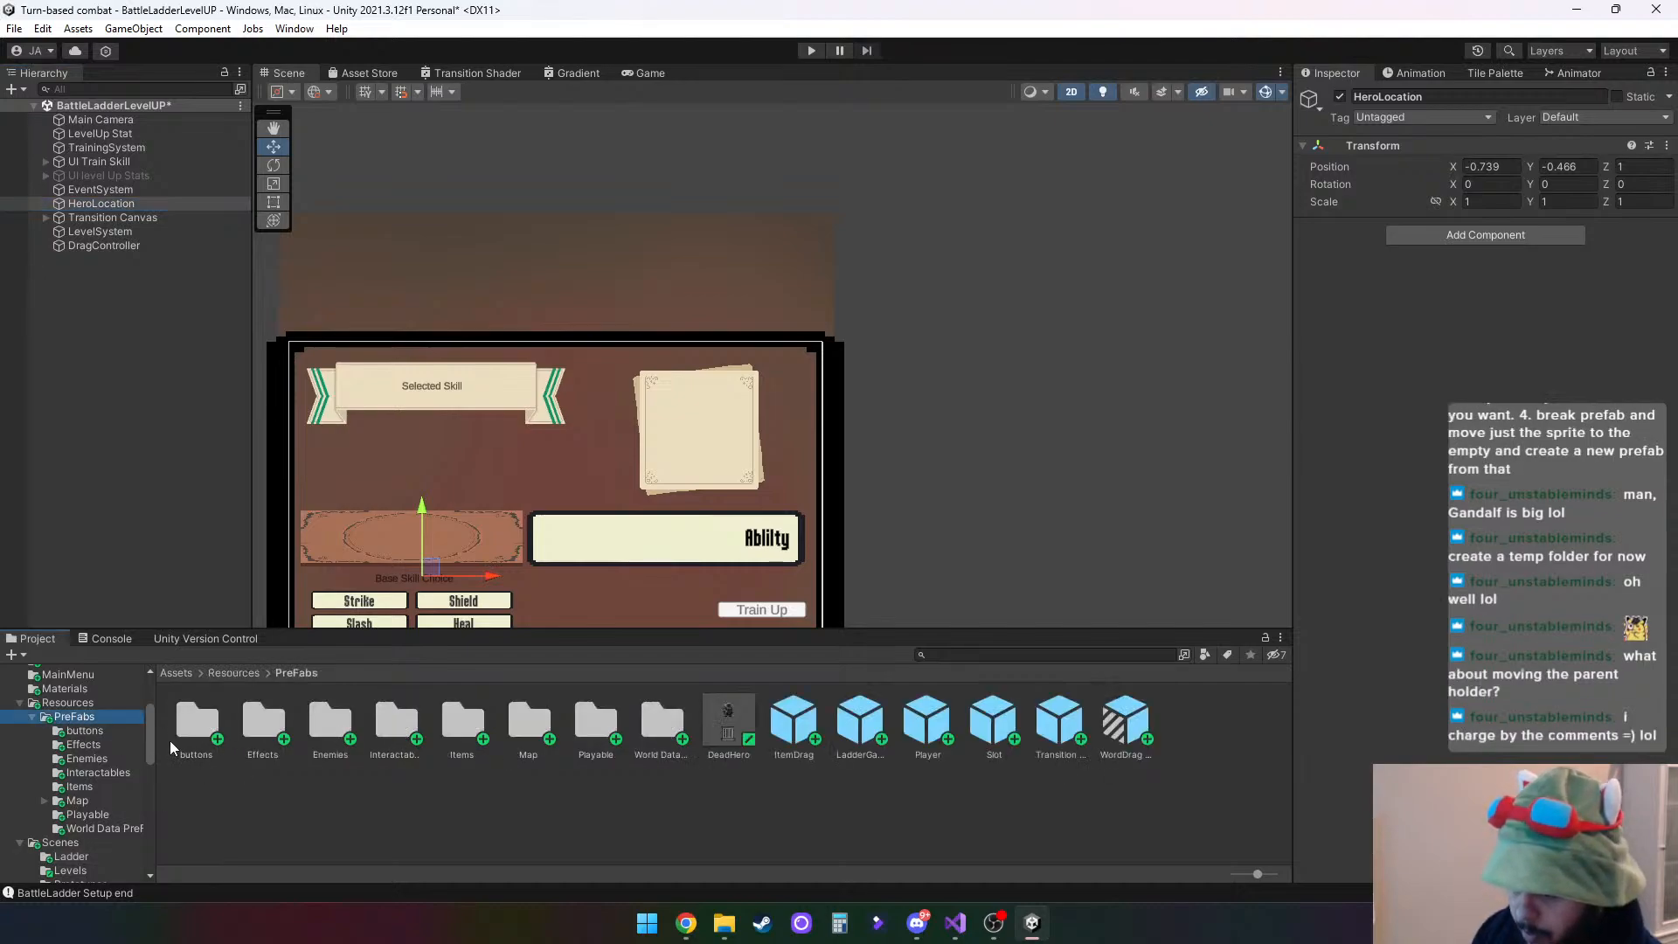
double_click(585, 720)
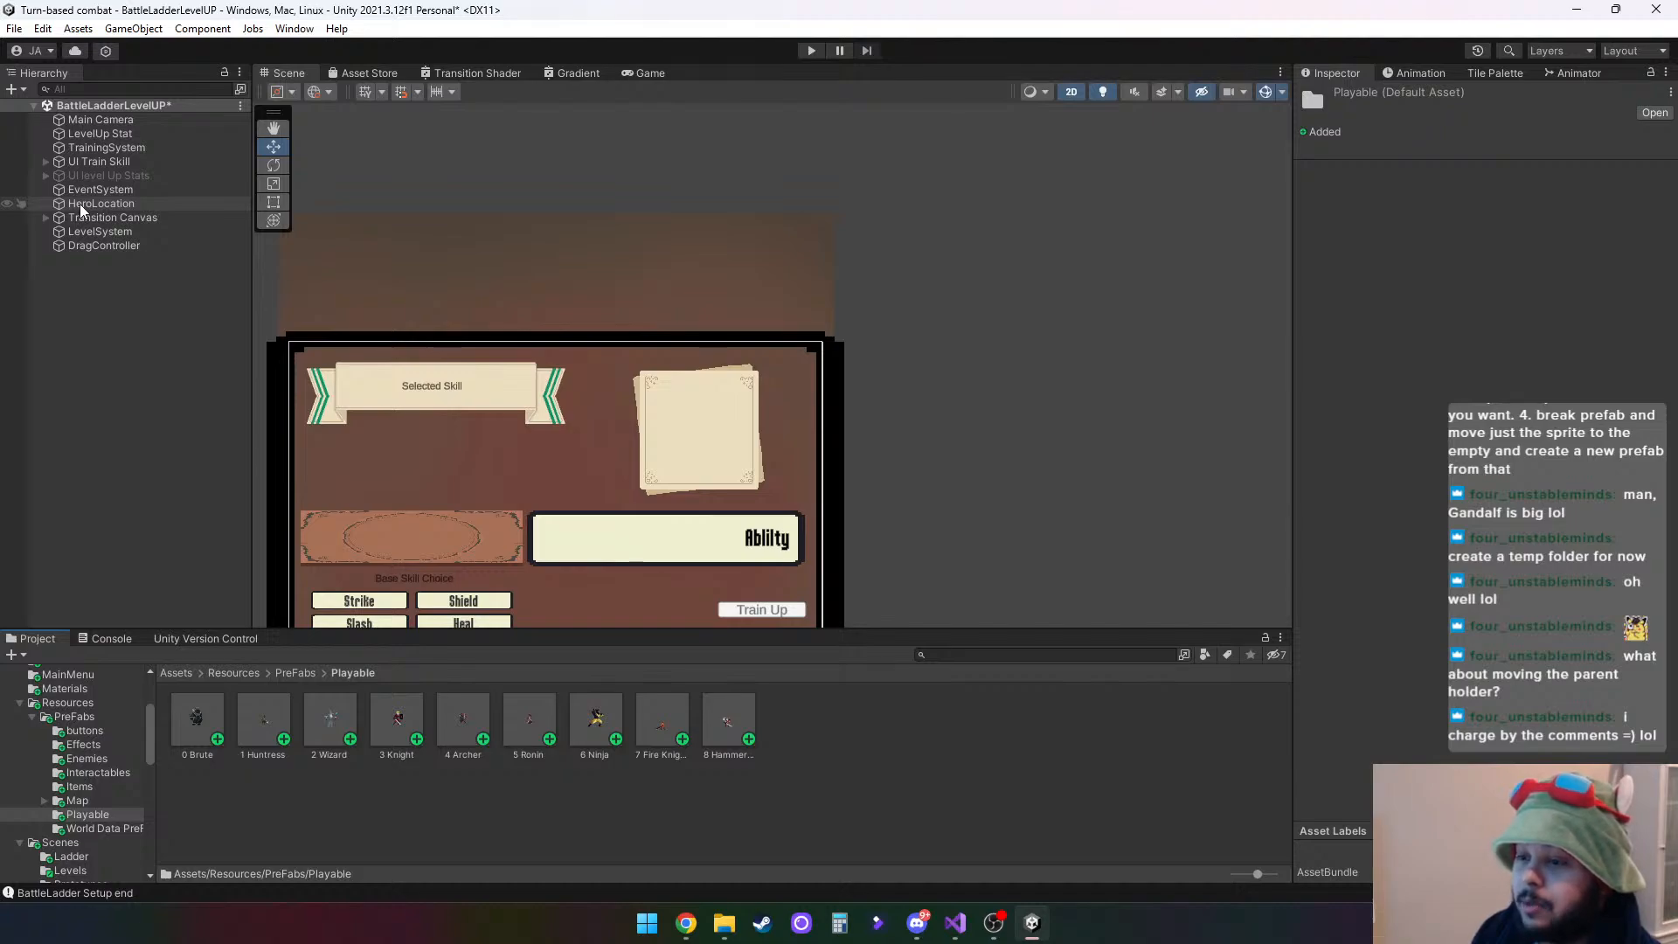
left_click_drag(206, 711, 111, 205)
left_click(110, 205)
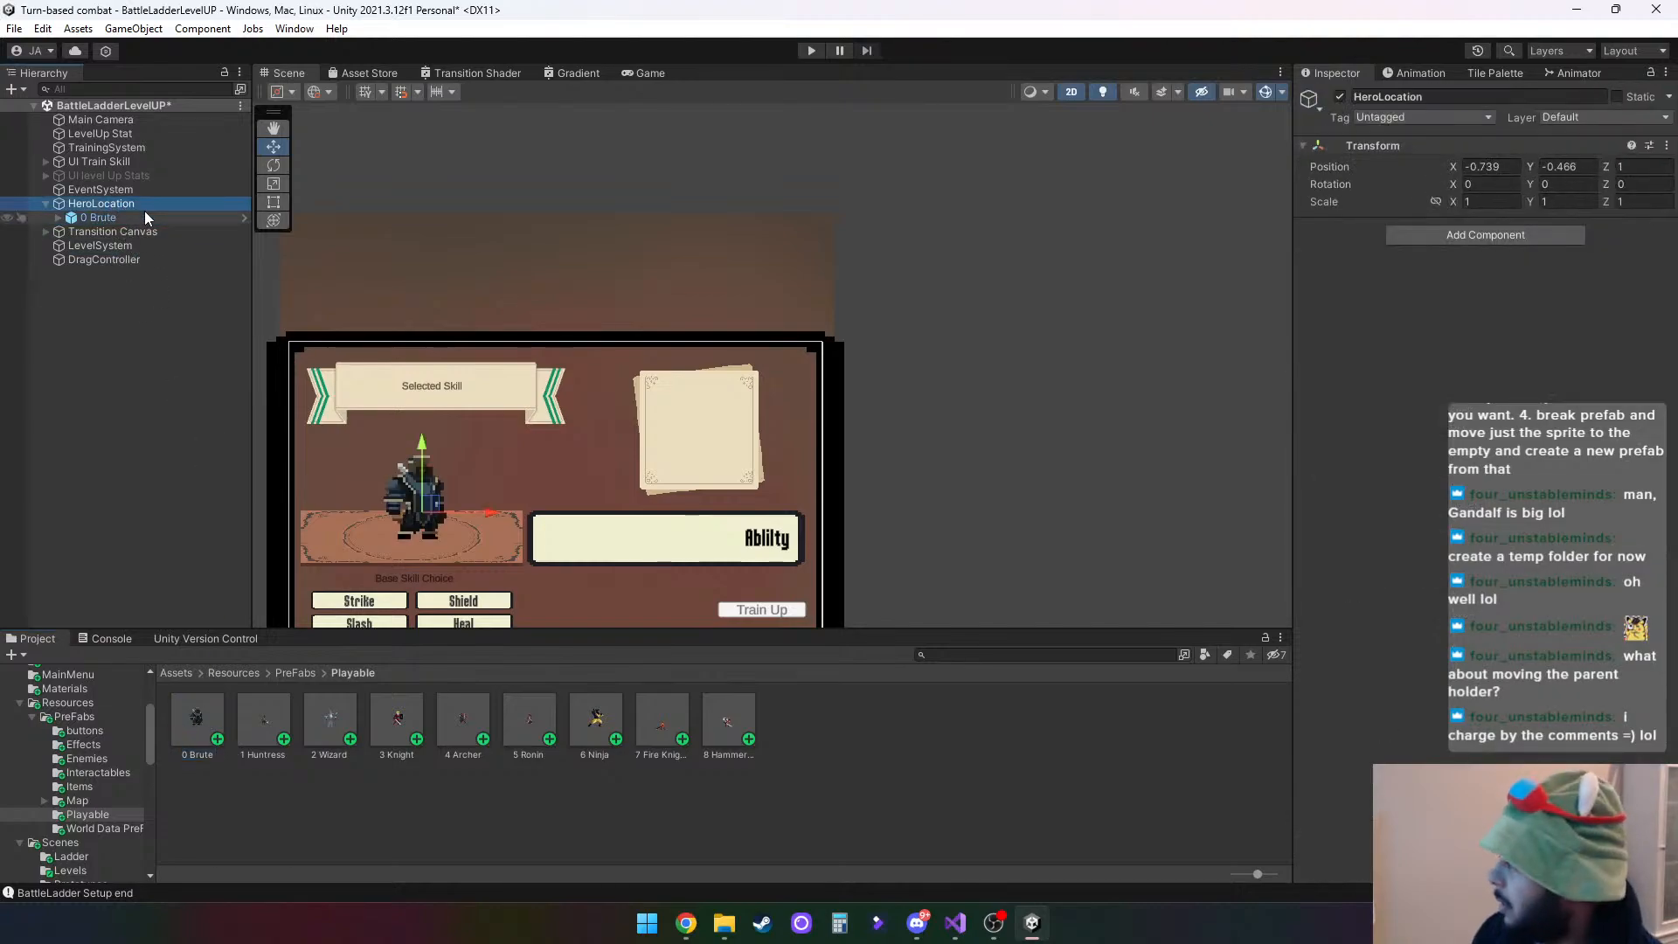
left_click(123, 217)
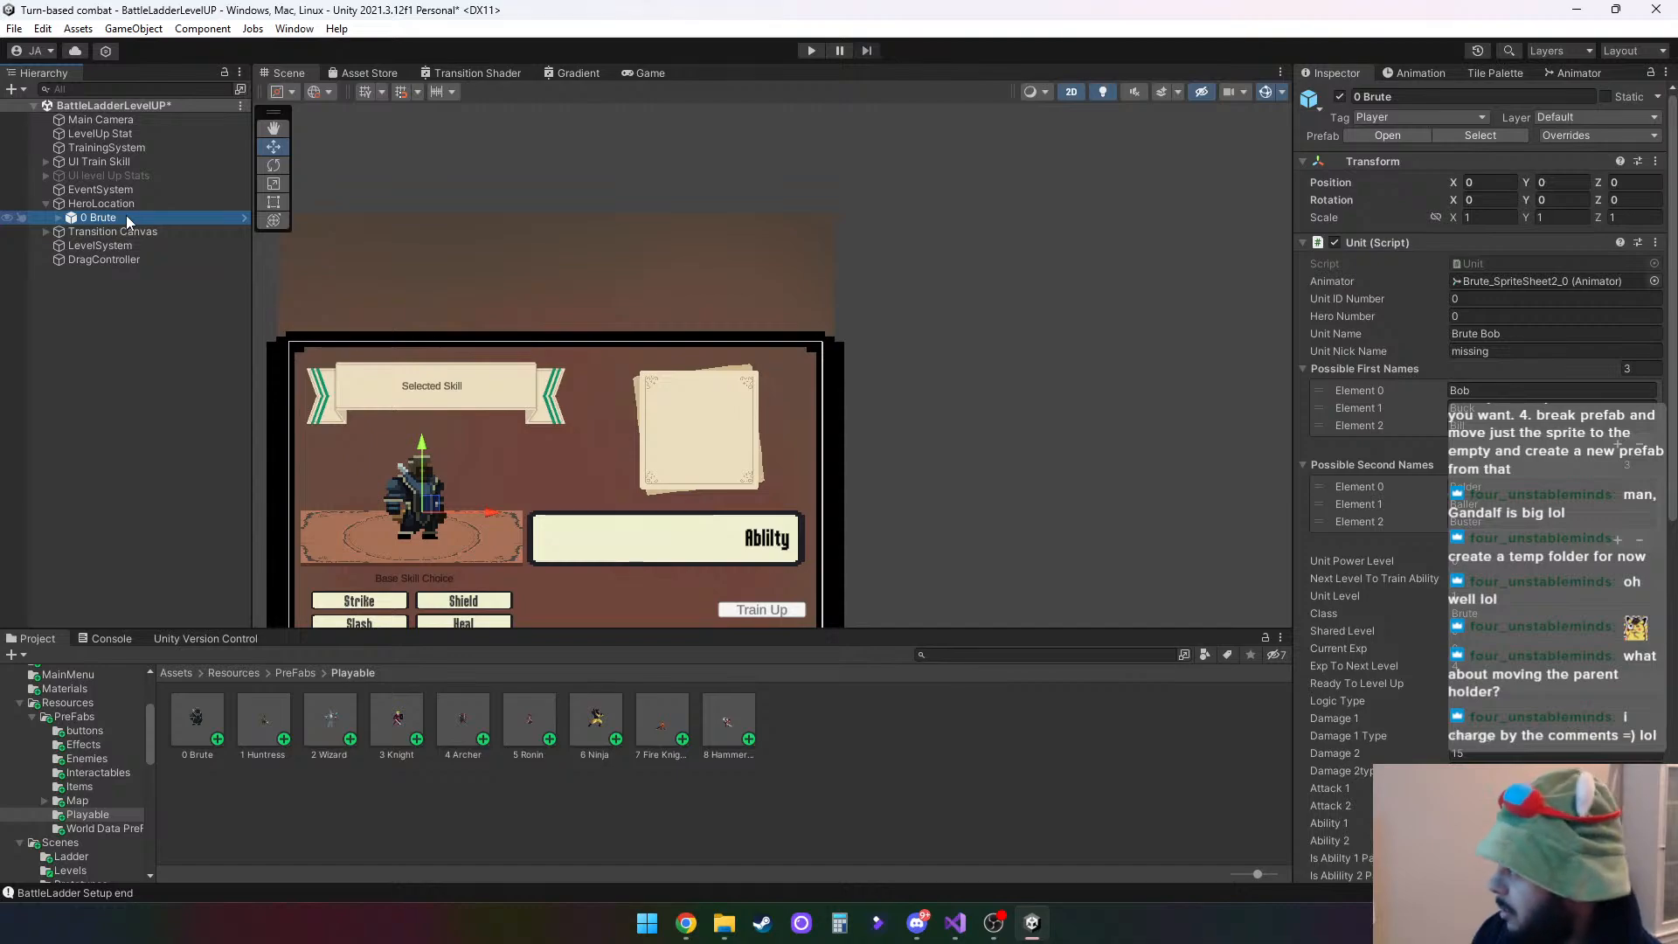
left_click(114, 202)
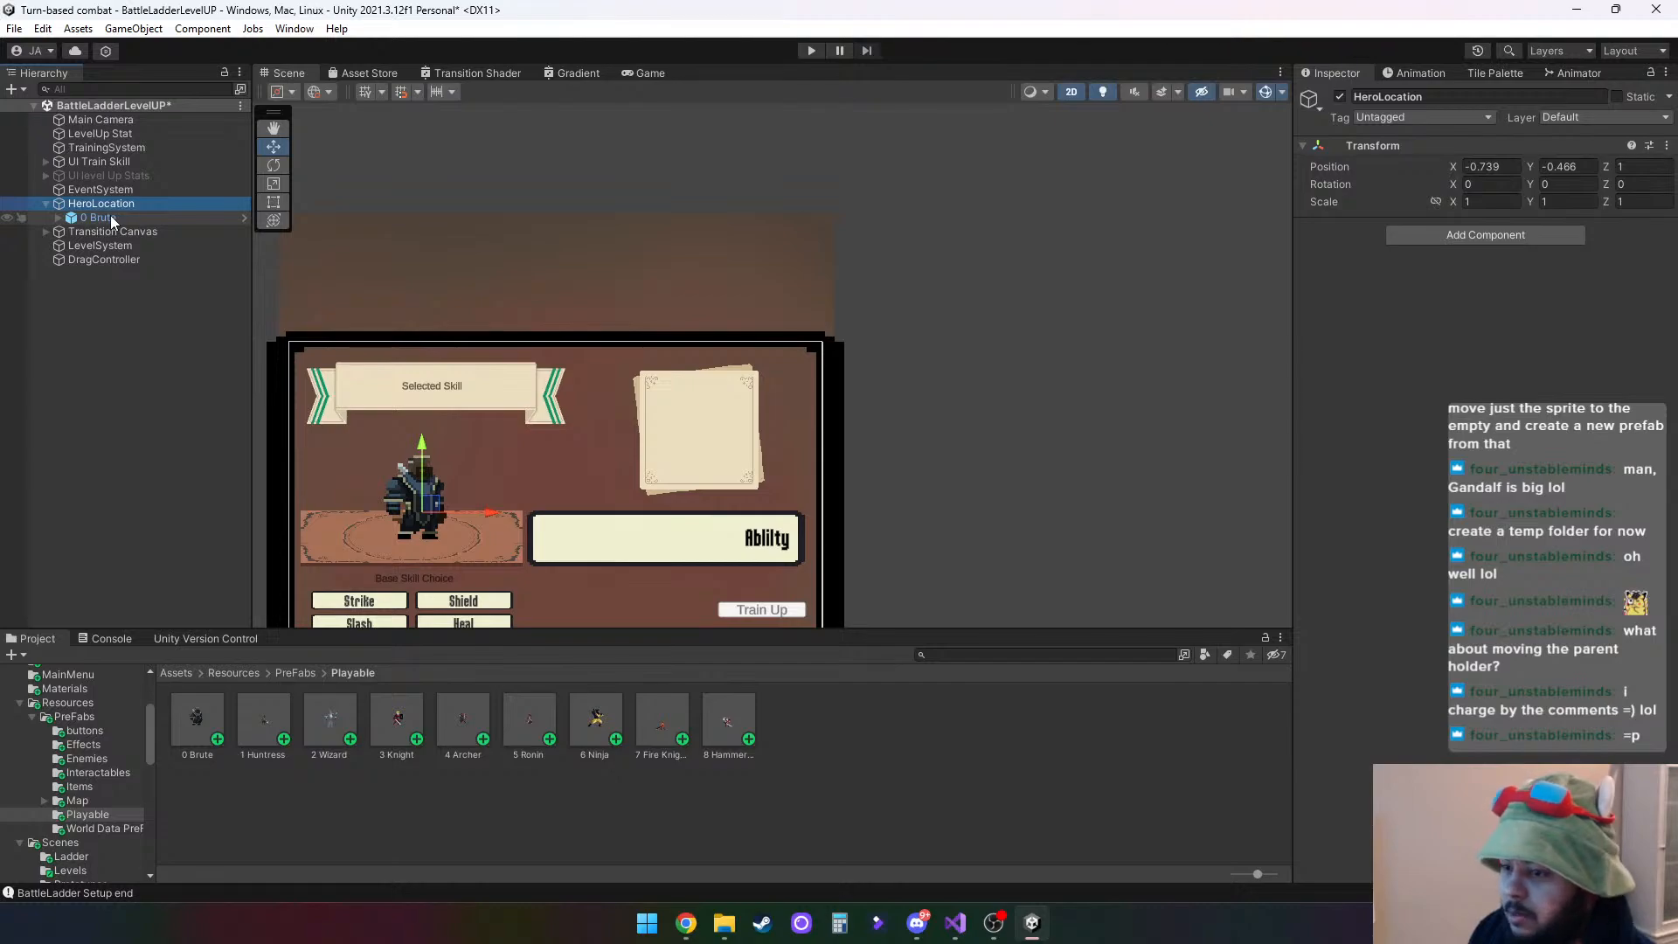
left_click(98, 218)
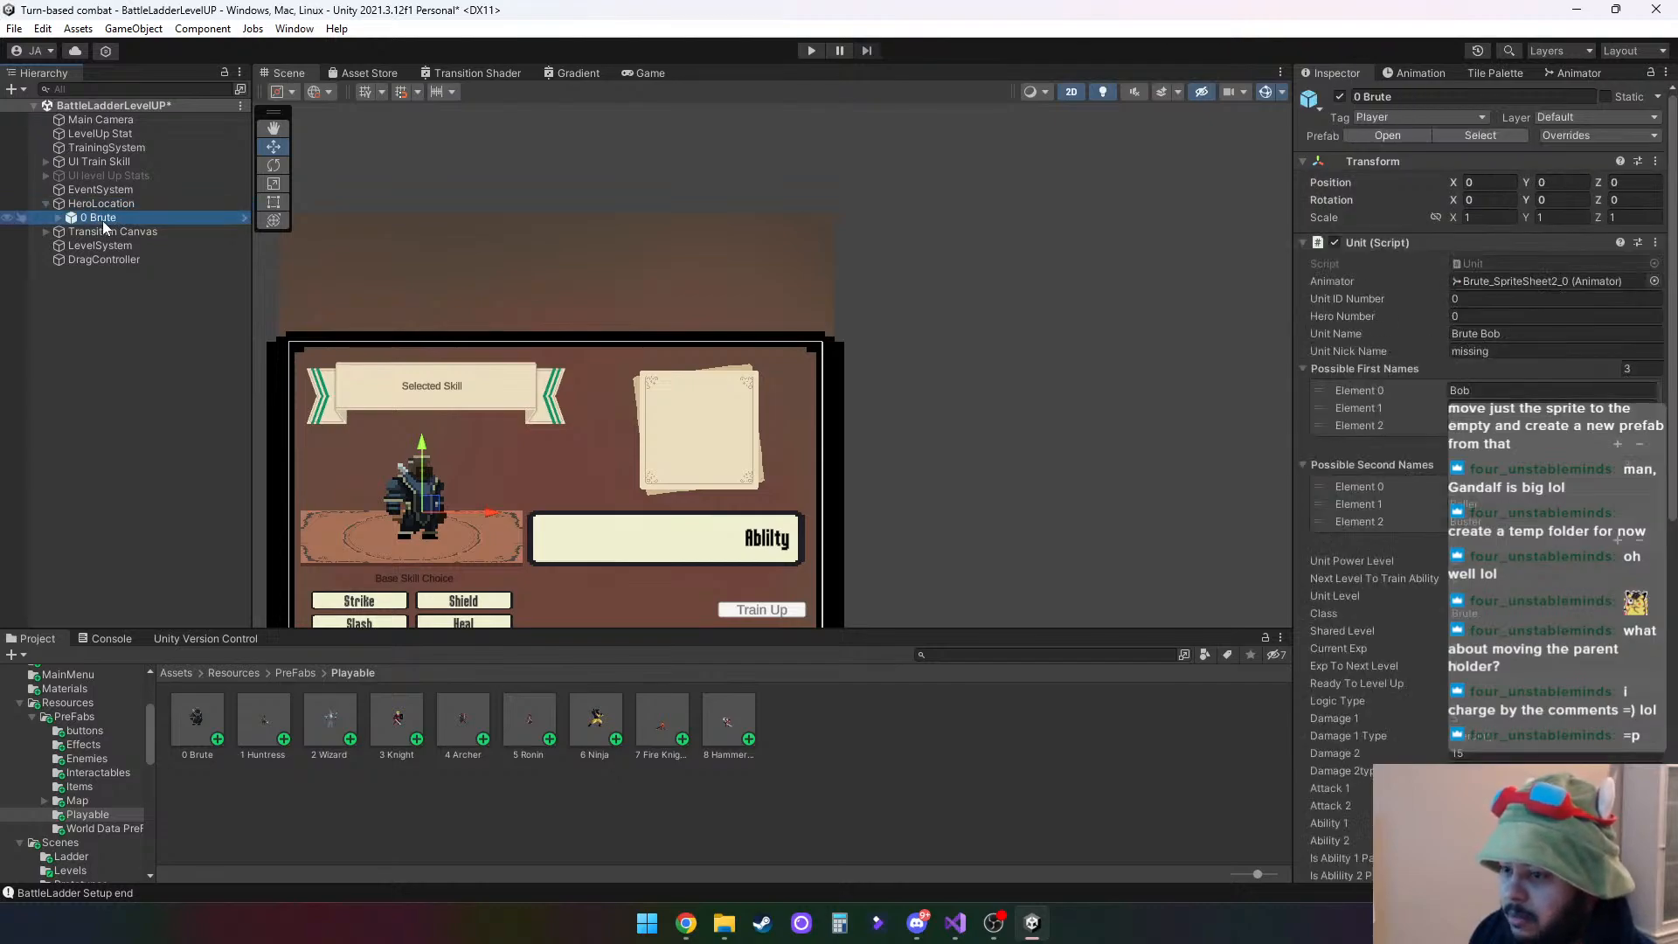
left_click(113, 206)
left_click(113, 217)
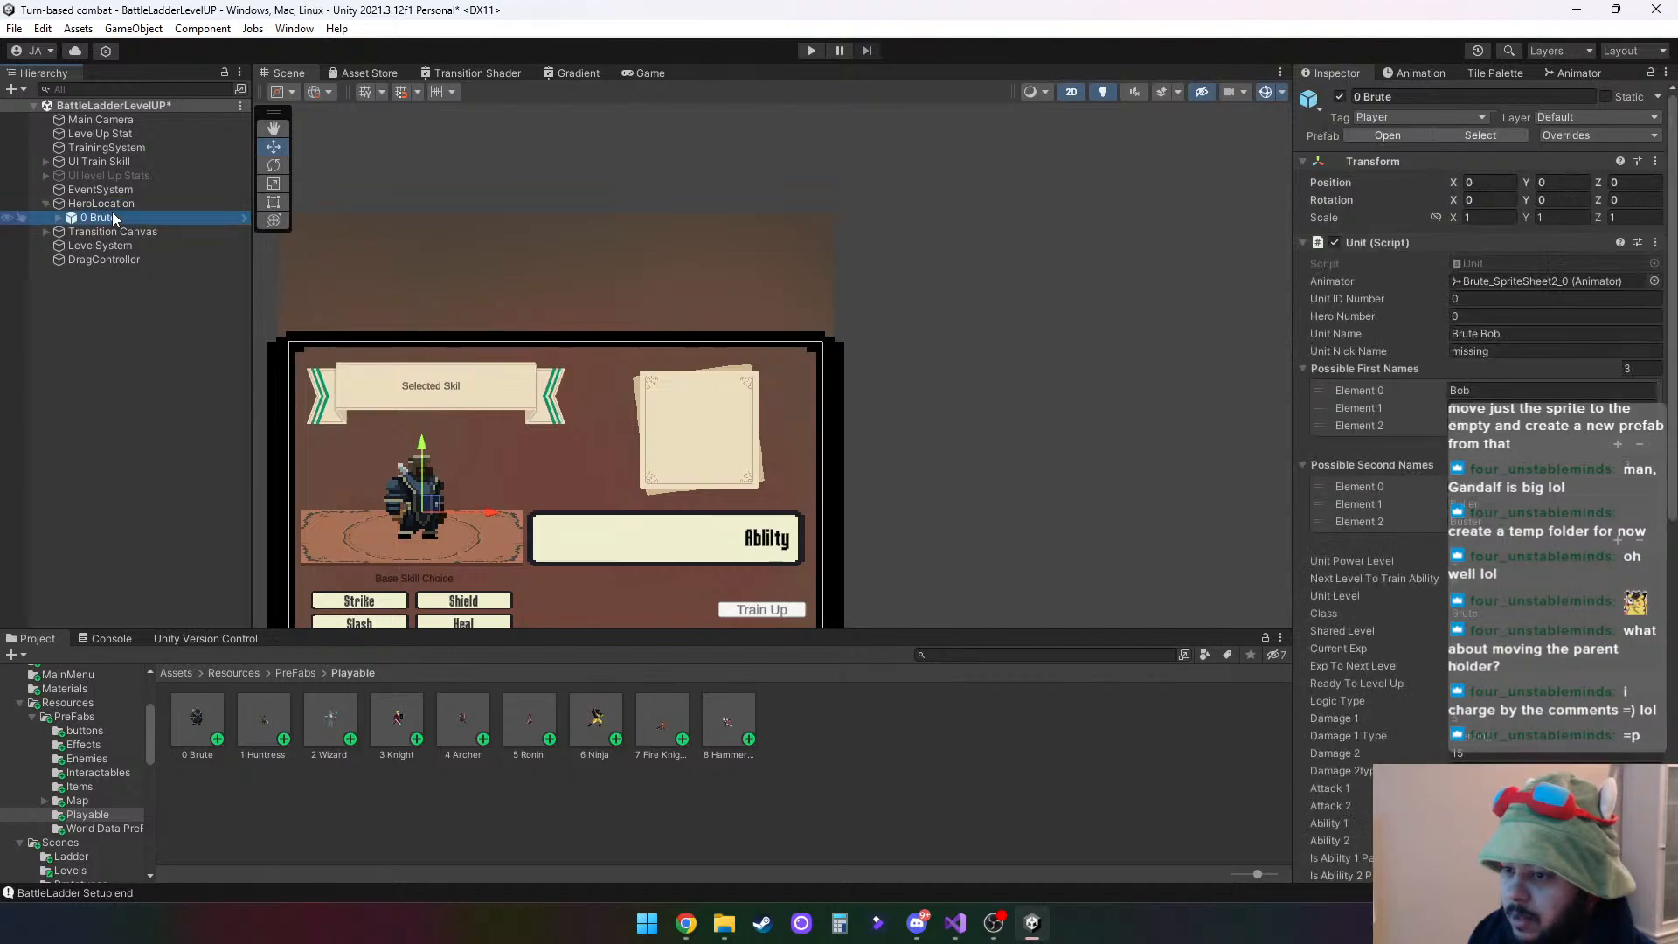
- Remove the newly placed 0 Brute test instance from HeroLocation in the level-up scene
right_click(112, 219)
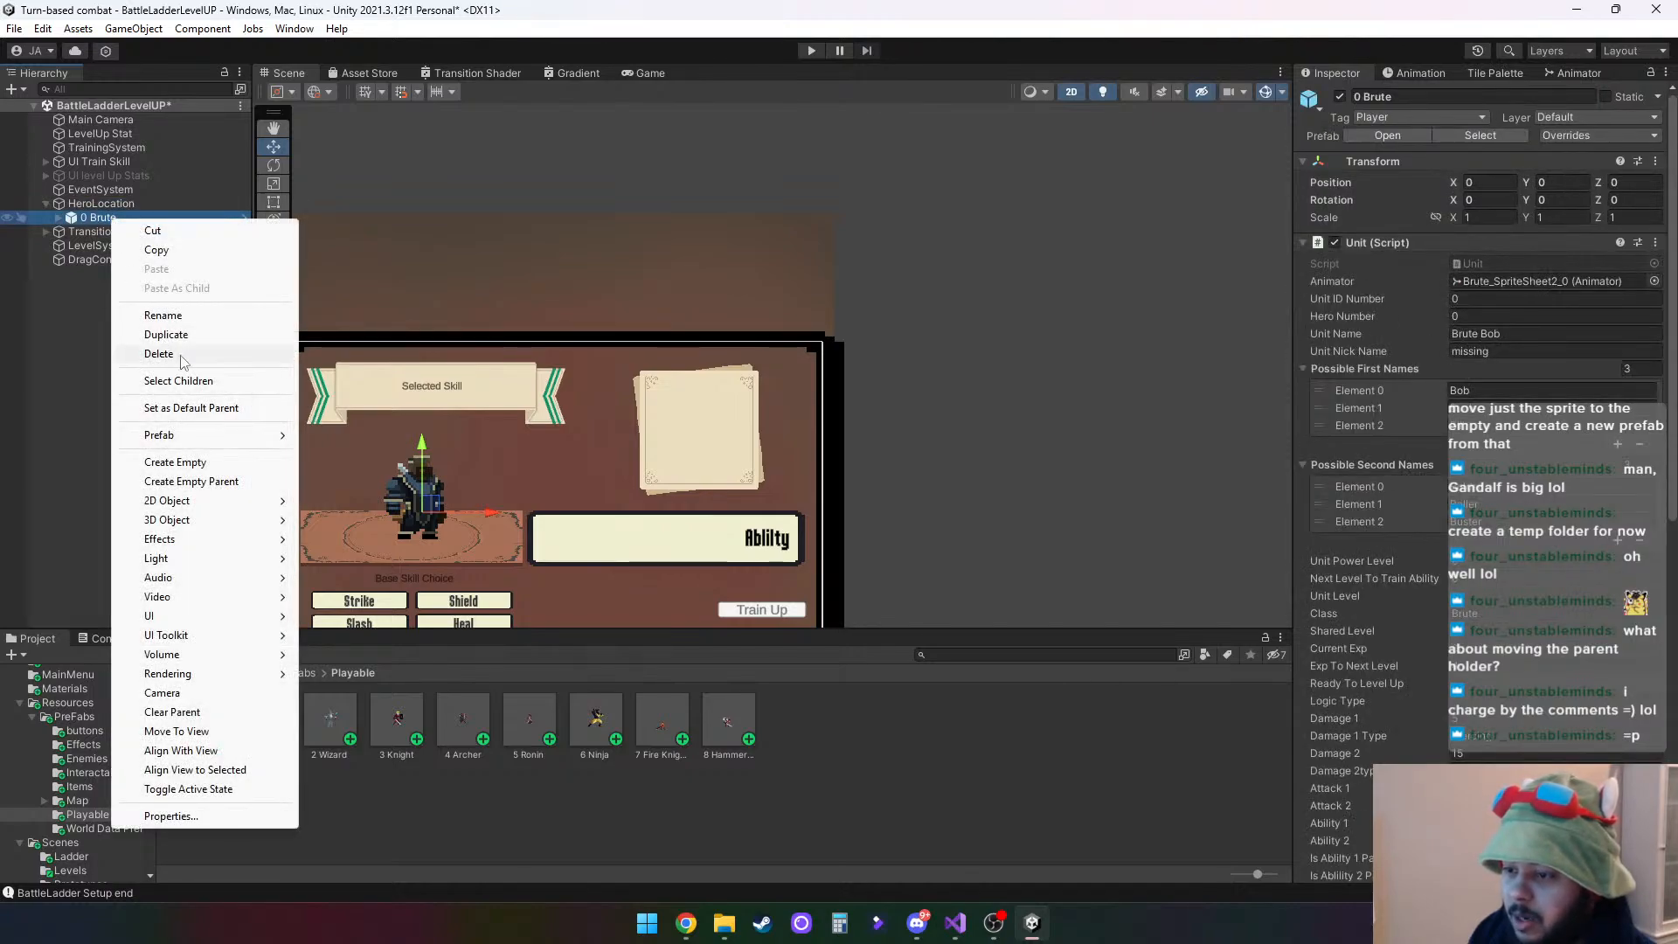
left_click(159, 354)
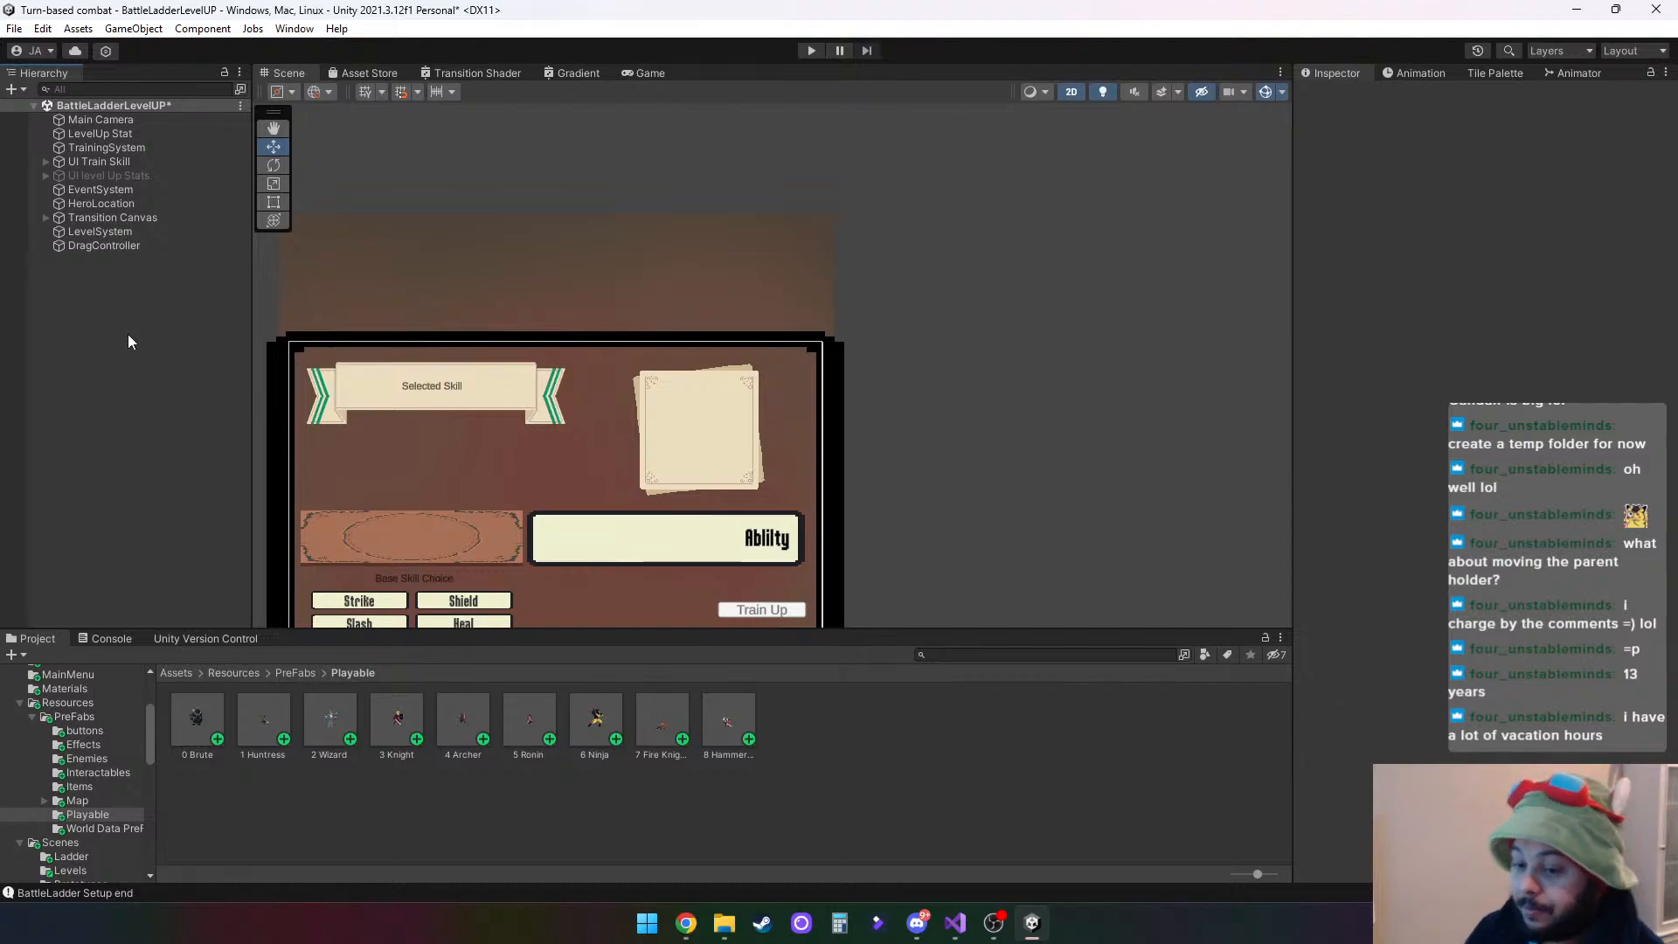
middle_click_drag(939, 472, 1047, 371)
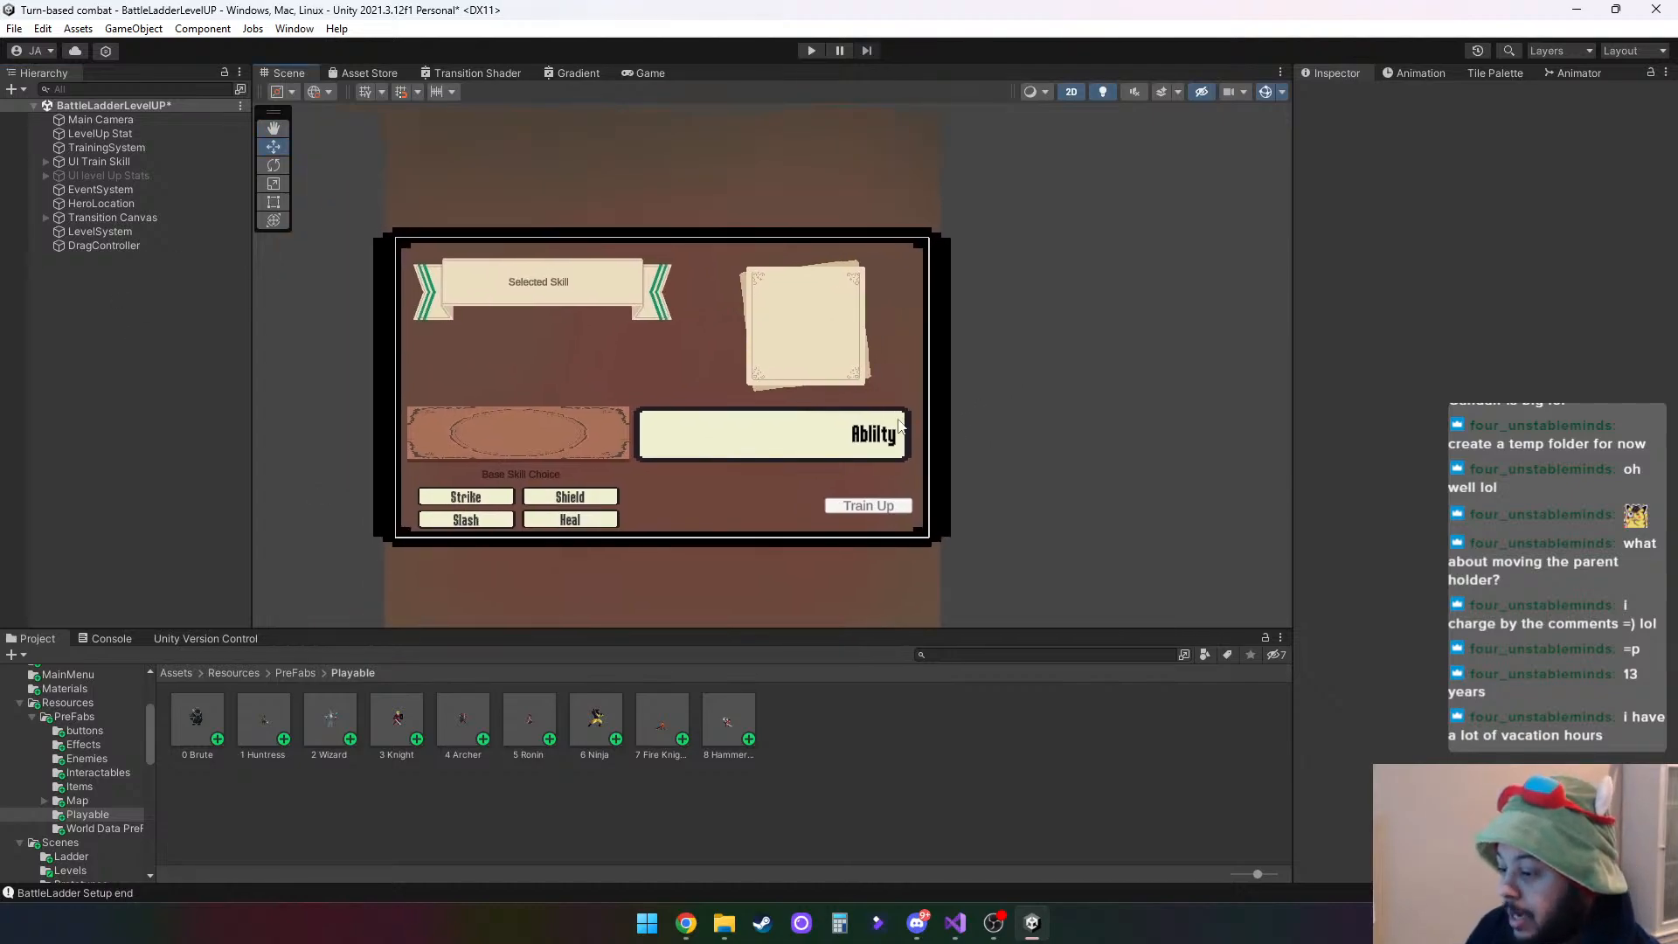
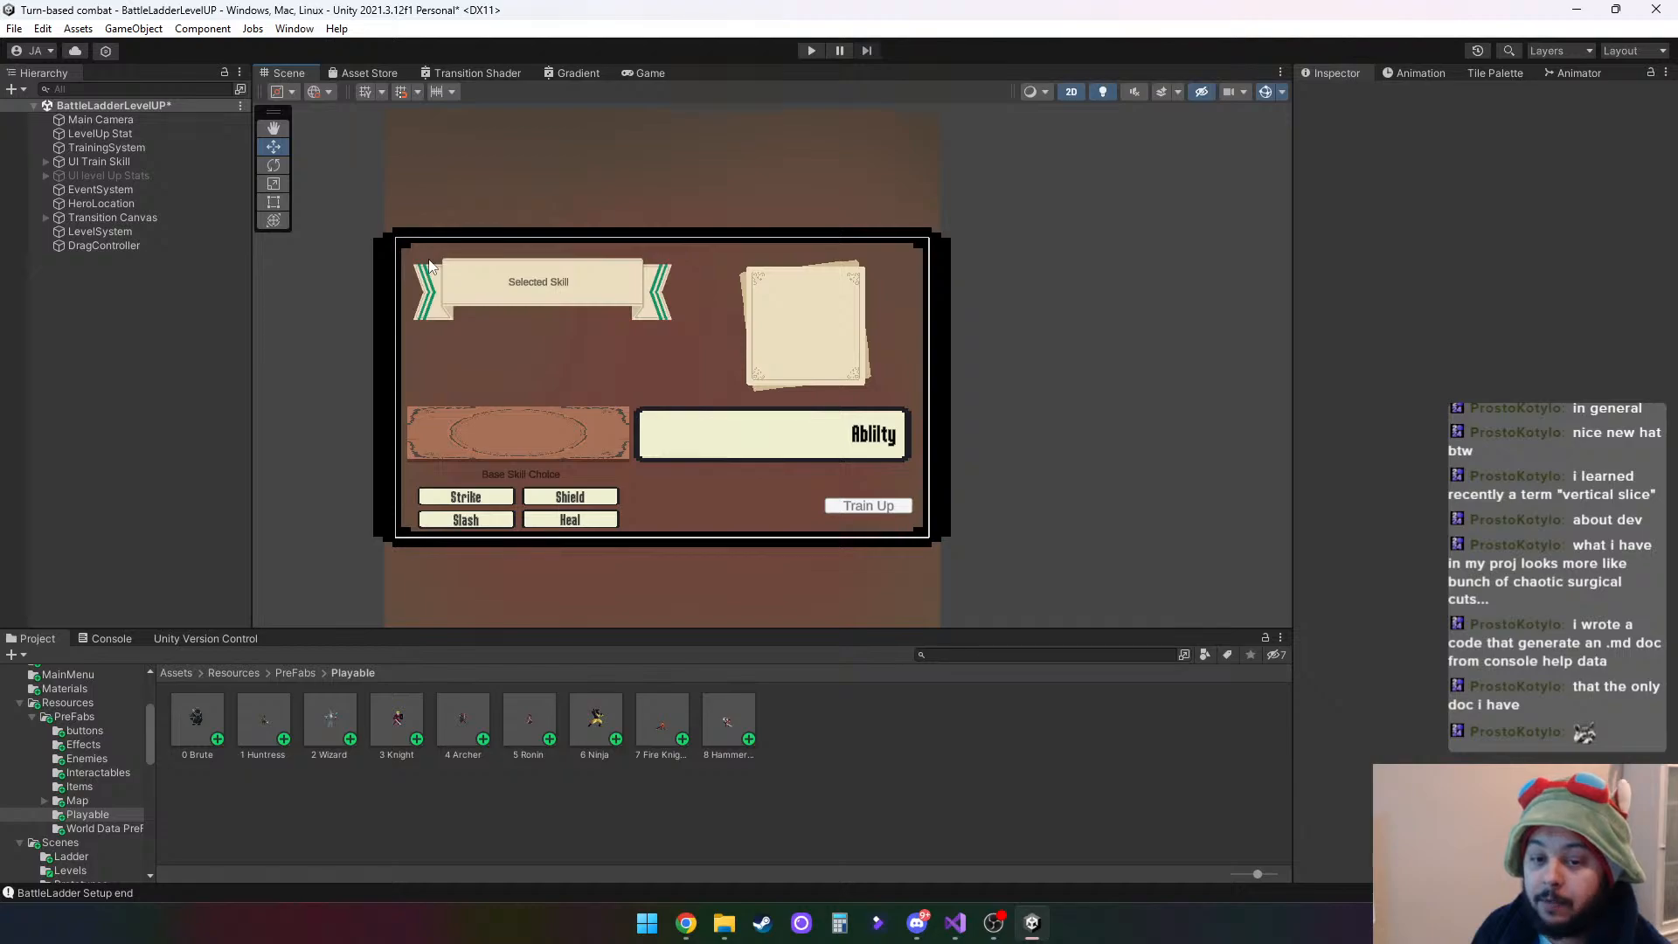
- Review the logged messages from the last play test and clear the console
left_click(110, 640)
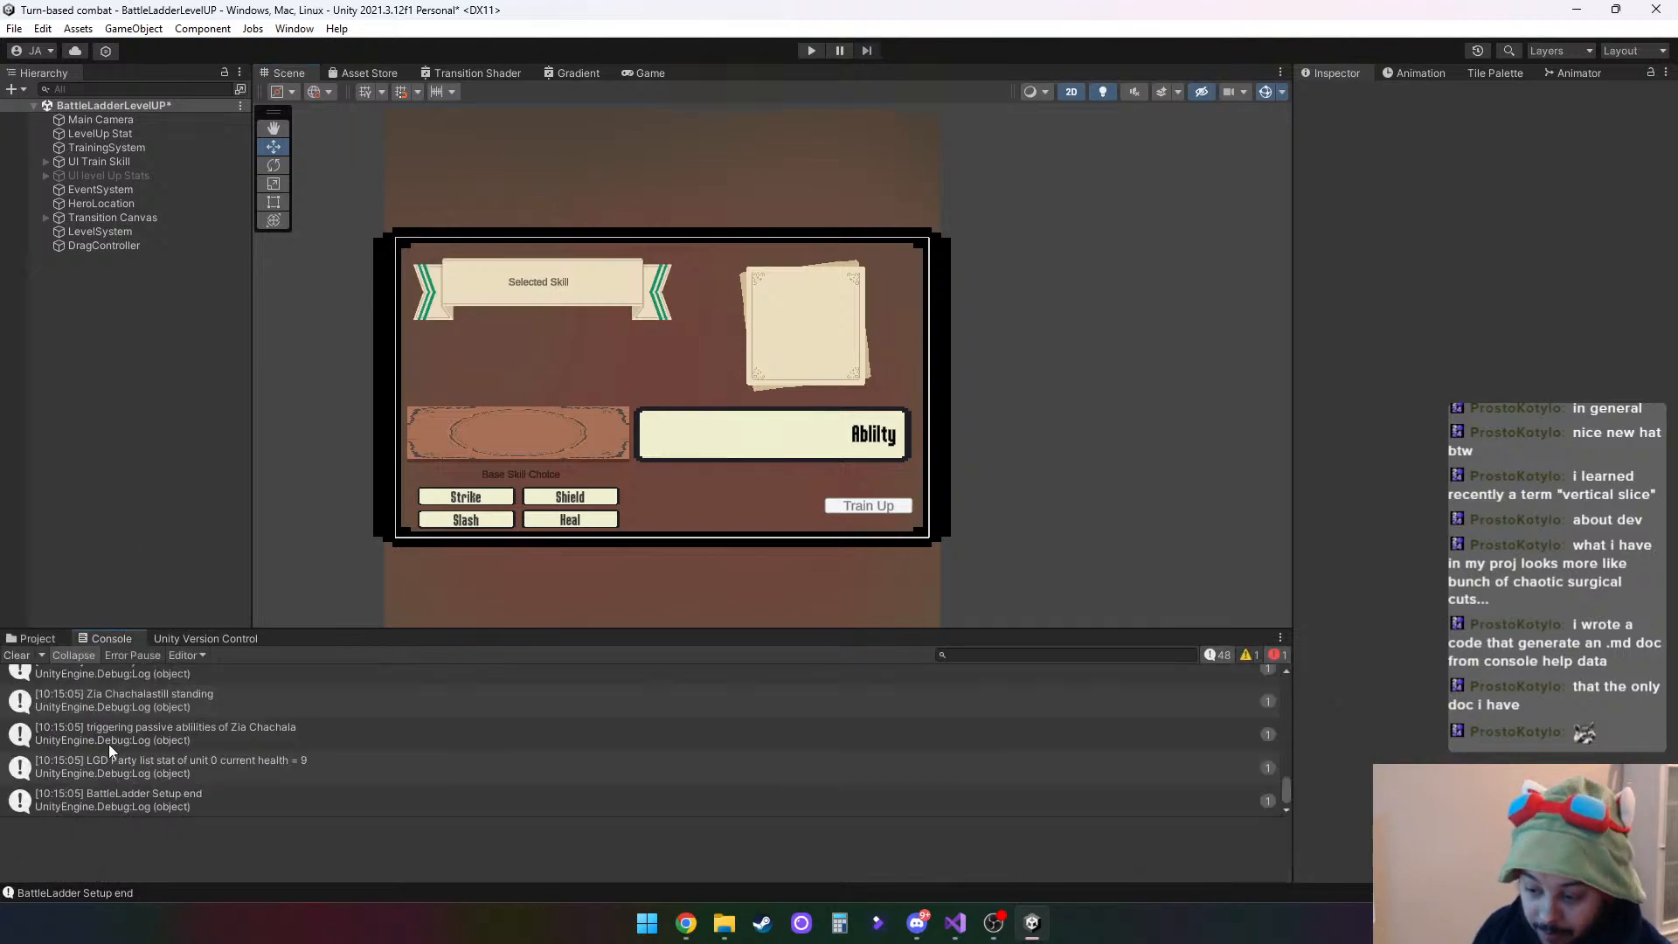
scroll(174, 765, "up", 5)
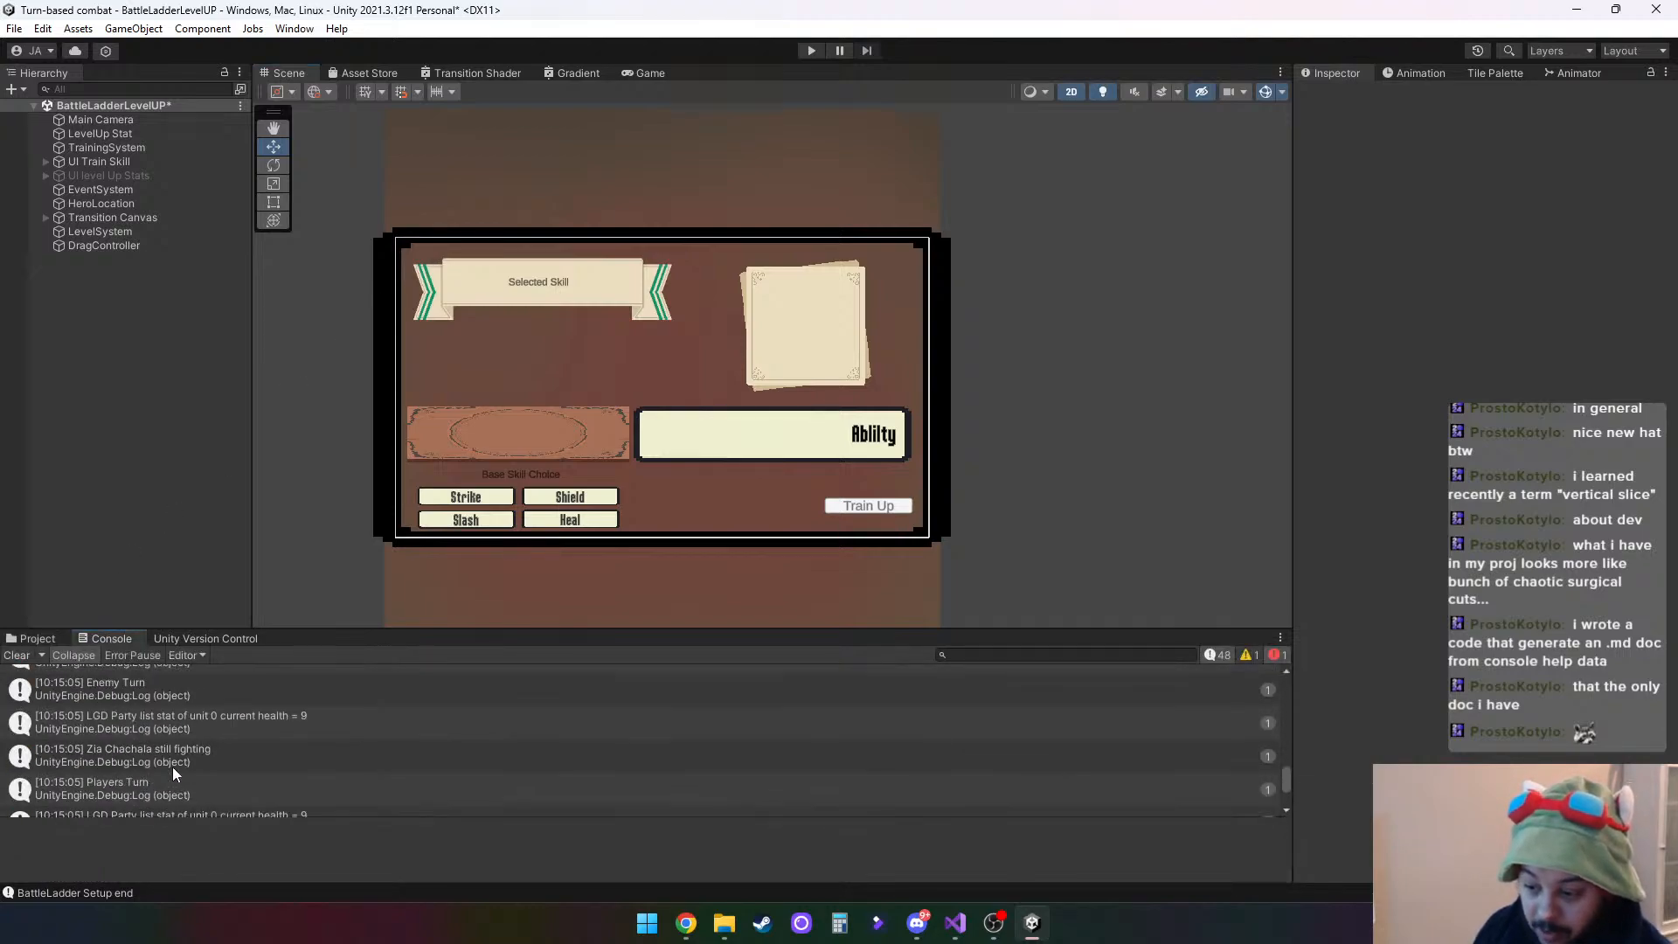
scroll(172, 766, "up", 6)
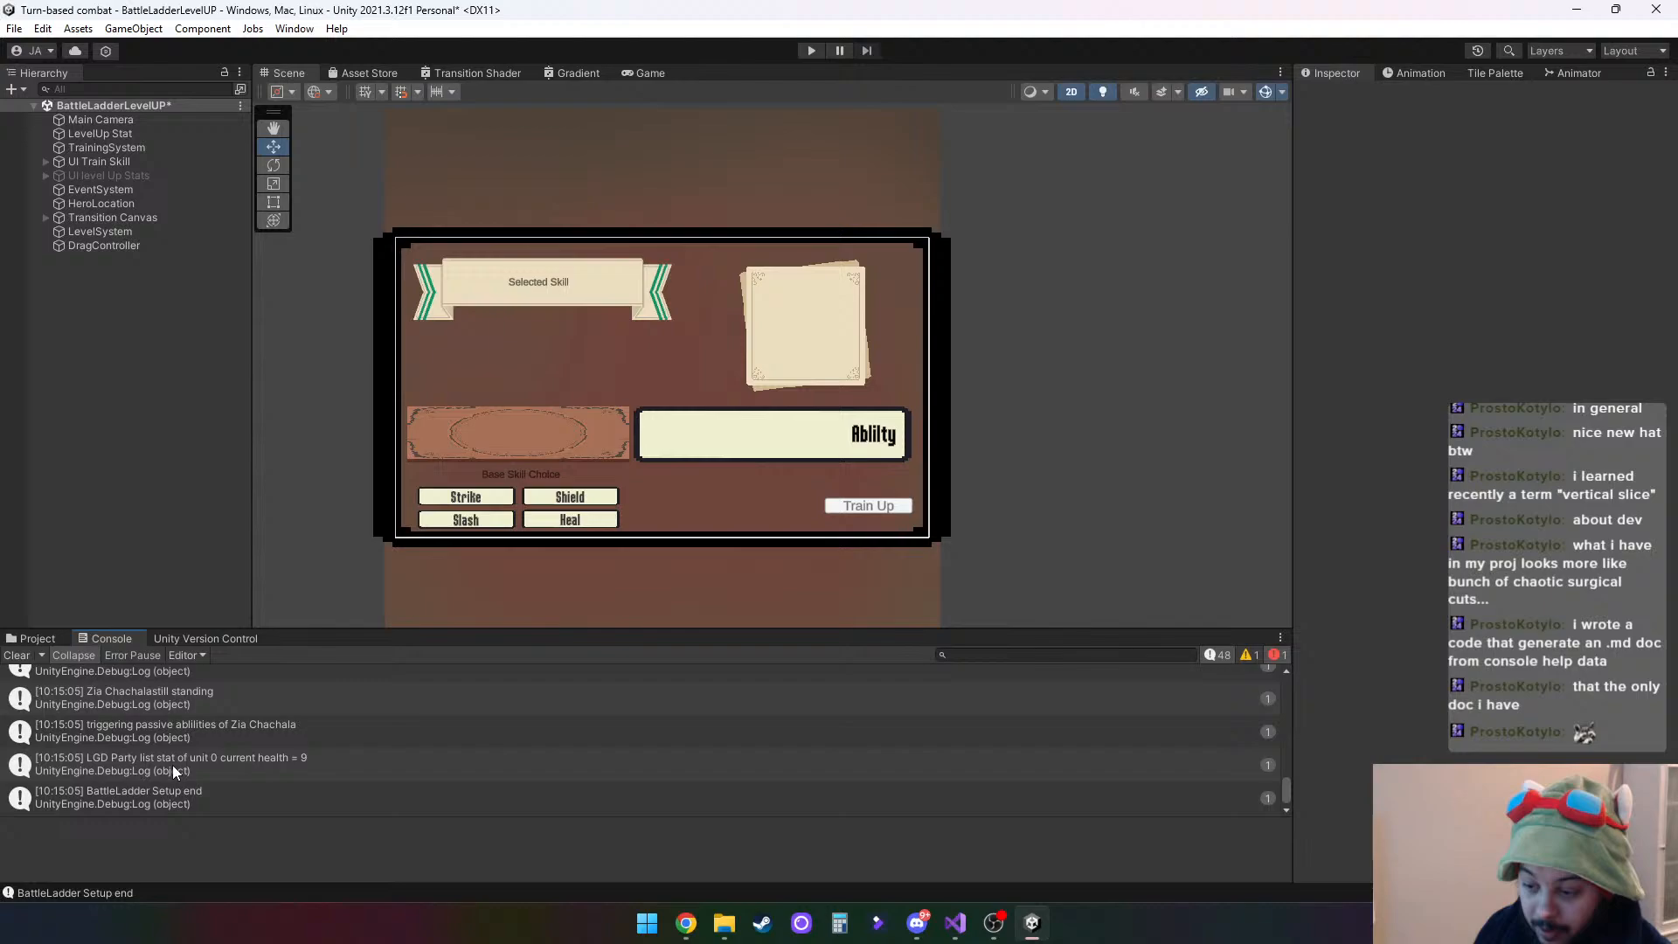
left_click(19, 655)
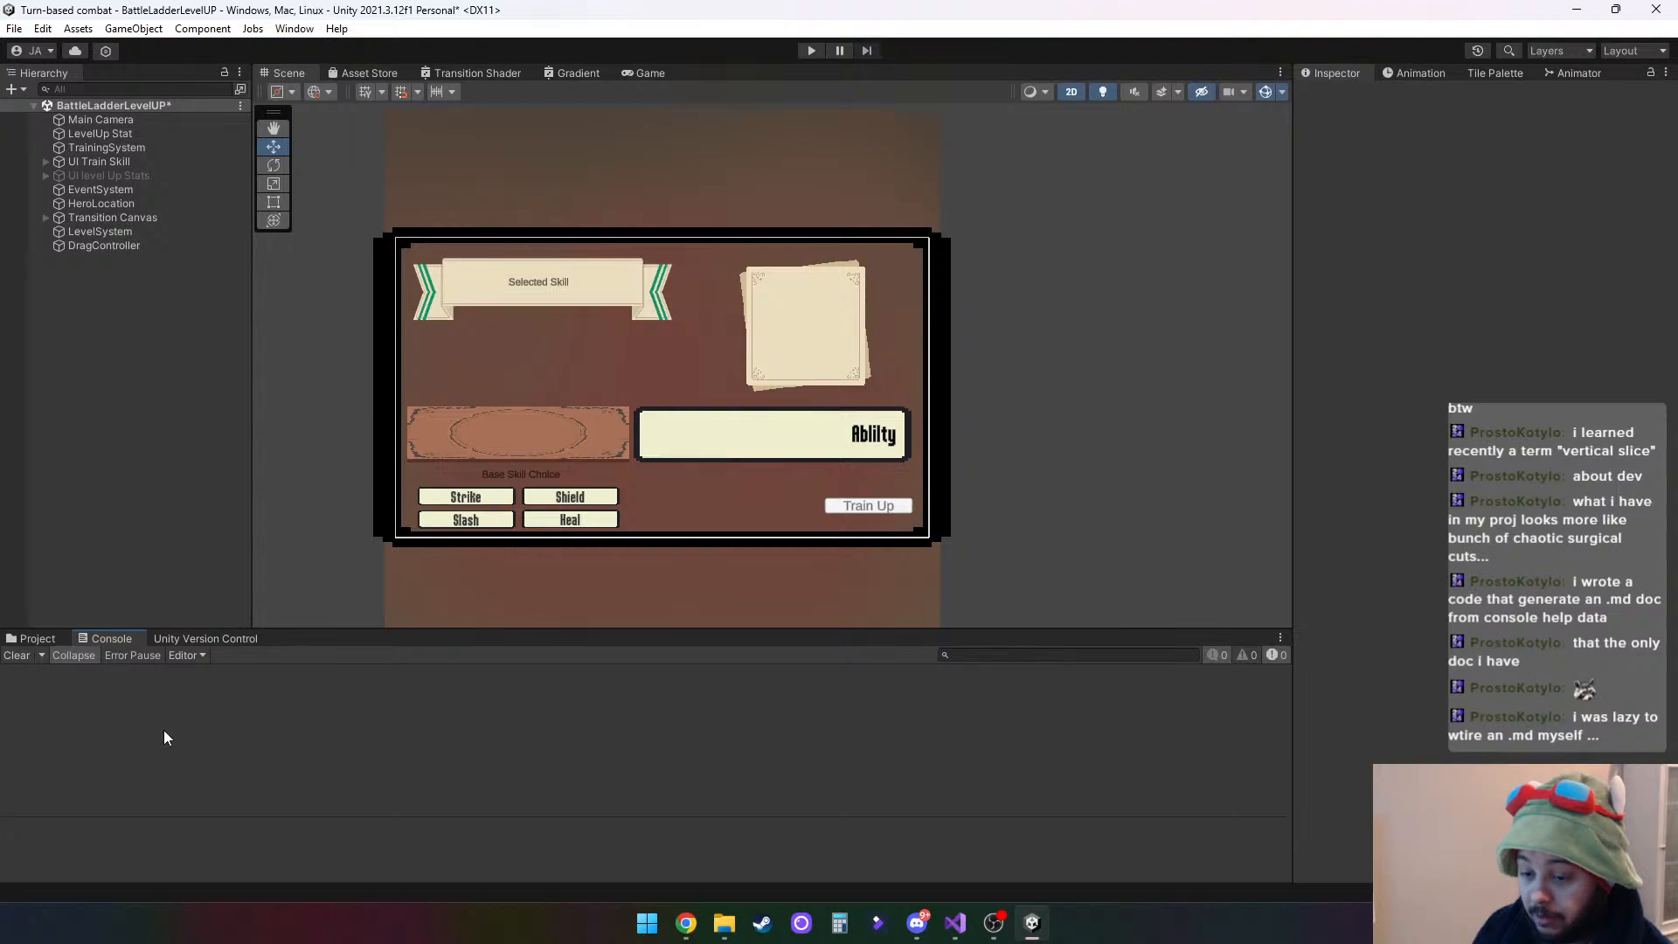
left_click(32, 639)
left_click(109, 641)
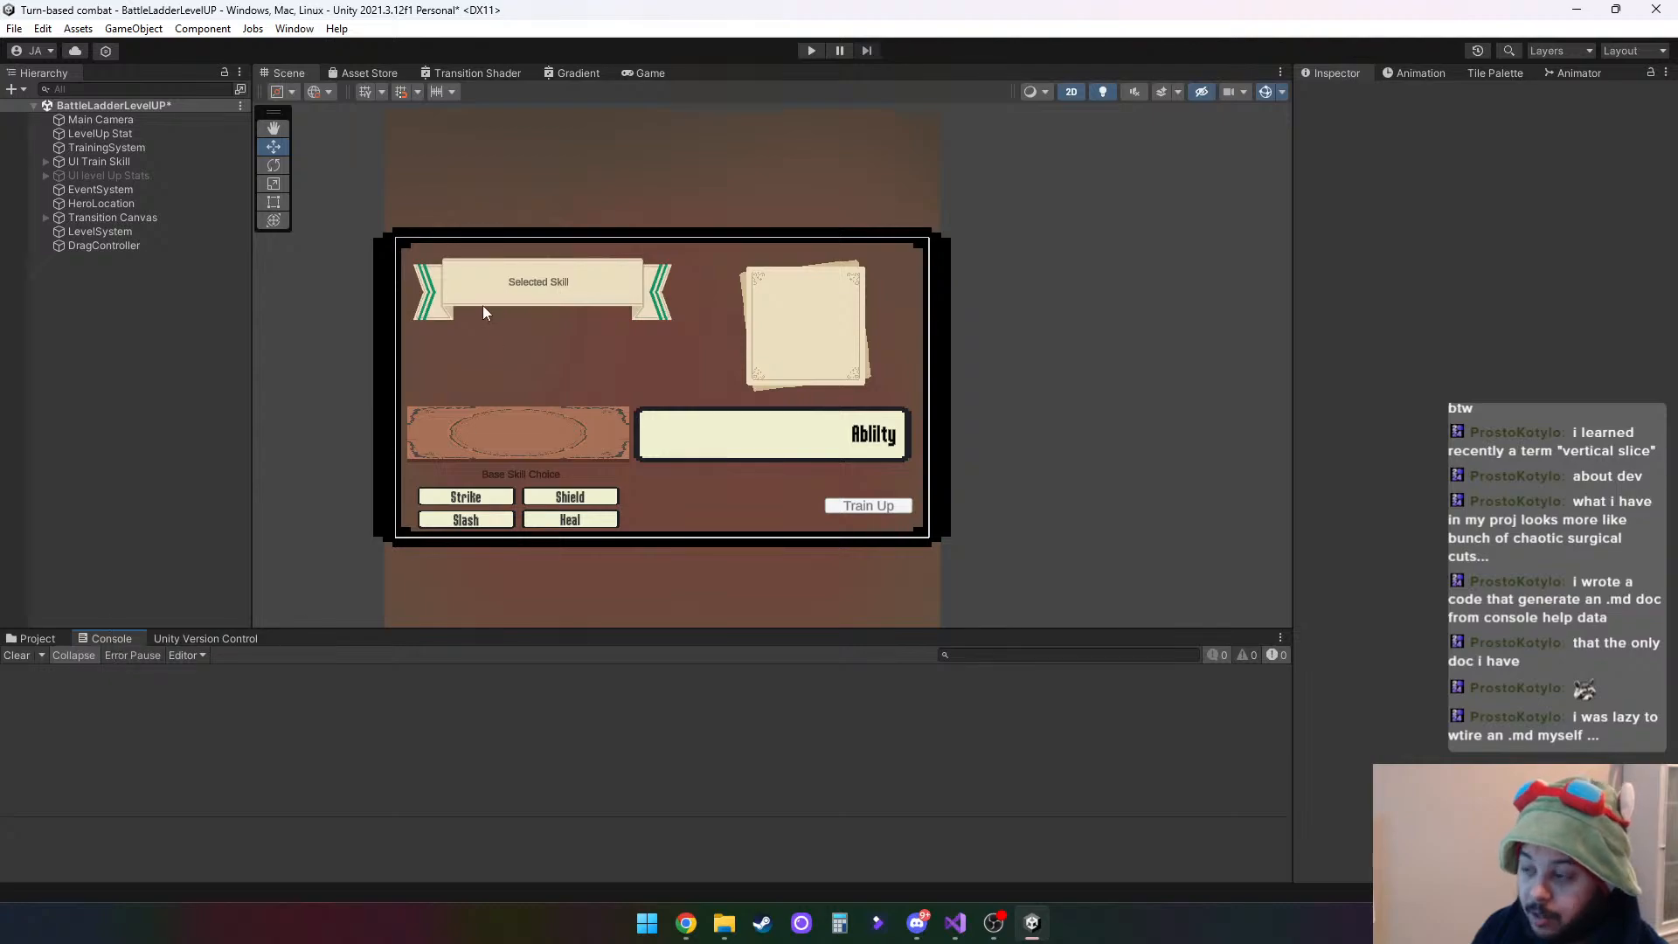
left_click(31, 639)
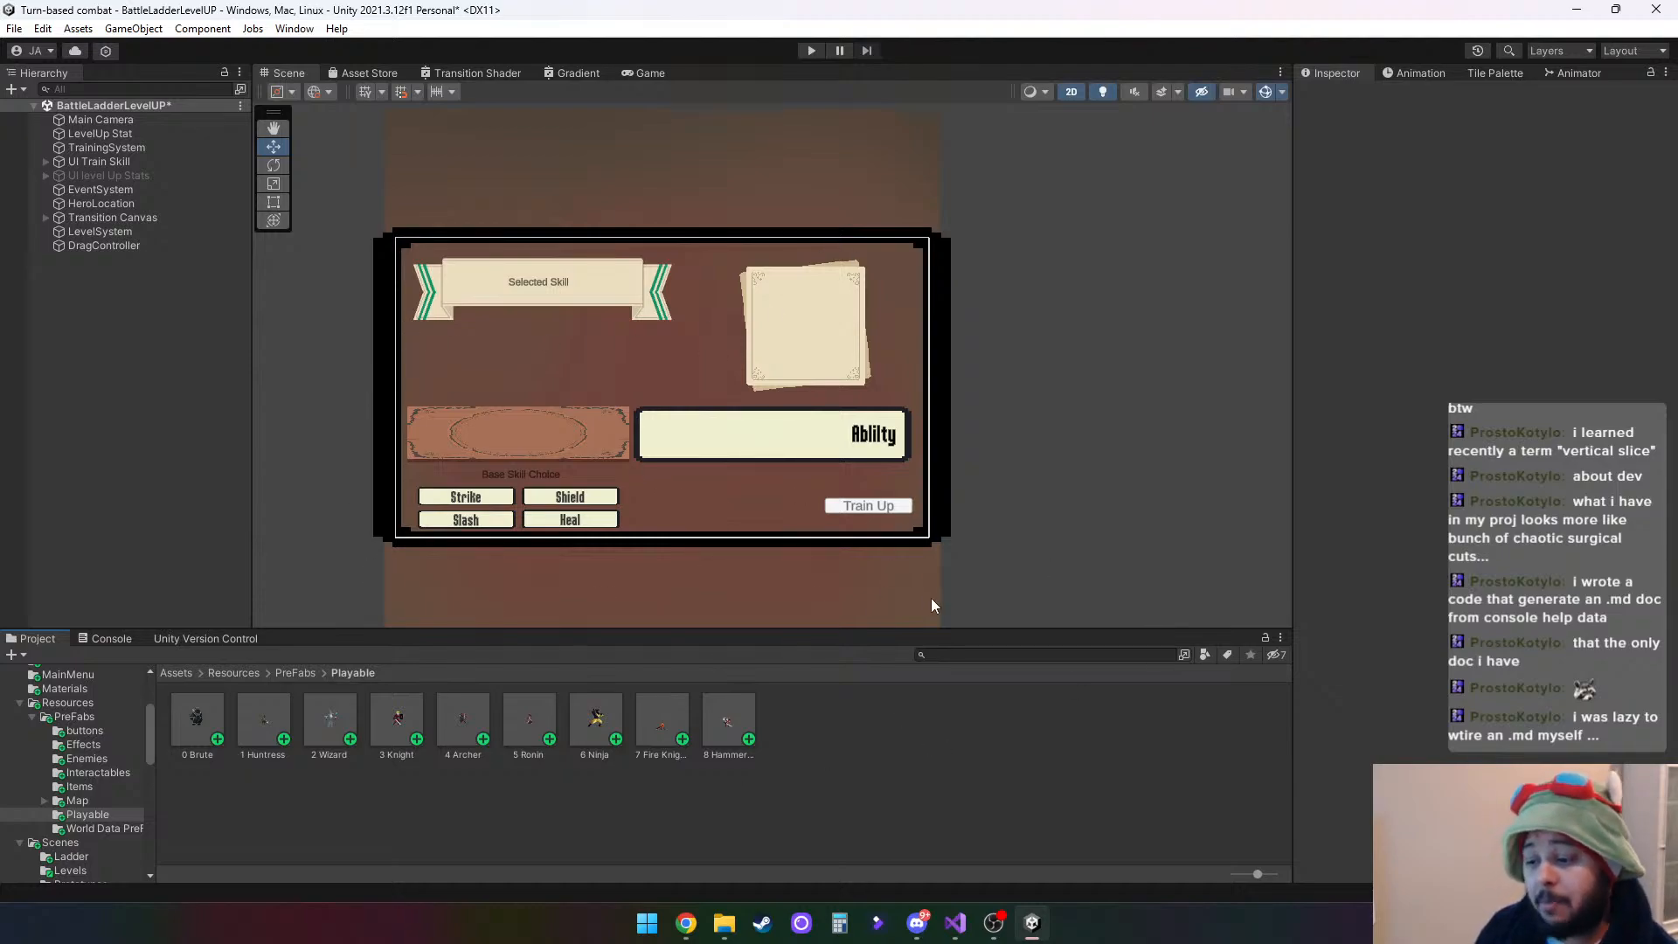
left_click(111, 639)
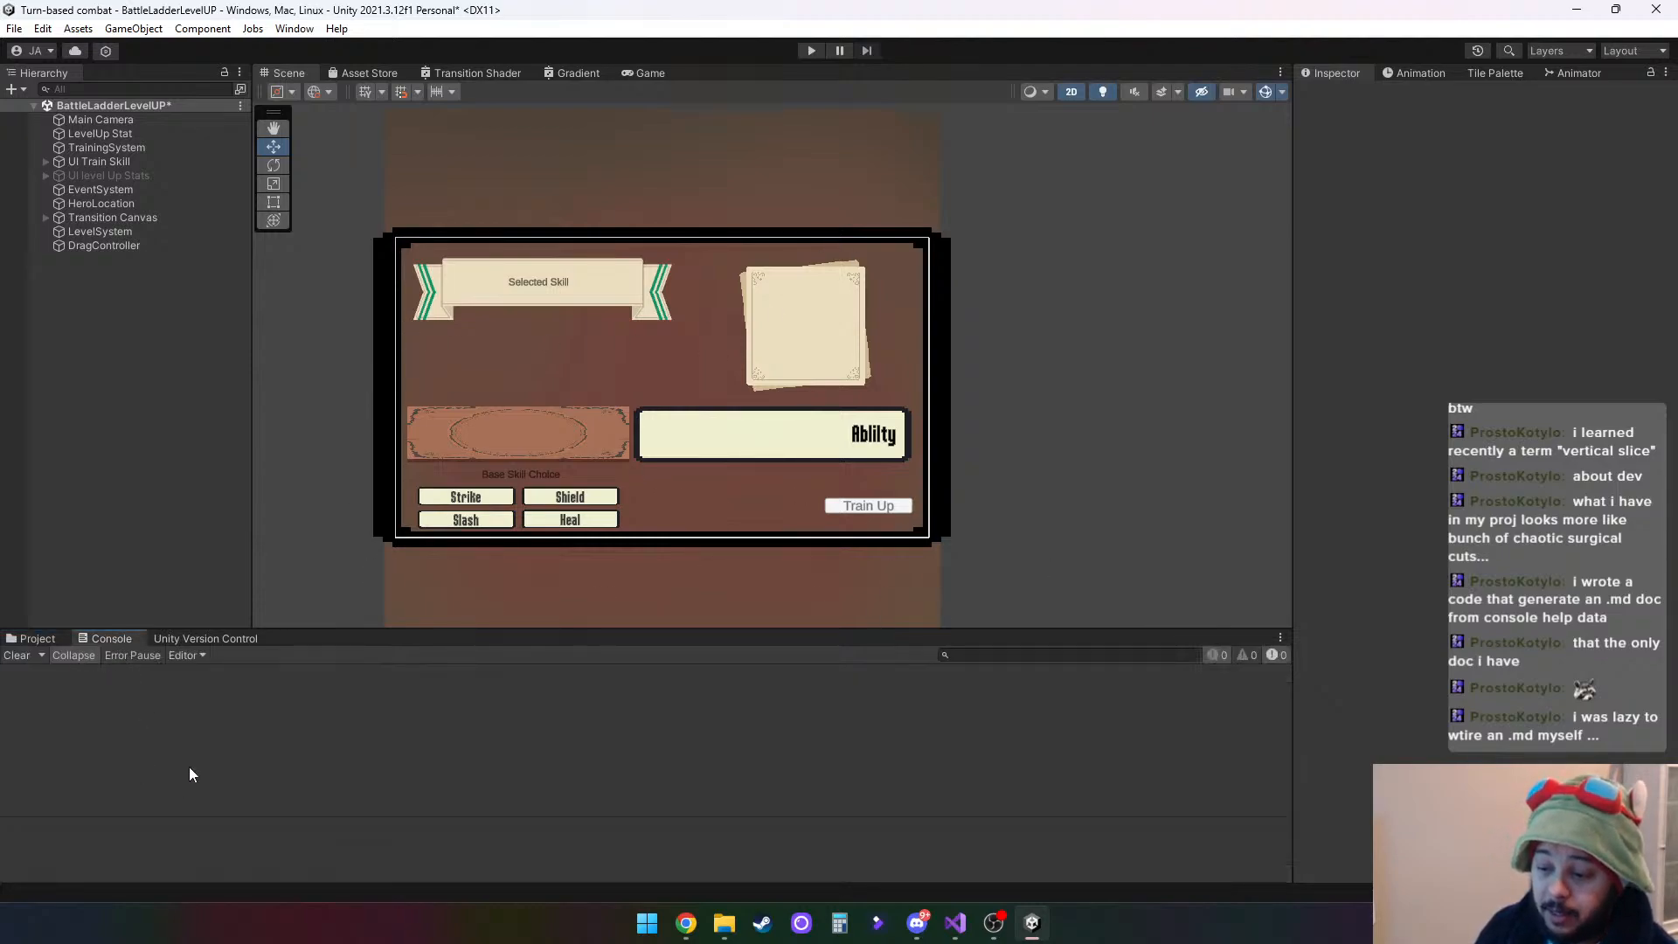
- Open the BattleLadder scene from the Scenes/Ladder folder, saving the changes made to BattleLadderLevelUP
left_click(35, 639)
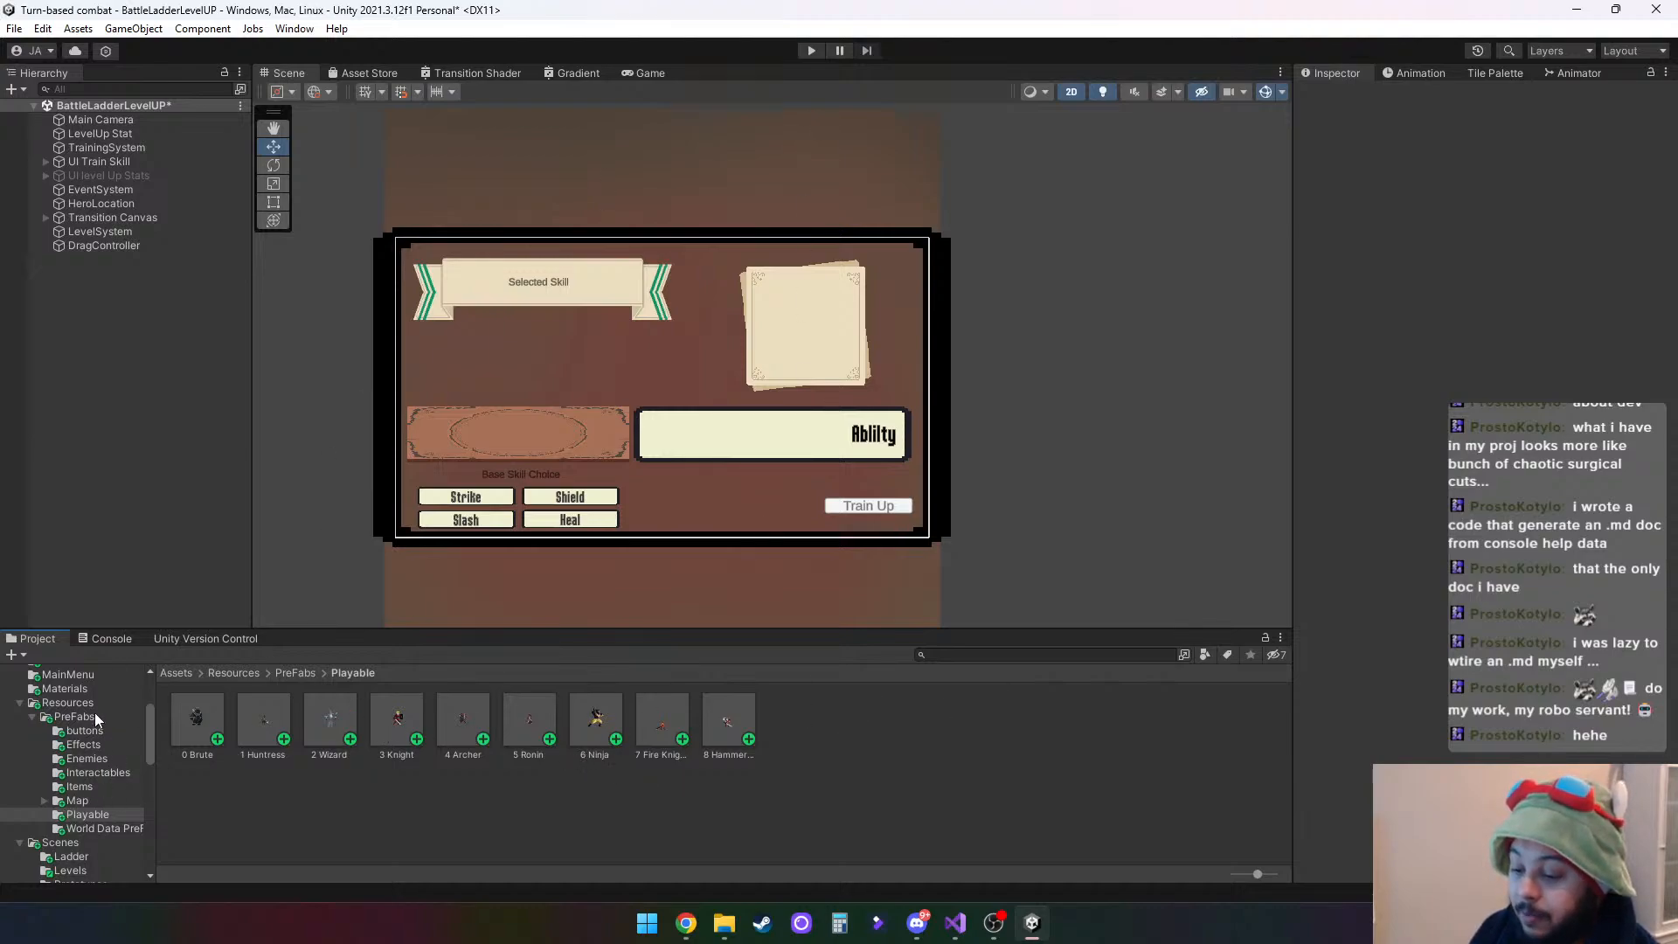
left_click(68, 844)
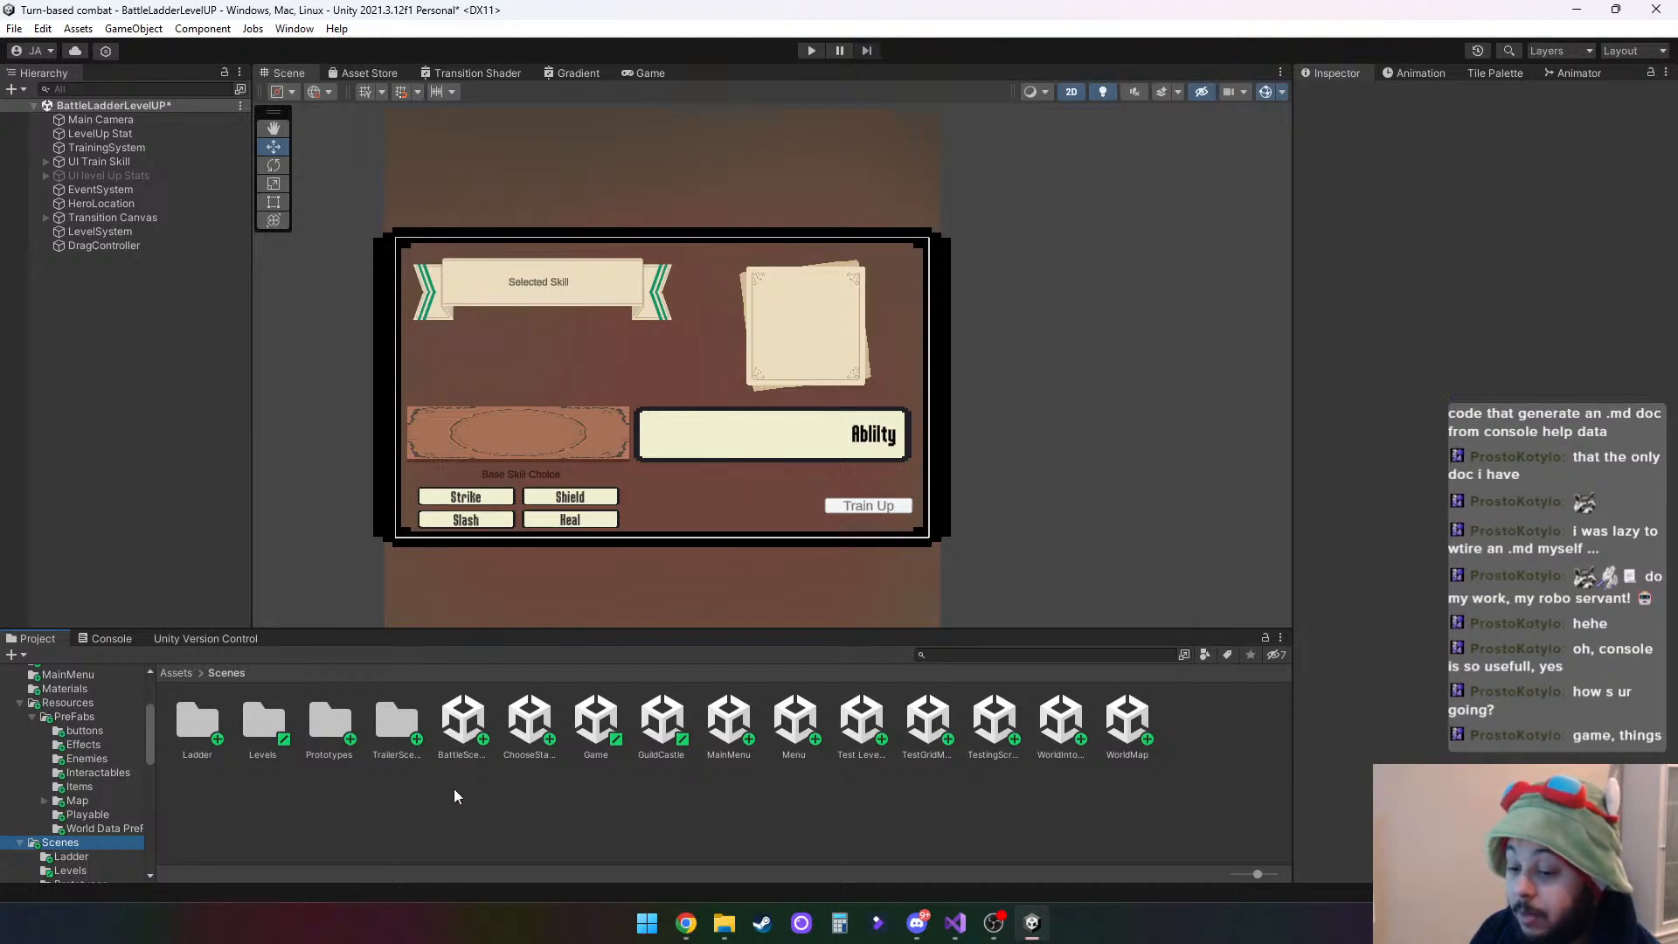
double_click(198, 720)
double_click(208, 723)
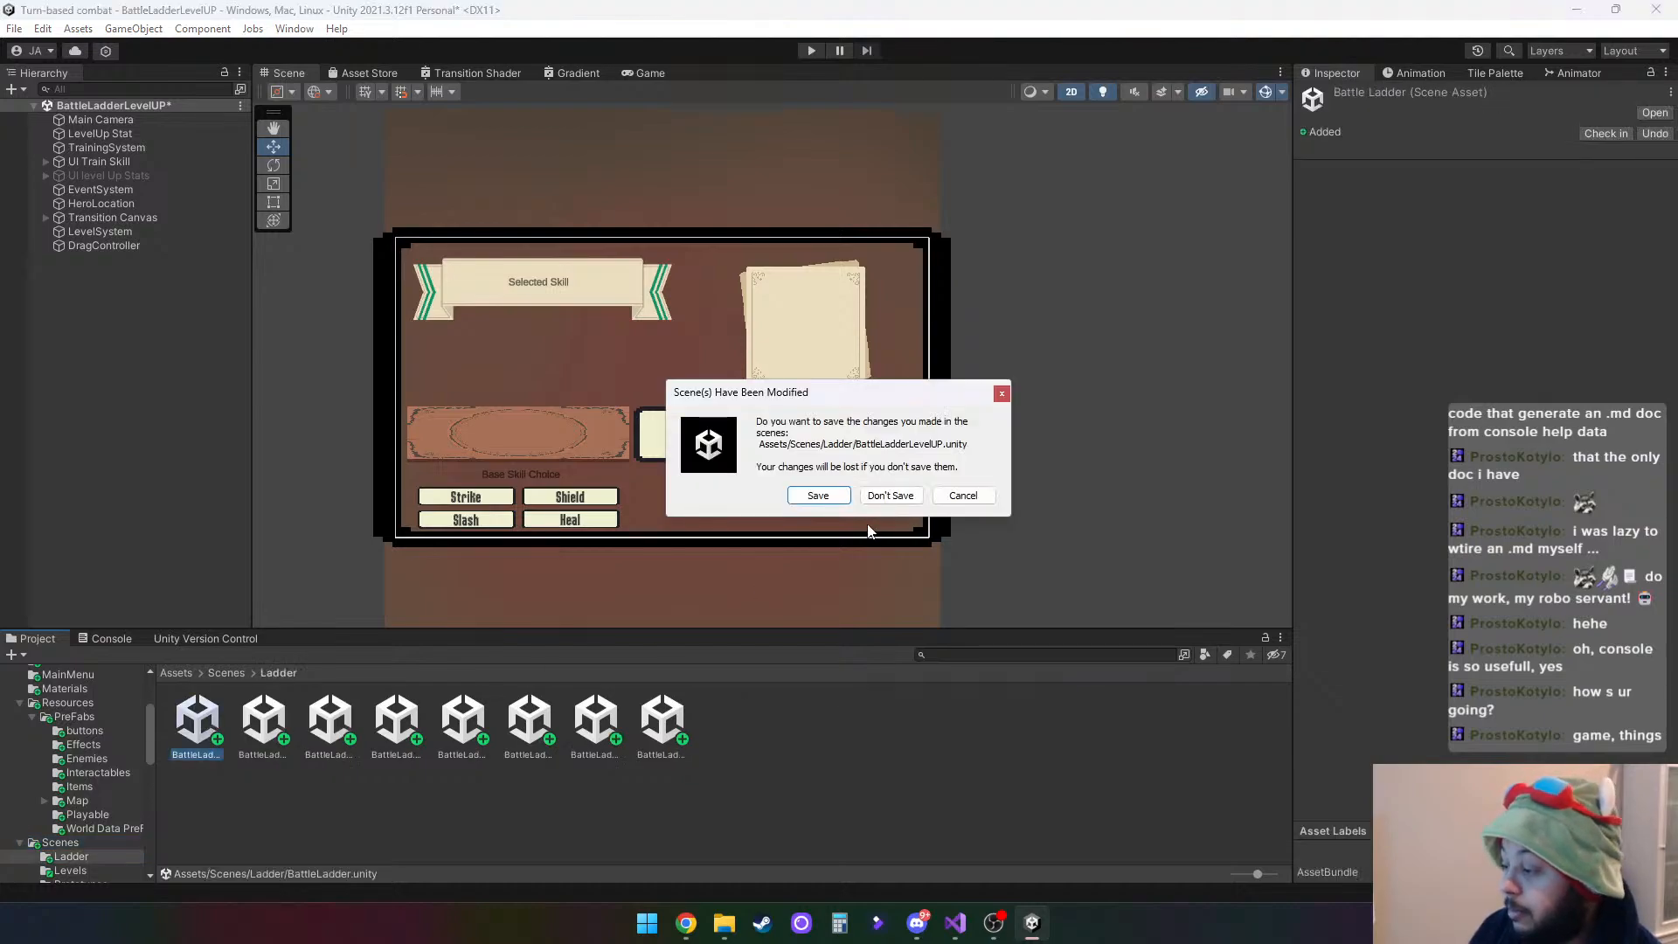
left_click(817, 496)
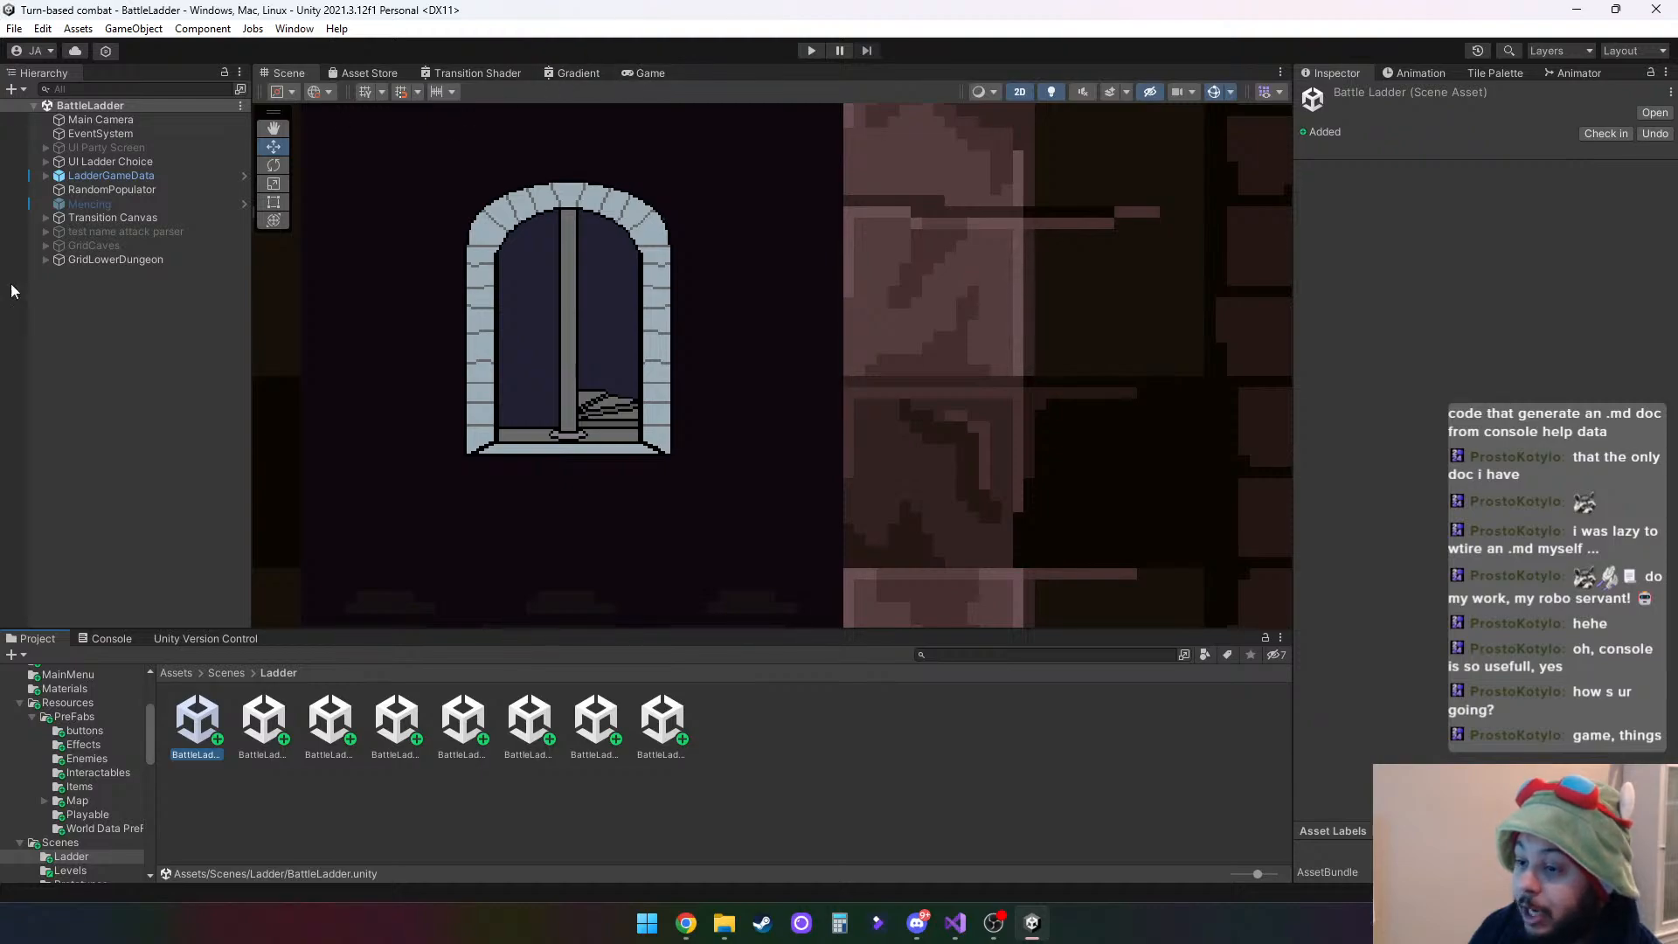
- Play test the scene by choosing Hero 5, enter the combat with one enemy, and review the console messages
left_click(812, 50)
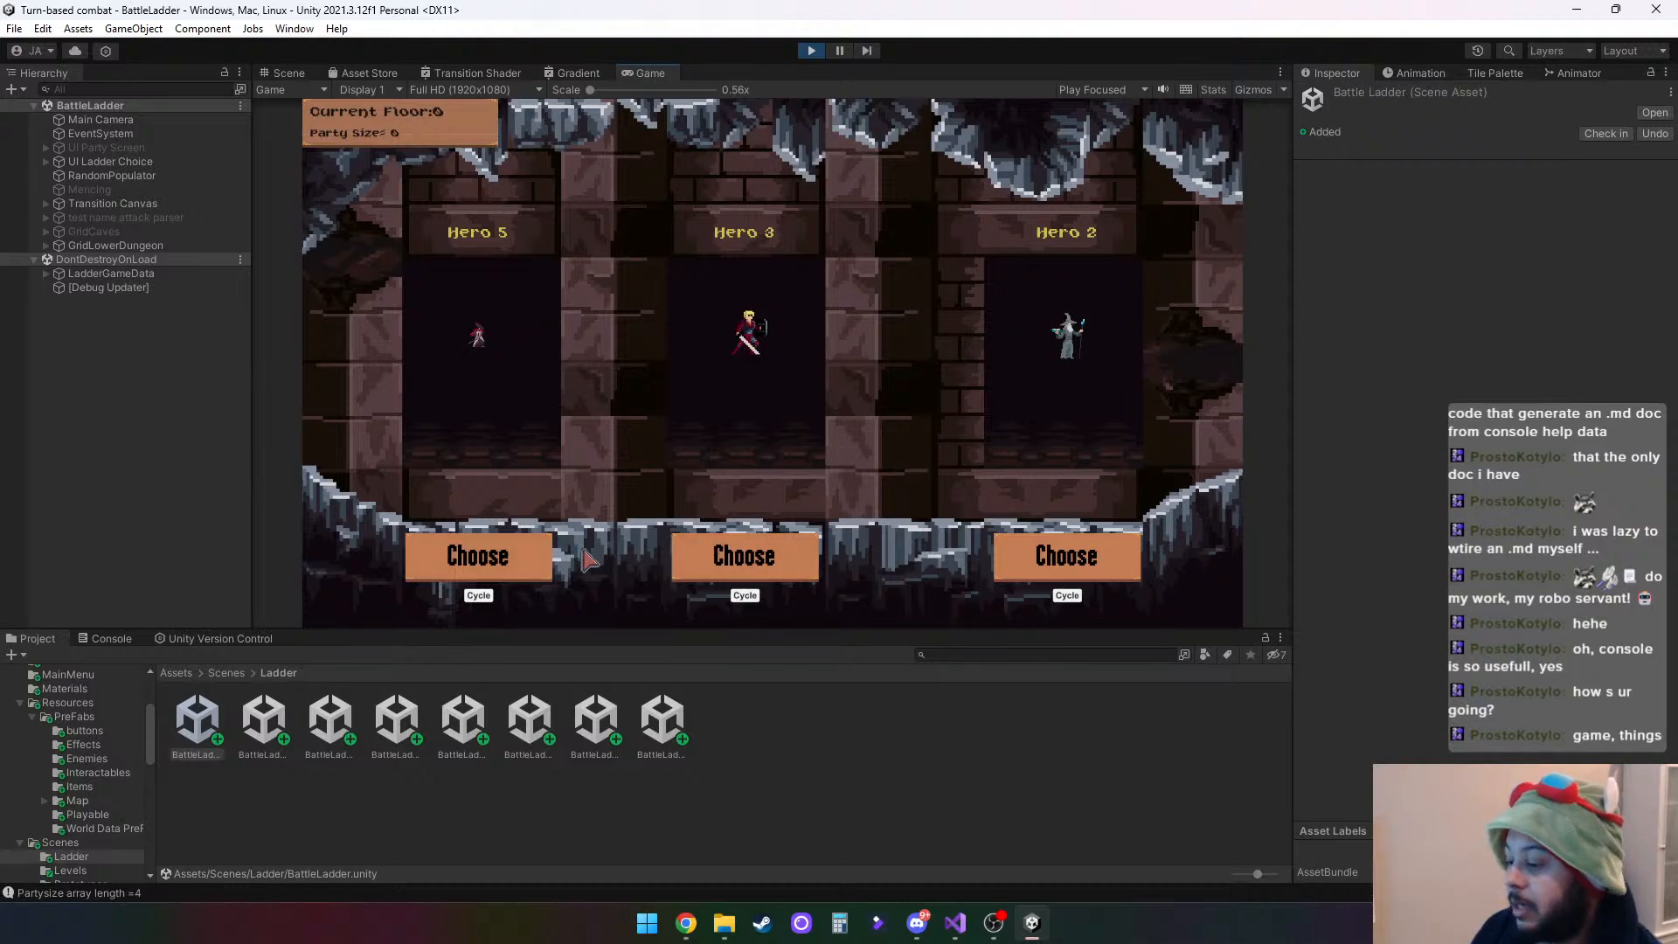
left_click(527, 555)
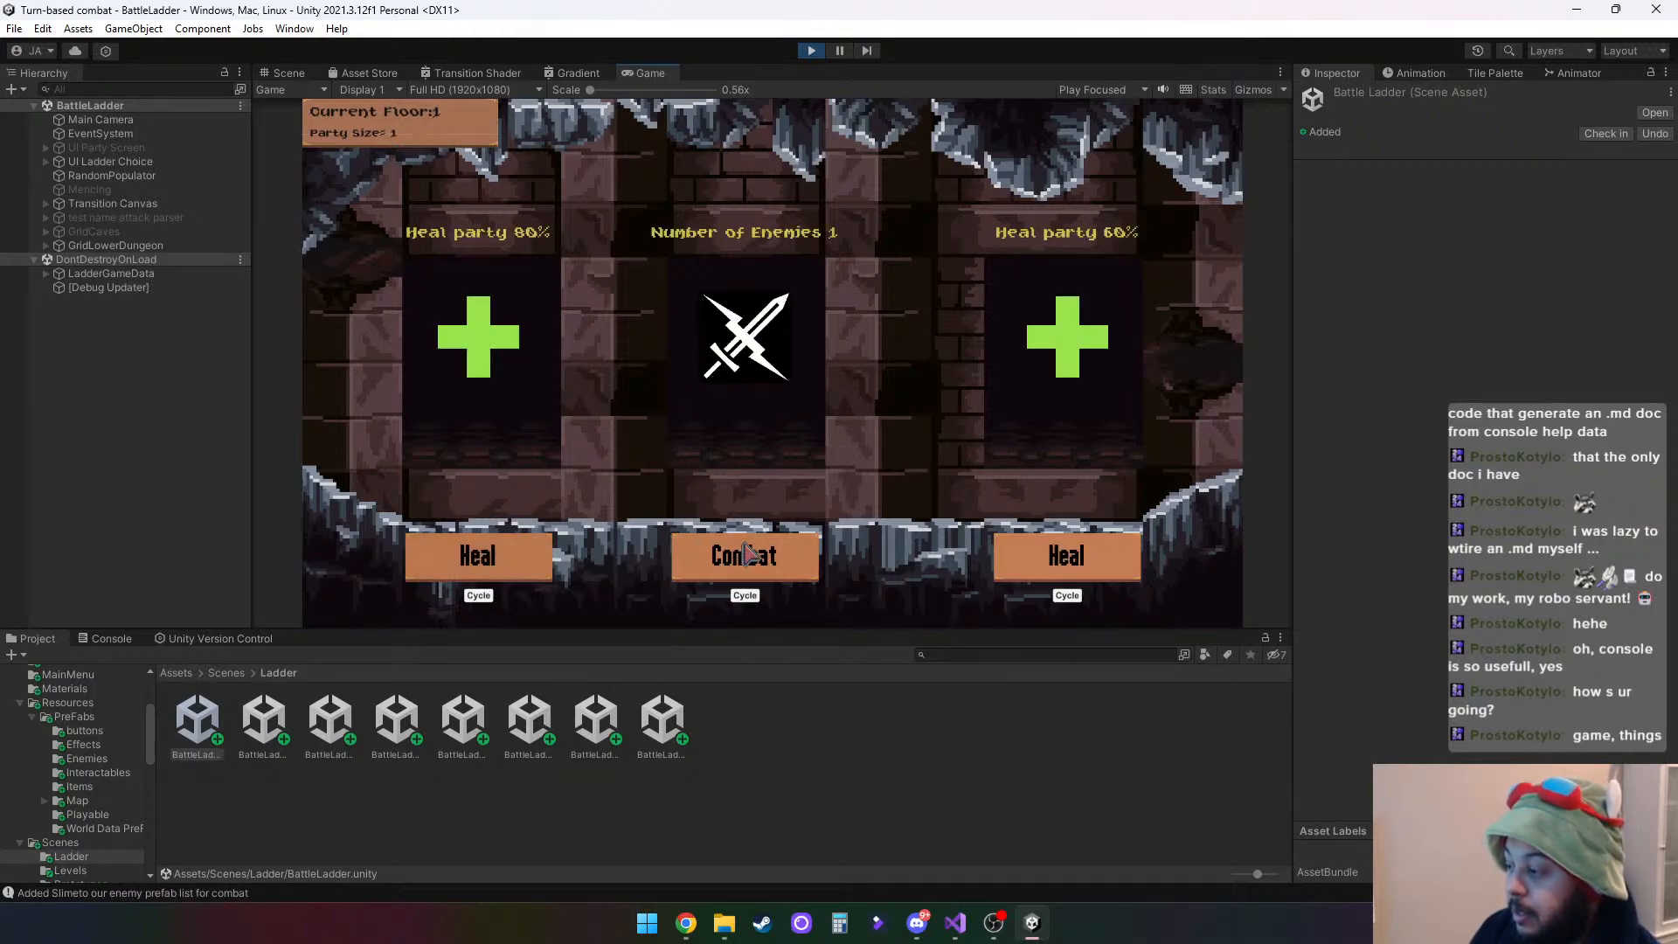
left_click(744, 554)
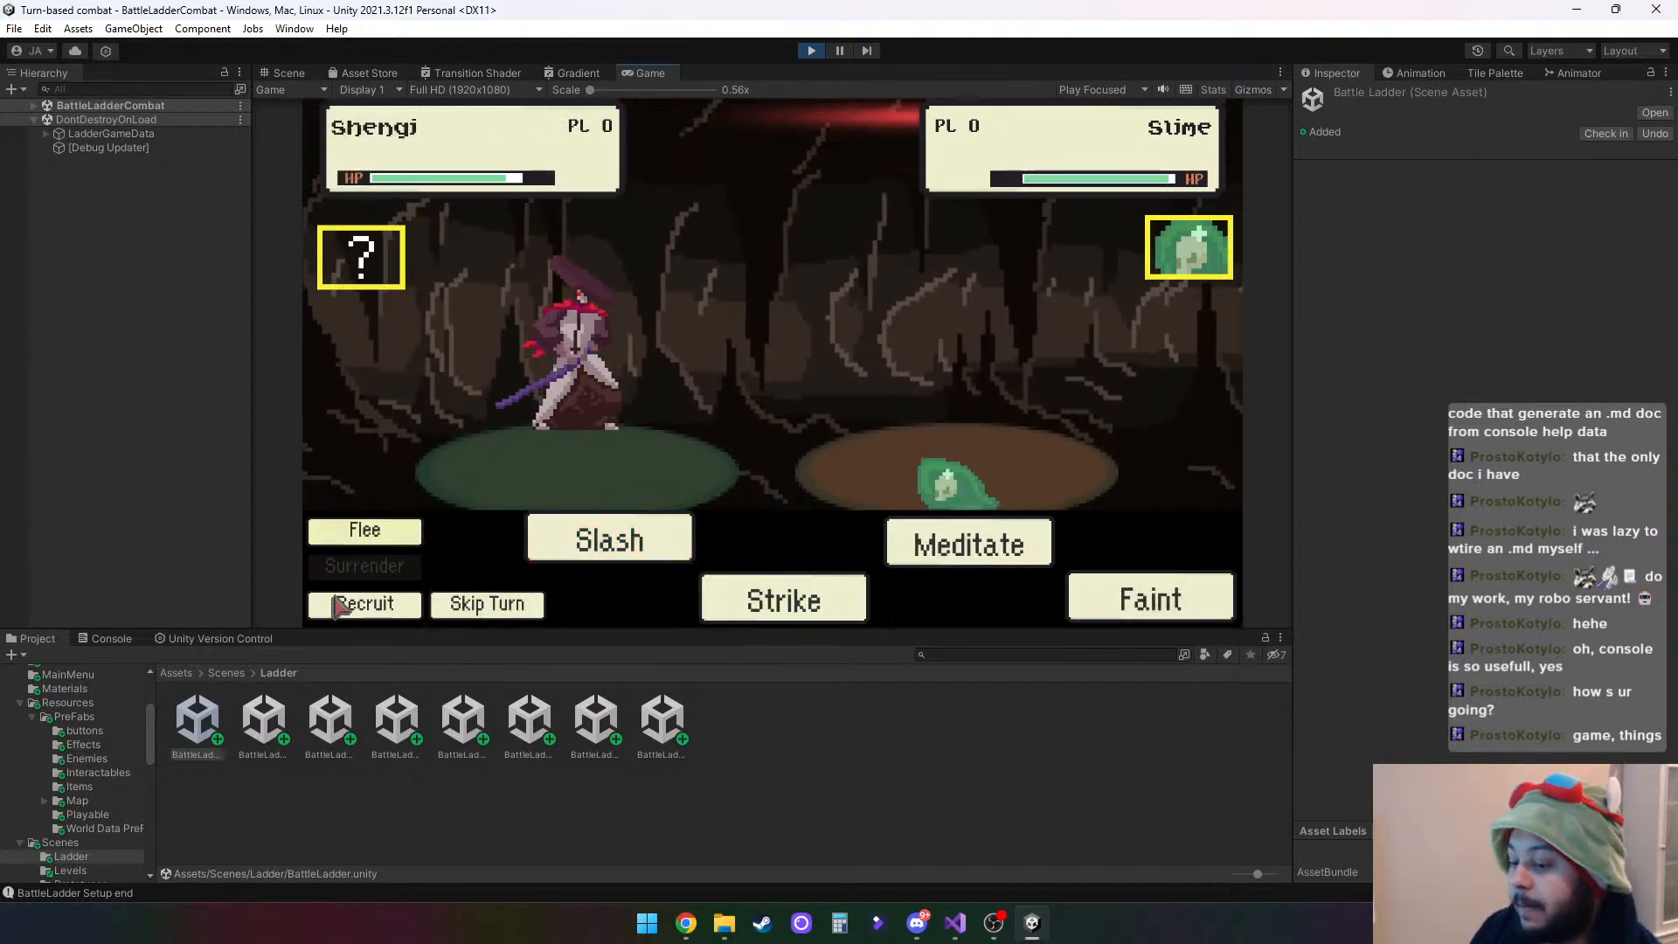
left_click(97, 638)
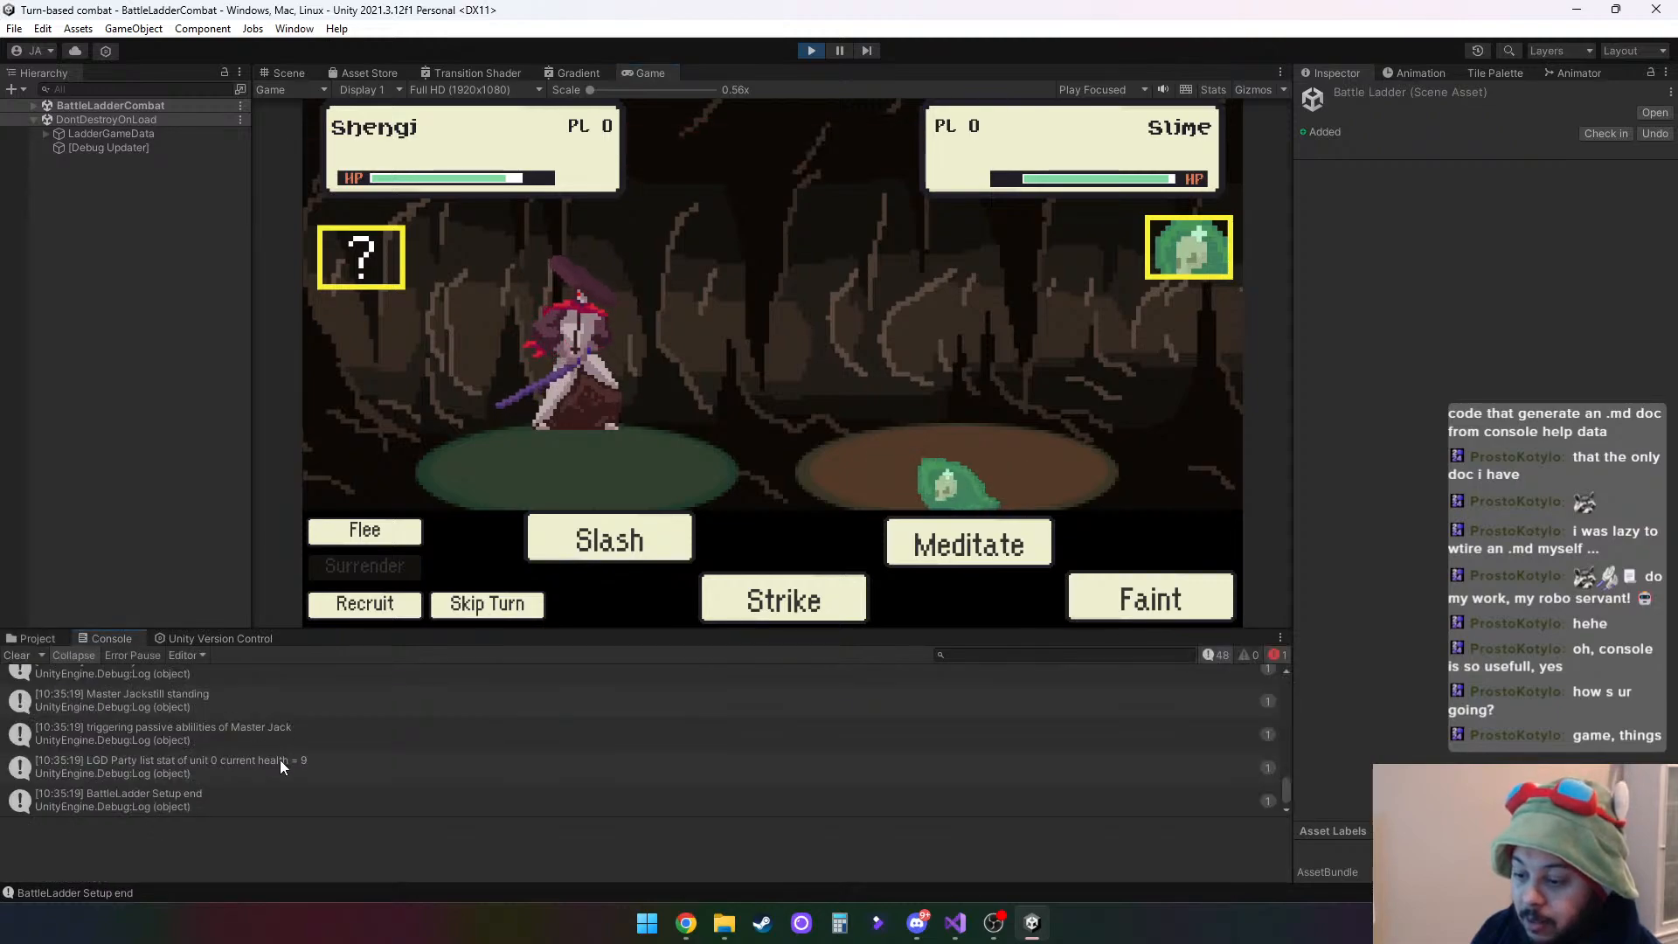
scroll(216, 776, "up", 2)
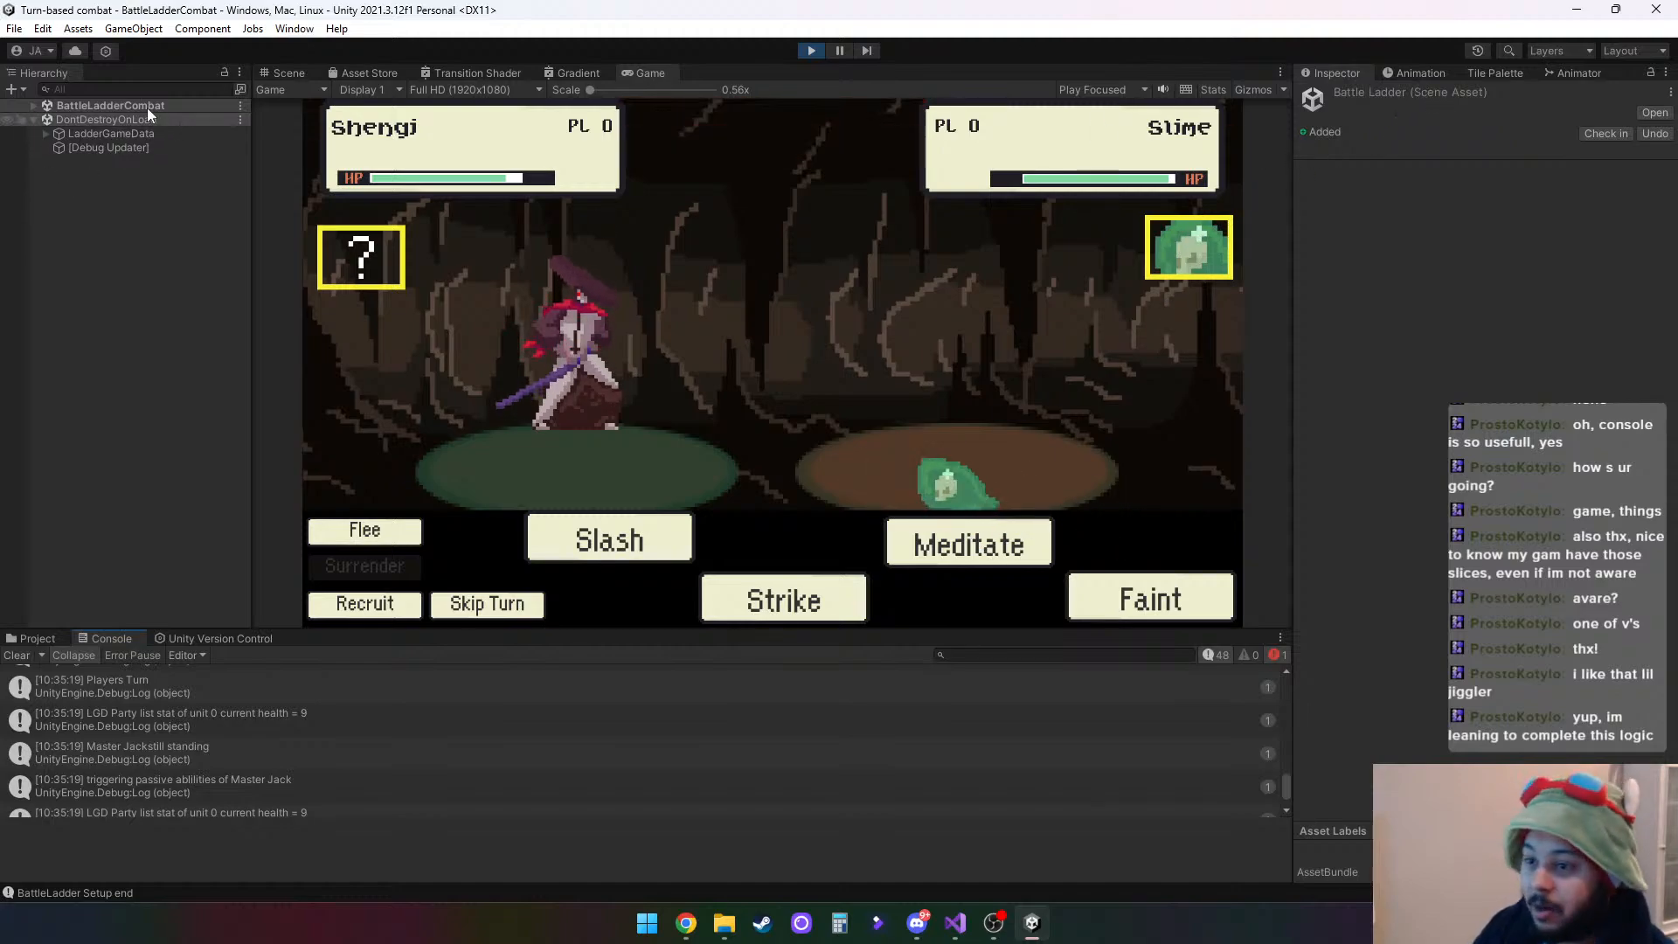
- Examine the animator state machine of the Slime child inside Slime(Clone) under EnemyPrefabHolder during the fight
left_click(34, 106)
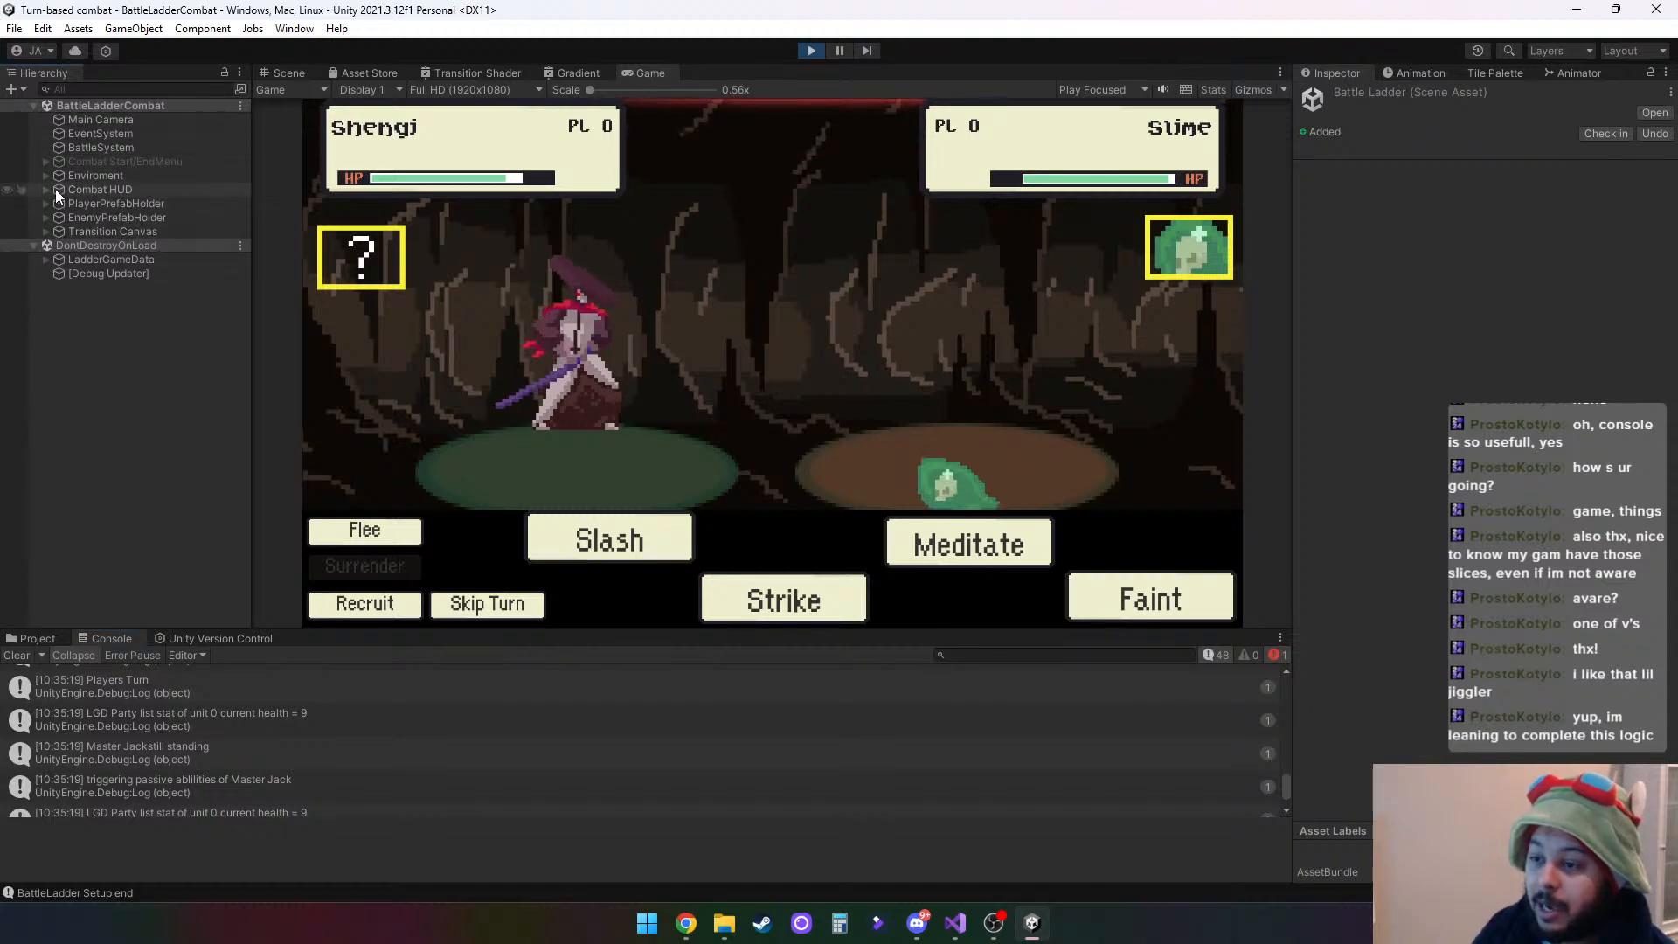
left_click(44, 217)
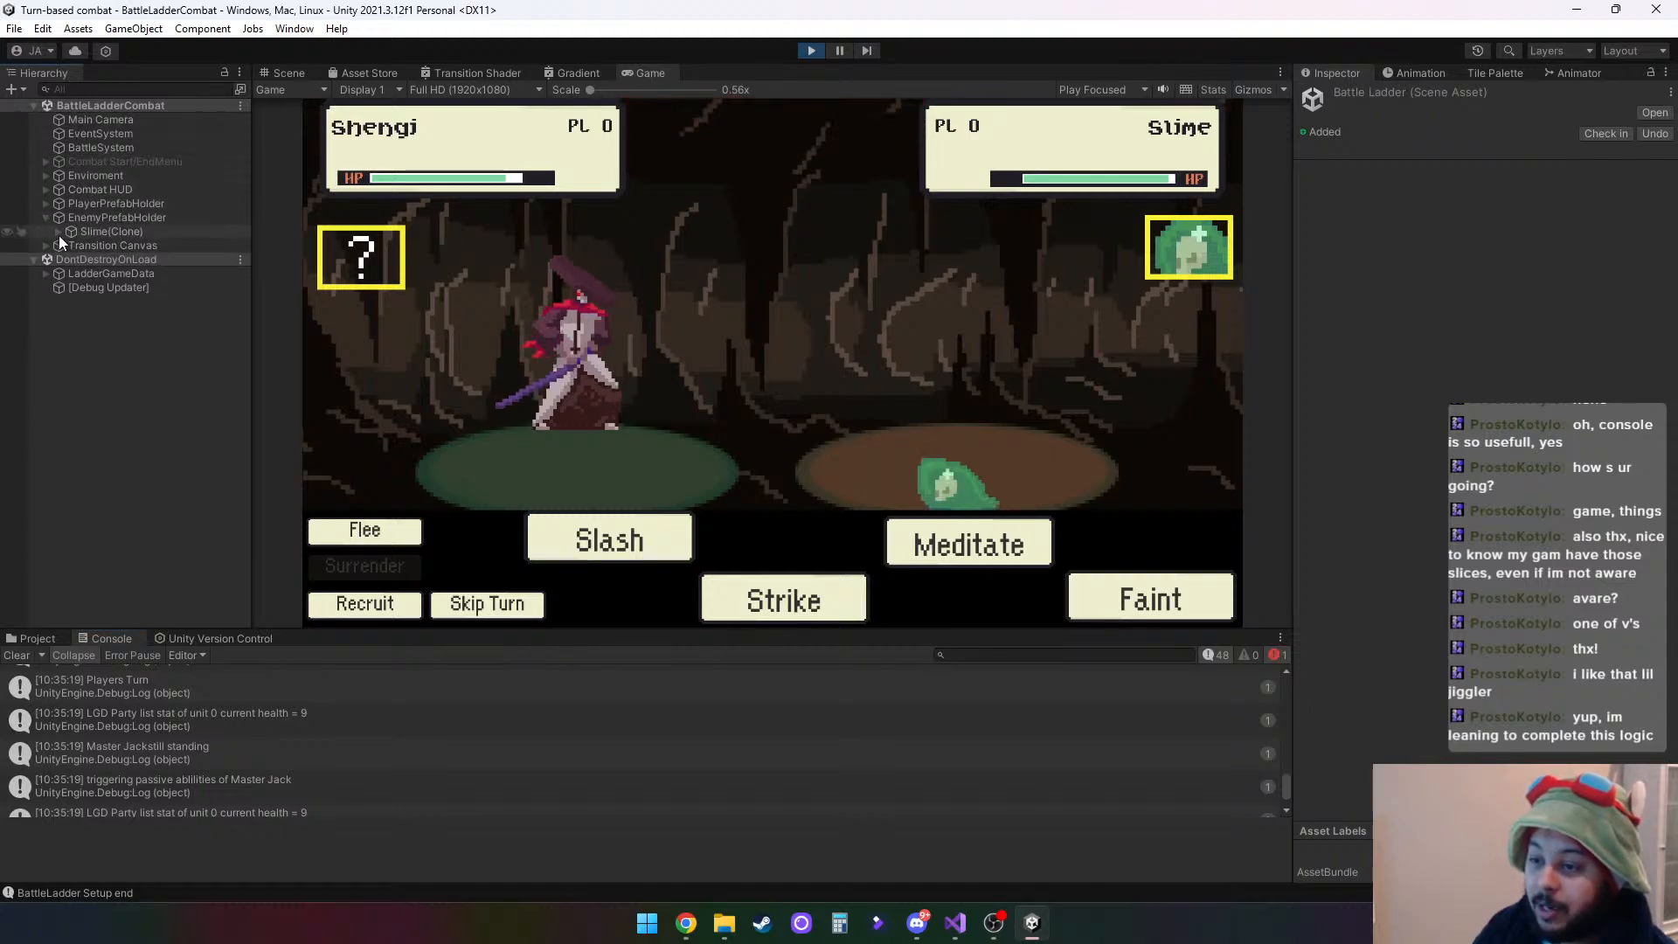
left_click(86, 231)
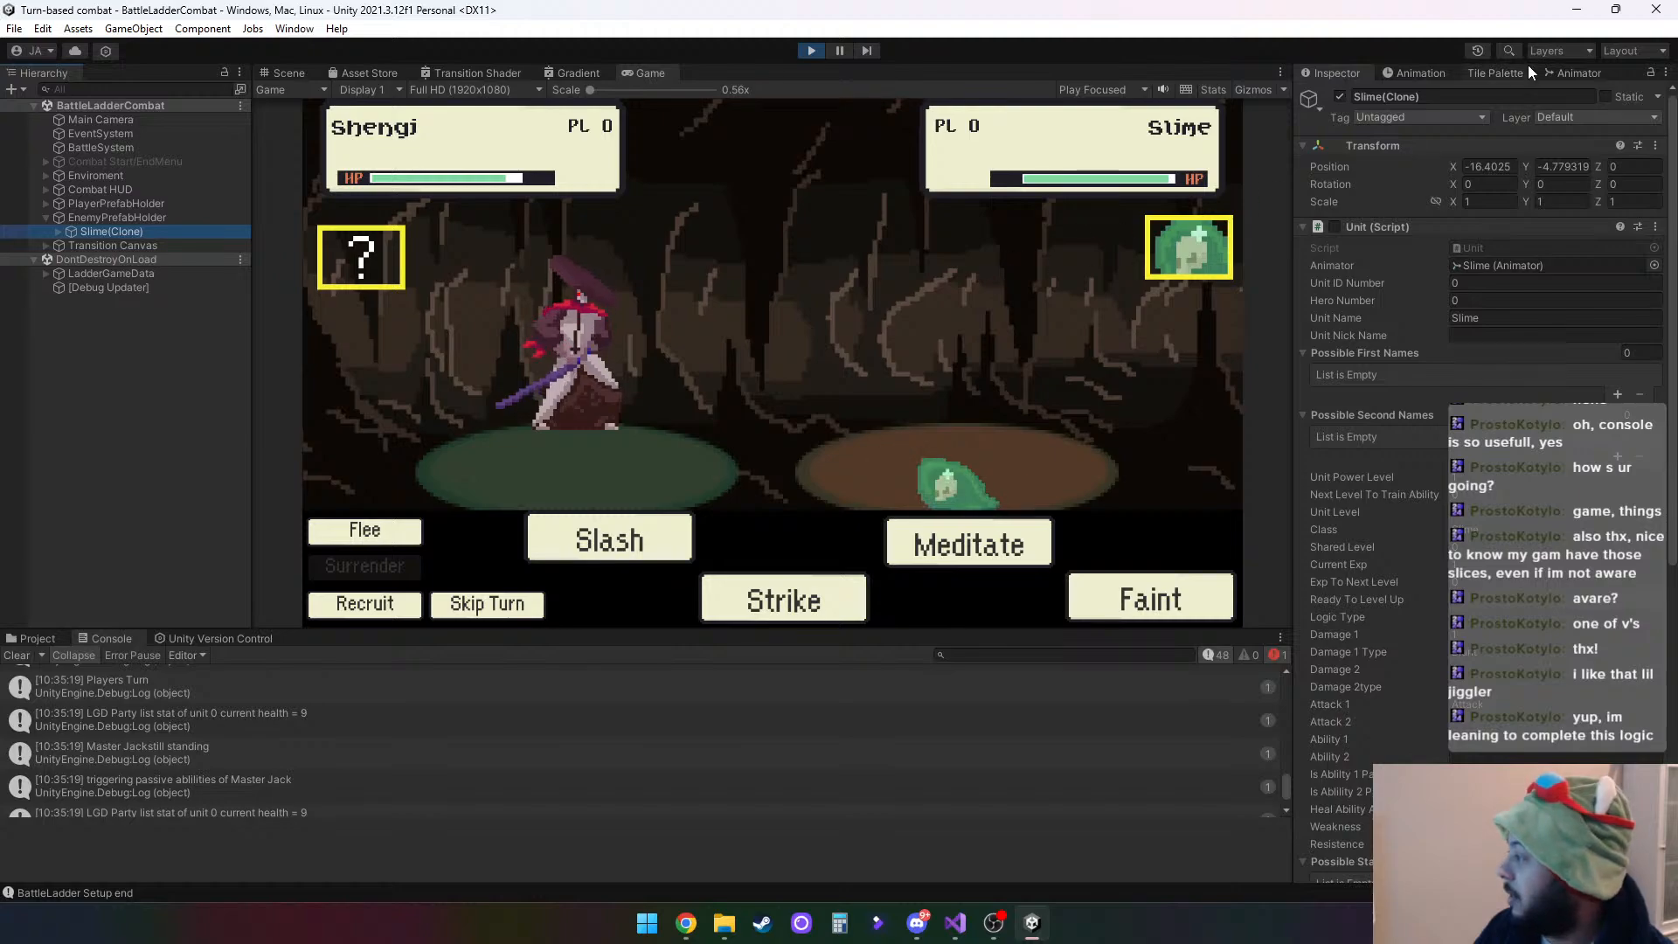
left_click(1572, 74)
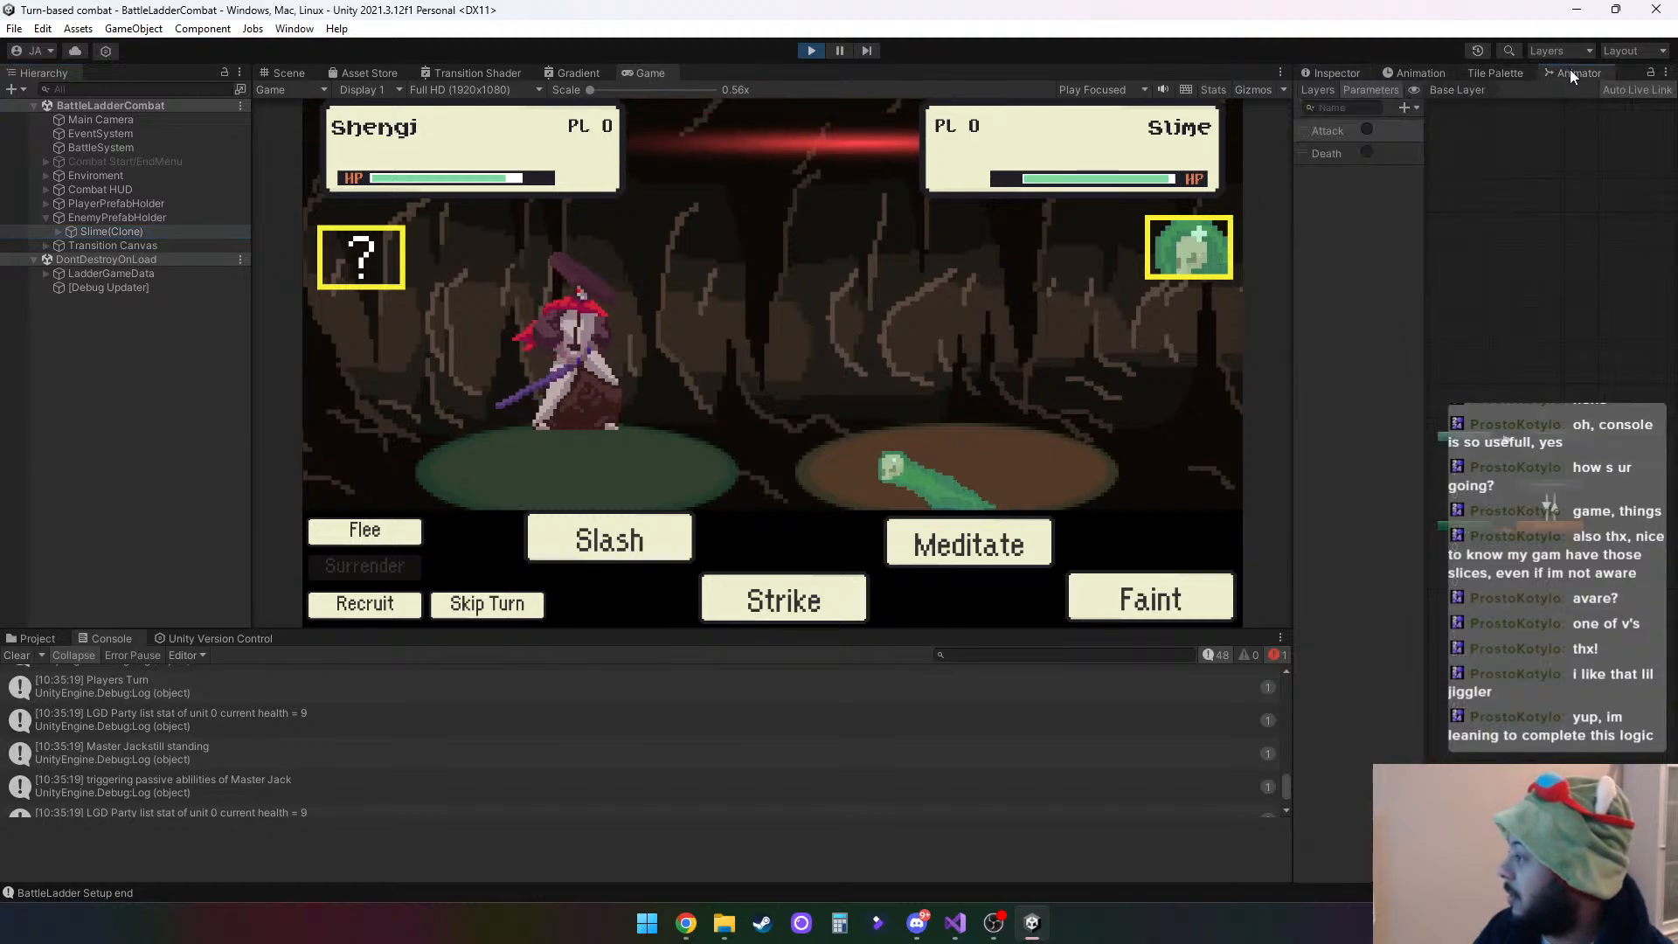
left_click(132, 232)
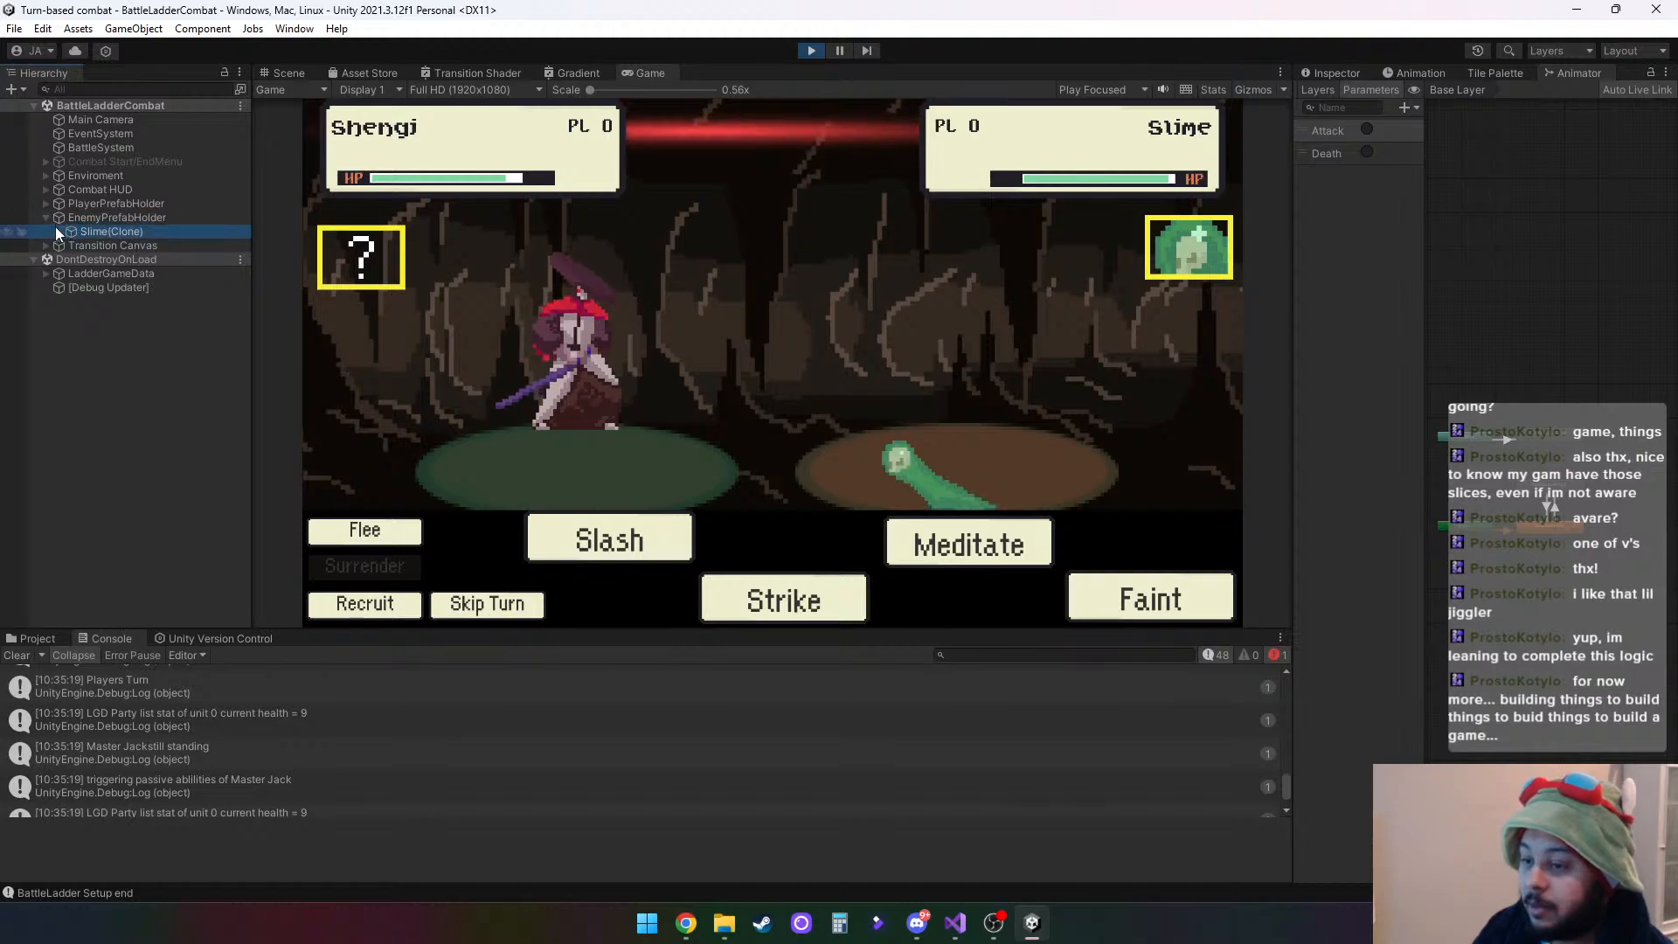
left_click(58, 232)
left_click(106, 245)
scroll(1520, 514, "up", 10)
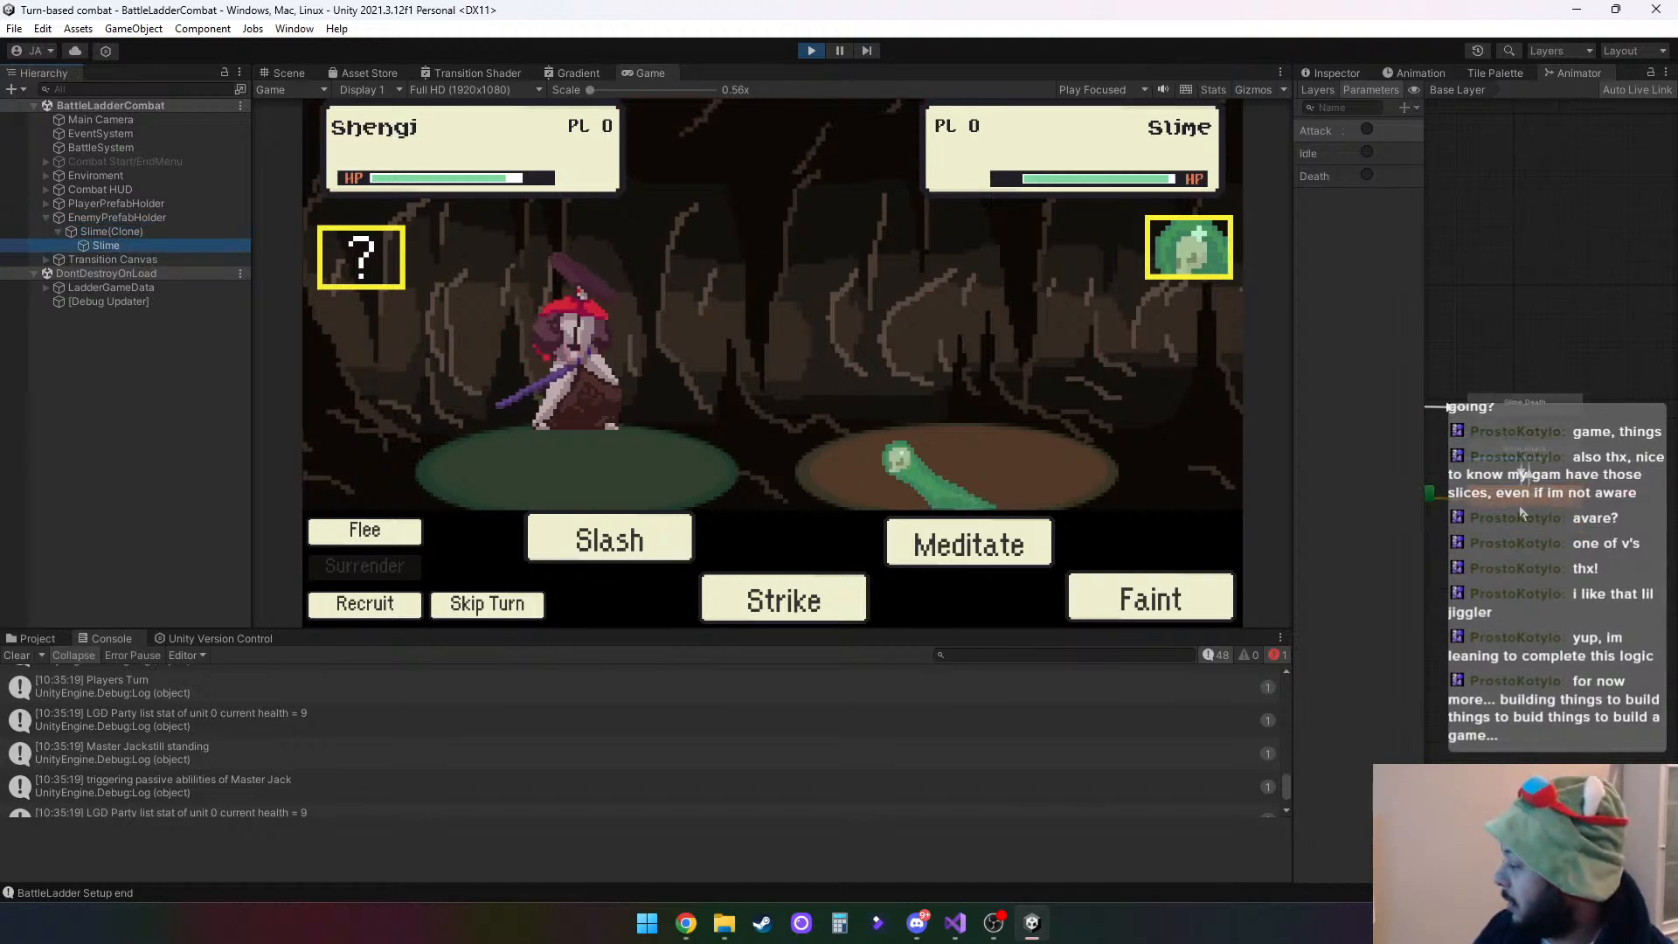
scroll(1516, 572, "down", 5)
scroll(1516, 572, "up", 3)
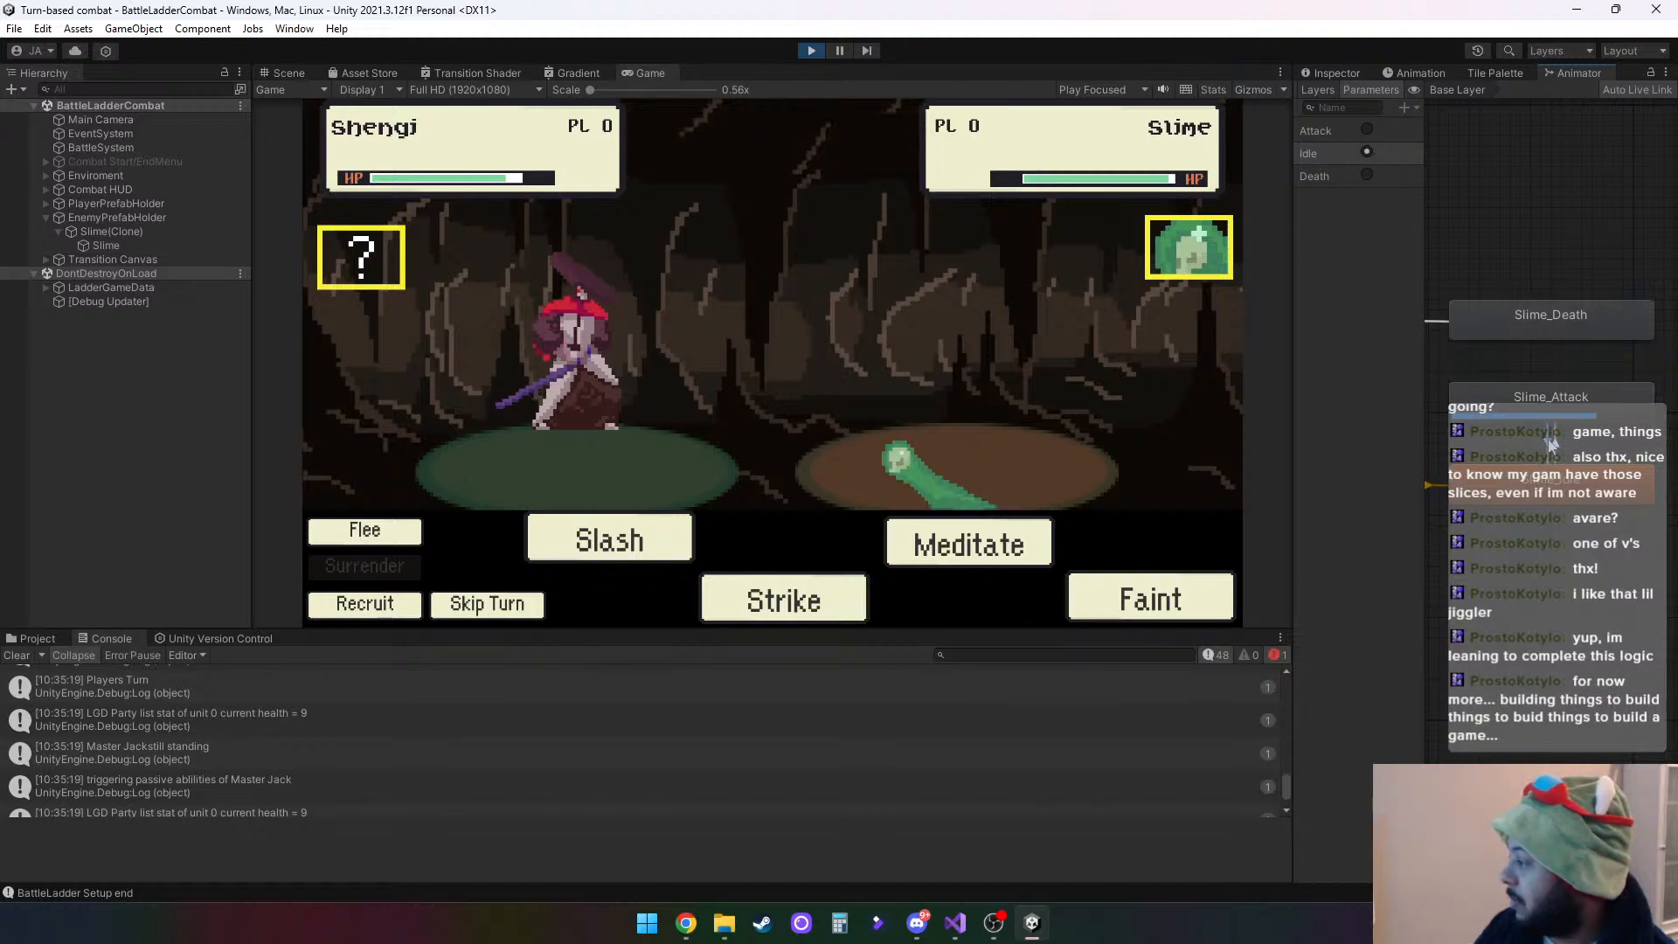
- Toggle the slime's Attack and Idle animator triggers and inspect the Slime_Attack state's properties
left_click(1365, 130)
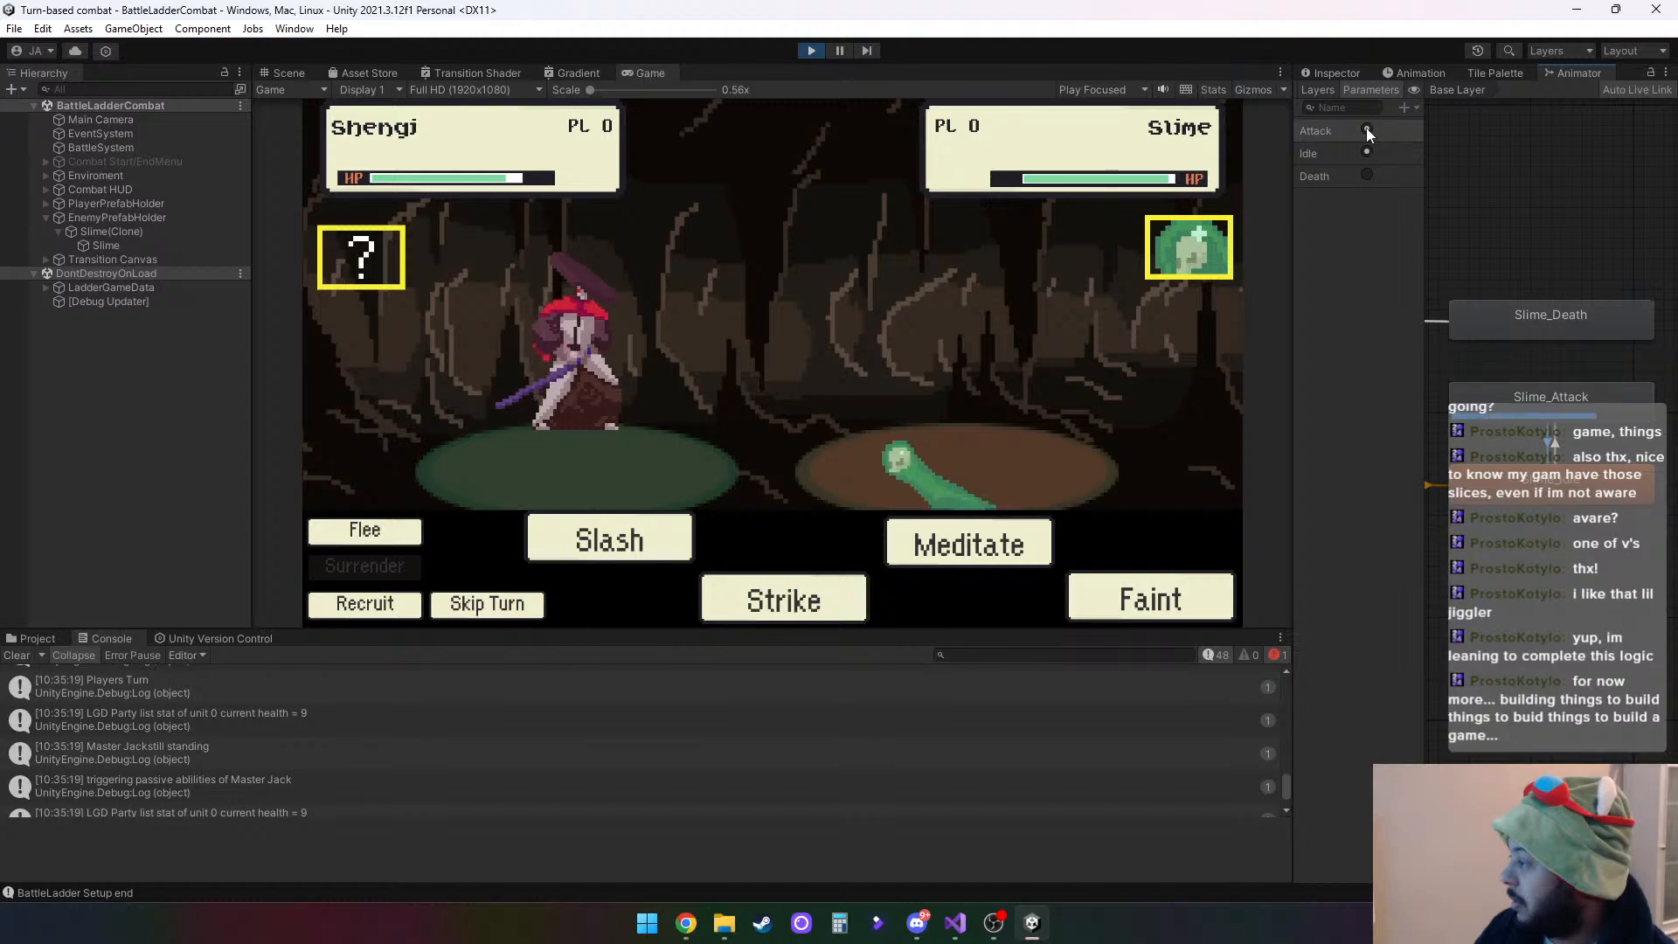
left_click(1367, 153)
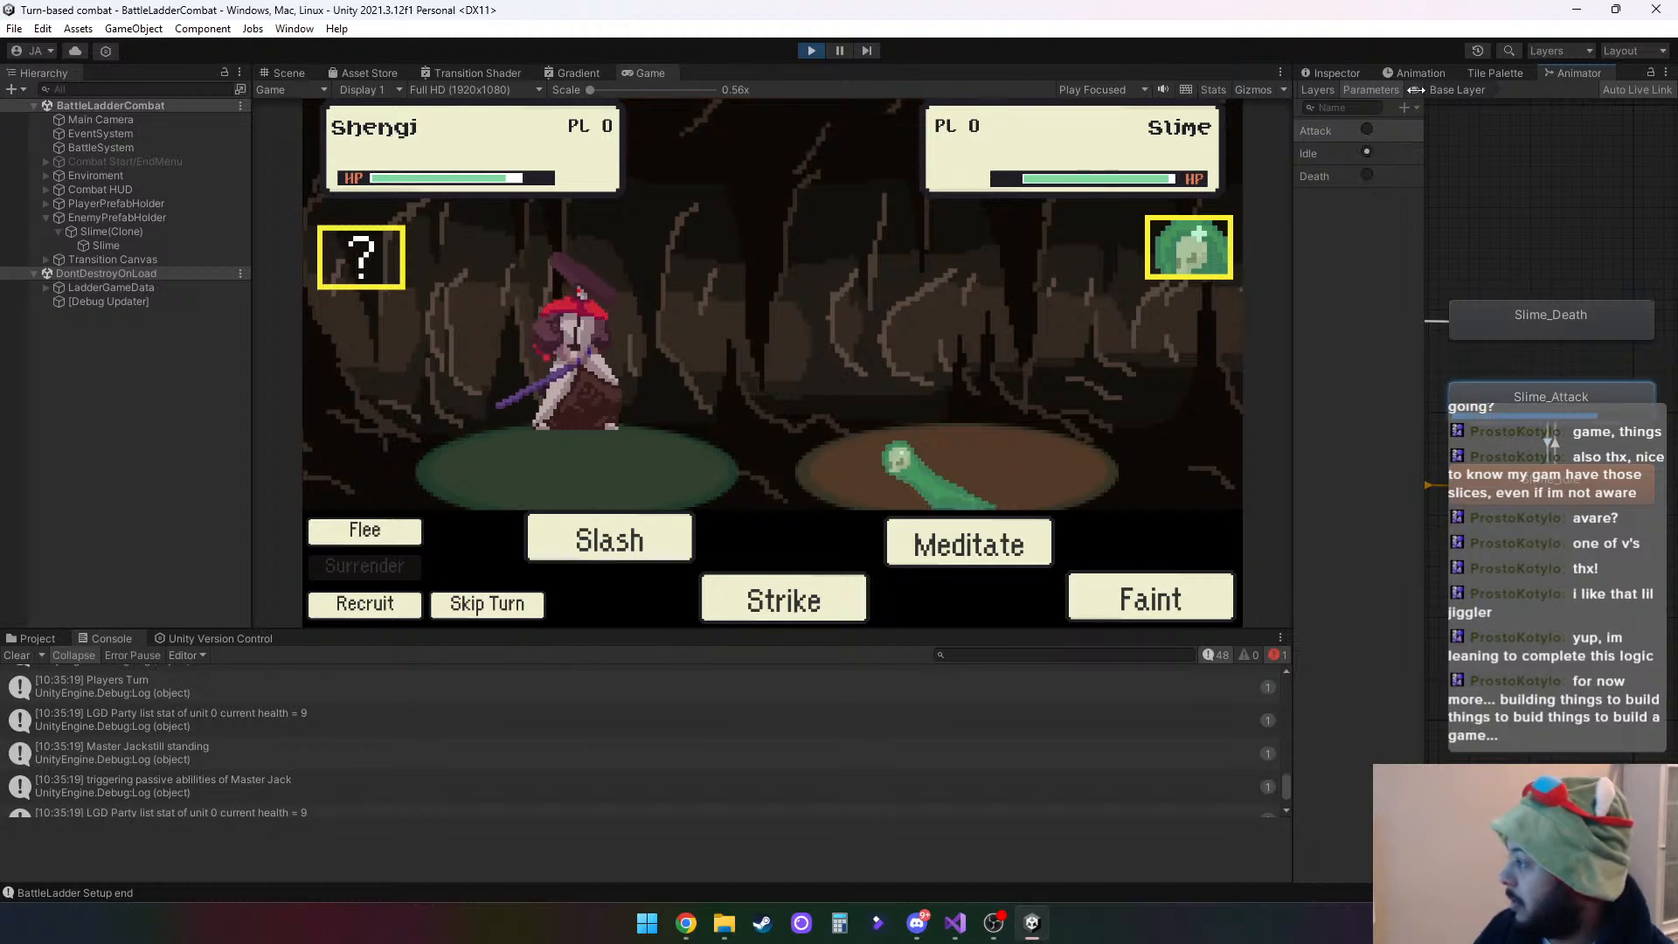
left_click(1337, 75)
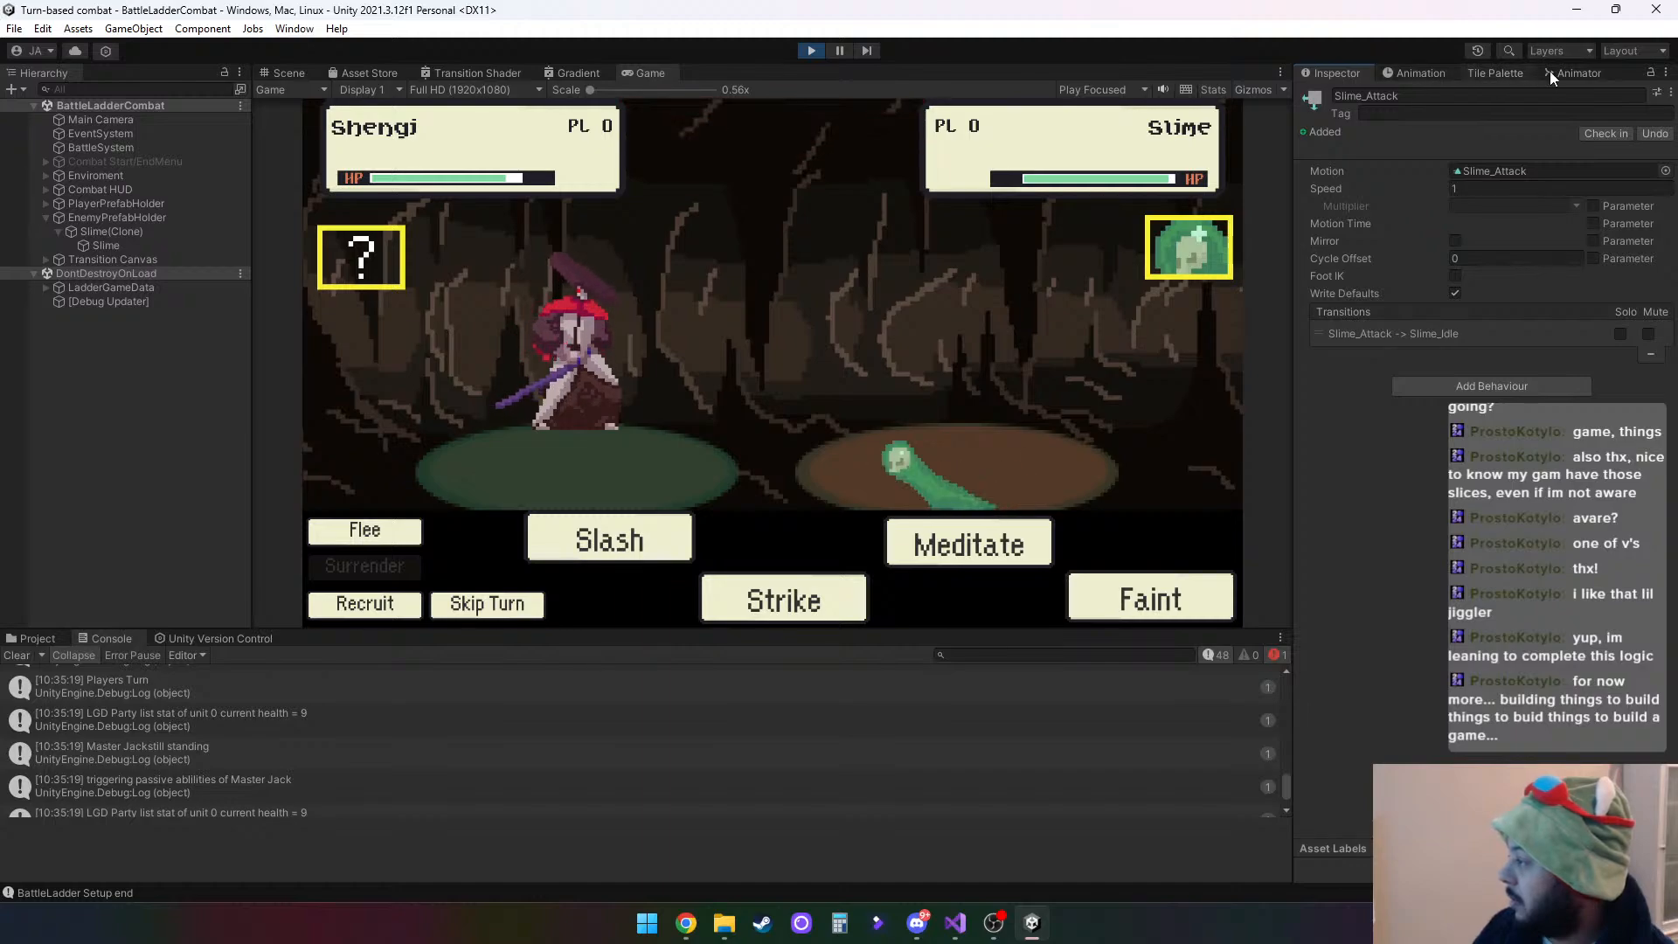
- Inspect the Slime_Idle -> Slime_Attack transition, including its exit time and duration settings
left_click(1573, 73)
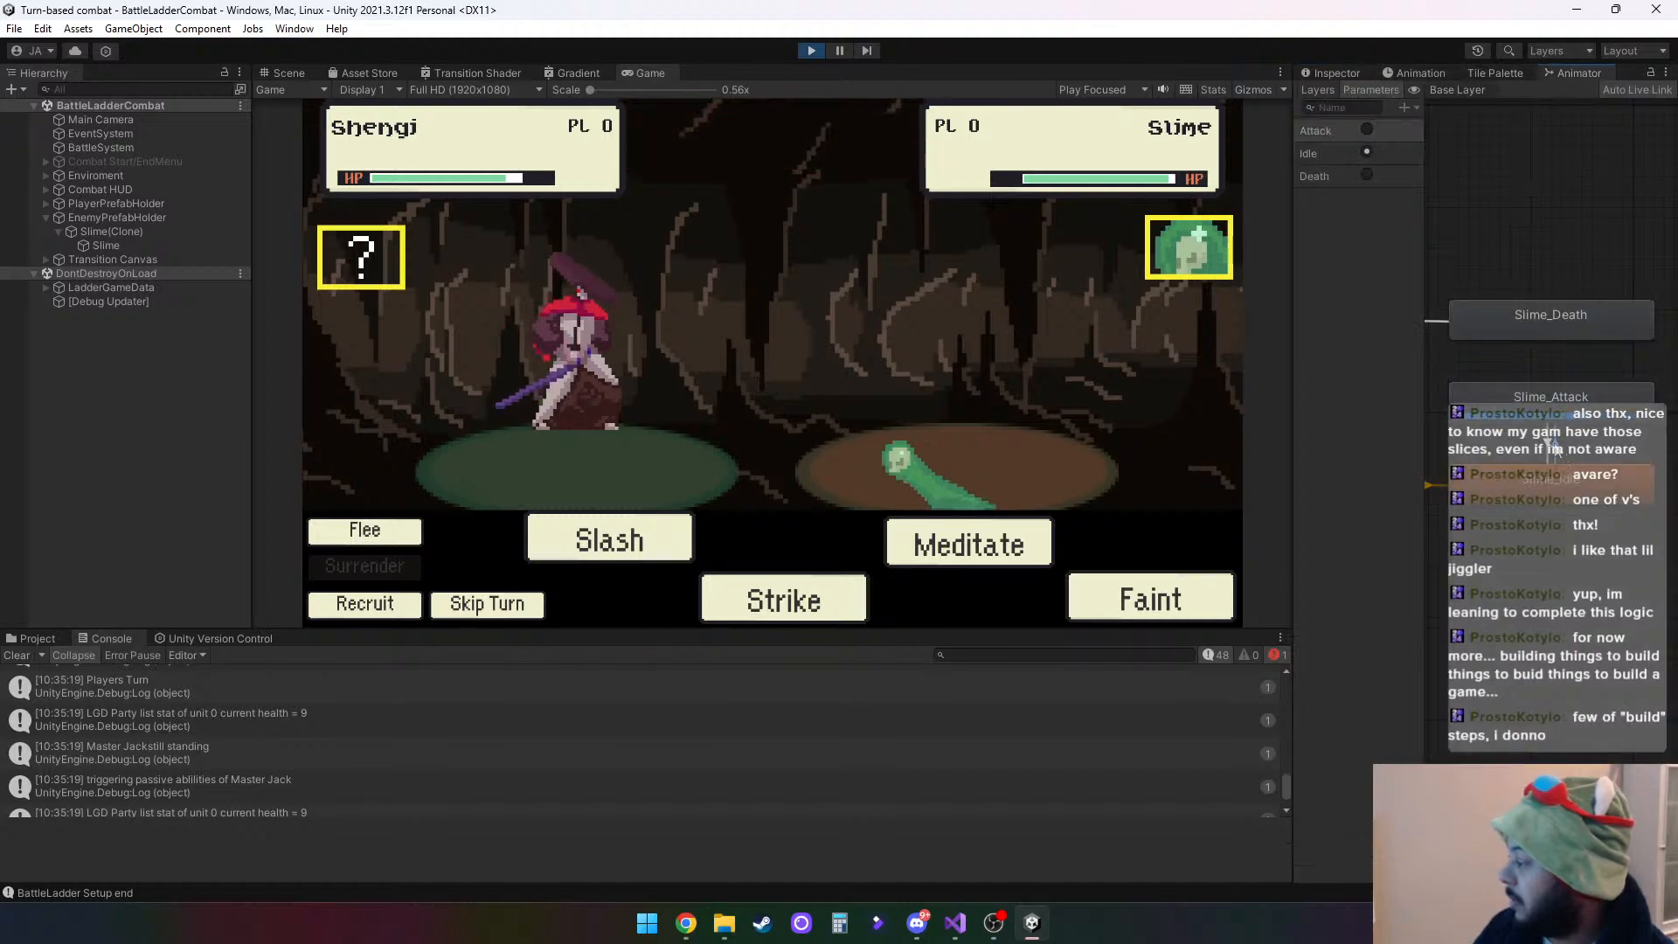
left_click(1334, 73)
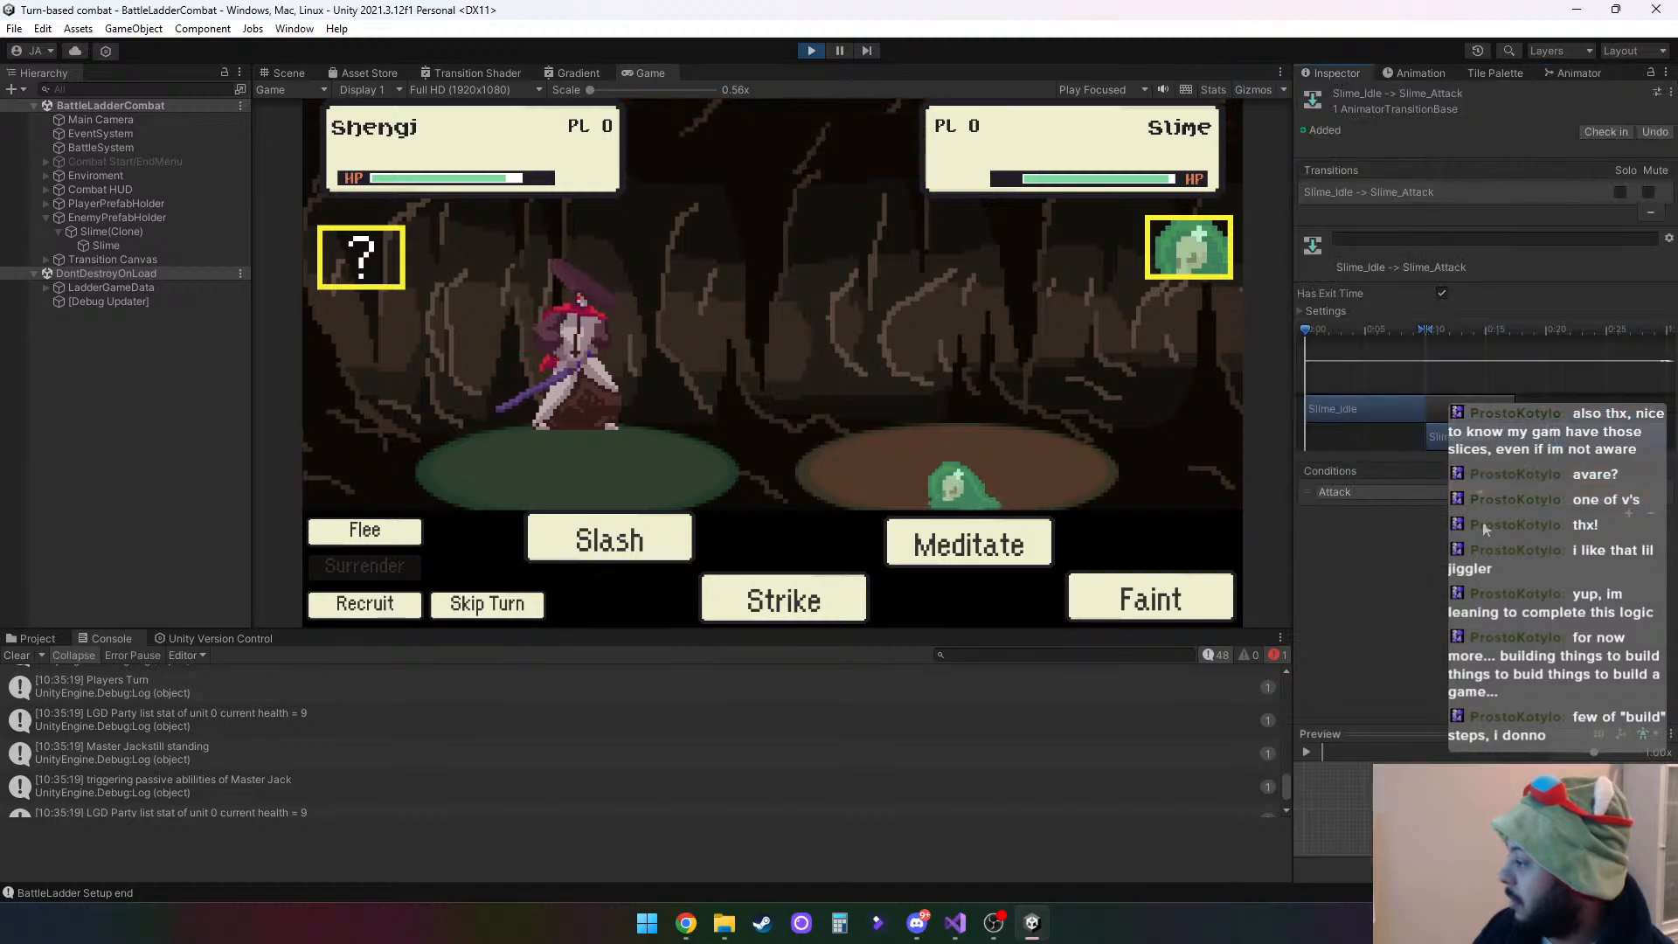
left_click(1299, 311)
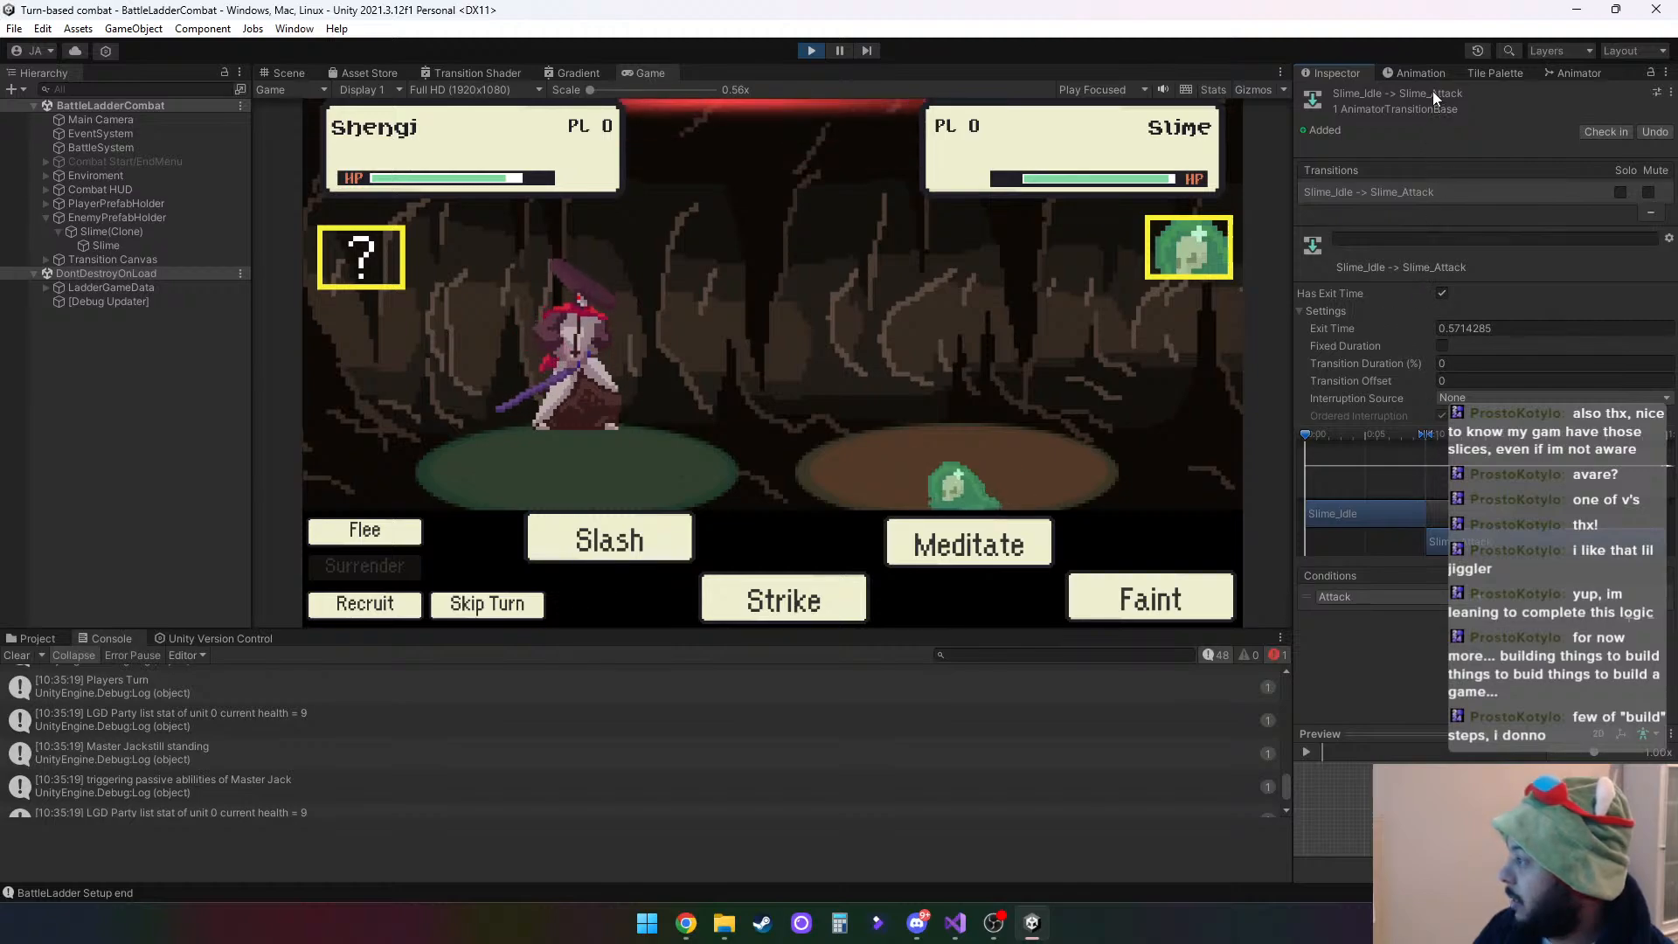
- Add an Attack condition to the Slime_Attack -> Slime_Idle transition and check the other available condition parameters
left_click(1580, 76)
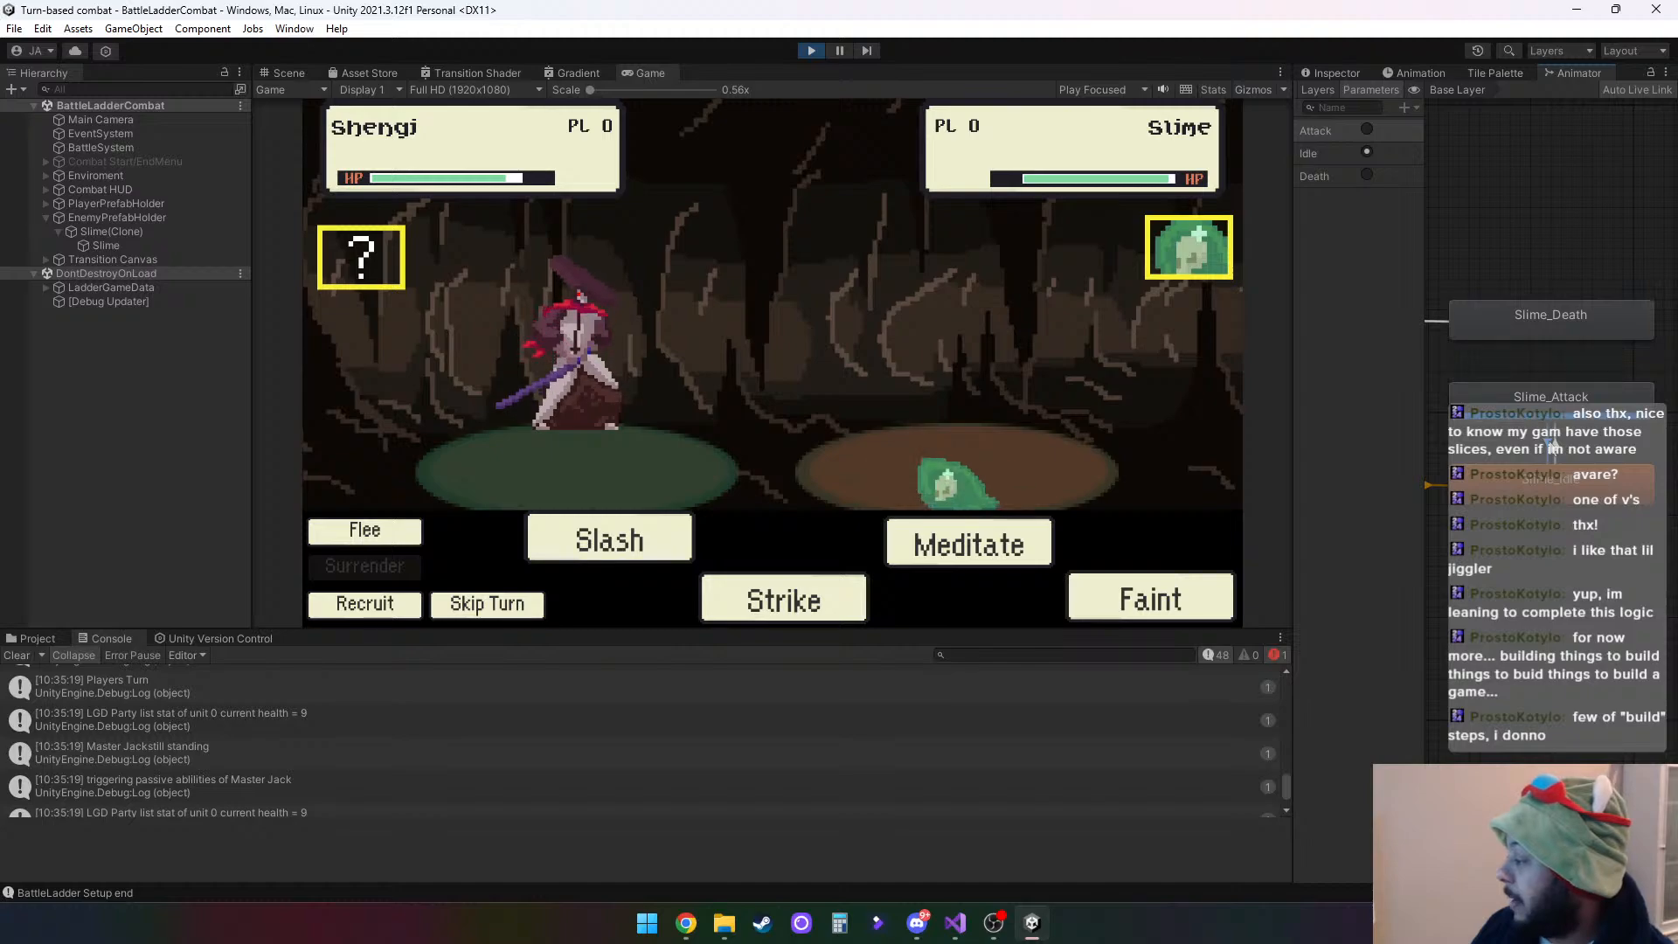
left_click(1342, 70)
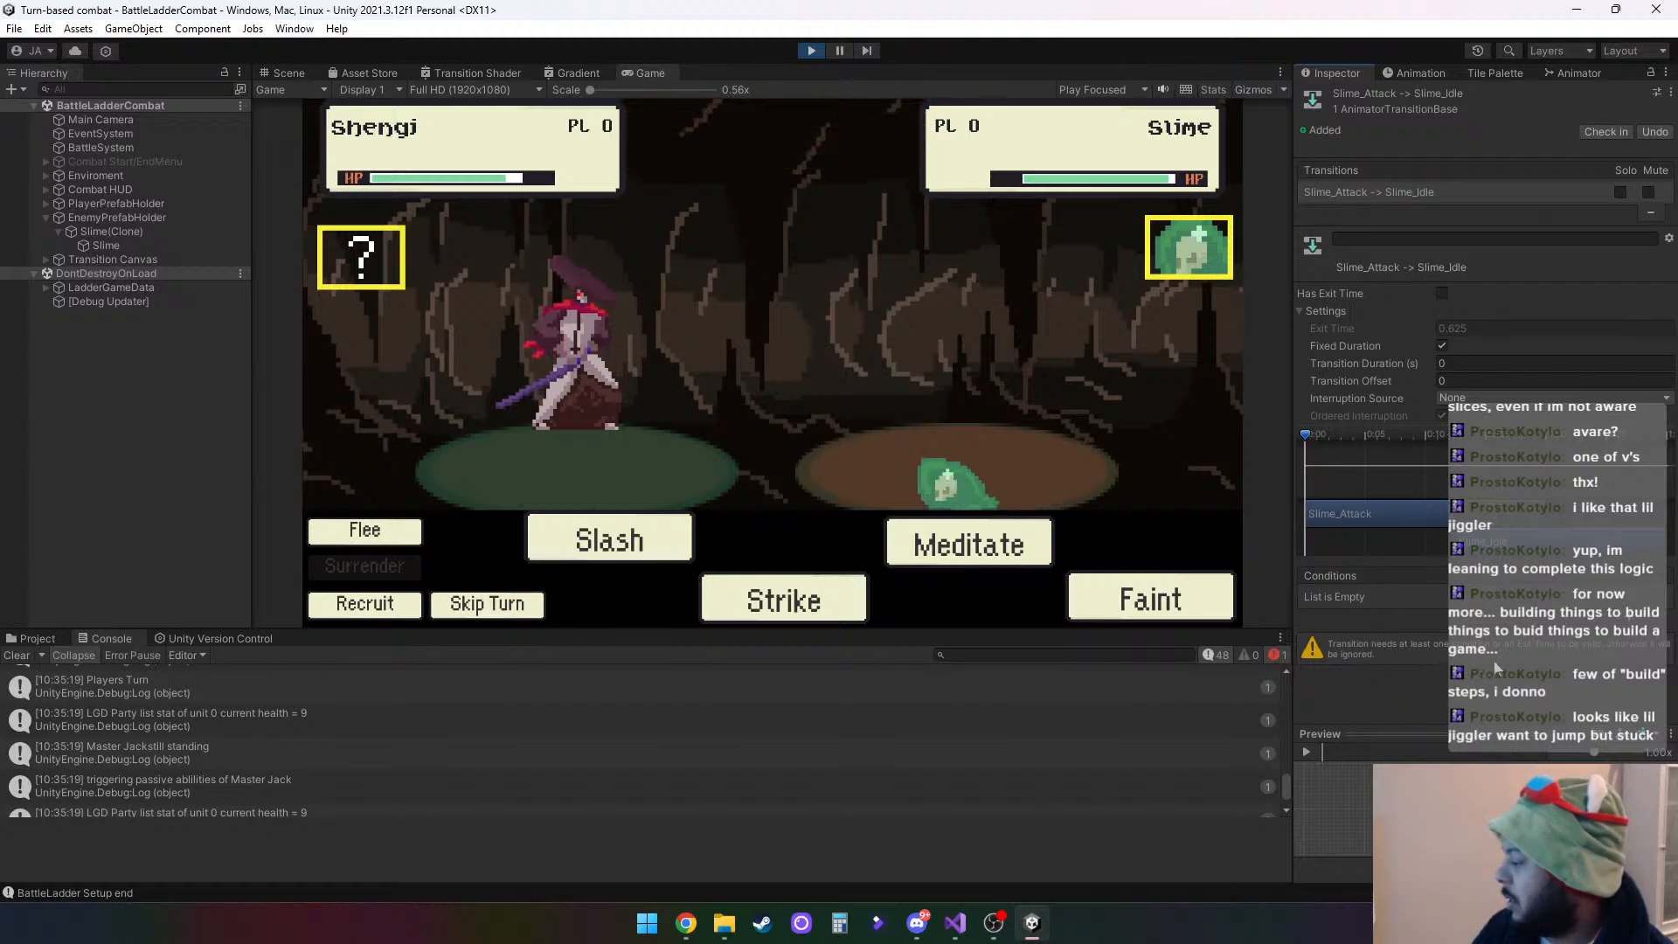
left_click(1628, 622)
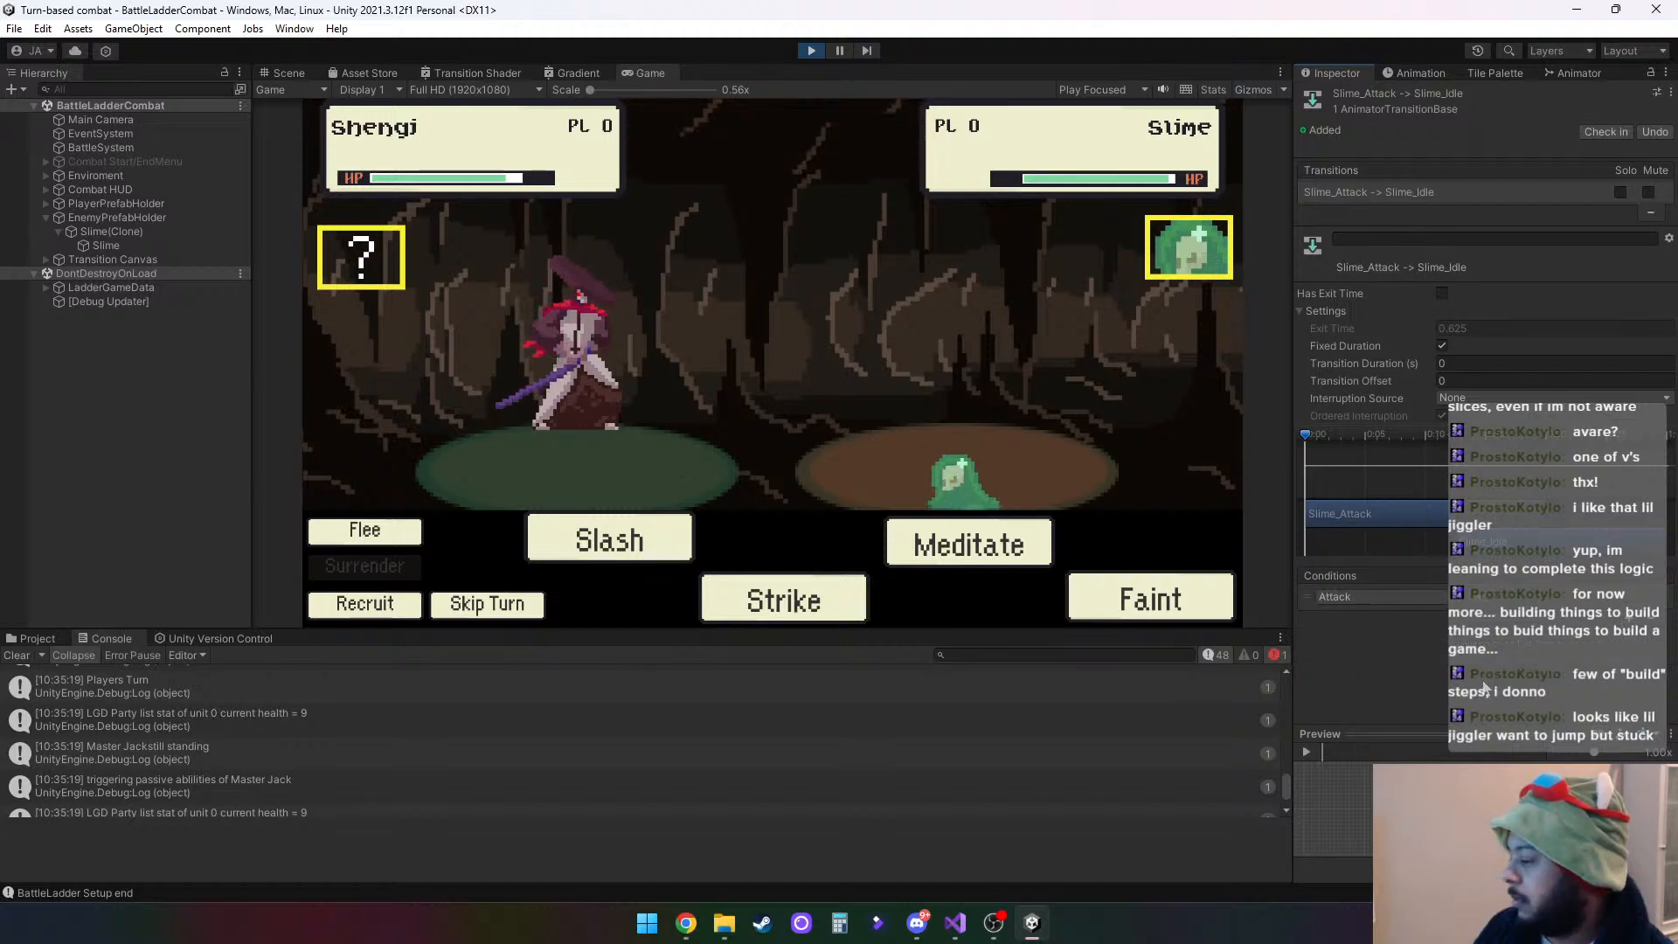
left_click(1477, 602)
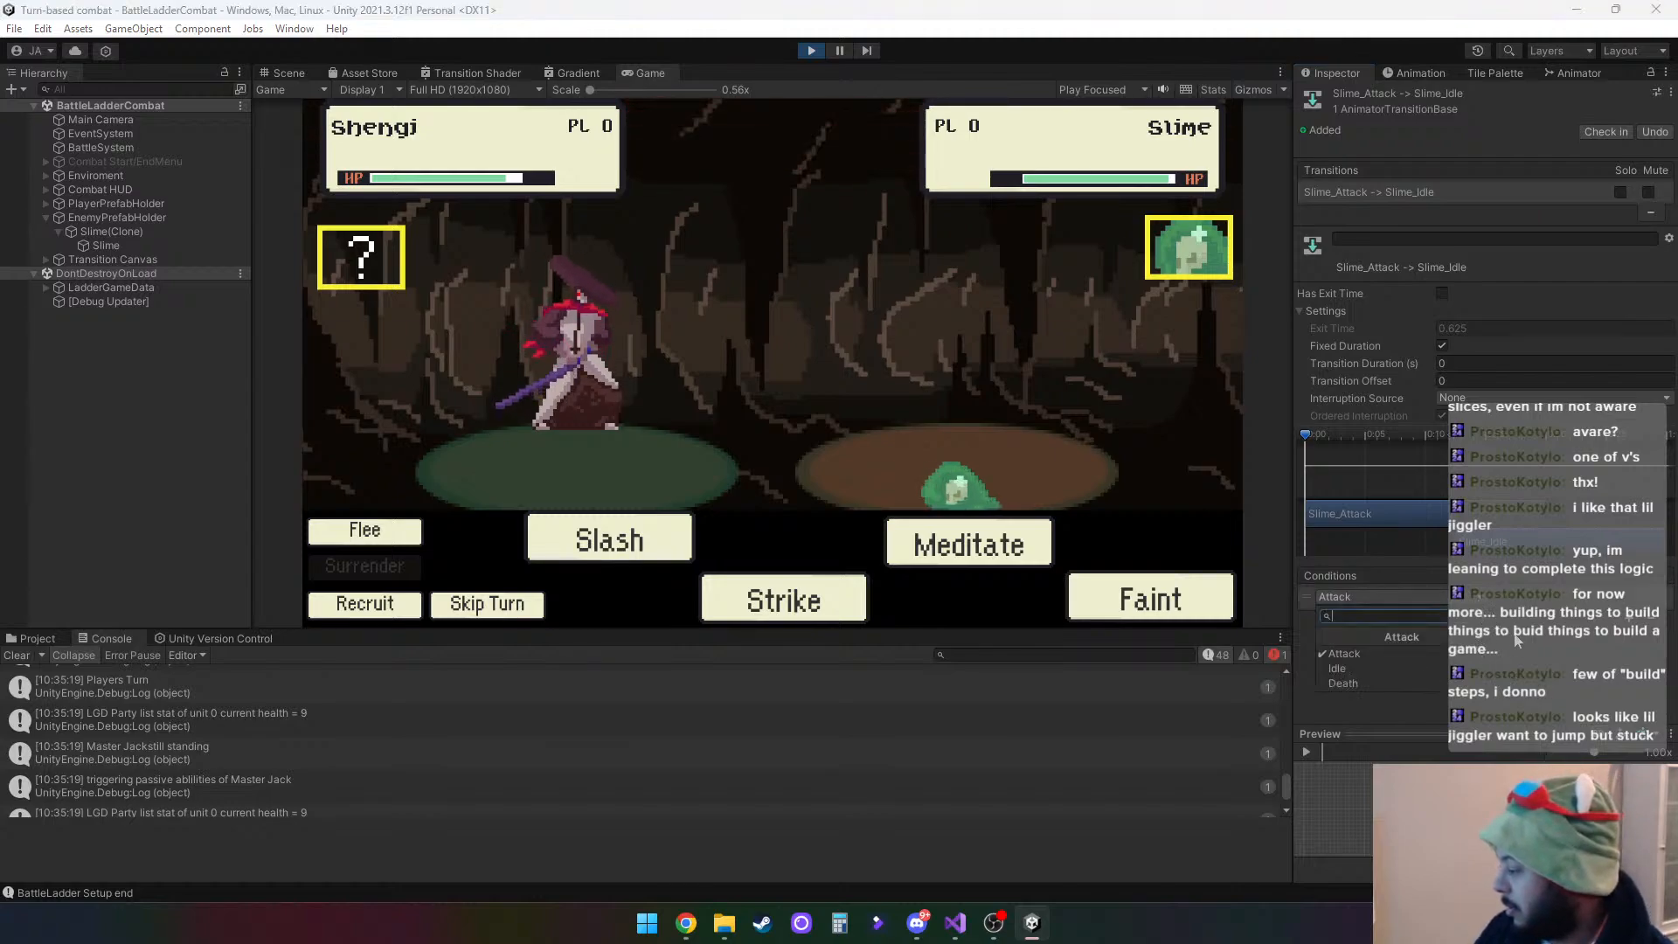
left_click(1534, 638)
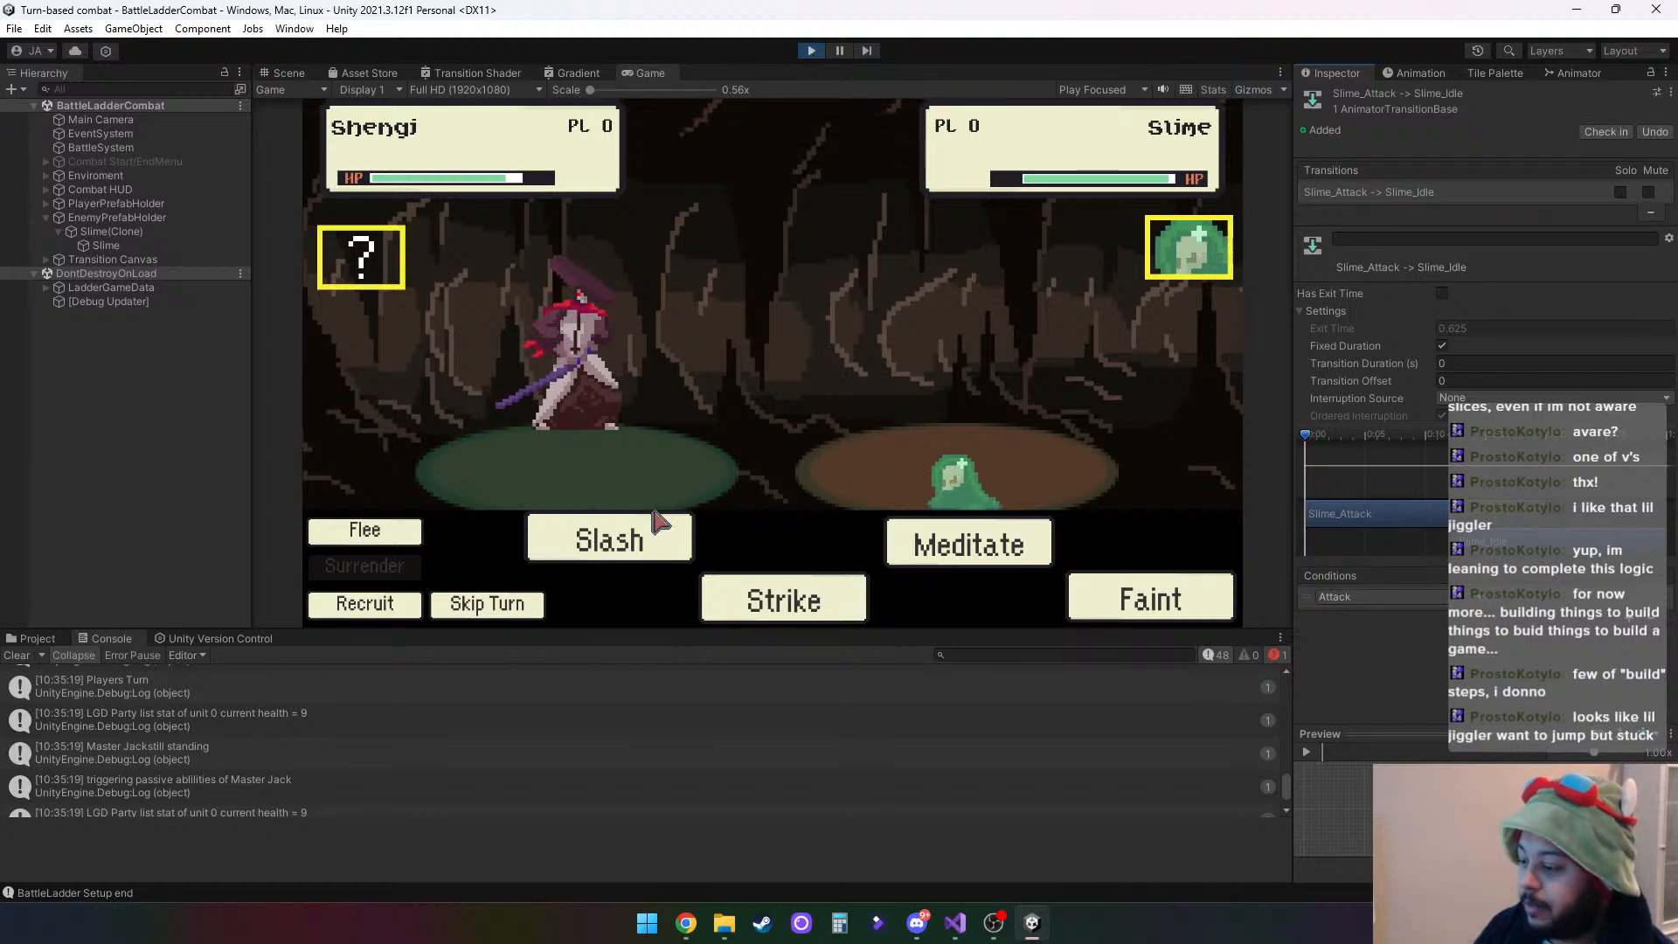
- Defeat the slime with Slash, end the battle, and recruit the hero offered on floor 2
left_click(640, 541)
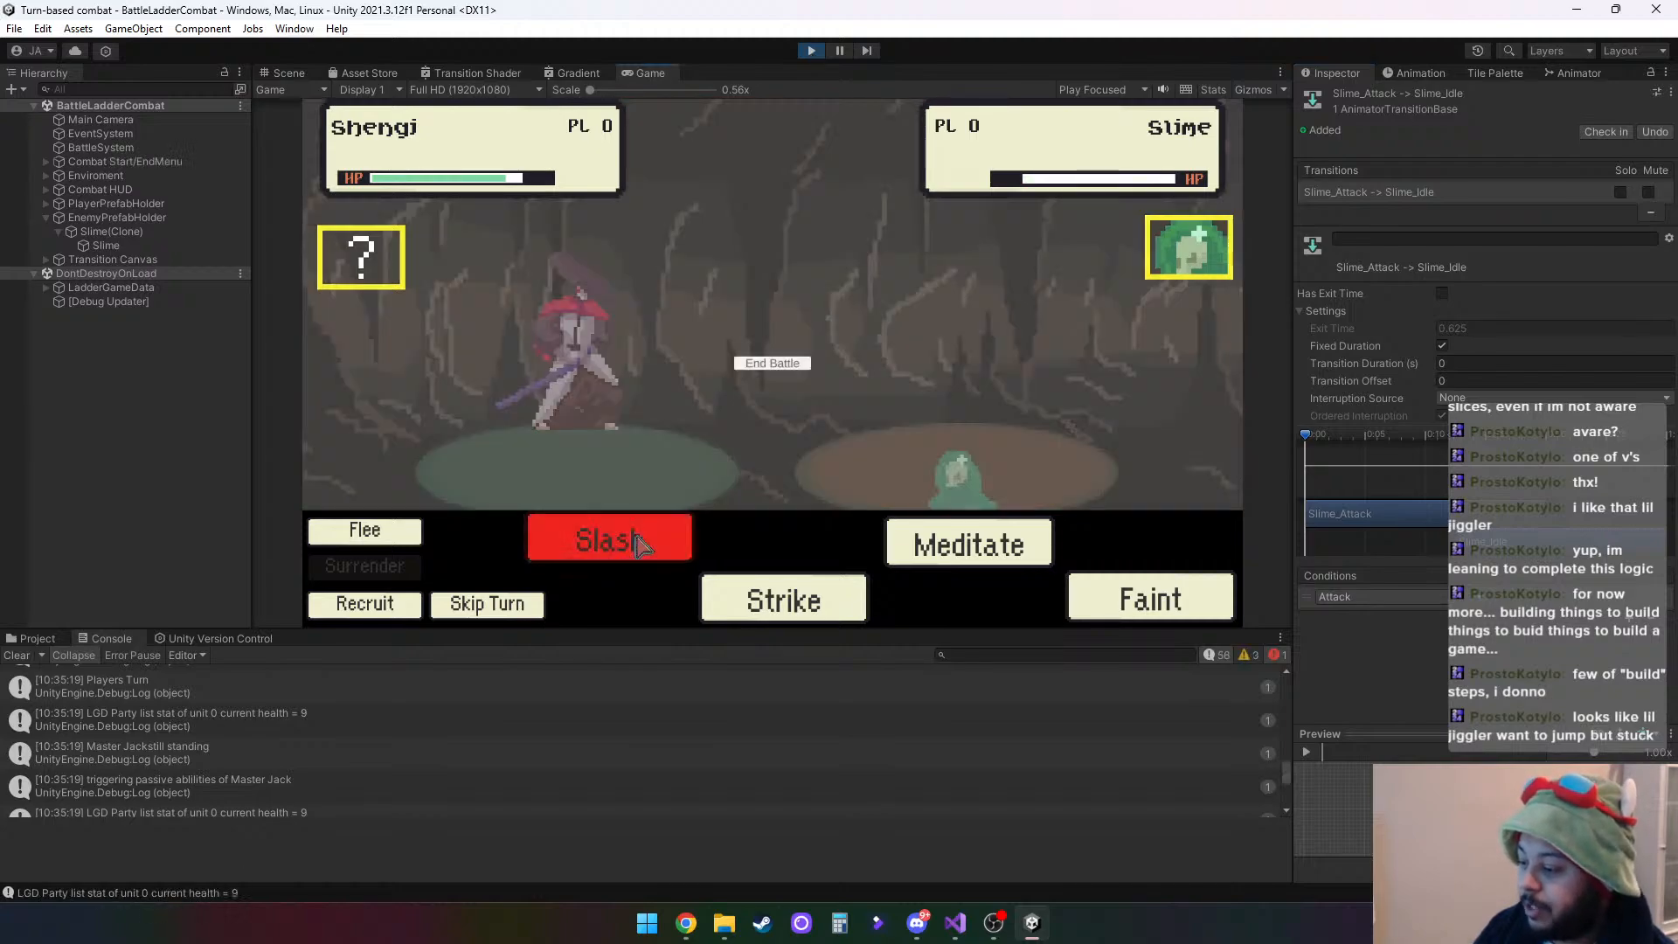
left_click(774, 365)
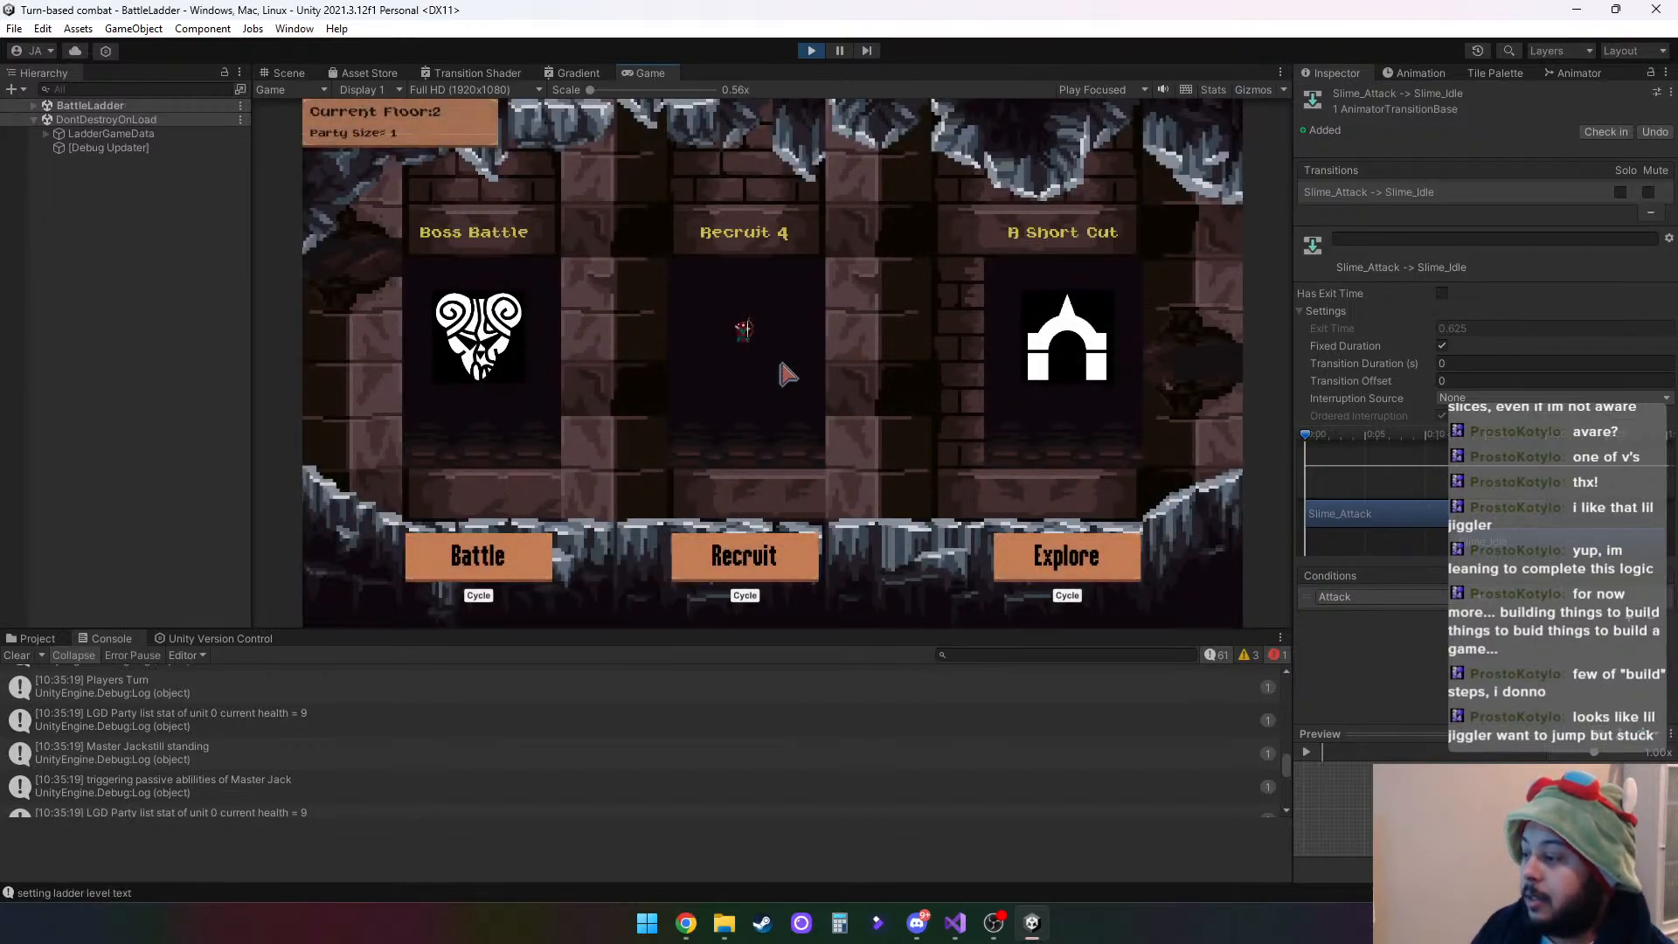
left_click(744, 556)
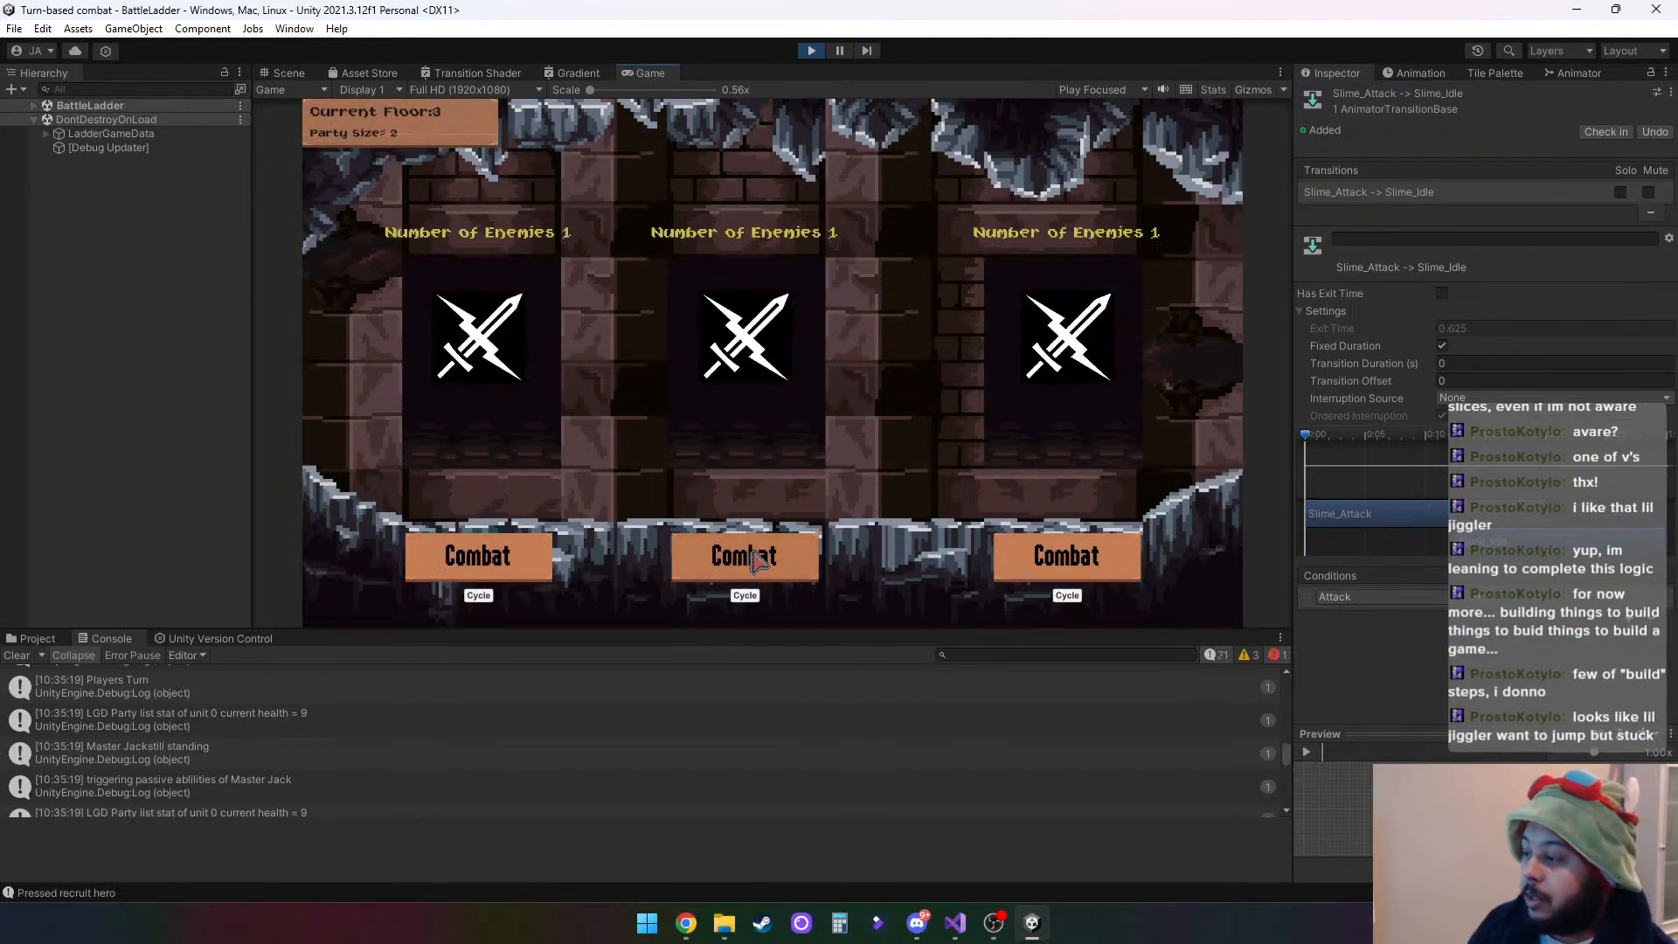
- Enter the middle combat room on floor 3, swap in the recruited archer, and attack the slime with Stab
left_click(757, 559)
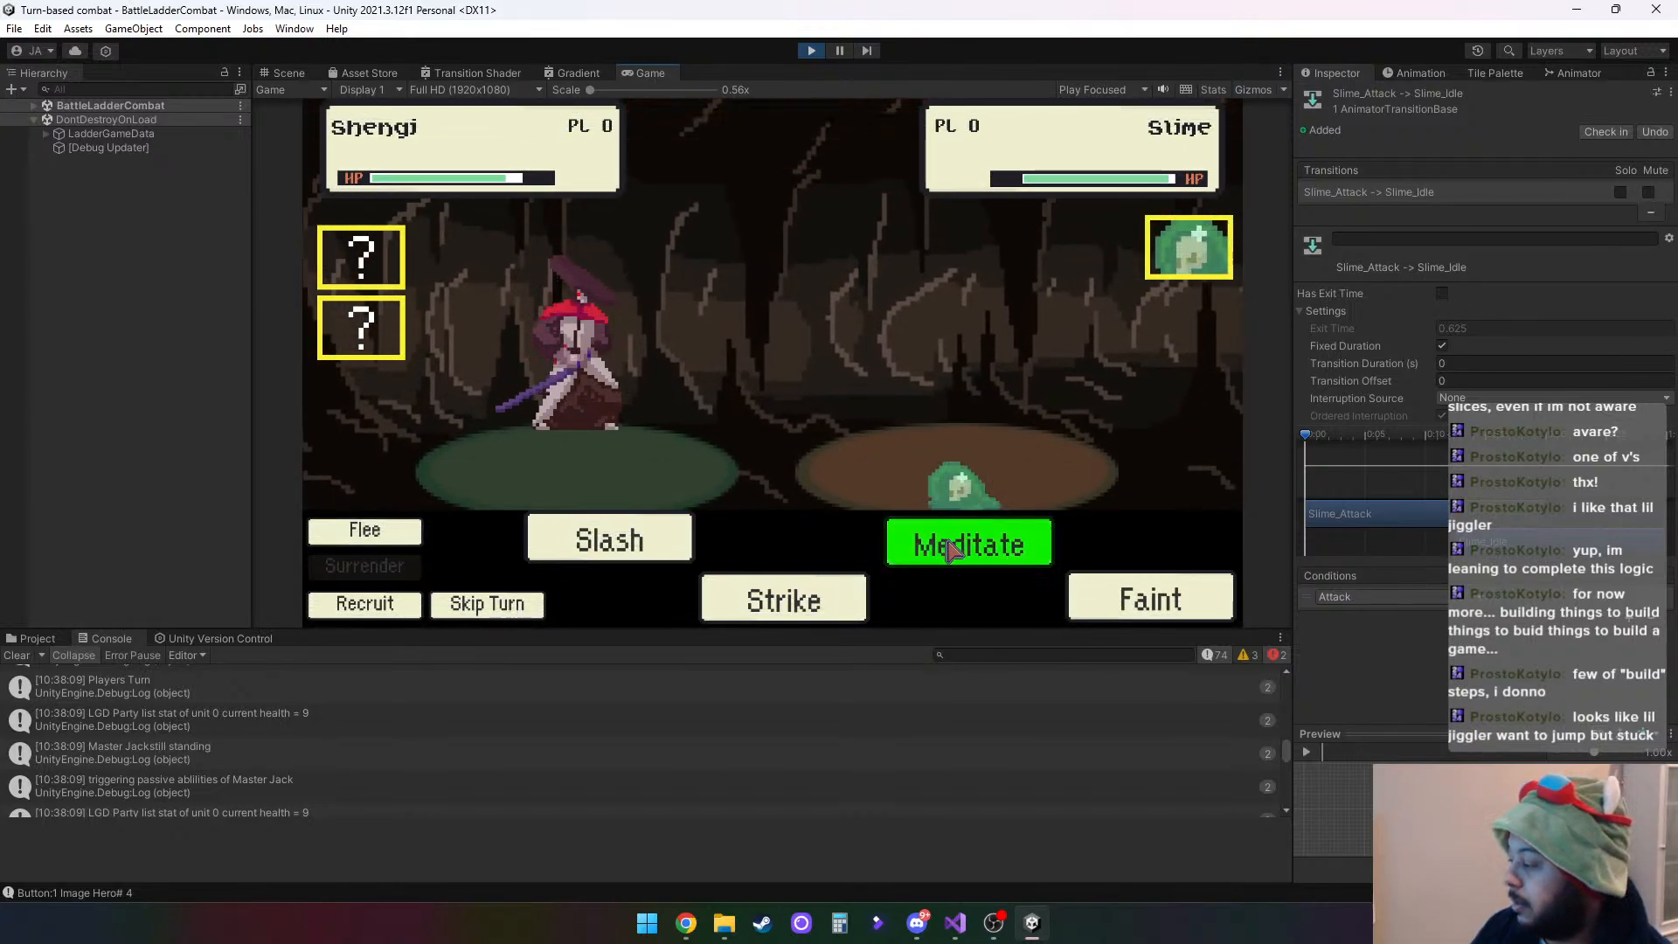
left_click(378, 349)
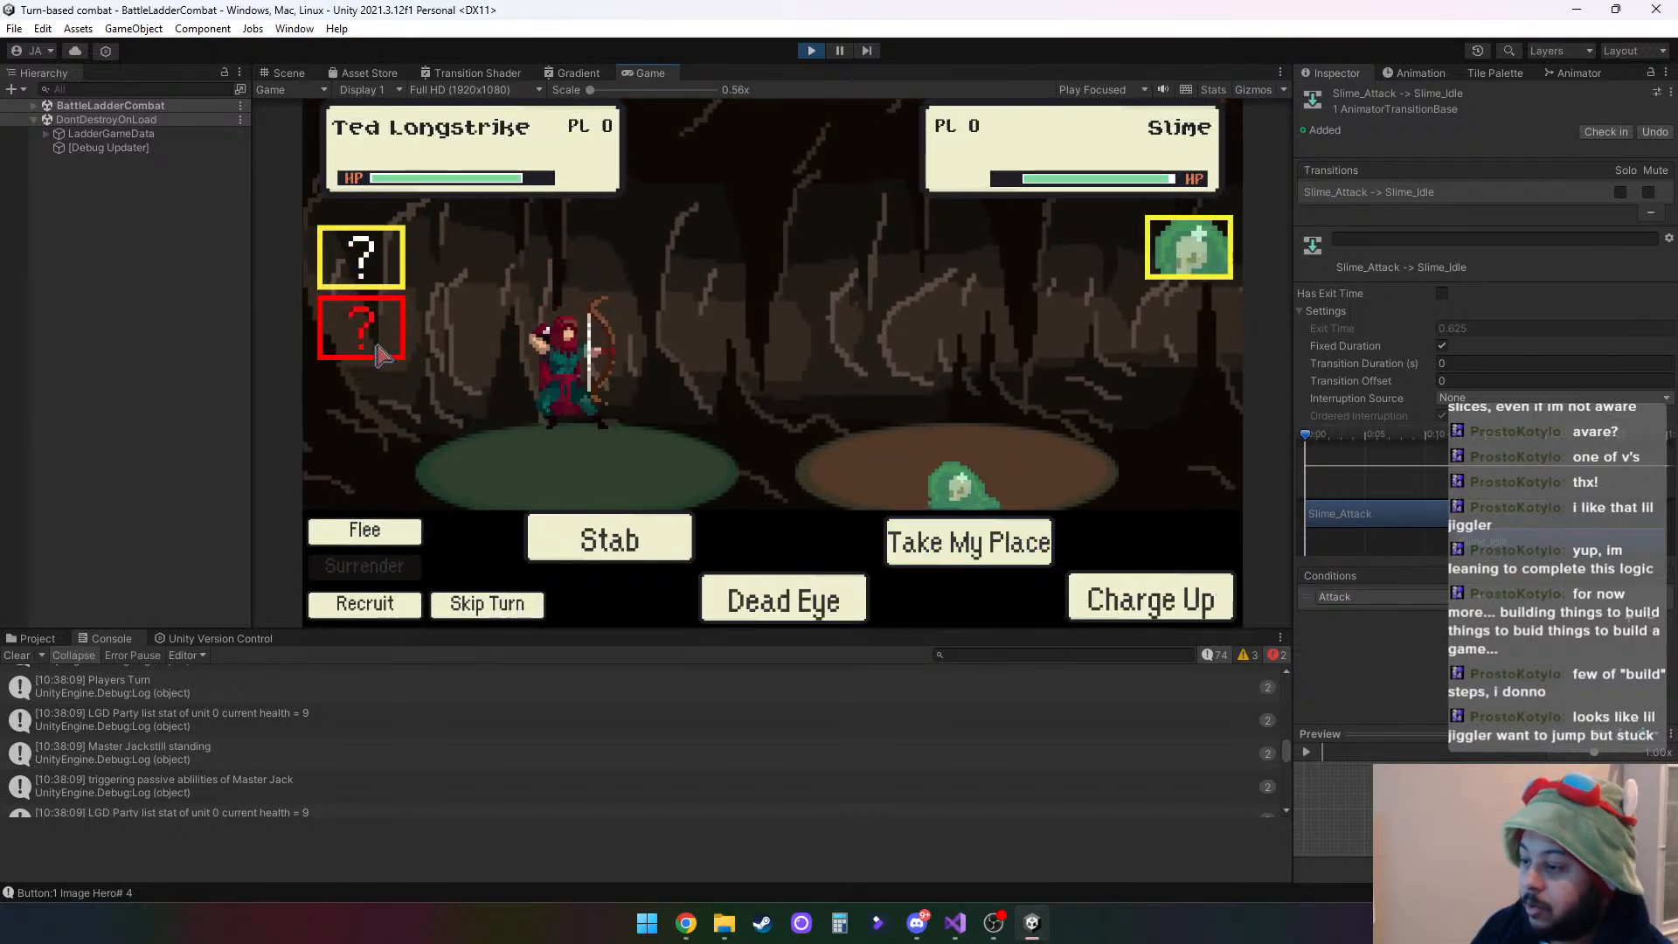
left_click(629, 538)
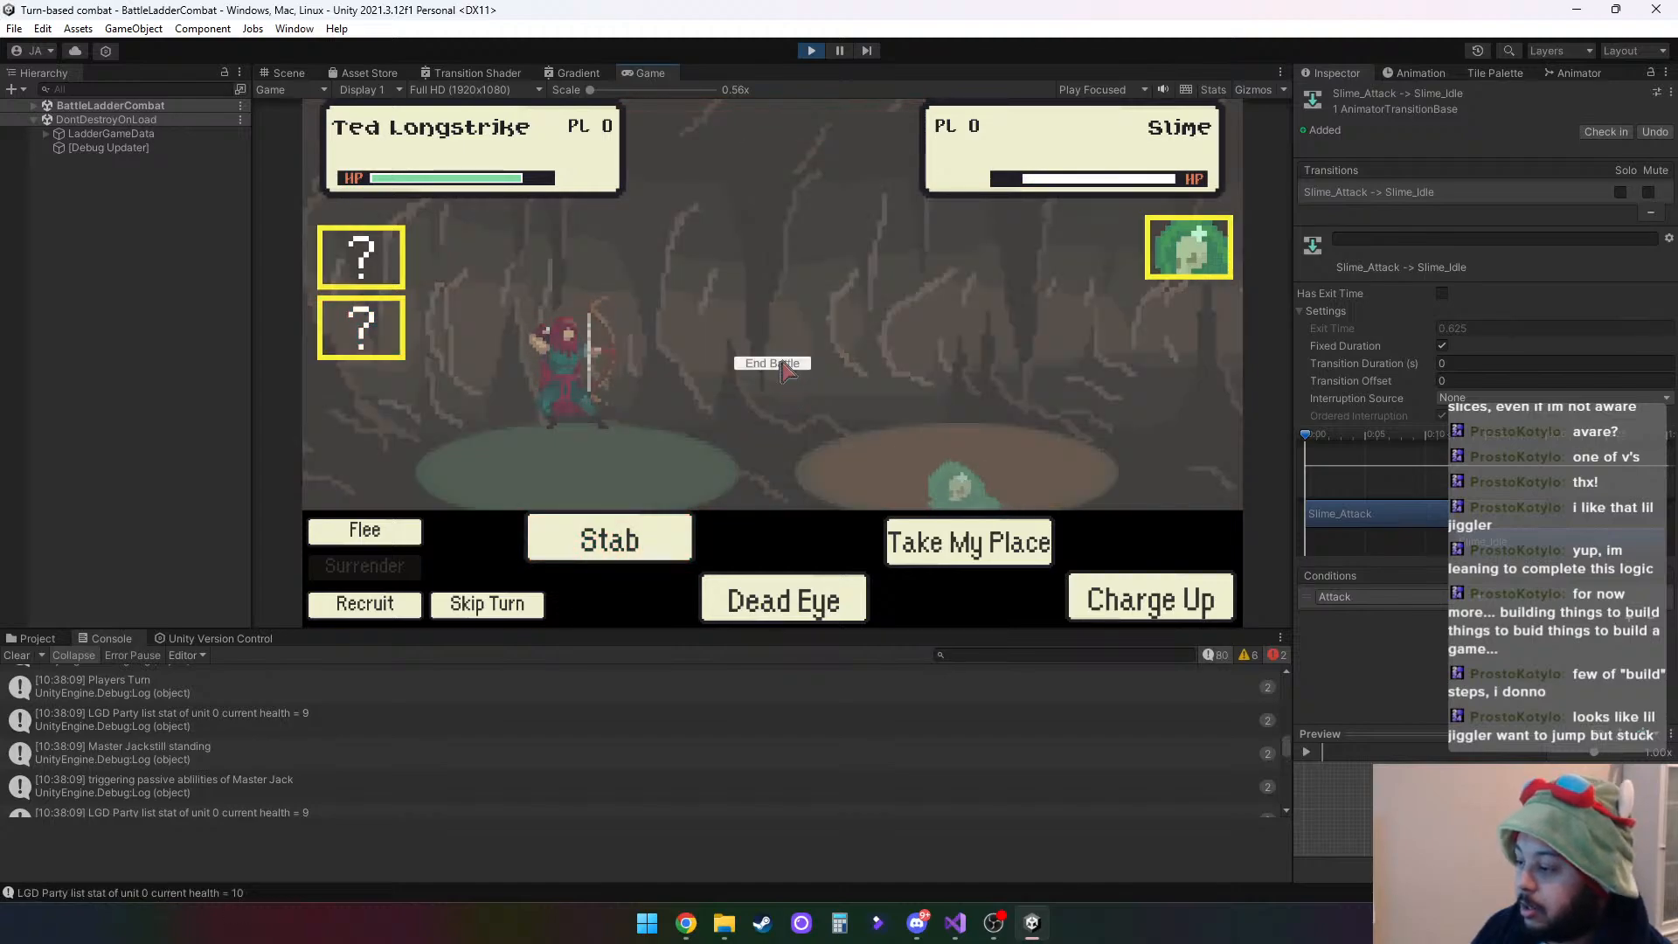
- End the battle and take the Shoe from the Treasure Room on floor 4
left_click(773, 363)
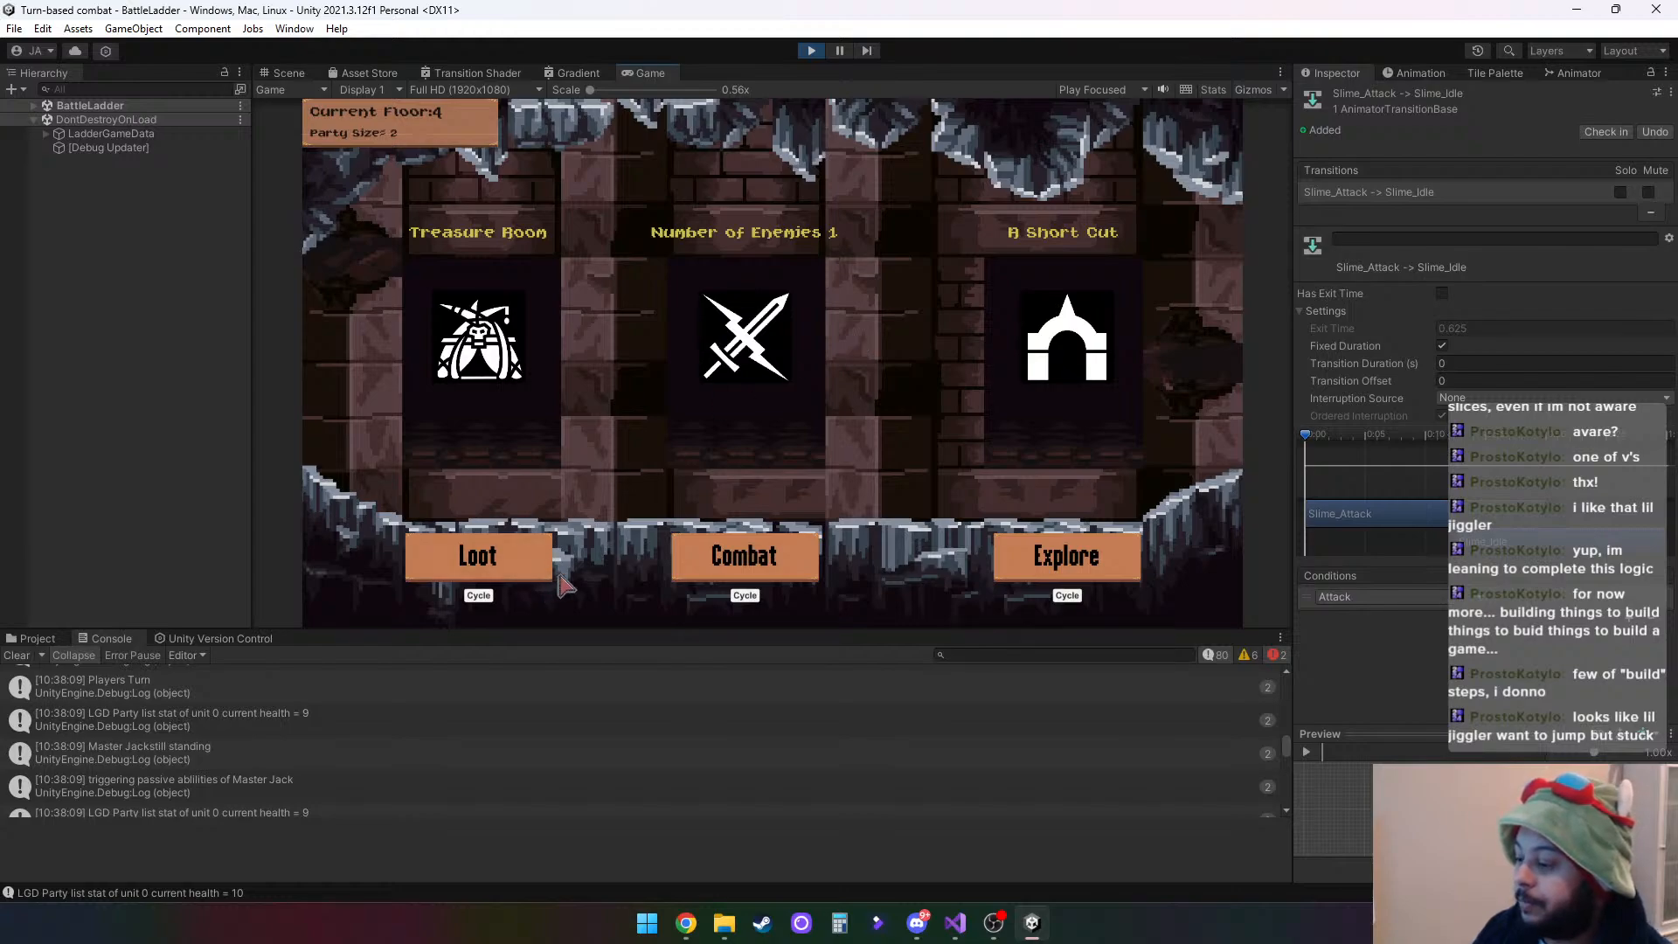
left_click(515, 561)
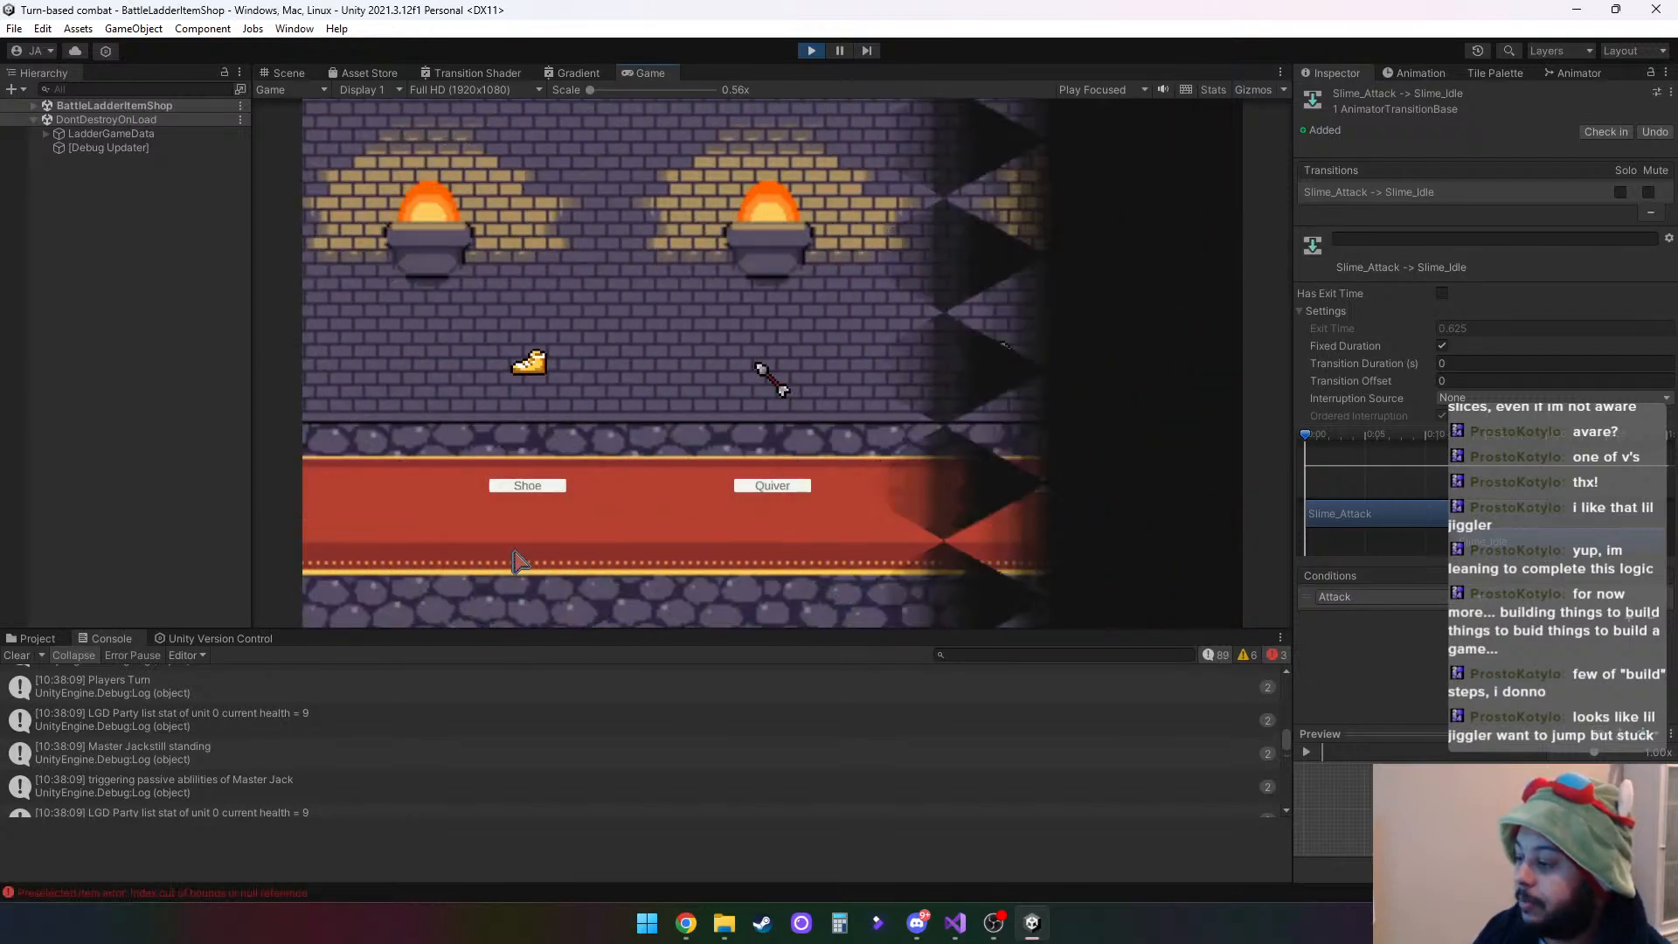
left_click(540, 485)
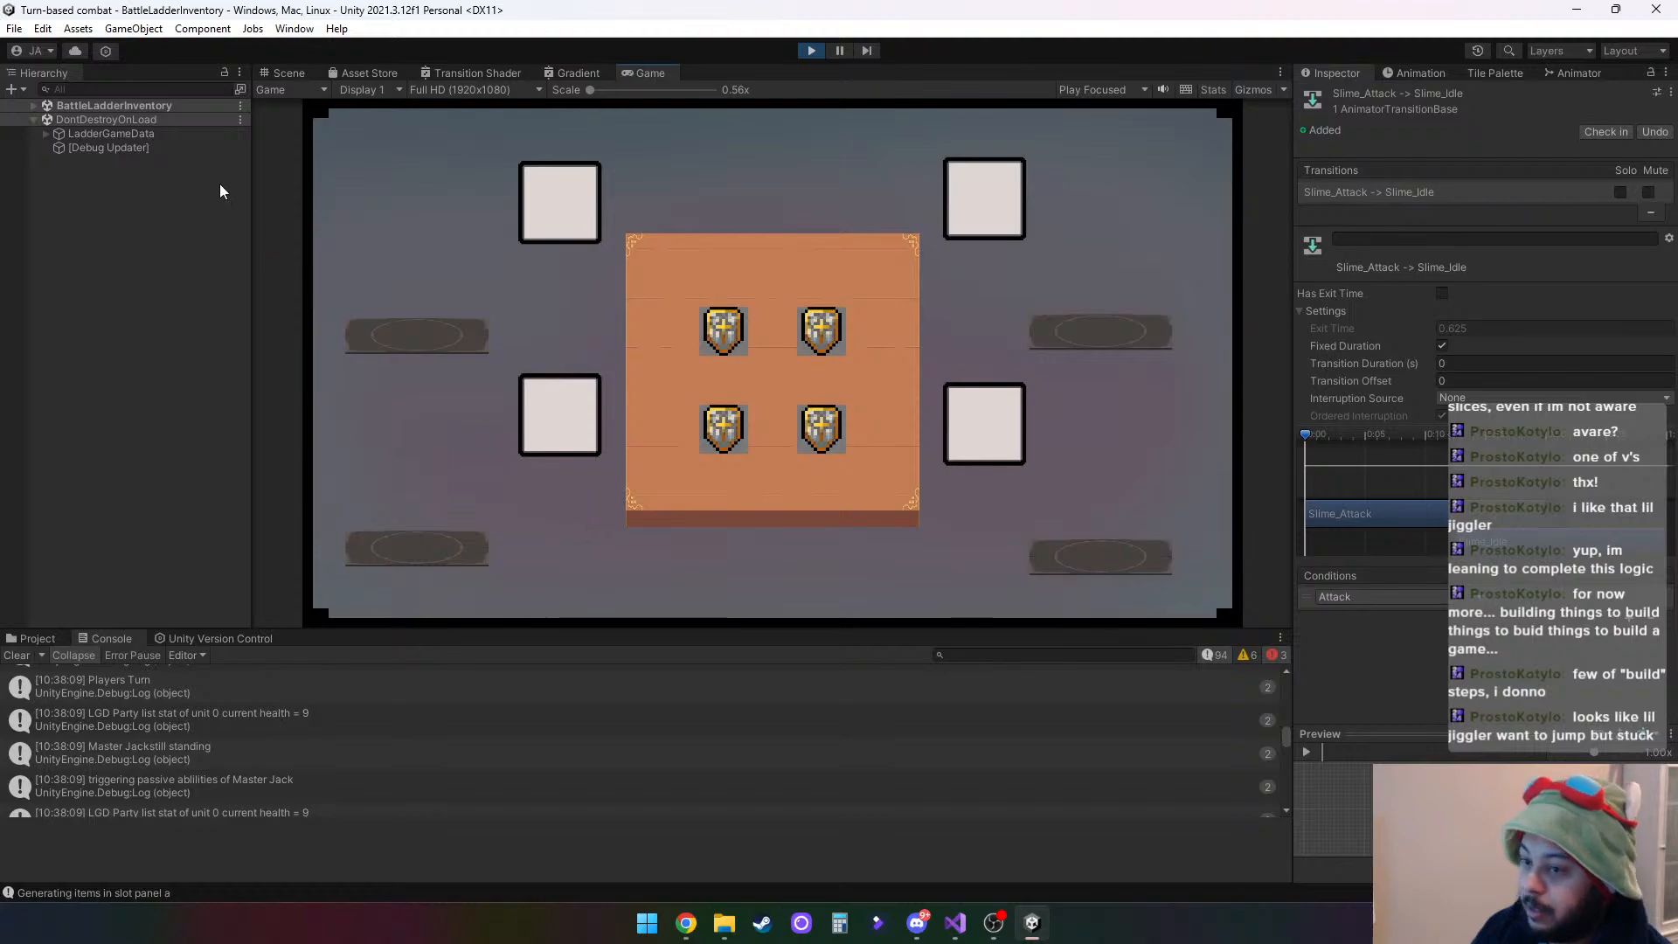
- Expand LadderGameData in the inventory scene and read the newest console log entries
left_click(45, 133)
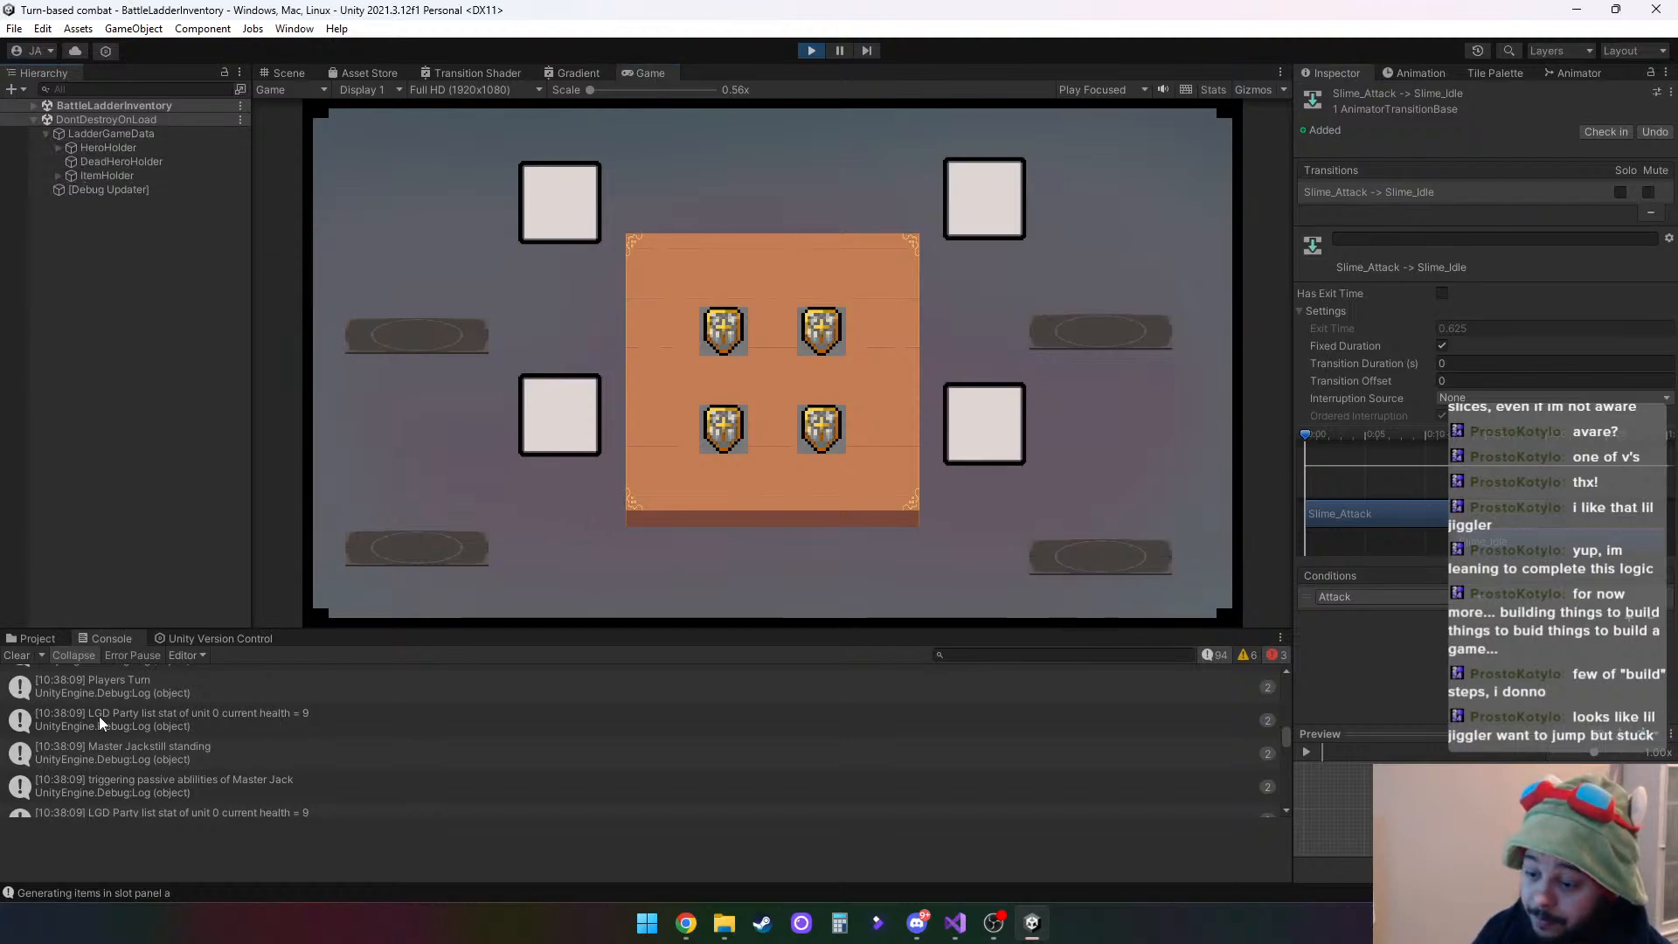
scroll(369, 765, "down", 3)
scroll(370, 764, "down", 5)
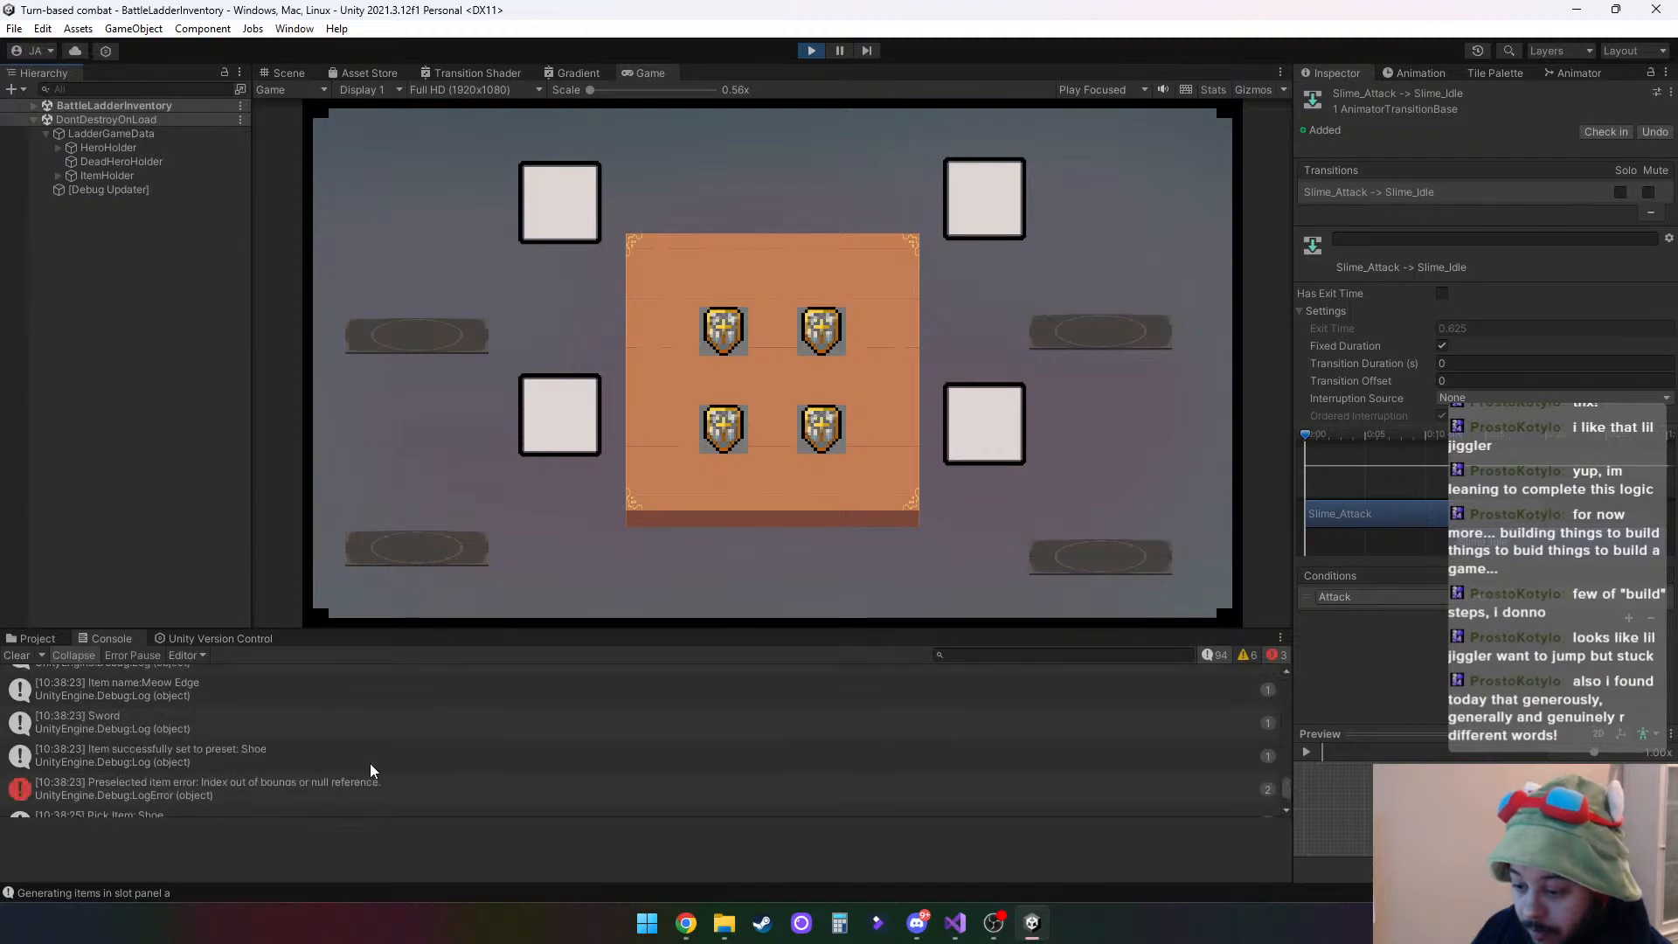
scroll(370, 763, "down", 3)
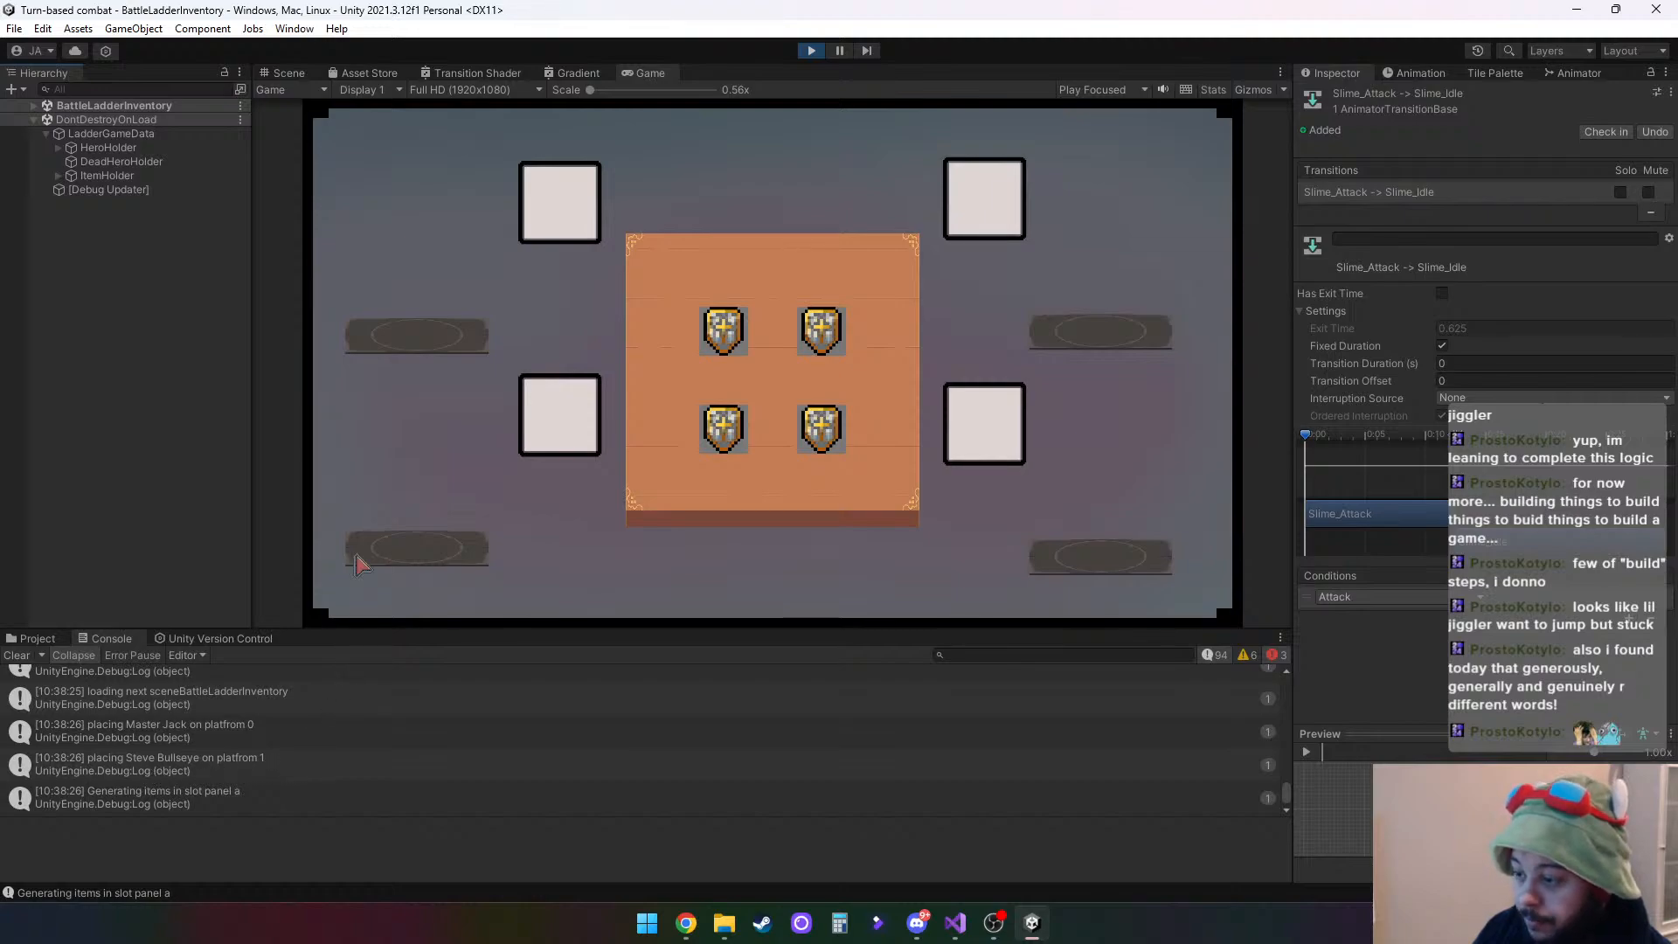
- Select the shoe item under ItemHolder and locate it in the Scene view
left_click(58, 175)
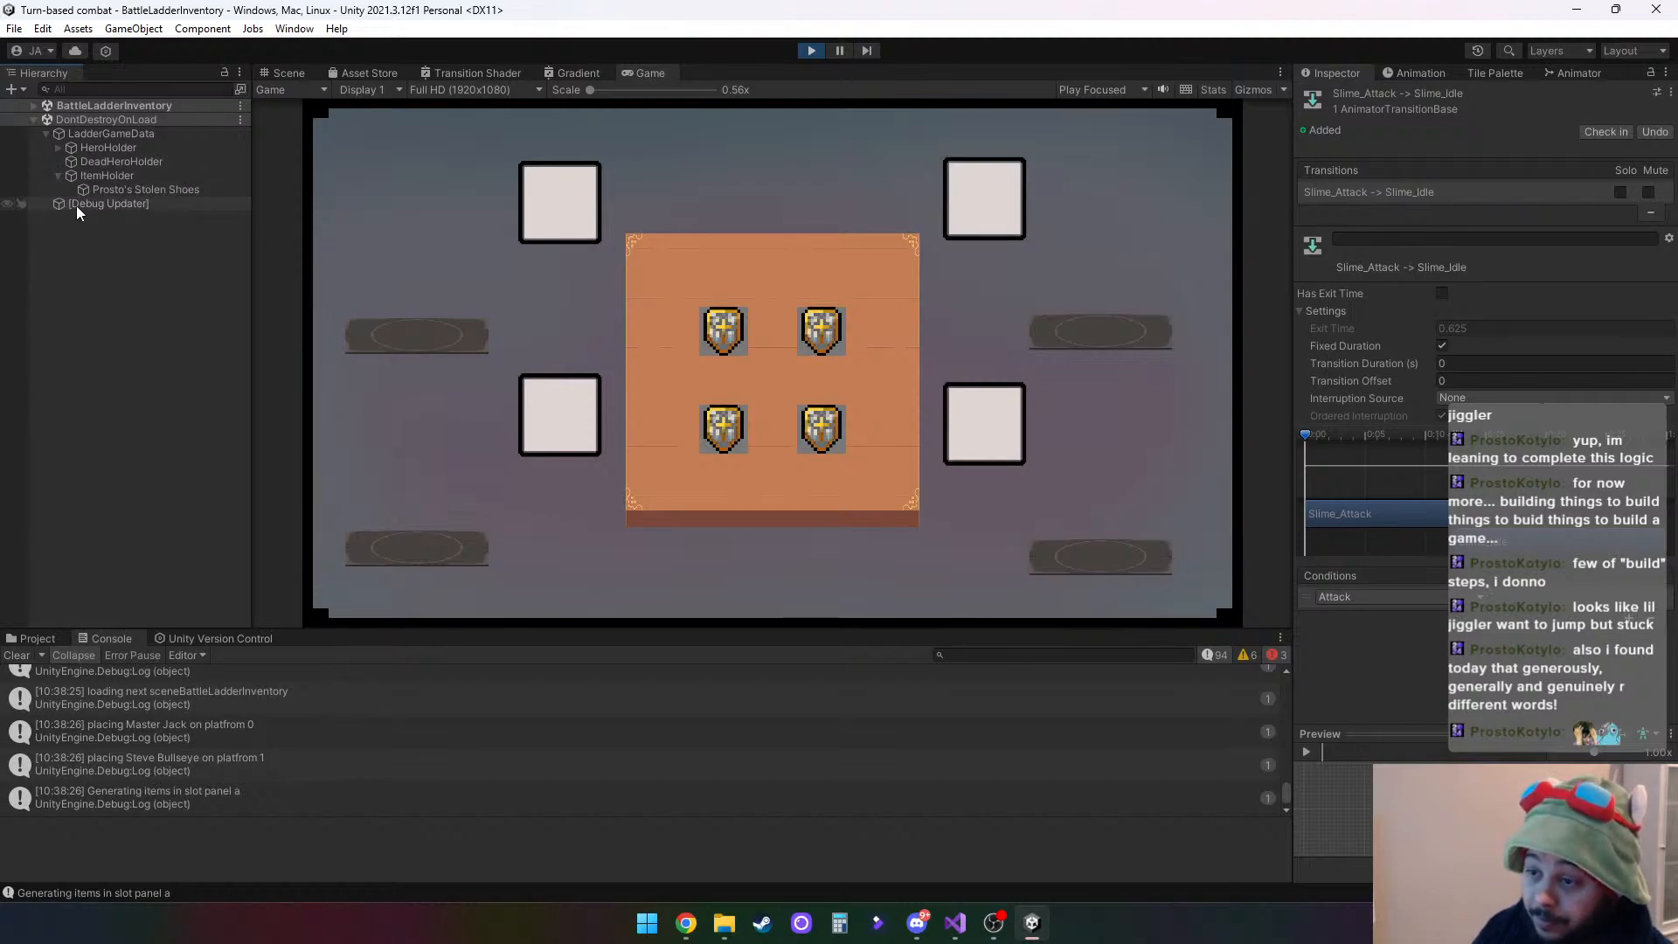
left_click(112, 190)
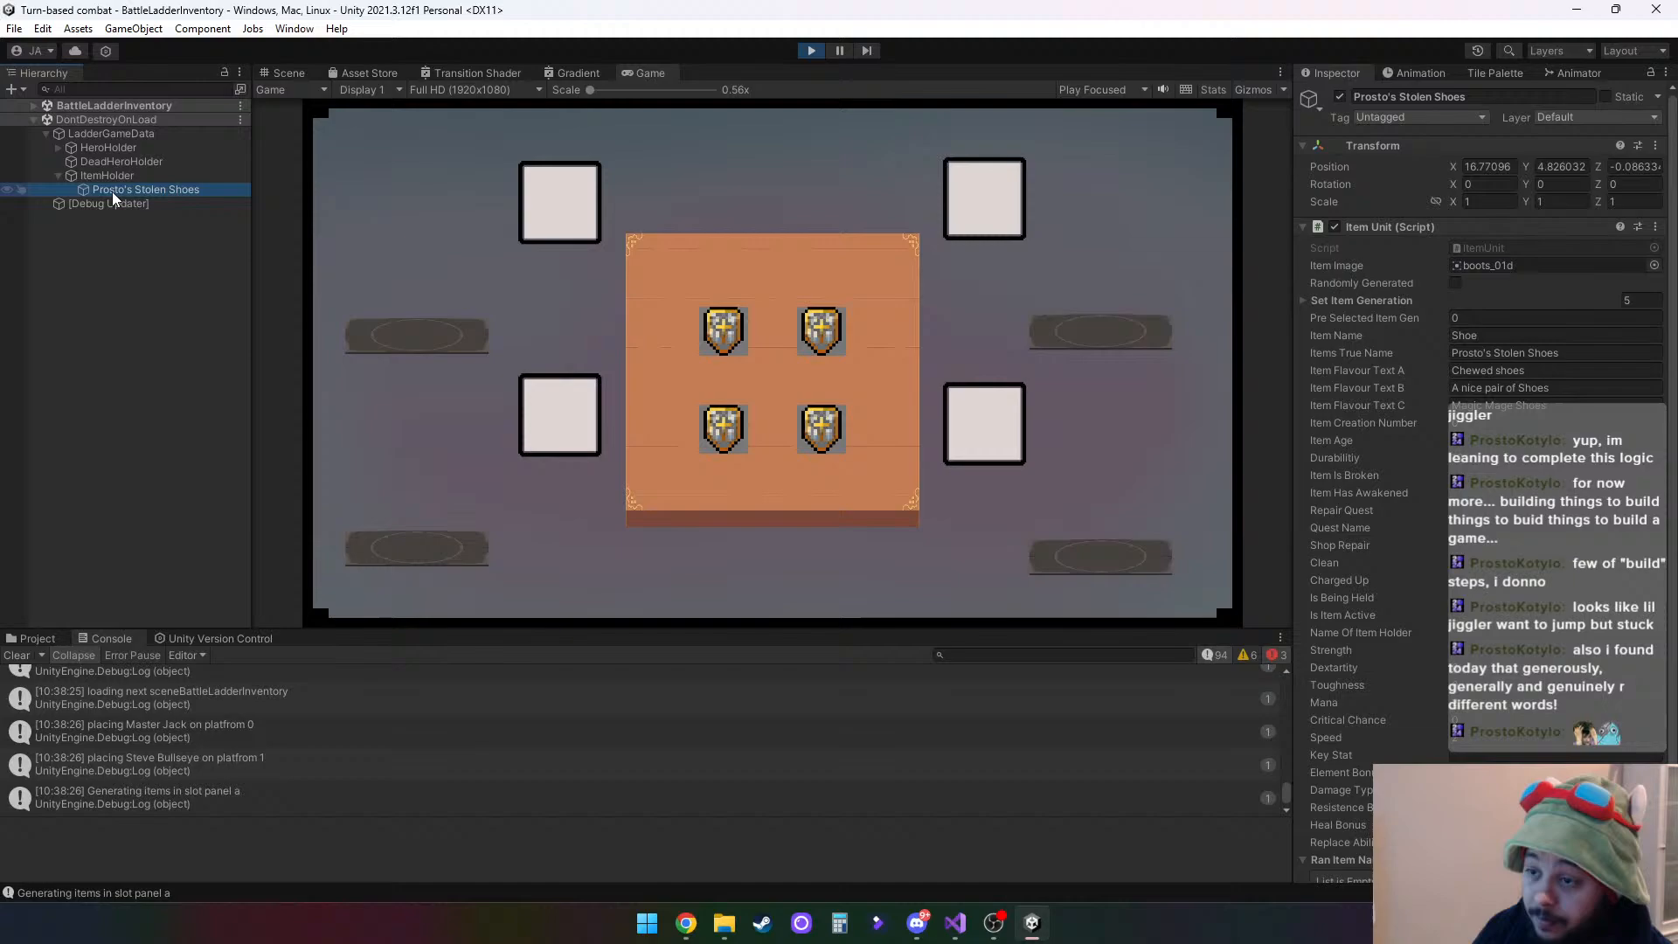
left_click(278, 72)
scroll(564, 412, "down", 5)
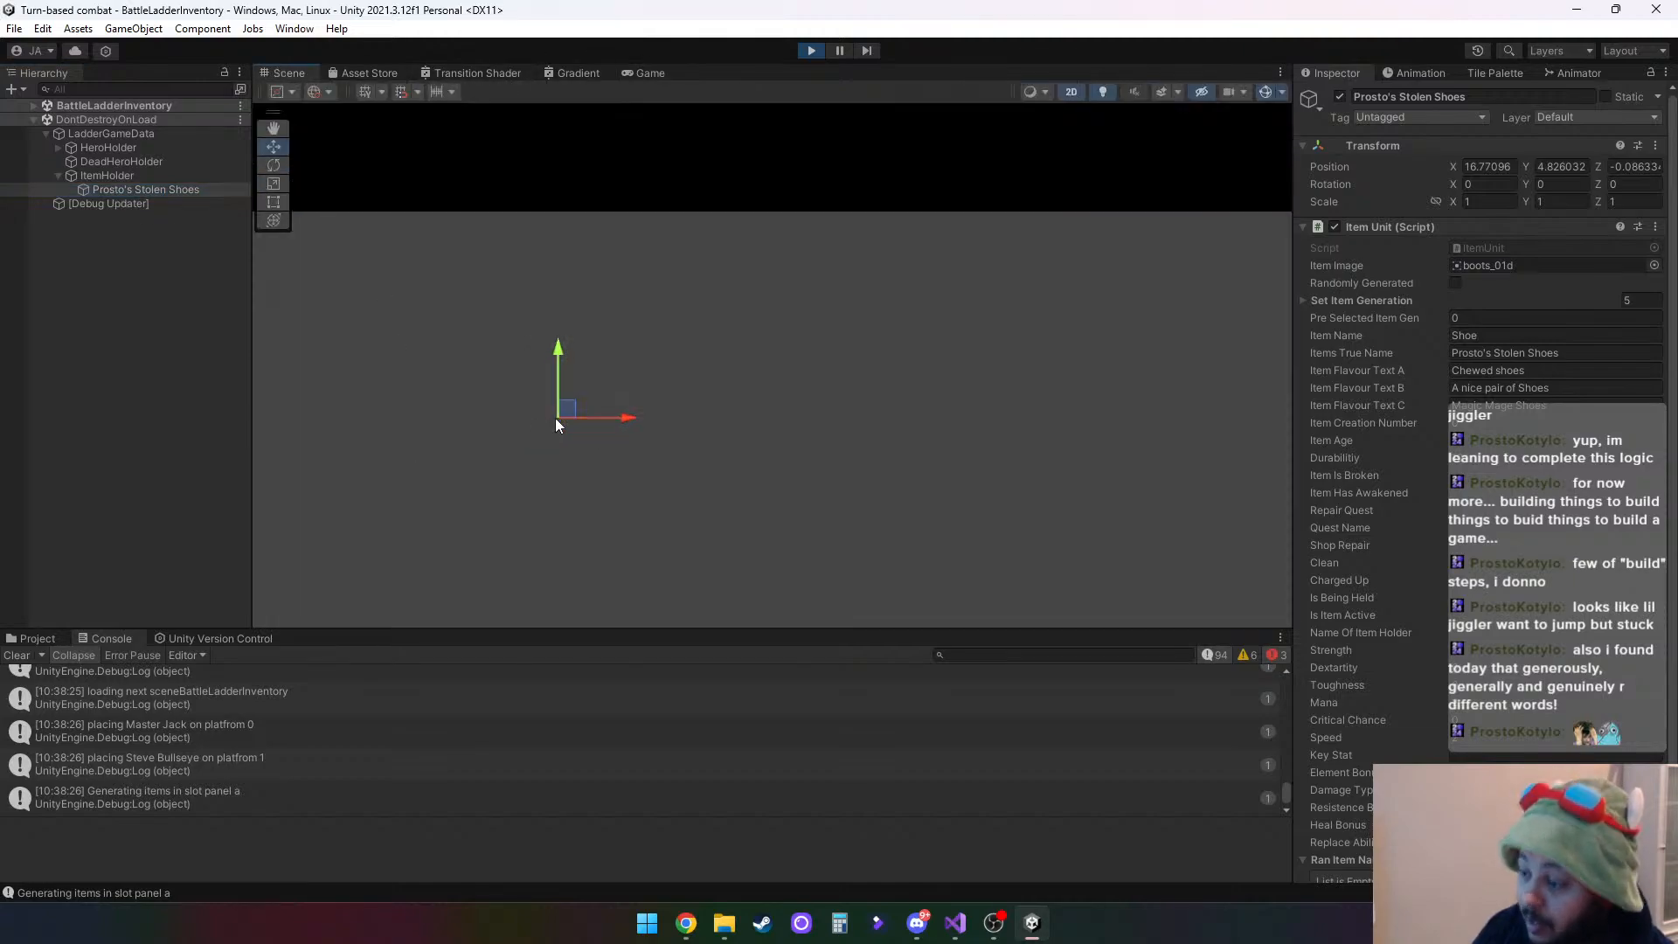
scroll(557, 420, "down", 5)
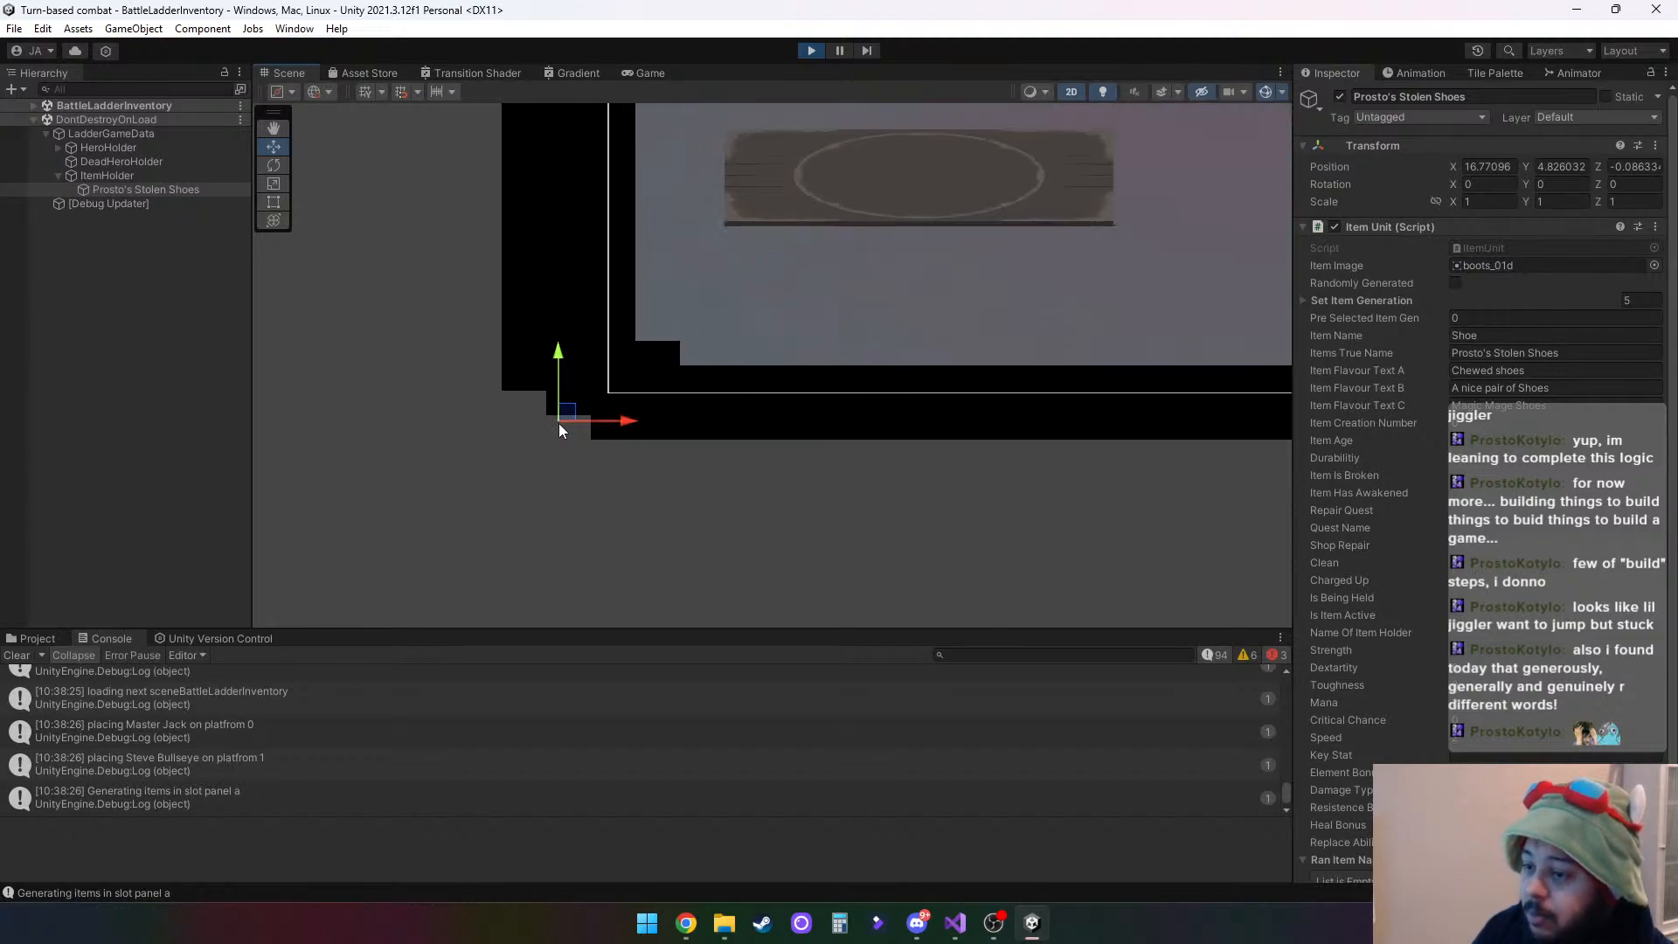
scroll(558, 423, "down", 4)
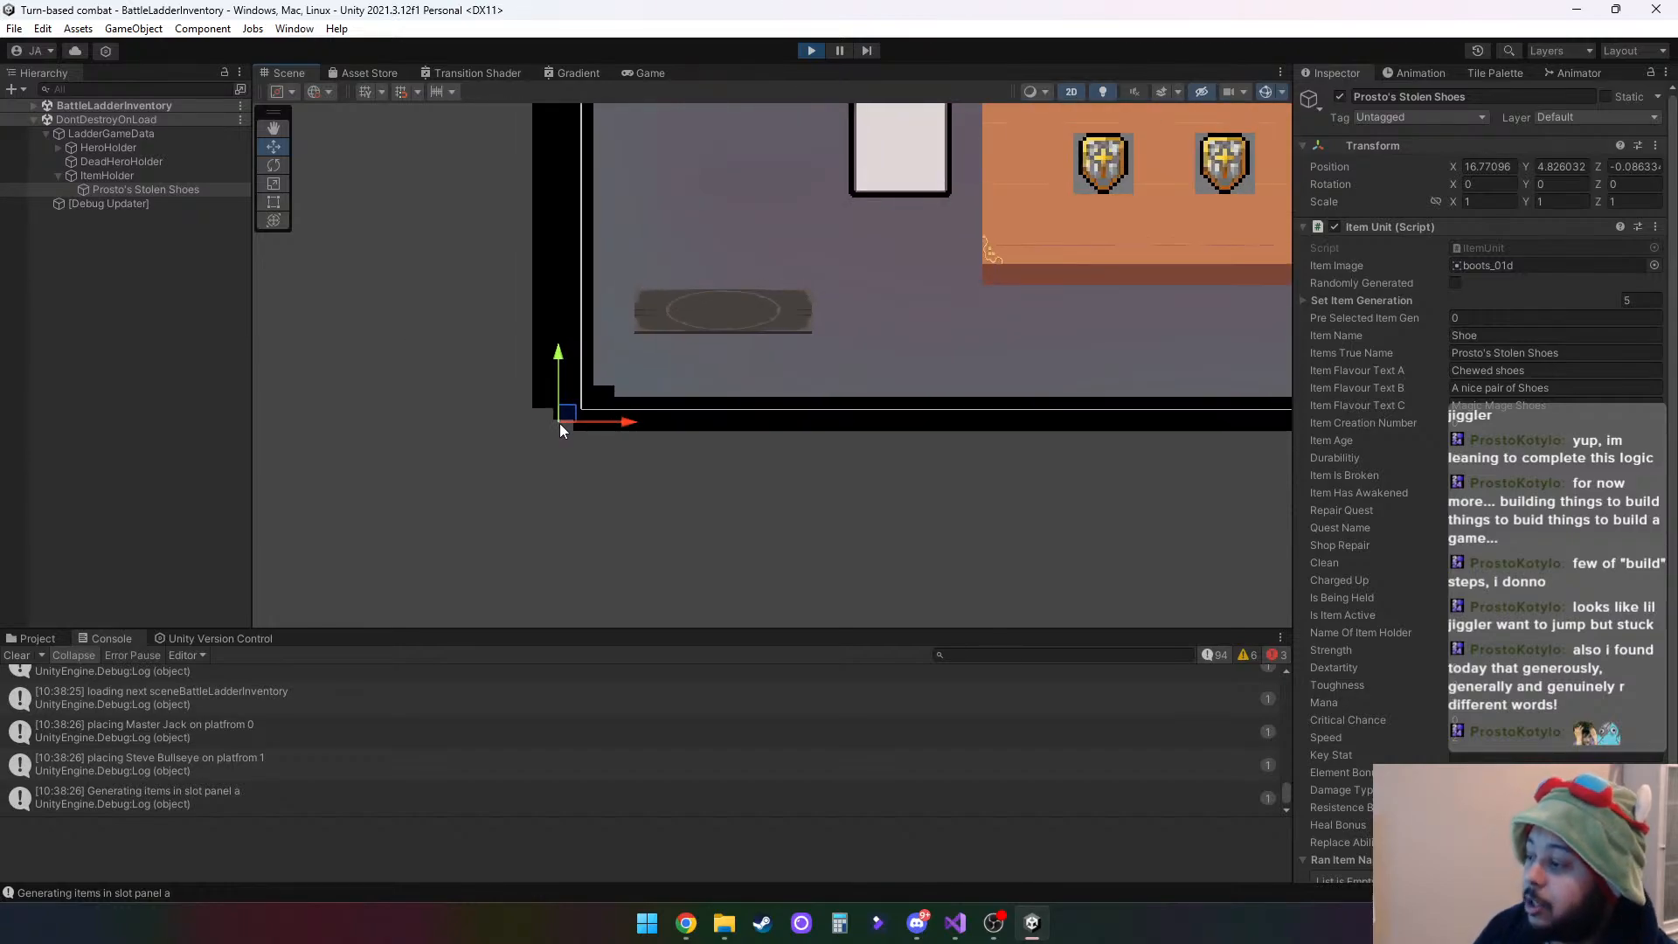
- Select Master Jack under HeroHolder and examine where he stands relative to his platform
left_click(57, 148)
left_click(113, 162)
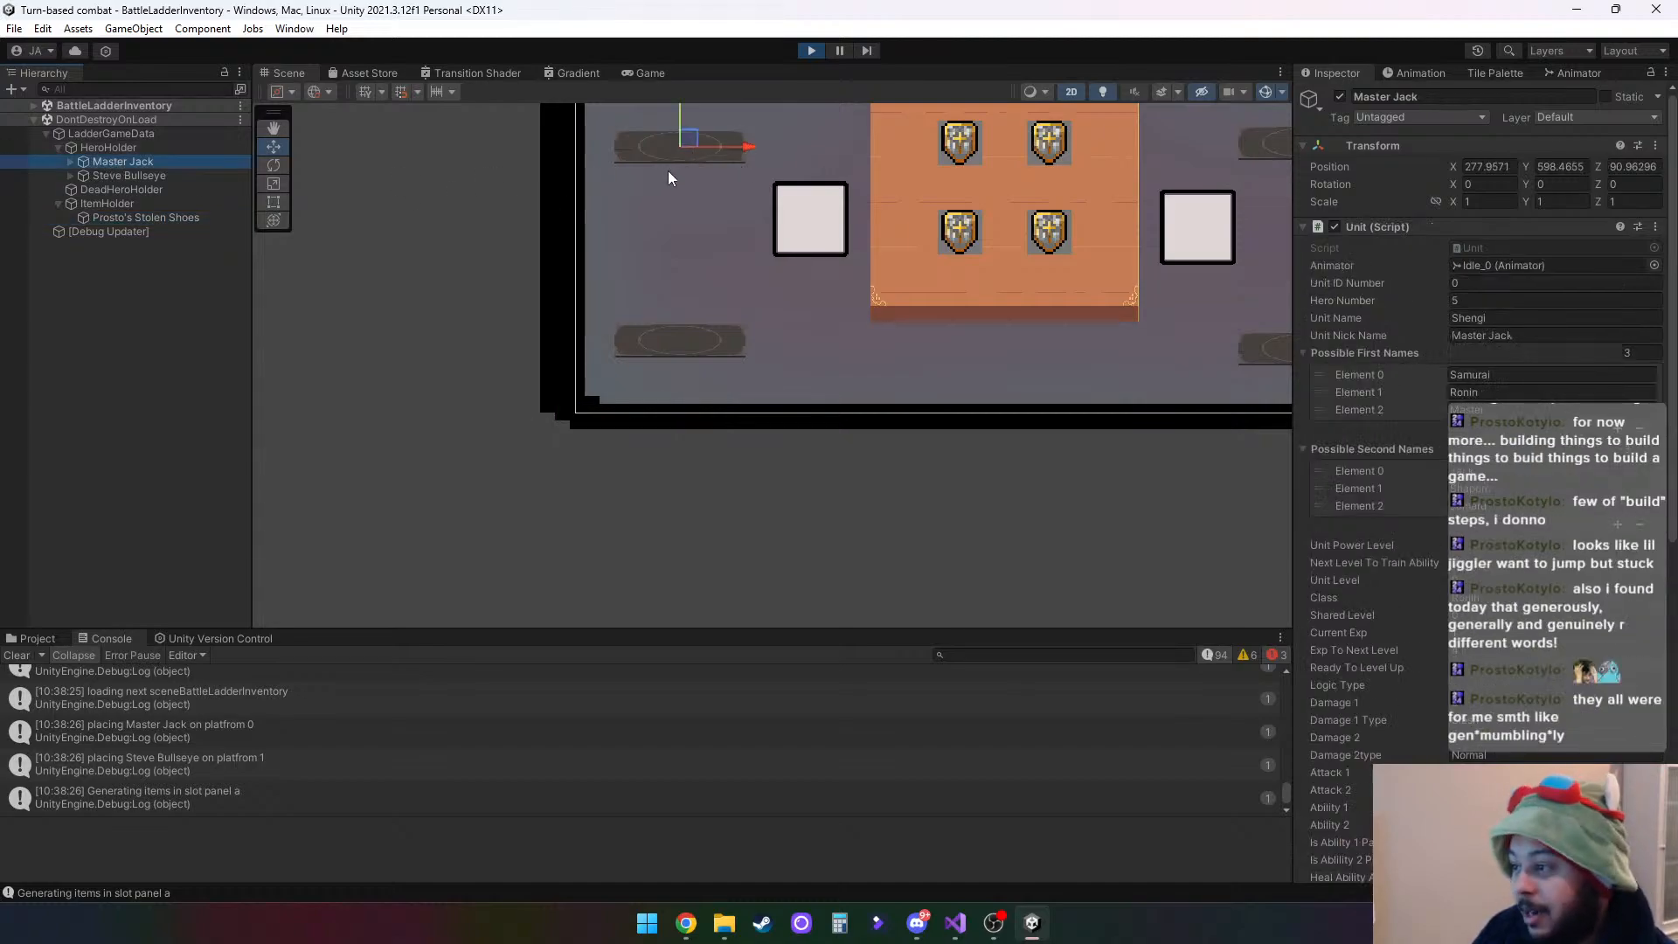
middle_click_drag(683, 175, 616, 425)
scroll(621, 412, "down", 1)
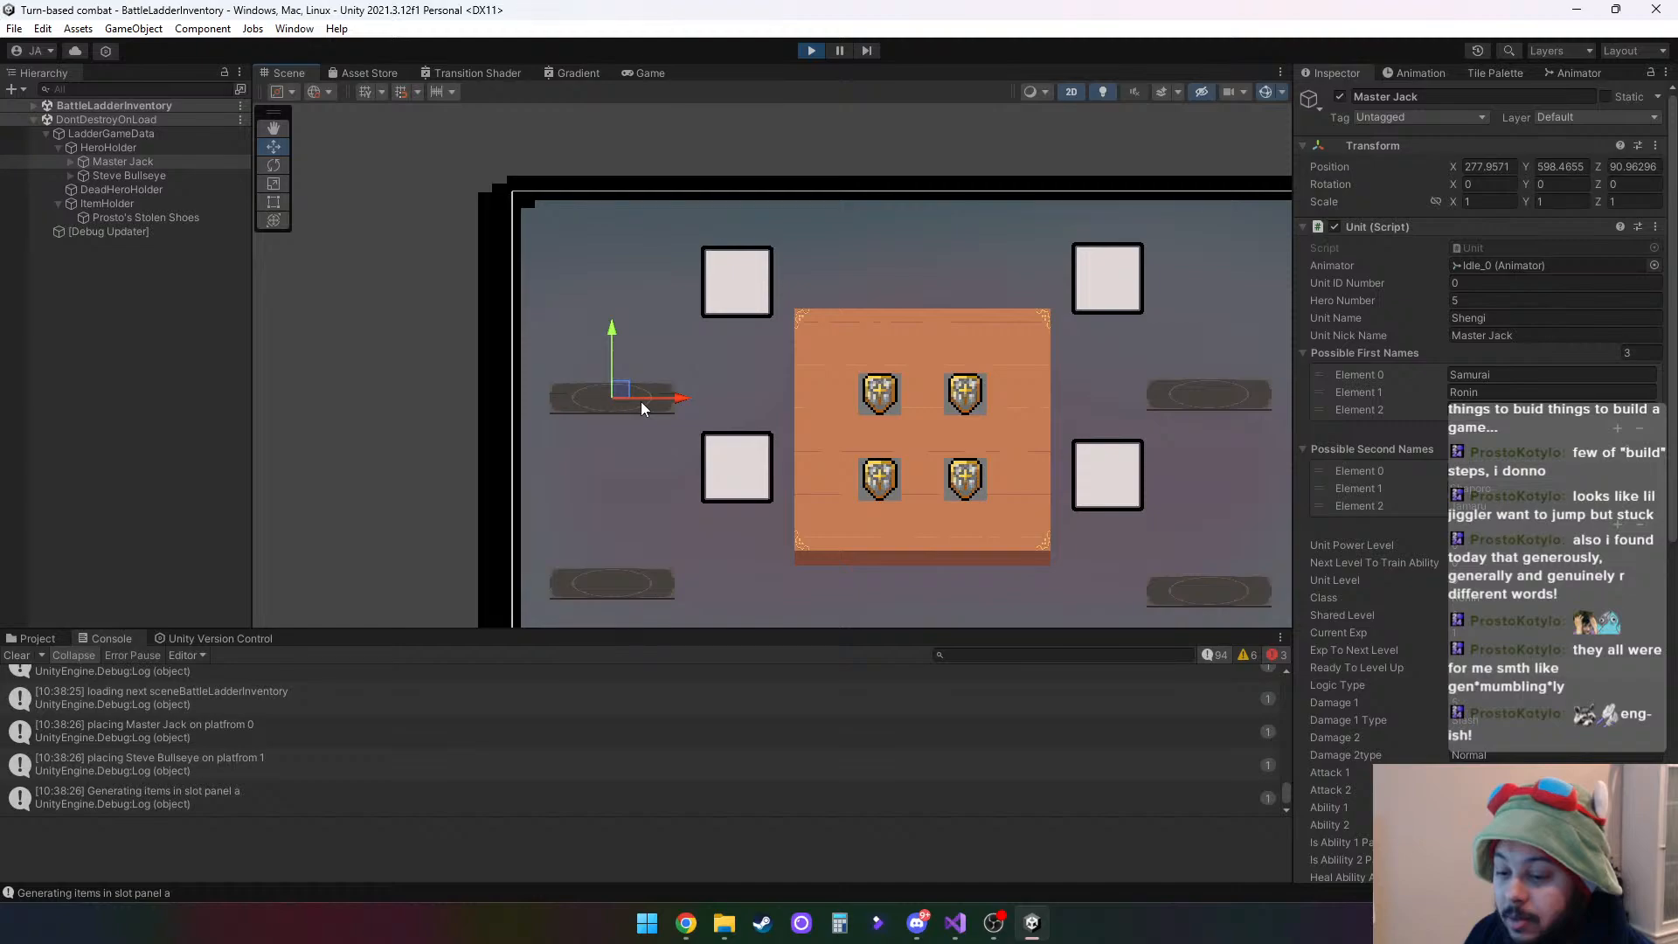
scroll(636, 400, "up", 6)
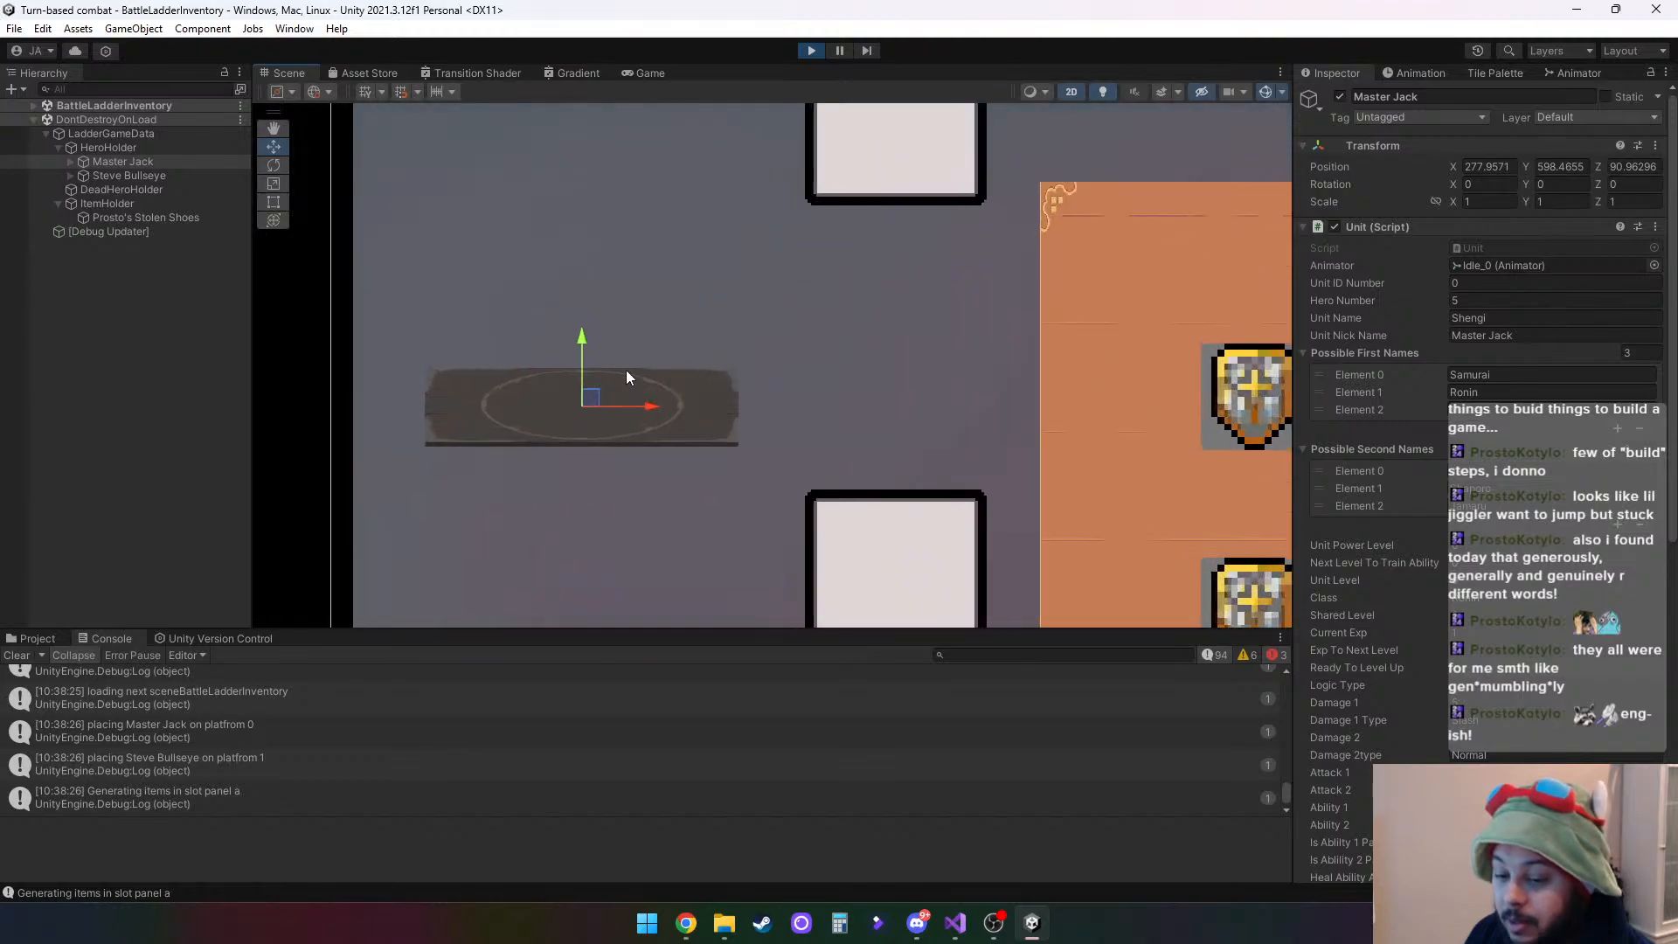
scroll(615, 366, "up", 4)
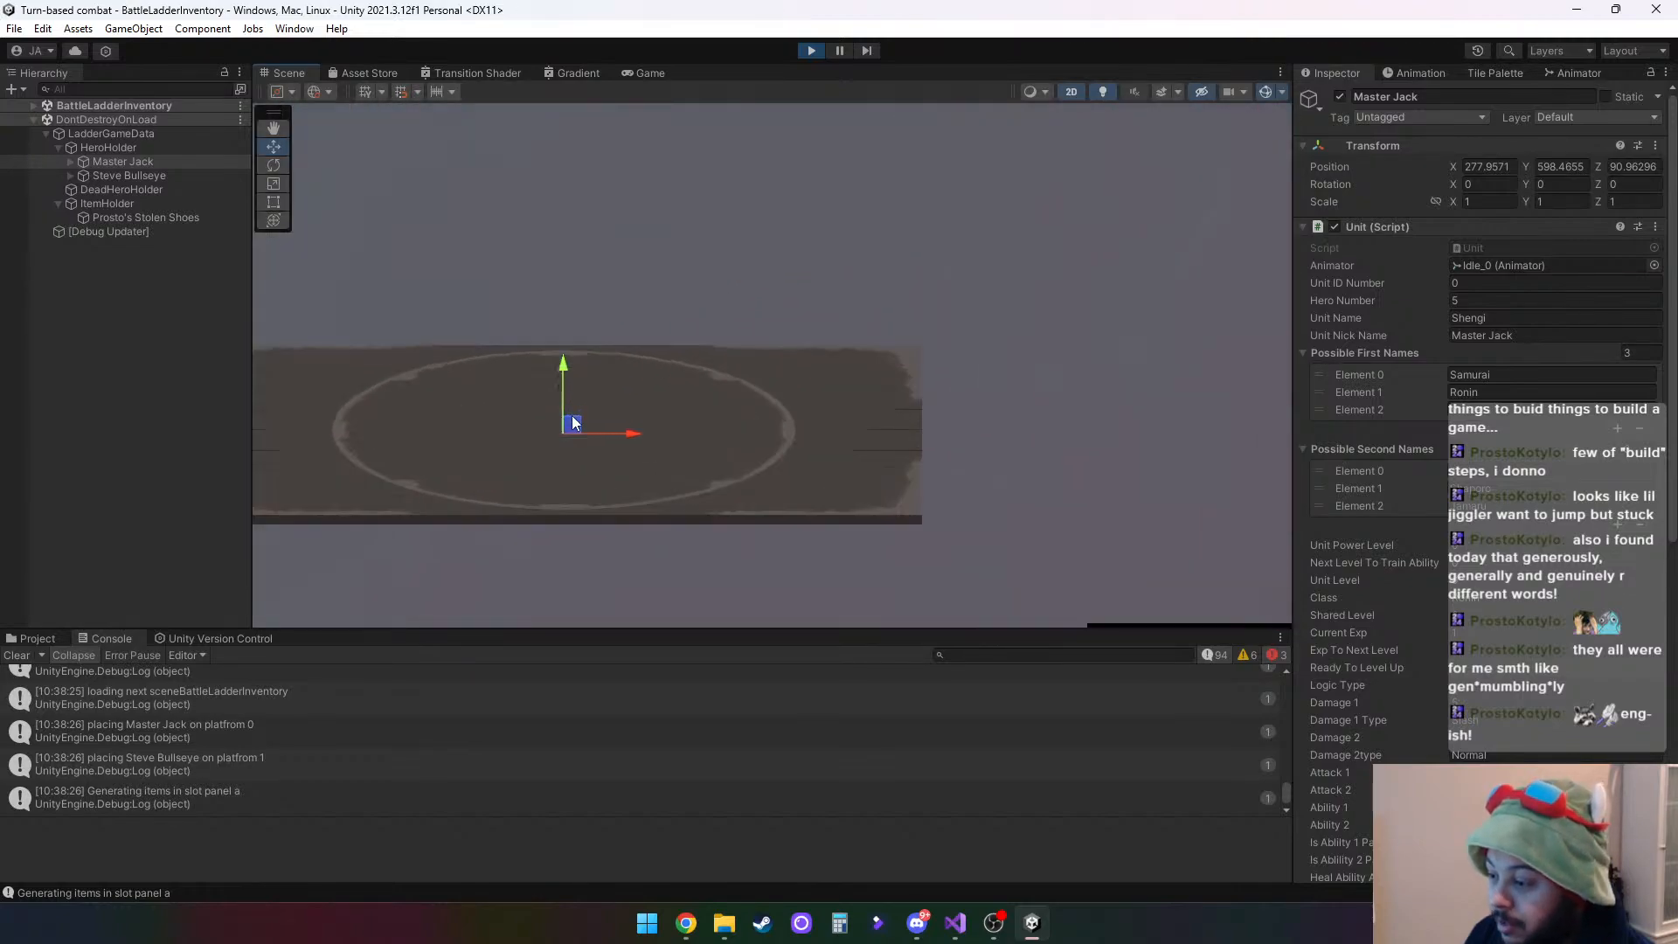
- Select both Master Jack and Steve Bullseye and set their scale to 500 on all axes
left_click(70, 176)
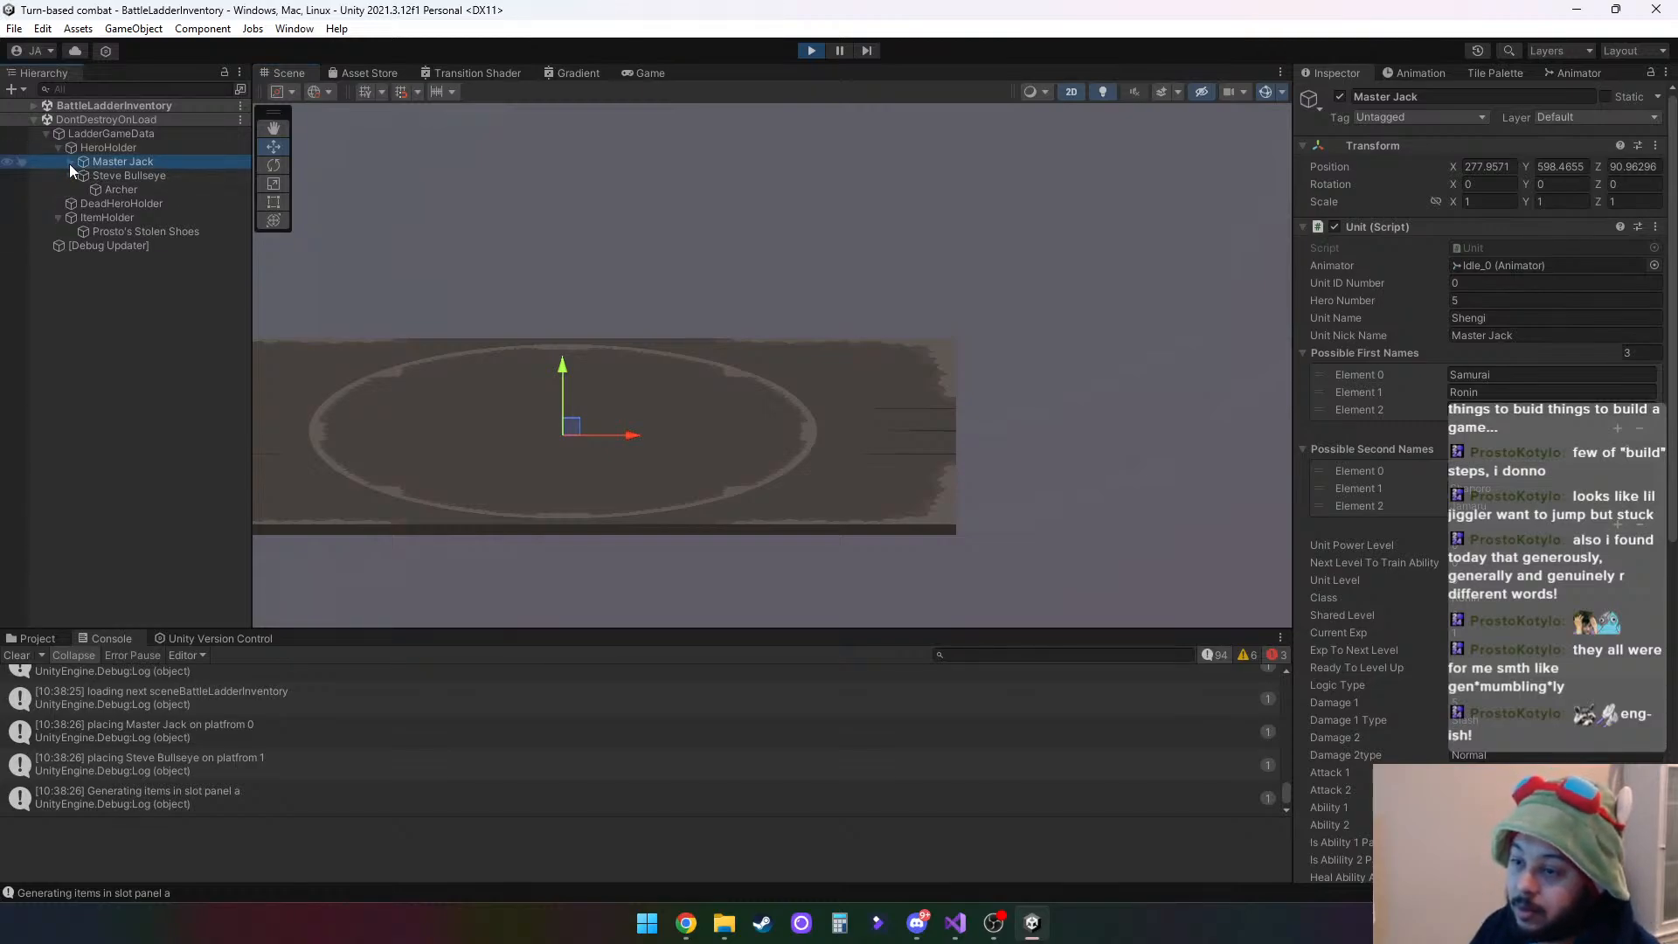
left_click(70, 163)
left_click(138, 189, "ctrl")
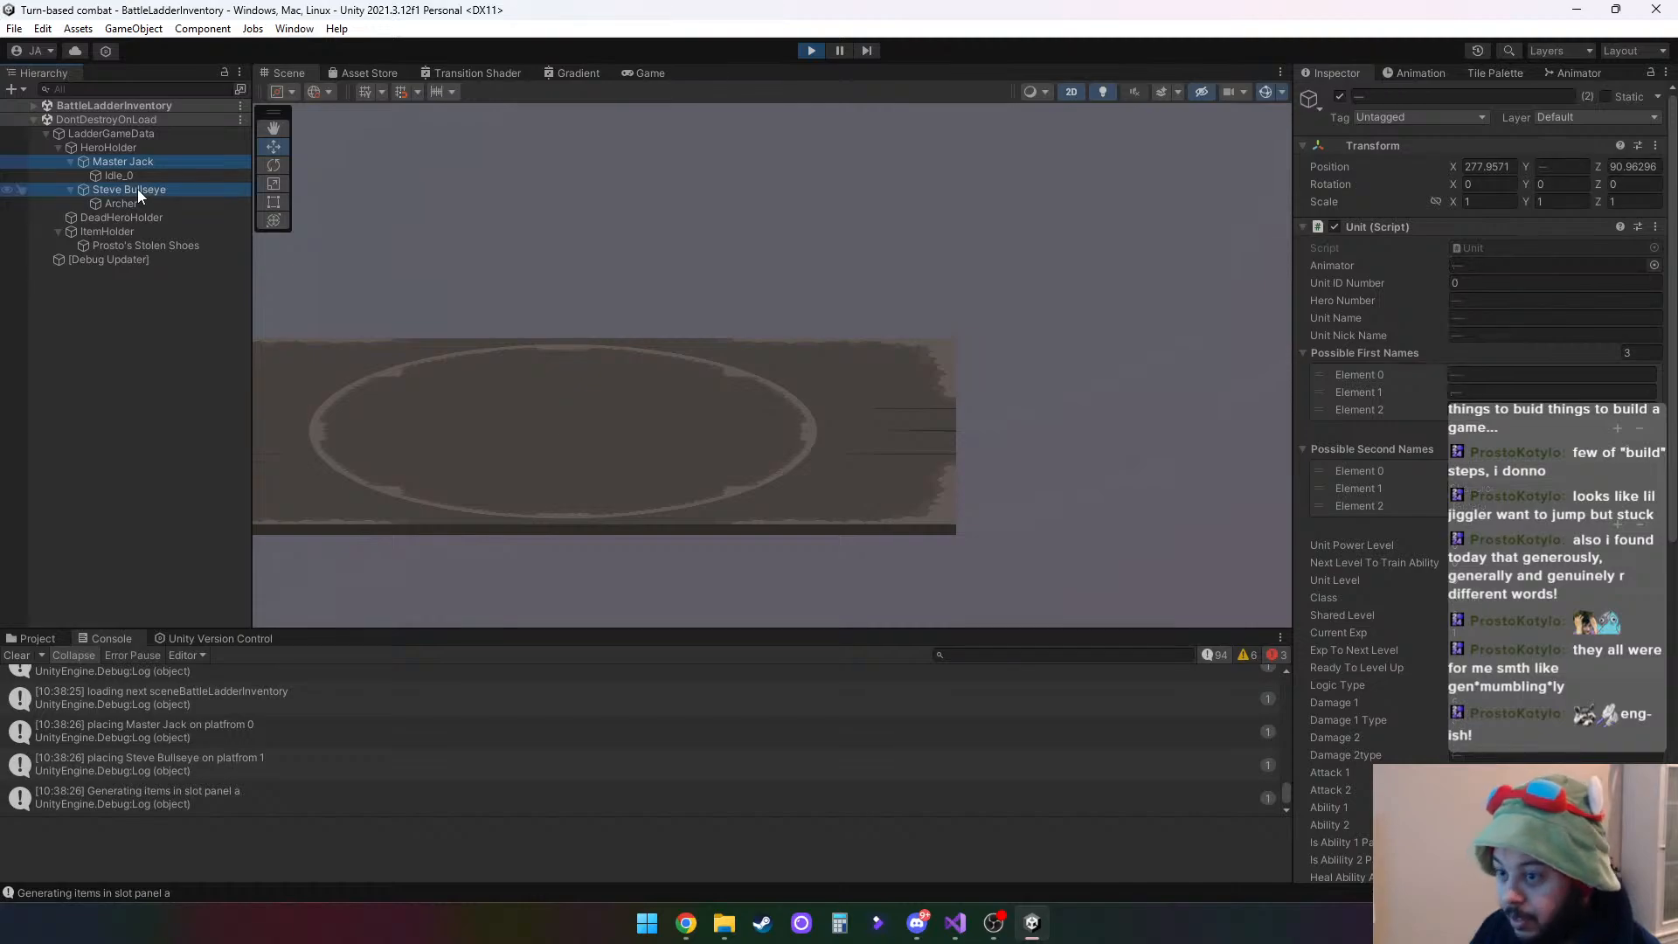
scroll(704, 344, "down", 5)
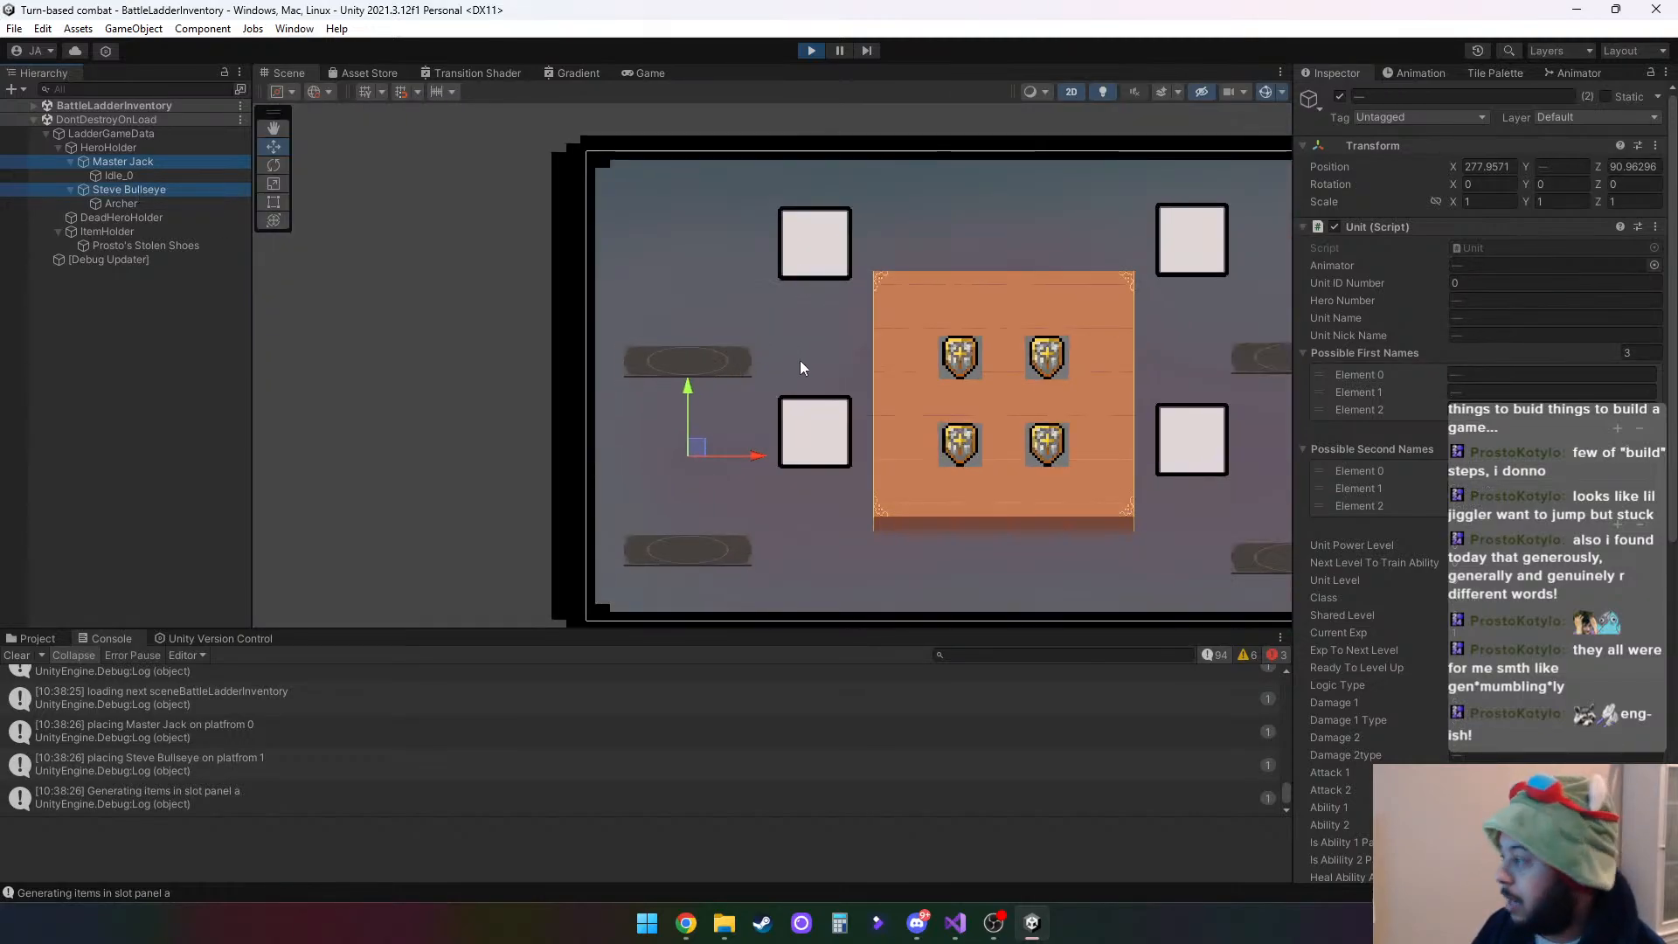
scroll(800, 360, "down", 2)
left_click(1436, 200)
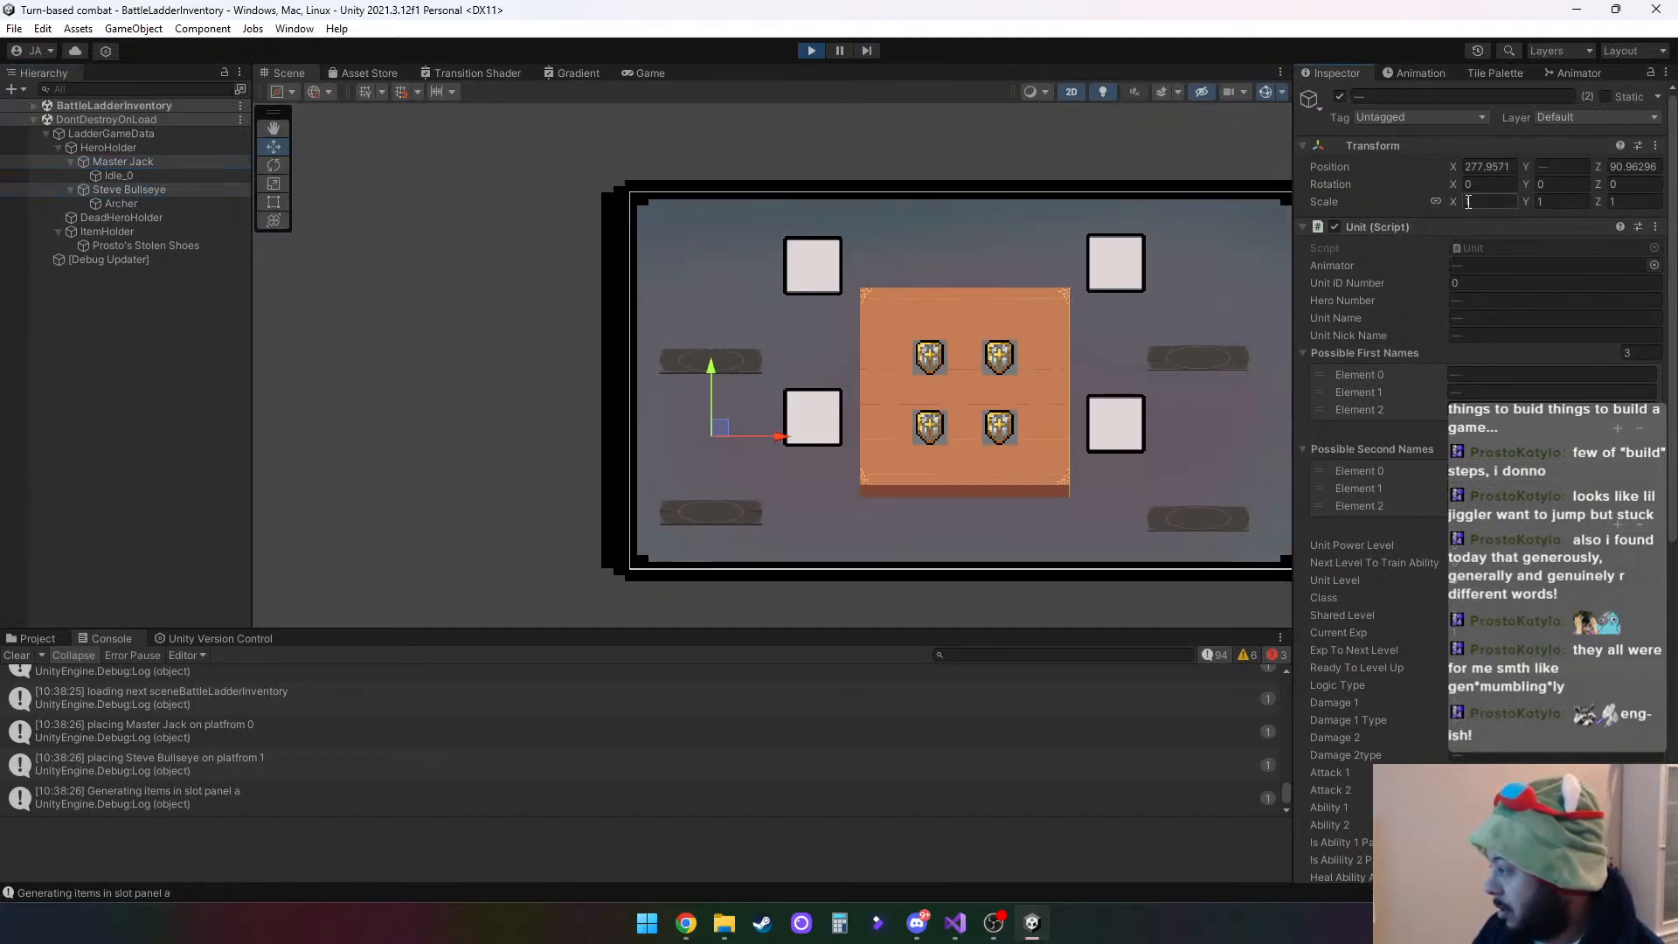
left_click(1476, 200)
type("500")
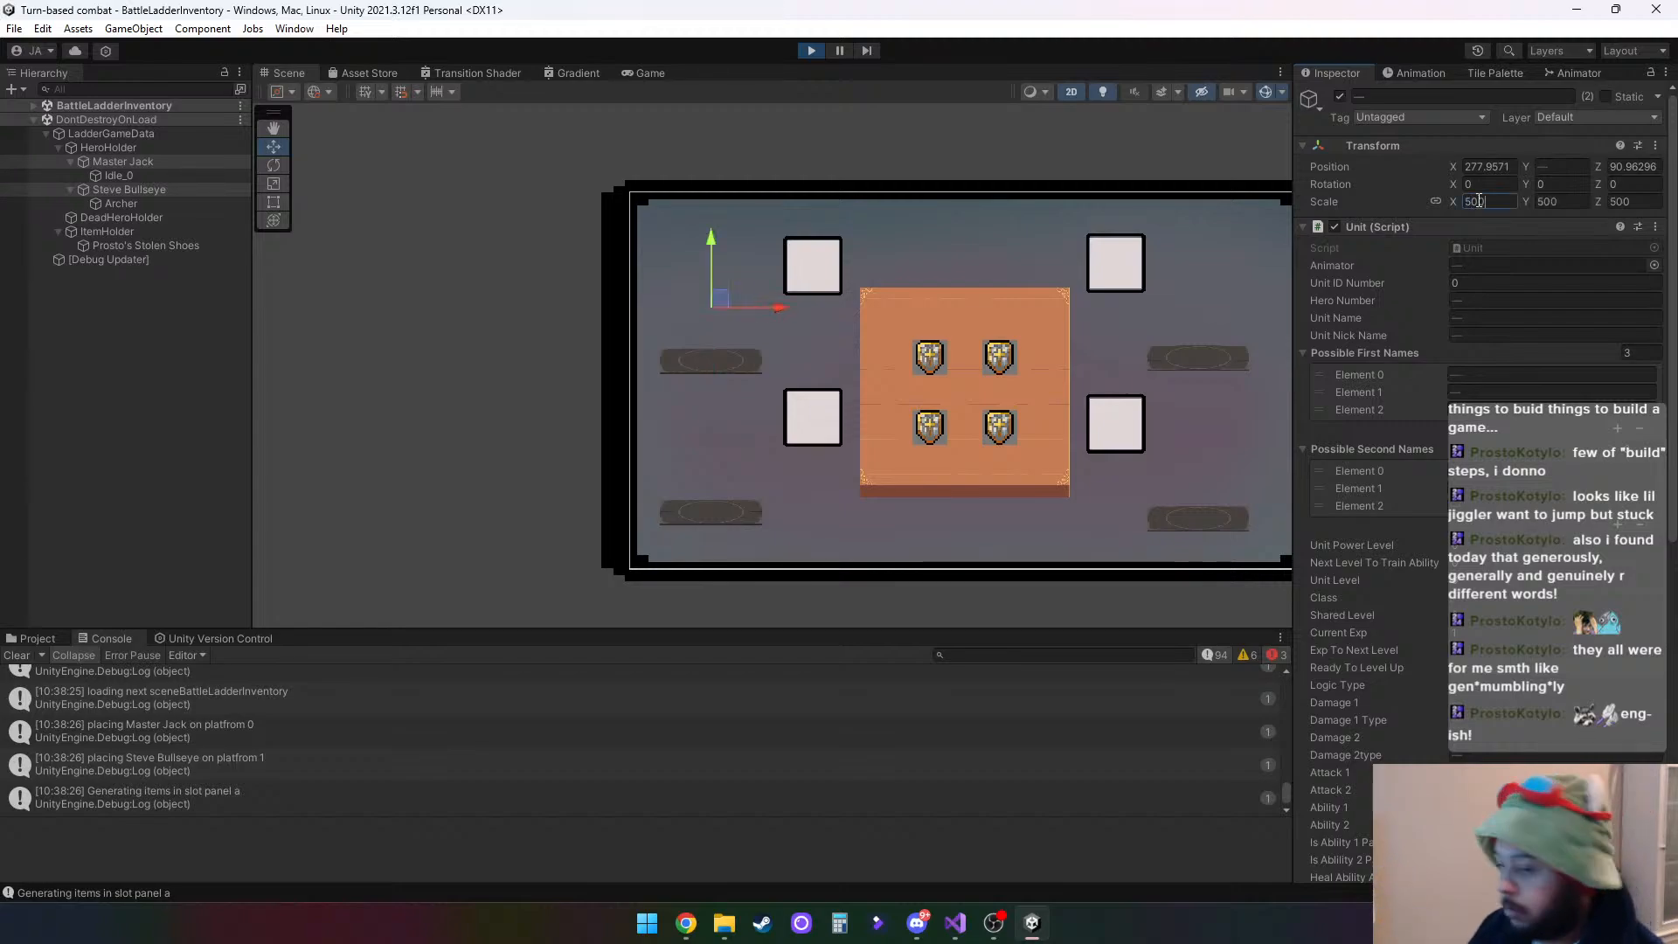
- Set Order in Layer to 5 on the Sprite Renderers of the Idle_0 and Archer child objects
left_click(118, 176)
left_click(159, 203, "ctrl")
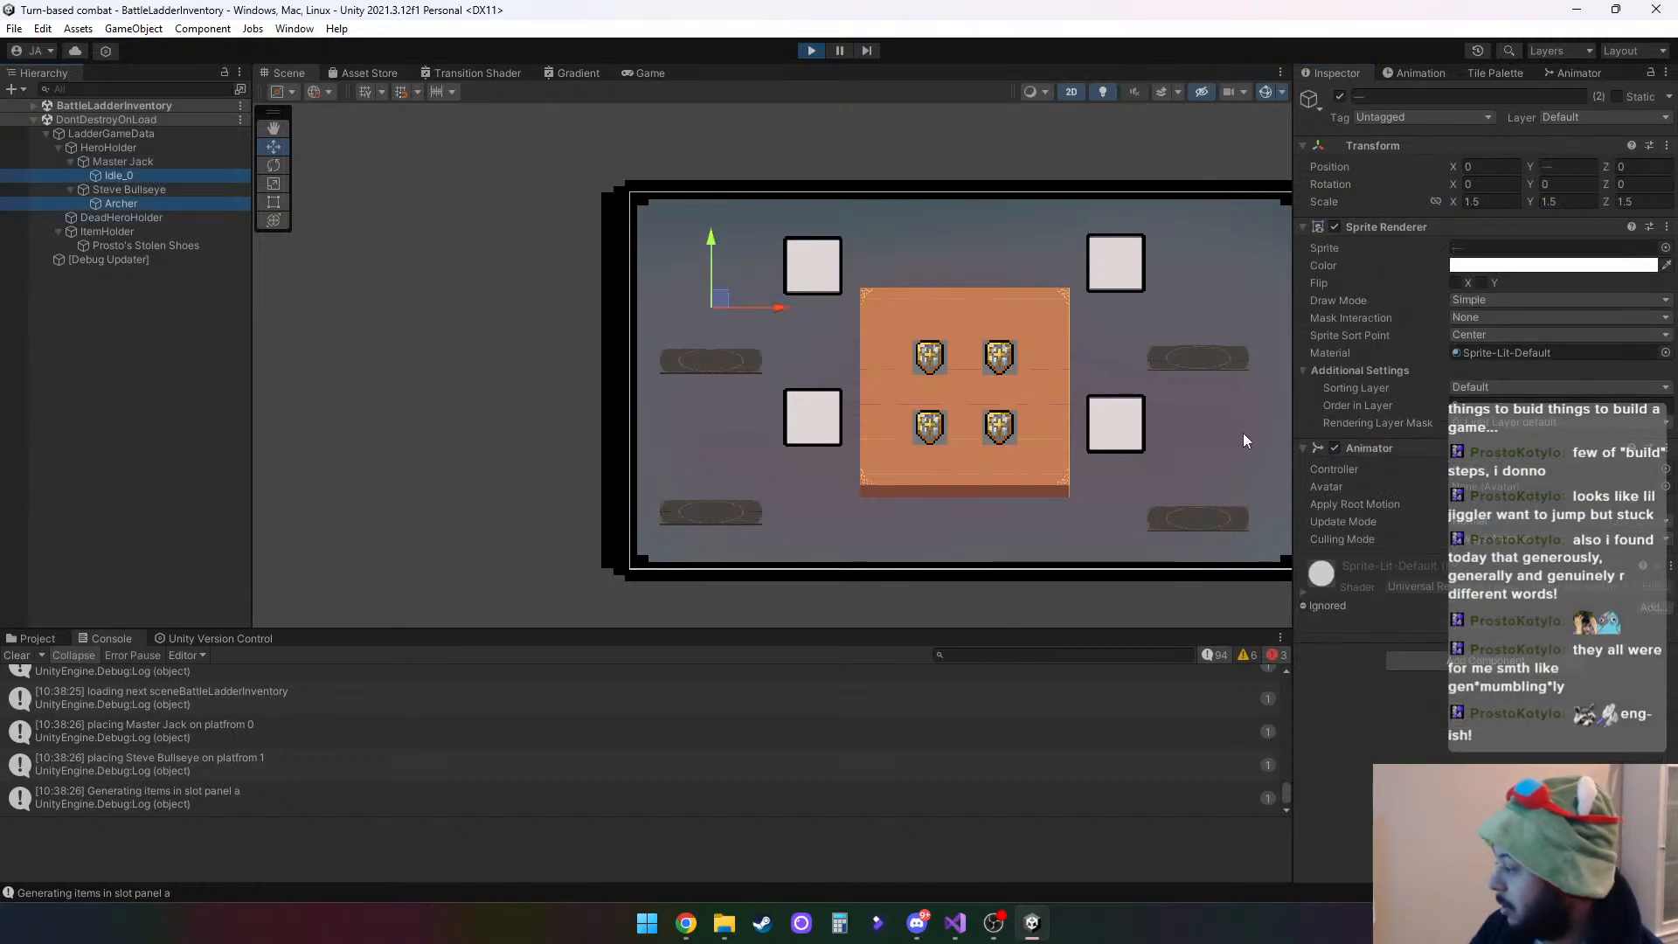
left_click(1491, 404)
type("5")
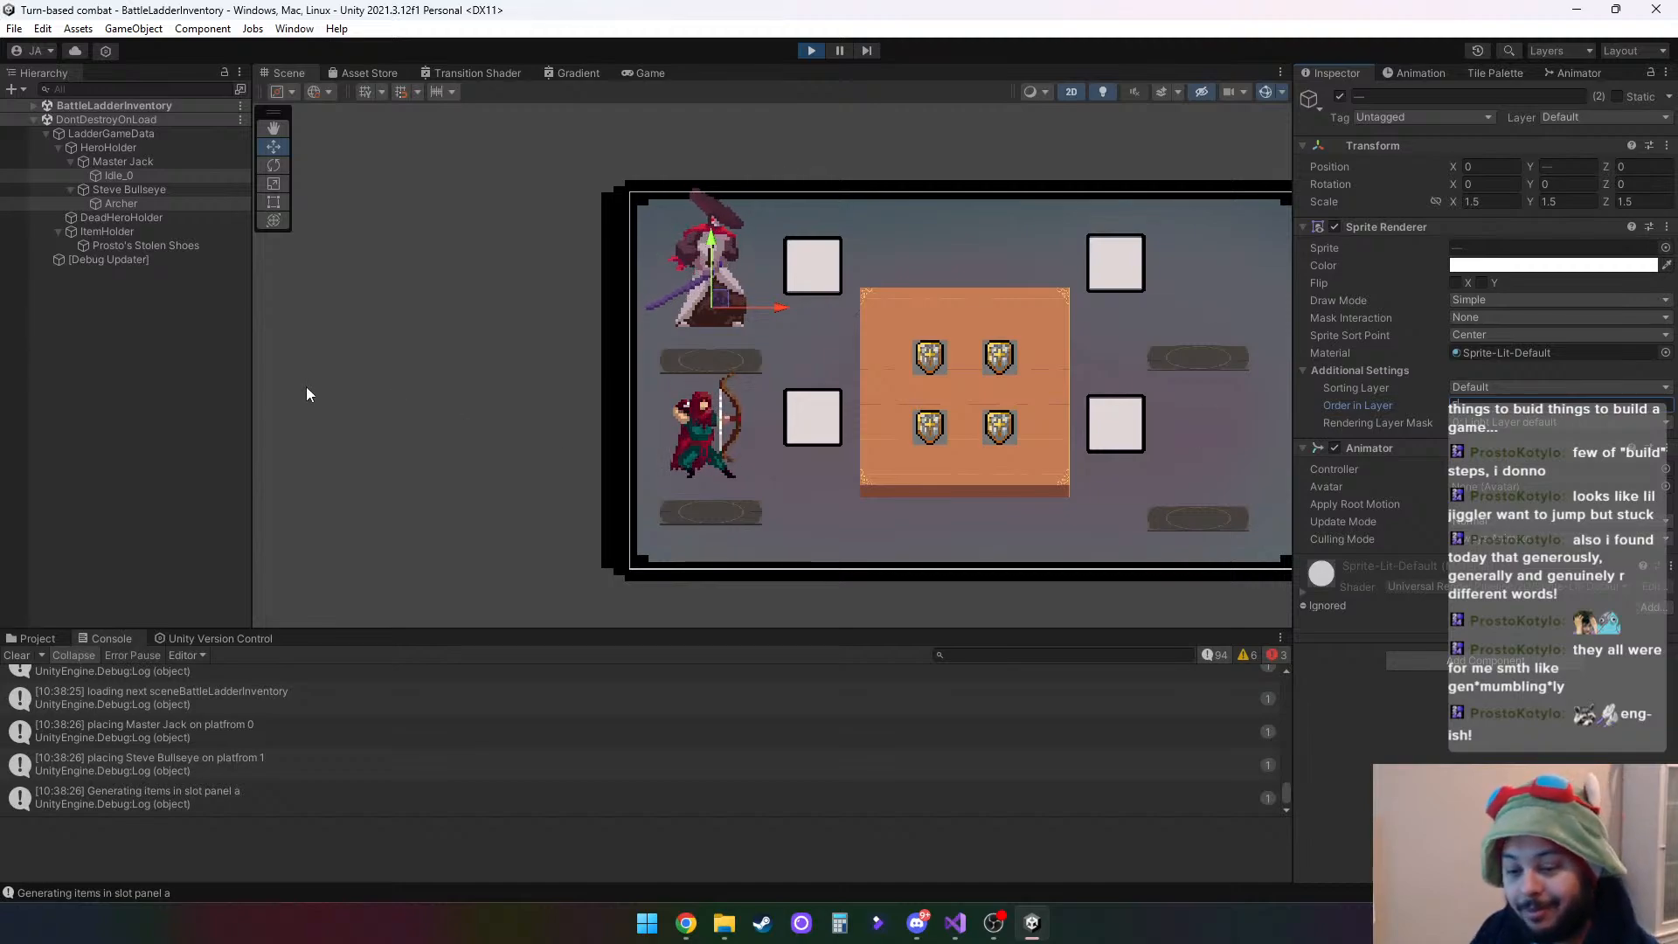
- Move Master Jack and Steve Bullseye down together until their feet rest on their platforms
left_click(149, 191)
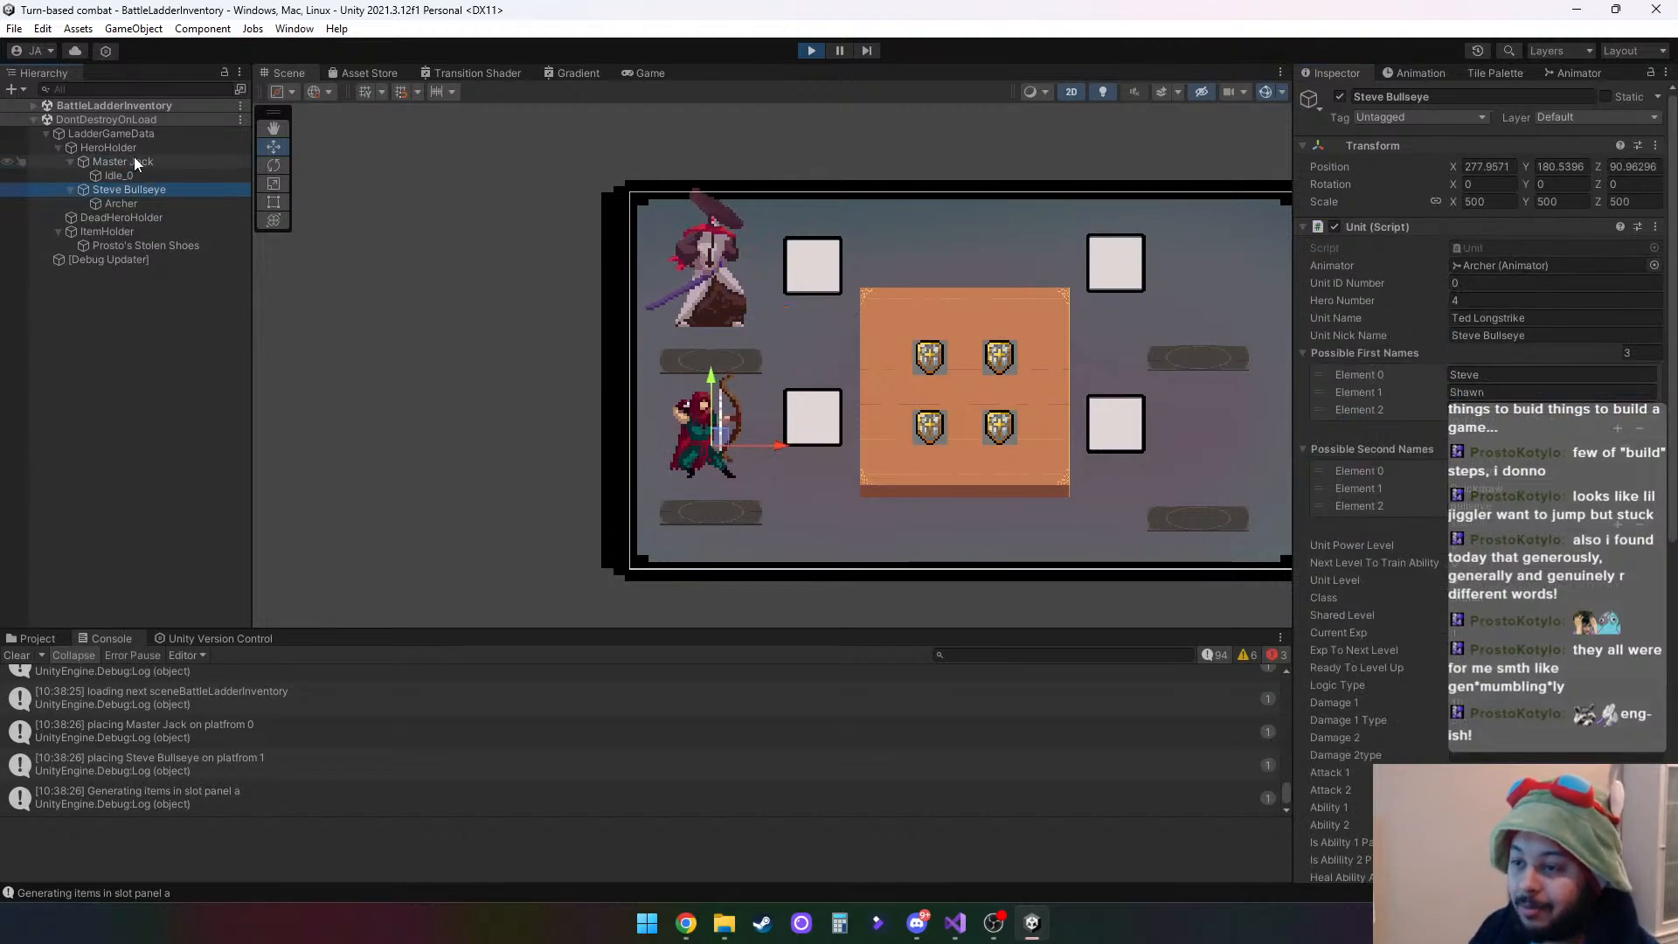
left_click(135, 162, "ctrl")
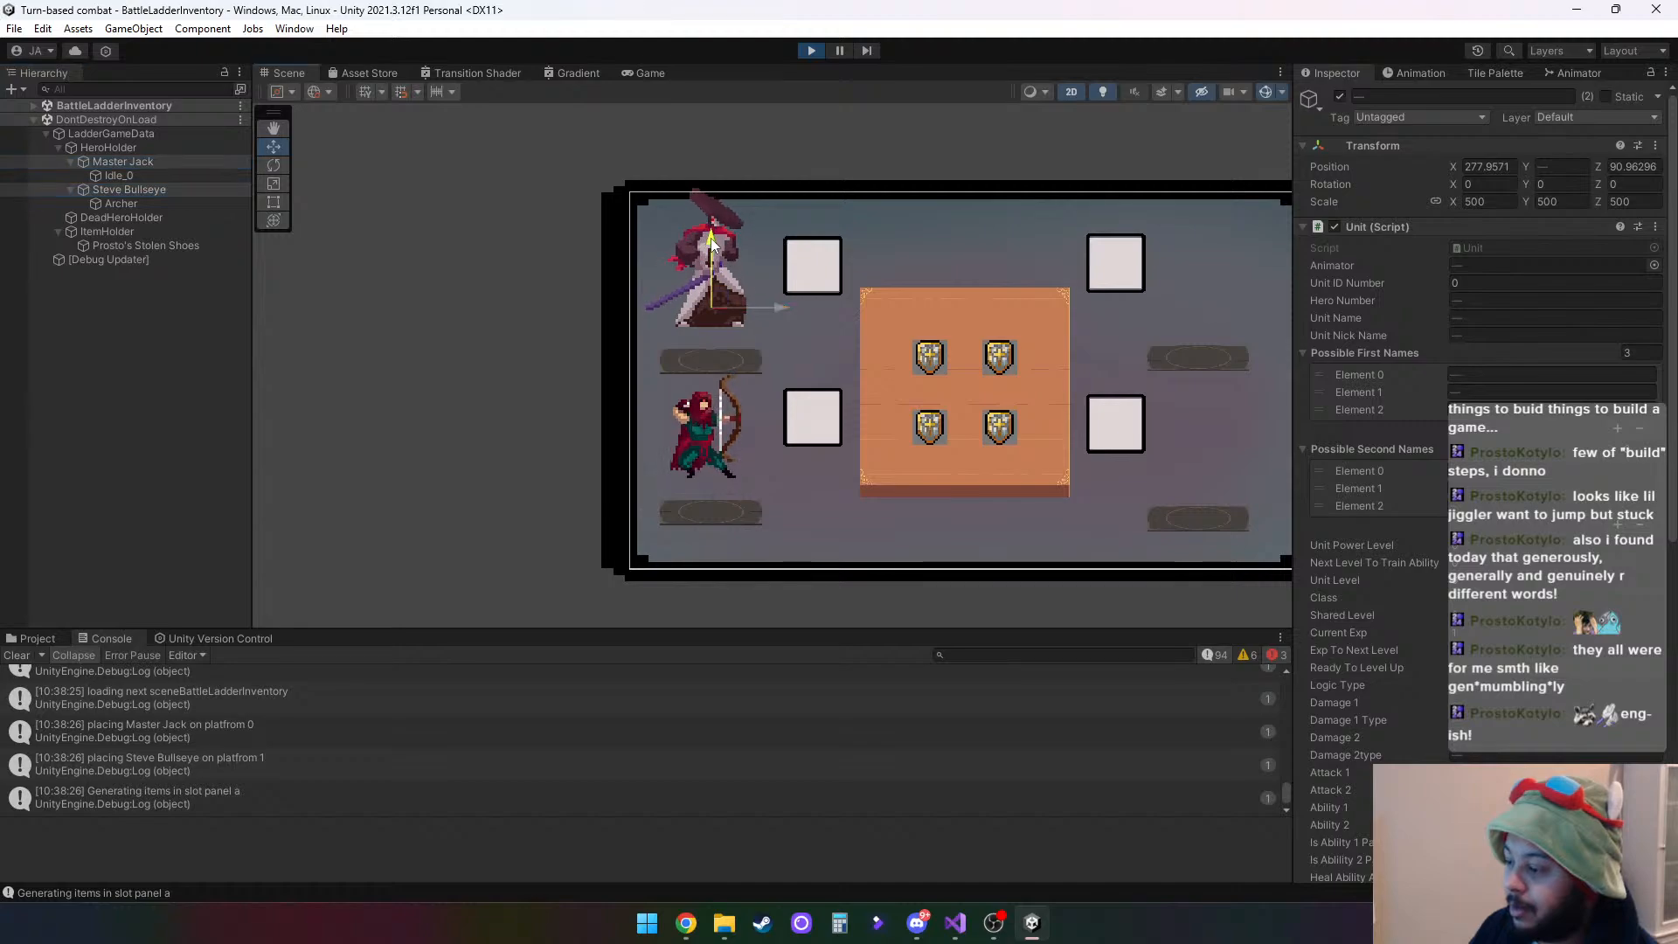
left_click_drag(714, 251, 710, 281)
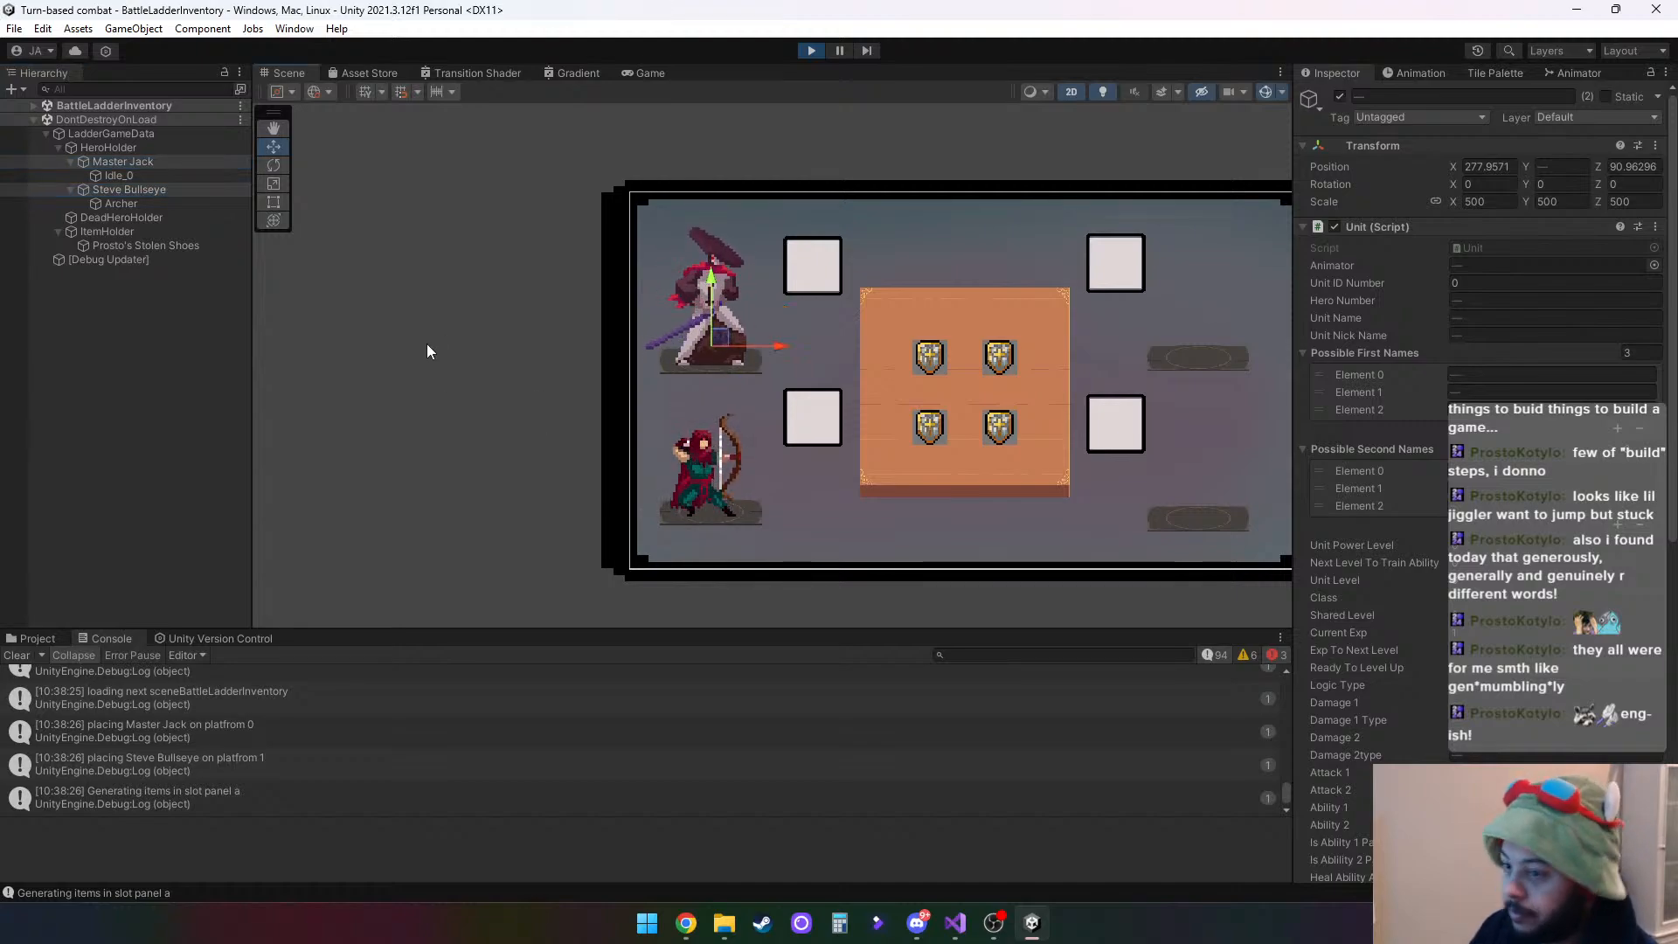
left_click(904, 333)
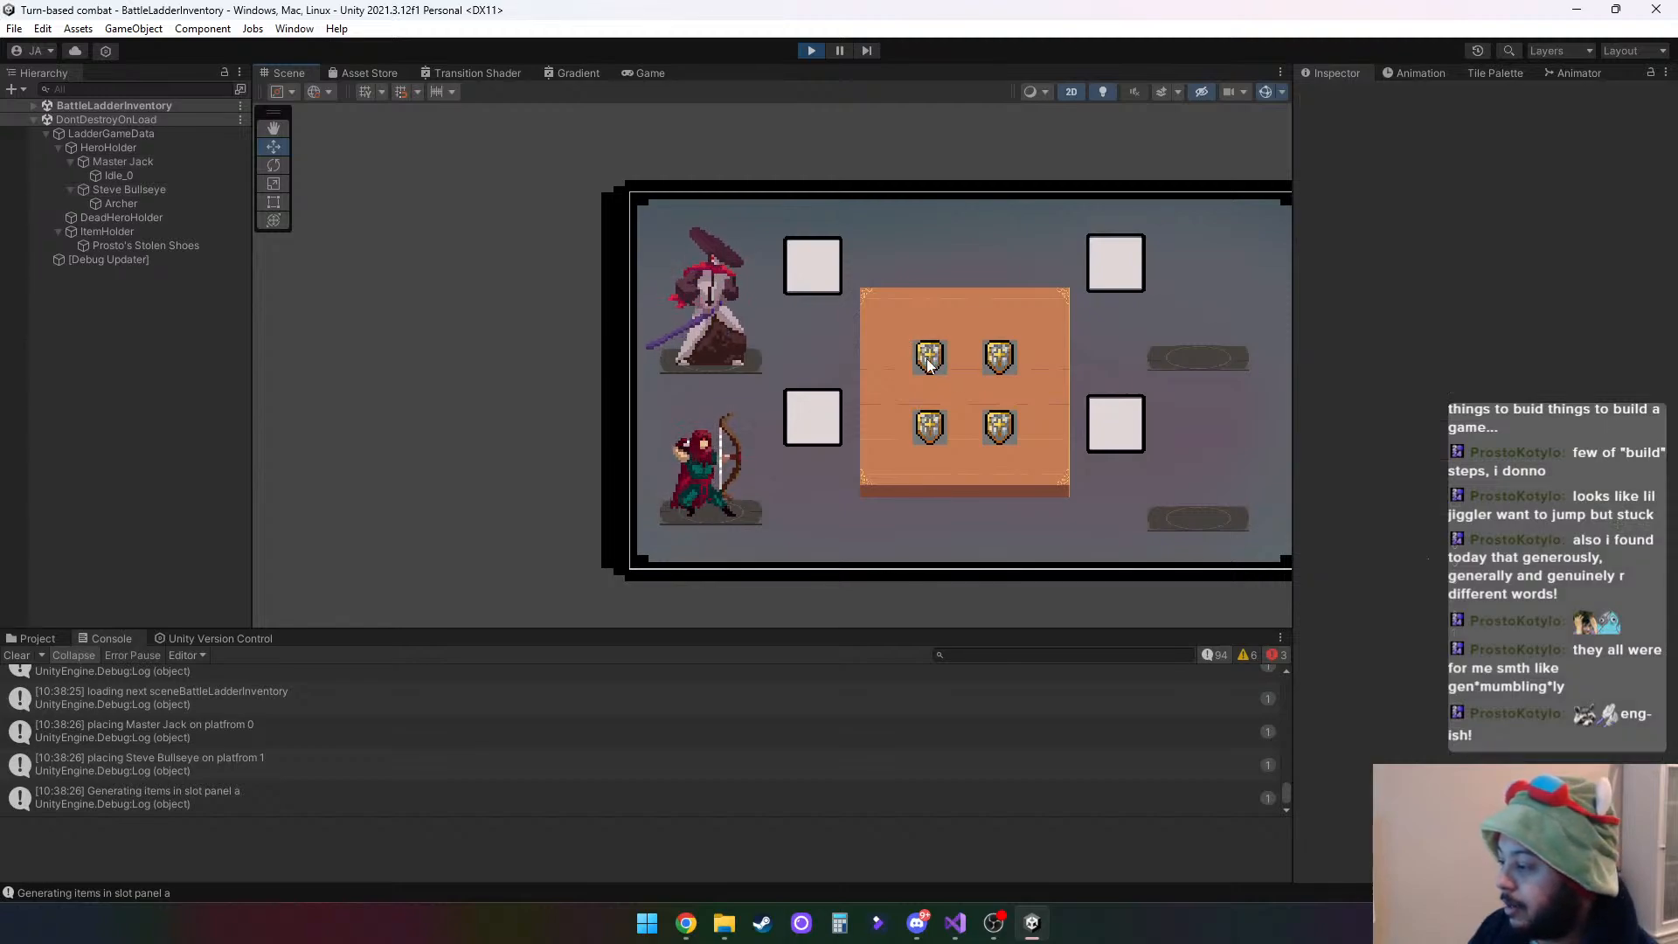
- In the running game, move three shields from the table into both slots beside the heroes and the upper slot opposite
left_click(646, 74)
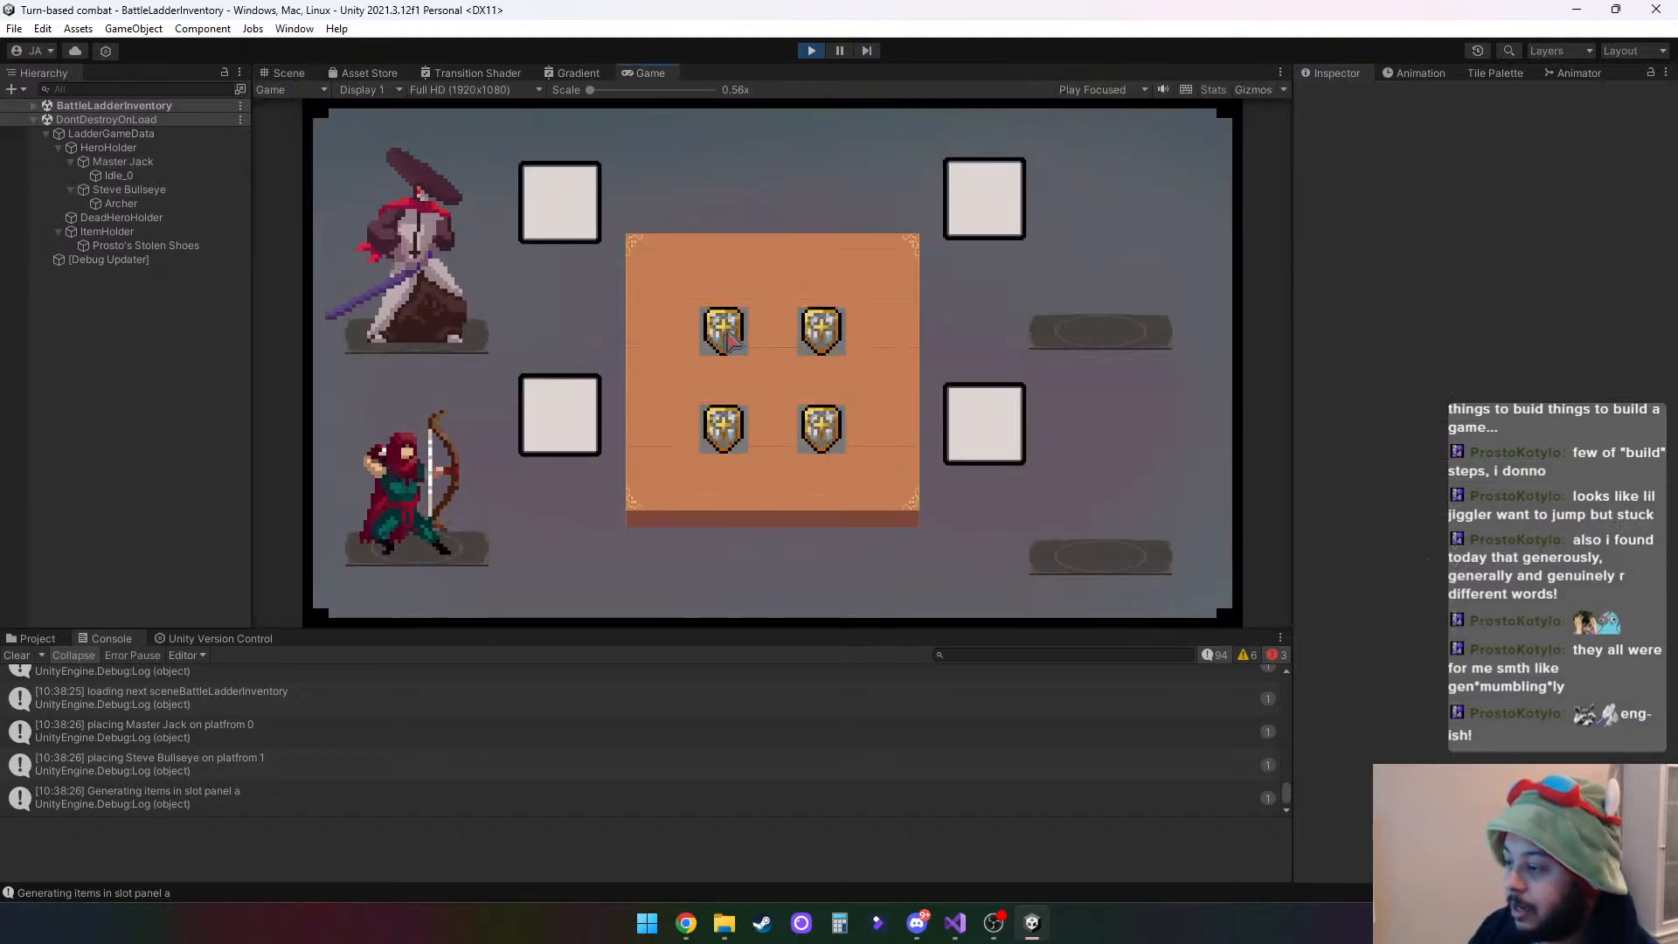
left_click_drag(723, 331, 559, 201)
left_click_drag(723, 442, 563, 420)
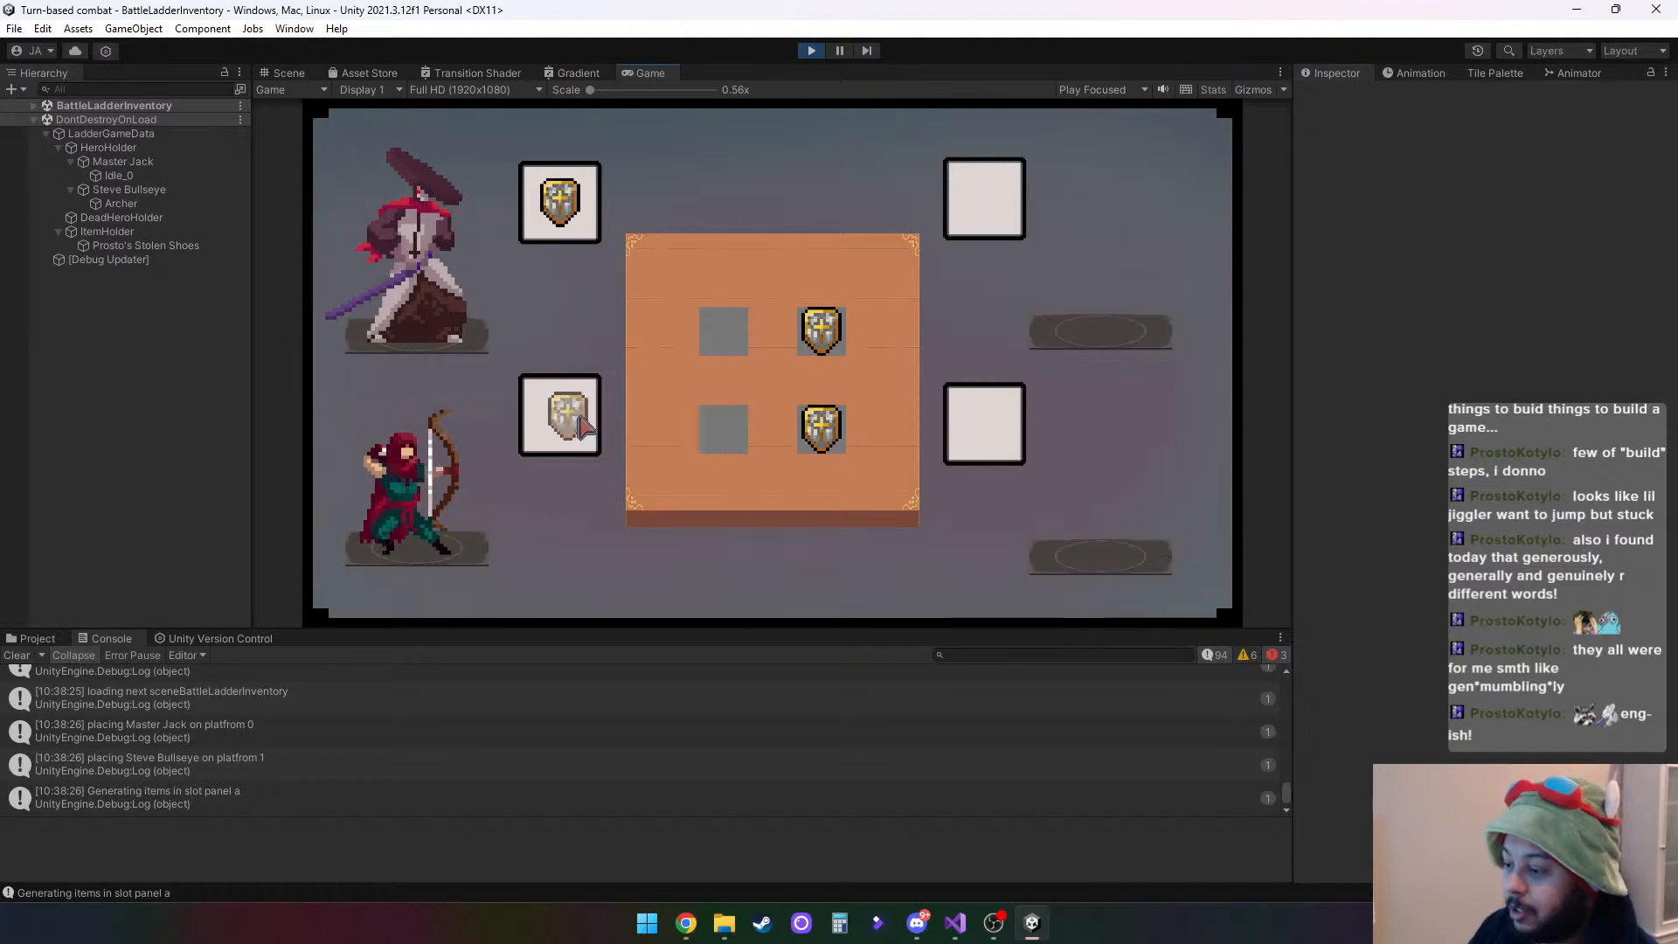
left_click_drag(828, 336, 992, 234)
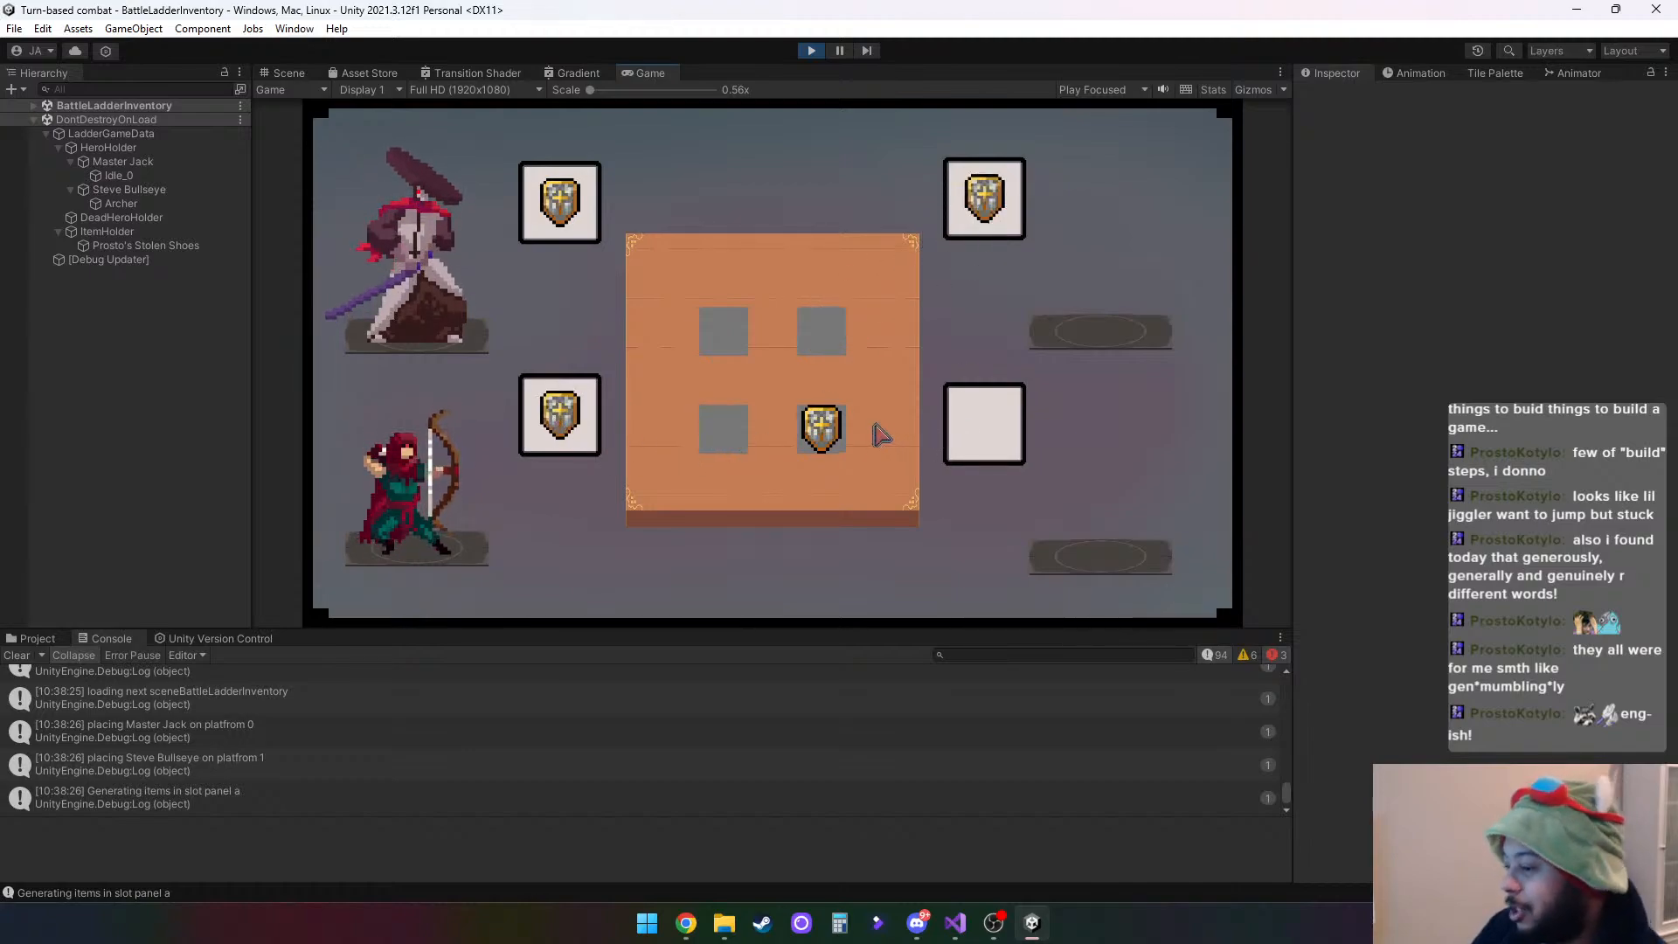
- In the running game, move the last shield into the lower slot opposite the heroes and return Steve Bullseye's shield to the table
left_click_drag(821, 428, 985, 424)
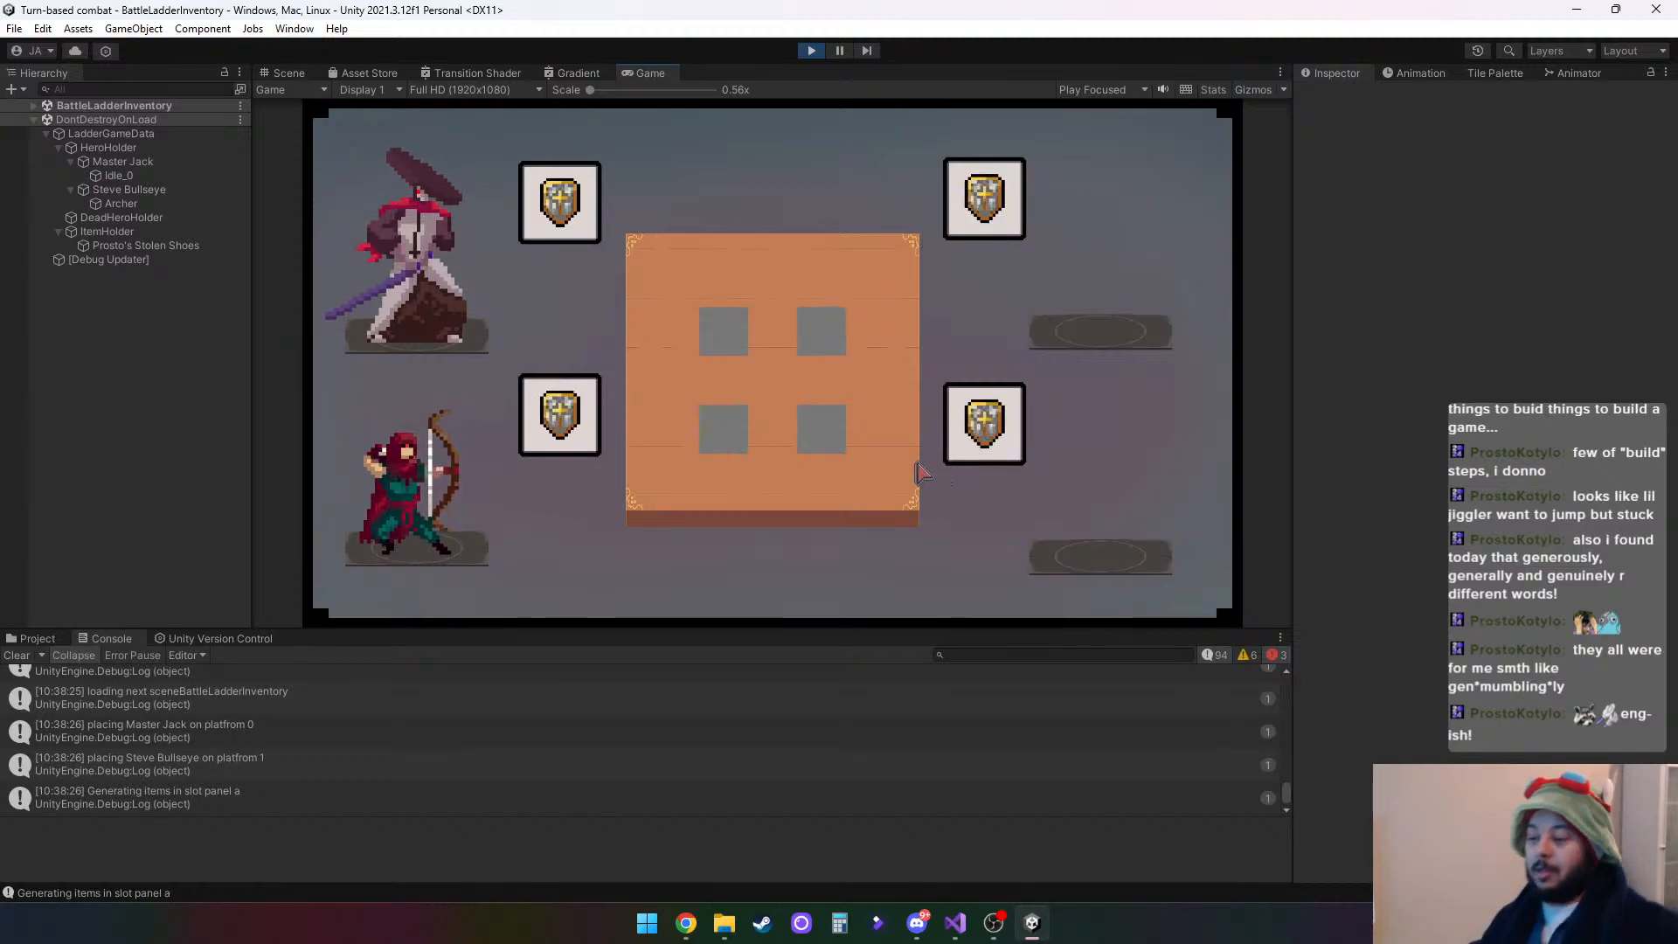
mouse_move(989, 430)
left_mouse_down()
mouse_move(533, 423)
mouse_move(977, 426)
left_mouse_up()
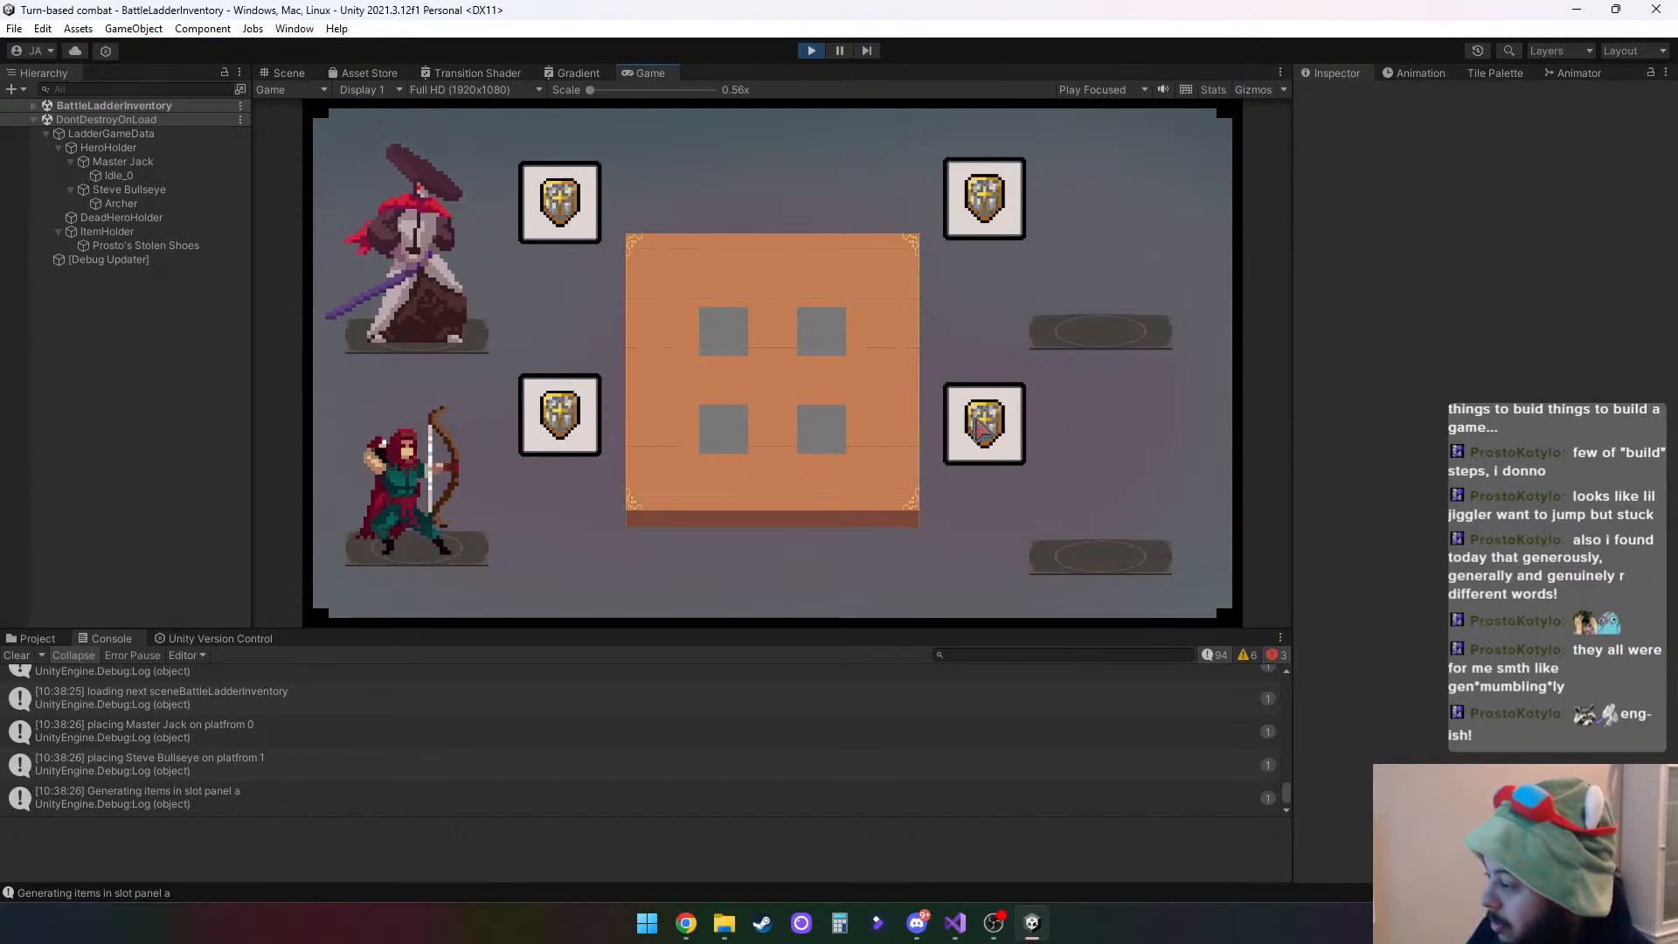
left_click_drag(577, 427, 734, 435)
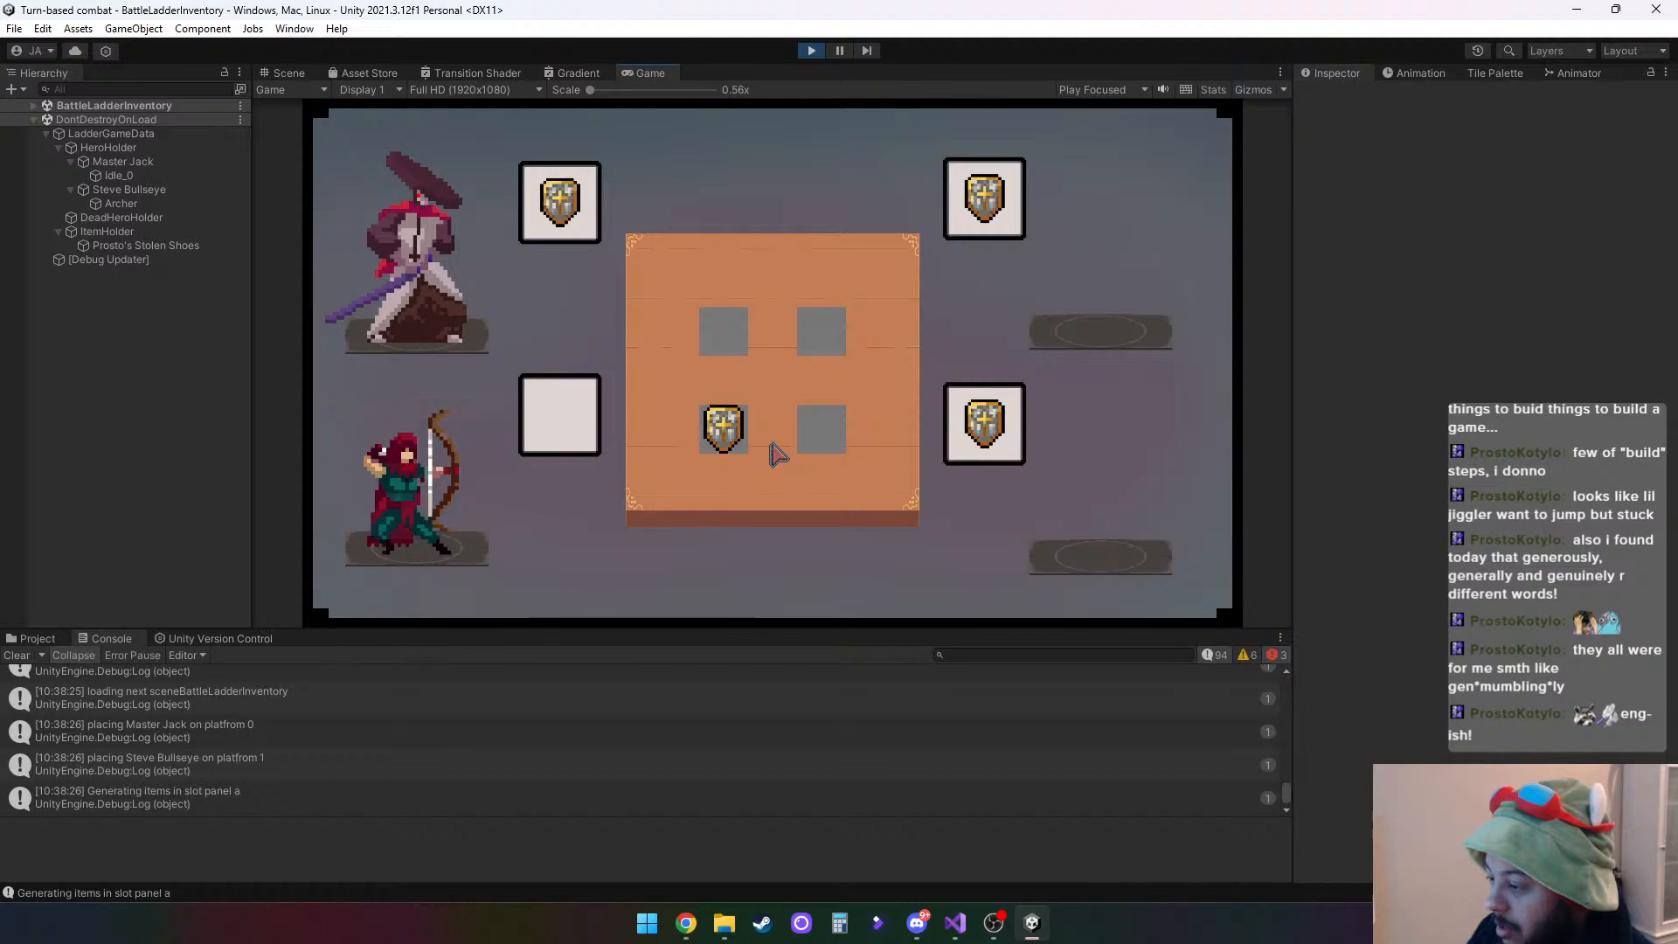
- Set the source image of the ItemDrag(Clone) under HeroSlot (2) to the scroll_01a sprite
left_click(34, 106)
left_click(46, 134)
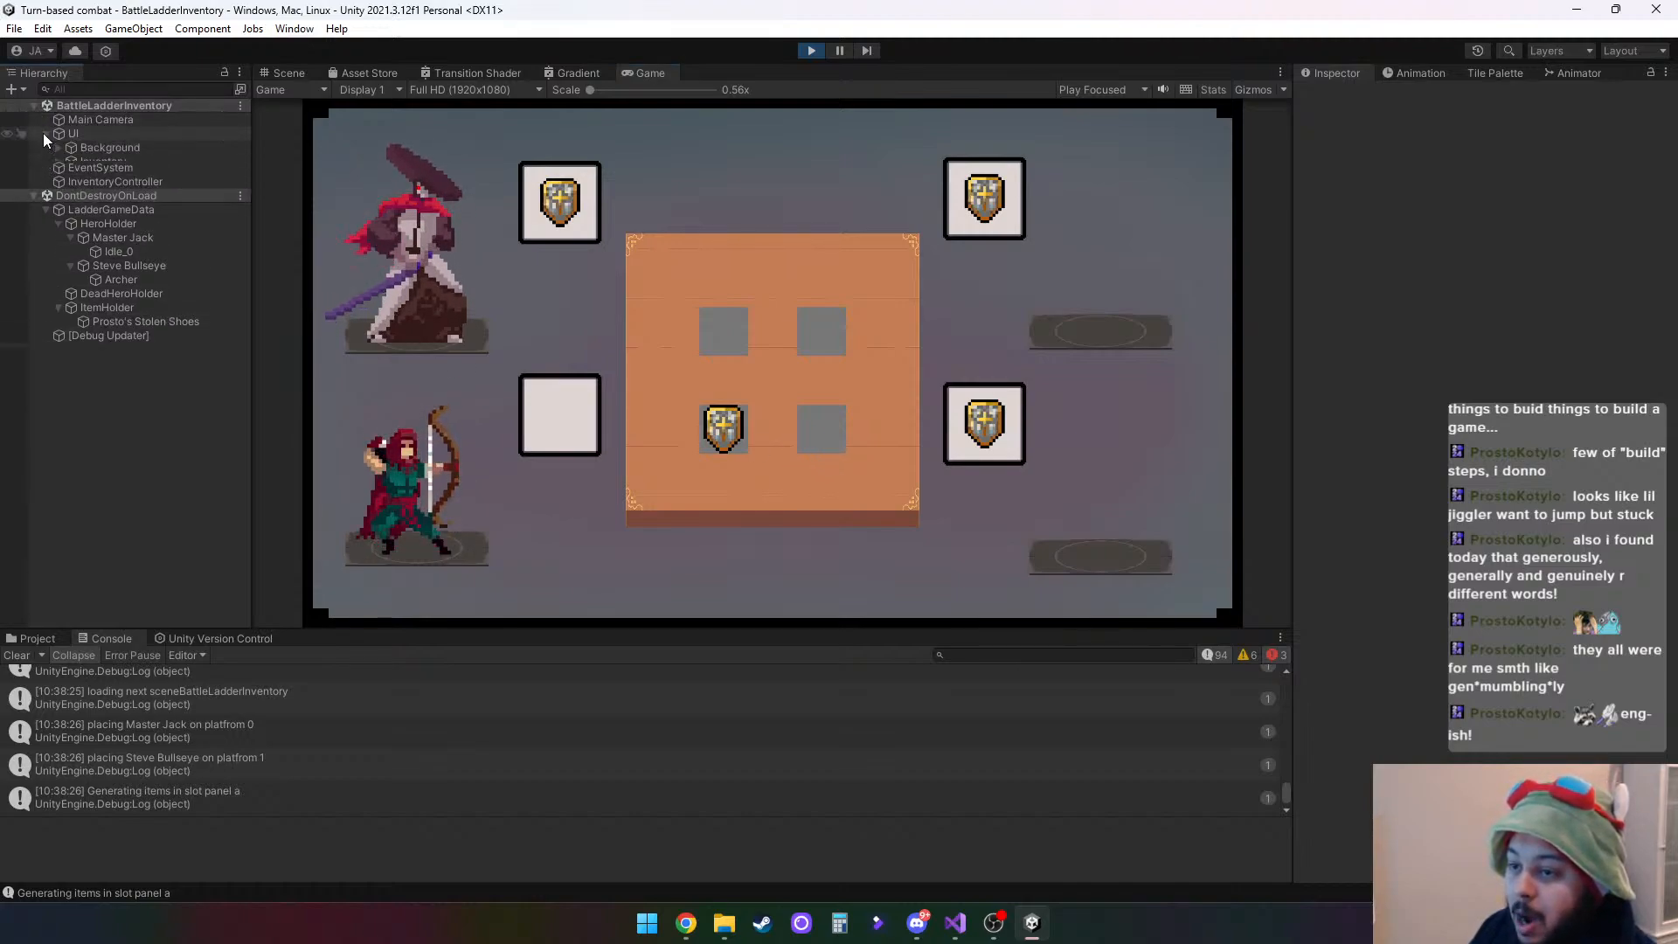
left_click(58, 190)
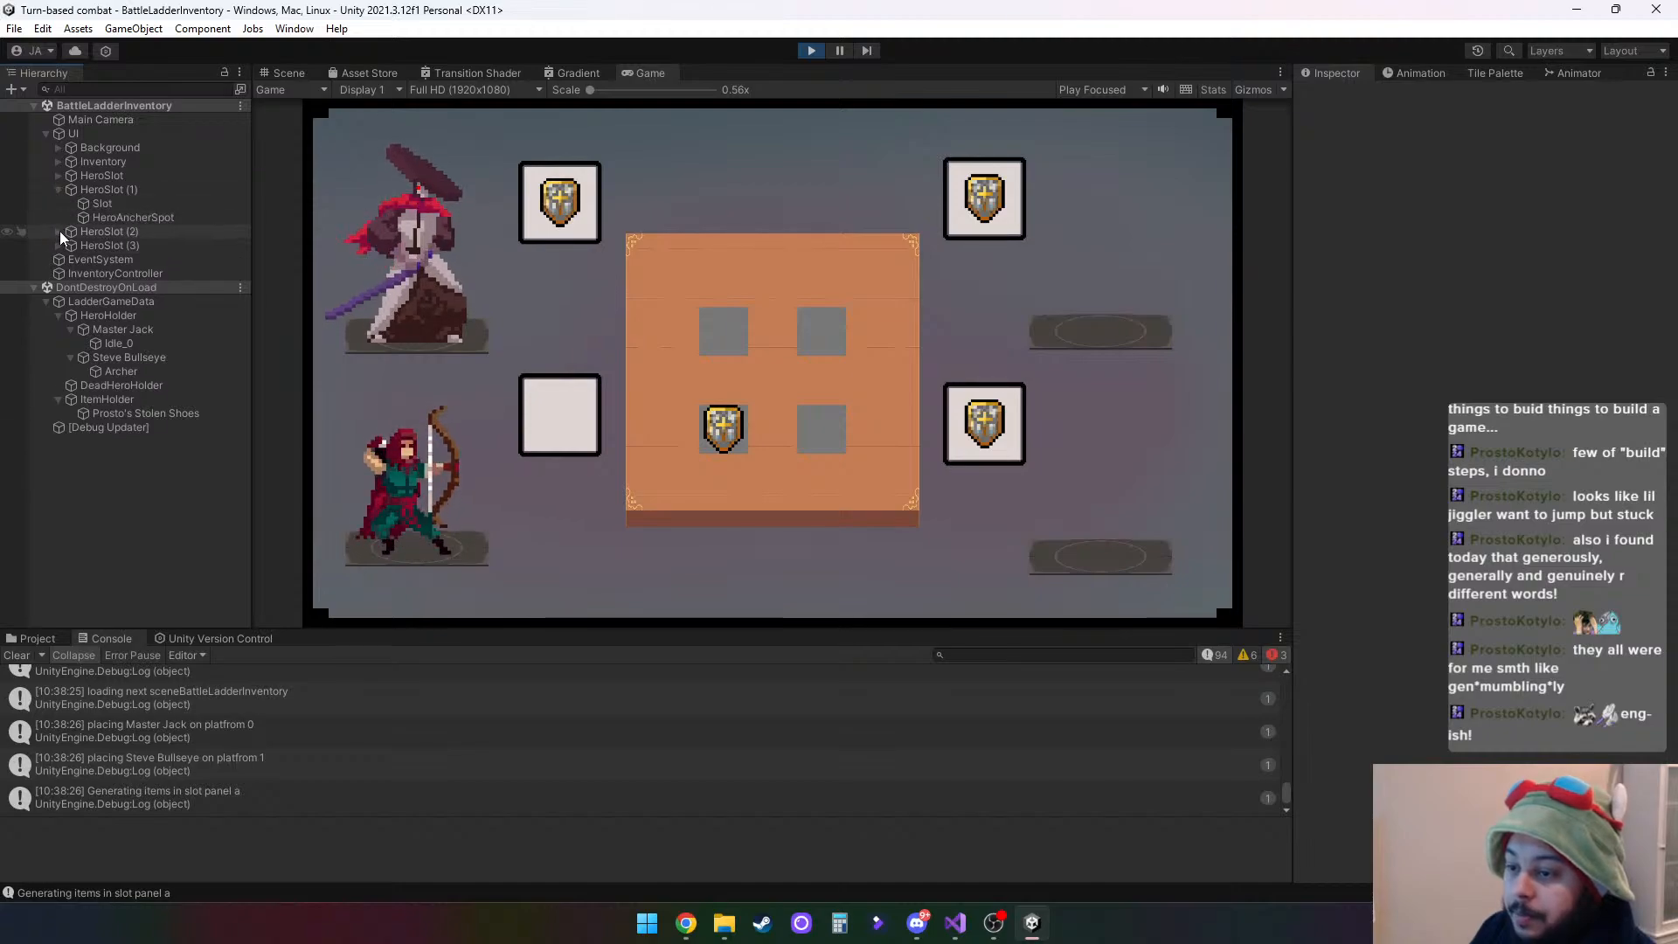
left_click(107, 201)
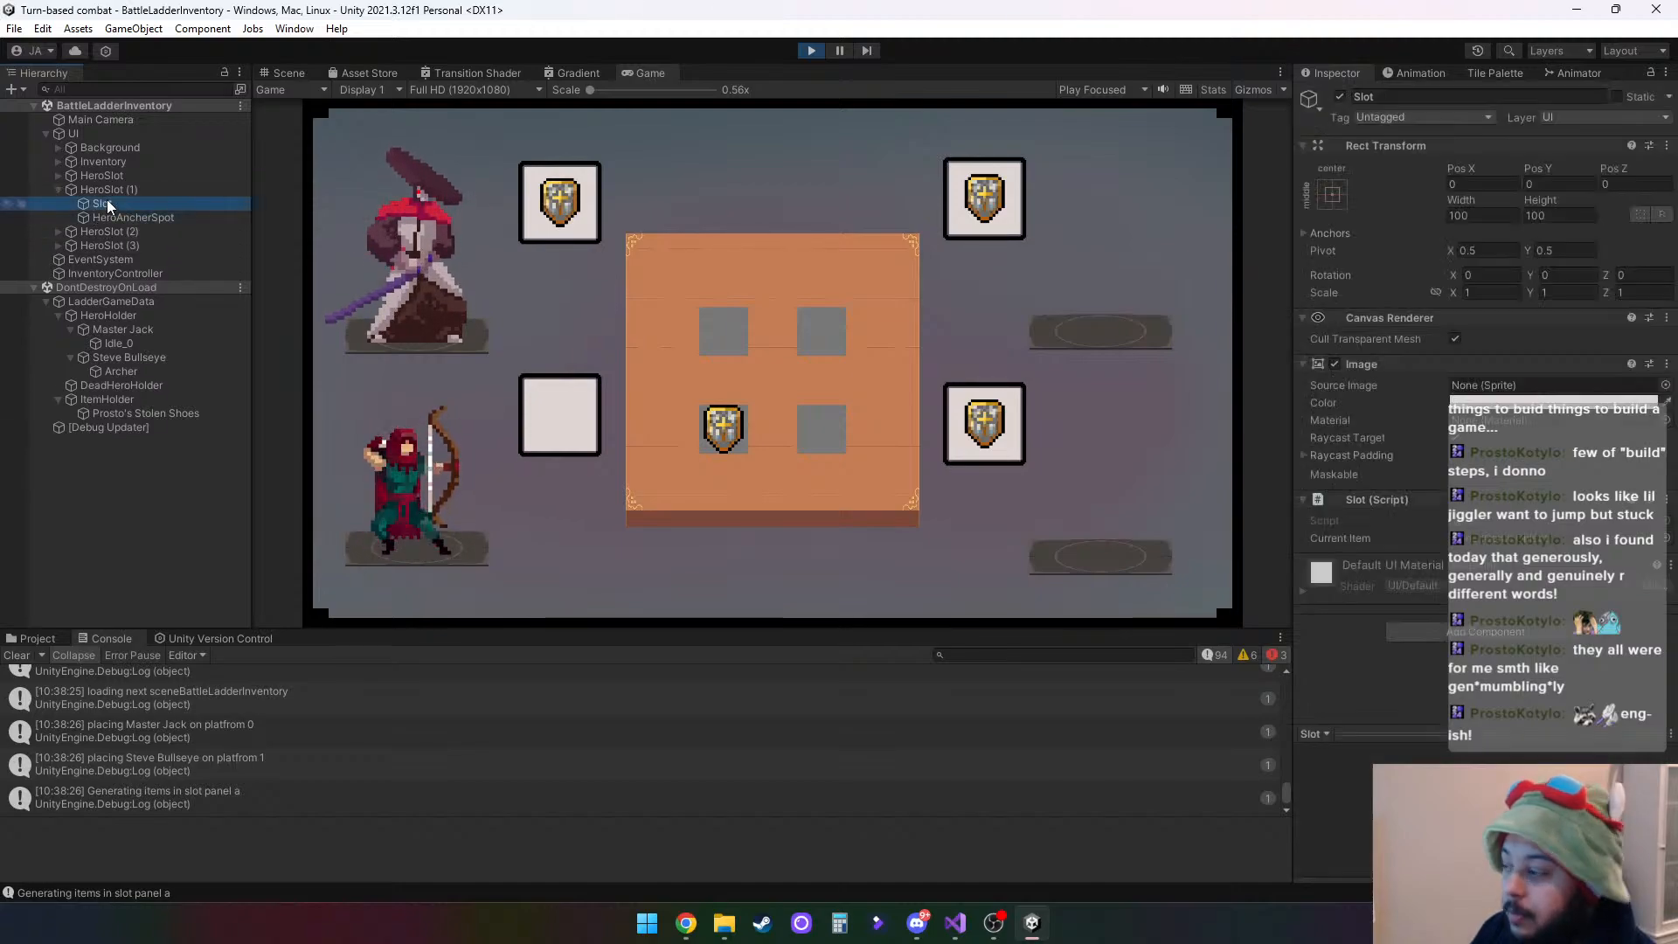
left_click(58, 232)
left_click(70, 246)
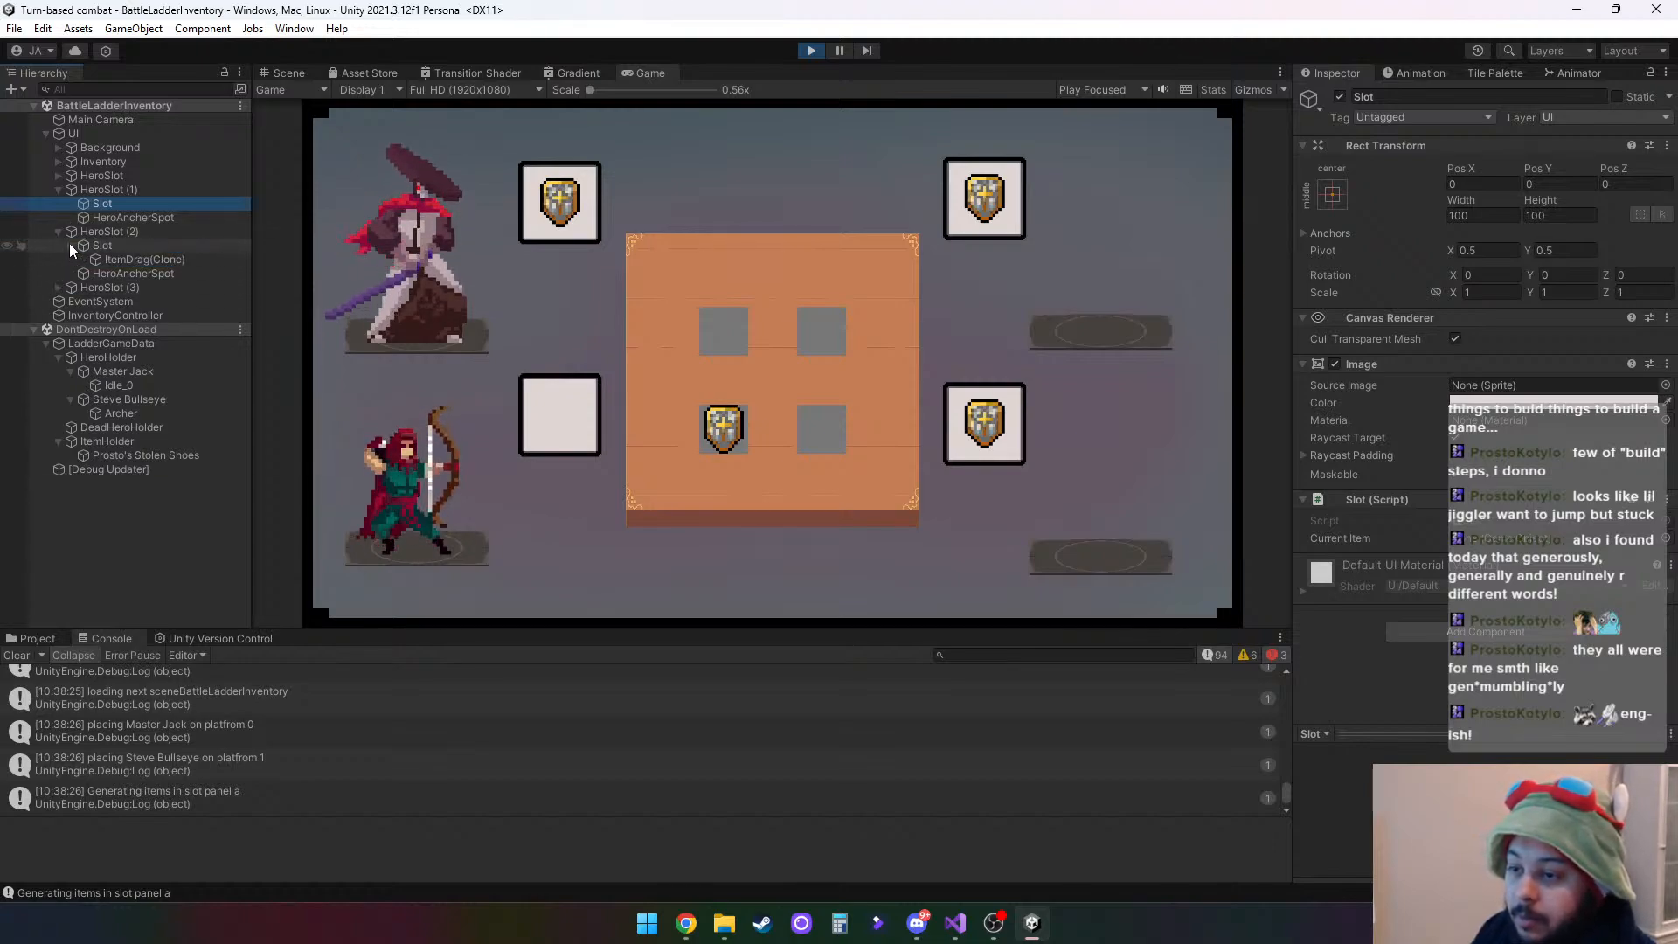
left_click(143, 258)
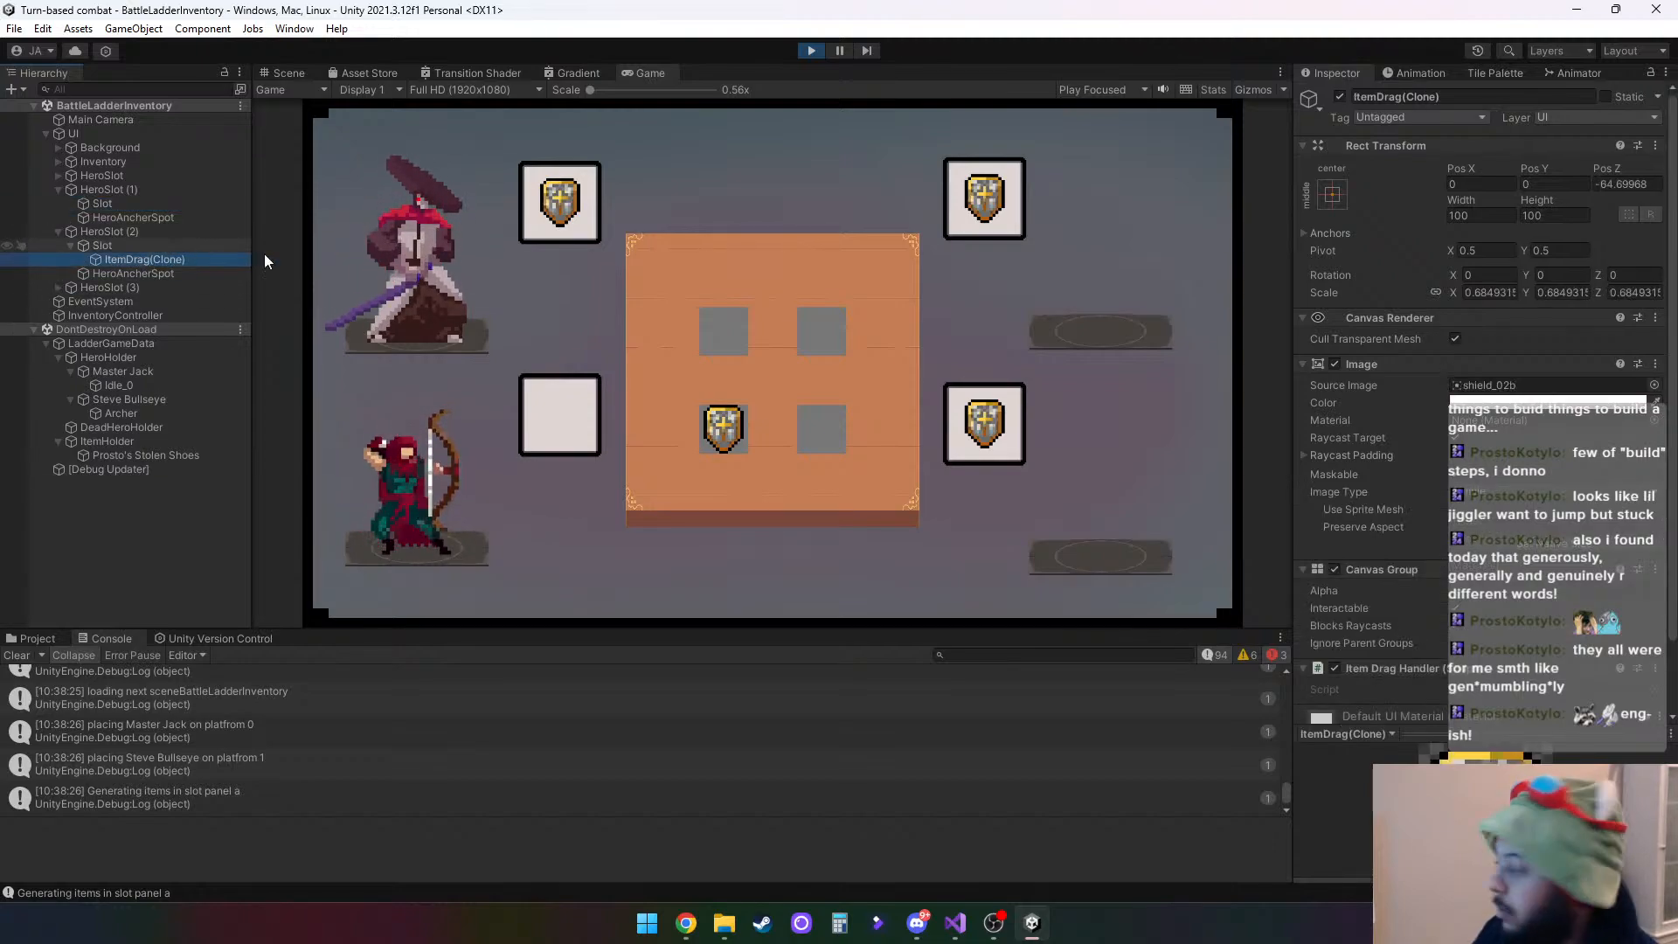
left_click(1655, 386)
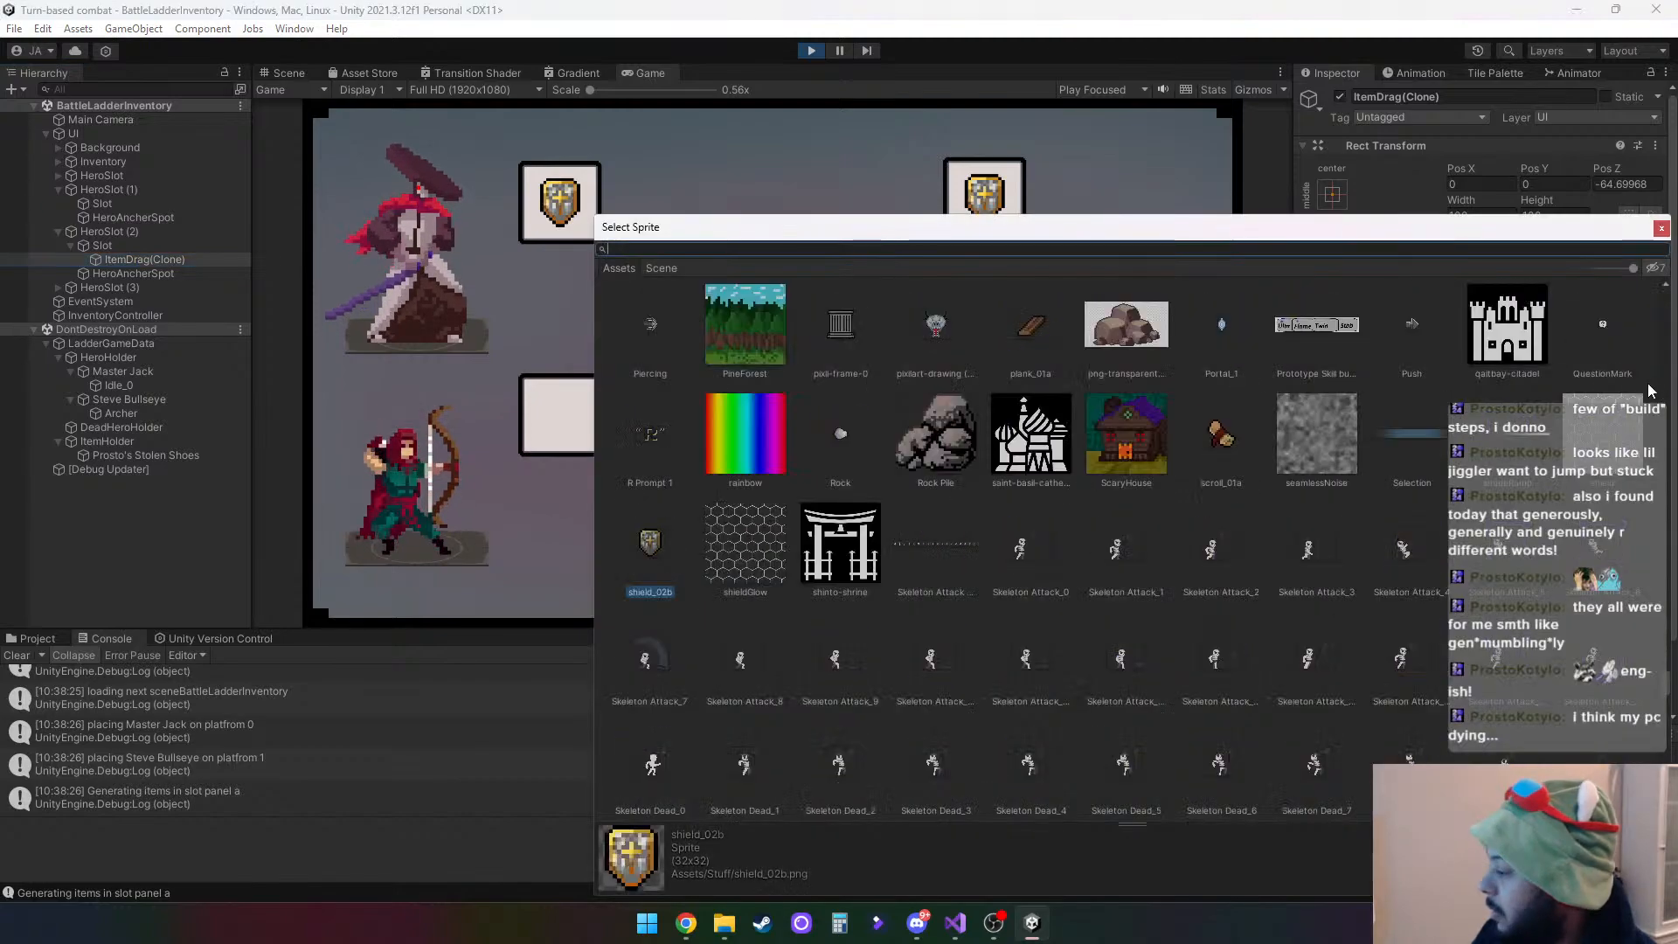
double_click(1222, 433)
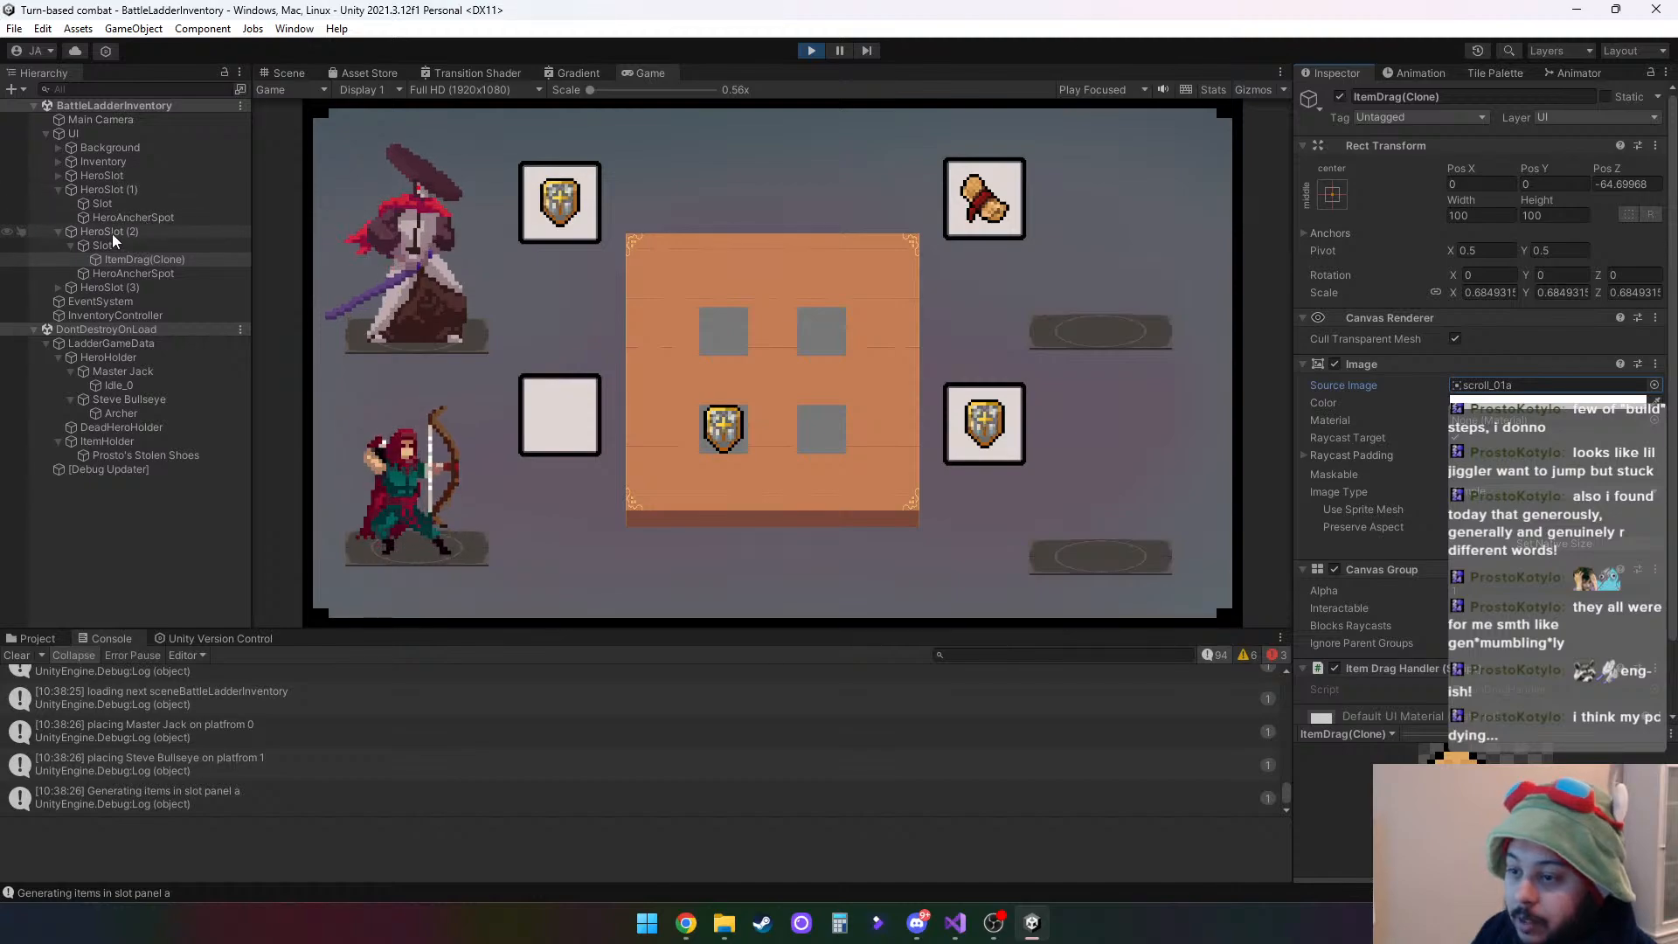
- Set the source image of the ItemDrag(Clone) under HeroSlot (3) to the staff_03b sprite
left_click(58, 287)
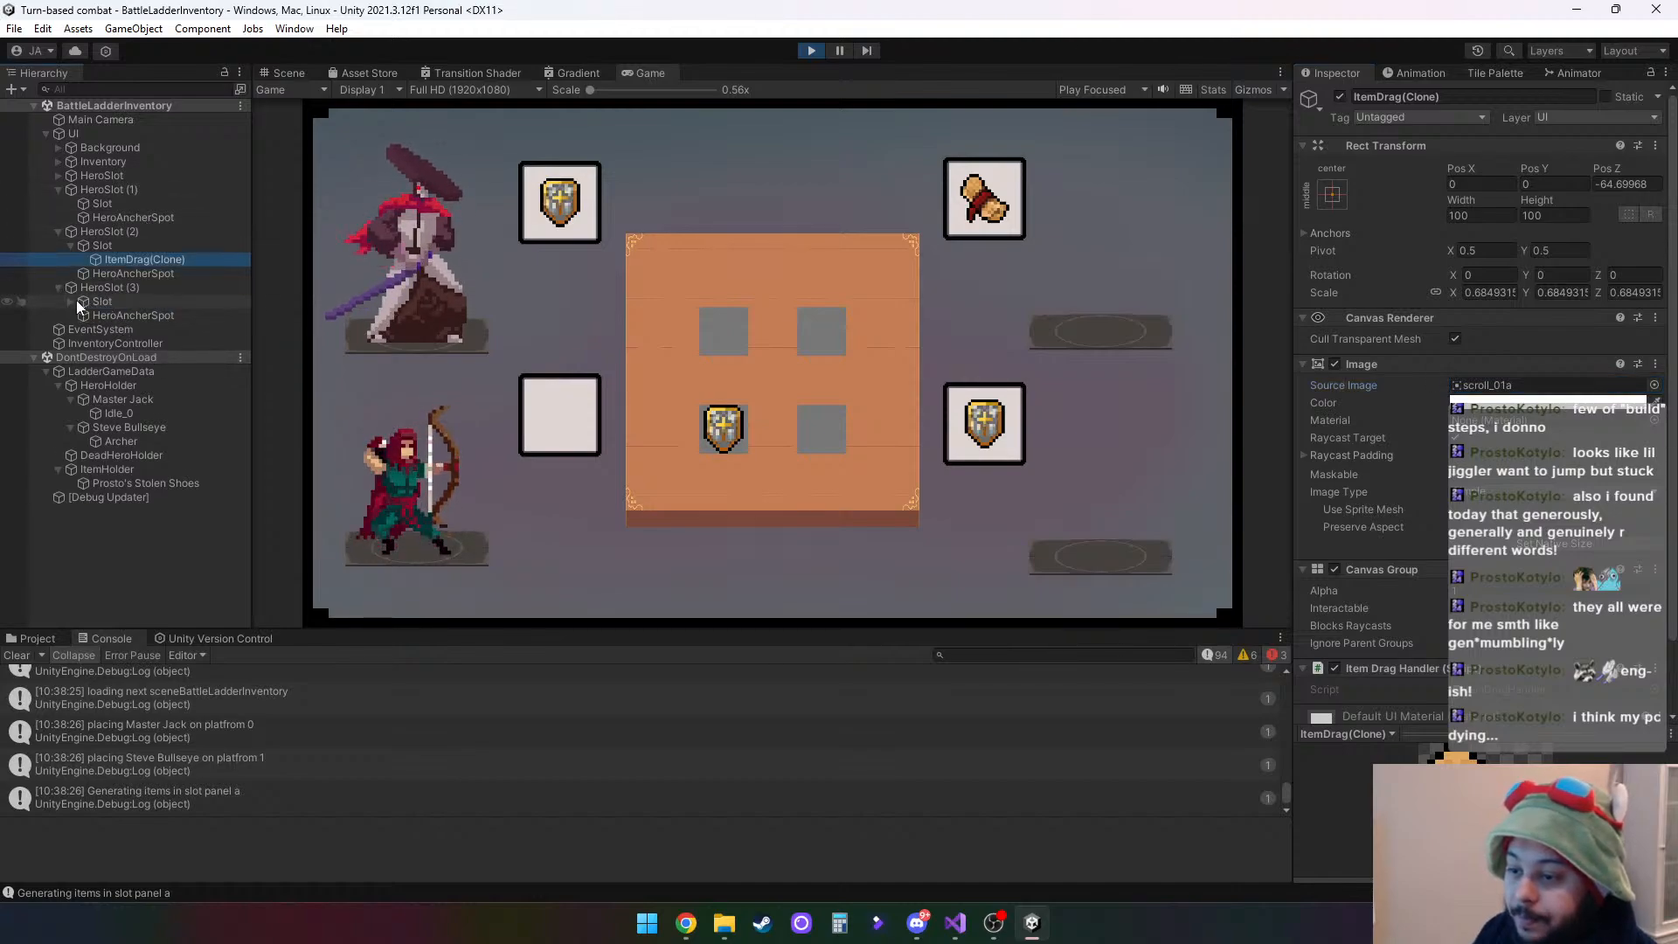
left_click(72, 301)
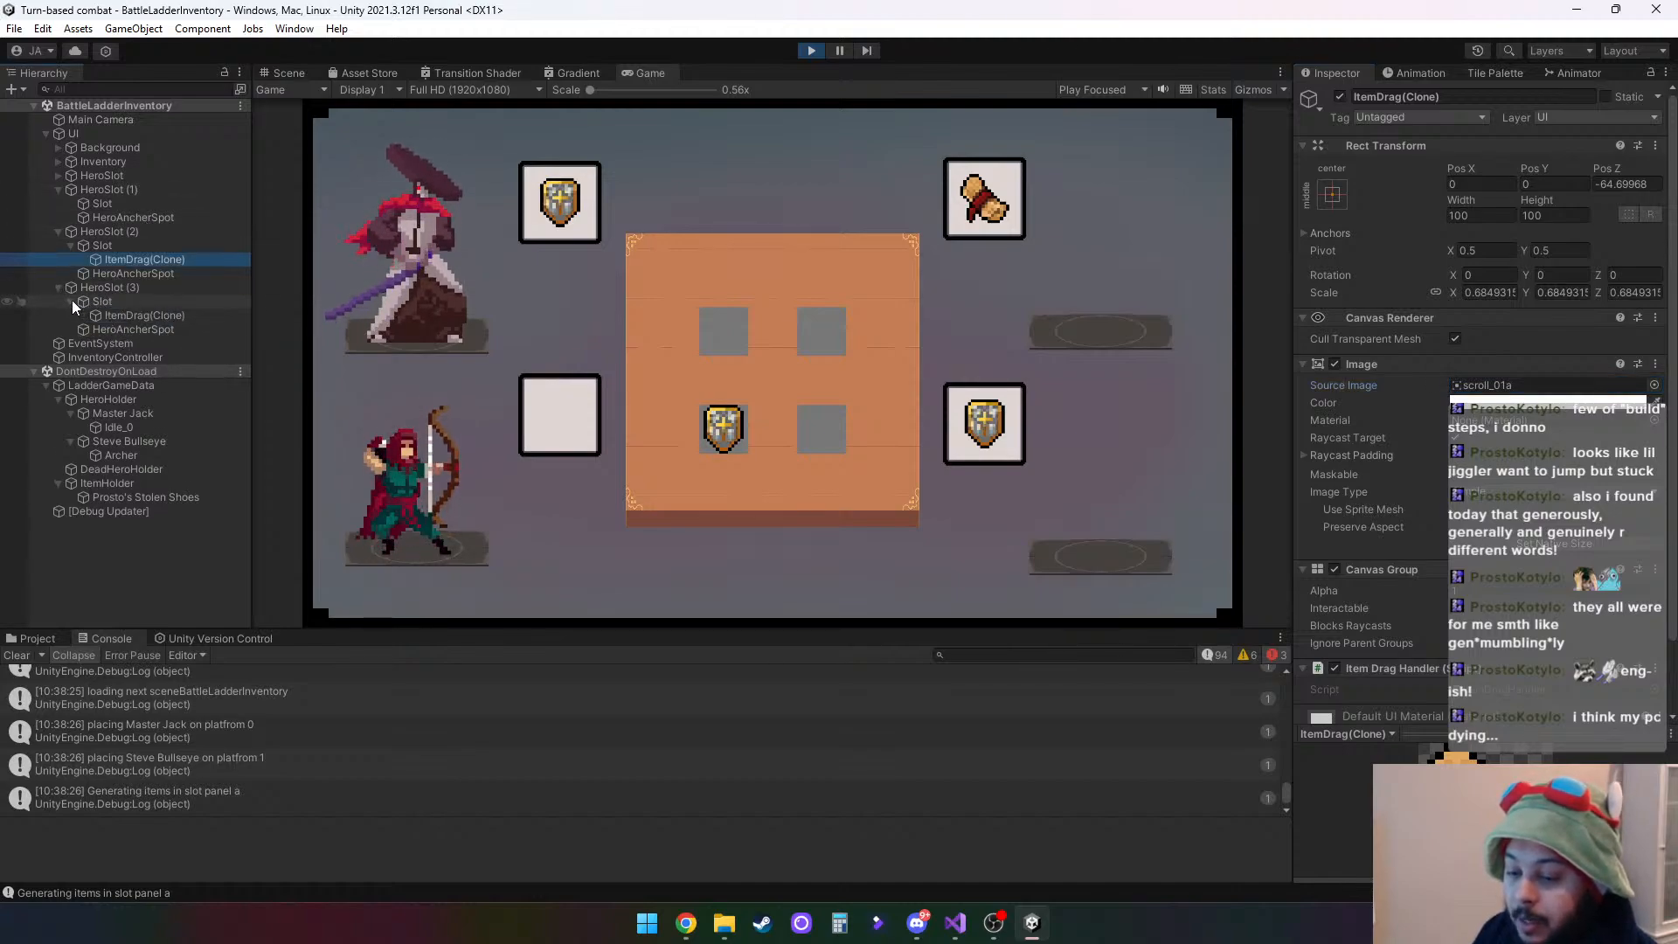
left_click(145, 315)
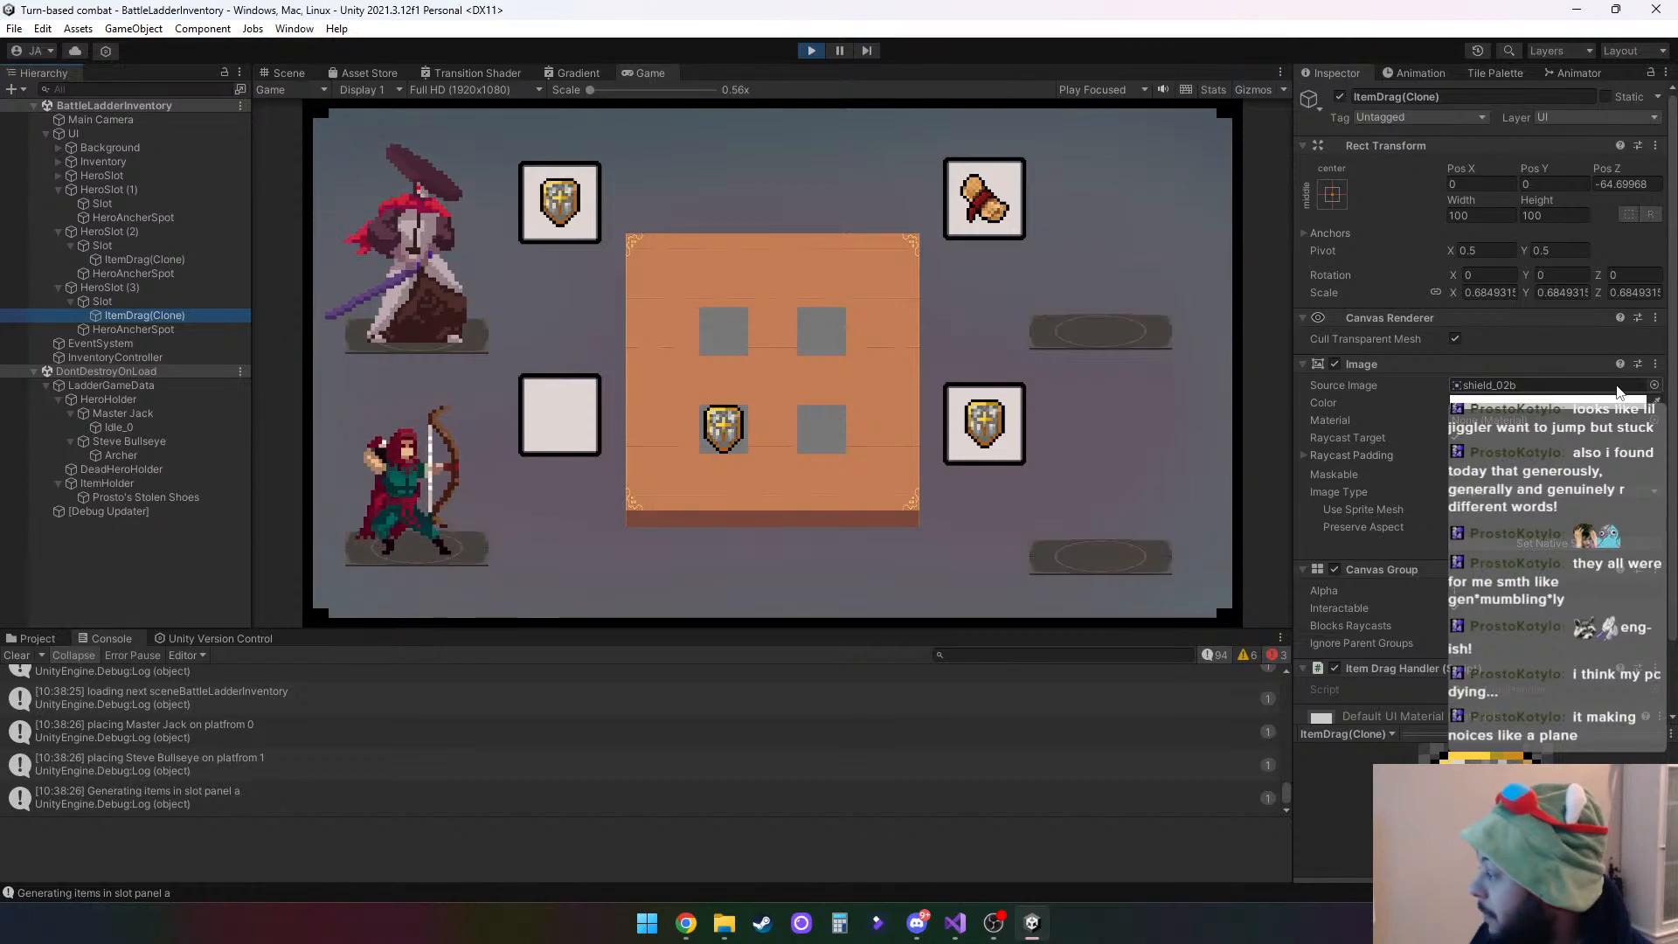
left_click(1654, 385)
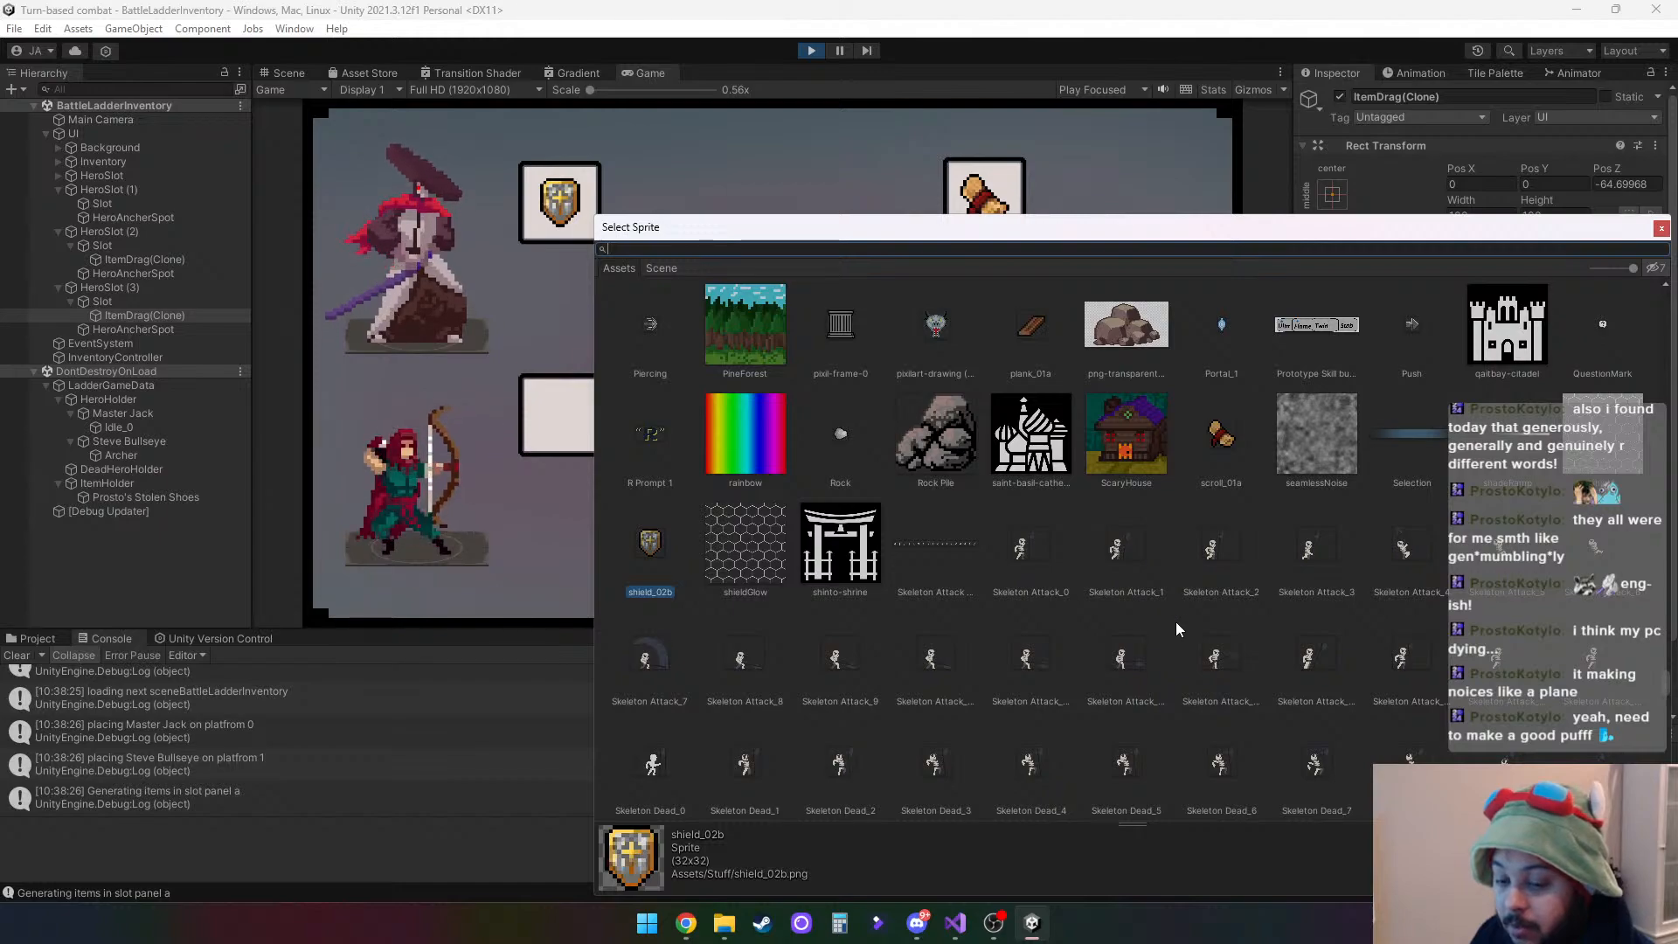
scroll(1176, 621, "down", 10)
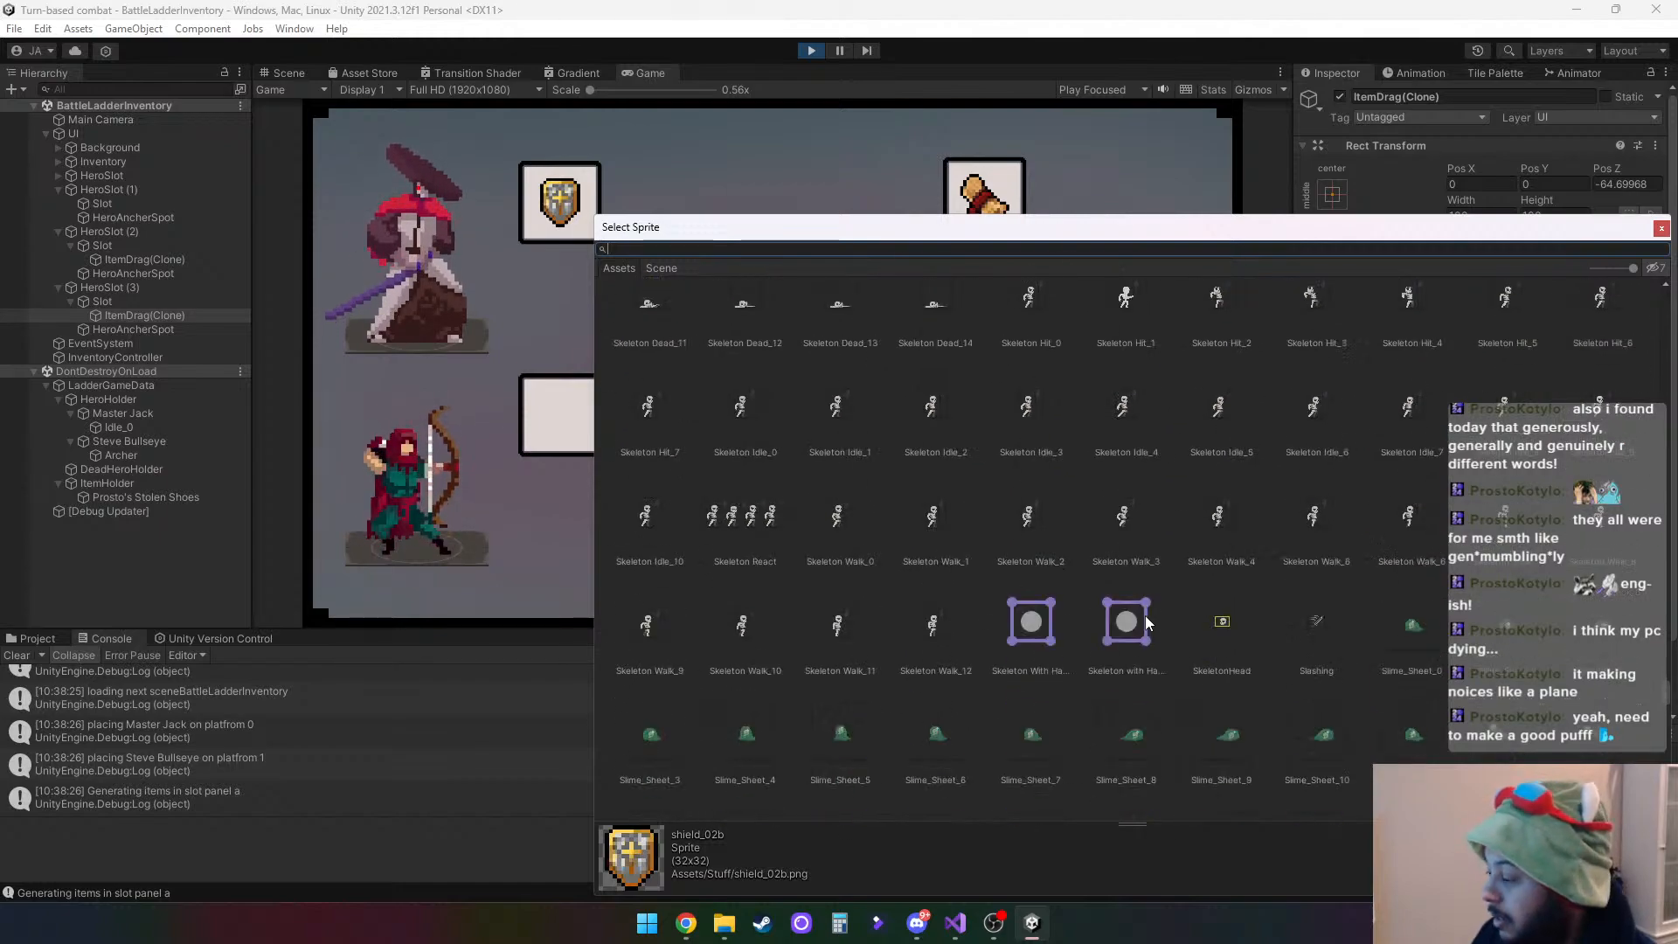
scroll(1148, 615, "down", 5)
scroll(1150, 613, "down", 10)
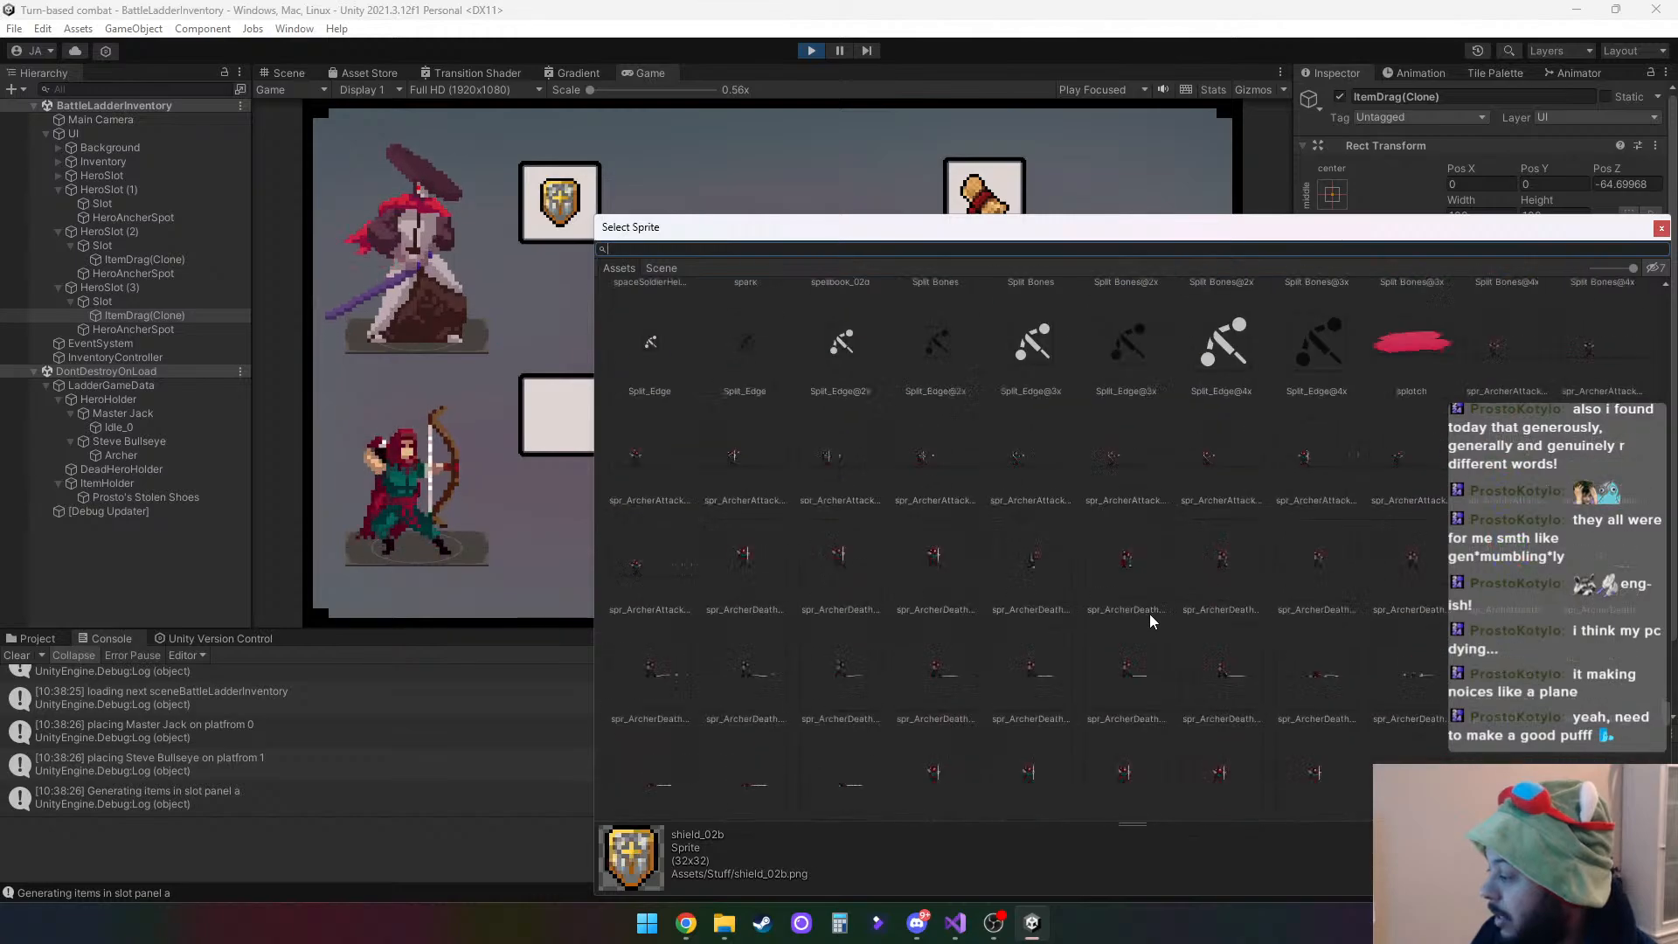
scroll(1150, 614, "down", 15)
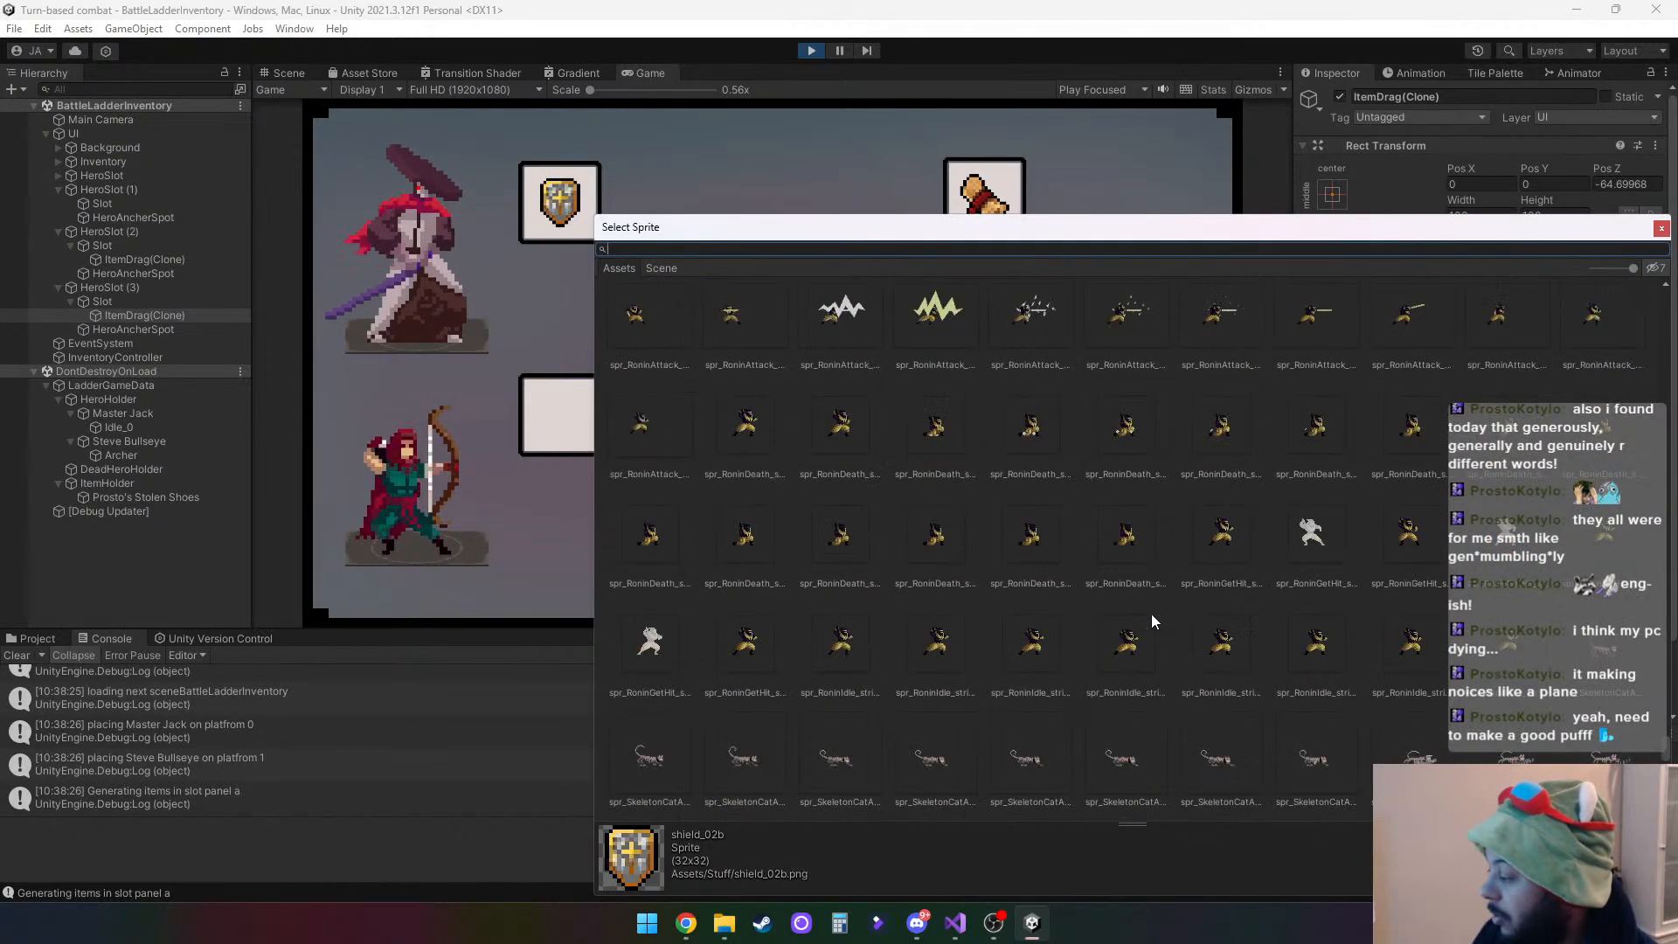
scroll(1150, 619, "down", 5)
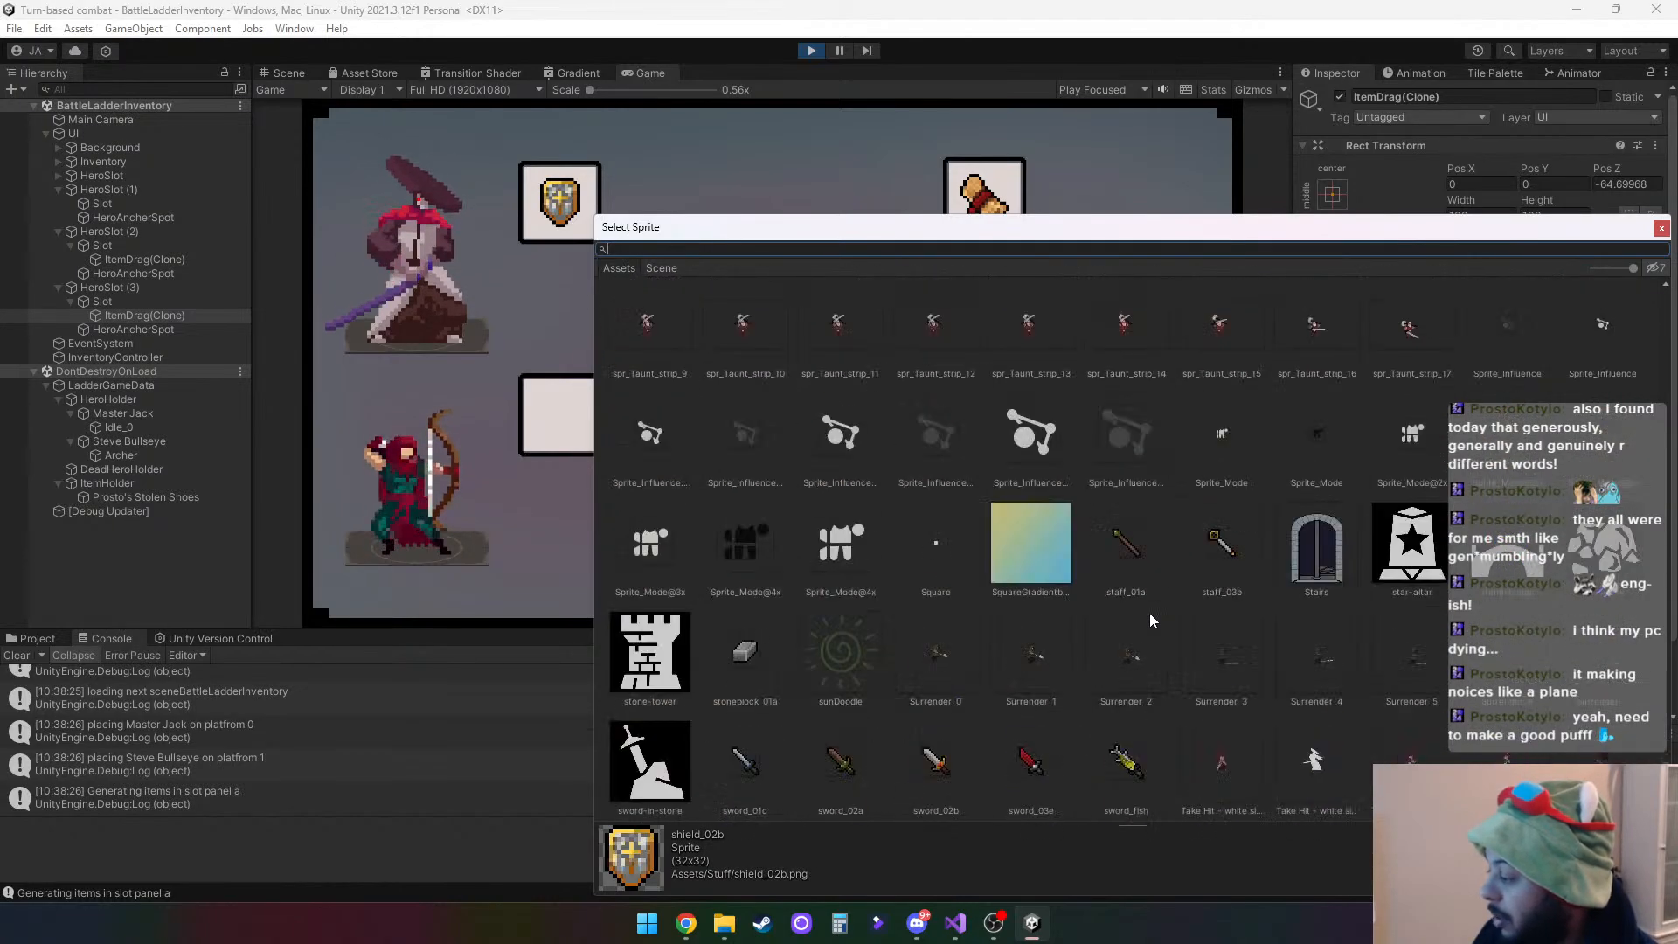
double_click(1224, 553)
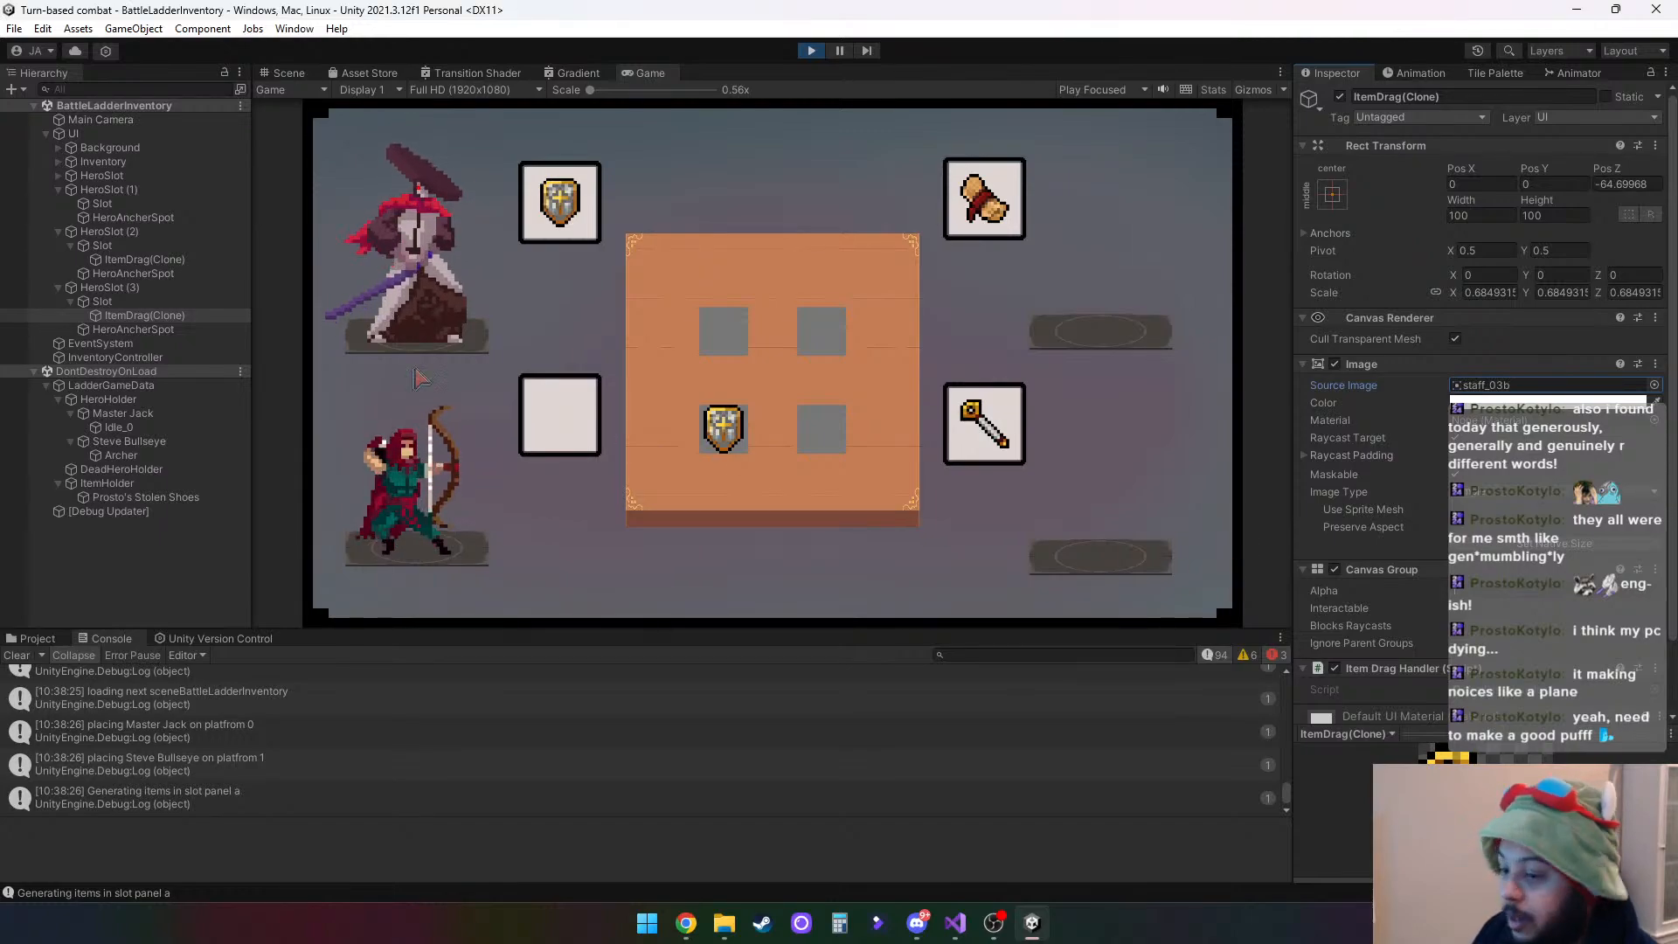
- Set the source image of the ItemDrag(Clone) under the first HeroSlot to the sword_fish sprite
left_click(57, 190)
left_click(58, 190)
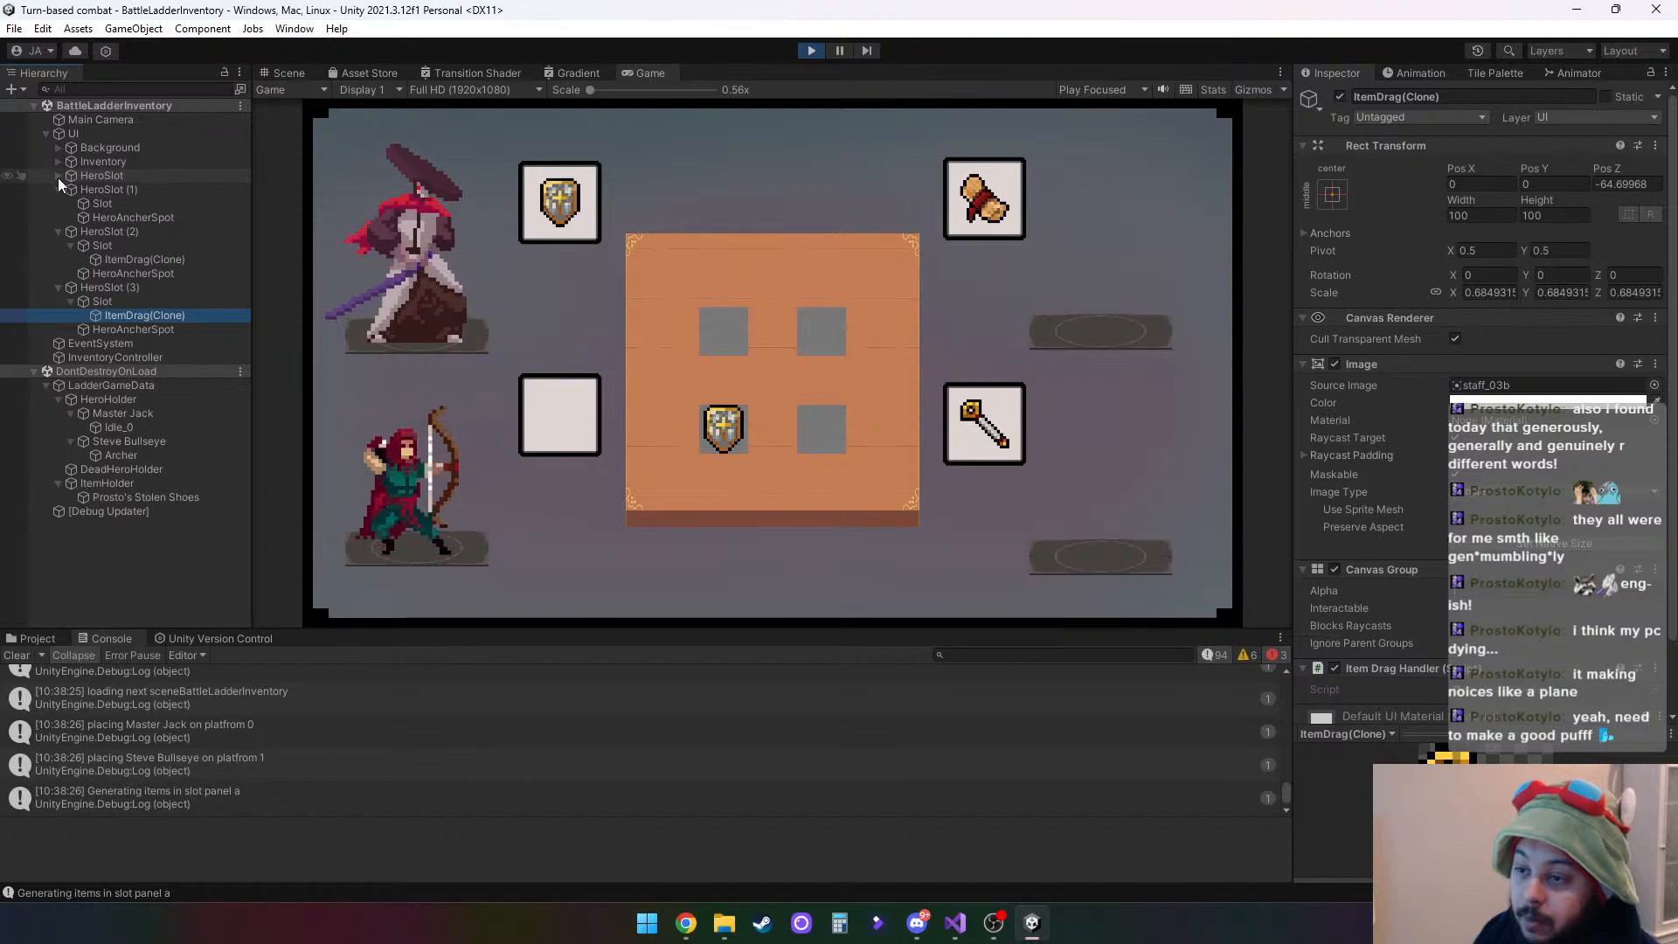
left_click(58, 176)
left_click(96, 189)
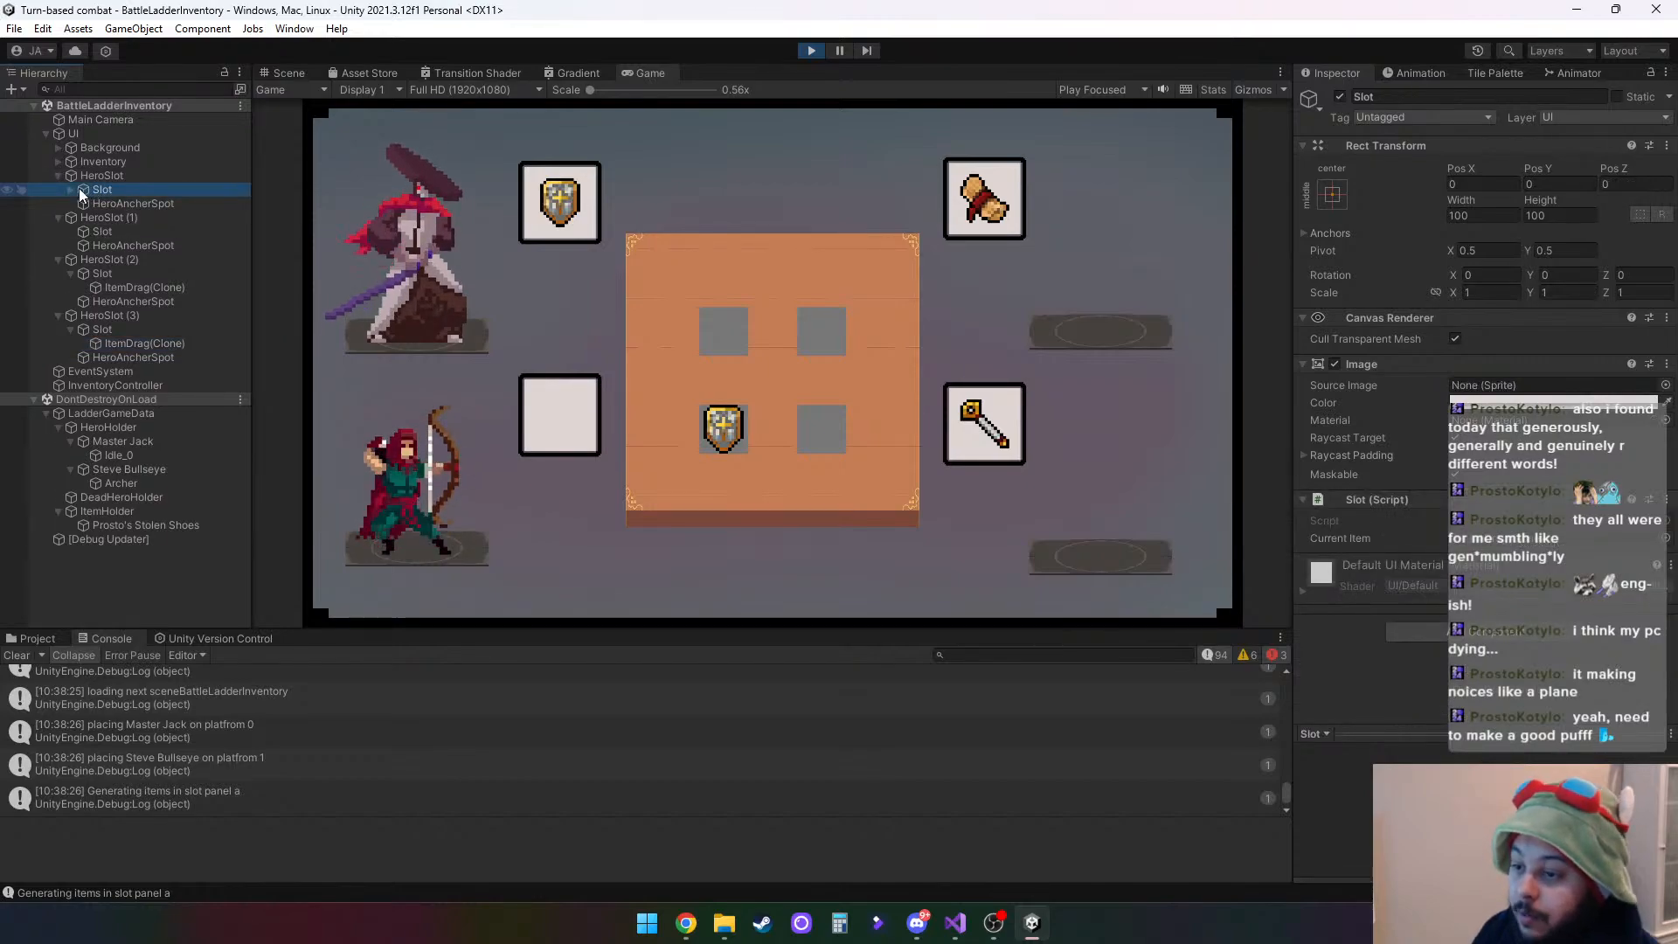
left_click(72, 189)
left_click(143, 202)
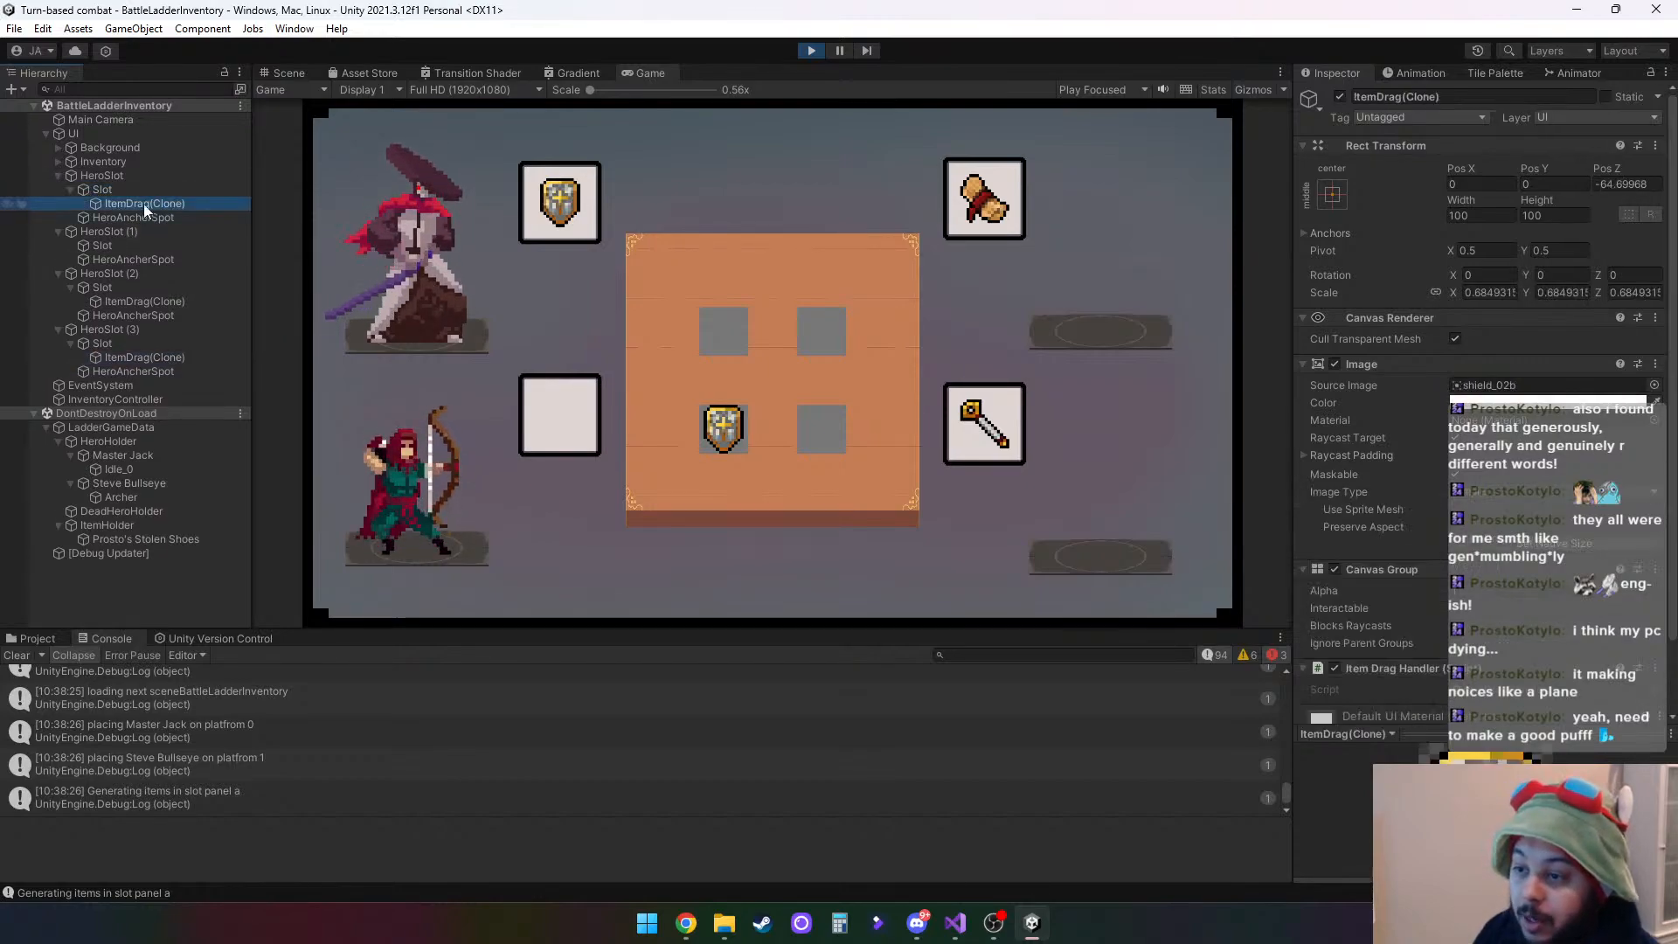
left_click(1655, 385)
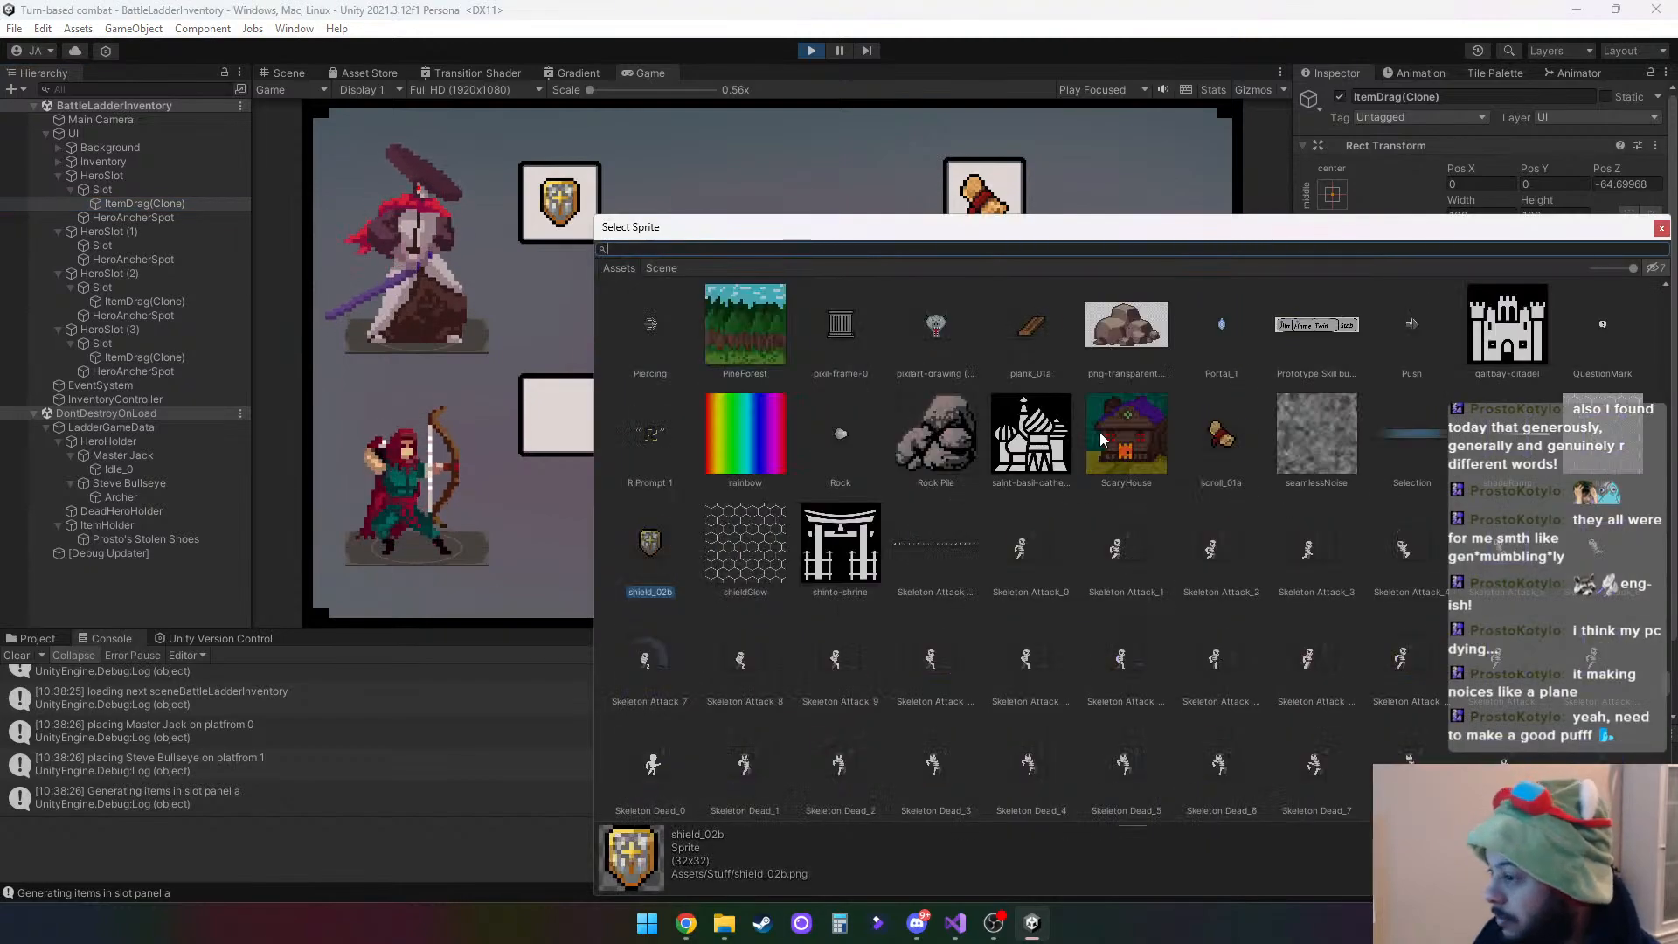
type("sw")
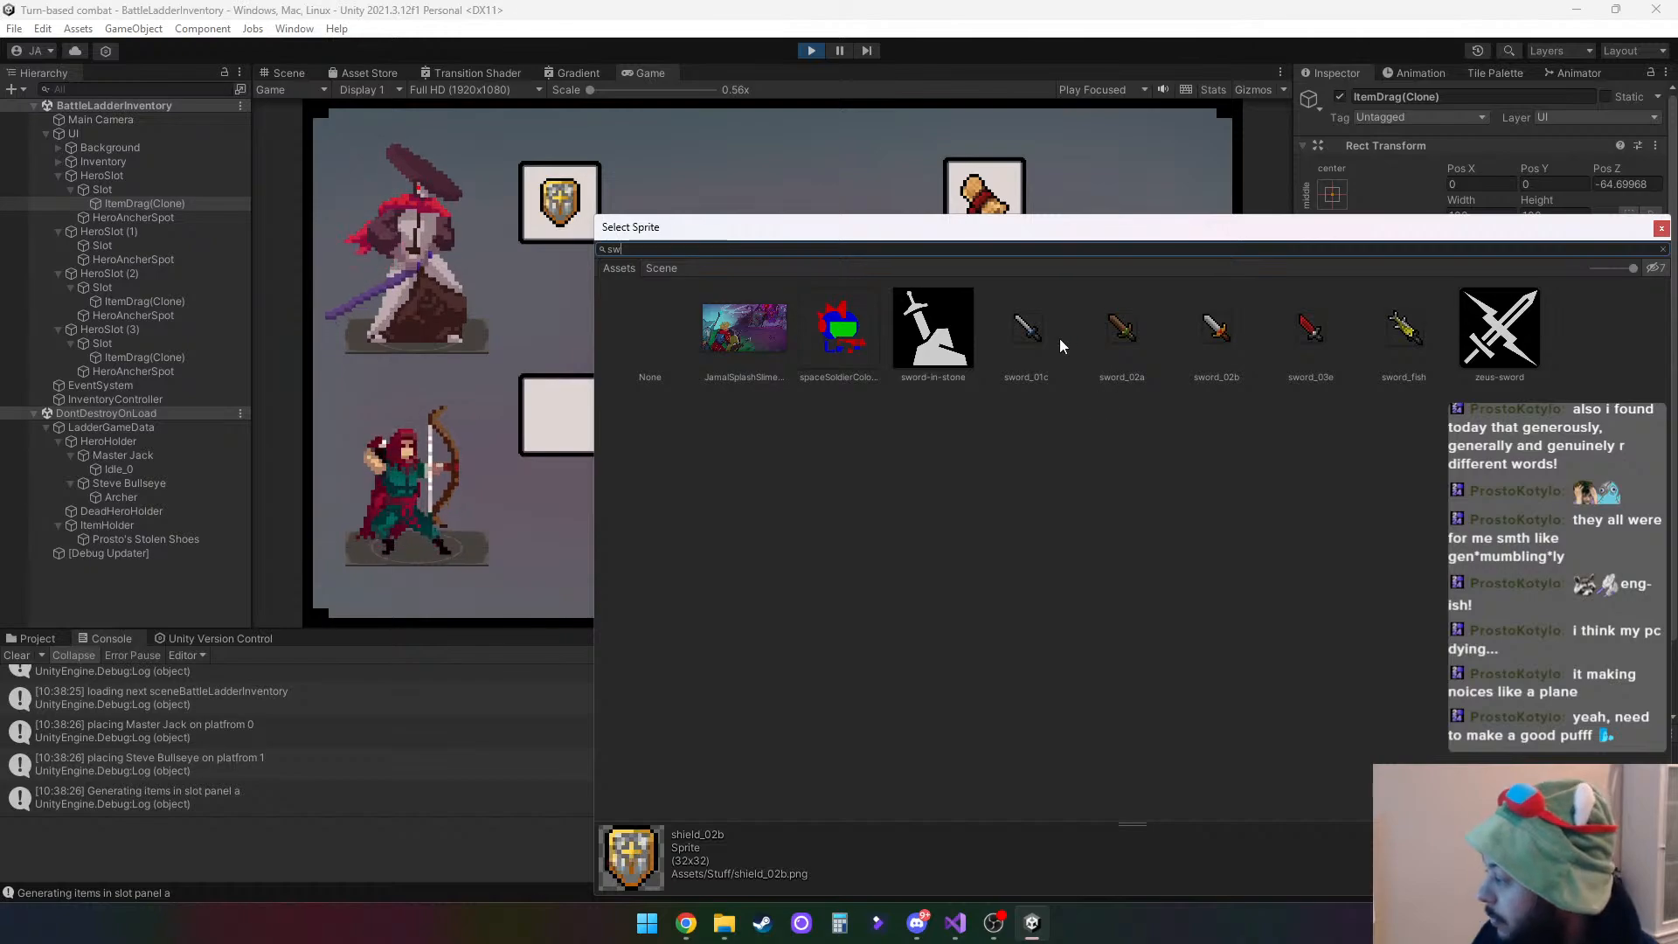
double_click(1402, 330)
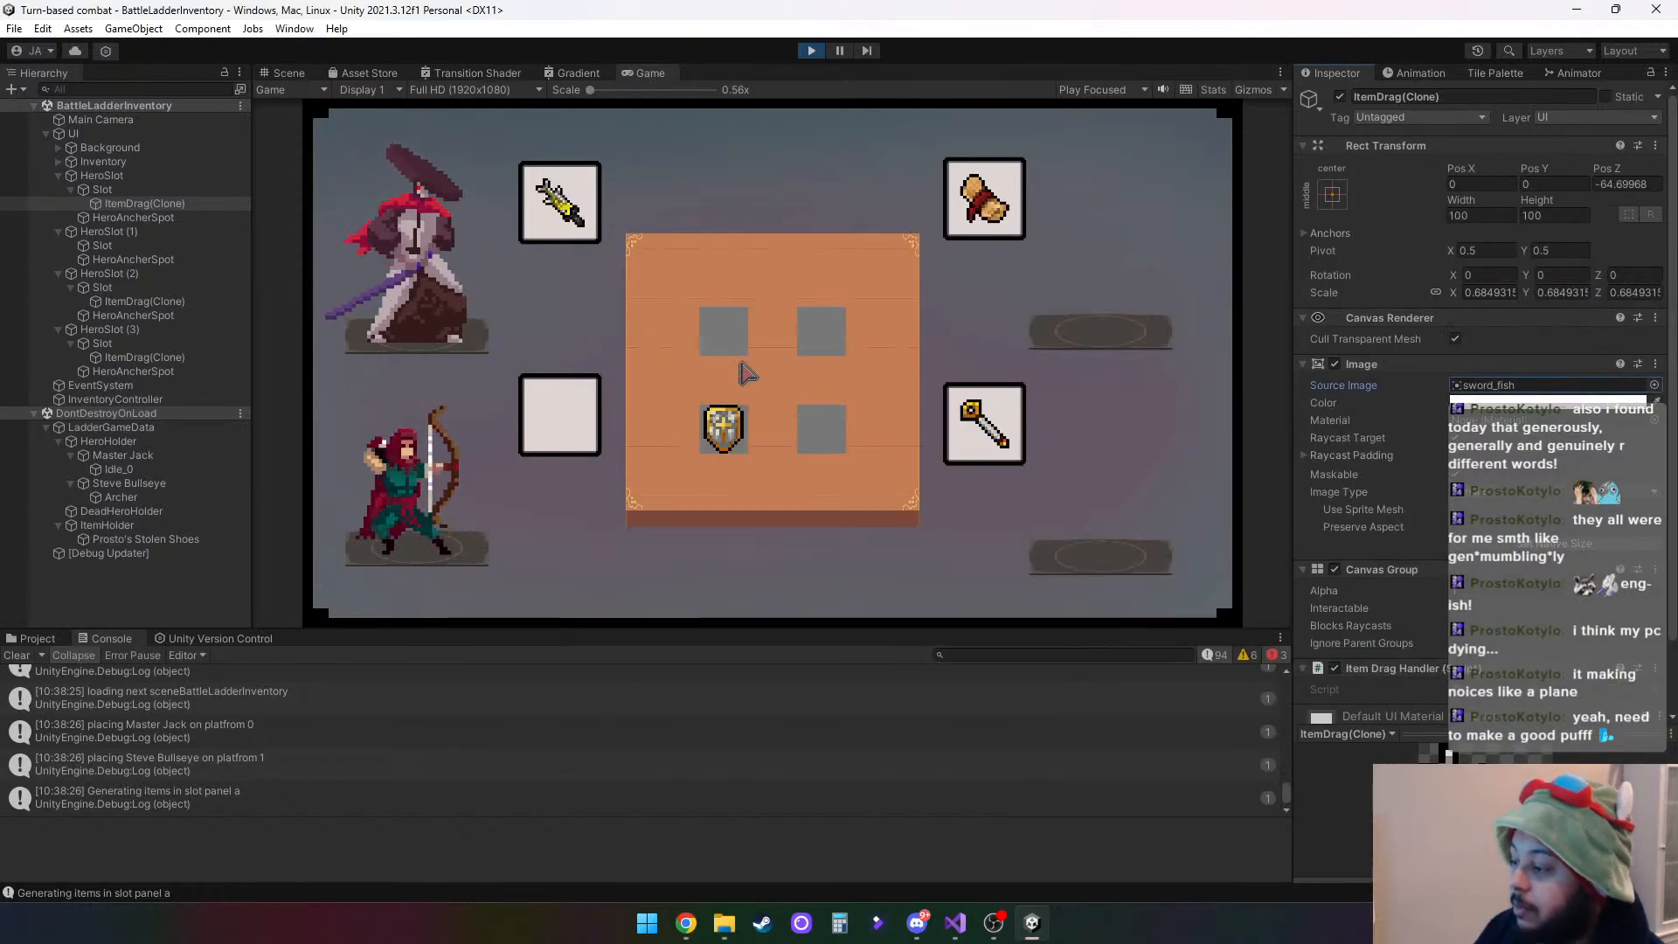
- In the running game, rearrange items: shield beside Master Jack, sword fish beside Steve Bullseye, staff in the upper slot opposite, scroll on the table
left_click_drag(572, 214, 718, 324)
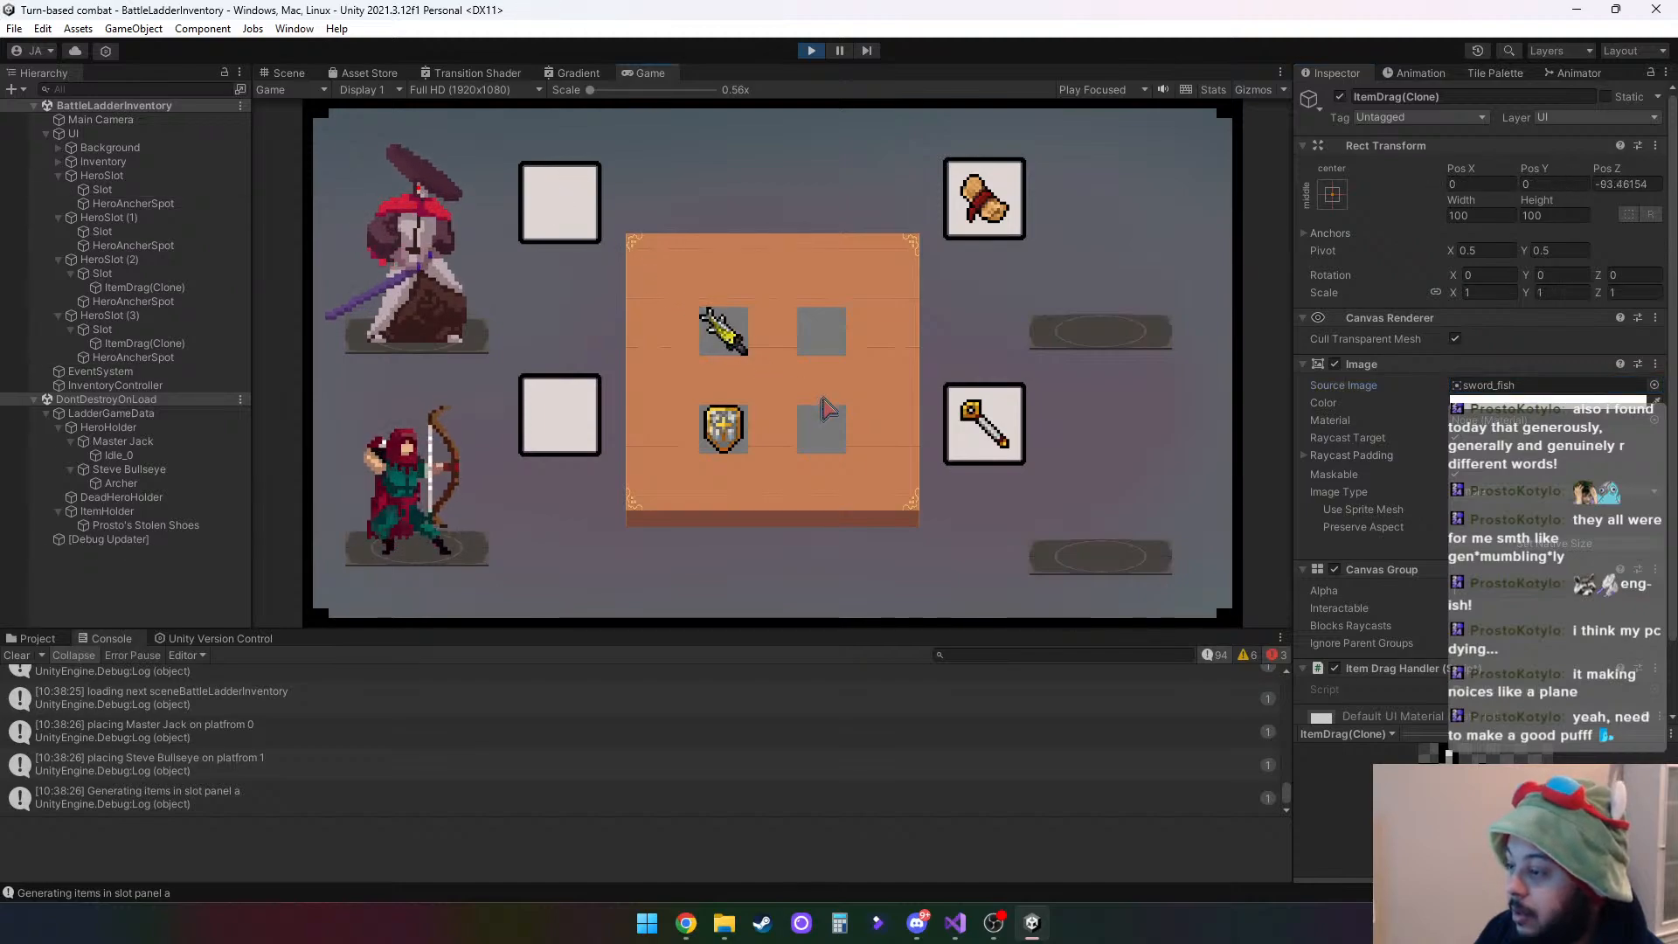
left_click_drag(729, 433, 730, 348)
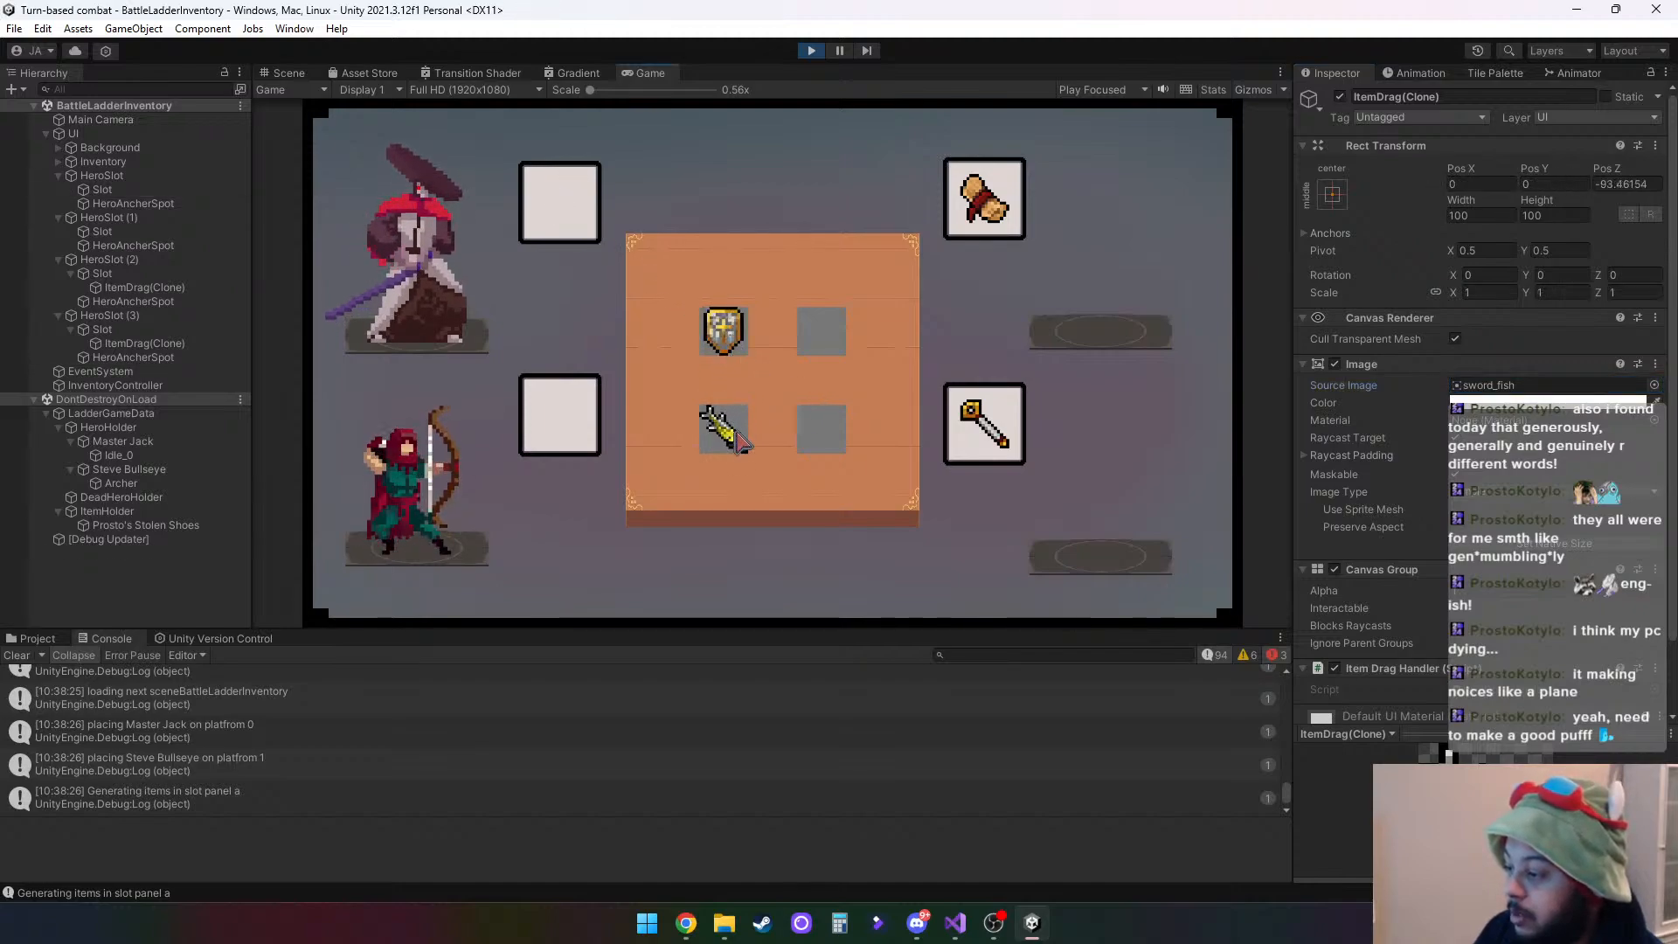
left_click_drag(738, 441, 560, 203)
left_click_drag(725, 336, 560, 415)
left_click_drag(978, 424, 722, 340)
left_click_drag(981, 208, 727, 336)
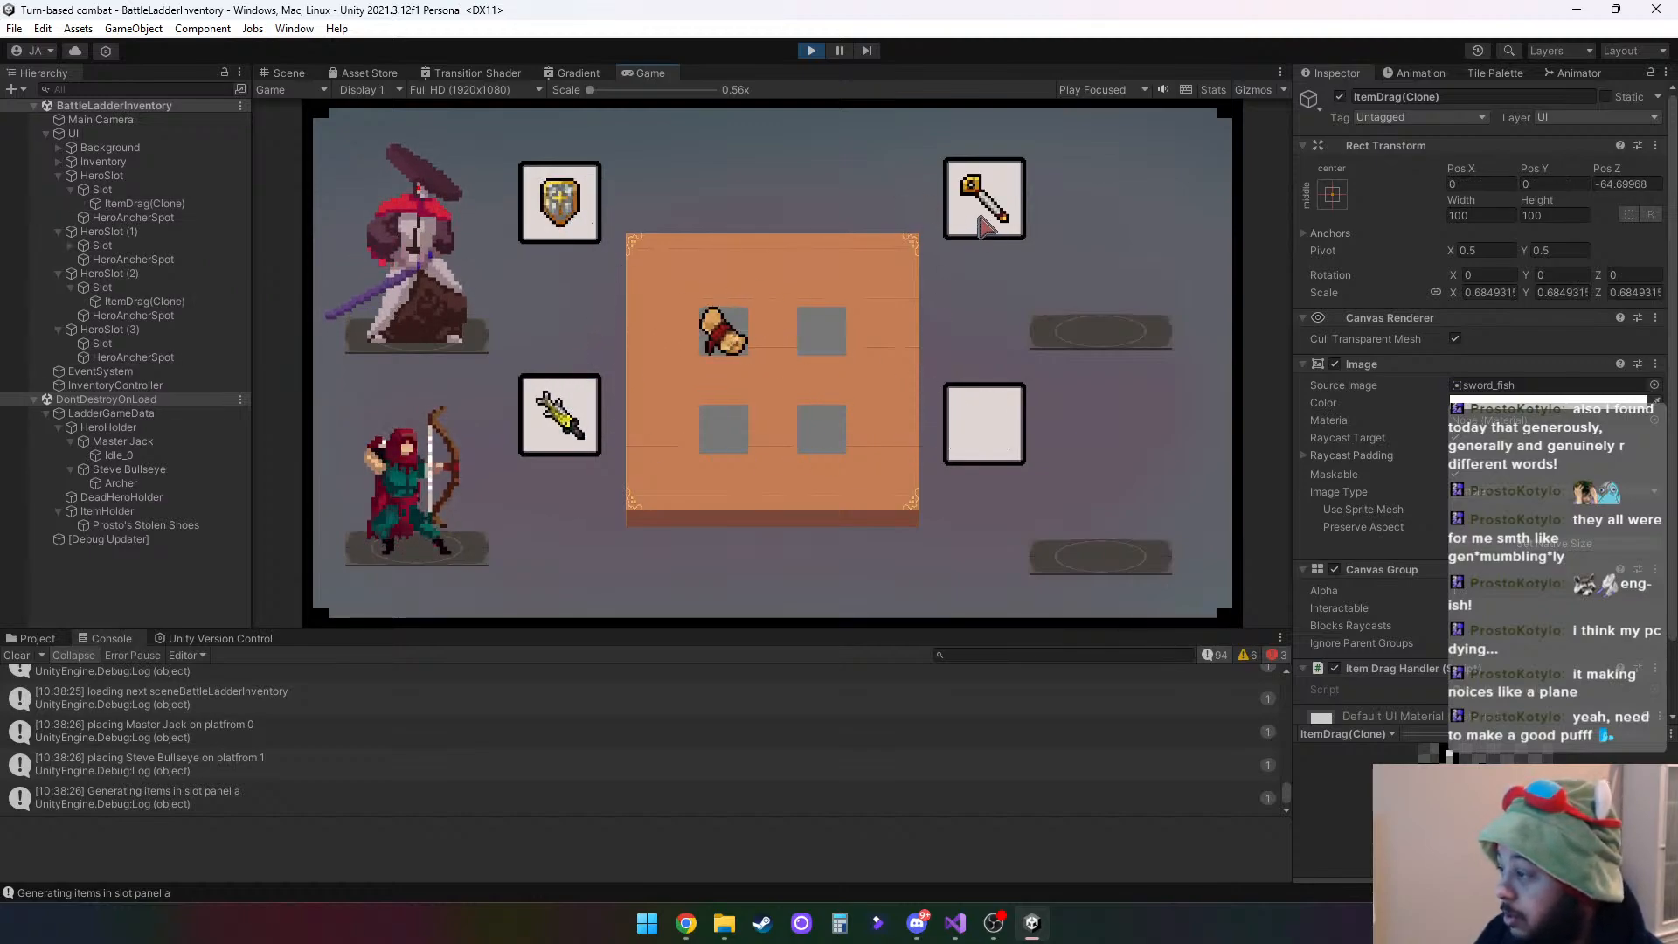
- Swap items until the sword fish is beside Master Jack, the scroll beside Steve Bullseye, and the shield and staff on the table; stop play mode
left_click_drag(983, 227, 560, 201)
left_click_drag(559, 415, 559, 205)
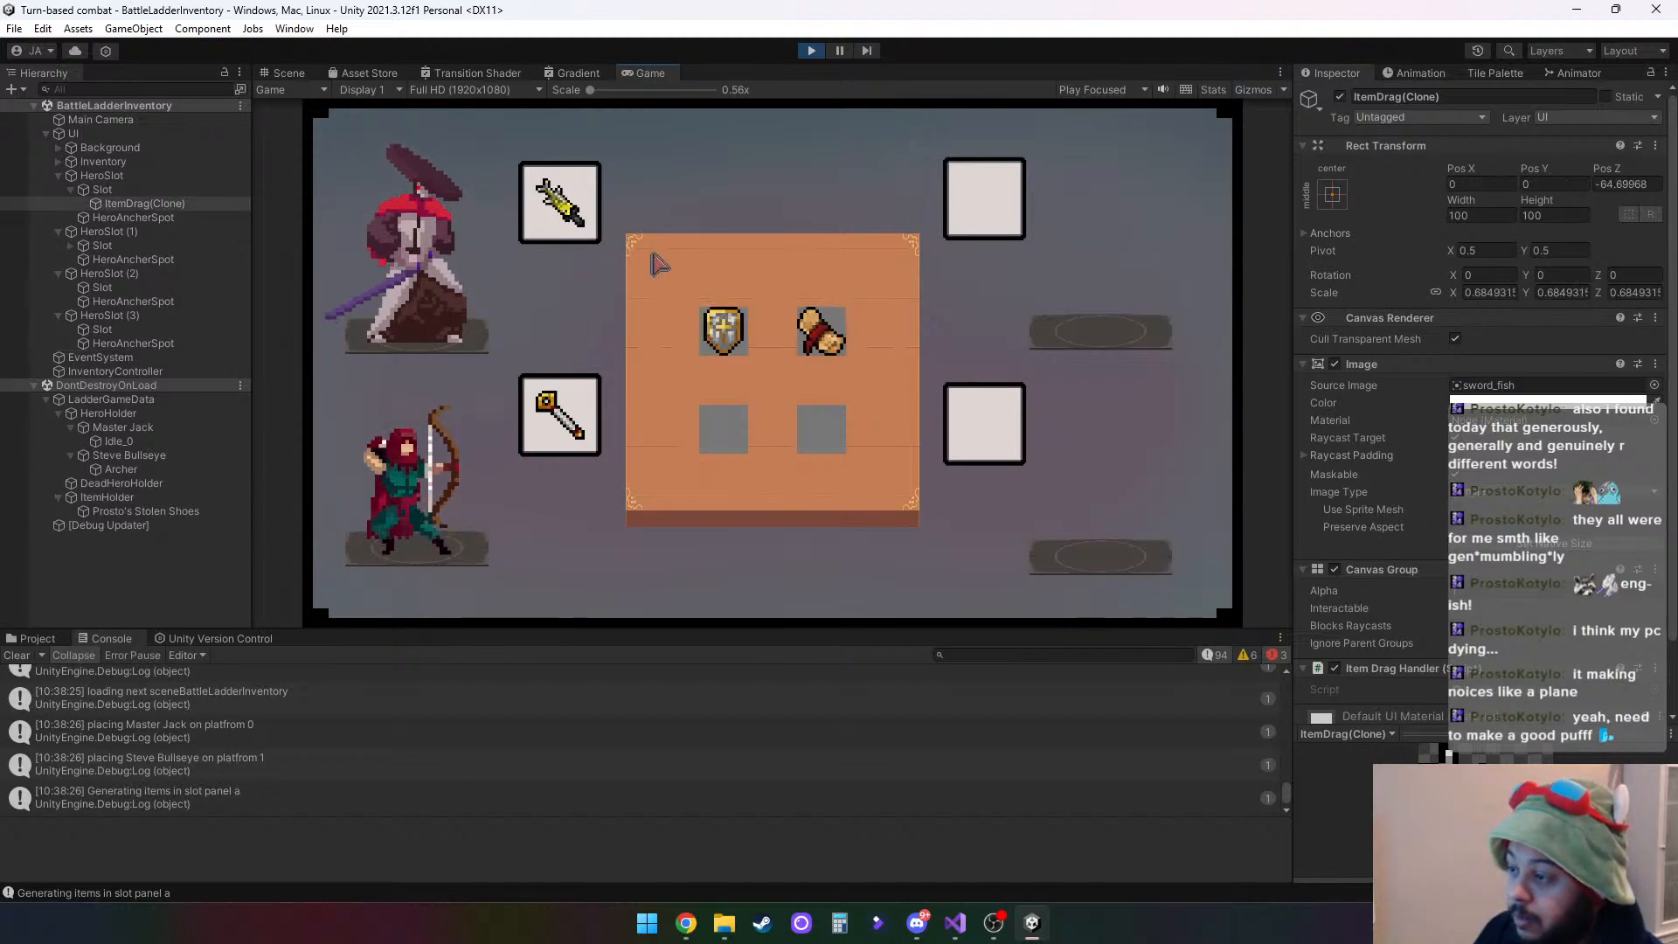
left_click_drag(723, 337, 559, 415)
left_click_drag(821, 337, 734, 435)
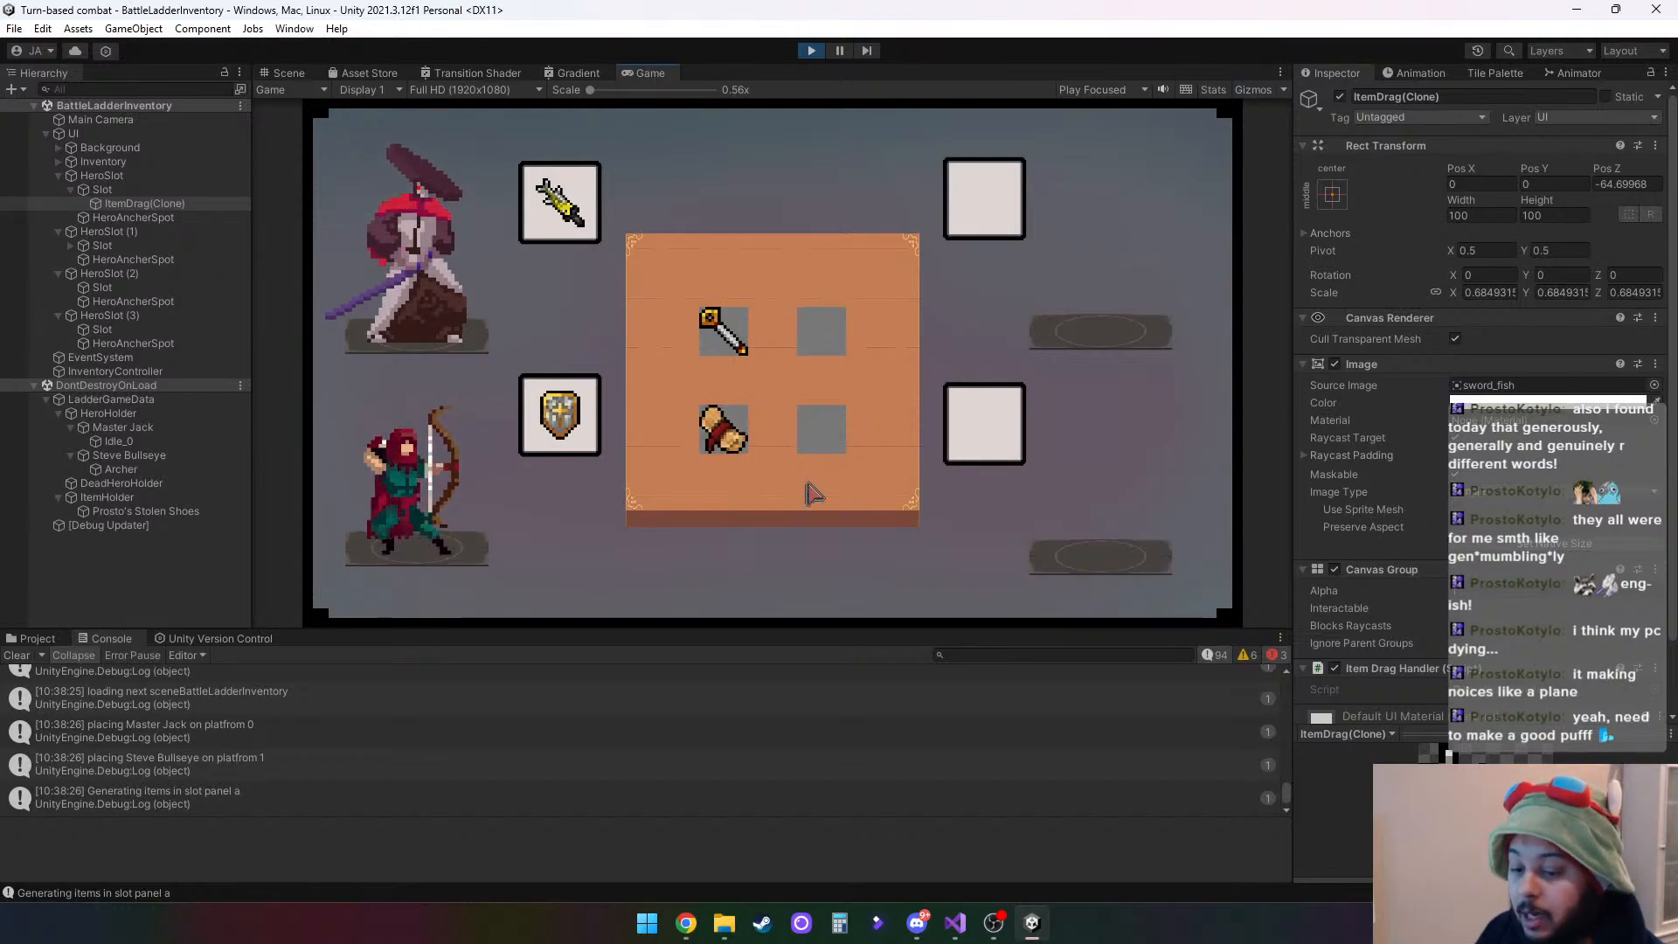
left_click_drag(724, 332, 984, 199)
mouse_move(821, 428)
left_mouse_down()
mouse_move(990, 416)
mouse_move(821, 429)
left_mouse_up()
mouse_move(978, 200)
left_mouse_down()
mouse_move(831, 334)
mouse_move(704, 326)
mouse_move(724, 331)
left_mouse_up()
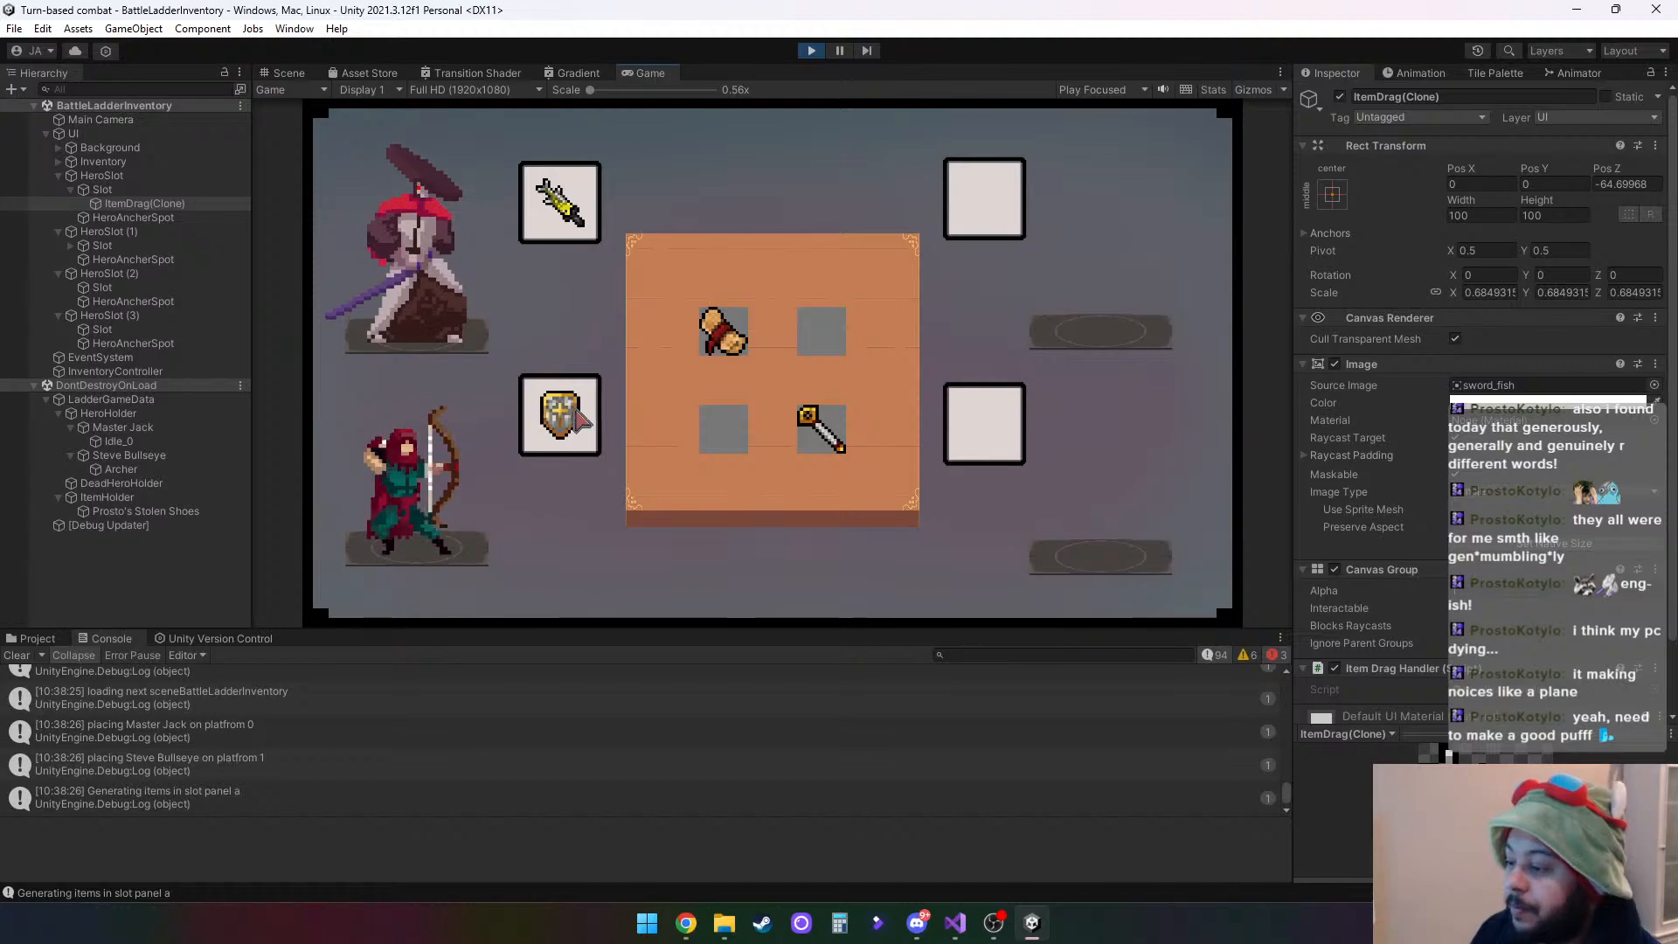
mouse_move(560, 415)
left_mouse_down()
mouse_move(821, 330)
mouse_move(559, 412)
left_mouse_up()
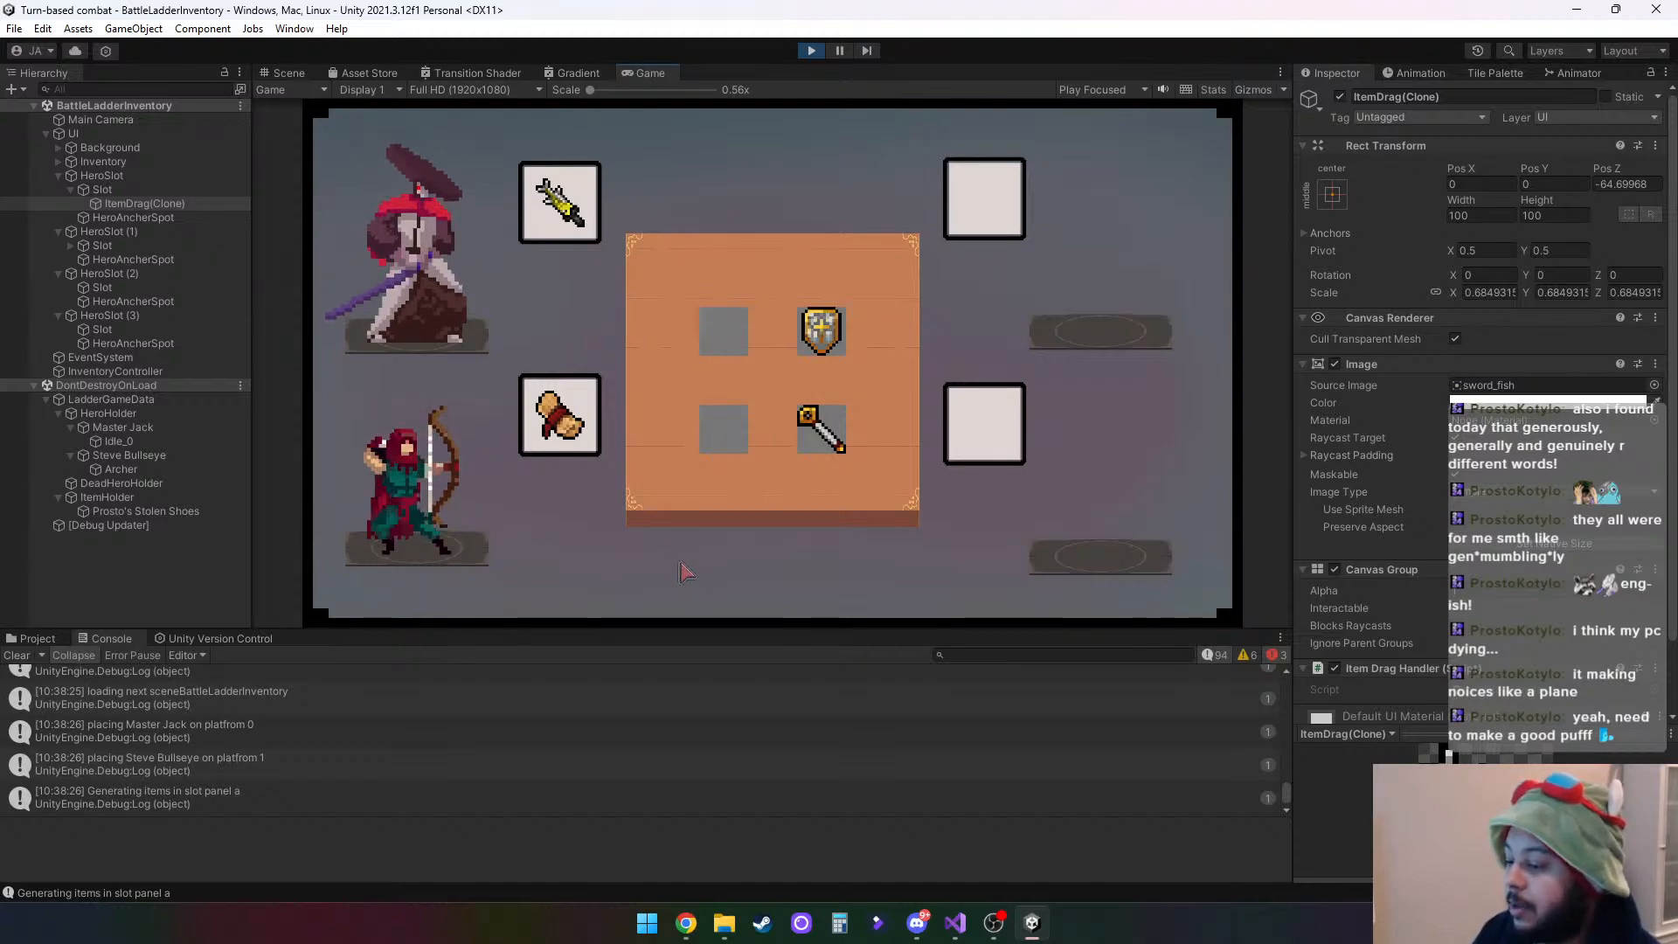
left_click(812, 51)
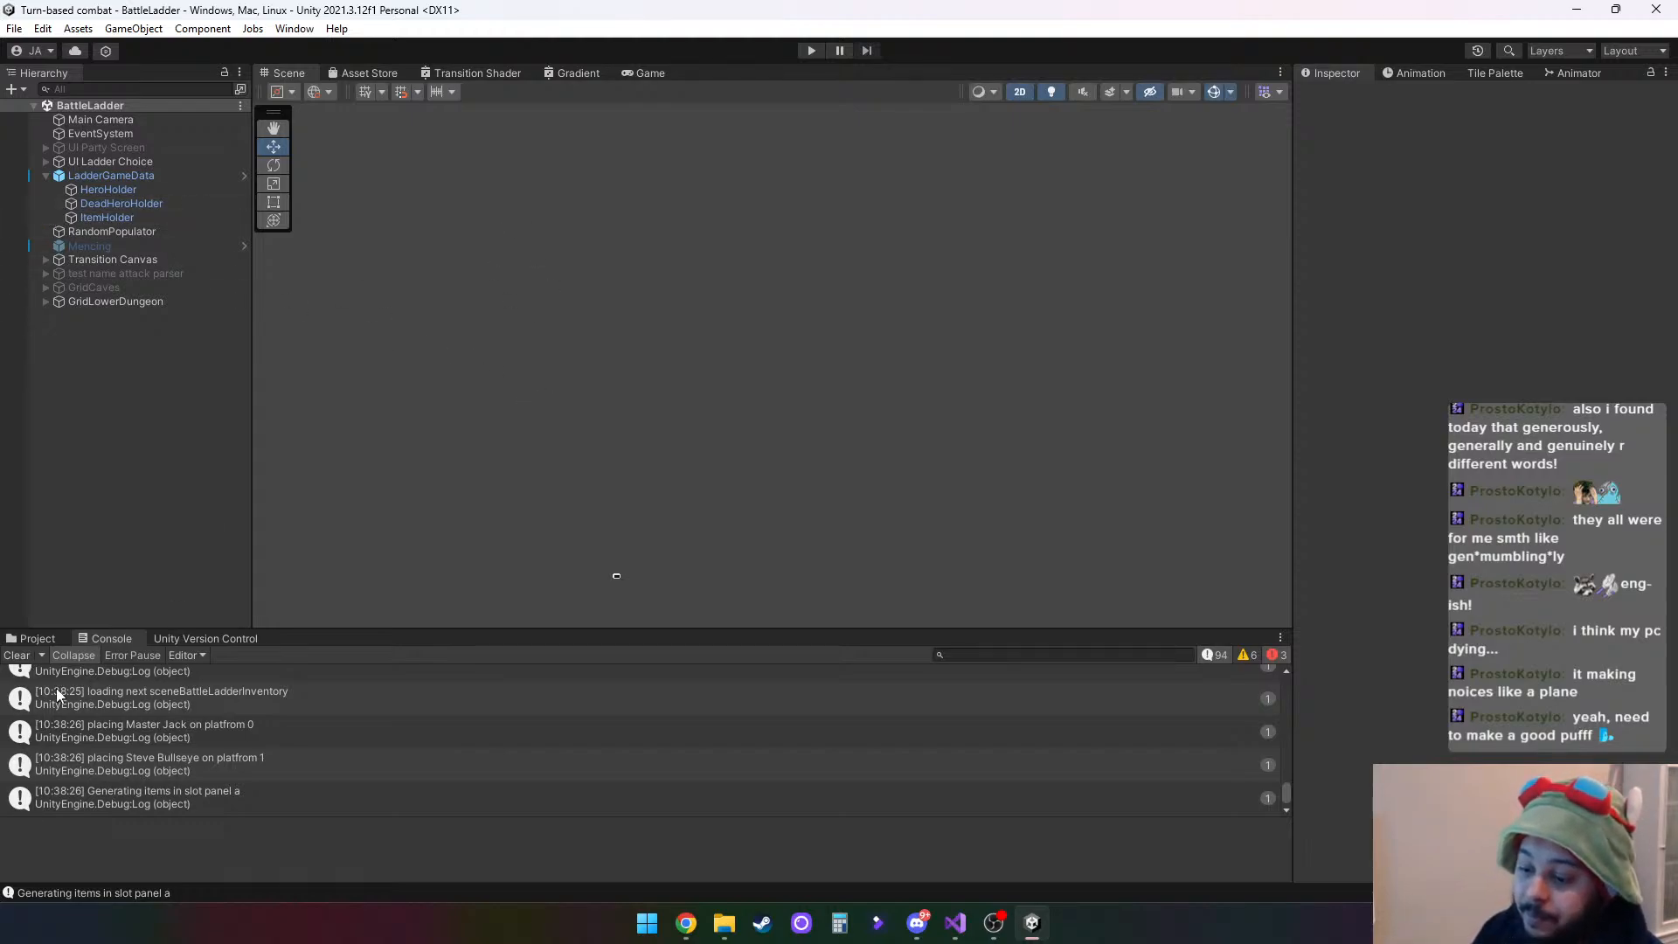
- Find the BattleLadderInventory scene among the Ladder scene assets and open it for editing
left_click(31, 638)
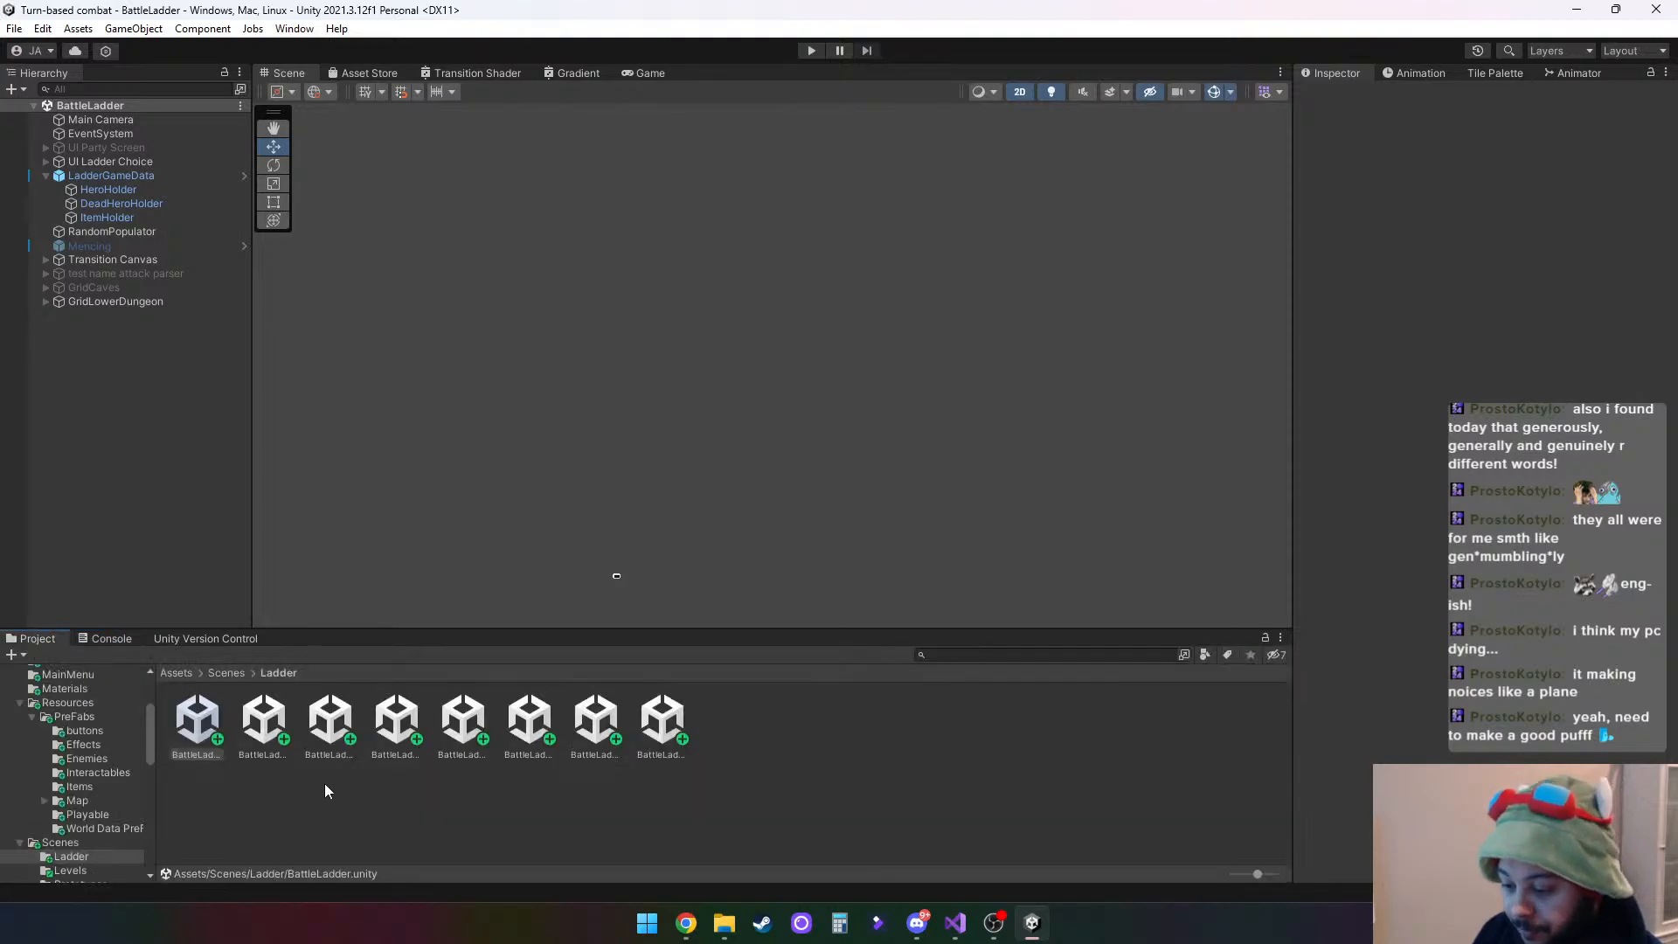
left_click(659, 723)
left_click(590, 725)
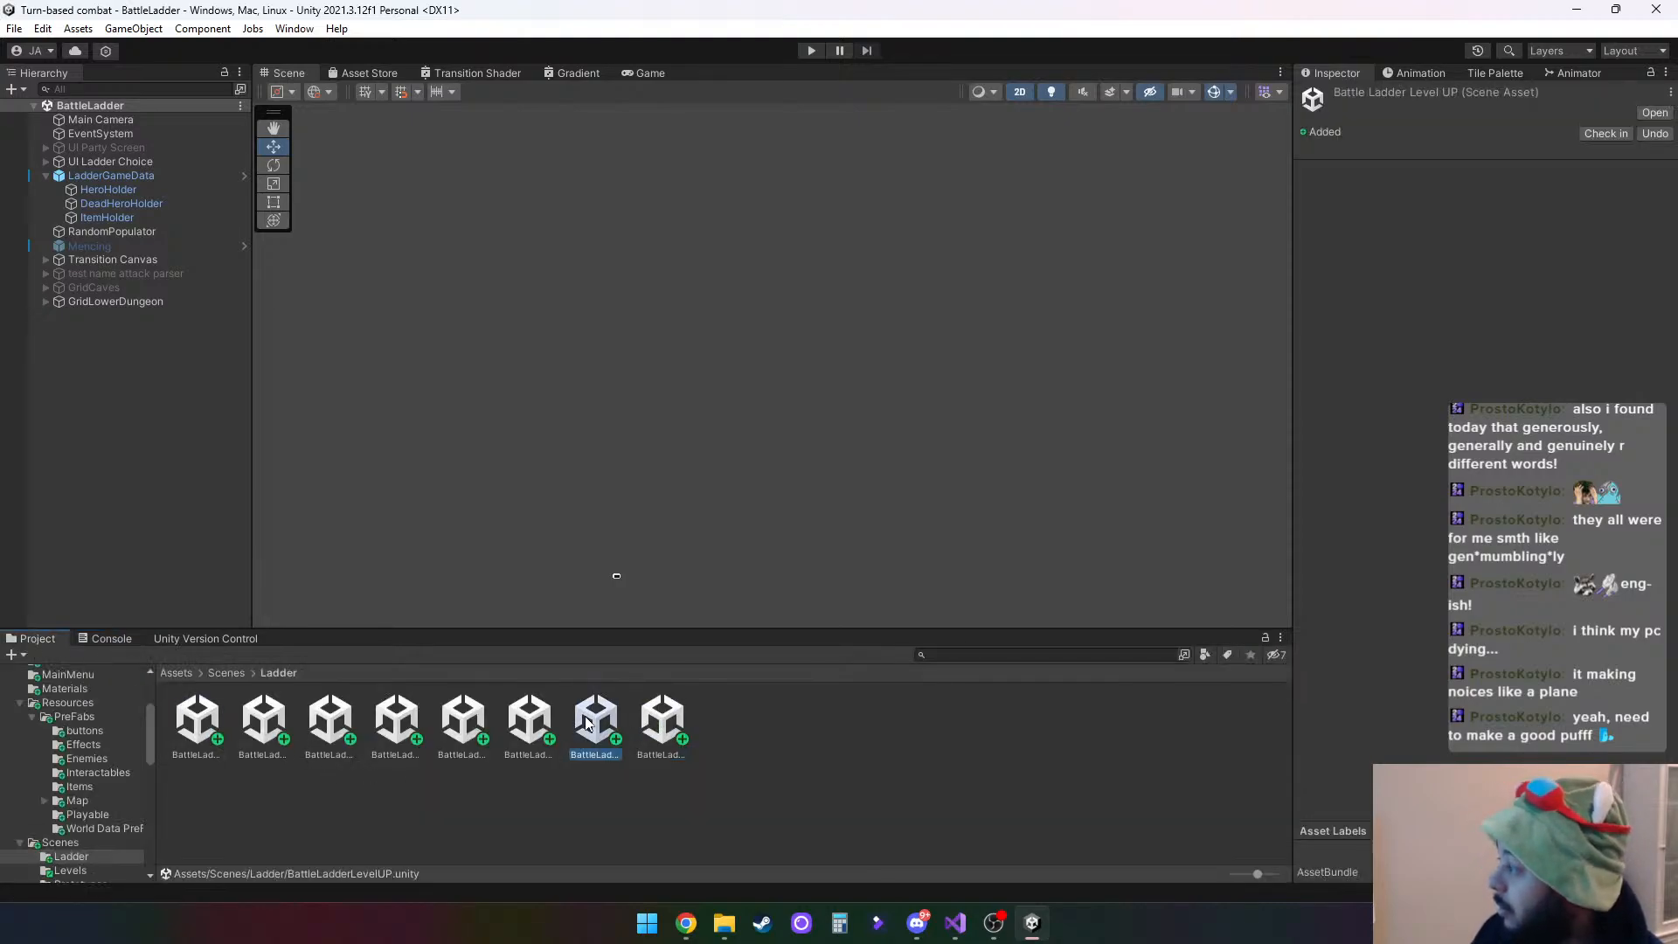
left_click(539, 727)
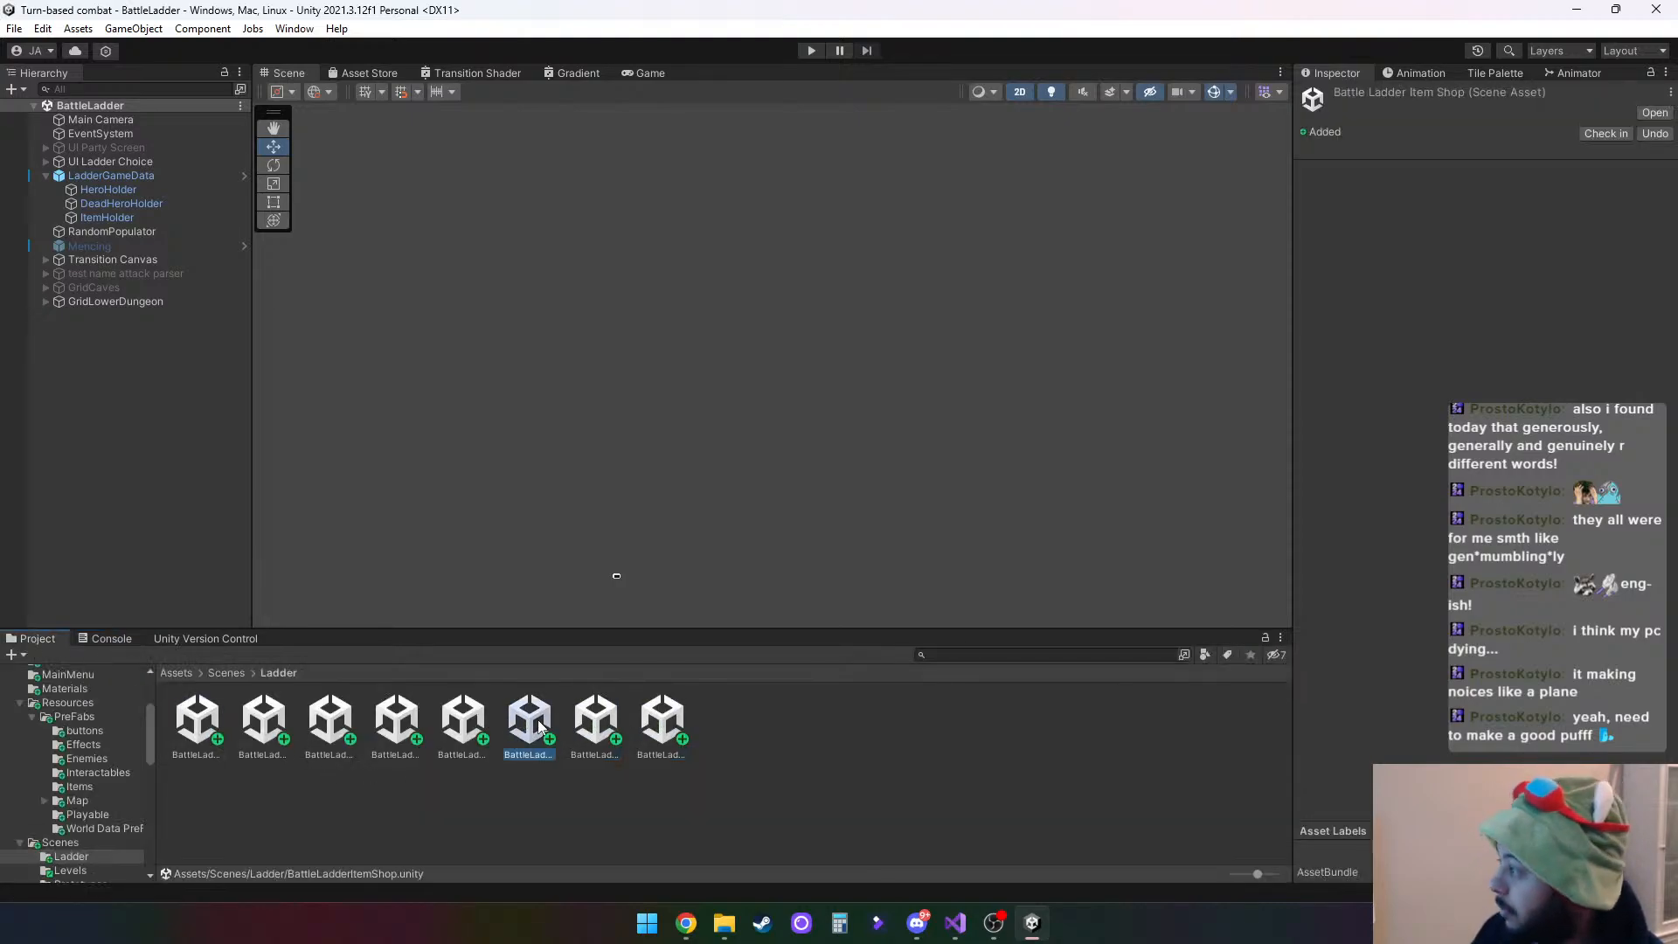
left_click(479, 722)
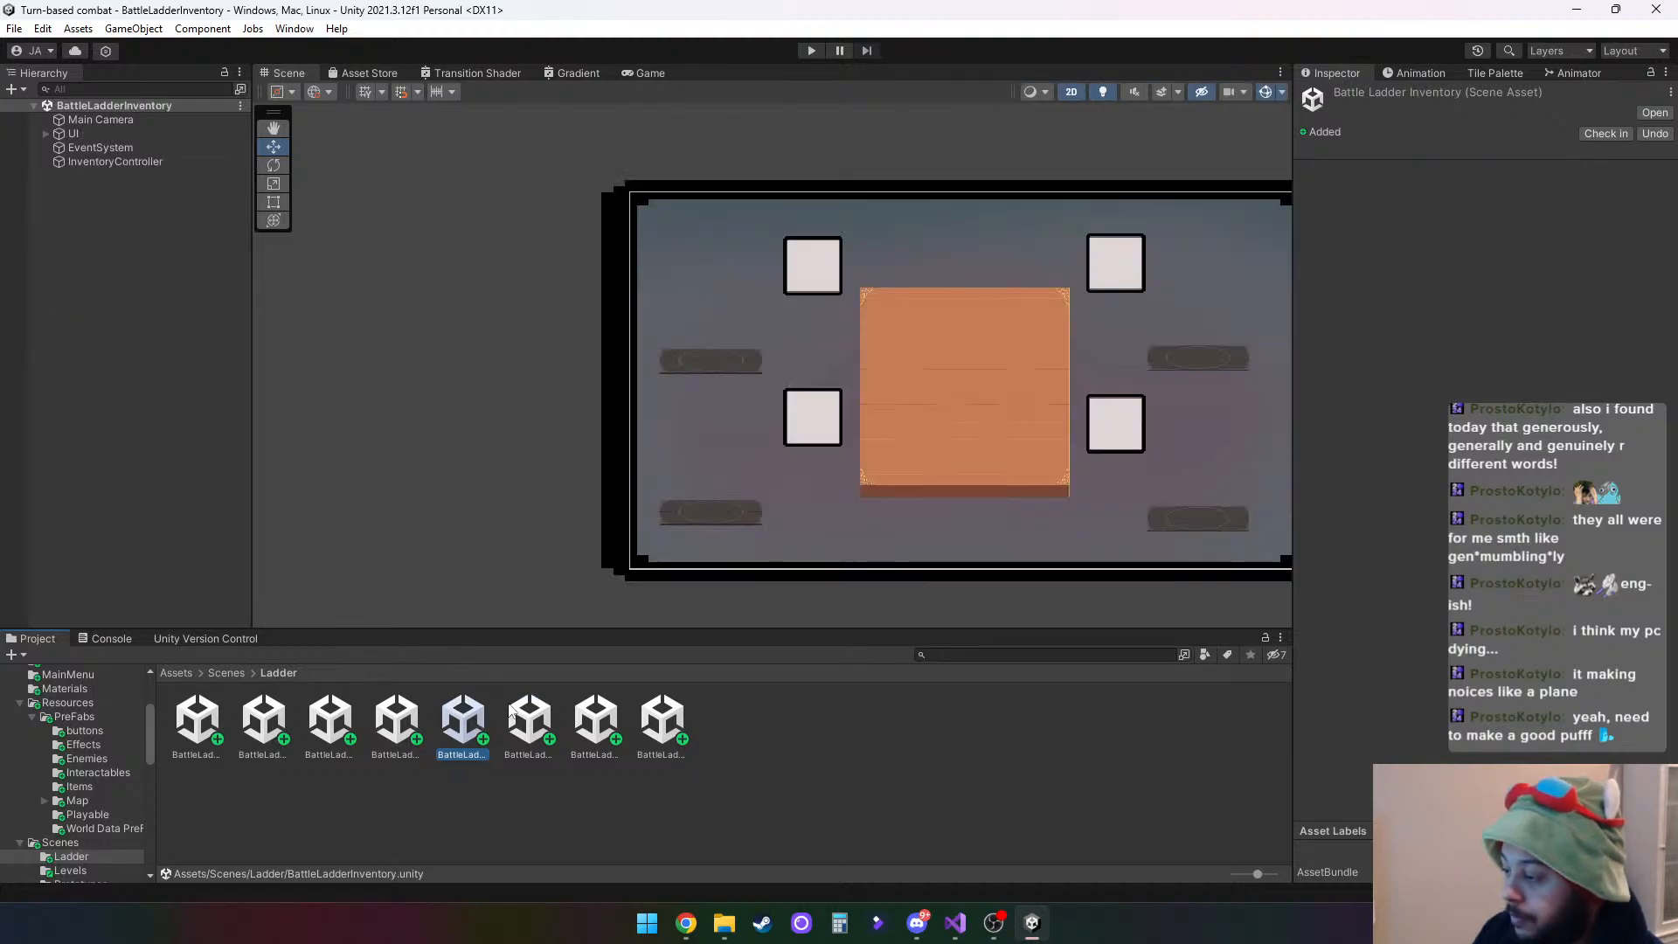
middle_click_drag(1034, 496, 848, 534)
scroll(825, 480, "up", 4)
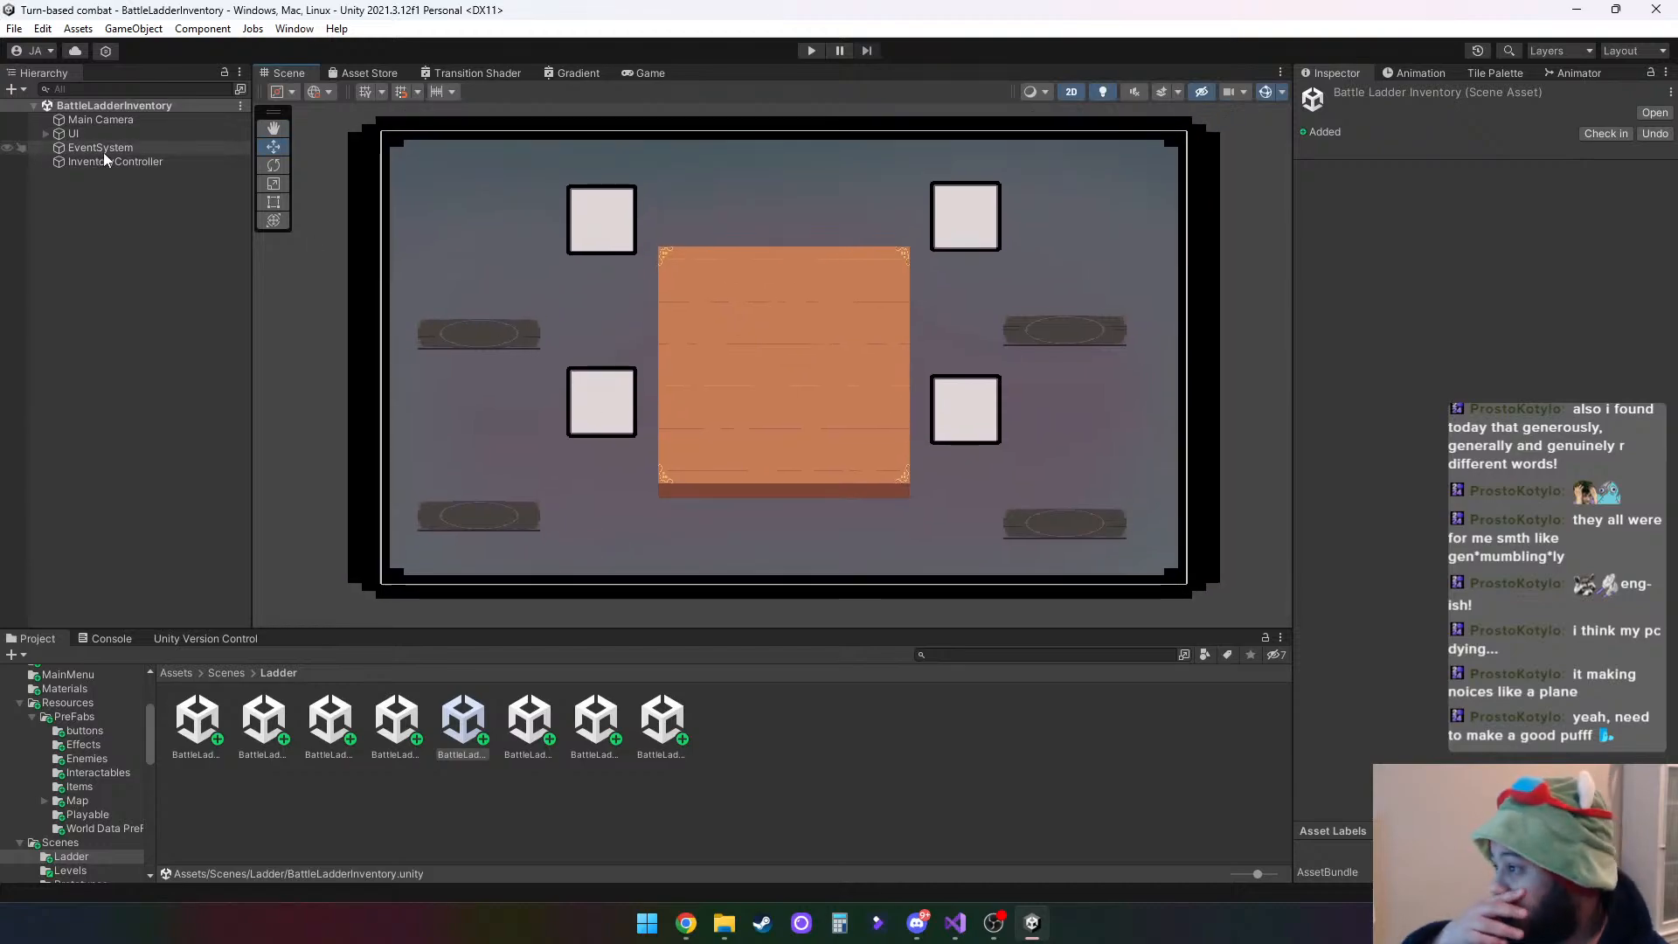
- Add a TextMeshPro button to the UI canvas and move it below the table, to about Y -433
left_click(46, 134)
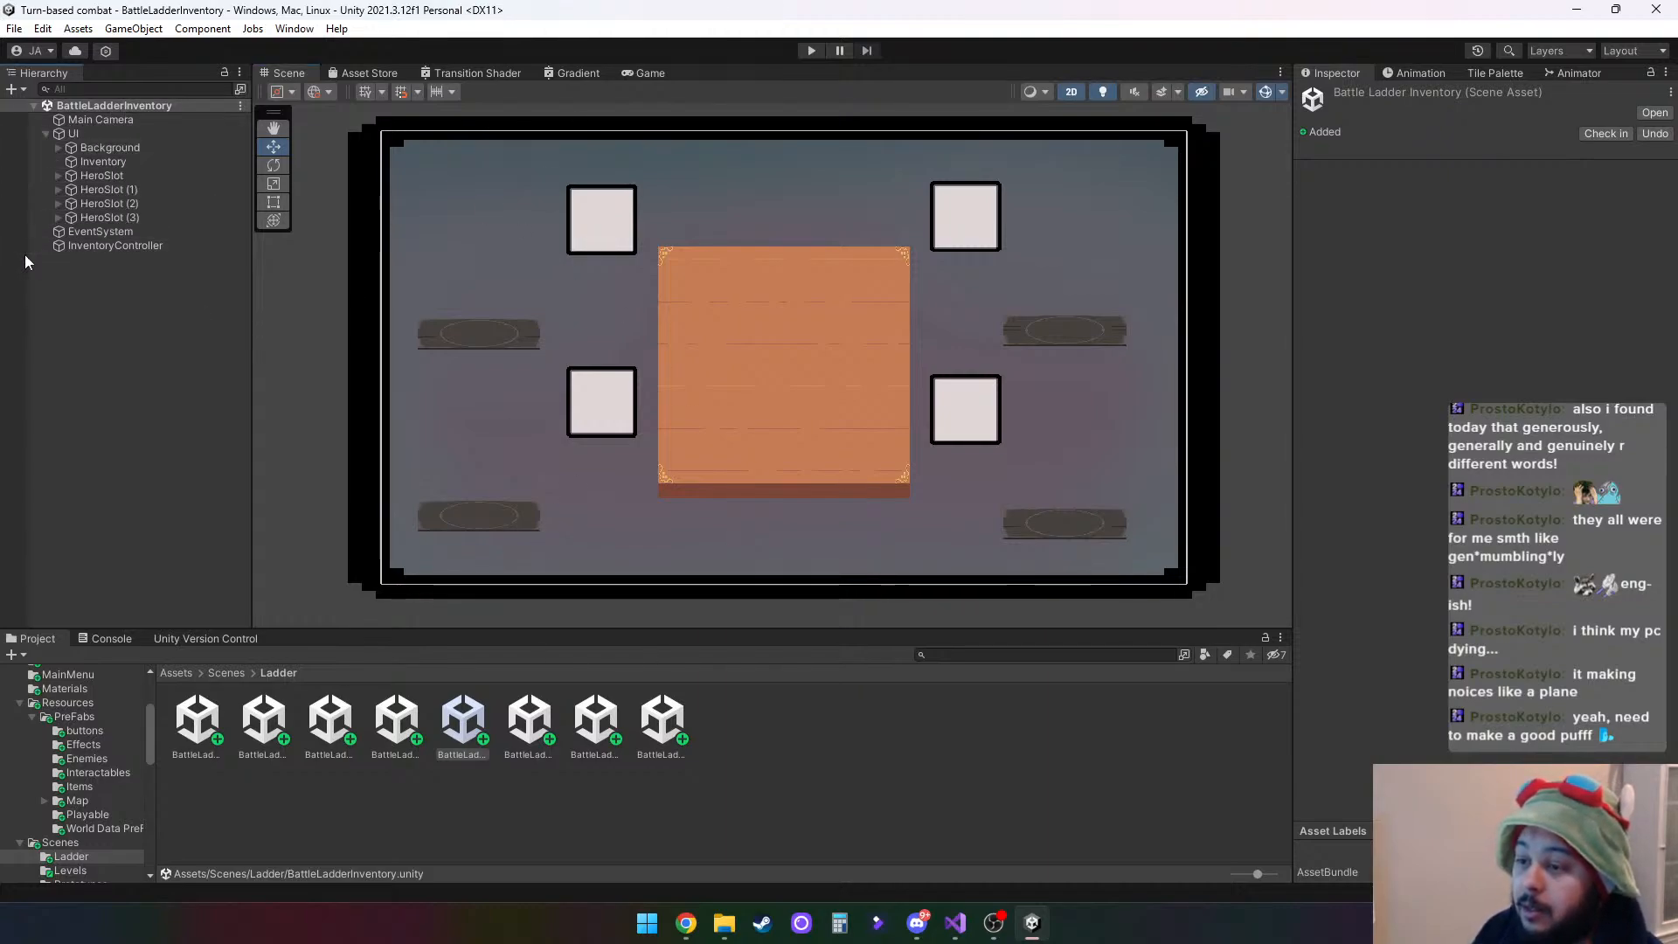
left_click(86, 133)
right_click(86, 133)
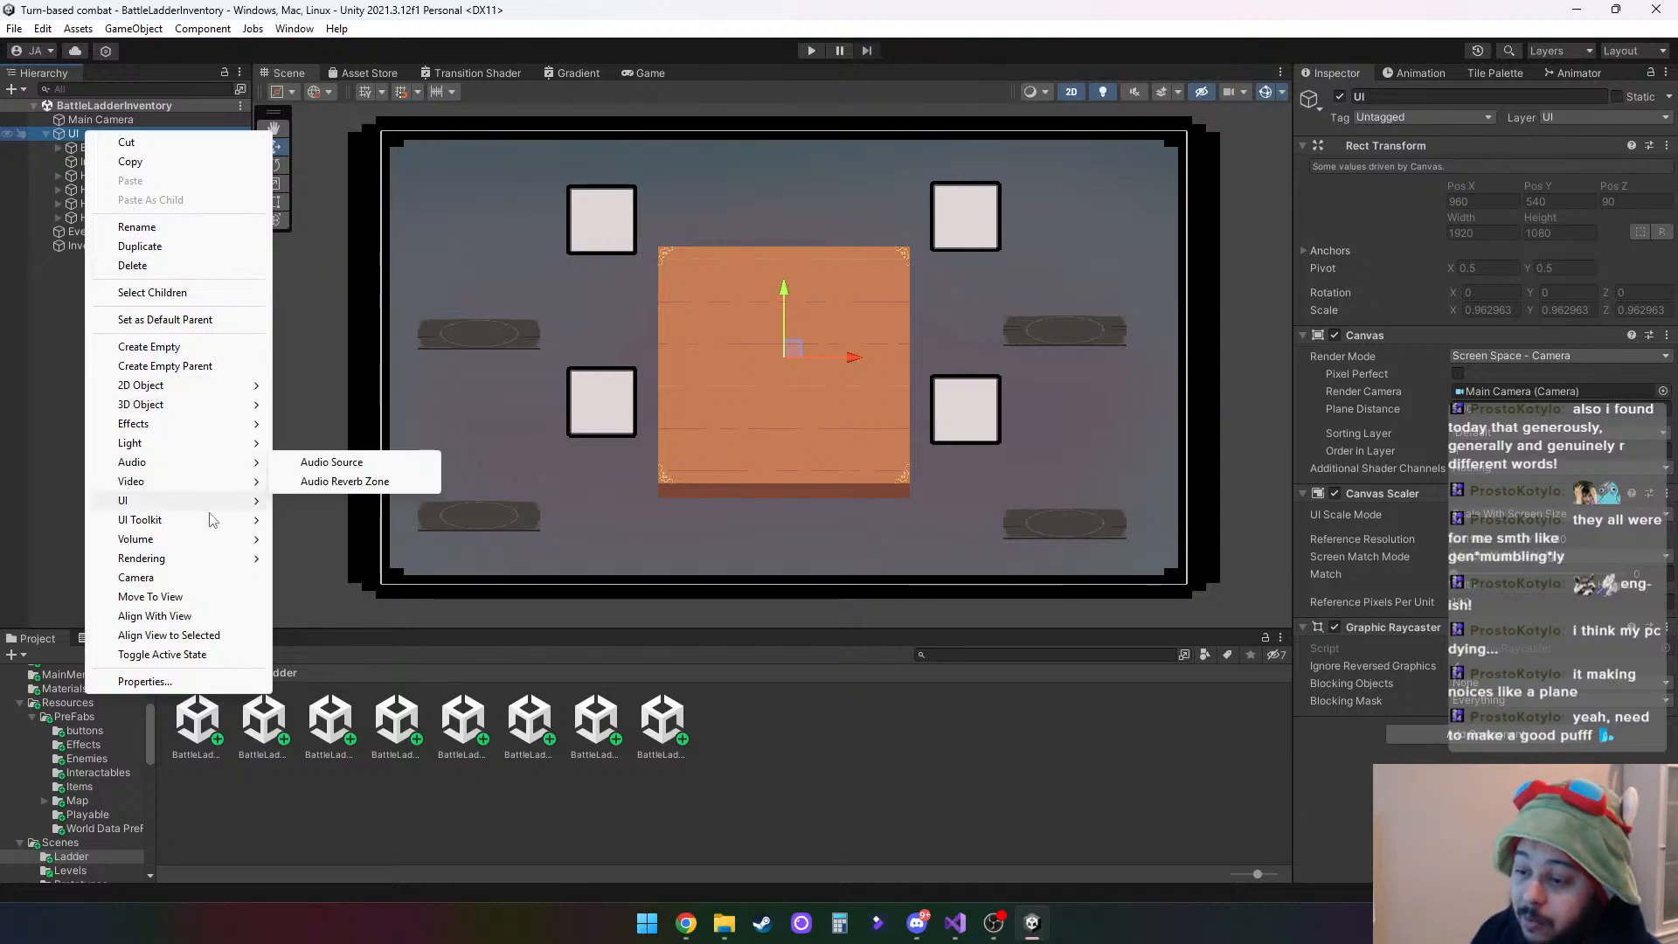
mouse_move(219, 501)
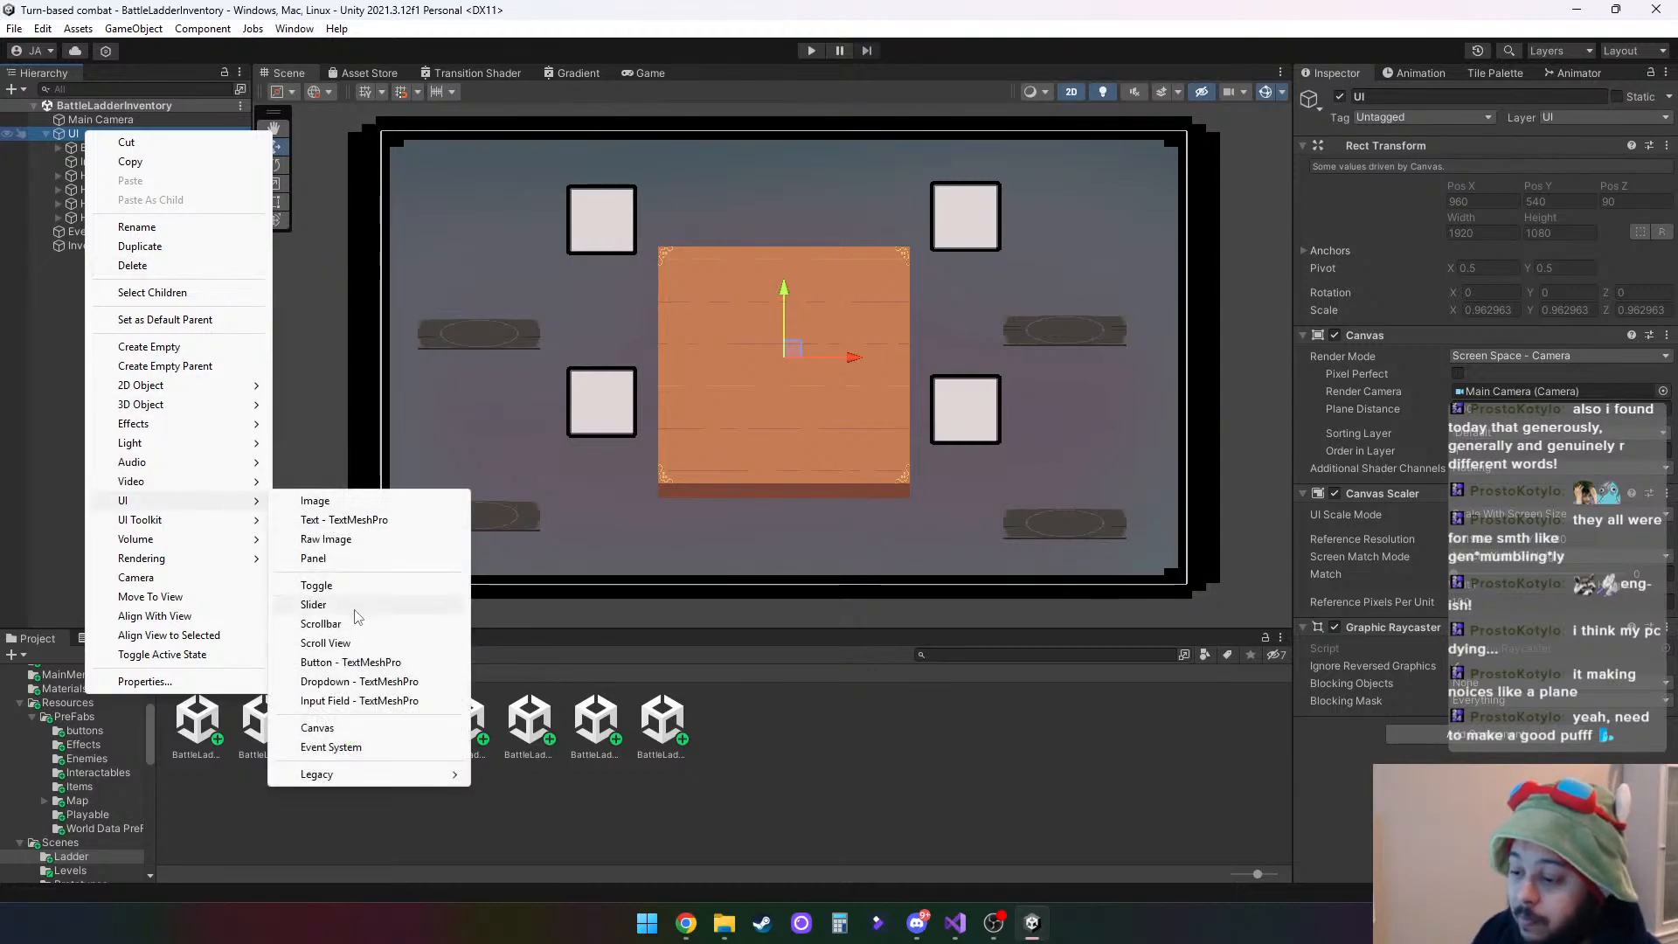
left_click(349, 662)
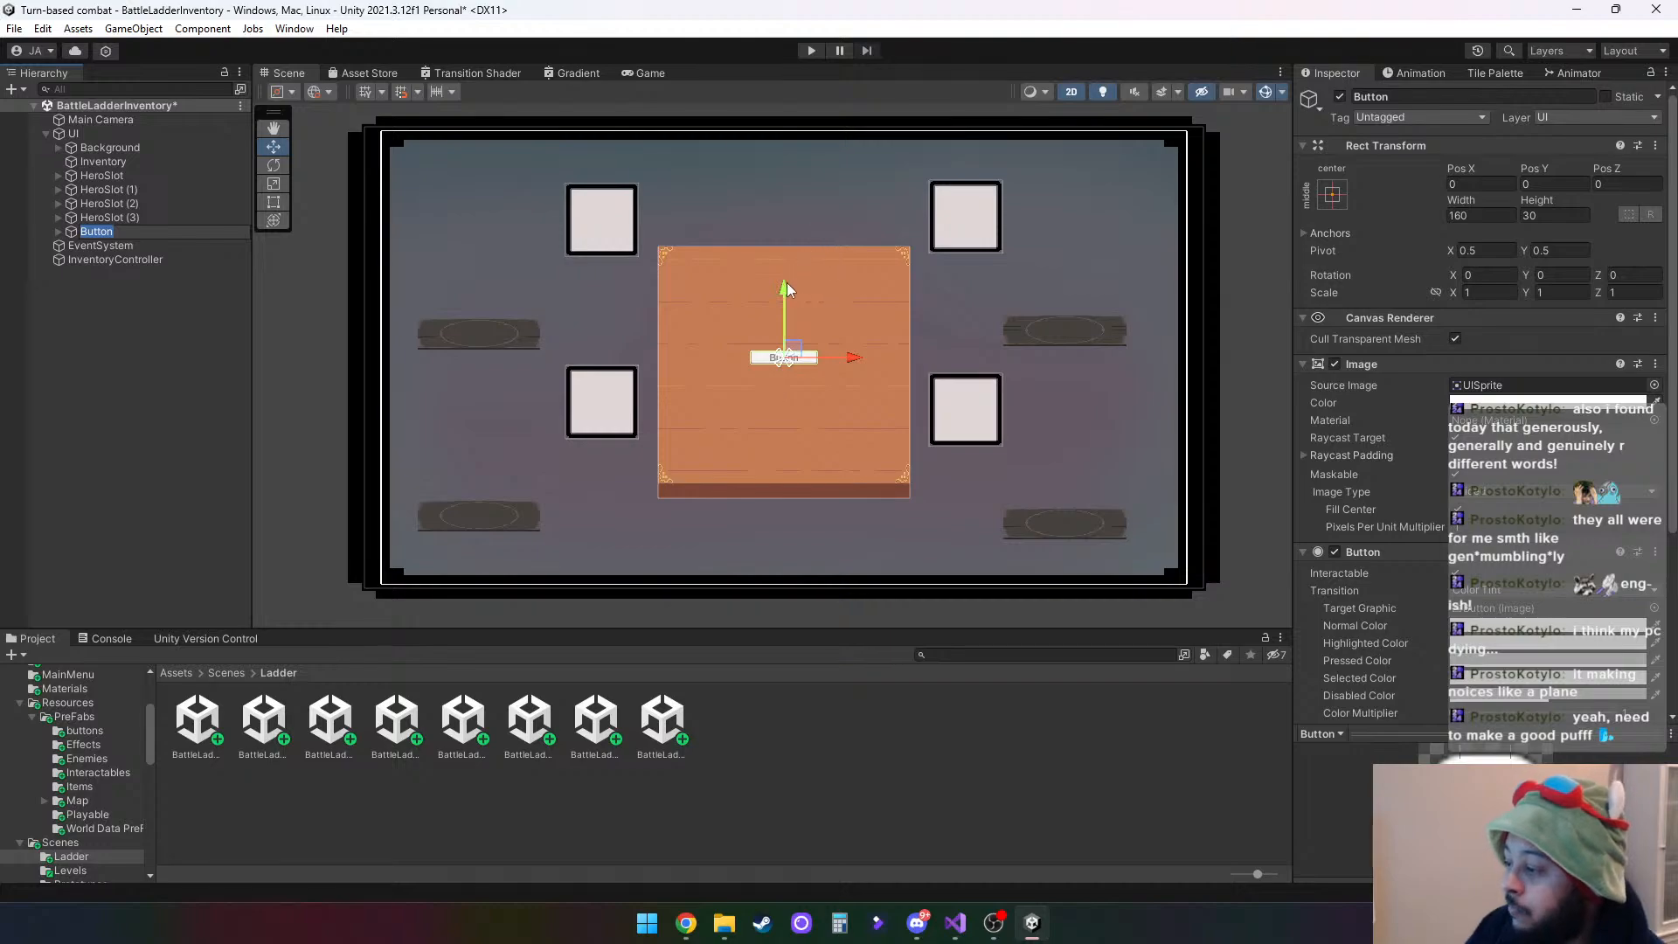
left_click_drag(783, 297, 772, 460)
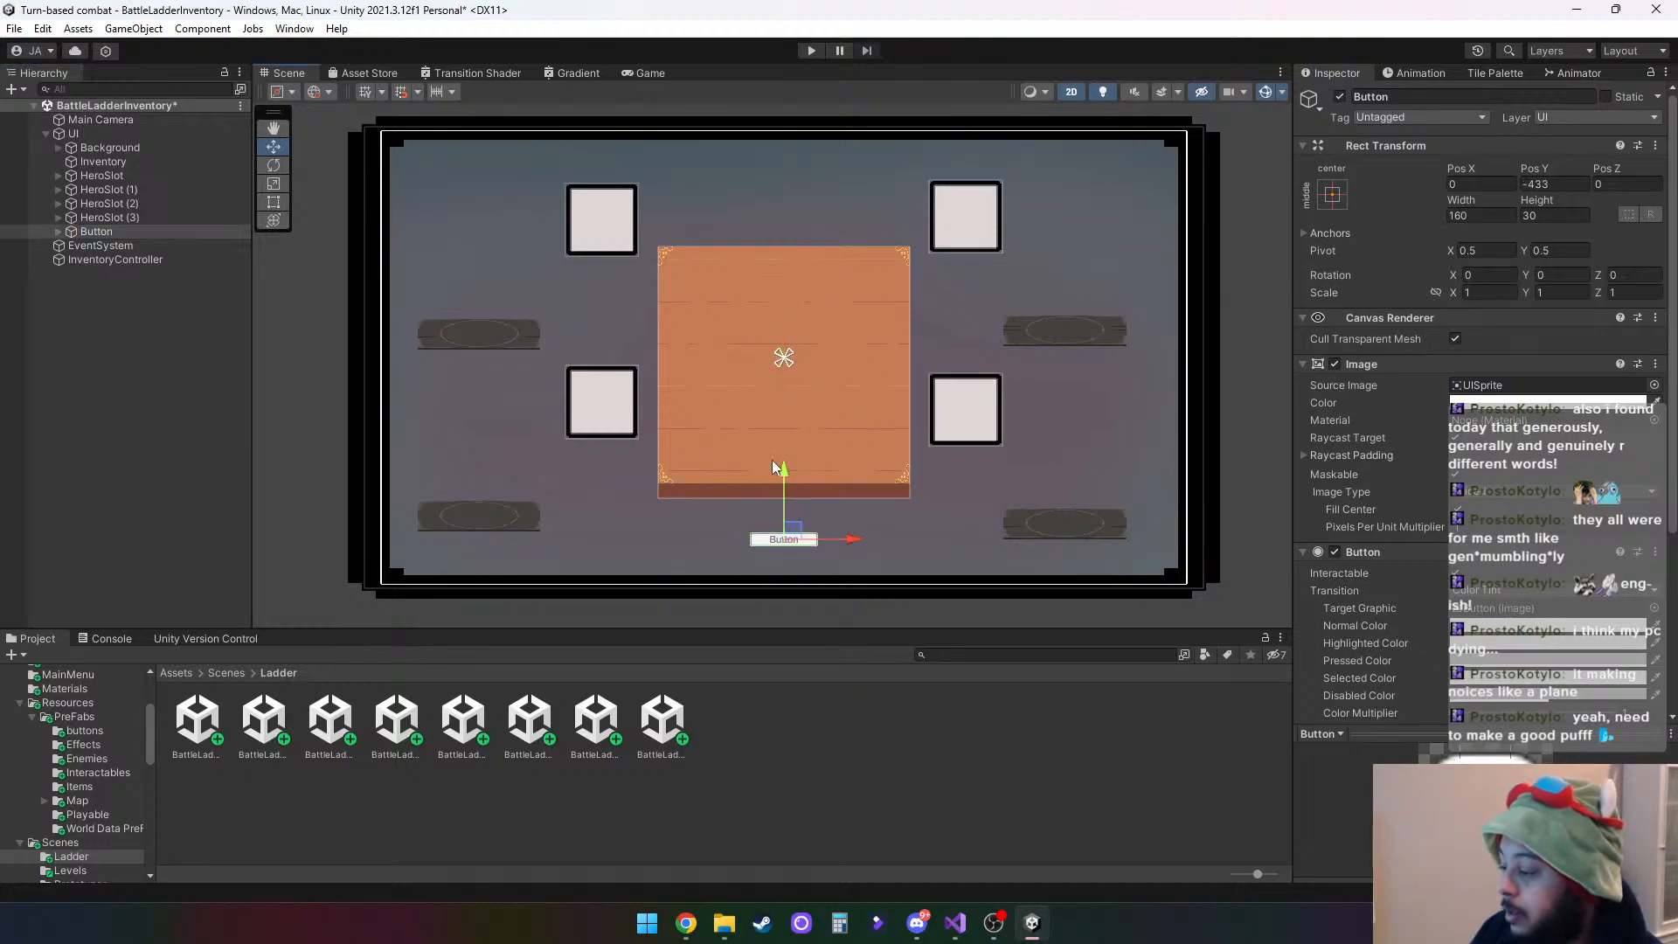
- Rename the new button object to ContinueButton
left_click(92, 233)
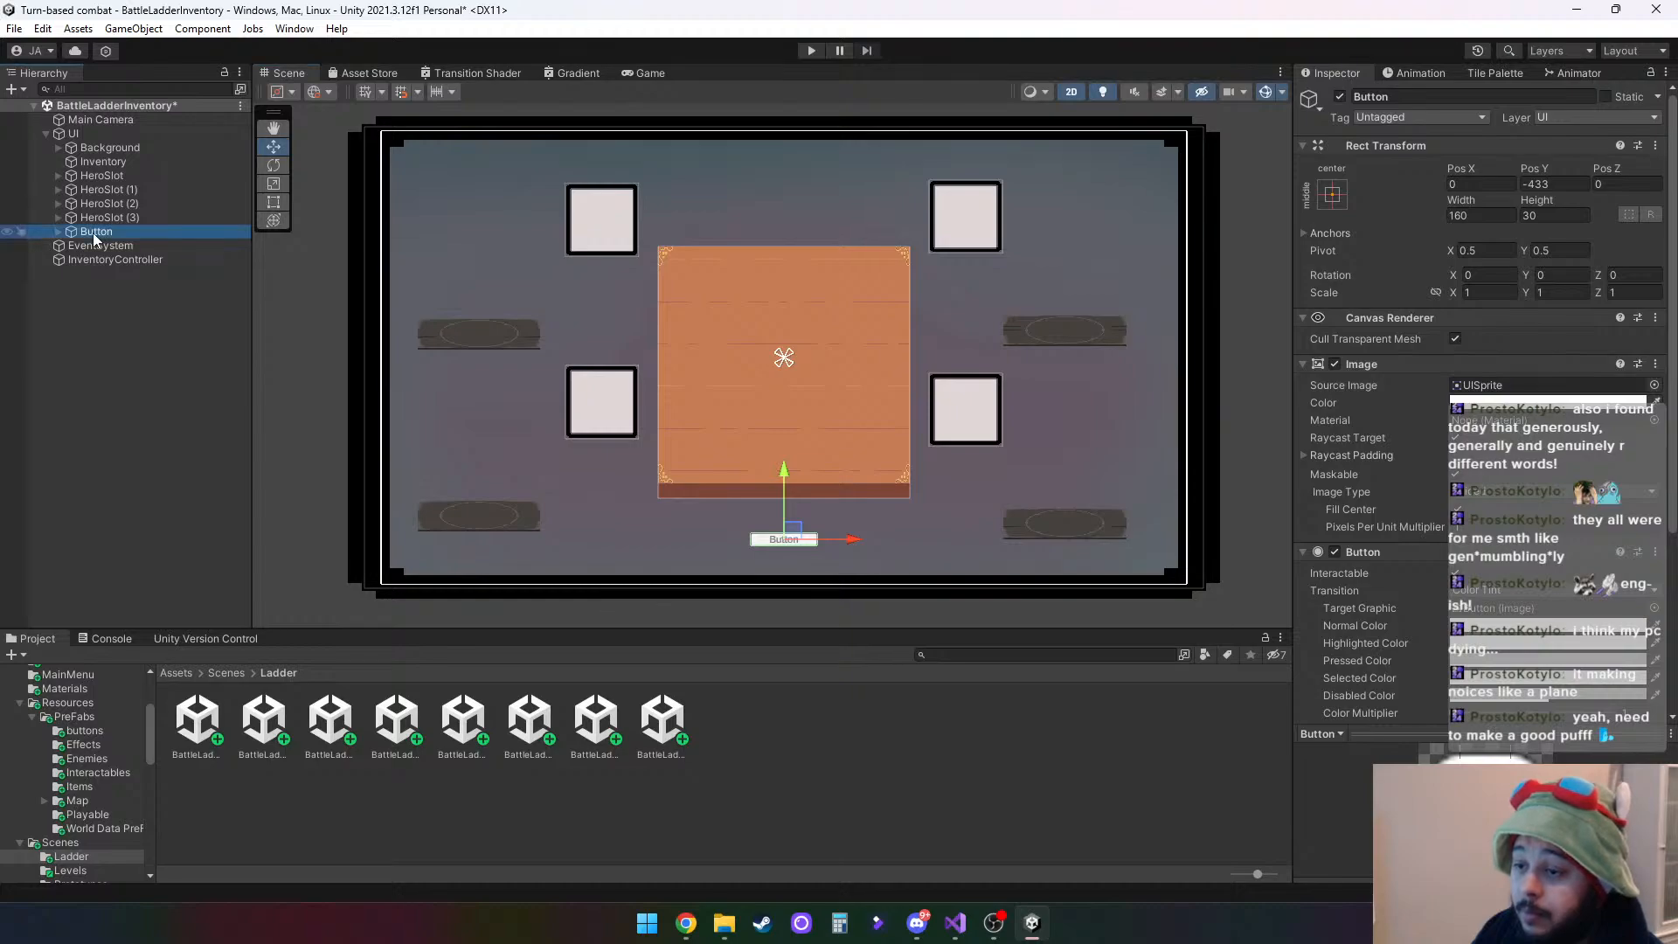
left_click(125, 231)
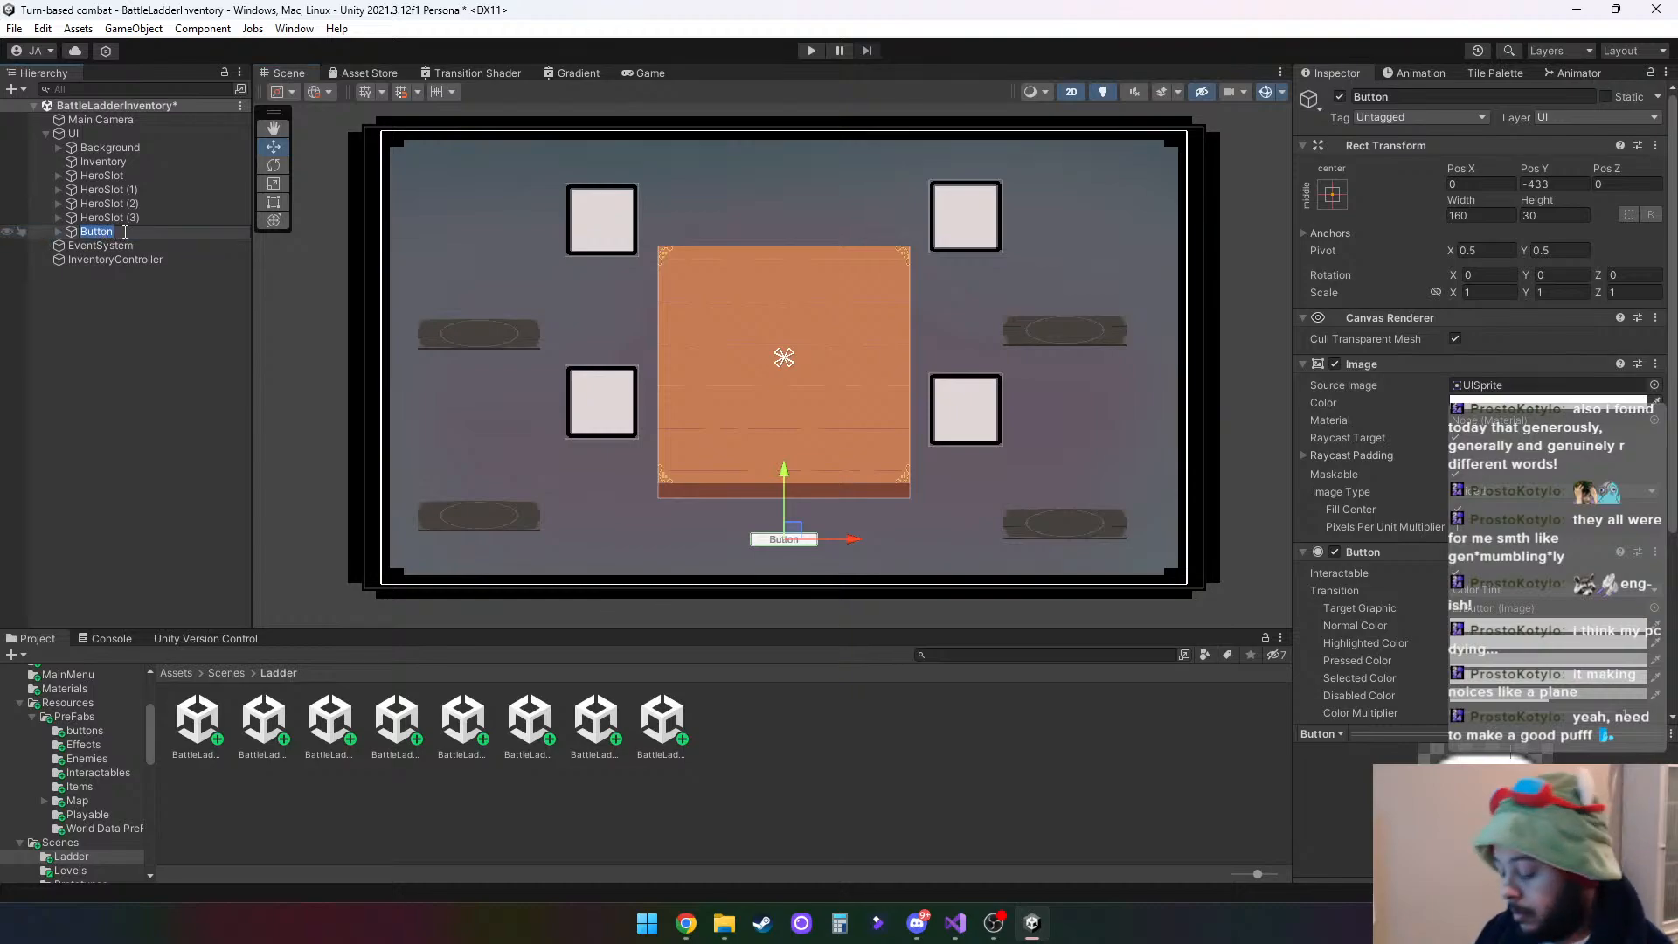
type("conti")
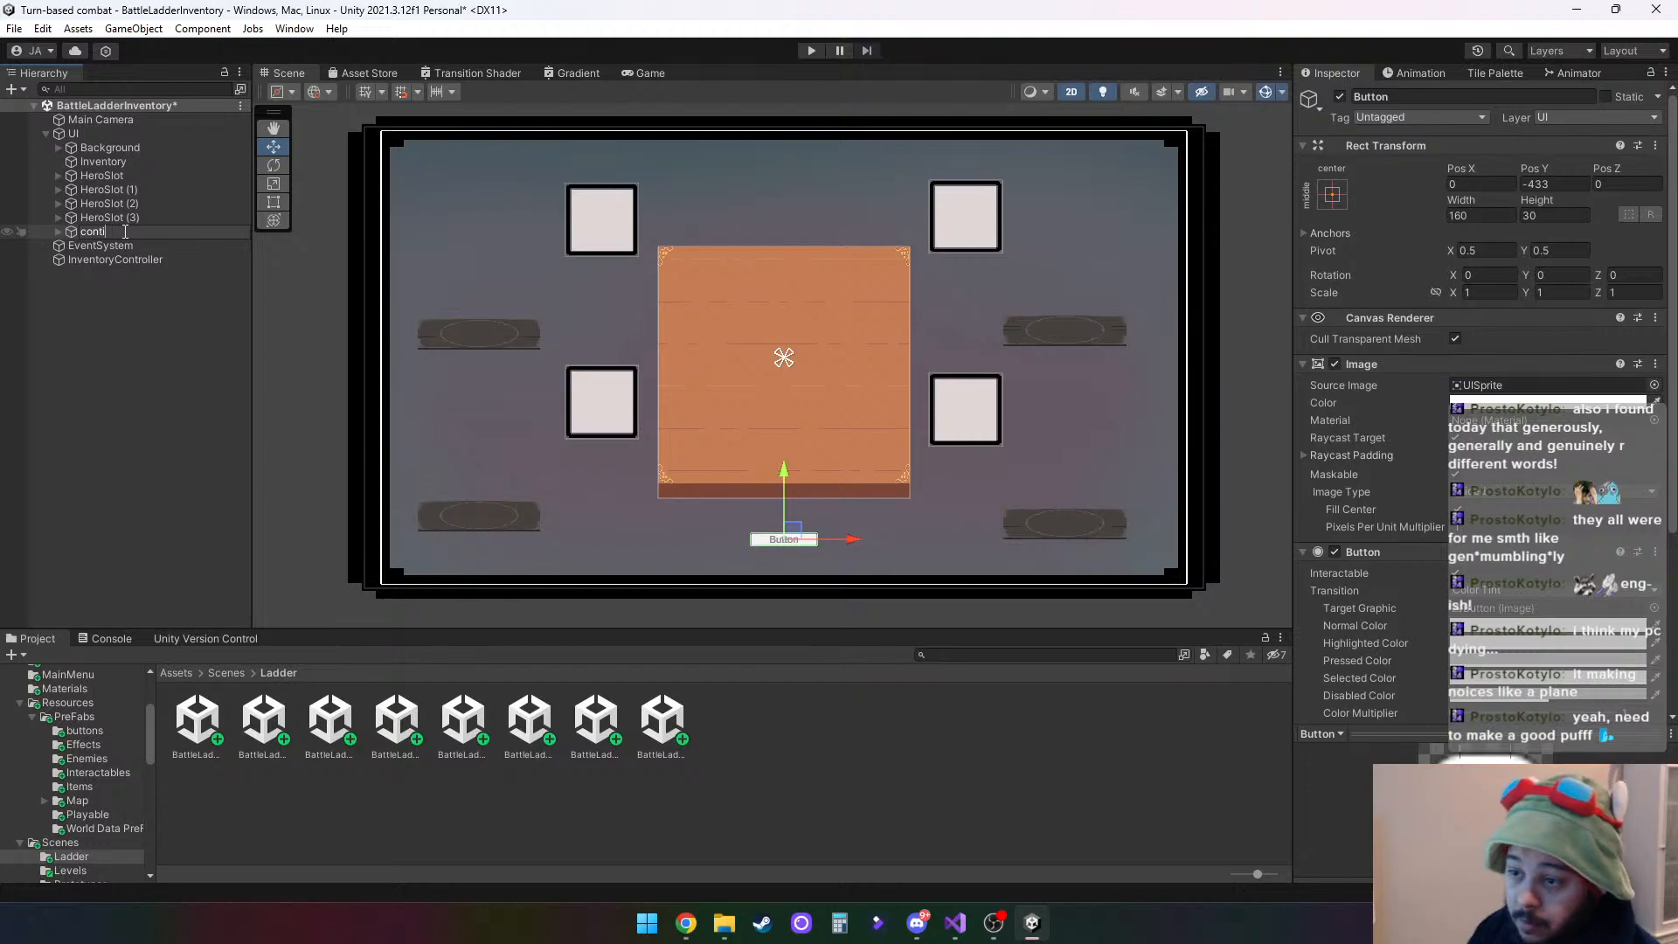
type("Con")
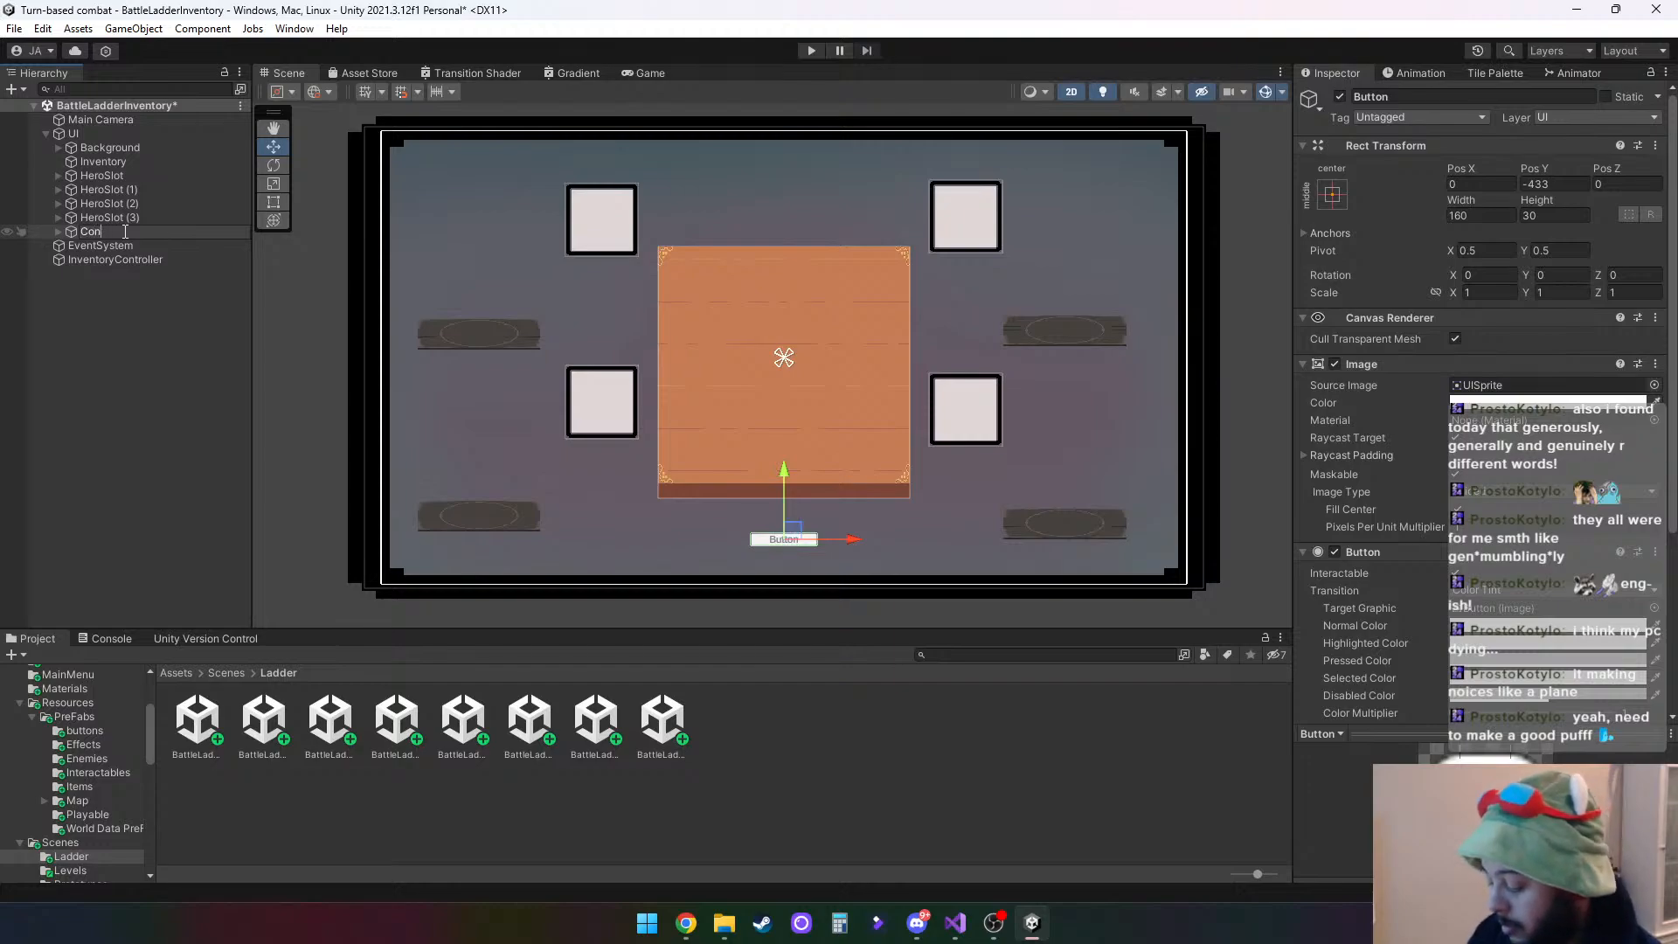
type("tinue")
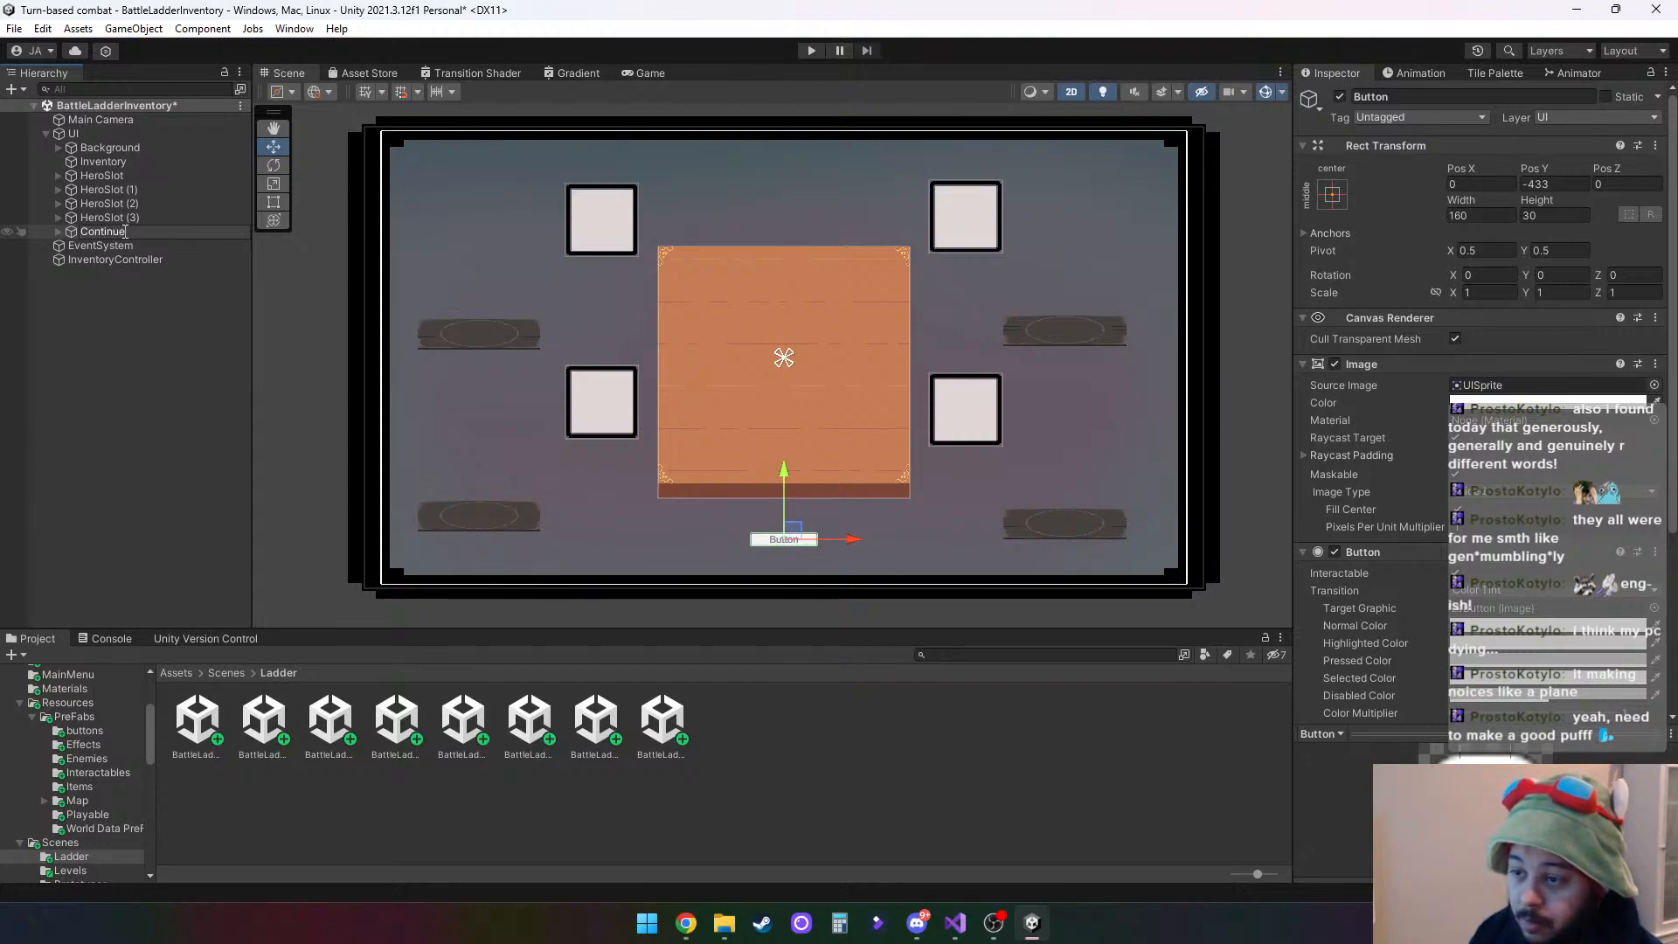
type("Button")
key("Return")
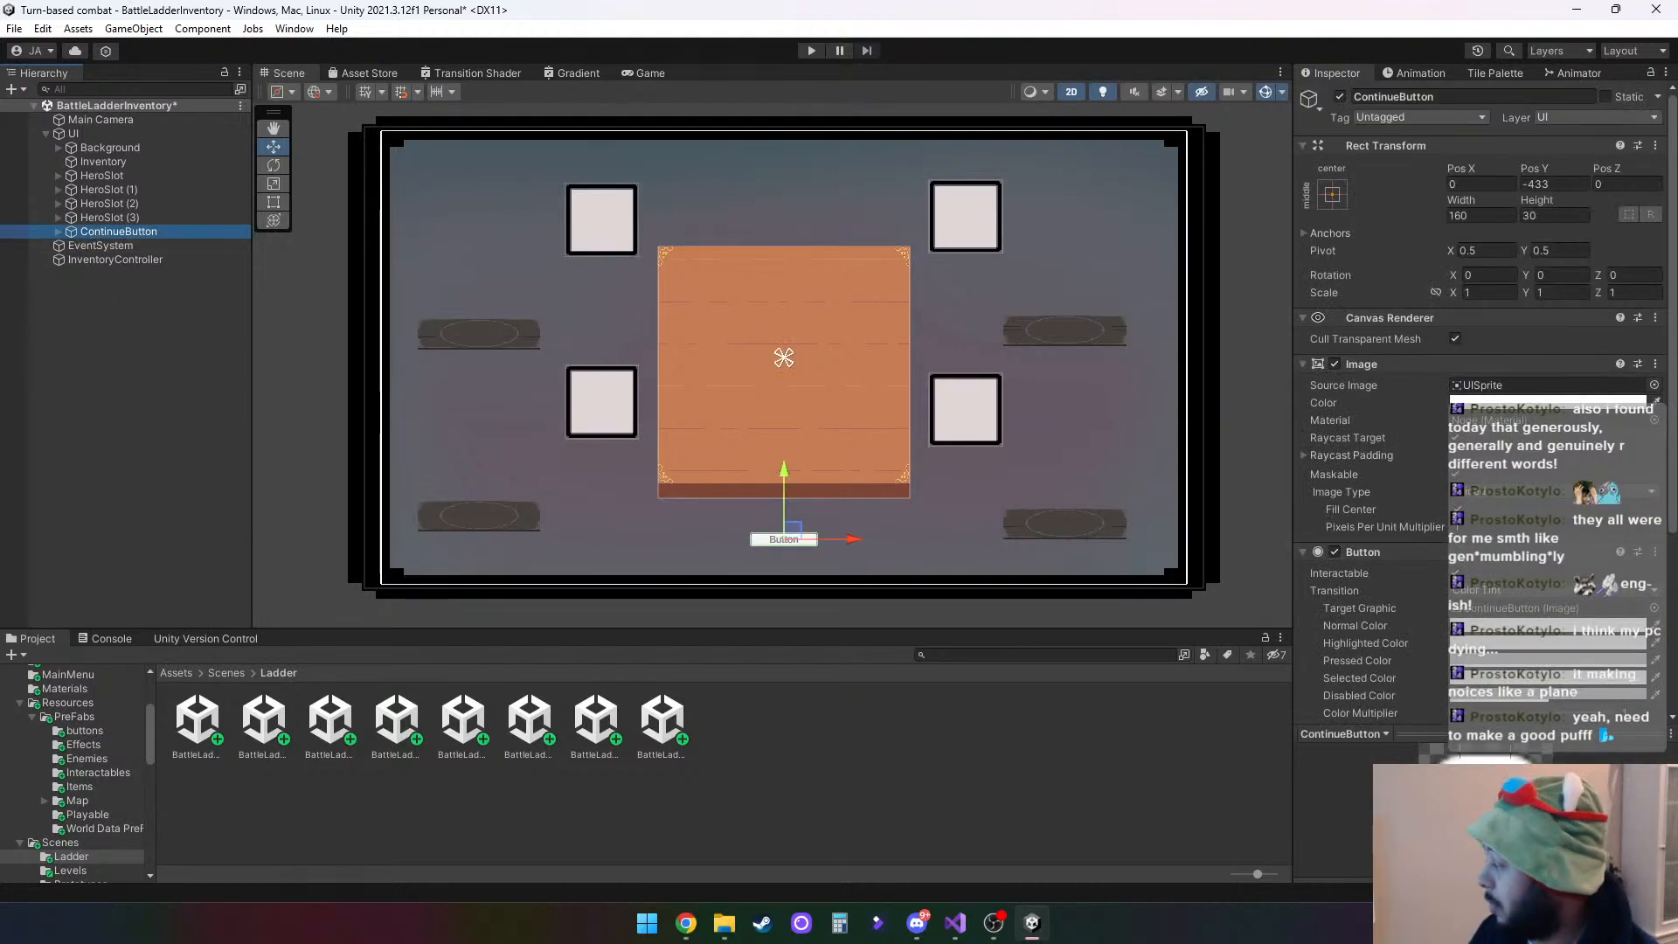
- Set the source image of the ContinueButton to the BattleHud sprite
left_click(1654, 384)
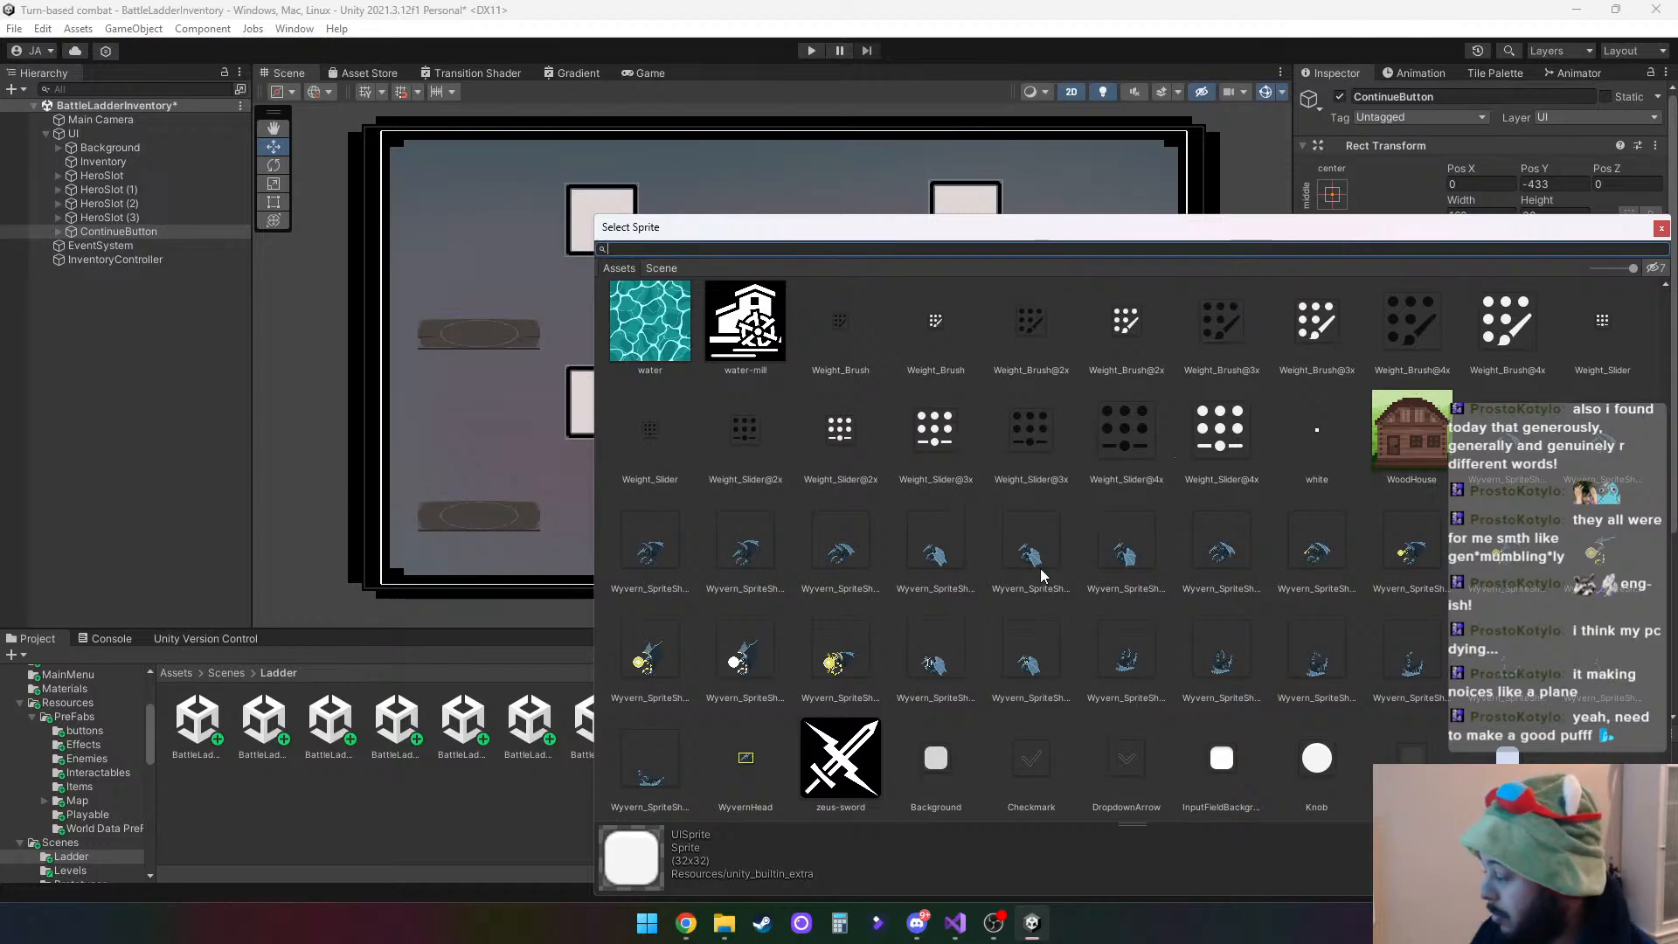
scroll(1052, 561, "up", 15)
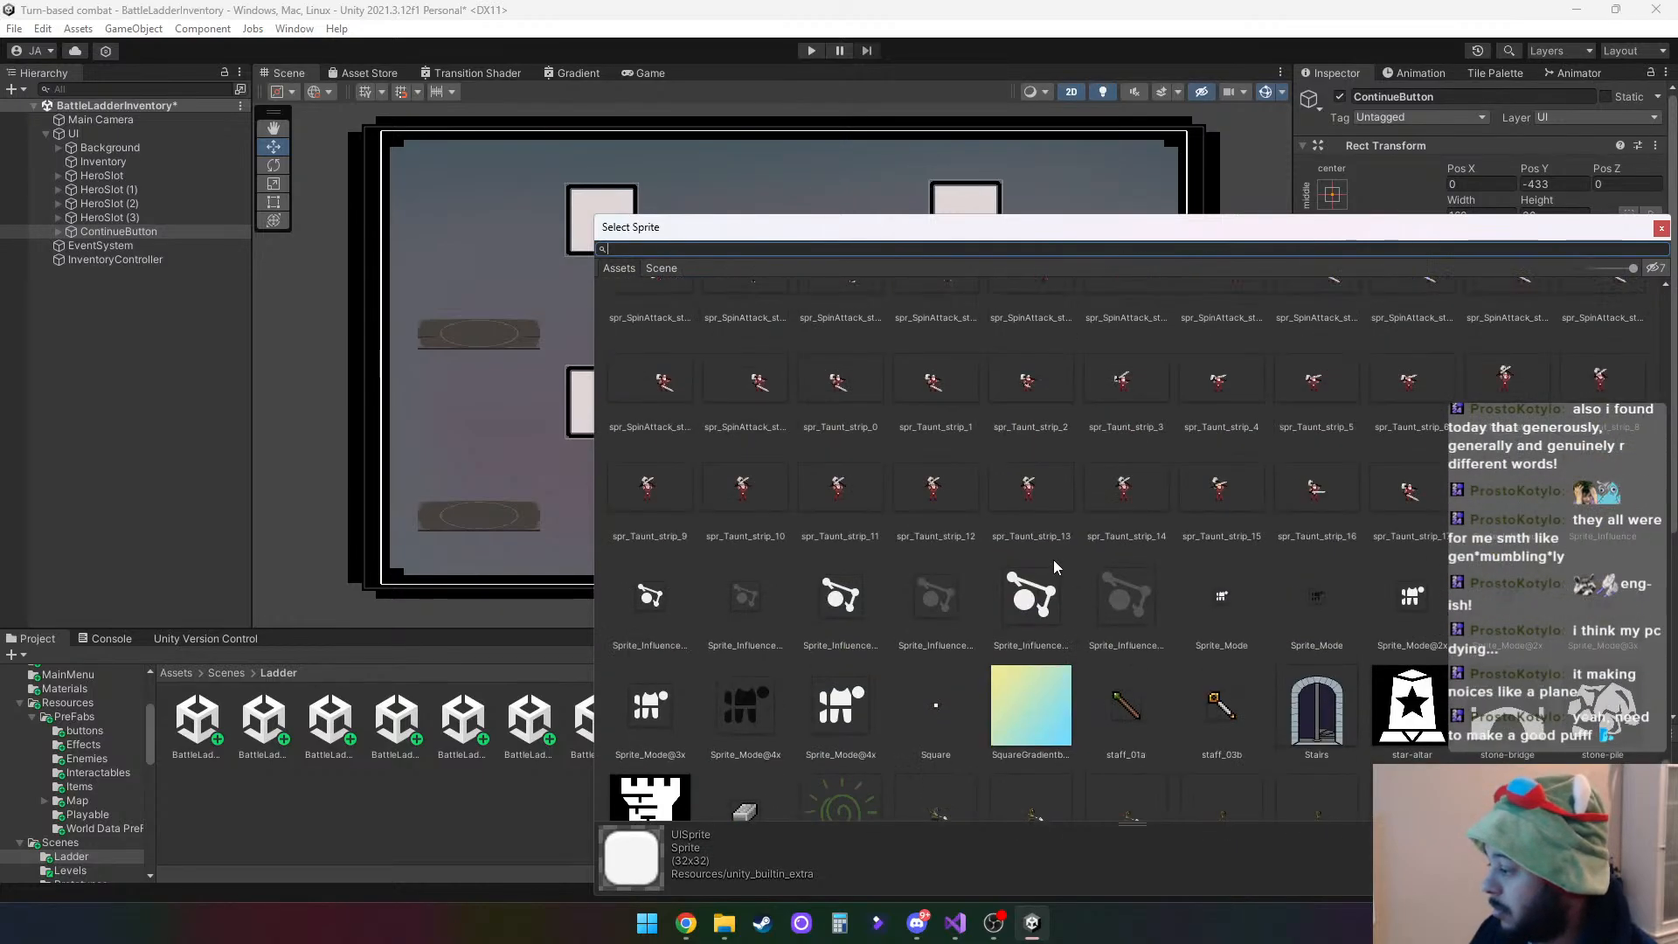
scroll(1052, 559, "up", 15)
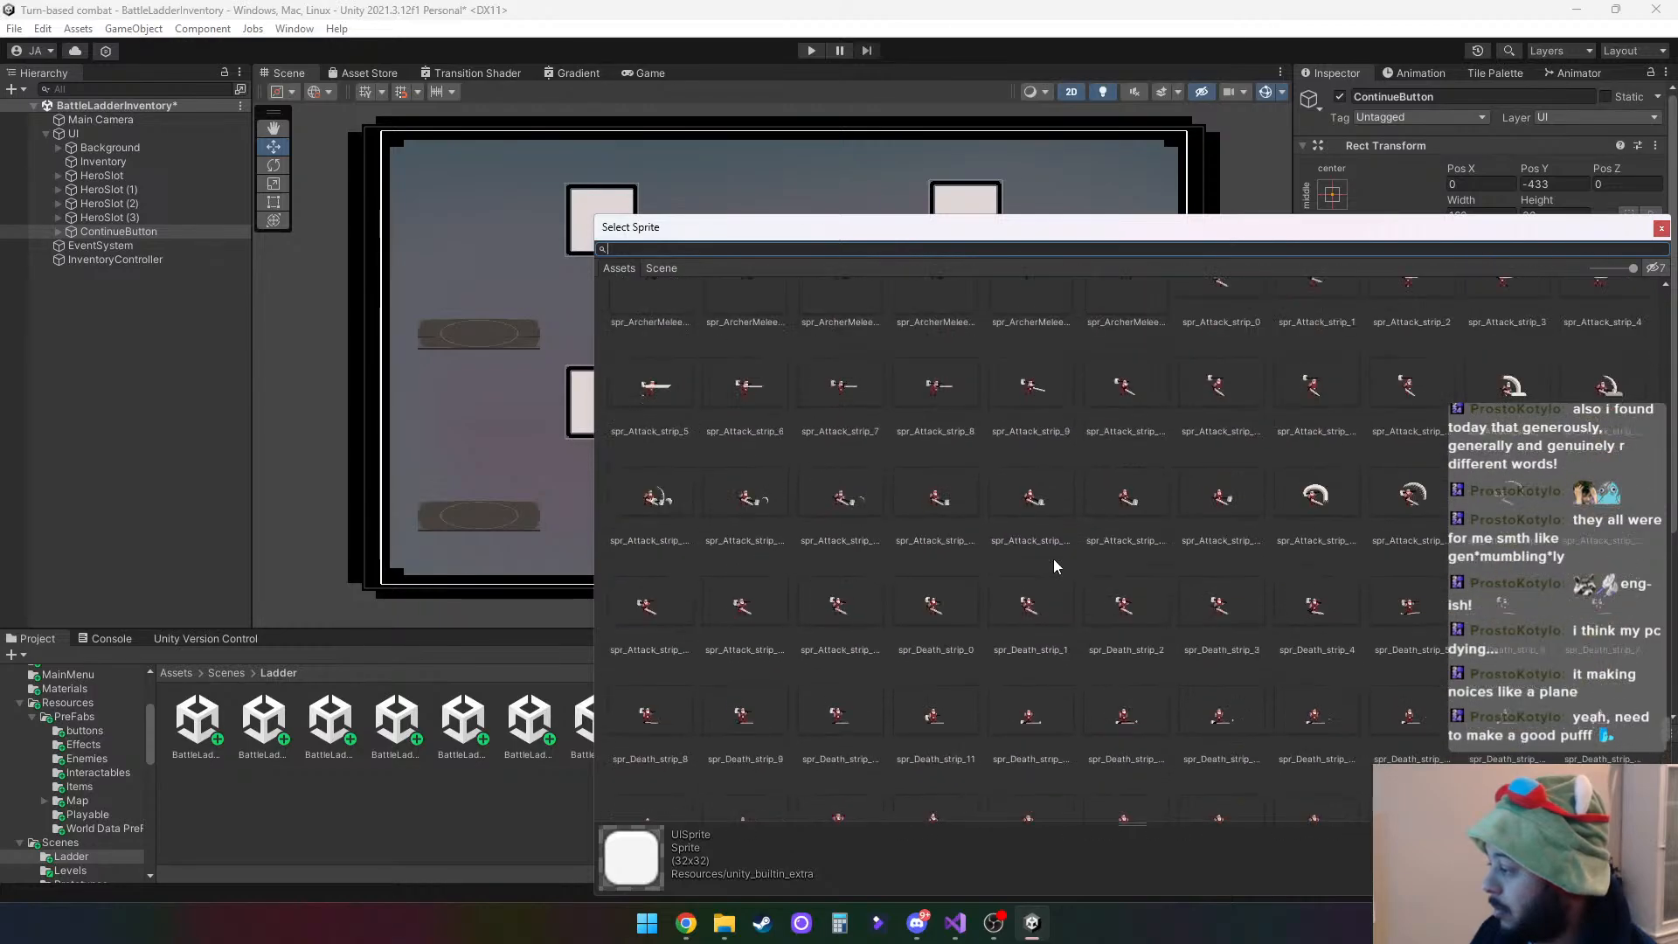
scroll(1052, 559, "up", 8)
left_click_drag(1667, 716, 1658, 270)
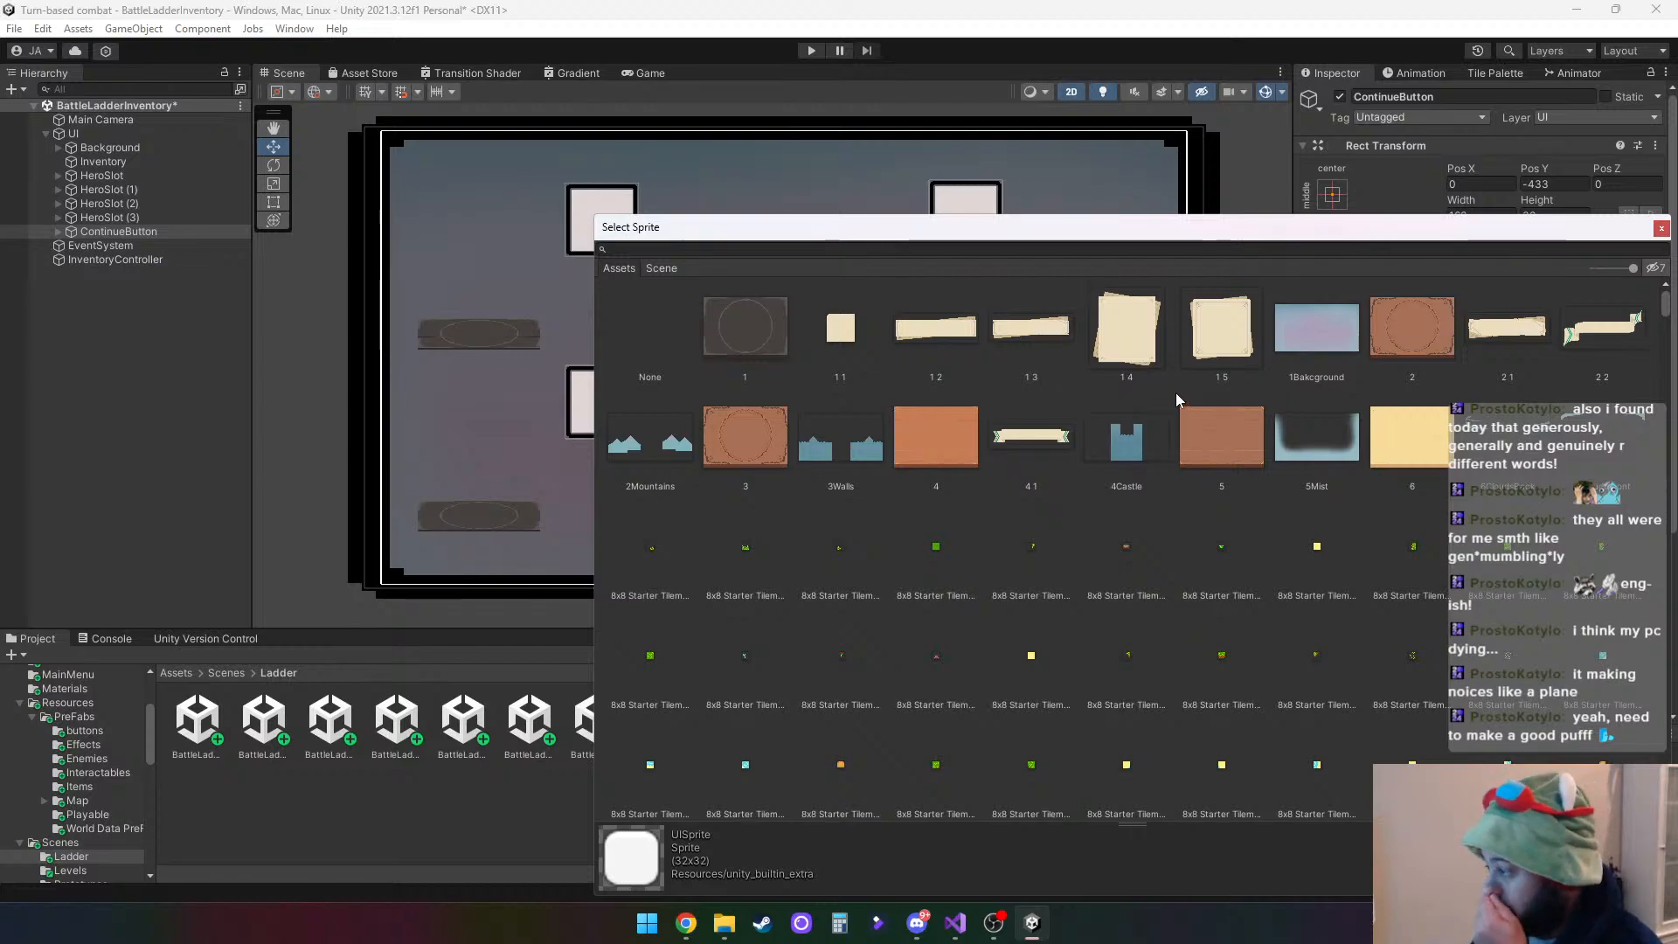
scroll(1176, 391, "down", 10)
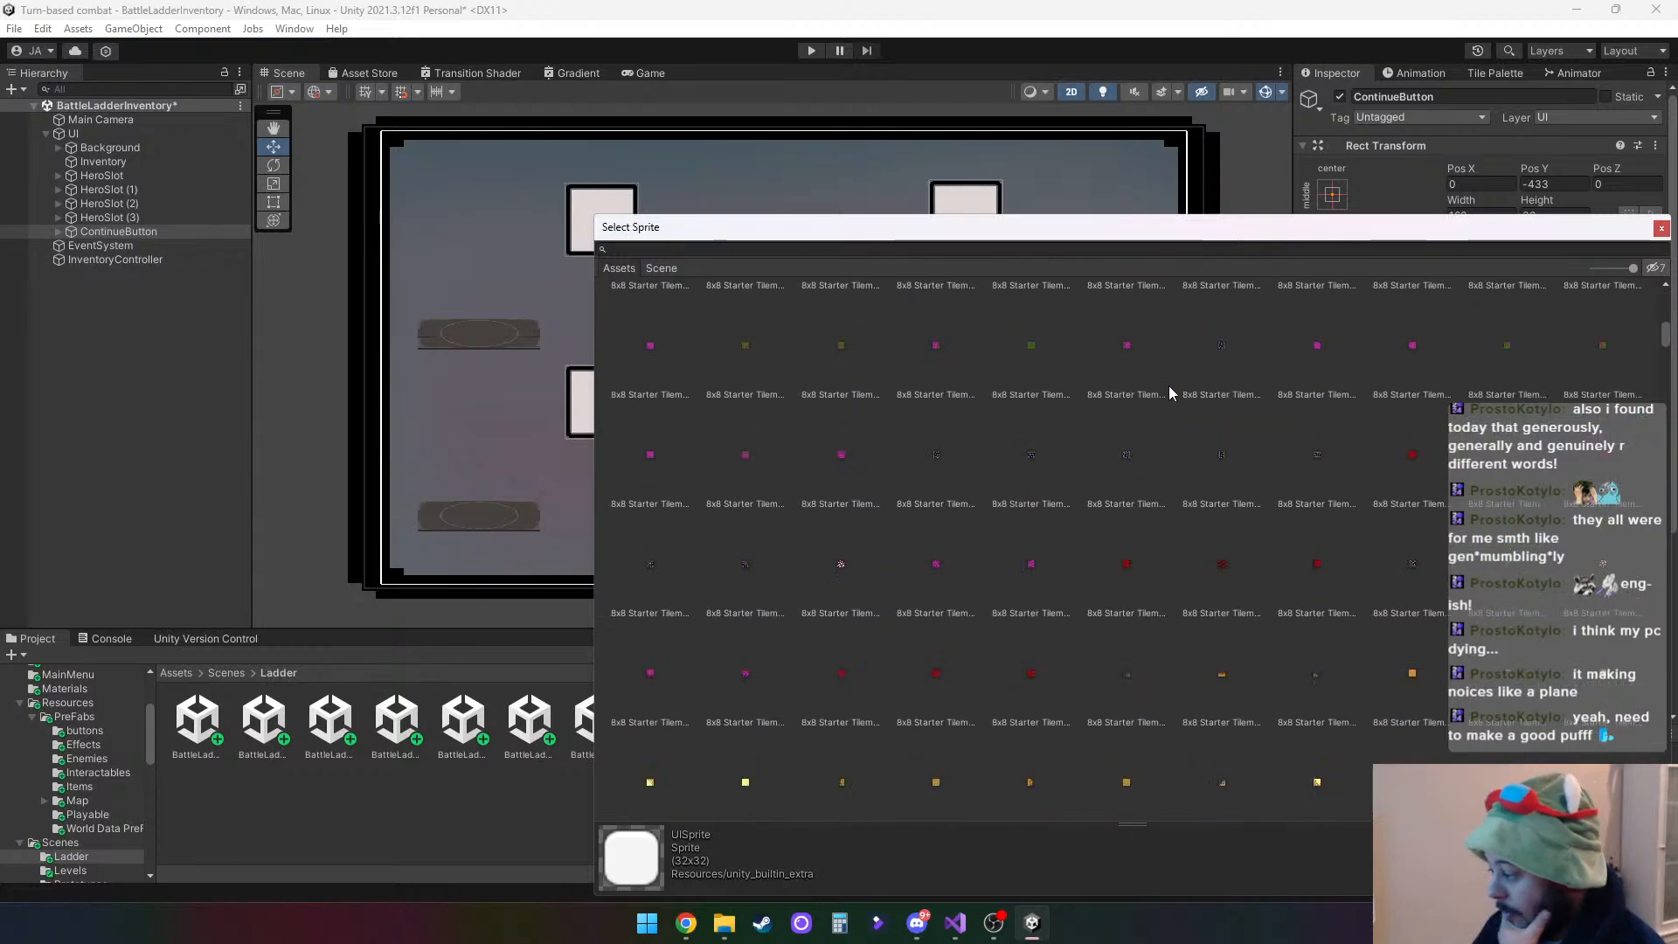
scroll(1171, 392, "down", 8)
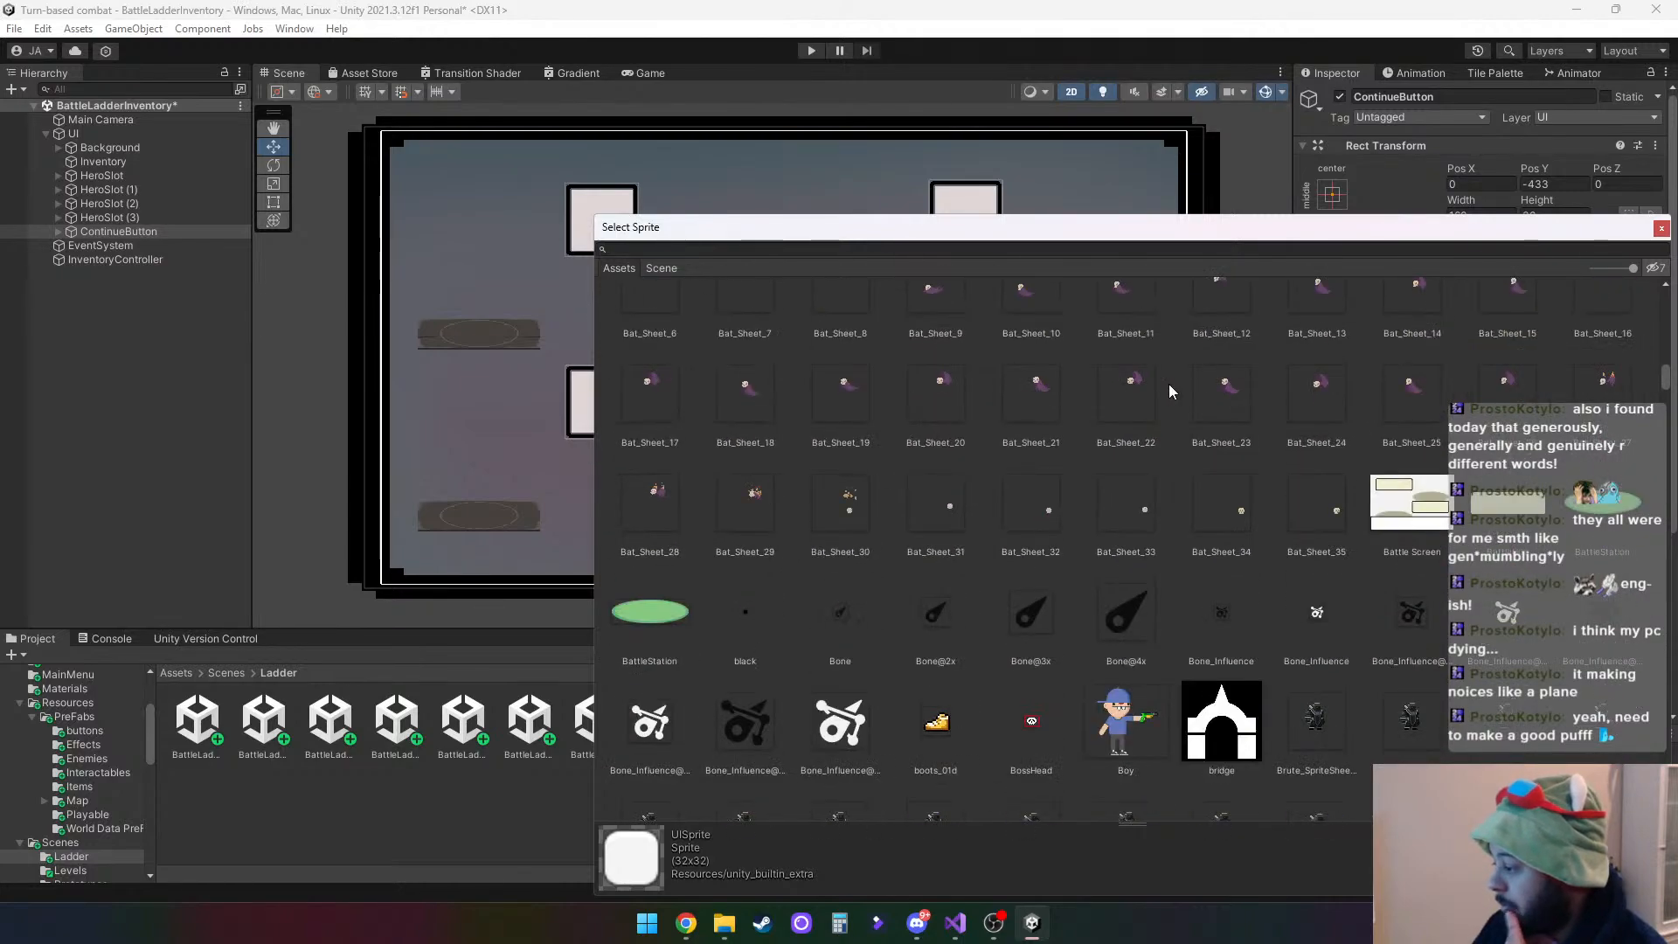
double_click(1501, 502)
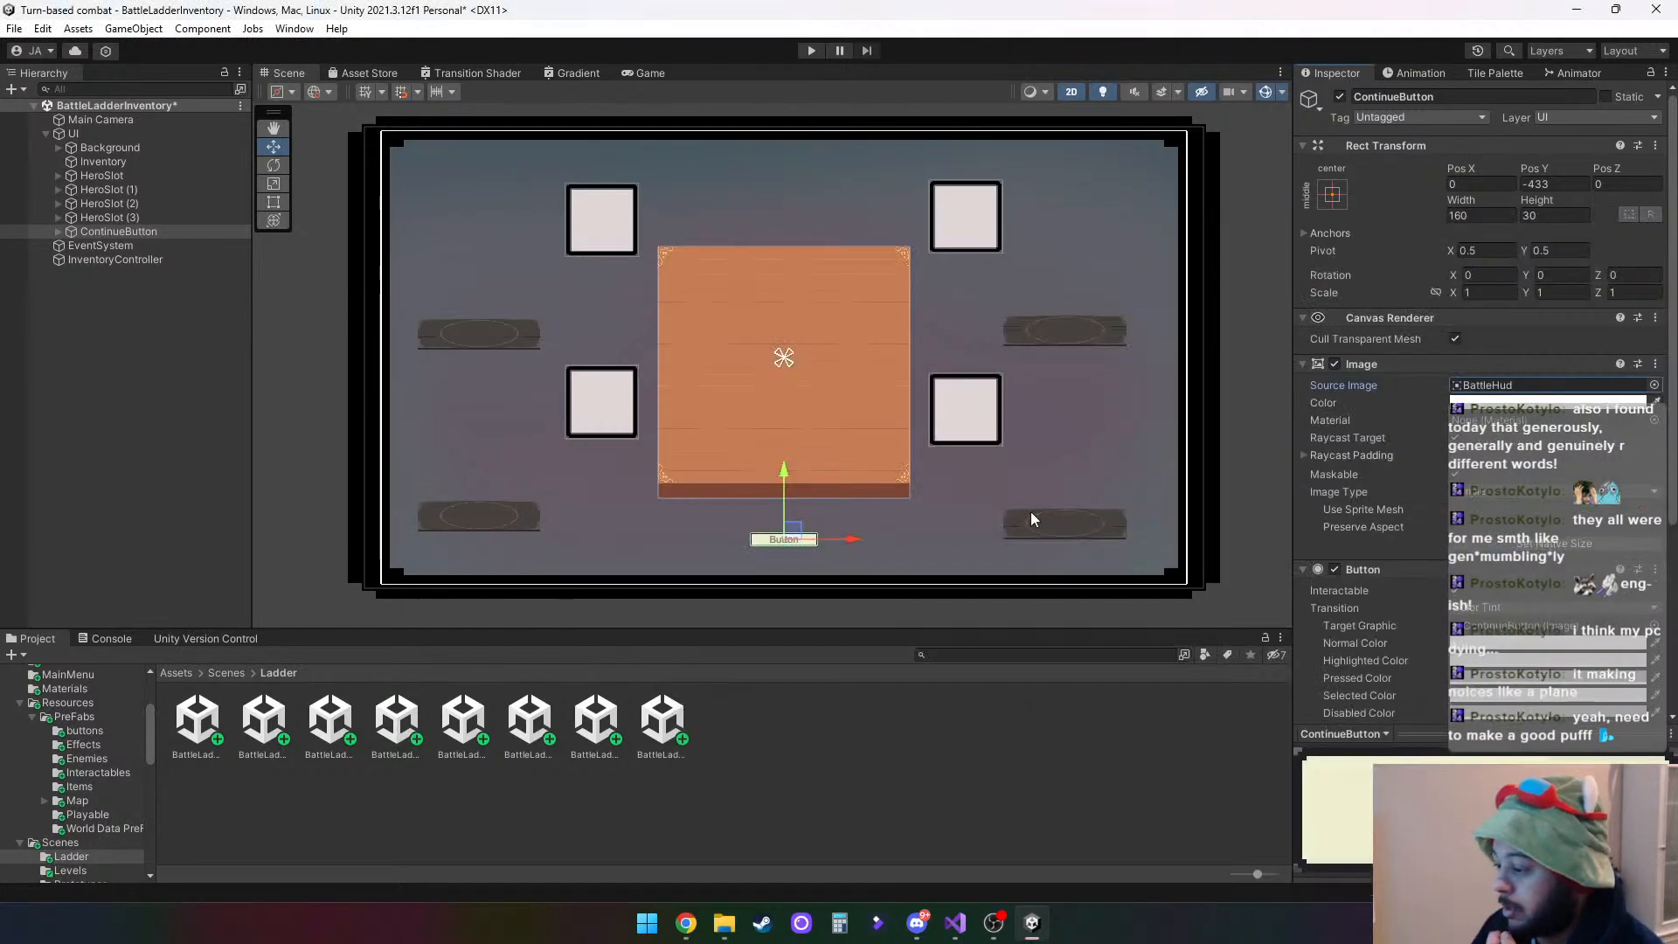
- Set the font asset of the ContinueButton's Text (TMP) child to RockboxcondSDF
left_click(60, 230)
left_click(128, 245)
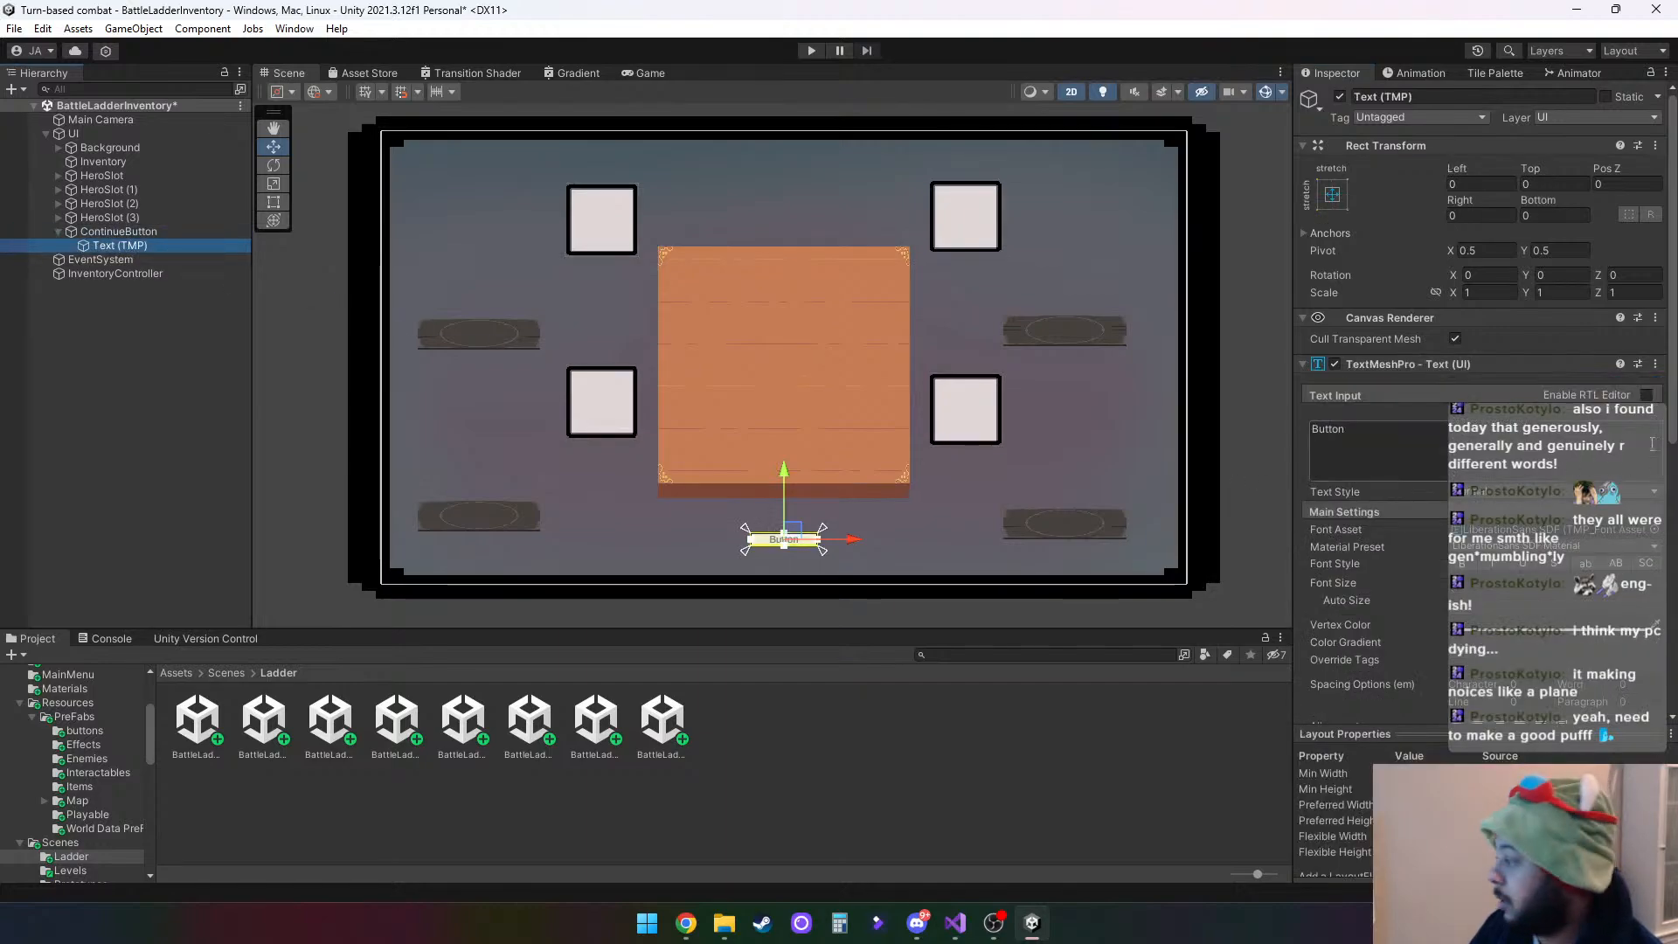
left_click(1652, 530)
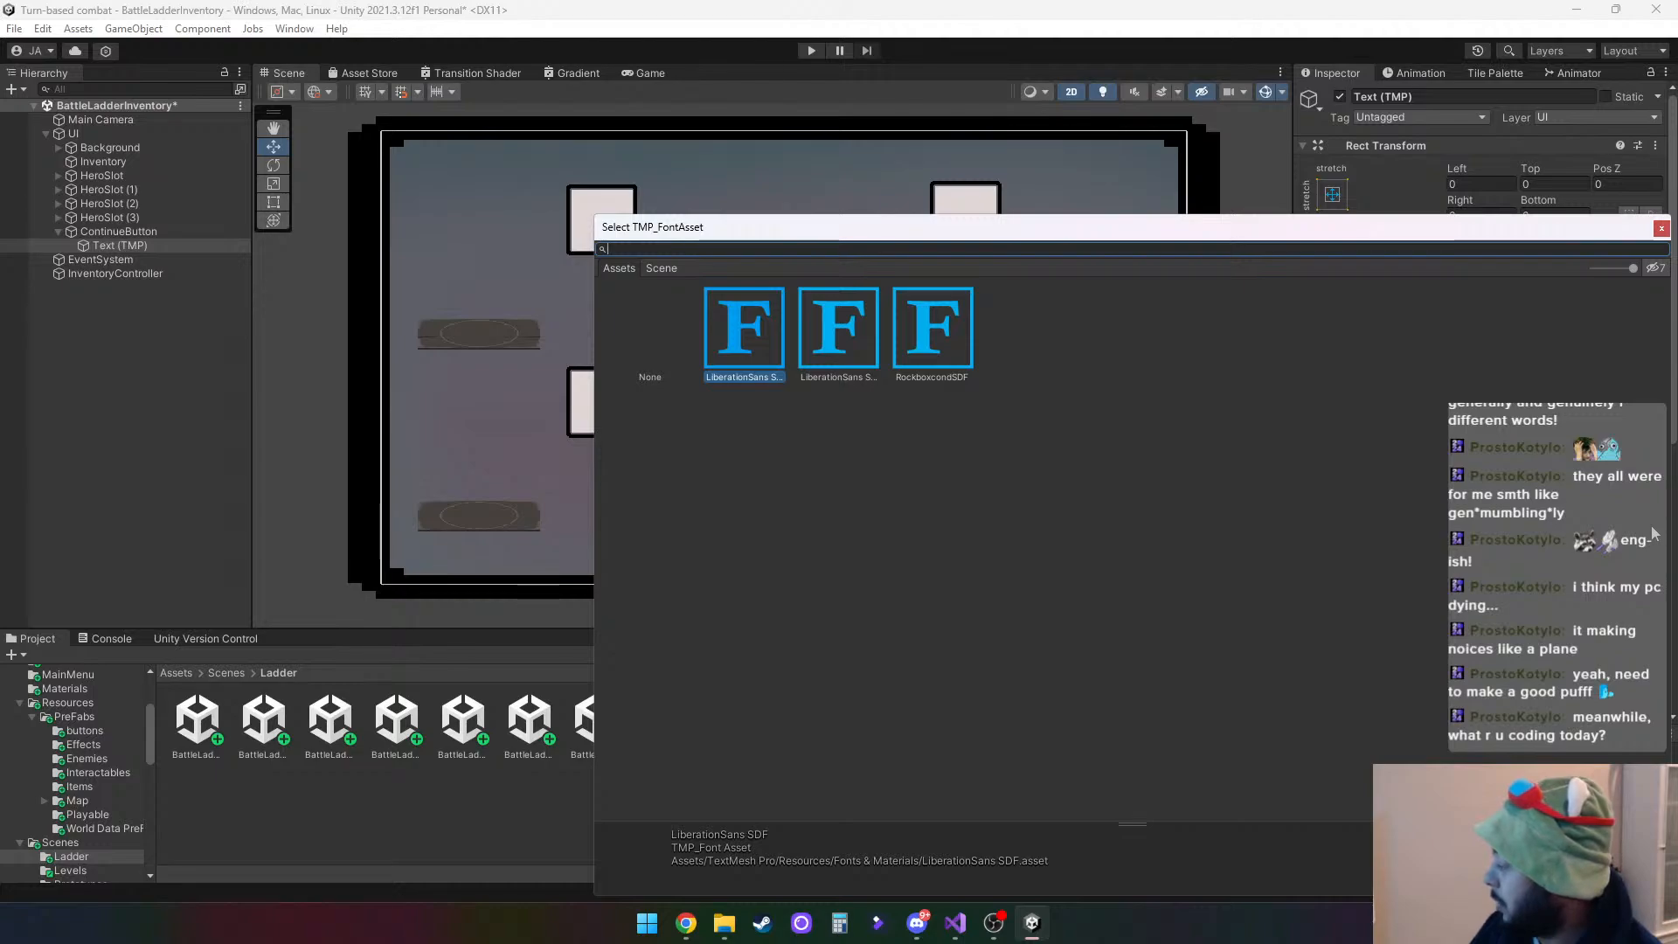
double_click(928, 343)
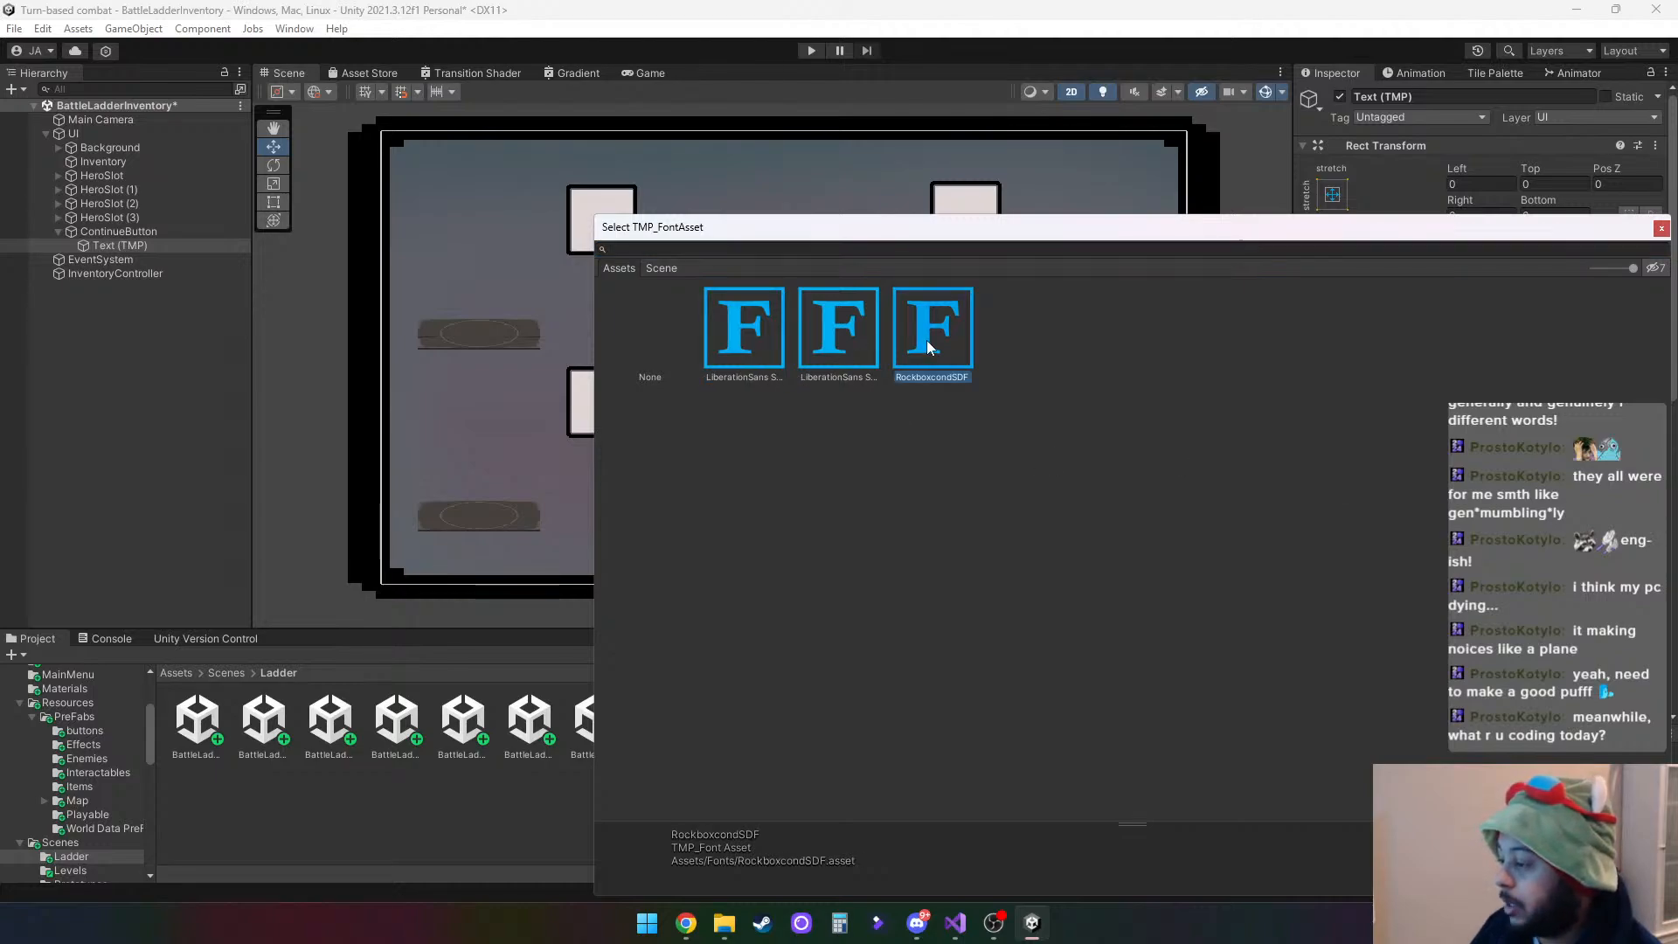
key("alt+Tab")
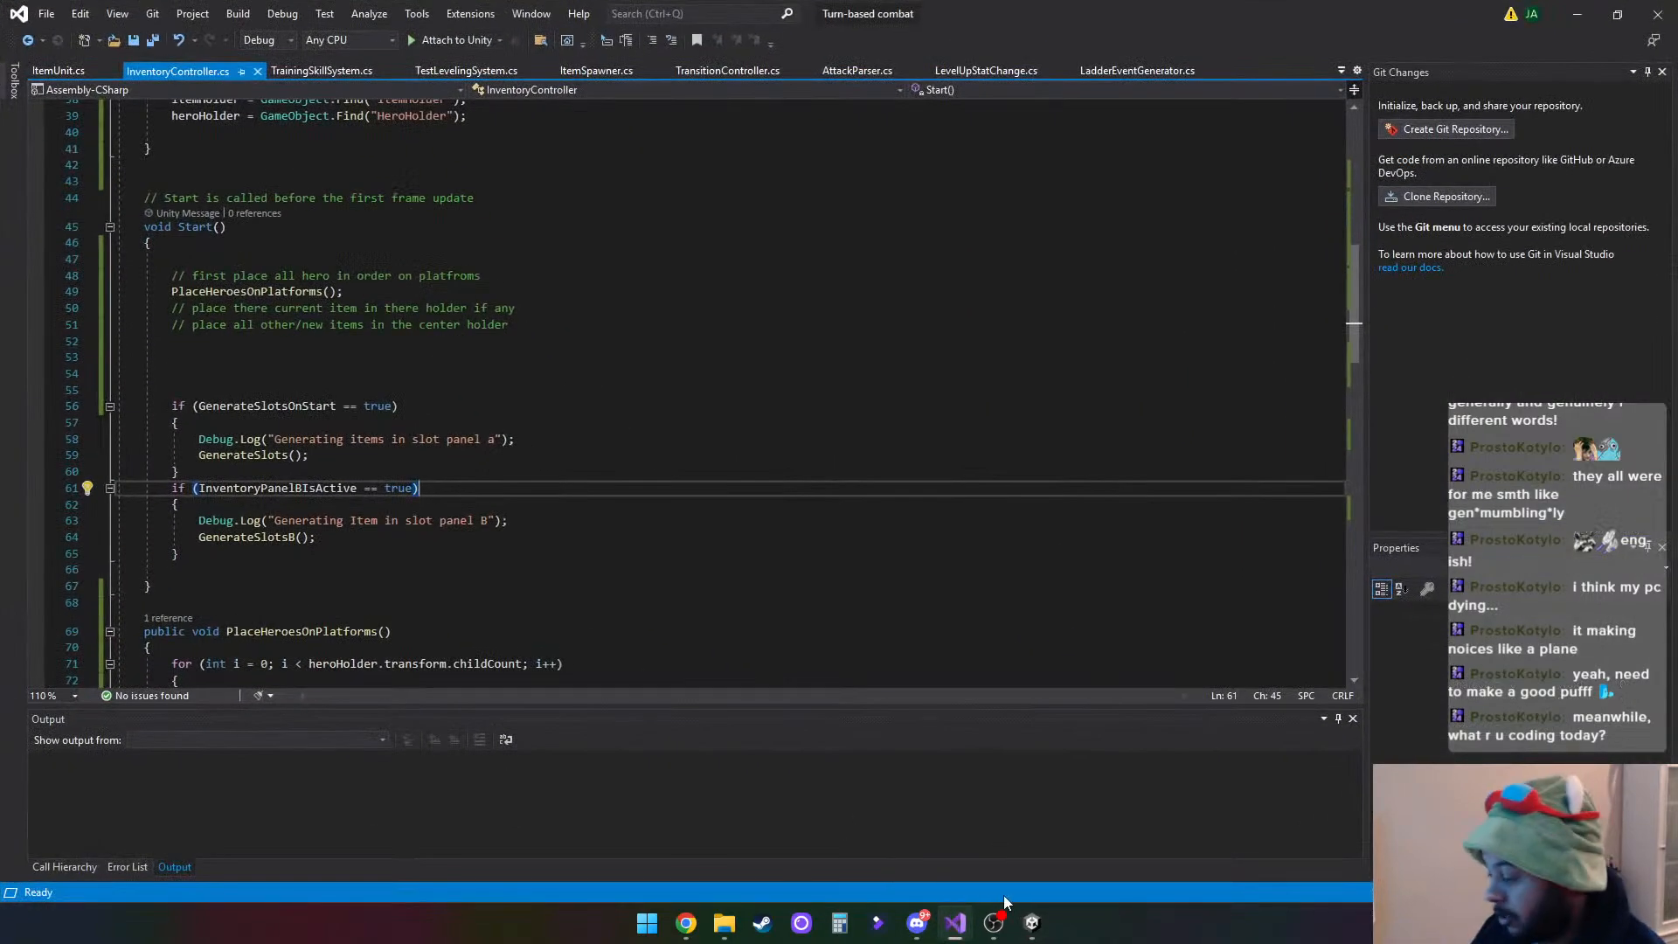
left_click(1032, 923)
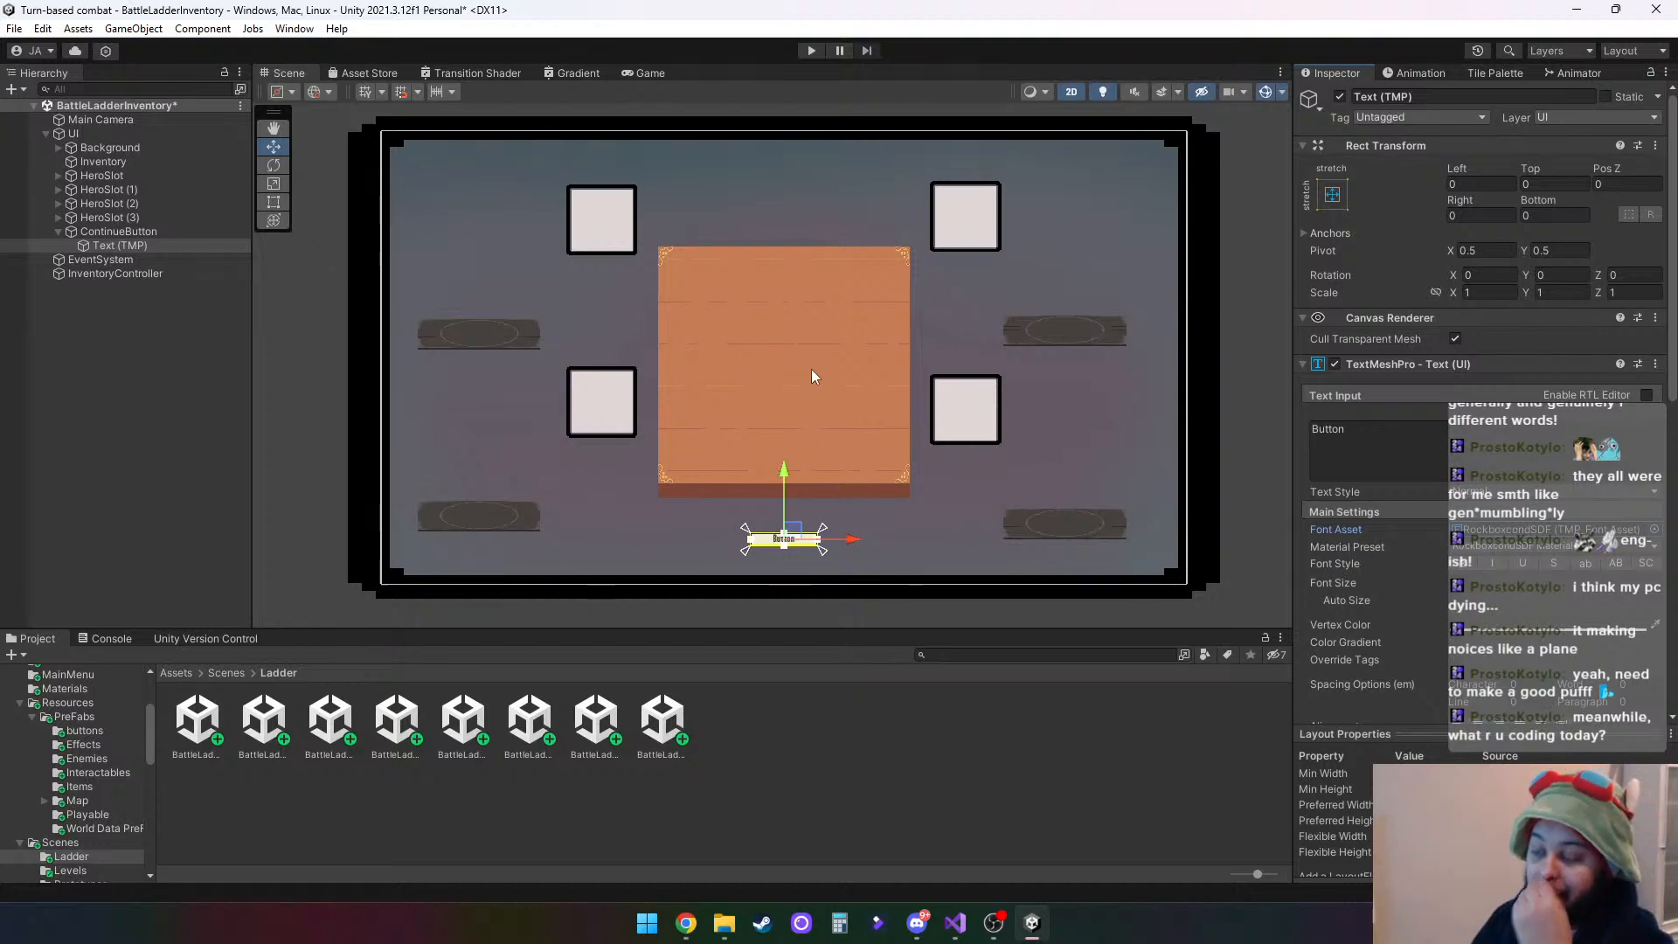
- Change the label text of the ContinueButton to "Continue"
double_click(1371, 439)
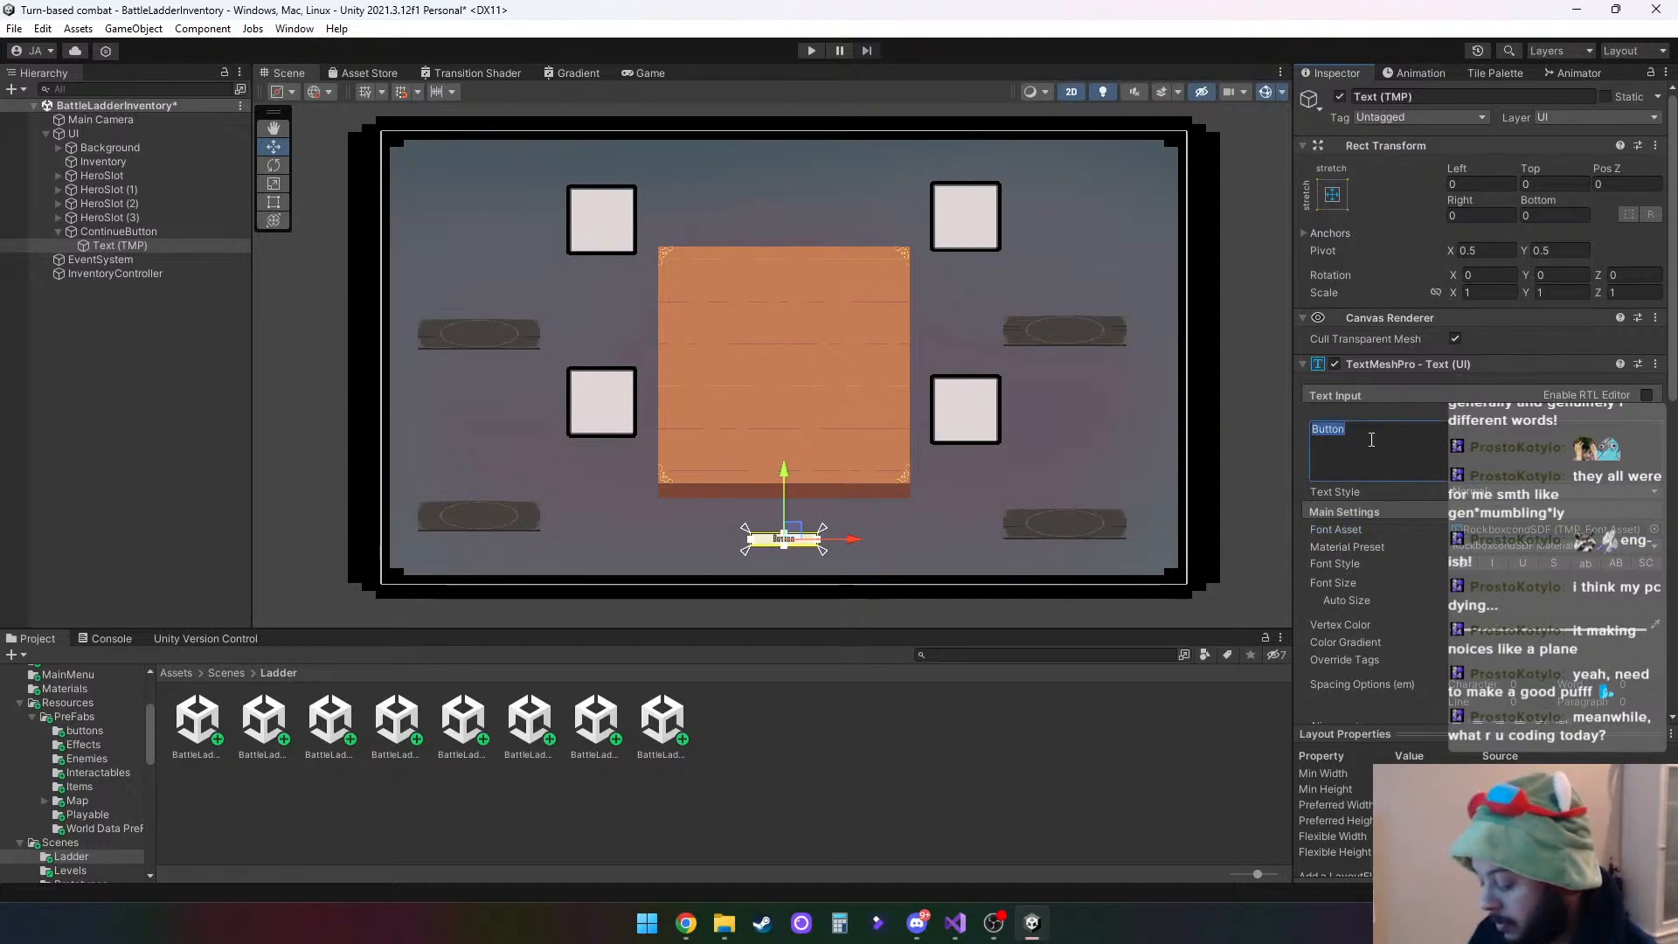
type("Continy")
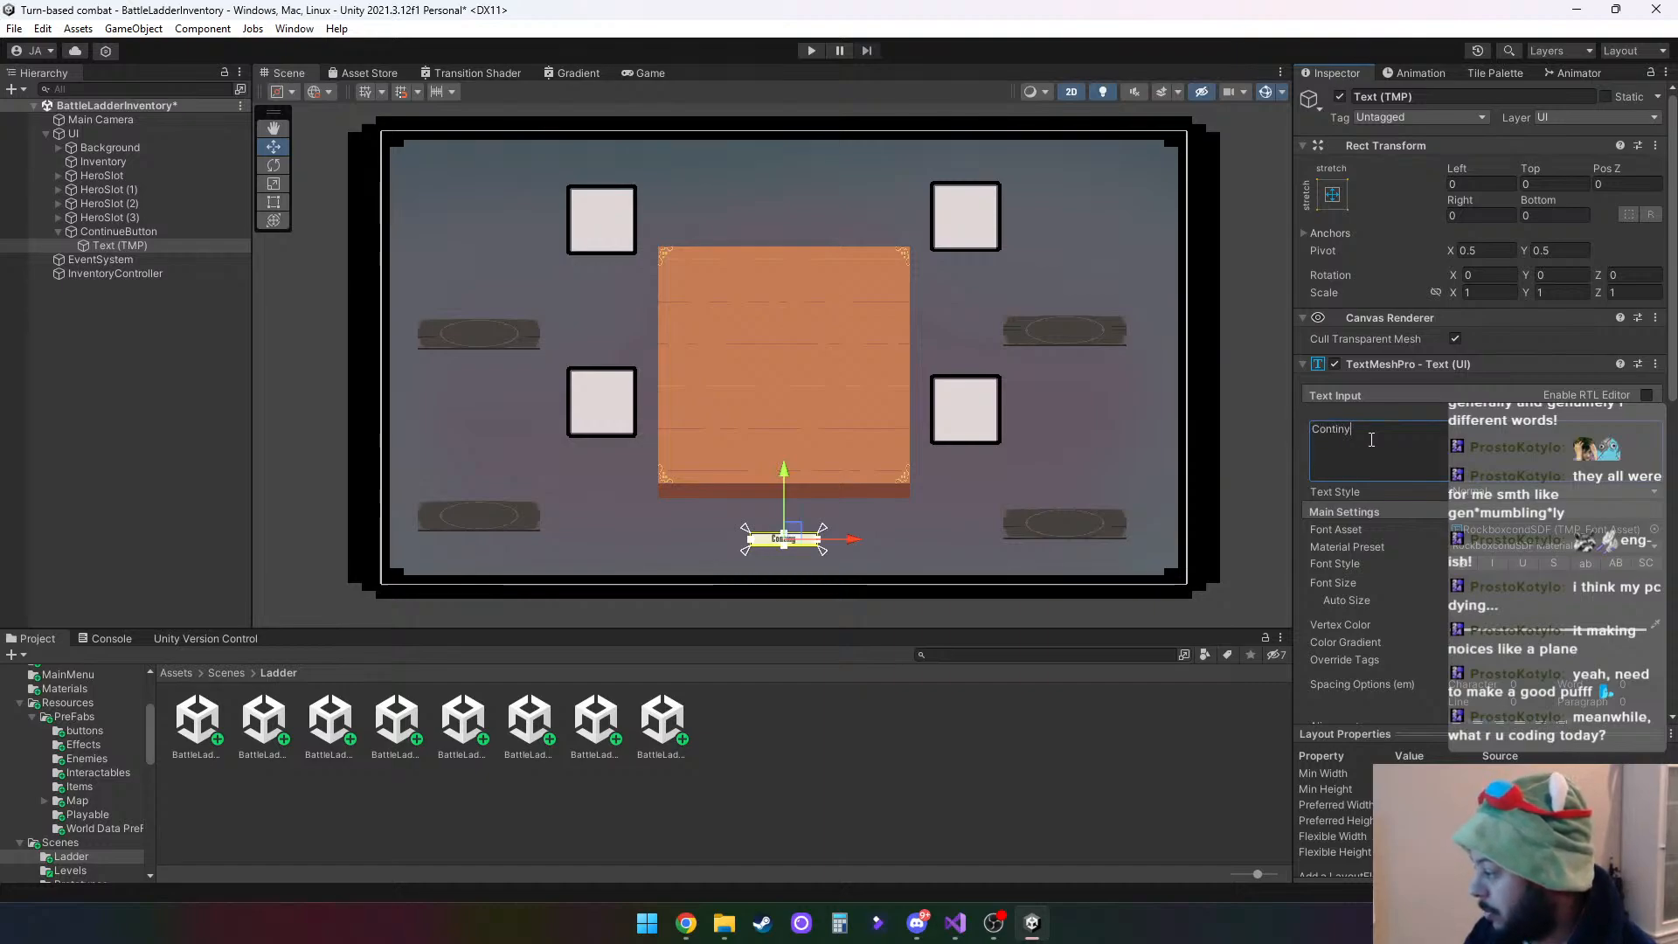
type("in")
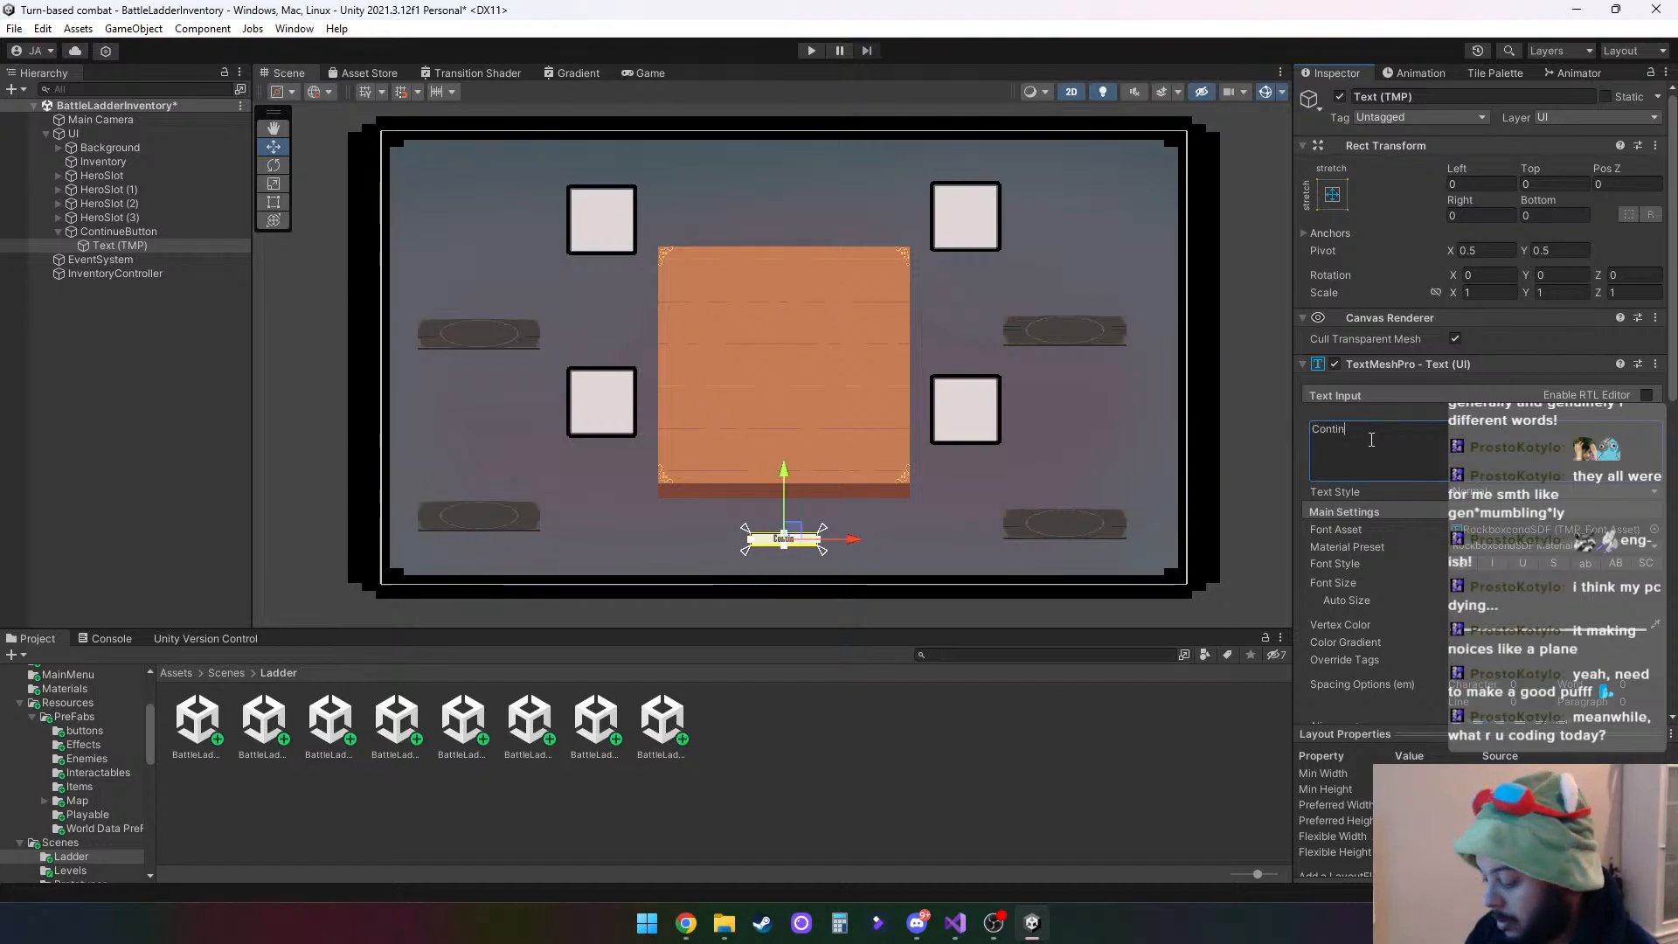
type("eue")
left_click(985, 749)
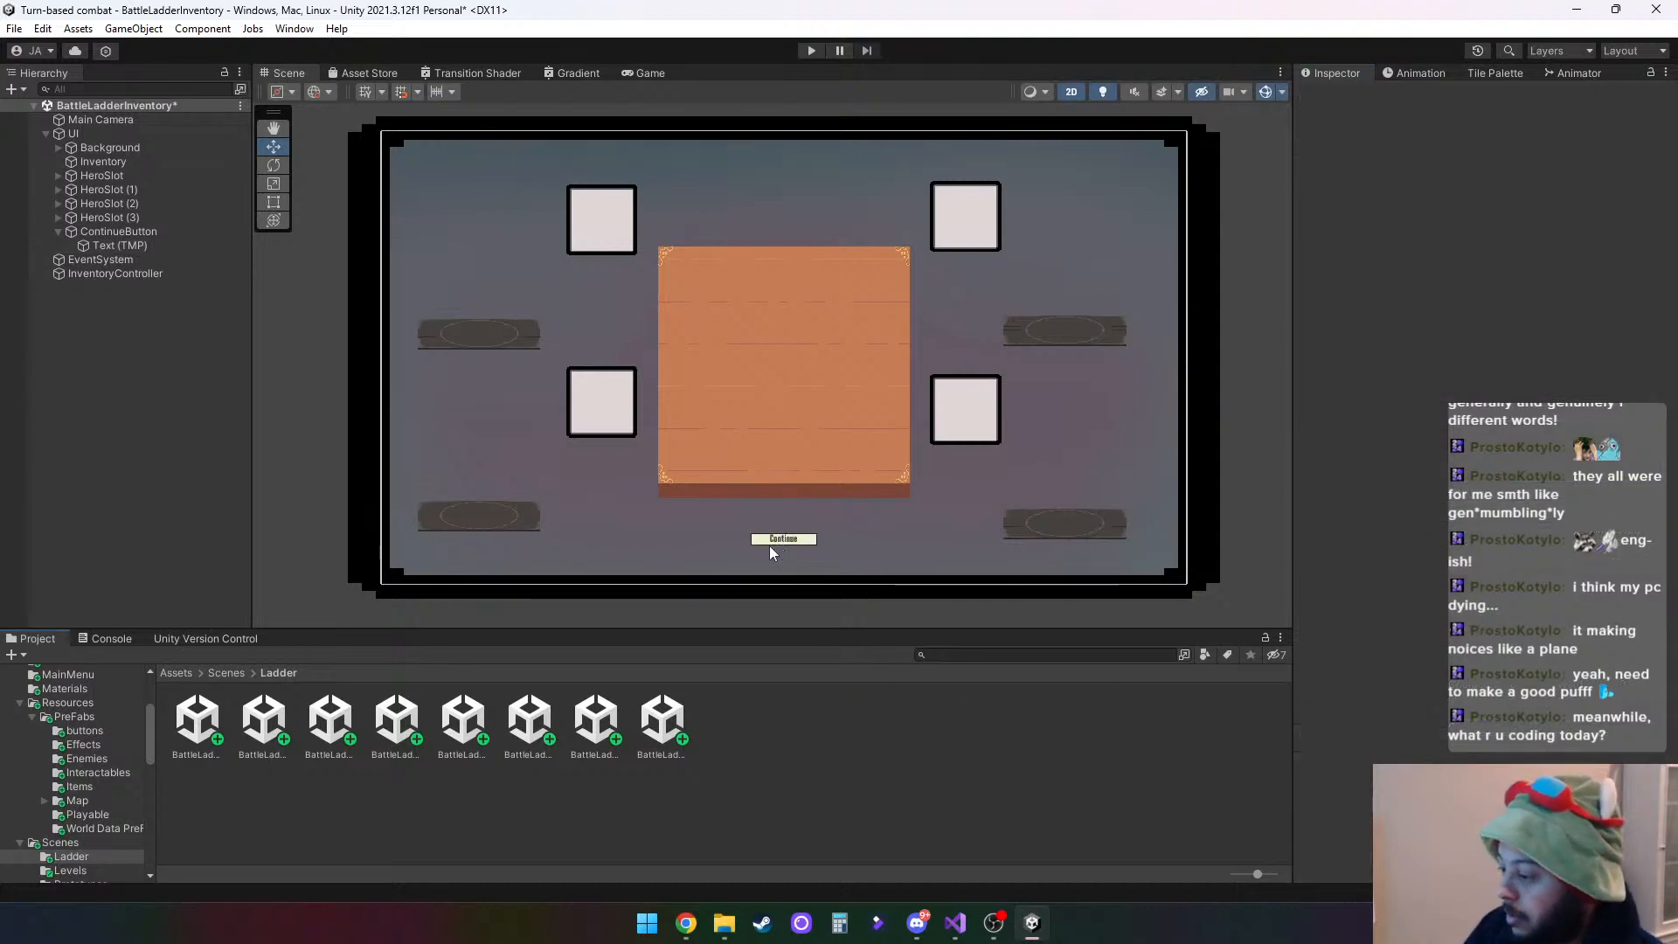
- Widen the ContinueButton to a width of about 224
left_click(88, 231)
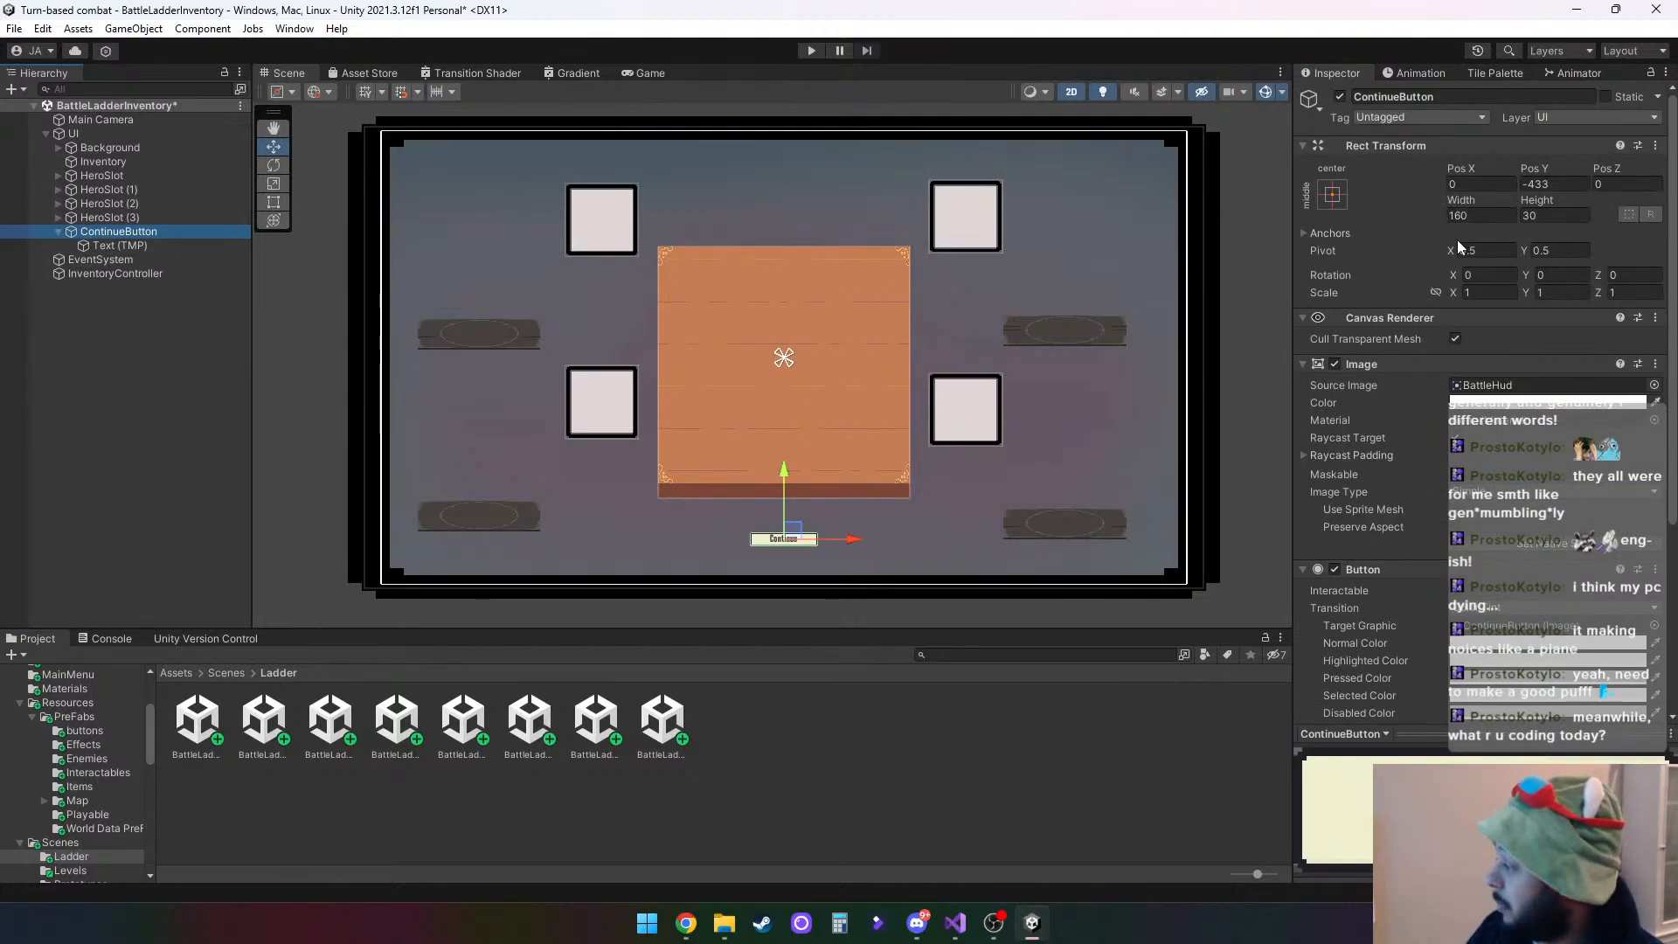
left_click(1440, 198)
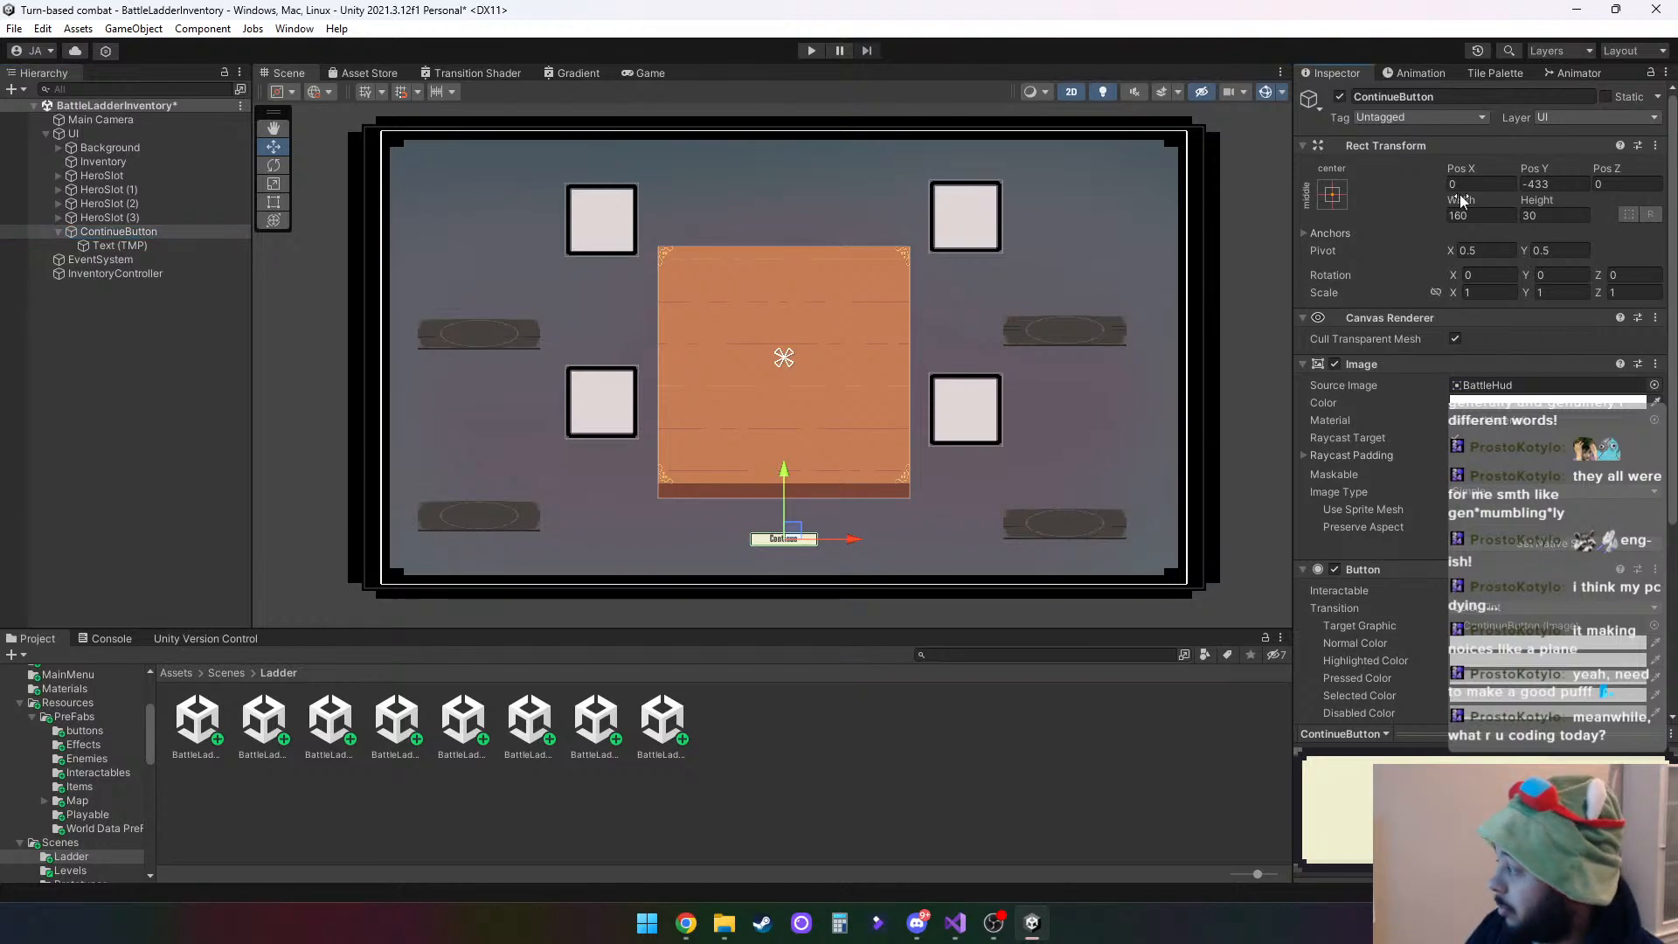
left_click_drag(1454, 205, 1503, 232)
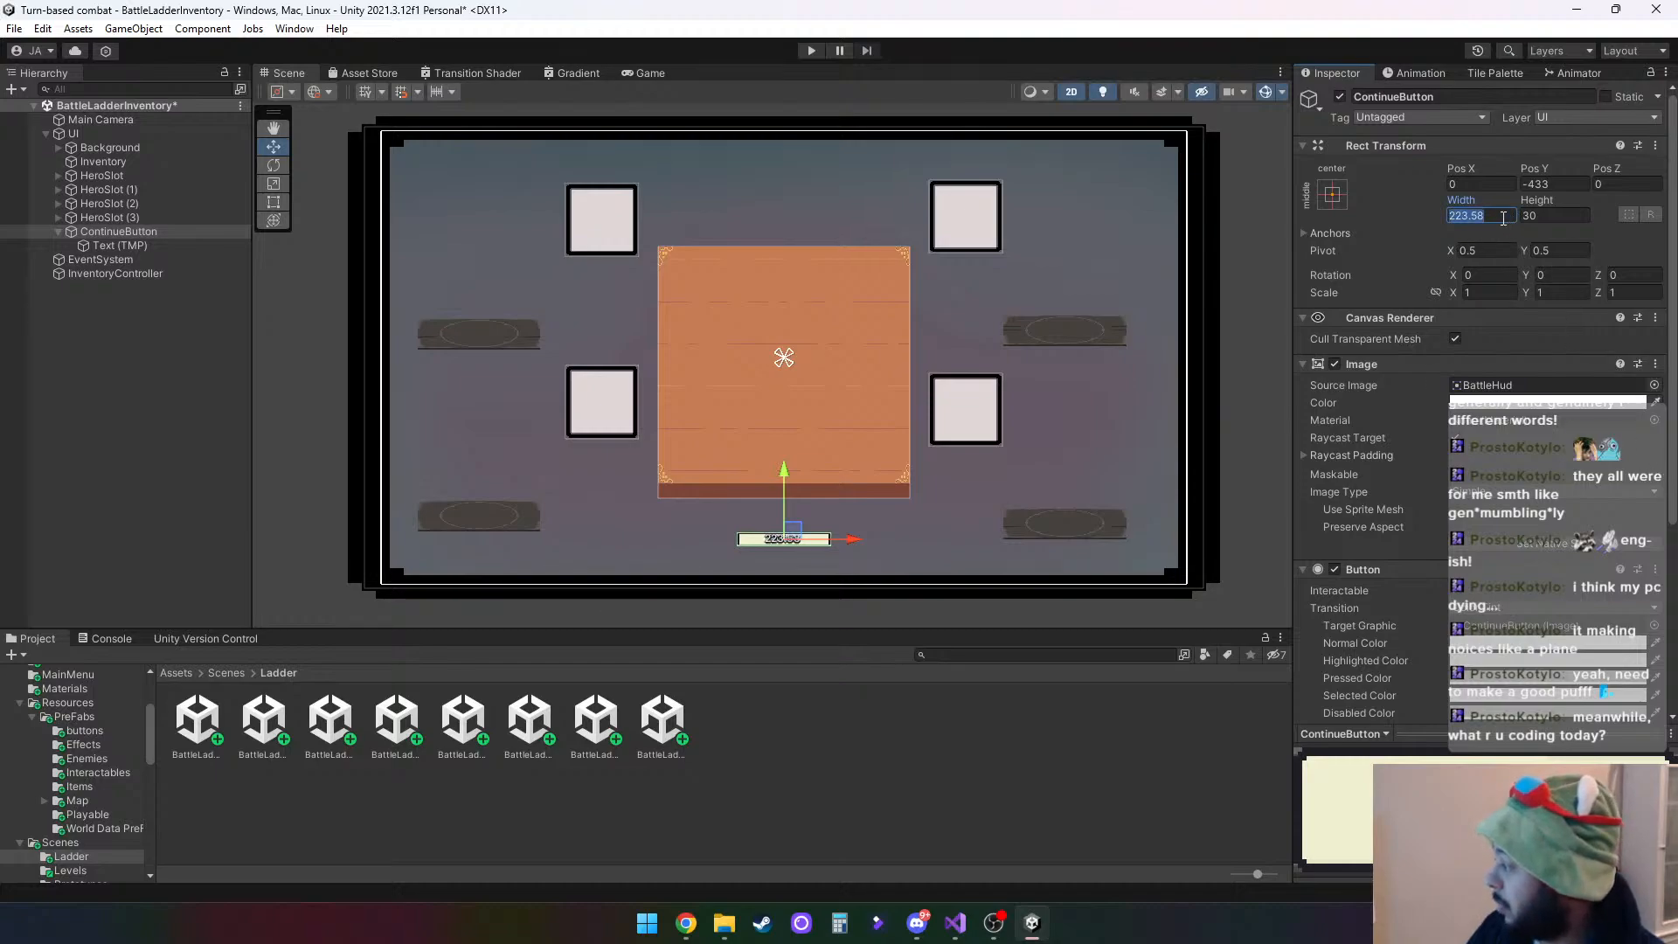
- Set the ContinueButton's width to 400 and its height to 100
type("200")
left_click(1556, 217)
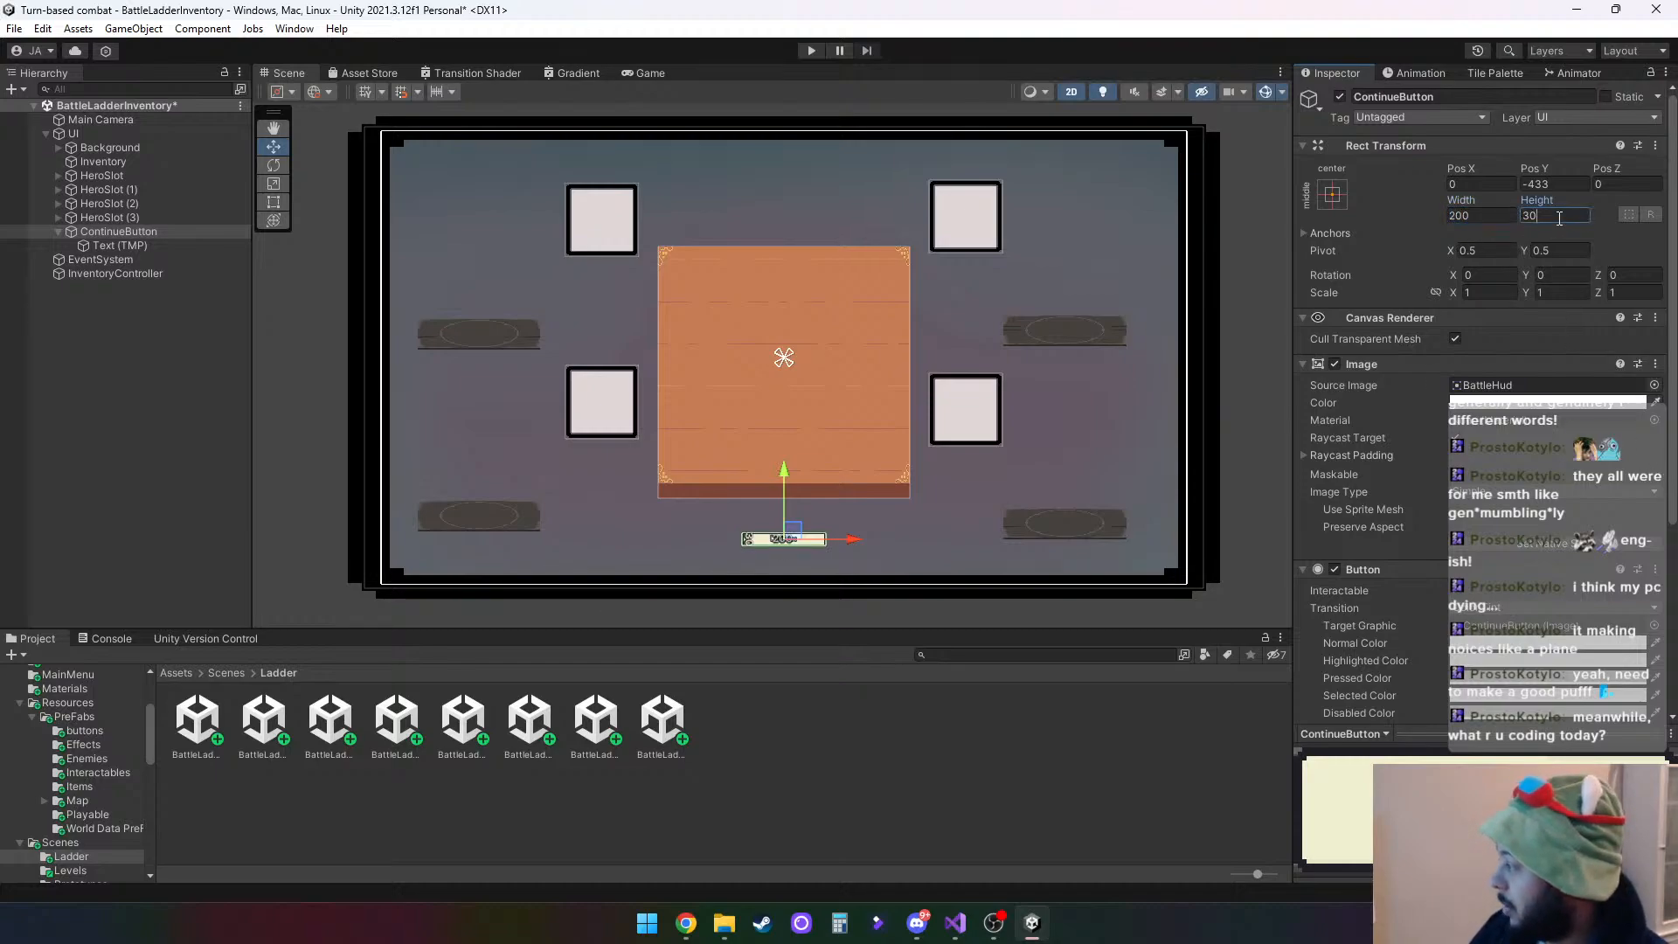
type("100")
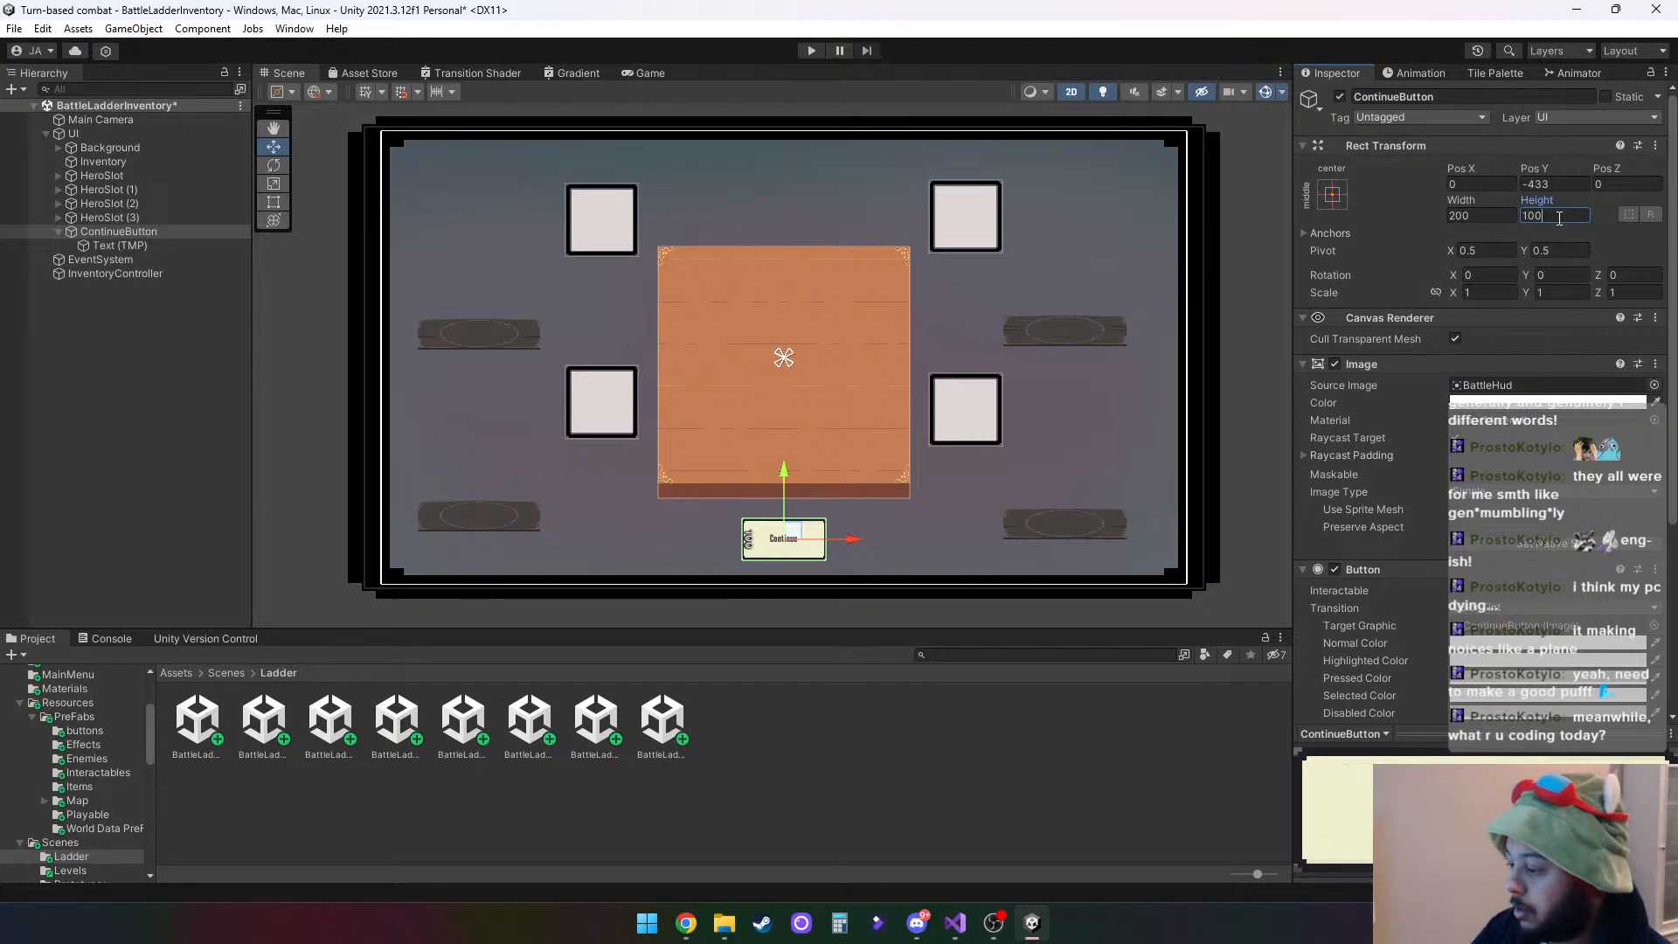
left_click(1485, 219)
type("400")
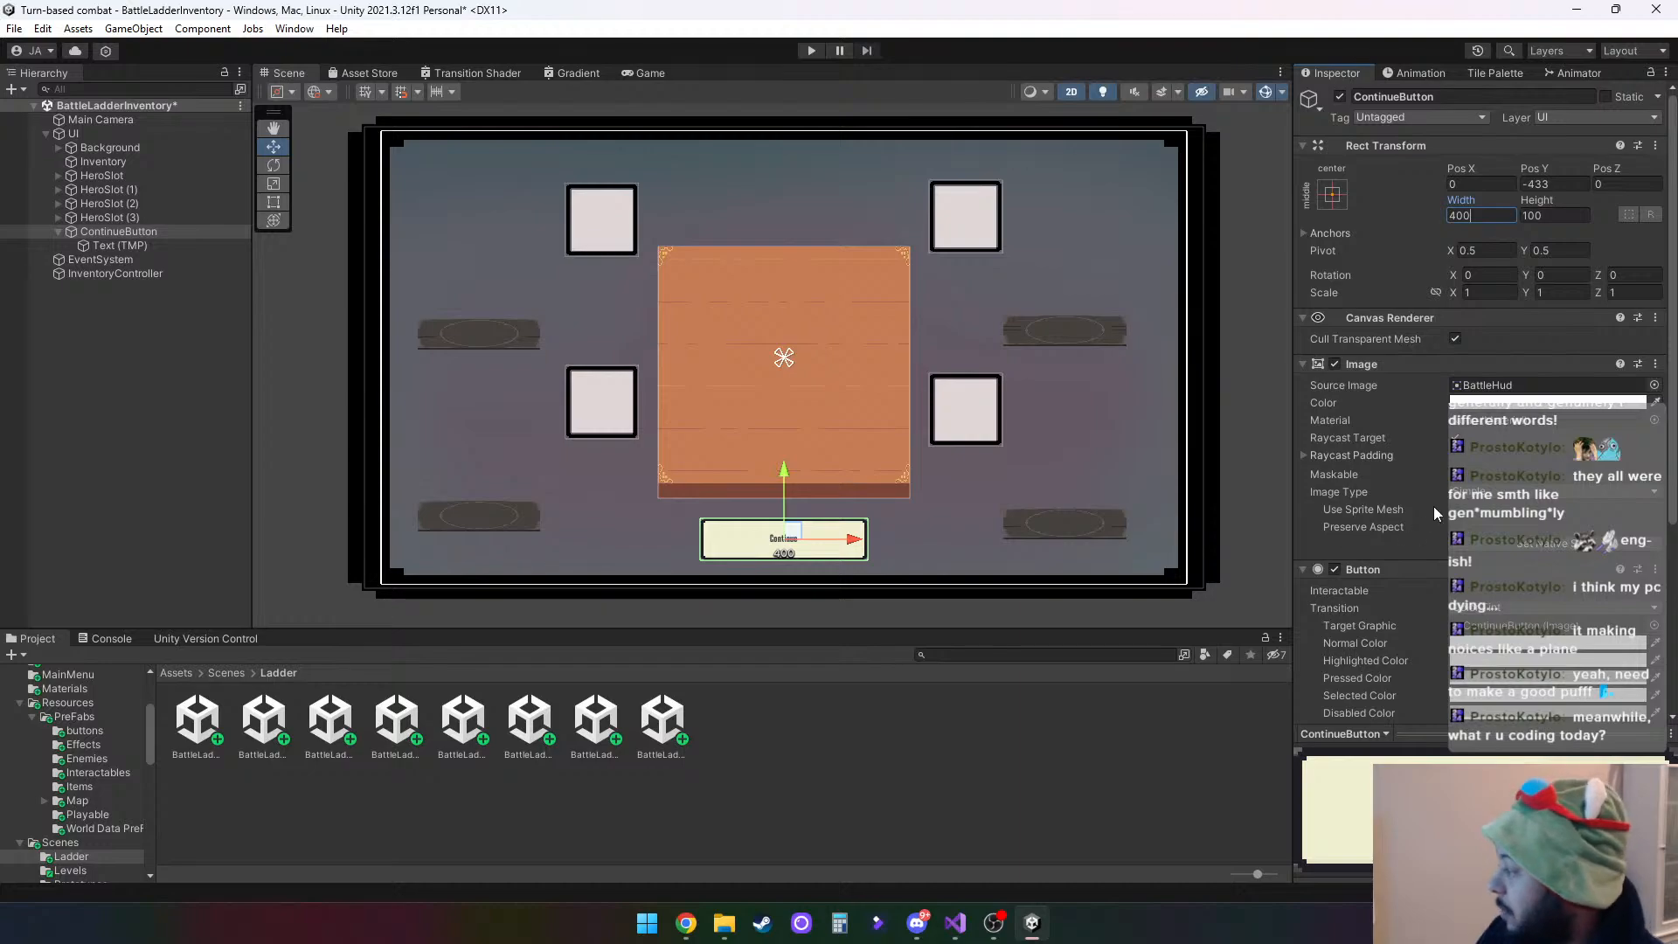
scroll(1446, 559, "down", 4)
scroll(1440, 559, "down", 1)
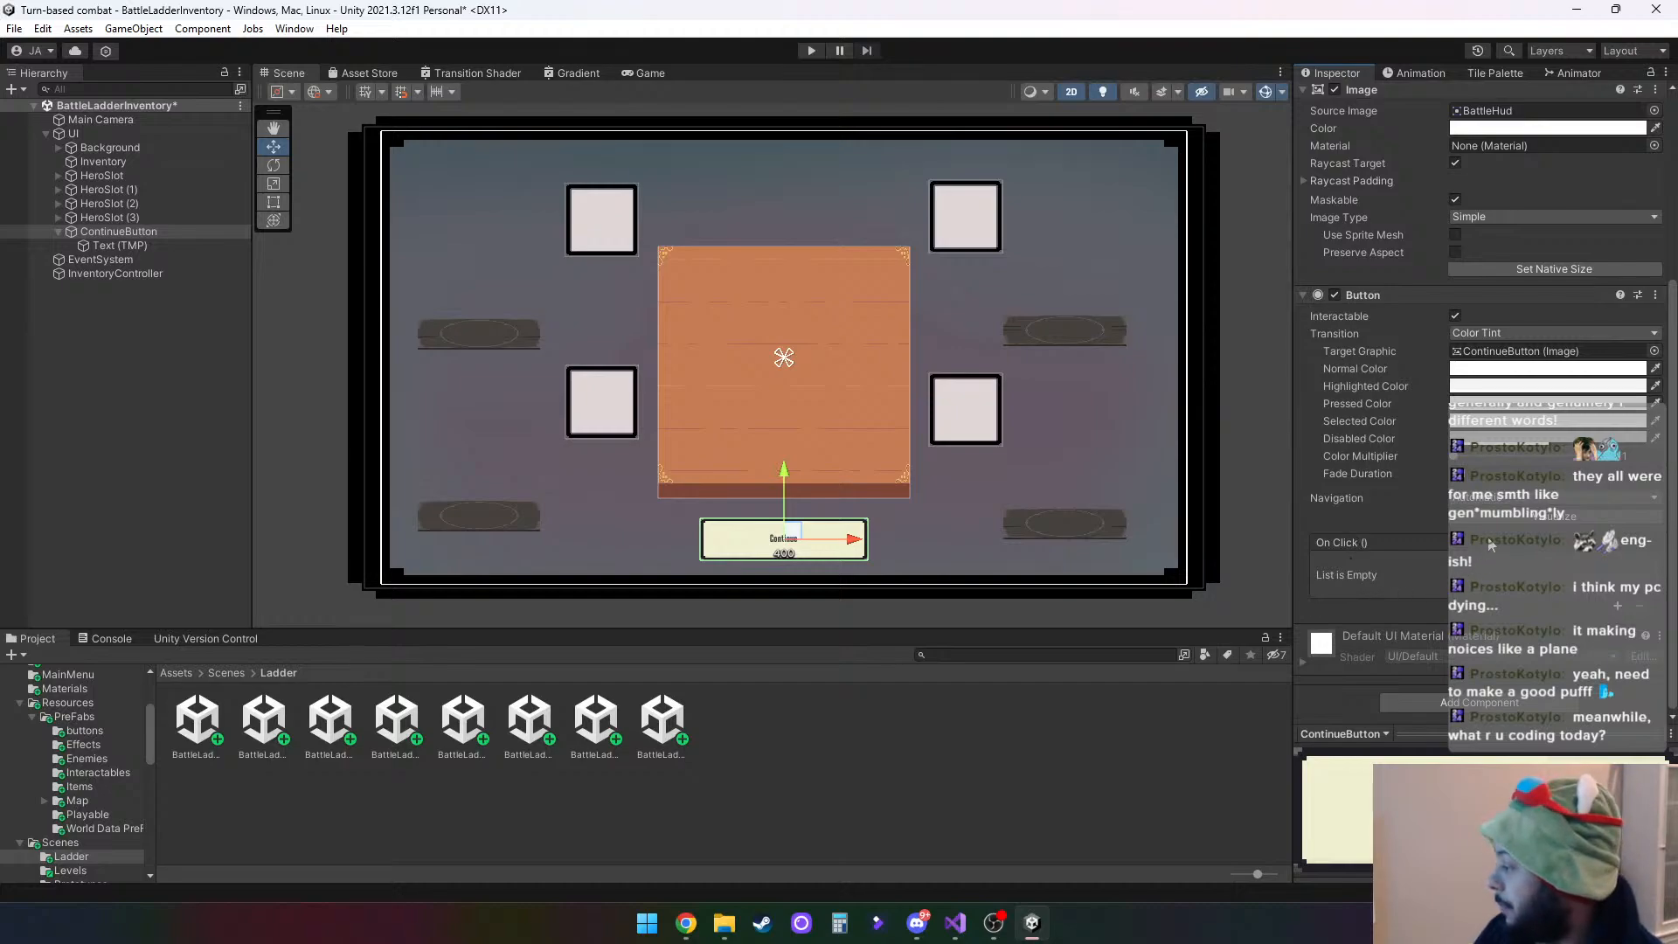
scroll(1407, 523, "up", 4)
scroll(1407, 522, "down", 3)
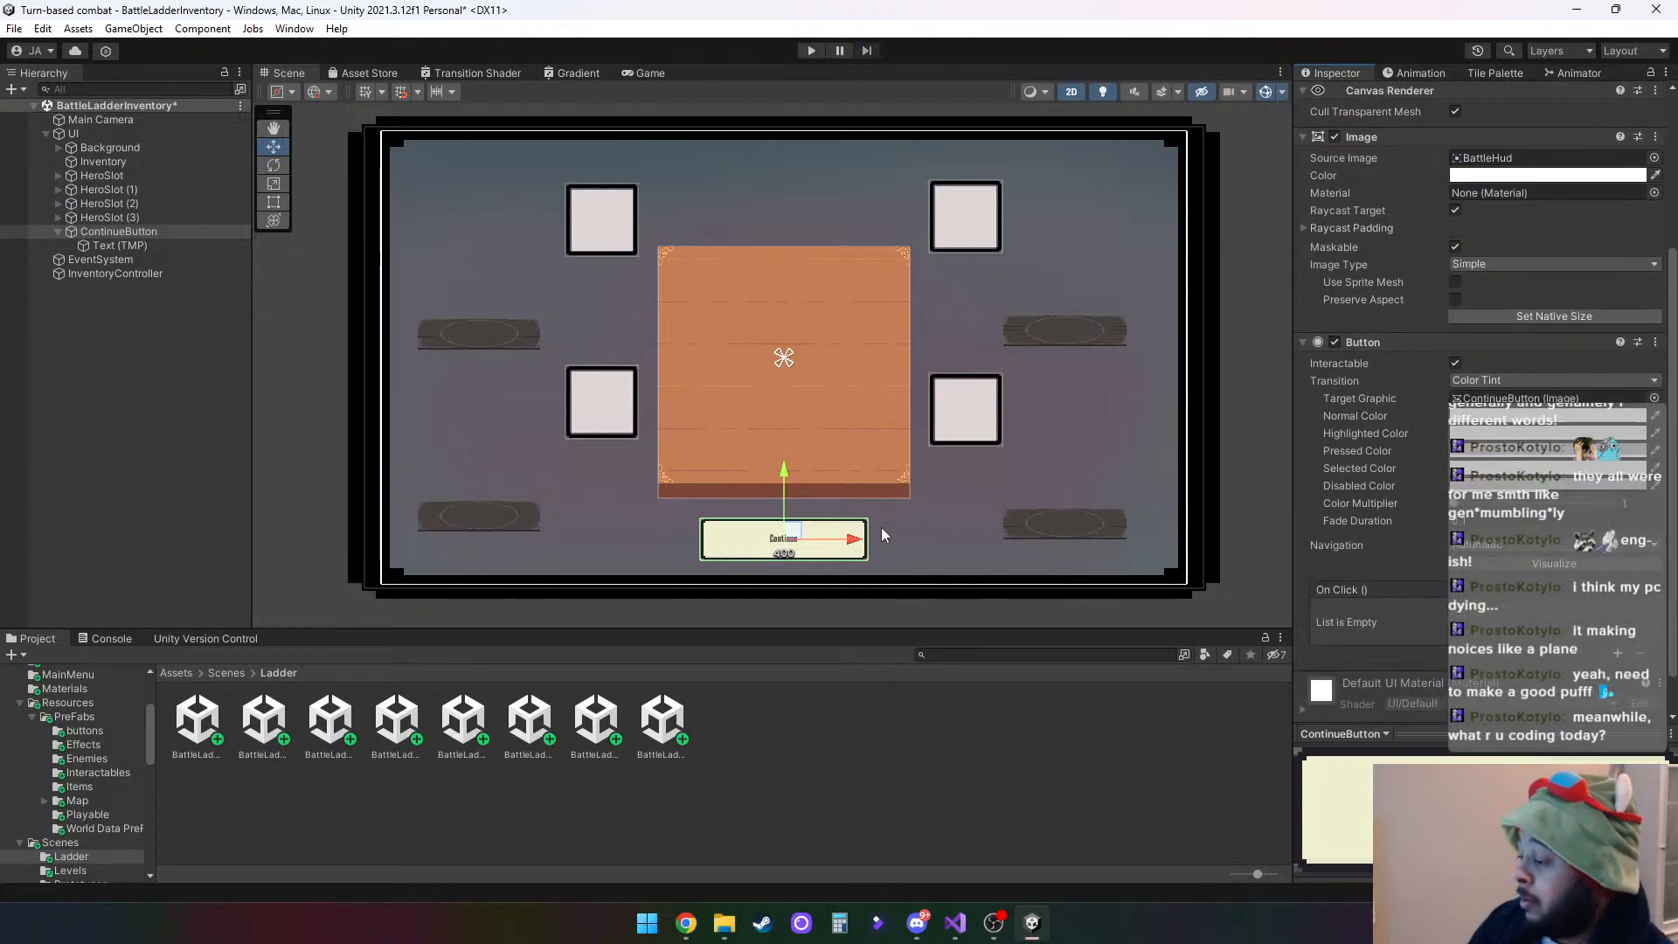
scroll(1371, 383, "up", 4)
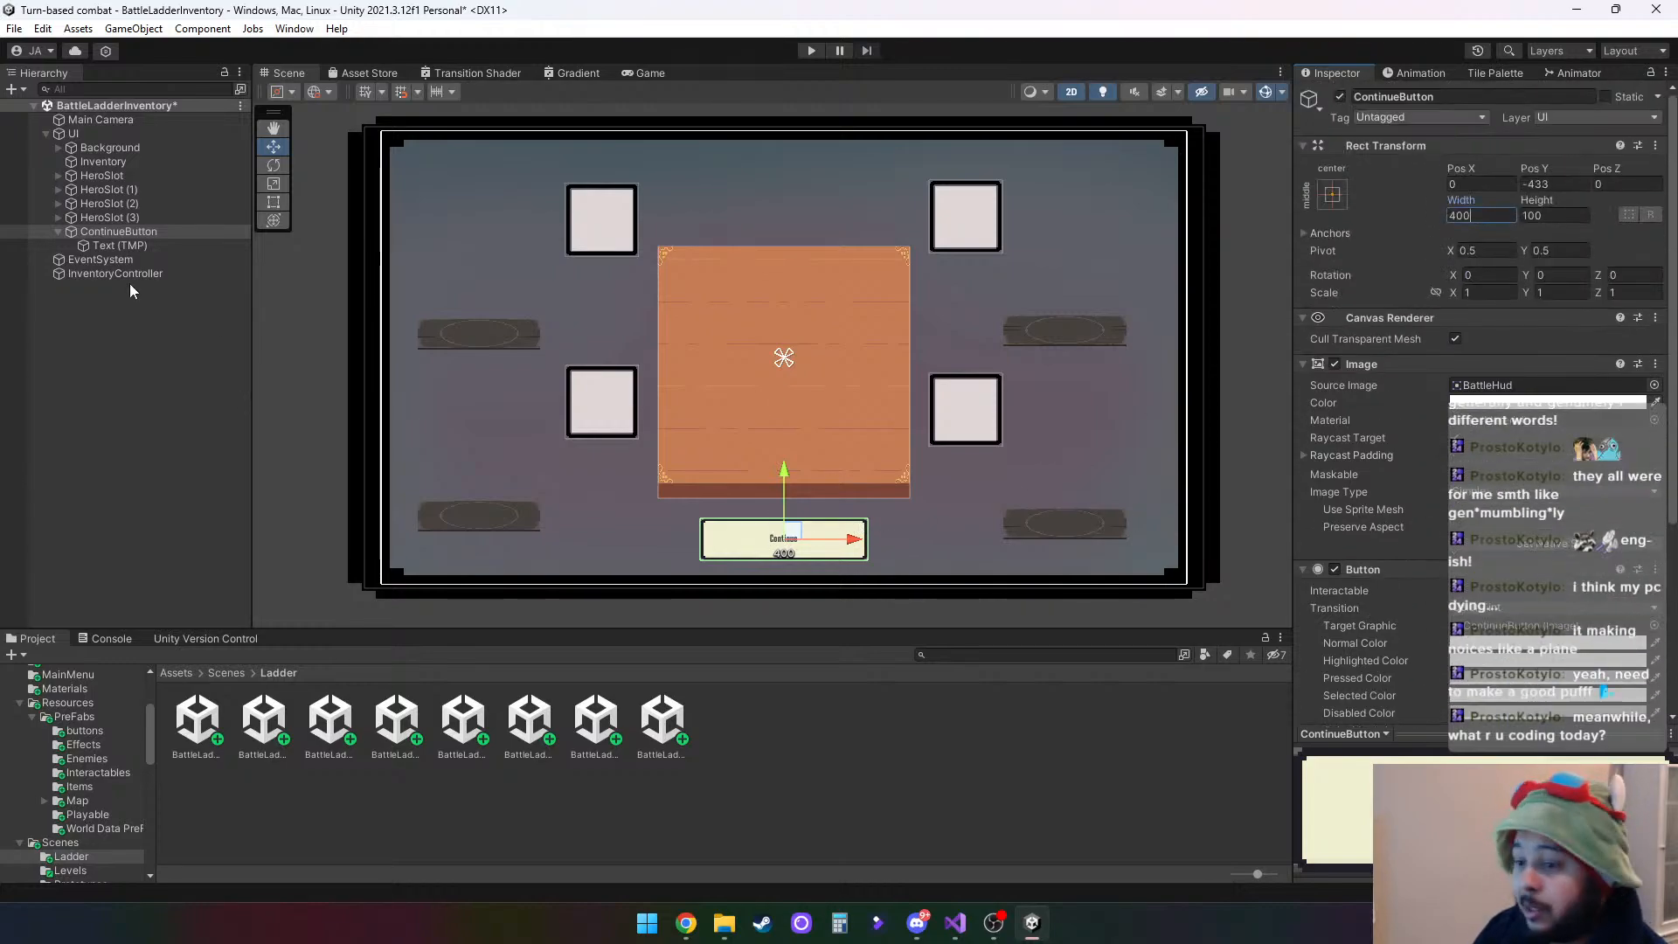
- Enlarge the font size of the ContinueButton's Text (TMP) child so the label fills most of the button's height
left_click(131, 246)
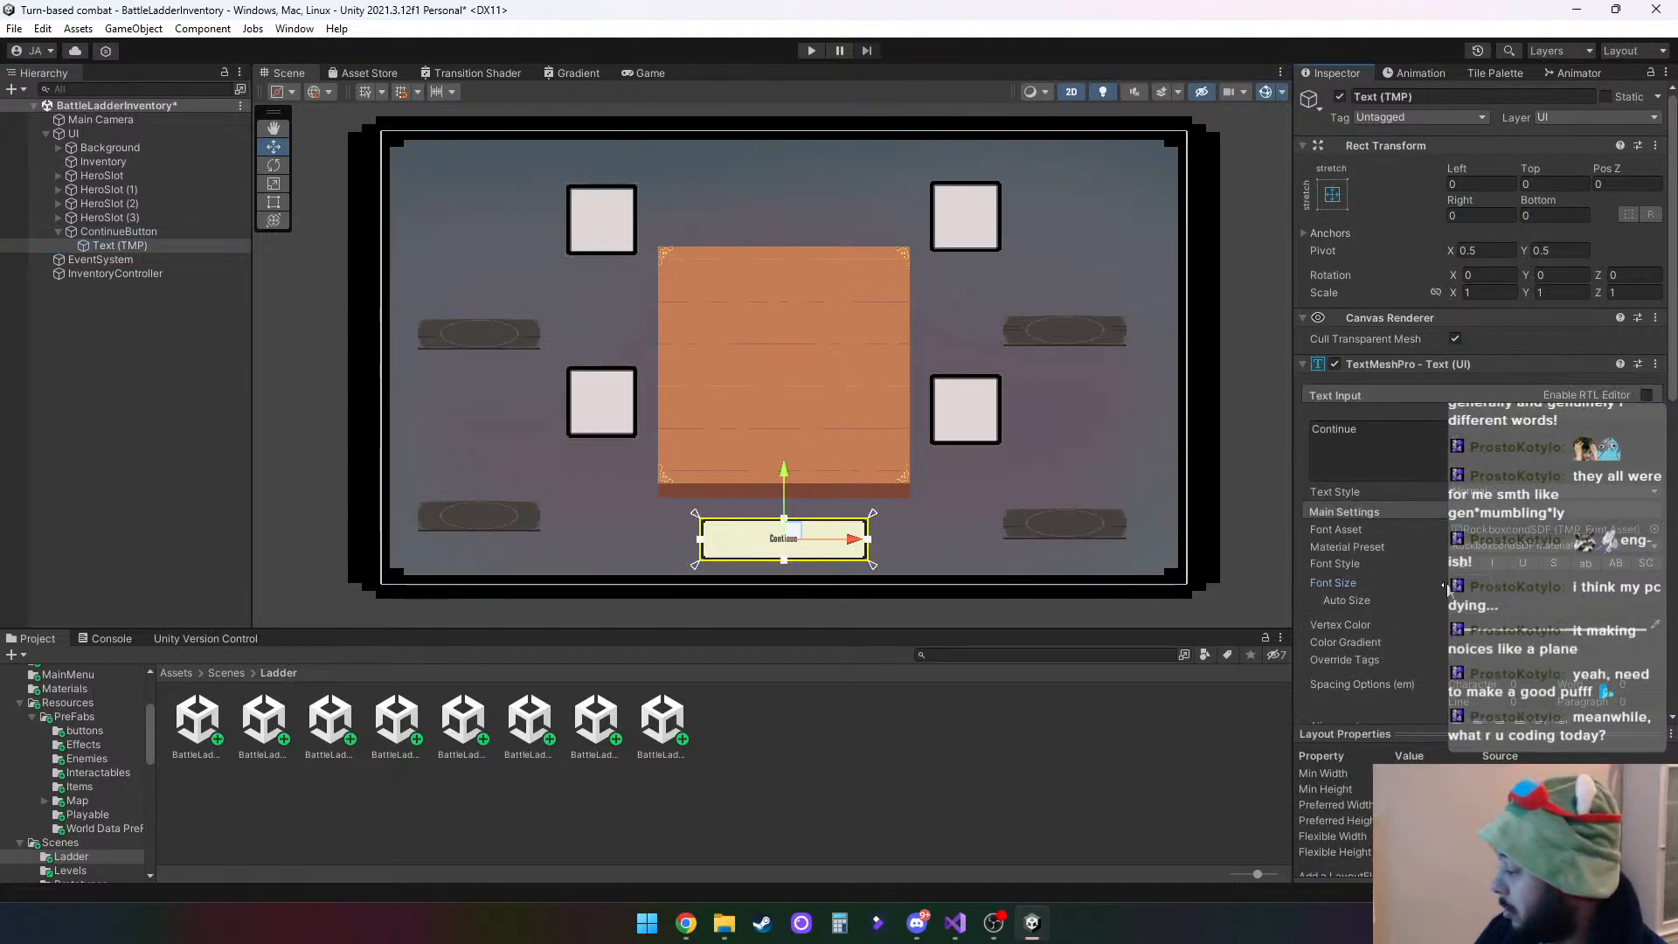
left_click_drag(1446, 591, 1571, 587)
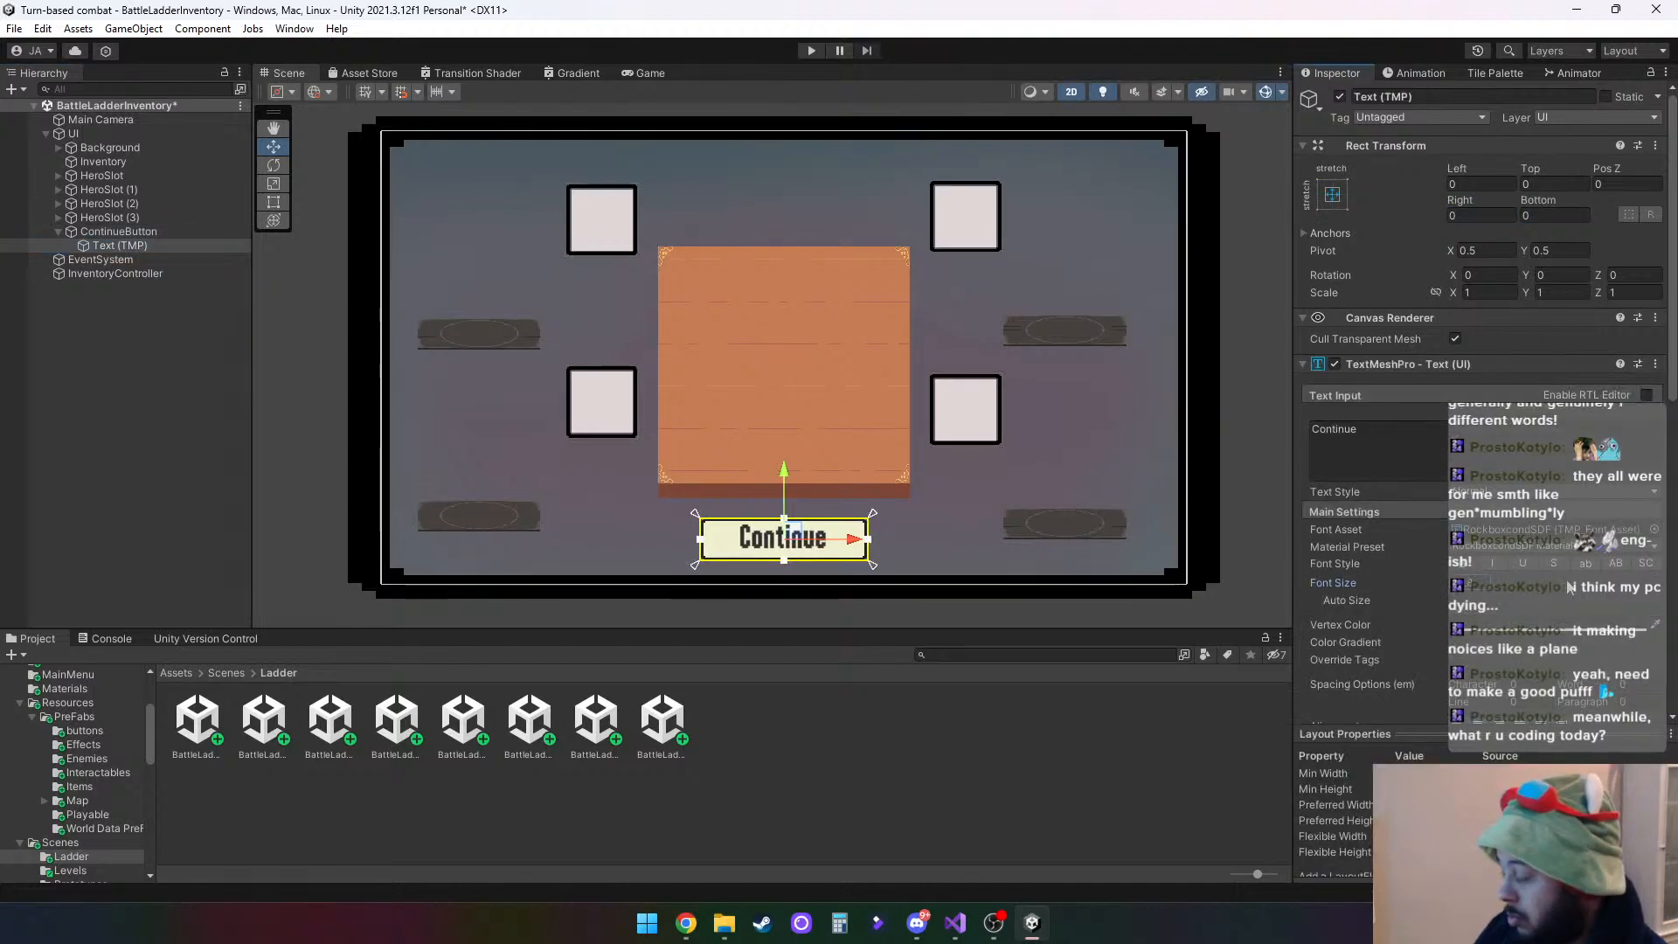
scroll(1551, 612, "down", 2)
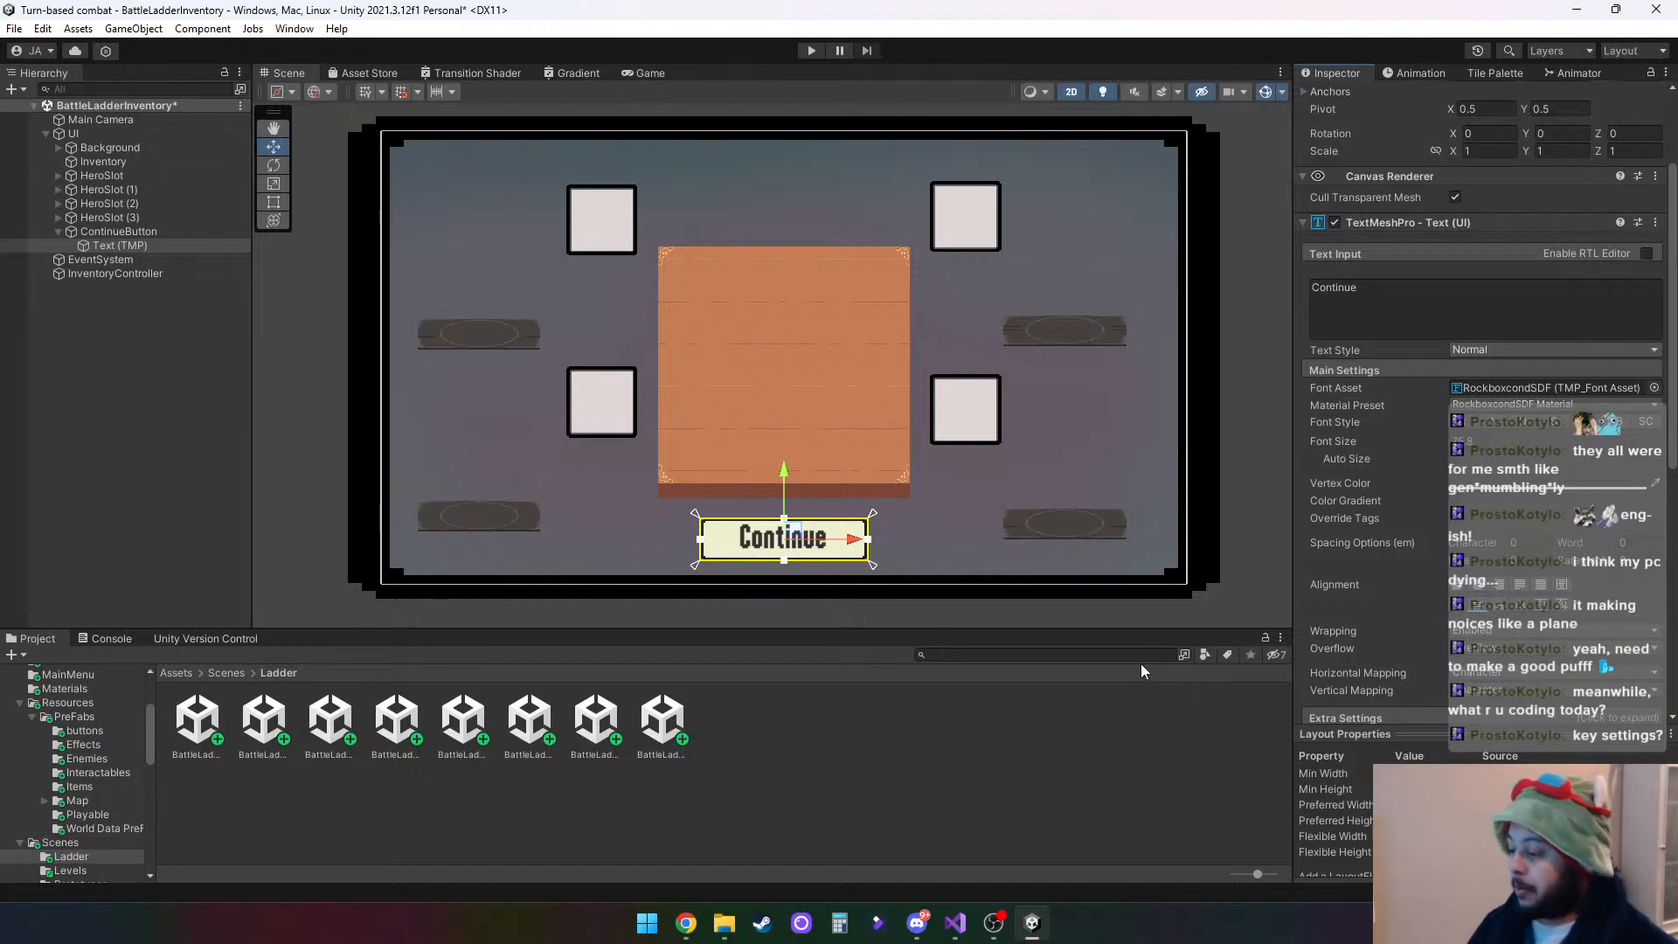
left_click(1469, 442)
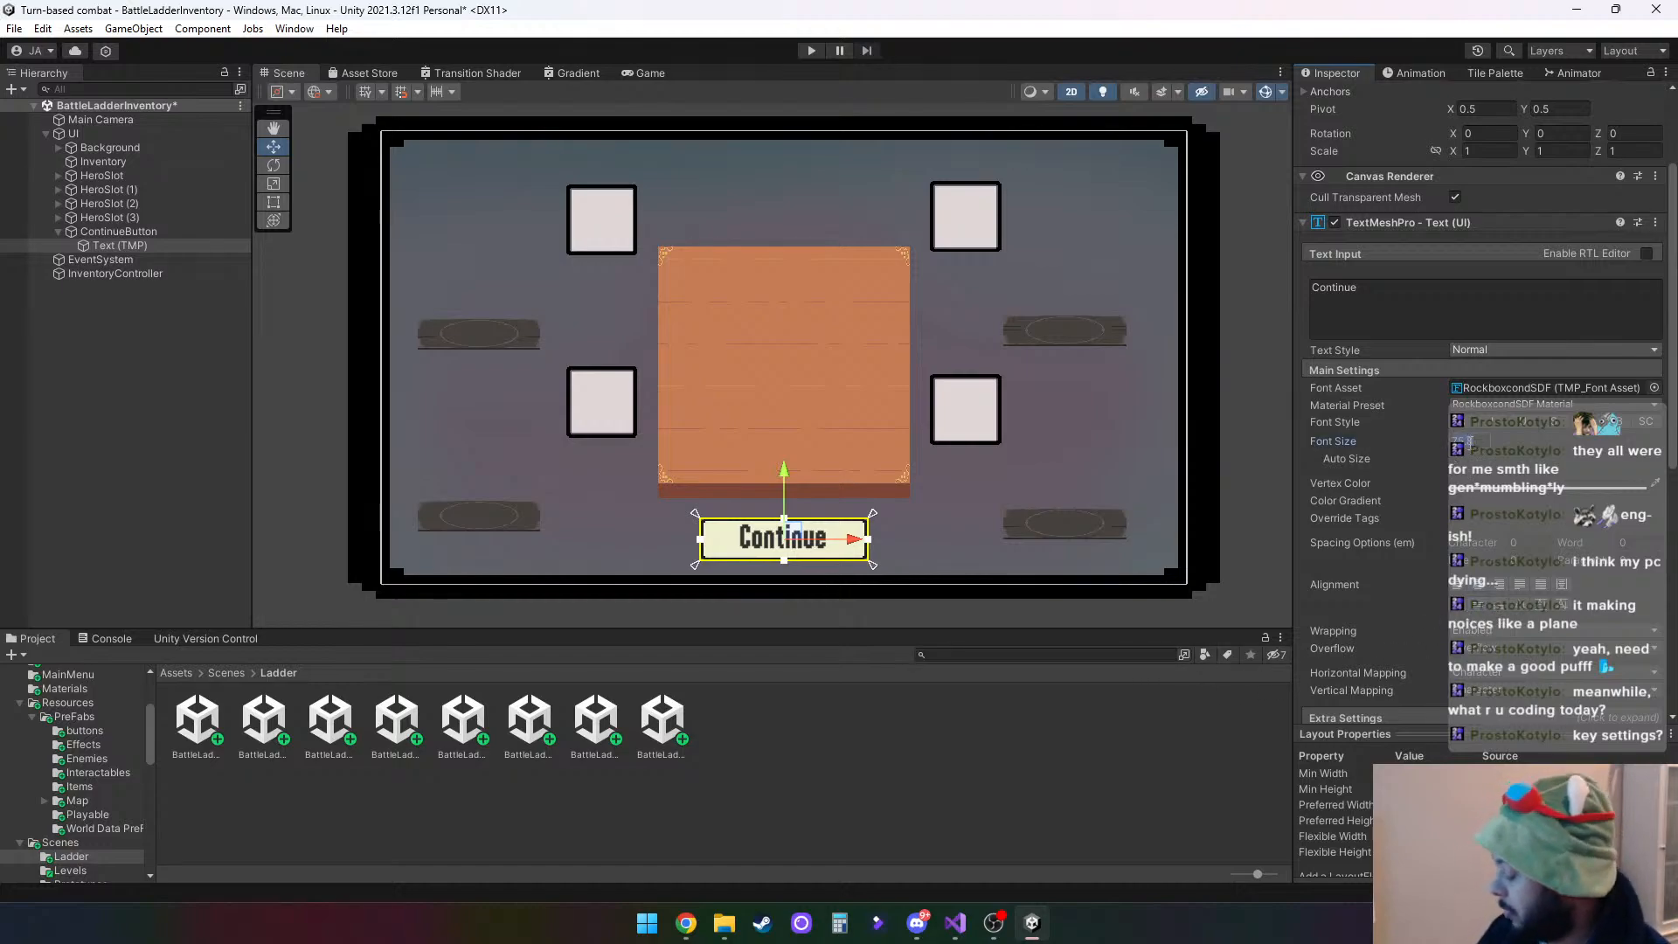
type("200")
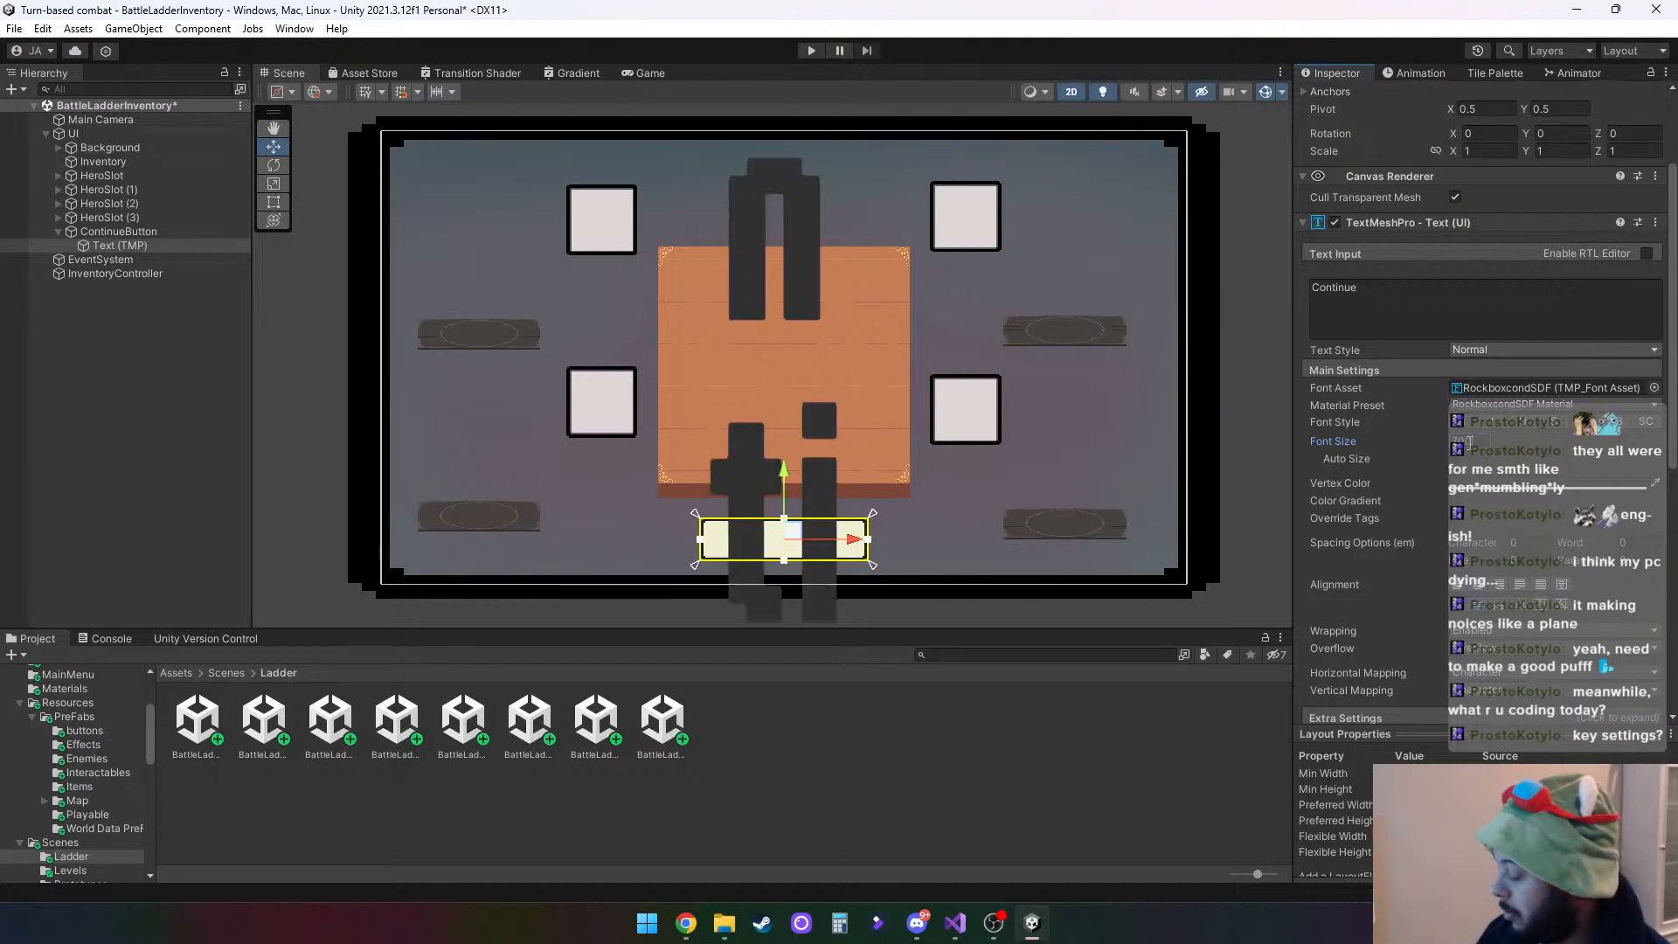
key("BackSpace")
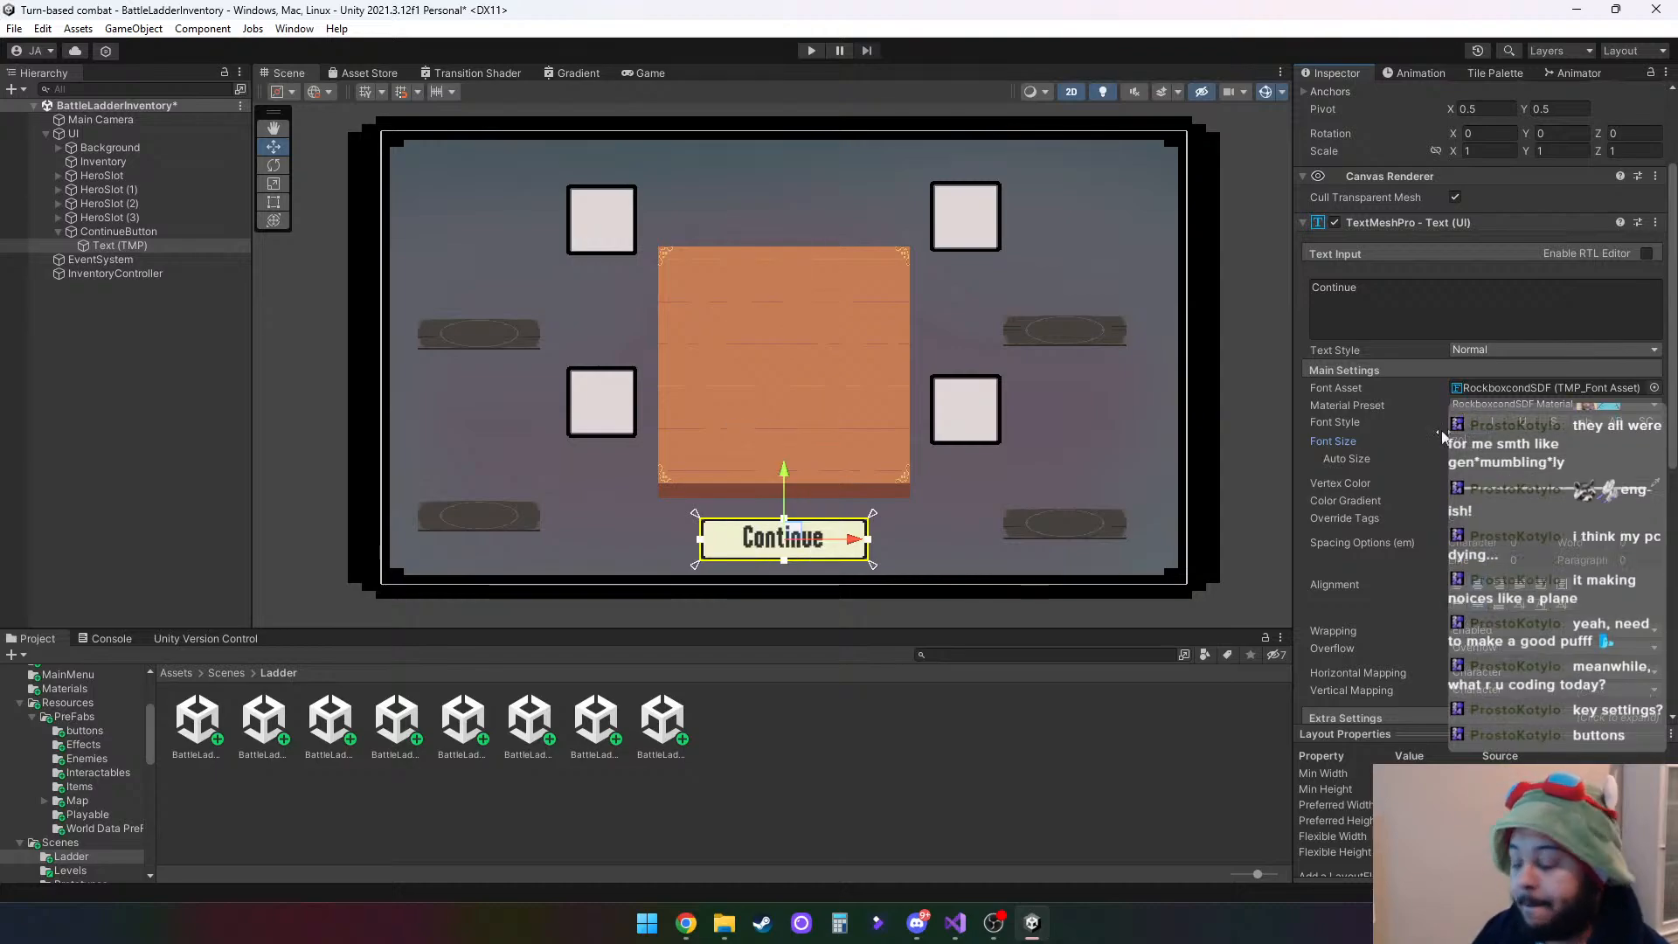
left_click(128, 390)
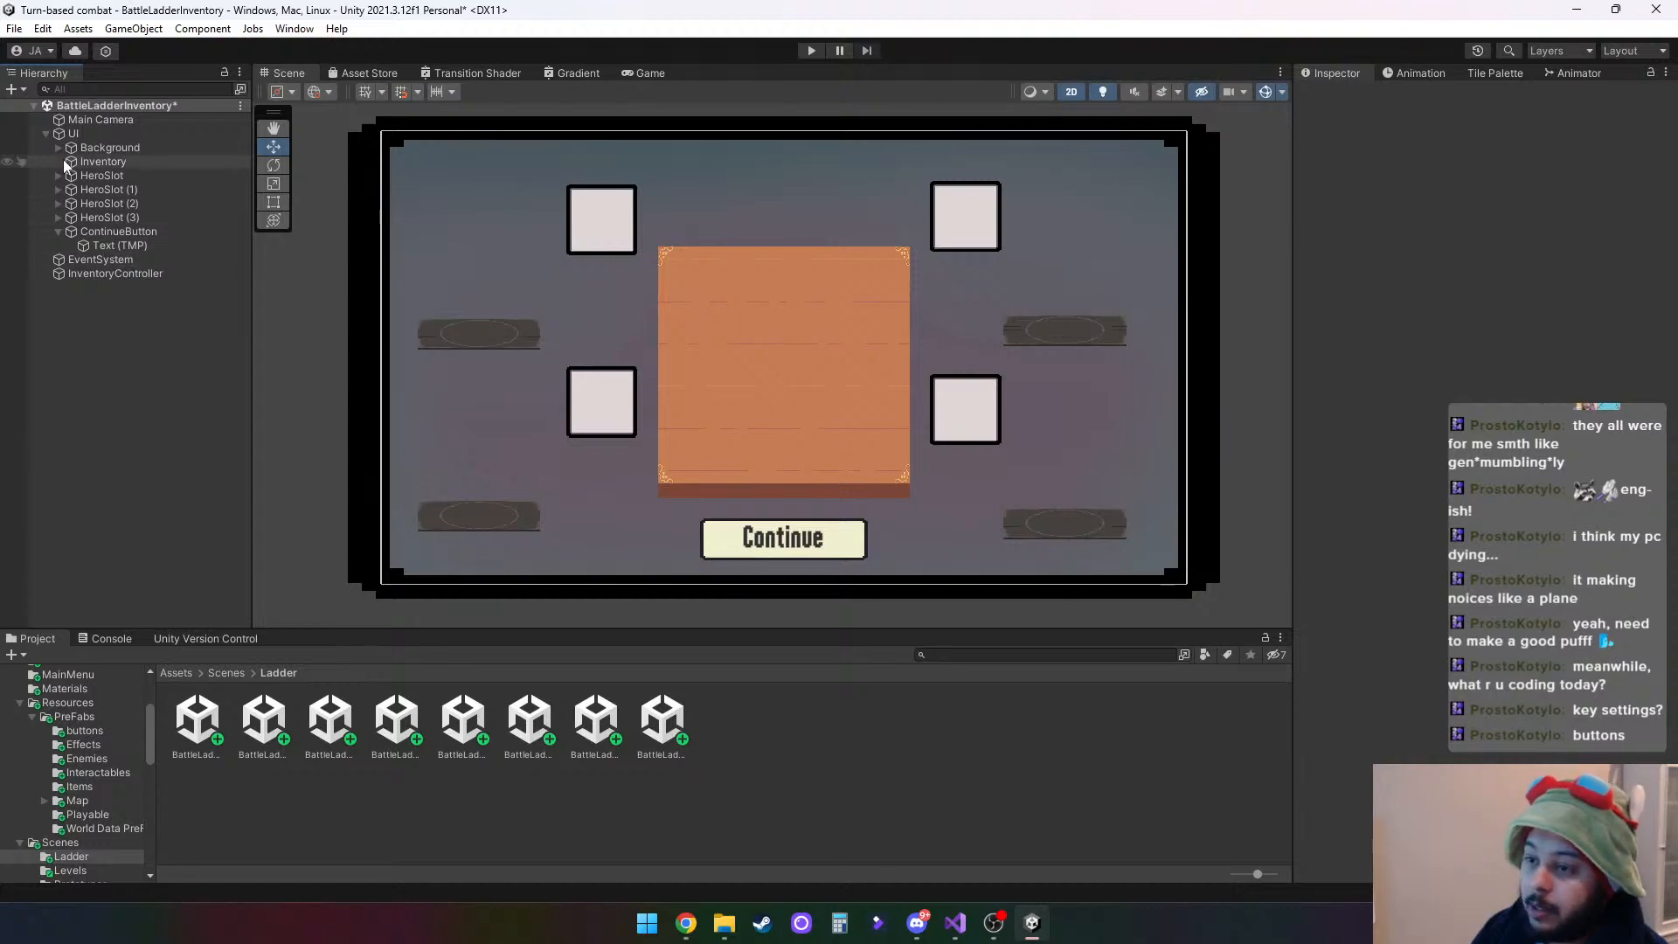
- Add the Transition Canvas prefab from Resources/PreFabs to the scene root and assign Main Camera as its render camera
left_click(74, 718)
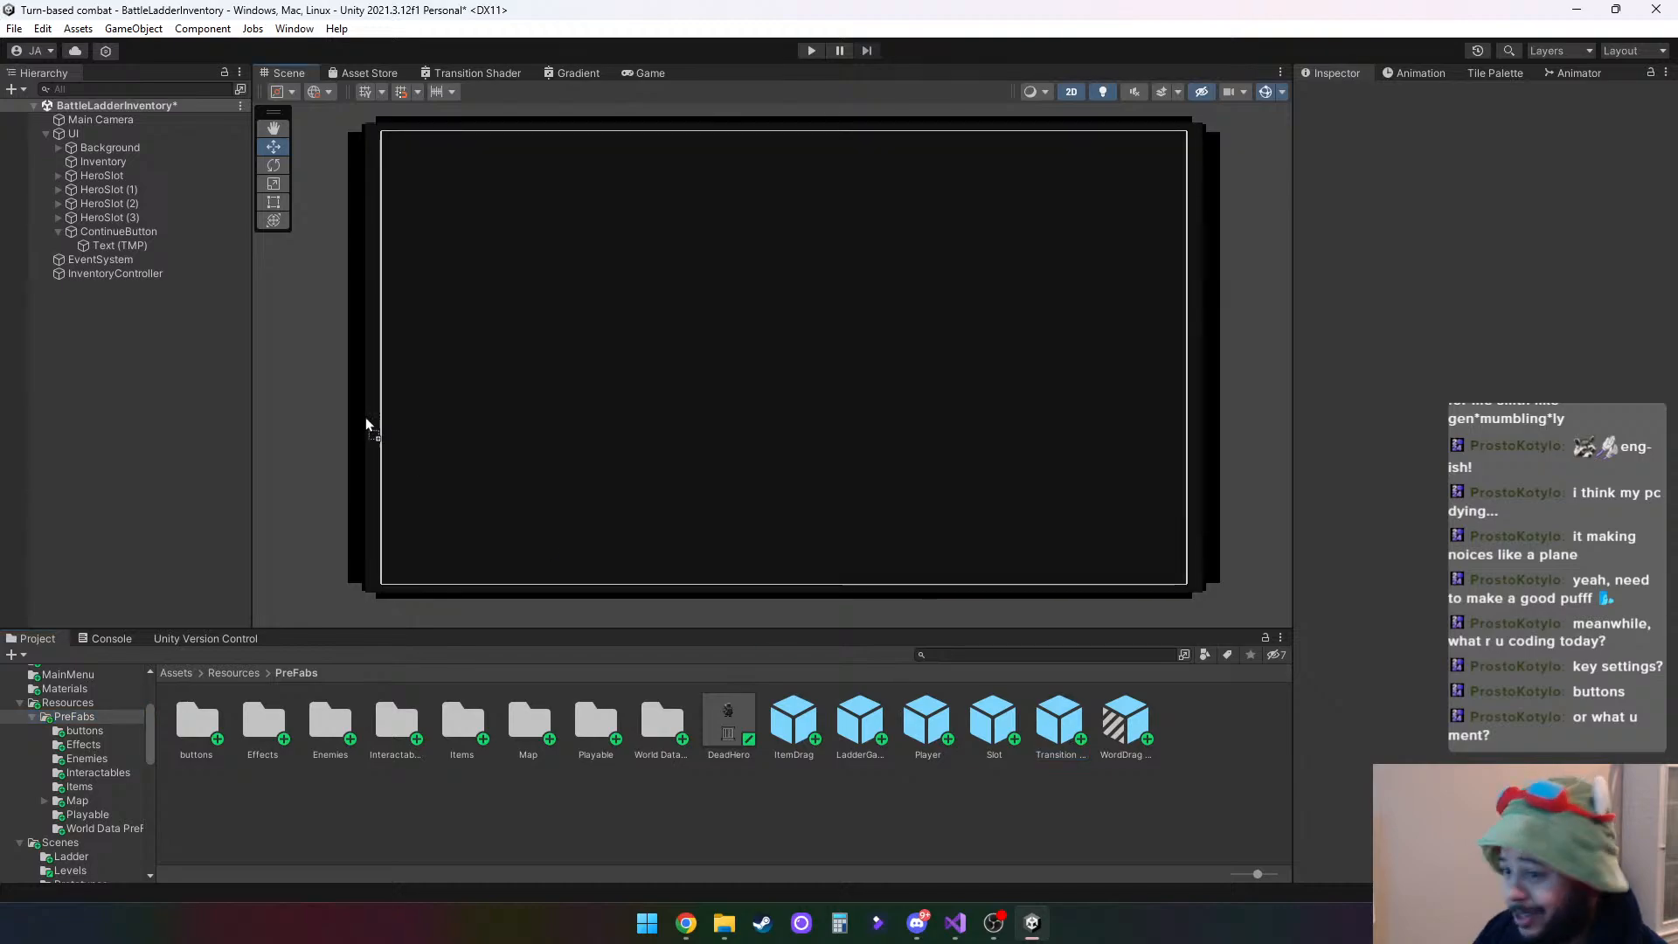
left_click_drag(365, 425, 138, 358)
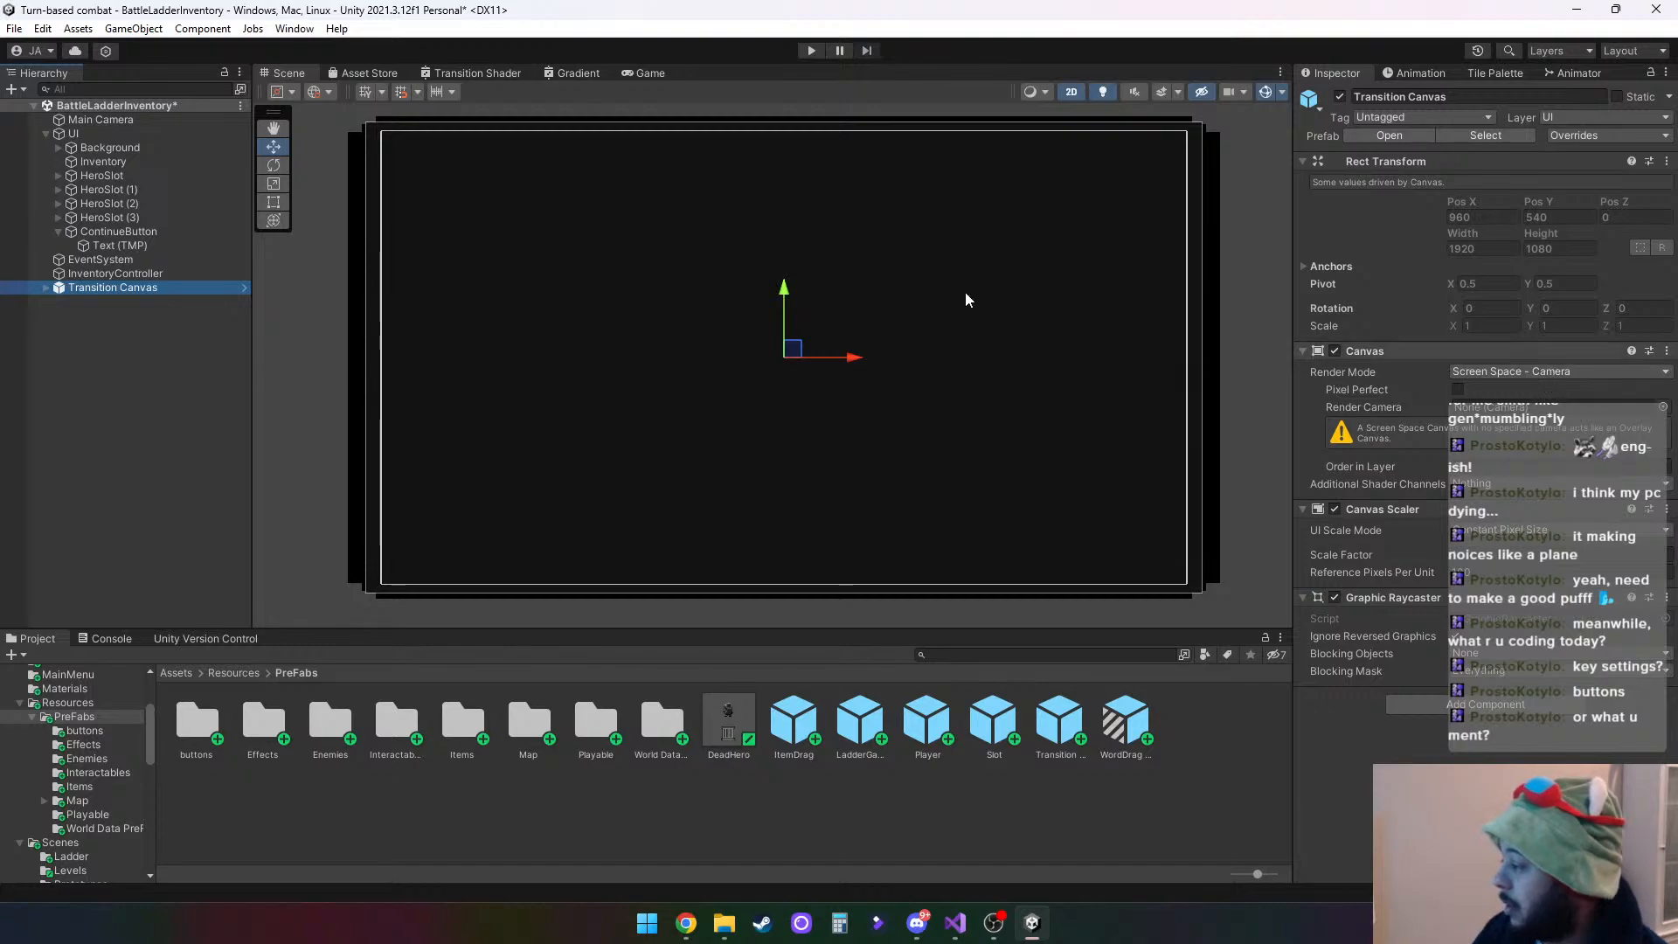
left_click_drag(117, 121, 1494, 407)
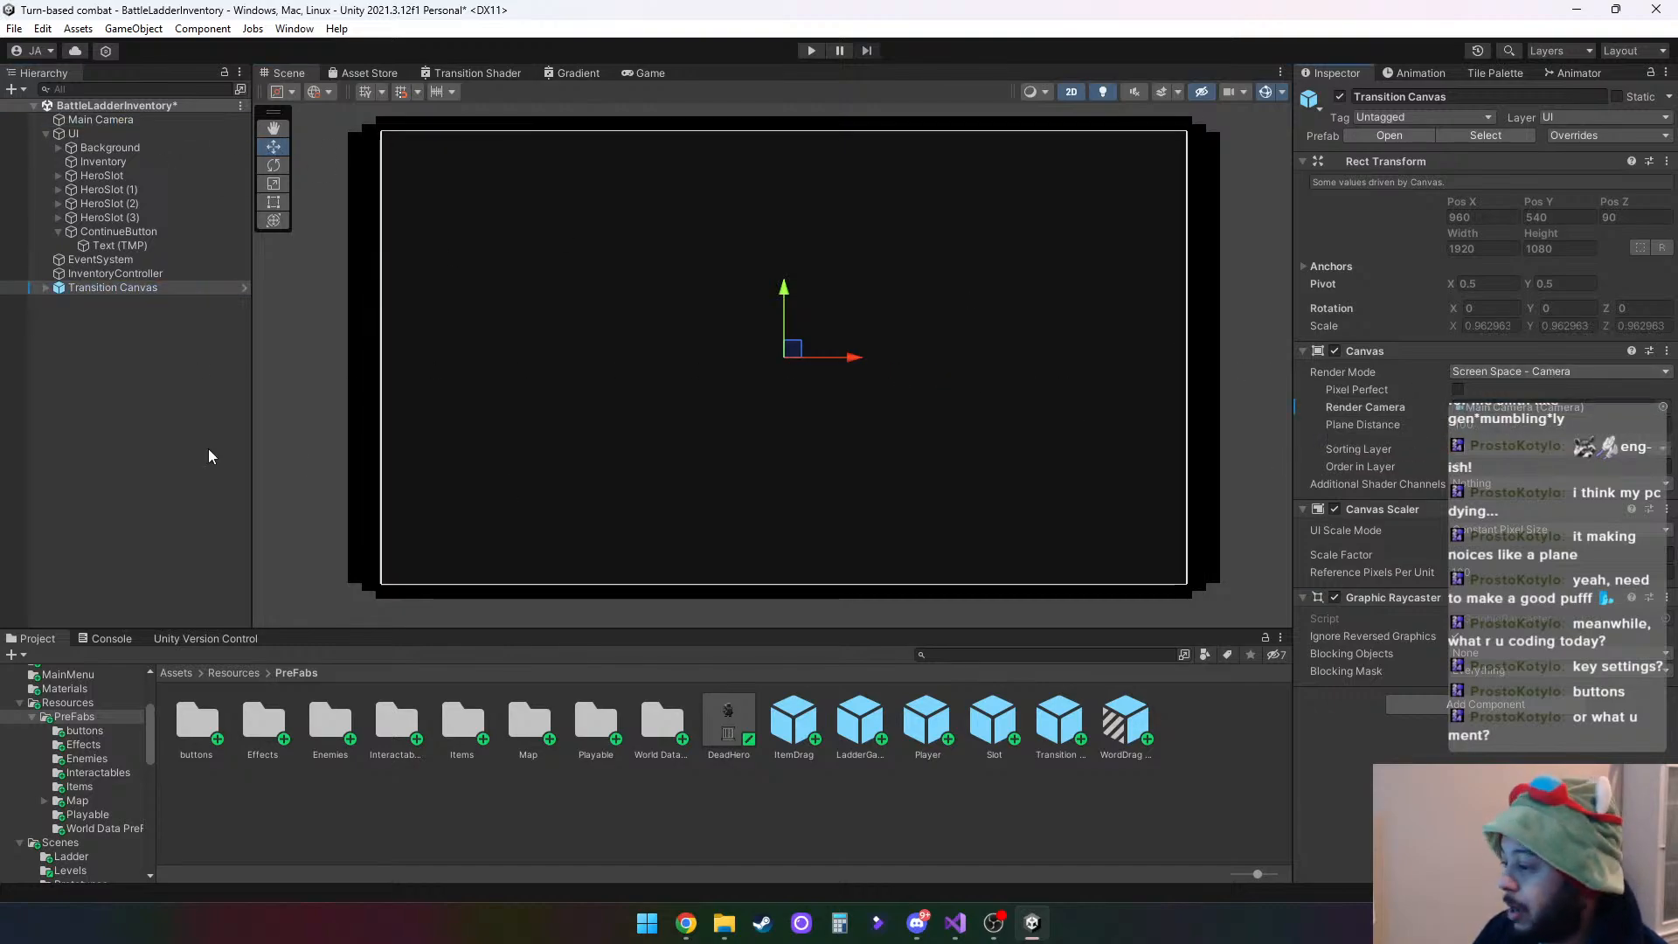
- Look up the ladder scene's file name and set the TransitionController's Scene To Load to BattleLadder
left_click(44, 288)
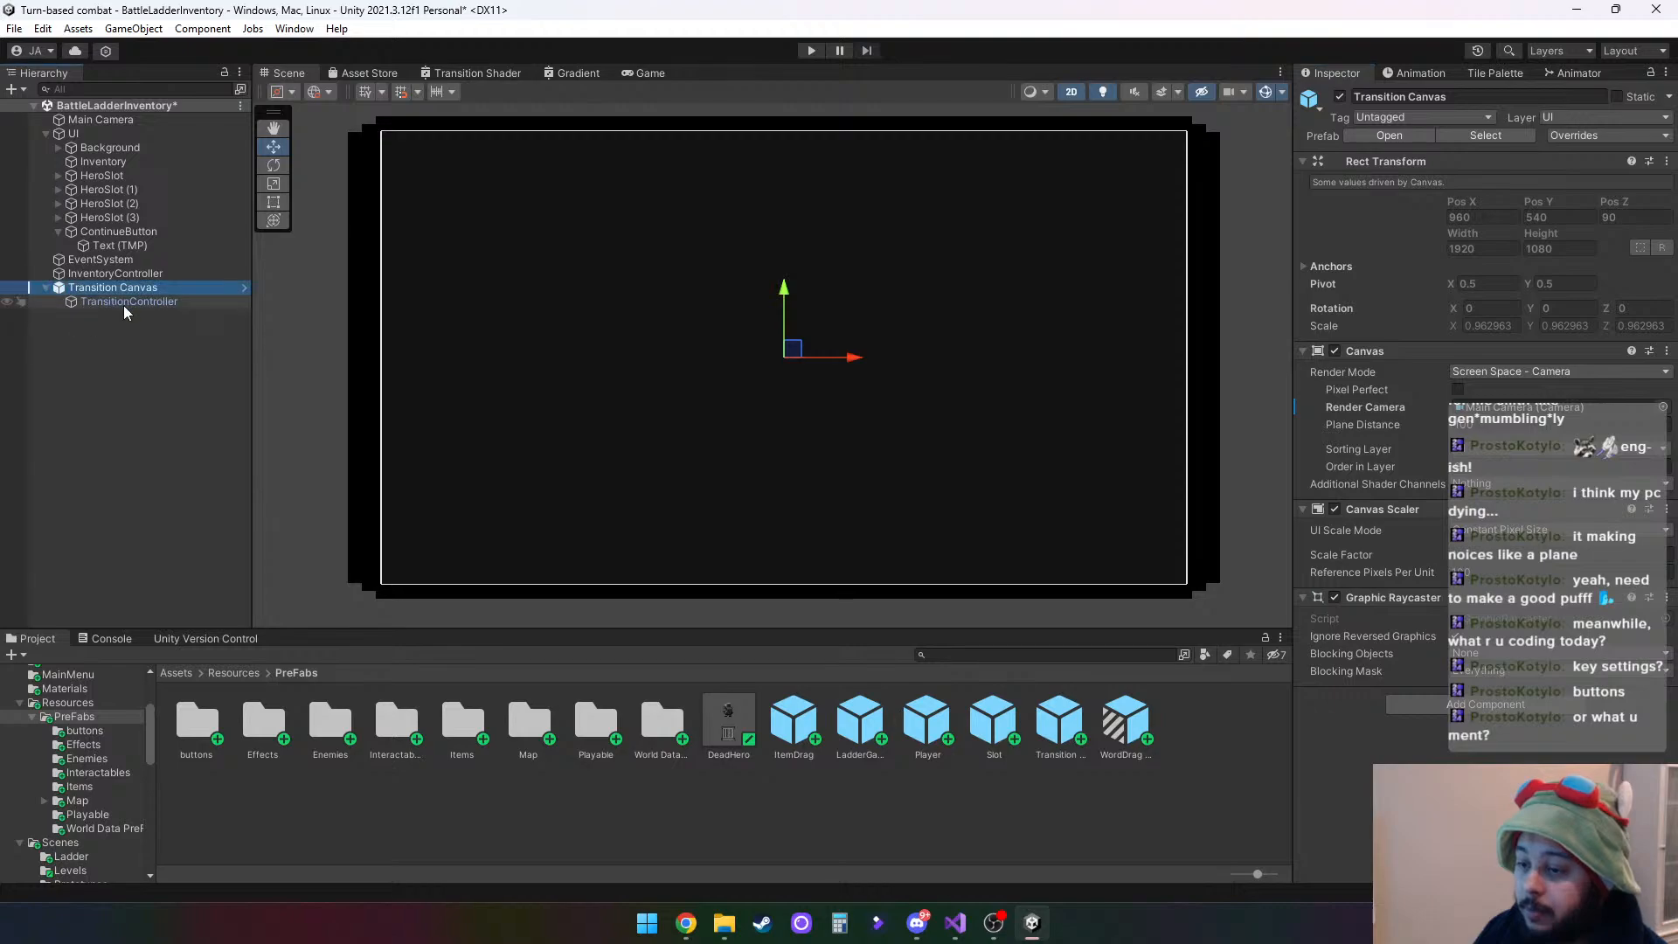
left_click(123, 302)
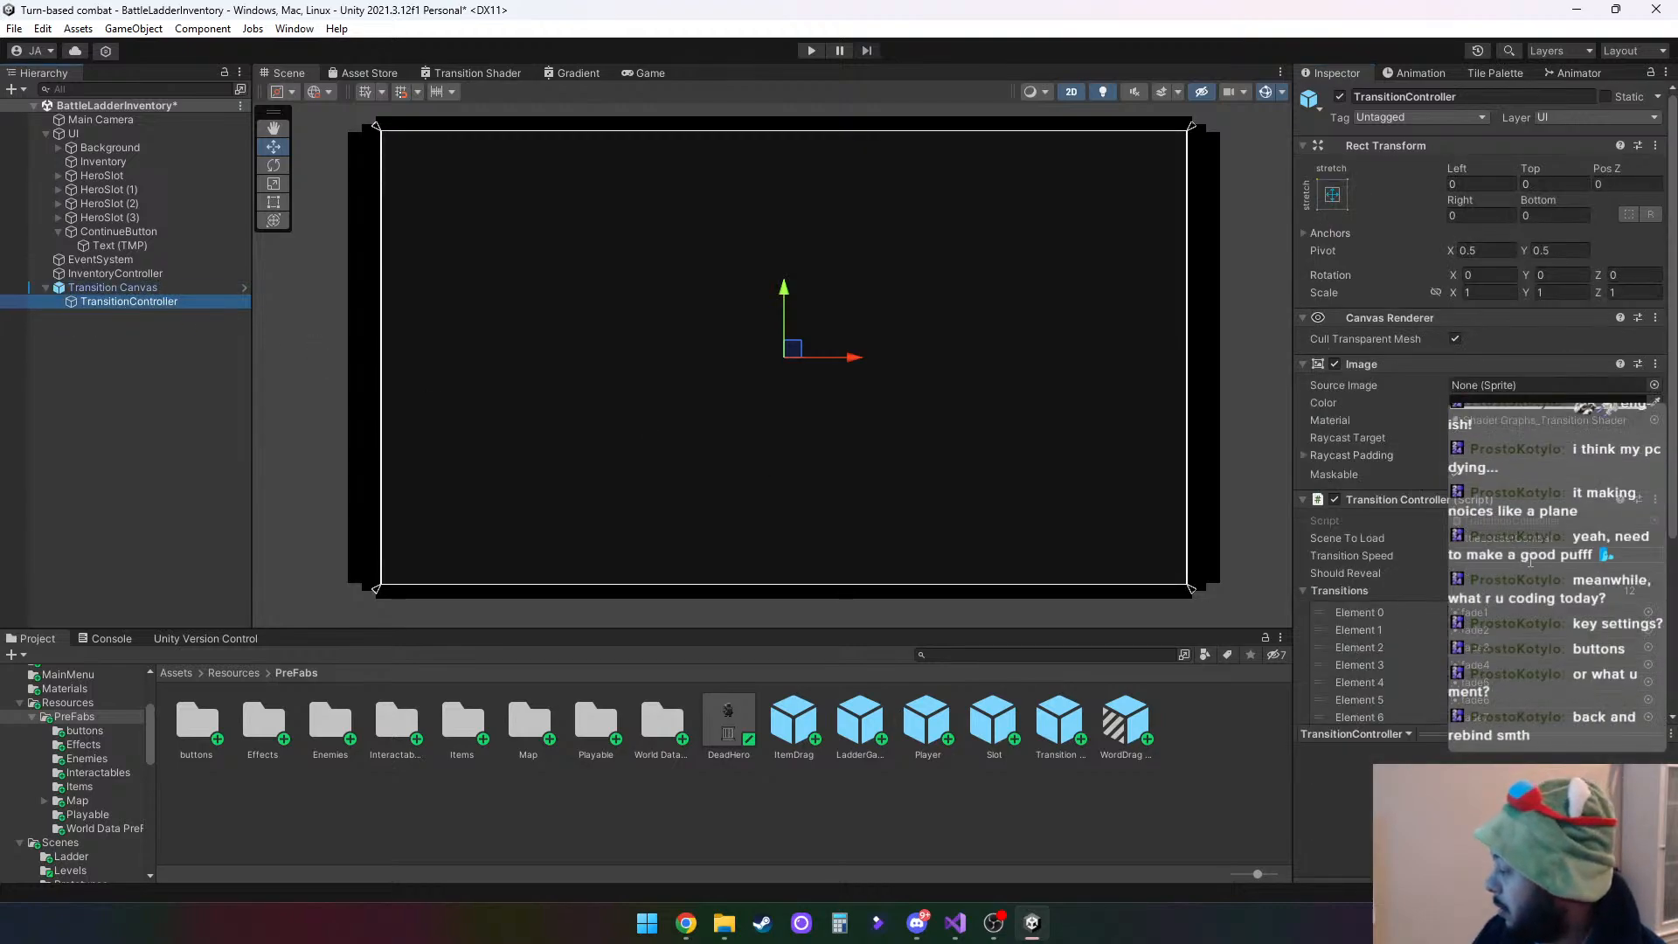
left_click(61, 842)
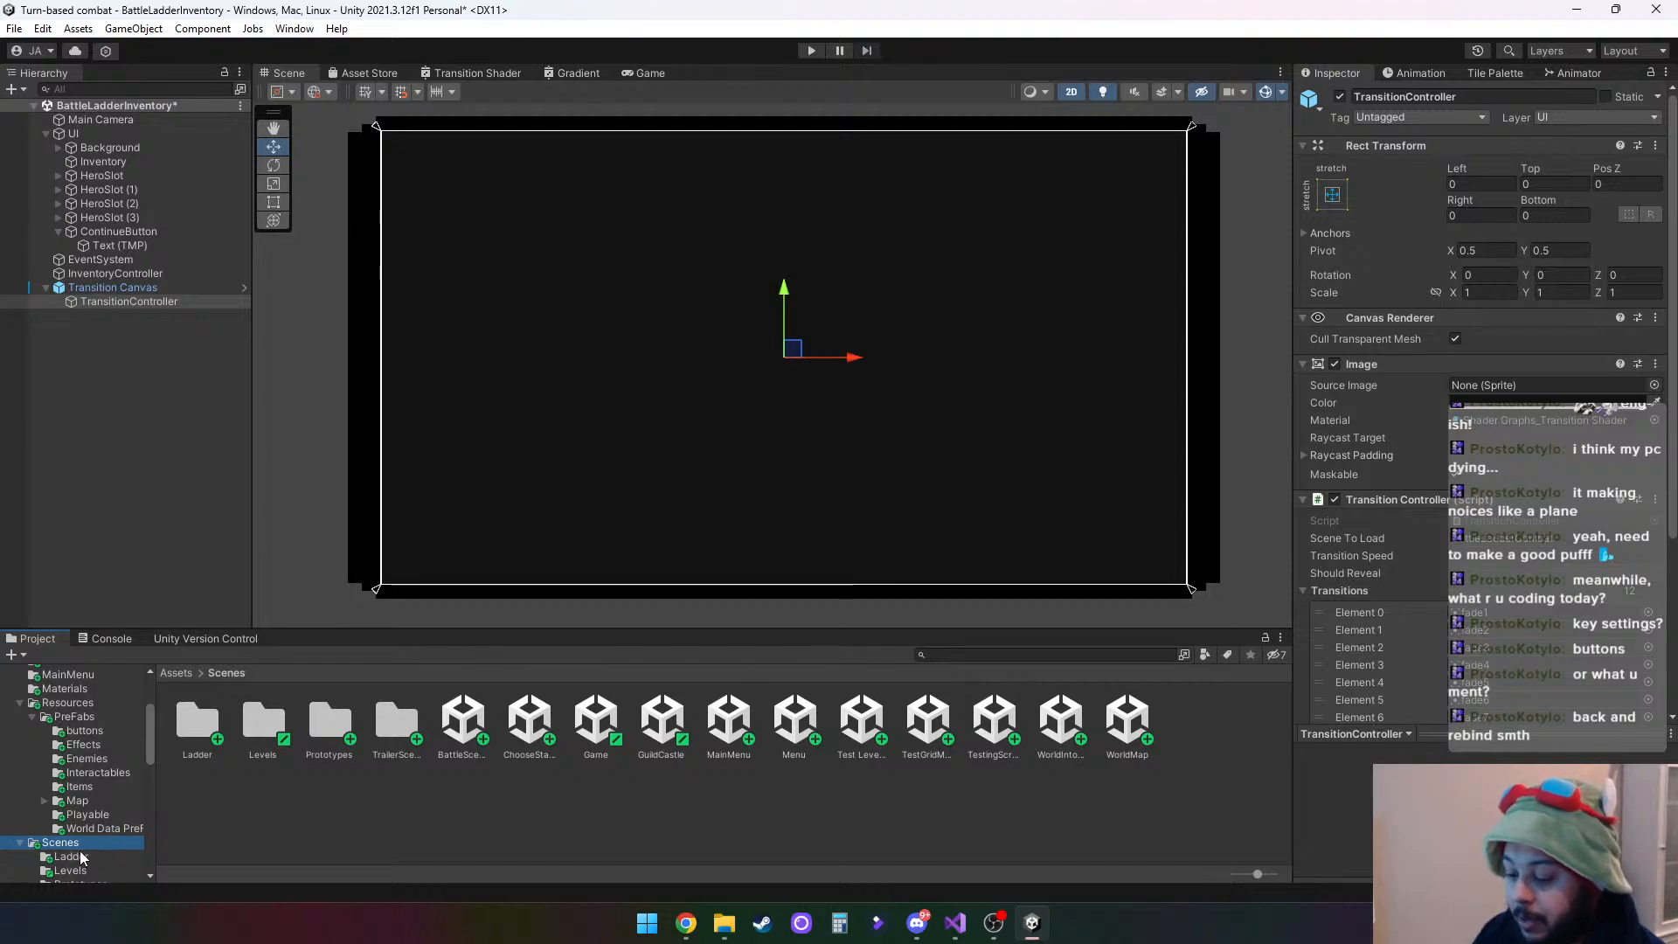
left_click(81, 858)
left_click(73, 842)
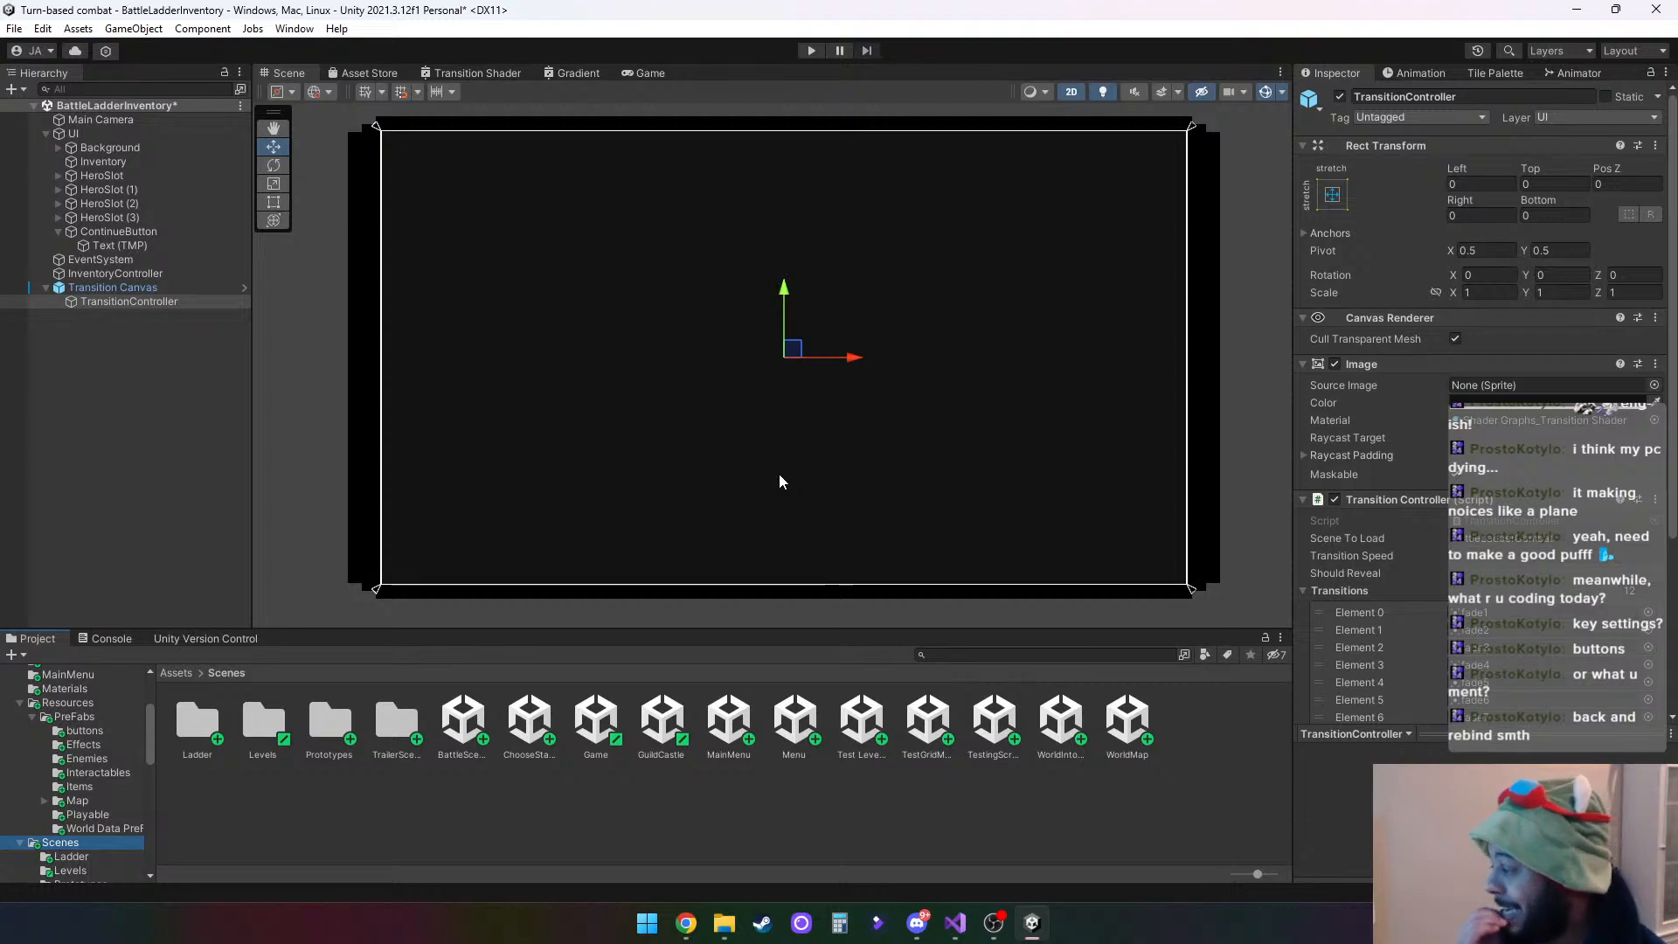
double_click(199, 724)
left_click(207, 716)
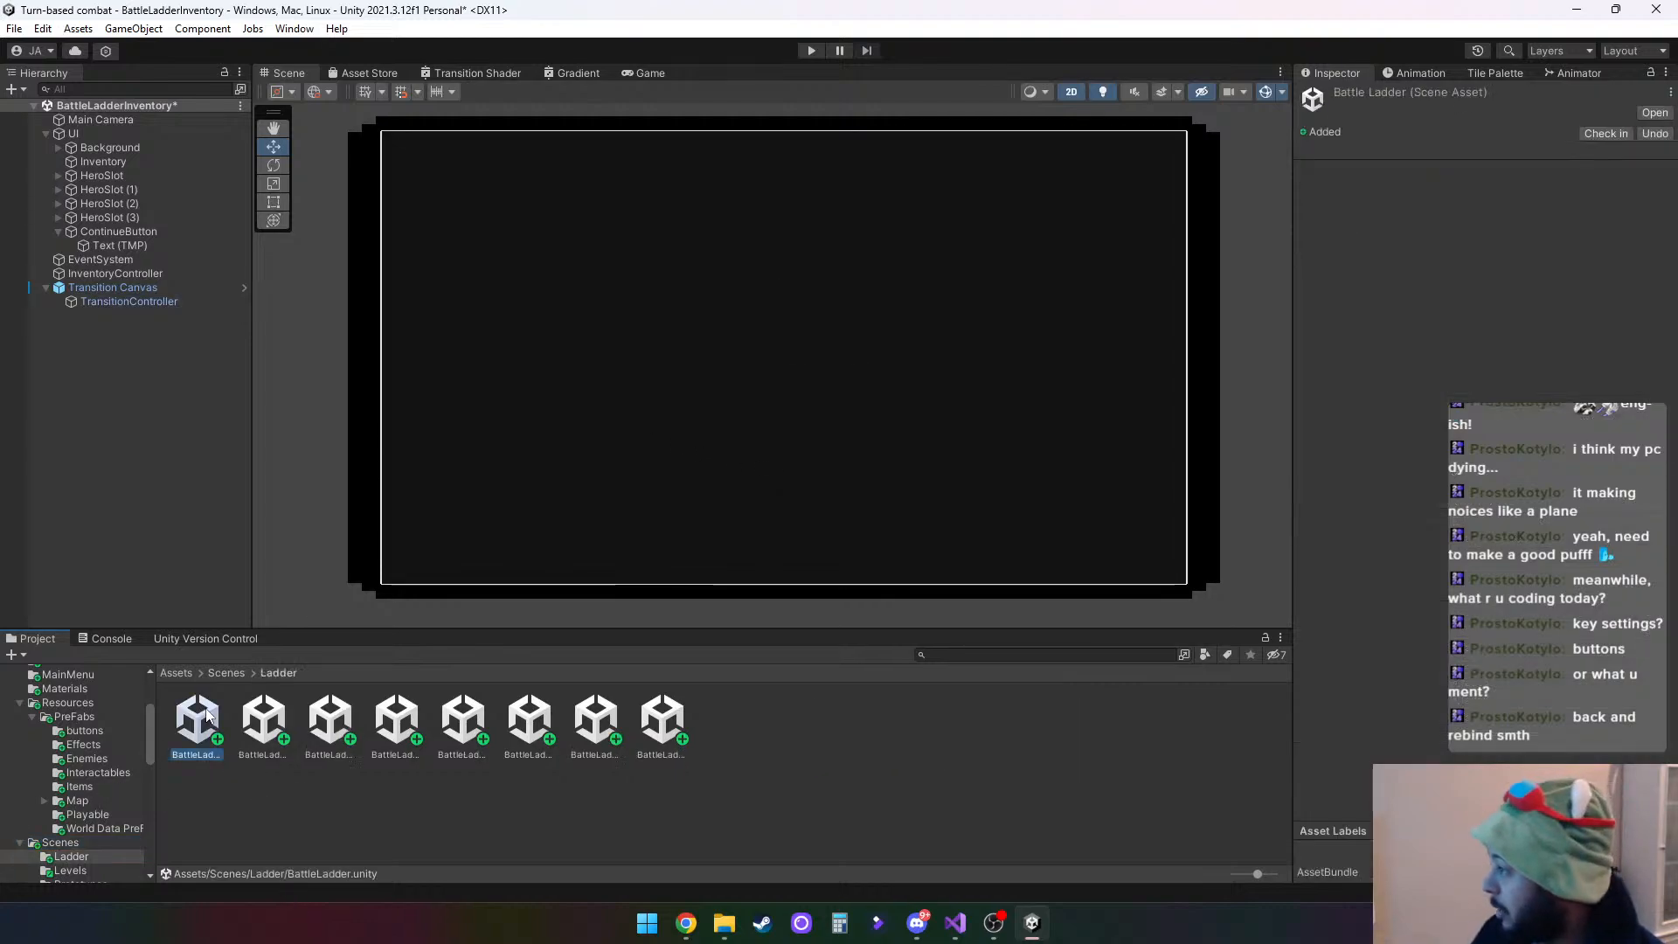
left_click(161, 300)
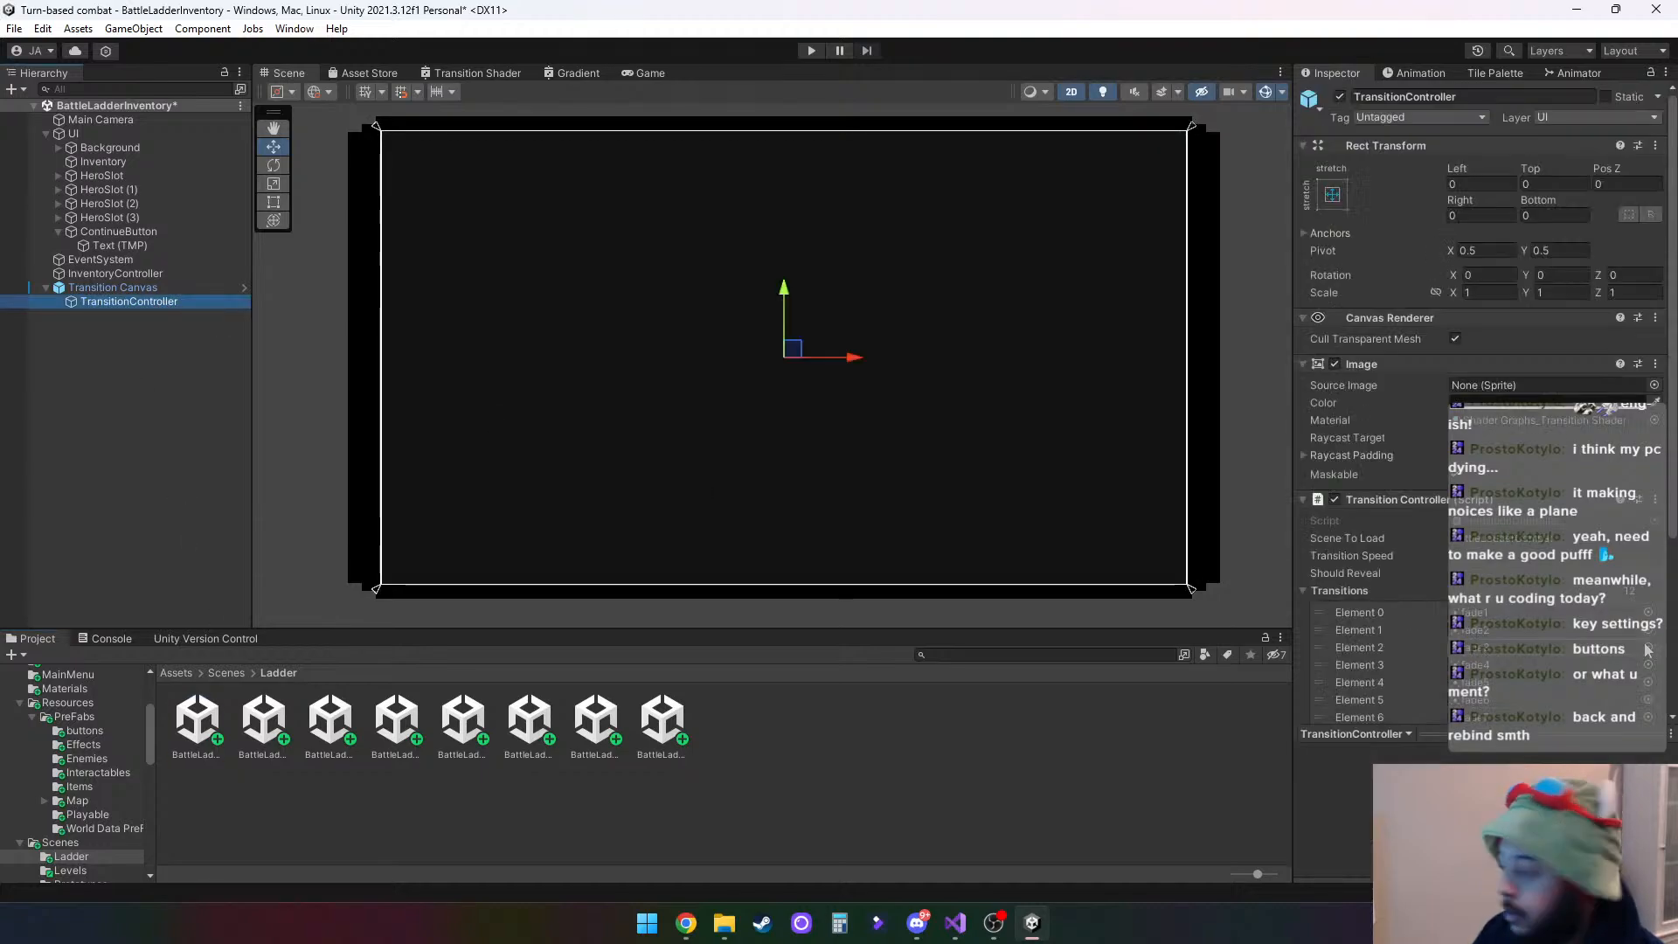
left_click(1570, 537)
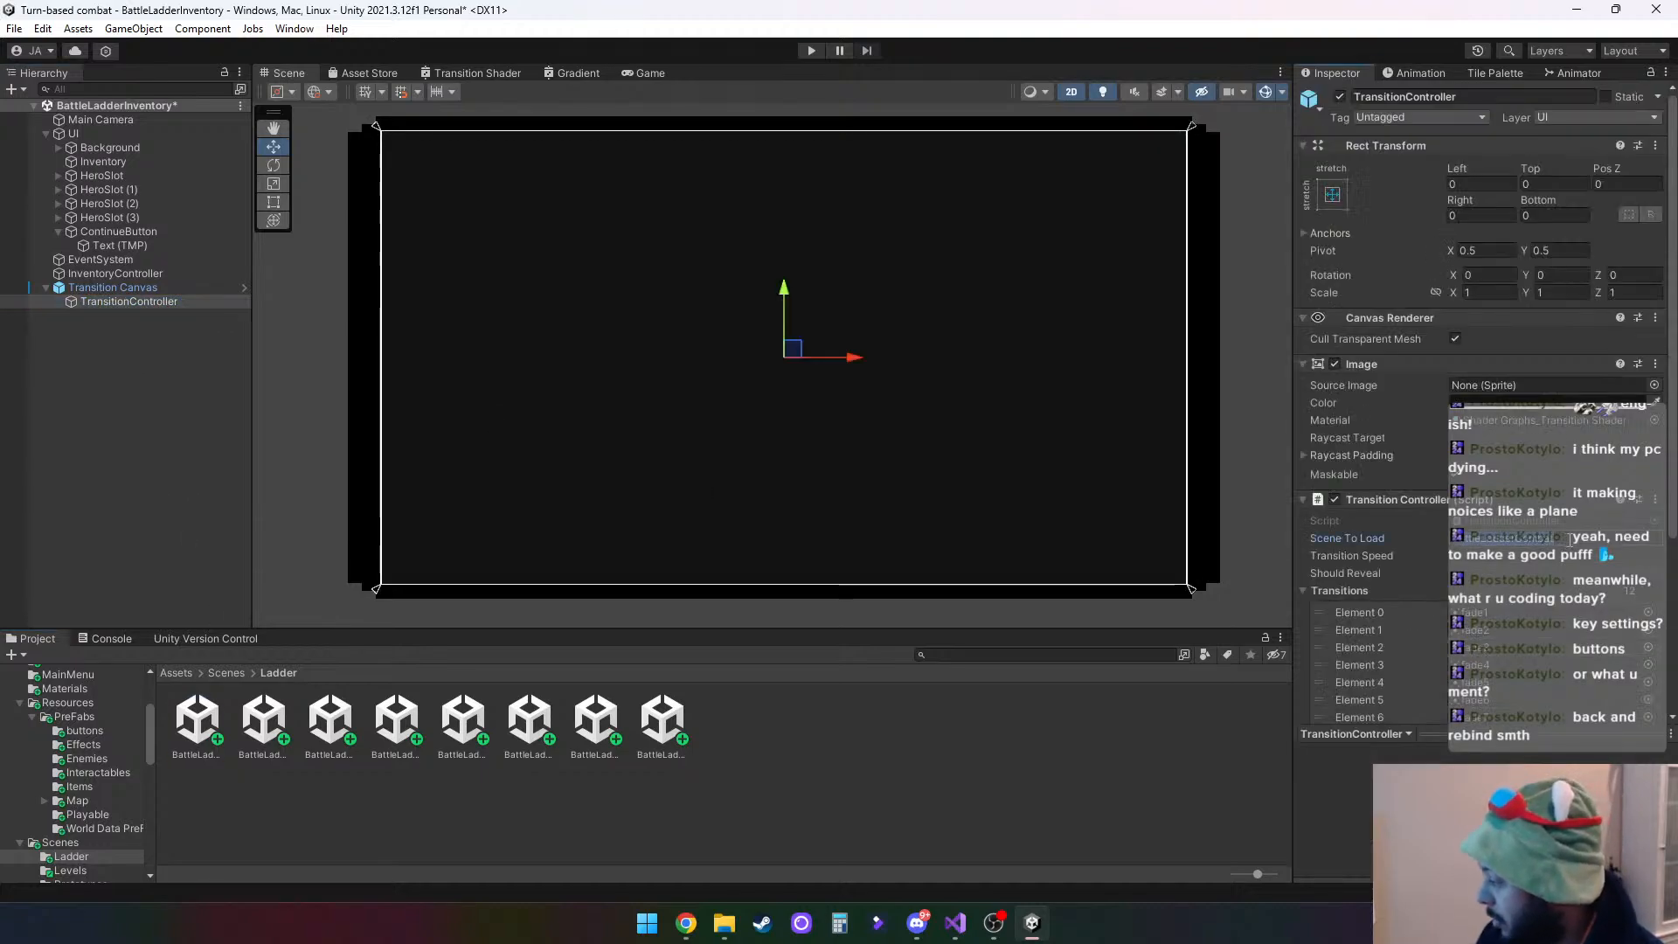
type("BattleLadderC")
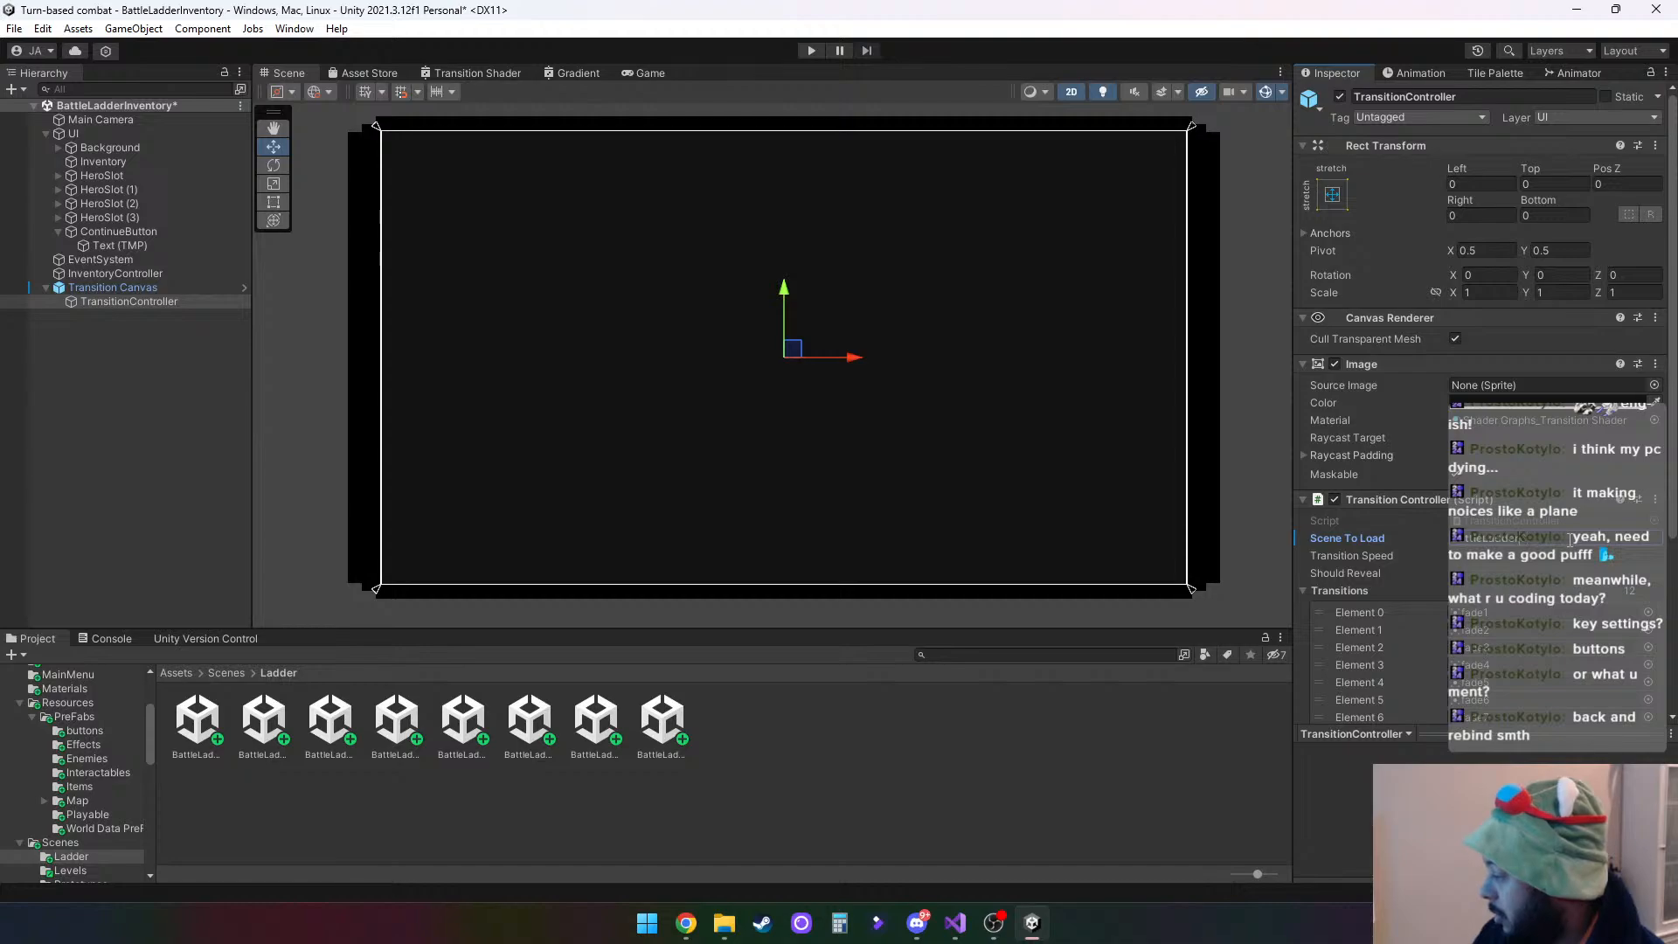
left_click(1123, 784)
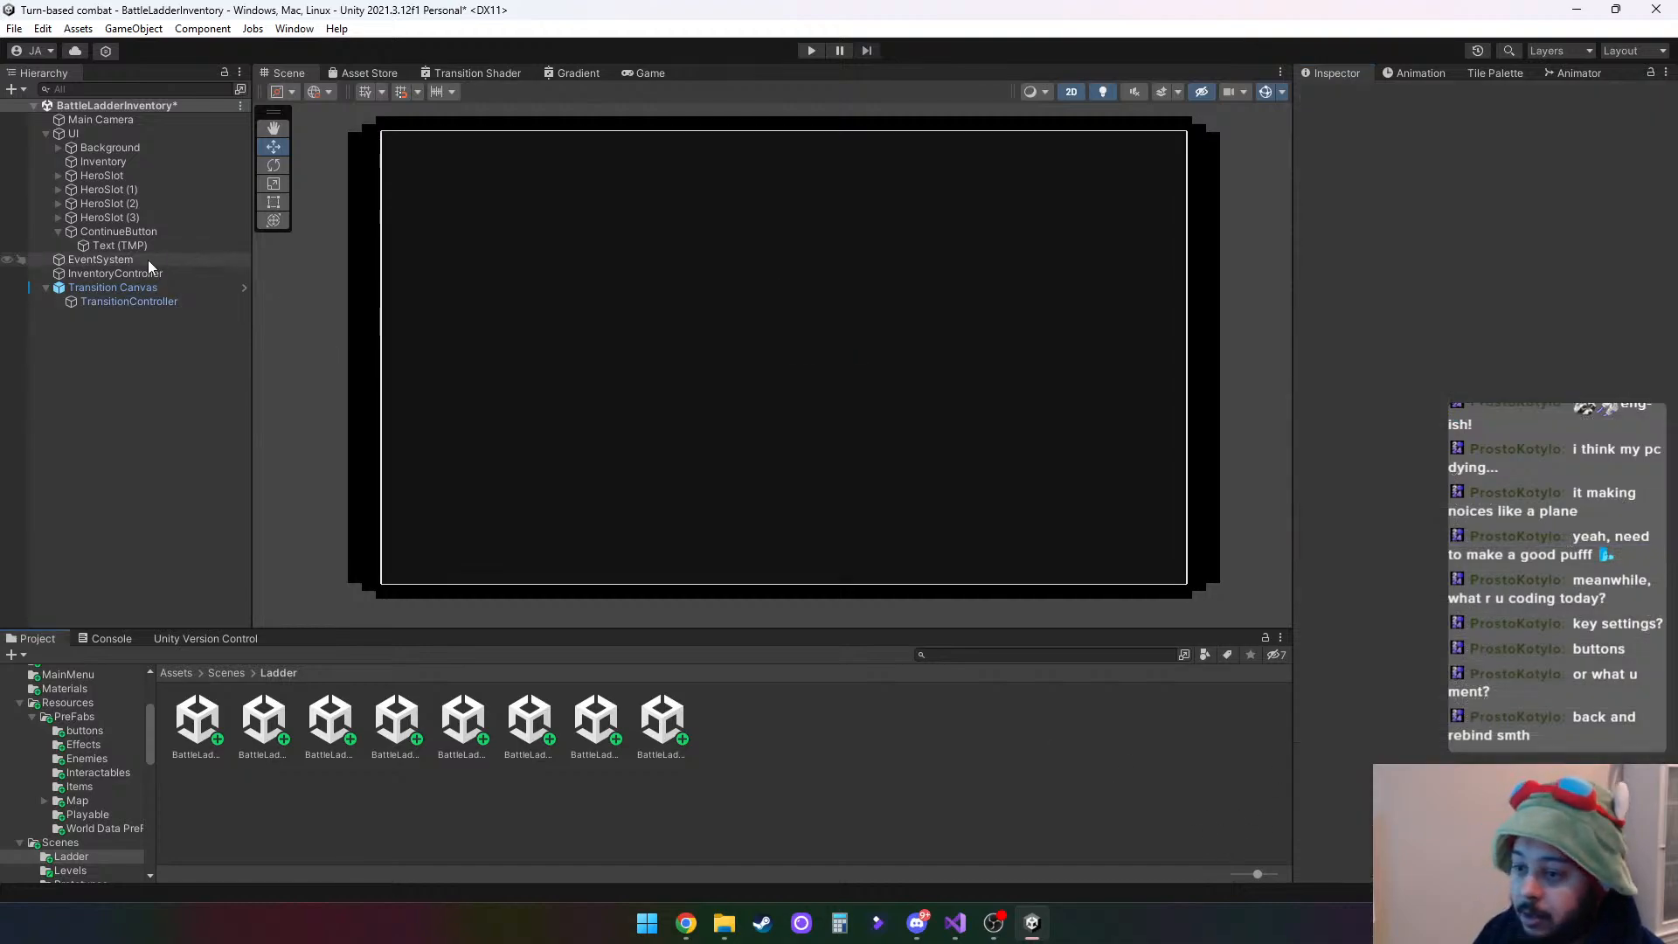
- Run the inventory scene in play mode to check the transition reveal, and stop it again
left_click(114, 287)
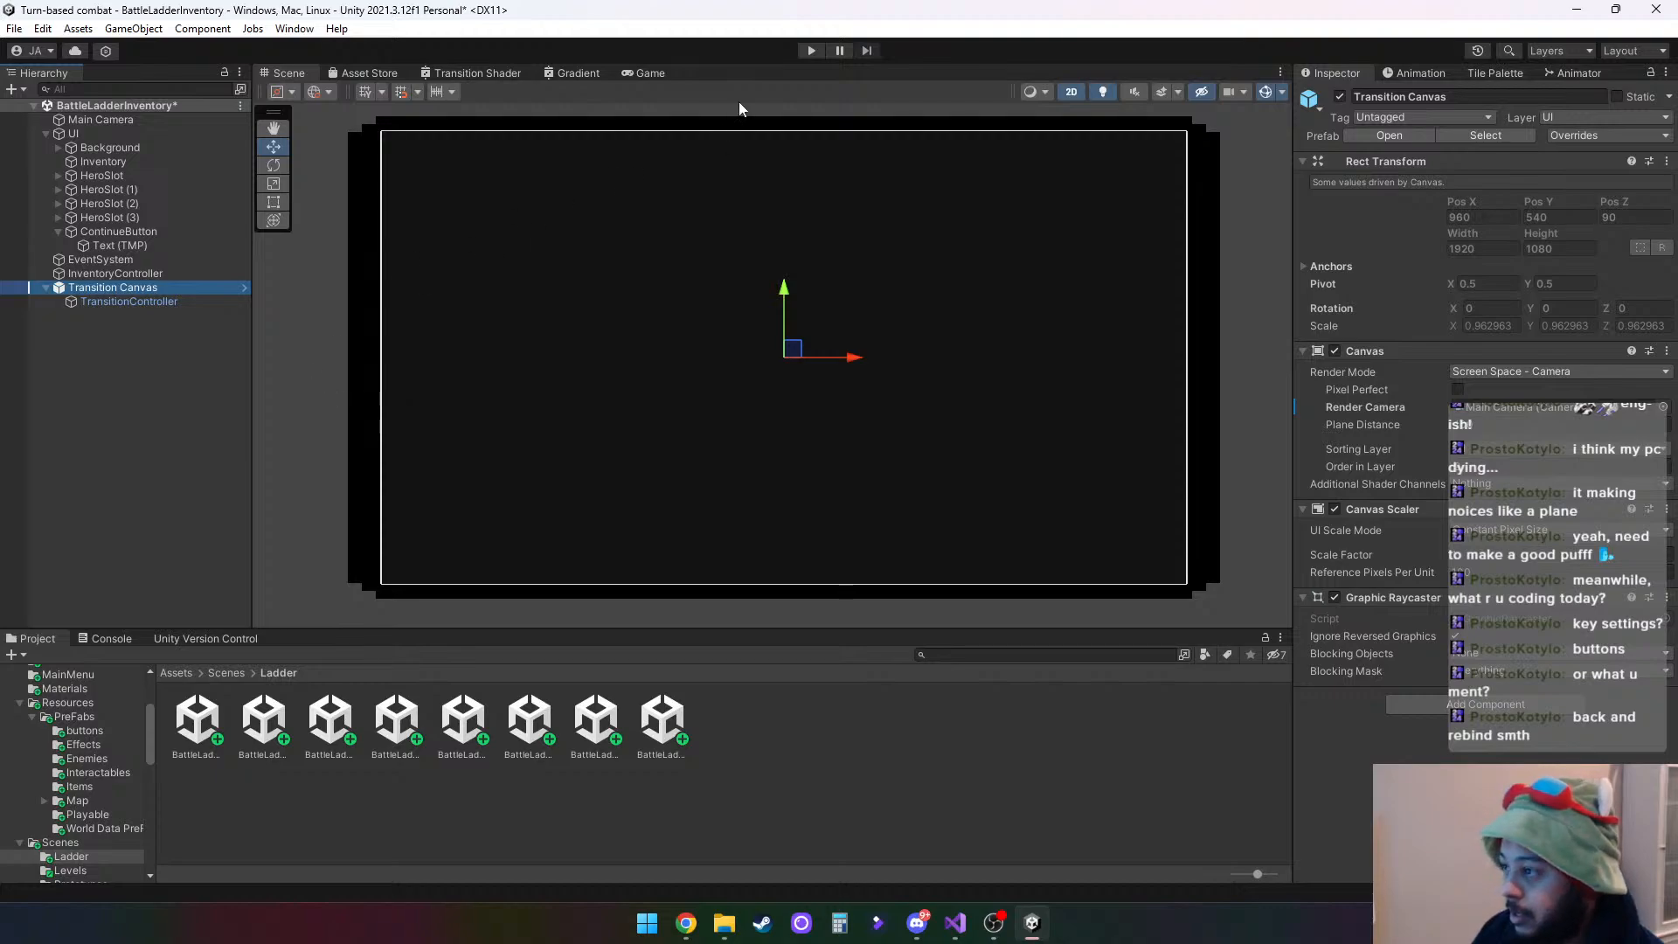
left_click(805, 50)
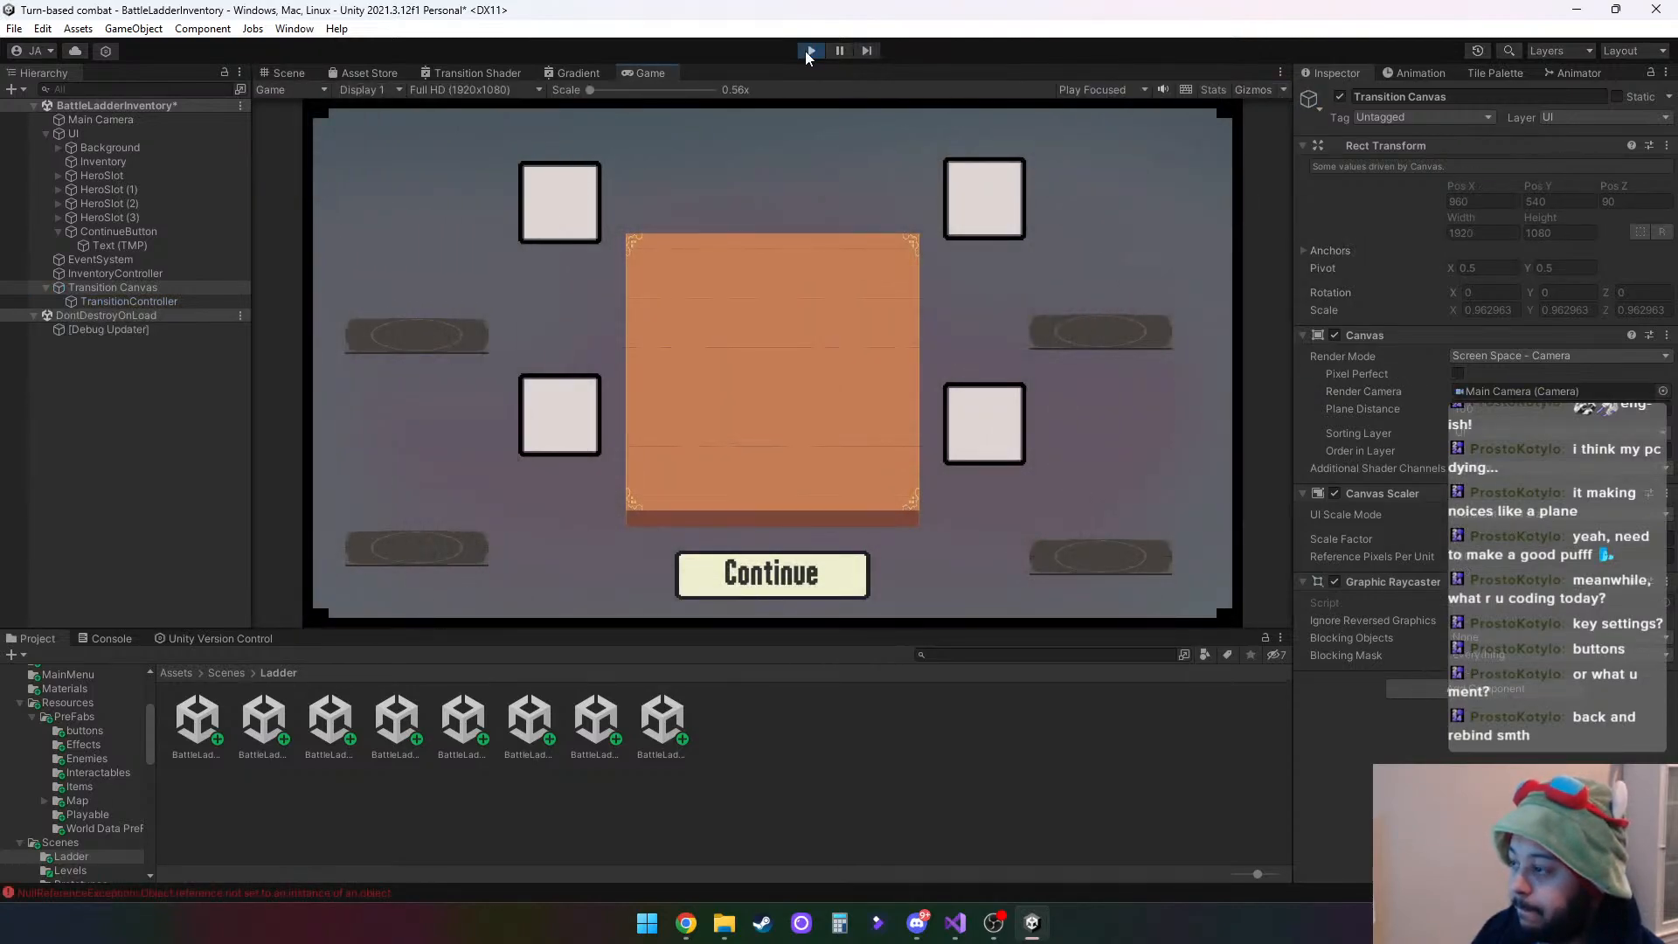
left_click(804, 51)
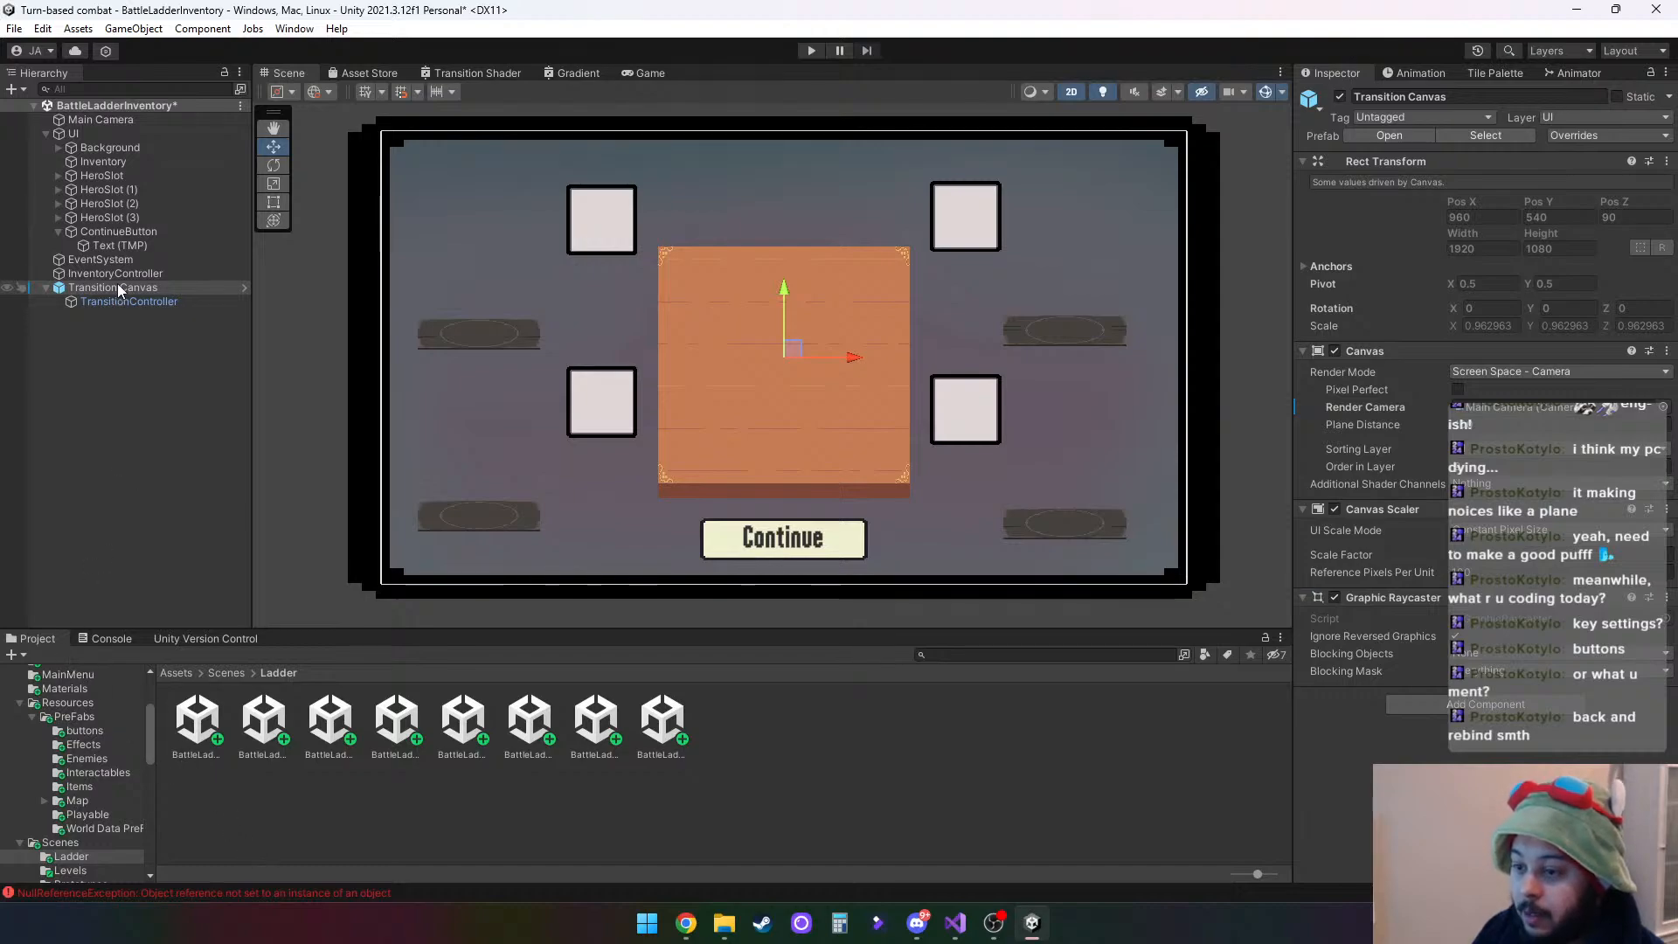
- Add an On Click event to the ContinueButton that calls LoadNextScene on the TransitionController
left_click(143, 232)
scroll(1571, 584, "down", 5)
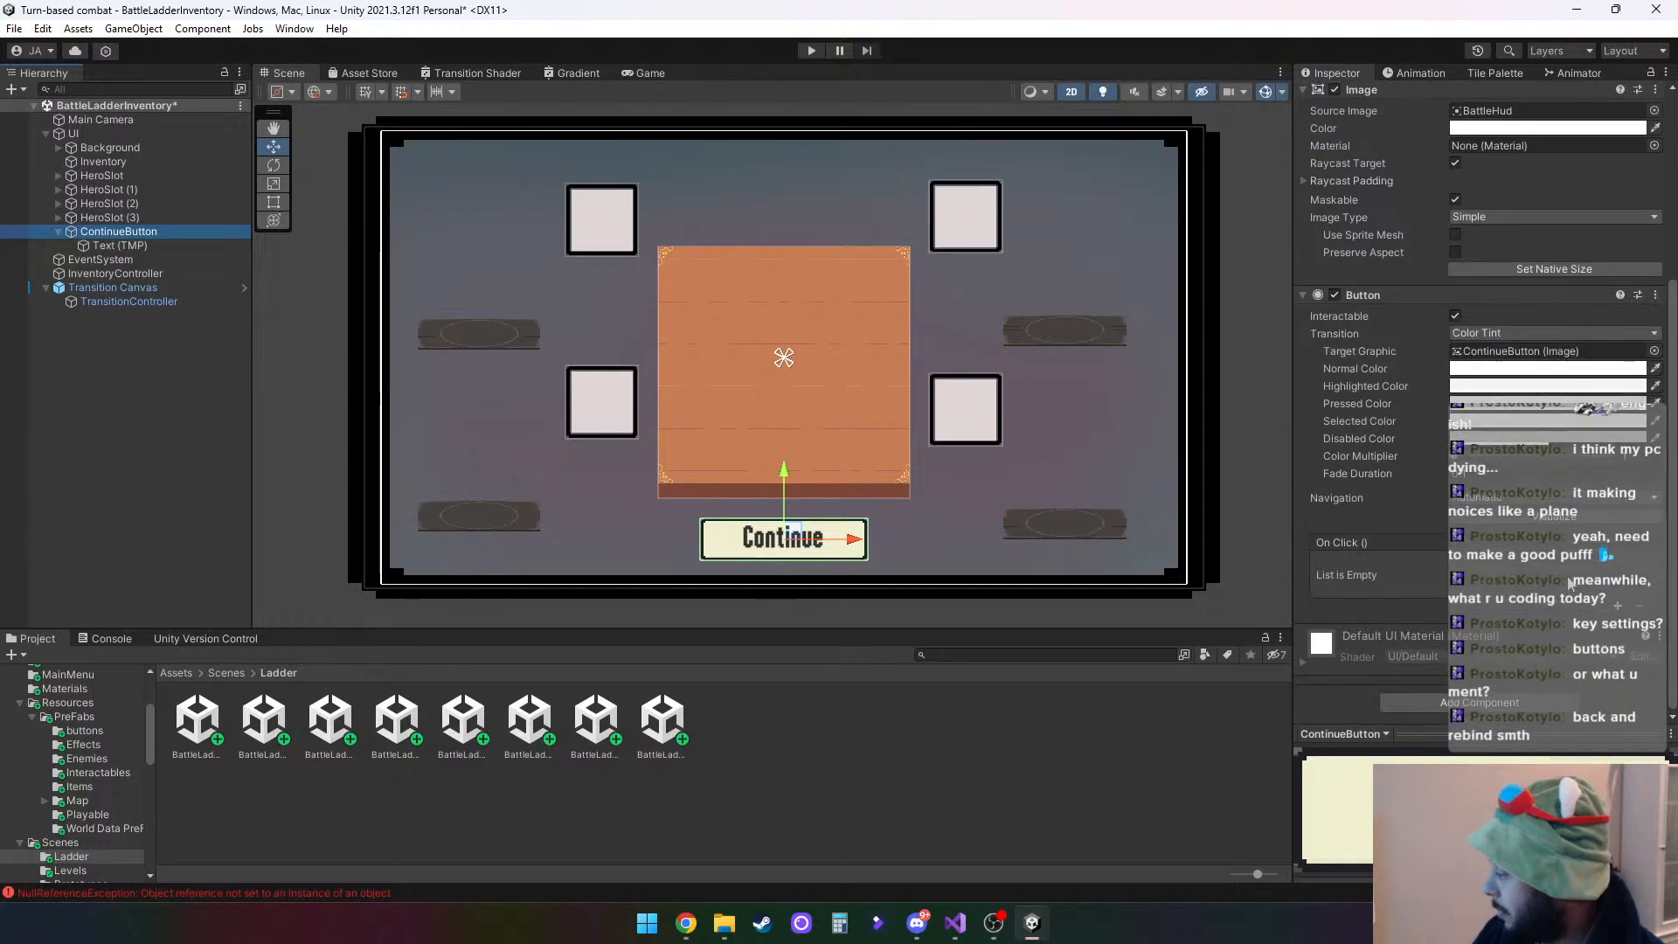
left_click(1617, 606)
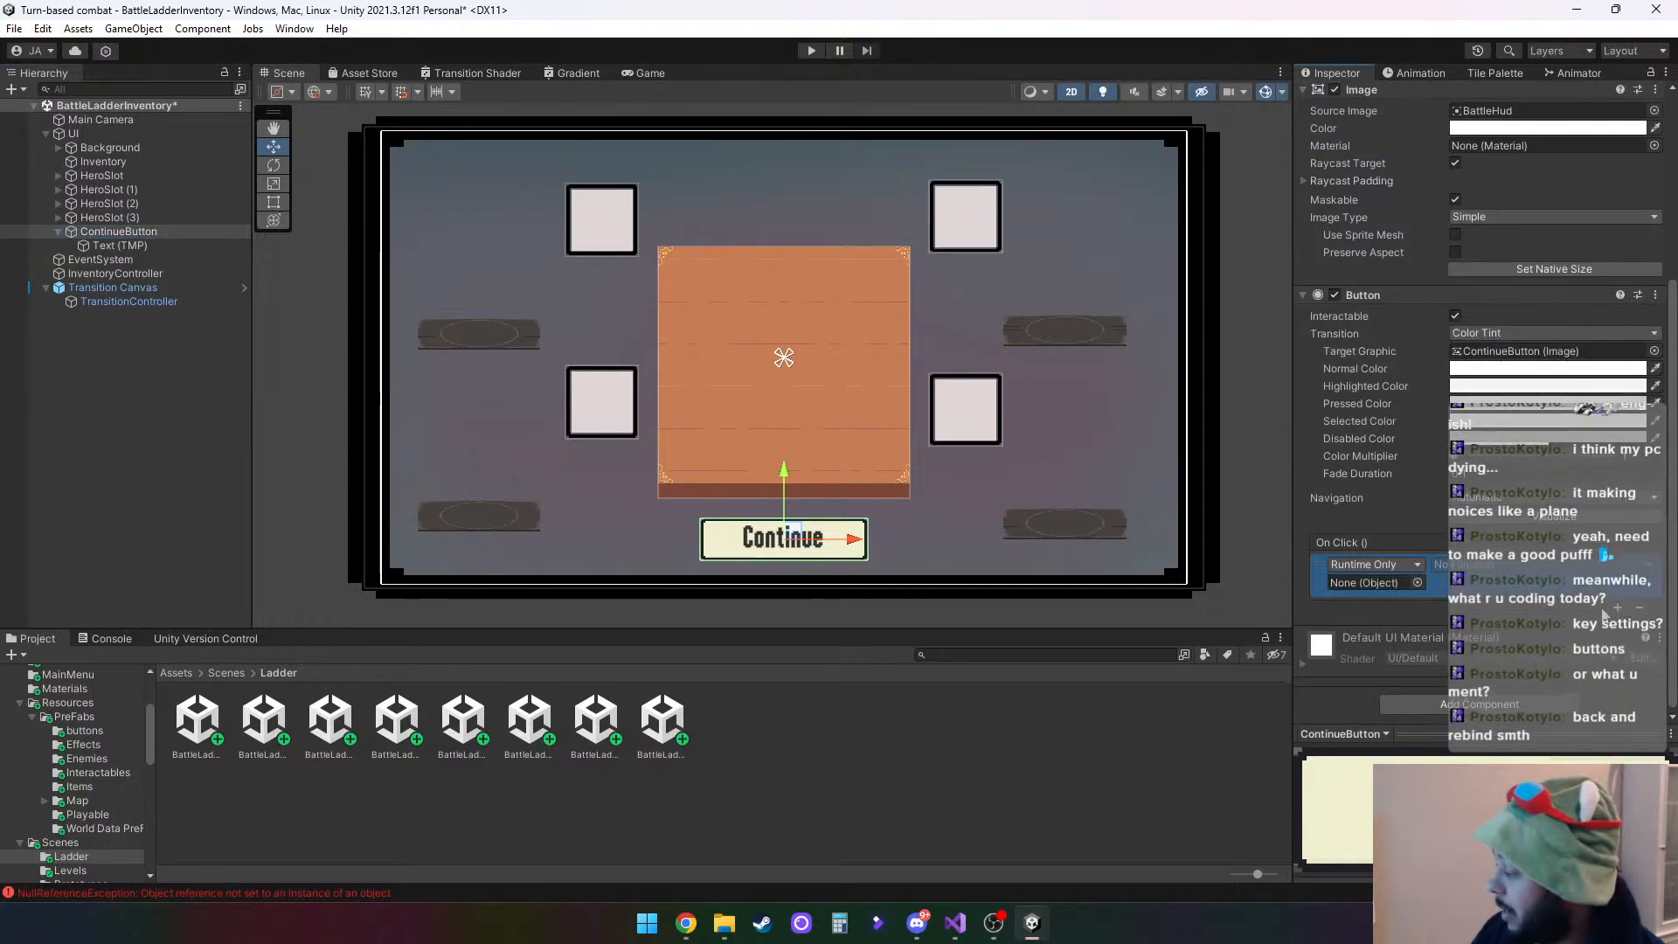
left_click_drag(133, 303, 1388, 586)
left_click(1486, 565)
mouse_move(1534, 691)
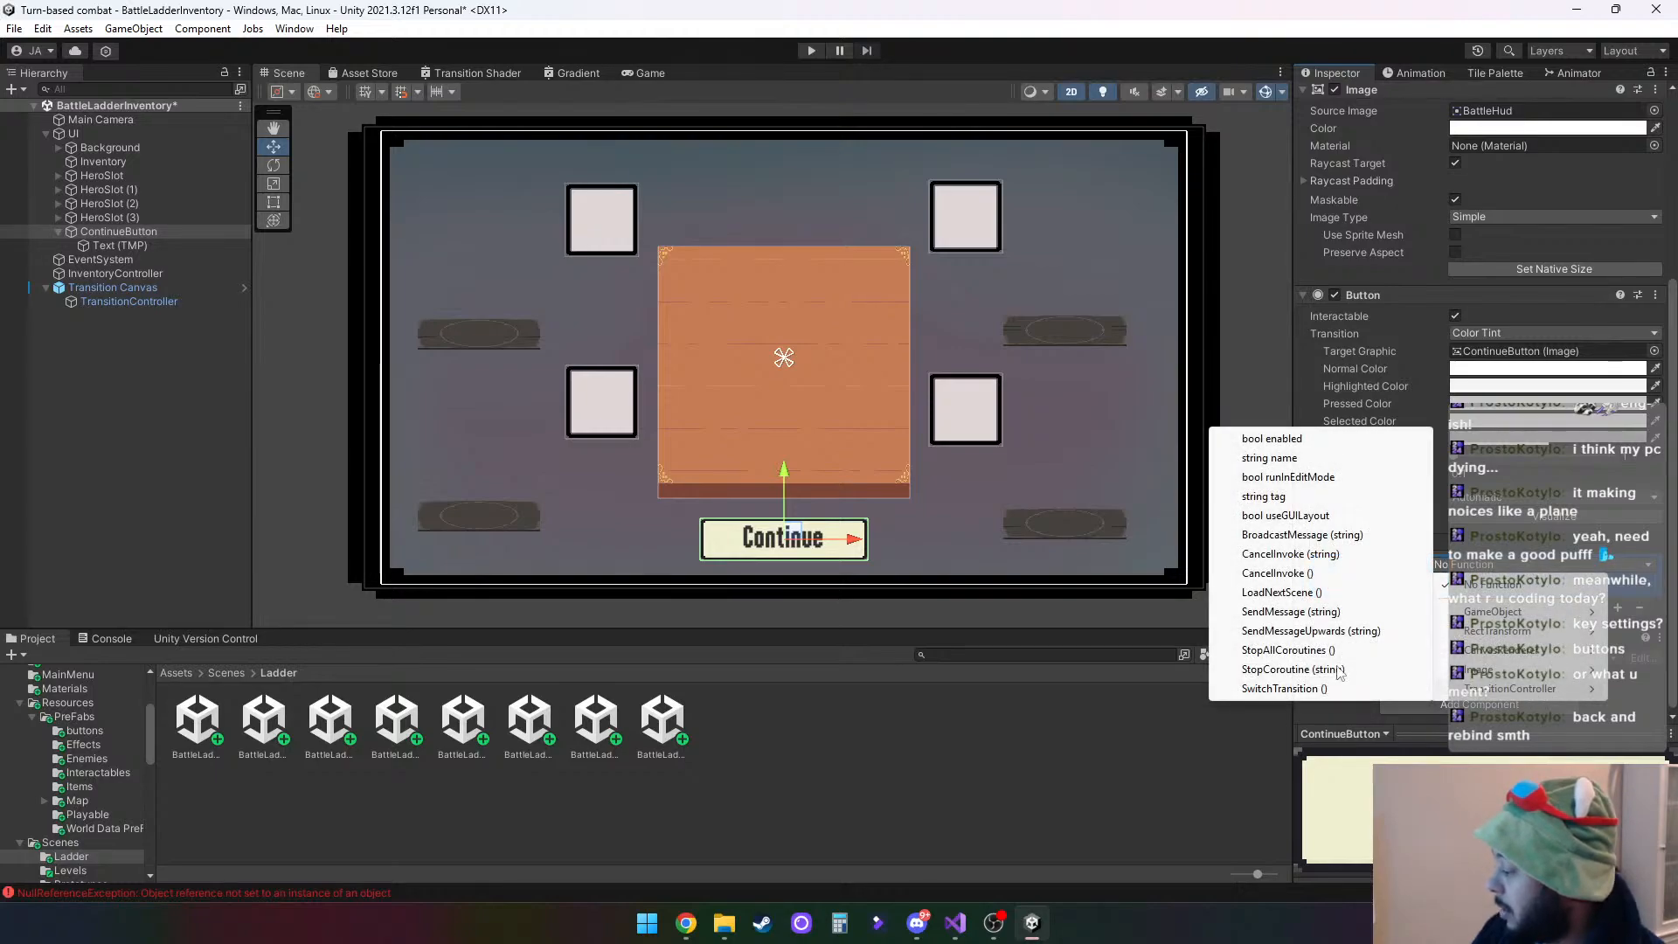
left_click(1281, 593)
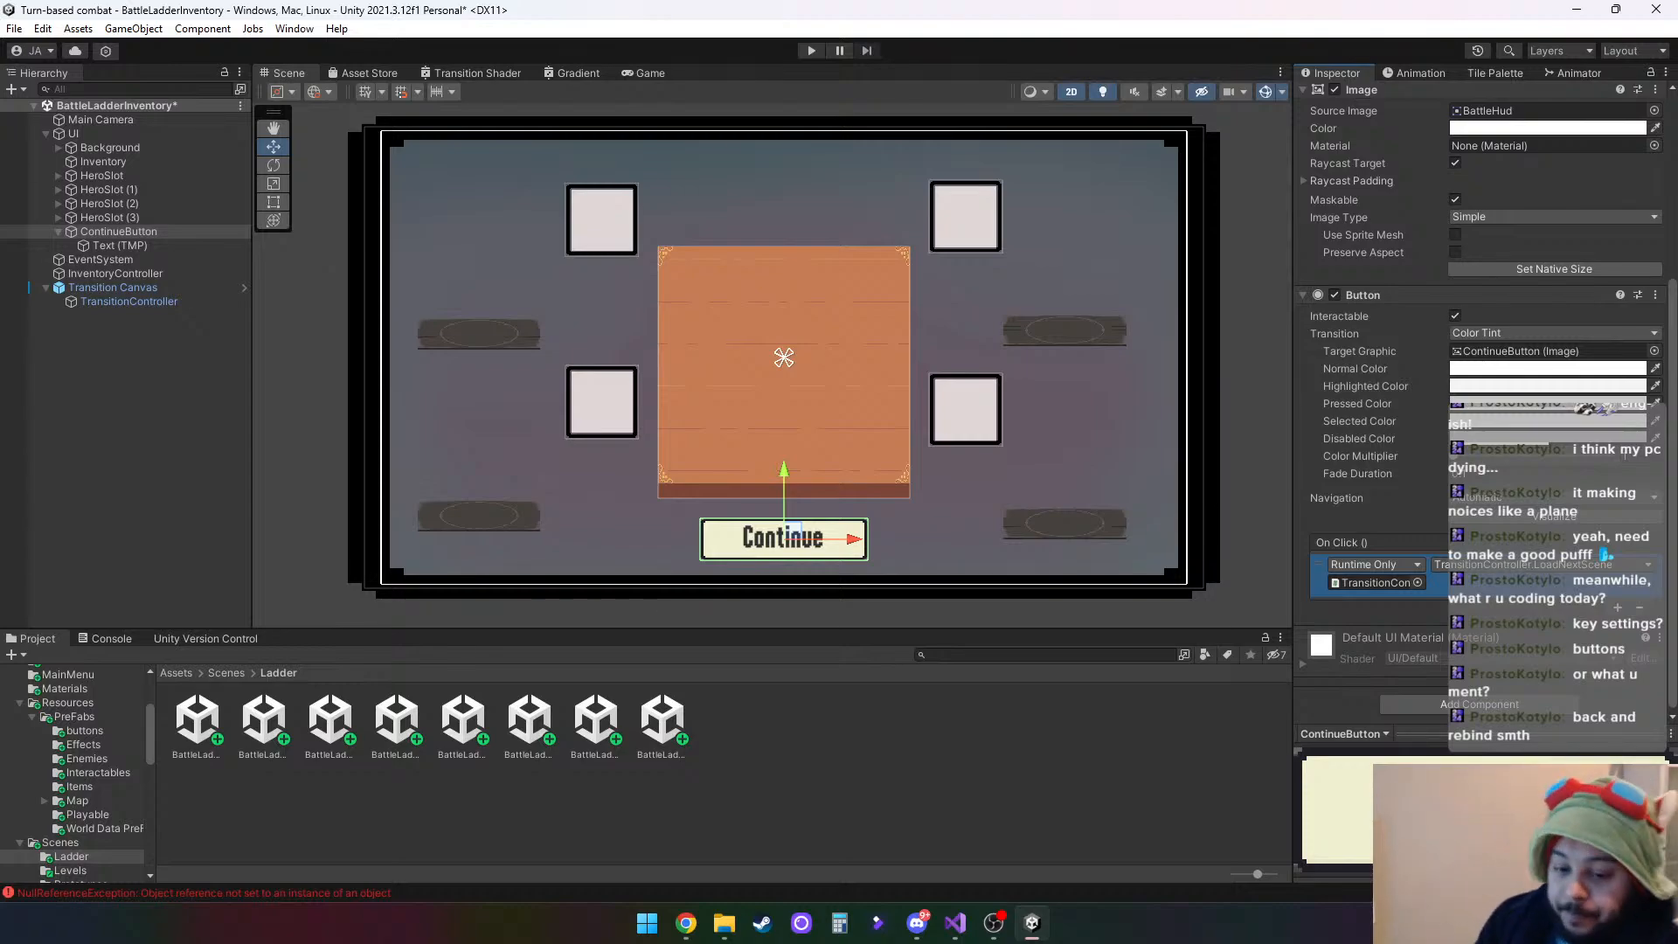
- Open the Console to examine the error logged during the play test
key("alt+Tab")
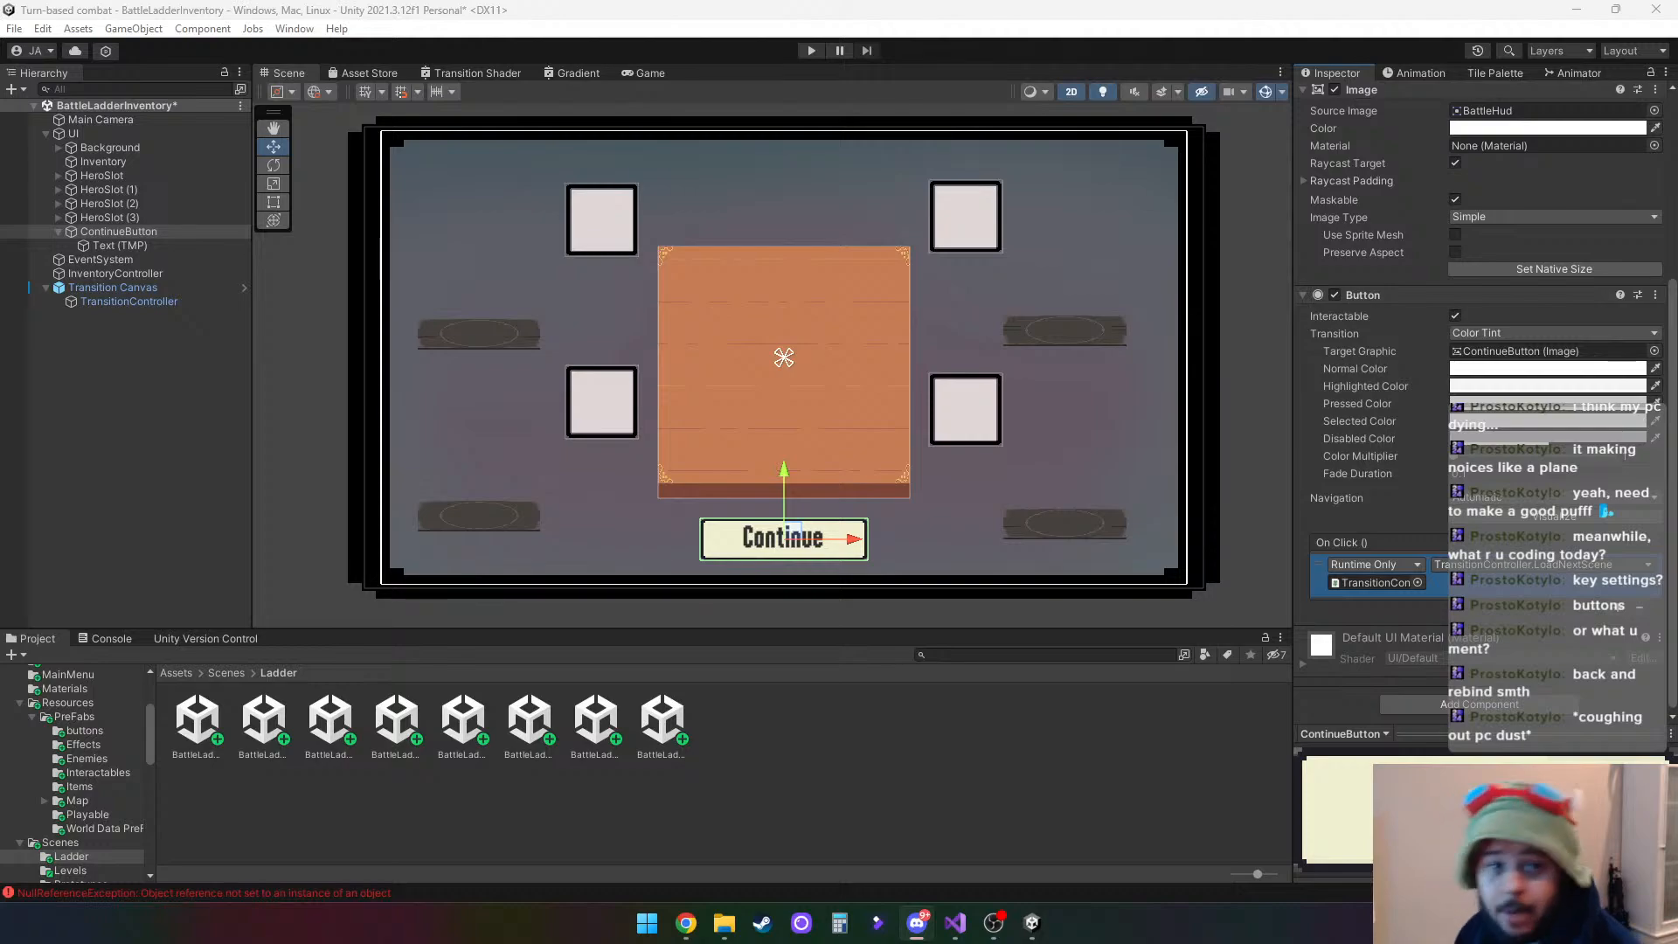
key("alt+Tab")
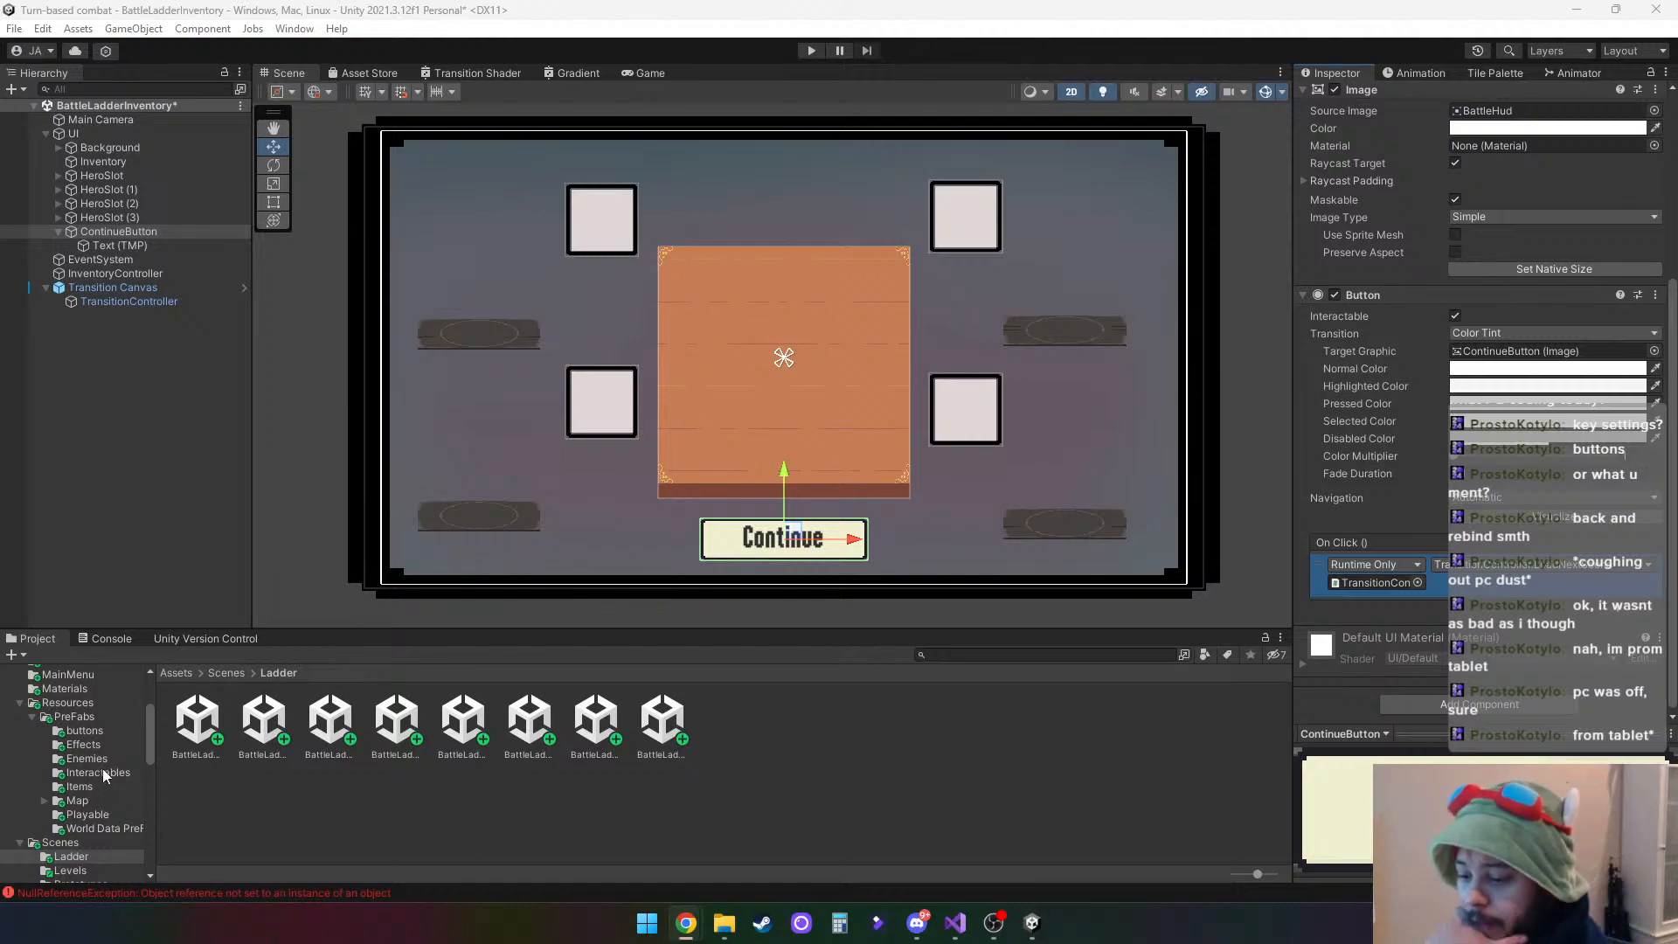
left_click(109, 637)
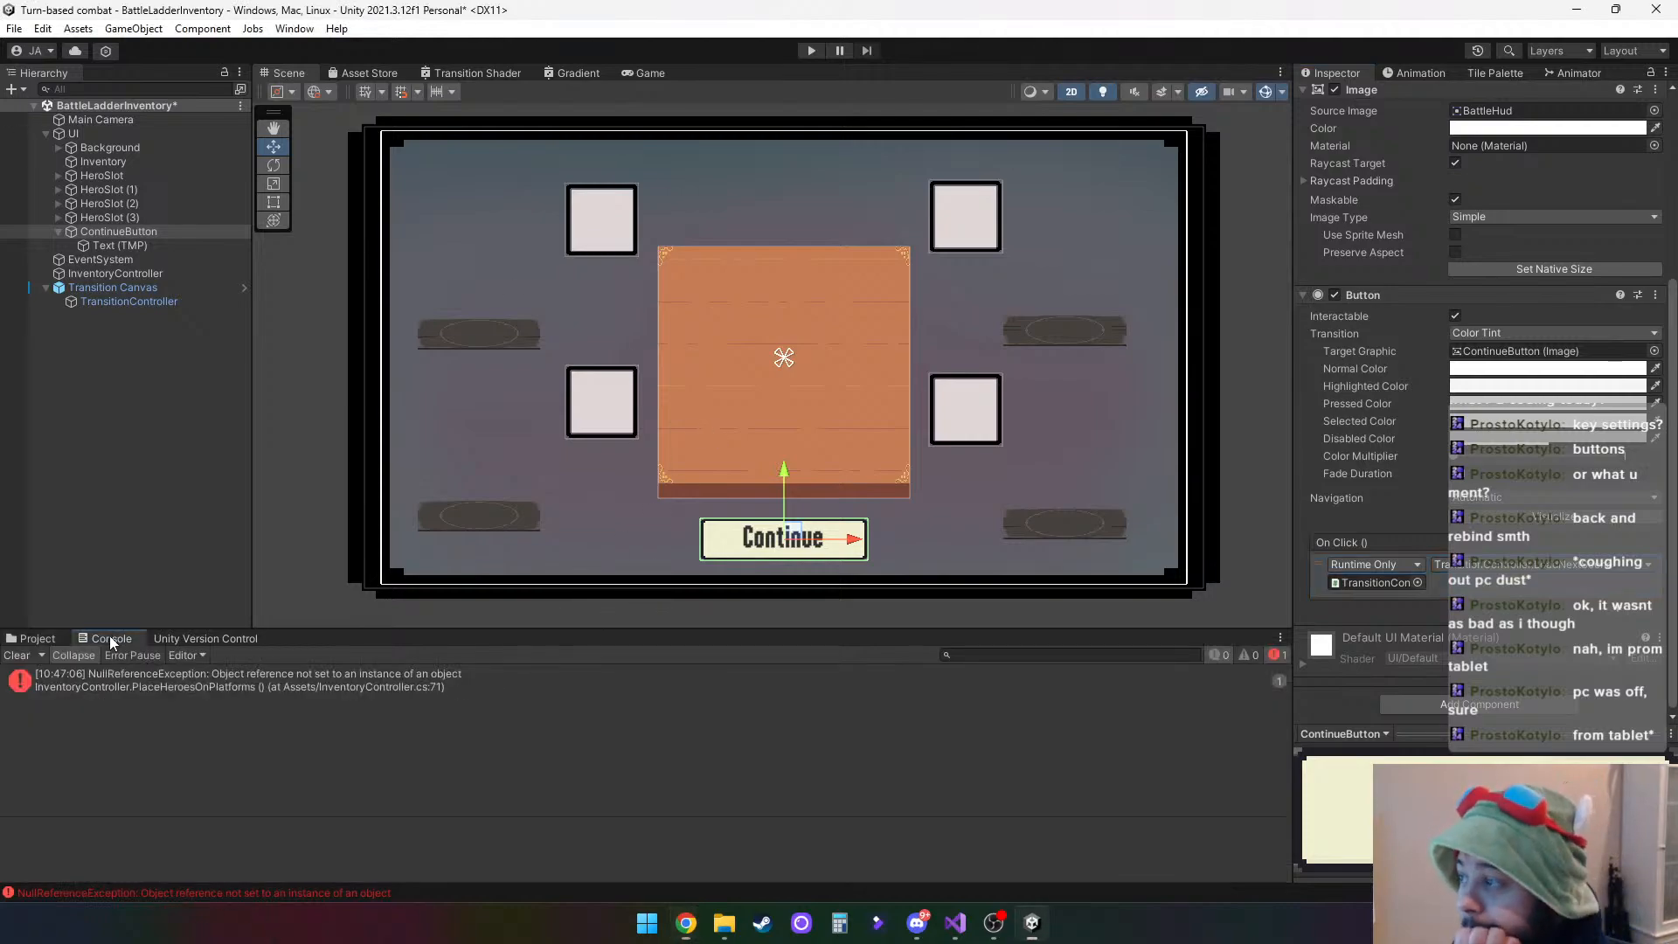
- Trace the logged NullReferenceException to the PlaceHeroesOnPlatforms loop in InventoryController.cs, and clear the Console back in Unity
left_click(182, 686)
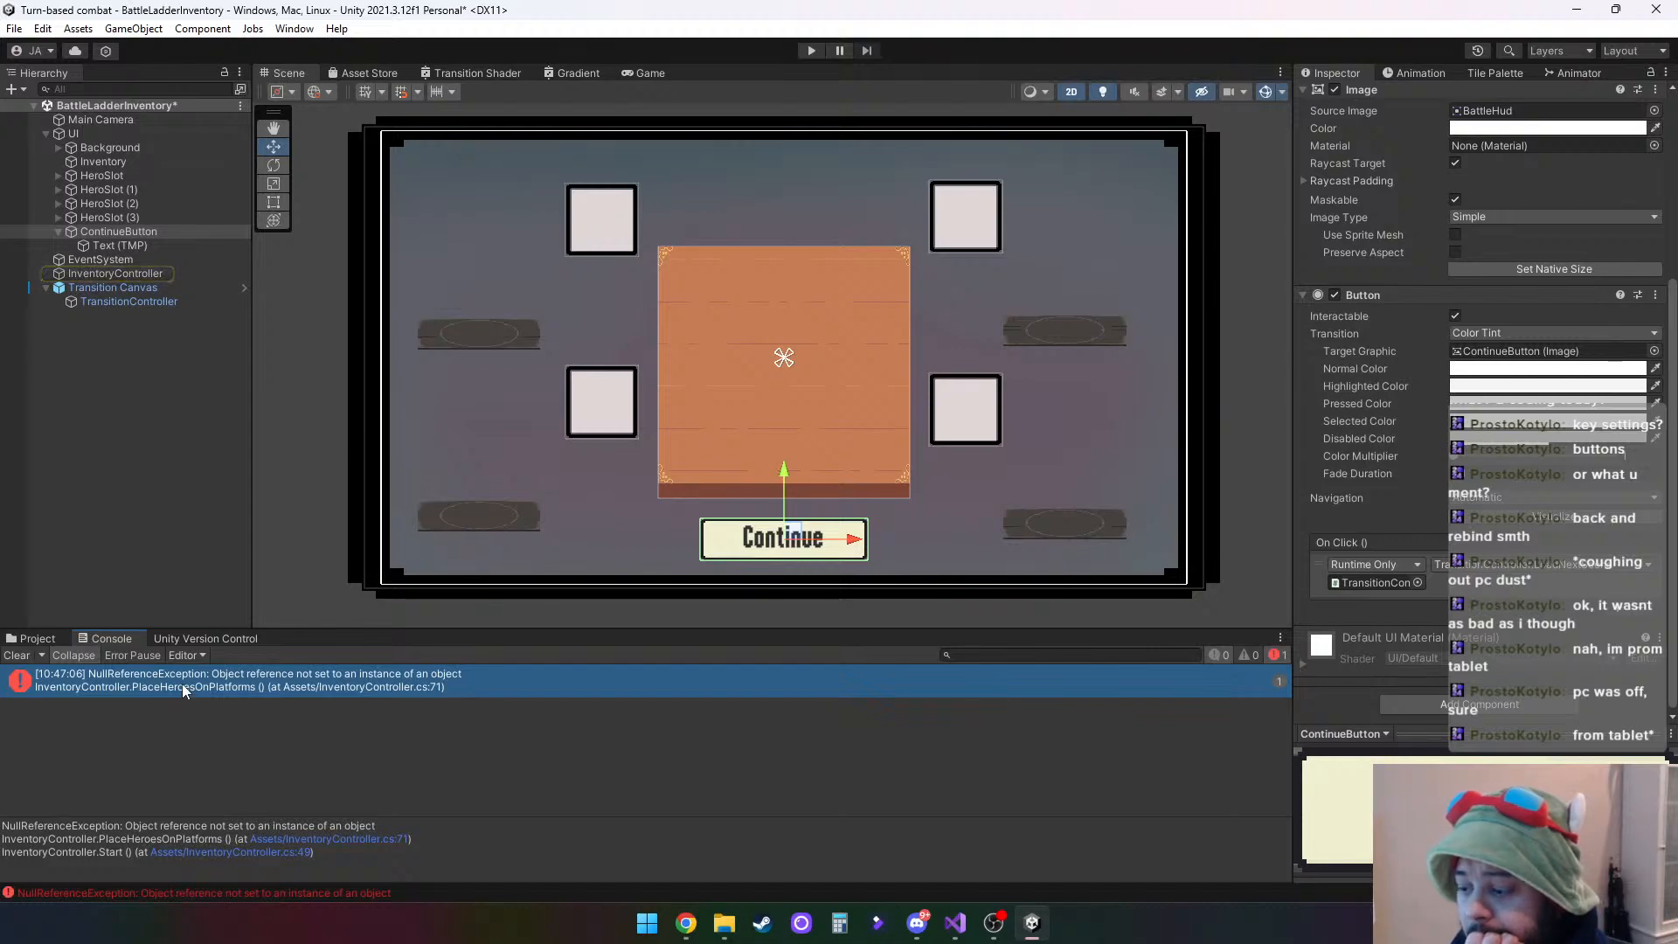
double_click(182, 683)
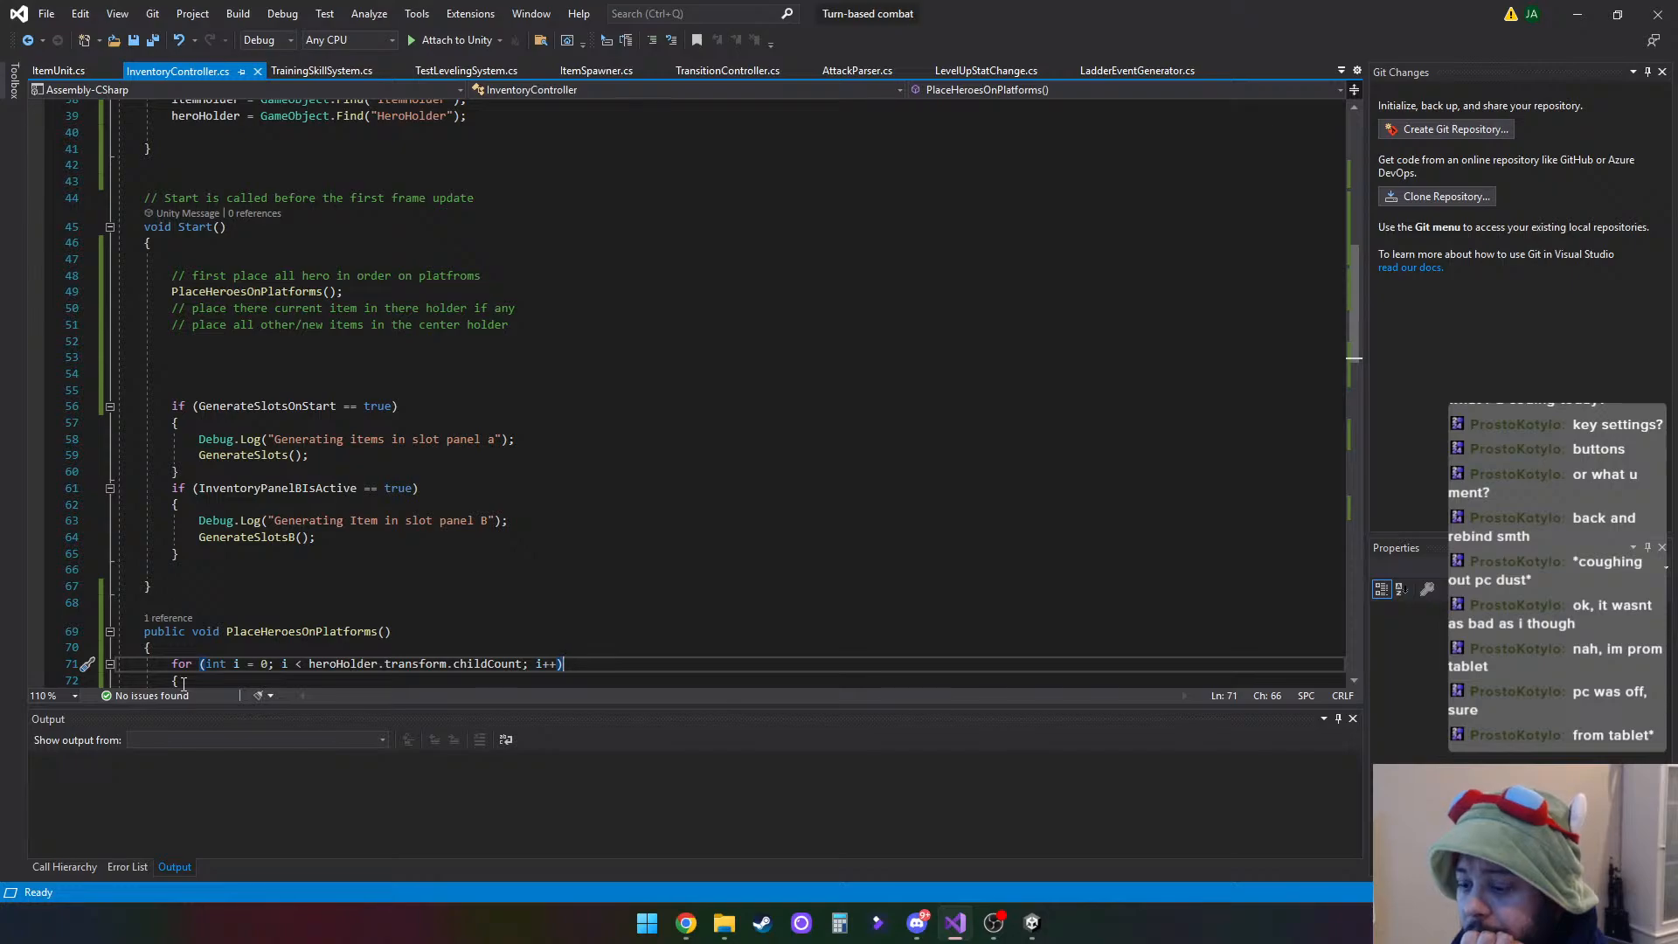
scroll(519, 560, "down", 3)
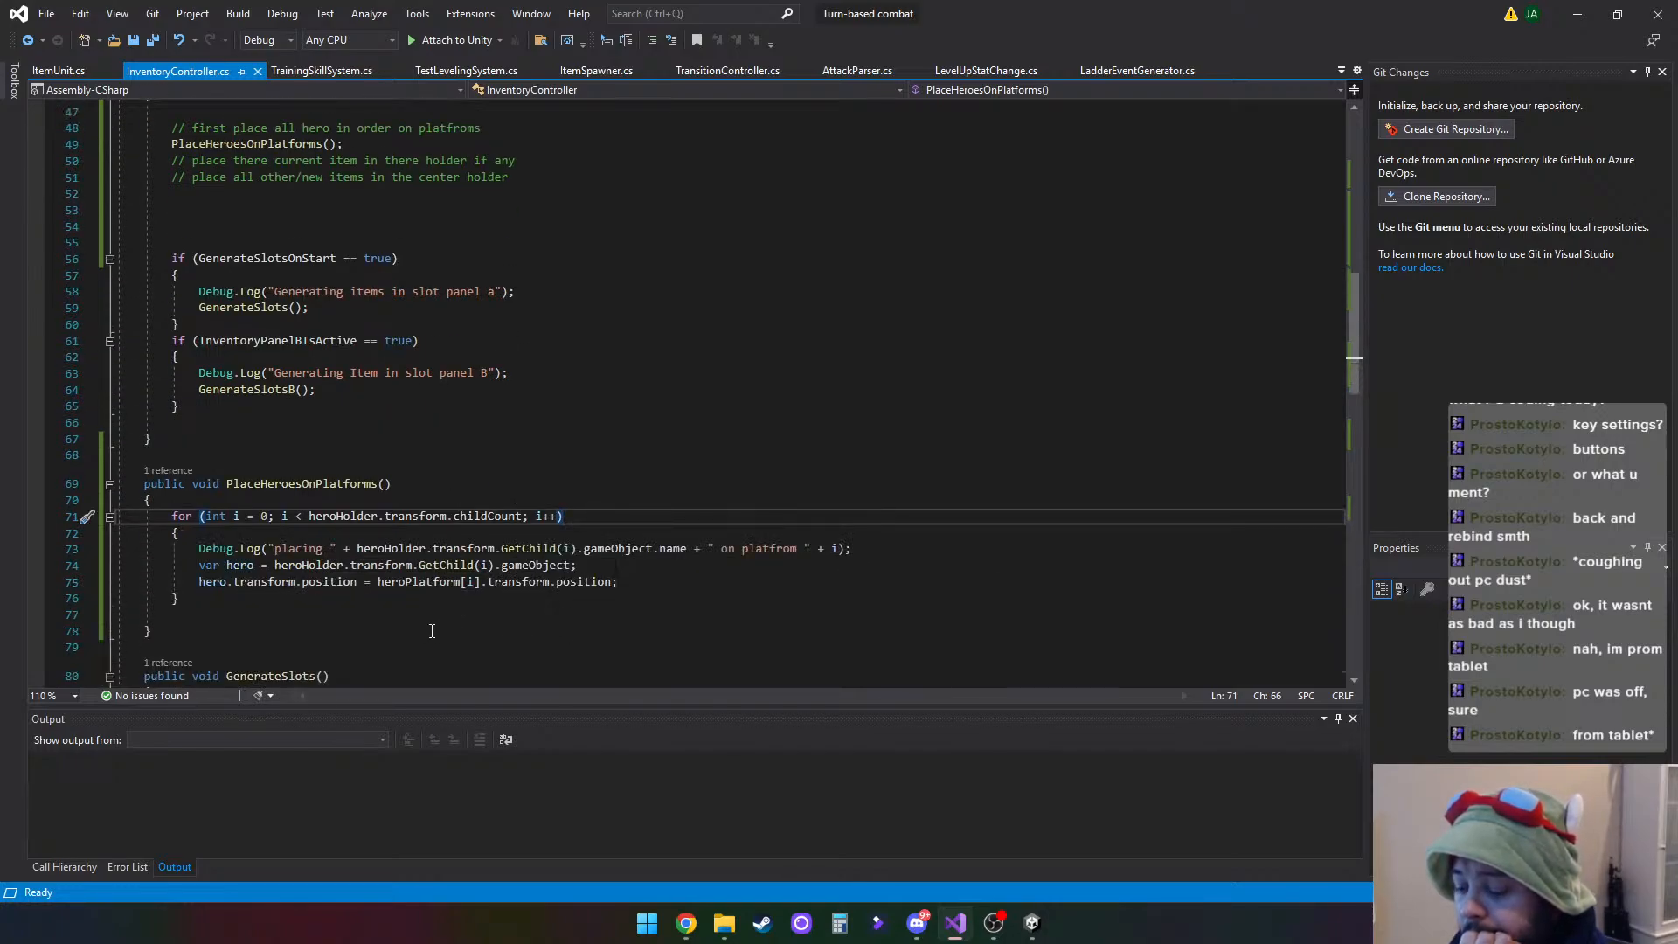
left_click(1580, 14)
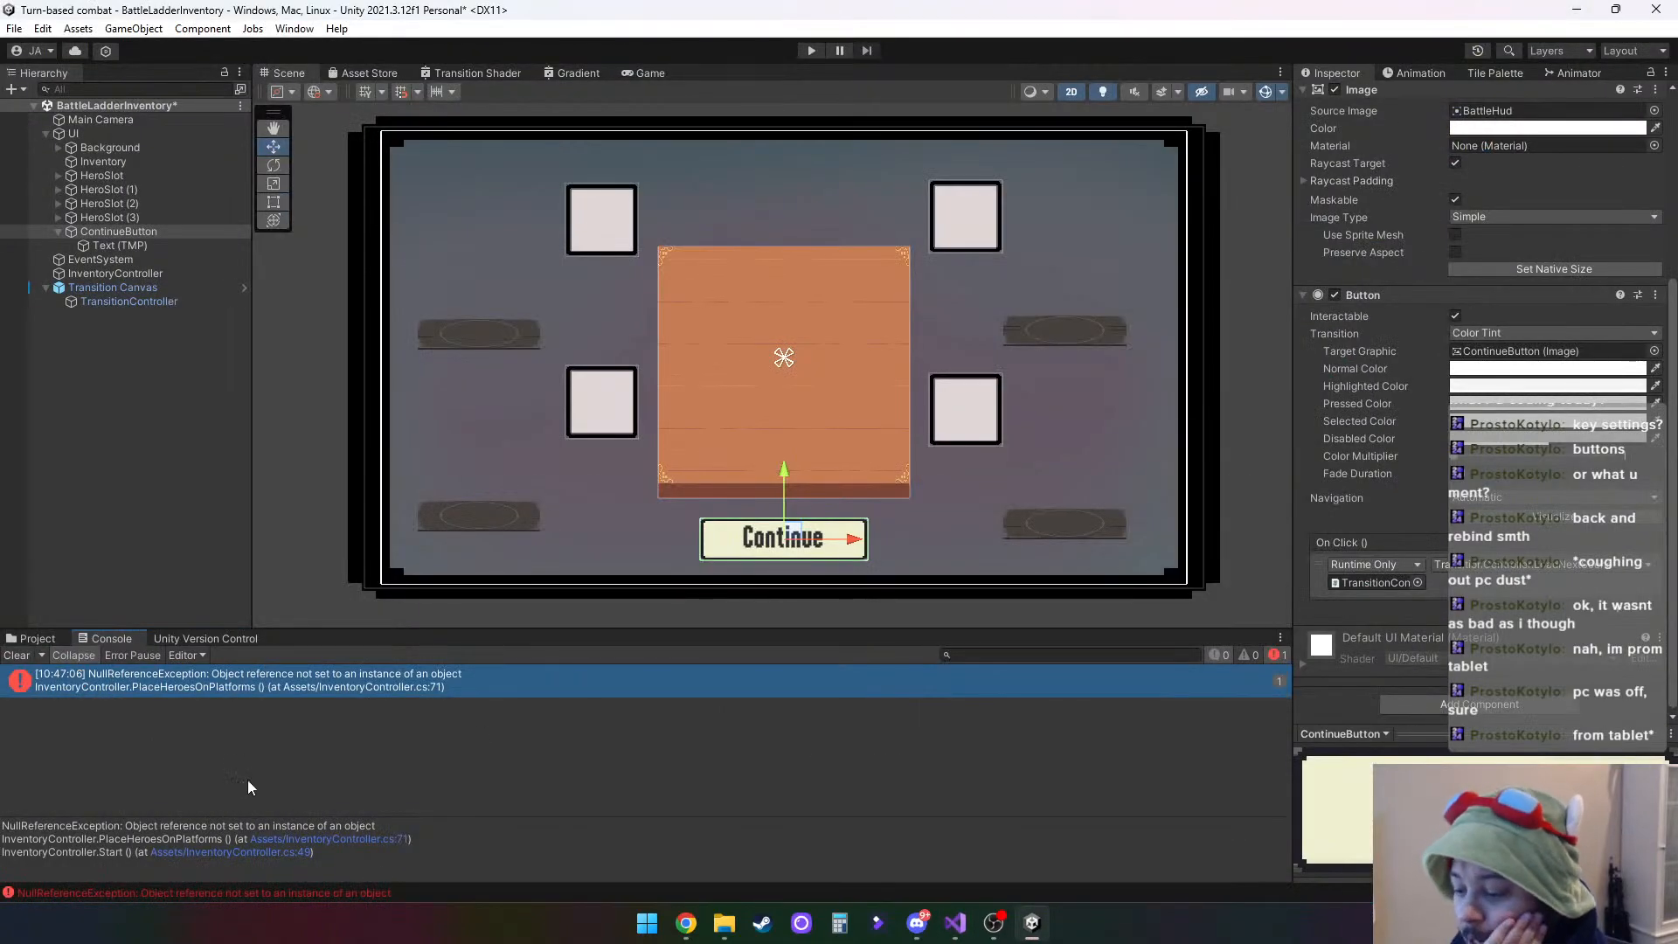
left_click(17, 657)
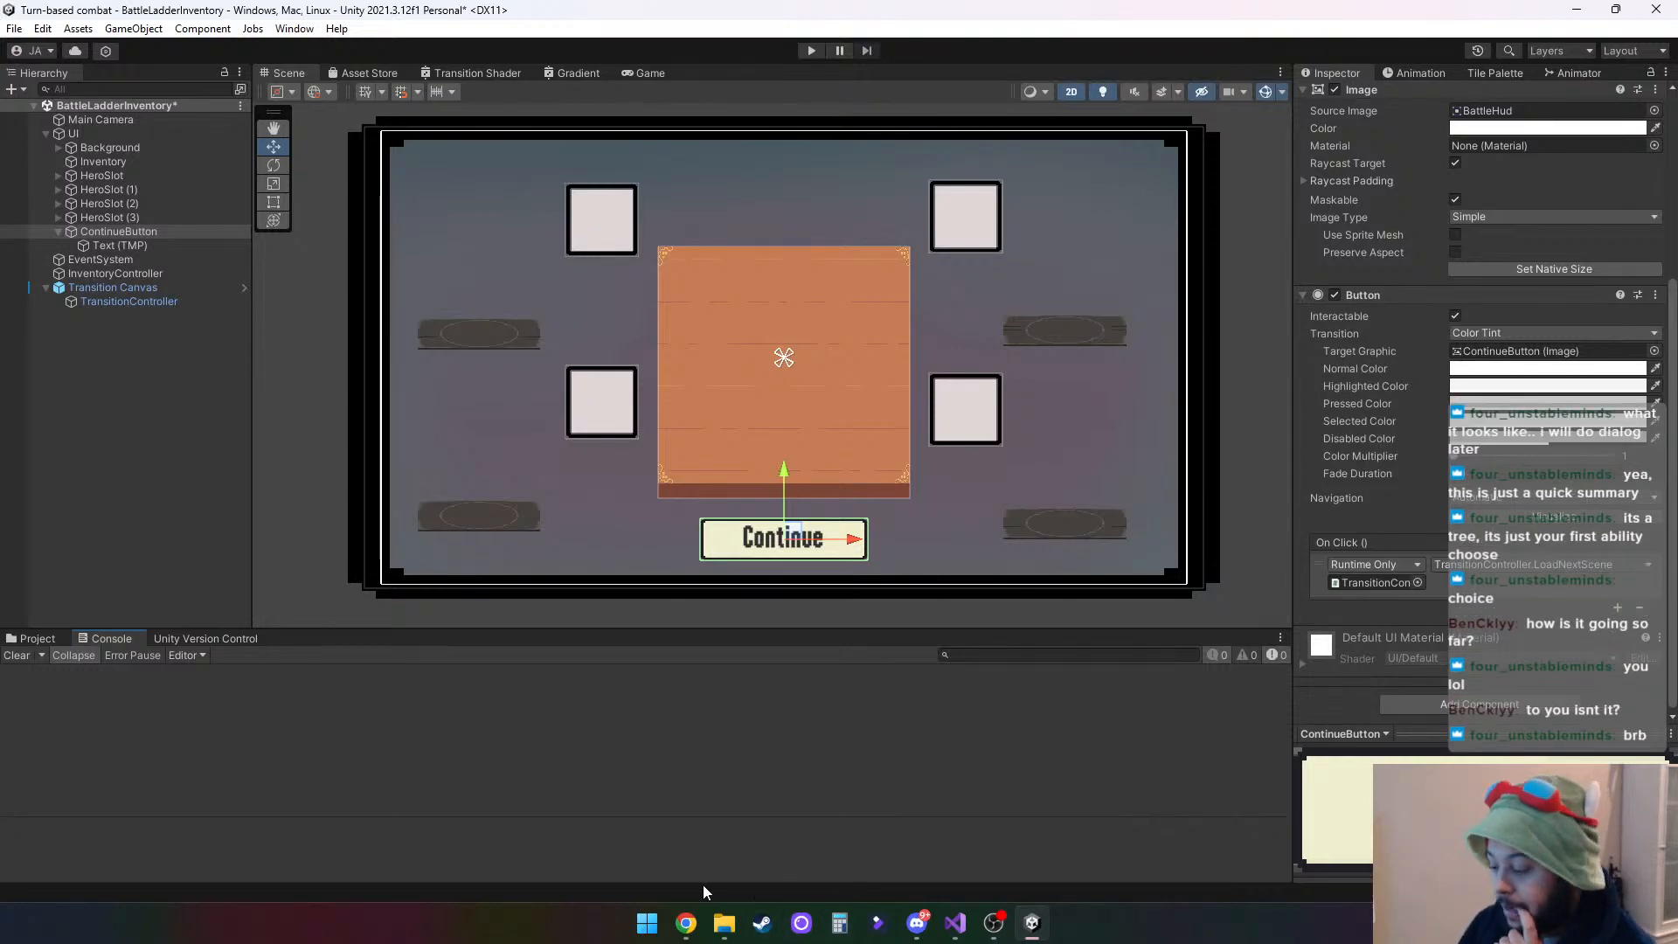
mouse_move(685, 921)
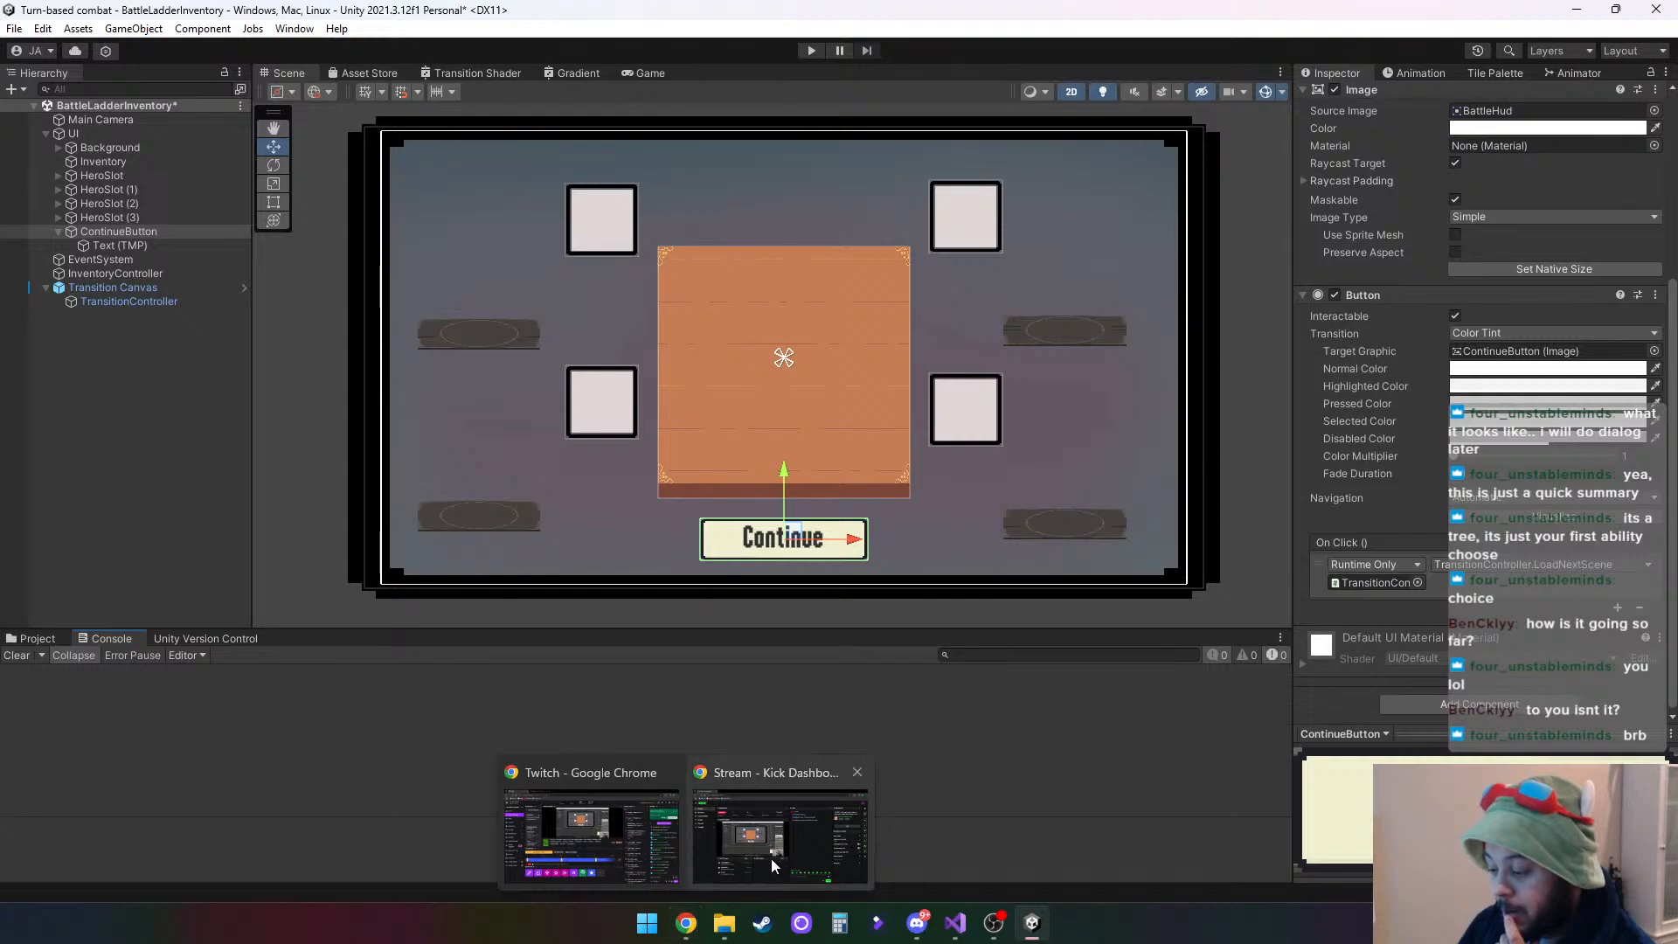
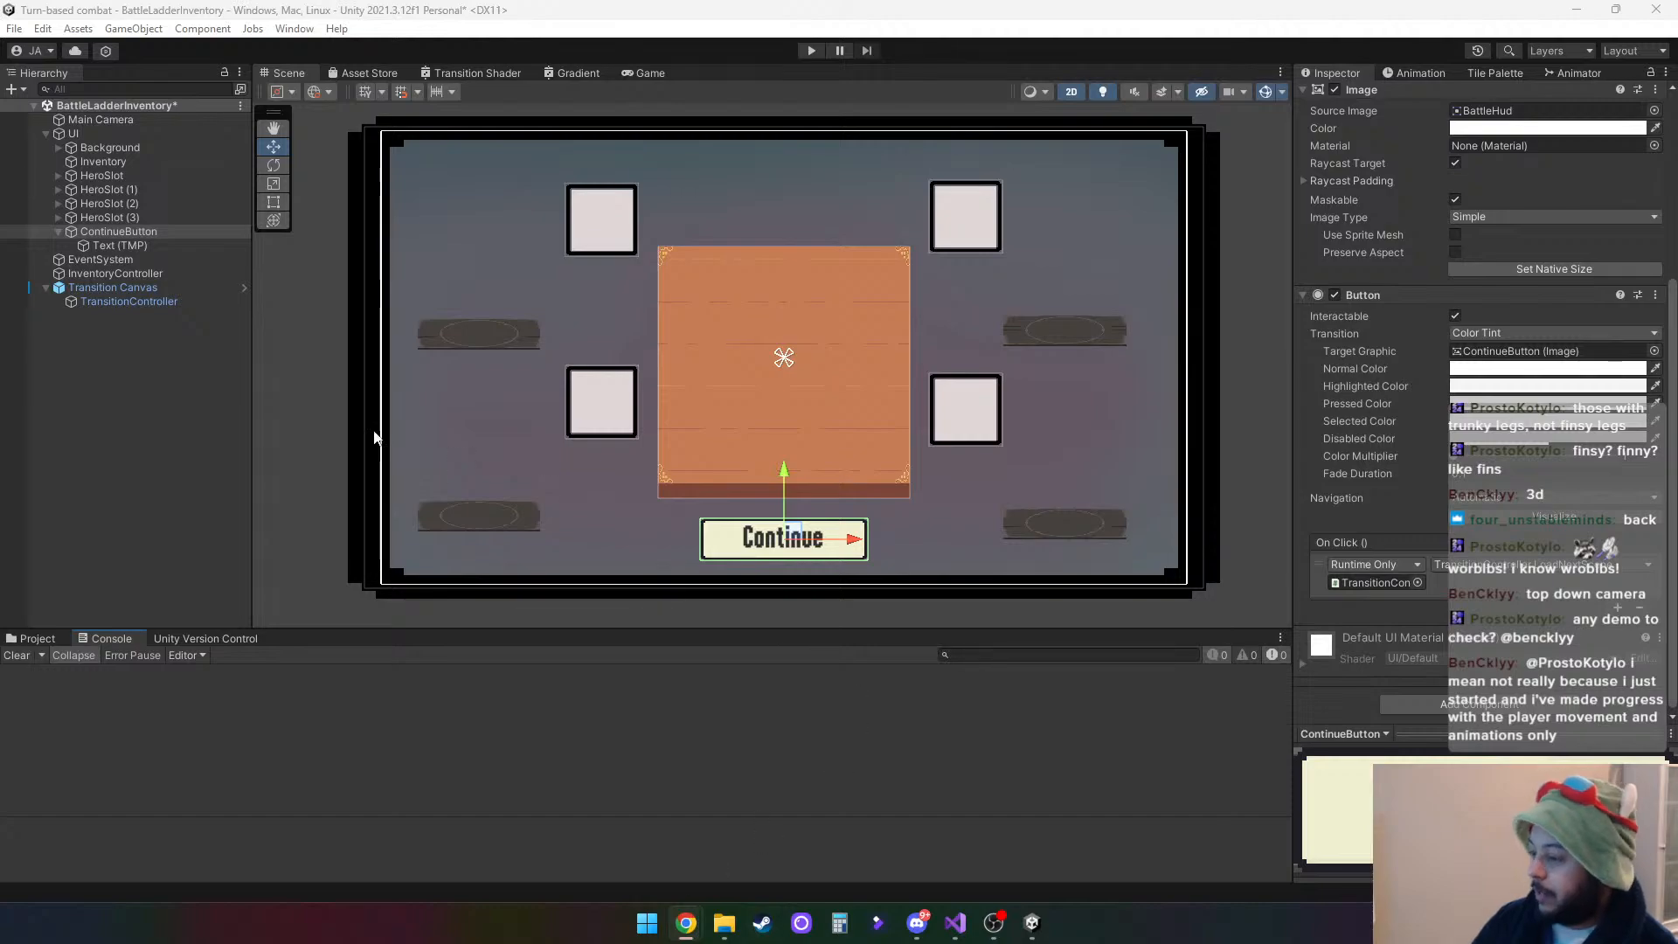
- Save the BattleLadderInventory scene and minimize the Unity editor
left_click(14, 28)
left_click(59, 116)
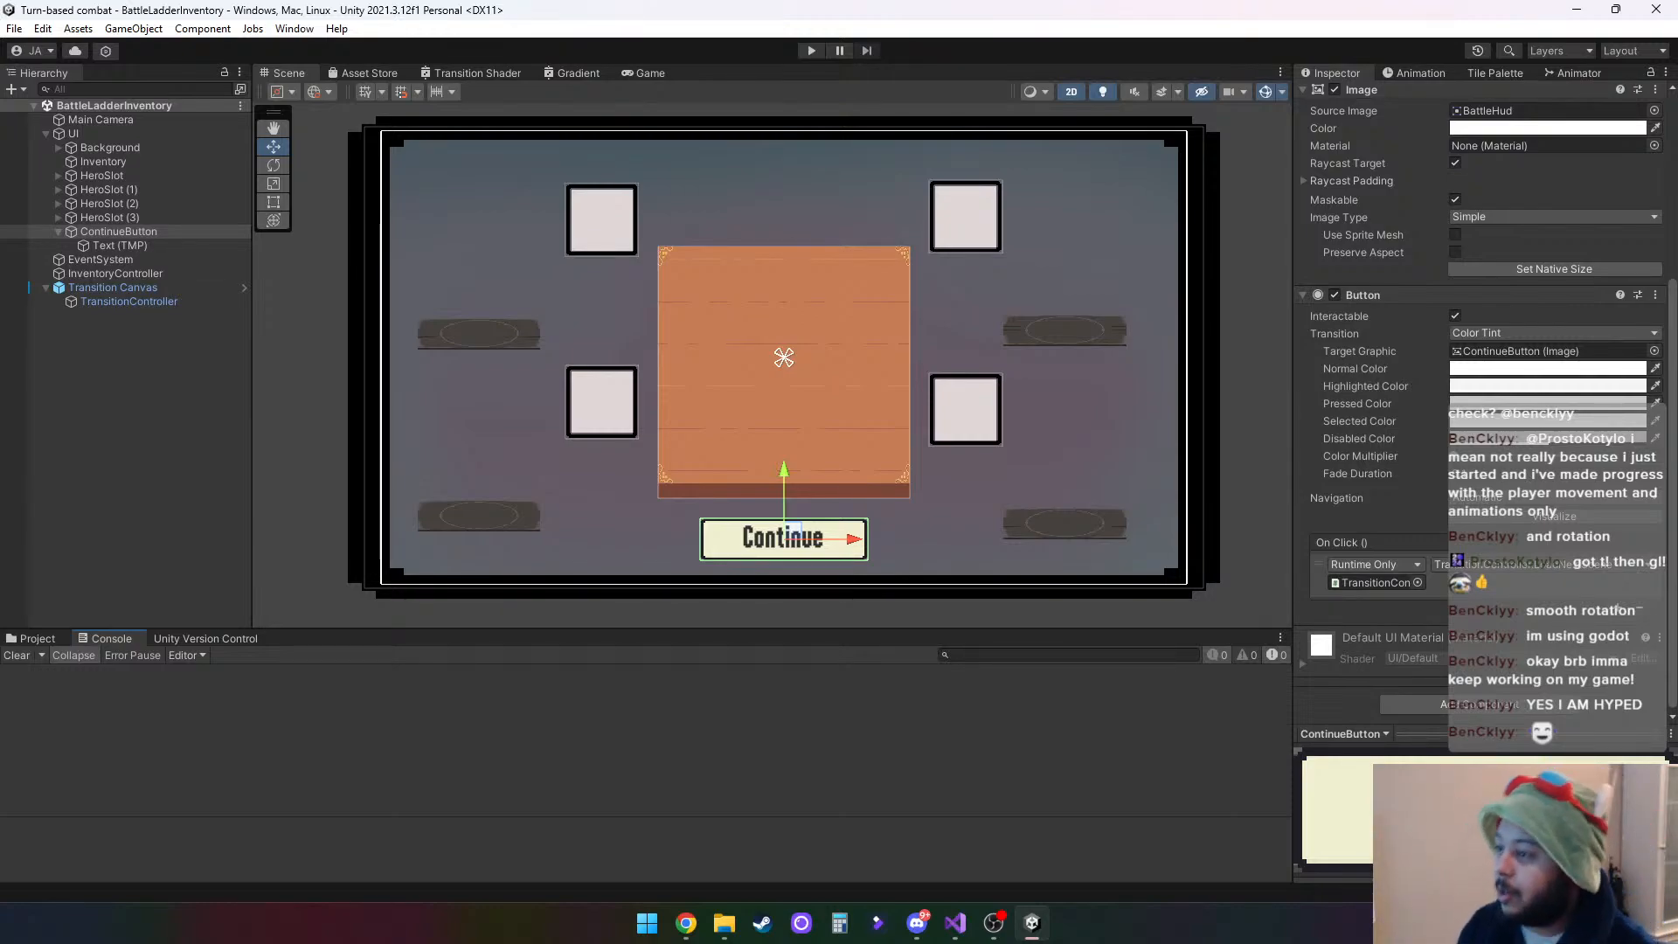
left_click(1574, 11)
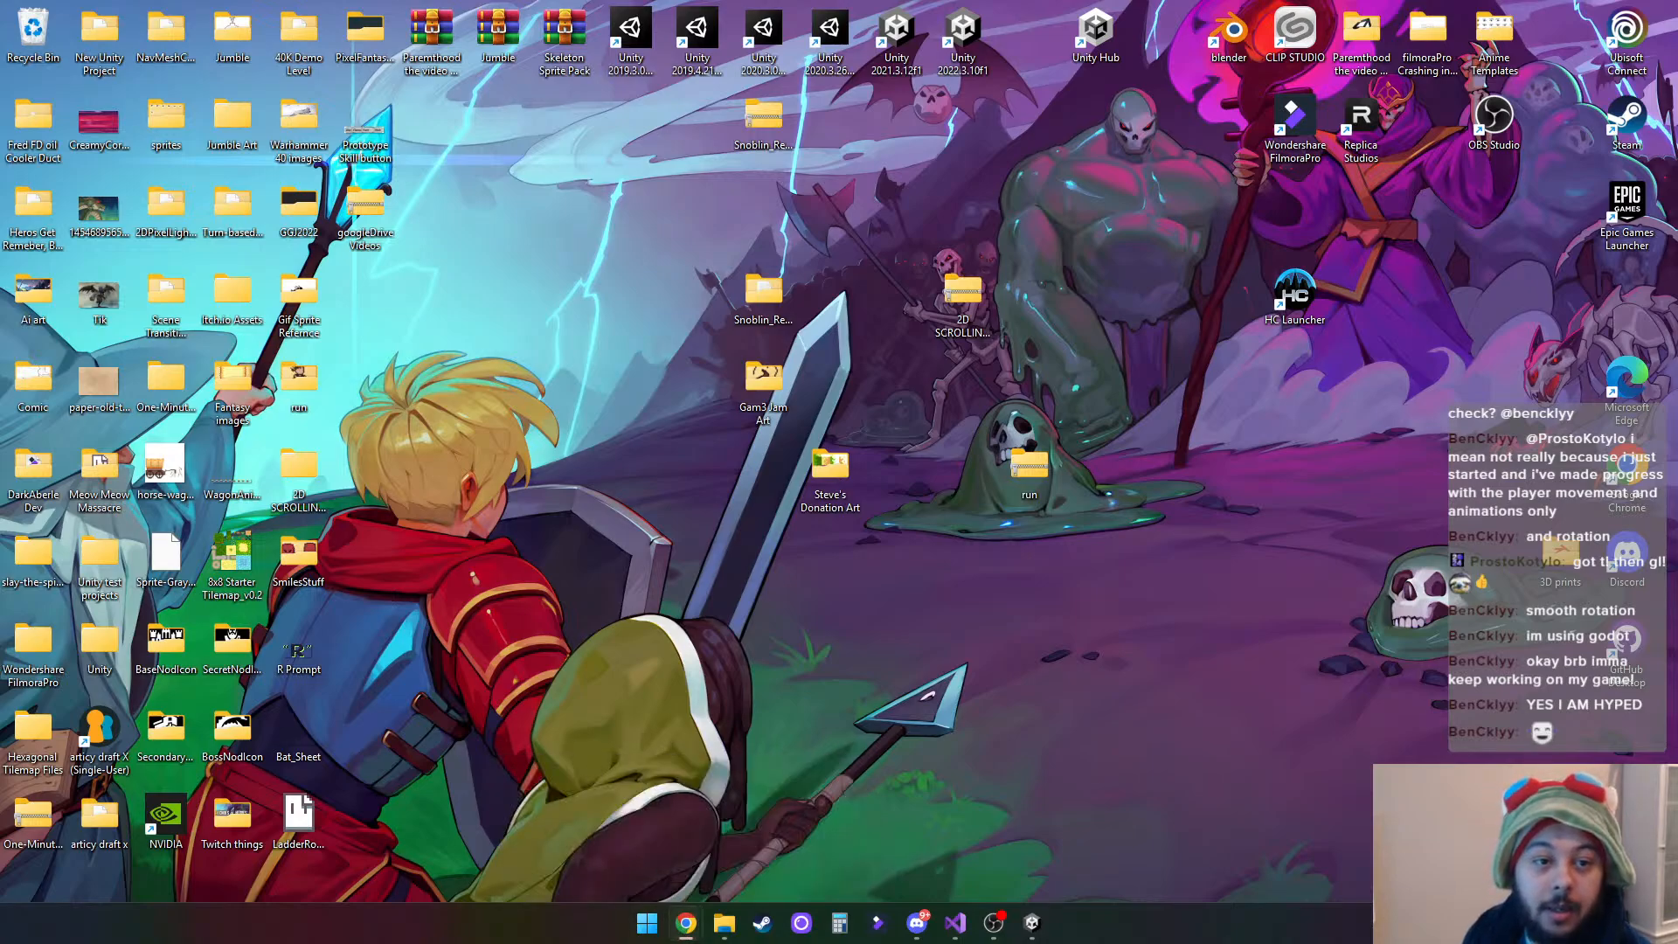
- Switch to a maximized Chrome window and load the Google homepage
left_click_drag(0, 280, 783, 91)
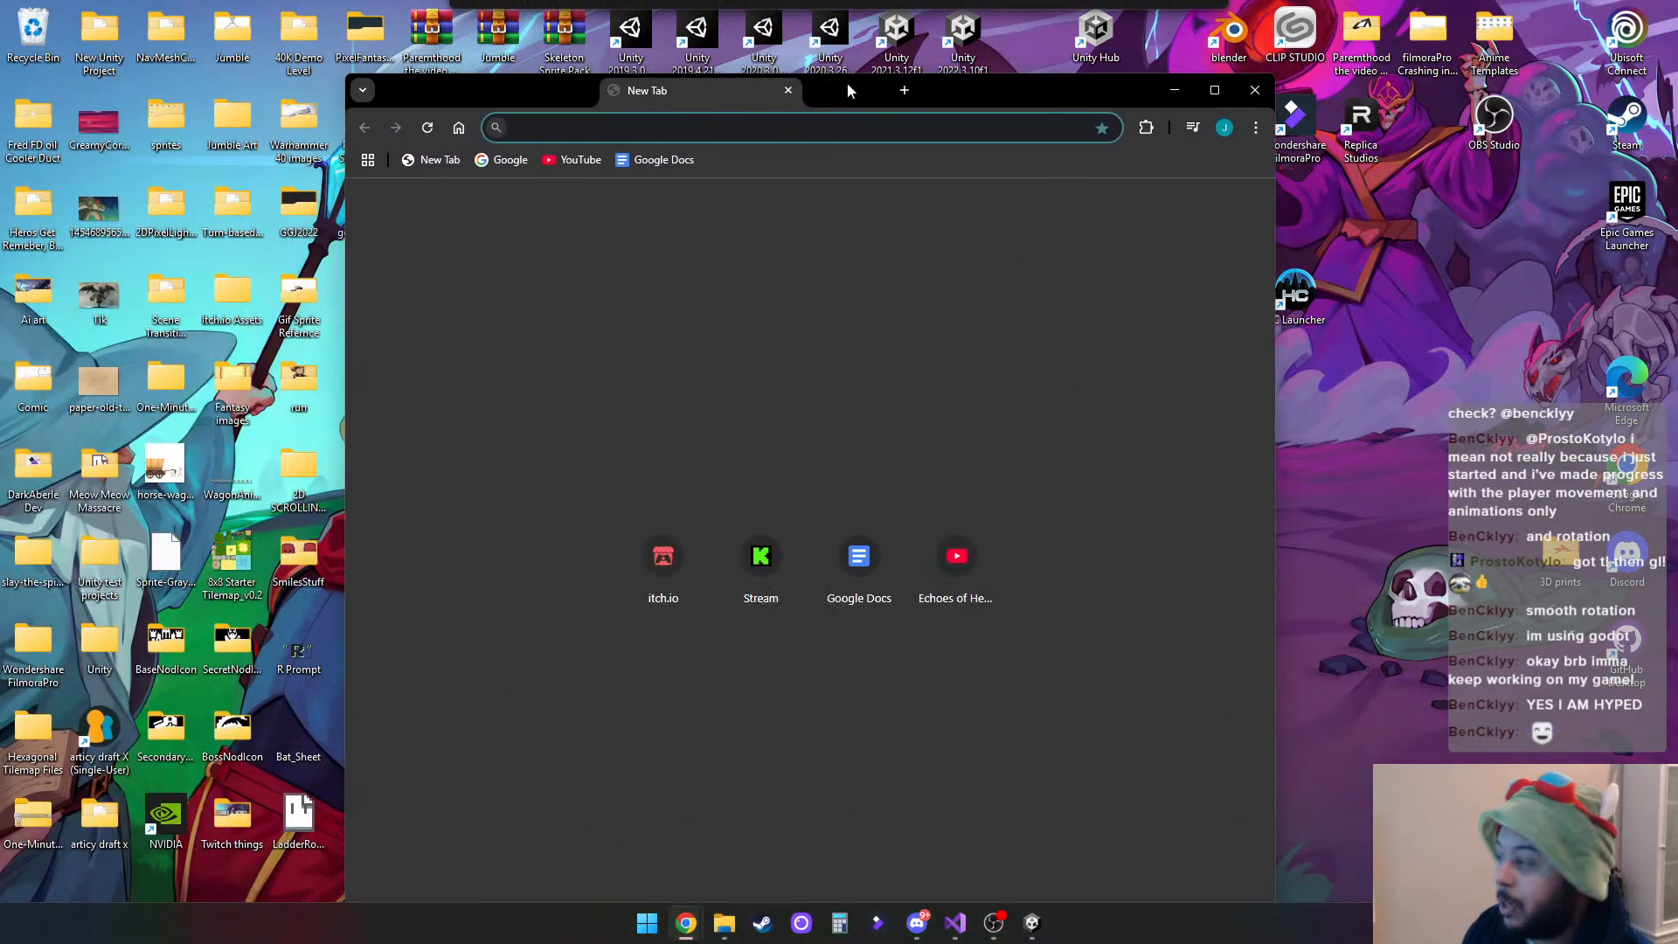
left_click(1213, 90)
left_click(150, 91)
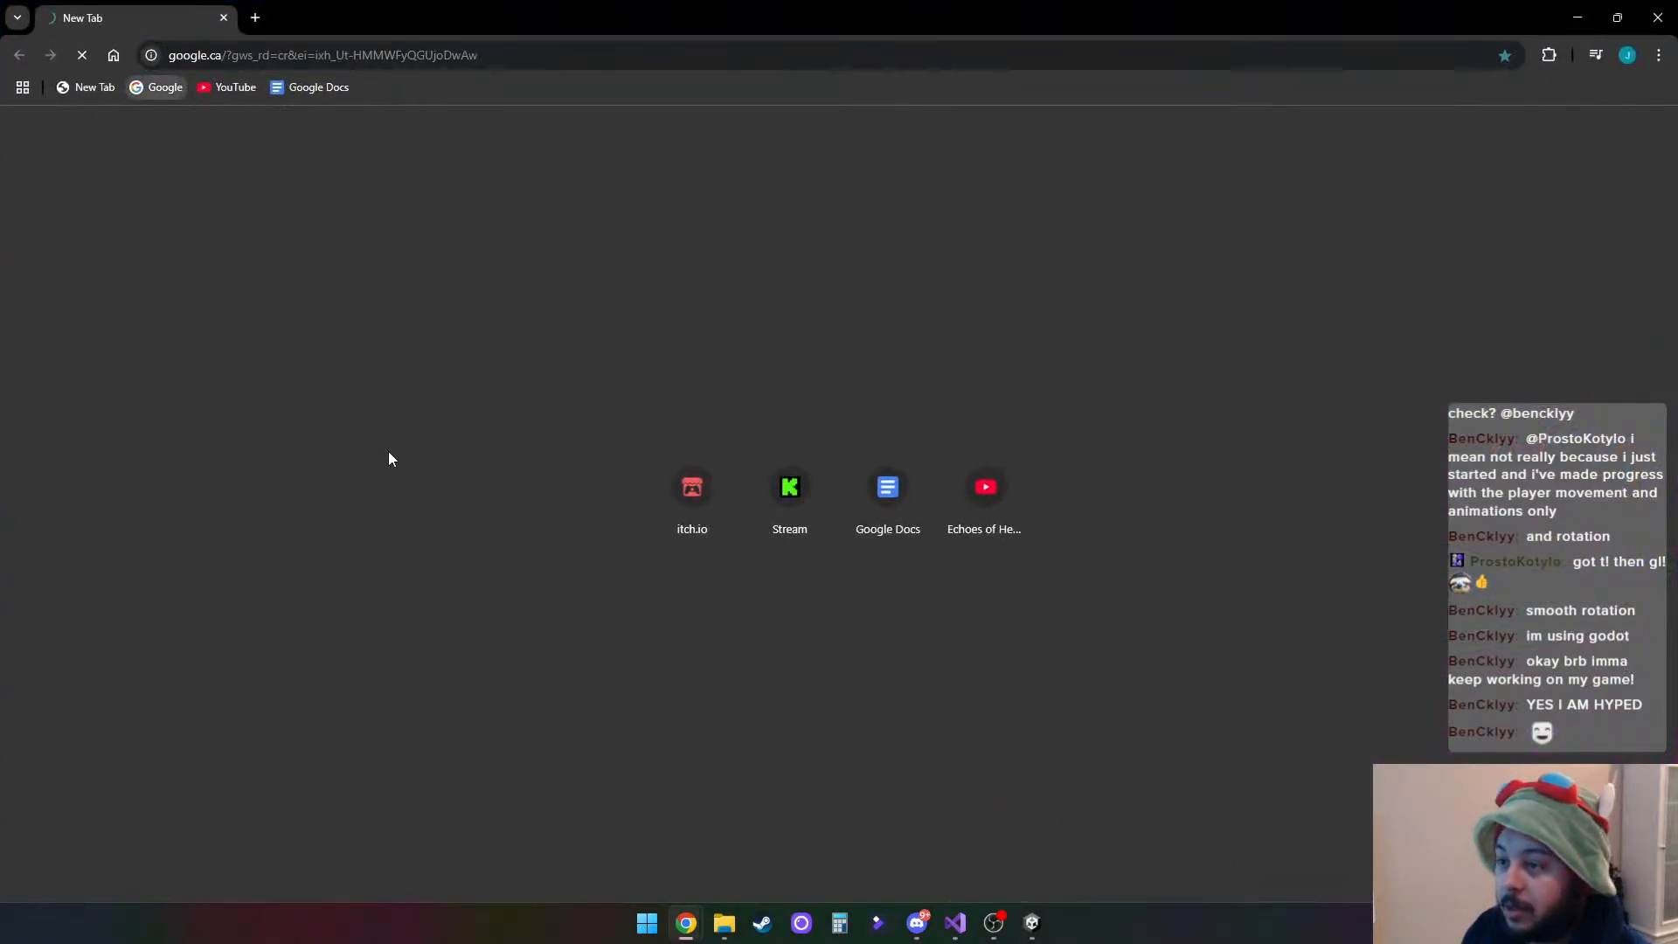
- Search Google for "beach trash cleaning tool"
left_click(749, 461)
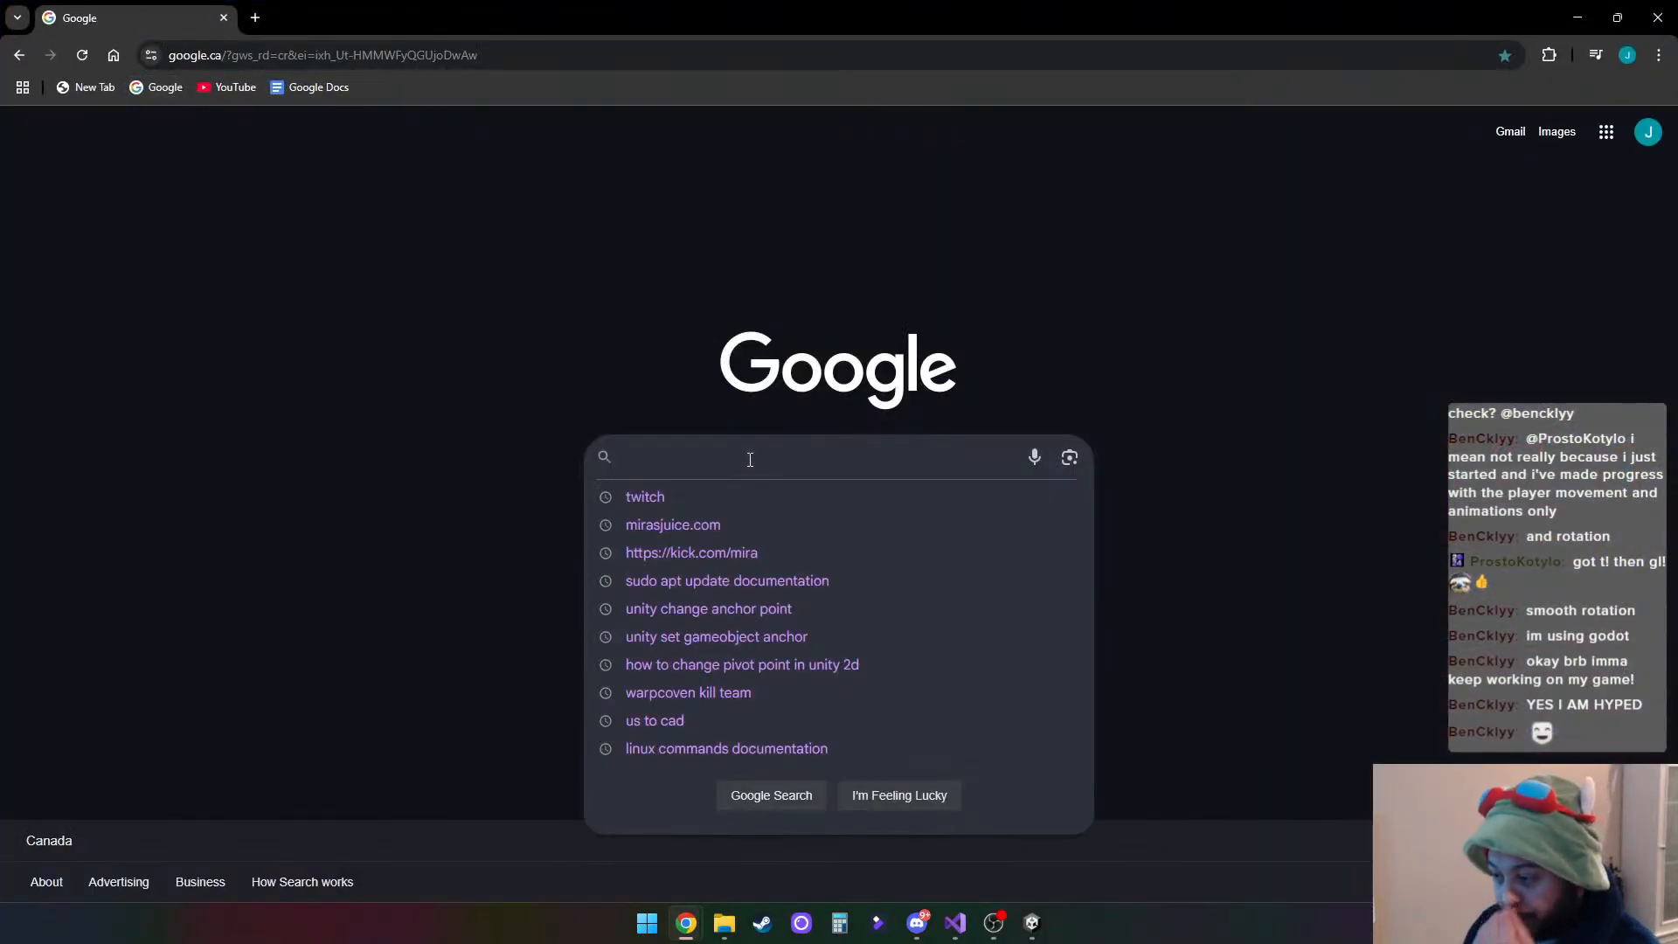
type("beach ")
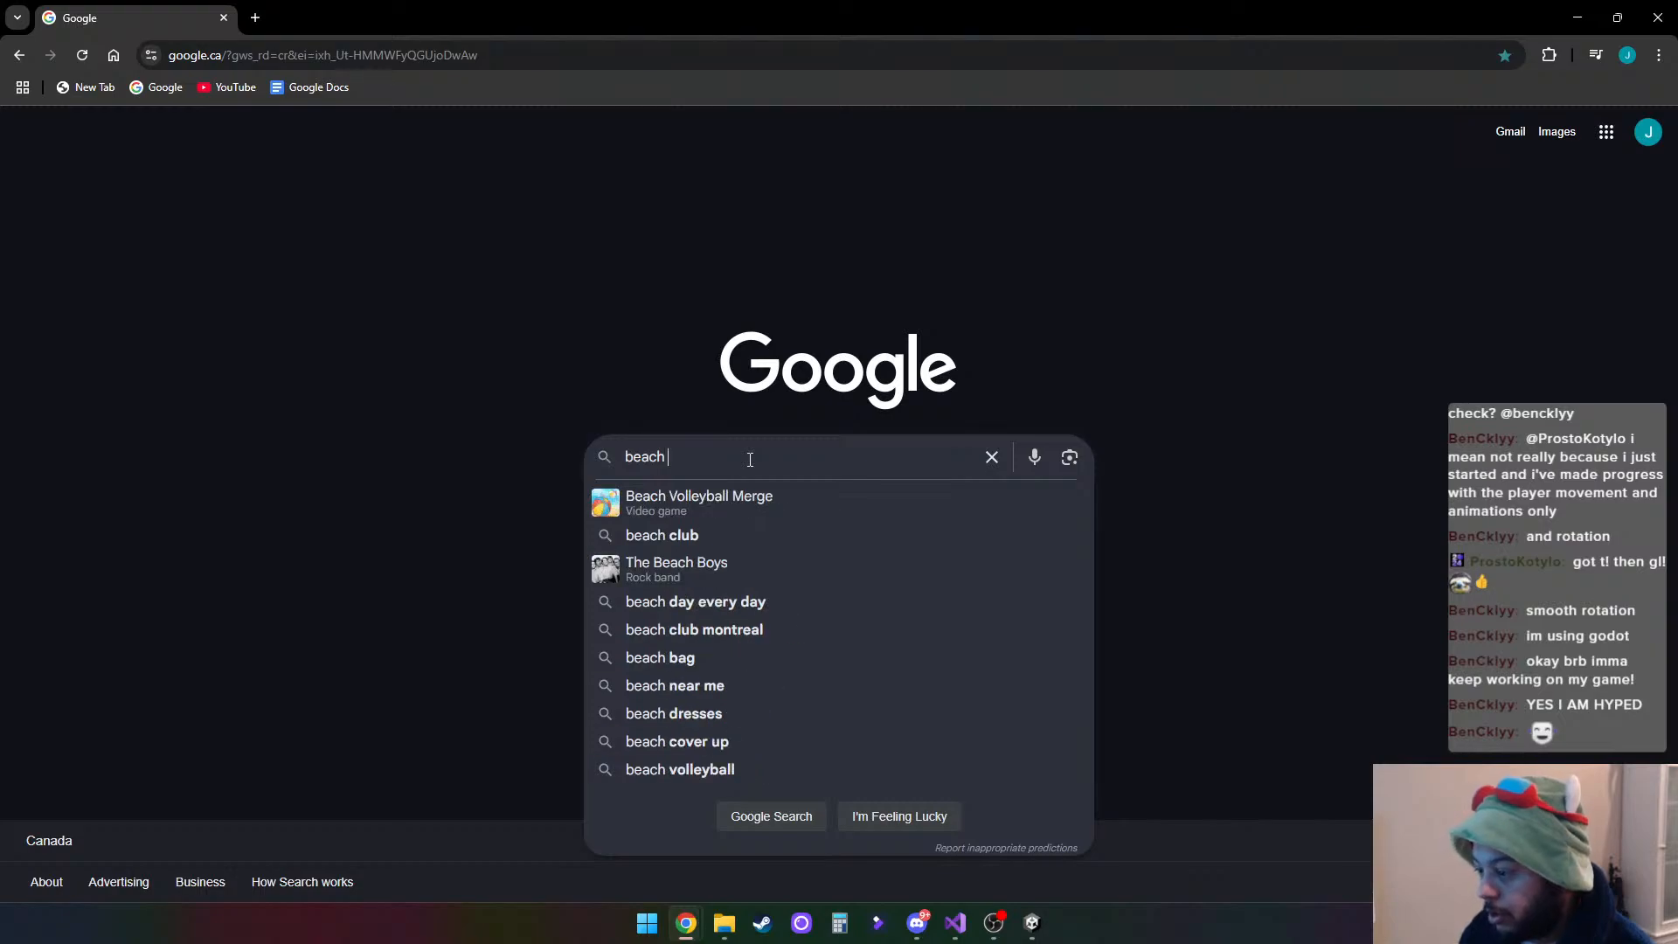
type("trach")
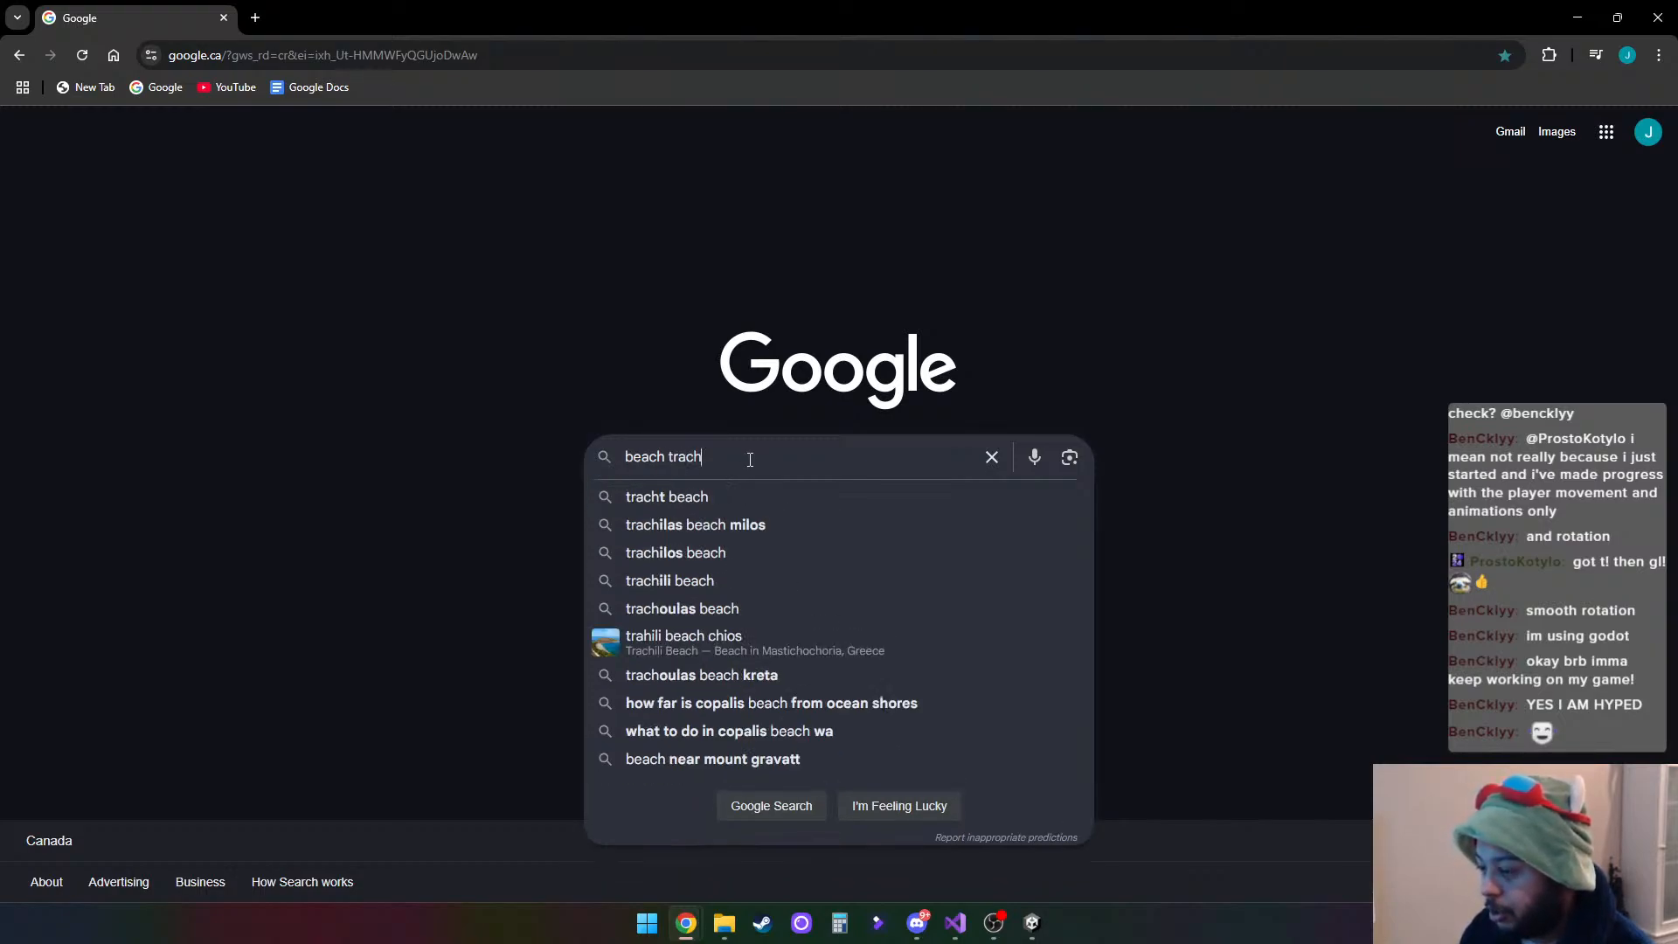
key("BackSpace")
key("BackSpace")
key("BackSpace")
key("BackSpace")
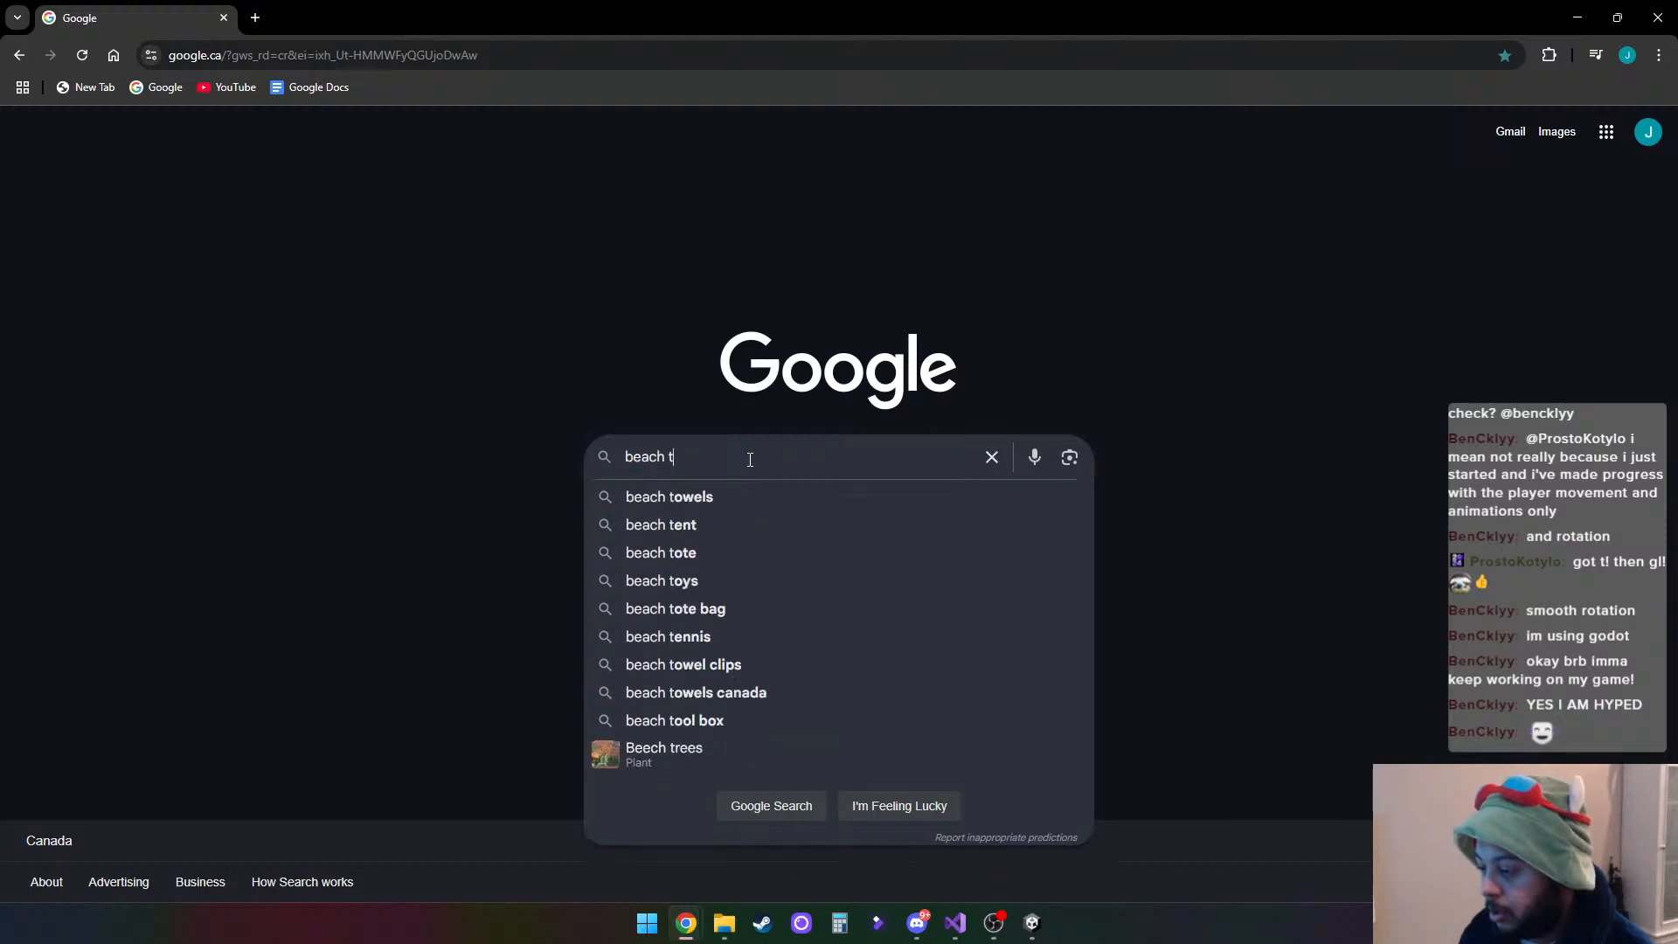
type("rash ")
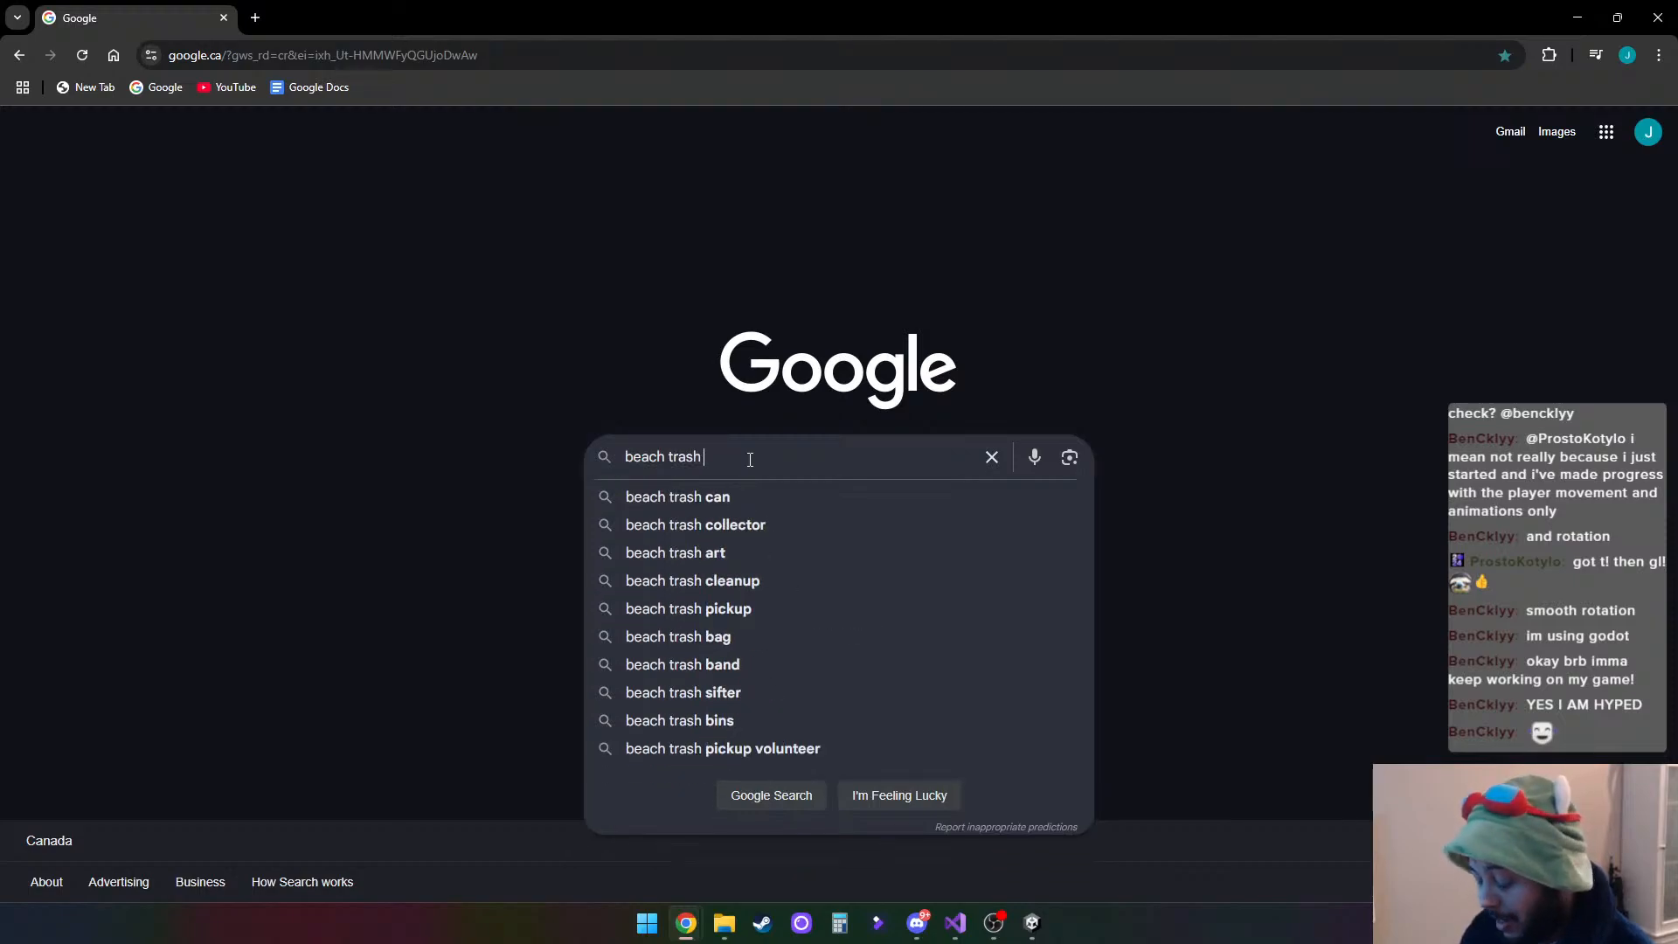
type("cleaning ")
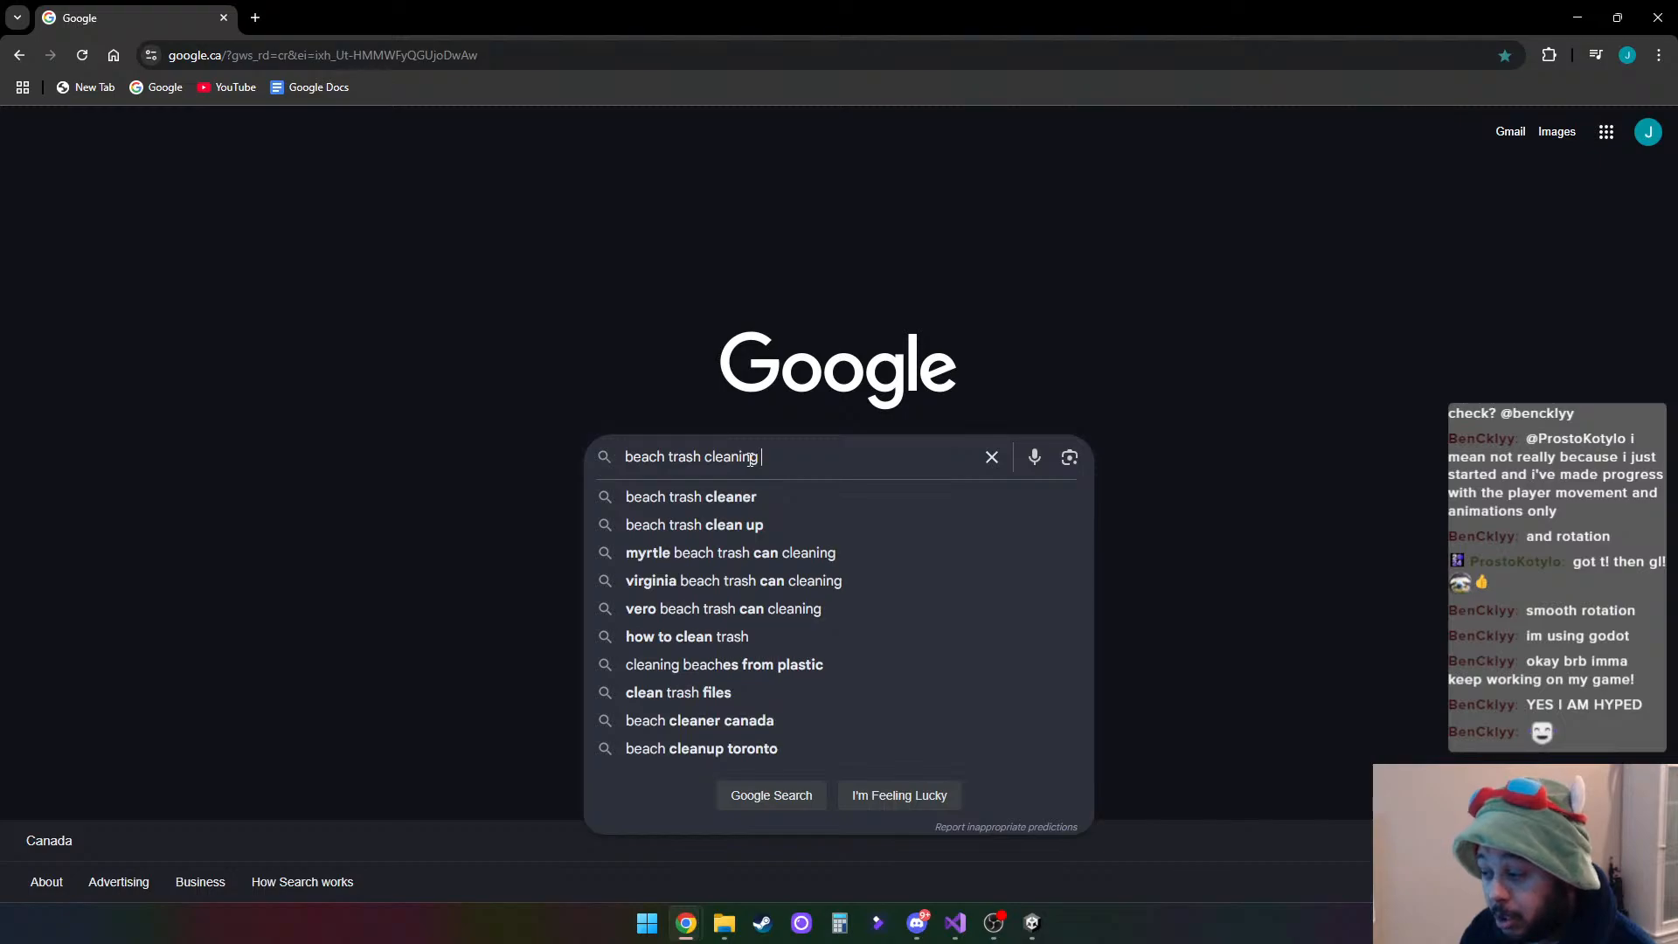
type("tool")
key("Return")
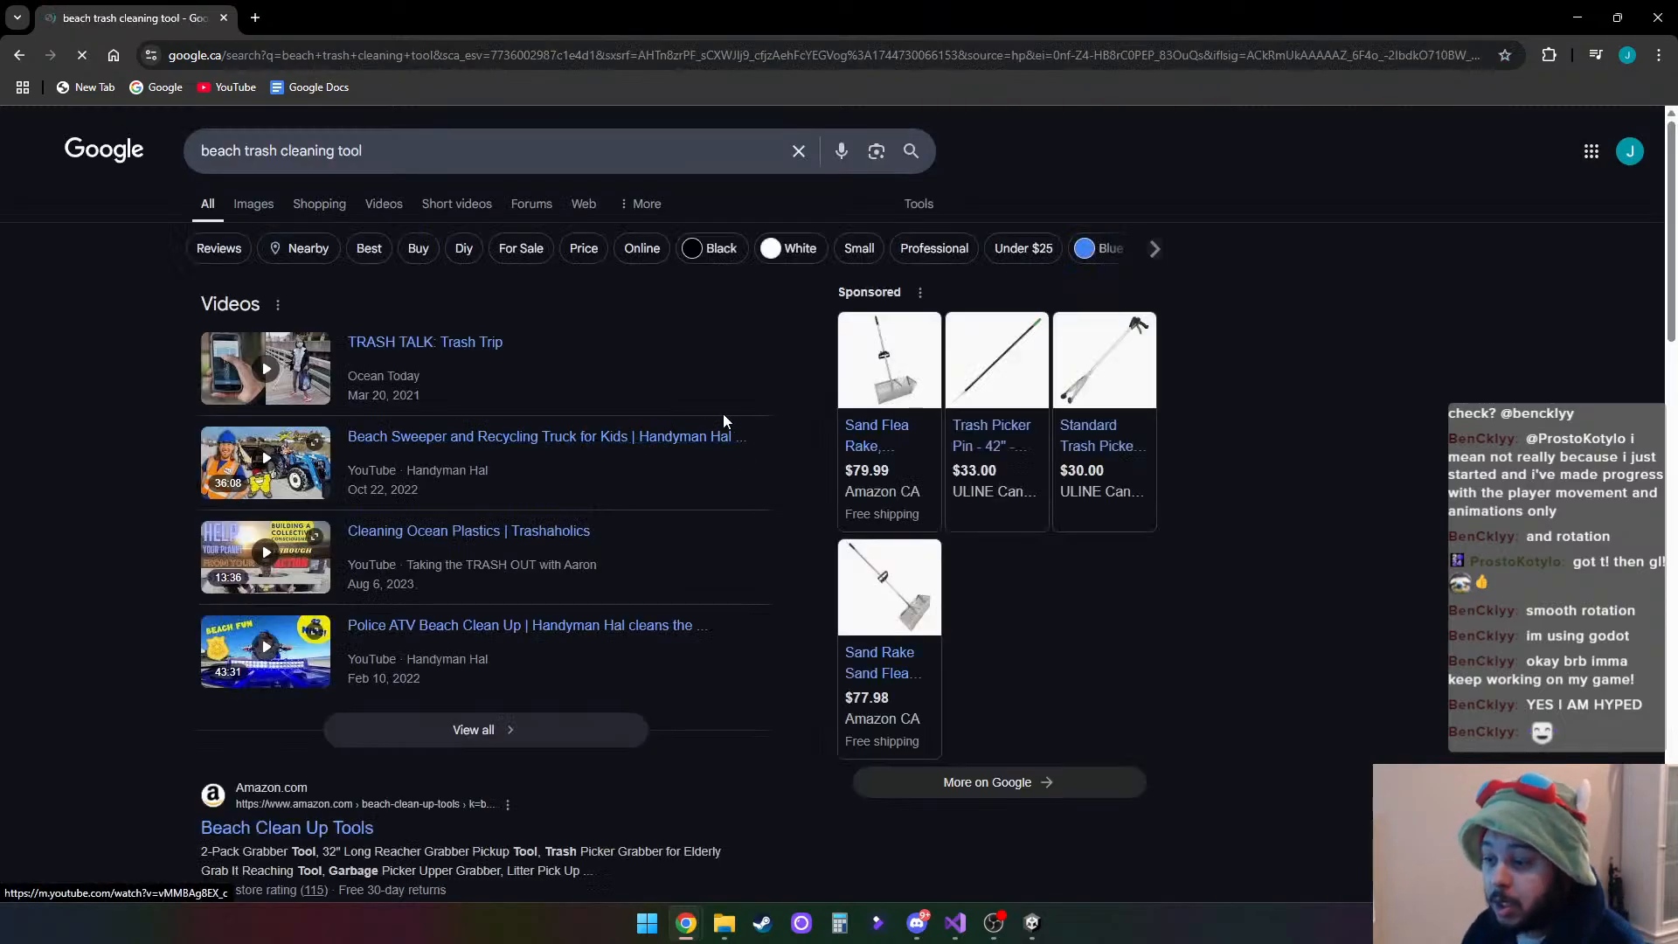
- Change the search to "beach trash cleaning tools" and show the image results
left_click(442, 158)
type("s")
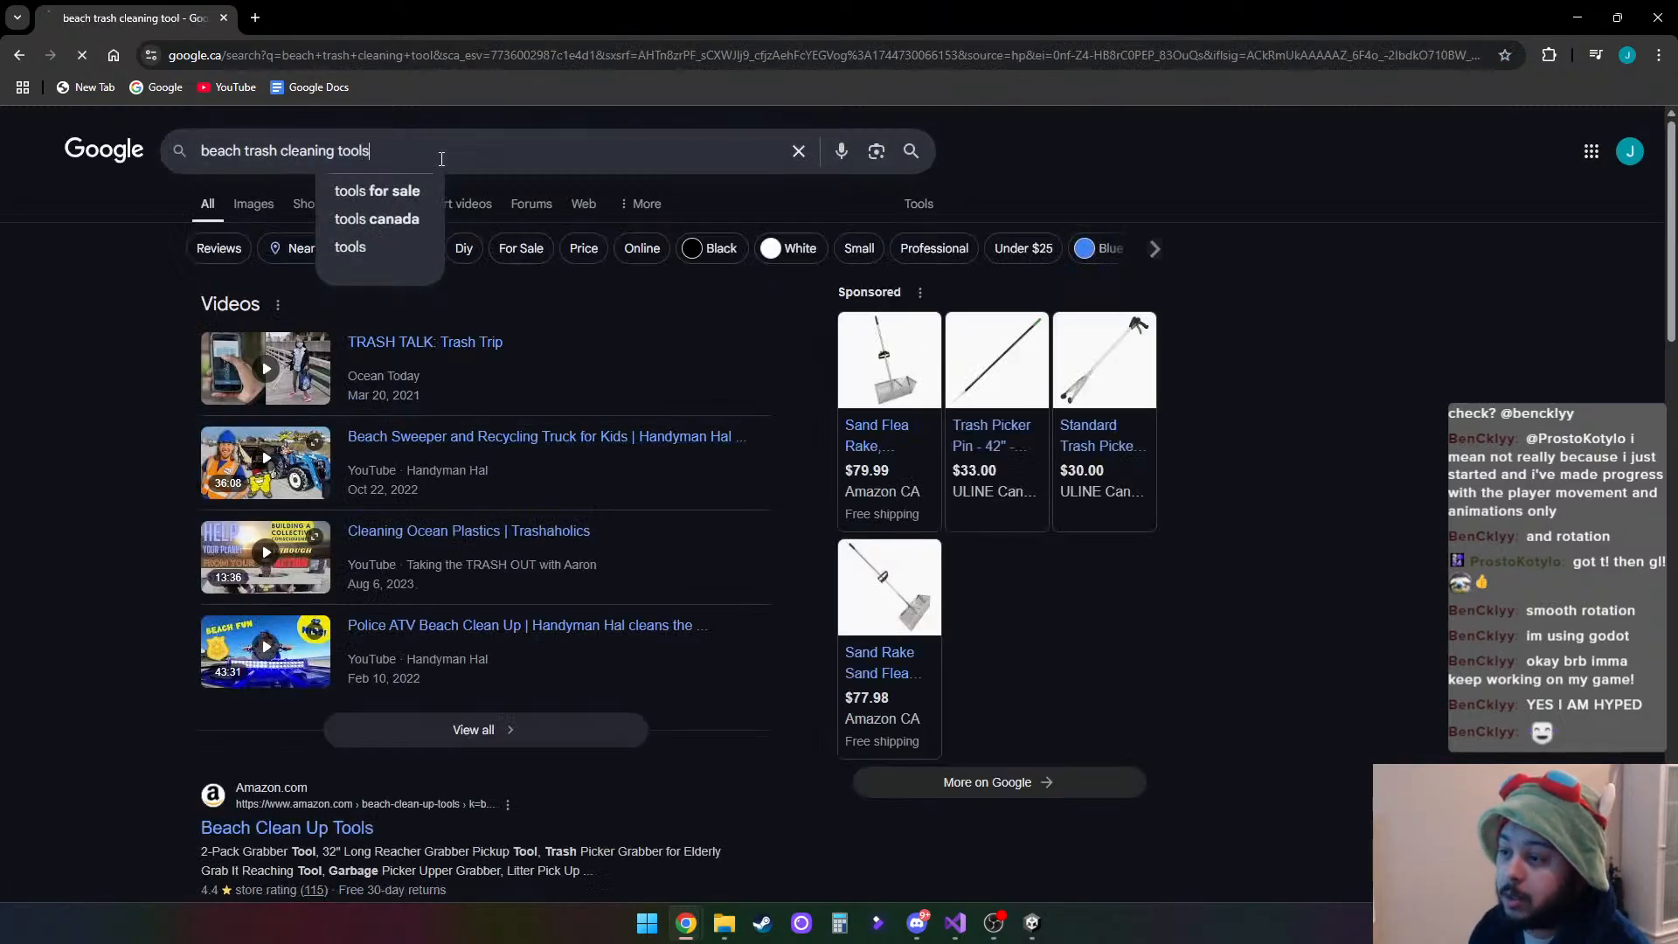
key("Return")
left_click(252, 204)
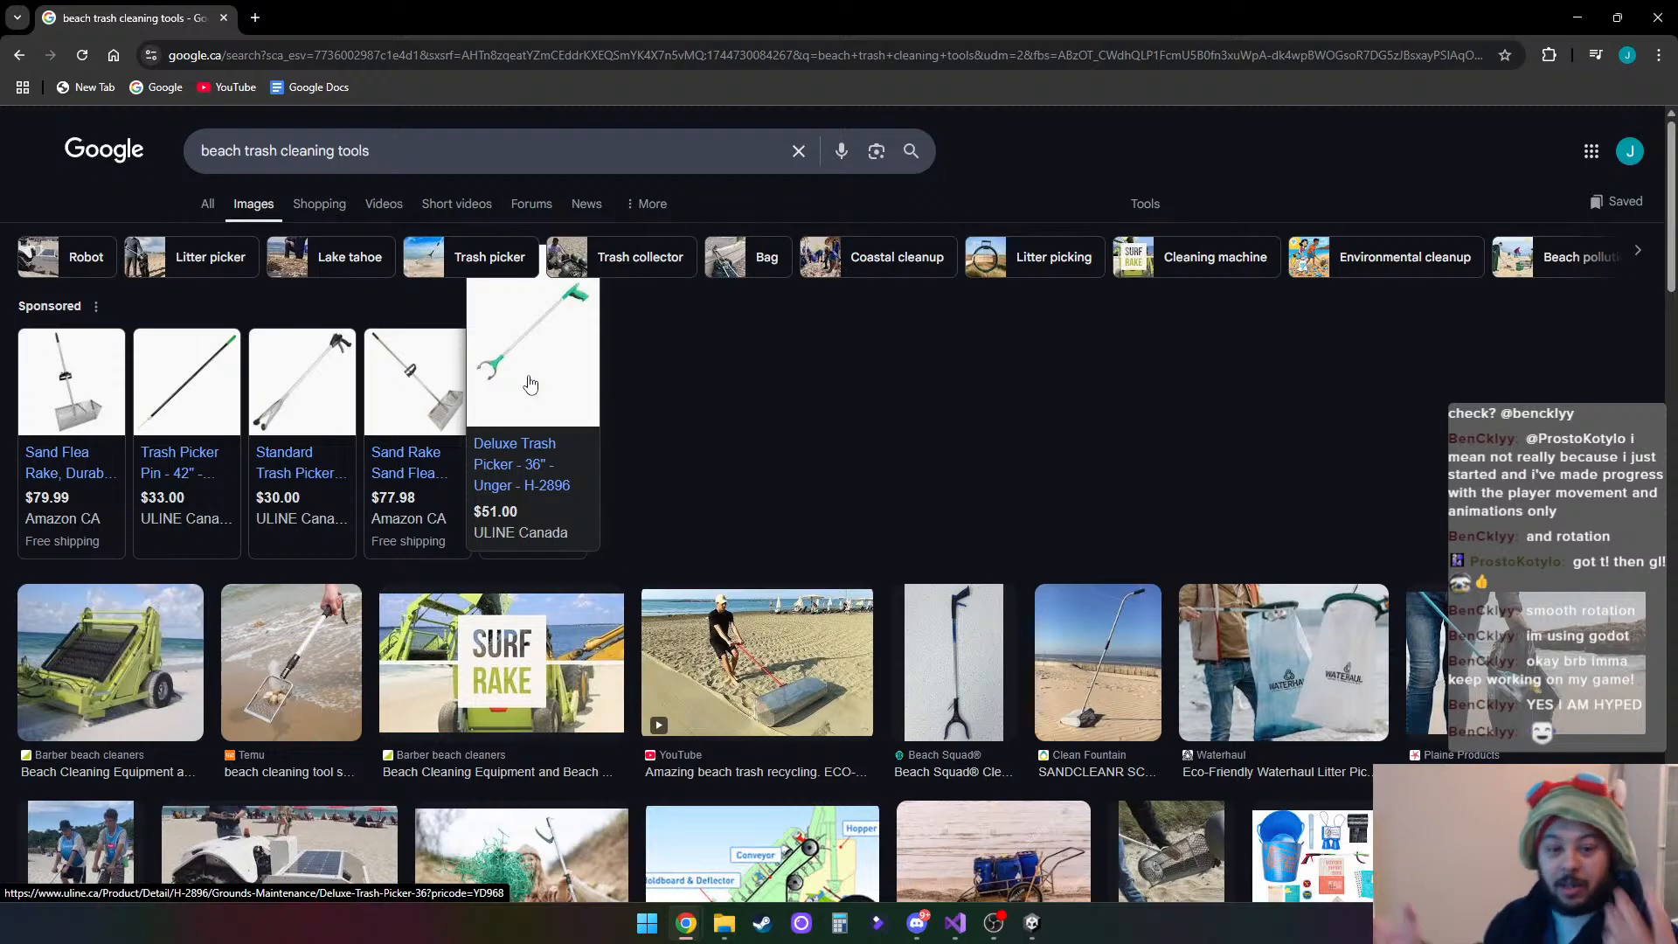
- Examine the sponsored products and image results for the kinds of tools and machines used to clean beaches
mouse_move(218, 402)
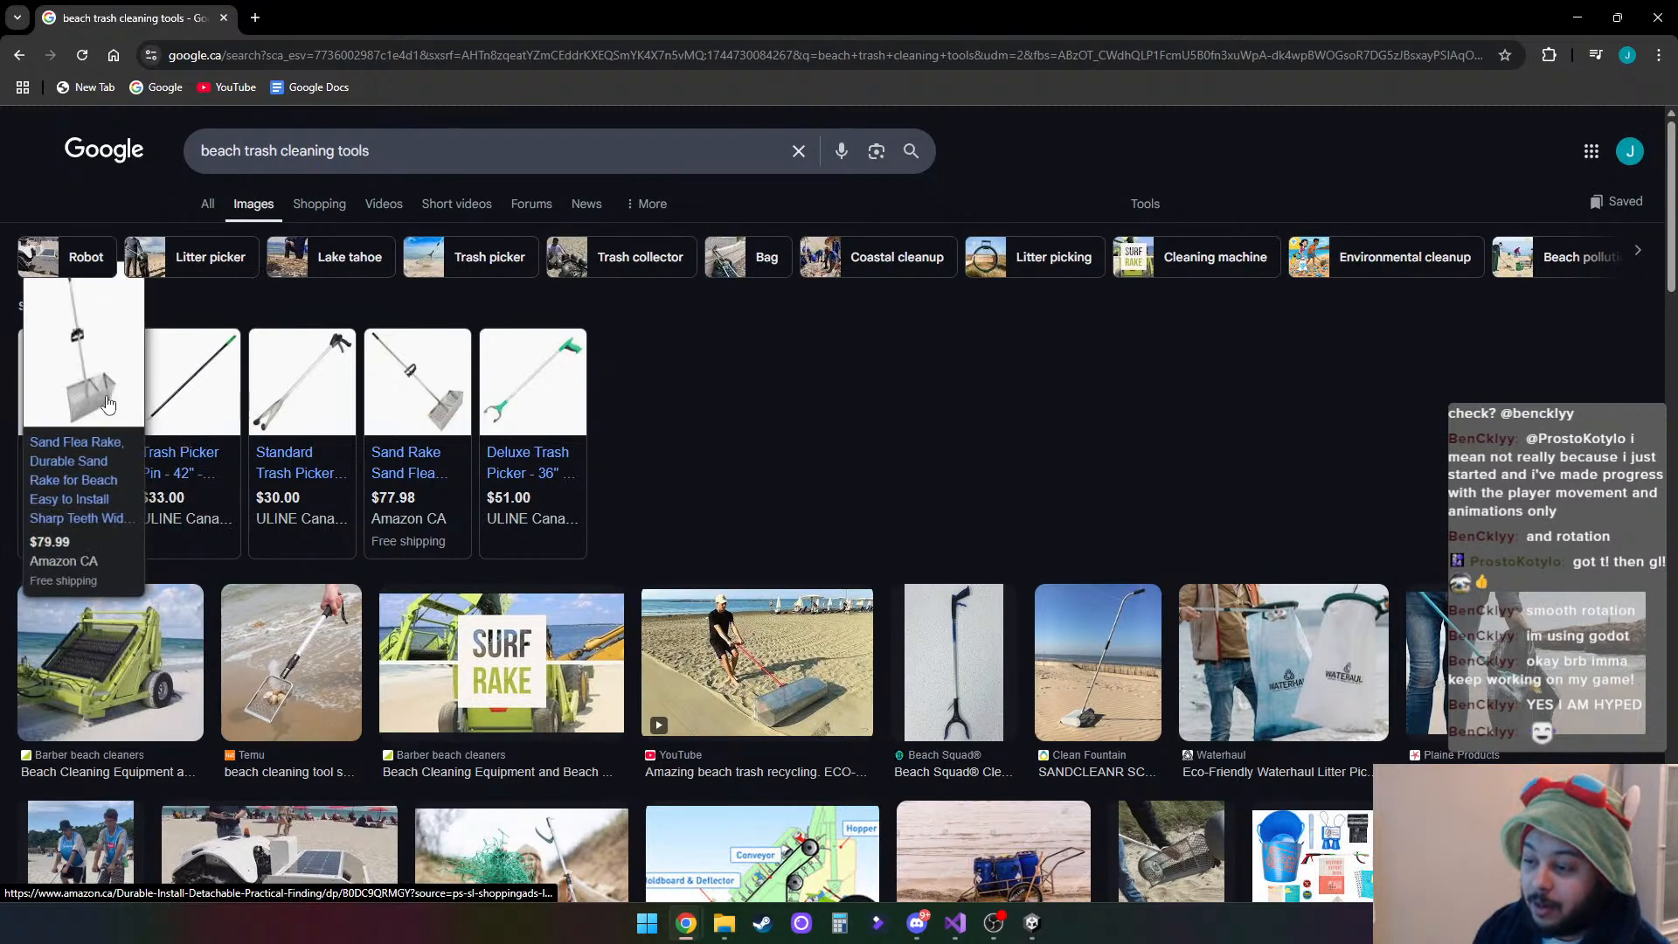
mouse_move(587, 391)
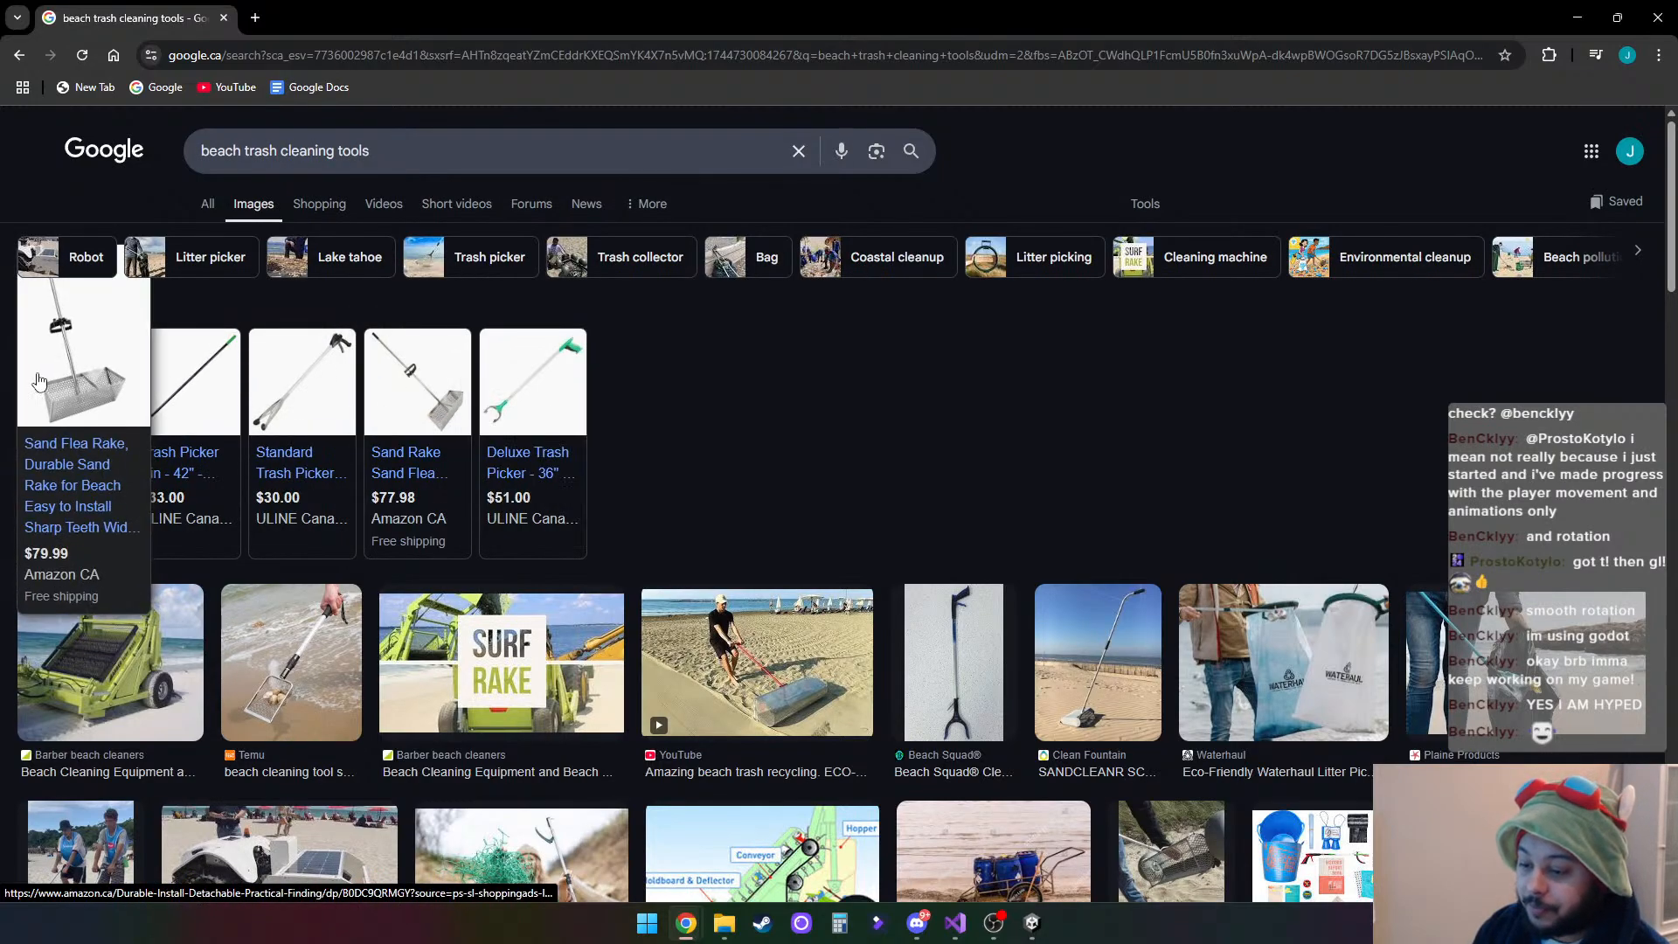
mouse_move(351, 448)
mouse_move(567, 454)
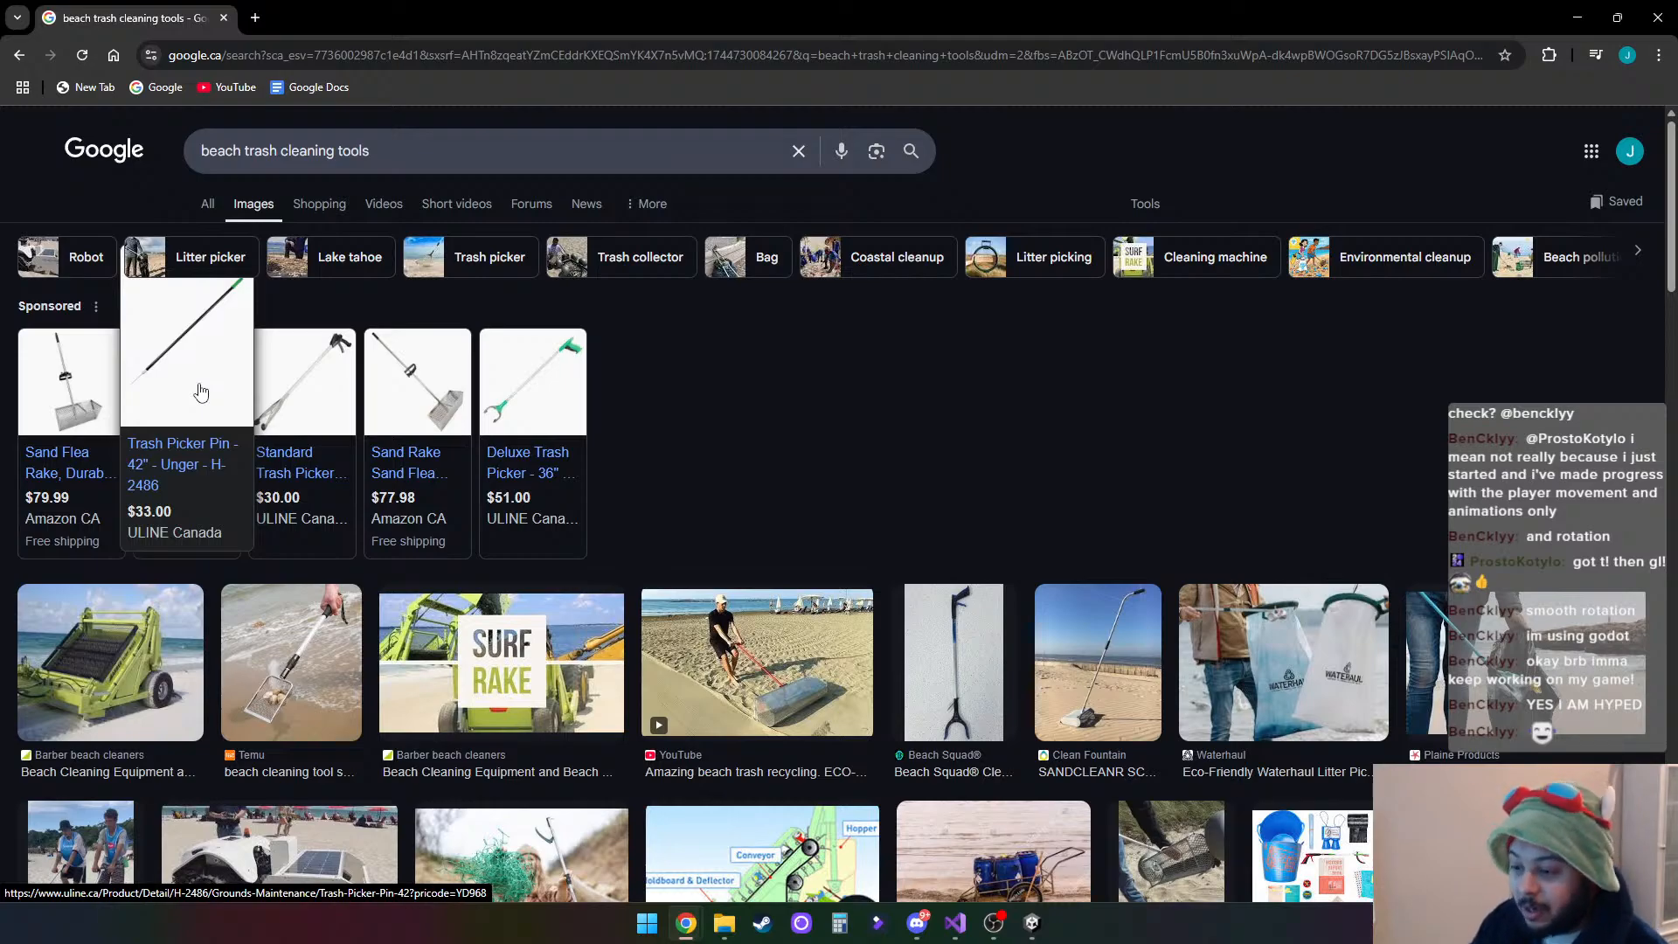
mouse_move(297, 445)
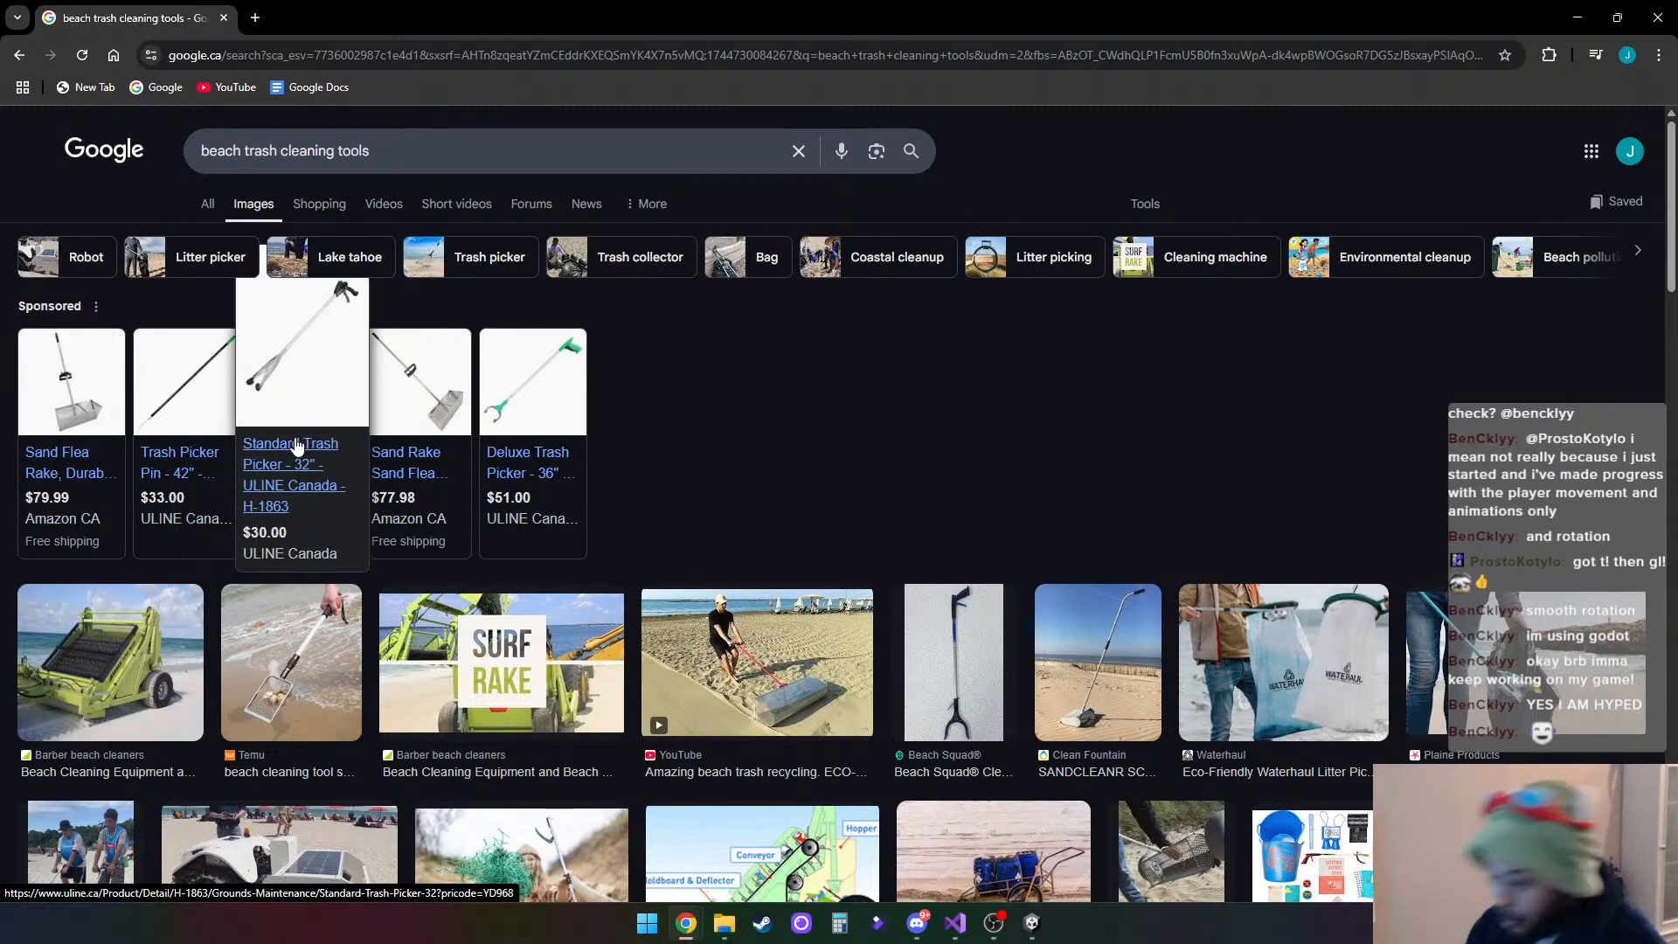
mouse_move(441, 396)
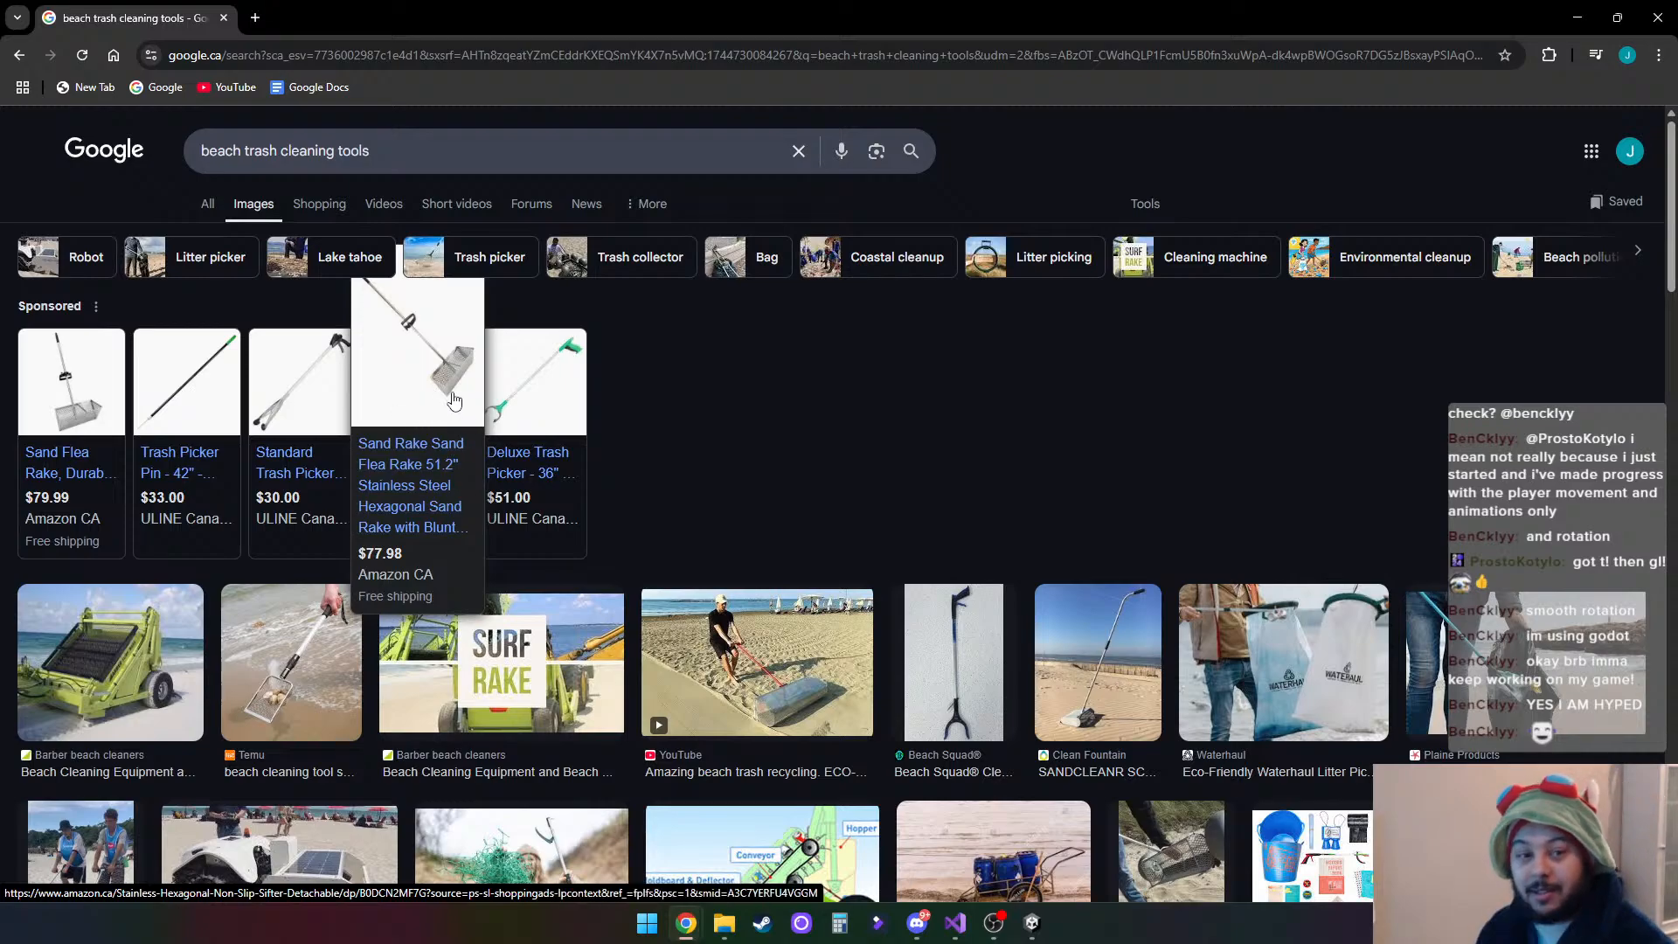
mouse_move(537, 393)
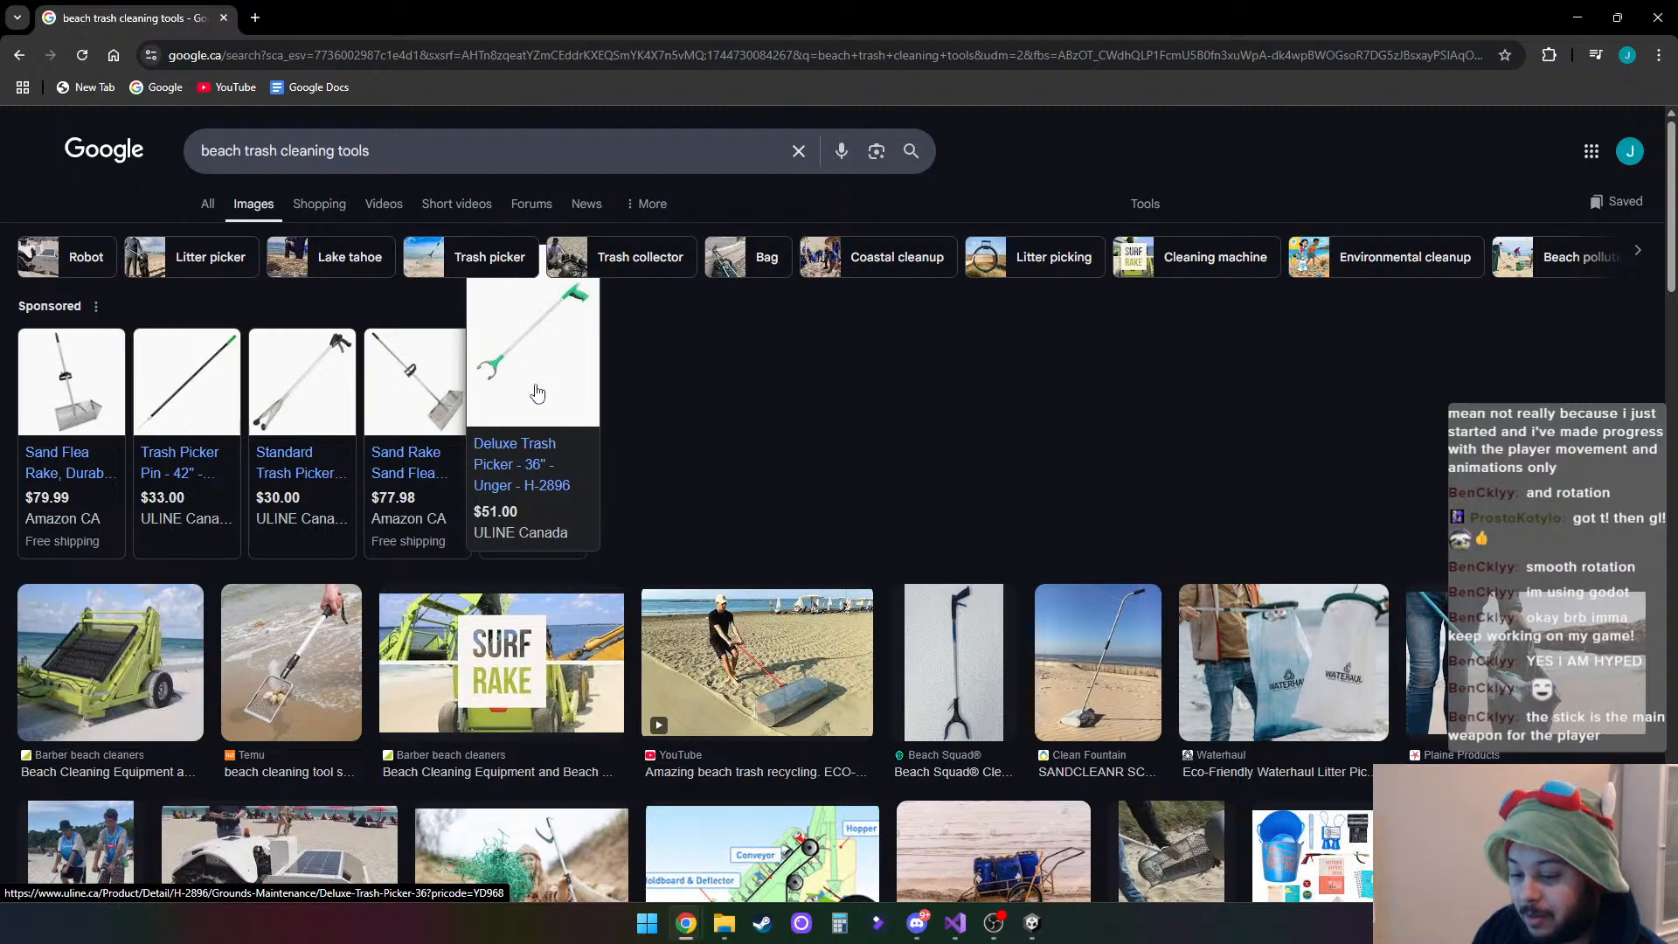
scroll(537, 393, "down", 4)
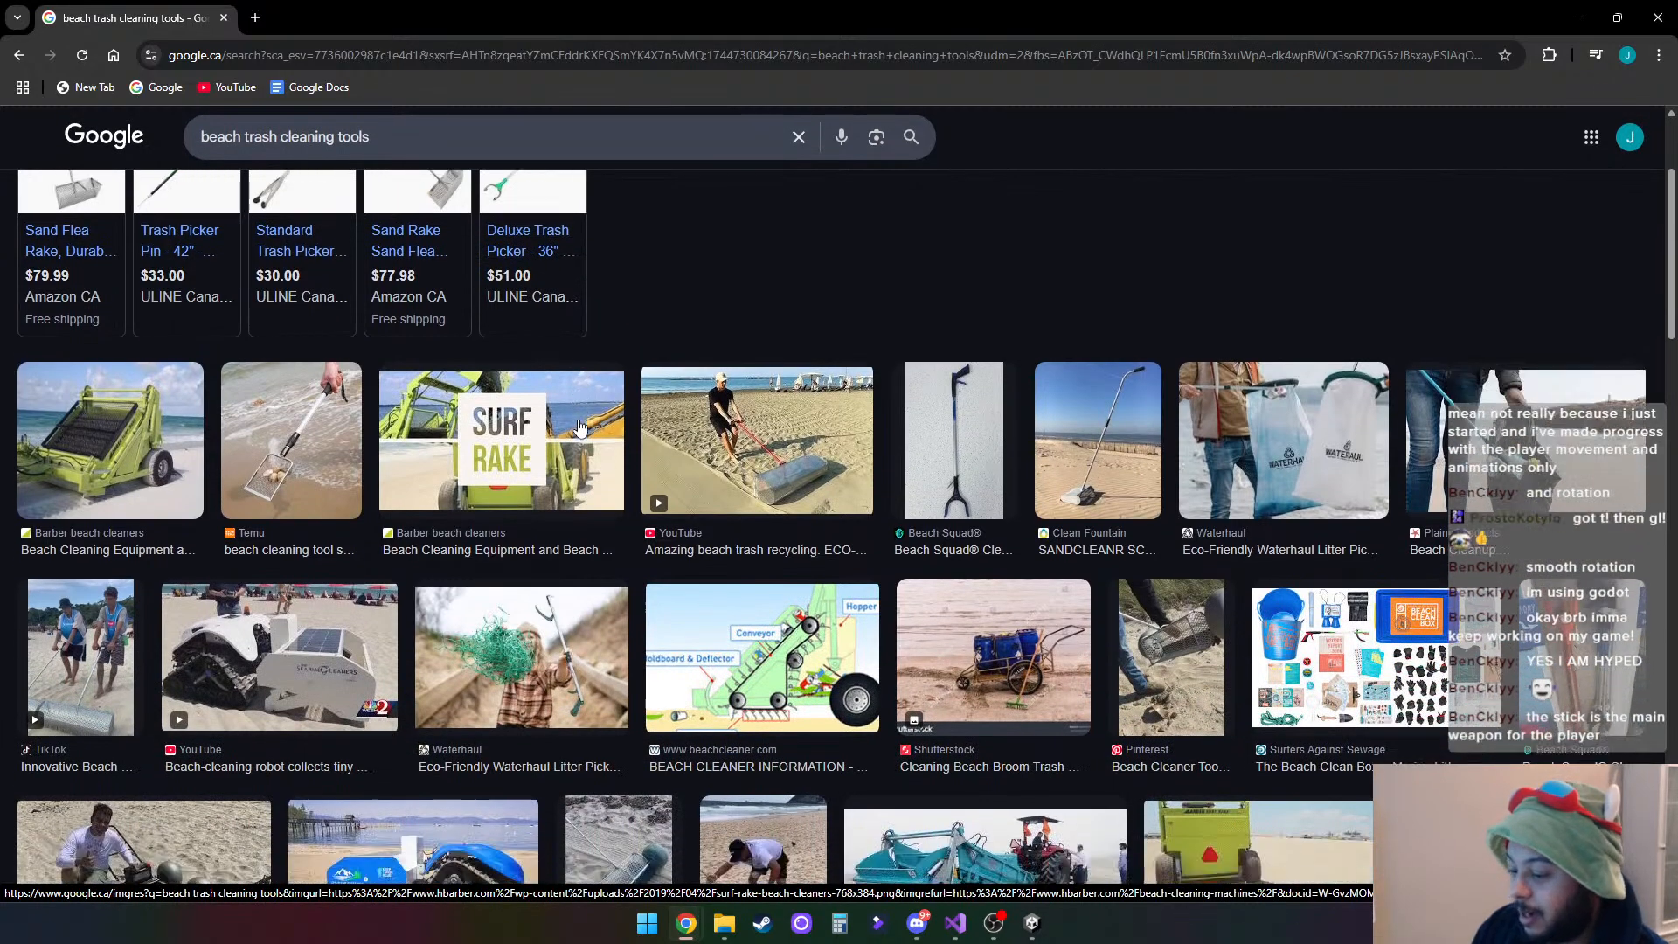
scroll(579, 426, "down", 2)
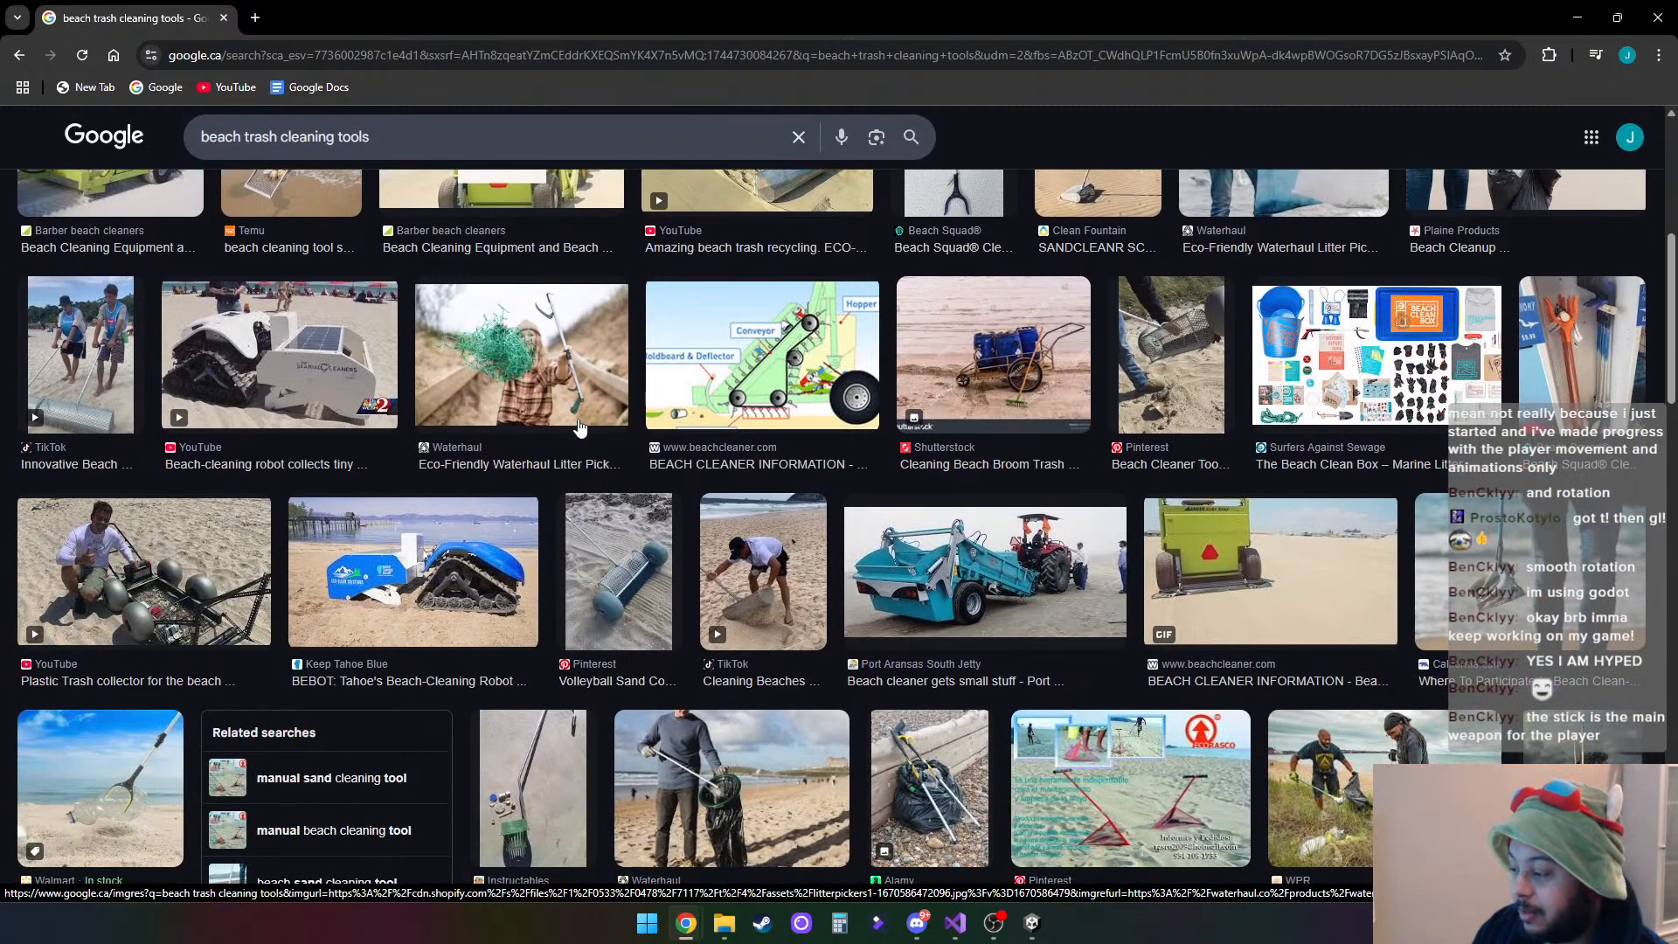
scroll(579, 426, "down", 3)
scroll(579, 427, "down", 5)
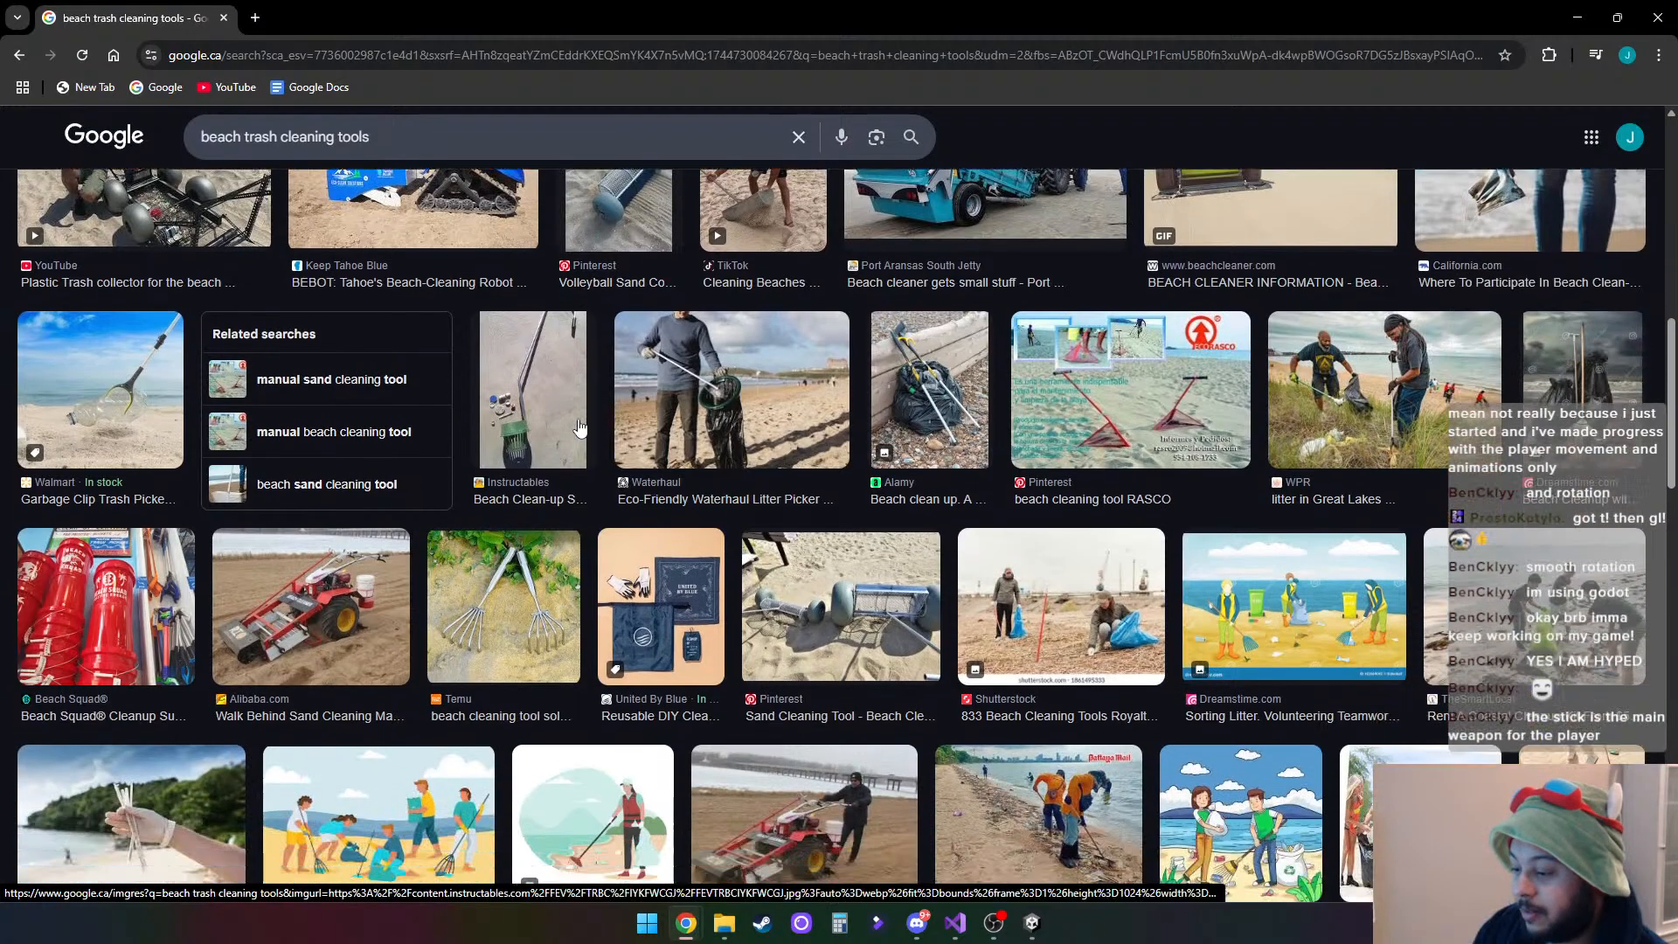
scroll(579, 426, "down", 7)
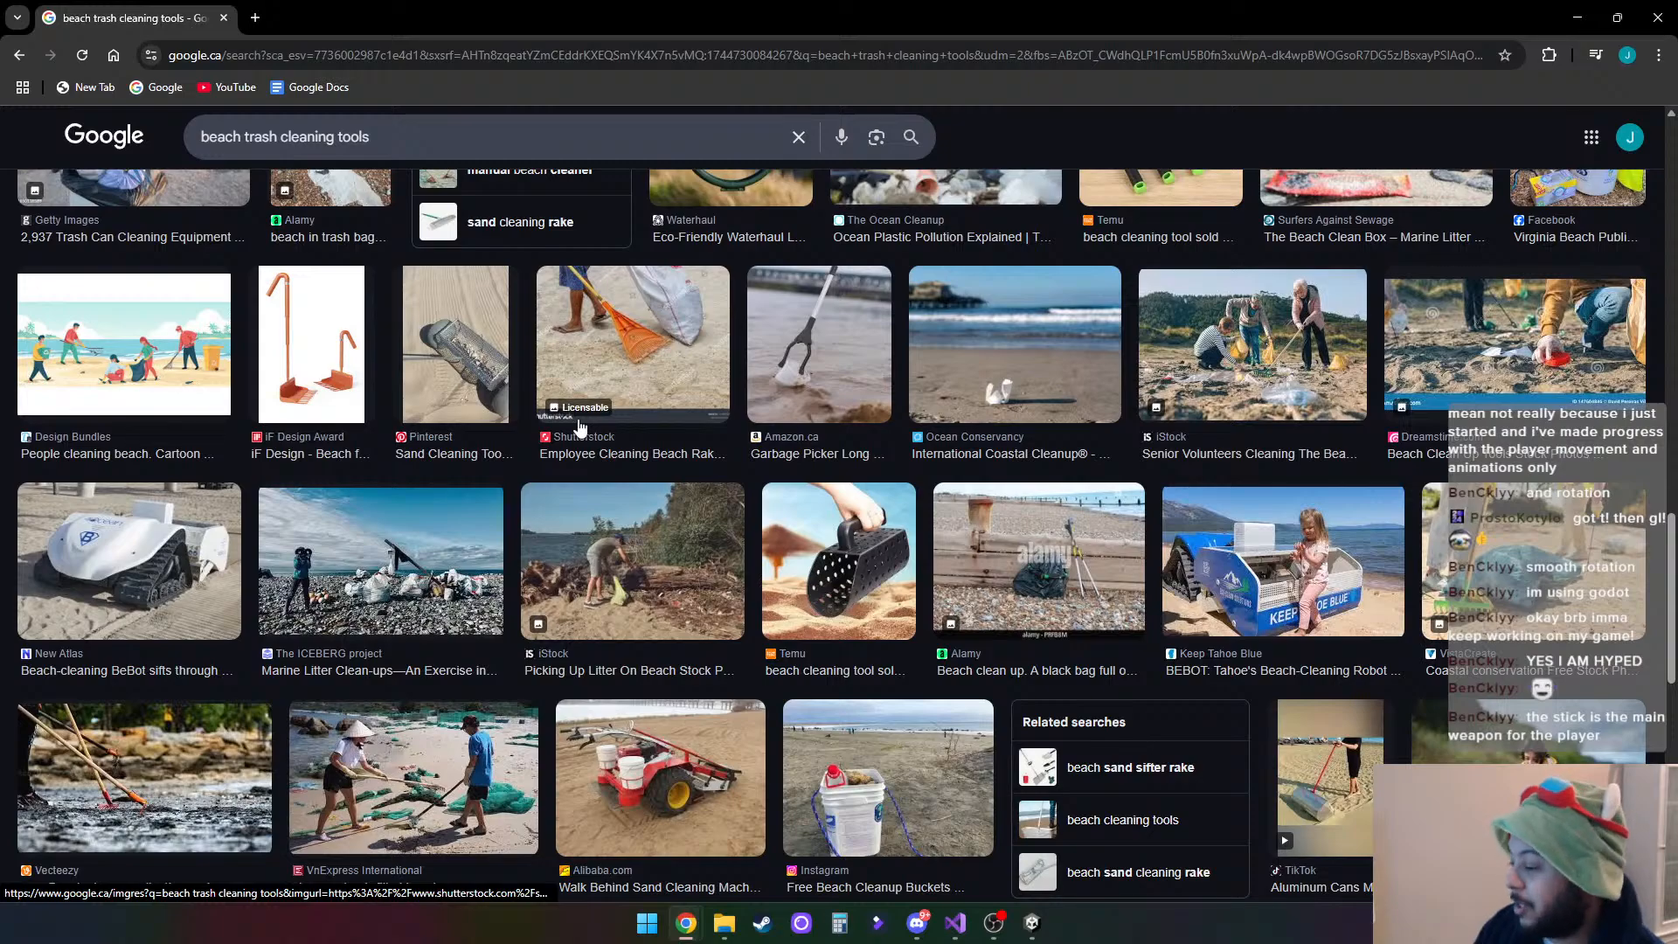
scroll(579, 427, "down", 3)
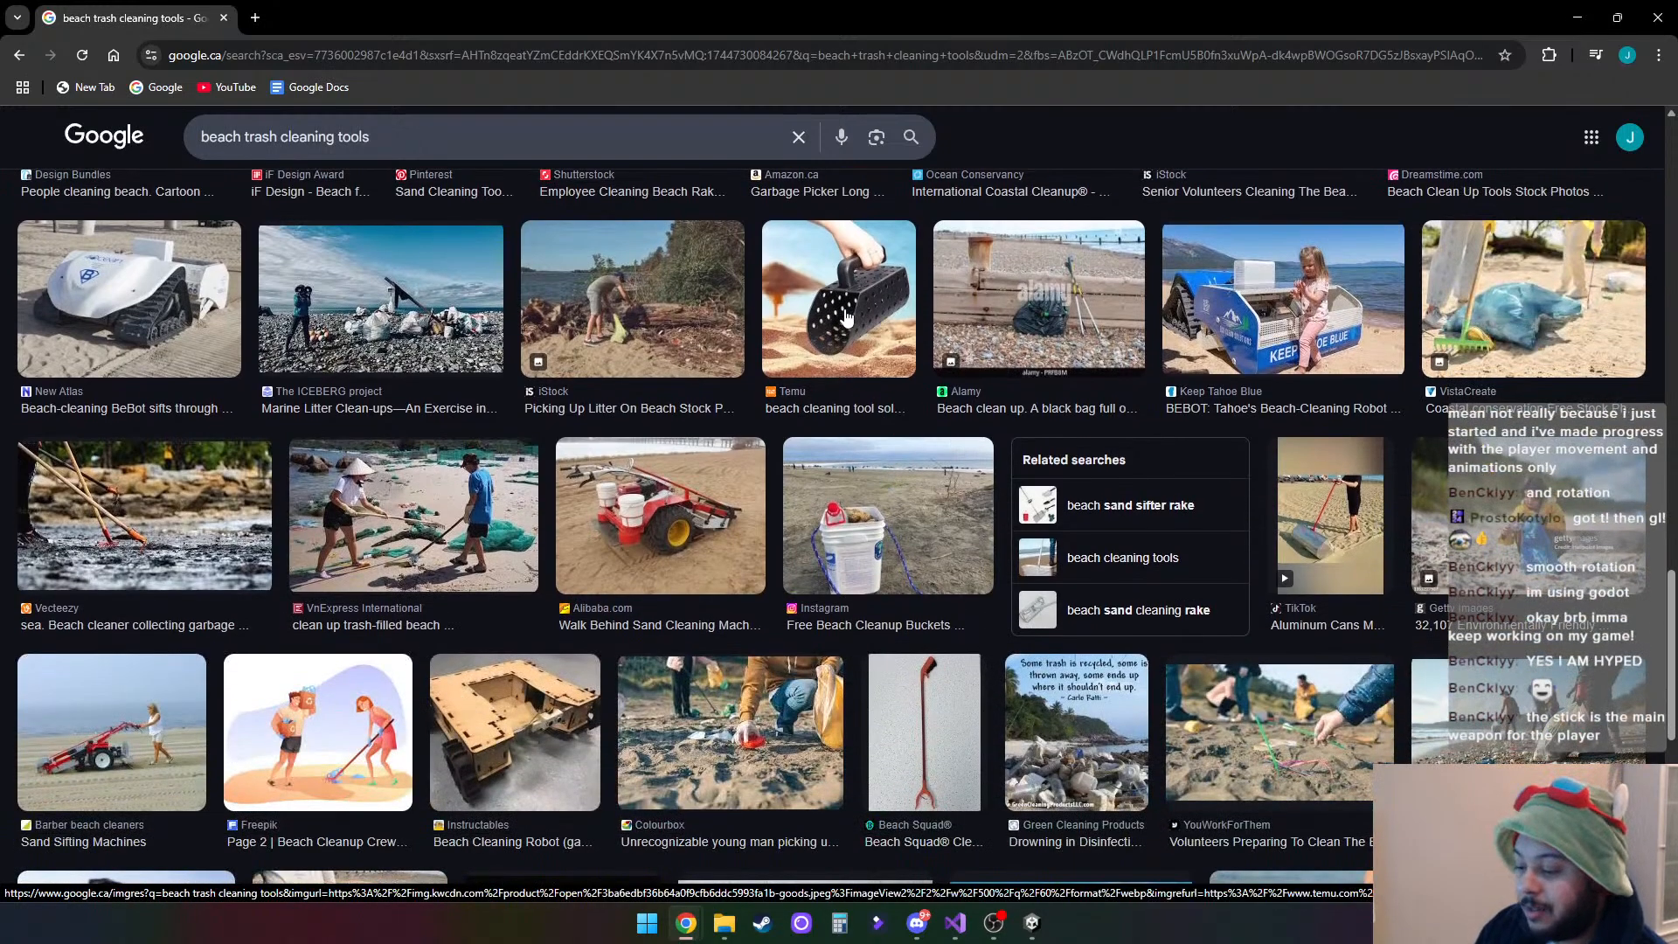
scroll(797, 483, "up", 6)
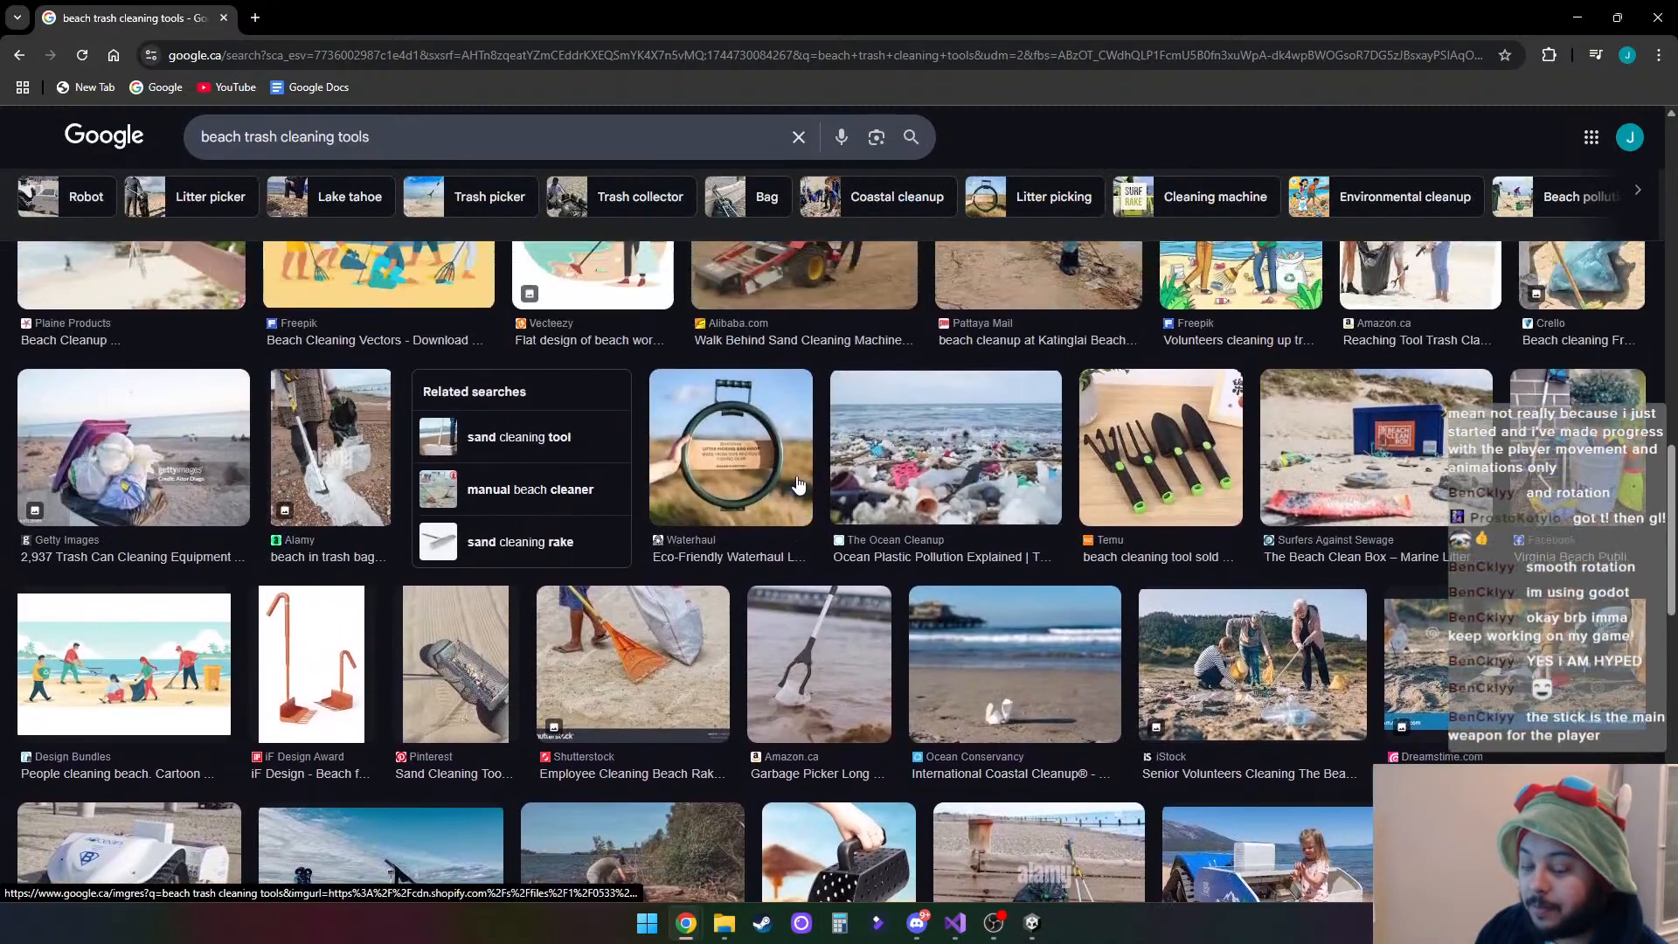
scroll(797, 483, "up", 10)
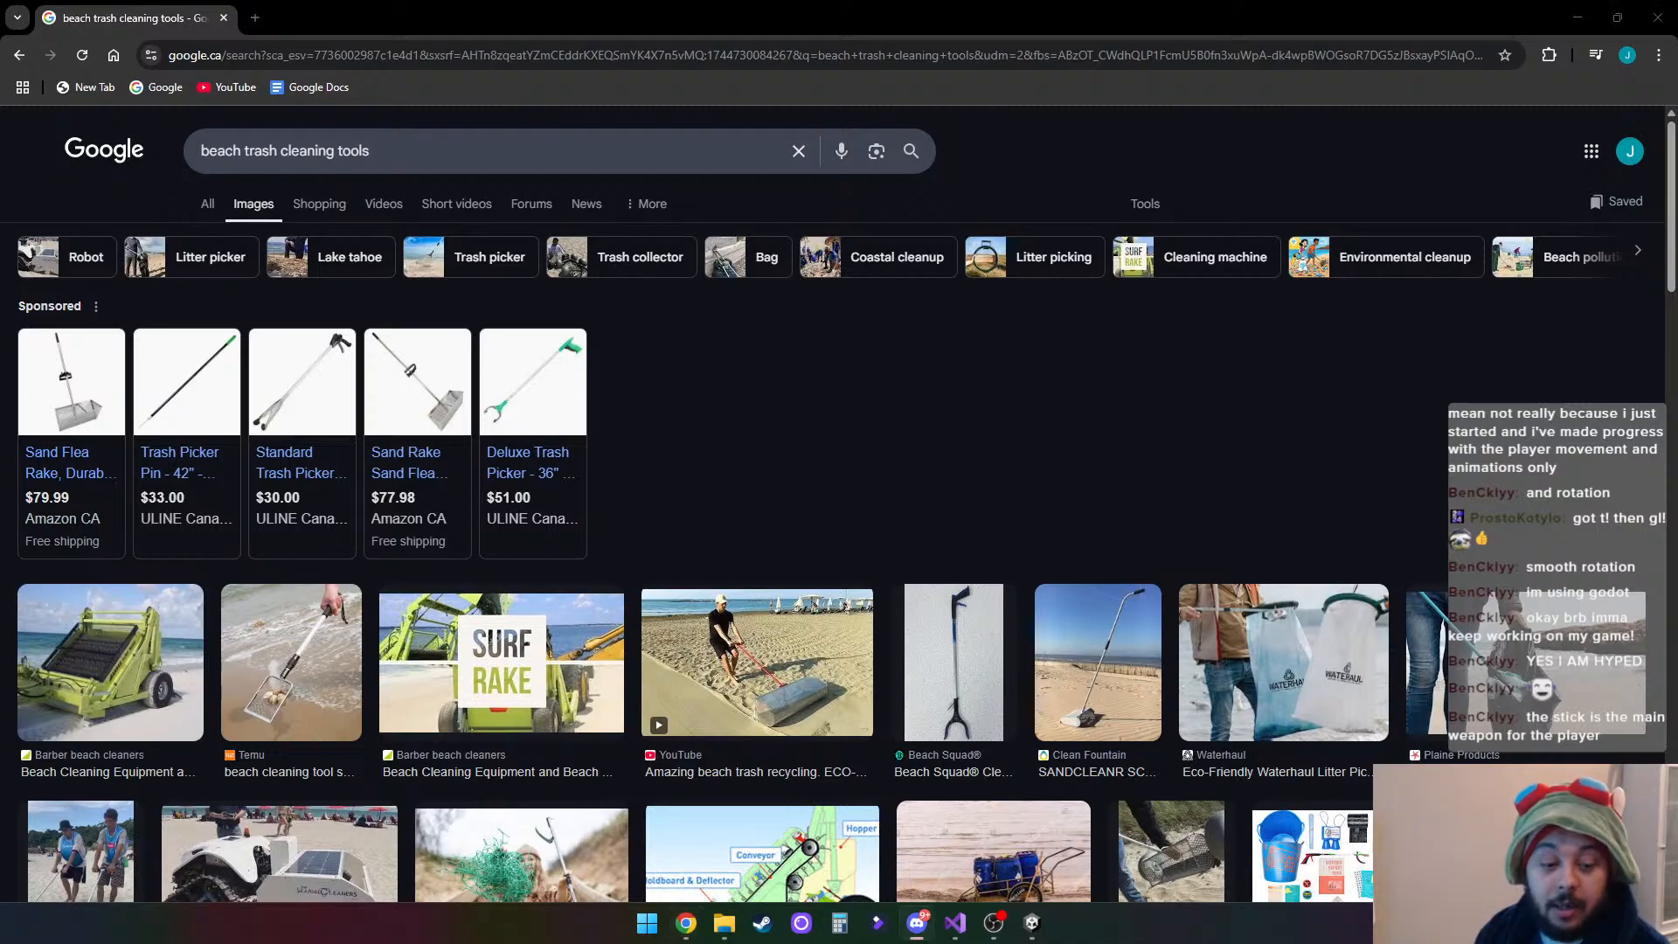
- Go back to all result types and search Google for "beach clean up game"
key("alt+Tab")
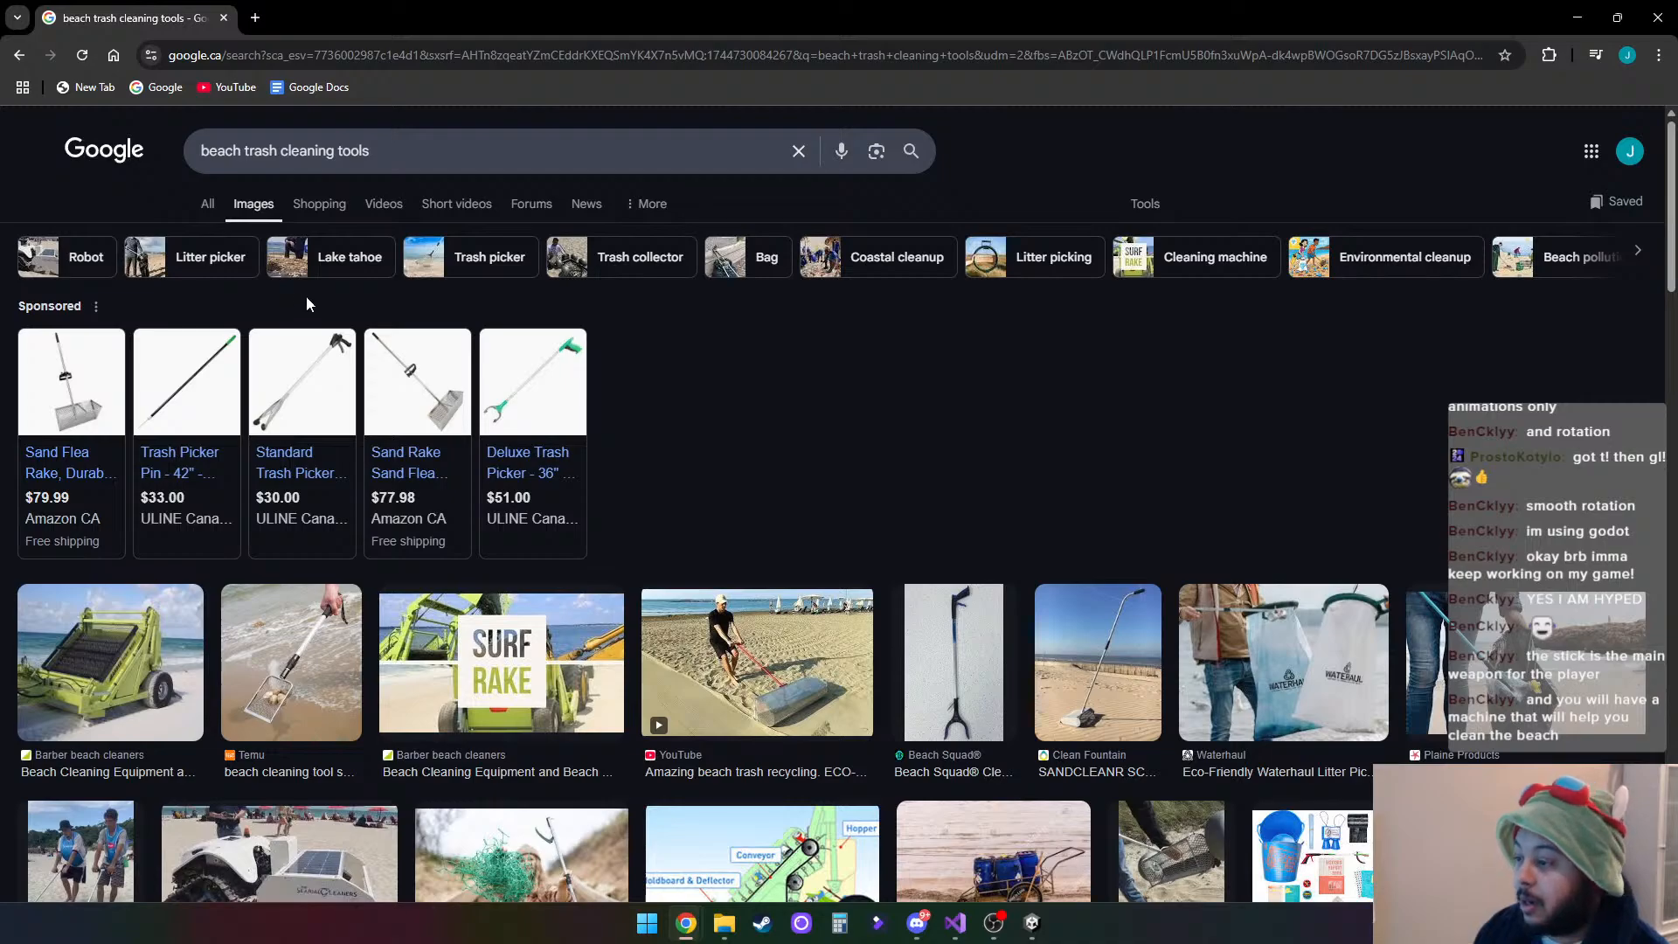
left_click(207, 203)
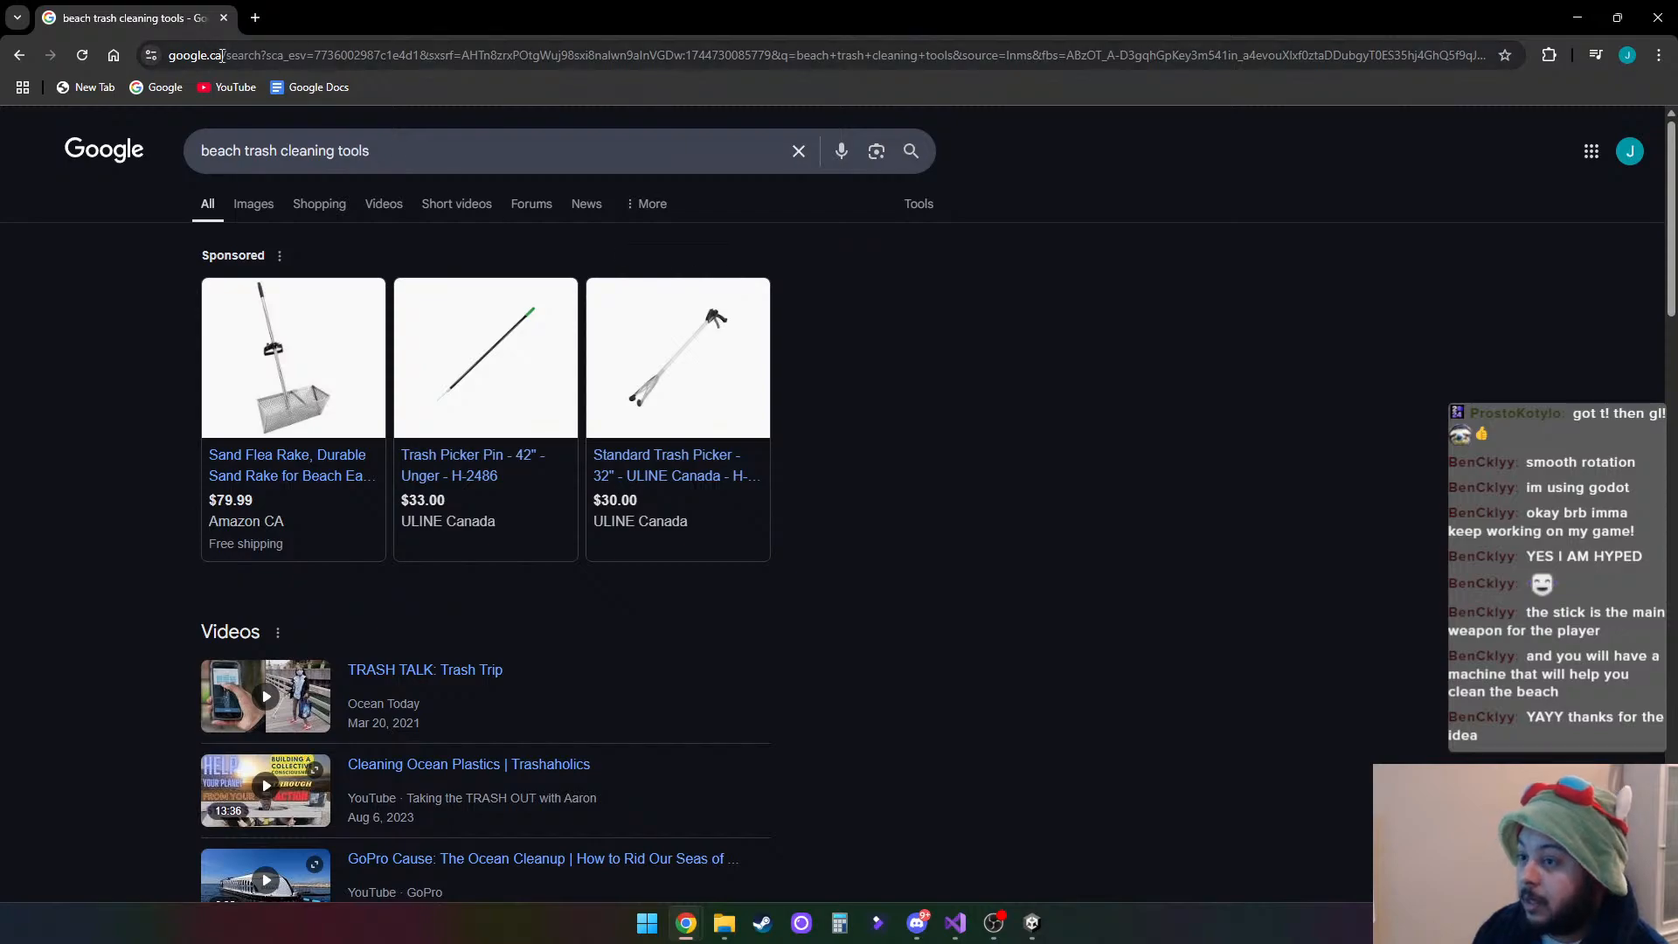
left_click(372, 148)
left_click_drag(372, 149, 245, 151)
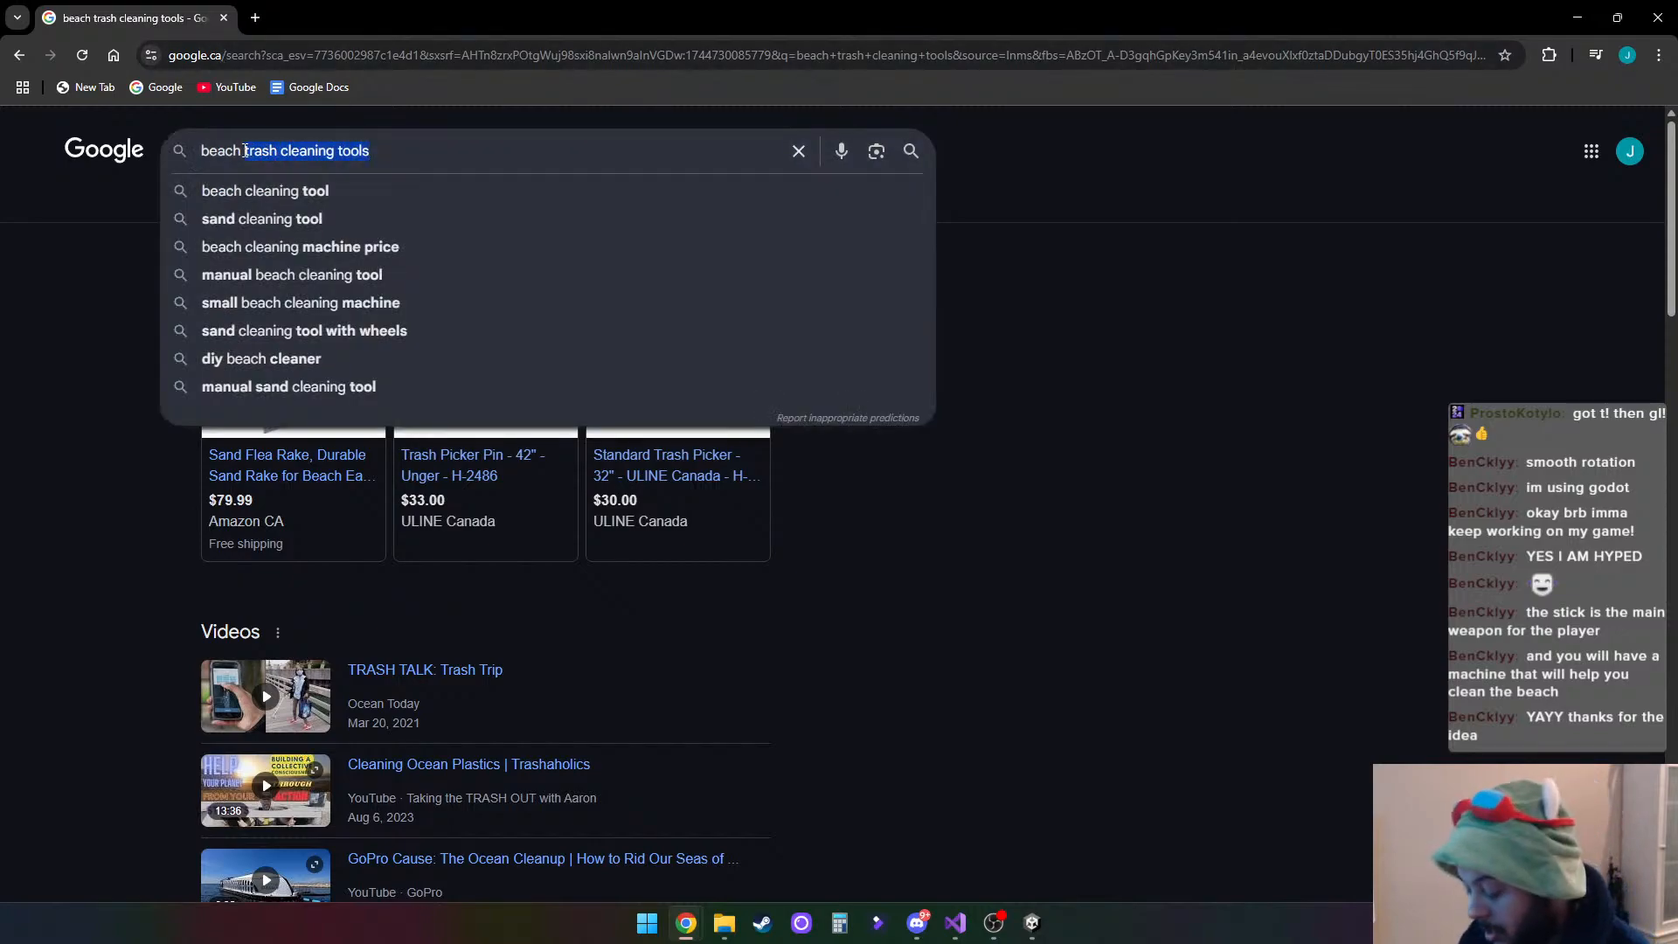
type("clean up gam")
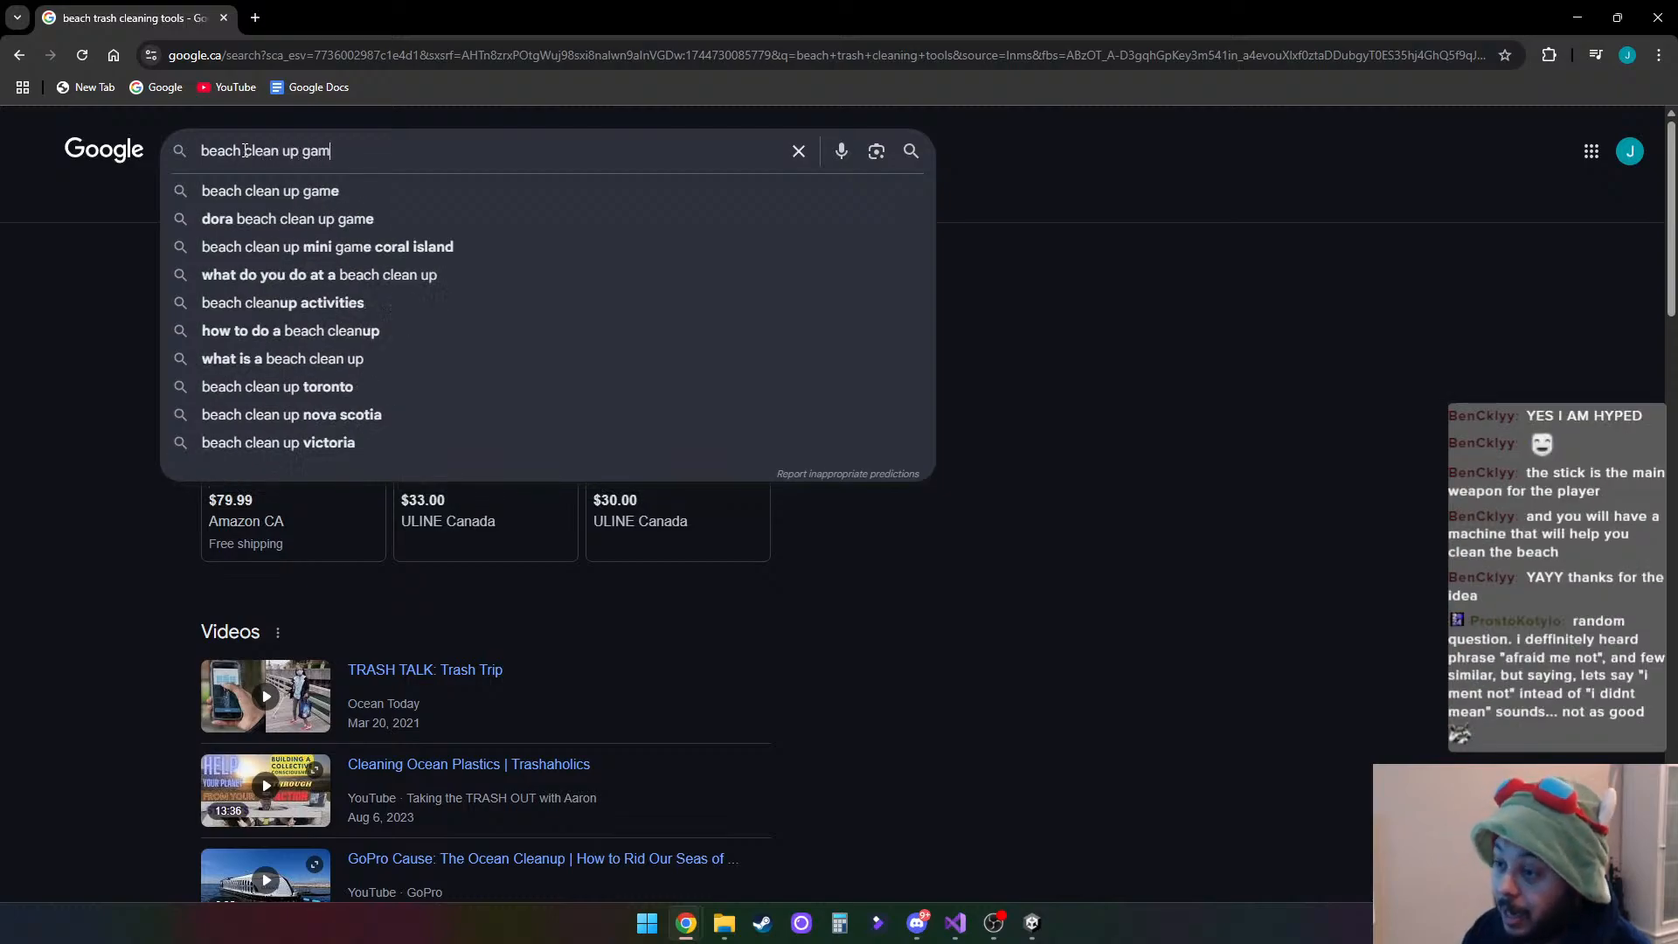
type("e")
key("Return")
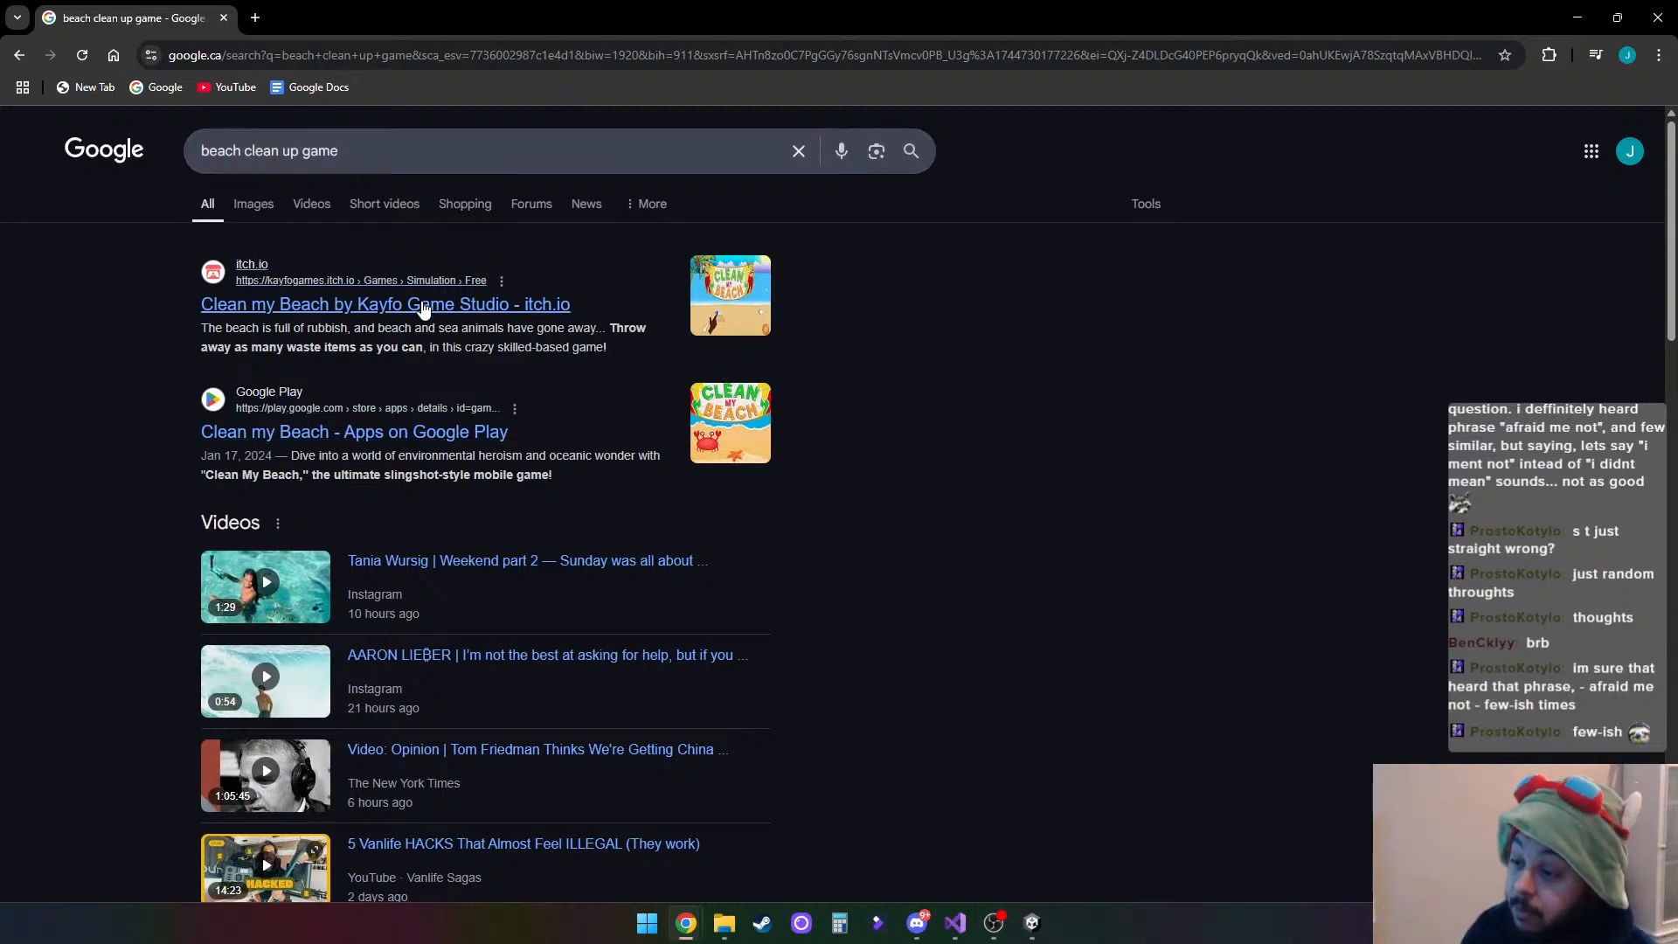
- Run the Clean my Beach game from its itch.io page and sling the first waste items of Level 1 at the recycling bin
left_click(453, 306)
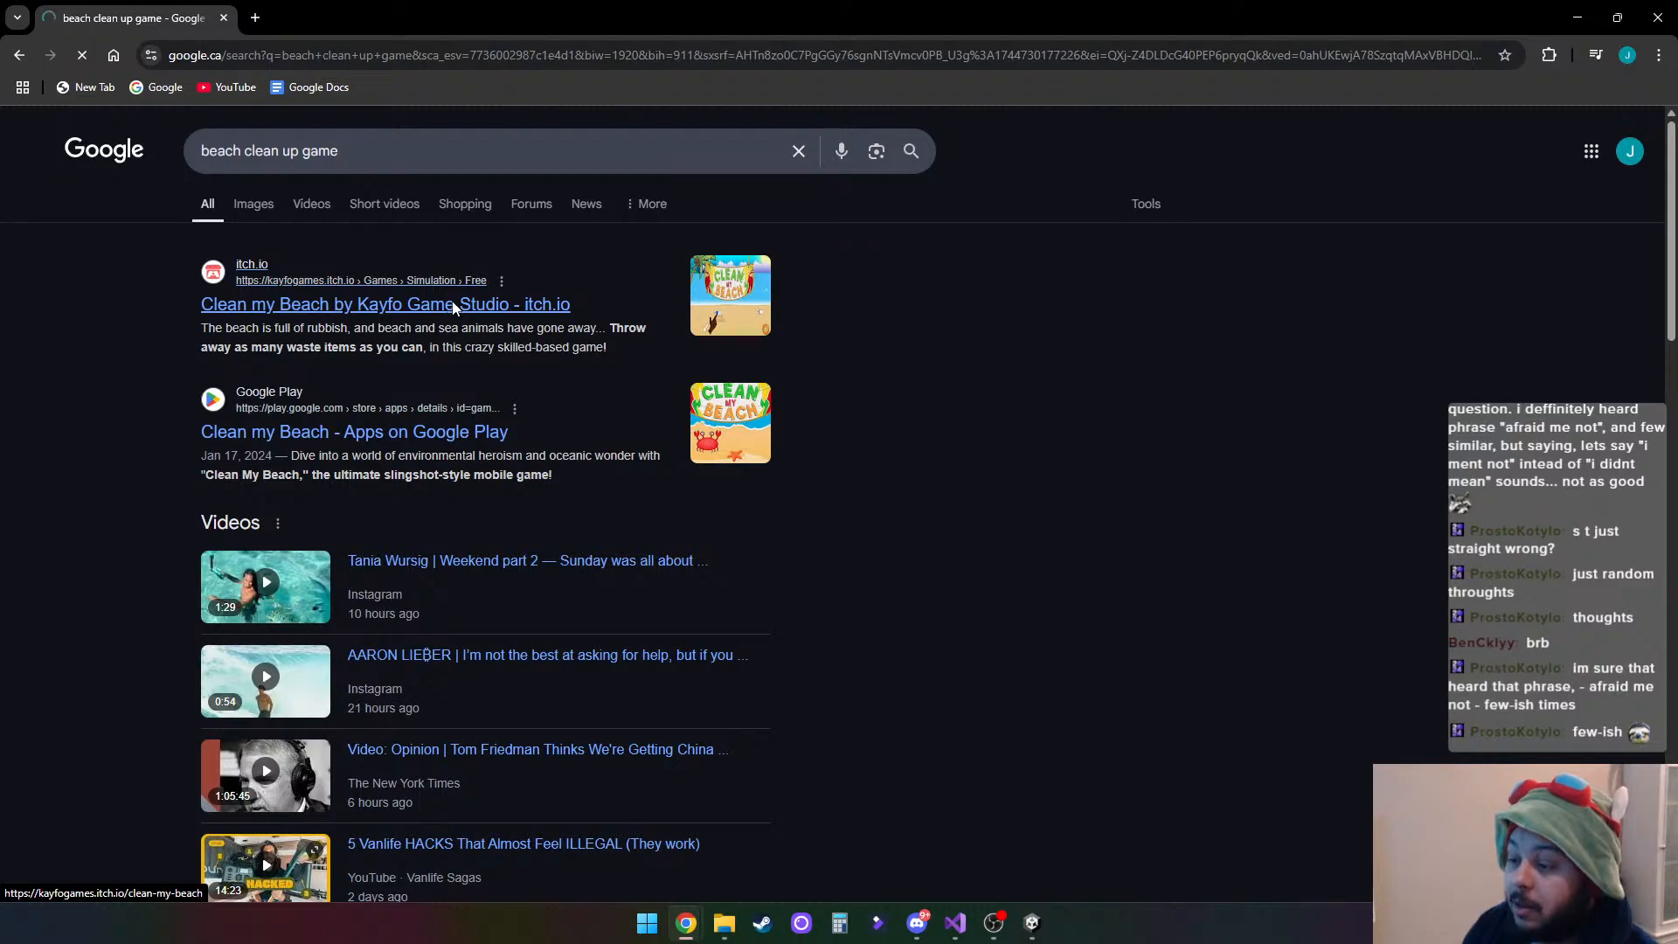
scroll(825, 577, "down", 5)
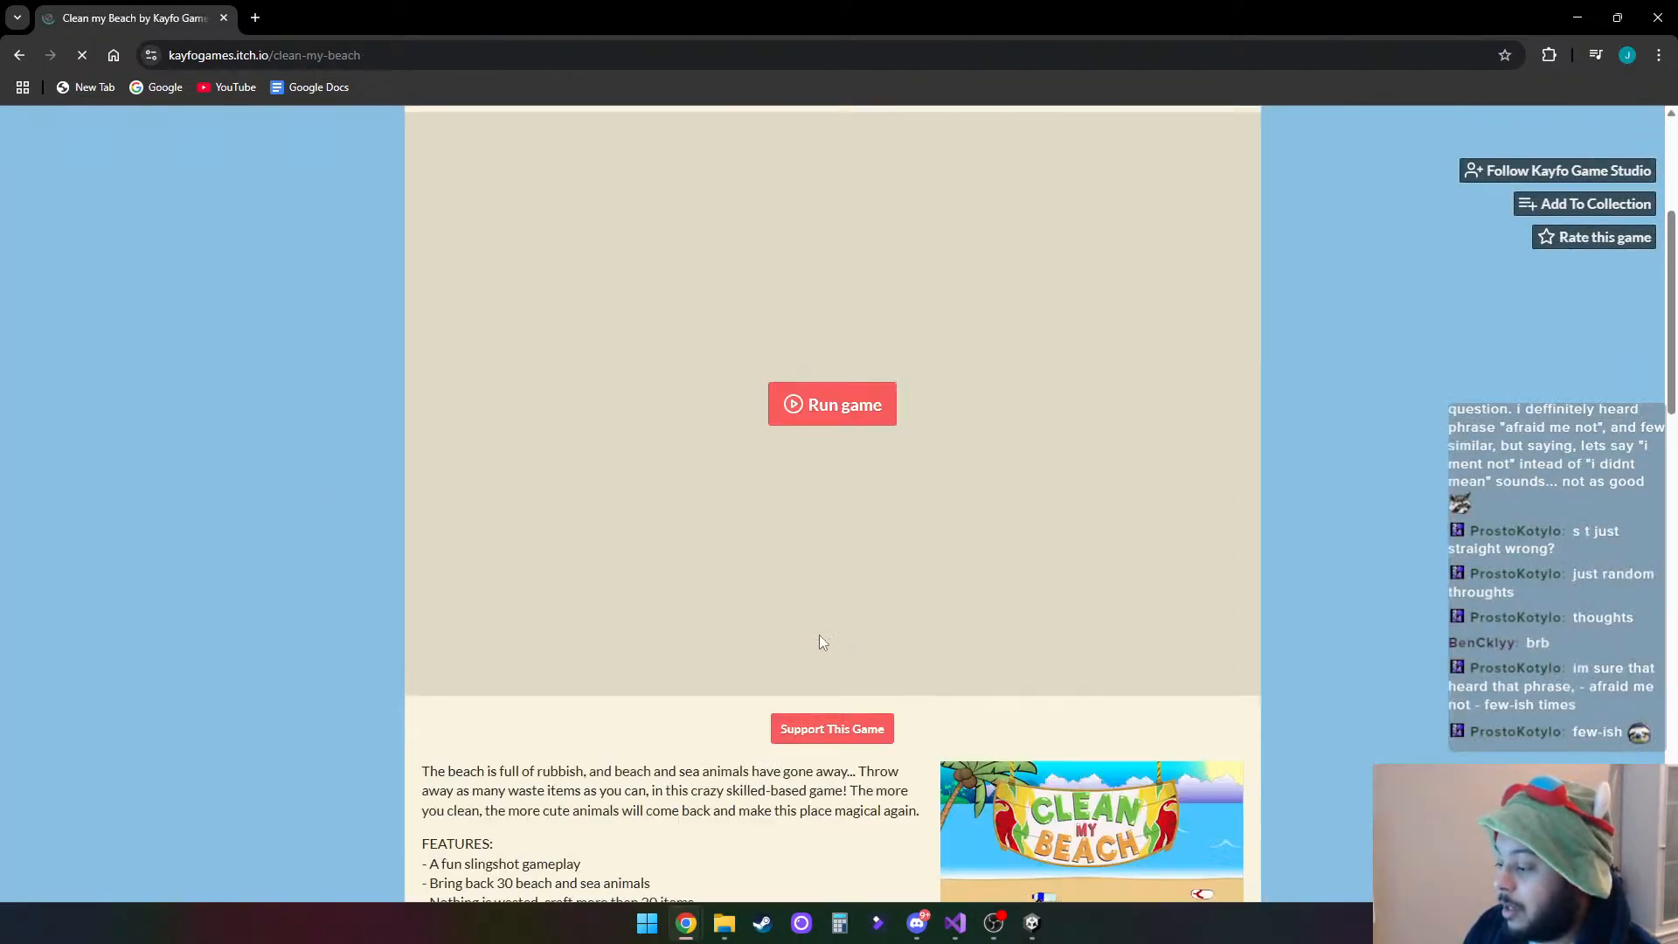
left_click(821, 321)
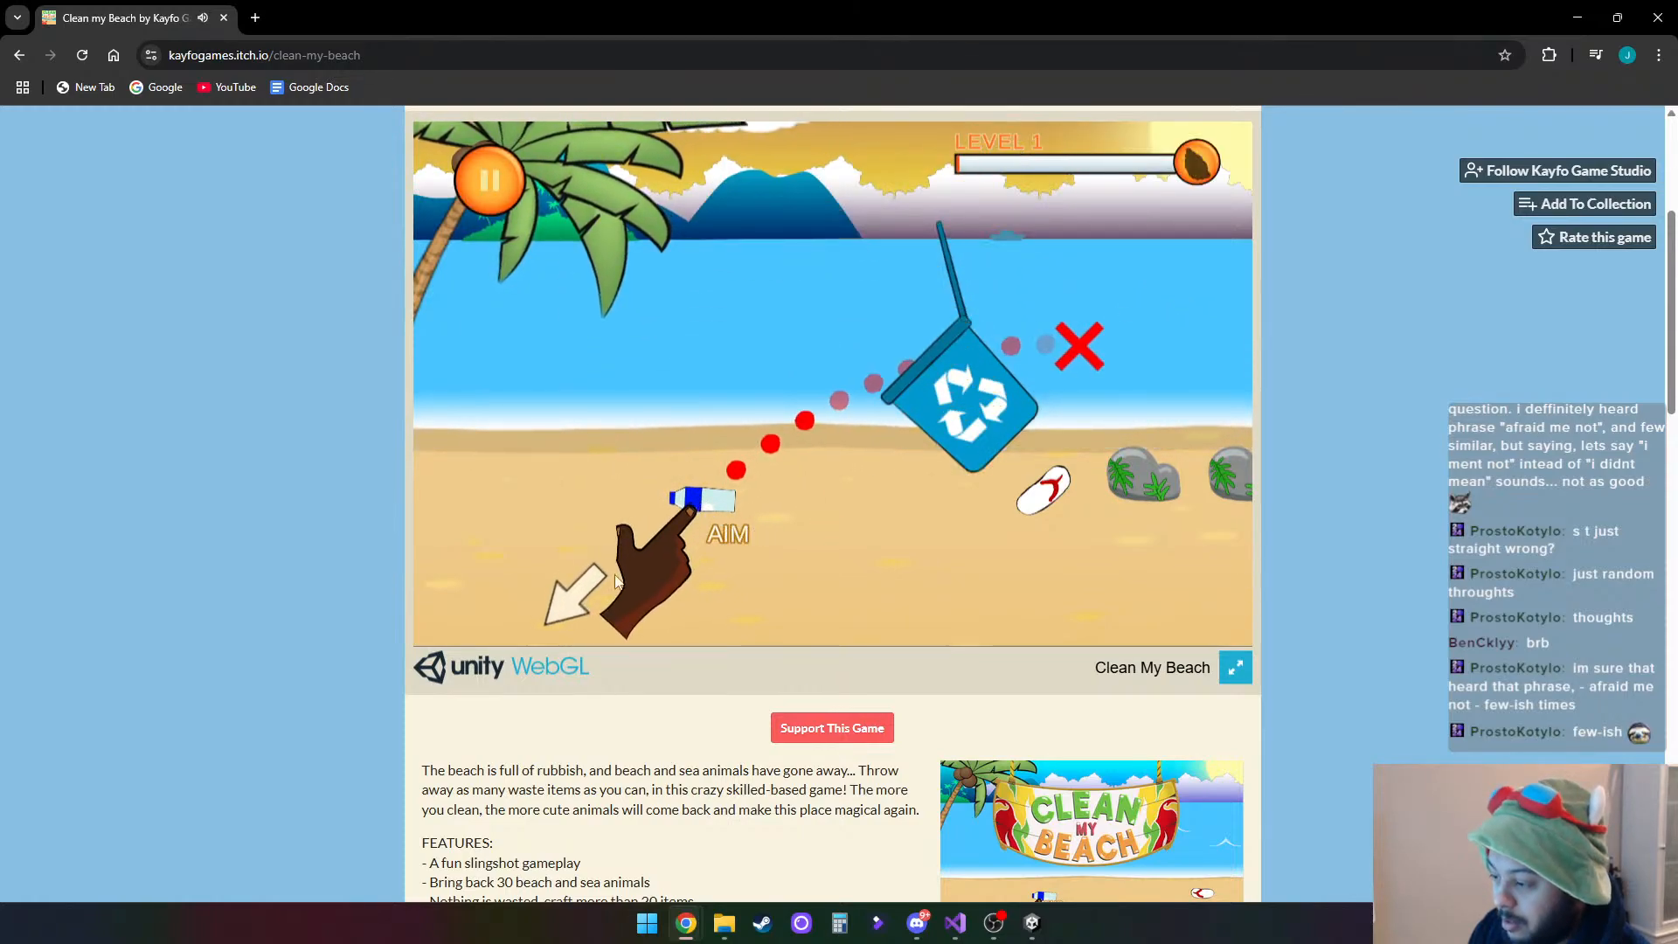
left_click_drag(721, 610, 658, 561)
left_click_drag(618, 586, 618, 608)
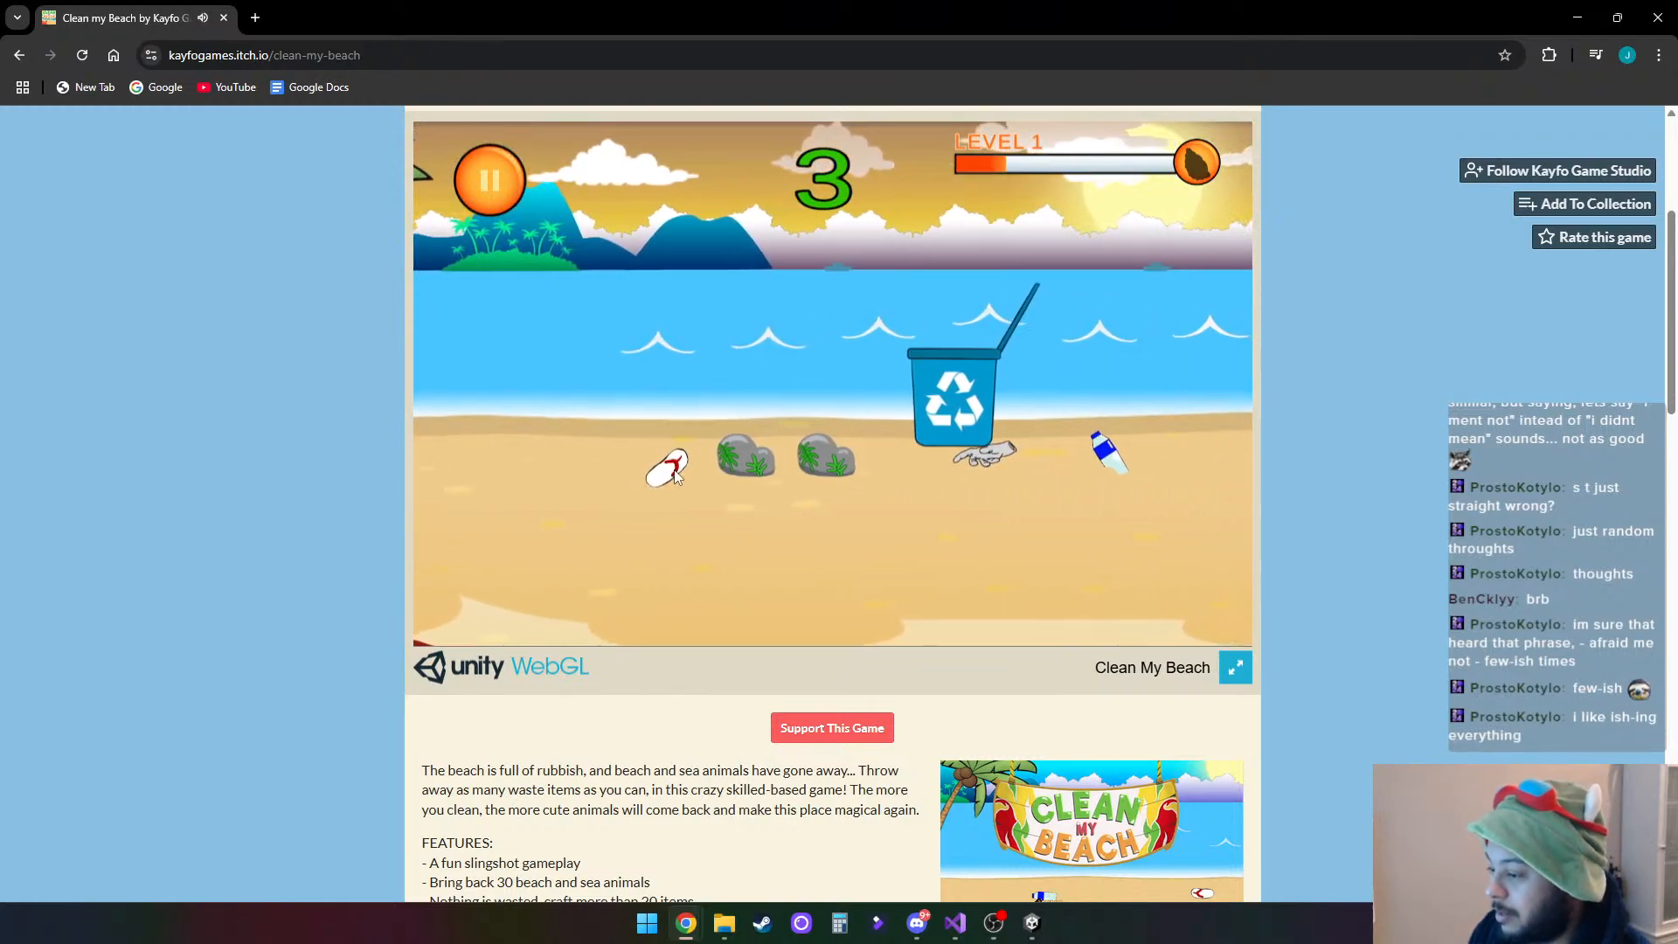
- Finish the current Clean my Beach round, then play another round of Level 1, slinging flip-flops, bottles and gloves at the recycling bin
left_click_drag(630, 535, 637, 570)
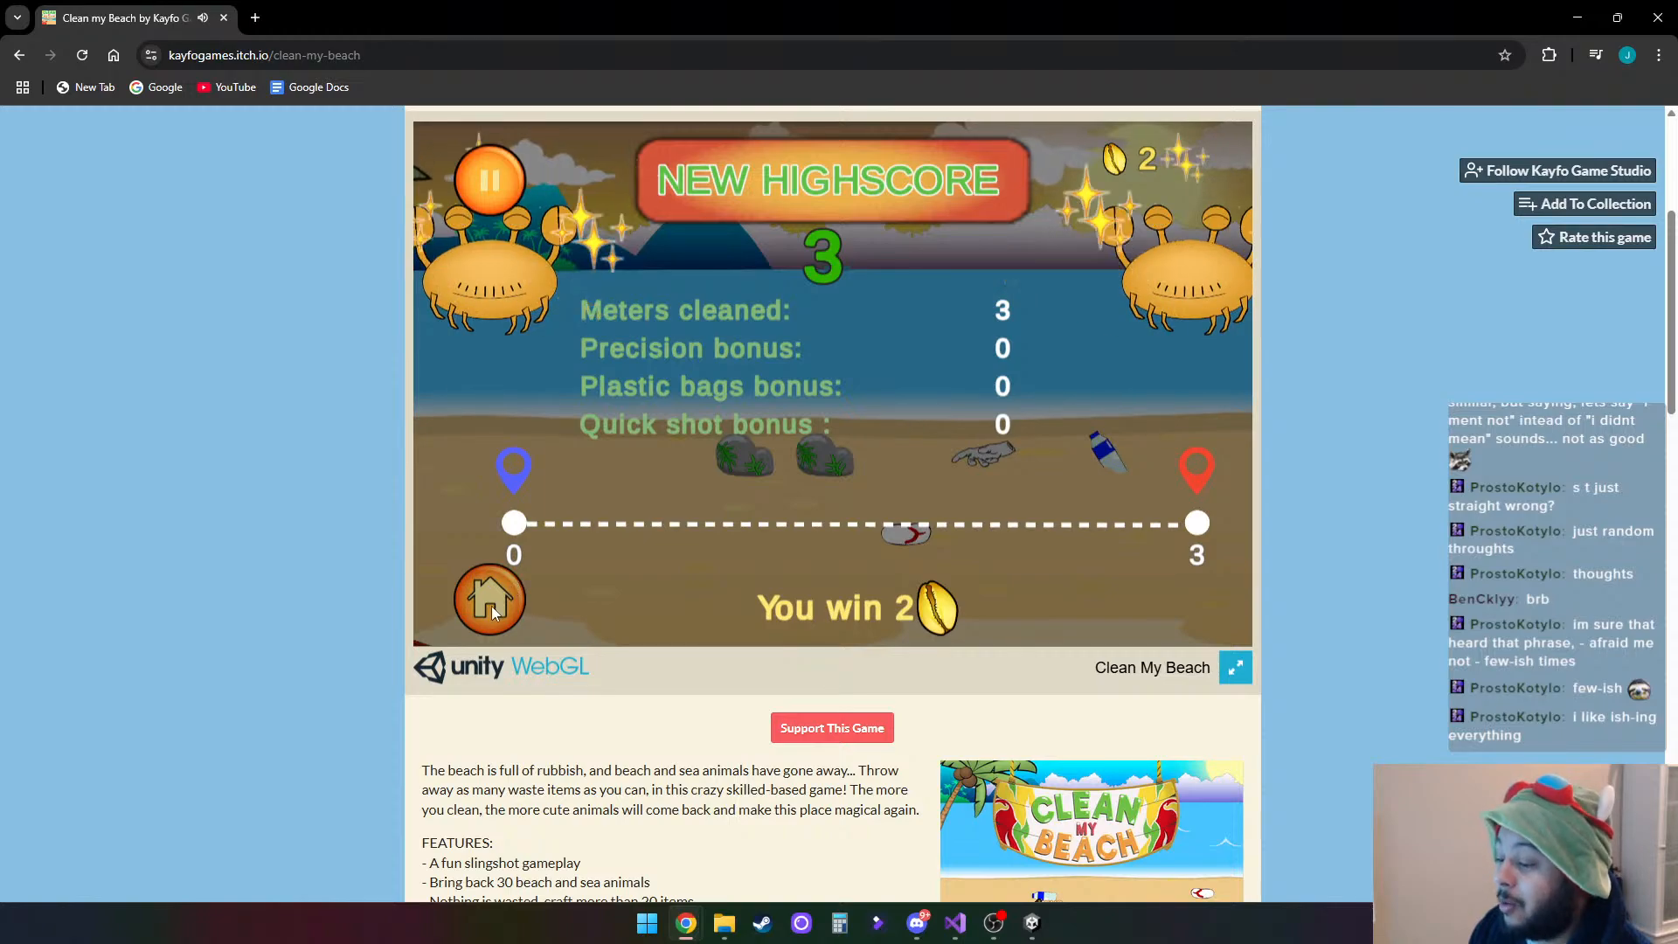
left_click(490, 573)
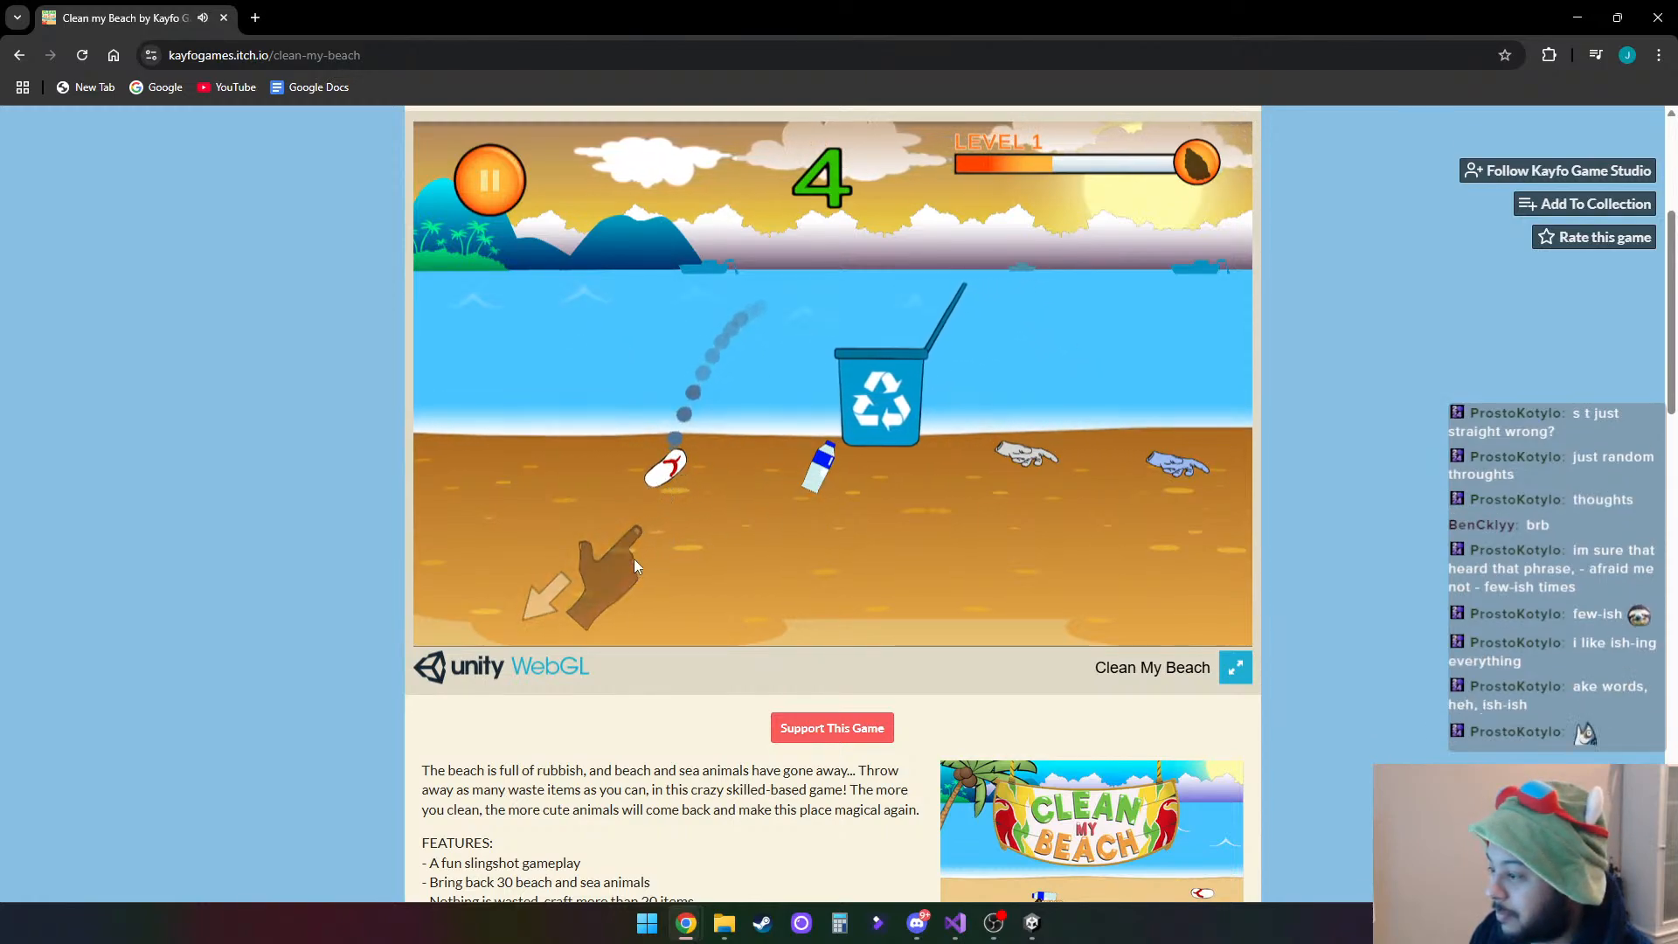
left_click_drag(622, 565, 622, 565)
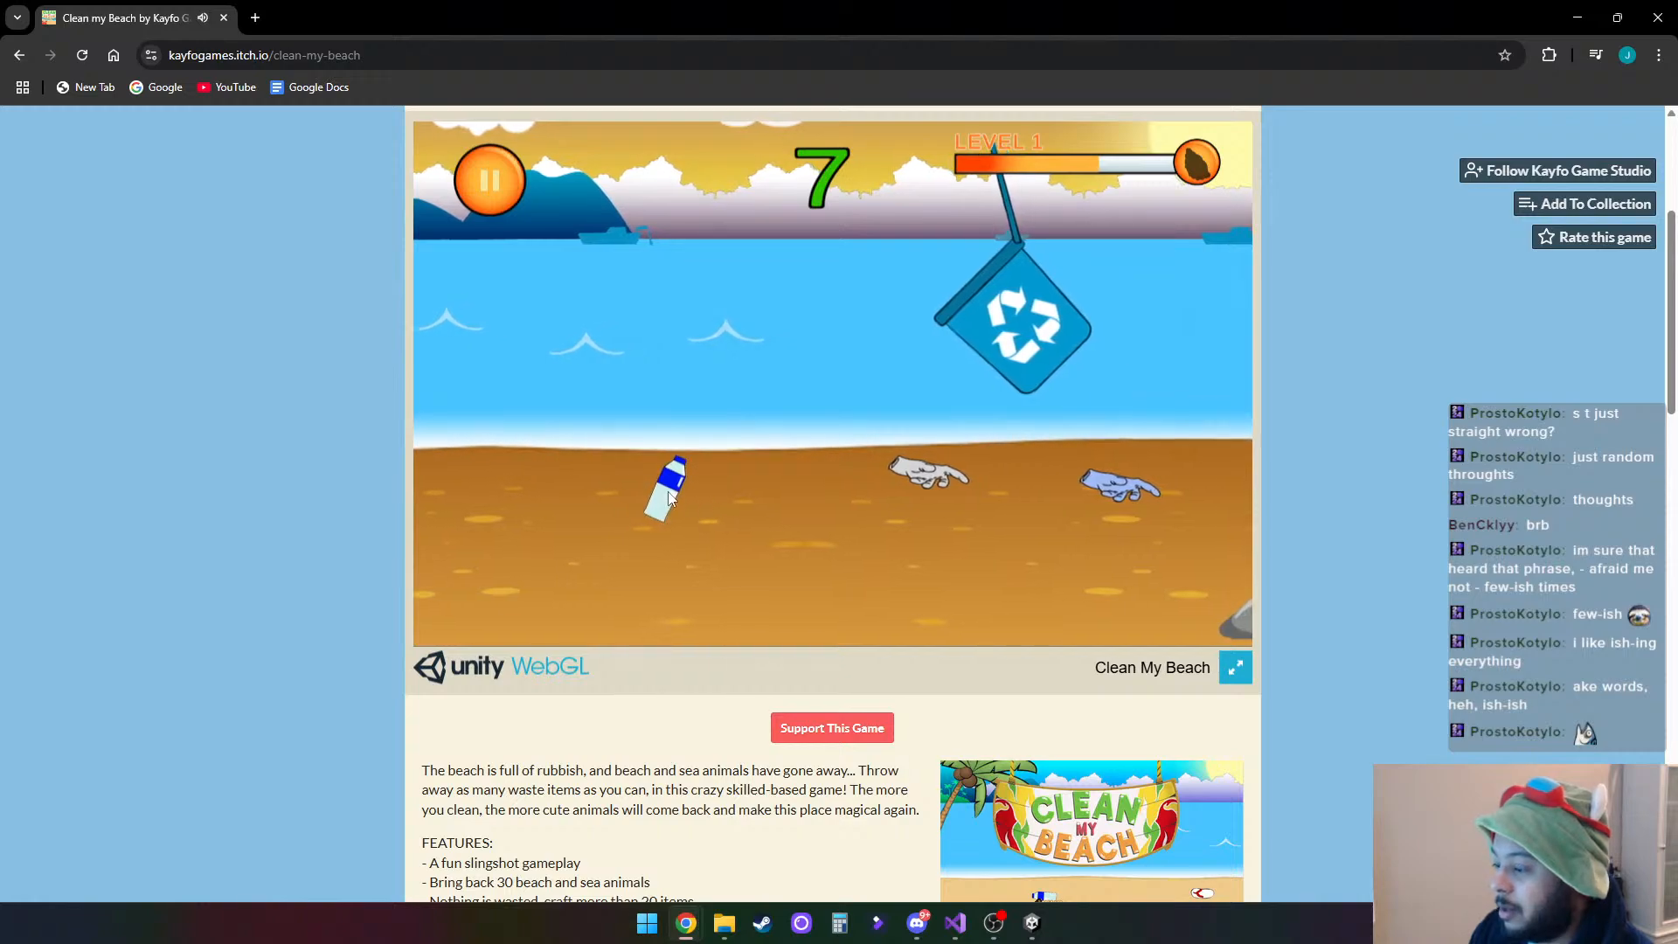
left_click_drag(664, 540, 584, 620)
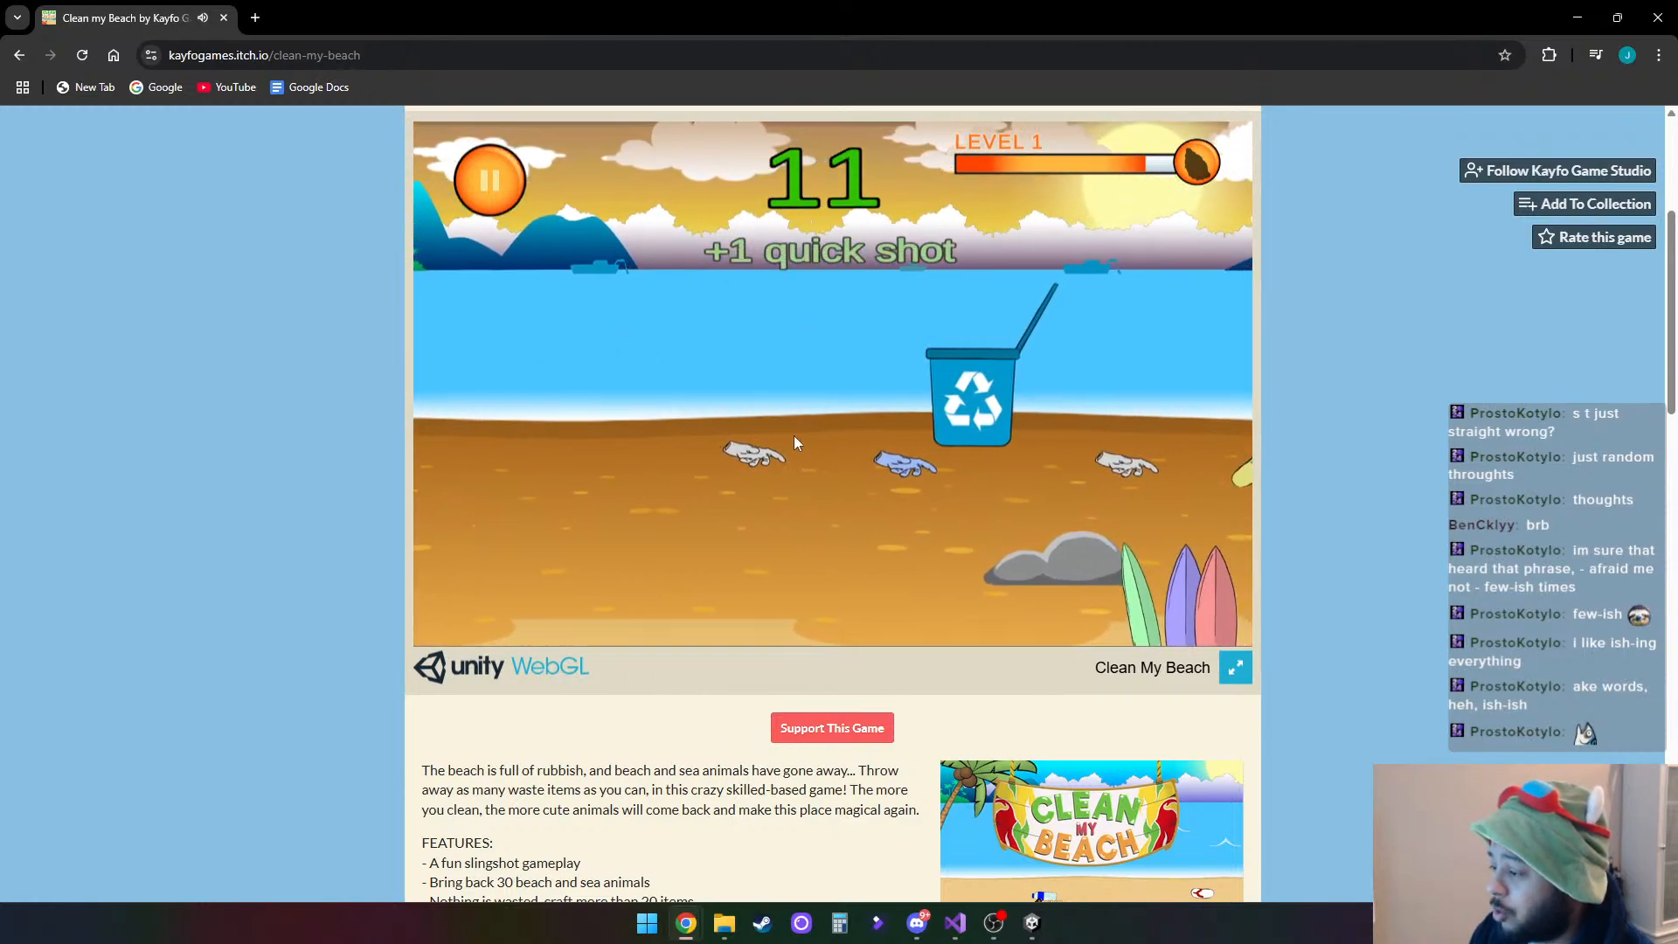
left_click_drag(679, 455, 622, 547)
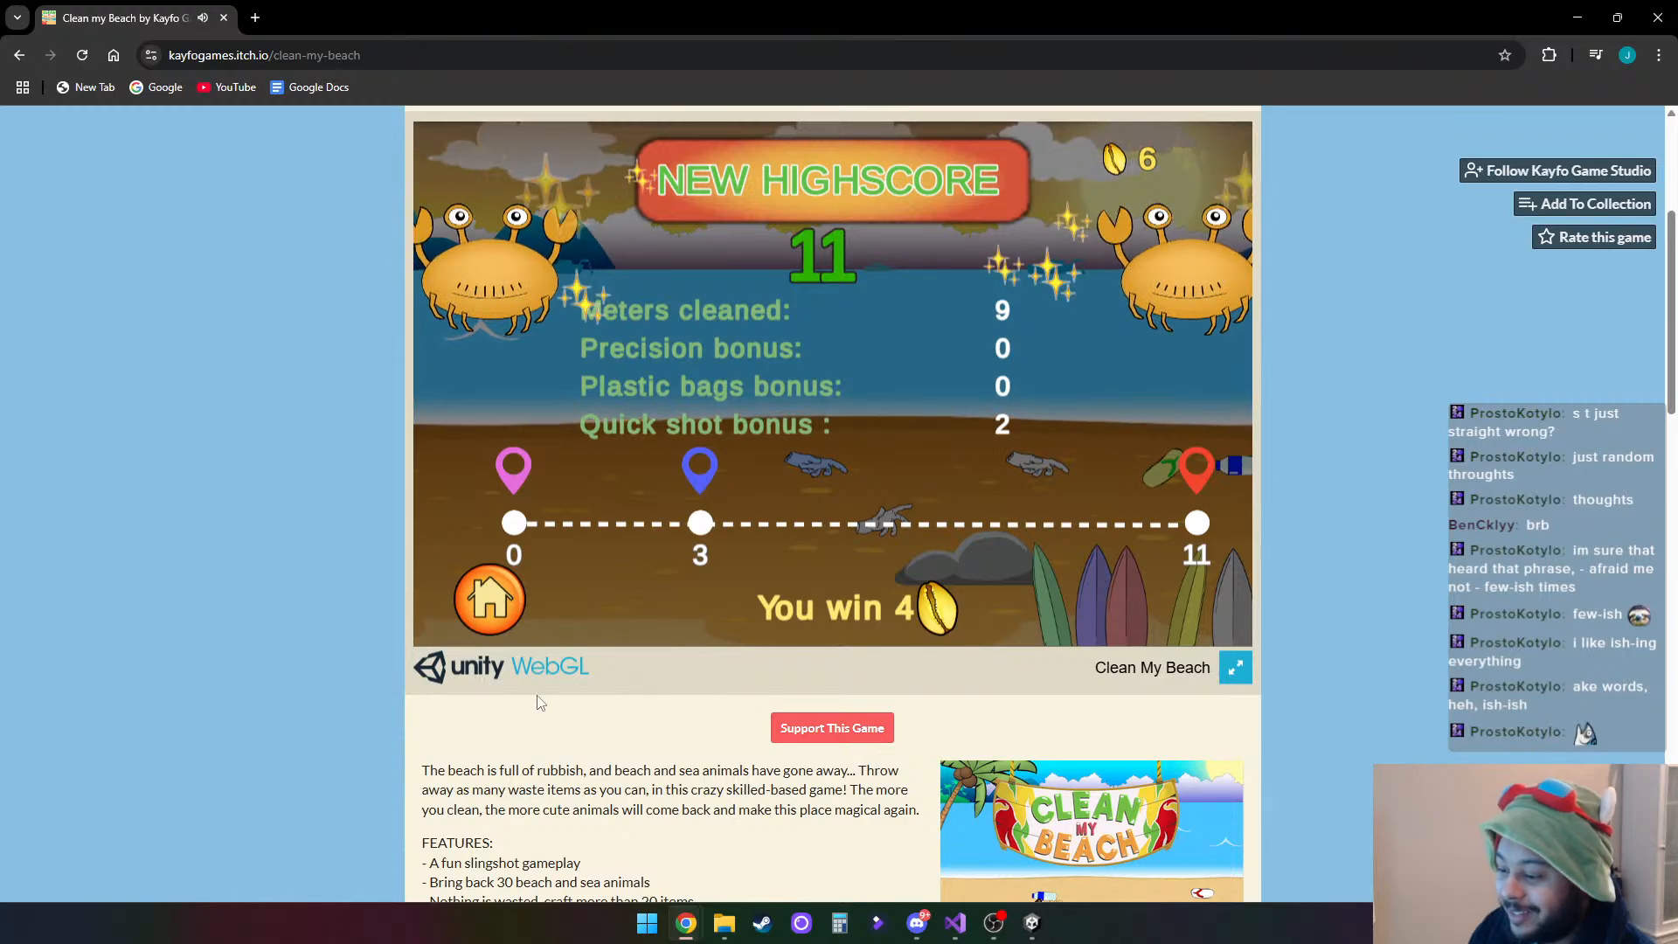
- Examine the Clean my Beach page's description, feature list, gameplay screenshots and player comments for game ideas
scroll(1308, 698, "down", 8)
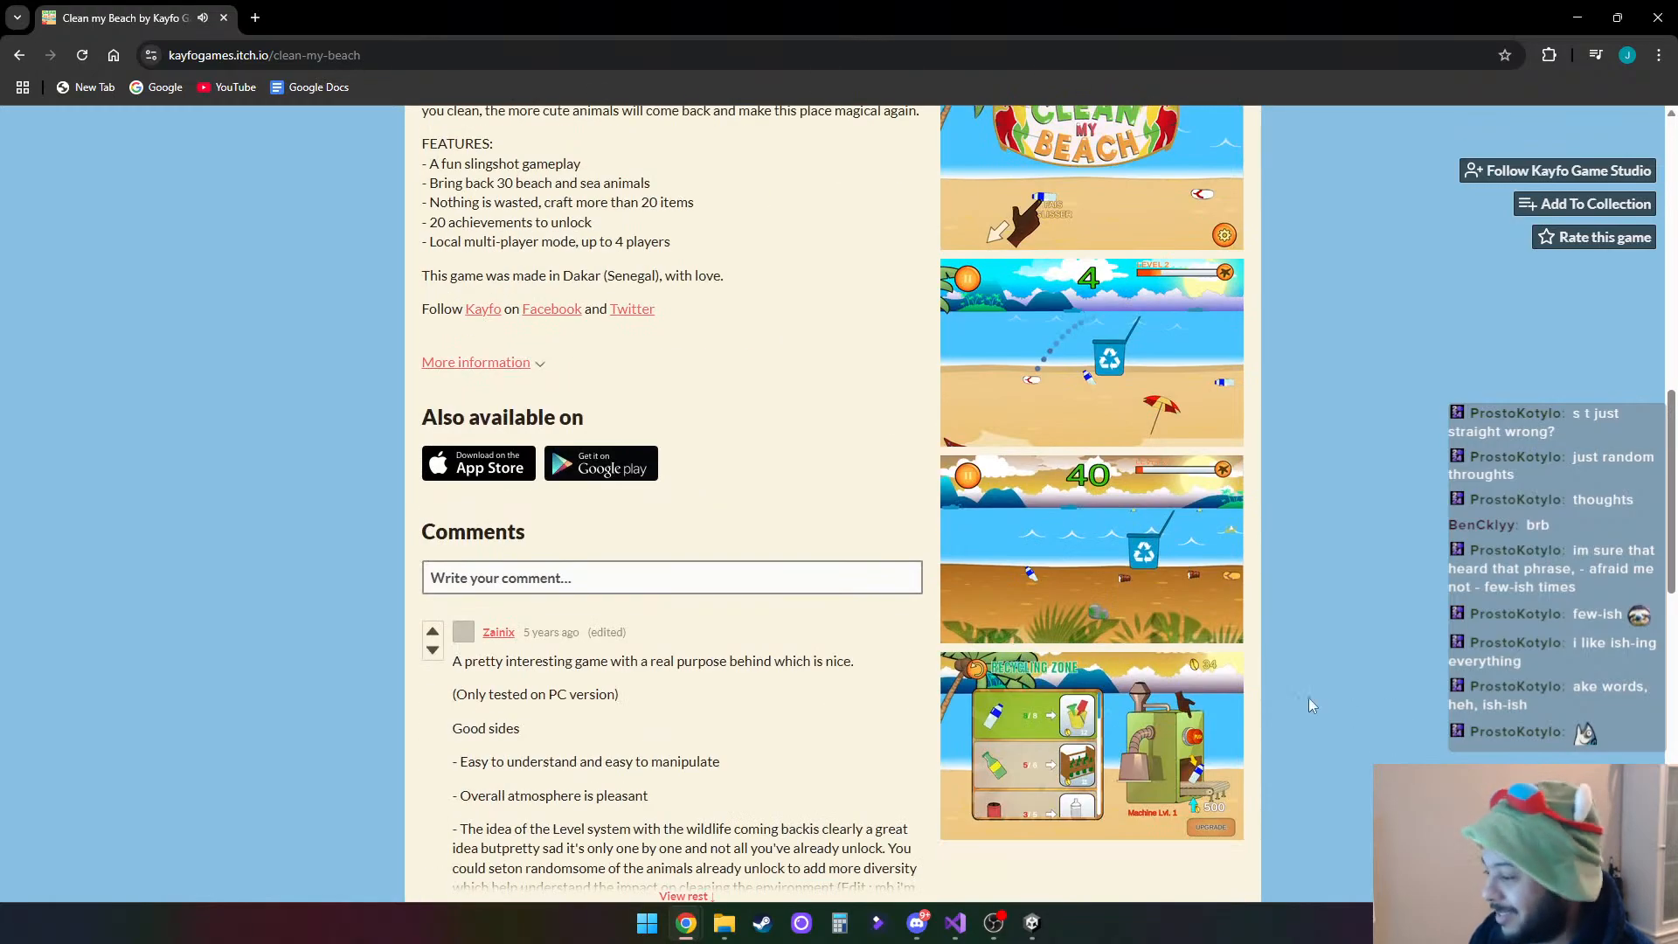
scroll(1325, 699, "up", 3)
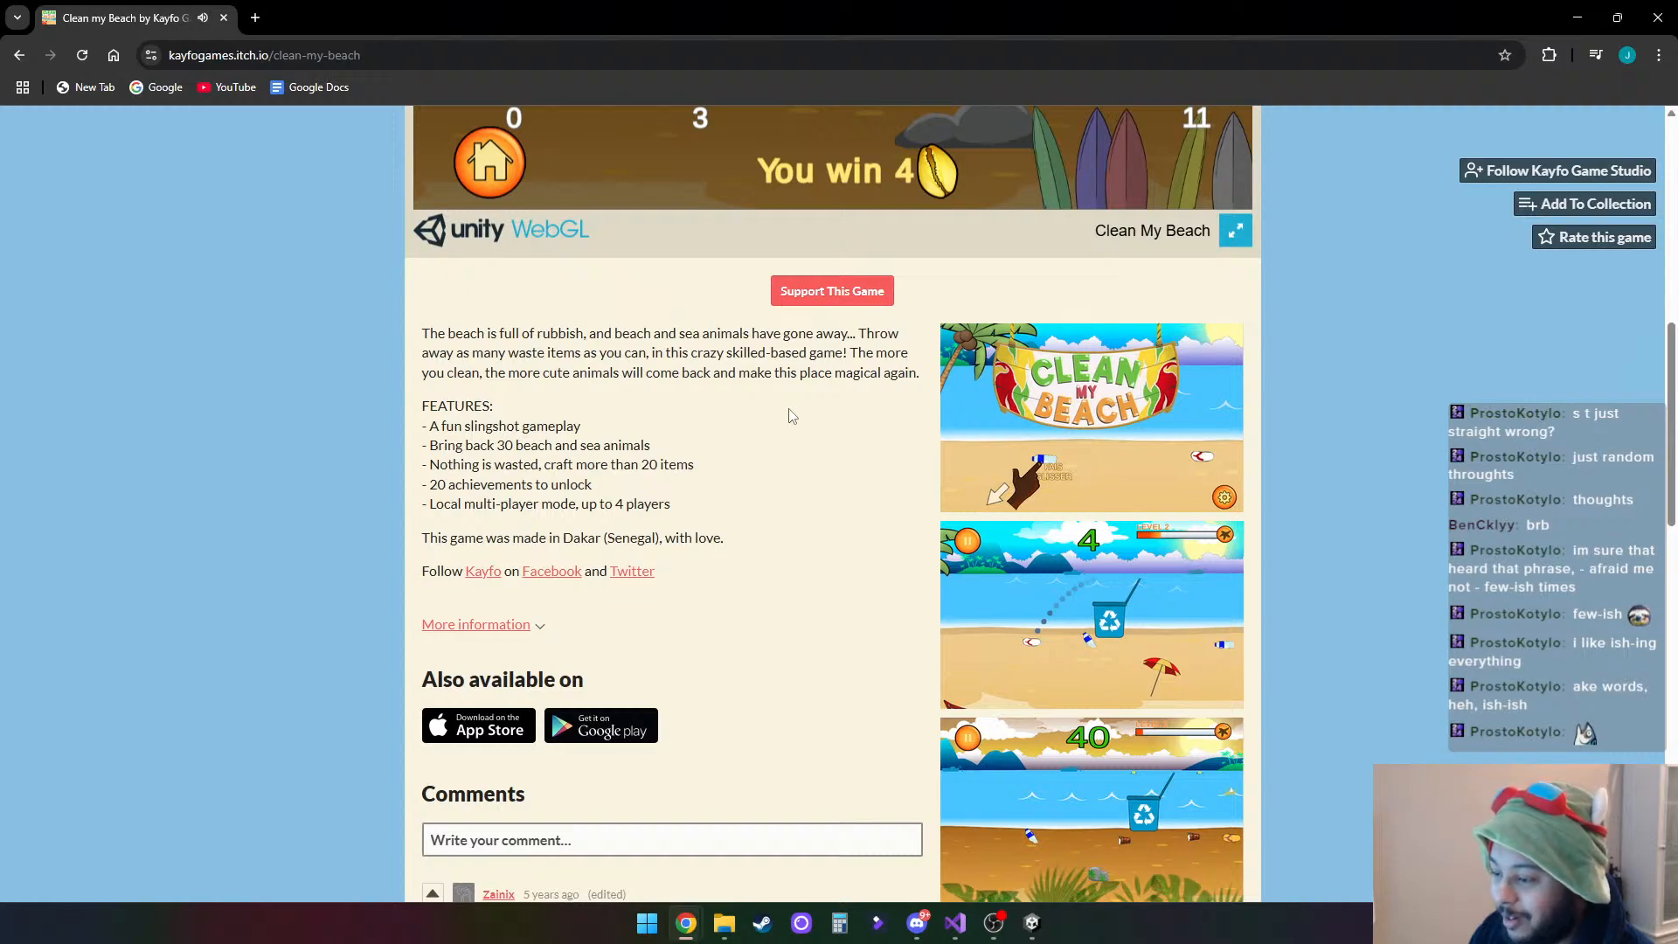
scroll(786, 410, "down", 2)
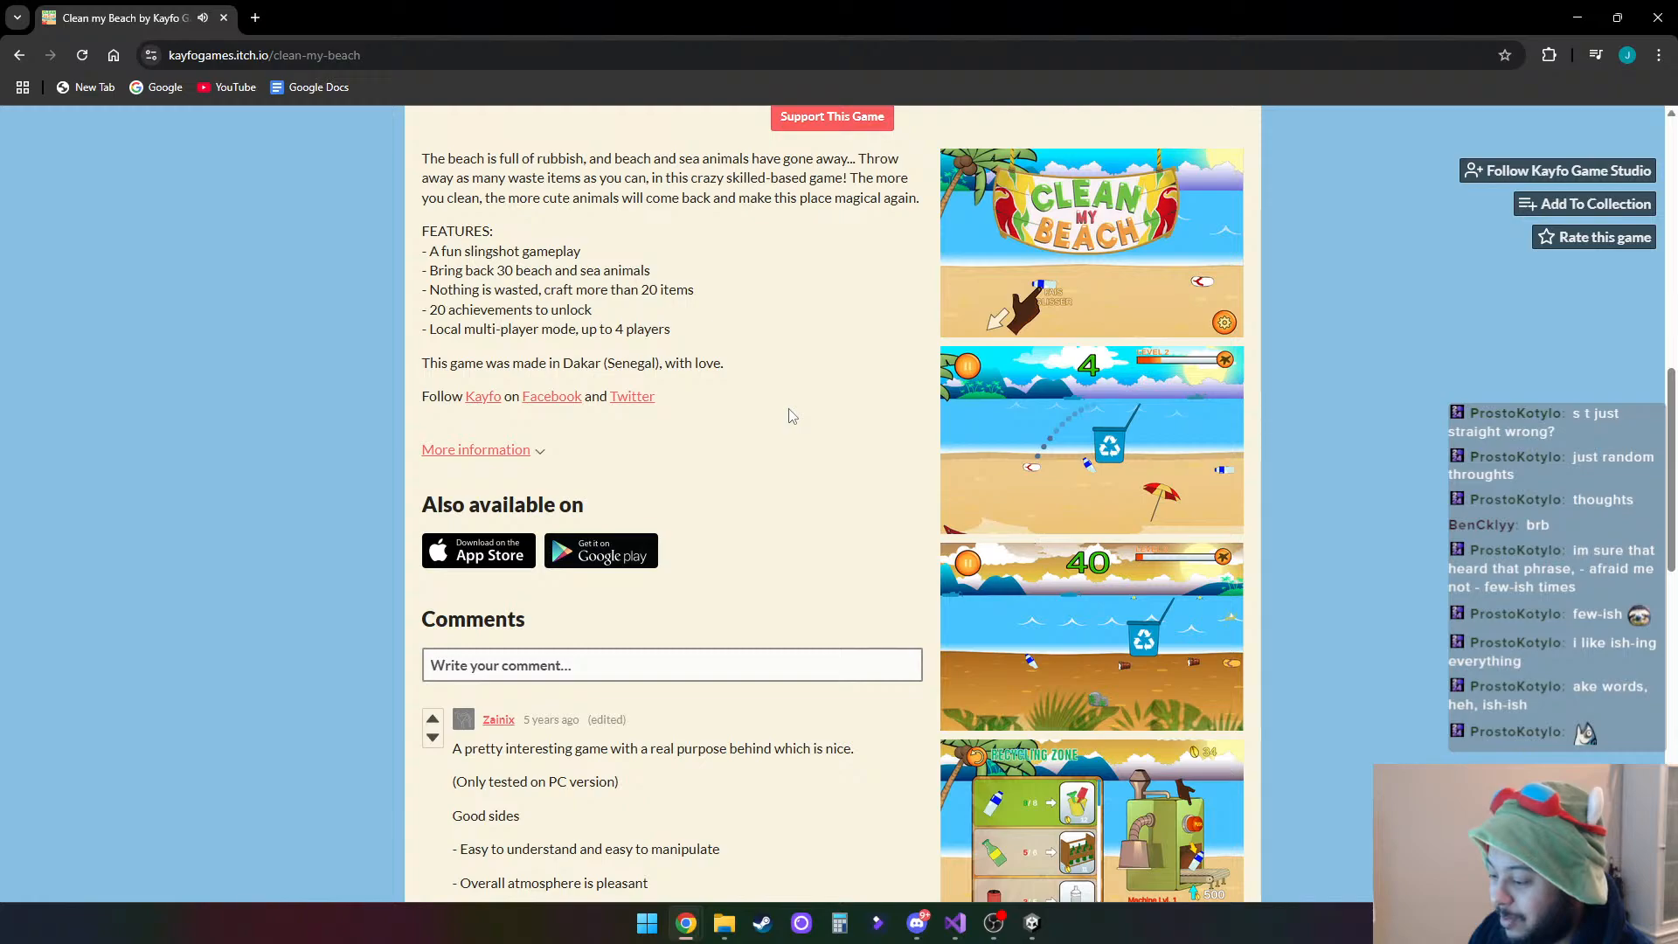
scroll(791, 415, "down", 2)
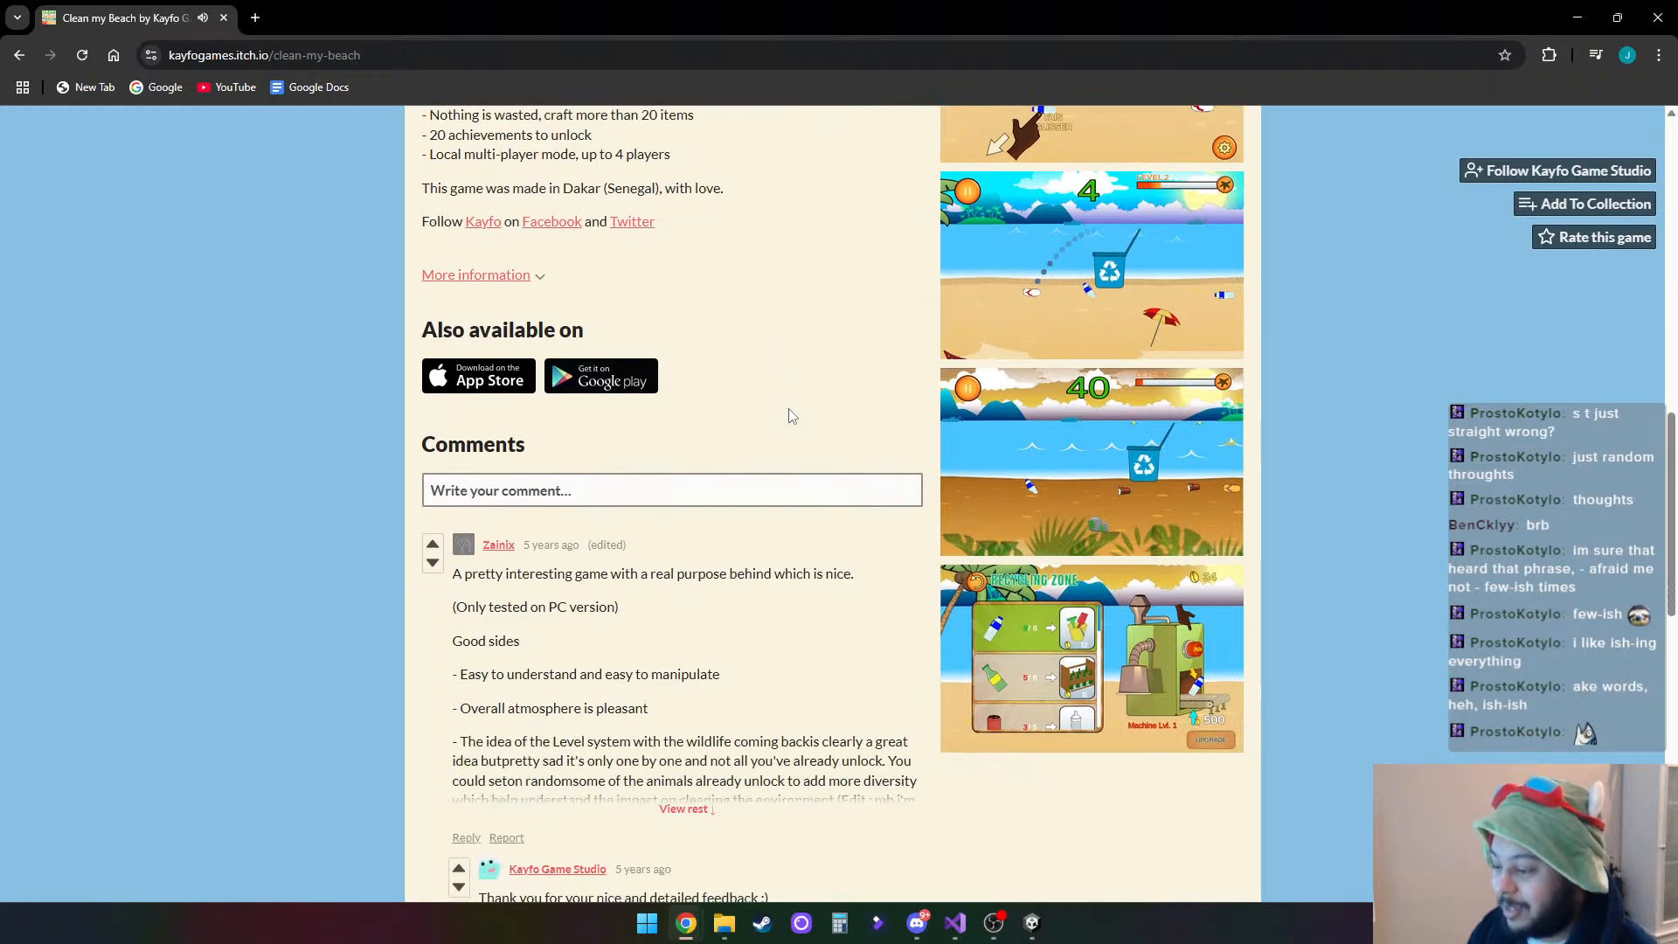
scroll(789, 414, "down", 2)
scroll(789, 410, "up", 5)
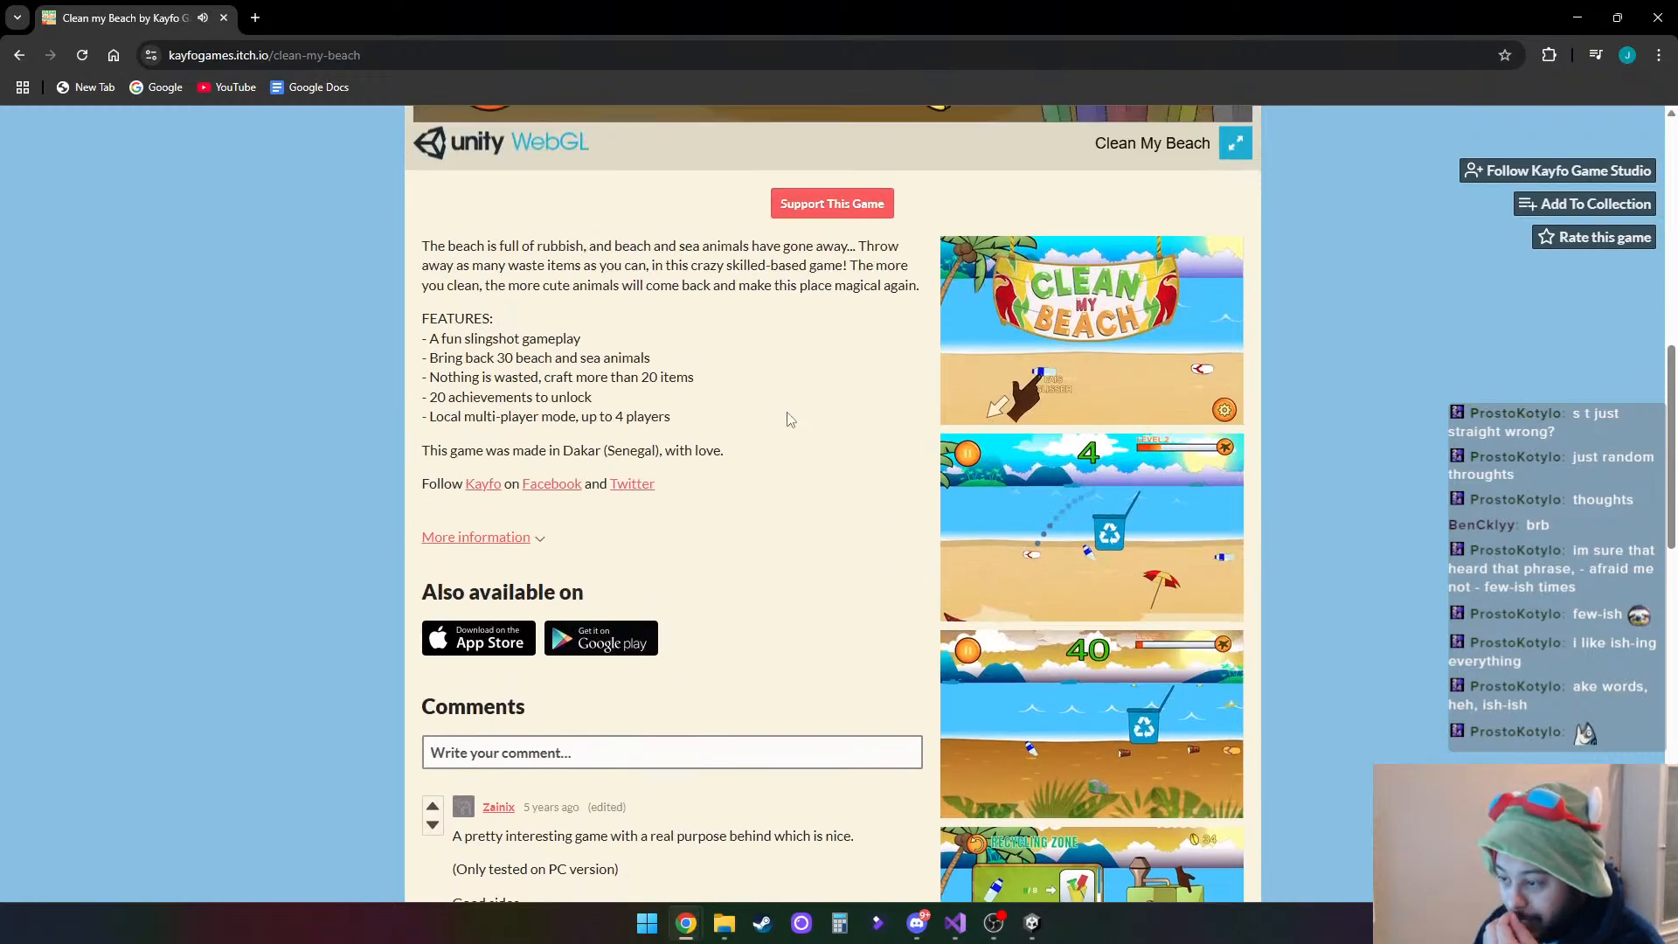
scroll(789, 418, "up", 1)
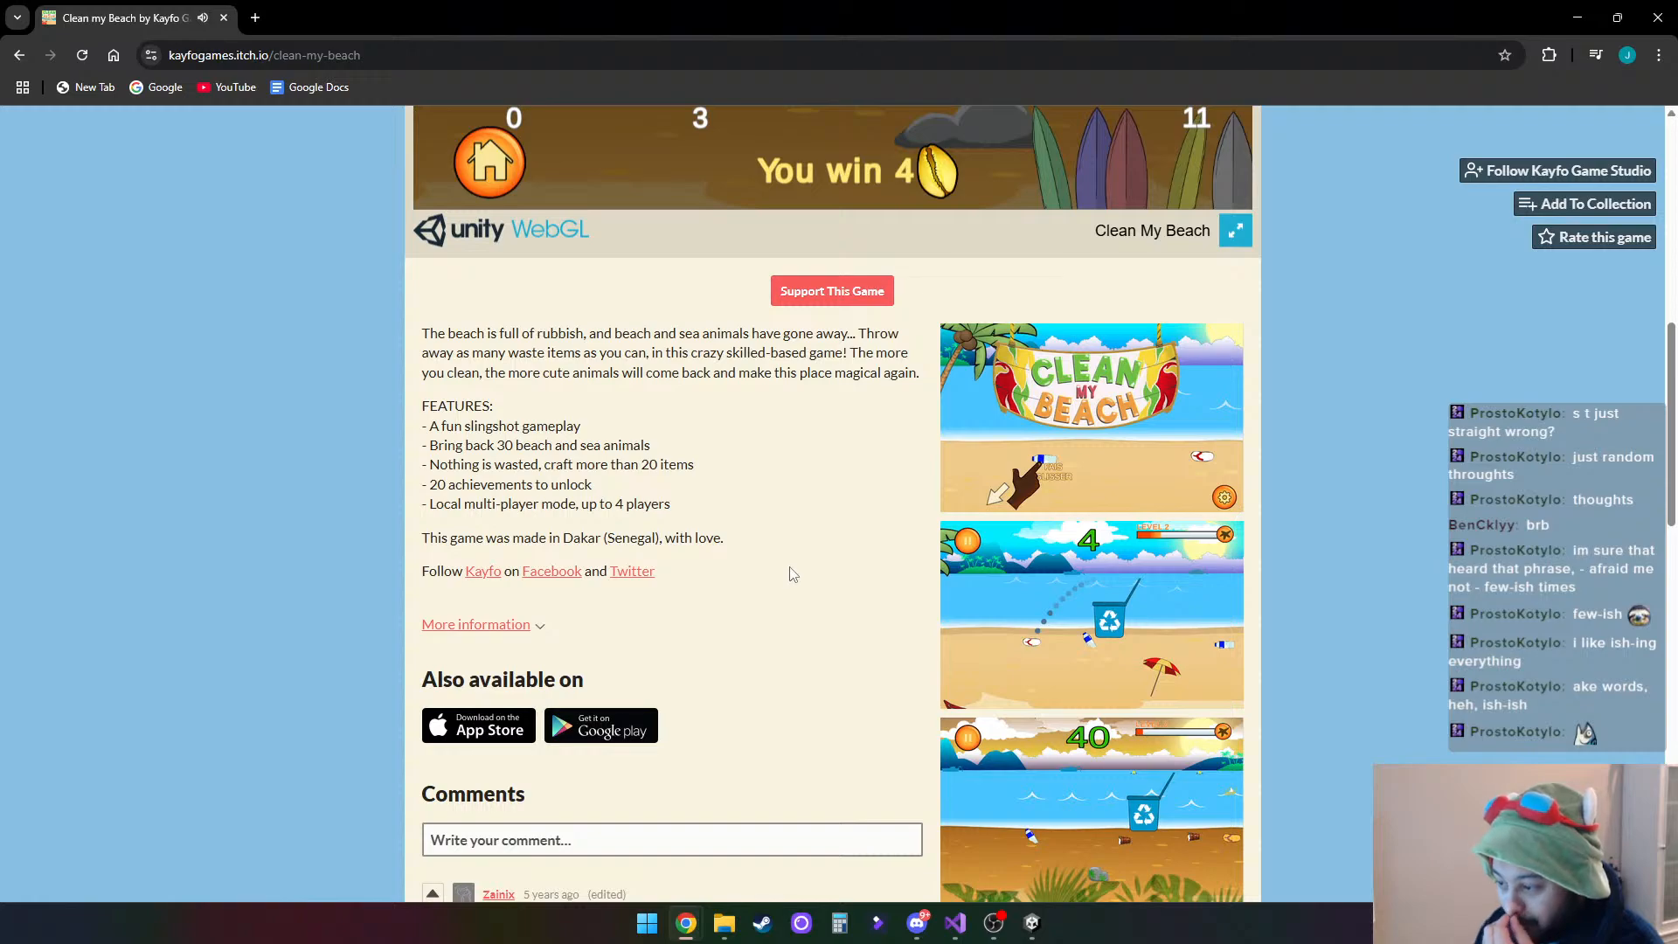
scroll(769, 552, "up", 1)
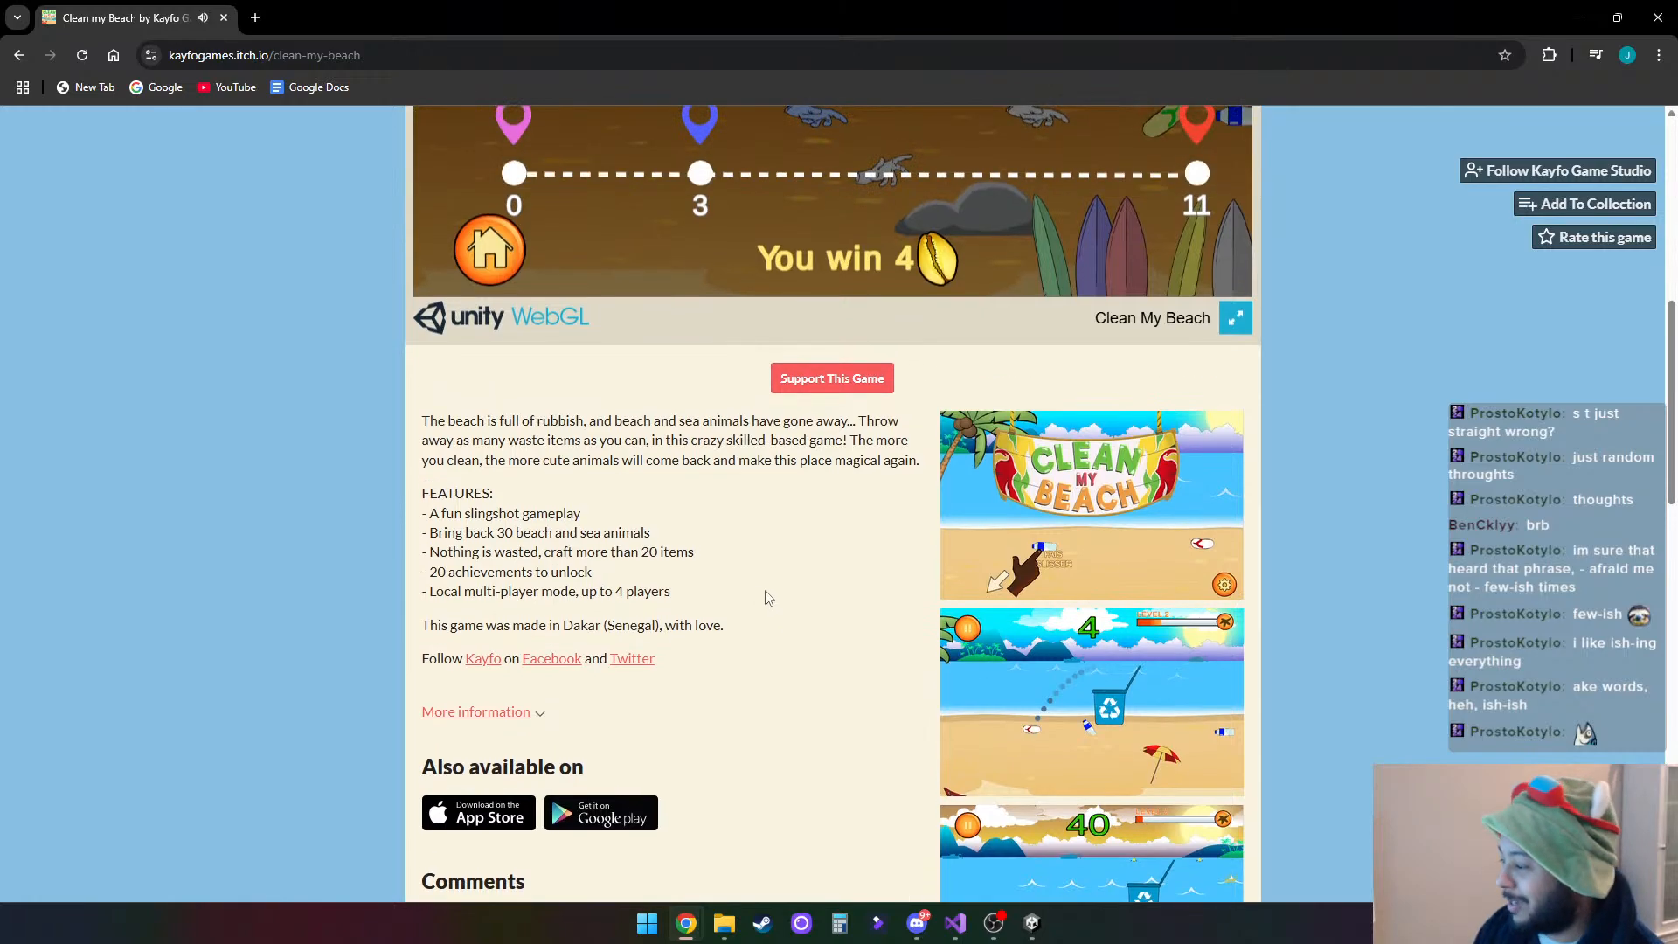
scroll(767, 593, "up", 1)
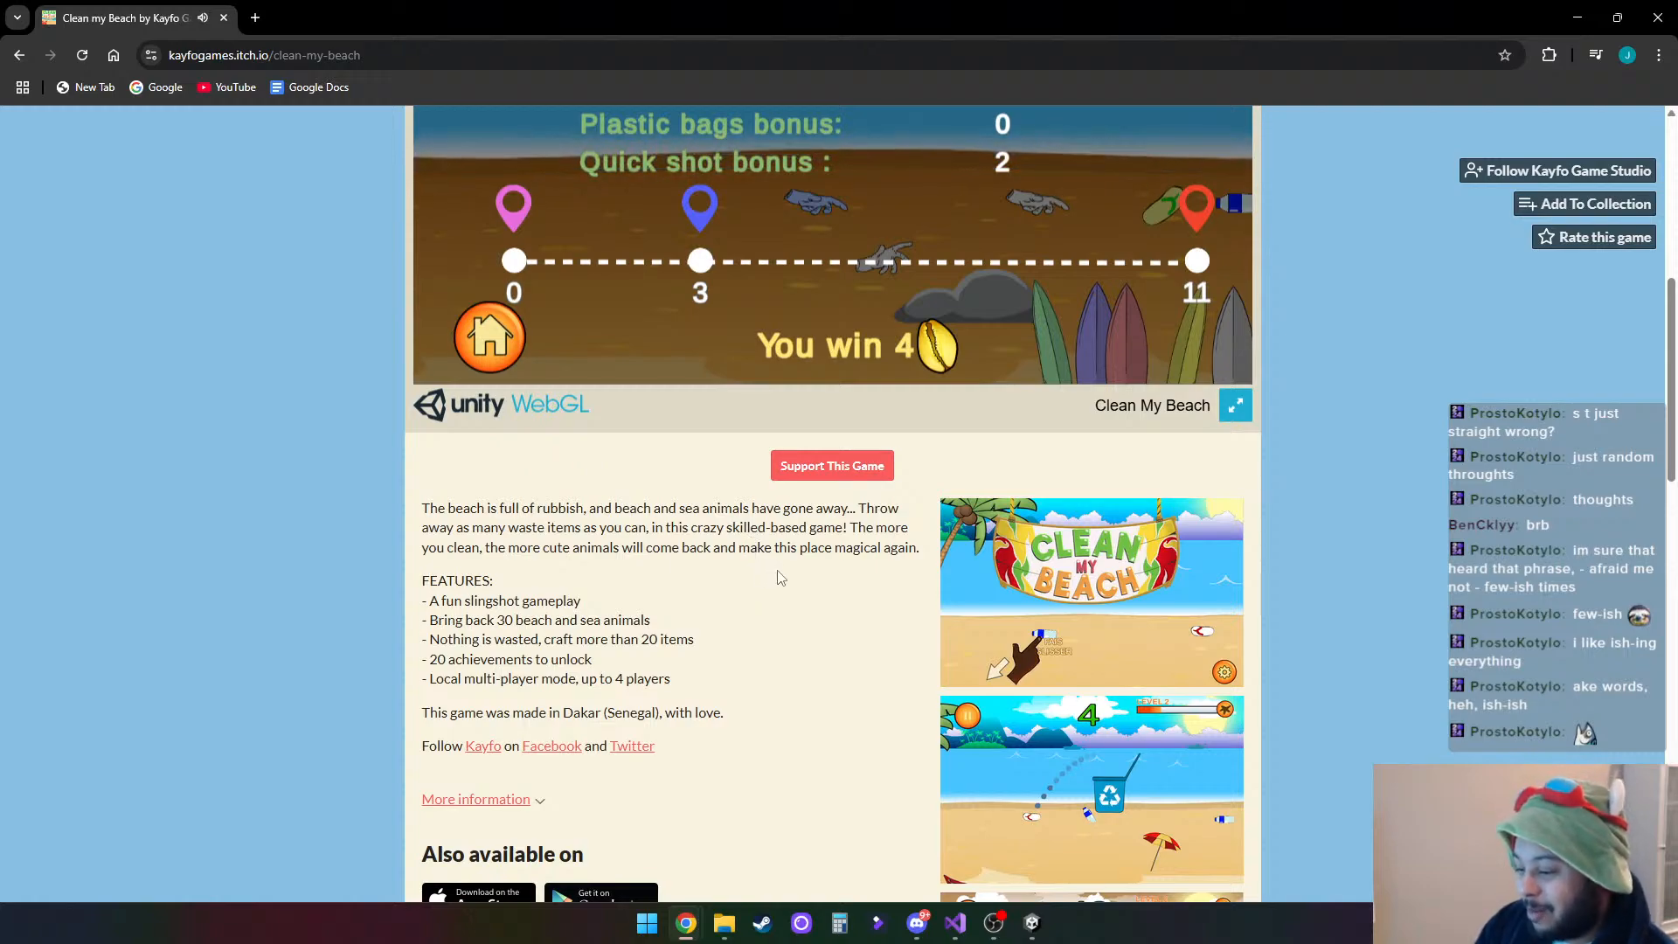
scroll(780, 578, "up", 6)
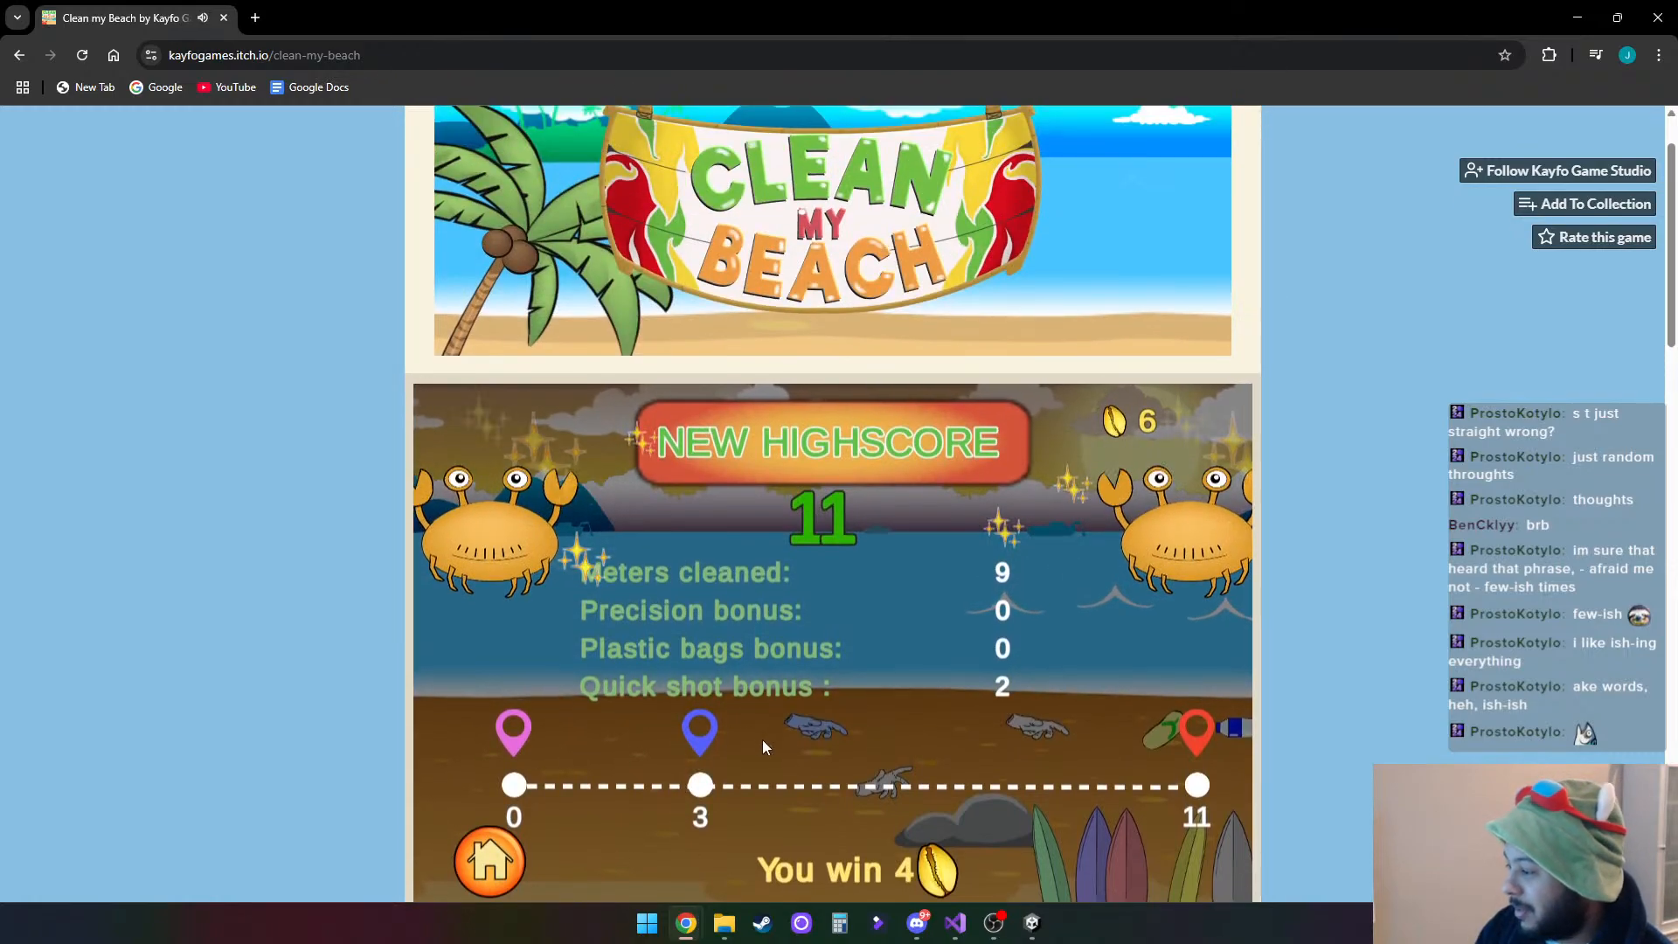
- Leave the game page, close the browser tab and switch back to the BattleLadderInventory scene in Unity
left_click(18, 54)
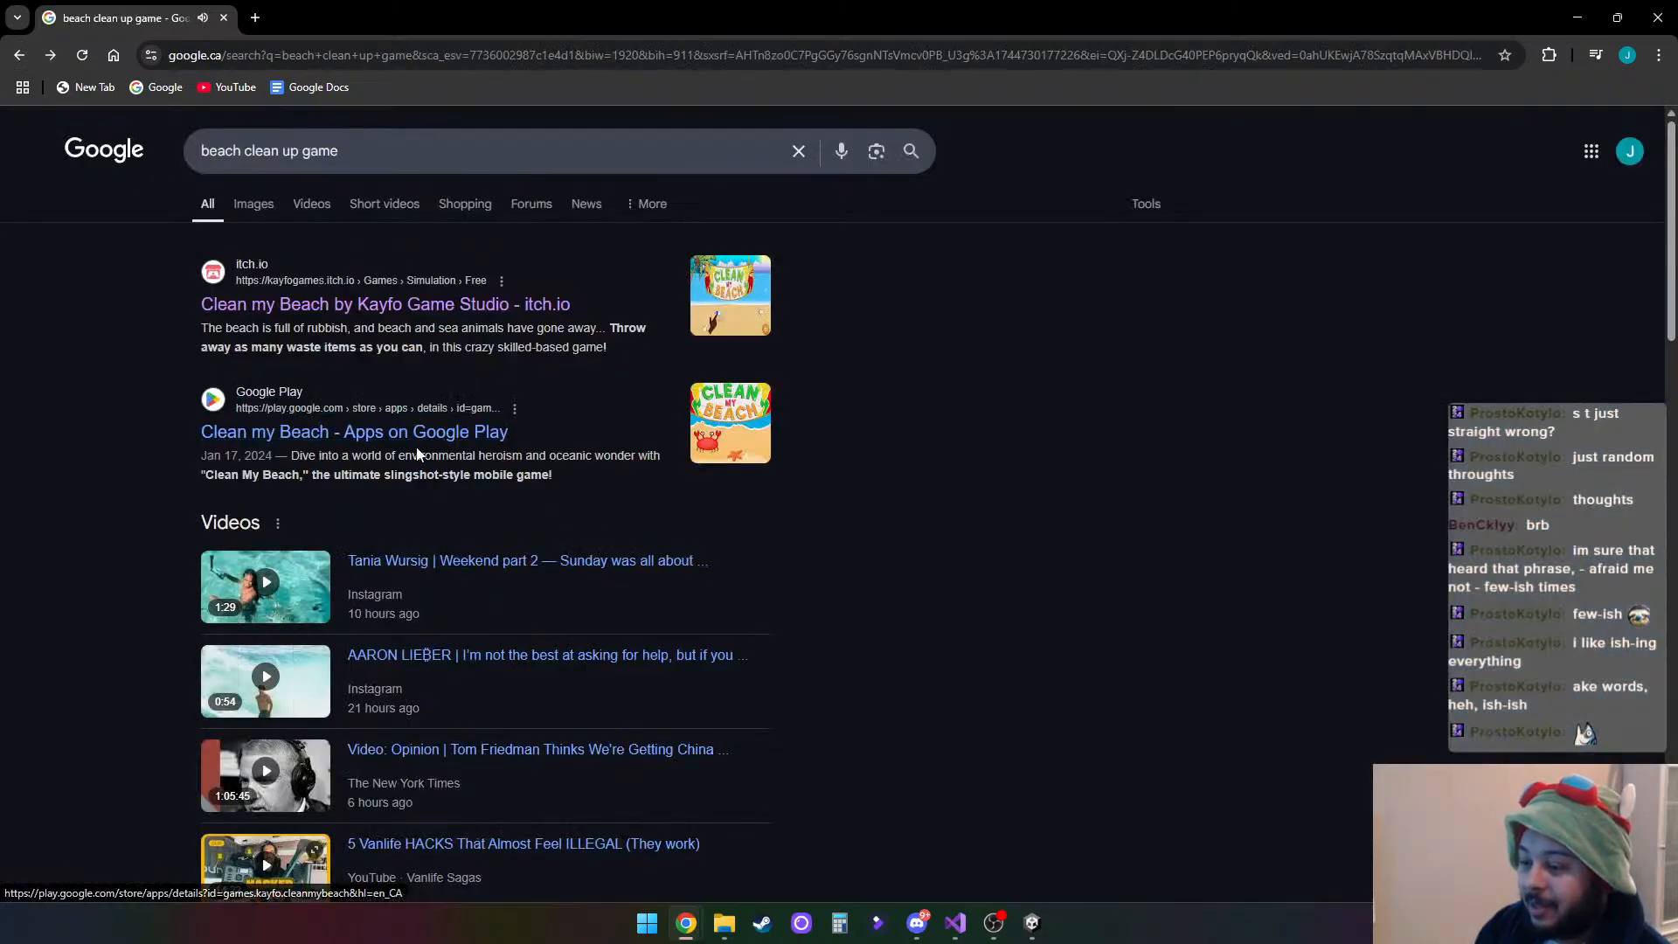
left_click(250, 269)
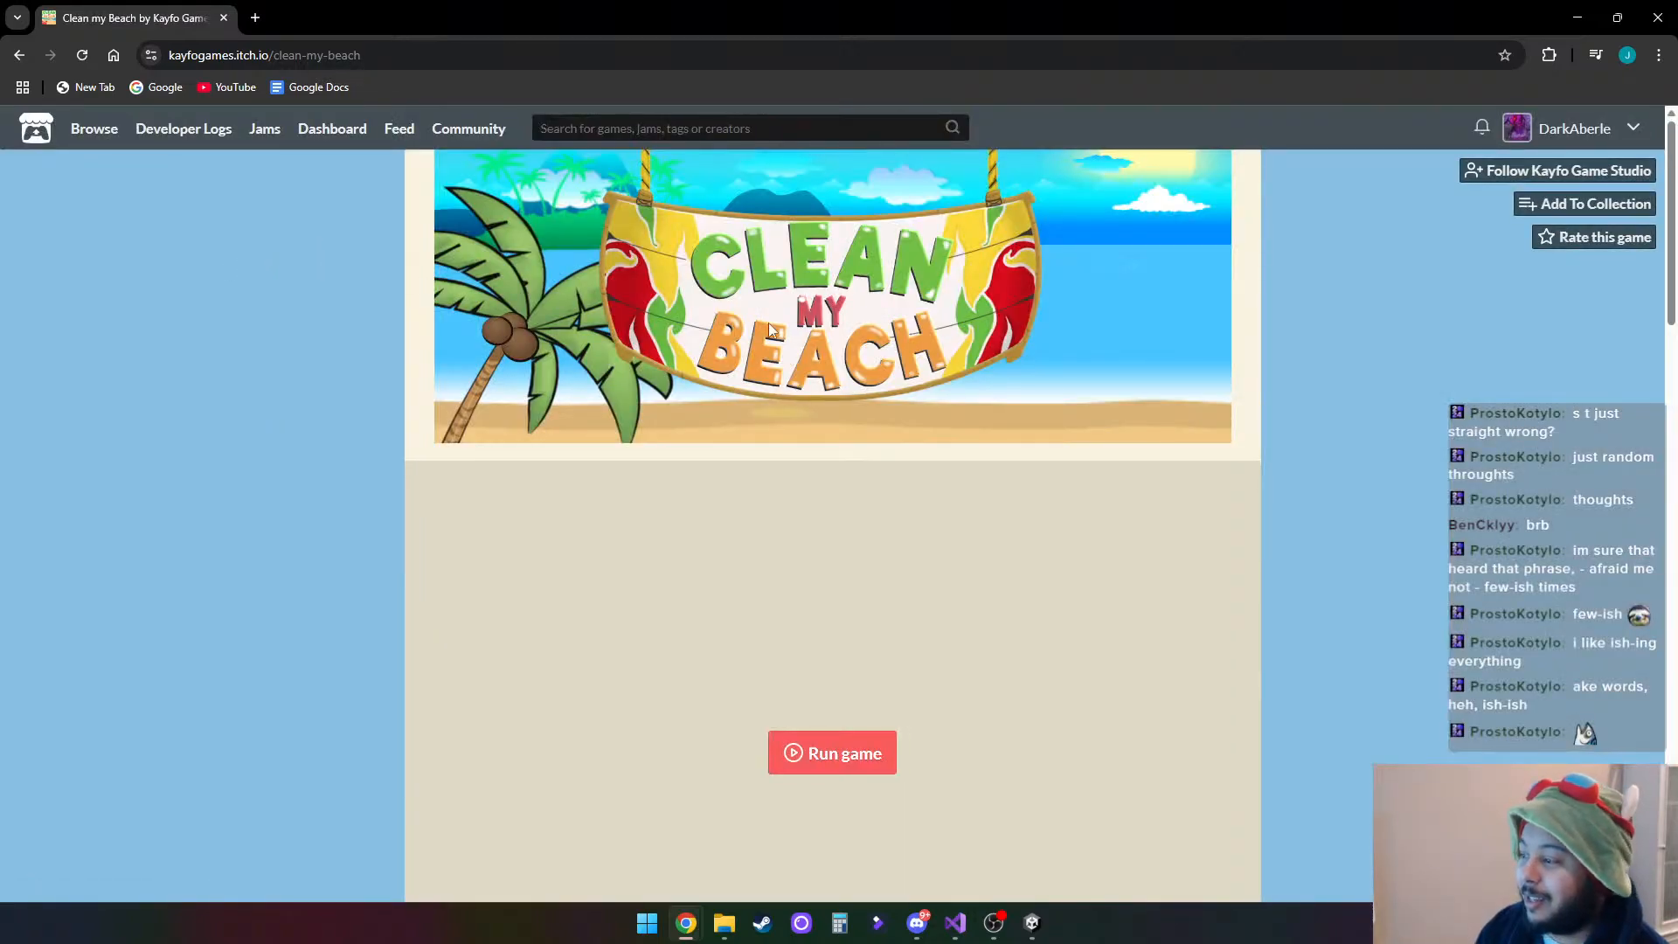
left_click(21, 58)
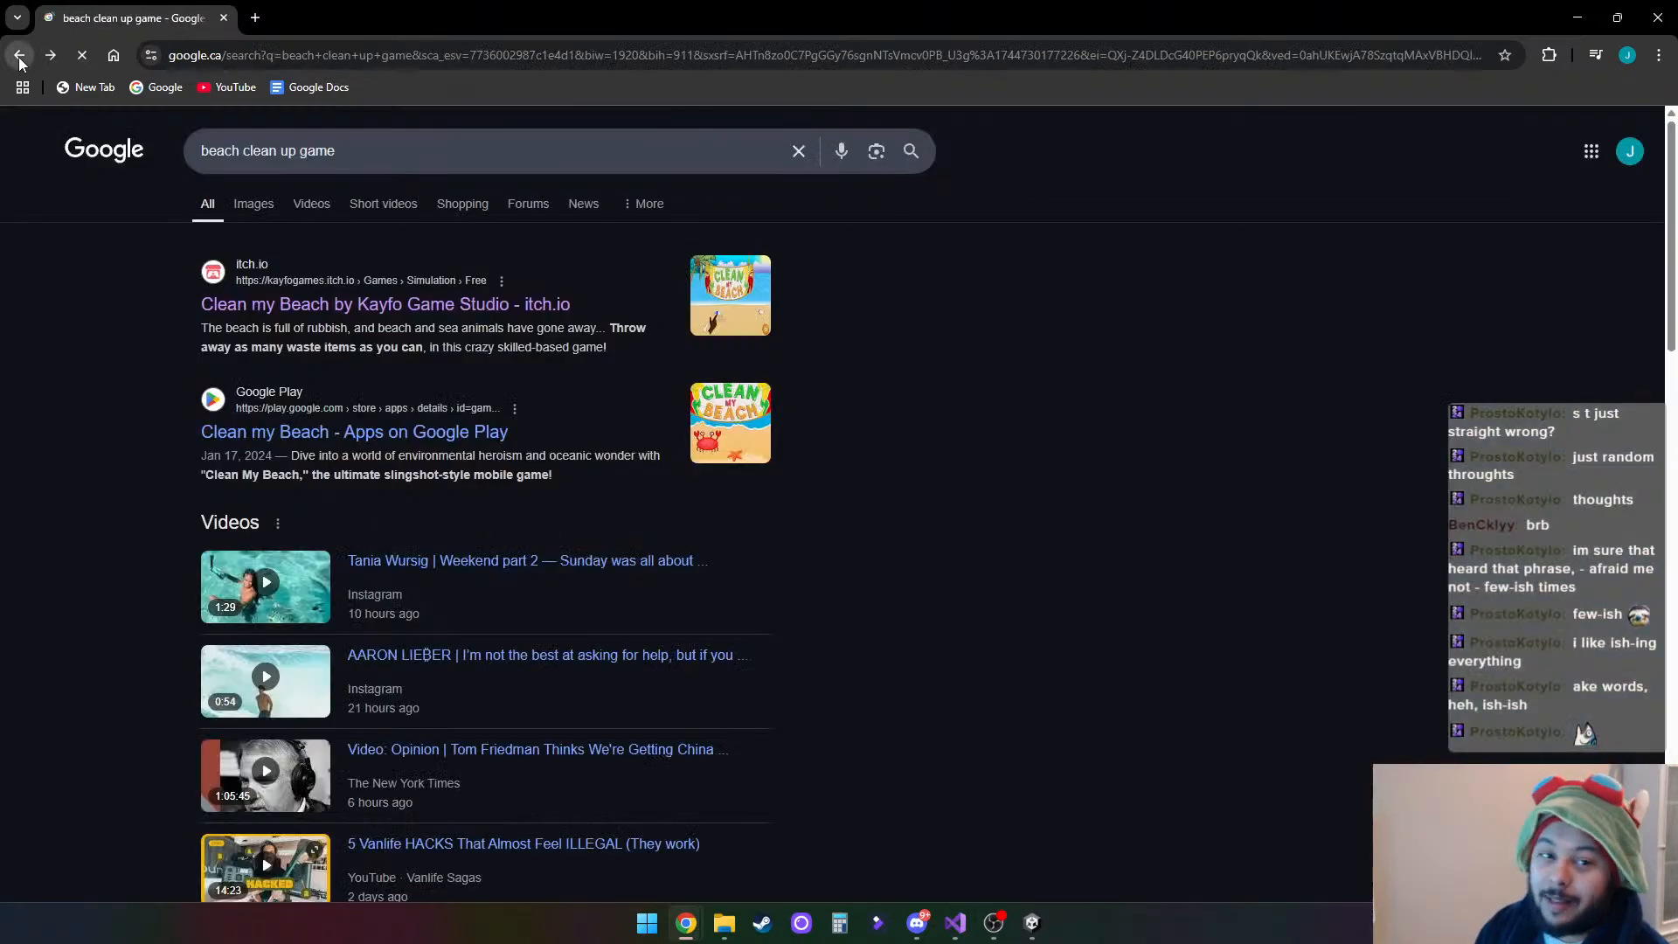
left_click(224, 18)
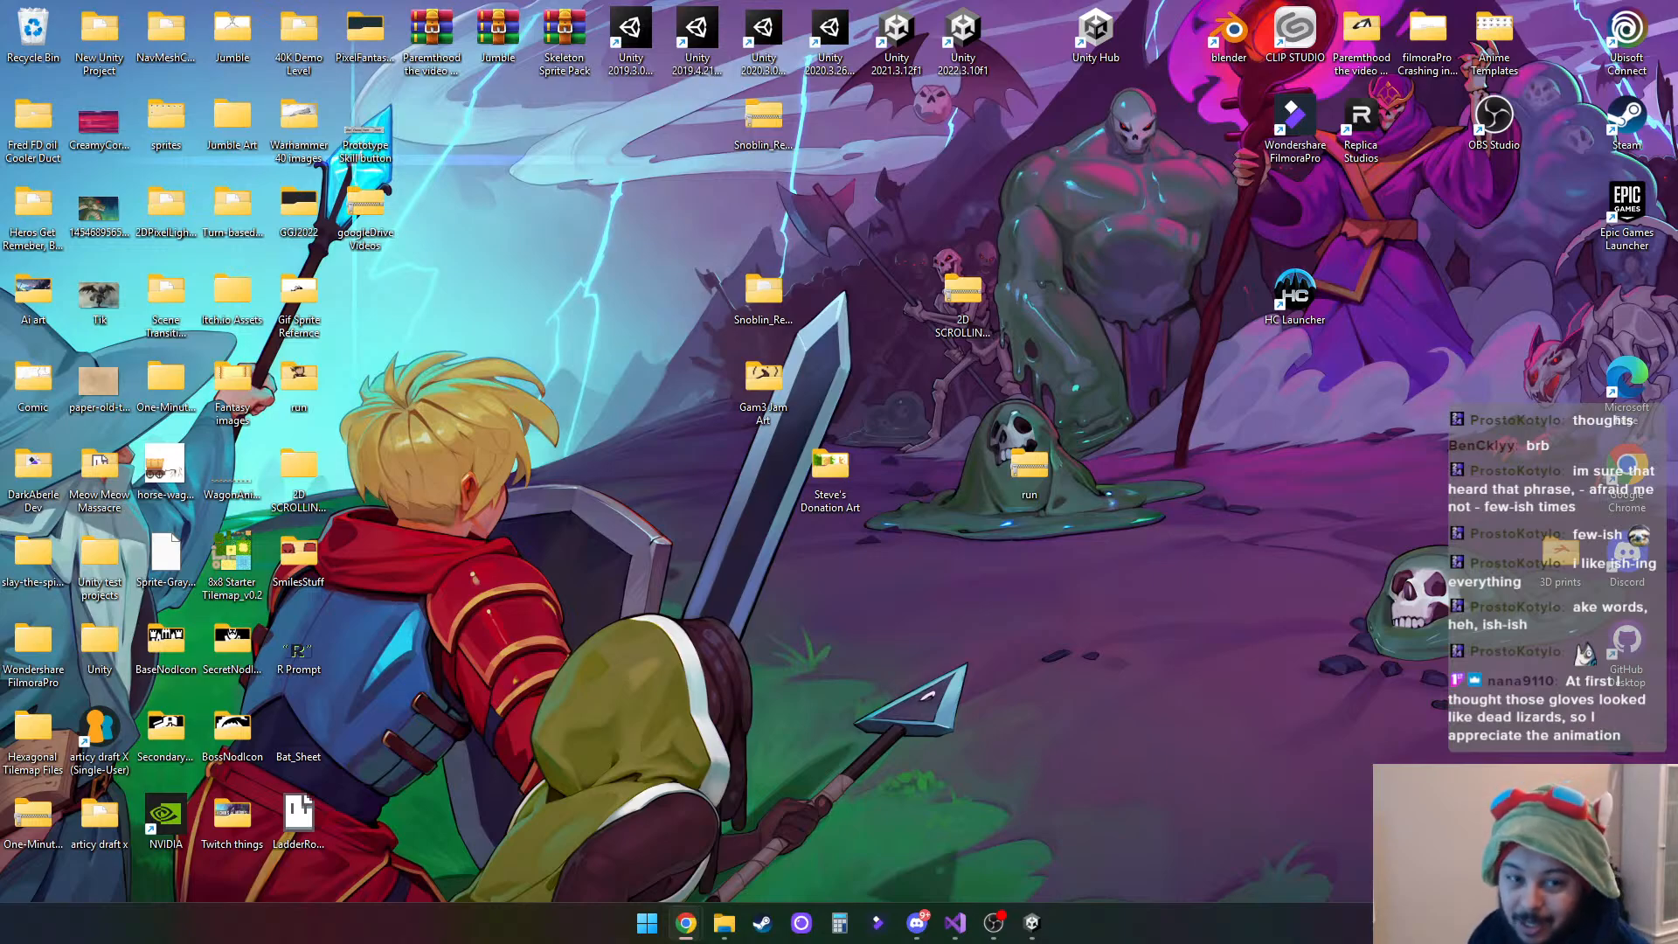
left_click(1032, 922)
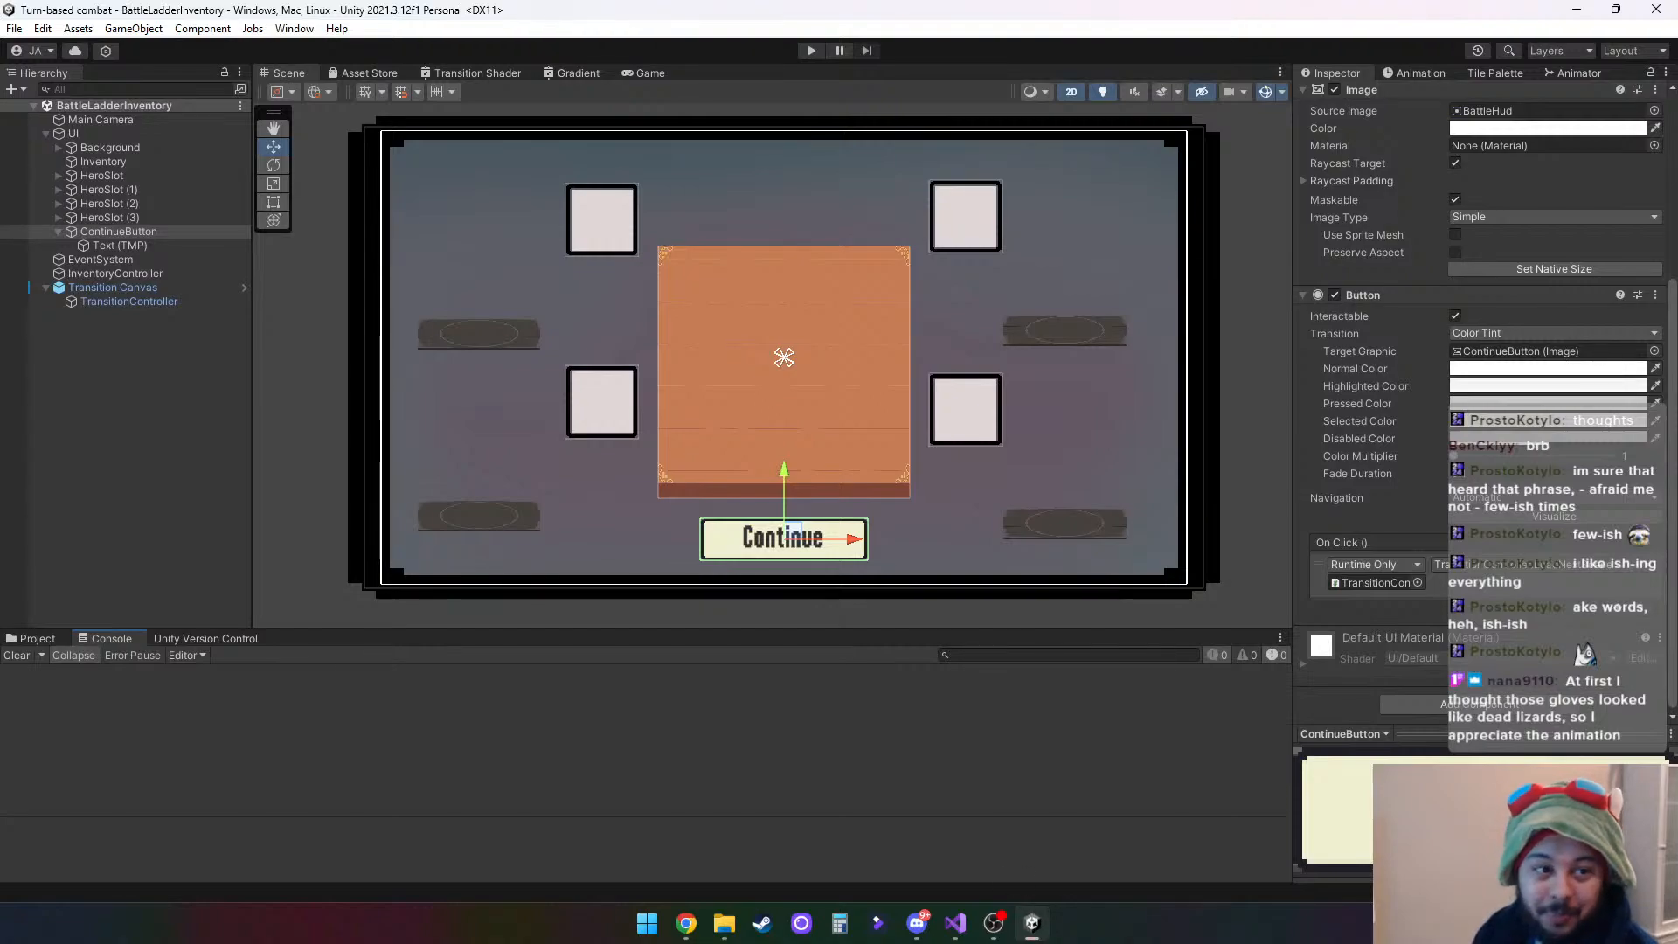
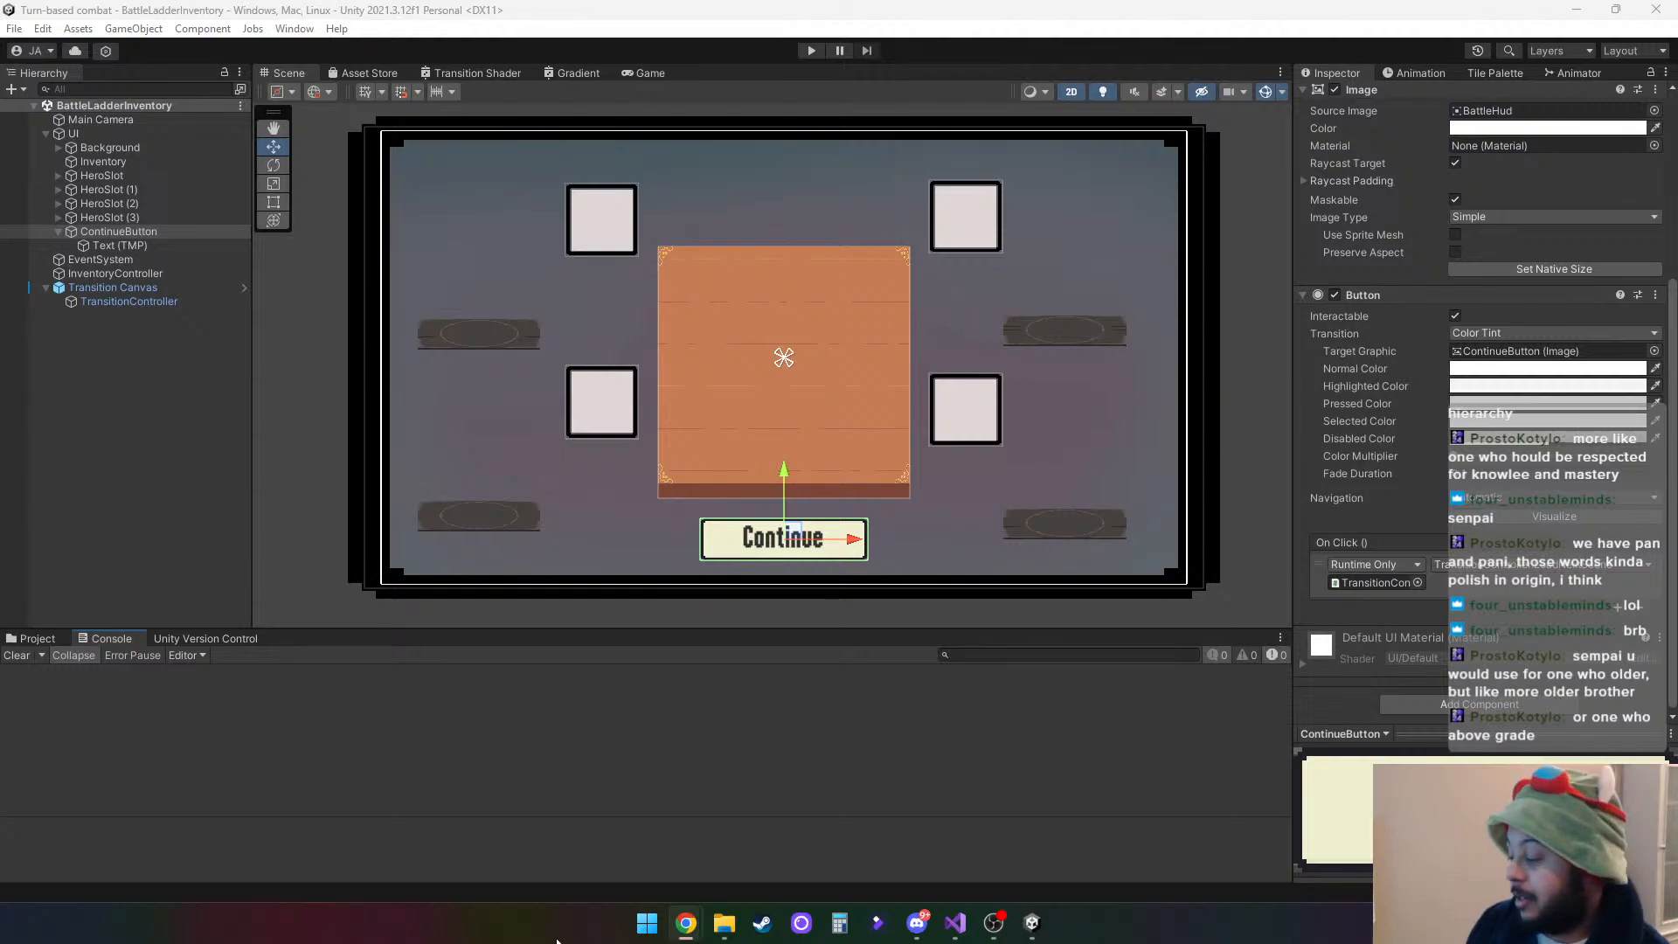
- Switch to Visual Studio and review the Start method's placement comments in InventoryController.cs
left_click(955, 922)
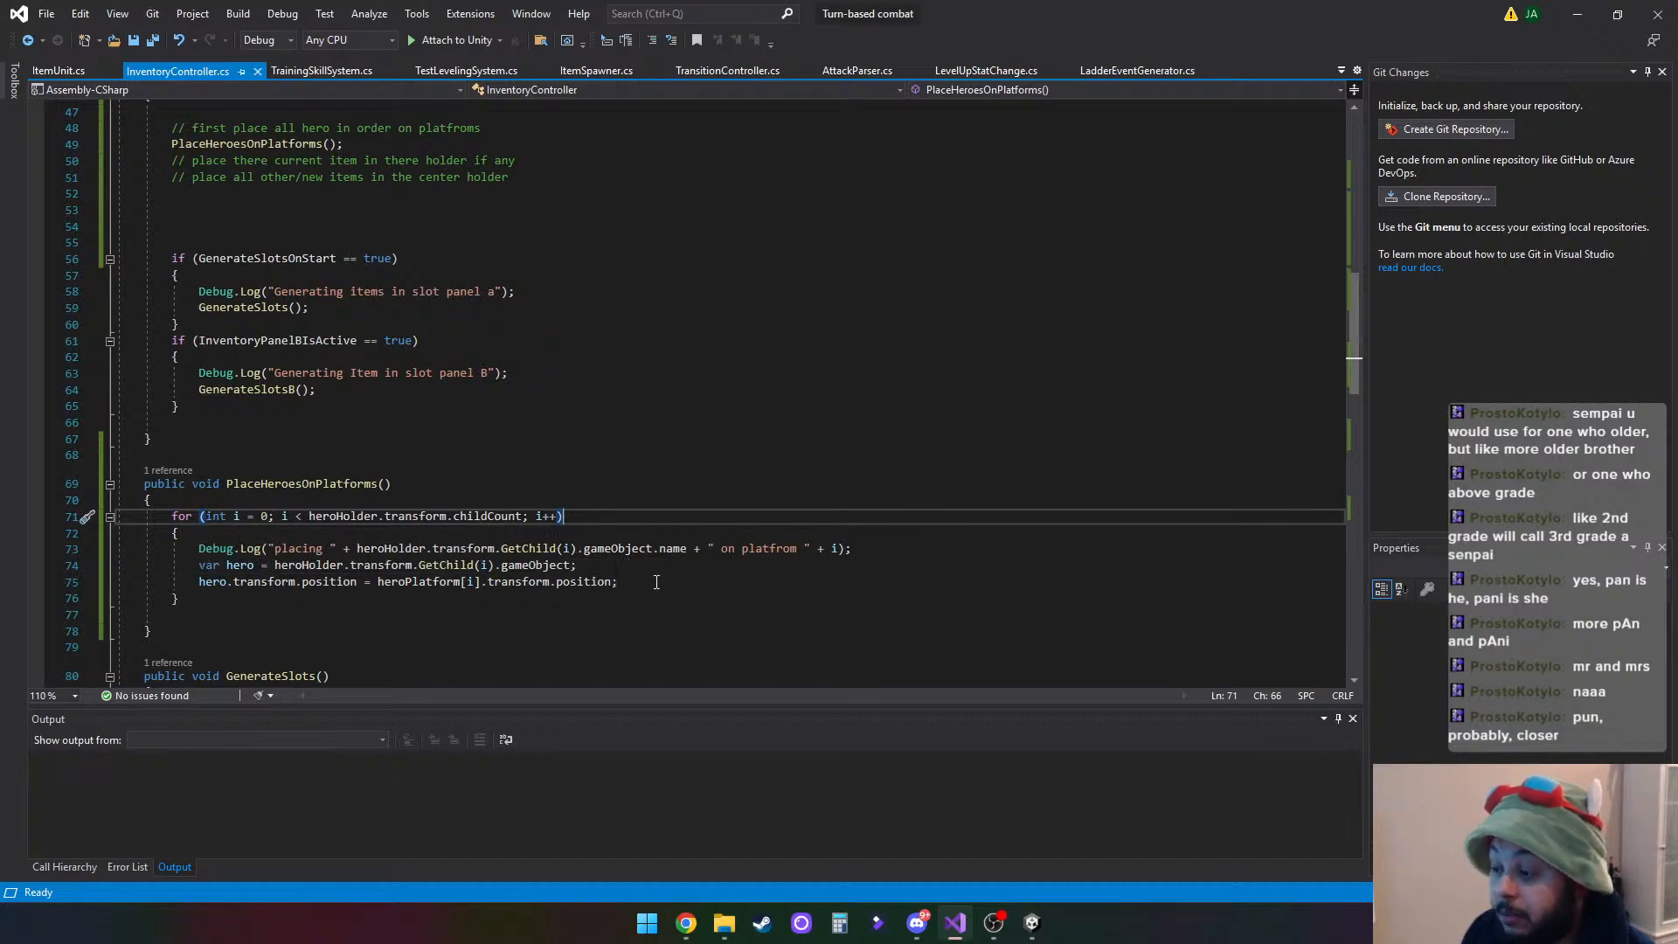
scroll(785, 599, "up", 4)
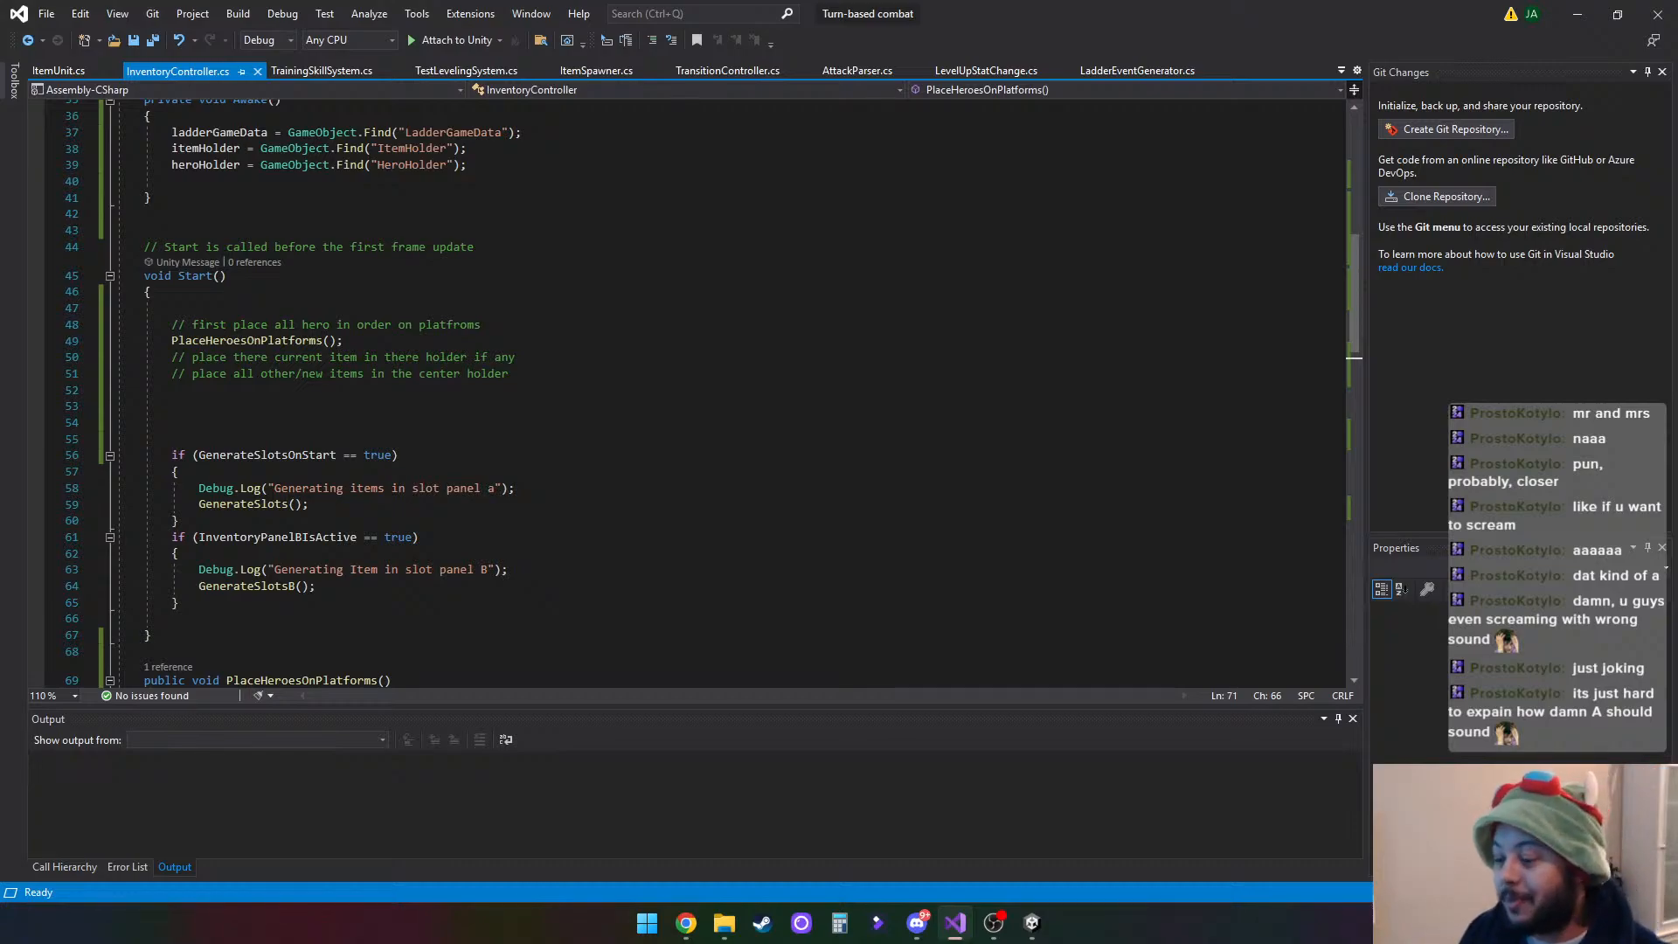
- Bring up the browser window with the English-to-Ukrainian translation of "Mr" and close it
key("alt+Tab")
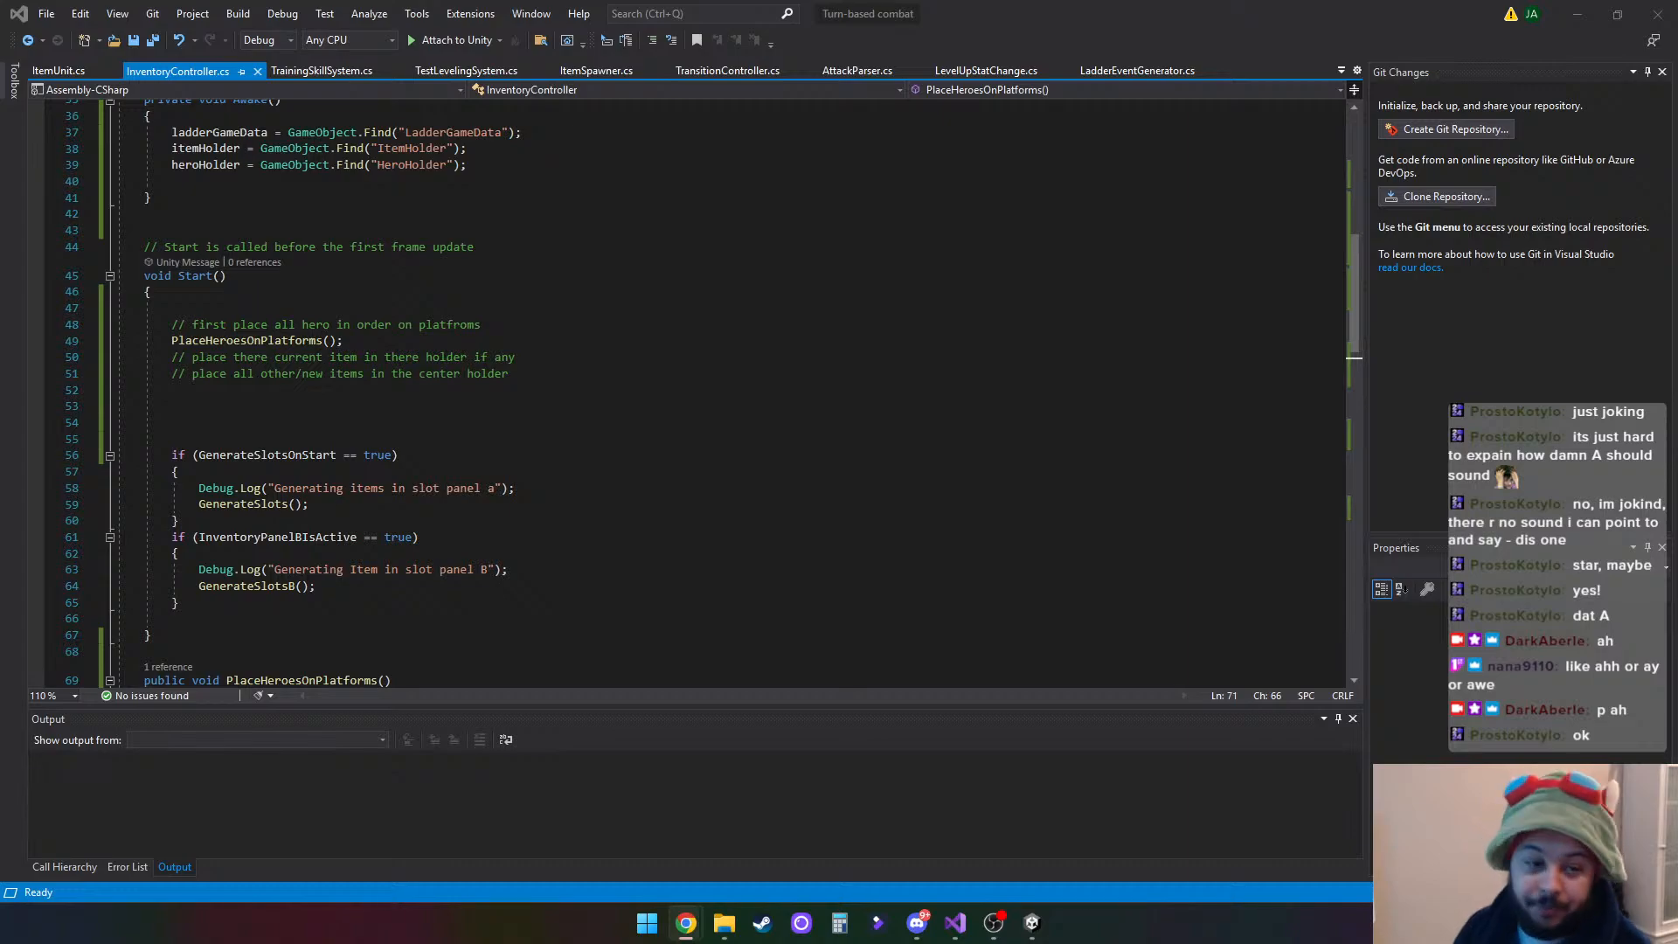
left_click_drag(0, 376, 407, 83)
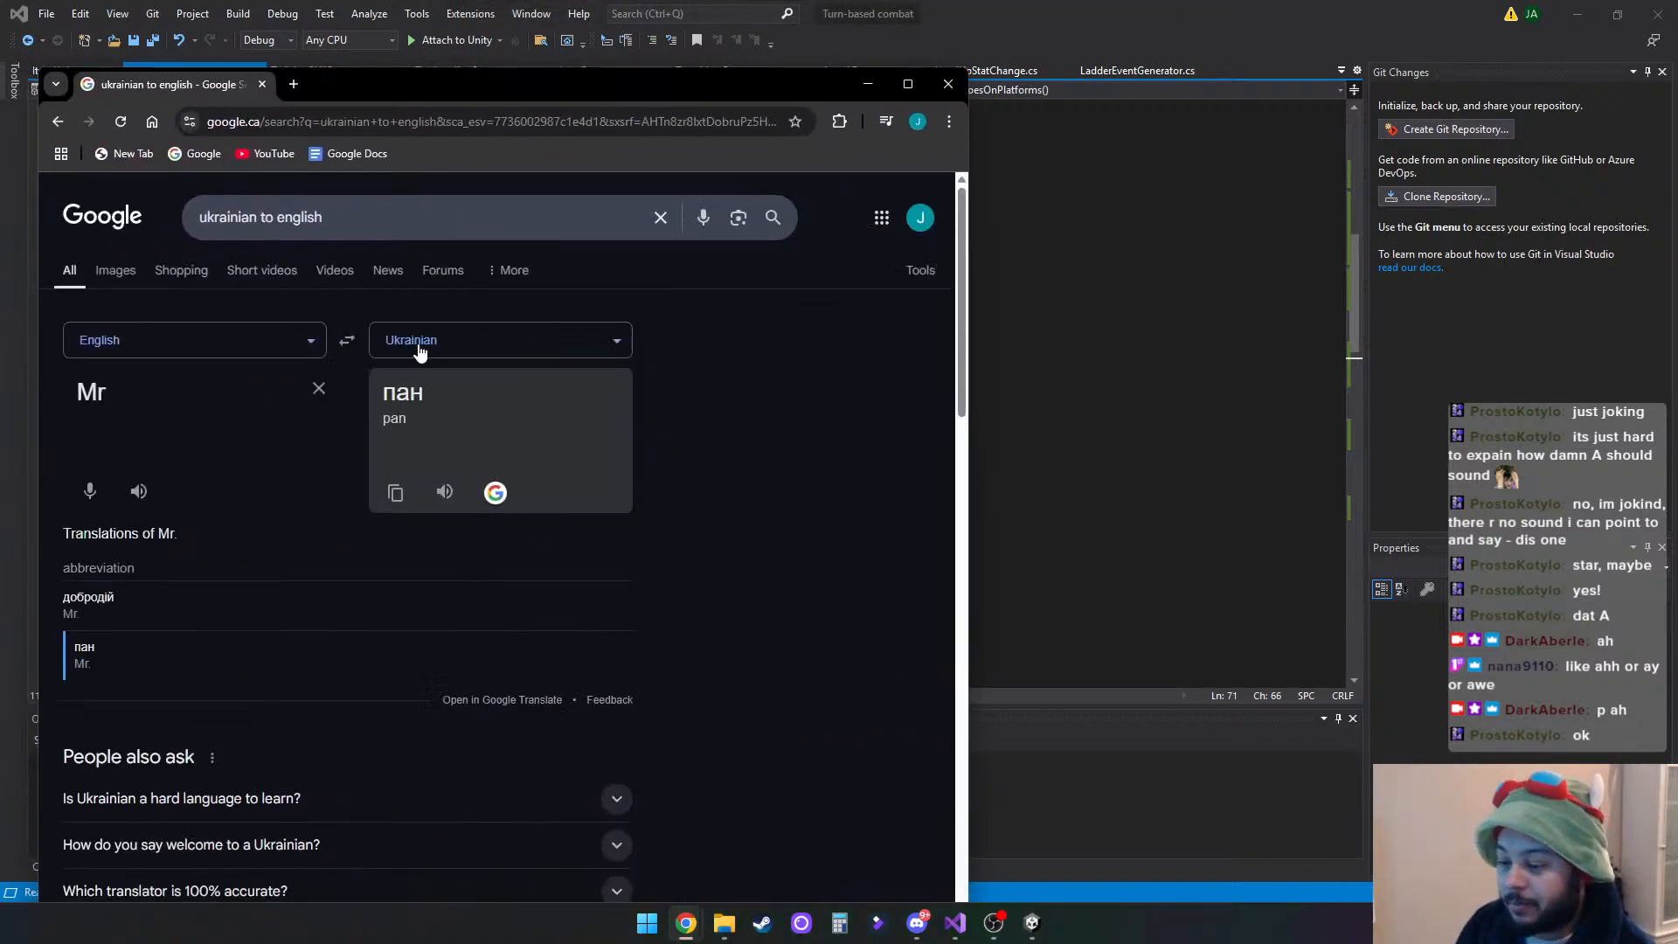
left_click(948, 84)
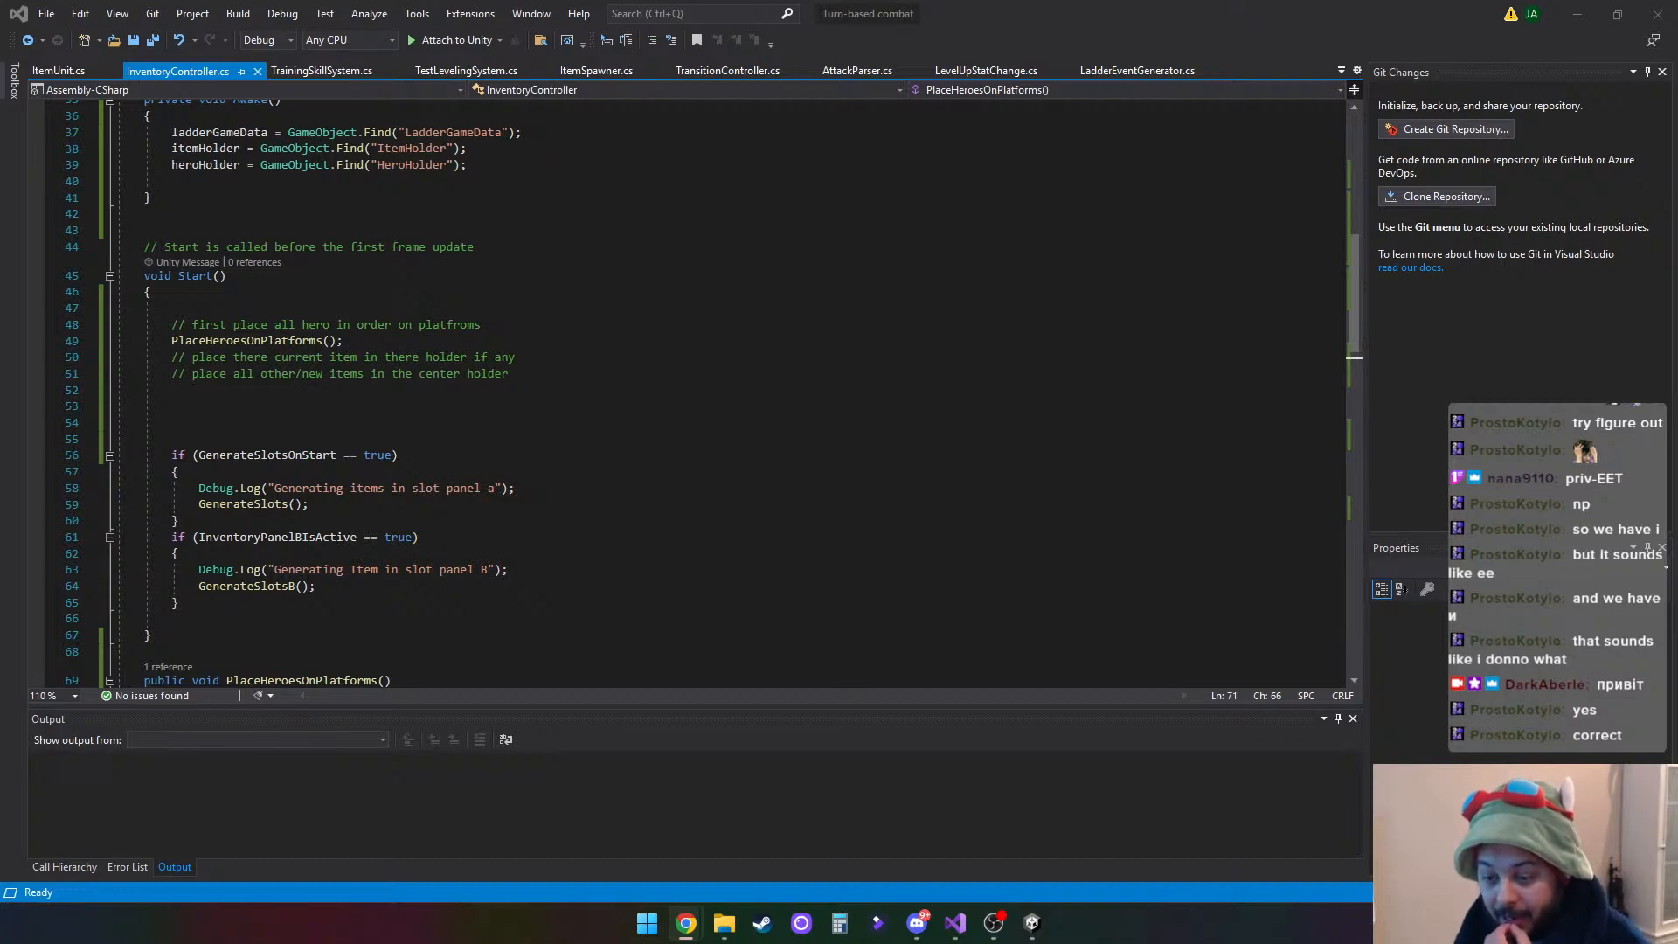
- Bring up the English-to-Ukrainian translation of "hello" in a maximized browser window and examine the word "привіт"
left_click_drag(0, 236, 780, 16)
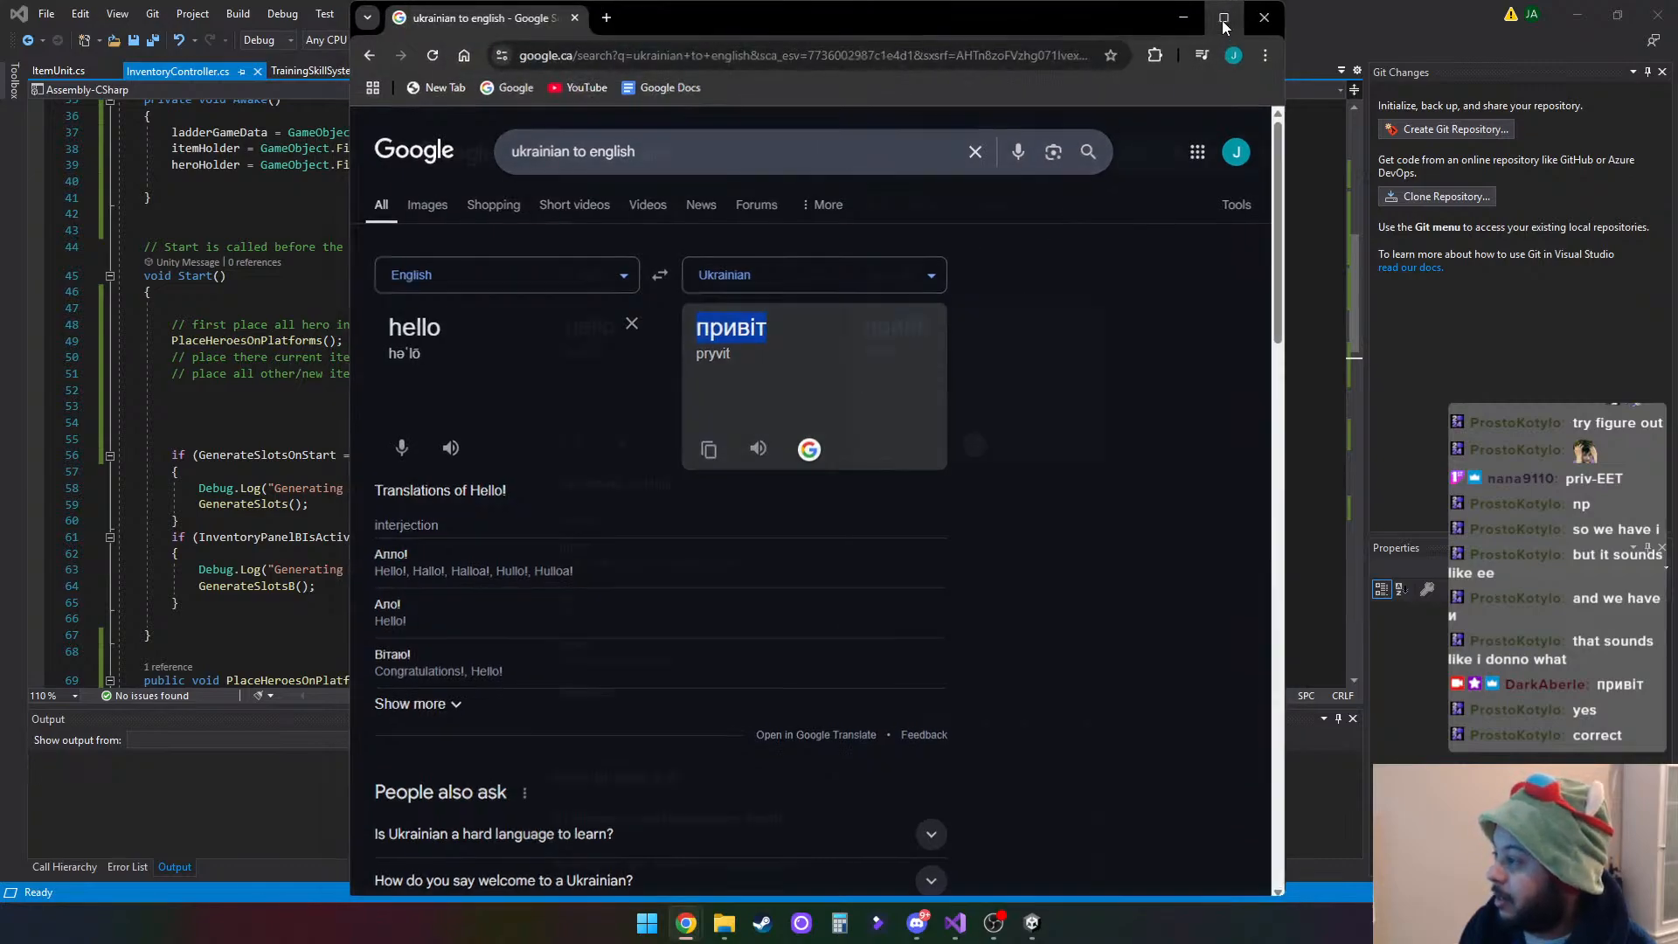
left_click(1221, 18)
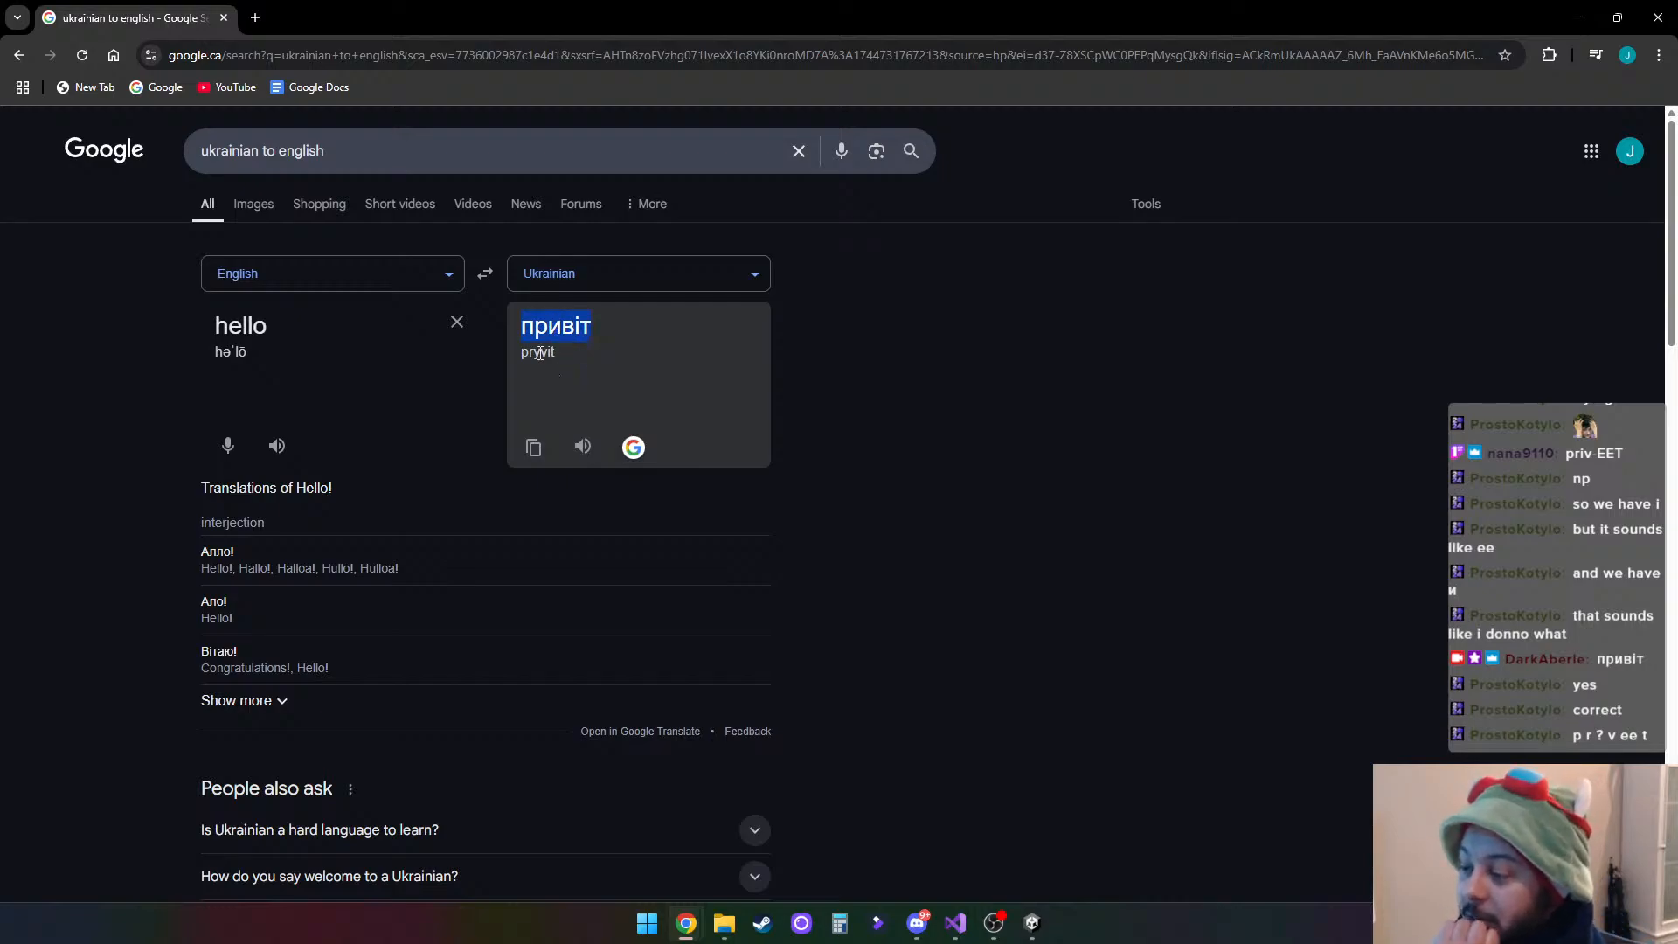
left_click(595, 328)
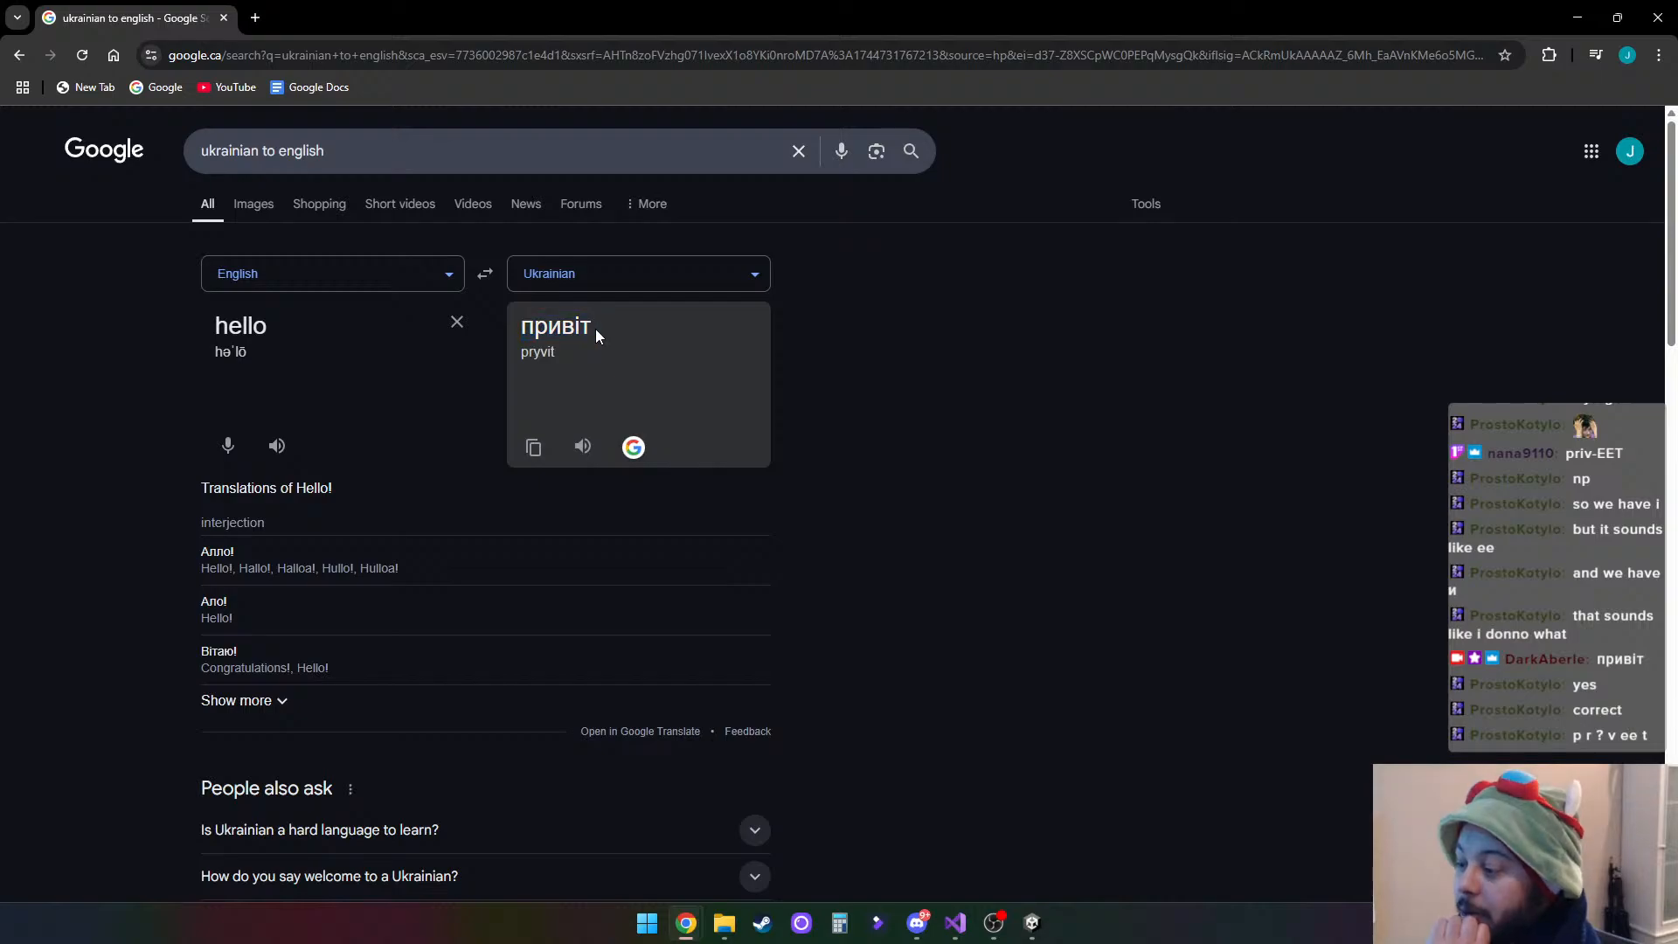
double_click(568, 327)
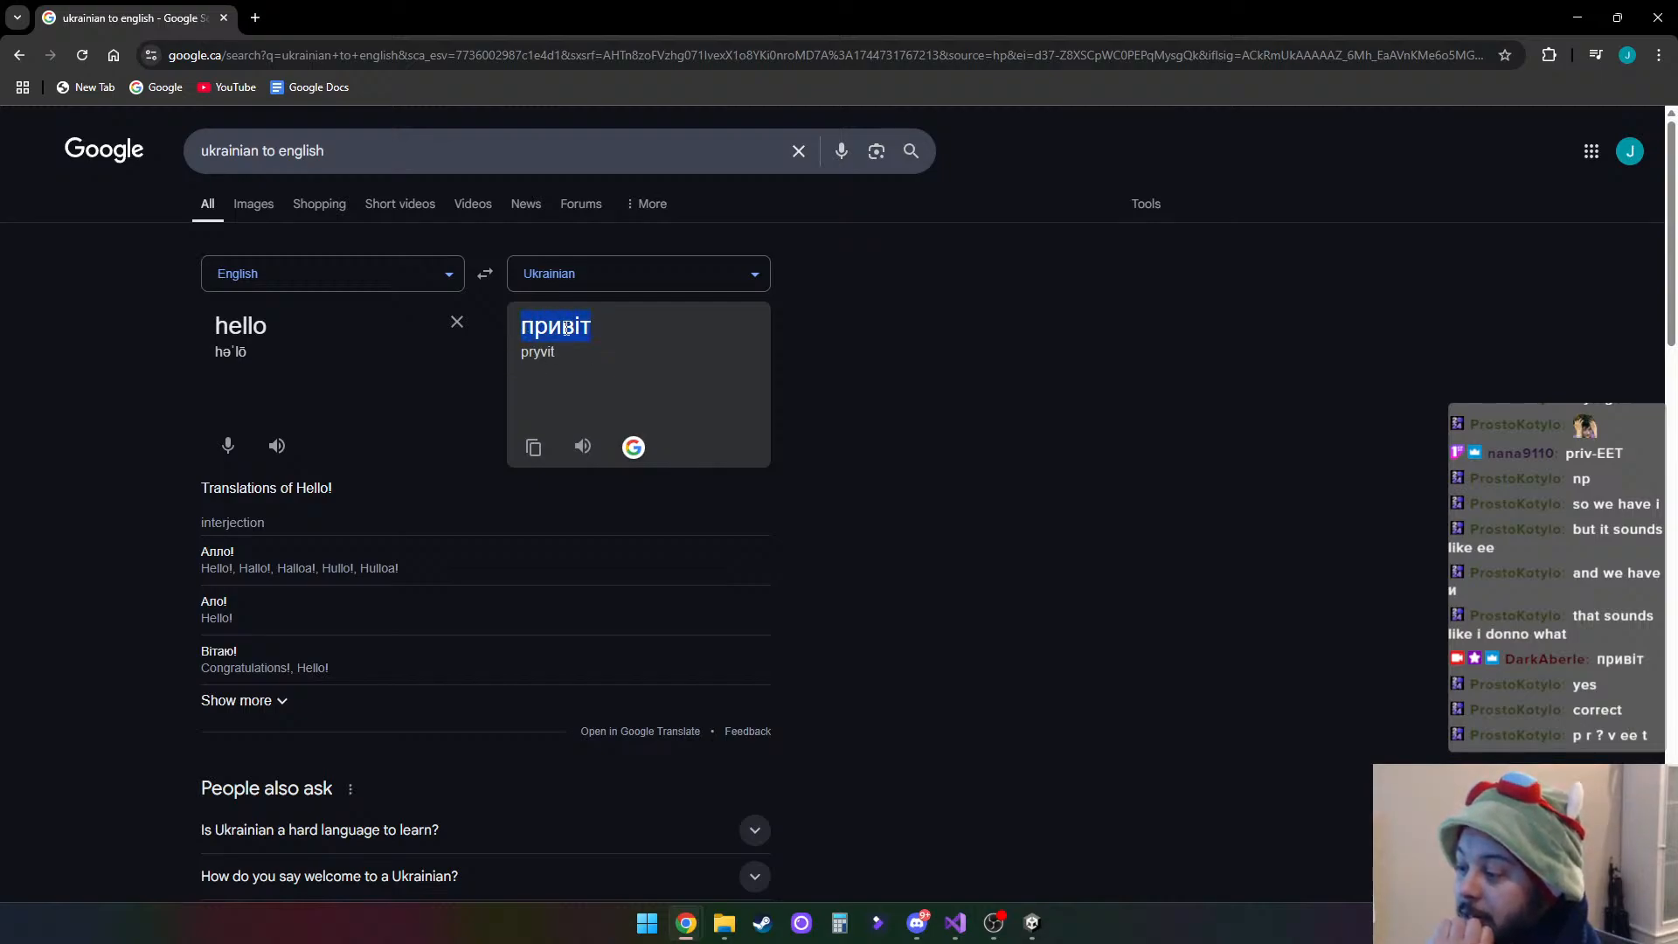
left_click_drag(548, 326, 557, 322)
- Swap the translation direction to Ukrainian to English and translate the letter "и"
left_click(486, 278)
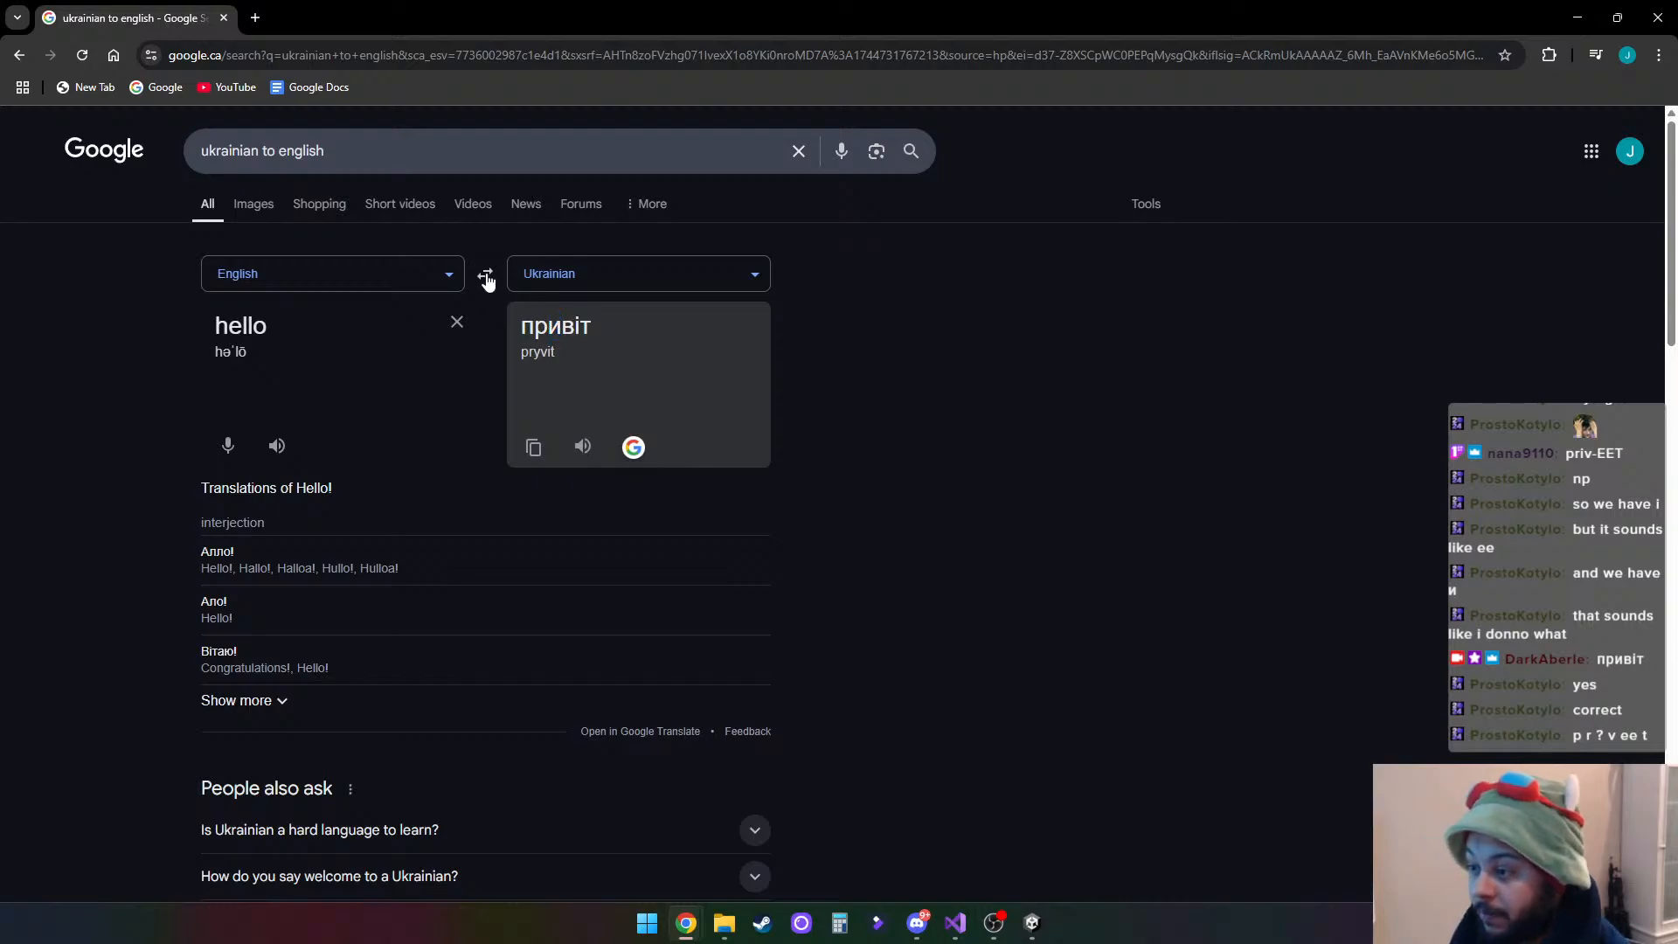
left_click_drag(220, 329, 18, 352)
type("и")
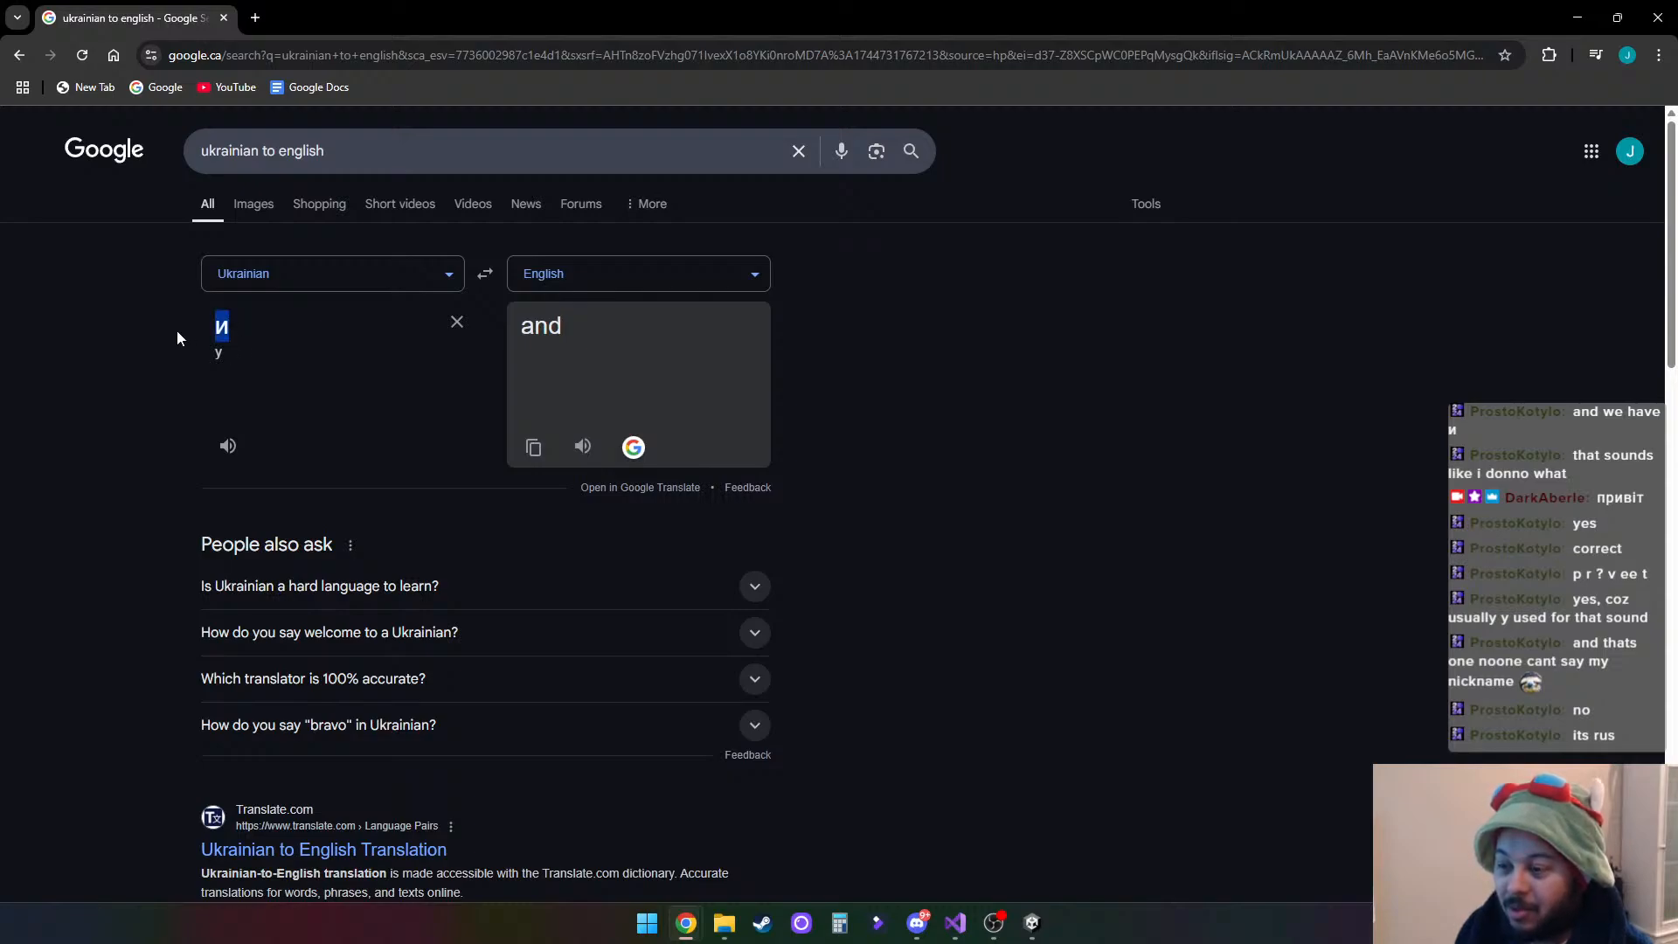
- Translate "rus" from Ukrainian using the suggested Cyrillic spelling, and clear the source text
key("BackSpace")
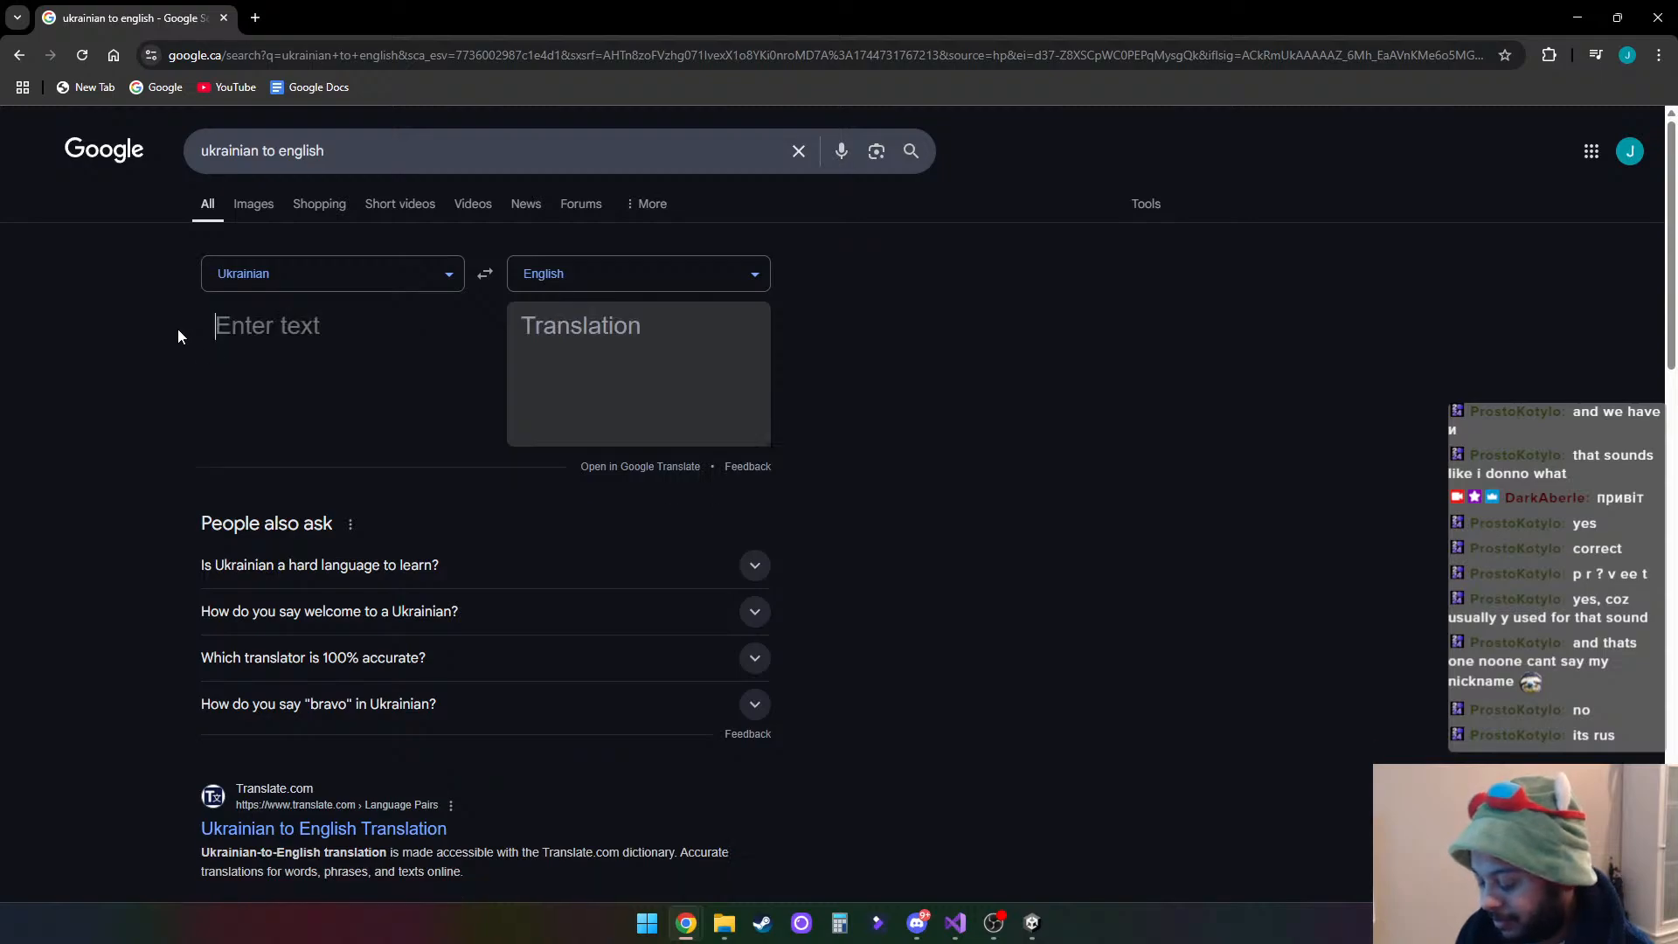
type("rus")
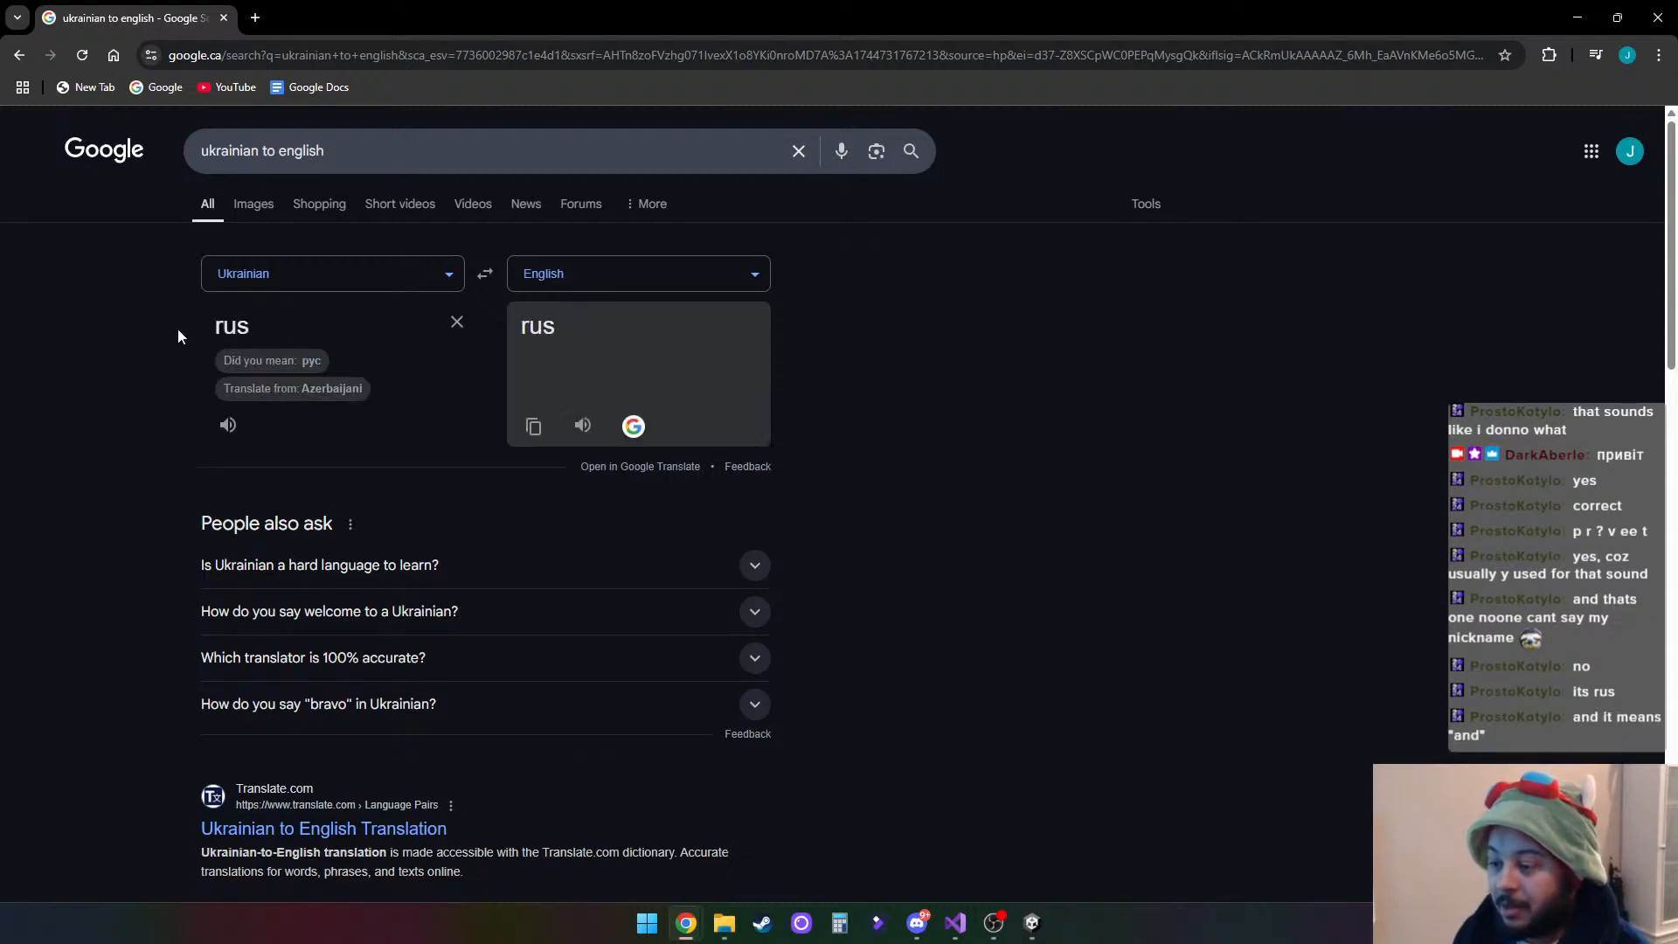
left_click(288, 361)
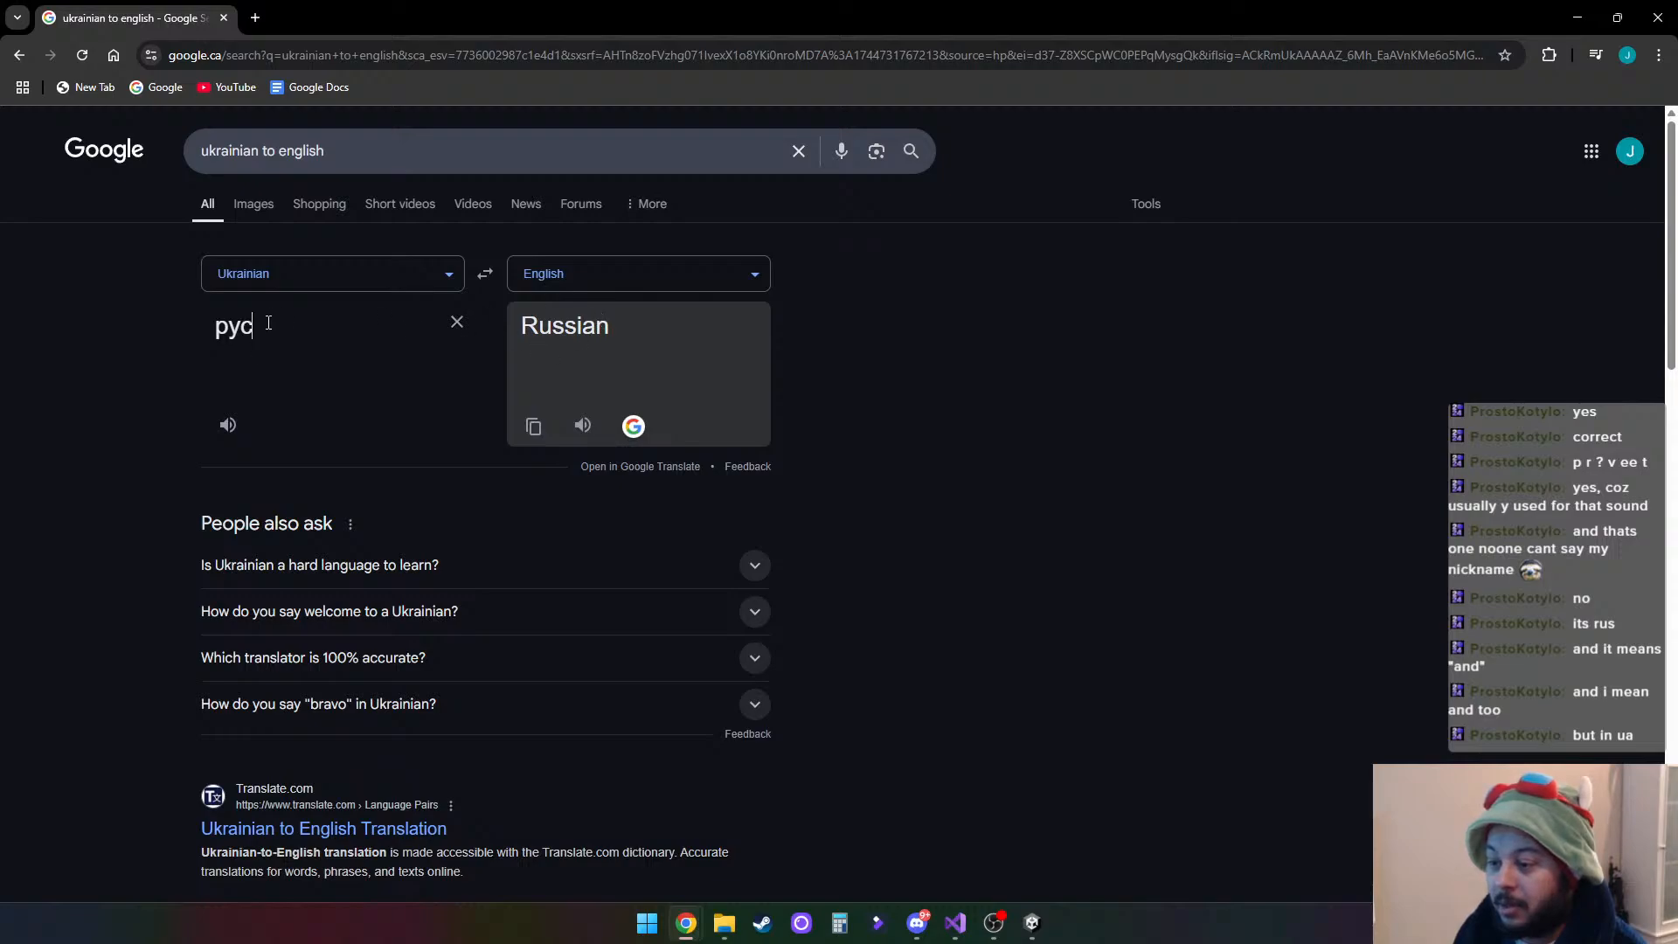
left_click_drag(263, 319, 133, 317)
key("BackSpace")
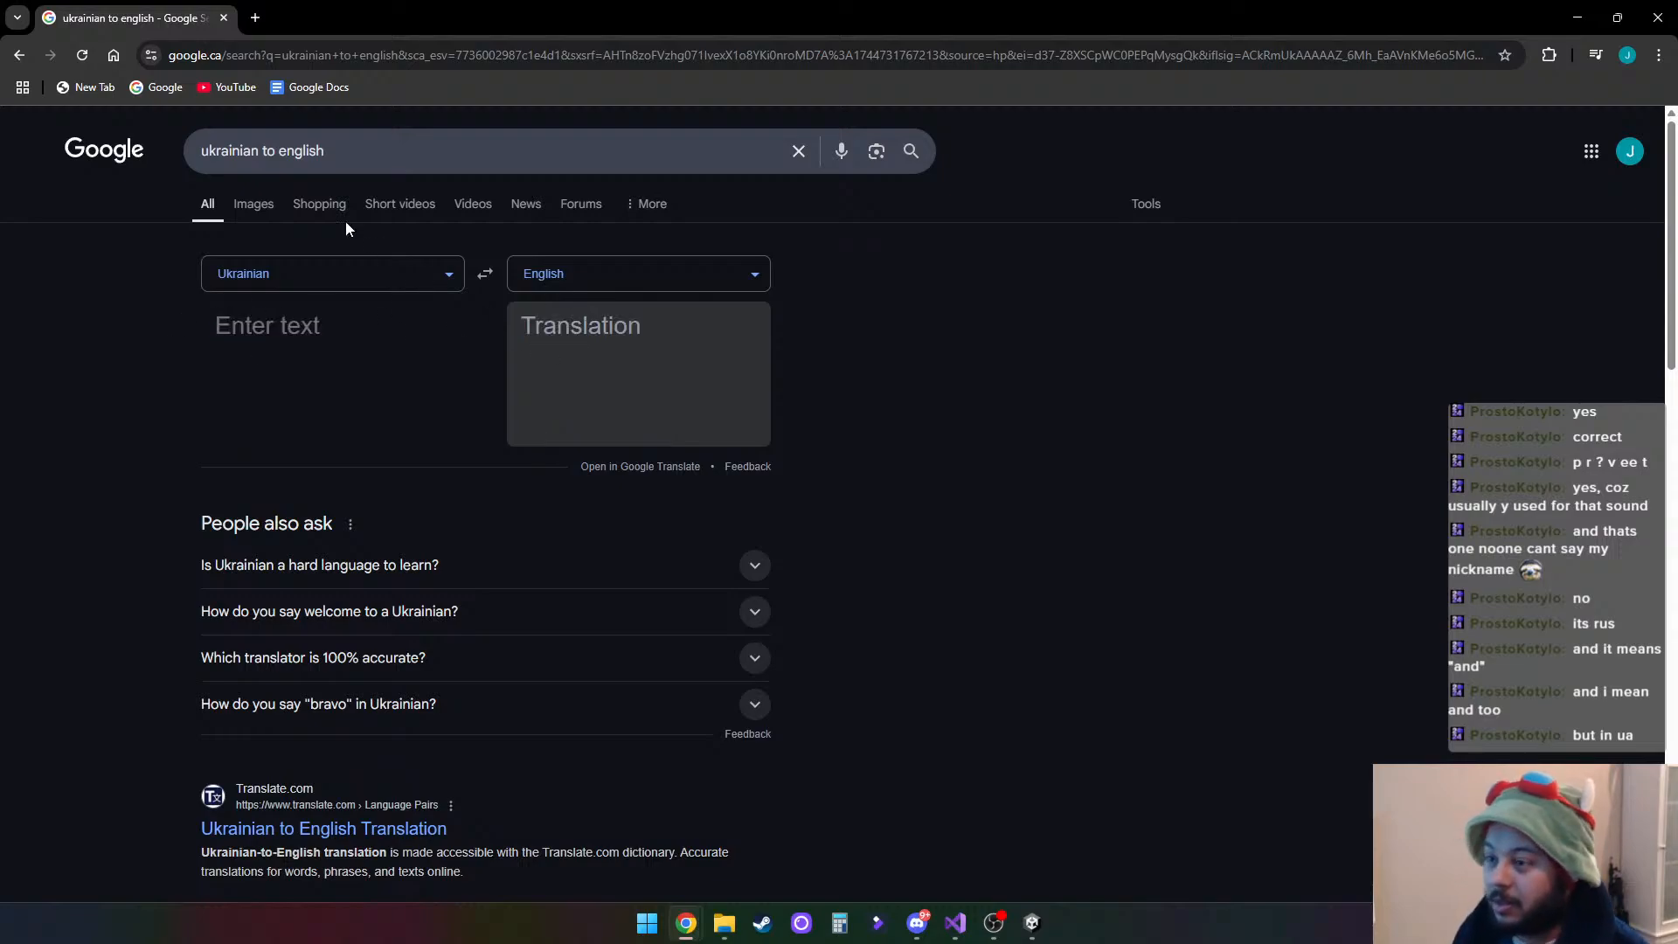
- Bring up the "ukrainian vs english alphabet" image results and open the illustrated Ukrainian Alphabet Pronunciation poster
key("alt+Tab")
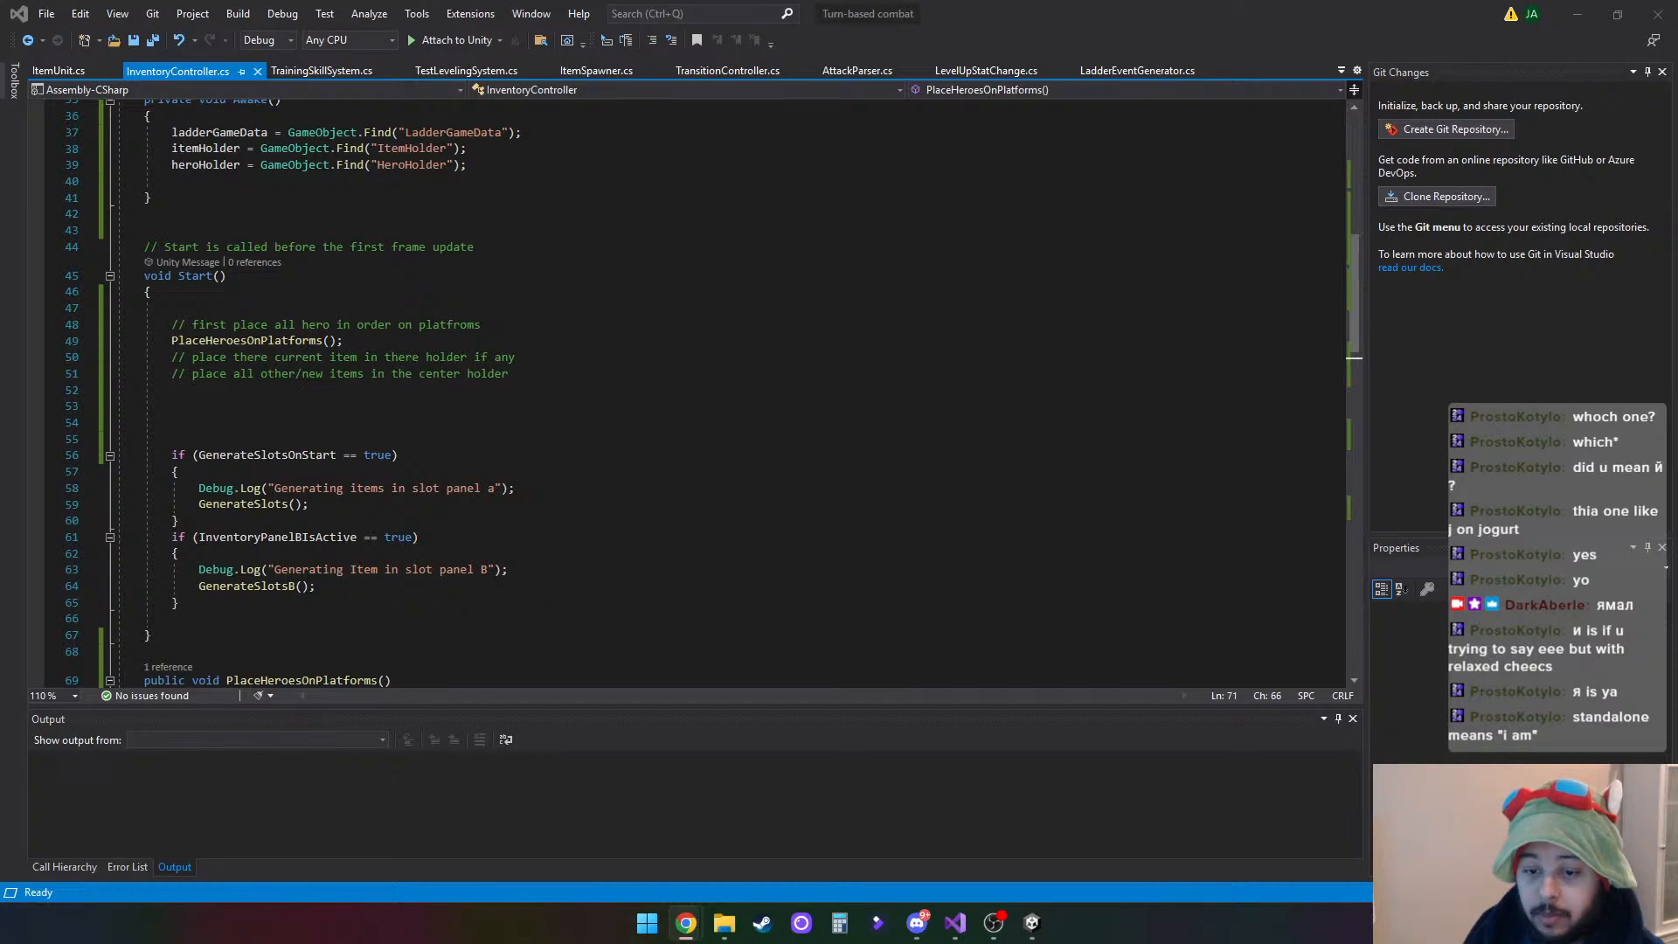
left_click_drag(1676, 9, 604, 3)
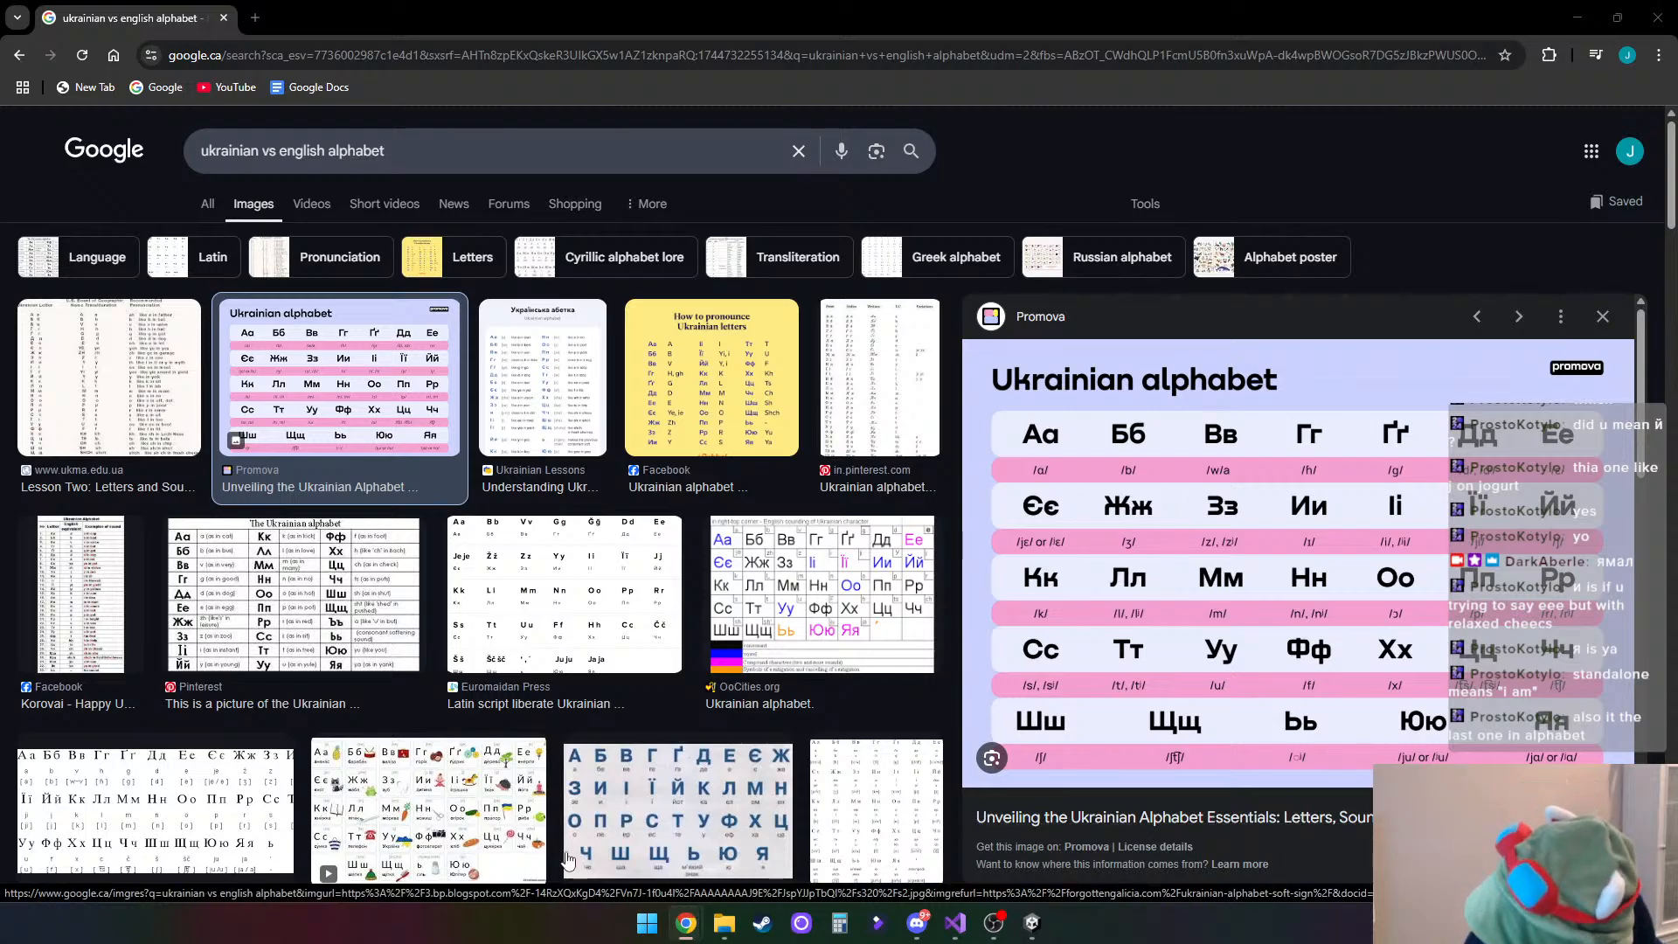
left_click(491, 802)
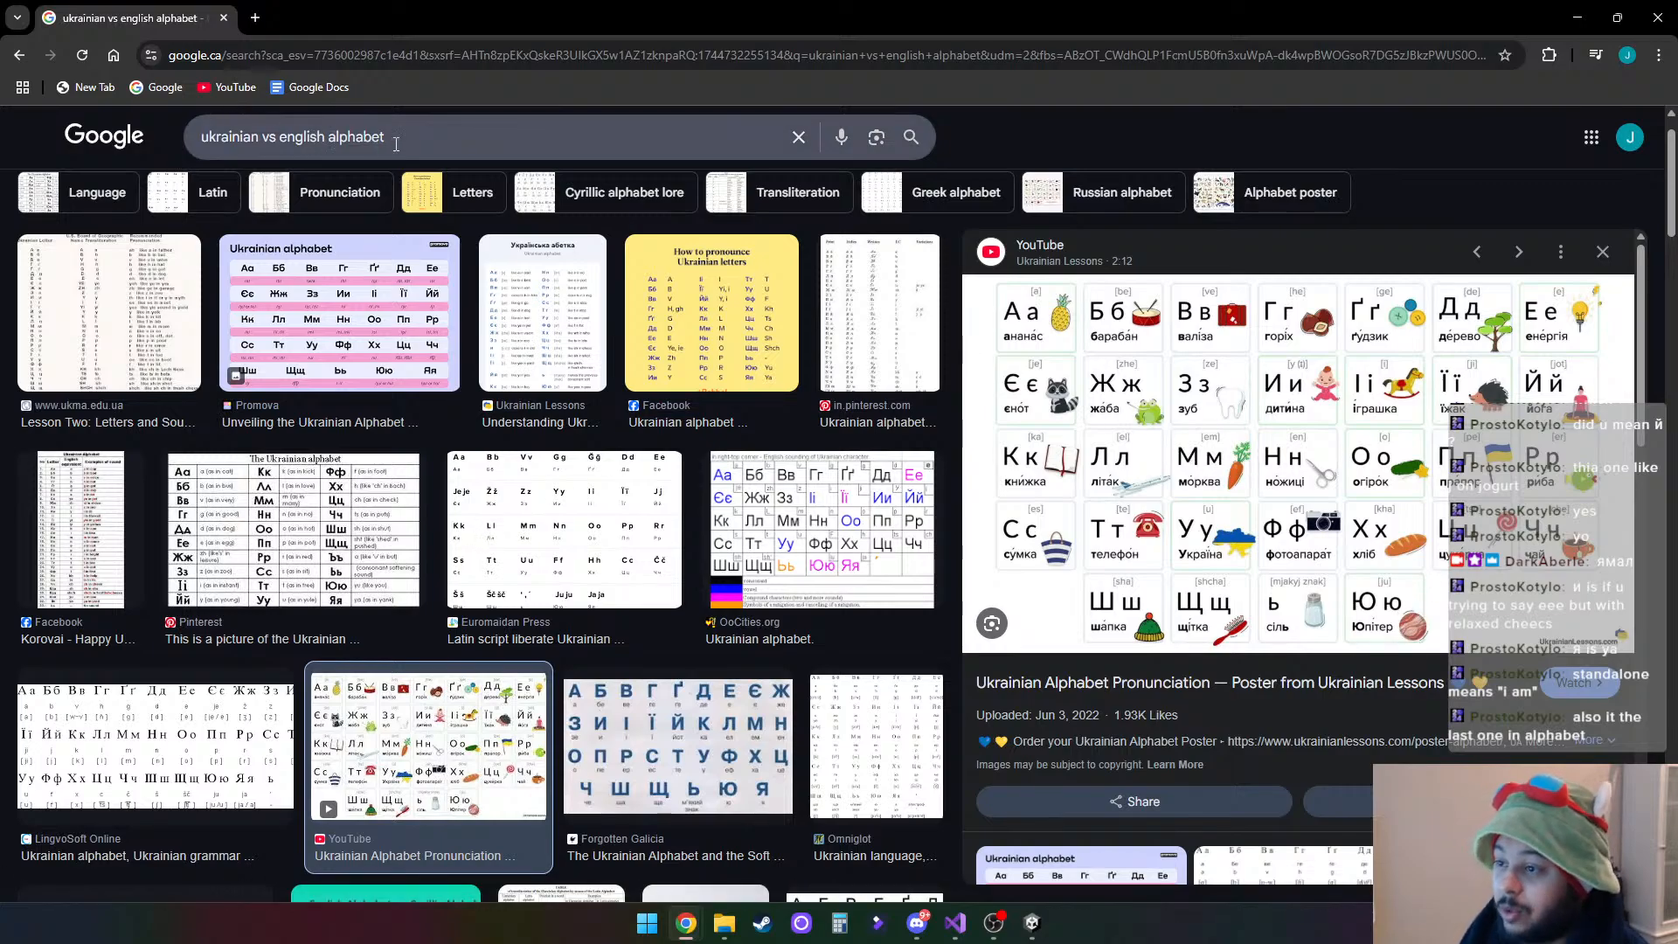
left_click_drag(489, 137, 51, 140)
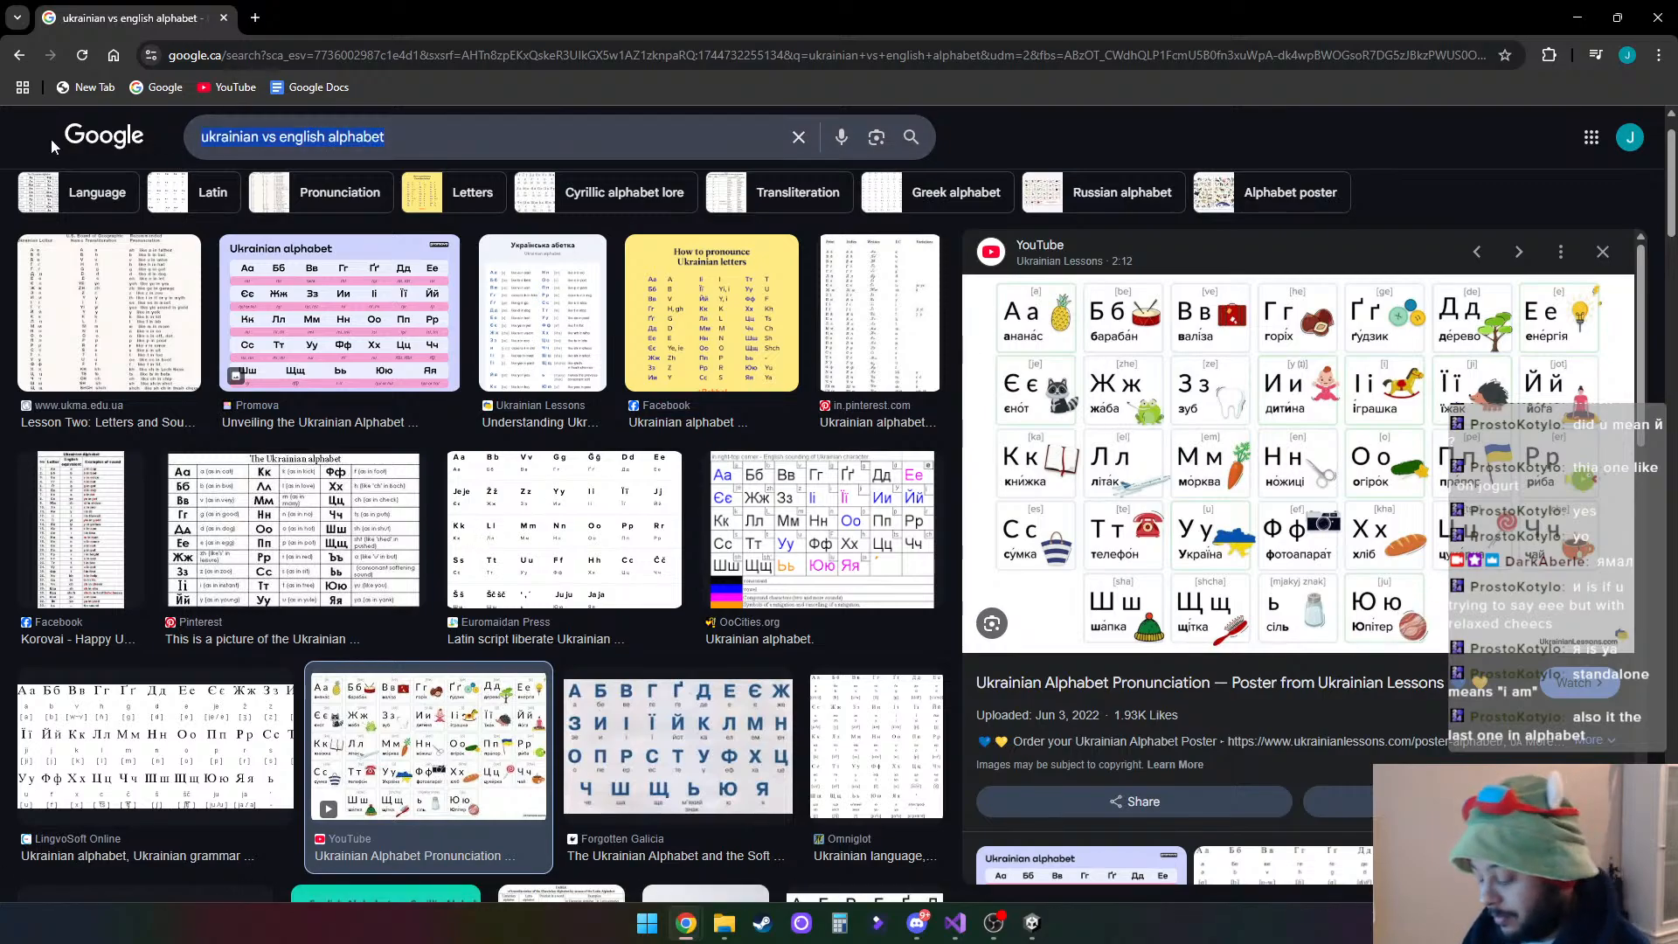
type("gre")
key("BackSpace")
key("BackSpace")
key("BackSpace")
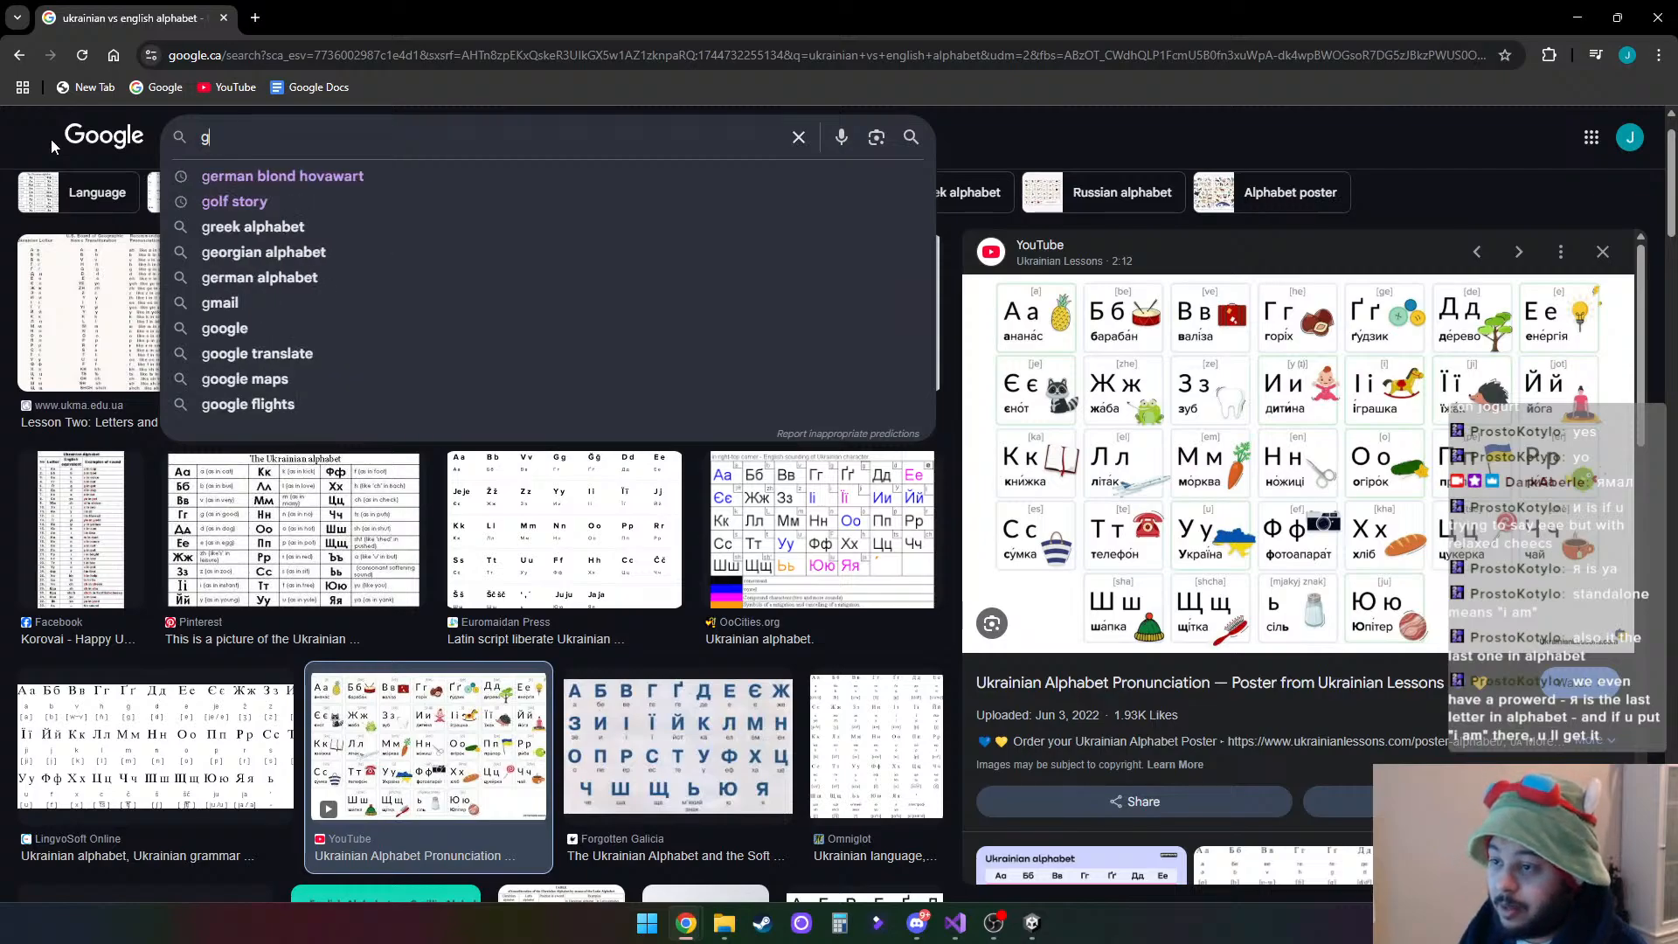
type("c")
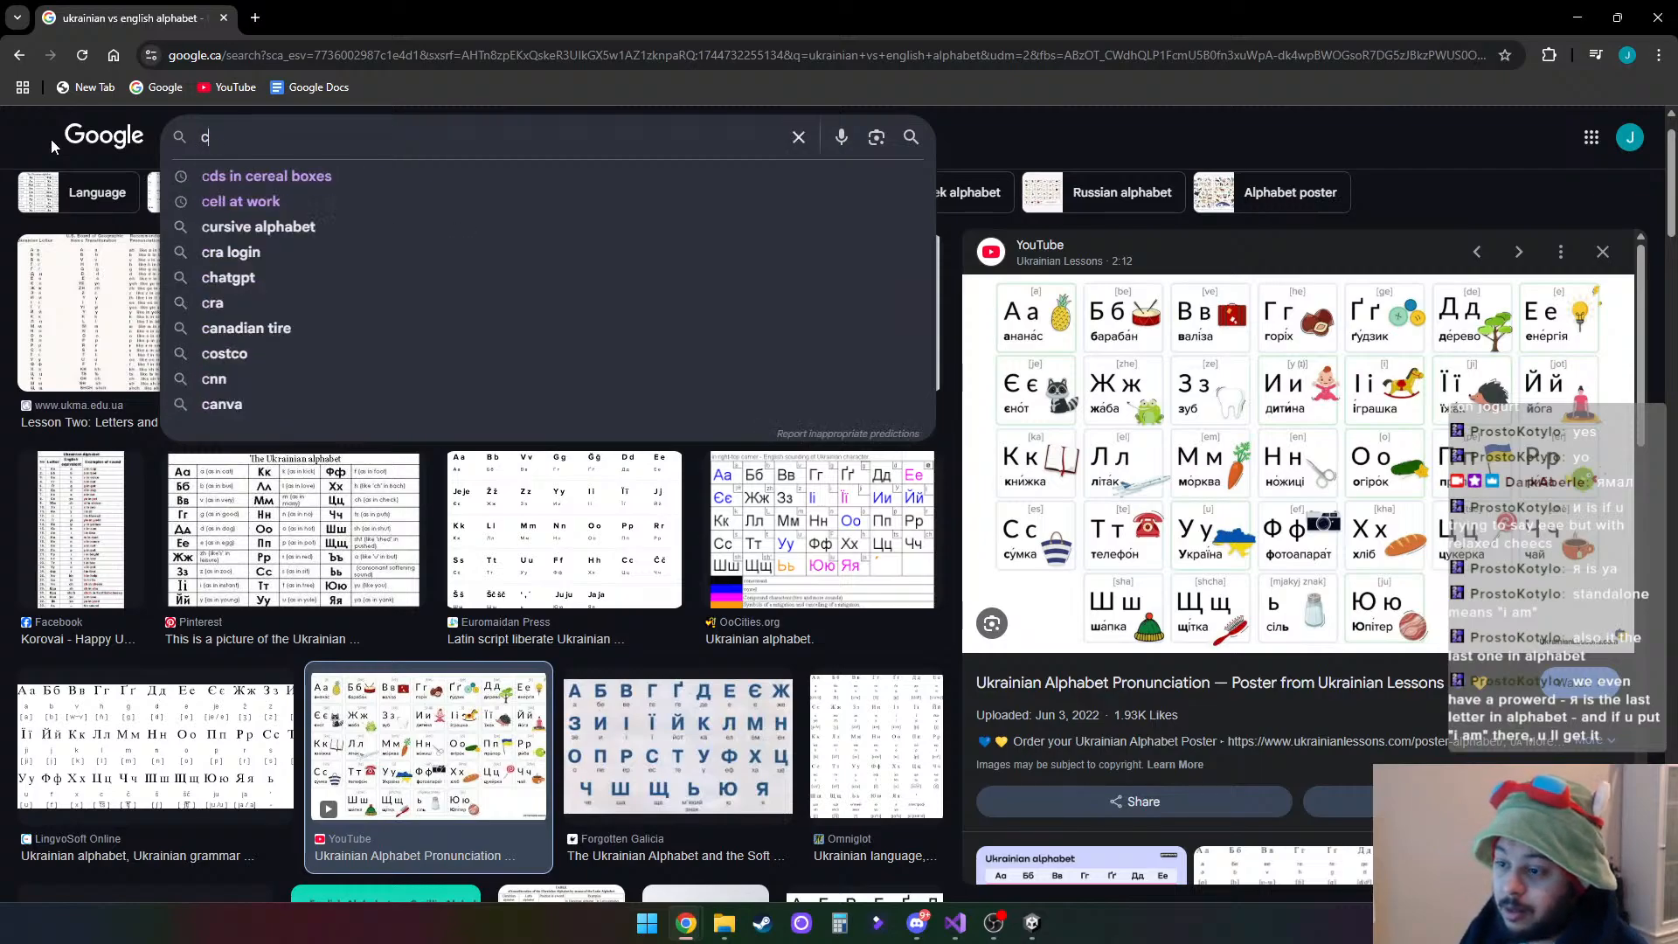
type("l")
key("BackSpace")
key("BackSpace")
type("ямал")
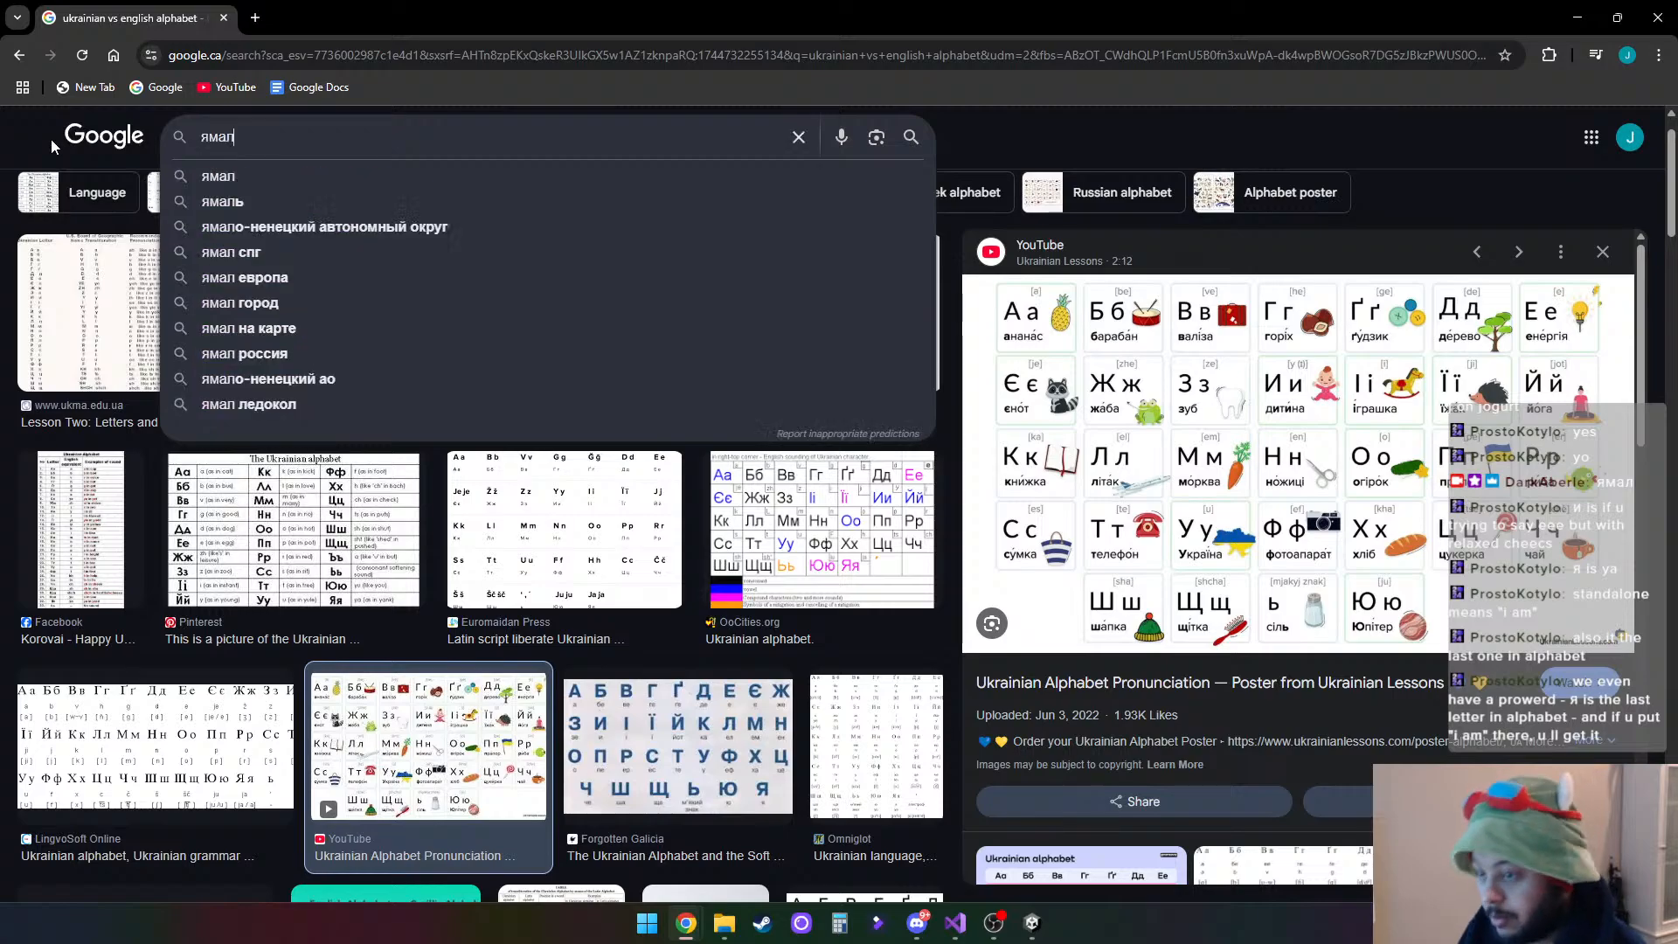
key("BackSpace")
key("BackSpace")
key("BackSpace")
key("BackSpace")
- Search Google Images for "greek alphabet" and open the History Extra alphabet chart
type("greek a")
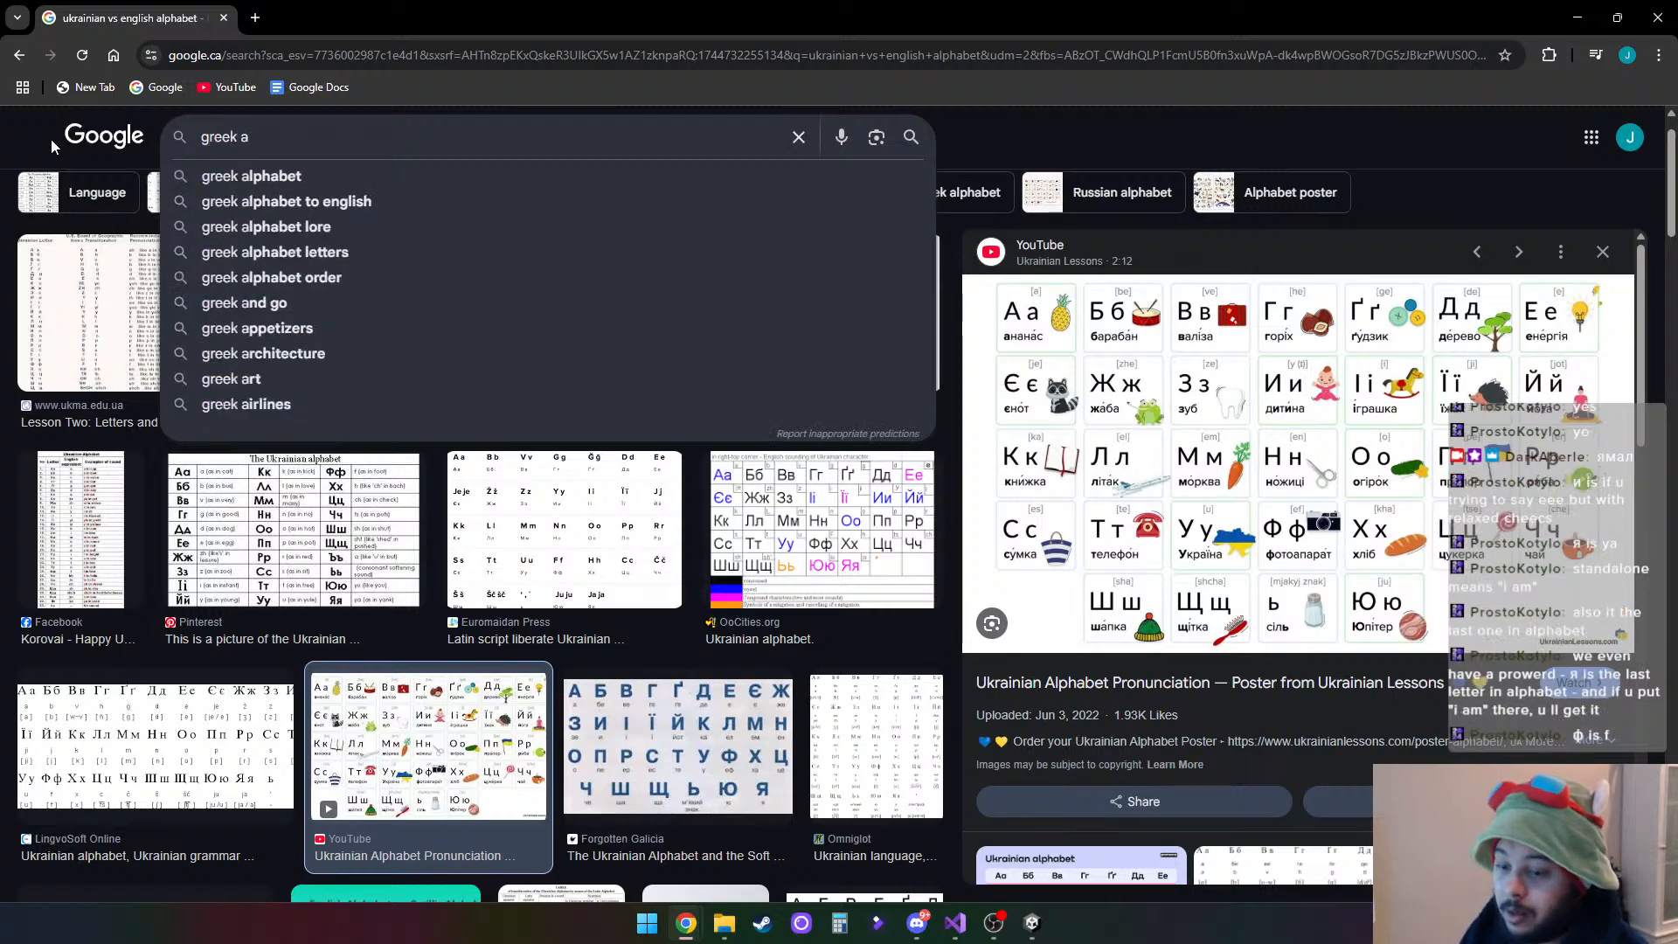
key("Down")
key("Return")
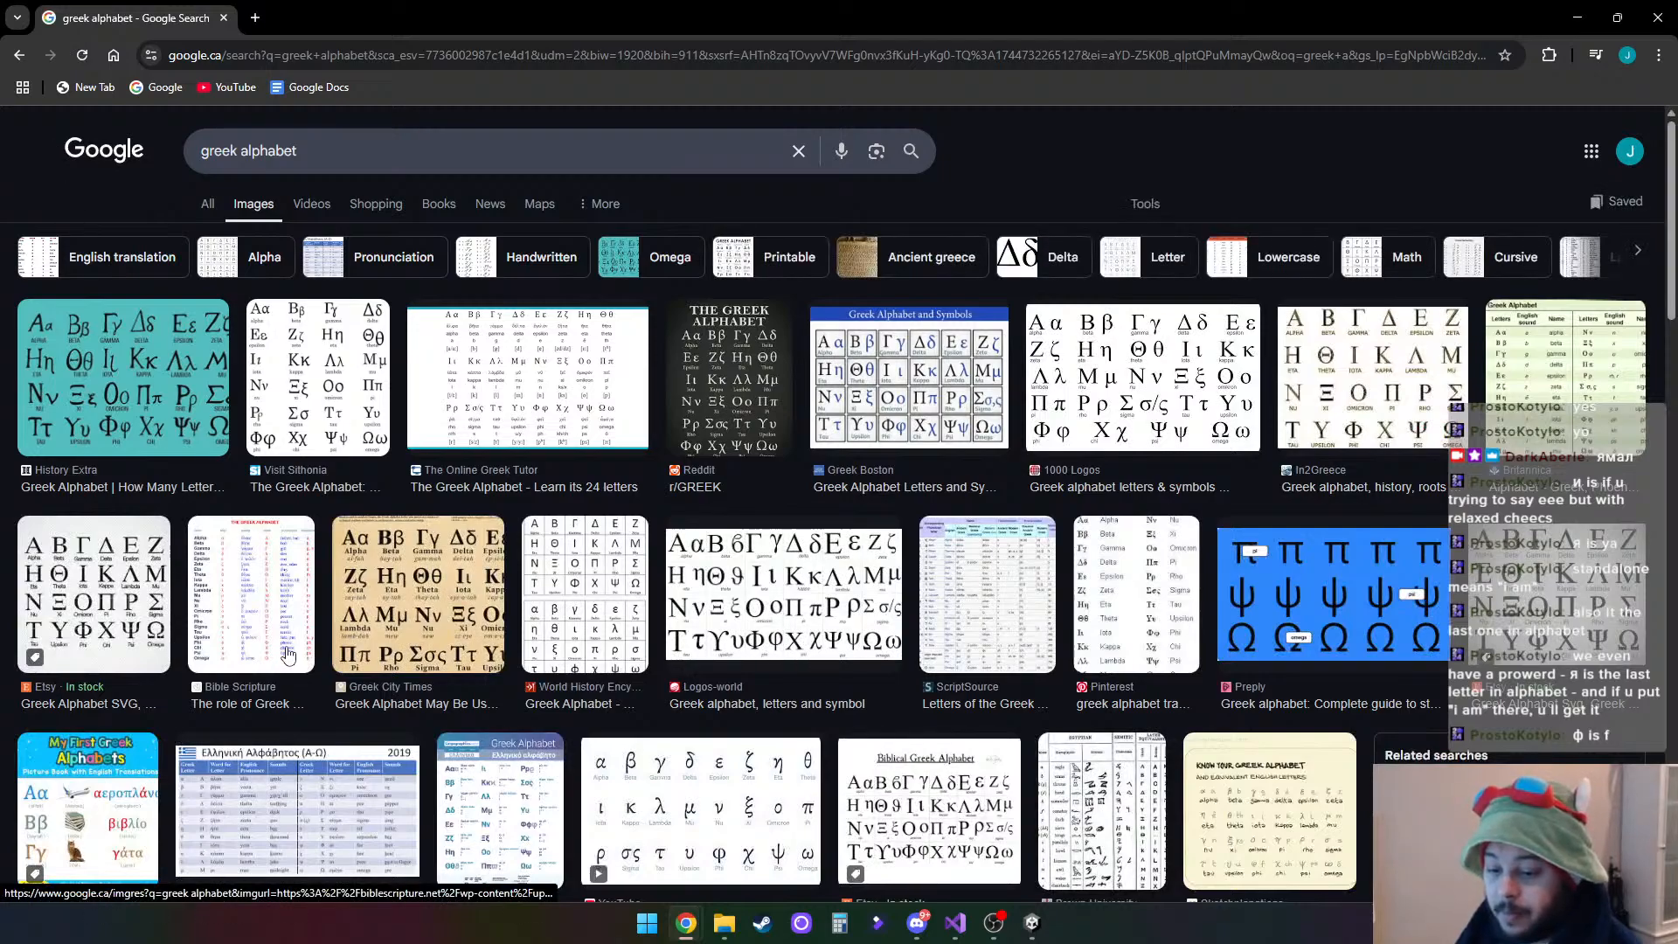
left_click(83, 360)
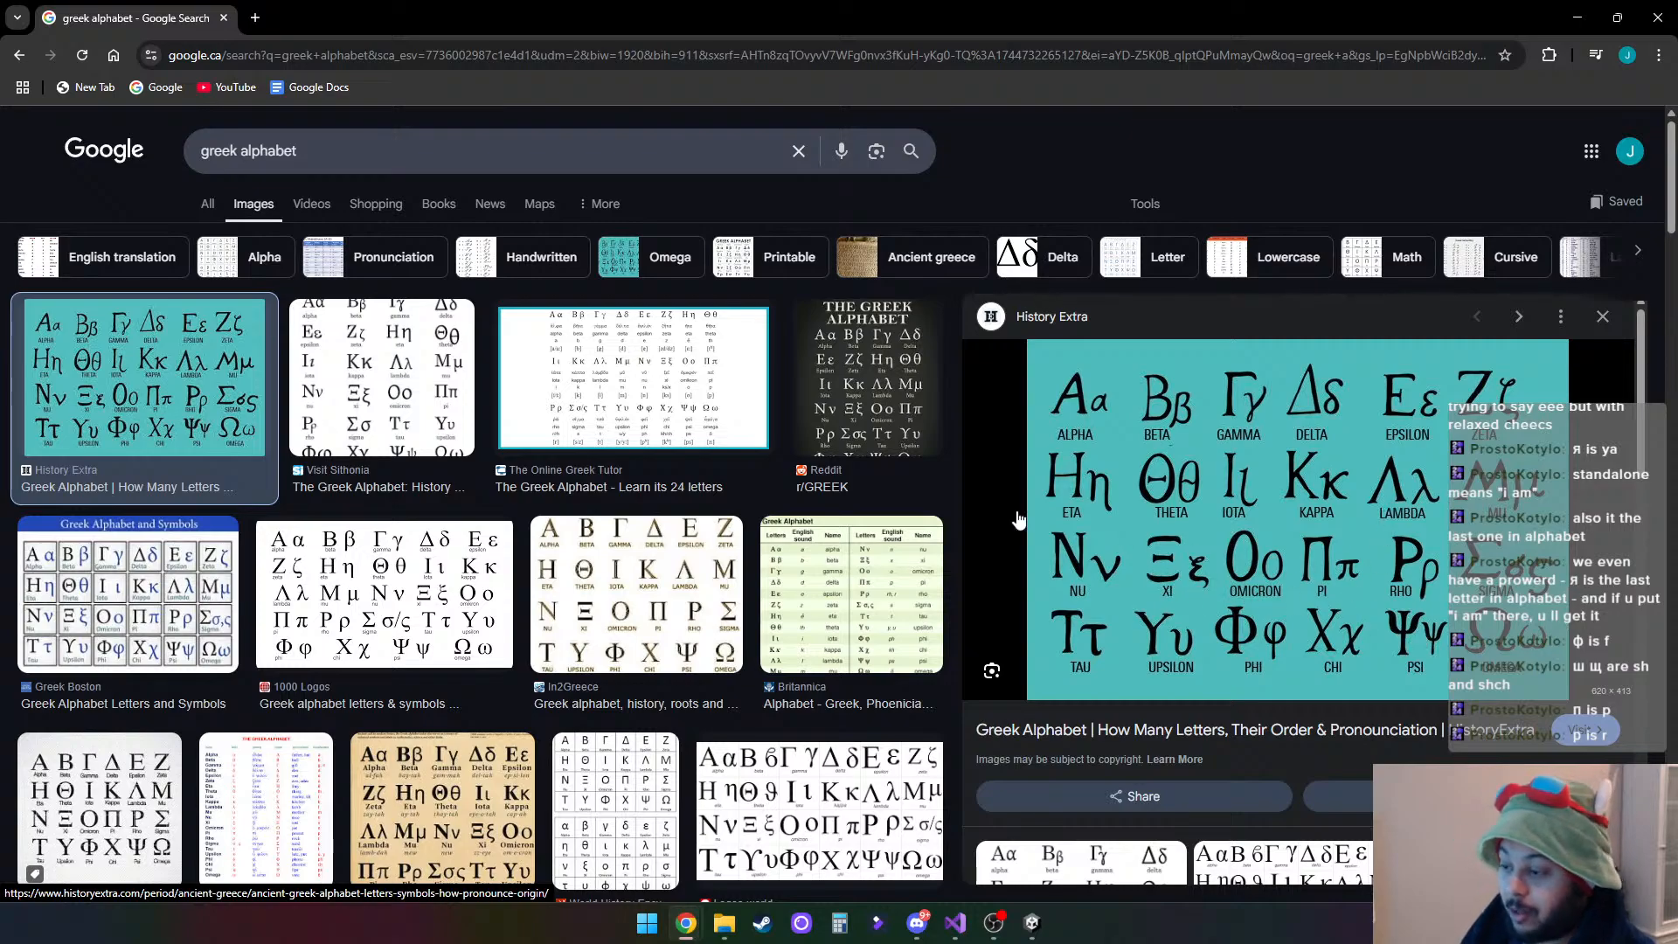
- Close the browser and insert an empty line below the current-item holder comment in InventoryController.cs's Start method
left_click(1669, 7)
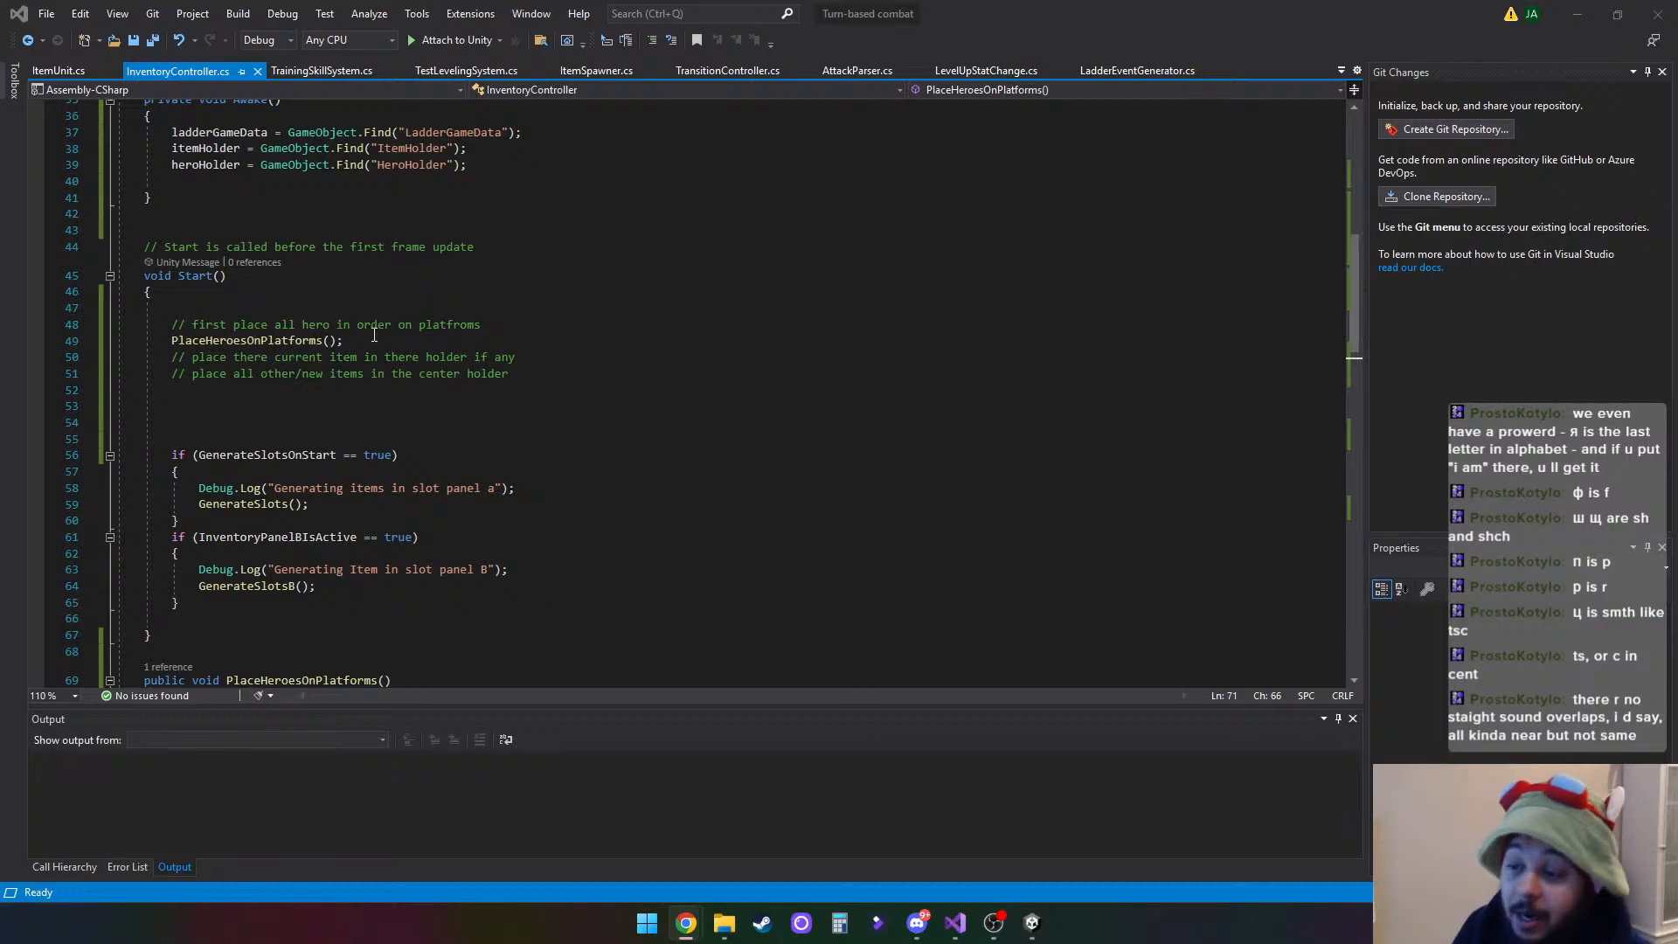
left_click(530, 358)
key("Return")
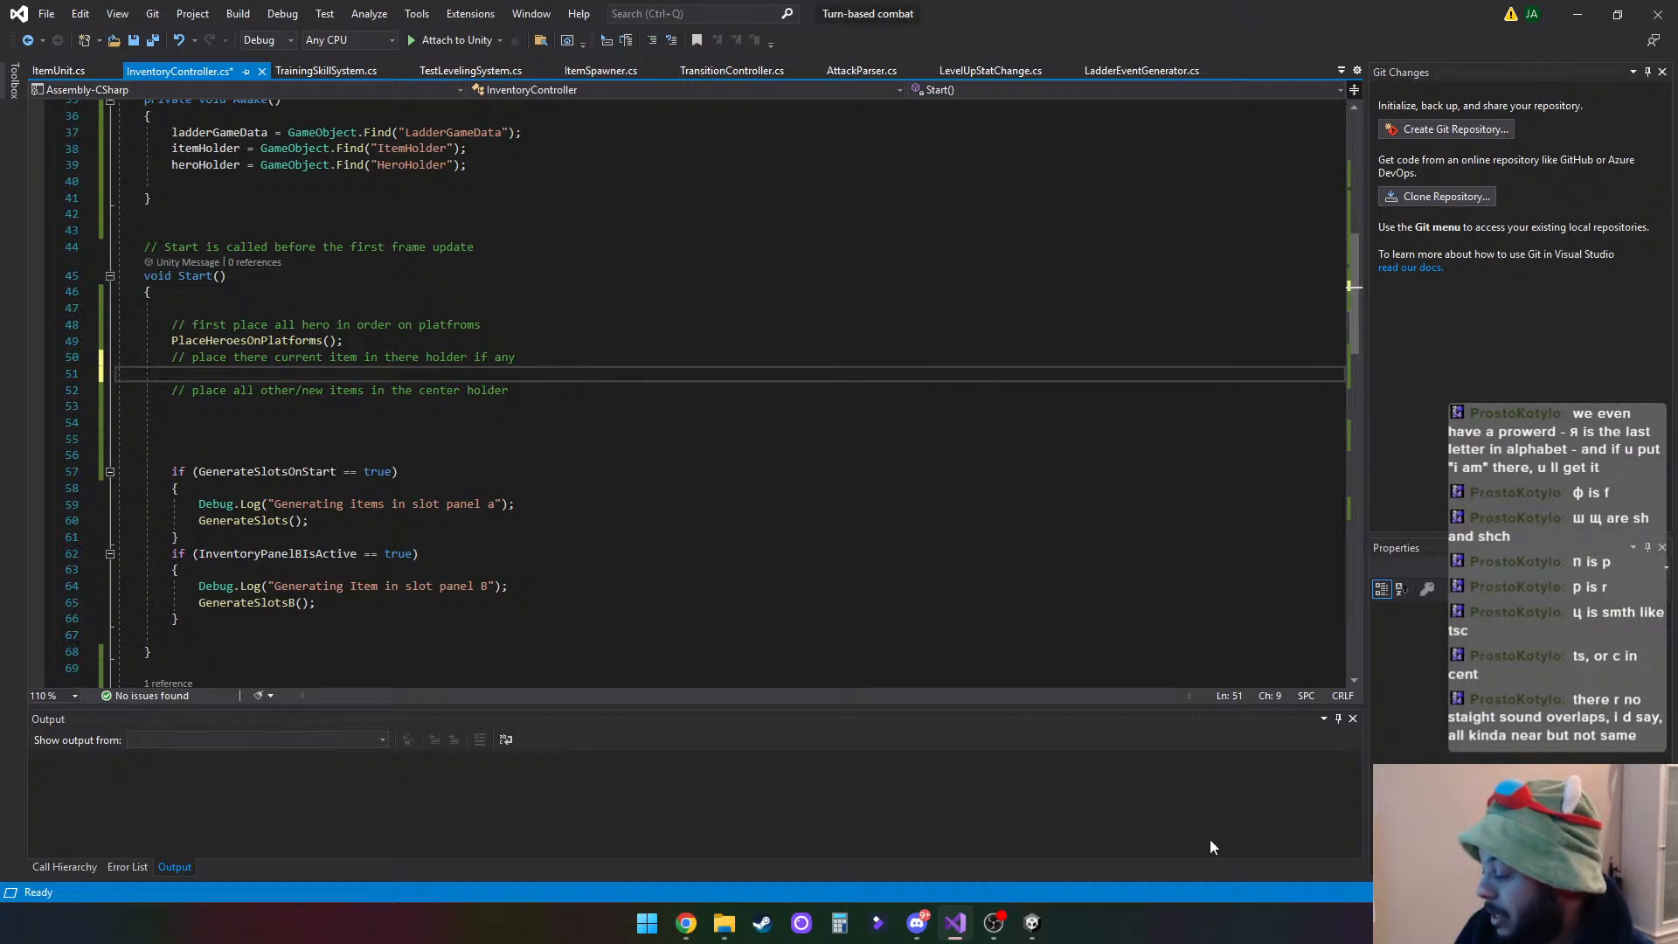
- Switch to Unity and bring the BattleLadderInventory scene into view
mouse_move(1031, 924)
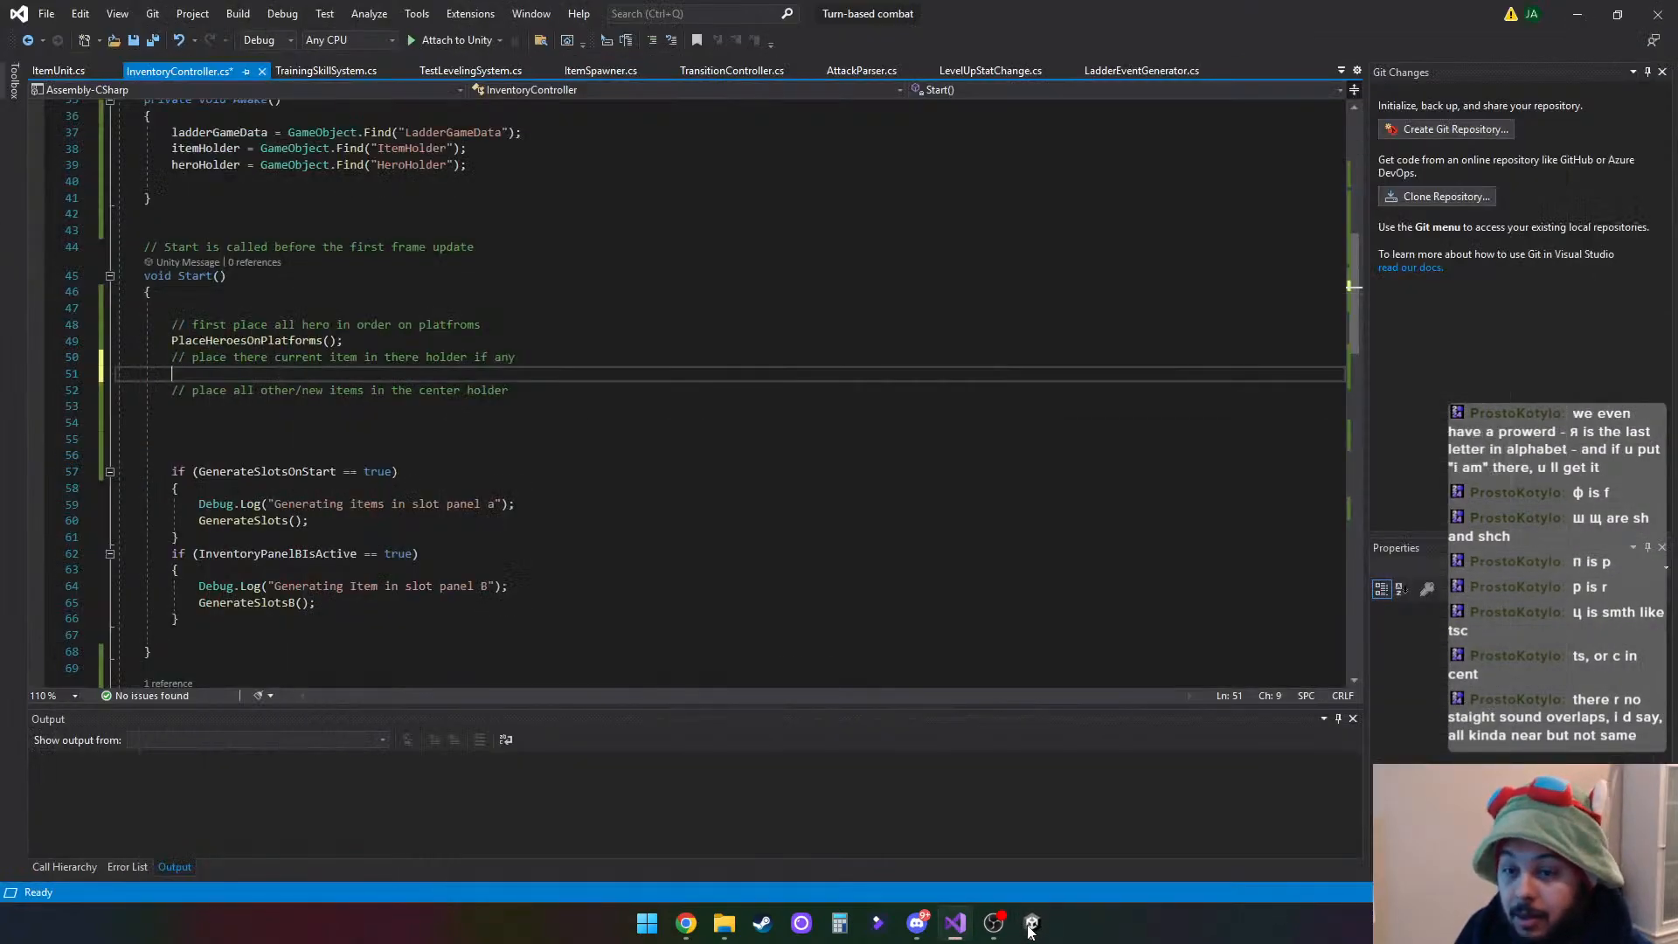
left_click(1031, 925)
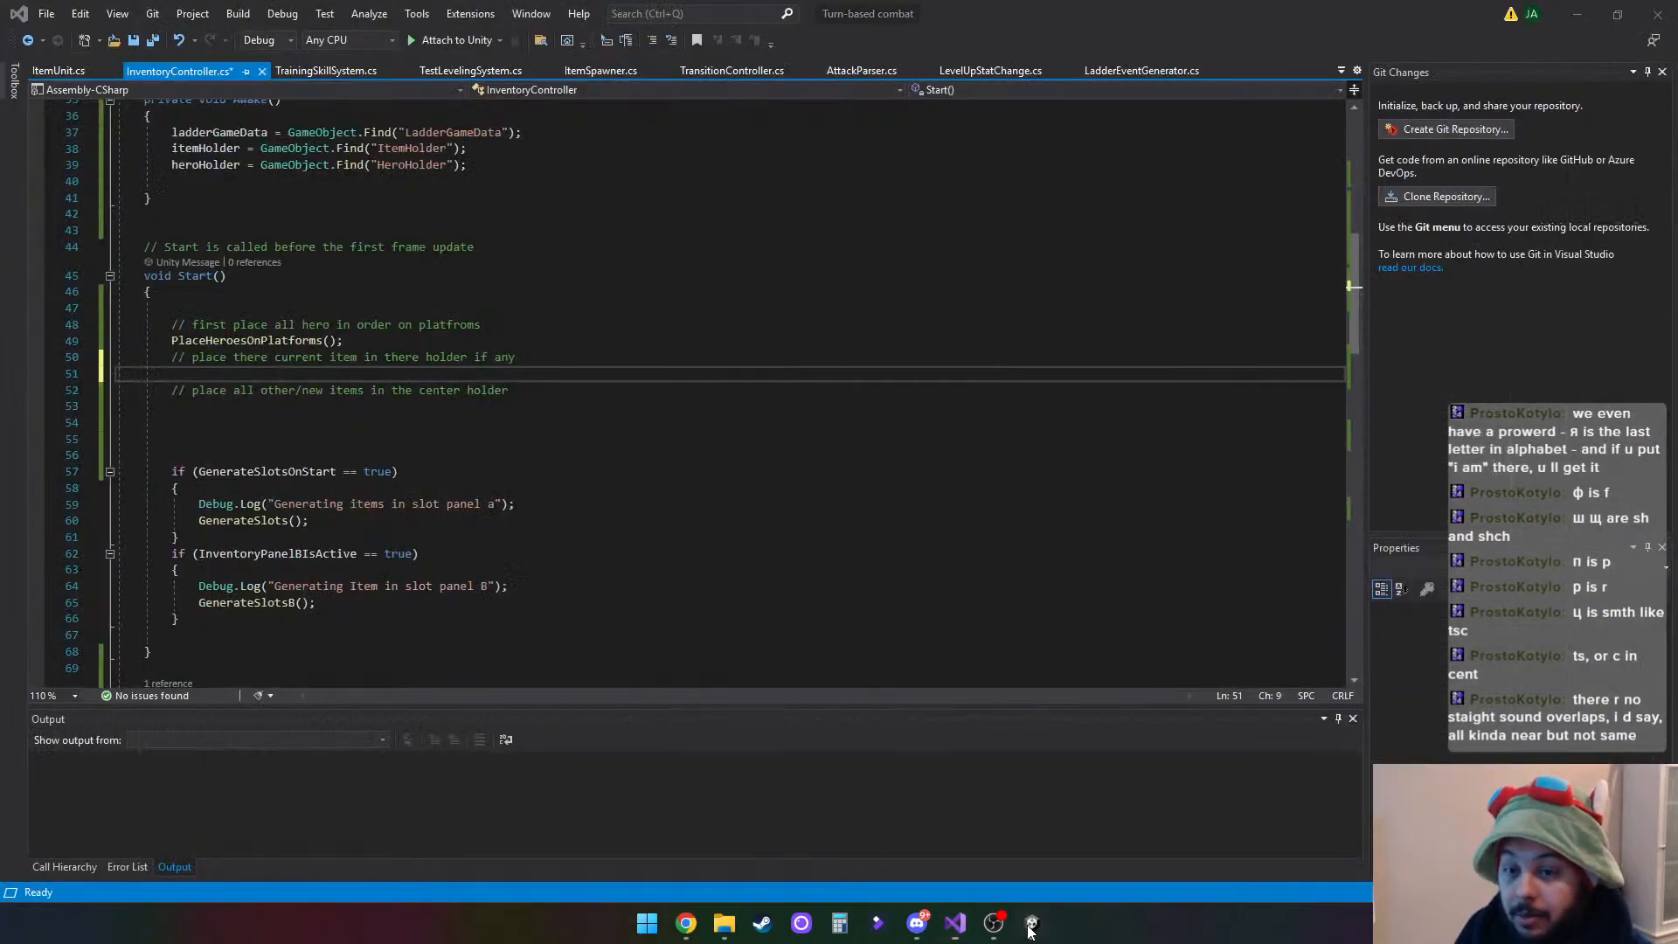
mouse_move(682, 926)
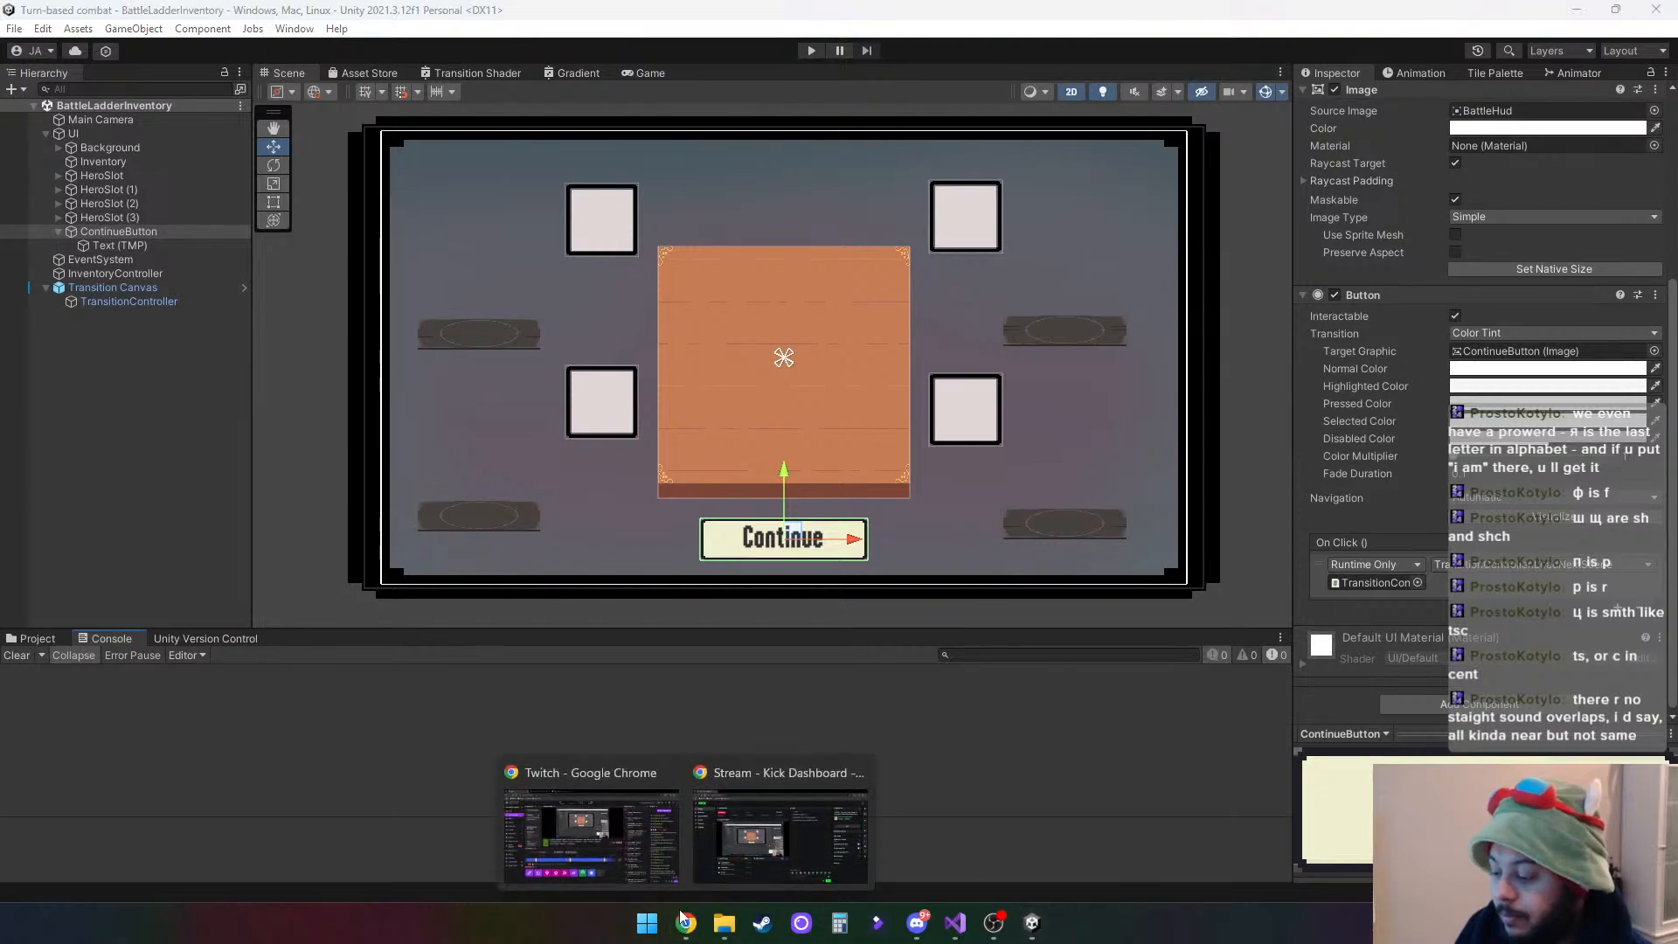